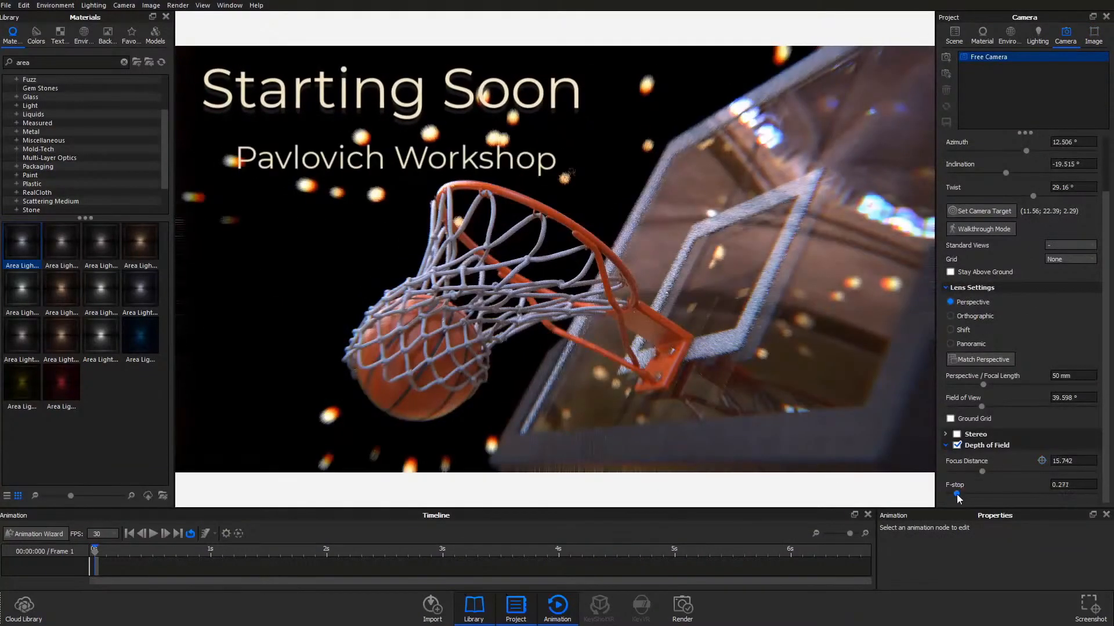
{"action": "mouse_move", "coordinate": [956, 495]}
{"action": "left_mouse_down"}
{"action": "mouse_move", "coordinate": [975, 493]}
{"action": "mouse_move", "coordinate": [966, 496]}
{"action": "left_mouse_up"}
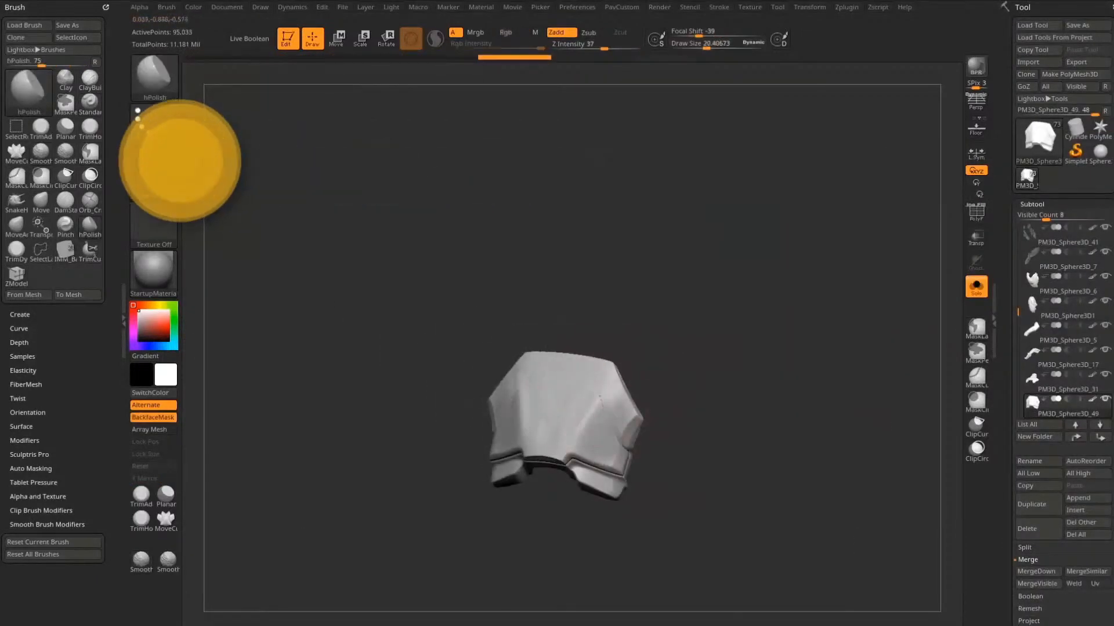
{"action": "left_click_drag", "start_coordinate": [583, 561], "coordinate": [501, 611]}
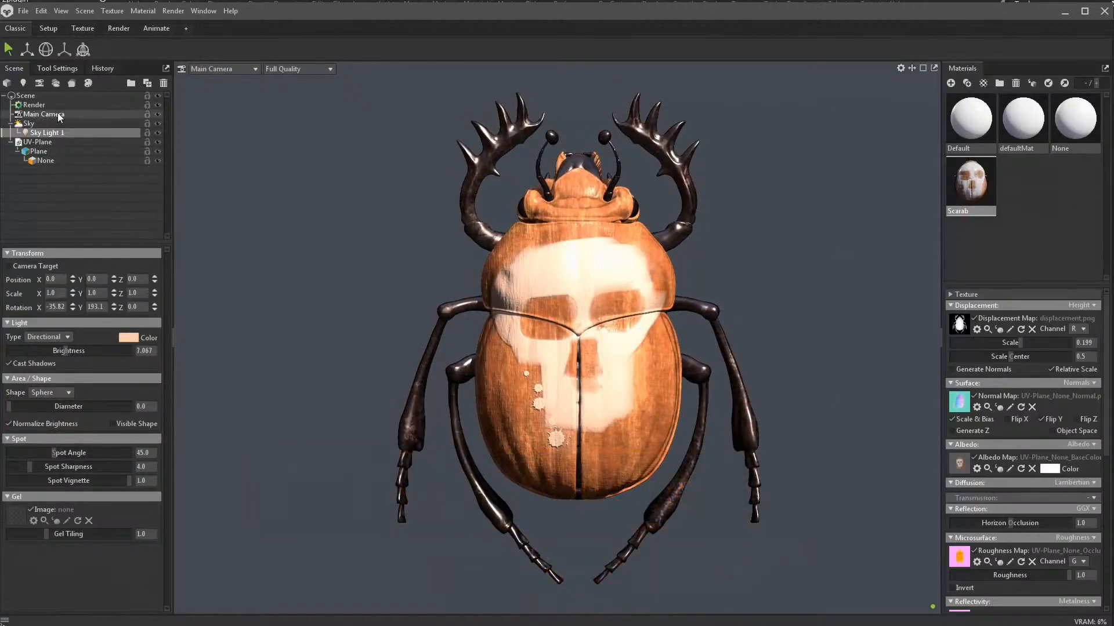
{"action": "left_click", "coordinate": [60, 114]}
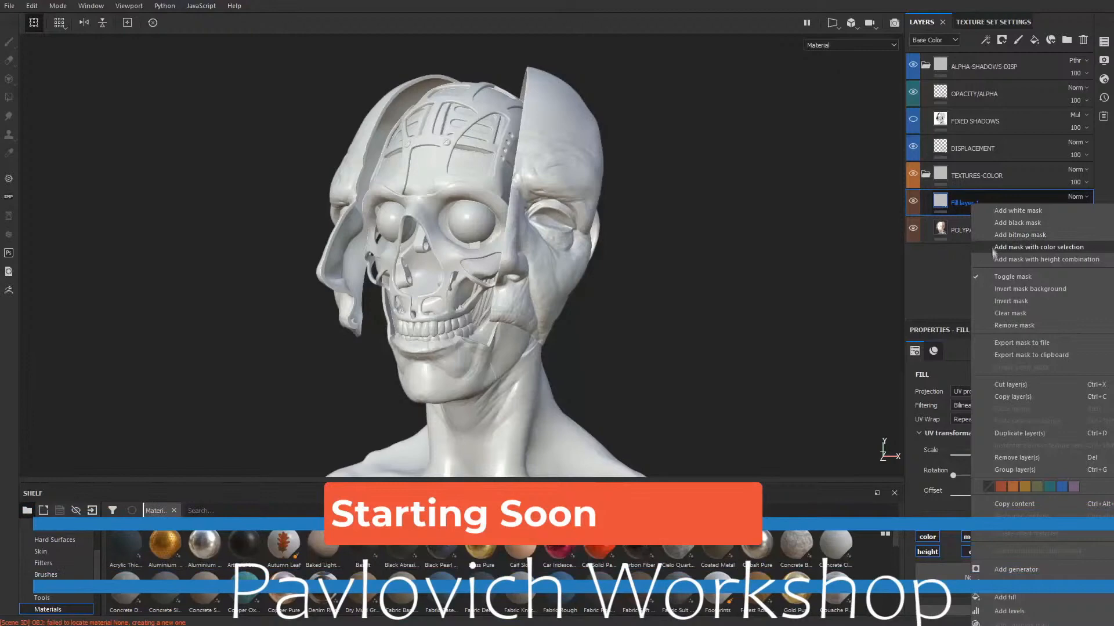
Add a mask with color selection to the fill layer in TEXTURES-COLOR and to the skin folder in ScatterMaterials.
{"action": "left_click", "coordinate": [993, 248]}
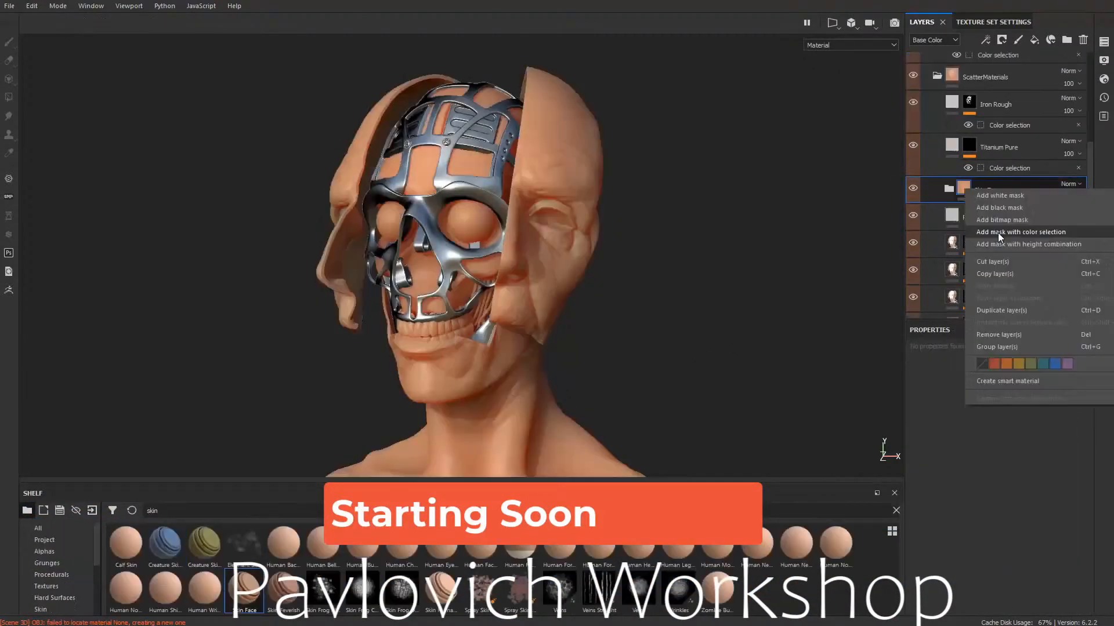
{"action": "left_click", "coordinate": [997, 232]}
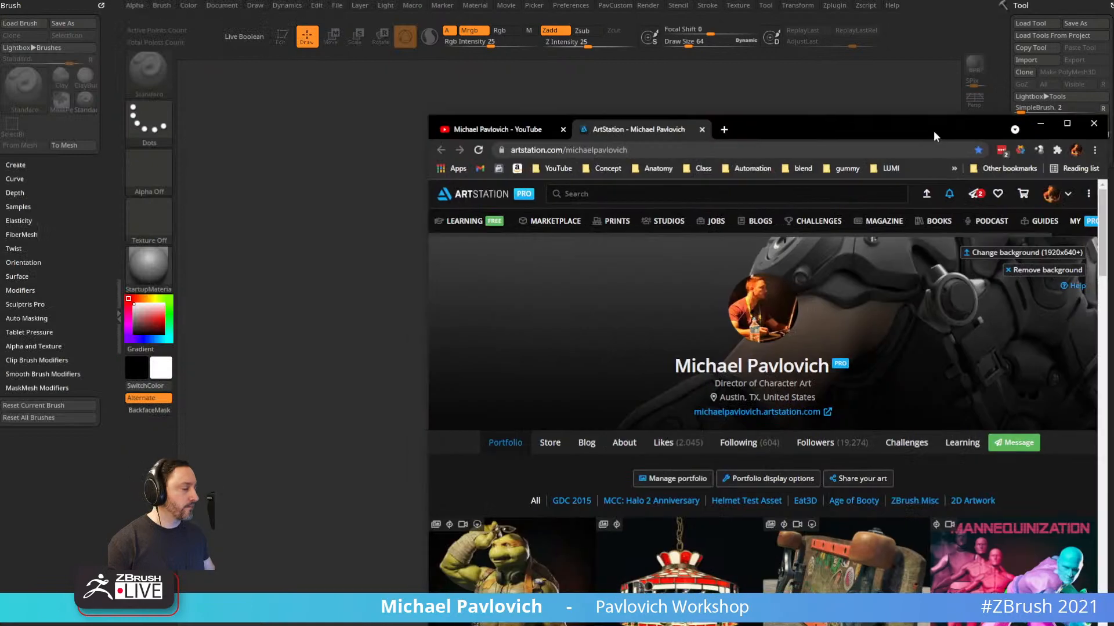
Switch to the browser with the ArtStation portfolio and enlarge its window to fill the screen.
{"action": "left_click_drag", "start_coordinate": [929, 134], "coordinate": [712, 42]}
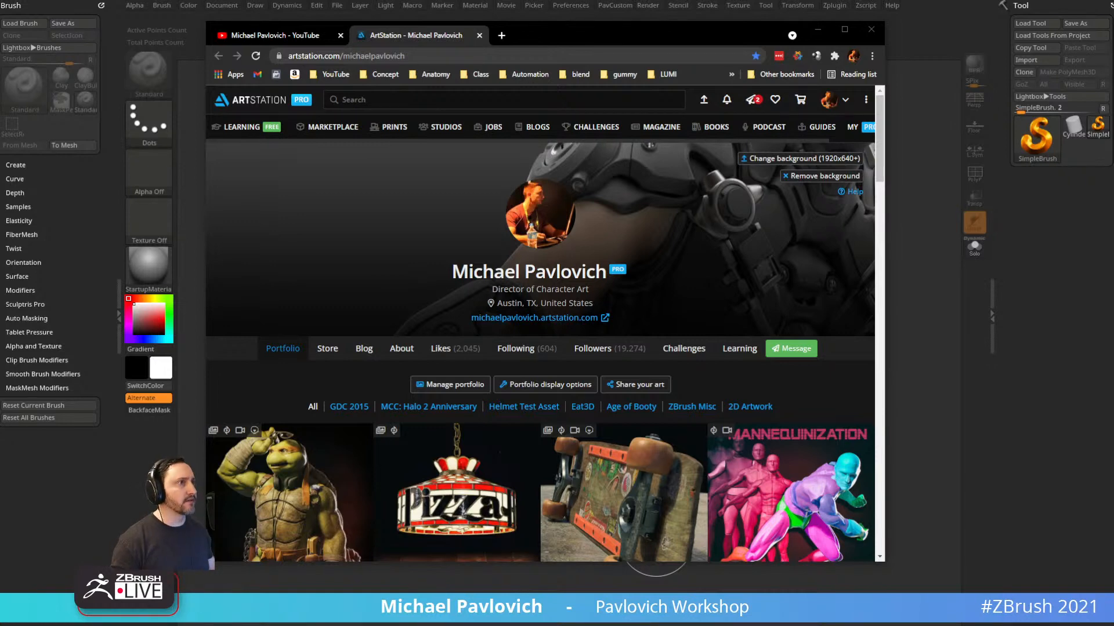
{"action": "left_click_drag", "start_coordinate": [571, 36], "coordinate": [14, 0]}
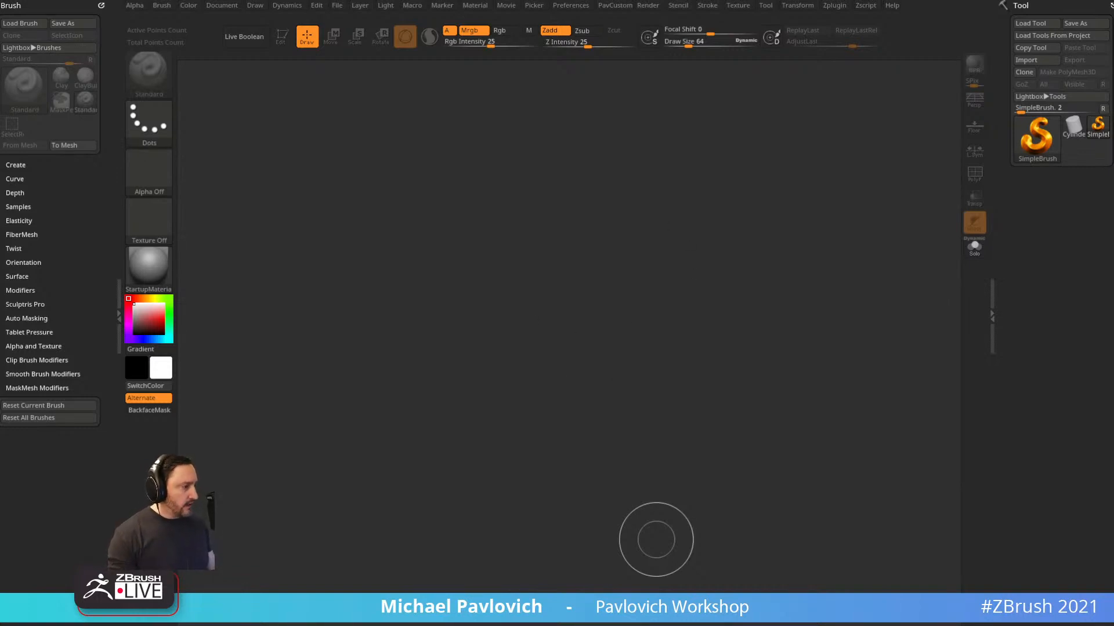
{"action": "key", "text": "alt+Tab"}
{"action": "left_click_drag", "start_coordinate": [683, 39], "coordinate": [486, 22]}
{"action": "left_click_drag", "start_coordinate": [658, 526], "coordinate": [1113, 624]}
Open the TMNT Michelangelo Scene artwork from the ArtStation portfolio and look over its page.
{"action": "scroll", "coordinate": [468, 389], "scroll_direction": "down", "scroll_amount": 4}
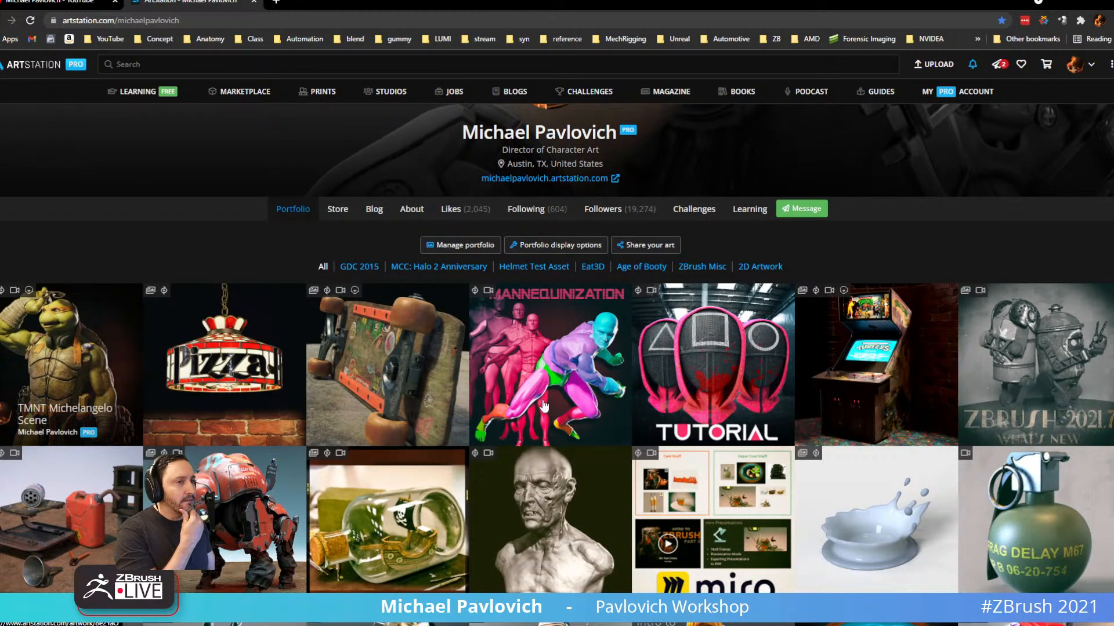
{"action": "left_click", "coordinate": [221, 371]}
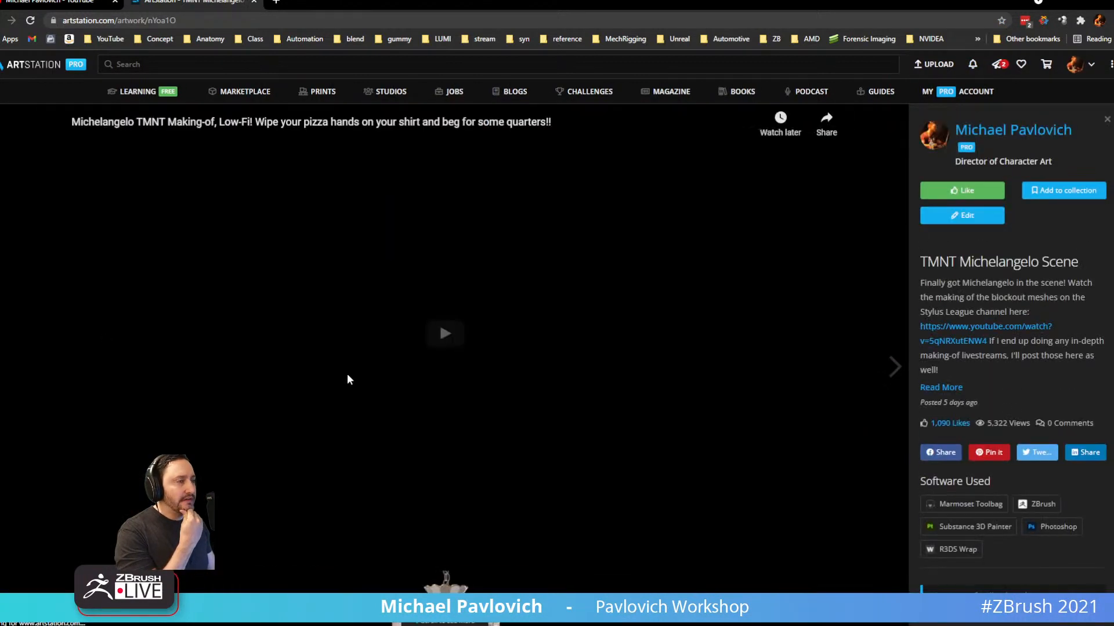
{"action": "scroll", "coordinate": [450, 346], "scroll_direction": "down", "scroll_amount": 7}
{"action": "scroll", "coordinate": [453, 347], "scroll_direction": "up", "scroll_amount": 7}
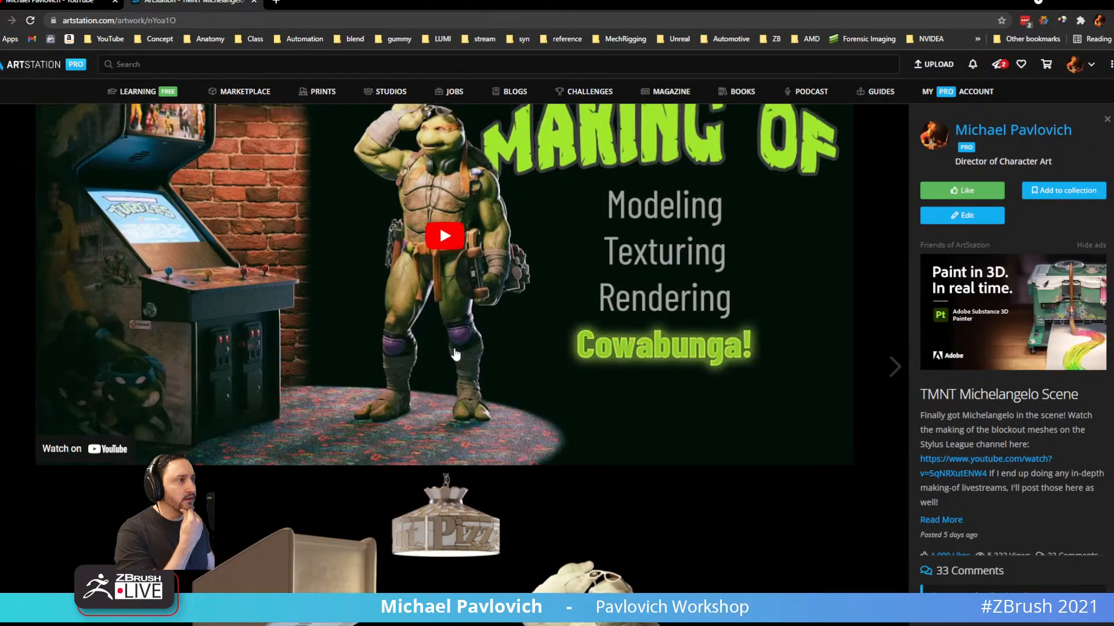
Play the embedded Michelangelo making-of video briefly, pause it and open it on YouTube.
{"action": "left_click", "coordinate": [457, 330]}
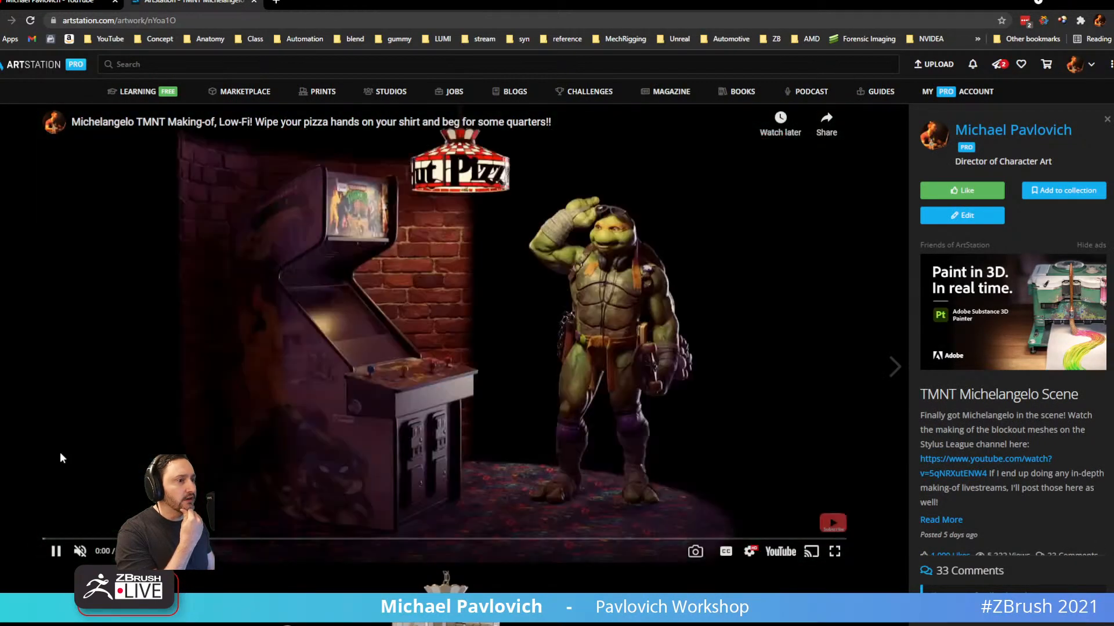
{"action": "left_click", "coordinate": [55, 551]}
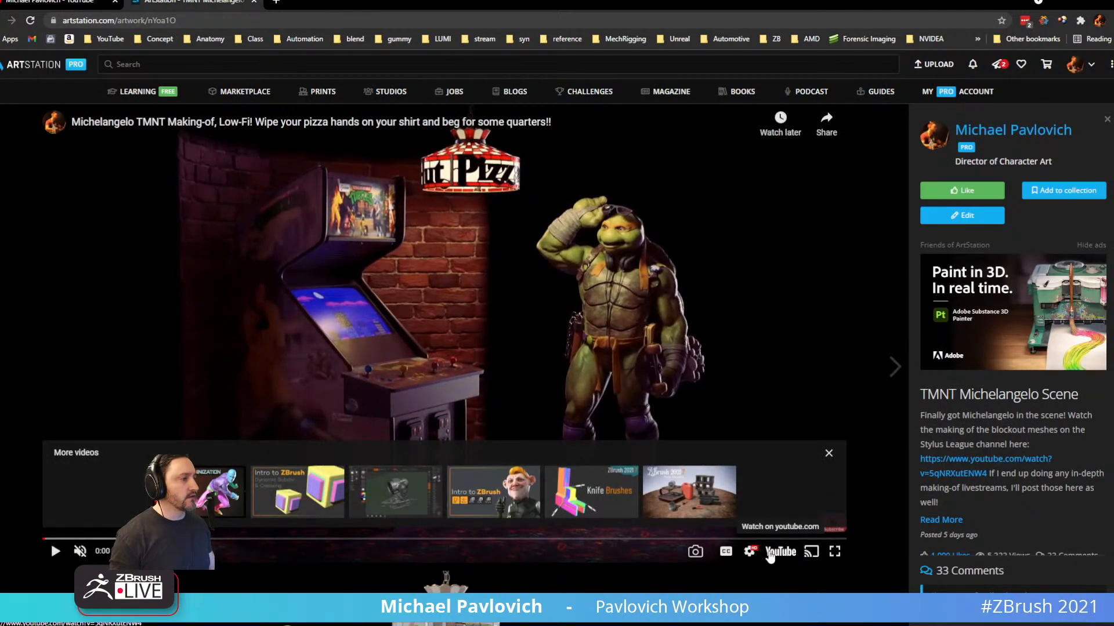
{"action": "left_click", "coordinate": [779, 553]}
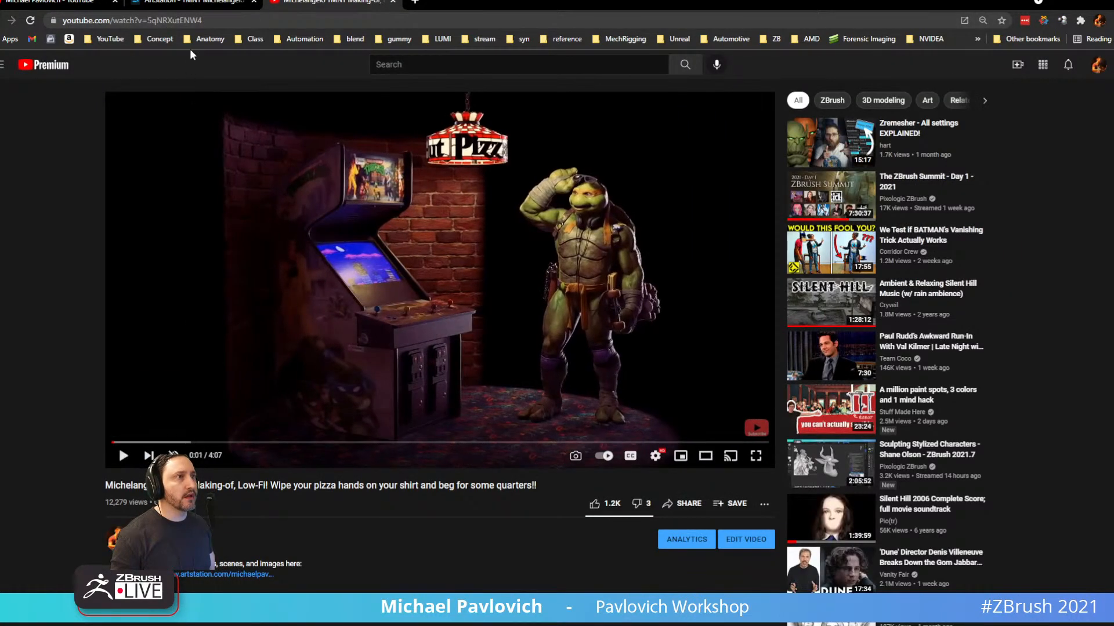
Return to the ArtStation portfolio page and select its web address.
{"action": "key", "text": "ctrl+shift+Tab"}
{"action": "left_click", "coordinate": [0, 20]}
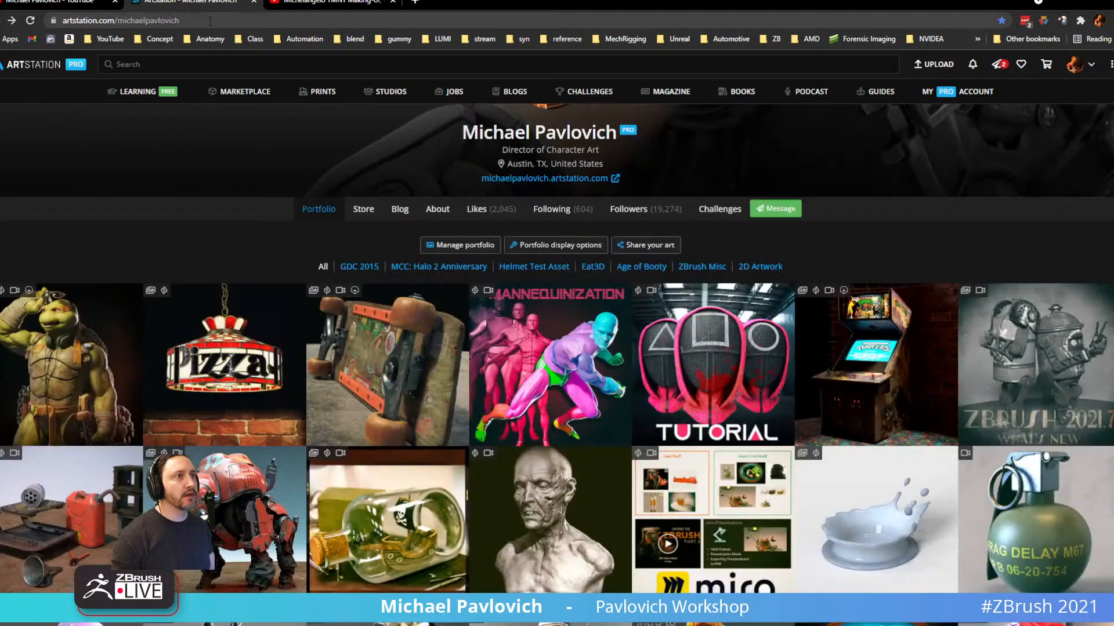
{"action": "left_click", "coordinate": [215, 21]}
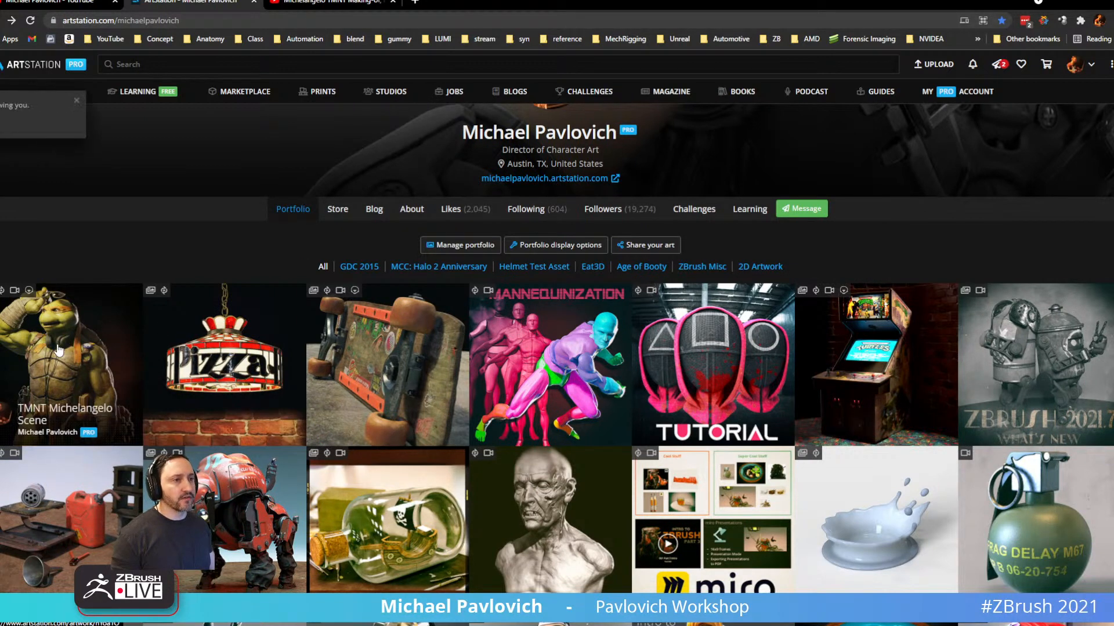
Switch to the artist's YouTube channel, select the playlists page address and look over the playlists.
{"action": "left_click", "coordinate": [301, 5]}
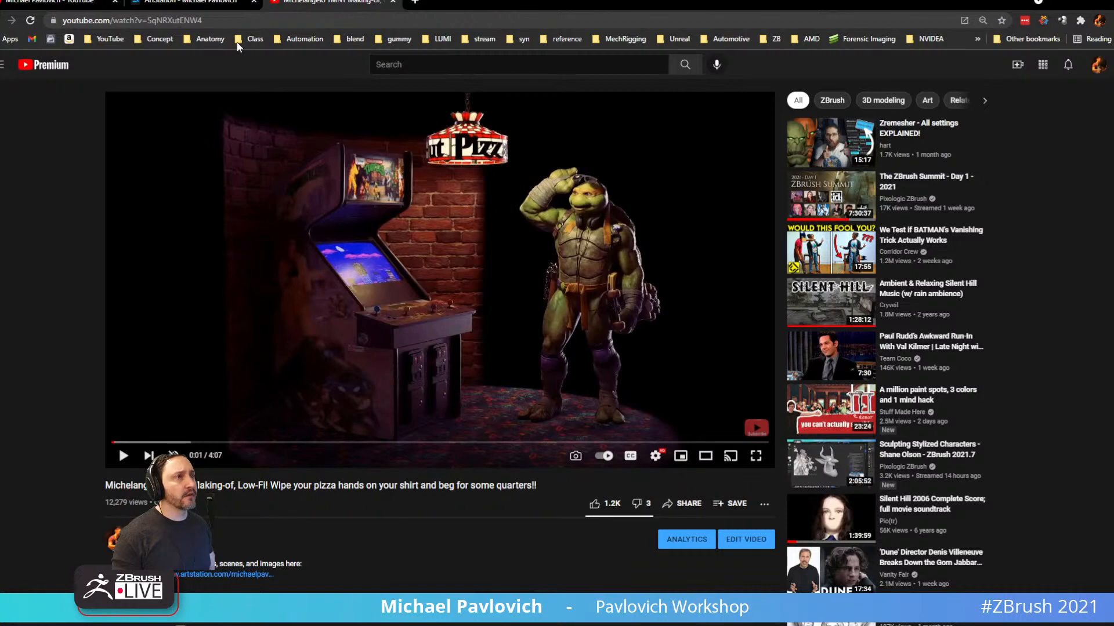
{"action": "left_click", "coordinate": [67, 3]}
{"action": "left_click", "coordinate": [105, 21]}
{"action": "scroll", "coordinate": [271, 322], "scroll_direction": "down", "scroll_amount": 4}
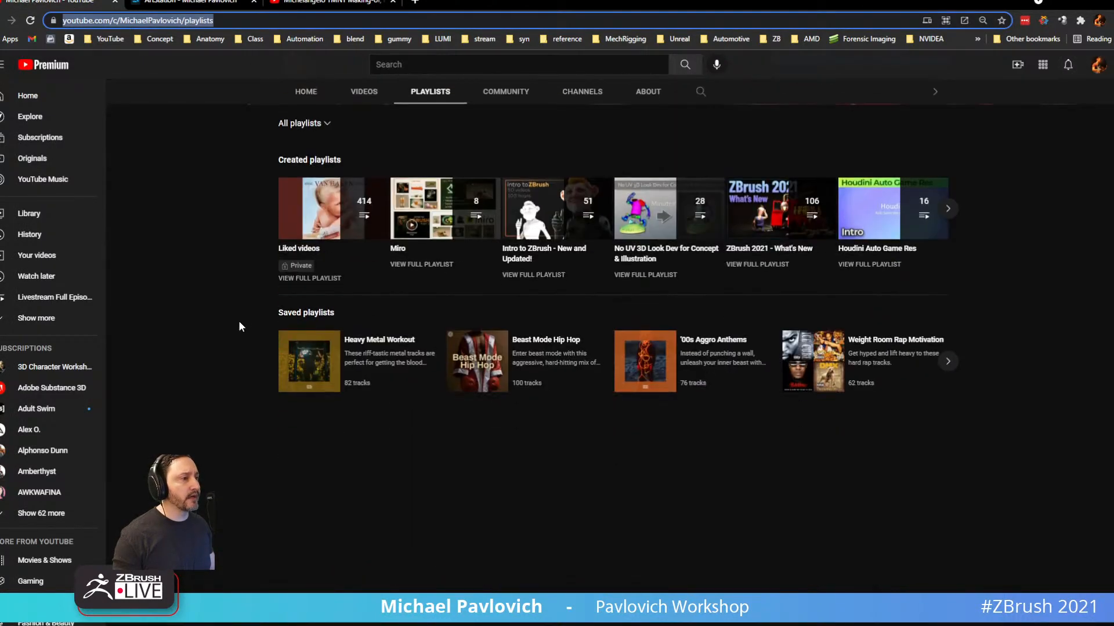
{"action": "scroll", "coordinate": [240, 326], "scroll_direction": "up", "scroll_amount": 4}
Limit the channel's playlists to Created playlists and browse through them.
{"action": "left_click", "coordinate": [410, 315]}
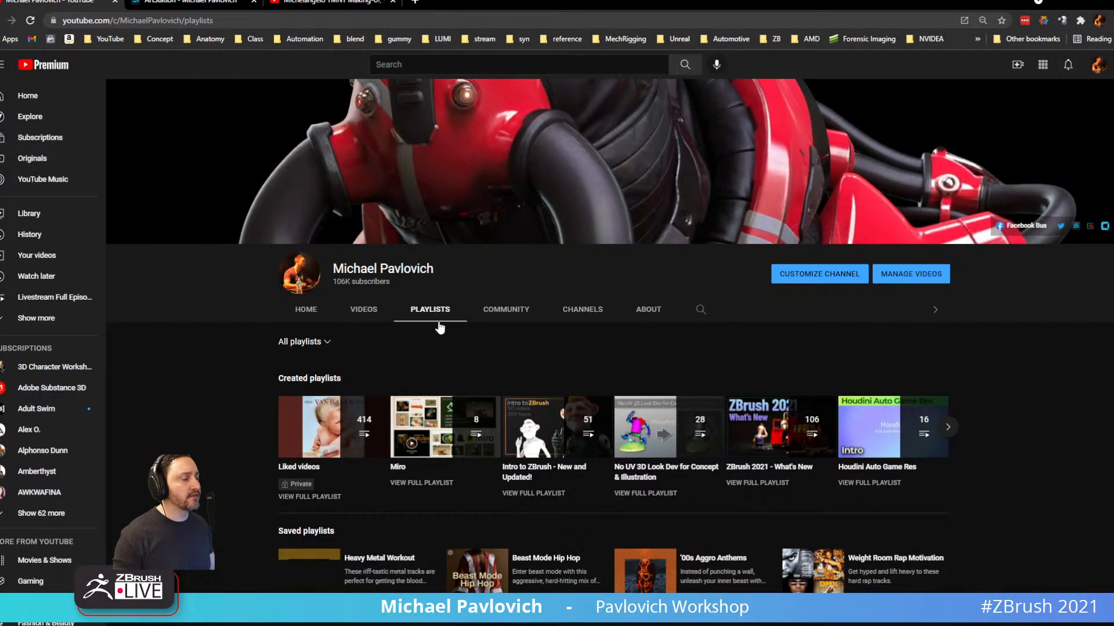
{"action": "scroll", "coordinate": [443, 377], "scroll_direction": "down", "scroll_amount": 4}
{"action": "scroll", "coordinate": [395, 261], "scroll_direction": "up", "scroll_amount": 3}
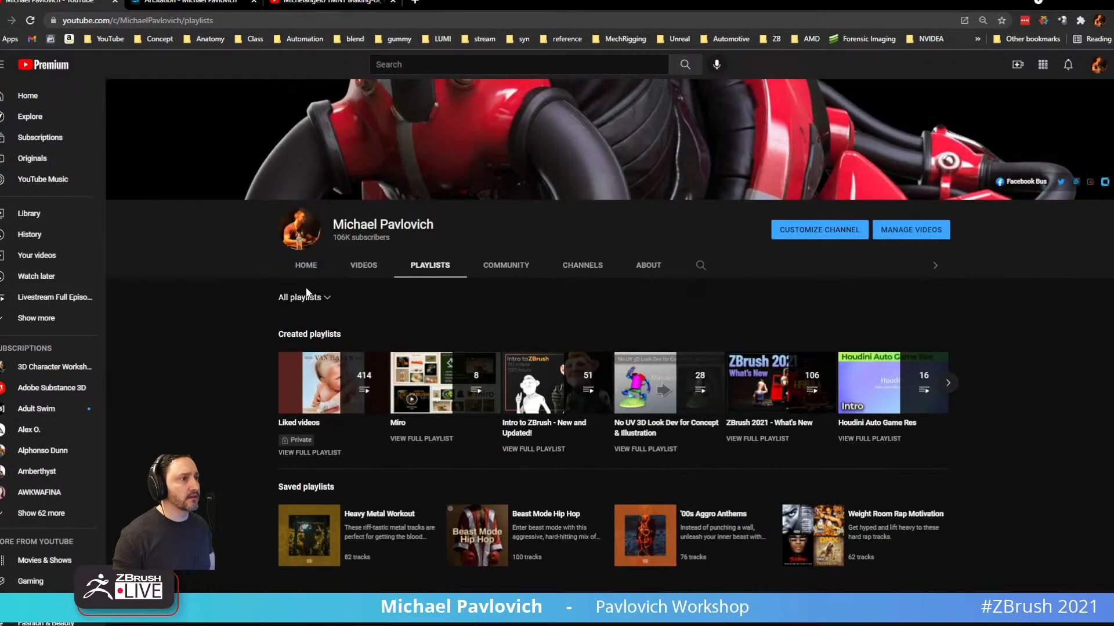
{"action": "left_click", "coordinate": [316, 332]}
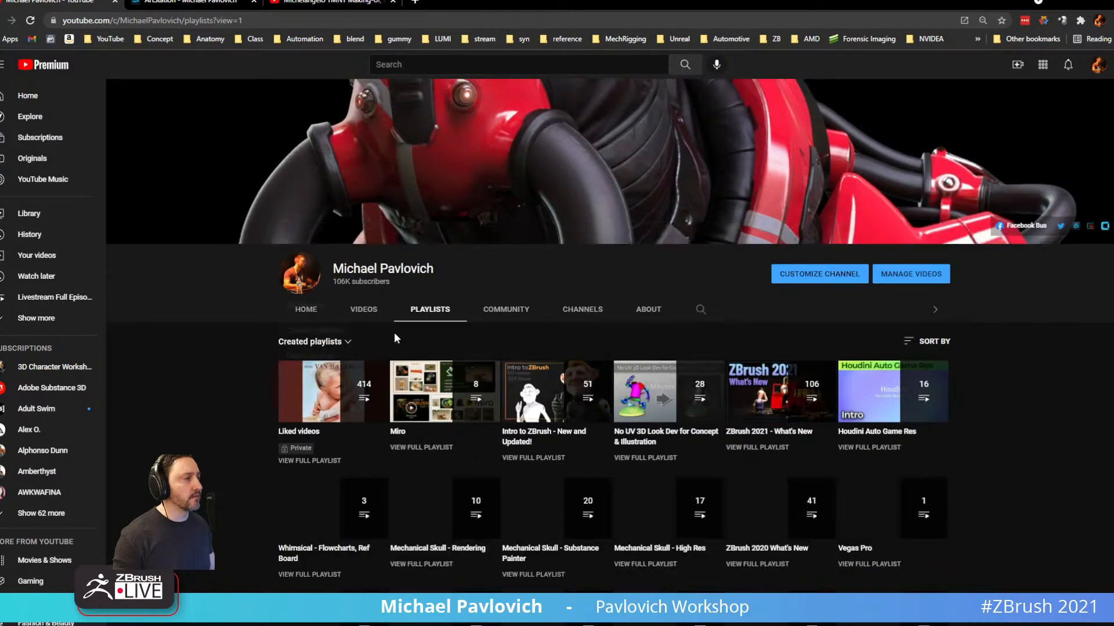
{"action": "scroll", "coordinate": [452, 333], "scroll_direction": "down", "scroll_amount": 8}
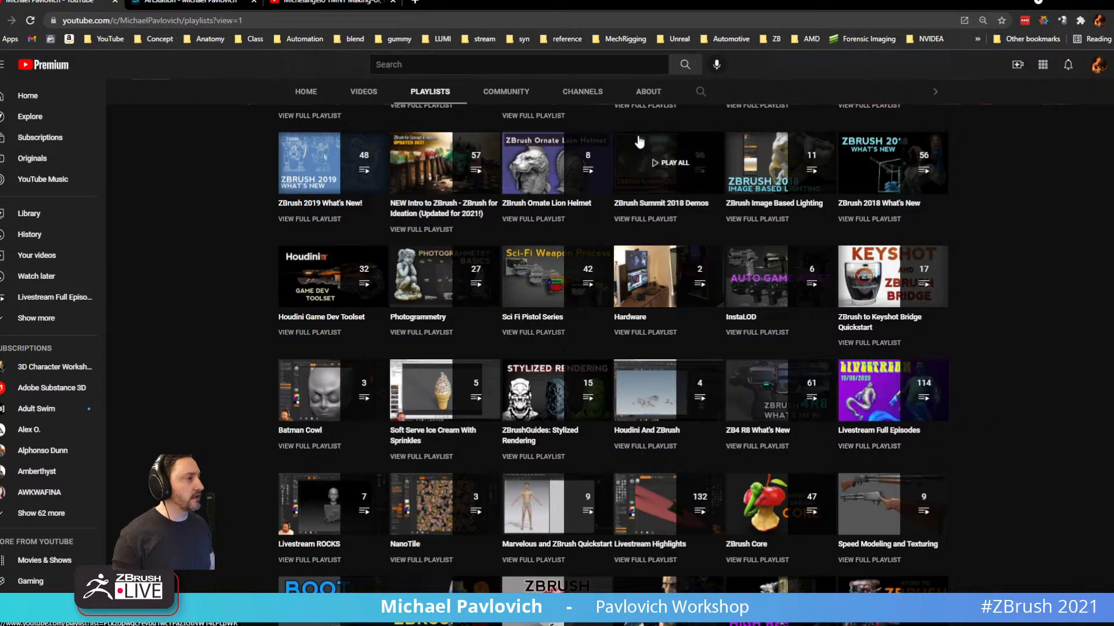
Select the web address of the created playlists page and switch to the other window.
{"action": "scroll", "coordinate": [638, 141], "scroll_direction": "up", "scroll_amount": 10}
{"action": "left_click", "coordinate": [413, 21]}
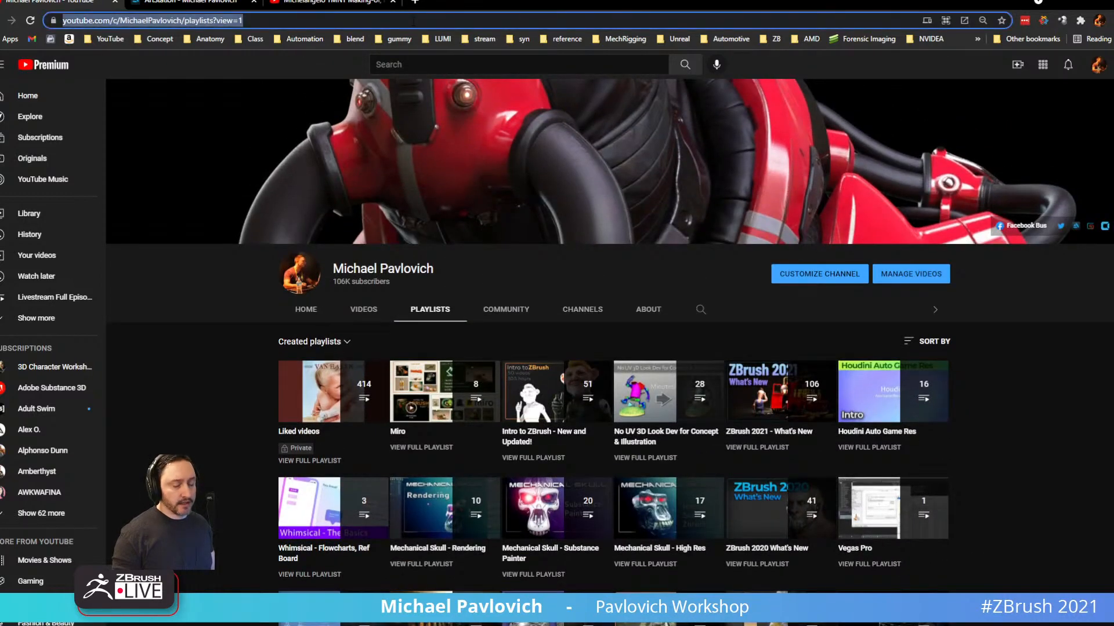
{"action": "key", "text": "alt+Tab"}
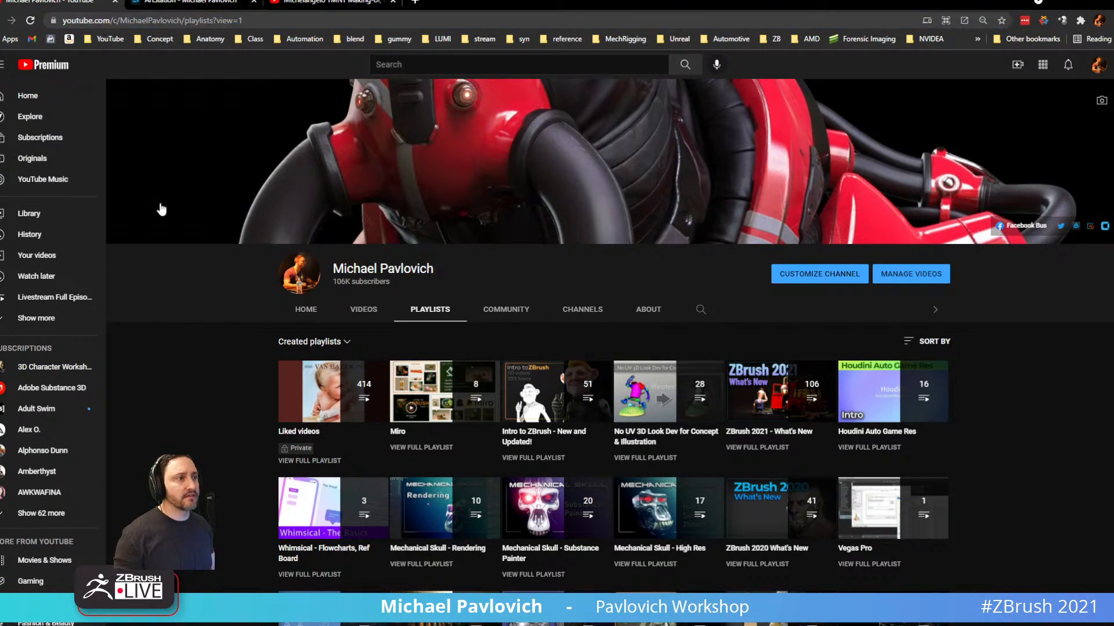
Open the Michelangelo TMNT making-of video from the channel's uploads, pause it and select its web address.
{"action": "left_click", "coordinate": [362, 309]}
{"action": "scroll", "coordinate": [211, 273], "scroll_direction": "down", "scroll_amount": 3}
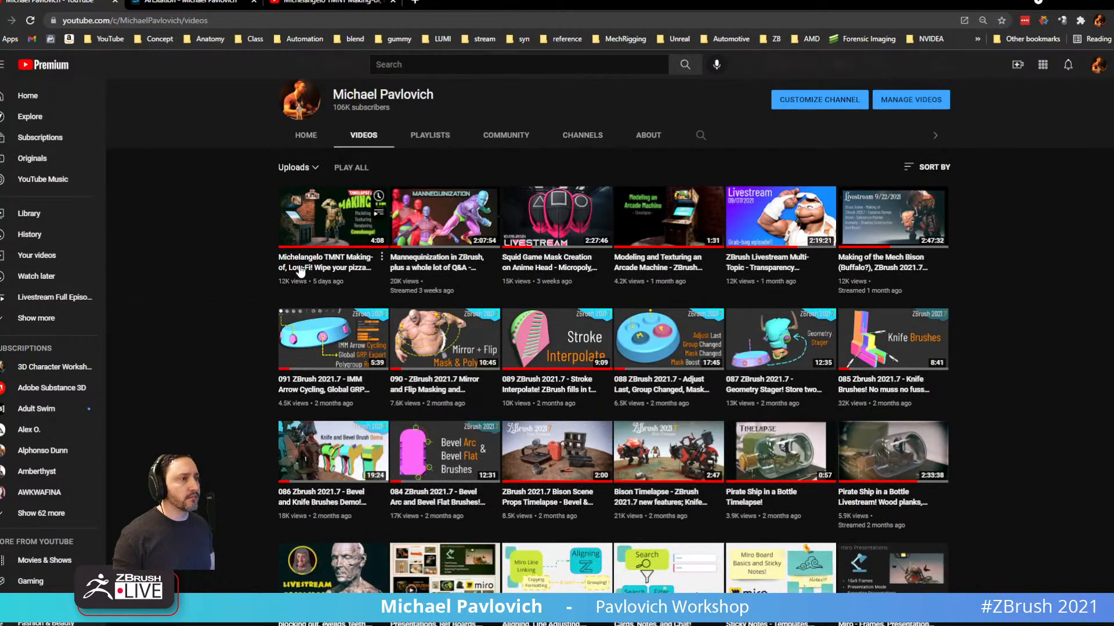
{"action": "left_click", "coordinate": [310, 261]}
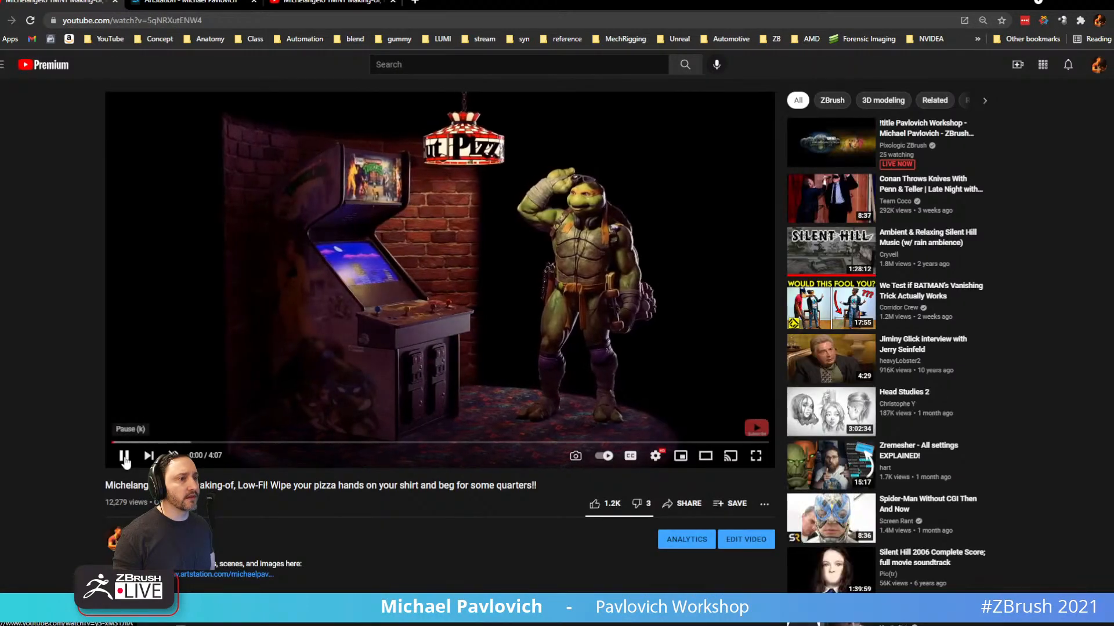
{"action": "left_click", "coordinate": [124, 456]}
{"action": "left_click", "coordinate": [246, 22]}
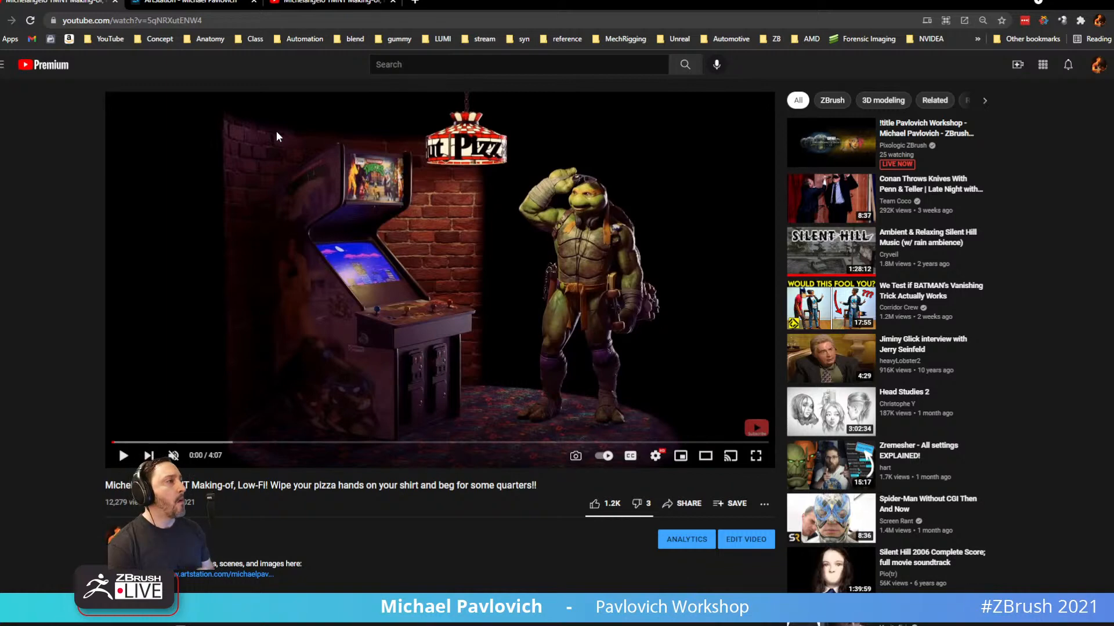
{"action": "key", "text": "alt+Tab"}
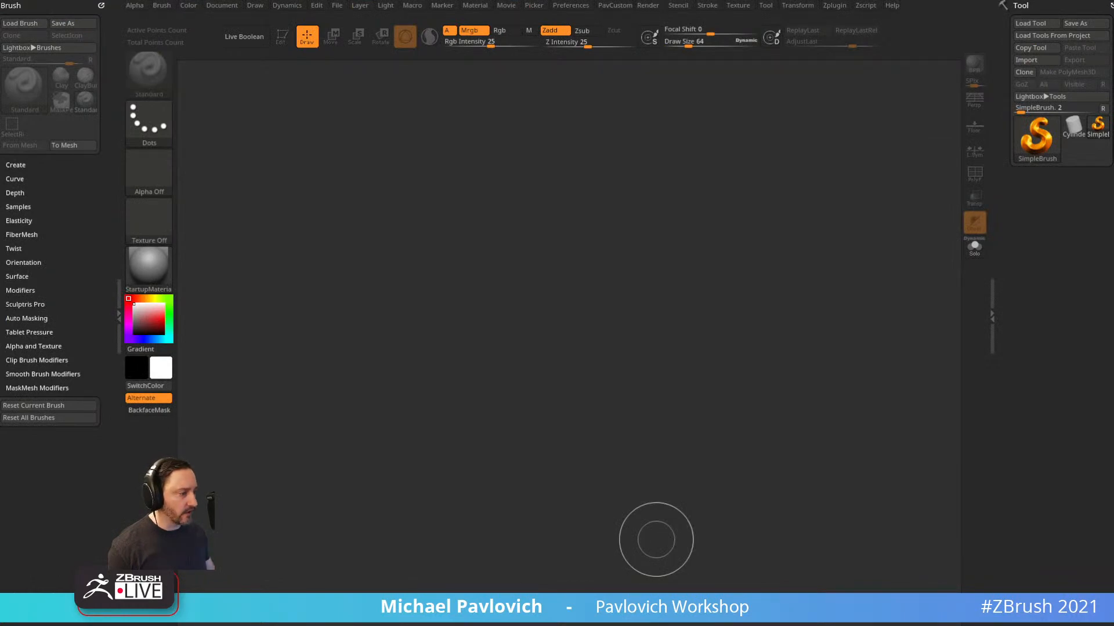
Return to the browser and play the Michelangelo making-of video up to the concept sketch, pausing at 0:16.
{"action": "key", "text": "alt+Tab"}
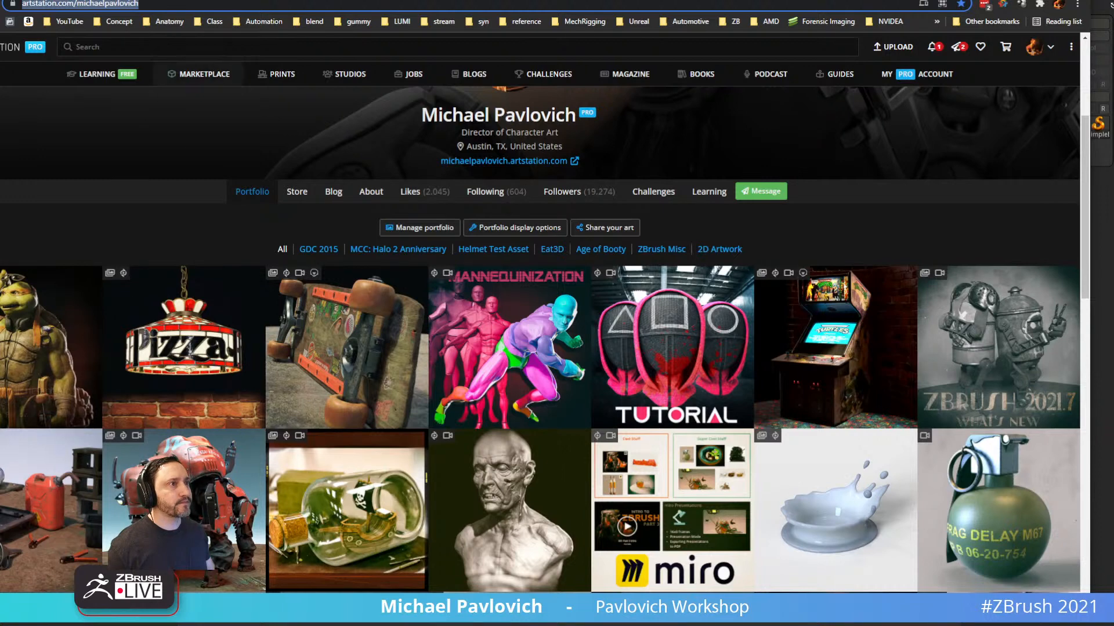
{"action": "left_click", "coordinate": [204, 1]}
{"action": "left_click", "coordinate": [80, 439]}
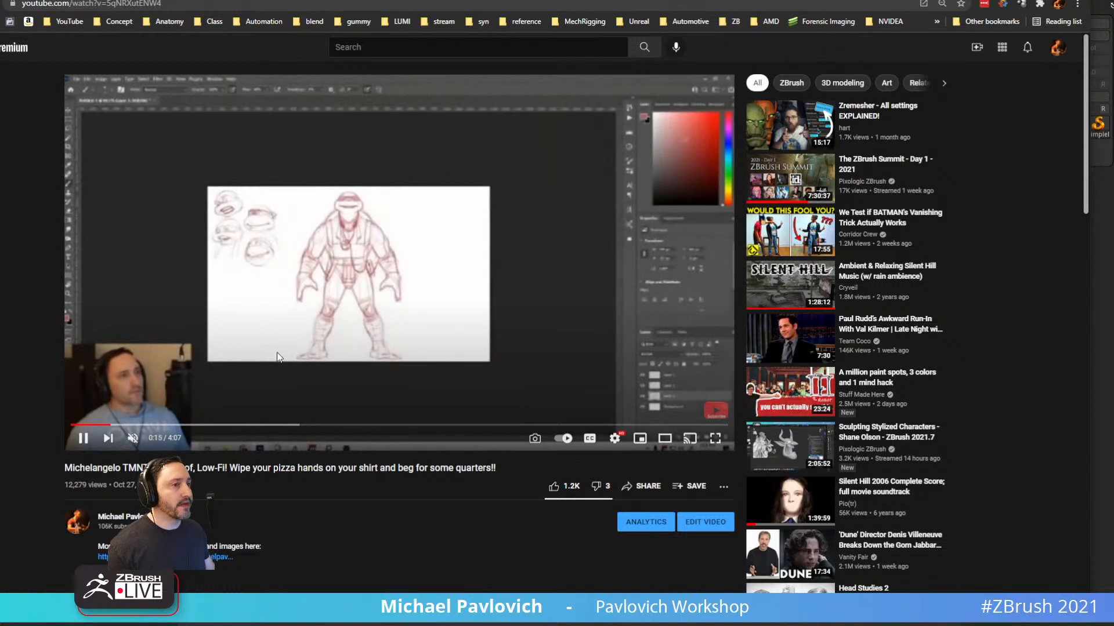
{"action": "left_click", "coordinate": [84, 439]}
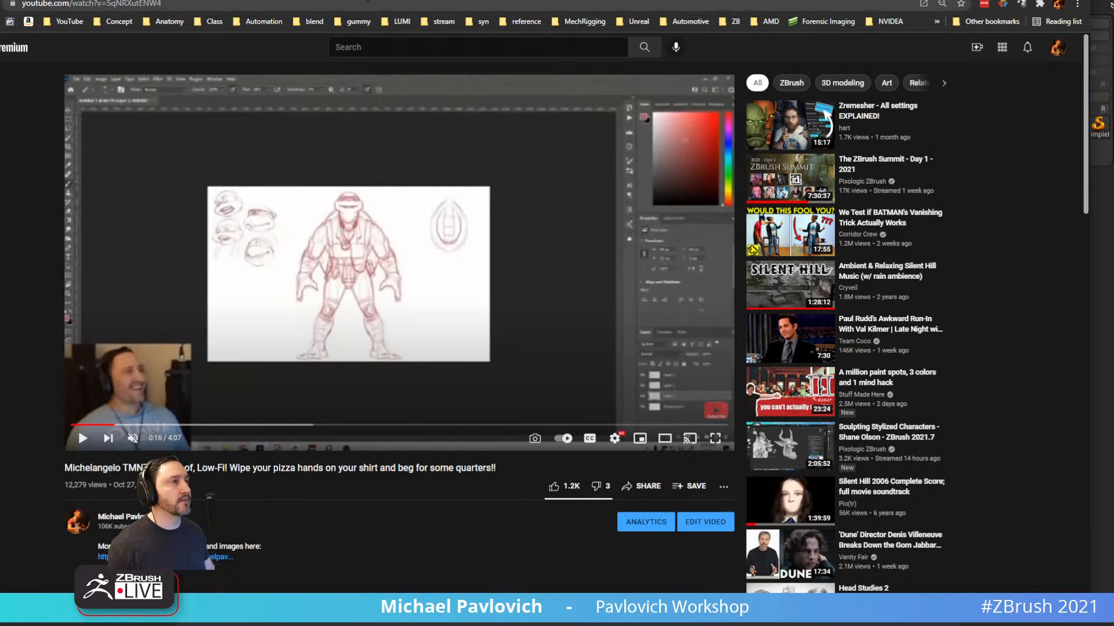
Search the web in a new tab for "stylus league youtube" and open the Stylus League channel.
{"action": "key", "text": "ctrl+t"}
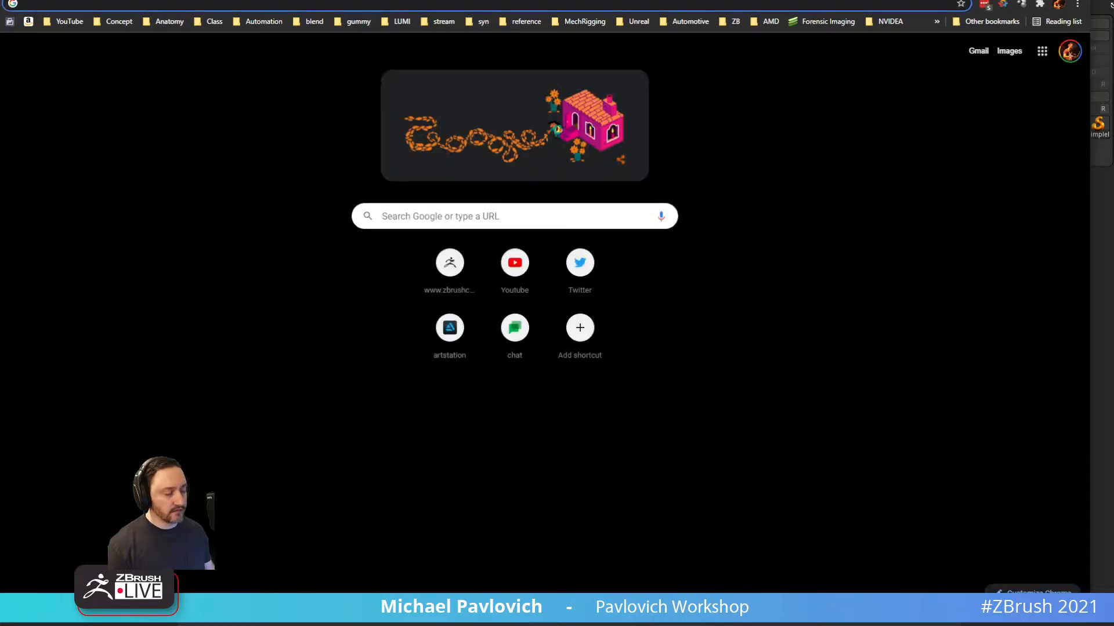
{"action": "type", "text": "stylus league youtube"}
{"action": "key", "text": "Return"}
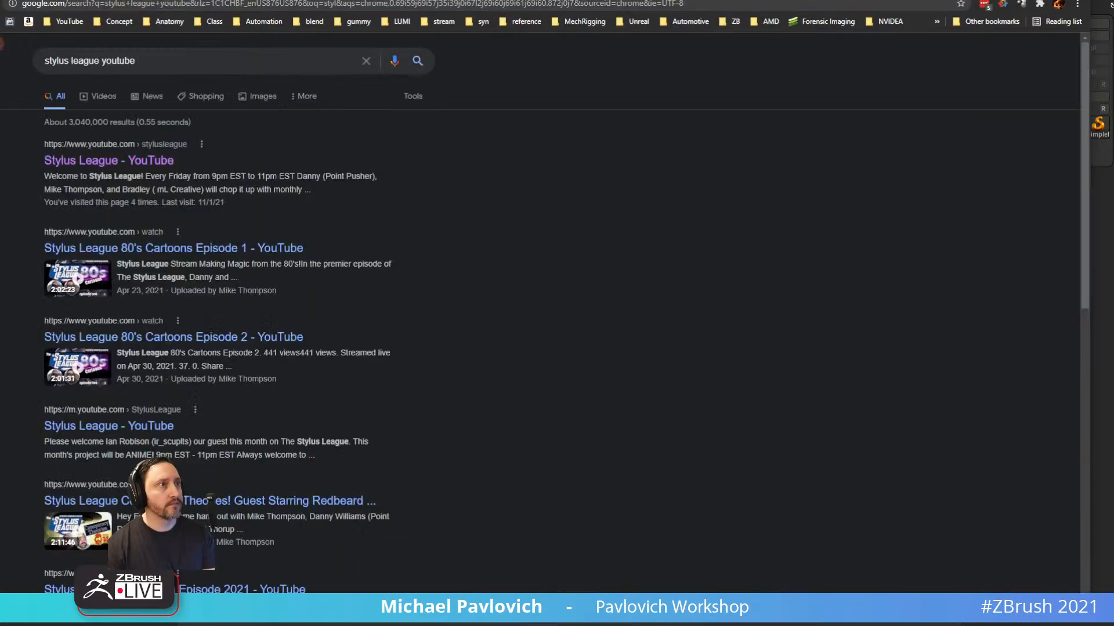
{"action": "left_click", "coordinate": [134, 162]}
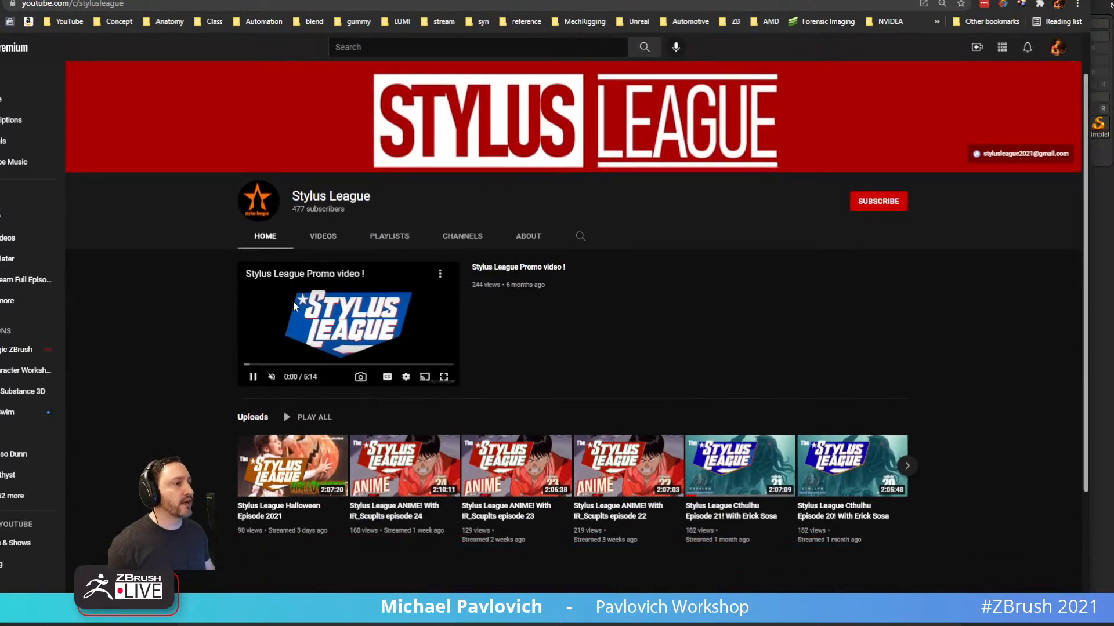
Pause the Stylus League promo video and browse the channel's uploaded videos.
{"action": "scroll", "coordinate": [294, 301], "scroll_direction": "down", "scroll_amount": 2}
{"action": "left_click", "coordinate": [253, 315]}
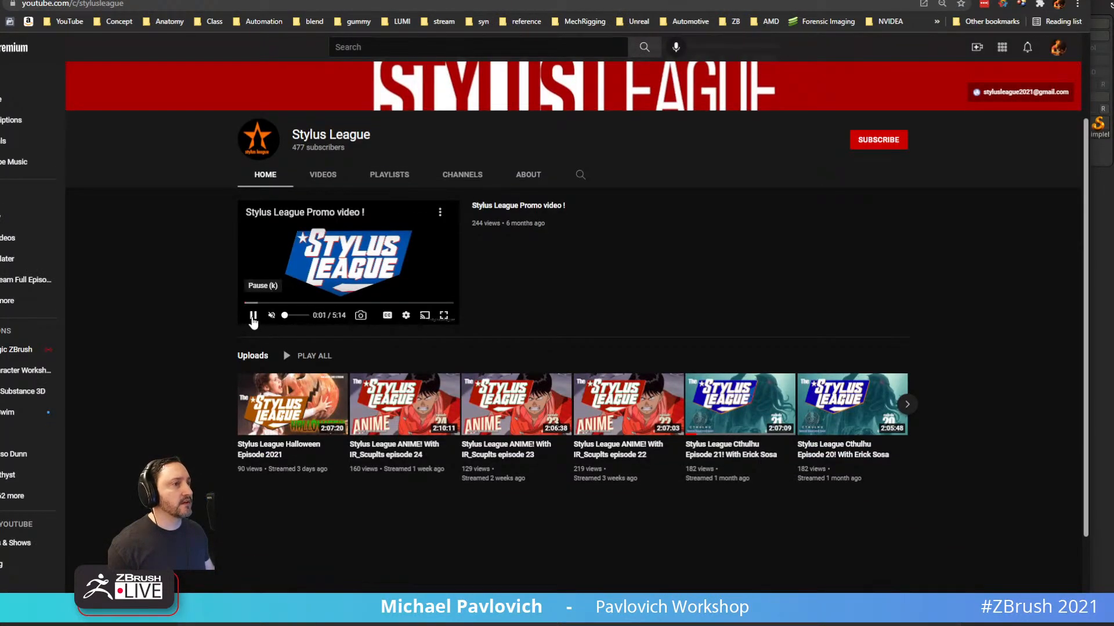
{"action": "left_click", "coordinate": [323, 174]}
{"action": "scroll", "coordinate": [522, 290], "scroll_direction": "down", "scroll_amount": 5}
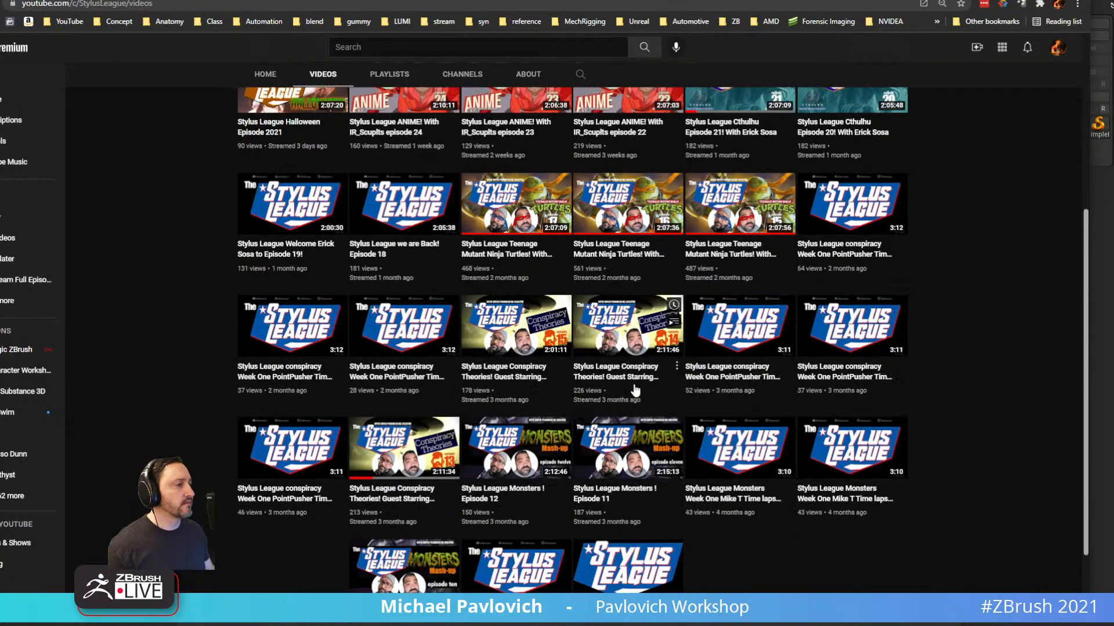
Open the Stylus League Teenage Mutant Ninja Turtles Episode 15 stream, skip ahead to the four artists' screens, and return to the channel's uploads.
{"action": "scroll", "coordinate": [663, 380], "scroll_direction": "up", "scroll_amount": 3}
{"action": "scroll", "coordinate": [663, 380], "scroll_direction": "up", "scroll_amount": 1}
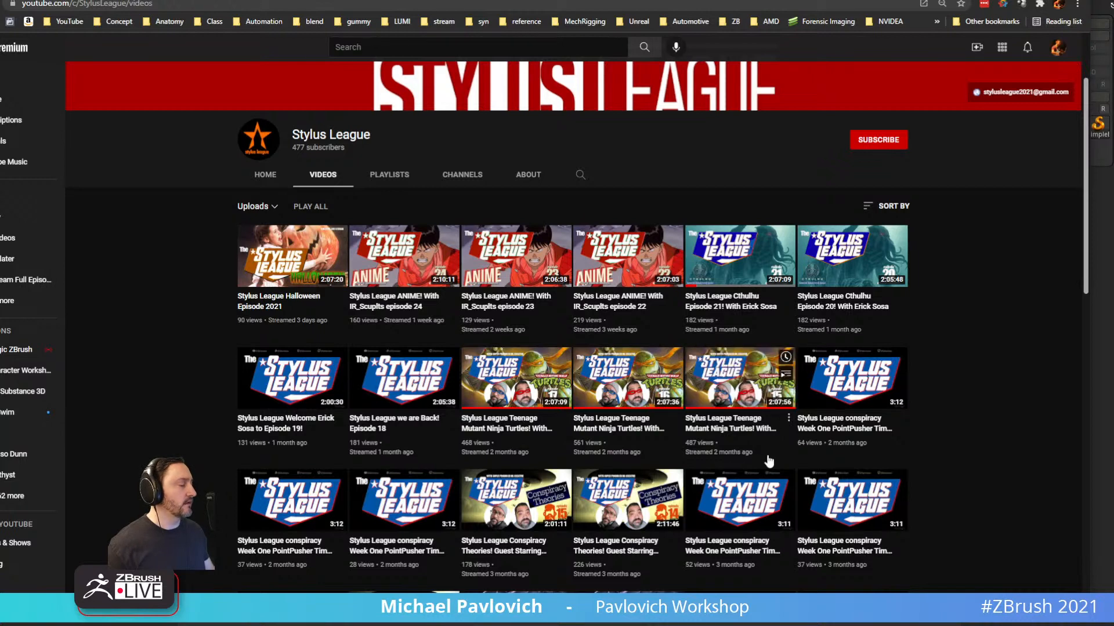
{"action": "left_click", "coordinate": [742, 430]}
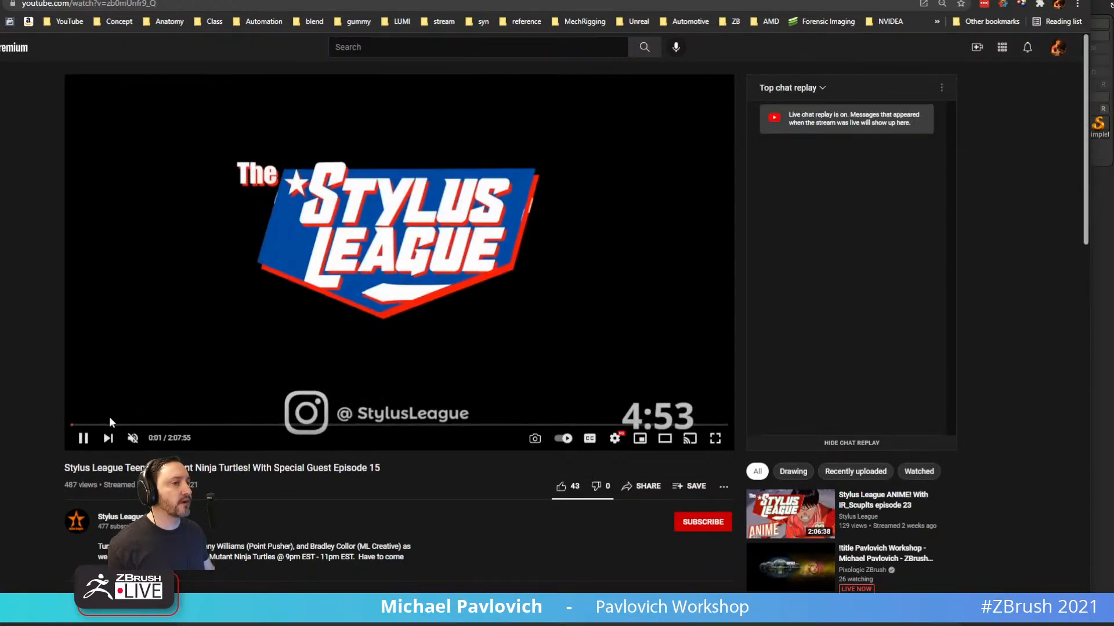
{"action": "left_click", "coordinate": [180, 426]}
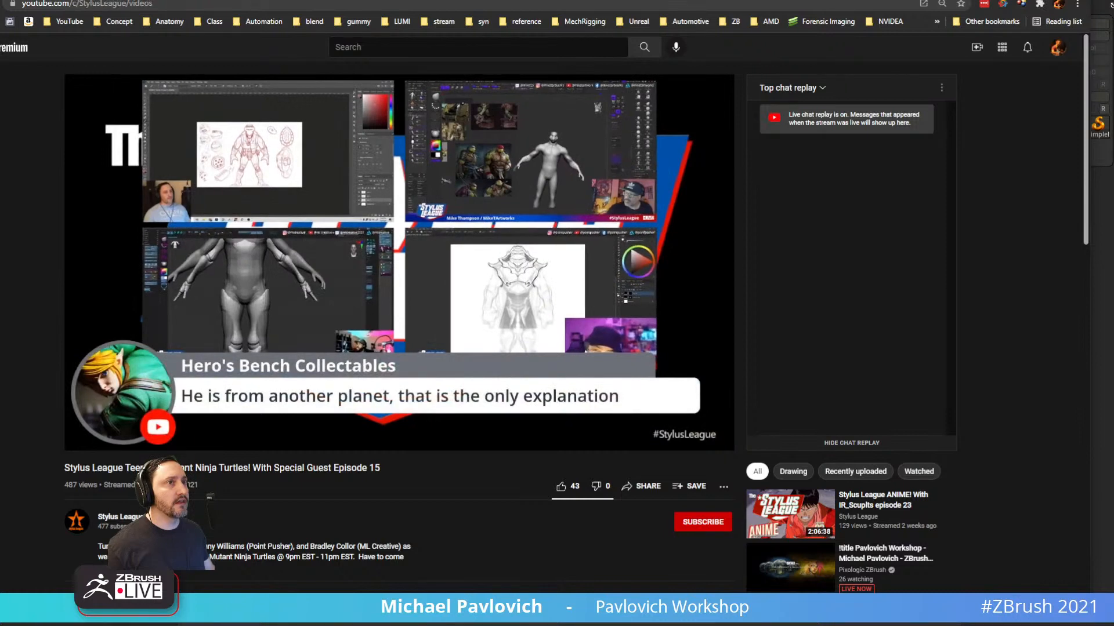
{"action": "key", "text": "alt+Left"}
{"action": "left_click", "coordinate": [169, 5]}
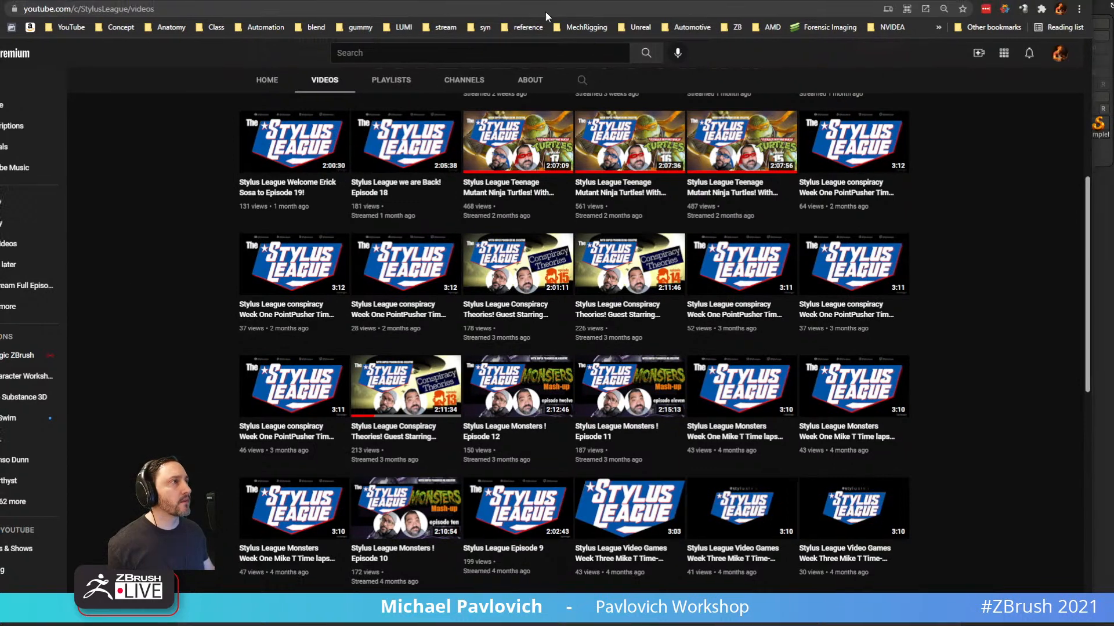
Switch to ZBrush and clear the stray brush mark from the canvas.
{"action": "key", "text": "alt+Tab"}
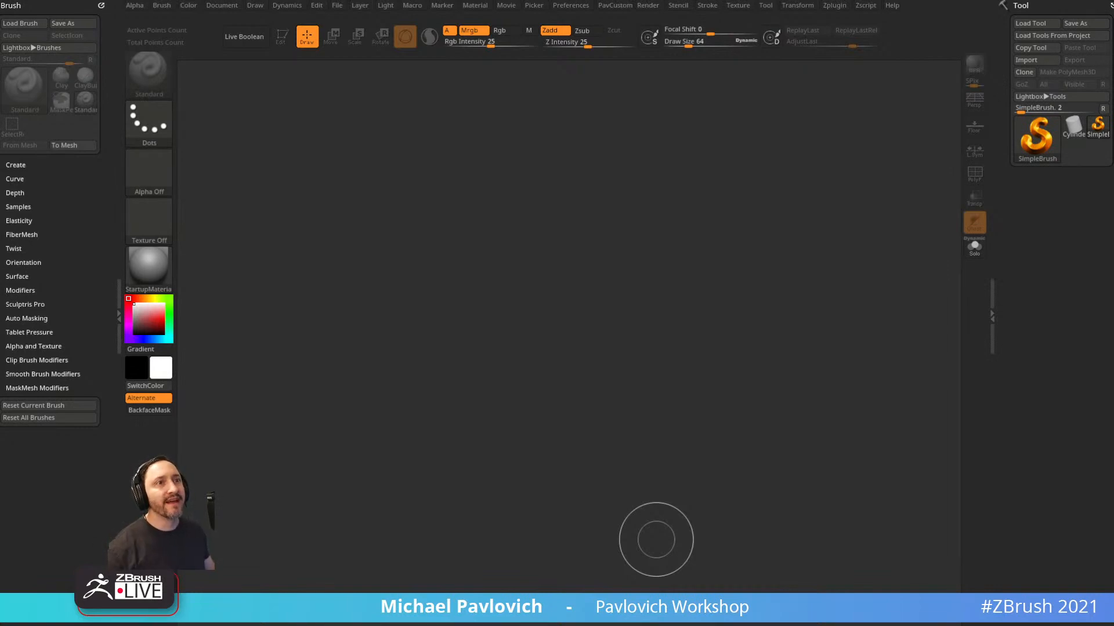
{"action": "left_click", "coordinate": [663, 204]}
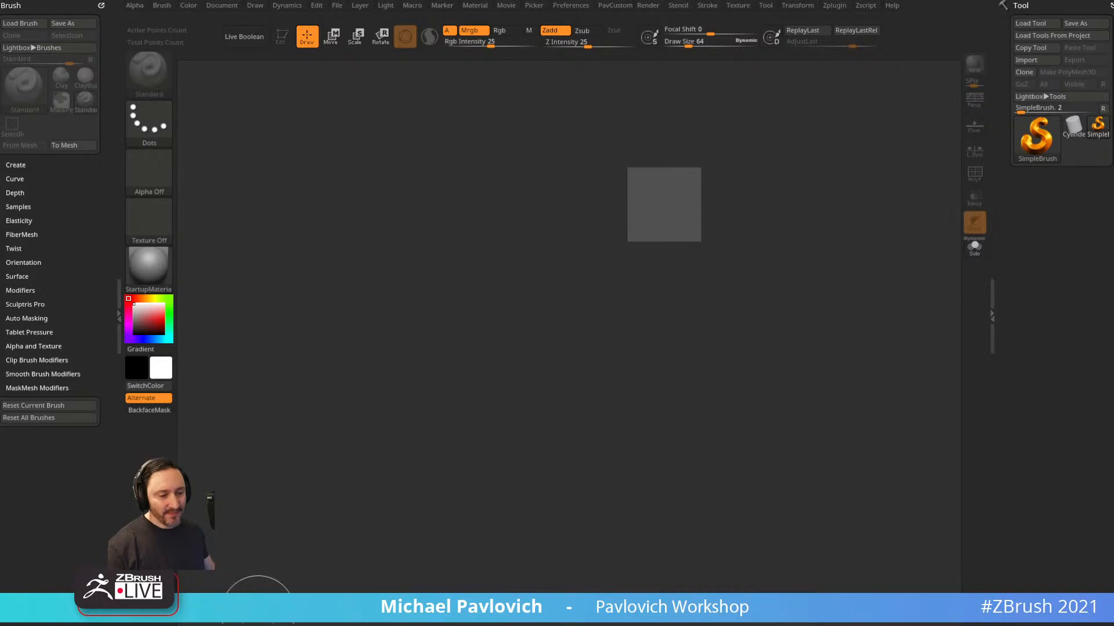
{"action": "key", "text": "ctrl+n"}
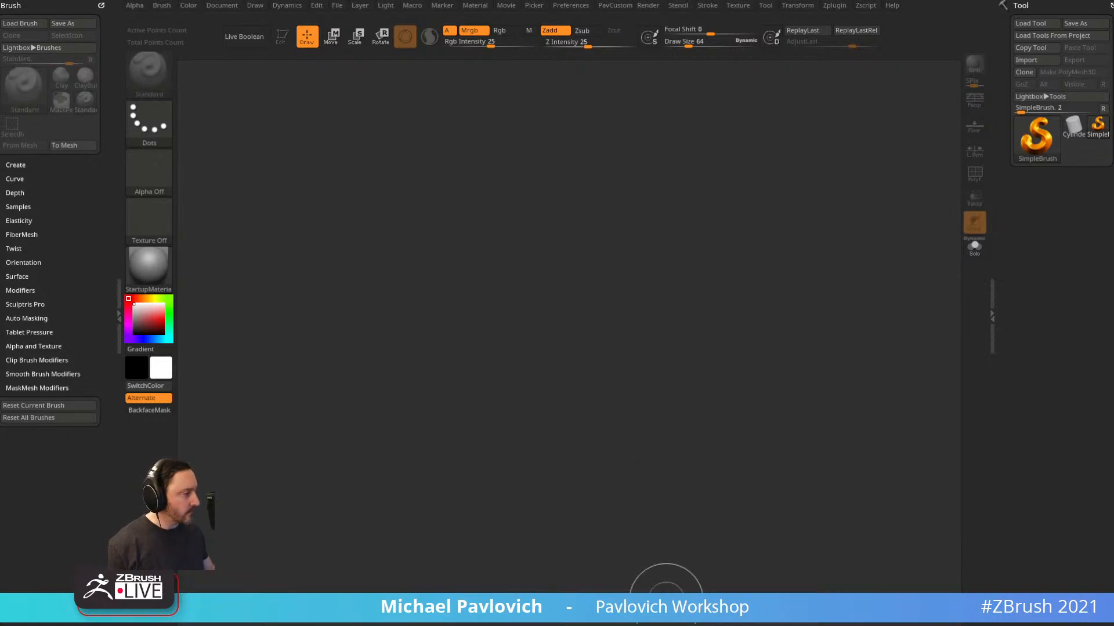
Bring the browser's Michelangelo video forward, enlarge the turtle concept sketch over it for viewing, and dismiss the sketch.
{"action": "left_click_drag", "start_coordinate": [666, 600], "coordinate": [654, 0]}
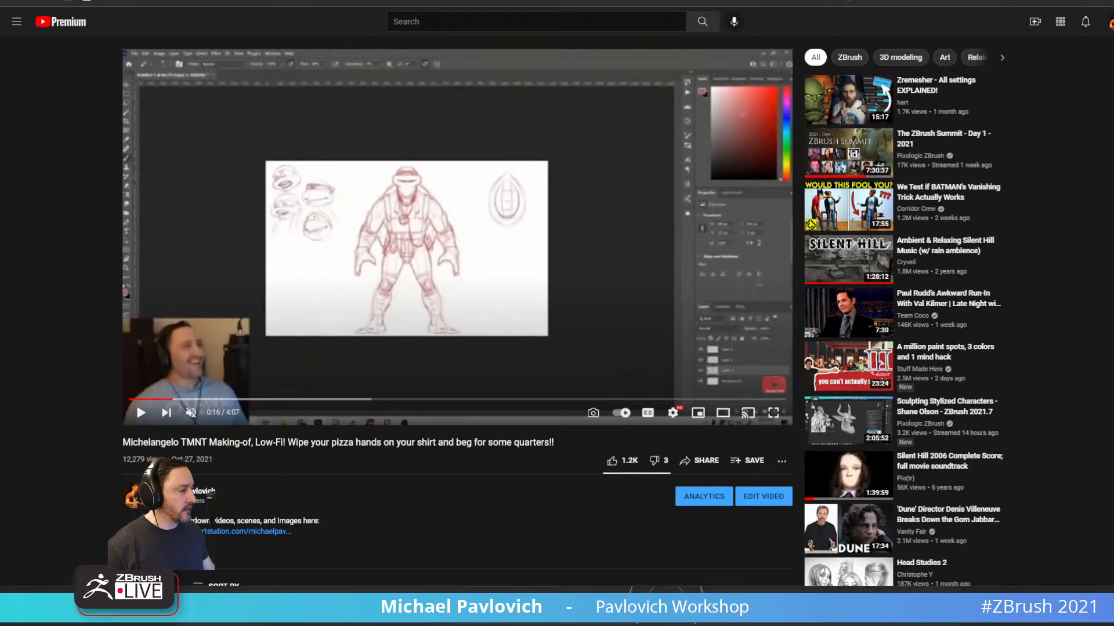
{"action": "right_click_drag", "start_coordinate": [325, 0], "coordinate": [209, 103]}
{"action": "left_click_drag", "start_coordinate": [395, 182], "coordinate": [814, 520]}
{"action": "scroll", "coordinate": [481, 287], "scroll_direction": "up", "scroll_amount": 8}
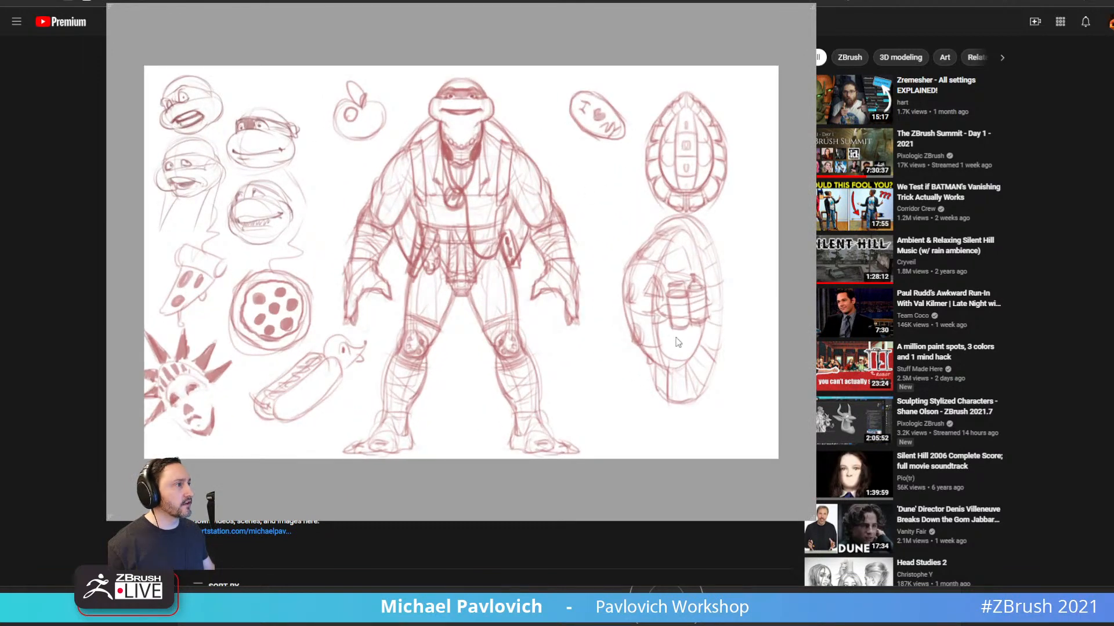
{"action": "right_click_drag", "start_coordinate": [462, 271], "coordinate": [1044, 625]}
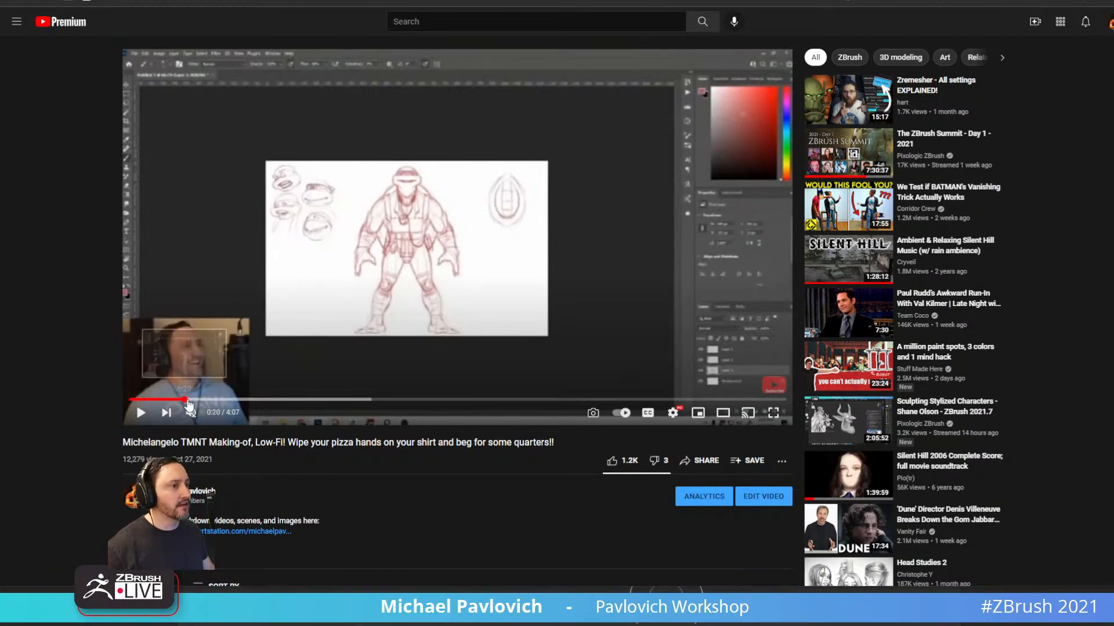
Scrub the making-of video to 1:29 and enlarge the Michelangelo boombox and pizza artwork over it.
{"action": "left_click", "coordinate": [196, 399]}
{"action": "left_click_drag", "start_coordinate": [197, 400], "coordinate": [369, 402]}
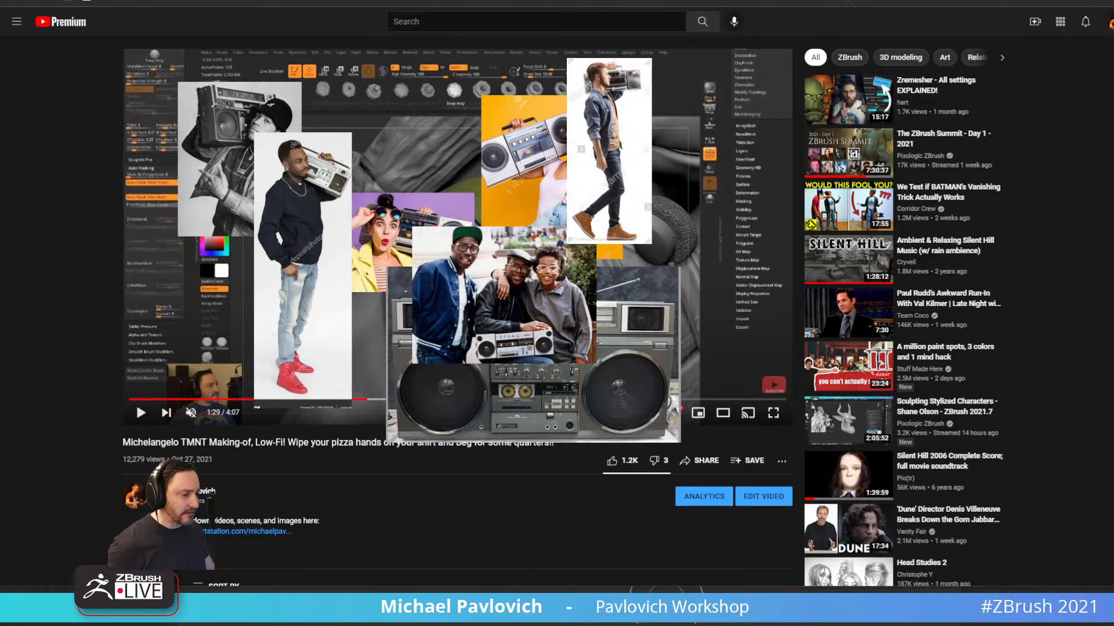
{"action": "left_click_drag", "start_coordinate": [522, 625], "coordinate": [293, 87]}
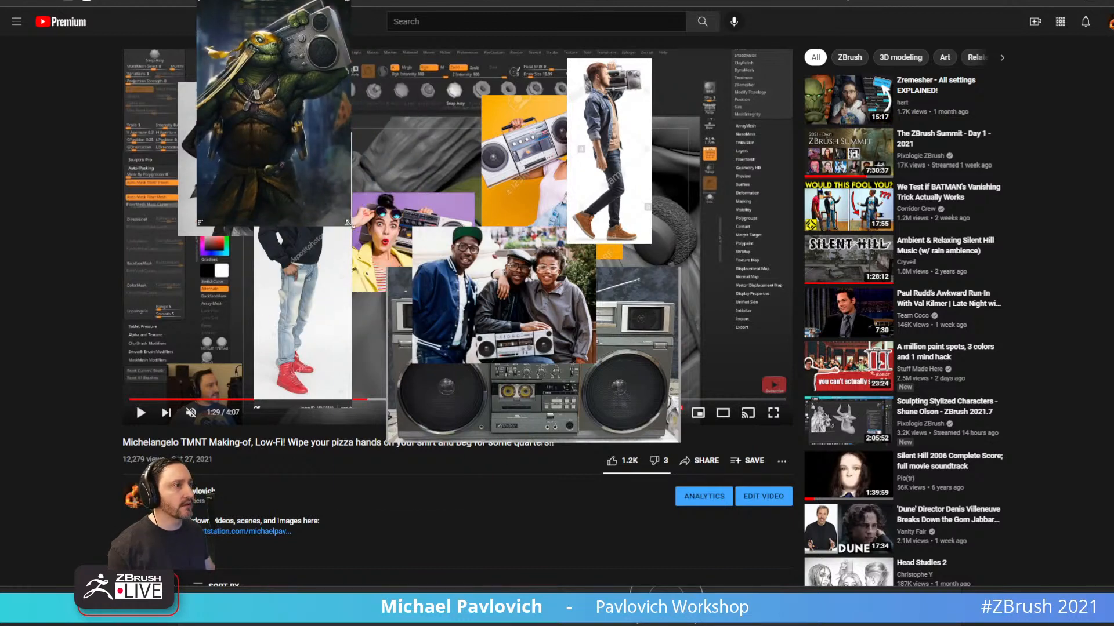
{"action": "left_click_drag", "start_coordinate": [349, 224], "coordinate": [631, 494]}
{"action": "scroll", "coordinate": [445, 198], "scroll_direction": "up", "scroll_amount": 7}
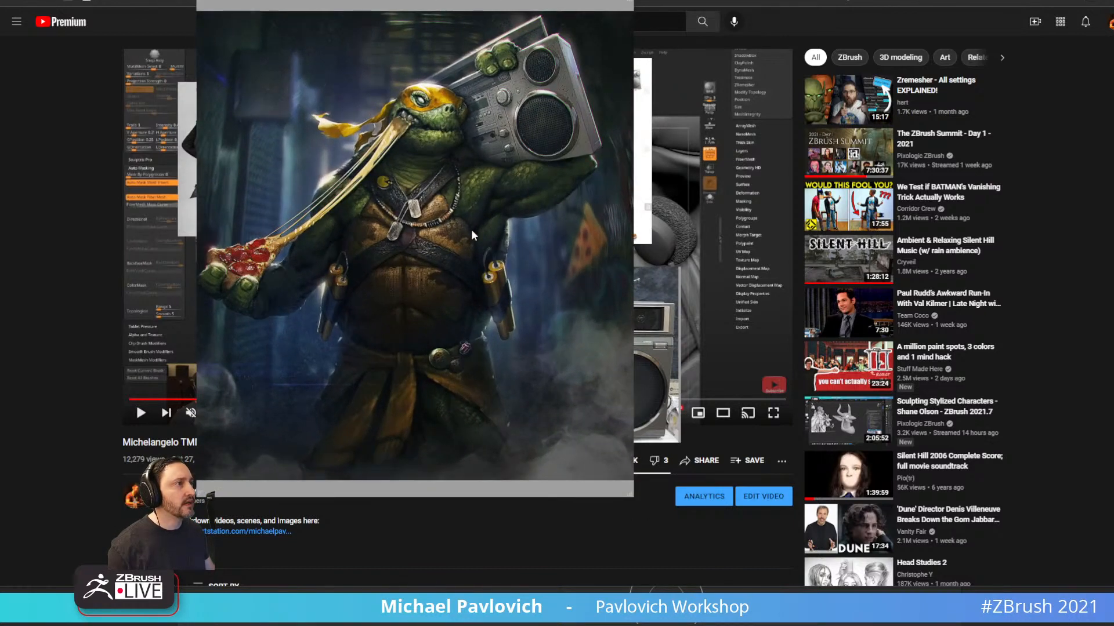
{"action": "middle_click_drag", "start_coordinate": [471, 230], "coordinate": [482, 203]}
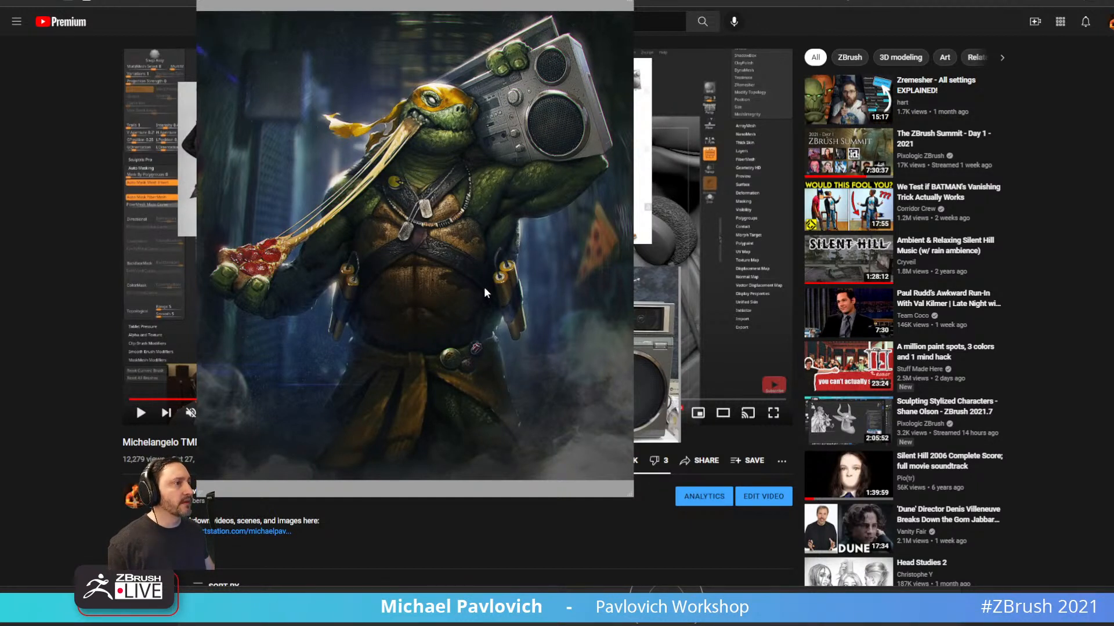
{"action": "left_click_drag", "start_coordinate": [440, 209], "coordinate": [429, 233]}
{"action": "mouse_move", "coordinate": [428, 247]}
{"action": "middle_mouse_down"}
{"action": "mouse_move", "coordinate": [448, 259]}
{"action": "mouse_move", "coordinate": [423, 254]}
{"action": "middle_mouse_up"}
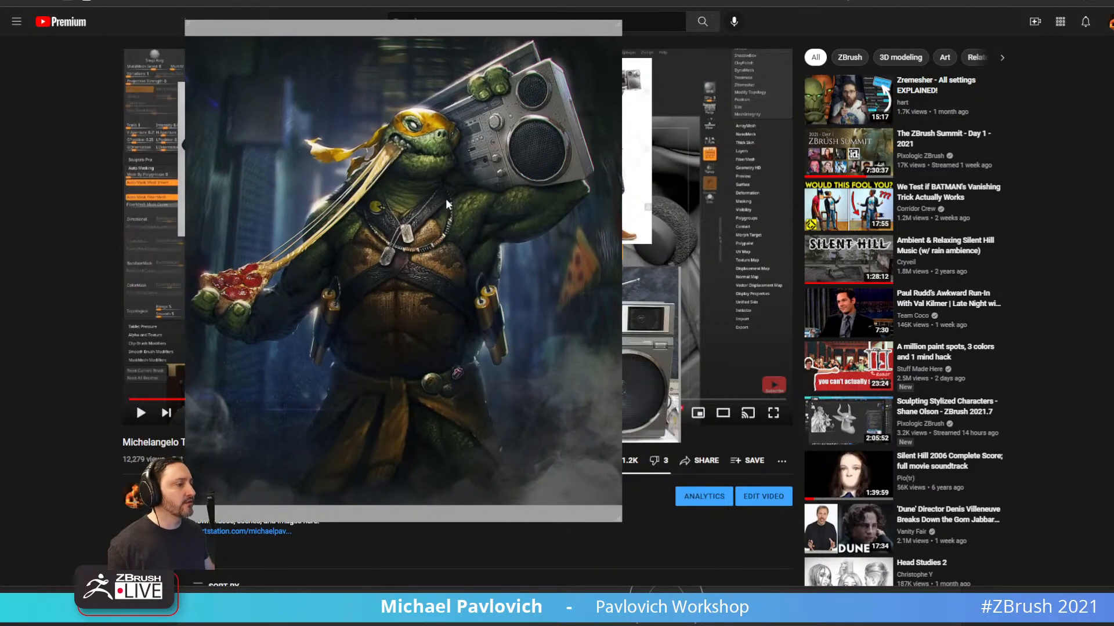
Close the Michelangelo artwork and all the boombox reference photos covering the video.
{"action": "key", "text": "Delete"}
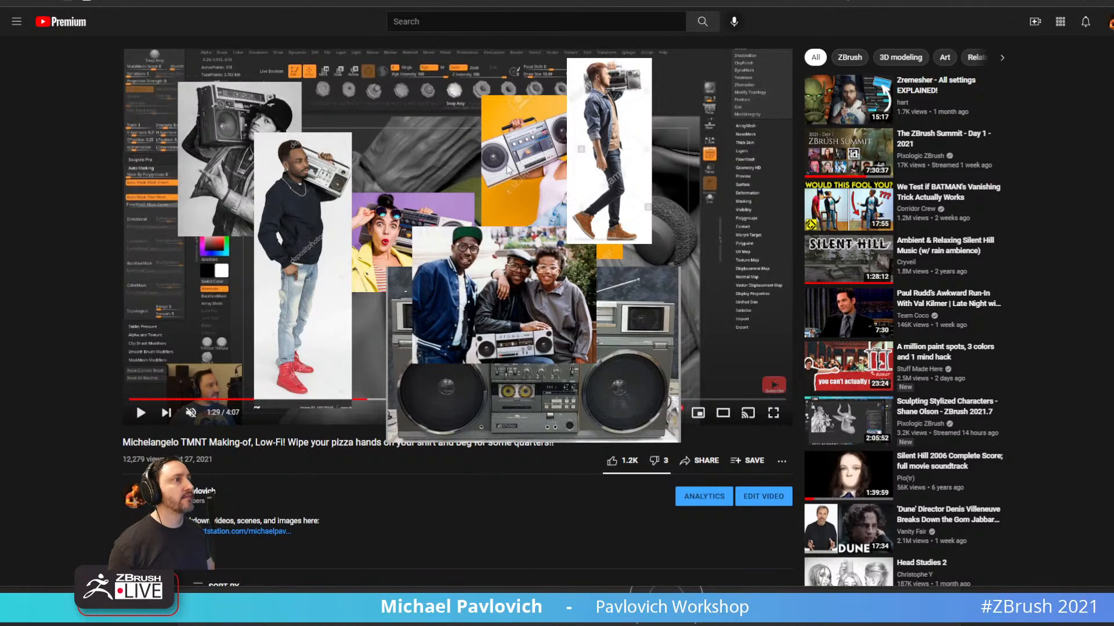
{"action": "key", "text": "Delete"}
{"action": "key", "text": "Delete"}
{"action": "key", "text": "Delete"}
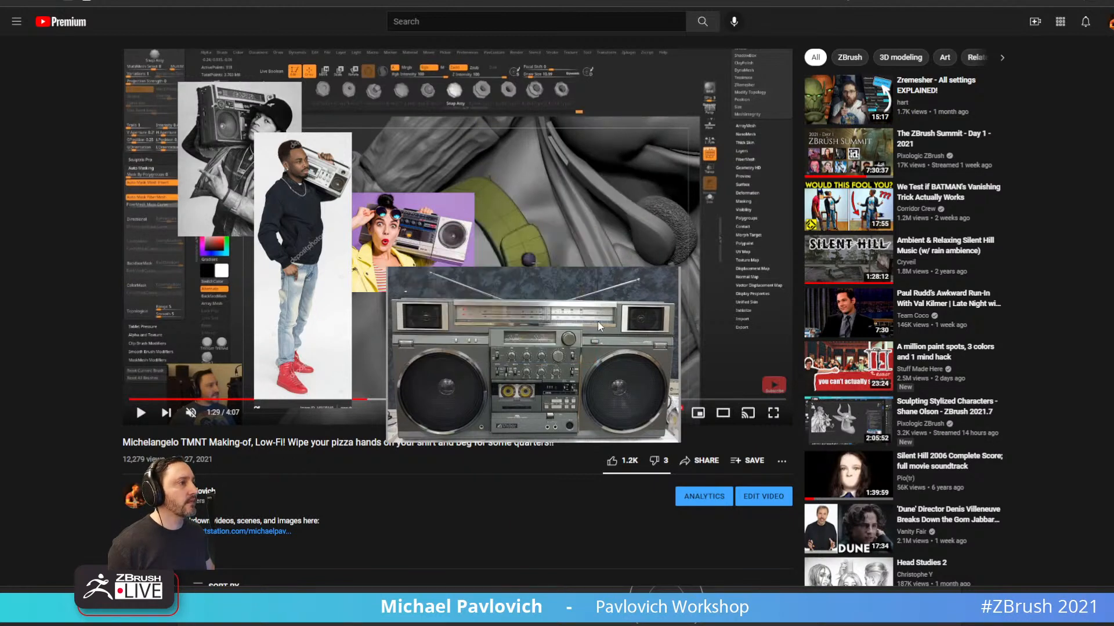
{"action": "key", "text": "Delete"}
{"action": "key", "text": "Delete"}
{"action": "key", "text": "Delete"}
{"action": "key", "text": "Delete"}
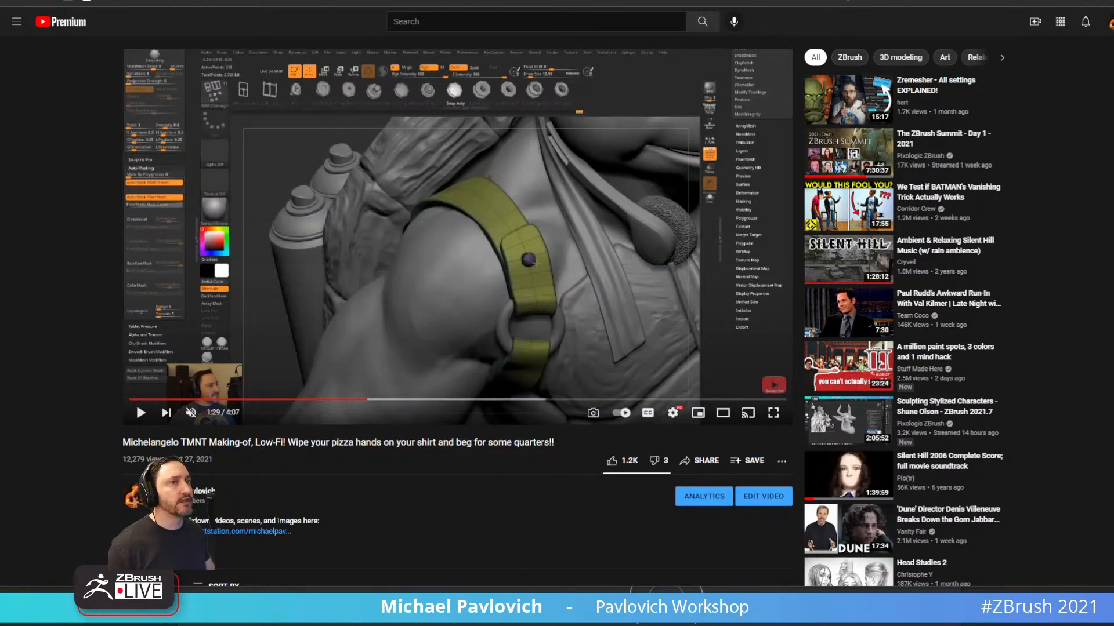
Glance at the Stylus League and ArtStation pages, then return to the making-of video and seek to 0:29.
{"action": "left_click", "coordinate": [499, 1]}
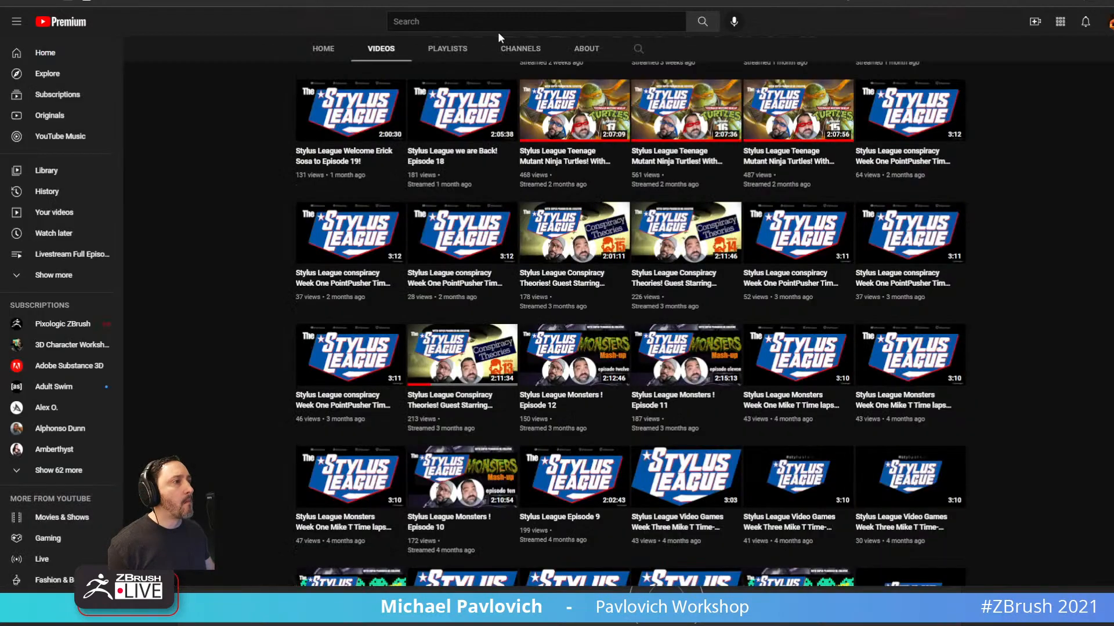
{"action": "key", "text": "ctrl+shift+Tab"}
{"action": "key", "text": "ctrl+shift+Tab"}
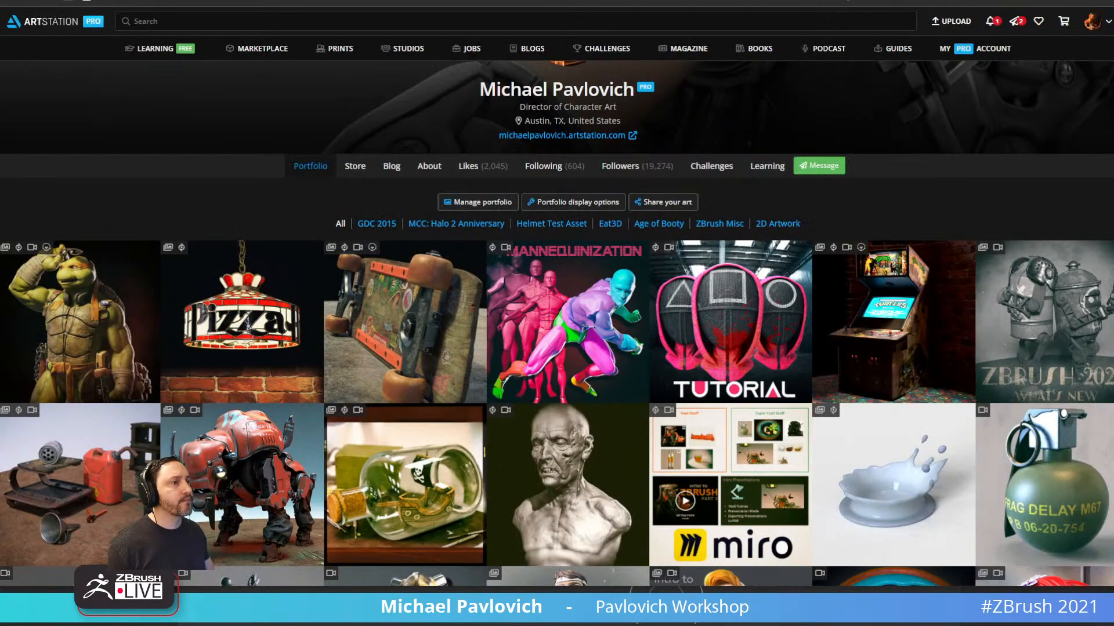
{"action": "key", "text": "ctrl+Tab"}
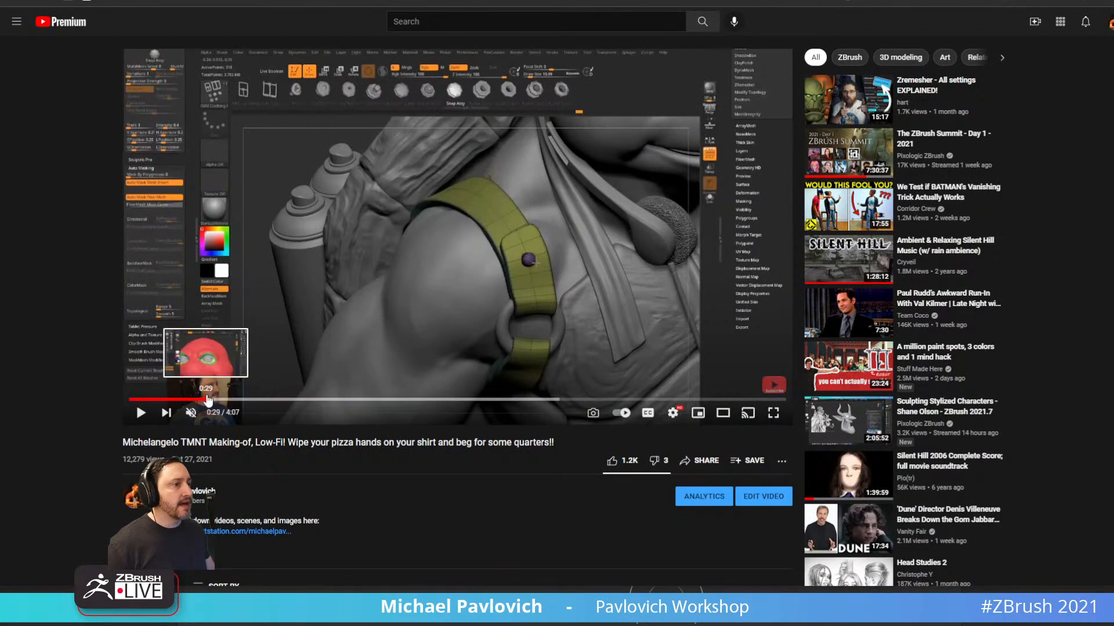
{"action": "left_click", "coordinate": [203, 399]}
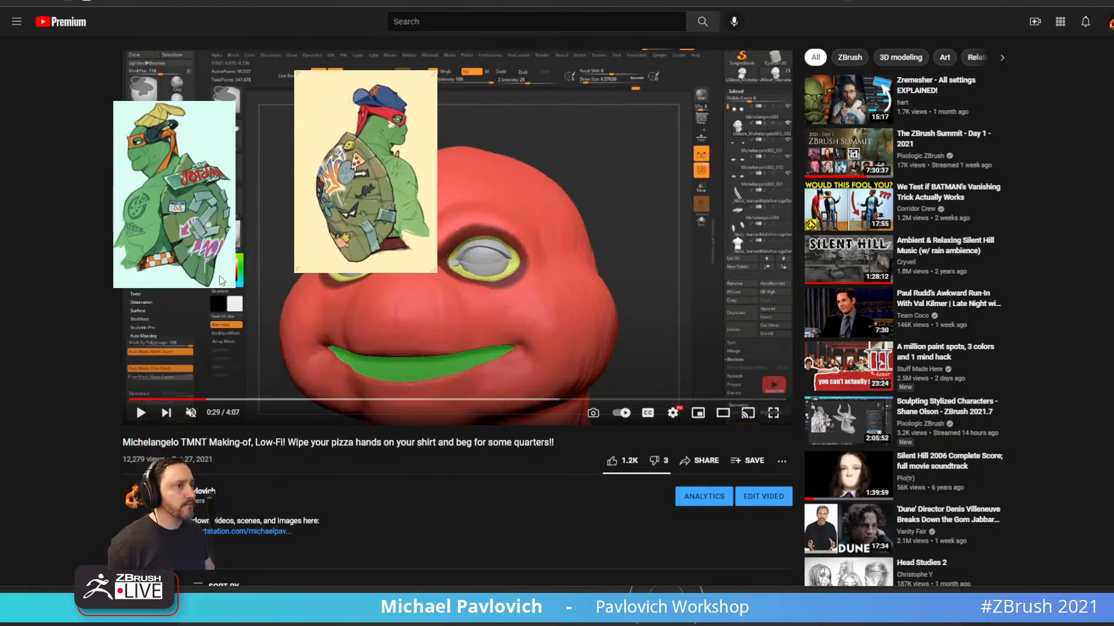
Enlarge the two turtle jacket concept drawings side by side for viewing, then close both.
{"action": "left_click_drag", "start_coordinate": [231, 283], "coordinate": [374, 313]}
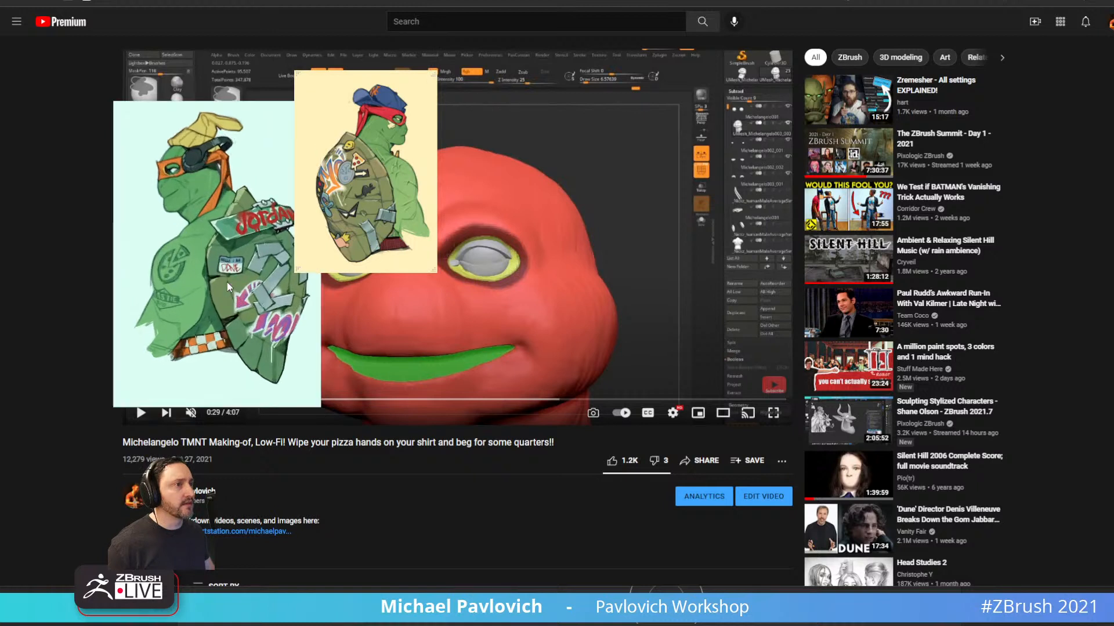
{"action": "left_click_drag", "start_coordinate": [436, 272], "coordinate": [609, 418]}
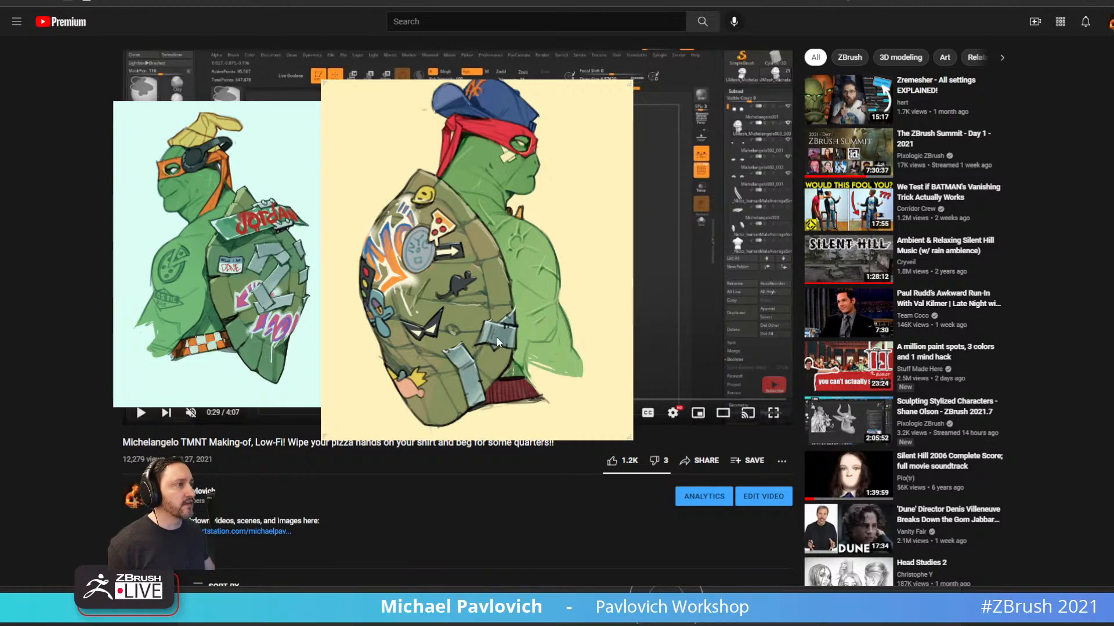
{"action": "key", "text": "Escape"}
{"action": "key", "text": "Escape"}
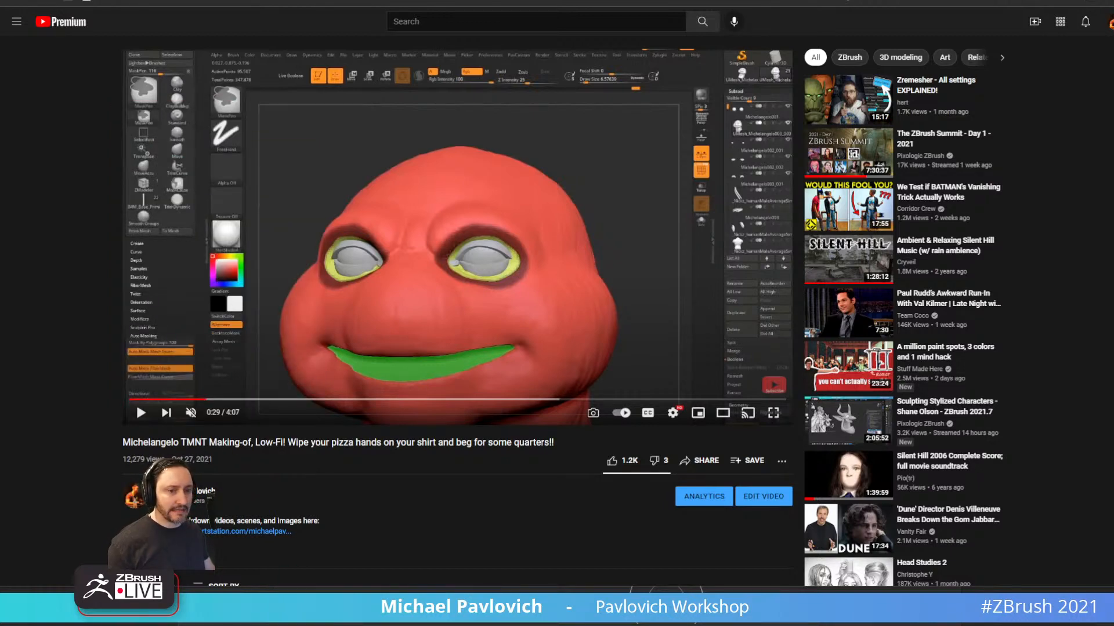
Paste the blue-masked turtle reference image over the video, enlarge it for viewing, and close it.
{"action": "key", "text": "ctrl+v"}
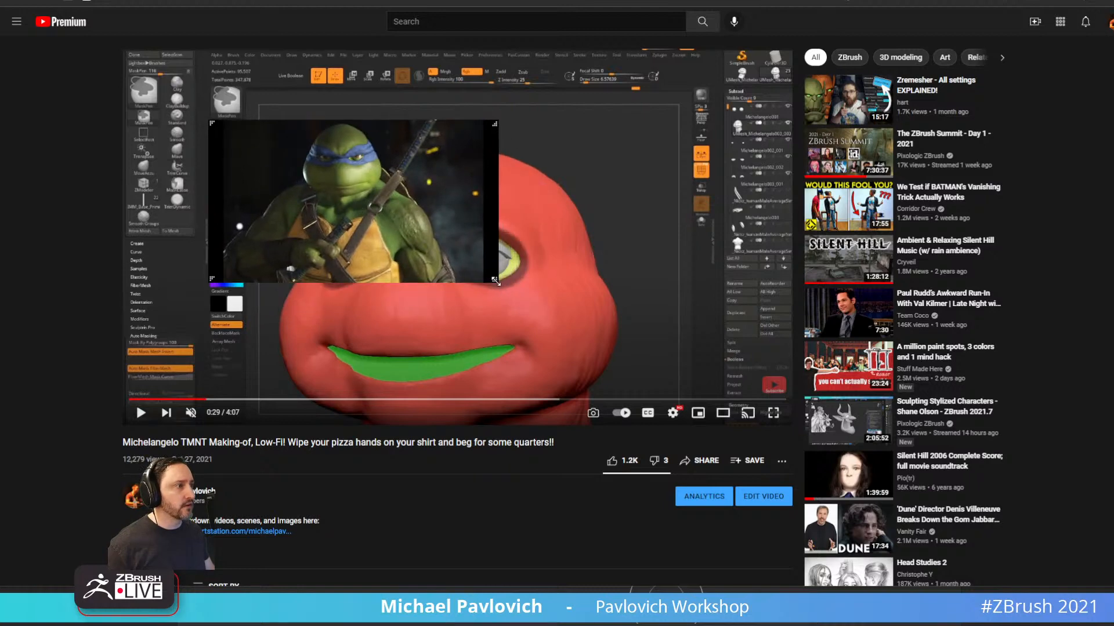
{"action": "double_click", "coordinate": [492, 323]}
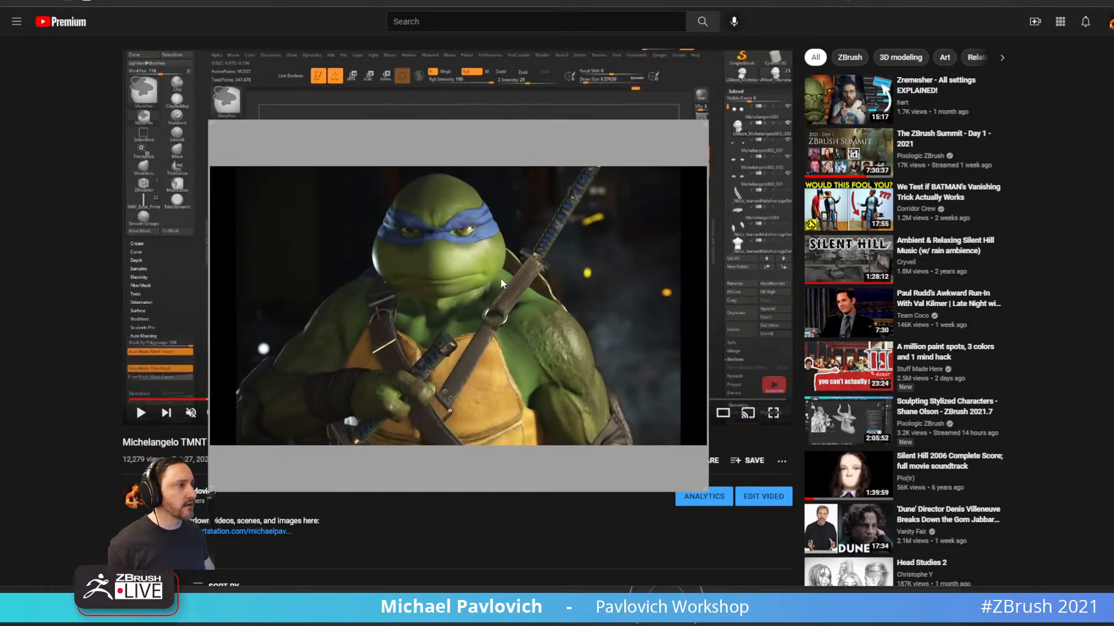
{"action": "key", "text": "Escape"}
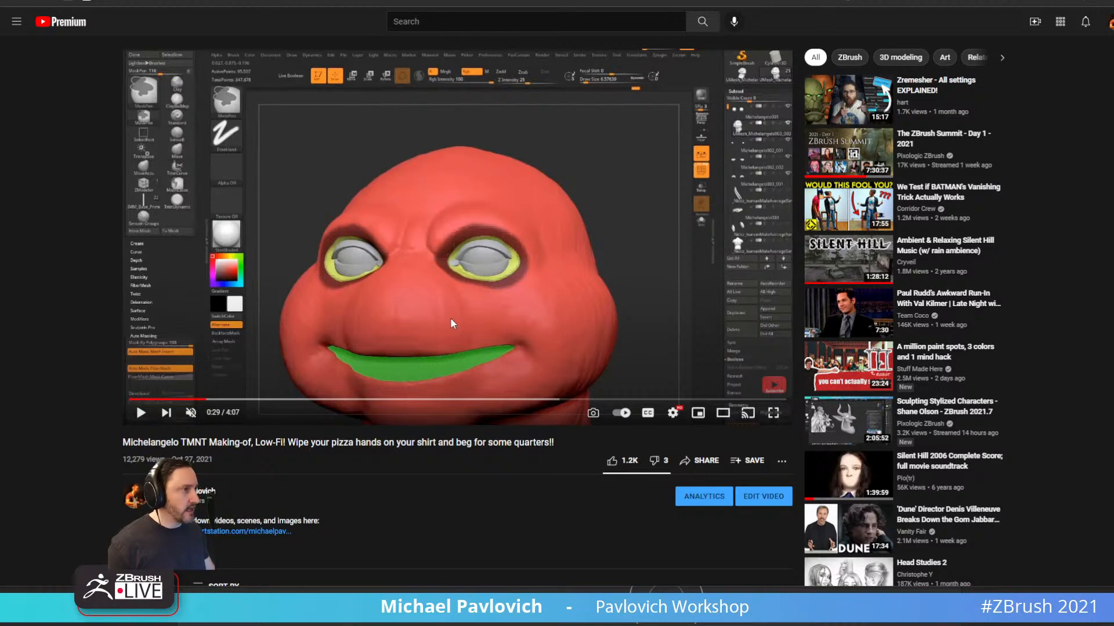
Switch to ZBrush and load the tool file containing the HeadphoneWire_high subtool, leaving the canvas empty.
{"action": "key", "text": "alt+Tab"}
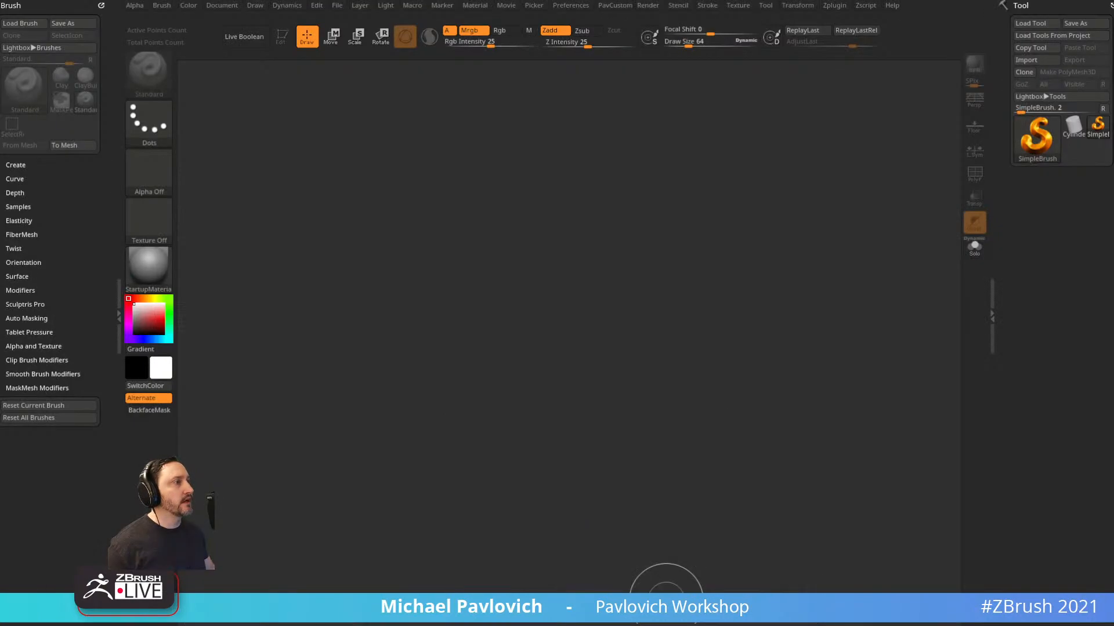
{"action": "left_click", "coordinate": [1020, 23]}
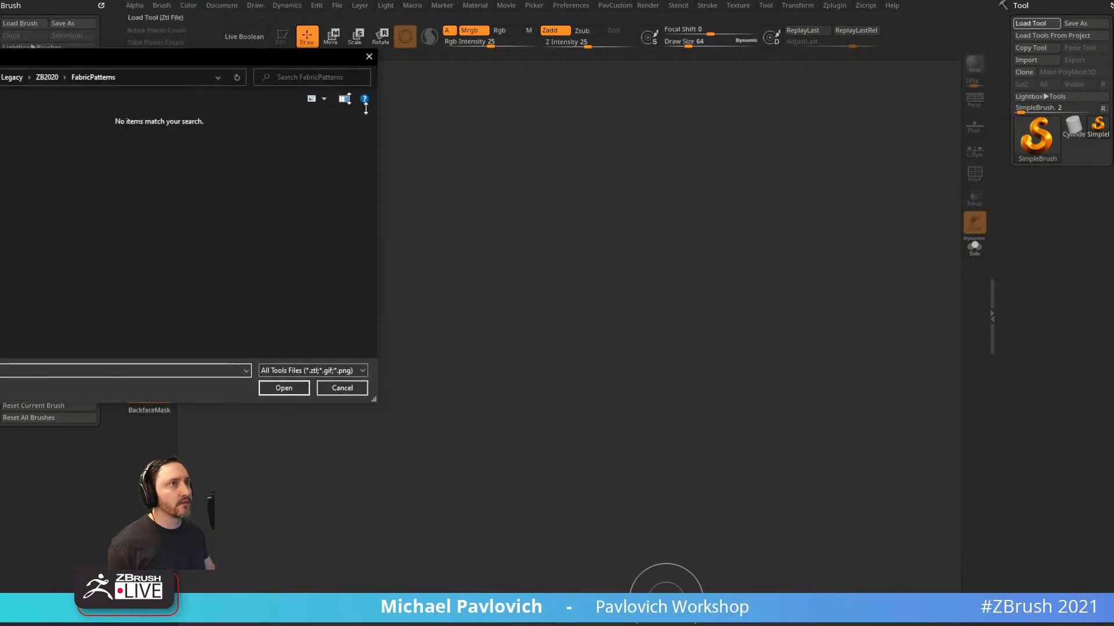
{"action": "left_click_drag", "start_coordinate": [365, 109], "coordinate": [368, 0]}
{"action": "key", "text": "Escape"}
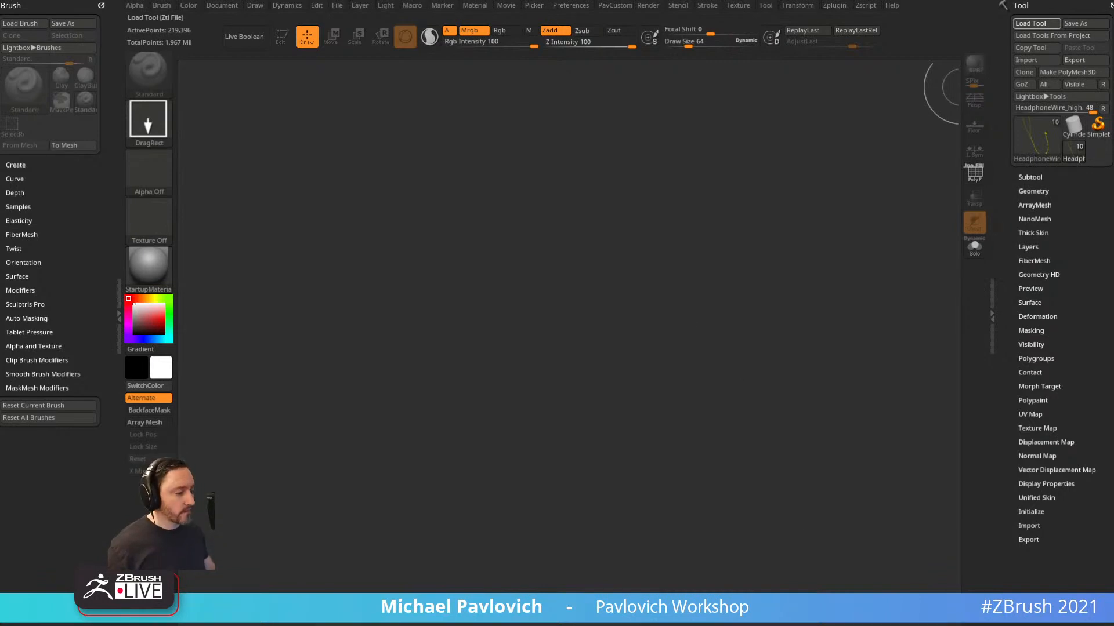
Return to the browser and scrub the Michelangelo making-of video back to 0:18, then on to 0:21 to show the early sculpt.
{"action": "left_click_drag", "start_coordinate": [870, 0], "coordinate": [839, 0]}
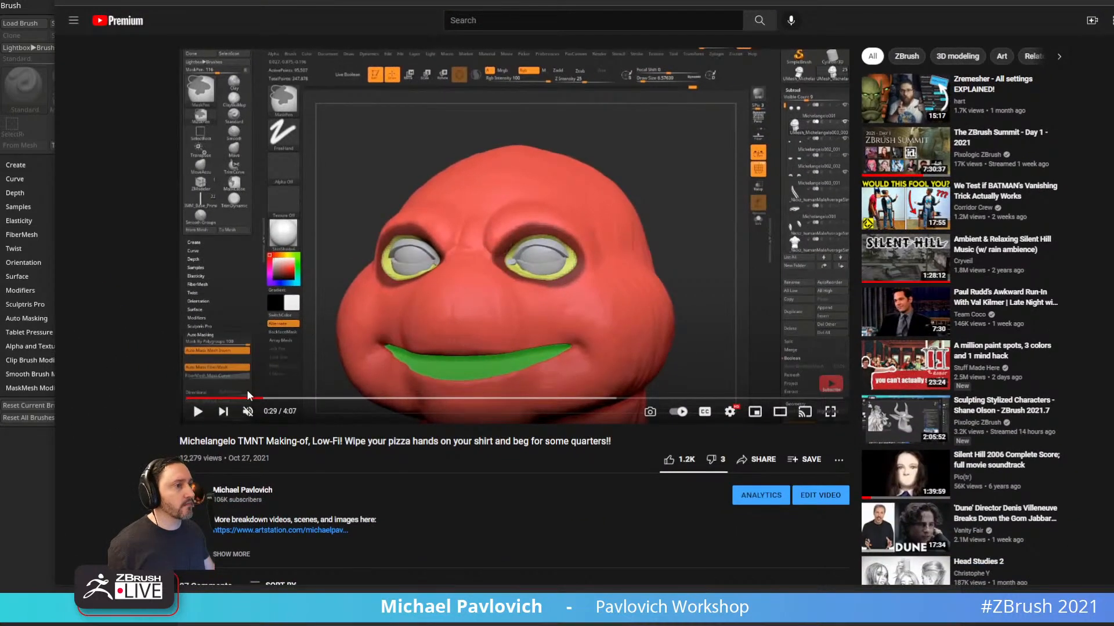
{"action": "left_click_drag", "start_coordinate": [246, 399], "coordinate": [236, 402]}
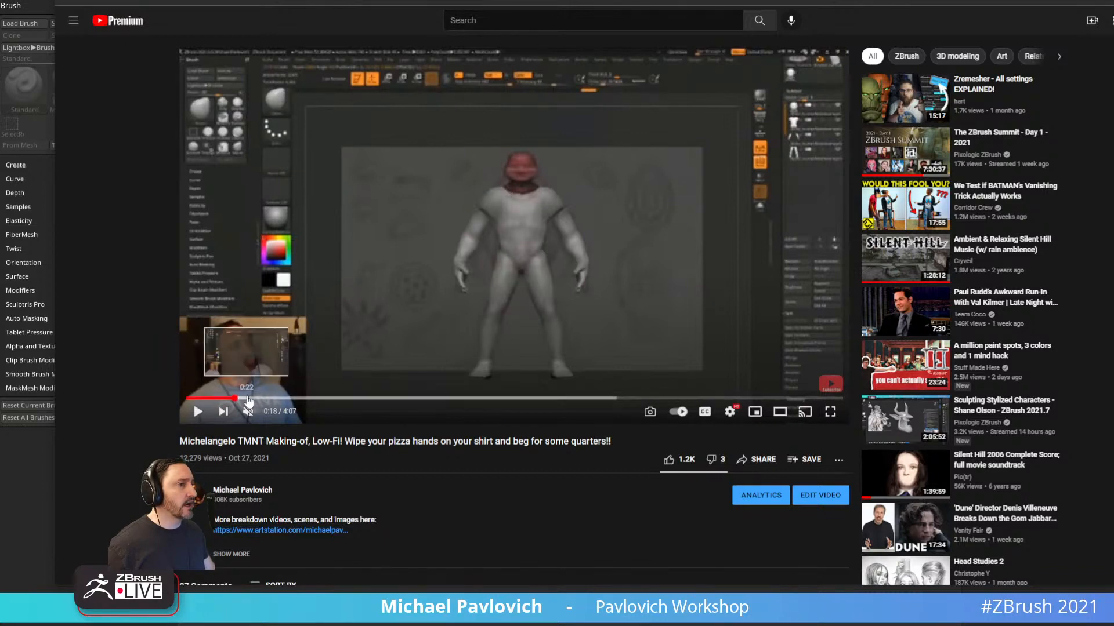
{"action": "left_click", "coordinate": [243, 399]}
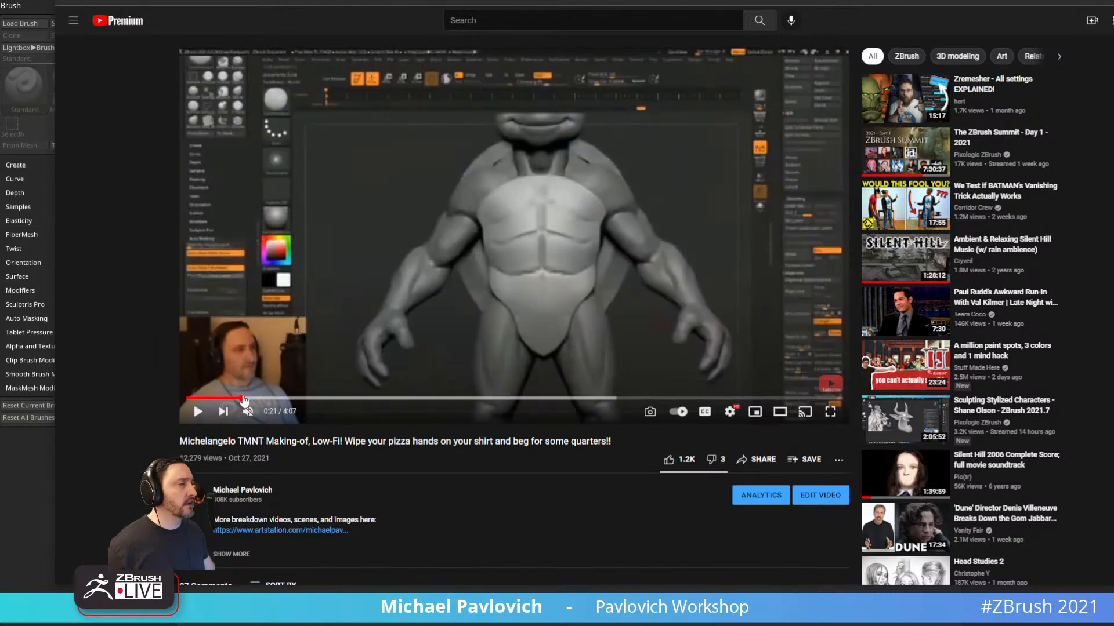
{"action": "left_click", "coordinate": [246, 399]}
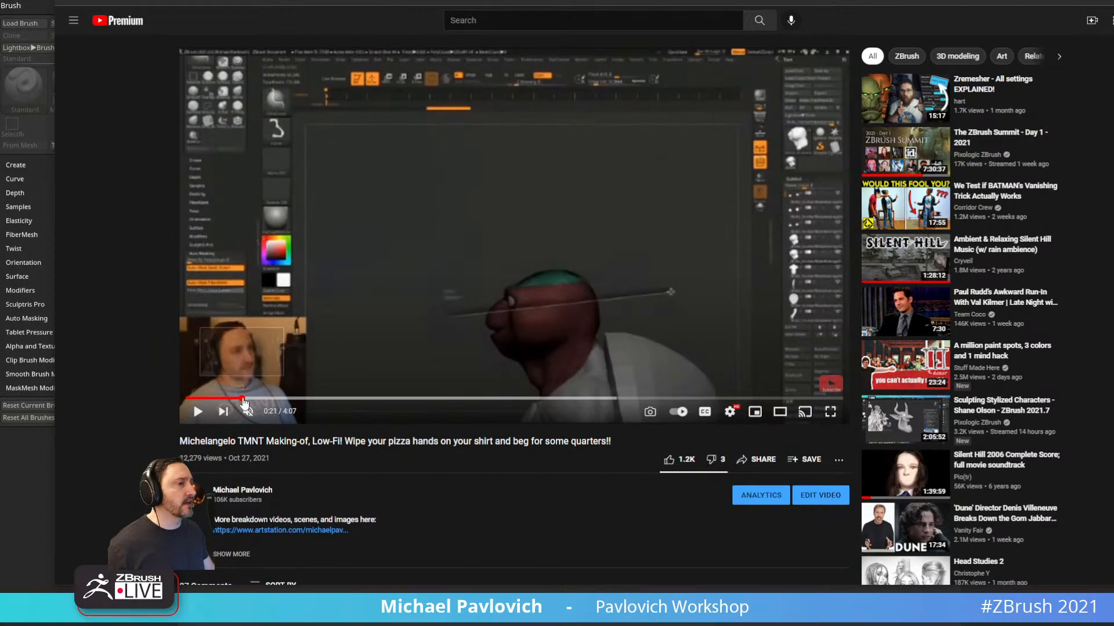
Switch to ZBrush, put the loaded turtle character into Edit mode, and zoom in on the figure.
{"action": "left_click", "coordinate": [243, 399]}
{"action": "key", "text": "alt+Tab"}
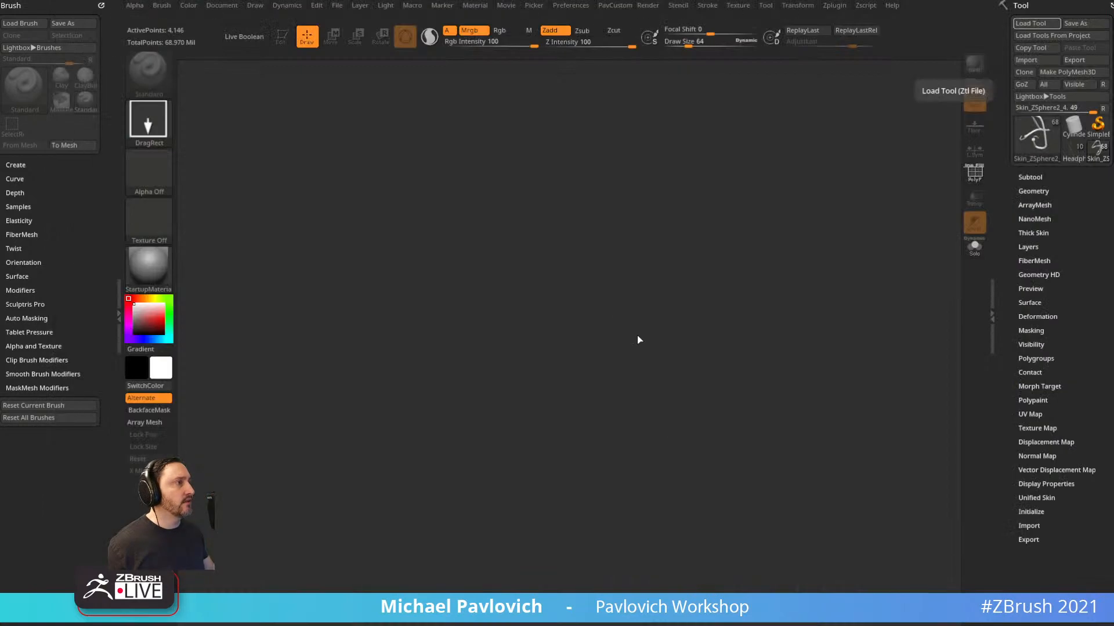
{"action": "left_click", "coordinate": [283, 38]}
{"action": "right_click_drag", "start_coordinate": [679, 197], "coordinate": [850, 256]}
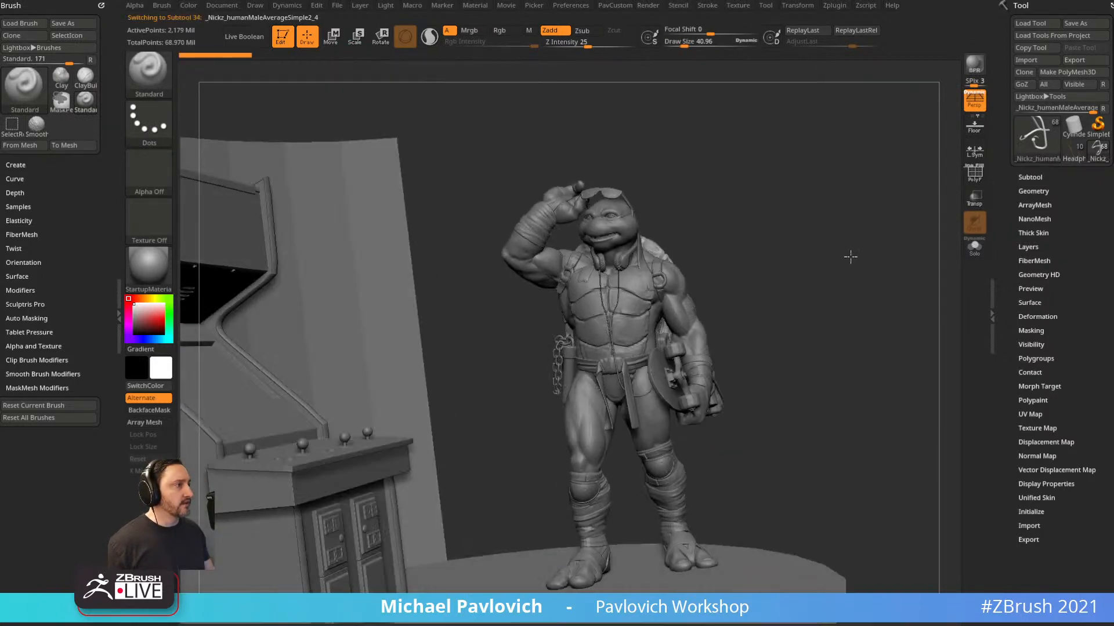
{"action": "mouse_move", "coordinate": [752, 264]}
{"action": "right_mouse_down"}
{"action": "mouse_move", "coordinate": [786, 250]}
{"action": "mouse_move", "coordinate": [754, 246]}
{"action": "right_mouse_up"}
{"action": "right_click_drag", "start_coordinate": [754, 247], "coordinate": [780, 273], "text": "ctrl"}
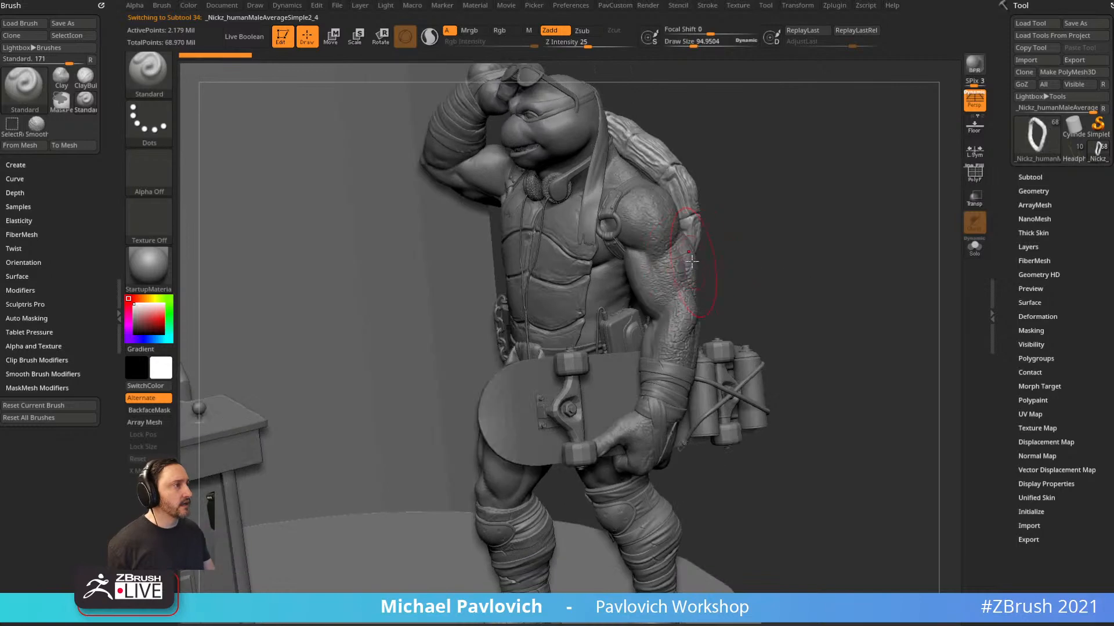
Examine the turtle's arm and shell detail and the arcade cabinet by activating their subtools from several angles.
{"action": "left_click", "coordinate": [689, 246], "text": "alt"}
{"action": "right_click_drag", "start_coordinate": [760, 137], "coordinate": [768, 200], "text": "alt"}
{"action": "key", "text": "3"}
{"action": "right_click_drag", "start_coordinate": [673, 200], "coordinate": [539, 410], "text": "ctrl"}
{"action": "left_click", "coordinate": [453, 336], "text": "alt"}
{"action": "left_click", "coordinate": [447, 367], "text": "alt"}
{"action": "left_click", "coordinate": [541, 410], "text": "alt"}
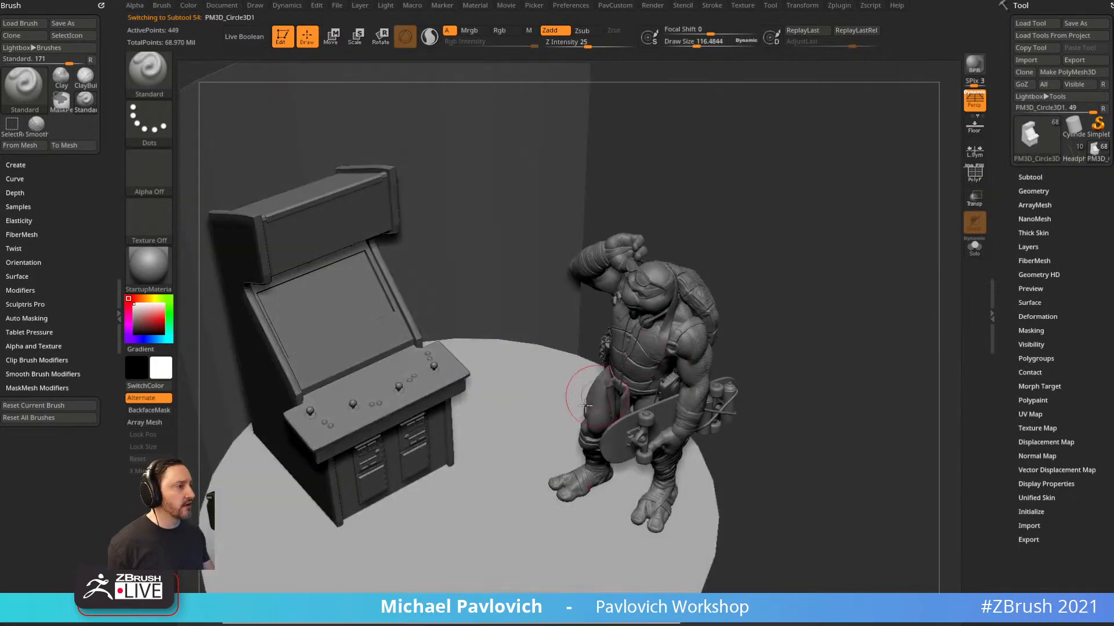
Inspect the turtle's body, the skateboard, and the cabinet's front, finishing at the chest plates seen from the front.
{"action": "left_click", "coordinate": [633, 365], "text": "alt"}
{"action": "right_click_drag", "start_coordinate": [768, 323], "coordinate": [707, 299]}
{"action": "left_click", "coordinate": [680, 322], "text": "alt"}
{"action": "right_click_drag", "start_coordinate": [751, 264], "coordinate": [709, 374], "text": "ctrl"}
{"action": "right_click_drag", "start_coordinate": [580, 316], "coordinate": [662, 370]}
{"action": "right_click_drag", "start_coordinate": [747, 315], "coordinate": [737, 348]}
{"action": "left_click", "coordinate": [737, 347], "text": "alt"}
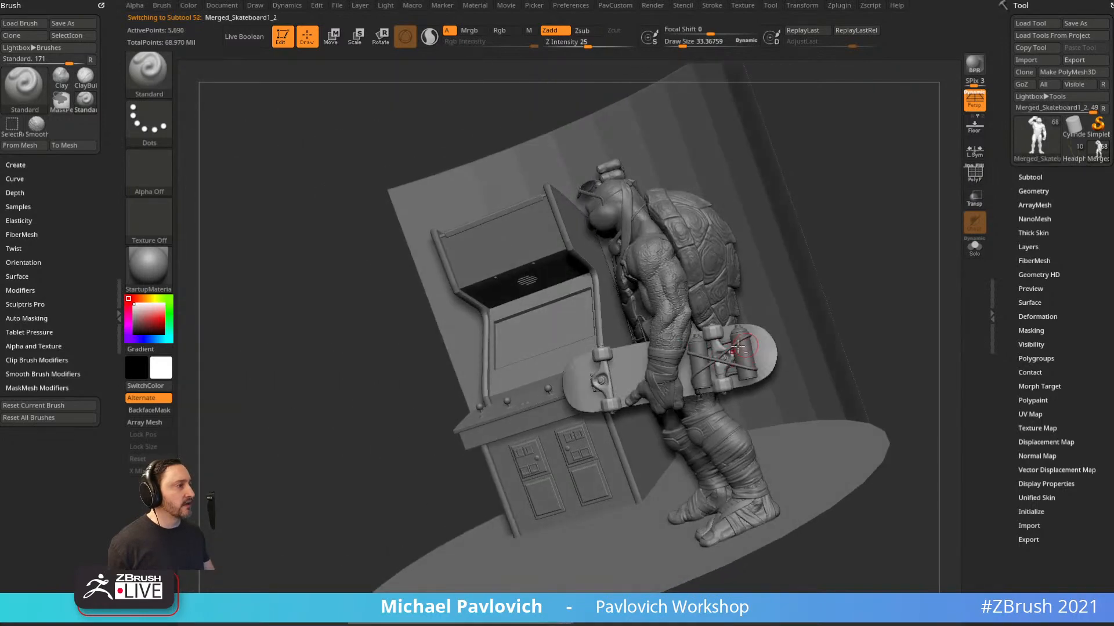
{"action": "left_click", "coordinate": [724, 354], "text": "alt"}
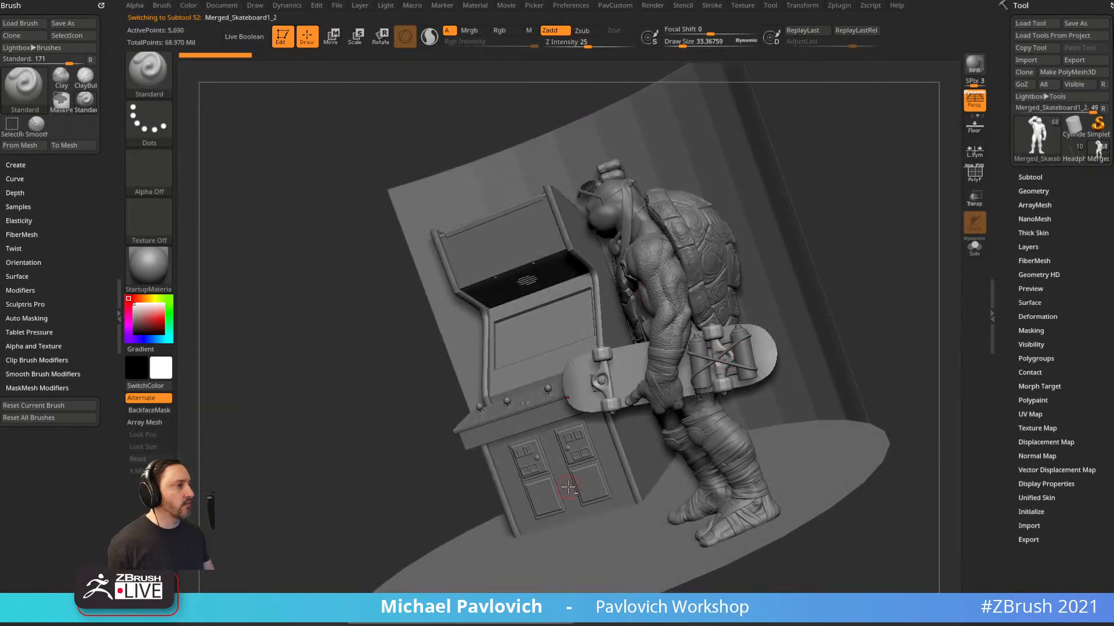
{"action": "left_click", "coordinate": [568, 458], "text": "alt"}
{"action": "right_click_drag", "start_coordinate": [833, 241], "coordinate": [488, 451]}
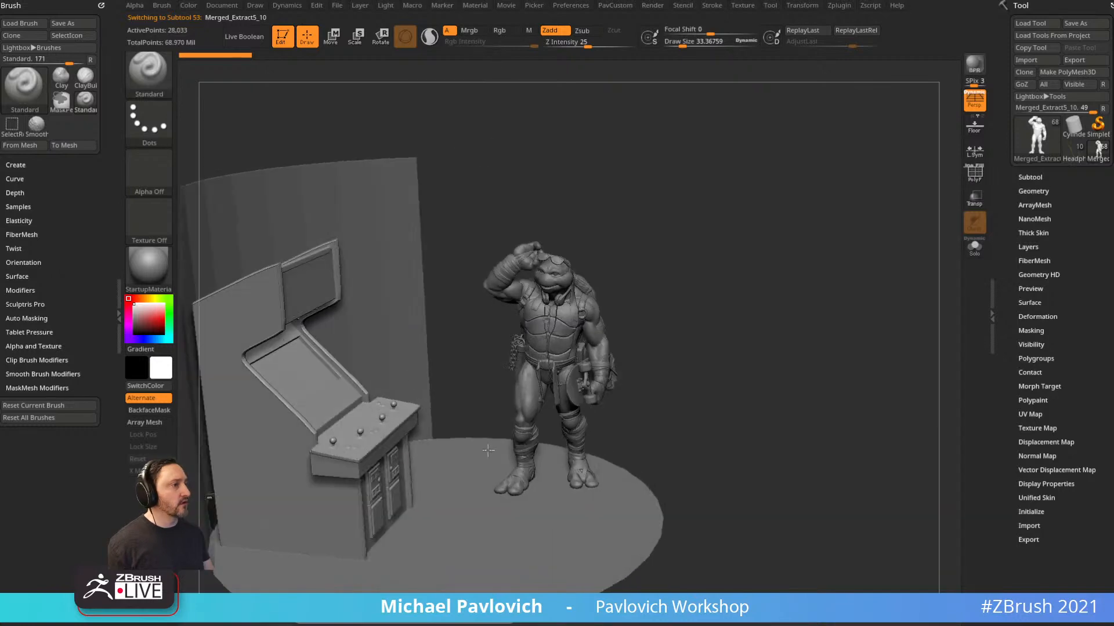
{"action": "right_click_drag", "start_coordinate": [748, 270], "coordinate": [748, 325]}
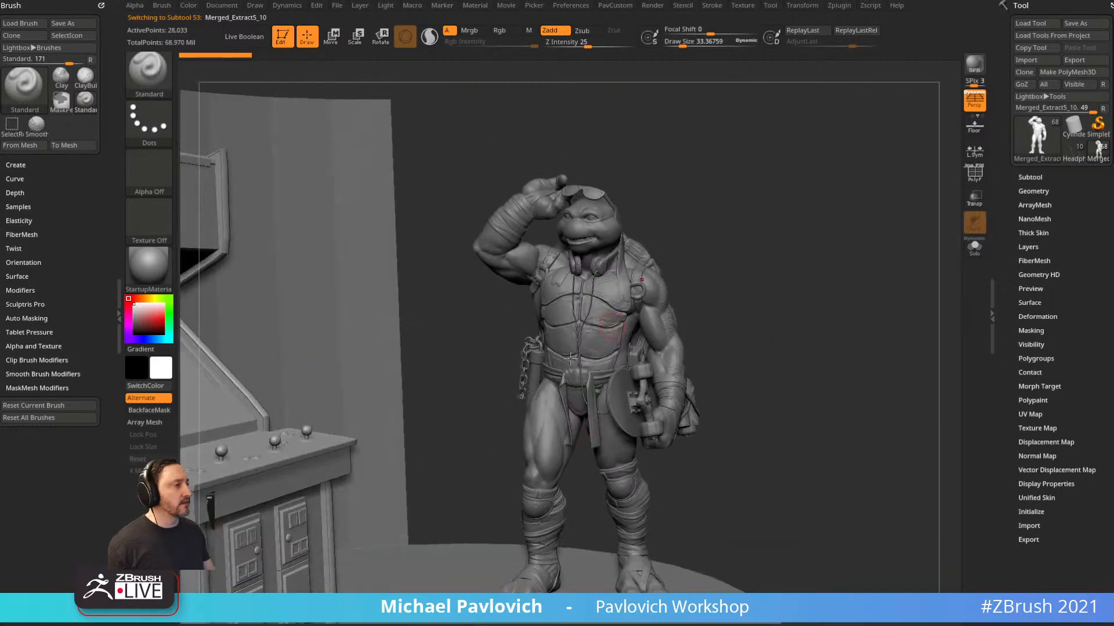
{"action": "right_click_drag", "start_coordinate": [783, 250], "coordinate": [760, 228]}
{"action": "left_click", "coordinate": [579, 312], "text": "alt"}
Leave Edit mode, choosing to always switch to 2.5D, and clear the canvas.
{"action": "left_click", "coordinate": [286, 42]}
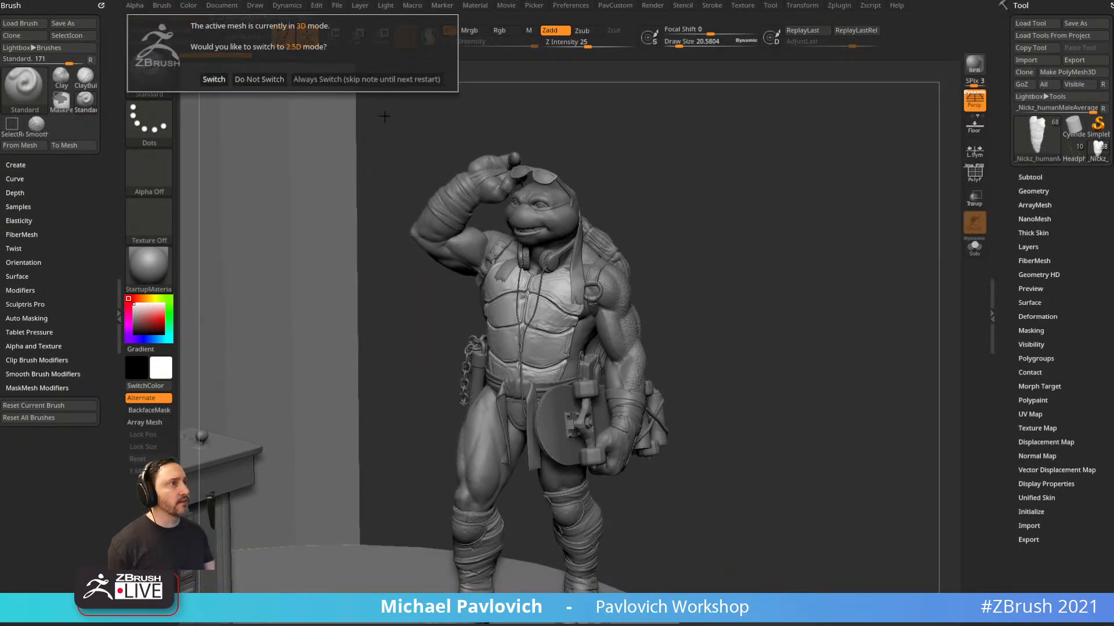
{"action": "left_click", "coordinate": [350, 79]}
{"action": "key", "text": "ctrl+n"}
Browse the tools in Lightbox and load the _Nickz_humanMaleAverage base mesh for editing.
{"action": "key", "text": "b"}
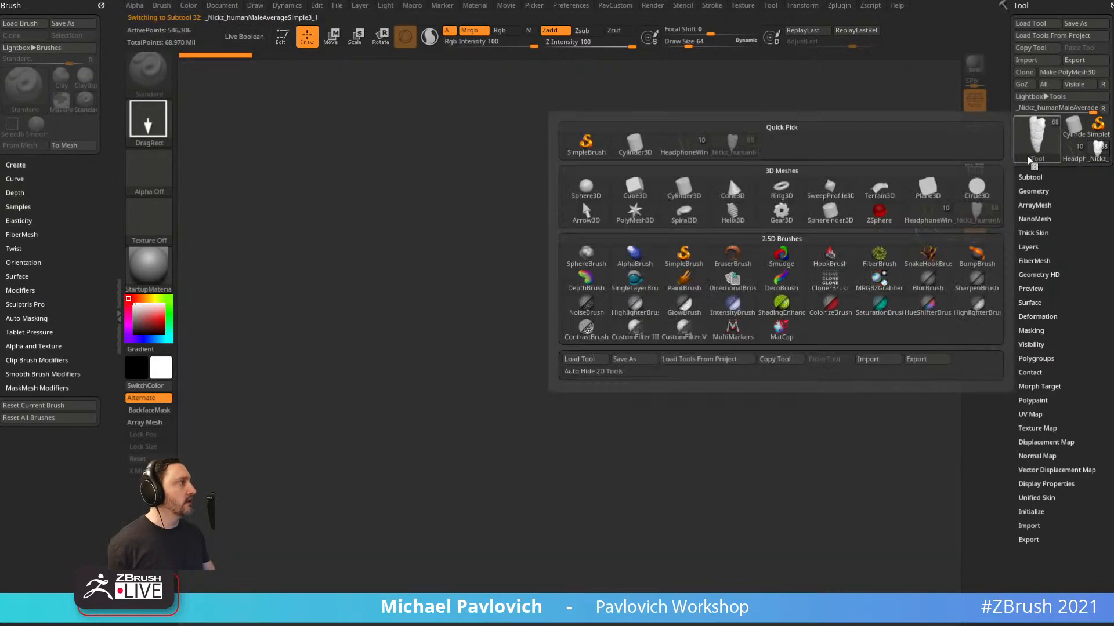
{"action": "key", "text": "comma"}
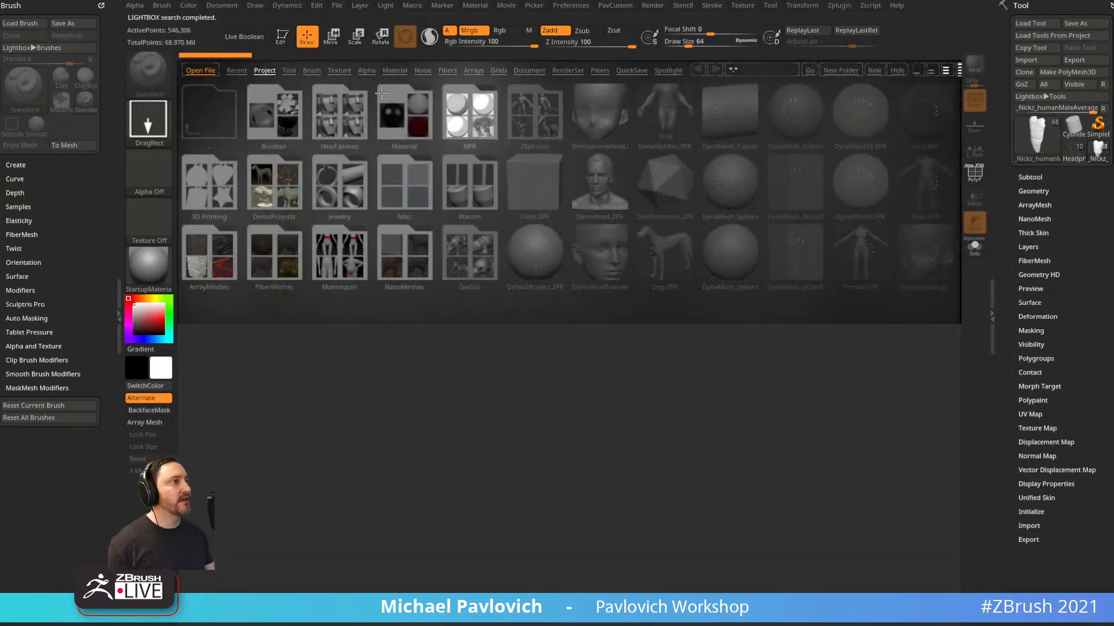
{"action": "left_click", "coordinate": [291, 71]}
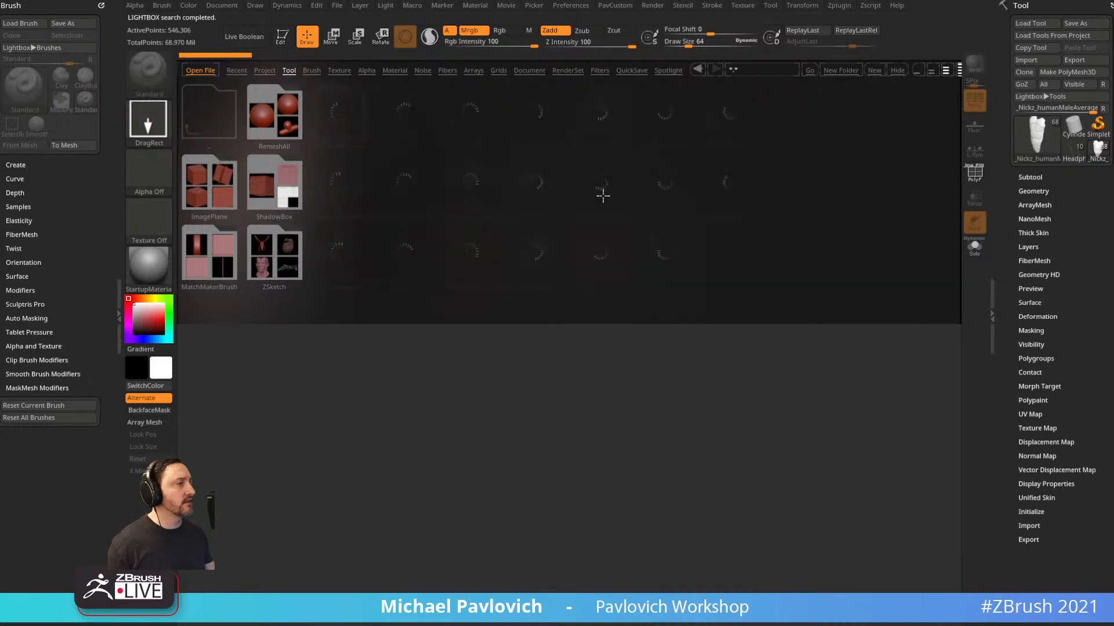
{"action": "double_click", "coordinate": [471, 188]}
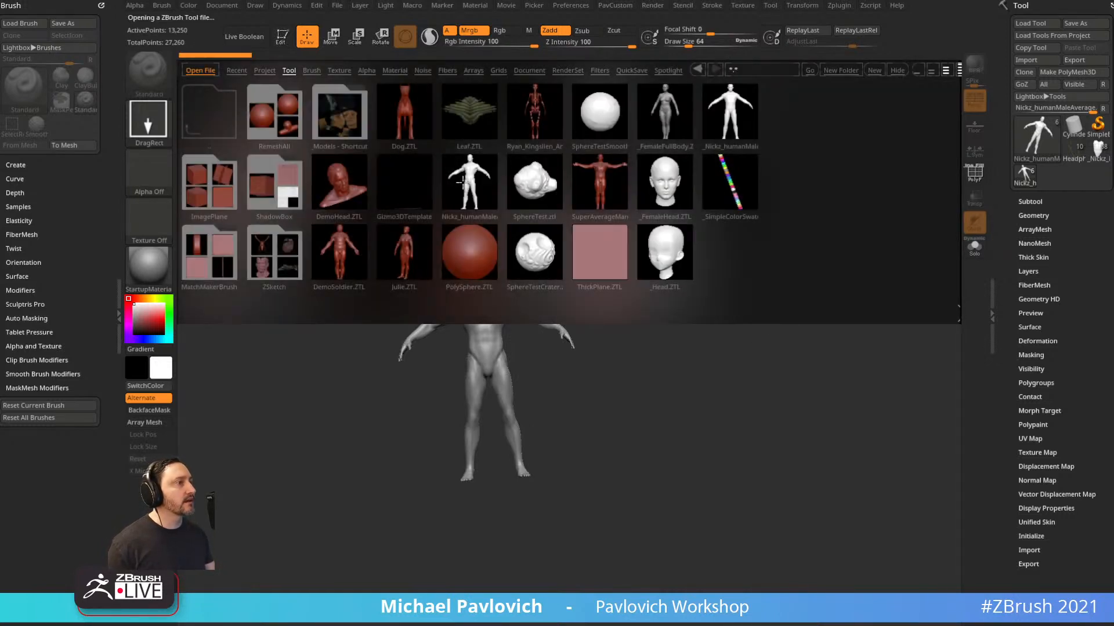
{"action": "double_click", "coordinate": [718, 122]}
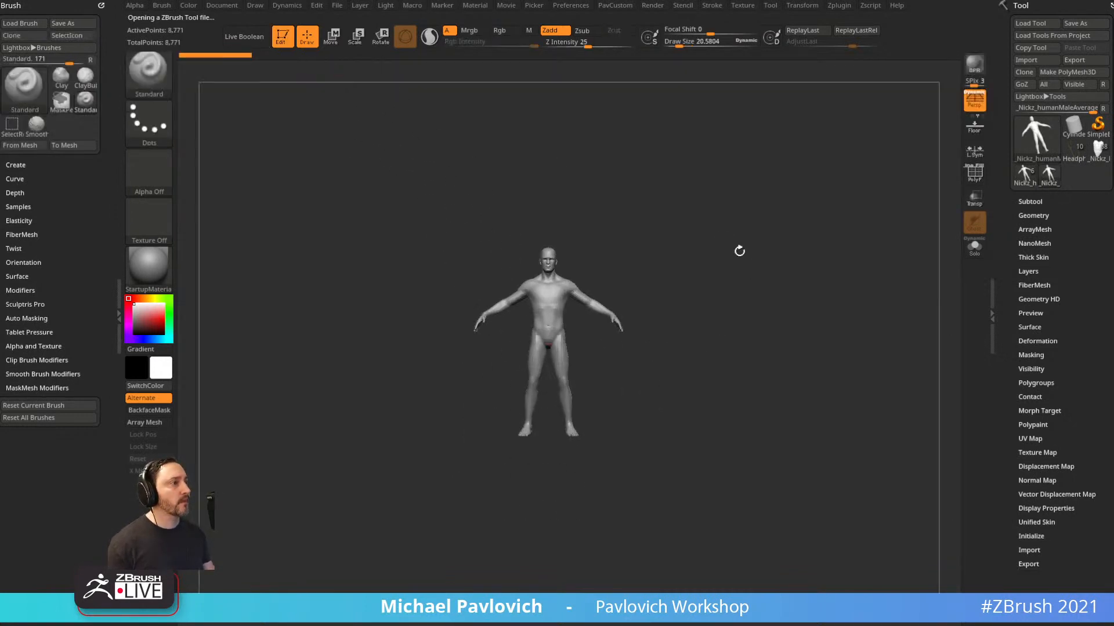
Turn on PolyFrame for the male base mesh, set the draw size to about 38, and frame the full figure from the front.
{"action": "mouse_move", "coordinate": [817, 215]}
{"action": "left_mouse_down"}
{"action": "mouse_move", "coordinate": [919, 194]}
{"action": "mouse_move", "coordinate": [676, 219]}
{"action": "mouse_move", "coordinate": [758, 231]}
{"action": "mouse_move", "coordinate": [747, 231]}
{"action": "left_mouse_up"}
{"action": "left_click", "coordinate": [972, 176]}
{"action": "key", "text": "s"}
{"action": "left_click_drag", "start_coordinate": [747, 231], "coordinate": [742, 253], "text": "alt"}
{"action": "key", "text": "s"}
{"action": "left_click_drag", "start_coordinate": [748, 255], "coordinate": [745, 264], "text": "alt"}
{"action": "key", "text": "s"}
{"action": "left_click_drag", "start_coordinate": [765, 317], "coordinate": [758, 318]}
{"action": "left_click_drag", "start_coordinate": [776, 290], "coordinate": [757, 288]}
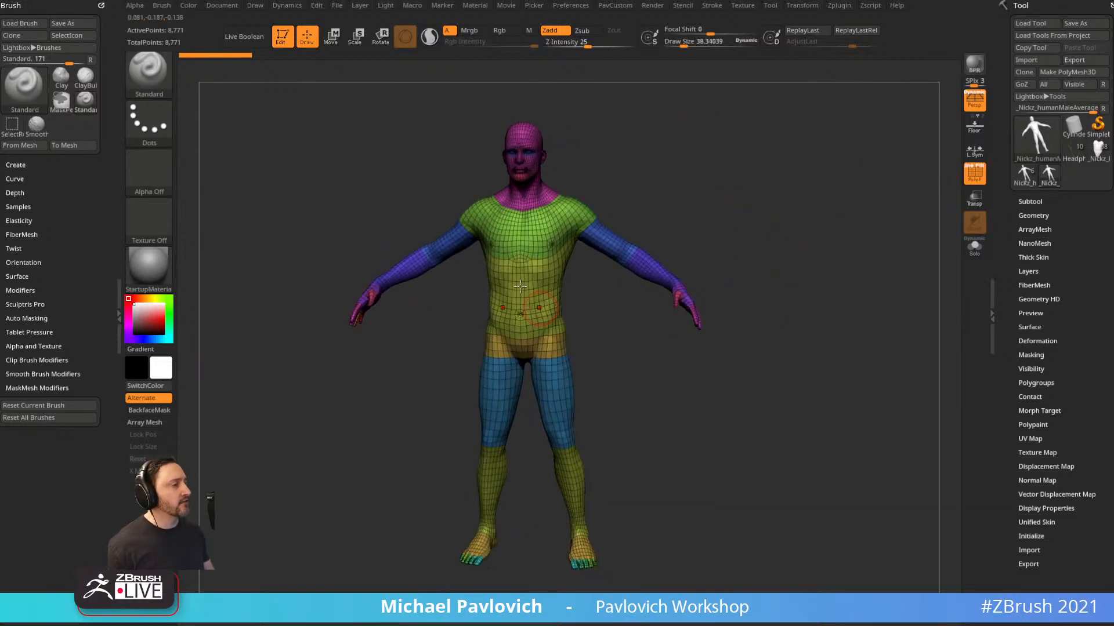
Add the turtle concept sketch texture to Spotlight, fade it, and align the base mesh over the sketch's central figure.
{"action": "left_click", "coordinate": [743, 5]}
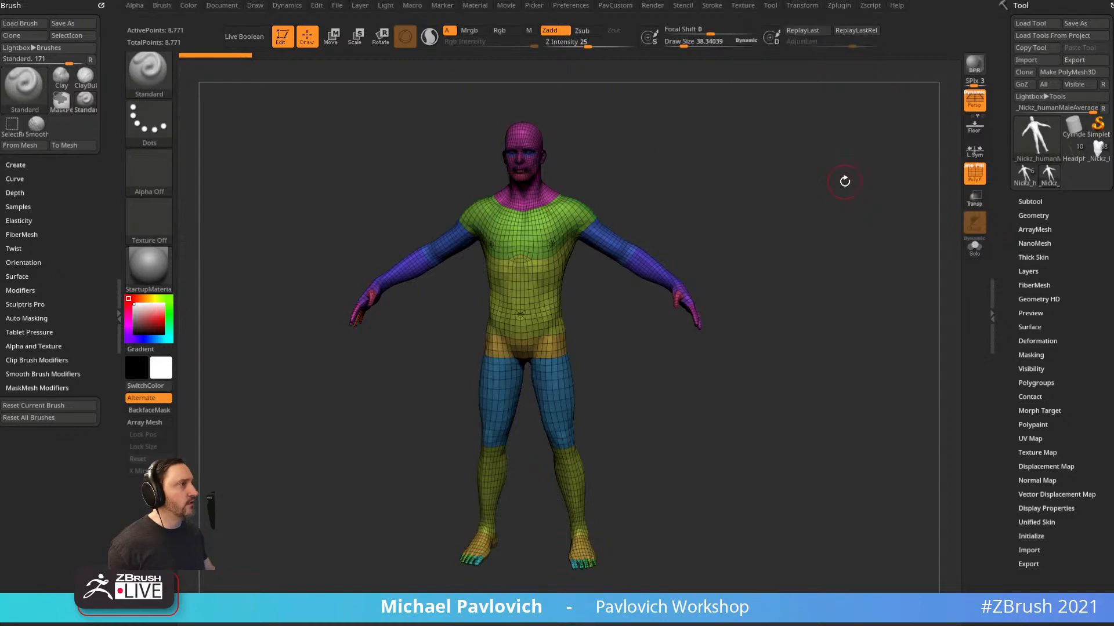
{"action": "left_click", "coordinate": [712, 5]}
{"action": "left_click", "coordinate": [743, 6]}
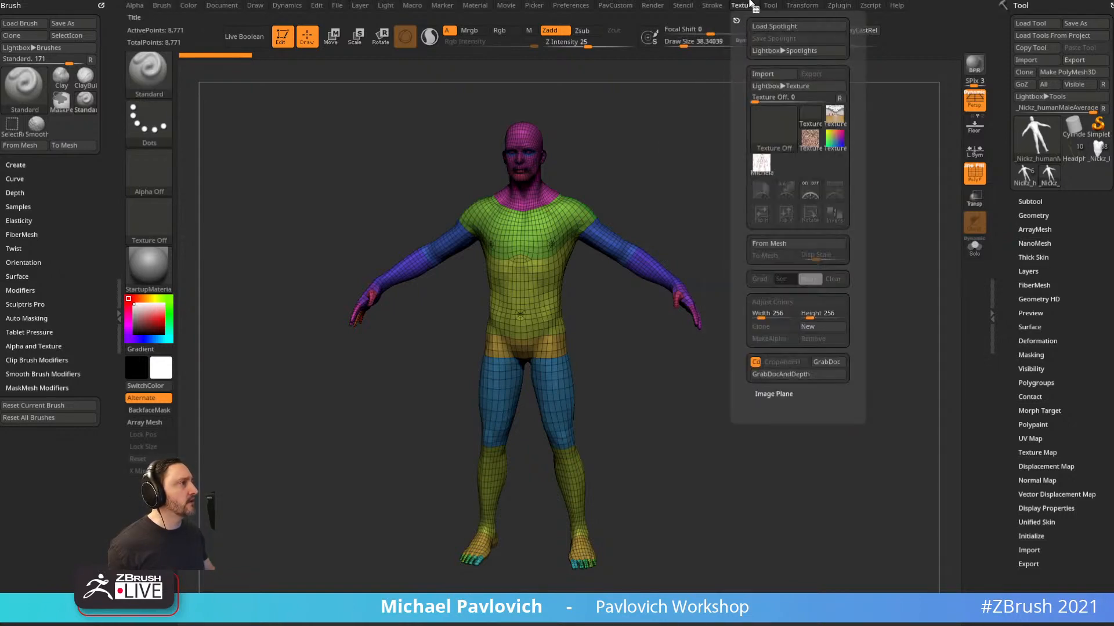
{"action": "left_click", "coordinate": [835, 190]}
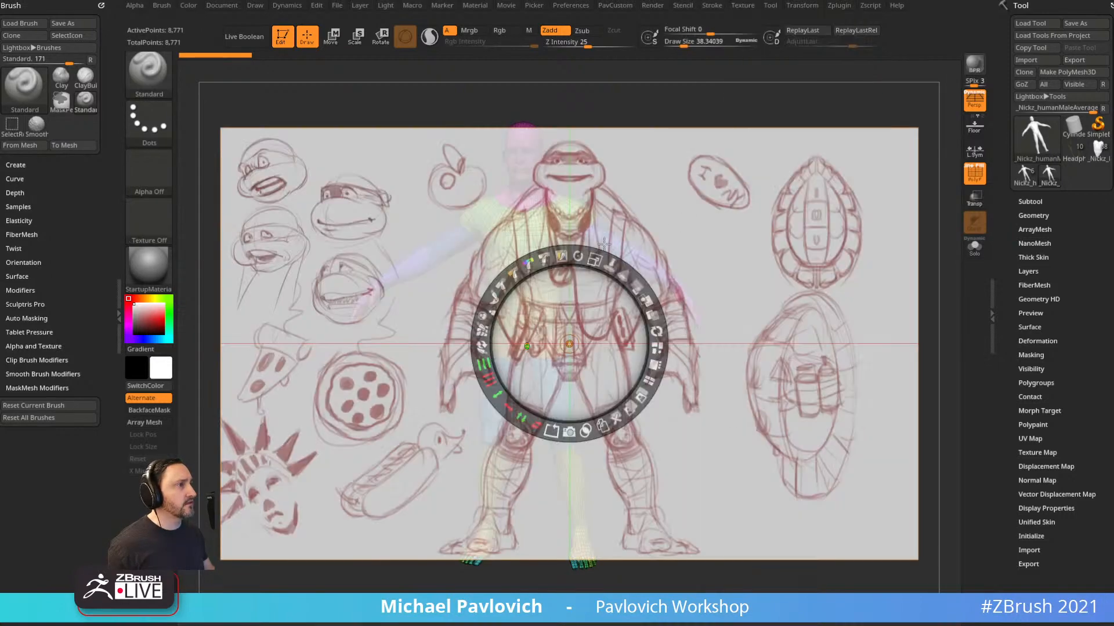
{"action": "left_click_drag", "start_coordinate": [631, 283], "coordinate": [560, 239]}
{"action": "key", "text": "z"}
{"action": "mouse_move", "coordinate": [749, 230]}
{"action": "left_mouse_down"}
{"action": "mouse_move", "coordinate": [776, 220]}
{"action": "mouse_move", "coordinate": [795, 243]}
{"action": "left_mouse_up"}
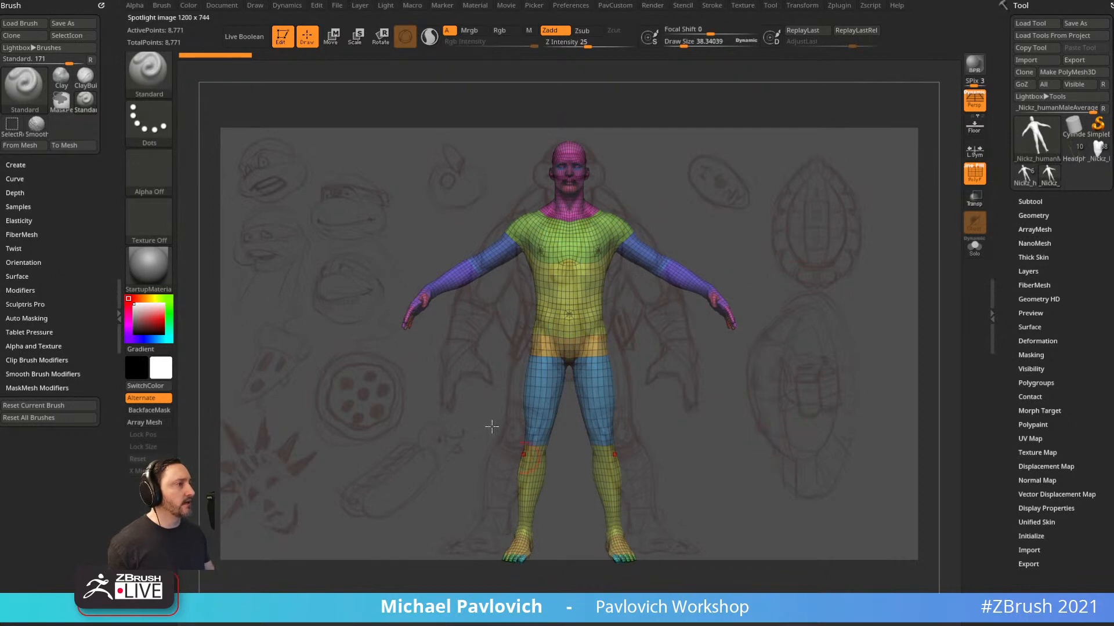
Switch to the Move brush and raise its draw size to about 212 for large proportion changes.
{"action": "key", "text": "s"}
{"action": "left_click_drag", "start_coordinate": [558, 278], "coordinate": [568, 278]}
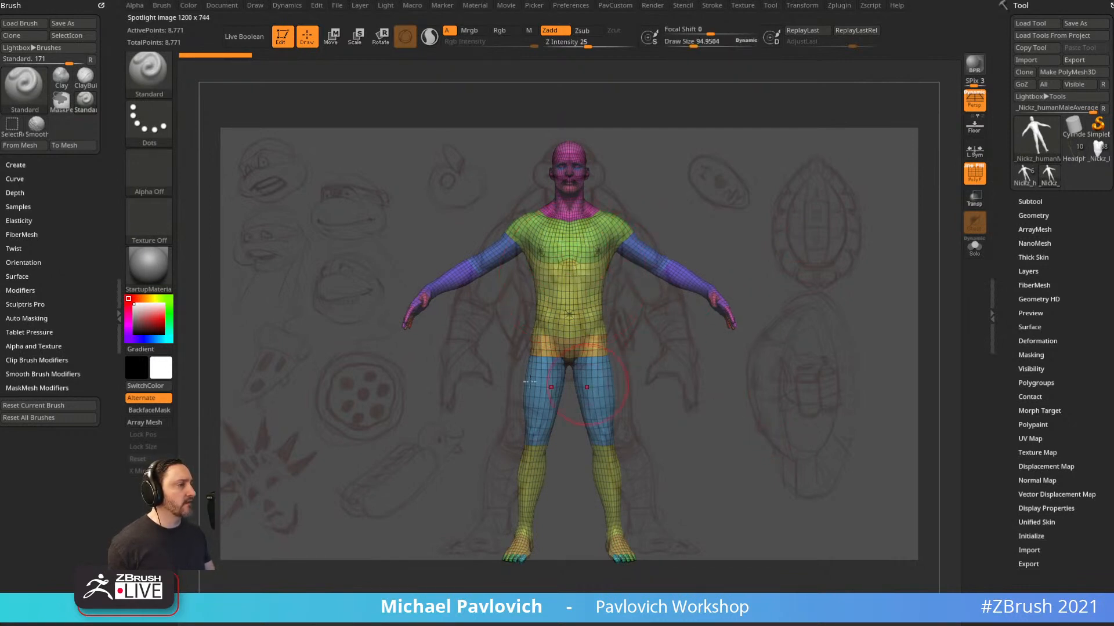
{"action": "key", "text": "s"}
{"action": "left_click_drag", "start_coordinate": [662, 291], "coordinate": [670, 292]}
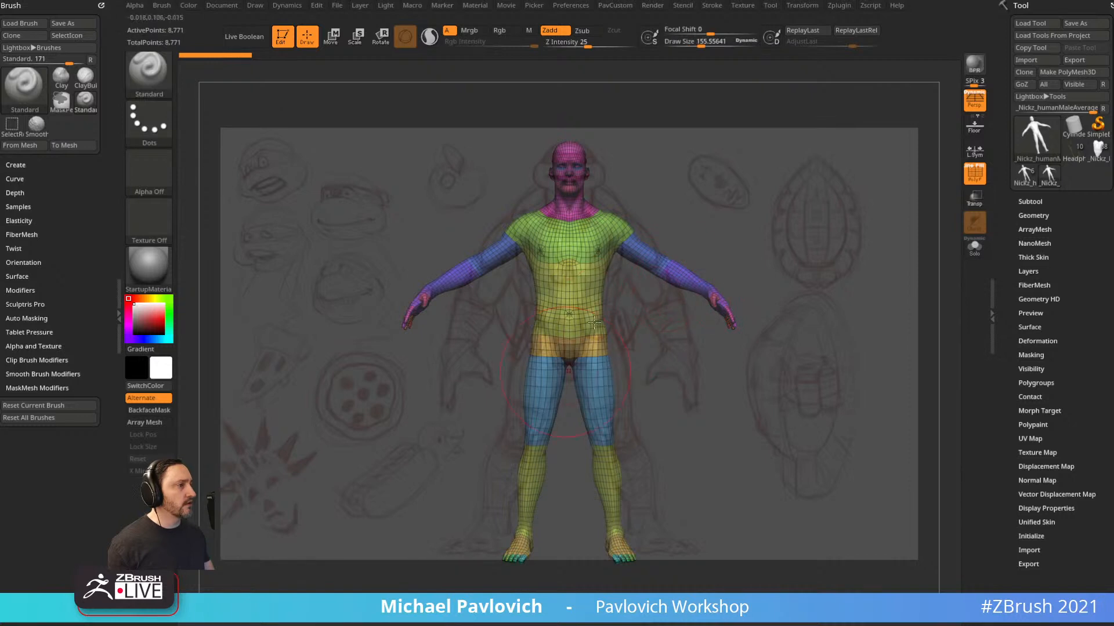
{"action": "key", "text": "s"}
{"action": "left_click_drag", "start_coordinate": [631, 383], "coordinate": [613, 387]}
{"action": "key", "text": "s"}
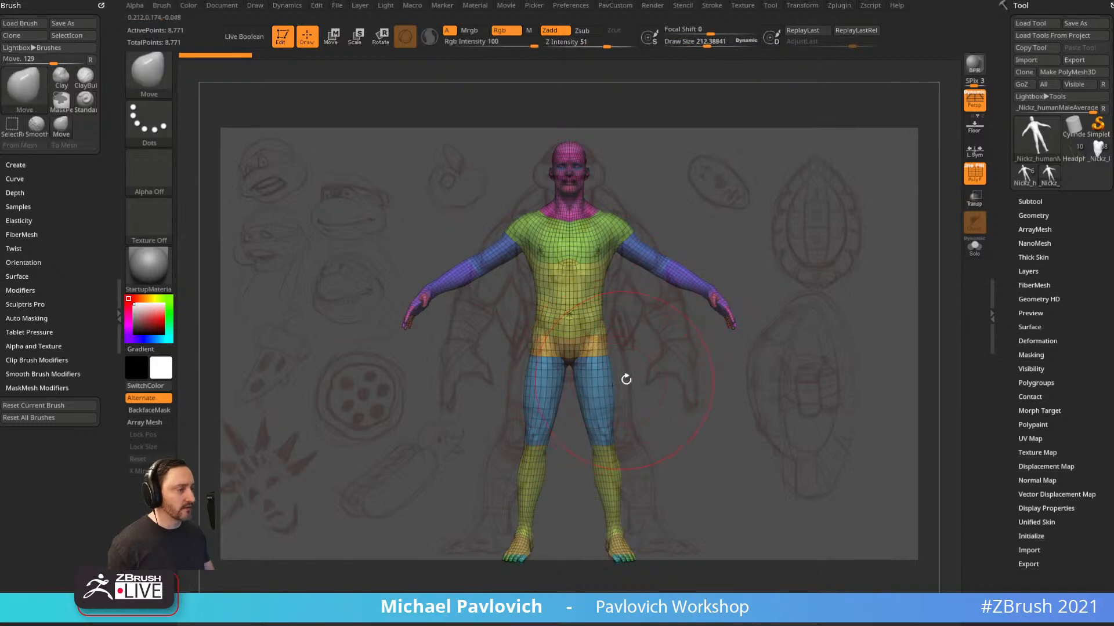
Mask the upper body down to the hips with MaskLasso, leaving the legs free for the Rotate gizmo.
{"action": "key", "text": "r"}
{"action": "mouse_move", "coordinate": [643, 442]}
{"action": "left_mouse_down", "text": "ctrl"}
{"action": "mouse_move", "coordinate": [628, 340]}
{"action": "mouse_move", "coordinate": [600, 335]}
{"action": "mouse_move", "coordinate": [588, 420]}
{"action": "mouse_move", "coordinate": [704, 567]}
{"action": "mouse_move", "coordinate": [697, 338]}
{"action": "left_mouse_up", "text": "ctrl"}
{"action": "left_click", "coordinate": [154, 80], "text": "ctrl"}
{"action": "left_click", "coordinate": [358, 140], "text": "ctrl"}
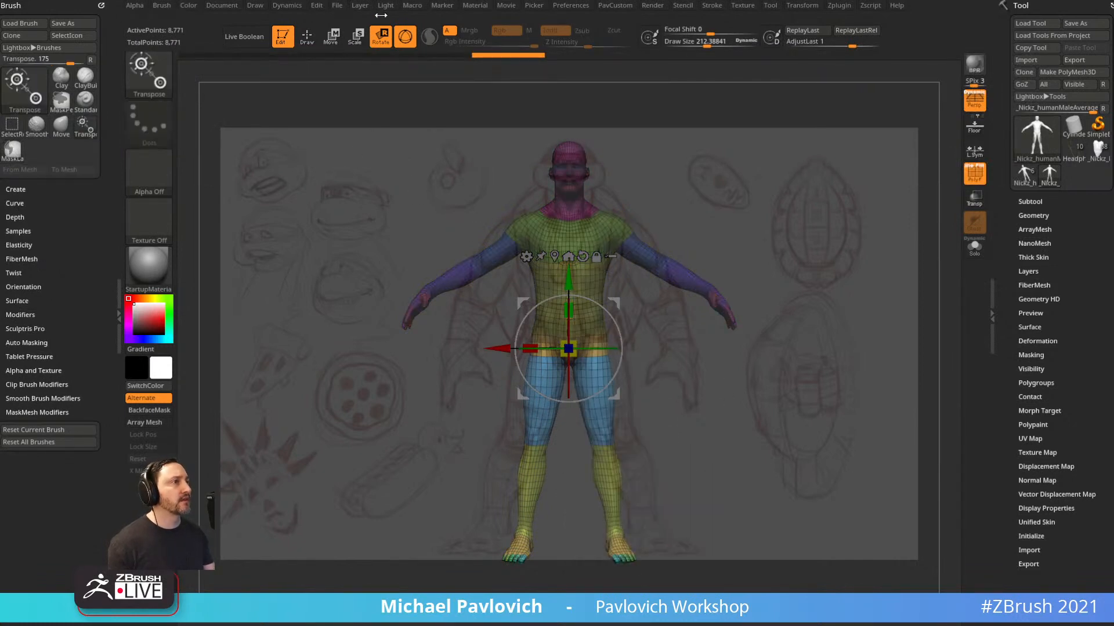
Show the Movie TimeLine above the canvas.
{"action": "left_click", "coordinate": [506, 5]}
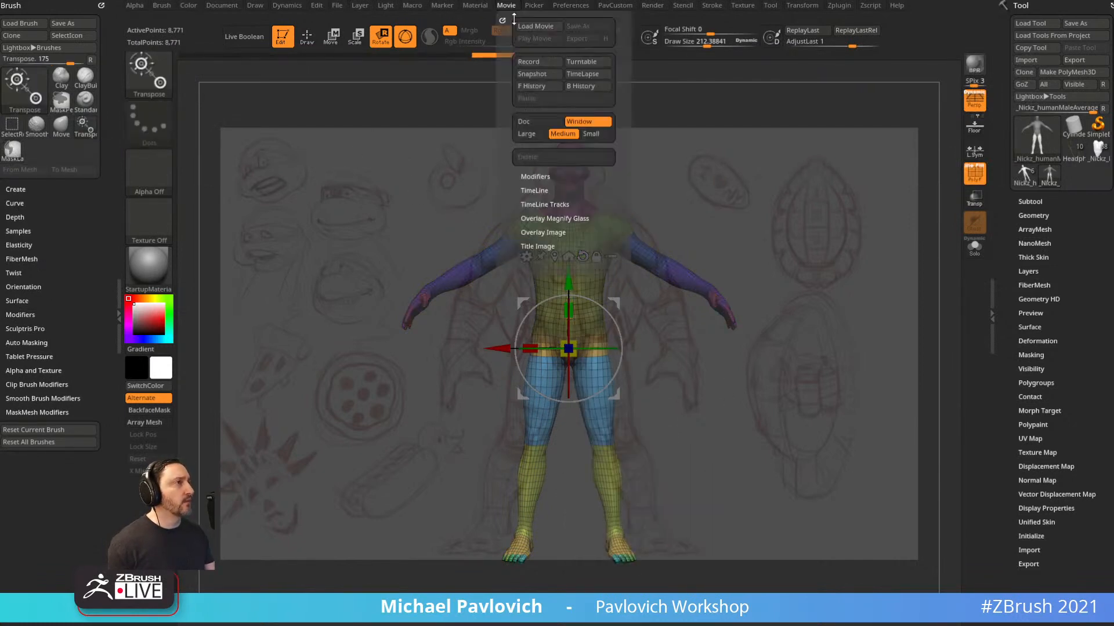
{"action": "left_click", "coordinate": [536, 191]}
{"action": "left_click", "coordinate": [539, 215]}
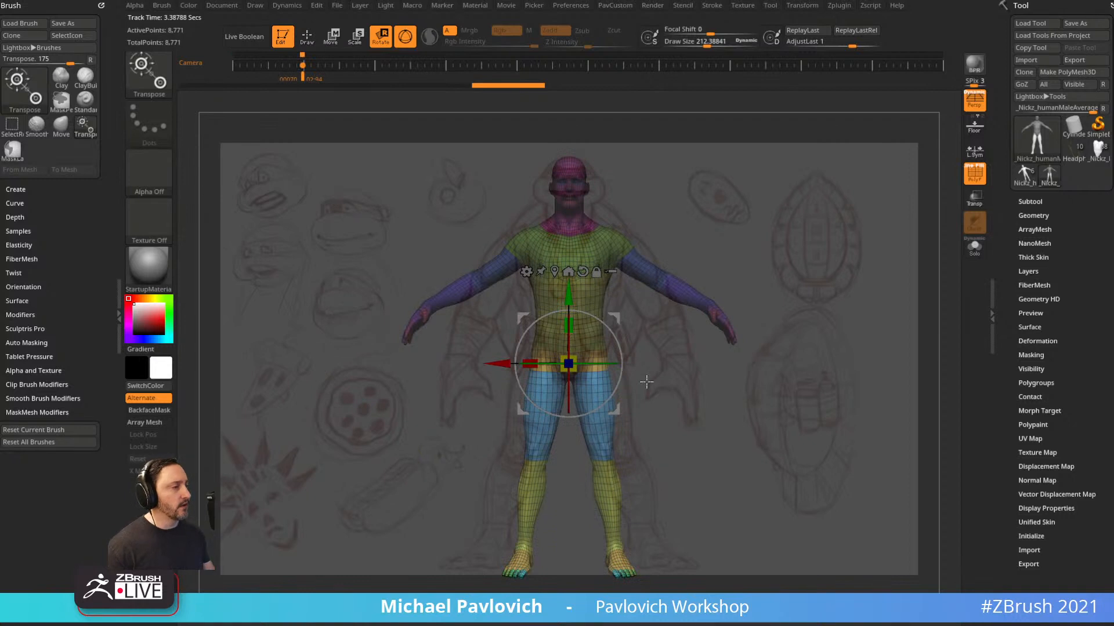
Spread the unmasked legs to the sketch's stance, clear the mask, and widen the torso with a draw size of about 231.
{"action": "key", "text": "q"}
{"action": "key", "text": "e"}
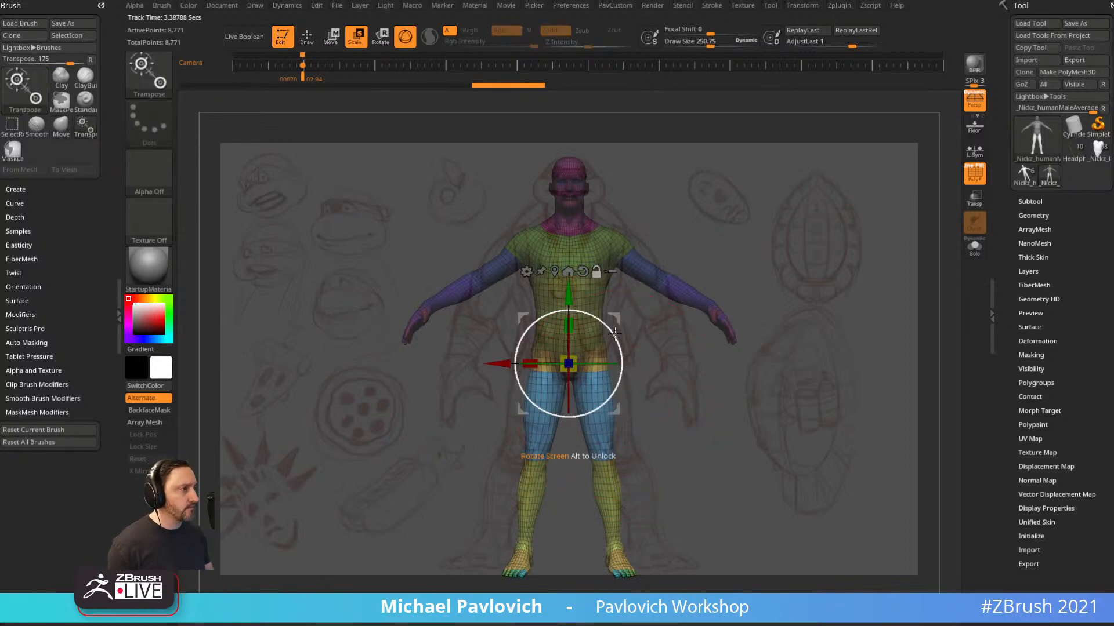
{"action": "mouse_move", "coordinate": [603, 348]}
{"action": "left_mouse_down"}
{"action": "mouse_move", "coordinate": [627, 371]}
{"action": "mouse_move", "coordinate": [638, 354]}
{"action": "mouse_move", "coordinate": [621, 316]}
{"action": "left_mouse_up"}
{"action": "key", "text": "q"}
{"action": "key", "text": "s"}
{"action": "left_click", "coordinate": [595, 382]}
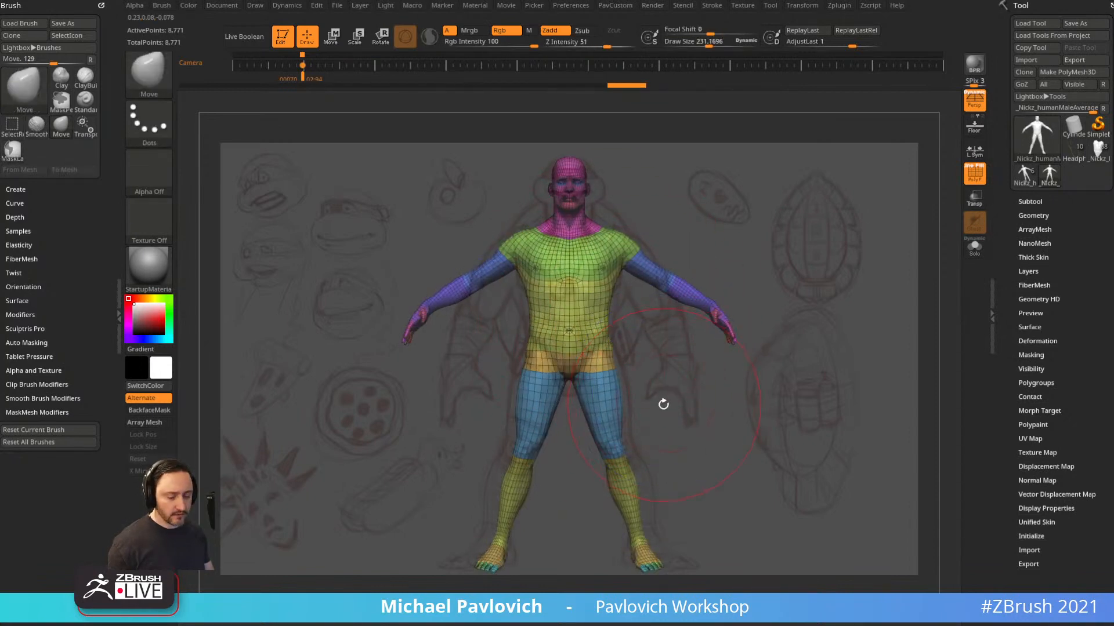
Bulk up the thighs and calves with the Inflat brush to fill out the sketched legs.
{"action": "key", "text": "b"}
{"action": "key", "text": "i"}
{"action": "key", "text": "n"}
{"action": "mouse_move", "coordinate": [619, 423]}
{"action": "left_mouse_down"}
{"action": "mouse_move", "coordinate": [662, 557]}
{"action": "mouse_move", "coordinate": [623, 507]}
{"action": "left_mouse_up"}
{"action": "key", "text": "s"}
{"action": "left_click", "coordinate": [635, 454]}
Switch back to the Move brush and reduce its draw size to about 121.
{"action": "key", "text": "b"}
{"action": "key", "text": "m"}
{"action": "key", "text": "v"}
{"action": "key", "text": "bracketleft"}
{"action": "key", "text": "bracketleft"}
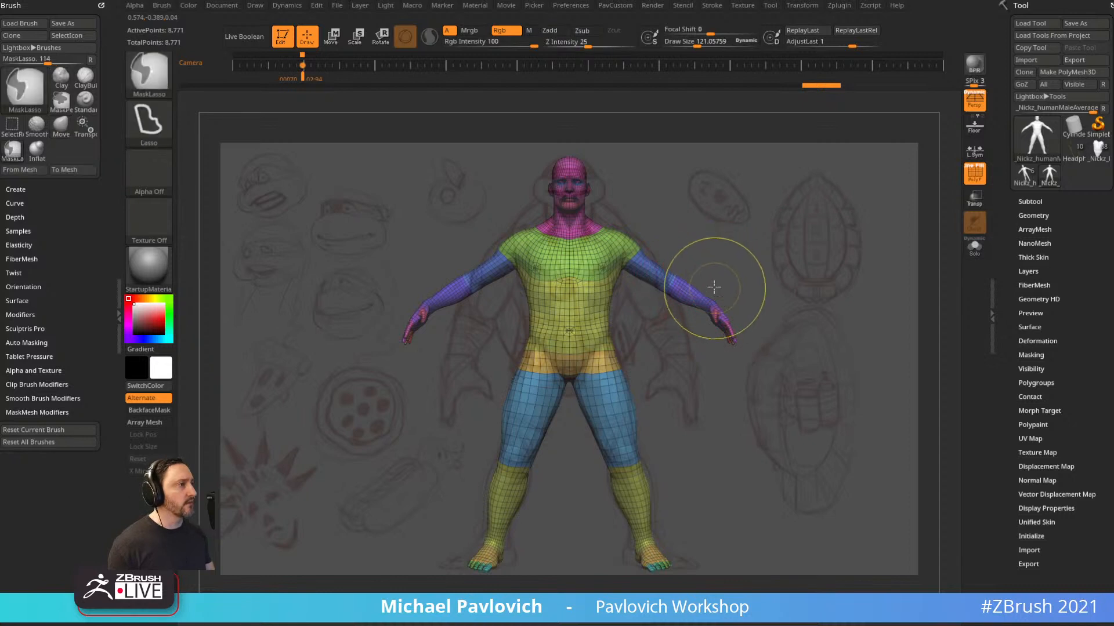
Lasso-mask both arms from the shoulders, invert the mask so only the arms are editable, and thicken them.
{"action": "left_click_drag", "start_coordinate": [712, 280], "coordinate": [626, 222], "text": "ctrl"}
{"action": "left_click_drag", "start_coordinate": [618, 288], "coordinate": [685, 280], "text": "ctrl"}
{"action": "left_click", "coordinate": [812, 248], "text": "ctrl"}
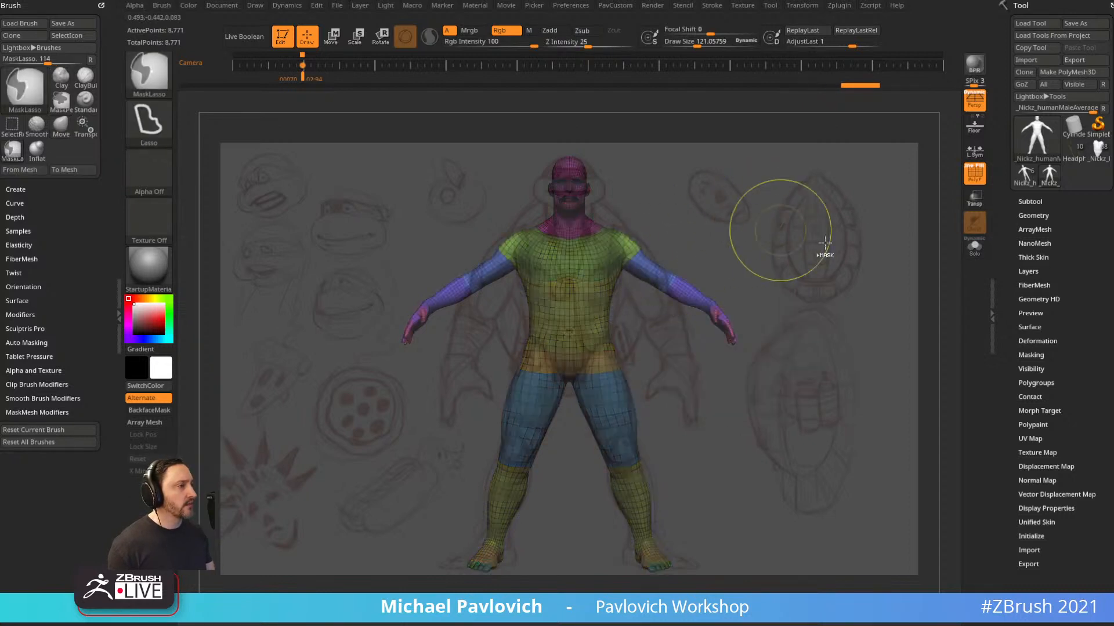
{"action": "key", "text": "3"}
{"action": "left_click_drag", "start_coordinate": [809, 252], "coordinate": [827, 248]}
Place the gizmo at the shoulder, undo the first arm change, and rotate both arms down with local symmetry on.
{"action": "key", "text": "w"}
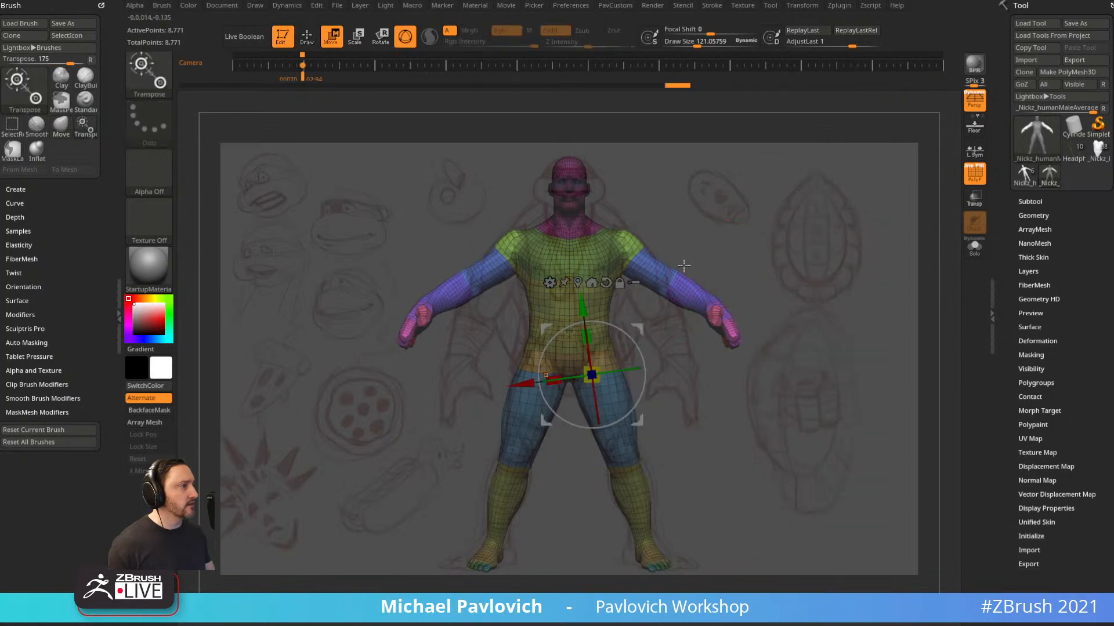
{"action": "left_click", "coordinate": [639, 274]}
{"action": "left_click", "coordinate": [630, 247]}
{"action": "left_click_drag", "start_coordinate": [662, 266], "coordinate": [721, 318]}
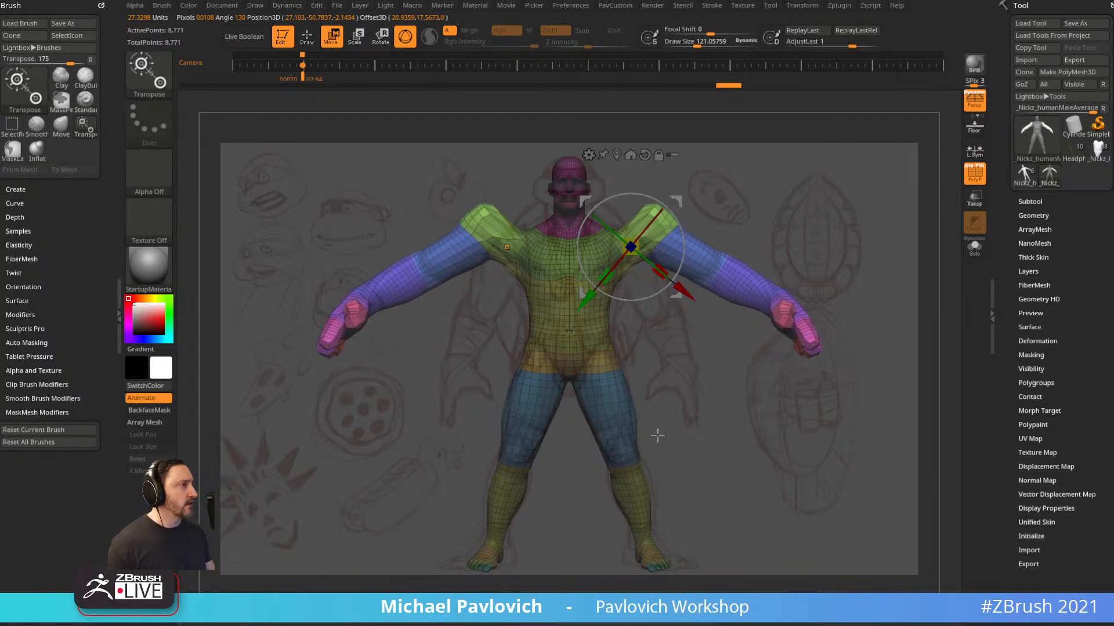
{"action": "key", "text": "ctrl+z"}
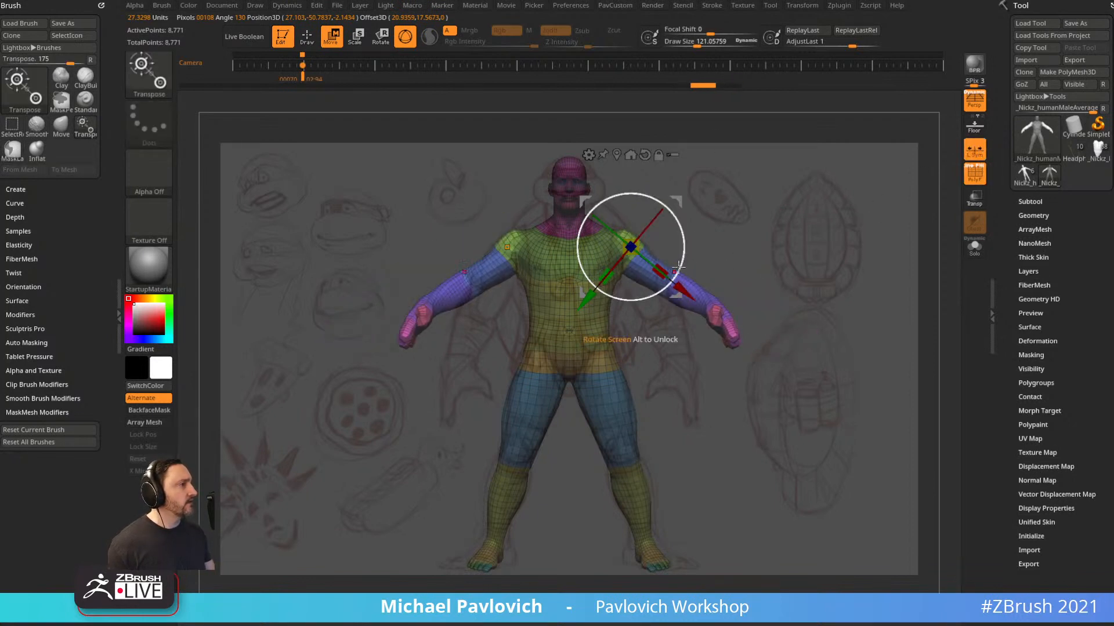
{"action": "left_click_drag", "start_coordinate": [684, 255], "coordinate": [679, 276]}
Clear the mask and reshape the shoulders with the Move brush at a draw size of about 83.
{"action": "key", "text": "q"}
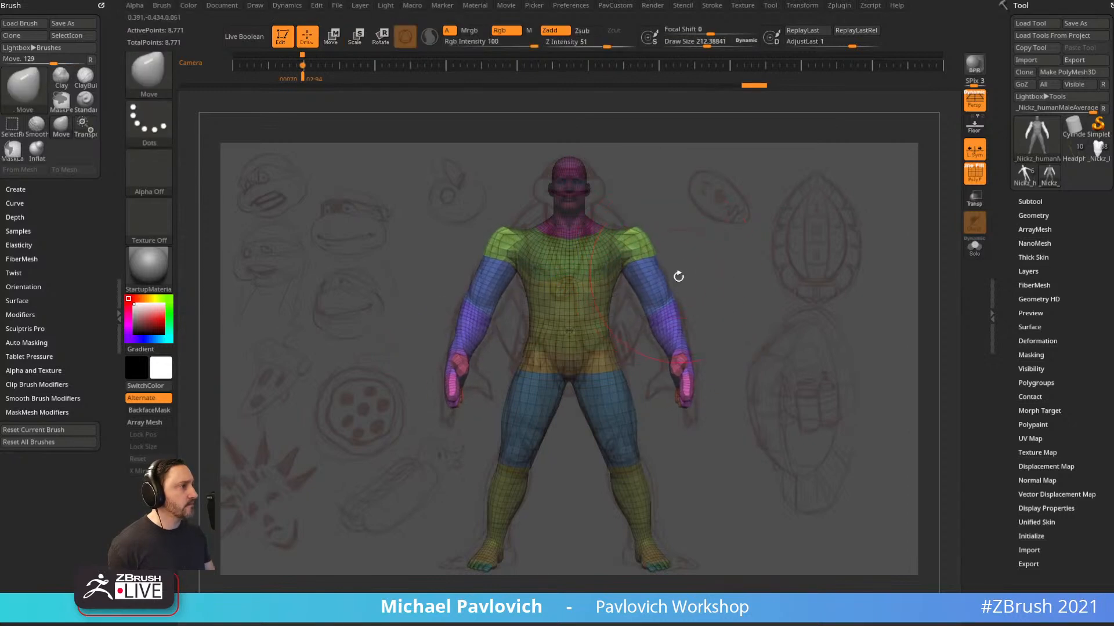
{"action": "key", "text": "s"}
{"action": "left_click_drag", "start_coordinate": [693, 337], "coordinate": [683, 337]}
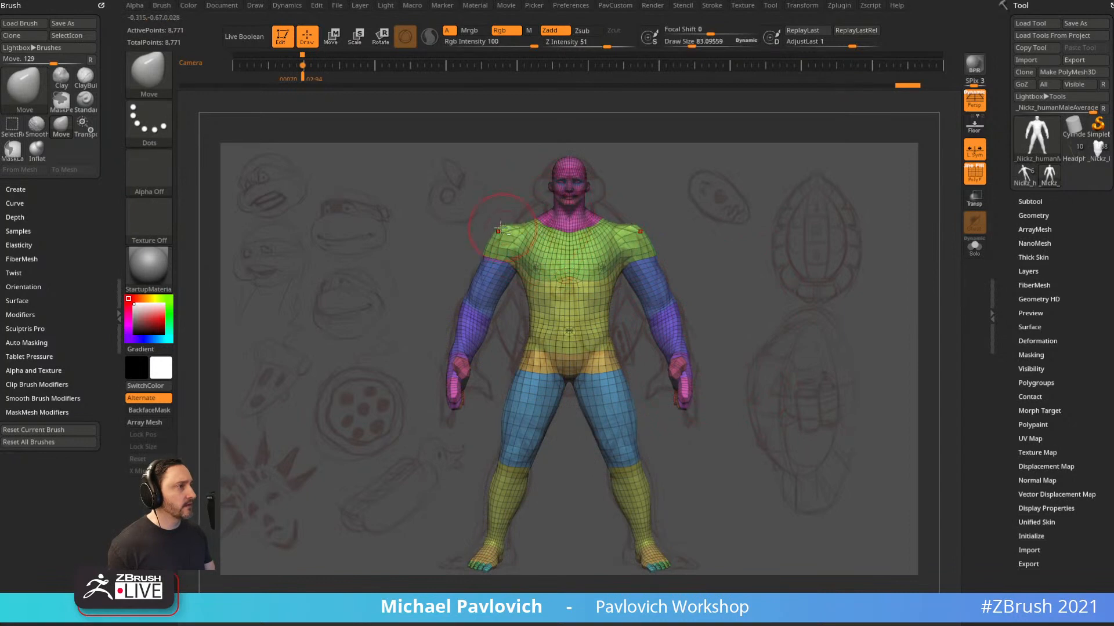
{"action": "key", "text": "ctrl"}
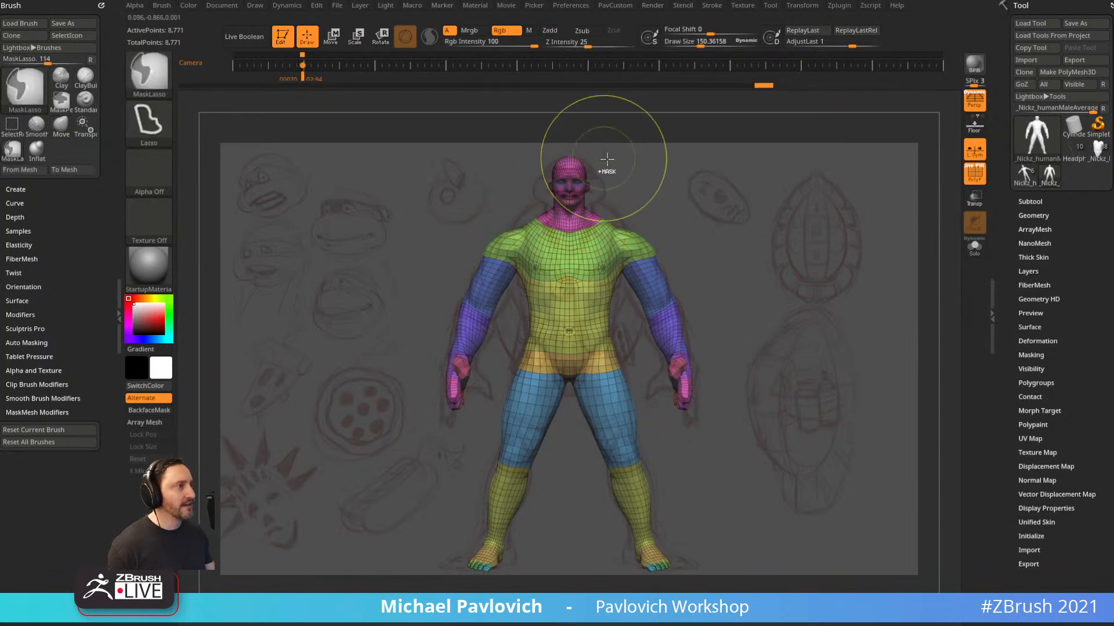
Lasso-mask the head, invert the mask so only the head is editable, and widen it sideways to about 1.65 times with the gizmo.
{"action": "left_click_drag", "start_coordinate": [544, 185], "coordinate": [545, 184], "text": "ctrl"}
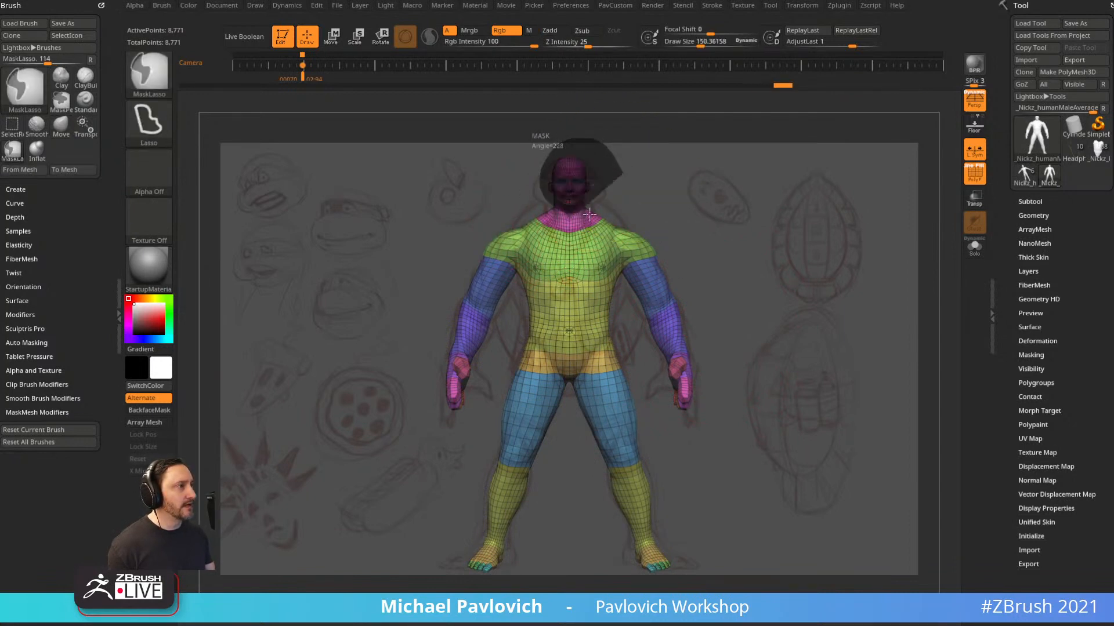
{"action": "left_click", "coordinate": [686, 187], "text": "ctrl"}
{"action": "key", "text": "w"}
{"action": "left_click", "coordinate": [578, 186]}
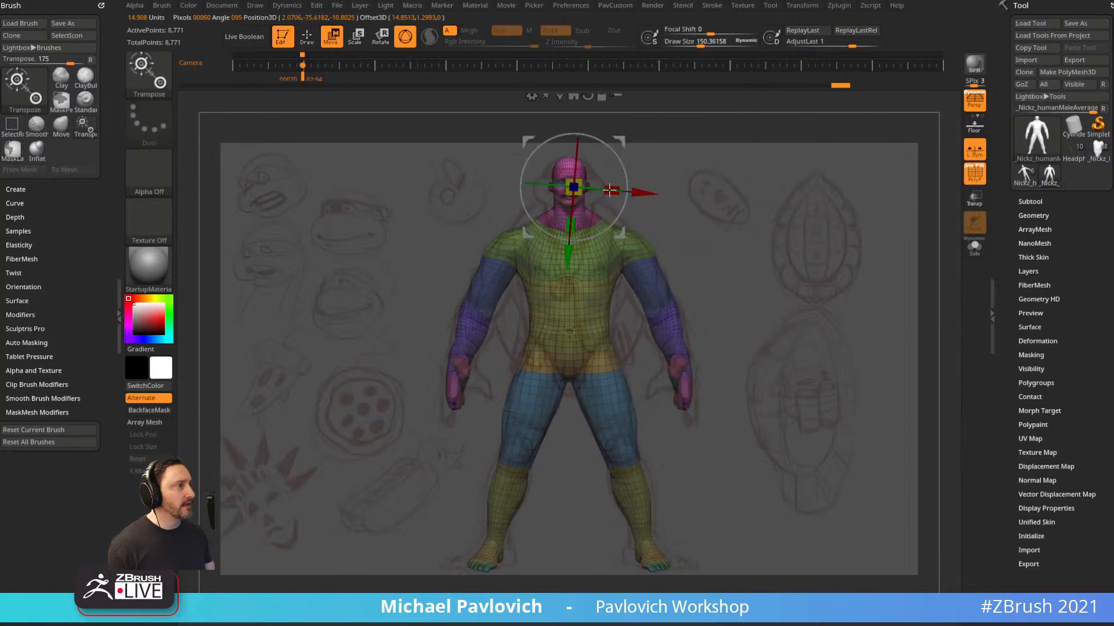
{"action": "left_click_drag", "start_coordinate": [618, 142], "coordinate": [471, 229], "text": "alt"}
{"action": "left_click", "coordinate": [567, 173]}
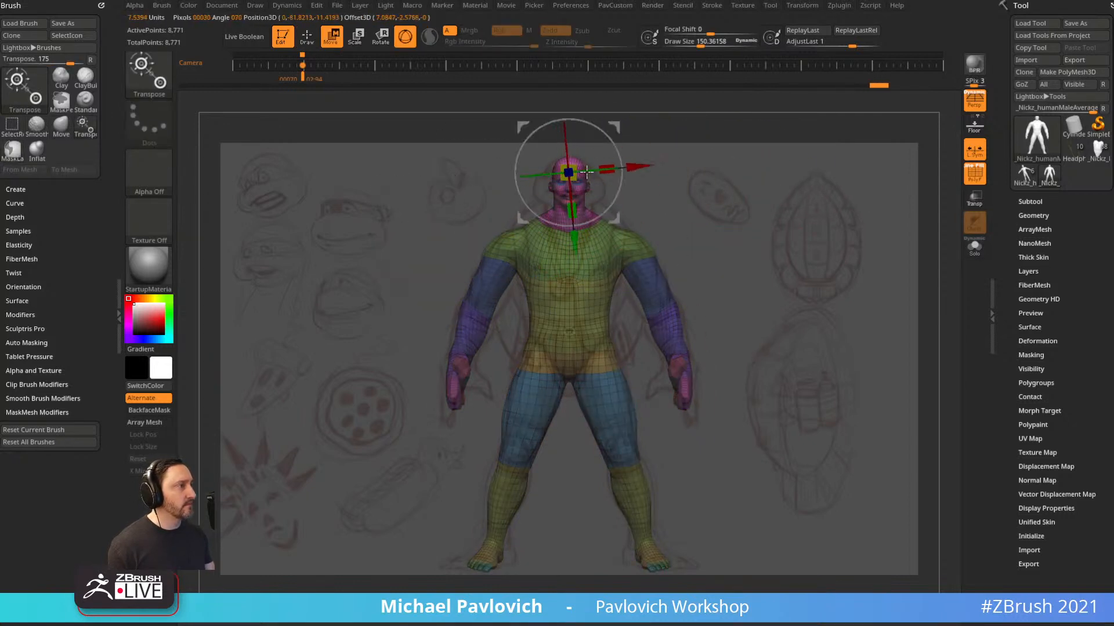
{"action": "left_click_drag", "start_coordinate": [605, 171], "coordinate": [622, 169]}
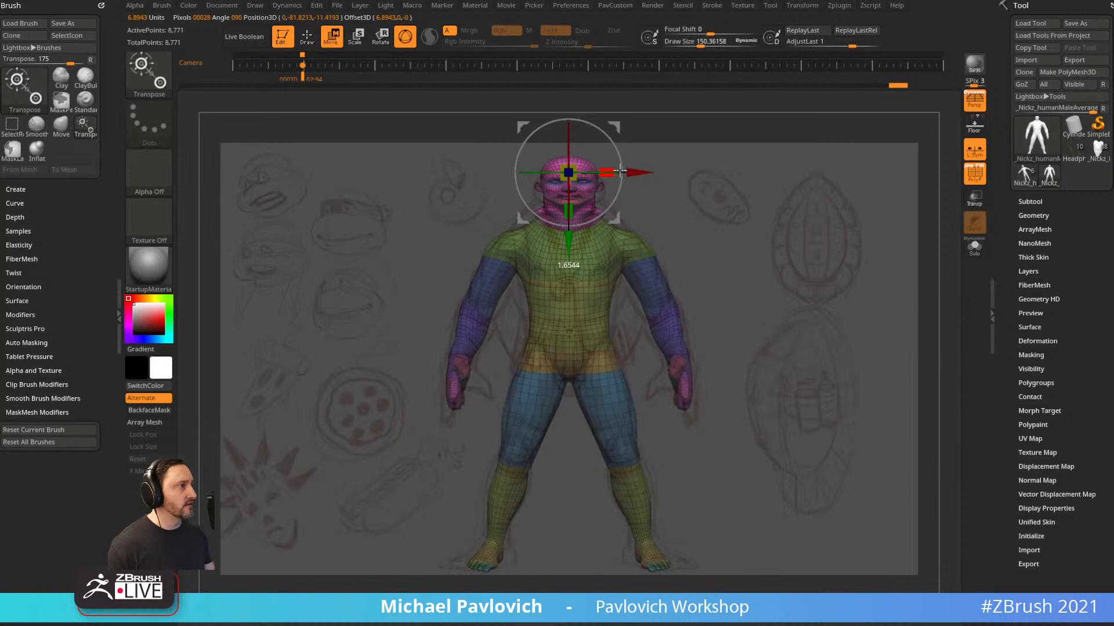
Return to the Move brush at a draw size of about 121 and reshape the jaw and neck.
{"action": "key", "text": "q"}
{"action": "key", "text": "s"}
{"action": "left_click_drag", "start_coordinate": [565, 204], "coordinate": [540, 200]}
{"action": "key", "text": "s"}
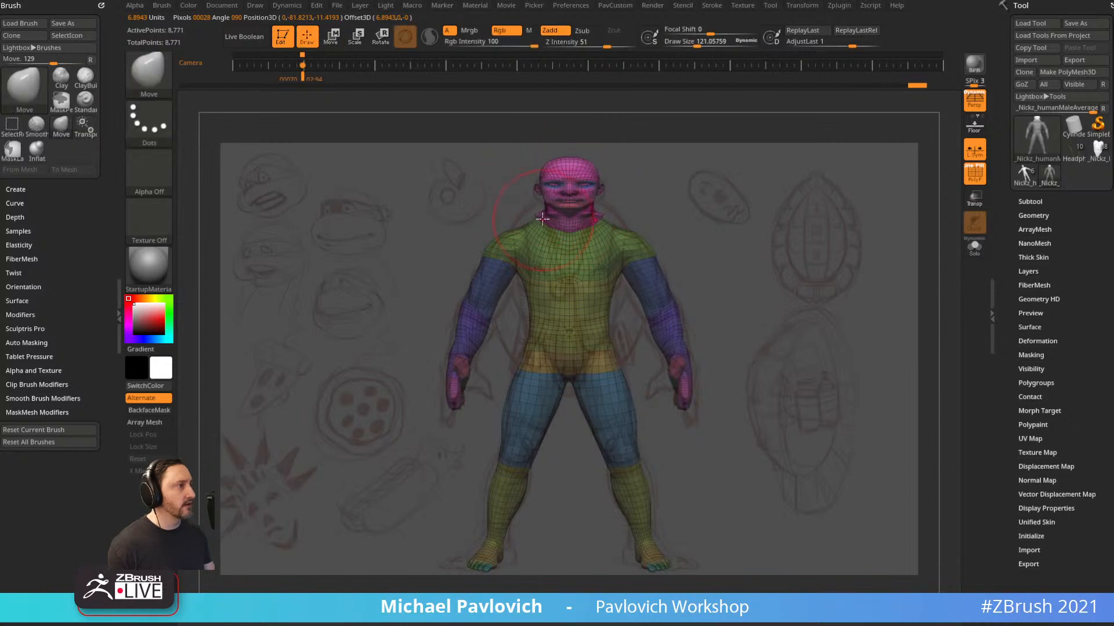
Hide the Spotlight sketch, show the figure in profile, reselect the Move brush, and turn off perspective.
{"action": "key", "text": "shift+z"}
{"action": "left_click_drag", "start_coordinate": [726, 217], "coordinate": [612, 235]}
{"action": "key", "text": "s"}
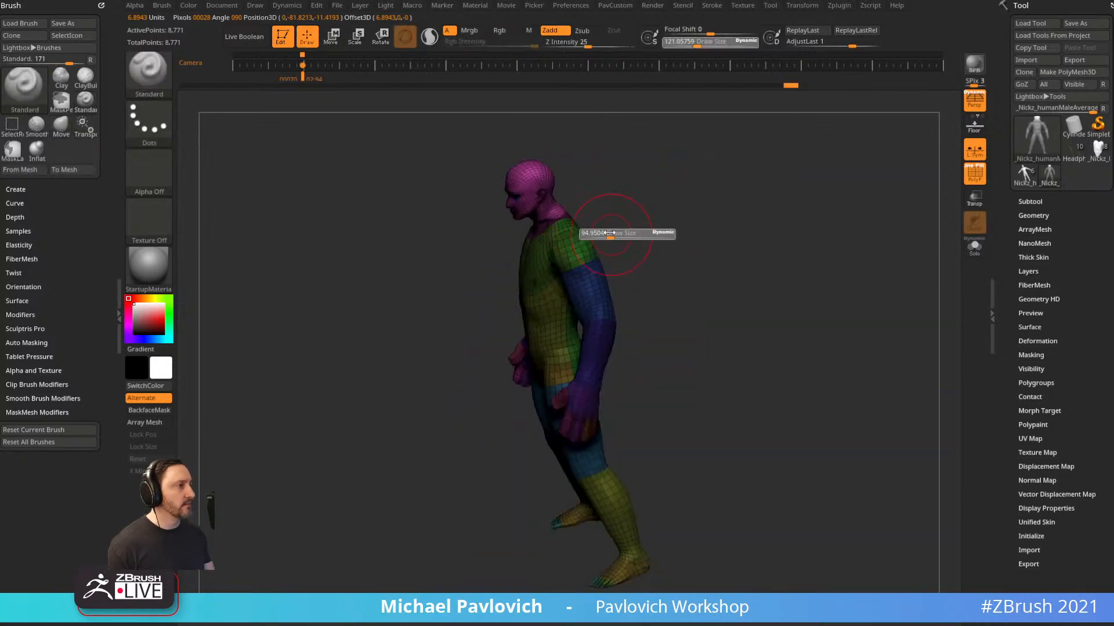
{"action": "left_click_drag", "start_coordinate": [706, 209], "coordinate": [632, 223], "text": "shift"}
{"action": "key", "text": "b"}
{"action": "key", "text": "s"}
{"action": "key", "text": "t"}
{"action": "key", "text": "b"}
{"action": "key", "text": "m"}
{"action": "key", "text": "v"}
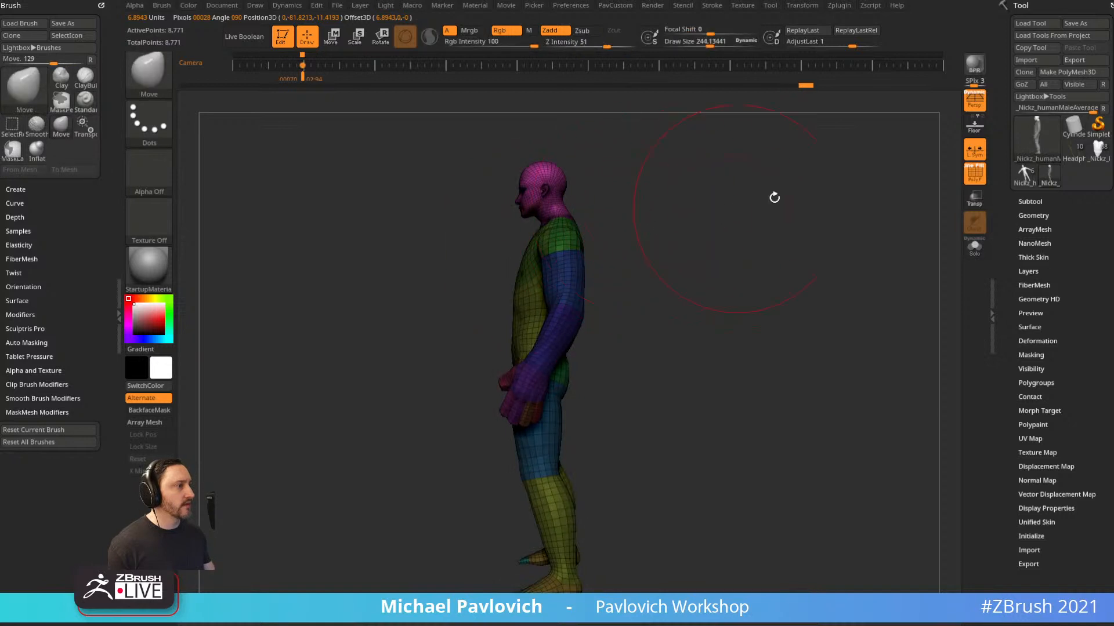
{"action": "left_click", "coordinate": [974, 102]}
{"action": "key", "text": "shift"}
Push the chest and belly forward and reshape the buttocks in profile with the Move brush.
{"action": "mouse_move", "coordinate": [525, 263]}
{"action": "left_mouse_down"}
{"action": "mouse_move", "coordinate": [516, 258]}
{"action": "mouse_move", "coordinate": [511, 275]}
{"action": "left_mouse_up"}
{"action": "left_click_drag", "start_coordinate": [512, 319], "coordinate": [517, 320]}
{"action": "mouse_move", "coordinate": [690, 310]}
{"action": "left_mouse_down"}
{"action": "mouse_move", "coordinate": [610, 306]}
{"action": "mouse_move", "coordinate": [582, 284]}
{"action": "left_mouse_up"}
{"action": "left_click_drag", "start_coordinate": [575, 348], "coordinate": [567, 351]}
{"action": "mouse_move", "coordinate": [630, 331]}
{"action": "left_mouse_down", "text": "shift"}
{"action": "mouse_move", "coordinate": [671, 329]}
{"action": "mouse_move", "coordinate": [672, 281]}
{"action": "left_mouse_up", "text": "shift"}
Reshape the thighs, knees and calves in profile with the Move brush, resizing it between strokes.
{"action": "key", "text": "s"}
{"action": "left_click_drag", "start_coordinate": [510, 390], "coordinate": [577, 370]}
{"action": "left_click_drag", "start_coordinate": [621, 425], "coordinate": [576, 445]}
{"action": "key", "text": "s"}
{"action": "left_click_drag", "start_coordinate": [564, 453], "coordinate": [576, 452]}
{"action": "mouse_move", "coordinate": [607, 456]}
{"action": "left_mouse_down"}
{"action": "mouse_move", "coordinate": [620, 456]}
{"action": "mouse_move", "coordinate": [566, 476]}
{"action": "left_mouse_up"}
{"action": "key", "text": "s"}
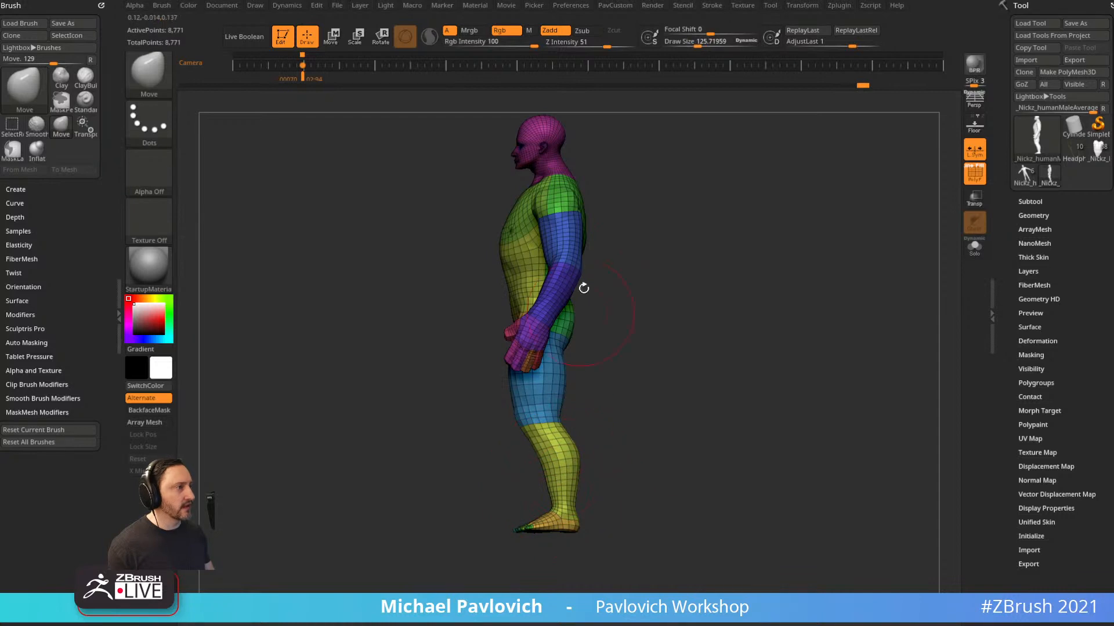
{"action": "left_click_drag", "start_coordinate": [634, 285], "coordinate": [664, 290], "text": "shift"}
{"action": "key", "text": "s"}
{"action": "left_click_drag", "start_coordinate": [601, 448], "coordinate": [590, 449]}
{"action": "left_click_drag", "start_coordinate": [640, 219], "coordinate": [666, 258], "text": "alt"}
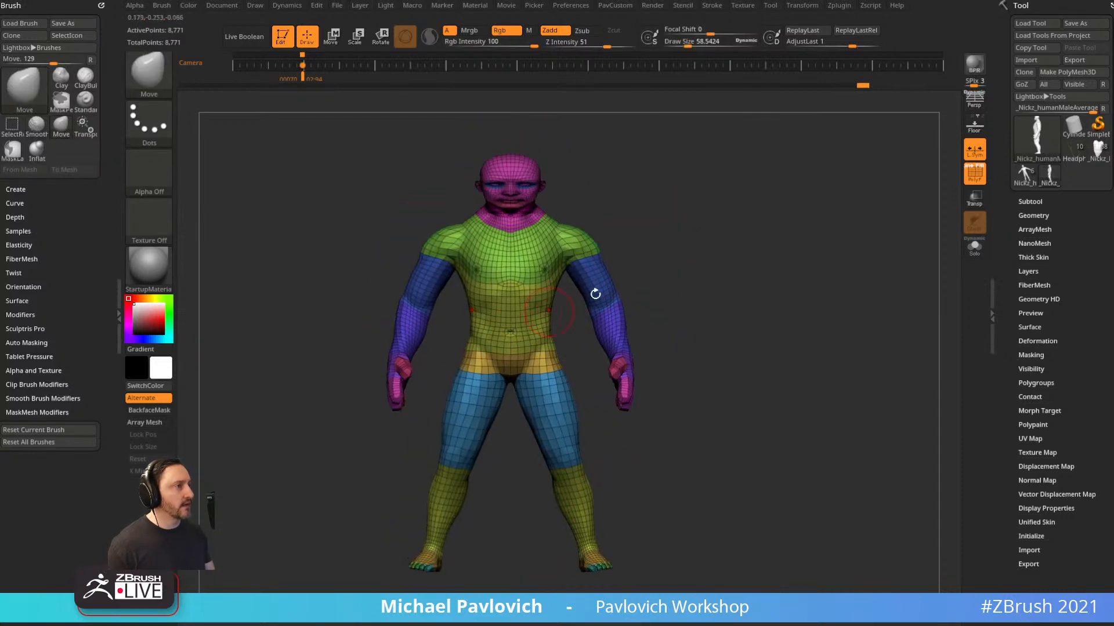
Refine the lower belly and pelvis with a smaller Move brush.
{"action": "left_click_drag", "start_coordinate": [595, 294], "coordinate": [546, 310]}
{"action": "key", "text": "s"}
{"action": "left_click_drag", "start_coordinate": [510, 337], "coordinate": [525, 336]}
{"action": "left_click_drag", "start_coordinate": [519, 333], "coordinate": [520, 375]}
{"action": "left_click_drag", "start_coordinate": [678, 400], "coordinate": [645, 406], "text": "shift"}
{"action": "key", "text": "s"}
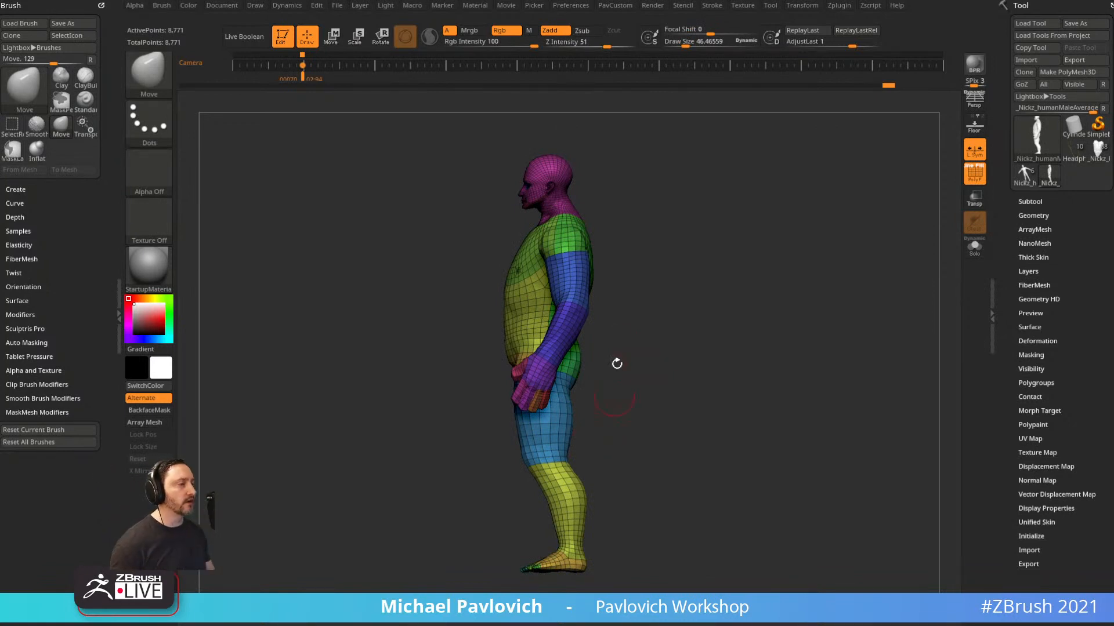
Lasso-mask the feet, invert the mask, lengthen and shift the feet forward with the gizmo, and clear the mask.
{"action": "left_click_drag", "start_coordinate": [639, 458], "coordinate": [649, 375], "text": "alt"}
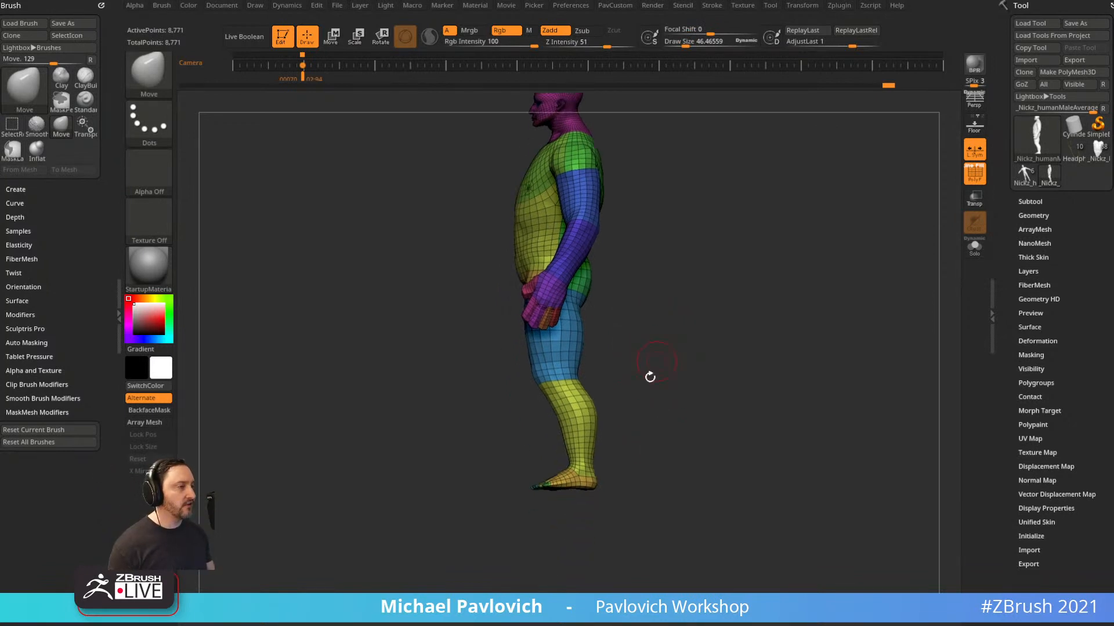
{"action": "left_click_drag", "start_coordinate": [608, 467], "coordinate": [486, 452], "text": "ctrl"}
{"action": "left_click", "coordinate": [578, 471], "text": "ctrl"}
{"action": "left_click", "coordinate": [688, 420], "text": "ctrl"}
{"action": "key", "text": "w"}
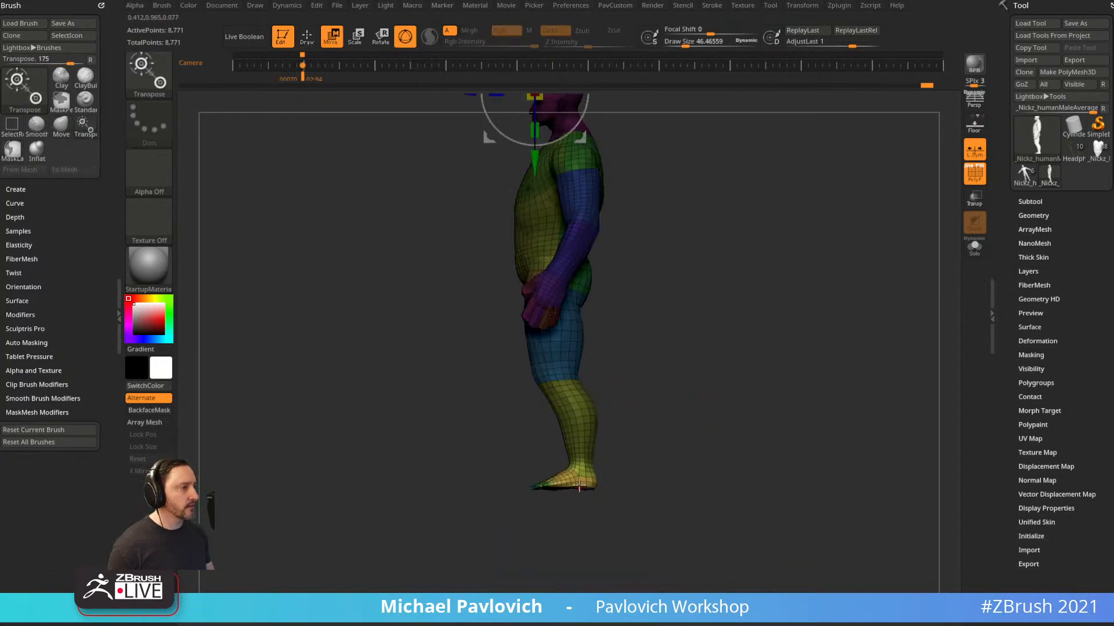
{"action": "left_click_drag", "start_coordinate": [660, 480], "coordinate": [660, 476], "text": "shift"}
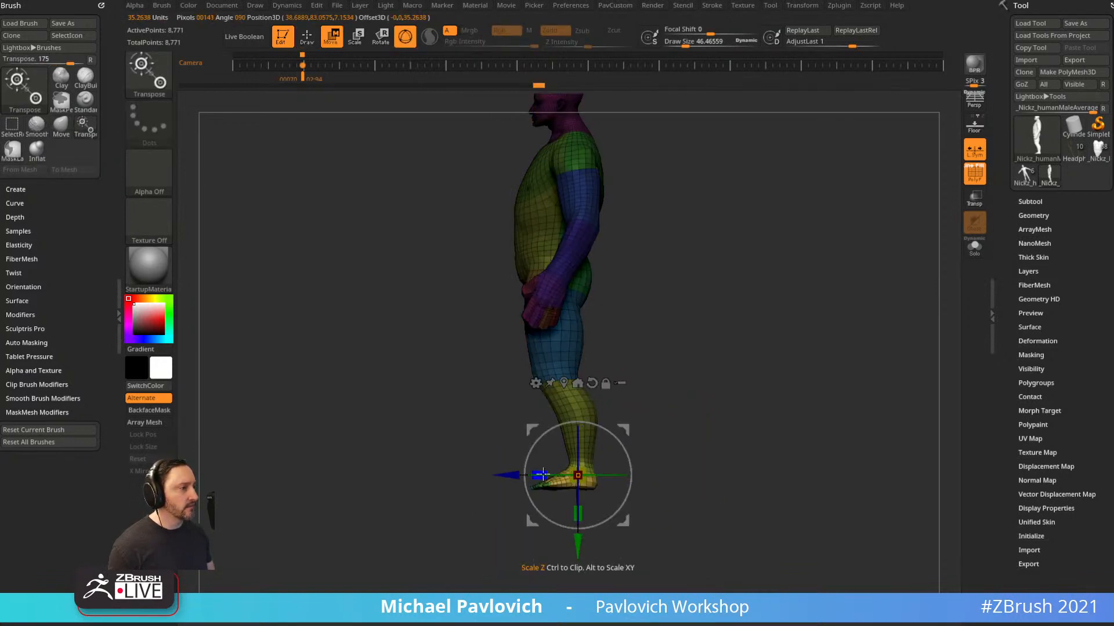
{"action": "left_click_drag", "start_coordinate": [518, 475], "coordinate": [526, 466]}
{"action": "left_click_drag", "start_coordinate": [510, 475], "coordinate": [506, 475]}
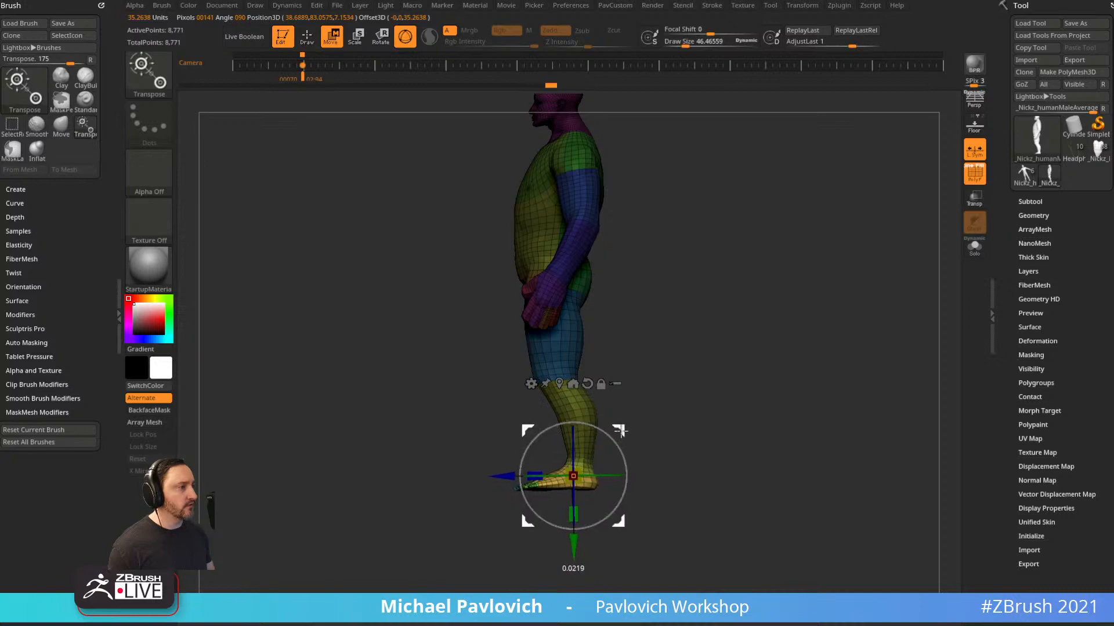
{"action": "key", "text": "q"}
{"action": "mouse_move", "coordinate": [708, 343]}
{"action": "left_mouse_down", "text": "ctrl"}
{"action": "mouse_move", "coordinate": [744, 393]}
{"action": "mouse_move", "coordinate": [777, 377]}
{"action": "left_mouse_up", "text": "ctrl"}
Pull the mouth and chin forward in profile with the Move brush at a draw size of about 79.
{"action": "left_click_drag", "start_coordinate": [745, 255], "coordinate": [812, 360], "text": "alt"}
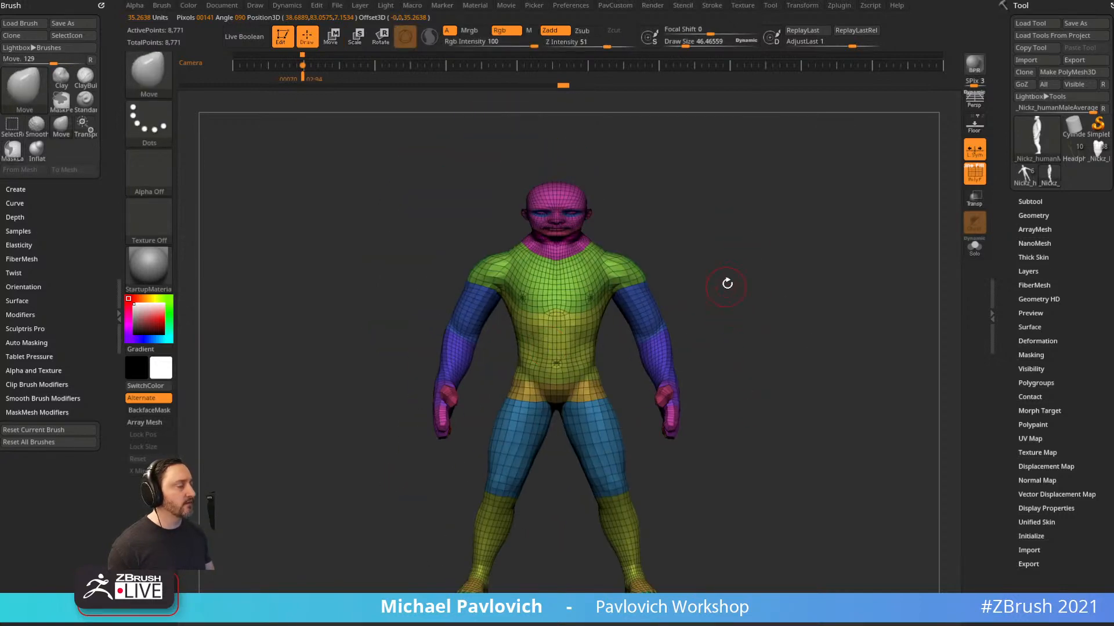
{"action": "left_click_drag", "start_coordinate": [727, 283], "coordinate": [797, 371], "text": "alt"}
{"action": "mouse_move", "coordinate": [798, 348]}
{"action": "left_mouse_down"}
{"action": "mouse_move", "coordinate": [696, 328]}
{"action": "mouse_move", "coordinate": [605, 330]}
{"action": "mouse_move", "coordinate": [585, 313]}
{"action": "left_mouse_up"}
{"action": "key", "text": "s"}
{"action": "key", "text": "s"}
{"action": "mouse_move", "coordinate": [600, 329]}
{"action": "left_mouse_down"}
{"action": "mouse_move", "coordinate": [592, 293]}
{"action": "mouse_move", "coordinate": [575, 314]}
{"action": "left_mouse_up"}
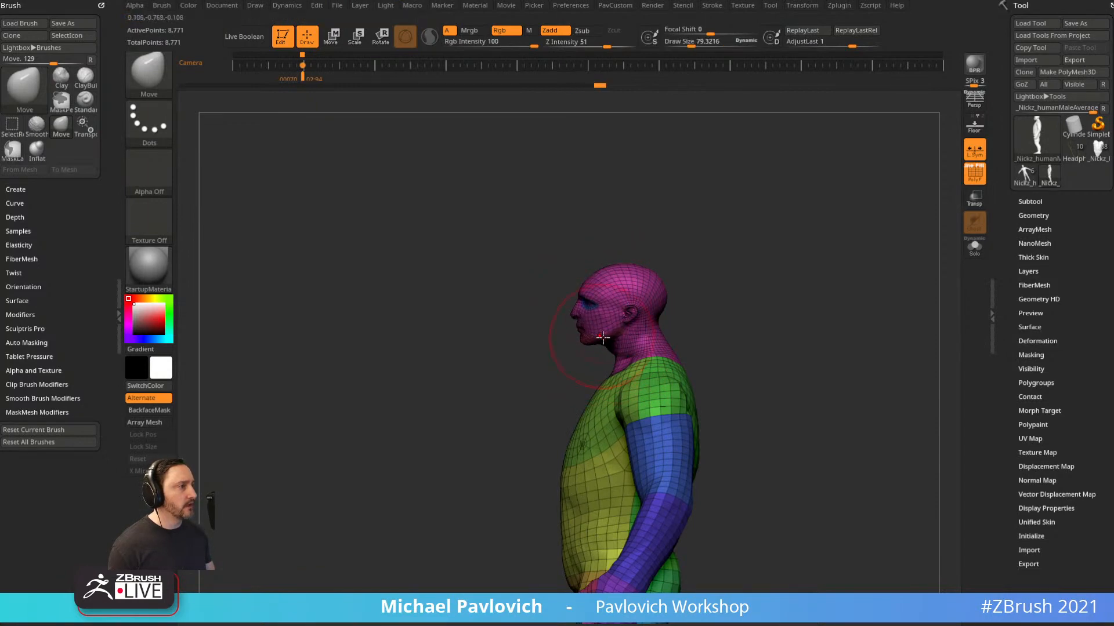
Reshape the crown and chin from the front, using a Move brush draw size of about 69.
{"action": "left_click_drag", "start_coordinate": [684, 300], "coordinate": [583, 345], "text": "shift"}
{"action": "left_click_drag", "start_coordinate": [637, 313], "coordinate": [597, 304], "text": "shift"}
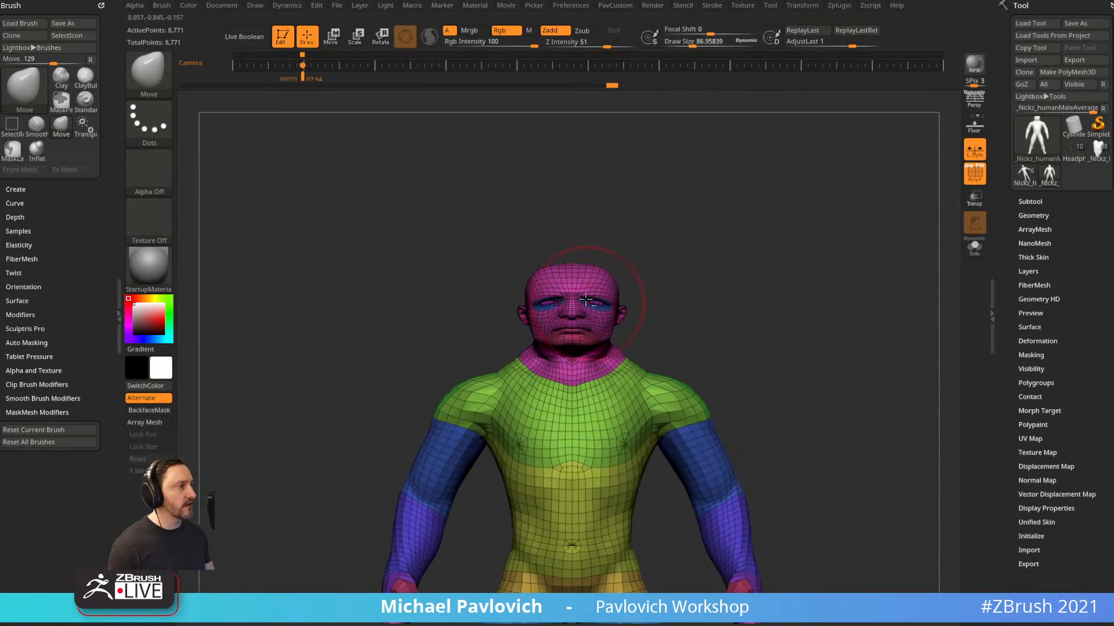
{"action": "key", "text": "s"}
{"action": "left_click_drag", "start_coordinate": [548, 275], "coordinate": [548, 280]}
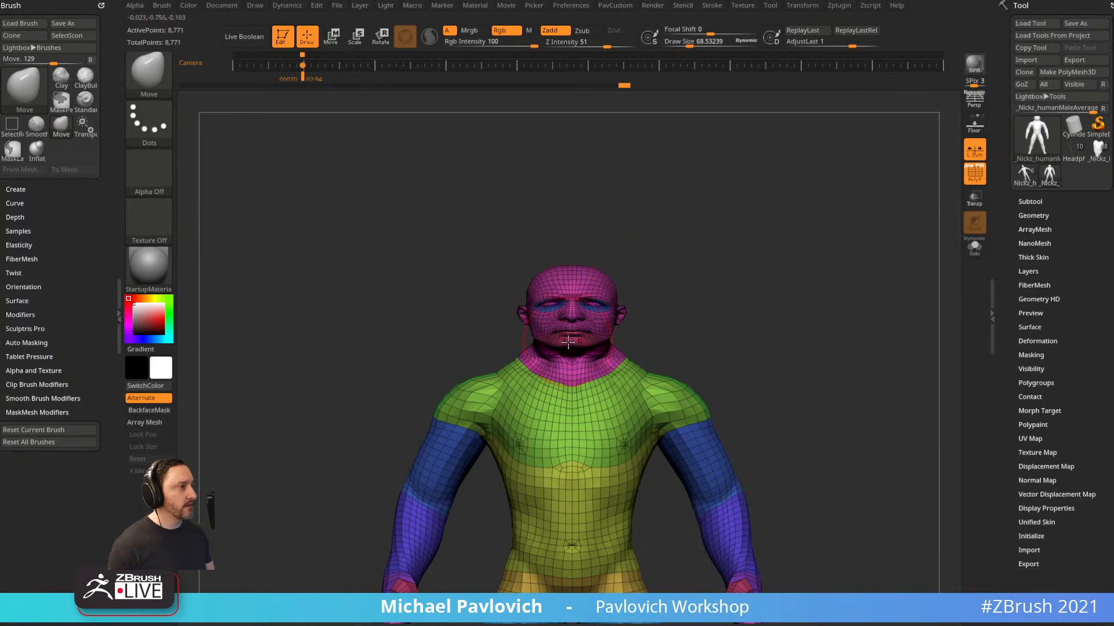
{"action": "left_click_drag", "start_coordinate": [568, 341], "coordinate": [568, 334]}
{"action": "mouse_move", "coordinate": [572, 365]}
{"action": "right_mouse_down"}
{"action": "mouse_move", "coordinate": [640, 309]}
{"action": "mouse_move", "coordinate": [743, 306]}
{"action": "right_mouse_up"}
Reduce the Move brush draw size to about 29 and examine the figure's proportions from several angles.
{"action": "key", "text": "s"}
{"action": "left_click_drag", "start_coordinate": [743, 306], "coordinate": [739, 306]}
{"action": "right_click_drag", "start_coordinate": [711, 308], "coordinate": [747, 311], "text": "shift"}
{"action": "mouse_move", "coordinate": [747, 310]}
{"action": "right_mouse_down", "text": "ctrl"}
{"action": "mouse_move", "coordinate": [746, 329]}
{"action": "mouse_move", "coordinate": [718, 144]}
{"action": "right_mouse_up", "text": "ctrl"}
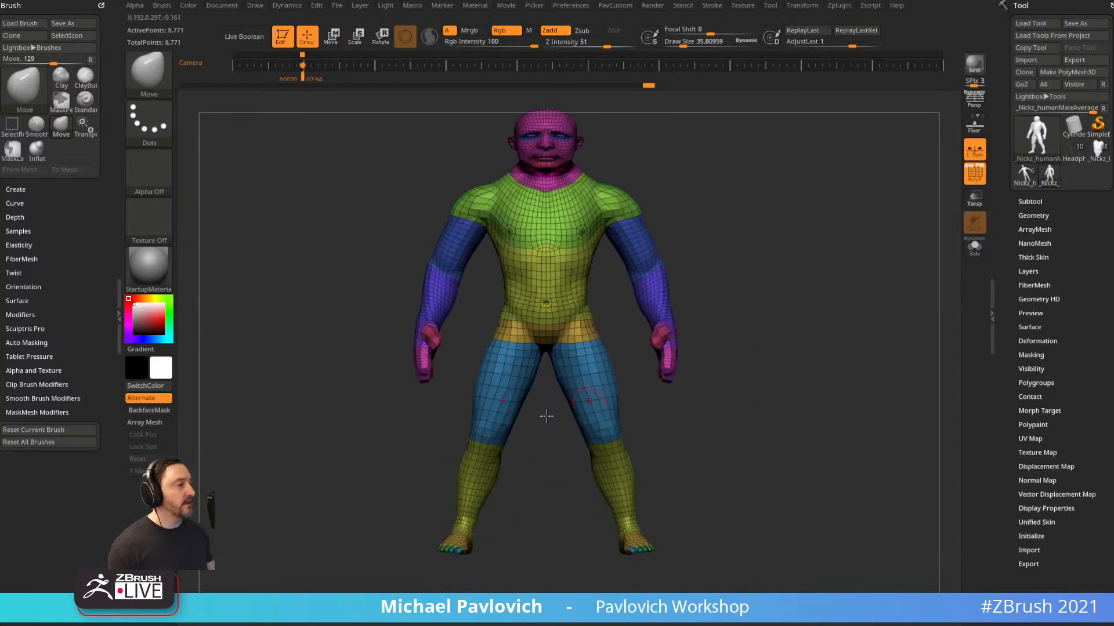
{"action": "right_click_drag", "start_coordinate": [547, 416], "coordinate": [741, 327]}
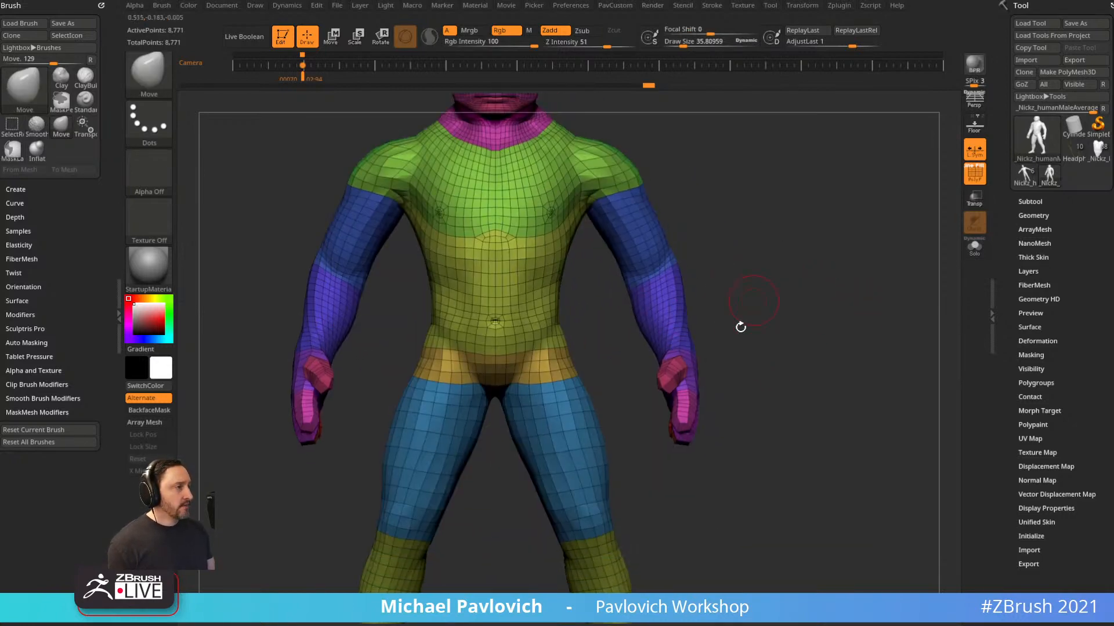
{"action": "key", "text": "s"}
{"action": "left_click_drag", "start_coordinate": [722, 323], "coordinate": [720, 313]}
{"action": "mouse_move", "coordinate": [720, 313]}
{"action": "right_mouse_down", "text": "ctrl"}
{"action": "mouse_move", "coordinate": [753, 351]}
{"action": "mouse_move", "coordinate": [677, 297]}
{"action": "right_mouse_up", "text": "ctrl"}
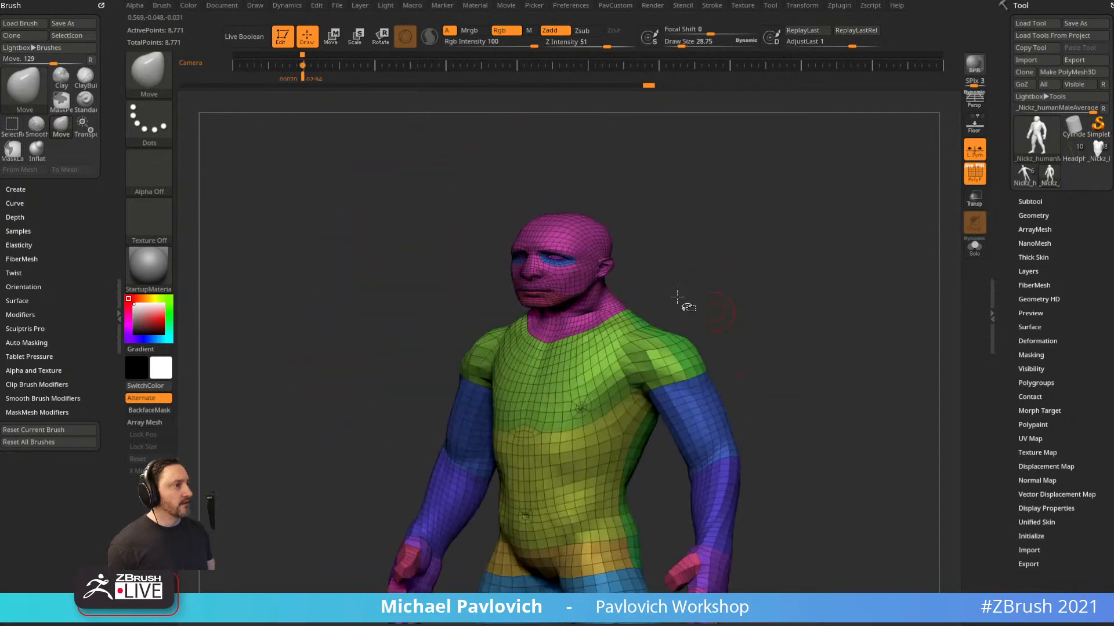
Hide the head polygroup, lasso-hide the remaining eye and mouth pieces with SelectLasso, and split the hidden geometry into its own subtool.
{"action": "left_click", "coordinate": [591, 296], "text": "ctrl+alt+shift"}
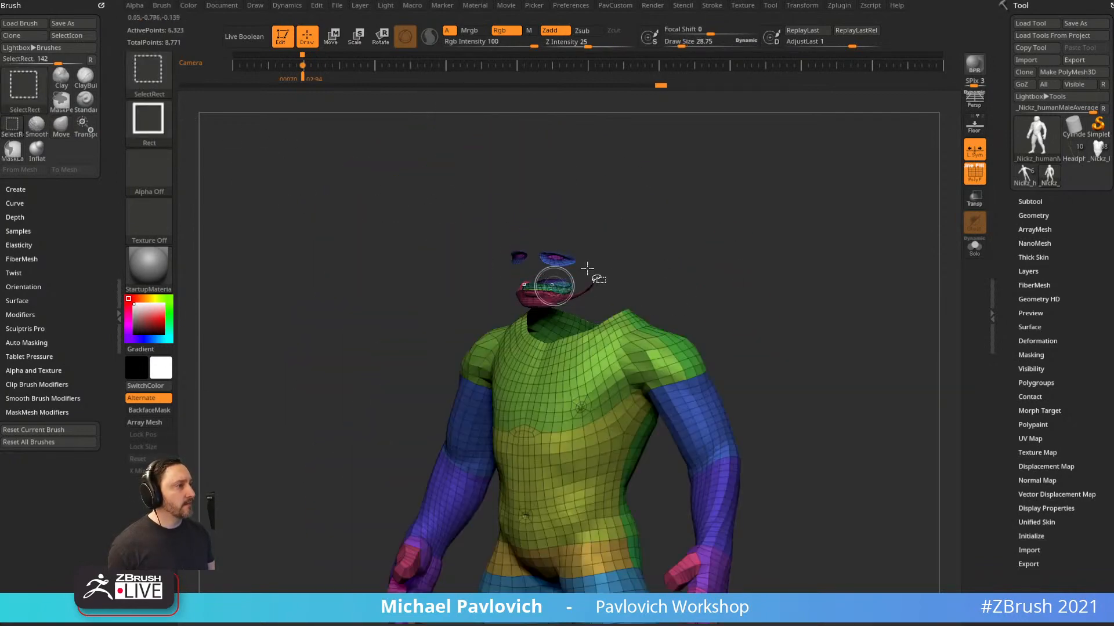
{"action": "right_click_drag", "start_coordinate": [679, 250], "coordinate": [629, 232]}
{"action": "left_click", "coordinate": [152, 79], "text": "ctrl+shift"}
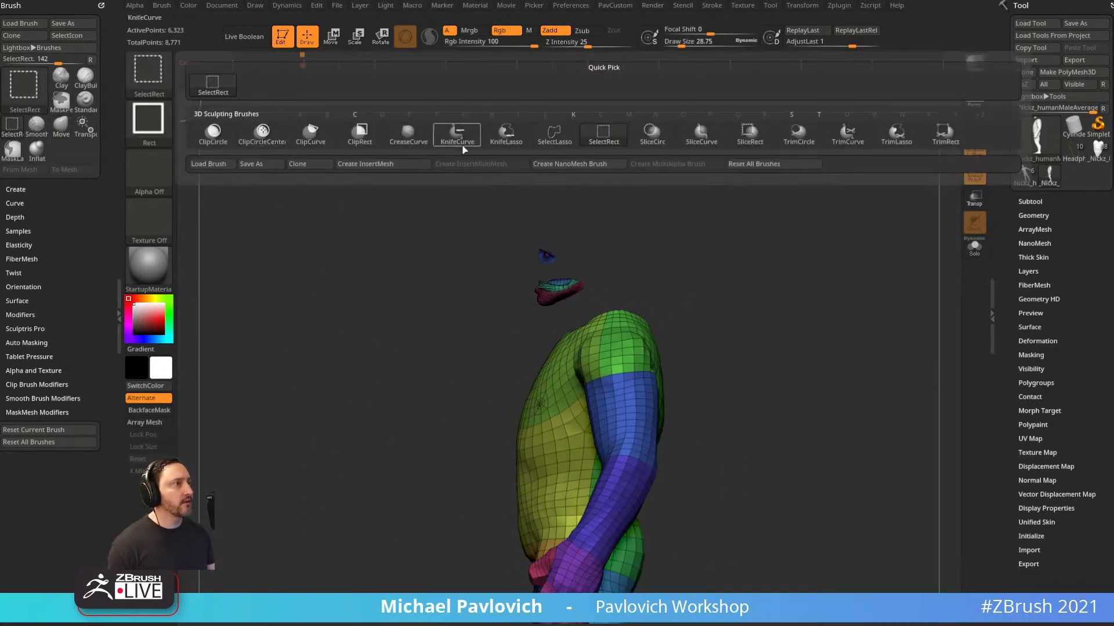
{"action": "left_click", "coordinate": [538, 149], "text": "ctrl+shift"}
{"action": "mouse_move", "coordinate": [586, 232]}
{"action": "left_mouse_down", "text": "ctrl+alt+shift"}
{"action": "mouse_move", "coordinate": [507, 246]}
{"action": "mouse_move", "coordinate": [614, 293]}
{"action": "left_mouse_up", "text": "ctrl+alt+shift"}
{"action": "key", "text": "2"}
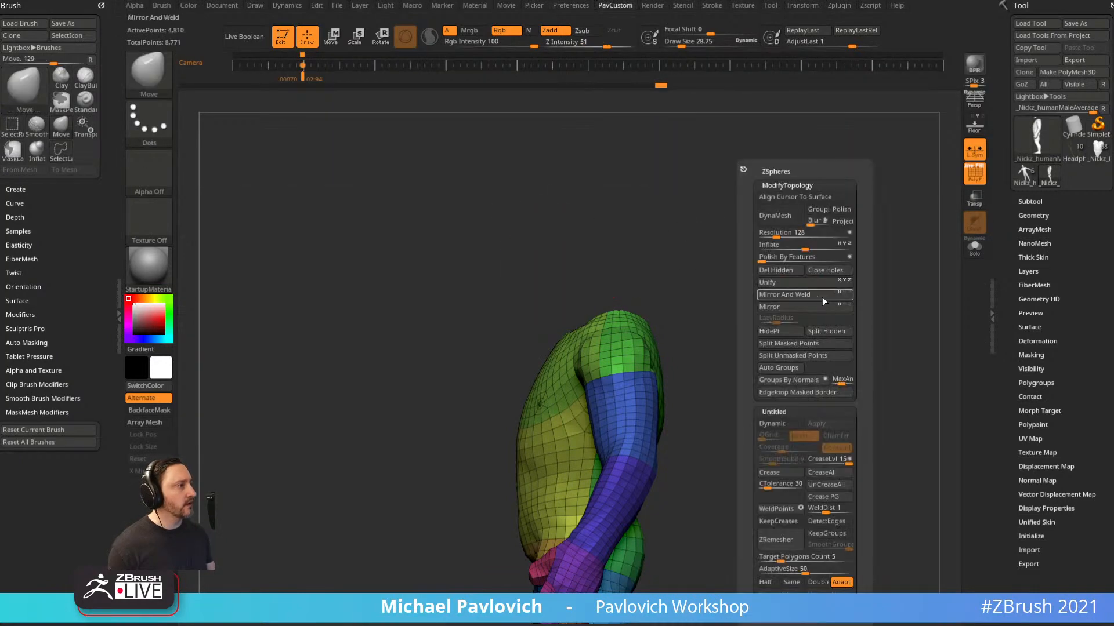
{"action": "left_click", "coordinate": [826, 331]}
Hide the hand polygroup, lasso-hide the remaining fingers and thumbs, and split the hidden geometry into its own subtool.
{"action": "right_click_drag", "start_coordinate": [748, 238], "coordinate": [801, 255]}
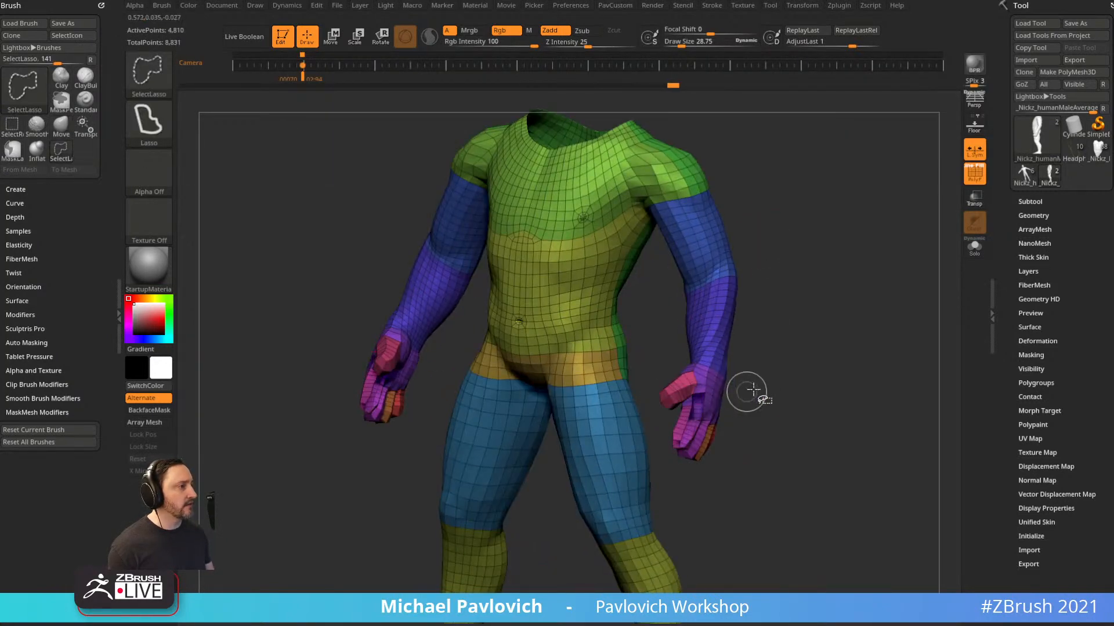
{"action": "left_click", "coordinate": [710, 389], "text": "ctrl+shift"}
{"action": "left_click_drag", "start_coordinate": [825, 242], "coordinate": [865, 336], "text": "ctrl+shift"}
{"action": "right_click_drag", "start_coordinate": [824, 366], "coordinate": [815, 418]}
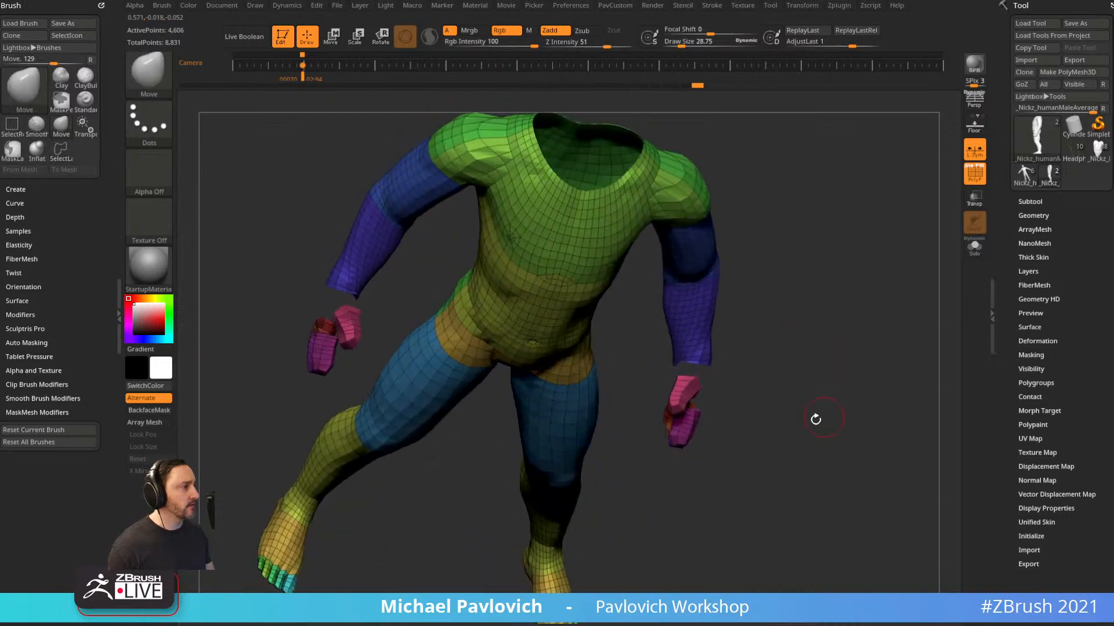
{"action": "mouse_move", "coordinate": [720, 506]}
{"action": "left_mouse_down", "text": "ctrl+shift"}
{"action": "mouse_move", "coordinate": [736, 381]}
{"action": "mouse_move", "coordinate": [667, 380]}
{"action": "left_mouse_up", "text": "ctrl+shift"}
{"action": "key", "text": "2"}
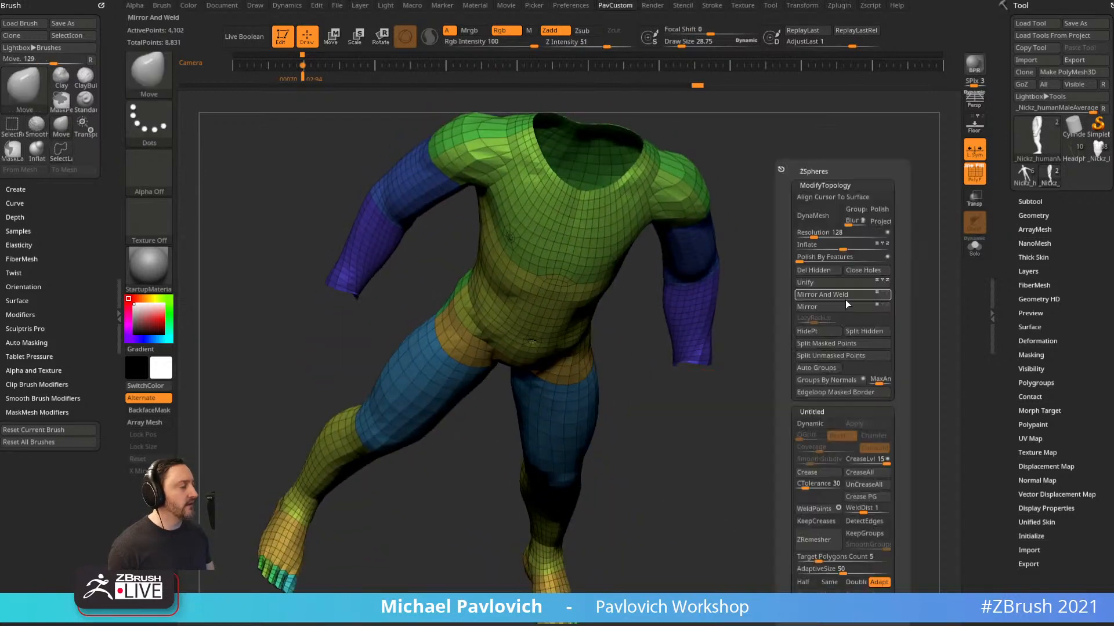
{"action": "left_click", "coordinate": [863, 331]}
Try to lasso-isolate the toes on both feet and restore the full body's visibility.
{"action": "key", "text": "f"}
{"action": "right_click_drag", "start_coordinate": [815, 358], "coordinate": [677, 455]}
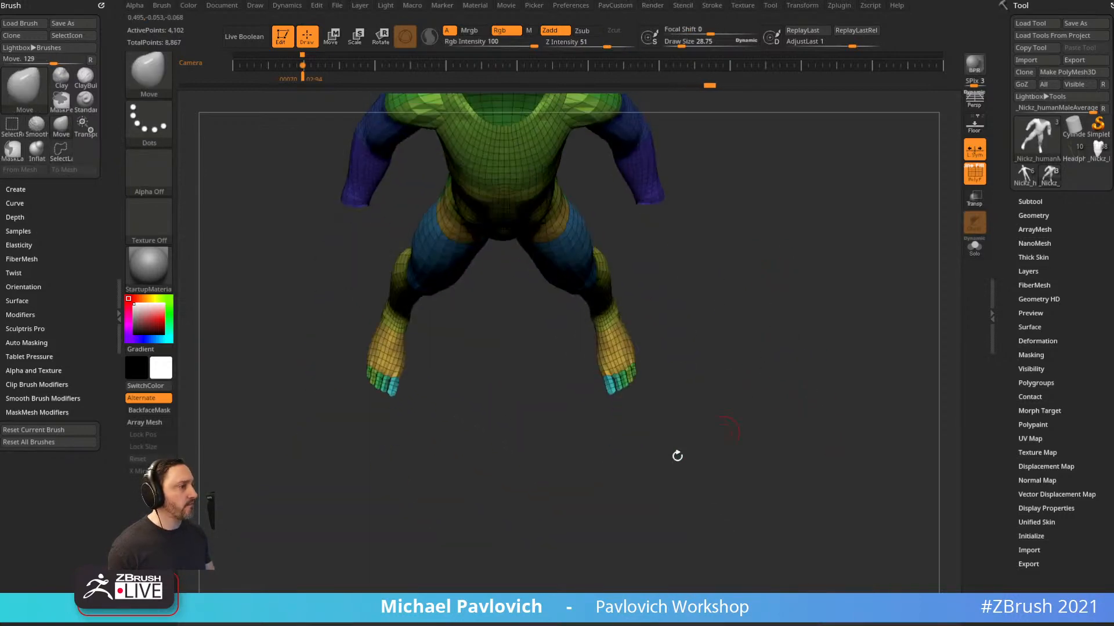
{"action": "right_click_drag", "start_coordinate": [633, 396], "coordinate": [563, 388]}
{"action": "mouse_move", "coordinate": [646, 350]}
{"action": "right_mouse_down", "text": "ctrl"}
{"action": "mouse_move", "coordinate": [696, 388]}
{"action": "mouse_move", "coordinate": [699, 364]}
{"action": "mouse_move", "coordinate": [691, 375]}
{"action": "mouse_move", "coordinate": [803, 342]}
{"action": "right_mouse_up", "text": "ctrl"}
{"action": "right_click_drag", "start_coordinate": [803, 342], "coordinate": [884, 371]}
{"action": "mouse_move", "coordinate": [696, 525]}
{"action": "left_mouse_down", "text": "ctrl+shift"}
{"action": "mouse_move", "coordinate": [743, 441]}
{"action": "mouse_move", "coordinate": [550, 405]}
{"action": "mouse_move", "coordinate": [547, 419]}
{"action": "left_mouse_up", "text": "ctrl+shift"}
{"action": "right_click_drag", "start_coordinate": [803, 331], "coordinate": [815, 376]}
{"action": "left_click", "coordinate": [815, 375], "text": "ctrl+shift"}
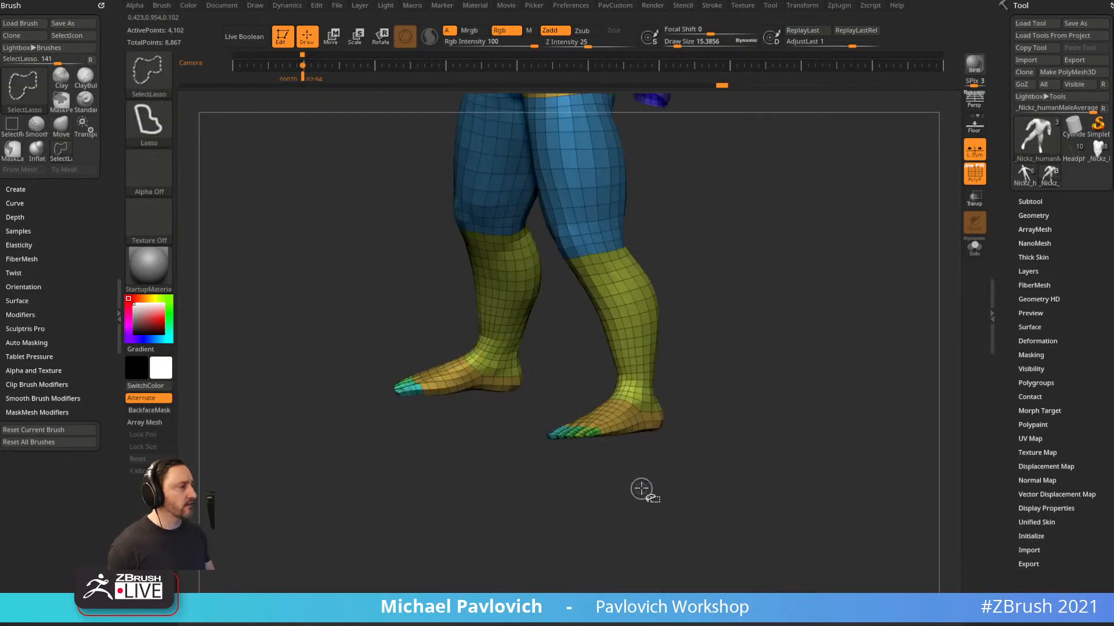
Try isolating the front of both feet and growing the visible area, and show the whole body again.
{"action": "left_click_drag", "start_coordinate": [613, 417], "coordinate": [718, 450], "text": "ctrl+shift"}
{"action": "scroll", "coordinate": [1032, 374], "scroll_direction": "down", "scroll_amount": 1}
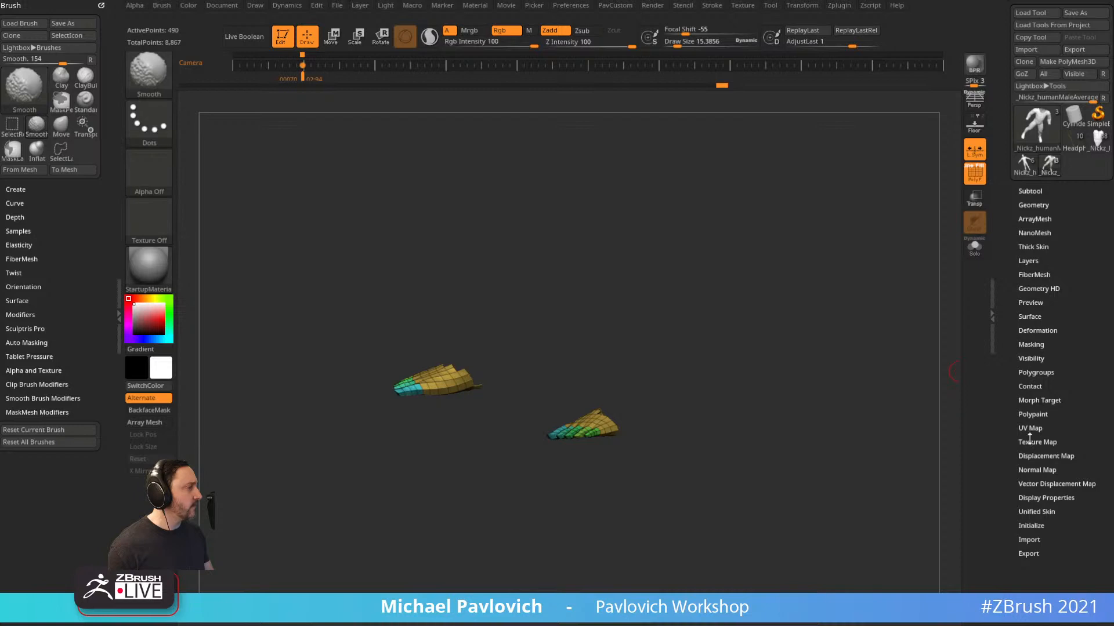
{"action": "key", "text": "ctrl+shift+x"}
{"action": "key", "text": "ctrl+shift+x"}
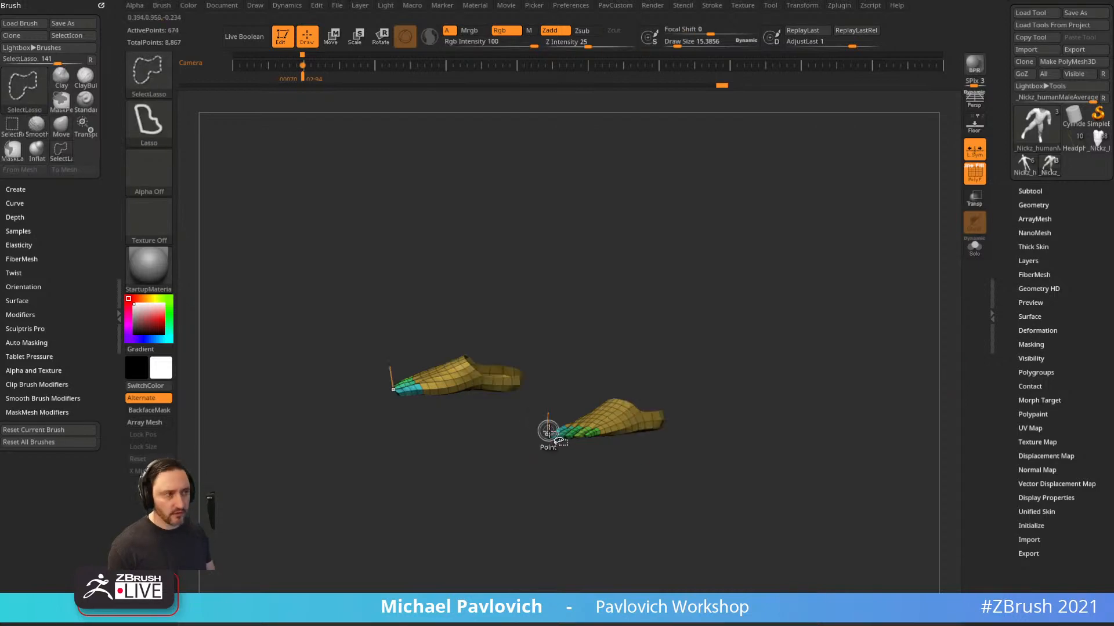
{"action": "left_click_drag", "start_coordinate": [739, 354], "coordinate": [773, 381]}
{"action": "key", "text": "ctrl+shift+x"}
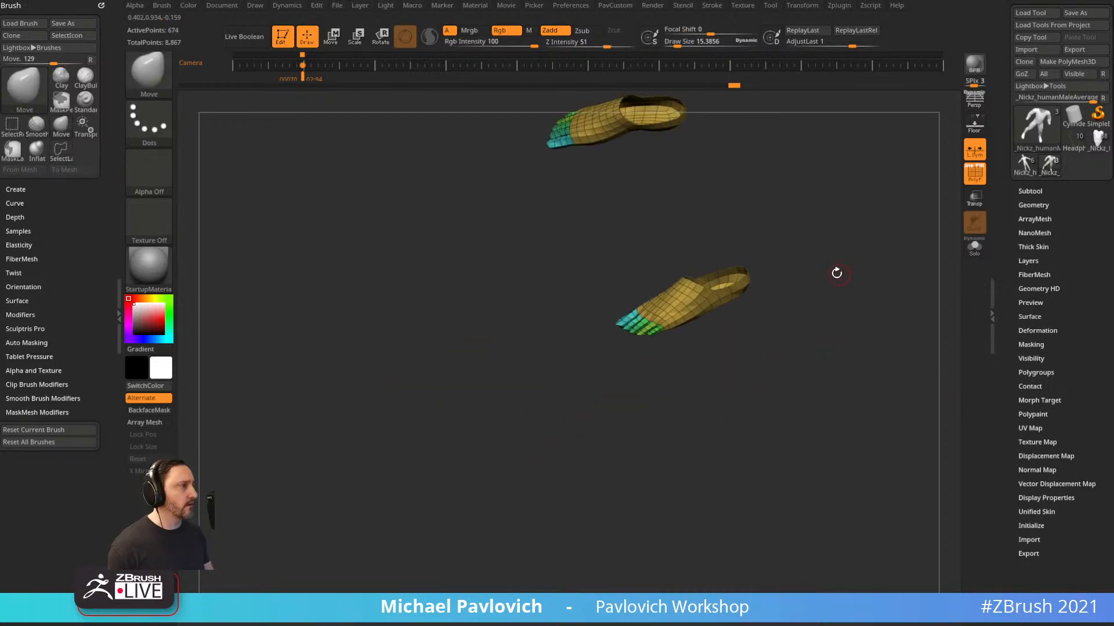
{"action": "key", "text": "ctrl+shift+a"}
{"action": "mouse_move", "coordinate": [835, 275]}
{"action": "left_mouse_down"}
{"action": "mouse_move", "coordinate": [806, 343]}
{"action": "mouse_move", "coordinate": [793, 322]}
{"action": "mouse_move", "coordinate": [829, 383]}
{"action": "left_mouse_up"}
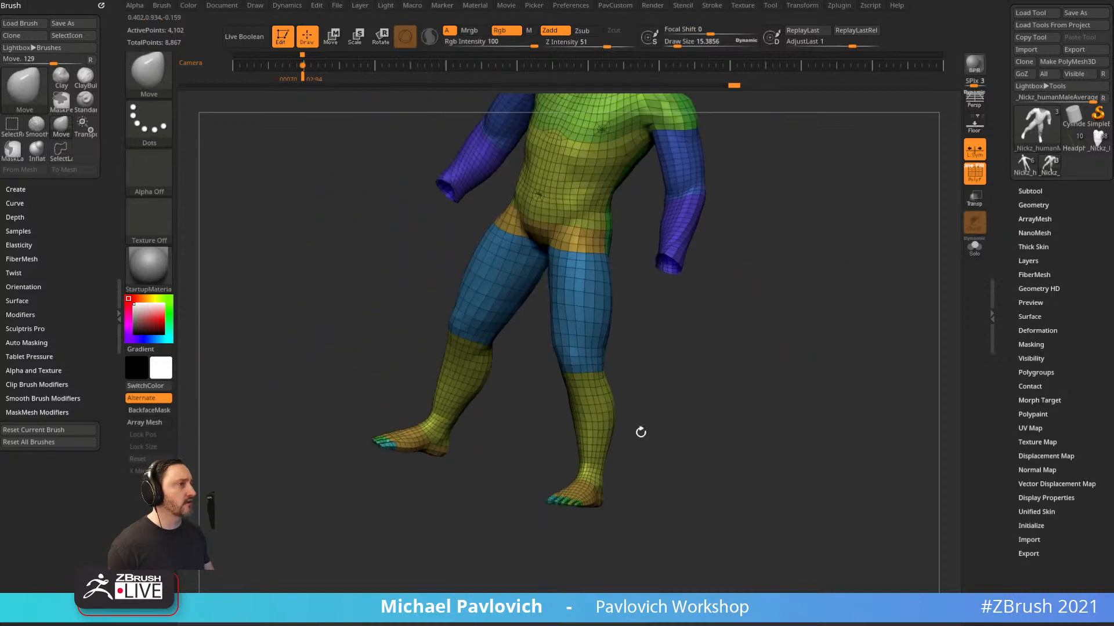
{"action": "left_click", "coordinate": [580, 503], "text": "ctrl+shift"}
{"action": "left_click", "coordinate": [799, 416], "text": "ctrl+shift"}
Isolate the toes and front part of both feet with a lasso selection from a side angle.
{"action": "mouse_move", "coordinate": [746, 293]}
{"action": "left_mouse_down"}
{"action": "mouse_move", "coordinate": [771, 293]}
{"action": "mouse_move", "coordinate": [812, 219]}
{"action": "mouse_move", "coordinate": [801, 394]}
{"action": "mouse_move", "coordinate": [782, 394]}
{"action": "left_mouse_up"}
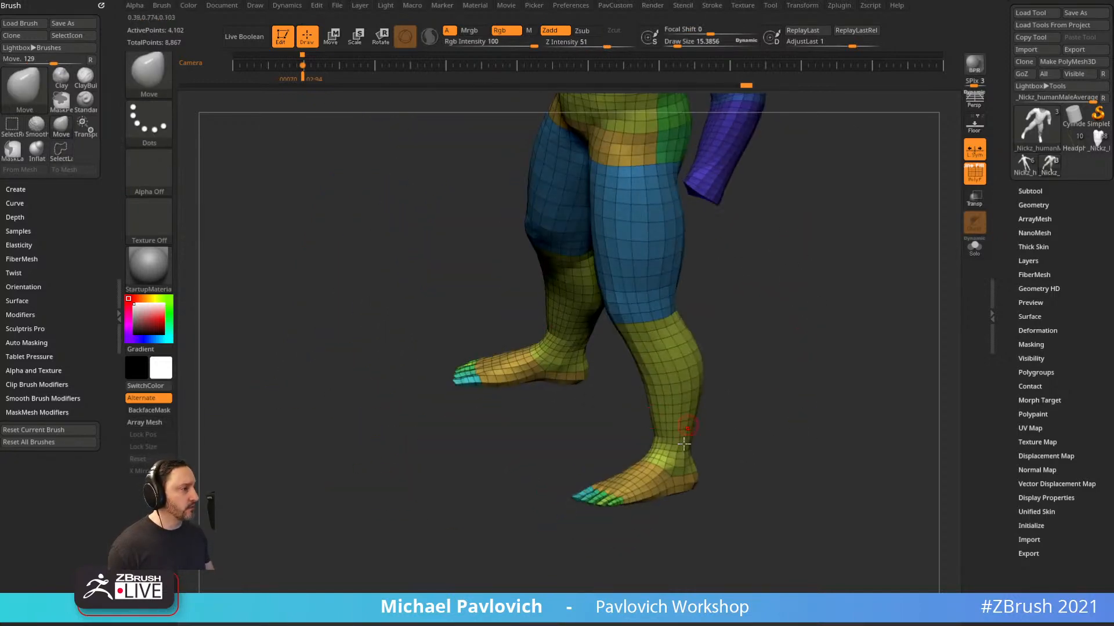
{"action": "key", "text": "ctrl+shift"}
{"action": "mouse_move", "coordinate": [638, 492]}
{"action": "left_mouse_down", "text": "ctrl+shift"}
{"action": "mouse_move", "coordinate": [534, 455]}
{"action": "mouse_move", "coordinate": [661, 510]}
{"action": "left_mouse_up", "text": "ctrl+shift"}
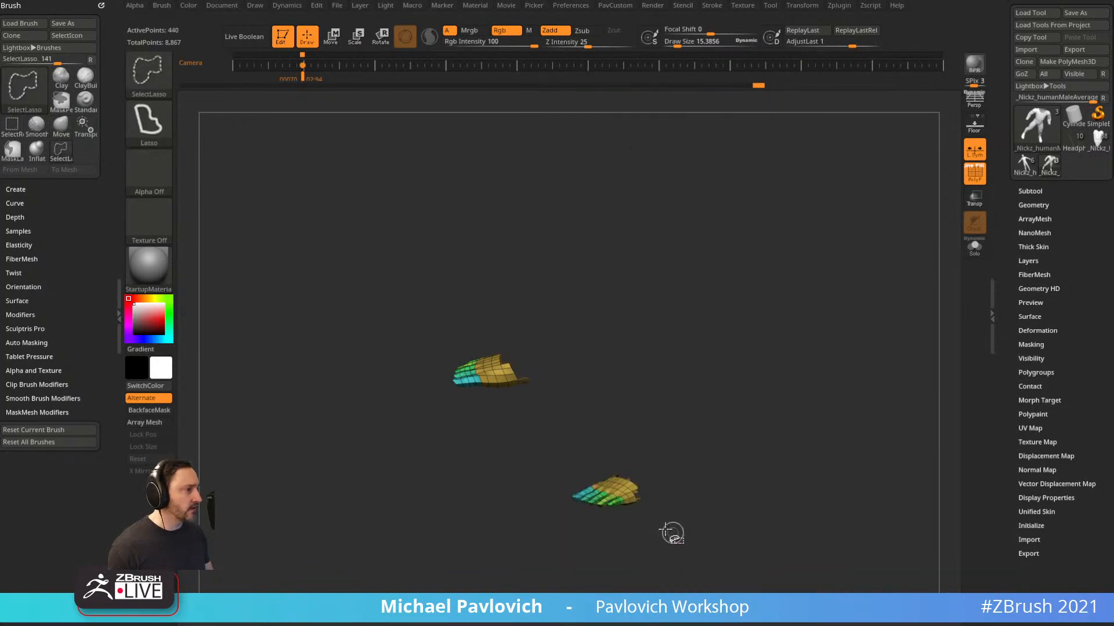
Grow the visible area to cover both feet fully and split the feet from the body into their own subtool.
{"action": "left_click", "coordinate": [820, 428], "text": "ctrl+shift"}
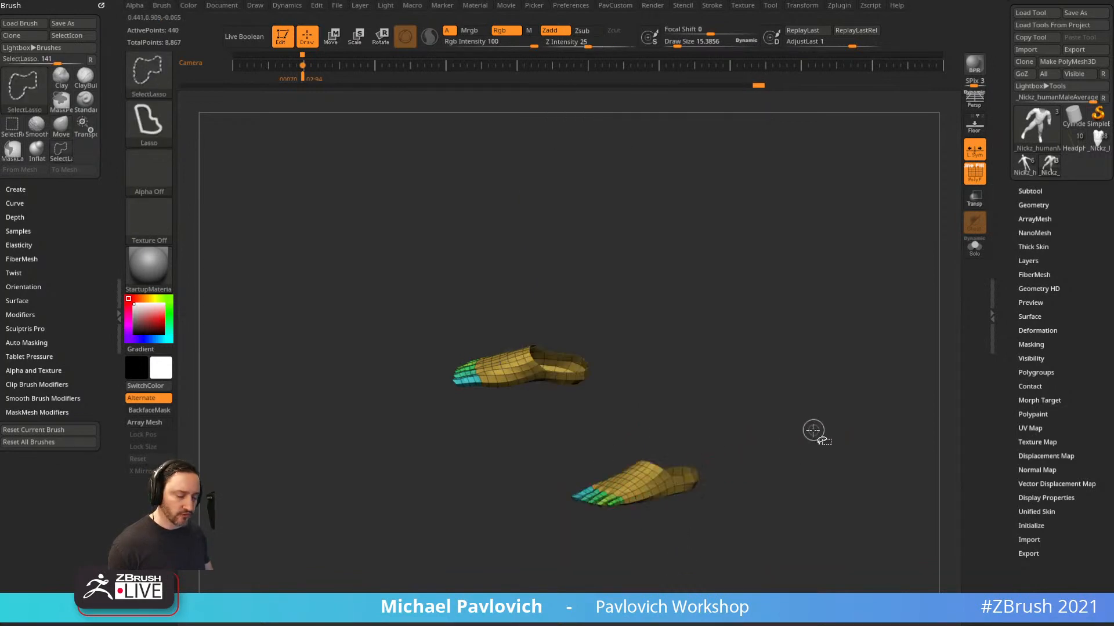
{"action": "mouse_move", "coordinate": [811, 277]}
{"action": "left_mouse_down"}
{"action": "mouse_move", "coordinate": [780, 330]}
{"action": "mouse_move", "coordinate": [810, 316]}
{"action": "mouse_move", "coordinate": [777, 388]}
{"action": "mouse_move", "coordinate": [731, 429]}
{"action": "mouse_move", "coordinate": [846, 291]}
{"action": "mouse_move", "coordinate": [815, 405]}
{"action": "mouse_move", "coordinate": [666, 416]}
{"action": "left_mouse_up"}
{"action": "key", "text": "space"}
{"action": "left_click", "coordinate": [839, 344]}
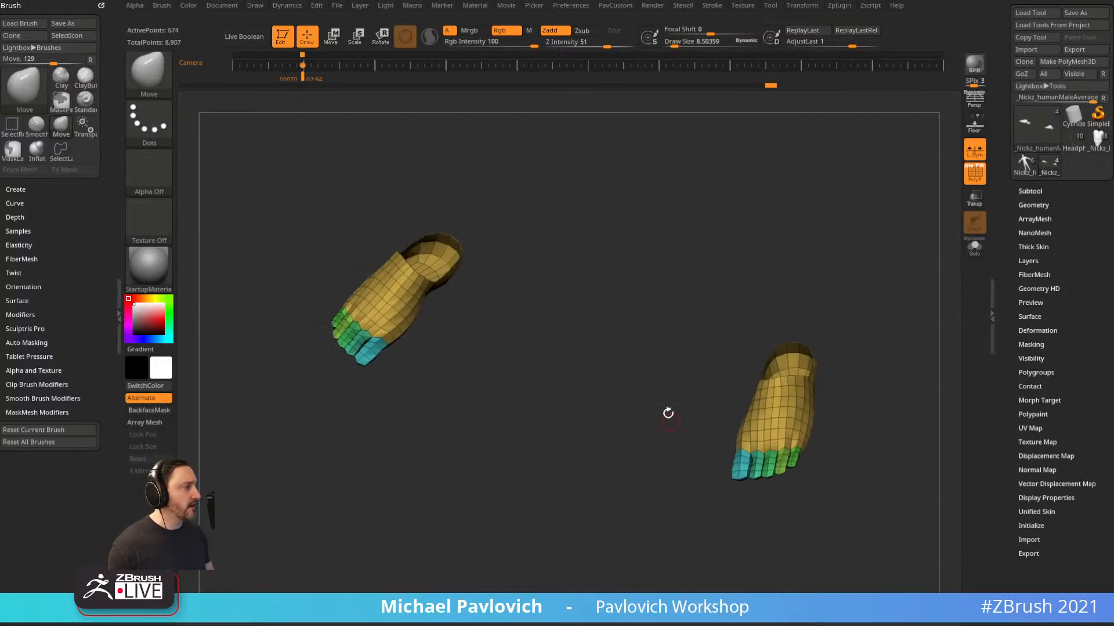
Hide the middle toe polygroups on both feet with SelectRect, delete the hidden geometry and close the holes.
{"action": "key", "text": "ctrl+shift"}
{"action": "left_click", "coordinate": [164, 82], "text": "ctrl+shift"}
{"action": "left_click", "coordinate": [262, 86], "text": "ctrl+shift"}
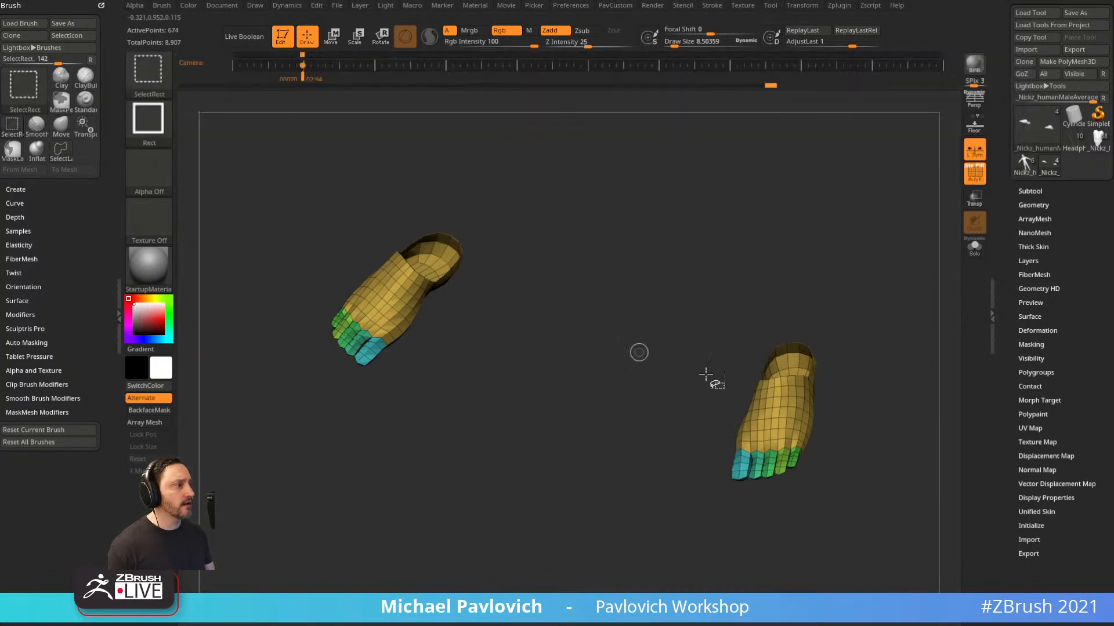
{"action": "left_click", "coordinate": [763, 464], "text": "ctrl+shift"}
{"action": "left_click_drag", "start_coordinate": [519, 519], "coordinate": [548, 539], "text": "ctrl+shift"}
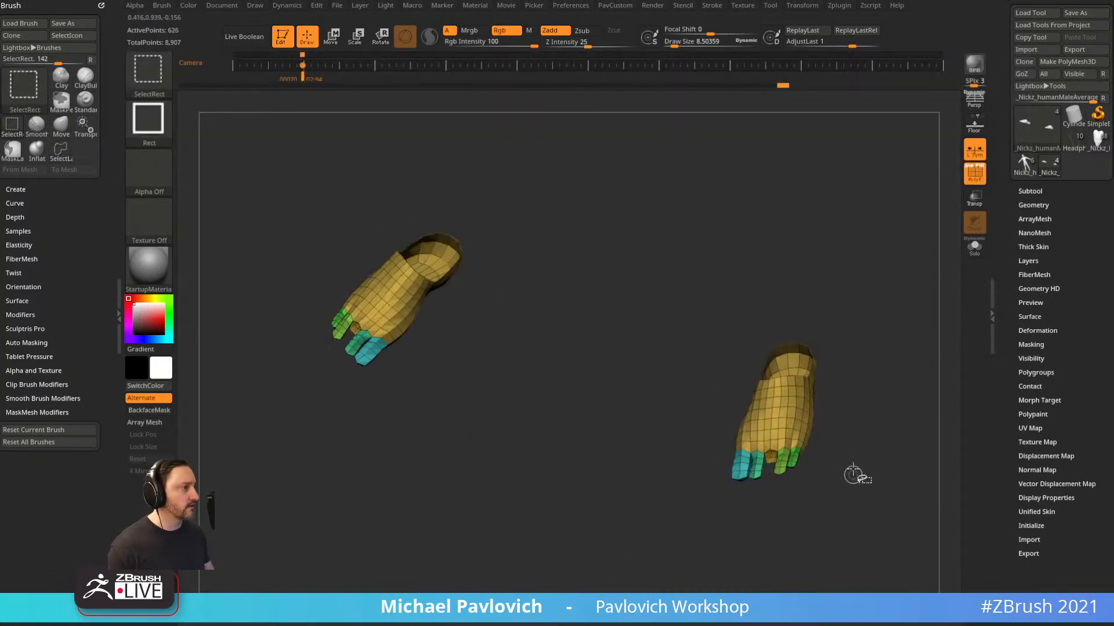
{"action": "mouse_move", "coordinate": [855, 472]}
{"action": "left_mouse_down"}
{"action": "mouse_move", "coordinate": [828, 427]}
{"action": "mouse_move", "coordinate": [834, 387]}
{"action": "left_mouse_up"}
{"action": "key", "text": "3"}
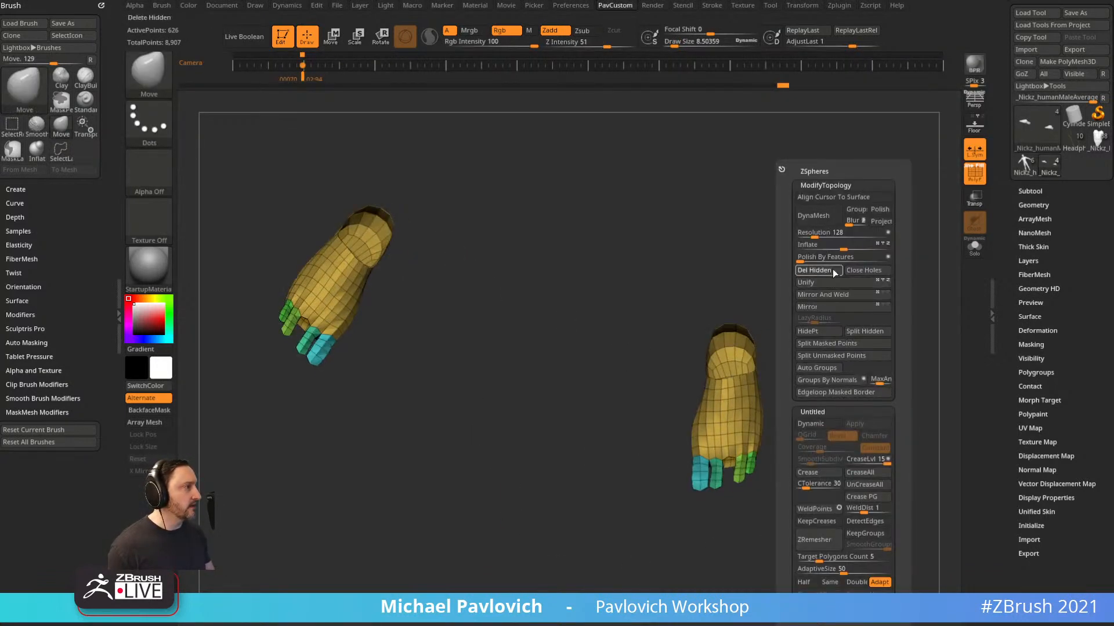
{"action": "left_click", "coordinate": [861, 269]}
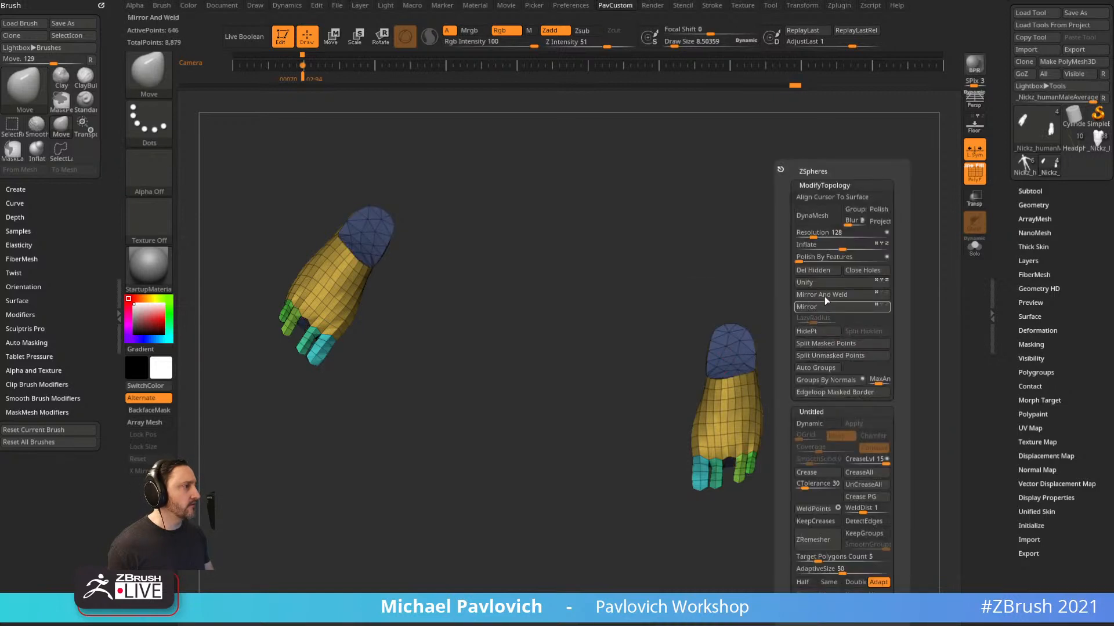
Try remeshing the closed feet with DynaMesh at resolution 128 and undo it.
{"action": "left_click_drag", "start_coordinate": [803, 375], "coordinate": [841, 384]}
{"action": "key", "text": "3"}
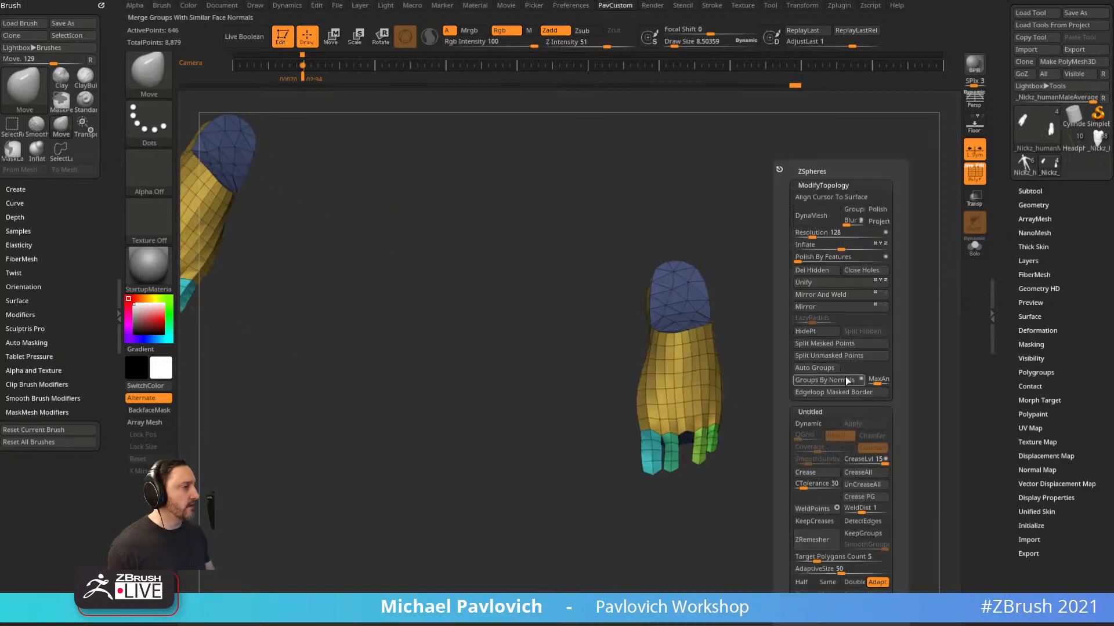
{"action": "left_click", "coordinate": [826, 223]}
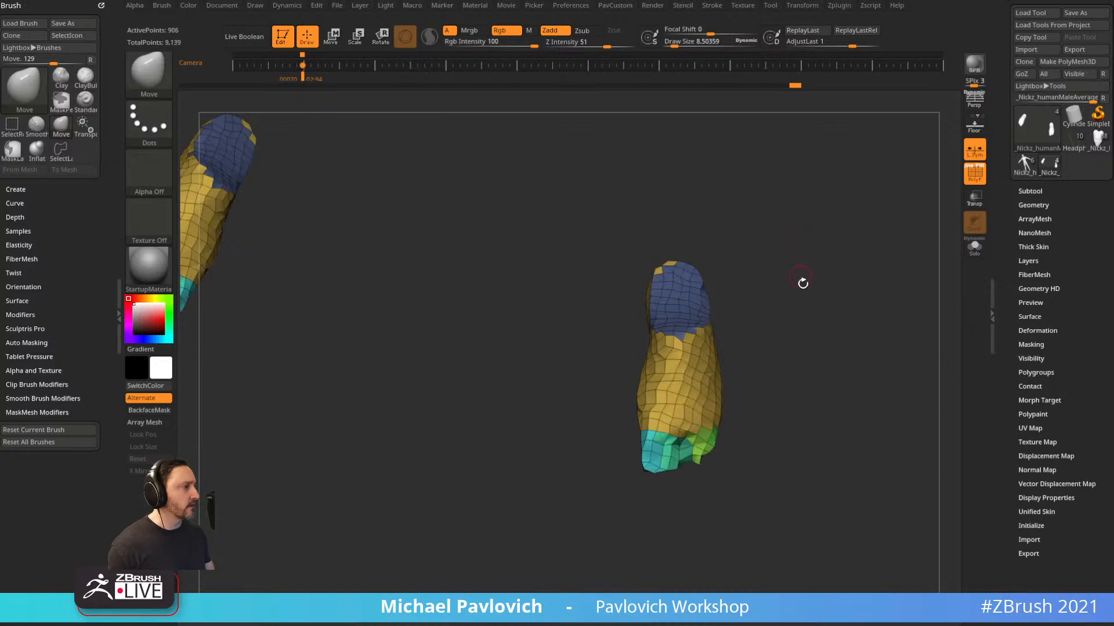
{"action": "key", "text": "ctrl+z"}
Remesh the feet with DynaMesh at a higher resolution and turn off the polyframe display.
{"action": "key", "text": "3"}
{"action": "left_click_drag", "start_coordinate": [778, 237], "coordinate": [785, 238]}
{"action": "left_click", "coordinate": [794, 222]}
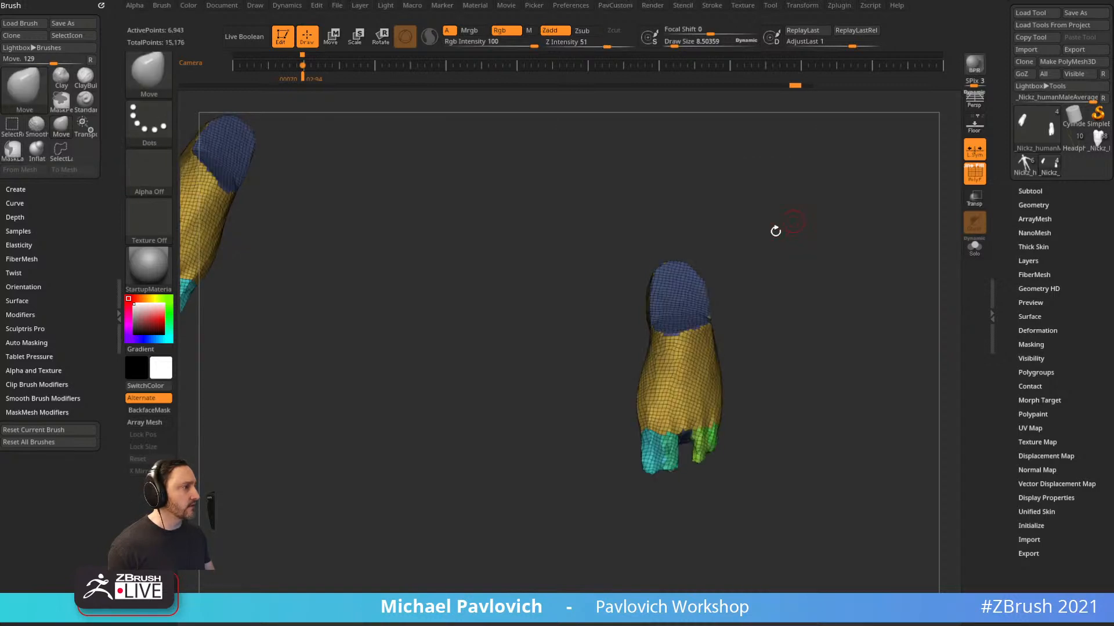
{"action": "left_click_drag", "start_coordinate": [839, 338], "coordinate": [949, 219]}
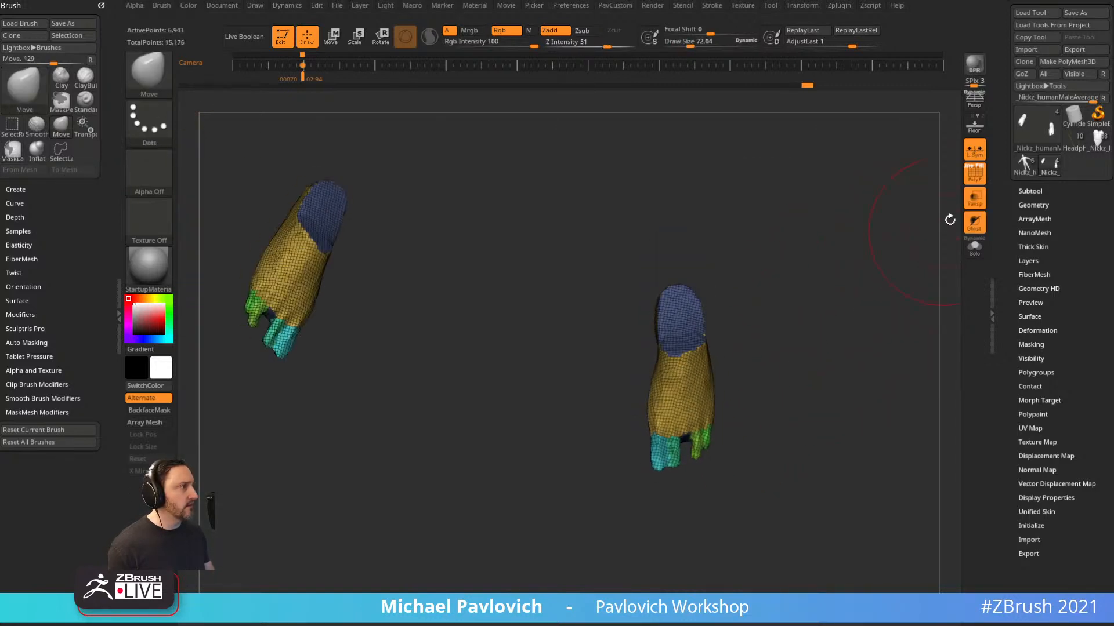
{"action": "left_click", "coordinate": [975, 184]}
Smooth the toes of the feet with the Standard brush active.
{"action": "left_click_drag", "start_coordinate": [871, 256], "coordinate": [803, 345]}
{"action": "key", "text": "b"}
{"action": "key", "text": "s"}
{"action": "key", "text": "t"}
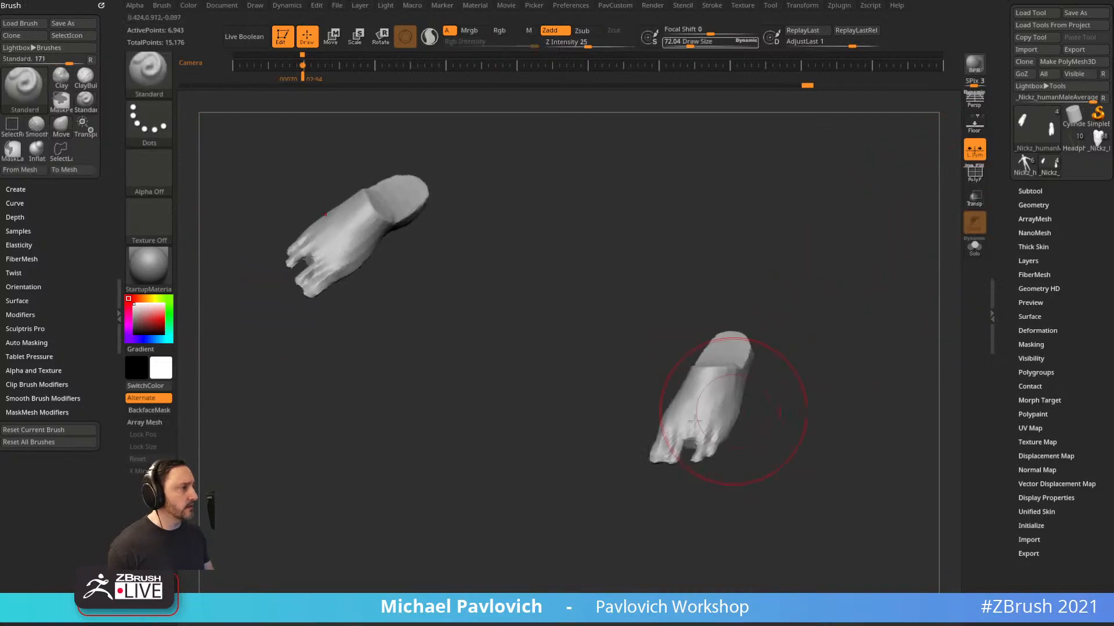
{"action": "left_click_drag", "start_coordinate": [696, 438], "coordinate": [685, 450], "text": "shift"}
Thicken the toes with the Inflate brush, undo the last stroke, and switch to the Move brush.
{"action": "key", "text": "b"}
{"action": "key", "text": "i"}
{"action": "key", "text": "n"}
{"action": "left_click_drag", "start_coordinate": [807, 348], "coordinate": [748, 418]}
{"action": "mouse_move", "coordinate": [667, 441]}
{"action": "left_mouse_down"}
{"action": "mouse_move", "coordinate": [686, 410]}
{"action": "mouse_move", "coordinate": [720, 426]}
{"action": "mouse_move", "coordinate": [673, 461]}
{"action": "left_mouse_up"}
{"action": "key", "text": "ctrl+z"}
{"action": "key", "text": "b"}
{"action": "key", "text": "m"}
{"action": "key", "text": "v"}
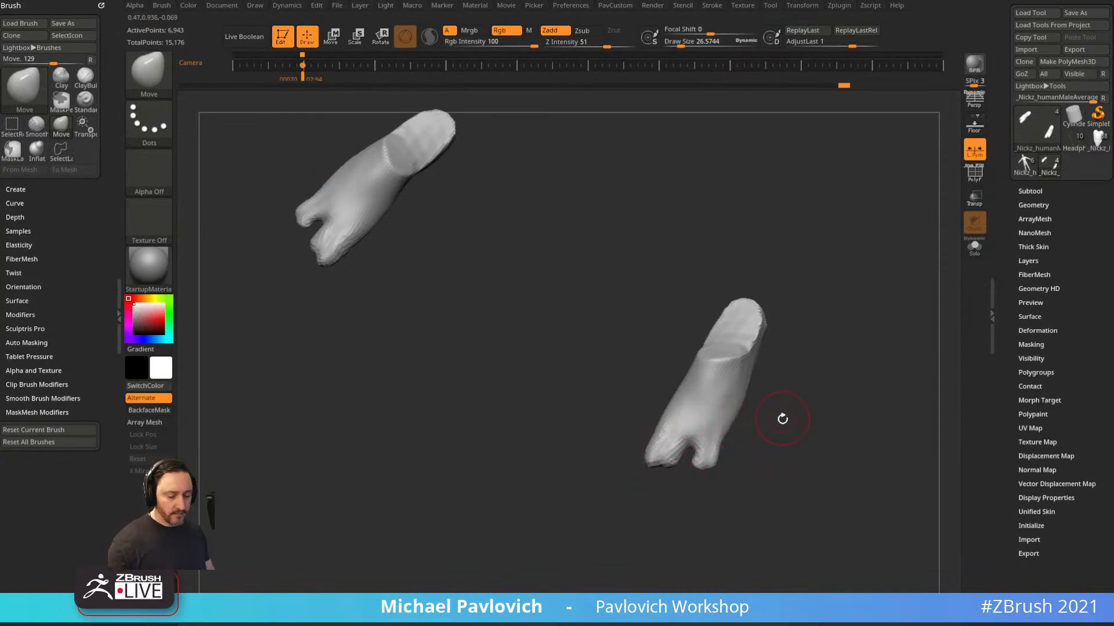
Open the subtool list and make all subtools visible again around the feet.
{"action": "mouse_move", "coordinate": [782, 419]}
{"action": "left_mouse_down"}
{"action": "mouse_move", "coordinate": [810, 400]}
{"action": "mouse_move", "coordinate": [778, 442]}
{"action": "mouse_move", "coordinate": [928, 261]}
{"action": "left_mouse_up"}
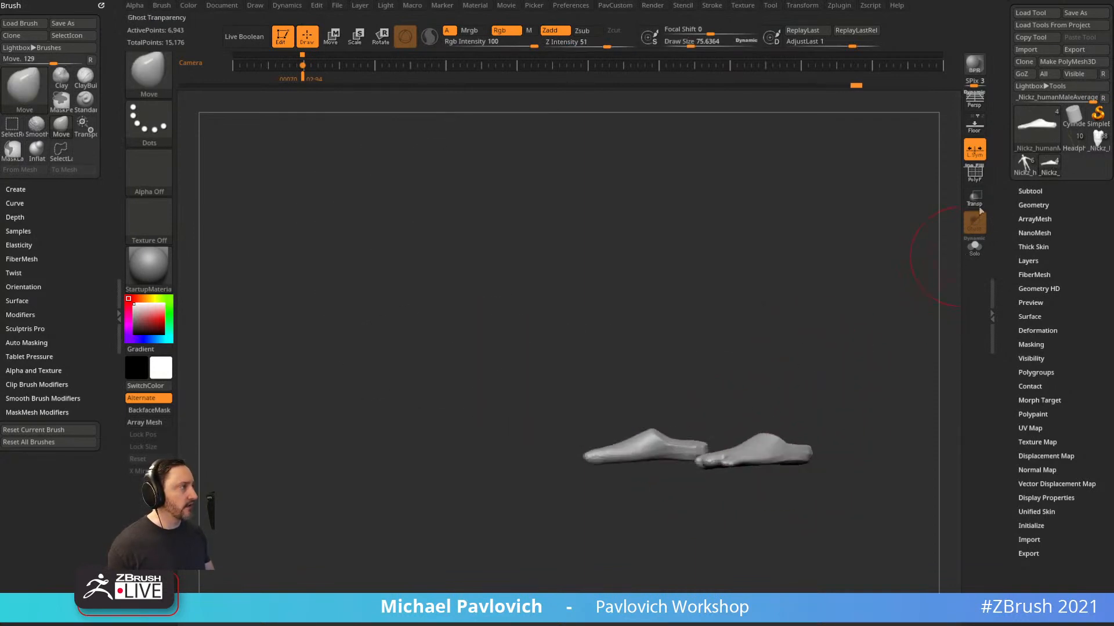
{"action": "left_click", "coordinate": [1025, 191]}
{"action": "left_click", "coordinate": [1103, 156]}
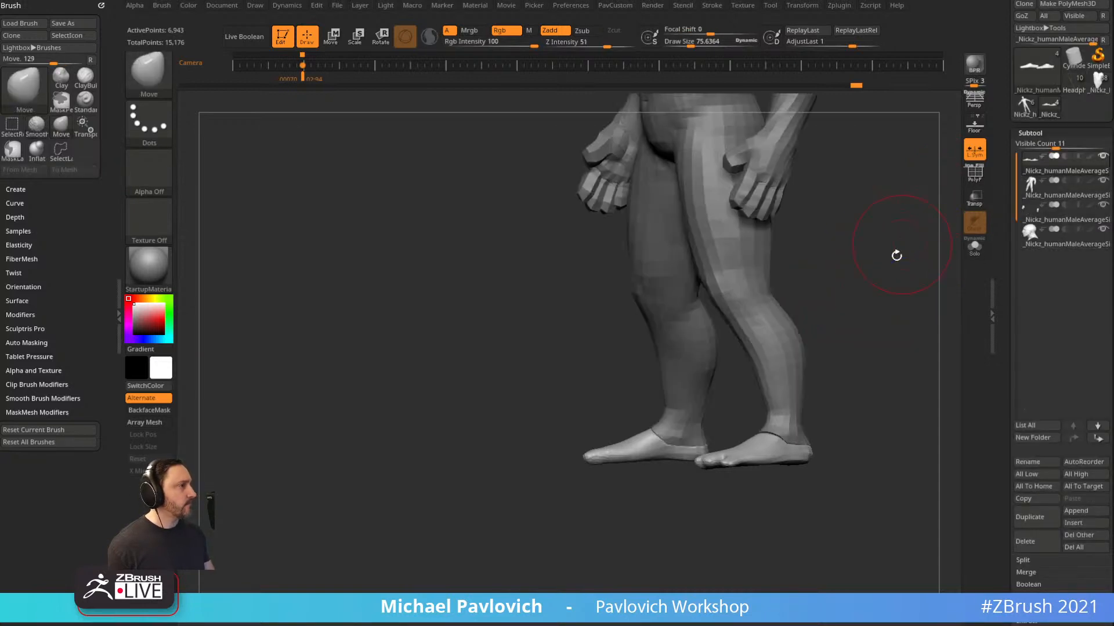
{"action": "mouse_move", "coordinate": [897, 253]}
{"action": "left_mouse_down", "text": "shift"}
{"action": "mouse_move", "coordinate": [903, 209]}
{"action": "mouse_move", "coordinate": [876, 342]}
{"action": "left_mouse_up", "text": "shift"}
Make the hands the active subtool and turn on the polyframe display to show their polygroups.
{"action": "left_click", "coordinate": [725, 300], "text": "alt"}
{"action": "left_click_drag", "start_coordinate": [876, 342], "coordinate": [835, 307]}
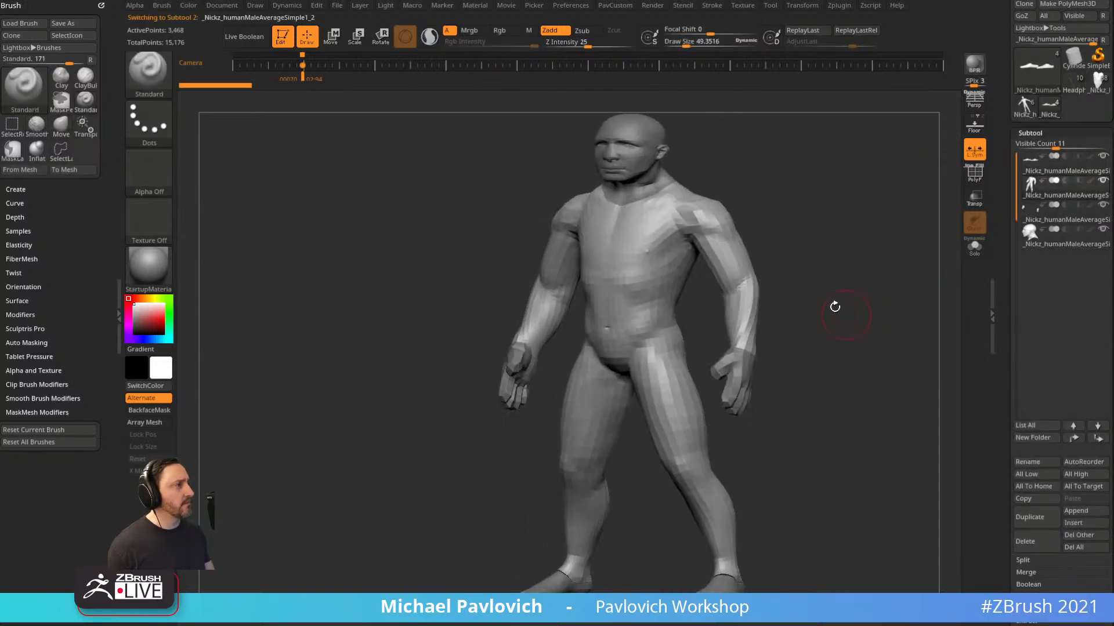
{"action": "left_click", "coordinate": [645, 173], "text": "alt"}
{"action": "left_click", "coordinate": [745, 387], "text": "alt"}
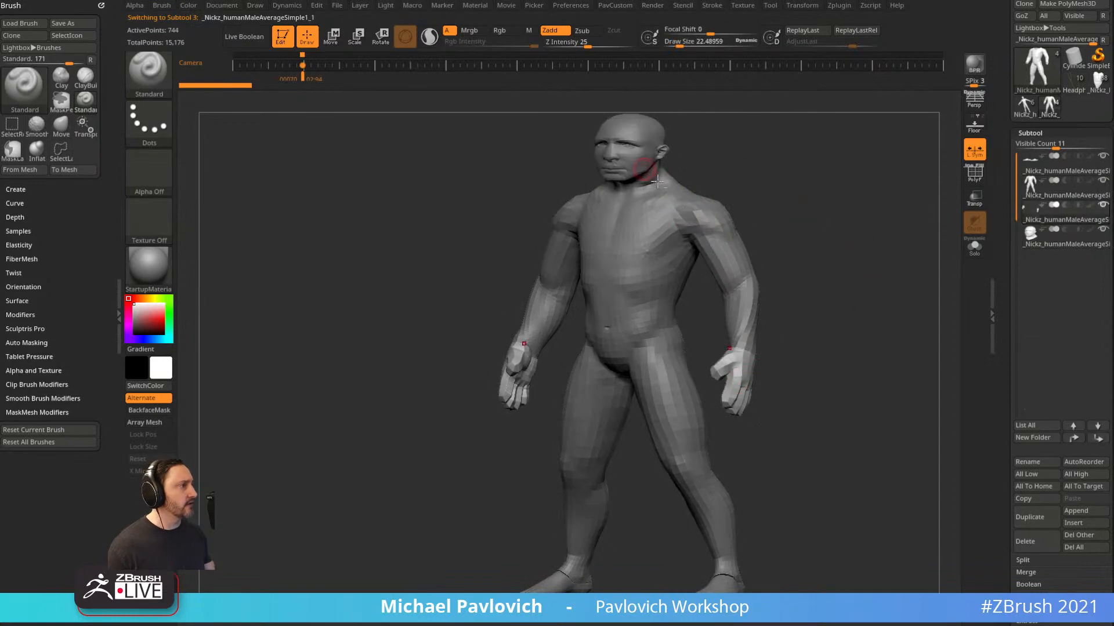
{"action": "left_click_drag", "start_coordinate": [835, 255], "coordinate": [928, 324], "text": "alt"}
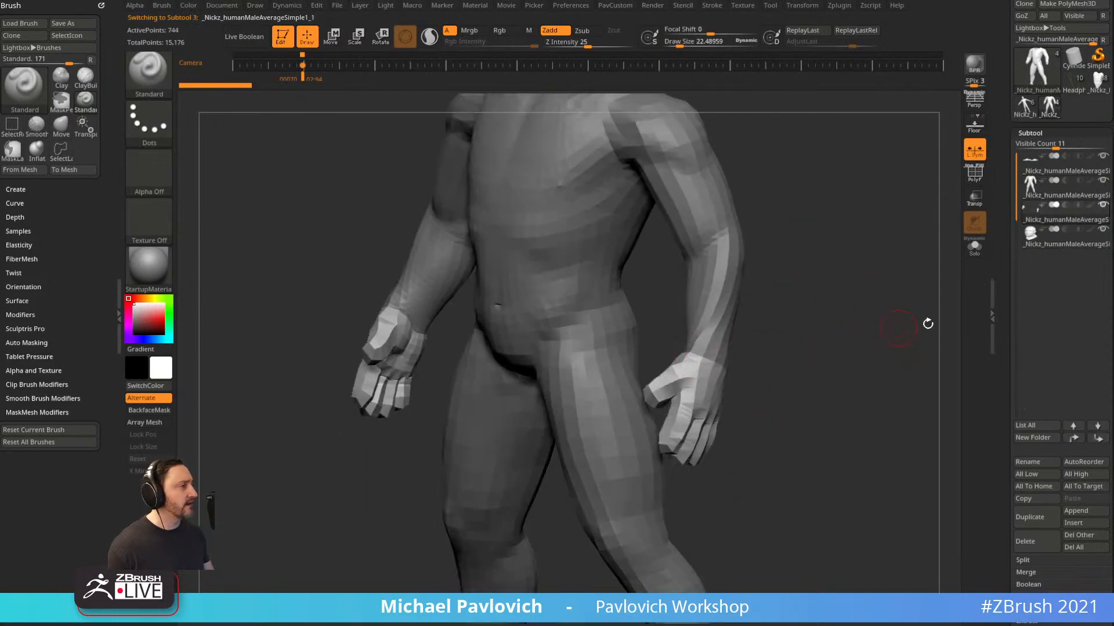
{"action": "left_click", "coordinate": [975, 176]}
{"action": "left_click_drag", "start_coordinate": [858, 272], "coordinate": [828, 315]}
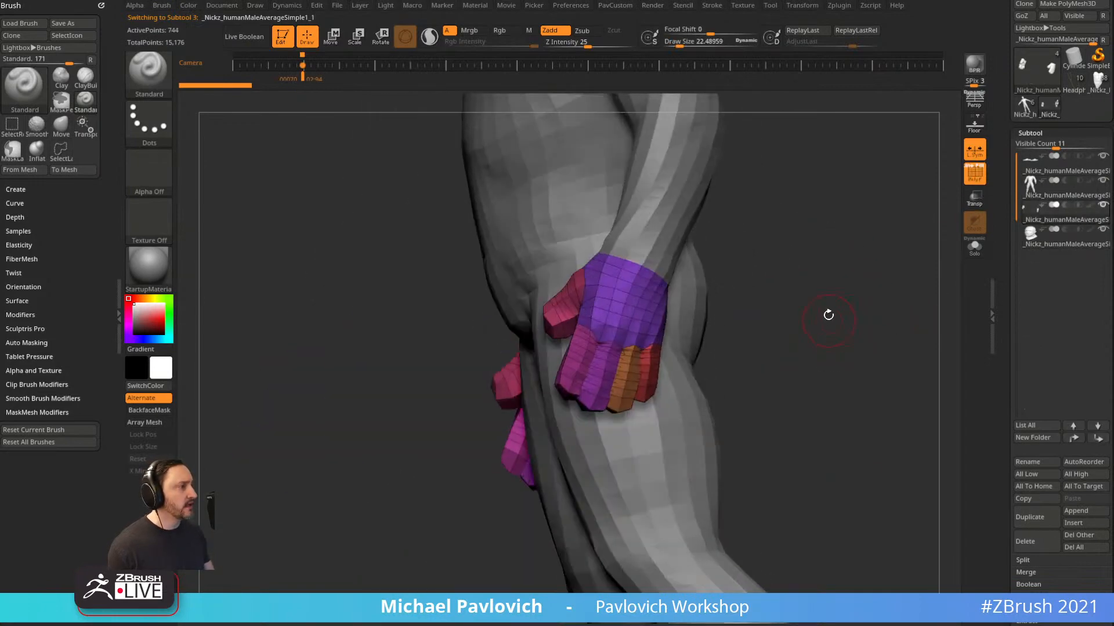
Hide the two middle finger polygroups on the hands, delete the hidden geometry and close the holes.
{"action": "key", "text": "ctrl+shift"}
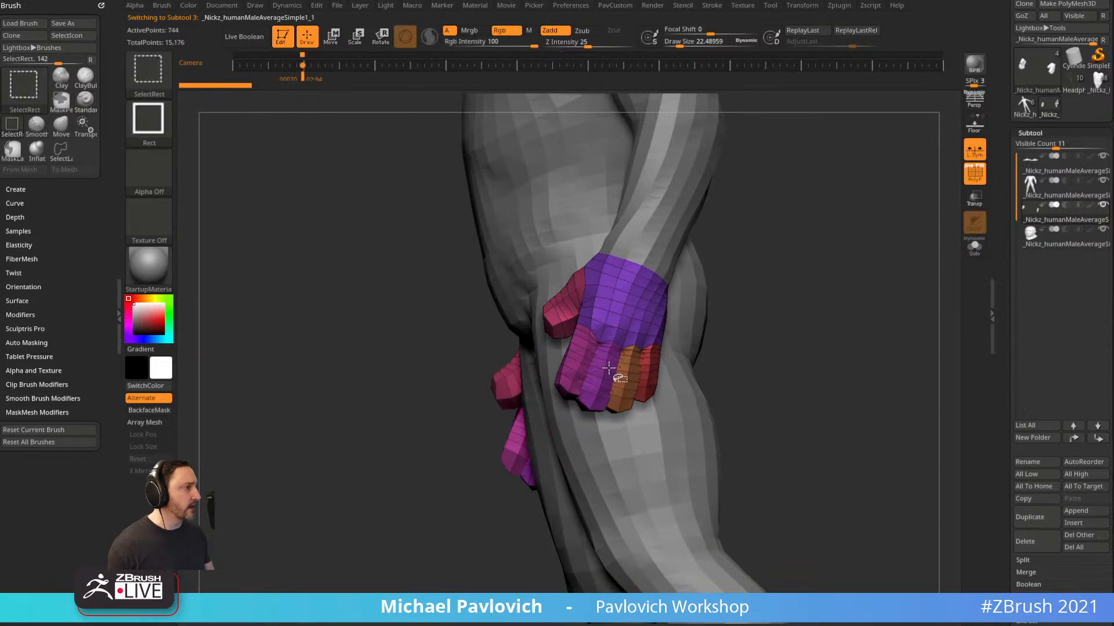
{"action": "left_click", "coordinate": [608, 368], "text": "ctrl+shift"}
{"action": "left_click_drag", "start_coordinate": [726, 376], "coordinate": [749, 387], "text": "ctrl+shift"}
{"action": "left_click", "coordinate": [627, 380], "text": "ctrl+shift"}
{"action": "key", "text": "3"}
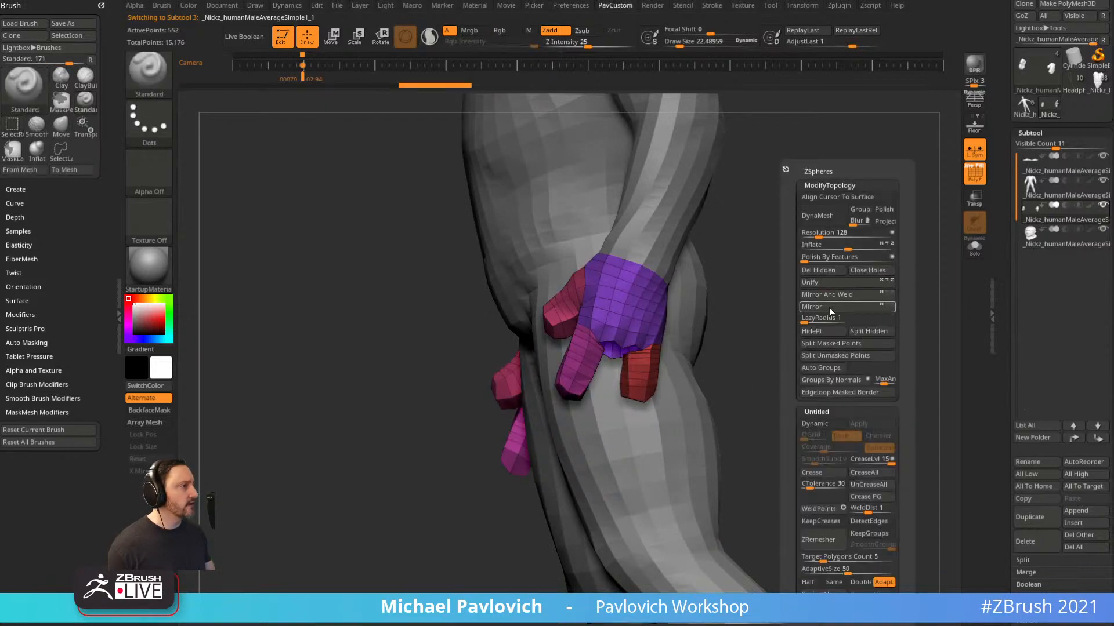
{"action": "left_click", "coordinate": [826, 271]}
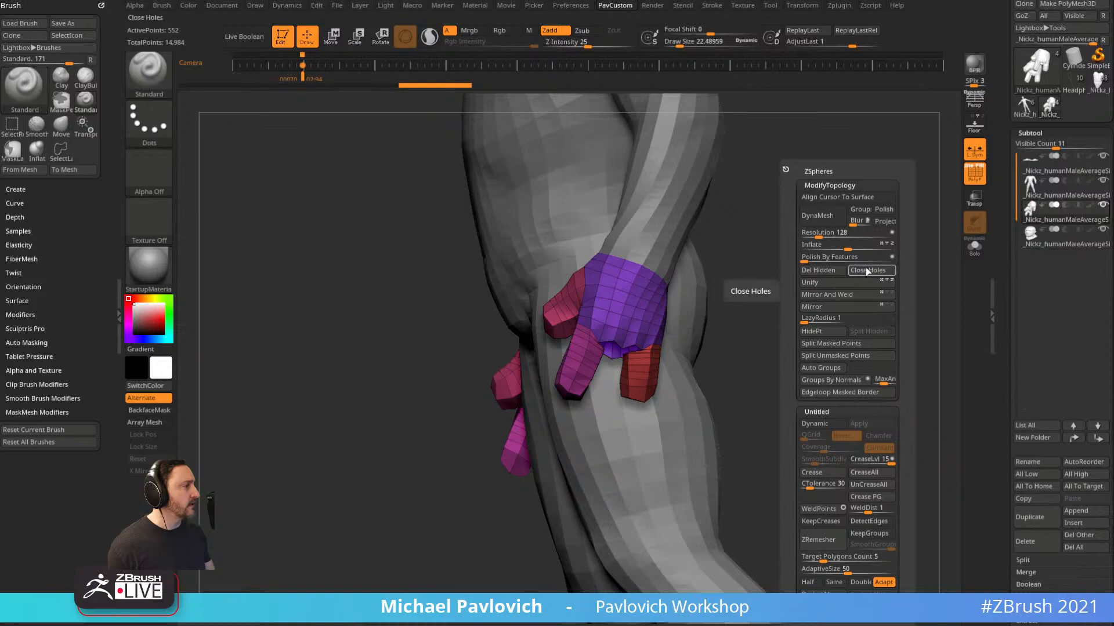
{"action": "left_click", "coordinate": [866, 268]}
Isolate the hands in Solo mode with the ZModeler brush active and subdivide their mesh once.
{"action": "mouse_move", "coordinate": [713, 345]}
{"action": "left_mouse_down"}
{"action": "mouse_move", "coordinate": [820, 296]}
{"action": "mouse_move", "coordinate": [806, 289]}
{"action": "left_mouse_up"}
{"action": "key", "text": "s"}
{"action": "left_click_drag", "start_coordinate": [641, 326], "coordinate": [651, 326]}
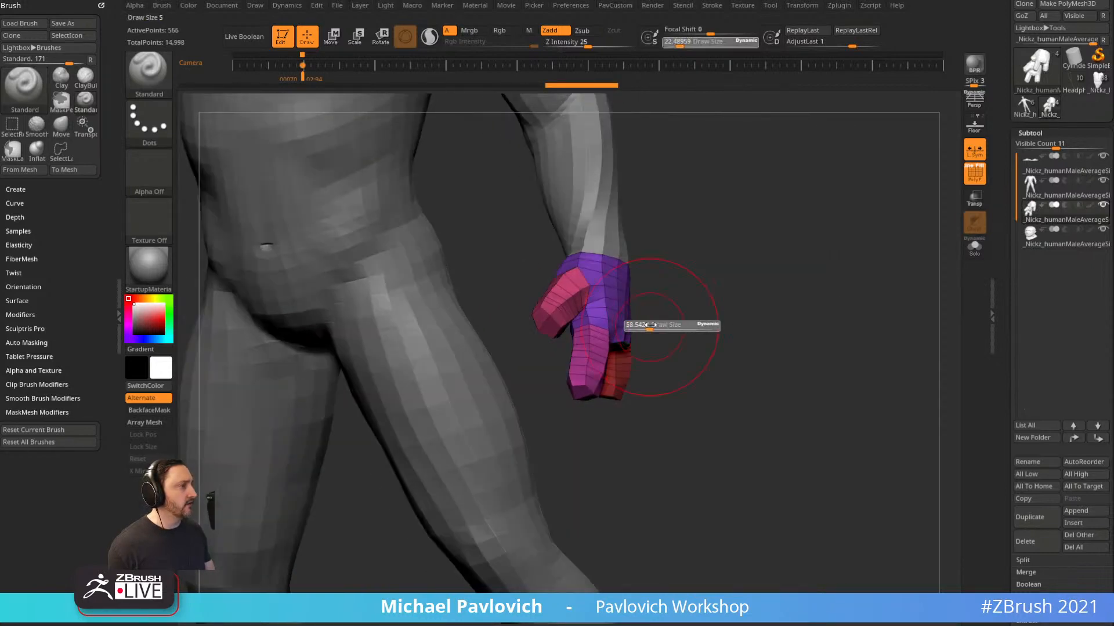
{"action": "mouse_move", "coordinate": [747, 267]}
{"action": "left_mouse_down", "text": "alt"}
{"action": "mouse_move", "coordinate": [763, 290]}
{"action": "mouse_move", "coordinate": [738, 303]}
{"action": "mouse_move", "coordinate": [746, 323]}
{"action": "mouse_move", "coordinate": [791, 341]}
{"action": "mouse_move", "coordinate": [600, 359]}
{"action": "left_mouse_up", "text": "alt"}
{"action": "key", "text": "b"}
{"action": "key", "text": "z"}
{"action": "key", "text": "m"}
{"action": "key", "text": "shift+s"}
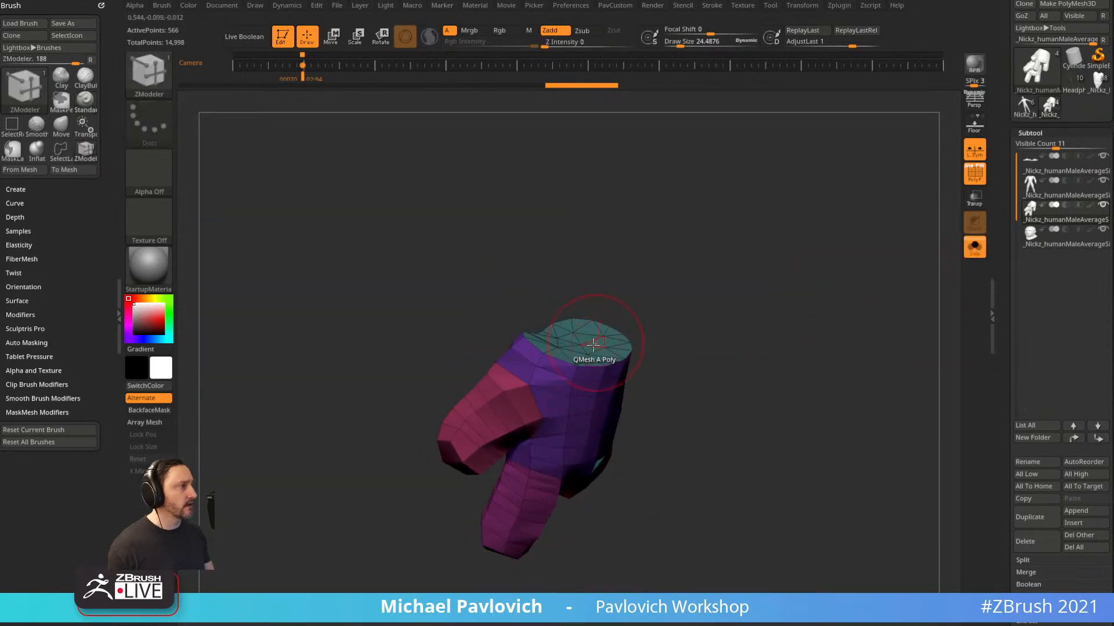
{"action": "left_click_drag", "start_coordinate": [677, 323], "coordinate": [796, 350]}
{"action": "key", "text": "d"}
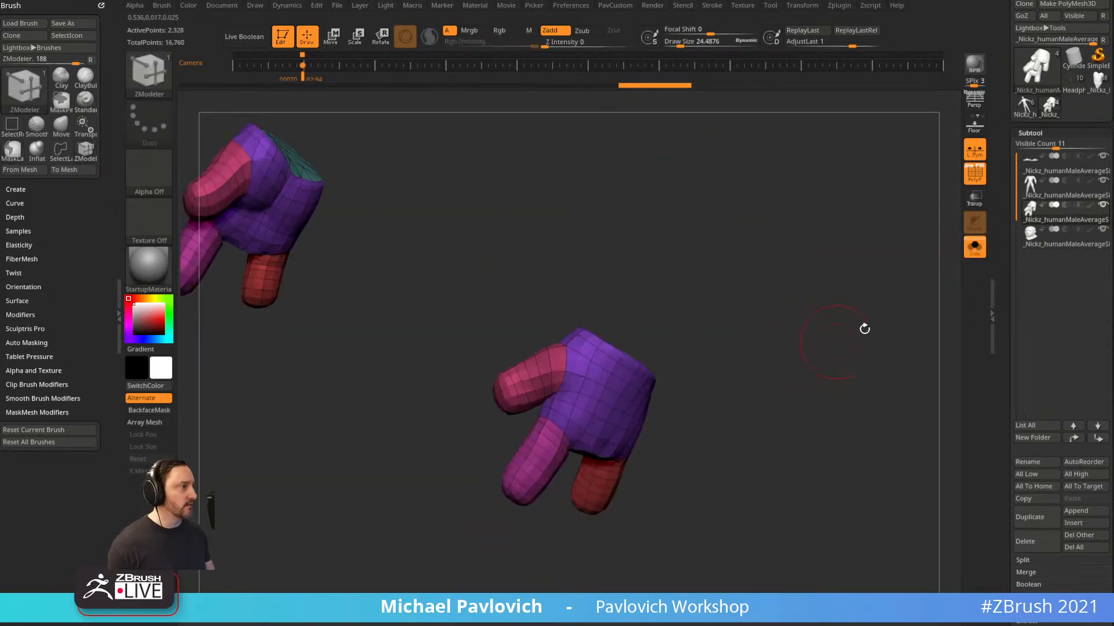
Turn off polyframe and Solo, and reshape the remaining fingers on both hands with the Move brush.
{"action": "key", "text": "shift+f"}
{"action": "key", "text": "shift+s"}
{"action": "mouse_move", "coordinate": [835, 336]}
{"action": "left_mouse_down"}
{"action": "mouse_move", "coordinate": [808, 348]}
{"action": "mouse_move", "coordinate": [648, 351]}
{"action": "mouse_move", "coordinate": [464, 525]}
{"action": "mouse_move", "coordinate": [528, 473]}
{"action": "left_mouse_up"}
{"action": "key", "text": "b"}
{"action": "key", "text": "m"}
{"action": "key", "text": "v"}
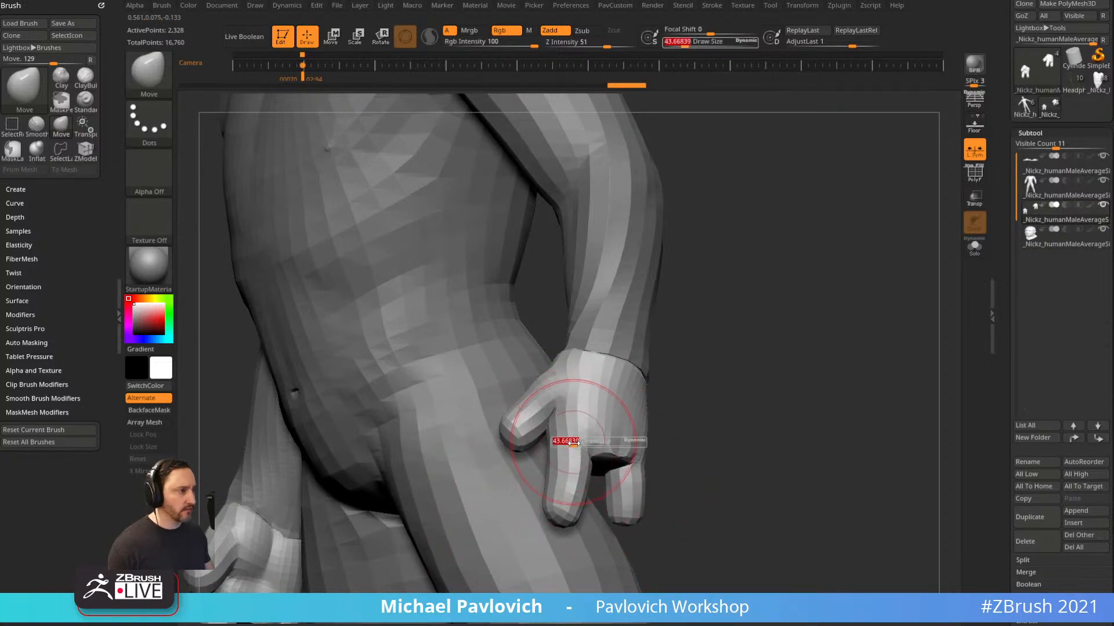
{"action": "mouse_move", "coordinate": [573, 442]}
{"action": "left_mouse_down"}
{"action": "mouse_move", "coordinate": [564, 441]}
{"action": "mouse_move", "coordinate": [583, 461]}
{"action": "left_mouse_up"}
{"action": "mouse_move", "coordinate": [663, 457]}
{"action": "left_mouse_down"}
{"action": "mouse_move", "coordinate": [582, 491]}
{"action": "mouse_move", "coordinate": [615, 435]}
{"action": "left_mouse_up"}
{"action": "key", "text": "s"}
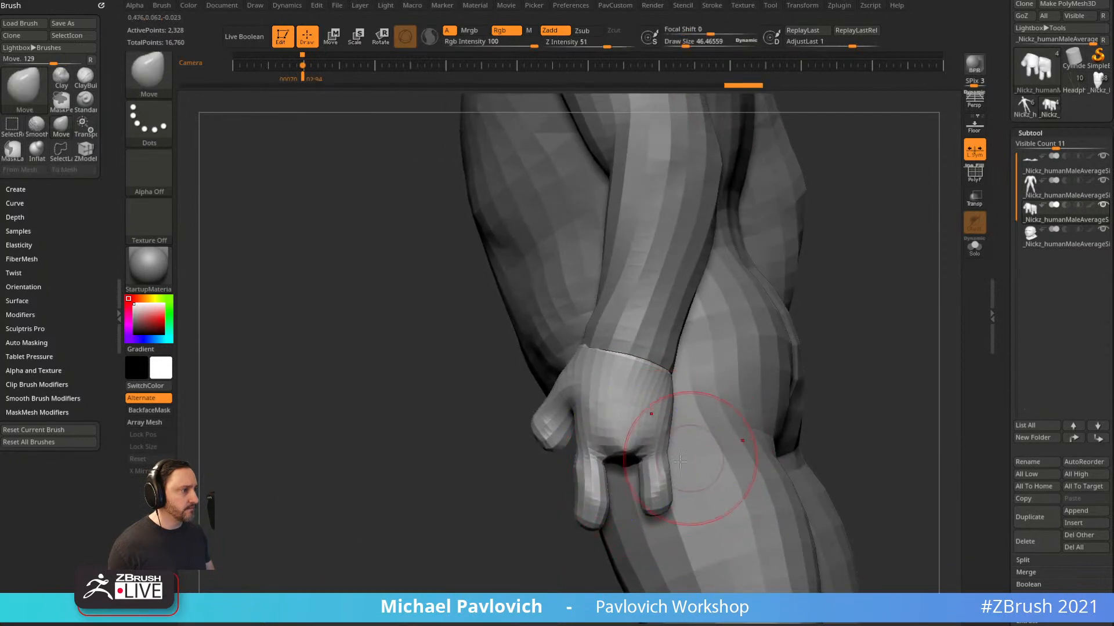
{"action": "left_click_drag", "start_coordinate": [672, 478], "coordinate": [655, 478]}
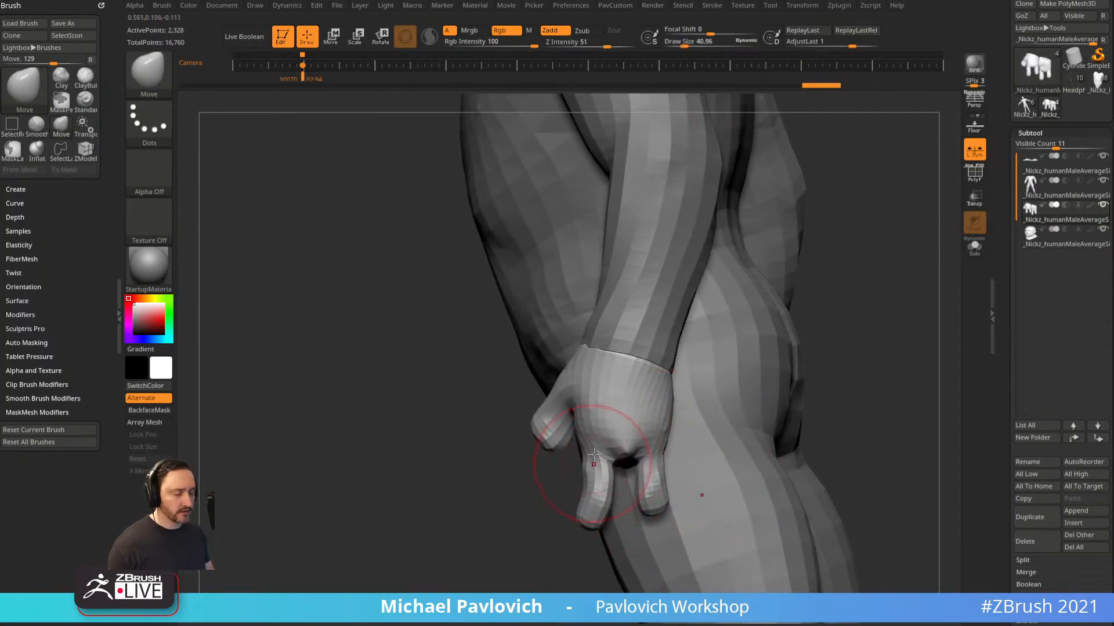
Try thickening the front finger with the Inflate brush.
{"action": "key", "text": "b"}
{"action": "key", "text": "i"}
{"action": "key", "text": "n"}
{"action": "right_click_drag", "start_coordinate": [595, 481], "coordinate": [573, 464], "text": "alt"}
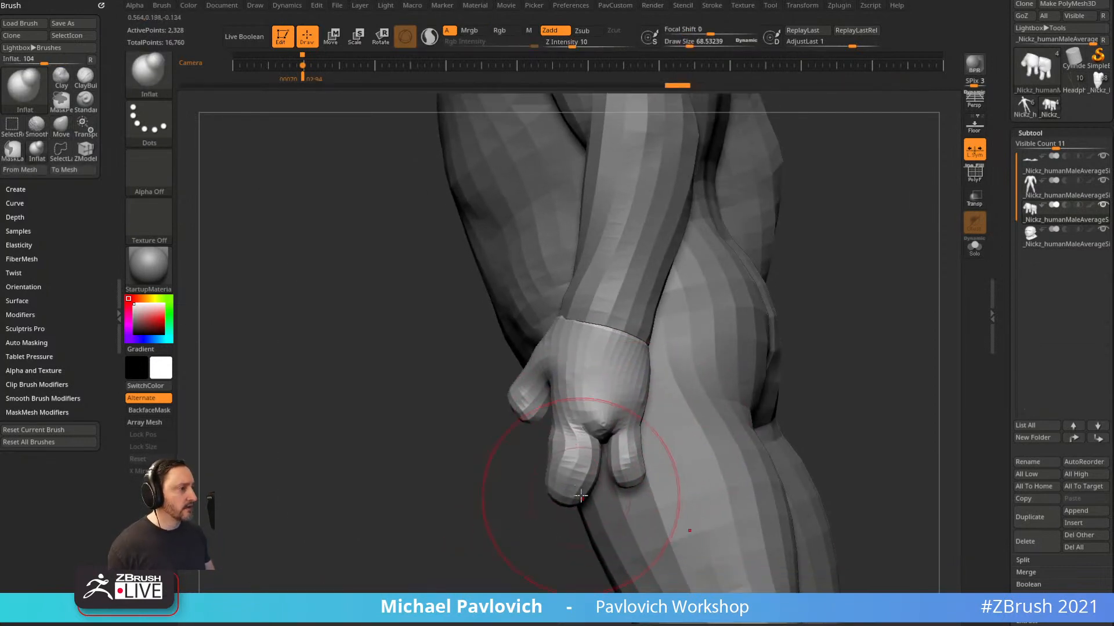
Refine the shapes of the two fingers with a smaller Move brush.
{"action": "key", "text": "b"}
{"action": "key", "text": "m"}
{"action": "key", "text": "v"}
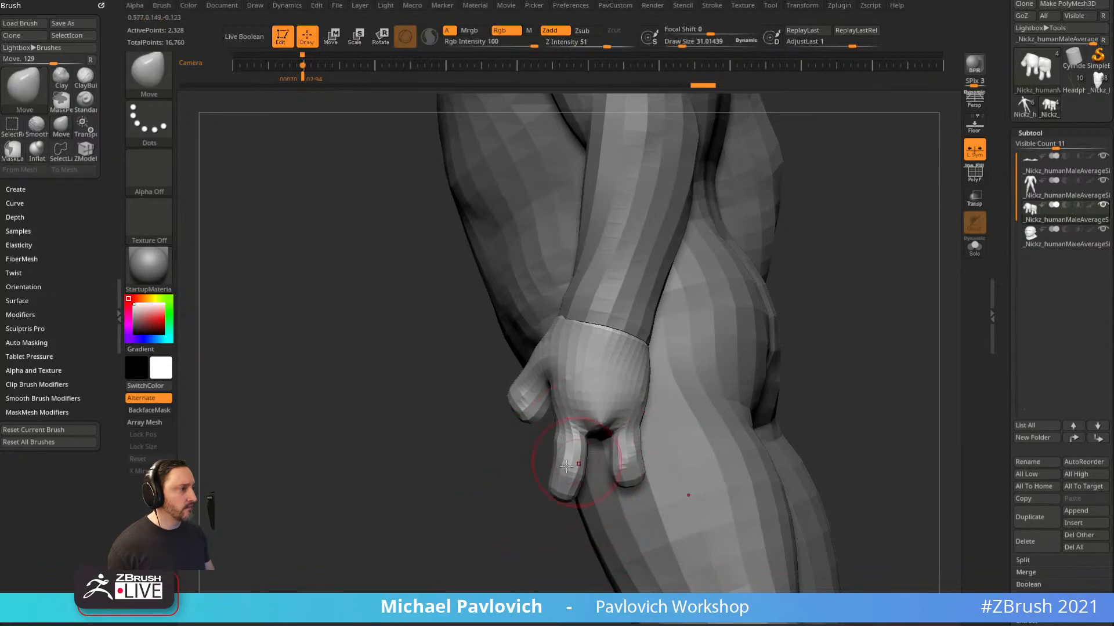
{"action": "mouse_move", "coordinate": [629, 452]}
{"action": "right_mouse_down", "text": "alt"}
{"action": "mouse_move", "coordinate": [871, 323]}
{"action": "mouse_move", "coordinate": [850, 428]}
{"action": "mouse_move", "coordinate": [839, 406]}
{"action": "right_mouse_up", "text": "alt"}
Make the head the active subtool and remesh it with DynaMesh at resolution 128.
{"action": "key", "text": "b"}
{"action": "key", "text": "s"}
{"action": "key", "text": "t"}
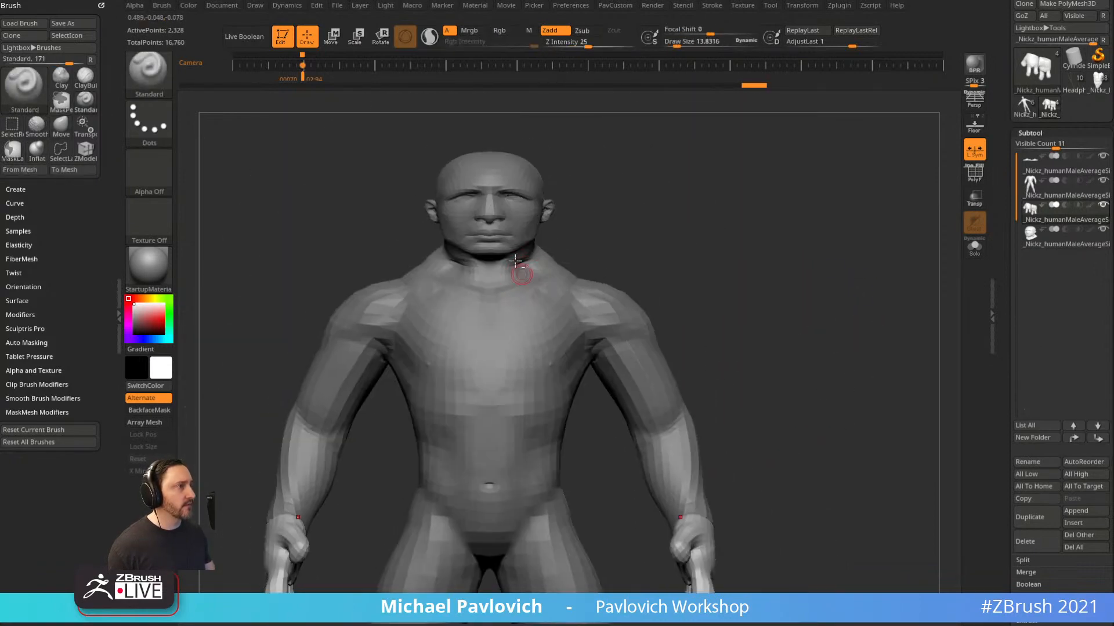
{"action": "left_click", "coordinate": [519, 268], "text": "alt"}
{"action": "mouse_move", "coordinate": [714, 232]}
{"action": "right_mouse_down", "text": "alt"}
{"action": "mouse_move", "coordinate": [739, 329]}
{"action": "mouse_move", "coordinate": [588, 321]}
{"action": "right_mouse_up", "text": "alt"}
{"action": "key", "text": "s"}
{"action": "left_click_drag", "start_coordinate": [675, 333], "coordinate": [680, 334]}
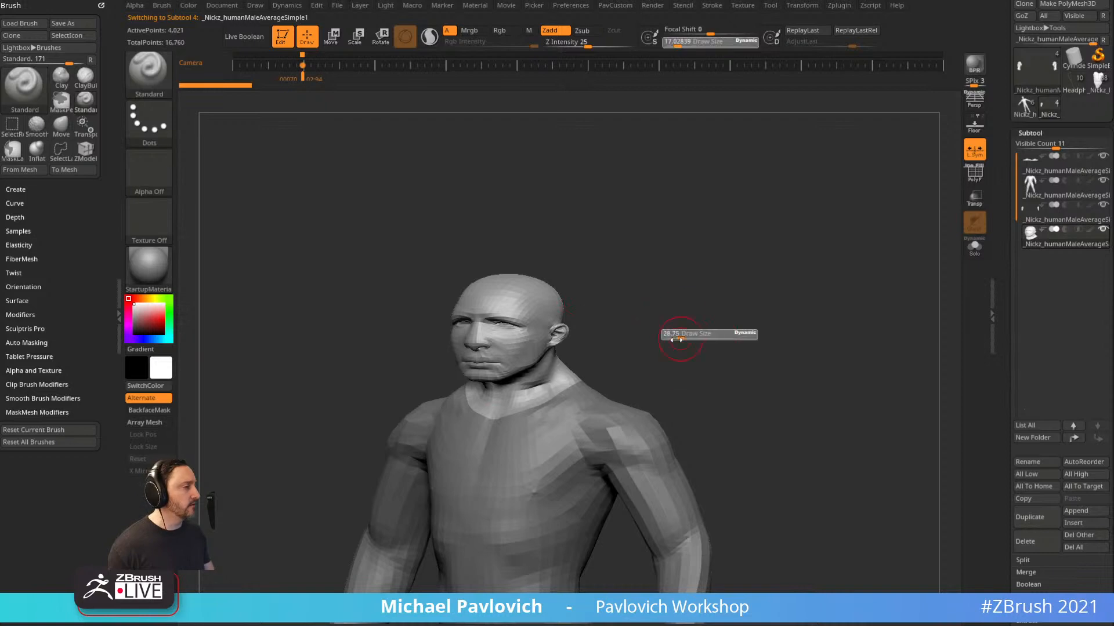
{"action": "key", "text": "1"}
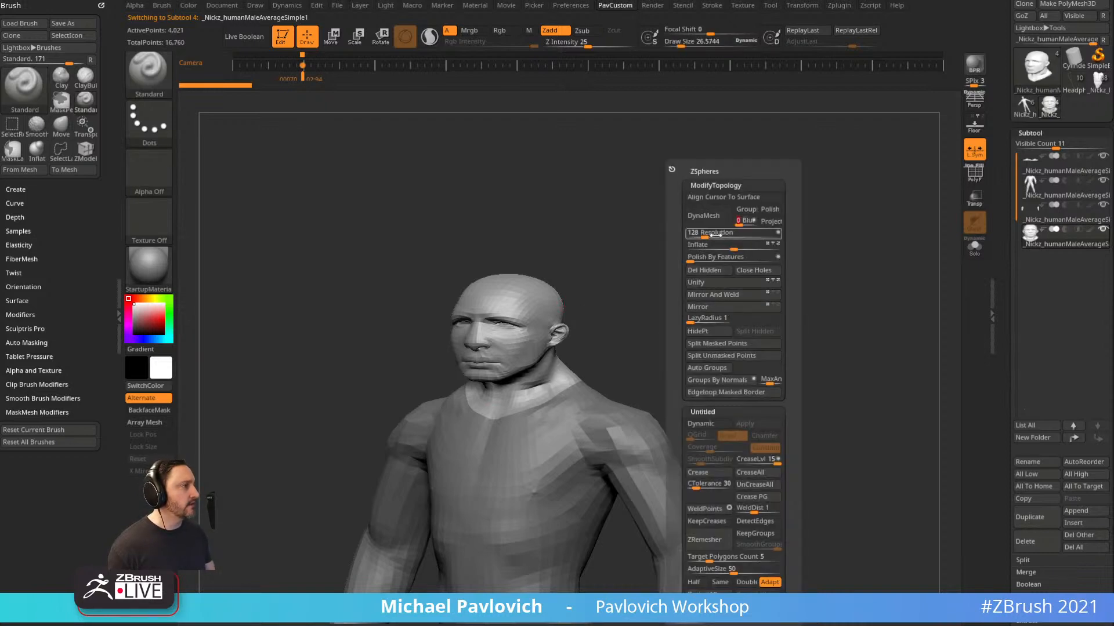
{"action": "left_click", "coordinate": [717, 218]}
{"action": "right_click_drag", "start_coordinate": [609, 303], "coordinate": [557, 359]}
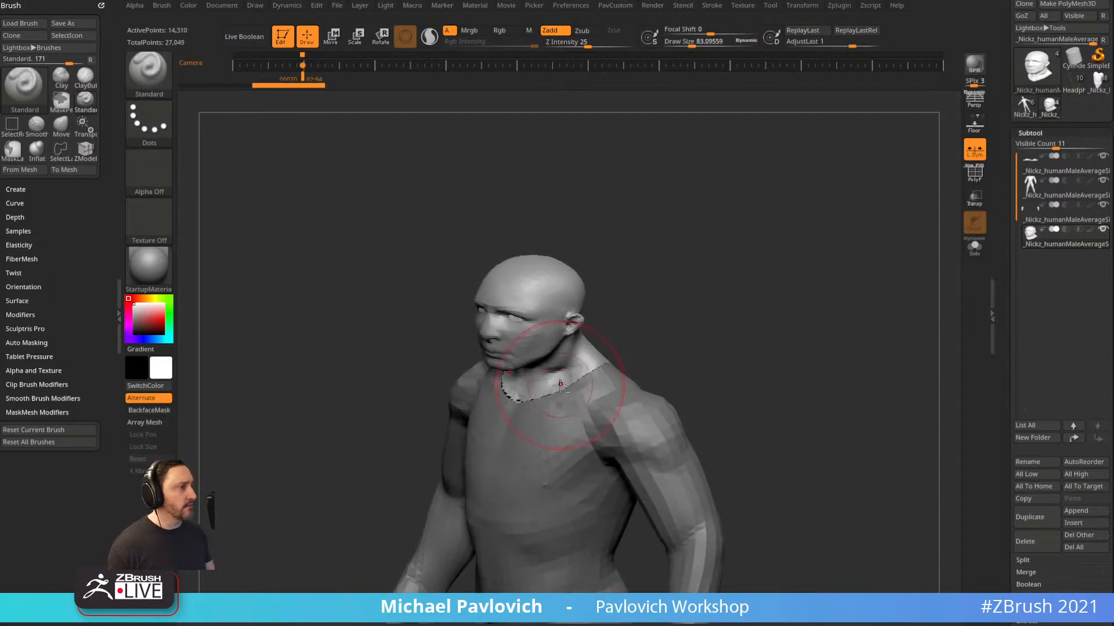
Make the hands the active subtool, then scale and reposition them at the ends of the forearms with the gizmo.
{"action": "left_click", "coordinate": [689, 354], "text": "alt"}
{"action": "right_click_drag", "start_coordinate": [689, 354], "coordinate": [787, 312]}
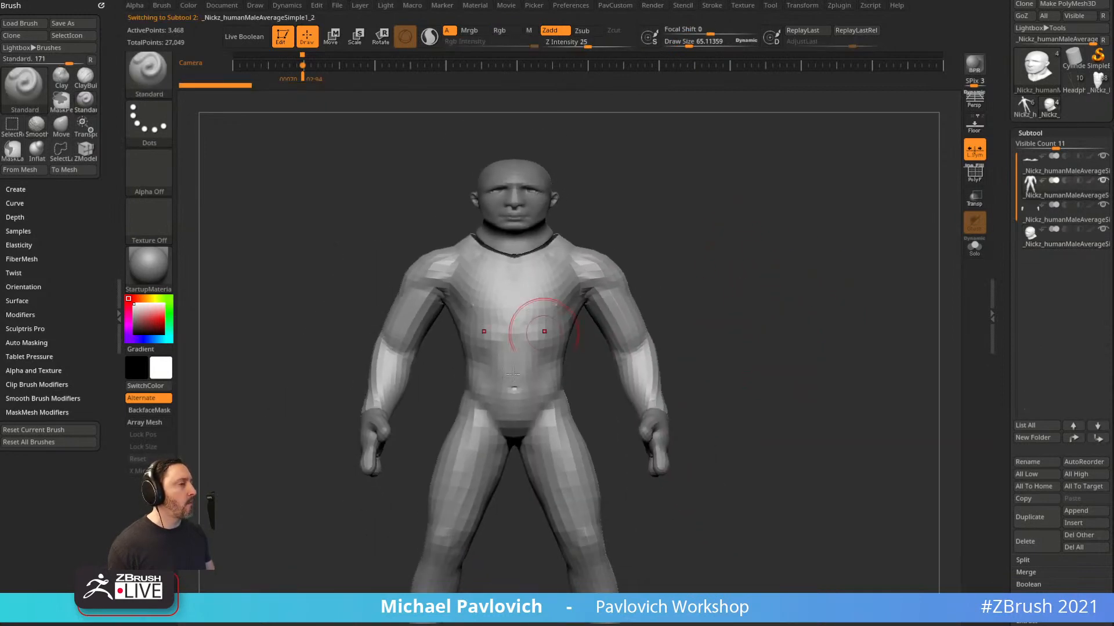
{"action": "mouse_move", "coordinate": [725, 437]}
{"action": "right_mouse_down"}
{"action": "mouse_move", "coordinate": [701, 415]}
{"action": "mouse_move", "coordinate": [728, 373]}
{"action": "mouse_move", "coordinate": [656, 425]}
{"action": "right_mouse_up"}
{"action": "key", "text": "w"}
{"action": "left_click", "coordinate": [654, 300]}
{"action": "right_click_drag", "start_coordinate": [654, 300], "coordinate": [705, 335]}
{"action": "left_click_drag", "start_coordinate": [705, 335], "coordinate": [710, 363]}
{"action": "right_click_drag", "start_coordinate": [810, 303], "coordinate": [805, 281]}
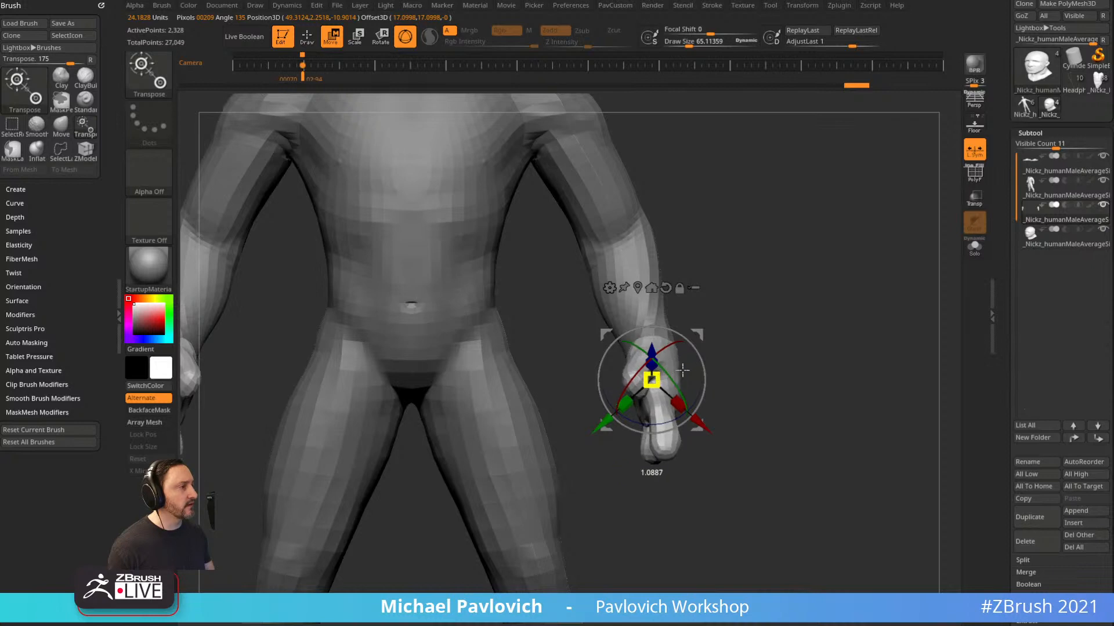
{"action": "left_click_drag", "start_coordinate": [682, 370], "coordinate": [691, 367]}
{"action": "right_click_drag", "start_coordinate": [783, 350], "coordinate": [780, 319], "text": "ctrl"}
{"action": "left_click_drag", "start_coordinate": [703, 369], "coordinate": [699, 354]}
{"action": "mouse_move", "coordinate": [704, 339]}
{"action": "left_mouse_down"}
{"action": "mouse_move", "coordinate": [710, 381]}
{"action": "mouse_move", "coordinate": [703, 338]}
{"action": "left_mouse_up"}
Rotate both hands around the forearm axis so the thumbs point in towards the body.
{"action": "key", "text": "q"}
{"action": "key", "text": "w"}
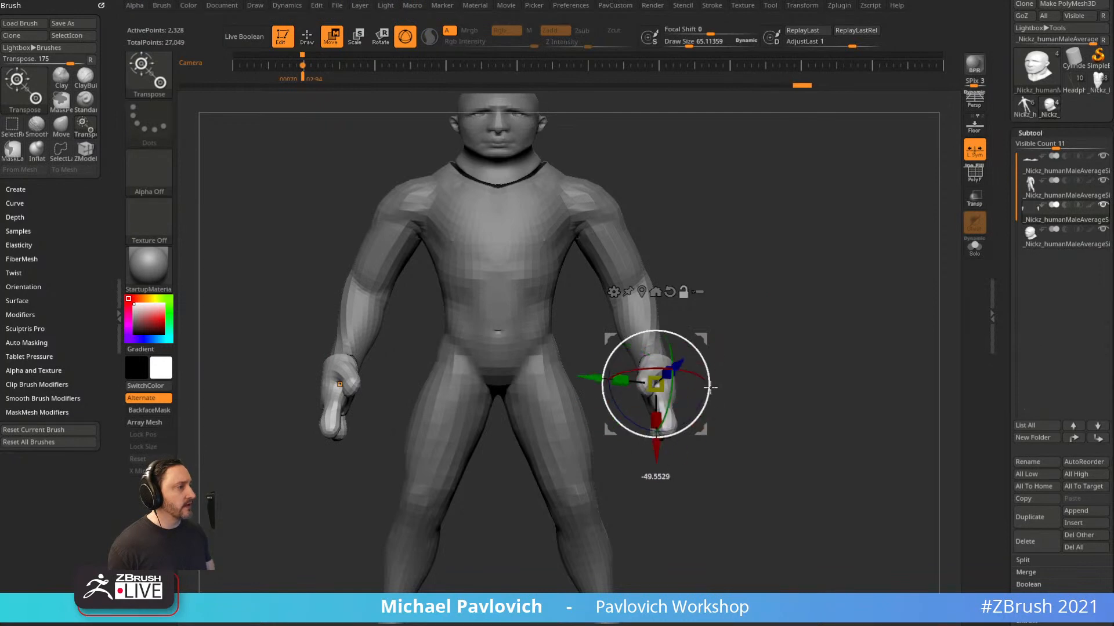
{"action": "left_click_drag", "start_coordinate": [713, 392], "coordinate": [717, 364]}
{"action": "left_click_drag", "start_coordinate": [790, 327], "coordinate": [689, 323]}
{"action": "key", "text": "q"}
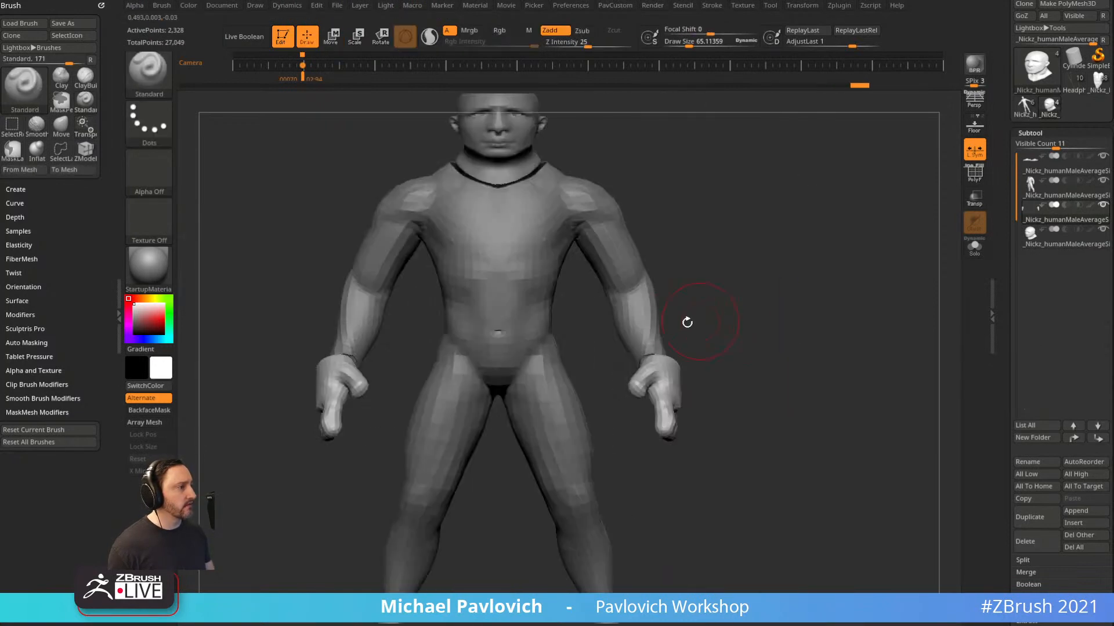
Angle the hands outward and move them away from the forearms with the gizmo.
{"action": "left_click", "coordinate": [663, 317], "text": "alt"}
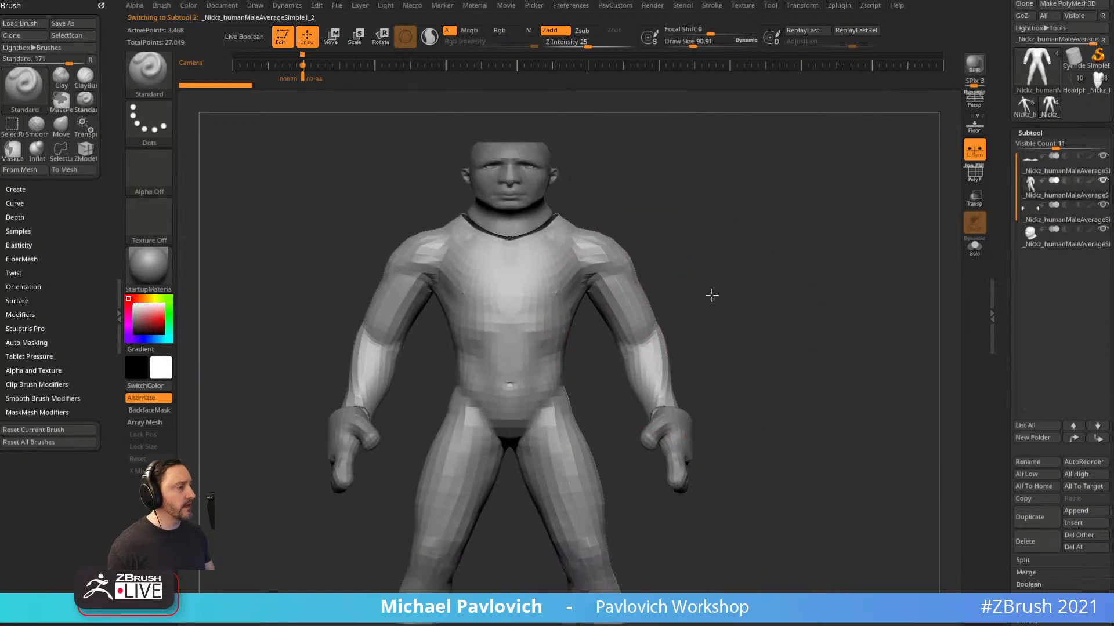
{"action": "key", "text": "w"}
{"action": "left_click", "coordinate": [679, 418], "text": "alt"}
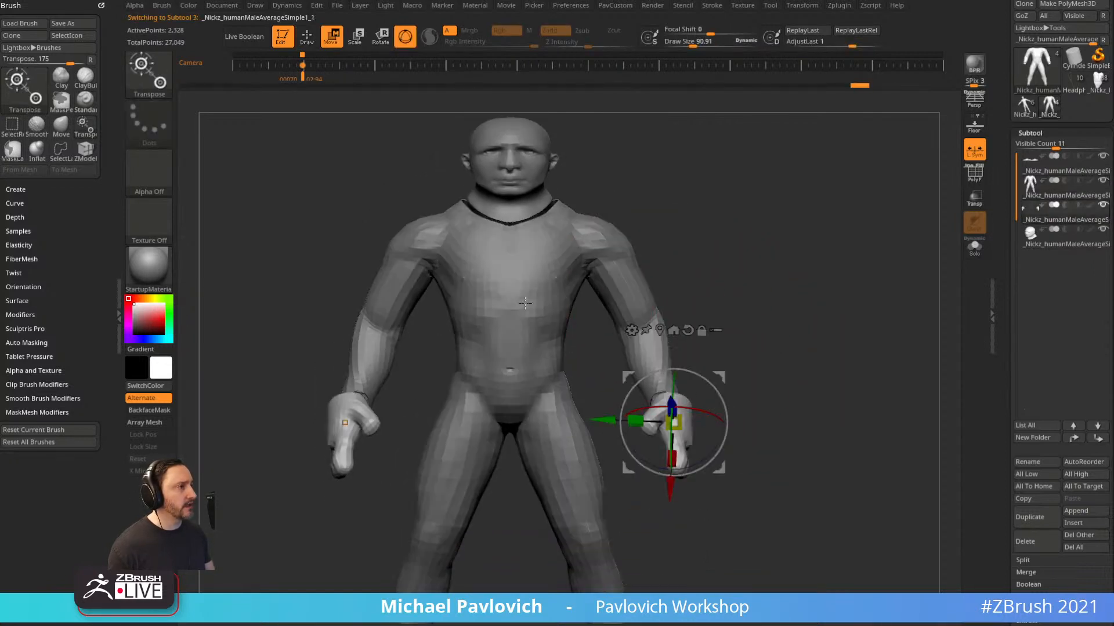
{"action": "left_click_drag", "start_coordinate": [713, 392], "coordinate": [693, 415]}
Mask everything but the arms on the body, rotate the arms outward from the shoulders to meet the hands, and clear the mask.
{"action": "left_click", "coordinate": [655, 325], "text": "alt"}
{"action": "key", "text": "q"}
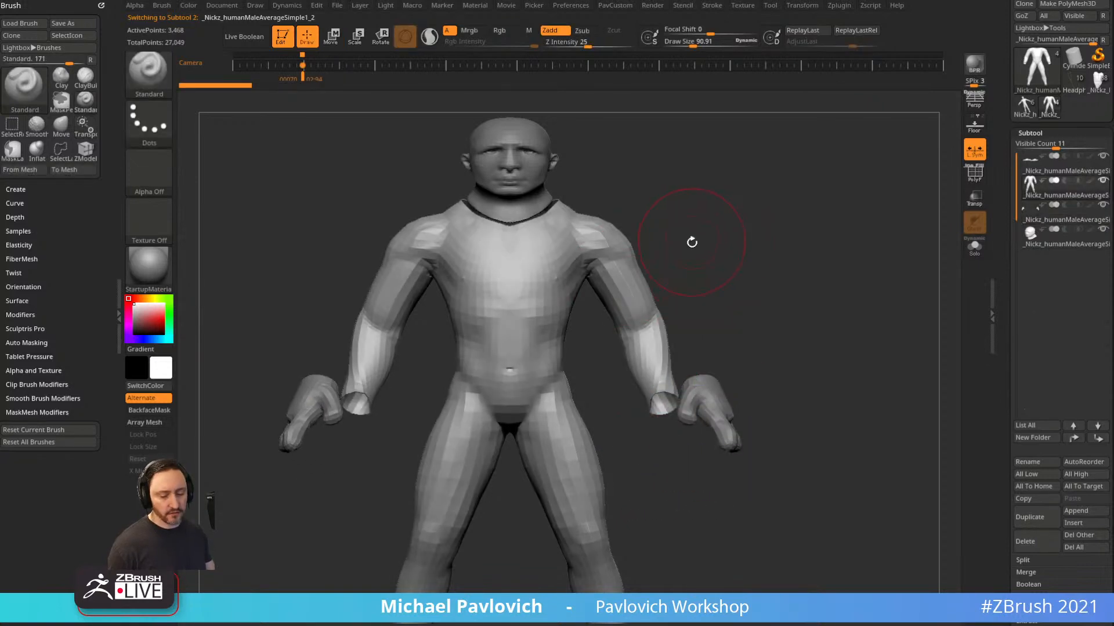
{"action": "mouse_move", "coordinate": [696, 324]}
{"action": "left_mouse_down", "text": "ctrl"}
{"action": "mouse_move", "coordinate": [574, 168]}
{"action": "mouse_move", "coordinate": [592, 348]}
{"action": "mouse_move", "coordinate": [691, 298]}
{"action": "left_mouse_up", "text": "ctrl"}
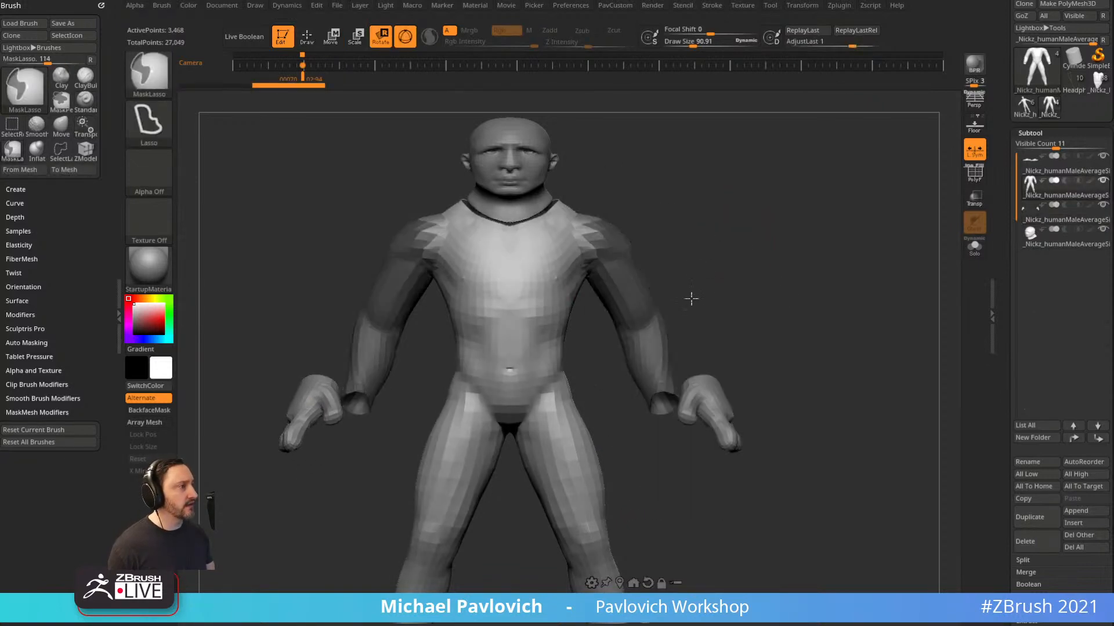
{"action": "left_click", "coordinate": [691, 298], "text": "ctrl"}
{"action": "key", "text": "w"}
{"action": "left_click", "coordinate": [598, 231]}
{"action": "mouse_move", "coordinate": [645, 200]}
{"action": "left_mouse_down"}
{"action": "mouse_move", "coordinate": [657, 243]}
{"action": "mouse_move", "coordinate": [733, 305]}
{"action": "left_mouse_up"}
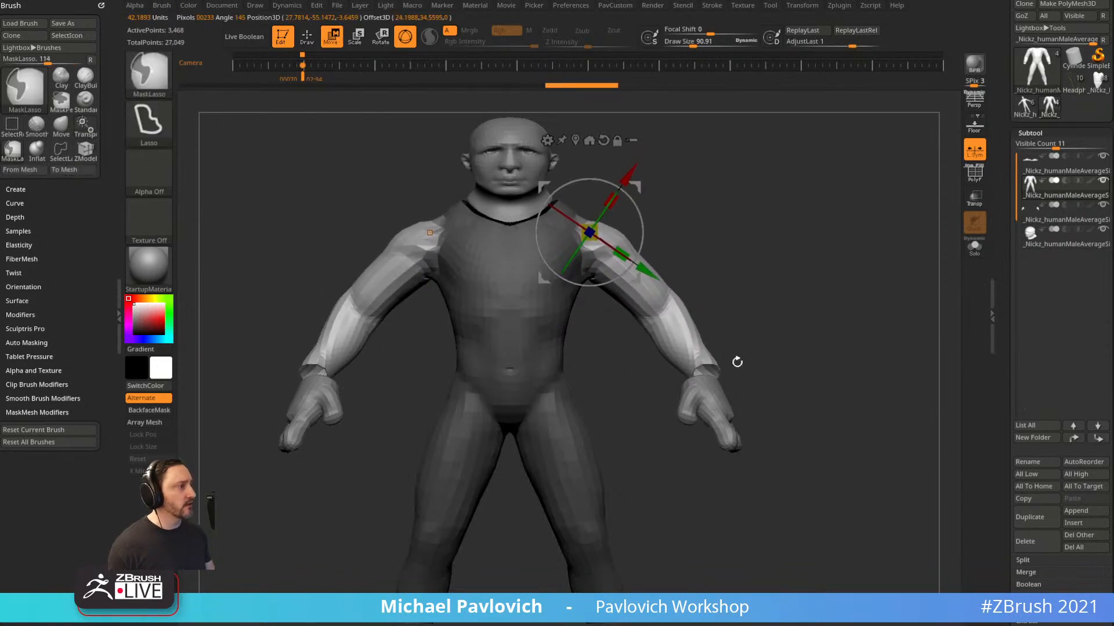
{"action": "key", "text": "q"}
{"action": "mouse_move", "coordinate": [737, 362]}
{"action": "left_mouse_down", "text": "ctrl"}
{"action": "mouse_move", "coordinate": [744, 380]}
{"action": "mouse_move", "coordinate": [742, 350]}
{"action": "mouse_move", "coordinate": [833, 316]}
{"action": "left_mouse_up", "text": "ctrl"}
Make the hands active again and fit their size and position to the raised wrists with the gizmo.
{"action": "left_click", "coordinate": [714, 400], "text": "alt"}
{"action": "key", "text": "w"}
{"action": "key", "text": "q"}
{"action": "key", "text": "w"}
{"action": "left_click_drag", "start_coordinate": [741, 343], "coordinate": [745, 341]}
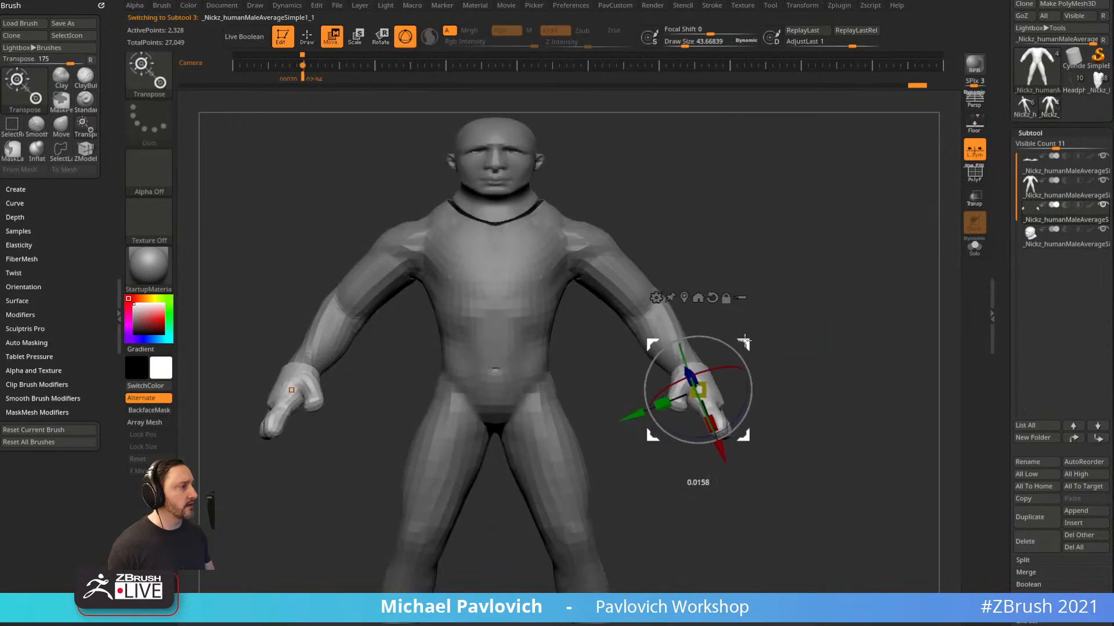
Make the body the active subtool and remesh it with DynaMesh at resolution 128.
{"action": "left_click", "coordinate": [619, 300], "text": "alt"}
{"action": "mouse_move", "coordinate": [755, 241]}
{"action": "left_mouse_down", "text": "alt"}
{"action": "mouse_move", "coordinate": [794, 281]}
{"action": "mouse_move", "coordinate": [696, 284]}
{"action": "left_mouse_up", "text": "alt"}
{"action": "key", "text": "q"}
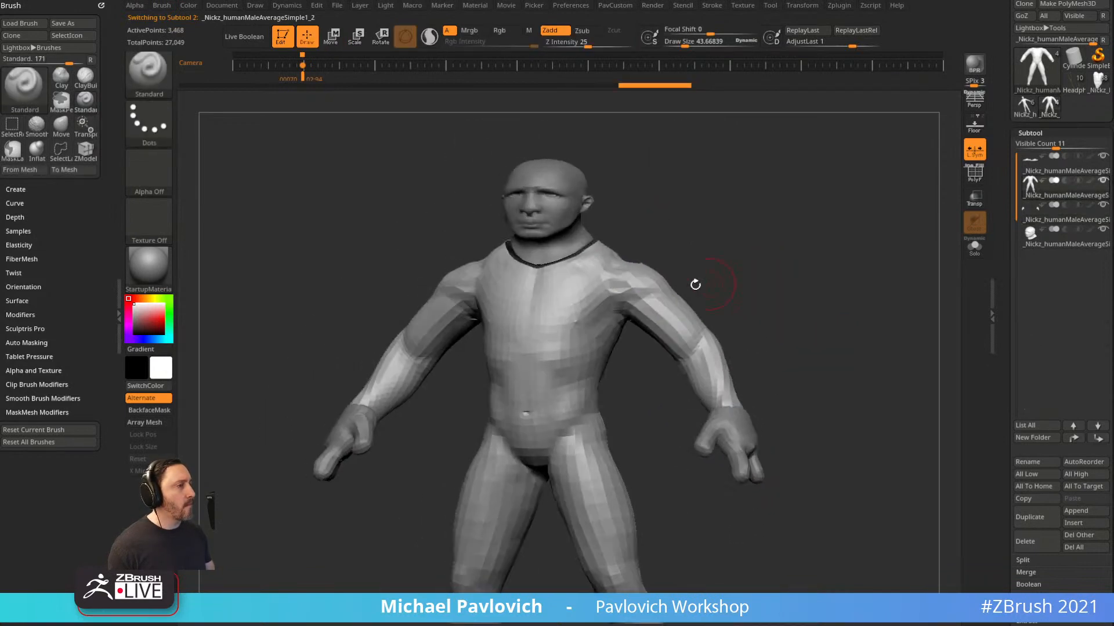
{"action": "key", "text": "3"}
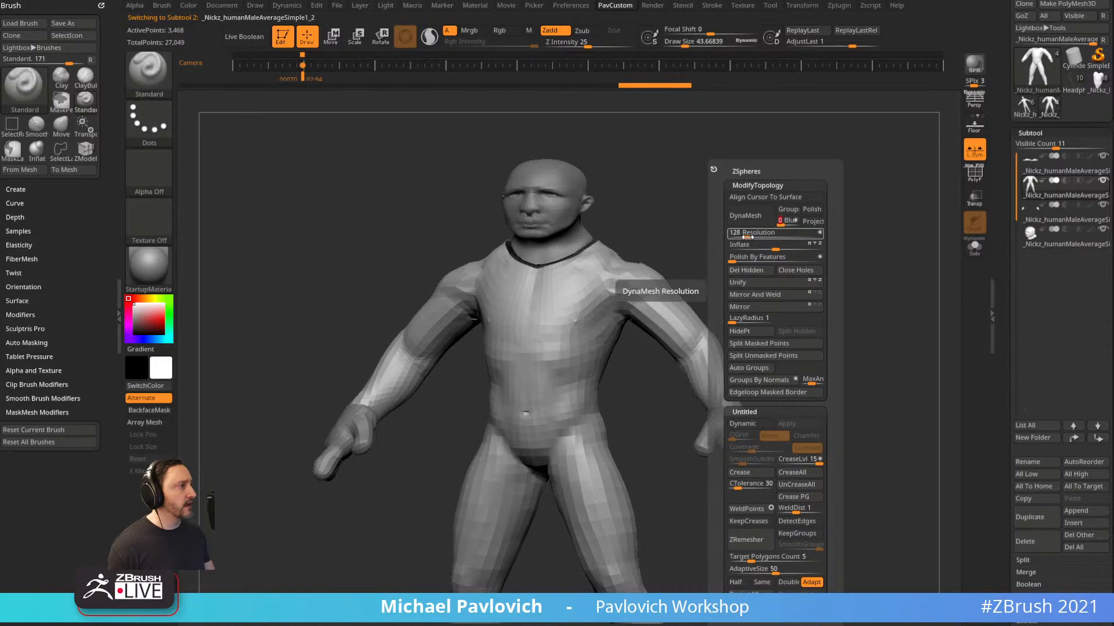
{"action": "left_click", "coordinate": [745, 216]}
Smooth the shoulders, arms, torso, legs and back of the body with a large Smooth brush.
{"action": "left_click_drag", "start_coordinate": [714, 295], "coordinate": [700, 308], "text": "shift"}
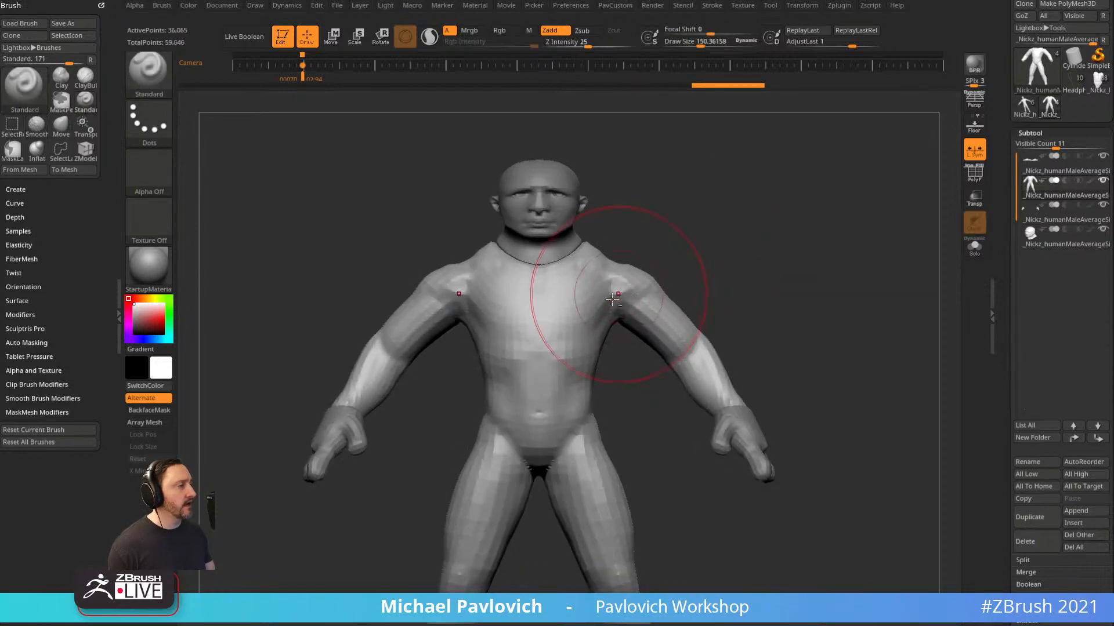
{"action": "mouse_move", "coordinate": [612, 299]}
{"action": "left_mouse_down", "text": "shift"}
{"action": "mouse_move", "coordinate": [636, 305]}
{"action": "mouse_move", "coordinate": [690, 351]}
{"action": "left_mouse_up", "text": "shift"}
{"action": "left_click_drag", "start_coordinate": [810, 341], "coordinate": [772, 331], "text": "alt"}
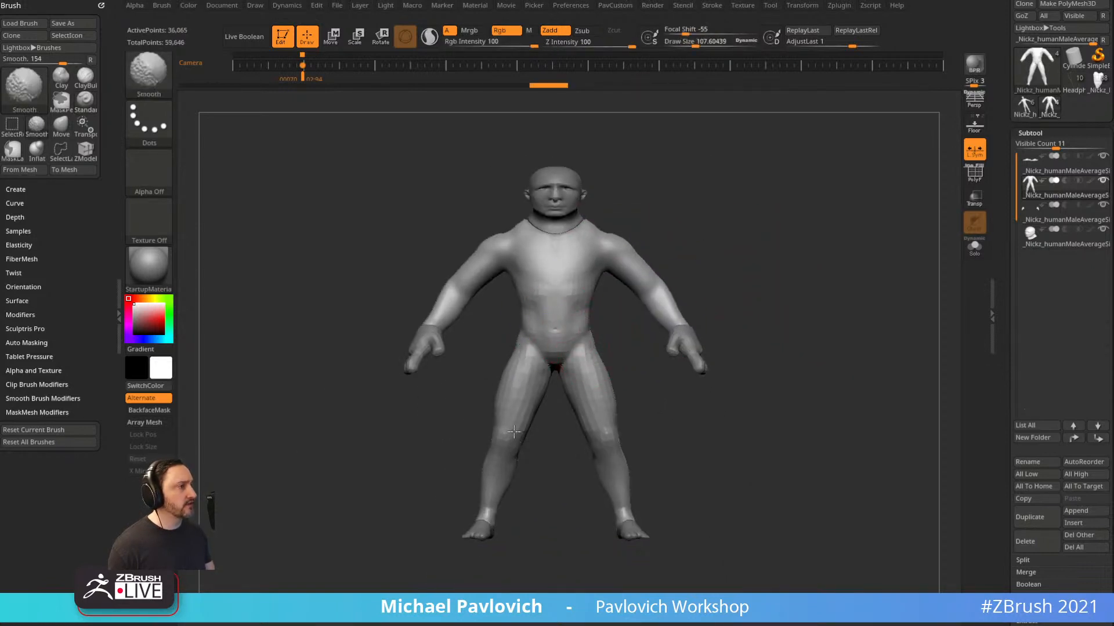
{"action": "left_click_drag", "start_coordinate": [664, 296], "coordinate": [534, 240], "text": "shift"}
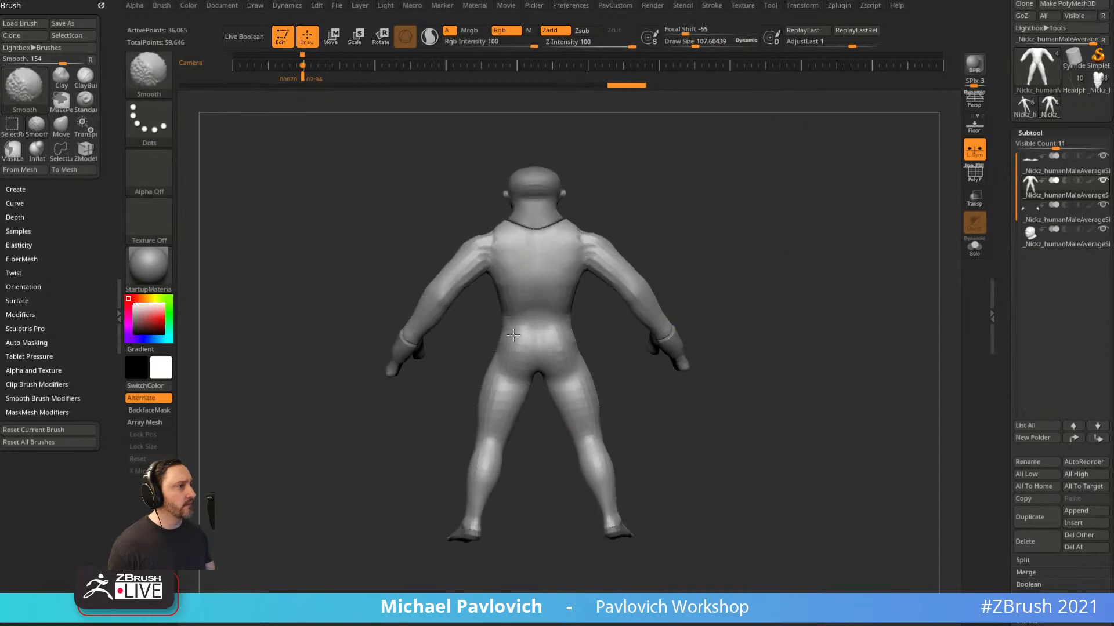
{"action": "left_click_drag", "start_coordinate": [514, 335], "coordinate": [460, 297], "text": "shift"}
{"action": "left_click_drag", "start_coordinate": [655, 204], "coordinate": [693, 199]}
Make the head the active subtool and smooth away its facial features.
{"action": "left_click", "coordinate": [516, 191], "text": "alt"}
{"action": "left_click_drag", "start_coordinate": [621, 184], "coordinate": [627, 180], "text": "shift"}
{"action": "mouse_move", "coordinate": [494, 204]}
{"action": "left_mouse_down", "text": "shift"}
{"action": "mouse_move", "coordinate": [508, 209]}
{"action": "mouse_move", "coordinate": [515, 194]}
{"action": "left_mouse_up", "text": "shift"}
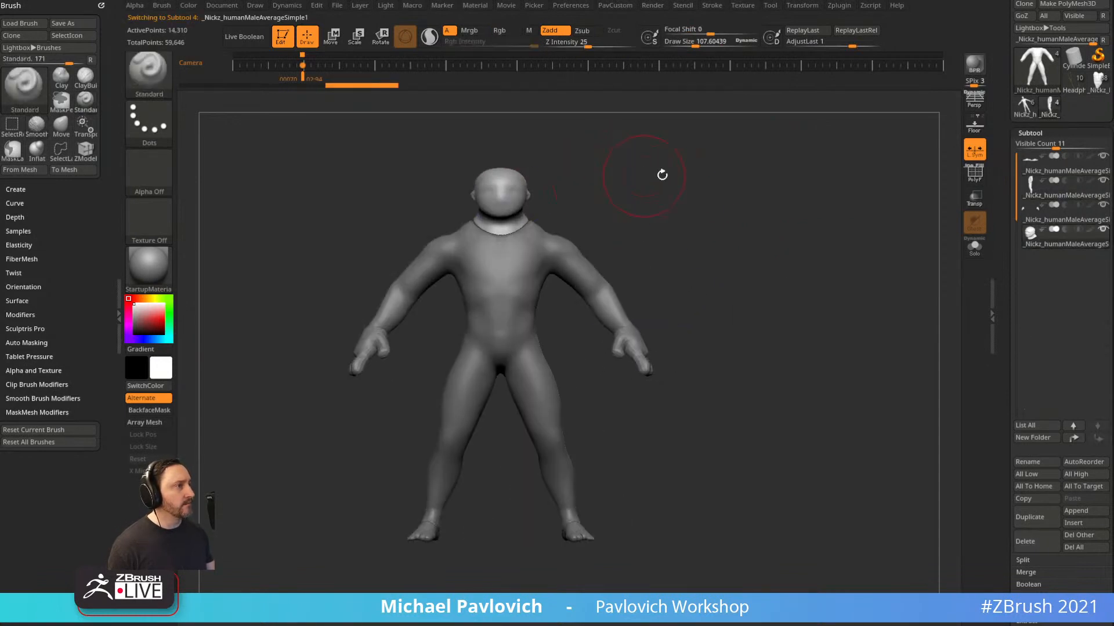
Reshape the head in profile with a large Move brush, pulling the jaw forward and rounding the skull.
{"action": "mouse_move", "coordinate": [663, 175]}
{"action": "left_mouse_down", "text": "alt"}
{"action": "mouse_move", "coordinate": [716, 244]}
{"action": "mouse_move", "coordinate": [644, 250]}
{"action": "left_mouse_up", "text": "alt"}
{"action": "key", "text": "s"}
{"action": "left_click_drag", "start_coordinate": [595, 310], "coordinate": [597, 310]}
{"action": "key", "text": "b"}
{"action": "key", "text": "m"}
{"action": "key", "text": "v"}
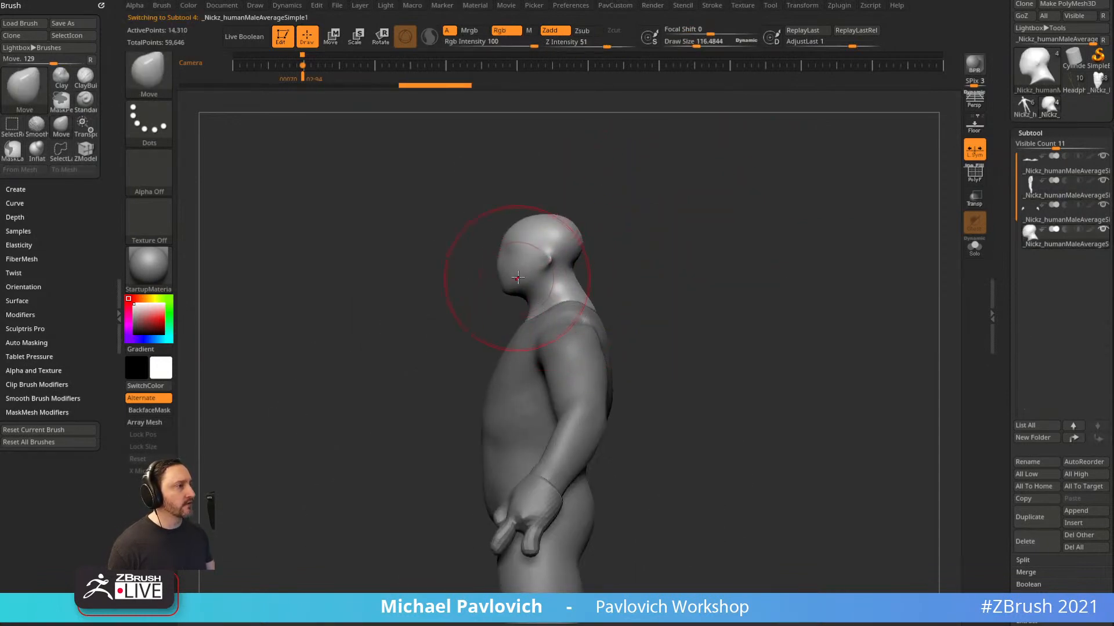
{"action": "left_click_drag", "start_coordinate": [517, 278], "coordinate": [491, 283]}
{"action": "mouse_move", "coordinate": [528, 224]}
{"action": "left_mouse_down"}
{"action": "mouse_move", "coordinate": [529, 214]}
{"action": "mouse_move", "coordinate": [571, 237]}
{"action": "left_mouse_up"}
{"action": "left_click_drag", "start_coordinate": [662, 273], "coordinate": [719, 285]}
{"action": "key", "text": "s"}
{"action": "left_click_drag", "start_coordinate": [638, 299], "coordinate": [631, 299]}
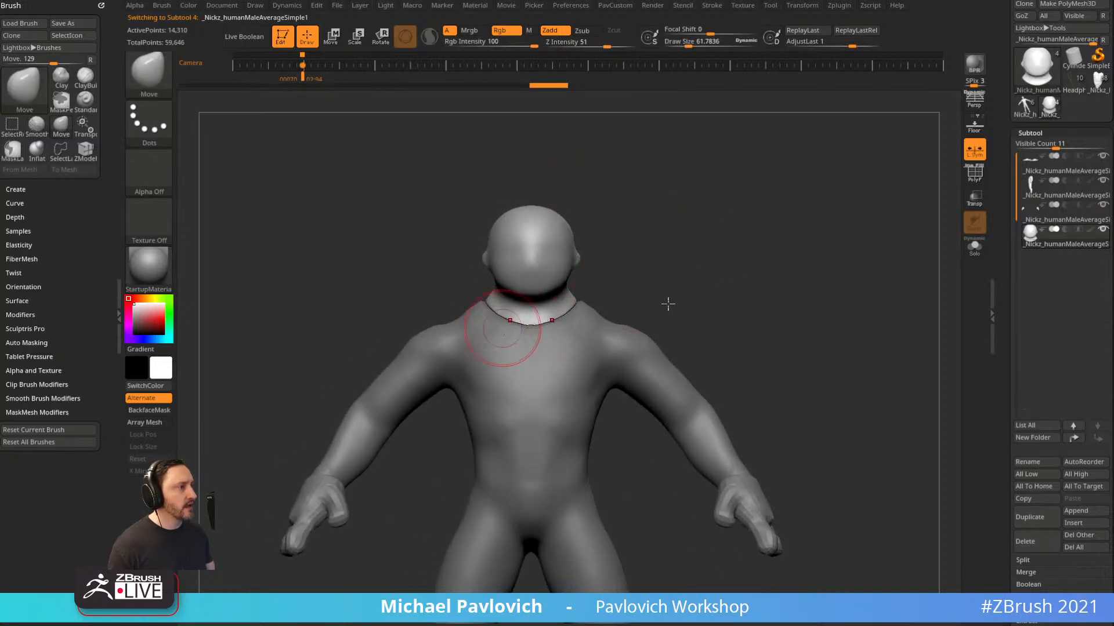
Make the body active and carve the sternum line down the middle of the chest with the DamStandard brush.
{"action": "left_click_drag", "start_coordinate": [719, 300], "coordinate": [714, 270], "text": "alt"}
{"action": "key", "text": "b"}
{"action": "key", "text": "s"}
{"action": "key", "text": "t"}
{"action": "key", "text": "s"}
{"action": "left_click_drag", "start_coordinate": [575, 323], "coordinate": [567, 322]}
{"action": "left_click", "coordinate": [569, 343], "text": "alt"}
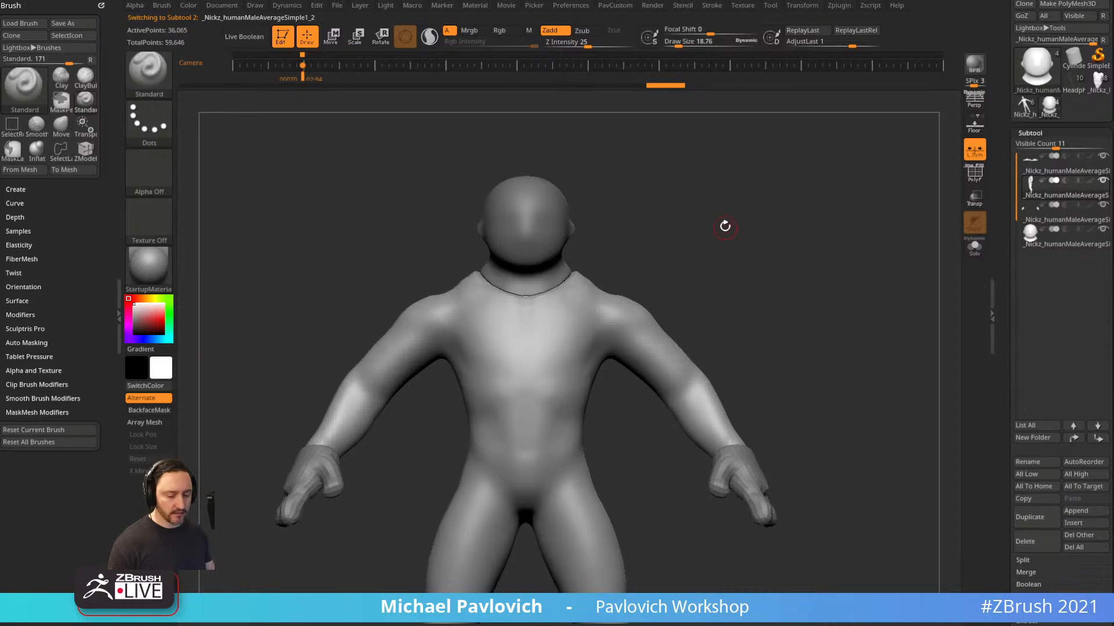
{"action": "left_click_drag", "start_coordinate": [725, 226], "coordinate": [703, 299], "text": "alt"}
{"action": "key", "text": "b"}
{"action": "key", "text": "d"}
{"action": "key", "text": "s"}
{"action": "key", "text": "s"}
{"action": "left_click_drag", "start_coordinate": [537, 350], "coordinate": [541, 351]}
{"action": "left_click_drag", "start_coordinate": [520, 305], "coordinate": [515, 428]}
{"action": "mouse_move", "coordinate": [521, 310]}
{"action": "left_mouse_down"}
{"action": "mouse_move", "coordinate": [527, 416]}
{"action": "mouse_move", "coordinate": [558, 418]}
{"action": "left_mouse_up"}
Carve the lower edge of the pectorals across the chest towards the armpits.
{"action": "left_click_drag", "start_coordinate": [817, 298], "coordinate": [777, 302]}
{"action": "left_click_drag", "start_coordinate": [518, 422], "coordinate": [626, 405]}
{"action": "left_click_drag", "start_coordinate": [794, 251], "coordinate": [724, 283], "text": "alt"}
{"action": "left_click_drag", "start_coordinate": [724, 284], "coordinate": [745, 286]}
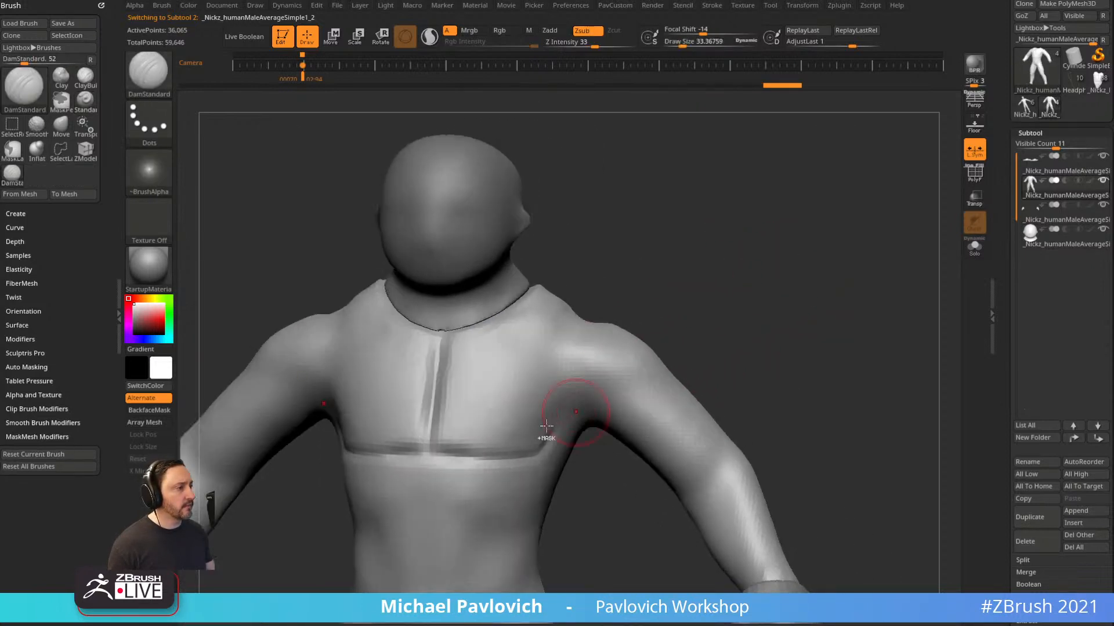
{"action": "mouse_move", "coordinate": [545, 428]}
{"action": "left_mouse_down"}
{"action": "mouse_move", "coordinate": [452, 456]}
{"action": "mouse_move", "coordinate": [538, 439]}
{"action": "left_mouse_up"}
Carve the outline of the deltoids around the front, side and back of the shoulders.
{"action": "left_click_drag", "start_coordinate": [754, 348], "coordinate": [711, 347]}
{"action": "left_click_drag", "start_coordinate": [574, 339], "coordinate": [601, 402]}
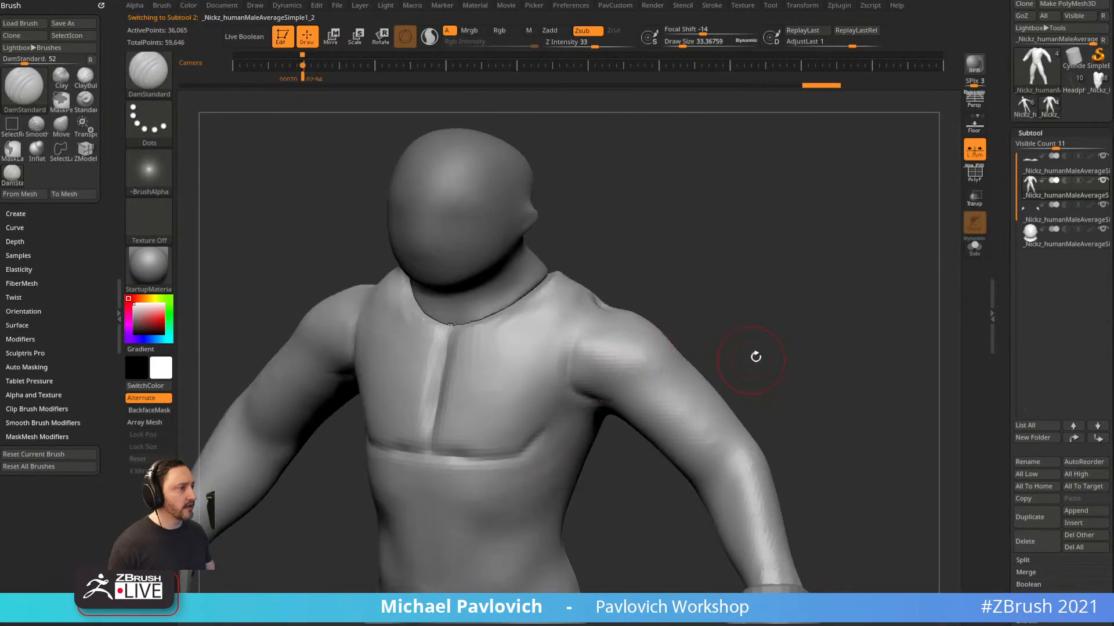
{"action": "left_click_drag", "start_coordinate": [755, 356], "coordinate": [725, 351]}
{"action": "left_click_drag", "start_coordinate": [783, 390], "coordinate": [696, 395]}
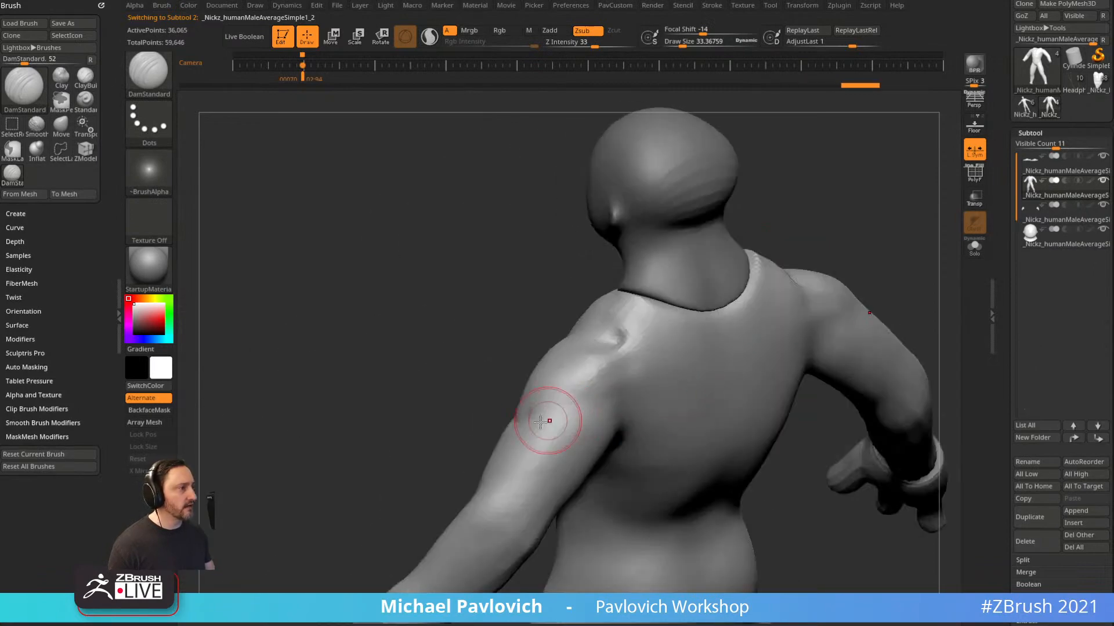
{"action": "mouse_move", "coordinate": [517, 420]}
{"action": "left_mouse_down"}
{"action": "mouse_move", "coordinate": [595, 414]}
{"action": "mouse_move", "coordinate": [625, 395]}
{"action": "left_mouse_up"}
{"action": "left_click_drag", "start_coordinate": [606, 345], "coordinate": [494, 349]}
Carve the outlines of the shoulder blades on the upper back.
{"action": "left_click_drag", "start_coordinate": [908, 250], "coordinate": [829, 250]}
{"action": "left_click_drag", "start_coordinate": [484, 314], "coordinate": [505, 326]}
{"action": "left_click_drag", "start_coordinate": [694, 314], "coordinate": [667, 330]}
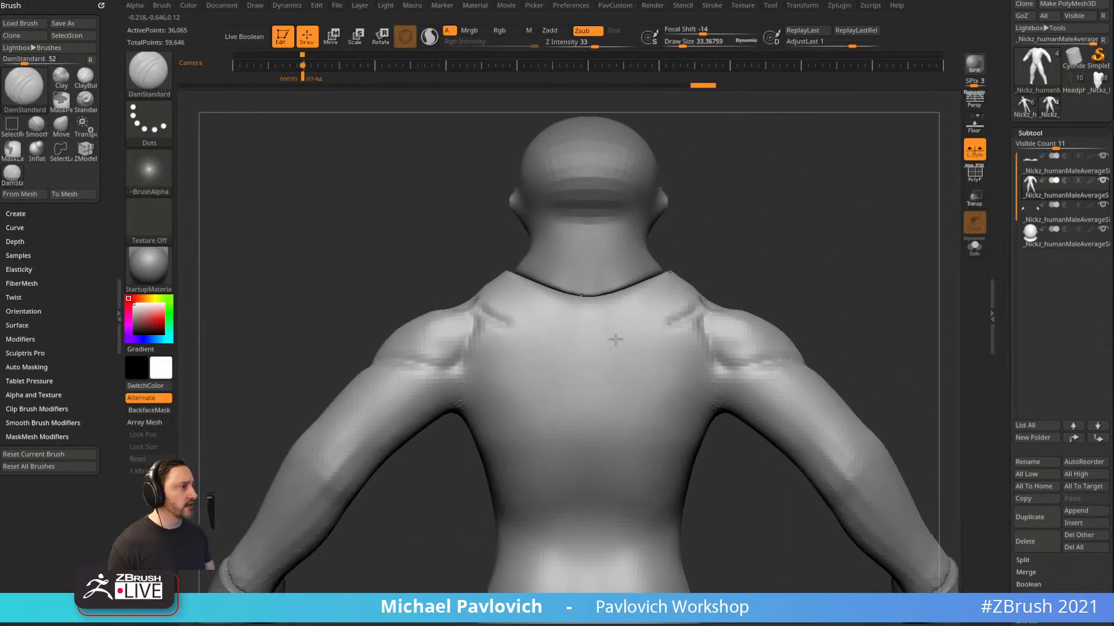
{"action": "mouse_move", "coordinate": [484, 314]}
{"action": "left_mouse_down"}
{"action": "mouse_move", "coordinate": [542, 348]}
{"action": "mouse_move", "coordinate": [511, 430]}
{"action": "left_mouse_up"}
{"action": "left_click_drag", "start_coordinate": [716, 259], "coordinate": [682, 309], "text": "alt"}
Make the head subtool active and reshape the sides and base of its neck with the Move brush.
{"action": "left_click", "coordinate": [555, 306], "text": "alt"}
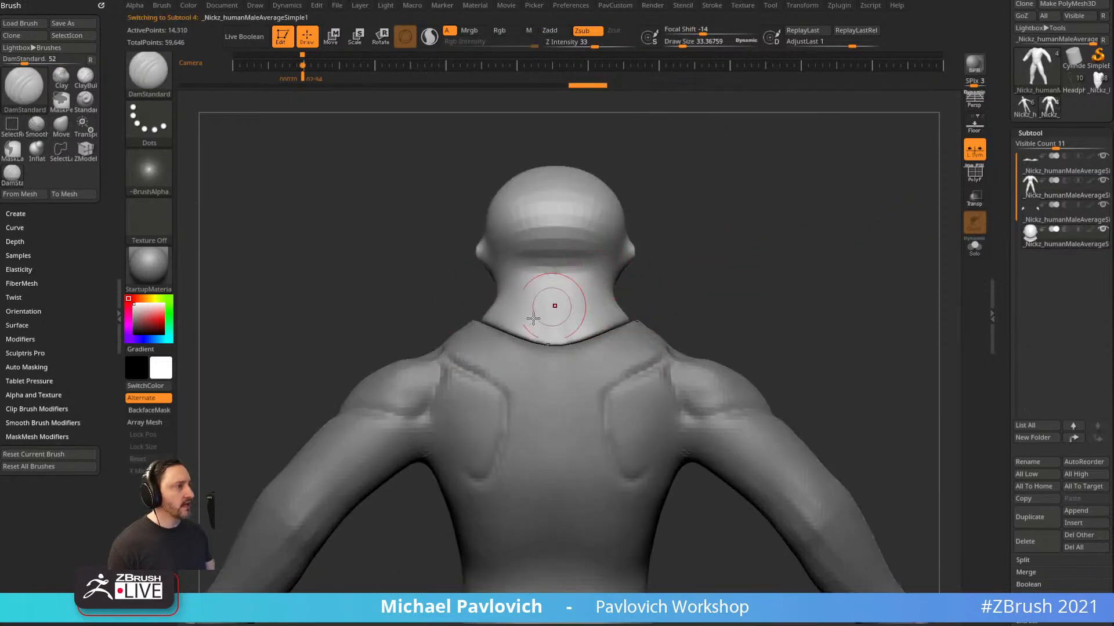
{"action": "key", "text": "b"}
{"action": "key", "text": "m"}
{"action": "key", "text": "v"}
{"action": "left_click_drag", "start_coordinate": [498, 328], "coordinate": [526, 326]}
{"action": "left_click_drag", "start_coordinate": [444, 310], "coordinate": [555, 325]}
{"action": "left_click_drag", "start_coordinate": [390, 343], "coordinate": [377, 332]}
{"action": "mouse_move", "coordinate": [614, 308]}
{"action": "left_mouse_down"}
{"action": "mouse_move", "coordinate": [522, 311]}
{"action": "mouse_move", "coordinate": [634, 293]}
{"action": "mouse_move", "coordinate": [534, 221]}
{"action": "mouse_move", "coordinate": [291, 207]}
{"action": "mouse_move", "coordinate": [337, 316]}
{"action": "mouse_move", "coordinate": [426, 283]}
{"action": "left_mouse_up"}
Hide the neck and split it off from the head as its own subtool.
{"action": "key", "text": "ctrl+shift+b"}
{"action": "left_click", "coordinate": [554, 132]}
{"action": "left_click_drag", "start_coordinate": [775, 266], "coordinate": [763, 271]}
{"action": "key", "text": "4"}
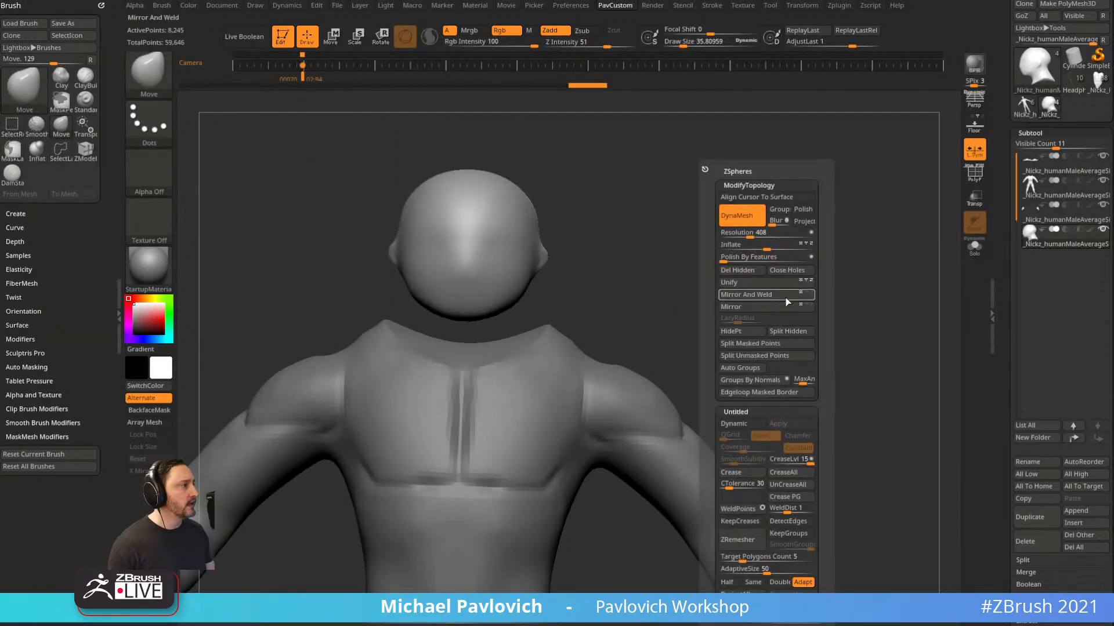
{"action": "left_click", "coordinate": [787, 331]}
Place the body subtool directly above the neck subtool in the list and merge the two.
{"action": "left_click_drag", "start_coordinate": [567, 348], "coordinate": [516, 324]}
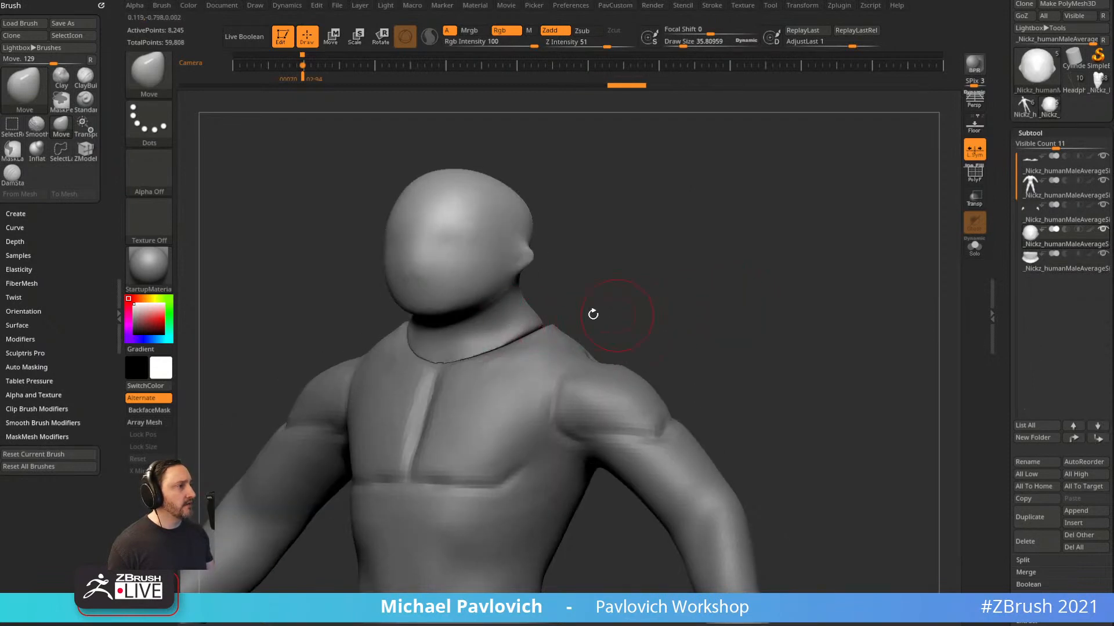
{"action": "key", "text": "b"}
{"action": "key", "text": "s"}
{"action": "key", "text": "t"}
{"action": "left_click", "coordinate": [510, 326], "text": "alt"}
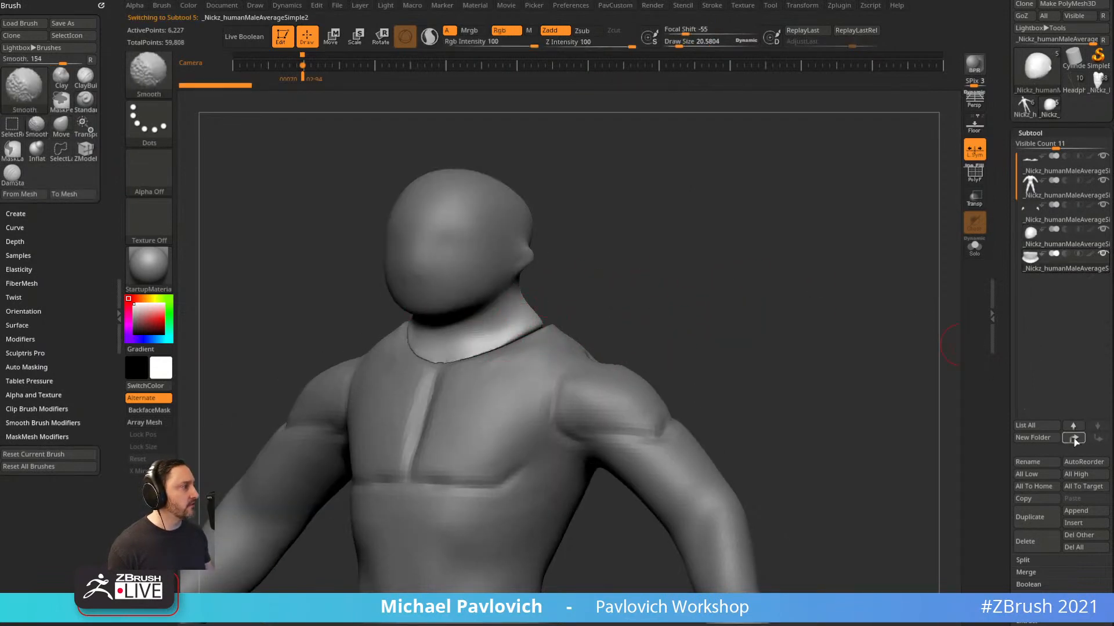
{"action": "left_click", "coordinate": [511, 393], "text": "alt"}
{"action": "left_click", "coordinate": [1097, 440], "text": "shift"}
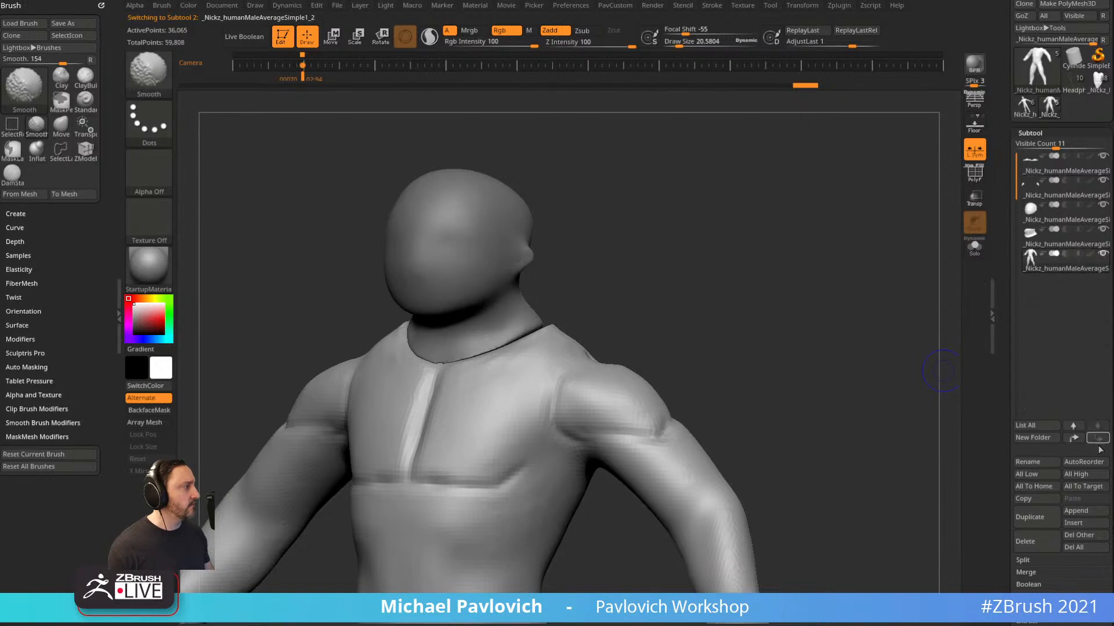
{"action": "left_click", "coordinate": [1074, 439]}
{"action": "key", "text": "ctrl+e"}
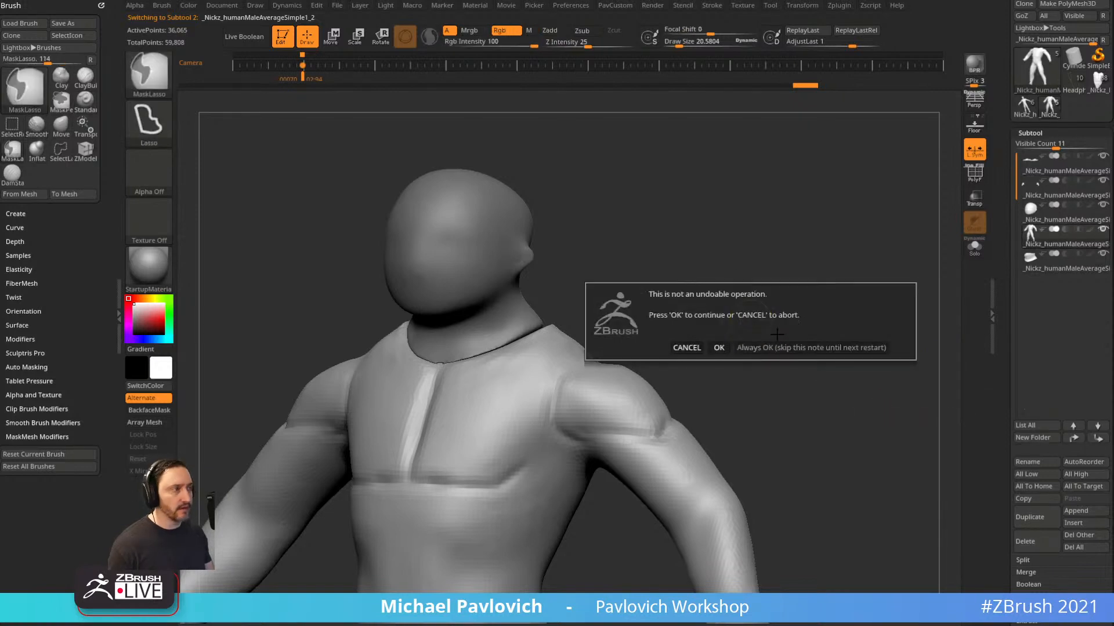
{"action": "left_click", "coordinate": [807, 347]}
Update the merged body's DynaMesh and smooth the seam where the neck joins the torso.
{"action": "mouse_move", "coordinate": [672, 278]}
{"action": "left_mouse_down"}
{"action": "mouse_move", "coordinate": [601, 303]}
{"action": "mouse_move", "coordinate": [571, 342]}
{"action": "mouse_move", "coordinate": [528, 326]}
{"action": "left_mouse_up"}
{"action": "left_click_drag", "start_coordinate": [653, 278], "coordinate": [748, 275]}
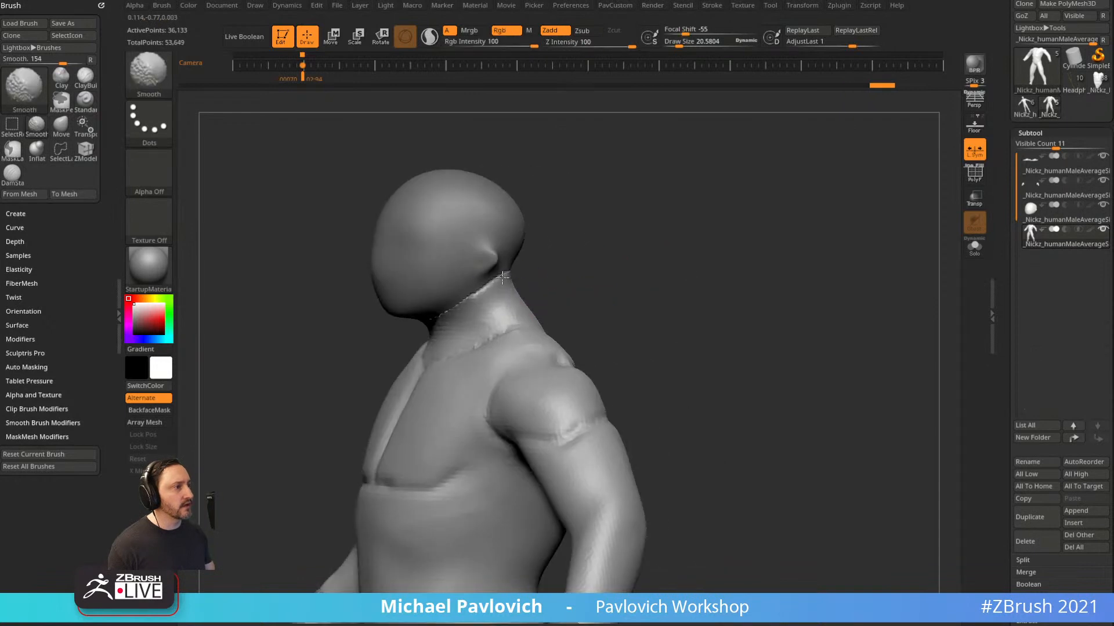
Make the head active, update its DynaMesh to close the cut underneath, and smooth its lower rim.
{"action": "left_click_drag", "start_coordinate": [580, 240], "coordinate": [542, 249]}
{"action": "left_click", "coordinate": [546, 247], "text": "alt"}
{"action": "left_click_drag", "start_coordinate": [676, 180], "coordinate": [696, 195], "text": "ctrl"}
{"action": "left_click_drag", "start_coordinate": [522, 273], "coordinate": [481, 287], "text": "shift"}
{"action": "left_click_drag", "start_coordinate": [618, 233], "coordinate": [664, 217]}
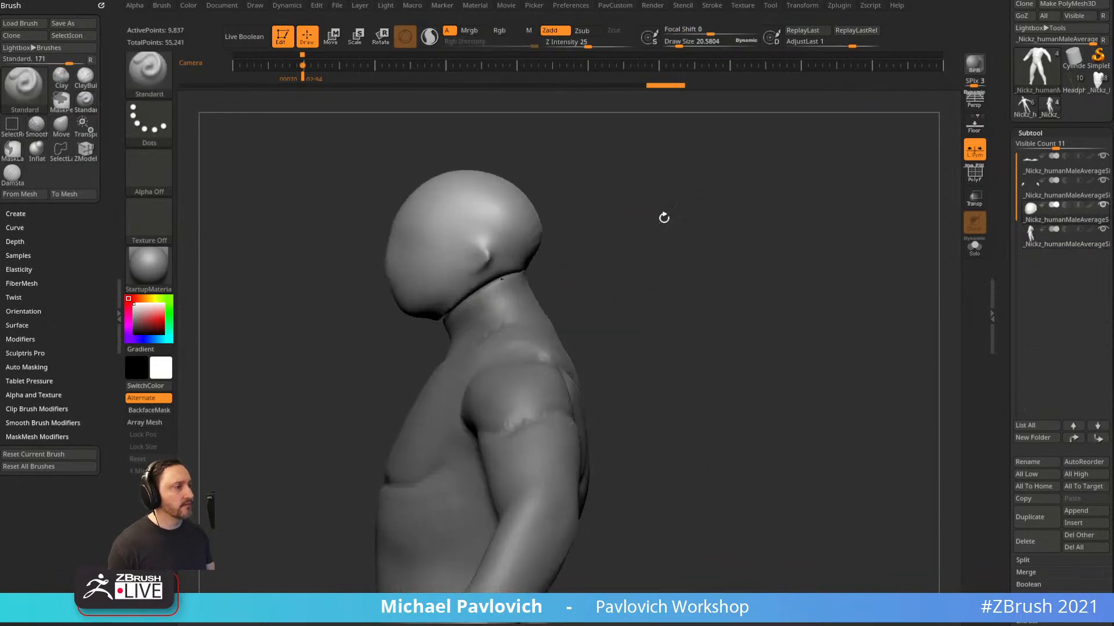
Adjust the lower back edge of the head above the neck with the Move brush.
{"action": "key", "text": "b"}
{"action": "key", "text": "m"}
{"action": "key", "text": "v"}
{"action": "left_click_drag", "start_coordinate": [508, 274], "coordinate": [503, 282]}
{"action": "mouse_move", "coordinate": [586, 261]}
{"action": "left_mouse_down"}
{"action": "mouse_move", "coordinate": [651, 257]}
{"action": "mouse_move", "coordinate": [575, 250]}
{"action": "left_mouse_up"}
{"action": "key", "text": "s"}
{"action": "left_click_drag", "start_coordinate": [609, 247], "coordinate": [690, 271], "text": "alt"}
{"action": "left_click_drag", "start_coordinate": [800, 268], "coordinate": [761, 262]}
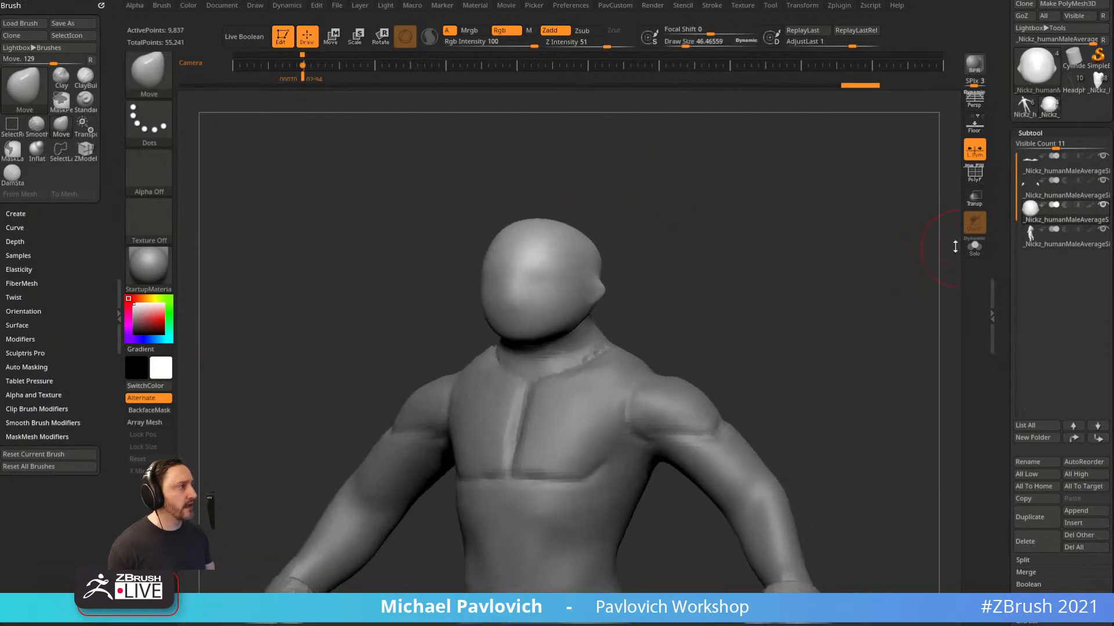
Isolate the head, remesh it more densely, and show all the subtools again.
{"action": "left_click", "coordinate": [975, 247]}
{"action": "left_click_drag", "start_coordinate": [669, 246], "coordinate": [703, 261]}
{"action": "key", "text": "4"}
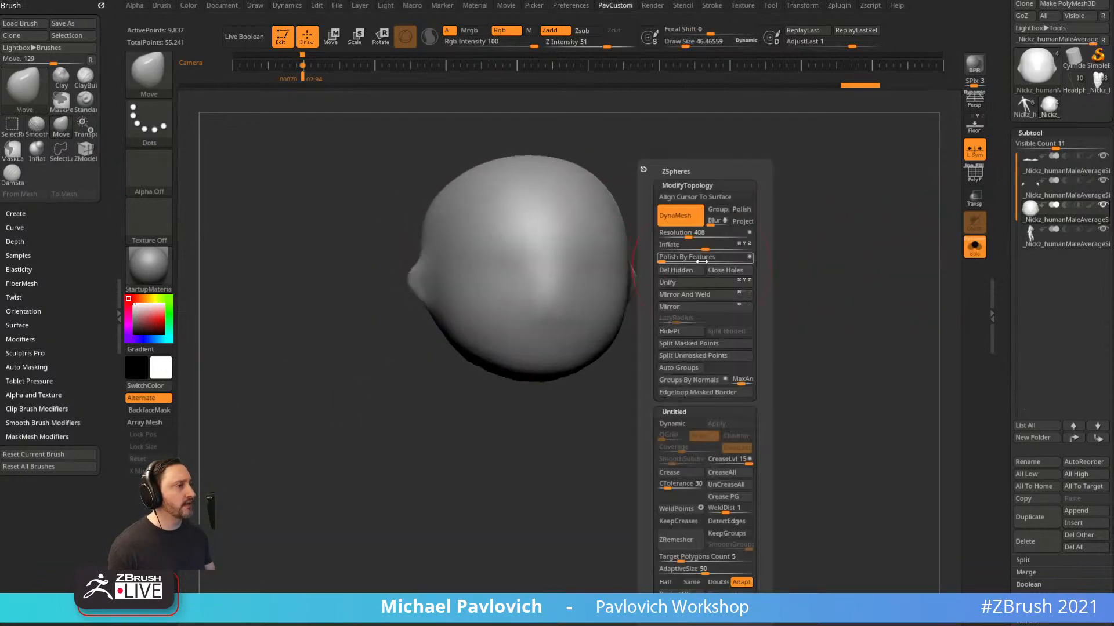
{"action": "left_click_drag", "start_coordinate": [778, 298], "coordinate": [905, 267]}
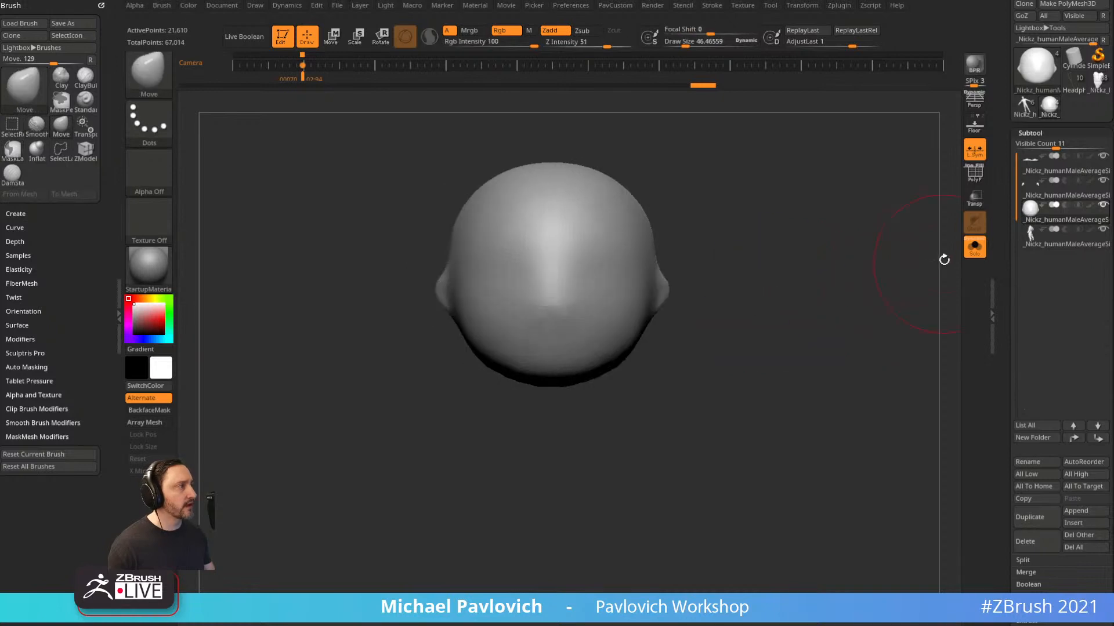
{"action": "left_click", "coordinate": [974, 247]}
Make the body active again and smooth the sides of the neck where it meets the shoulders.
{"action": "key", "text": "1"}
{"action": "left_click", "coordinate": [671, 409], "text": "alt"}
{"action": "mouse_move", "coordinate": [780, 359]}
{"action": "left_mouse_down", "text": "alt"}
{"action": "mouse_move", "coordinate": [813, 315]}
{"action": "mouse_move", "coordinate": [769, 207]}
{"action": "left_mouse_up", "text": "alt"}
{"action": "key", "text": "s"}
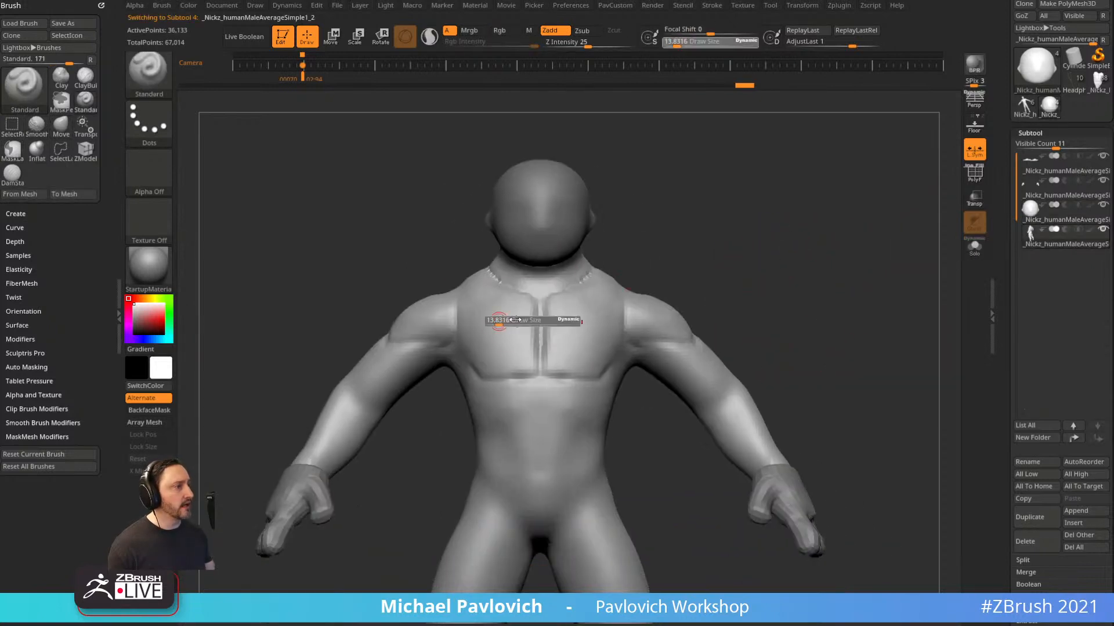
{"action": "left_click_drag", "start_coordinate": [498, 321], "coordinate": [517, 321]}
{"action": "left_click_drag", "start_coordinate": [493, 271], "coordinate": [501, 287], "text": "shift"}
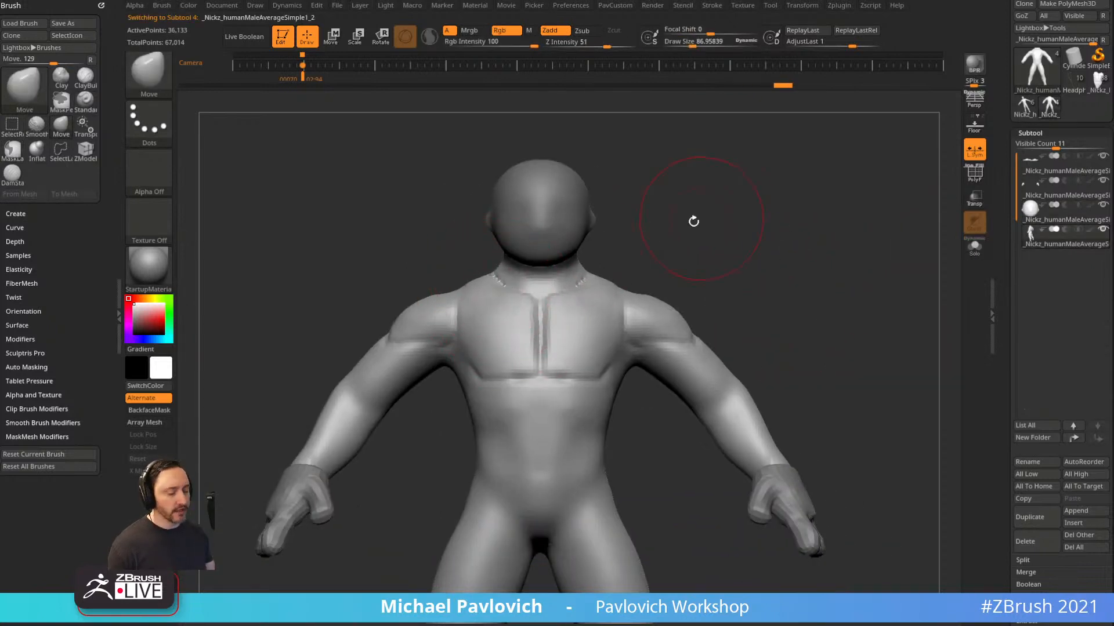
Build up the front of the neck and the upper chest beside the breastbone with ClayBuildup.
{"action": "key", "text": "2"}
{"action": "mouse_move", "coordinate": [677, 217]}
{"action": "left_mouse_down", "text": "alt"}
{"action": "mouse_move", "coordinate": [572, 261]}
{"action": "mouse_move", "coordinate": [551, 284]}
{"action": "mouse_move", "coordinate": [598, 225]}
{"action": "mouse_move", "coordinate": [662, 235]}
{"action": "left_mouse_up", "text": "alt"}
{"action": "left_click_drag", "start_coordinate": [532, 328], "coordinate": [527, 397]}
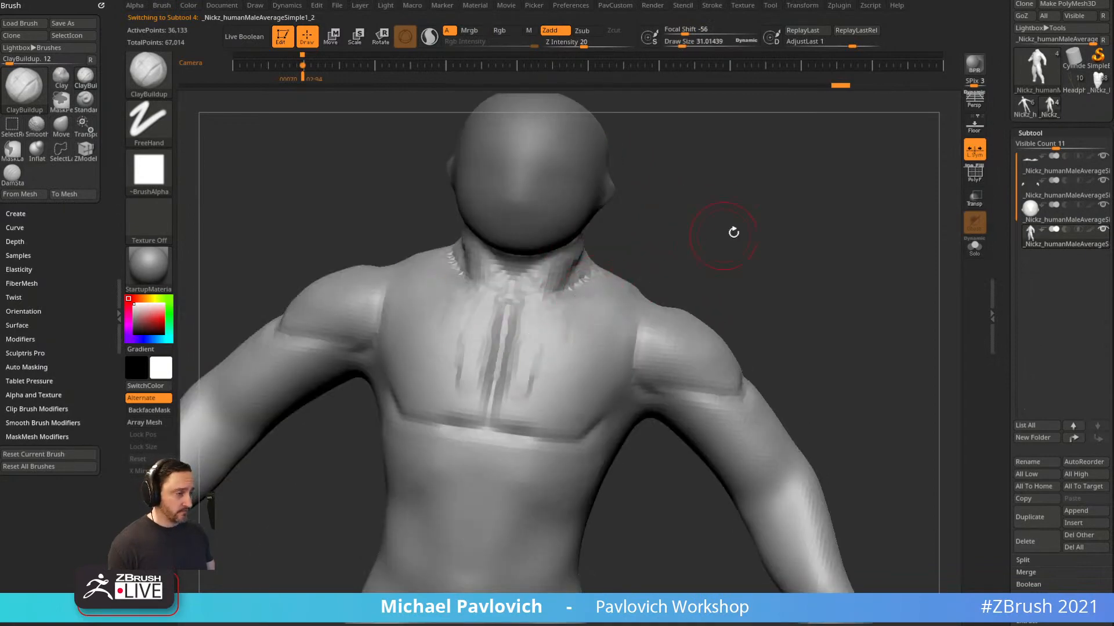
Carve the collarbone lines and the outlines of the shoulder blades with DamStandard.
{"action": "key", "text": "3"}
{"action": "left_click_drag", "start_coordinate": [713, 199], "coordinate": [644, 255]}
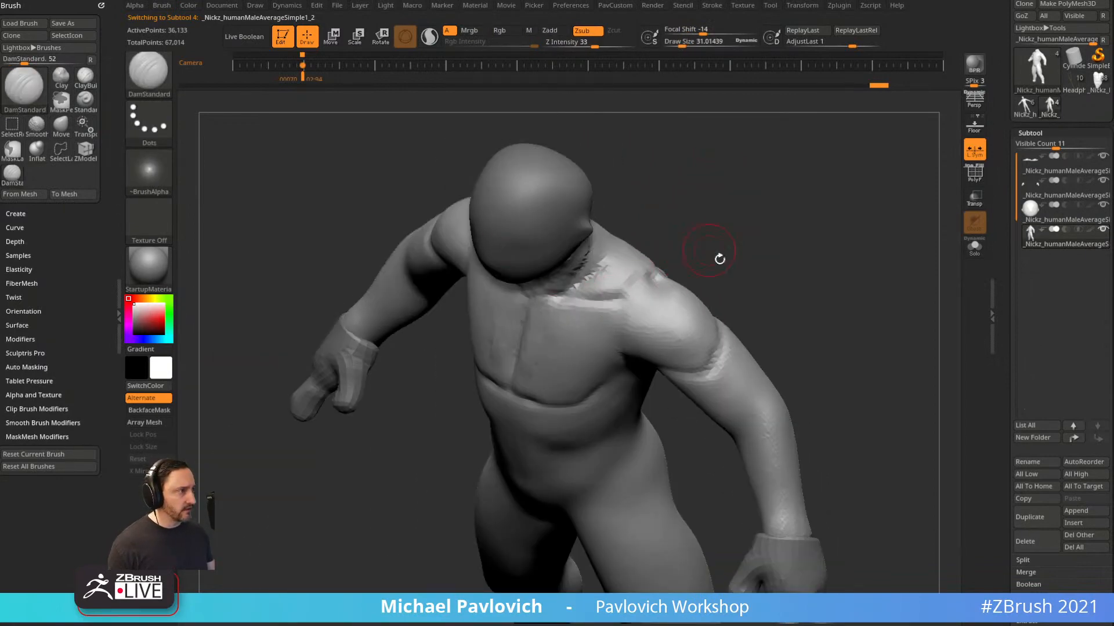
{"action": "left_click_drag", "start_coordinate": [719, 258], "coordinate": [698, 296]}
{"action": "left_click_drag", "start_coordinate": [611, 327], "coordinate": [584, 317]}
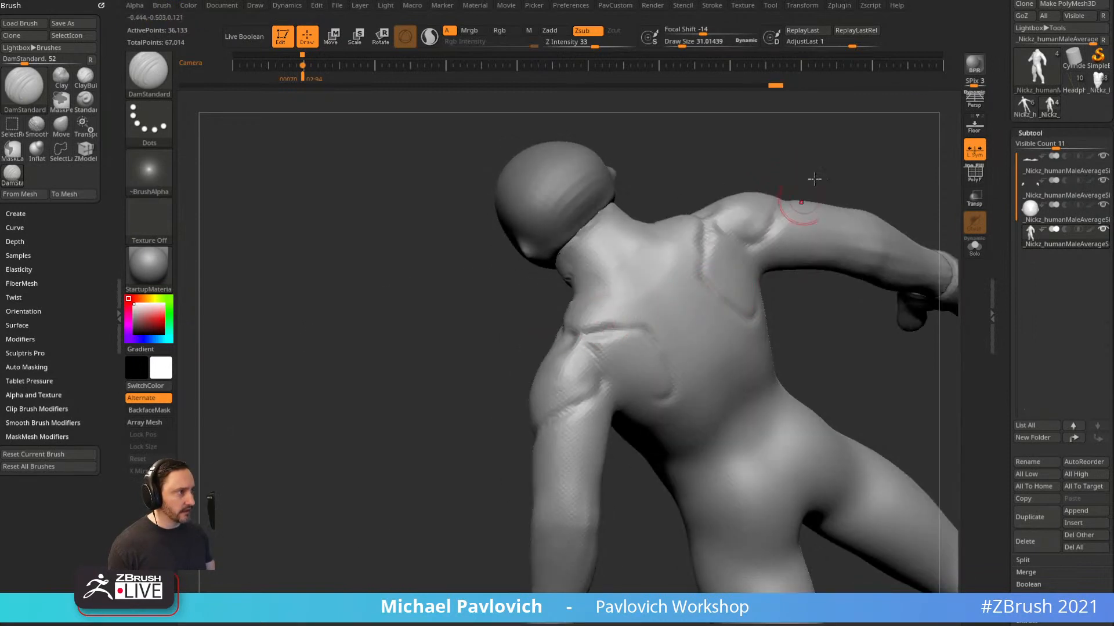
{"action": "mouse_move", "coordinate": [815, 178]}
{"action": "left_mouse_down", "text": "shift"}
{"action": "mouse_move", "coordinate": [852, 162]}
{"action": "mouse_move", "coordinate": [801, 141]}
{"action": "left_mouse_up", "text": "shift"}
{"action": "mouse_move", "coordinate": [525, 301]}
{"action": "left_mouse_down"}
{"action": "mouse_move", "coordinate": [558, 356]}
{"action": "mouse_move", "coordinate": [527, 407]}
{"action": "left_mouse_up"}
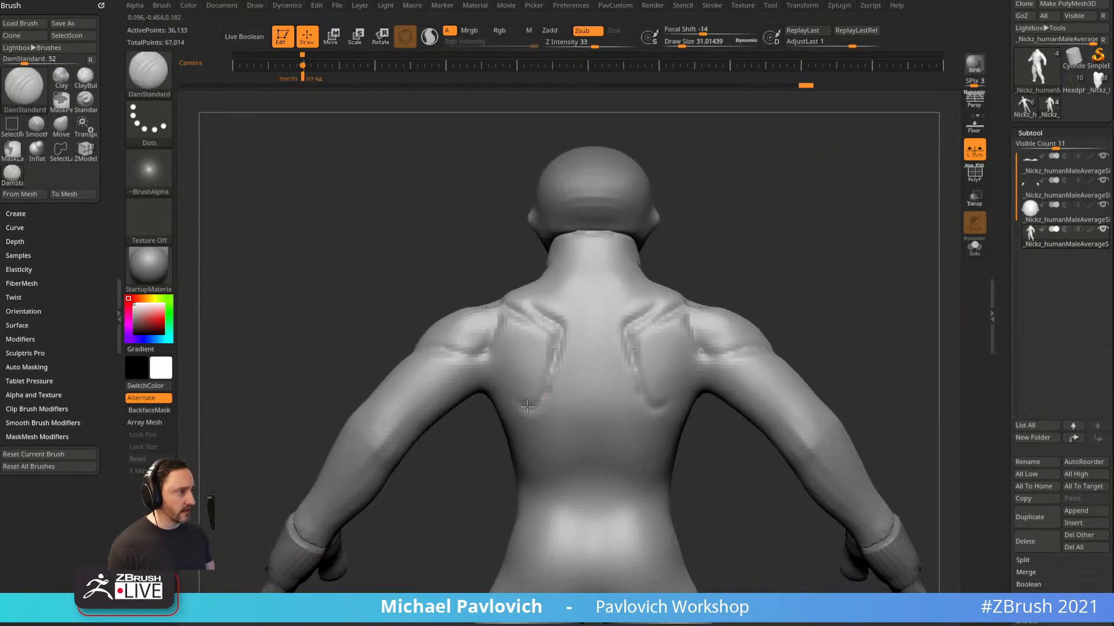
Add volume to the lower edges of the shoulder blades with ClayBuildup.
{"action": "mouse_move", "coordinate": [774, 285]}
{"action": "left_mouse_down", "text": "alt"}
{"action": "mouse_move", "coordinate": [728, 249]}
{"action": "mouse_move", "coordinate": [754, 261]}
{"action": "left_mouse_up", "text": "alt"}
{"action": "key", "text": "b"}
{"action": "key", "text": "c"}
{"action": "key", "text": "b"}
{"action": "left_click_drag", "start_coordinate": [609, 364], "coordinate": [654, 328]}
Carve the spine groove from the neck to the lower back with DamStandard.
{"action": "mouse_move", "coordinate": [812, 290]}
{"action": "left_mouse_down", "text": "shift"}
{"action": "mouse_move", "coordinate": [844, 295]}
{"action": "mouse_move", "coordinate": [754, 285]}
{"action": "mouse_move", "coordinate": [767, 263]}
{"action": "left_mouse_up", "text": "shift"}
{"action": "key", "text": "b"}
{"action": "key", "text": "d"}
{"action": "key", "text": "s"}
{"action": "left_click_drag", "start_coordinate": [512, 176], "coordinate": [508, 348]}
{"action": "left_click_drag", "start_coordinate": [778, 261], "coordinate": [526, 199]}
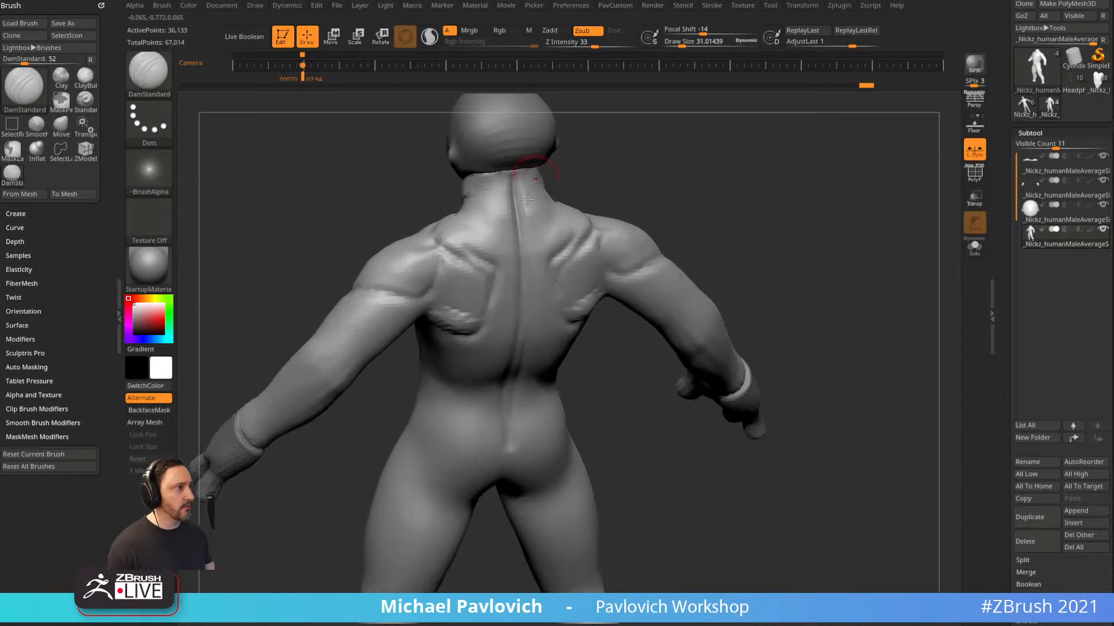
Carve muscle lines along the sides of the neck and over the upper shoulders with DamStandard.
{"action": "right_click_drag", "start_coordinate": [504, 194], "coordinate": [544, 188]}
{"action": "mouse_move", "coordinate": [473, 230]}
{"action": "right_mouse_down"}
{"action": "mouse_move", "coordinate": [479, 197]}
{"action": "mouse_move", "coordinate": [512, 218]}
{"action": "mouse_move", "coordinate": [602, 149]}
{"action": "mouse_move", "coordinate": [518, 166]}
{"action": "mouse_move", "coordinate": [493, 198]}
{"action": "right_mouse_up"}
{"action": "mouse_move", "coordinate": [445, 234]}
{"action": "right_mouse_down"}
{"action": "mouse_move", "coordinate": [484, 245]}
{"action": "mouse_move", "coordinate": [706, 186]}
{"action": "mouse_move", "coordinate": [600, 276]}
{"action": "right_mouse_up"}
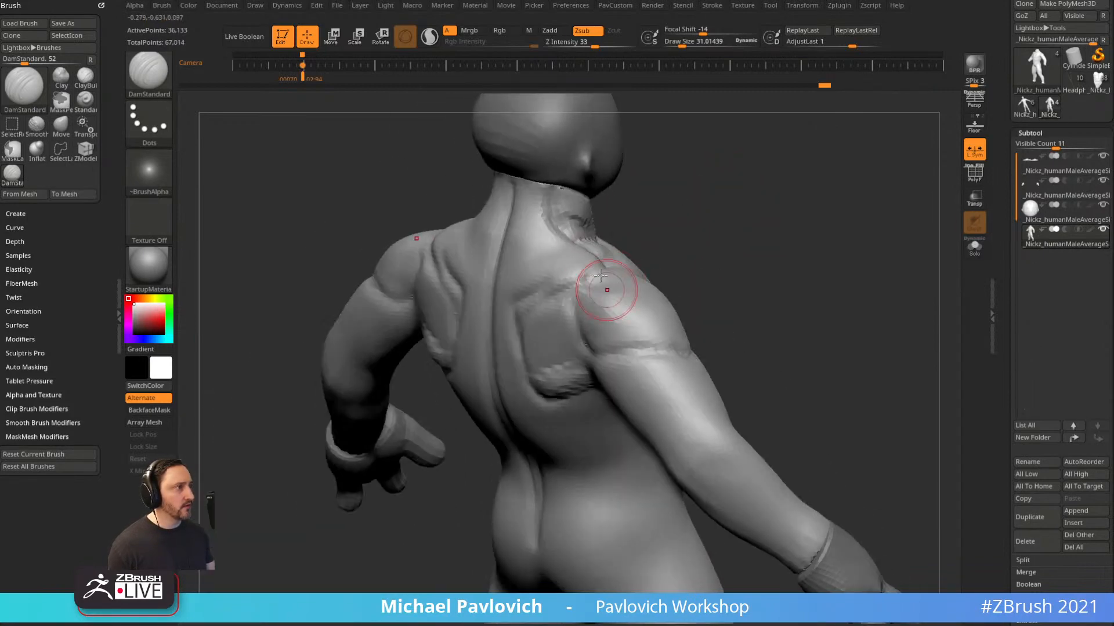
Carve the line beneath the shoulder blades and the diagonal back muscle edges running from the spine to the waist.
{"action": "mouse_move", "coordinate": [690, 258]}
{"action": "right_mouse_down"}
{"action": "mouse_move", "coordinate": [661, 231]}
{"action": "mouse_move", "coordinate": [415, 353]}
{"action": "right_mouse_up"}
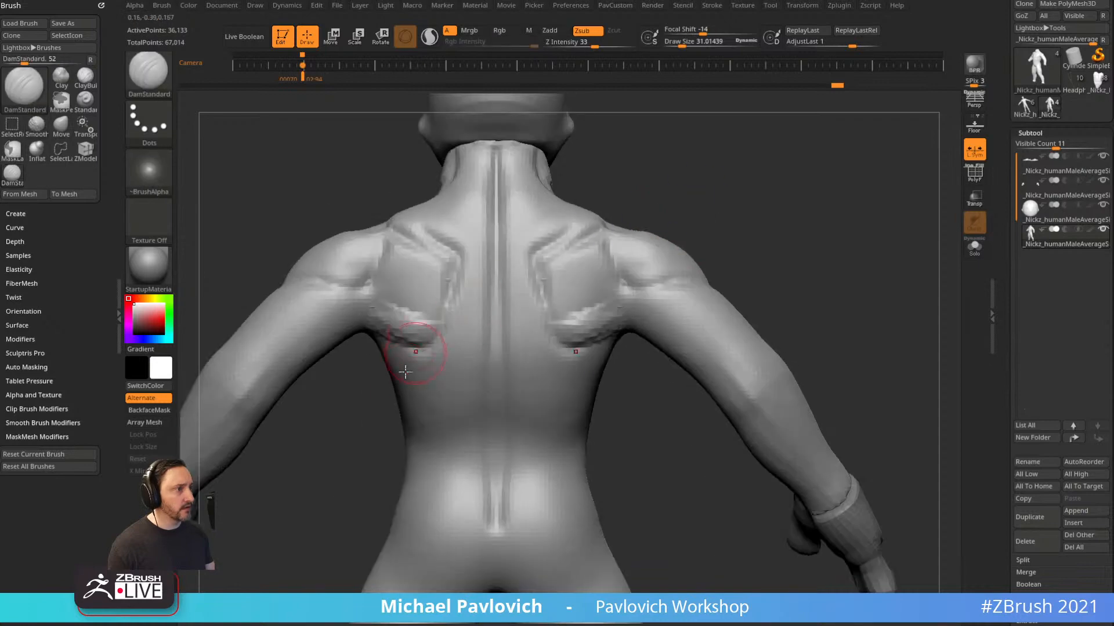
{"action": "right_click_drag", "start_coordinate": [770, 298], "coordinate": [534, 256]}
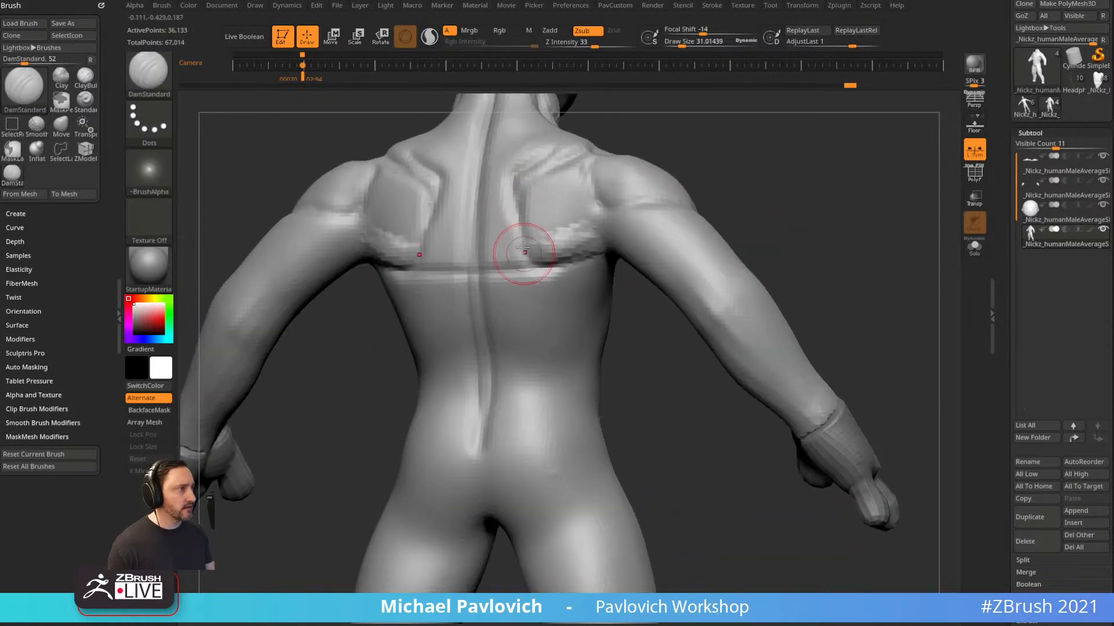
{"action": "mouse_move", "coordinate": [661, 192]}
{"action": "right_mouse_down"}
{"action": "mouse_move", "coordinate": [413, 347]}
{"action": "mouse_move", "coordinate": [369, 332]}
{"action": "mouse_move", "coordinate": [585, 261]}
{"action": "right_mouse_up"}
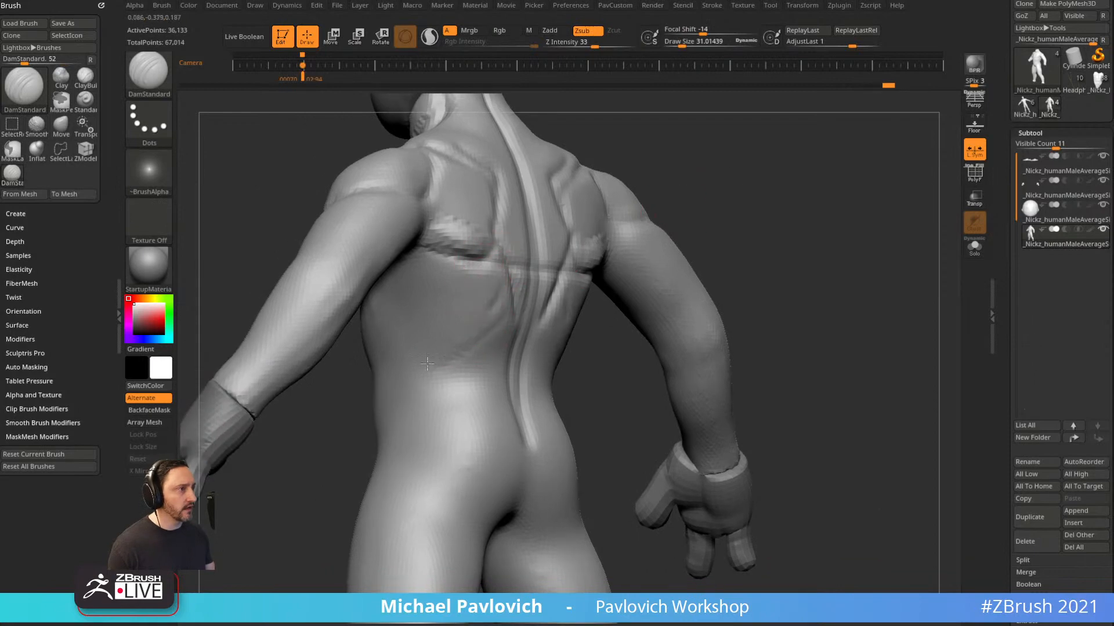
{"action": "mouse_move", "coordinate": [631, 178]}
{"action": "right_mouse_down"}
{"action": "mouse_move", "coordinate": [476, 232]}
{"action": "mouse_move", "coordinate": [642, 216]}
{"action": "mouse_move", "coordinate": [500, 314]}
{"action": "right_mouse_up"}
Carve the serratus and rib muscle lines on the sides of the torso below the armpits.
{"action": "mouse_move", "coordinate": [467, 361]}
{"action": "right_mouse_down"}
{"action": "mouse_move", "coordinate": [733, 191]}
{"action": "mouse_move", "coordinate": [393, 275]}
{"action": "right_mouse_up"}
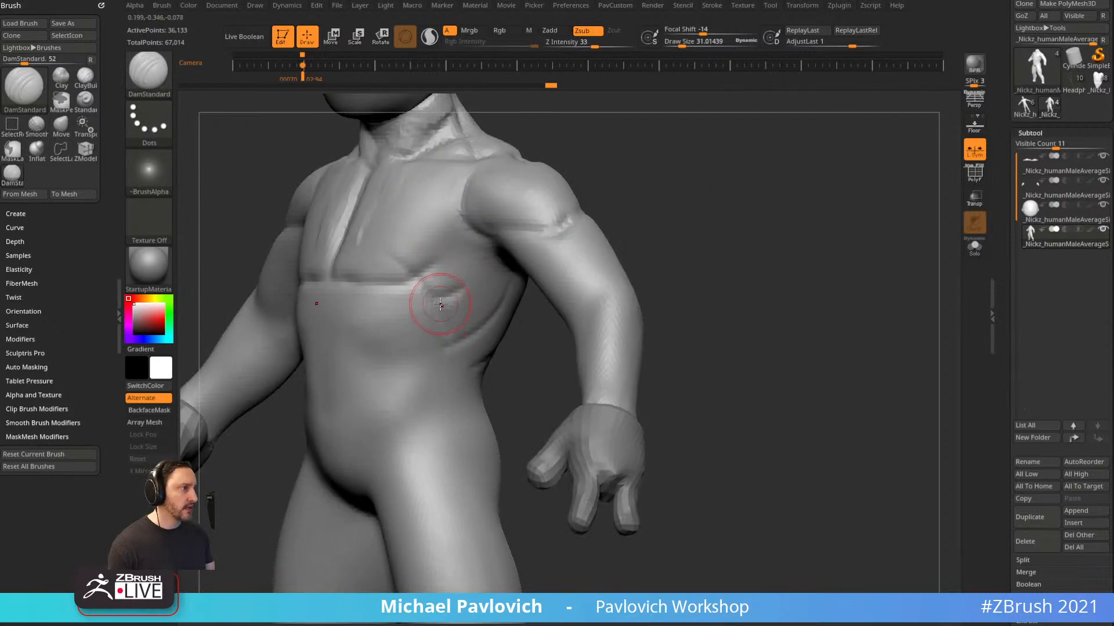
{"action": "mouse_move", "coordinate": [455, 336]}
{"action": "right_mouse_down"}
{"action": "mouse_move", "coordinate": [597, 209]}
{"action": "mouse_move", "coordinate": [470, 273]}
{"action": "right_mouse_up"}
{"action": "right_click_drag", "start_coordinate": [507, 239], "coordinate": [615, 222]}
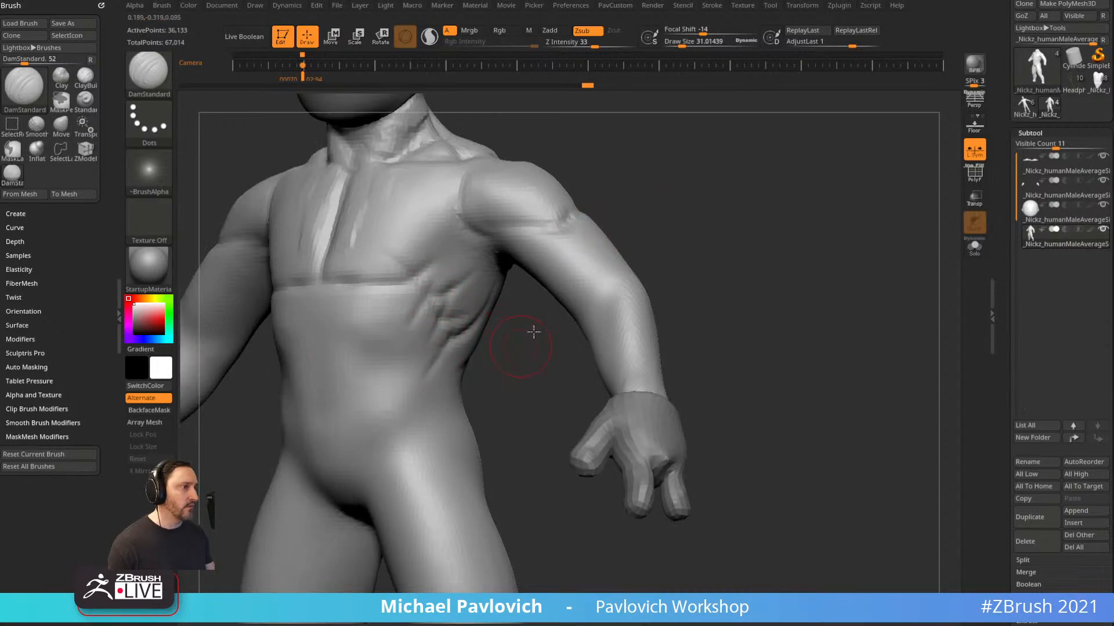
Carve the abdominal centre line, the outer edges of the abdominals, and the diagonal oblique lines.
{"action": "right_click_drag", "start_coordinate": [534, 332], "coordinate": [405, 281]}
{"action": "right_click_drag", "start_coordinate": [403, 369], "coordinate": [532, 281]}
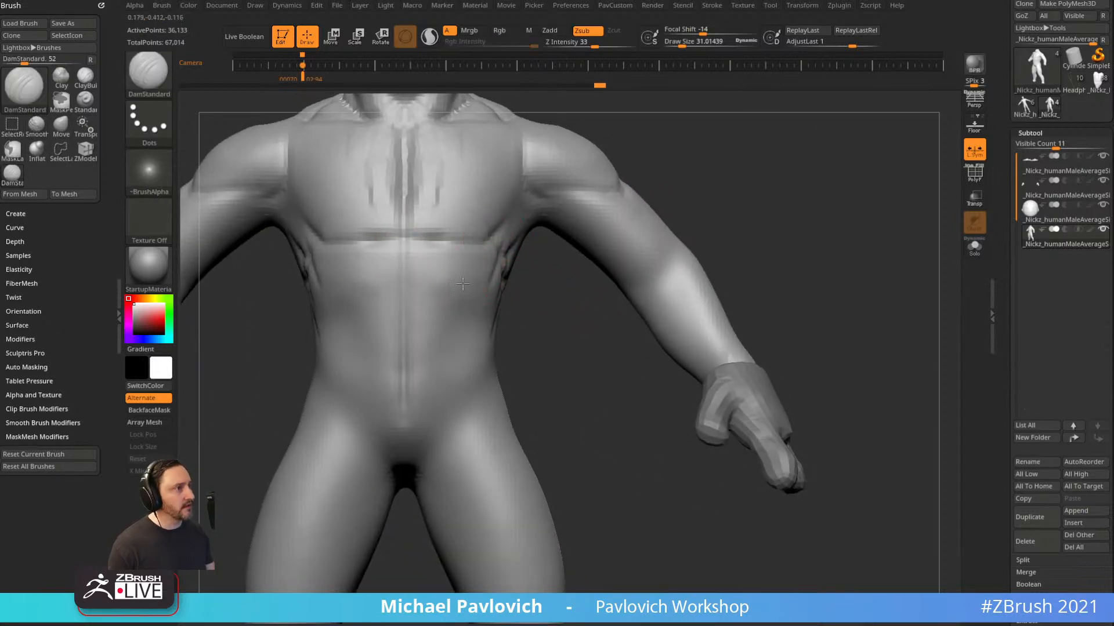
{"action": "right_click_drag", "start_coordinate": [559, 358], "coordinate": [491, 304]}
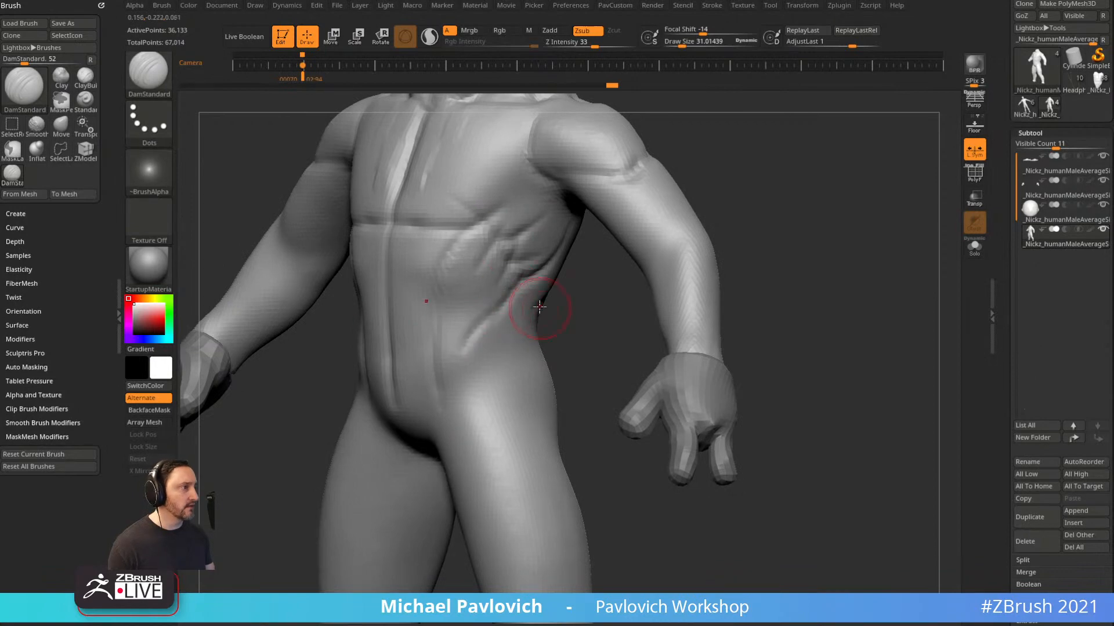
{"action": "mouse_move", "coordinate": [576, 345]}
{"action": "right_mouse_down"}
{"action": "mouse_move", "coordinate": [473, 373]}
{"action": "mouse_move", "coordinate": [566, 360]}
{"action": "mouse_move", "coordinate": [497, 403]}
{"action": "mouse_move", "coordinate": [577, 343]}
{"action": "mouse_move", "coordinate": [479, 356]}
{"action": "right_mouse_up"}
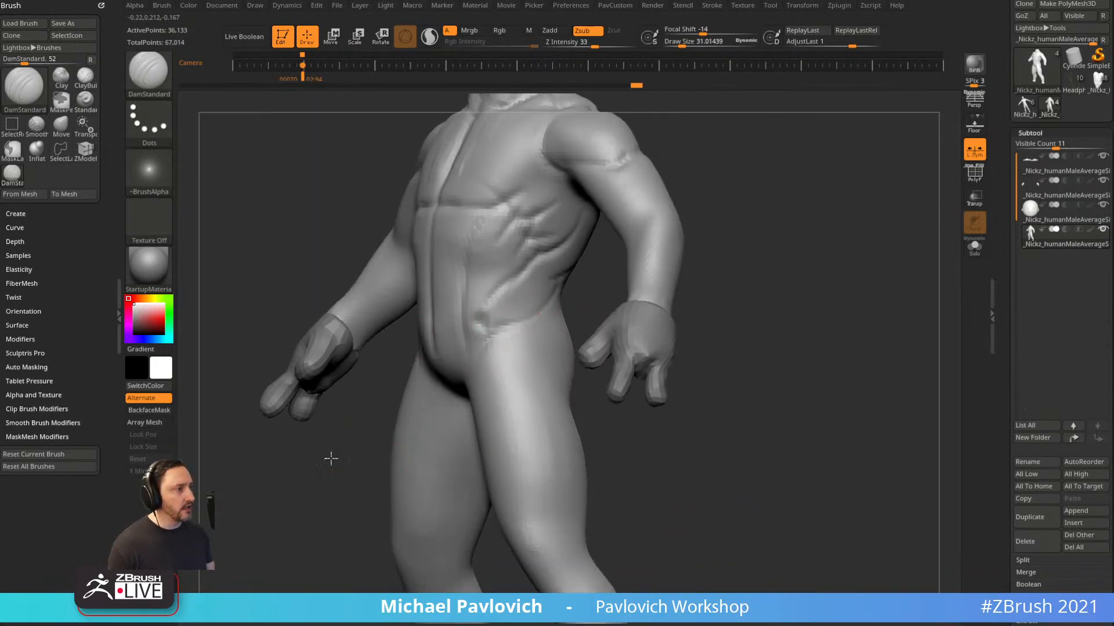
Carve the hip muscle lines at the front of the pelvis and the crest lines around to the lower back.
{"action": "mouse_move", "coordinate": [331, 458]}
{"action": "right_mouse_down"}
{"action": "mouse_move", "coordinate": [566, 348]}
{"action": "mouse_move", "coordinate": [496, 332]}
{"action": "right_mouse_up"}
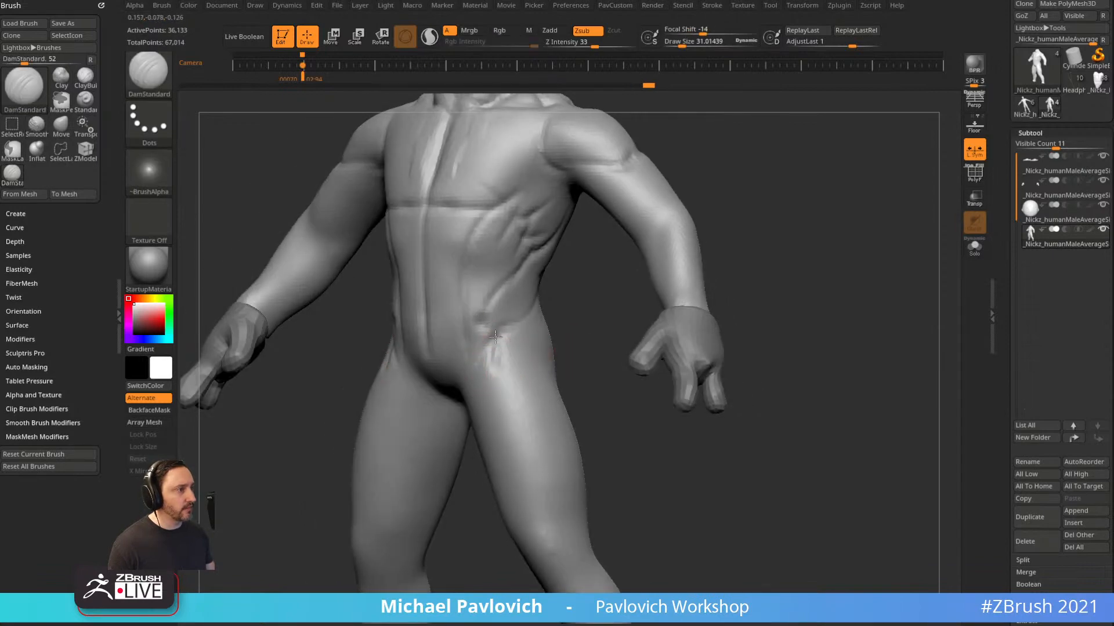
{"action": "mouse_move", "coordinate": [478, 489]}
{"action": "right_mouse_down"}
{"action": "mouse_move", "coordinate": [538, 342]}
{"action": "mouse_move", "coordinate": [706, 318]}
{"action": "mouse_move", "coordinate": [513, 337]}
{"action": "mouse_move", "coordinate": [628, 325]}
{"action": "mouse_move", "coordinate": [527, 336]}
{"action": "mouse_move", "coordinate": [534, 306]}
{"action": "mouse_move", "coordinate": [608, 324]}
{"action": "right_mouse_up"}
{"action": "right_click_drag", "start_coordinate": [557, 392], "coordinate": [554, 314]}
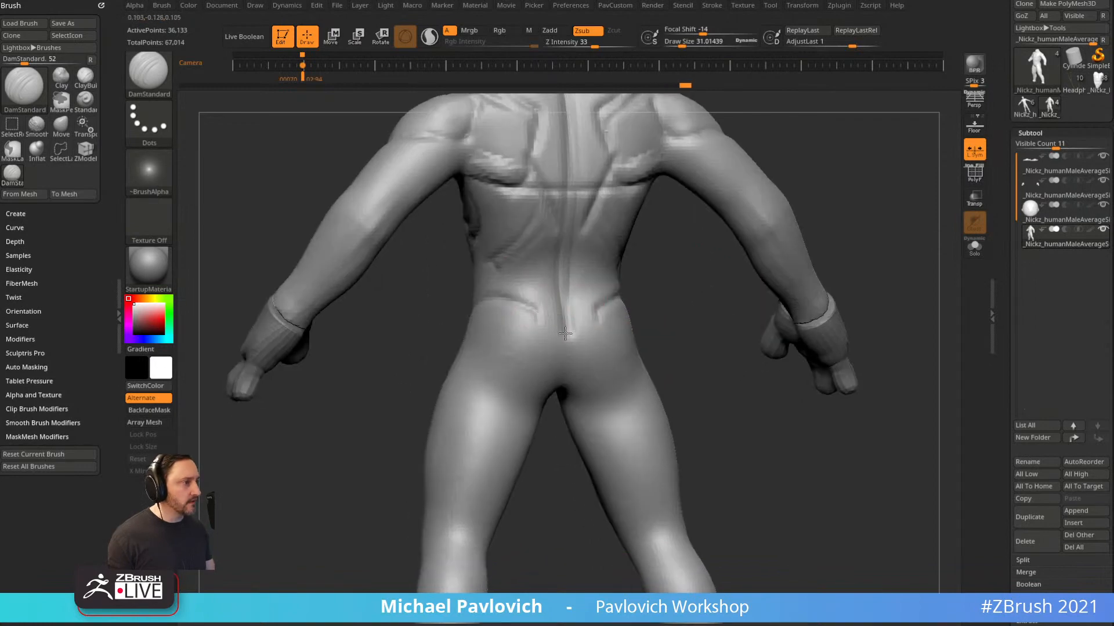
Carve the triangle at the base of the spine and the outlines of the glutes.
{"action": "mouse_move", "coordinate": [703, 327]}
{"action": "right_mouse_down"}
{"action": "mouse_move", "coordinate": [557, 277]}
{"action": "mouse_move", "coordinate": [553, 304]}
{"action": "right_mouse_up"}
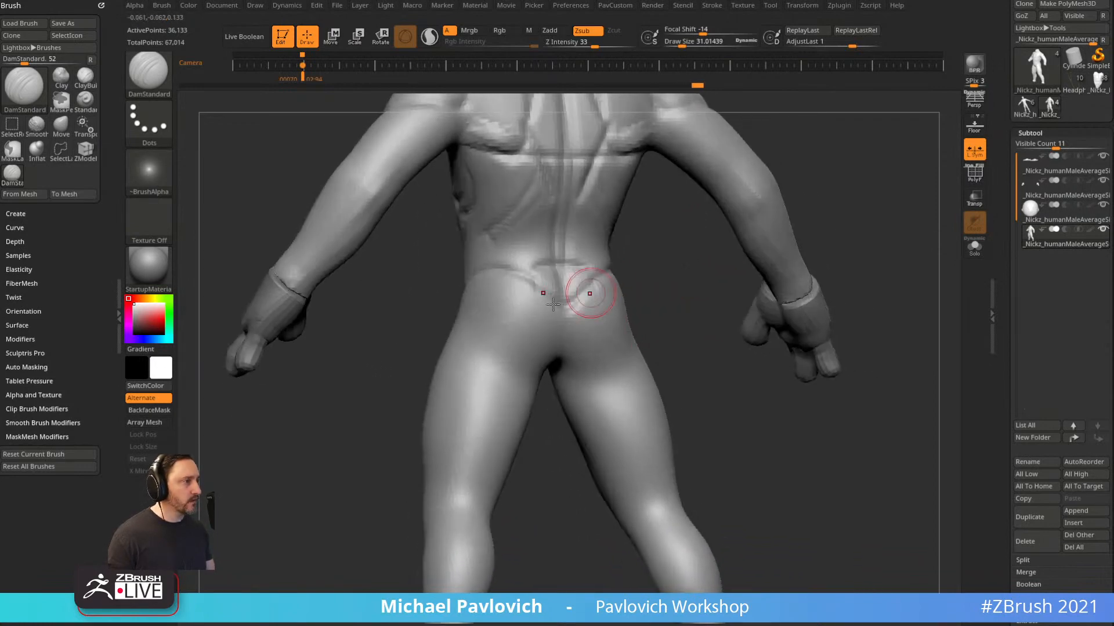
{"action": "right_click_drag", "start_coordinate": [620, 307], "coordinate": [554, 310]}
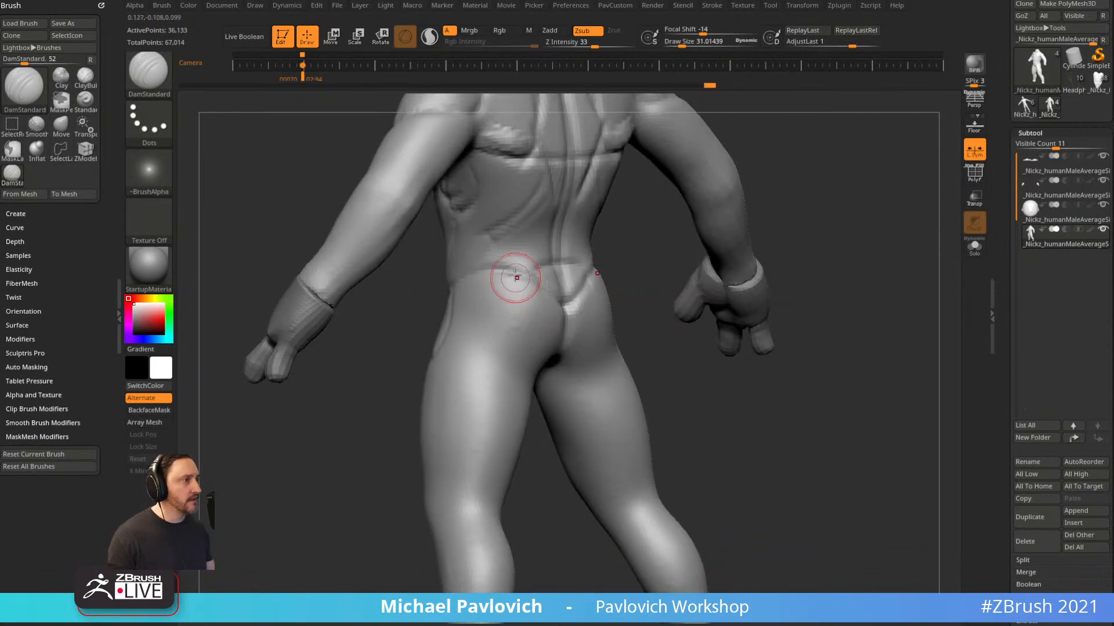
{"action": "left_click_drag", "start_coordinate": [515, 277], "coordinate": [486, 310]}
{"action": "mouse_move", "coordinate": [650, 334]}
{"action": "right_mouse_down"}
{"action": "mouse_move", "coordinate": [480, 343]}
{"action": "mouse_move", "coordinate": [555, 360]}
{"action": "right_mouse_up"}
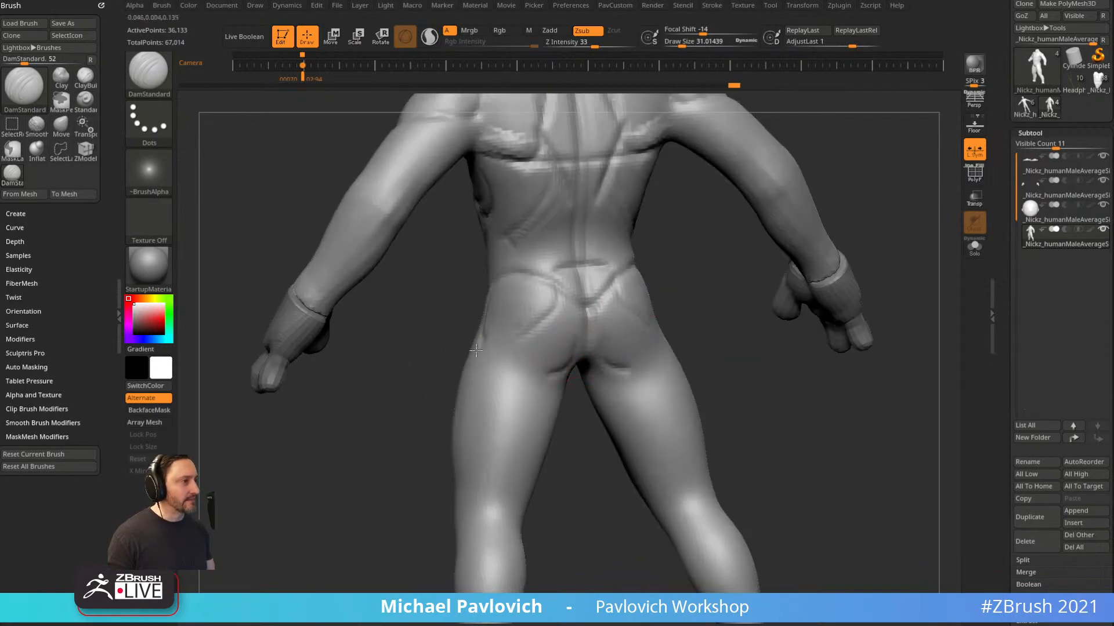
Carve the hip-to-knee lines across the front thighs and the inner thigh muscle edges above the knees.
{"action": "right_click_drag", "start_coordinate": [475, 350], "coordinate": [799, 400]}
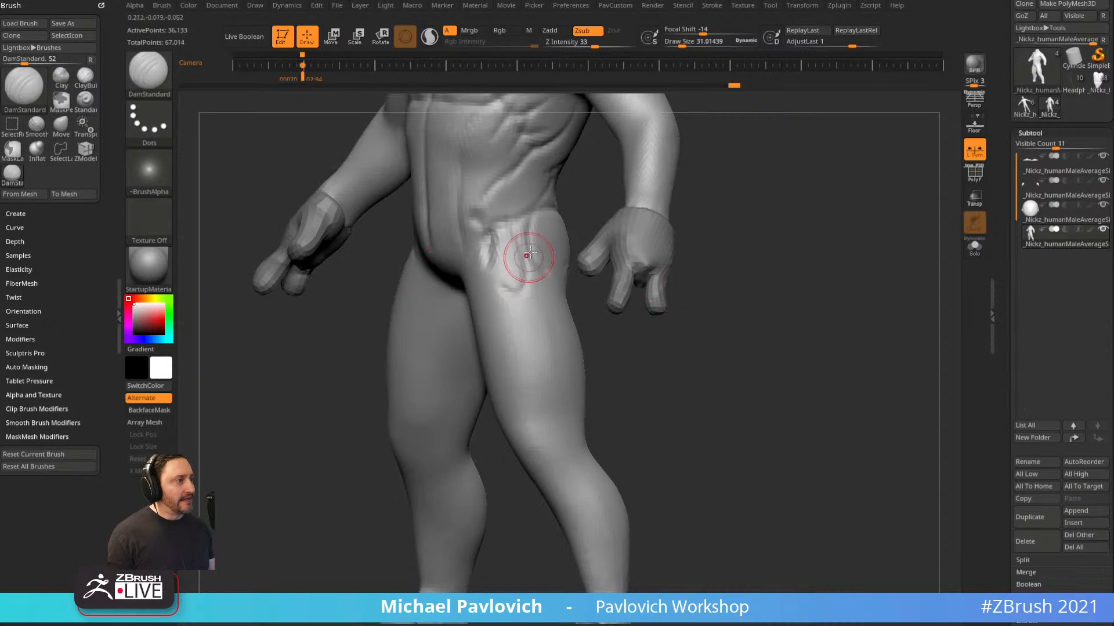
{"action": "left_click_drag", "start_coordinate": [615, 273], "coordinate": [530, 460]}
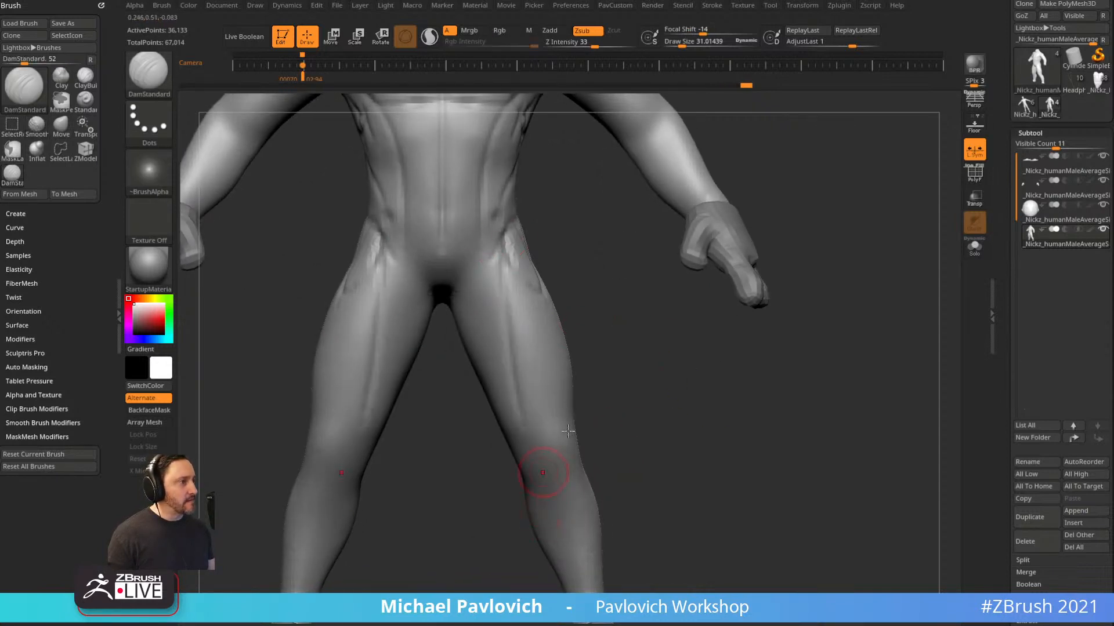
{"action": "left_click_drag", "start_coordinate": [510, 504], "coordinate": [515, 312]}
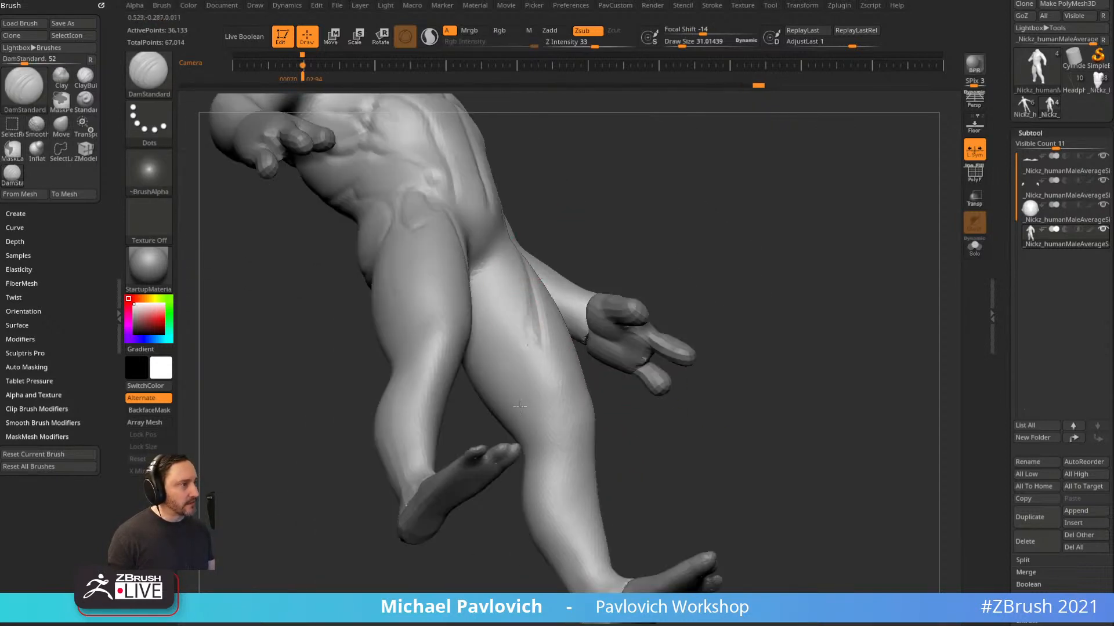
{"action": "left_click_drag", "start_coordinate": [698, 325], "coordinate": [629, 408]}
{"action": "left_click_drag", "start_coordinate": [432, 383], "coordinate": [476, 363]}
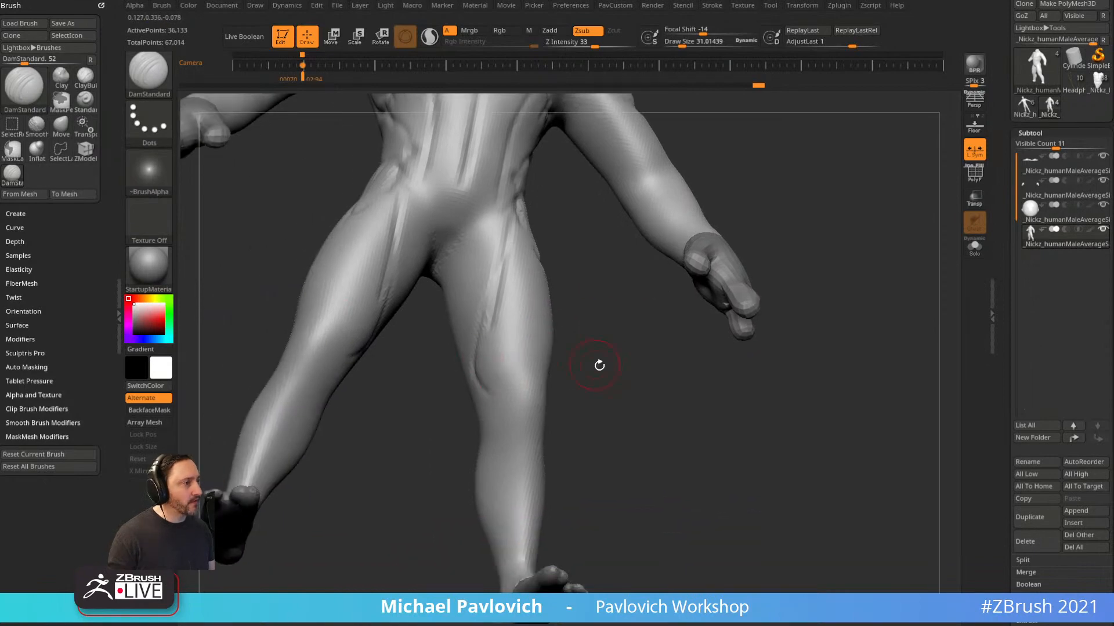
Carve the outer quadriceps separations and the muscle edge above the knee on the side of the thighs.
{"action": "left_click_drag", "start_coordinate": [599, 365], "coordinate": [492, 365]}
{"action": "left_click_drag", "start_coordinate": [566, 371], "coordinate": [510, 350]}
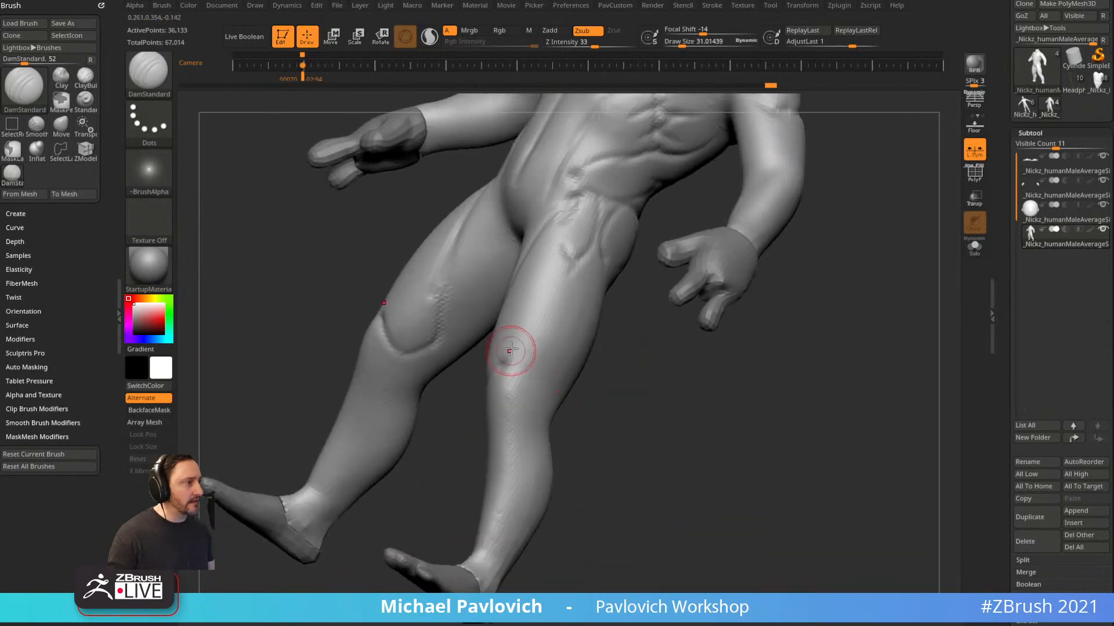
{"action": "left_click_drag", "start_coordinate": [626, 279], "coordinate": [608, 330]}
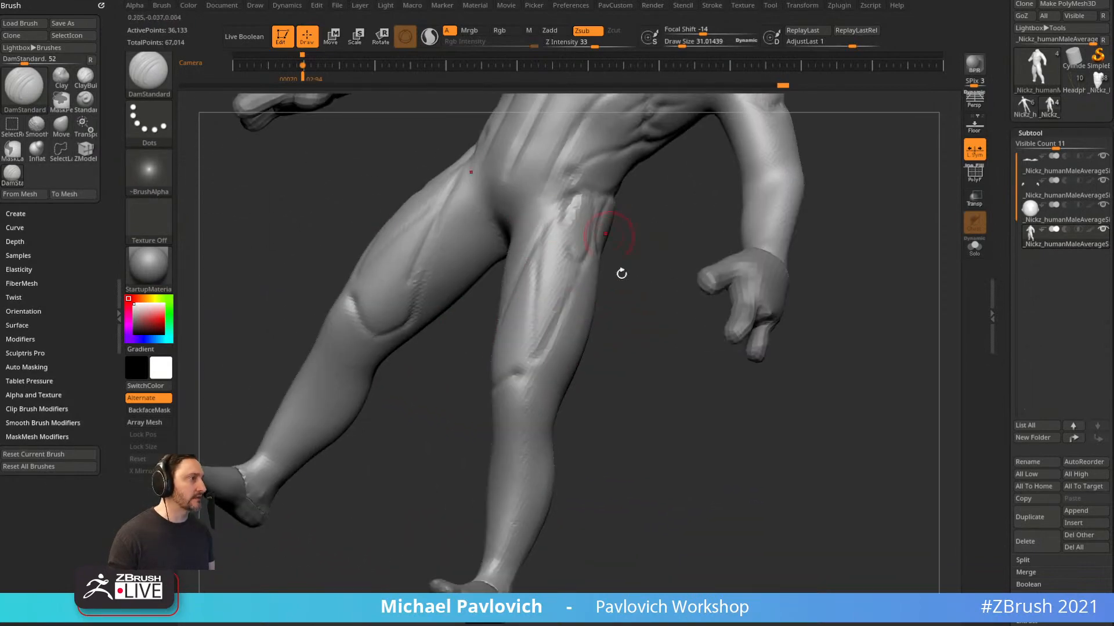
{"action": "left_click_drag", "start_coordinate": [621, 273], "coordinate": [522, 293]}
{"action": "left_click_drag", "start_coordinate": [641, 313], "coordinate": [527, 297]}
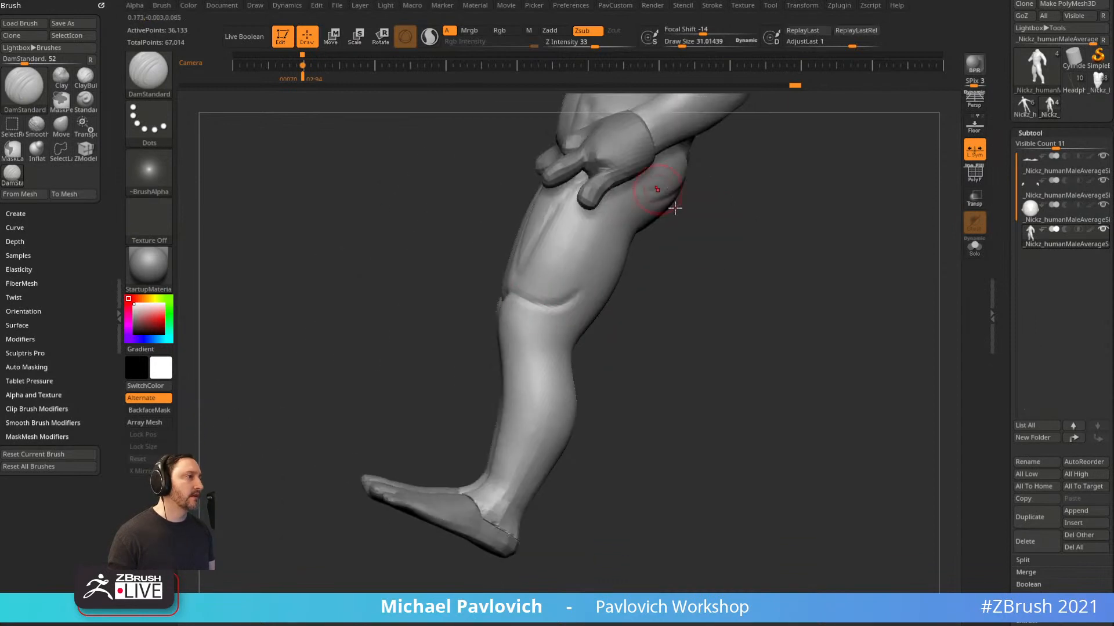
Carve the hamstring lines down the back of the thighs from below the glutes to the knees.
{"action": "left_click_drag", "start_coordinate": [672, 203], "coordinate": [603, 261]}
{"action": "left_click_drag", "start_coordinate": [682, 340], "coordinate": [616, 301]}
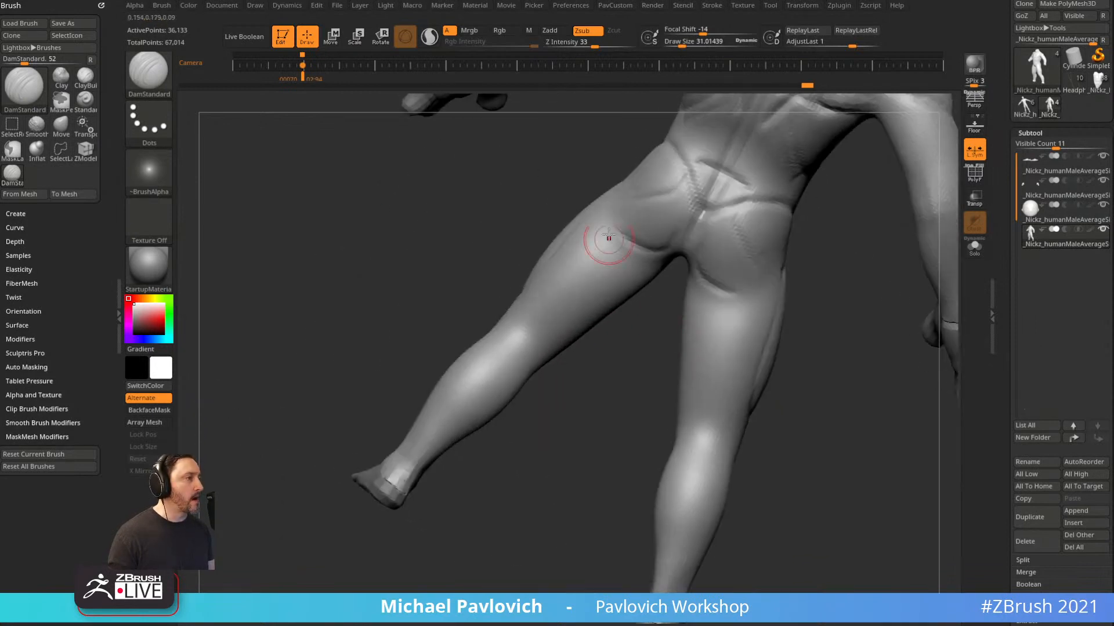
{"action": "left_click_drag", "start_coordinate": [609, 242], "coordinate": [601, 224]}
{"action": "mouse_move", "coordinate": [620, 328]}
{"action": "left_mouse_down"}
{"action": "mouse_move", "coordinate": [614, 316]}
{"action": "mouse_move", "coordinate": [652, 348]}
{"action": "left_mouse_up"}
{"action": "left_click_drag", "start_coordinate": [635, 228], "coordinate": [607, 319]}
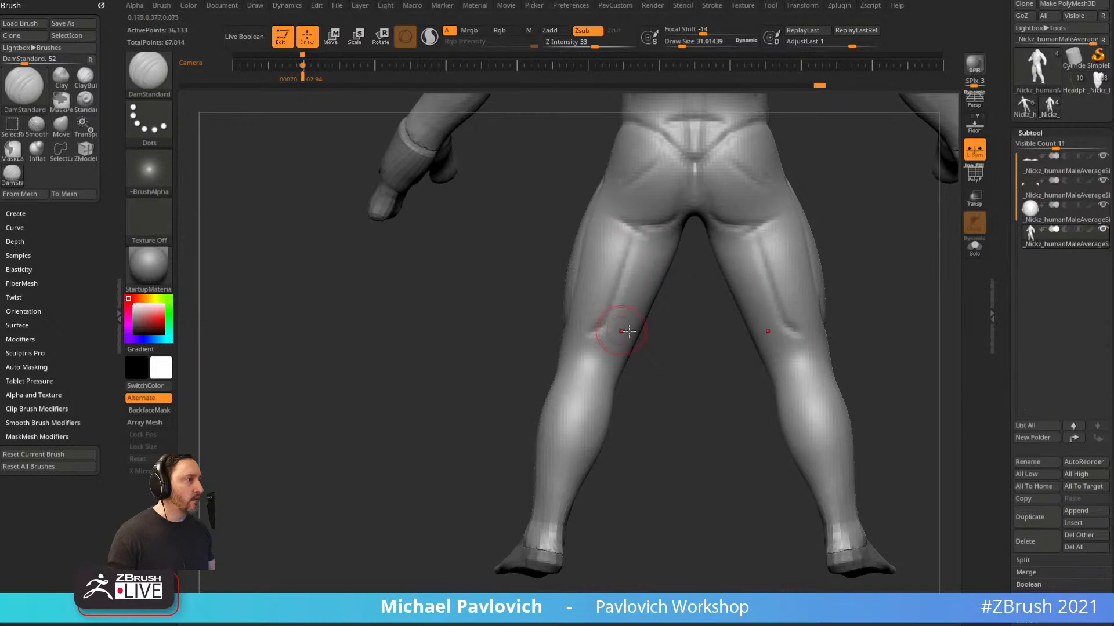
Carve the creases behind the knees and the calf muscle lines along the lower legs.
{"action": "left_click_drag", "start_coordinate": [641, 390], "coordinate": [579, 303]}
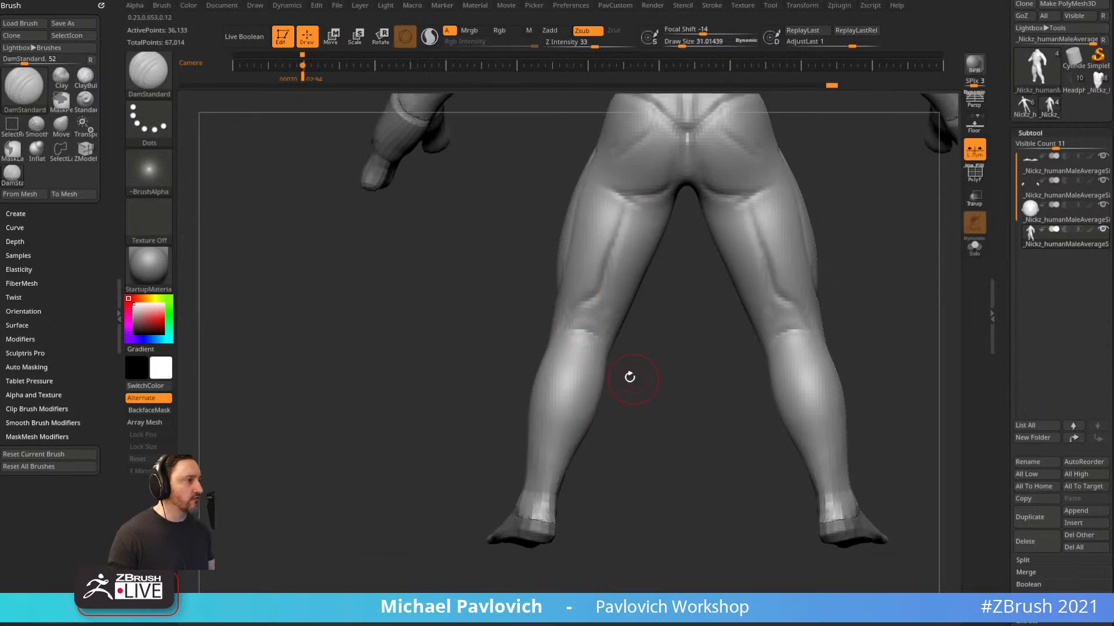
{"action": "left_click_drag", "start_coordinate": [629, 377], "coordinate": [574, 326]}
{"action": "left_click_drag", "start_coordinate": [612, 465], "coordinate": [562, 336]}
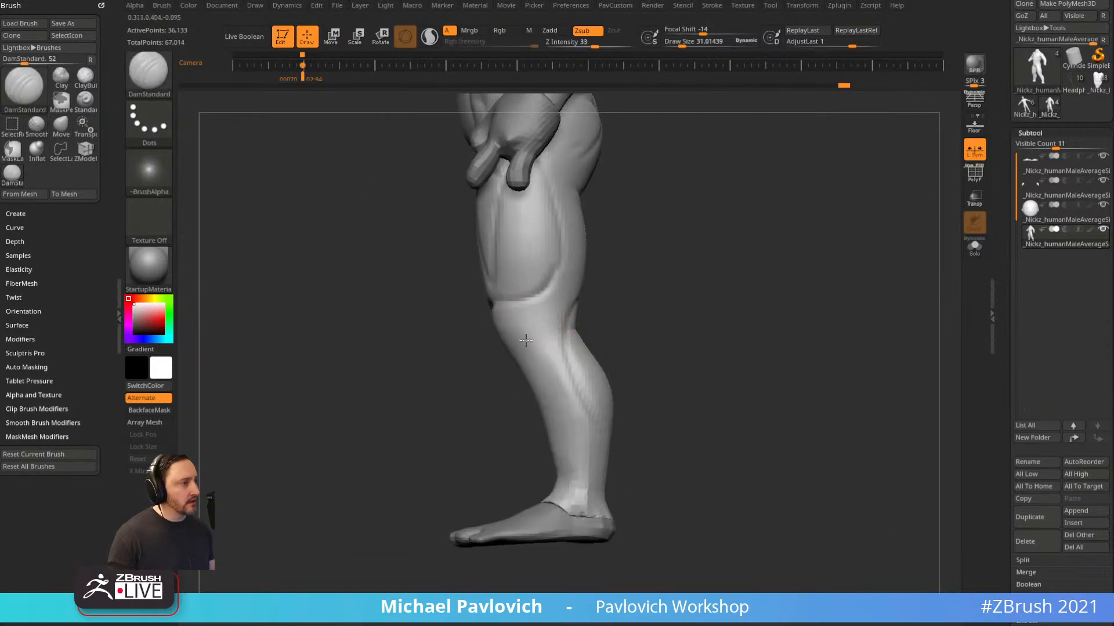
{"action": "left_click_drag", "start_coordinate": [487, 401], "coordinate": [586, 388]}
{"action": "left_click_drag", "start_coordinate": [465, 335], "coordinate": [519, 400]}
Adjust the body's upper torso shape in side view with a large Move brush.
{"action": "mouse_move", "coordinate": [583, 390]}
{"action": "left_mouse_down", "text": "alt"}
{"action": "mouse_move", "coordinate": [610, 425]}
{"action": "mouse_move", "coordinate": [666, 372]}
{"action": "mouse_move", "coordinate": [577, 398]}
{"action": "mouse_move", "coordinate": [701, 228]}
{"action": "mouse_move", "coordinate": [705, 307]}
{"action": "mouse_move", "coordinate": [568, 288]}
{"action": "left_mouse_up", "text": "alt"}
{"action": "left_click_drag", "start_coordinate": [578, 343], "coordinate": [592, 303], "text": "shift"}
{"action": "key", "text": "b"}
{"action": "key", "text": "m"}
{"action": "key", "text": "v"}
{"action": "key", "text": "s"}
{"action": "mouse_move", "coordinate": [594, 303]}
{"action": "left_mouse_down"}
{"action": "mouse_move", "coordinate": [586, 325]}
{"action": "mouse_move", "coordinate": [638, 327]}
{"action": "mouse_move", "coordinate": [583, 330]}
{"action": "mouse_move", "coordinate": [596, 249]}
{"action": "mouse_move", "coordinate": [636, 298]}
{"action": "mouse_move", "coordinate": [691, 281]}
{"action": "mouse_move", "coordinate": [730, 310]}
{"action": "mouse_move", "coordinate": [708, 278]}
{"action": "mouse_move", "coordinate": [810, 296]}
{"action": "mouse_move", "coordinate": [818, 373]}
{"action": "mouse_move", "coordinate": [734, 255]}
{"action": "mouse_move", "coordinate": [825, 255]}
{"action": "mouse_move", "coordinate": [753, 231]}
{"action": "mouse_move", "coordinate": [761, 214]}
{"action": "mouse_move", "coordinate": [653, 241]}
{"action": "mouse_move", "coordinate": [659, 301]}
{"action": "mouse_move", "coordinate": [610, 250]}
{"action": "left_mouse_up"}
{"action": "key", "text": "s"}
{"action": "left_click_drag", "start_coordinate": [499, 315], "coordinate": [506, 315]}
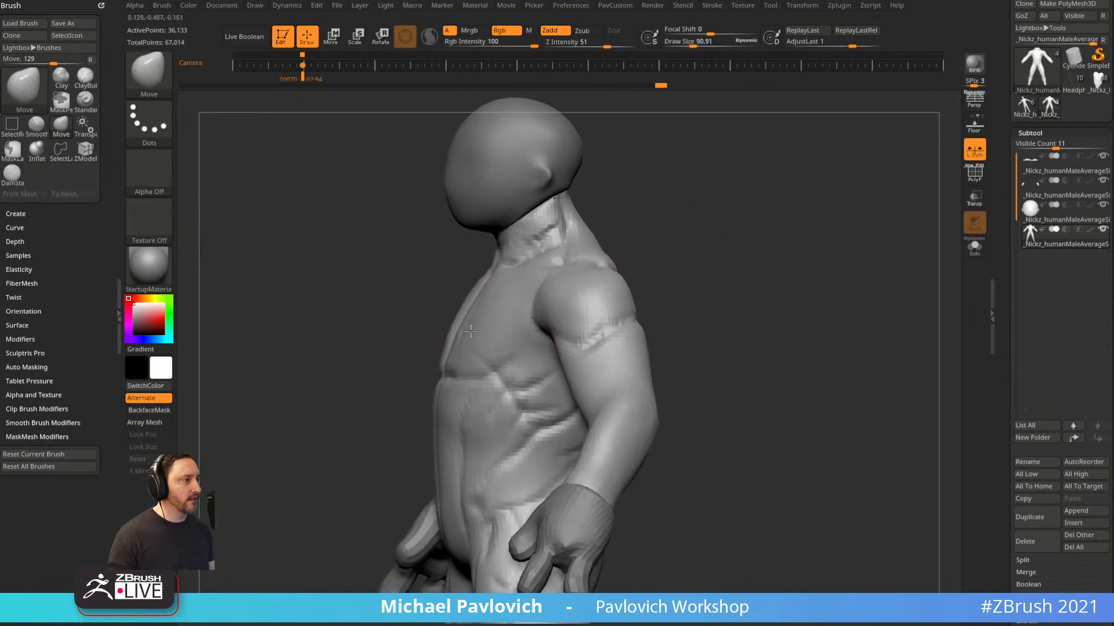
Adjust the upper shoulders and the trapezius slope beside the neck with the Move brush.
{"action": "left_click_drag", "start_coordinate": [685, 255], "coordinate": [602, 241]}
{"action": "key", "text": "s"}
{"action": "left_click_drag", "start_coordinate": [670, 196], "coordinate": [648, 176], "text": "shift"}
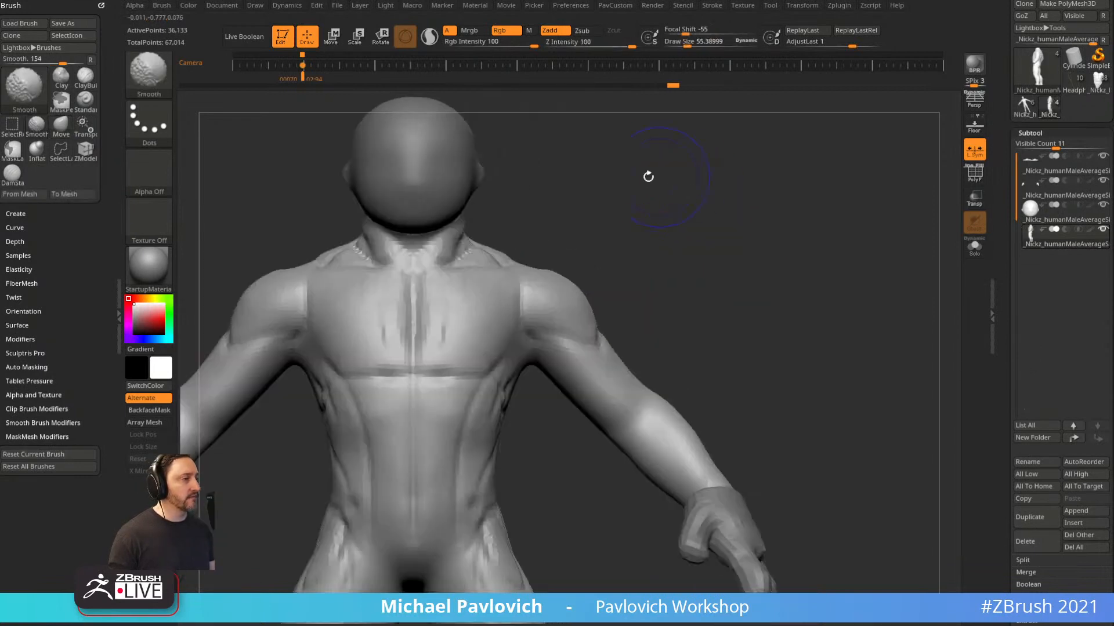
{"action": "left_click_drag", "start_coordinate": [360, 236], "coordinate": [372, 227]}
Select the head subtool and reshape its sides with the Move brush.
{"action": "mouse_move", "coordinate": [493, 188]}
{"action": "left_mouse_down", "text": "alt"}
{"action": "mouse_move", "coordinate": [534, 199]}
{"action": "mouse_move", "coordinate": [608, 258]}
{"action": "left_mouse_up", "text": "alt"}
{"action": "left_click", "coordinate": [511, 201], "text": "alt"}
{"action": "left_click_drag", "start_coordinate": [438, 262], "coordinate": [446, 257]}
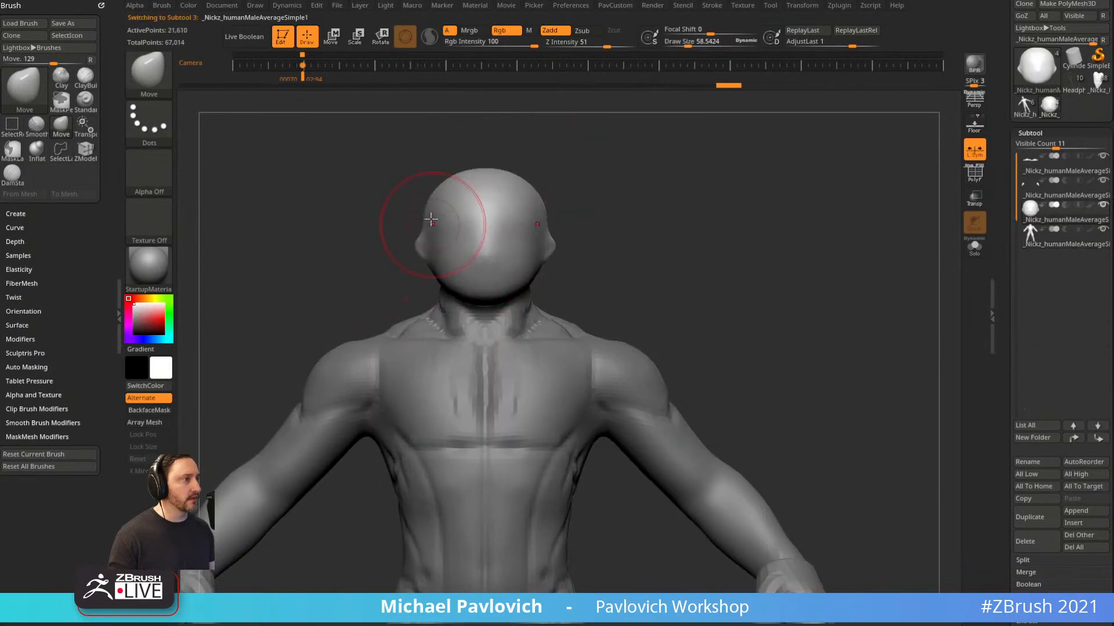
{"action": "left_click_drag", "start_coordinate": [430, 219], "coordinate": [490, 190]}
Make the body the active subtool again and activate the Standard brush.
{"action": "left_click_drag", "start_coordinate": [645, 314], "coordinate": [642, 269], "text": "alt"}
{"action": "mouse_move", "coordinate": [666, 343]}
{"action": "left_mouse_down", "text": "alt"}
{"action": "mouse_move", "coordinate": [642, 293]}
{"action": "mouse_move", "coordinate": [663, 315]}
{"action": "mouse_move", "coordinate": [626, 303]}
{"action": "mouse_move", "coordinate": [688, 311]}
{"action": "mouse_move", "coordinate": [736, 272]}
{"action": "mouse_move", "coordinate": [458, 335]}
{"action": "left_mouse_up", "text": "alt"}
{"action": "left_click", "coordinate": [503, 382], "text": "alt"}
{"action": "key", "text": "b"}
{"action": "key", "text": "s"}
{"action": "key", "text": "t"}
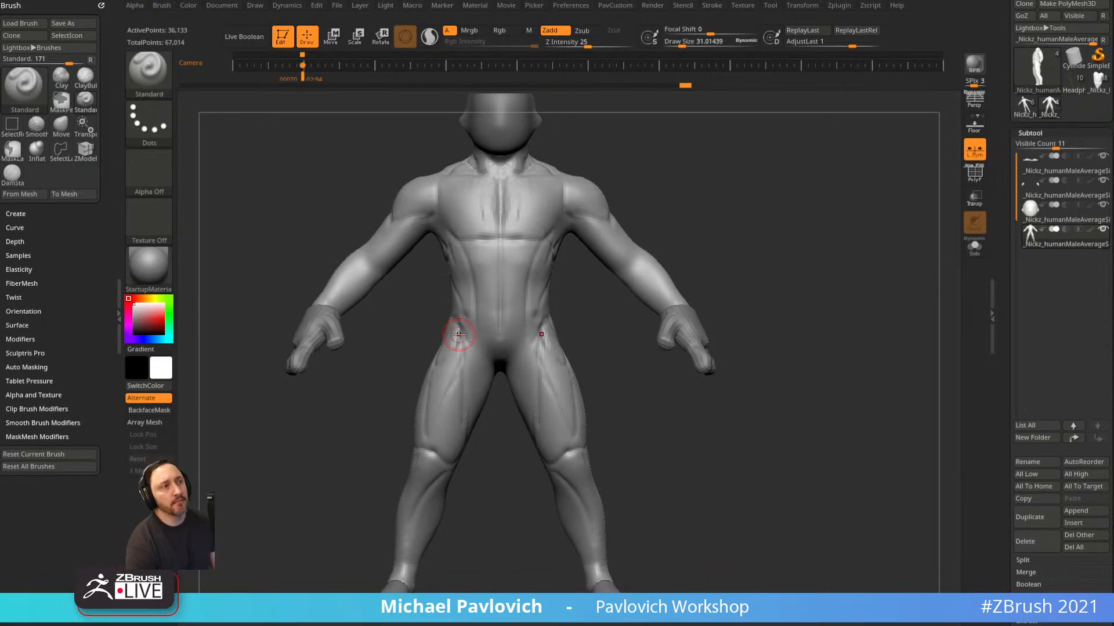
Activate the Move brush, select the hands subtool and open its DynaMesh settings.
{"action": "mouse_move", "coordinate": [764, 272]}
{"action": "left_mouse_down"}
{"action": "mouse_move", "coordinate": [736, 279]}
{"action": "mouse_move", "coordinate": [741, 288]}
{"action": "mouse_move", "coordinate": [692, 335]}
{"action": "mouse_move", "coordinate": [729, 378]}
{"action": "mouse_move", "coordinate": [610, 393]}
{"action": "left_mouse_up"}
{"action": "key", "text": "b"}
{"action": "key", "text": "m"}
{"action": "key", "text": "v"}
{"action": "mouse_move", "coordinate": [627, 346]}
{"action": "left_mouse_down"}
{"action": "mouse_move", "coordinate": [639, 343]}
{"action": "mouse_move", "coordinate": [639, 360]}
{"action": "mouse_move", "coordinate": [642, 335]}
{"action": "mouse_move", "coordinate": [619, 326]}
{"action": "left_mouse_up"}
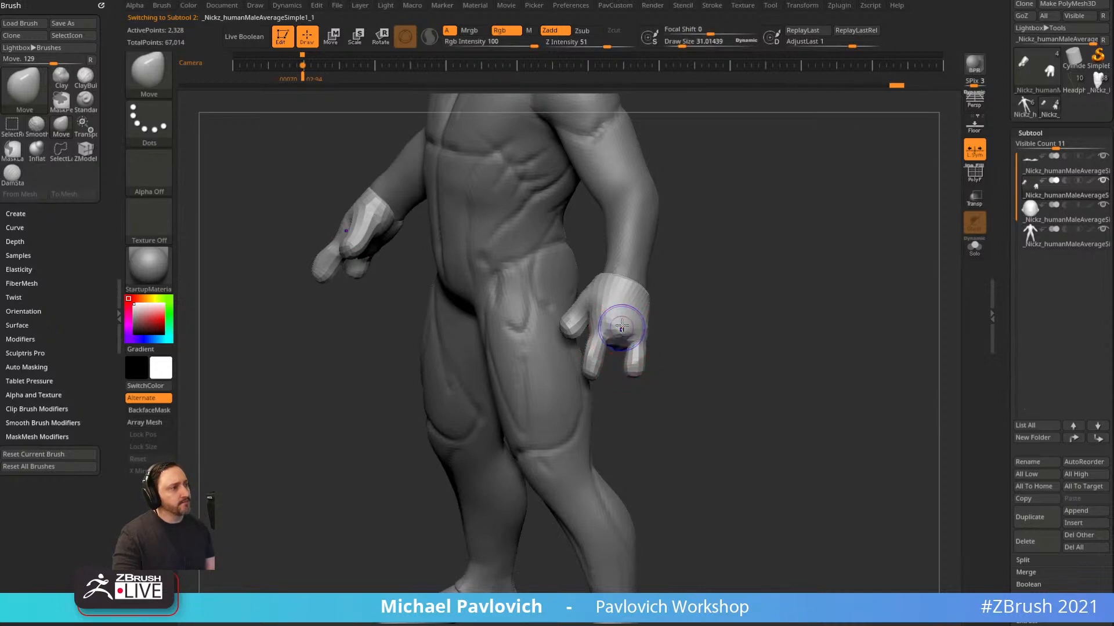
{"action": "left_click_drag", "start_coordinate": [690, 326], "coordinate": [768, 316]}
{"action": "left_click_drag", "start_coordinate": [999, 242], "coordinate": [999, 236]}
{"action": "scroll", "coordinate": [999, 236], "scroll_direction": "down", "scroll_amount": 5}
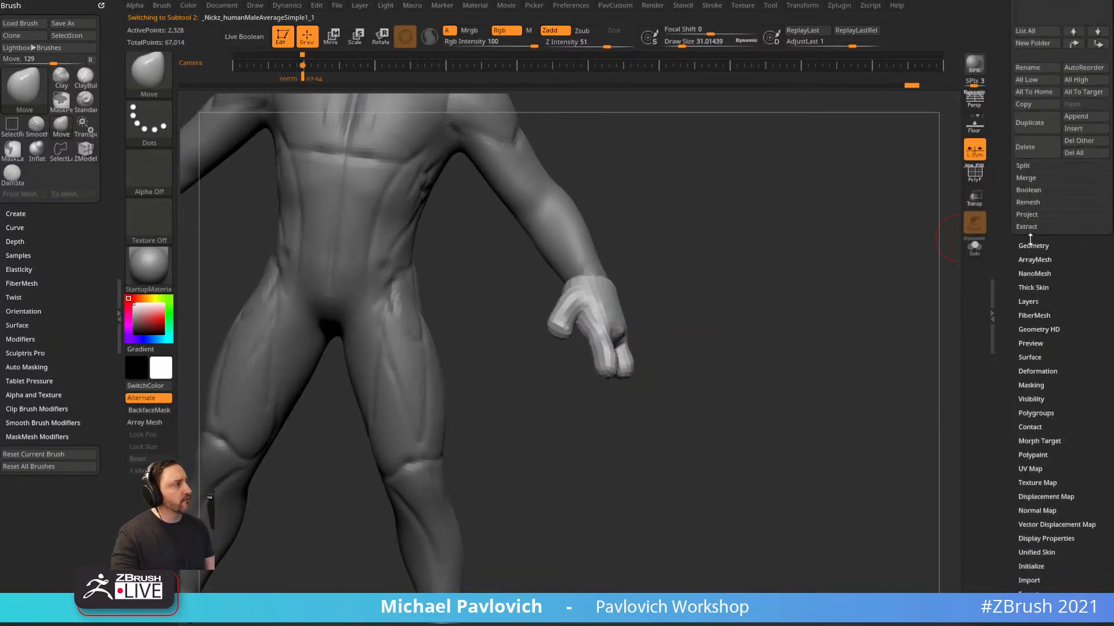
{"action": "left_click", "coordinate": [1036, 246]}
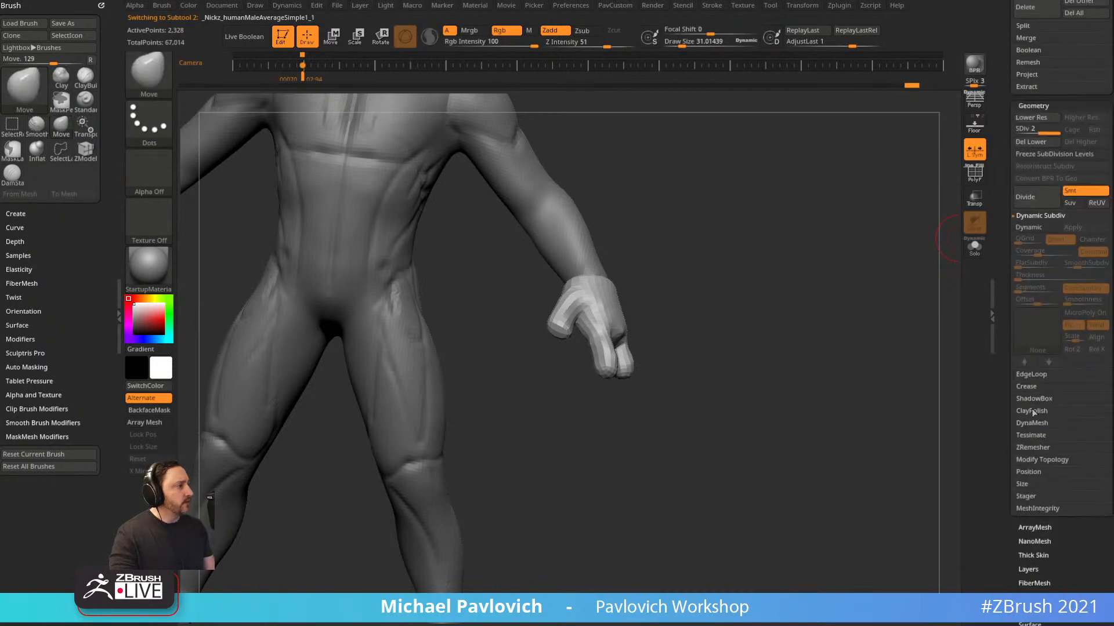
{"action": "left_click", "coordinate": [1033, 424]}
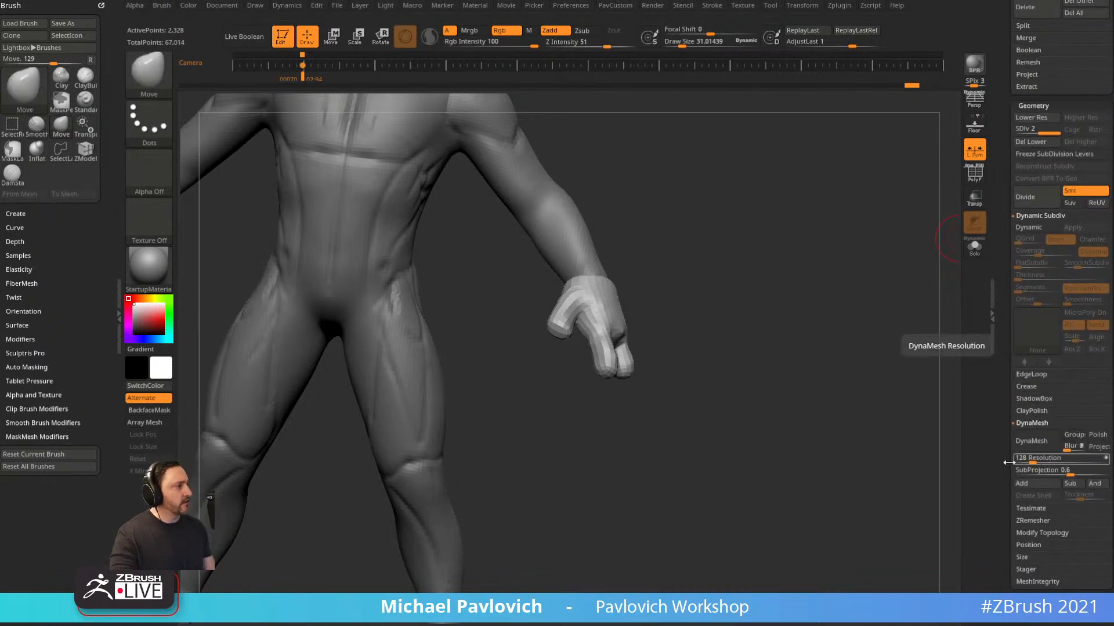
Look through the available plugins for the DynaMesh Utility.
{"action": "left_click_drag", "start_coordinate": [696, 292], "coordinate": [803, 306]}
{"action": "left_click", "coordinate": [867, 13]}
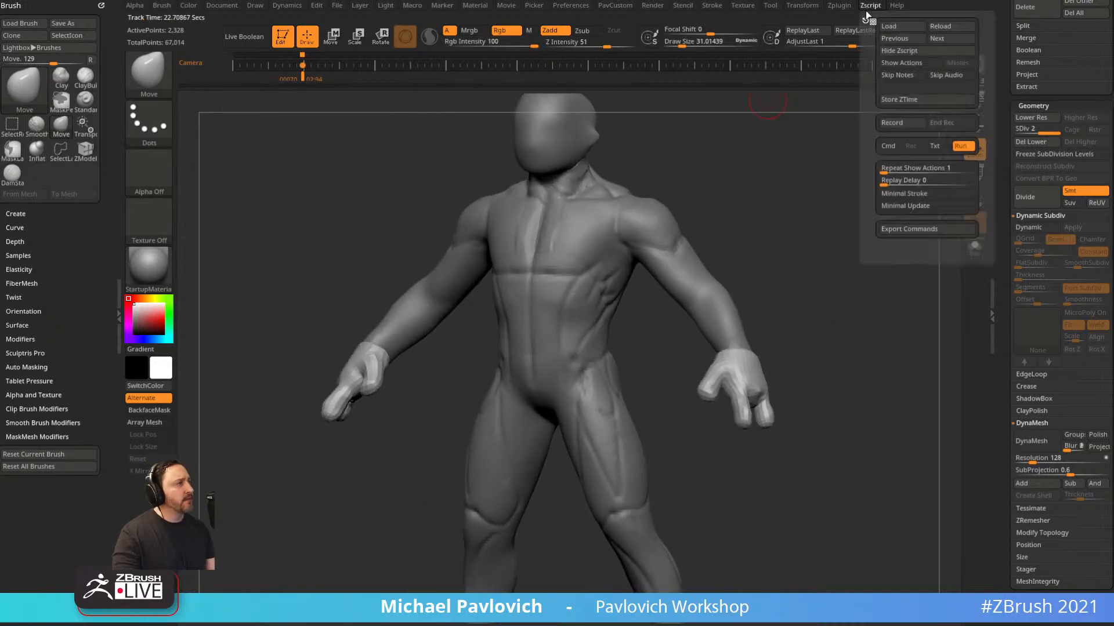
{"action": "left_click", "coordinate": [841, 6]}
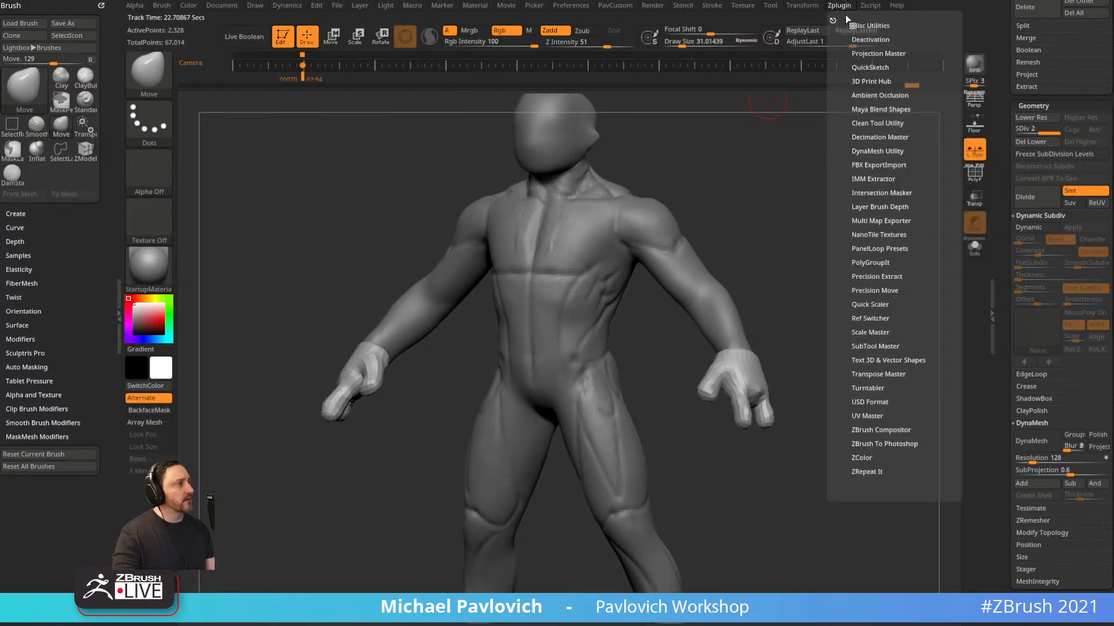
{"action": "key", "text": "shift"}
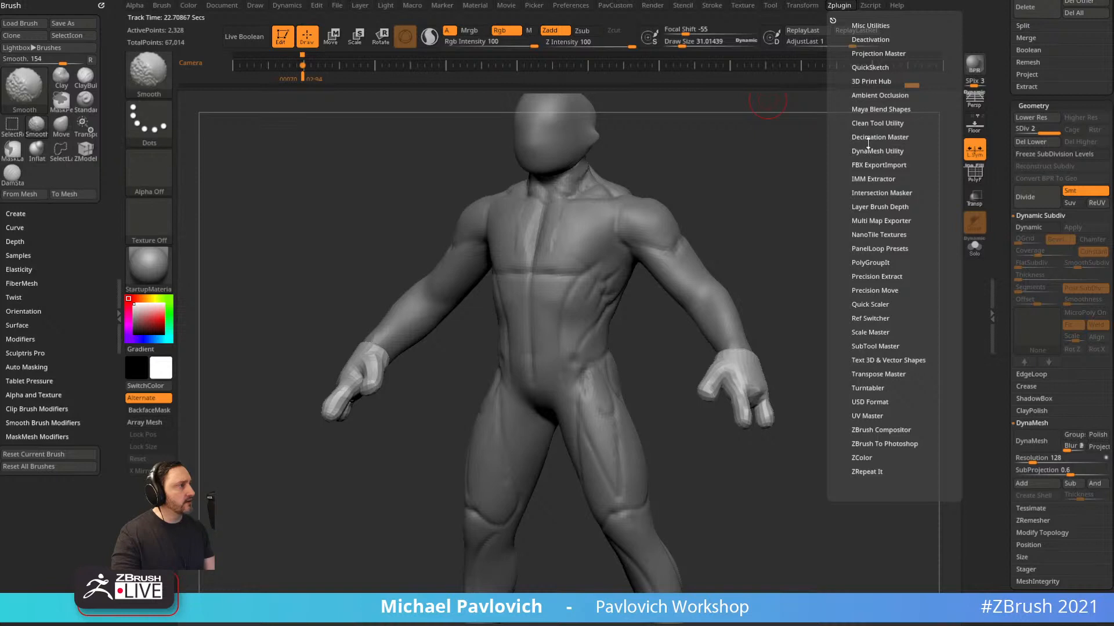
{"action": "left_click", "coordinate": [868, 151]}
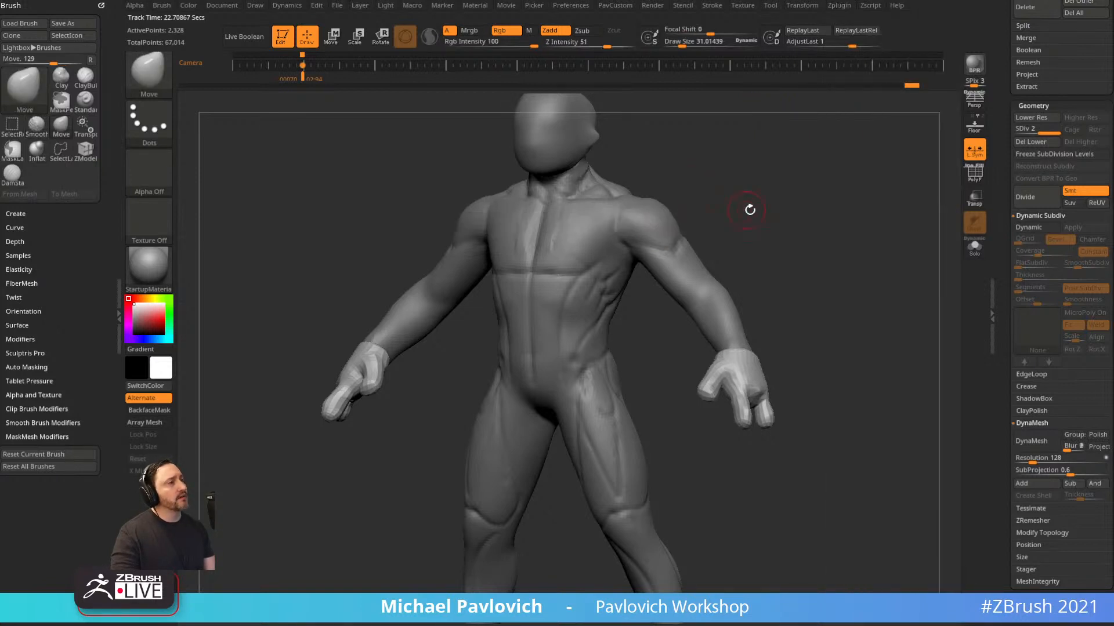
Select the body subtool and check its DynaMesh resolution in the custom modelling popup.
{"action": "left_click_drag", "start_coordinate": [749, 209], "coordinate": [765, 243], "text": "shift"}
{"action": "left_click", "coordinate": [674, 264], "text": "alt"}
{"action": "key", "text": "2"}
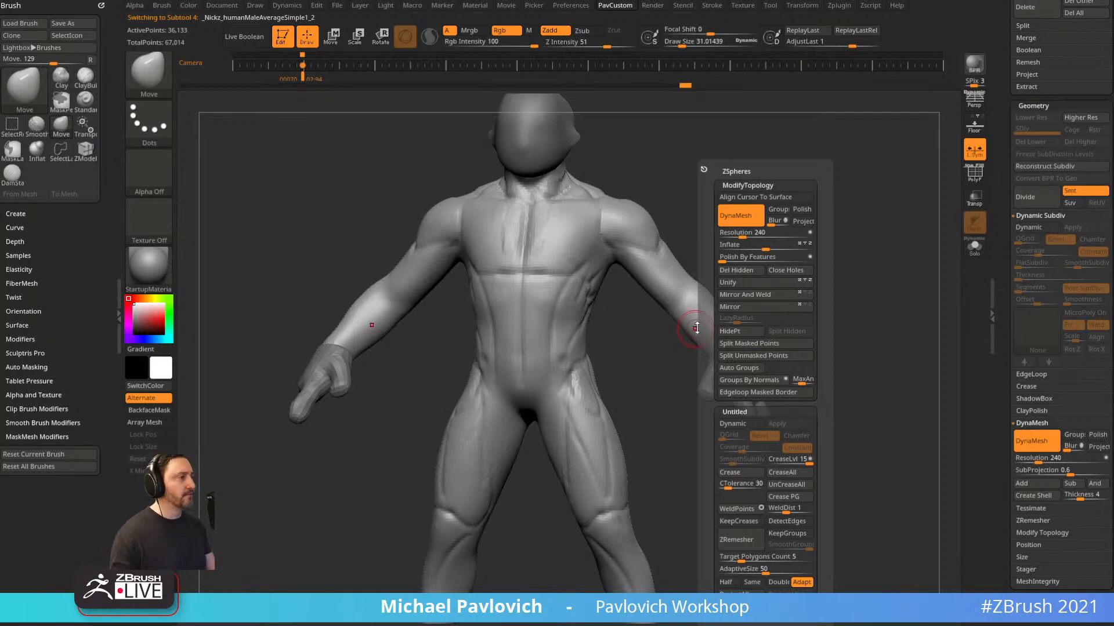
{"action": "mouse_move", "coordinate": [734, 226]}
{"action": "left_mouse_down", "text": "alt"}
{"action": "mouse_move", "coordinate": [743, 186]}
{"action": "mouse_move", "coordinate": [656, 246]}
{"action": "left_mouse_up", "text": "alt"}
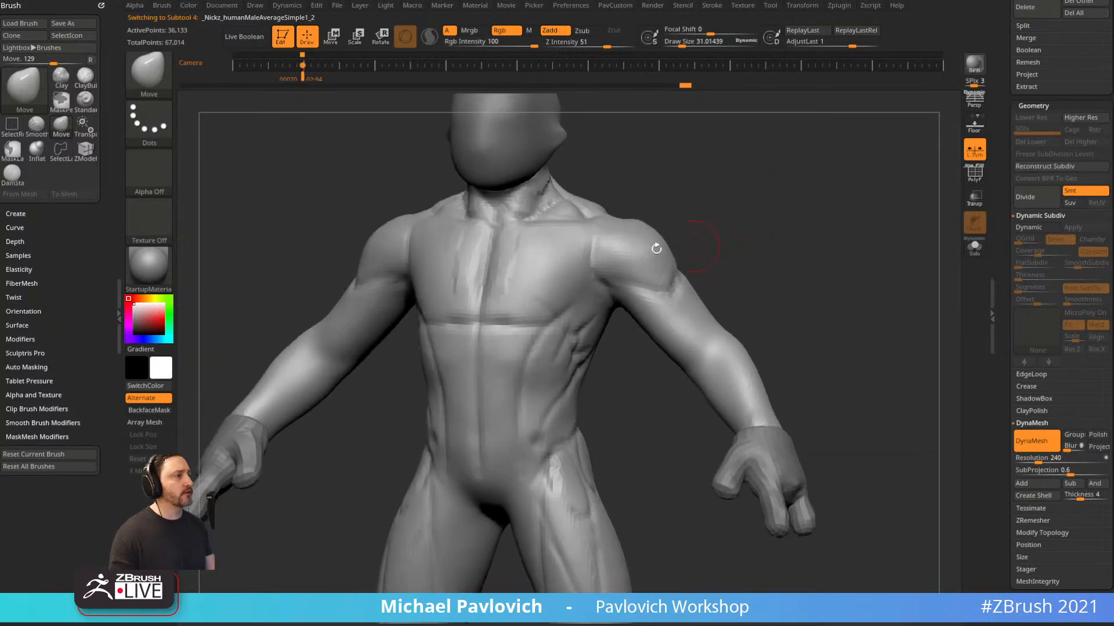
Activate the Standard brush for the body and set its draw size to about 17.
{"action": "key", "text": "b"}
{"action": "key", "text": "s"}
{"action": "key", "text": "t"}
{"action": "key", "text": "s"}
{"action": "left_click_drag", "start_coordinate": [516, 261], "coordinate": [512, 260]}
{"action": "right_click_drag", "start_coordinate": [749, 258], "coordinate": [761, 223], "text": "ctrl"}
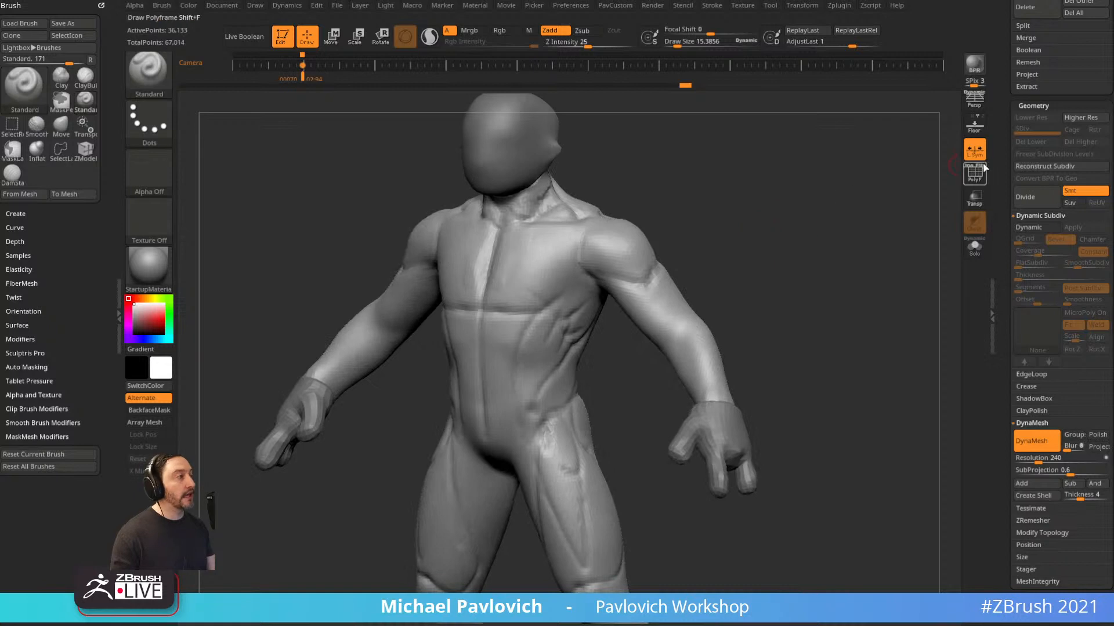
{"action": "left_click_drag", "start_coordinate": [584, 214], "coordinate": [608, 233]}
{"action": "right_click_drag", "start_coordinate": [691, 184], "coordinate": [701, 199], "text": "ctrl"}
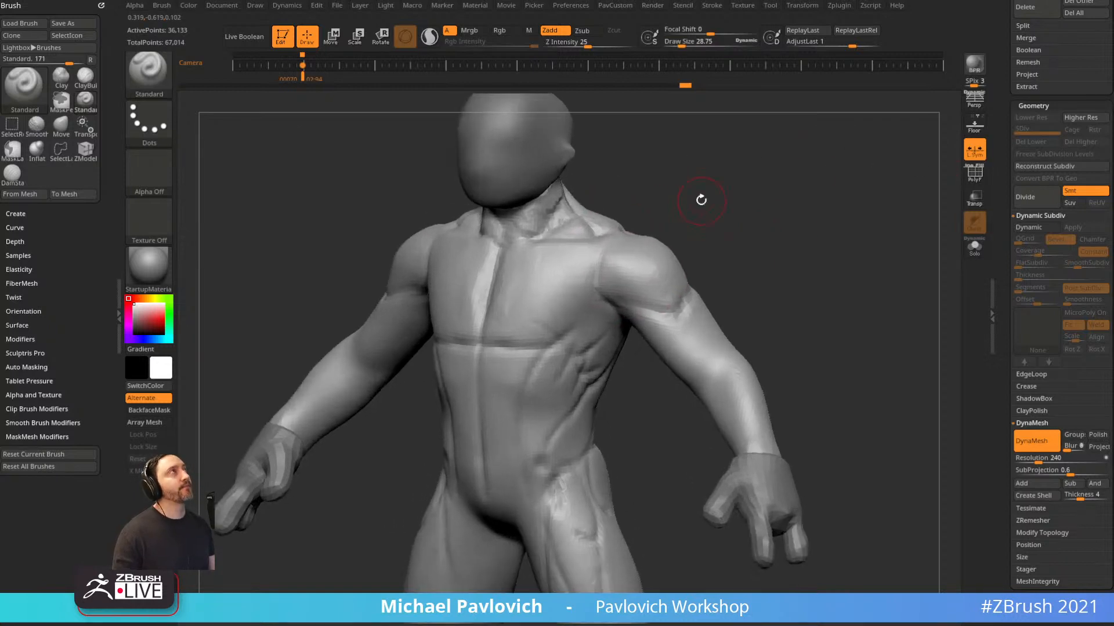
{"action": "left_click_drag", "start_coordinate": [693, 197], "coordinate": [684, 186]}
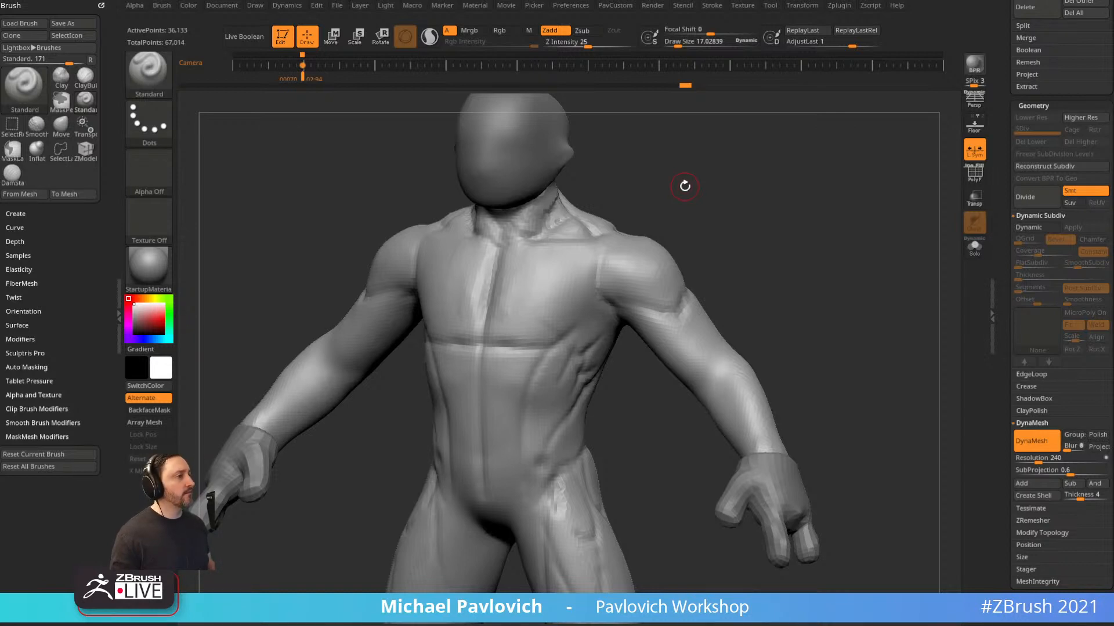
Smooth the chest surface around the lower edge of the pectorals.
{"action": "mouse_move", "coordinate": [688, 254]}
{"action": "left_mouse_down"}
{"action": "mouse_move", "coordinate": [733, 254]}
{"action": "mouse_move", "coordinate": [604, 280]}
{"action": "left_mouse_up"}
{"action": "mouse_move", "coordinate": [652, 249]}
{"action": "left_mouse_down"}
{"action": "mouse_move", "coordinate": [674, 266]}
{"action": "mouse_move", "coordinate": [757, 271]}
{"action": "mouse_move", "coordinate": [784, 253]}
{"action": "mouse_move", "coordinate": [778, 273]}
{"action": "left_mouse_up"}
{"action": "mouse_move", "coordinate": [539, 335]}
{"action": "left_mouse_down", "text": "shift"}
{"action": "mouse_move", "coordinate": [567, 266]}
{"action": "mouse_move", "coordinate": [540, 293]}
{"action": "left_mouse_up", "text": "shift"}
Inspect the body's wireframe and polygroups with Polyframe, then return to the plain shaded display.
{"action": "mouse_move", "coordinate": [841, 241]}
{"action": "left_mouse_down"}
{"action": "mouse_move", "coordinate": [779, 233]}
{"action": "mouse_move", "coordinate": [830, 227]}
{"action": "mouse_move", "coordinate": [808, 201]}
{"action": "mouse_move", "coordinate": [921, 197]}
{"action": "mouse_move", "coordinate": [816, 181]}
{"action": "mouse_move", "coordinate": [736, 211]}
{"action": "mouse_move", "coordinate": [785, 209]}
{"action": "mouse_move", "coordinate": [779, 217]}
{"action": "mouse_move", "coordinate": [579, 251]}
{"action": "left_mouse_up"}
{"action": "left_click", "coordinate": [974, 174]}
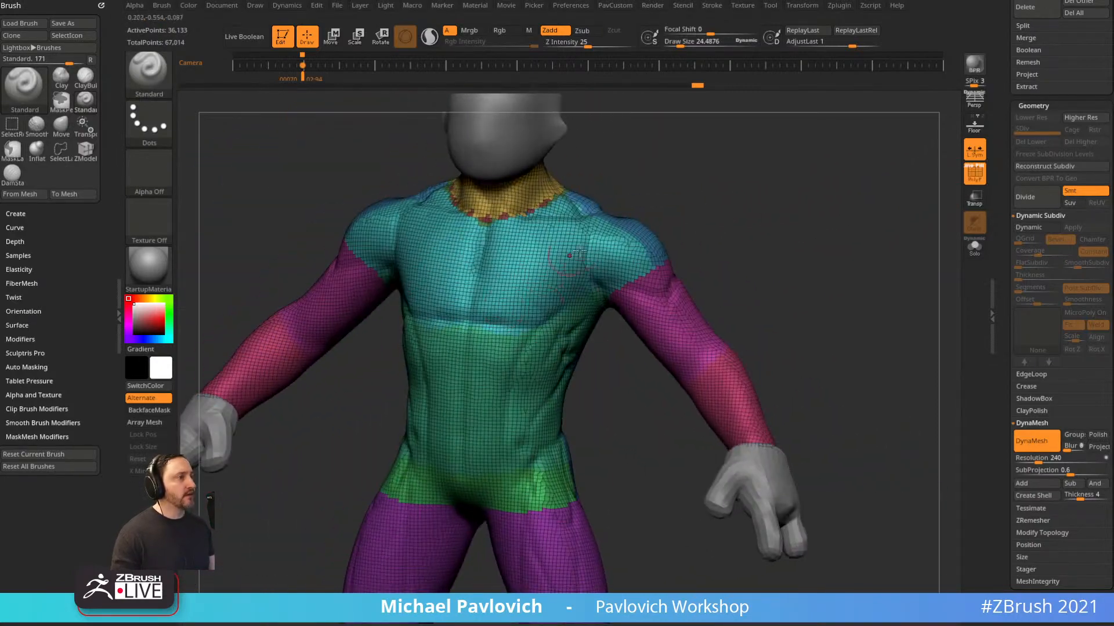
{"action": "left_click", "coordinate": [974, 175]}
{"action": "mouse_move", "coordinate": [919, 200]}
{"action": "left_mouse_down"}
{"action": "mouse_move", "coordinate": [813, 232]}
{"action": "mouse_move", "coordinate": [815, 220]}
{"action": "mouse_move", "coordinate": [835, 226]}
{"action": "mouse_move", "coordinate": [822, 226]}
{"action": "mouse_move", "coordinate": [872, 203]}
{"action": "left_mouse_up"}
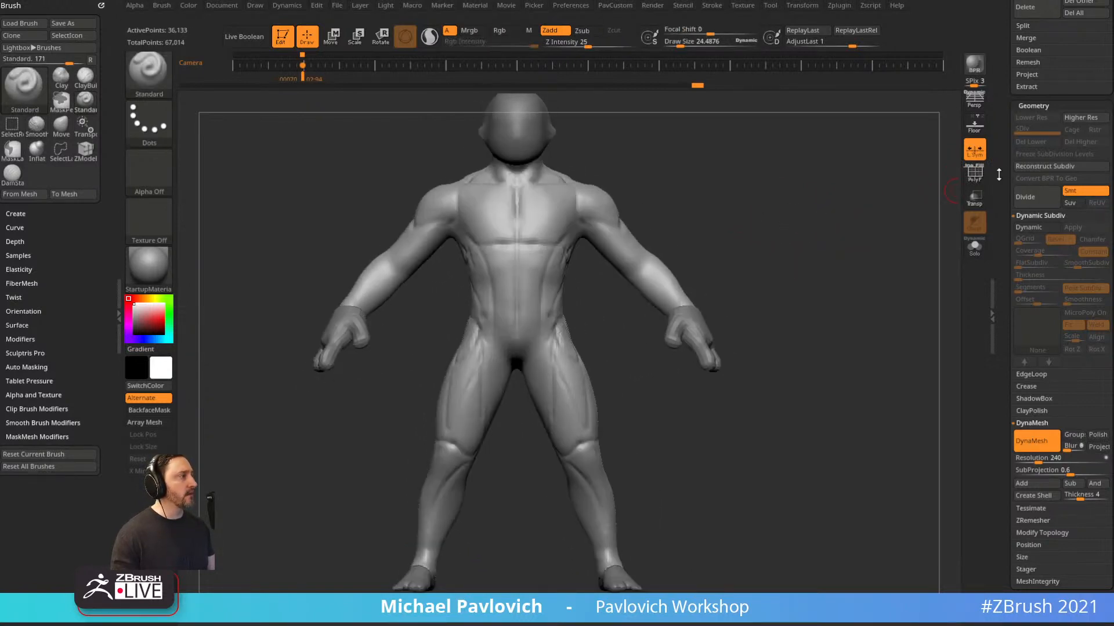
Load the more developed Michelangelo turtle tool and view it from the side, back and front.
{"action": "left_click_drag", "start_coordinate": [998, 175], "coordinate": [1005, 499]}
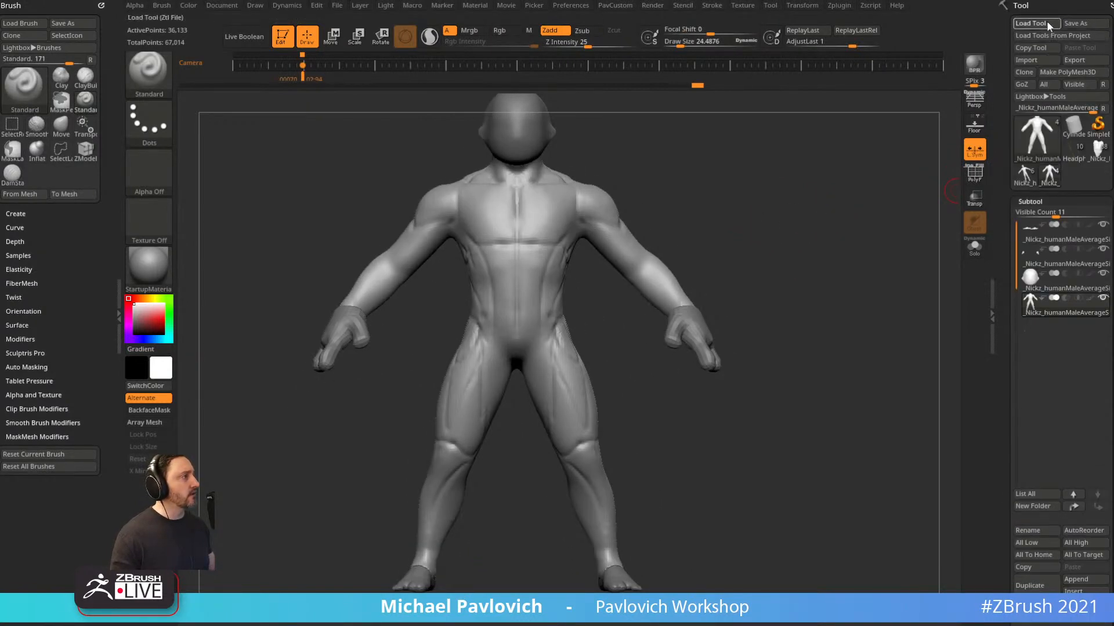
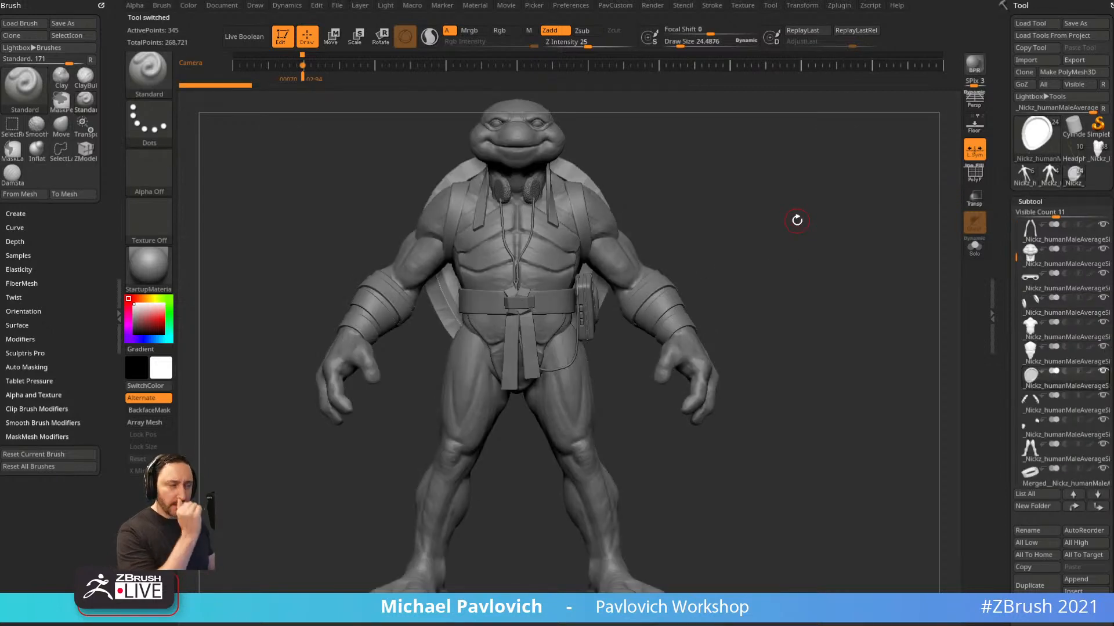
{"action": "left_click_drag", "start_coordinate": [716, 189], "coordinate": [668, 210]}
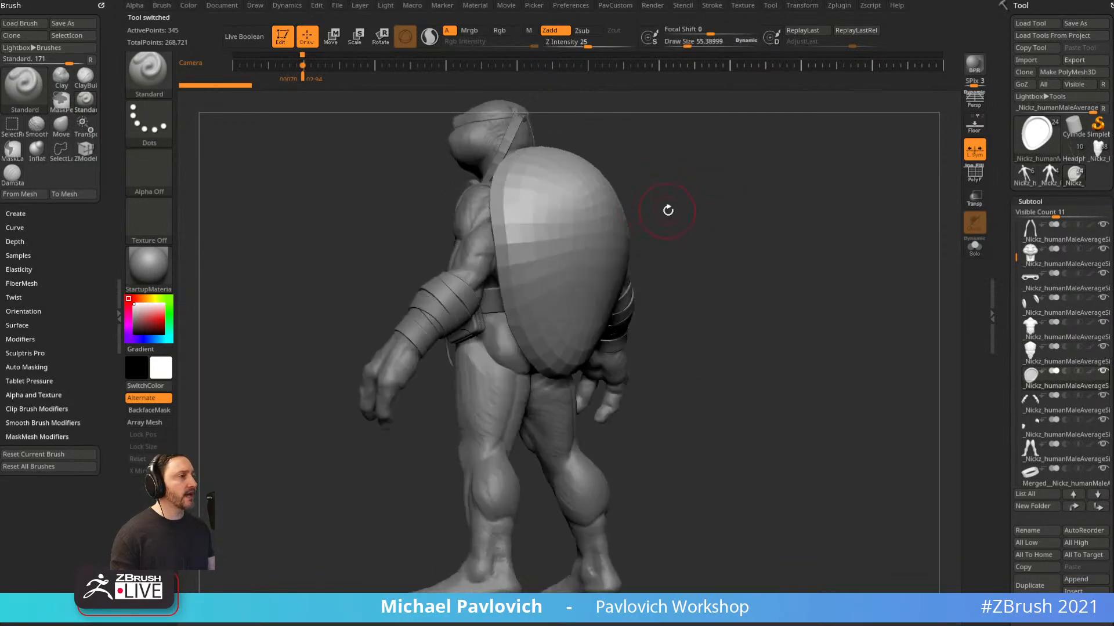
{"action": "left_click_drag", "start_coordinate": [743, 200], "coordinate": [679, 209]}
Select the turtle's upper body subtool and inspect it on its own with Solo.
{"action": "left_click", "coordinate": [720, 222], "text": "alt"}
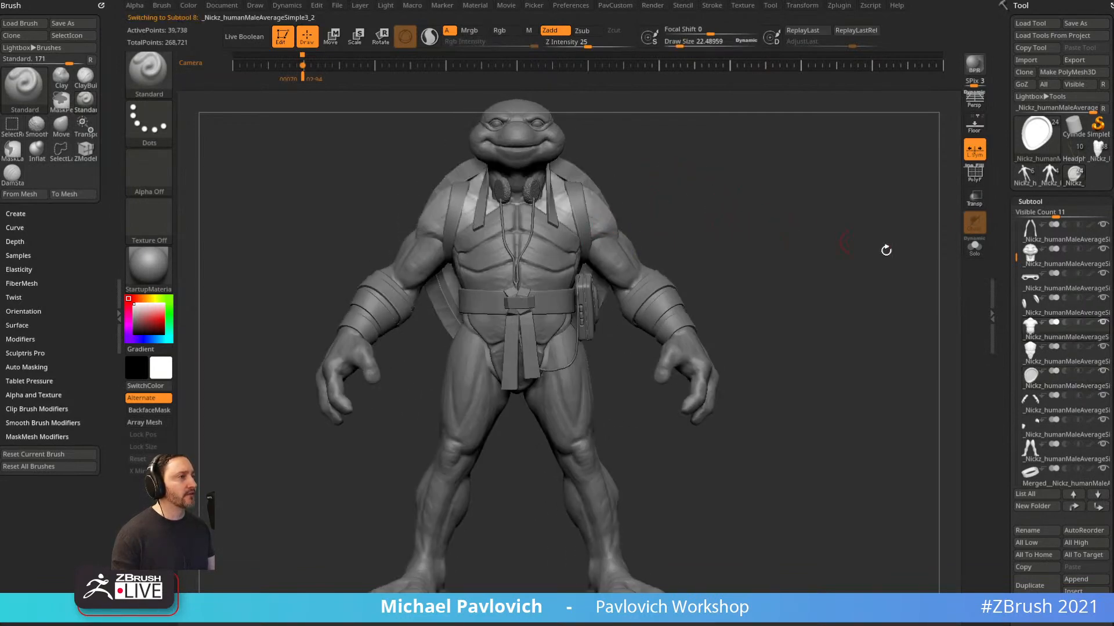
{"action": "left_click", "coordinate": [971, 251]}
{"action": "left_click_drag", "start_coordinate": [880, 268], "coordinate": [844, 268]}
{"action": "left_click", "coordinate": [973, 249]}
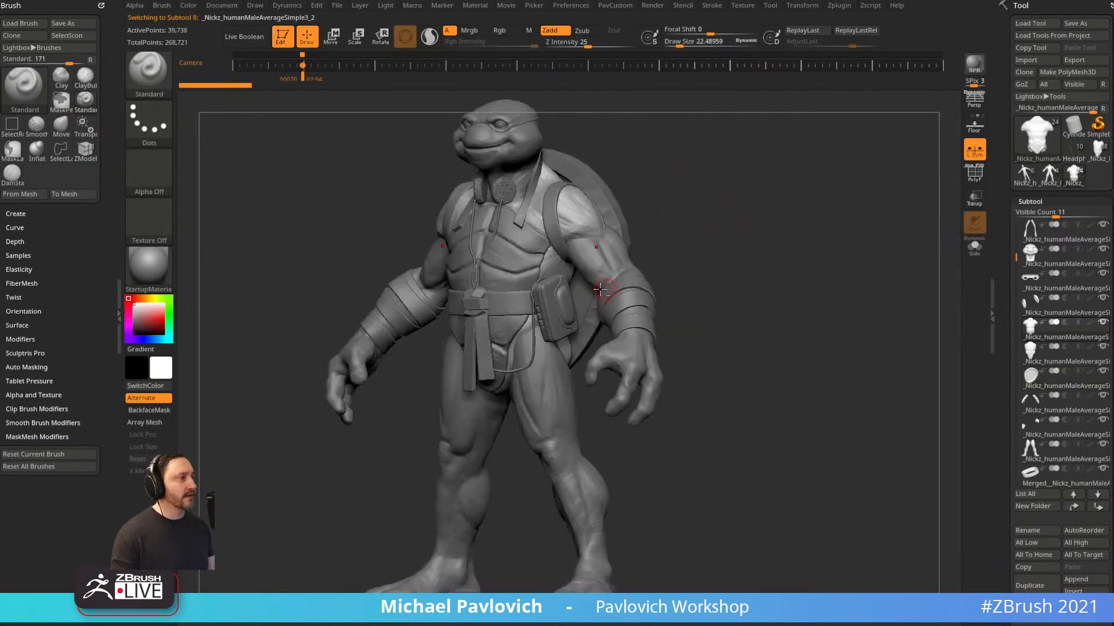
Examine how the turtle is split into parts by selecting its body subtools, the head and the Walkman.
{"action": "left_click", "coordinate": [606, 267], "text": "alt"}
{"action": "left_click_drag", "start_coordinate": [725, 260], "coordinate": [641, 276]}
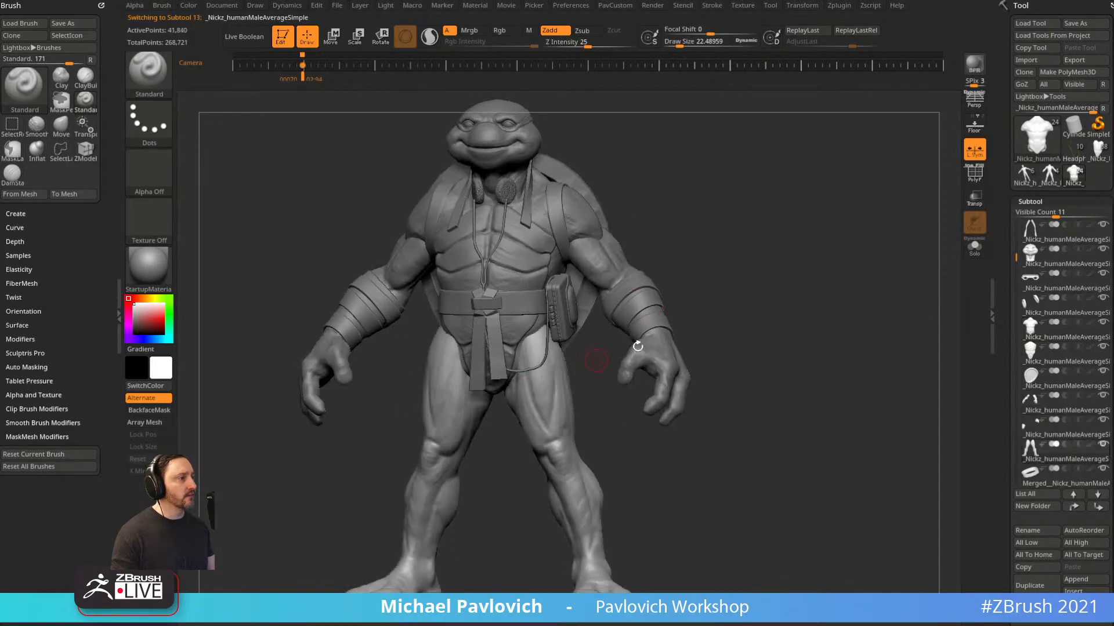
{"action": "left_click_drag", "start_coordinate": [708, 319], "coordinate": [643, 242]}
{"action": "left_click", "coordinate": [656, 241], "text": "alt"}
{"action": "left_click_drag", "start_coordinate": [725, 213], "coordinate": [774, 203]}
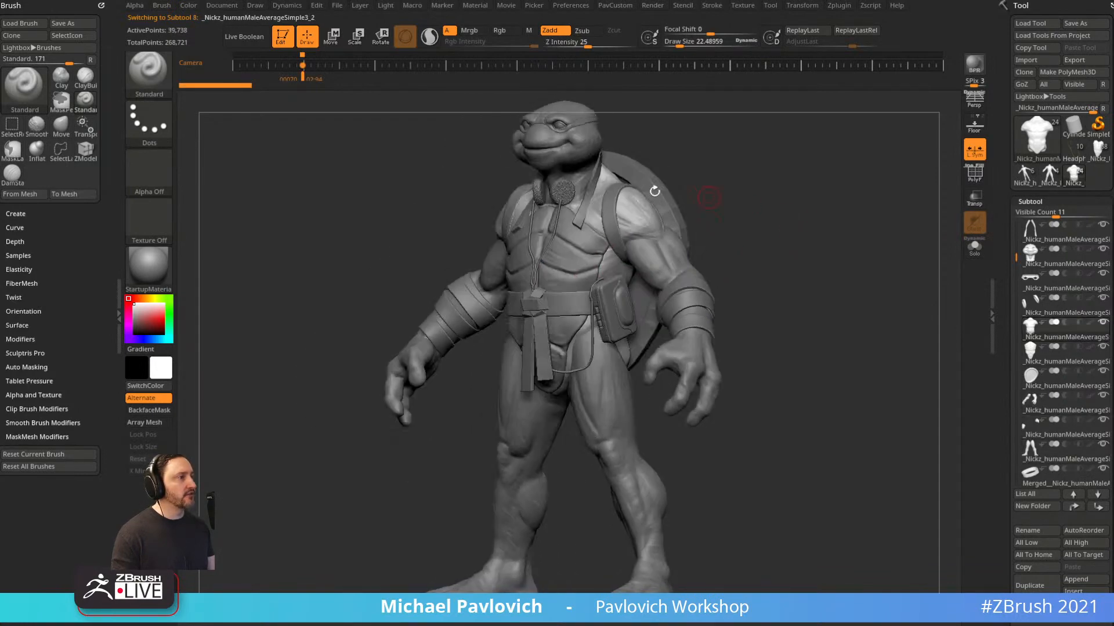
{"action": "left_click", "coordinate": [588, 175], "text": "alt"}
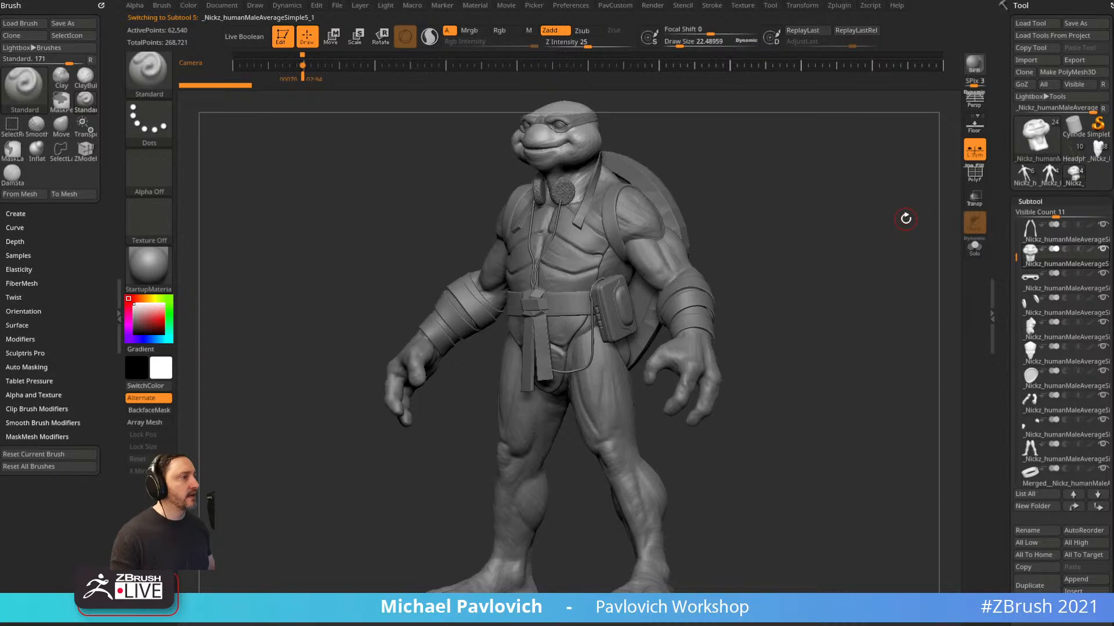
{"action": "left_click", "coordinate": [605, 299], "text": "alt"}
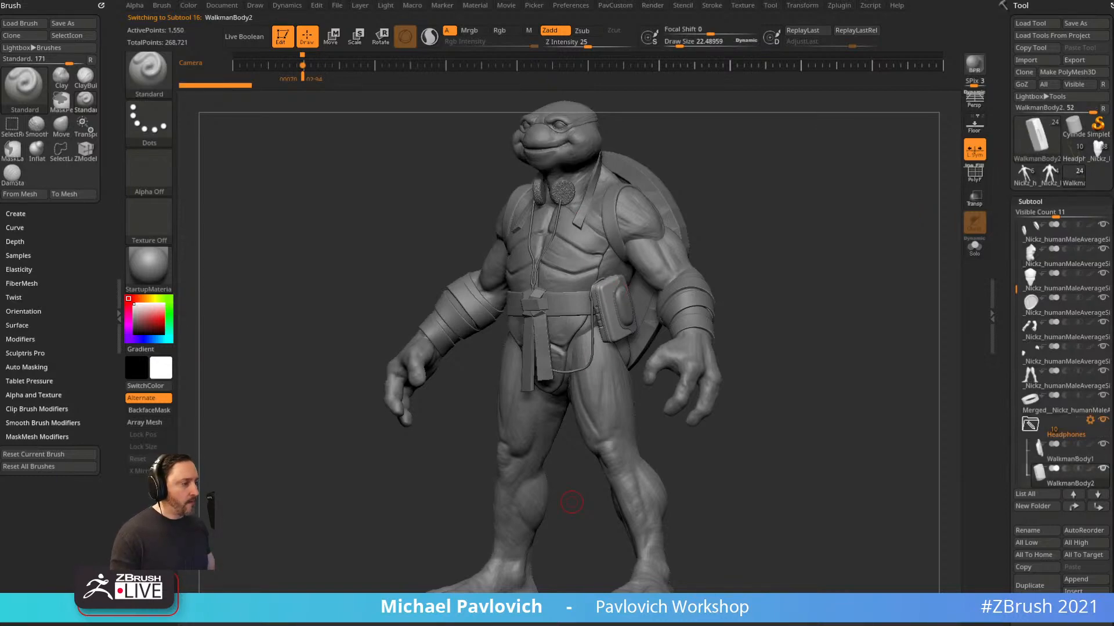
Switch to the ArtStation portfolio in the browser and open the artwork of the teenage basketball player.
{"action": "key", "text": "alt+Tab"}
{"action": "scroll", "coordinate": [521, 366], "scroll_direction": "down", "scroll_amount": 3}
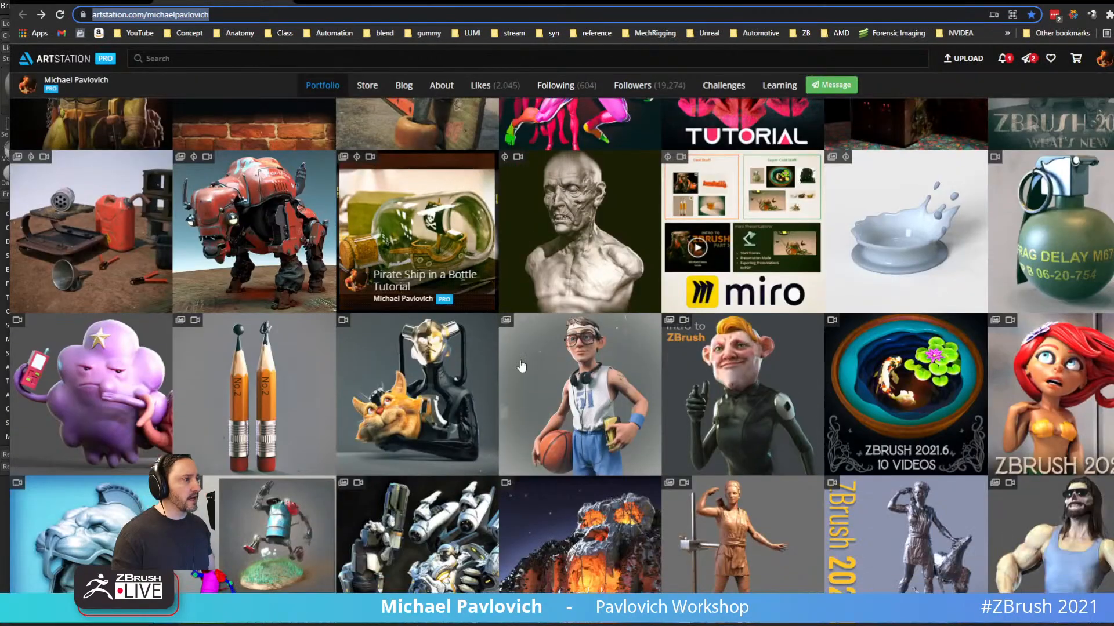
{"action": "left_click", "coordinate": [523, 366]}
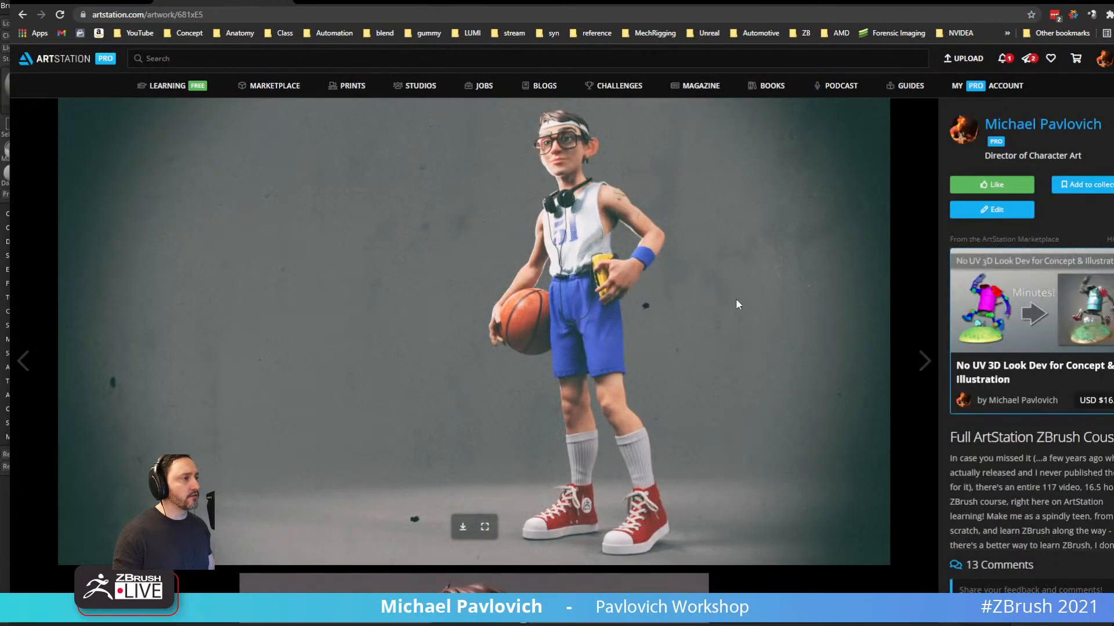
Examine the artwork's images for the headphones and Walkman worn by the basketball player.
{"action": "scroll", "coordinate": [580, 233], "scroll_direction": "down", "scroll_amount": 4}
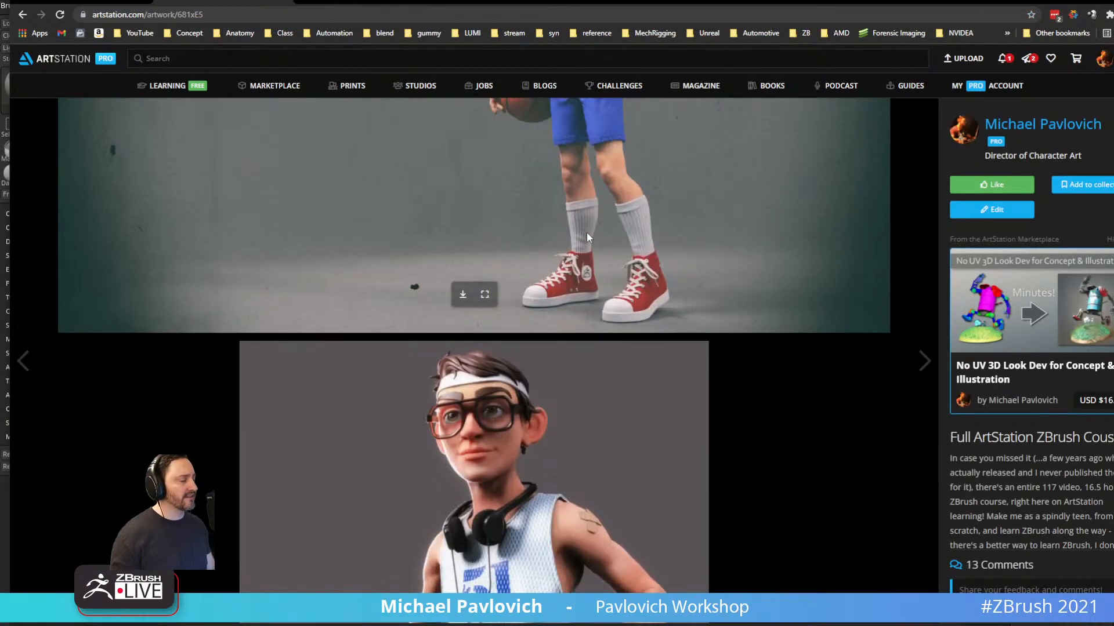
{"action": "scroll", "coordinate": [586, 232], "scroll_direction": "down", "scroll_amount": 4}
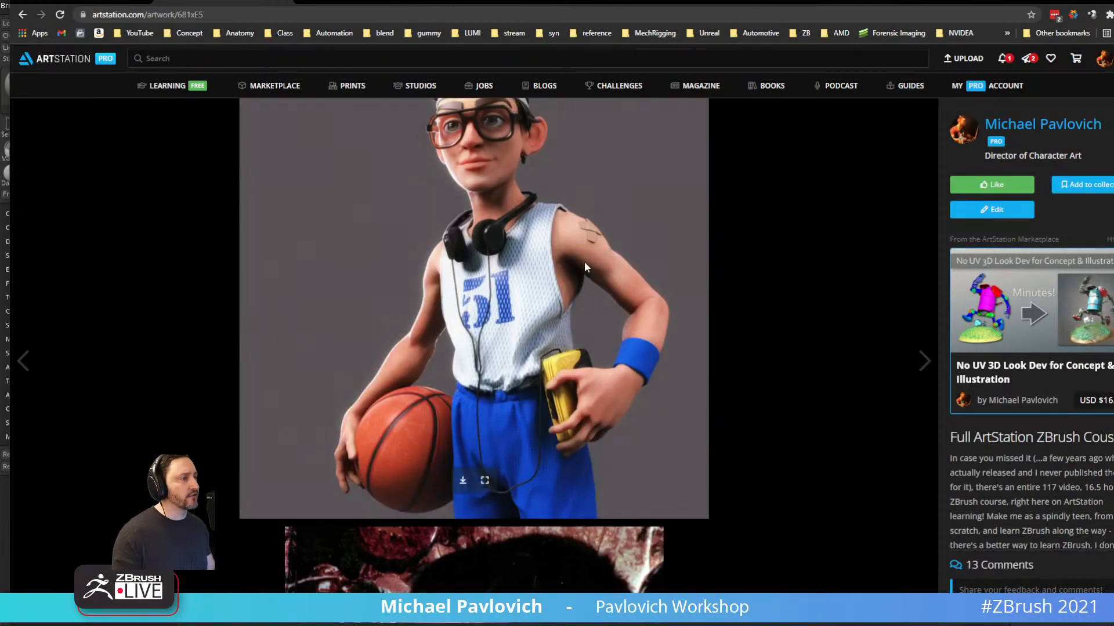
{"action": "scroll", "coordinate": [558, 273], "scroll_direction": "down", "scroll_amount": 12}
{"action": "scroll", "coordinate": [554, 276], "scroll_direction": "up", "scroll_amount": 12}
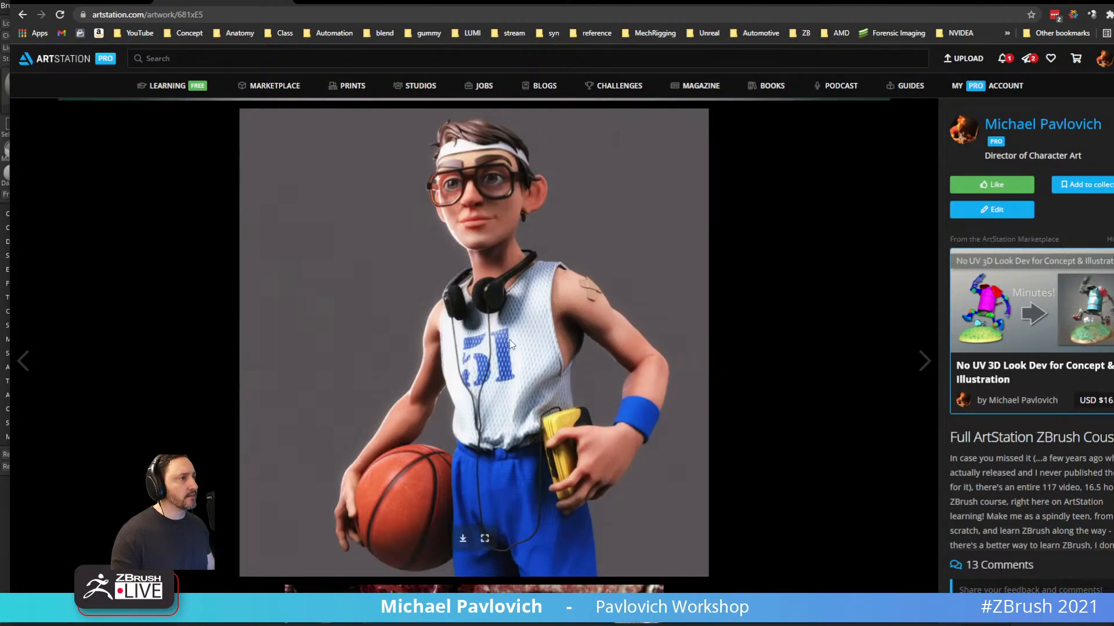
{"action": "scroll", "coordinate": [510, 345], "scroll_direction": "down", "scroll_amount": 6}
{"action": "scroll", "coordinate": [471, 391], "scroll_direction": "up", "scroll_amount": 12}
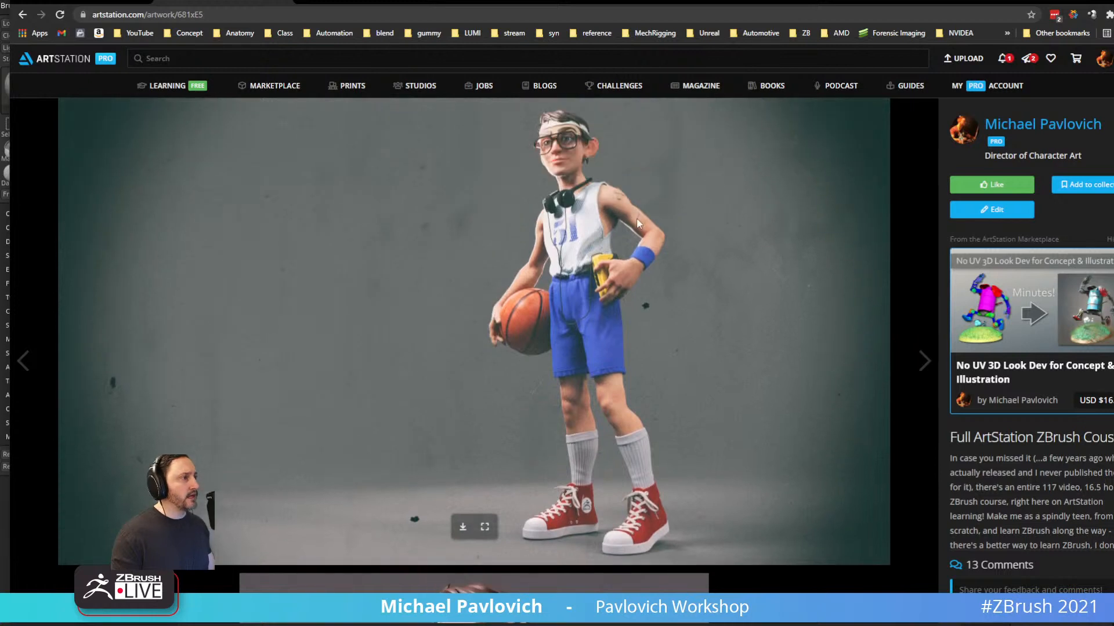
Switch back to ZBrush and look at the turtle's subtool list around the Headphones folder.
{"action": "left_click", "coordinate": [311, 15]}
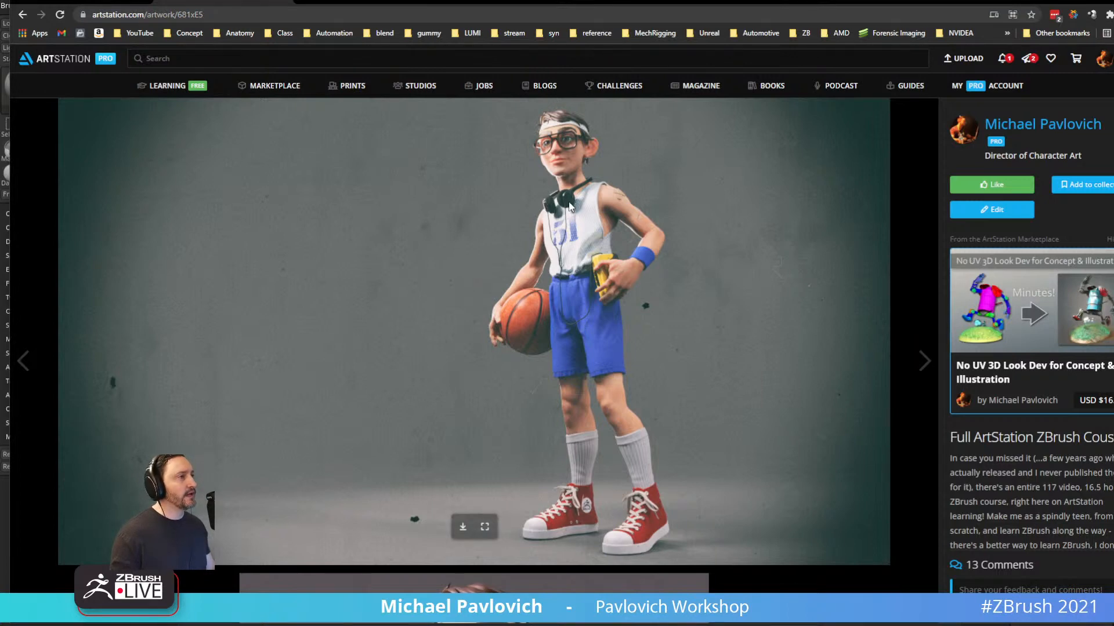
{"action": "left_click_drag", "start_coordinate": [649, 1], "coordinate": [649, 625]}
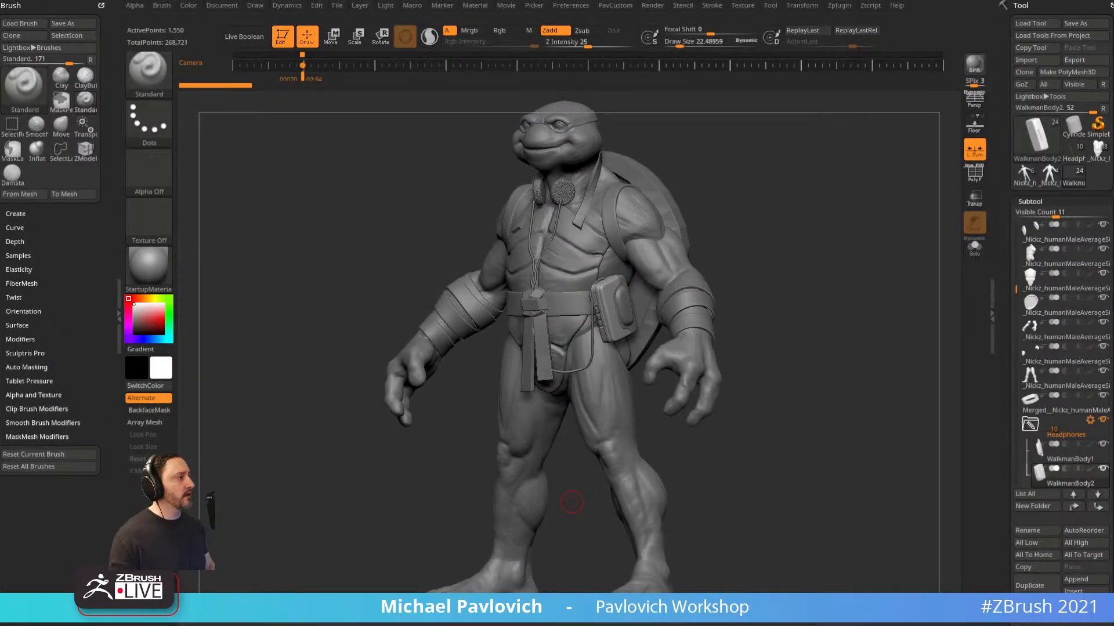
{"action": "left_click_drag", "start_coordinate": [1004, 402], "coordinate": [1004, 274]}
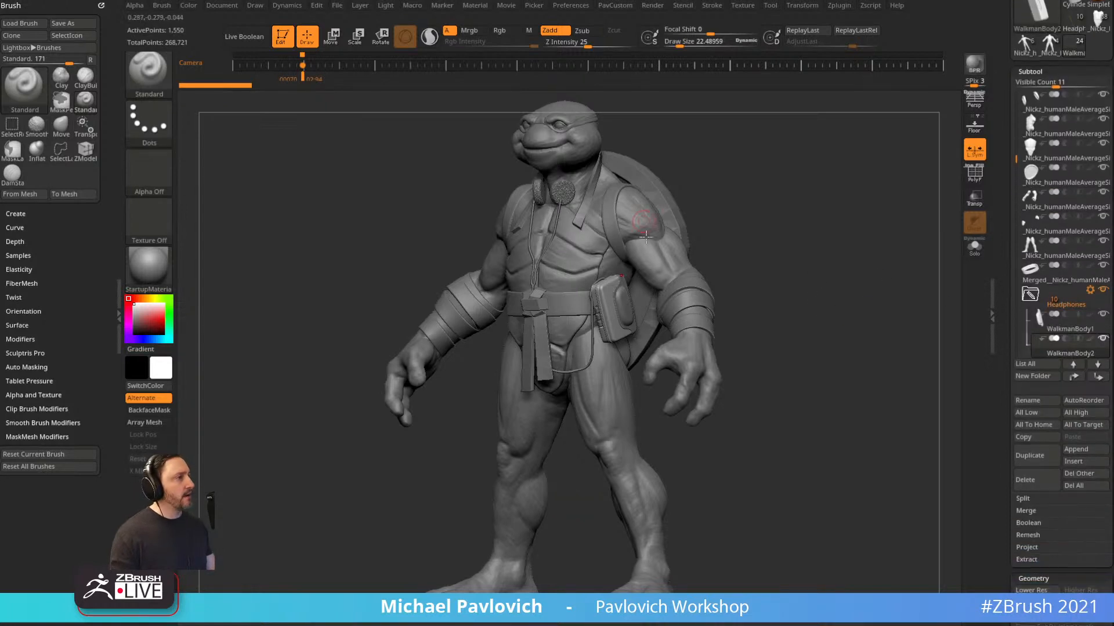
Dock the Zplugin palette beside the canvas and expand its SubTool Master tools.
{"action": "left_click", "coordinate": [1090, 290]}
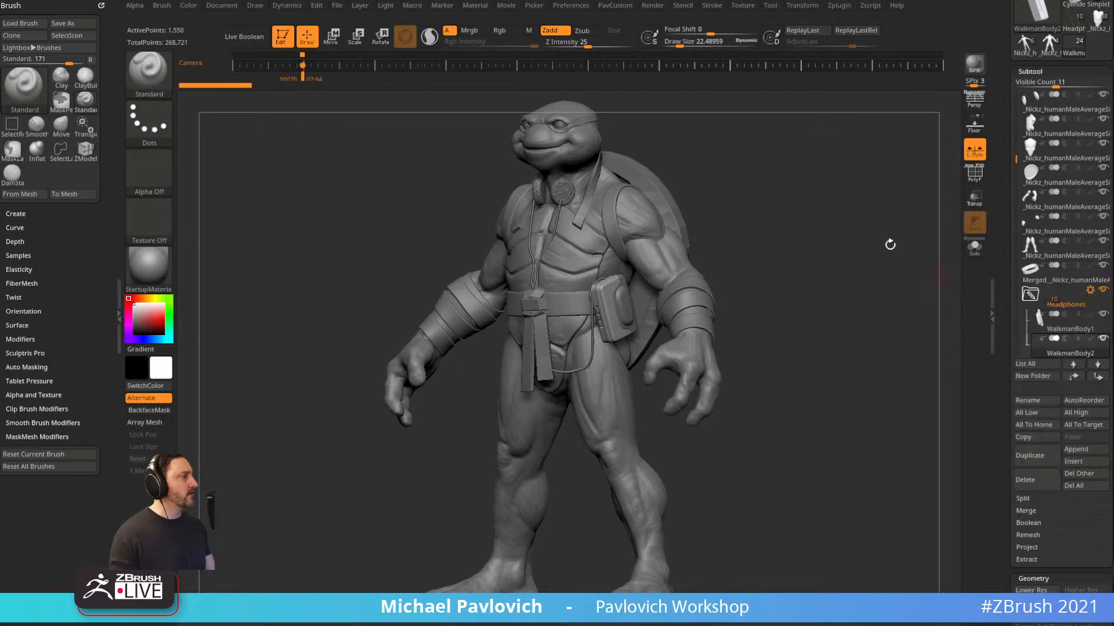
{"action": "left_click", "coordinate": [839, 5]}
{"action": "mouse_move", "coordinate": [833, 19]}
{"action": "left_mouse_down"}
{"action": "mouse_move", "coordinate": [174, 80]}
{"action": "mouse_move", "coordinate": [93, 22]}
{"action": "left_mouse_up"}
{"action": "left_click", "coordinate": [48, 145]}
{"action": "scroll", "coordinate": [66, 138], "scroll_direction": "down", "scroll_amount": 1}
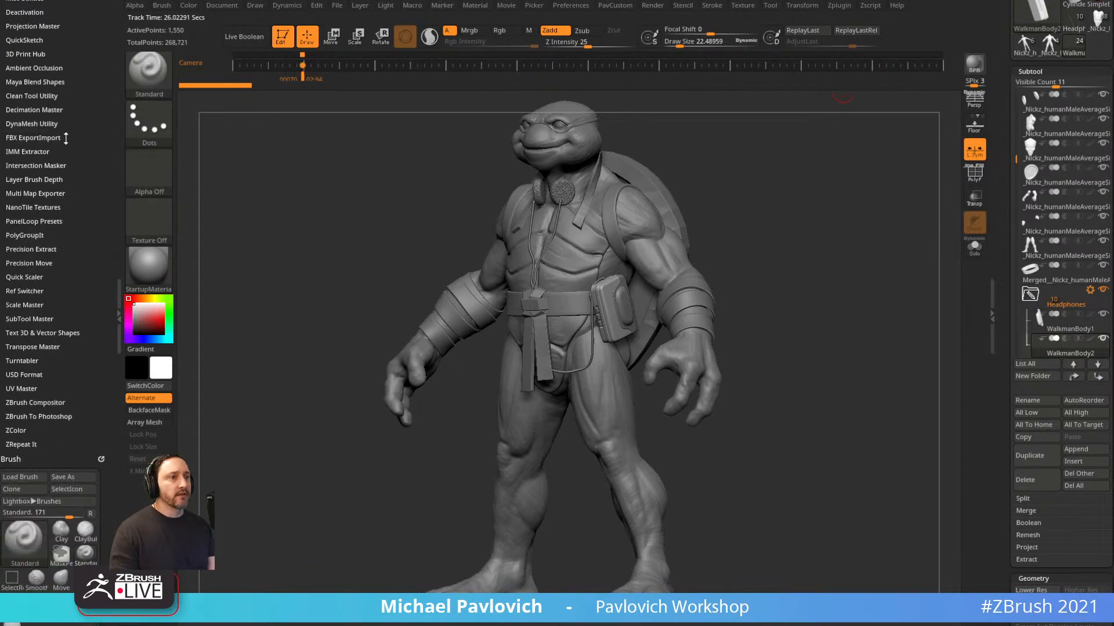
{"action": "left_click", "coordinate": [33, 319]}
{"action": "scroll", "coordinate": [74, 368], "scroll_direction": "down", "scroll_amount": 2}
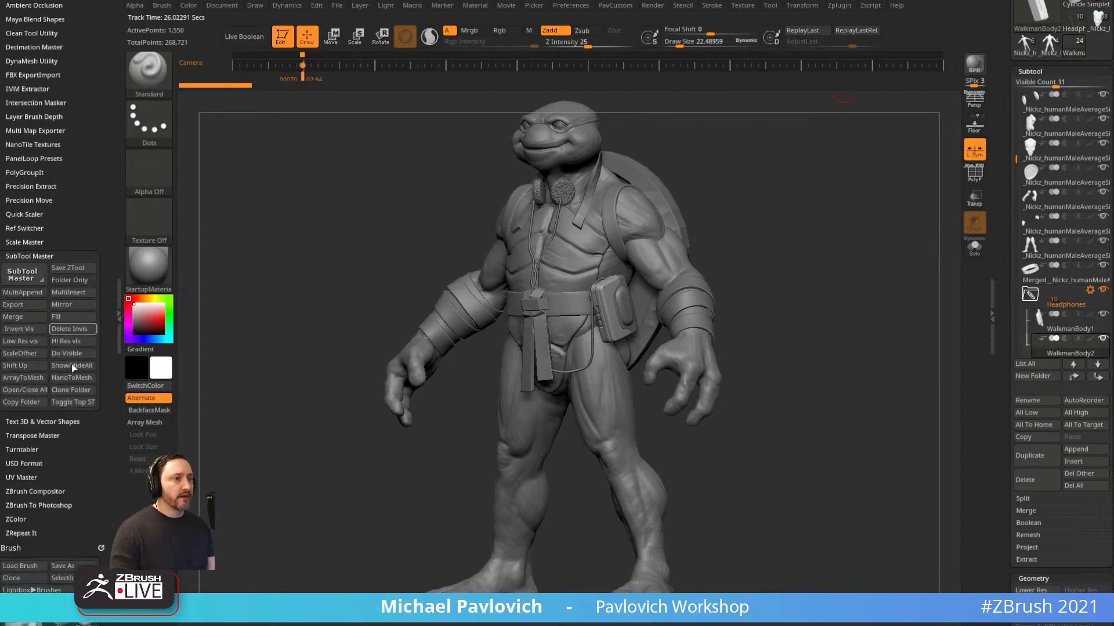
Copy the turtle's Headphones folder with SubTool Master and paste it into the _Nickz_humanMaleAverageSimple1_2 tool.
{"action": "left_click", "coordinate": [1032, 323]}
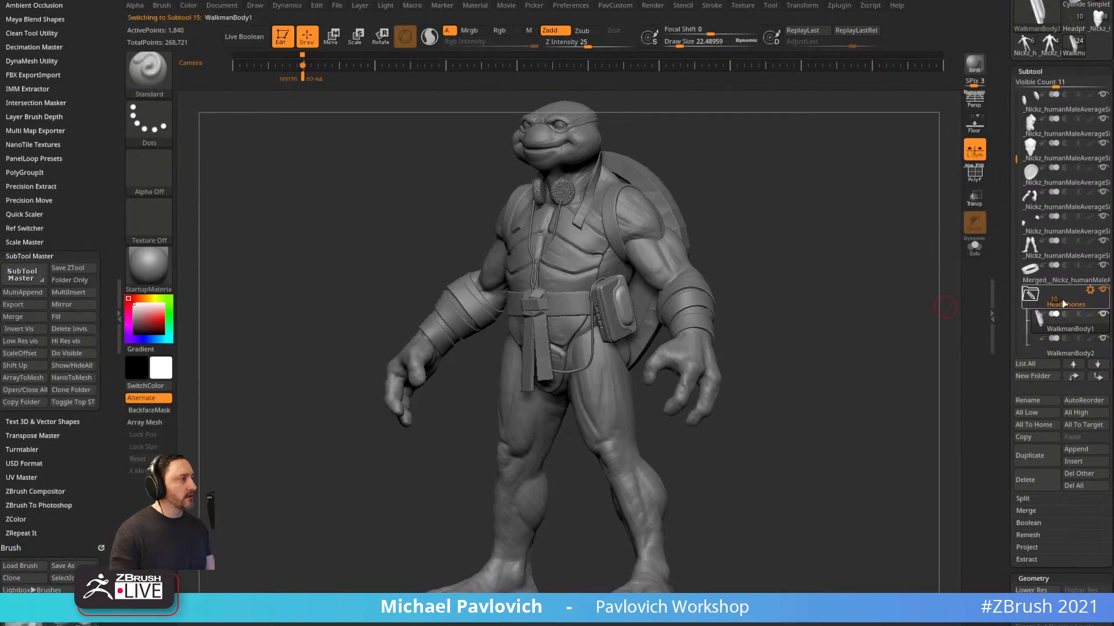
{"action": "left_click", "coordinate": [23, 402]}
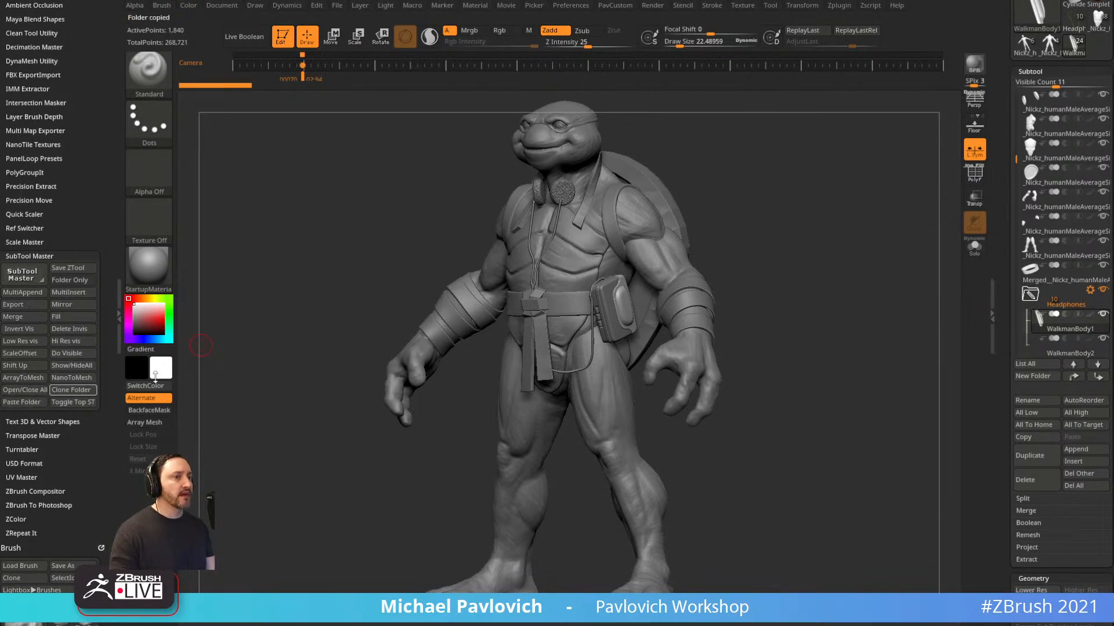
{"action": "left_click_drag", "start_coordinate": [1017, 147], "coordinate": [1018, 276]}
{"action": "left_click", "coordinate": [1048, 173]}
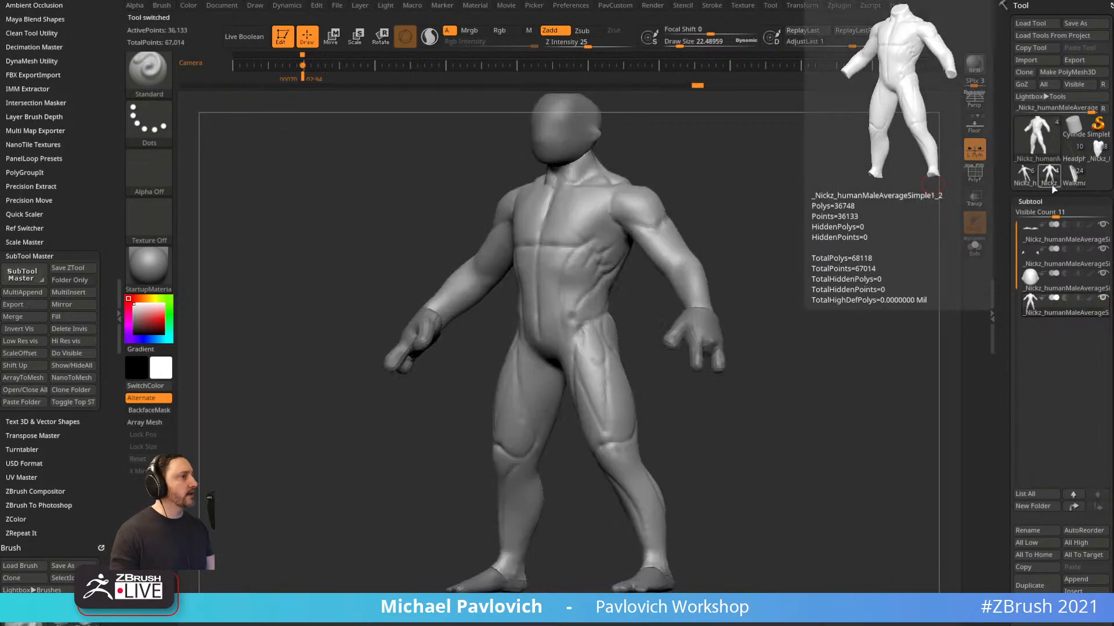
{"action": "left_click", "coordinate": [30, 405]}
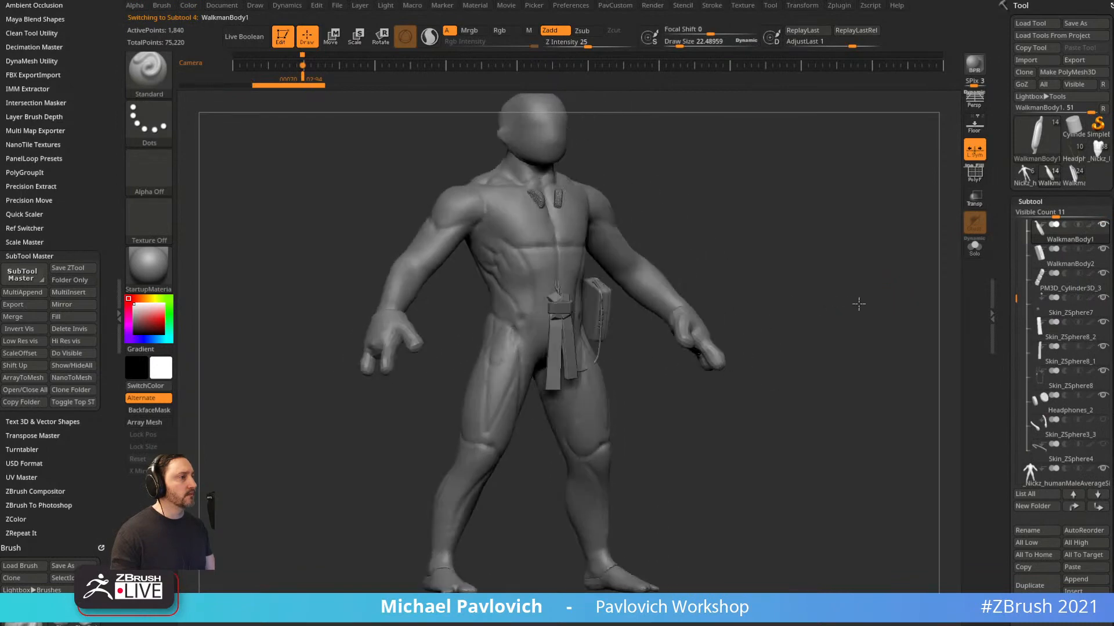
Try moving the pasted Headphones folder's parts as one group with Transpose Add, and undo the move.
{"action": "left_click_drag", "start_coordinate": [1016, 321], "coordinate": [1016, 246]}
{"action": "left_click", "coordinate": [1090, 249]}
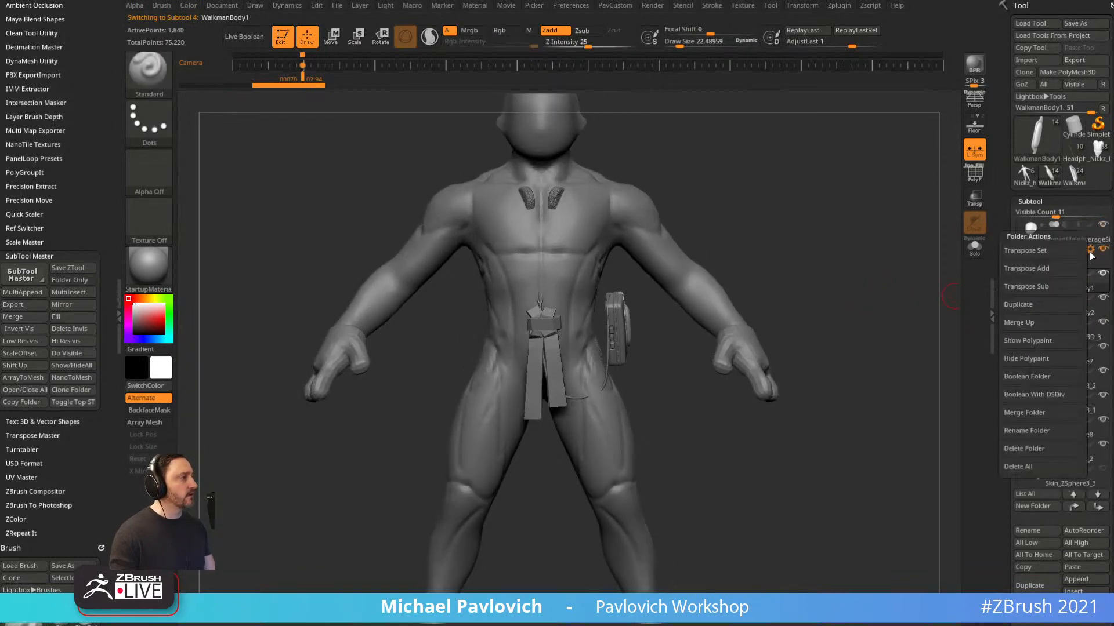
{"action": "left_click", "coordinate": [1046, 267]}
{"action": "mouse_move", "coordinate": [843, 317]}
{"action": "left_mouse_down"}
{"action": "mouse_move", "coordinate": [721, 335]}
{"action": "mouse_move", "coordinate": [584, 331]}
{"action": "mouse_move", "coordinate": [651, 368]}
{"action": "mouse_move", "coordinate": [606, 351]}
{"action": "left_mouse_up"}
{"action": "key", "text": "ctrl+z"}
{"action": "key", "text": "q"}
{"action": "mouse_move", "coordinate": [691, 316]}
{"action": "left_mouse_down"}
{"action": "mouse_move", "coordinate": [773, 300]}
{"action": "mouse_move", "coordinate": [738, 281]}
{"action": "mouse_move", "coordinate": [763, 294]}
{"action": "mouse_move", "coordinate": [746, 286]}
{"action": "mouse_move", "coordinate": [820, 278]}
{"action": "mouse_move", "coordinate": [633, 259]}
{"action": "mouse_move", "coordinate": [778, 241]}
{"action": "left_mouse_up"}
{"action": "key", "text": "s"}
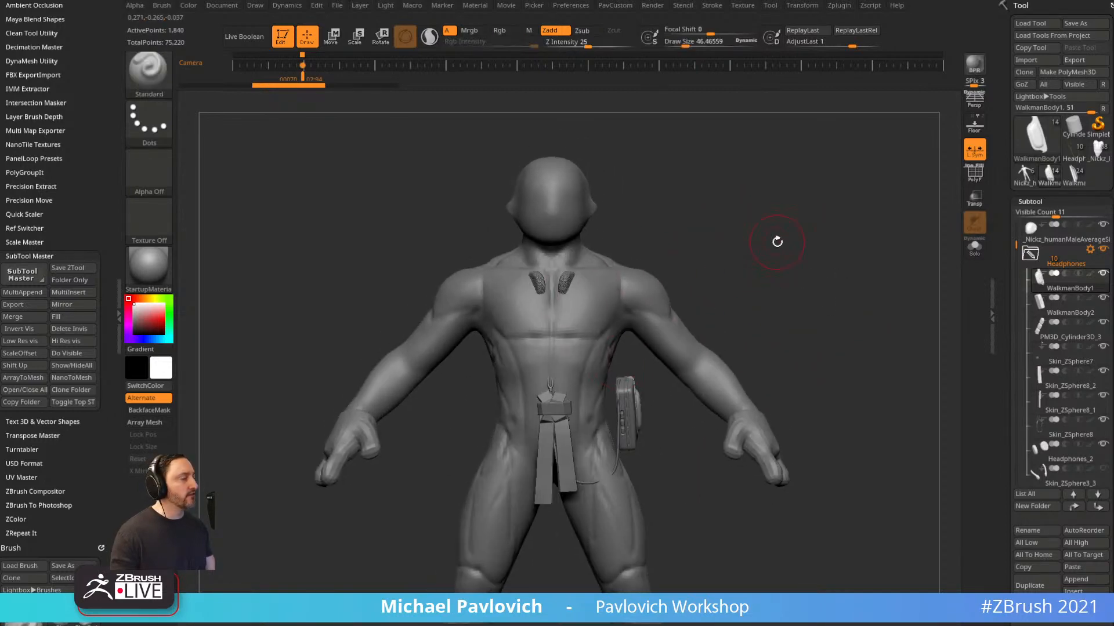
Delete the pasted Headphones folder together with all its subtools from the simple male figure.
{"action": "left_click", "coordinate": [1090, 251]}
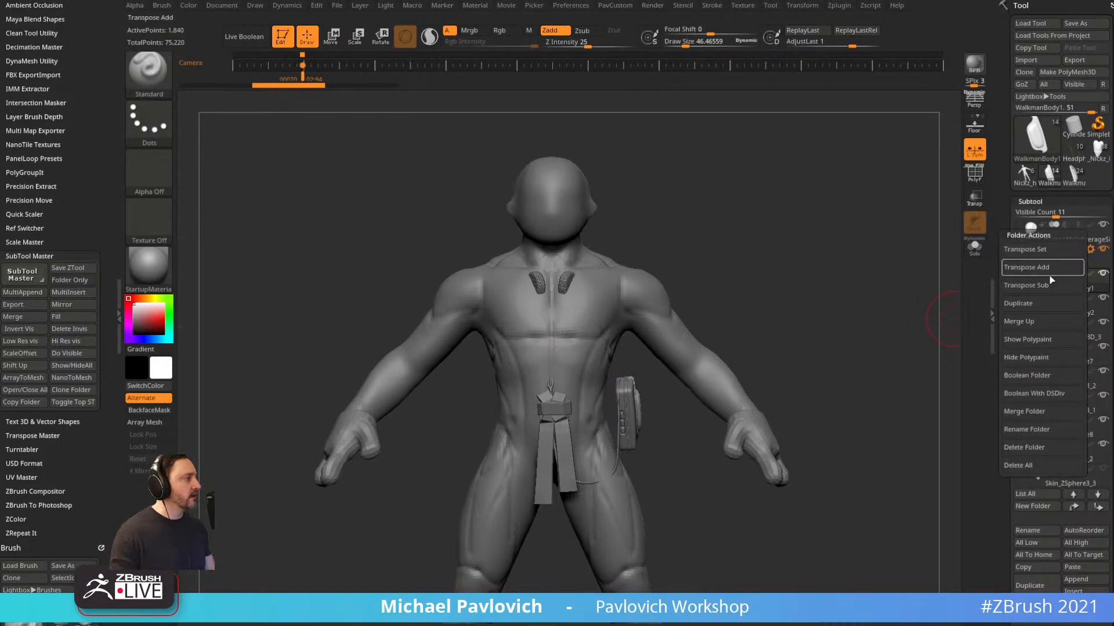
{"action": "left_click", "coordinate": [1020, 465]}
{"action": "left_click", "coordinate": [928, 496]}
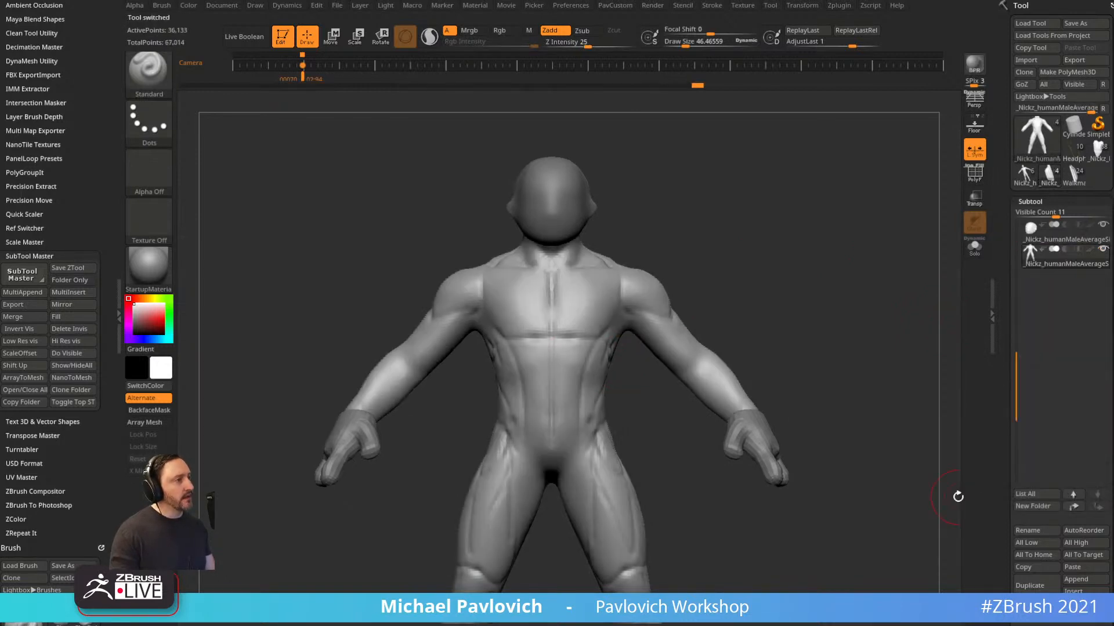
Collapse the SubTool Master tools and expand the brush's Alpha and Texture settings.
{"action": "left_click_drag", "start_coordinate": [845, 267], "coordinate": [778, 274]}
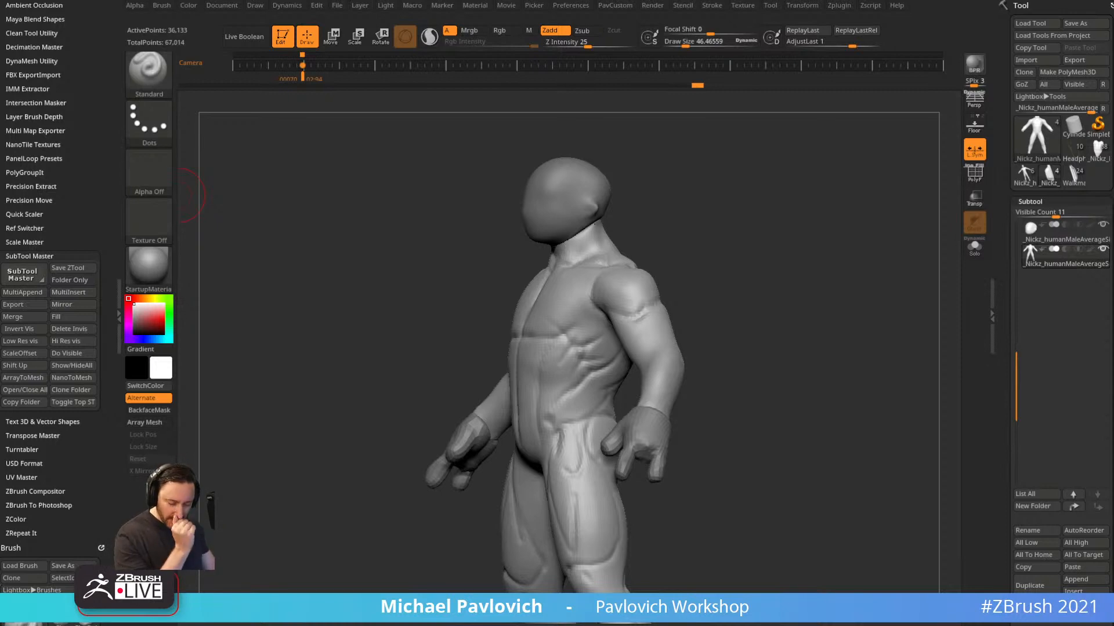
{"action": "left_click_drag", "start_coordinate": [723, 266], "coordinate": [745, 273]}
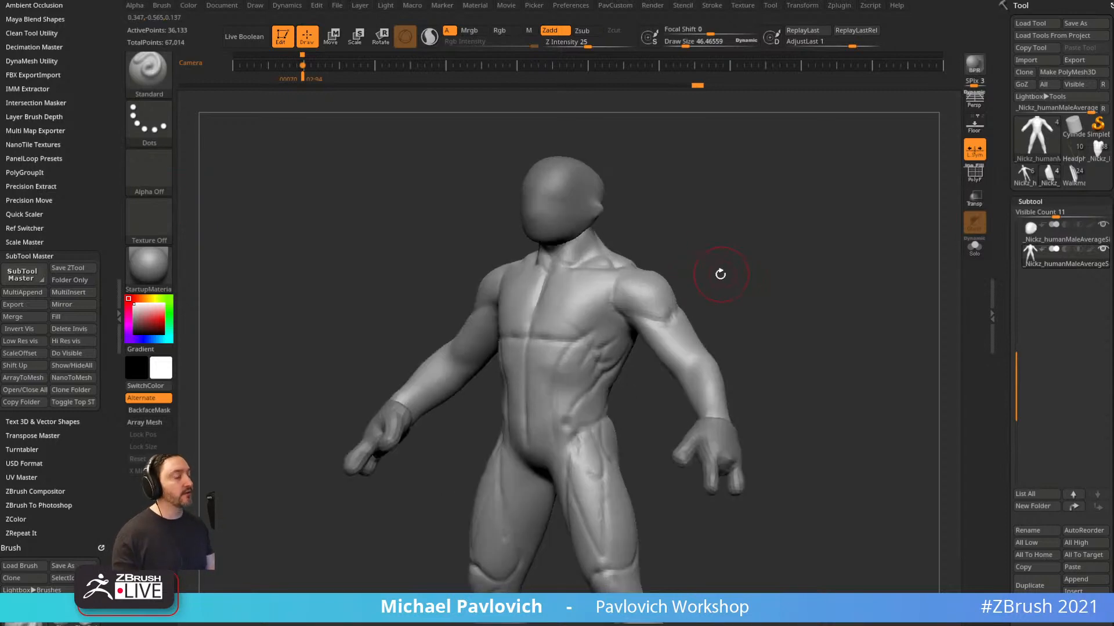
{"action": "left_click", "coordinate": [11, 548]}
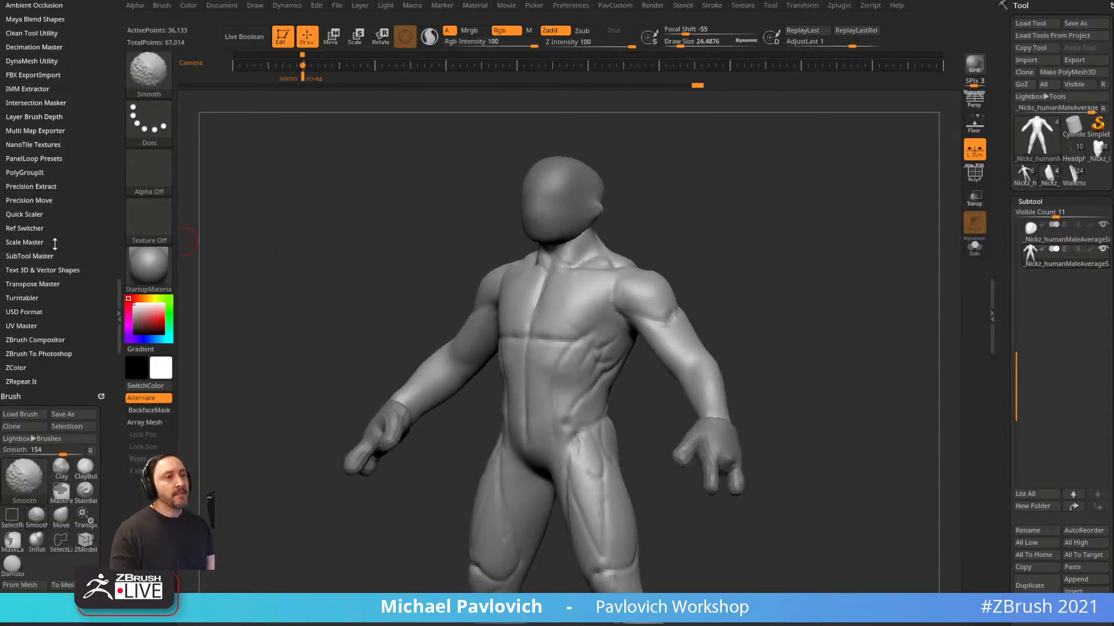
{"action": "left_click_drag", "start_coordinate": [70, 428], "coordinate": [70, 378]}
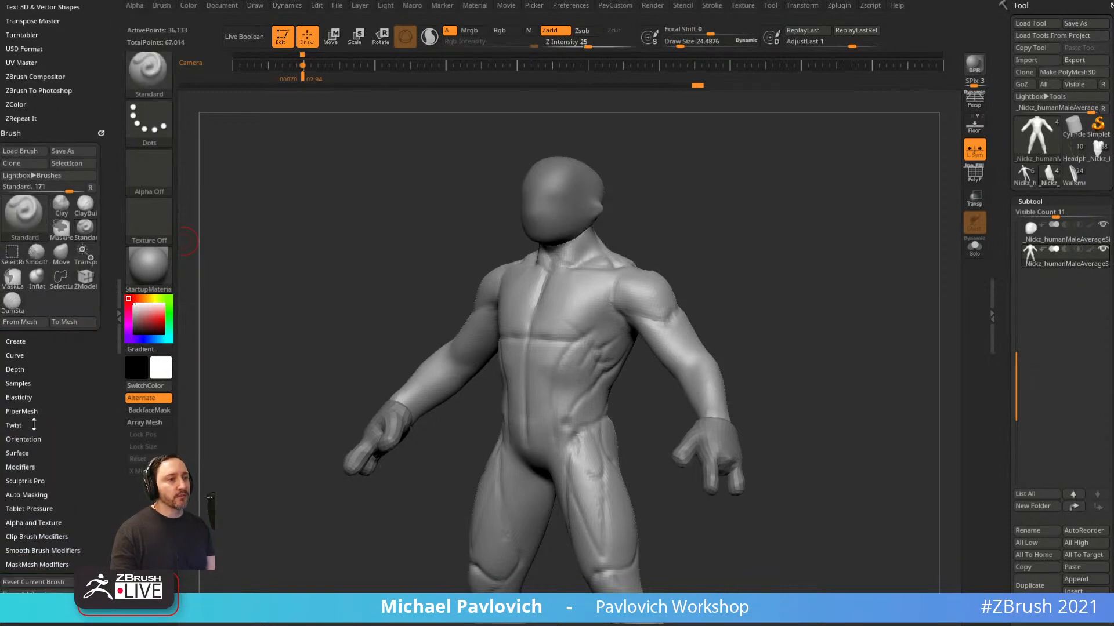
{"action": "key", "text": "shift"}
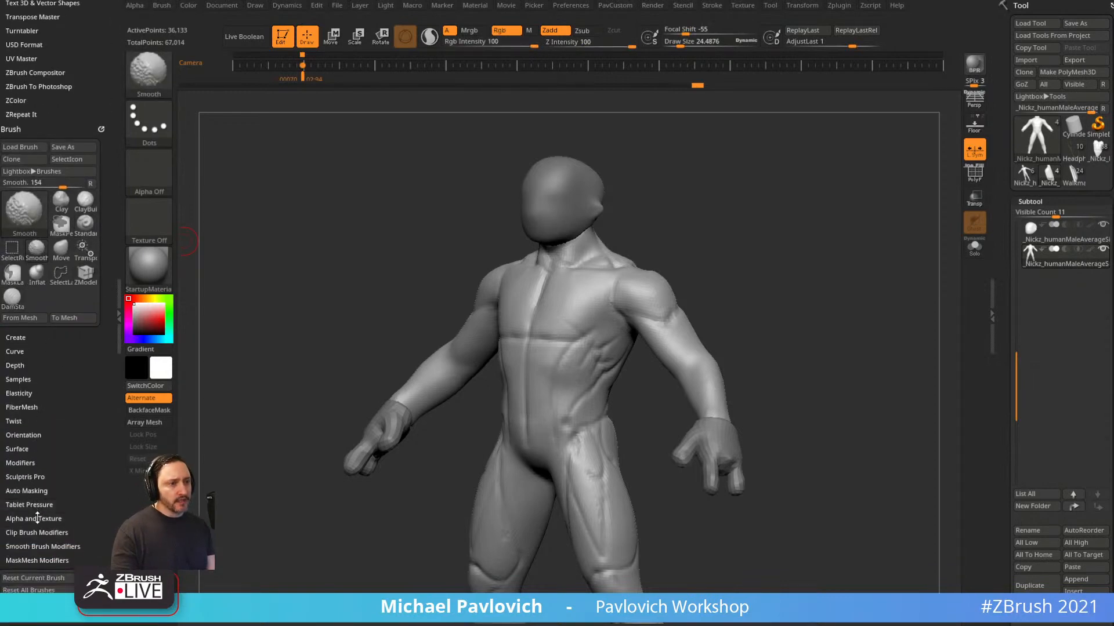
{"action": "left_click", "coordinate": [34, 523]}
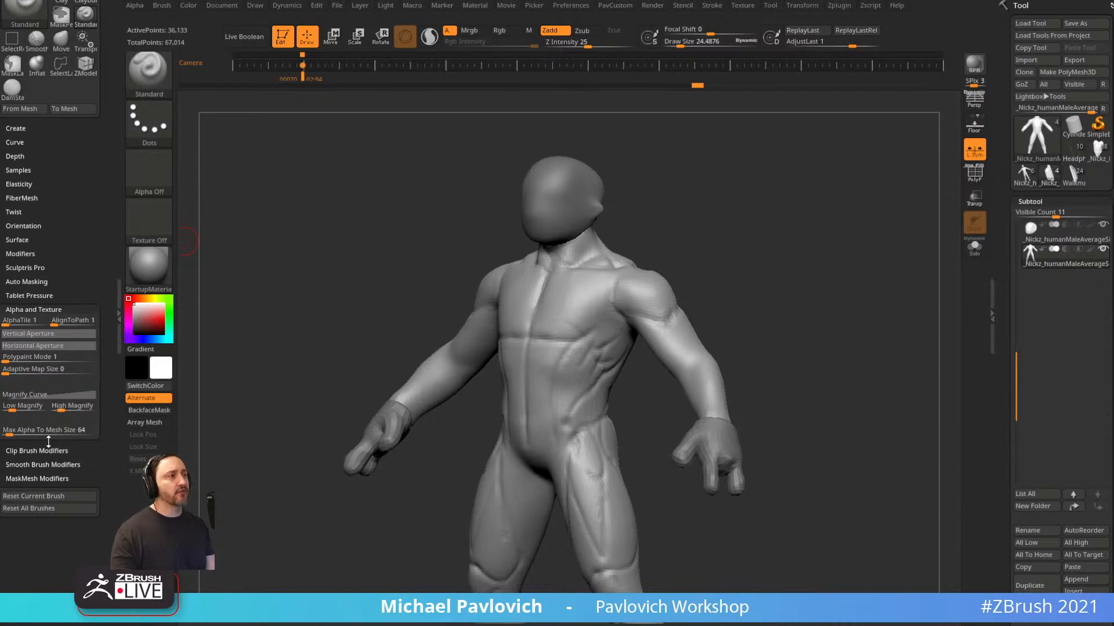
Select the hands subtool and adjust the hand shape with the Move brush, reducing the draw size to 28.75.
{"action": "left_click", "coordinate": [384, 430], "text": "alt"}
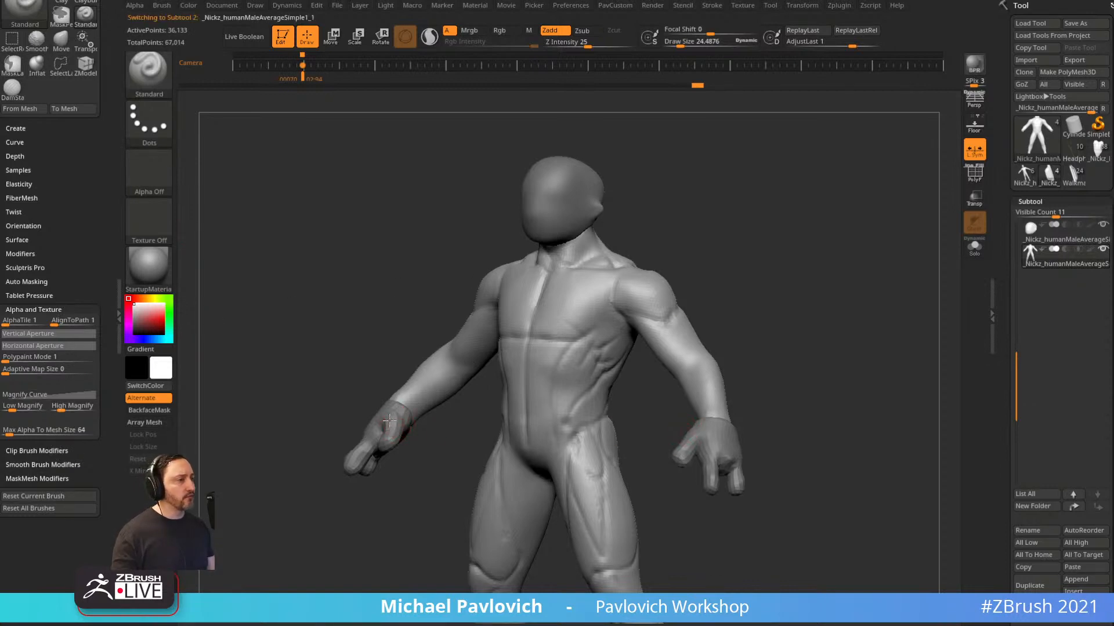
{"action": "mouse_move", "coordinate": [377, 342]}
{"action": "left_mouse_down", "text": "alt"}
{"action": "mouse_move", "coordinate": [420, 343]}
{"action": "mouse_move", "coordinate": [423, 406]}
{"action": "mouse_move", "coordinate": [391, 424]}
{"action": "mouse_move", "coordinate": [473, 425]}
{"action": "left_mouse_up", "text": "alt"}
{"action": "key", "text": "b"}
{"action": "key", "text": "m"}
{"action": "key", "text": "v"}
{"action": "key", "text": "s"}
{"action": "key", "text": "d"}
{"action": "left_click_drag", "start_coordinate": [383, 448], "coordinate": [394, 455]}
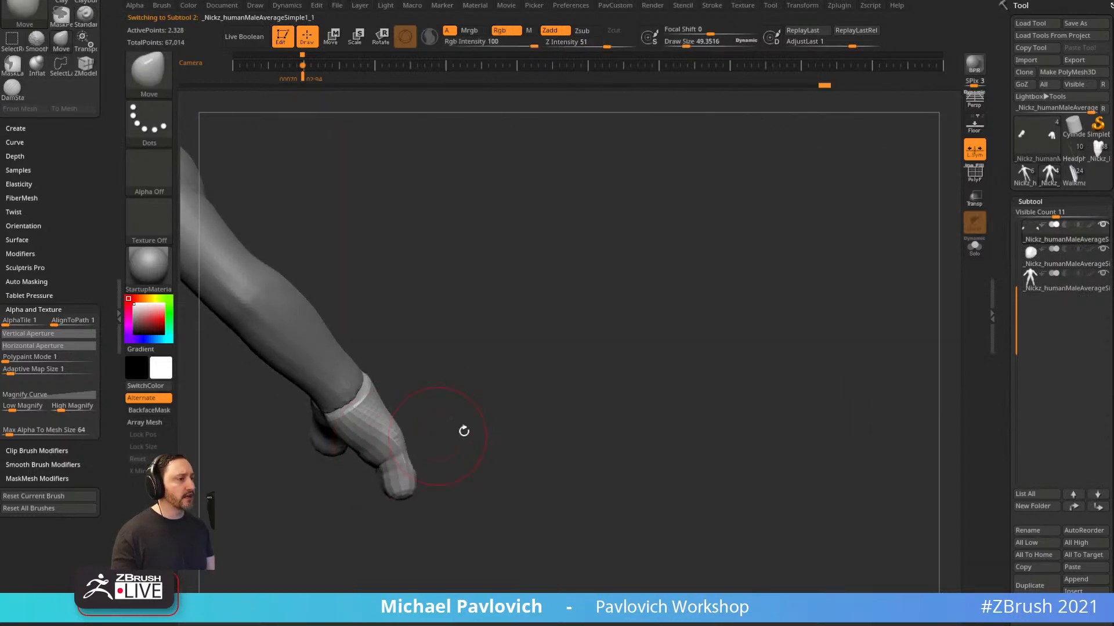
{"action": "left_click_drag", "start_coordinate": [462, 430], "coordinate": [403, 426]}
{"action": "key", "text": "s"}
{"action": "left_click_drag", "start_coordinate": [463, 413], "coordinate": [456, 411]}
{"action": "left_click_drag", "start_coordinate": [510, 413], "coordinate": [383, 413], "text": "alt"}
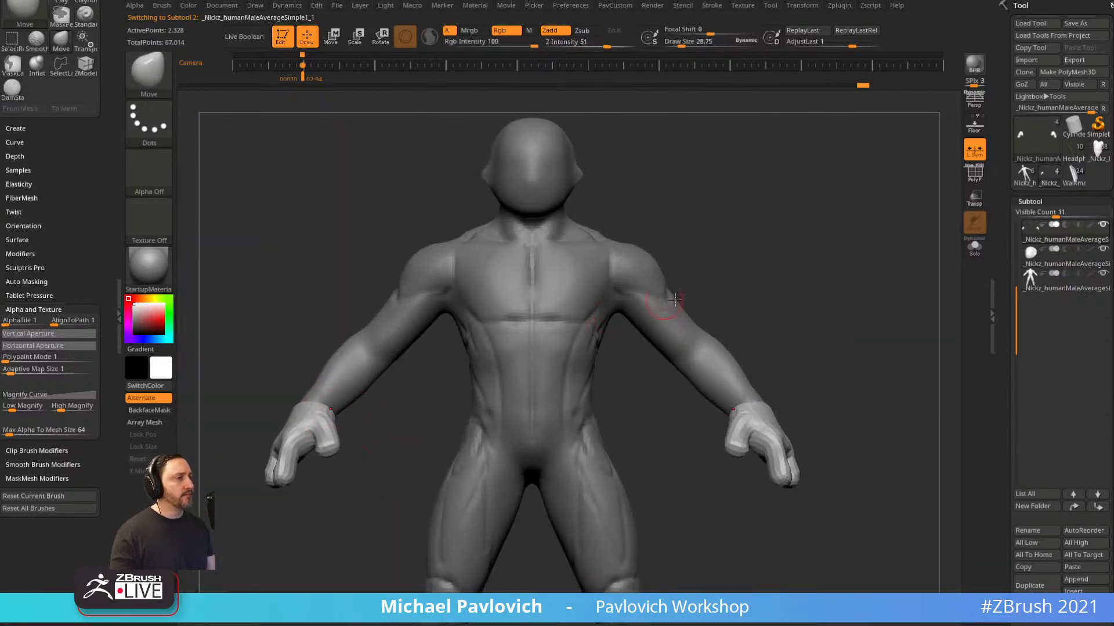
Select the body subtool and expand the Move brush's Tablet Pressure settings in place of Alpha and Texture.
{"action": "left_click_drag", "start_coordinate": [703, 278], "coordinate": [654, 293], "text": "alt"}
{"action": "left_click", "coordinate": [623, 333], "text": "alt"}
{"action": "left_click_drag", "start_coordinate": [720, 320], "coordinate": [719, 293]}
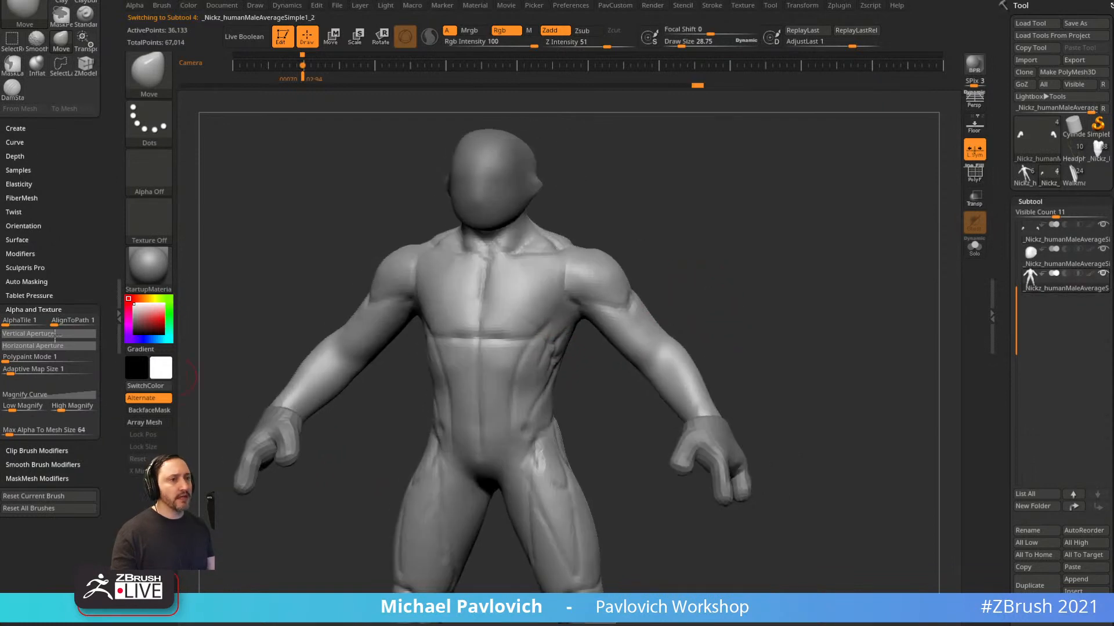
{"action": "key", "text": "shift"}
{"action": "left_click", "coordinate": [38, 309]}
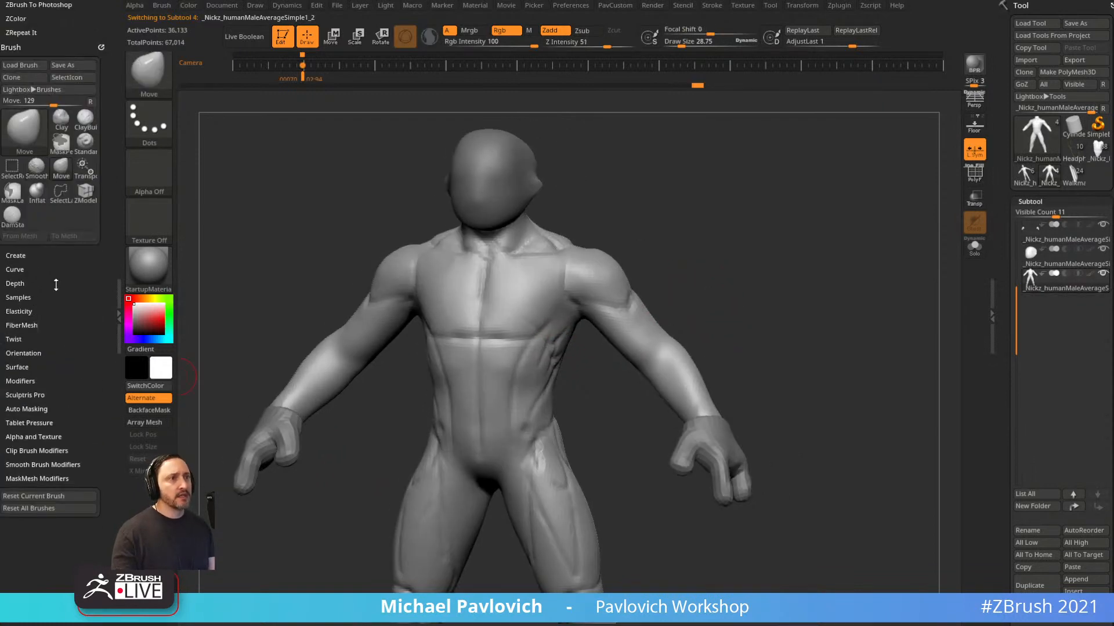
{"action": "left_click", "coordinate": [29, 423]}
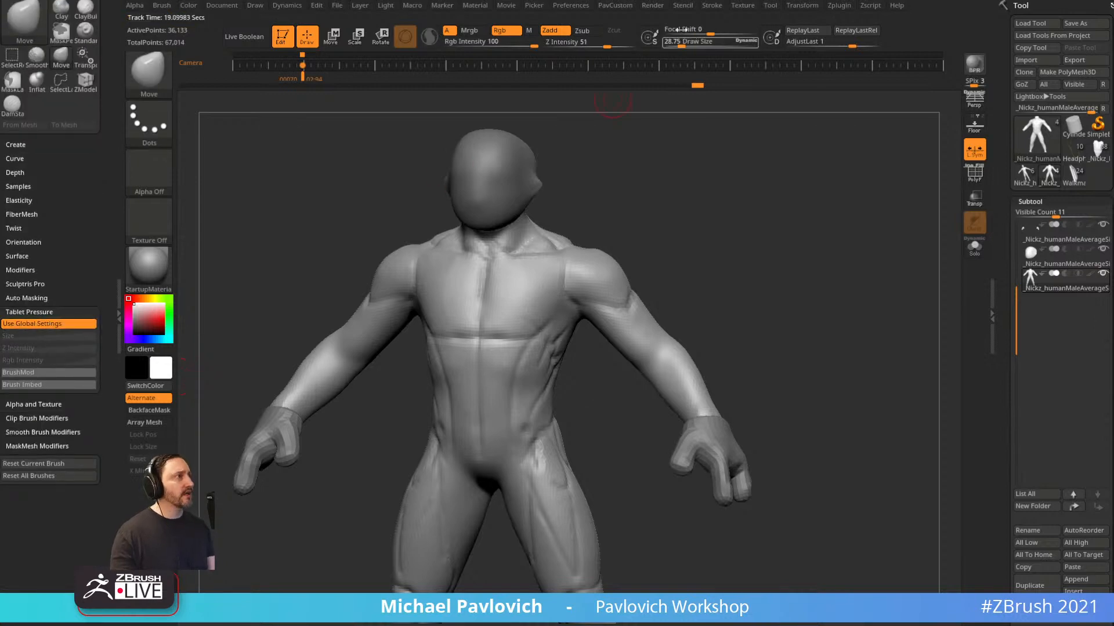
Review the global Tablet preferences, including the size, Z and color sensitivity.
{"action": "left_click", "coordinate": [570, 5]}
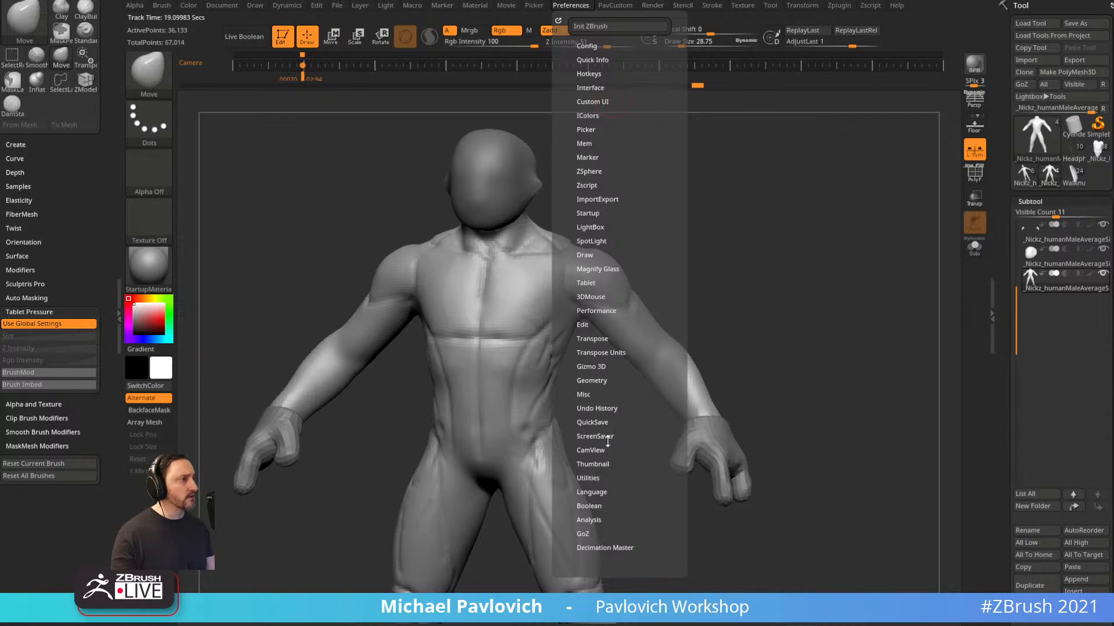
{"action": "left_click", "coordinate": [587, 284]}
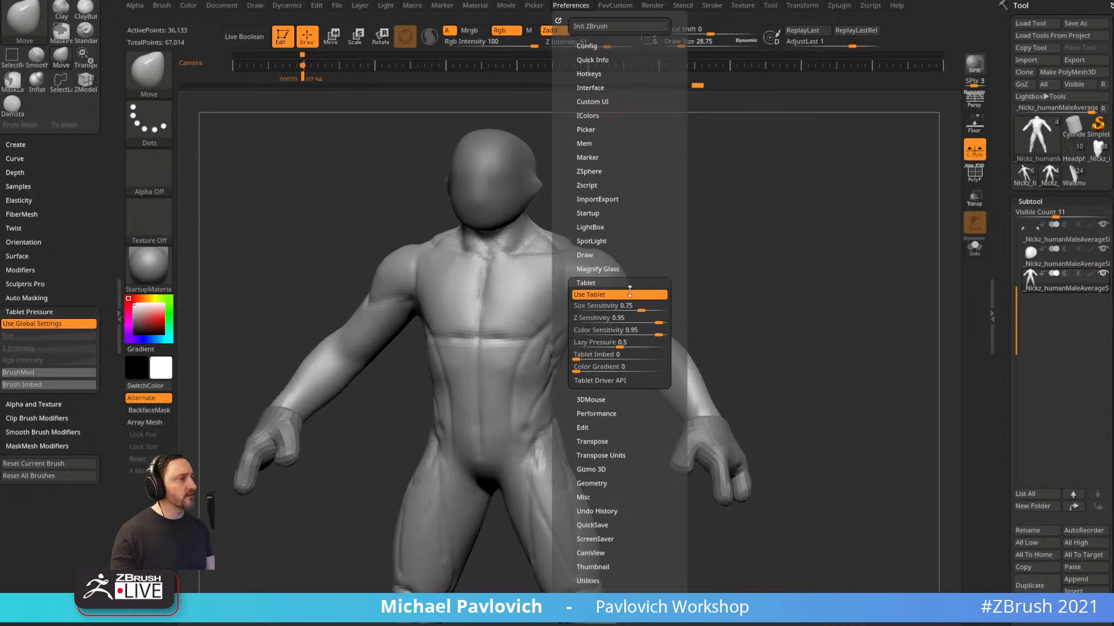
{"action": "left_click_drag", "start_coordinate": [808, 281], "coordinate": [804, 263]}
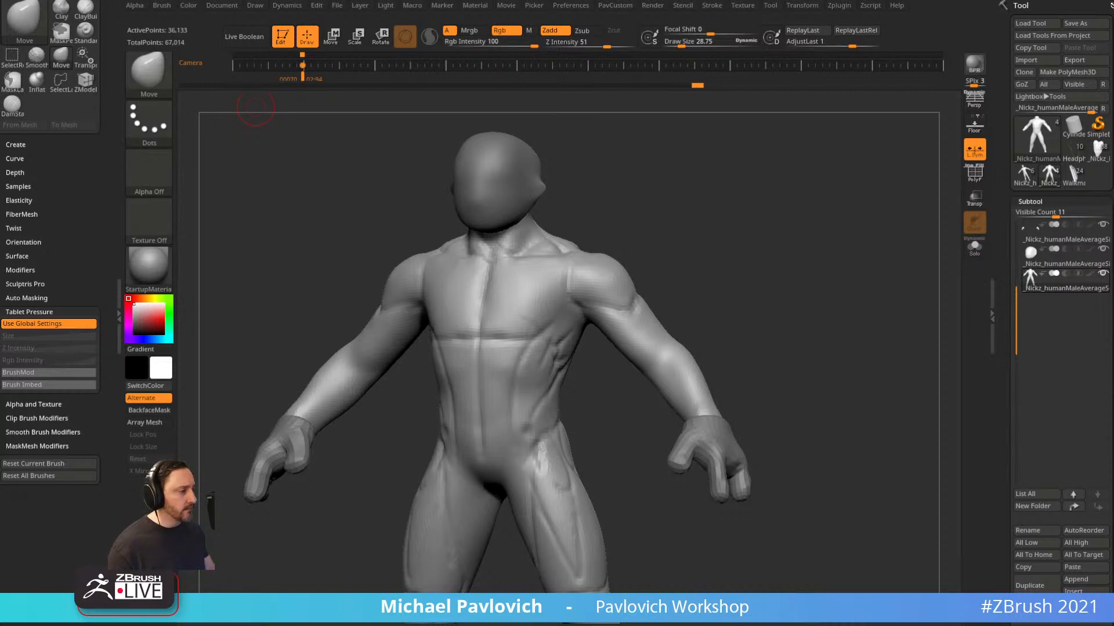
Switch to Google Drive in the browser and examine the anatomy and drawing books in Bookshelf.jpg.
{"action": "left_click_drag", "start_coordinate": [629, 625], "coordinate": [655, 30]}
{"action": "scroll", "coordinate": [567, 232], "scroll_direction": "up", "scroll_amount": 6, "text": "ctrl"}
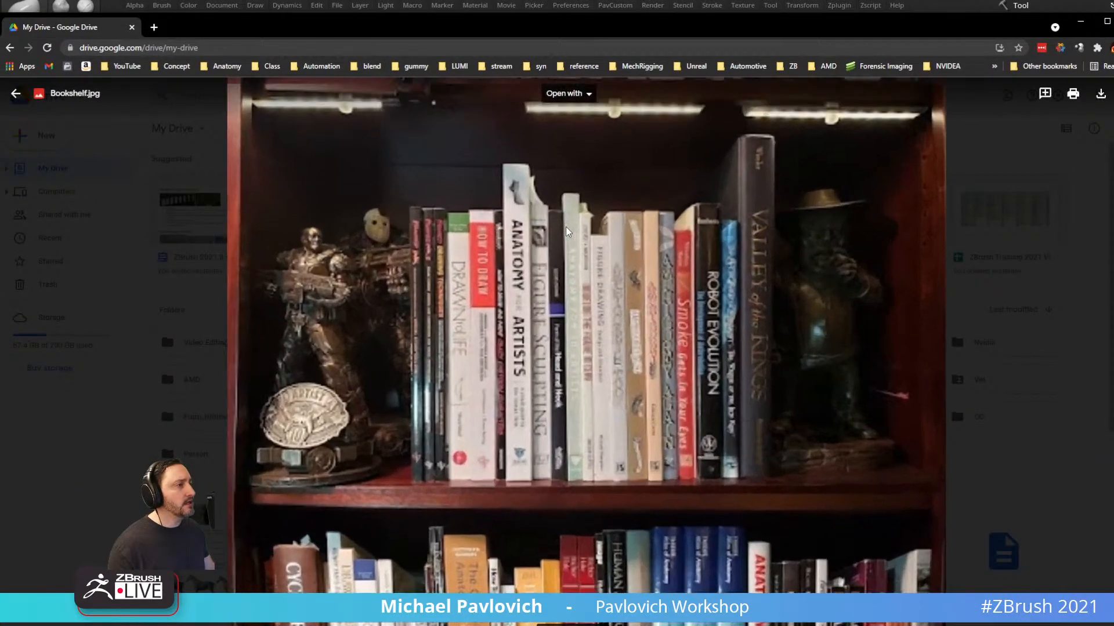
{"action": "scroll", "coordinate": [567, 232], "scroll_direction": "up", "scroll_amount": 1, "text": "ctrl"}
{"action": "scroll", "coordinate": [795, 441], "scroll_direction": "down", "scroll_amount": 6}
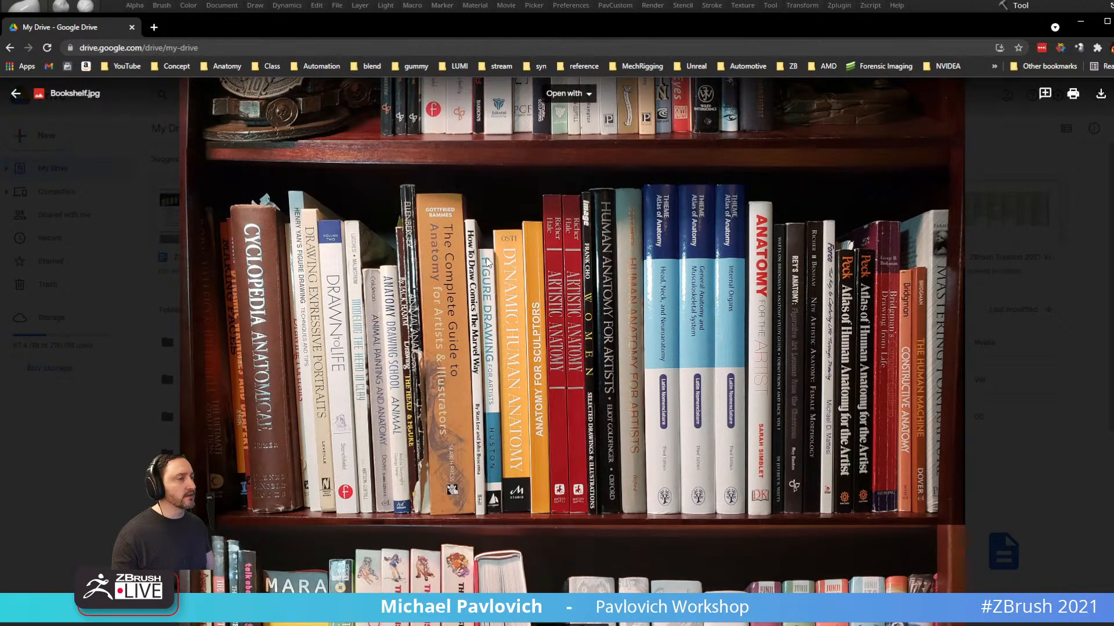
{"action": "scroll", "coordinate": [569, 378], "scroll_direction": "up", "scroll_amount": 5}
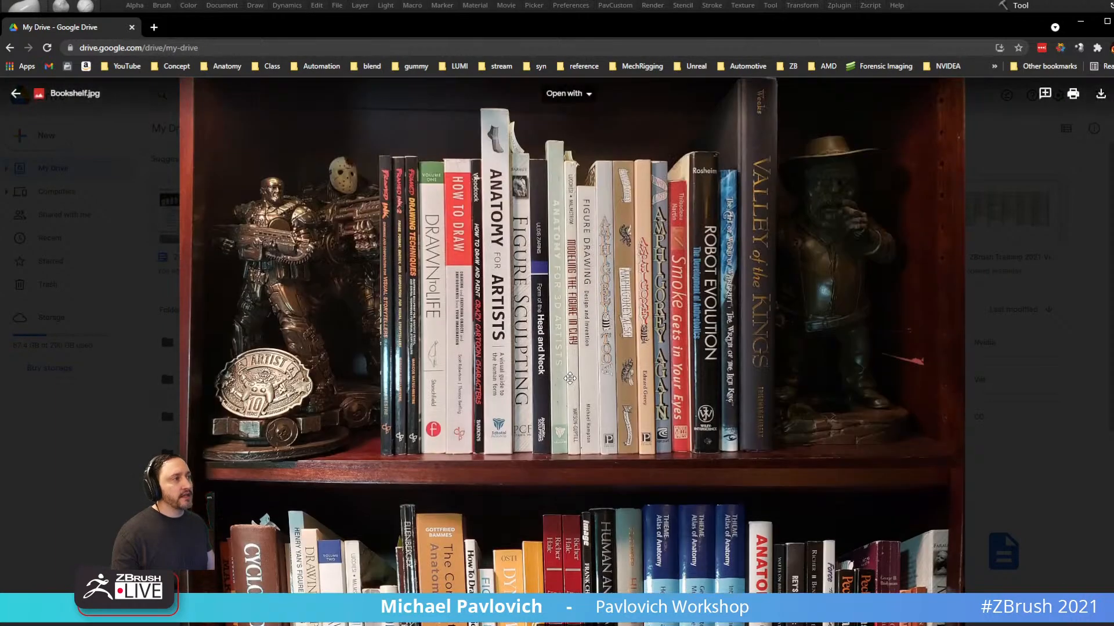
{"action": "scroll", "coordinate": [570, 378], "scroll_direction": "down", "scroll_amount": 3, "text": "ctrl"}
{"action": "scroll", "coordinate": [575, 386], "scroll_direction": "up", "scroll_amount": 3, "text": "ctrl"}
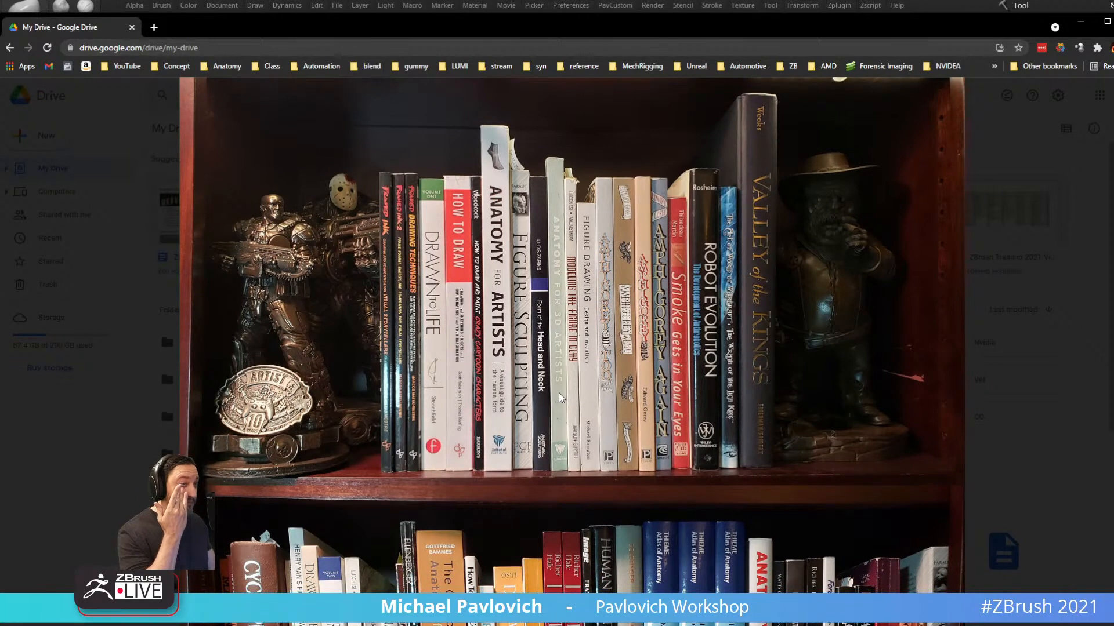
{"action": "scroll", "coordinate": [560, 397], "scroll_direction": "down", "scroll_amount": 3, "text": "ctrl"}
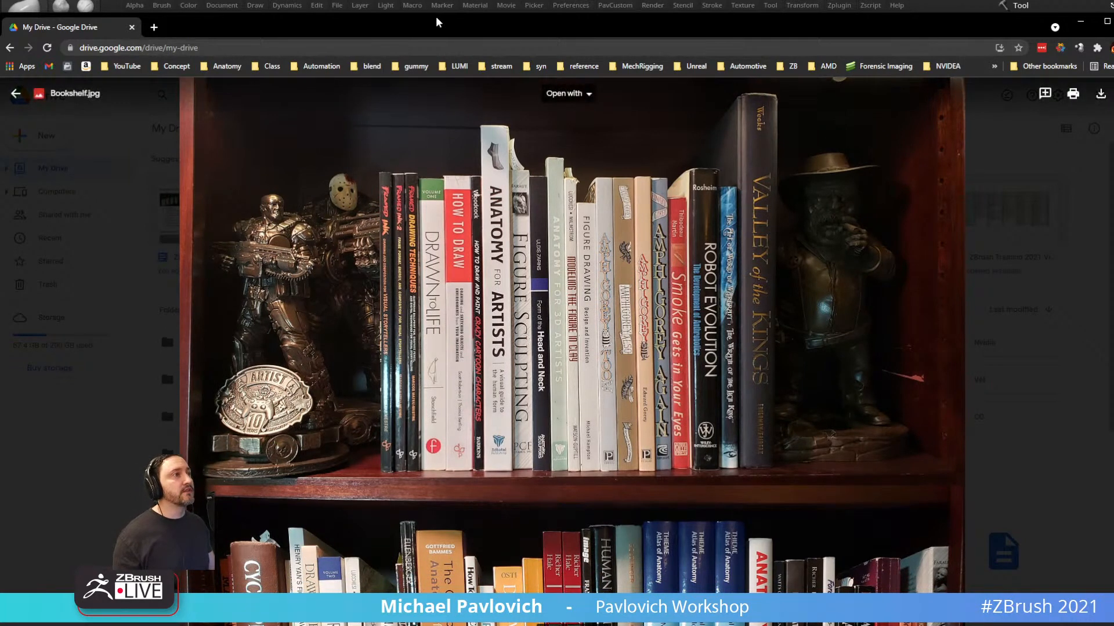
Switch back to ZBrush and view the simple male figure from the side and front.
{"action": "key", "text": "alt+Tab"}
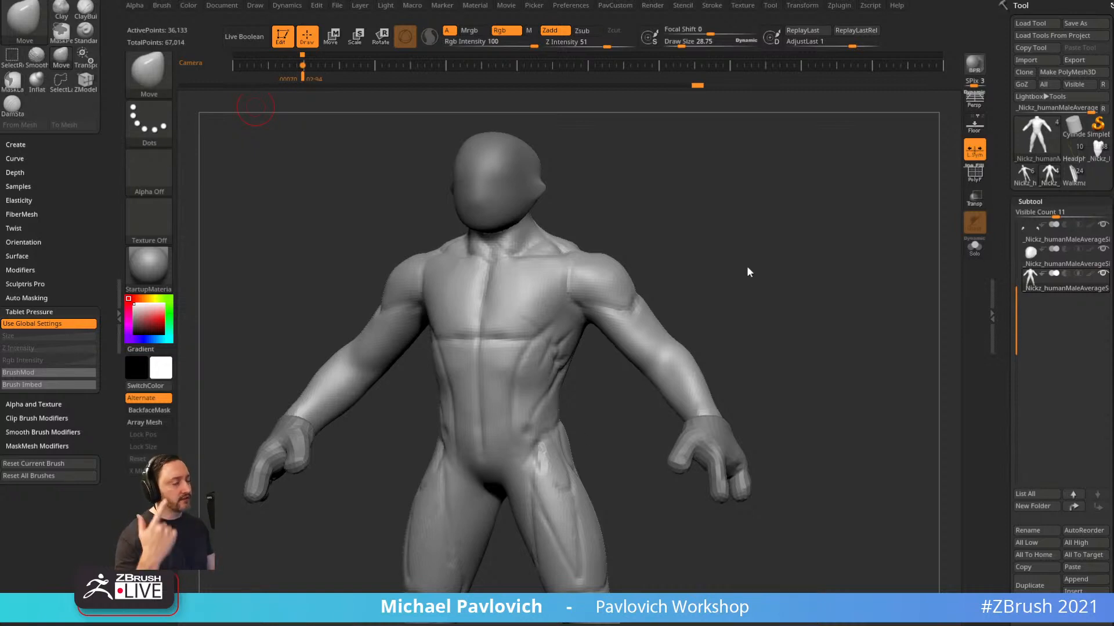
{"action": "left_click_drag", "start_coordinate": [726, 283], "coordinate": [735, 258]}
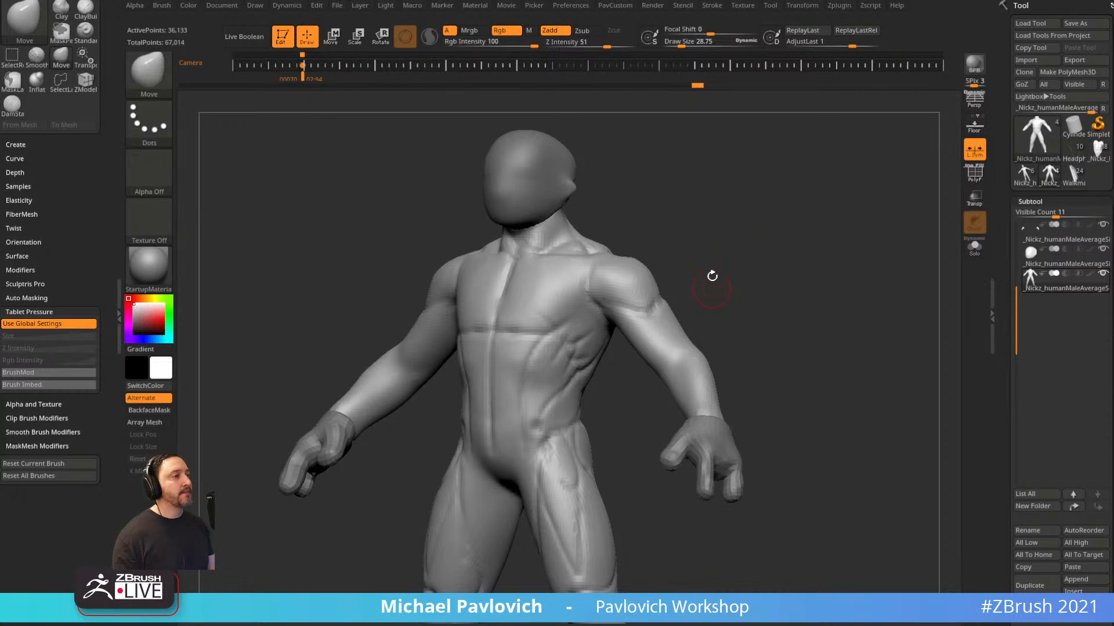
{"action": "left_click_drag", "start_coordinate": [711, 278], "coordinate": [741, 210]}
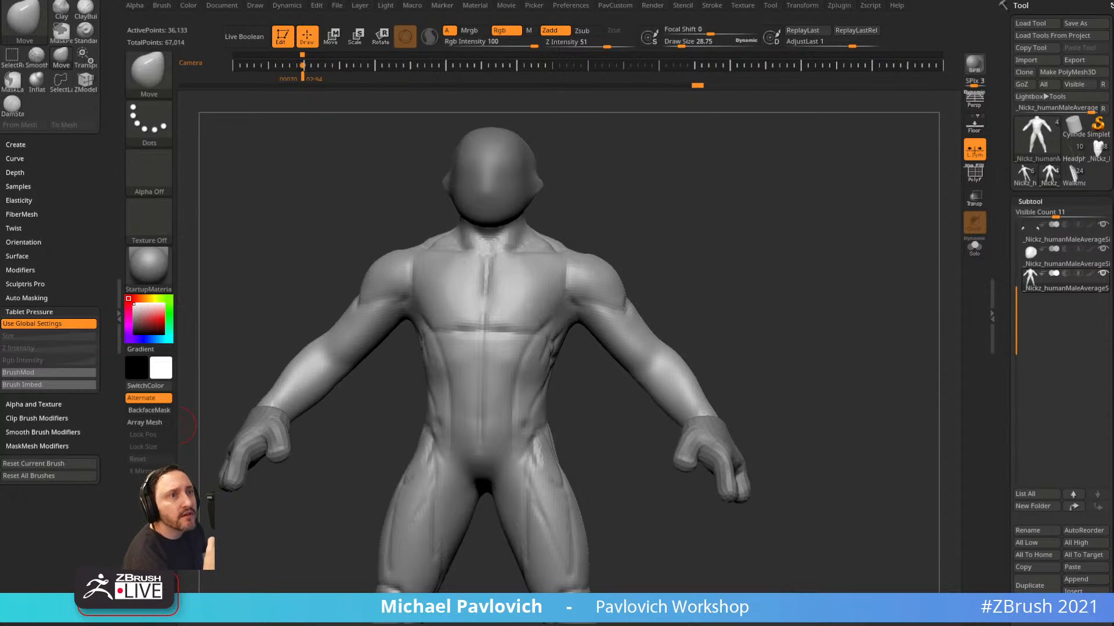
{"action": "left_click", "coordinate": [622, 7]}
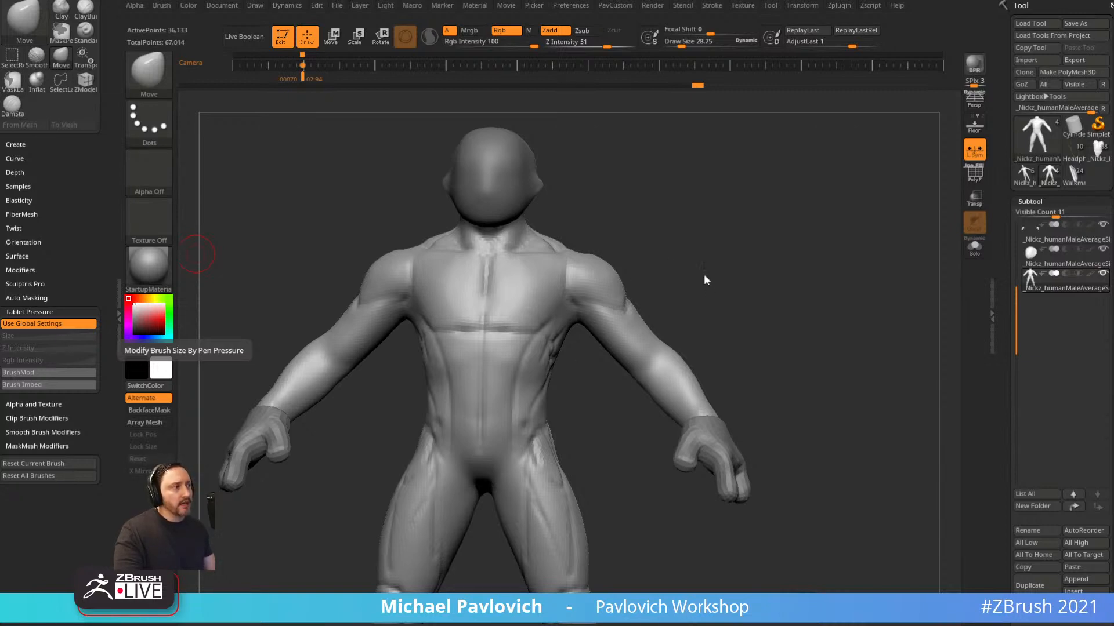
Look over the figure and the material library, and review the FBX export options for the visible subtools before cancelling the export.
{"action": "mouse_move", "coordinate": [713, 251]}
{"action": "left_mouse_down"}
{"action": "mouse_move", "coordinate": [749, 258]}
{"action": "mouse_move", "coordinate": [730, 251]}
{"action": "mouse_move", "coordinate": [738, 262]}
{"action": "left_mouse_up"}
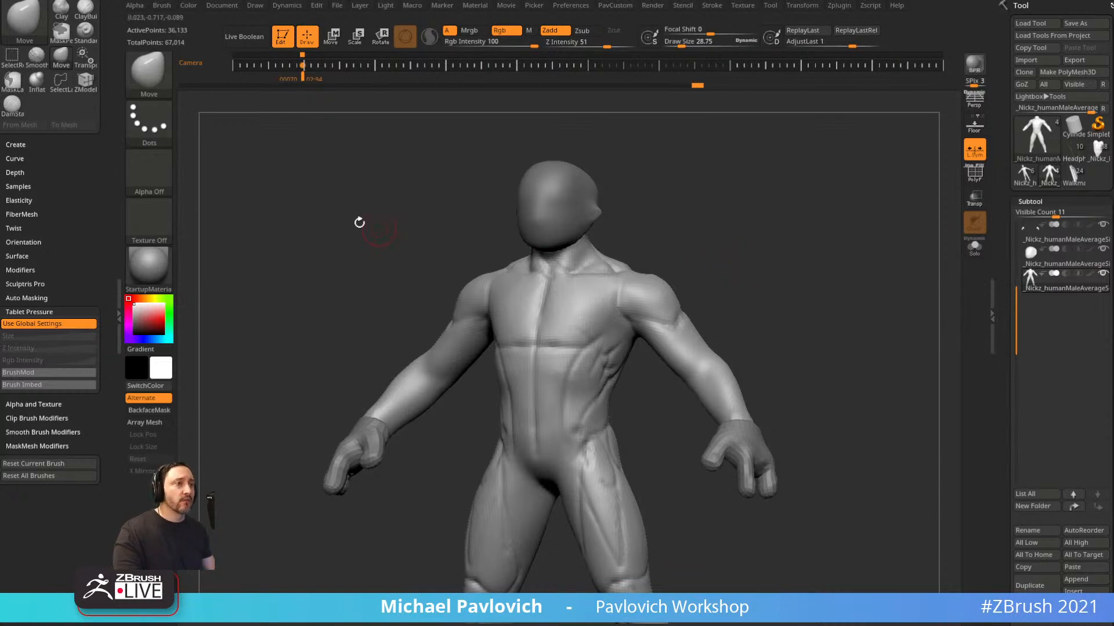
{"action": "left_click", "coordinate": [154, 267]}
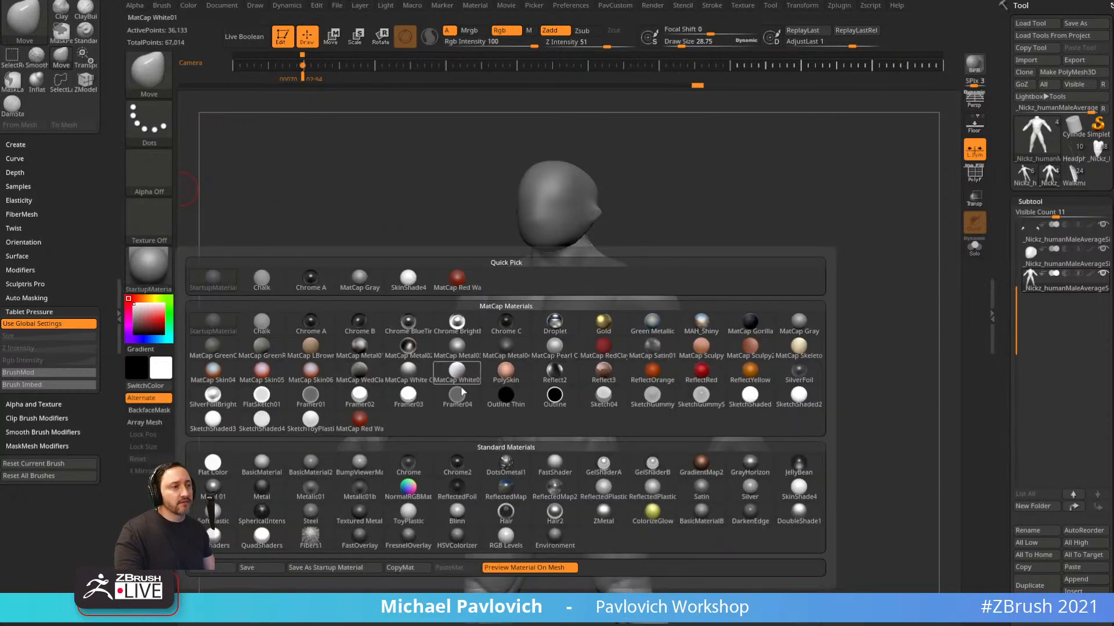
{"action": "left_click_drag", "start_coordinate": [690, 227], "coordinate": [729, 199], "text": "shift"}
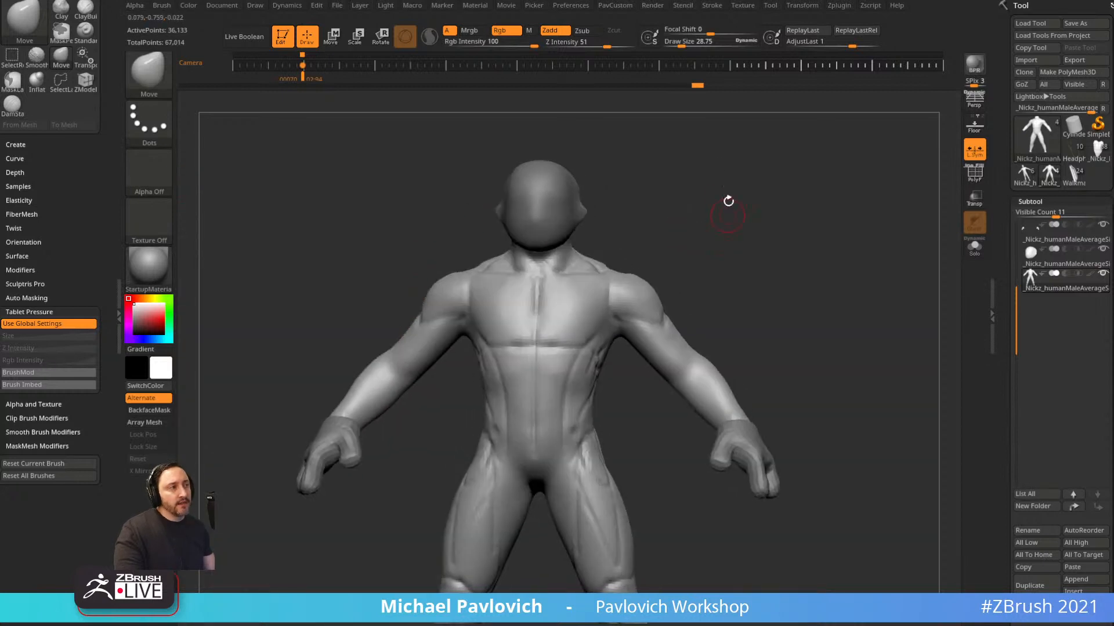
{"action": "left_click", "coordinate": [1080, 61]}
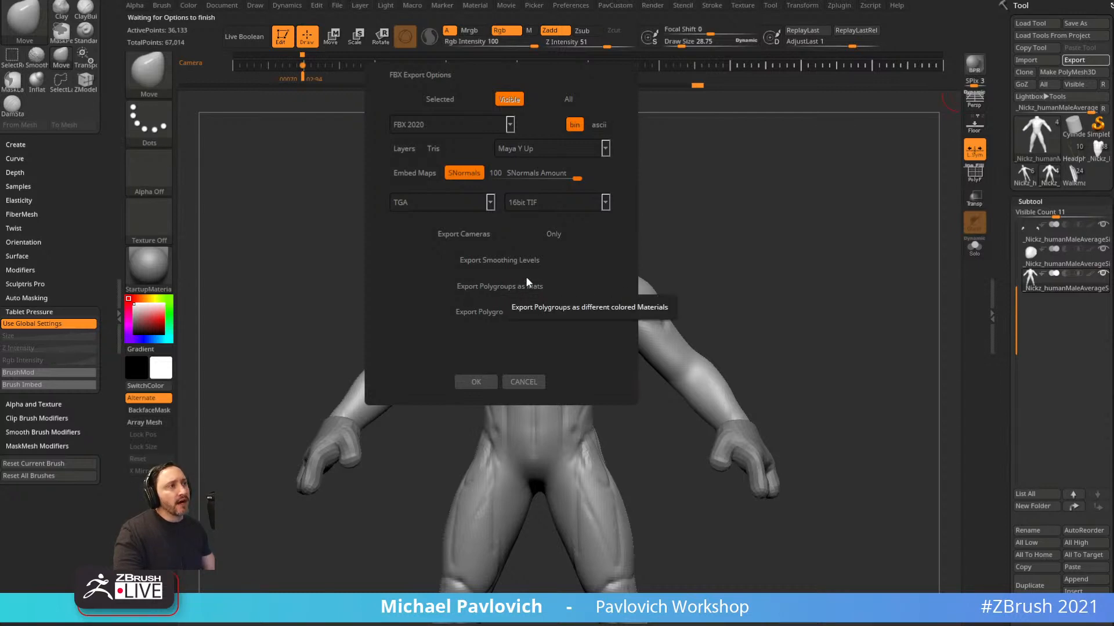
{"action": "left_click", "coordinate": [539, 384]}
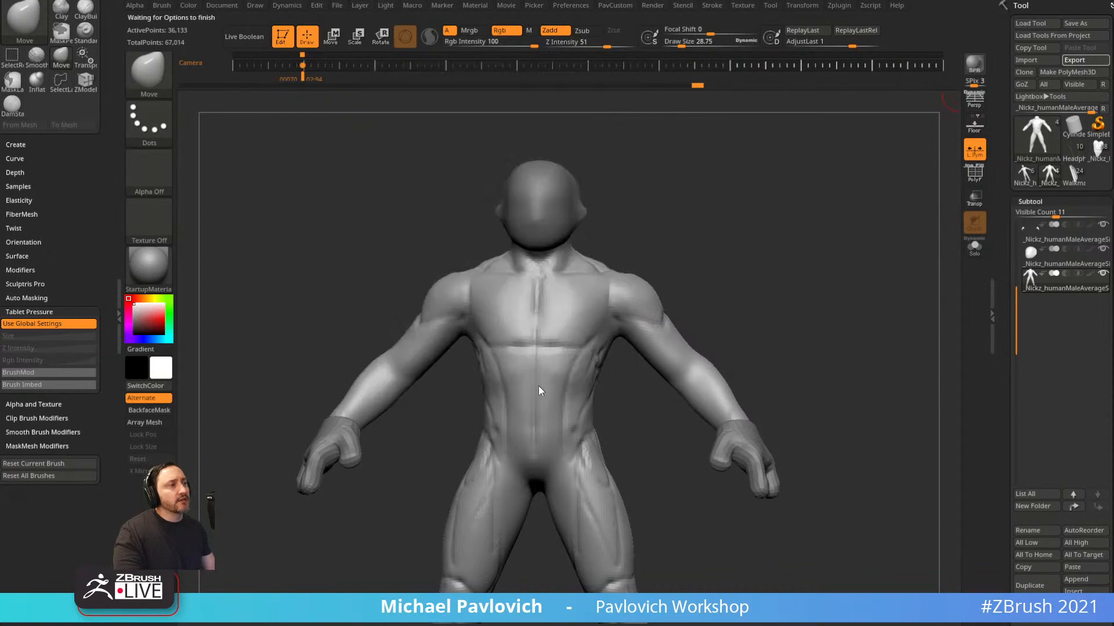
Review the MatCap and standard materials again, then view the figure at an angle and inspect its subtool list.
{"action": "left_click", "coordinate": [149, 268]}
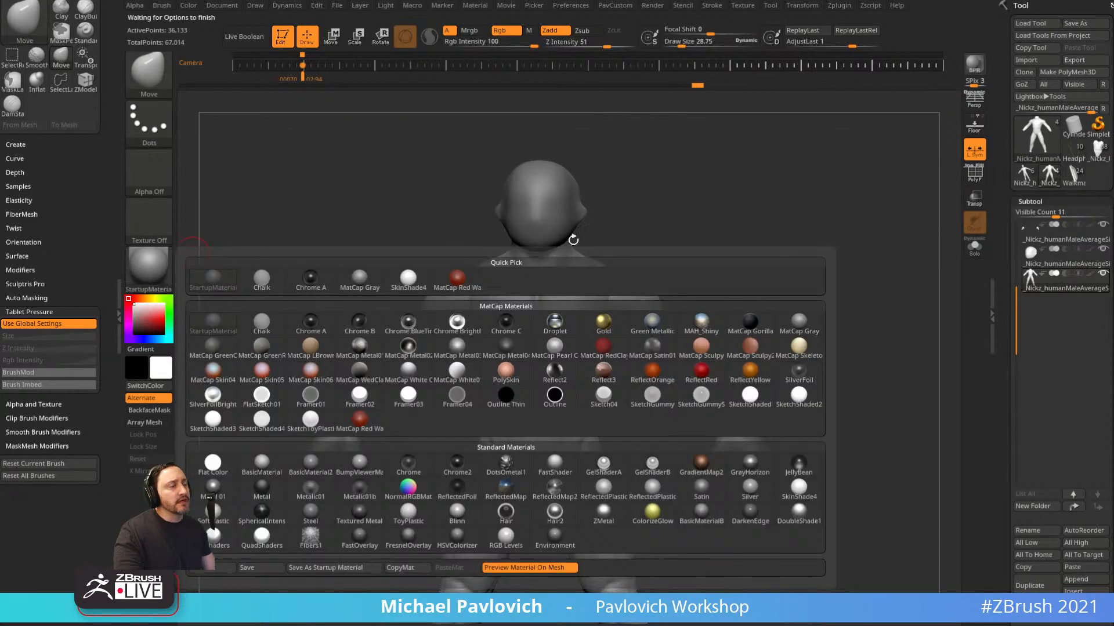
{"action": "left_click_drag", "start_coordinate": [854, 332], "coordinate": [796, 272]}
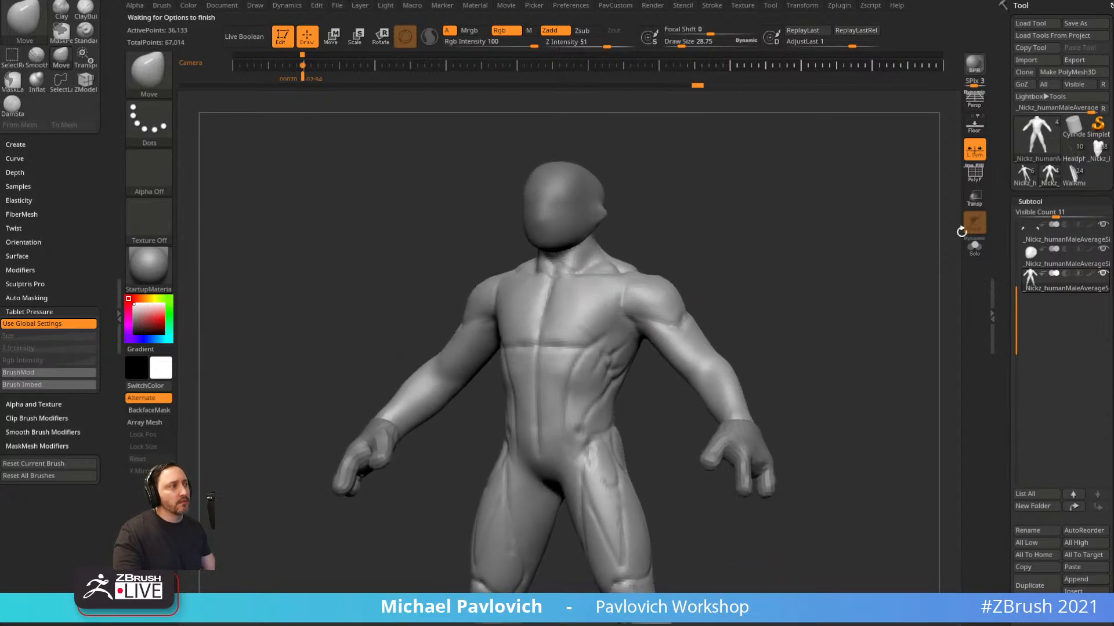
{"action": "left_click_drag", "start_coordinate": [838, 313], "coordinate": [843, 318]}
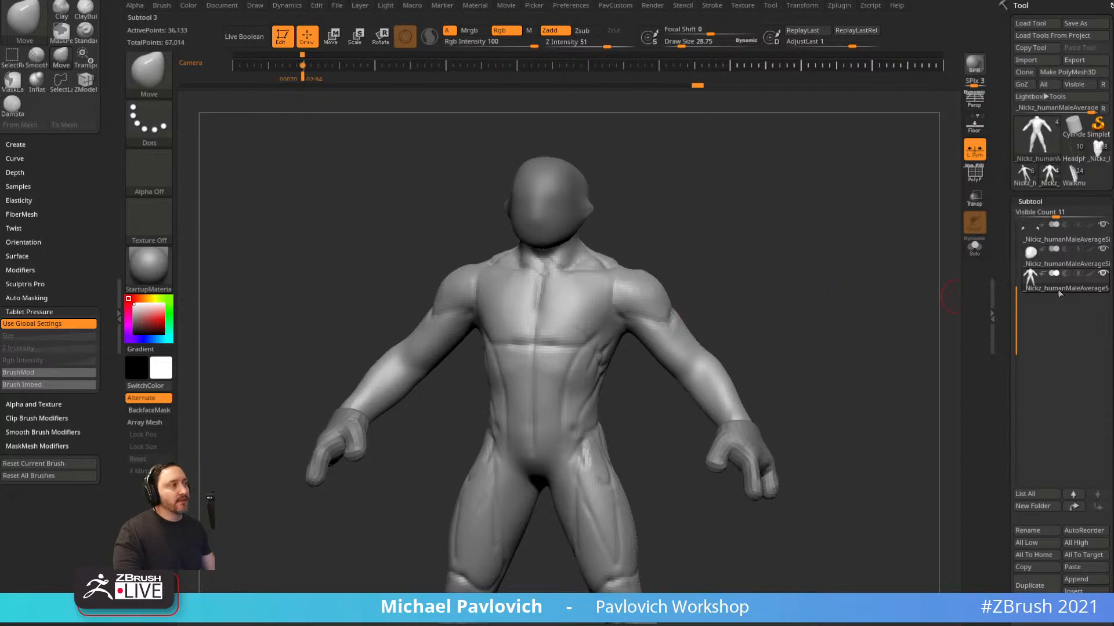
{"action": "left_click_drag", "start_coordinate": [1016, 301], "coordinate": [1019, 215]}
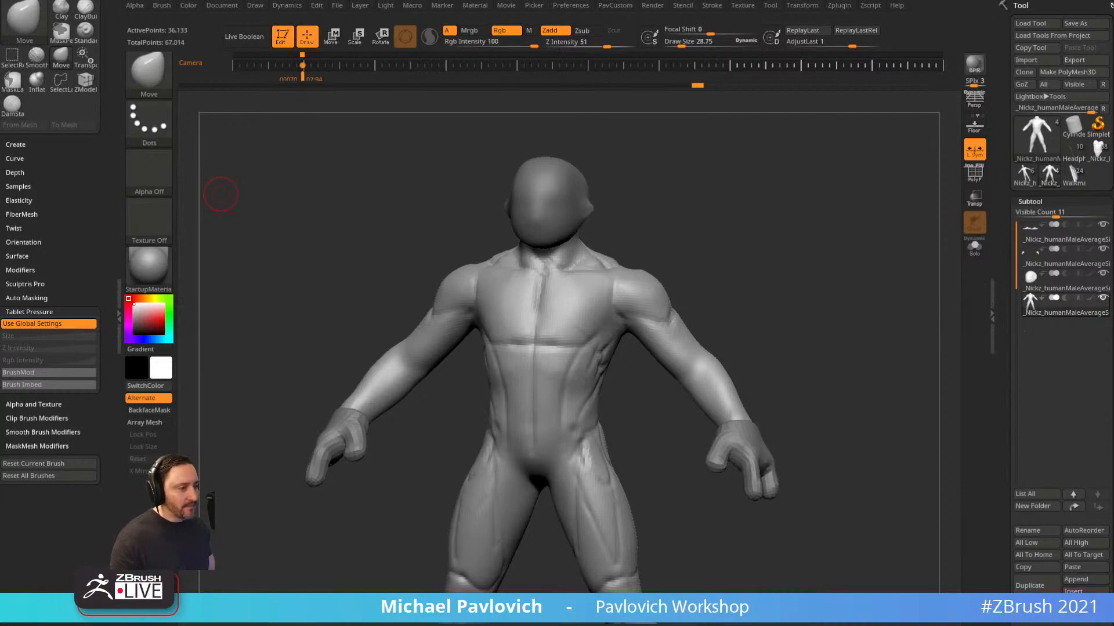
Switch to the ArtStation profile in the browser, open the blog post "Motivation and Inspiration" and highlight its title.
{"action": "key", "text": "alt+Tab"}
{"action": "scroll", "coordinate": [646, 223], "scroll_direction": "up", "scroll_amount": 15}
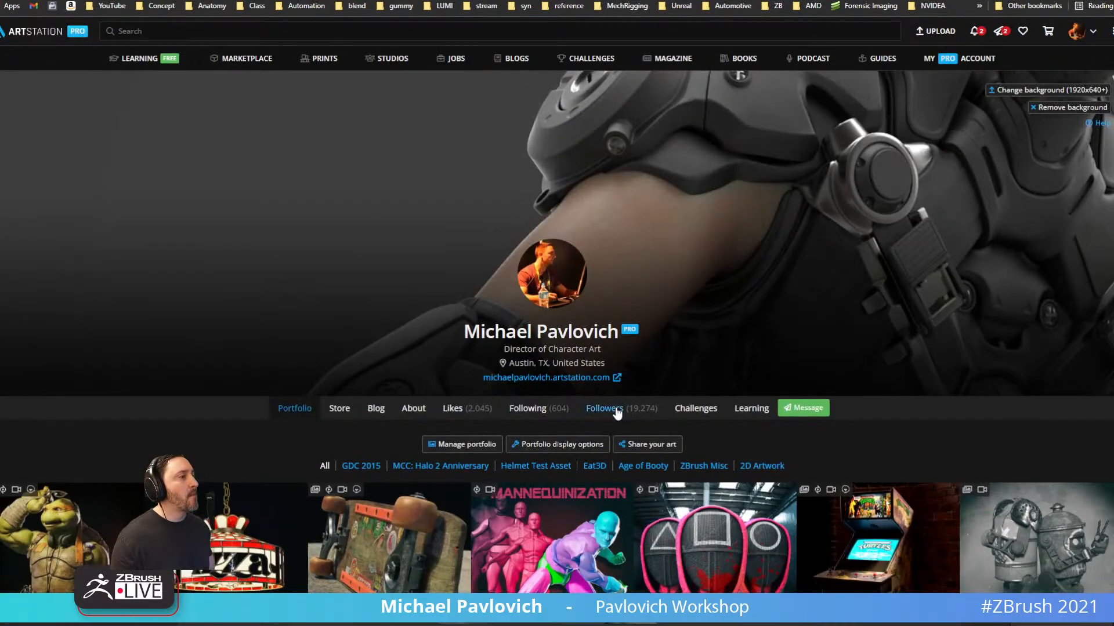
{"action": "left_click", "coordinate": [376, 408]}
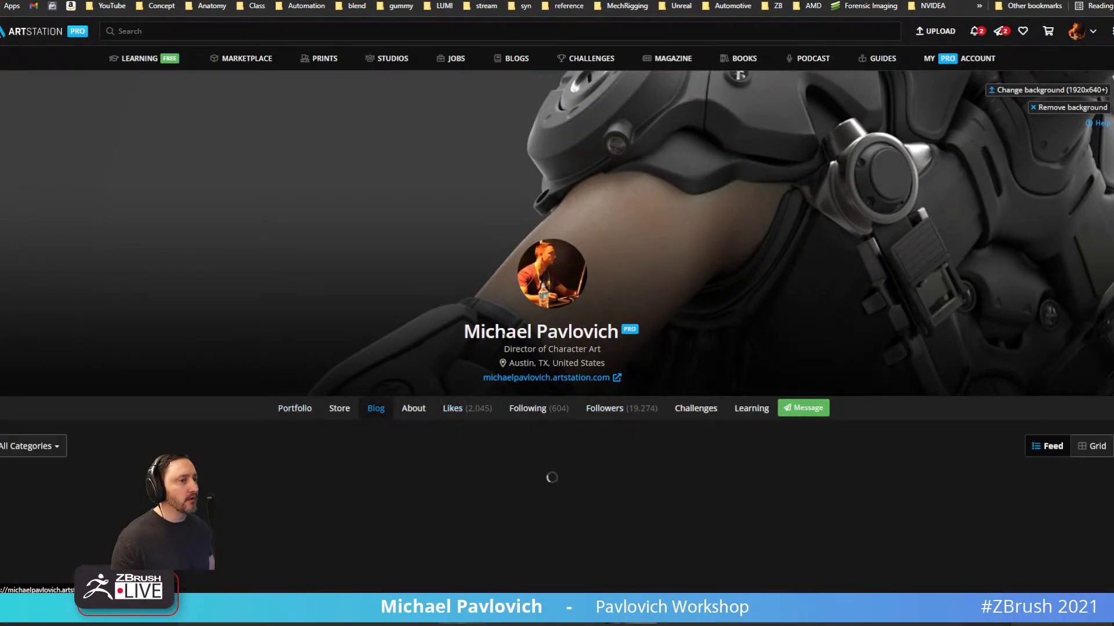
{"action": "scroll", "coordinate": [502, 348], "scroll_direction": "down", "scroll_amount": 2}
{"action": "scroll", "coordinate": [513, 342], "scroll_direction": "down", "scroll_amount": 2}
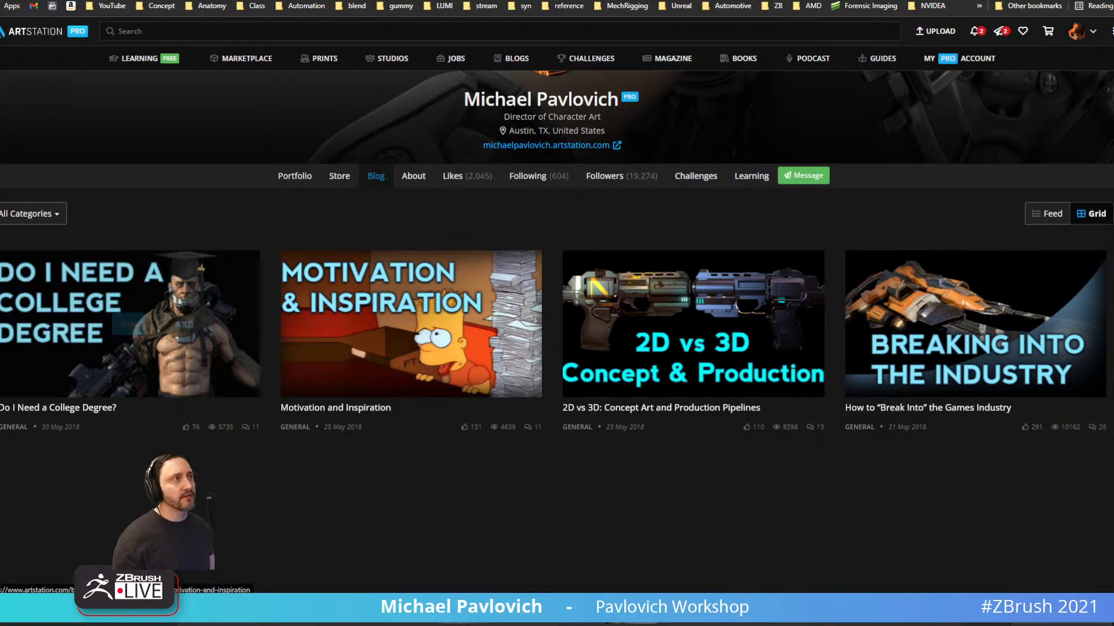
{"action": "left_click_drag", "start_coordinate": [587, 0], "coordinate": [674, 0]}
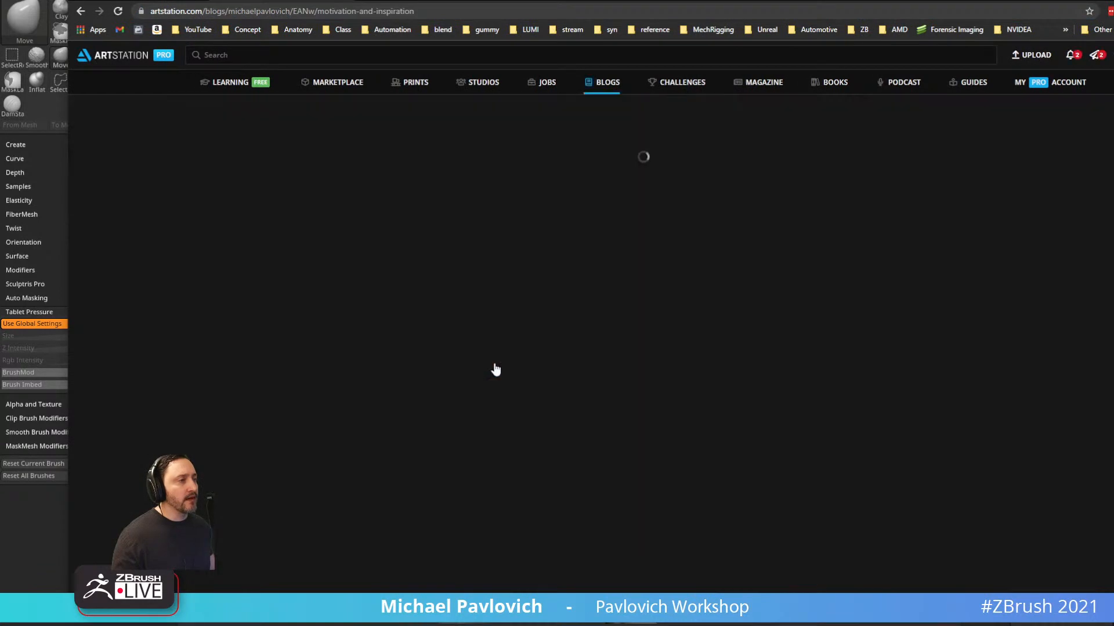
{"action": "left_click_drag", "start_coordinate": [666, 0], "coordinate": [620, 0]}
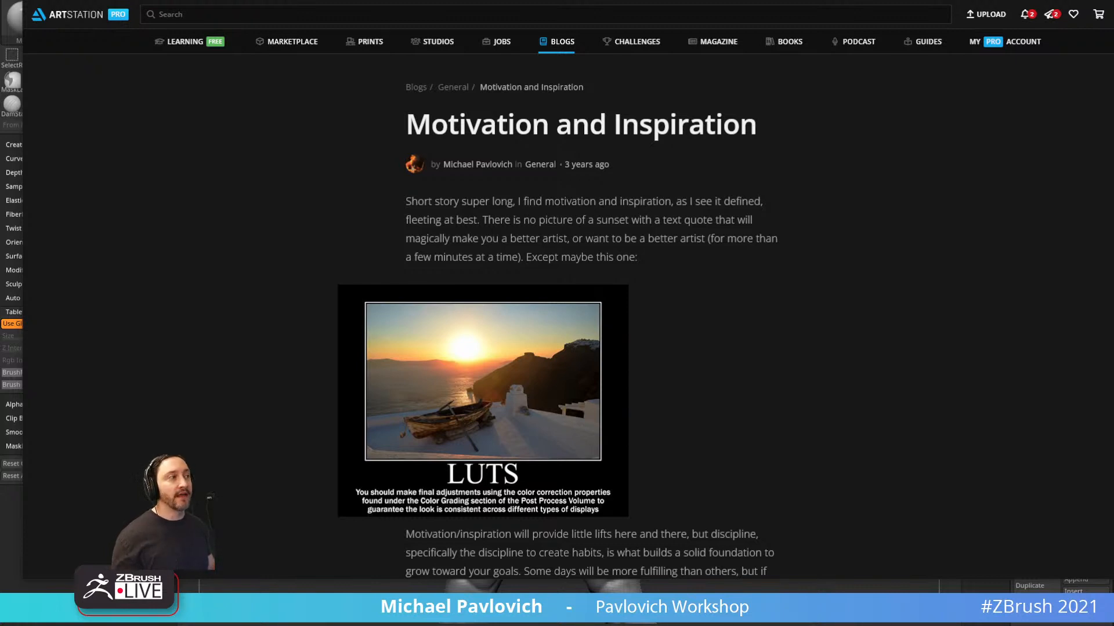
{"action": "left_click_drag", "start_coordinate": [614, 123], "coordinate": [758, 123]}
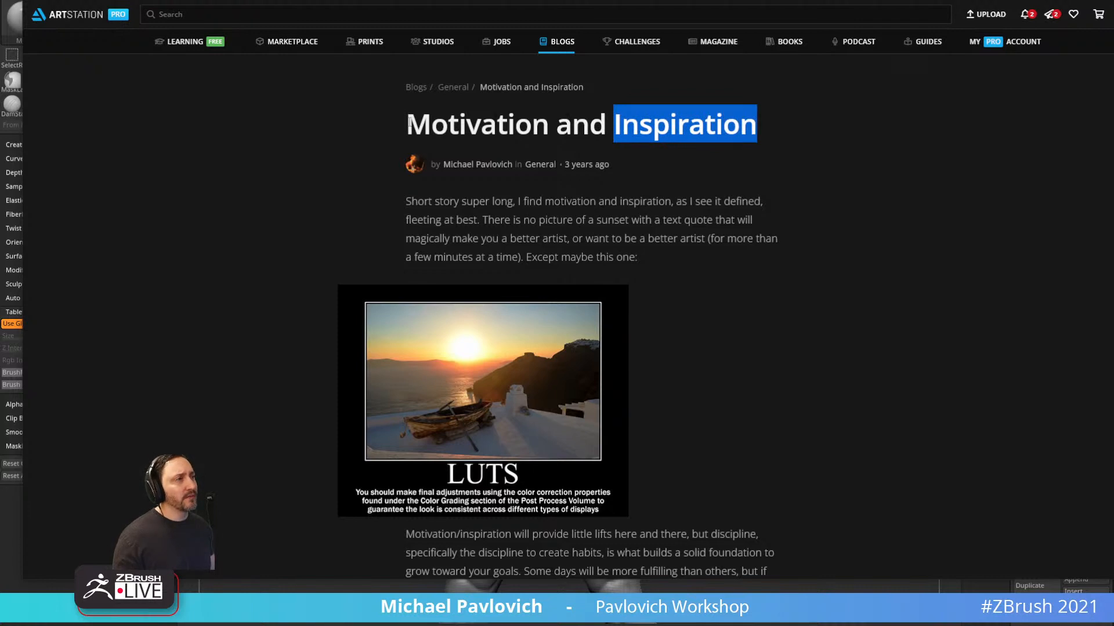
{"action": "left_click_drag", "start_coordinate": [409, 123], "coordinate": [758, 123]}
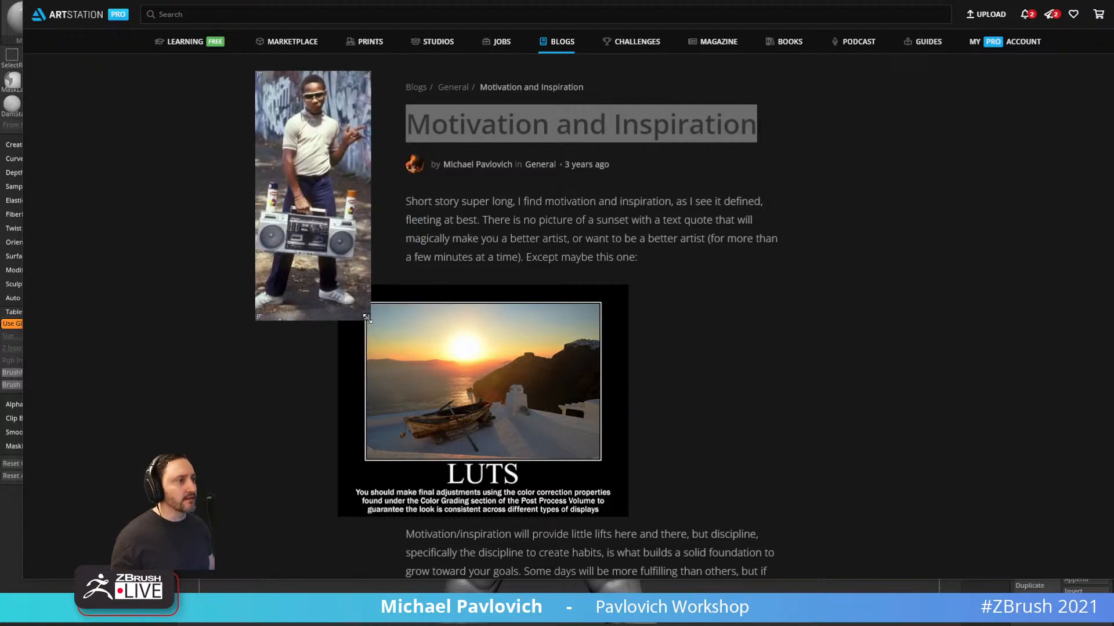
Enlarge the boombox reference photo over the blog post to examine it, and move it off the page.
{"action": "left_click_drag", "start_coordinate": [372, 318], "coordinate": [660, 512]}
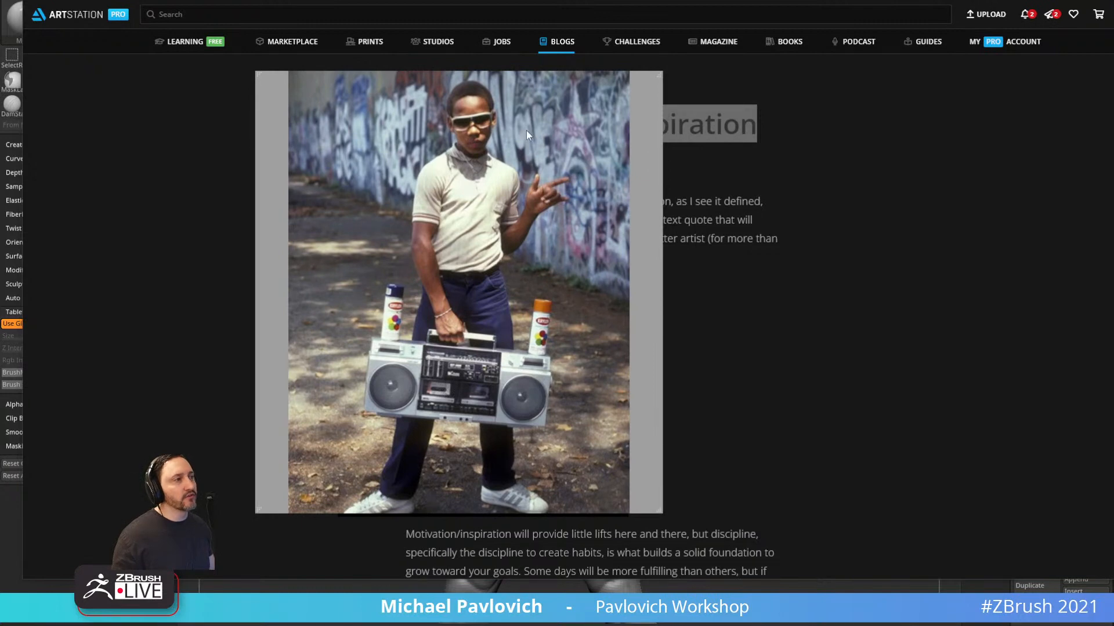
{"action": "left_click_drag", "start_coordinate": [468, 166], "coordinate": [419, 123]}
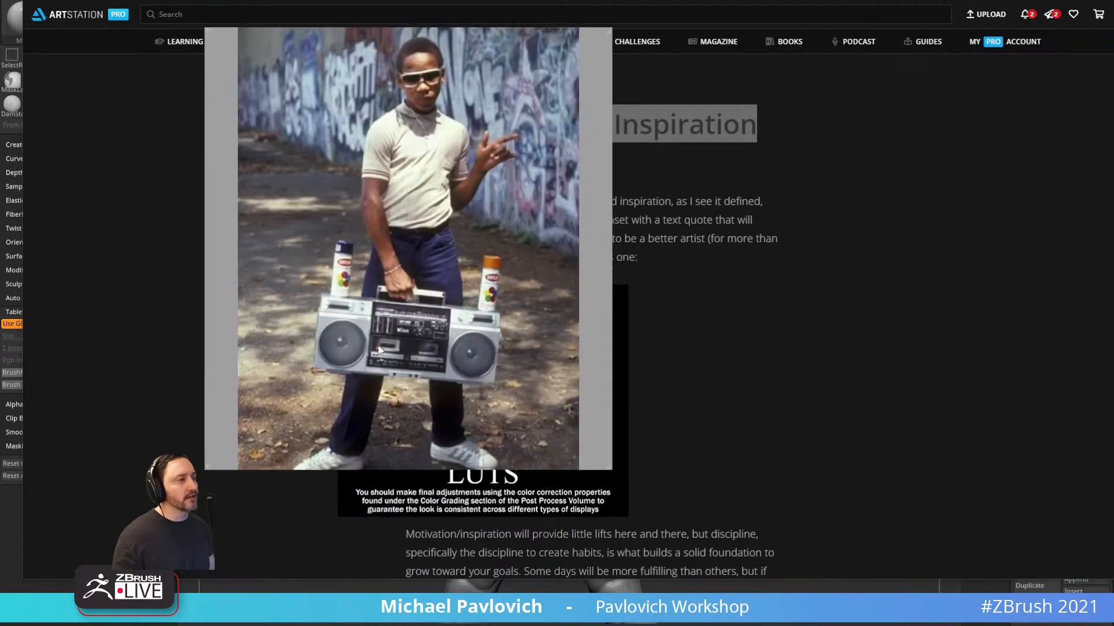
{"action": "scroll", "coordinate": [367, 193], "scroll_direction": "down", "scroll_amount": 2}
{"action": "scroll", "coordinate": [368, 193], "scroll_direction": "up", "scroll_amount": 3}
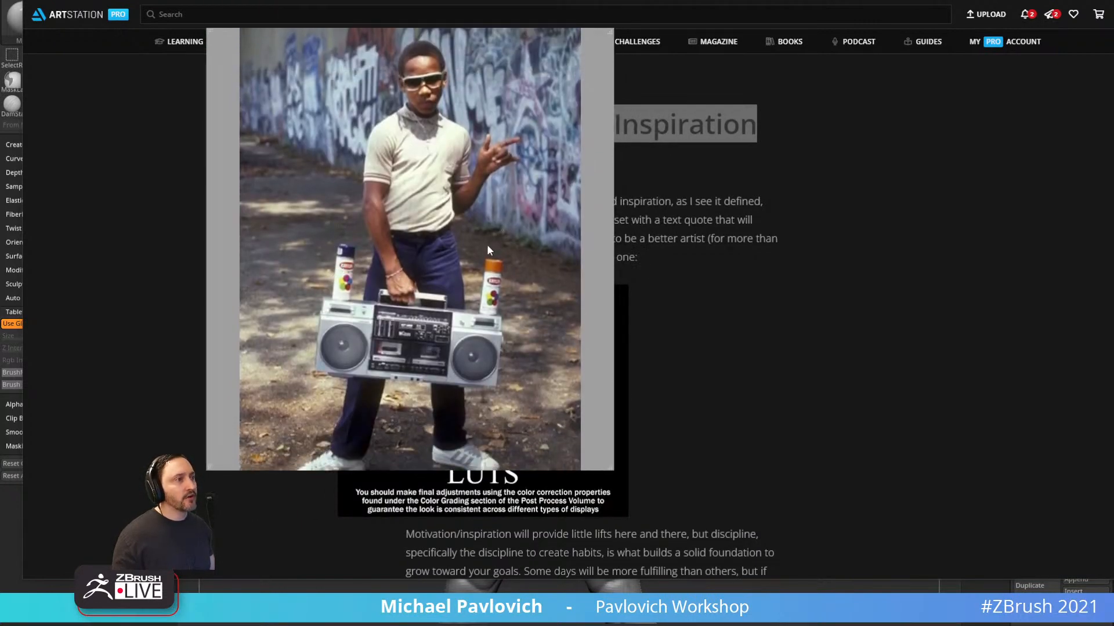
{"action": "left_click_drag", "start_coordinate": [446, 210], "coordinate": [472, 625]}
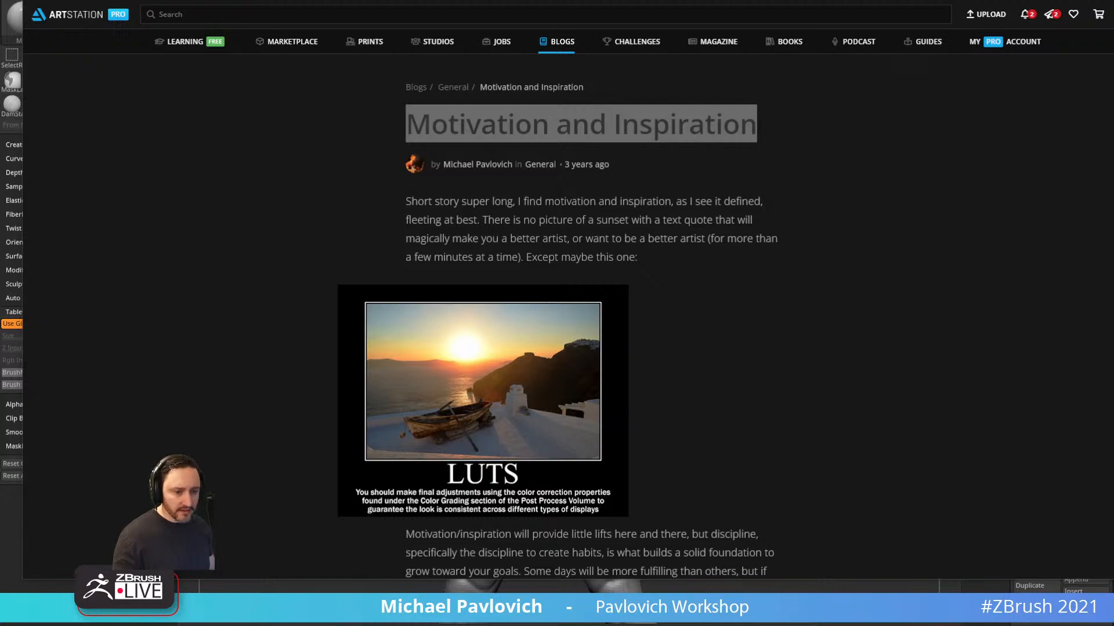
Bring the orange-masked turtle reference image over the post, enlarge it for viewing, and move it off the page.
{"action": "left_click_drag", "start_coordinate": [595, 431], "coordinate": [228, 153]}
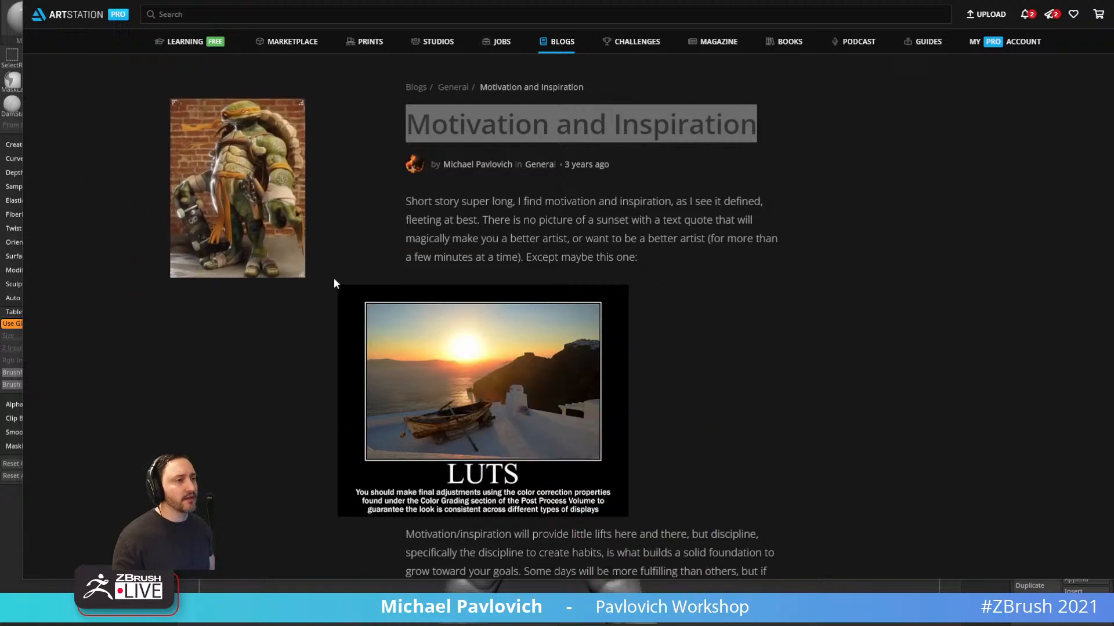
{"action": "left_click_drag", "start_coordinate": [298, 276], "coordinate": [562, 508]}
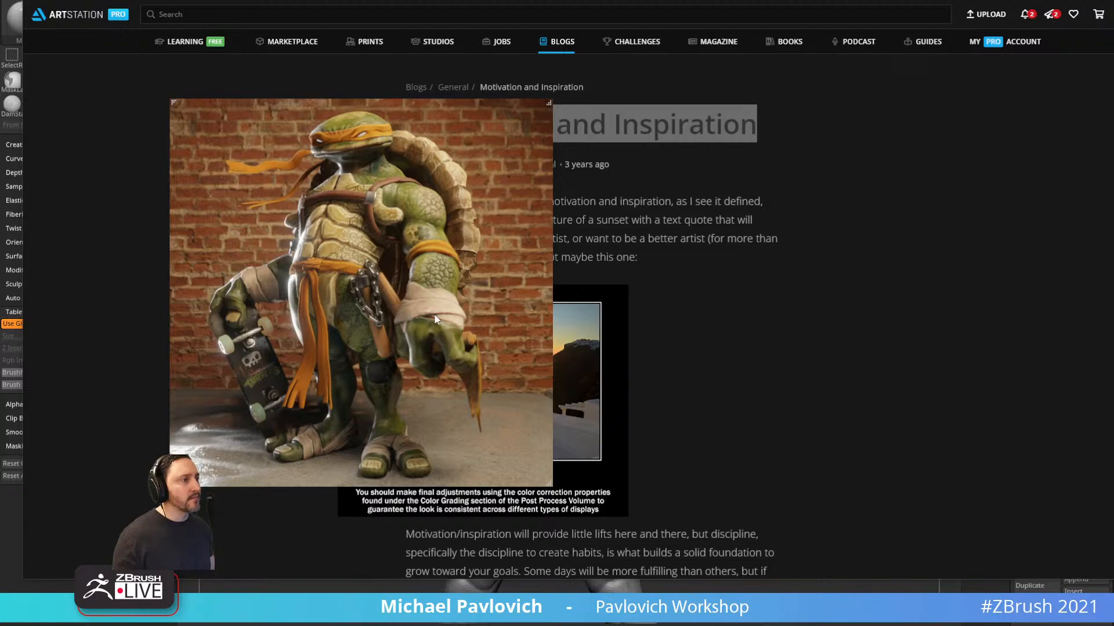
{"action": "right_click_drag", "start_coordinate": [387, 211], "coordinate": [400, 625]}
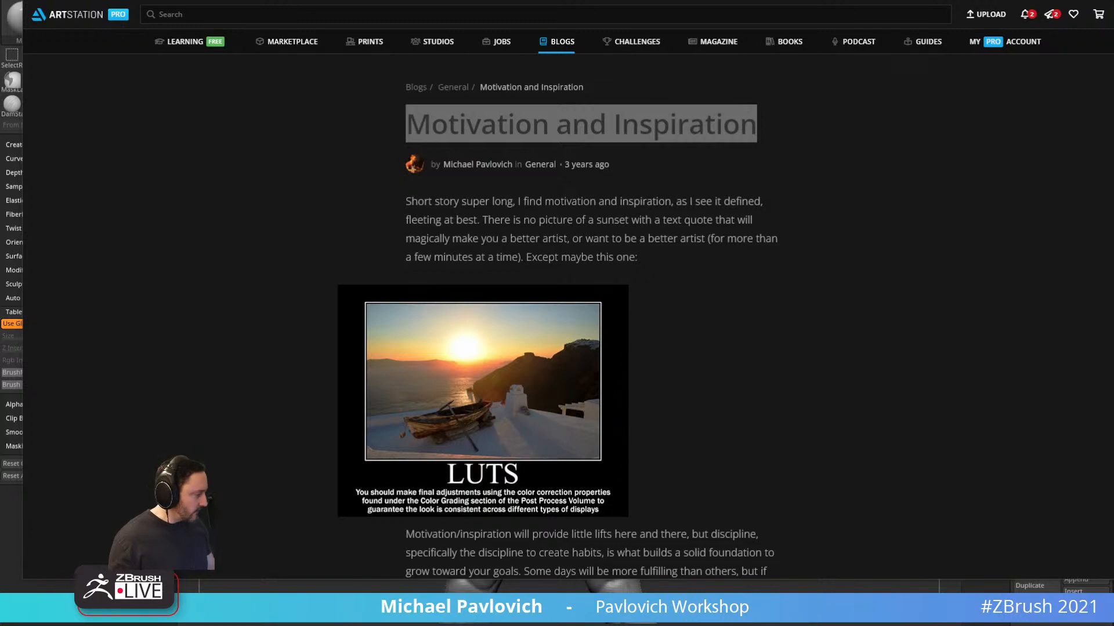
Bring the Turtles arcade cabinet photo over the post, enlarge it to inspect the machine, and move it off the page.
{"action": "right_click_drag", "start_coordinate": [406, 625], "coordinate": [433, 207]}
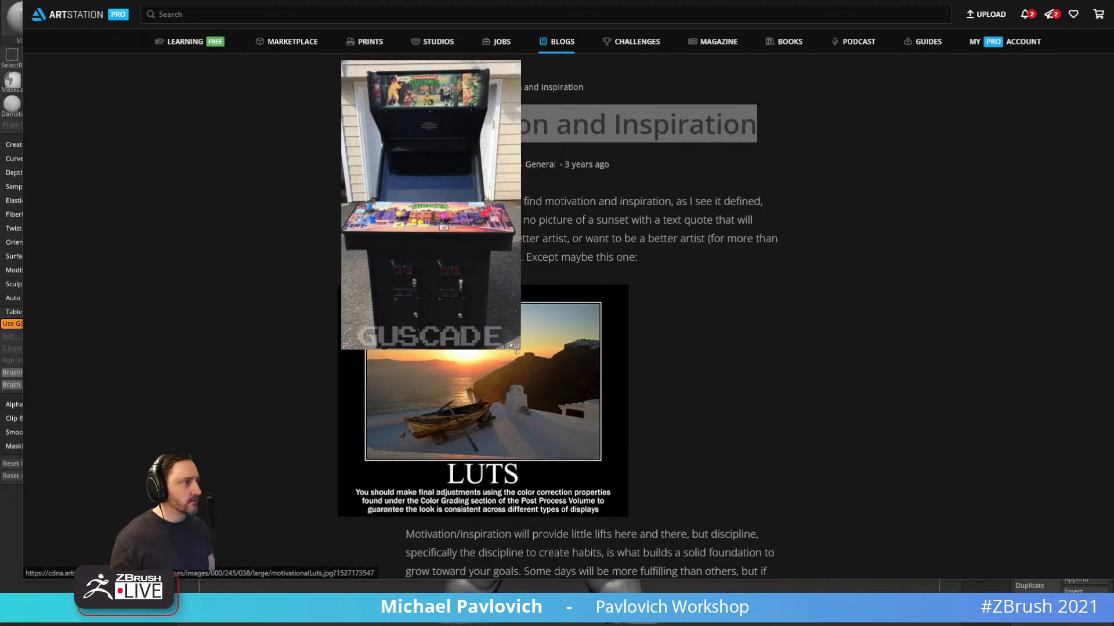
{"action": "left_click_drag", "start_coordinate": [518, 348], "coordinate": [847, 536]}
{"action": "double_click", "coordinate": [608, 301]}
{"action": "scroll", "coordinate": [667, 341], "scroll_direction": "up", "scroll_amount": 4}
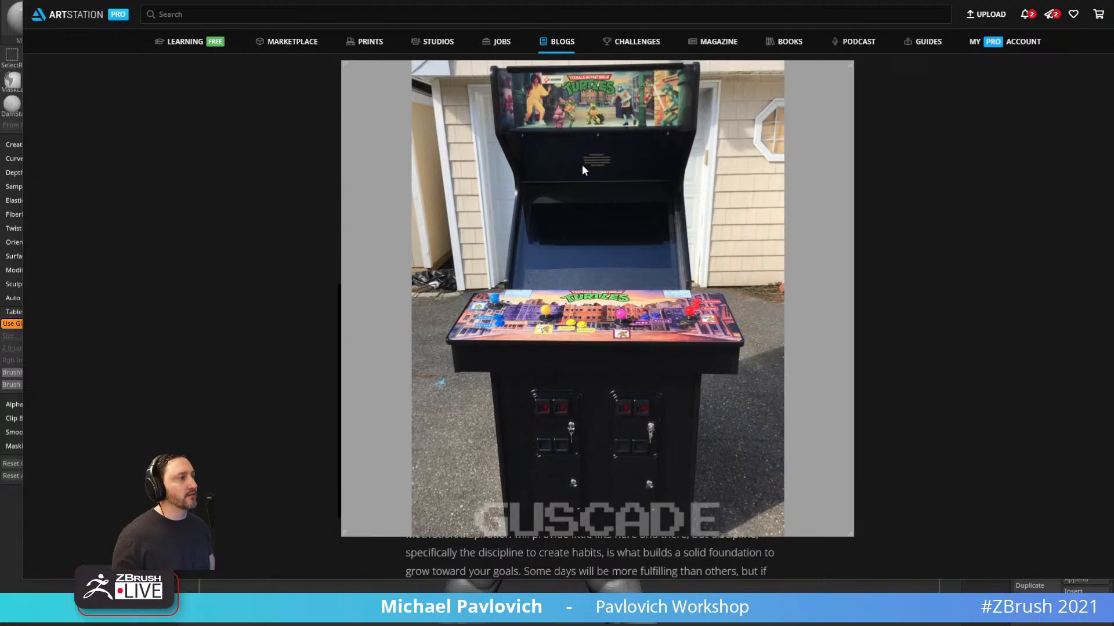
{"action": "right_click_drag", "start_coordinate": [576, 146], "coordinate": [798, 625]}
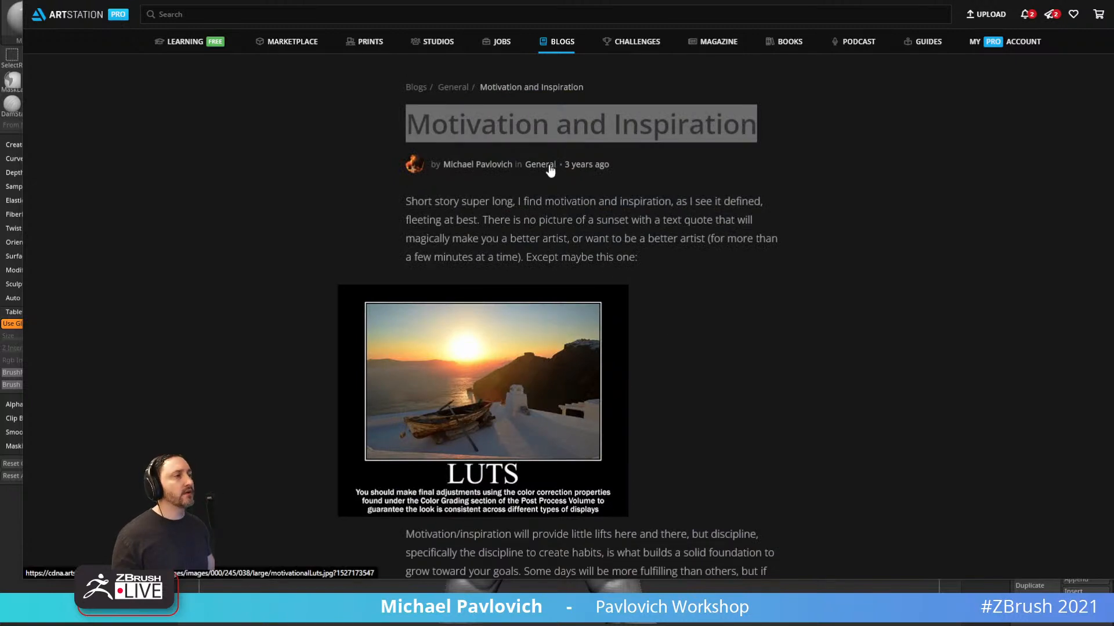
Skim the "Motivation and Inspiration" post from its title down to the comments and return to its beginning.
{"action": "left_click", "coordinate": [536, 126]}
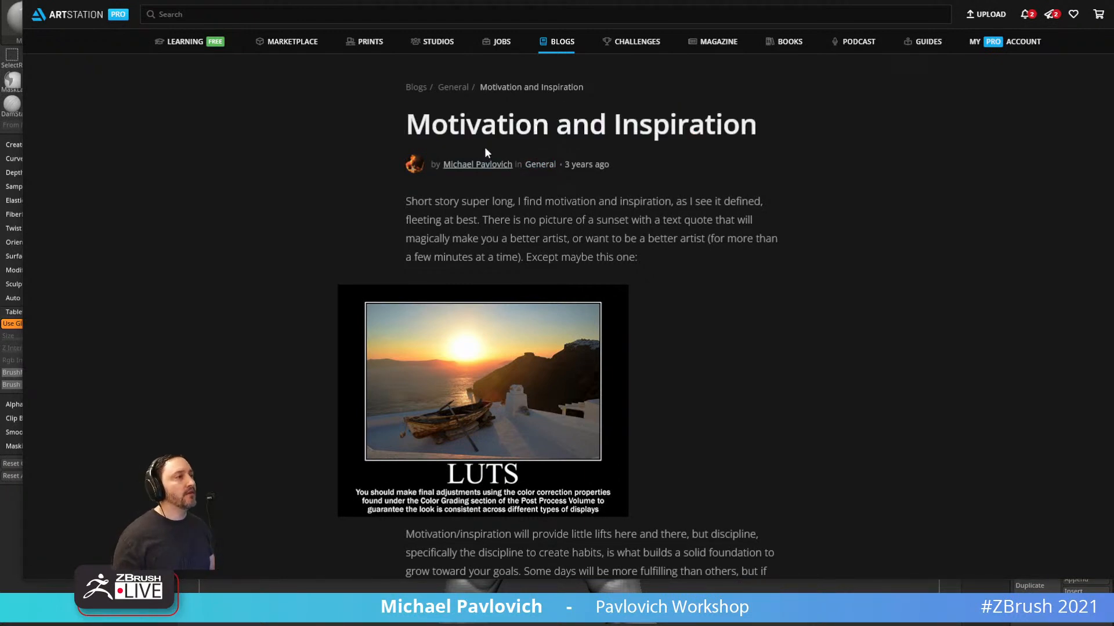
{"action": "left_click_drag", "start_coordinate": [409, 125], "coordinate": [760, 123]}
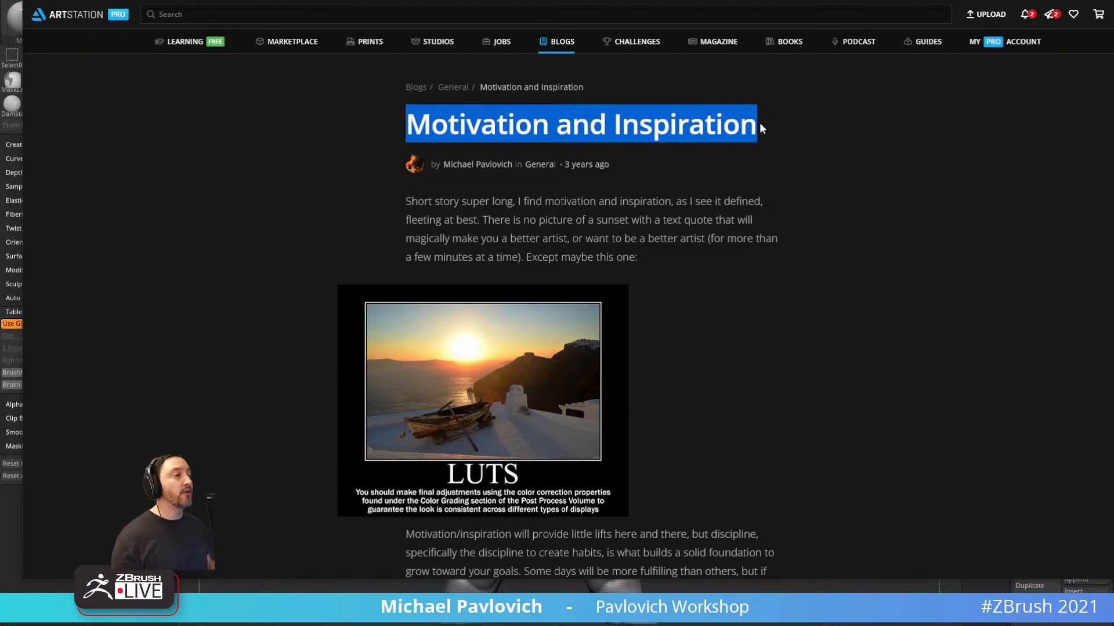
{"action": "left_click", "coordinate": [706, 210]}
{"action": "scroll", "coordinate": [700, 223], "scroll_direction": "down", "scroll_amount": 10}
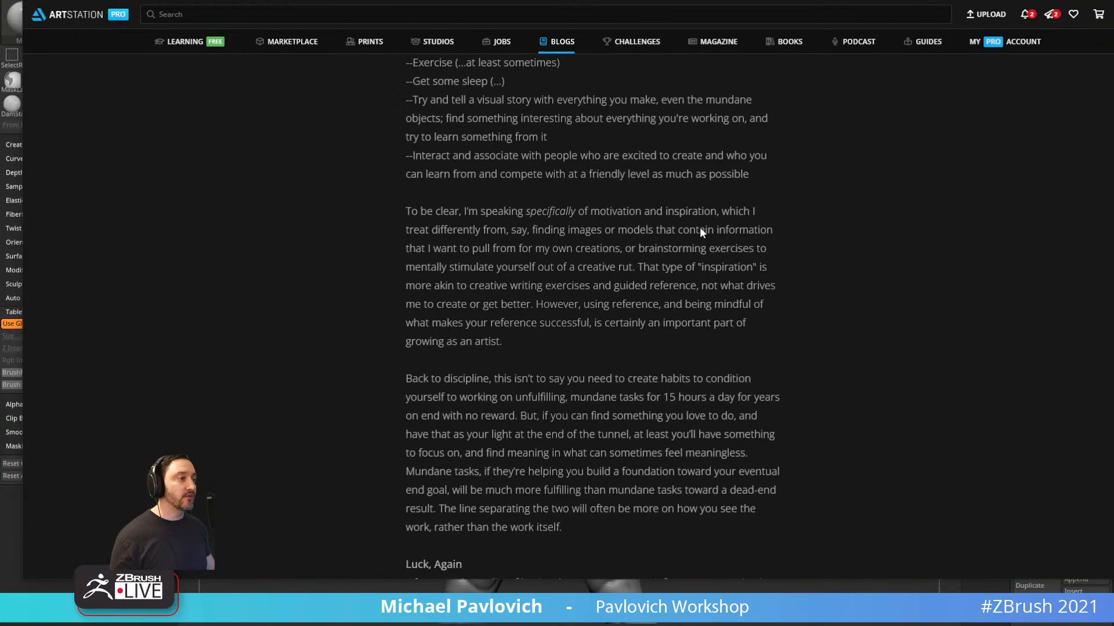
{"action": "scroll", "coordinate": [700, 231], "scroll_direction": "down", "scroll_amount": 15}
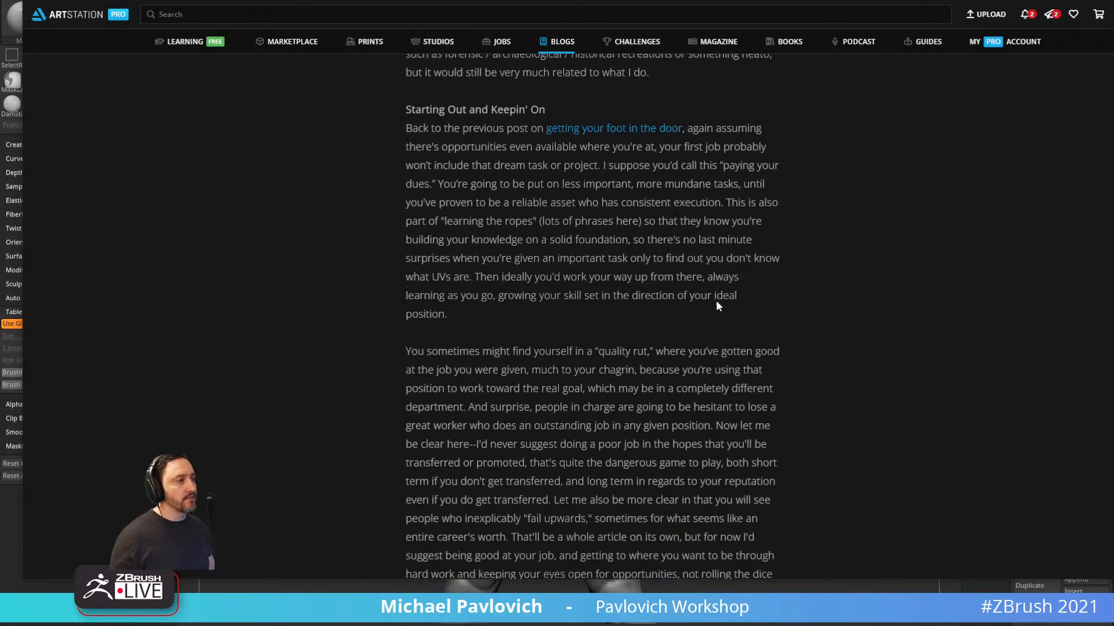
{"action": "scroll", "coordinate": [716, 301], "scroll_direction": "down", "scroll_amount": 18}
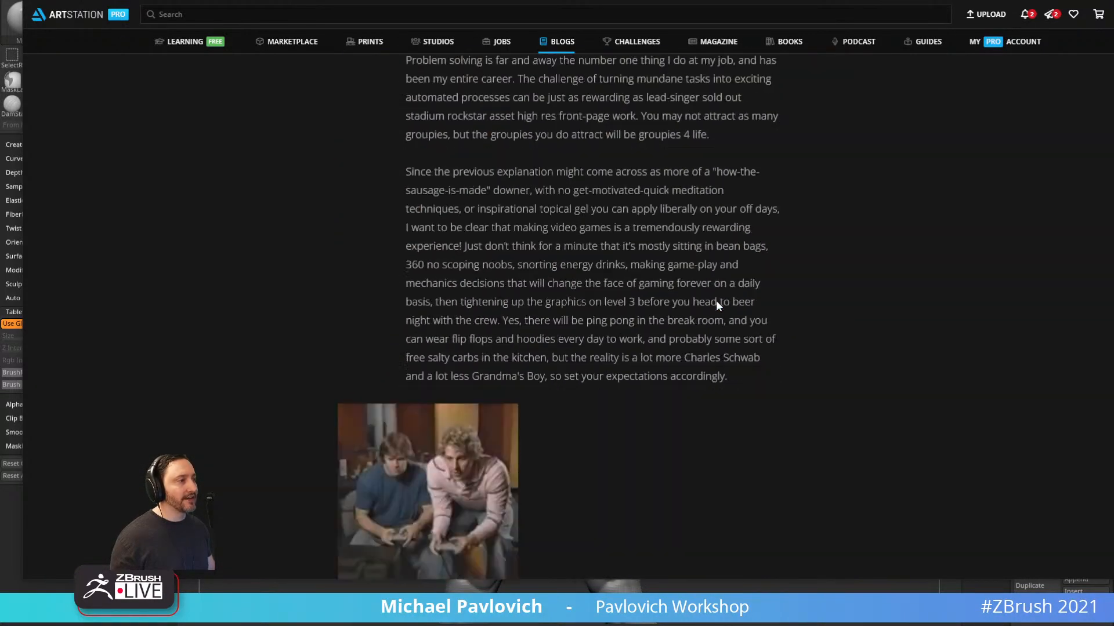
{"action": "scroll", "coordinate": [716, 301], "scroll_direction": "down", "scroll_amount": 4}
{"action": "scroll", "coordinate": [638, 325], "scroll_direction": "up", "scroll_amount": 15}
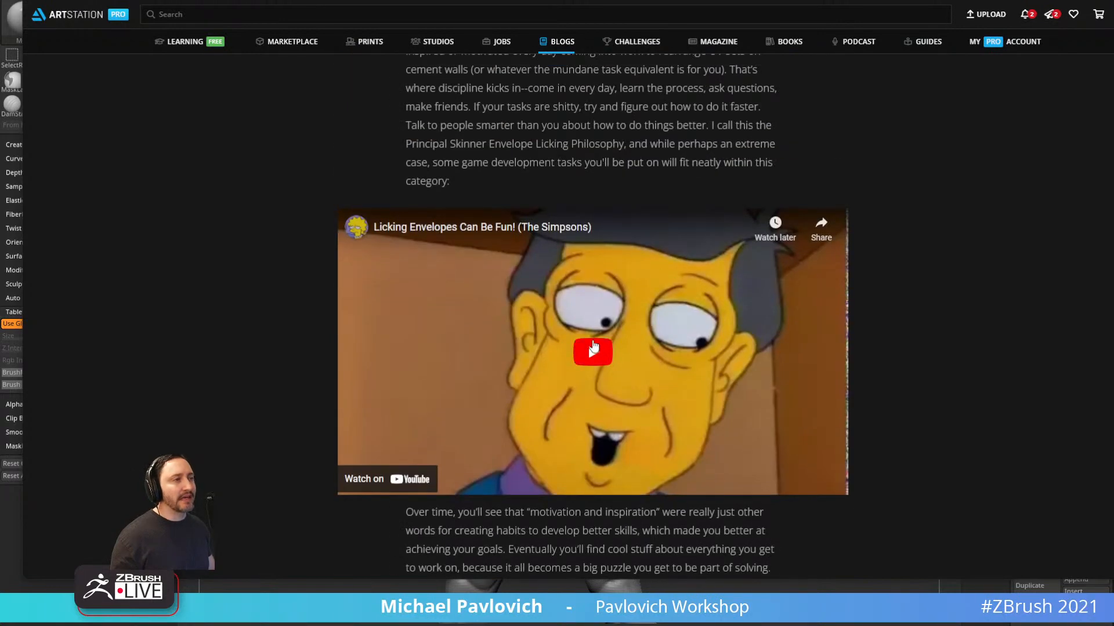
{"action": "scroll", "coordinate": [593, 347], "scroll_direction": "down", "scroll_amount": 3}
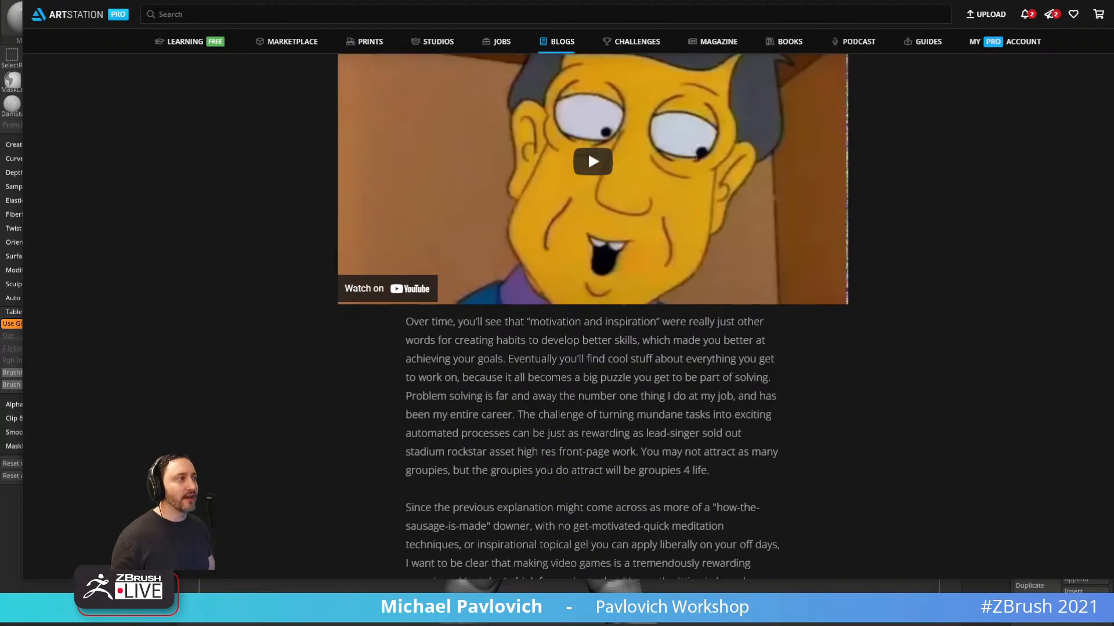
{"action": "scroll", "coordinate": [628, 345], "scroll_direction": "down", "scroll_amount": 12}
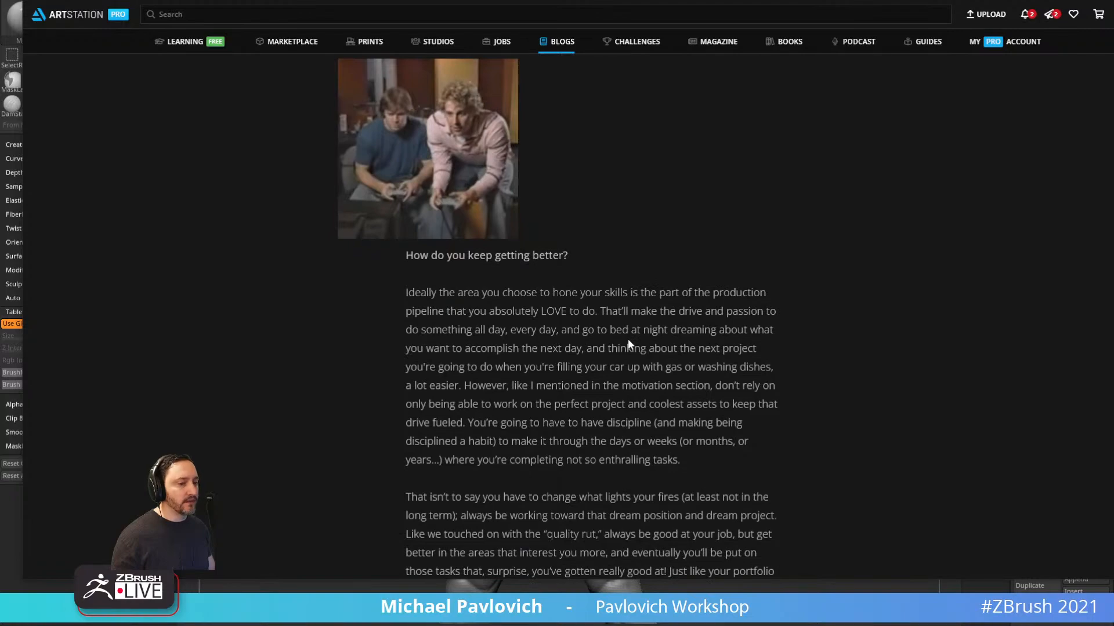
{"action": "scroll", "coordinate": [642, 337], "scroll_direction": "down", "scroll_amount": 12}
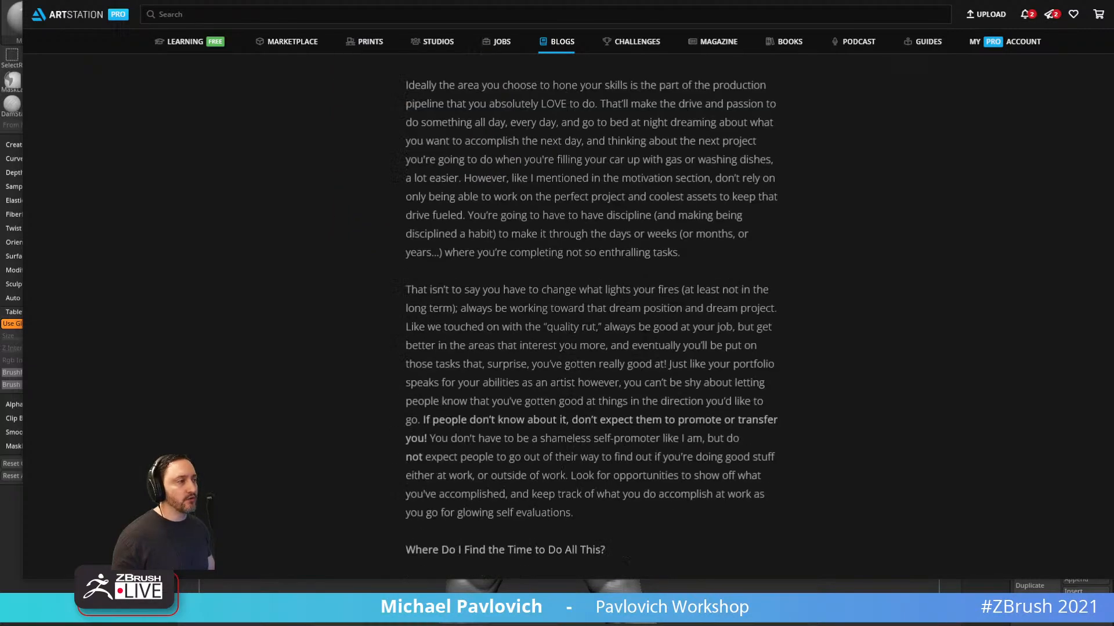
{"action": "scroll", "coordinate": [643, 336], "scroll_direction": "down", "scroll_amount": 9}
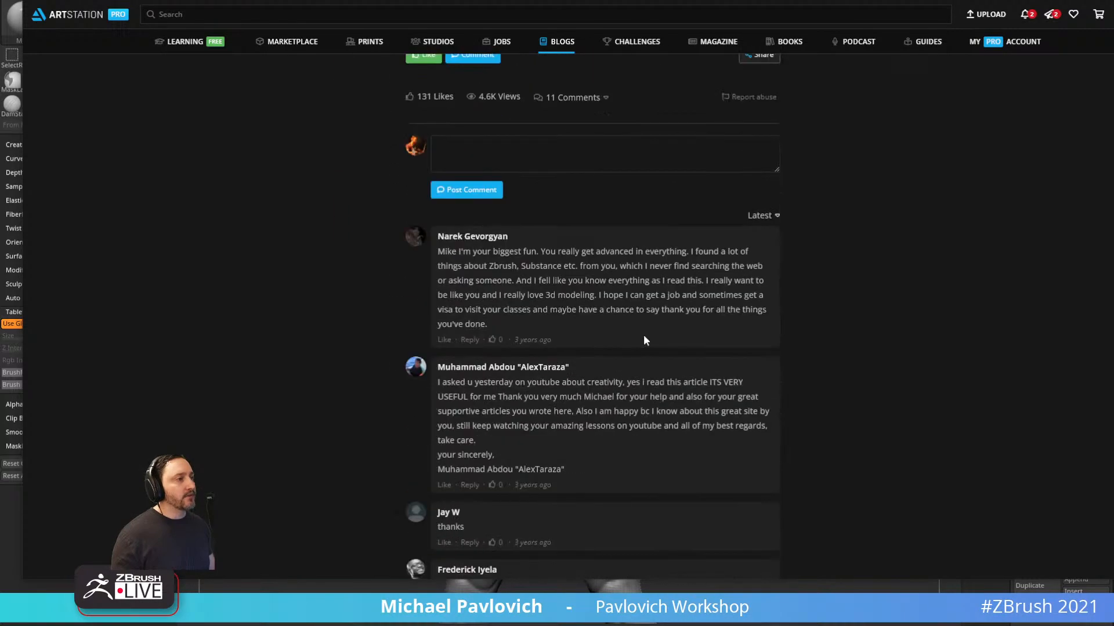
{"action": "scroll", "coordinate": [642, 335], "scroll_direction": "up", "scroll_amount": 20}
{"action": "scroll", "coordinate": [704, 370], "scroll_direction": "up", "scroll_amount": 20}
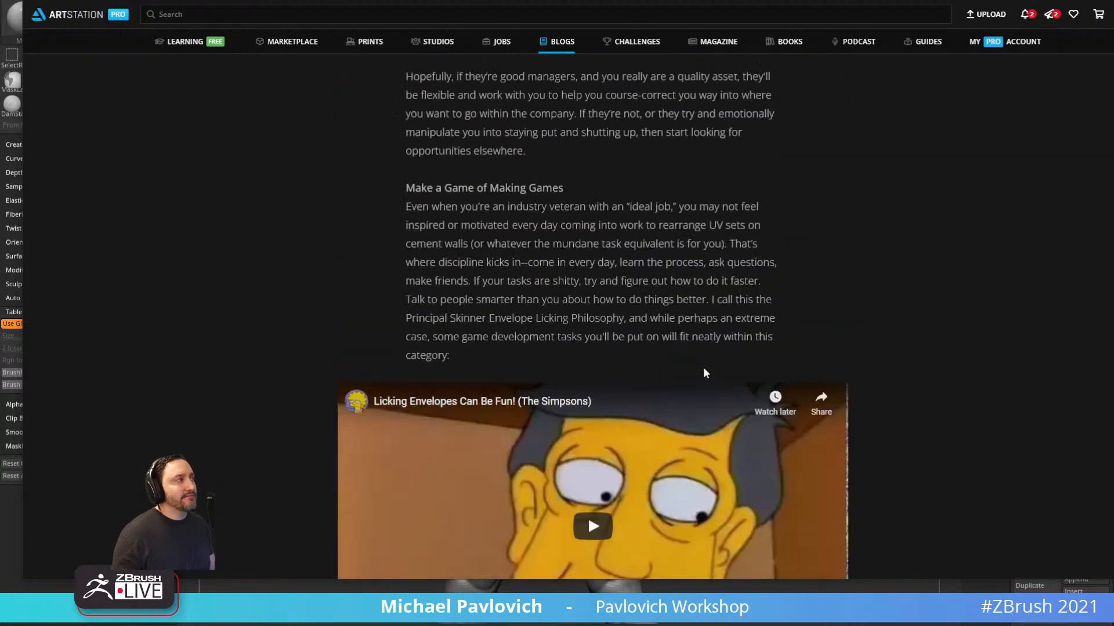
{"action": "scroll", "coordinate": [703, 367], "scroll_direction": "up", "scroll_amount": 10}
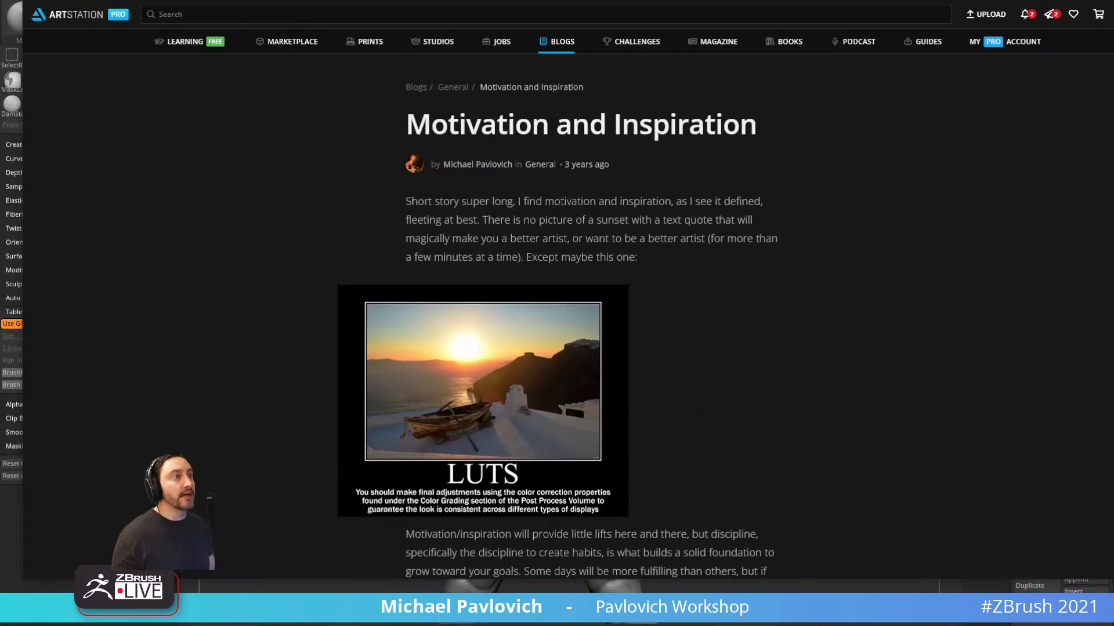
Switch to ZBrush, select the Standard brush and inspect the male figure from the side and back.
{"action": "key", "text": "alt+Tab"}
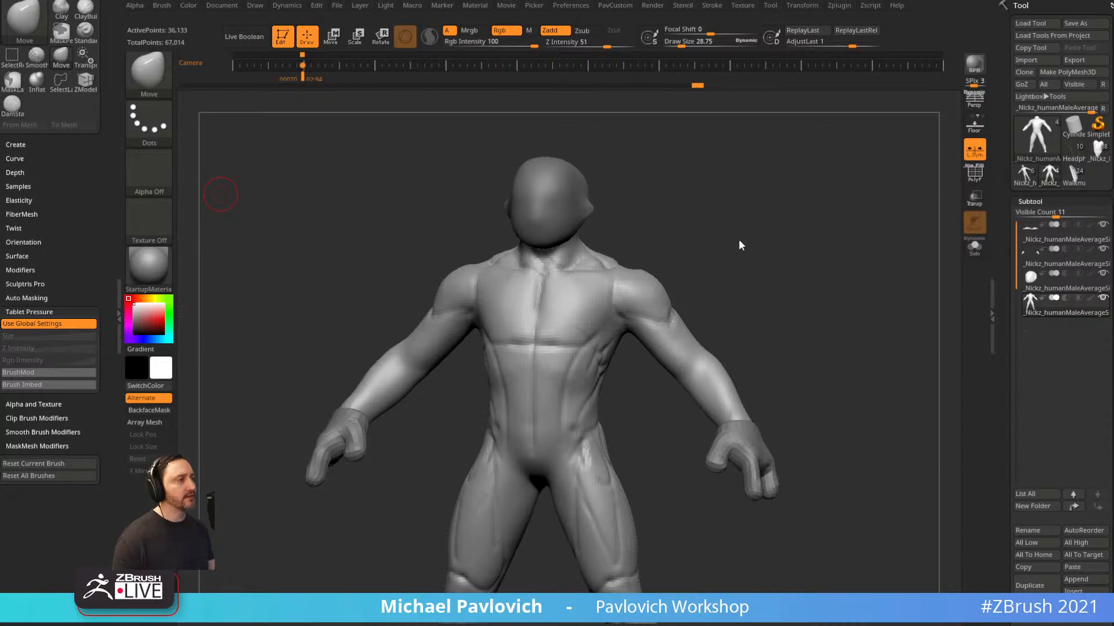
{"action": "mouse_move", "coordinate": [756, 222]}
{"action": "left_mouse_down"}
{"action": "mouse_move", "coordinate": [719, 234]}
{"action": "mouse_move", "coordinate": [766, 249]}
{"action": "mouse_move", "coordinate": [731, 257]}
{"action": "mouse_move", "coordinate": [683, 233]}
{"action": "mouse_move", "coordinate": [646, 341]}
{"action": "left_mouse_up"}
{"action": "key", "text": "s"}
{"action": "key", "text": "b"}
{"action": "key", "text": "s"}
{"action": "key", "text": "t"}
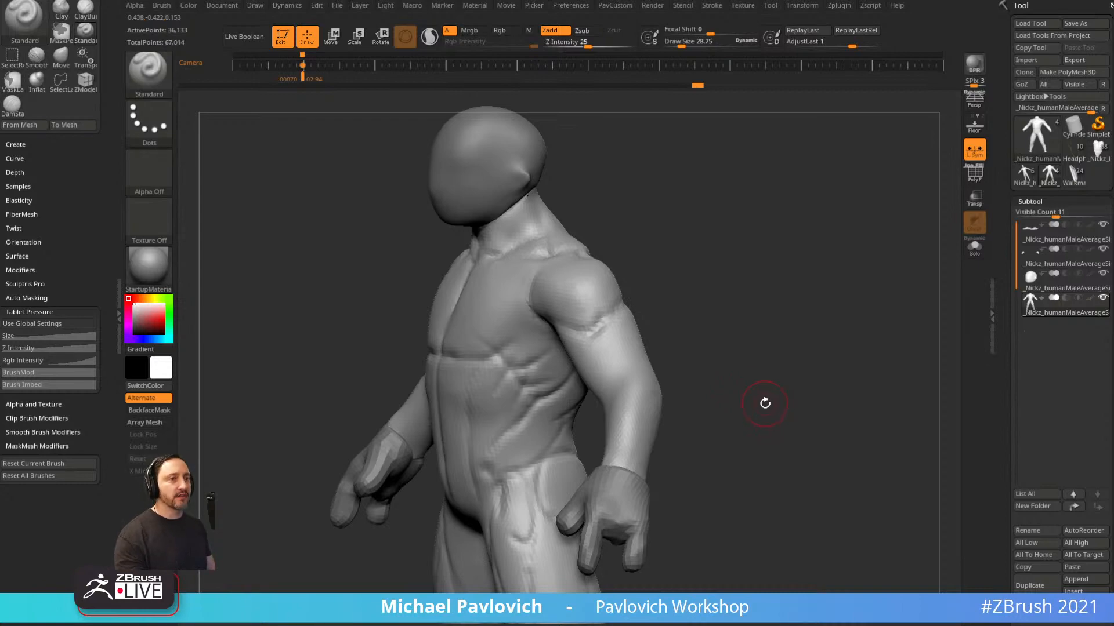
{"action": "mouse_move", "coordinate": [734, 341]}
{"action": "left_mouse_down"}
{"action": "mouse_move", "coordinate": [751, 263]}
{"action": "mouse_move", "coordinate": [844, 290]}
{"action": "mouse_move", "coordinate": [740, 304]}
{"action": "mouse_move", "coordinate": [797, 310]}
{"action": "left_mouse_up"}
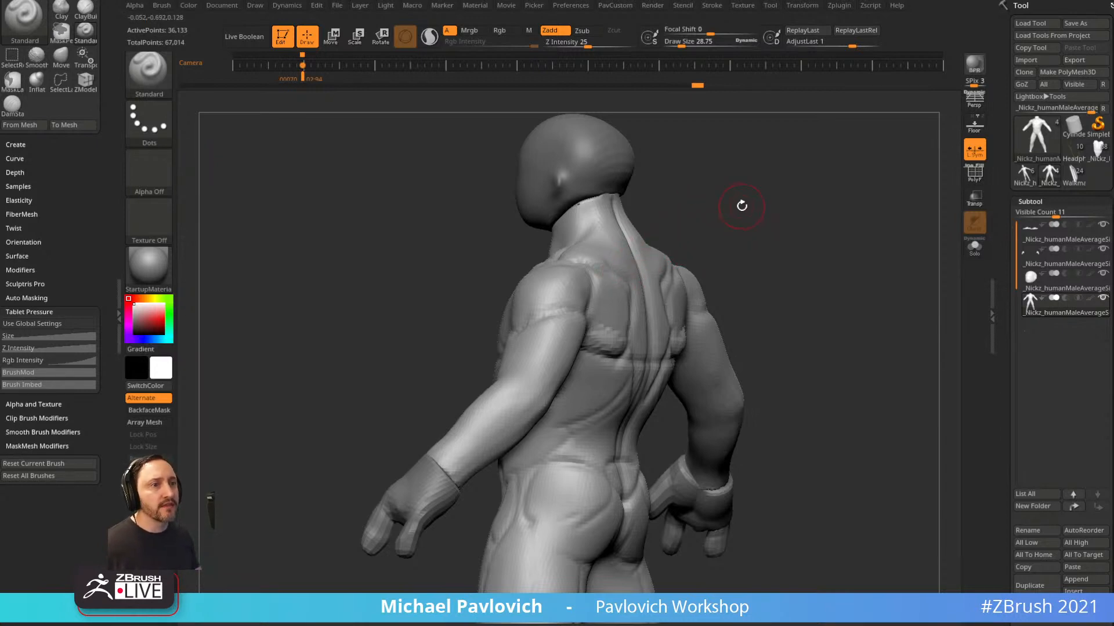
{"action": "left_click_drag", "start_coordinate": [729, 169], "coordinate": [773, 179]}
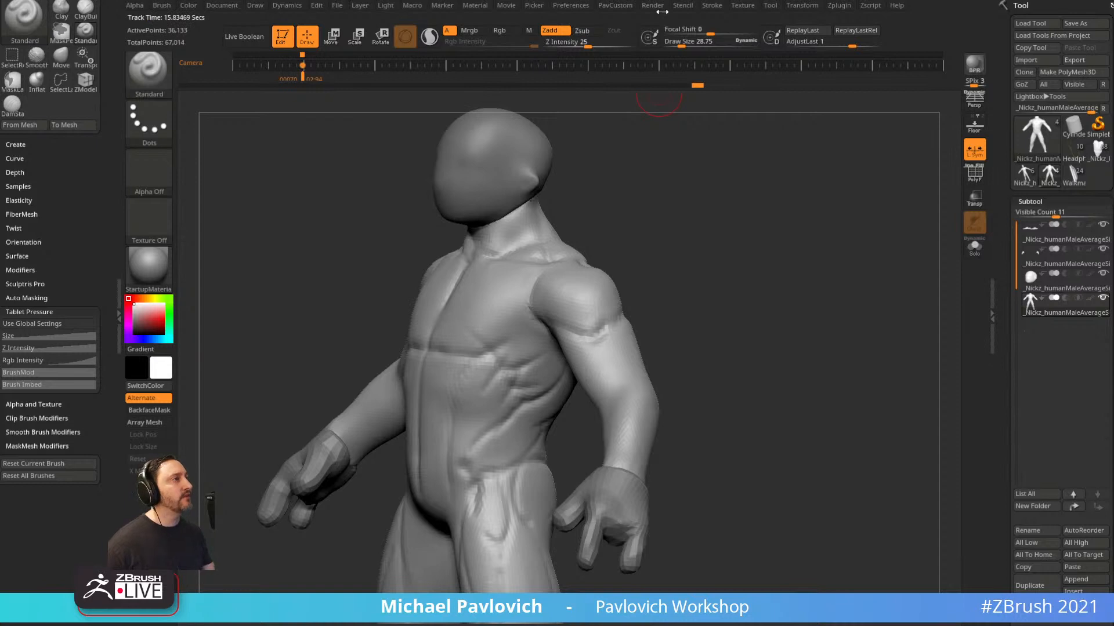
Collapse the Tablet section of the application preferences.
{"action": "left_click", "coordinate": [626, 7]}
{"action": "mouse_move", "coordinate": [569, 8]}
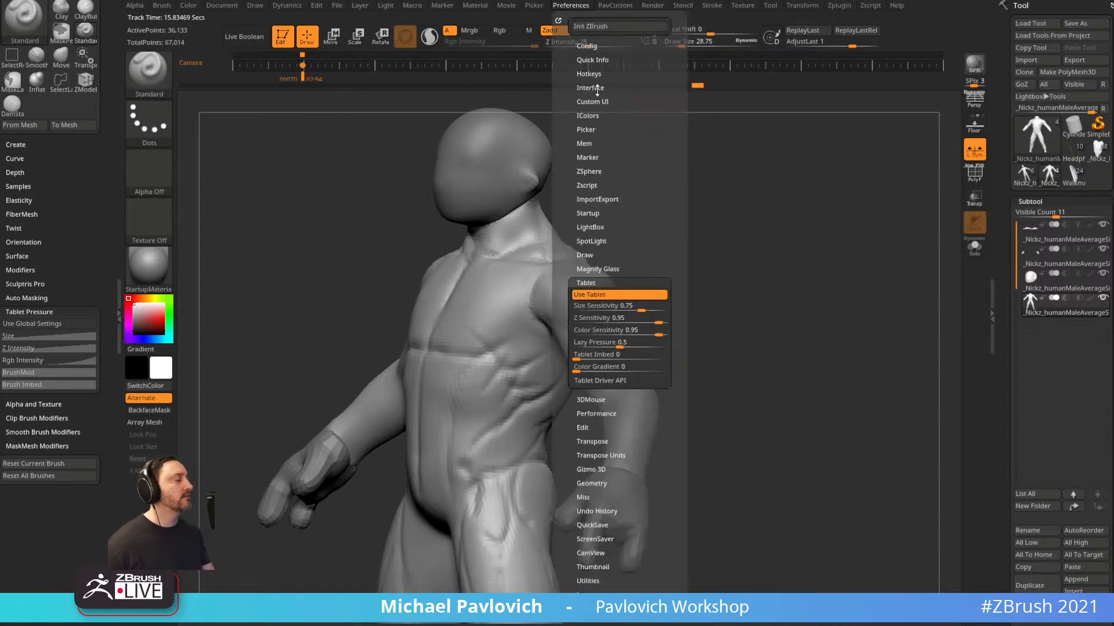
{"action": "left_click", "coordinate": [589, 284]}
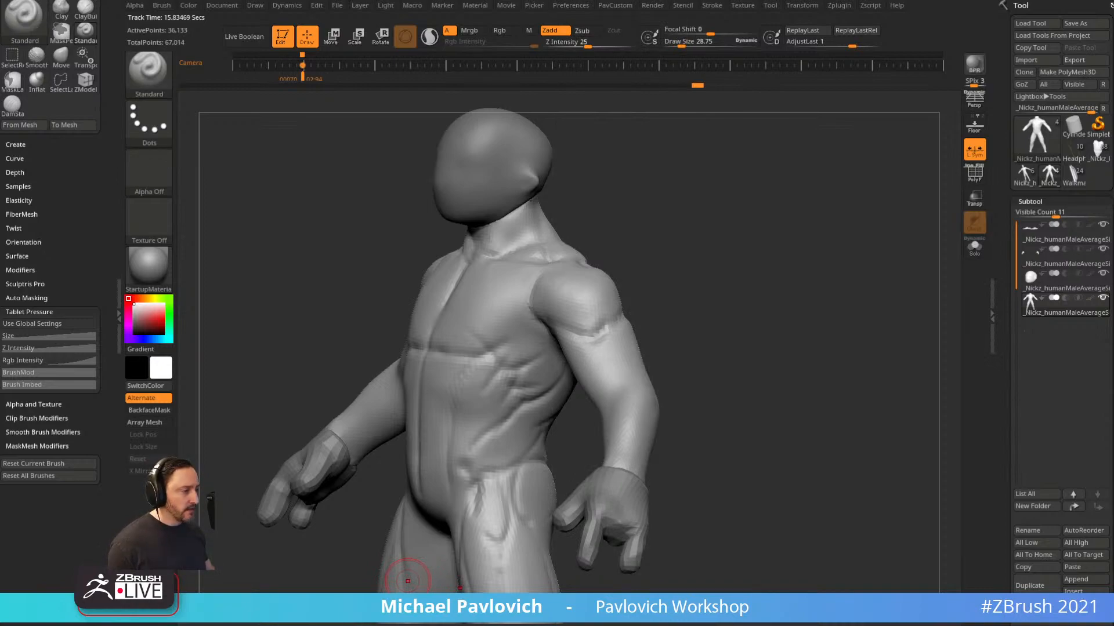
Switch to the YouTube channel in the browser and open the "Intro to ZBrush - New and Updated!" playlist from its created playlists.
{"action": "left_click_drag", "start_coordinate": [1113, 41], "coordinate": [699, 2]}
{"action": "scroll", "coordinate": [651, 257], "scroll_direction": "up", "scroll_amount": 6}
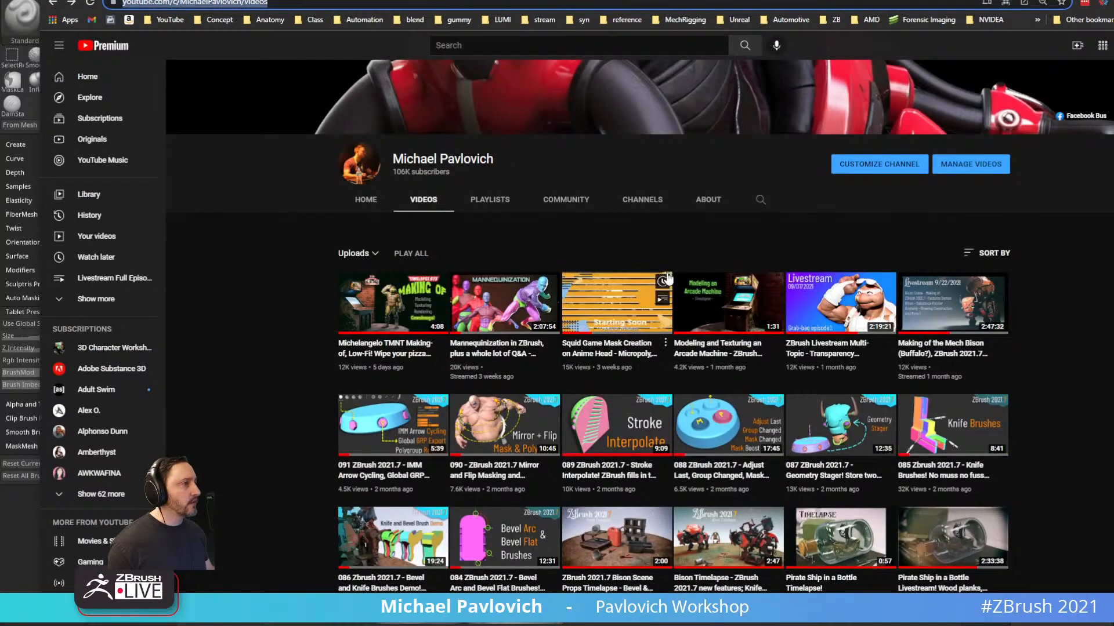
{"action": "scroll", "coordinate": [668, 279], "scroll_direction": "down", "scroll_amount": 6}
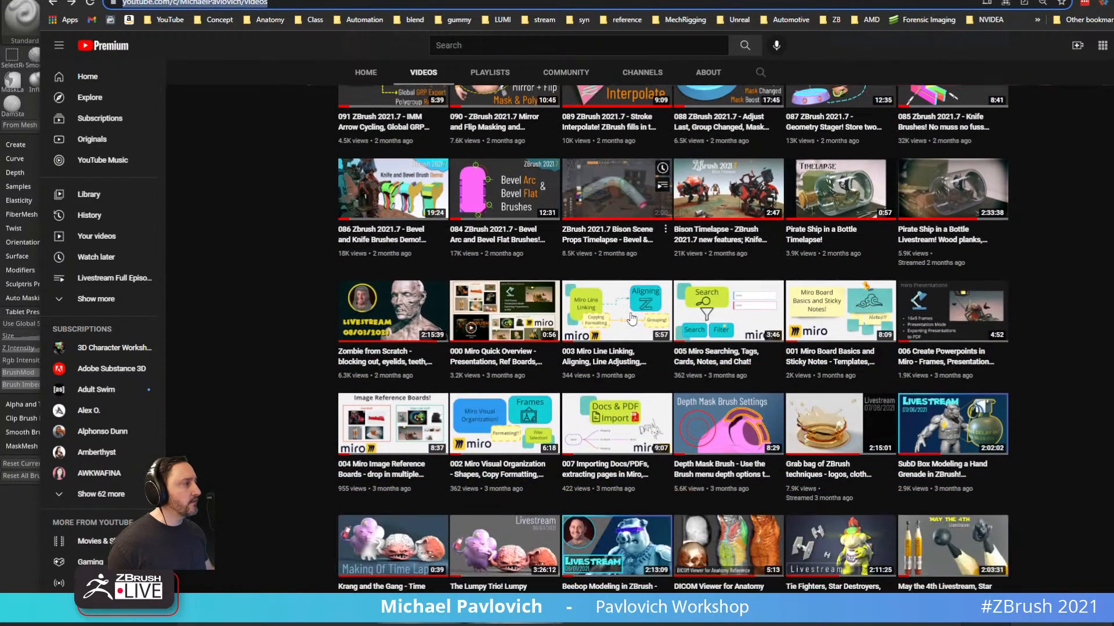
{"action": "scroll", "coordinate": [632, 319], "scroll_direction": "down", "scroll_amount": 1}
{"action": "scroll", "coordinate": [606, 312], "scroll_direction": "up", "scroll_amount": 3}
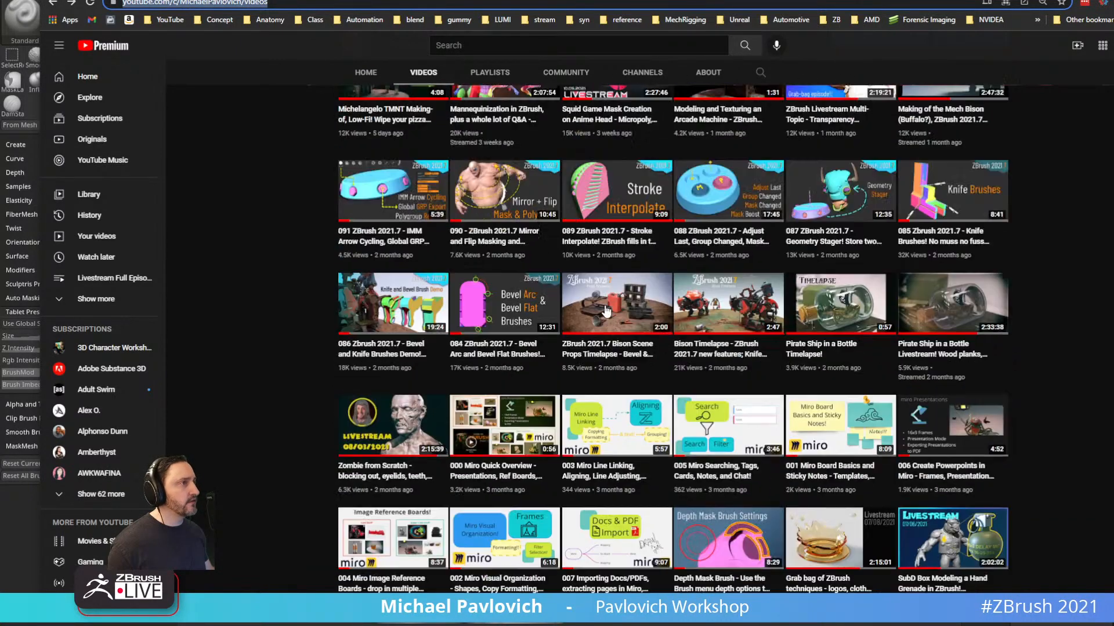
{"action": "scroll", "coordinate": [605, 311], "scroll_direction": "up", "scroll_amount": 2}
{"action": "left_click", "coordinate": [490, 83]}
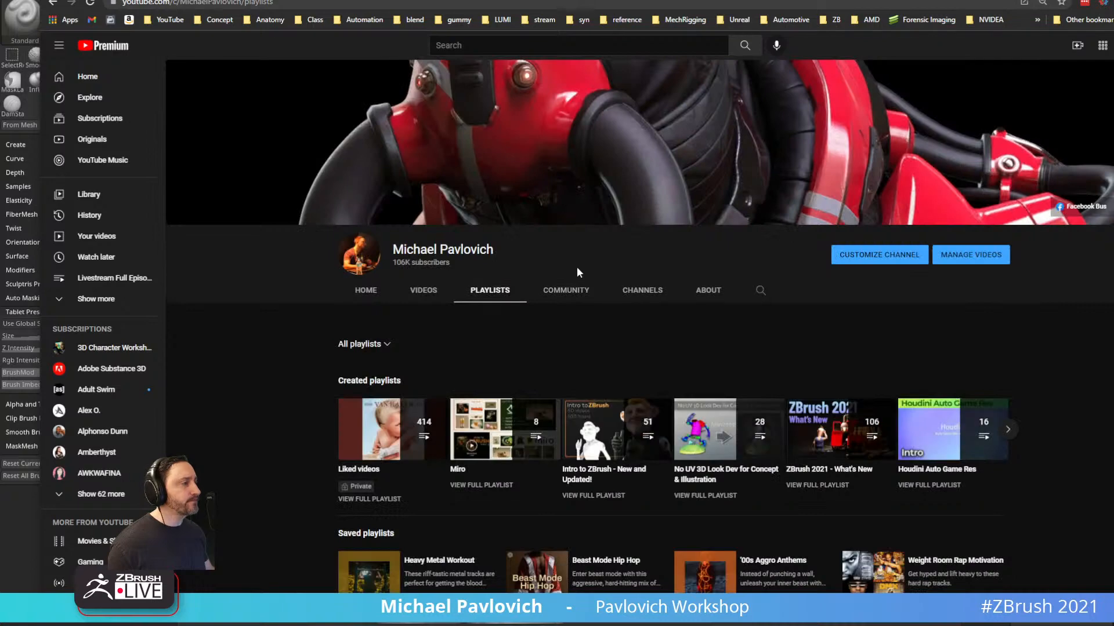
{"action": "left_click", "coordinate": [371, 346]}
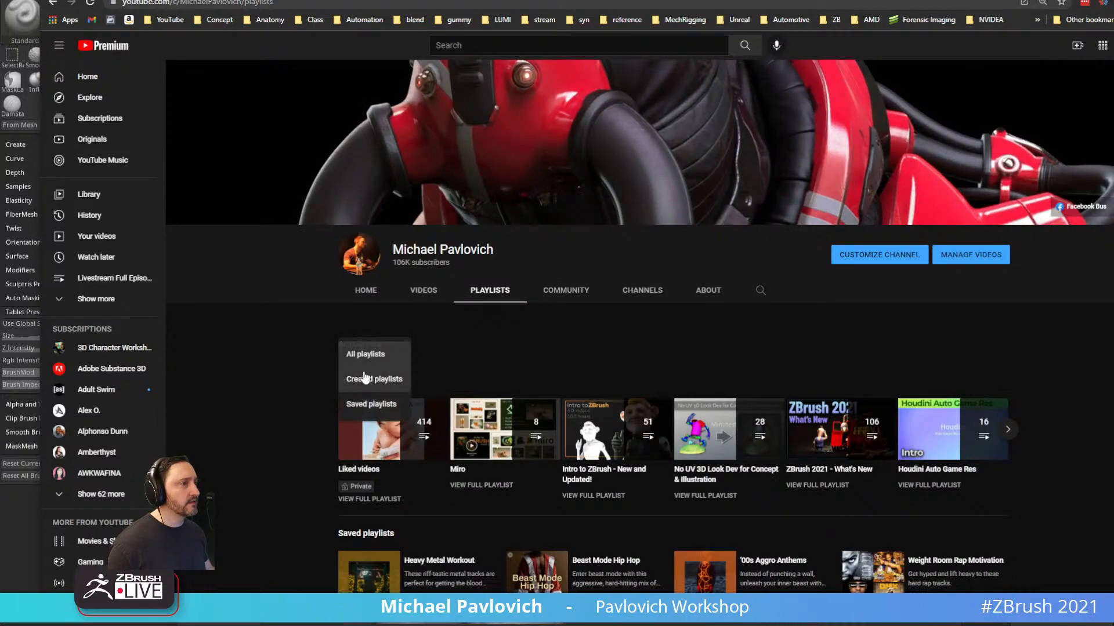
{"action": "left_click", "coordinate": [374, 379]}
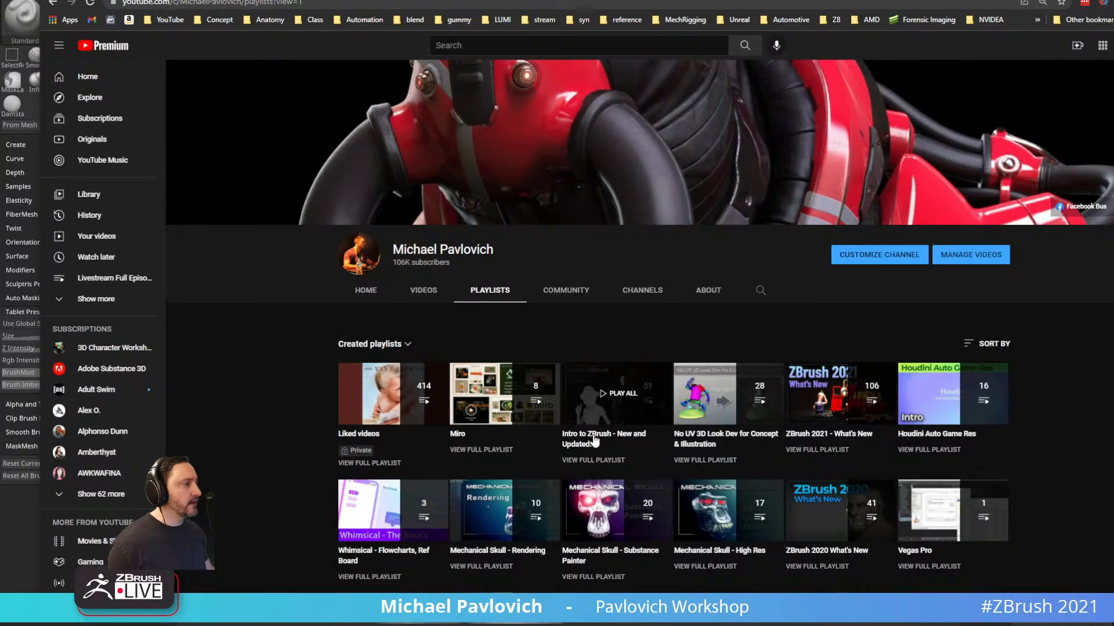
{"action": "left_click", "coordinate": [592, 460]}
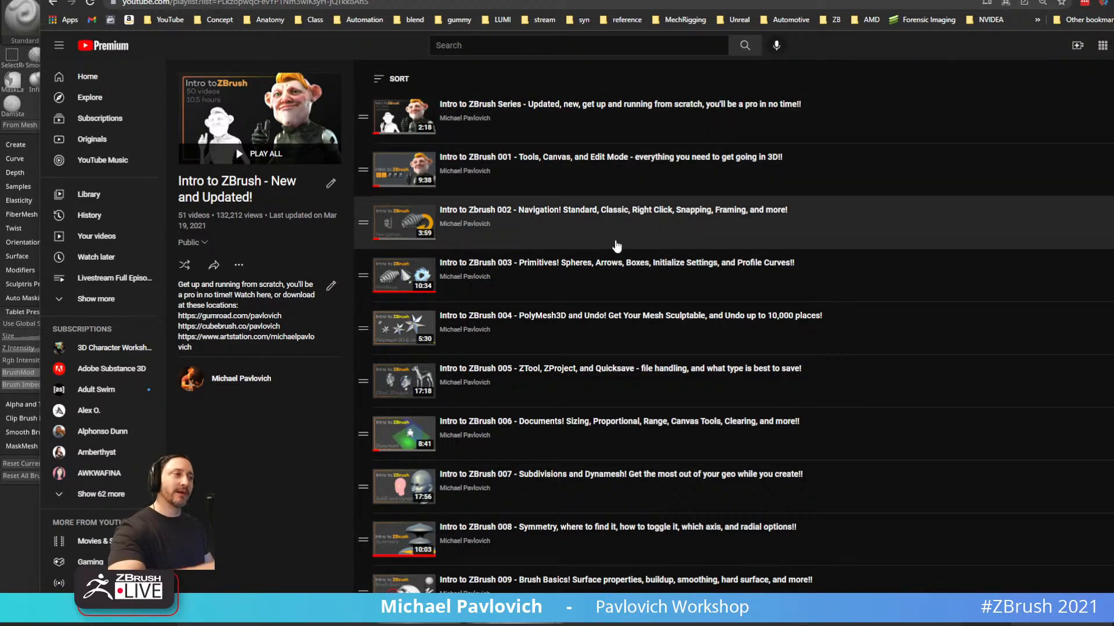
Look through the playlist, search the page for "custom" and go to the match about custom interfaces and menus.
{"action": "scroll", "coordinate": [616, 246], "scroll_direction": "down", "scroll_amount": 15}
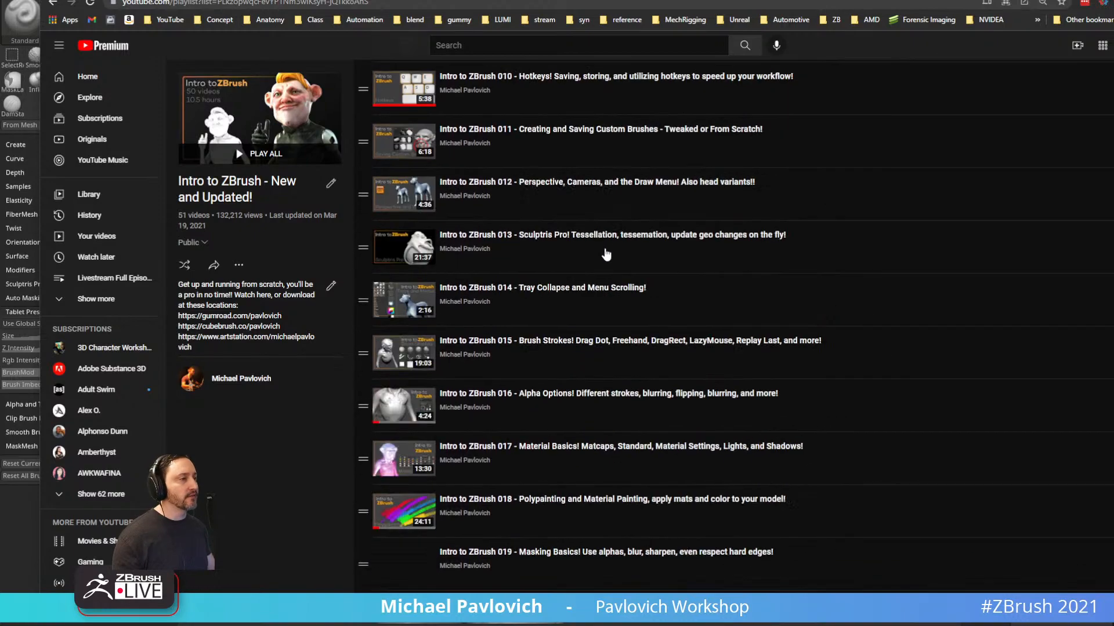
{"action": "scroll", "coordinate": [606, 255], "scroll_direction": "down", "scroll_amount": 10}
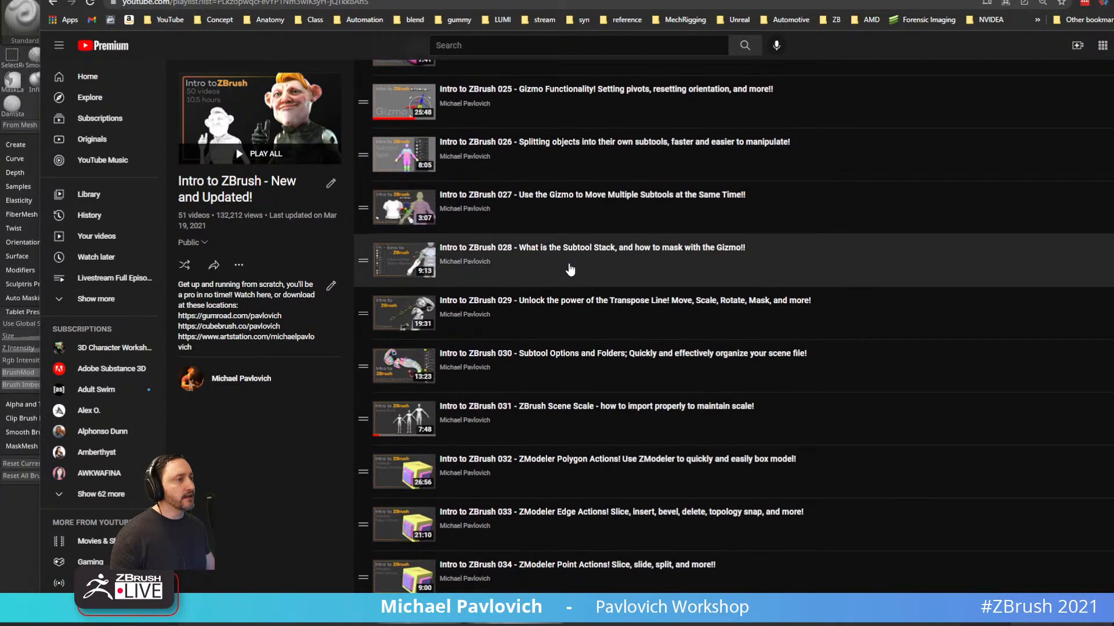
{"action": "scroll", "coordinate": [582, 266], "scroll_direction": "down", "scroll_amount": 4}
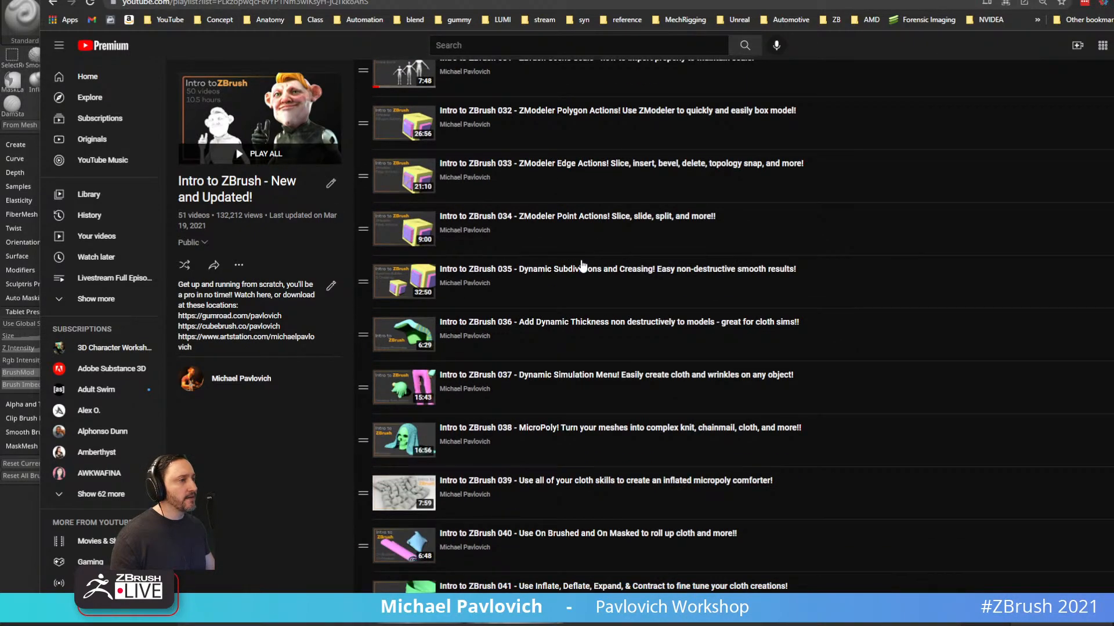
{"action": "scroll", "coordinate": [582, 266], "scroll_direction": "down", "scroll_amount": 8}
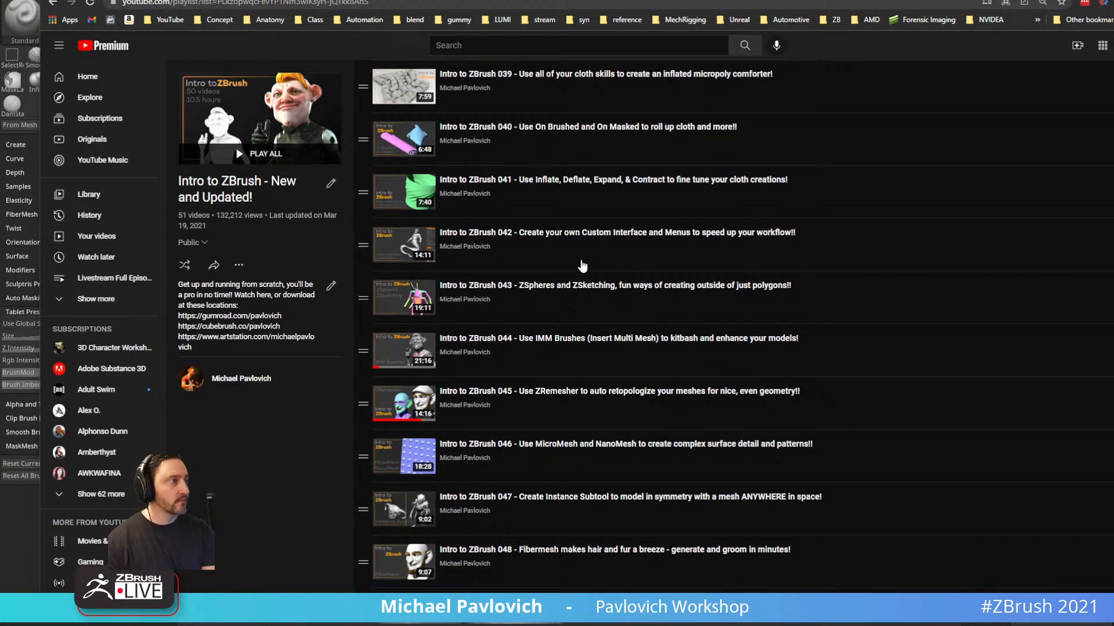
{"action": "left_click_drag", "start_coordinate": [650, 0], "coordinate": [640, 1]}
{"action": "left_click", "coordinate": [641, 1]}
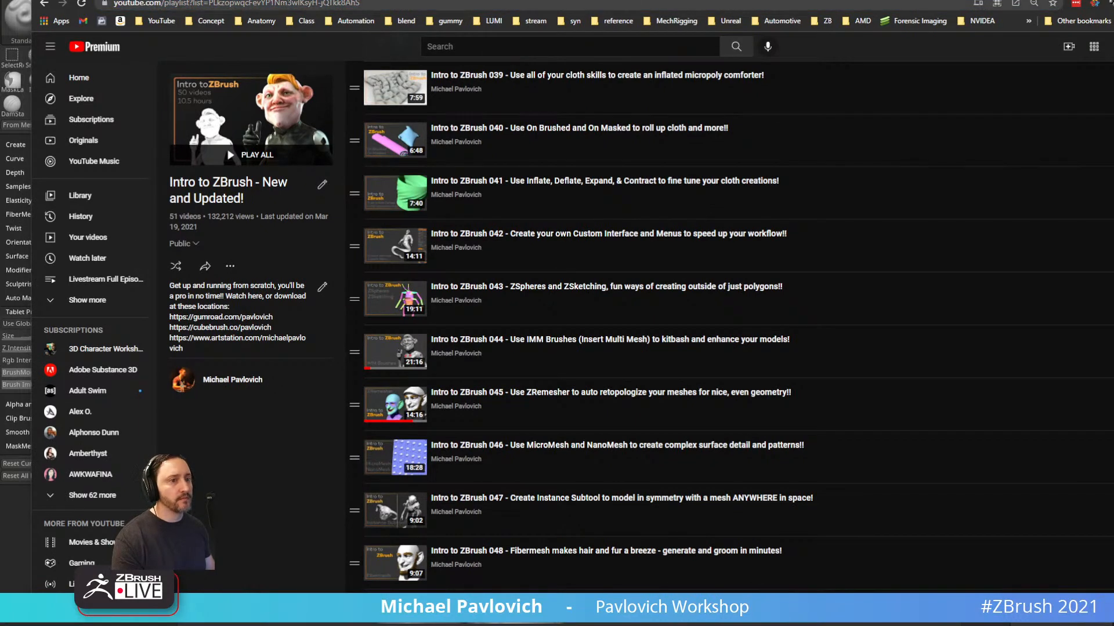
{"action": "key", "text": "ctrl+f"}
{"action": "type", "text": "custom"}
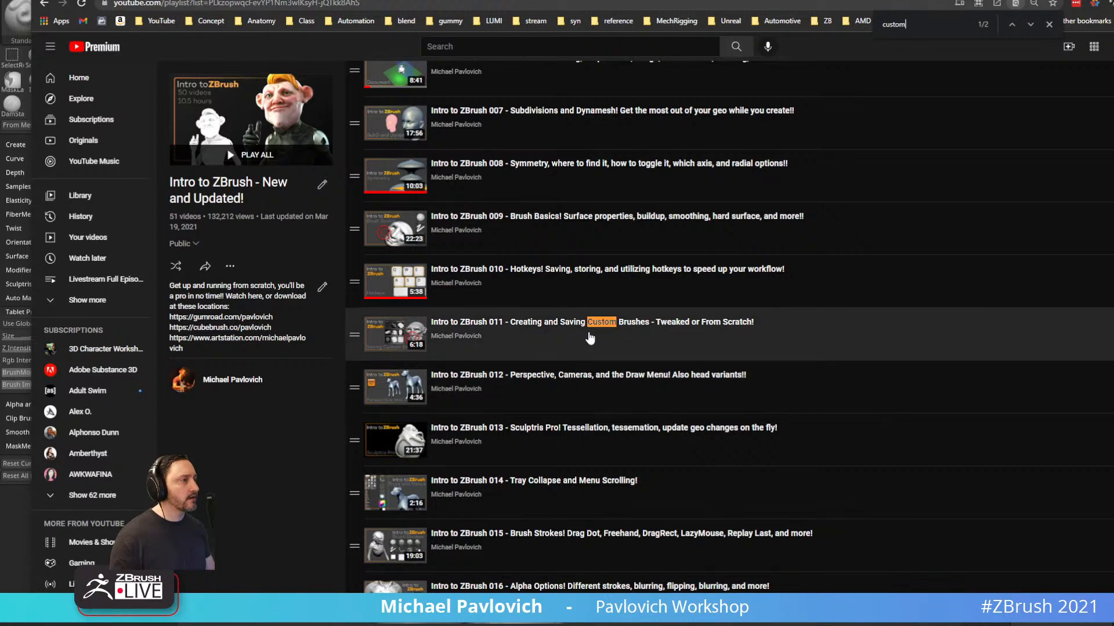
{"action": "left_click", "coordinate": [1031, 25]}
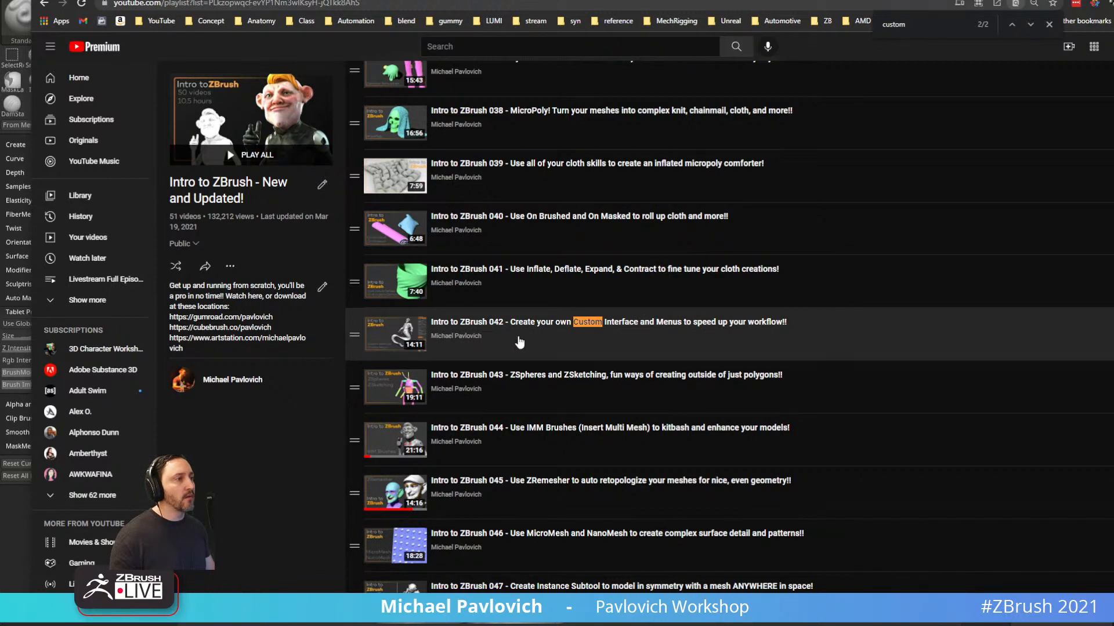
Switch back to ZBrush and enable interface customization in the configuration preferences.
{"action": "key", "text": "alt+Tab"}
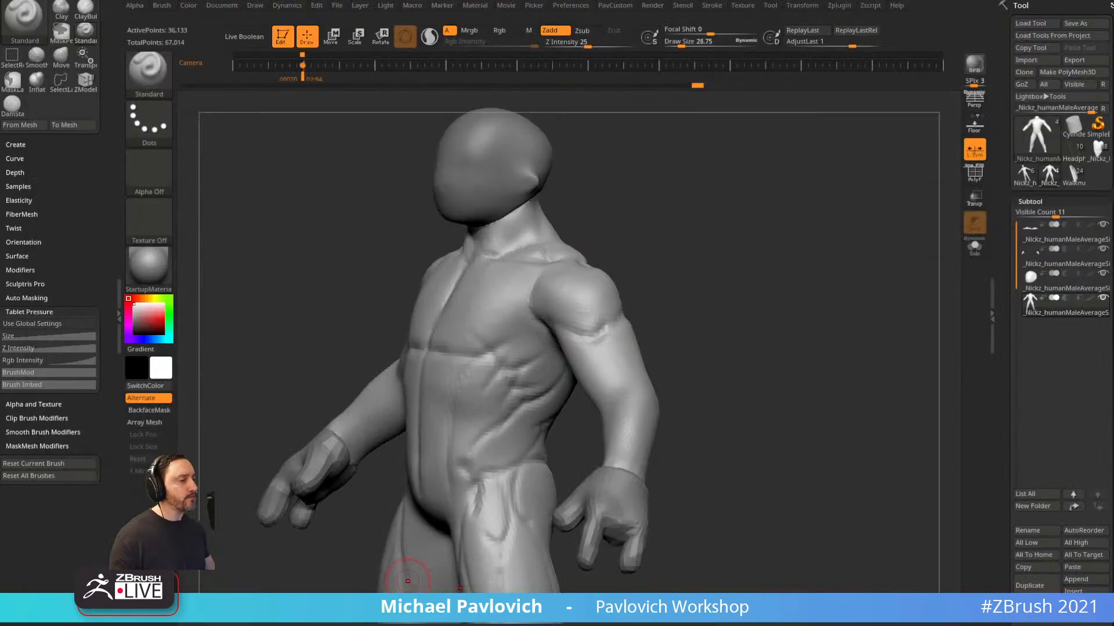
{"action": "left_click_drag", "start_coordinate": [686, 401], "coordinate": [717, 312]}
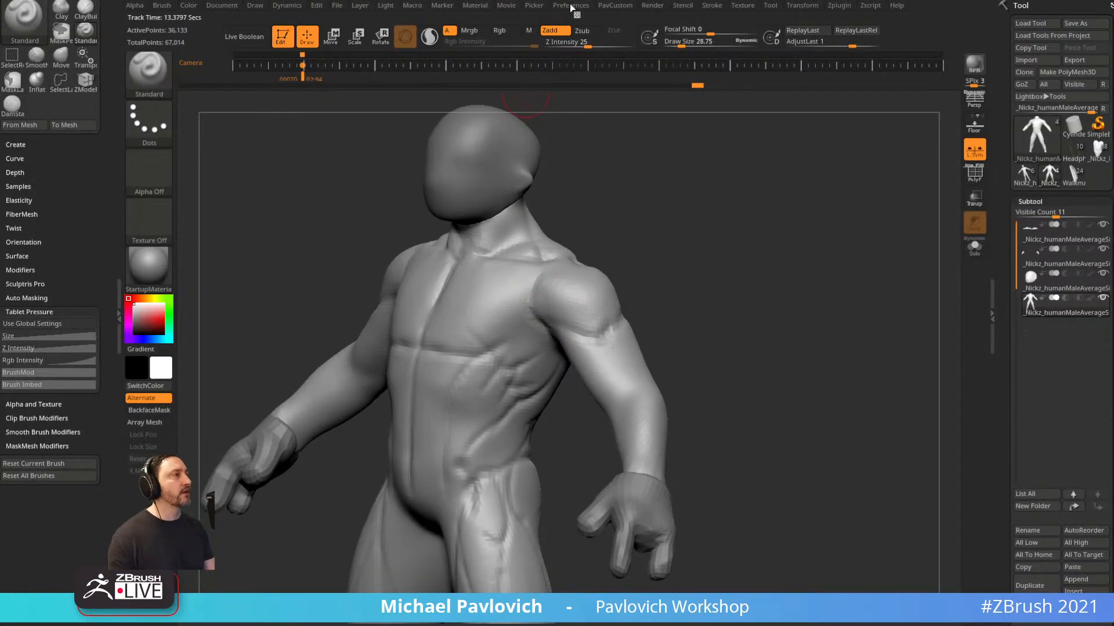
{"action": "left_click", "coordinate": [572, 7]}
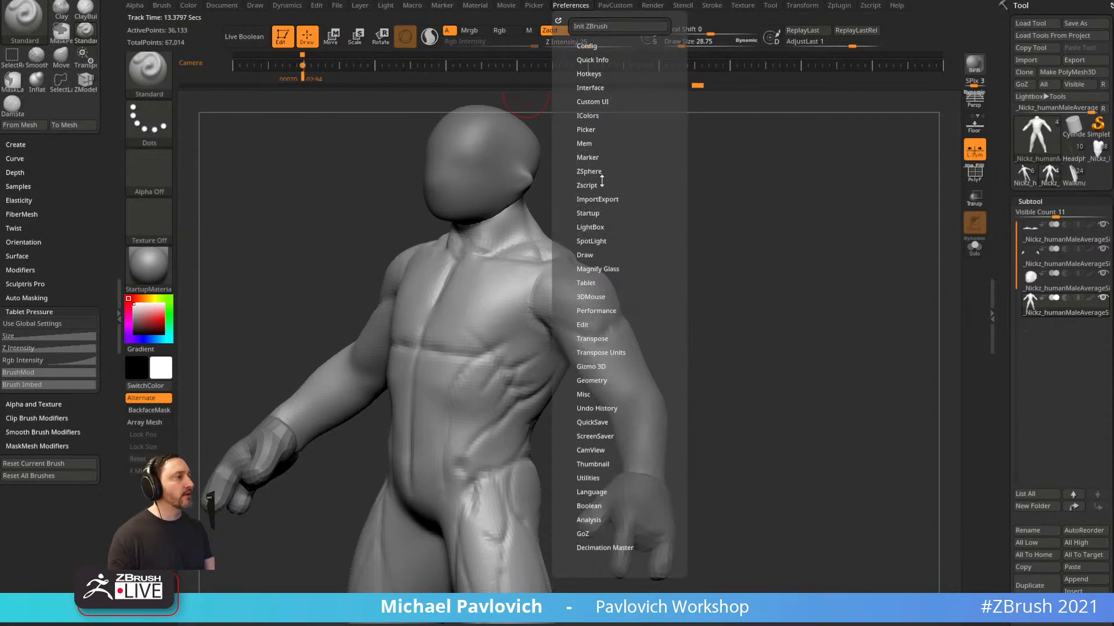
{"action": "key", "text": "shift"}
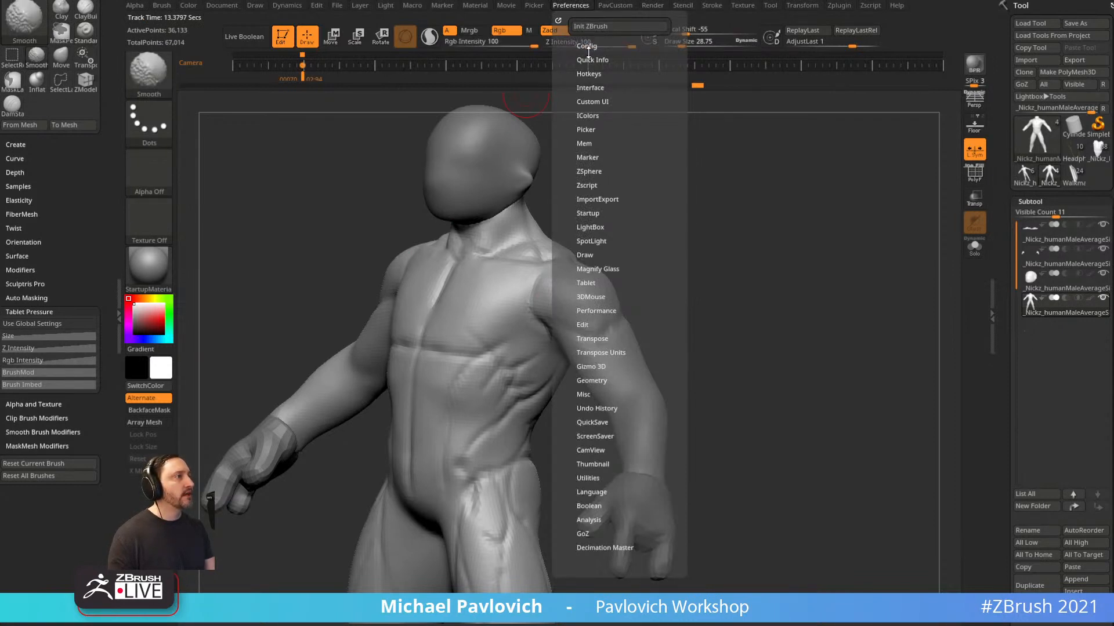
{"action": "left_click", "coordinate": [587, 46]}
{"action": "left_click", "coordinate": [599, 105]}
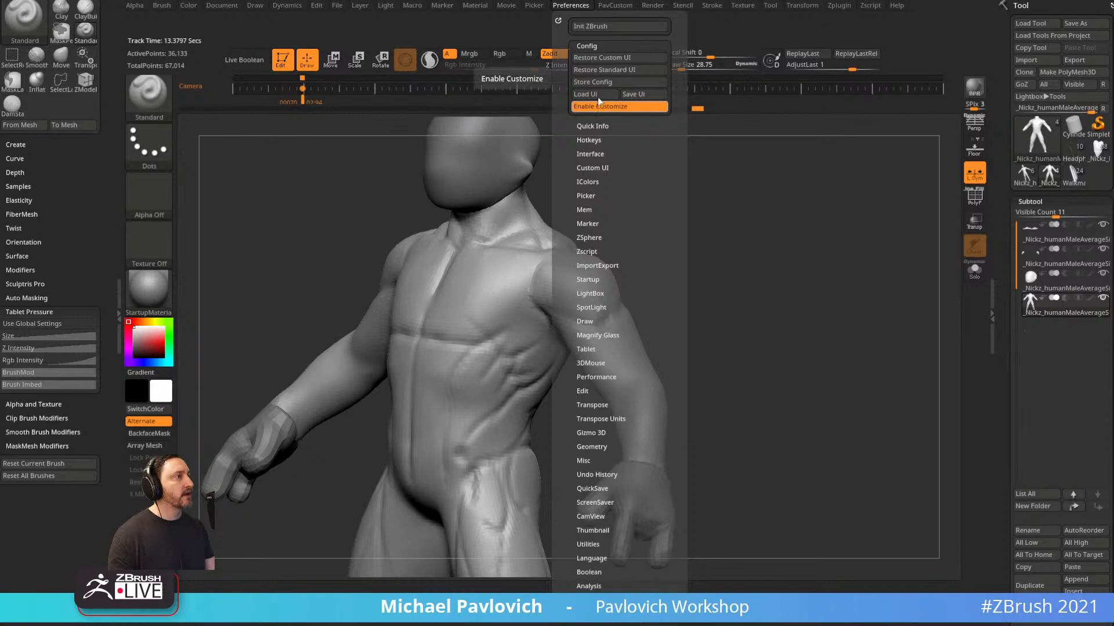
Dock the PavCustom menu in the side tray above the Brush palette and collapse both.
{"action": "left_click", "coordinate": [615, 6]}
{"action": "left_click", "coordinate": [614, 5]}
{"action": "left_click", "coordinate": [615, 6]}
{"action": "mouse_move", "coordinate": [615, 5]}
{"action": "left_mouse_down", "text": "ctrl+alt"}
{"action": "mouse_move", "coordinate": [83, 50]}
{"action": "mouse_move", "coordinate": [64, 25]}
{"action": "left_mouse_up", "text": "ctrl+alt"}
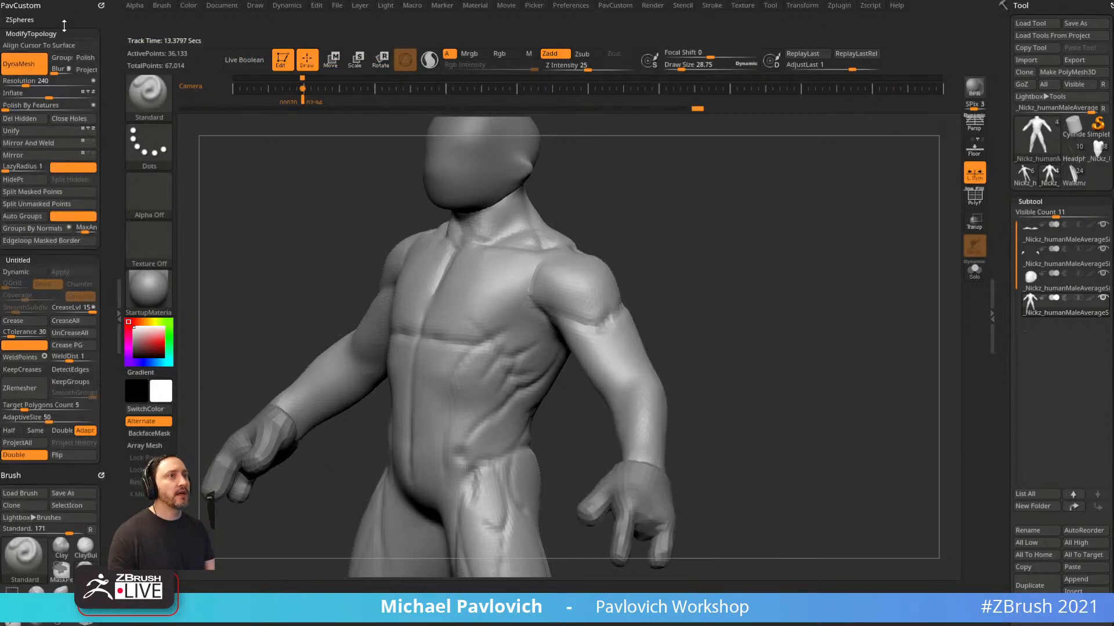
{"action": "left_click", "coordinate": [34, 6]}
{"action": "left_click", "coordinate": [33, 6]}
{"action": "left_click", "coordinate": [32, 6]}
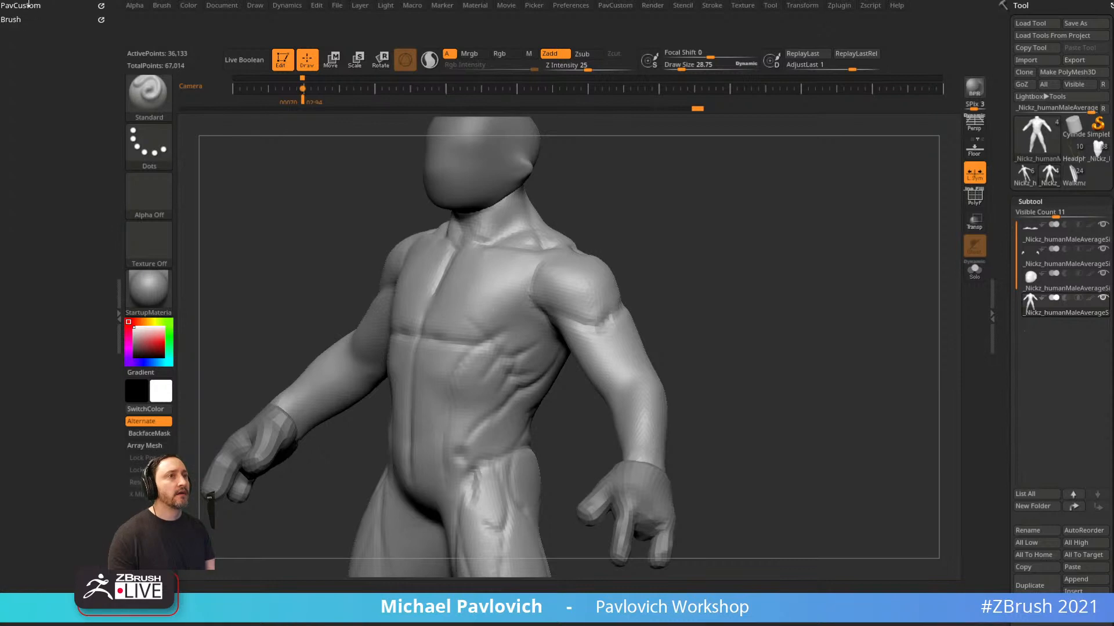
Open the PavCustom menu's title for editing, accept it as is and turn off interface customization.
{"action": "left_click", "coordinate": [24, 7], "text": "ctrl+alt"}
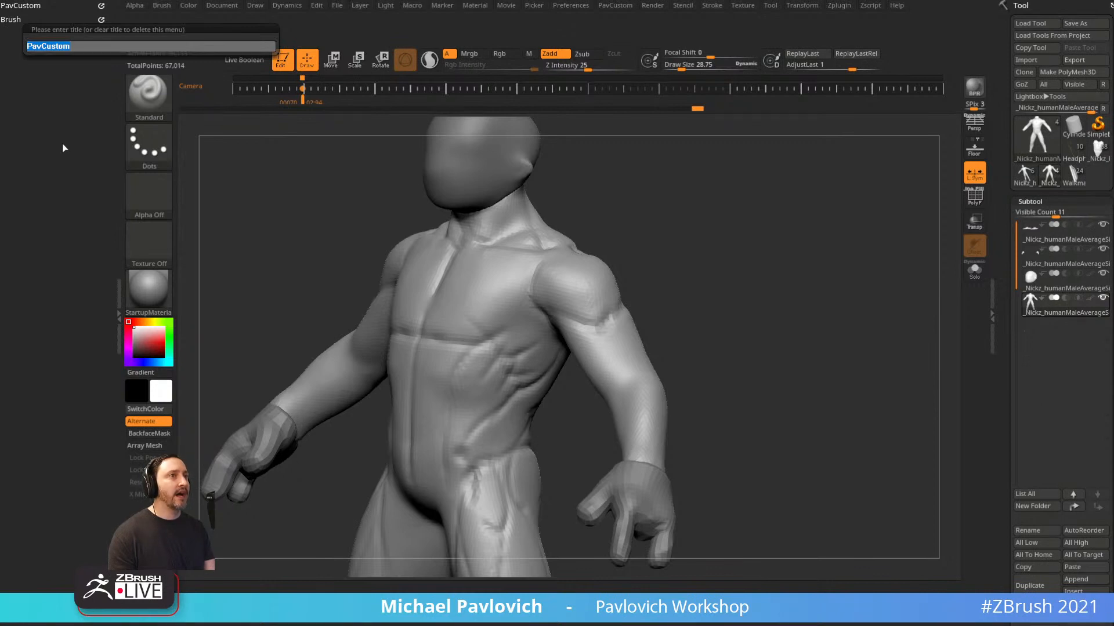
{"action": "key", "text": "Return"}
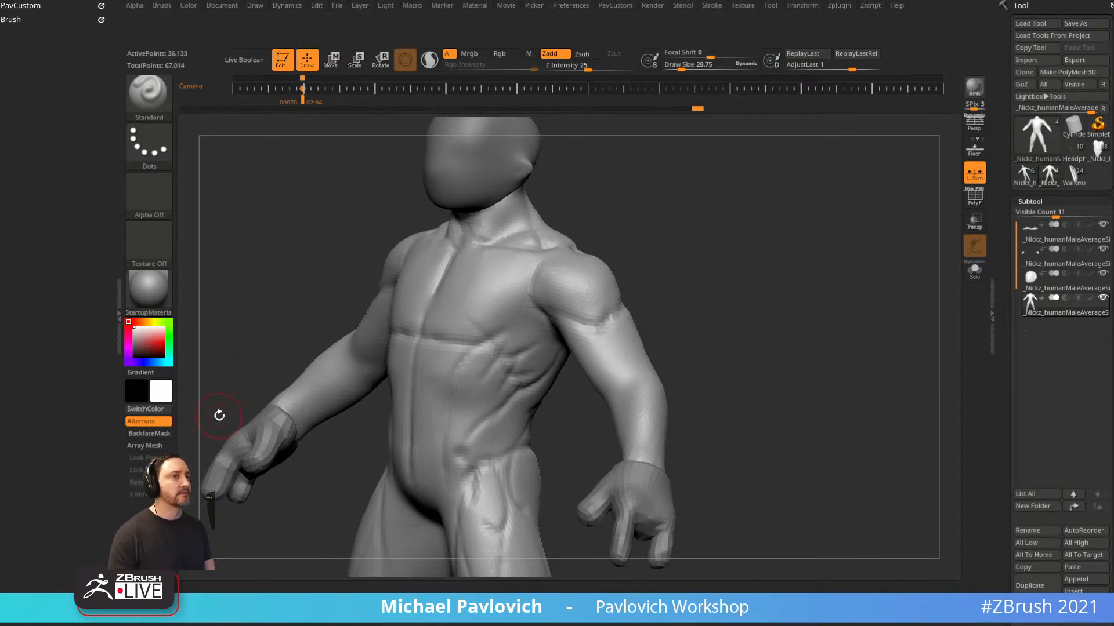
{"action": "left_click", "coordinate": [573, 6]}
{"action": "left_click", "coordinate": [597, 108]}
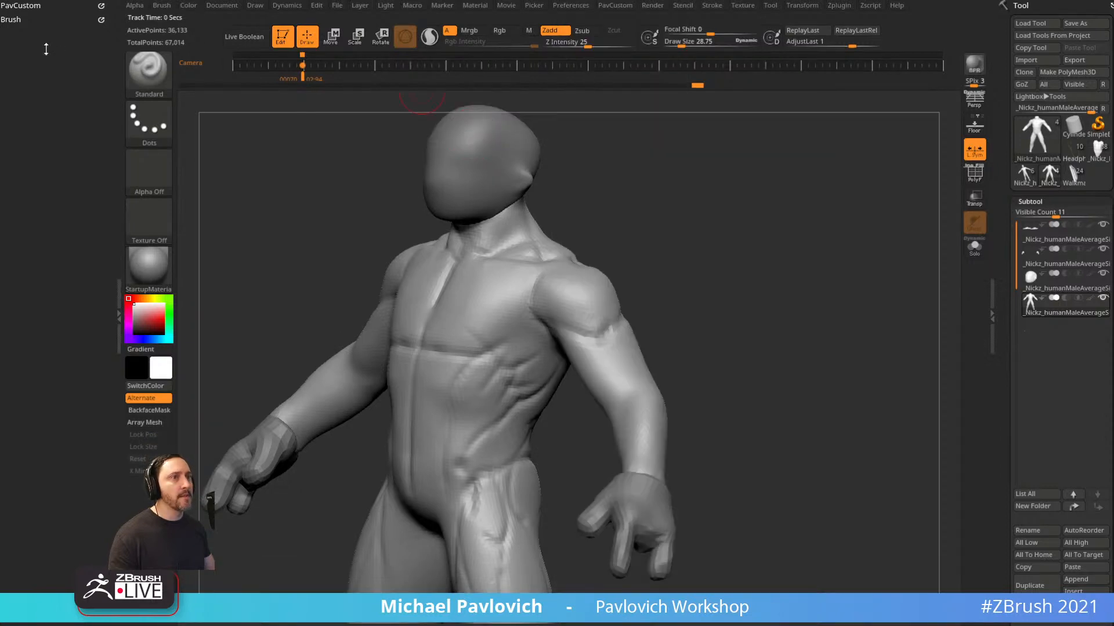
Expand the docked PavCustom menu, remove it from the side tray and dock the Brush palette there.
{"action": "left_click", "coordinate": [16, 20]}
{"action": "left_click", "coordinate": [20, 7]}
{"action": "left_click", "coordinate": [16, 21]}
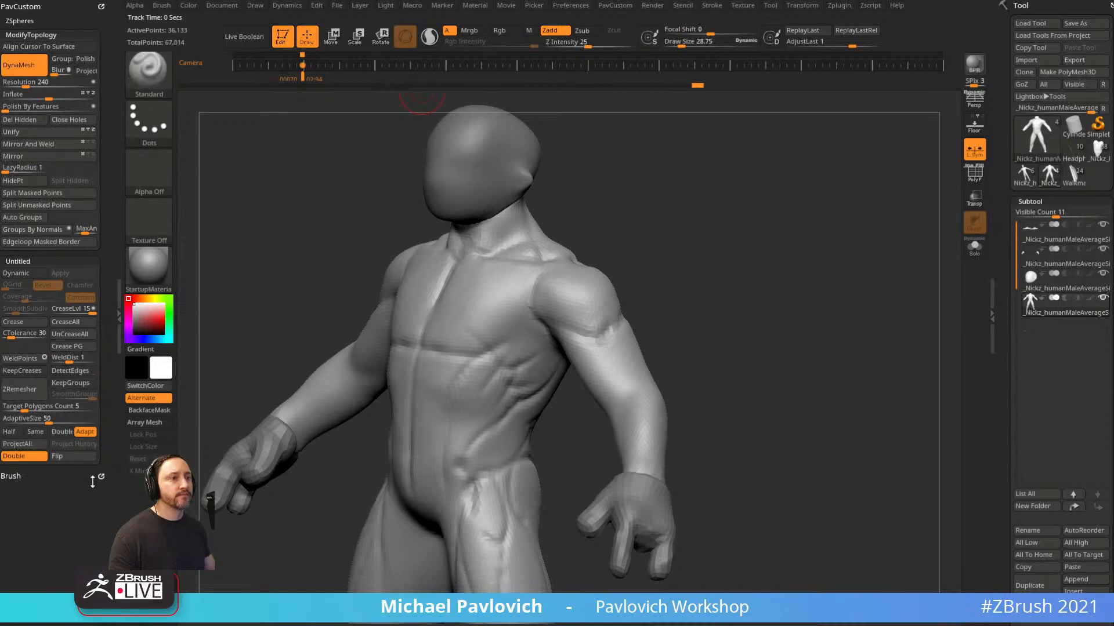
{"action": "left_click", "coordinate": [101, 6]}
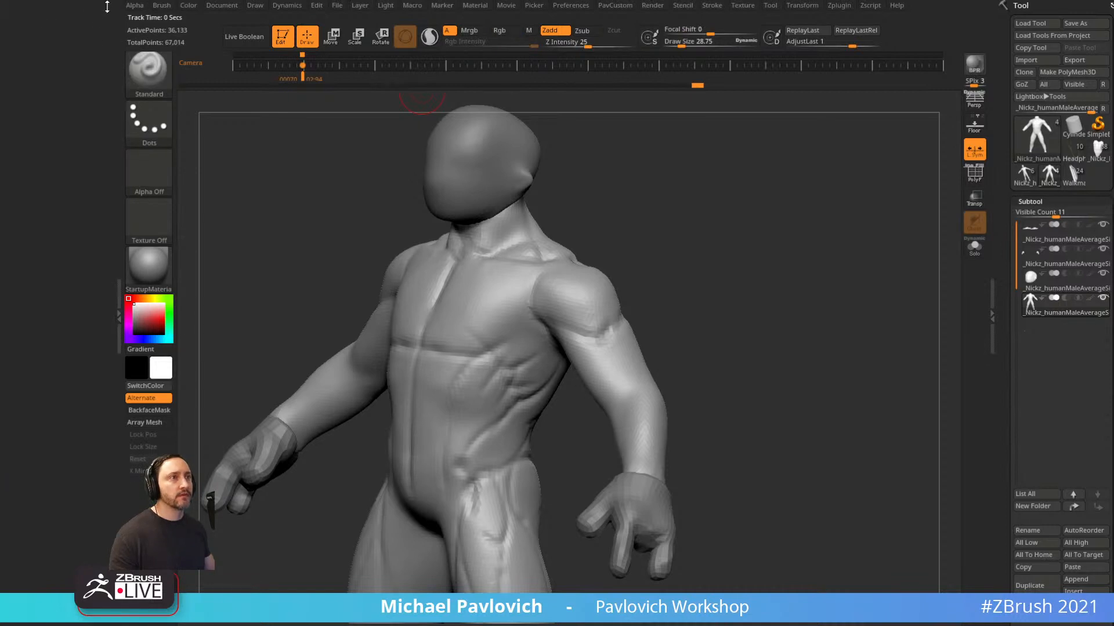
{"action": "left_click", "coordinate": [162, 6]}
{"action": "left_click_drag", "start_coordinate": [145, 20], "coordinate": [17, 347]}
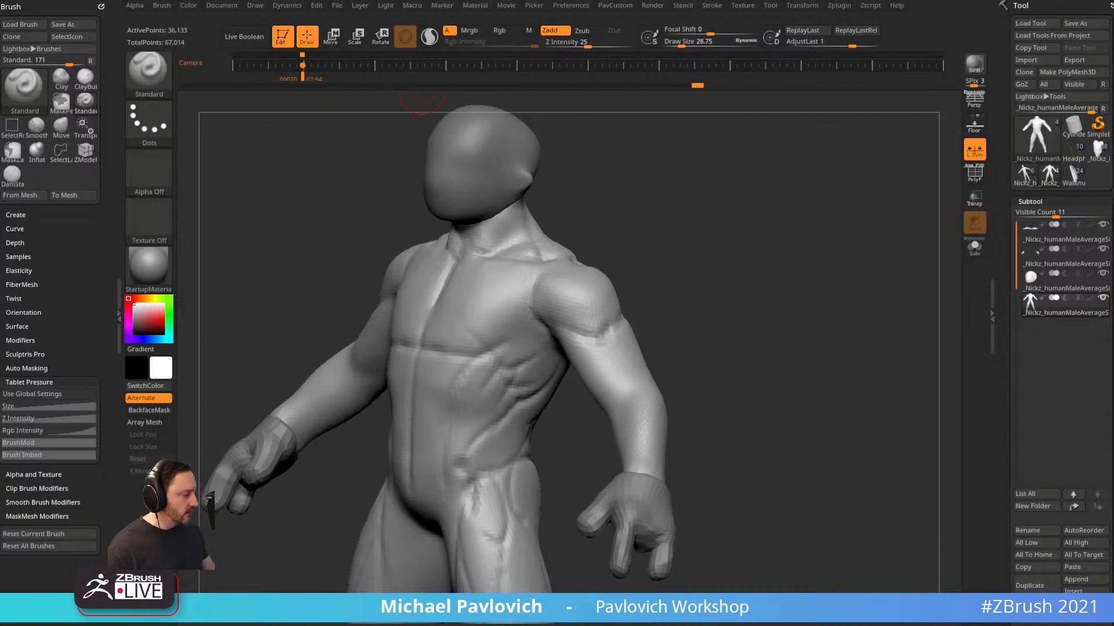
Switch to the channel's playlists in the browser and open the "Livestream Full Episodes" playlist.
{"action": "left_click_drag", "start_coordinate": [745, 0], "coordinate": [770, 0]}
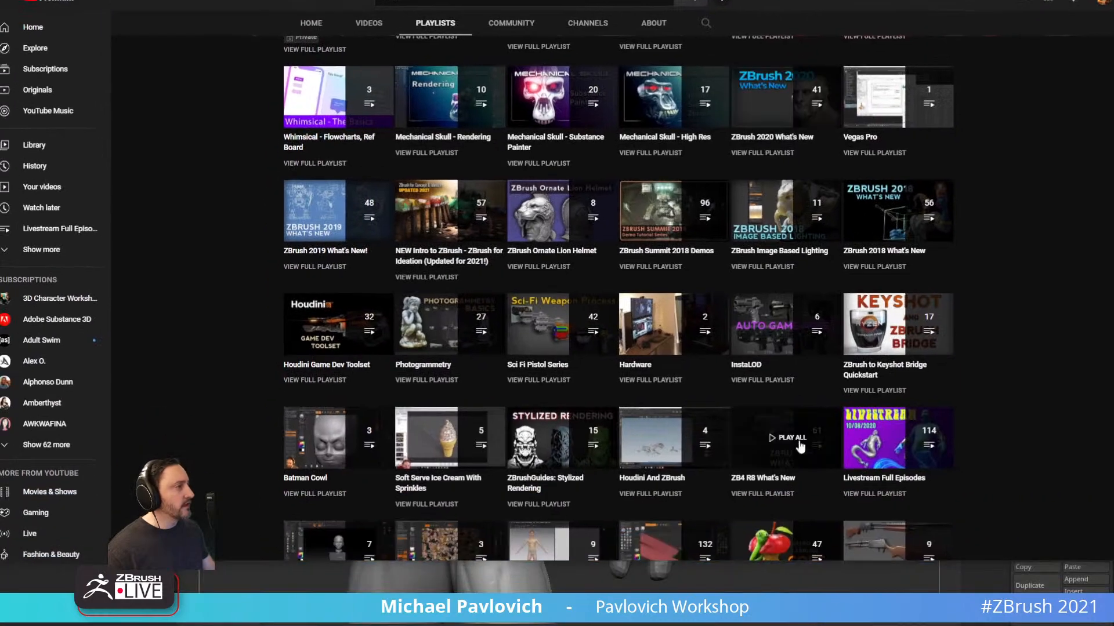
{"action": "left_click", "coordinate": [852, 500]}
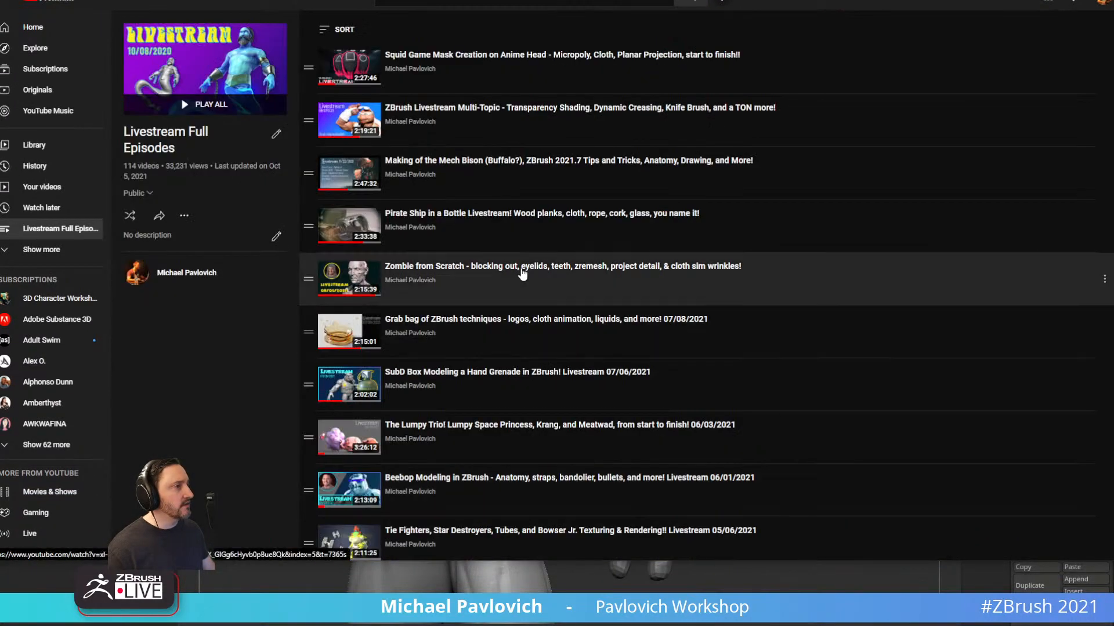
Open the "Seance Table for Skeptics Game" livestream from the playlist, skip to near its end and pause it.
{"action": "scroll", "coordinate": [522, 280], "scroll_direction": "down", "scroll_amount": 6}
{"action": "scroll", "coordinate": [521, 280], "scroll_direction": "down", "scroll_amount": 10}
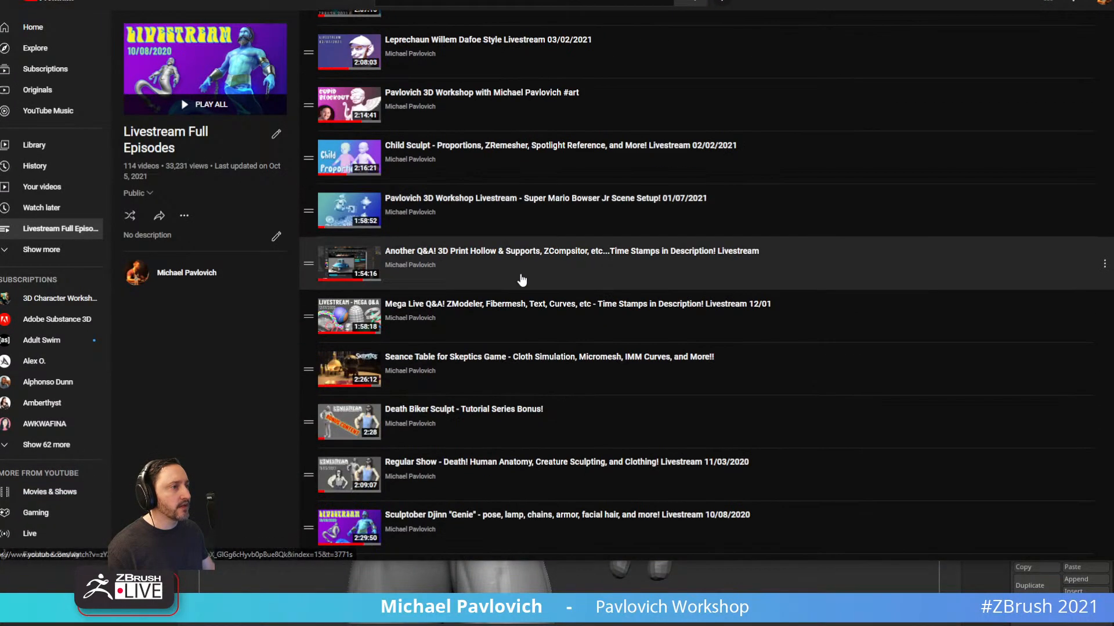
{"action": "left_click", "coordinate": [451, 189]}
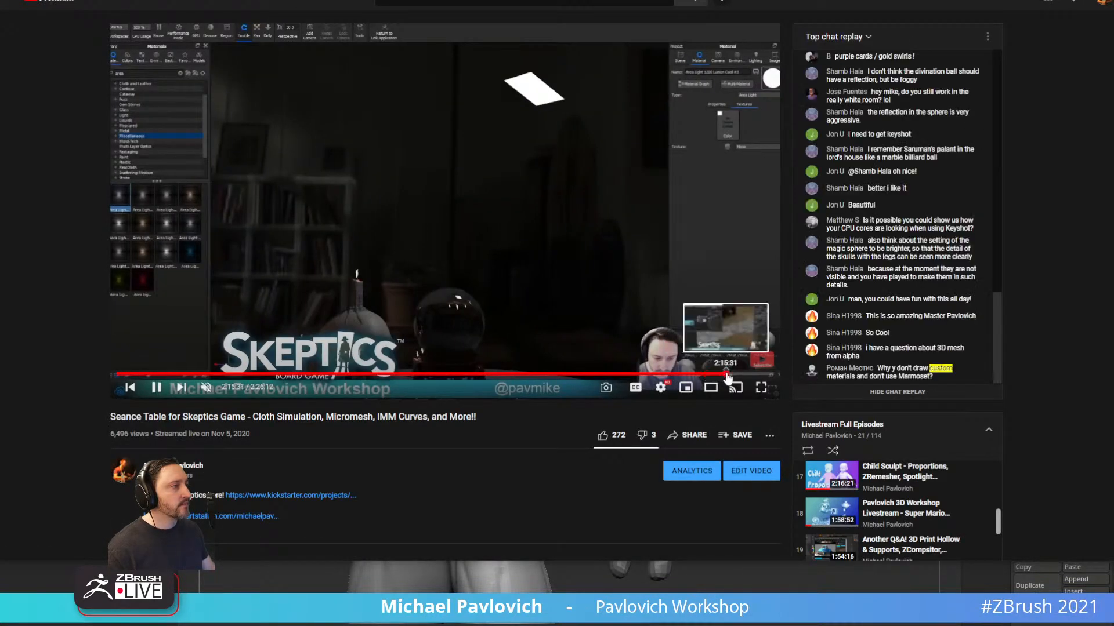
{"action": "left_click", "coordinate": [747, 375]}
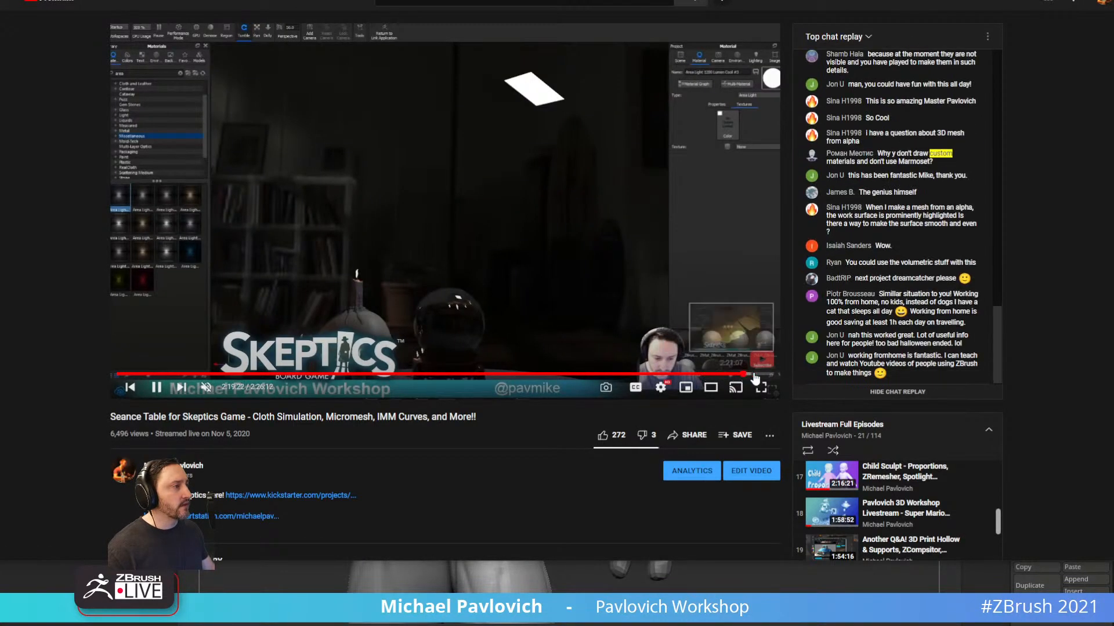
{"action": "left_click", "coordinate": [754, 376]}
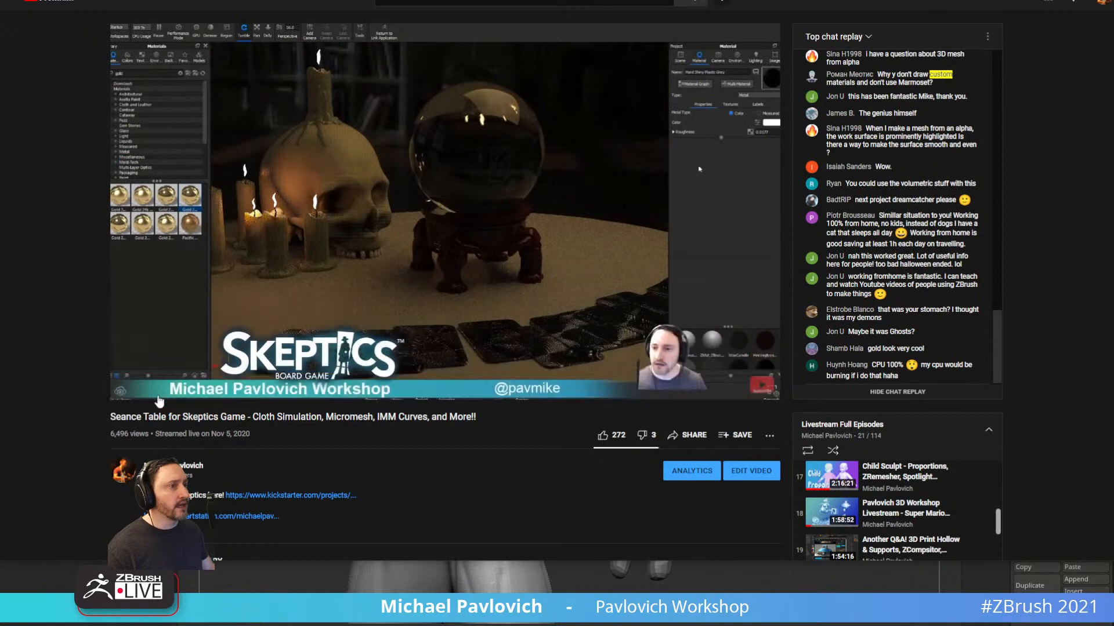
{"action": "left_click", "coordinate": [161, 389]}
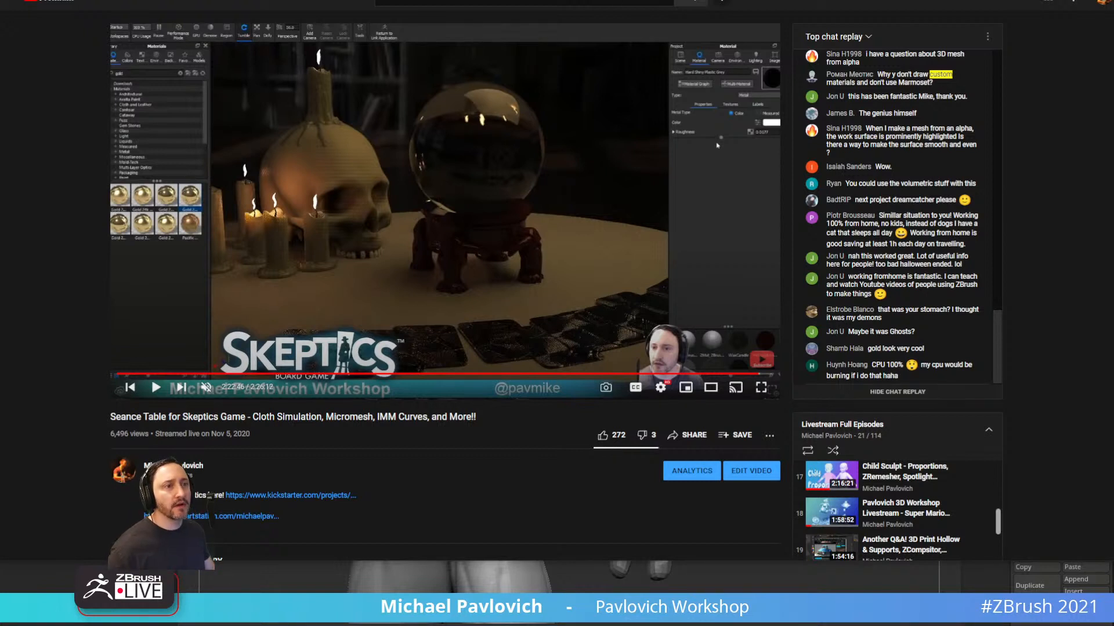
Switch to ZBrush and make the mannequin's head, hands and body subtools active in turn.
{"action": "key", "text": "alt+Tab"}
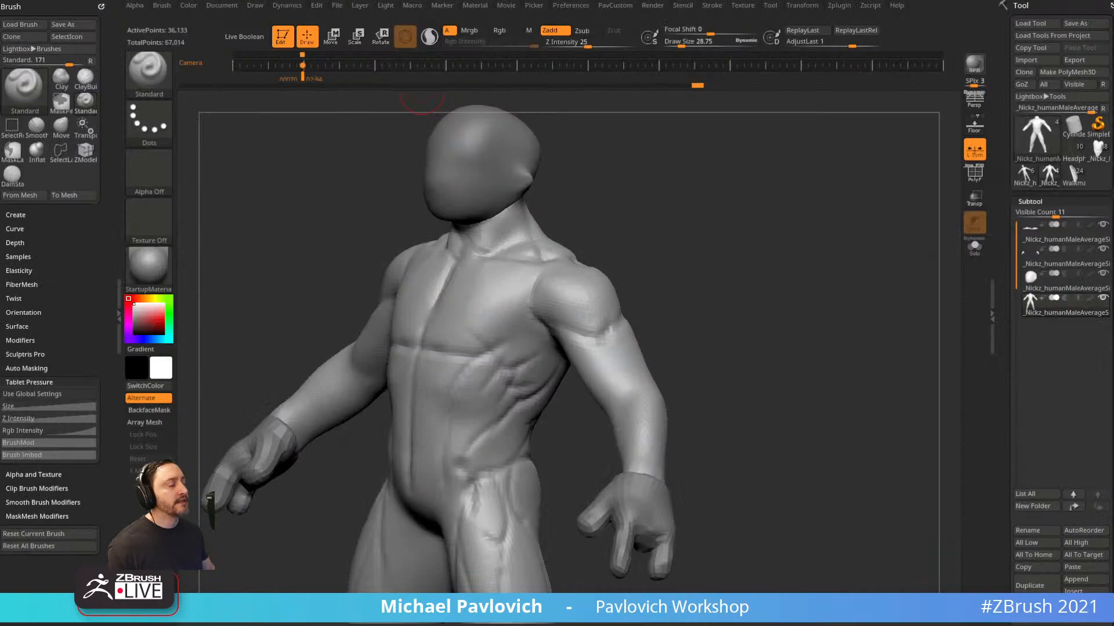
{"action": "left_click_drag", "start_coordinate": [728, 250], "coordinate": [684, 215], "text": "alt"}
{"action": "left_click", "coordinate": [485, 235], "text": "alt"}
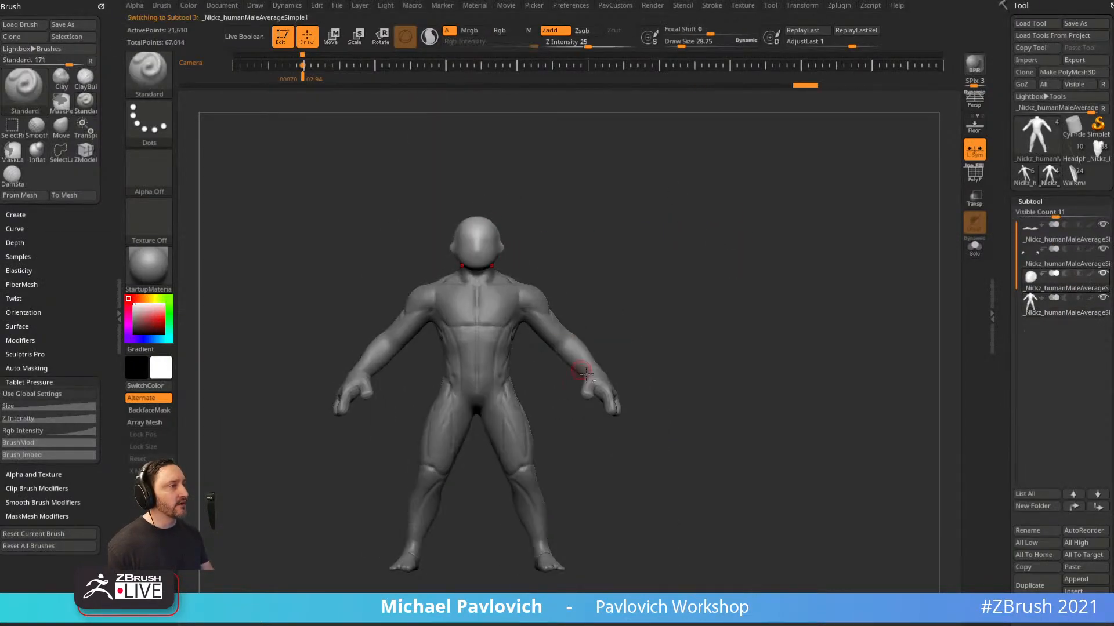
{"action": "left_click", "coordinate": [595, 382], "text": "alt"}
{"action": "left_click", "coordinate": [515, 406], "text": "alt"}
{"action": "left_click_drag", "start_coordinate": [685, 321], "coordinate": [638, 316]}
{"action": "left_click", "coordinate": [501, 246], "text": "alt"}
{"action": "left_click", "coordinate": [558, 532], "text": "alt"}
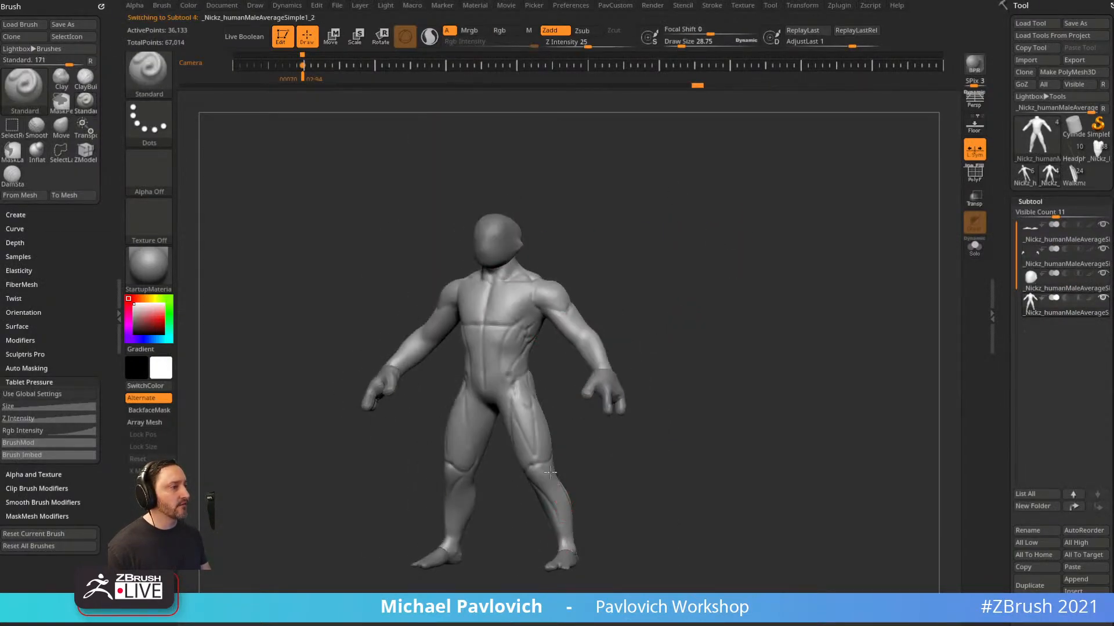
Cycle the active subtool among the mannequin's separate parts, finishing on the hands.
{"action": "left_click", "coordinate": [598, 384], "text": "alt"}
{"action": "left_click", "coordinate": [561, 513], "text": "alt"}
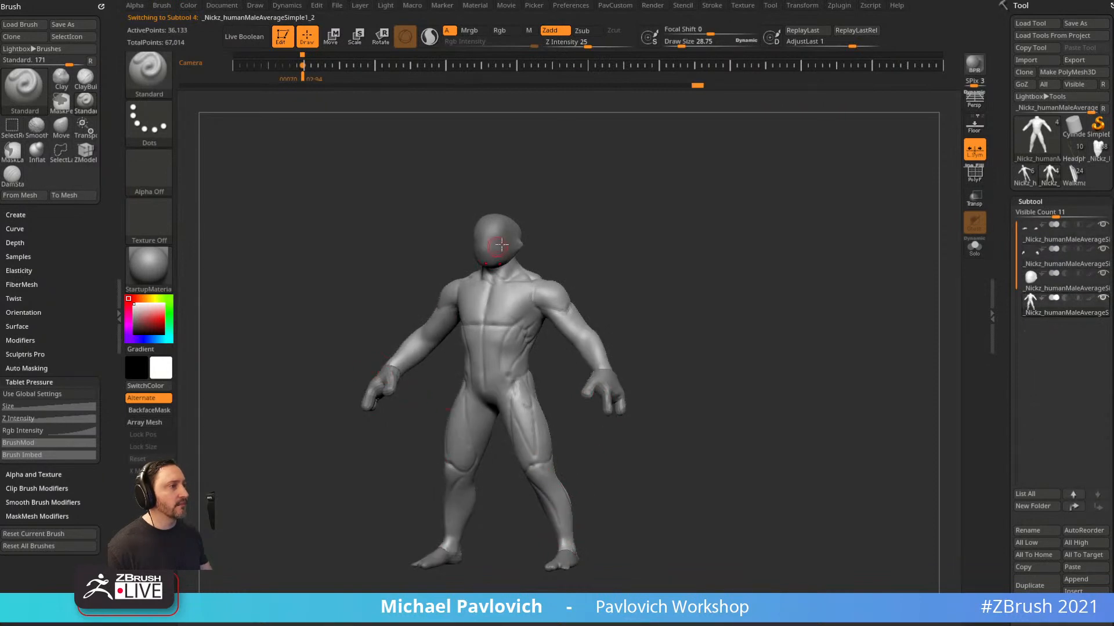
{"action": "left_click", "coordinate": [526, 242], "text": "alt"}
{"action": "left_click", "coordinate": [606, 361], "text": "alt"}
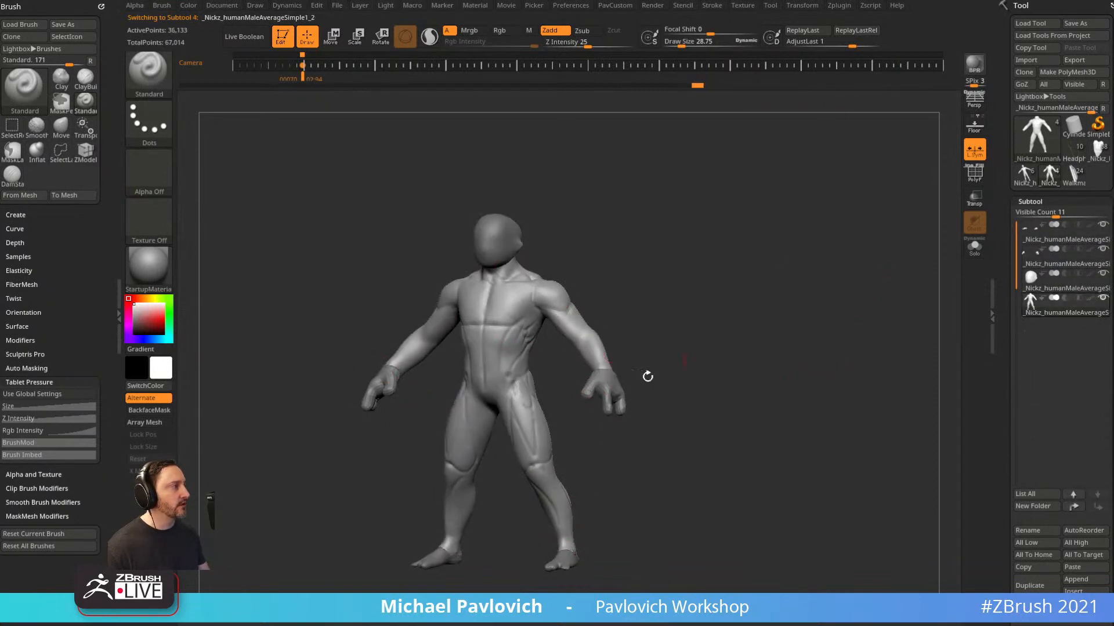
{"action": "left_click", "coordinate": [588, 415], "text": "alt"}
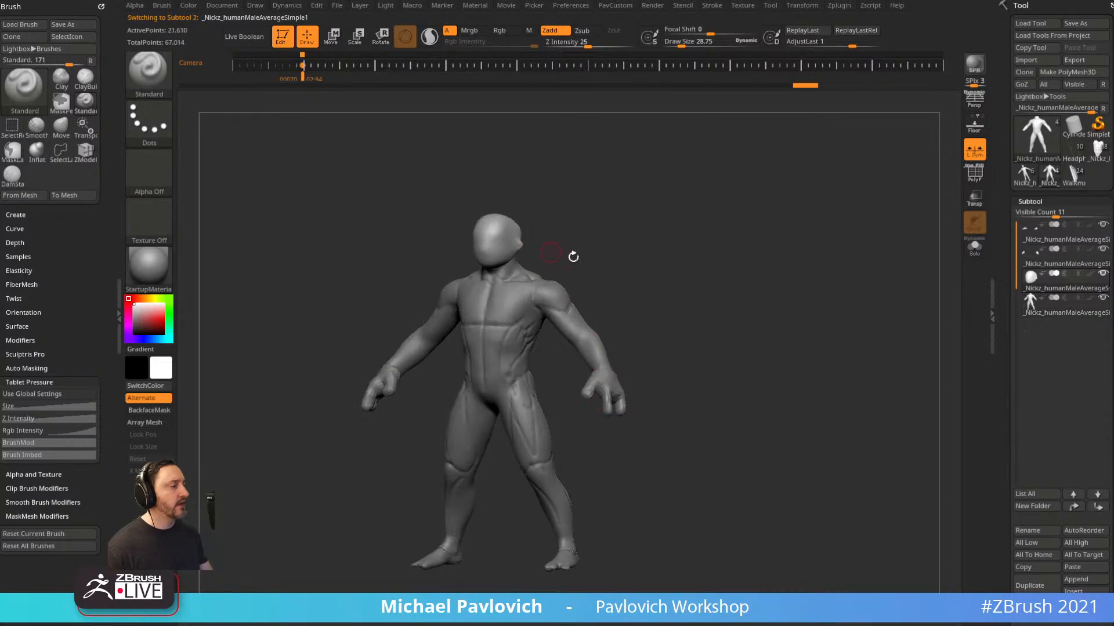
{"action": "left_click_drag", "start_coordinate": [572, 253], "coordinate": [529, 302]}
{"action": "left_click", "coordinate": [530, 301], "text": "alt"}
{"action": "left_click_drag", "start_coordinate": [619, 278], "coordinate": [633, 235]}
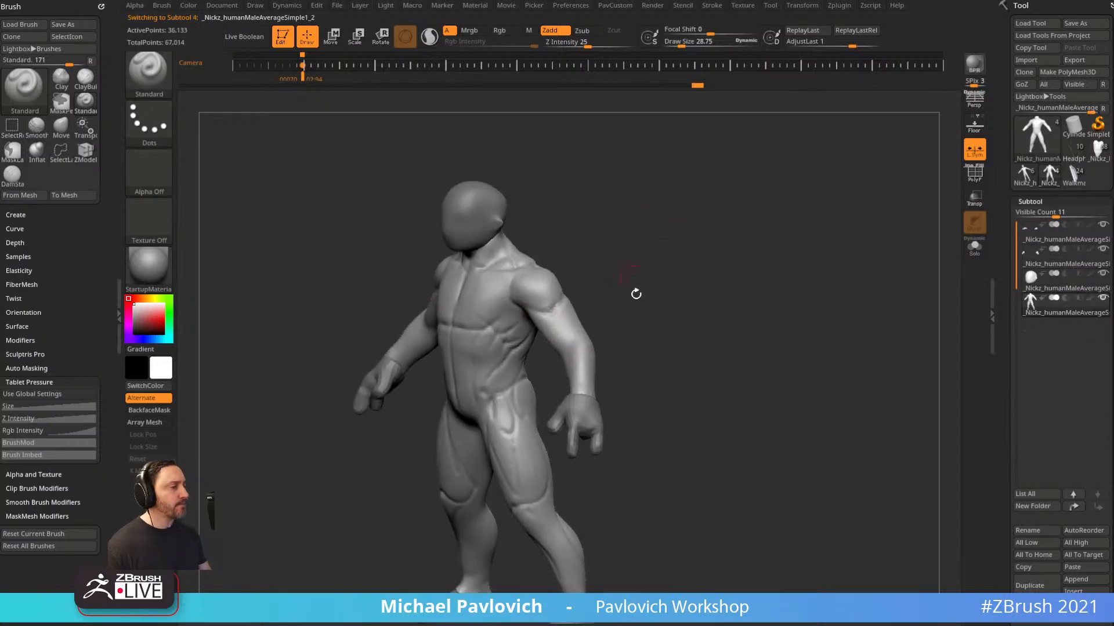
{"action": "left_click", "coordinate": [566, 415], "text": "alt"}
{"action": "left_click", "coordinate": [488, 206], "text": "alt"}
{"action": "left_click", "coordinate": [579, 409], "text": "alt"}
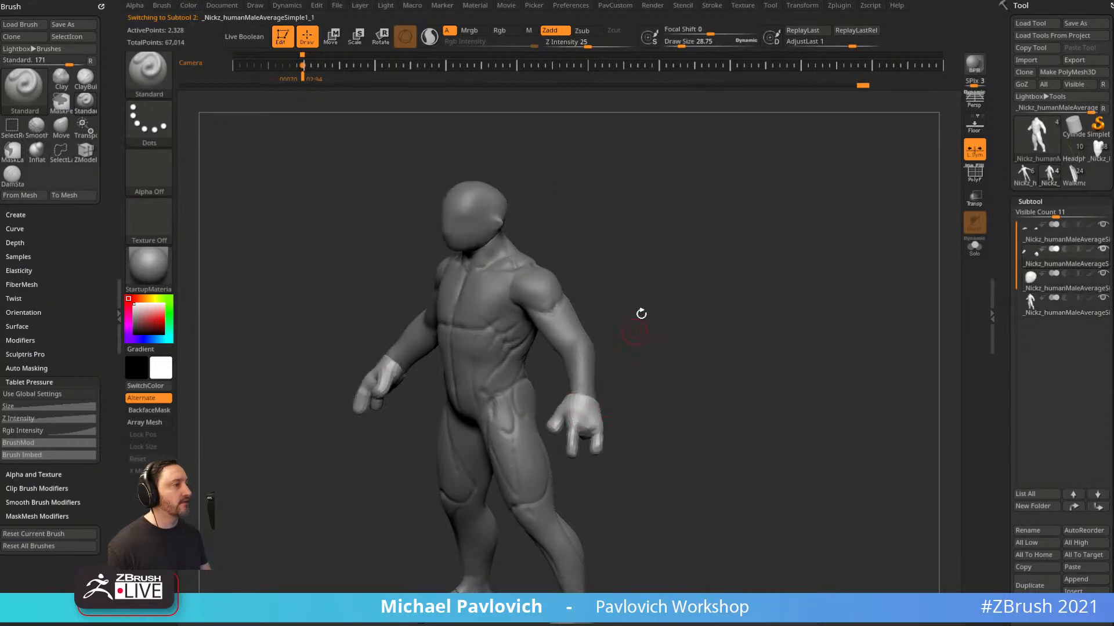
Show the polyframe on the mannequin's hands subtool and set the draw size to about 9.7.
{"action": "left_click_drag", "start_coordinate": [641, 315], "coordinate": [721, 447], "text": "alt"}
{"action": "left_click_drag", "start_coordinate": [772, 313], "coordinate": [732, 113]}
{"action": "left_click", "coordinate": [974, 174]}
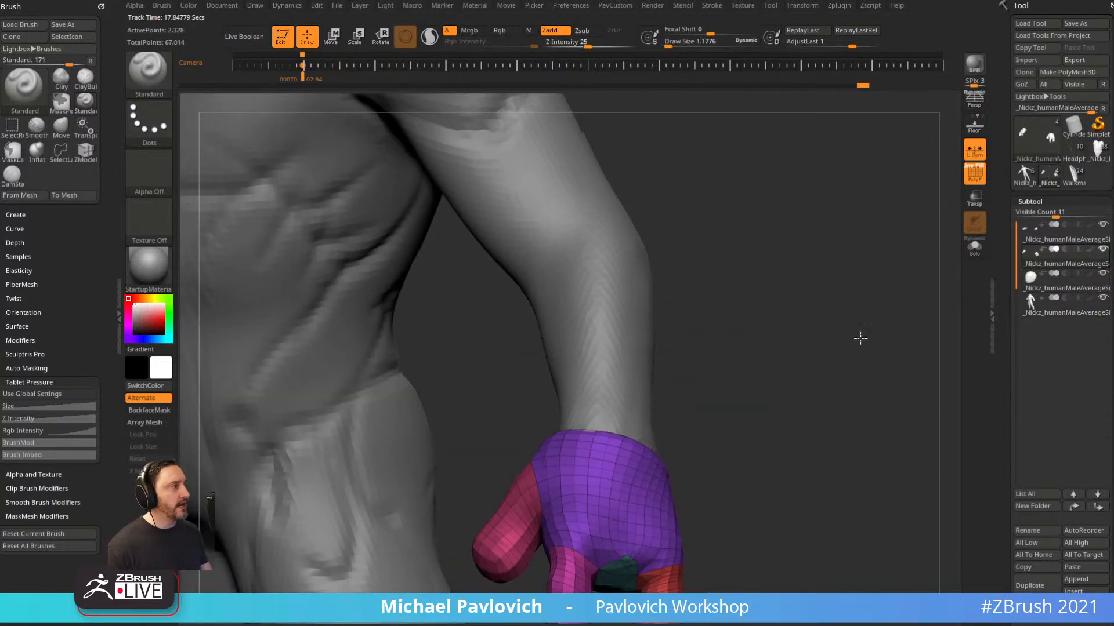
{"action": "mouse_move", "coordinate": [860, 339]}
{"action": "left_mouse_down", "text": "alt"}
{"action": "mouse_move", "coordinate": [636, 359]}
{"action": "mouse_move", "coordinate": [655, 339]}
{"action": "left_mouse_up", "text": "alt"}
{"action": "key", "text": "s"}
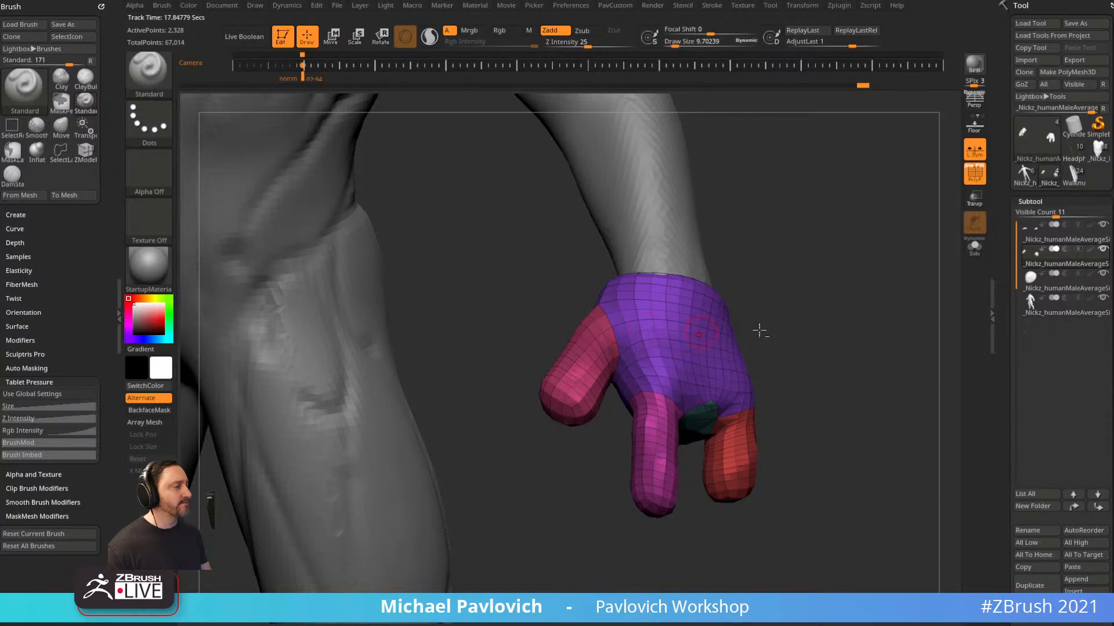
Frame the model and activate the head, feet, hands and body subtools in turn to compare their polygroups.
{"action": "key", "text": "f"}
{"action": "left_click", "coordinate": [617, 274], "text": "alt"}
{"action": "left_click", "coordinate": [547, 151], "text": "alt"}
{"action": "left_click", "coordinate": [593, 459], "text": "alt"}
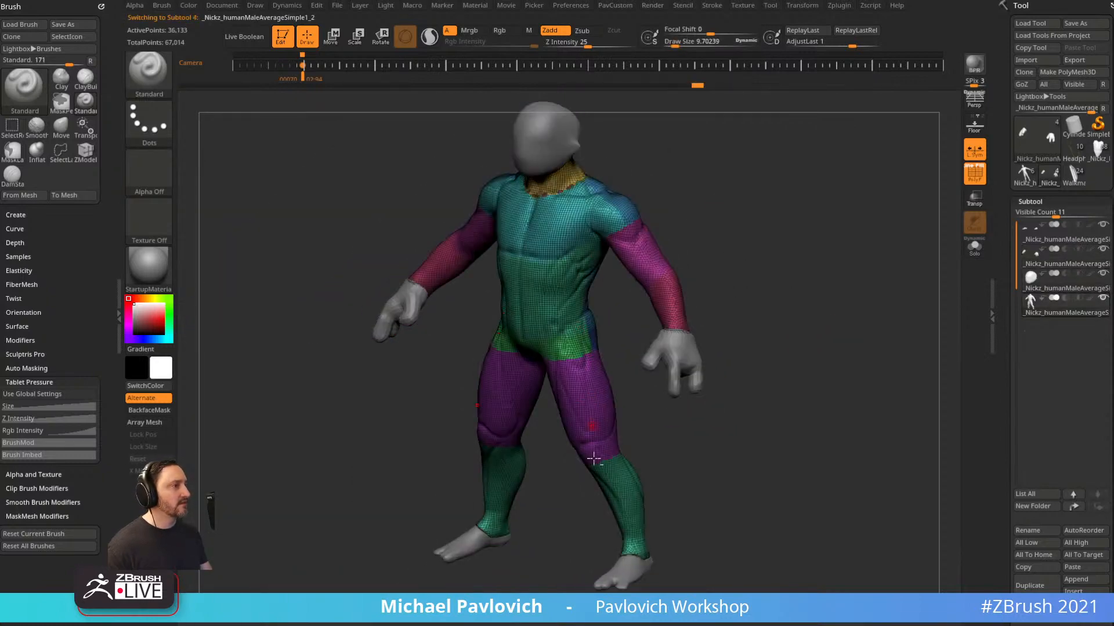
{"action": "left_click", "coordinate": [618, 569], "text": "alt"}
{"action": "left_click", "coordinate": [629, 499], "text": "alt"}
{"action": "left_click", "coordinate": [661, 341], "text": "alt"}
{"action": "left_click", "coordinate": [629, 230], "text": "alt"}
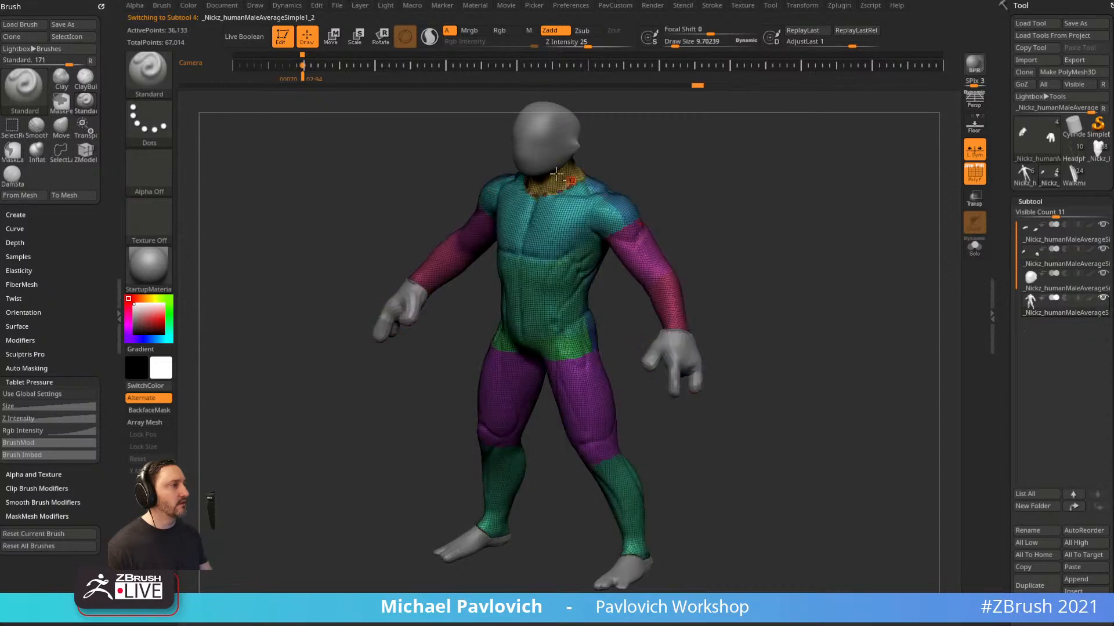
{"action": "left_click", "coordinate": [550, 167], "text": "alt"}
{"action": "left_click", "coordinate": [622, 549], "text": "alt"}
{"action": "left_click", "coordinate": [646, 439], "text": "alt"}
Turn the mannequin to a straight front view and hide its polyframe.
{"action": "left_click_drag", "start_coordinate": [725, 302], "coordinate": [750, 267]}
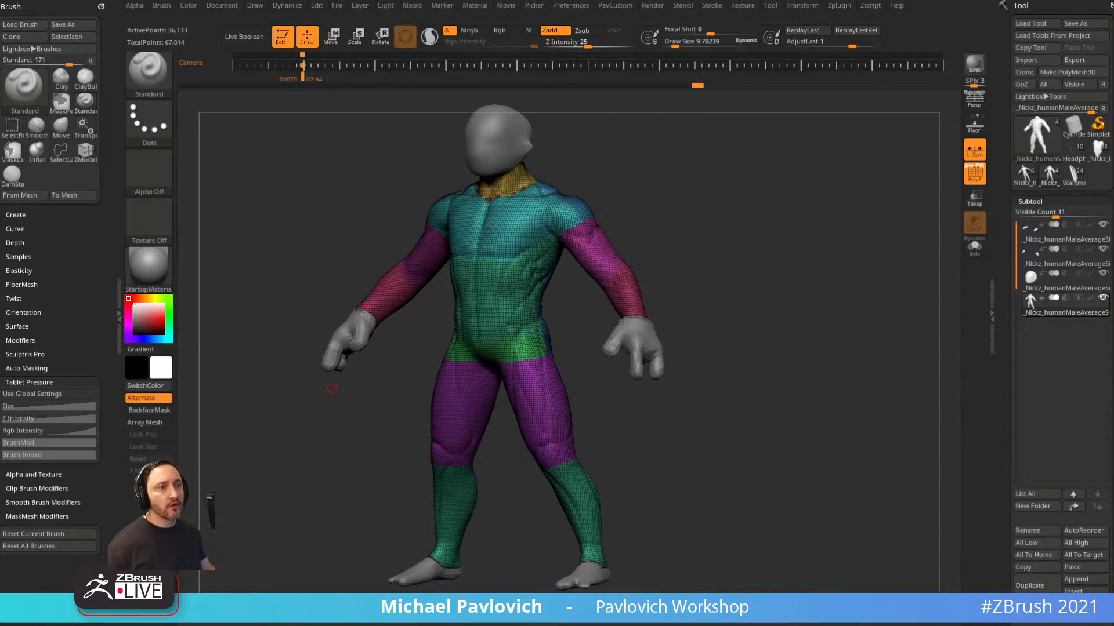
{"action": "left_click_drag", "start_coordinate": [716, 143], "coordinate": [927, 191], "text": "shift"}
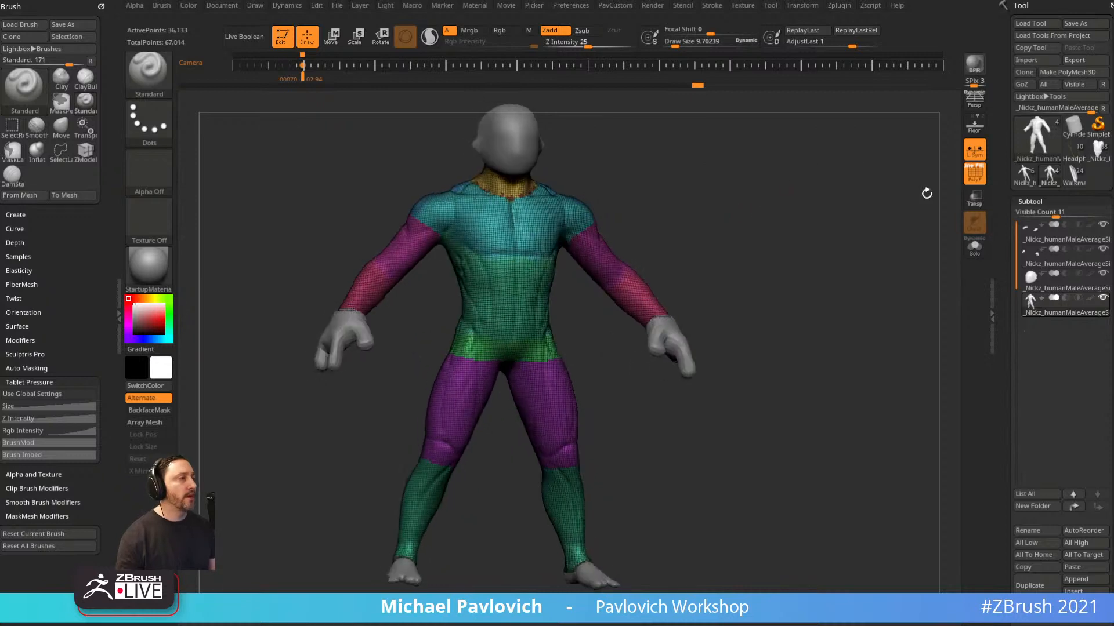
{"action": "left_click", "coordinate": [965, 180]}
Decline saving the current project, load the Michelangelo turtle model and draw it on the canvas in Edit mode.
{"action": "left_click", "coordinate": [1049, 174]}
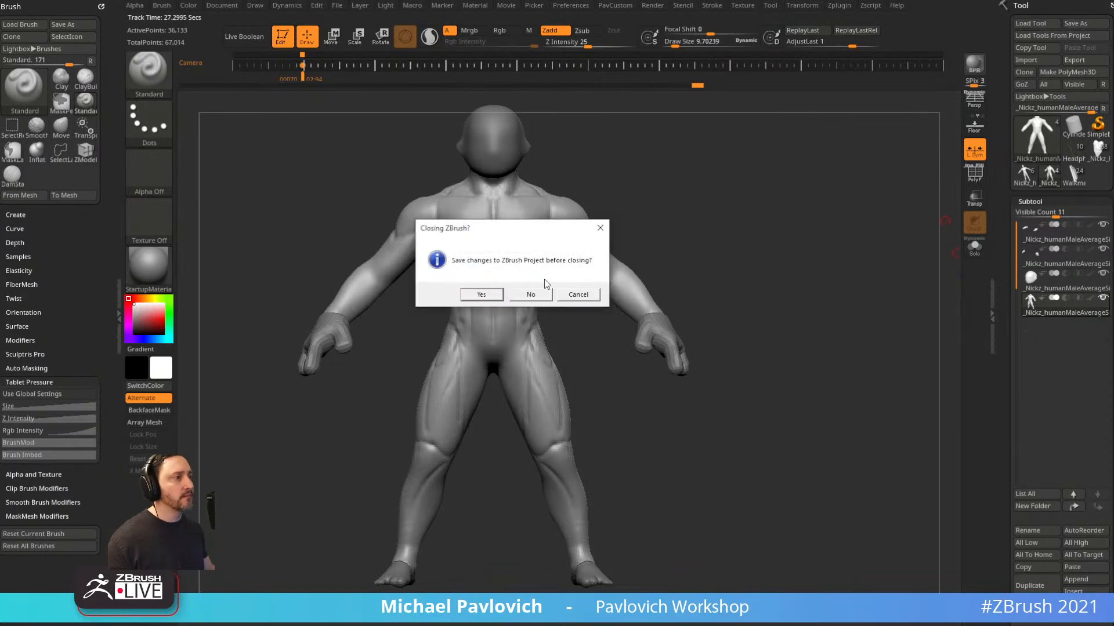
{"action": "left_click", "coordinate": [545, 285]}
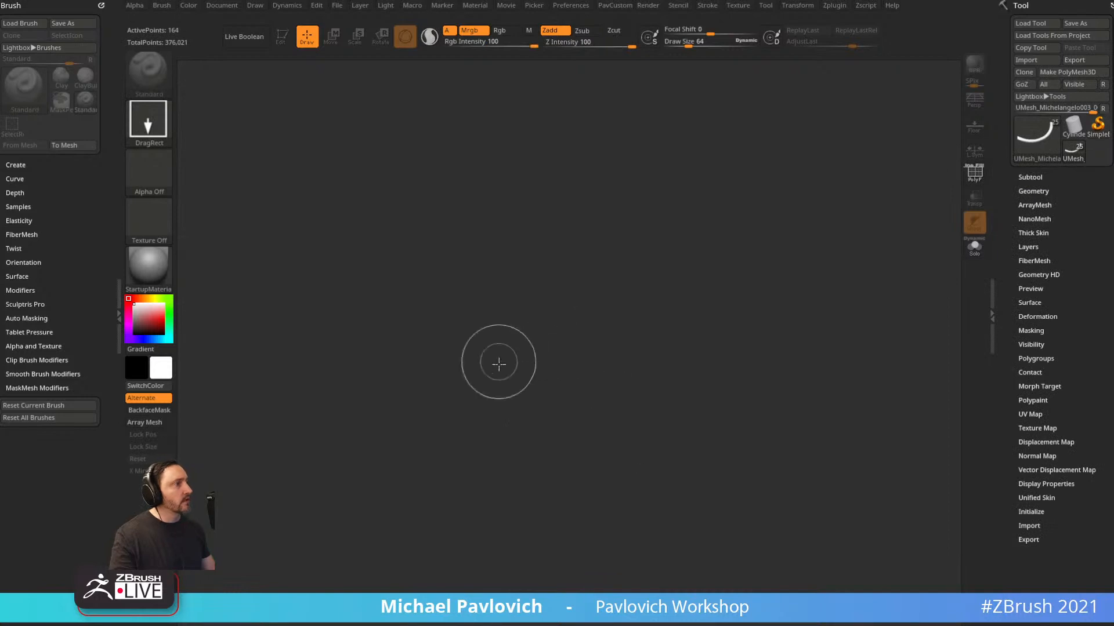
{"action": "left_click_drag", "start_coordinate": [497, 363], "coordinate": [500, 482]}
{"action": "left_click", "coordinate": [282, 36]}
{"action": "right_click_drag", "start_coordinate": [629, 242], "coordinate": [783, 529], "text": "ctrl"}
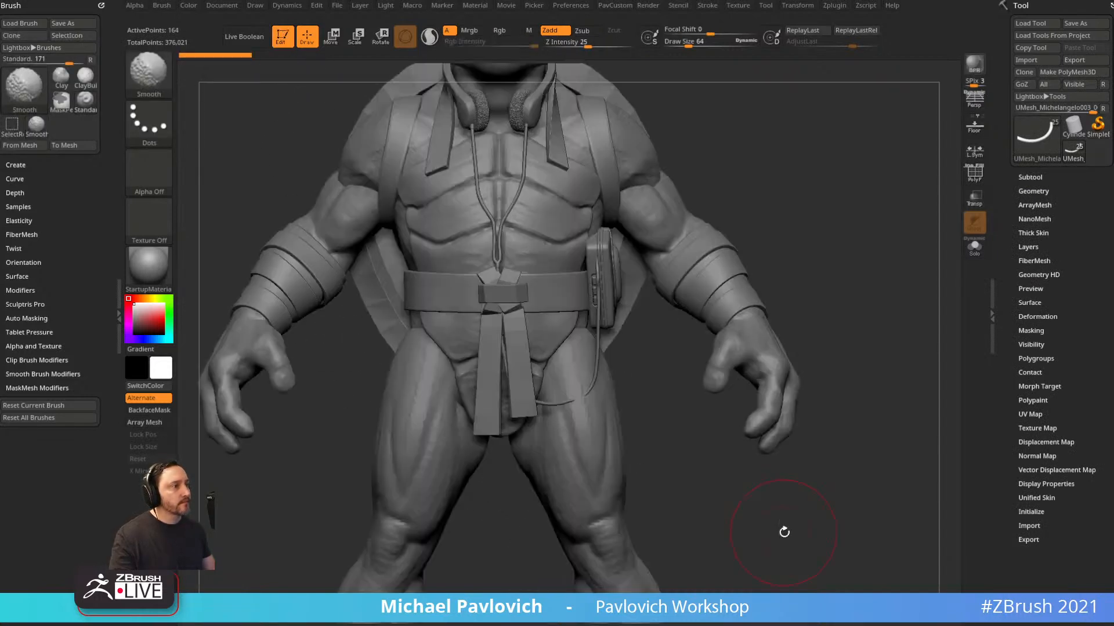
{"action": "right_click_drag", "start_coordinate": [858, 241], "coordinate": [858, 174], "text": "ctrl"}
{"action": "right_click_drag", "start_coordinate": [859, 174], "coordinate": [806, 181]}
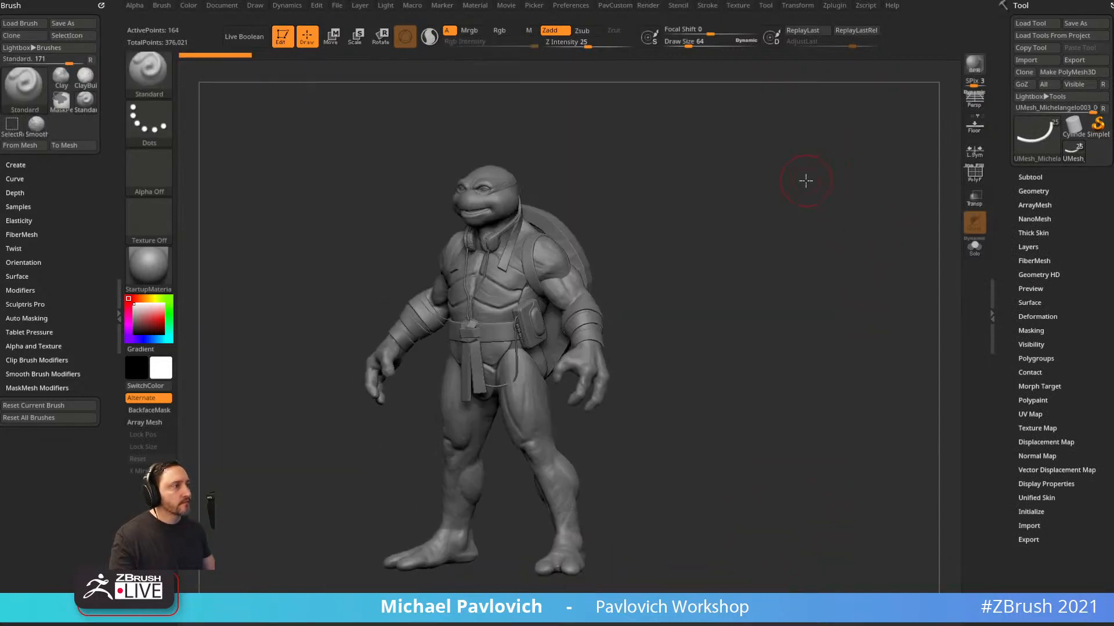
Select the turtle's head subtool and show its polyframe.
{"action": "left_click", "coordinate": [513, 190], "text": "alt"}
{"action": "right_click_drag", "start_coordinate": [613, 182], "coordinate": [572, 187]}
{"action": "mouse_move", "coordinate": [571, 187]}
{"action": "right_mouse_down", "text": "ctrl"}
{"action": "mouse_move", "coordinate": [666, 214]}
{"action": "mouse_move", "coordinate": [725, 166]}
{"action": "mouse_move", "coordinate": [771, 169]}
{"action": "right_mouse_up", "text": "ctrl"}
{"action": "key", "text": "s"}
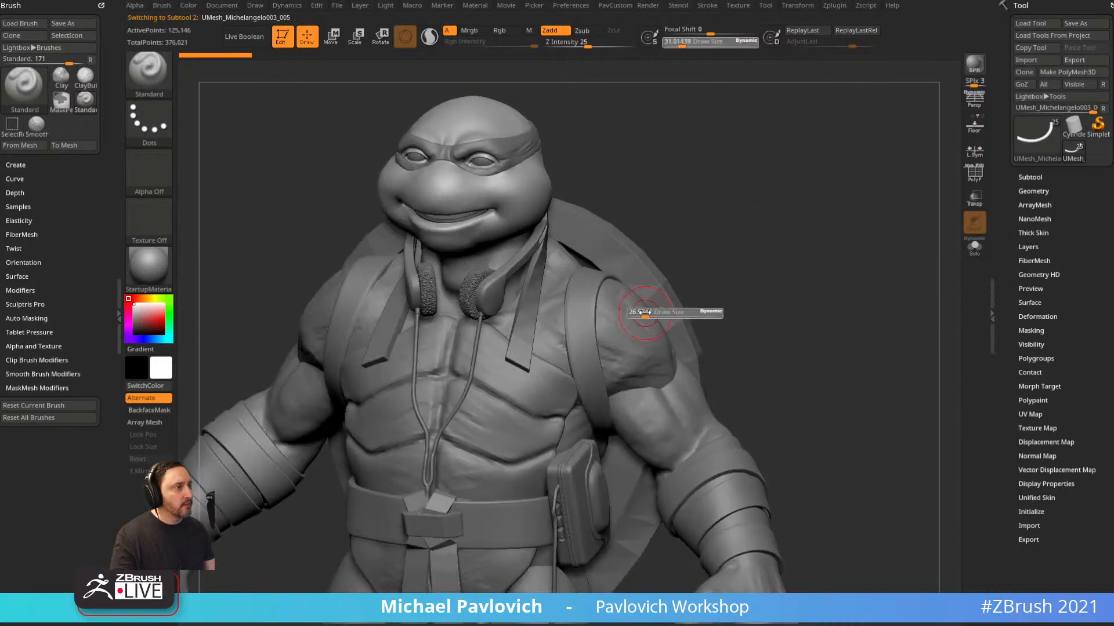
{"action": "left_click", "coordinate": [642, 314], "text": "alt"}
{"action": "mouse_move", "coordinate": [716, 278]}
{"action": "right_mouse_down"}
{"action": "mouse_move", "coordinate": [746, 271]}
{"action": "mouse_move", "coordinate": [743, 223]}
{"action": "mouse_move", "coordinate": [698, 231]}
{"action": "mouse_move", "coordinate": [609, 210]}
{"action": "right_mouse_up"}
{"action": "key", "text": "2"}
{"action": "left_click", "coordinate": [519, 183], "text": "alt"}
{"action": "right_click_drag", "start_coordinate": [801, 168], "coordinate": [954, 190], "text": "alt"}
{"action": "left_click", "coordinate": [974, 172]}
{"action": "right_click_drag", "start_coordinate": [853, 203], "coordinate": [819, 218]}
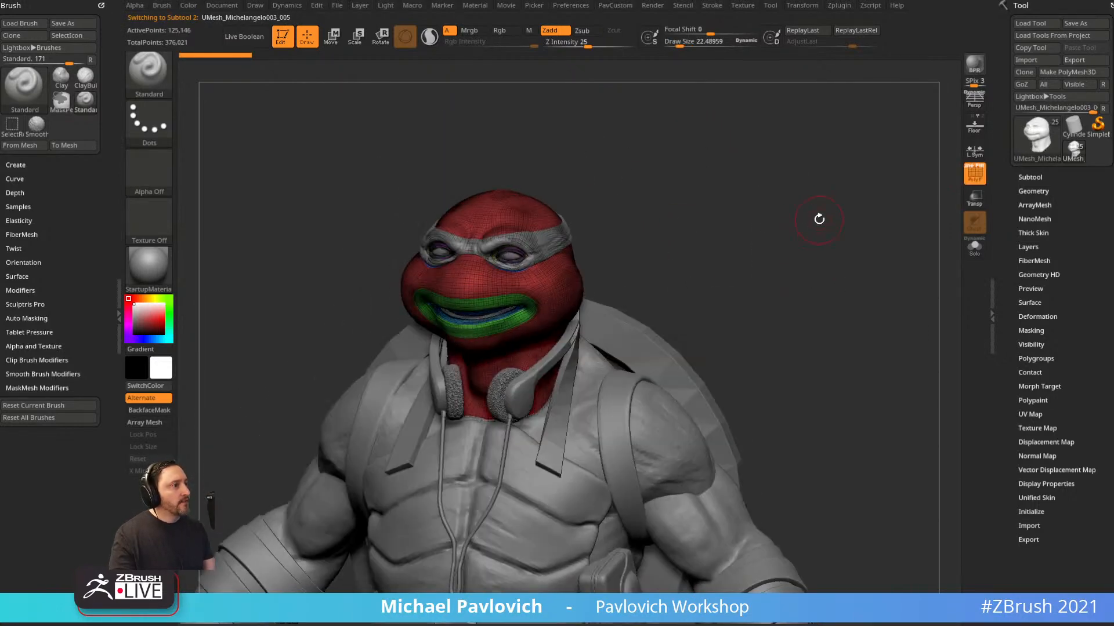
Activate the turtle's shoulder subtool and then the head again, and reduce the draw size to about 15.
{"action": "left_click", "coordinate": [676, 414], "text": "alt"}
{"action": "right_click_drag", "start_coordinate": [812, 341], "coordinate": [841, 302], "text": "shift"}
{"action": "left_click", "coordinate": [564, 316], "text": "alt"}
{"action": "mouse_move", "coordinate": [694, 269]}
{"action": "right_mouse_down", "text": "alt"}
{"action": "mouse_move", "coordinate": [753, 300]}
{"action": "mouse_move", "coordinate": [613, 341]}
{"action": "right_mouse_up", "text": "alt"}
{"action": "key", "text": "s"}
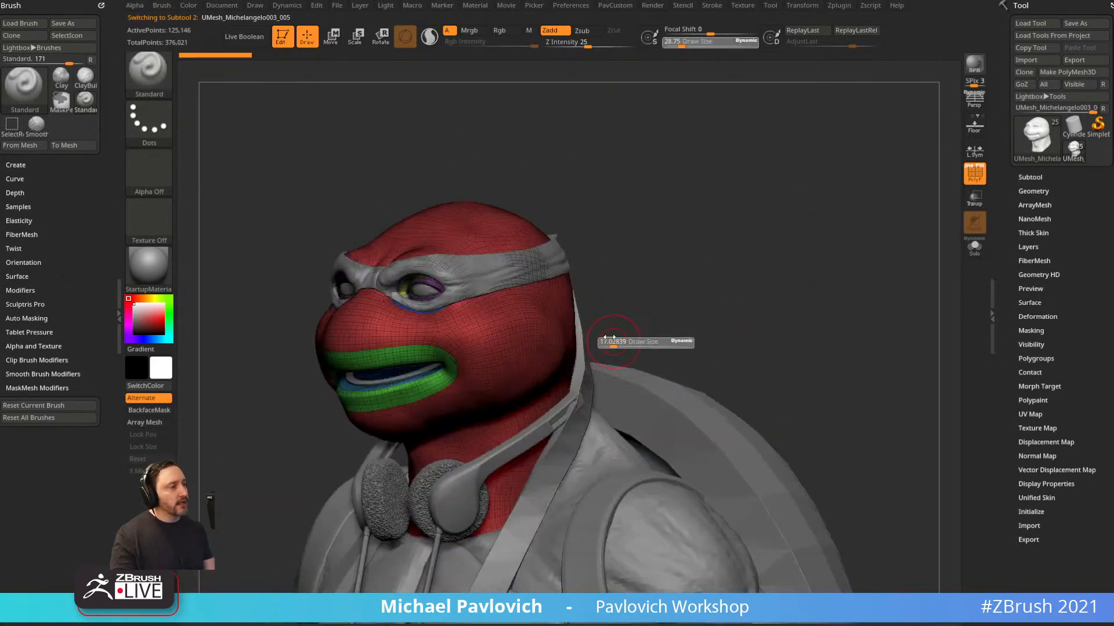
{"action": "left_click", "coordinate": [610, 342]}
{"action": "right_click_drag", "start_coordinate": [646, 282], "coordinate": [661, 298], "text": "shift"}
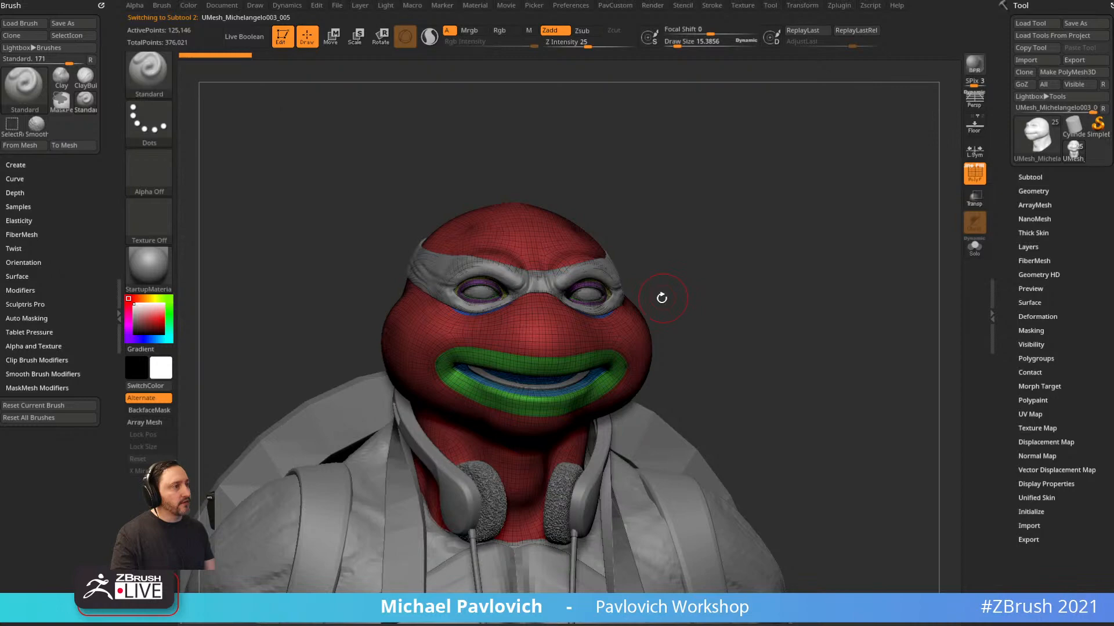
Hide the polyframe and activate the turtle's shoulder subtool and then the arms and hands subtool.
{"action": "left_click", "coordinate": [972, 178]}
{"action": "right_click_drag", "start_coordinate": [754, 354], "coordinate": [711, 290], "text": "ctrl"}
{"action": "right_click_drag", "start_coordinate": [710, 290], "coordinate": [693, 312], "text": "ctrl"}
{"action": "left_click", "coordinate": [724, 443], "text": "alt"}
{"action": "right_click_drag", "start_coordinate": [829, 354], "coordinate": [757, 389]}
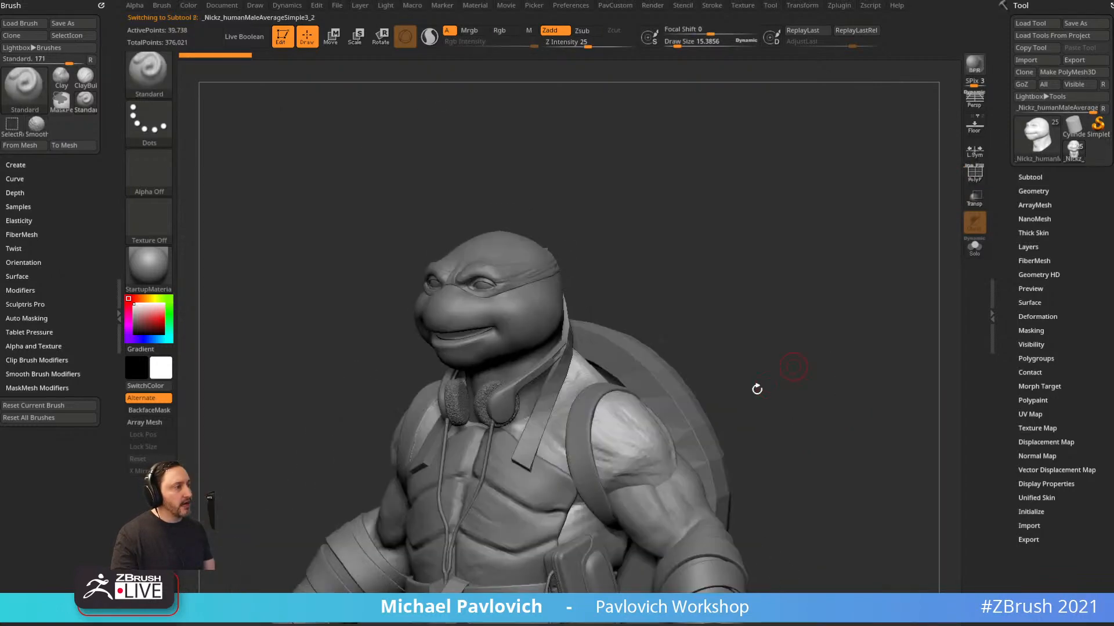
{"action": "right_click_drag", "start_coordinate": [708, 440], "coordinate": [781, 316]}
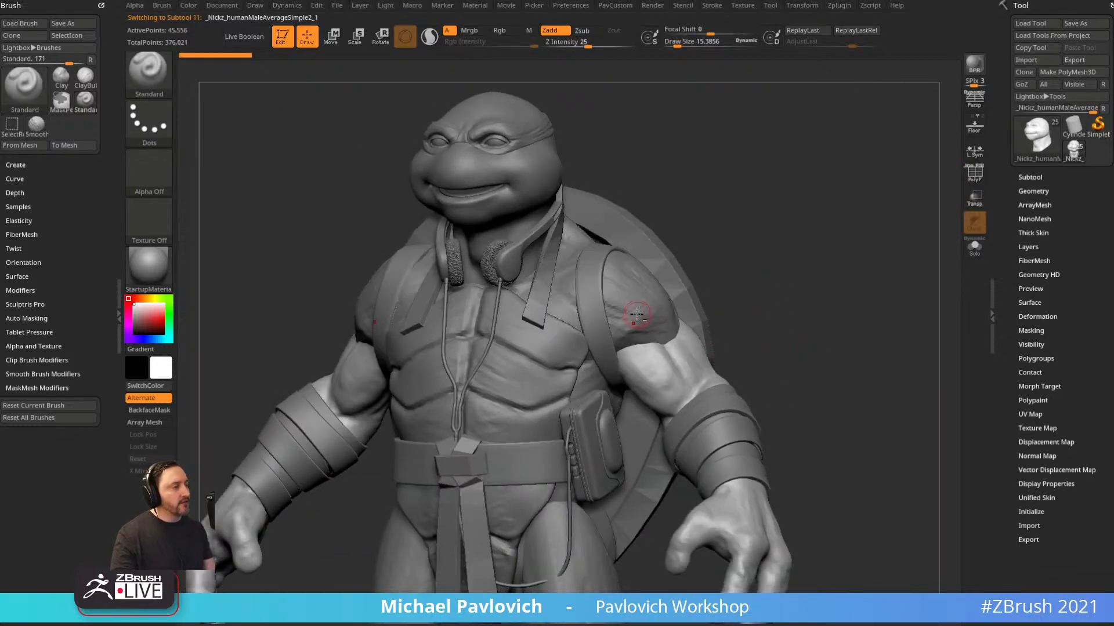
{"action": "left_click", "coordinate": [666, 370], "text": "alt"}
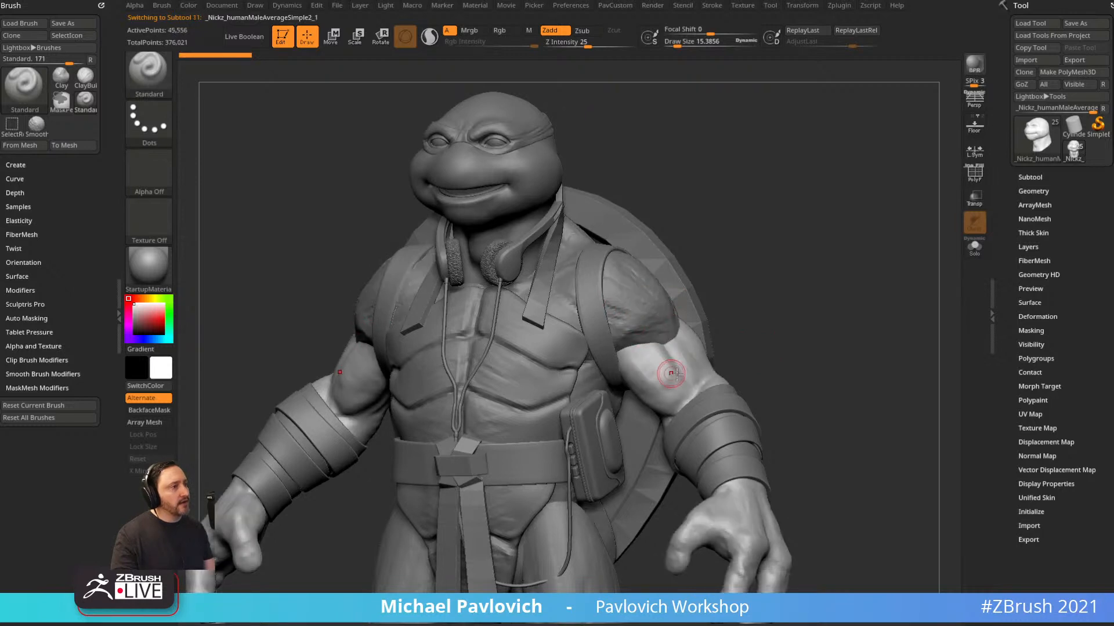
{"action": "right_click_drag", "start_coordinate": [739, 329], "coordinate": [765, 330]}
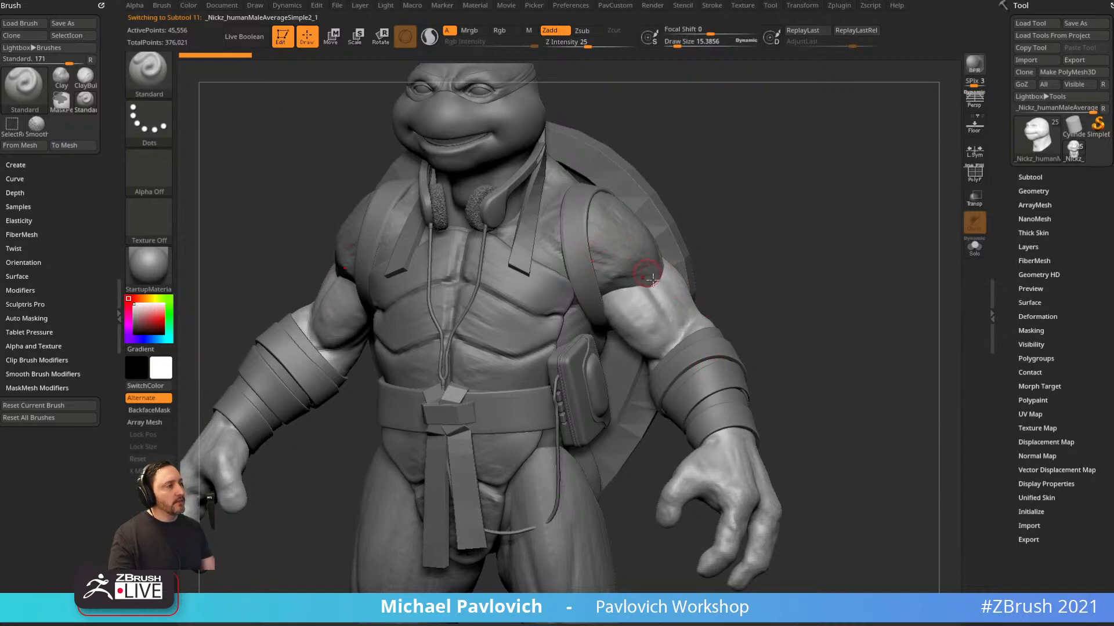
{"action": "right_click_drag", "start_coordinate": [673, 250], "coordinate": [606, 273]}
{"action": "right_click_drag", "start_coordinate": [803, 231], "coordinate": [824, 267]}
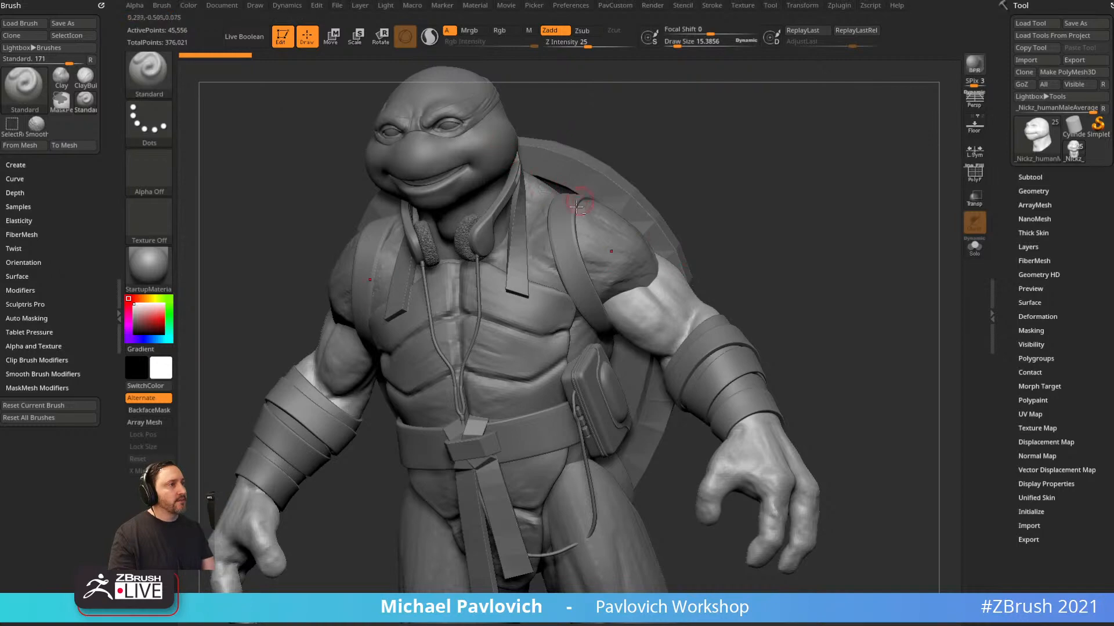
Select the turtle's head subtool, show its polyframe and lower its subdivision level to 1.
{"action": "left_click", "coordinate": [502, 154], "text": "alt"}
{"action": "right_click_drag", "start_coordinate": [835, 220], "coordinate": [1002, 209]}
{"action": "key", "text": "shift+f"}
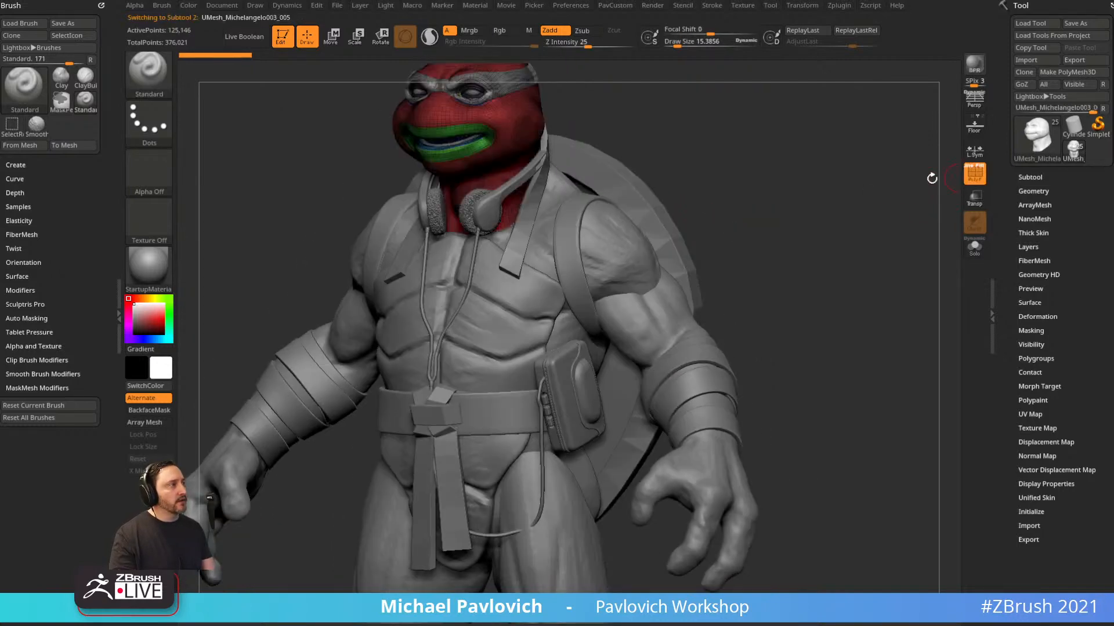
{"action": "right_click_drag", "start_coordinate": [932, 179], "coordinate": [961, 278], "text": "alt"}
{"action": "left_click", "coordinate": [1032, 192]}
{"action": "left_click_drag", "start_coordinate": [1037, 215], "coordinate": [1010, 210]}
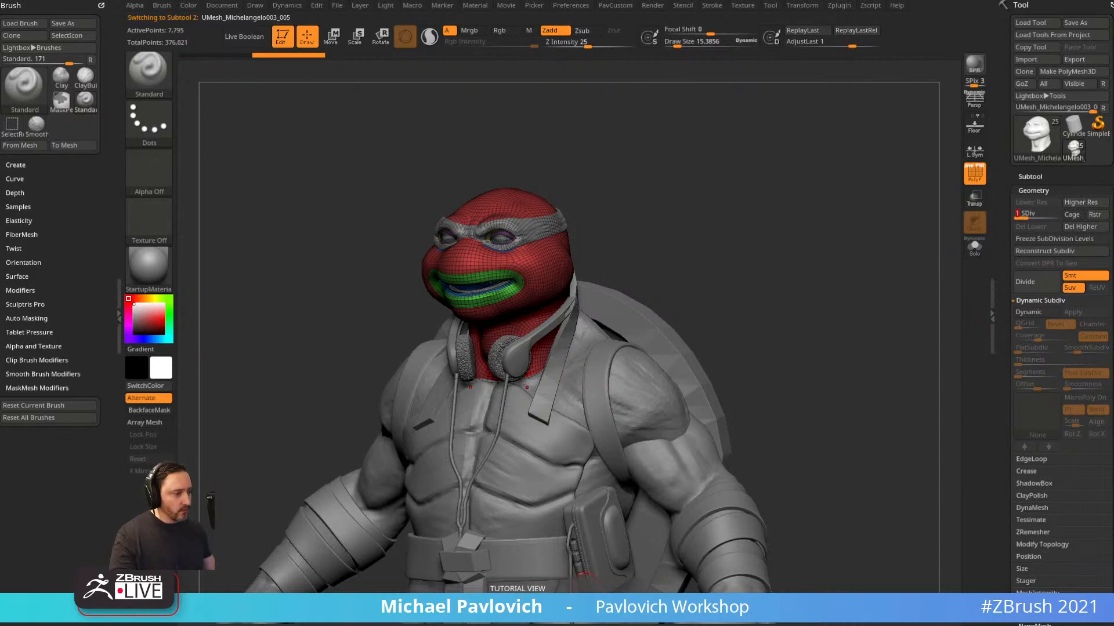
Switch to the Livestream Full Episodes playlist on YouTube and open the video "Leprechaun Willem Dafoe Style Livestream 03/02/2021".
{"action": "key", "text": "alt+Tab"}
{"action": "scroll", "coordinate": [645, 221], "scroll_direction": "down", "scroll_amount": 6}
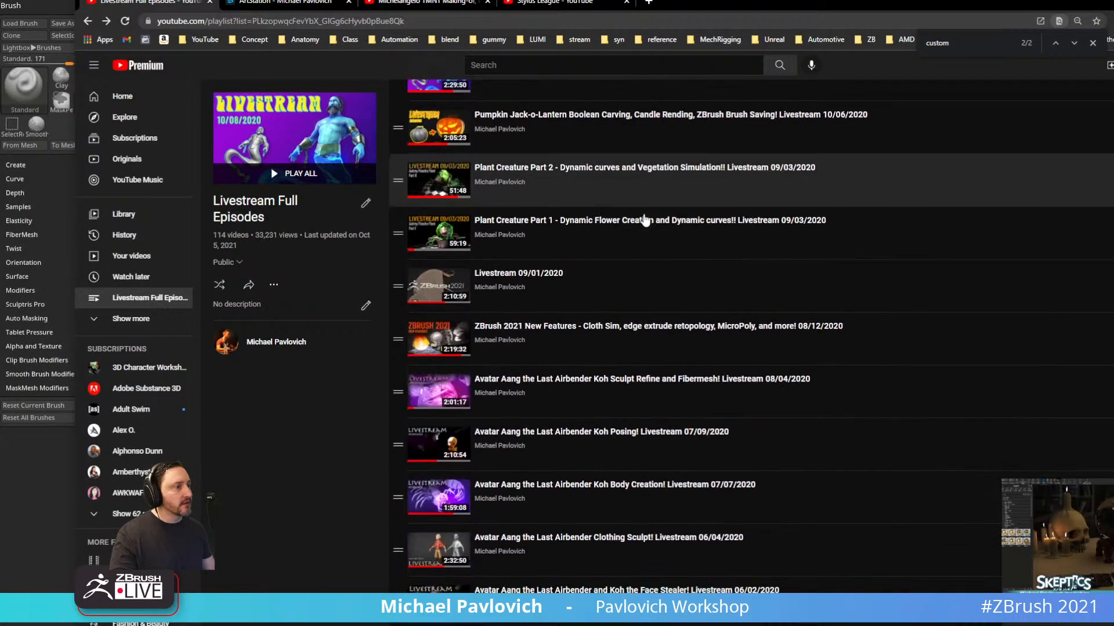
{"action": "scroll", "coordinate": [646, 221], "scroll_direction": "down", "scroll_amount": 14}
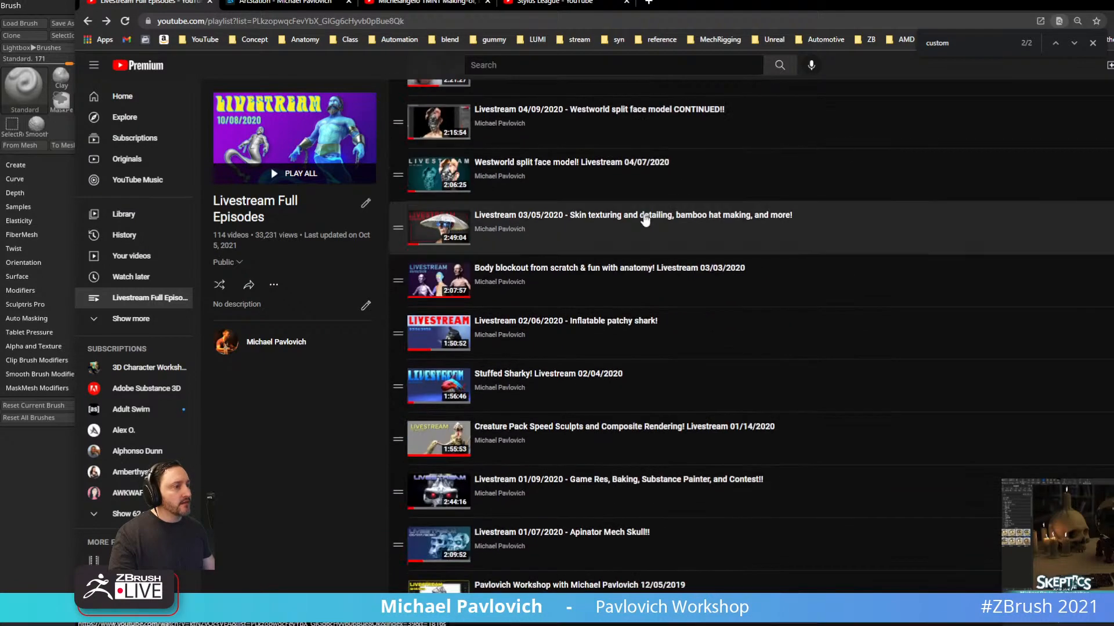
{"action": "scroll", "coordinate": [645, 220], "scroll_direction": "down", "scroll_amount": 3}
{"action": "scroll", "coordinate": [567, 246], "scroll_direction": "up", "scroll_amount": 5}
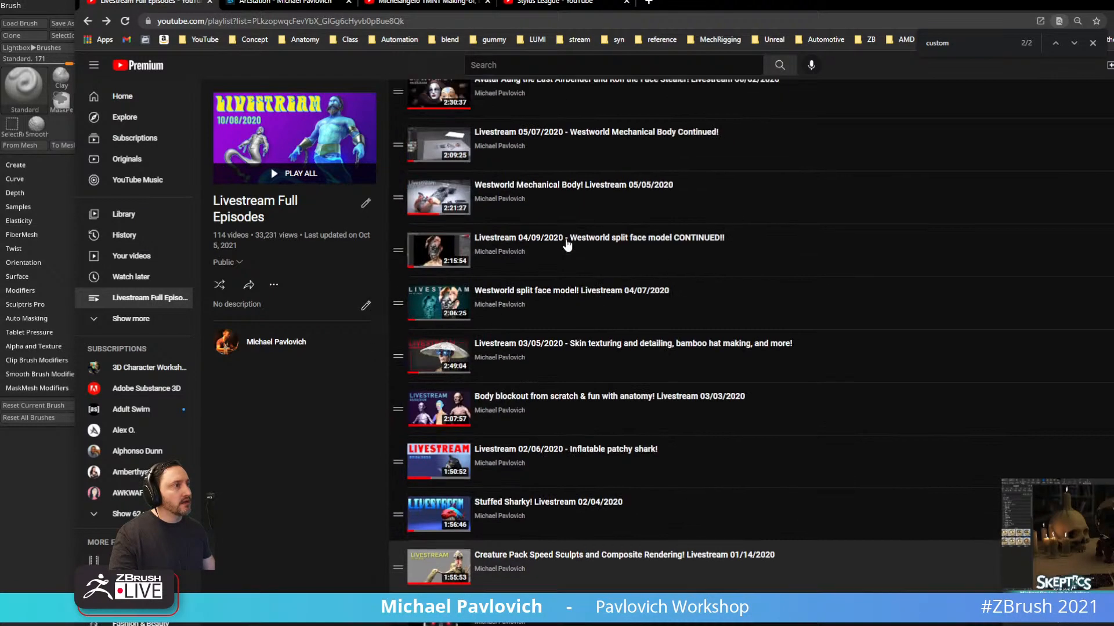
{"action": "scroll", "coordinate": [567, 246], "scroll_direction": "up", "scroll_amount": 15}
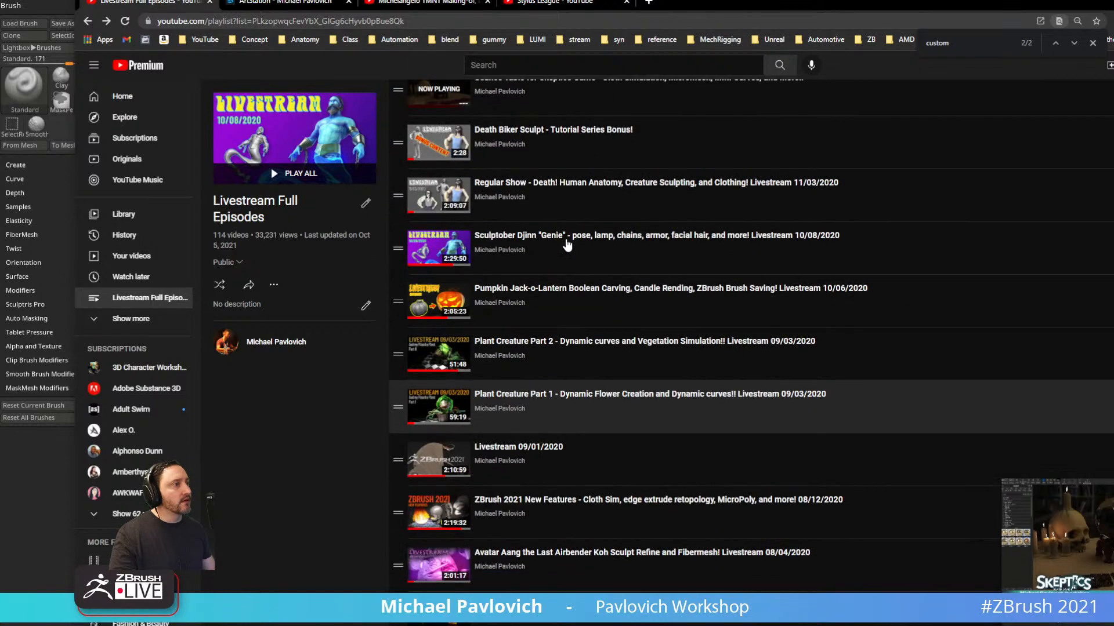
{"action": "scroll", "coordinate": [567, 245], "scroll_direction": "up", "scroll_amount": 9}
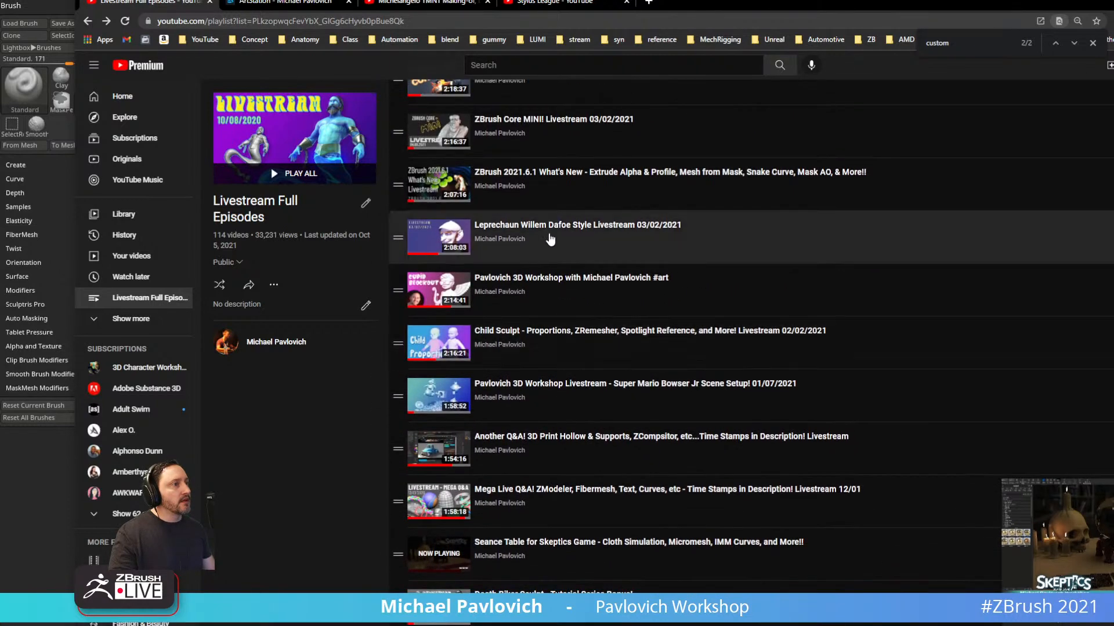
{"action": "left_click", "coordinate": [547, 232]}
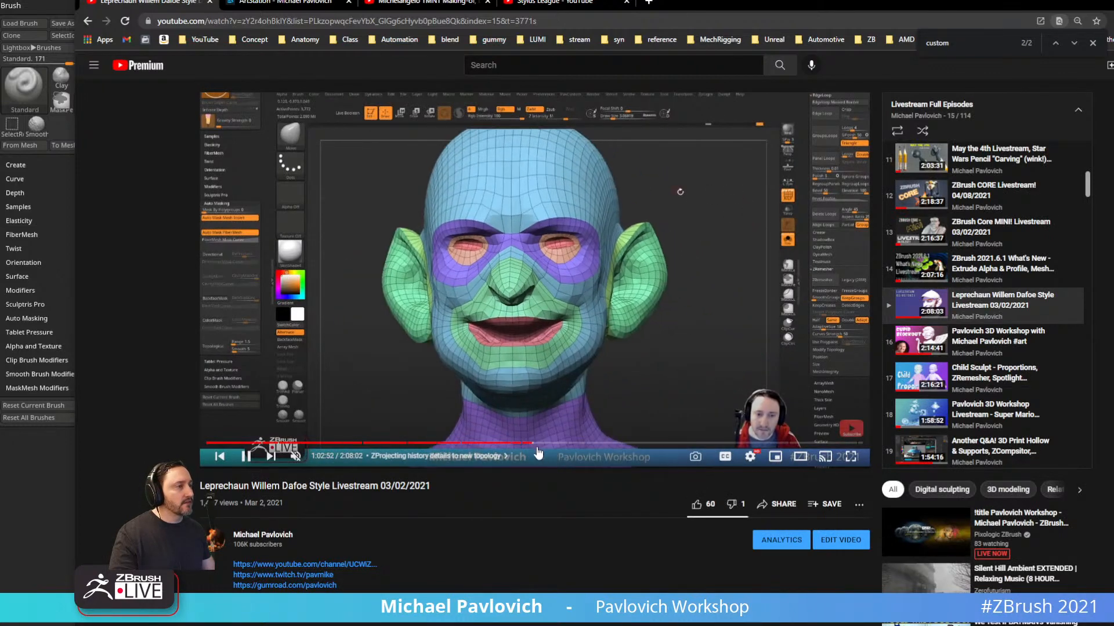
Skip through the livestream's topology guide polygroup and ZRemeshing chapters and pause the video at 1:04:50.
{"action": "left_click", "coordinate": [517, 444]}
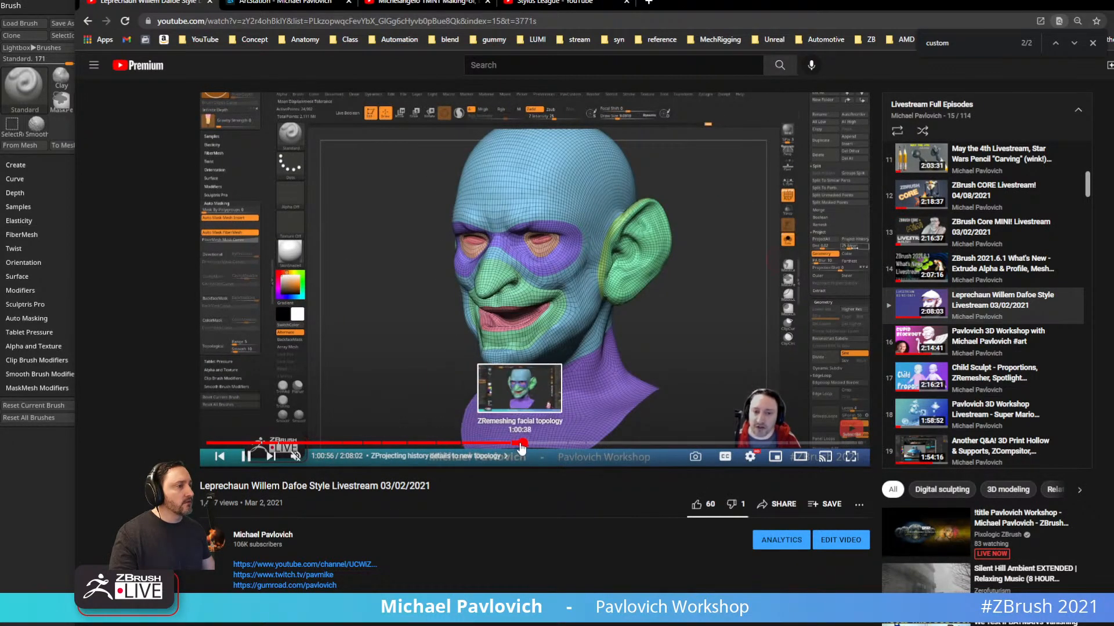
{"action": "left_click", "coordinate": [510, 444]}
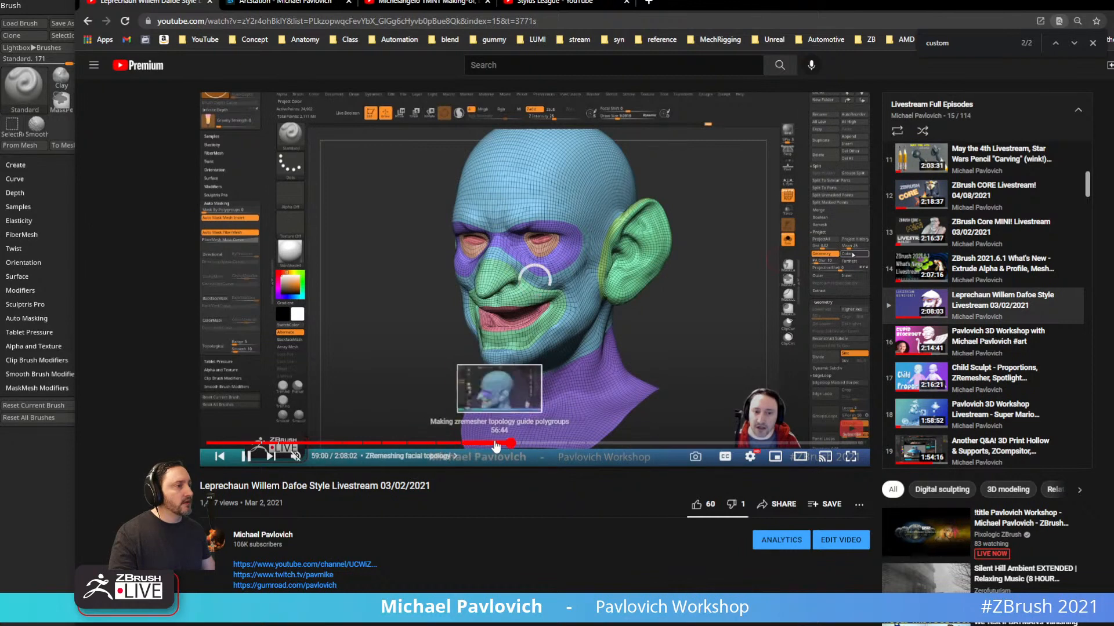
{"action": "left_click", "coordinate": [466, 444]}
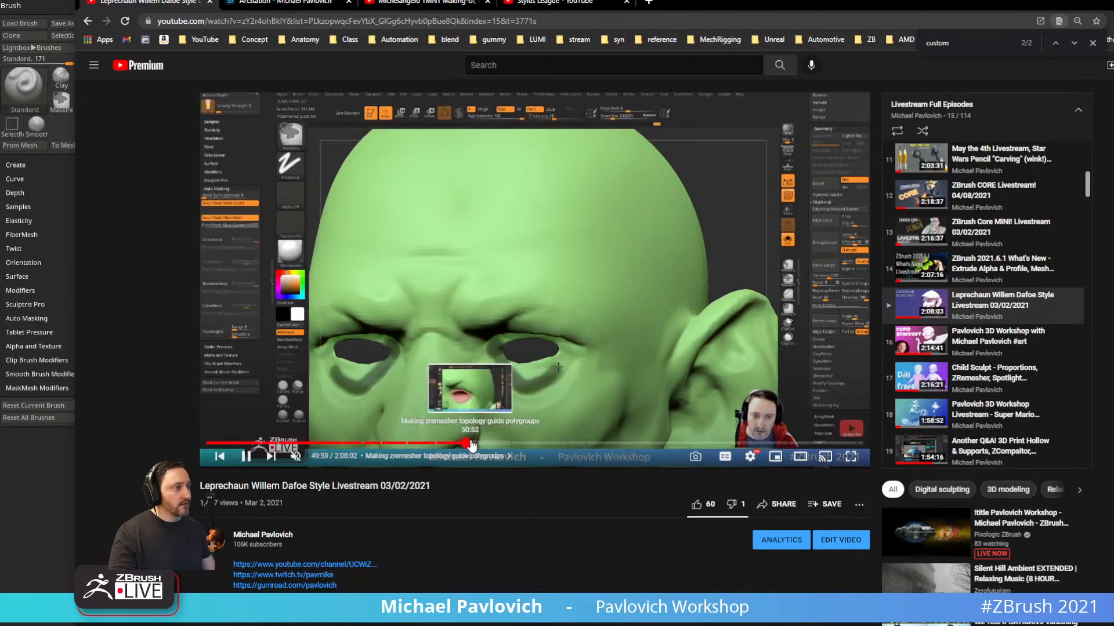
{"action": "left_click", "coordinate": [477, 444]}
{"action": "left_click", "coordinate": [482, 444]}
{"action": "left_click", "coordinate": [515, 445]}
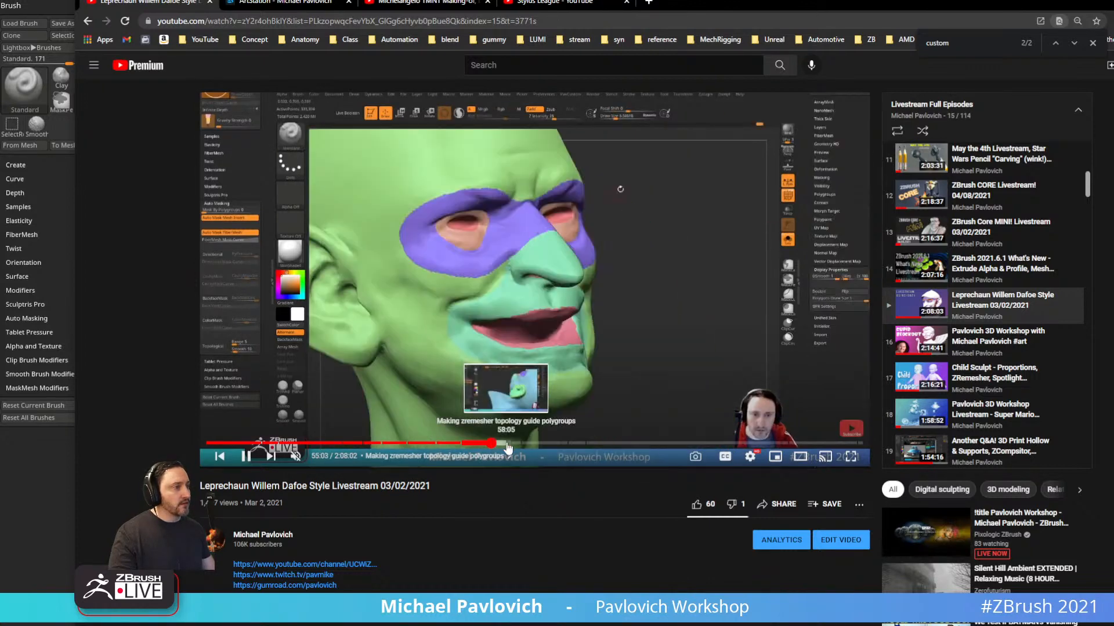
{"action": "left_click", "coordinate": [517, 445]}
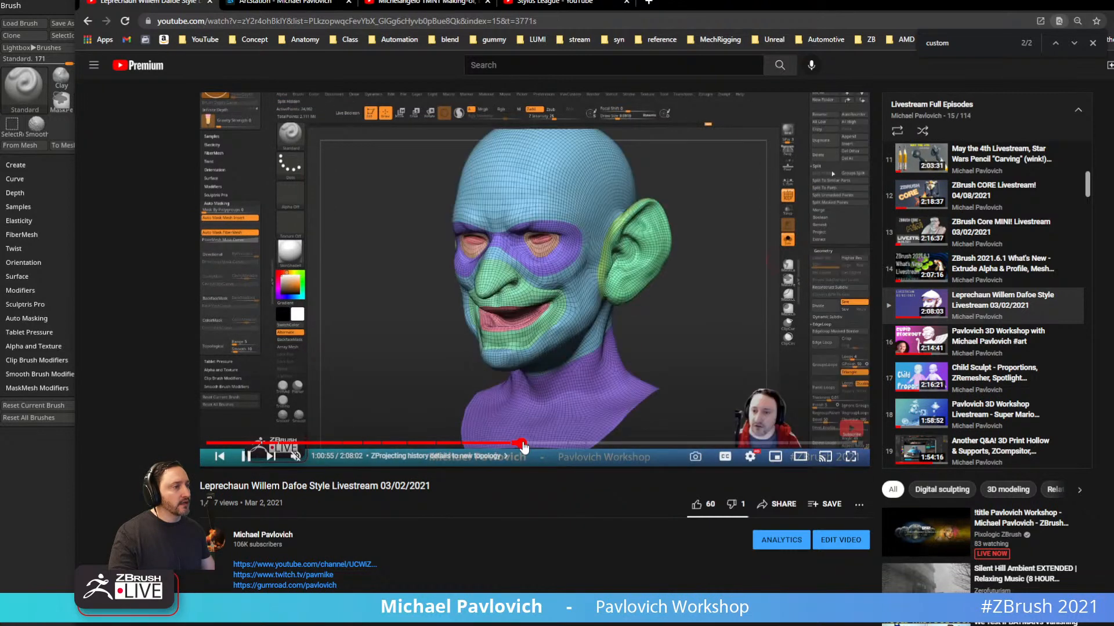
{"action": "left_click_drag", "start_coordinate": [523, 445], "coordinate": [542, 446]}
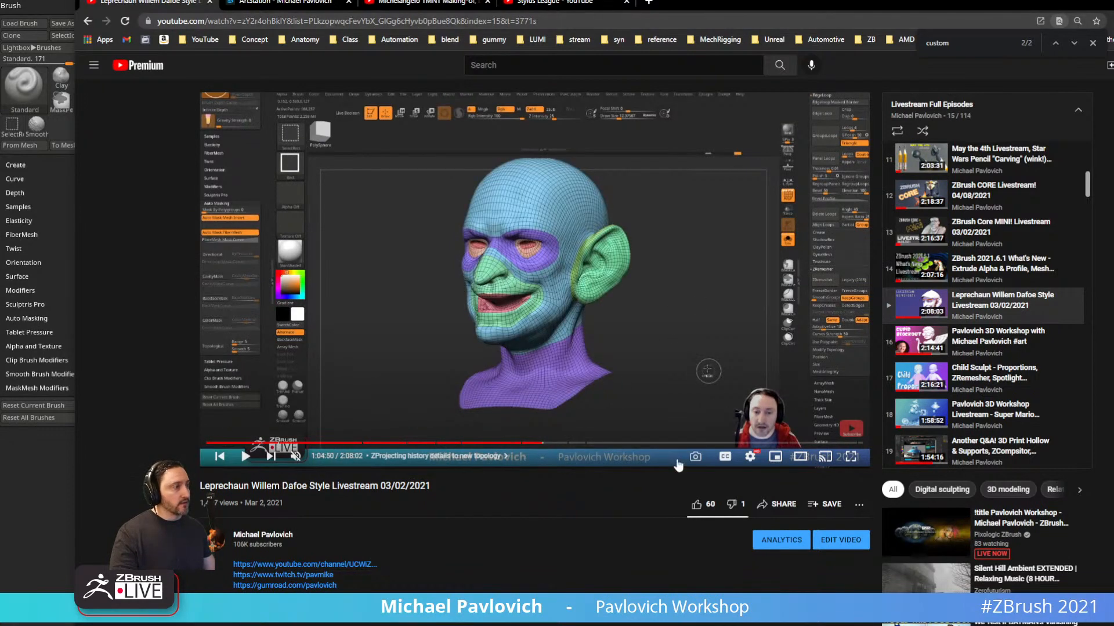
Copy the livestream's share link with the 1:04:50 start time and close the sharing dialog.
{"action": "left_click", "coordinate": [783, 504]}
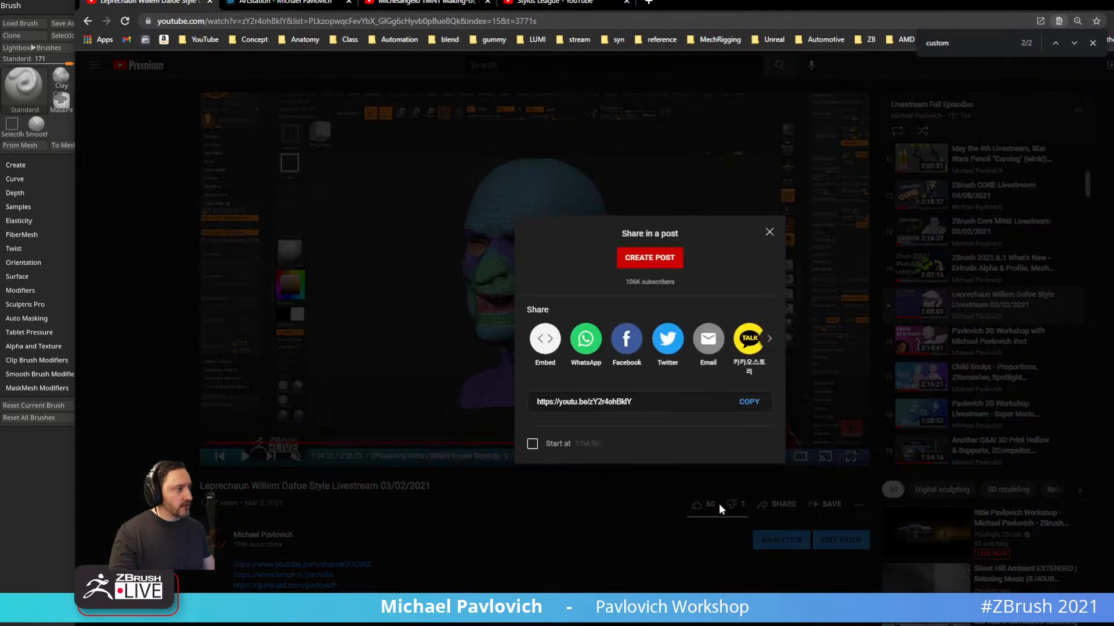
{"action": "left_click", "coordinate": [735, 408]}
{"action": "key", "text": "alt+Tab"}
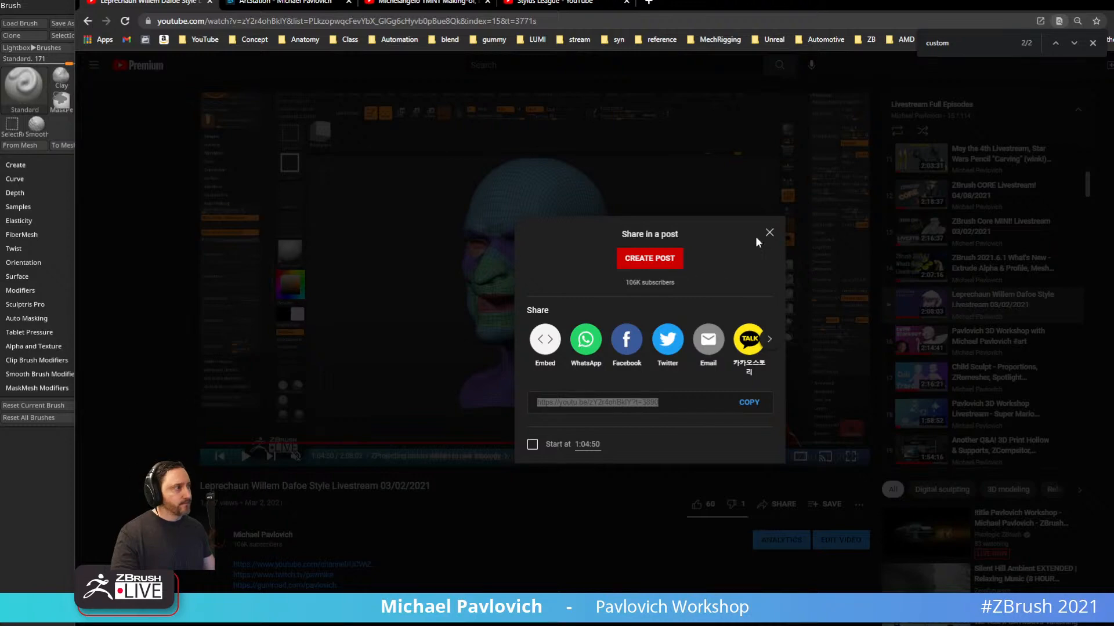
{"action": "left_click", "coordinate": [769, 233]}
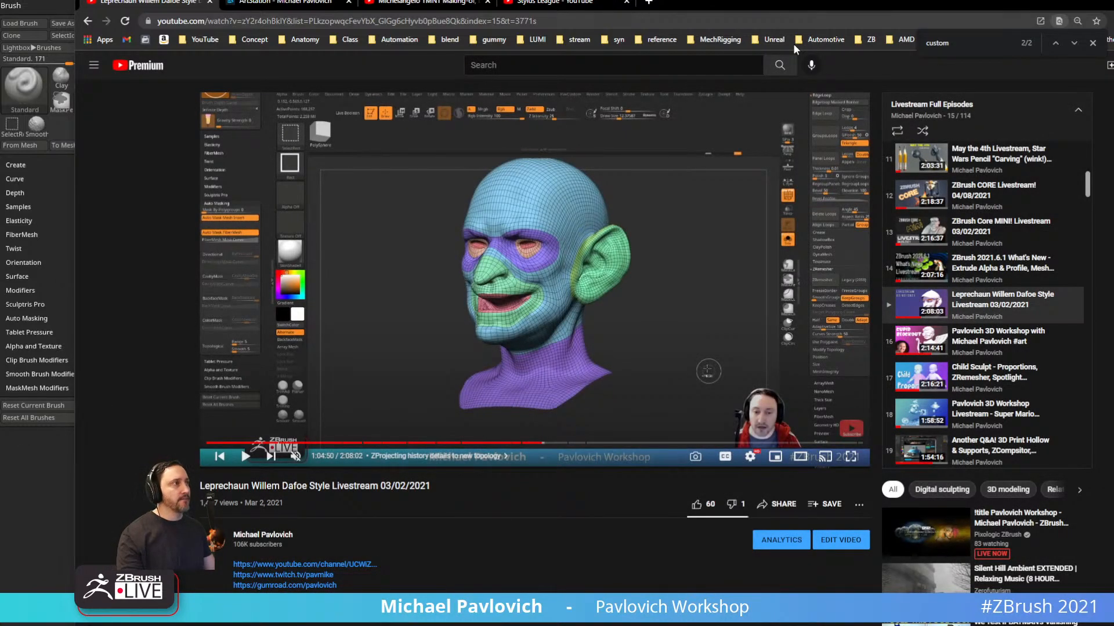
Switch back to ZBrush, set the draw size to about 19 and hide the turtle's polyframe.
{"action": "key", "text": "alt+Tab"}
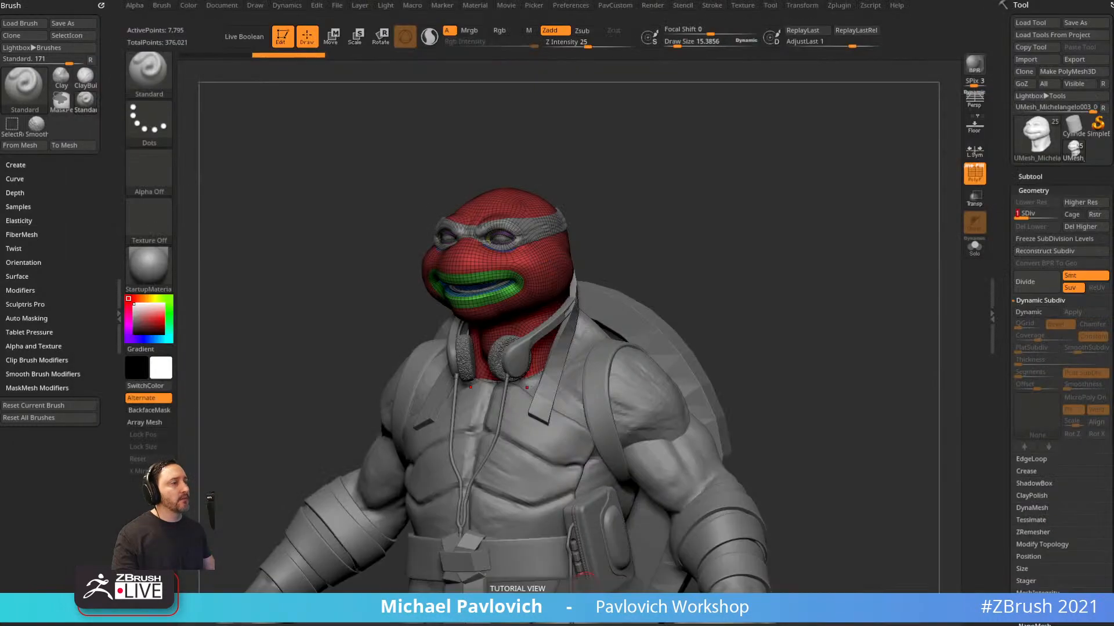
{"action": "mouse_move", "coordinate": [754, 256]}
{"action": "left_mouse_down"}
{"action": "mouse_move", "coordinate": [800, 206]}
{"action": "mouse_move", "coordinate": [736, 296]}
{"action": "mouse_move", "coordinate": [743, 286]}
{"action": "left_mouse_up"}
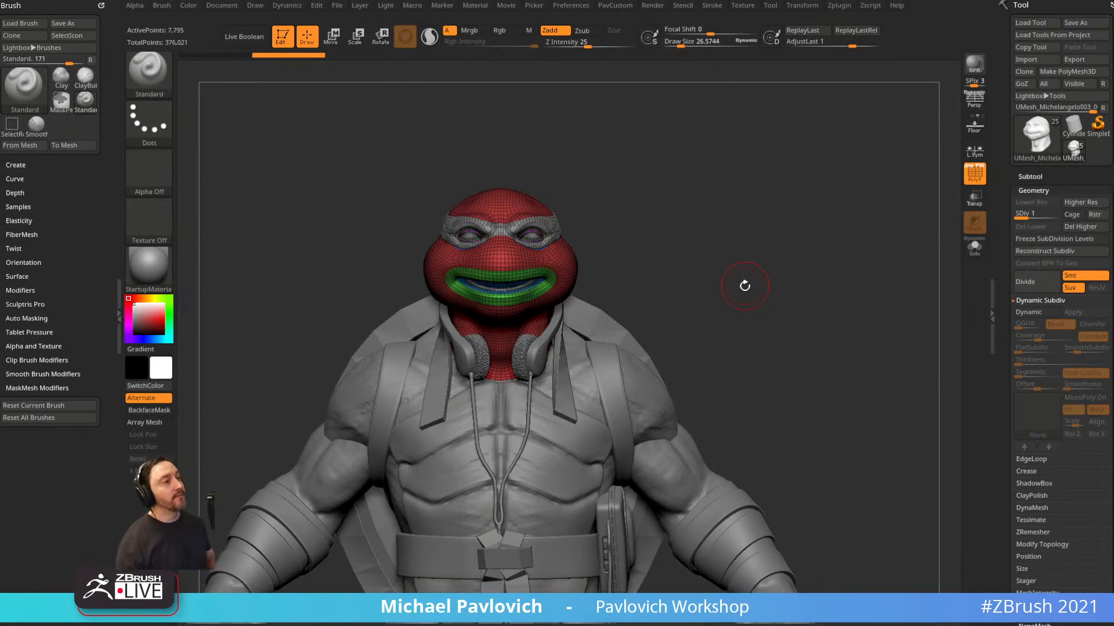
{"action": "mouse_move", "coordinate": [794, 238]}
{"action": "left_mouse_down"}
{"action": "mouse_move", "coordinate": [758, 286]}
{"action": "mouse_move", "coordinate": [660, 276]}
{"action": "left_mouse_up"}
{"action": "key", "text": "s"}
{"action": "key", "text": "s"}
{"action": "left_click_drag", "start_coordinate": [754, 249], "coordinate": [791, 231], "text": "alt"}
{"action": "key", "text": "shift+f"}
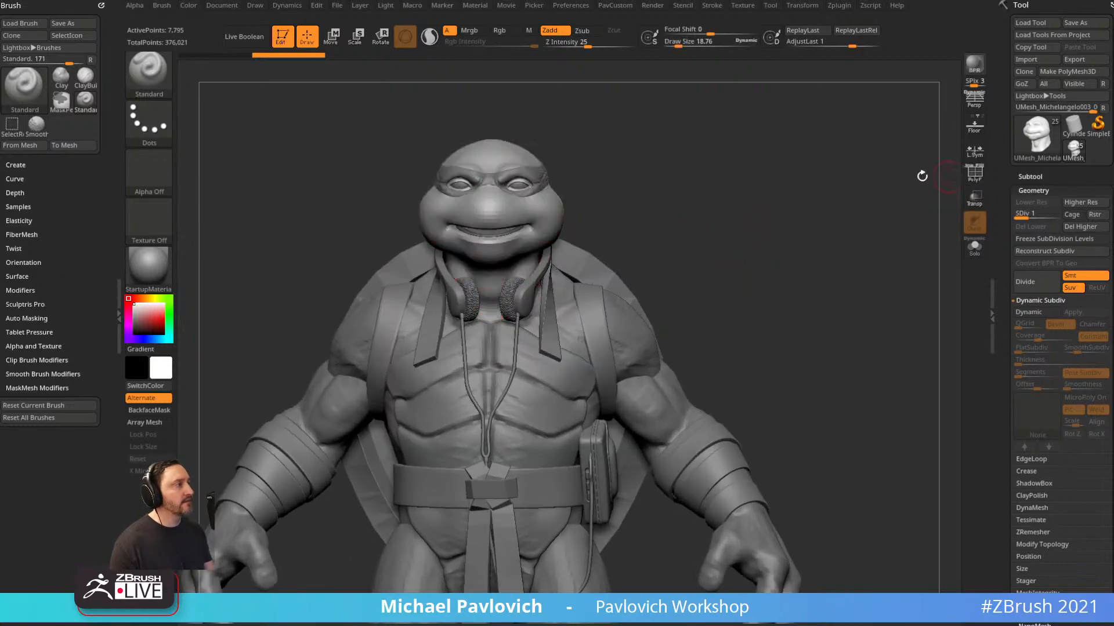
{"action": "left_click_drag", "start_coordinate": [920, 174], "coordinate": [552, 208]}
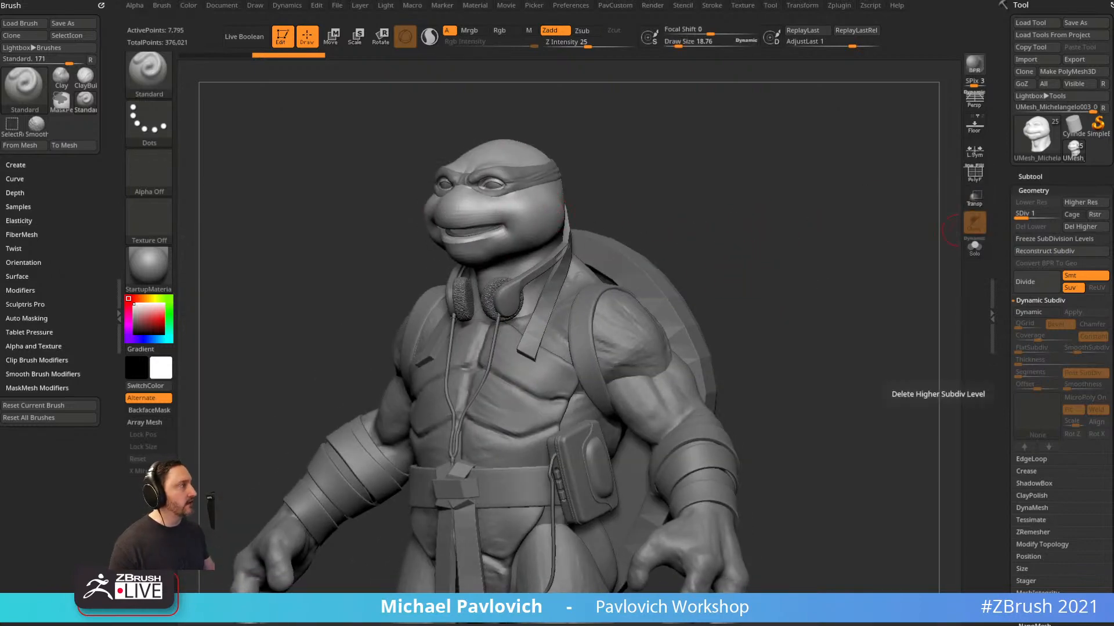
Delete all subtools of the current turtle tool and bring up the turtle model with the two male reference bodies.
{"action": "left_click", "coordinate": [1031, 177]}
{"action": "scroll", "coordinate": [1070, 287], "scroll_direction": "down", "scroll_amount": 5}
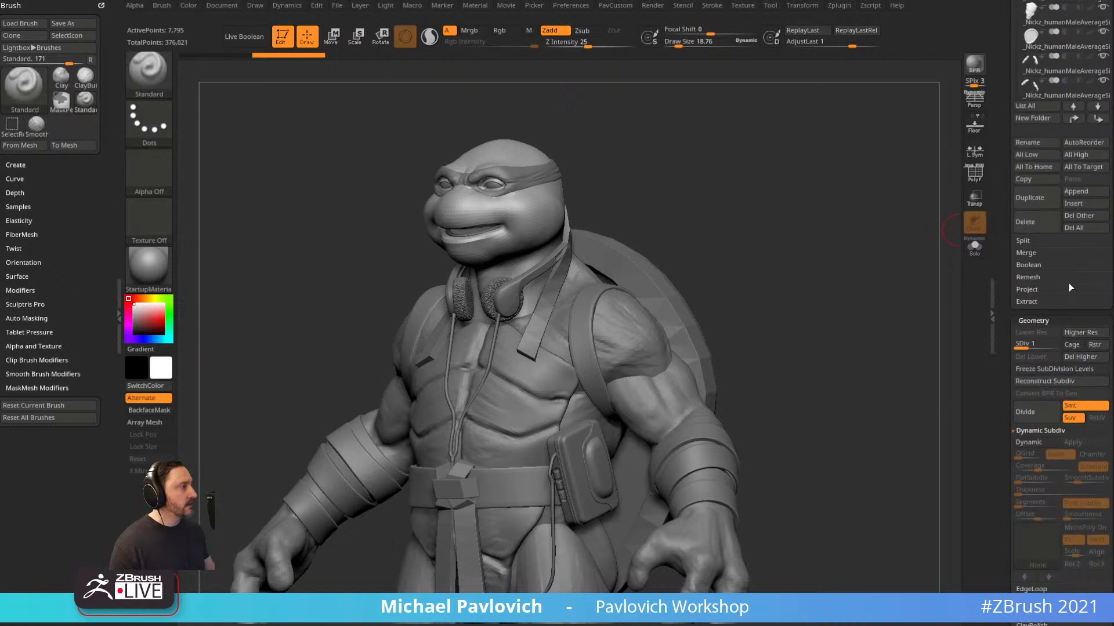
{"action": "left_click", "coordinate": [1077, 228]}
{"action": "left_click", "coordinate": [922, 318]}
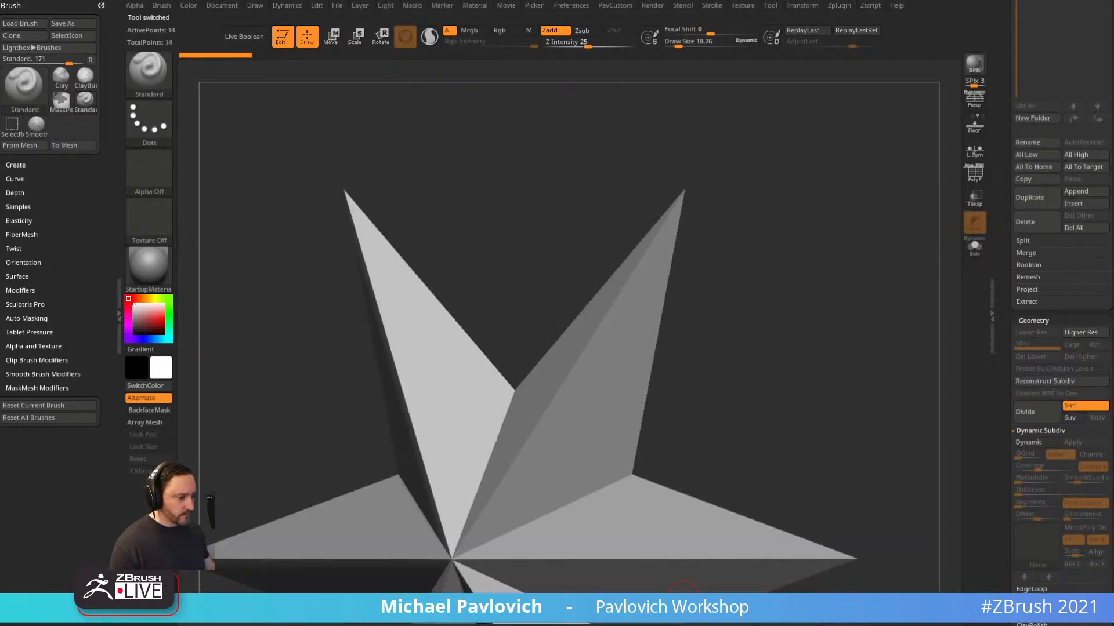
{"action": "key", "text": "ctrl+z"}
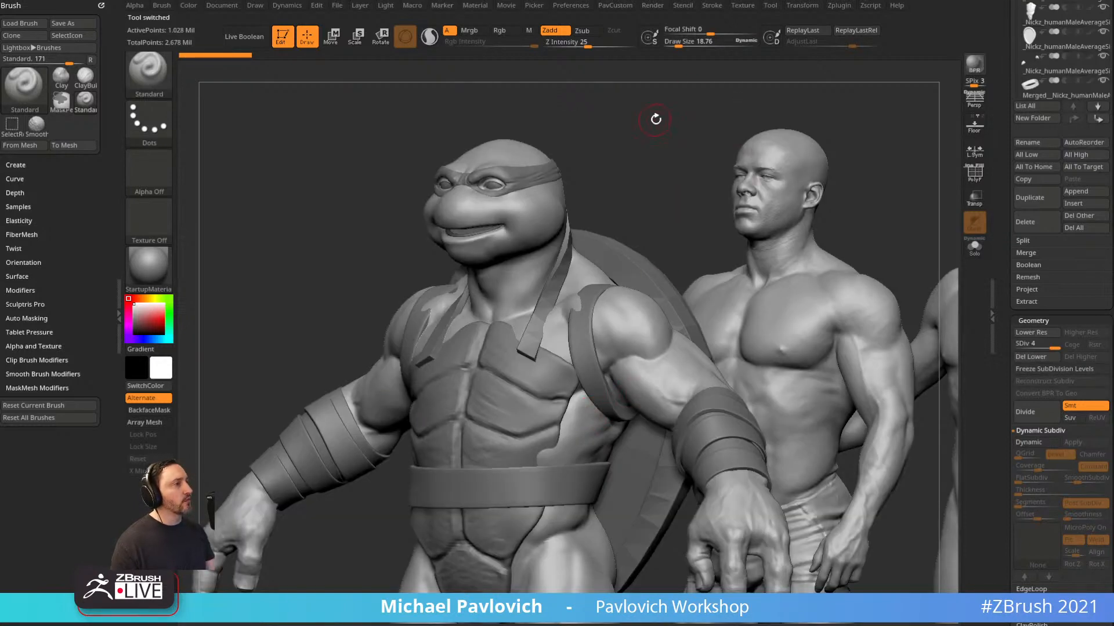
Activate the Body_Male1 subtool and then the Base Clean_No Hair6 subtool, with the draw size at about 31.
{"action": "mouse_move", "coordinate": [656, 119]}
{"action": "left_mouse_down"}
{"action": "mouse_move", "coordinate": [808, 144]}
{"action": "mouse_move", "coordinate": [766, 155]}
{"action": "left_mouse_up"}
{"action": "left_click_drag", "start_coordinate": [754, 208], "coordinate": [846, 136]}
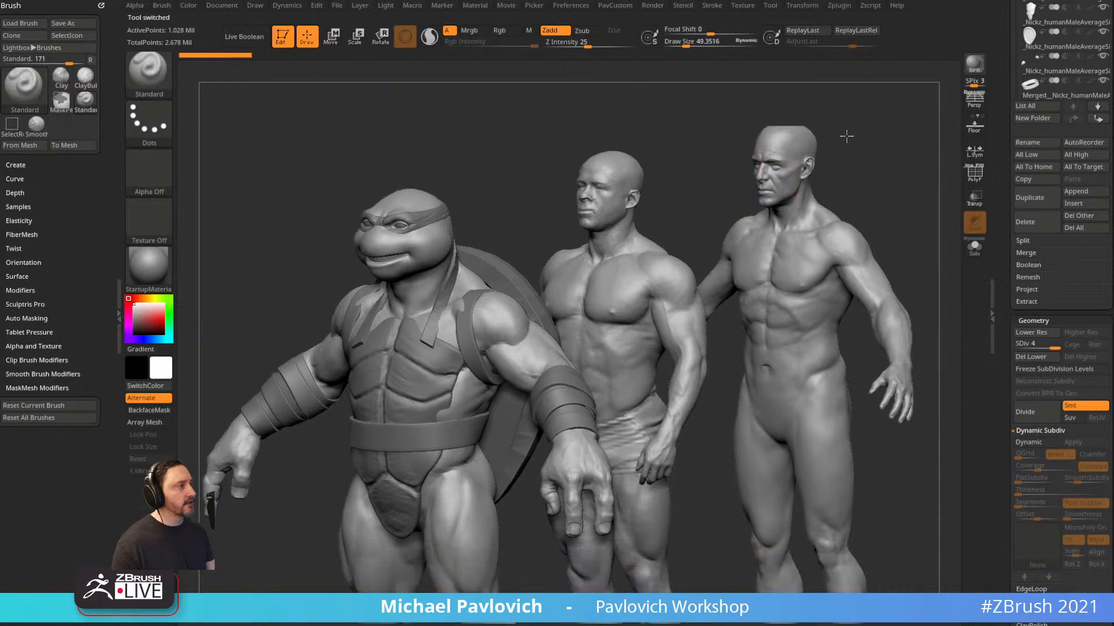
{"action": "left_click", "coordinate": [776, 201], "text": "alt"}
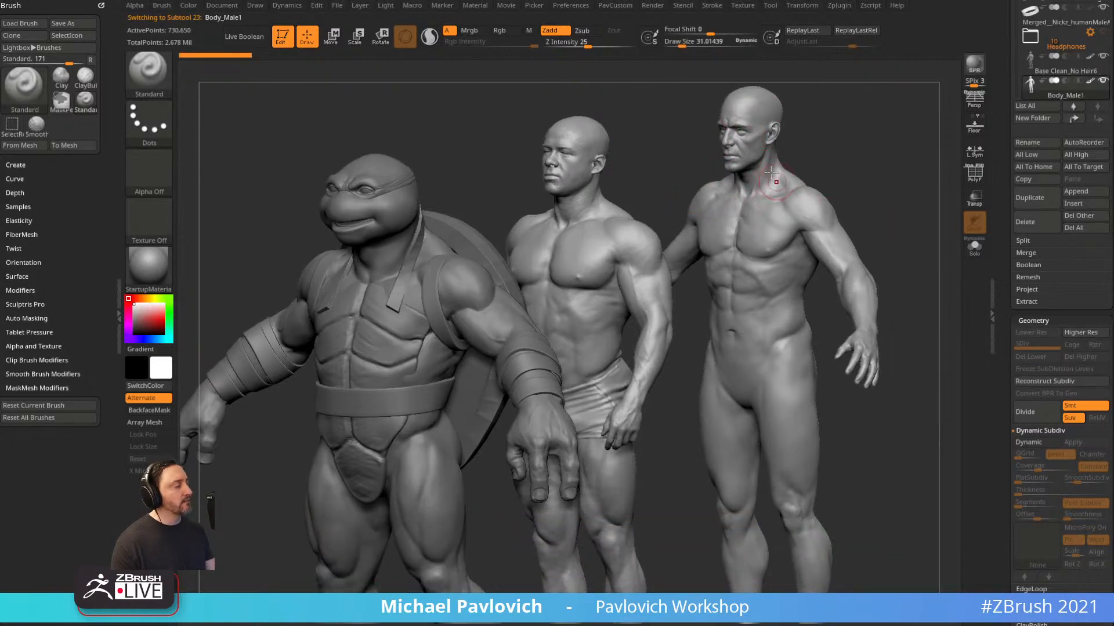
{"action": "key", "text": "s"}
{"action": "left_click_drag", "start_coordinate": [772, 172], "coordinate": [792, 164]}
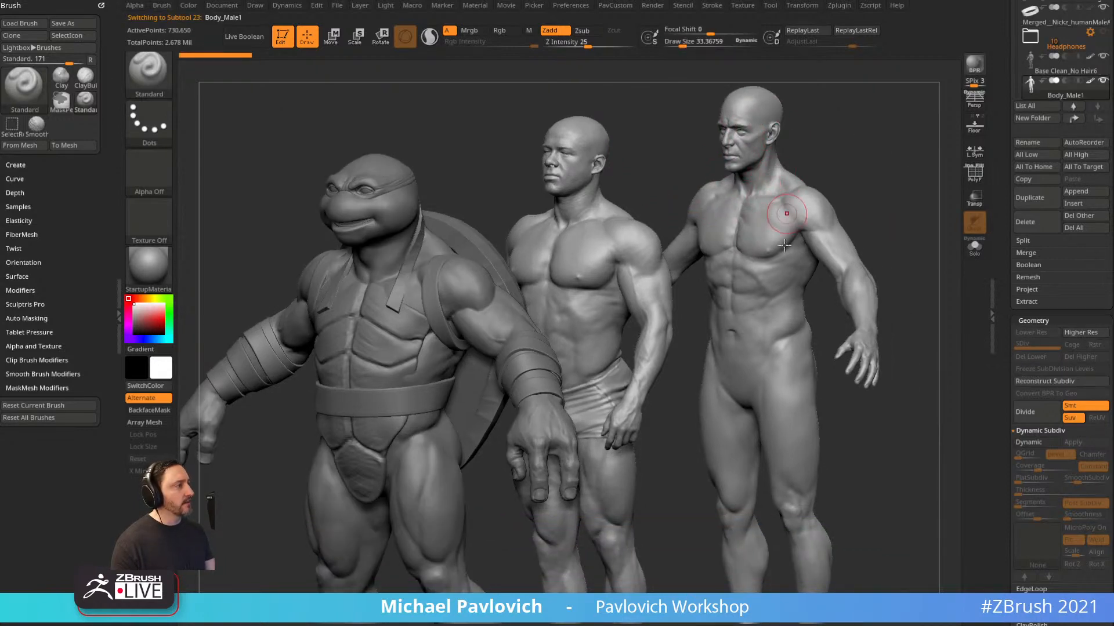
{"action": "left_click", "coordinate": [634, 242], "text": "alt"}
{"action": "left_click_drag", "start_coordinate": [872, 170], "coordinate": [765, 190]}
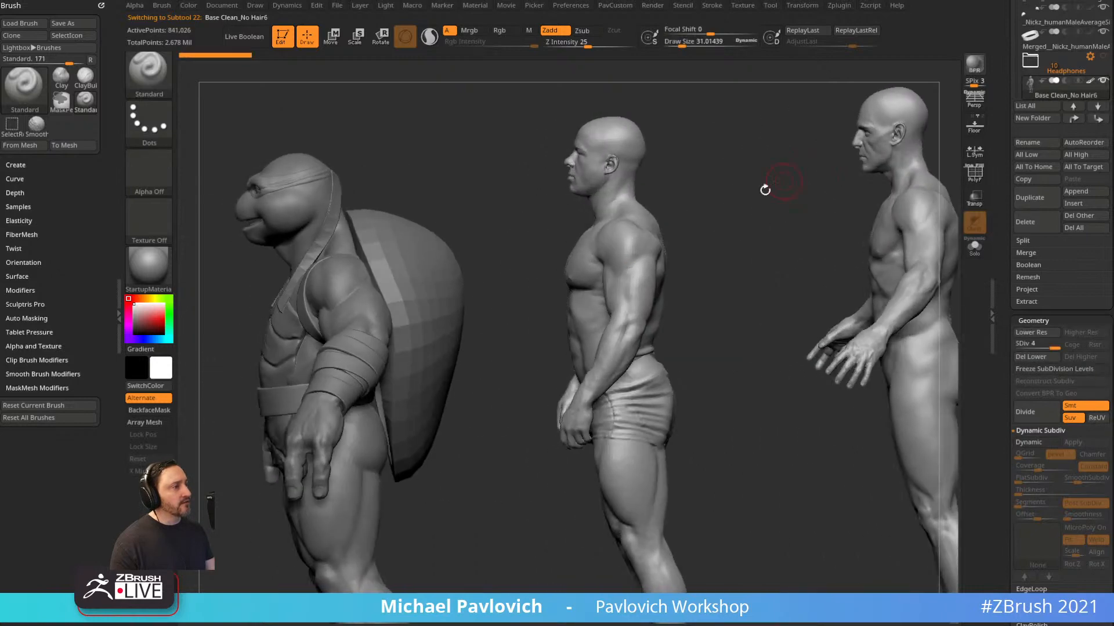
Activate the turtle's Michelangelo003 body subtool and compare it with the two male bodies.
{"action": "mouse_move", "coordinate": [740, 227]}
{"action": "left_mouse_down", "text": "alt"}
{"action": "mouse_move", "coordinate": [741, 181]}
{"action": "mouse_move", "coordinate": [709, 185]}
{"action": "mouse_move", "coordinate": [880, 154]}
{"action": "left_mouse_up", "text": "alt"}
{"action": "left_click", "coordinate": [568, 198], "text": "alt"}
{"action": "left_click_drag", "start_coordinate": [881, 154], "coordinate": [812, 217], "text": "alt"}
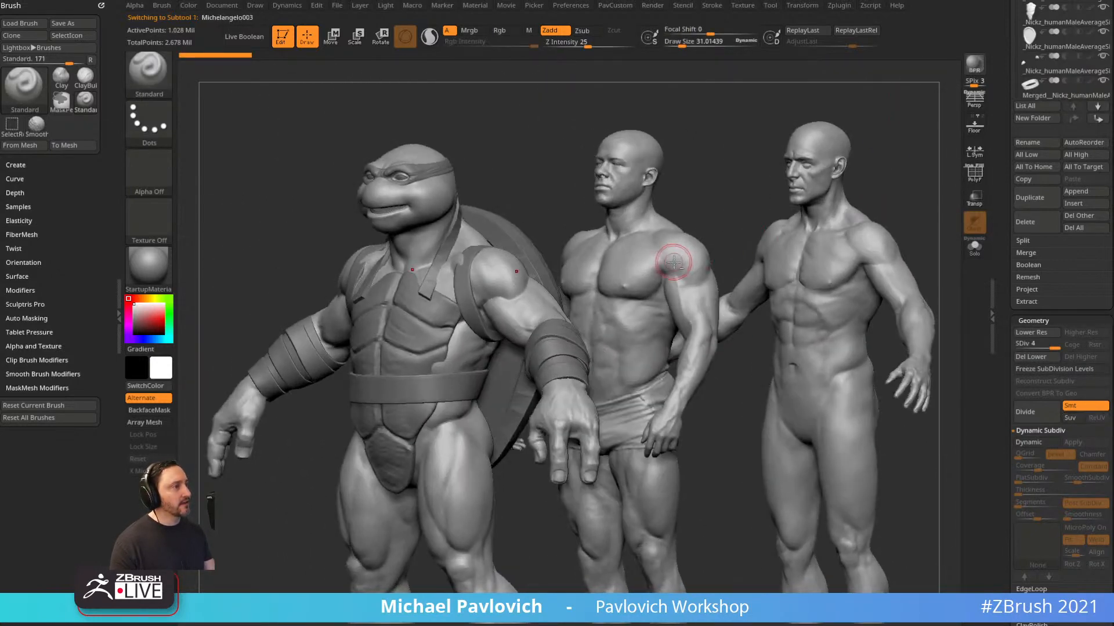
{"action": "left_click_drag", "start_coordinate": [913, 191], "coordinate": [651, 250]}
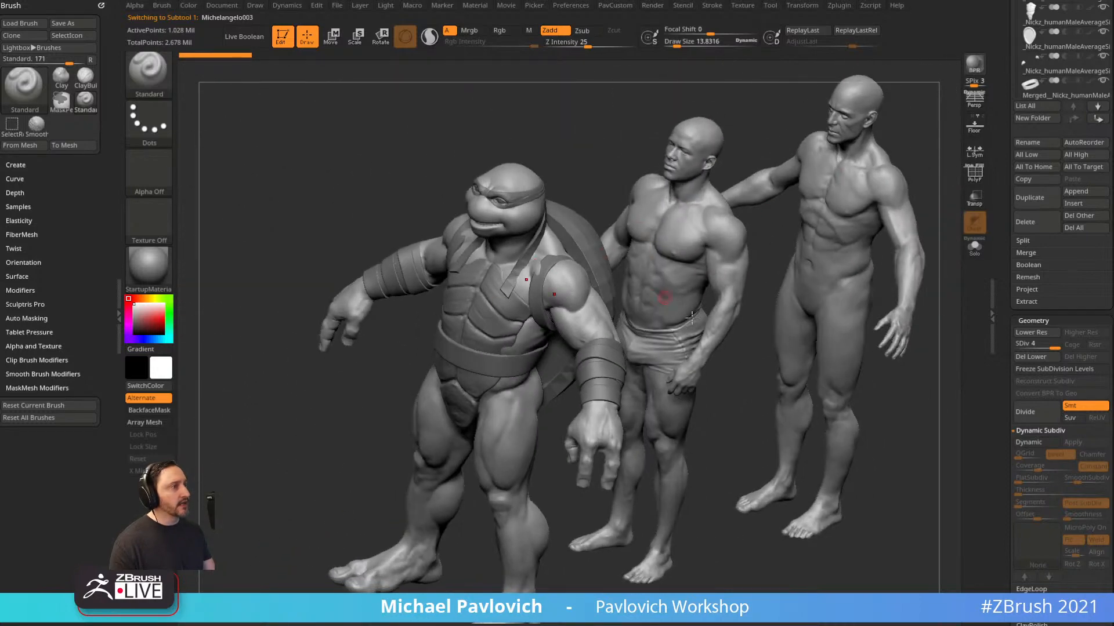
Isolate the turtle's body in Solo mode and show its polyframe to examine the polygroups.
{"action": "left_click", "coordinate": [974, 246]}
{"action": "left_click_drag", "start_coordinate": [703, 323], "coordinate": [768, 242]}
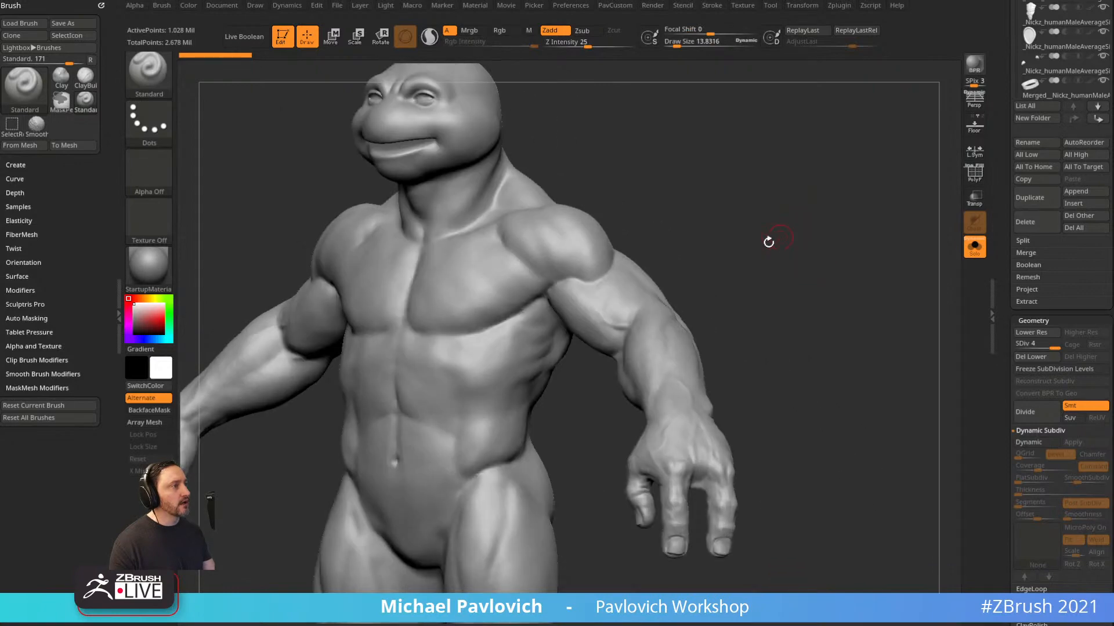
{"action": "left_click", "coordinate": [974, 173]}
{"action": "left_click_drag", "start_coordinate": [881, 244], "coordinate": [673, 239]}
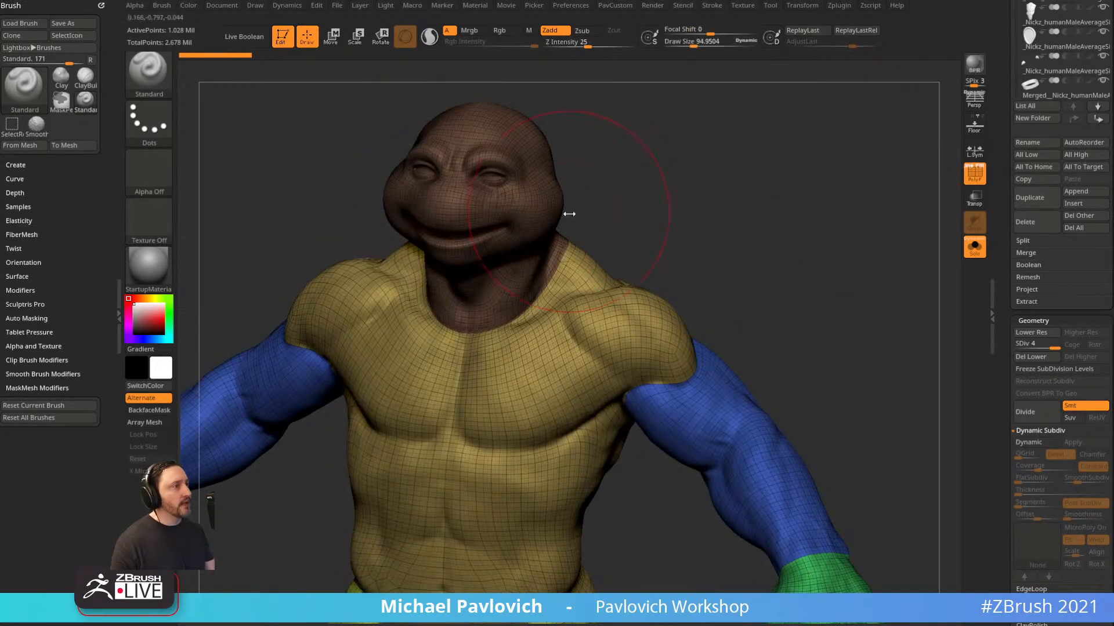
{"action": "left_click_drag", "start_coordinate": [571, 175], "coordinate": [769, 314]}
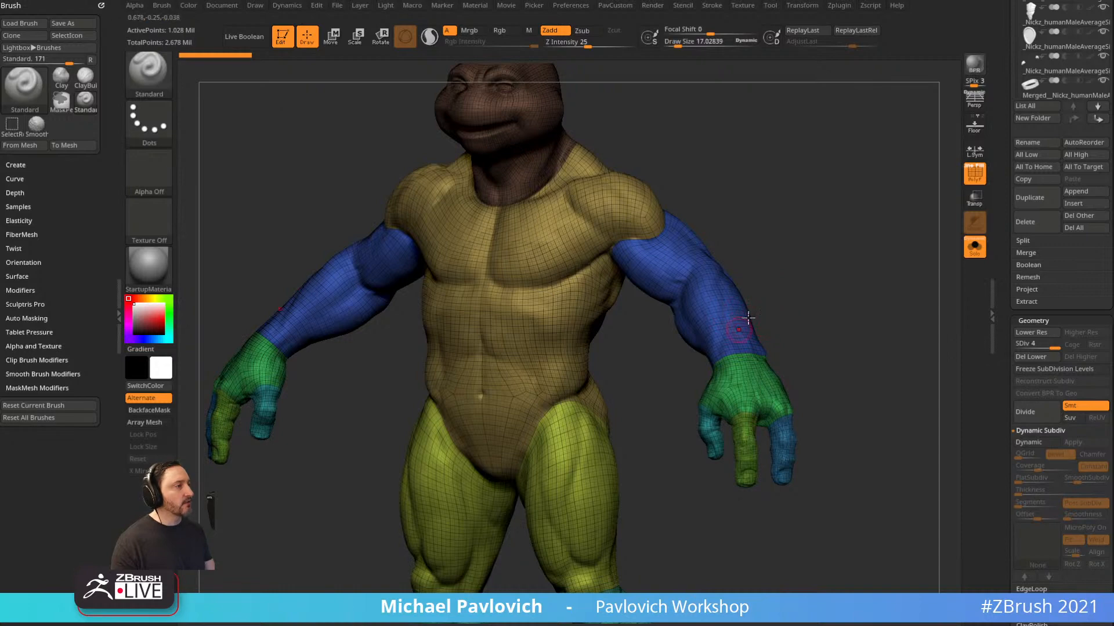
Lower the turtle body's subdivision level to 1 and inspect its base topology and polygroups.
{"action": "left_click_drag", "start_coordinate": [820, 354], "coordinate": [842, 302], "text": "alt"}
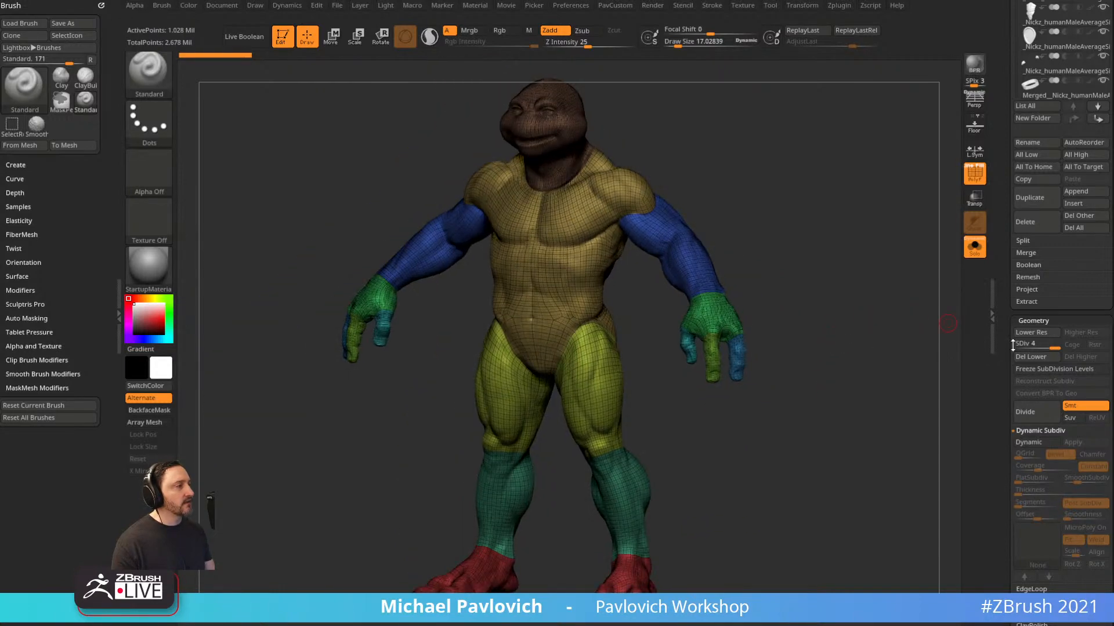
{"action": "left_click_drag", "start_coordinate": [1035, 345], "coordinate": [968, 336]}
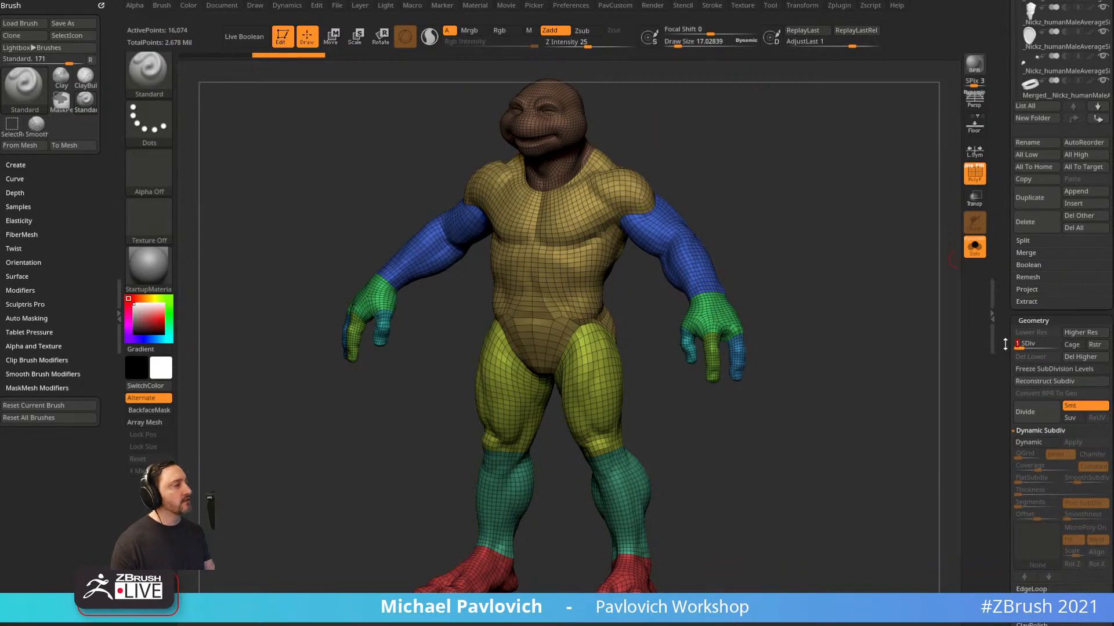
{"action": "left_click_drag", "start_coordinate": [858, 377], "coordinate": [741, 447]}
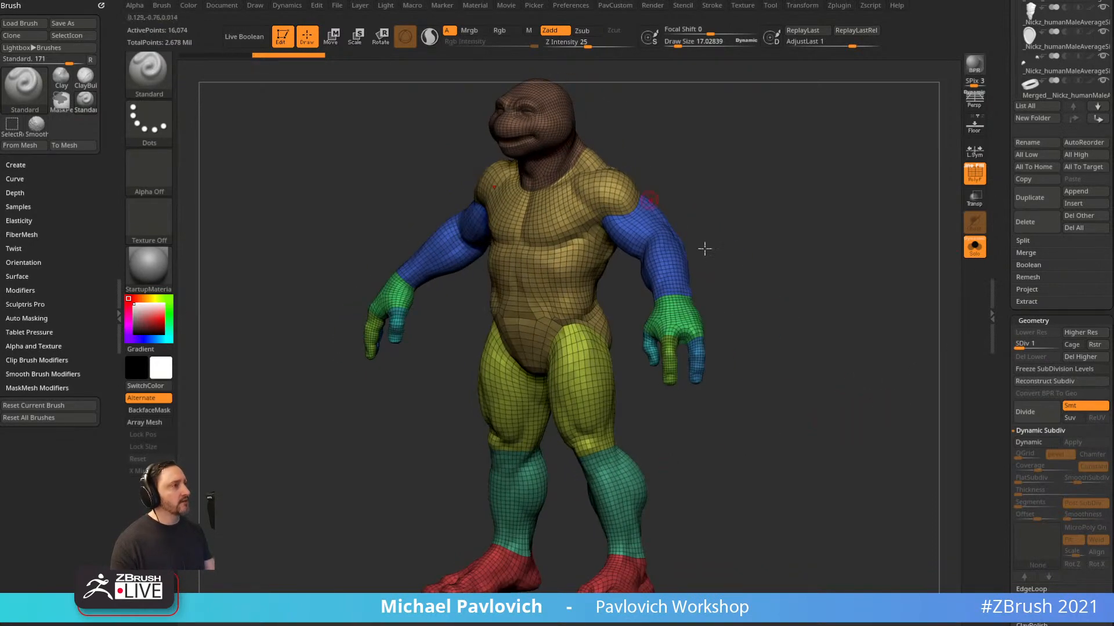
{"action": "left_click_drag", "start_coordinate": [705, 248], "coordinate": [755, 346]}
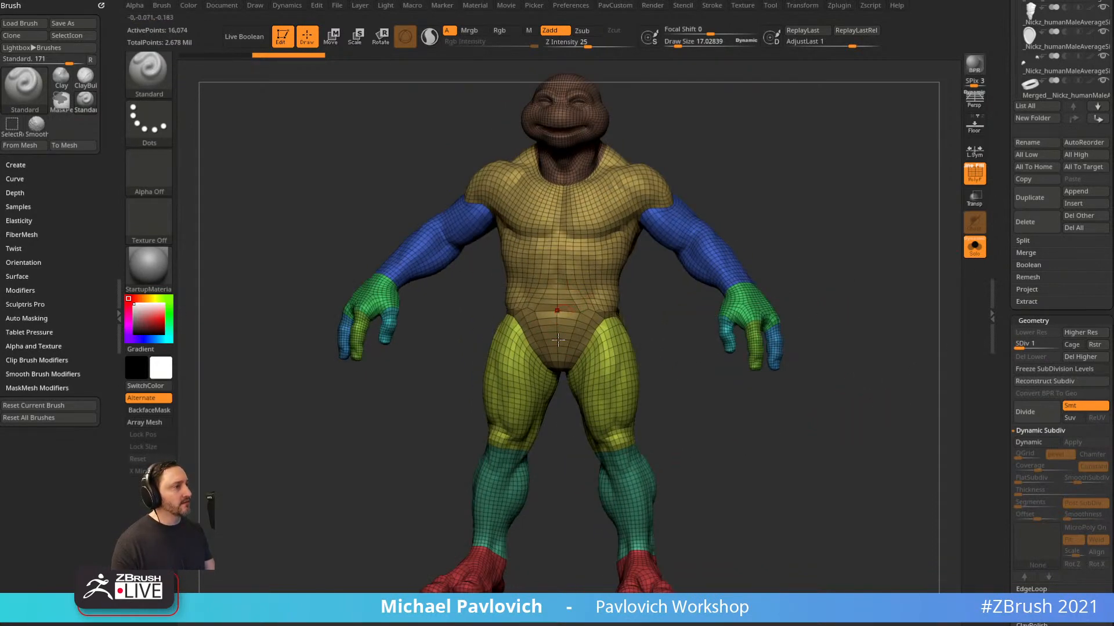
Inspect the turtle body's base topology, then raise its subdivision level to 2 and hide the polyframe.
{"action": "left_click_drag", "start_coordinate": [737, 205], "coordinate": [577, 292]}
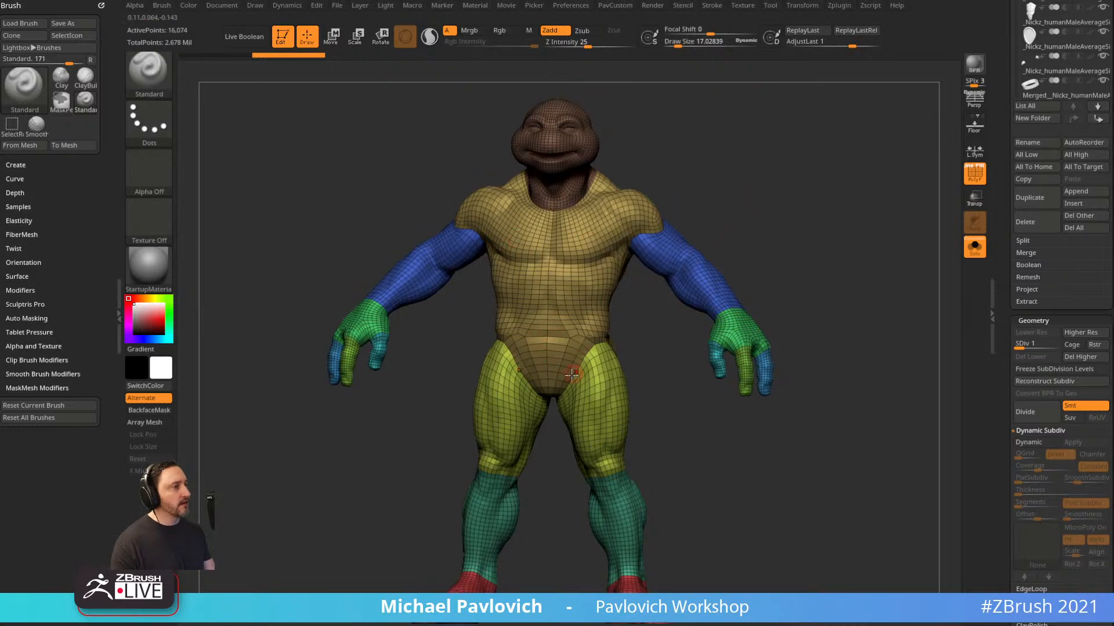
{"action": "left_click_drag", "start_coordinate": [812, 189], "coordinate": [547, 272]}
{"action": "left_click_drag", "start_coordinate": [534, 416], "coordinate": [719, 250], "text": "alt"}
{"action": "left_click_drag", "start_coordinate": [686, 190], "coordinate": [919, 266]}
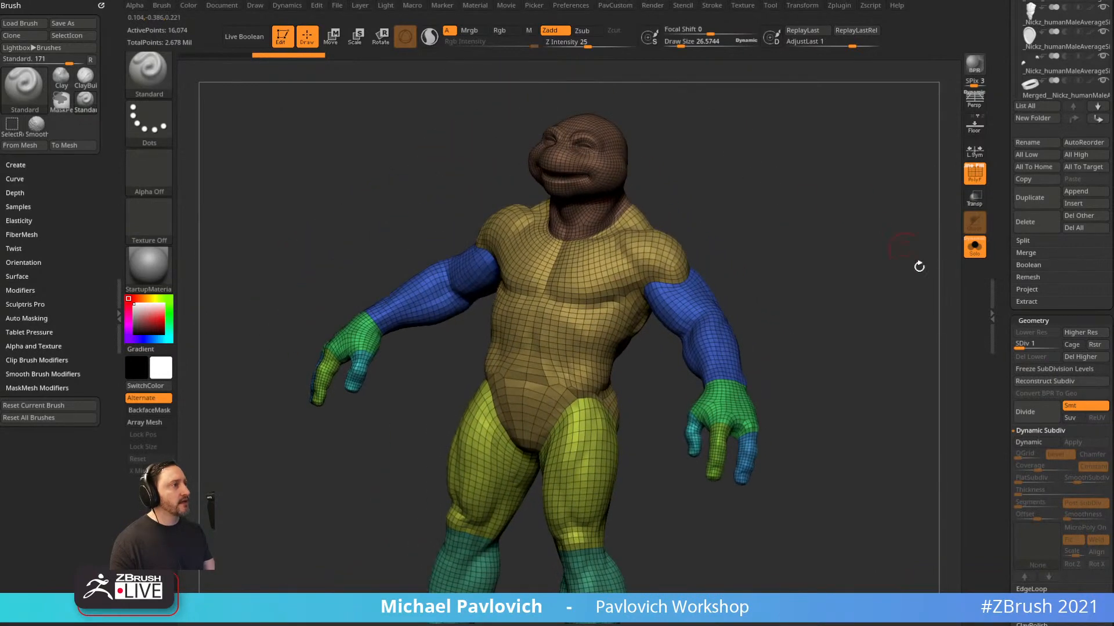
{"action": "left_click_drag", "start_coordinate": [1023, 343], "coordinate": [1026, 347]}
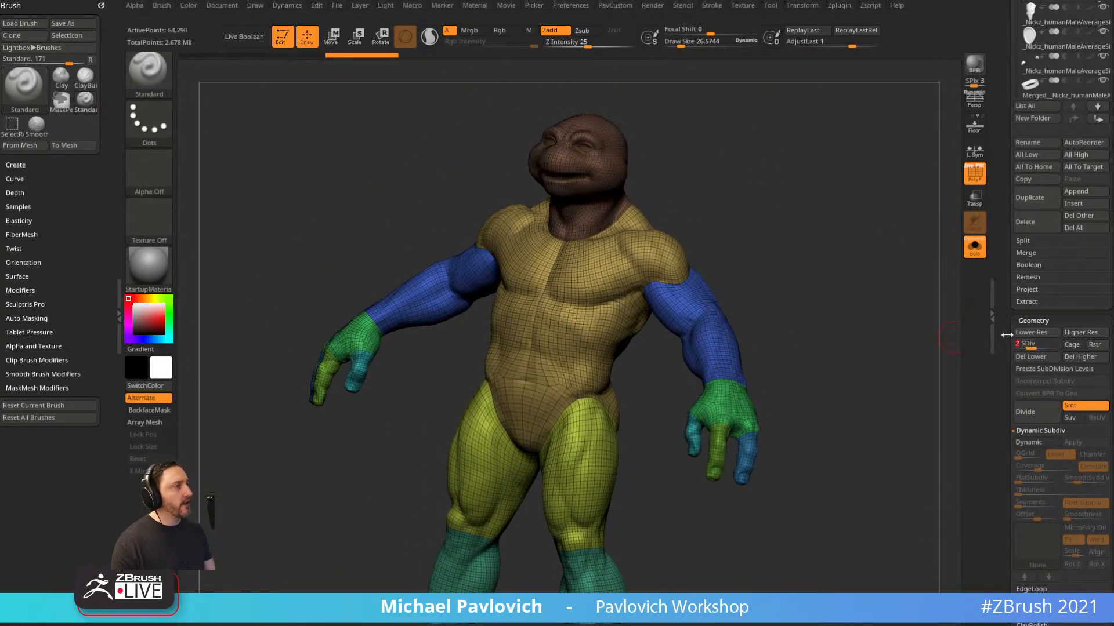
{"action": "left_click_drag", "start_coordinate": [922, 340], "coordinate": [960, 310]}
{"action": "key", "text": "shift+f"}
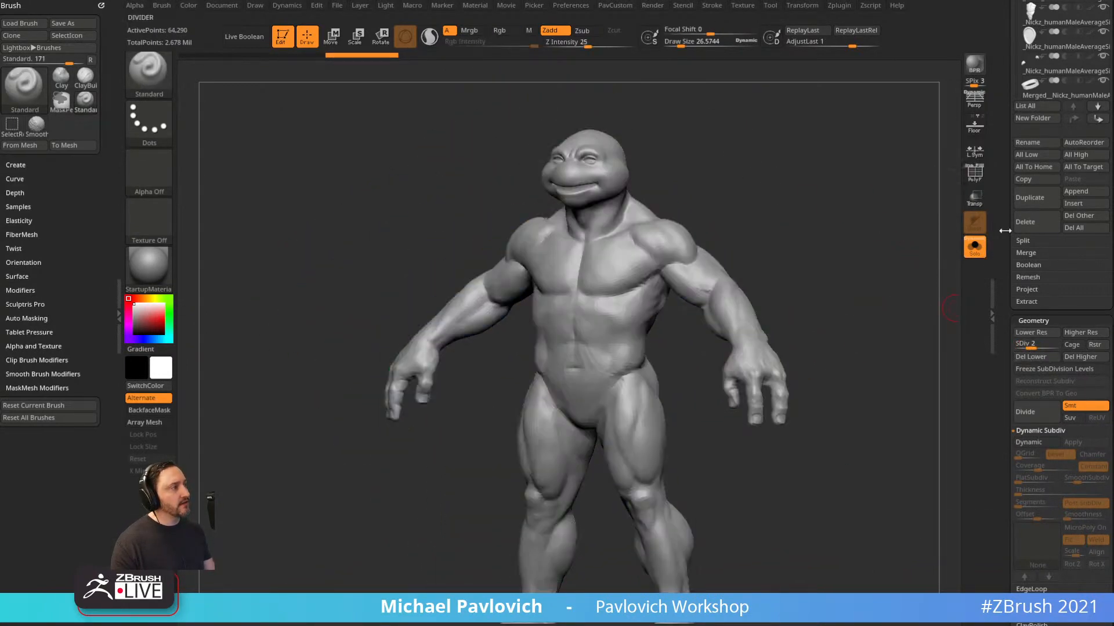
Compare the turtle's body at subdivision level 4 and level 1, viewing it from the back.
{"action": "left_click_drag", "start_coordinate": [1043, 345], "coordinate": [1056, 345]}
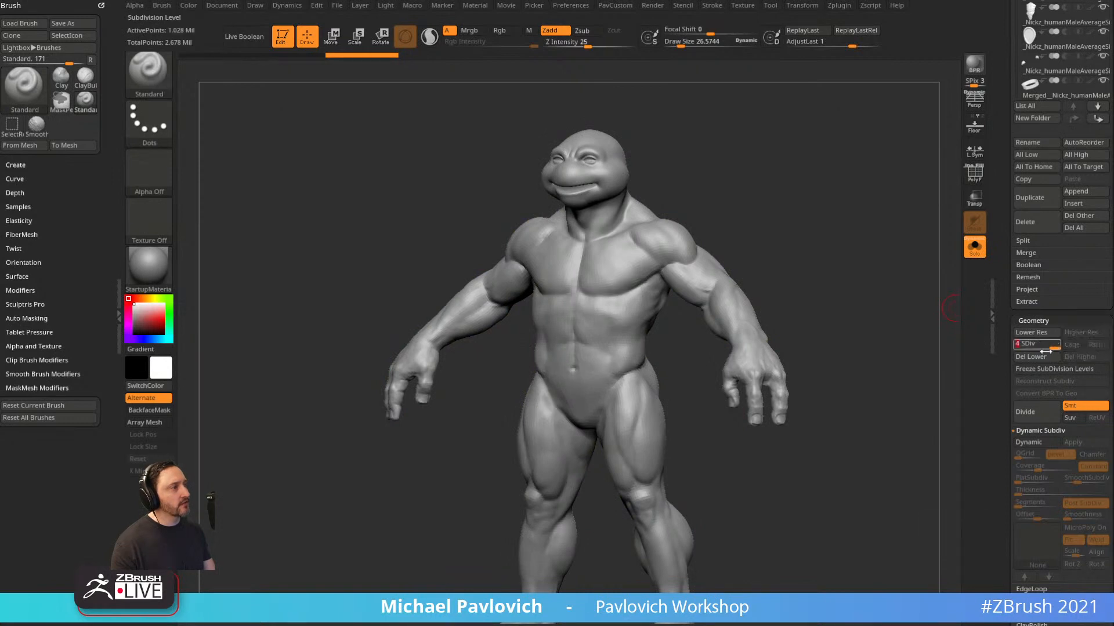
{"action": "left_click_drag", "start_coordinate": [928, 359], "coordinate": [820, 183]}
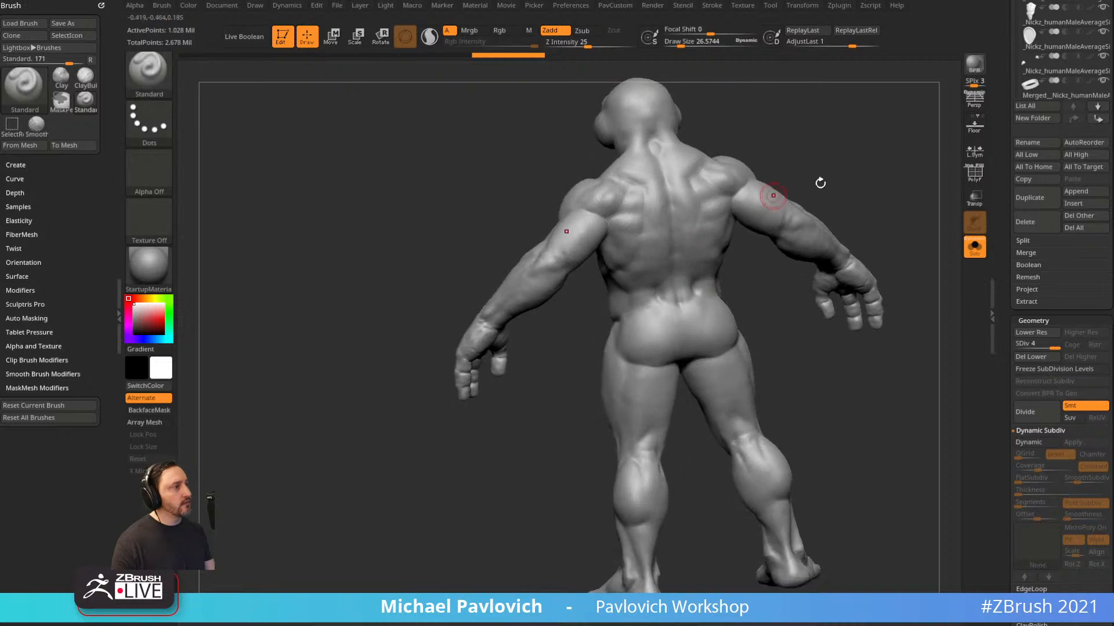
{"action": "left_click_drag", "start_coordinate": [1027, 343], "coordinate": [1017, 345]}
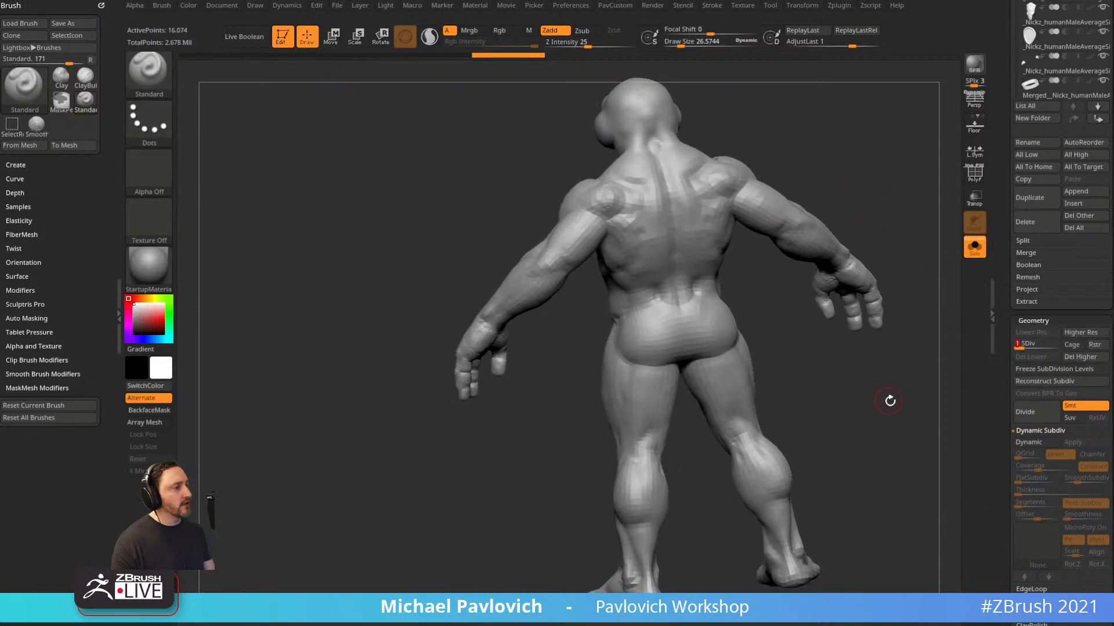
Adjust the turtle's shoulder and chest forms with the Move brush, reducing the draw size to about 36.
{"action": "left_click_drag", "start_coordinate": [890, 401], "coordinate": [957, 365]}
{"action": "mouse_move", "coordinate": [929, 244]}
{"action": "left_mouse_down"}
{"action": "mouse_move", "coordinate": [974, 214]}
{"action": "mouse_move", "coordinate": [915, 333]}
{"action": "mouse_move", "coordinate": [752, 281]}
{"action": "left_mouse_up"}
{"action": "key", "text": "b"}
{"action": "key", "text": "m"}
{"action": "key", "text": "v"}
{"action": "left_click_drag", "start_coordinate": [553, 341], "coordinate": [555, 342]}
{"action": "left_click_drag", "start_coordinate": [728, 276], "coordinate": [824, 265]}
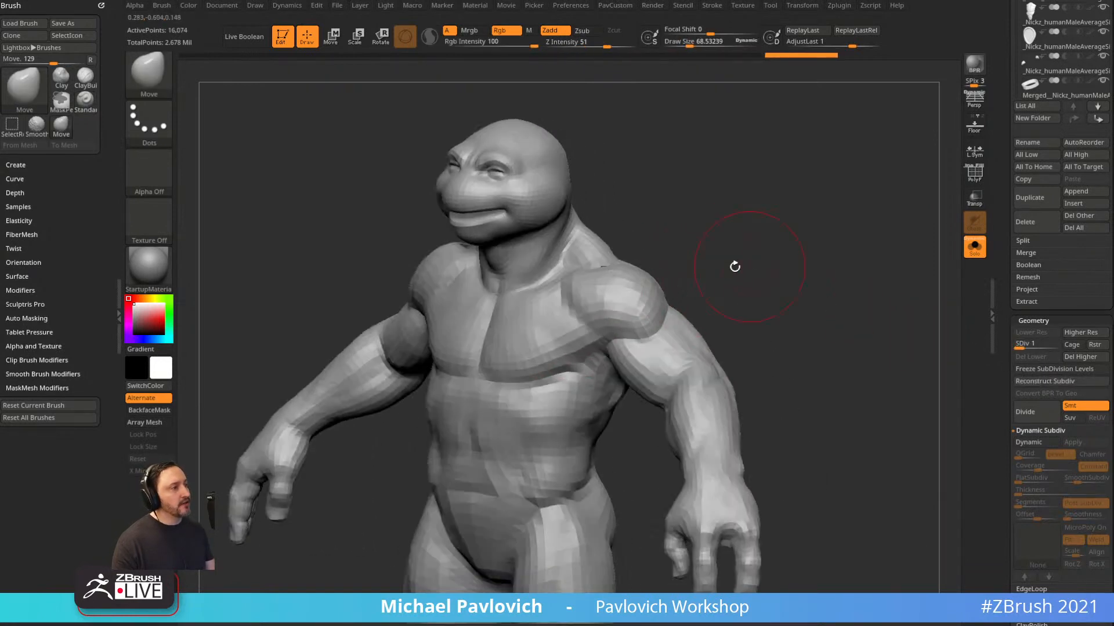
{"action": "key", "text": "s"}
{"action": "left_click_drag", "start_coordinate": [679, 312], "coordinate": [673, 312]}
{"action": "left_click_drag", "start_coordinate": [746, 319], "coordinate": [579, 319]}
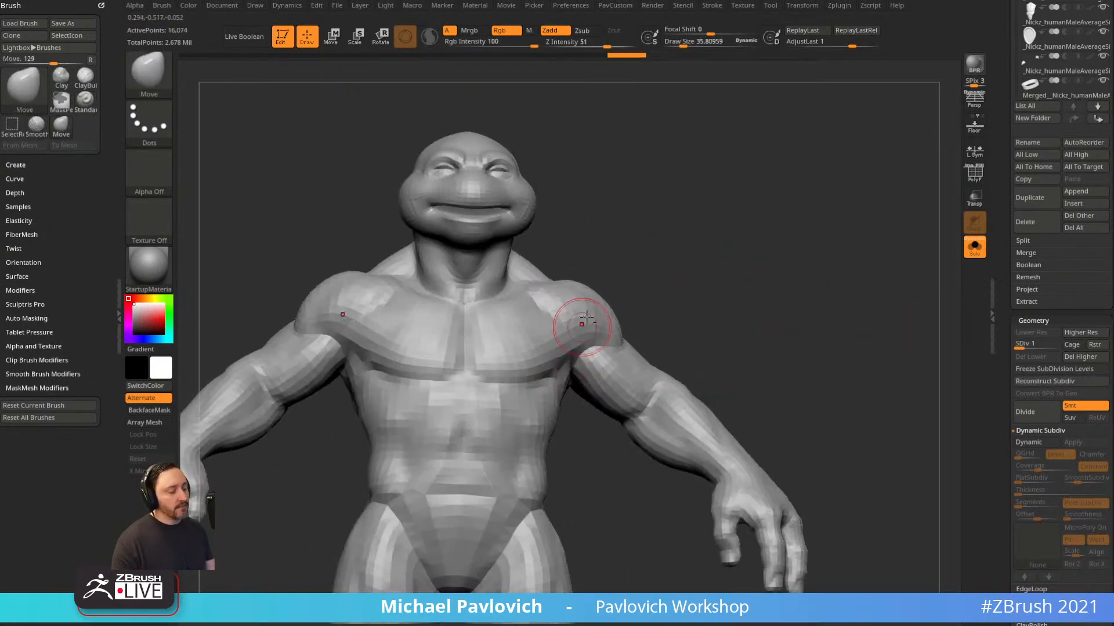
Build up the turtle's chest and shoulder area with the Clay brush on the lowest subdivision level.
{"action": "key", "text": "b"}
{"action": "key", "text": "c"}
{"action": "key", "text": "l"}
{"action": "left_click_drag", "start_coordinate": [684, 255], "coordinate": [484, 395]}
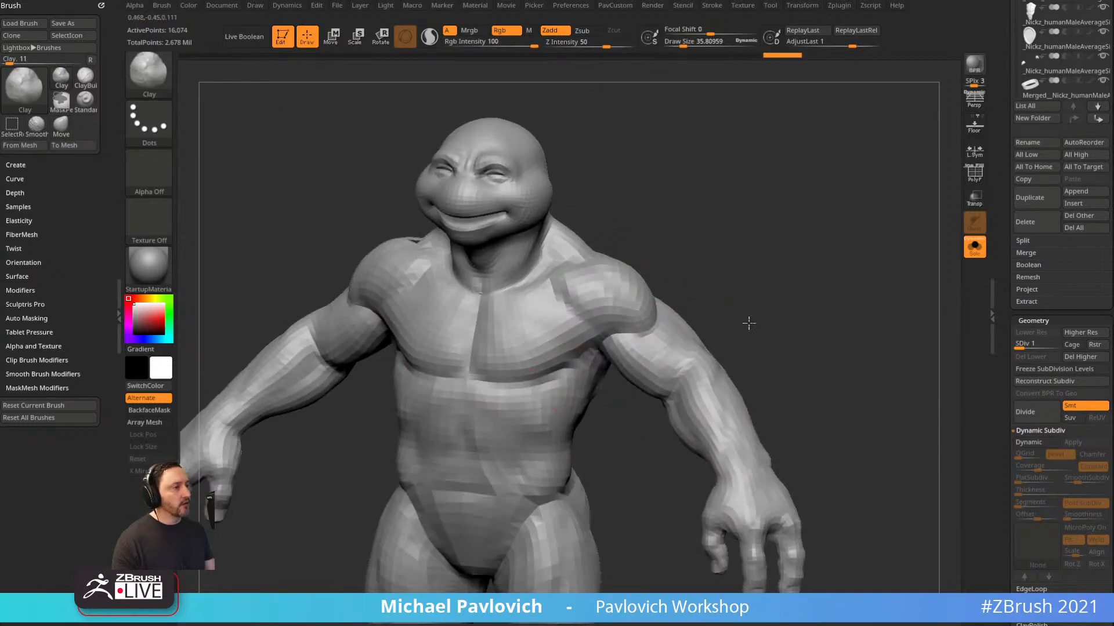
Raise the turtle body's subdivision level to 3 and show its polyframe over the whole torso.
{"action": "left_click_drag", "start_coordinate": [746, 323], "coordinate": [917, 304]}
{"action": "left_click_drag", "start_coordinate": [1022, 344], "coordinate": [1042, 345]}
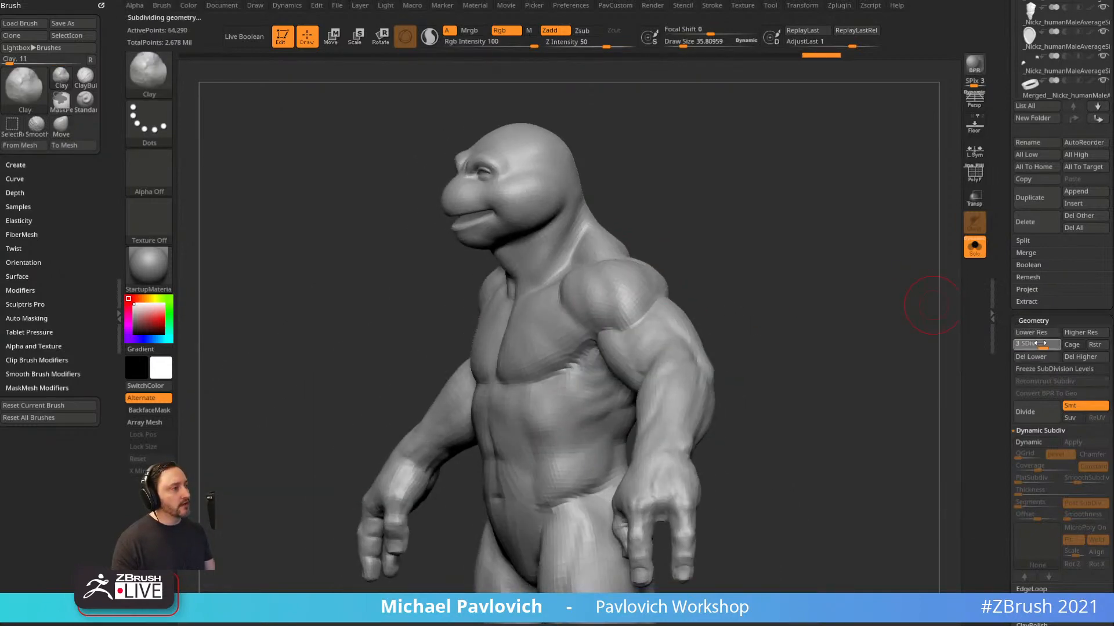
{"action": "left_click_drag", "start_coordinate": [783, 342], "coordinate": [895, 255]}
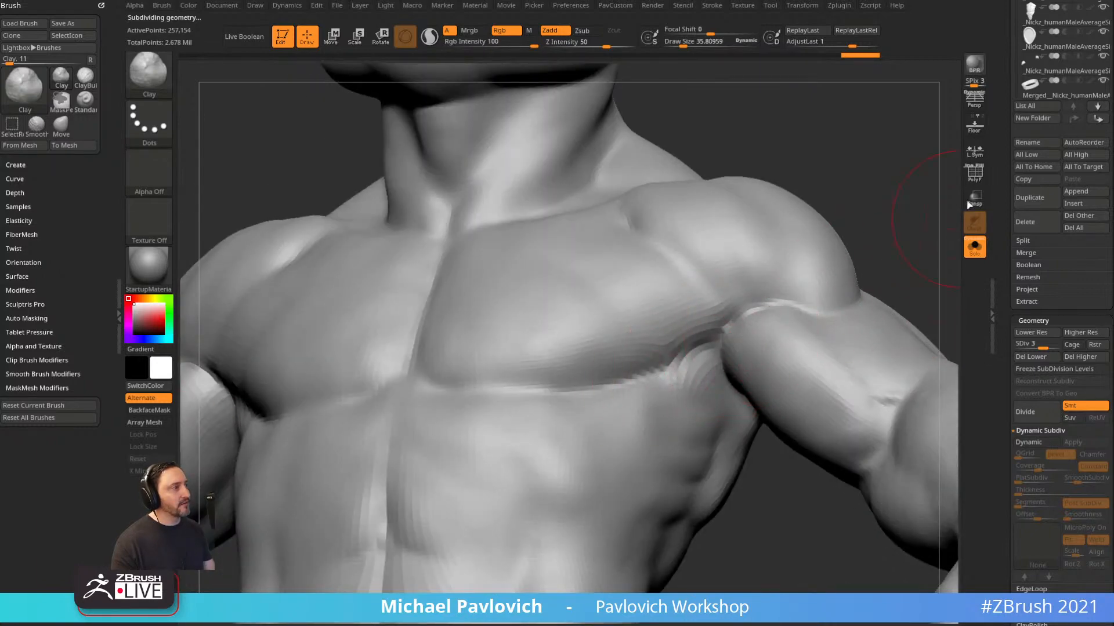
{"action": "key", "text": "shift+f"}
{"action": "key", "text": "f"}
{"action": "left_click_drag", "start_coordinate": [803, 206], "coordinate": [869, 265]}
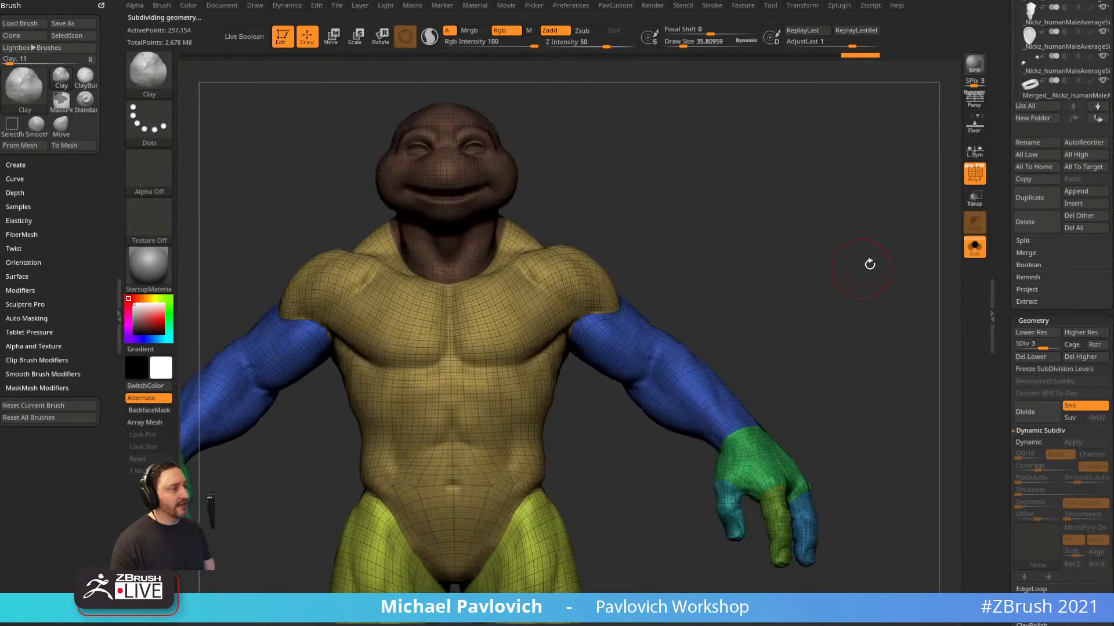
Turn off Solo and the polyframe to view the complete turtle, then isolate the body and show its polyframe again.
{"action": "left_click", "coordinate": [974, 247]}
{"action": "key", "text": "shift+f"}
{"action": "key", "text": "f"}
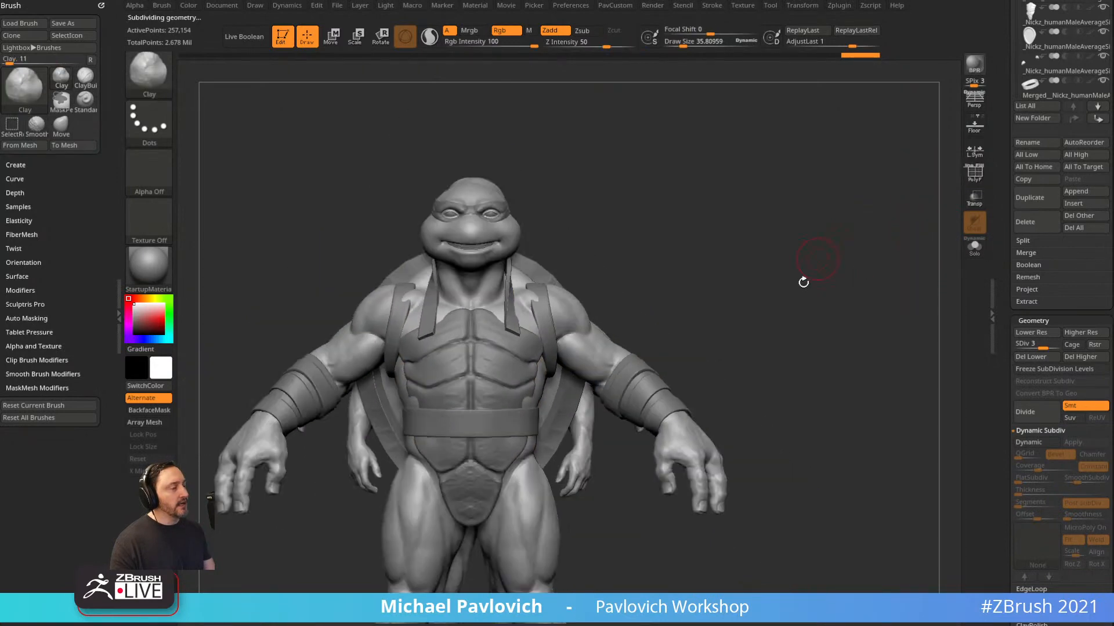
{"action": "left_click_drag", "start_coordinate": [800, 281], "coordinate": [857, 278]}
{"action": "left_click", "coordinate": [975, 248]}
{"action": "left_click_drag", "start_coordinate": [947, 257], "coordinate": [885, 286]}
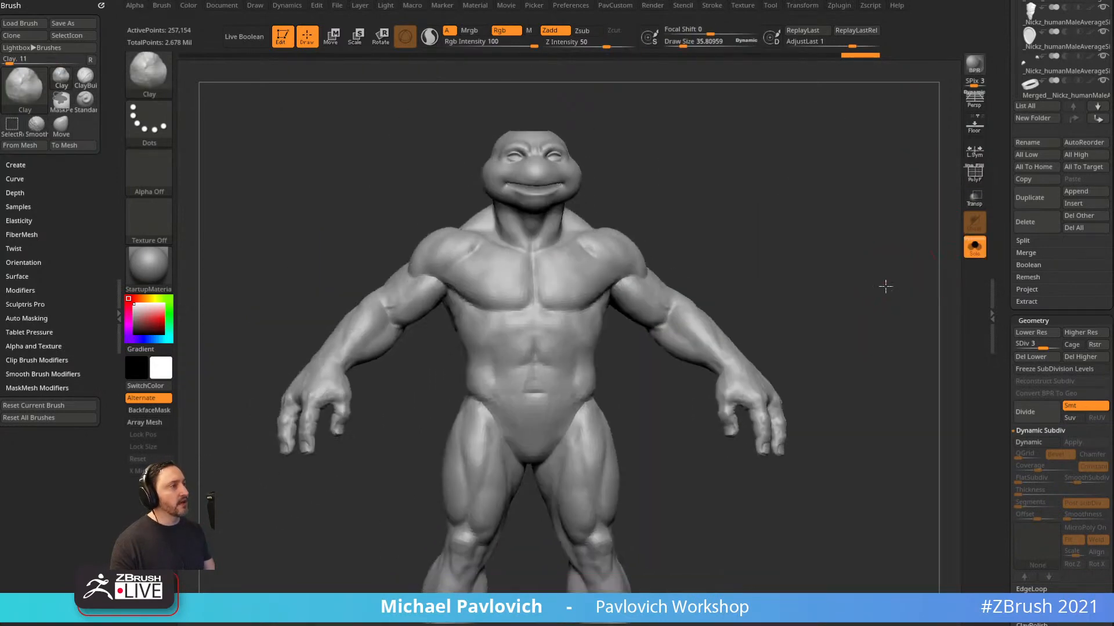
{"action": "left_click_drag", "start_coordinate": [934, 215], "coordinate": [911, 264], "text": "alt"}
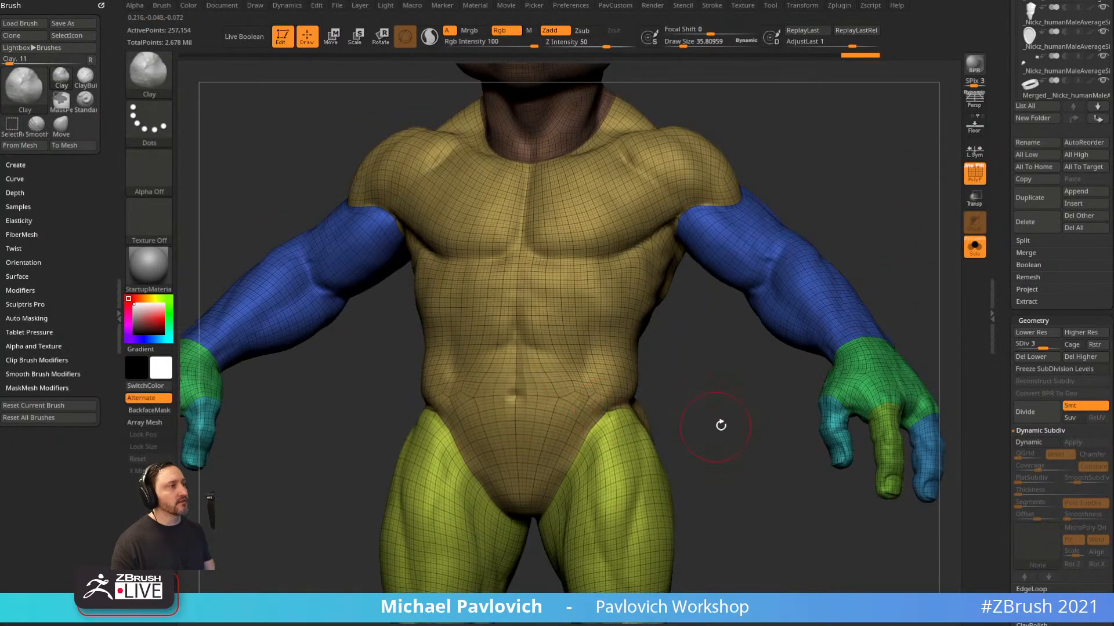
Set the turtle body to subdivision level 1 and delete its higher subdivision levels.
{"action": "left_click_drag", "start_coordinate": [850, 184], "coordinate": [856, 232], "text": "alt"}
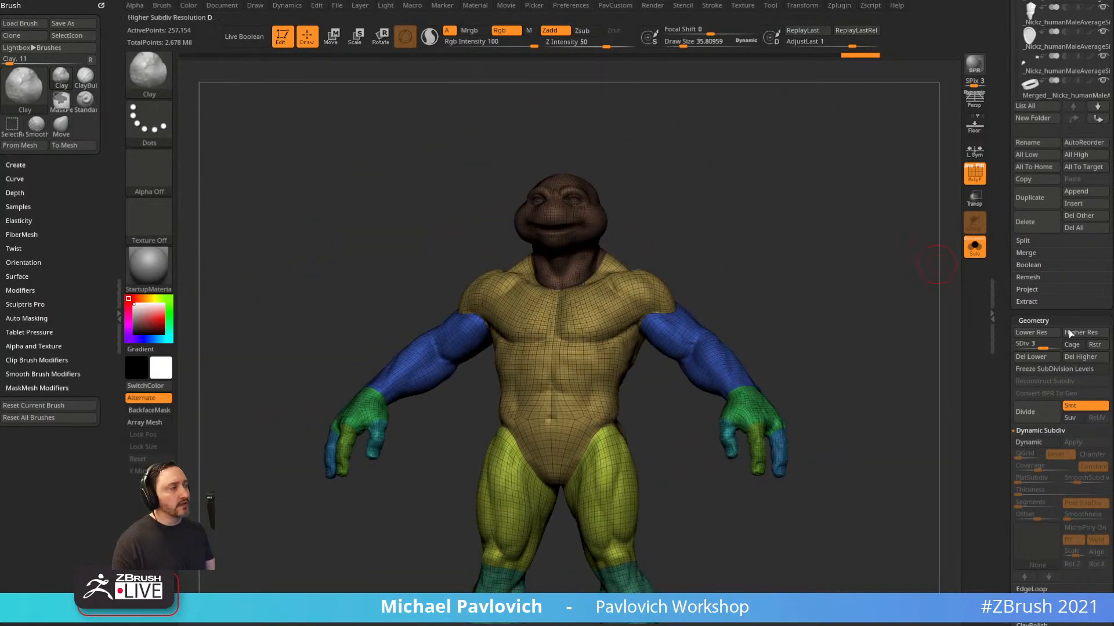
{"action": "left_click", "coordinate": [1068, 333]}
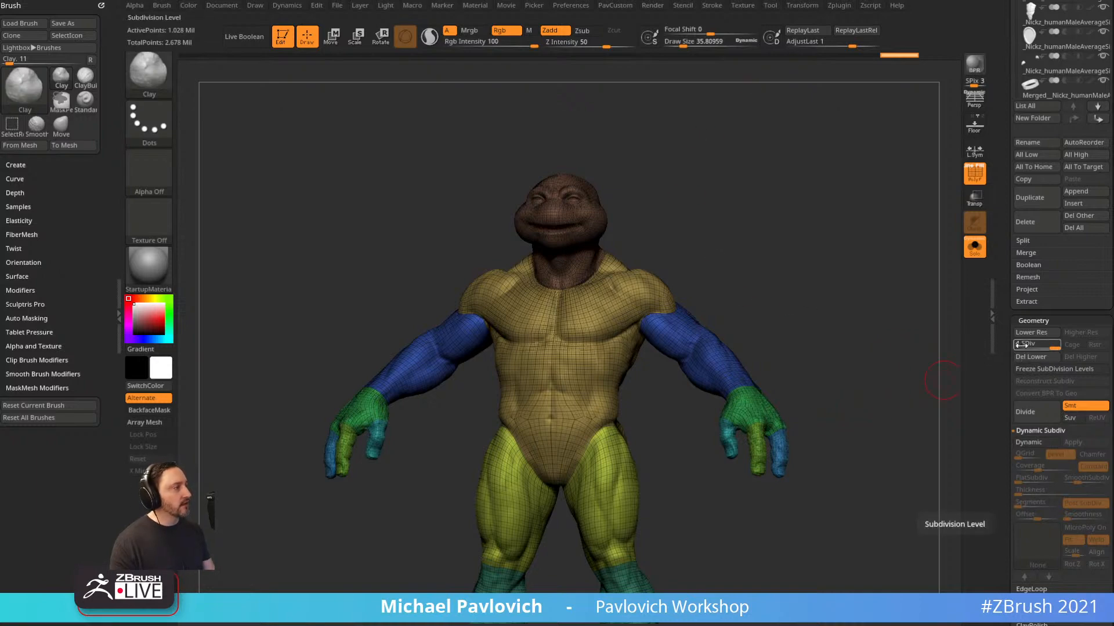
{"action": "left_click_drag", "start_coordinate": [1020, 344], "coordinate": [1002, 390]}
{"action": "left_click", "coordinate": [1070, 357]}
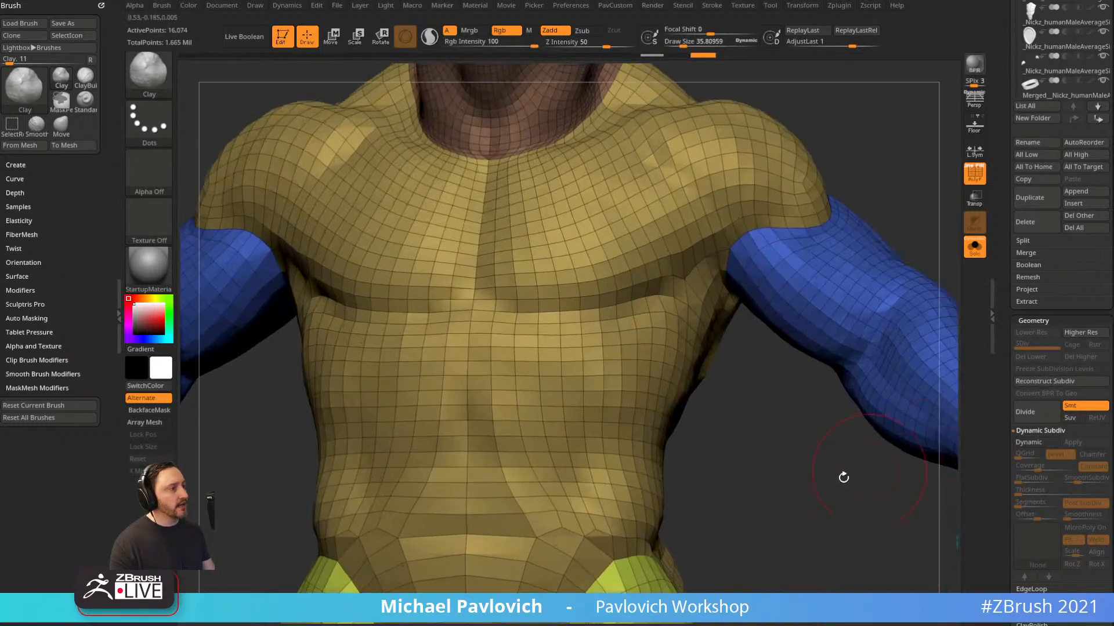
Slice new edges down the turtle's lower abdomen with the ZM_Slice brush.
{"action": "left_click_drag", "start_coordinate": [875, 368], "coordinate": [823, 355], "text": "alt"}
{"action": "key", "text": "b"}
{"action": "key", "text": "z"}
{"action": "key", "text": "m"}
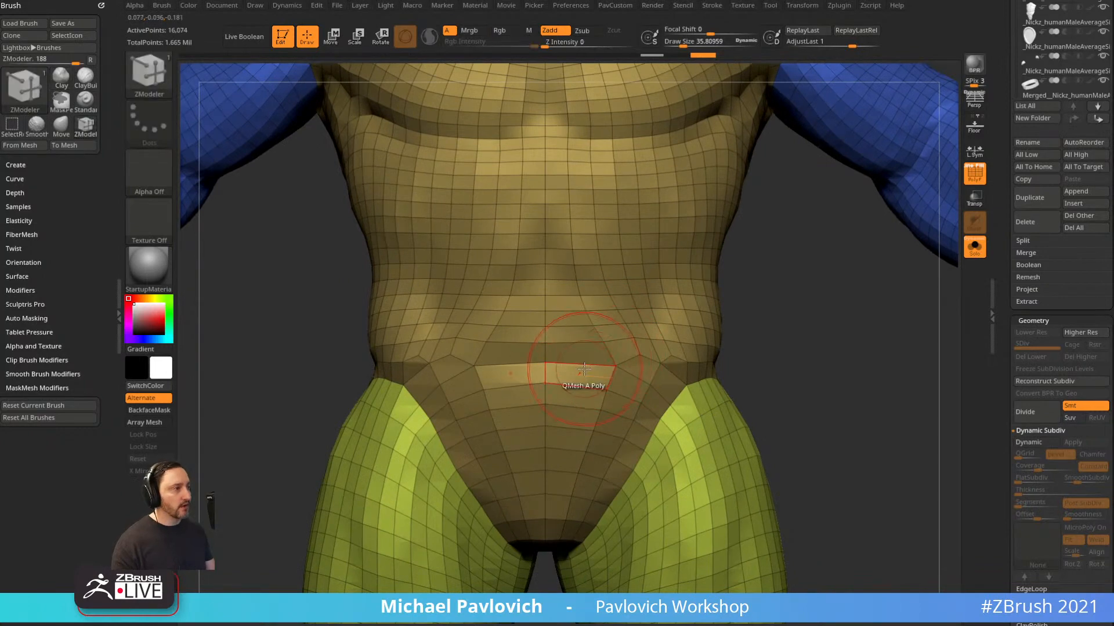
{"action": "key", "text": "b"}
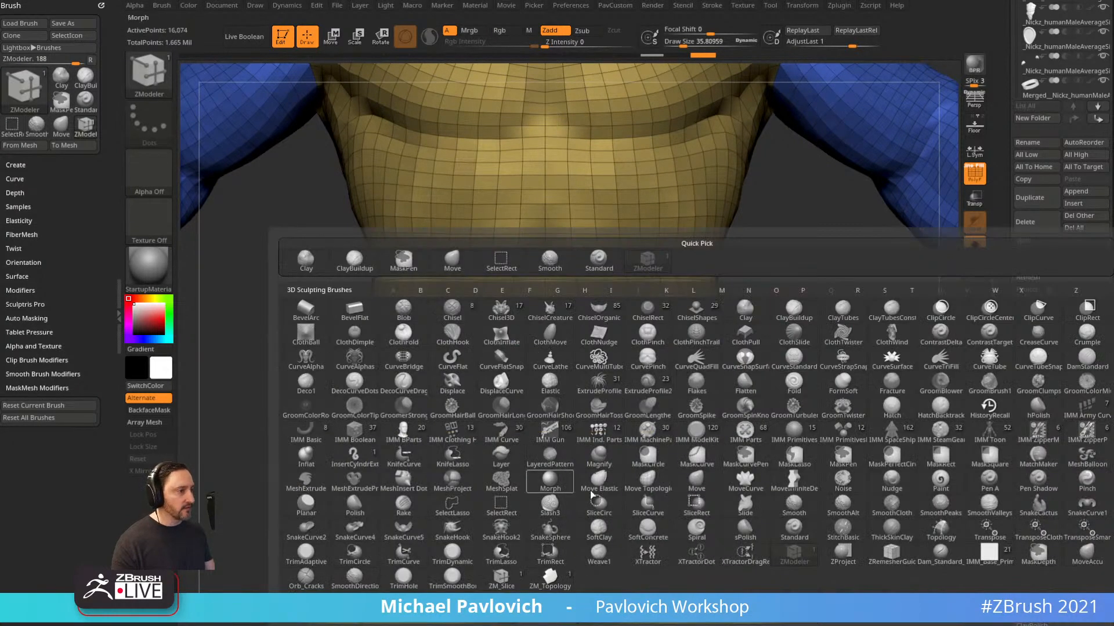
{"action": "left_click", "coordinate": [501, 579]}
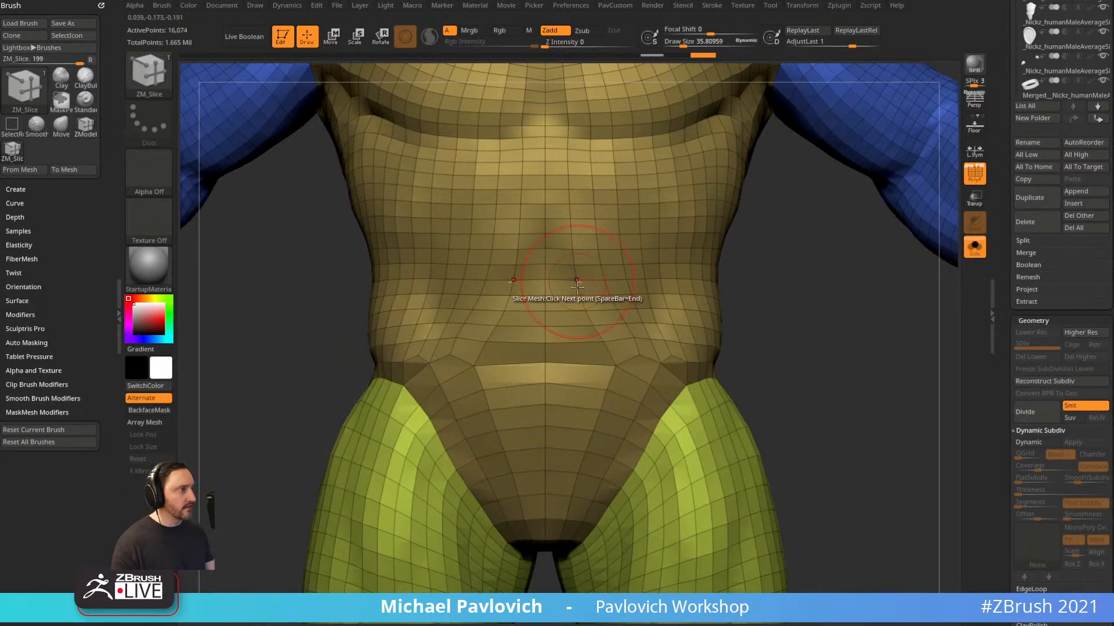
{"action": "left_click", "coordinate": [572, 500]}
Smooth the sliced topology on the turtle's lower abdomen with the draw size at about 19.
{"action": "key", "text": "1"}
{"action": "left_click_drag", "start_coordinate": [810, 348], "coordinate": [819, 361]}
{"action": "left_click", "coordinate": [801, 308]}
{"action": "left_click", "coordinate": [803, 297]}
{"action": "key", "text": "s"}
{"action": "key", "text": "1"}
{"action": "left_click", "coordinate": [877, 485]}
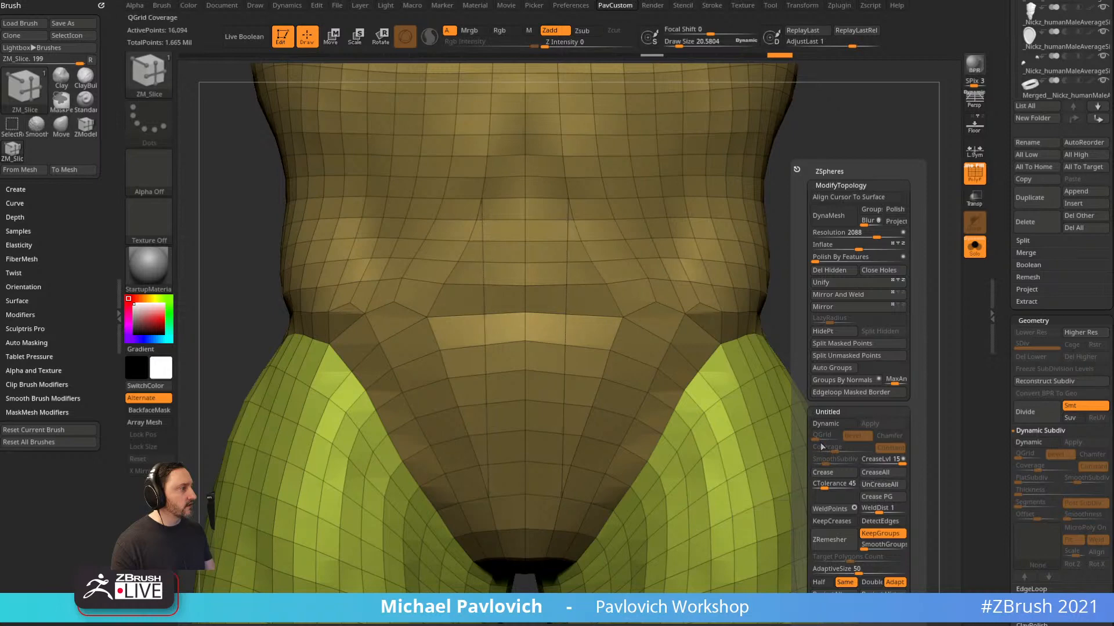
{"action": "left_click_drag", "start_coordinate": [798, 244], "coordinate": [801, 291], "text": "alt"}
{"action": "mouse_move", "coordinate": [590, 273]}
{"action": "left_mouse_down", "text": "shift"}
{"action": "mouse_move", "coordinate": [582, 452]}
{"action": "mouse_move", "coordinate": [588, 432]}
{"action": "left_mouse_up", "text": "shift"}
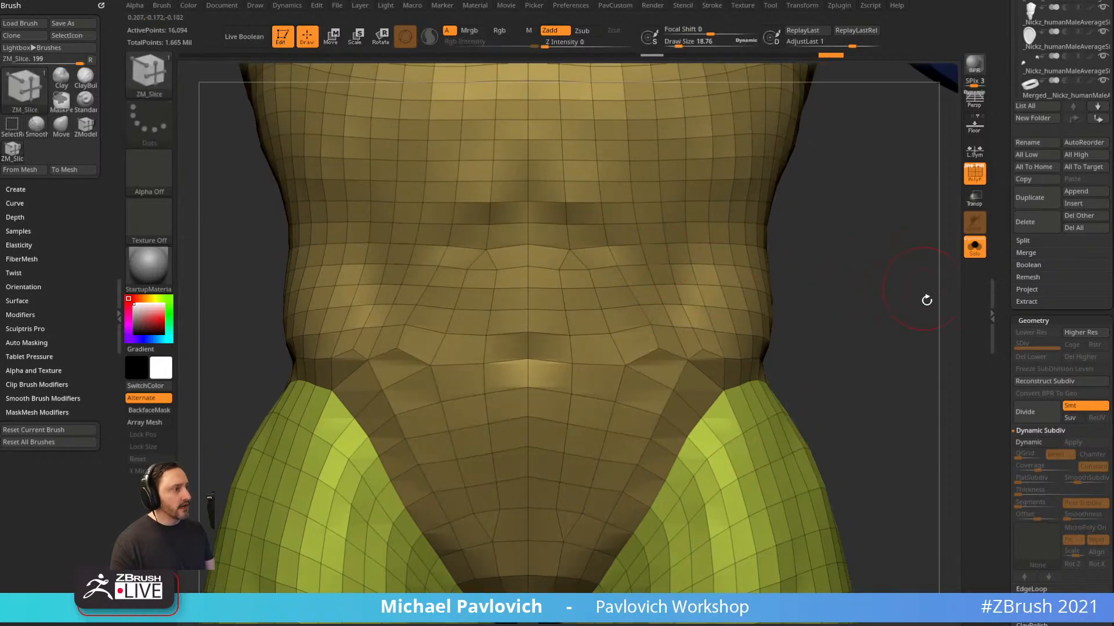
{"action": "left_click_drag", "start_coordinate": [927, 300], "coordinate": [912, 304]}
{"action": "mouse_move", "coordinate": [591, 371]}
{"action": "left_mouse_down", "text": "shift"}
{"action": "mouse_move", "coordinate": [583, 256]}
{"action": "mouse_move", "coordinate": [588, 414]}
{"action": "left_mouse_up", "text": "shift"}
{"action": "left_click", "coordinate": [574, 44], "text": "shift"}
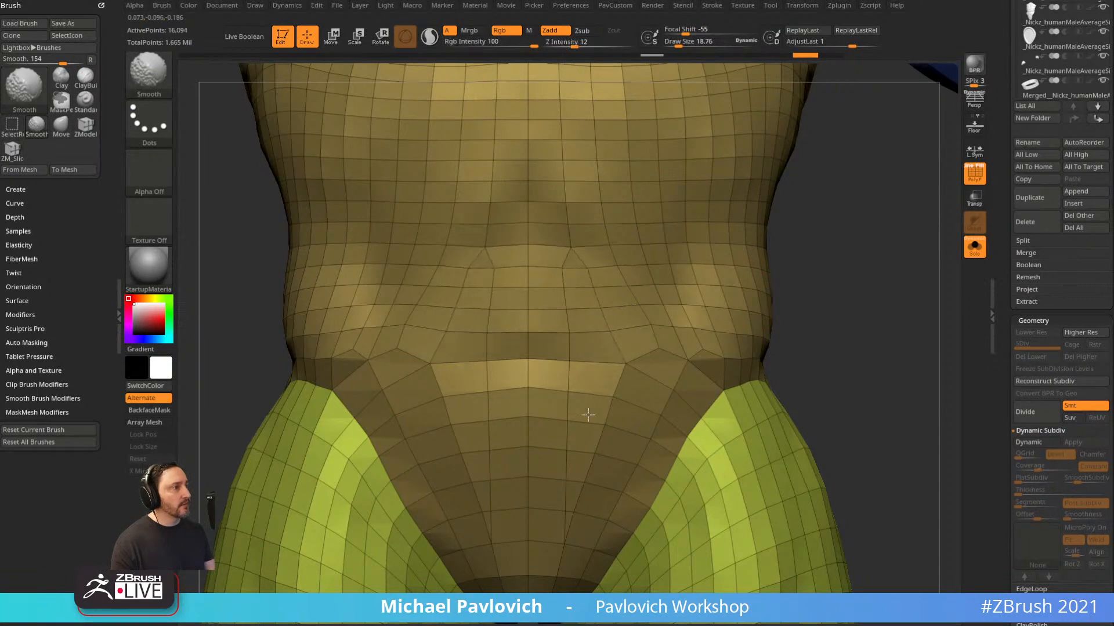
Subdivide the turtle's body to level 3, projecting the earlier sculpted detail from history onto each level.
{"action": "mouse_move", "coordinate": [826, 400]}
{"action": "left_mouse_down", "text": "alt"}
{"action": "mouse_move", "coordinate": [826, 358]}
{"action": "mouse_move", "coordinate": [826, 397]}
{"action": "left_mouse_up", "text": "alt"}
{"action": "left_click_drag", "start_coordinate": [889, 363], "coordinate": [830, 267], "text": "alt"}
{"action": "left_click_drag", "start_coordinate": [869, 312], "coordinate": [864, 327]}
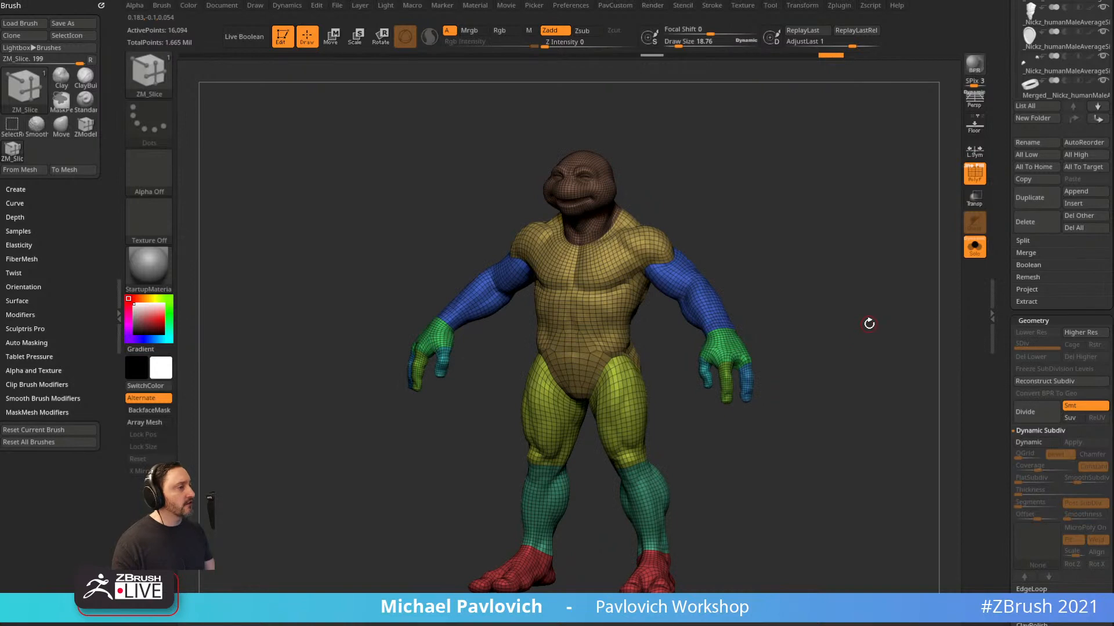
{"action": "key", "text": "2"}
{"action": "left_click", "coordinate": [895, 586]}
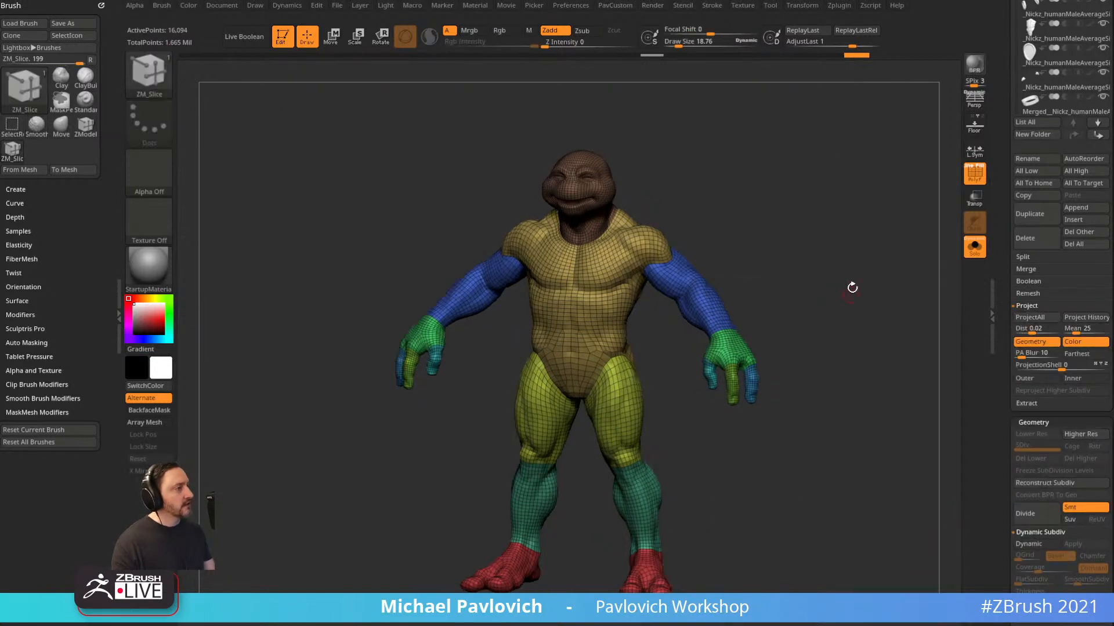
{"action": "key", "text": "2"}
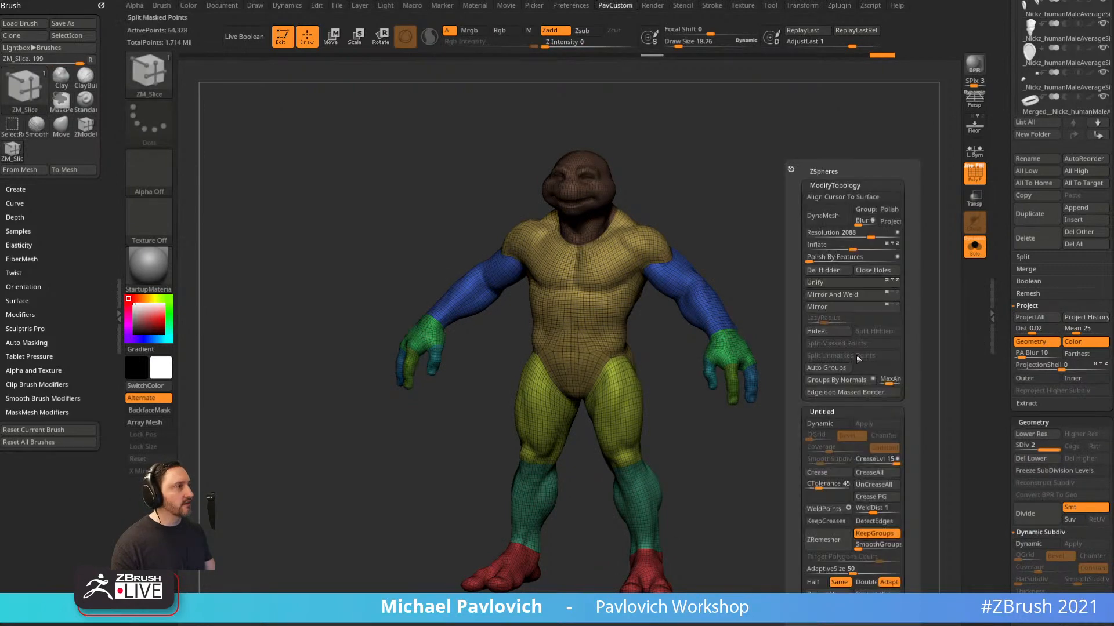
{"action": "left_click", "coordinate": [877, 594]}
{"action": "key", "text": "ctrl+d"}
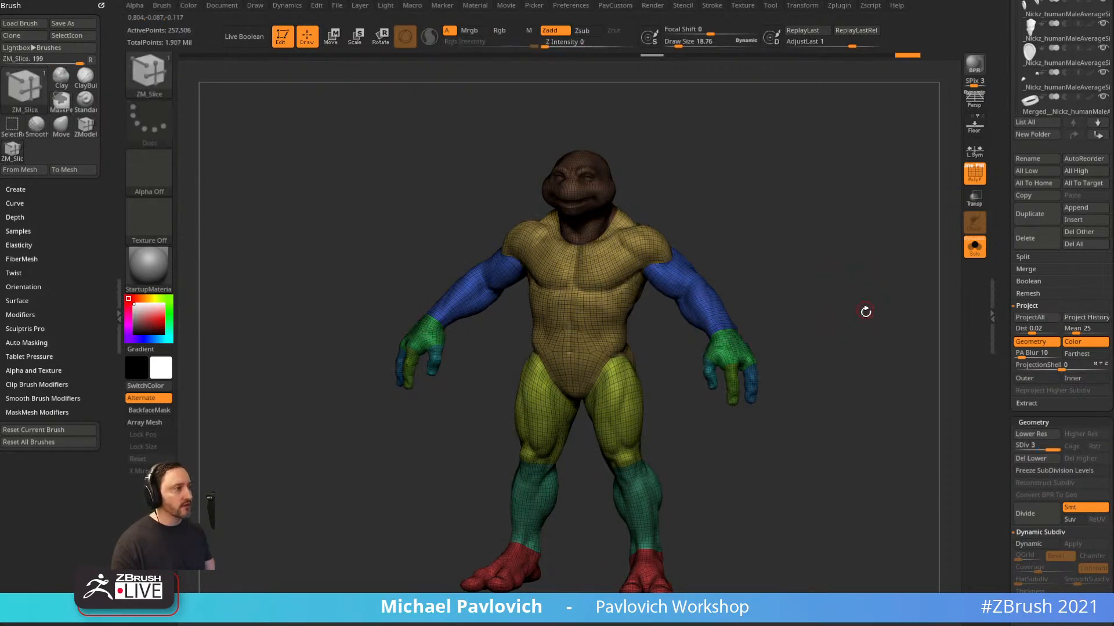
Subdivide the turtle's body to level 4 with the history detail projected, and inspect the torso without polyframe.
{"action": "key", "text": "2"}
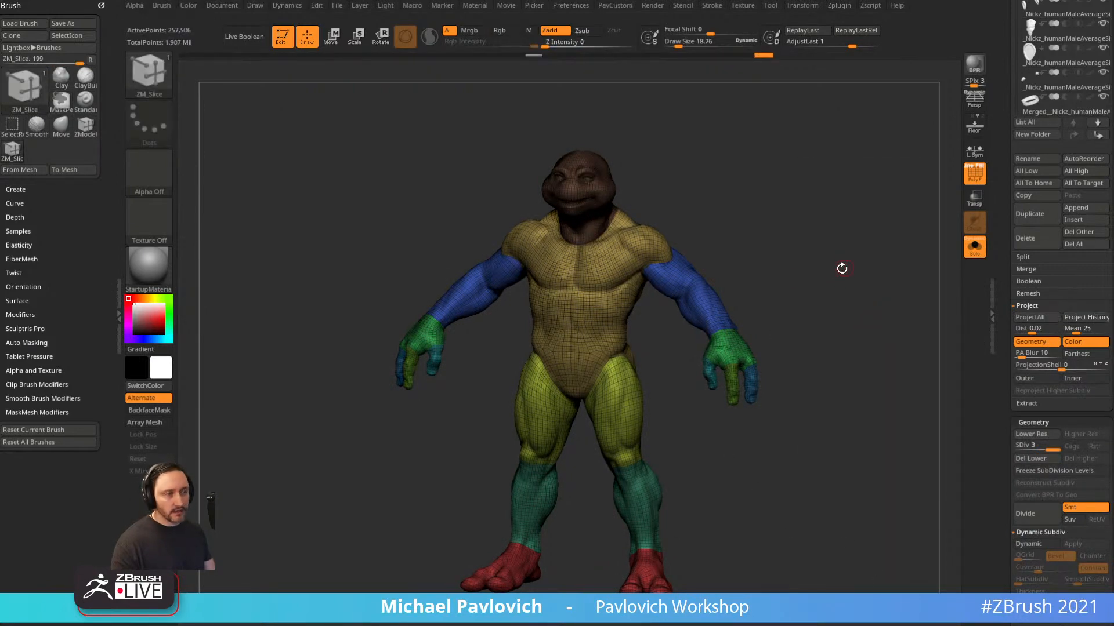
{"action": "key", "text": "ctrl"}
{"action": "key", "text": "2"}
{"action": "left_click", "coordinate": [880, 579]}
{"action": "key", "text": "ctrl+d"}
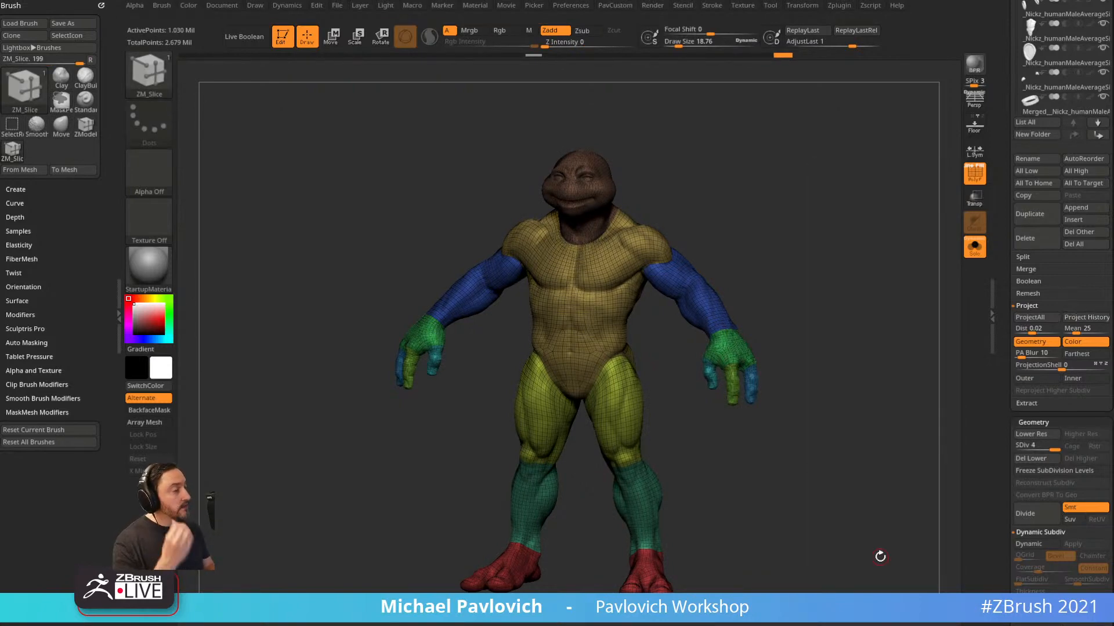
{"action": "left_click_drag", "start_coordinate": [890, 353], "coordinate": [837, 193], "text": "alt"}
{"action": "key", "text": "shift+f"}
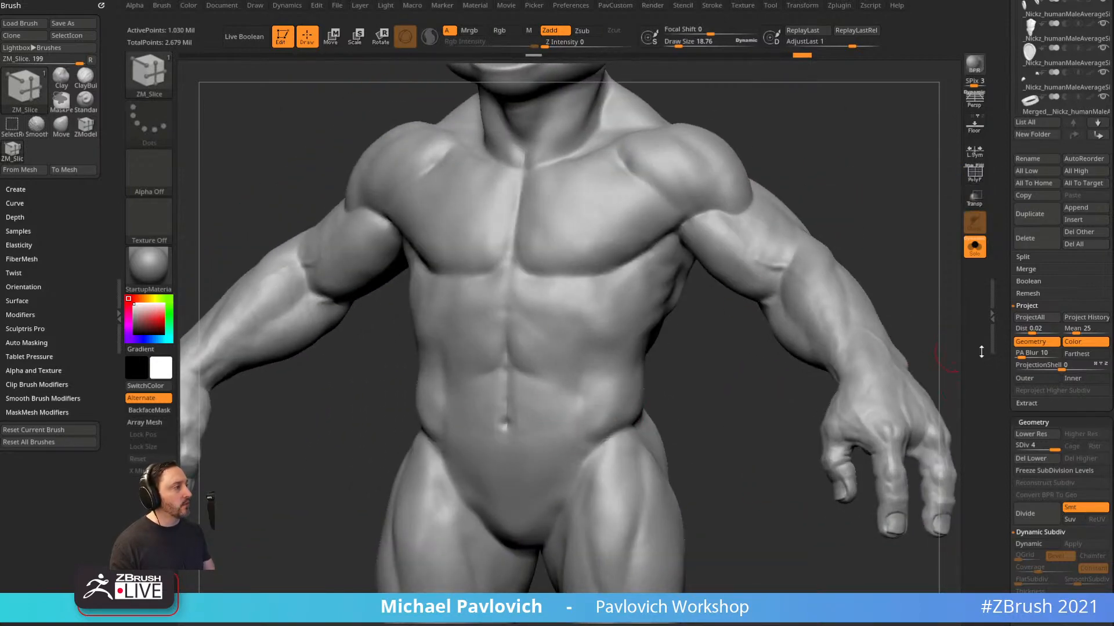
Enable Freeze SubDivision Levels on the turtle's body and make a small patch on the side of the head a polygroup.
{"action": "left_click_drag", "start_coordinate": [997, 426], "coordinate": [997, 374]}
{"action": "left_click", "coordinate": [1054, 419]}
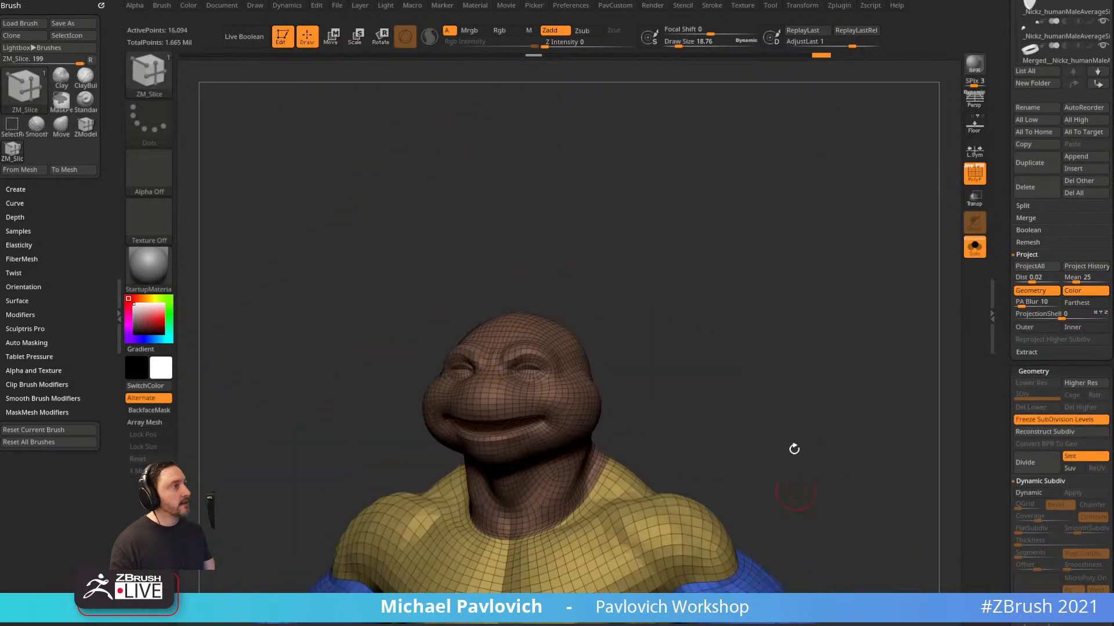
{"action": "mouse_move", "coordinate": [793, 450]}
{"action": "left_mouse_down"}
{"action": "mouse_move", "coordinate": [736, 363]}
{"action": "mouse_move", "coordinate": [597, 368]}
{"action": "mouse_move", "coordinate": [821, 343]}
{"action": "mouse_move", "coordinate": [769, 316]}
{"action": "left_mouse_up"}
{"action": "key", "text": "ctrl"}
Load the IMM Dragon Bones brush from LightBox and insert its Horn3 mesh on the purple polygroup at the side of the head.
{"action": "key", "text": "b"}
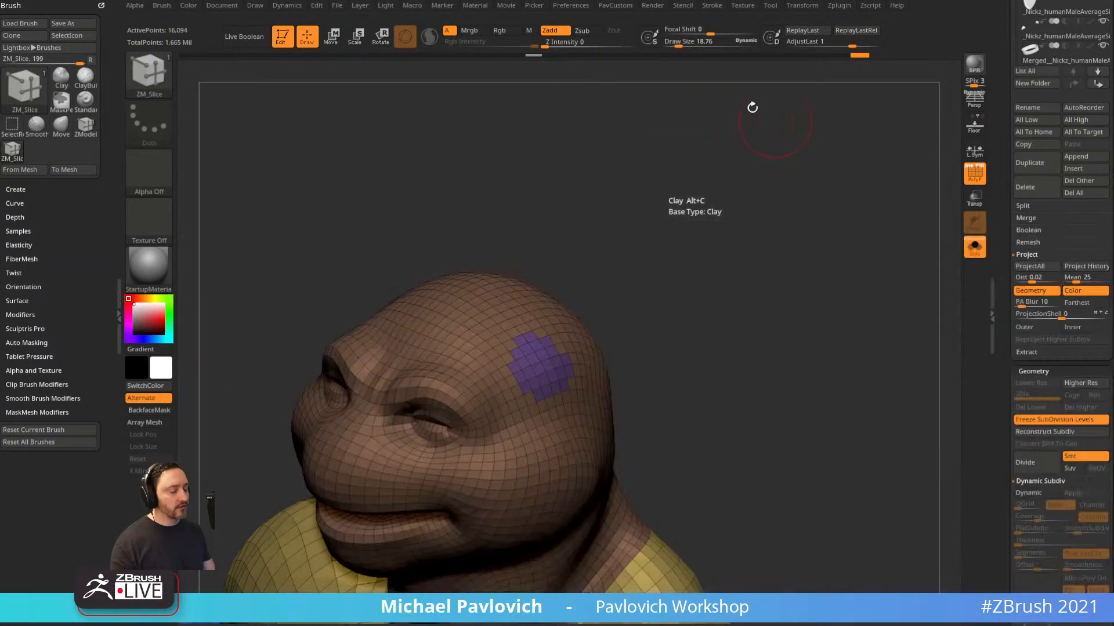
{"action": "left_click", "coordinate": [305, 69]}
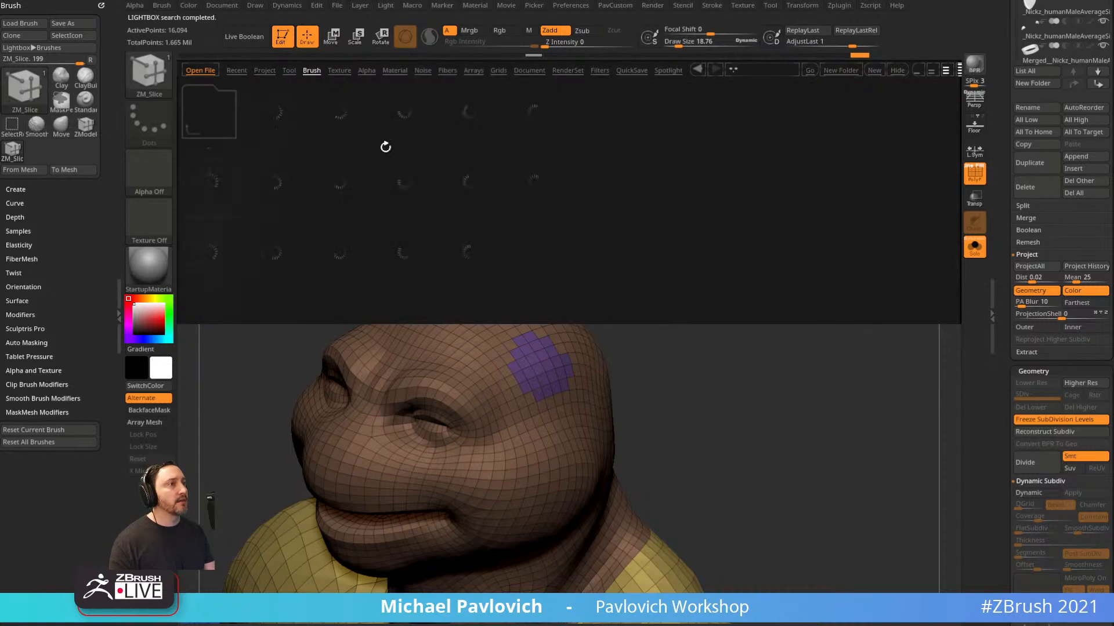
{"action": "left_click", "coordinate": [407, 135]}
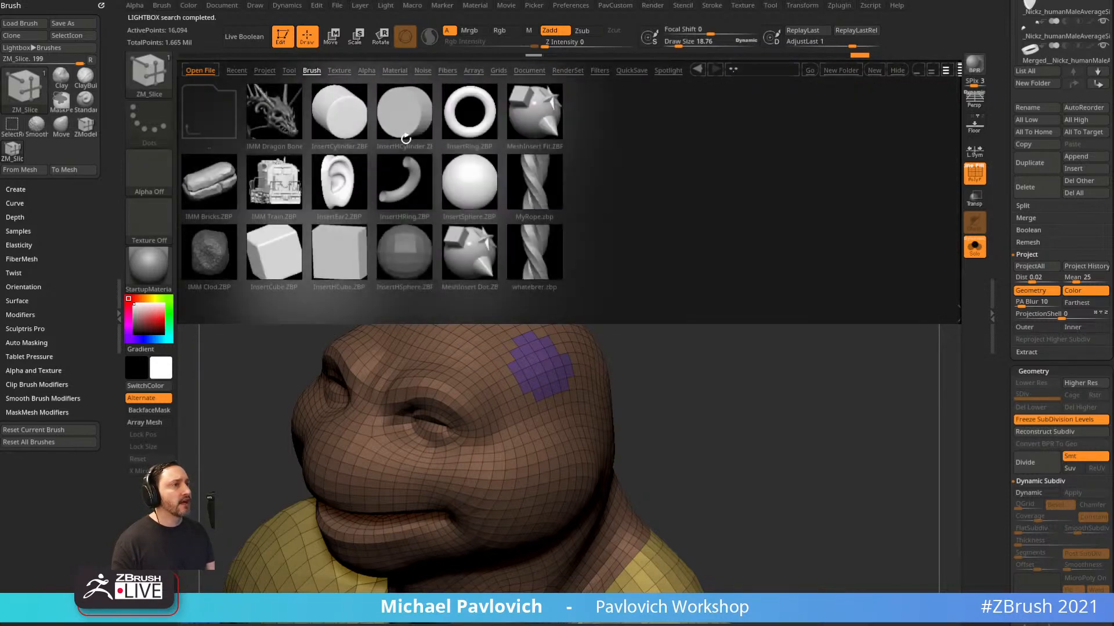
{"action": "double_click", "coordinate": [288, 114]}
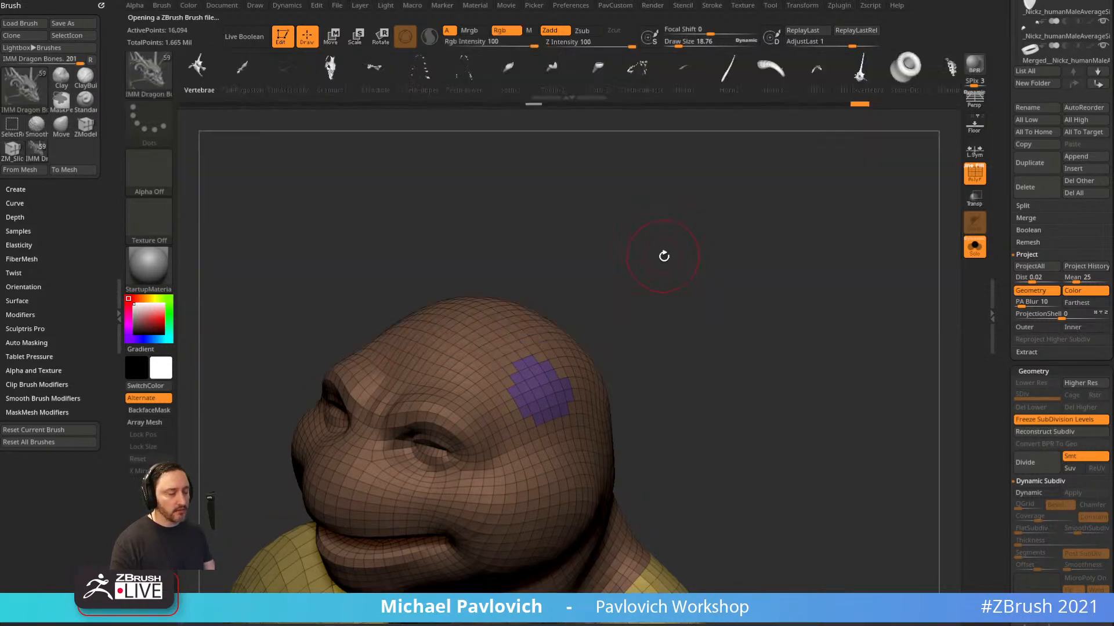
{"action": "key", "text": "m"}
{"action": "left_click", "coordinate": [593, 326]}
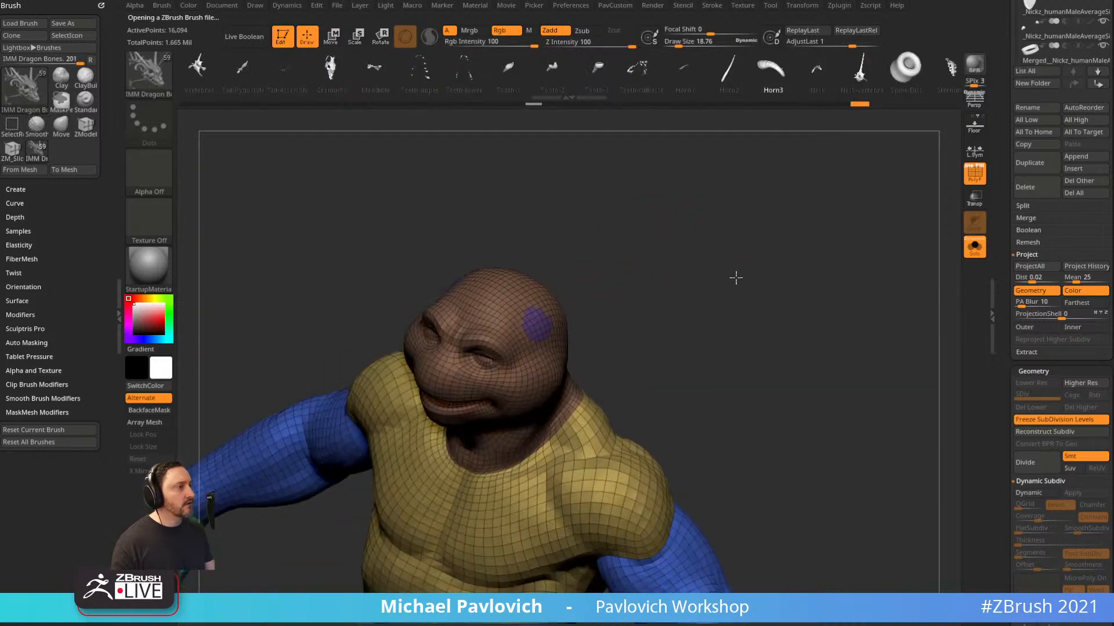
{"action": "left_click_drag", "start_coordinate": [566, 343], "coordinate": [766, 306]}
{"action": "right_click_drag", "start_coordinate": [765, 306], "coordinate": [693, 243], "text": "shift"}
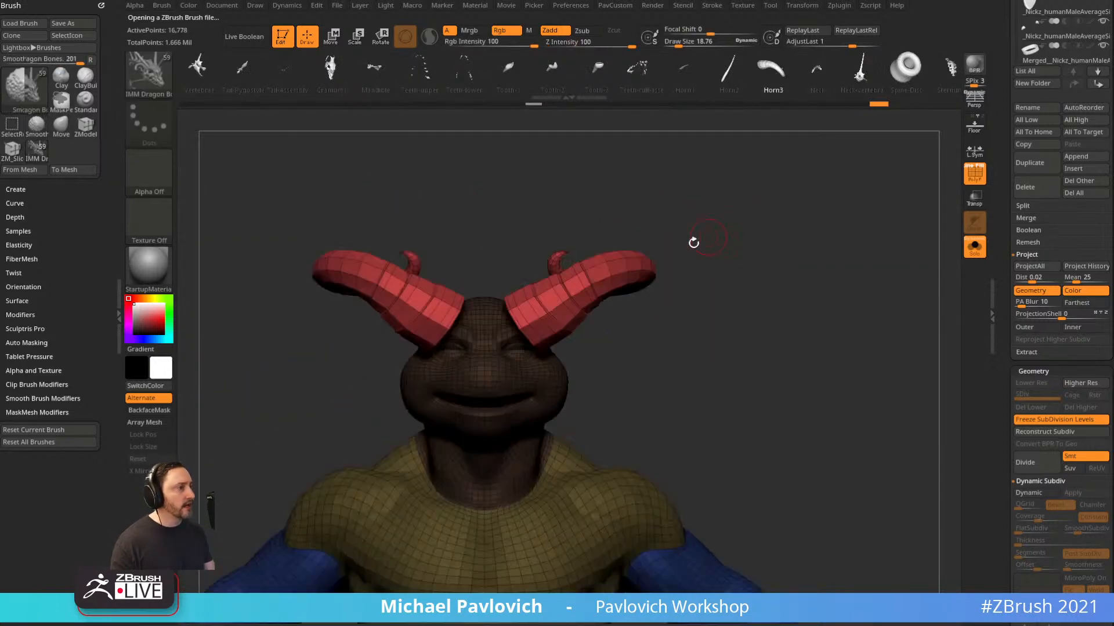
Reposition the mirrored horns closer against the sides of the head and fuse them into the head mesh.
{"action": "key", "text": "w"}
{"action": "right_click_drag", "start_coordinate": [639, 268], "coordinate": [597, 283]}
{"action": "left_click_drag", "start_coordinate": [584, 280], "coordinate": [666, 274]}
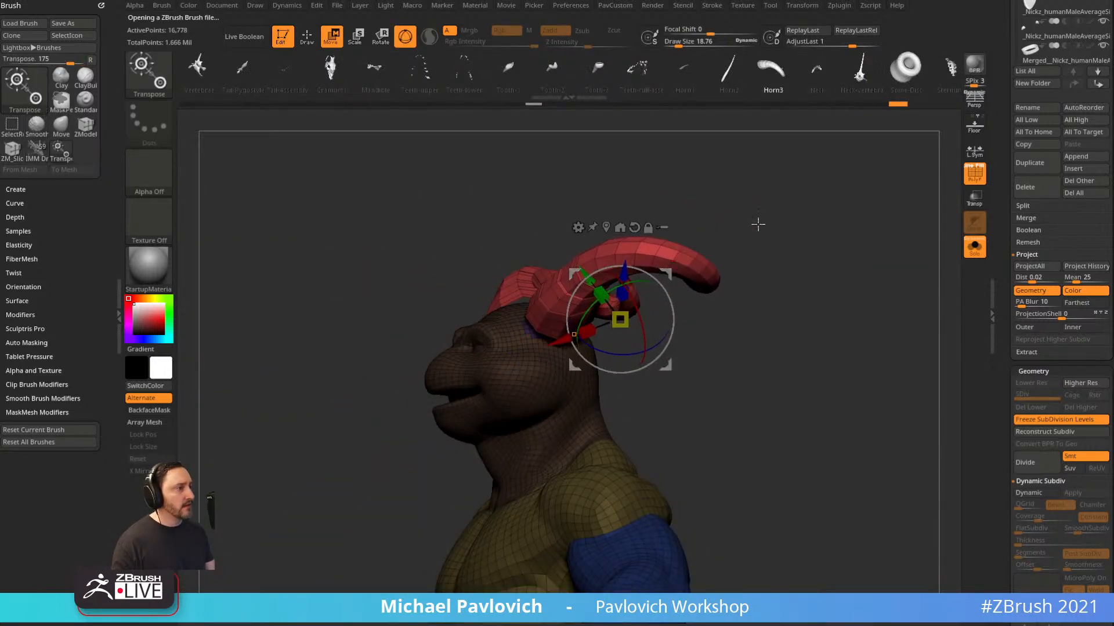
{"action": "right_click_drag", "start_coordinate": [758, 224], "coordinate": [803, 214]}
{"action": "left_click_drag", "start_coordinate": [619, 319], "coordinate": [617, 306]}
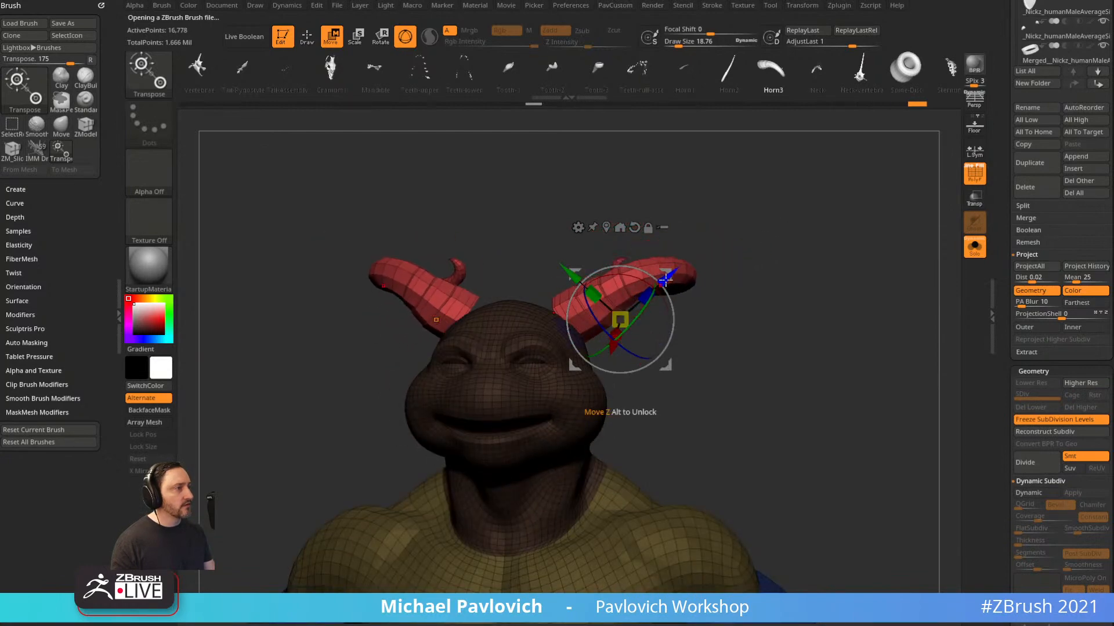
{"action": "right_click_drag", "start_coordinate": [745, 273], "coordinate": [676, 276]}
{"action": "left_click_drag", "start_coordinate": [662, 275], "coordinate": [625, 280]}
{"action": "right_click_drag", "start_coordinate": [691, 253], "coordinate": [757, 246]}
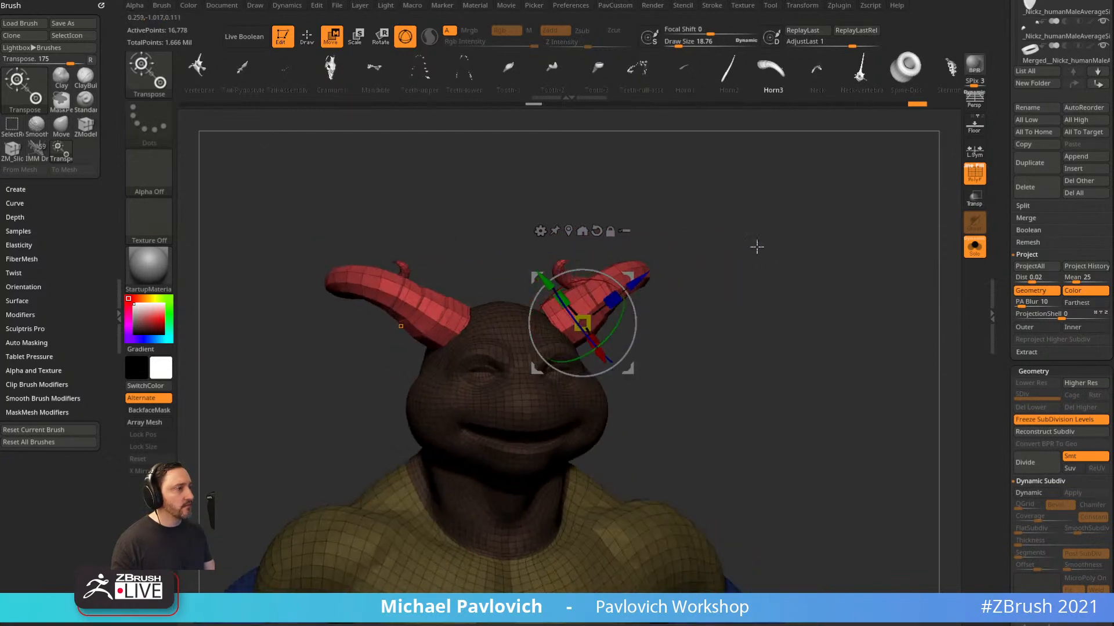
{"action": "left_click_drag", "start_coordinate": [626, 277], "coordinate": [646, 279]}
{"action": "key", "text": "q"}
{"action": "mouse_move", "coordinate": [762, 248]}
{"action": "right_mouse_down"}
{"action": "mouse_move", "coordinate": [746, 248]}
{"action": "mouse_move", "coordinate": [818, 269]}
{"action": "right_mouse_up"}
{"action": "mouse_move", "coordinate": [805, 317]}
{"action": "right_mouse_down"}
{"action": "mouse_move", "coordinate": [793, 281]}
{"action": "mouse_move", "coordinate": [717, 278]}
{"action": "right_mouse_up"}
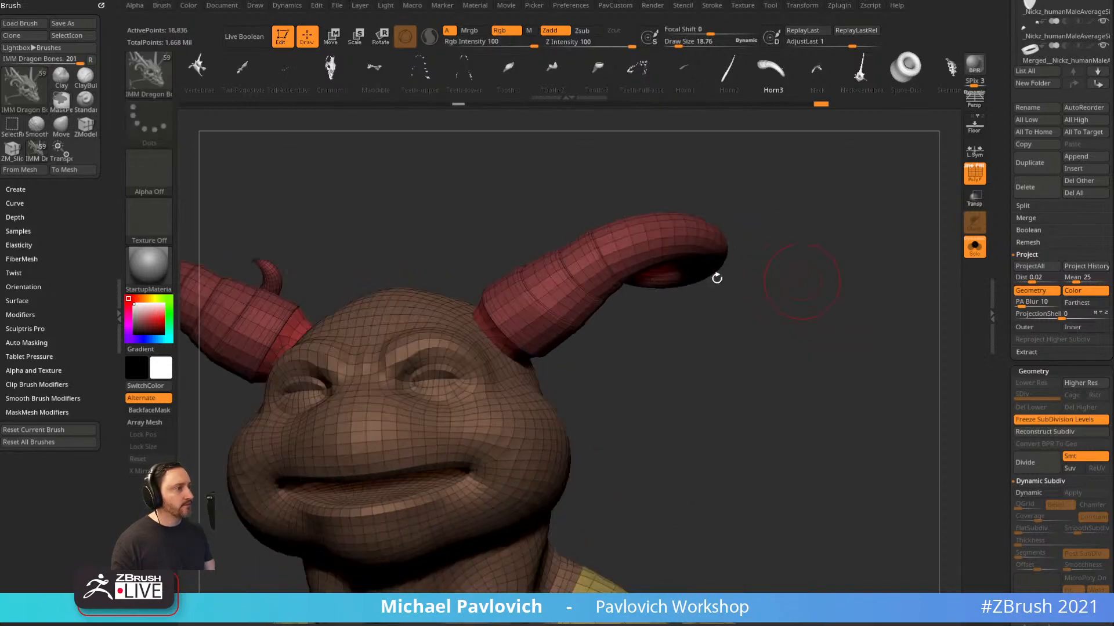
Switch to the Standard brush, hide the polyframe, and turn off Freeze SubDivision Levels to restore the body's higher levels.
{"action": "key", "text": "b"}
{"action": "key", "text": "s"}
{"action": "key", "text": "t"}
{"action": "mouse_move", "coordinate": [627, 338]}
{"action": "right_mouse_down"}
{"action": "mouse_move", "coordinate": [497, 308]}
{"action": "mouse_move", "coordinate": [685, 273]}
{"action": "right_mouse_up"}
{"action": "right_click_drag", "start_coordinate": [870, 191], "coordinate": [887, 302]}
{"action": "key", "text": "shift+f"}
{"action": "key", "text": "ctrl+d"}
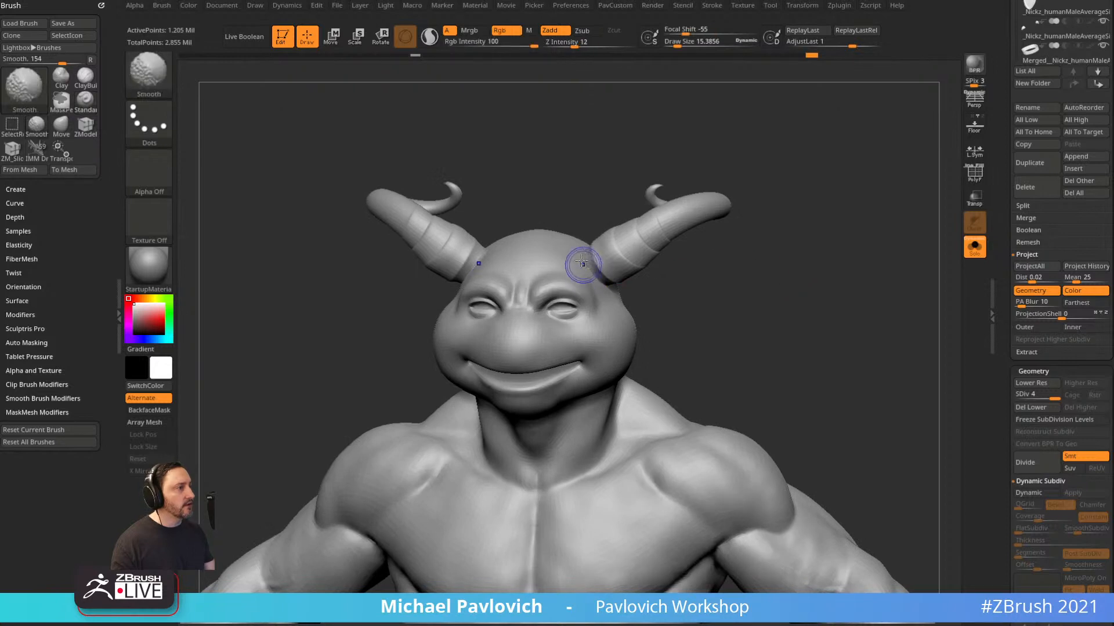
Compare the horned body at subdivision levels 1 and 4, and set it to level 2.
{"action": "left_click", "coordinate": [1037, 394]}
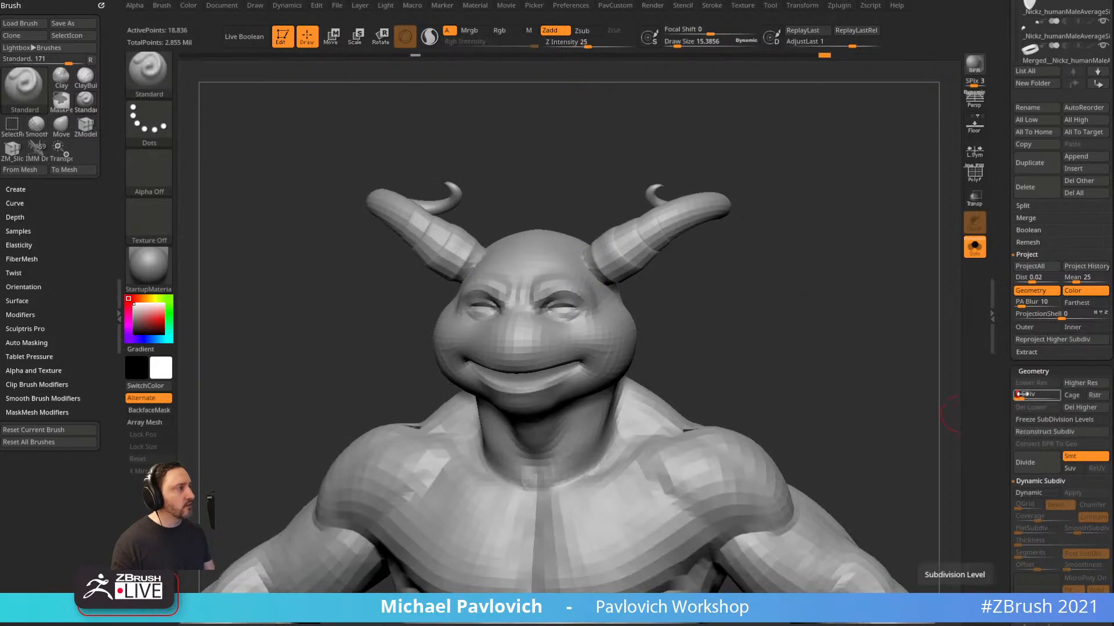
{"action": "key", "text": "d"}
{"action": "key", "text": "d"}
{"action": "key", "text": "shift"}
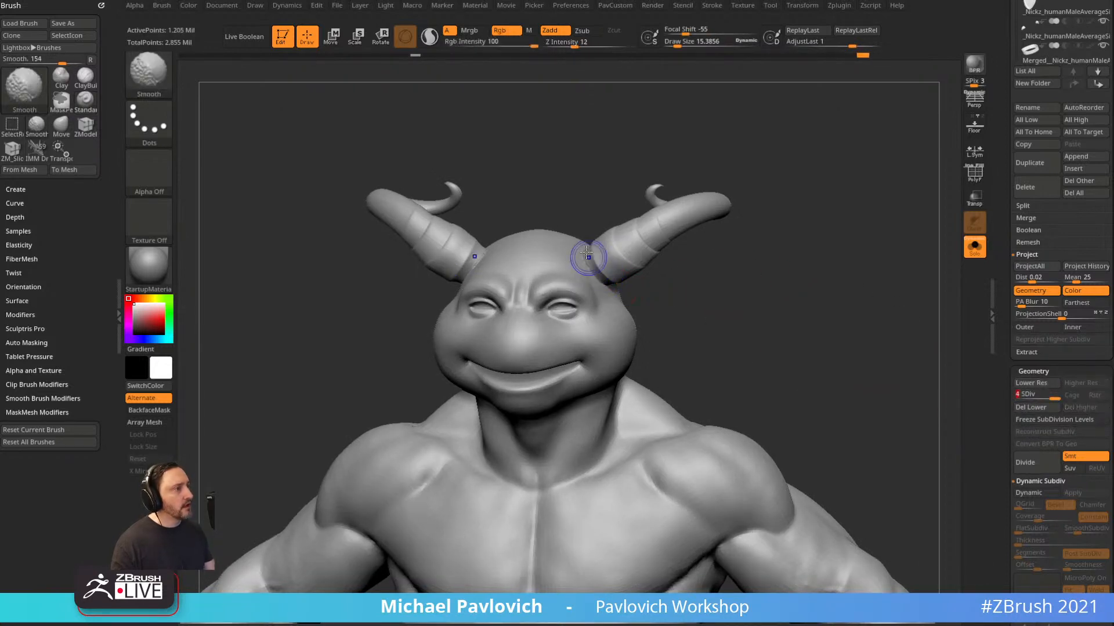
{"action": "left_click", "coordinate": [1035, 395]}
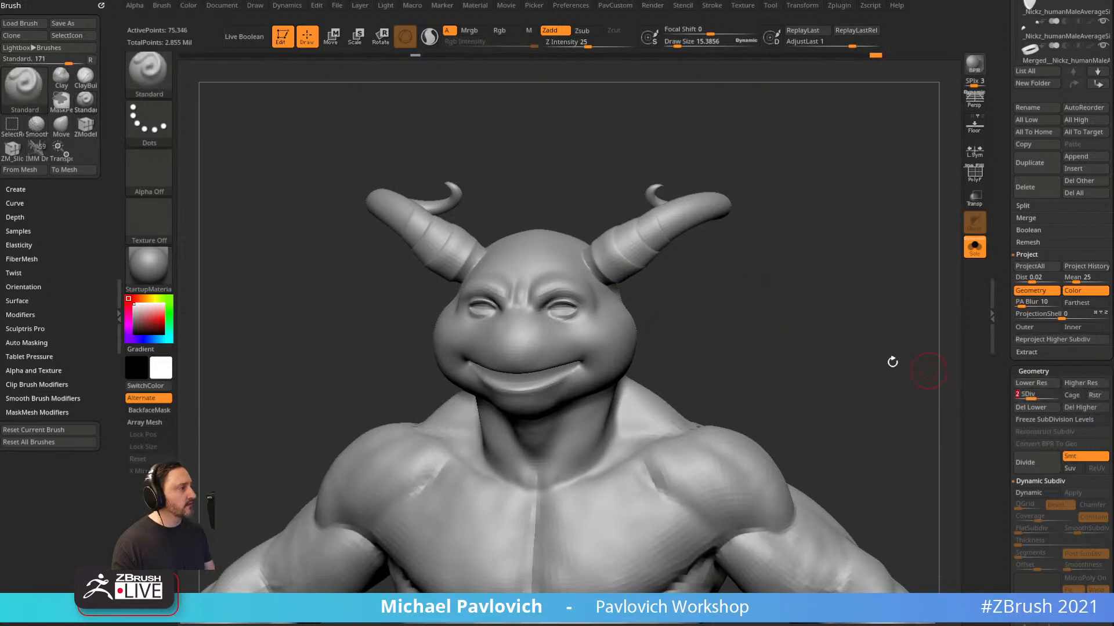
Smooth the transitions where the horns meet the head at subdivision level 2.
{"action": "left_click_drag", "start_coordinate": [892, 362], "coordinate": [855, 395], "text": "alt"}
{"action": "left_click_drag", "start_coordinate": [552, 295], "coordinate": [562, 330], "text": "shift"}
{"action": "mouse_move", "coordinate": [645, 333]}
{"action": "left_mouse_down"}
{"action": "mouse_move", "coordinate": [493, 342]}
{"action": "mouse_move", "coordinate": [615, 329]}
{"action": "left_mouse_up"}
{"action": "left_click_drag", "start_coordinate": [725, 319], "coordinate": [706, 333]}
{"action": "left_click_drag", "start_coordinate": [618, 309], "coordinate": [589, 323], "text": "shift"}
{"action": "mouse_move", "coordinate": [655, 206]}
{"action": "left_mouse_down"}
{"action": "mouse_move", "coordinate": [631, 294]}
{"action": "mouse_move", "coordinate": [607, 279]}
{"action": "left_mouse_up"}
{"action": "mouse_move", "coordinate": [746, 153]}
{"action": "left_mouse_down", "text": "alt"}
{"action": "mouse_move", "coordinate": [741, 87]}
{"action": "mouse_move", "coordinate": [791, 179]}
{"action": "mouse_move", "coordinate": [765, 226]}
{"action": "mouse_move", "coordinate": [767, 180]}
{"action": "left_mouse_up", "text": "alt"}
{"action": "mouse_move", "coordinate": [772, 220]}
{"action": "left_mouse_down"}
{"action": "mouse_move", "coordinate": [740, 225]}
{"action": "mouse_move", "coordinate": [748, 204]}
{"action": "mouse_move", "coordinate": [710, 177]}
{"action": "left_mouse_up"}
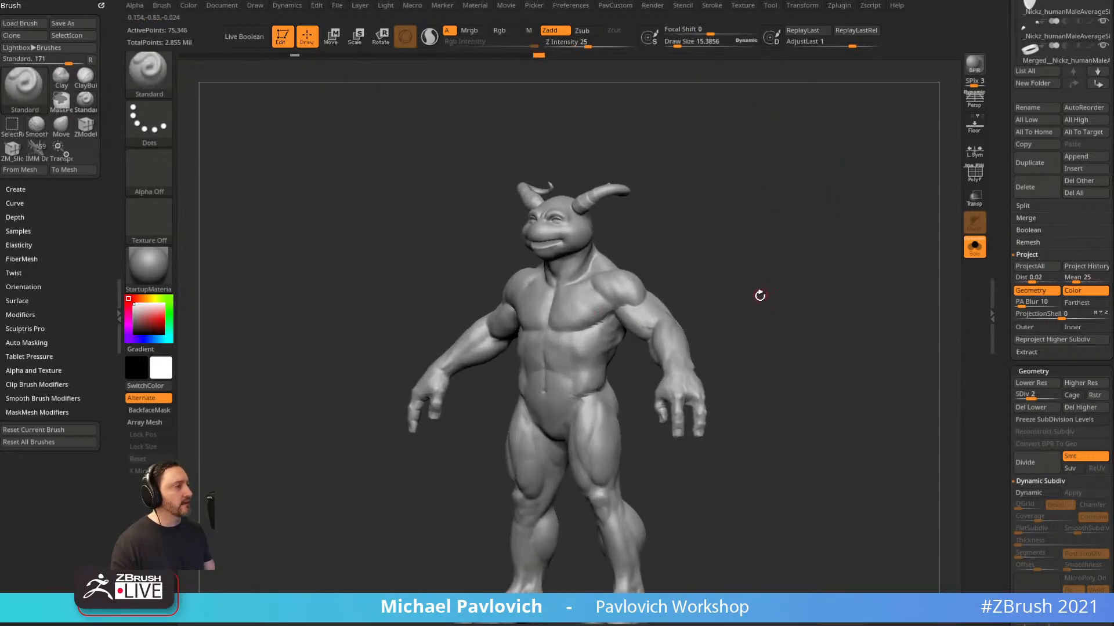
Set the brush draw size to about 24.
{"action": "key", "text": "s"}
{"action": "left_click", "coordinate": [732, 311]}
{"action": "left_click_drag", "start_coordinate": [734, 318], "coordinate": [737, 306]}
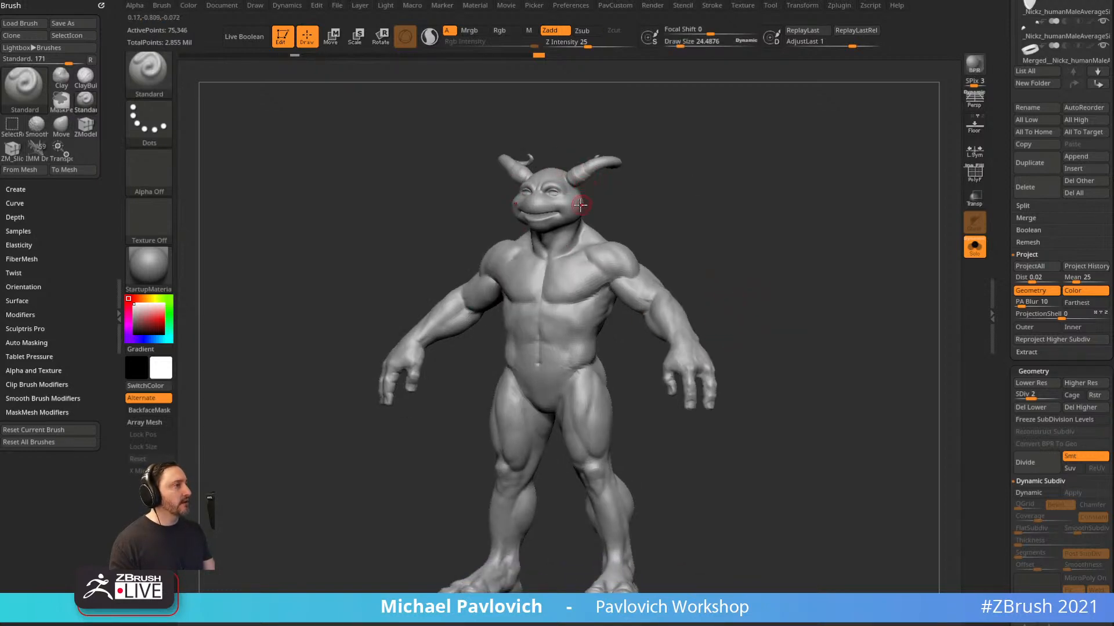
Temporarily hide the top of the head and the horns, and show the whole body again.
{"action": "mouse_move", "coordinate": [709, 199]}
{"action": "left_mouse_down", "text": "ctrl+shift"}
{"action": "mouse_move", "coordinate": [528, 406]}
{"action": "mouse_move", "coordinate": [359, 566]}
{"action": "left_mouse_up", "text": "ctrl+shift"}
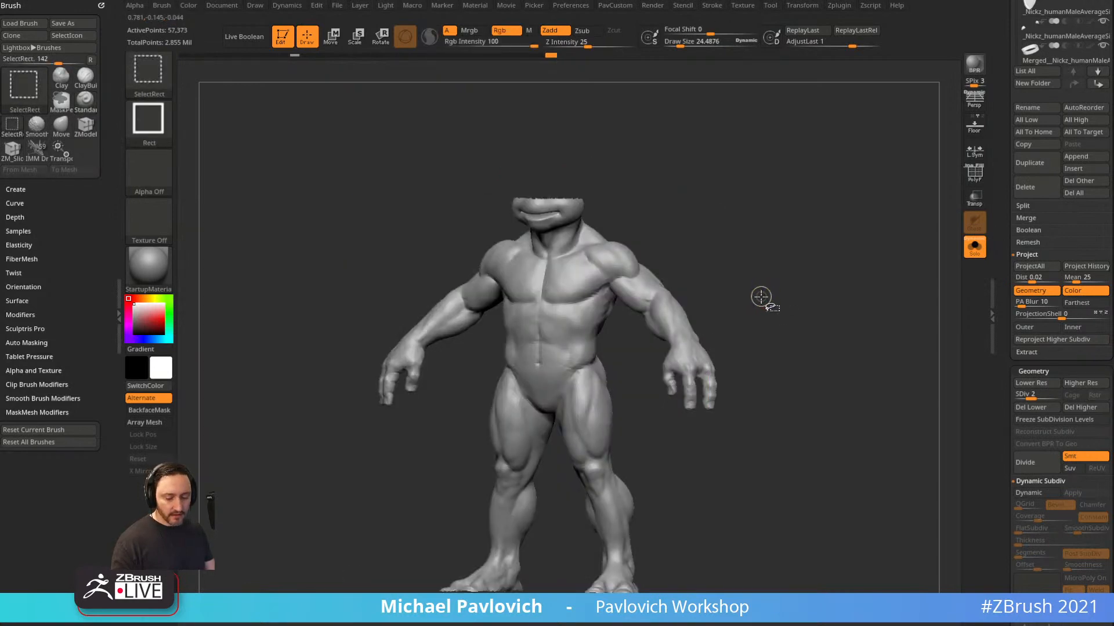
{"action": "left_click", "coordinate": [761, 296], "text": "ctrl+shift"}
{"action": "mouse_move", "coordinate": [807, 252]}
{"action": "left_mouse_down"}
{"action": "mouse_move", "coordinate": [800, 139]}
{"action": "mouse_move", "coordinate": [815, 308]}
{"action": "mouse_move", "coordinate": [797, 310]}
{"action": "left_mouse_up"}
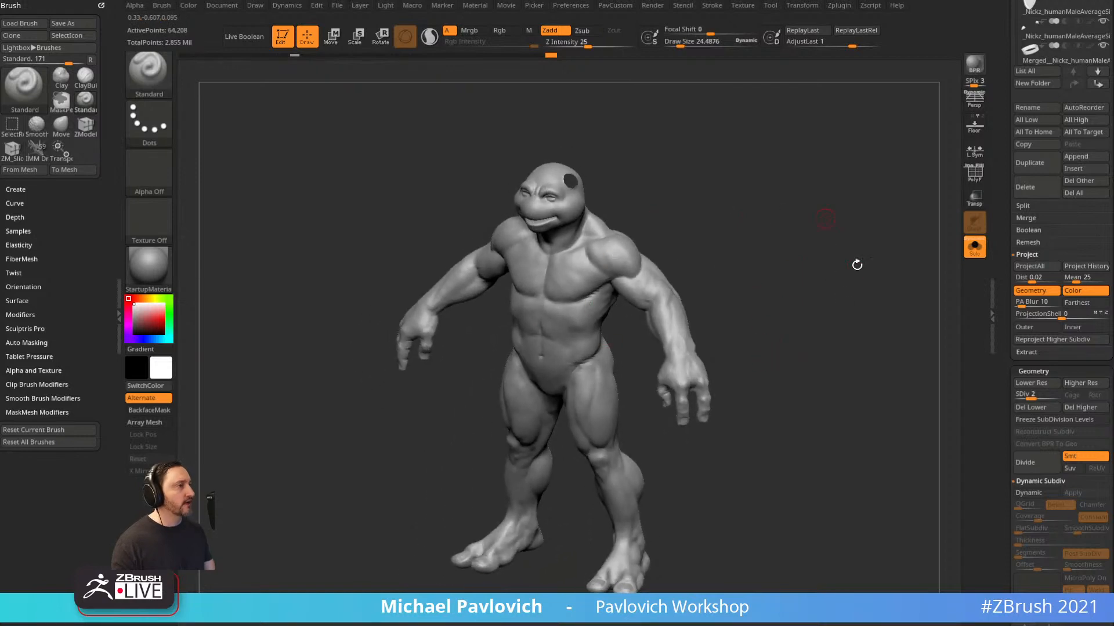
{"action": "left_click", "coordinate": [789, 299], "text": "ctrl+shift"}
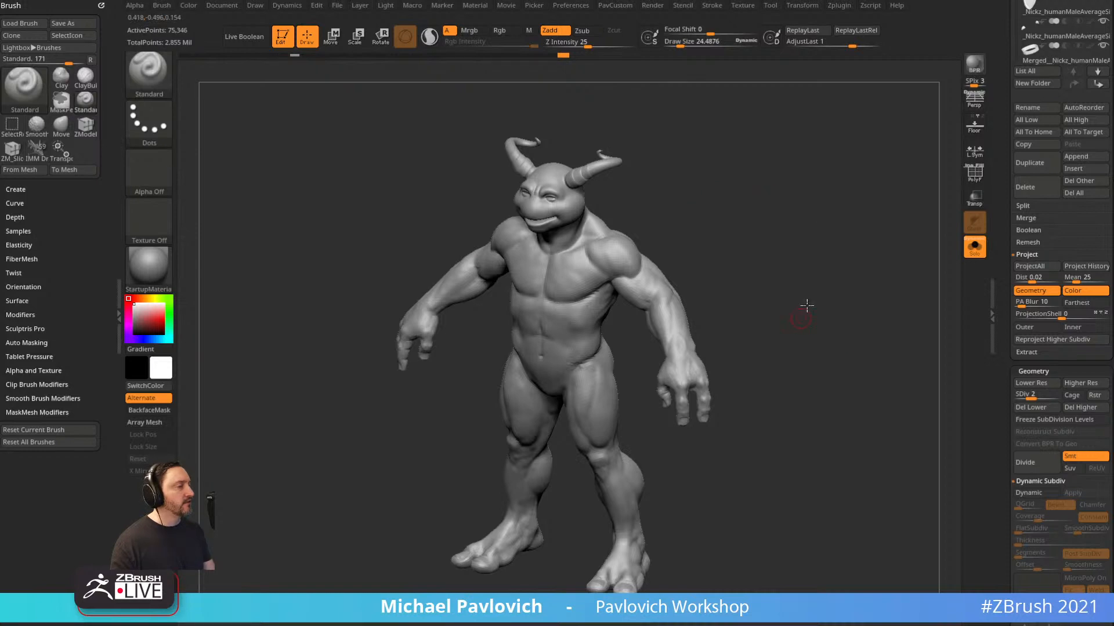
{"action": "mouse_move", "coordinate": [806, 306]}
{"action": "left_mouse_down"}
{"action": "mouse_move", "coordinate": [573, 212]}
{"action": "mouse_move", "coordinate": [750, 226]}
{"action": "left_mouse_up"}
Show all subtools briefly by turning Solo off, isolate the horned body again and examine it.
{"action": "left_click", "coordinate": [965, 251]}
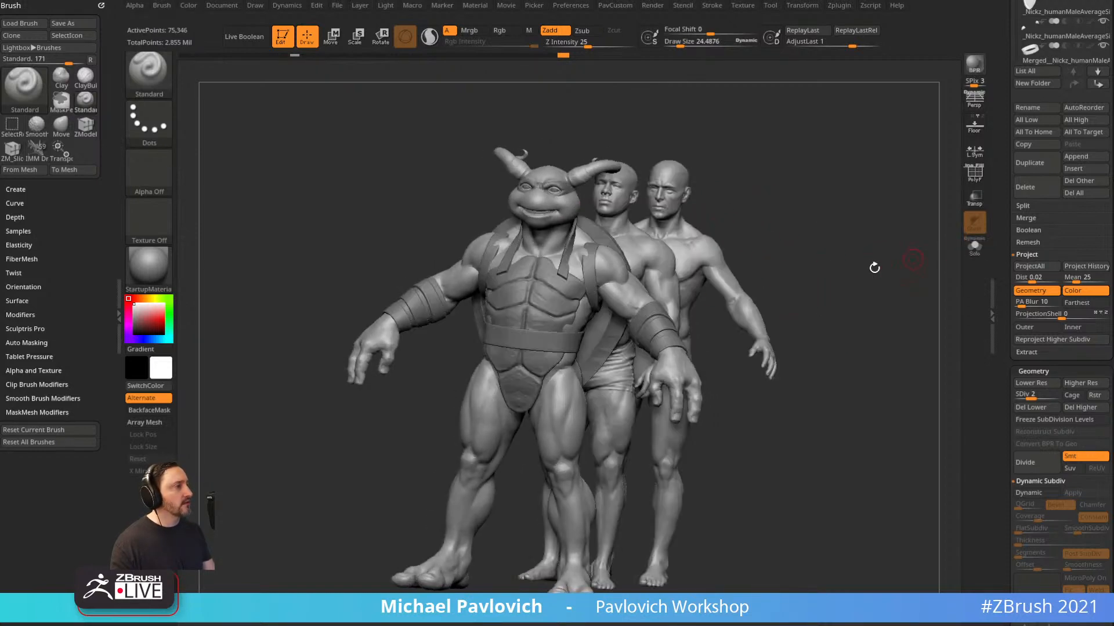
{"action": "left_click", "coordinate": [974, 255]}
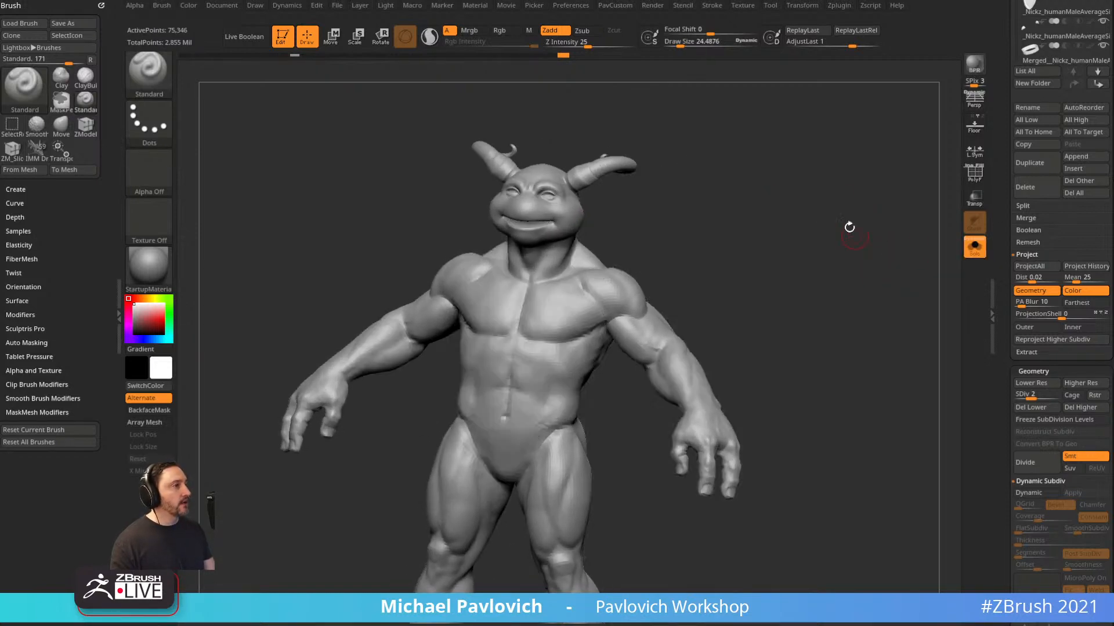
{"action": "mouse_move", "coordinate": [850, 226]}
{"action": "left_mouse_down"}
{"action": "mouse_move", "coordinate": [897, 326]}
{"action": "mouse_move", "coordinate": [845, 232]}
{"action": "mouse_move", "coordinate": [898, 282]}
{"action": "mouse_move", "coordinate": [753, 288]}
{"action": "mouse_move", "coordinate": [827, 278]}
{"action": "mouse_move", "coordinate": [835, 343]}
{"action": "mouse_move", "coordinate": [846, 266]}
{"action": "mouse_move", "coordinate": [835, 249]}
{"action": "mouse_move", "coordinate": [875, 306]}
{"action": "mouse_move", "coordinate": [864, 311]}
{"action": "left_mouse_up"}
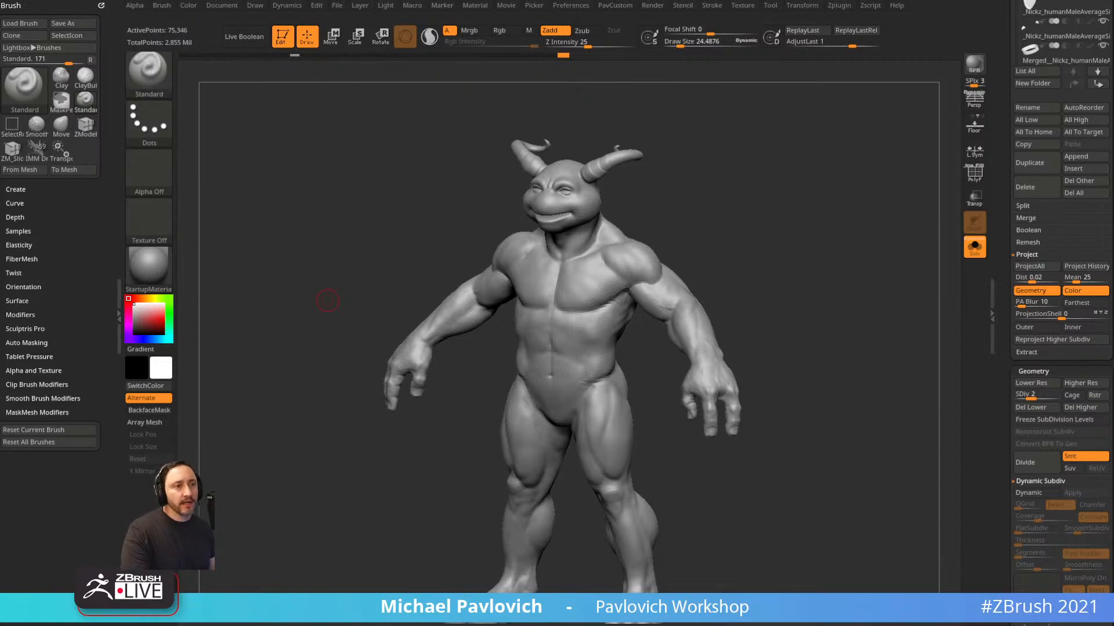
{"action": "left_click_drag", "start_coordinate": [815, 278], "coordinate": [808, 239], "text": "alt"}
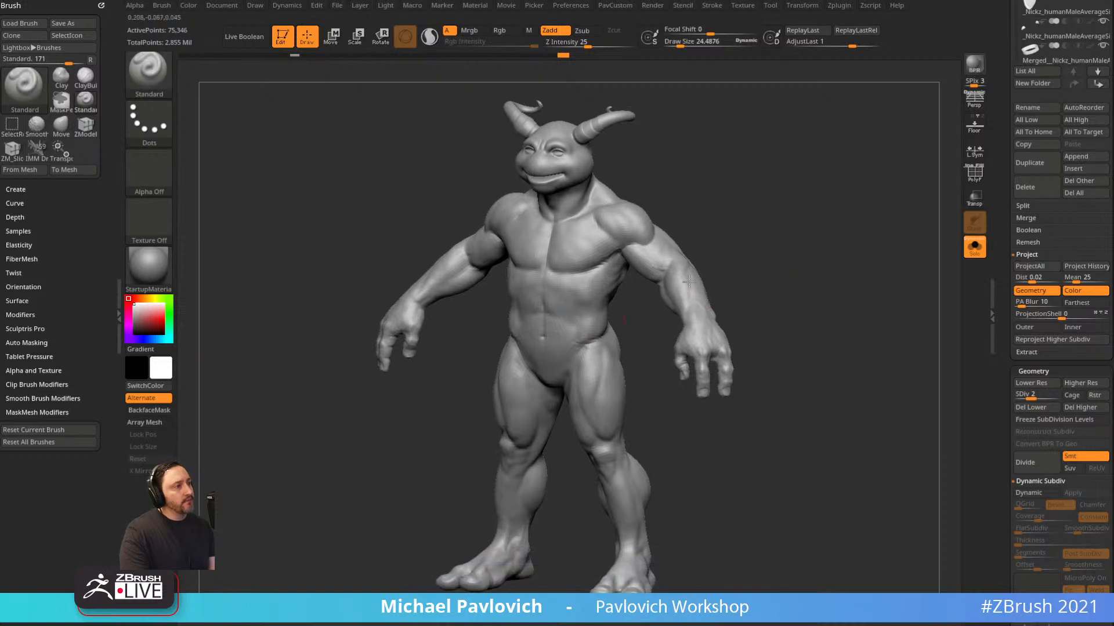
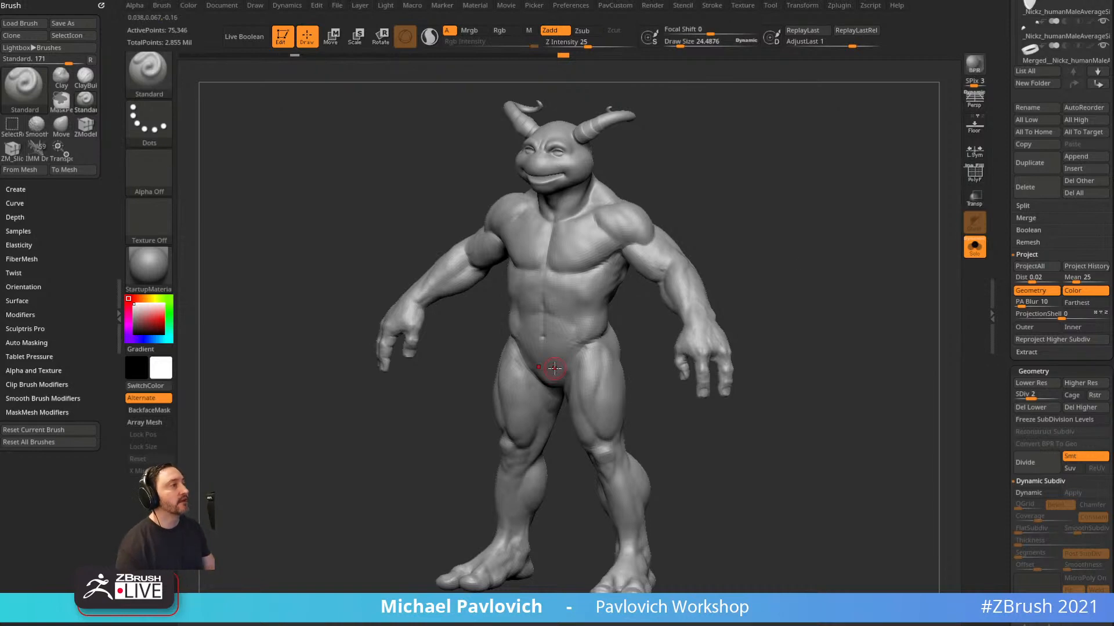
Delete the body's subdivision levels below and above level 2 and turn on the polyframe display.
{"action": "left_click", "coordinate": [1032, 408]}
{"action": "left_click", "coordinate": [1077, 410]}
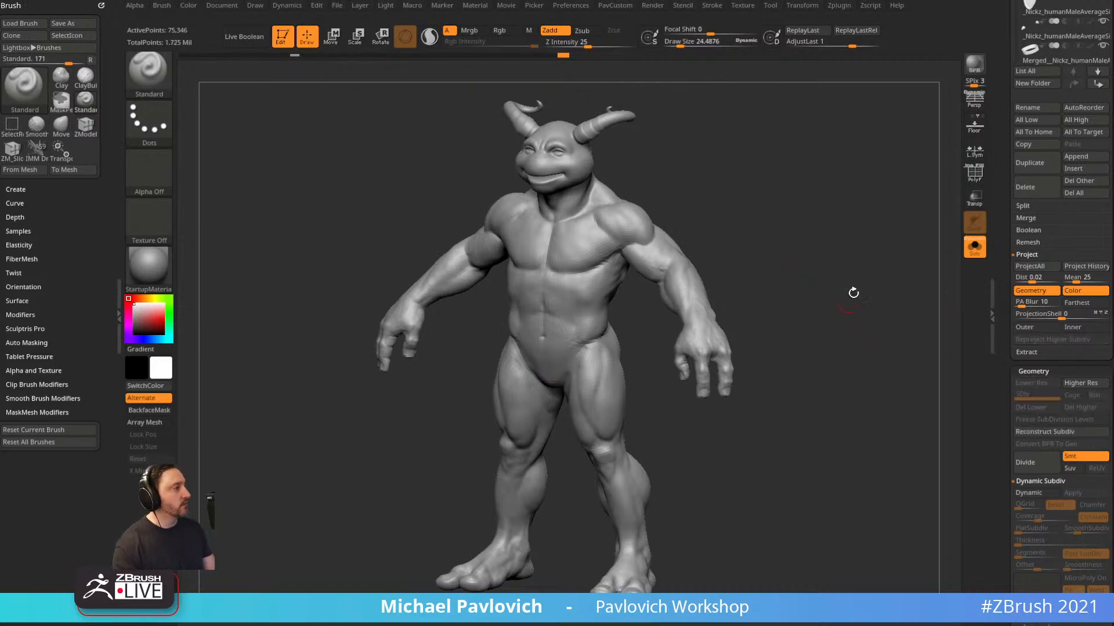
{"action": "left_click_drag", "start_coordinate": [854, 293], "coordinate": [812, 273]}
{"action": "left_click", "coordinate": [973, 175]}
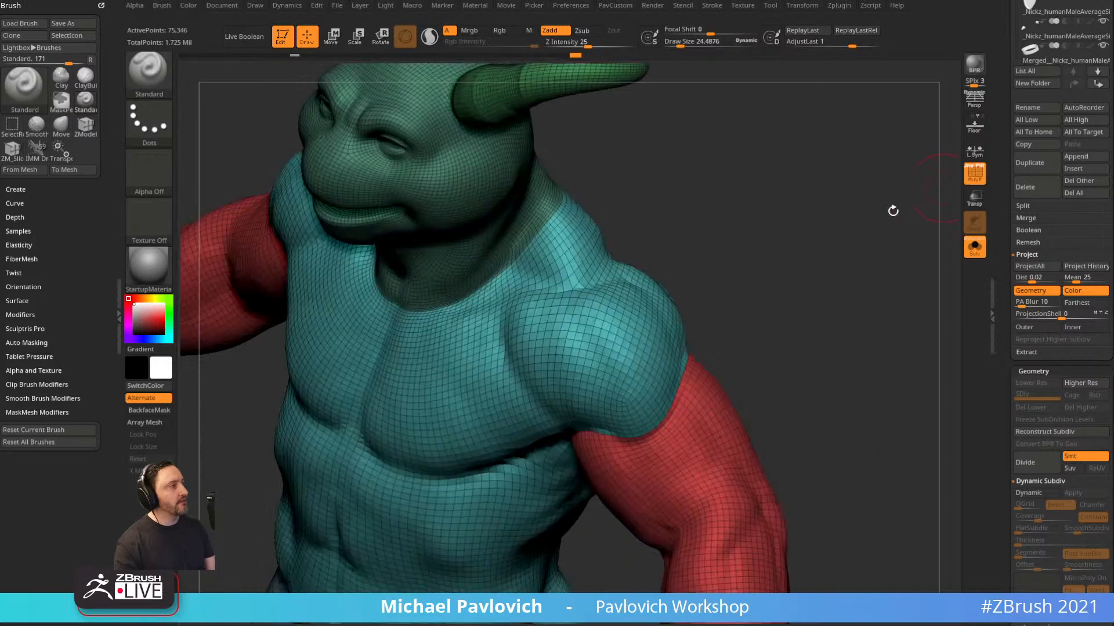
Mask a small patch on the outer shoulder with a draw size of about 14 and make it a separate polygroup.
{"action": "mouse_move", "coordinate": [892, 210]}
{"action": "left_mouse_down"}
{"action": "mouse_move", "coordinate": [808, 218]}
{"action": "mouse_move", "coordinate": [622, 331]}
{"action": "mouse_move", "coordinate": [629, 344]}
{"action": "left_mouse_up"}
{"action": "key", "text": "s"}
{"action": "key", "text": "s"}
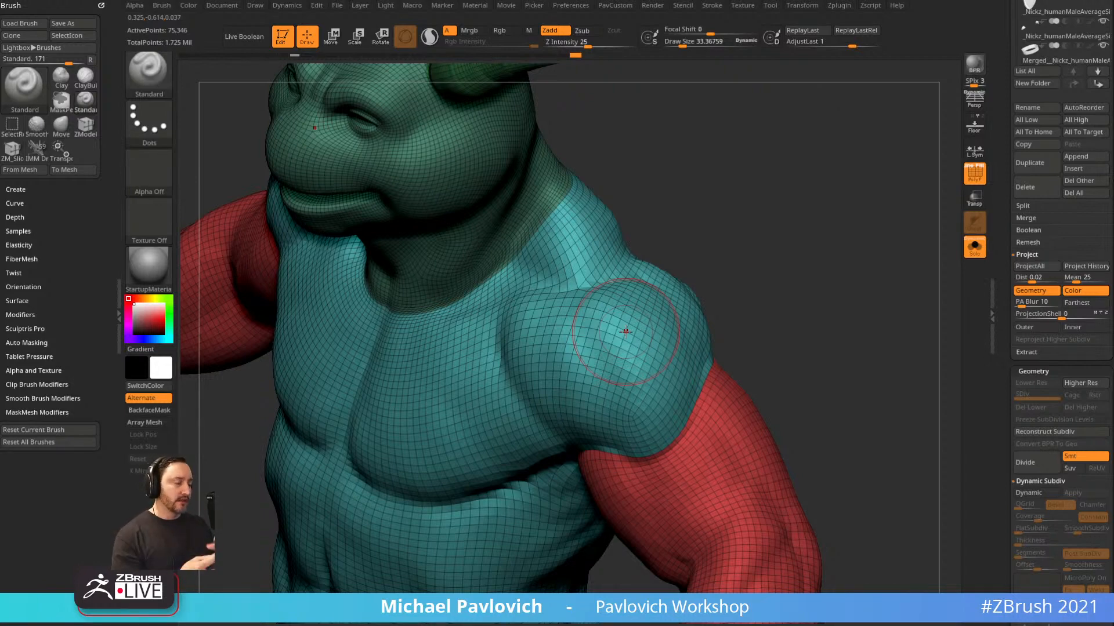
{"action": "key", "text": "s"}
{"action": "mouse_move", "coordinate": [644, 331]}
{"action": "left_mouse_down"}
{"action": "mouse_move", "coordinate": [623, 400]}
{"action": "mouse_move", "coordinate": [600, 334]}
{"action": "left_mouse_up"}
{"action": "mouse_move", "coordinate": [766, 253]}
{"action": "left_mouse_down"}
{"action": "mouse_move", "coordinate": [794, 275]}
{"action": "mouse_move", "coordinate": [752, 304]}
{"action": "left_mouse_up"}
{"action": "key", "text": "ctrl+w"}
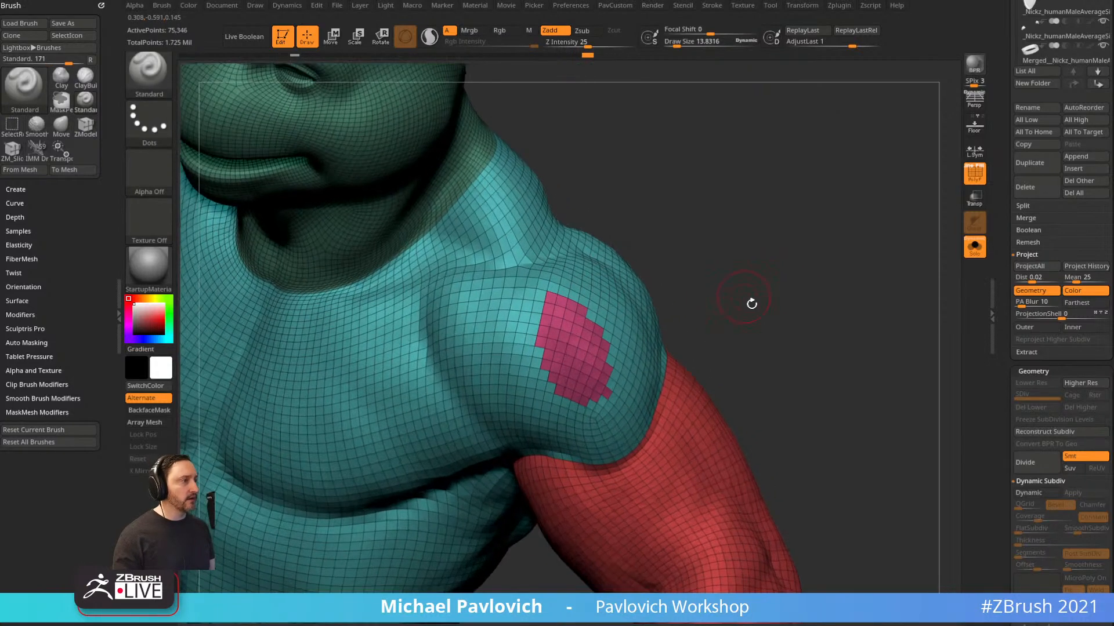
Load the Smooth Groups brush from LightBox's Smooth folder and expand the Smooth Brush Modifiers to check its weighted smooth mode.
{"action": "key", "text": "comma"}
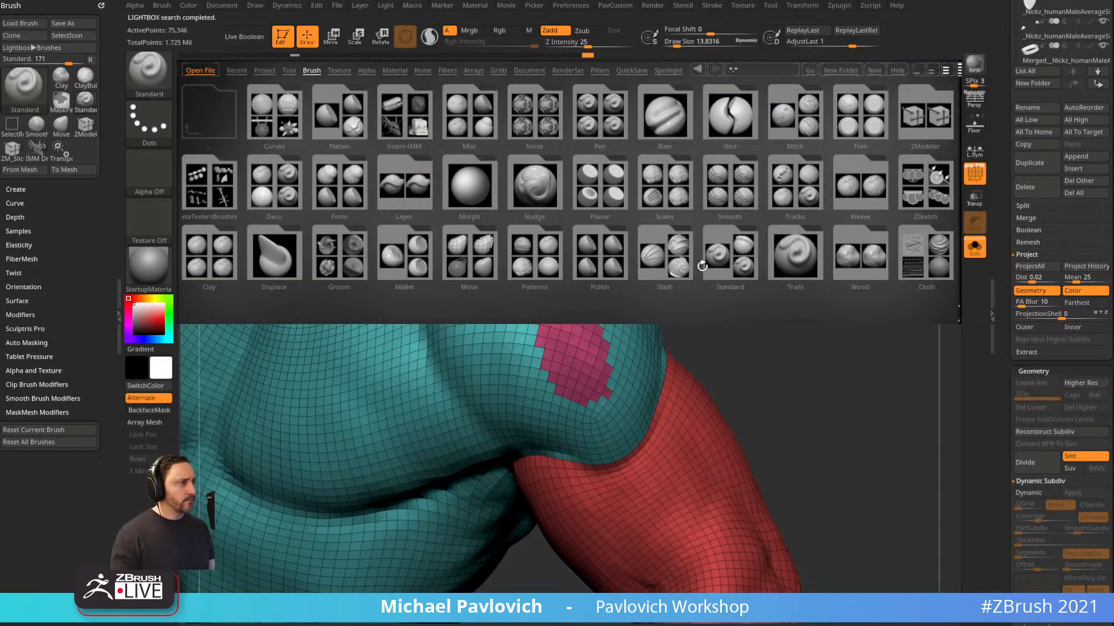
{"action": "double_click", "coordinate": [723, 186]}
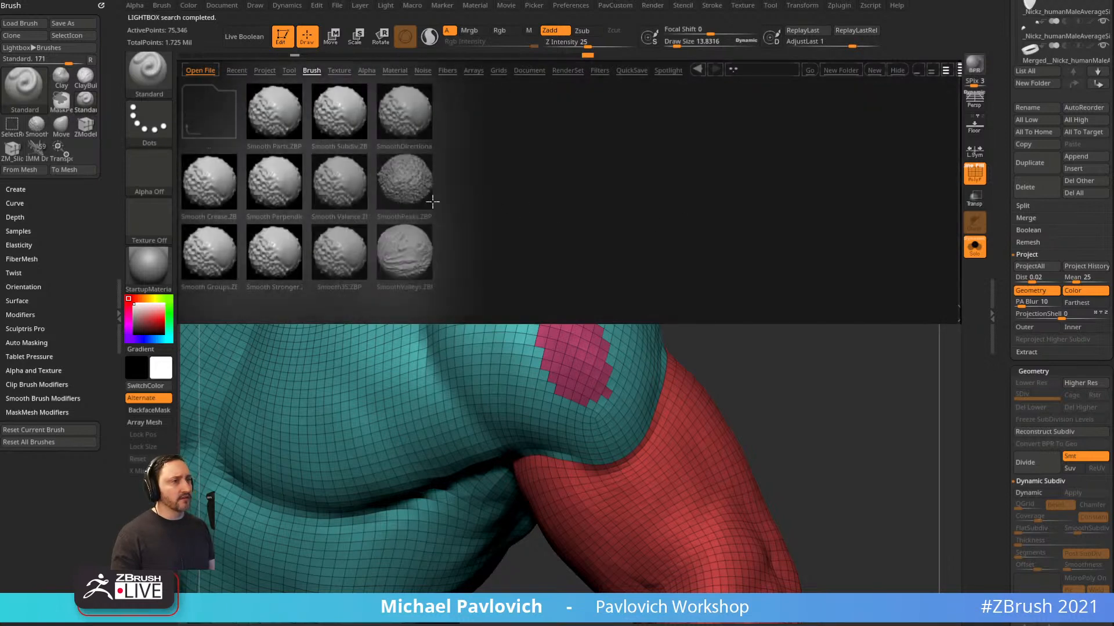
{"action": "double_click", "coordinate": [208, 264]}
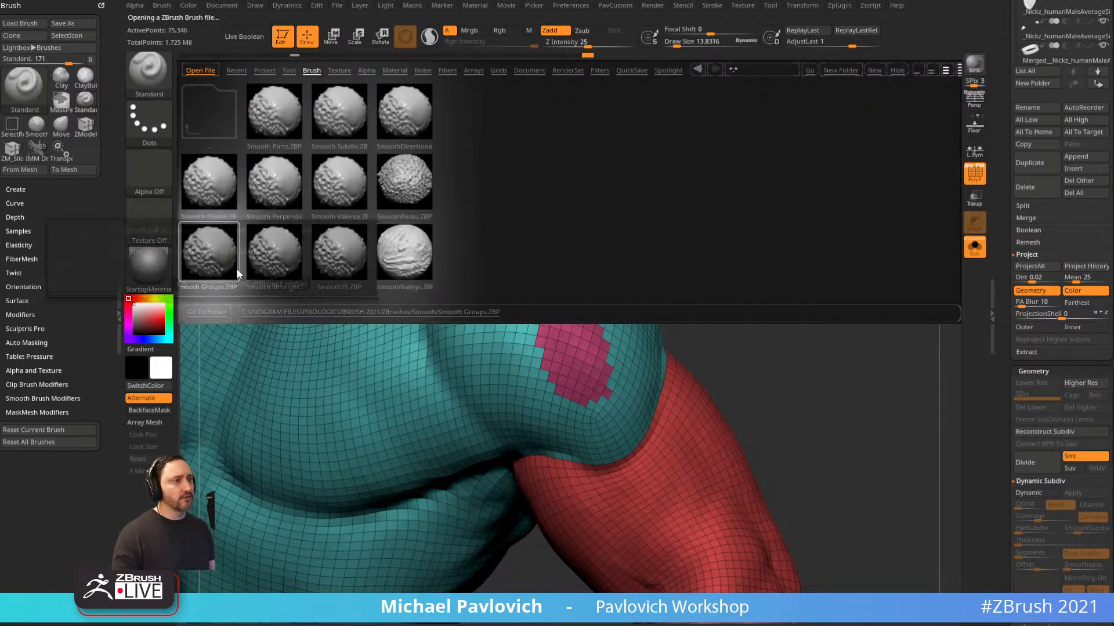
{"action": "left_click", "coordinate": [43, 399]}
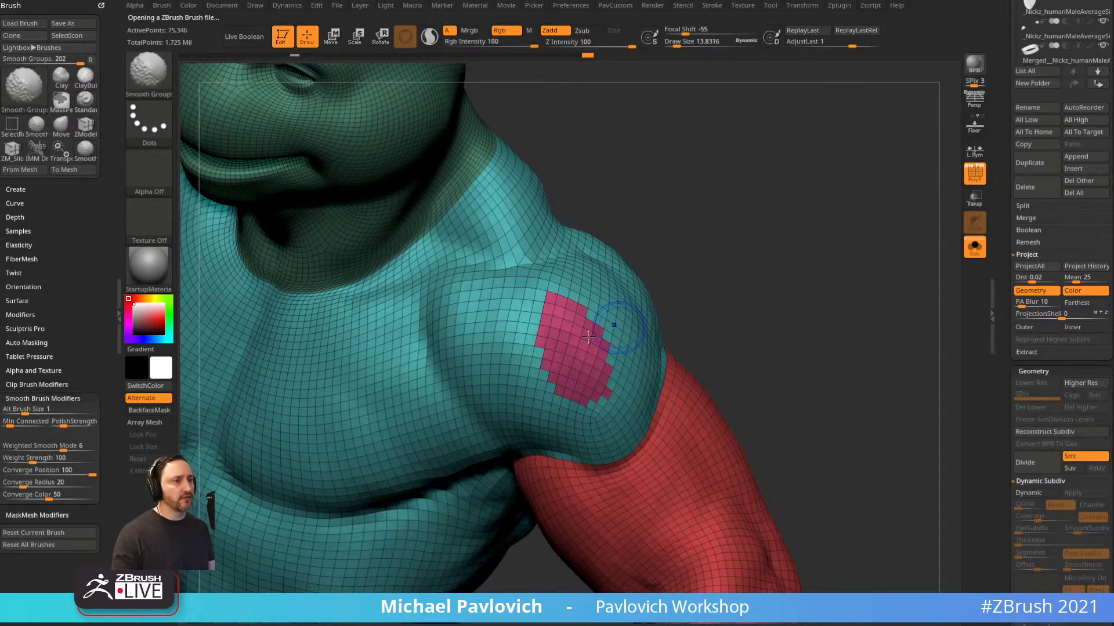
{"action": "mouse_move", "coordinate": [63, 450]}
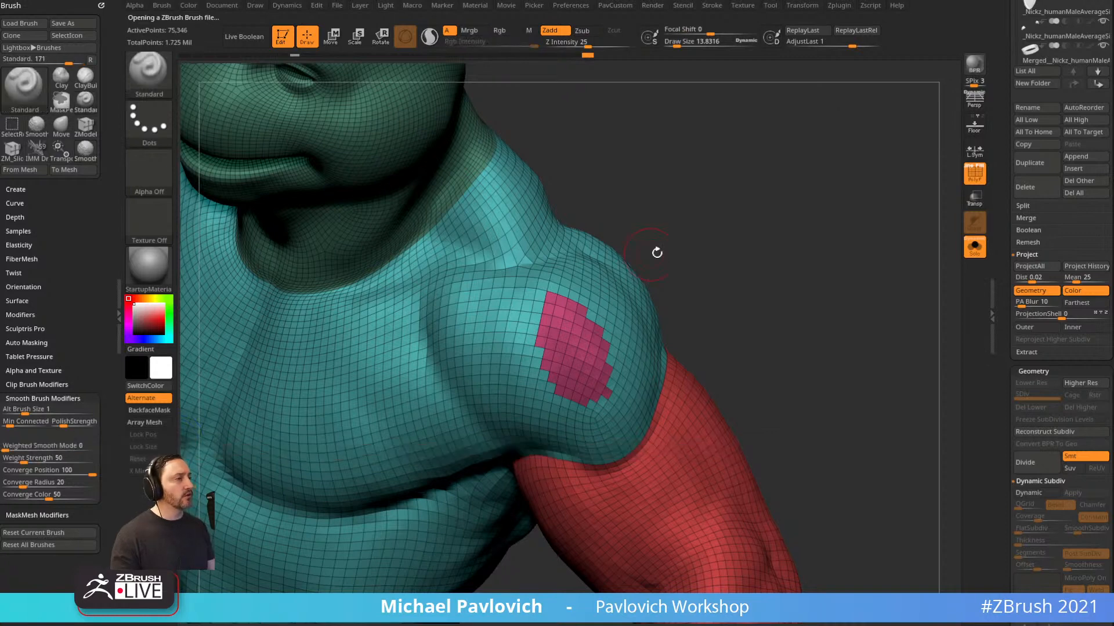
{"action": "left_click_drag", "start_coordinate": [656, 251], "coordinate": [636, 239]}
{"action": "mouse_move", "coordinate": [536, 296]}
{"action": "left_mouse_down", "text": "shift"}
{"action": "mouse_move", "coordinate": [517, 354]}
{"action": "mouse_move", "coordinate": [615, 274]}
{"action": "left_mouse_up", "text": "shift"}
{"action": "key", "text": "ctrl+z"}
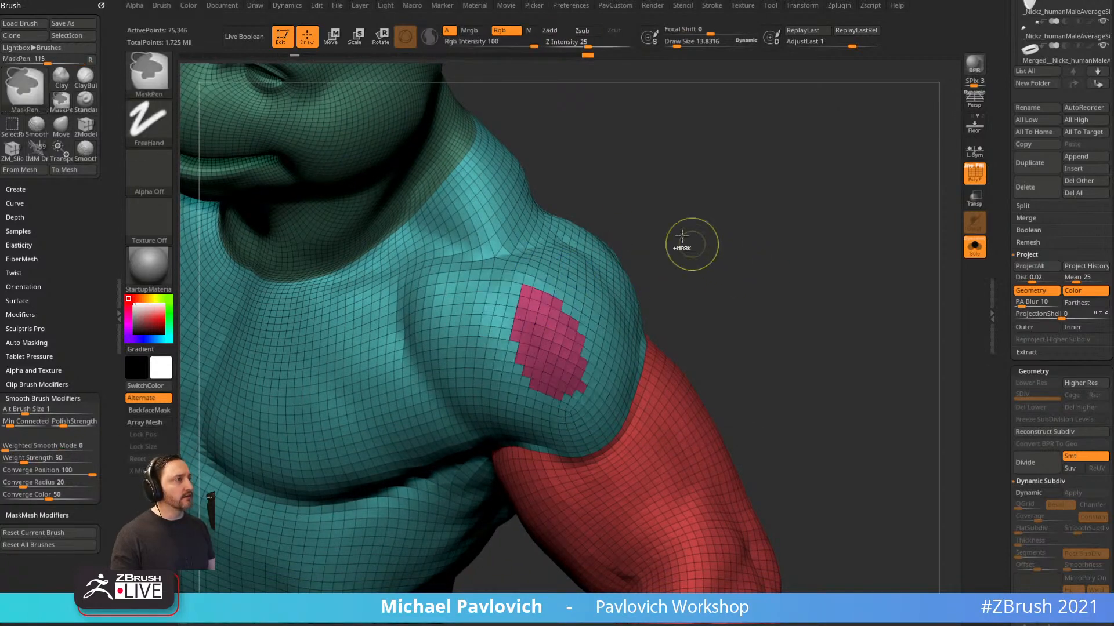
Smooth the jagged border of the pink shoulder polygroup with the Smooth Groups brush.
{"action": "left_click", "coordinate": [593, 44], "text": "shift"}
{"action": "mouse_move", "coordinate": [551, 331]}
{"action": "left_mouse_down", "text": "shift"}
{"action": "mouse_move", "coordinate": [522, 287]}
{"action": "mouse_move", "coordinate": [577, 343]}
{"action": "mouse_move", "coordinate": [580, 371]}
{"action": "left_mouse_up", "text": "shift"}
{"action": "left_click_drag", "start_coordinate": [751, 262], "coordinate": [716, 278]}
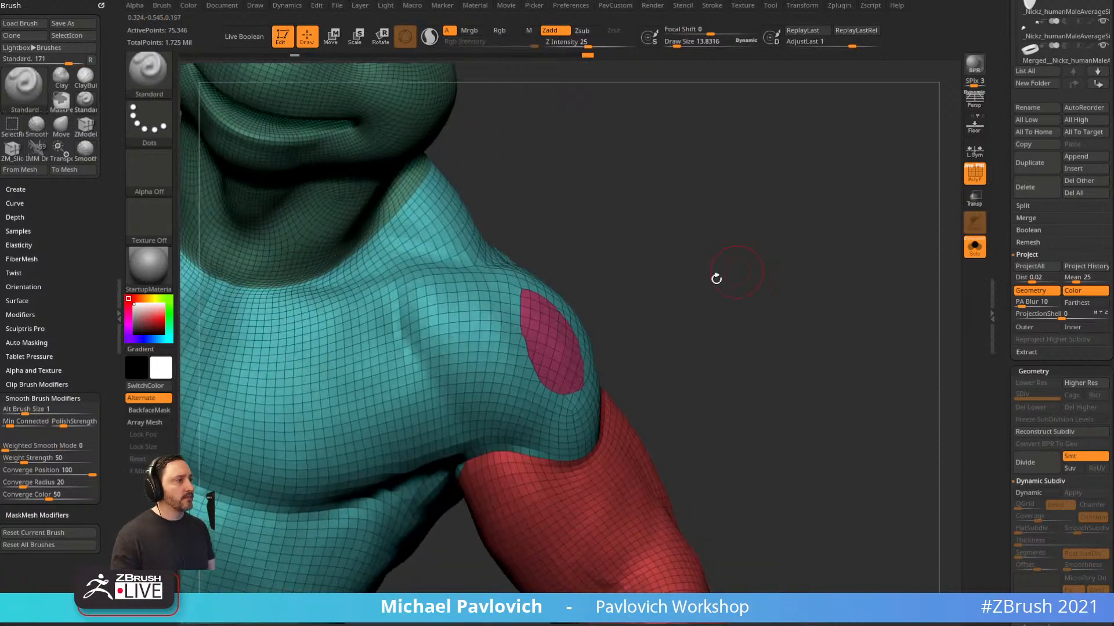
Insert an H Cylinder from the IMM PrimitivesH brush onto the pink shoulder polygroup.
{"action": "left_click_drag", "start_coordinate": [641, 246], "coordinate": [662, 303]}
{"action": "mouse_move", "coordinate": [714, 279]}
{"action": "left_mouse_down"}
{"action": "mouse_move", "coordinate": [693, 268]}
{"action": "mouse_move", "coordinate": [737, 278]}
{"action": "left_mouse_up"}
{"action": "key", "text": "b"}
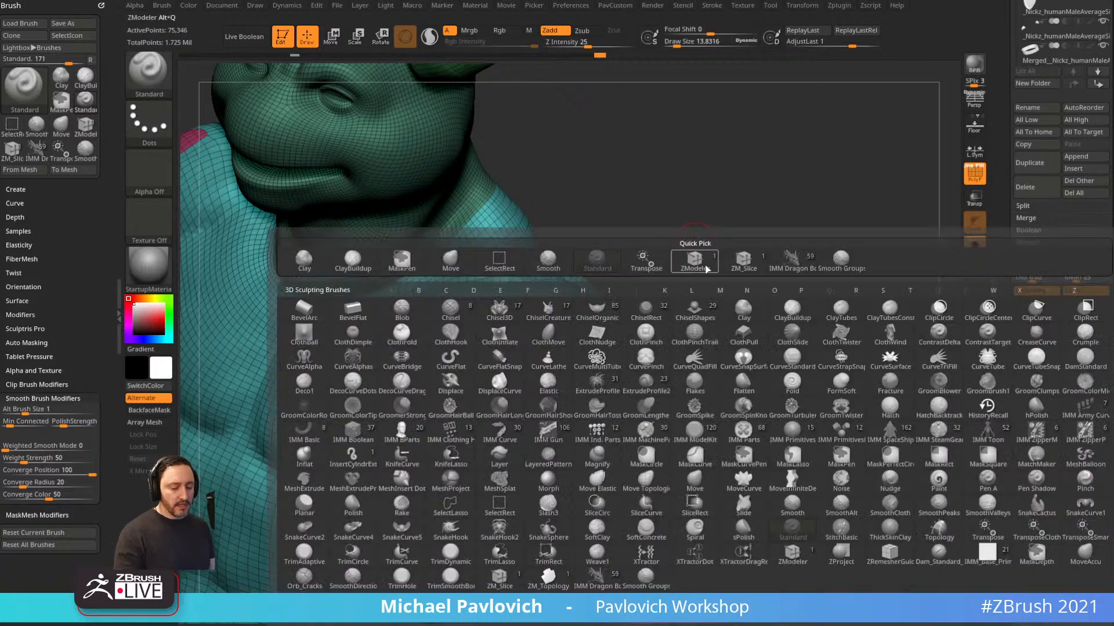
{"action": "key", "text": "i"}
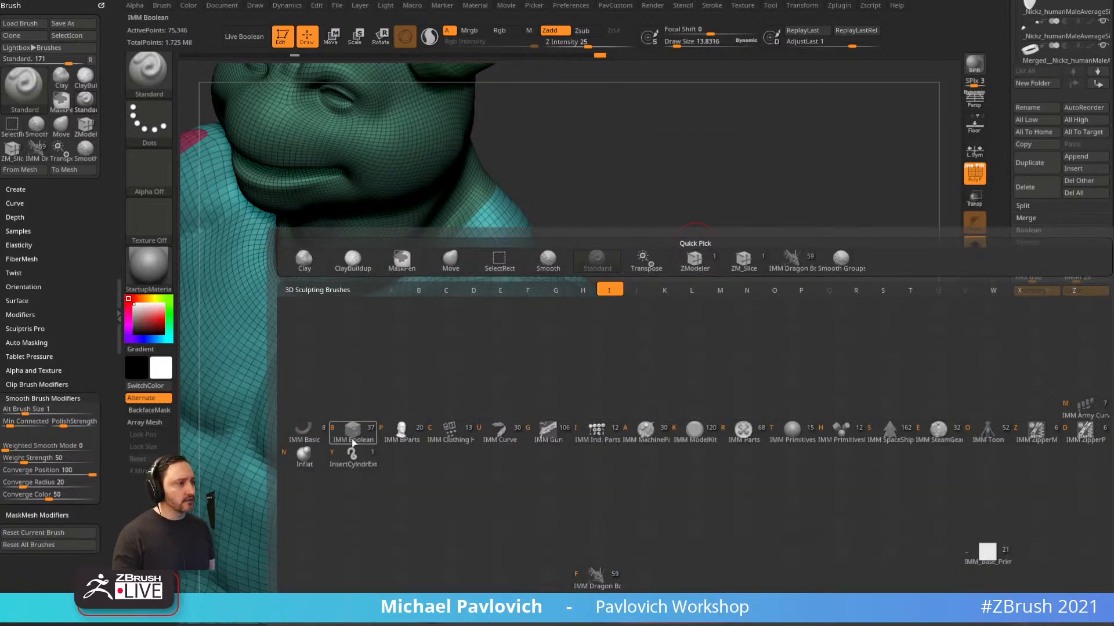
{"action": "left_click", "coordinate": [839, 436]}
{"action": "key", "text": "m"}
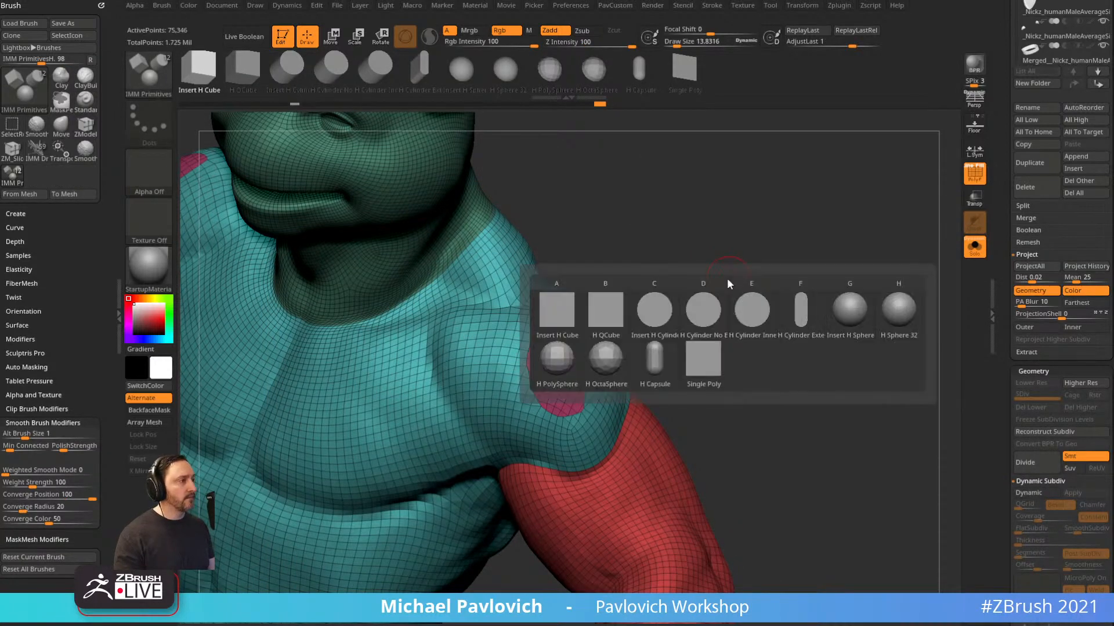
{"action": "left_click", "coordinate": [661, 318]}
{"action": "left_click_drag", "start_coordinate": [560, 380], "coordinate": [719, 291]}
Offset the inserted cylinder from the shoulder patch and clear the mask to fuse both meshes with bridging geometry.
{"action": "key", "text": "w"}
{"action": "key", "text": "q"}
{"action": "mouse_move", "coordinate": [651, 342]}
{"action": "left_mouse_down"}
{"action": "mouse_move", "coordinate": [708, 294]}
{"action": "mouse_move", "coordinate": [756, 286]}
{"action": "mouse_move", "coordinate": [746, 249]}
{"action": "mouse_move", "coordinate": [783, 253]}
{"action": "left_mouse_up"}
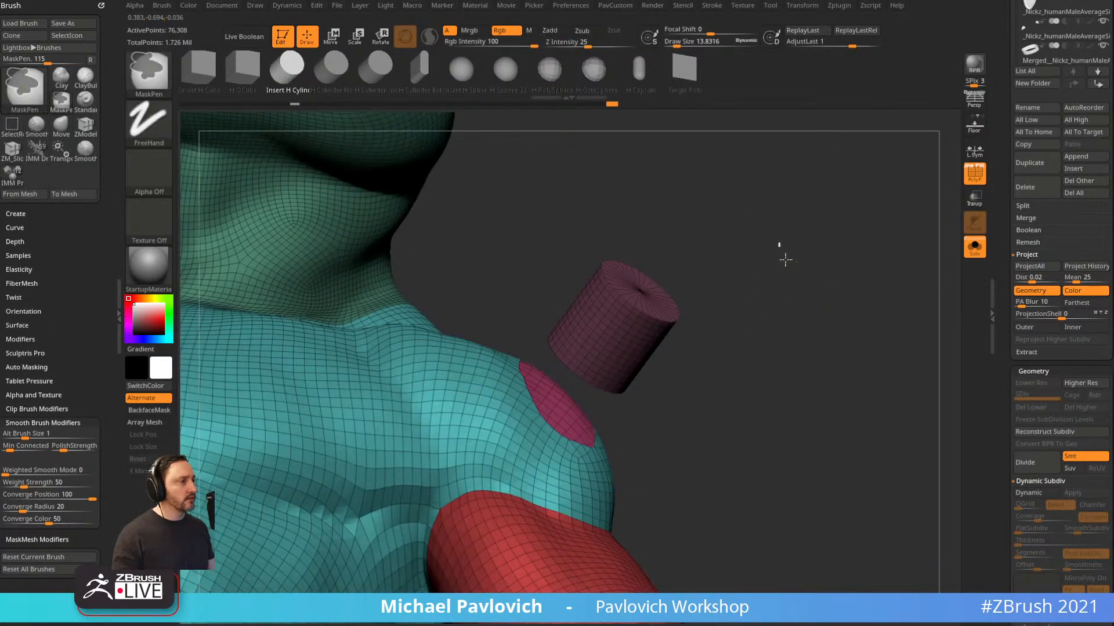
{"action": "left_click", "coordinate": [812, 368], "text": "ctrl"}
{"action": "mouse_move", "coordinate": [812, 350]}
{"action": "left_mouse_down"}
{"action": "mouse_move", "coordinate": [733, 328]}
{"action": "mouse_move", "coordinate": [815, 338]}
{"action": "mouse_move", "coordinate": [795, 359]}
{"action": "left_mouse_up"}
Smooth the borders of the green bridge between the shoulder and cylinder with the Smooth Groups brush.
{"action": "left_click_drag", "start_coordinate": [531, 342], "coordinate": [534, 326], "text": "shift"}
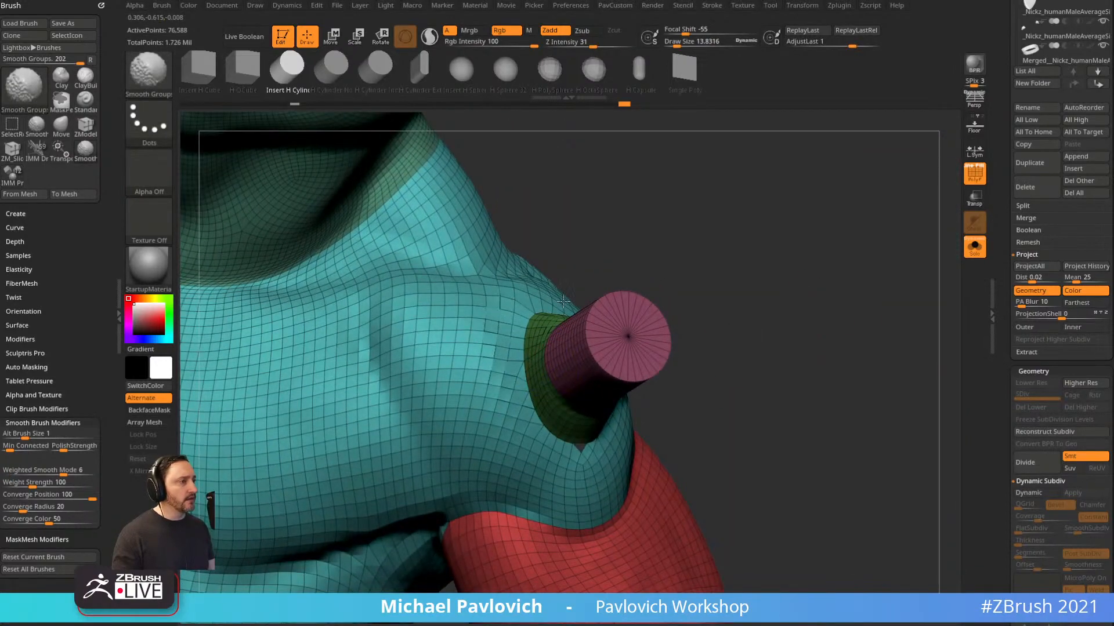
{"action": "left_click_drag", "start_coordinate": [760, 278], "coordinate": [809, 343]}
{"action": "left_click_drag", "start_coordinate": [586, 309], "coordinate": [560, 302], "text": "shift"}
{"action": "left_click_drag", "start_coordinate": [872, 277], "coordinate": [814, 220]}
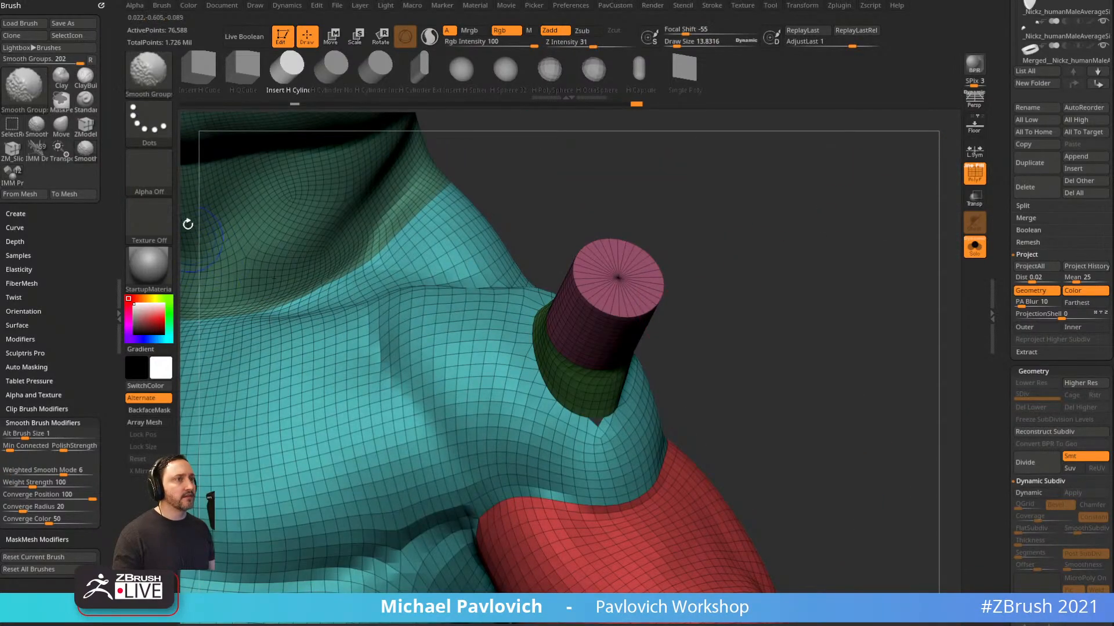
Restore the default Smooth brush for smoothing and check its weighted smooth mode options.
{"action": "key", "text": "b"}
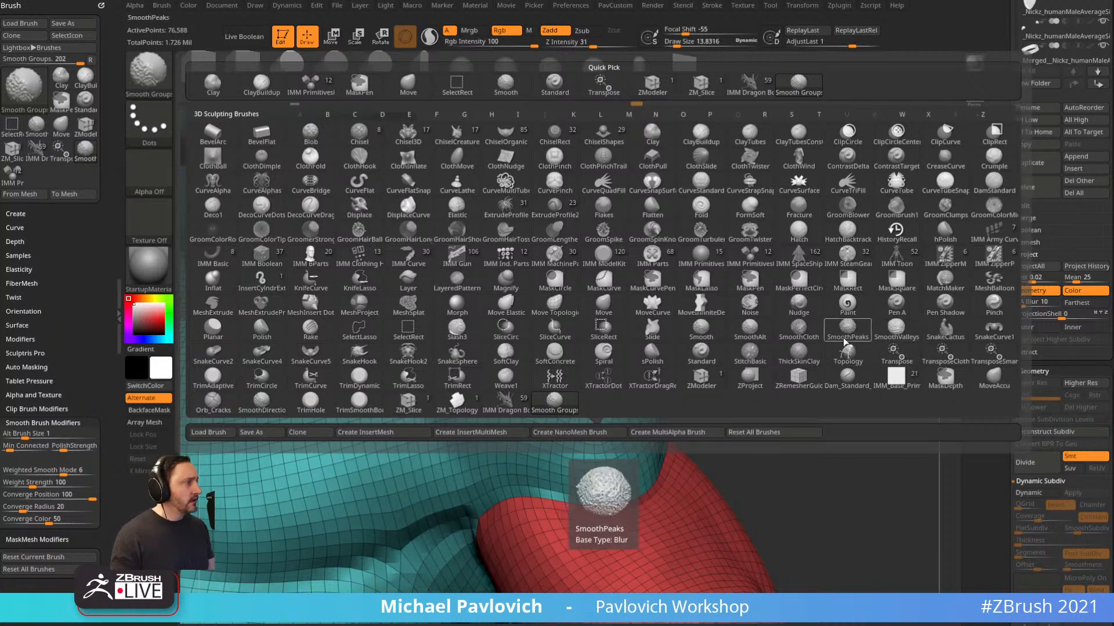
{"action": "left_click", "coordinate": [701, 255]}
{"action": "left_click_drag", "start_coordinate": [810, 418], "coordinate": [786, 288]}
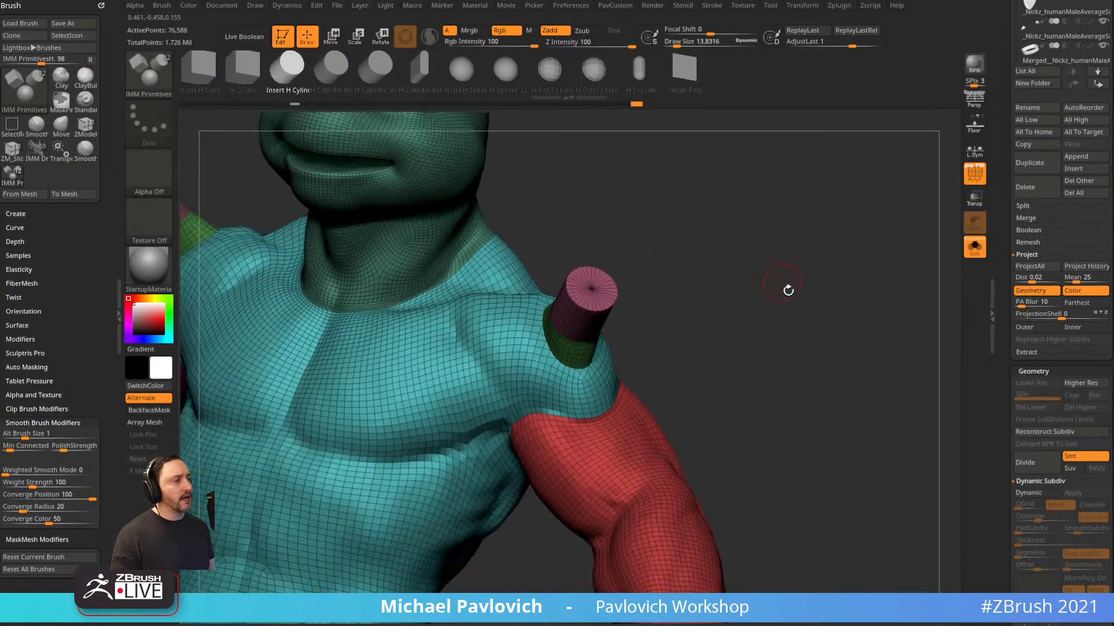
{"action": "key", "text": "shift"}
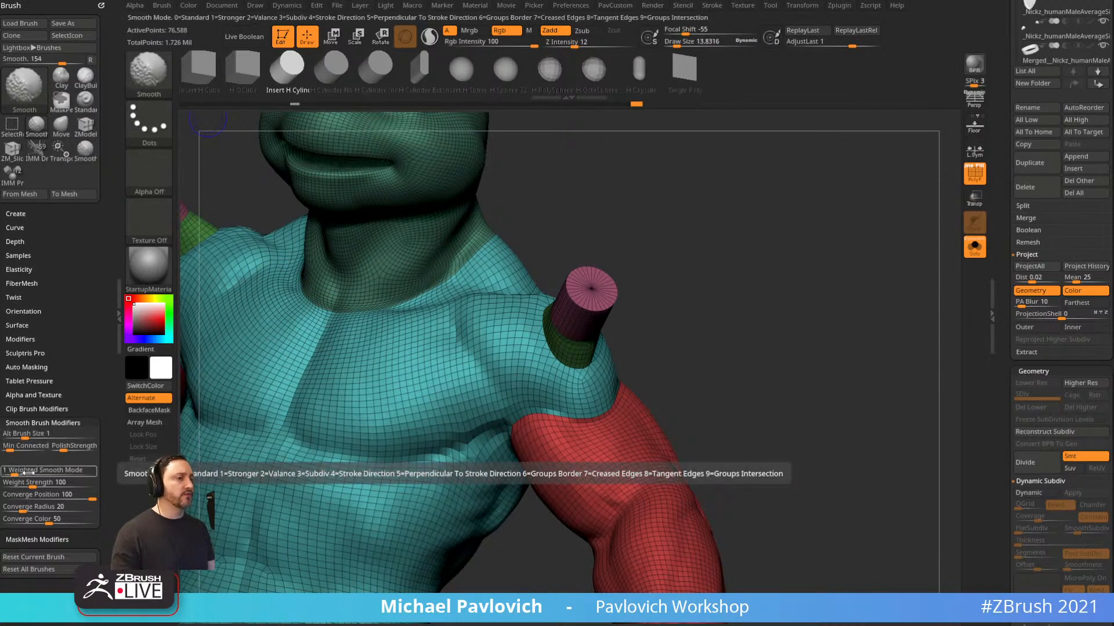
{"action": "left_click_drag", "start_coordinate": [661, 313], "coordinate": [748, 215]}
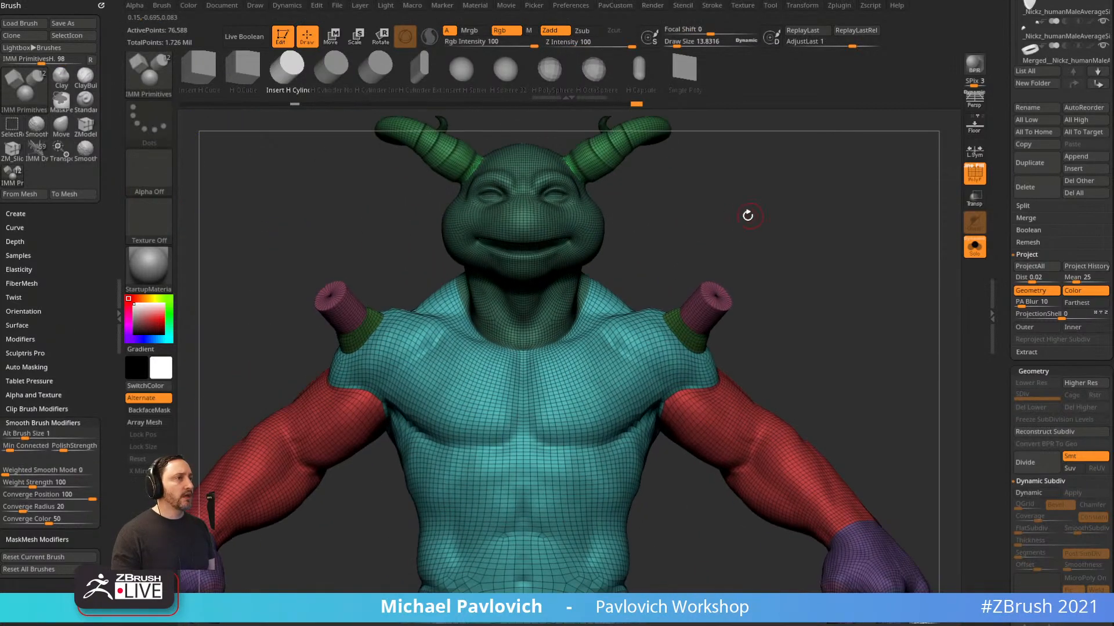
Bring up the brush library, then switch to File Explorer and open the ZData folder of ZBrush 2021.
{"action": "key", "text": "b"}
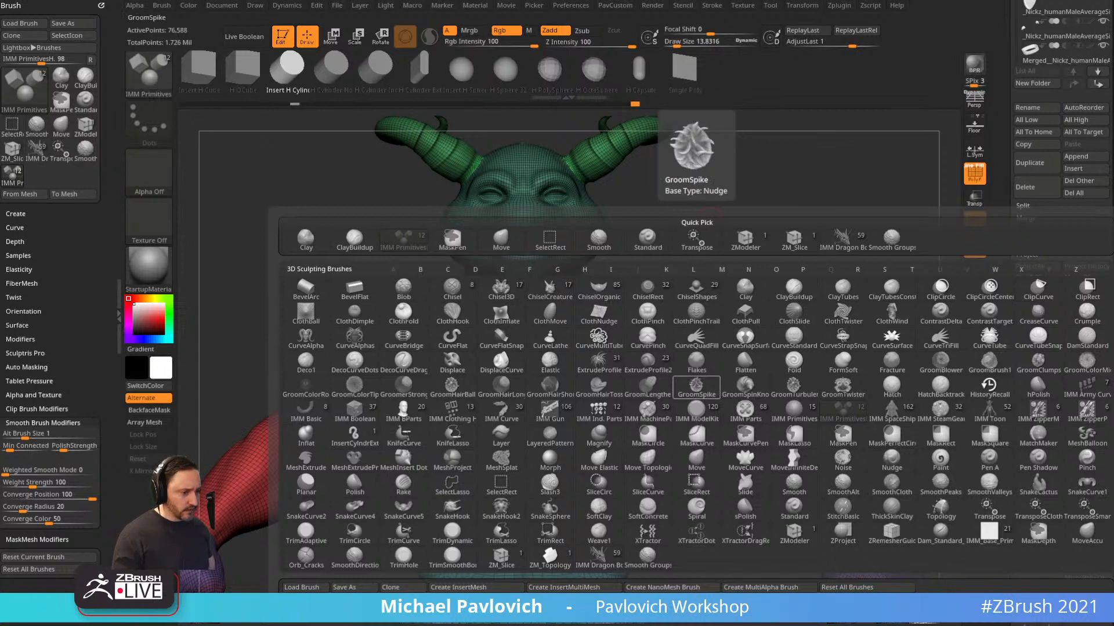
{"action": "left_click_drag", "start_coordinate": [481, 625], "coordinate": [430, 71]}
{"action": "mouse_move", "coordinate": [251, 72]}
{"action": "left_mouse_down"}
{"action": "mouse_move", "coordinate": [223, 625]}
{"action": "mouse_move", "coordinate": [256, 60]}
{"action": "left_mouse_up"}
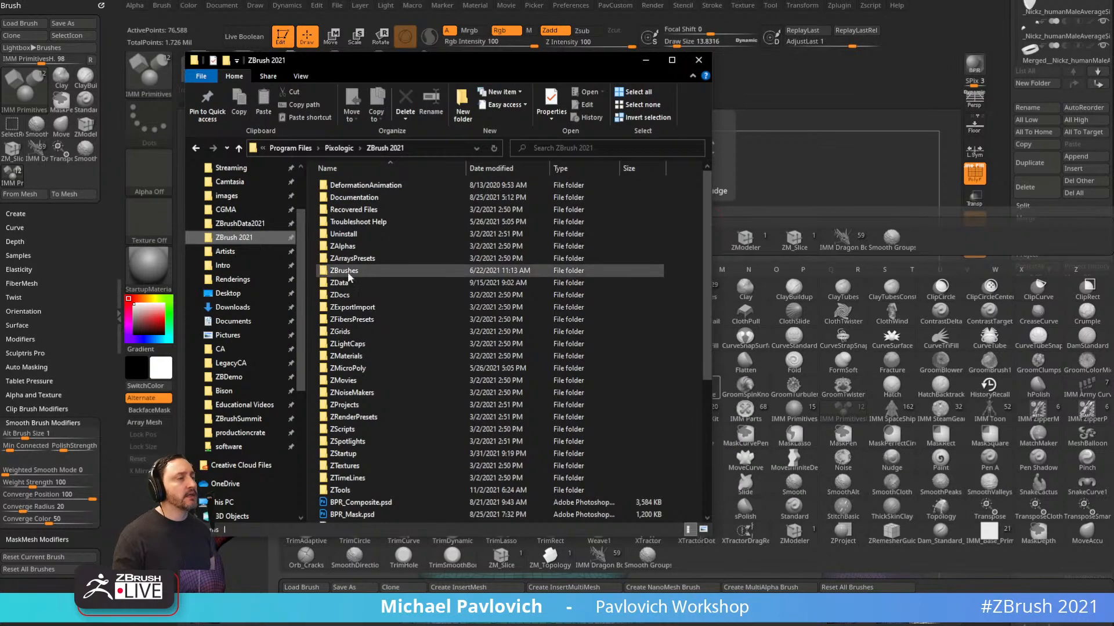
{"action": "left_click", "coordinate": [430, 149]}
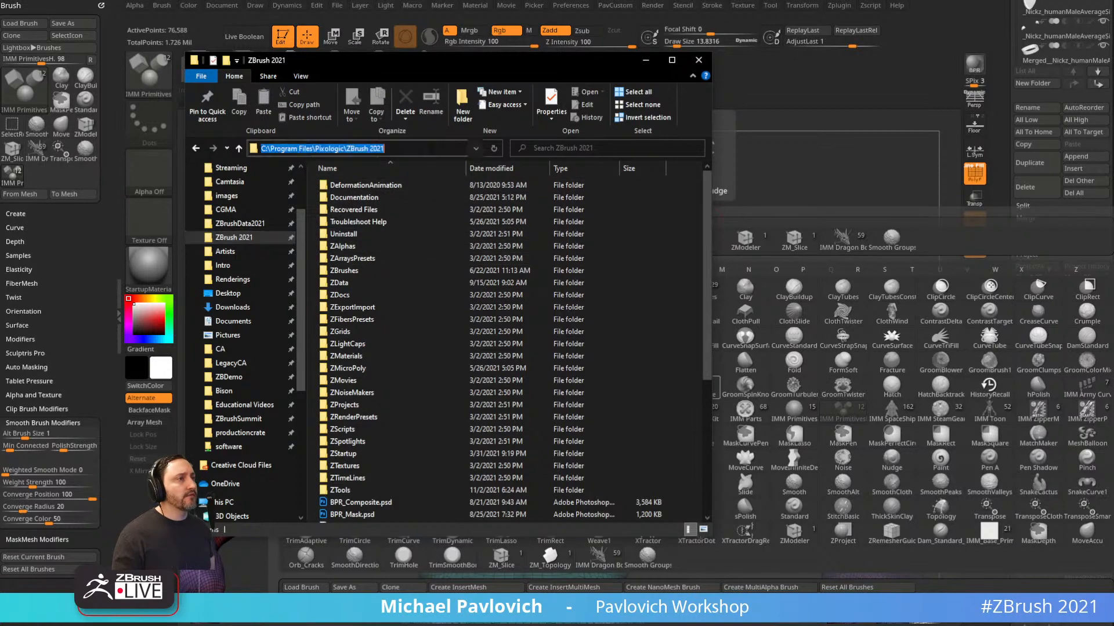
{"action": "left_click", "coordinate": [407, 231]}
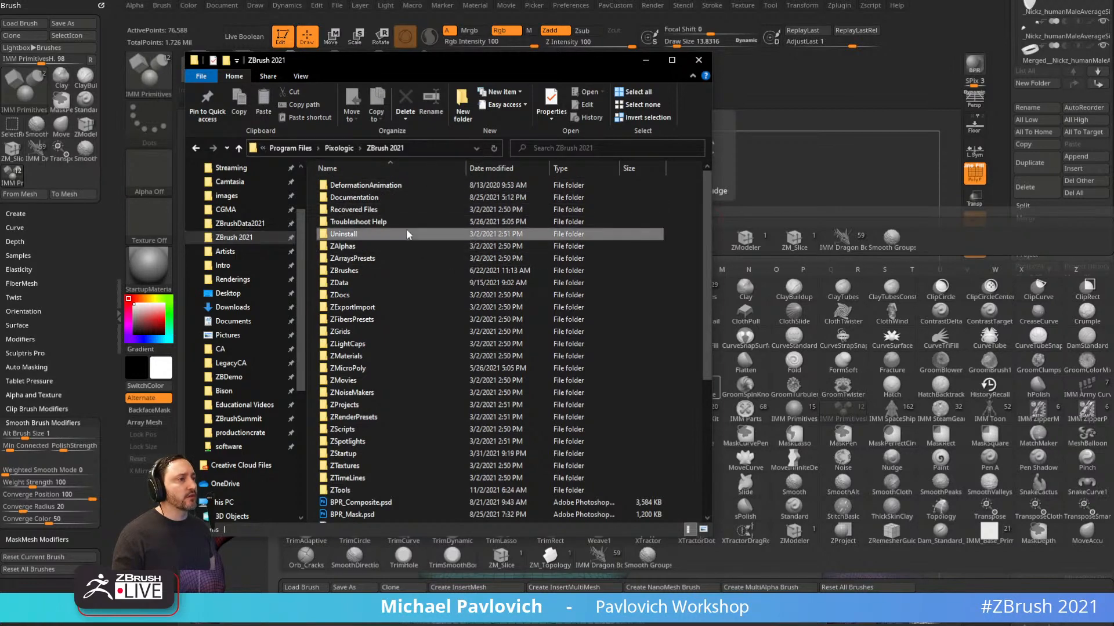
{"action": "double_click", "coordinate": [377, 284]}
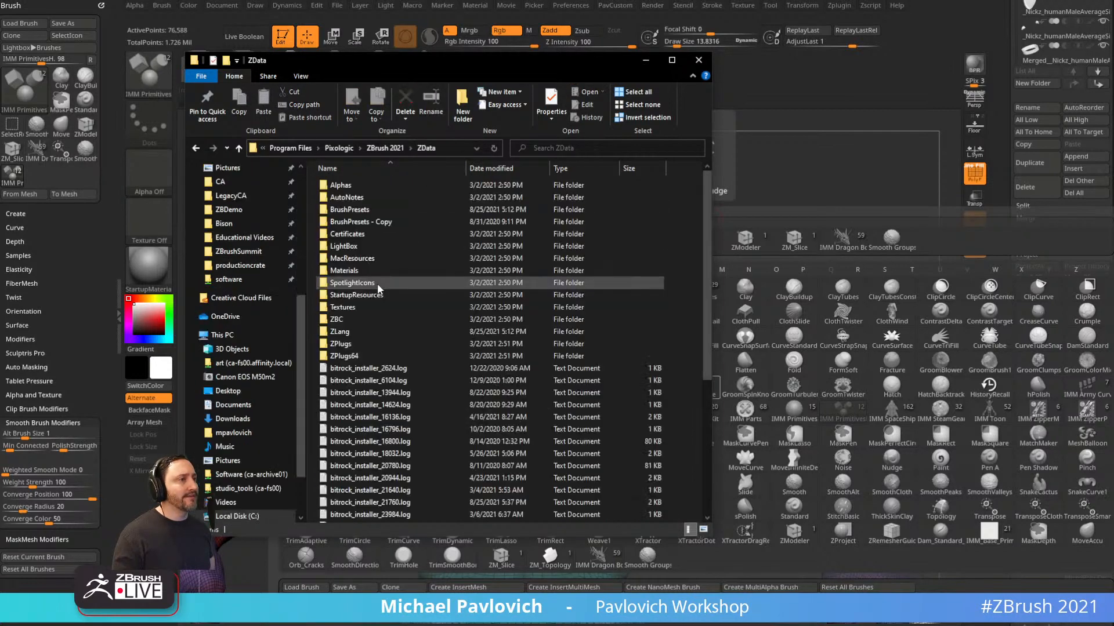
Open the BrushPresets - Copy folder and look through its brush files.
{"action": "left_click", "coordinate": [370, 212]}
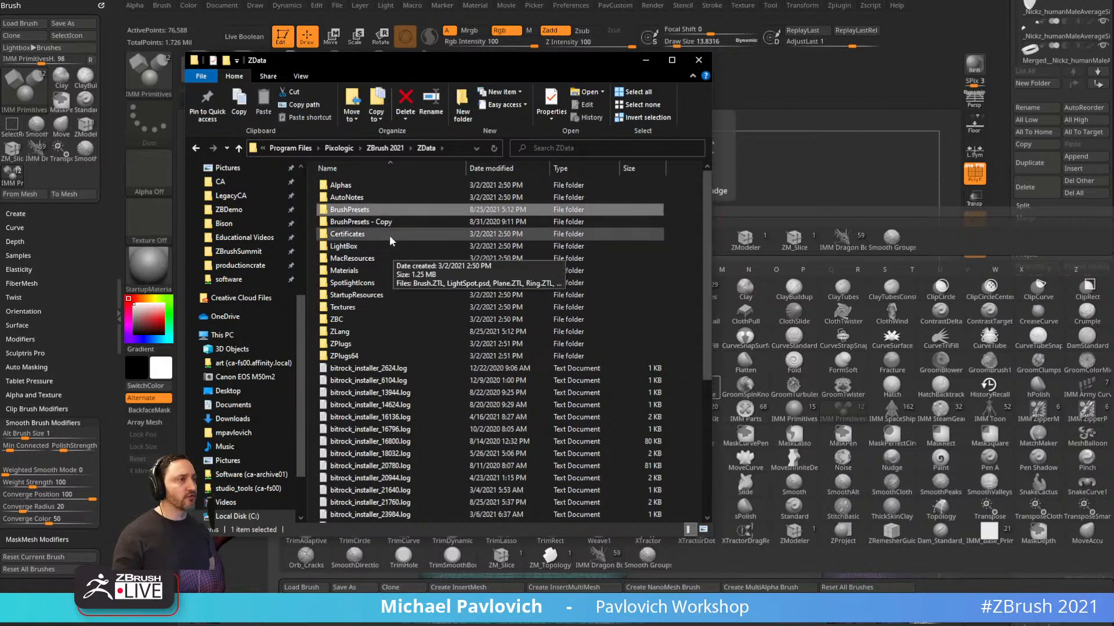
{"action": "double_click", "coordinate": [388, 224]}
{"action": "left_click_drag", "start_coordinate": [707, 203], "coordinate": [713, 270]}
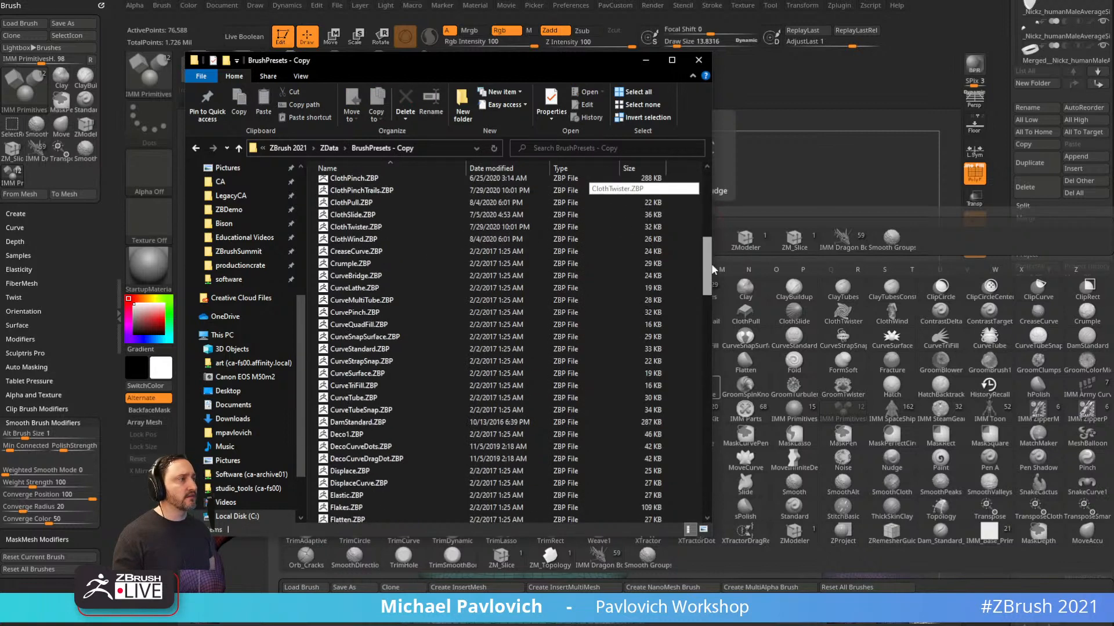
{"action": "scroll", "coordinate": [713, 270], "scroll_direction": "down", "scroll_amount": 5}
Return to ZData, open the BrushPresets folder and examine its brush files by modification date.
{"action": "left_click", "coordinate": [328, 150]}
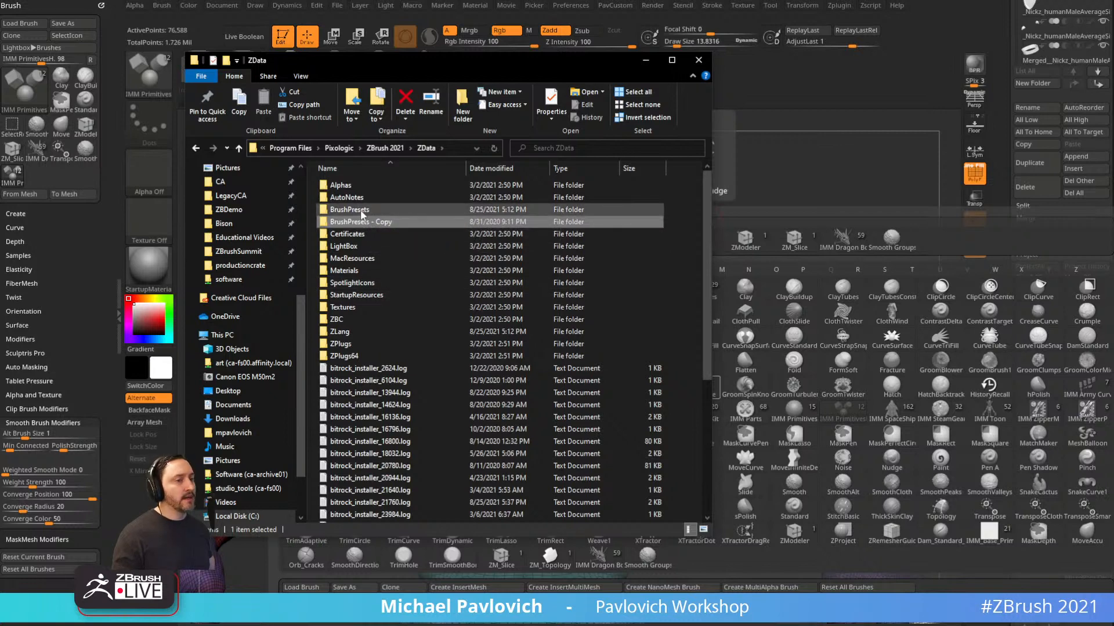
{"action": "double_click", "coordinate": [361, 215]}
{"action": "scroll", "coordinate": [435, 389], "scroll_direction": "down", "scroll_amount": 5}
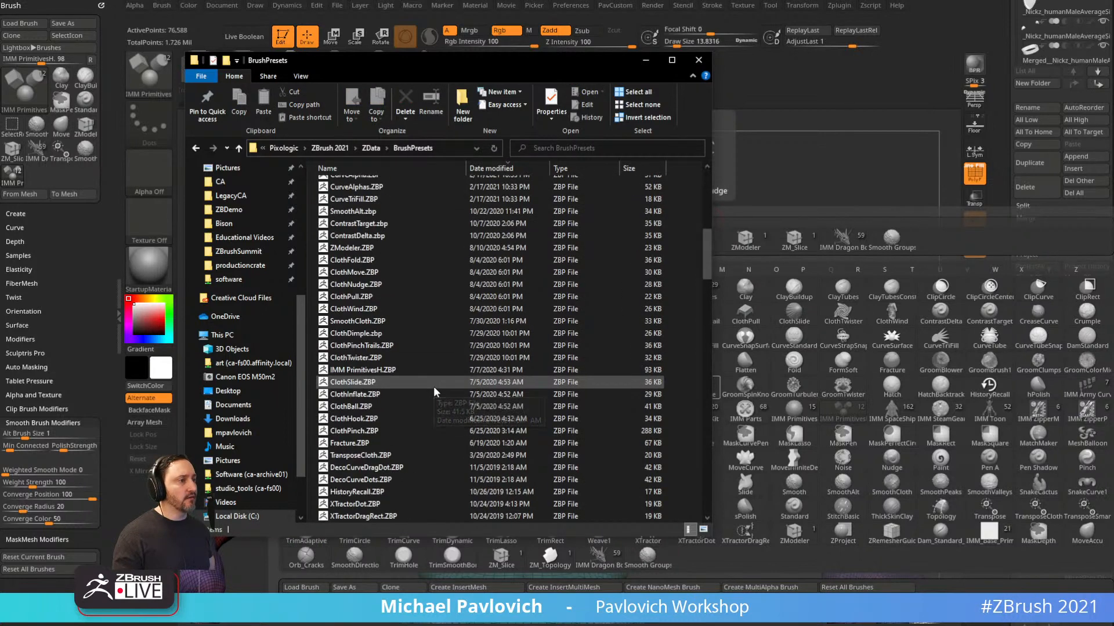
{"action": "scroll", "coordinate": [433, 386], "scroll_direction": "down", "scroll_amount": 15}
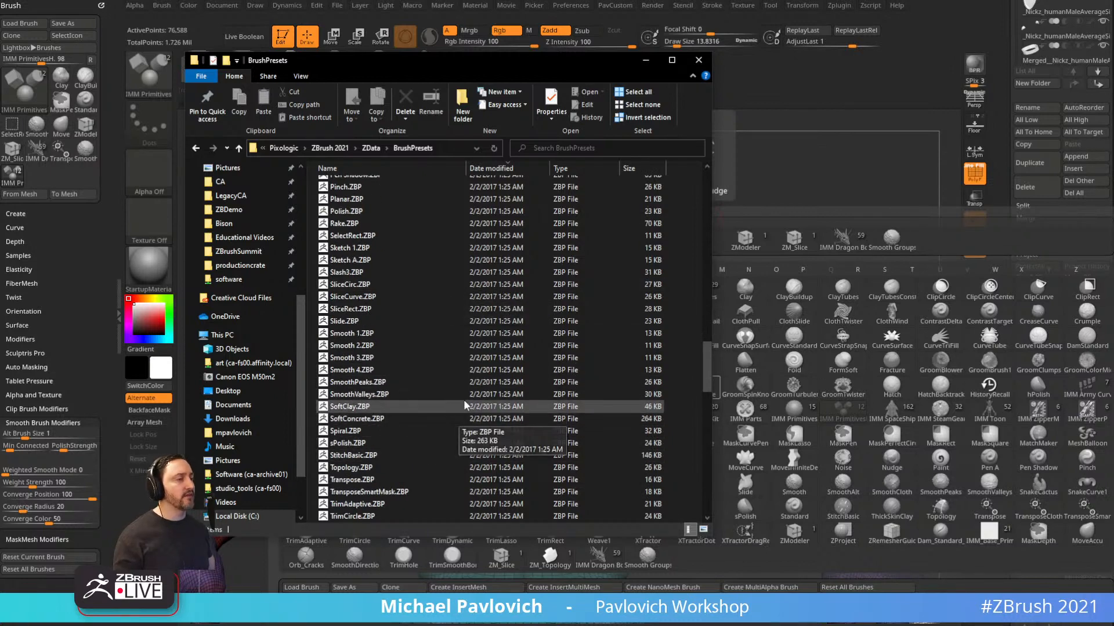
{"action": "scroll", "coordinate": [456, 389], "scroll_direction": "down", "scroll_amount": 10}
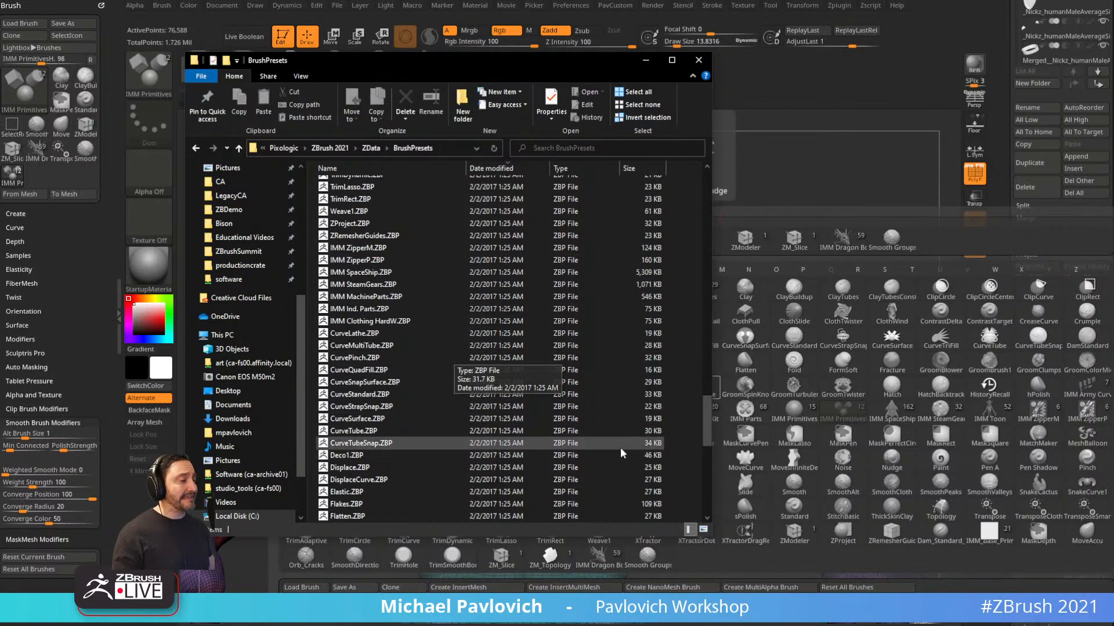
{"action": "left_click_drag", "start_coordinate": [708, 419], "coordinate": [682, 186]}
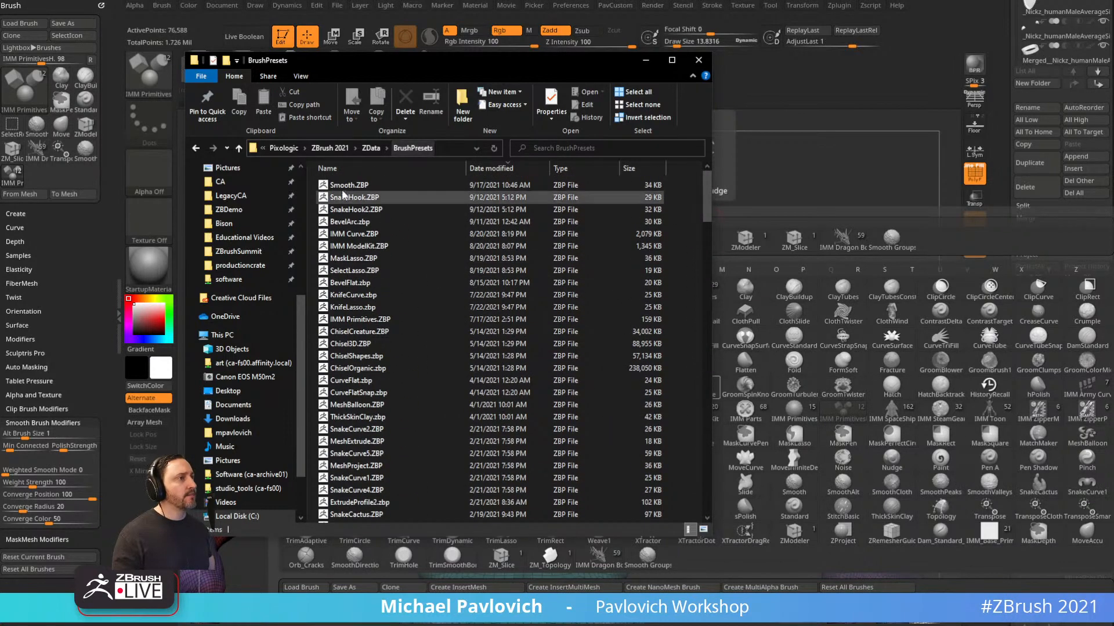
Open the BrushPresets folder inside ZStartup and select all its custom startup brush files.
{"action": "left_click", "coordinate": [328, 149]}
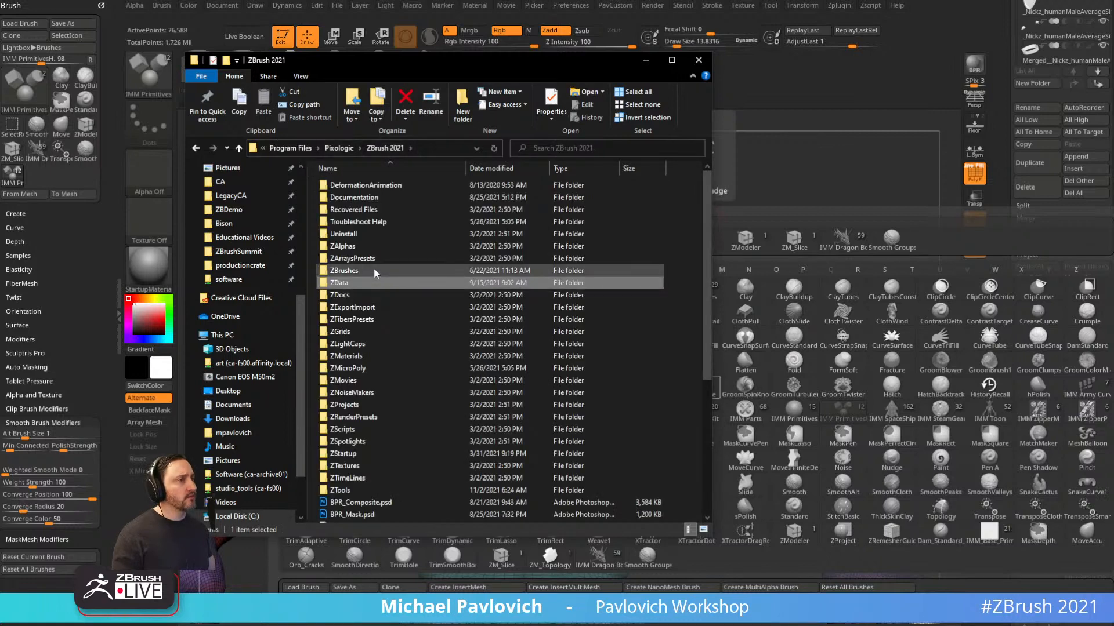
{"action": "double_click", "coordinate": [374, 271]}
{"action": "left_click", "coordinate": [331, 149]}
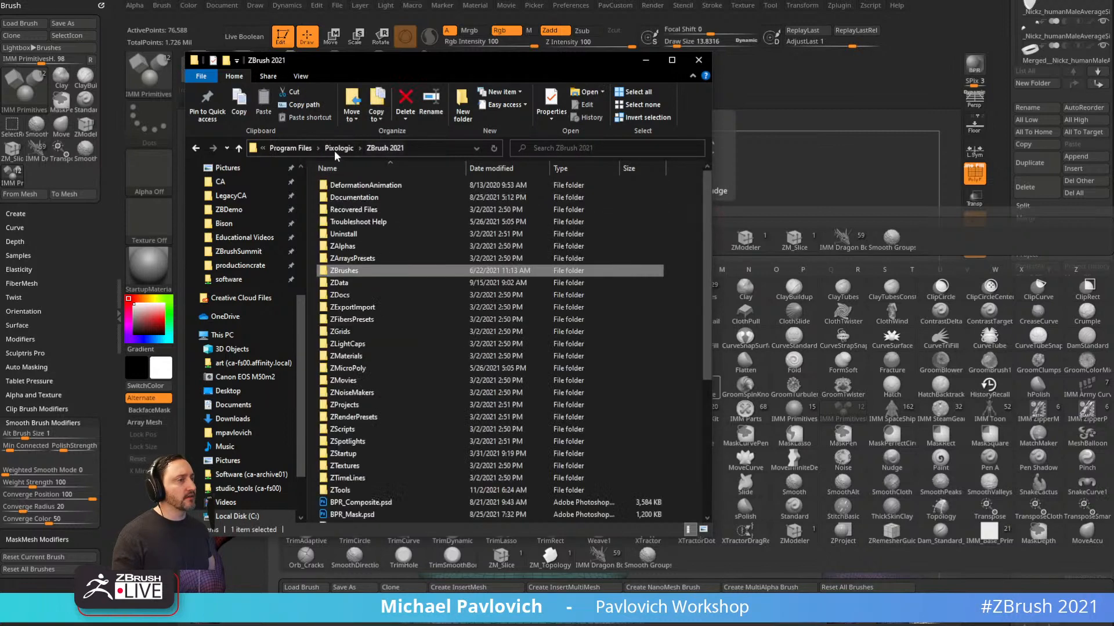
{"action": "double_click", "coordinate": [348, 453]}
{"action": "left_click", "coordinate": [352, 213]}
{"action": "double_click", "coordinate": [353, 213]}
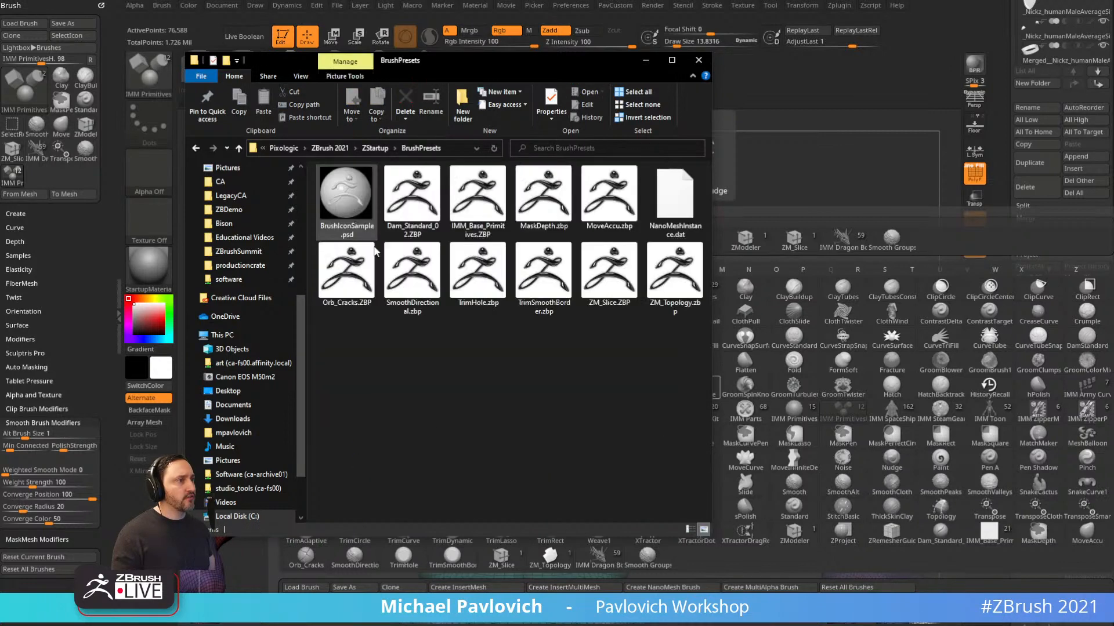
{"action": "left_click_drag", "start_coordinate": [676, 348], "coordinate": [318, 173]}
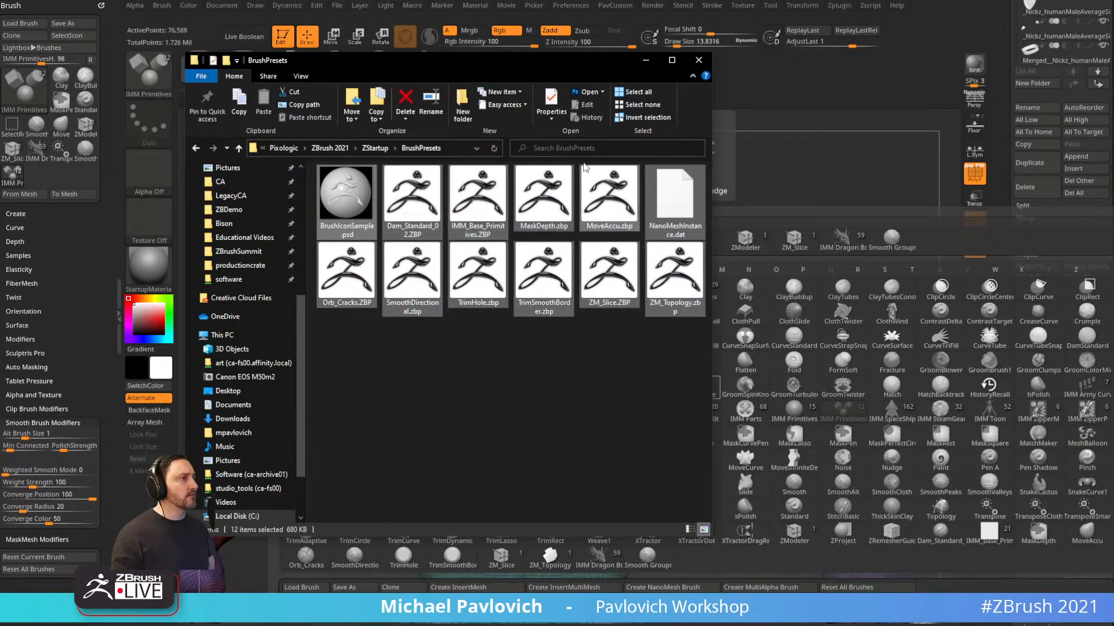
Close the File Explorer window and return to the turtle character in ZBrush.
{"action": "left_click_drag", "start_coordinate": [612, 67], "coordinate": [535, 87]}
{"action": "left_click", "coordinate": [627, 83]}
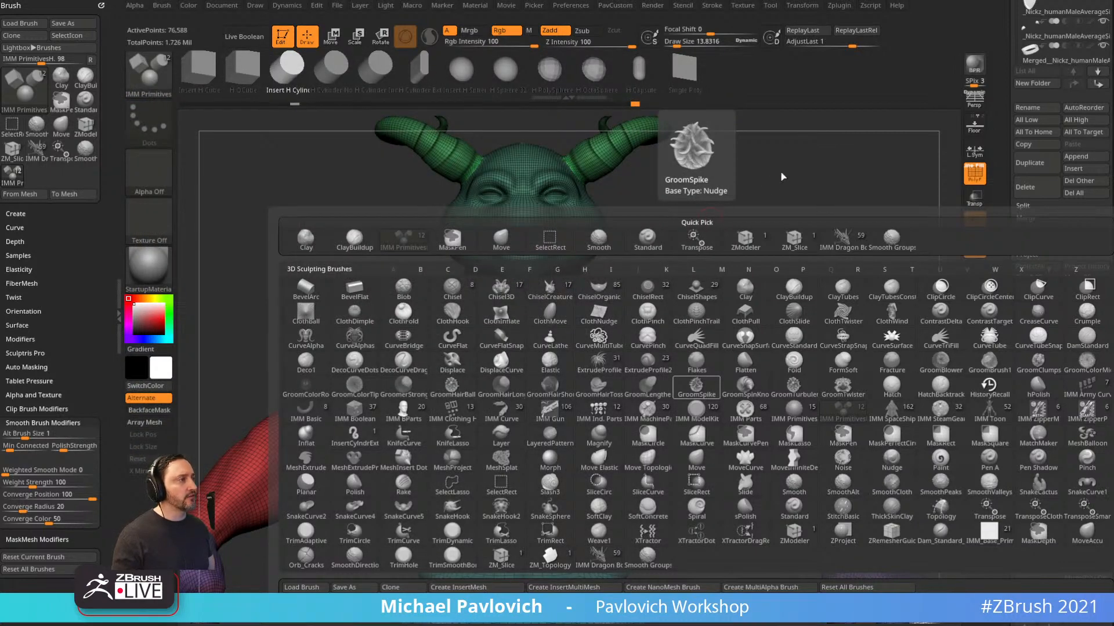
{"action": "mouse_move", "coordinate": [830, 203]}
{"action": "left_mouse_down"}
{"action": "mouse_move", "coordinate": [773, 201]}
{"action": "mouse_move", "coordinate": [805, 203]}
{"action": "left_mouse_up"}
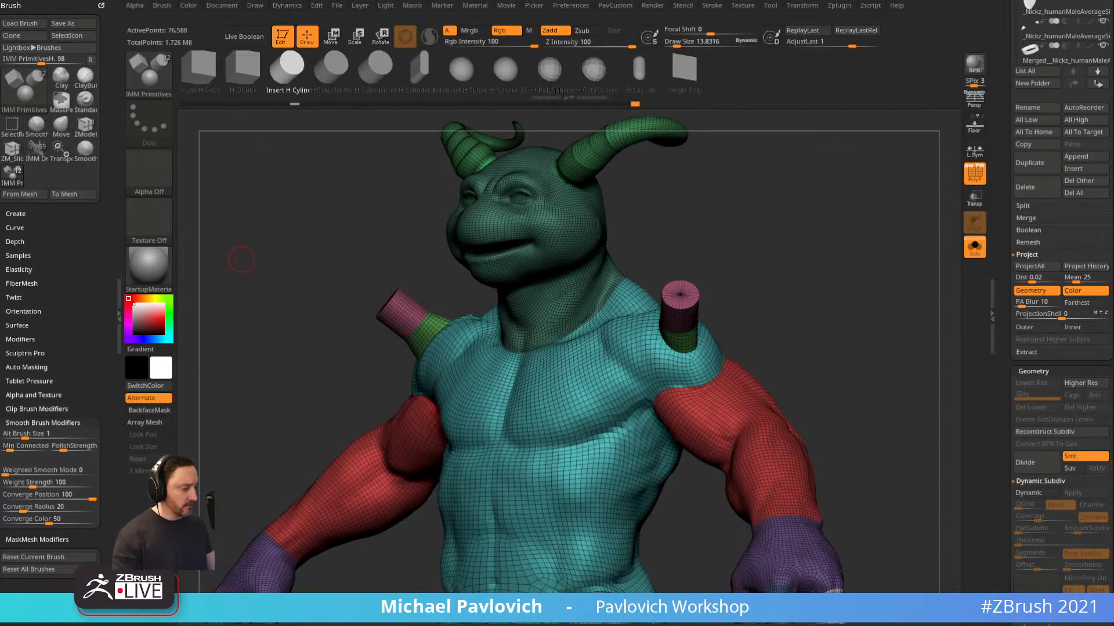
Switch to the web browser and go back from the livestream video to the YouTube channel's playlists page.
{"action": "key", "text": "alt+Tab"}
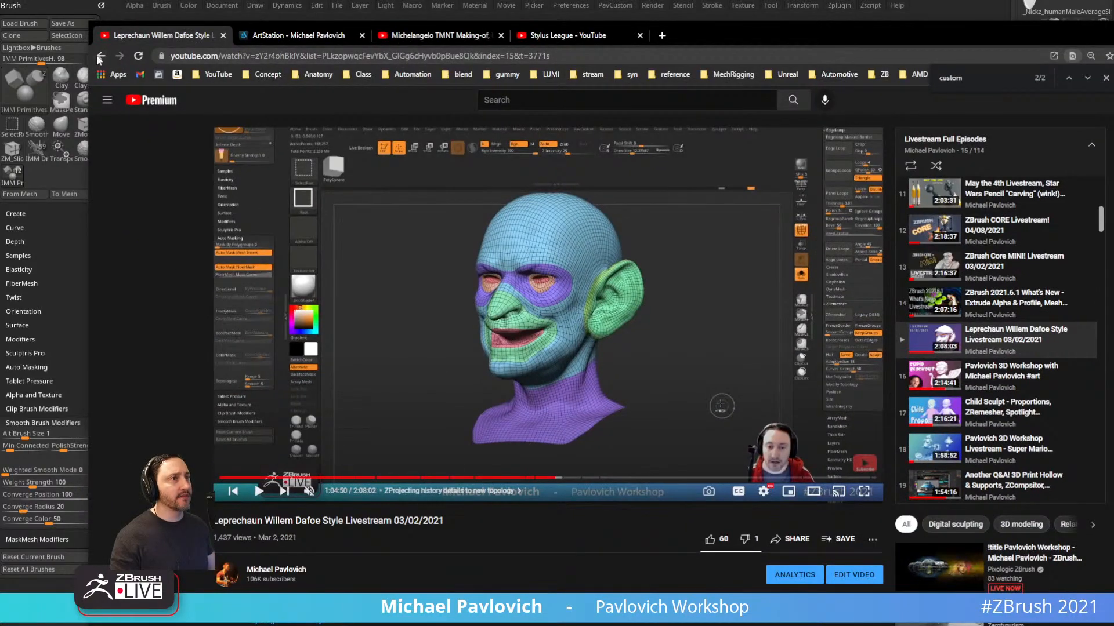
{"action": "left_click", "coordinate": [99, 57]}
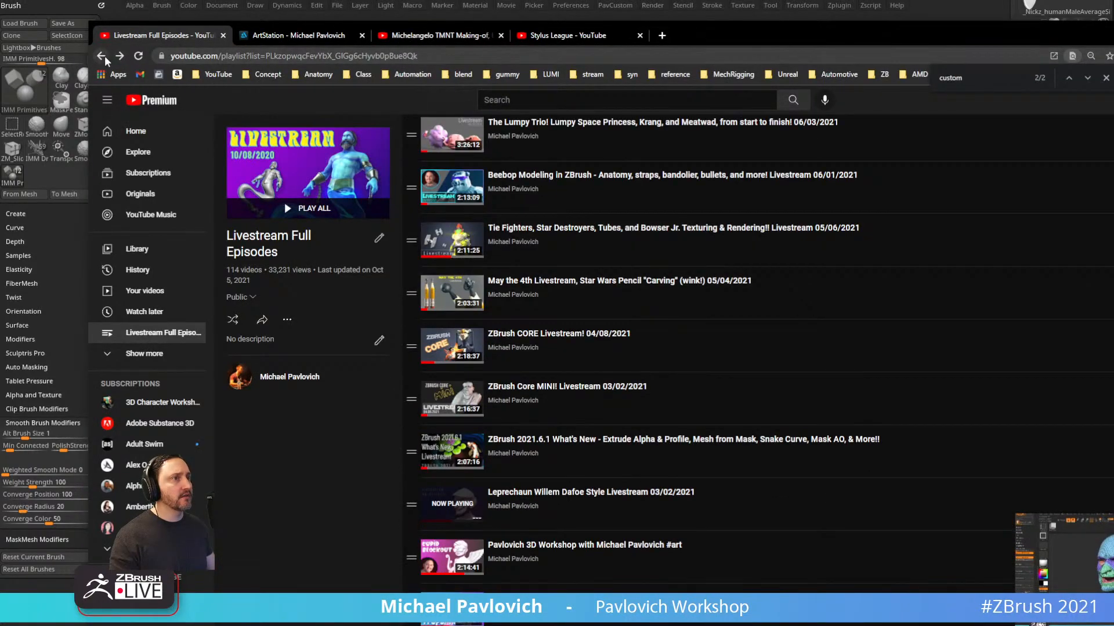
{"action": "left_click", "coordinate": [102, 56]}
Search the channel for "mesh fusion" and copy the link address of the video "043 Mesh Fusion Basics".
{"action": "left_click", "coordinate": [806, 348]}
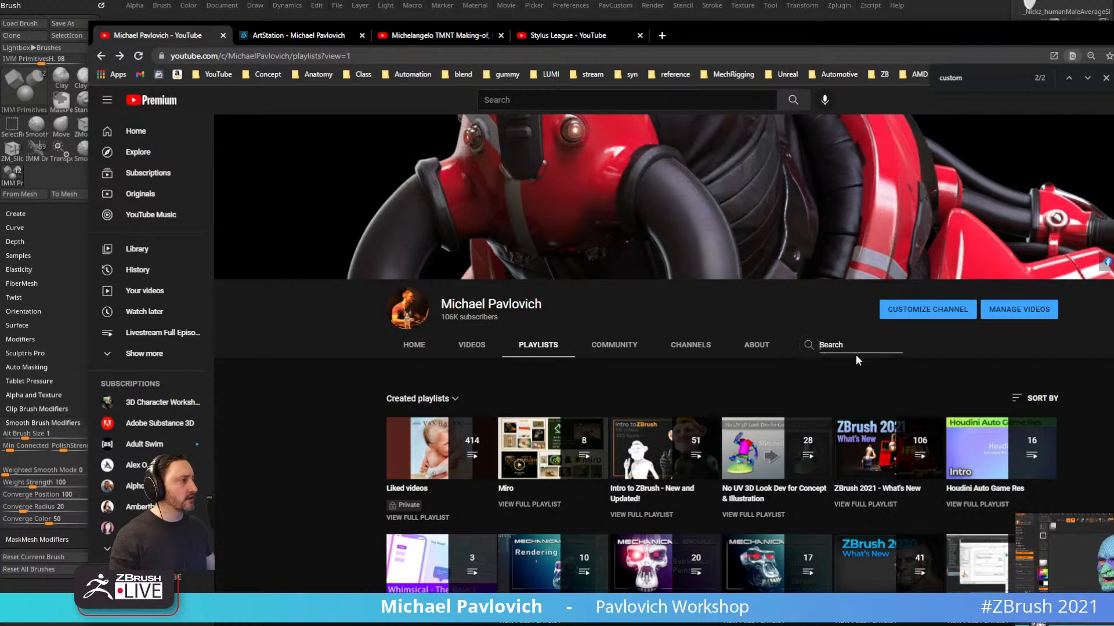
{"action": "type", "text": "mesh fu"}
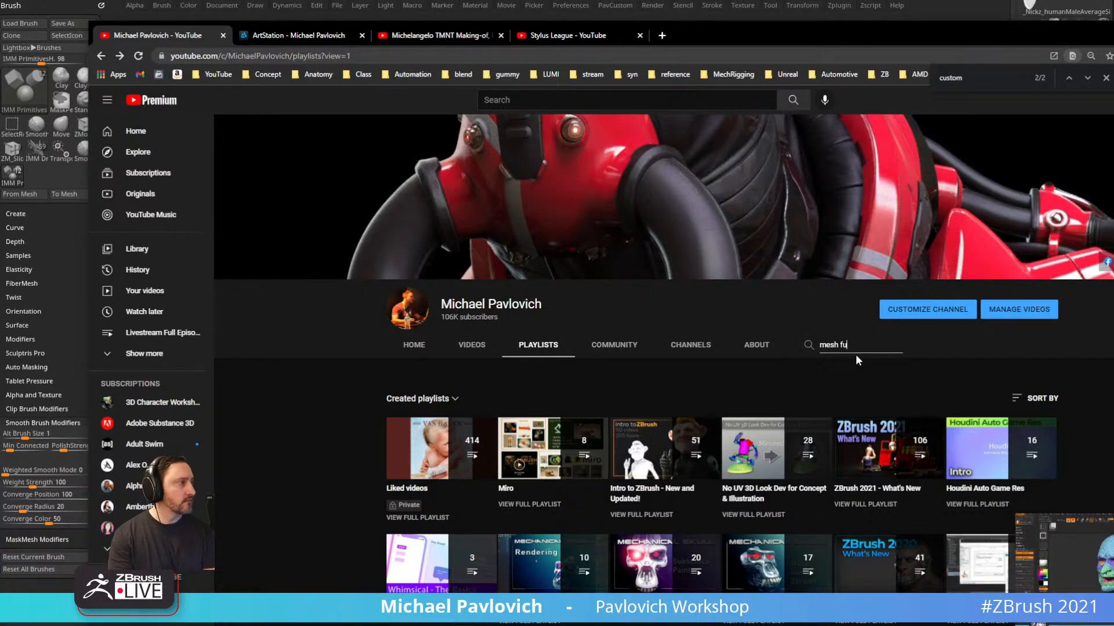
{"action": "type", "text": "sion"}
{"action": "key", "text": "Return"}
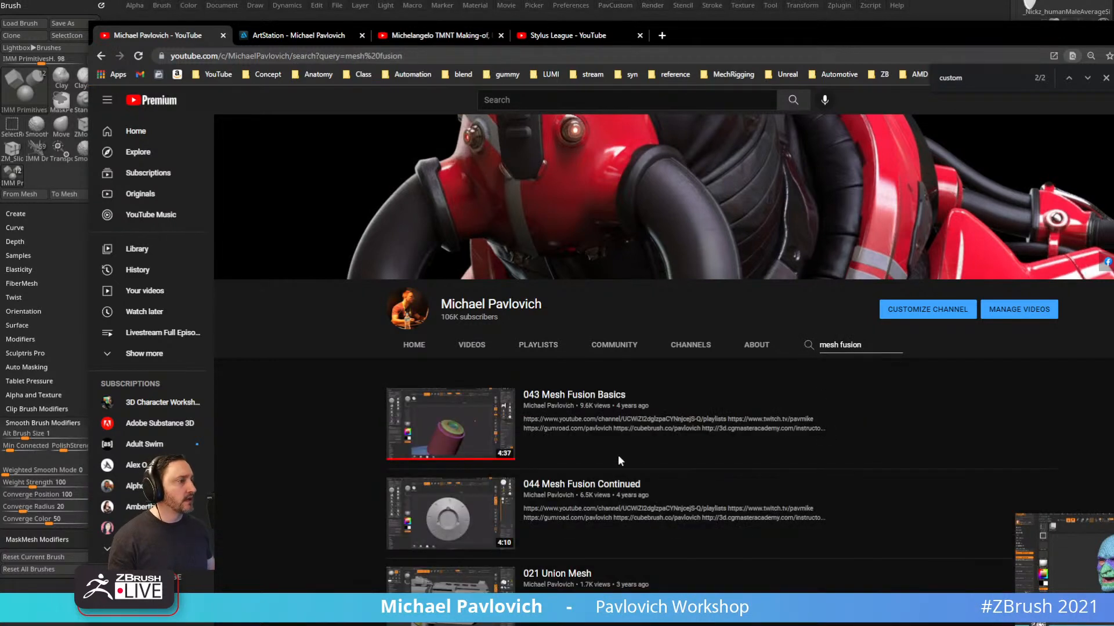
{"action": "right_click", "coordinate": [581, 401]}
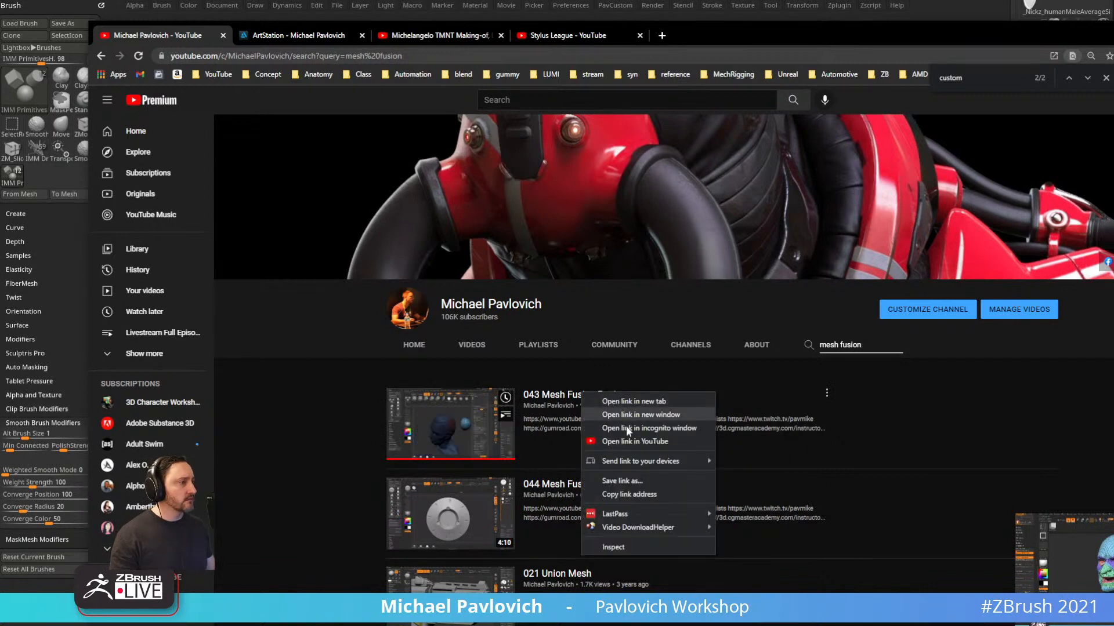
{"action": "left_click", "coordinate": [627, 494]}
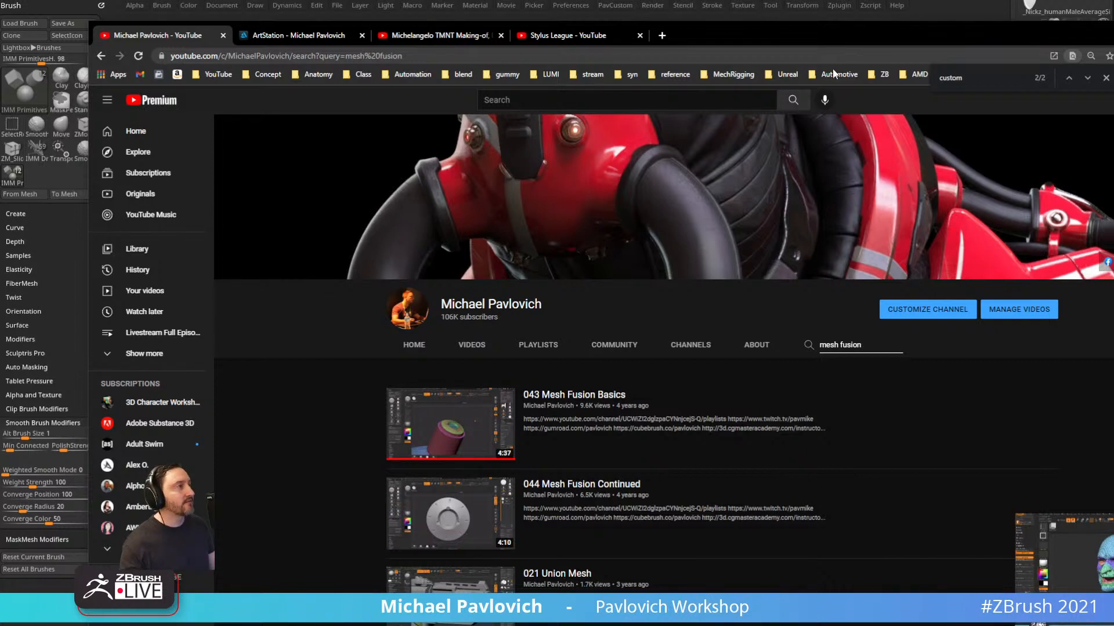
Return to ZBrush, delete all subtools of the horned figure, and bring up the posed turtle body tool.
{"action": "key", "text": "alt+Tab"}
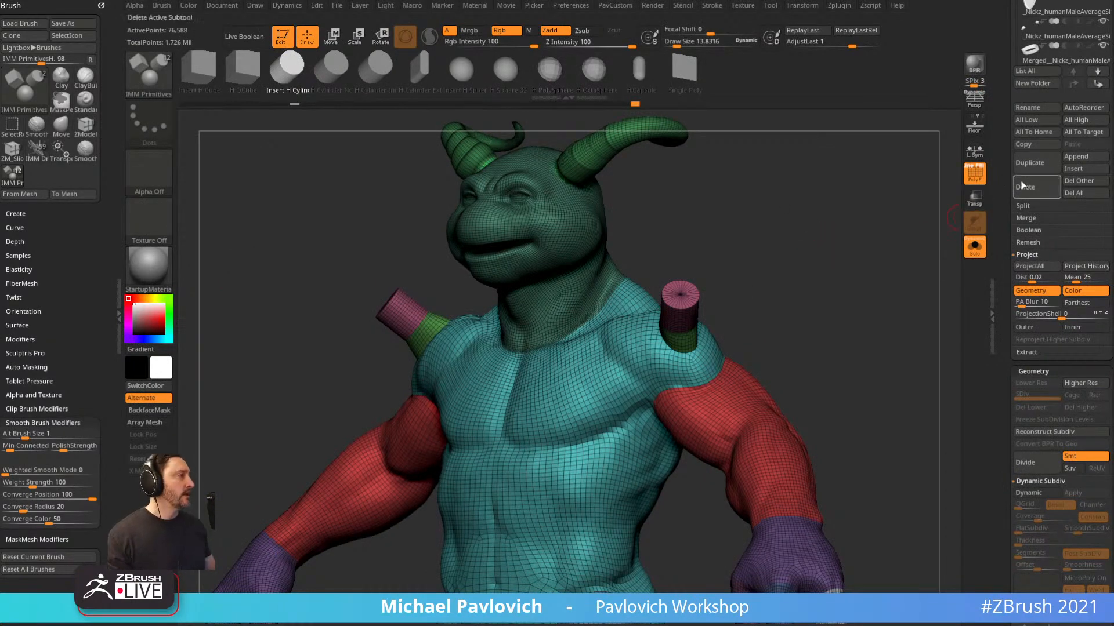
{"action": "left_click", "coordinate": [1078, 196]}
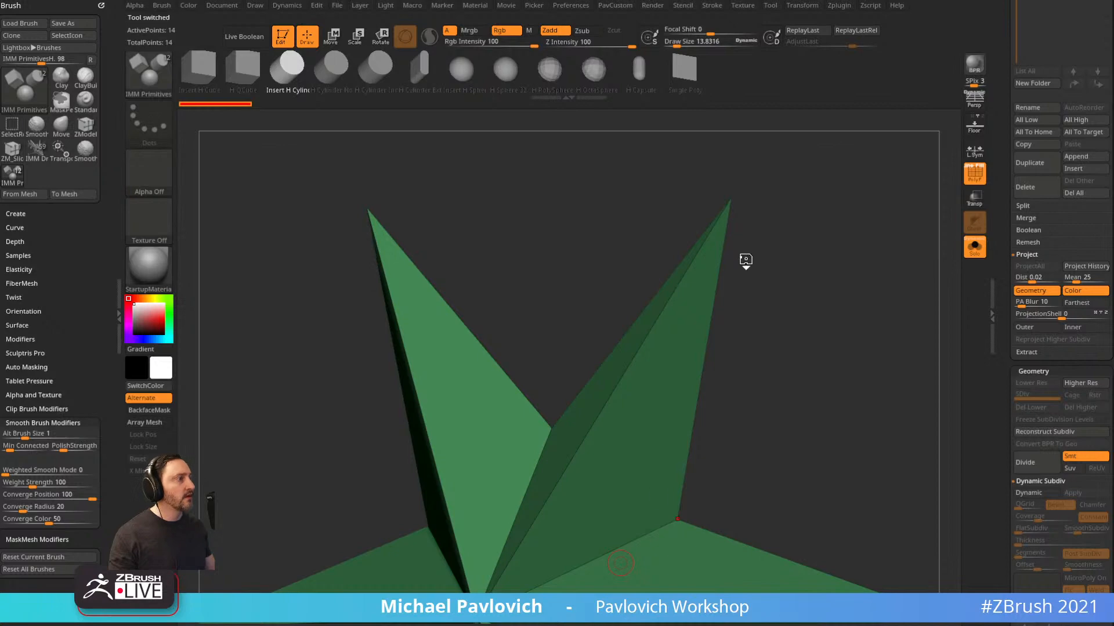
{"action": "key", "text": "ctrl+z"}
{"action": "key", "text": "ctrl+z"}
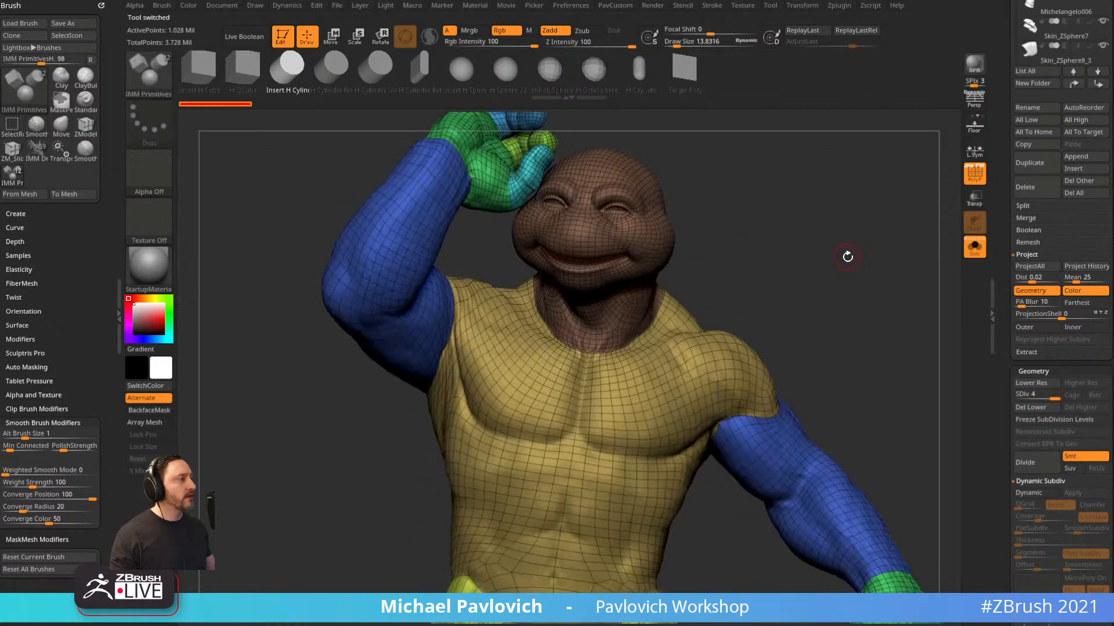
Hide the polyframe on the posed turtle and select the Standard brush with a draw size of about 33.
{"action": "left_click", "coordinate": [972, 181]}
{"action": "left_click_drag", "start_coordinate": [847, 277], "coordinate": [815, 199], "text": "alt"}
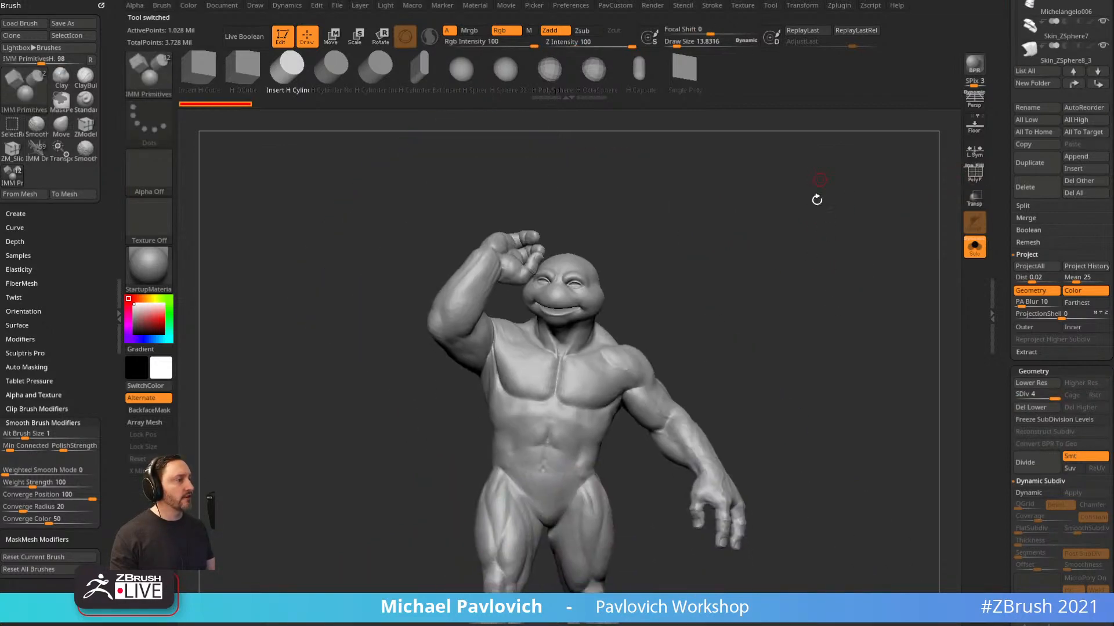
{"action": "left_click_drag", "start_coordinate": [790, 318], "coordinate": [798, 266], "text": "alt"}
{"action": "key", "text": "b"}
{"action": "key", "text": "s"}
{"action": "key", "text": "t"}
{"action": "key", "text": "s"}
{"action": "left_click_drag", "start_coordinate": [857, 249], "coordinate": [736, 260]}
{"action": "key", "text": "s"}
{"action": "mouse_move", "coordinate": [698, 224]}
{"action": "left_mouse_down"}
{"action": "mouse_move", "coordinate": [706, 231]}
{"action": "mouse_move", "coordinate": [695, 234]}
{"action": "left_mouse_up"}
Examine the posed turtle's anatomy from the back and sides, and show its polyframe to review the polygroups.
{"action": "left_click_drag", "start_coordinate": [703, 243], "coordinate": [669, 182]}
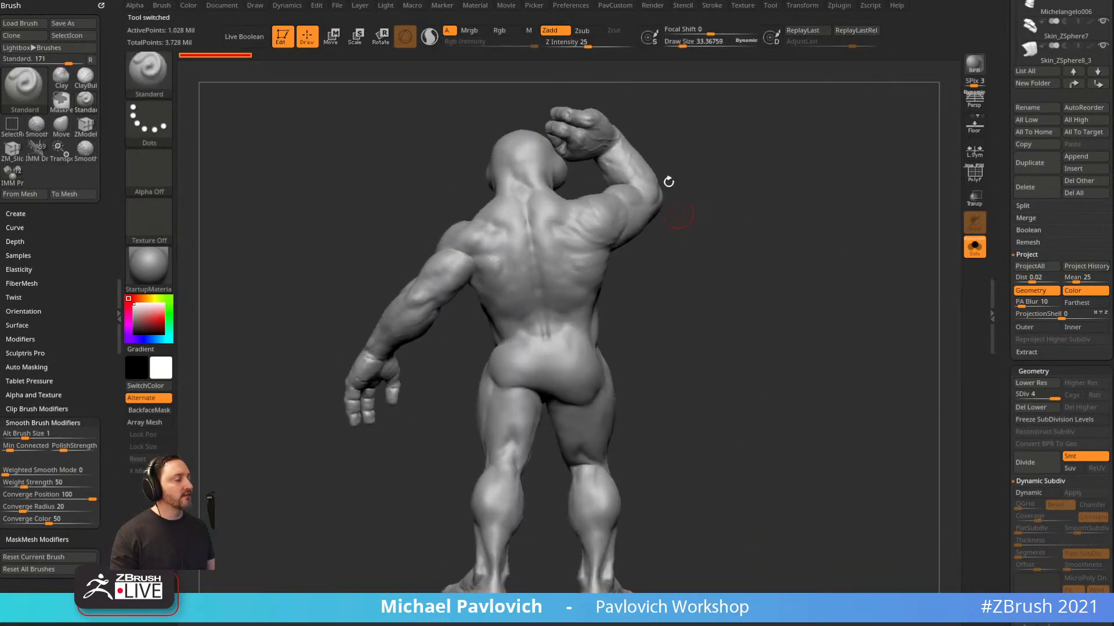
{"action": "mouse_move", "coordinate": [686, 236]}
{"action": "left_mouse_down"}
{"action": "mouse_move", "coordinate": [642, 236]}
{"action": "mouse_move", "coordinate": [689, 188]}
{"action": "left_mouse_up"}
{"action": "left_click_drag", "start_coordinate": [751, 221], "coordinate": [607, 241]}
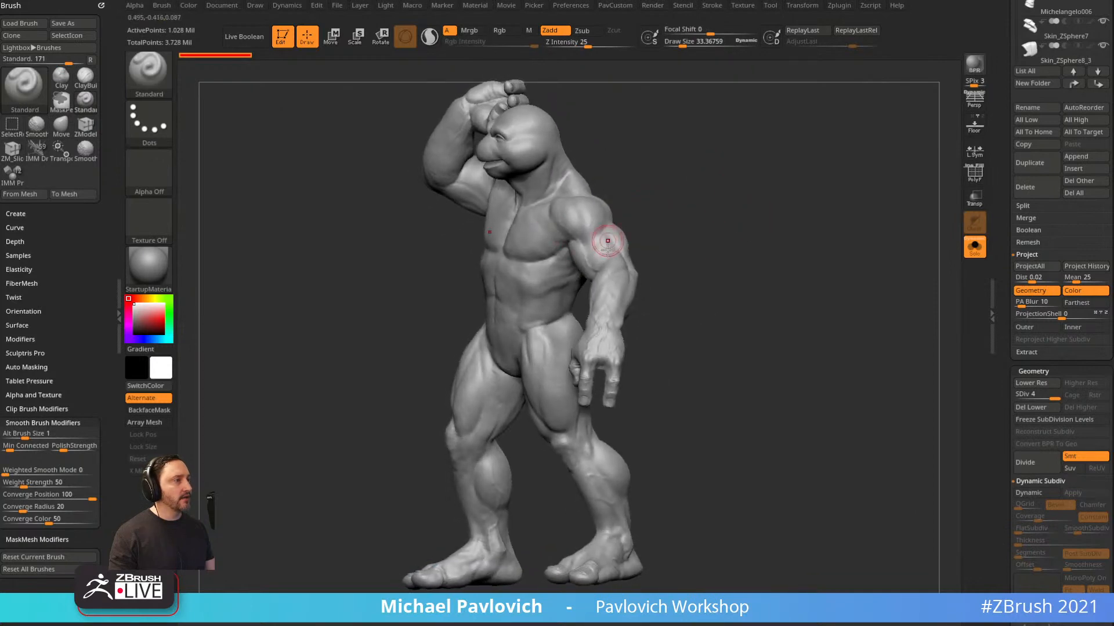
{"action": "mouse_move", "coordinate": [685, 231]}
{"action": "left_mouse_down"}
{"action": "mouse_move", "coordinate": [728, 209]}
{"action": "mouse_move", "coordinate": [672, 226]}
{"action": "mouse_move", "coordinate": [769, 212]}
{"action": "mouse_move", "coordinate": [725, 238]}
{"action": "mouse_move", "coordinate": [655, 242]}
{"action": "mouse_move", "coordinate": [778, 242]}
{"action": "mouse_move", "coordinate": [778, 277]}
{"action": "mouse_move", "coordinate": [808, 228]}
{"action": "mouse_move", "coordinate": [644, 238]}
{"action": "mouse_move", "coordinate": [907, 247]}
{"action": "mouse_move", "coordinate": [908, 261]}
{"action": "left_mouse_up"}
{"action": "left_click", "coordinate": [974, 173]}
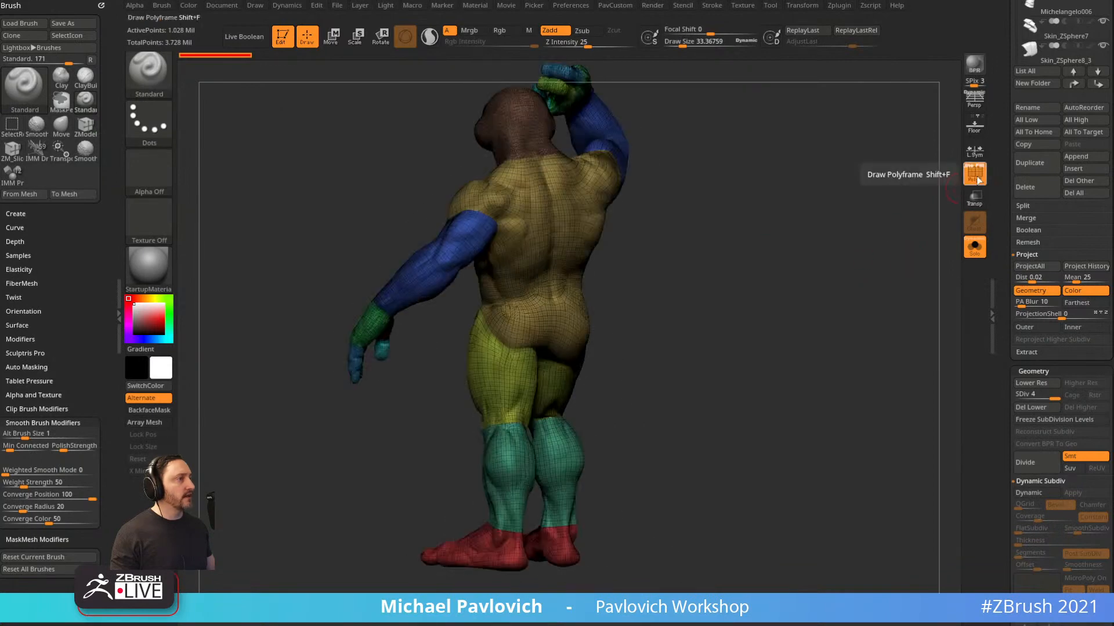
{"action": "mouse_move", "coordinate": [882, 197]}
{"action": "left_mouse_down"}
{"action": "mouse_move", "coordinate": [791, 211]}
{"action": "mouse_move", "coordinate": [724, 205]}
{"action": "left_mouse_up"}
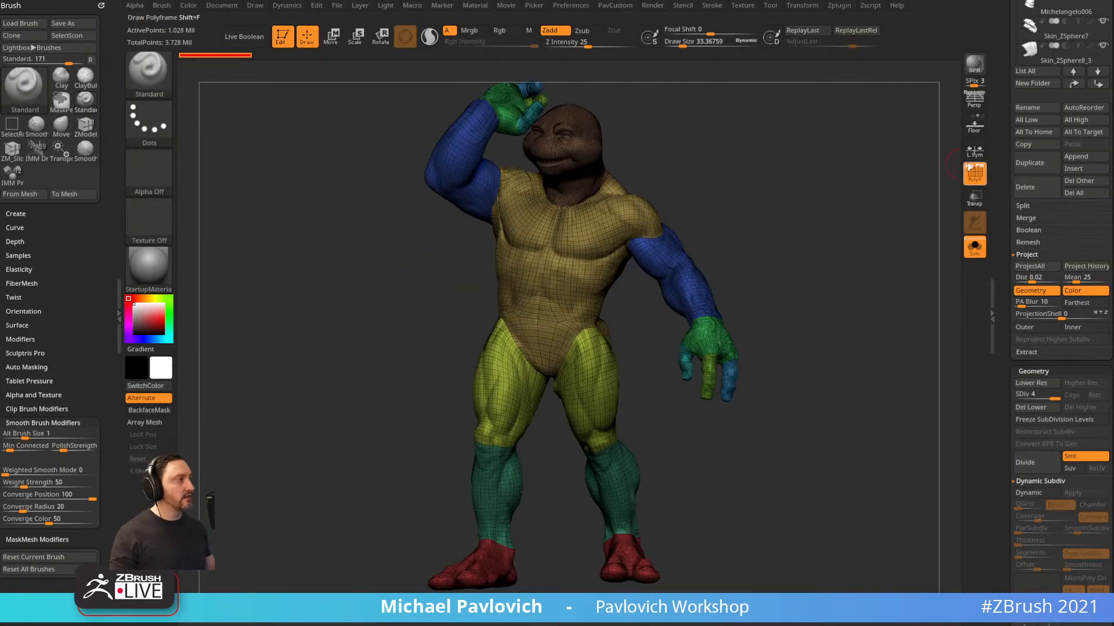
Delete all subtools of the posed turtle and bring up the Scan_Wrapped body with its polyframe hidden.
{"action": "left_click", "coordinate": [1080, 193]}
{"action": "left_click_drag", "start_coordinate": [1008, 212], "coordinate": [1009, 333]}
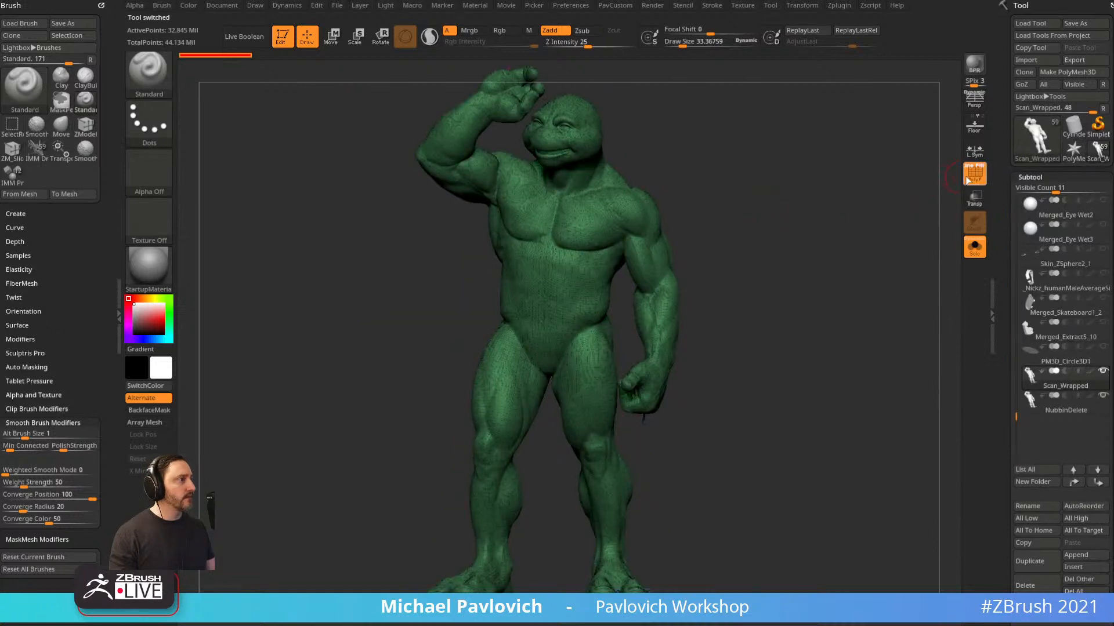
{"action": "key", "text": "shift+f"}
{"action": "key", "text": "shift+f"}
{"action": "key", "text": "shift+f"}
{"action": "key", "text": "shift+f"}
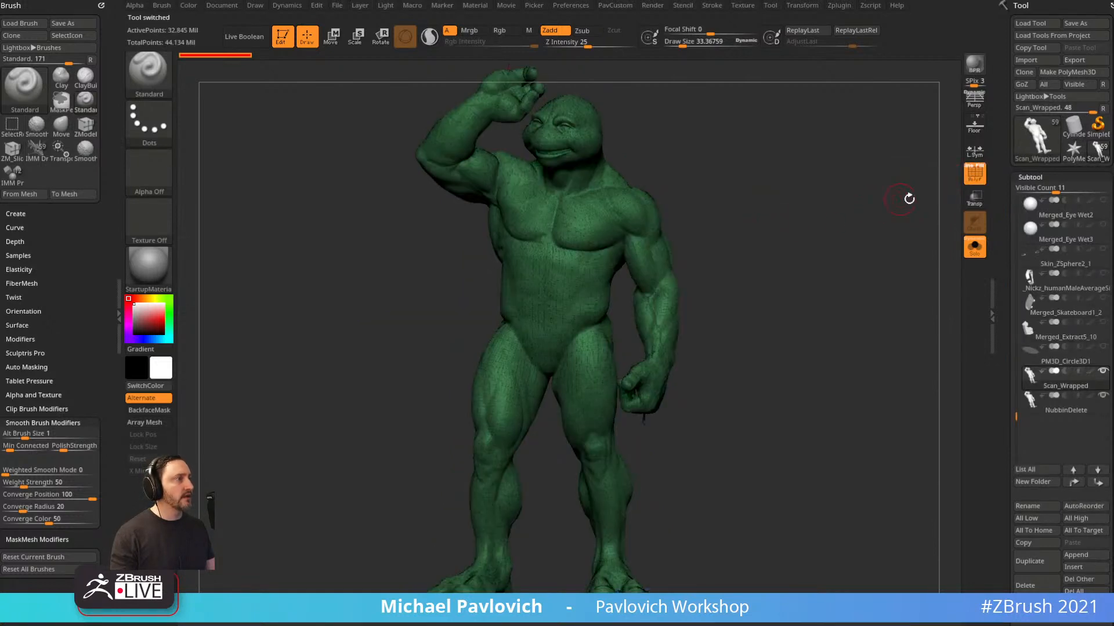
{"action": "key", "text": "shift+f"}
Step down and back up through the Scan_Wrapped body's subdivision levels while viewing it from several angles.
{"action": "mouse_move", "coordinate": [907, 221]}
{"action": "left_mouse_down"}
{"action": "mouse_move", "coordinate": [718, 216]}
{"action": "mouse_move", "coordinate": [773, 224]}
{"action": "mouse_move", "coordinate": [598, 279]}
{"action": "mouse_move", "coordinate": [694, 242]}
{"action": "mouse_move", "coordinate": [655, 289]}
{"action": "mouse_move", "coordinate": [746, 335]}
{"action": "mouse_move", "coordinate": [739, 308]}
{"action": "mouse_move", "coordinate": [721, 340]}
{"action": "mouse_move", "coordinate": [717, 328]}
{"action": "mouse_move", "coordinate": [542, 256]}
{"action": "left_mouse_up"}
{"action": "key", "text": "bracketleft"}
{"action": "key", "text": "bracketleft"}
{"action": "key", "text": "bracketleft"}
{"action": "mouse_move", "coordinate": [717, 243]}
{"action": "left_mouse_down"}
{"action": "mouse_move", "coordinate": [671, 248]}
{"action": "mouse_move", "coordinate": [666, 231]}
{"action": "mouse_move", "coordinate": [688, 224]}
{"action": "mouse_move", "coordinate": [432, 193]}
{"action": "left_mouse_up"}
{"action": "key", "text": "bracketright"}
{"action": "key", "text": "bracketright"}
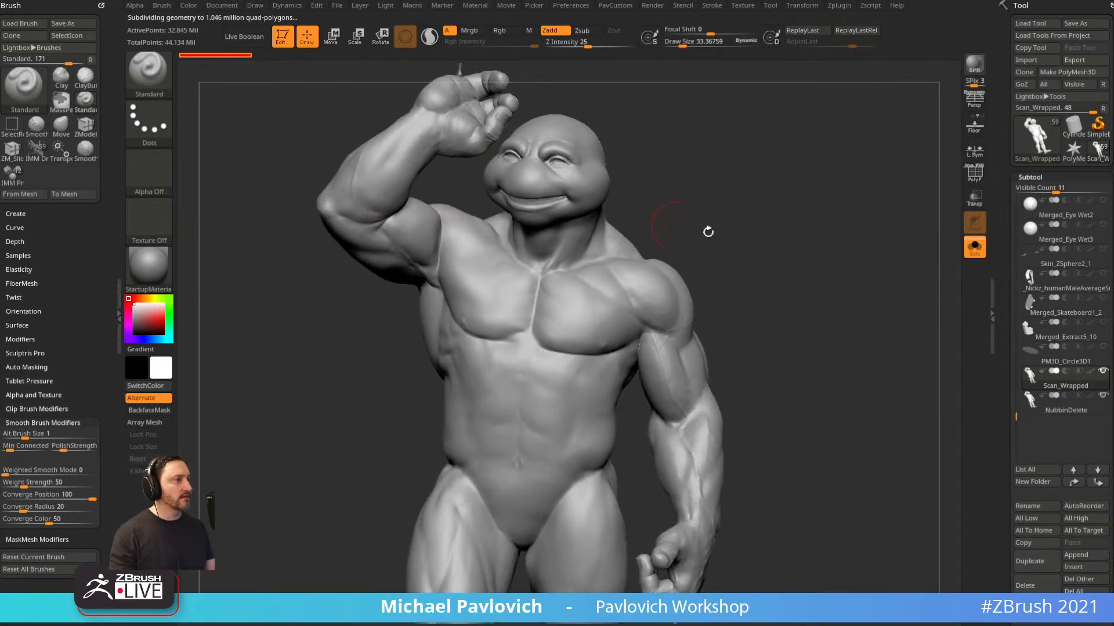
Examine the Scan_Wrapped sculpt's back, torso, arms, legs and head from all around.
{"action": "left_click_drag", "start_coordinate": [707, 232], "coordinate": [528, 284]}
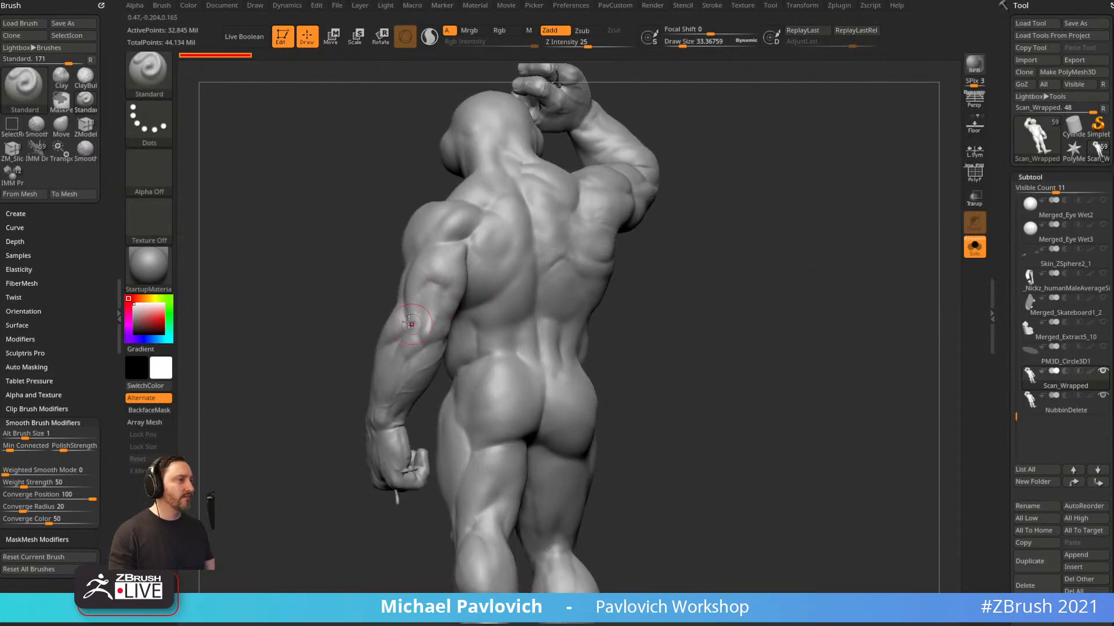
{"action": "left_click_drag", "start_coordinate": [665, 287], "coordinate": [641, 290]}
{"action": "mouse_move", "coordinate": [735, 287]}
{"action": "left_mouse_down"}
{"action": "mouse_move", "coordinate": [629, 273]}
{"action": "mouse_move", "coordinate": [773, 271]}
{"action": "mouse_move", "coordinate": [802, 254]}
{"action": "mouse_move", "coordinate": [791, 225]}
{"action": "left_mouse_up"}
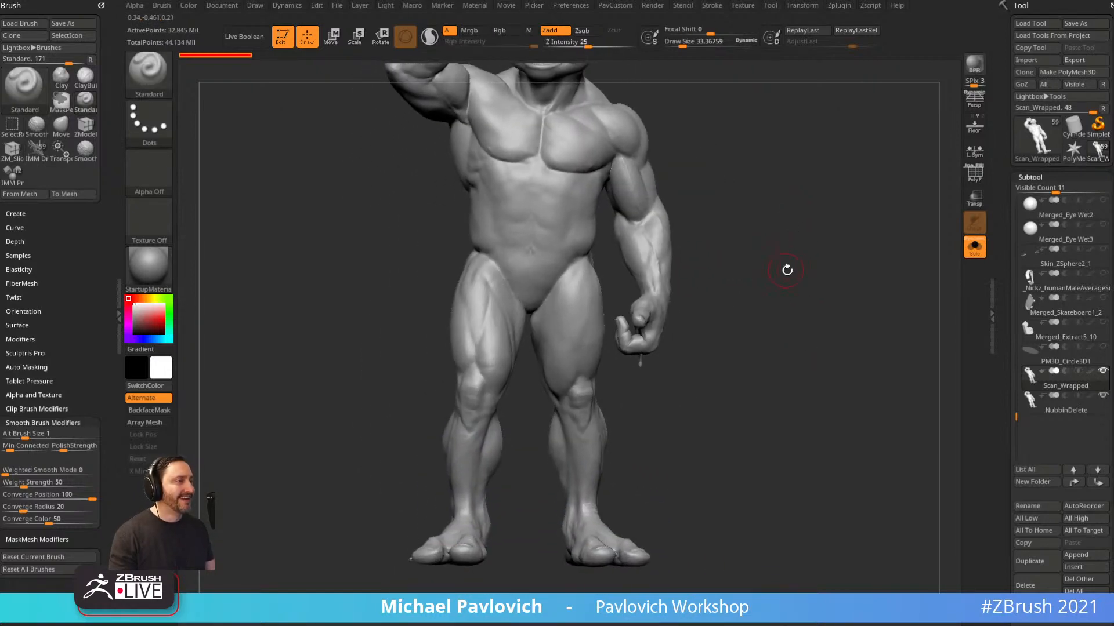
{"action": "mouse_move", "coordinate": [785, 268]}
{"action": "left_mouse_down"}
{"action": "mouse_move", "coordinate": [731, 281]}
{"action": "mouse_move", "coordinate": [763, 284]}
{"action": "mouse_move", "coordinate": [738, 290]}
{"action": "left_mouse_up"}
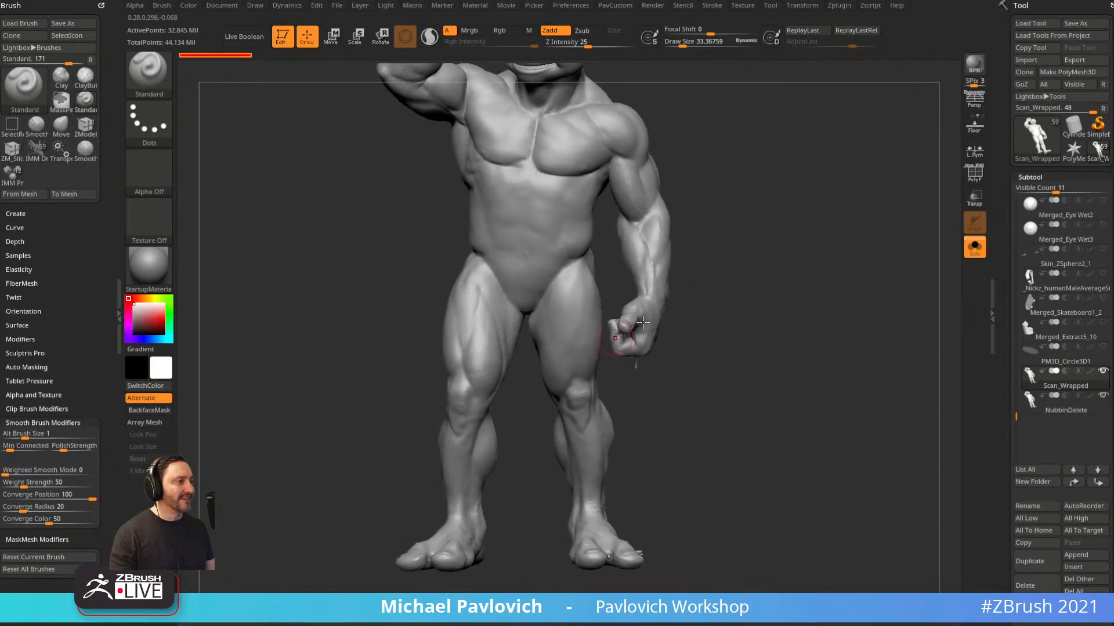
{"action": "left_click_drag", "start_coordinate": [641, 323], "coordinate": [781, 308]}
{"action": "mouse_move", "coordinate": [582, 367]}
{"action": "left_mouse_down"}
{"action": "mouse_move", "coordinate": [742, 325]}
{"action": "mouse_move", "coordinate": [944, 316]}
{"action": "mouse_move", "coordinate": [875, 319]}
{"action": "mouse_move", "coordinate": [882, 325]}
{"action": "mouse_move", "coordinate": [902, 311]}
{"action": "mouse_move", "coordinate": [815, 280]}
{"action": "mouse_move", "coordinate": [856, 276]}
{"action": "mouse_move", "coordinate": [847, 367]}
{"action": "mouse_move", "coordinate": [852, 288]}
{"action": "mouse_move", "coordinate": [778, 249]}
{"action": "mouse_move", "coordinate": [822, 276]}
{"action": "mouse_move", "coordinate": [741, 296]}
{"action": "mouse_move", "coordinate": [734, 274]}
{"action": "left_mouse_up"}
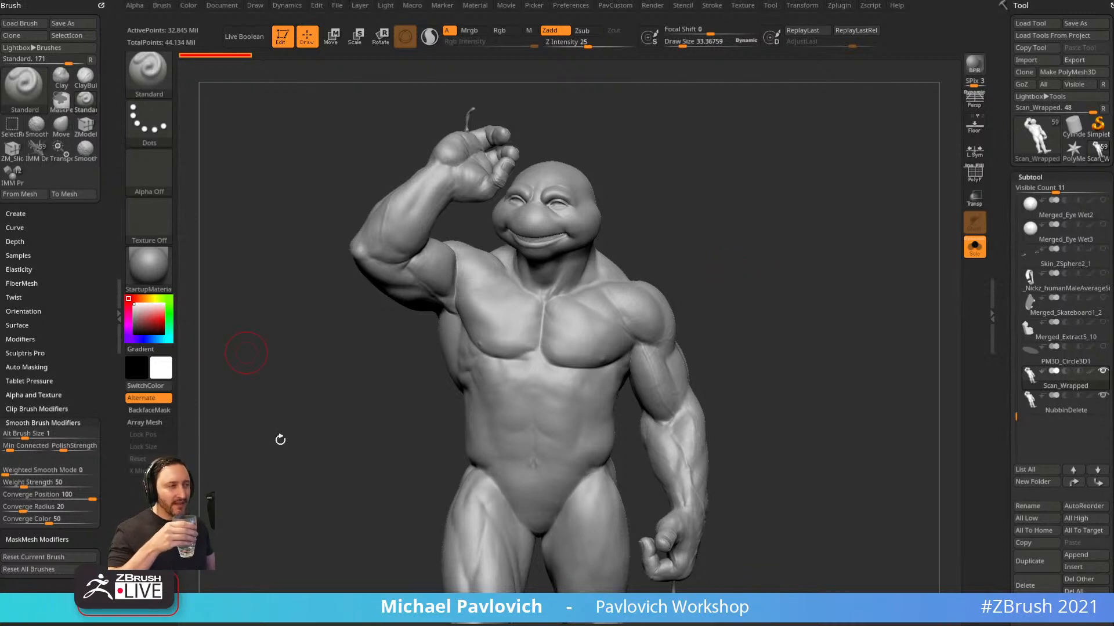
{"action": "left_click_drag", "start_coordinate": [795, 316], "coordinate": [757, 316]}
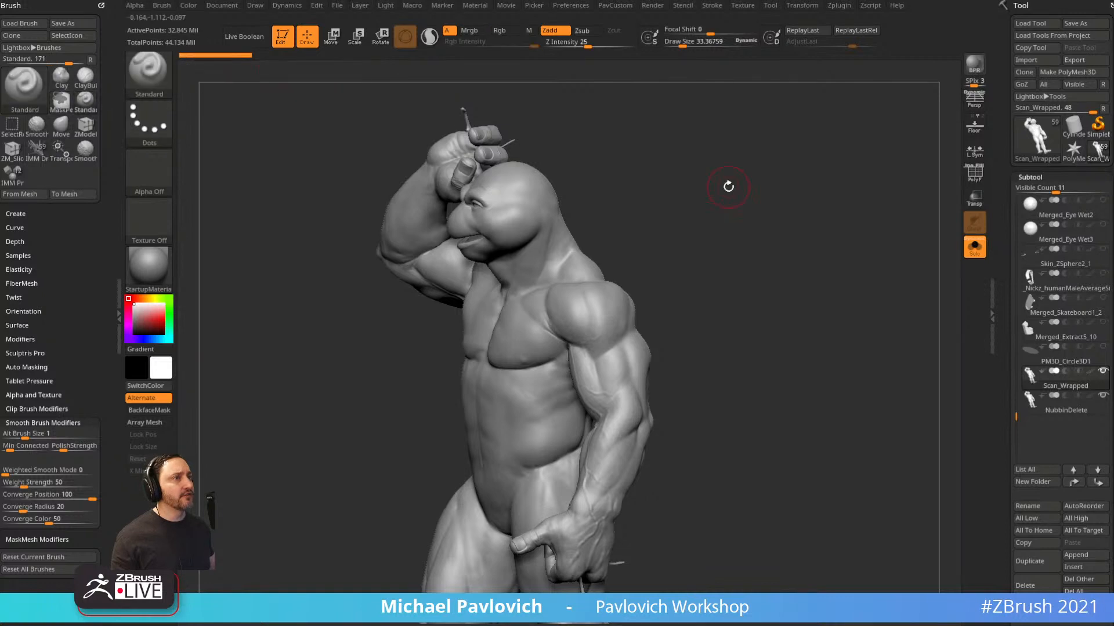
Show the polyframe on the Scan_Wrapped body and examine the wireframe around the waist and hip up close.
{"action": "left_click_drag", "start_coordinate": [729, 184], "coordinate": [785, 176]}
{"action": "key", "text": "s"}
{"action": "left_click_drag", "start_coordinate": [802, 259], "coordinate": [805, 194], "text": "alt"}
{"action": "left_click_drag", "start_coordinate": [805, 195], "coordinate": [855, 210]}
{"action": "left_click_drag", "start_coordinate": [1006, 375], "coordinate": [1004, 64]}
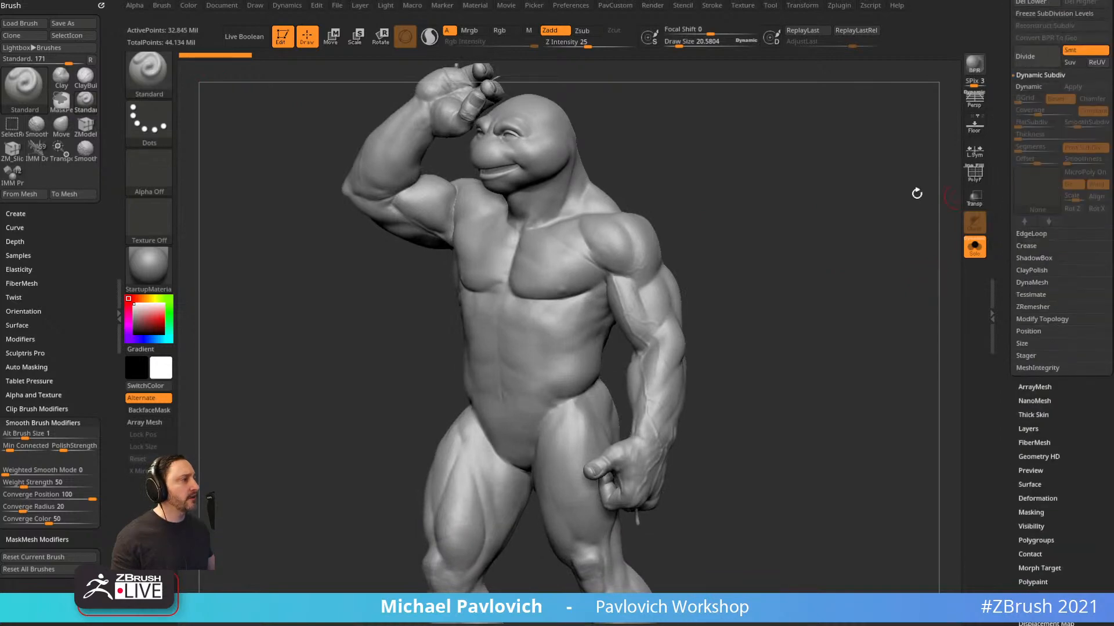
{"action": "left_click_drag", "start_coordinate": [914, 192], "coordinate": [882, 193]}
{"action": "left_click_drag", "start_coordinate": [838, 273], "coordinate": [835, 220]}
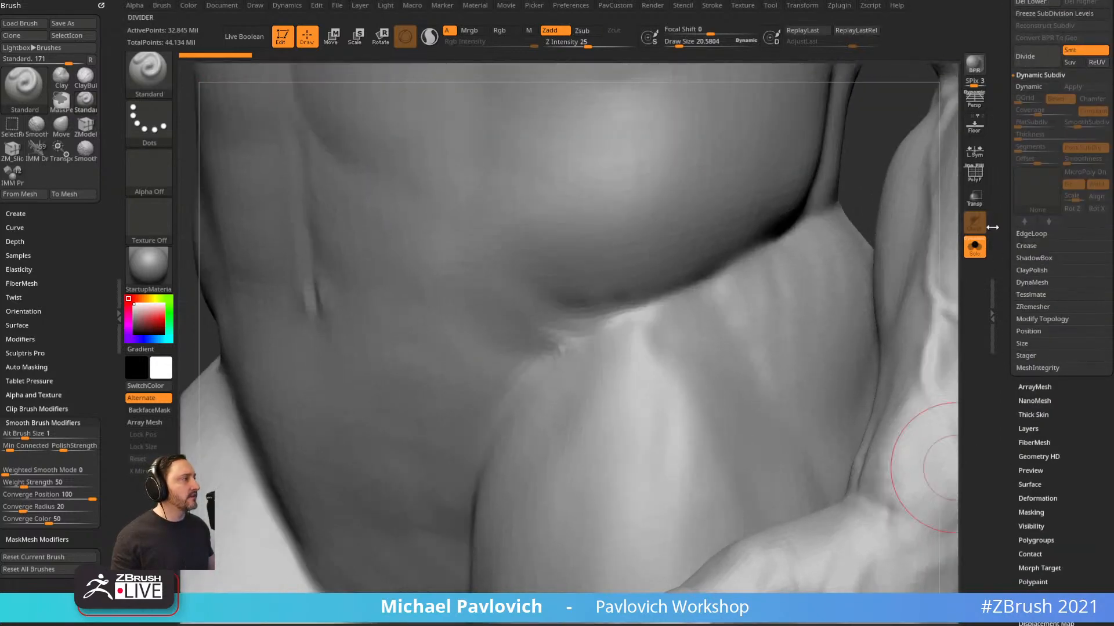
{"action": "left_click", "coordinate": [974, 172]}
{"action": "key", "text": "s"}
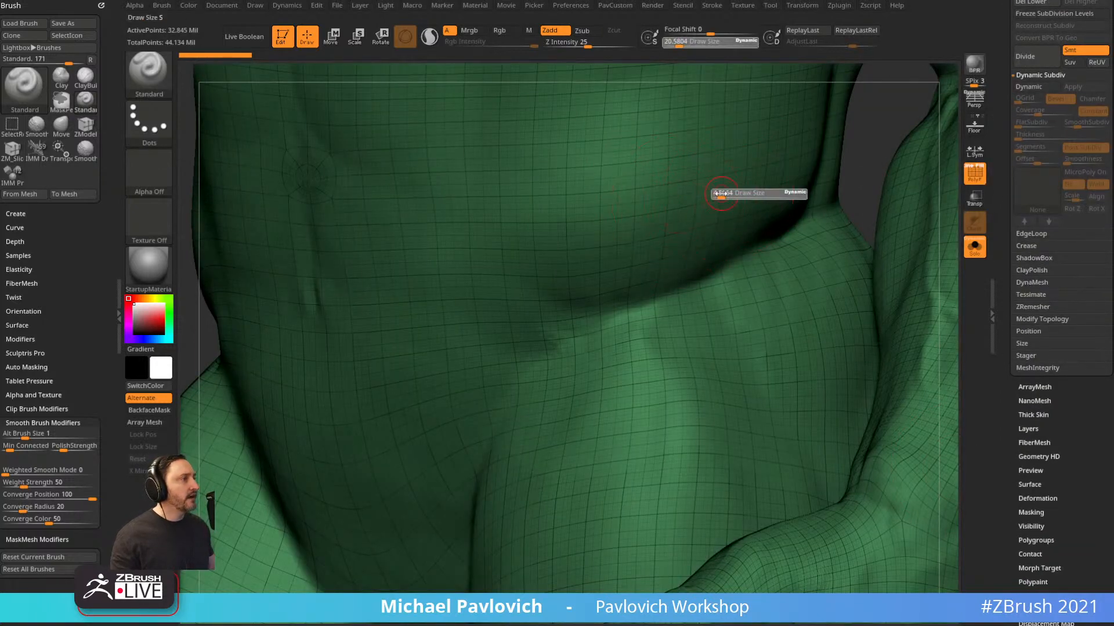
{"action": "left_click_drag", "start_coordinate": [725, 193], "coordinate": [713, 194]}
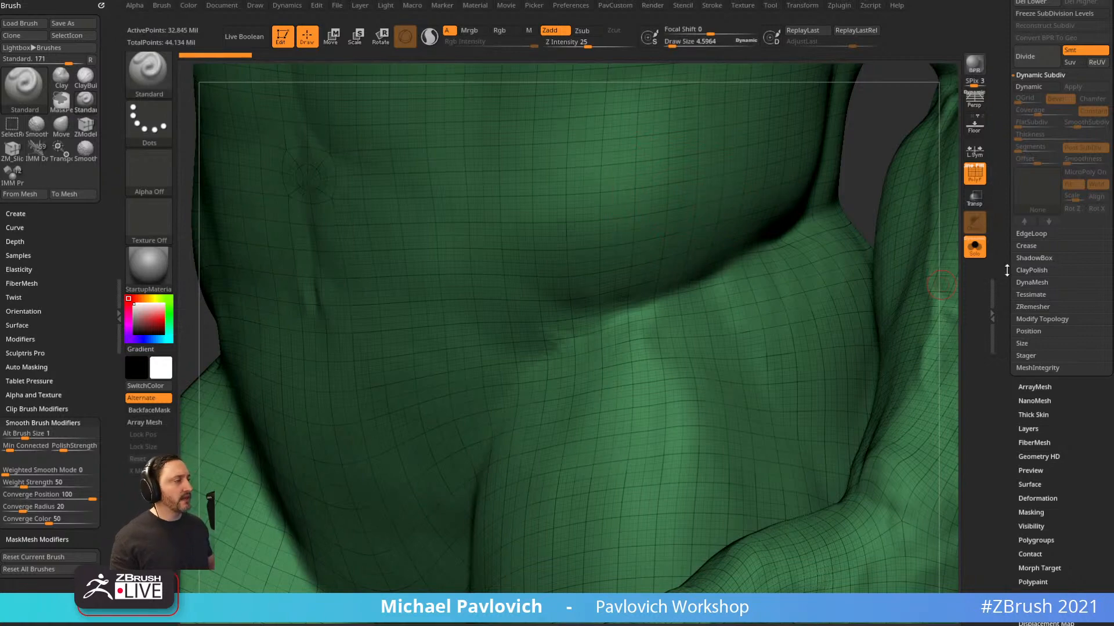
Set the draw size to about 14 and review the wireframe across the turtle's torso, shoulders and arms.
{"action": "mouse_move", "coordinate": [875, 121]}
{"action": "left_mouse_down", "text": "alt"}
{"action": "mouse_move", "coordinate": [708, 542]}
{"action": "mouse_move", "coordinate": [780, 164]}
{"action": "mouse_move", "coordinate": [783, 176]}
{"action": "left_mouse_up", "text": "alt"}
{"action": "key", "text": "s"}
{"action": "mouse_move", "coordinate": [783, 176]}
{"action": "left_mouse_down"}
{"action": "mouse_move", "coordinate": [798, 177]}
{"action": "mouse_move", "coordinate": [753, 279]}
{"action": "left_mouse_up"}
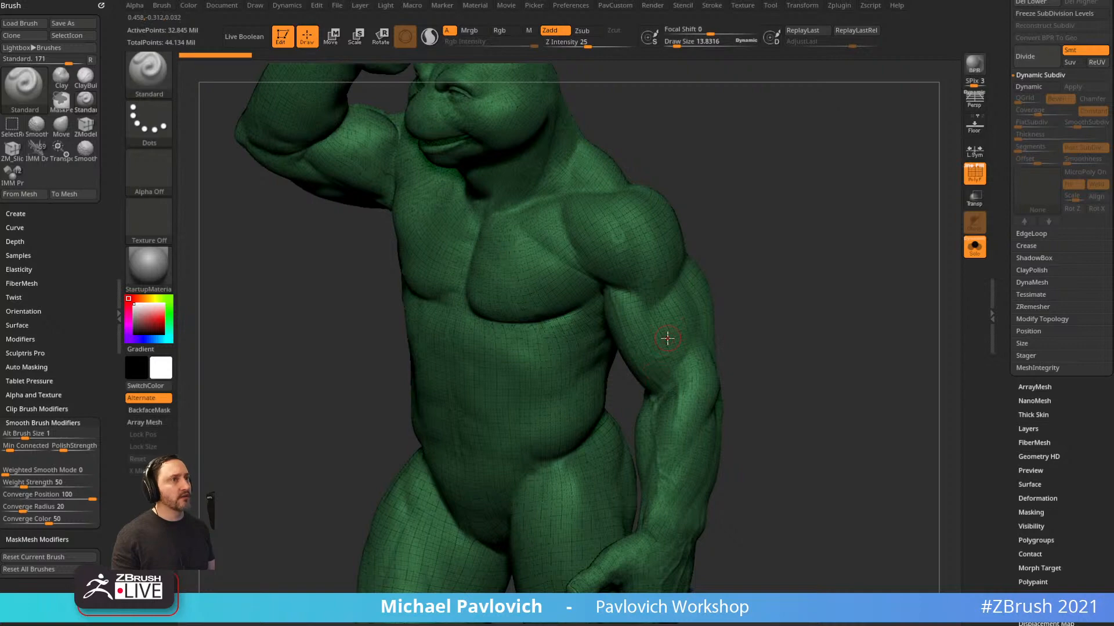
{"action": "mouse_move", "coordinate": [764, 159]}
{"action": "left_mouse_down"}
{"action": "mouse_move", "coordinate": [786, 189]}
{"action": "mouse_move", "coordinate": [679, 263]}
{"action": "left_mouse_up"}
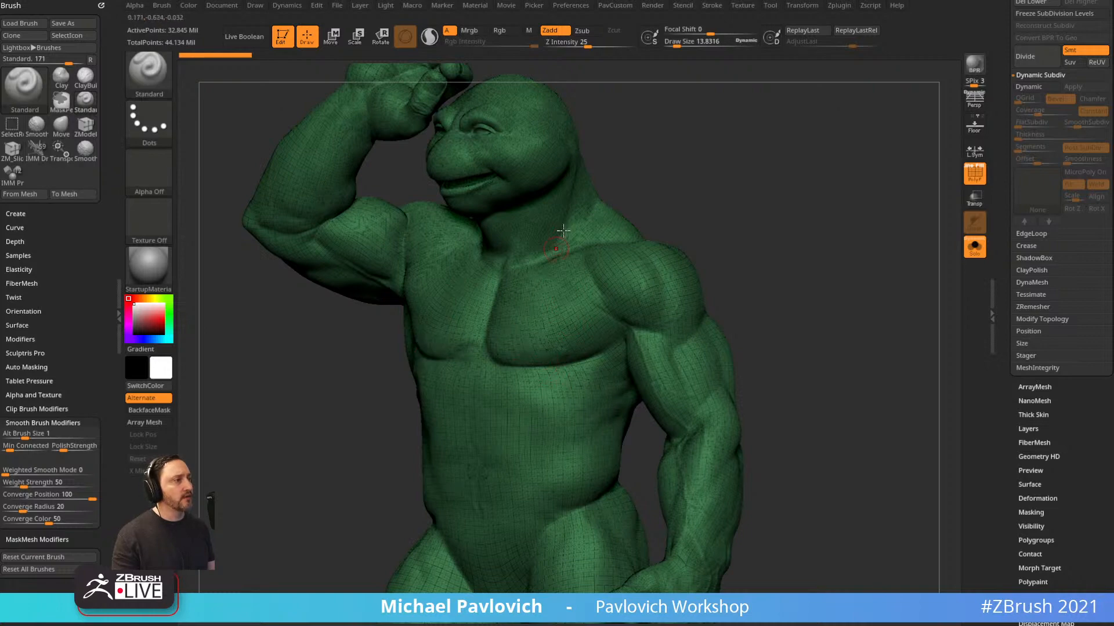
{"action": "mouse_move", "coordinate": [795, 234]}
{"action": "left_mouse_down"}
{"action": "mouse_move", "coordinate": [731, 246]}
{"action": "mouse_move", "coordinate": [570, 335]}
{"action": "left_mouse_up"}
{"action": "left_click_drag", "start_coordinate": [748, 362], "coordinate": [807, 340]}
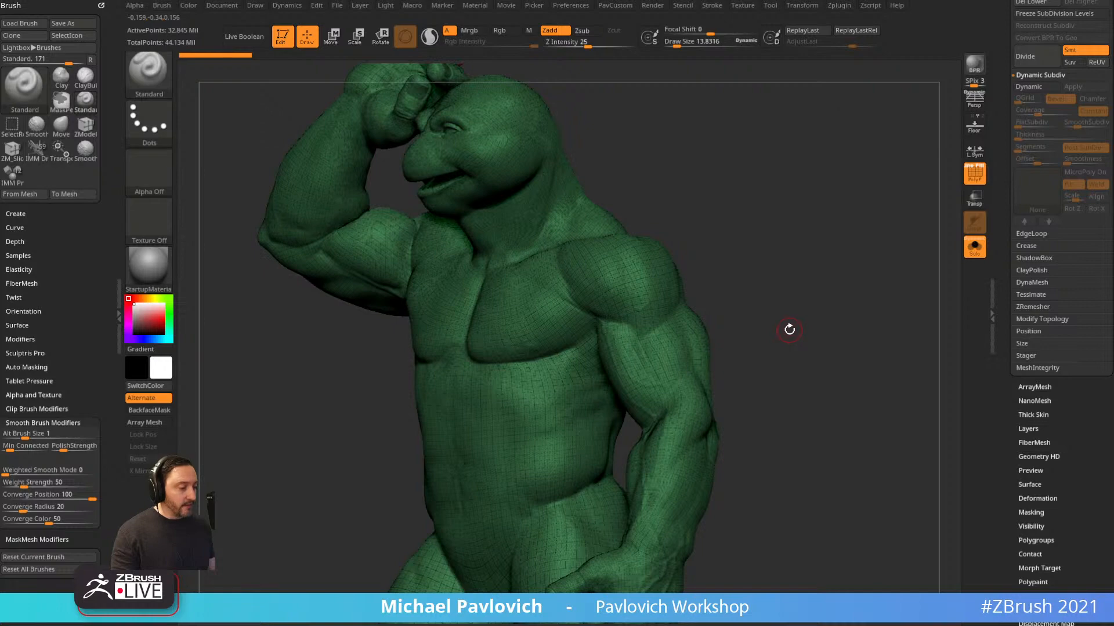
Leave Edit mode and clear the turtle from the canvas.
{"action": "left_click", "coordinate": [290, 45]}
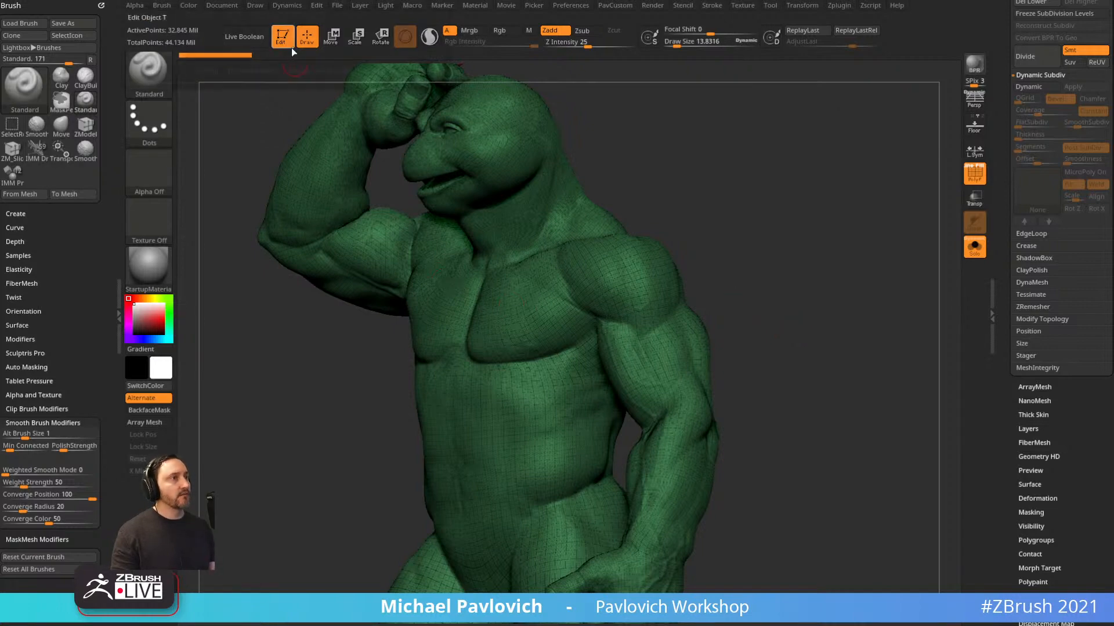
{"action": "left_click", "coordinate": [407, 70]}
{"action": "key", "text": "ctrl+n"}
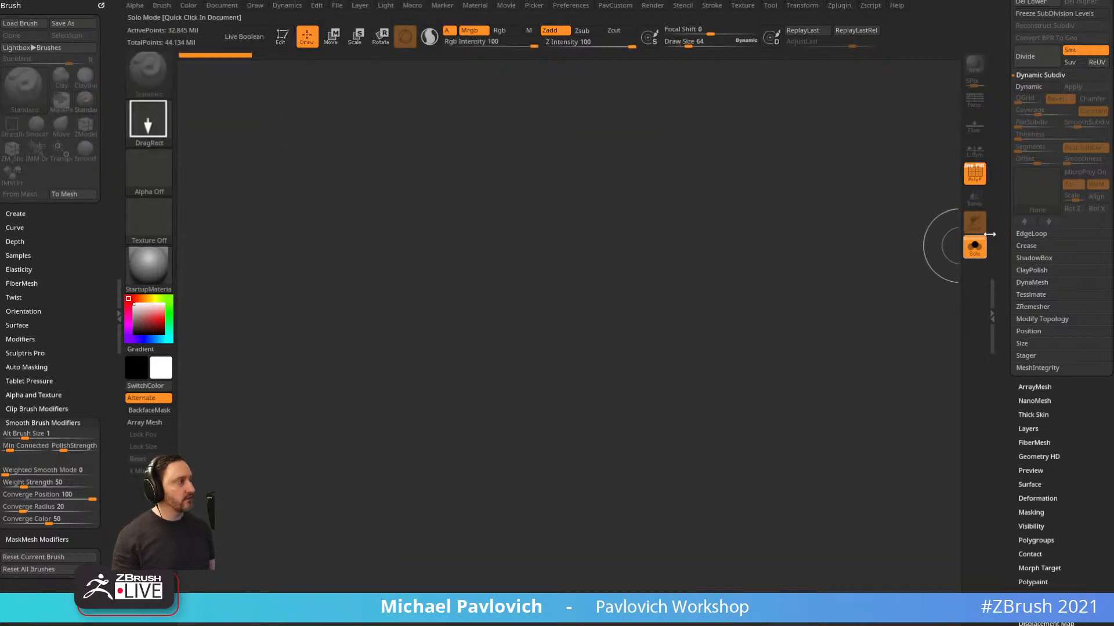
{"action": "left_click_drag", "start_coordinate": [990, 235], "coordinate": [990, 431]}
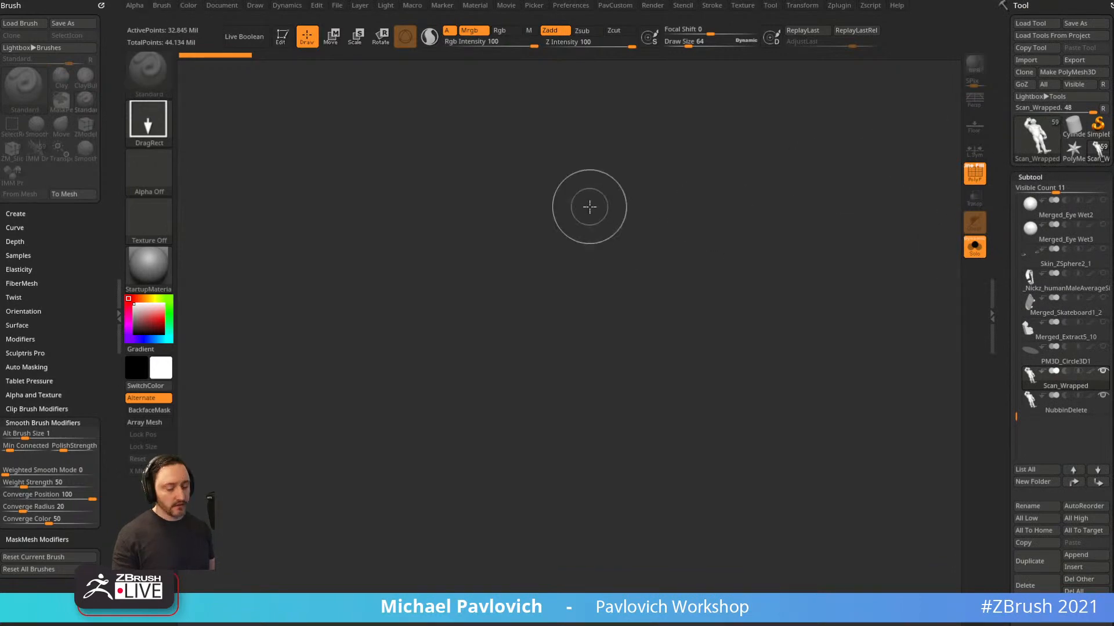
Load the Ryan_Kingslien anatomy skeleton from the Lightbox tools and place it on the canvas in Edit mode.
{"action": "key", "text": "comma"}
{"action": "left_click", "coordinate": [631, 70]}
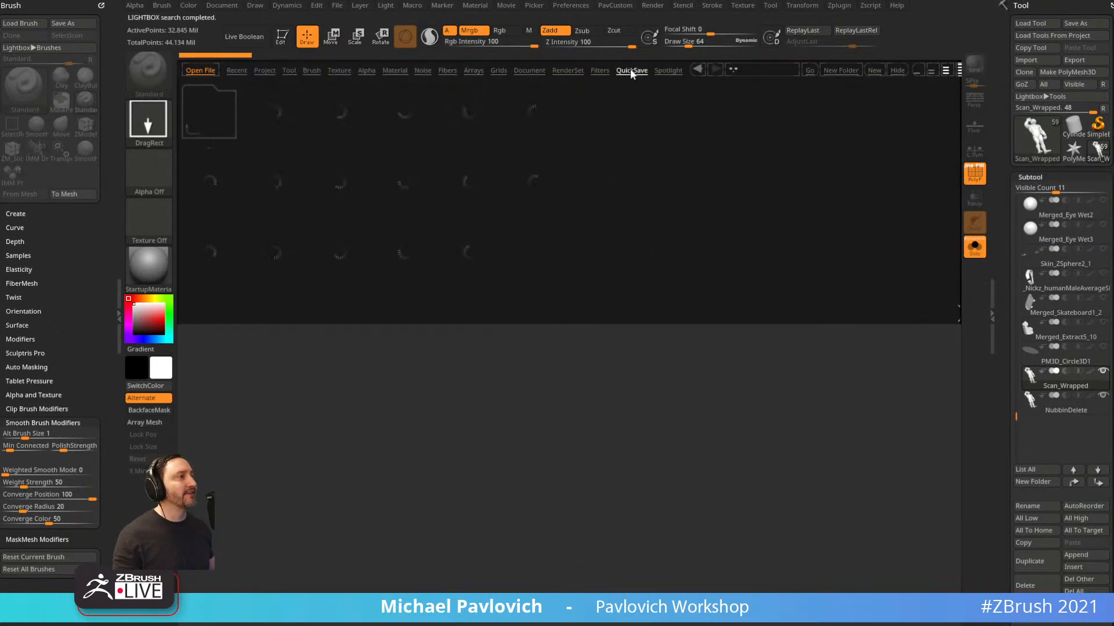
{"action": "left_click", "coordinate": [600, 70]}
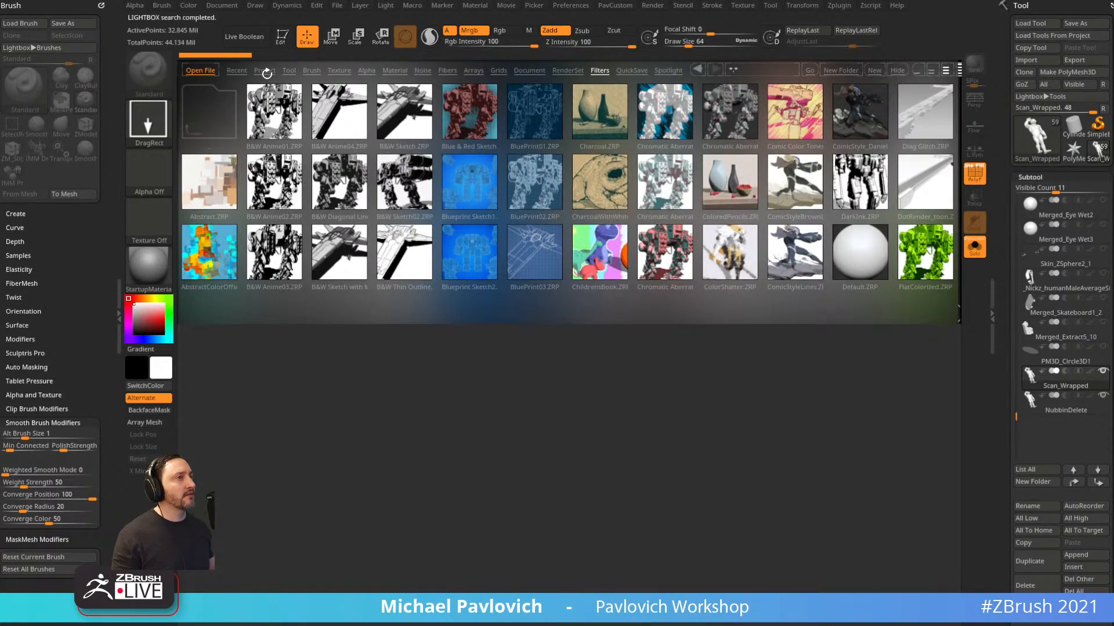
{"action": "left_click", "coordinate": [288, 70]}
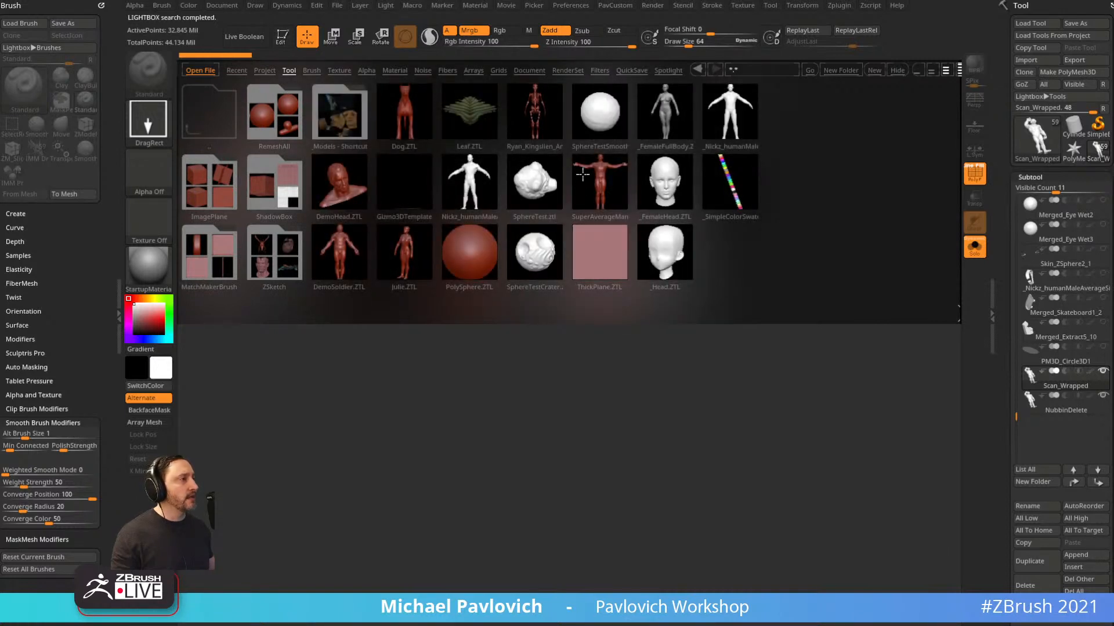
{"action": "double_click", "coordinate": [535, 113]}
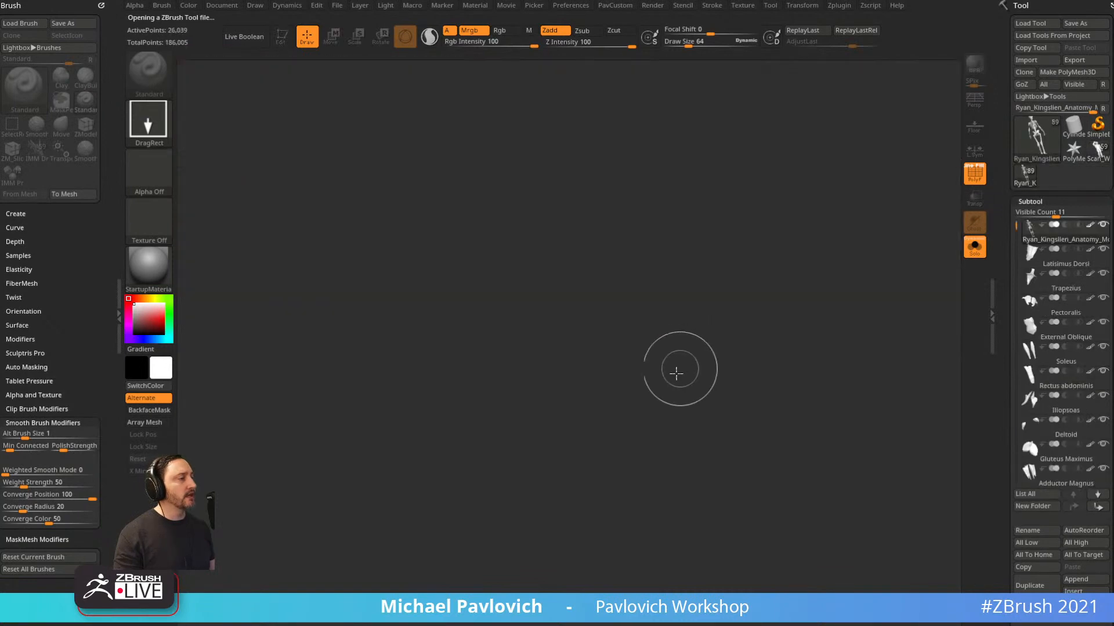
{"action": "left_click", "coordinate": [282, 36]}
{"action": "mouse_move", "coordinate": [791, 186]}
{"action": "left_mouse_down", "text": "alt"}
{"action": "mouse_move", "coordinate": [833, 121]}
{"action": "mouse_move", "coordinate": [815, 336]}
{"action": "mouse_move", "coordinate": [842, 230]}
{"action": "mouse_move", "coordinate": [835, 299]}
{"action": "left_mouse_up", "text": "alt"}
Isolate the skull and upper neck vertebrae with SelectLasso and delete the hidden rest of the skeleton.
{"action": "left_click", "coordinate": [152, 75], "text": "ctrl+shift"}
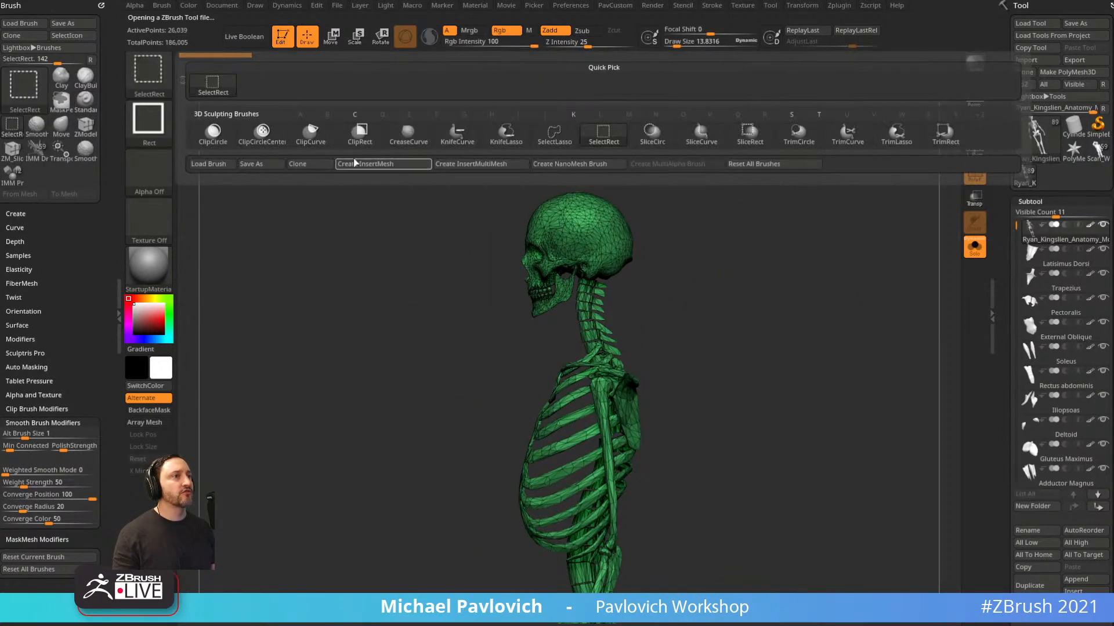
{"action": "left_click", "coordinate": [555, 136], "text": "ctrl+shift"}
{"action": "left_click_drag", "start_coordinate": [643, 277], "coordinate": [459, 297], "text": "ctrl+shift"}
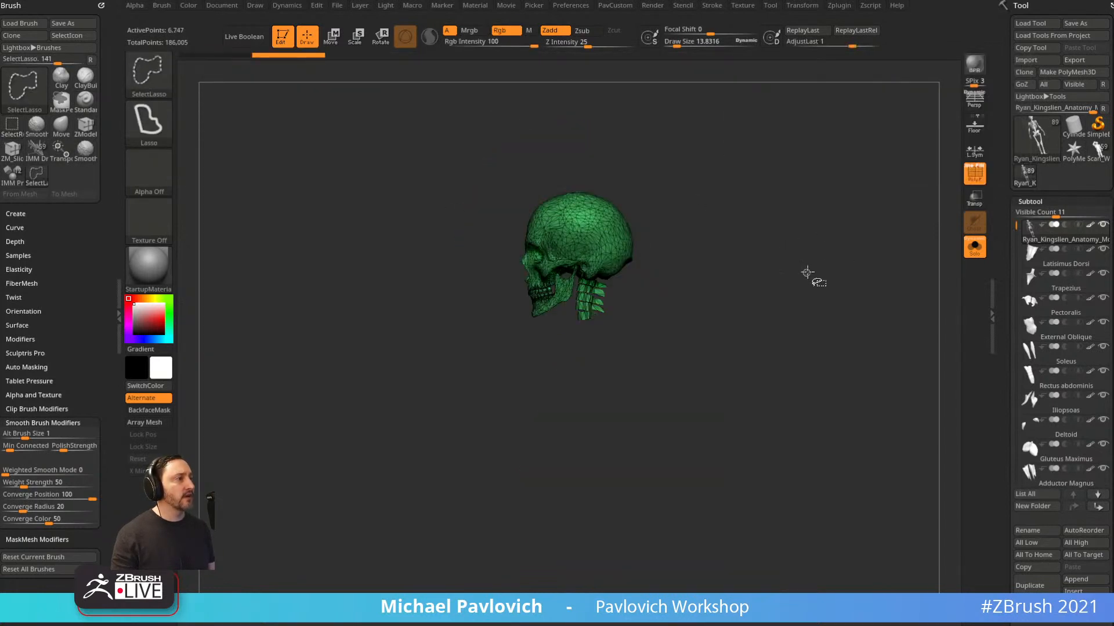
{"action": "left_click_drag", "start_coordinate": [743, 260], "coordinate": [811, 269]}
{"action": "key", "text": "3"}
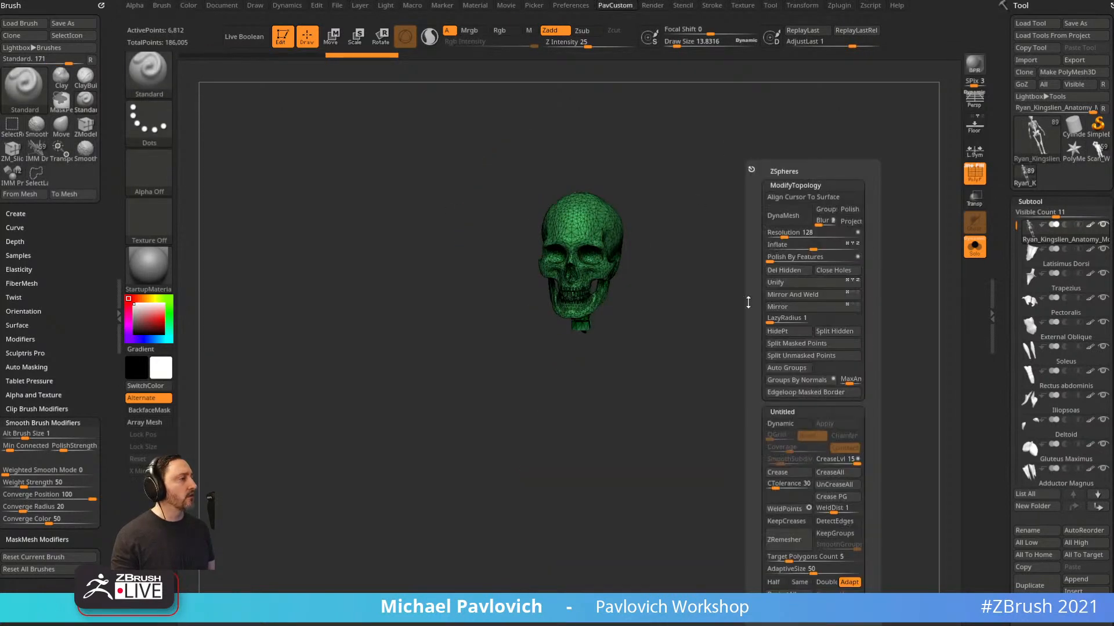
{"action": "left_click", "coordinate": [802, 274]}
Delete all subtools of the loaded anatomy tool.
{"action": "scroll", "coordinate": [1062, 348], "scroll_direction": "down", "scroll_amount": 5}
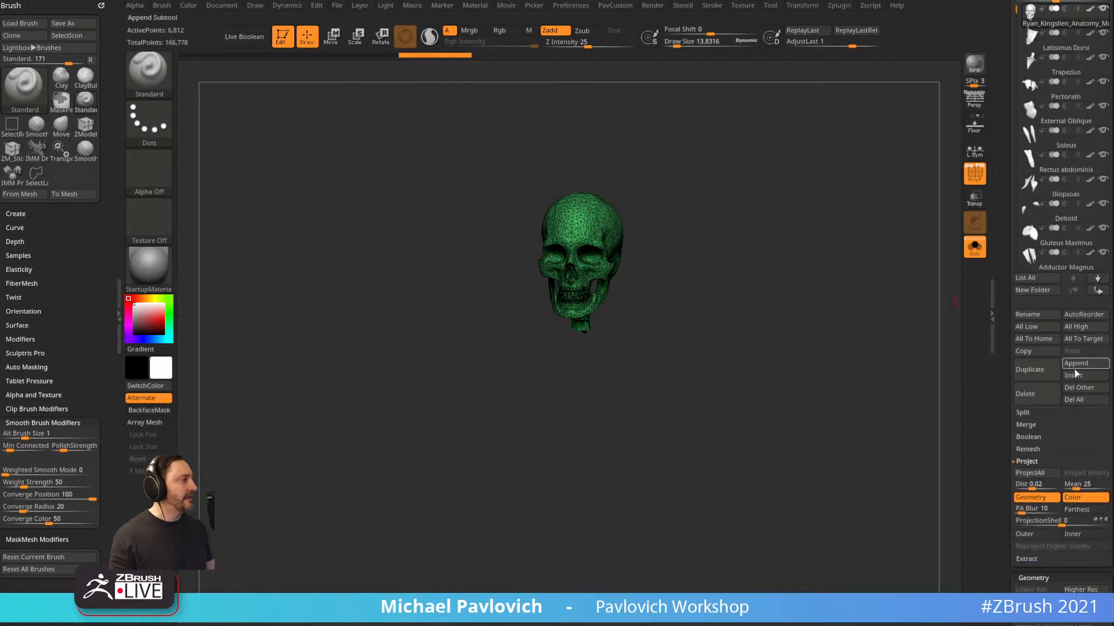
{"action": "left_click", "coordinate": [1076, 400]}
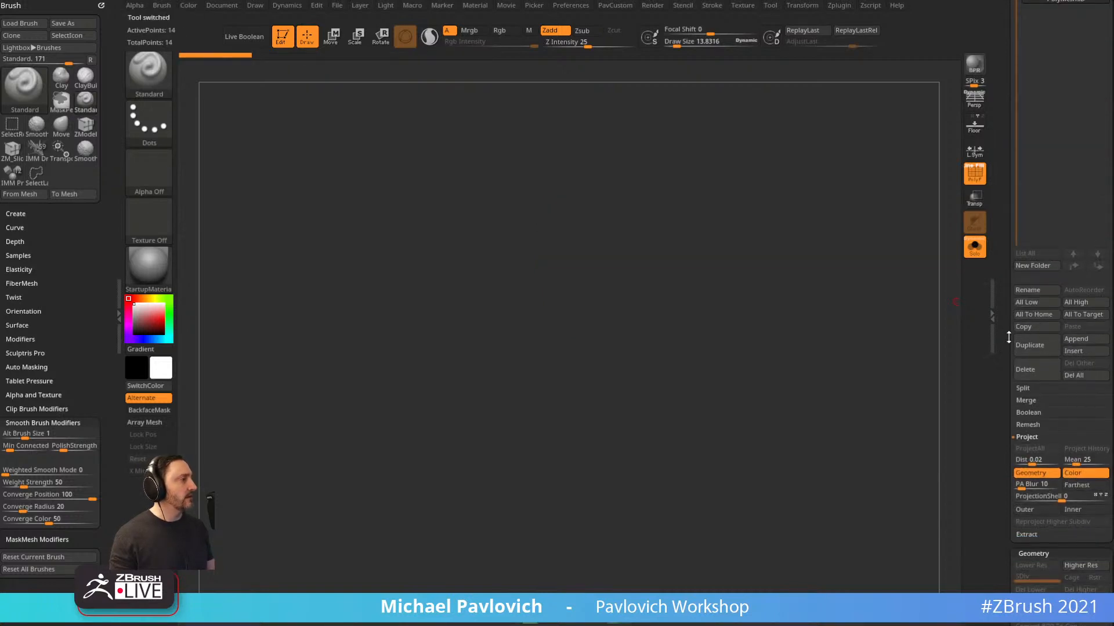
Reload the Ryan_Kingslien_Anatomy_Model tool from Lightbox, isolate its skull and upper neck vertebrae, and delete the hidden geometry.
{"action": "scroll", "coordinate": [1009, 337], "scroll_direction": "up", "scroll_amount": 5}
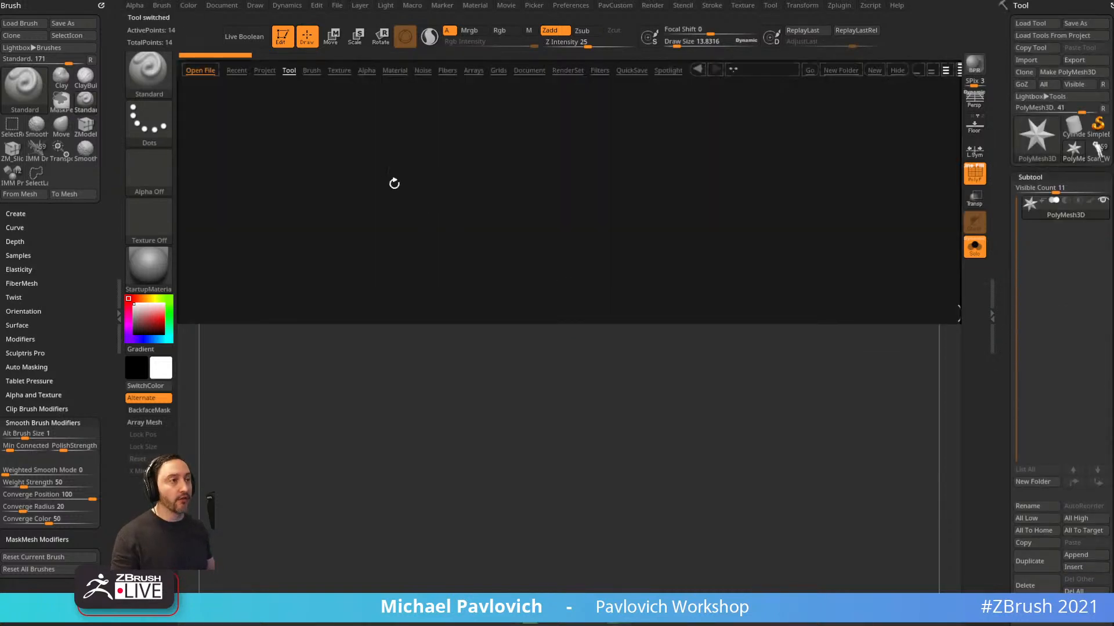
{"action": "double_click", "coordinate": [531, 116]}
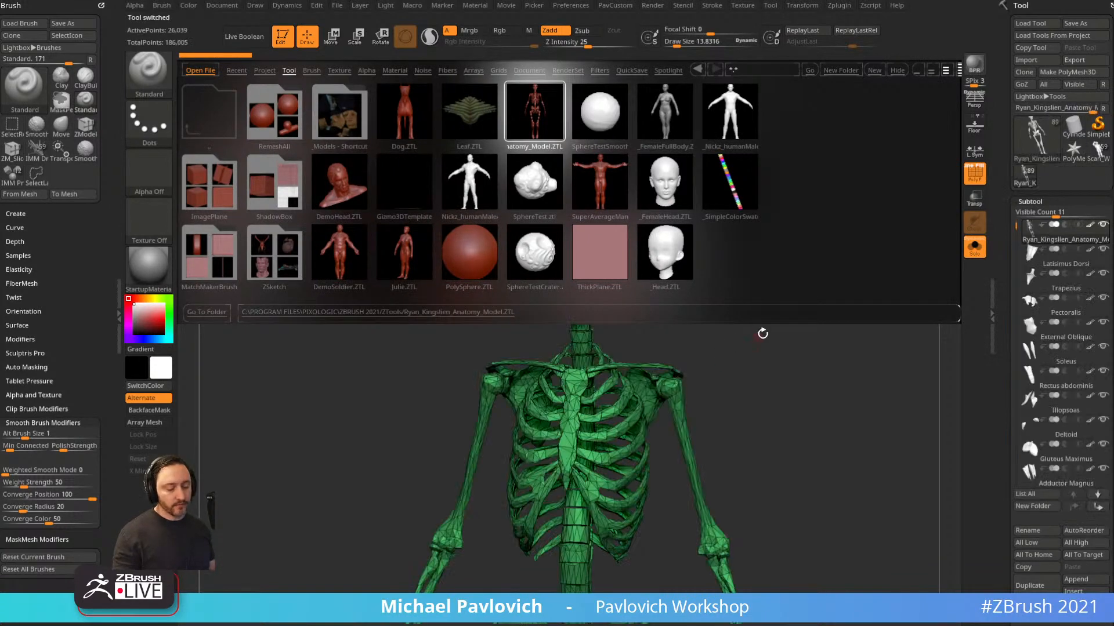
{"action": "mouse_move", "coordinate": [719, 266]}
{"action": "left_mouse_down", "text": "ctrl+shift"}
{"action": "mouse_move", "coordinate": [586, 137]}
{"action": "mouse_move", "coordinate": [823, 235]}
{"action": "left_mouse_up", "text": "ctrl+shift"}
{"action": "key", "text": "ctrl+shift+a"}
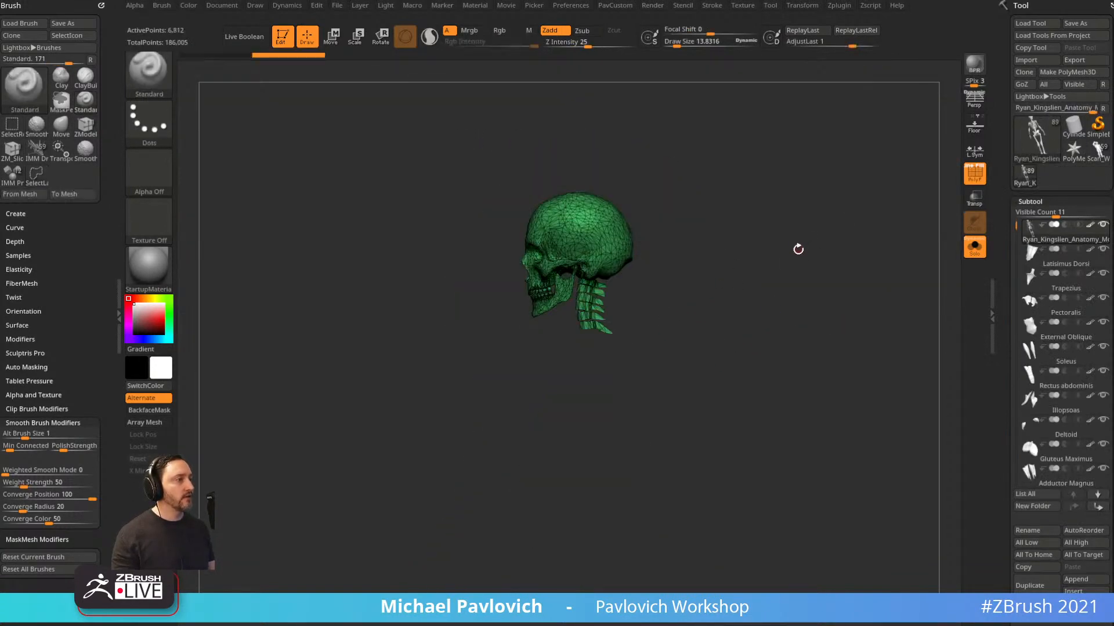
{"action": "key", "text": "4"}
{"action": "left_click", "coordinate": [796, 270]}
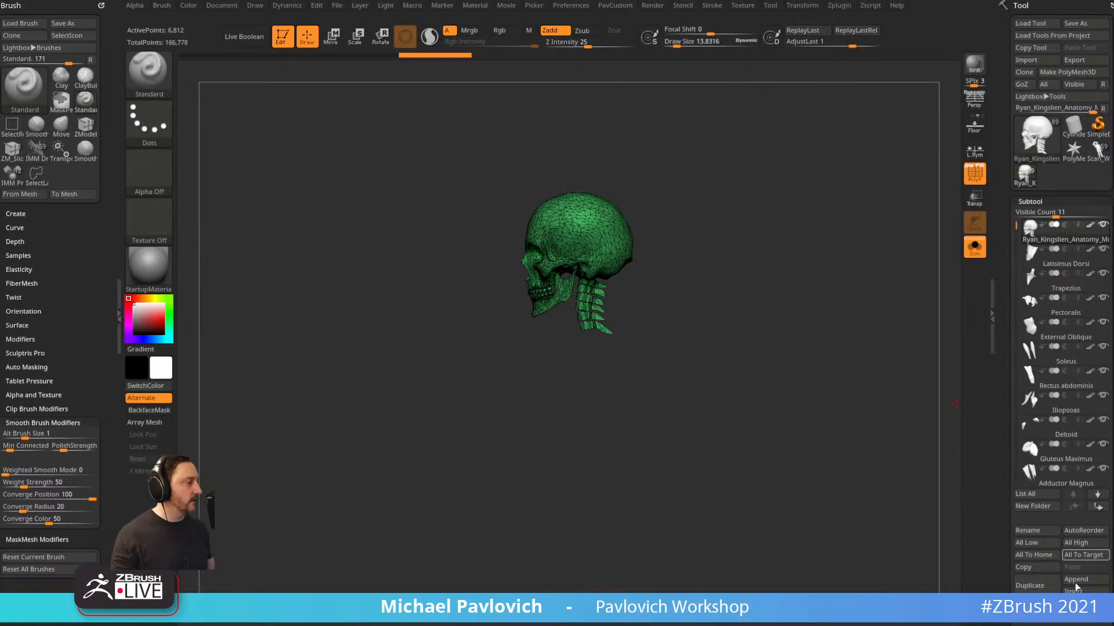
Delete all subtools other than the skull, run Del Hidden on it, and frame it in the view.
{"action": "left_click", "coordinate": [1079, 604]}
{"action": "left_click", "coordinate": [930, 621]}
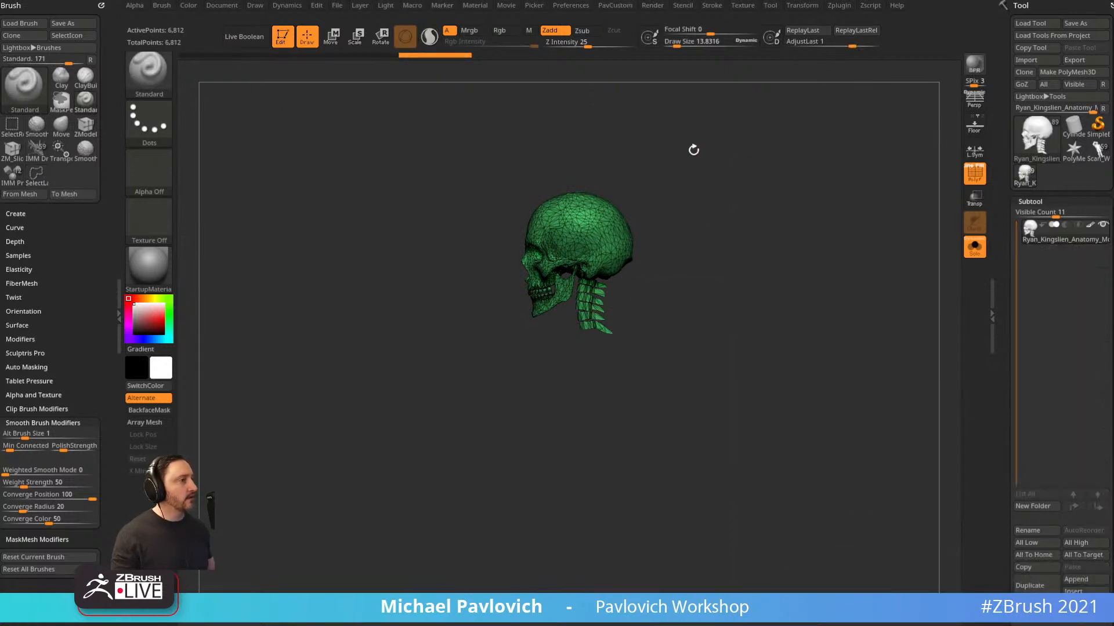
{"action": "left_click_drag", "start_coordinate": [693, 151], "coordinate": [738, 179], "text": "shift"}
{"action": "key", "text": "4"}
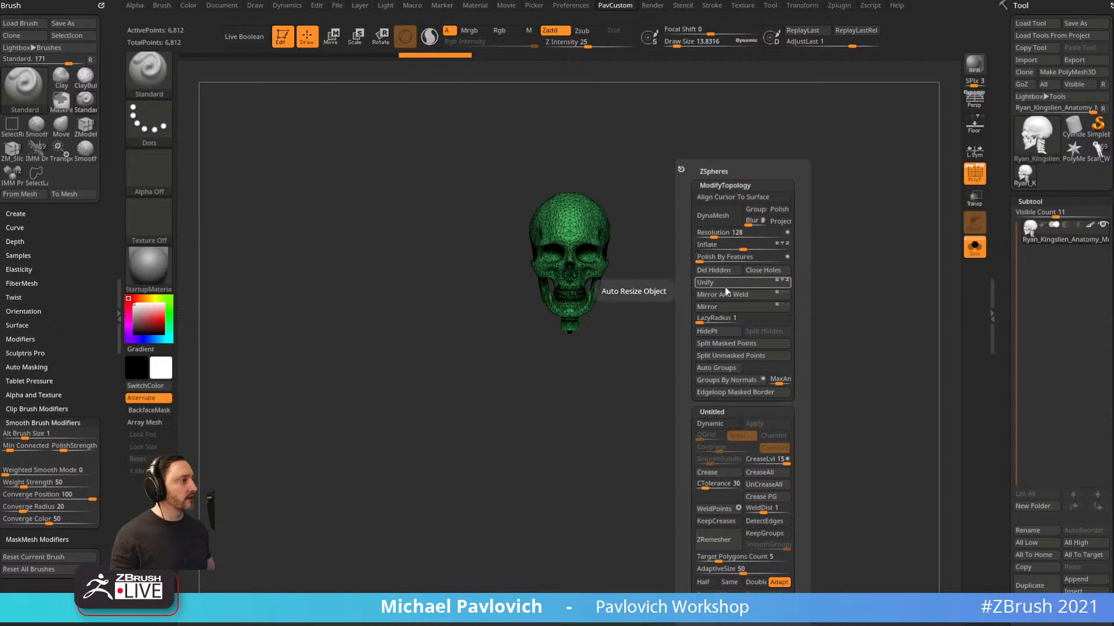
{"action": "left_click", "coordinate": [729, 271]}
{"action": "key", "text": "f"}
{"action": "mouse_move", "coordinate": [818, 397]}
{"action": "left_mouse_down", "text": "alt"}
{"action": "mouse_move", "coordinate": [764, 336]}
{"action": "mouse_move", "coordinate": [752, 386]}
{"action": "left_mouse_up", "text": "alt"}
{"action": "key", "text": "s"}
{"action": "left_click_drag", "start_coordinate": [752, 386], "coordinate": [725, 374]}
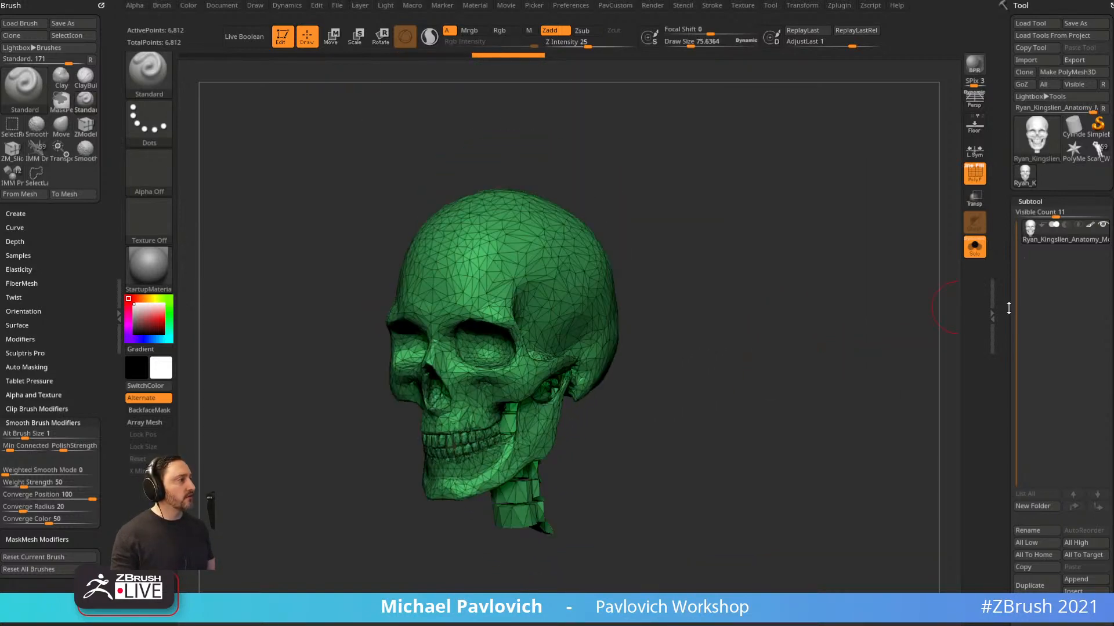
Subdivide the skull mesh once.
{"action": "left_click_drag", "start_coordinate": [1009, 308], "coordinate": [1003, 217]}
{"action": "left_click_drag", "start_coordinate": [806, 323], "coordinate": [830, 321]}
{"action": "key", "text": "ctrl+d"}
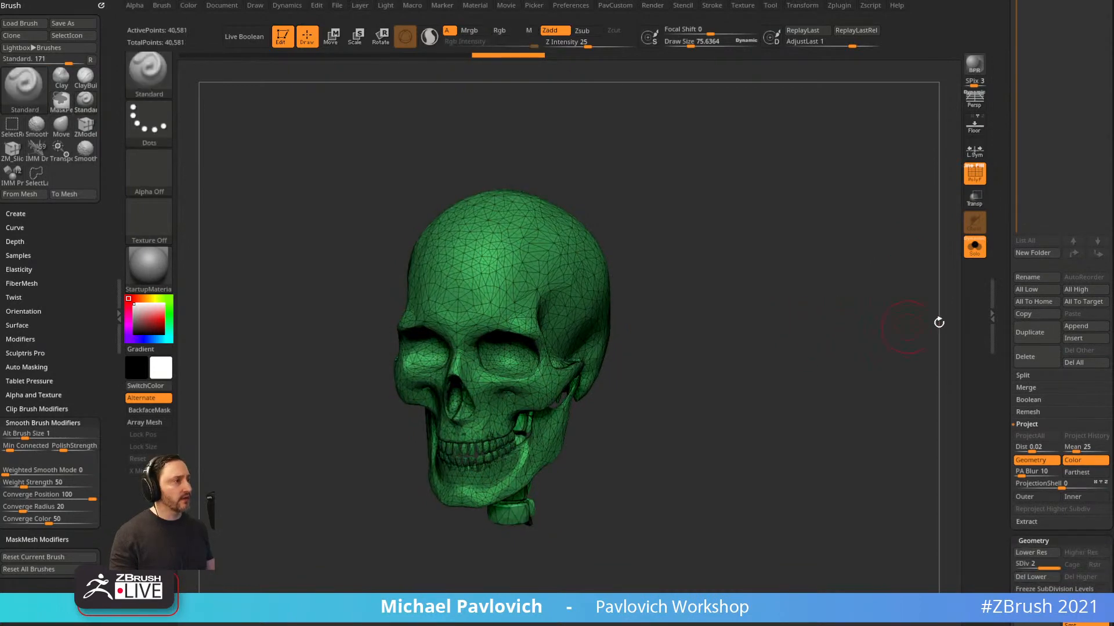
Append a Plane3D subtool to the skull, make it active, and turn off Solo.
{"action": "left_click_drag", "start_coordinate": [1002, 313], "coordinate": [1005, 333]}
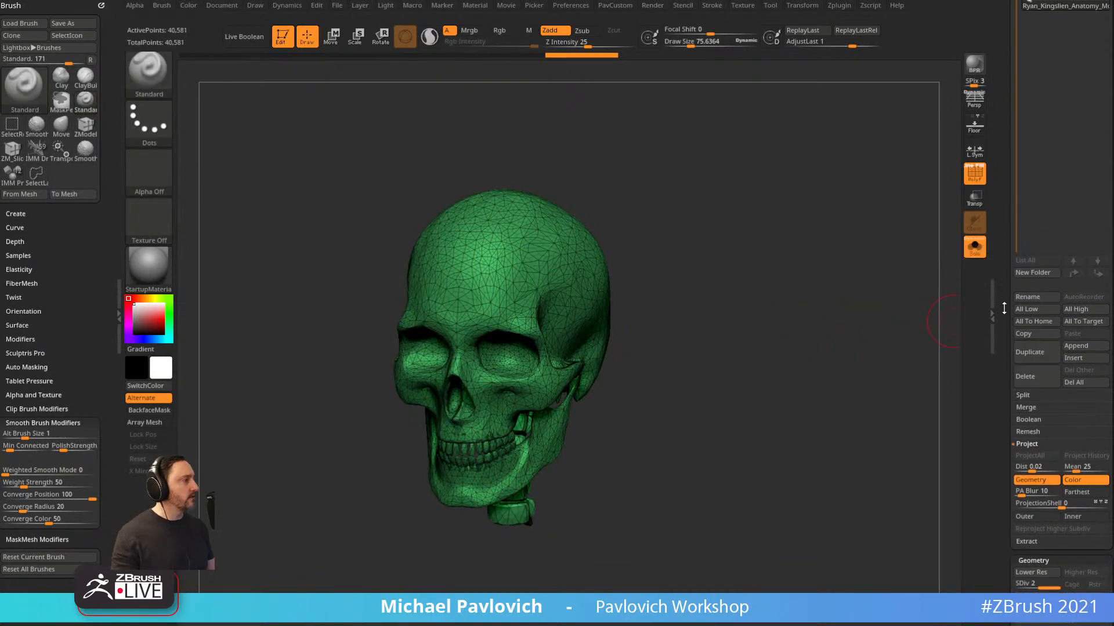
{"action": "left_click", "coordinate": [1073, 346]}
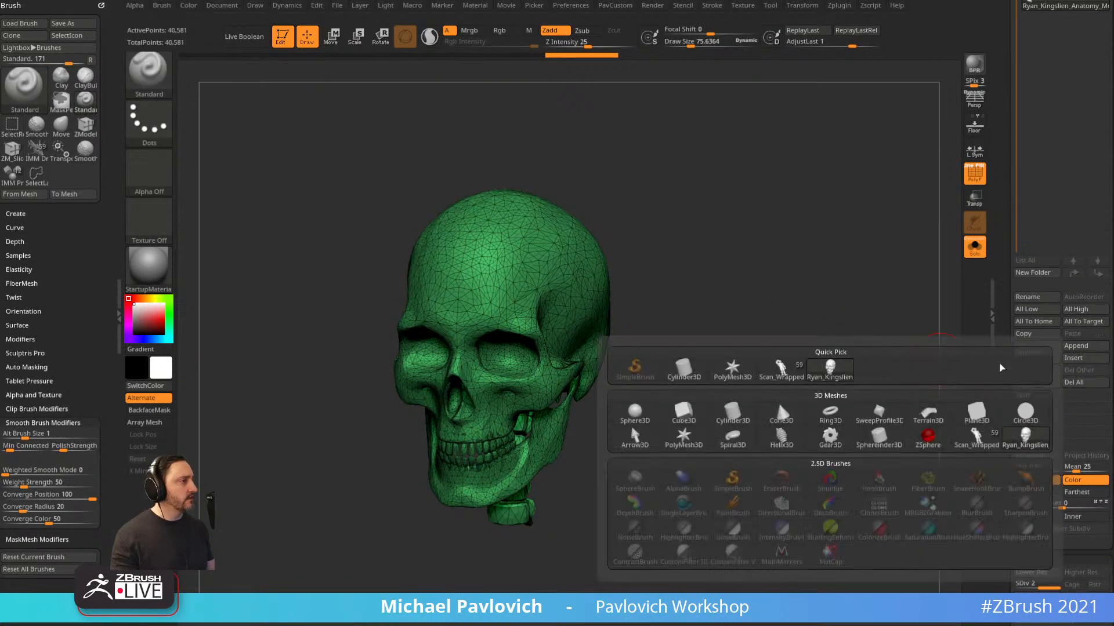
{"action": "left_click", "coordinate": [976, 413]}
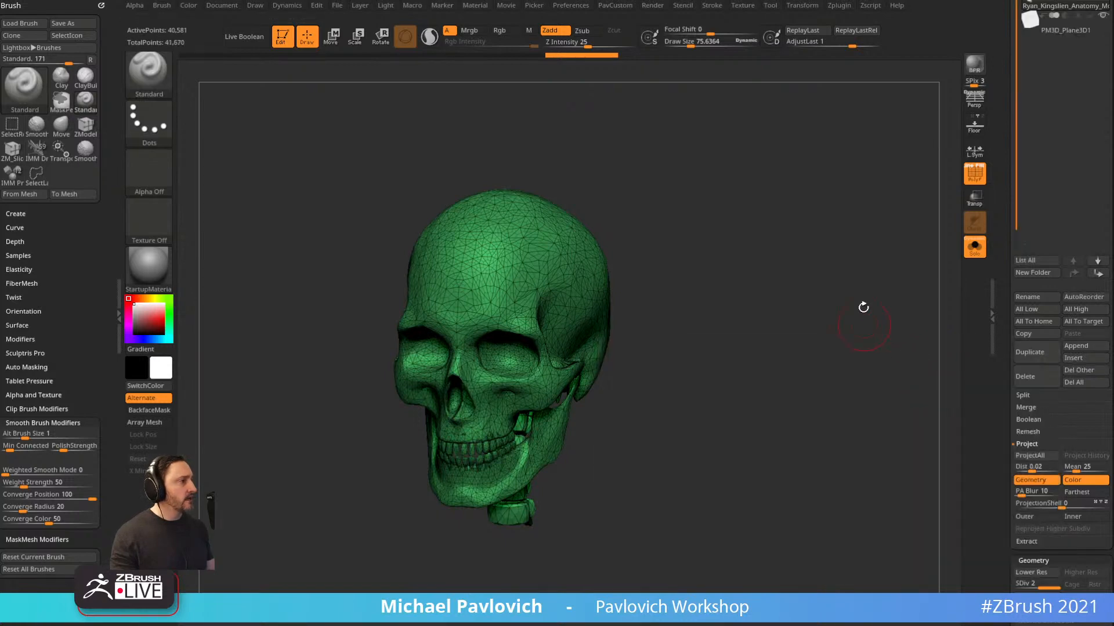
{"action": "left_click", "coordinate": [1057, 242]}
{"action": "left_click", "coordinate": [974, 248]}
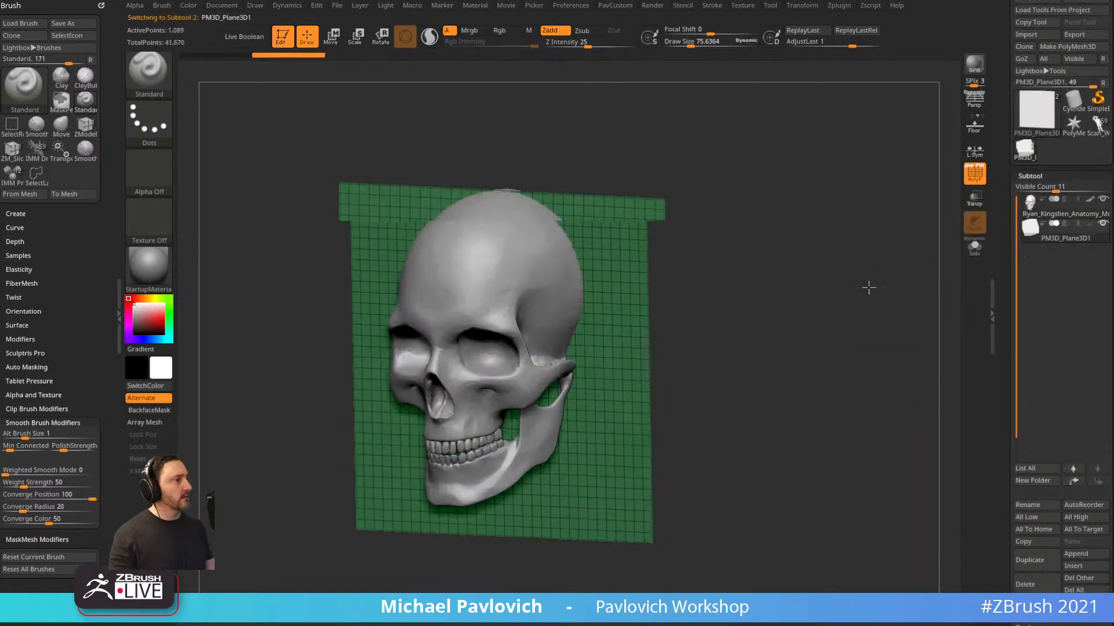
Rotate the plane to horizontal, raise it above the skull, and enlarge it so it extends well past the head.
{"action": "left_click_drag", "start_coordinate": [867, 285], "coordinate": [739, 304], "text": "shift"}
{"action": "key", "text": "w"}
{"action": "left_click_drag", "start_coordinate": [537, 323], "coordinate": [562, 414], "text": "shift"}
{"action": "left_click_drag", "start_coordinate": [502, 290], "coordinate": [501, 126]}
{"action": "left_click_drag", "start_coordinate": [681, 177], "coordinate": [727, 244]}
{"action": "left_click_drag", "start_coordinate": [525, 195], "coordinate": [528, 170]}
{"action": "left_click_drag", "start_coordinate": [520, 242], "coordinate": [566, 244]}
{"action": "key", "text": "q"}
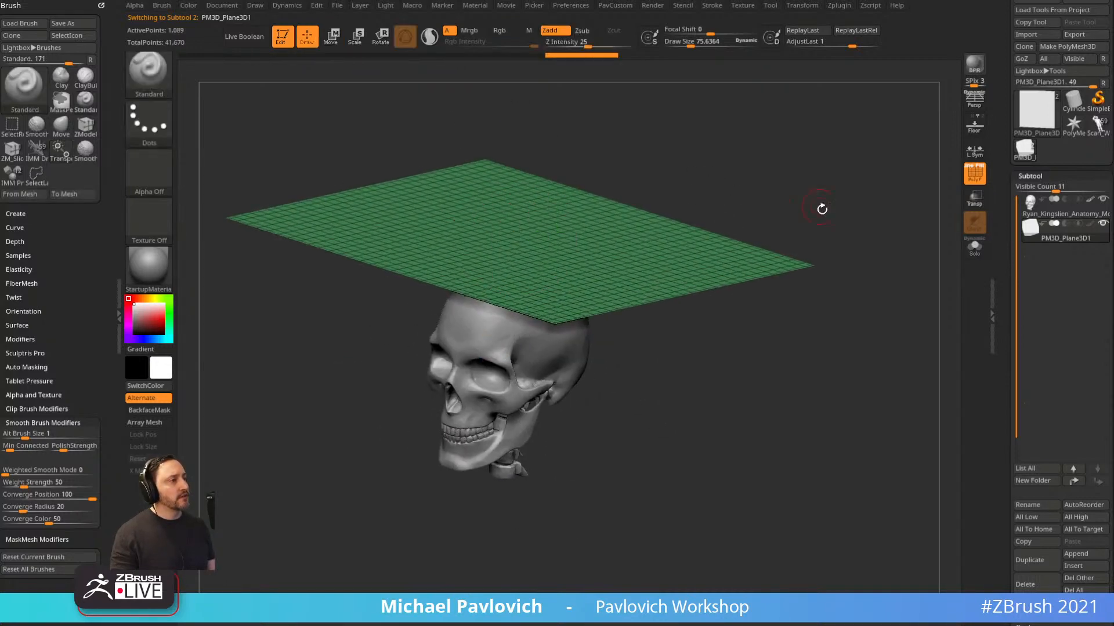
{"action": "mouse_move", "coordinate": [822, 209]}
{"action": "left_mouse_down"}
{"action": "mouse_move", "coordinate": [793, 212]}
{"action": "mouse_move", "coordinate": [809, 207]}
{"action": "left_mouse_up"}
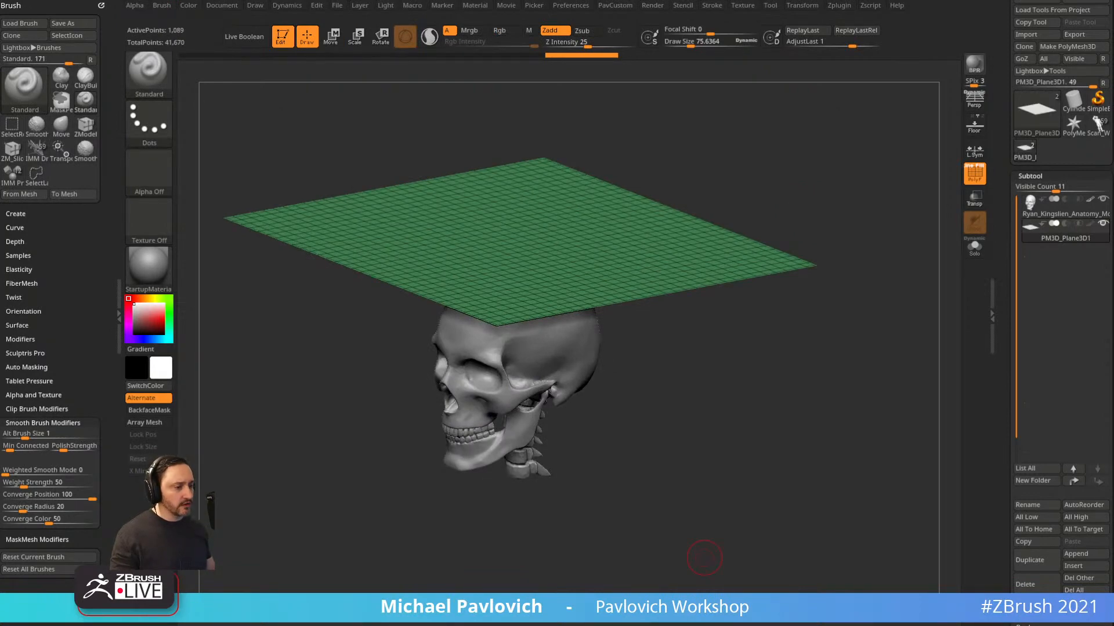
Switch to the browser and look through the ArtStation portfolio for the ZBrush tutorial posts.
{"action": "left_click_drag", "start_coordinate": [704, 625], "coordinate": [689, 0]}
{"action": "scroll", "coordinate": [622, 255], "scroll_direction": "down", "scroll_amount": 10}
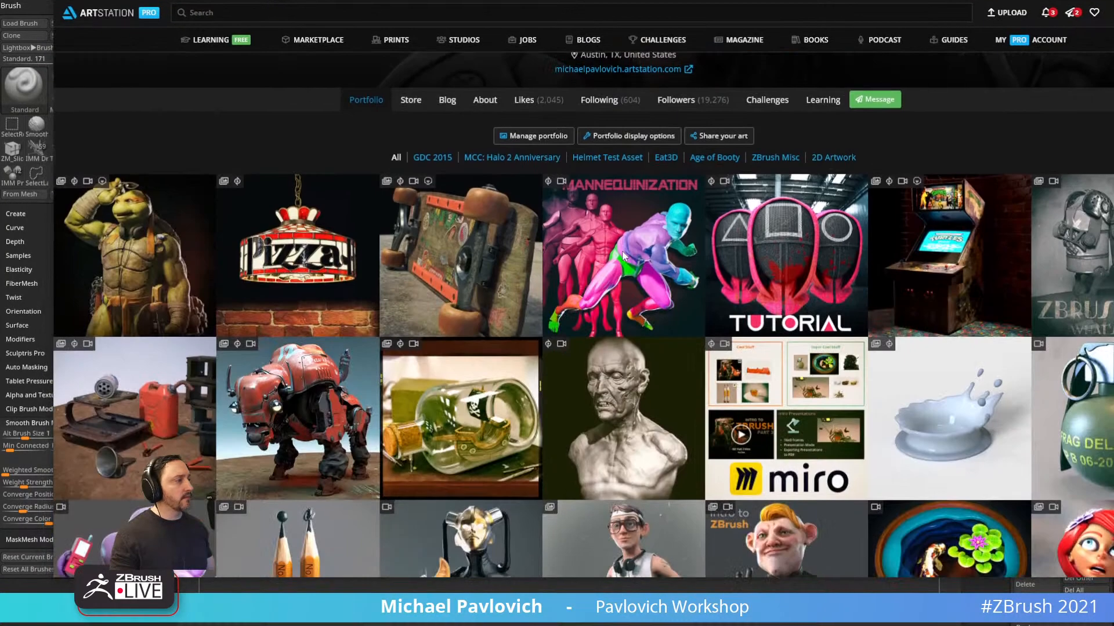
{"action": "scroll", "coordinate": [655, 342], "scroll_direction": "down", "scroll_amount": 5}
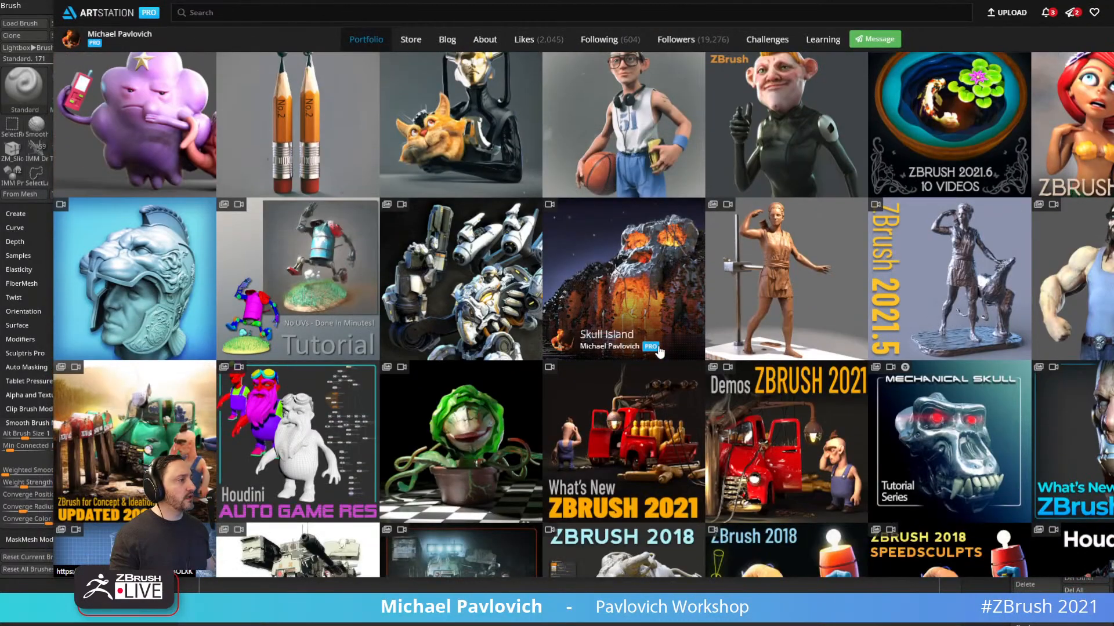
{"action": "scroll", "coordinate": [659, 352], "scroll_direction": "down", "scroll_amount": 1}
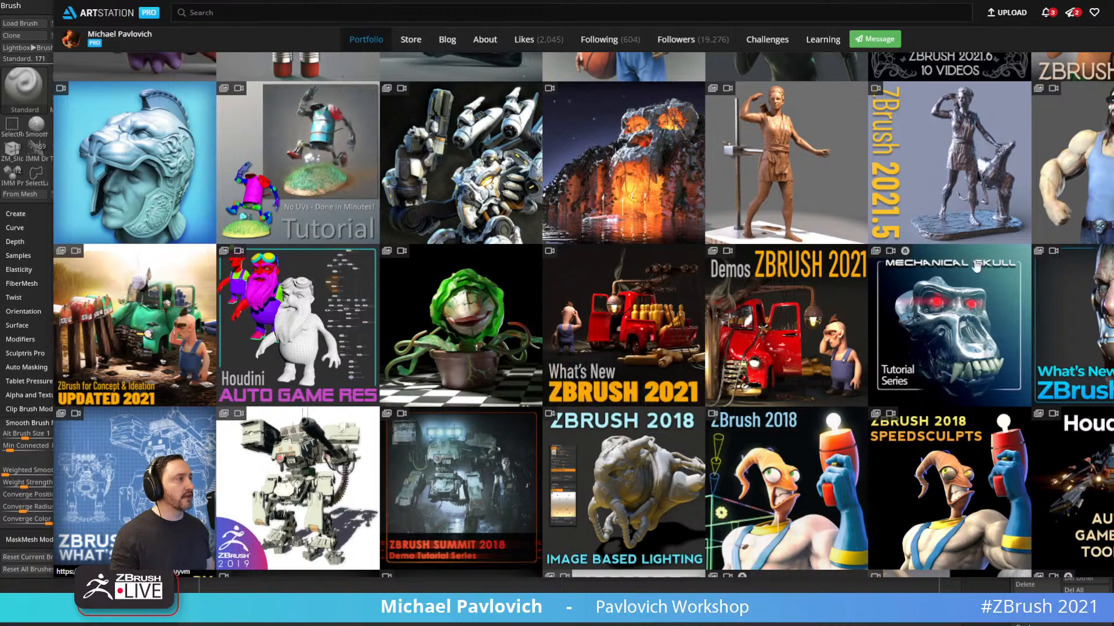
{"action": "scroll", "coordinate": [971, 214], "scroll_direction": "up", "scroll_amount": 3}
{"action": "scroll", "coordinate": [971, 214], "scroll_direction": "up", "scroll_amount": 8}
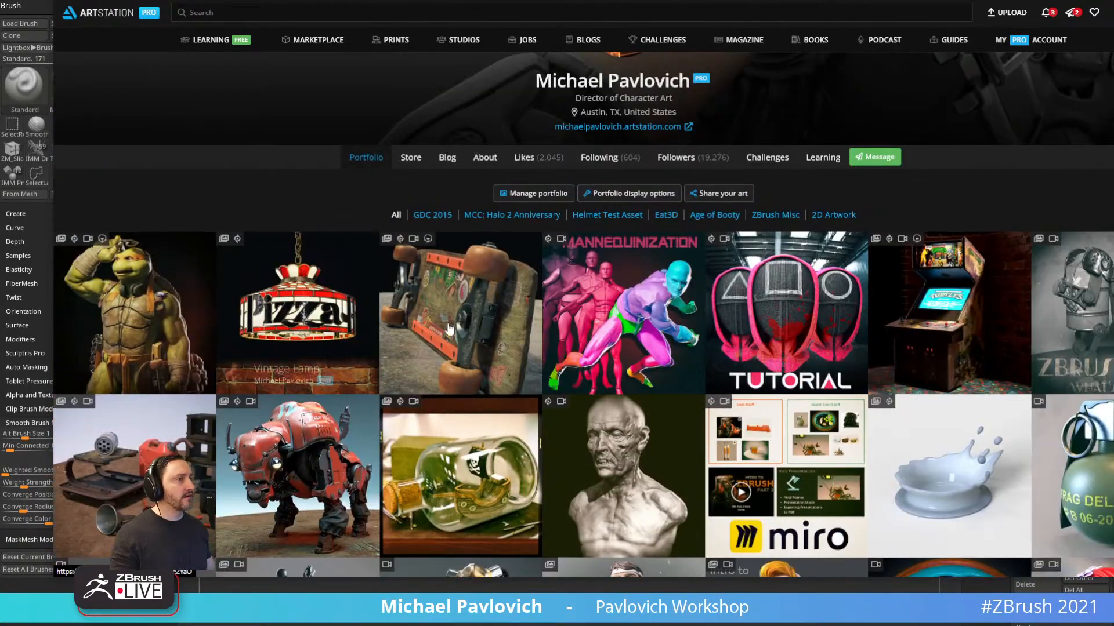
{"action": "scroll", "coordinate": [587, 320], "scroll_direction": "down", "scroll_amount": 8}
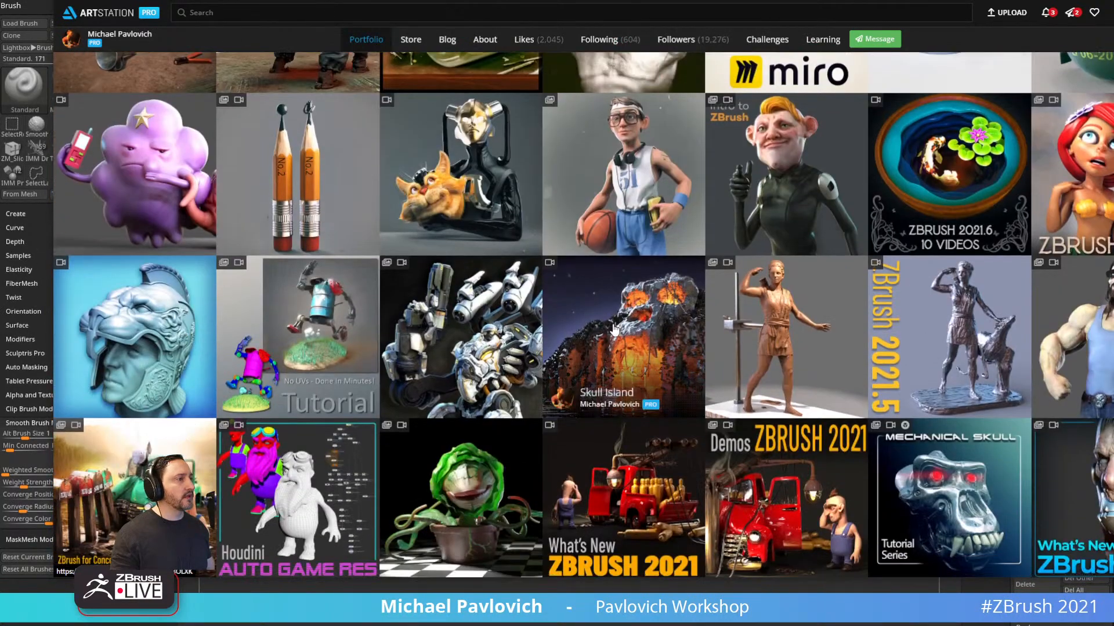
{"action": "scroll", "coordinate": [629, 385], "scroll_direction": "down", "scroll_amount": 2}
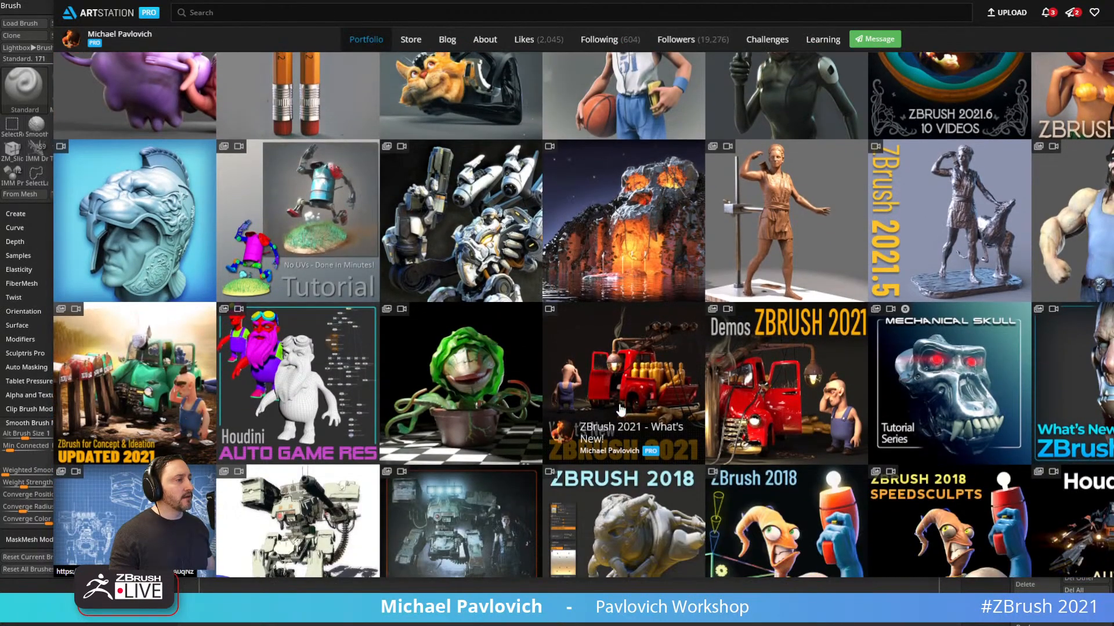
Open the "ZBrush 2021 - What's New" artwork, look through its YouTube video playlist, and return to ZBrush.
{"action": "left_click", "coordinate": [618, 380]}
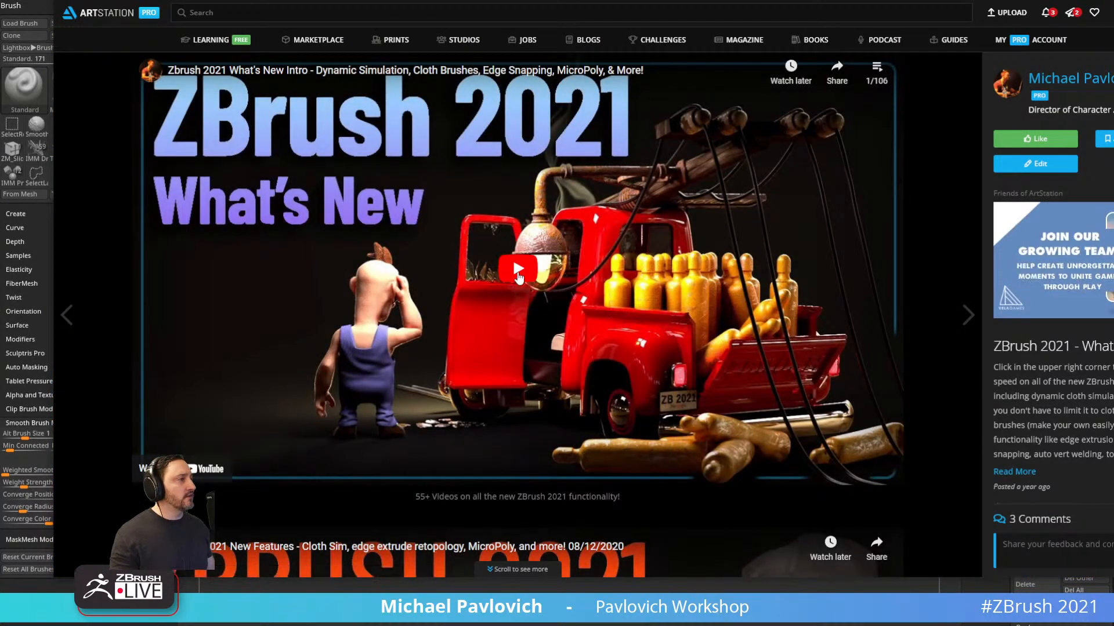
{"action": "left_click", "coordinate": [519, 270]}
{"action": "left_click", "coordinate": [827, 470]}
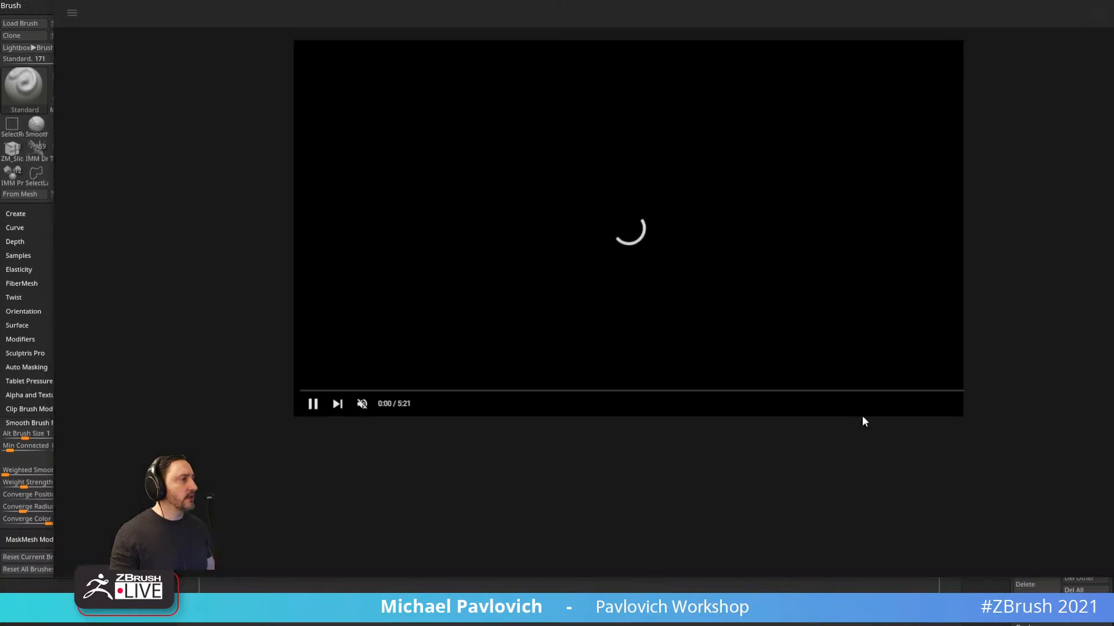
{"action": "scroll", "coordinate": [986, 270], "scroll_direction": "down", "scroll_amount": 15}
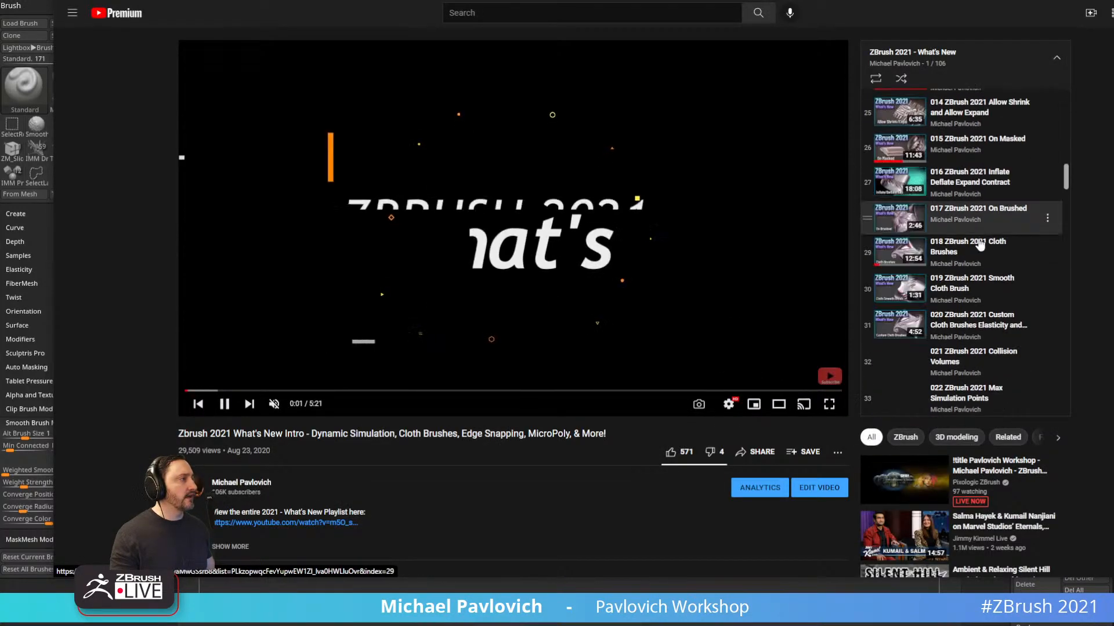
{"action": "scroll", "coordinate": [980, 245], "scroll_direction": "down", "scroll_amount": 20}
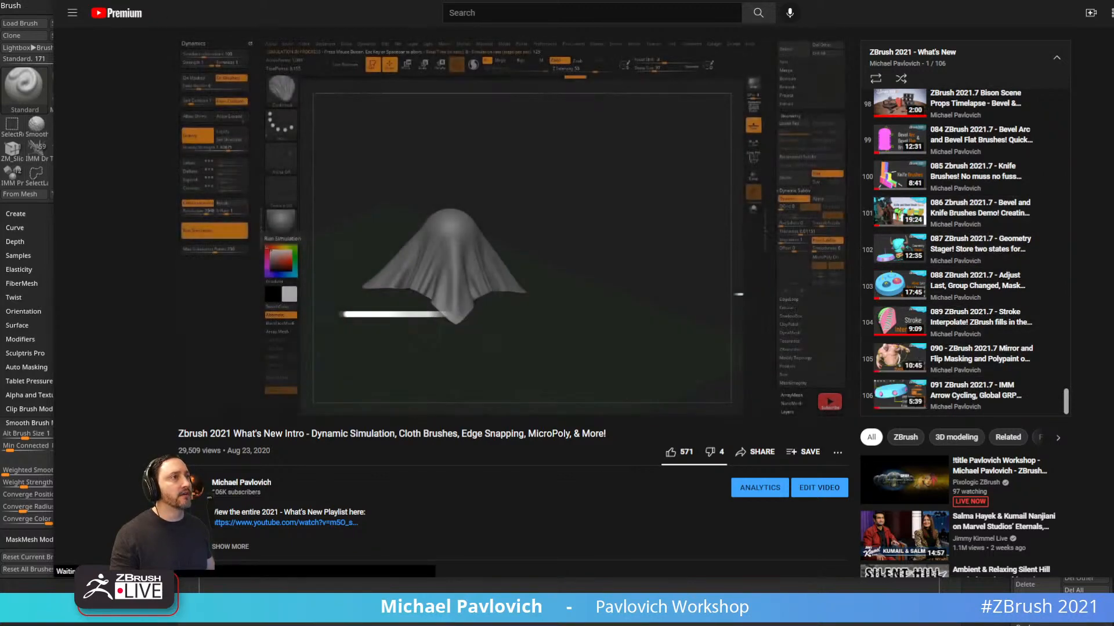
{"action": "key", "text": "ctrl+Tab"}
{"action": "key", "text": "Escape"}
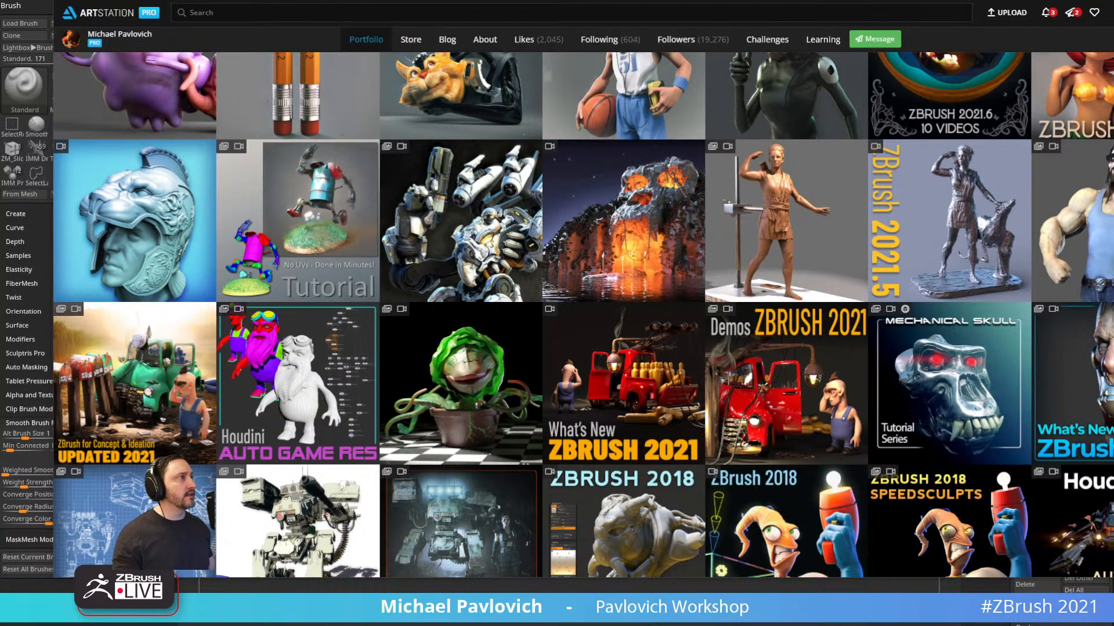
{"action": "key", "text": "alt+Tab"}
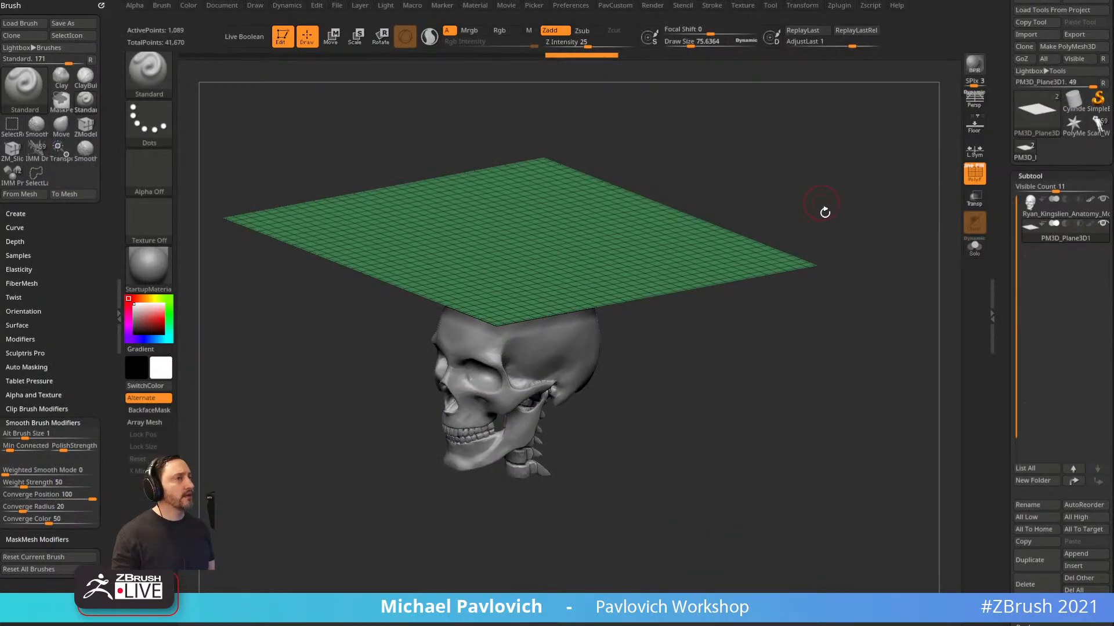
Dock the Dynamics palette in the side tray.
{"action": "left_click_drag", "start_coordinate": [825, 212], "coordinate": [778, 220]}
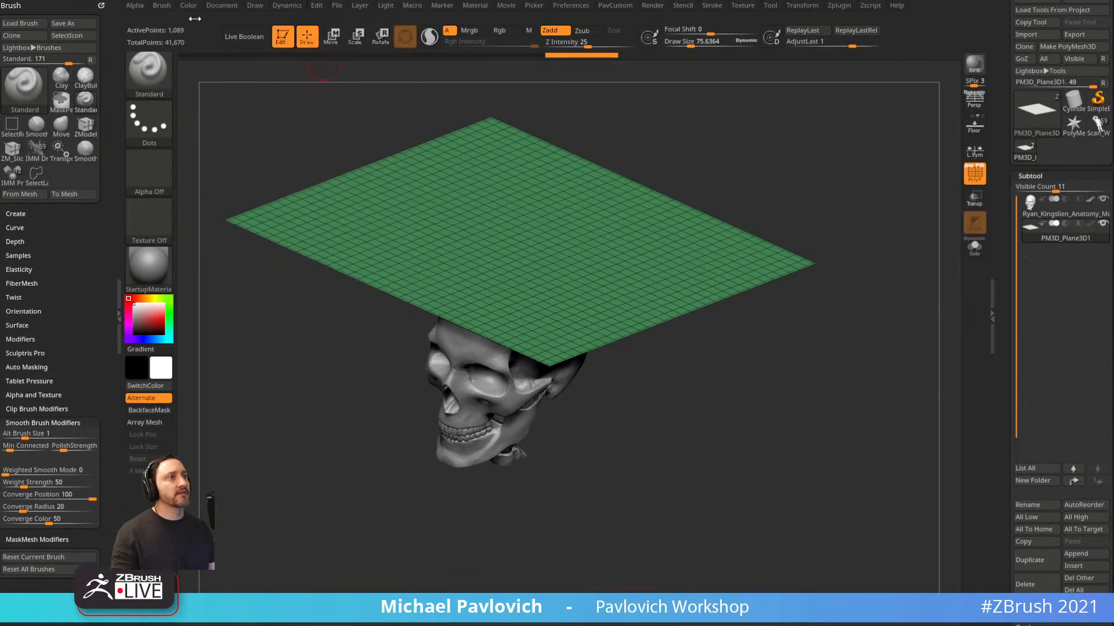
{"action": "left_click", "coordinate": [285, 6]}
{"action": "left_click", "coordinate": [276, 8]}
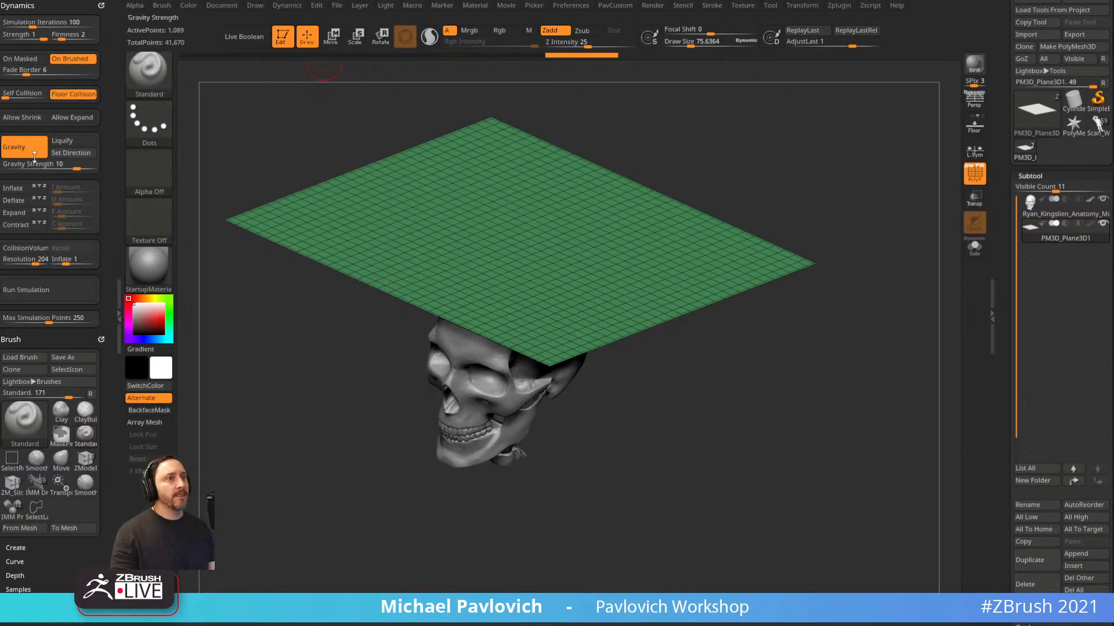
Enable Dynamic Subdiv on the plane and set SmoothSubdiv to 0.
{"action": "left_click_drag", "start_coordinate": [696, 145], "coordinate": [771, 154]}
{"action": "scroll", "coordinate": [1016, 262], "scroll_direction": "down", "scroll_amount": 10}
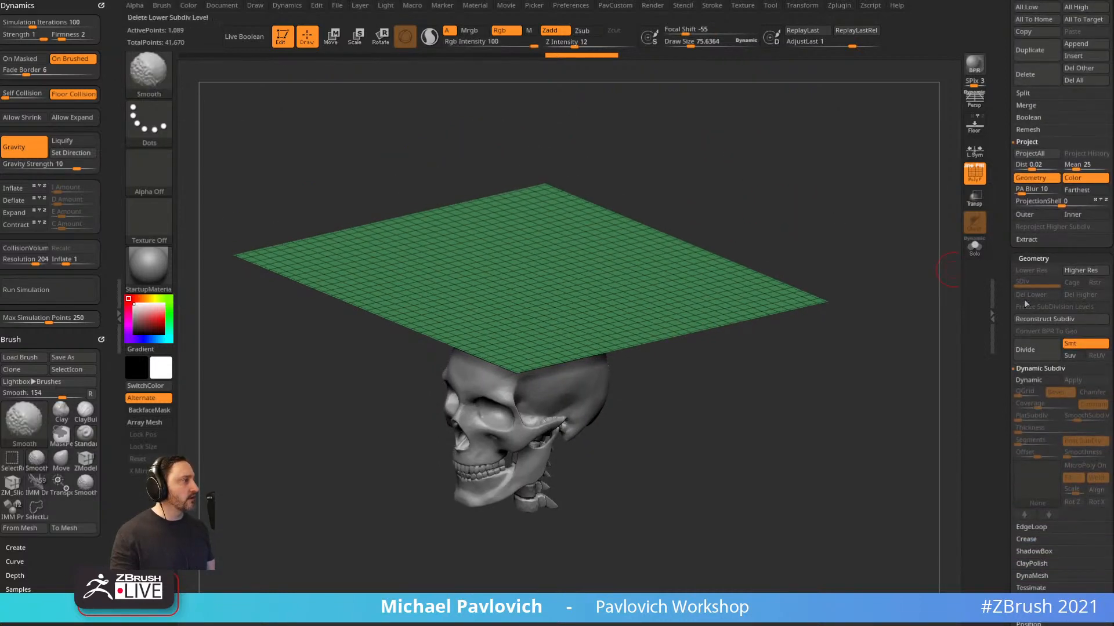
{"action": "scroll", "coordinate": [1013, 506], "scroll_direction": "down", "scroll_amount": 1}
{"action": "scroll", "coordinate": [1013, 506], "scroll_direction": "down", "scroll_amount": 10}
{"action": "key", "text": "shift"}
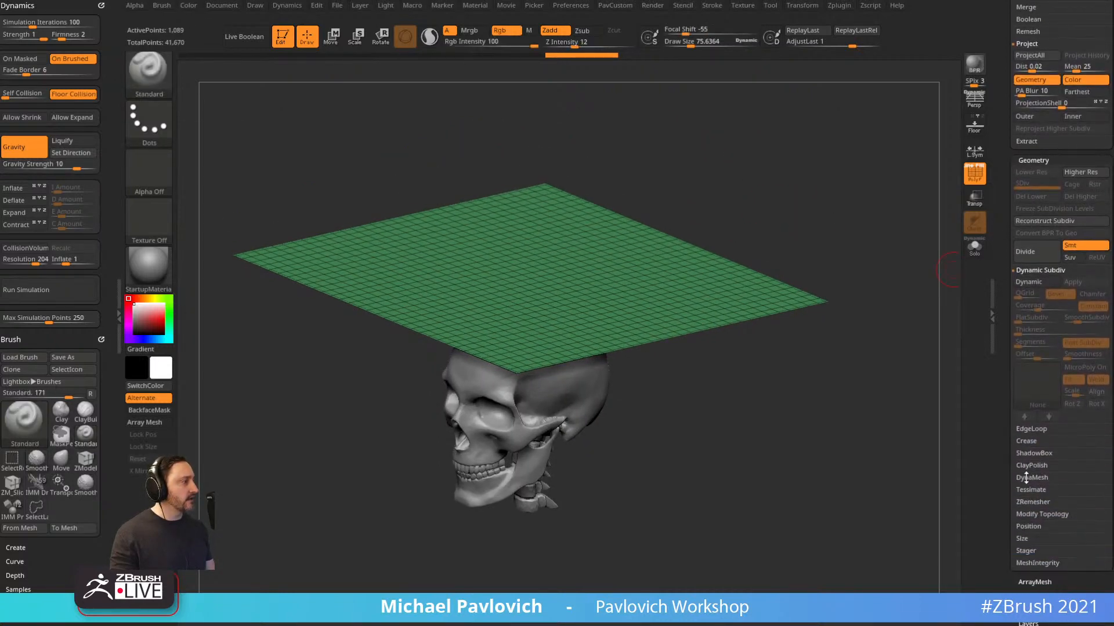
{"action": "left_click", "coordinate": [1030, 283]}
{"action": "left_click_drag", "start_coordinate": [898, 347], "coordinate": [945, 346]}
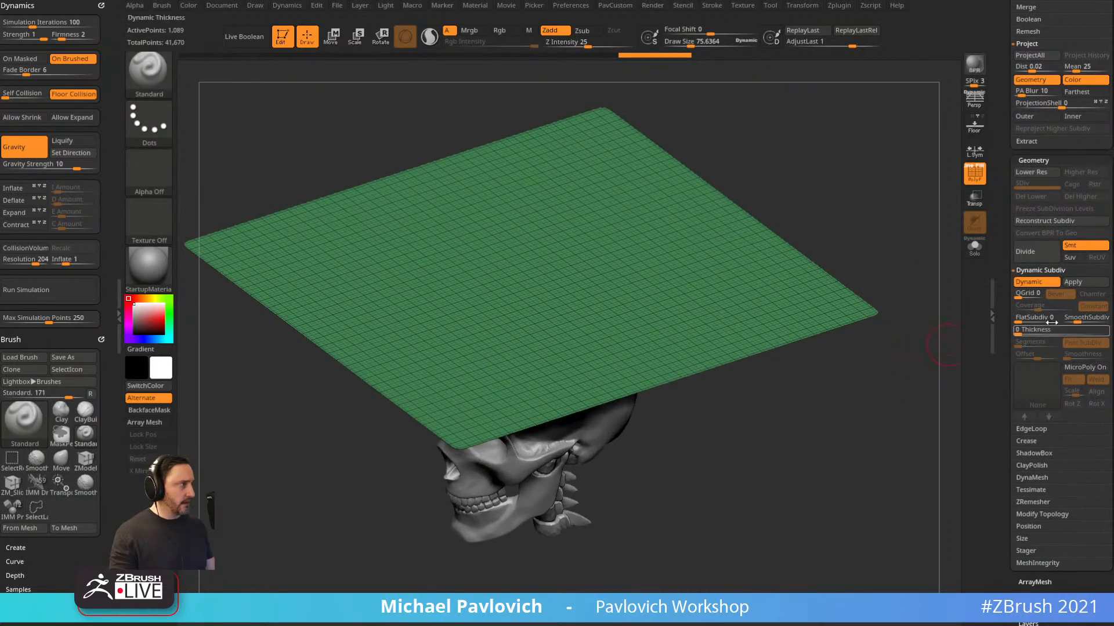
{"action": "left_click_drag", "start_coordinate": [1077, 319], "coordinate": [1064, 320]}
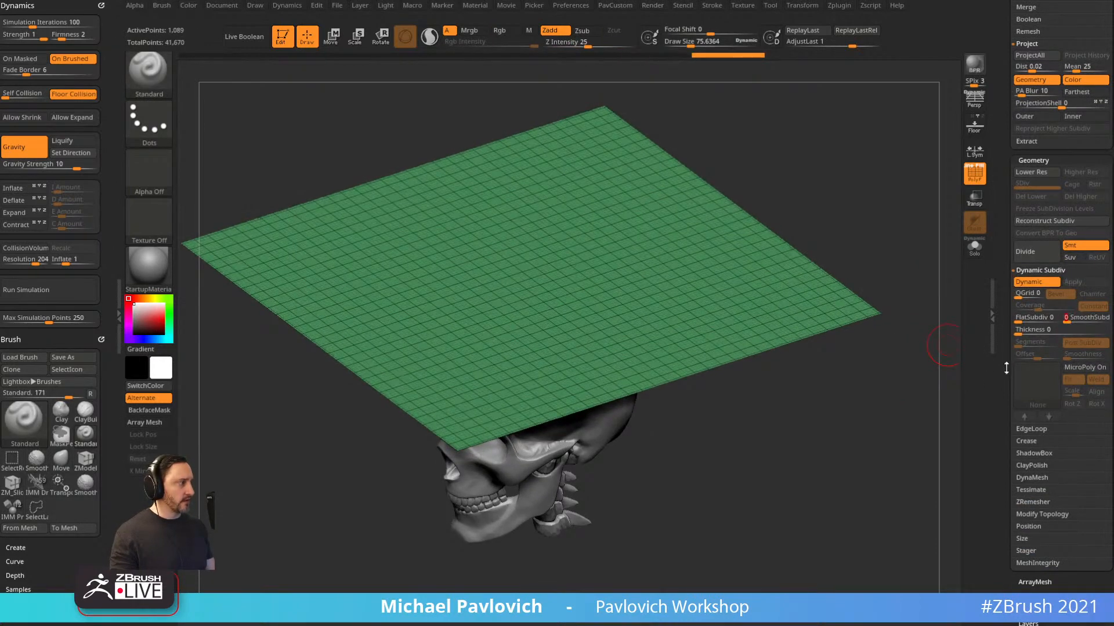
Turn on MicroPoly for the plane with the Chain Link mesh and hide the PolyFrame display.
{"action": "left_click", "coordinate": [1075, 368]}
{"action": "left_click", "coordinate": [439, 295]}
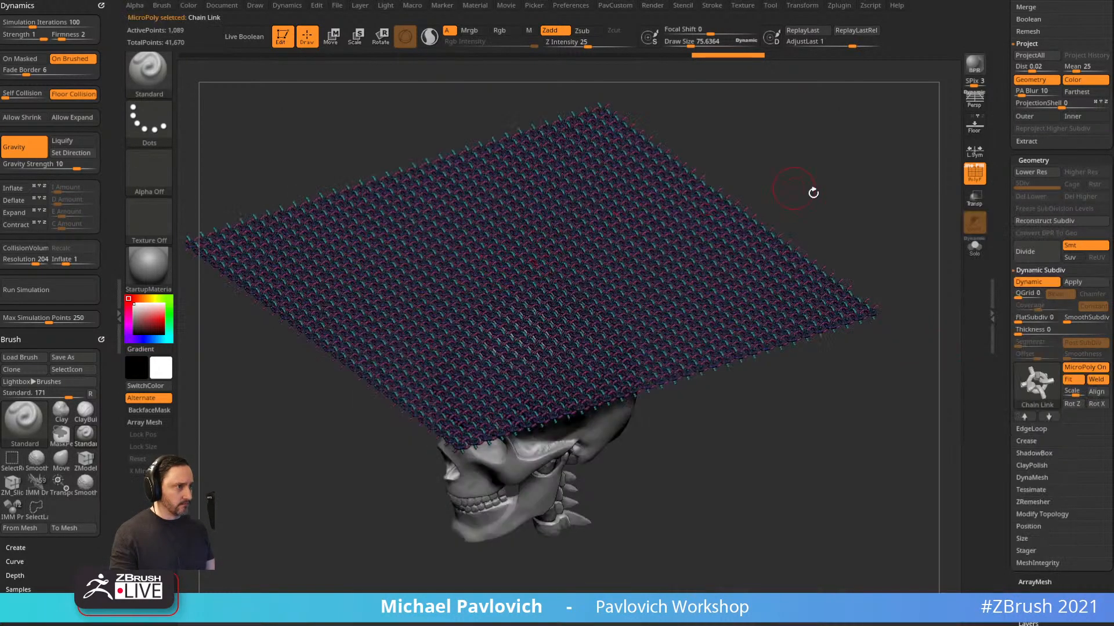
{"action": "left_click", "coordinate": [971, 181]}
{"action": "mouse_move", "coordinate": [922, 191]}
{"action": "left_mouse_down"}
{"action": "mouse_move", "coordinate": [808, 219]}
{"action": "mouse_move", "coordinate": [822, 258]}
{"action": "mouse_move", "coordinate": [880, 259]}
{"action": "mouse_move", "coordinate": [776, 329]}
{"action": "left_mouse_up"}
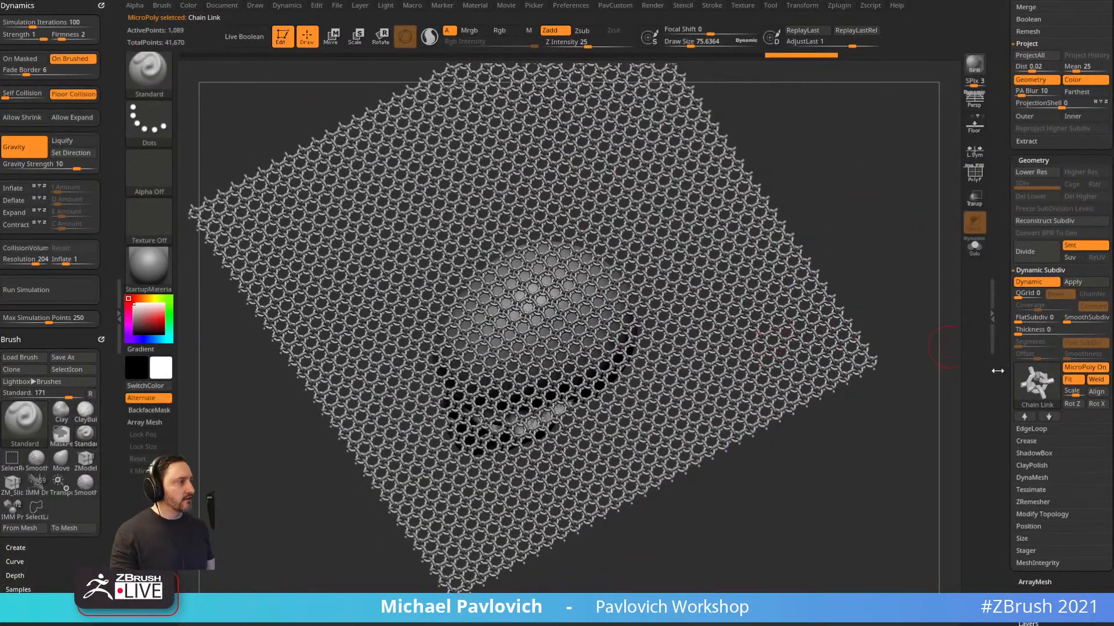
{"action": "mouse_move", "coordinate": [1038, 393]}
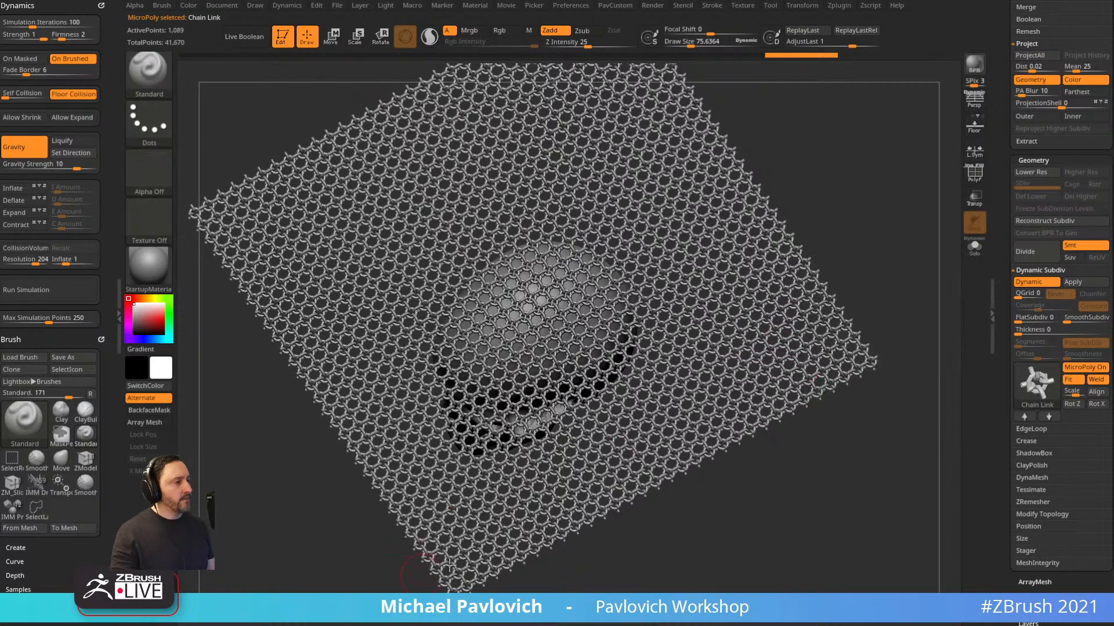
Compare the base plane with its chain-link MicroPoly by switching Dynamic Subdiv off and on, with PolyFrame shown.
{"action": "left_click_drag", "start_coordinate": [805, 199], "coordinate": [881, 204]}
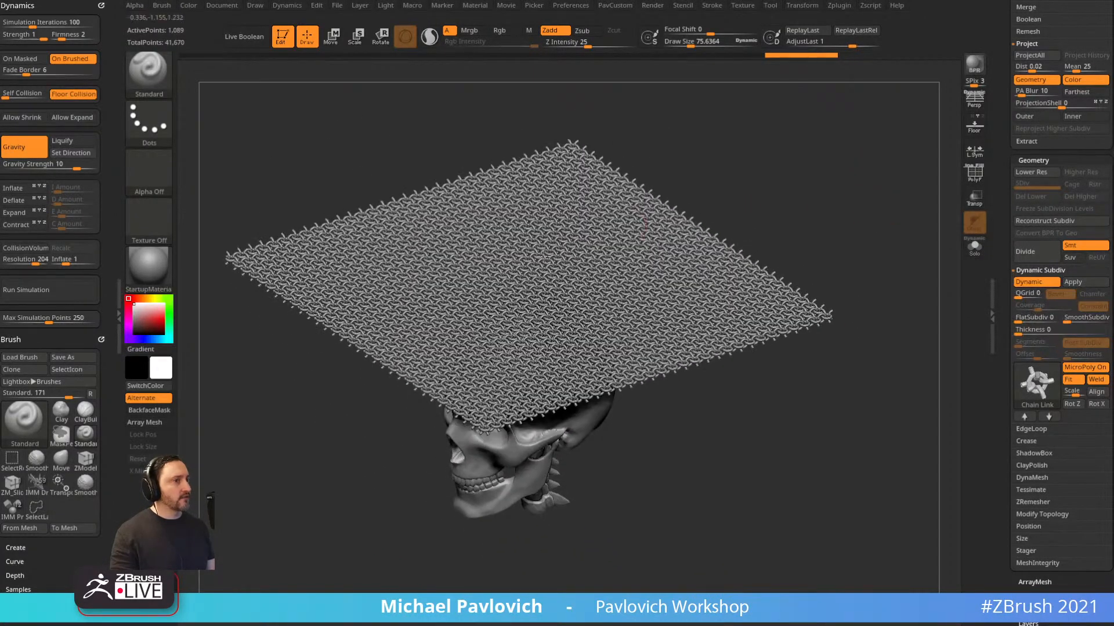
{"action": "left_click", "coordinate": [1037, 283]}
{"action": "left_click", "coordinate": [1037, 283]}
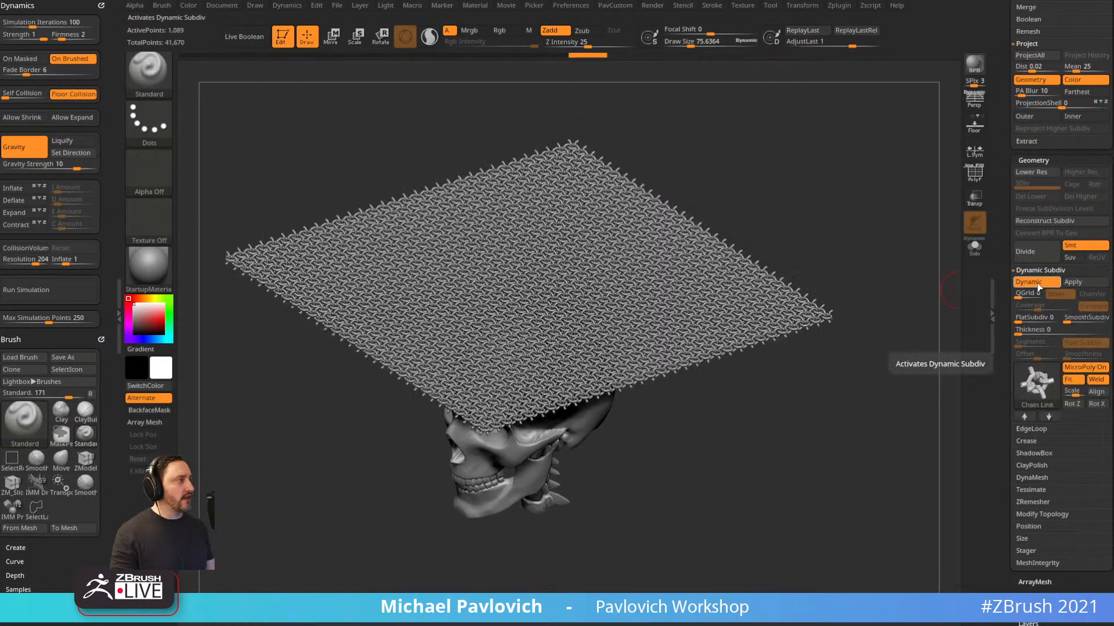
{"action": "left_click", "coordinate": [1037, 283]}
{"action": "left_click", "coordinate": [1036, 283]}
{"action": "left_click", "coordinate": [1036, 283]}
{"action": "left_click", "coordinate": [1035, 283]}
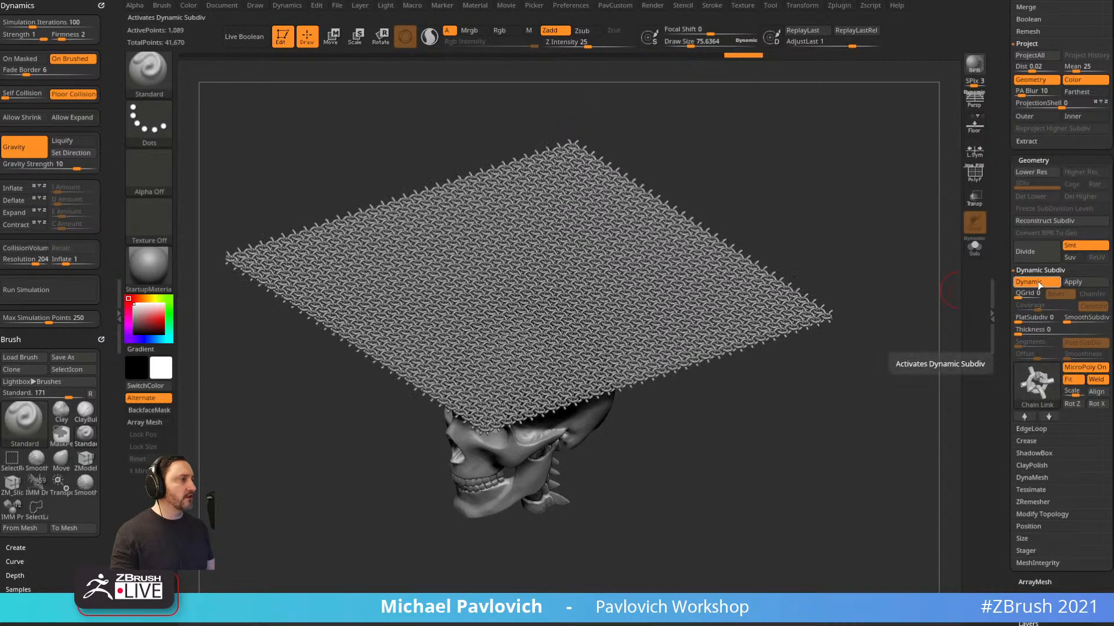
{"action": "key", "text": "shift+f"}
{"action": "left_click", "coordinate": [1036, 283]}
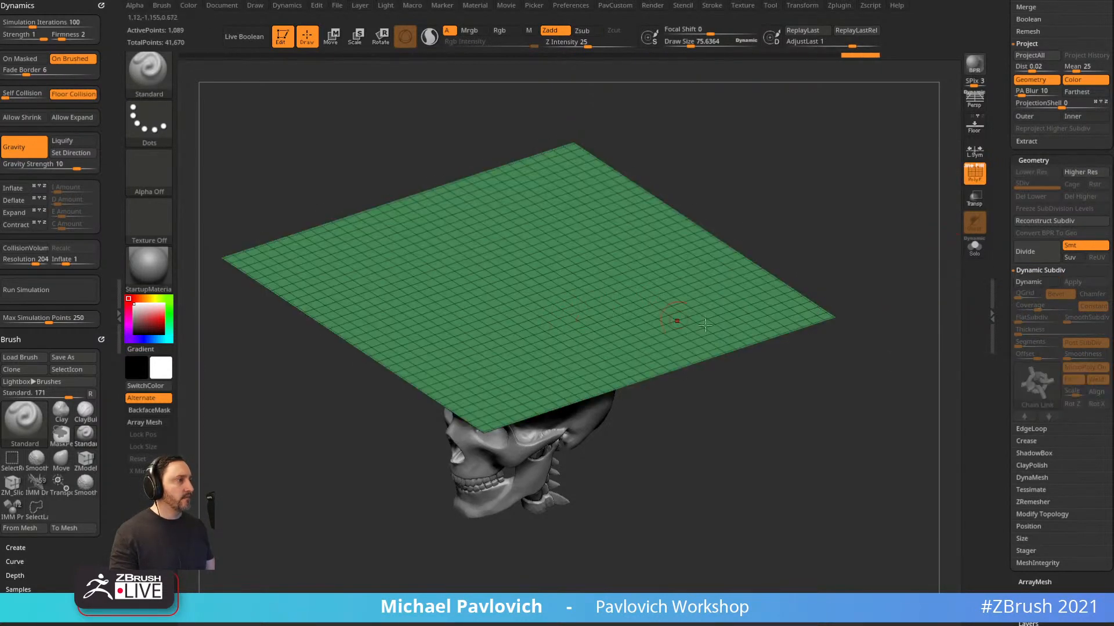
{"action": "left_click", "coordinate": [1028, 283]}
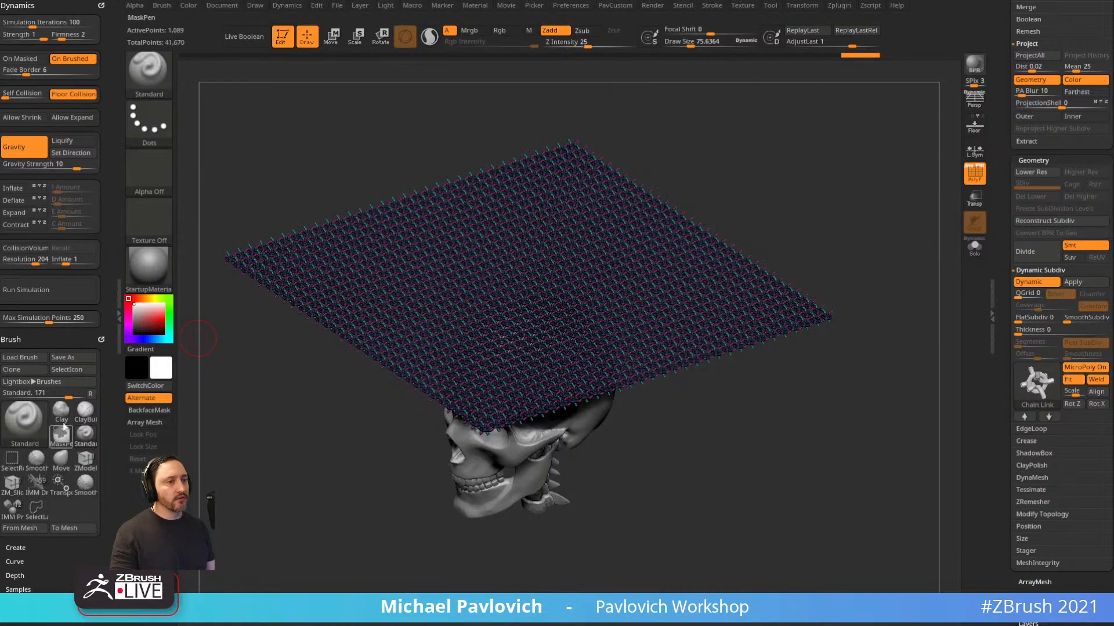
Try one simulation run without collision, undo it, and turn on CollisionVolume with Inflate set to 0.33057.
{"action": "left_click", "coordinate": [36, 287]}
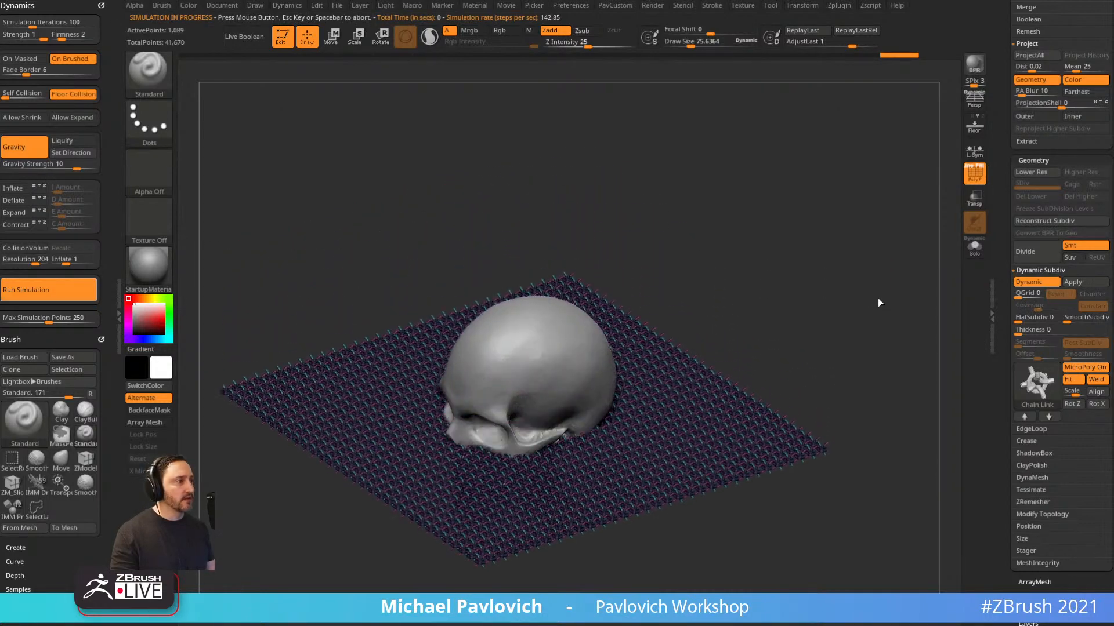
{"action": "left_click_drag", "start_coordinate": [859, 317], "coordinate": [843, 297]}
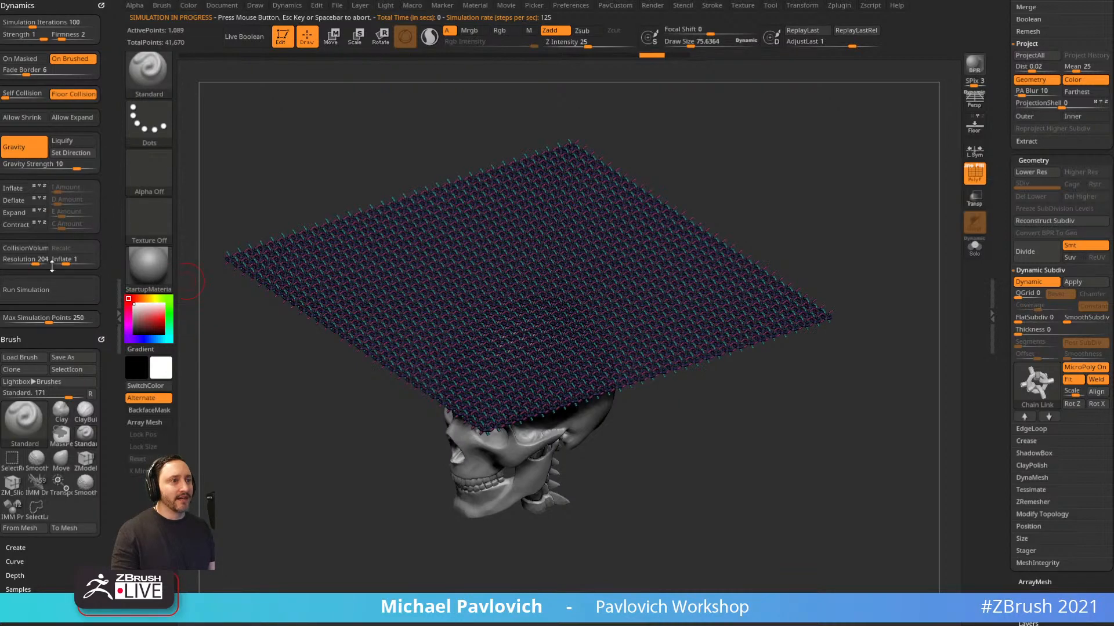
{"action": "left_click_drag", "start_coordinate": [59, 264], "coordinate": [66, 264]}
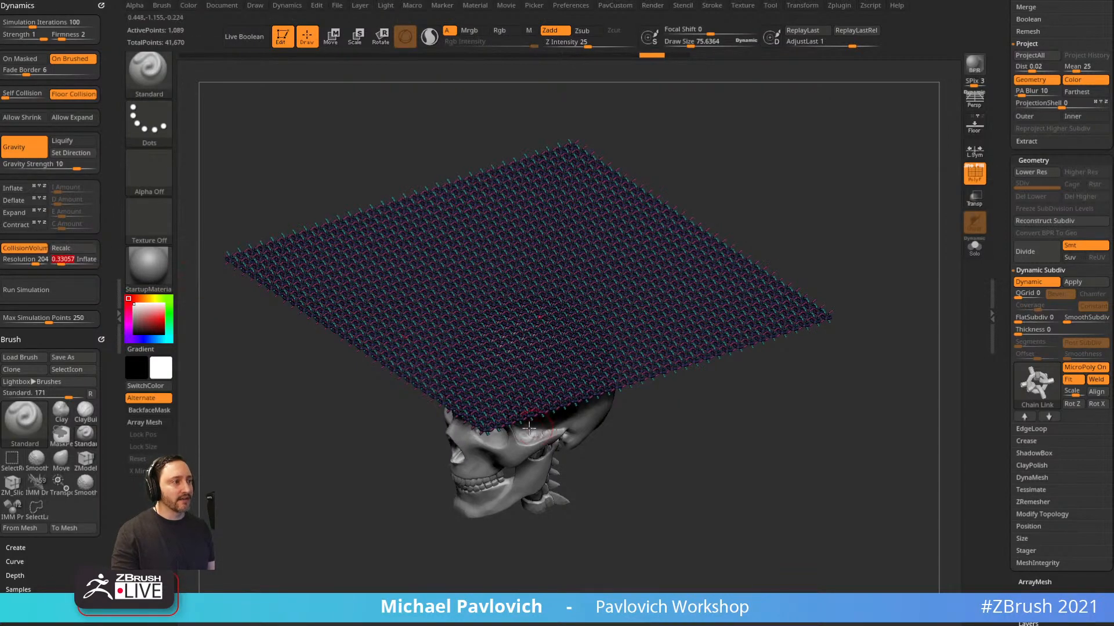
{"action": "right_click_drag", "start_coordinate": [612, 368], "coordinate": [589, 284]}
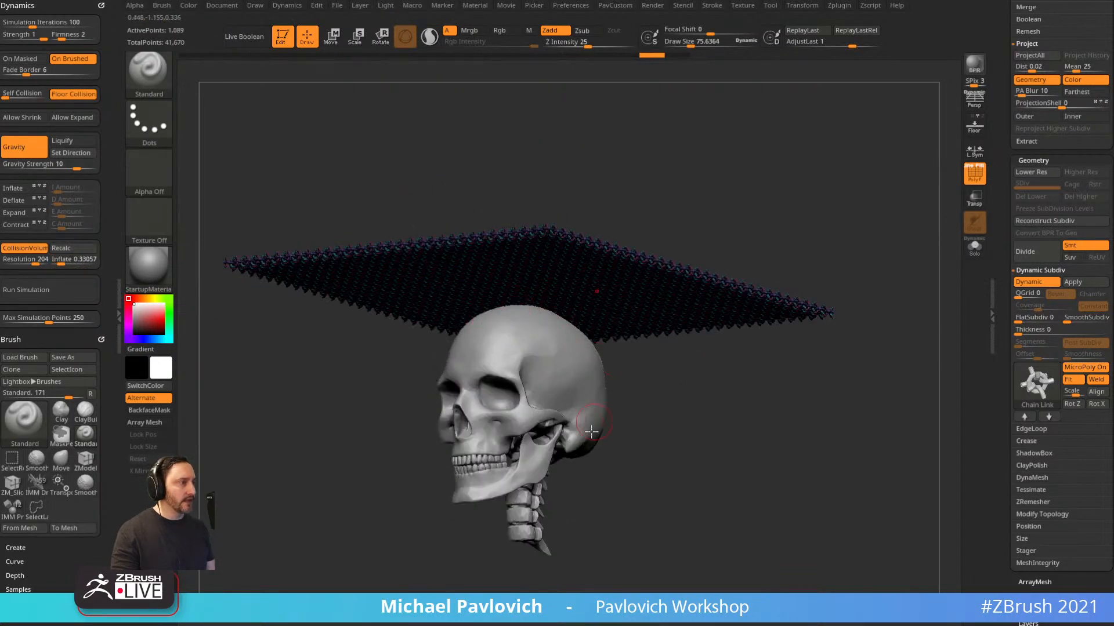
{"action": "left_click_drag", "start_coordinate": [580, 521], "coordinate": [392, 383]}
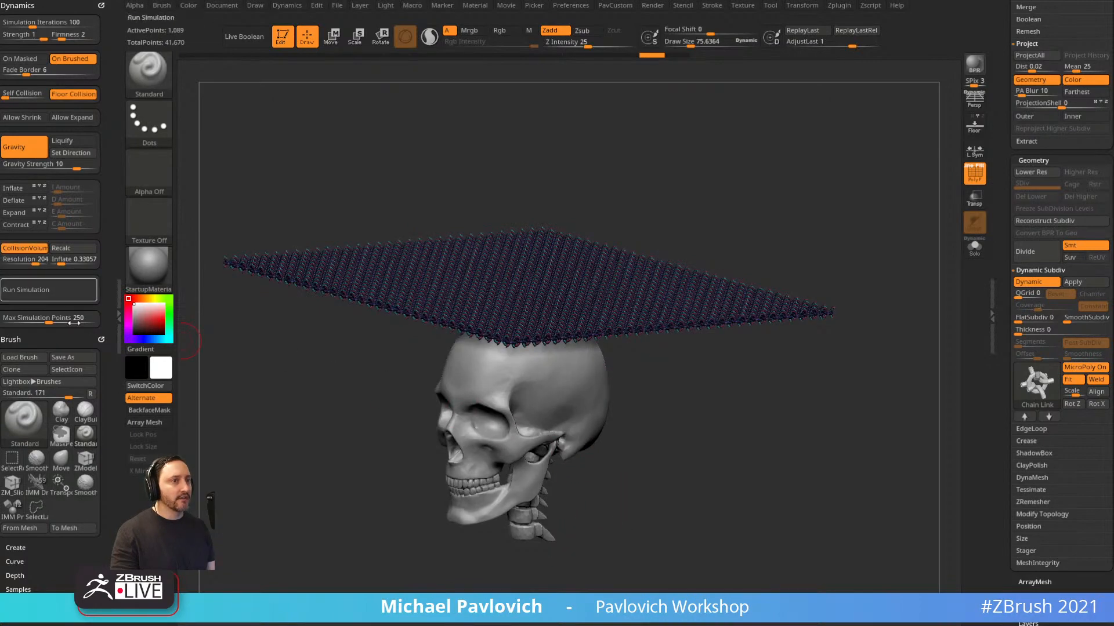
Run the simulation to drape the chain-link plane over the skull, and display the floor grid.
{"action": "left_click", "coordinate": [44, 289]}
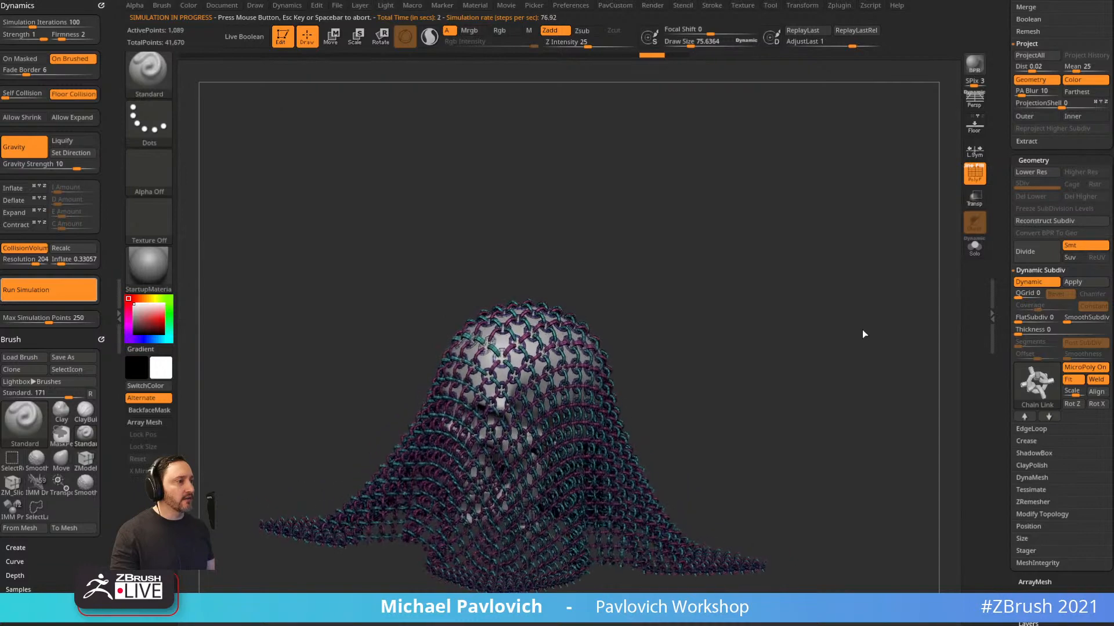
{"action": "left_click", "coordinate": [973, 129]}
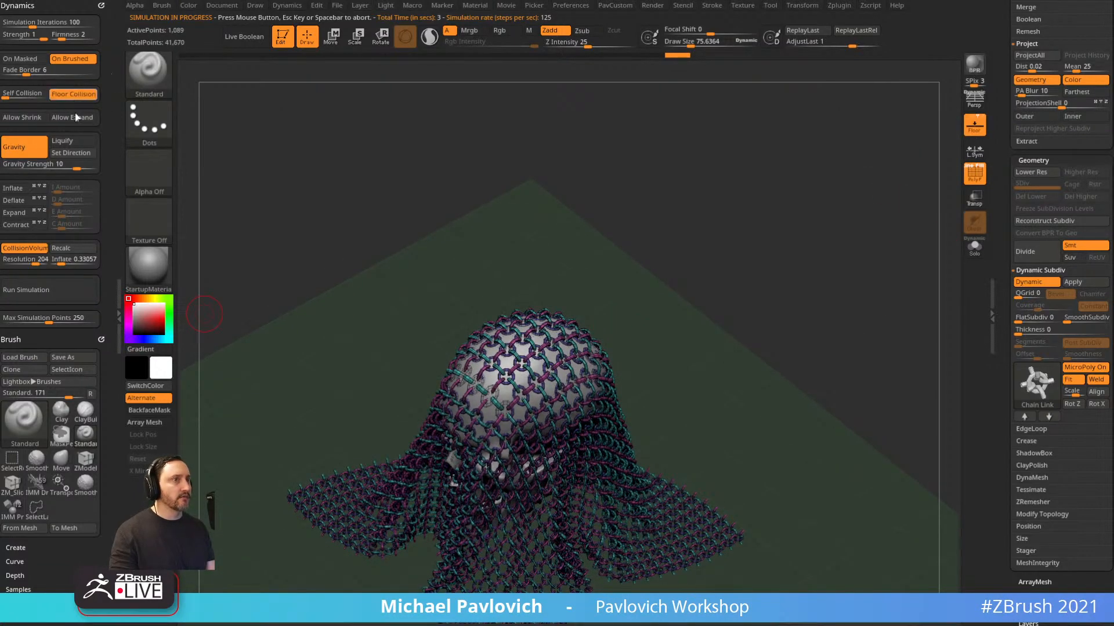
{"action": "left_click_drag", "start_coordinate": [569, 245], "coordinate": [805, 230]}
Examine the draped plane's base topology in isolation, with Dynamic Subdiv off and then on again.
{"action": "left_click", "coordinate": [974, 172]}
{"action": "left_click_drag", "start_coordinate": [860, 291], "coordinate": [965, 320]}
{"action": "left_click", "coordinate": [1038, 282]}
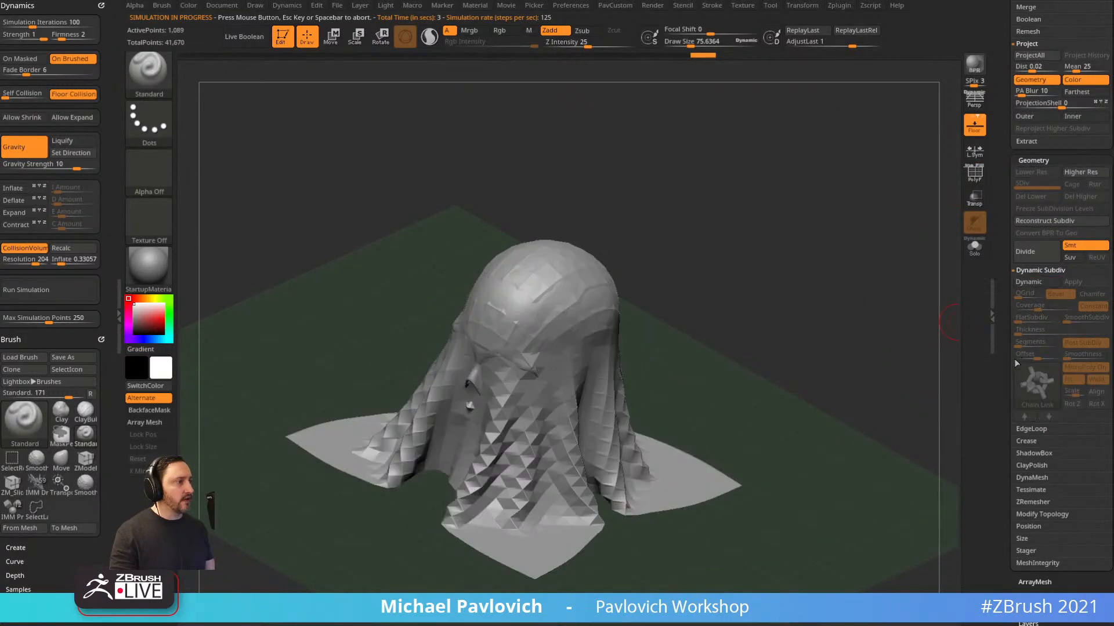
{"action": "key", "text": "shift+f"}
{"action": "key", "text": "f"}
{"action": "left_click_drag", "start_coordinate": [900, 266], "coordinate": [899, 251]}
{"action": "left_click", "coordinate": [975, 250]}
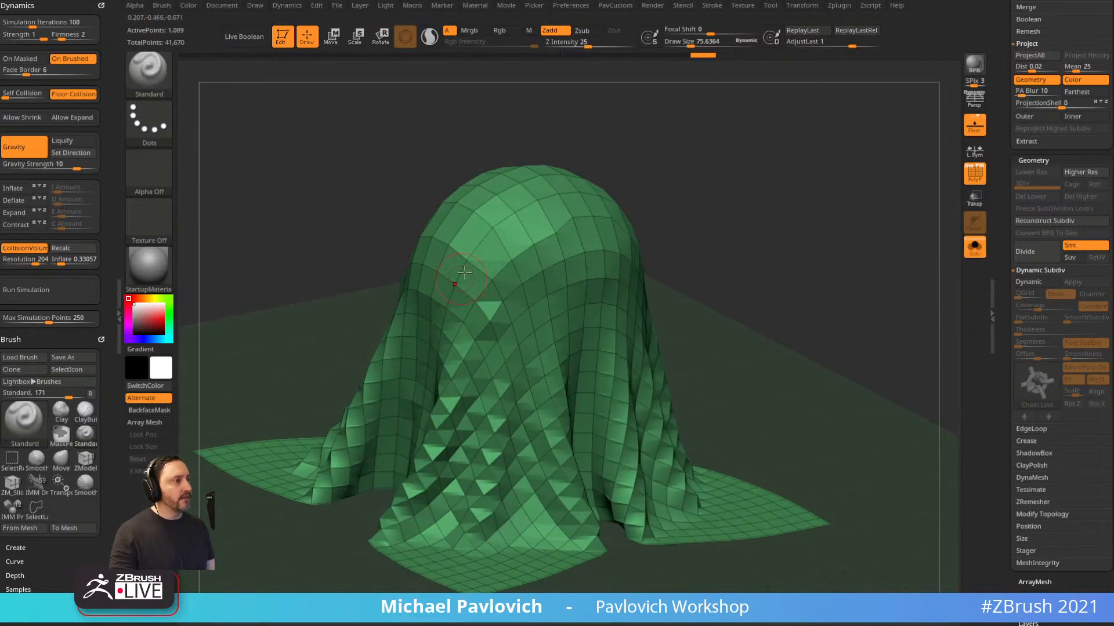
{"action": "key", "text": "f"}
{"action": "left_click_drag", "start_coordinate": [692, 238], "coordinate": [729, 242]}
{"action": "key", "text": "d"}
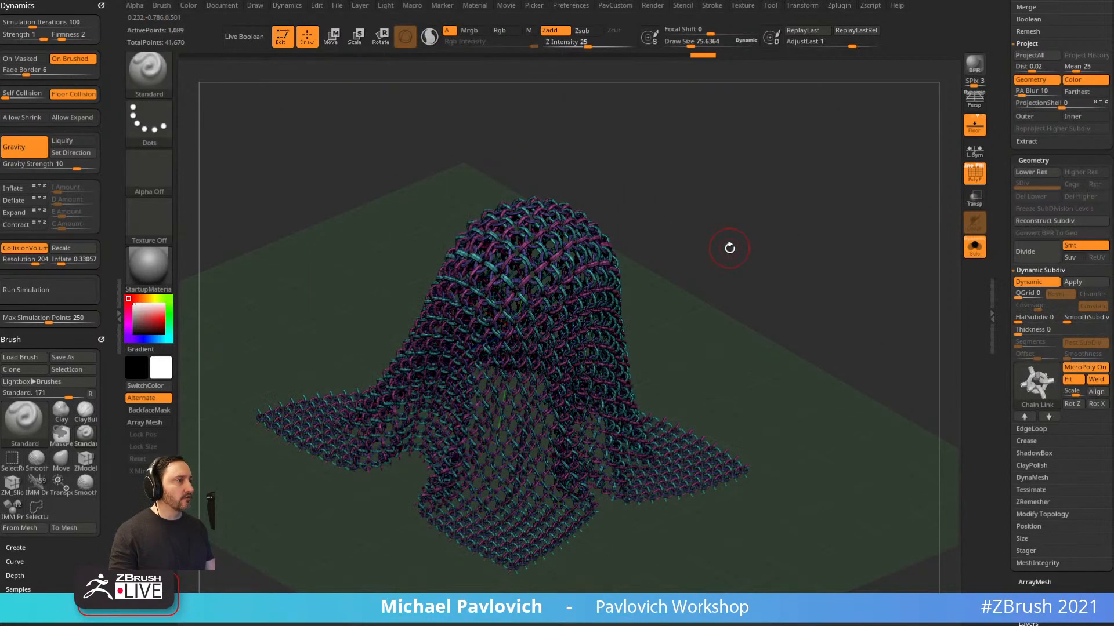
Undo the drape simulation, set Gravity Strength to 1.11537, and show the skull again.
{"action": "key", "text": "ctrl+z"}
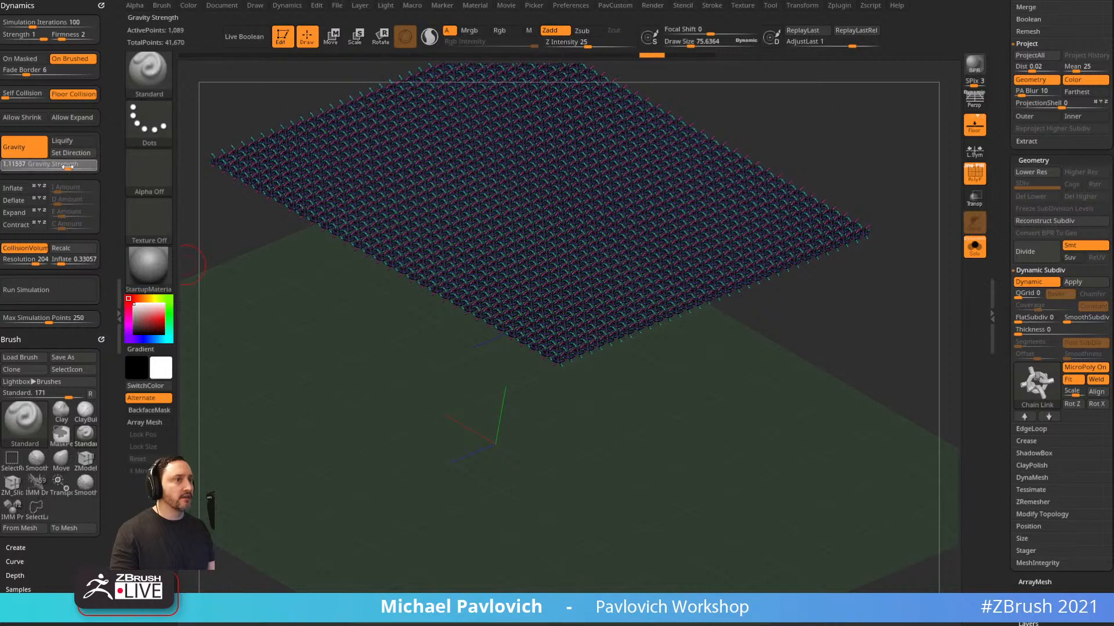
{"action": "left_click", "coordinate": [975, 251]}
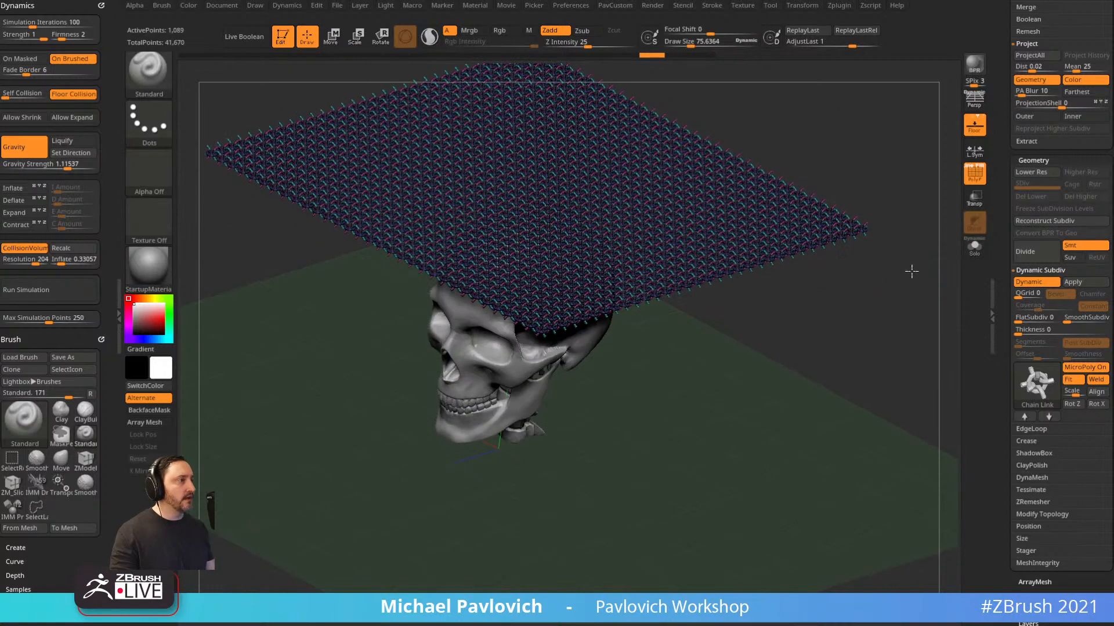
Try the cloth simulation on the chain-link plane with the reduced gravity, and undo the result.
{"action": "left_click", "coordinate": [73, 291]}
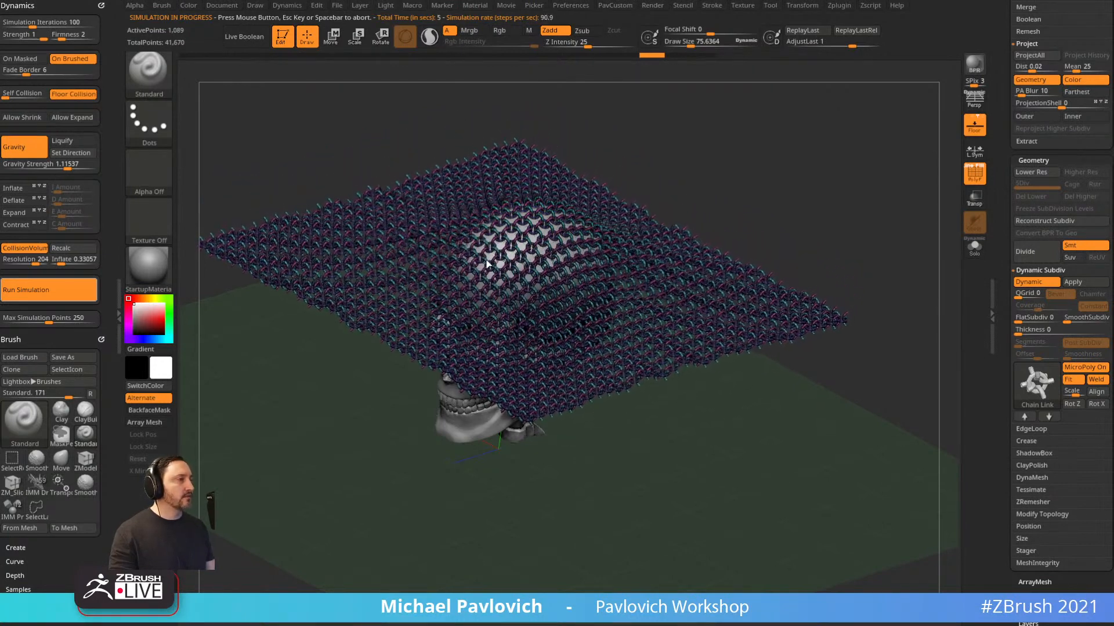
{"action": "left_click", "coordinate": [719, 166]}
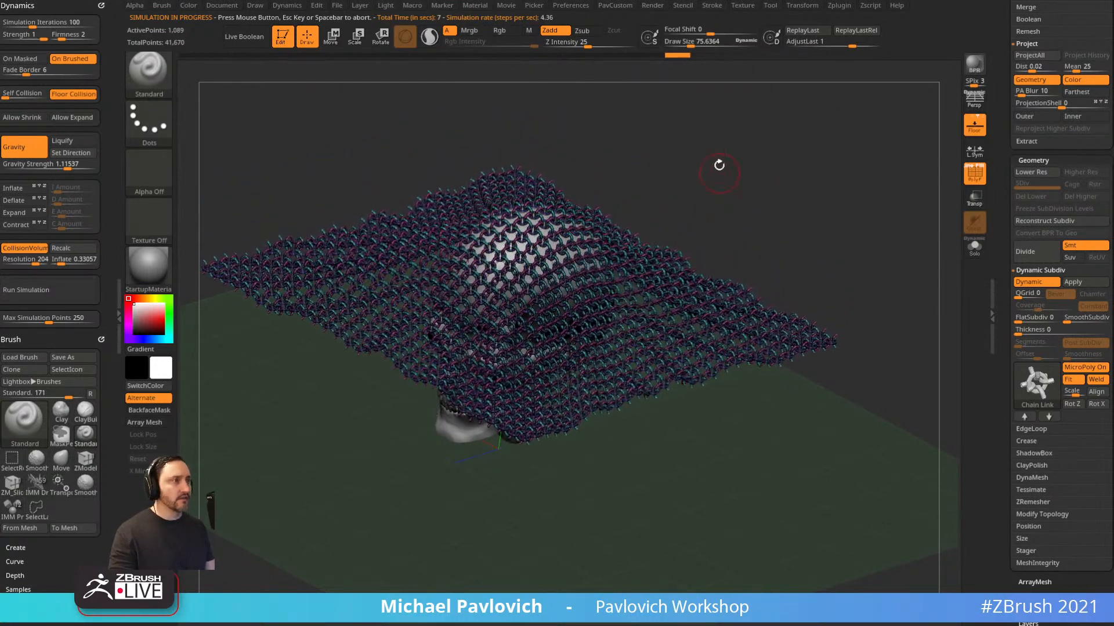
{"action": "key", "text": "ctrl+z"}
Select the TransposeCloth brush and drag the chain-link plane against the skull's head and face, with PolyFrame hidden.
{"action": "key", "text": "b"}
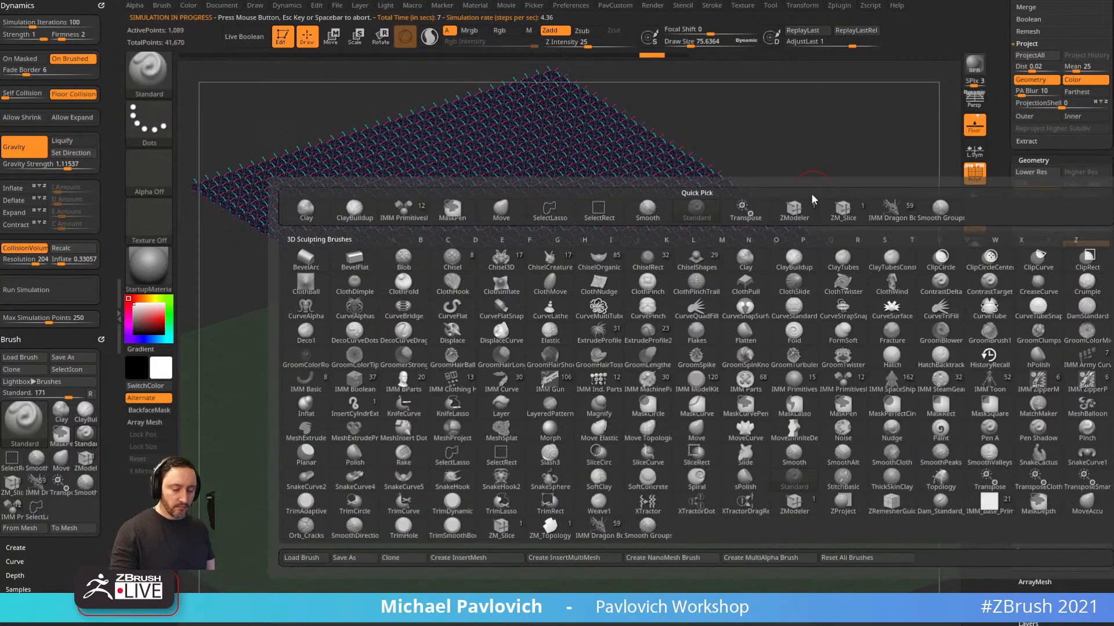
{"action": "key", "text": "t"}
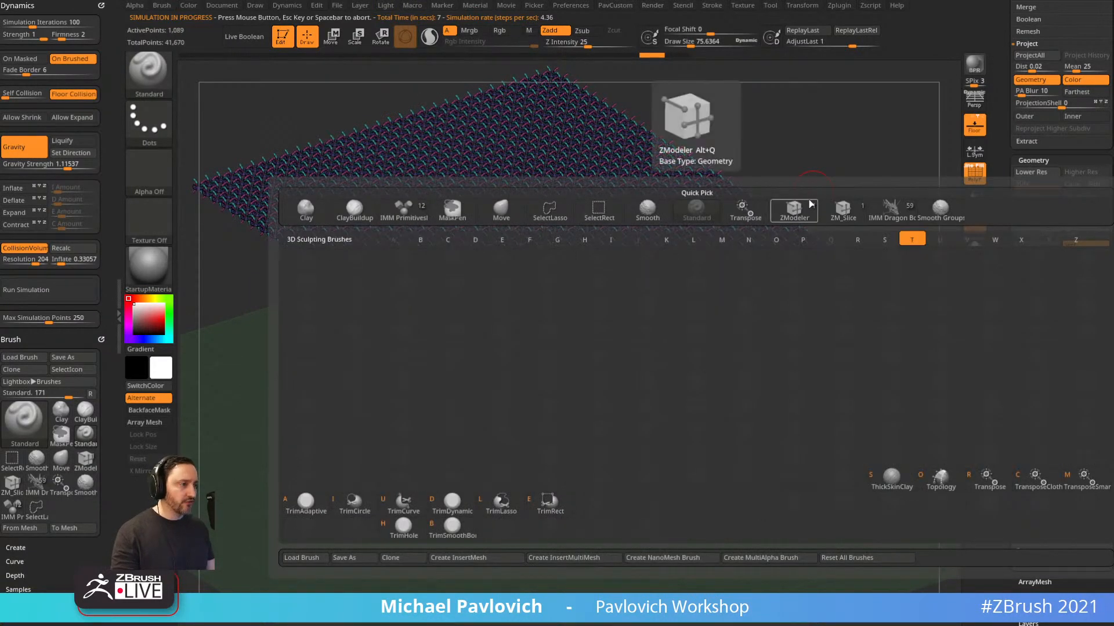
{"action": "key", "text": "c"}
{"action": "left_click_drag", "start_coordinate": [878, 186], "coordinate": [748, 134]}
{"action": "left_click_drag", "start_coordinate": [749, 133], "coordinate": [764, 191], "text": "alt"}
{"action": "left_click_drag", "start_coordinate": [512, 239], "coordinate": [528, 308]}
{"action": "left_click_drag", "start_coordinate": [803, 360], "coordinate": [642, 446]}
{"action": "left_click", "coordinate": [974, 177]}
{"action": "left_click_drag", "start_coordinate": [818, 390], "coordinate": [874, 405]}
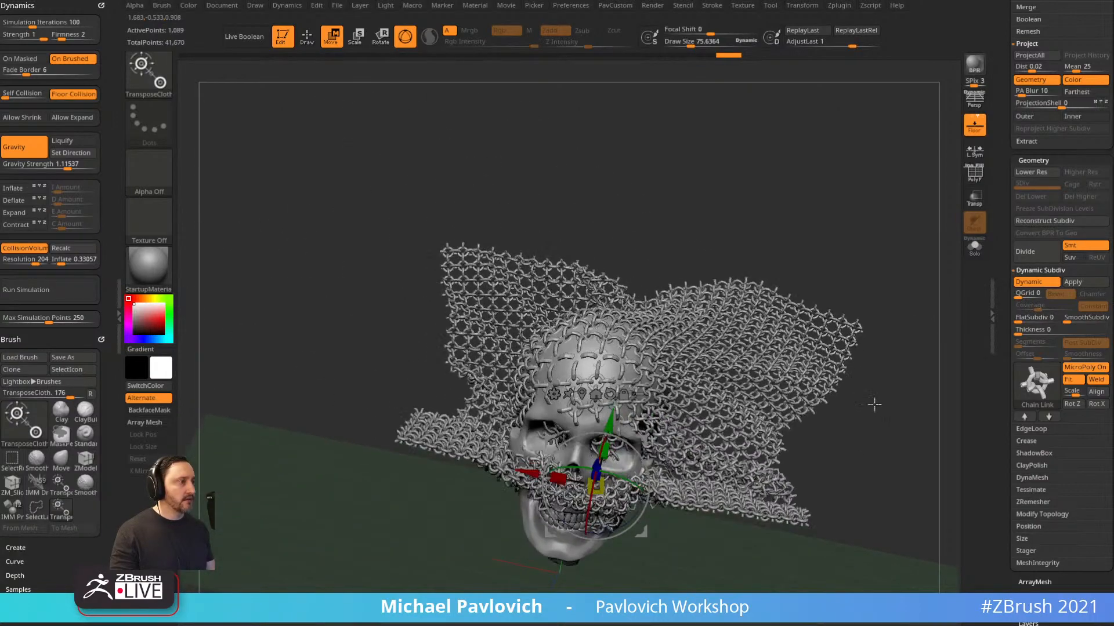
Show PolyFrame again and re-pose the chain-link sheet so it leans diagonally over the skull's forehead and face.
{"action": "left_click", "coordinate": [974, 174]}
{"action": "left_click_drag", "start_coordinate": [917, 232], "coordinate": [871, 266]}
{"action": "left_click_drag", "start_coordinate": [751, 231], "coordinate": [773, 243]}
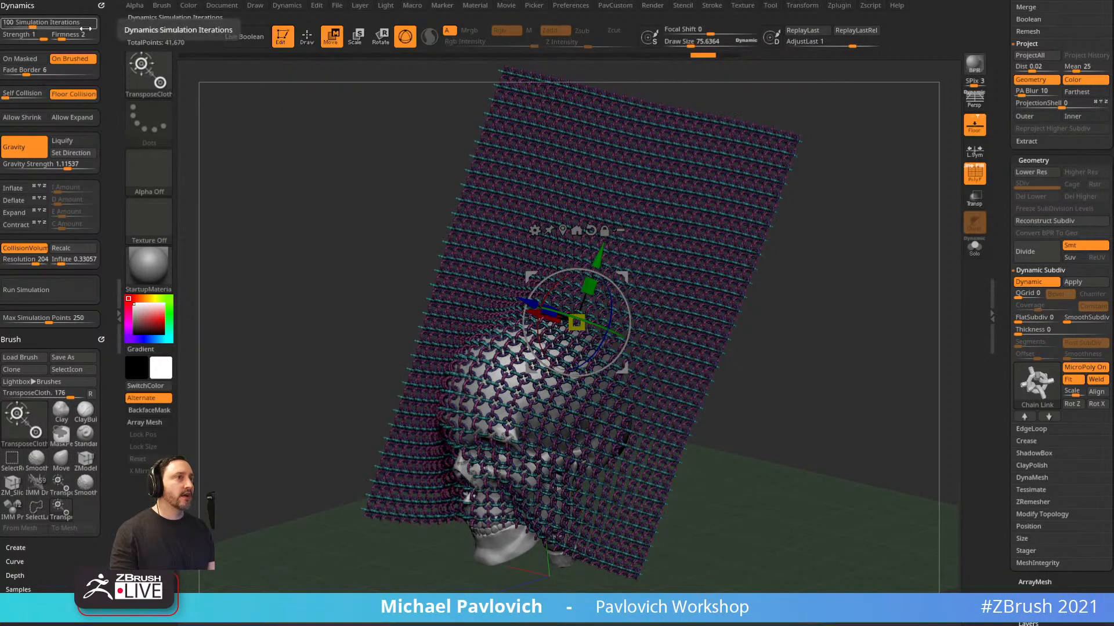
{"action": "left_click", "coordinate": [64, 36]}
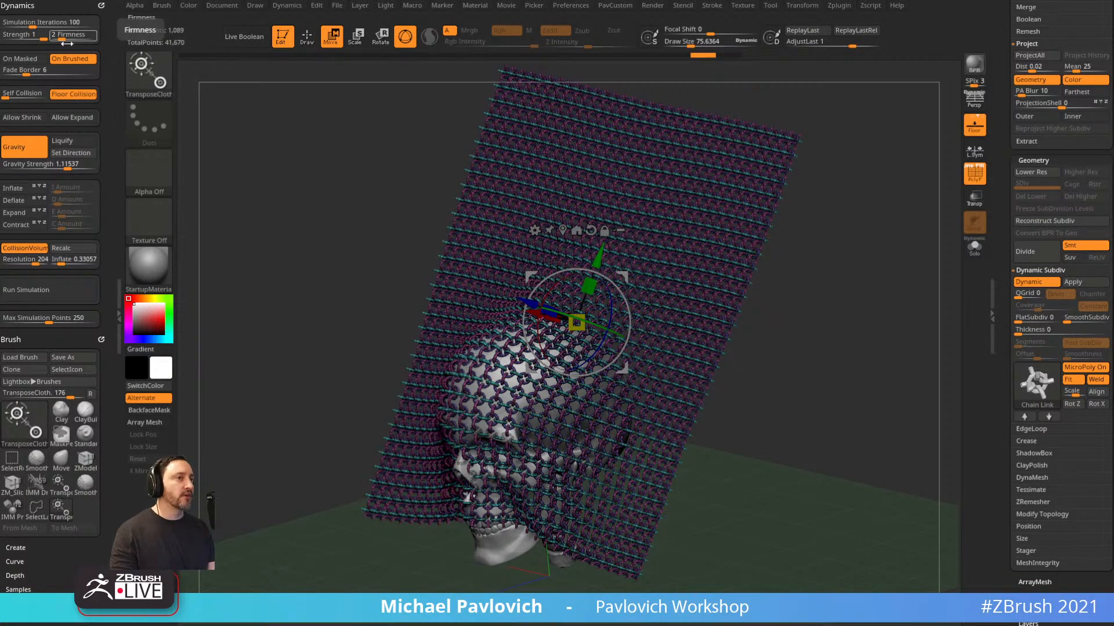
{"action": "left_click_drag", "start_coordinate": [867, 352], "coordinate": [817, 323]}
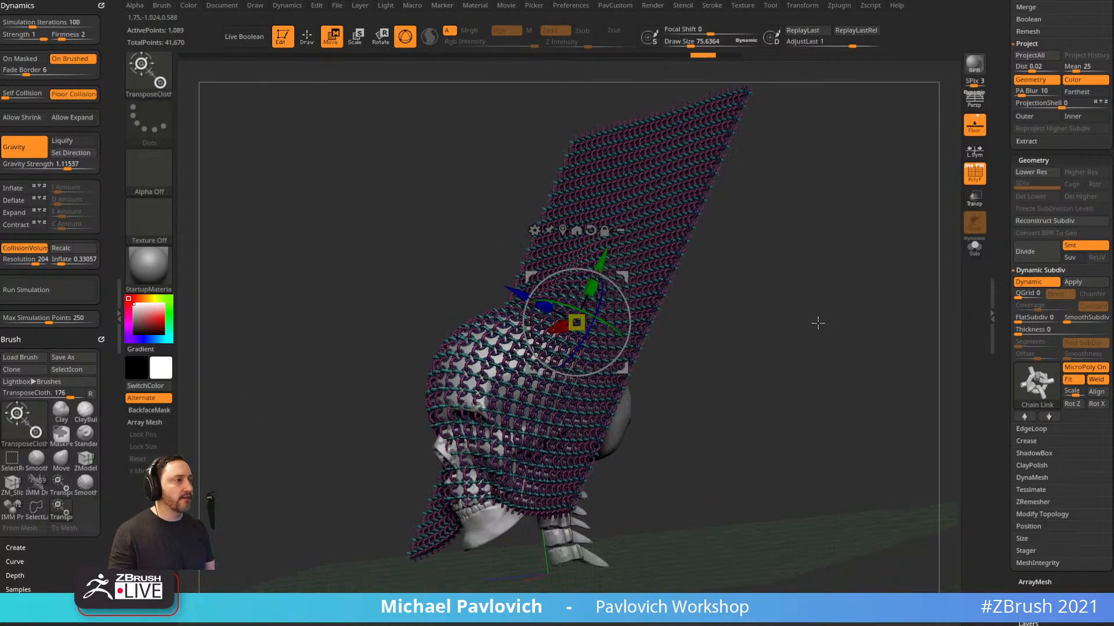
Run the simulation in short bursts to settle the leaning chain-link sheet on the skull, and hide PolyFrame.
{"action": "left_click", "coordinate": [58, 290]}
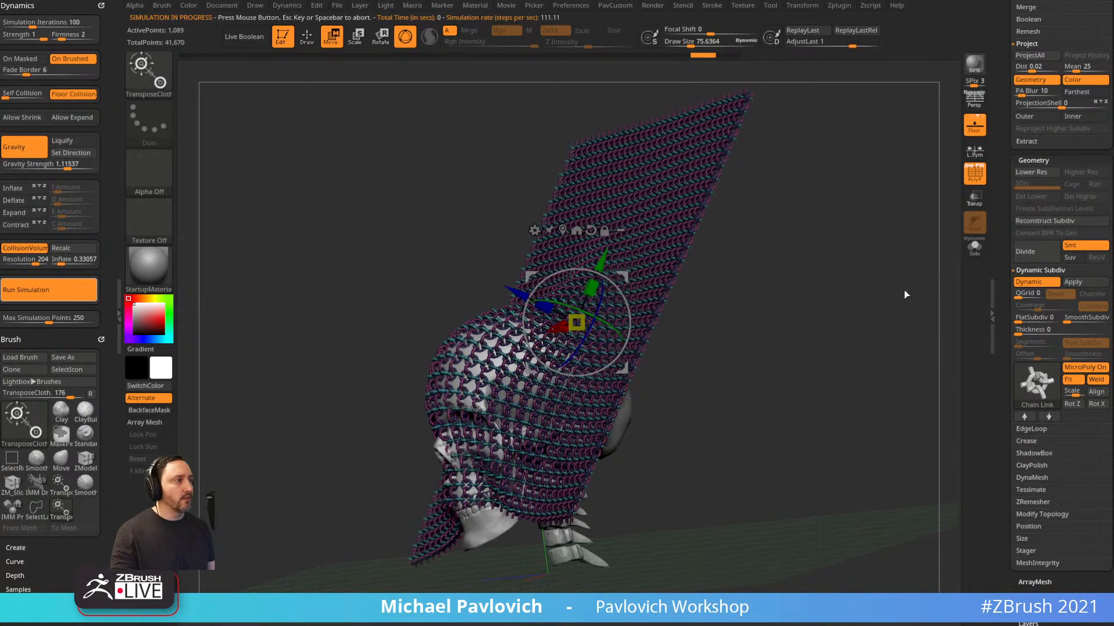
{"action": "left_click", "coordinate": [971, 174]}
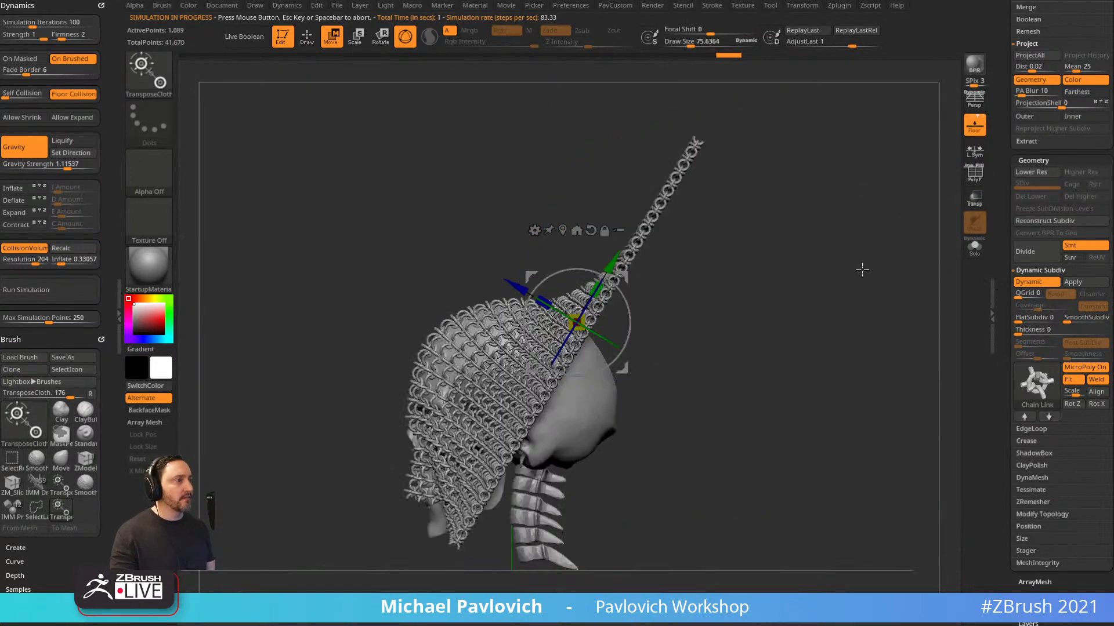
{"action": "left_click", "coordinate": [45, 291]}
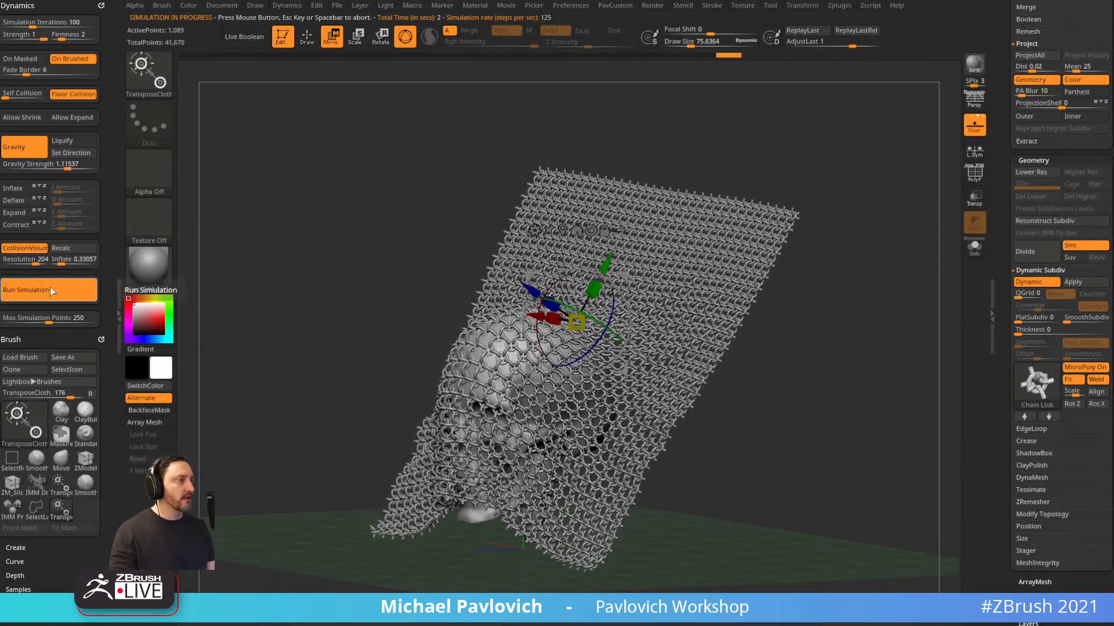
{"action": "left_click", "coordinate": [47, 289]}
Switch to the Move brush and pull the chain-link sheet into shape around the skull, adjusting the draw size.
{"action": "key", "text": "q"}
{"action": "left_click_drag", "start_coordinate": [776, 355], "coordinate": [511, 383]}
{"action": "key", "text": "s"}
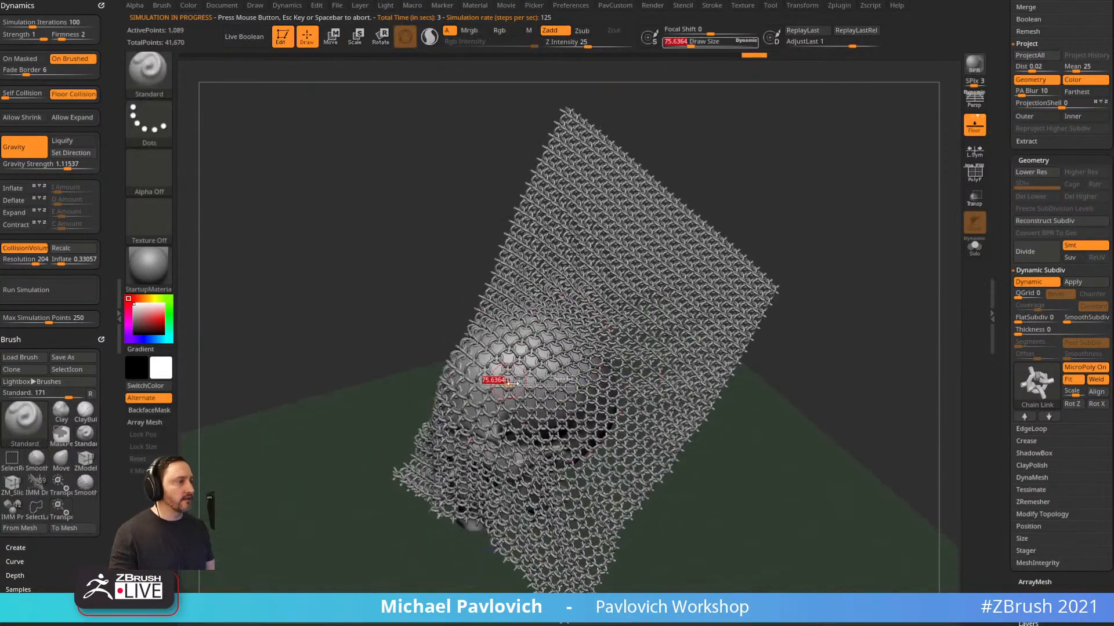
{"action": "key", "text": "b"}
{"action": "key", "text": "m"}
{"action": "key", "text": "v"}
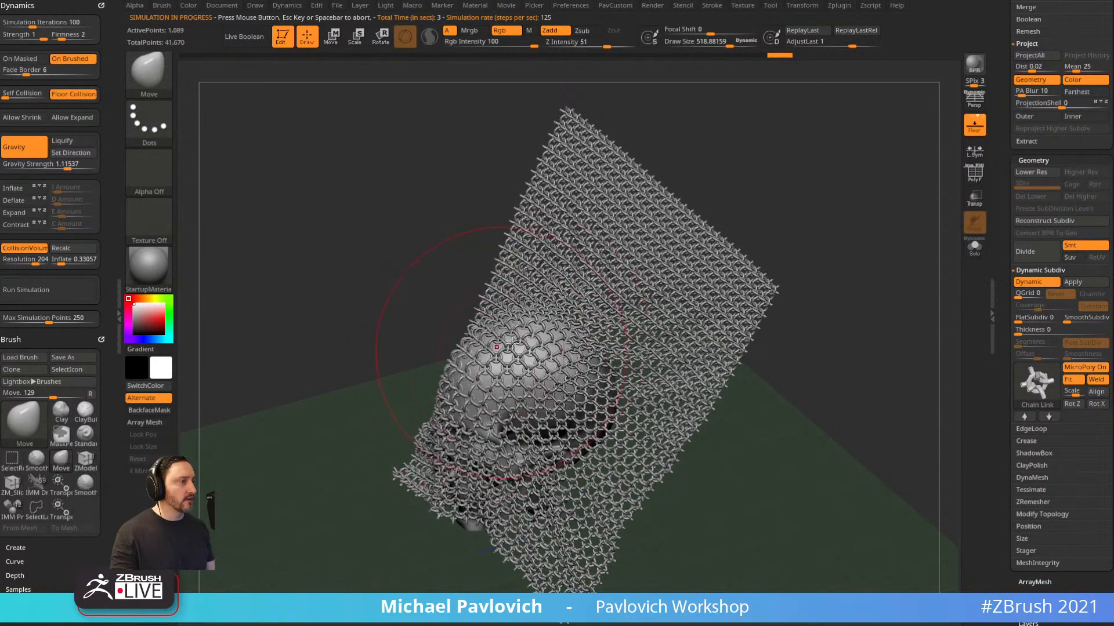
{"action": "left_click_drag", "start_coordinate": [751, 398], "coordinate": [543, 333]}
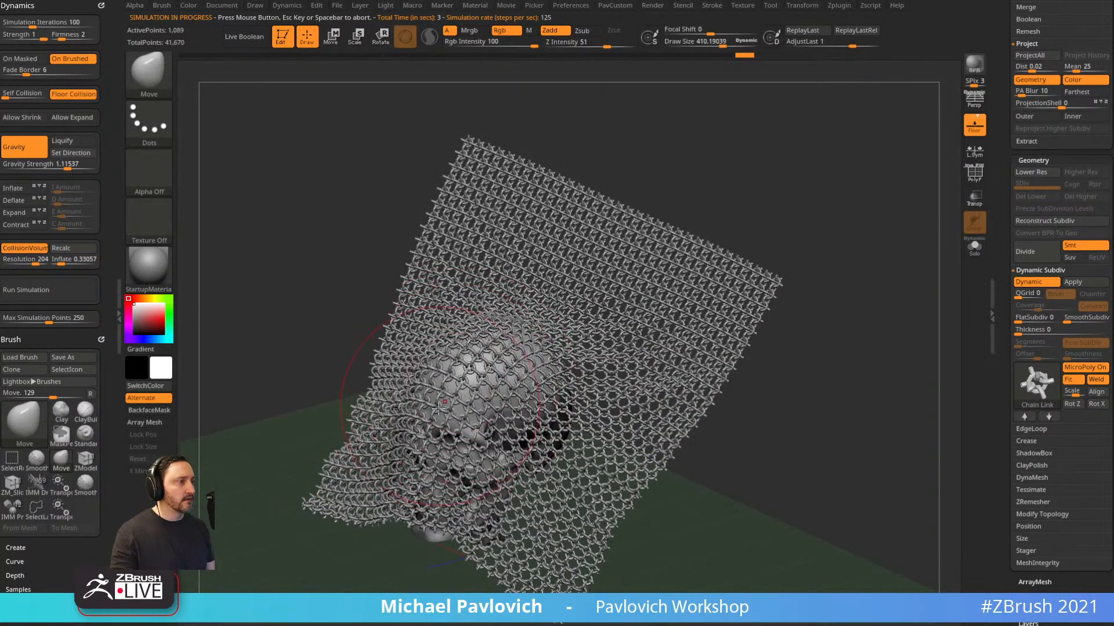
{"action": "mouse_move", "coordinate": [781, 400]}
{"action": "left_mouse_down"}
{"action": "mouse_move", "coordinate": [738, 381]}
{"action": "mouse_move", "coordinate": [796, 346]}
{"action": "mouse_move", "coordinate": [820, 405]}
{"action": "left_mouse_up"}
{"action": "key", "text": "s"}
{"action": "left_click", "coordinate": [812, 408]}
Replace the sheet's MicroPoly mesh with Knit02 and view the knitted cloth from several angles.
{"action": "left_click_drag", "start_coordinate": [899, 296], "coordinate": [912, 310]}
{"action": "left_click", "coordinate": [1030, 391]}
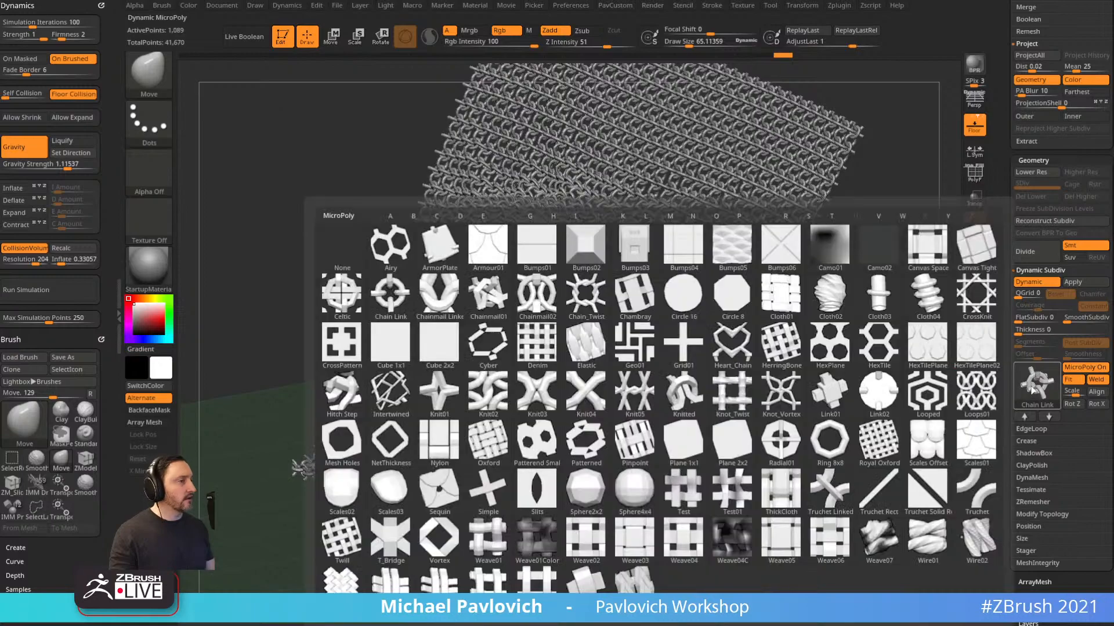
{"action": "left_click", "coordinate": [489, 409]}
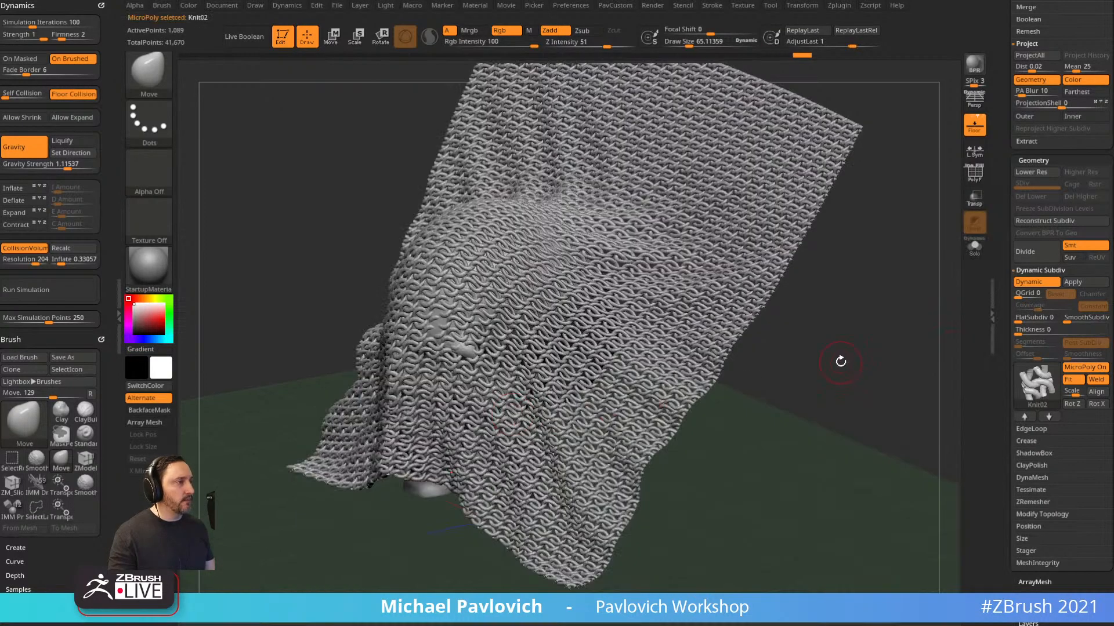
{"action": "mouse_move", "coordinate": [841, 361]}
{"action": "left_mouse_down"}
{"action": "mouse_move", "coordinate": [858, 360]}
{"action": "mouse_move", "coordinate": [843, 350]}
{"action": "mouse_move", "coordinate": [853, 345]}
{"action": "left_mouse_up"}
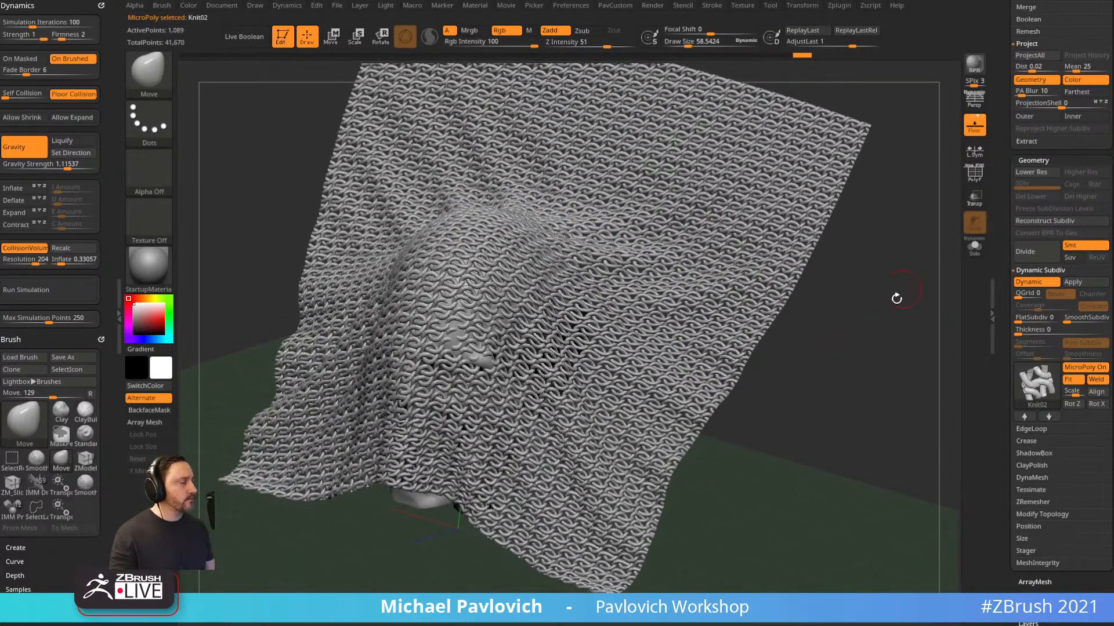
{"action": "left_click_drag", "start_coordinate": [896, 298], "coordinate": [872, 312]}
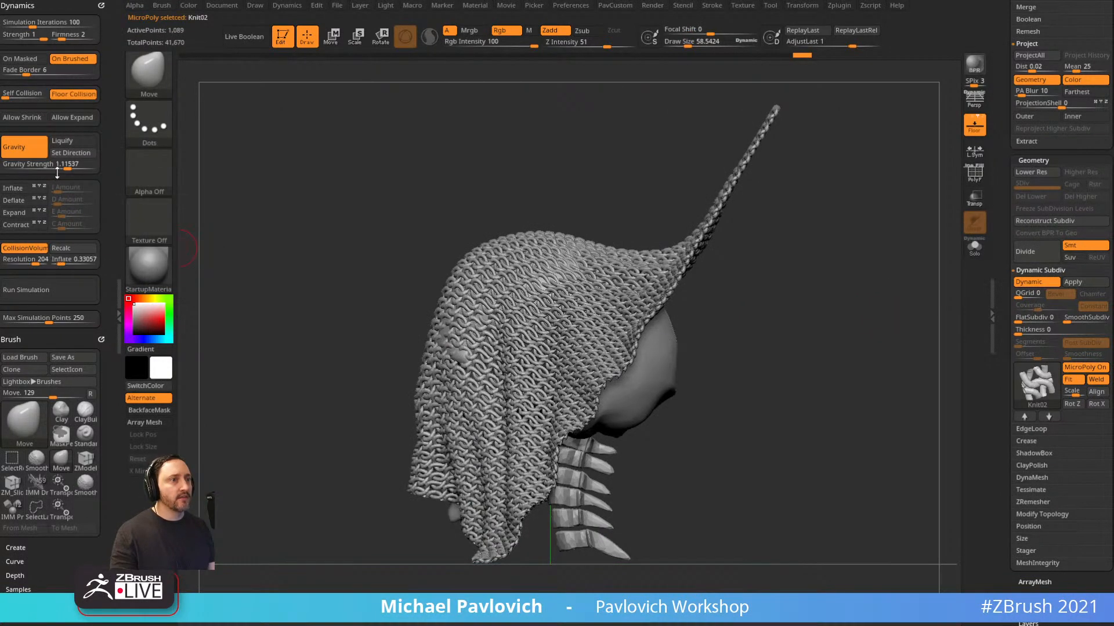
Run the cloth simulation with Gravity Strength 2.81482 to drape the knit over the skull, and show the unsubdivided cloth with PolyFrame.
{"action": "left_click", "coordinate": [52, 285]}
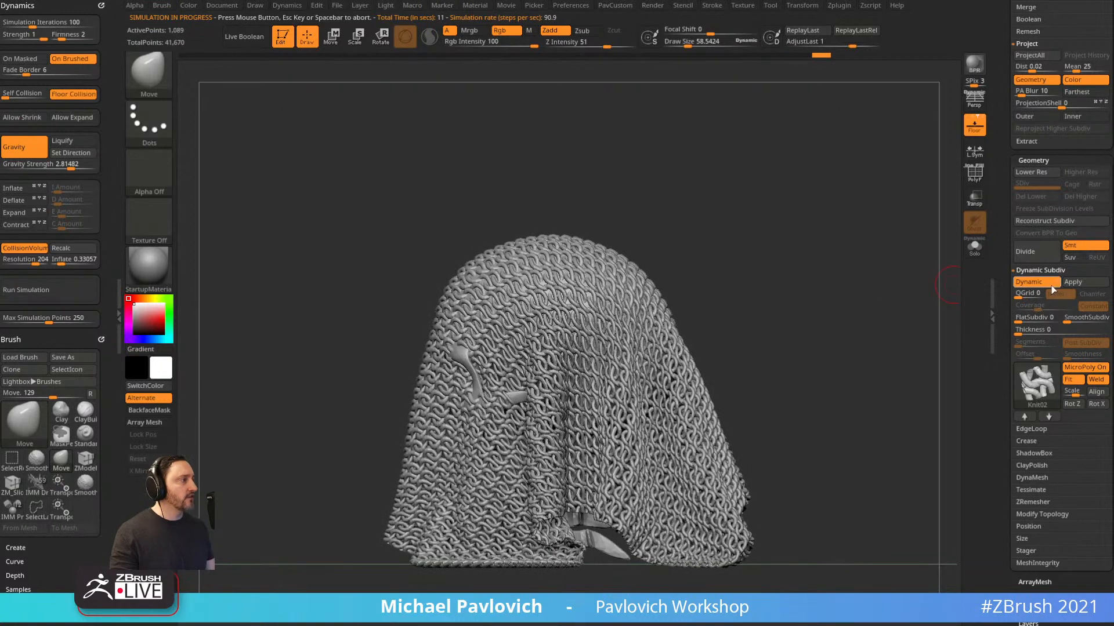
{"action": "left_click", "coordinate": [1036, 282]}
{"action": "left_click", "coordinate": [975, 172]}
Cut the draped cloth vertically with the SliceCurve brush, isolate the rear portion and delete the hidden part covering the face.
{"action": "left_click", "coordinate": [149, 74], "text": "ctrl+shift"}
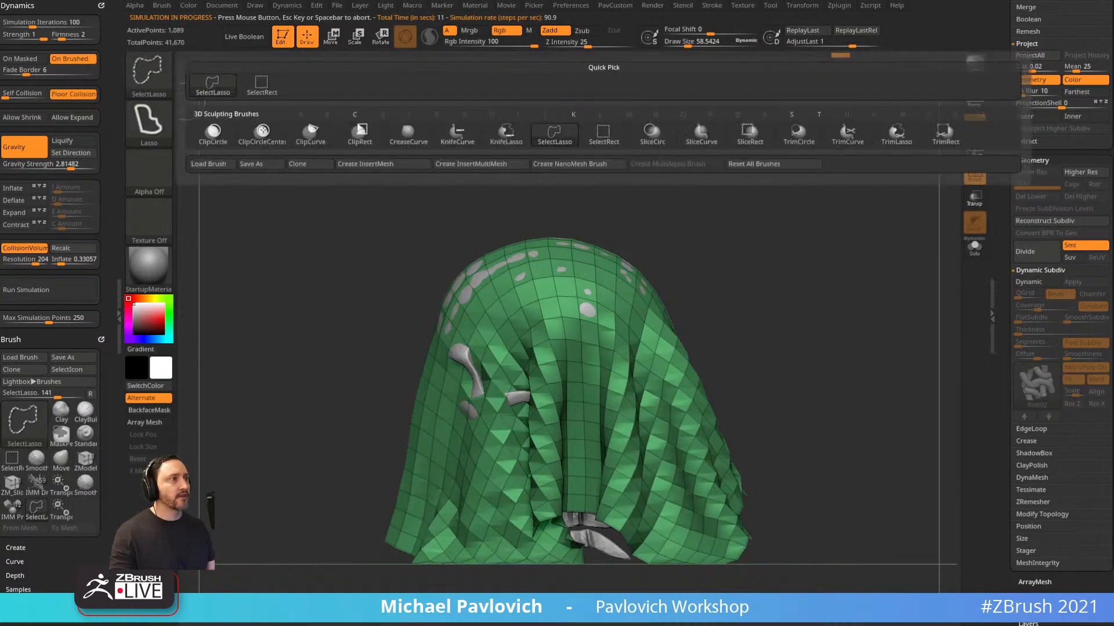
{"action": "left_click", "coordinate": [695, 142], "text": "ctrl+shift"}
{"action": "left_click_drag", "start_coordinate": [798, 301], "coordinate": [760, 255], "text": "alt"}
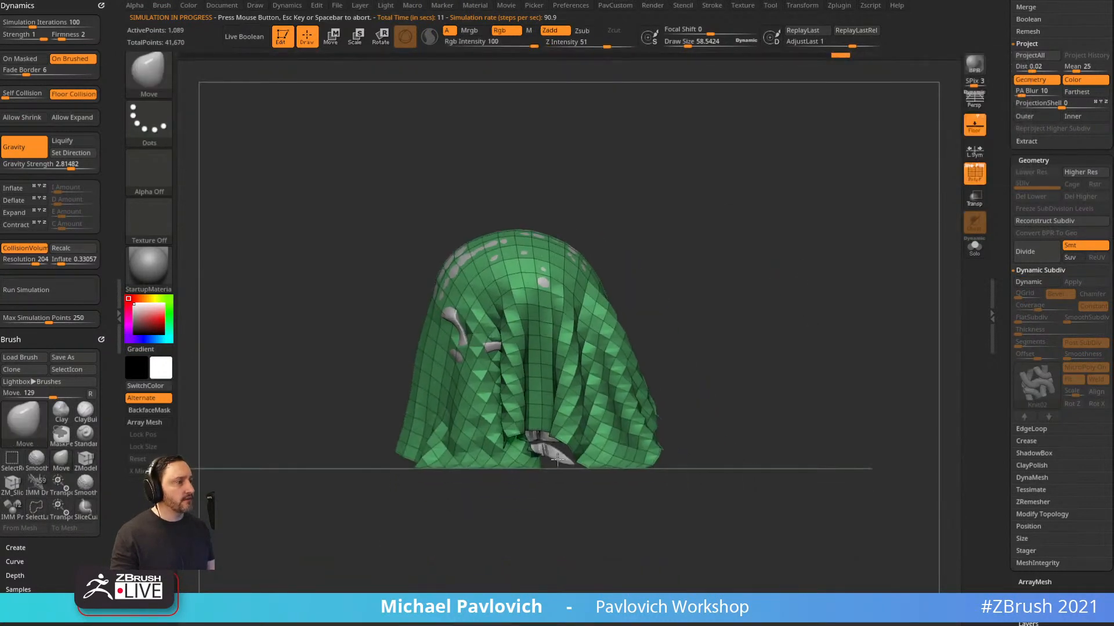
{"action": "mouse_move", "coordinate": [414, 559]}
{"action": "left_mouse_down", "text": "ctrl+shift"}
{"action": "mouse_move", "coordinate": [486, 423]}
{"action": "mouse_move", "coordinate": [444, 173]}
{"action": "left_mouse_up", "text": "ctrl+shift"}
{"action": "left_click_drag", "start_coordinate": [729, 252], "coordinate": [795, 261]}
{"action": "left_click", "coordinate": [592, 321], "text": "ctrl+shift"}
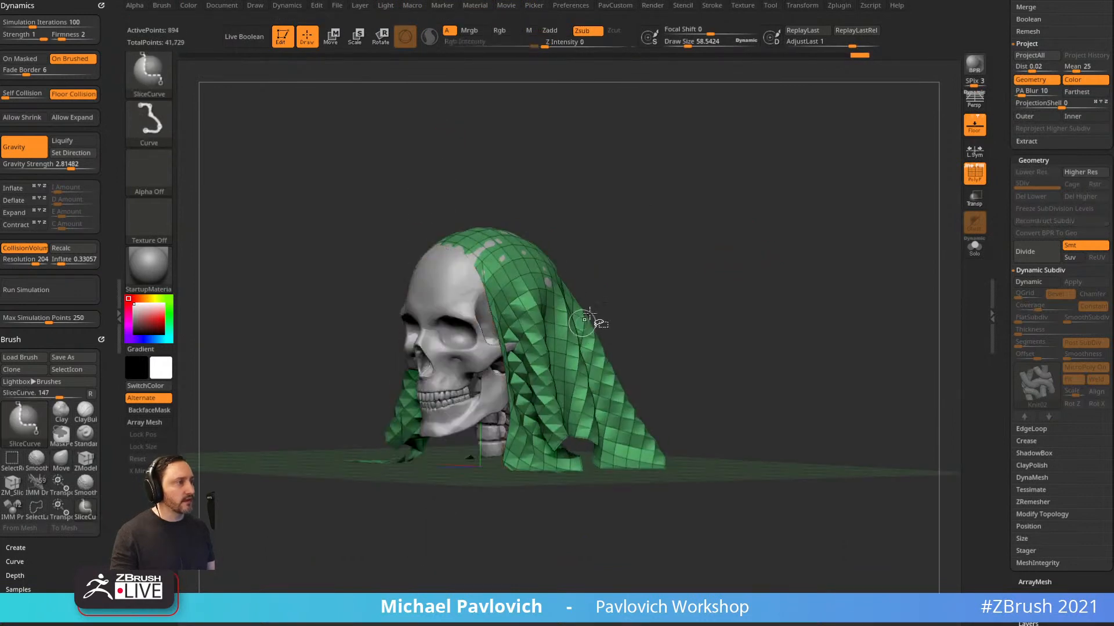
{"action": "key", "text": "space"}
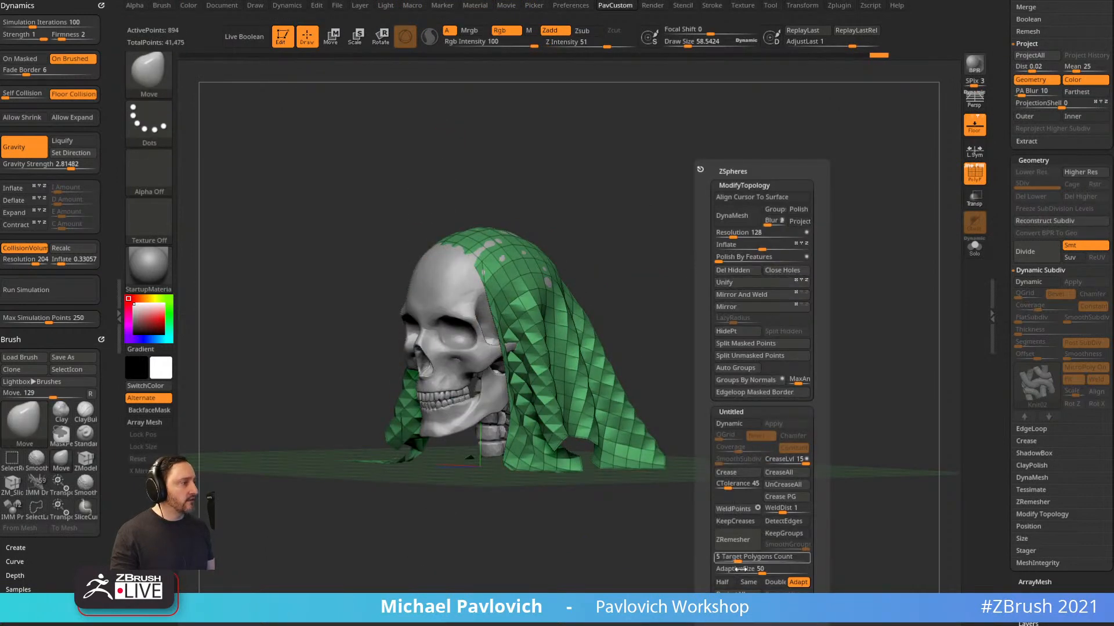
Try remeshing the trimmed cloth with ZRemesher at AdaptiveSize 0 and the Same polygon count, and undo the remesh.
{"action": "left_click", "coordinate": [743, 544]}
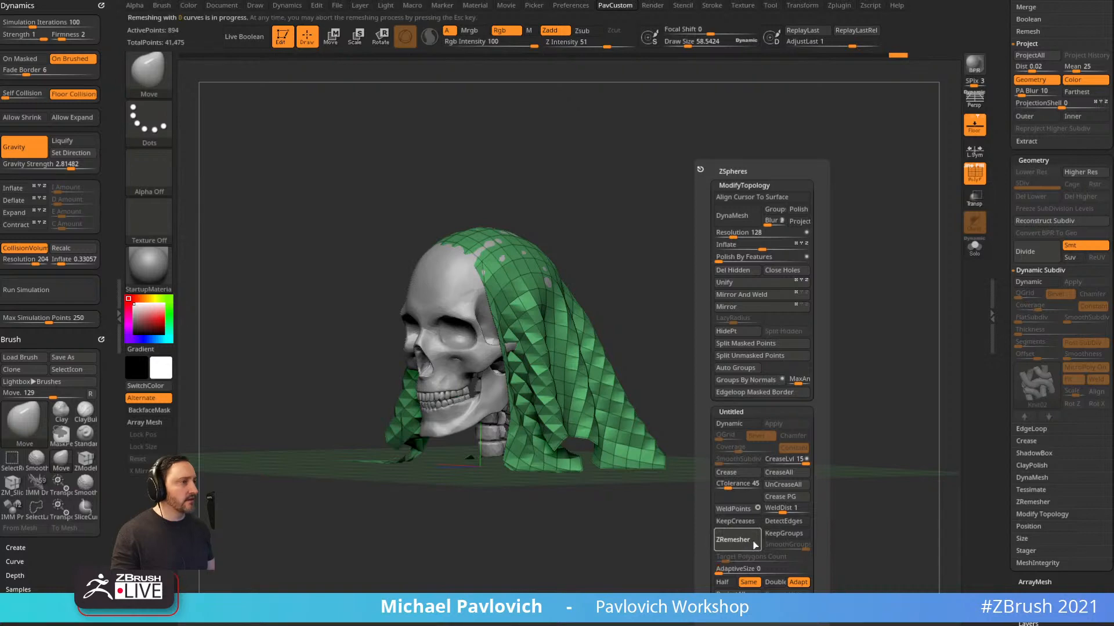
{"action": "mouse_move", "coordinate": [750, 272]}
{"action": "left_mouse_down"}
{"action": "mouse_move", "coordinate": [768, 246]}
{"action": "mouse_move", "coordinate": [669, 365]}
{"action": "mouse_move", "coordinate": [750, 245]}
{"action": "mouse_move", "coordinate": [757, 283]}
{"action": "left_mouse_up"}
{"action": "key", "text": "ctrl+z"}
{"action": "key", "text": "space"}
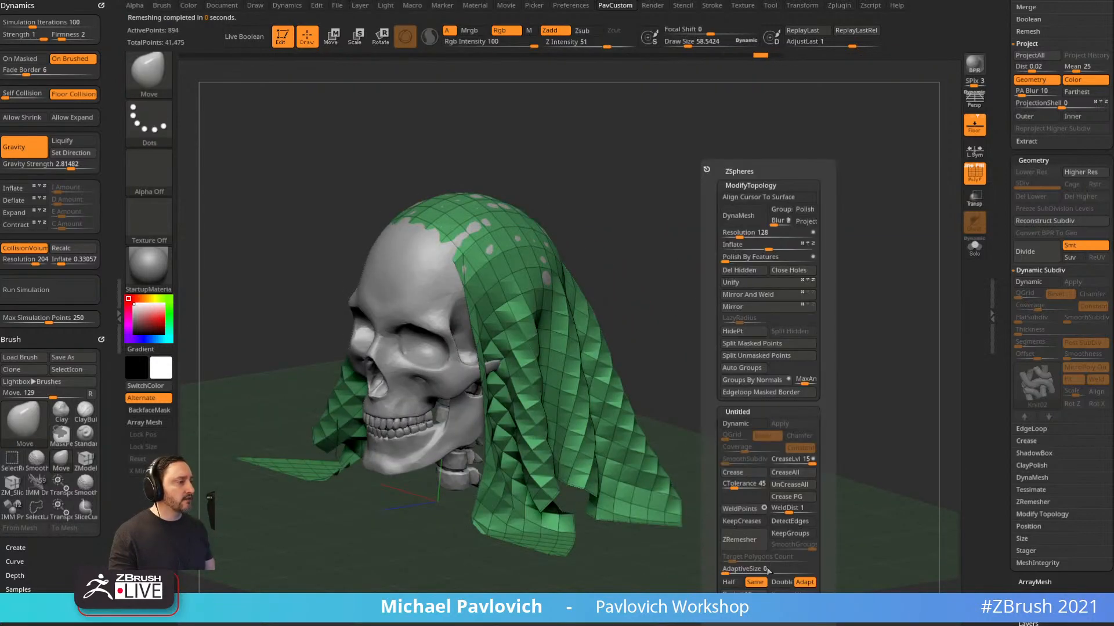
{"action": "left_click", "coordinate": [762, 592]}
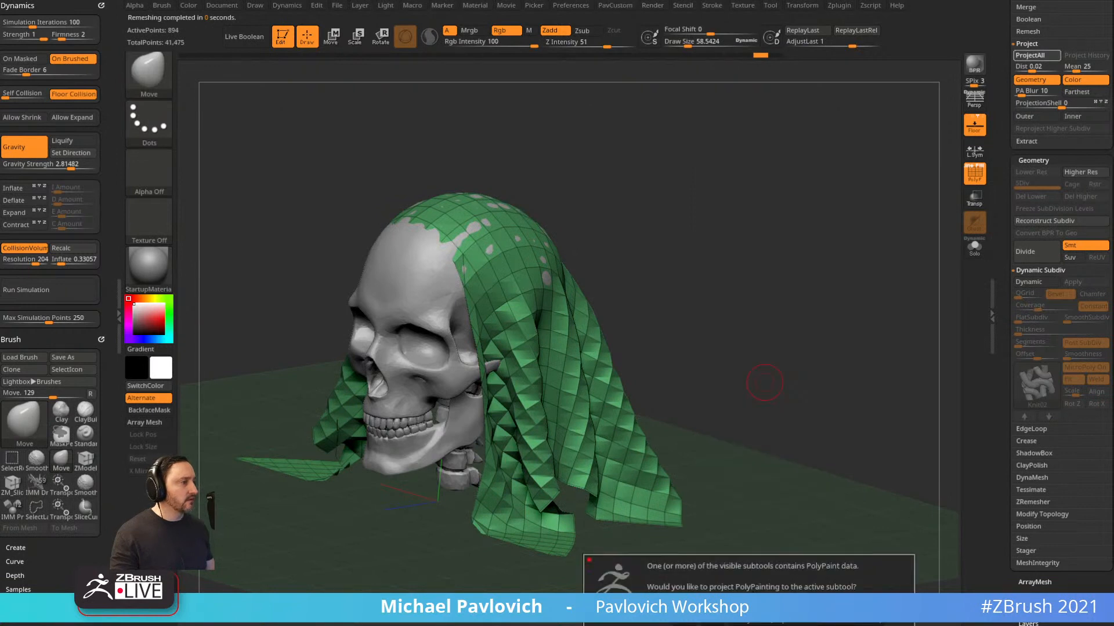
{"action": "left_click", "coordinate": [766, 615]}
{"action": "key", "text": "ctrl+z"}
ZRemesh the cloth with the Double option and AdaptiveSize 0, and show the Knit02 MicroPoly on it without PolyFrame.
{"action": "key", "text": "space"}
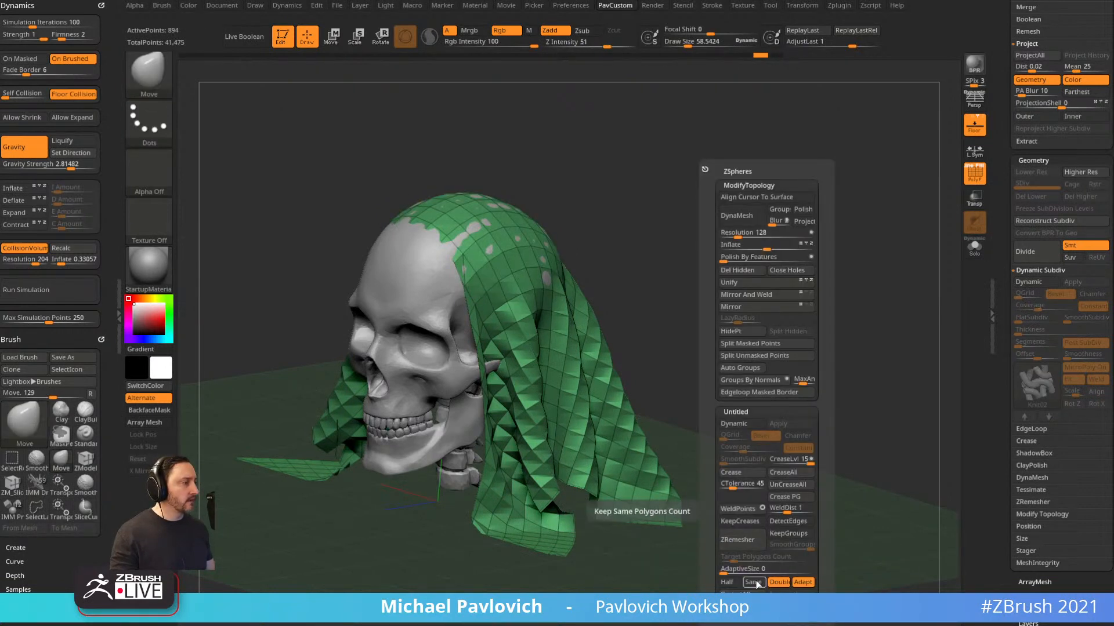
{"action": "left_click", "coordinate": [745, 543]}
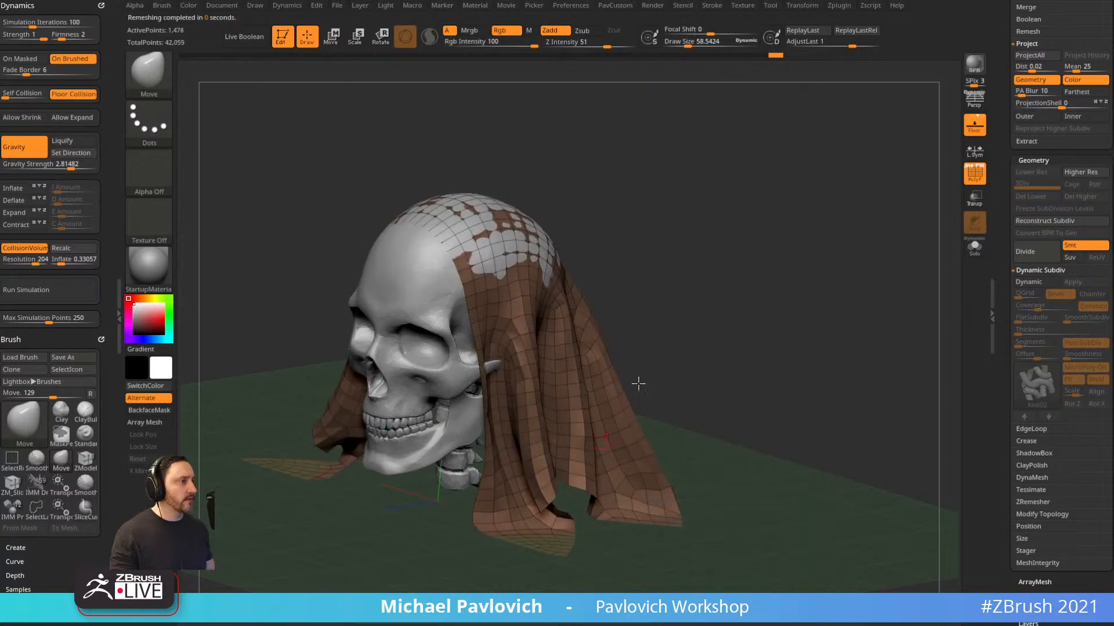
{"action": "left_click_drag", "start_coordinate": [638, 385], "coordinate": [948, 285]}
{"action": "key", "text": "d"}
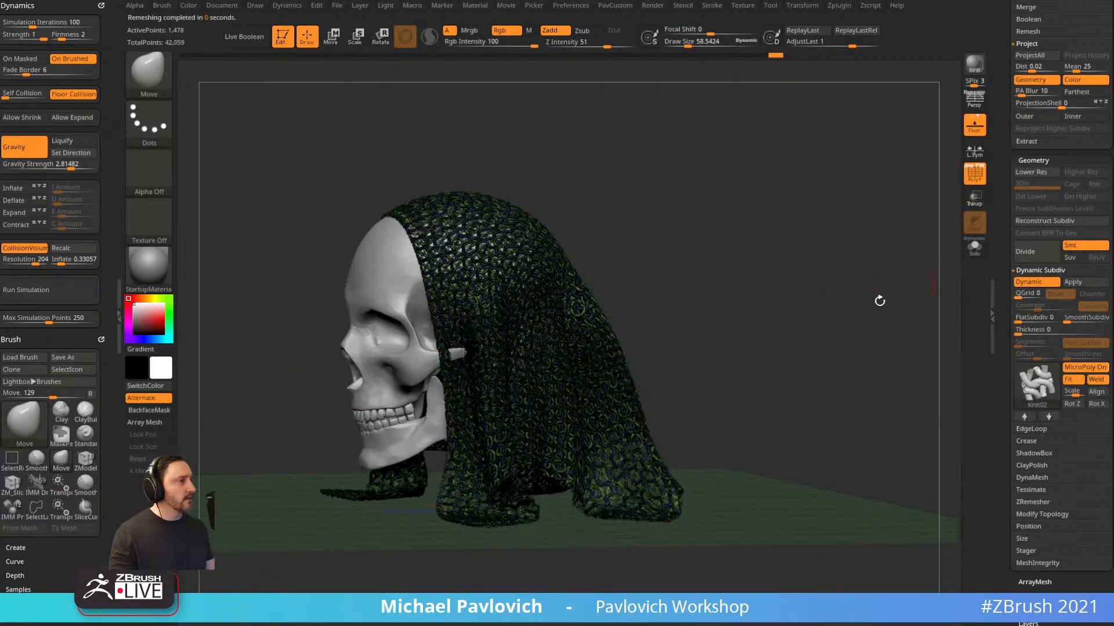
{"action": "left_click", "coordinate": [973, 179]}
{"action": "left_click_drag", "start_coordinate": [815, 249], "coordinate": [882, 240], "text": "shift"}
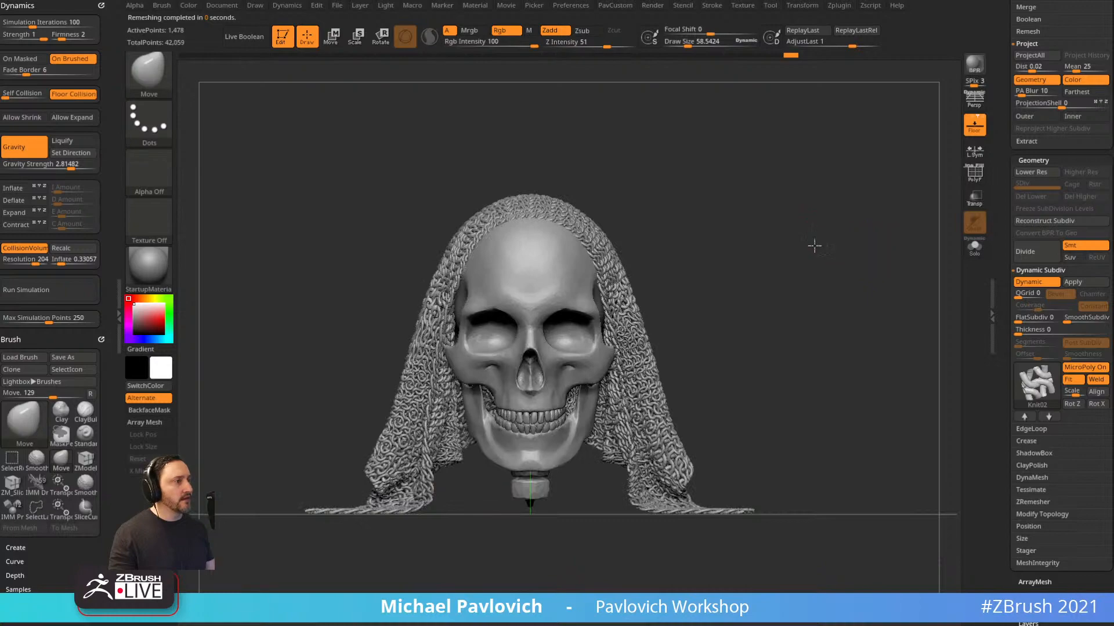
Align the Knit02 MicroPoly pattern on the remeshed cloth and view it from the side and front.
{"action": "left_click_drag", "start_coordinate": [814, 246], "coordinate": [796, 266]}
{"action": "scroll", "coordinate": [1020, 418], "scroll_direction": "down", "scroll_amount": 2}
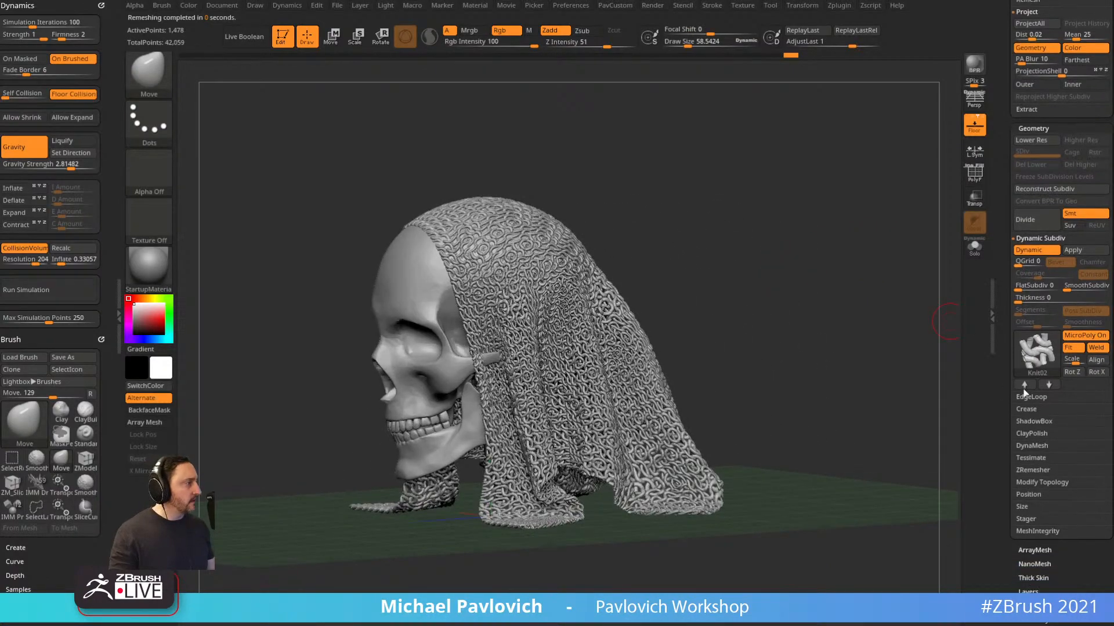
{"action": "left_click", "coordinate": [1098, 363]}
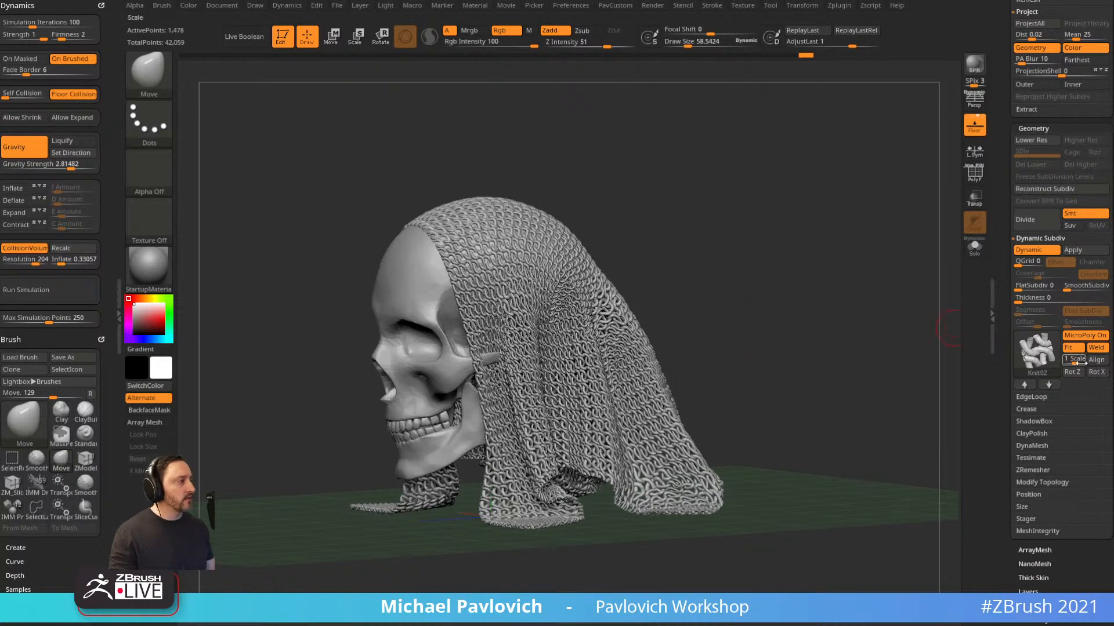
{"action": "left_click_drag", "start_coordinate": [838, 284], "coordinate": [566, 294]}
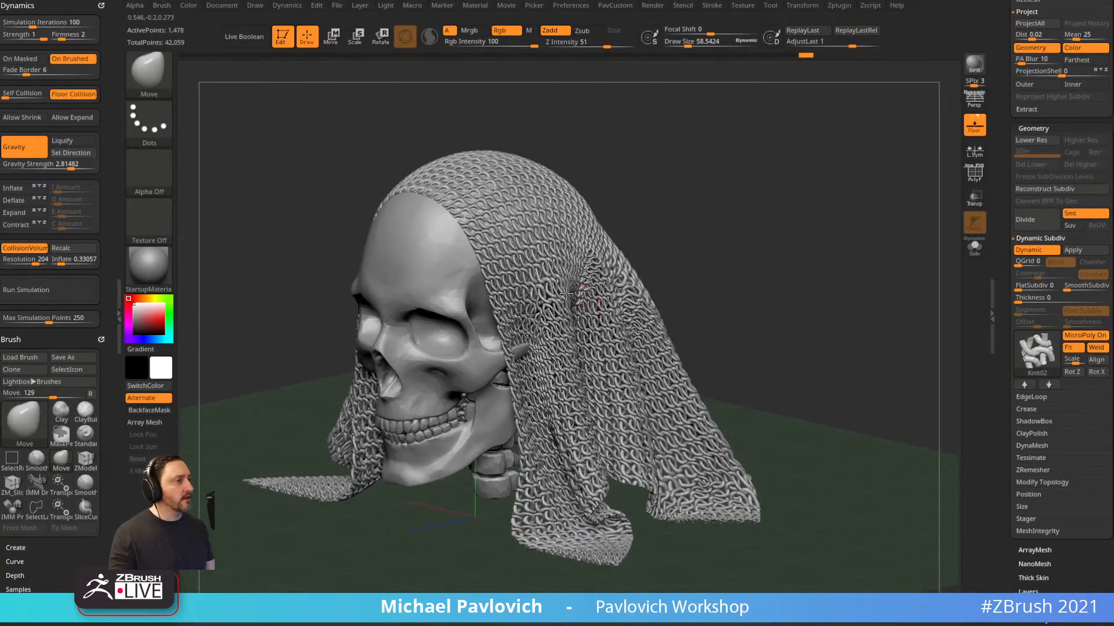
Set the knitted cloth's SmoothSubdiv to 1, trying level 2 in between for comparison.
{"action": "left_click", "coordinate": [1070, 287]}
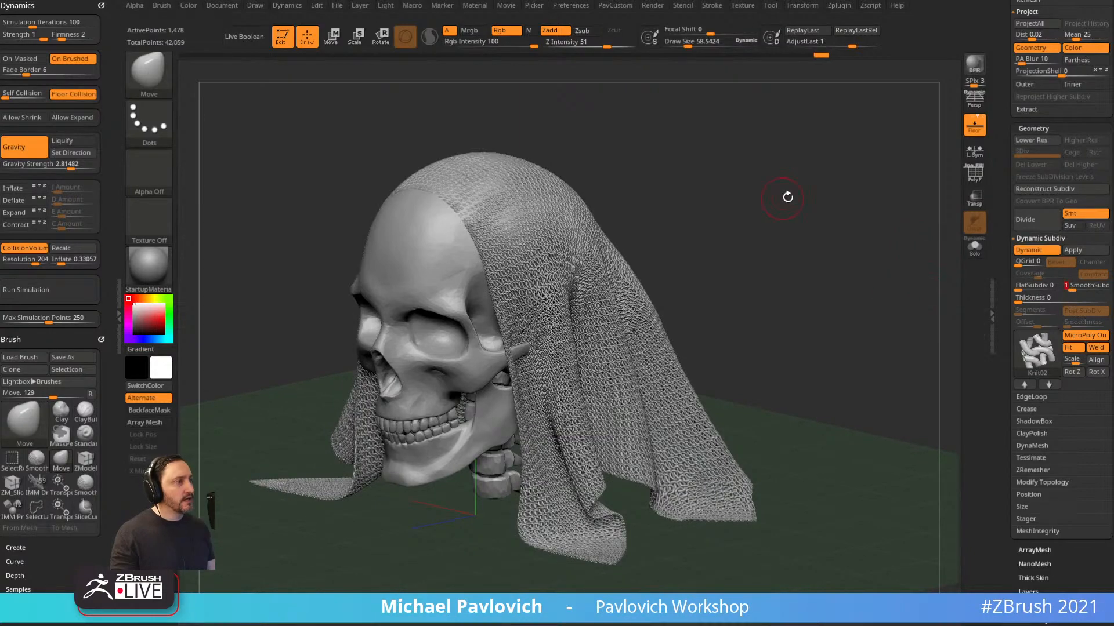
{"action": "left_click_drag", "start_coordinate": [785, 191], "coordinate": [888, 219]}
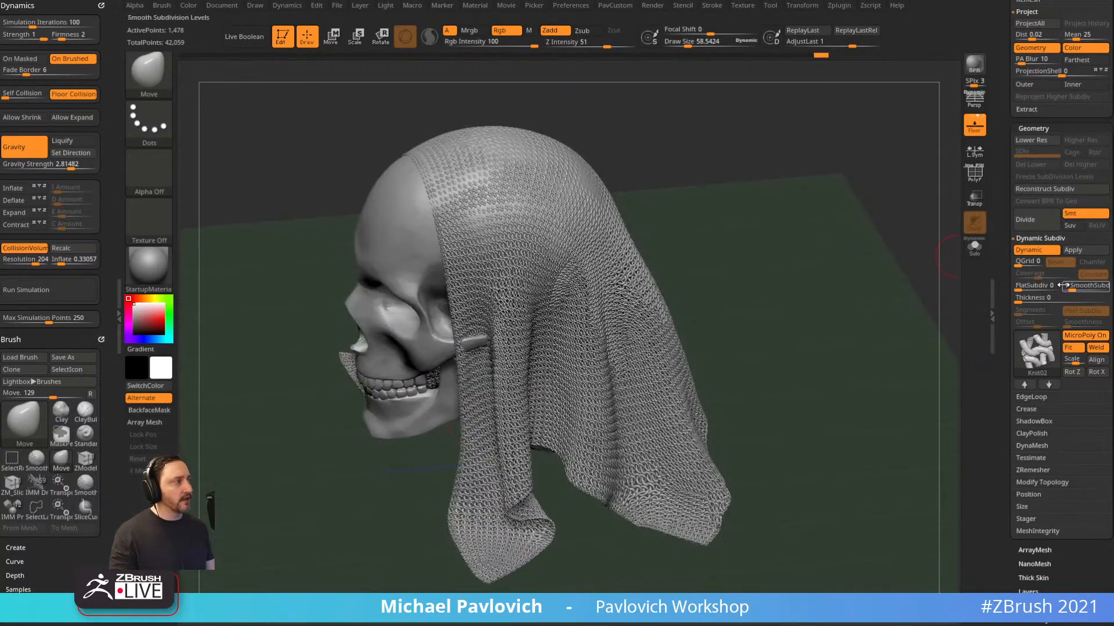
{"action": "left_click", "coordinate": [1064, 286]}
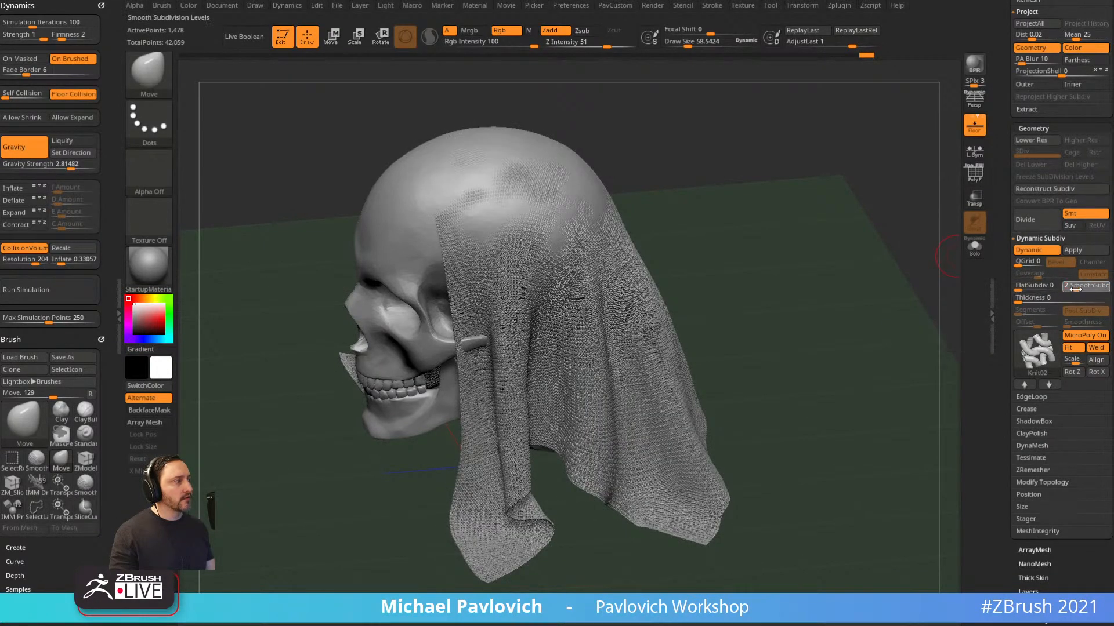
{"action": "left_click", "coordinate": [1066, 287]}
{"action": "left_click_drag", "start_coordinate": [836, 321], "coordinate": [847, 198]}
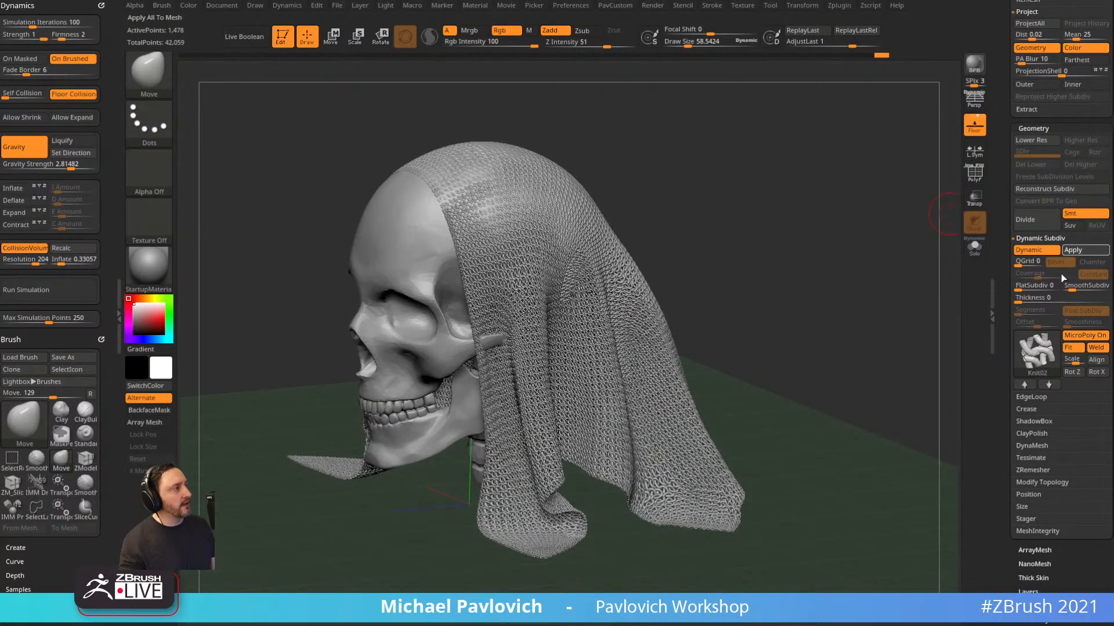
Apply the dynamic subdivision to turn the knit into real geometry, and inspect its wireframe with PolyFrame.
{"action": "left_click", "coordinate": [974, 173]}
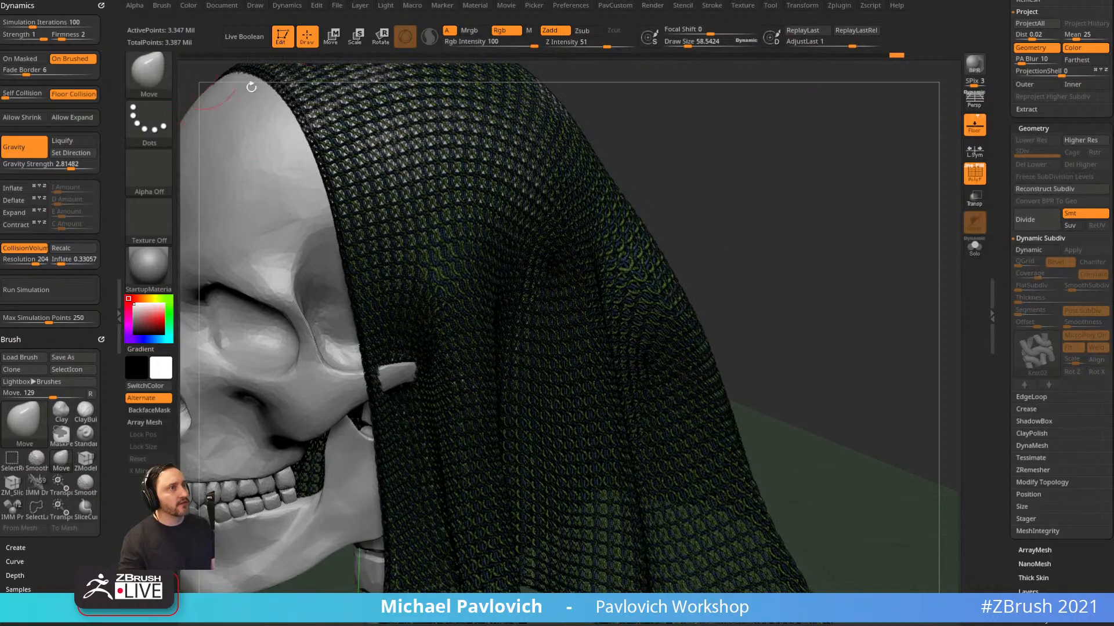
{"action": "left_click", "coordinate": [975, 173]}
{"action": "right_click_drag", "start_coordinate": [864, 207], "coordinate": [830, 246], "text": "ctrl"}
Inflate the applied knit mesh slightly to thicken its threads.
{"action": "key", "text": "space"}
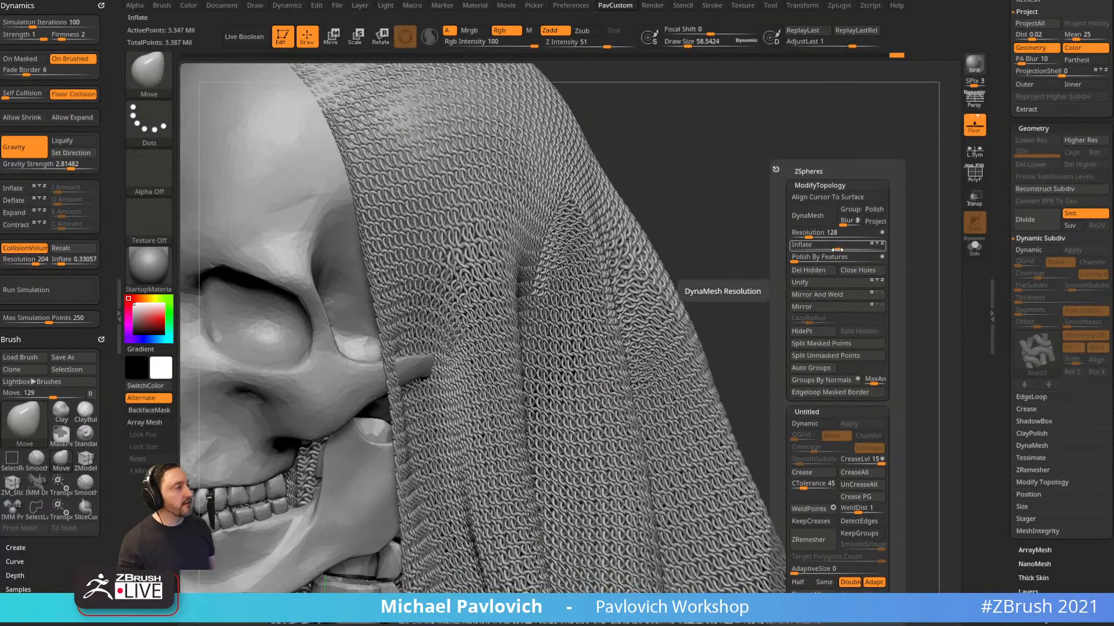
{"action": "left_click_drag", "start_coordinate": [1010, 301], "coordinate": [1013, 3]}
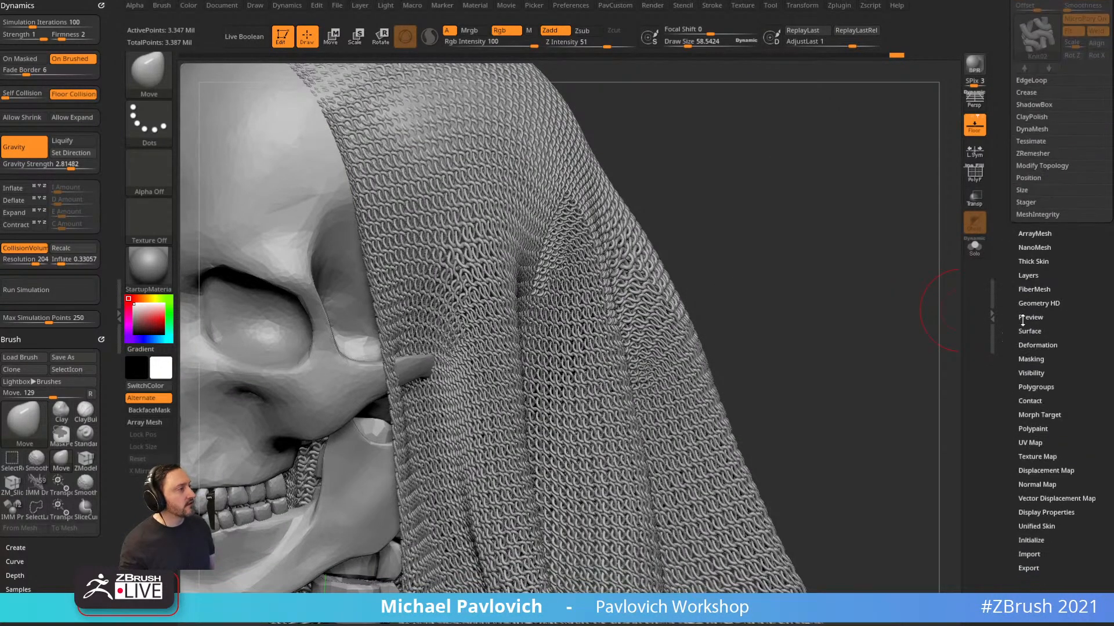
{"action": "left_click", "coordinate": [1029, 346], "text": "shift"}
{"action": "left_click", "coordinate": [1026, 181]}
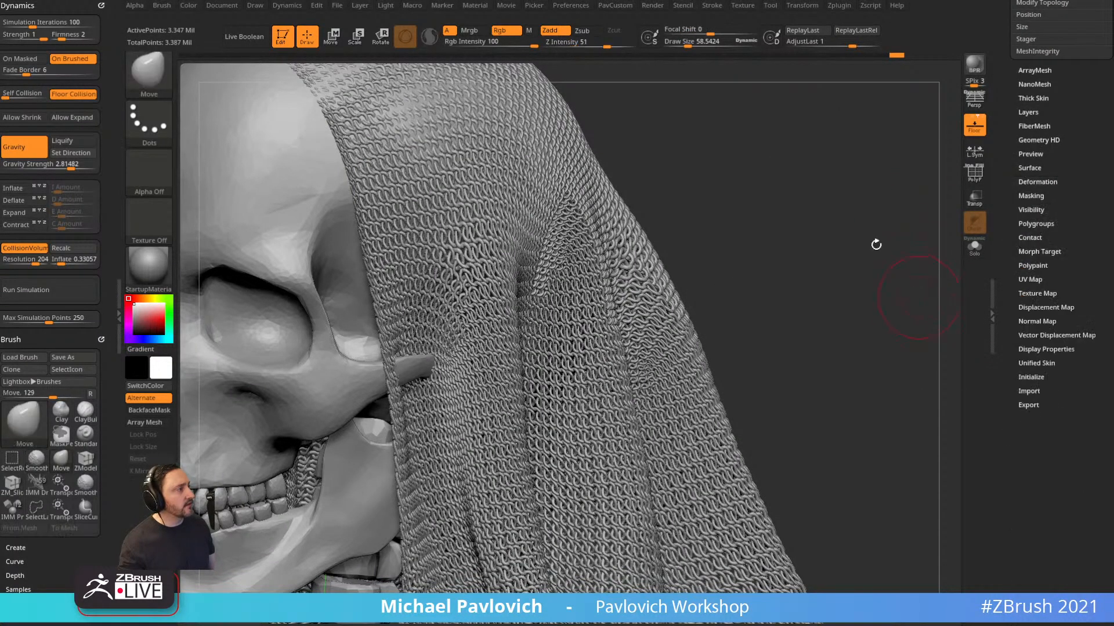
{"action": "key", "text": "space"}
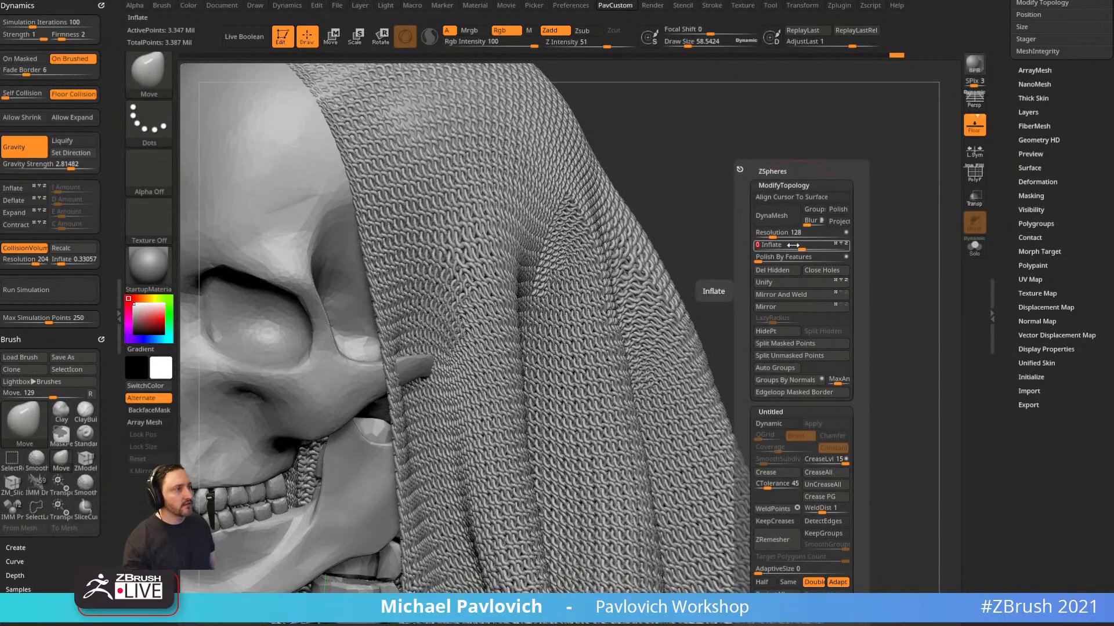
{"action": "mouse_move", "coordinate": [786, 194]}
{"action": "left_mouse_down"}
{"action": "mouse_move", "coordinate": [778, 171]}
{"action": "mouse_move", "coordinate": [657, 201]}
{"action": "mouse_move", "coordinate": [781, 176]}
{"action": "left_mouse_up"}
Examine the thickened knit over the whole skull and up close, reducing the draw size to about 6.4.
{"action": "key", "text": "f"}
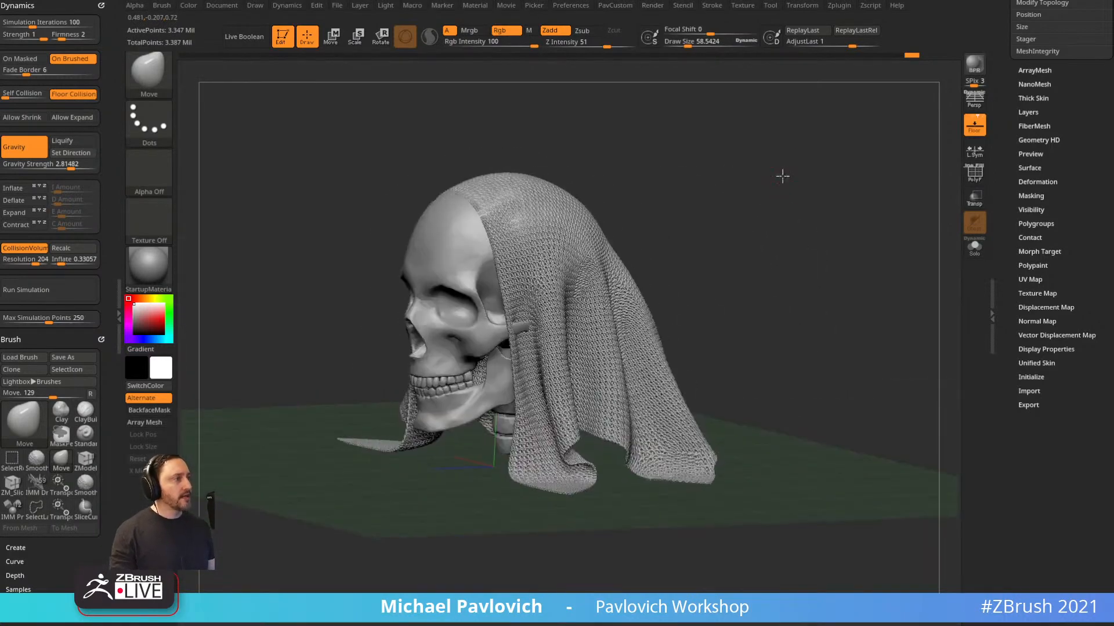
{"action": "key", "text": "f"}
{"action": "key", "text": "s"}
{"action": "left_click_drag", "start_coordinate": [778, 218], "coordinate": [771, 219]}
{"action": "left_click_drag", "start_coordinate": [780, 216], "coordinate": [806, 203]}
{"action": "left_click_drag", "start_coordinate": [997, 164], "coordinate": [1000, 235]}
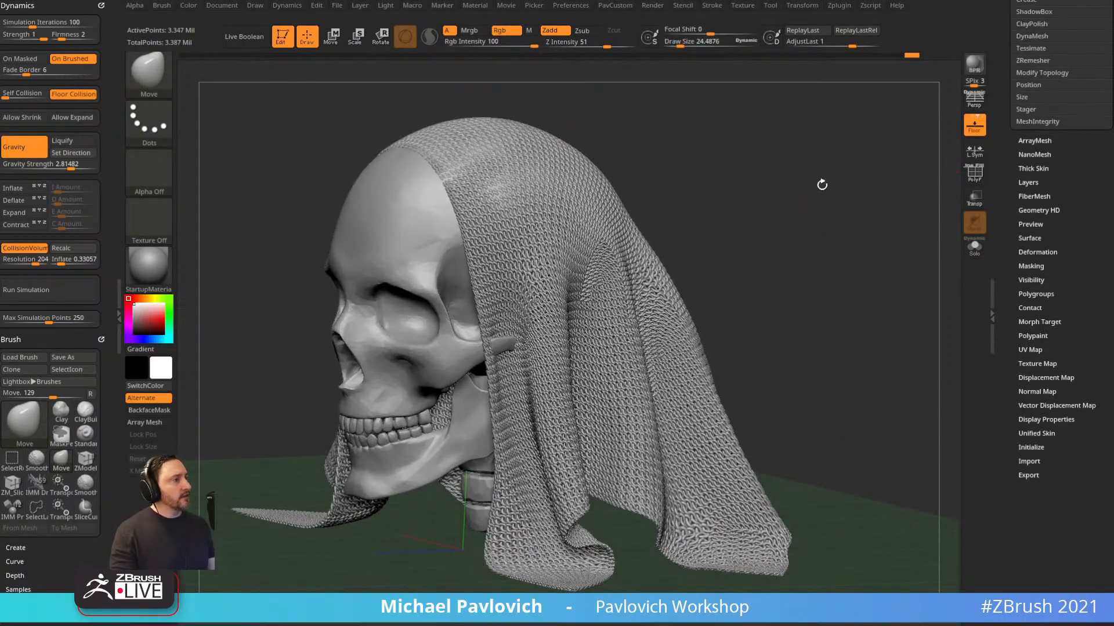
{"action": "left_click_drag", "start_coordinate": [824, 184], "coordinate": [864, 279], "text": "alt"}
{"action": "mouse_move", "coordinate": [852, 236]}
{"action": "left_mouse_down", "text": "alt"}
{"action": "mouse_move", "coordinate": [900, 400]}
{"action": "mouse_move", "coordinate": [889, 333]}
{"action": "left_mouse_up", "text": "alt"}
{"action": "key", "text": "s"}
{"action": "left_click_drag", "start_coordinate": [885, 180], "coordinate": [878, 180]}
Try Dynamic Subdiv with the Knit02 MicroPoly on the applied knit mesh, and turn both off again.
{"action": "left_click_drag", "start_coordinate": [1017, 168], "coordinate": [1013, 262]}
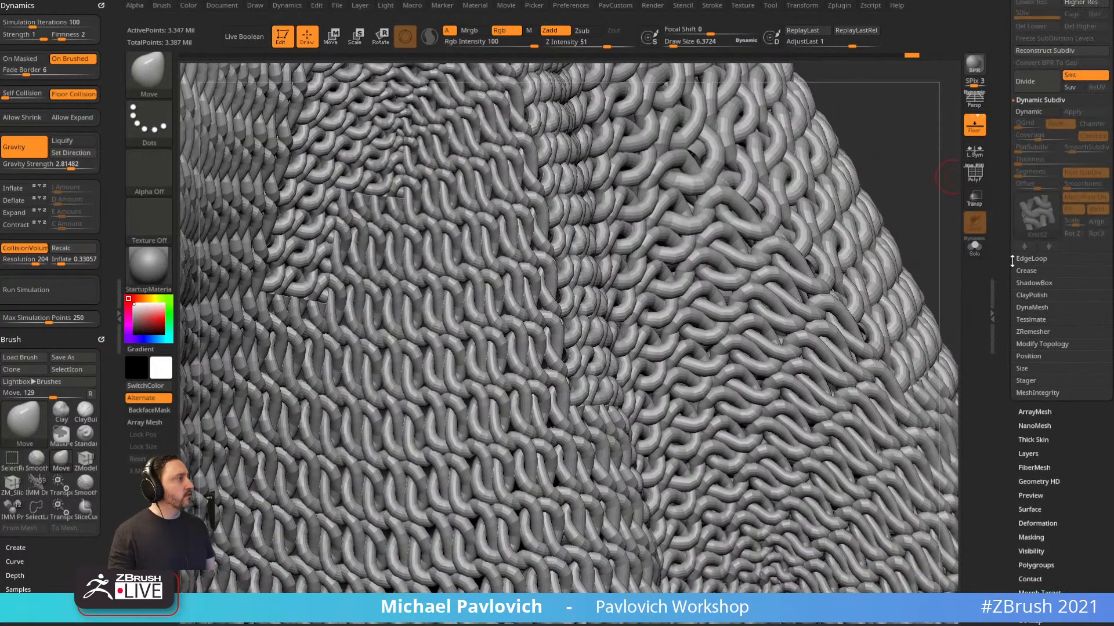
{"action": "left_click", "coordinate": [1023, 112]}
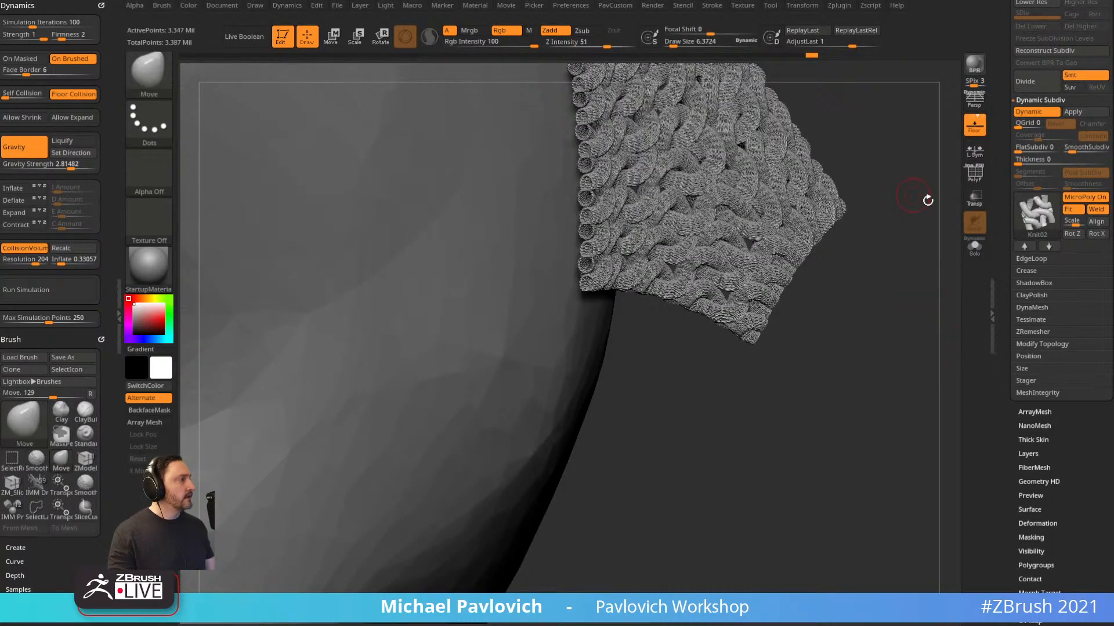
{"action": "left_click", "coordinate": [1082, 197]}
{"action": "left_click", "coordinate": [1034, 111]}
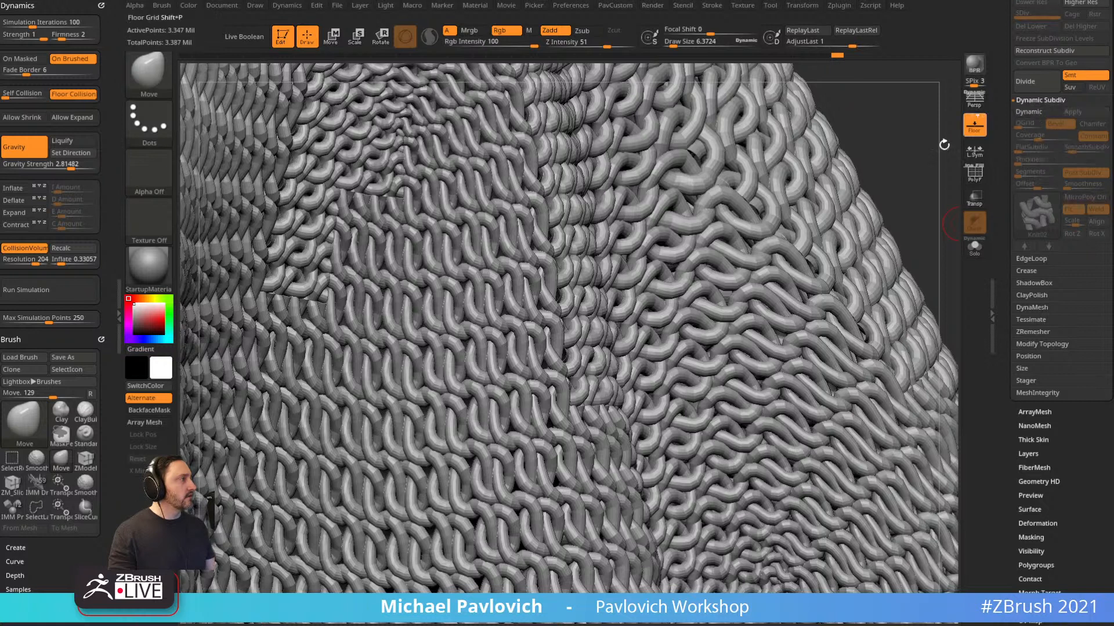
Repair the knit mesh with the Mesh Integrity Fix Mesh command.
{"action": "key", "text": "shift"}
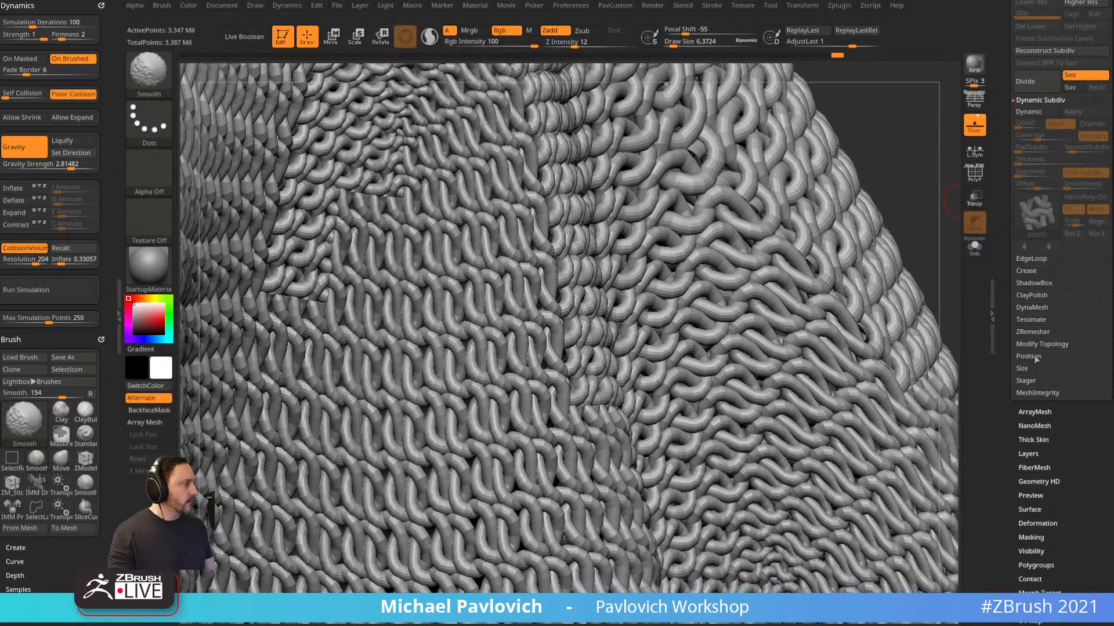
{"action": "left_click", "coordinate": [1032, 395]}
{"action": "left_click", "coordinate": [1070, 407]}
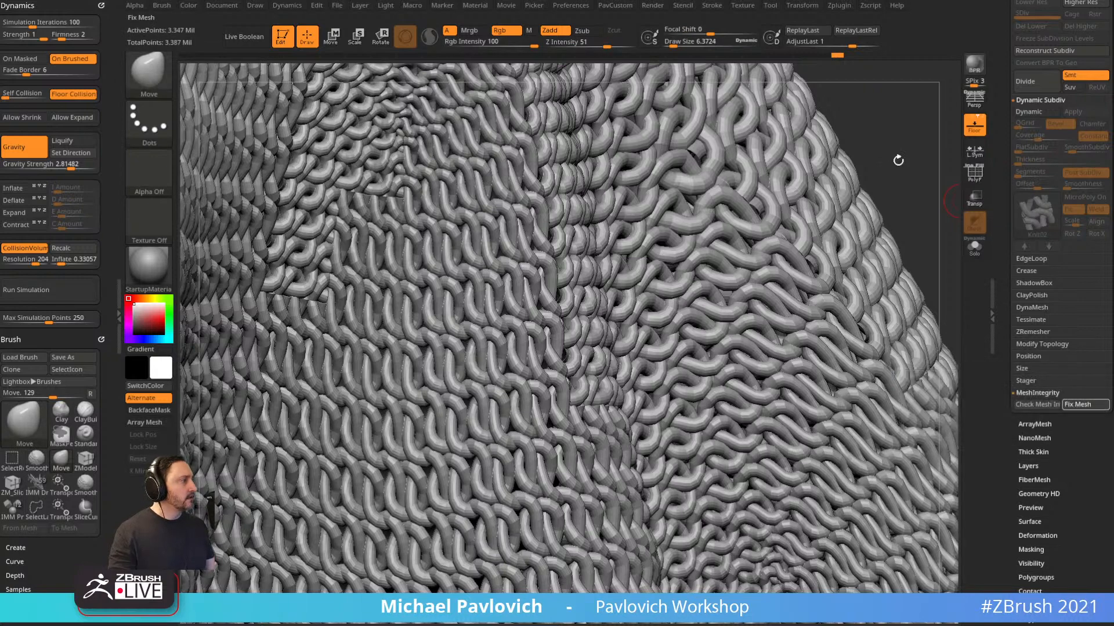
{"action": "mouse_move", "coordinate": [899, 171]}
{"action": "left_mouse_down"}
{"action": "mouse_move", "coordinate": [855, 130]}
{"action": "mouse_move", "coordinate": [894, 179]}
{"action": "left_mouse_up"}
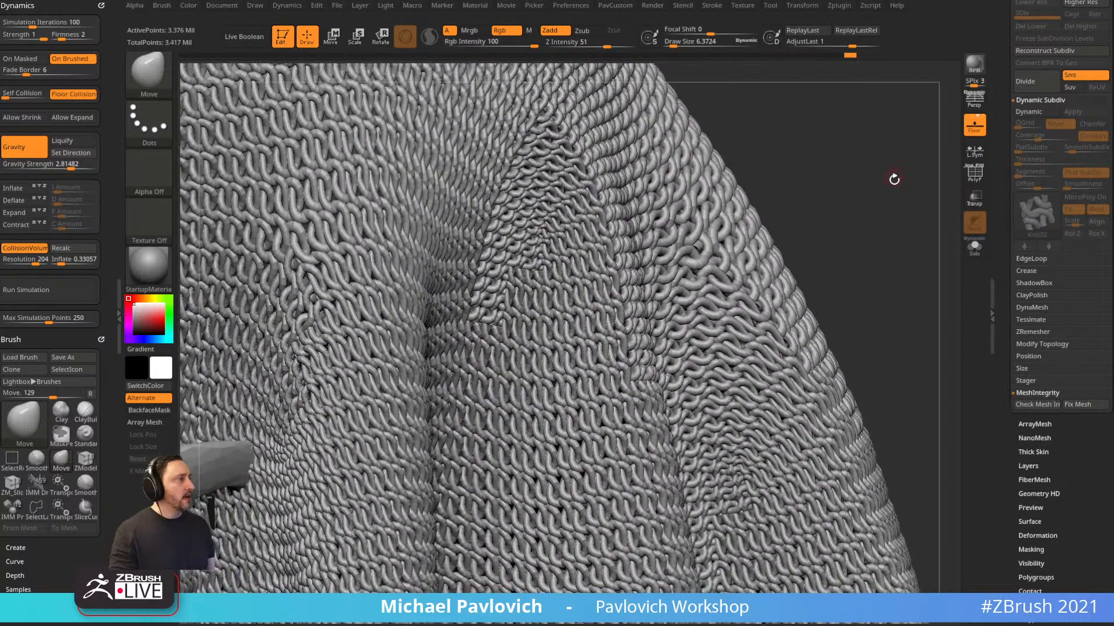
Enable Dynamic Subdiv with MicroPoly on the repaired mesh and examine the nested Knit02 pattern up close.
{"action": "left_click", "coordinate": [1028, 111]}
{"action": "left_click", "coordinate": [1080, 198]}
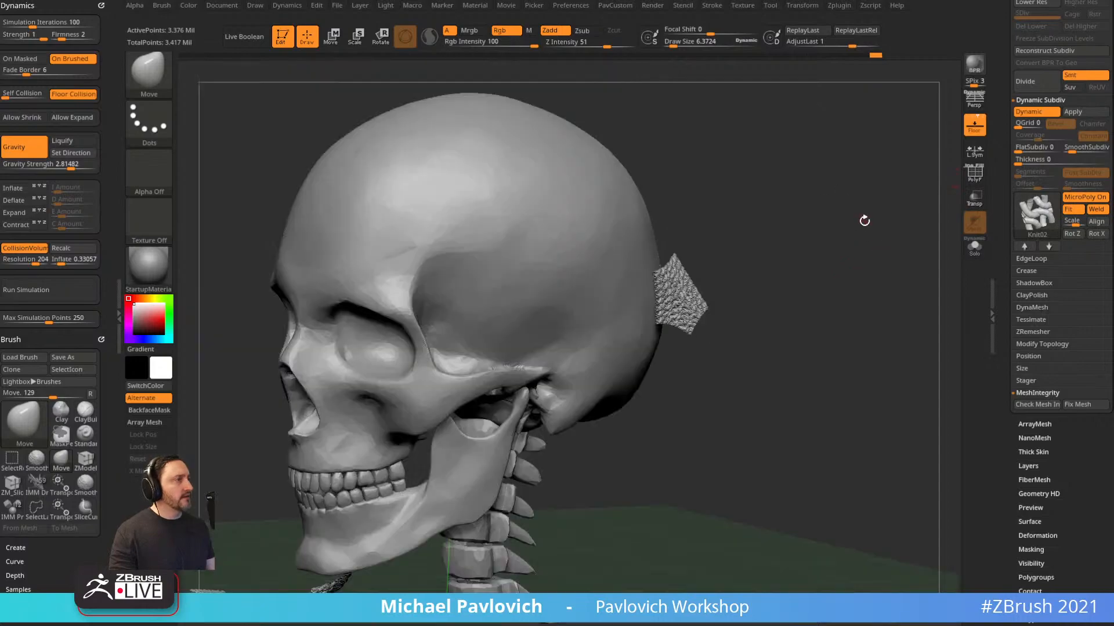
{"action": "left_click_drag", "start_coordinate": [864, 220], "coordinate": [908, 392]}
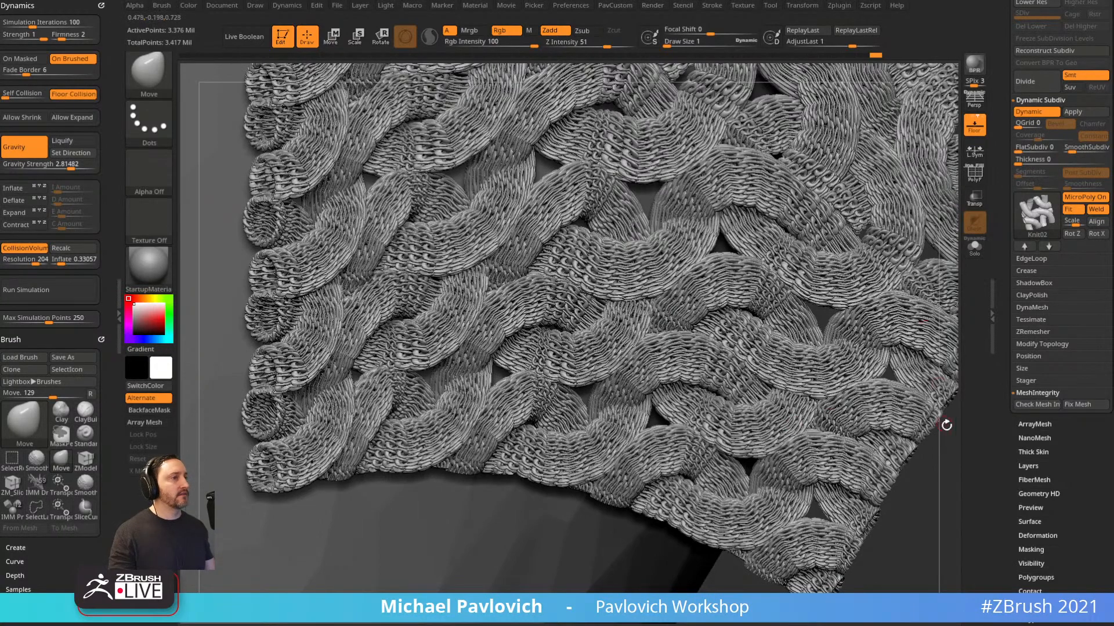
{"action": "mouse_move", "coordinate": [930, 472]}
{"action": "left_mouse_down"}
{"action": "mouse_move", "coordinate": [915, 482]}
{"action": "mouse_move", "coordinate": [930, 485]}
{"action": "mouse_move", "coordinate": [748, 302]}
{"action": "left_mouse_up"}
{"action": "left_click_drag", "start_coordinate": [880, 304], "coordinate": [766, 186], "text": "alt"}
{"action": "mouse_move", "coordinate": [802, 271]}
{"action": "left_mouse_down"}
{"action": "mouse_move", "coordinate": [744, 243]}
{"action": "mouse_move", "coordinate": [788, 238]}
{"action": "mouse_move", "coordinate": [820, 276]}
{"action": "mouse_move", "coordinate": [861, 263]}
{"action": "mouse_move", "coordinate": [712, 321]}
{"action": "left_mouse_up"}
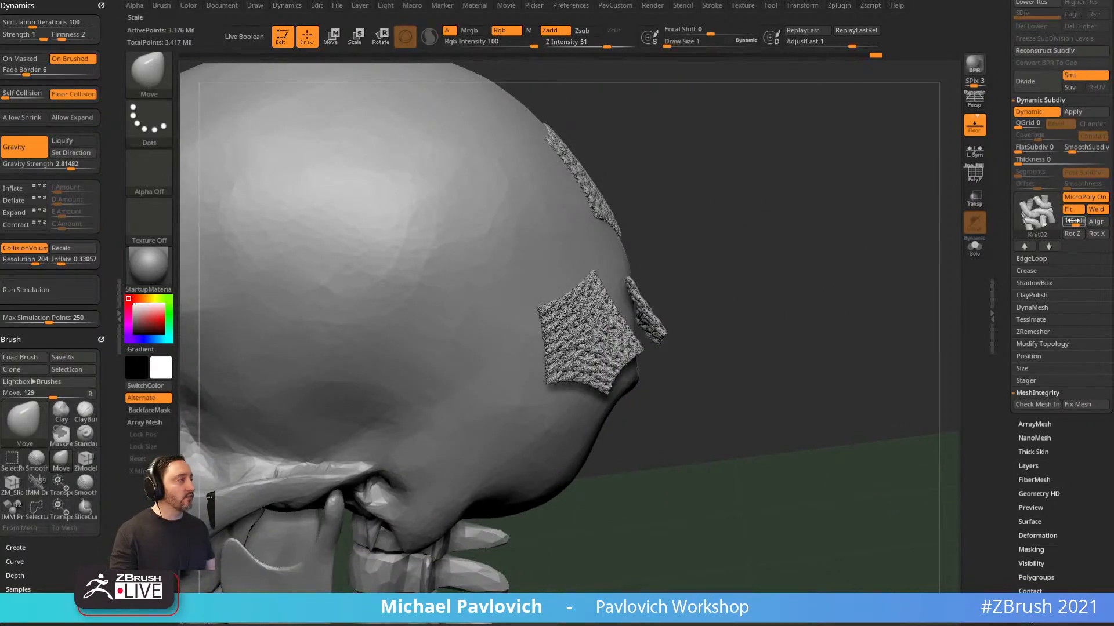
Turn off MicroPoly while keeping Dynamic Subdiv on, and frame the knitted cloth.
{"action": "left_click", "coordinate": [1083, 197]}
{"action": "key", "text": "f"}
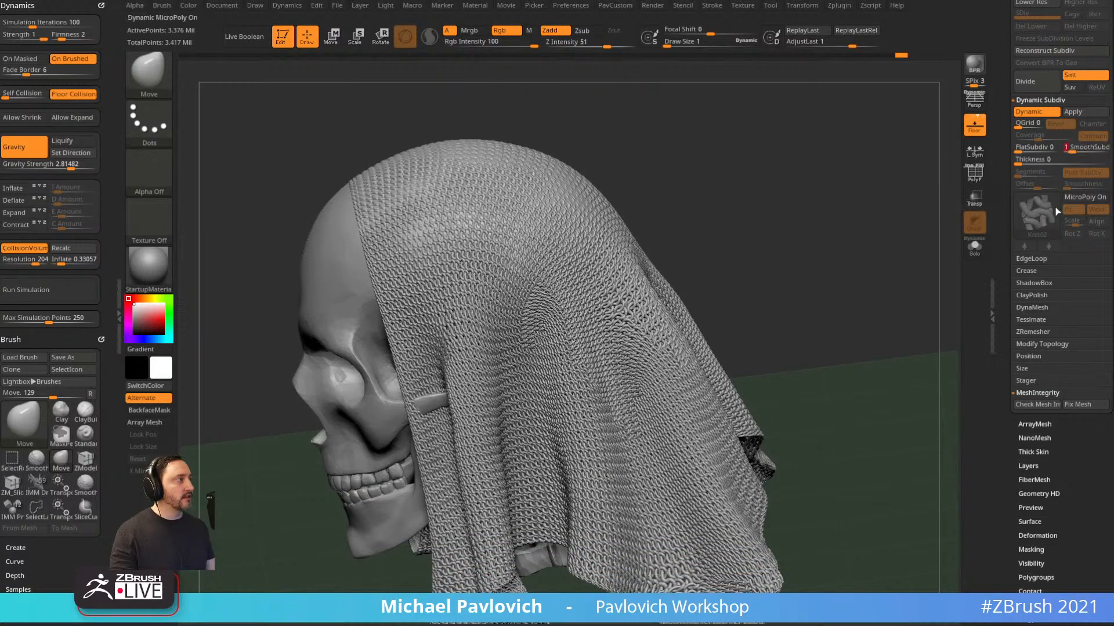
Toggle the cloth's Dynamic Subdiv preview off and on and examine the knit pattern up close.
{"action": "left_click", "coordinate": [1036, 115]}
{"action": "left_click", "coordinate": [1036, 115]}
{"action": "left_click_drag", "start_coordinate": [897, 192], "coordinate": [777, 200]}
{"action": "mouse_move", "coordinate": [919, 255]}
{"action": "left_mouse_down"}
{"action": "mouse_move", "coordinate": [837, 264]}
{"action": "mouse_move", "coordinate": [845, 251]}
{"action": "mouse_move", "coordinate": [902, 395]}
{"action": "mouse_move", "coordinate": [887, 301]}
{"action": "left_mouse_up"}
{"action": "key", "text": "s"}
{"action": "left_click", "coordinate": [847, 251]}
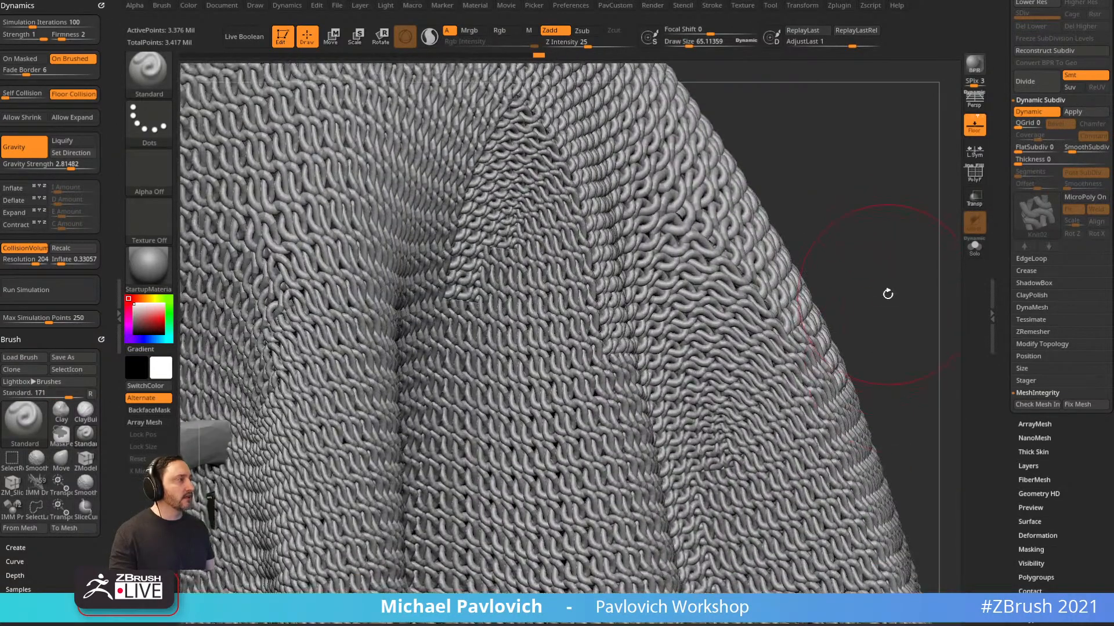
Display the PolyFrame wireframe on the knitted cloth and examine the individual loops up close.
{"action": "left_click", "coordinate": [974, 173]}
{"action": "mouse_move", "coordinate": [914, 188]}
{"action": "left_mouse_down", "text": "alt"}
{"action": "mouse_move", "coordinate": [812, 209]}
{"action": "mouse_move", "coordinate": [665, 276]}
{"action": "left_mouse_up", "text": "alt"}
{"action": "key", "text": "s"}
{"action": "left_click", "coordinate": [624, 276]}
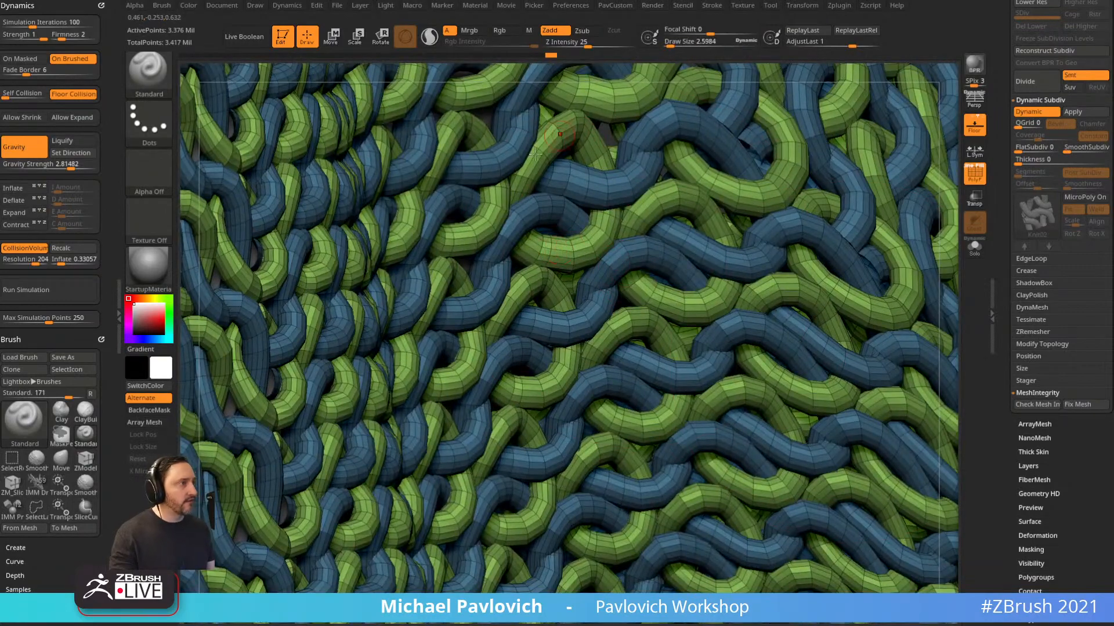
{"action": "left_click_drag", "start_coordinate": [940, 186], "coordinate": [897, 81], "text": "alt"}
{"action": "left_click_drag", "start_coordinate": [879, 164], "coordinate": [879, 200], "text": "alt"}
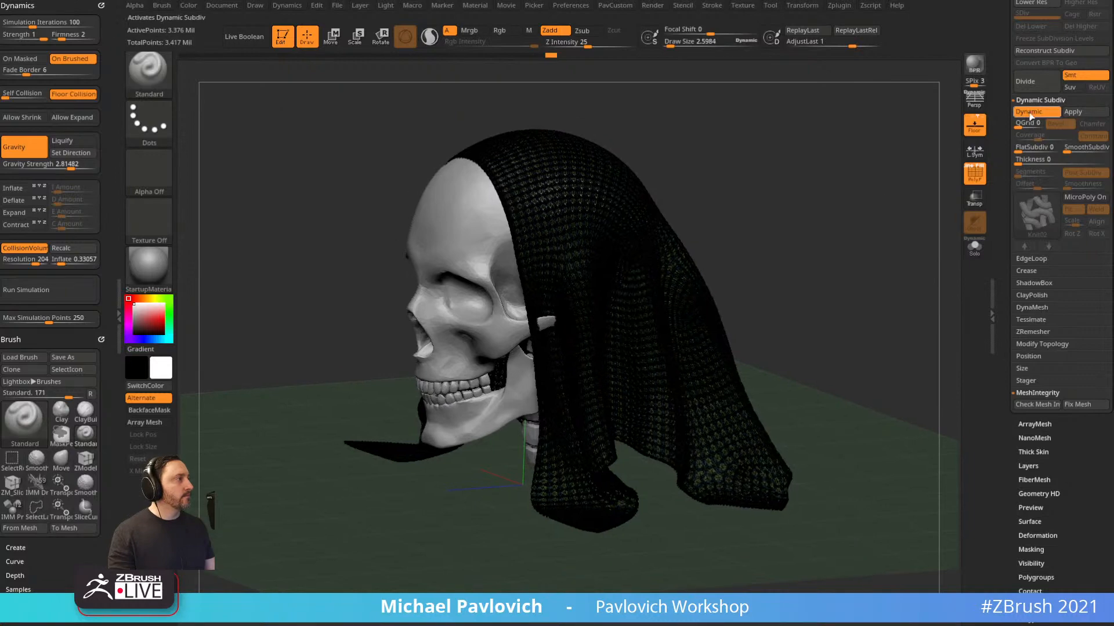
Turn off Dynamic Subdiv for the draped cloth and hide the PolyFrame wireframe.
{"action": "left_click", "coordinate": [1034, 114]}
{"action": "left_click_drag", "start_coordinate": [845, 143], "coordinate": [902, 173]}
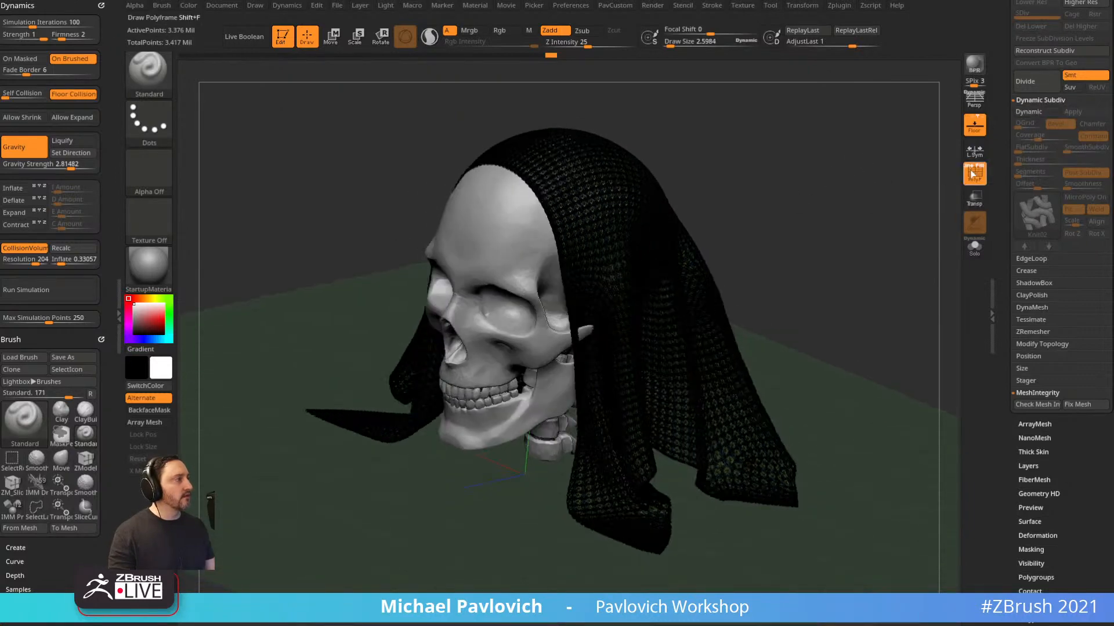
{"action": "left_click", "coordinate": [974, 174]}
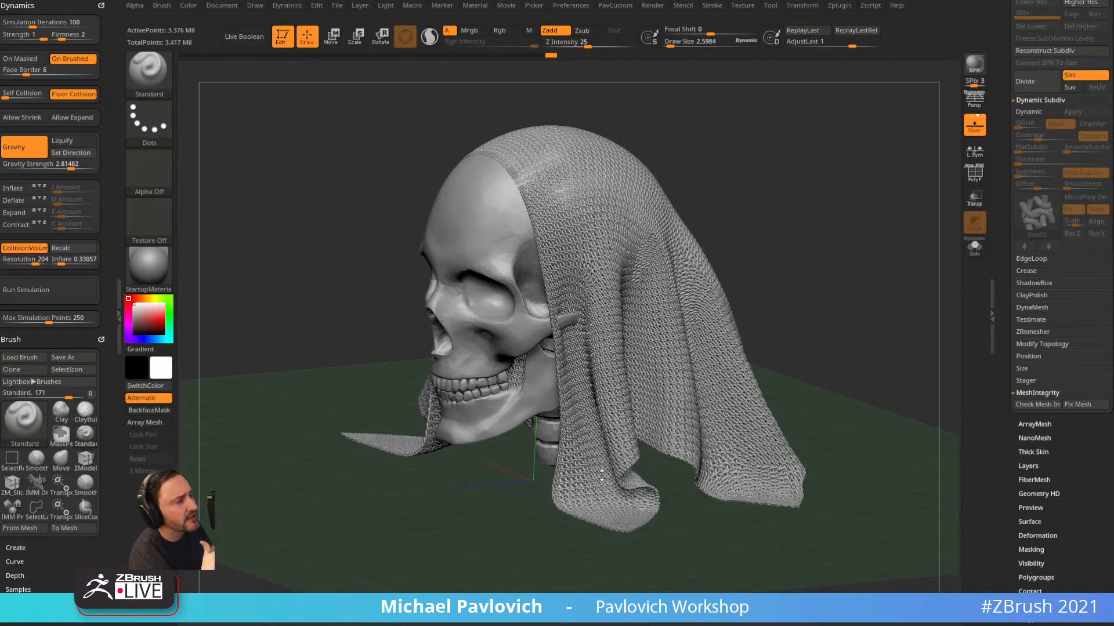
{"action": "left_click_drag", "start_coordinate": [793, 209], "coordinate": [817, 205]}
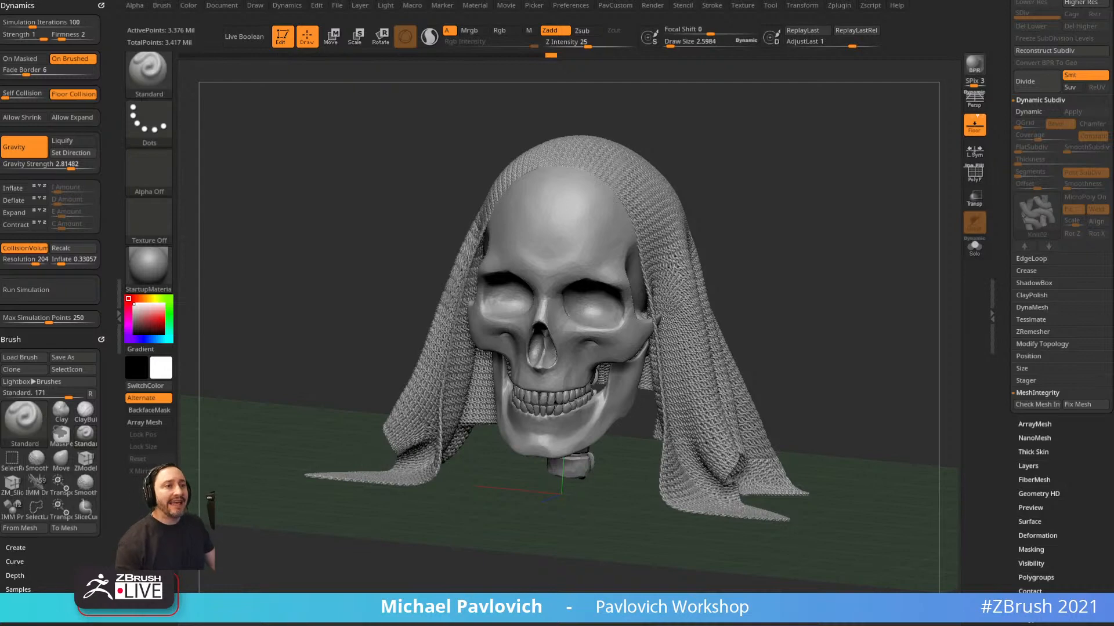
{"action": "left_click_drag", "start_coordinate": [835, 251], "coordinate": [821, 251]}
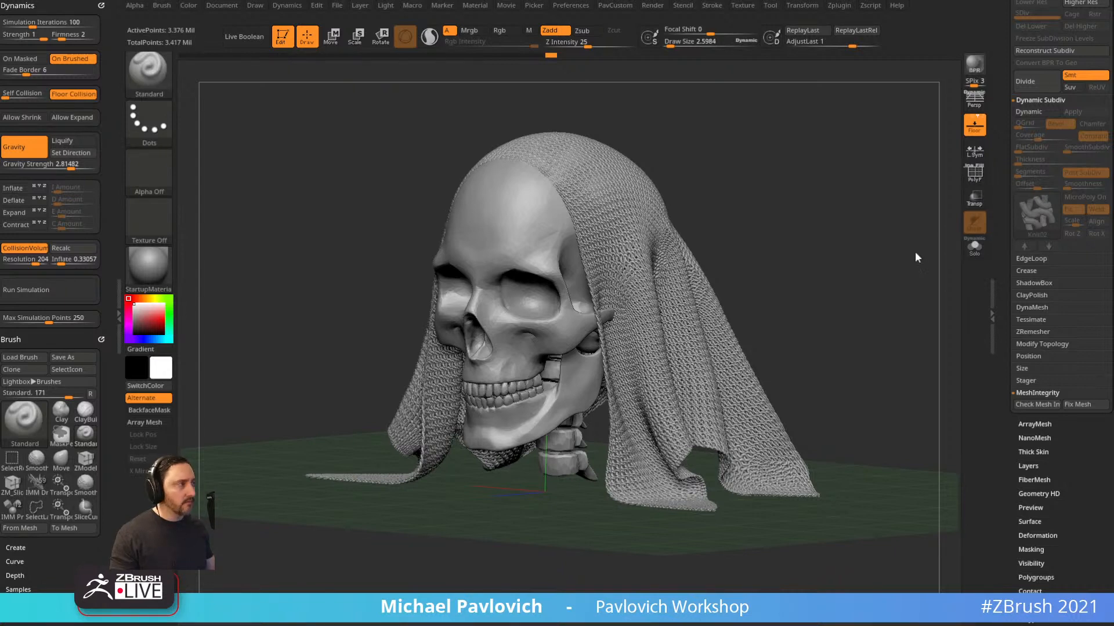
Bring up the 01_Male03_Neutral head scan and give it the SkinShade4 material.
{"action": "left_click_drag", "start_coordinate": [1001, 152], "coordinate": [990, 451]}
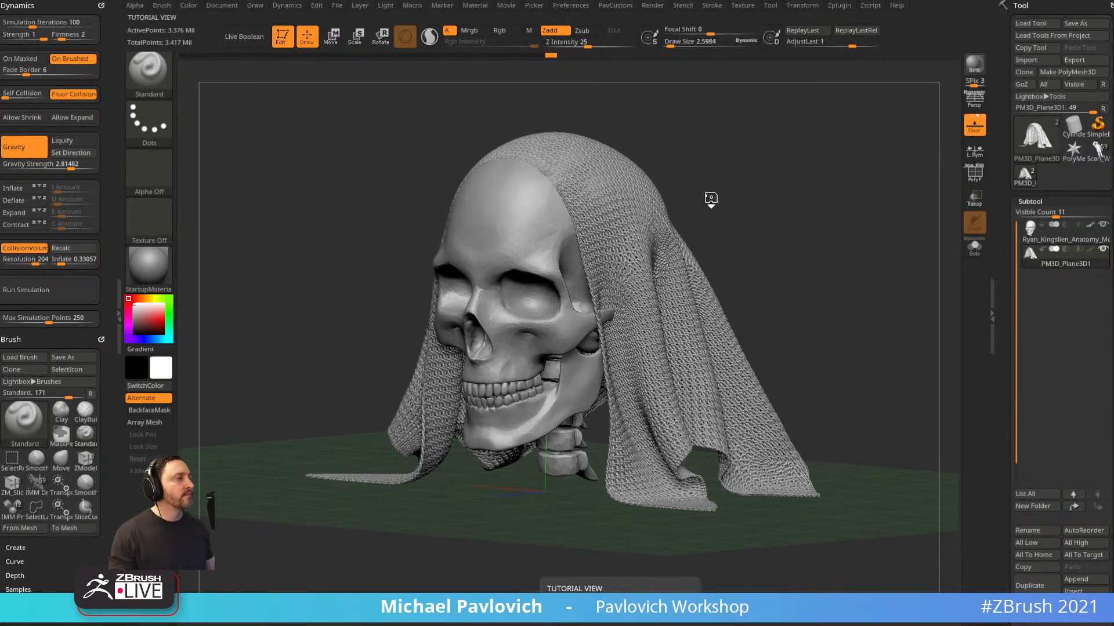
{"action": "mouse_move", "coordinate": [766, 204]}
{"action": "left_mouse_down", "text": "shift"}
{"action": "mouse_move", "coordinate": [675, 210]}
{"action": "mouse_move", "coordinate": [739, 266]}
{"action": "mouse_move", "coordinate": [865, 290]}
{"action": "left_mouse_up", "text": "shift"}
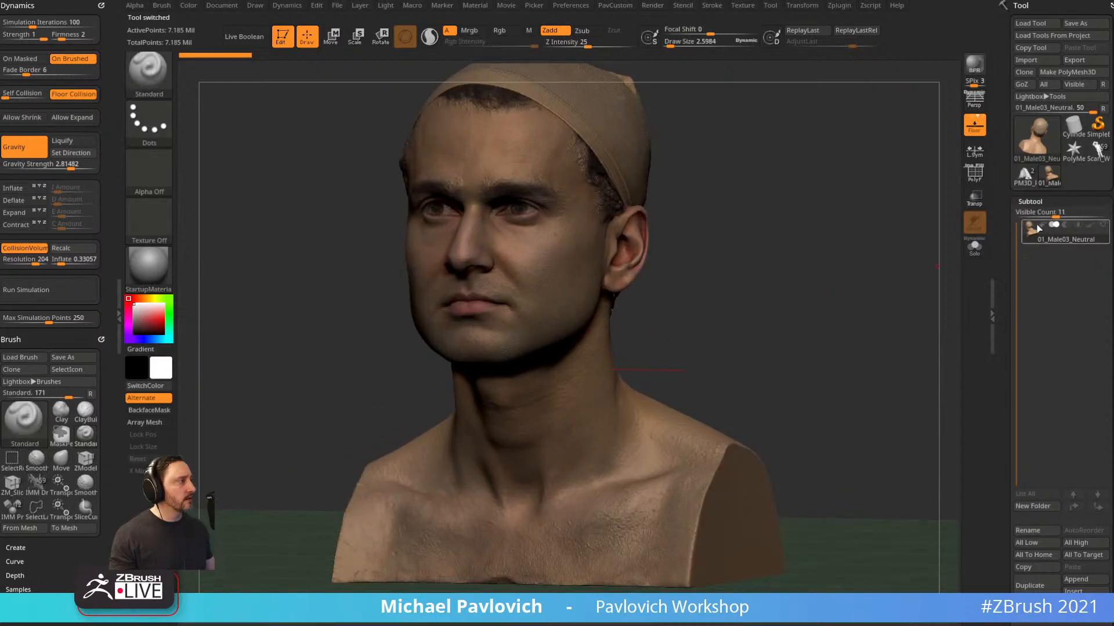
{"action": "scroll", "coordinate": [1030, 116], "scroll_direction": "down", "scroll_amount": 5}
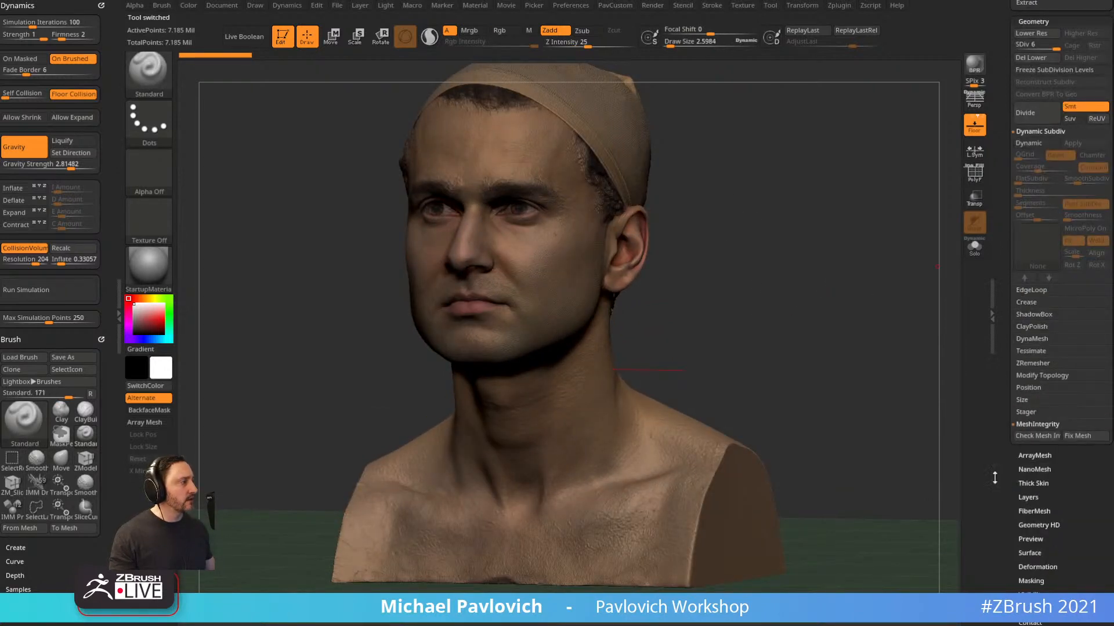
{"action": "left_click", "coordinate": [148, 266]}
{"action": "left_click", "coordinate": [799, 486]}
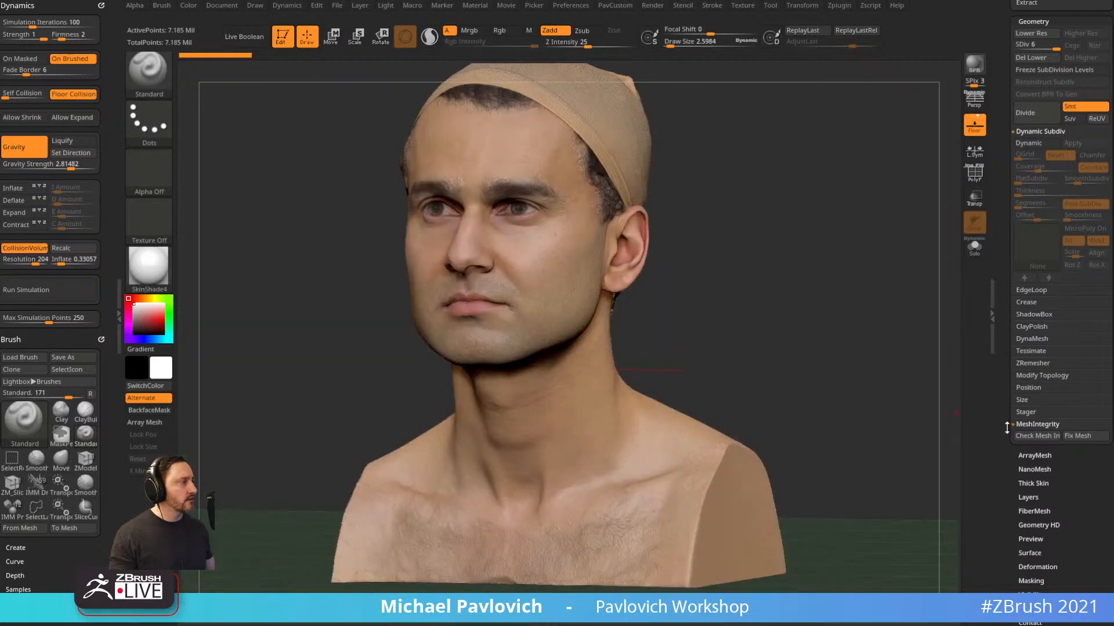
Turn off the head scan's texture map and set its material to StartupMaterial.
{"action": "scroll", "coordinate": [1007, 428], "scroll_direction": "down", "scroll_amount": 5}
{"action": "left_click", "coordinate": [1037, 422]}
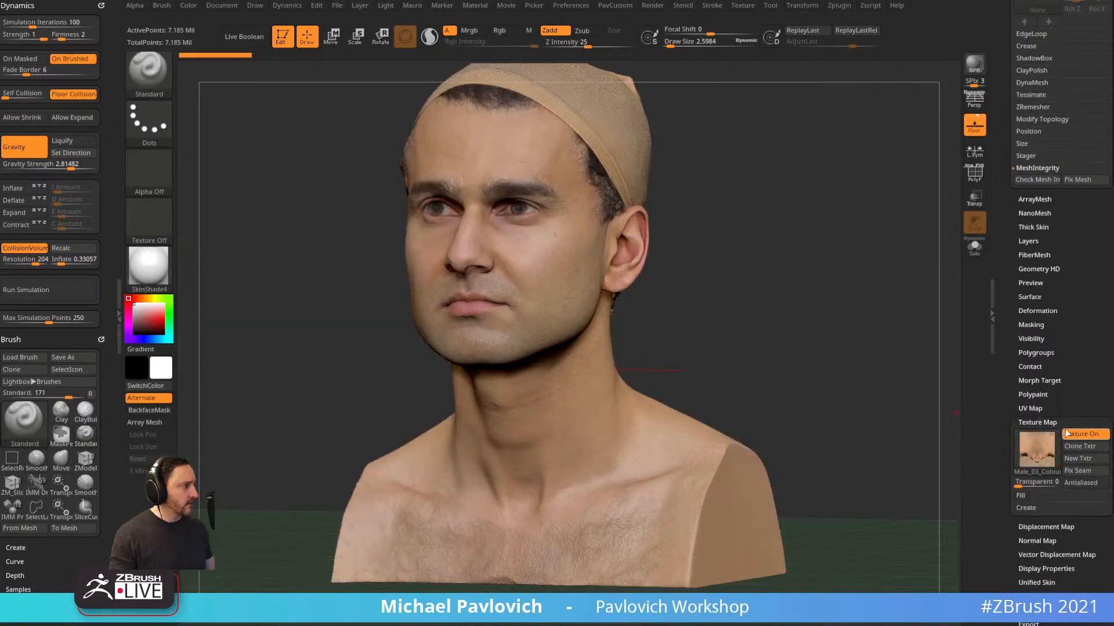
{"action": "left_click", "coordinate": [1081, 434]}
{"action": "left_click", "coordinate": [149, 266]}
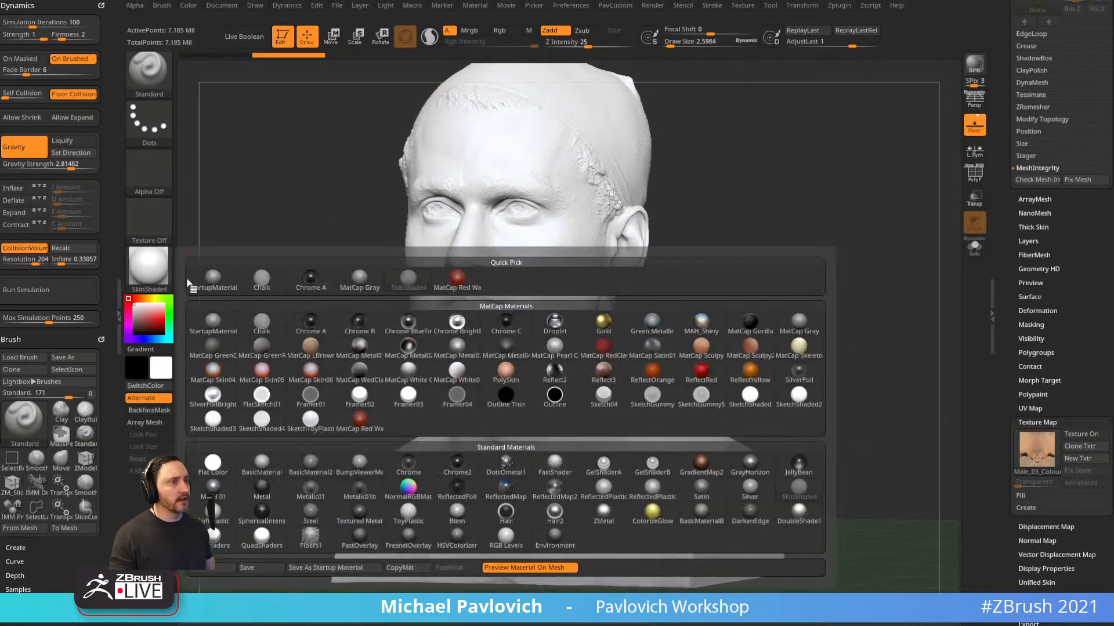
{"action": "left_click", "coordinate": [213, 281]}
Inspect the untextured head scan's facial detail from several angles and hide the floor grid.
{"action": "left_click_drag", "start_coordinate": [699, 214], "coordinate": [566, 295]}
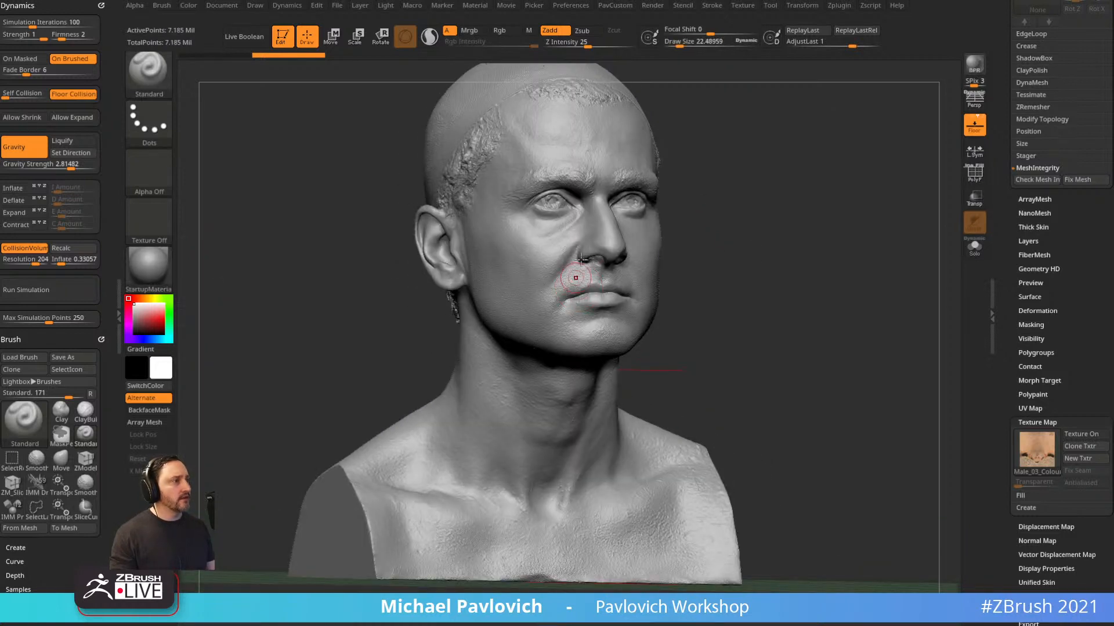
{"action": "mouse_move", "coordinate": [757, 174]}
{"action": "left_mouse_down", "text": "alt"}
{"action": "mouse_move", "coordinate": [615, 342]}
{"action": "mouse_move", "coordinate": [586, 290]}
{"action": "left_mouse_up", "text": "alt"}
{"action": "mouse_move", "coordinate": [471, 328]}
{"action": "left_mouse_down"}
{"action": "mouse_move", "coordinate": [836, 179]}
{"action": "mouse_move", "coordinate": [831, 194]}
{"action": "mouse_move", "coordinate": [785, 168]}
{"action": "mouse_move", "coordinate": [803, 156]}
{"action": "mouse_move", "coordinate": [824, 195]}
{"action": "mouse_move", "coordinate": [798, 193]}
{"action": "mouse_move", "coordinate": [853, 221]}
{"action": "mouse_move", "coordinate": [833, 240]}
{"action": "mouse_move", "coordinate": [900, 251]}
{"action": "mouse_move", "coordinate": [876, 214]}
{"action": "mouse_move", "coordinate": [905, 165]}
{"action": "mouse_move", "coordinate": [922, 313]}
{"action": "mouse_move", "coordinate": [885, 231]}
{"action": "mouse_move", "coordinate": [888, 253]}
{"action": "mouse_move", "coordinate": [845, 344]}
{"action": "mouse_move", "coordinate": [837, 254]}
{"action": "mouse_move", "coordinate": [882, 246]}
{"action": "mouse_move", "coordinate": [811, 263]}
{"action": "left_mouse_up"}
{"action": "left_click", "coordinate": [974, 126]}
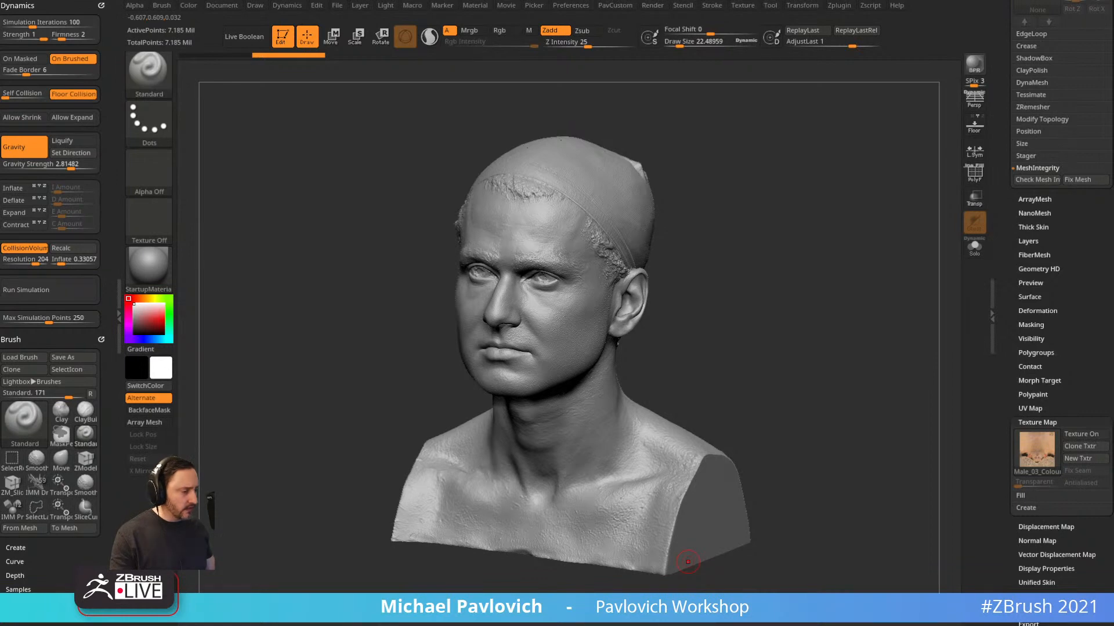
Switch to Bookshelf.jpg in Google Drive, copy its sharing link and close the sharing dialog.
{"action": "key", "text": "alt+Tab"}
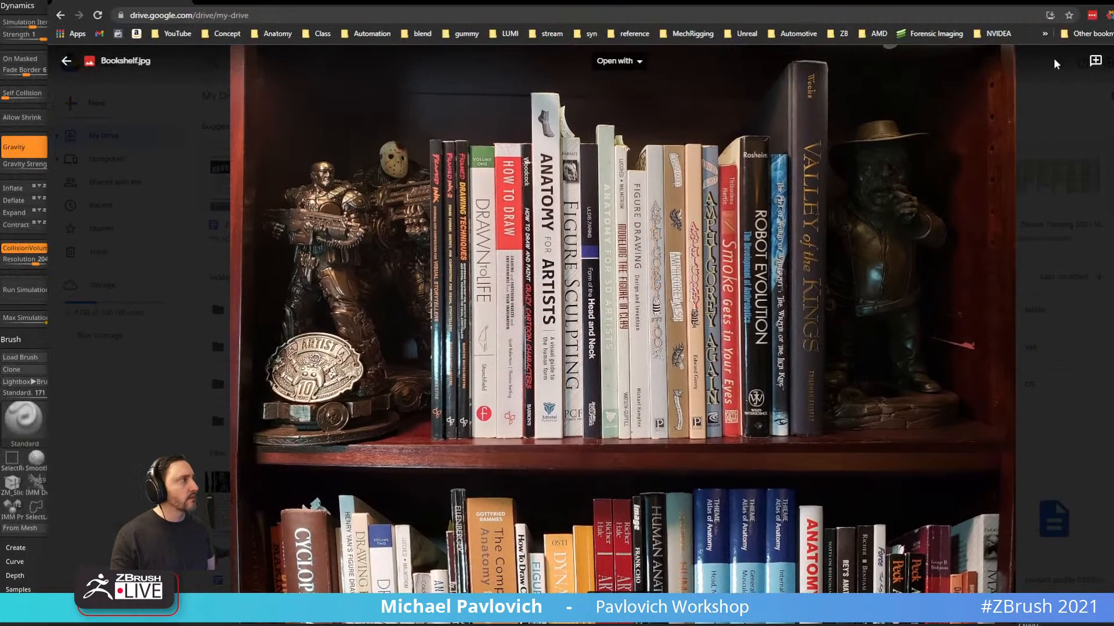
{"action": "left_click", "coordinate": [1108, 60]}
{"action": "left_click", "coordinate": [1044, 87]}
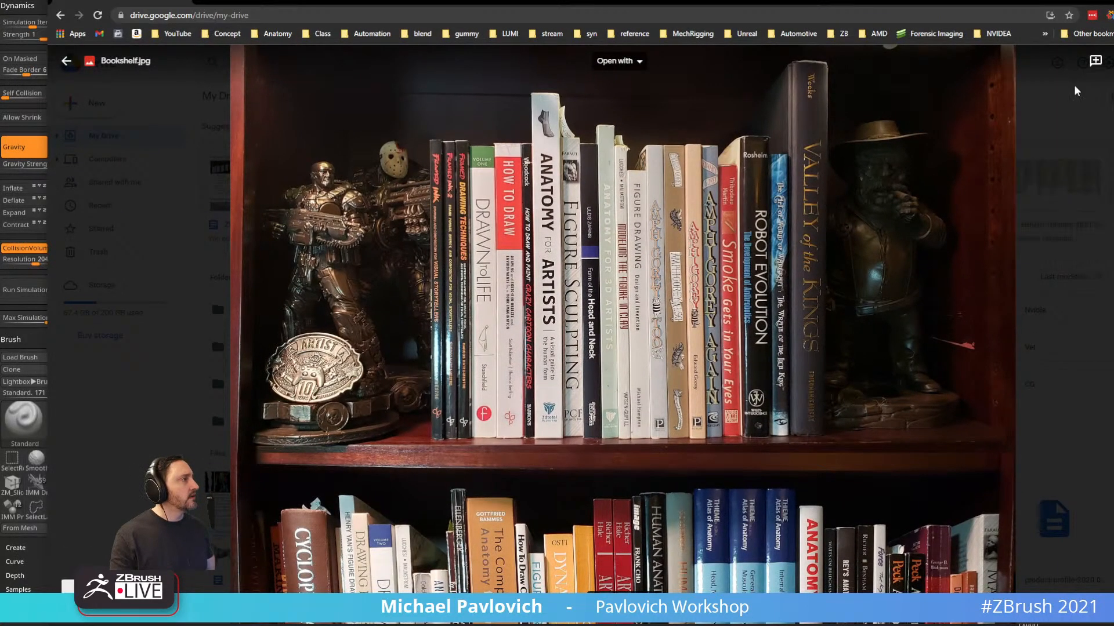
{"action": "left_click", "coordinate": [574, 400]}
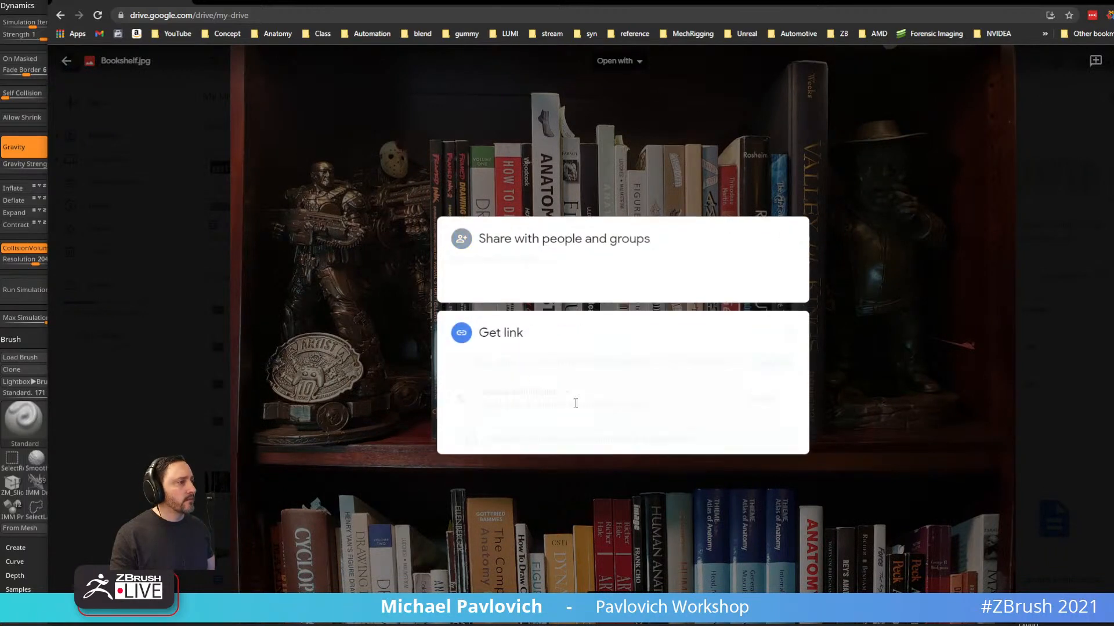
{"action": "left_click", "coordinate": [772, 335]}
{"action": "left_click", "coordinate": [770, 440]}
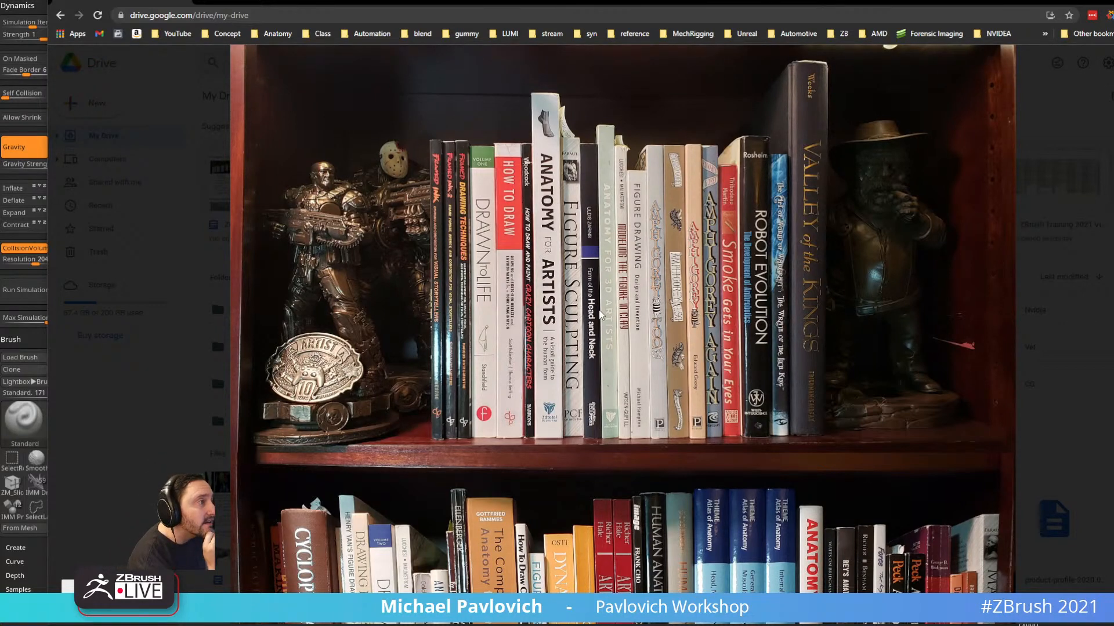
Examine the art and anatomy book titles on the shelves in Bookshelf.jpg.
{"action": "scroll", "coordinate": [595, 232], "scroll_direction": "up", "scroll_amount": 5}
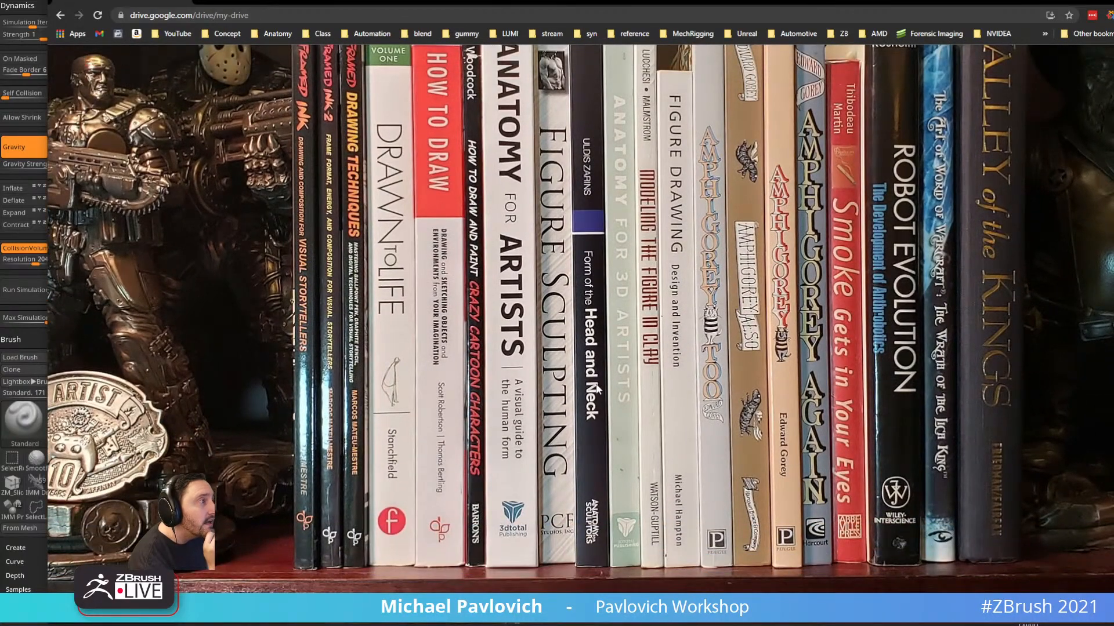
{"action": "left_click_drag", "start_coordinate": [546, 261], "coordinate": [539, 301]}
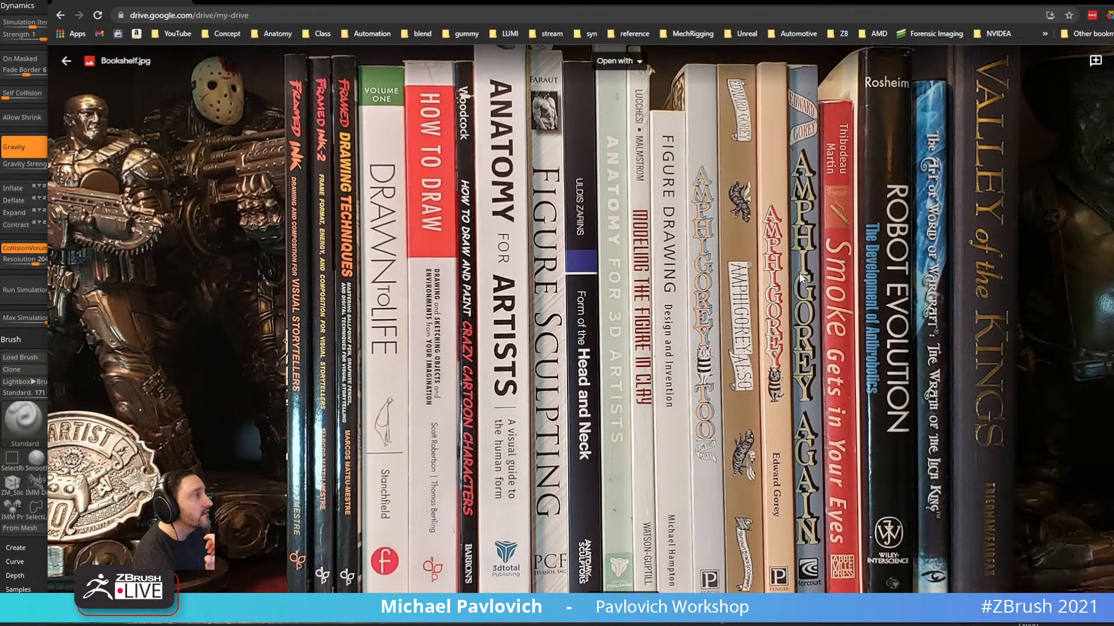
{"action": "scroll", "coordinate": [660, 267], "scroll_direction": "down", "scroll_amount": 3}
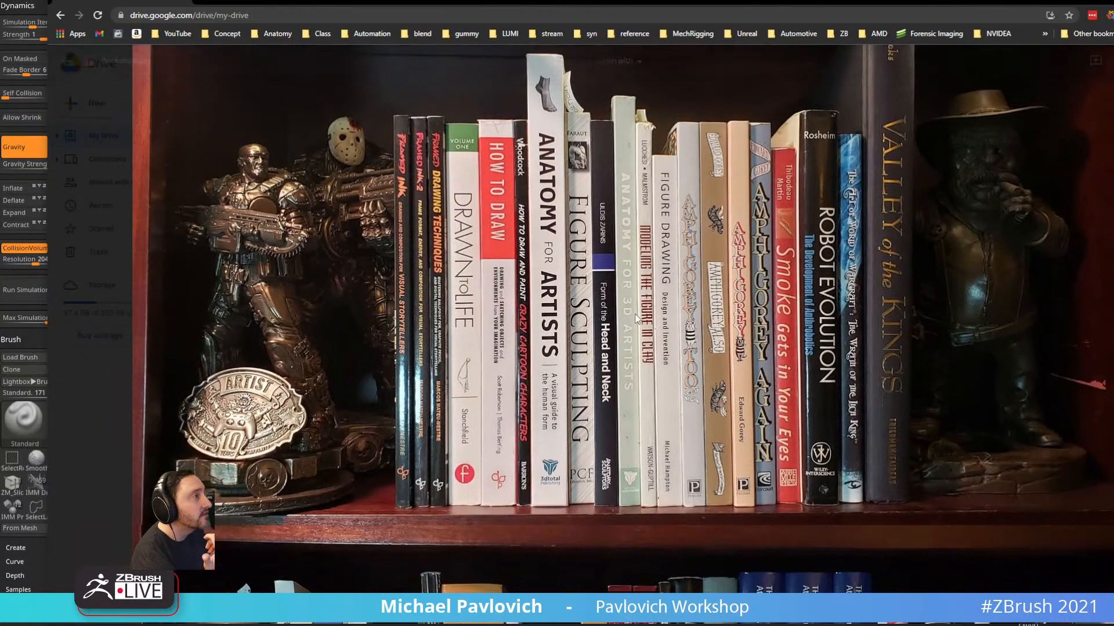
{"action": "scroll", "coordinate": [621, 336], "scroll_direction": "down", "scroll_amount": 5}
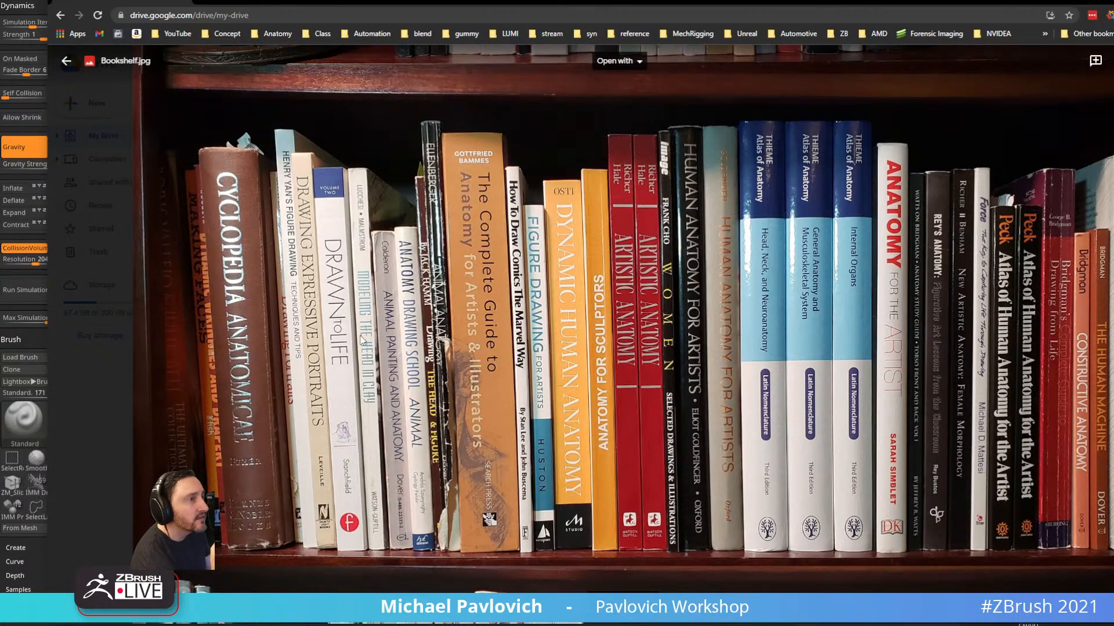
{"action": "scroll", "coordinate": [440, 399], "scroll_direction": "down", "scroll_amount": 6}
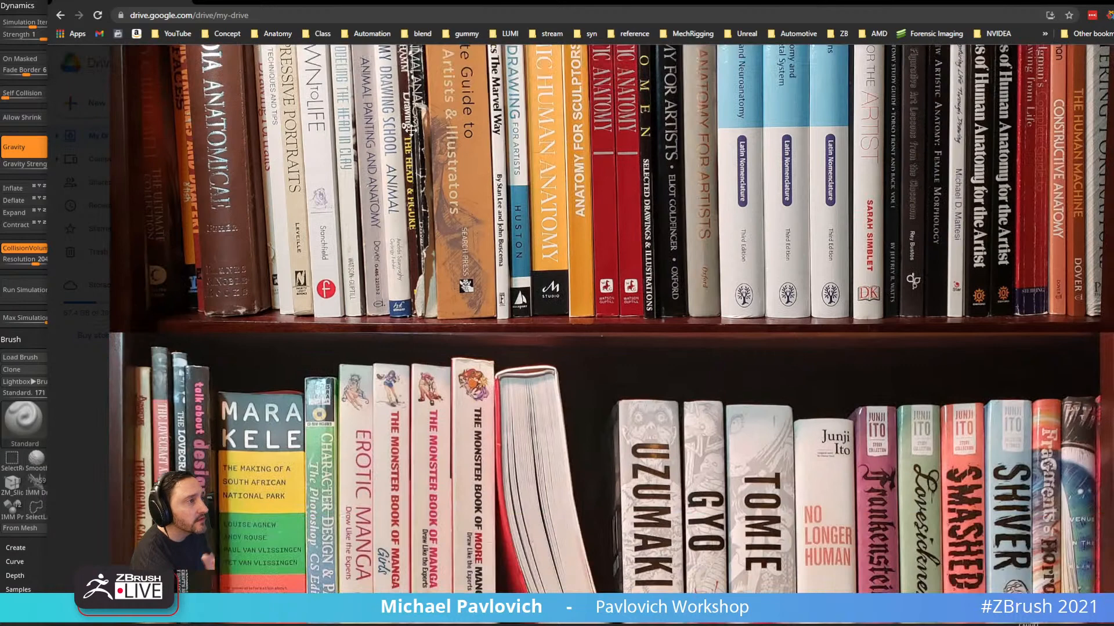
{"action": "scroll", "coordinate": [527, 363], "scroll_direction": "up", "scroll_amount": 4}
{"action": "scroll", "coordinate": [529, 383], "scroll_direction": "up", "scroll_amount": 4}
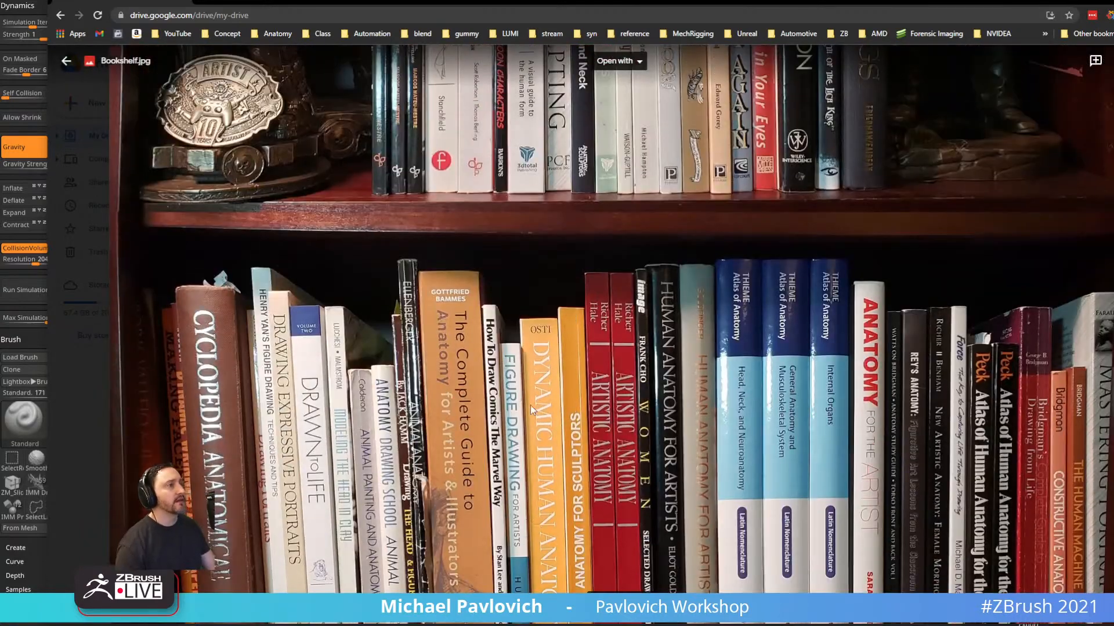
Return to ZBrush and delete all subtools of the male head scan.
{"action": "key", "text": "alt+Tab"}
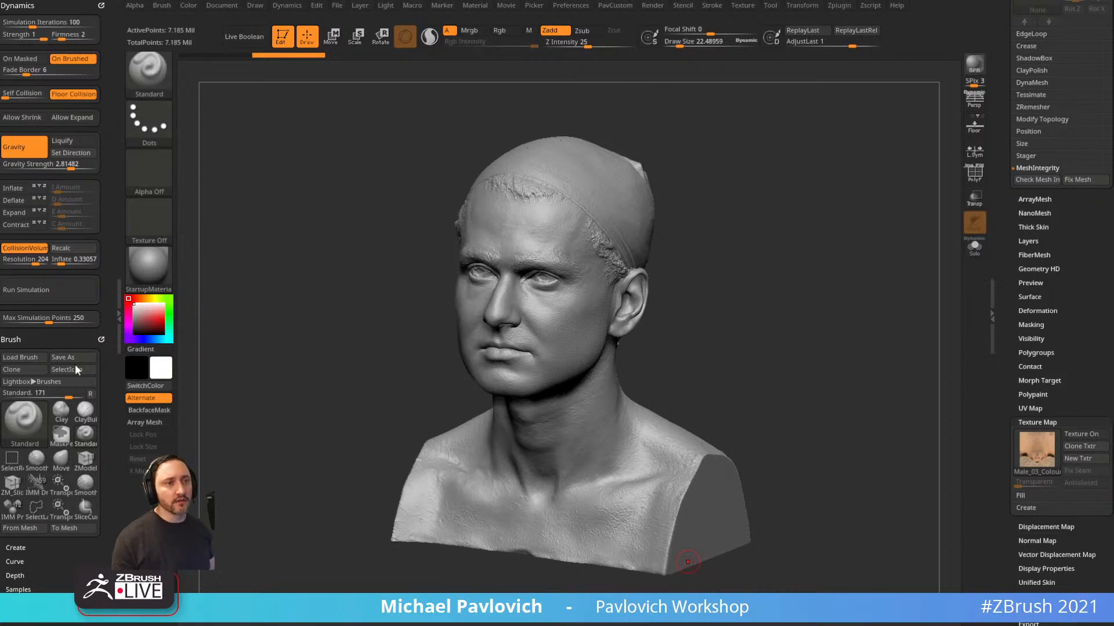
{"action": "left_click_drag", "start_coordinate": [1004, 74], "coordinate": [1004, 229]}
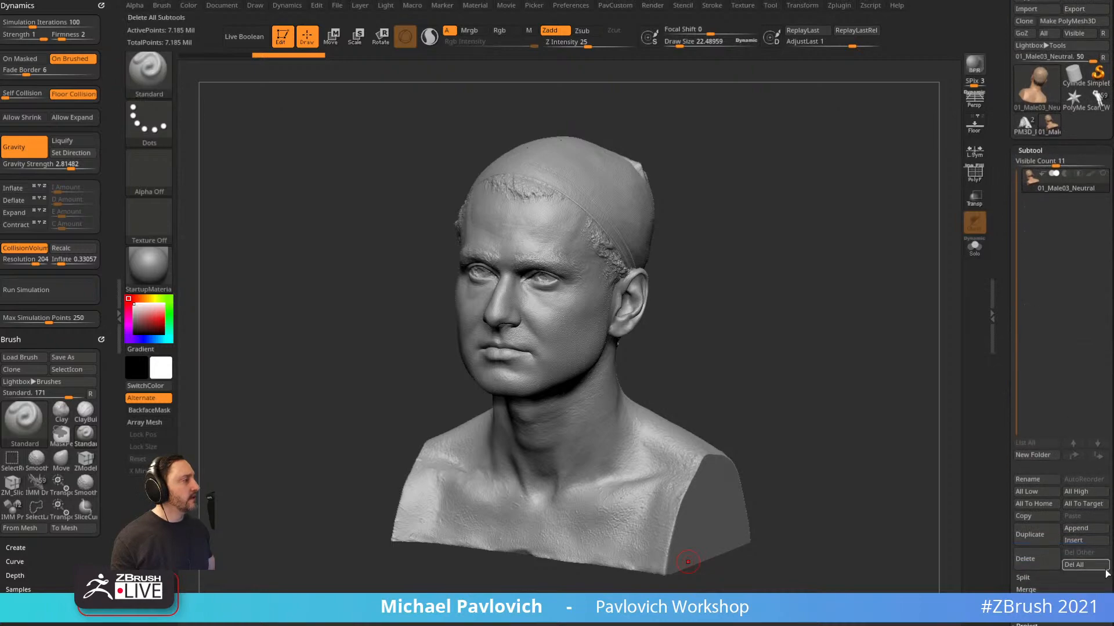
{"action": "left_click", "coordinate": [1097, 565]}
{"action": "left_click", "coordinate": [1026, 124]}
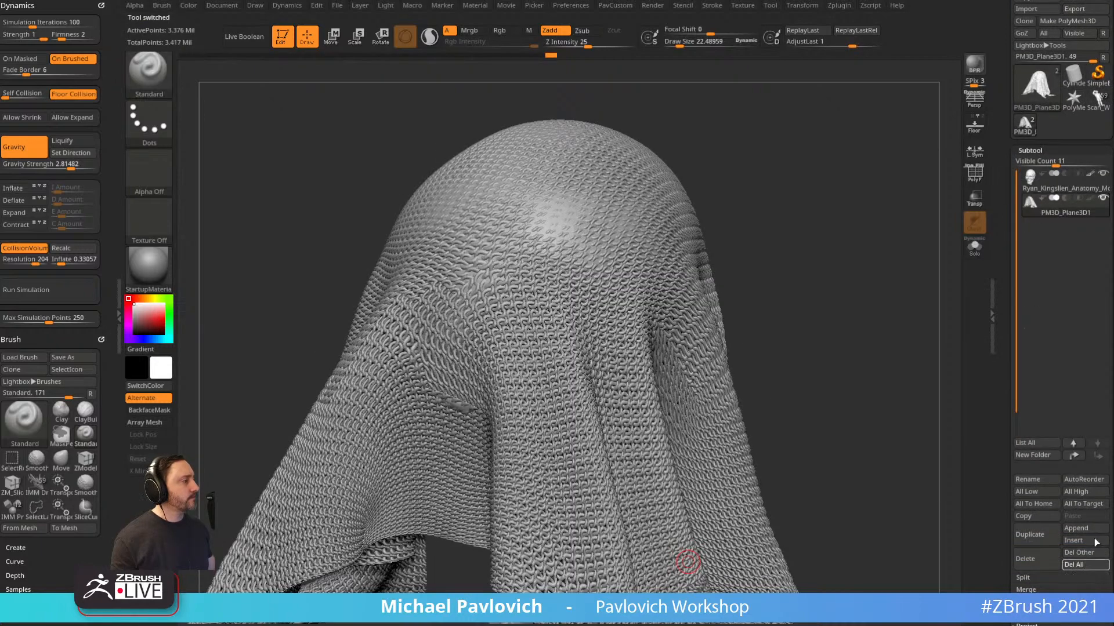
Switch to the Scan_Wrapped figure, turn it to face forward and isolate it with Solo.
{"action": "left_click", "coordinate": [1074, 97]}
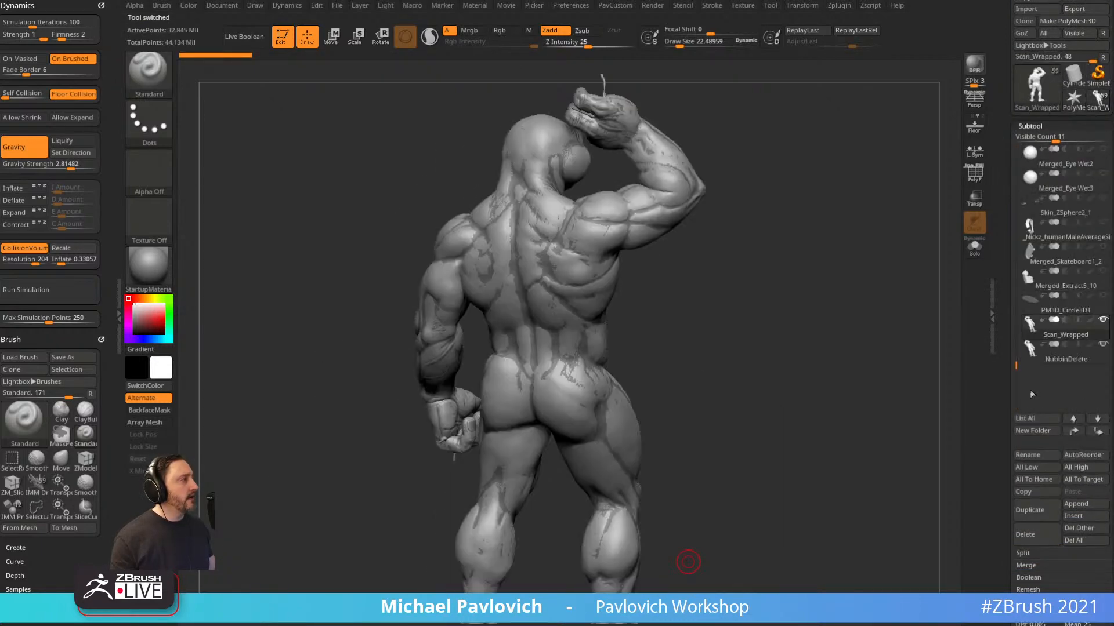
{"action": "left_click_drag", "start_coordinate": [845, 371], "coordinate": [735, 351]}
{"action": "left_click", "coordinate": [975, 248]}
{"action": "left_click_drag", "start_coordinate": [884, 261], "coordinate": [858, 263]}
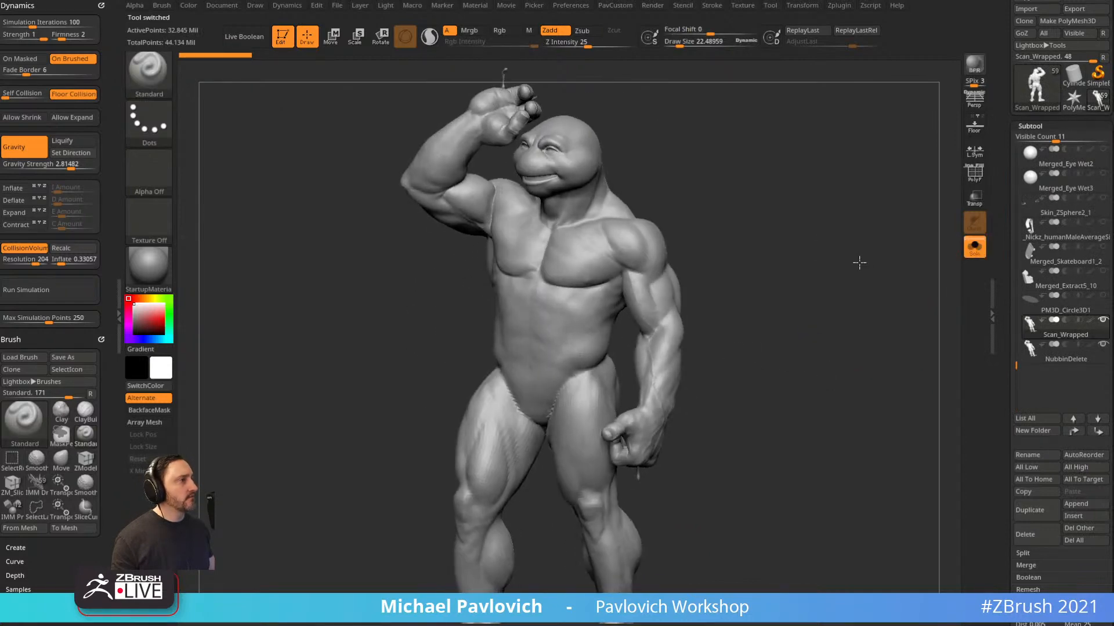
Inspect the figure's head, torso and raised hand up close and turn on the PolyFrame display.
{"action": "left_click_drag", "start_coordinate": [758, 121], "coordinate": [800, 147], "text": "alt"}
{"action": "left_click_drag", "start_coordinate": [770, 216], "coordinate": [760, 493], "text": "alt"}
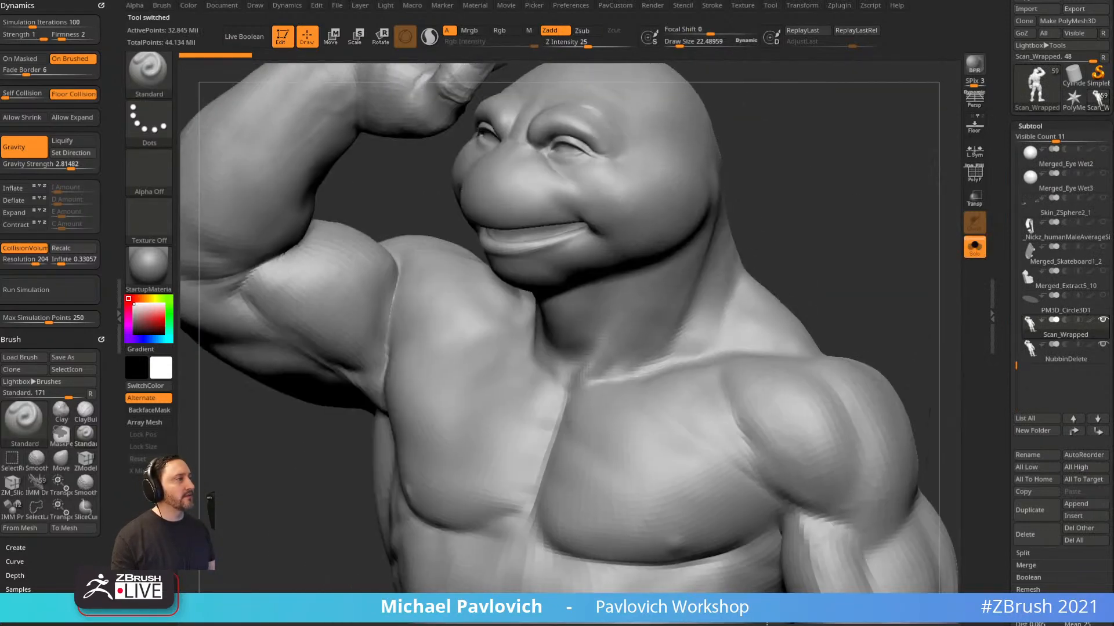
{"action": "left_click_drag", "start_coordinate": [748, 75], "coordinate": [725, 250], "text": "alt"}
{"action": "left_click_drag", "start_coordinate": [629, 102], "coordinate": [690, 240], "text": "alt"}
{"action": "mouse_move", "coordinate": [708, 203]}
{"action": "left_mouse_down"}
{"action": "mouse_move", "coordinate": [882, 224]}
{"action": "mouse_move", "coordinate": [761, 247]}
{"action": "left_mouse_up"}
{"action": "left_click", "coordinate": [975, 174]}
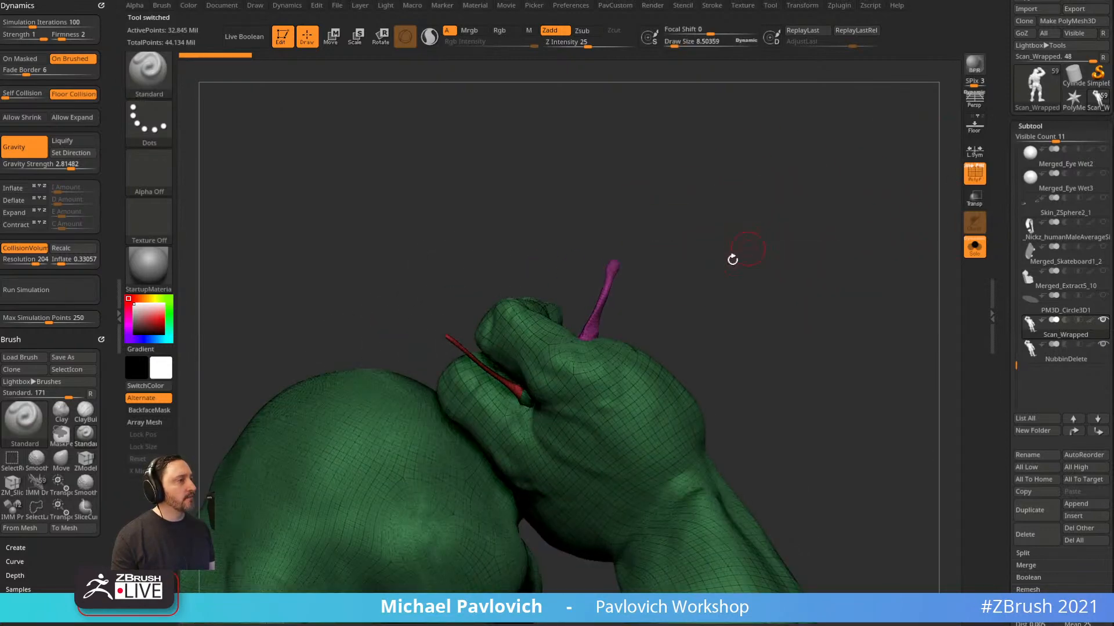
{"action": "mouse_move", "coordinate": [754, 286]}
{"action": "left_mouse_down", "text": "alt"}
{"action": "mouse_move", "coordinate": [760, 171]}
{"action": "mouse_move", "coordinate": [806, 296]}
{"action": "mouse_move", "coordinate": [739, 294]}
{"action": "left_mouse_up", "text": "alt"}
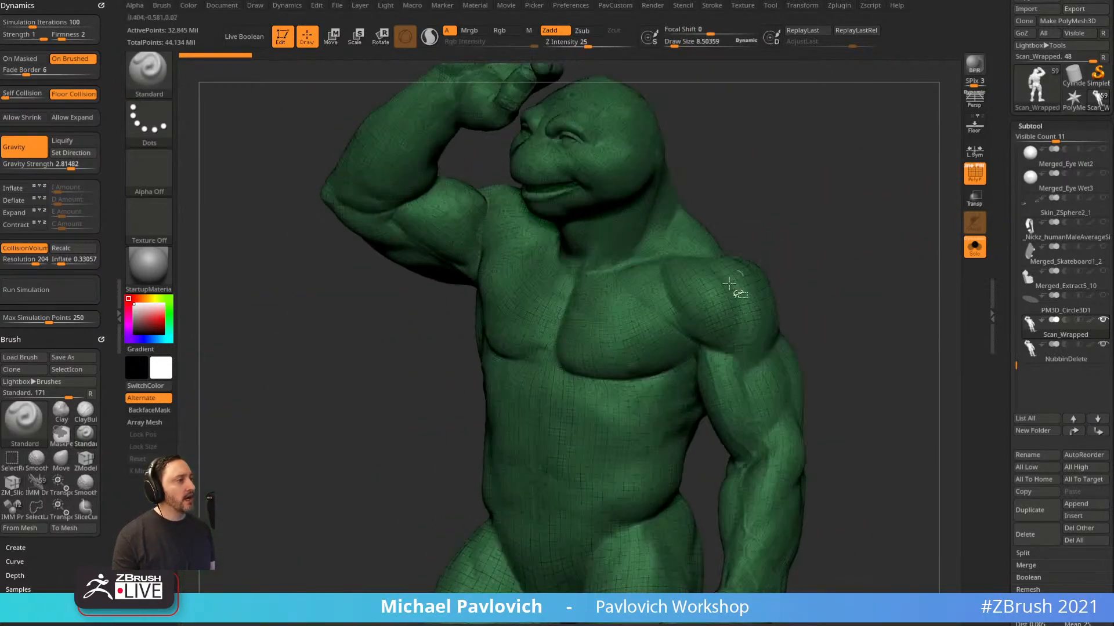
Step forward twice through the Scan_Wrapped figure's sculpting history.
{"action": "key", "text": "ctrl+shift"}
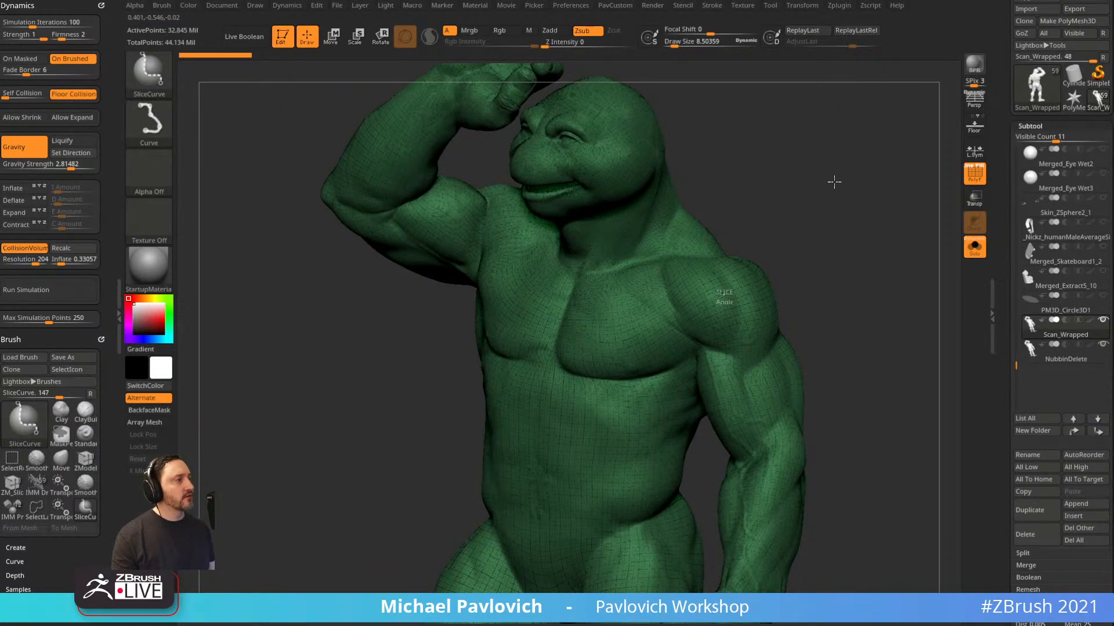
{"action": "key", "text": "ctrl+shift+z"}
{"action": "key", "text": "ctrl+shift+z"}
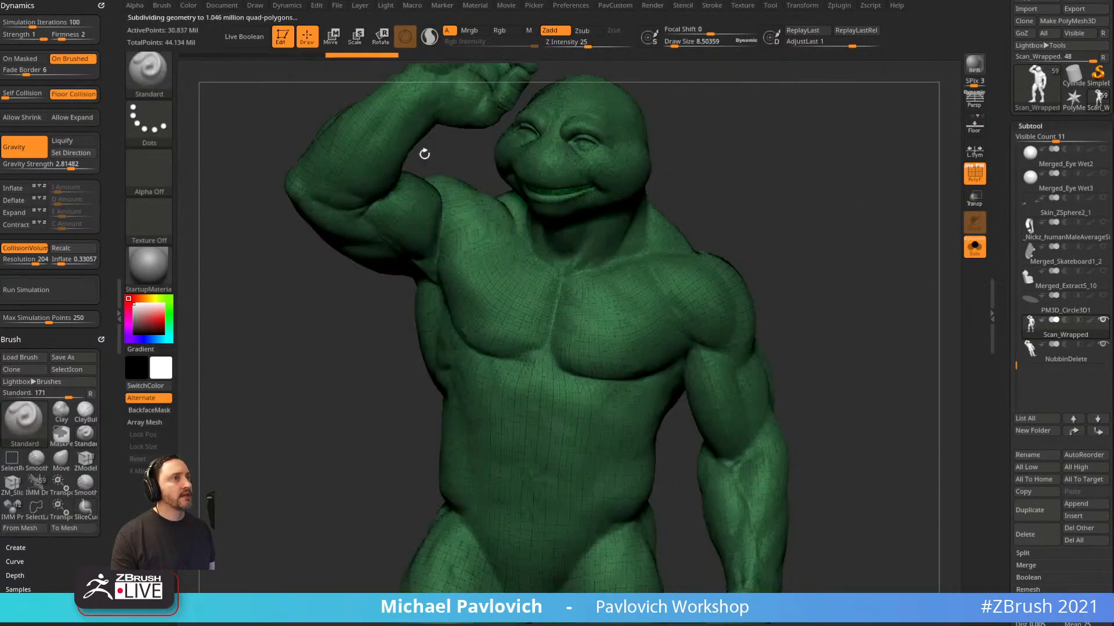
Compare states in the Scan_Wrapped figure's sculpting history and examine its head, chest and arms from several angles.
{"action": "left_click", "coordinate": [163, 86], "text": "ctrl+shift"}
{"action": "left_click", "coordinate": [213, 93], "text": "ctrl+shift"}
{"action": "left_click_drag", "start_coordinate": [800, 259], "coordinate": [597, 233]}
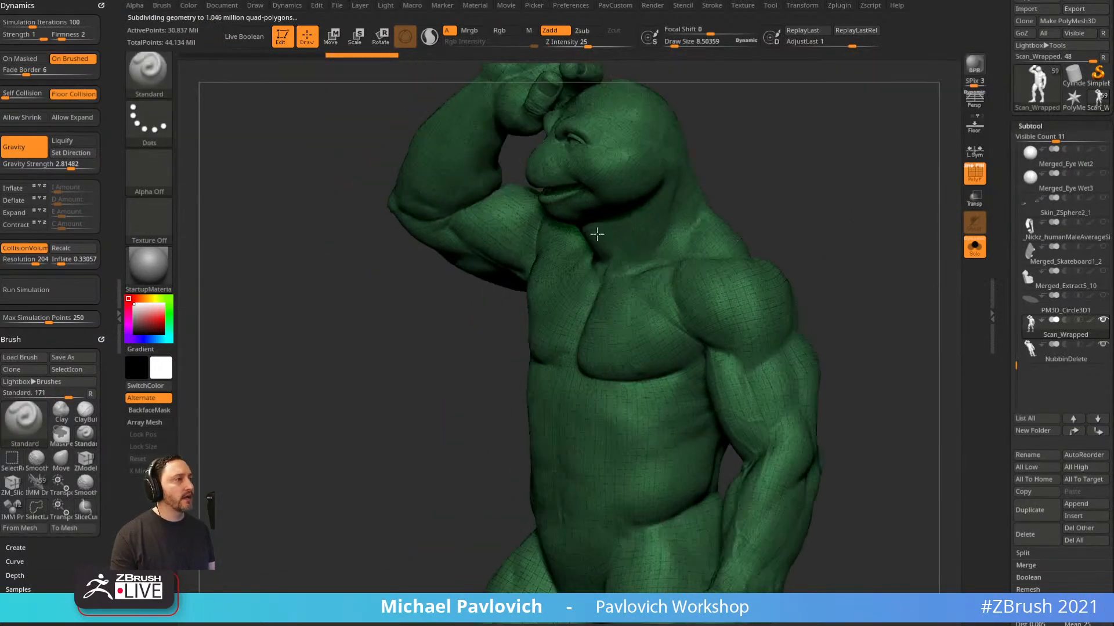
{"action": "left_click", "coordinate": [166, 87], "text": "ctrl+shift"}
{"action": "left_click", "coordinate": [261, 87], "text": "ctrl+shift"}
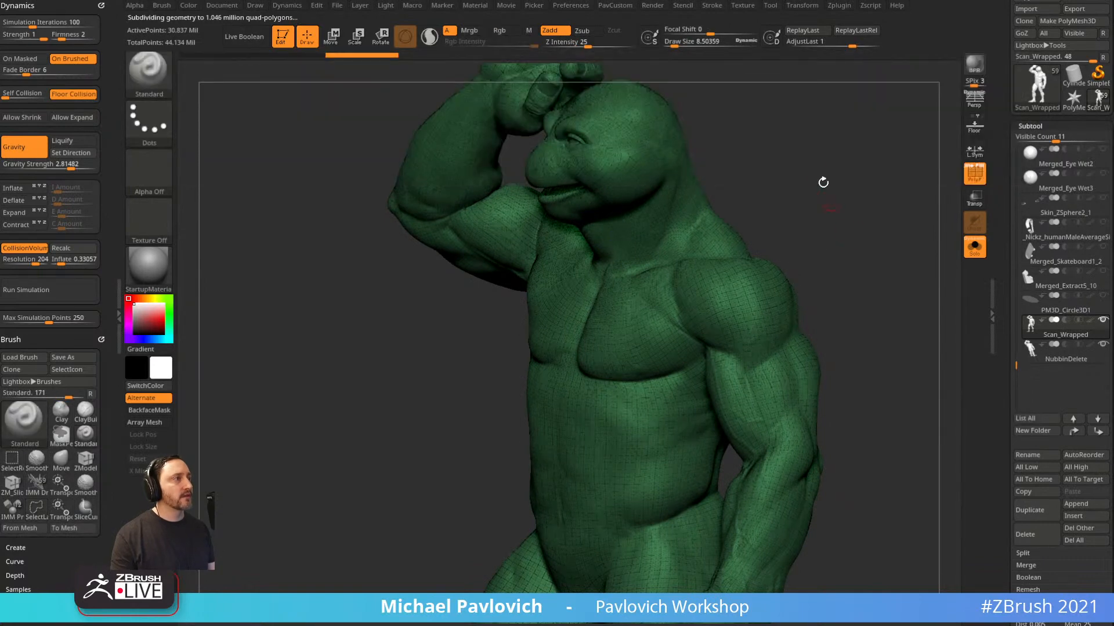
{"action": "left_click_drag", "start_coordinate": [823, 182], "coordinate": [775, 261], "text": "alt"}
{"action": "left_click_drag", "start_coordinate": [928, 276], "coordinate": [851, 319]}
{"action": "mouse_move", "coordinate": [673, 354]}
{"action": "left_mouse_down", "text": "alt"}
{"action": "mouse_move", "coordinate": [510, 214]}
{"action": "mouse_move", "coordinate": [661, 217]}
{"action": "left_mouse_up", "text": "alt"}
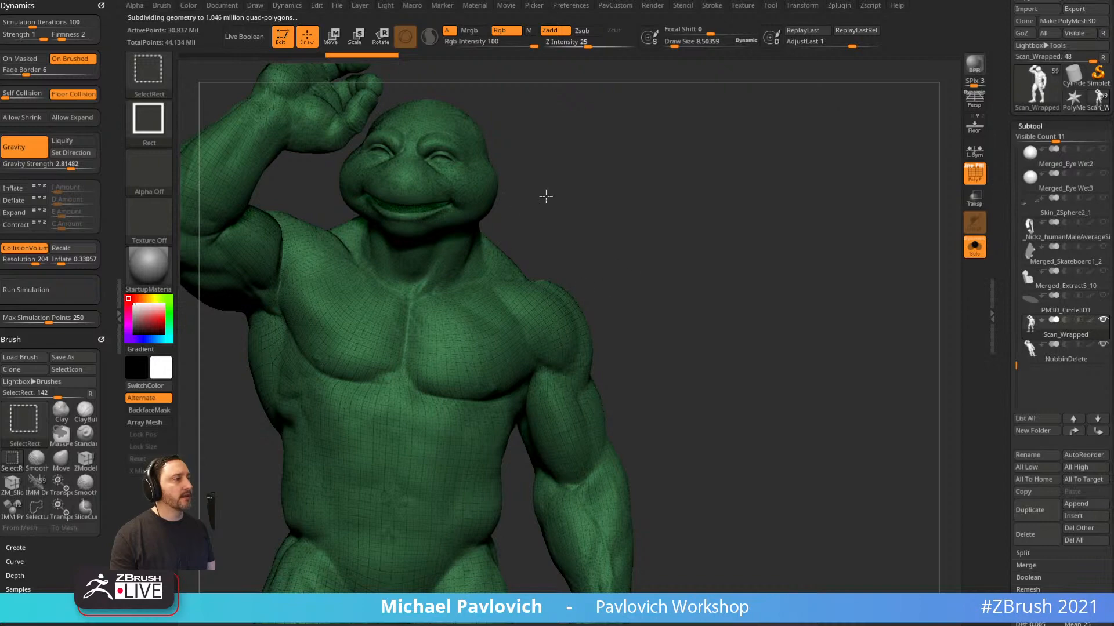
{"action": "mouse_move", "coordinate": [564, 140]}
{"action": "left_mouse_down"}
{"action": "mouse_move", "coordinate": [925, 226]}
{"action": "mouse_move", "coordinate": [905, 218]}
{"action": "mouse_move", "coordinate": [899, 152]}
{"action": "left_mouse_up"}
Turn off the PolyFrame display on the Scan_Wrapped figure and bring its Geometry subdivision settings into view.
{"action": "key", "text": "shift+f"}
{"action": "left_click_drag", "start_coordinate": [1008, 512], "coordinate": [1010, 23]}
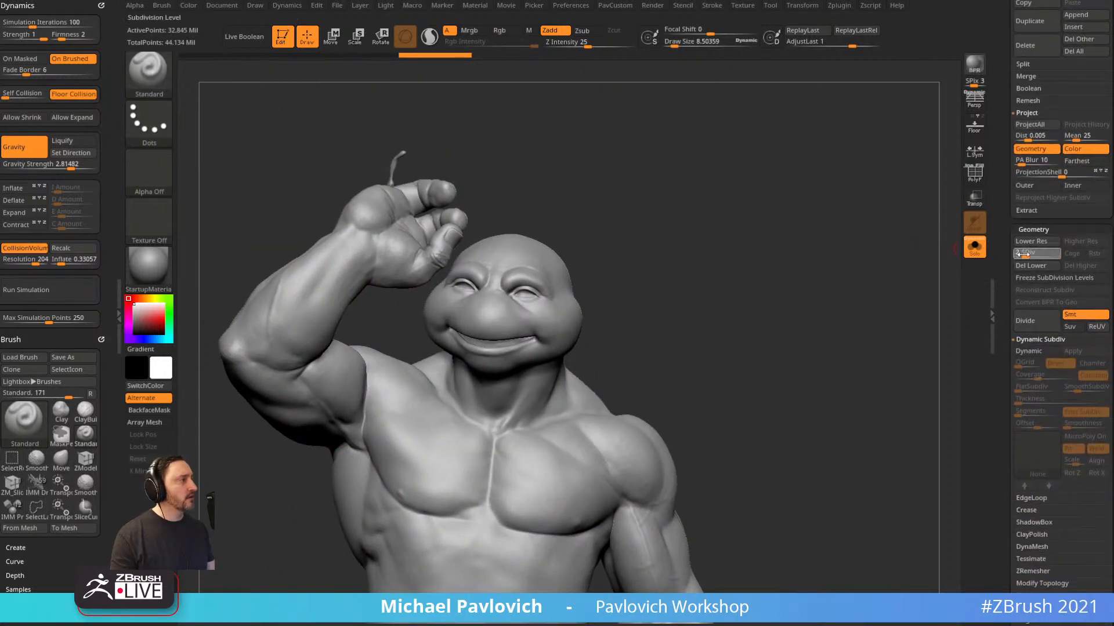
{"action": "left_click_drag", "start_coordinate": [840, 341], "coordinate": [805, 315]}
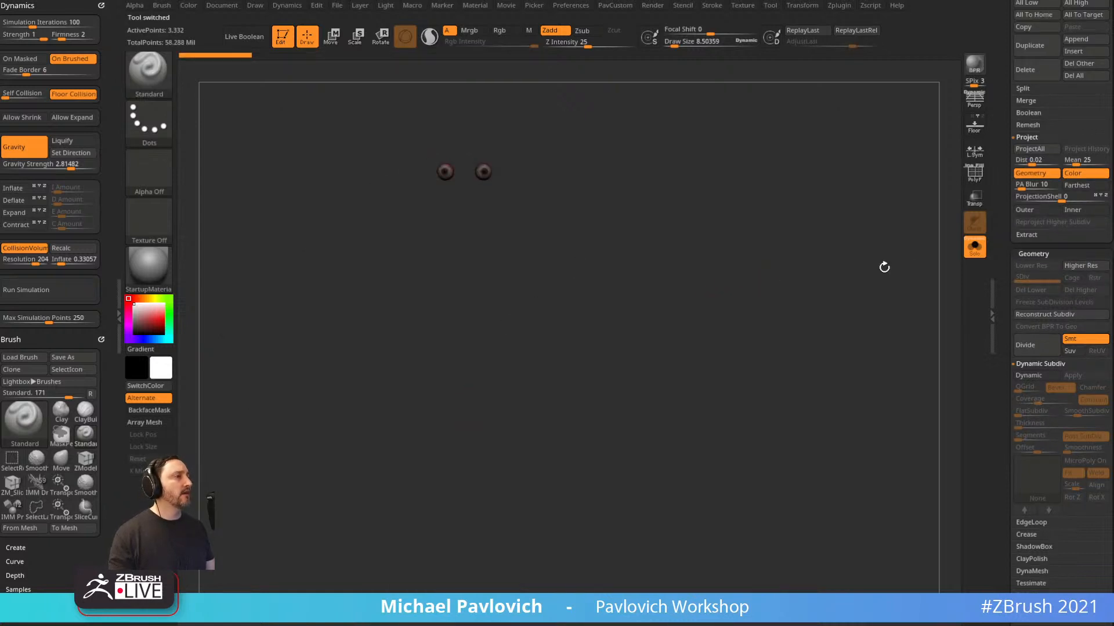
Turn off Solo to show the whole male scan and select the Male_03_Animation_Ready subtool.
{"action": "left_click", "coordinate": [974, 247]}
{"action": "left_click_drag", "start_coordinate": [783, 234], "coordinate": [866, 220]}
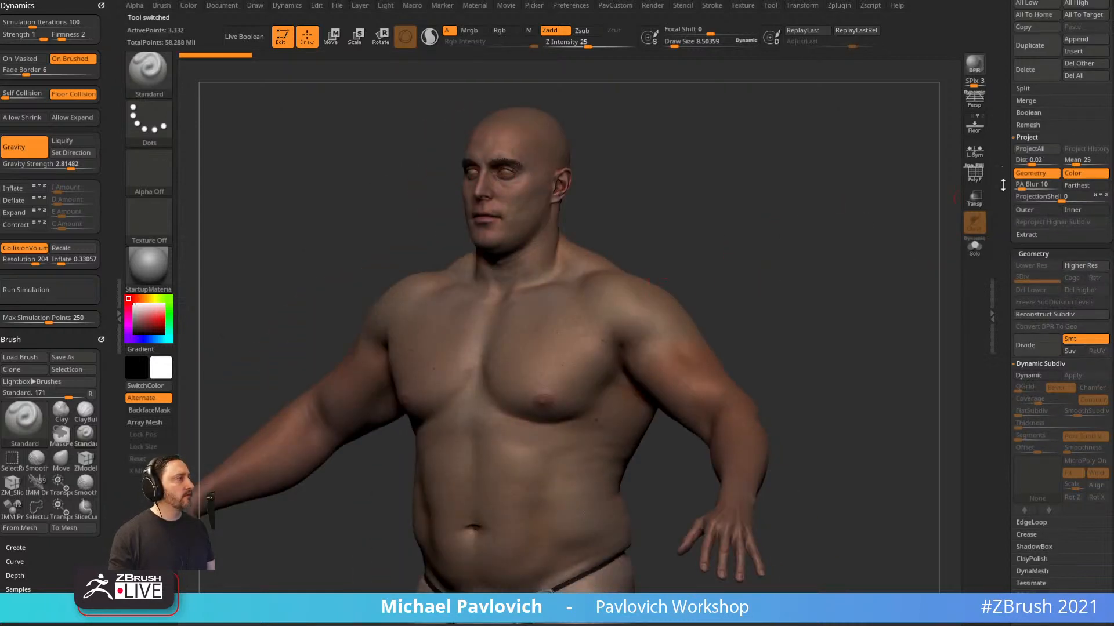
{"action": "left_click_drag", "start_coordinate": [1003, 186], "coordinate": [1017, 400]}
{"action": "left_click", "coordinate": [1064, 234]}
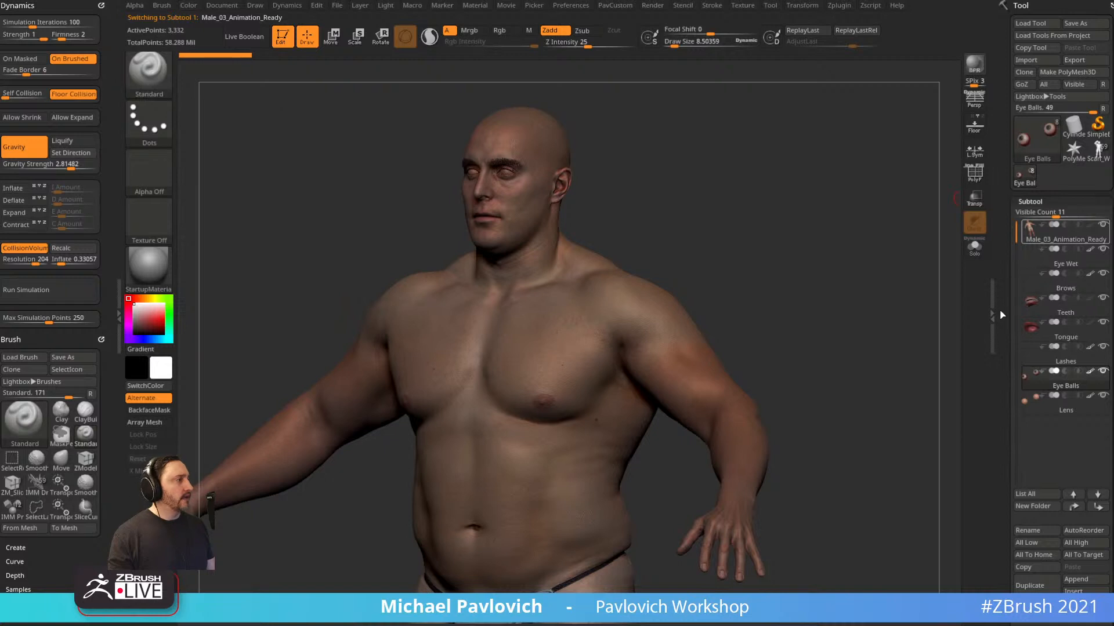
Lower the Male_03_Animation_Ready body to subdivision level 1 and inspect its wireframe from behind with PolyFrame on.
{"action": "left_click_drag", "start_coordinate": [998, 329], "coordinate": [997, 199]}
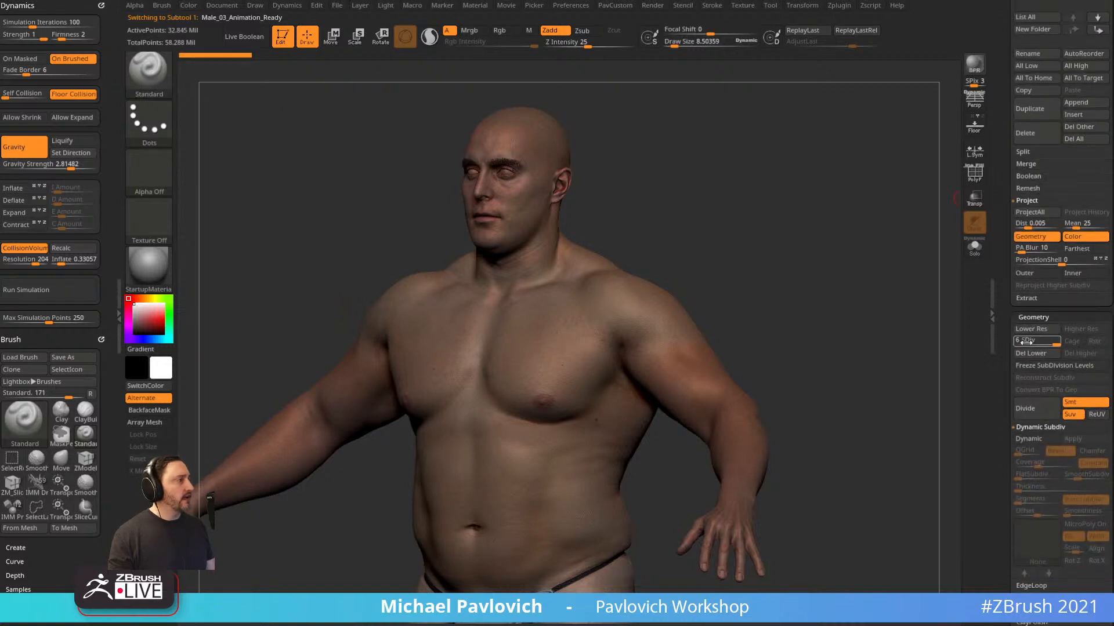
{"action": "left_click_drag", "start_coordinate": [747, 307], "coordinate": [774, 313]}
{"action": "key", "text": "s"}
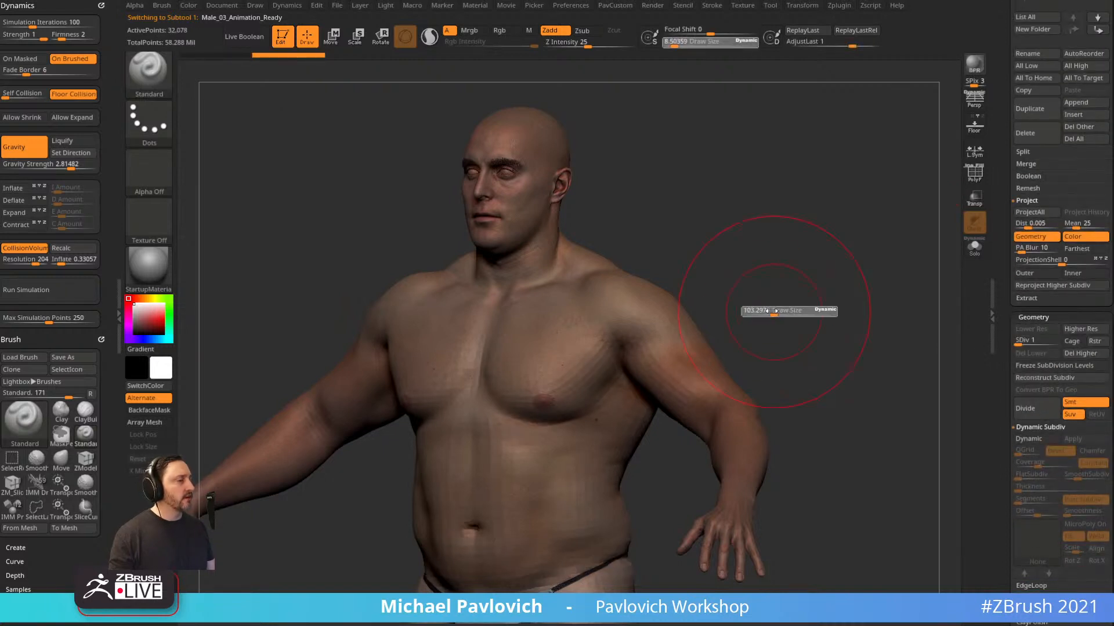
{"action": "left_click", "coordinate": [974, 175]}
{"action": "mouse_move", "coordinate": [815, 261]}
{"action": "left_mouse_down"}
{"action": "mouse_move", "coordinate": [800, 308]}
{"action": "mouse_move", "coordinate": [845, 156]}
{"action": "left_mouse_up"}
{"action": "mouse_move", "coordinate": [850, 236]}
{"action": "left_mouse_down"}
{"action": "mouse_move", "coordinate": [844, 266]}
{"action": "mouse_move", "coordinate": [744, 273]}
{"action": "left_mouse_up"}
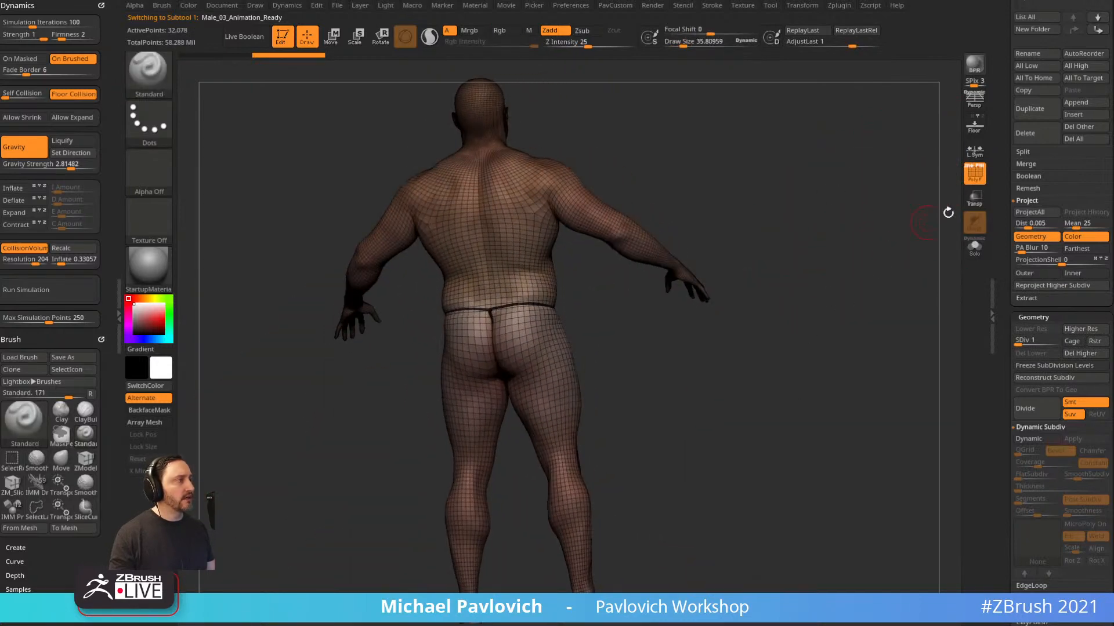
Turn off PolyFrame, set the draw size to about 38 and view the full male body from the front.
{"action": "left_click", "coordinate": [974, 173]}
{"action": "mouse_move", "coordinate": [913, 216]}
{"action": "left_mouse_down"}
{"action": "mouse_move", "coordinate": [751, 273]}
{"action": "mouse_move", "coordinate": [841, 277]}
{"action": "left_mouse_up"}
{"action": "key", "text": "s"}
{"action": "mouse_move", "coordinate": [844, 274]}
{"action": "left_mouse_down"}
{"action": "mouse_move", "coordinate": [758, 265]}
{"action": "mouse_move", "coordinate": [806, 264]}
{"action": "left_mouse_up"}
{"action": "mouse_move", "coordinate": [806, 264]}
{"action": "left_mouse_down", "text": "alt"}
{"action": "mouse_move", "coordinate": [646, 283]}
{"action": "mouse_move", "coordinate": [870, 216]}
{"action": "mouse_move", "coordinate": [859, 317]}
{"action": "left_mouse_up", "text": "alt"}
{"action": "key", "text": "s"}
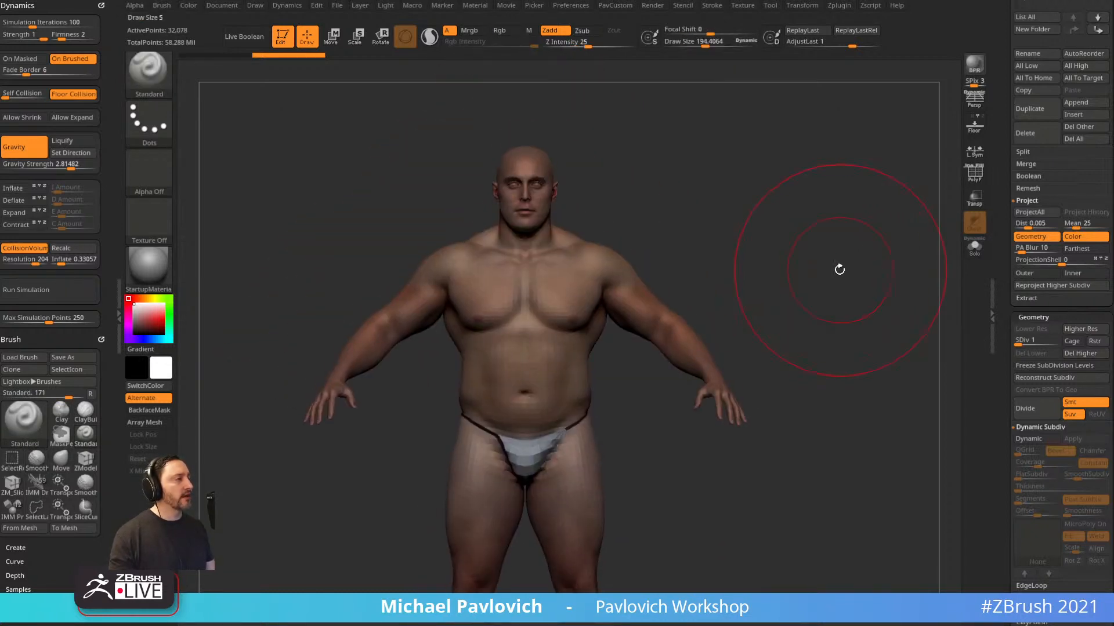
{"action": "left_click_drag", "start_coordinate": [837, 271], "coordinate": [809, 286]}
{"action": "key", "text": "s"}
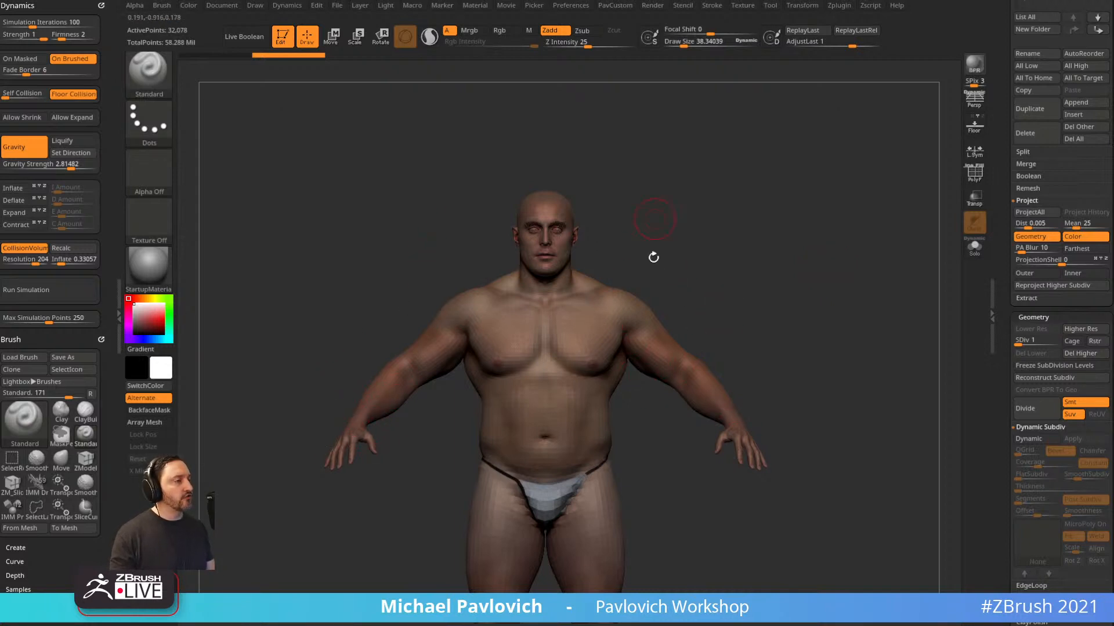
{"action": "left_click_drag", "start_coordinate": [822, 361], "coordinate": [726, 240], "text": "alt"}
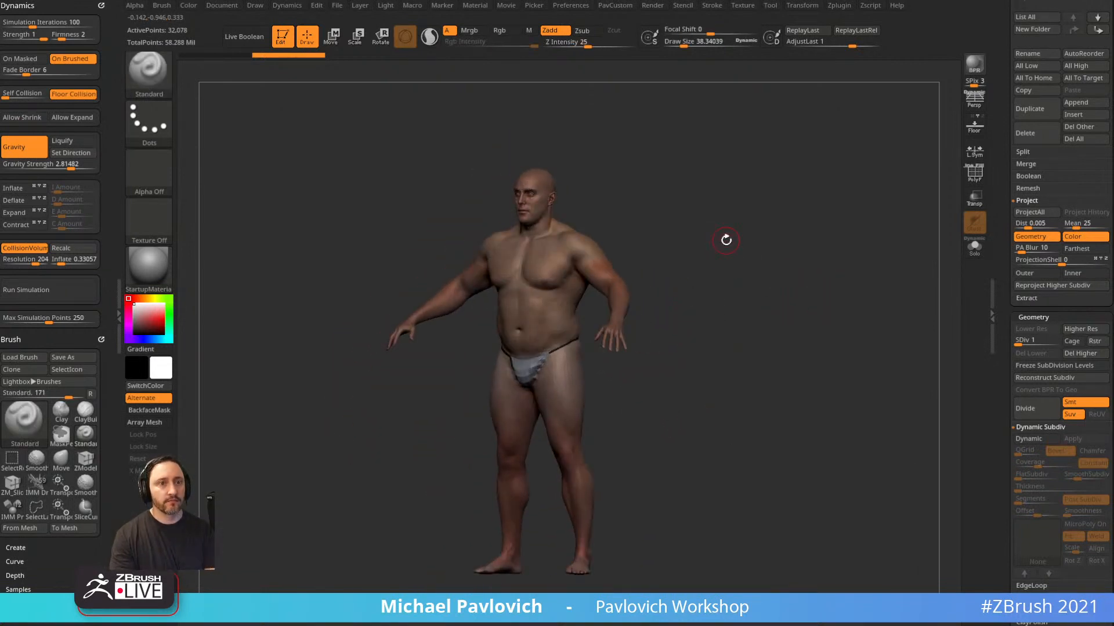
Switch to Wrap and open the recent project MichelangeloWrap.wrap.
{"action": "key", "text": "alt+Tab"}
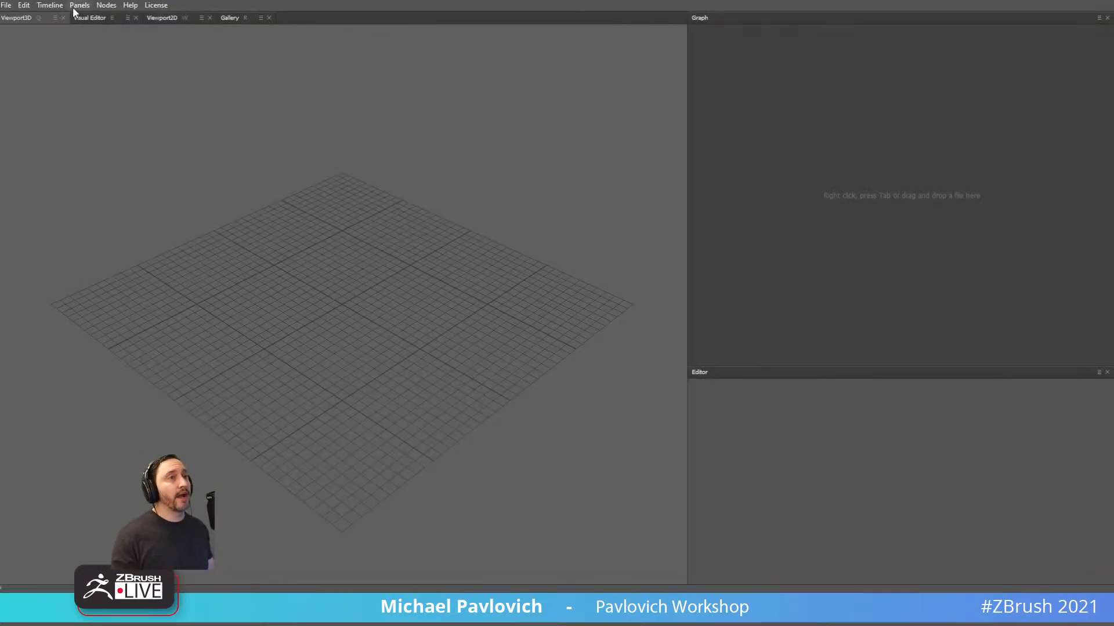
{"action": "left_click", "coordinate": [7, 6]}
{"action": "mouse_move", "coordinate": [123, 46]}
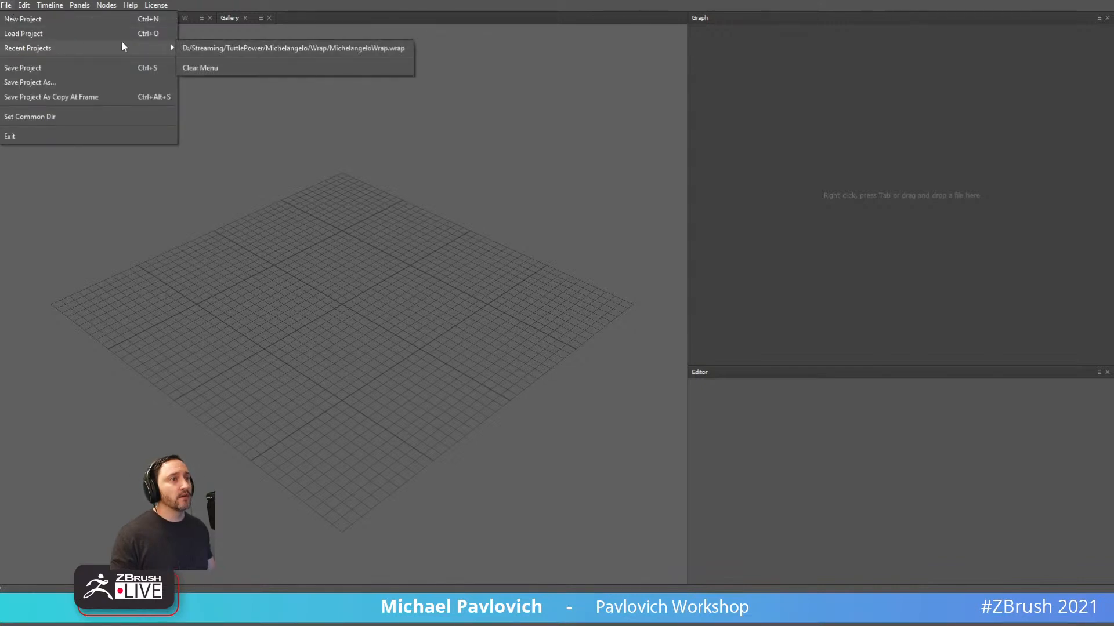
{"action": "left_click", "coordinate": [232, 47]}
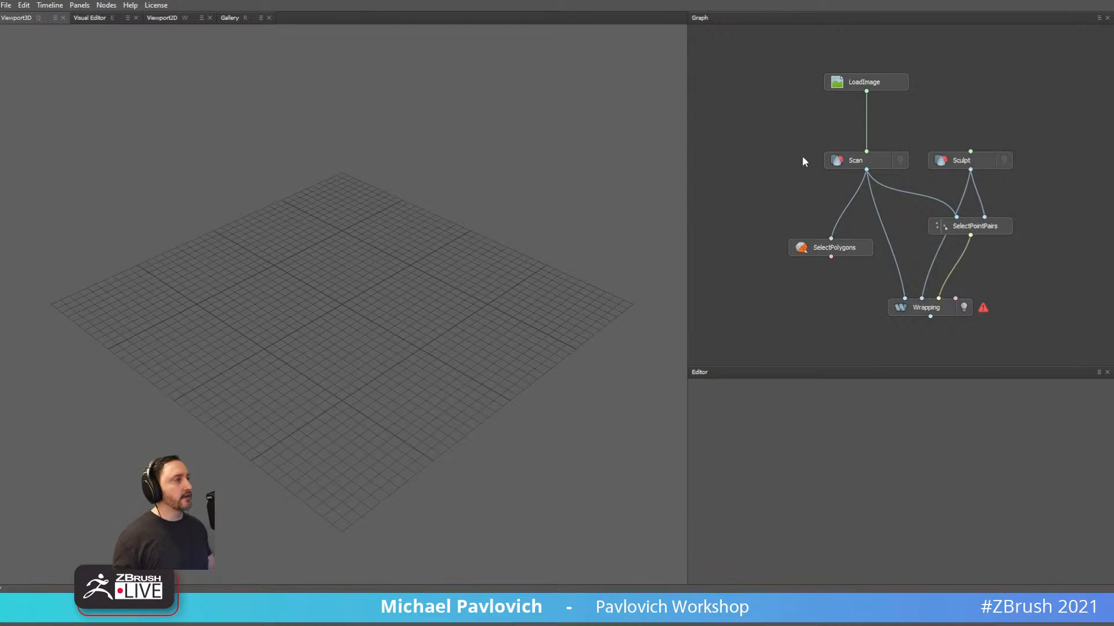
Display the Scan and Sculpt nodes' models together at full height in the 3D viewport.
{"action": "left_click", "coordinate": [877, 89]}
{"action": "left_click", "coordinate": [867, 165]}
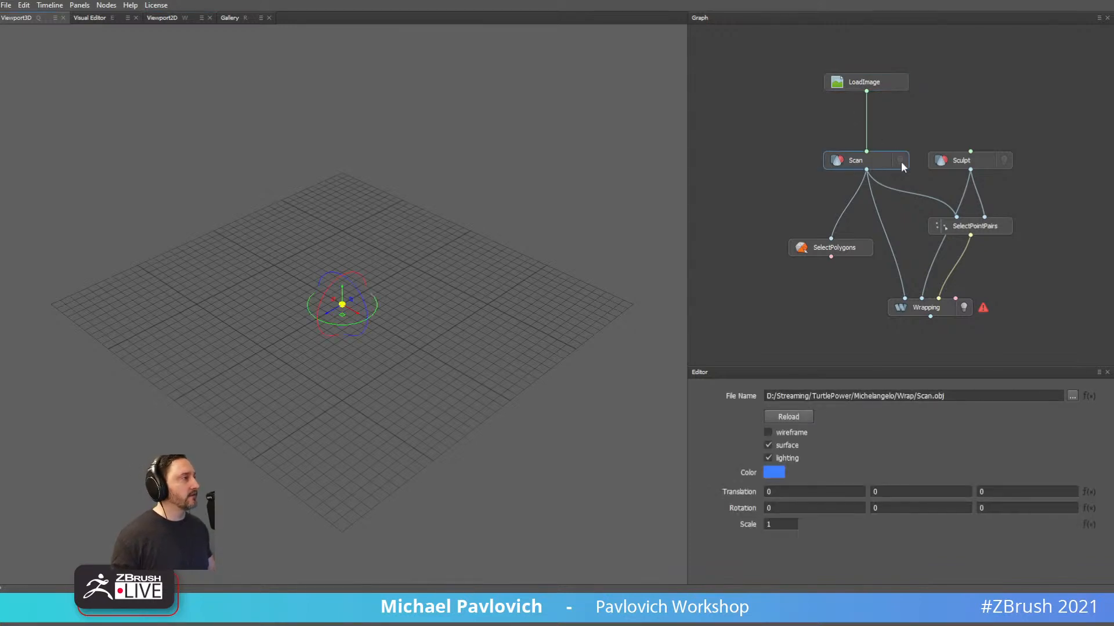
{"action": "left_click", "coordinate": [900, 161]}
{"action": "scroll", "coordinate": [474, 189], "scroll_direction": "down", "scroll_amount": 10}
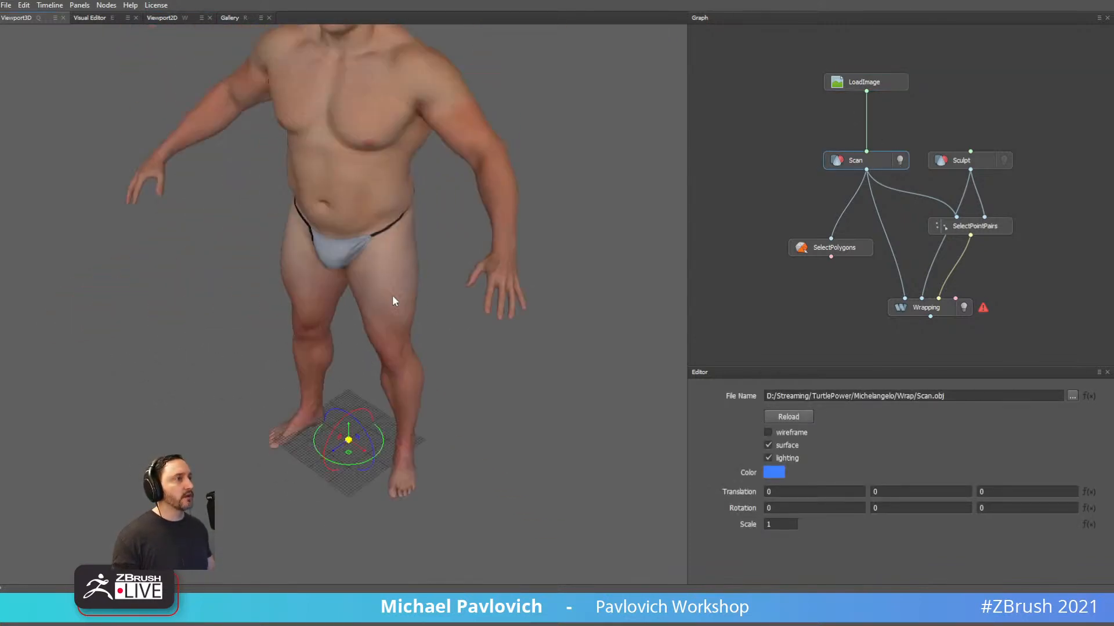
{"action": "scroll", "coordinate": [414, 199], "scroll_direction": "down", "scroll_amount": 3}
{"action": "left_click_drag", "start_coordinate": [418, 248], "coordinate": [404, 248]}
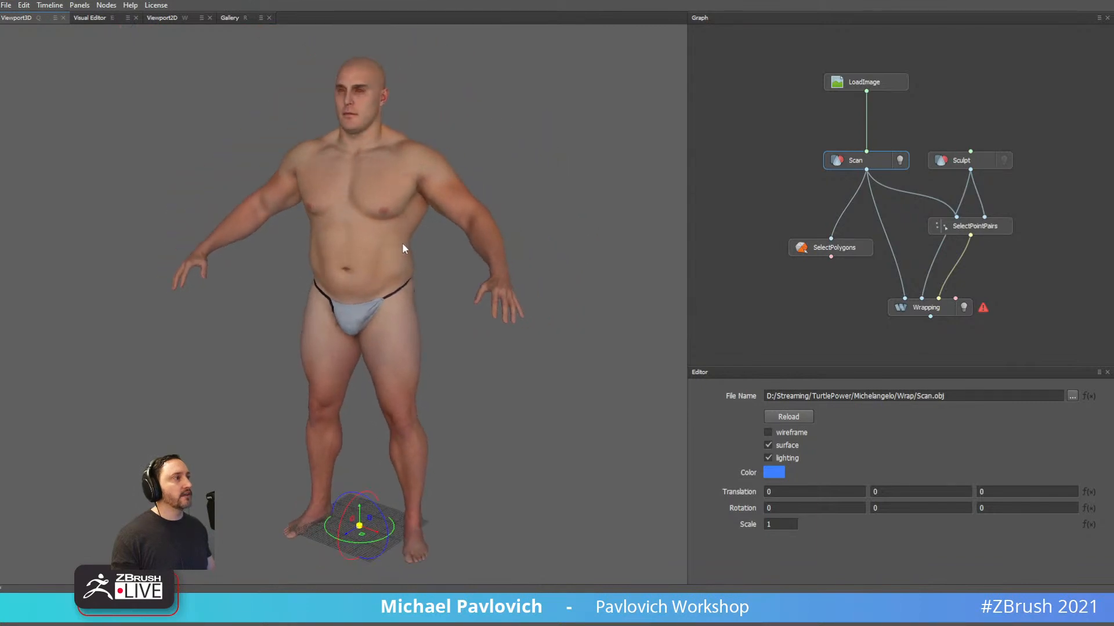
{"action": "left_click", "coordinate": [970, 163]}
{"action": "left_click", "coordinate": [1004, 160]}
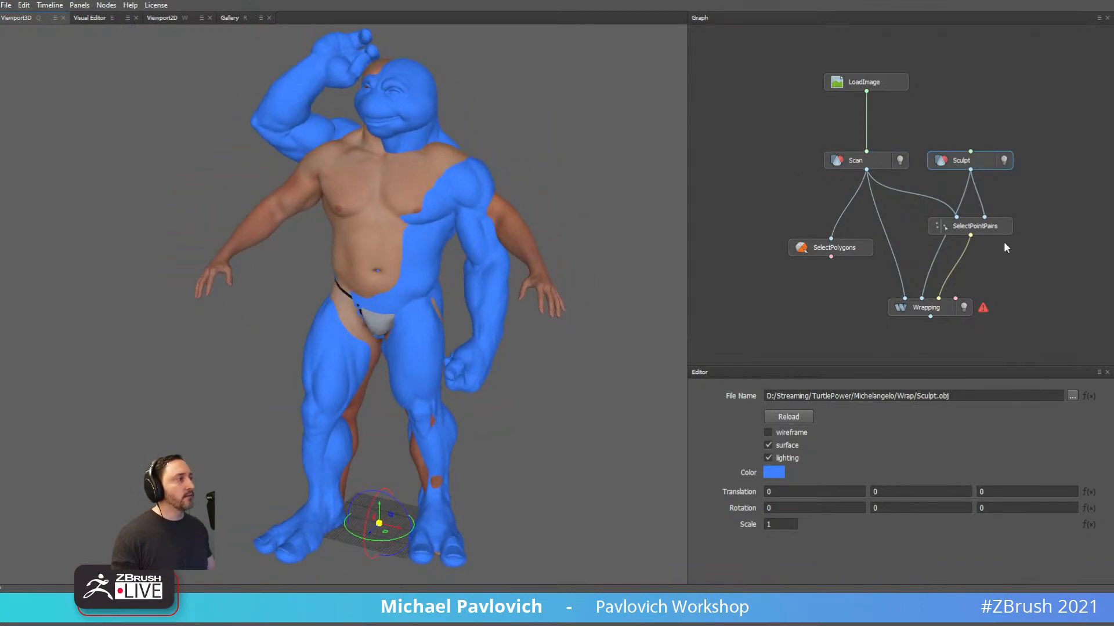
Select the SelectPointPairs node and show its numbered point pairs on both models in the Visual Editor.
{"action": "left_click", "coordinate": [980, 228]}
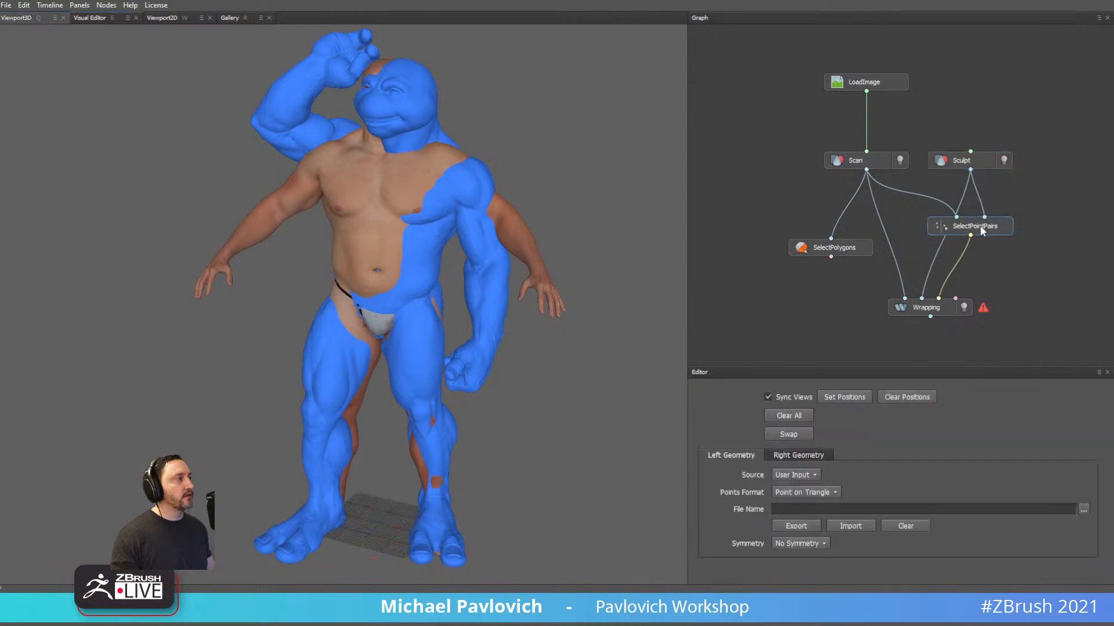
{"action": "left_click", "coordinate": [172, 18]}
{"action": "left_click", "coordinate": [18, 18]}
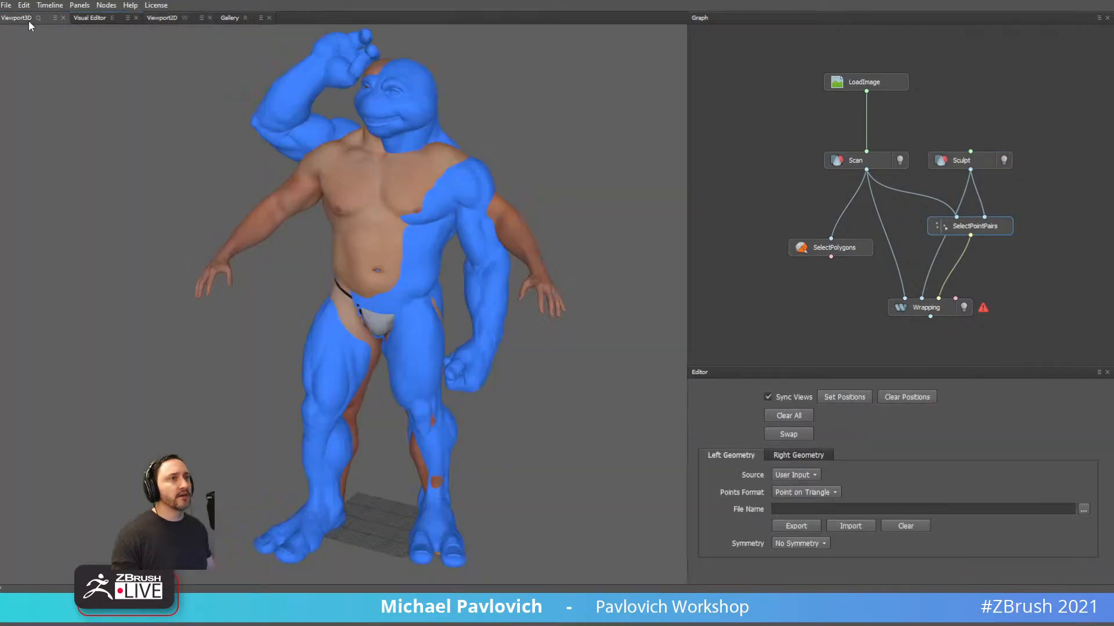
{"action": "left_click", "coordinate": [99, 17]}
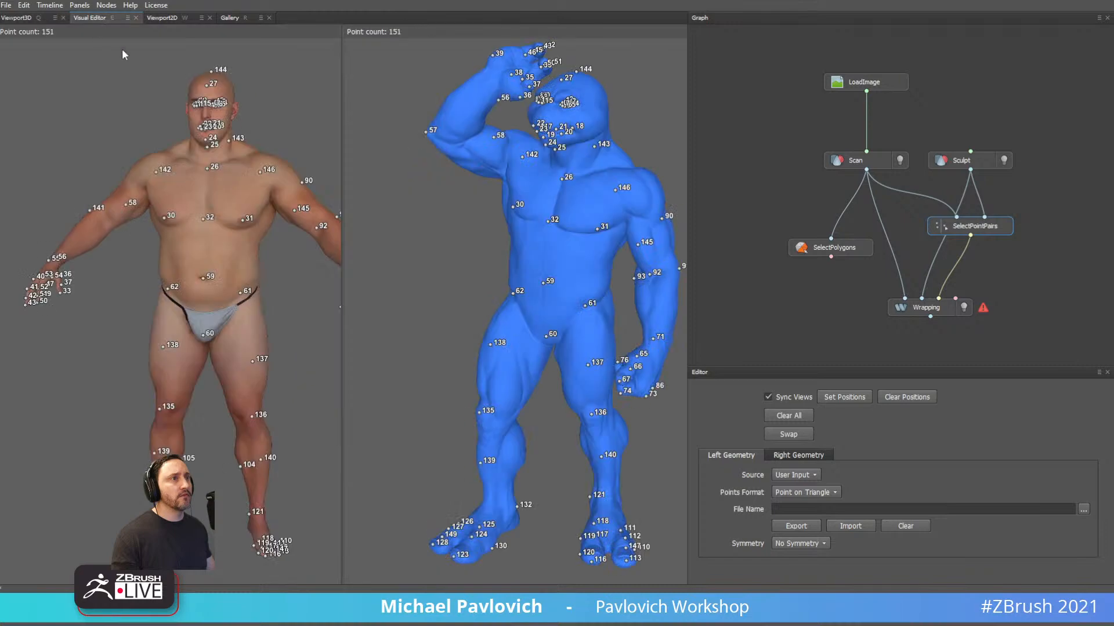
{"action": "left_click_drag", "start_coordinate": [321, 149], "coordinate": [580, 290]}
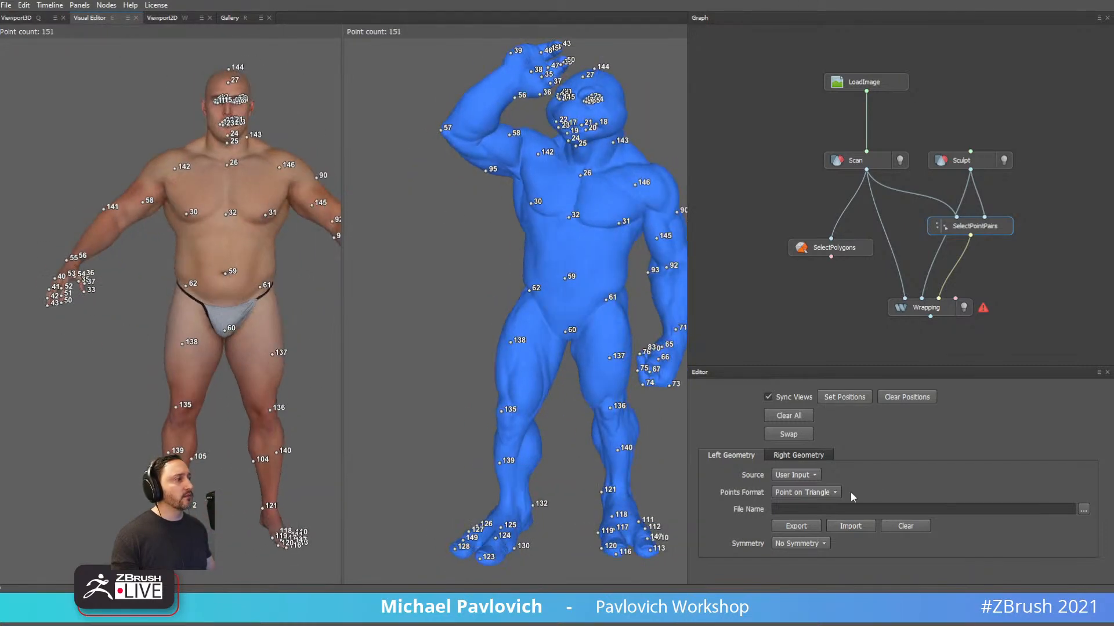
{"action": "left_click", "coordinate": [787, 398]}
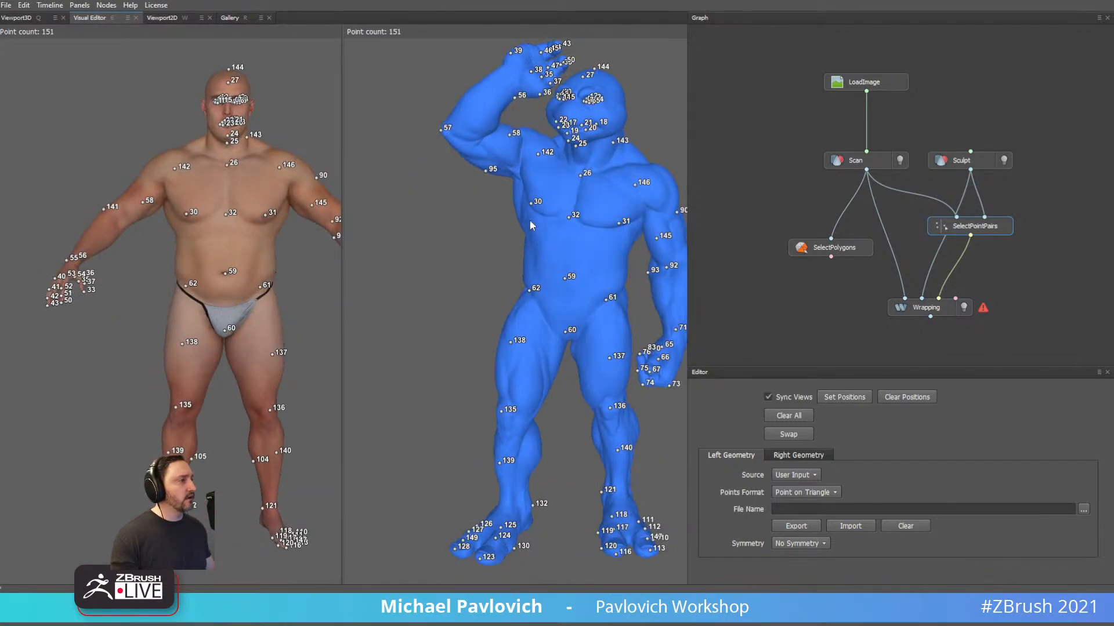
Examine the matching point pairs around the eyes, mouth and head on the scan and the sculpt.
{"action": "left_click_drag", "start_coordinate": [530, 226], "coordinate": [656, 408]}
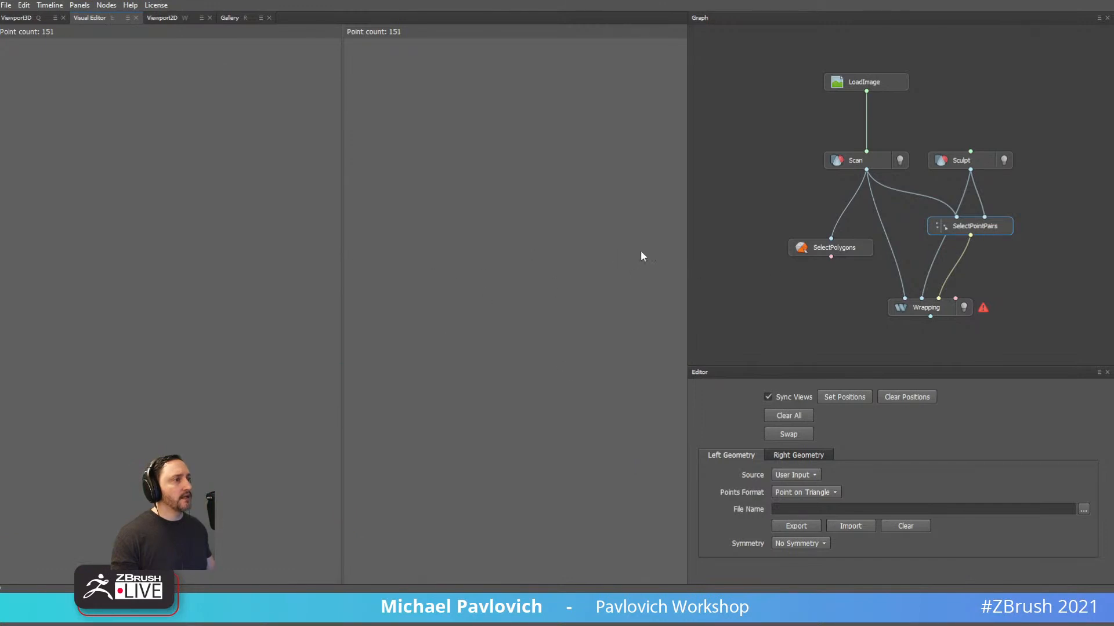
{"action": "left_click_drag", "start_coordinate": [459, 279], "coordinate": [524, 253]}
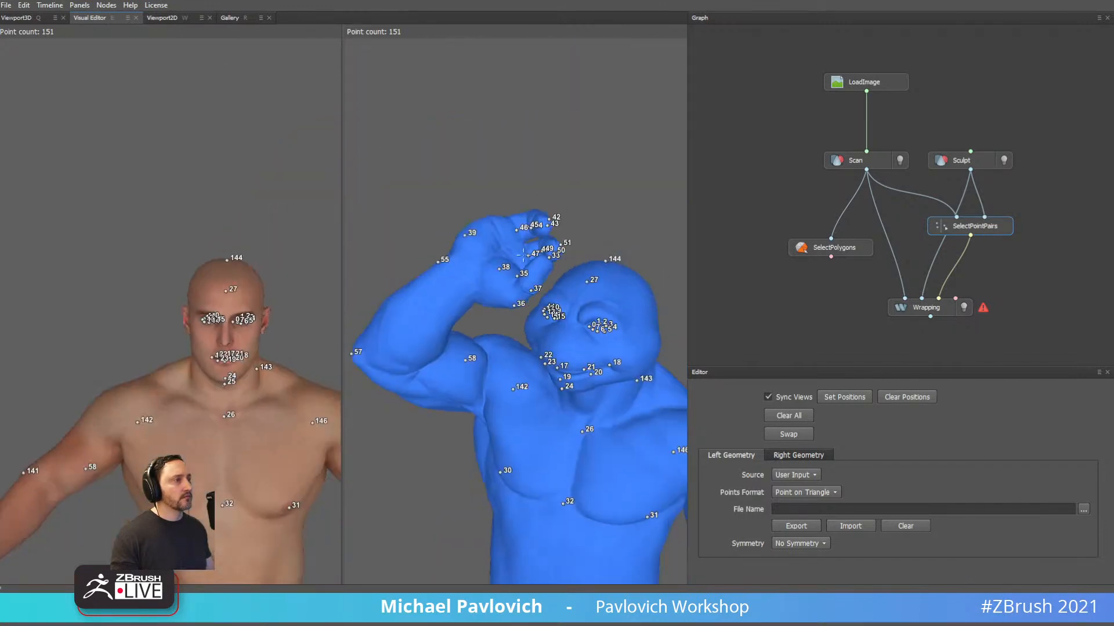
{"action": "scroll", "coordinate": [527, 267], "scroll_direction": "up", "scroll_amount": 10}
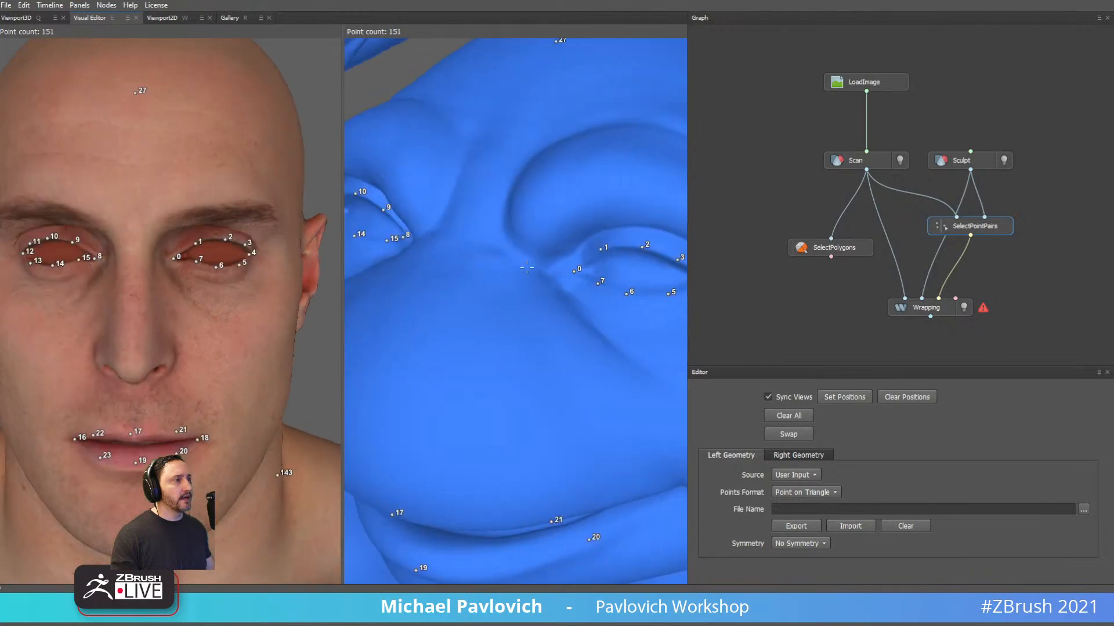
{"action": "mouse_move", "coordinate": [623, 235]}
{"action": "middle_mouse_down"}
{"action": "mouse_move", "coordinate": [414, 313]}
{"action": "mouse_move", "coordinate": [522, 272]}
{"action": "middle_mouse_up"}
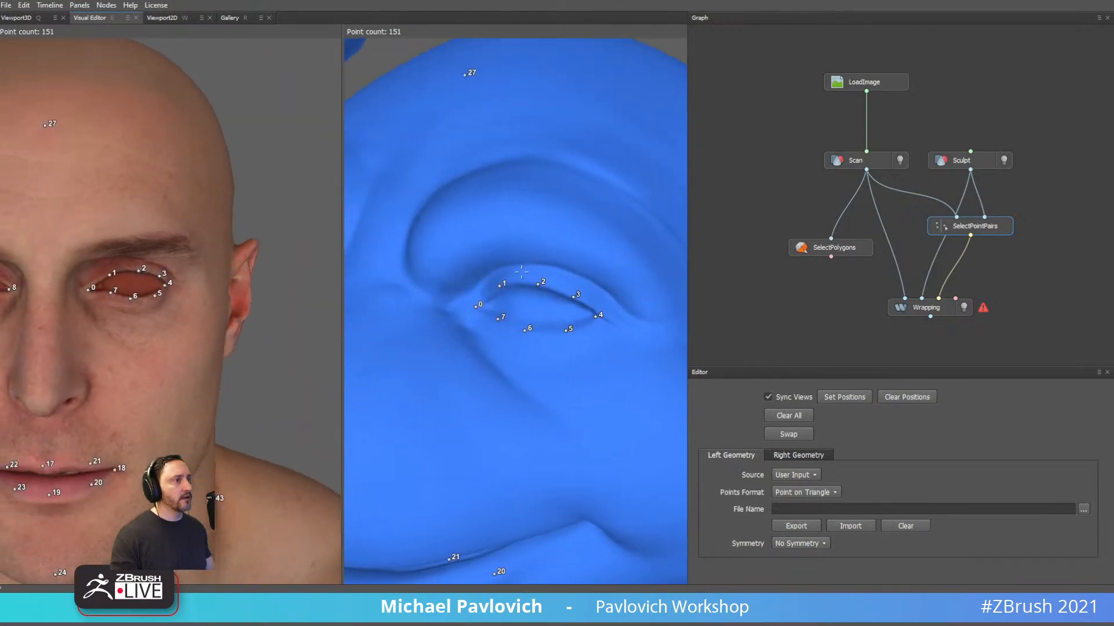
{"action": "scroll", "coordinate": [512, 285], "scroll_direction": "down", "scroll_amount": 6}
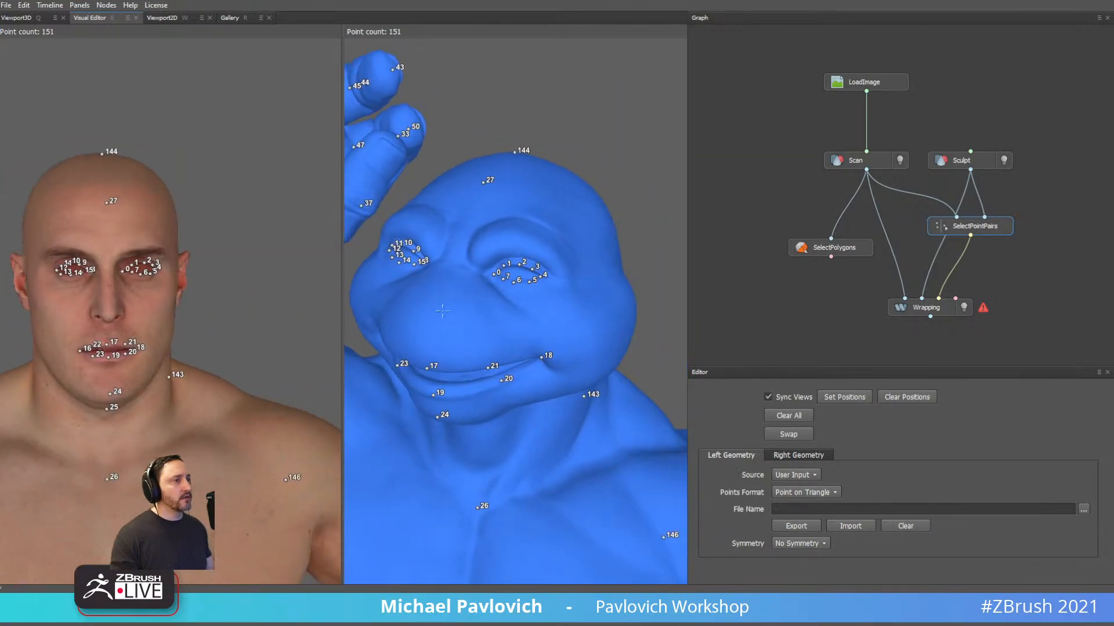
{"action": "left_click_drag", "start_coordinate": [371, 253], "coordinate": [99, 279], "text": "alt"}
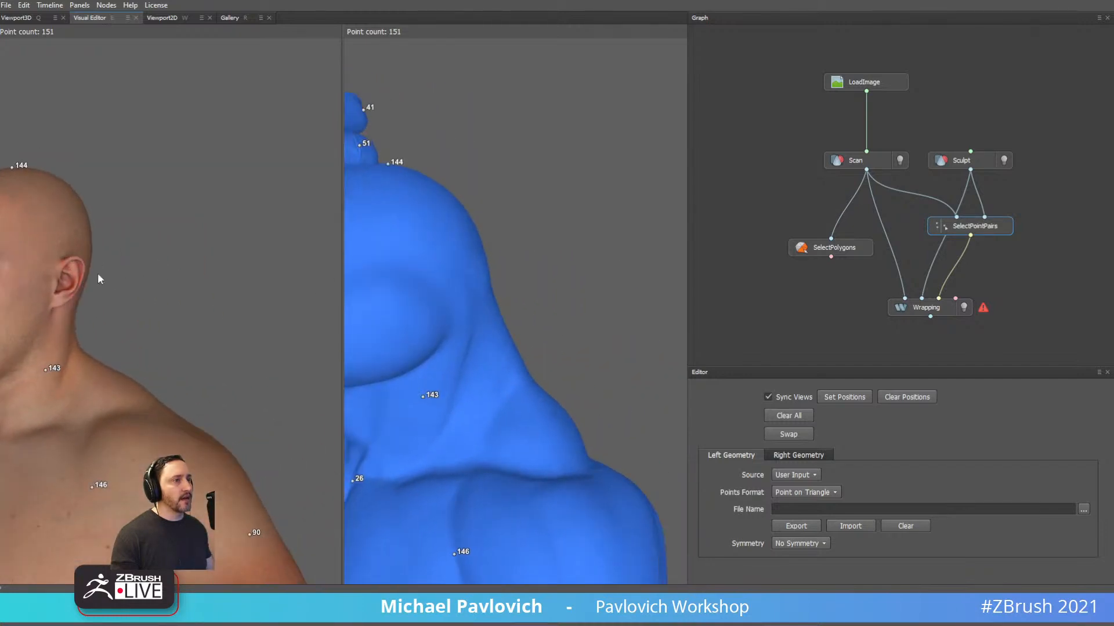
{"action": "left_click_drag", "start_coordinate": [435, 324], "coordinate": [230, 320], "text": "alt"}
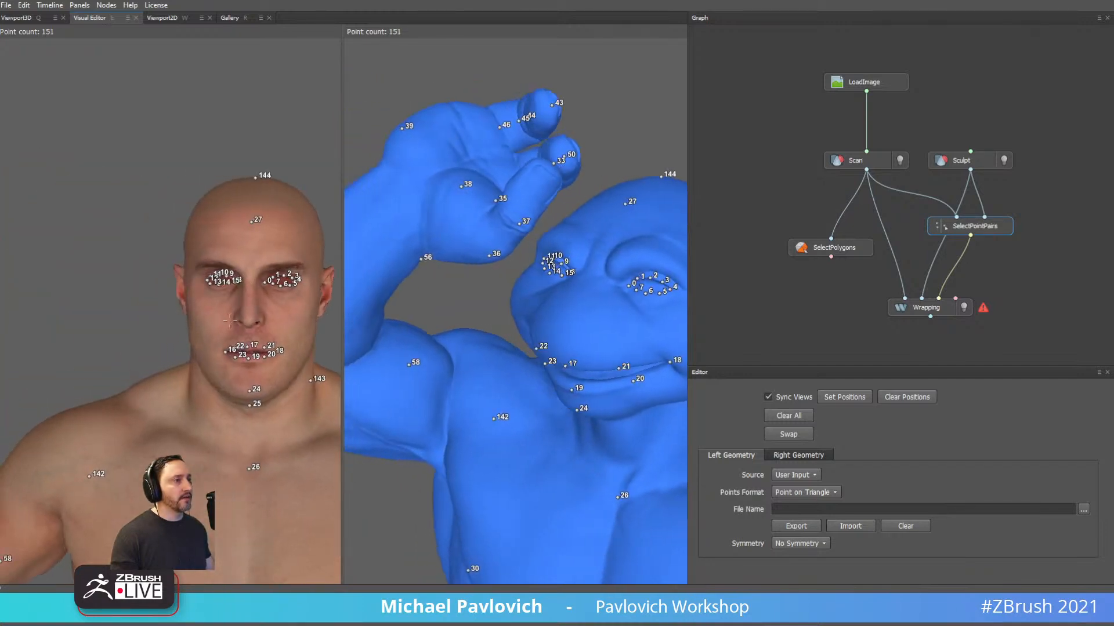
{"action": "middle_click_drag", "start_coordinate": [509, 324], "coordinate": [325, 310], "text": "alt"}
{"action": "left_click_drag", "start_coordinate": [325, 311], "coordinate": [542, 297], "text": "alt"}
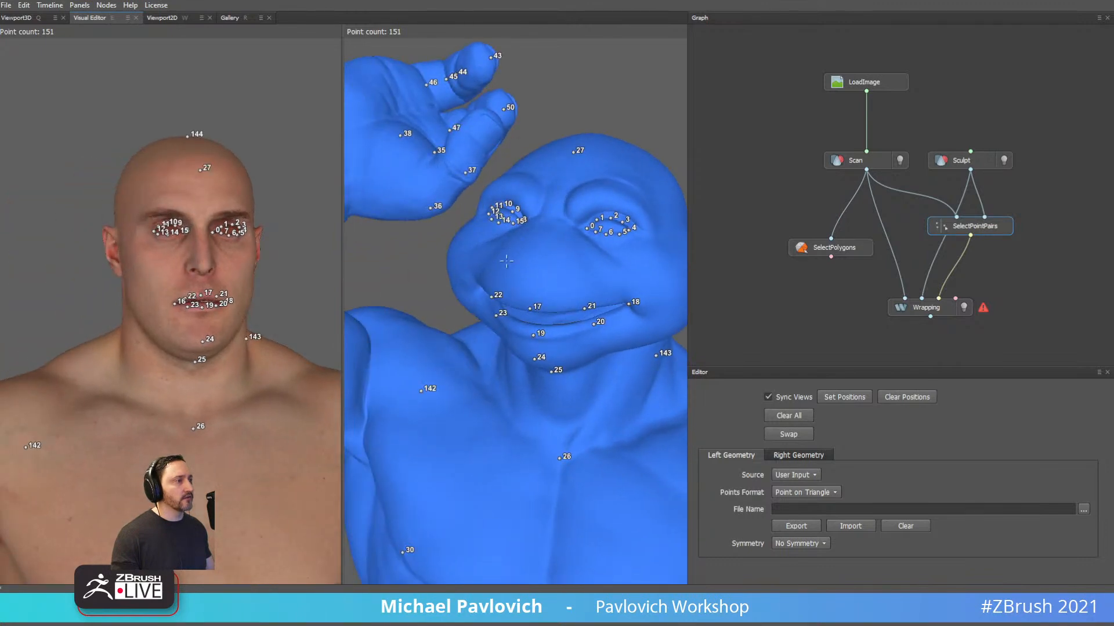
{"action": "middle_click_drag", "start_coordinate": [570, 301], "coordinate": [522, 322], "text": "alt"}
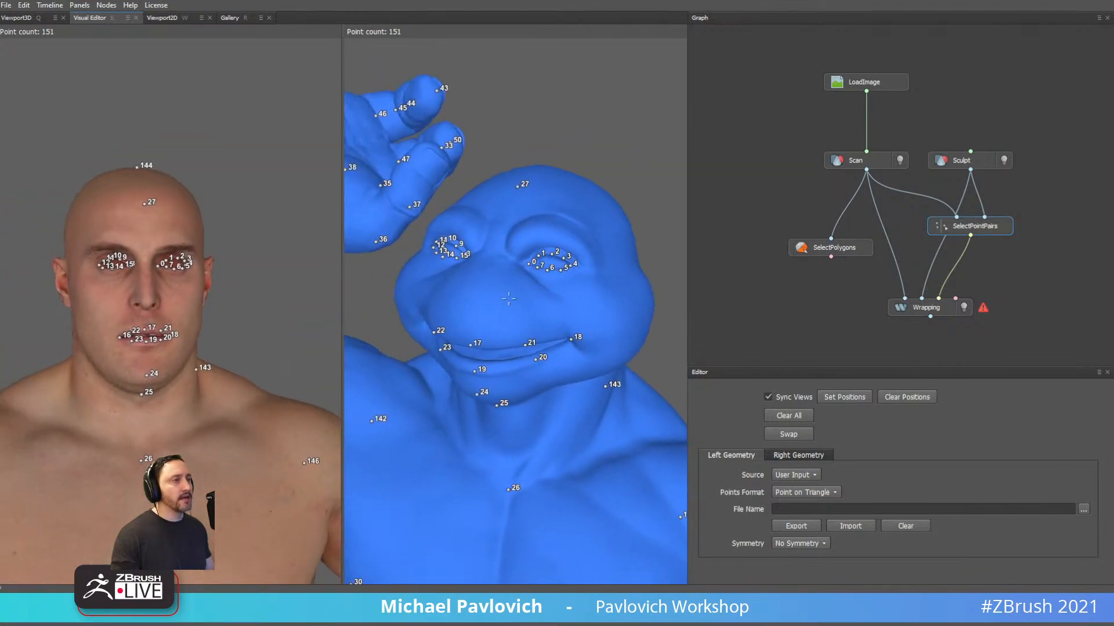
{"action": "right_click_drag", "start_coordinate": [522, 322], "coordinate": [586, 318], "text": "alt"}
{"action": "left_click_drag", "start_coordinate": [586, 317], "coordinate": [545, 323], "text": "alt"}
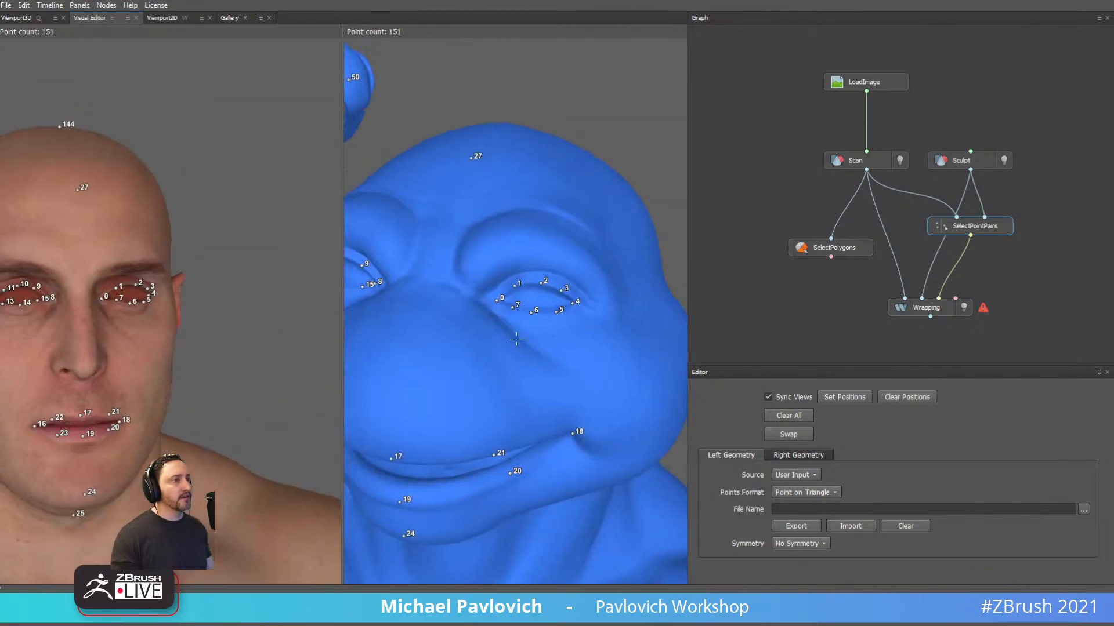
Examine the point pairs on the face, neck and upper body of the scan and the sculpt.
{"action": "mouse_move", "coordinate": [545, 323]}
{"action": "right_mouse_down", "text": "alt"}
{"action": "mouse_move", "coordinate": [557, 321]}
{"action": "mouse_move", "coordinate": [531, 319]}
{"action": "right_mouse_up", "text": "alt"}
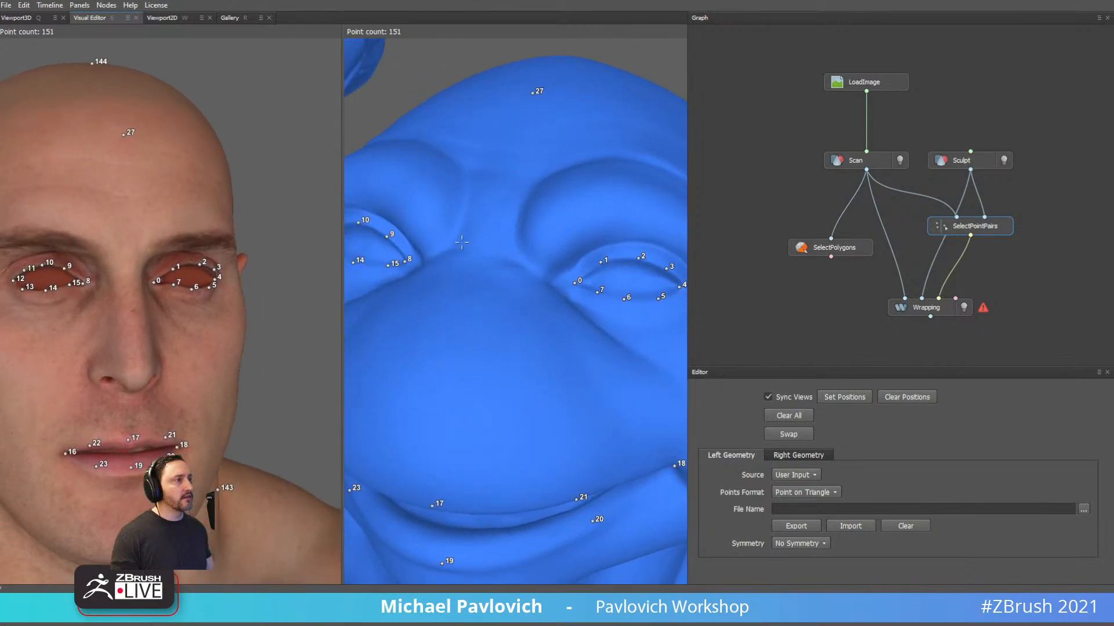
{"action": "right_click_drag", "start_coordinate": [513, 234], "coordinate": [499, 261], "text": "alt"}
{"action": "left_click_drag", "start_coordinate": [499, 261], "coordinate": [558, 293], "text": "alt"}
{"action": "right_click_drag", "start_coordinate": [558, 293], "coordinate": [574, 284], "text": "alt"}
{"action": "left_click_drag", "start_coordinate": [574, 284], "coordinate": [593, 264], "text": "alt"}
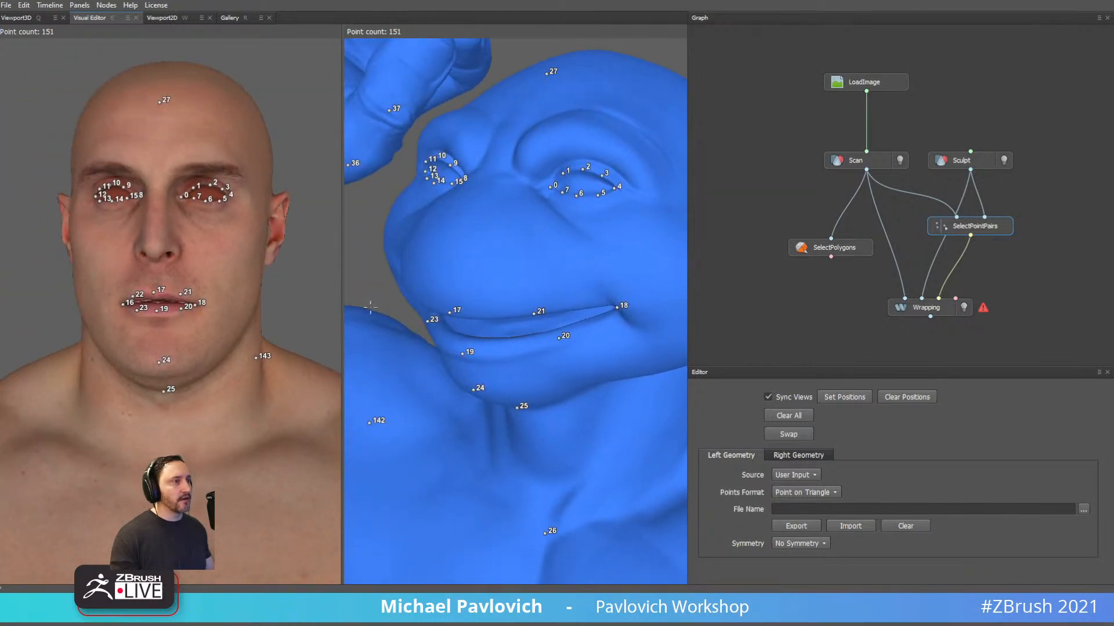
{"action": "middle_click_drag", "start_coordinate": [559, 378], "coordinate": [502, 322], "text": "alt"}
{"action": "right_click_drag", "start_coordinate": [503, 322], "coordinate": [476, 278], "text": "alt"}
{"action": "left_click_drag", "start_coordinate": [476, 278], "coordinate": [531, 297], "text": "alt"}
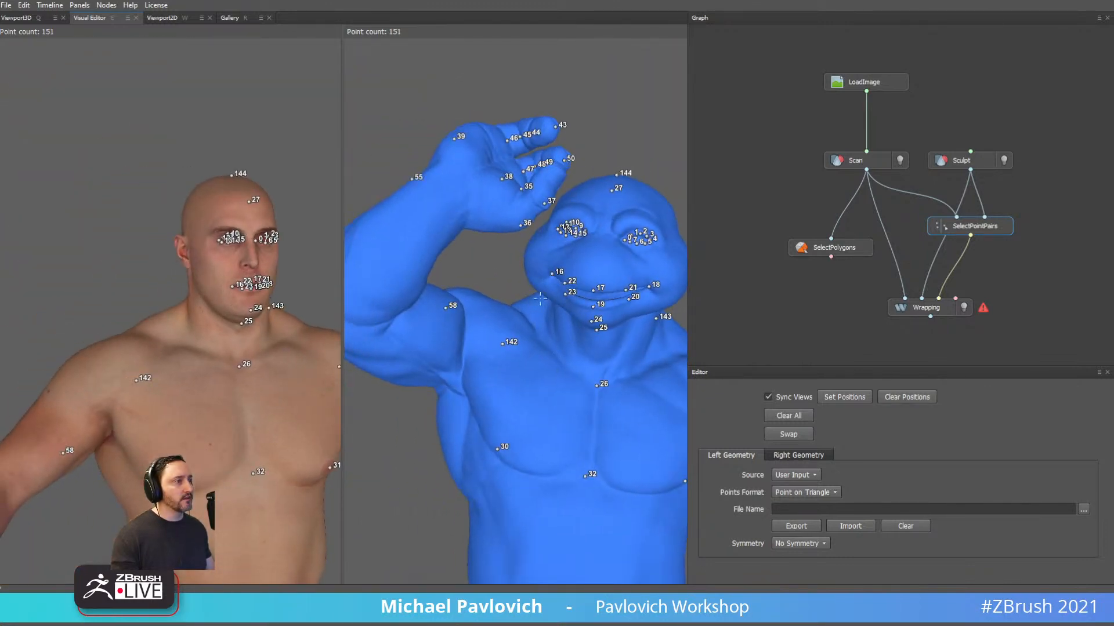
Add a matching point pair on the upper abdomen, below the point 30 nipple, on the scan and the sculpt.
{"action": "right_click_drag", "start_coordinate": [531, 297], "coordinate": [573, 464], "text": "alt"}
{"action": "middle_click_drag", "start_coordinate": [573, 464], "coordinate": [564, 303], "text": "alt"}
{"action": "left_click_drag", "start_coordinate": [575, 324], "coordinate": [550, 311], "text": "alt"}
{"action": "left_click", "coordinate": [130, 298]}
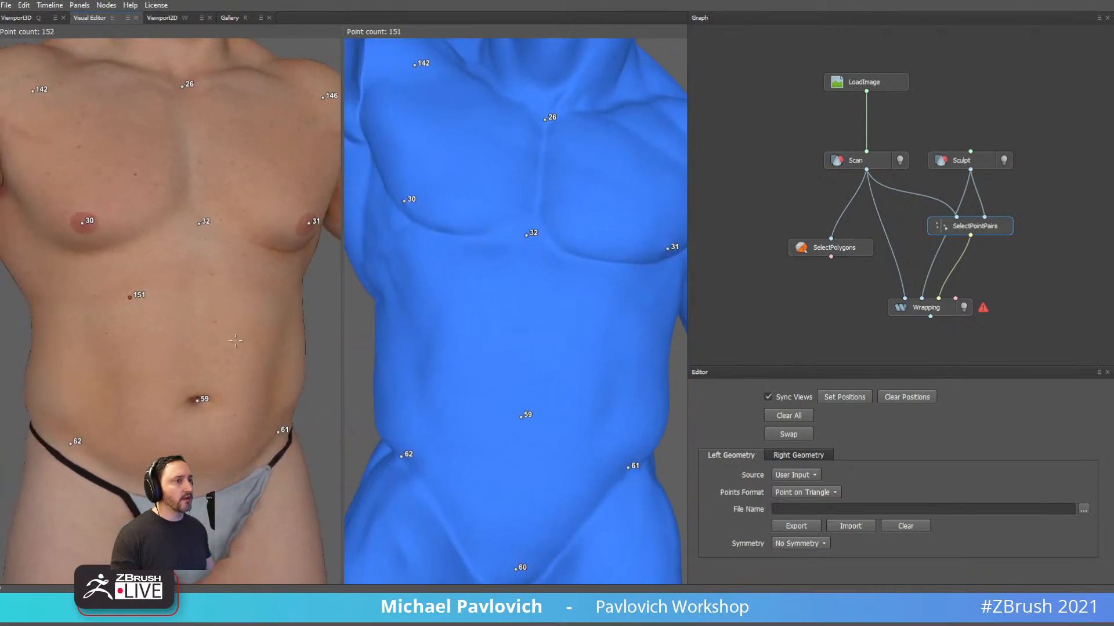
{"action": "left_click", "coordinate": [471, 300]}
Add a matching point pair just above the point 136 knee on the sculpt and the scan.
{"action": "left_click_drag", "start_coordinate": [284, 333], "coordinate": [221, 315], "text": "alt"}
{"action": "middle_click_drag", "start_coordinate": [445, 315], "coordinate": [507, 317], "text": "alt"}
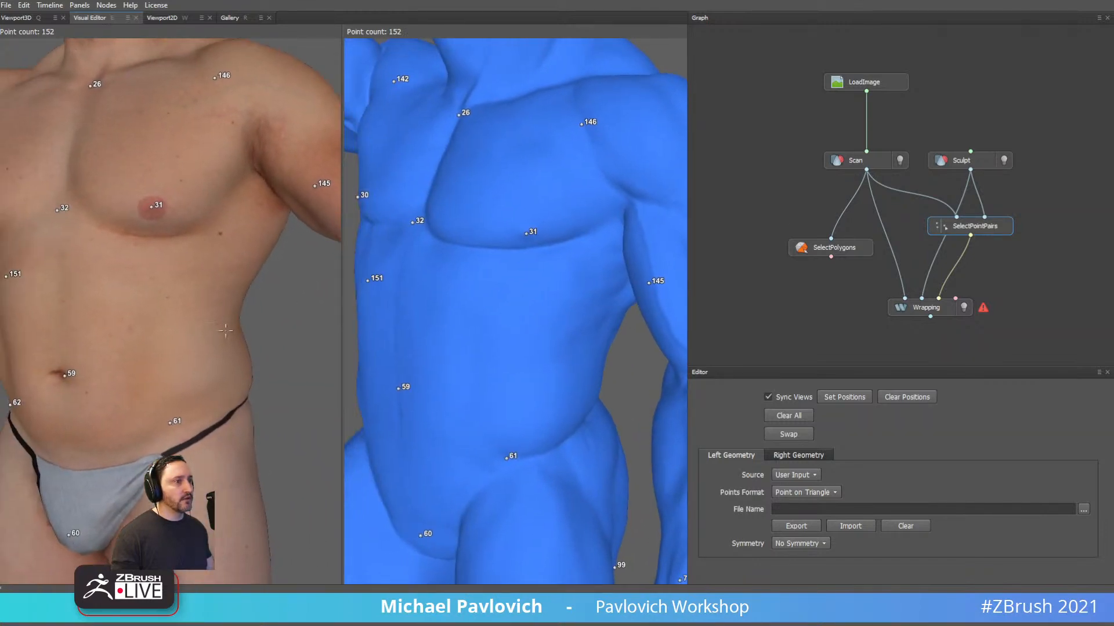
{"action": "middle_click_drag", "start_coordinate": [225, 331], "coordinate": [299, 152], "text": "alt"}
{"action": "middle_click_drag", "start_coordinate": [560, 522], "coordinate": [529, 283], "text": "alt"}
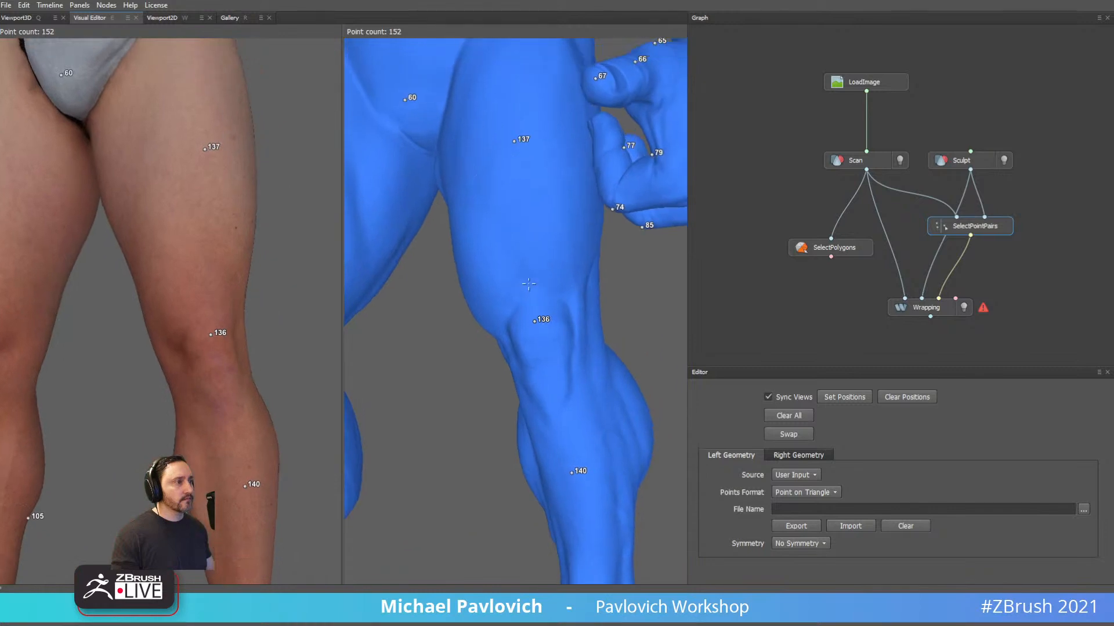
{"action": "left_click_drag", "start_coordinate": [529, 284], "coordinate": [546, 325], "text": "alt"}
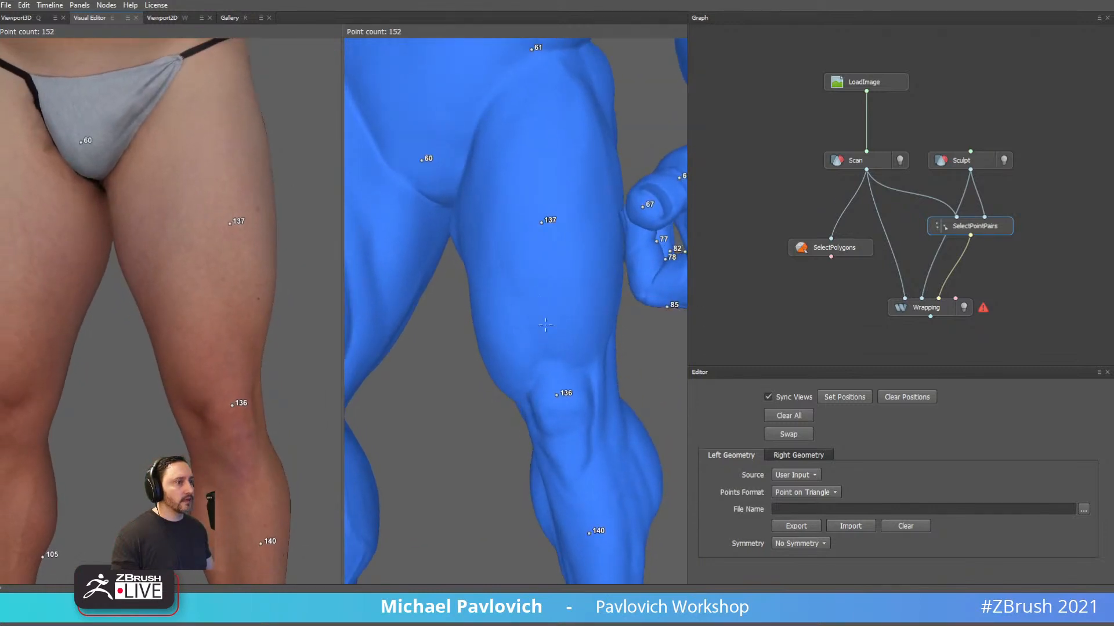
{"action": "left_click", "coordinate": [551, 363]}
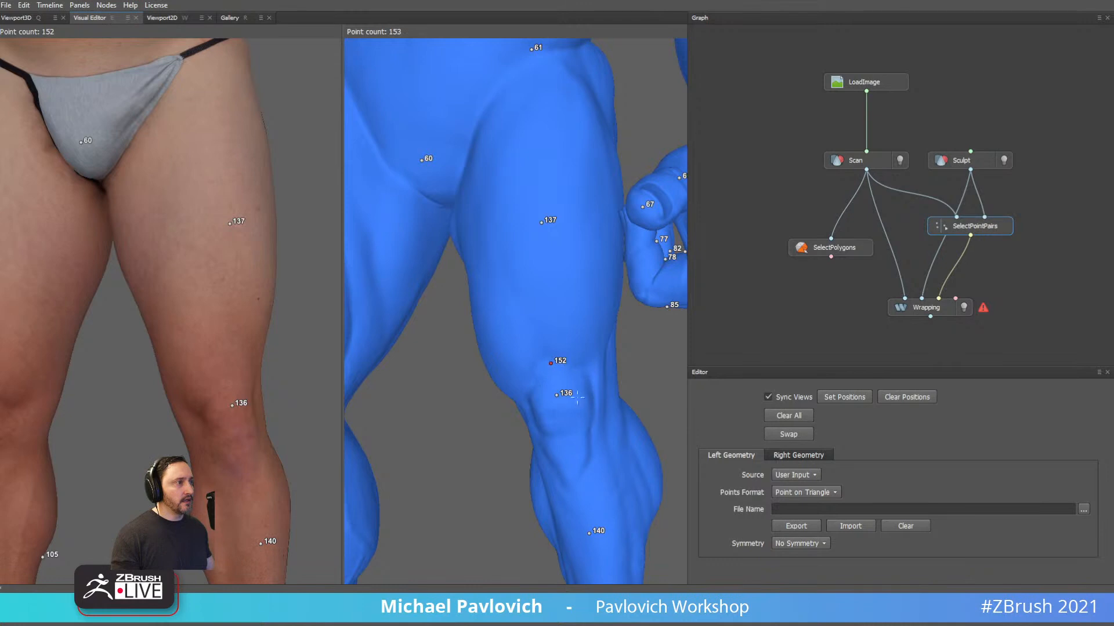
{"action": "left_click", "coordinate": [226, 379]}
Check the full-body point pairs, then inspect the Wrapping, LoadImage and Scan nodes.
{"action": "right_click_drag", "start_coordinate": [478, 438], "coordinate": [330, 276], "text": "alt"}
{"action": "middle_click_drag", "start_coordinate": [421, 267], "coordinate": [437, 315], "text": "alt"}
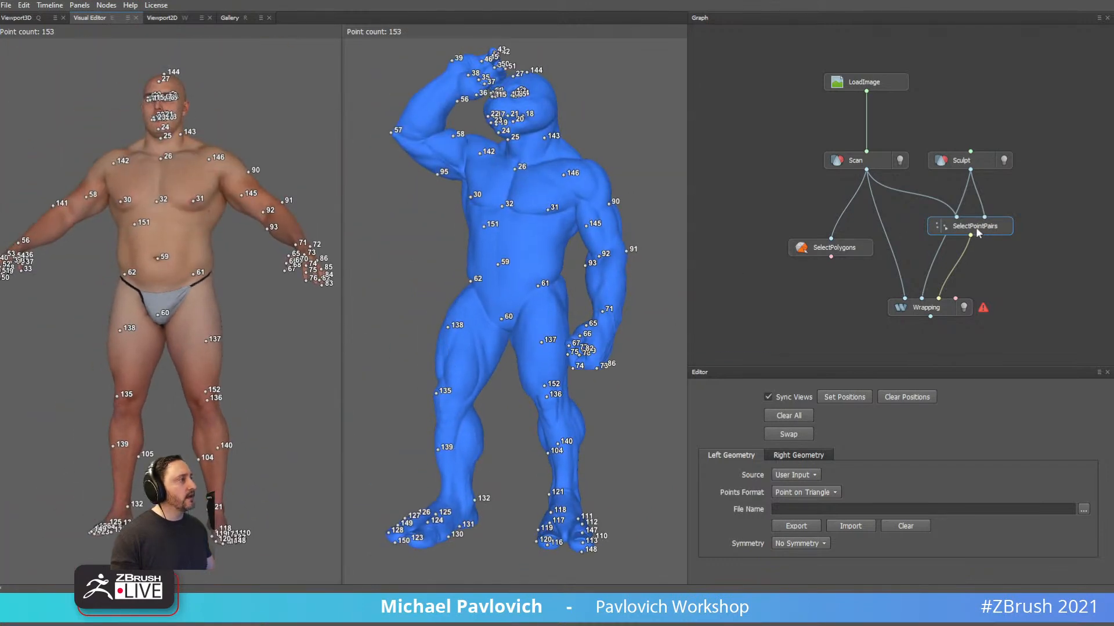
{"action": "left_click", "coordinate": [927, 308]}
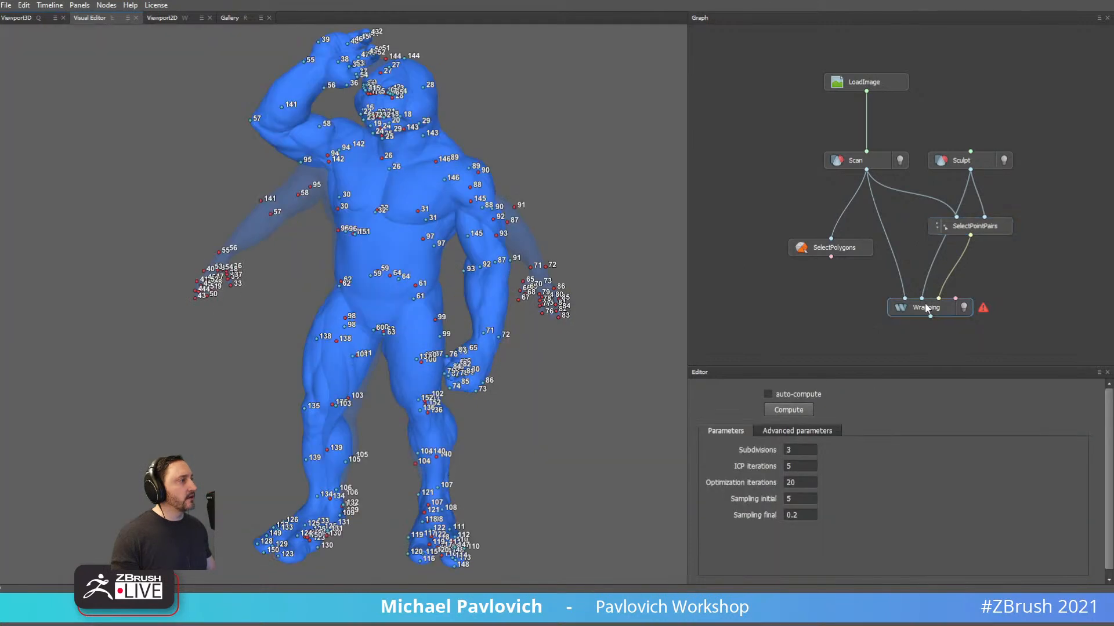
{"action": "left_click", "coordinate": [868, 87]}
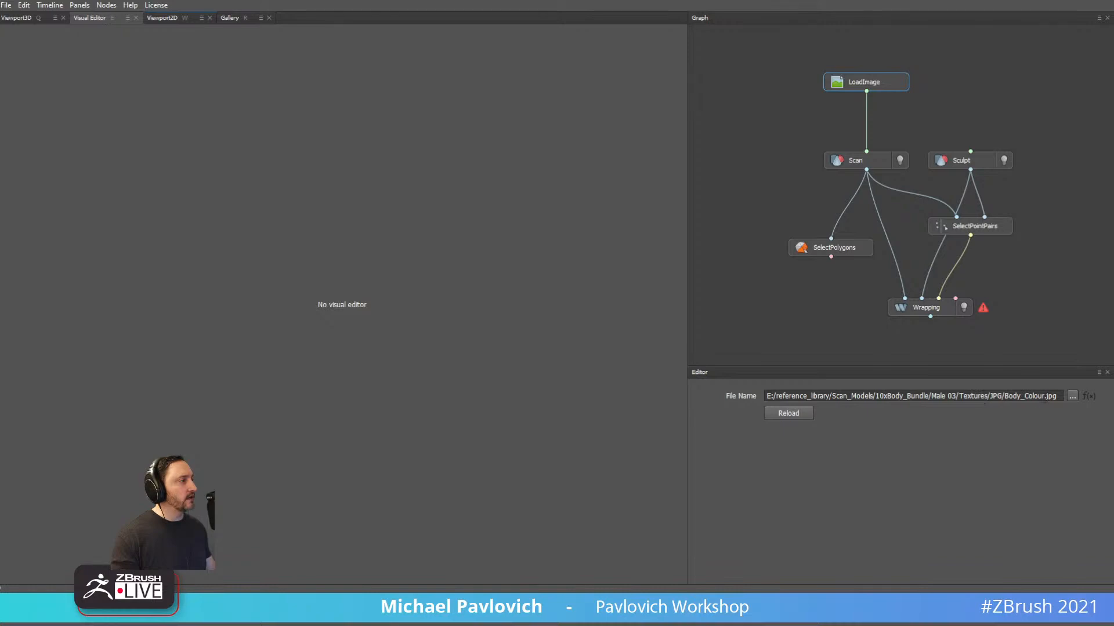
{"action": "left_click", "coordinate": [858, 161]}
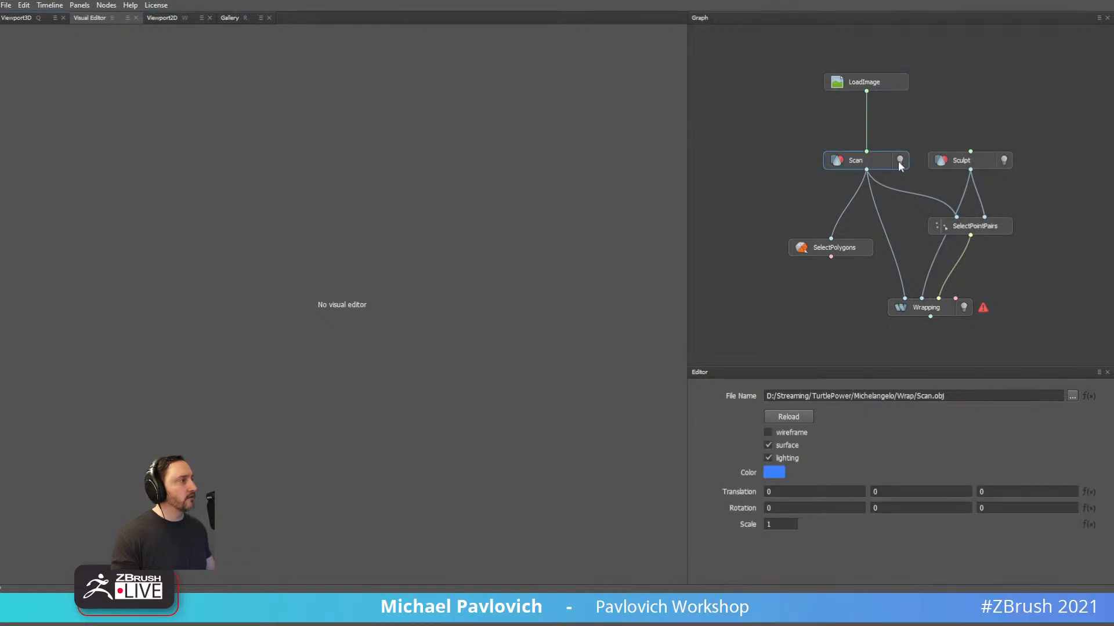
Return to the 3D viewport and compute the Wrapping node with 3 subdivisions.
{"action": "left_click", "coordinate": [36, 18]}
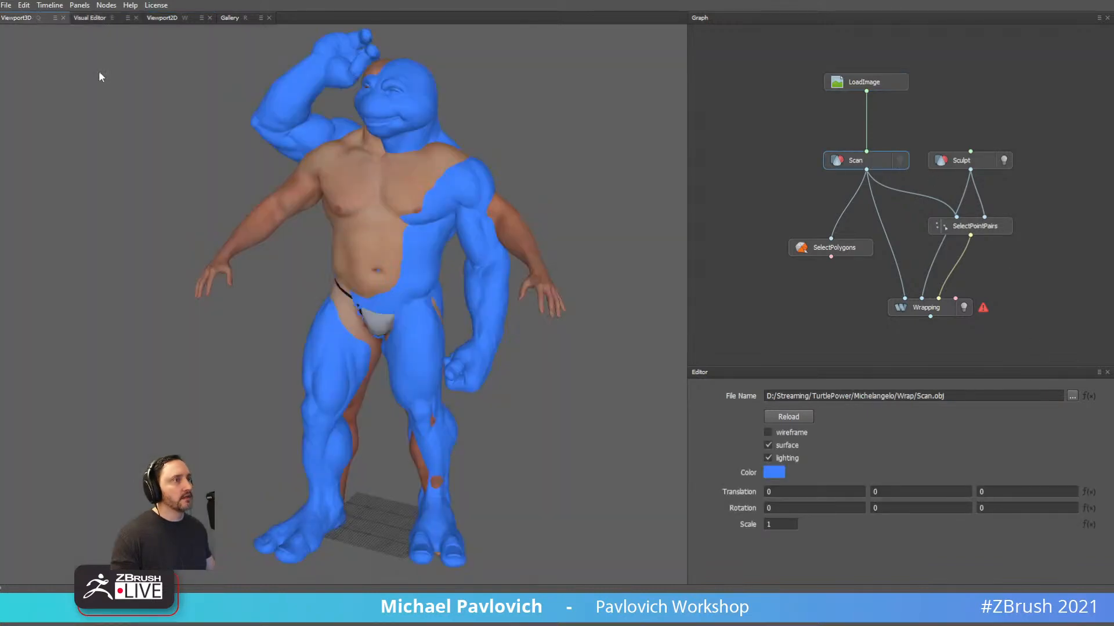
{"action": "left_click", "coordinate": [929, 313]}
{"action": "left_click", "coordinate": [900, 161]}
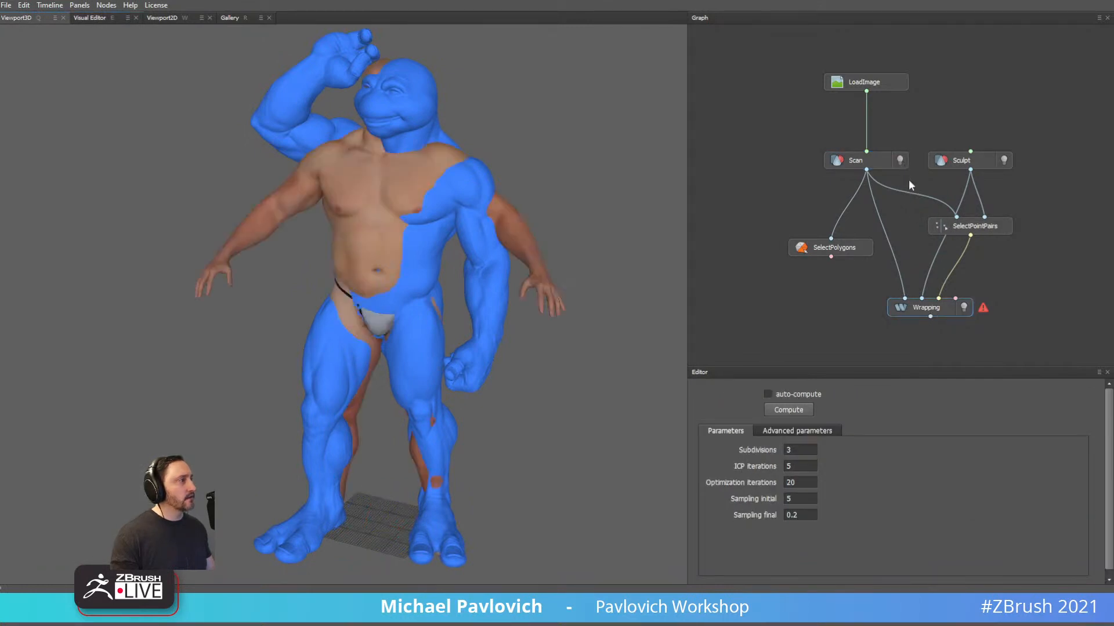
{"action": "left_click", "coordinate": [794, 412]}
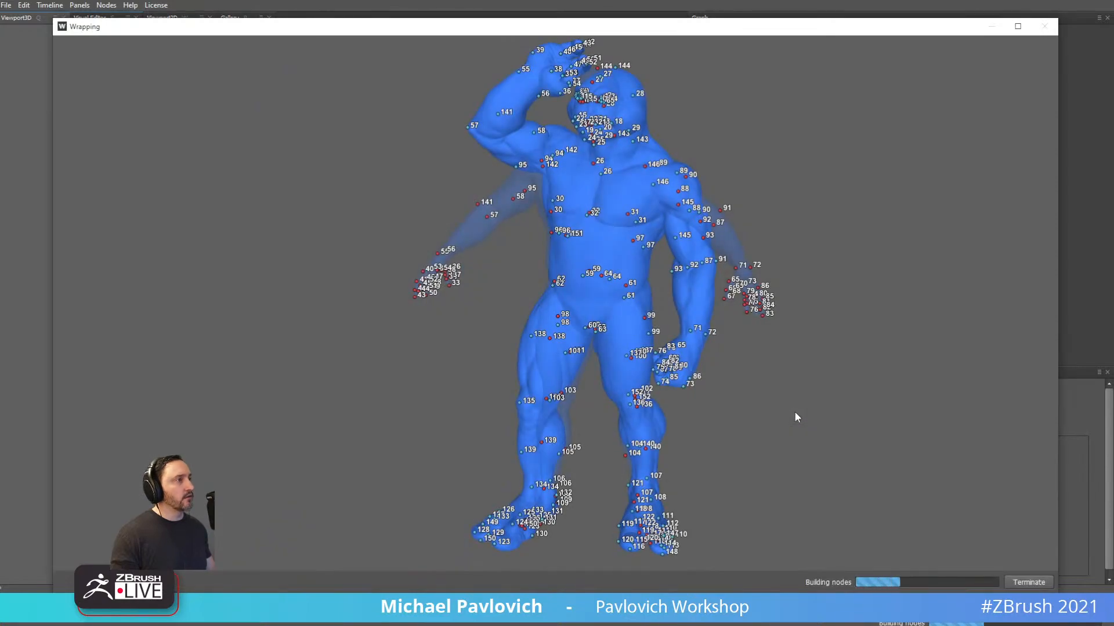
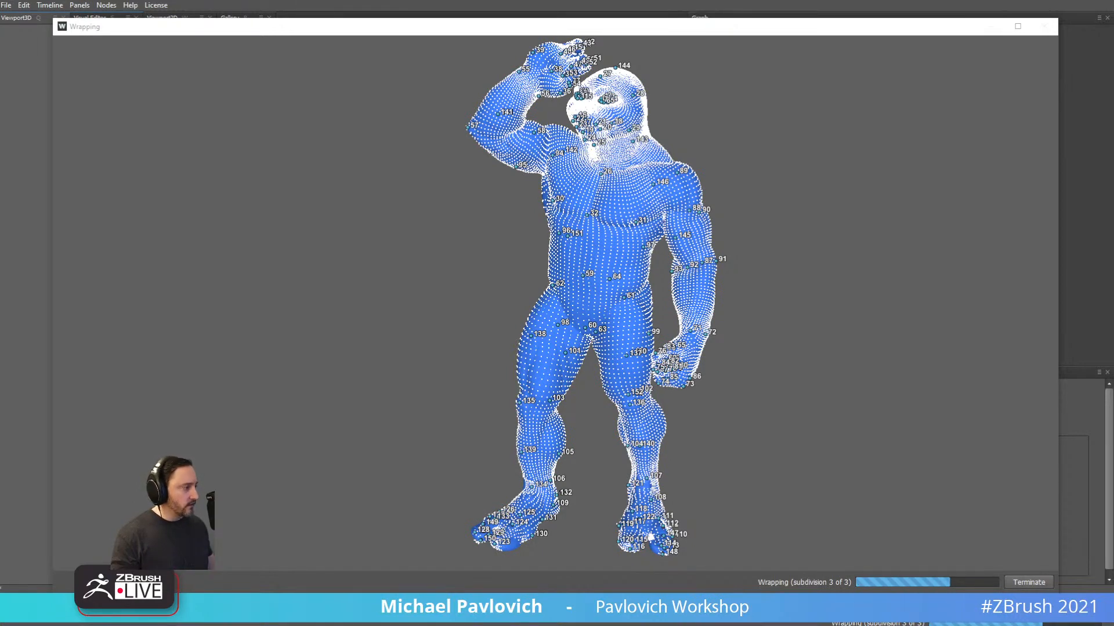
Switch to the TMNT Michelangelo Scene post on ArtStation, expand its description and open the credited ten24 artist's profile.
{"action": "key", "text": "F5"}
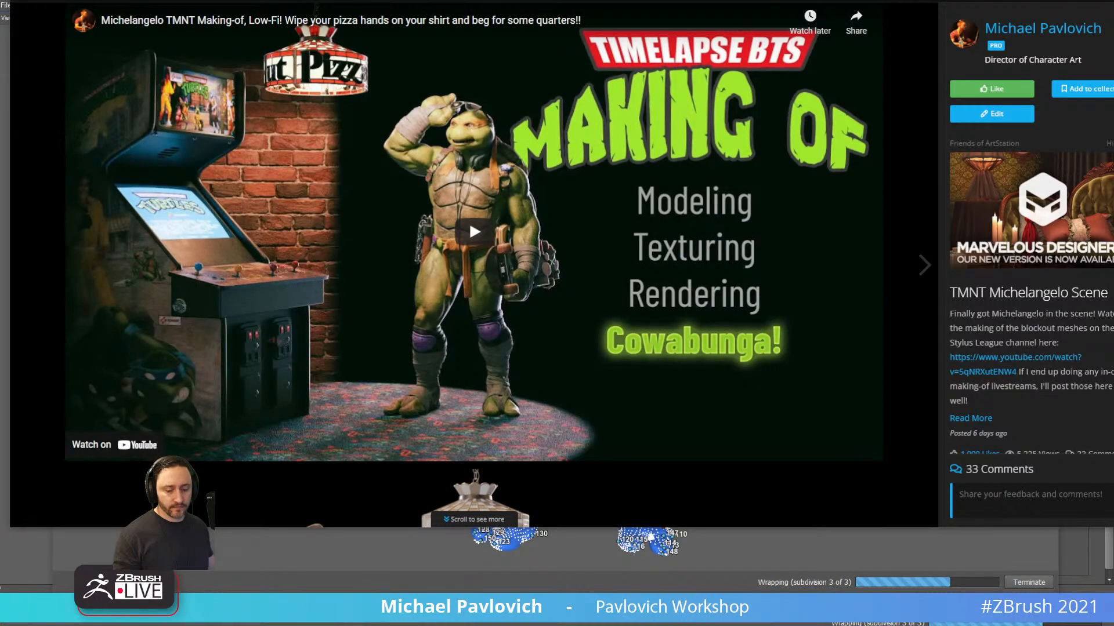
{"action": "scroll", "coordinate": [1081, 266], "scroll_direction": "down", "scroll_amount": 3}
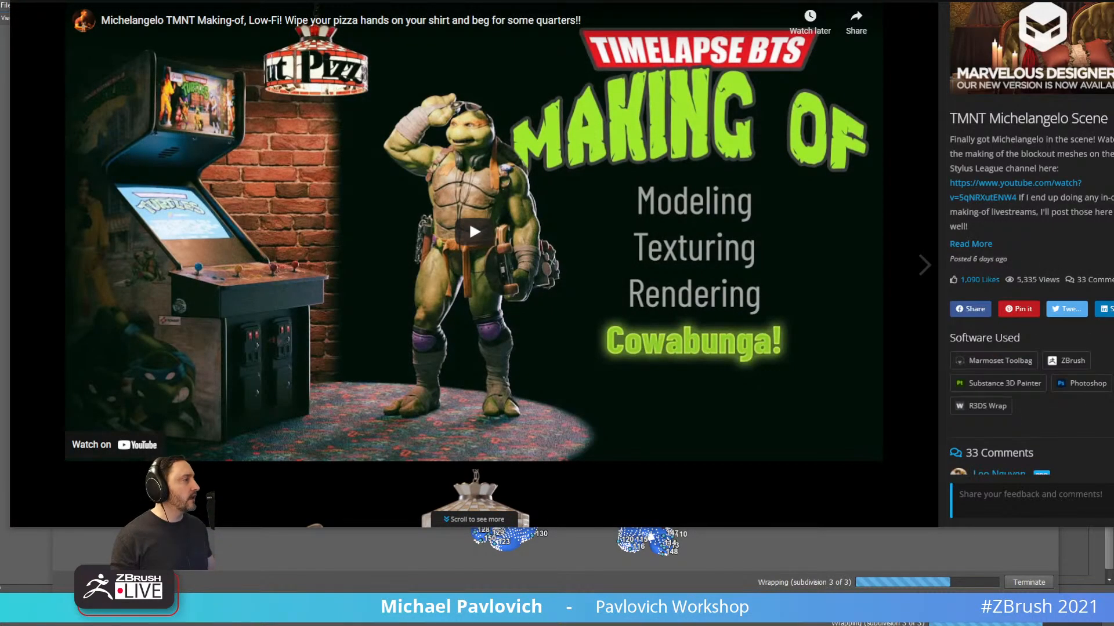
{"action": "left_click", "coordinate": [972, 244]}
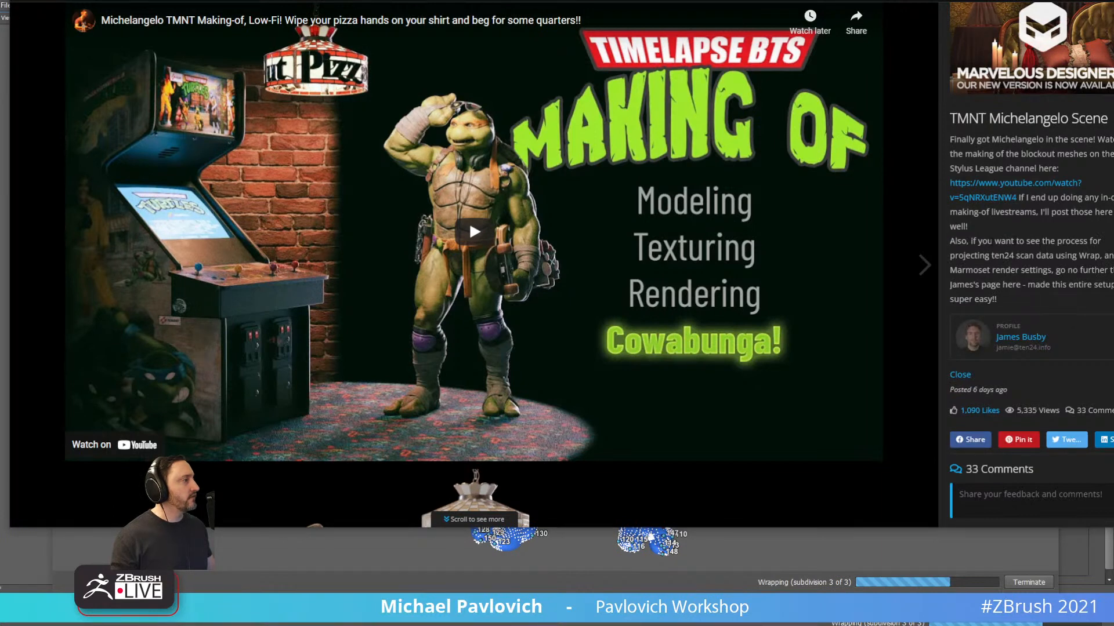
{"action": "left_click_drag", "start_coordinate": [954, 241], "coordinate": [1086, 255]}
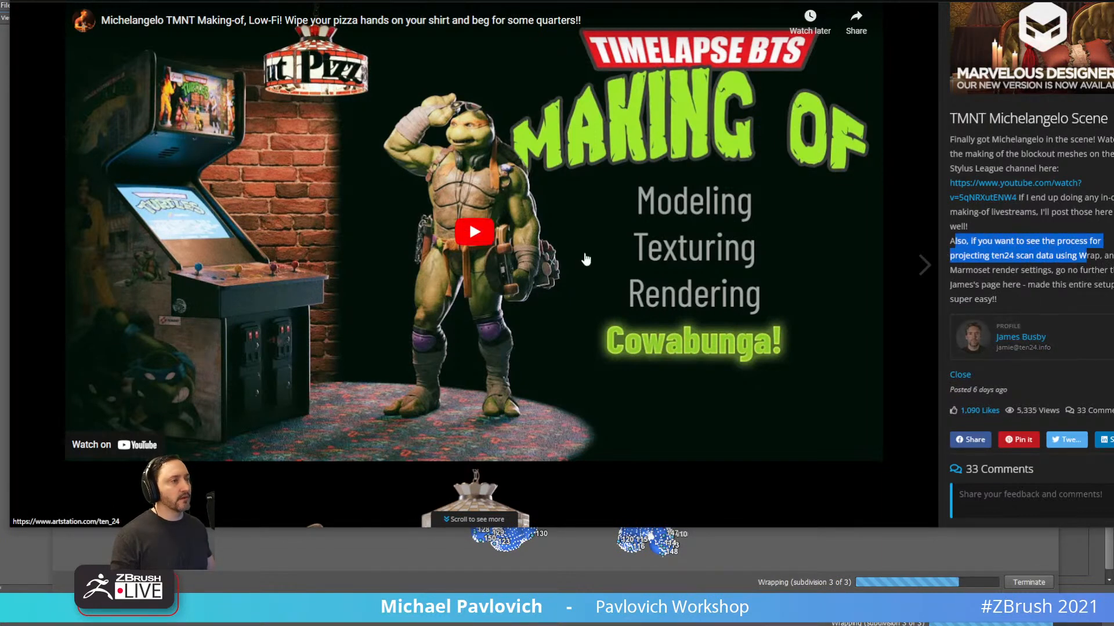
{"action": "left_click", "coordinate": [1041, 338]}
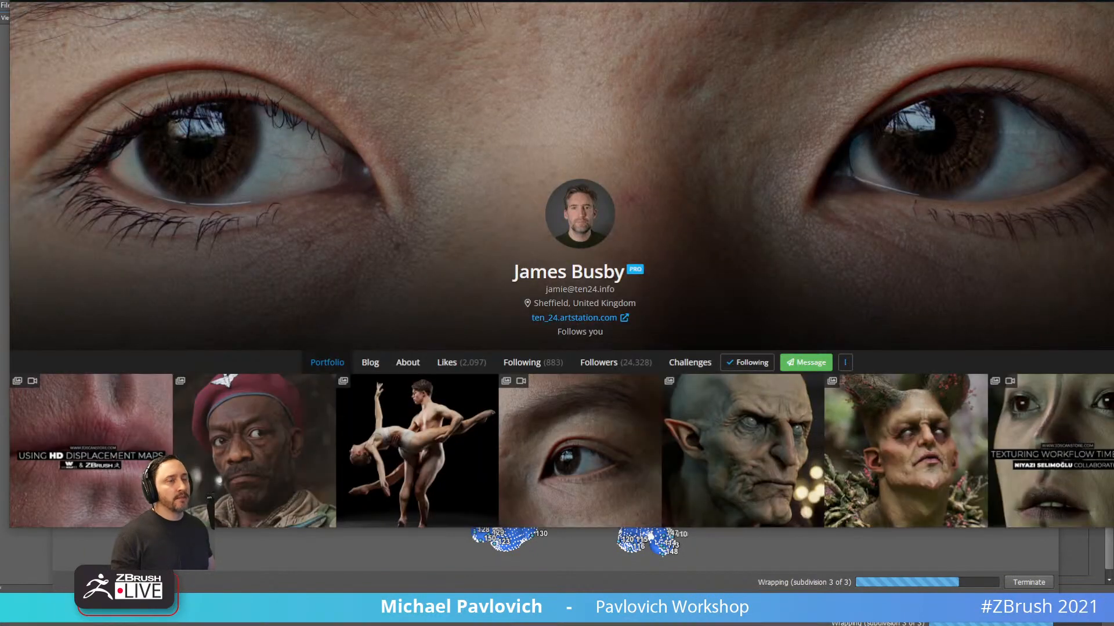
Browse the ten24 portfolio for its scan texturing and Marmoset Toolbag rendering tutorials.
{"action": "scroll", "coordinate": [385, 308], "scroll_direction": "down", "scroll_amount": 5}
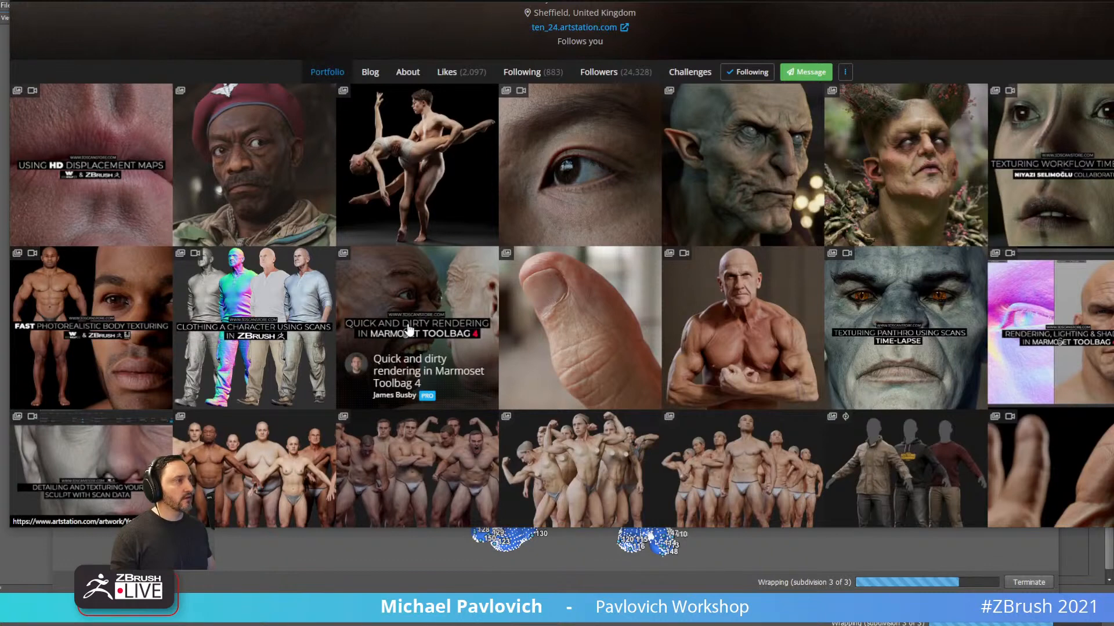
{"action": "scroll", "coordinate": [426, 335], "scroll_direction": "down", "scroll_amount": 1}
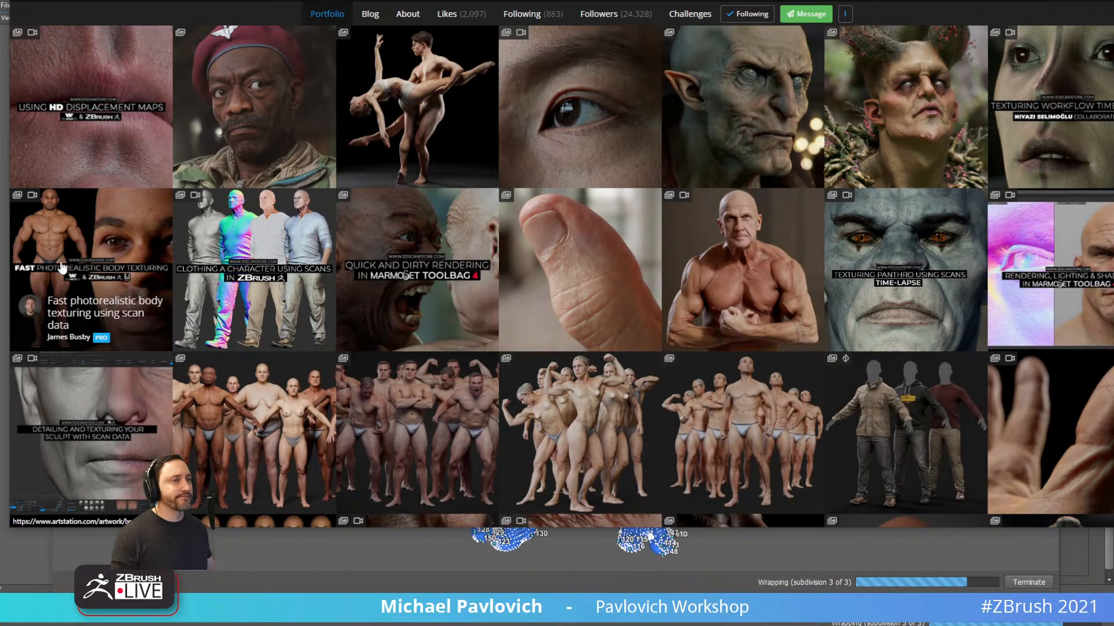
{"action": "scroll", "coordinate": [61, 267], "scroll_direction": "down", "scroll_amount": 2}
{"action": "scroll", "coordinate": [62, 268], "scroll_direction": "down", "scroll_amount": 1}
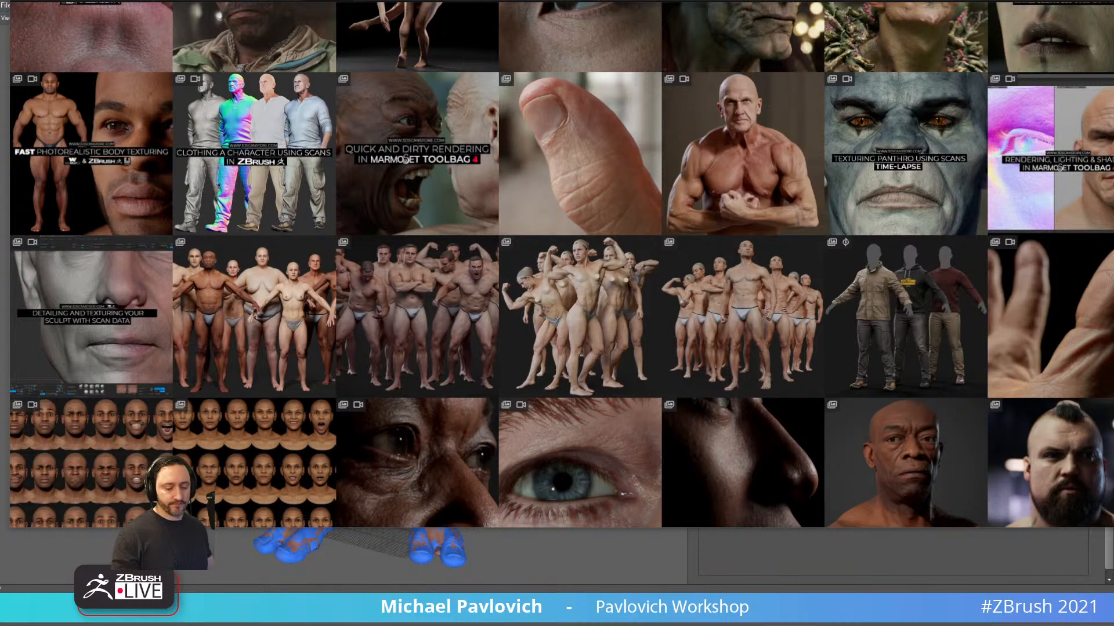
Switch back to Wrap and hide the Scan and Sculpt models so only the Wrapping node's model is displayed.
{"action": "key", "text": "alt+Tab"}
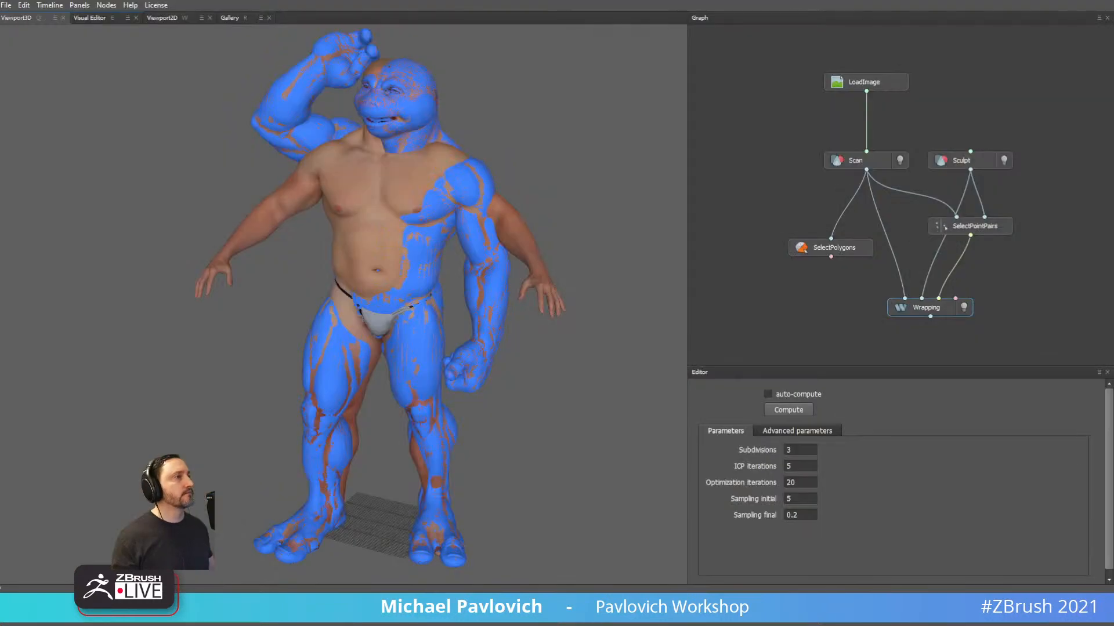
{"action": "mouse_move", "coordinate": [566, 169]}
{"action": "left_mouse_down"}
{"action": "mouse_move", "coordinate": [595, 177]}
{"action": "mouse_move", "coordinate": [568, 175]}
{"action": "left_mouse_up"}
{"action": "left_click", "coordinate": [936, 307]}
{"action": "left_click", "coordinate": [901, 161]}
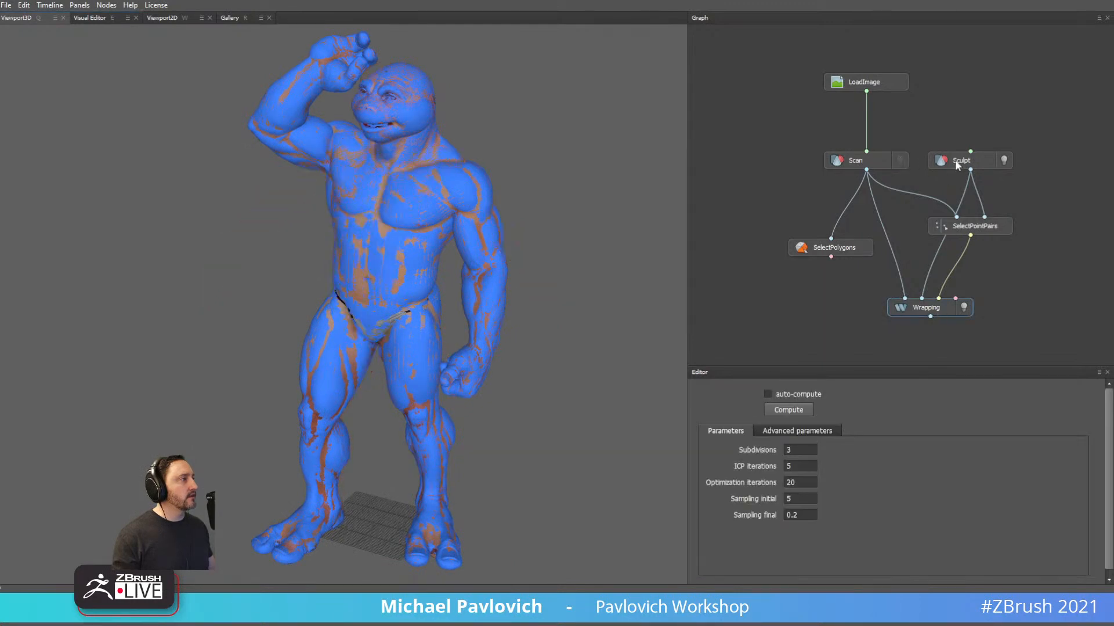
{"action": "left_click", "coordinate": [1004, 161]}
Examine the wrapped, textured model from several angles, including the face, raised hand and full body.
{"action": "left_click_drag", "start_coordinate": [543, 160], "coordinate": [493, 154]}
{"action": "right_click_drag", "start_coordinate": [493, 154], "coordinate": [552, 256]}
{"action": "middle_click_drag", "start_coordinate": [552, 255], "coordinate": [435, 378]}
{"action": "right_click_drag", "start_coordinate": [435, 379], "coordinate": [333, 262]}
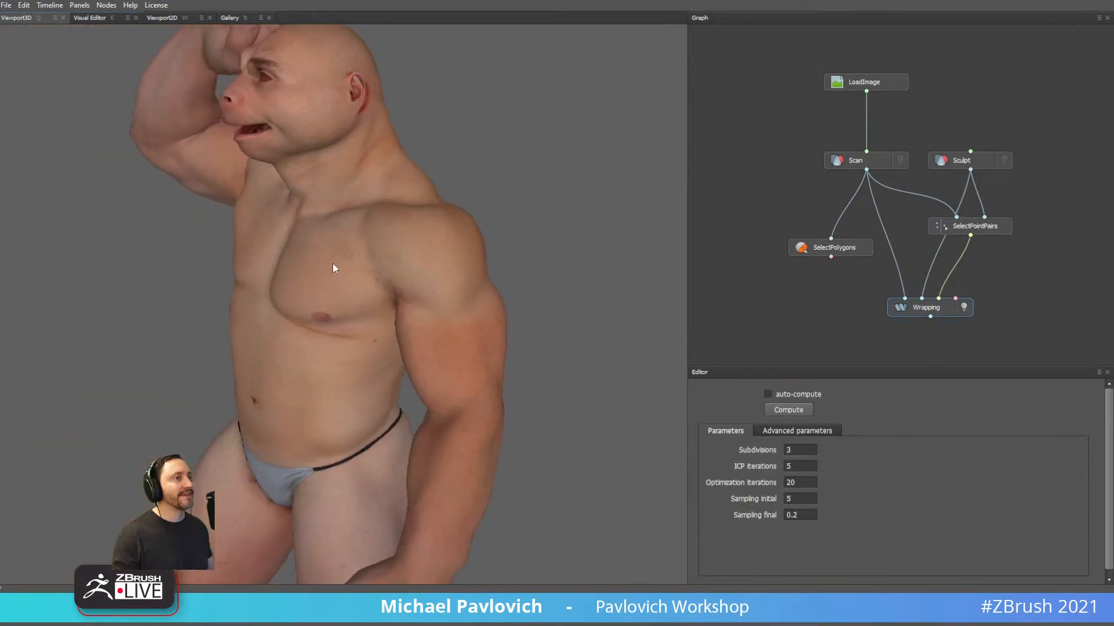
{"action": "left_click_drag", "start_coordinate": [332, 263], "coordinate": [395, 286]}
{"action": "middle_click_drag", "start_coordinate": [395, 285], "coordinate": [290, 406]}
{"action": "right_click_drag", "start_coordinate": [290, 406], "coordinate": [417, 370]}
{"action": "mouse_move", "coordinate": [418, 376]}
{"action": "left_mouse_down"}
{"action": "mouse_move", "coordinate": [509, 368]}
{"action": "mouse_move", "coordinate": [408, 380]}
{"action": "left_mouse_up"}
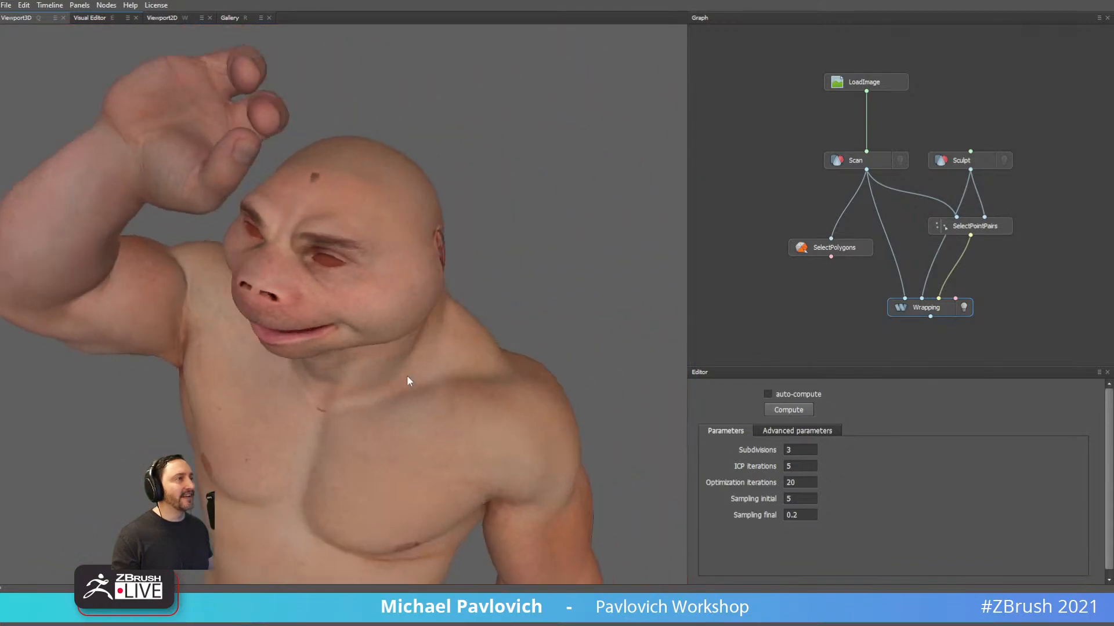
{"action": "right_click_drag", "start_coordinate": [465, 352], "coordinate": [348, 316]}
{"action": "middle_click_drag", "start_coordinate": [348, 316], "coordinate": [327, 218]}
{"action": "left_click_drag", "start_coordinate": [328, 217], "coordinate": [409, 242]}
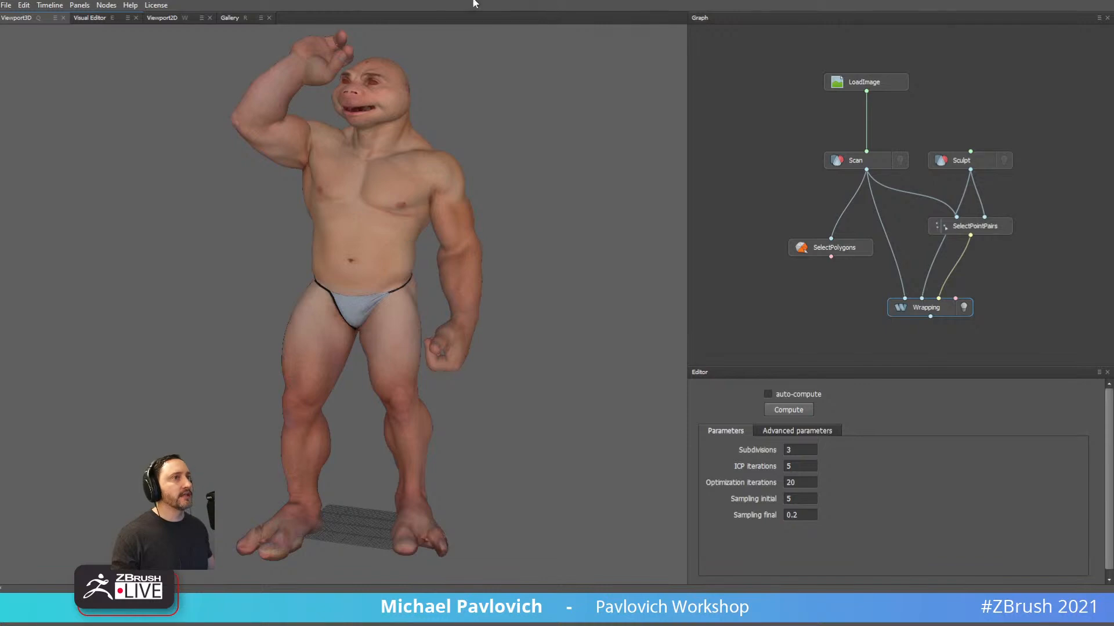
Switch to ZBrush, make the Scan_Wrapped tool active and isolate its Scan_Wrapped subtool with Solo.
{"action": "left_click", "coordinate": [1109, 4]}
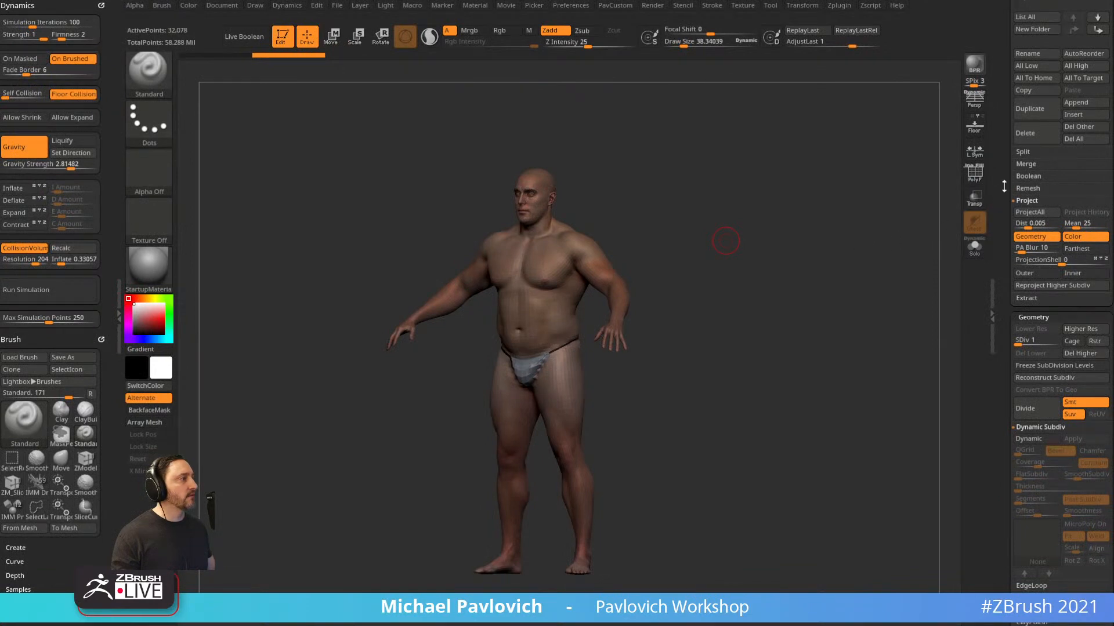
{"action": "scroll", "coordinate": [997, 199], "scroll_direction": "up", "scroll_amount": 5}
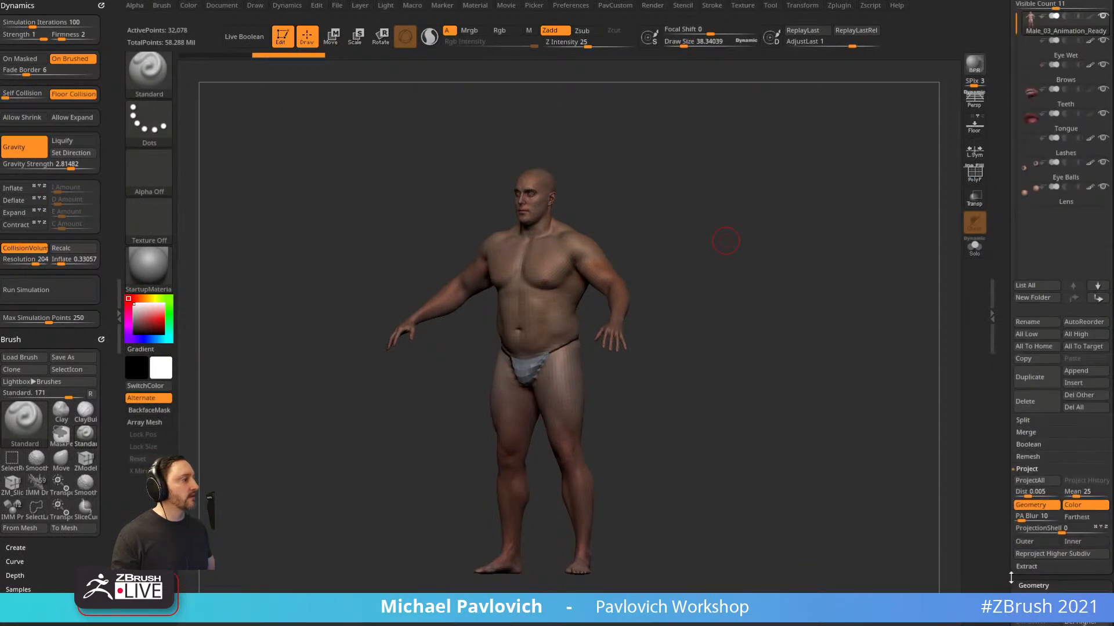
{"action": "scroll", "coordinate": [994, 417], "scroll_direction": "down", "scroll_amount": 4}
{"action": "scroll", "coordinate": [994, 417], "scroll_direction": "down", "scroll_amount": 2}
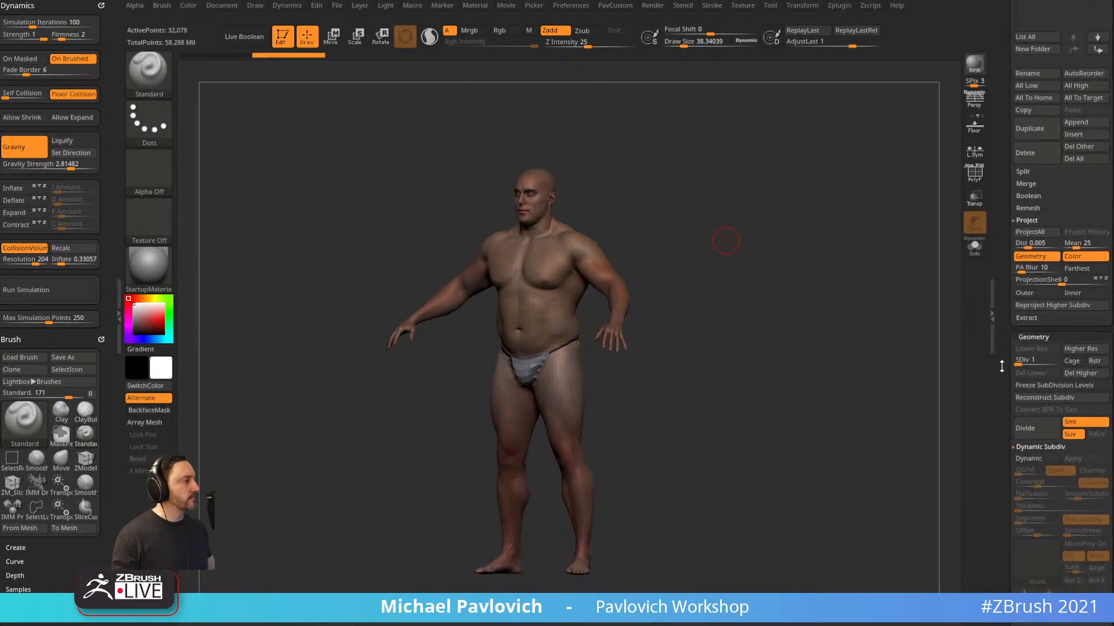
{"action": "scroll", "coordinate": [1002, 491], "scroll_direction": "up", "scroll_amount": 10}
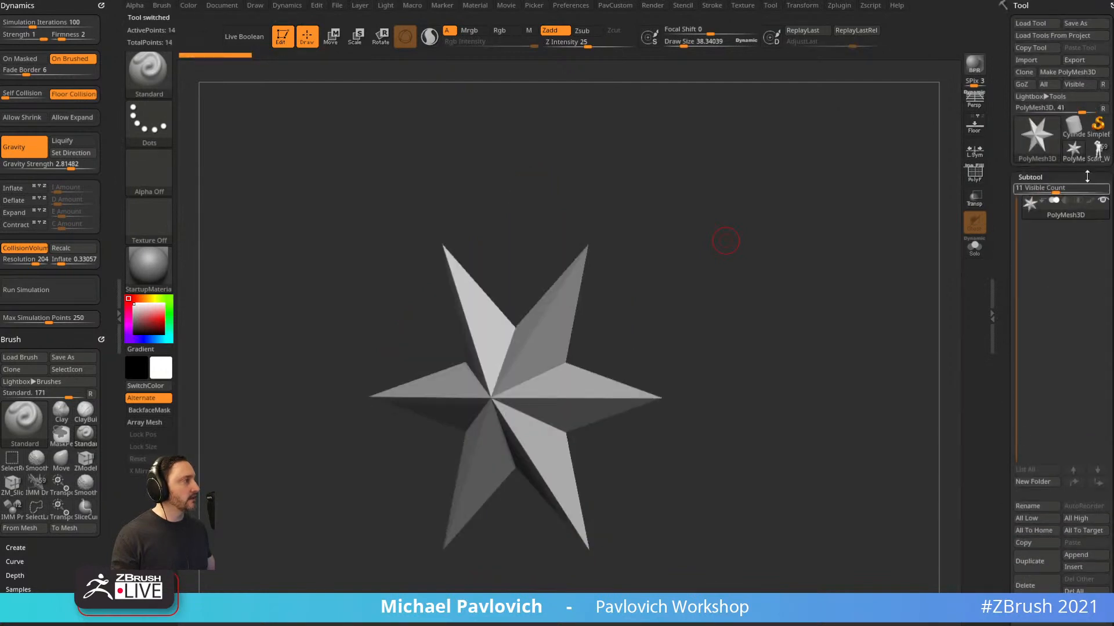
{"action": "left_click", "coordinate": [974, 247]}
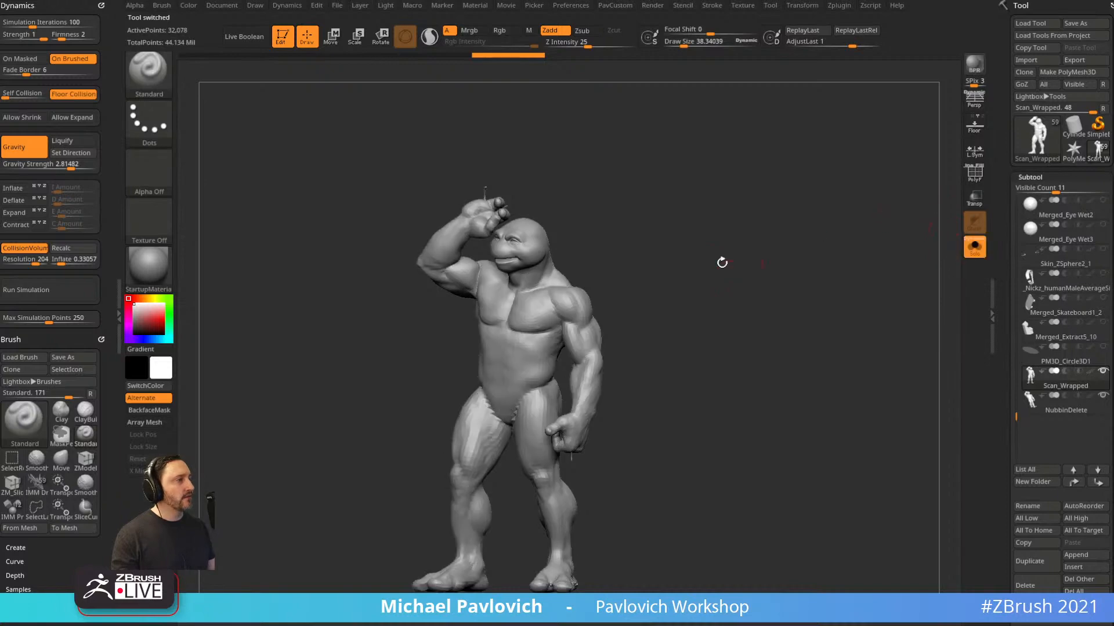
Display the wrapped mesh's wireframe and isolate the blue polygroup at the lowered hand before restoring the full body.
{"action": "mouse_move", "coordinate": [721, 261]}
{"action": "left_mouse_down"}
{"action": "mouse_move", "coordinate": [761, 219]}
{"action": "mouse_move", "coordinate": [668, 358]}
{"action": "left_mouse_up"}
{"action": "key", "text": "s"}
{"action": "left_click_drag", "start_coordinate": [851, 338], "coordinate": [823, 263], "text": "alt"}
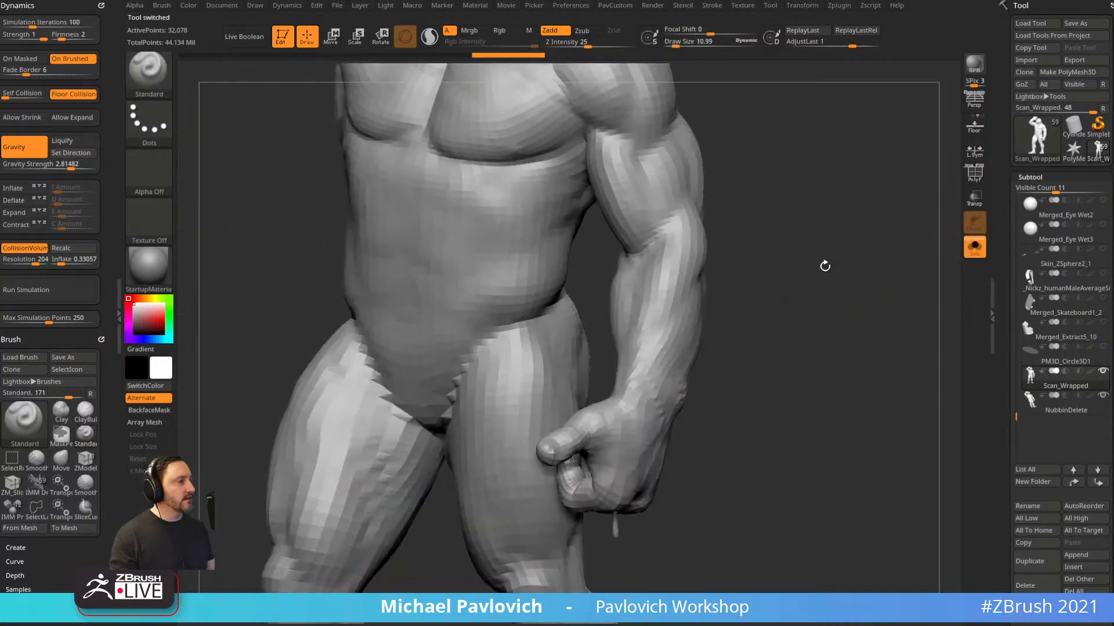
{"action": "mouse_move", "coordinate": [740, 413]}
{"action": "left_mouse_down", "text": "alt"}
{"action": "mouse_move", "coordinate": [749, 363]}
{"action": "mouse_move", "coordinate": [963, 209]}
{"action": "left_mouse_up", "text": "alt"}
{"action": "key", "text": "shift+f"}
{"action": "left_click_drag", "start_coordinate": [899, 316], "coordinate": [865, 286]}
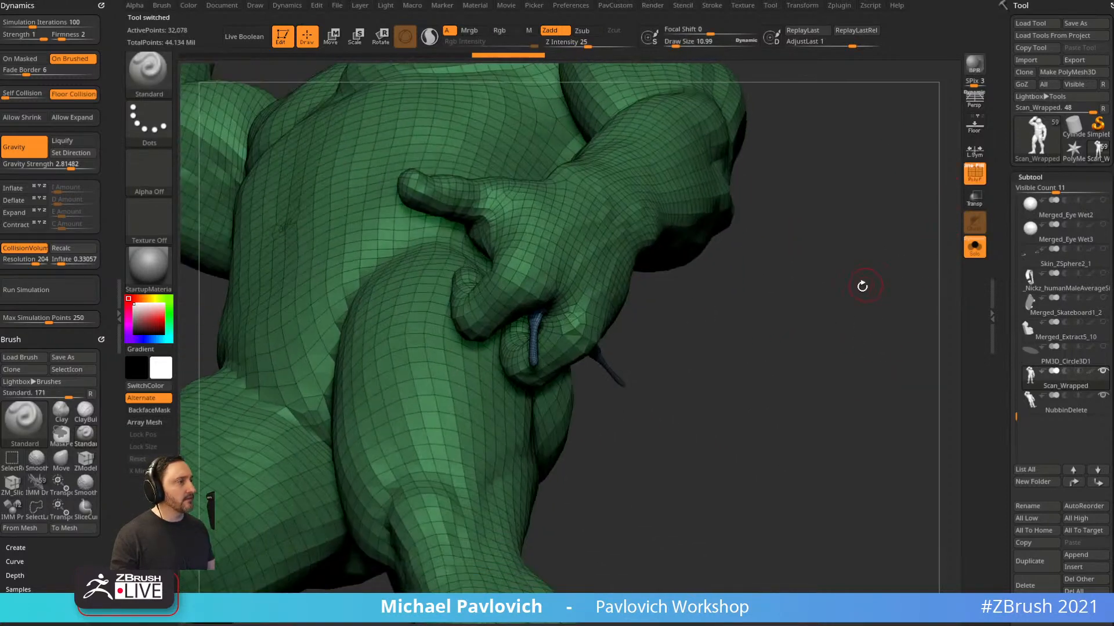
{"action": "left_click", "coordinate": [537, 334], "text": "ctrl+shift"}
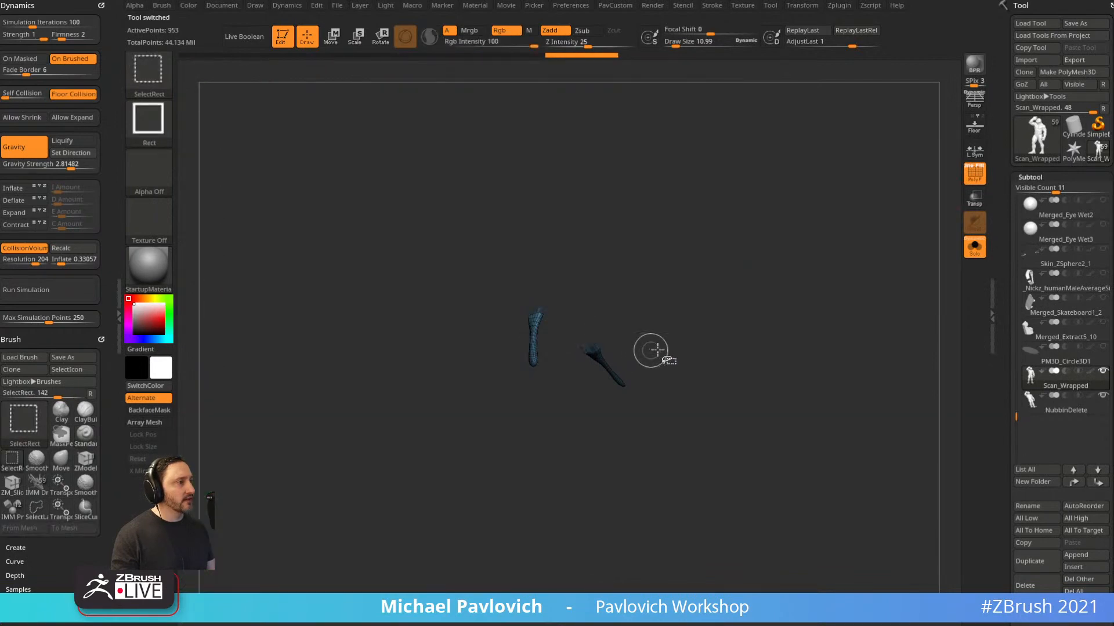
{"action": "left_click", "coordinate": [655, 350], "text": "ctrl+shift"}
Raise the Scan_Wrapped subtool to subdivision level 6.
{"action": "left_click_drag", "start_coordinate": [815, 353], "coordinate": [795, 290], "text": "alt"}
{"action": "left_click_drag", "start_coordinate": [795, 290], "coordinate": [831, 303]}
{"action": "left_click_drag", "start_coordinate": [998, 377], "coordinate": [999, 237]}
{"action": "left_click_drag", "start_coordinate": [1028, 384], "coordinate": [1058, 385]}
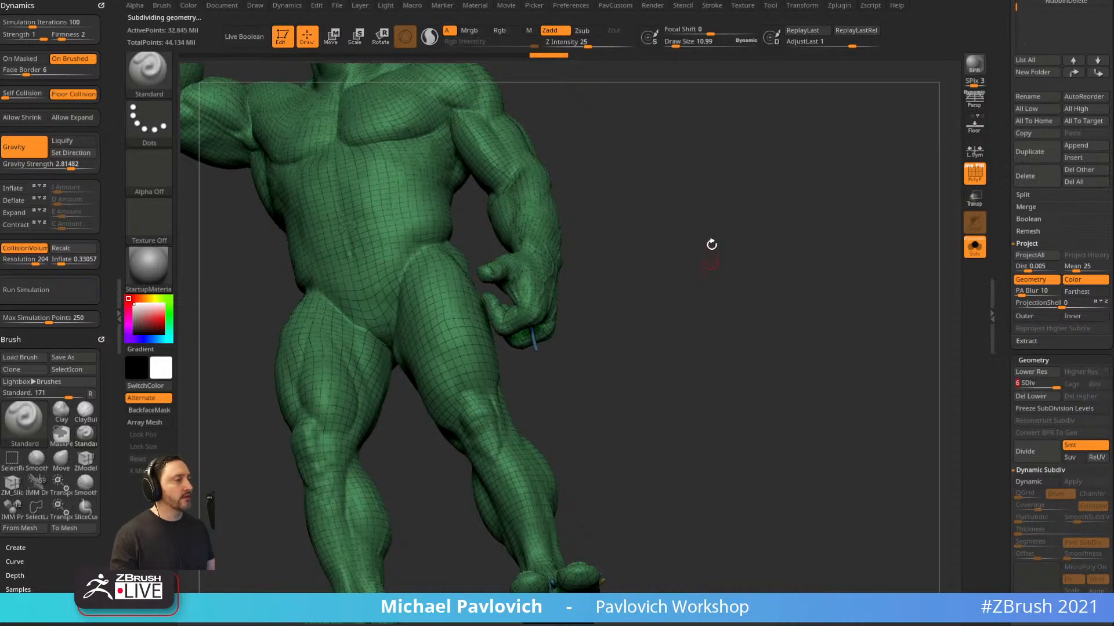
Turn off the wireframe and examine the Scan_Wrapped body's surface detail, both overlapping the other subtools and isolated with Solo.
{"action": "left_click_drag", "start_coordinate": [711, 243], "coordinate": [880, 300], "text": "alt"}
{"action": "left_click", "coordinate": [974, 247]}
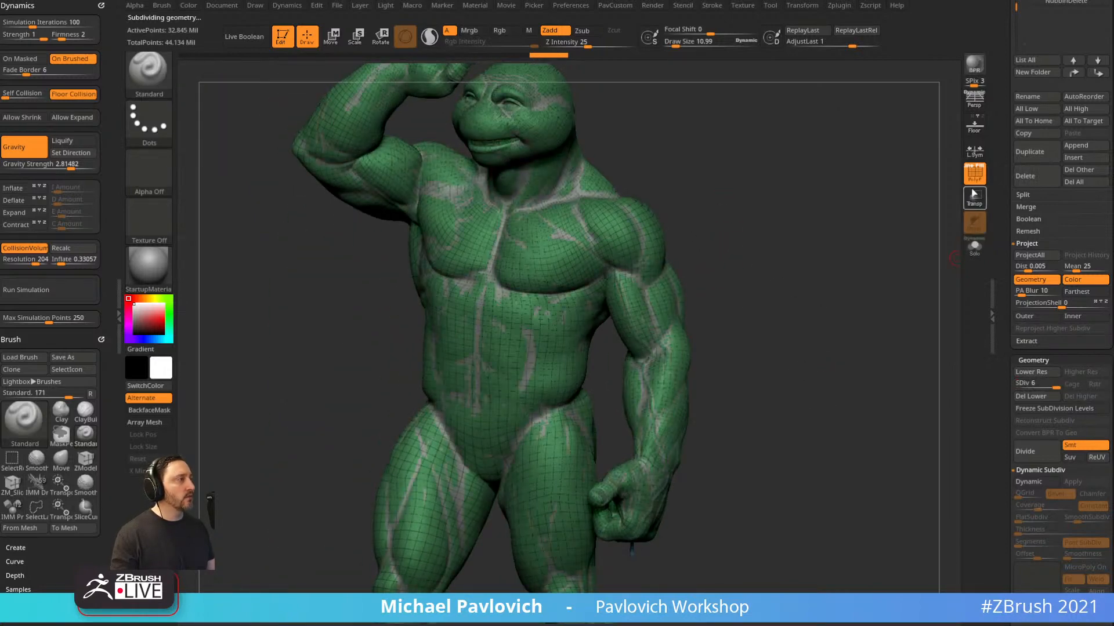
{"action": "left_click", "coordinate": [975, 176]}
{"action": "left_click_drag", "start_coordinate": [851, 207], "coordinate": [864, 242], "text": "alt"}
{"action": "left_click_drag", "start_coordinate": [864, 242], "coordinate": [902, 249]}
{"action": "left_click", "coordinate": [974, 246]}
{"action": "left_click", "coordinate": [974, 176]}
{"action": "left_click", "coordinate": [974, 175]}
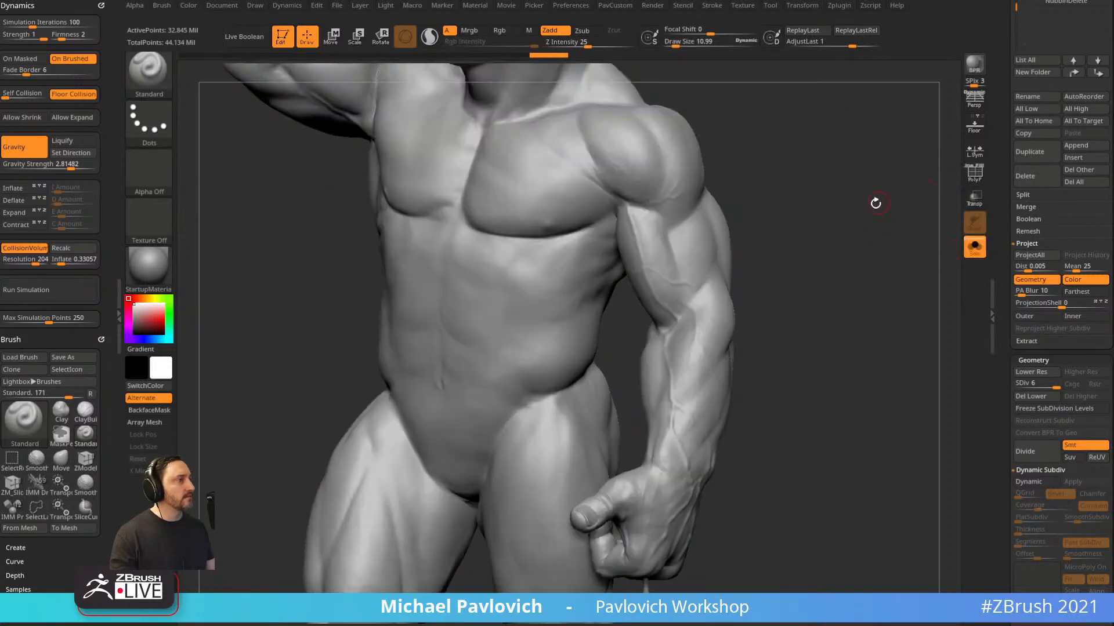
{"action": "mouse_move", "coordinate": [875, 204]}
{"action": "left_mouse_down", "text": "alt"}
{"action": "mouse_move", "coordinate": [872, 253]}
{"action": "mouse_move", "coordinate": [912, 318]}
{"action": "mouse_move", "coordinate": [850, 239]}
{"action": "mouse_move", "coordinate": [833, 252]}
{"action": "left_mouse_up", "text": "alt"}
{"action": "key", "text": "s"}
{"action": "key", "text": "s"}
{"action": "mouse_move", "coordinate": [832, 251]}
{"action": "left_mouse_down"}
{"action": "mouse_move", "coordinate": [847, 250]}
{"action": "mouse_move", "coordinate": [833, 254]}
{"action": "mouse_move", "coordinate": [878, 292]}
{"action": "left_mouse_up"}
{"action": "key", "text": "s"}
{"action": "mouse_move", "coordinate": [908, 399]}
{"action": "left_mouse_down"}
{"action": "mouse_move", "coordinate": [832, 331]}
{"action": "mouse_move", "coordinate": [845, 290]}
{"action": "mouse_move", "coordinate": [876, 269]}
{"action": "left_mouse_up"}
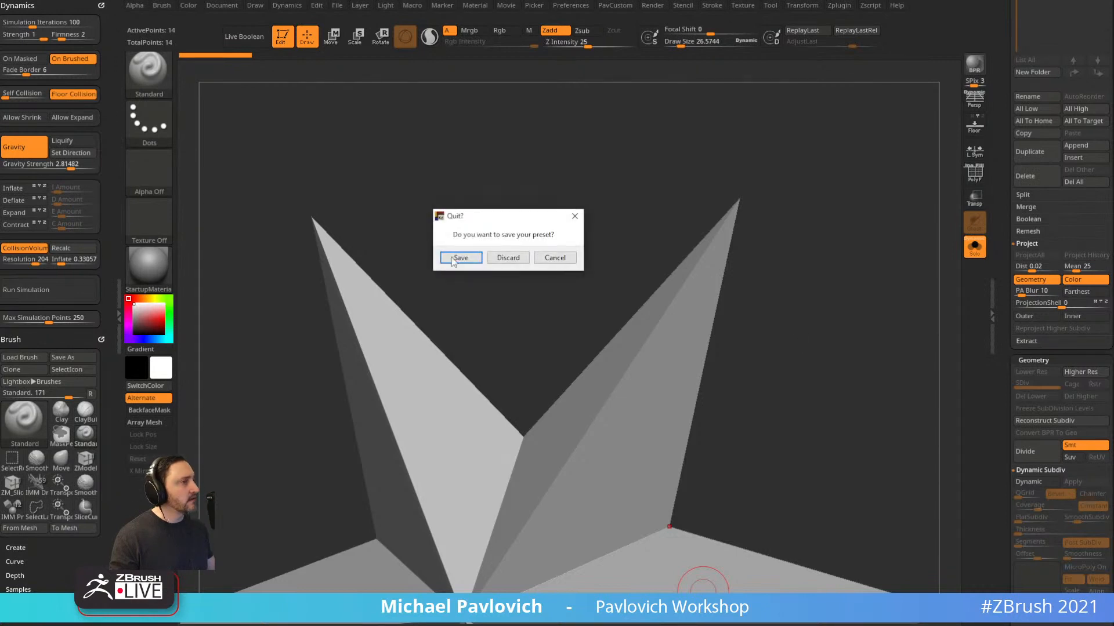
Discard the unsaved preset in the quit prompt.
{"action": "left_click", "coordinate": [506, 258]}
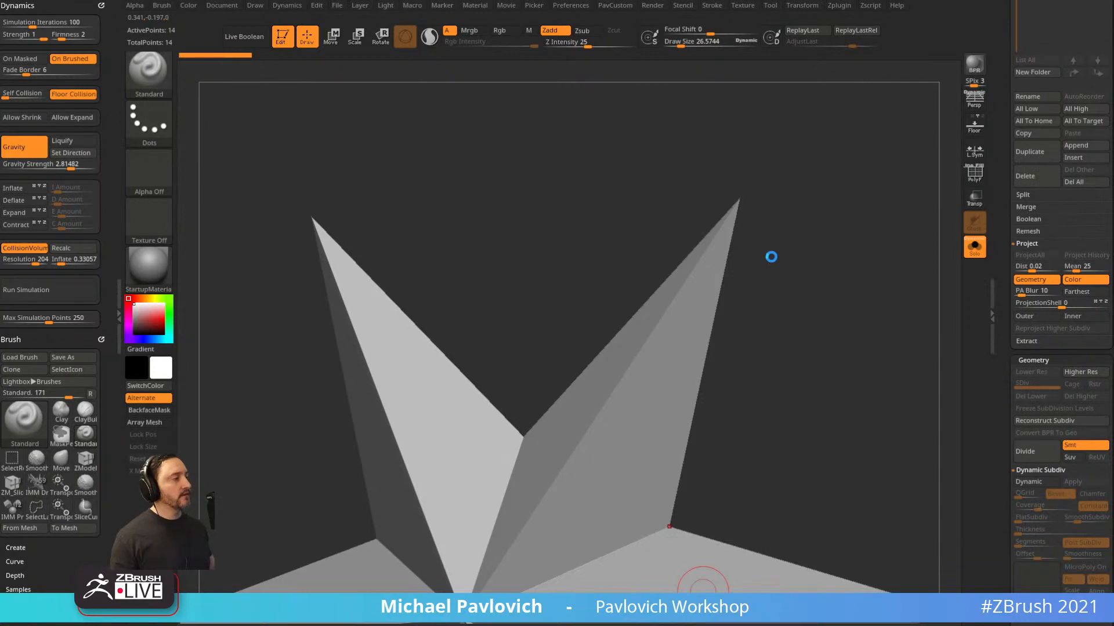
{"action": "mouse_move", "coordinate": [847, 258]}
{"action": "left_mouse_down"}
{"action": "mouse_move", "coordinate": [845, 204]}
{"action": "mouse_move", "coordinate": [855, 289]}
{"action": "mouse_move", "coordinate": [853, 273]}
{"action": "mouse_move", "coordinate": [762, 273]}
{"action": "mouse_move", "coordinate": [828, 308]}
{"action": "mouse_move", "coordinate": [974, 246]}
{"action": "mouse_move", "coordinate": [919, 269]}
{"action": "mouse_move", "coordinate": [905, 302]}
{"action": "left_mouse_up"}
Assign the SkinShade4 material to the textured turtle body and view its head and chest up close.
{"action": "left_click", "coordinate": [153, 265]}
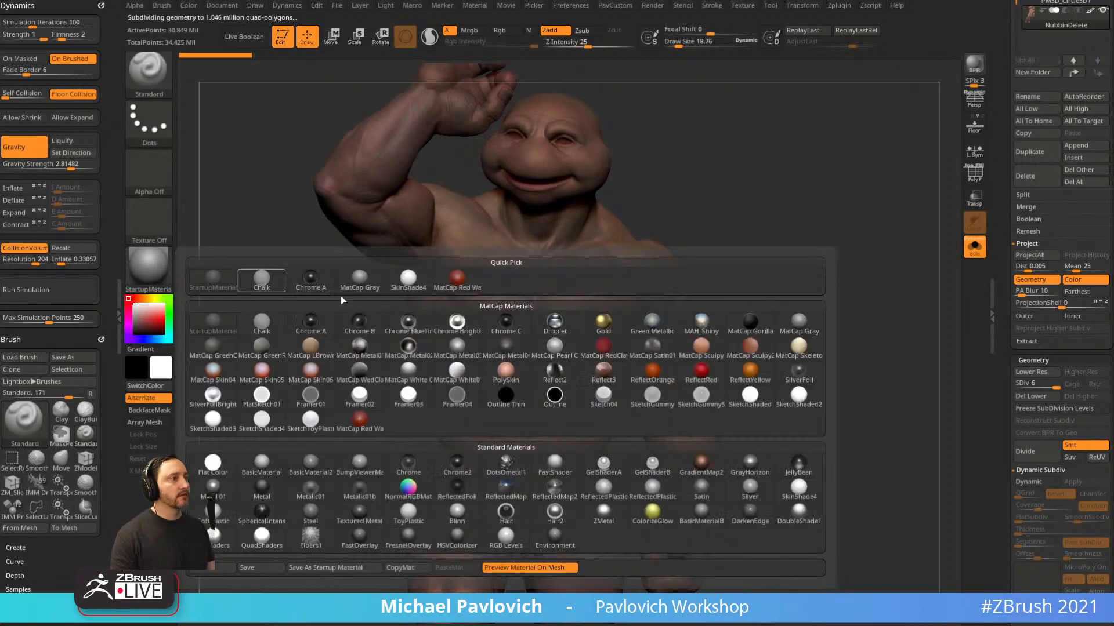
{"action": "left_click", "coordinate": [815, 490]}
{"action": "mouse_move", "coordinate": [800, 209]}
{"action": "left_mouse_down"}
{"action": "mouse_move", "coordinate": [800, 301]}
{"action": "mouse_move", "coordinate": [783, 311]}
{"action": "mouse_move", "coordinate": [915, 269]}
{"action": "mouse_move", "coordinate": [898, 323]}
{"action": "mouse_move", "coordinate": [855, 266]}
{"action": "mouse_move", "coordinate": [885, 319]}
{"action": "mouse_move", "coordinate": [876, 294]}
{"action": "left_mouse_up"}
{"action": "key", "text": "s"}
{"action": "left_click_drag", "start_coordinate": [928, 200], "coordinate": [914, 303], "text": "alt"}
Compare the body with its colour texture map switched on and off, examining the head, chest and abdomen closely.
{"action": "left_click_drag", "start_coordinate": [1004, 303], "coordinate": [995, 159]}
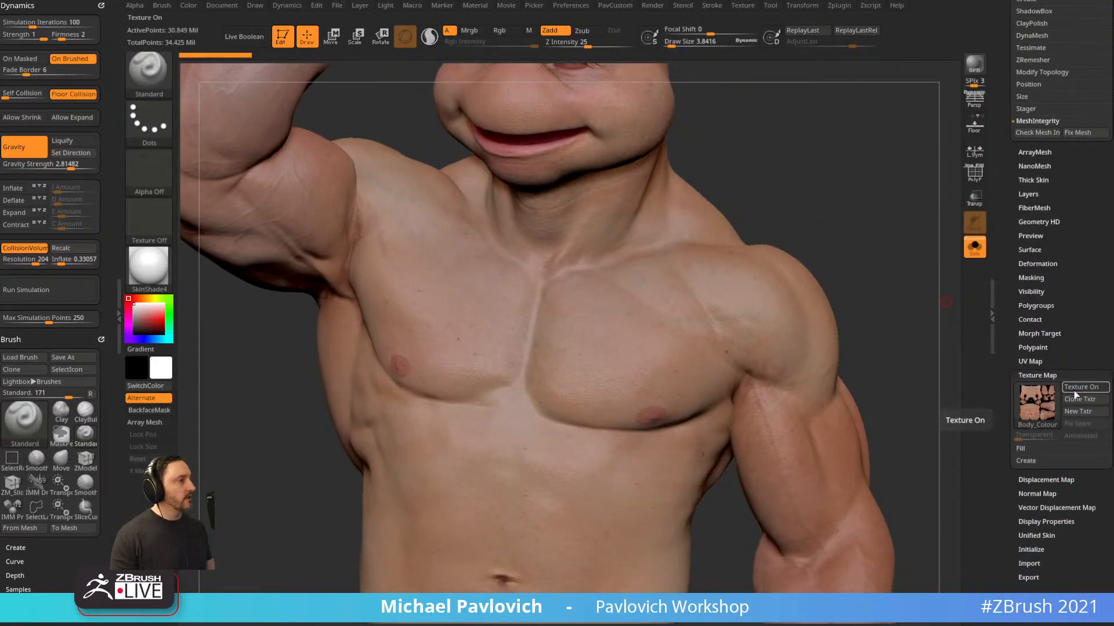
{"action": "left_click", "coordinate": [1075, 388]}
{"action": "left_click_drag", "start_coordinate": [907, 295], "coordinate": [594, 360], "text": "alt"}
{"action": "left_click_drag", "start_coordinate": [880, 313], "coordinate": [862, 299]}
{"action": "left_click", "coordinate": [1076, 389]}
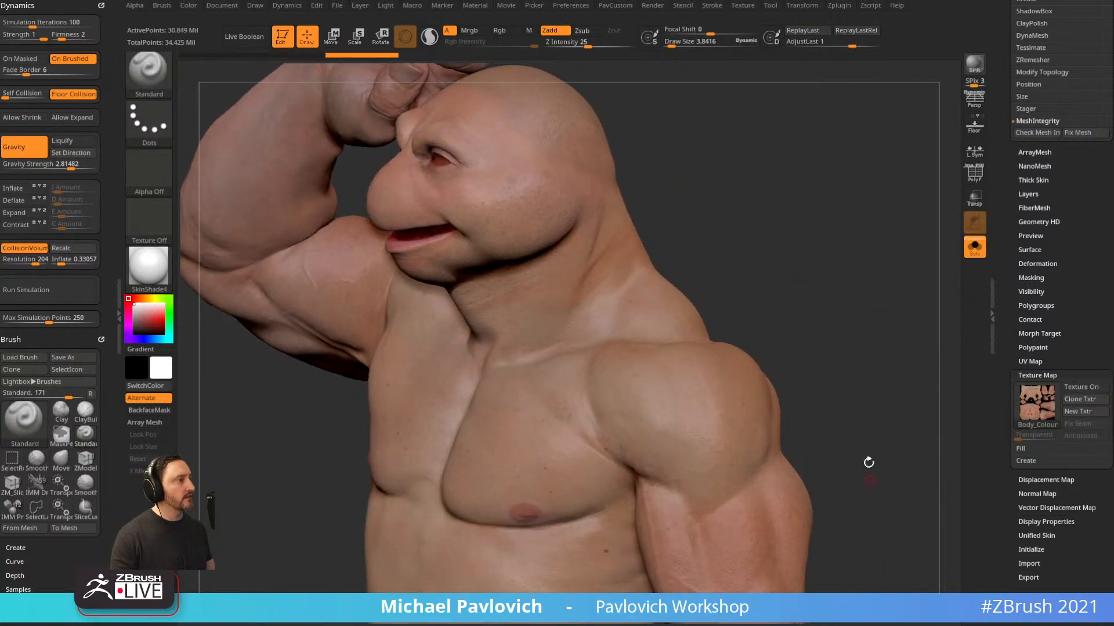
{"action": "key", "text": "s"}
{"action": "mouse_move", "coordinate": [788, 284]}
{"action": "left_mouse_down"}
{"action": "mouse_move", "coordinate": [797, 287]}
{"action": "mouse_move", "coordinate": [845, 191]}
{"action": "mouse_move", "coordinate": [857, 230]}
{"action": "mouse_move", "coordinate": [858, 192]}
{"action": "mouse_move", "coordinate": [860, 250]}
{"action": "left_mouse_up"}
{"action": "key", "text": "s"}
{"action": "left_click_drag", "start_coordinate": [861, 255], "coordinate": [854, 253]}
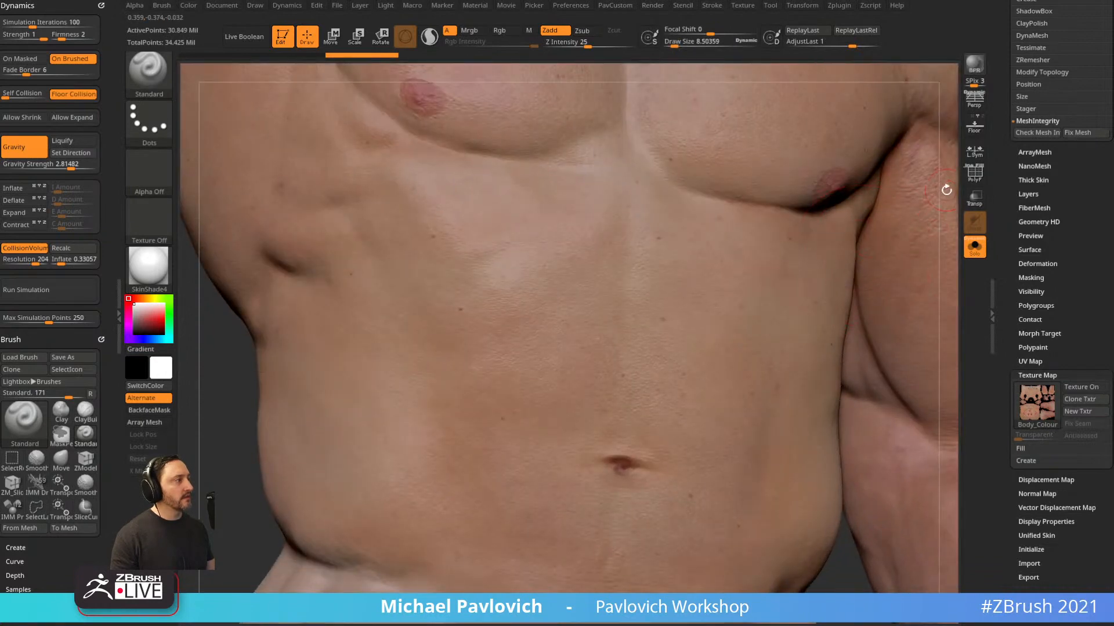
{"action": "left_click_drag", "start_coordinate": [945, 189], "coordinate": [881, 471], "text": "alt"}
{"action": "left_click_drag", "start_coordinate": [894, 209], "coordinate": [898, 163]}
Switch off the NubbinDelete subtool's polypaint display and assign the StartupMaterial to reveal the bare sculpted surface.
{"action": "left_click_drag", "start_coordinate": [1000, 222], "coordinate": [1006, 316]}
{"action": "left_click", "coordinate": [1092, 384]}
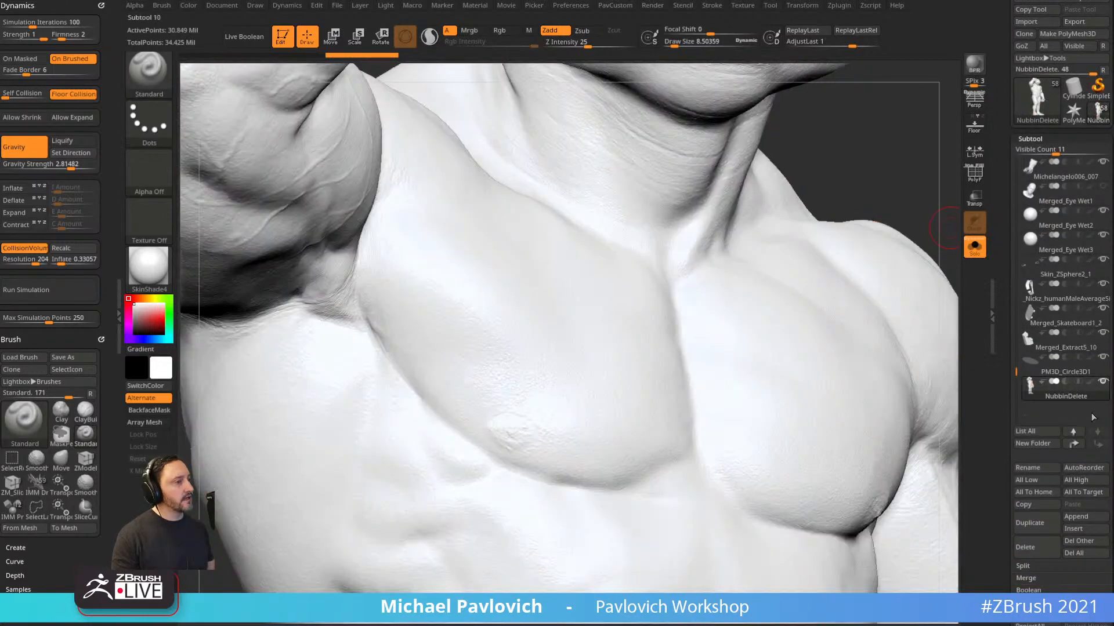
{"action": "left_click_drag", "start_coordinate": [933, 163], "coordinate": [853, 168]}
{"action": "left_click", "coordinate": [148, 273]}
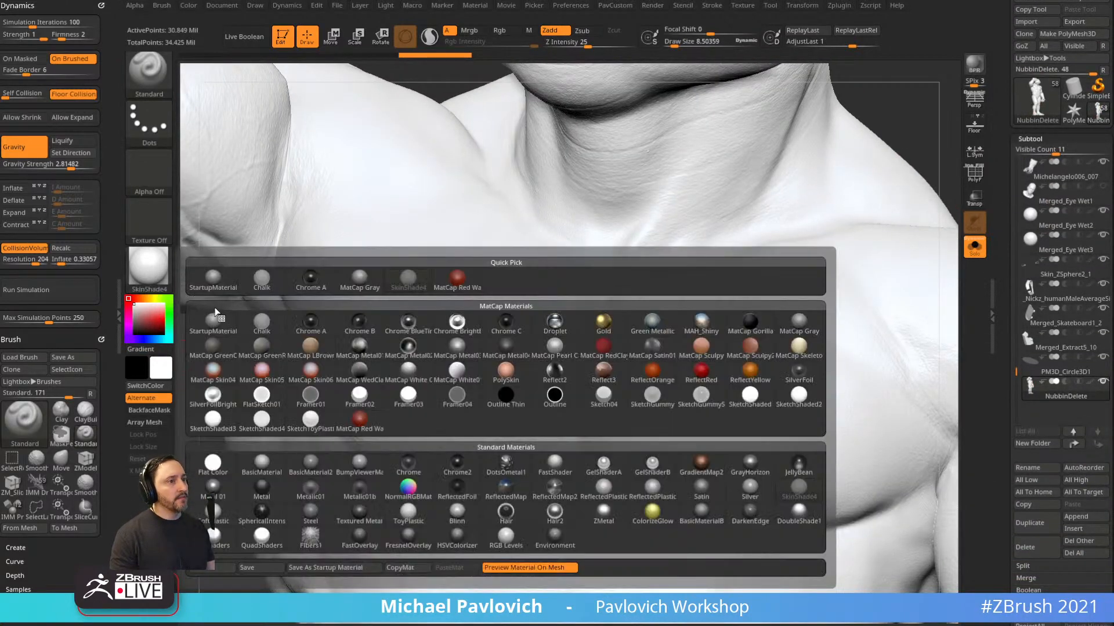
{"action": "left_click", "coordinate": [212, 279]}
{"action": "left_click_drag", "start_coordinate": [912, 142], "coordinate": [901, 117]}
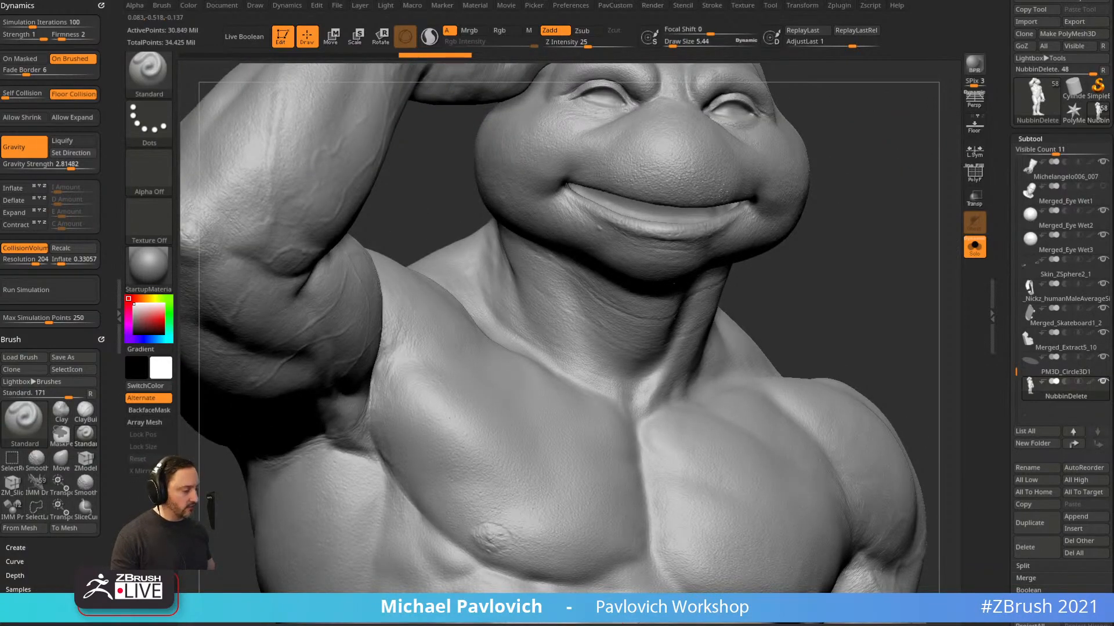
Switch to the browser, return to the ArtStation portfolio and open the ZBrush 2020 What's New tutorial post.
{"action": "key", "text": "alt+Tab"}
{"action": "left_click", "coordinate": [223, 5]}
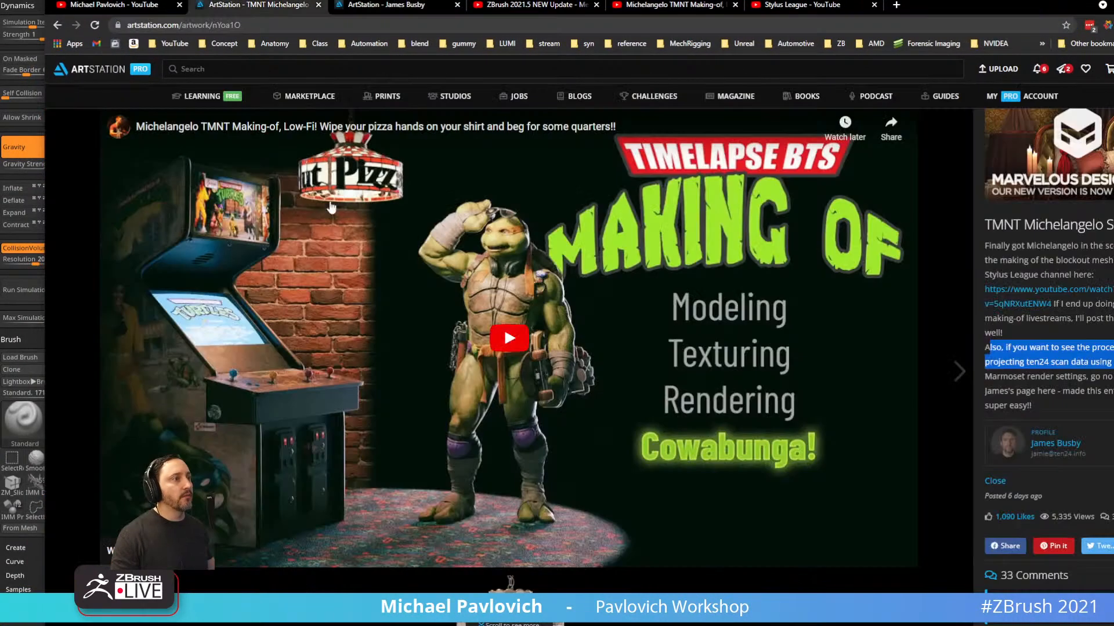
{"action": "left_click", "coordinate": [59, 26]}
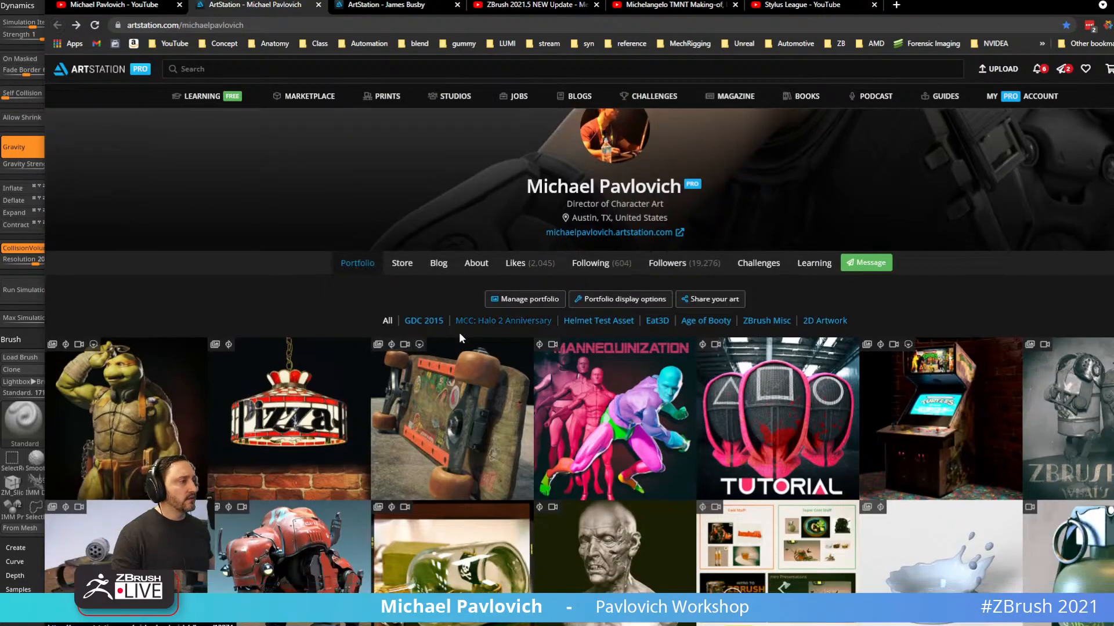
{"action": "scroll", "coordinate": [498, 382], "scroll_direction": "down", "scroll_amount": 7}
{"action": "scroll", "coordinate": [512, 404], "scroll_direction": "down", "scroll_amount": 5}
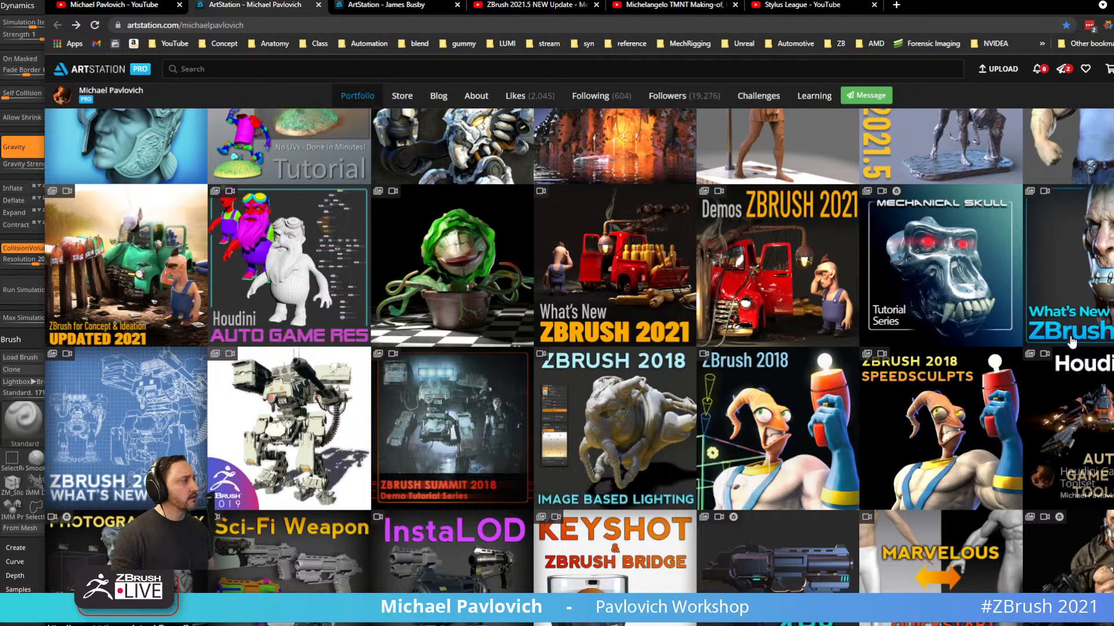
{"action": "left_click", "coordinate": [1090, 265]}
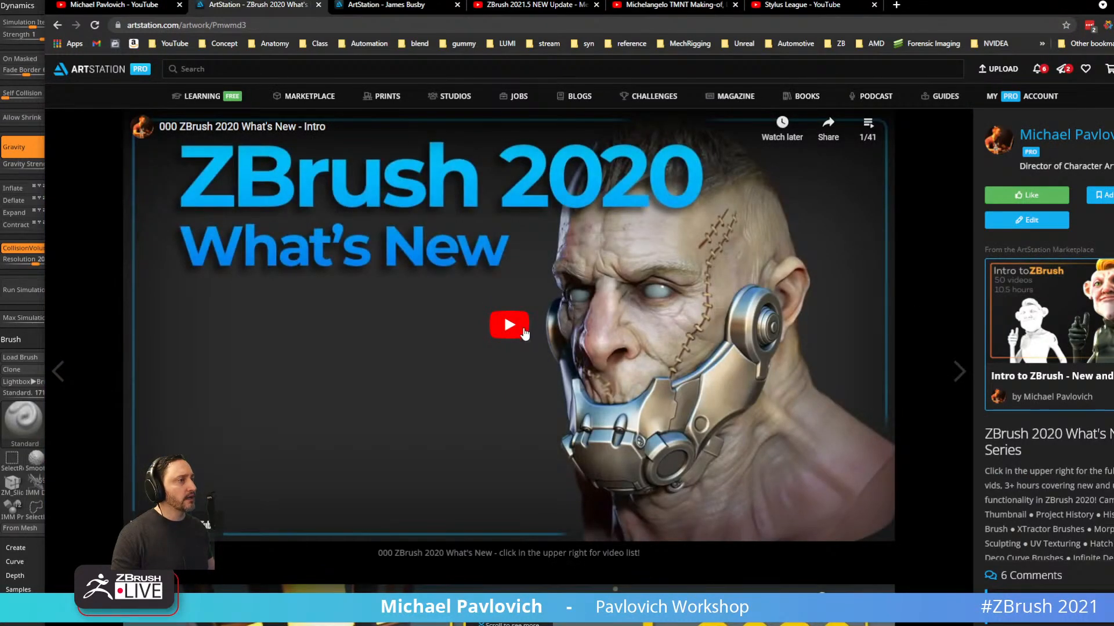
Open the ZBrush 2020 What's New playlist on YouTube and play video 022 about the XTractor Dot and Drag Rect brush.
{"action": "left_click", "coordinate": [509, 325]}
{"action": "left_click", "coordinate": [816, 528]}
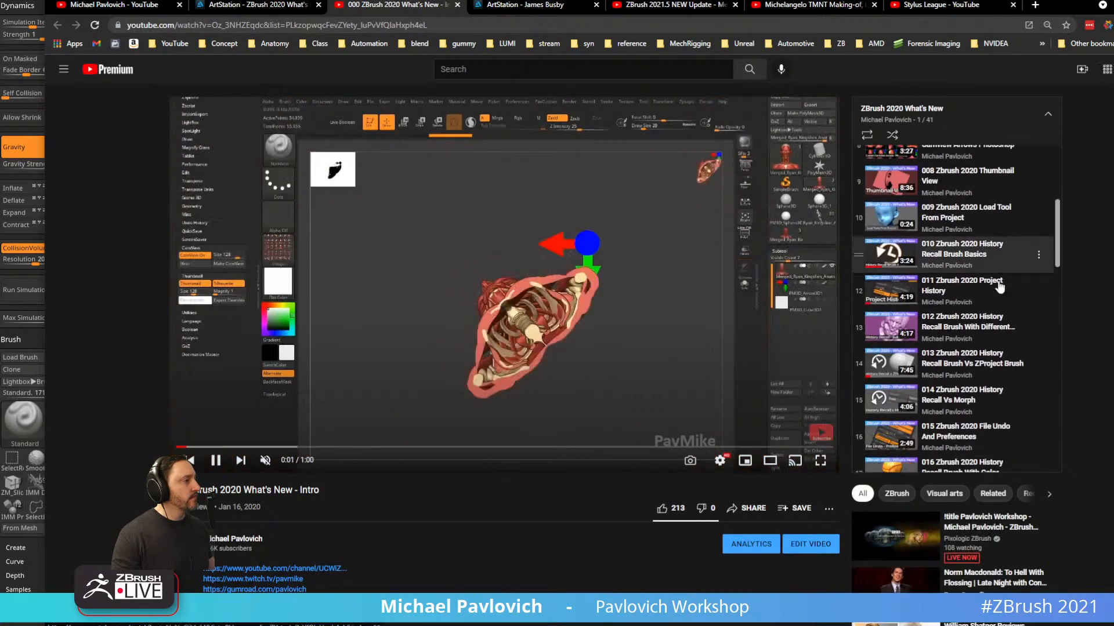
{"action": "scroll", "coordinate": [998, 287], "scroll_direction": "down", "scroll_amount": 2}
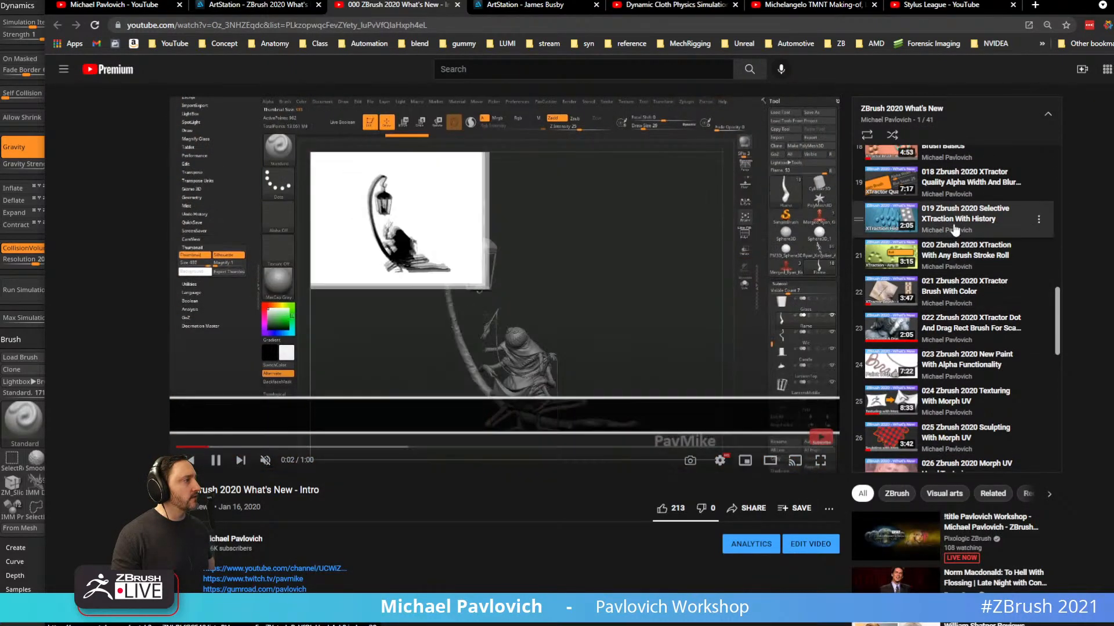
{"action": "scroll", "coordinate": [960, 261], "scroll_direction": "down", "scroll_amount": 1}
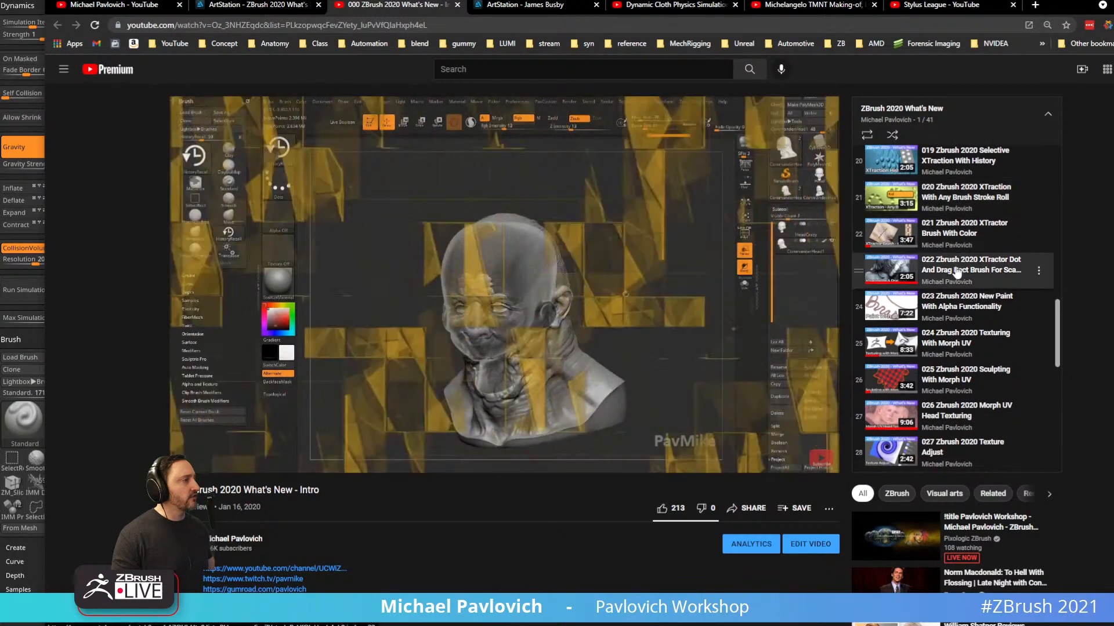
{"action": "left_click", "coordinate": [957, 271]}
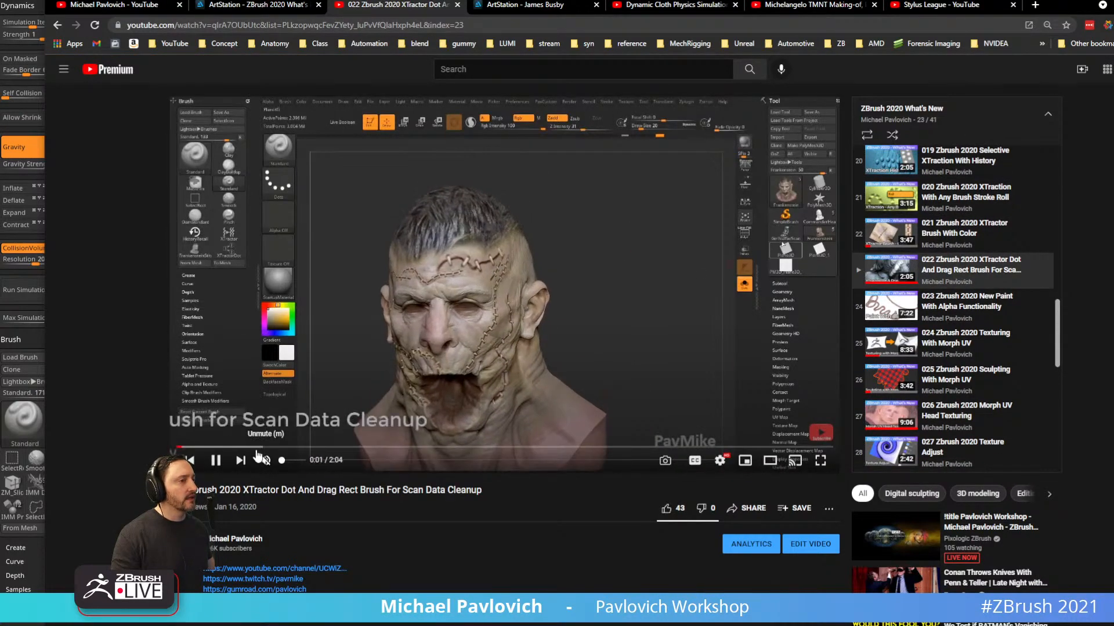
Skim the scan data cleanup video through its hair and back repair examples and select its web address.
{"action": "left_click", "coordinate": [274, 448]}
{"action": "left_click", "coordinate": [293, 448]}
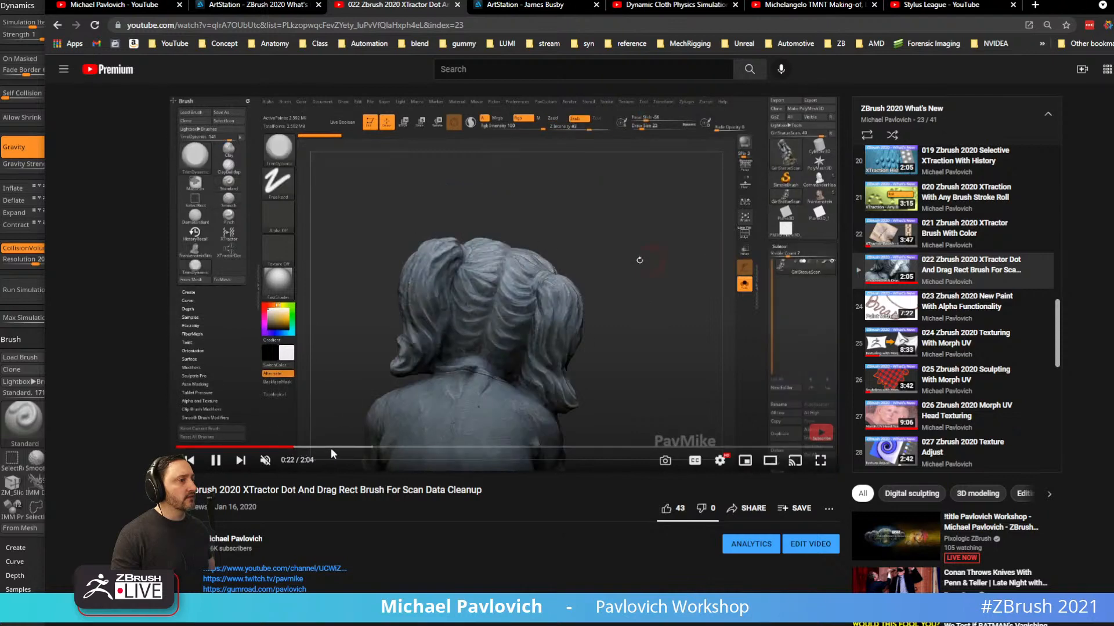
{"action": "left_click", "coordinate": [355, 447]}
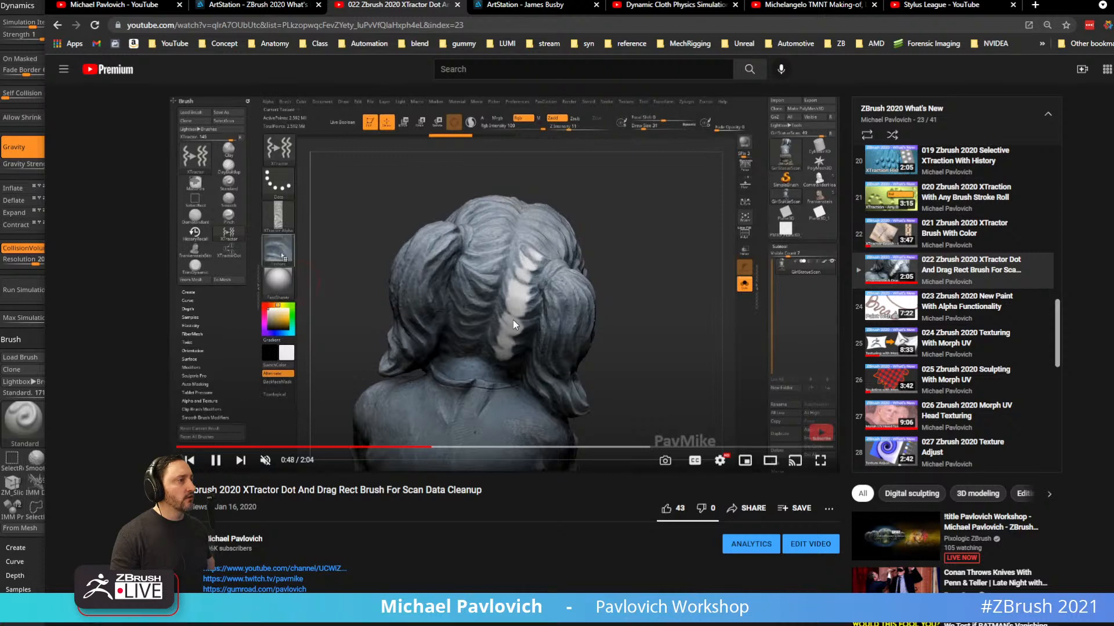
{"action": "left_click", "coordinate": [457, 448]}
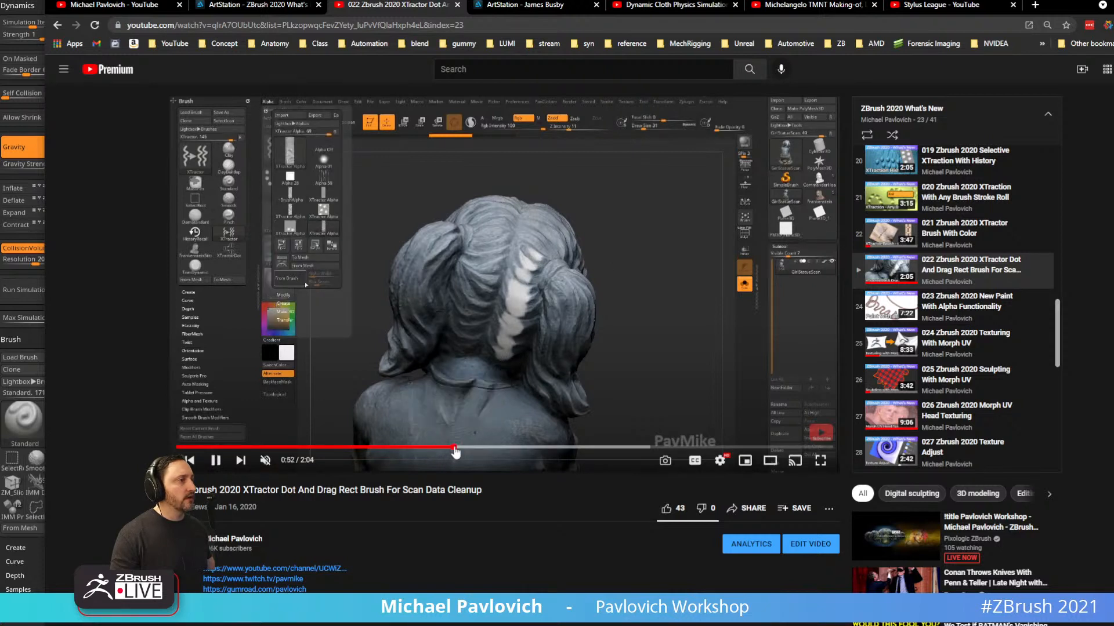
{"action": "left_click", "coordinate": [499, 448]}
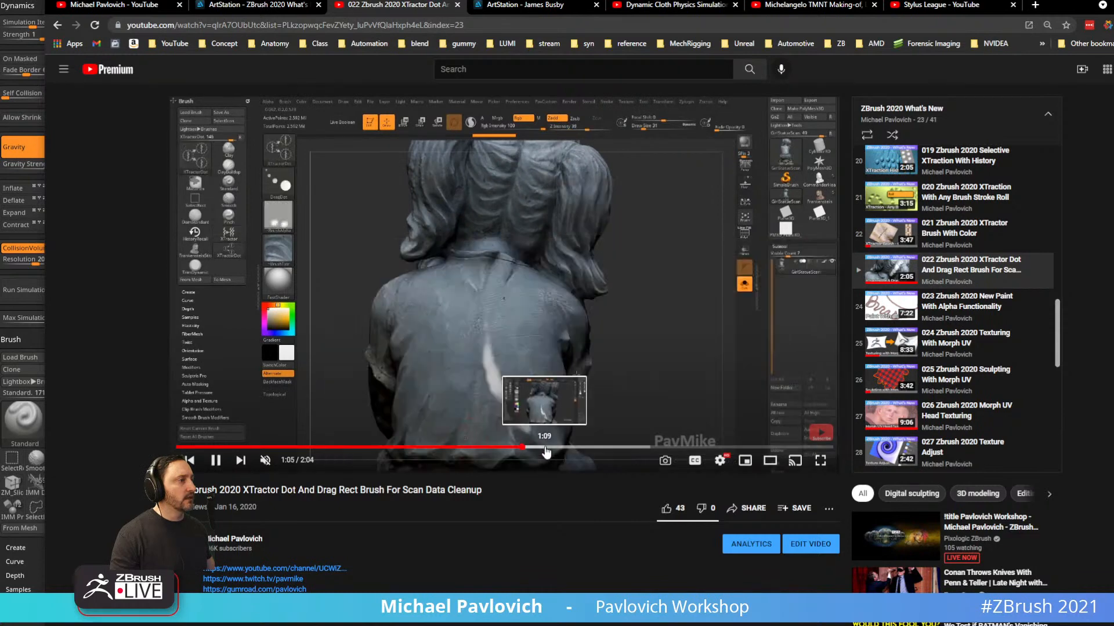
{"action": "left_click", "coordinate": [546, 448]}
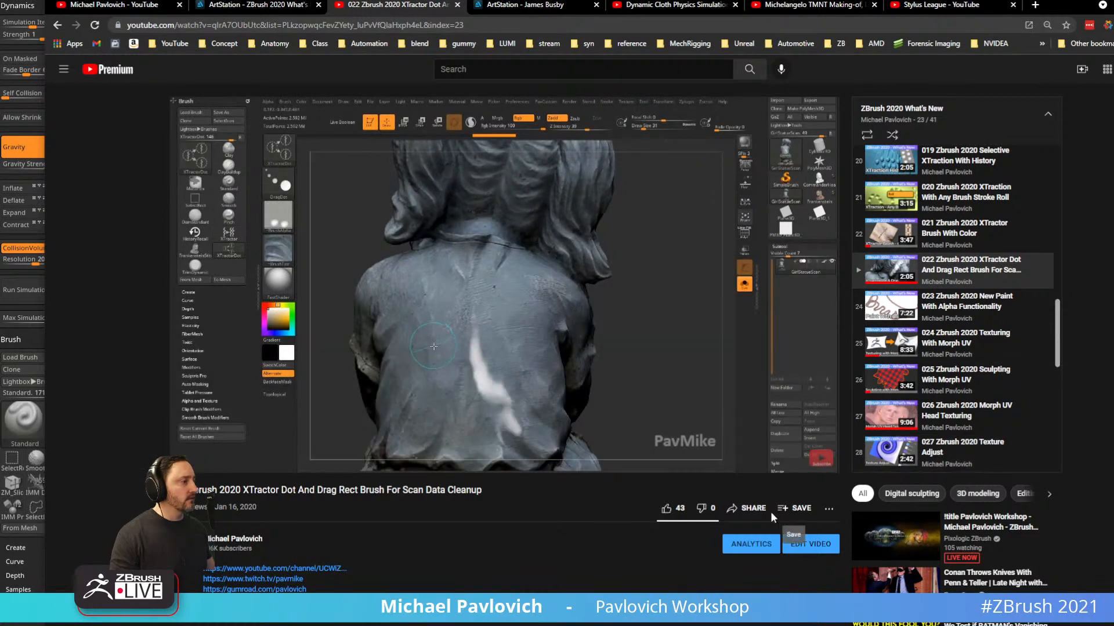
{"action": "left_click", "coordinate": [498, 25]}
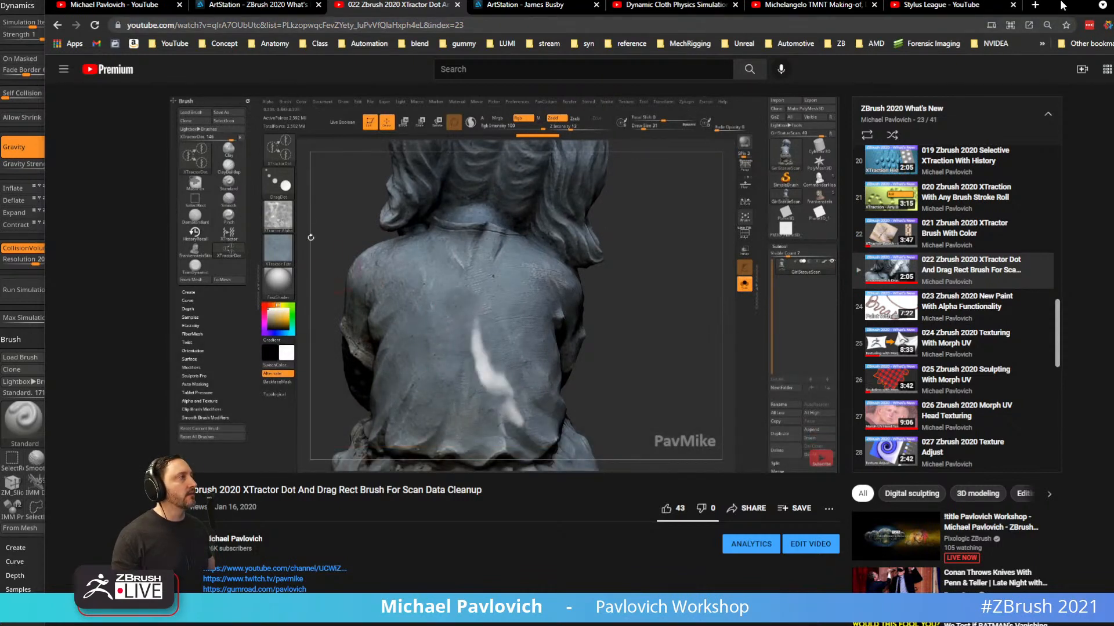
Return to ZBrush and compare the NubbinDelete body with the outfit subtools shown and with Solo isolating it.
{"action": "left_click", "coordinate": [1112, 4]}
{"action": "left_click", "coordinate": [974, 253]}
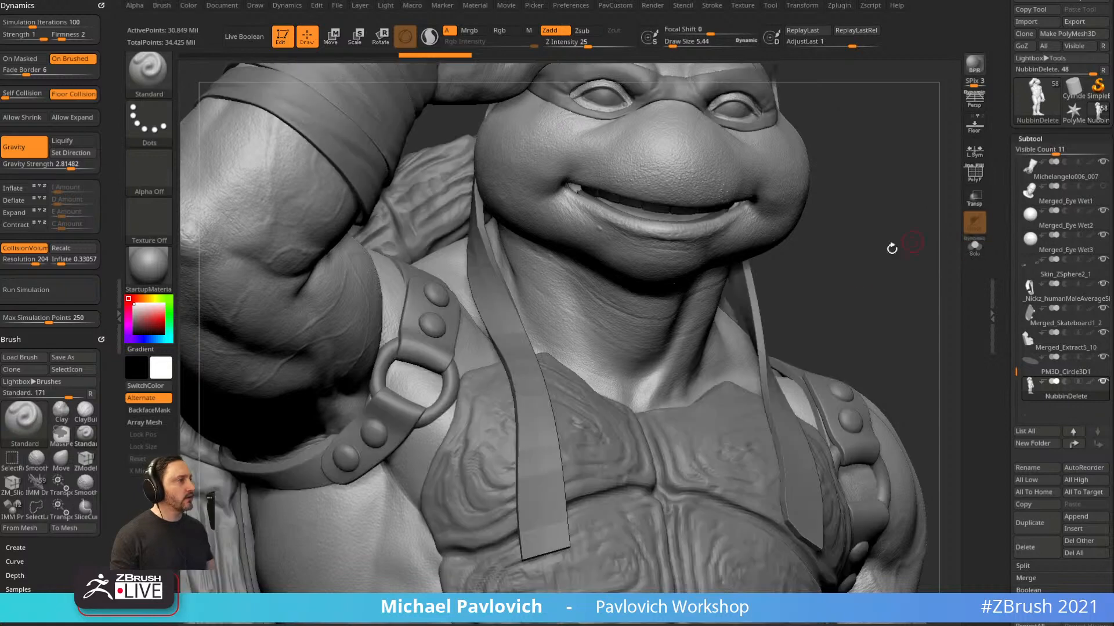
{"action": "left_click_drag", "start_coordinate": [885, 295], "coordinate": [874, 81], "text": "alt"}
{"action": "left_click", "coordinate": [974, 255]}
{"action": "mouse_move", "coordinate": [927, 296]}
{"action": "left_mouse_down"}
{"action": "mouse_move", "coordinate": [868, 197]}
{"action": "mouse_move", "coordinate": [893, 244]}
{"action": "mouse_move", "coordinate": [845, 343]}
{"action": "mouse_move", "coordinate": [859, 302]}
{"action": "mouse_move", "coordinate": [851, 285]}
{"action": "mouse_move", "coordinate": [959, 274]}
{"action": "mouse_move", "coordinate": [909, 309]}
{"action": "mouse_move", "coordinate": [841, 306]}
{"action": "left_mouse_up"}
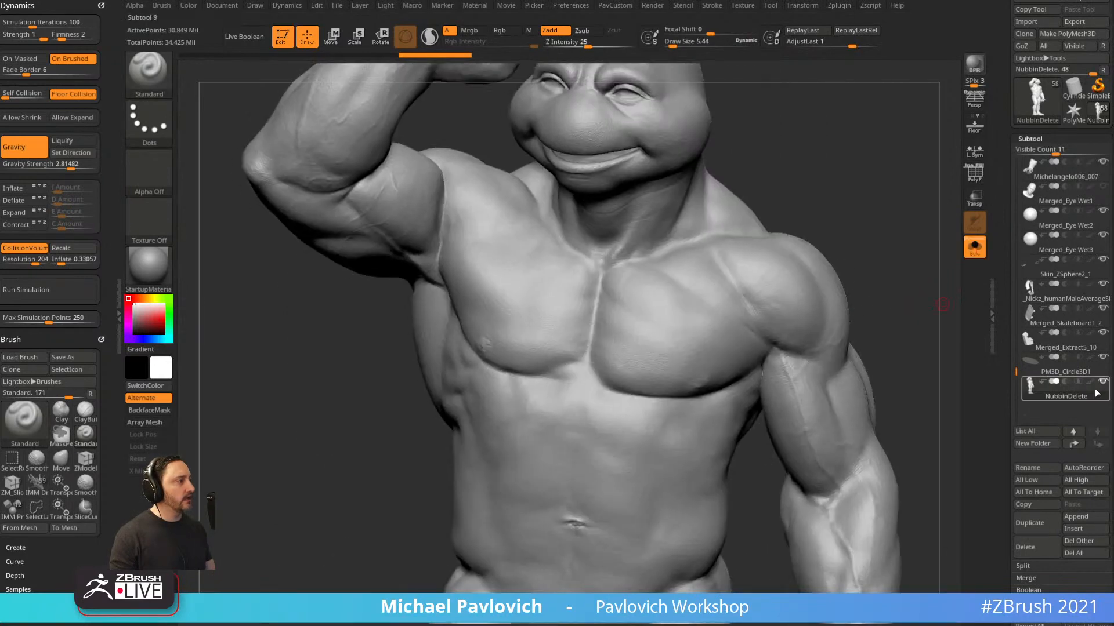
Turn the NubbinDelete subtool's polypaint display back on and bring its texture map settings into view.
{"action": "left_click", "coordinate": [1089, 382]}
{"action": "mouse_move", "coordinate": [907, 238]}
{"action": "left_mouse_down"}
{"action": "mouse_move", "coordinate": [845, 243]}
{"action": "mouse_move", "coordinate": [843, 296]}
{"action": "mouse_move", "coordinate": [864, 280]}
{"action": "mouse_move", "coordinate": [874, 288]}
{"action": "left_mouse_up"}
{"action": "key", "text": "s"}
{"action": "key", "text": "s"}
{"action": "key", "text": "s"}
{"action": "left_click_drag", "start_coordinate": [1007, 372], "coordinate": [1006, 238]}
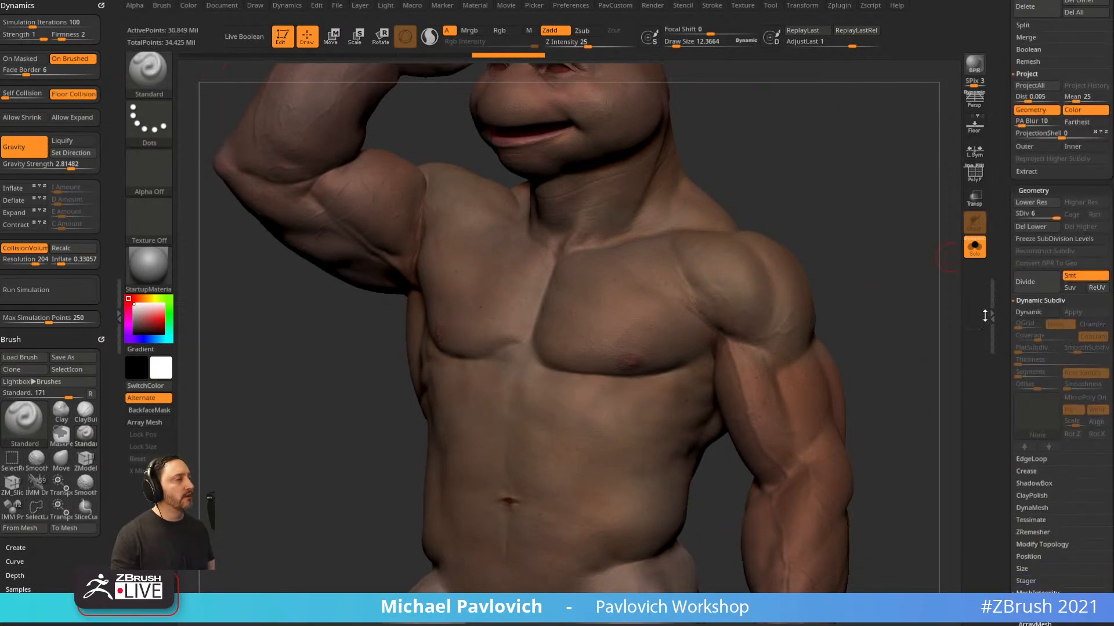
{"action": "left_click_drag", "start_coordinate": [1004, 335], "coordinate": [985, 226]}
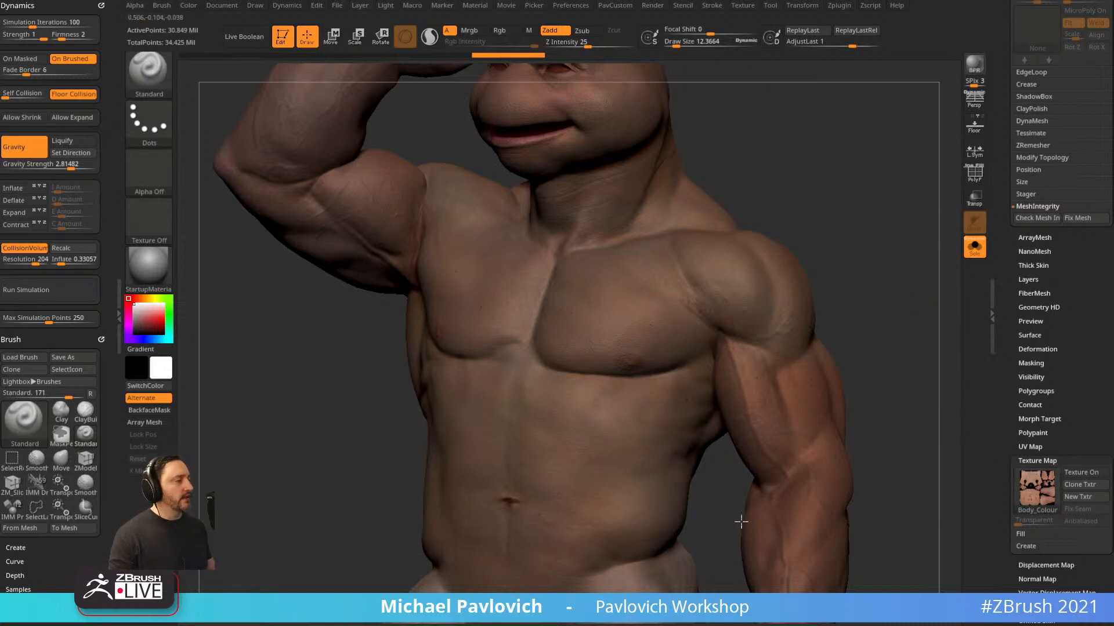
Check the painted body together with its armour and accessory subtools, ending with the body isolated in Solo.
{"action": "left_click", "coordinate": [975, 246]}
{"action": "left_click_drag", "start_coordinate": [881, 215], "coordinate": [875, 227], "text": "alt"}
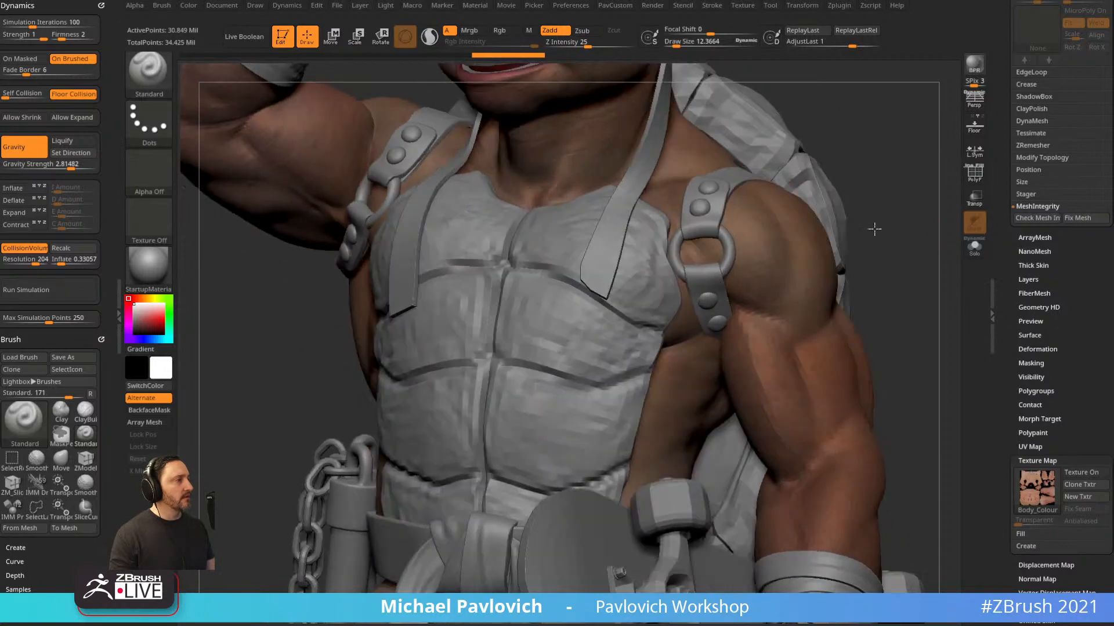
{"action": "left_click", "coordinate": [974, 246]}
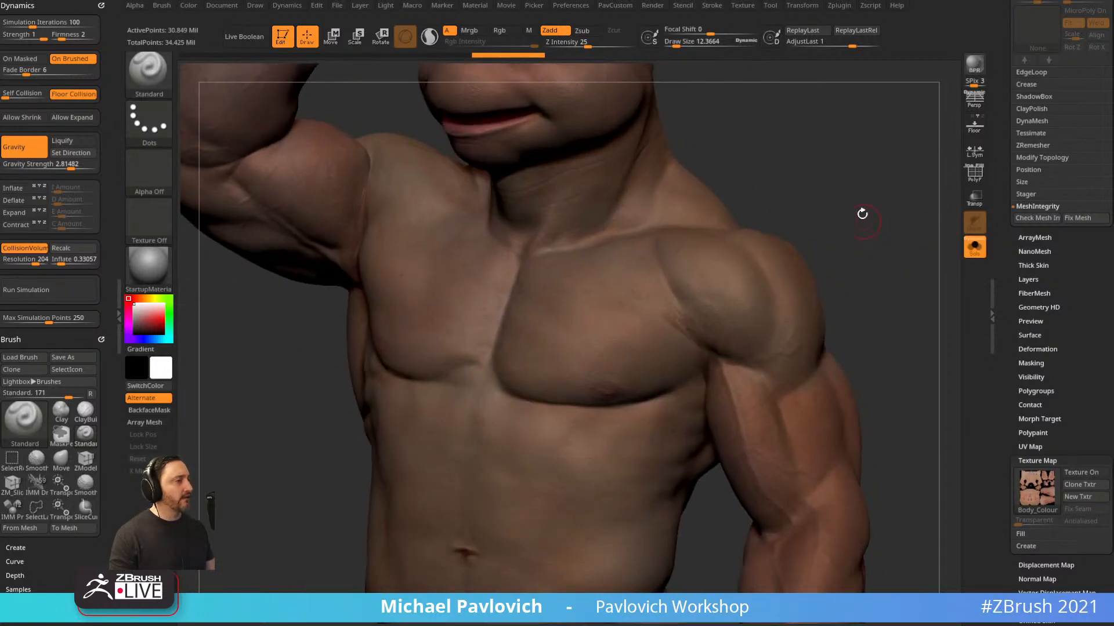
Examine the polypainted torso from several angles, comparing it with the outfit subtools shown and with its polygon wireframe displayed.
{"action": "left_click_drag", "start_coordinate": [846, 269], "coordinate": [935, 354]}
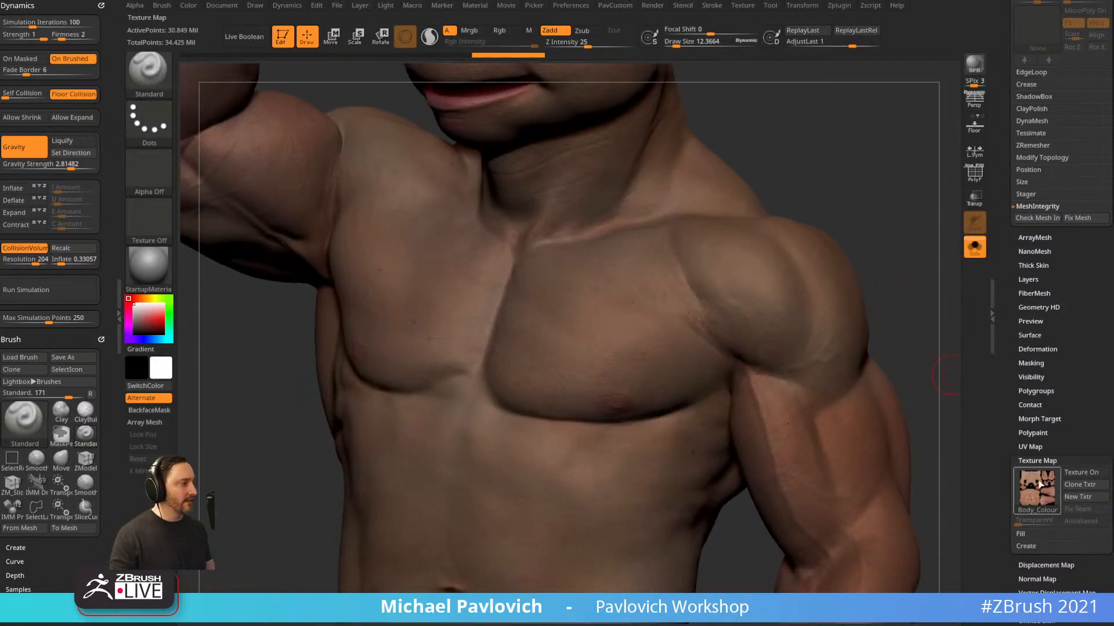
{"action": "left_click_drag", "start_coordinate": [897, 214], "coordinate": [893, 286]}
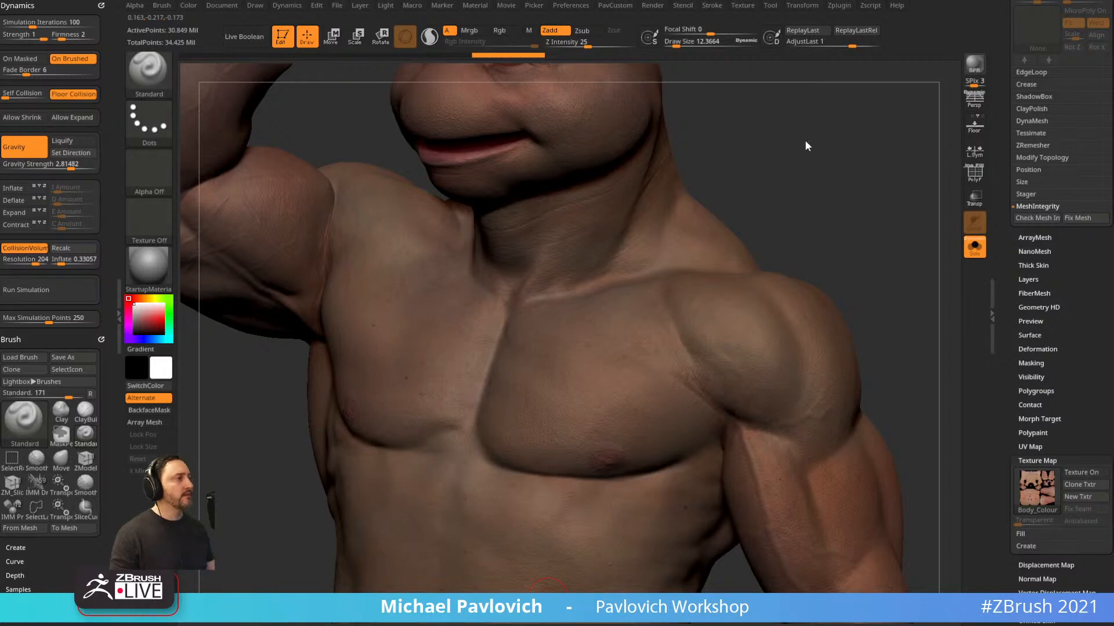
{"action": "left_click", "coordinate": [974, 247]}
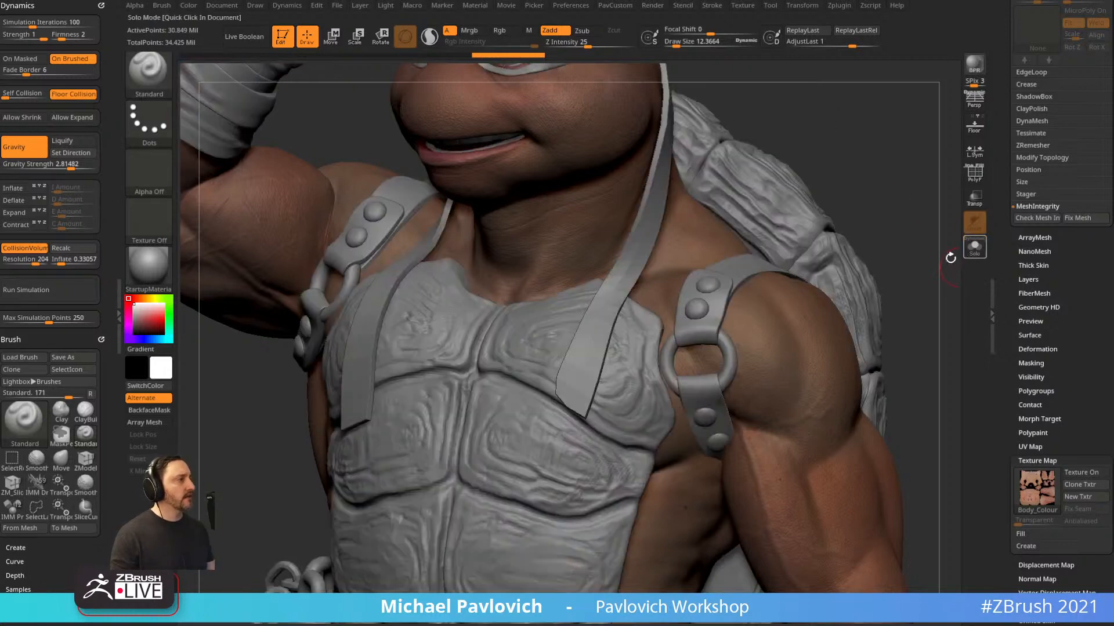
{"action": "left_click", "coordinate": [974, 246]}
{"action": "key", "text": "shift+f"}
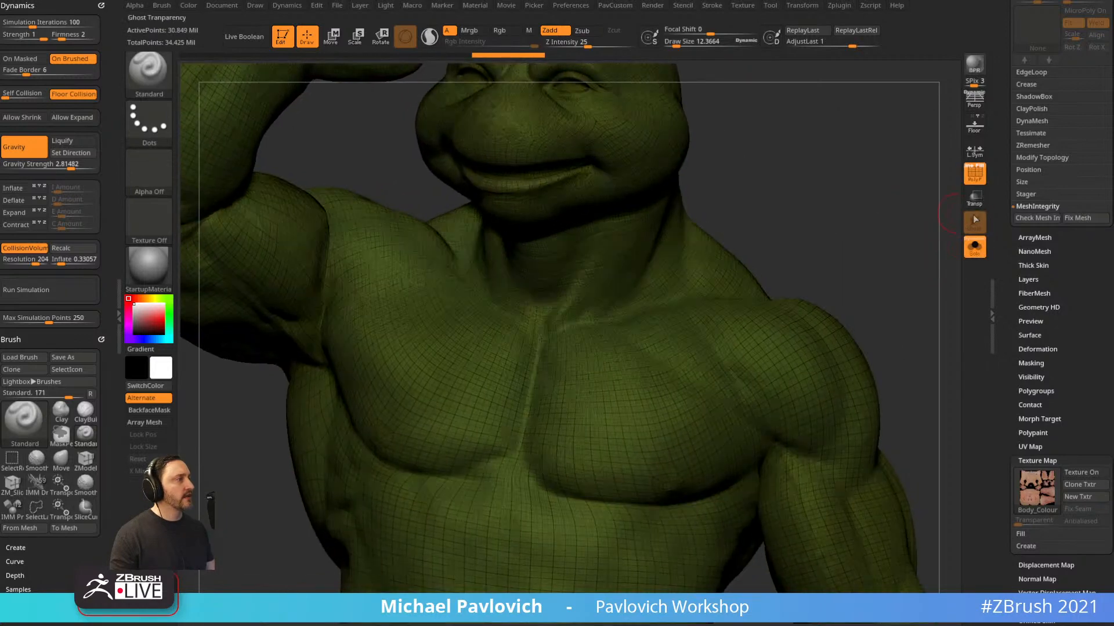
{"action": "key", "text": "shift+f"}
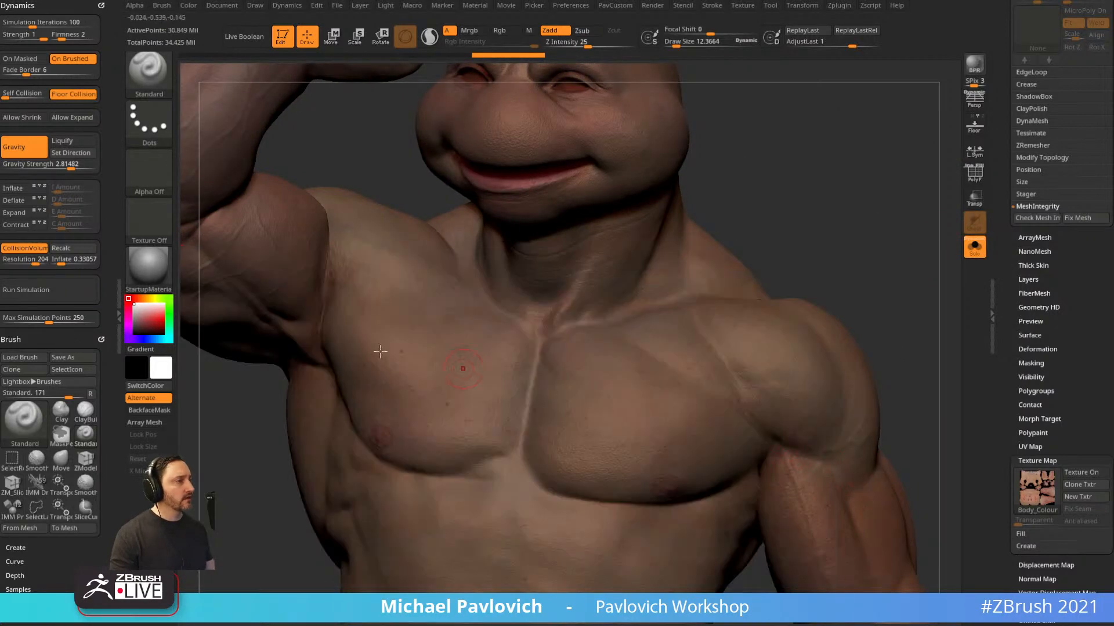
Apply the SkinShade4 material to the body and frame the painted chest closely.
{"action": "left_click", "coordinate": [152, 268]}
{"action": "left_click", "coordinate": [798, 490]}
{"action": "left_click_drag", "start_coordinate": [900, 303], "coordinate": [842, 274], "text": "alt"}
{"action": "left_click_drag", "start_coordinate": [868, 343], "coordinate": [886, 313]}
{"action": "mouse_move", "coordinate": [909, 151]}
{"action": "left_mouse_down", "text": "alt"}
{"action": "mouse_move", "coordinate": [882, 306]}
{"action": "mouse_move", "coordinate": [907, 249]}
{"action": "mouse_move", "coordinate": [894, 330]}
{"action": "left_mouse_up", "text": "alt"}
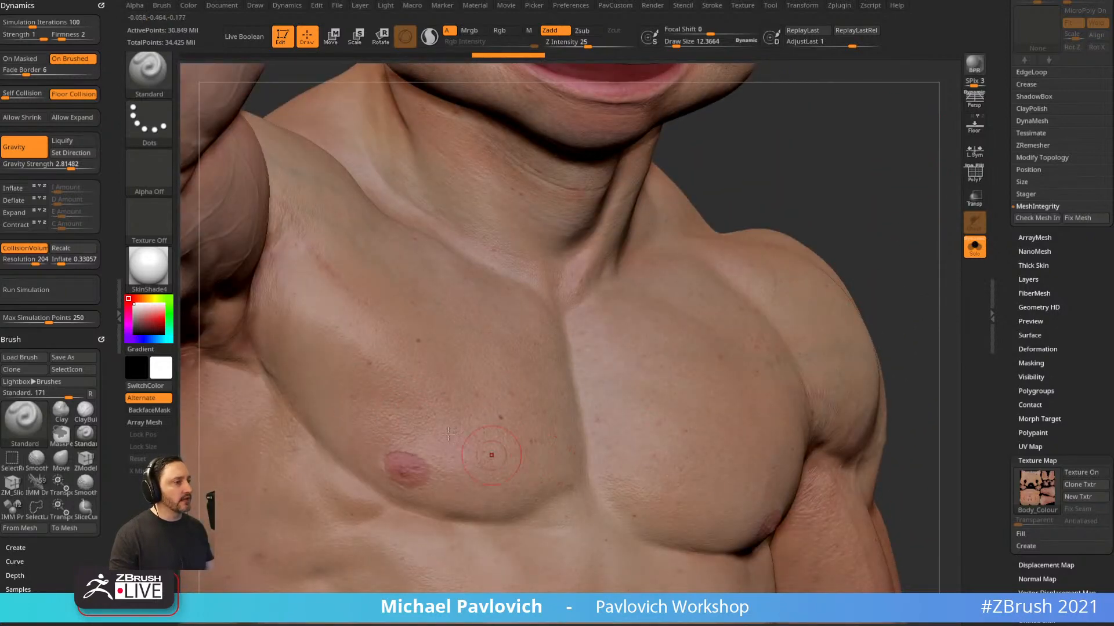
Set the draw size to 10.99 and choose the XTractor brush for the chest area.
{"action": "key", "text": "s"}
{"action": "mouse_move", "coordinate": [897, 211]}
{"action": "left_mouse_down", "text": "alt"}
{"action": "mouse_move", "coordinate": [897, 167]}
{"action": "mouse_move", "coordinate": [890, 202]}
{"action": "mouse_move", "coordinate": [920, 219]}
{"action": "mouse_move", "coordinate": [939, 154]}
{"action": "mouse_move", "coordinate": [912, 161]}
{"action": "mouse_move", "coordinate": [907, 149]}
{"action": "left_mouse_up", "text": "alt"}
{"action": "key", "text": "b"}
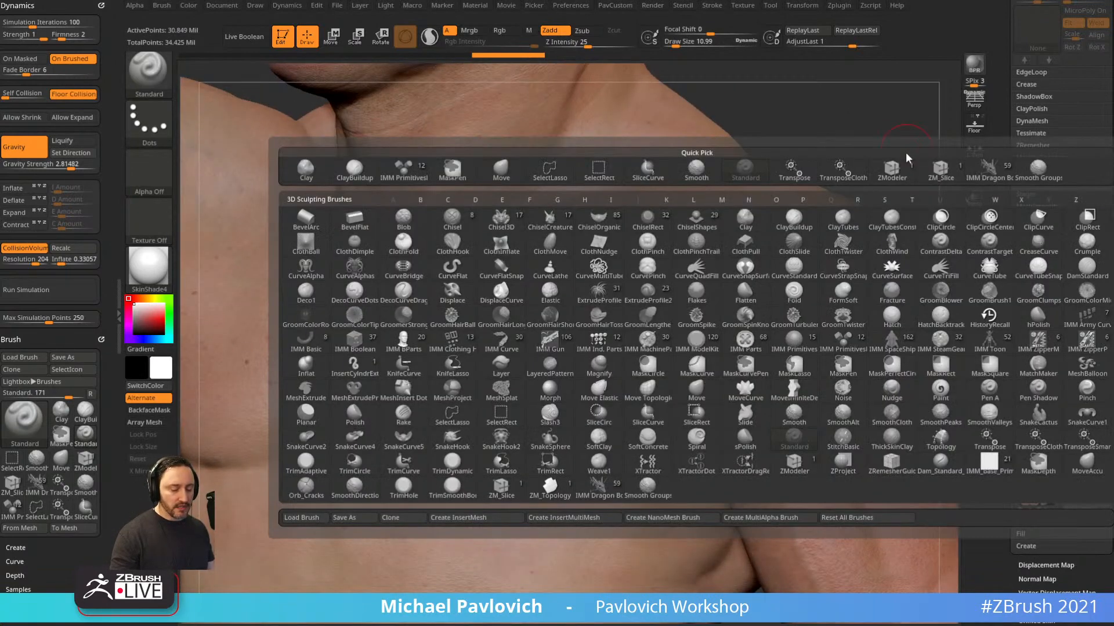
{"action": "key", "text": "x"}
{"action": "key", "text": "t"}
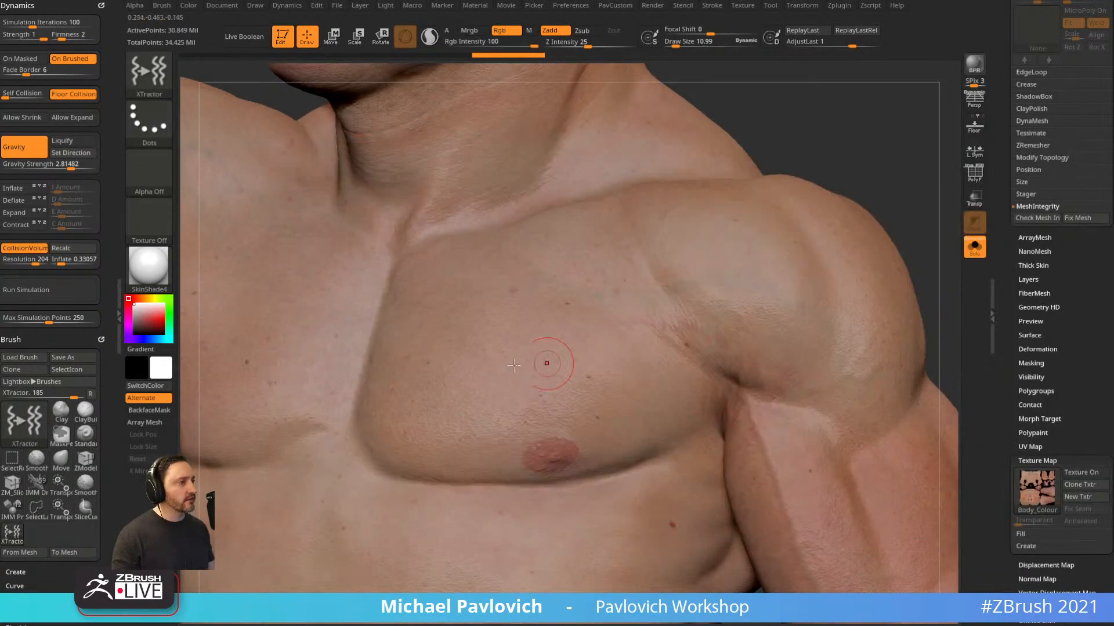
Dock the Alpha palette, enable From Brush, set its Alpha Width to 256 pixels, and turn From Brush off again.
{"action": "left_click", "coordinate": [103, 6]}
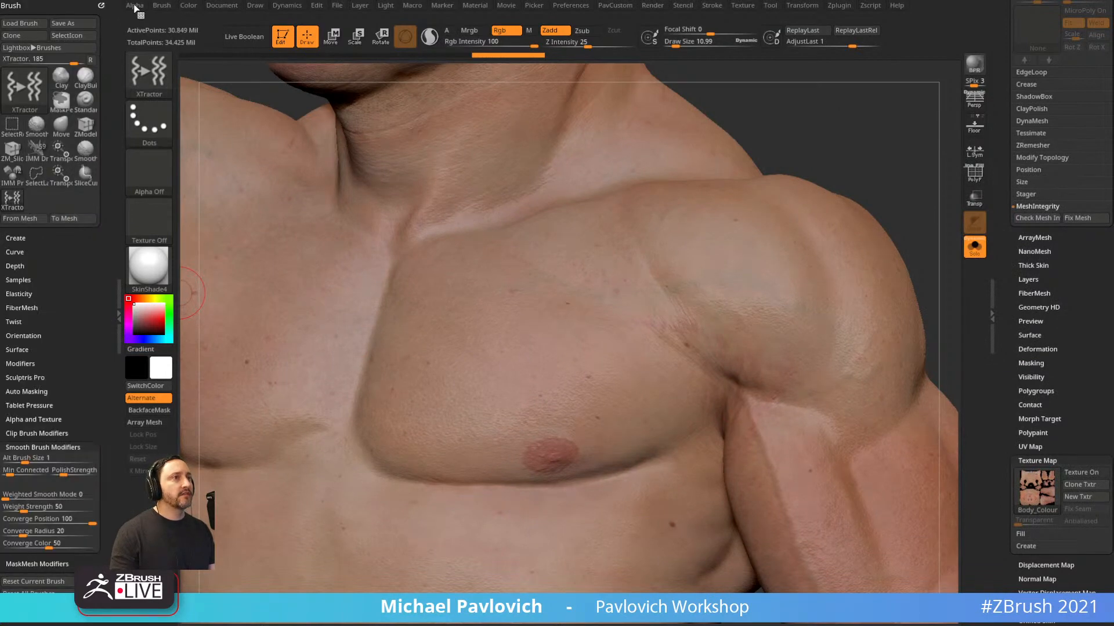
{"action": "left_click", "coordinate": [135, 5]}
{"action": "left_click_drag", "start_coordinate": [133, 13], "coordinate": [64, 13]}
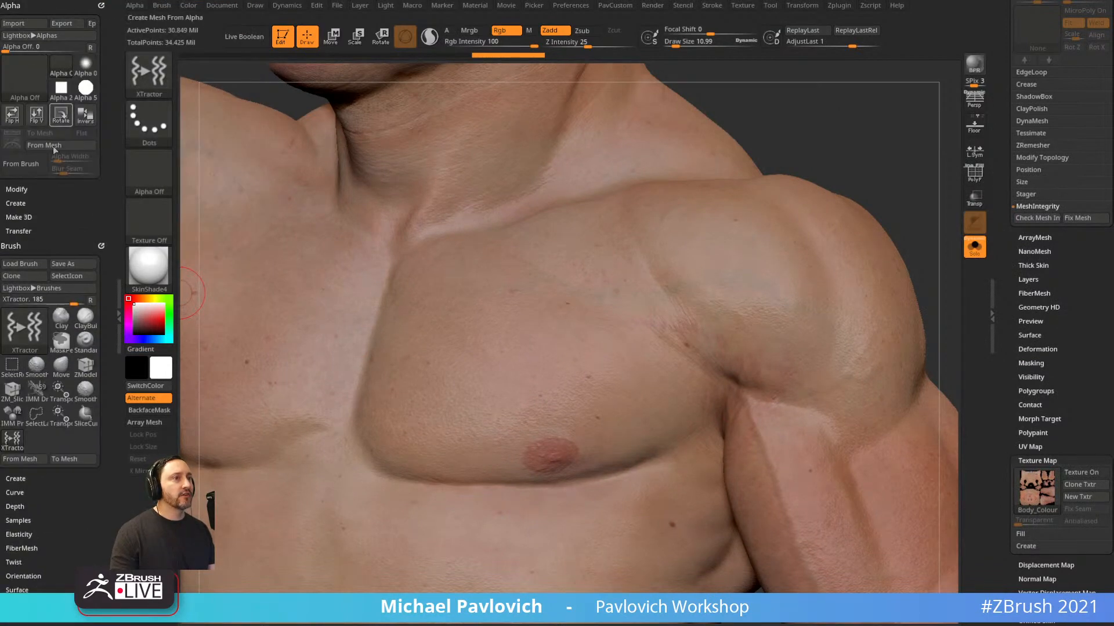
{"action": "left_click", "coordinate": [33, 167]}
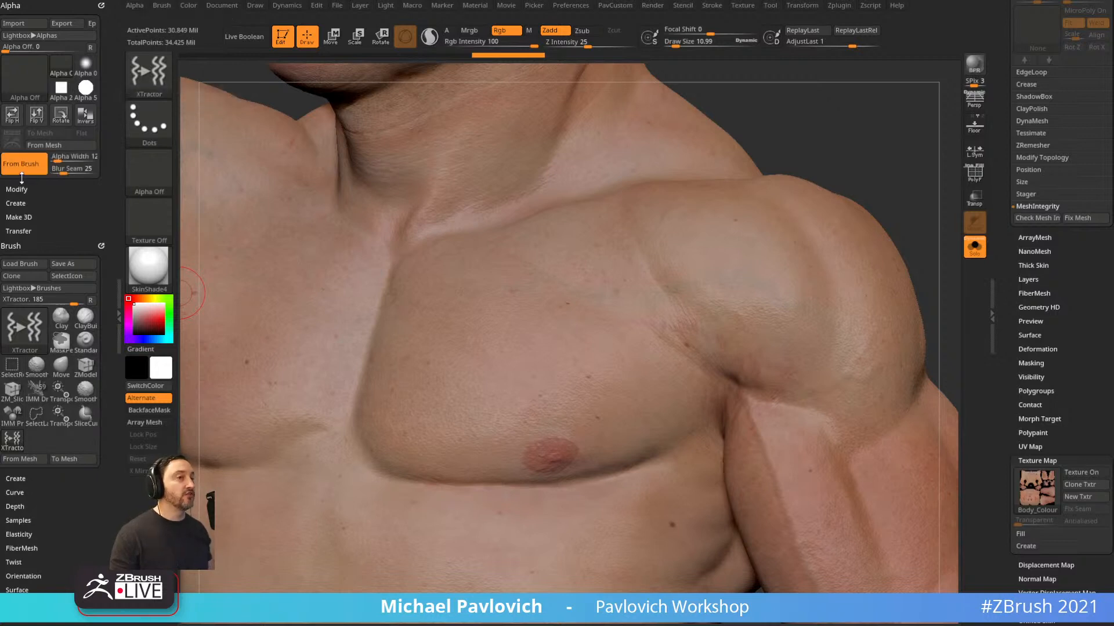
{"action": "left_click", "coordinate": [56, 157]}
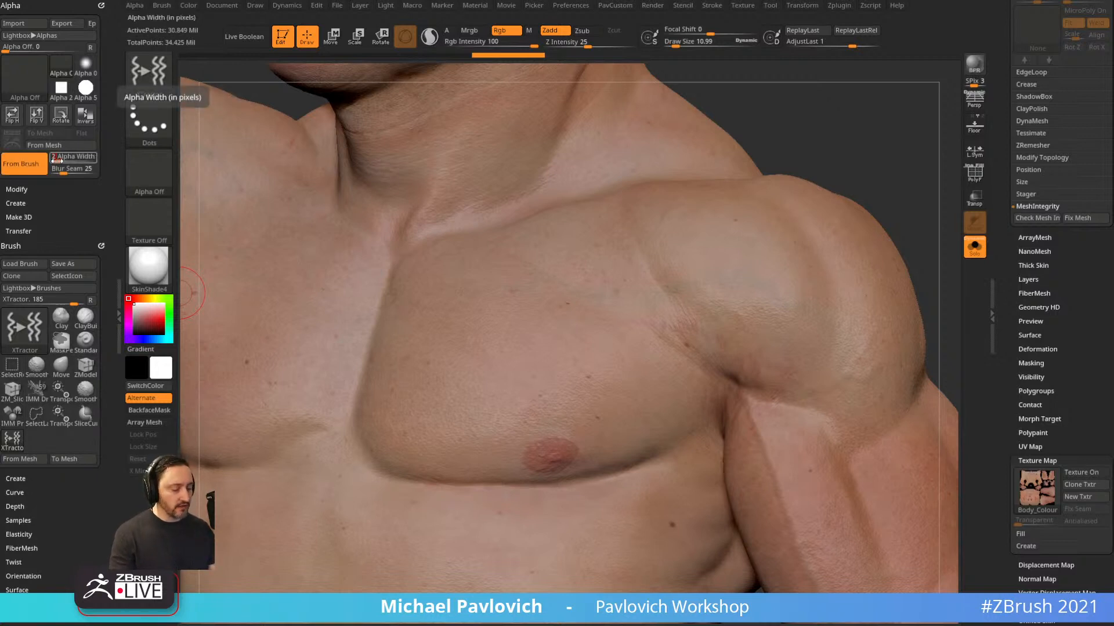
{"action": "type", "text": "256"}
{"action": "left_click", "coordinate": [26, 169]}
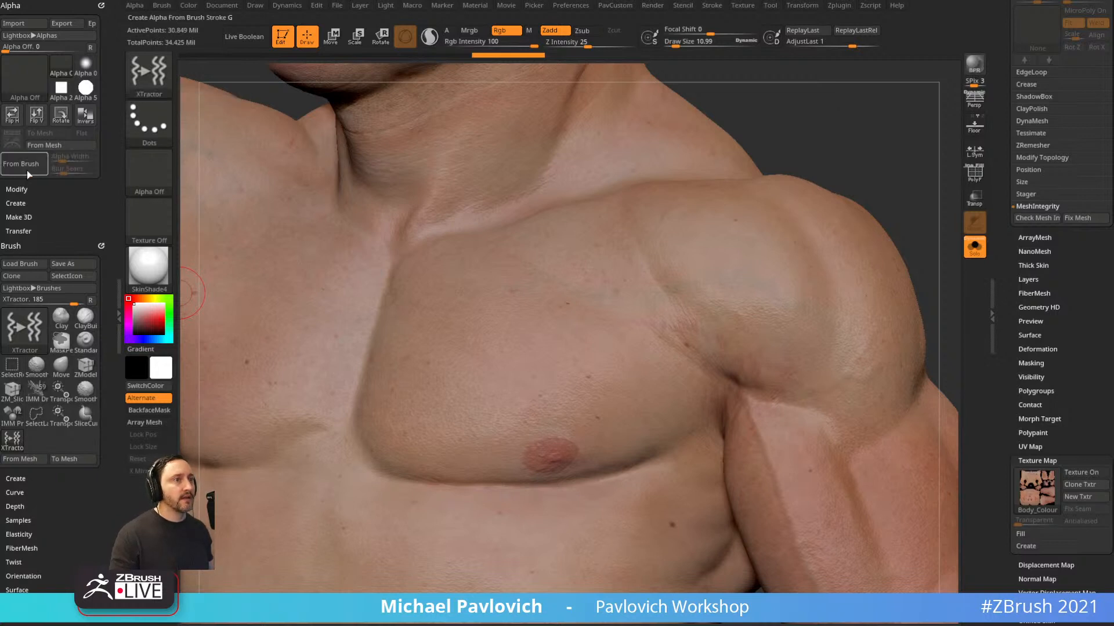
Set the XTractor draw size to 15.3856 and capture an alpha and texture from the skin above the nipple.
{"action": "key", "text": "s"}
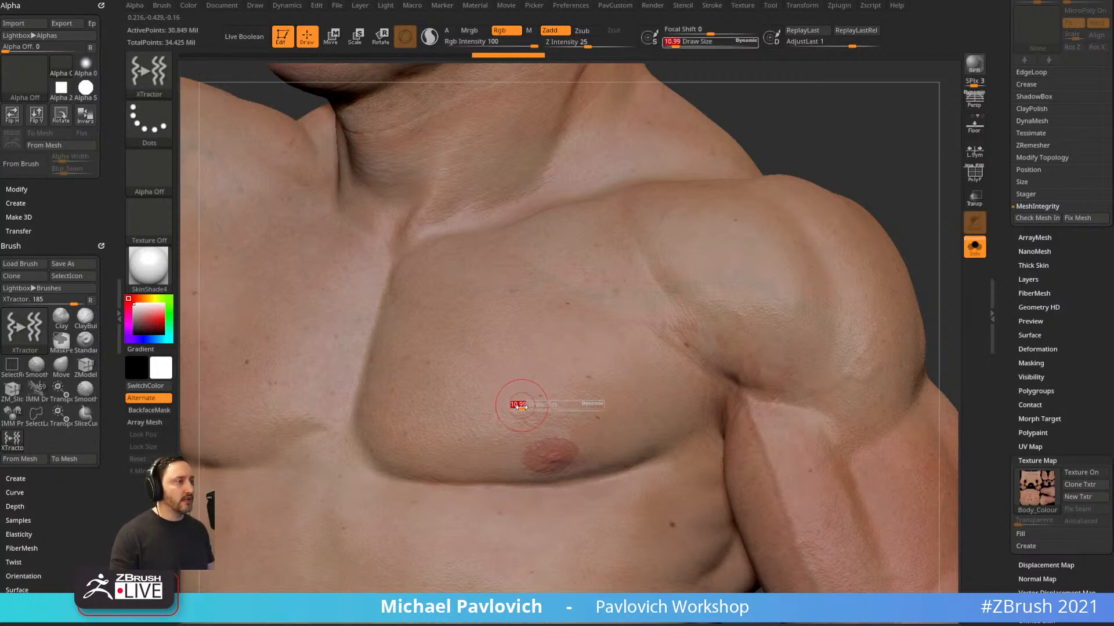
{"action": "left_click_drag", "start_coordinate": [518, 407], "coordinate": [521, 408]}
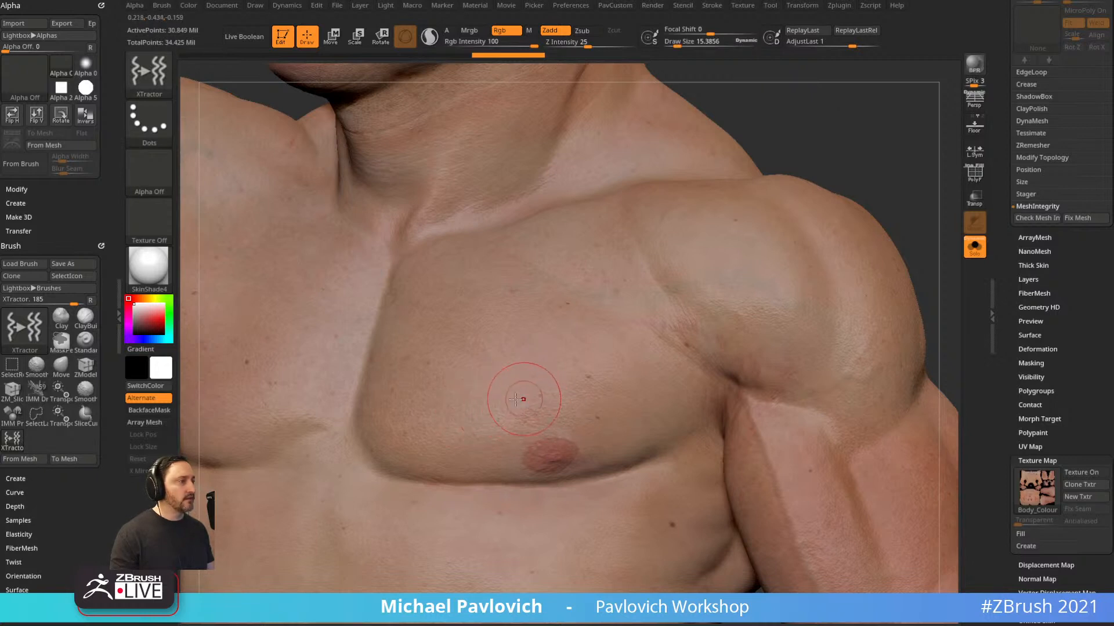
{"action": "key", "text": "s"}
{"action": "key", "text": "s"}
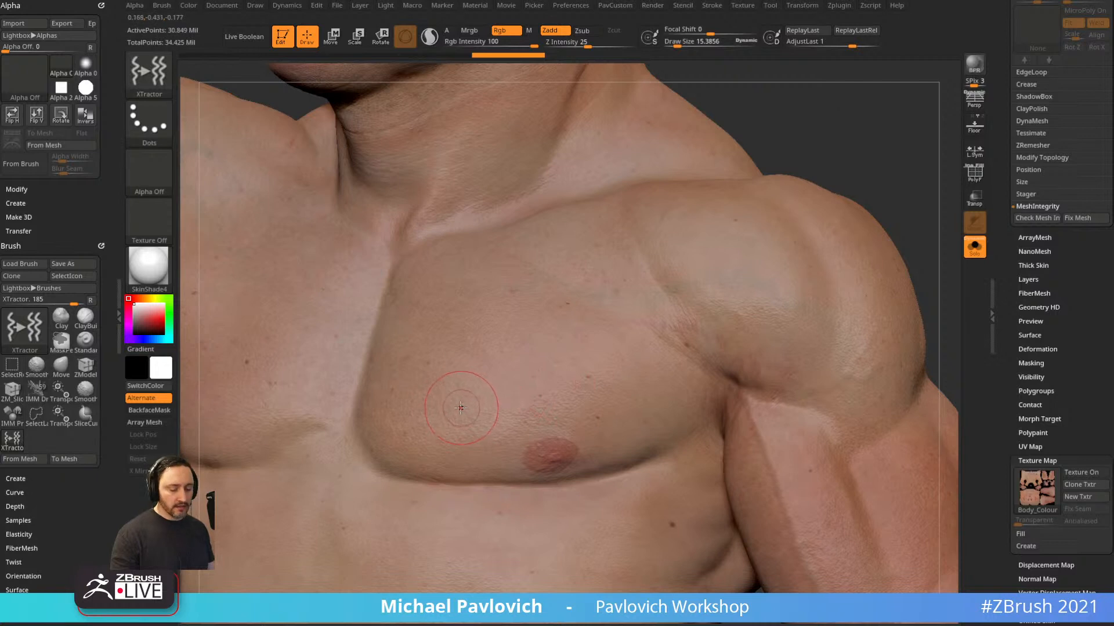
{"action": "key", "text": "g"}
{"action": "left_click_drag", "start_coordinate": [461, 407], "coordinate": [567, 387]}
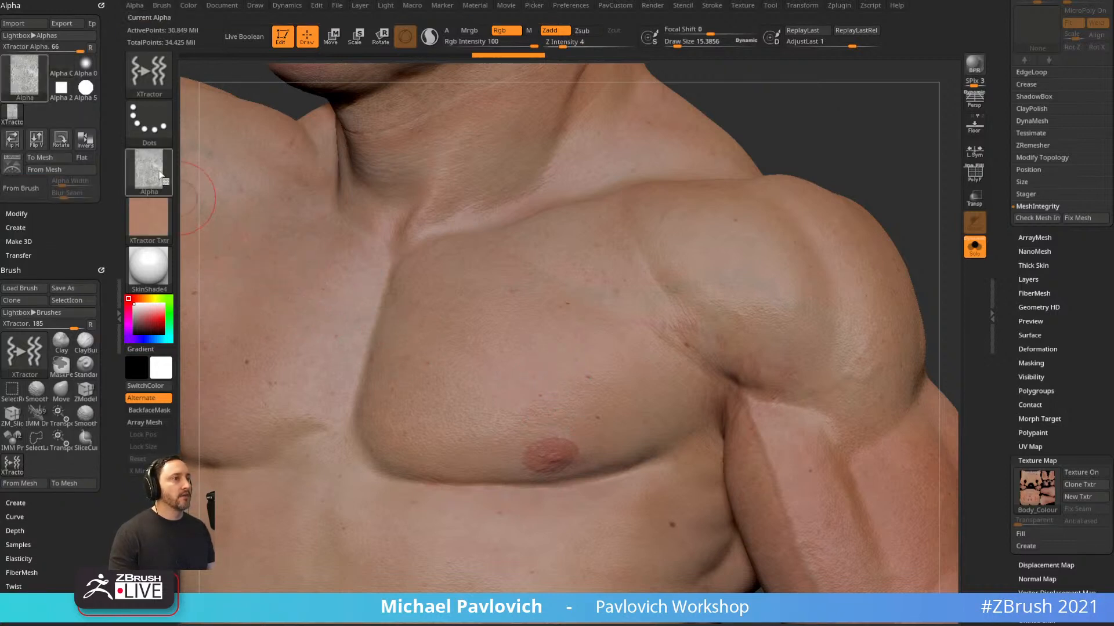
Try covering the nipple on the lowered-arm side with the extracted skin detail and color, and undo the stroke.
{"action": "mouse_move", "coordinate": [161, 173]}
{"action": "mouse_move", "coordinate": [155, 224]}
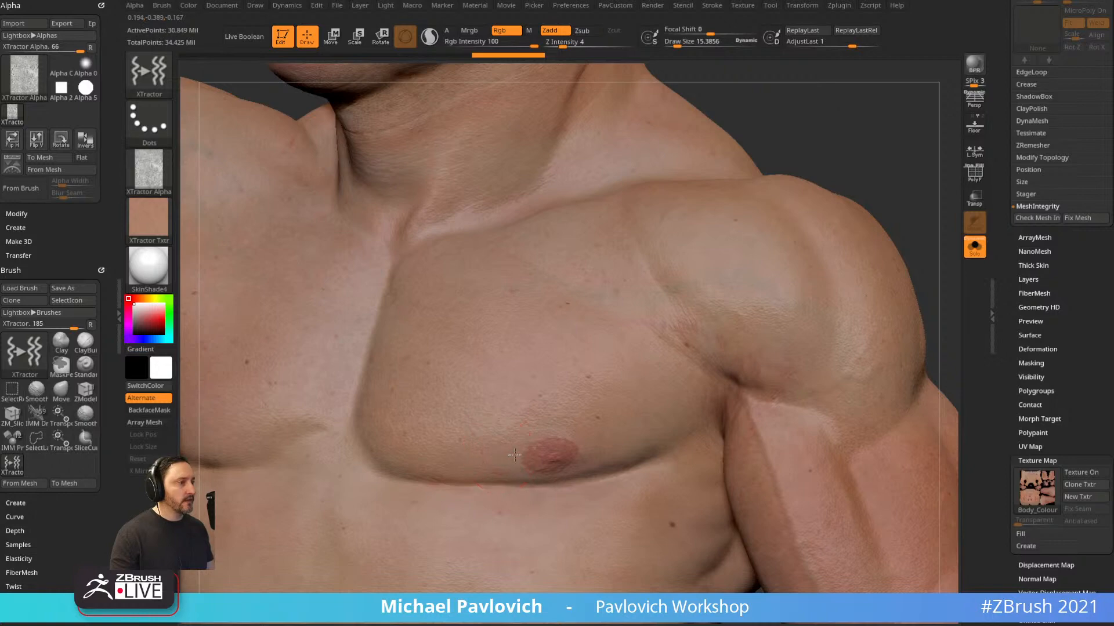
{"action": "left_click_drag", "start_coordinate": [538, 457], "coordinate": [574, 454]}
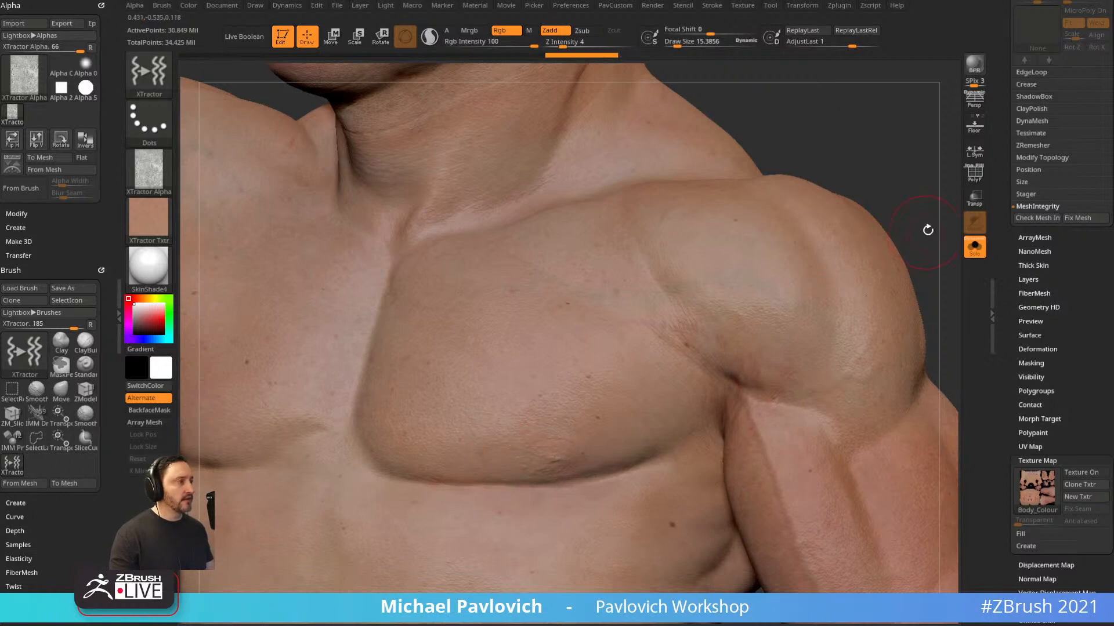
{"action": "left_click_drag", "start_coordinate": [927, 228], "coordinate": [912, 185]}
{"action": "key", "text": "ctrl"}
{"action": "key", "text": "ctrl+z"}
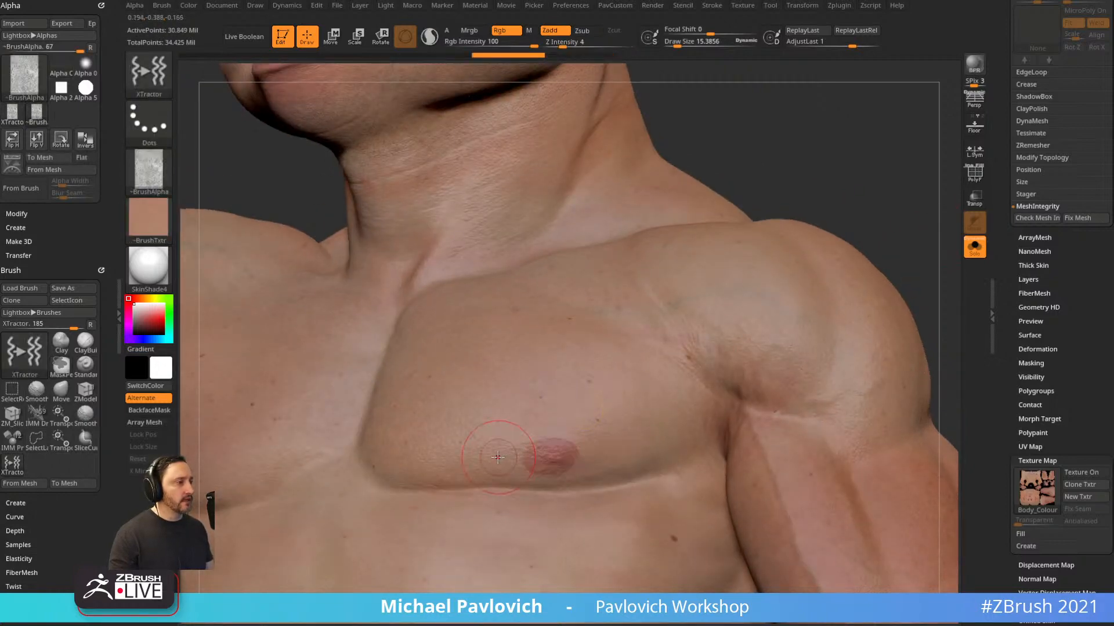
Cover the nipple on the lowered-arm side with freshly extracted skin detail, and check the result across the upper body.
{"action": "left_click_drag", "start_coordinate": [512, 455], "coordinate": [545, 455]}
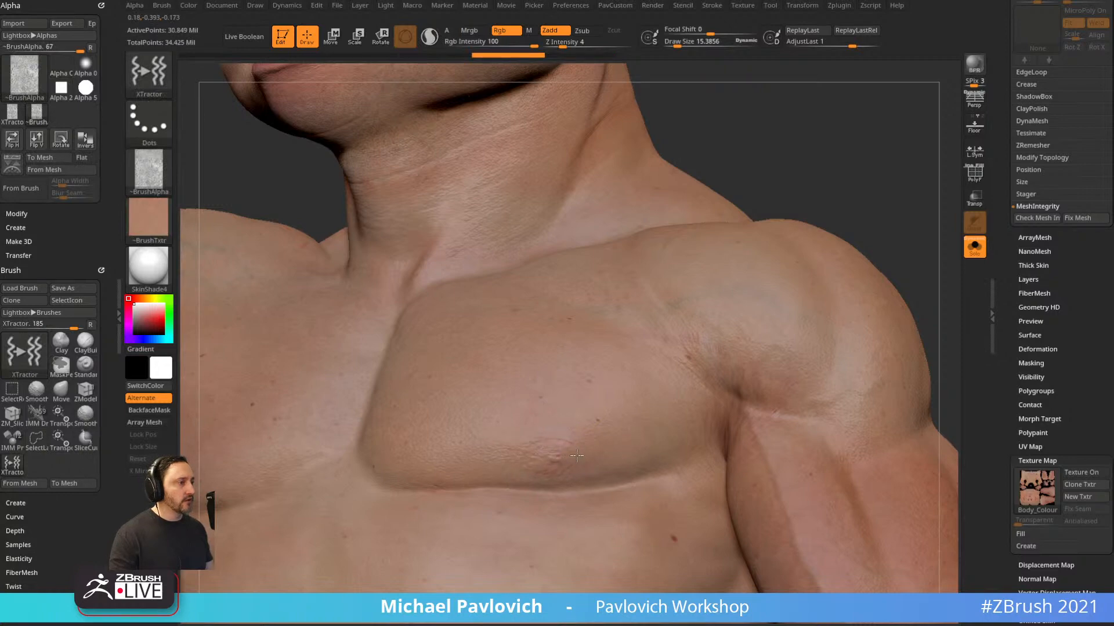
{"action": "left_click_drag", "start_coordinate": [923, 250], "coordinate": [859, 230]}
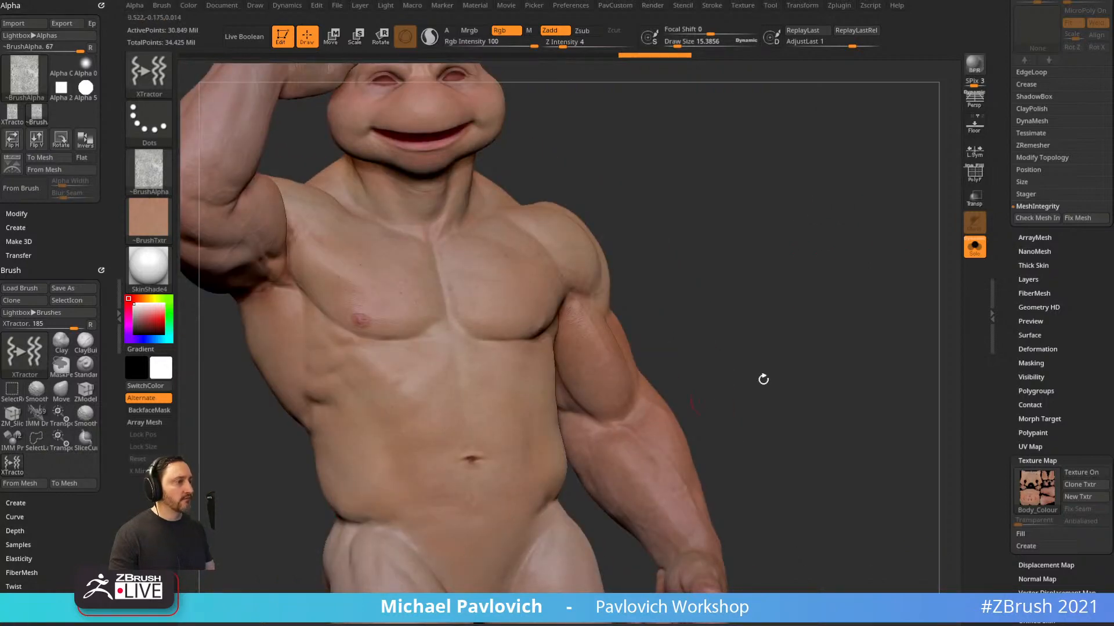
{"action": "left_click_drag", "start_coordinate": [763, 380], "coordinate": [802, 294]}
{"action": "left_click_drag", "start_coordinate": [655, 281], "coordinate": [792, 262]}
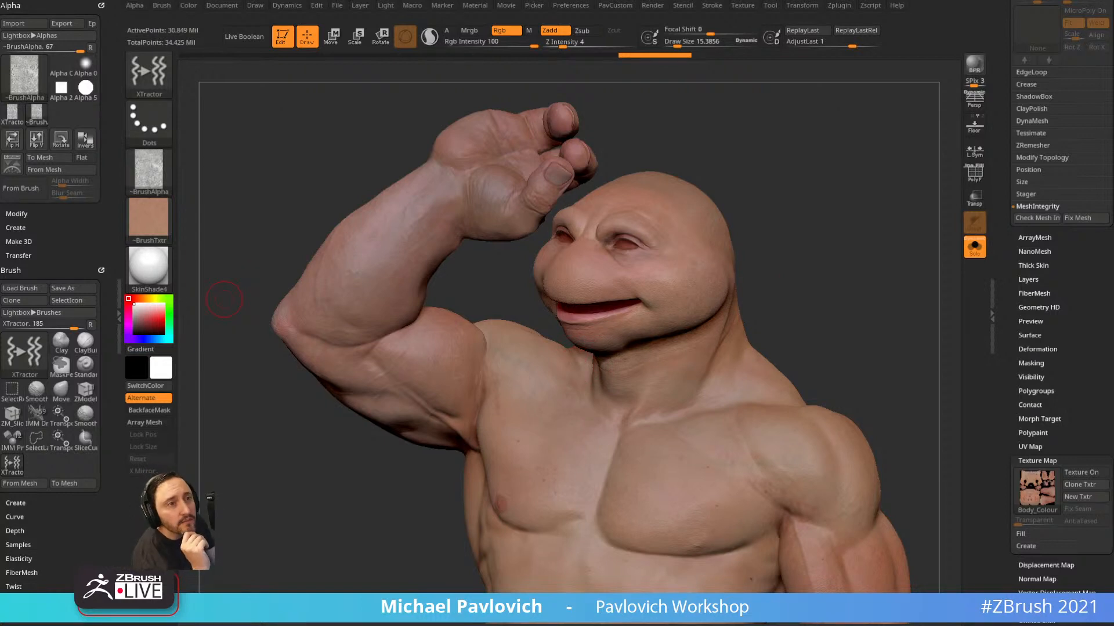
Check the body's Polypaint, Texture Map and UV Map settings, including the UV map size.
{"action": "key", "text": "shift"}
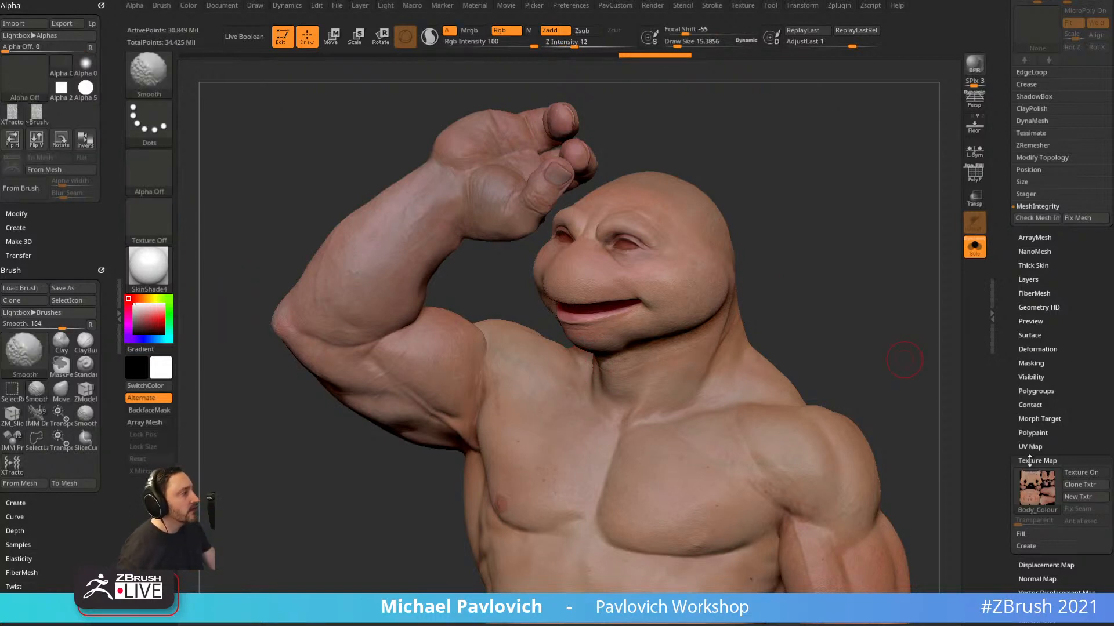
{"action": "left_click", "coordinate": [1036, 460], "text": "shift"}
{"action": "left_click", "coordinate": [1033, 433], "text": "shift"}
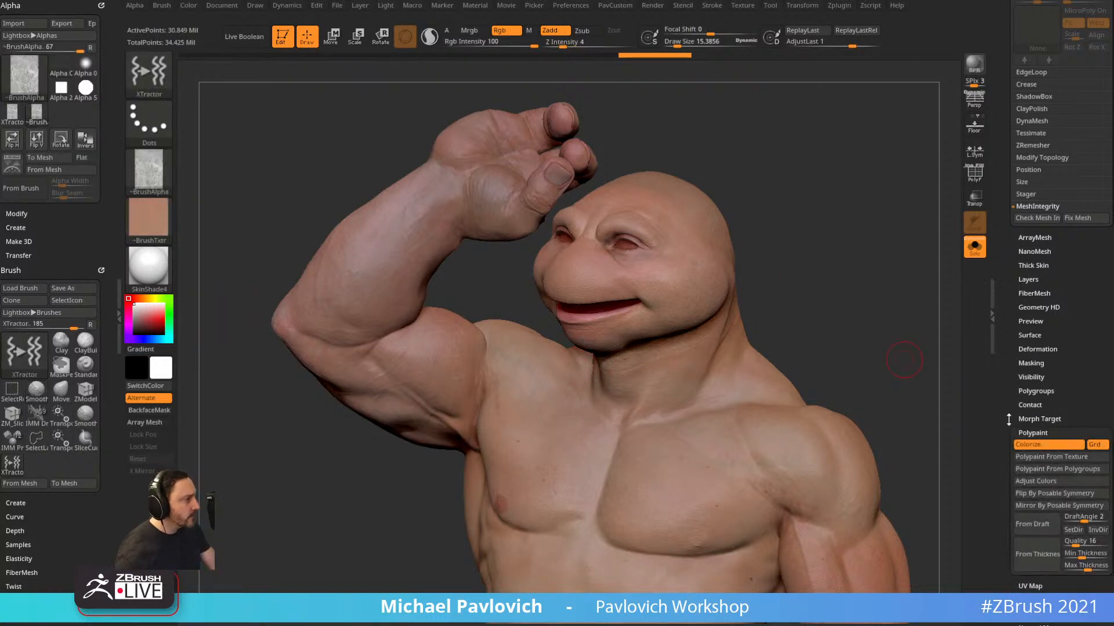
{"action": "left_click", "coordinate": [1032, 432], "text": "shift"}
{"action": "left_click", "coordinate": [1032, 460], "text": "shift"}
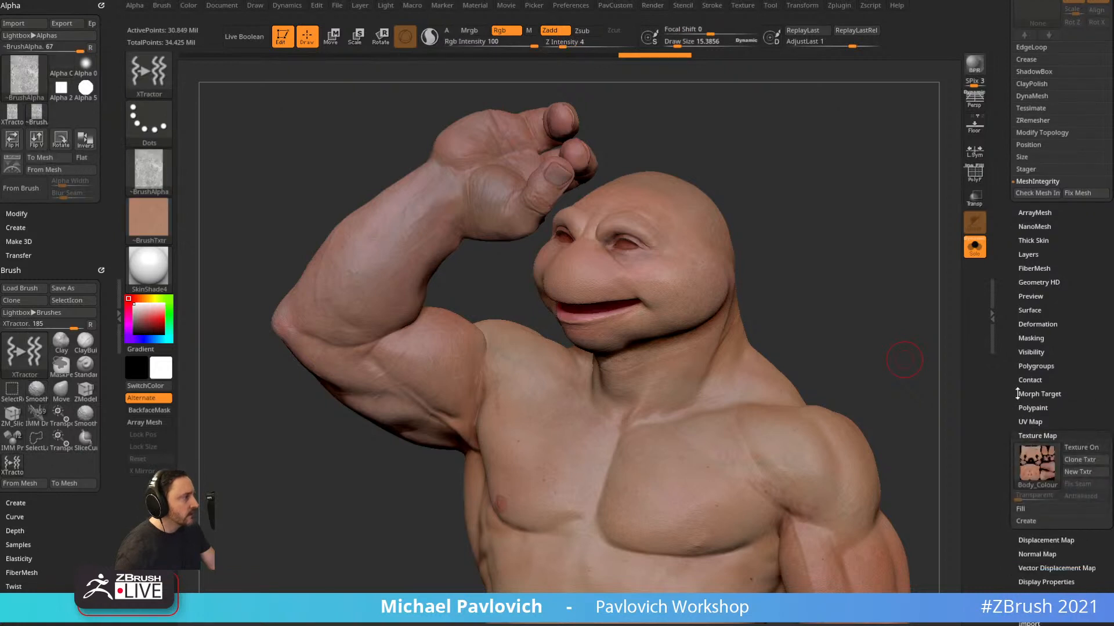
{"action": "left_click", "coordinate": [1030, 374]}
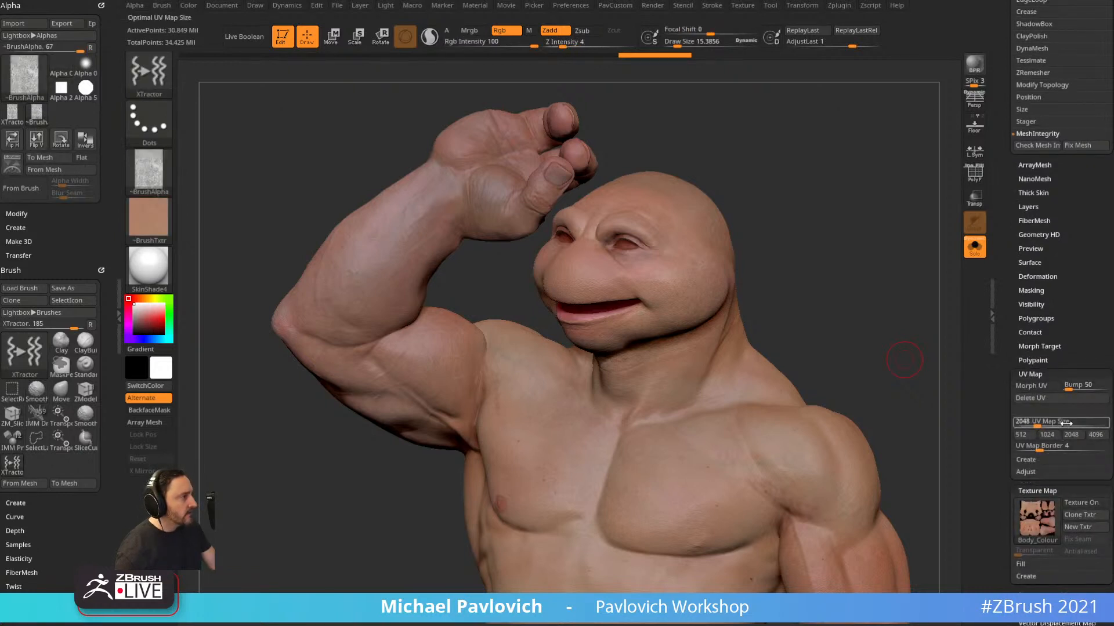
{"action": "left_click", "coordinate": [1019, 374]}
{"action": "scroll", "coordinate": [1024, 371], "scroll_direction": "down", "scroll_amount": 1}
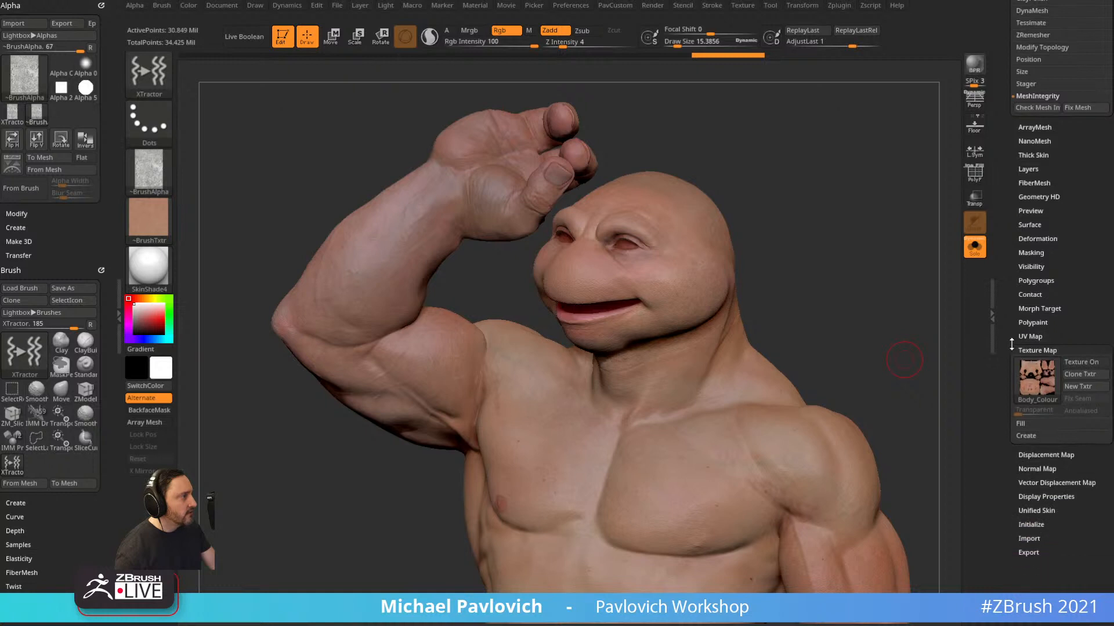
Create a new texture map from the body's polypaint and clone it into the texture library.
{"action": "left_click", "coordinate": [1027, 435]}
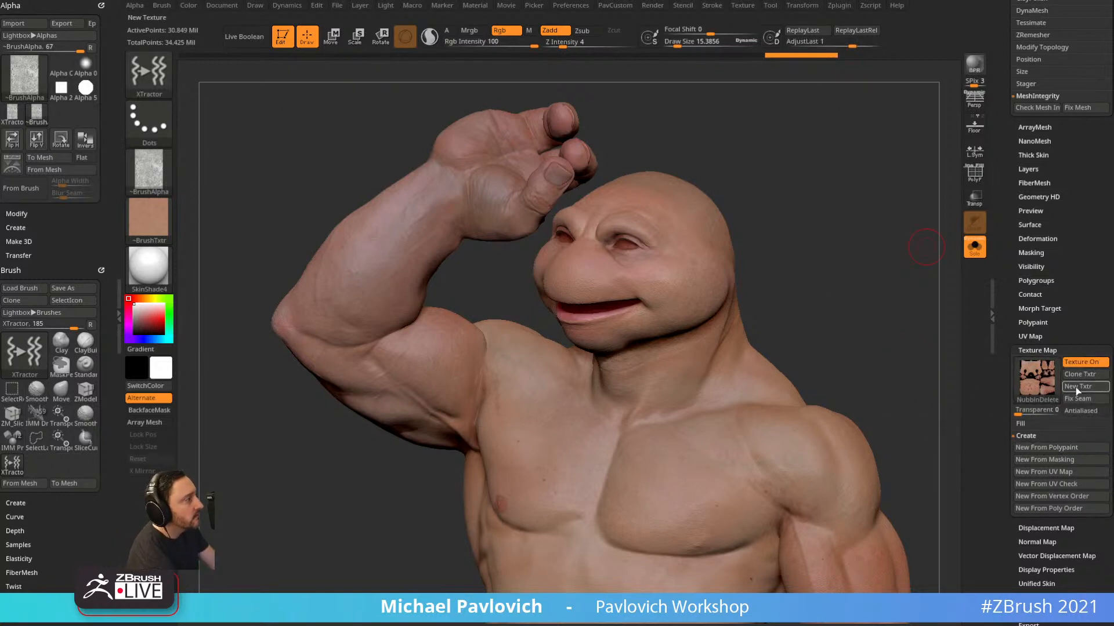
{"action": "left_click", "coordinate": [1083, 374]}
{"action": "mouse_move", "coordinate": [1043, 388]}
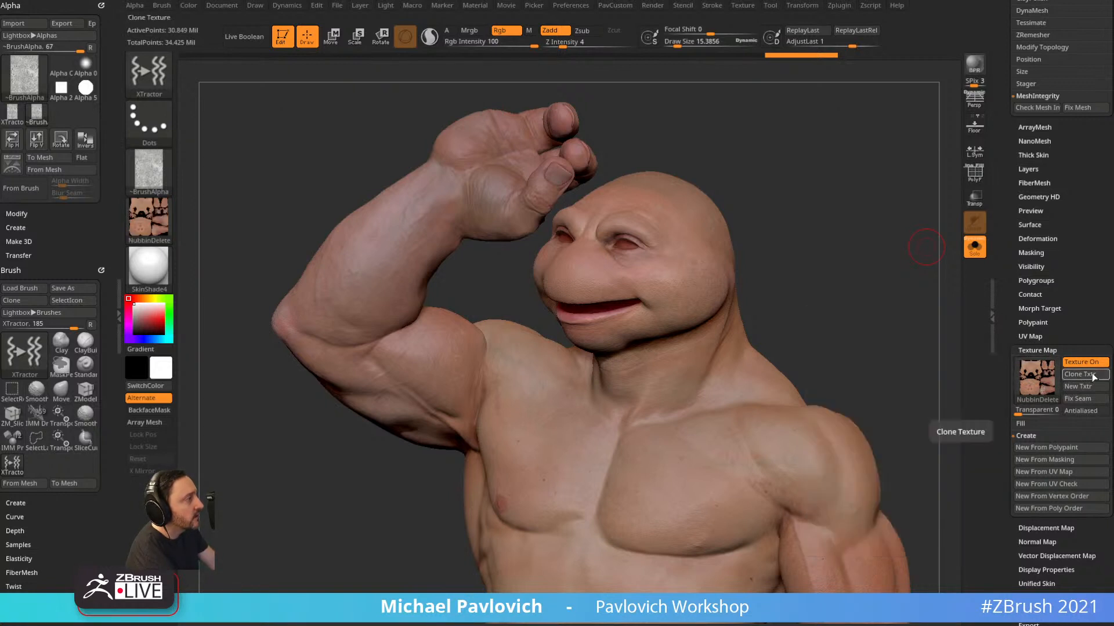
Export the cloned polypaint texture to the Desktop as the Photoshop file NubbinDelete1.psd.
{"action": "left_click", "coordinate": [743, 7]}
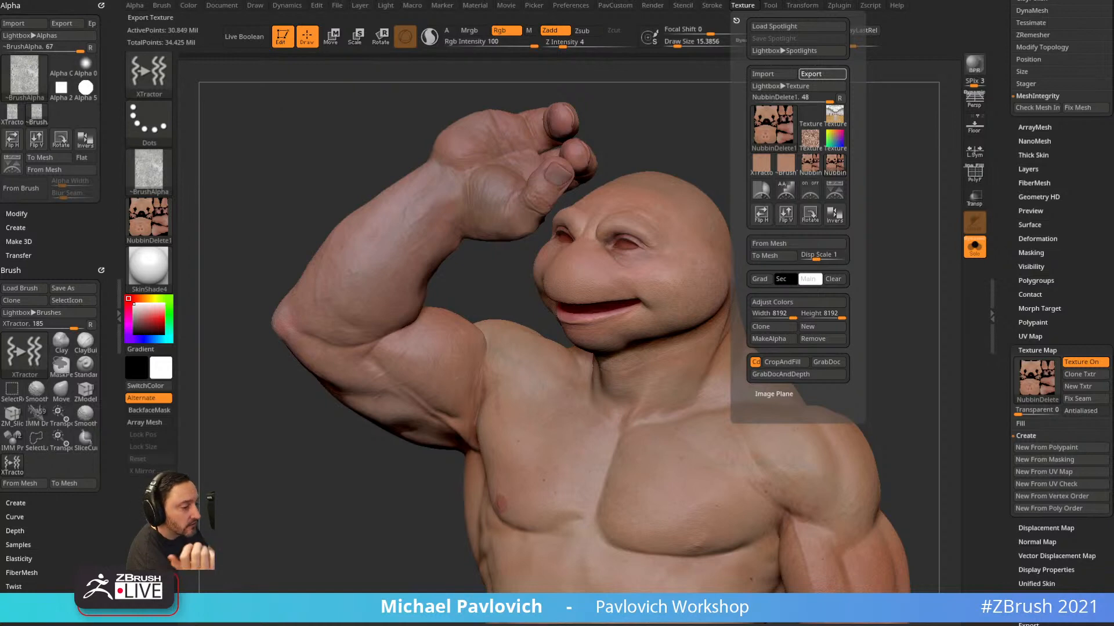
{"action": "left_click", "coordinate": [822, 74]}
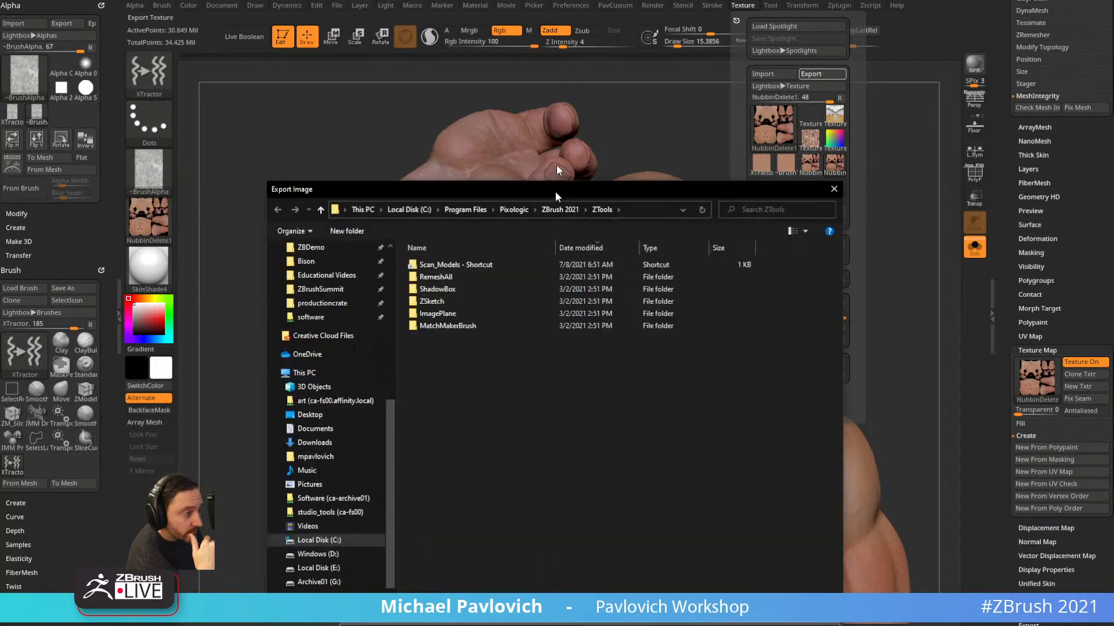
{"action": "left_click", "coordinate": [395, 514]}
{"action": "left_click", "coordinate": [385, 533]}
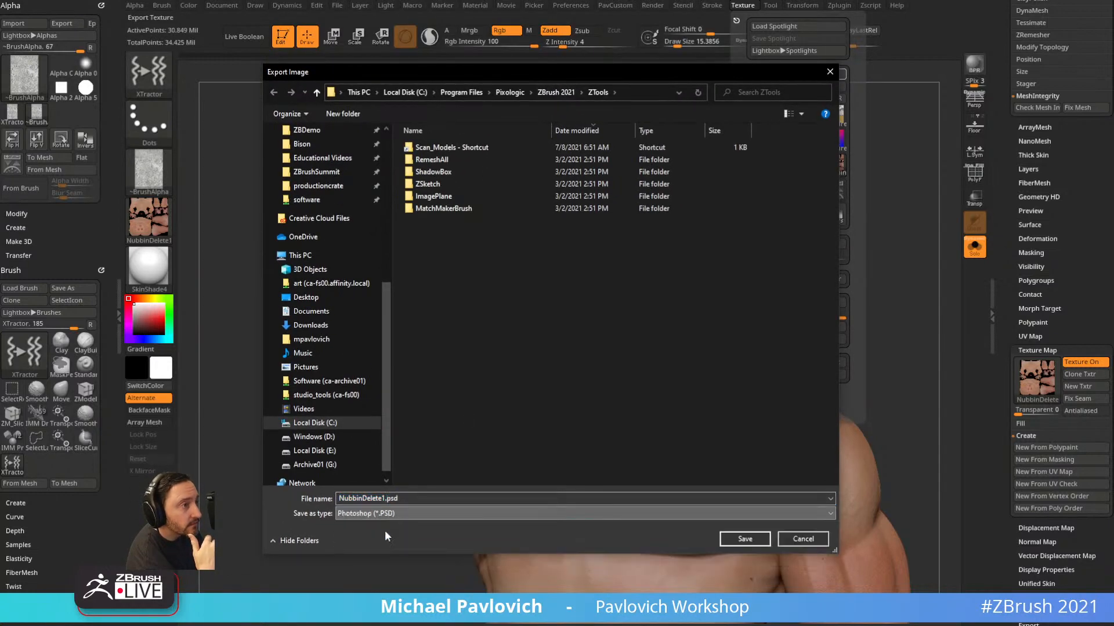
{"action": "scroll", "coordinate": [351, 307], "scroll_direction": "up", "scroll_amount": 5}
{"action": "scroll", "coordinate": [351, 318], "scroll_direction": "up", "scroll_amount": 2}
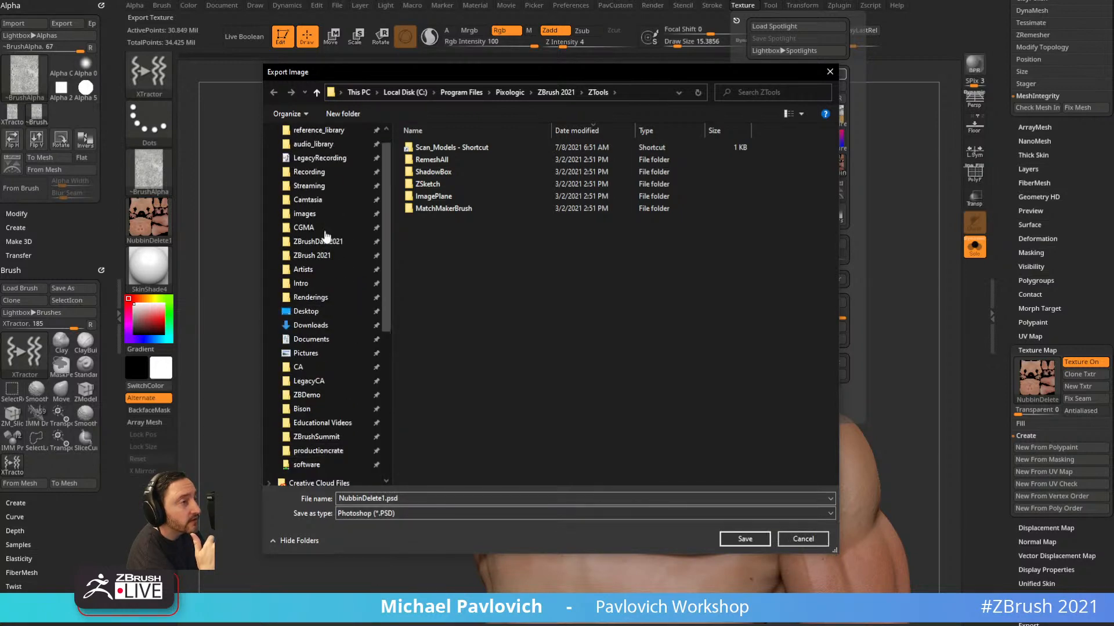
{"action": "left_click", "coordinate": [315, 312]}
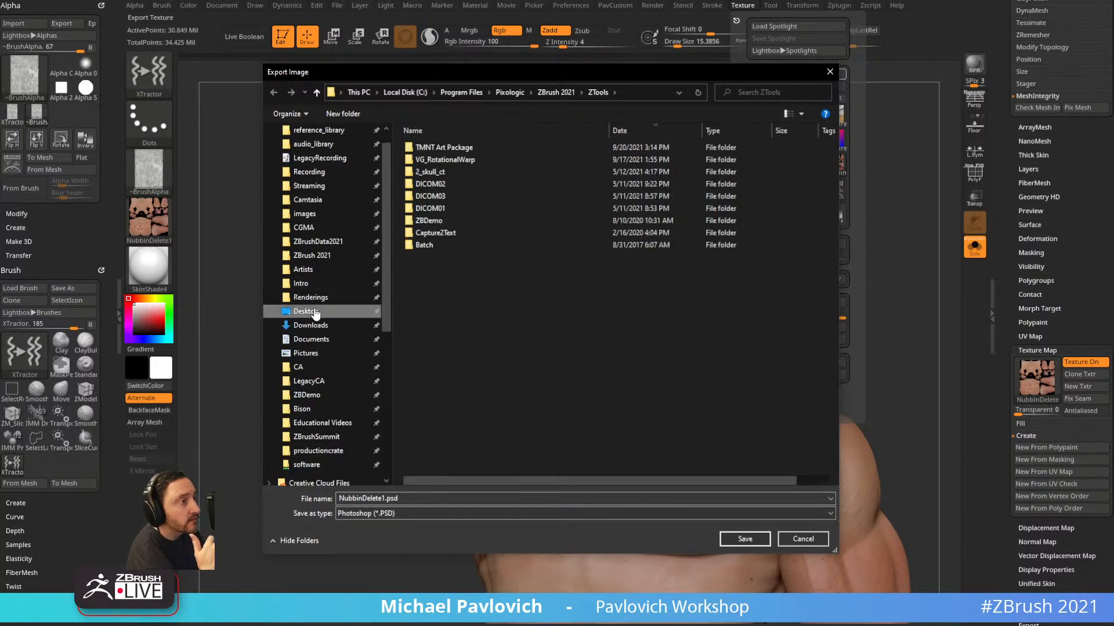
{"action": "left_click", "coordinate": [745, 539]}
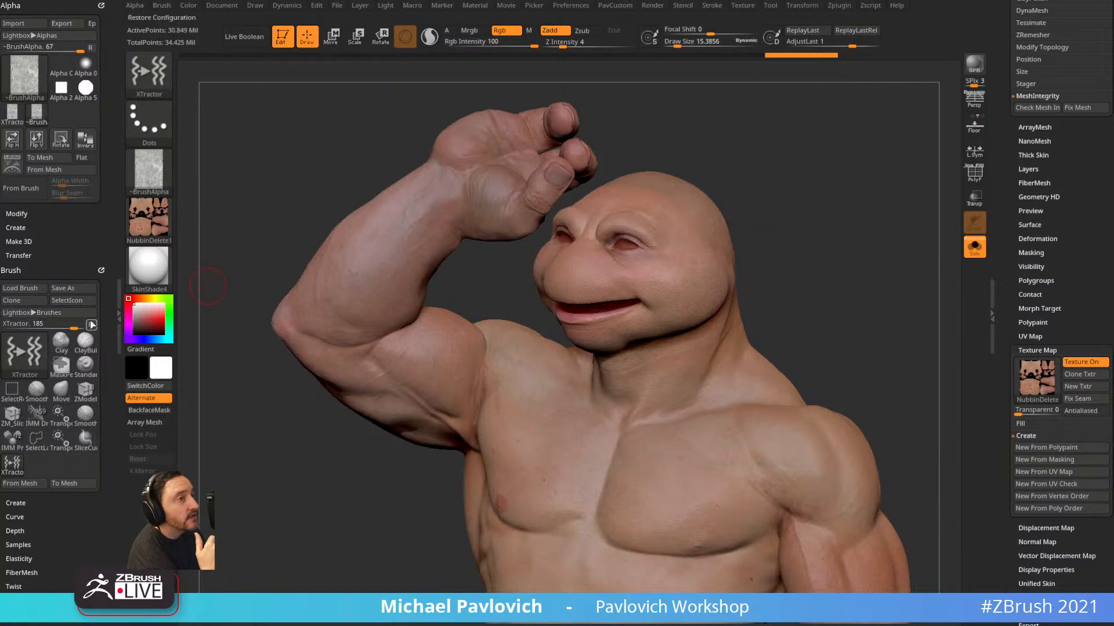
Switch off the current texture and the body's texture map, and inspect the polypaint around the upper body from front and back.
{"action": "left_click", "coordinate": [149, 221]}
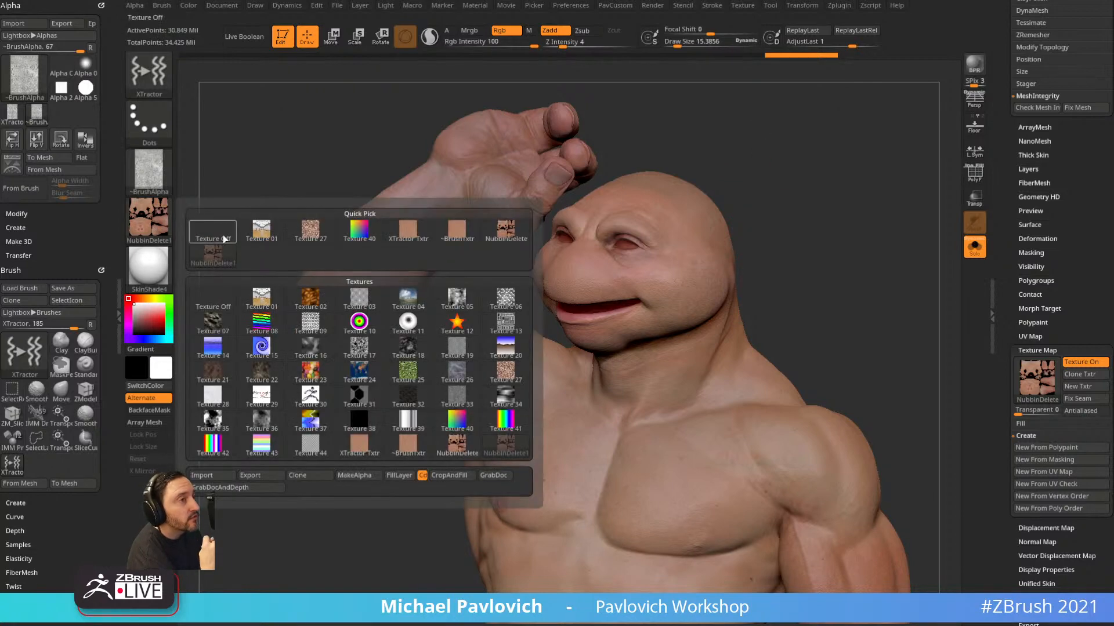
{"action": "left_click", "coordinate": [211, 231]}
{"action": "left_click", "coordinate": [1073, 362]}
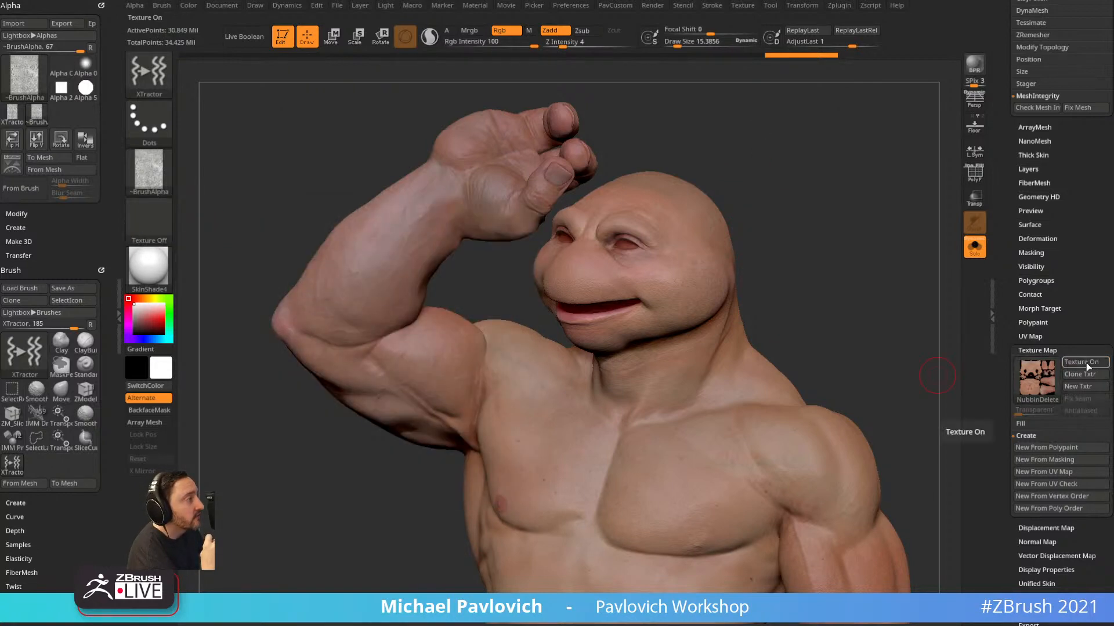
{"action": "left_click", "coordinate": [149, 220]}
{"action": "left_click", "coordinate": [210, 239]}
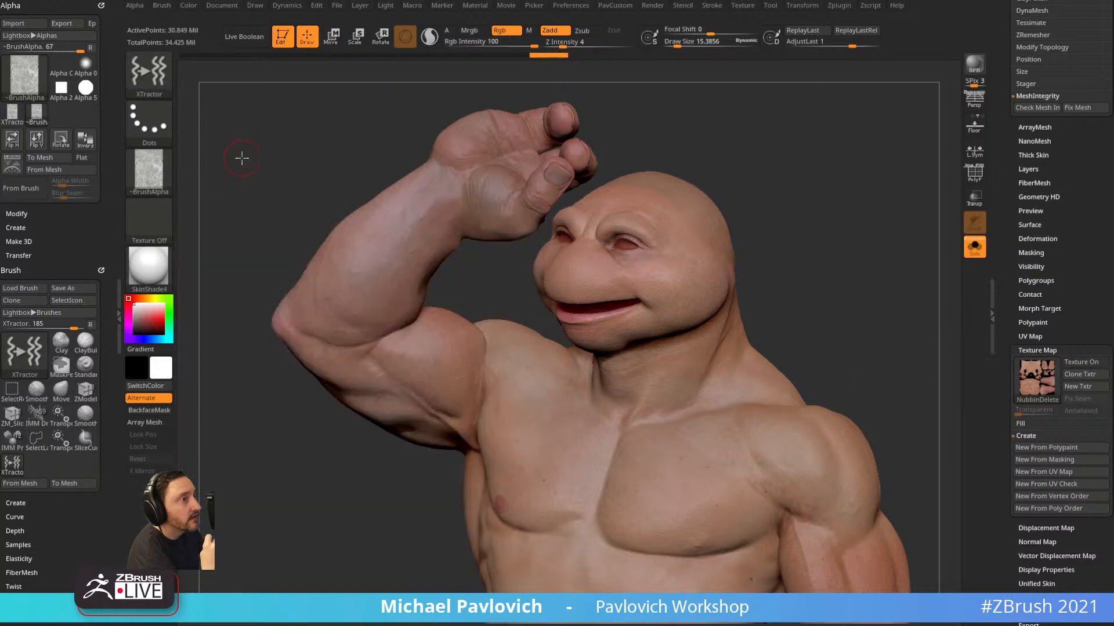
{"action": "left_click_drag", "start_coordinate": [885, 212], "coordinate": [191, 167]}
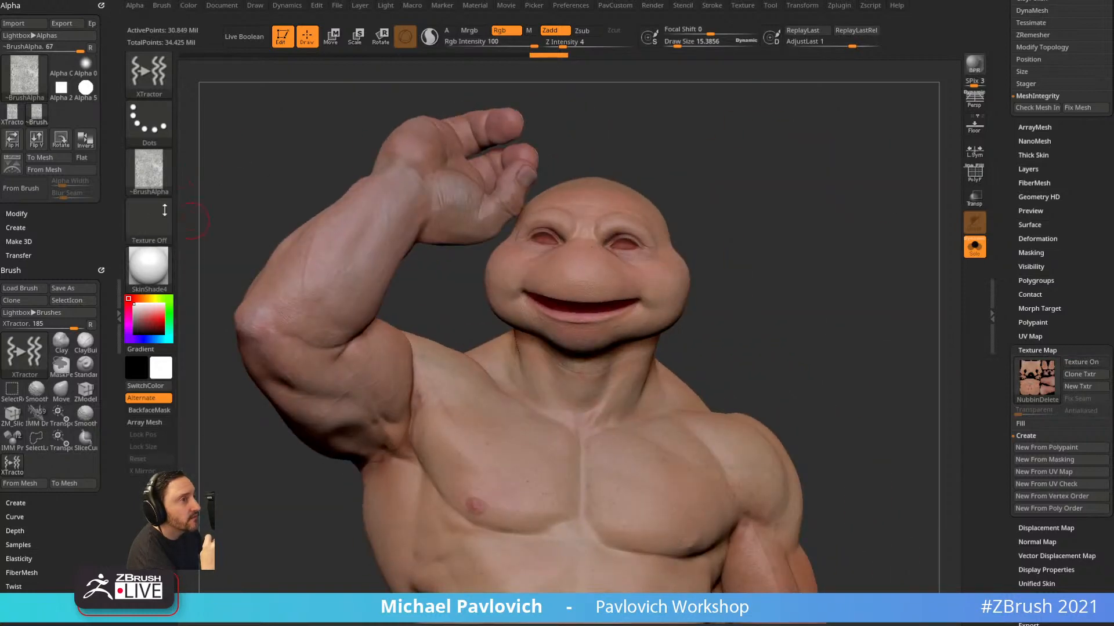
{"action": "left_click_drag", "start_coordinate": [182, 224], "coordinate": [315, 294]}
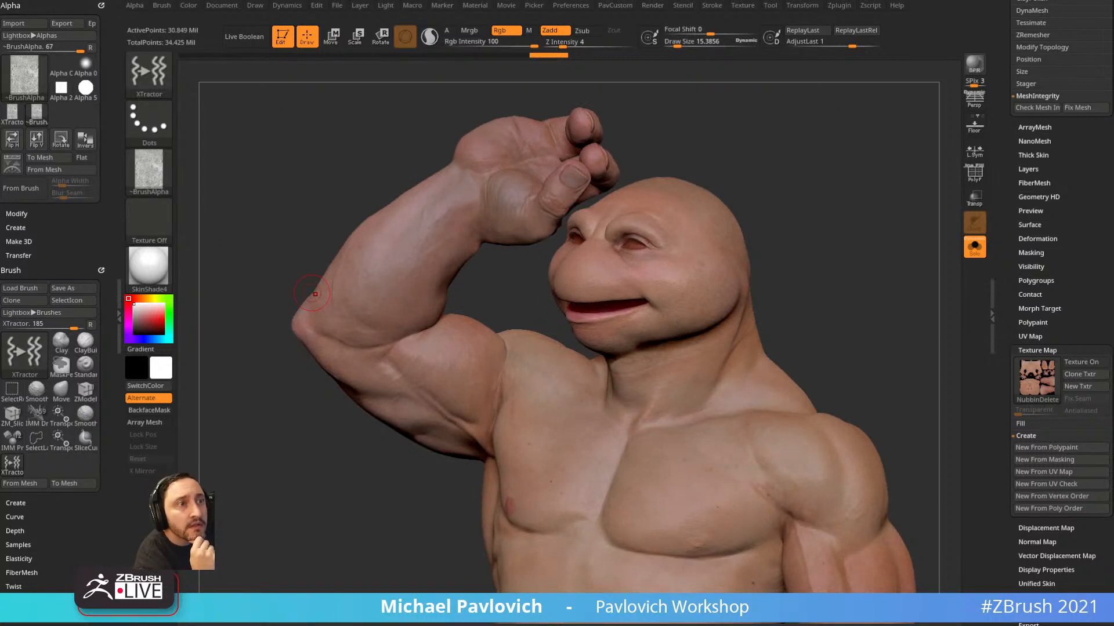
{"action": "left_click_drag", "start_coordinate": [755, 167], "coordinate": [869, 196]}
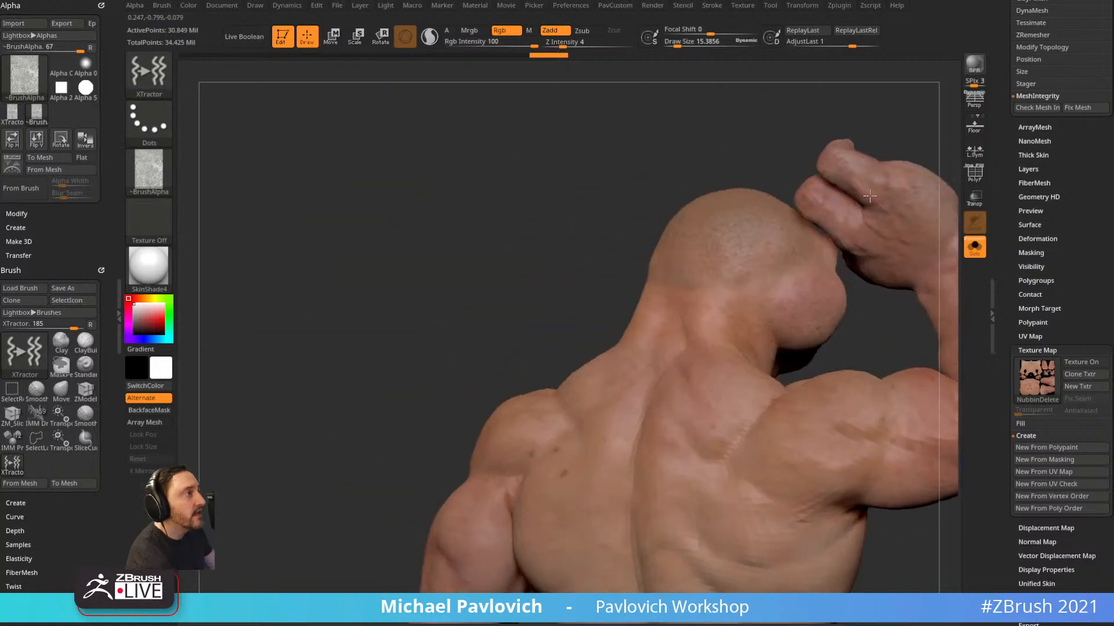
{"action": "left_click_drag", "start_coordinate": [890, 133], "coordinate": [795, 230]}
{"action": "left_click_drag", "start_coordinate": [700, 223], "coordinate": [319, 274]}
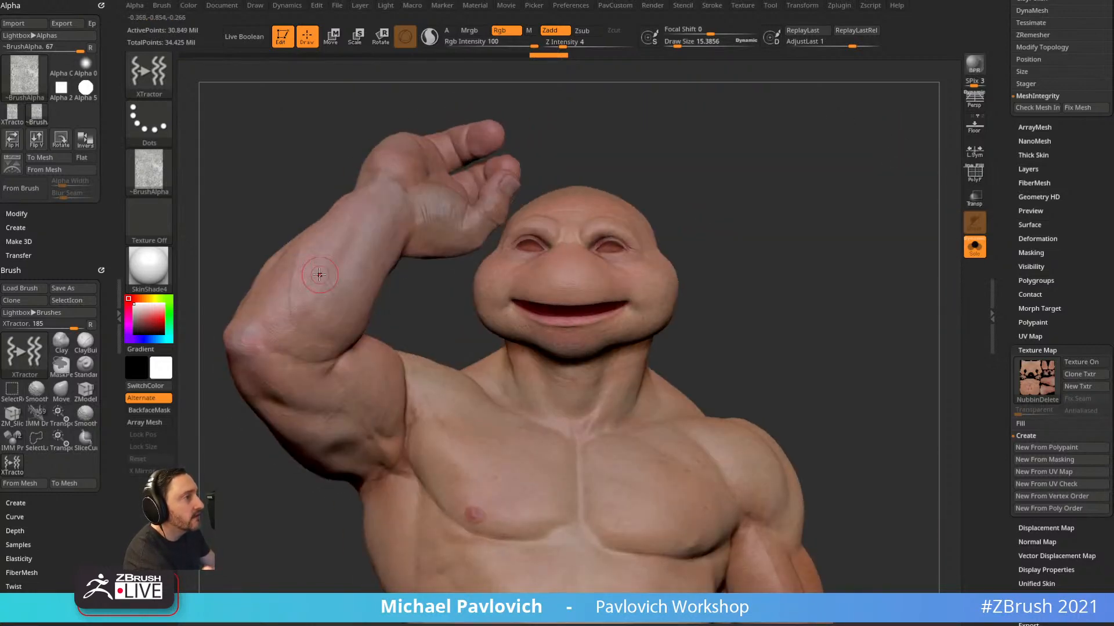
{"action": "left_click_drag", "start_coordinate": [732, 214], "coordinate": [848, 220]}
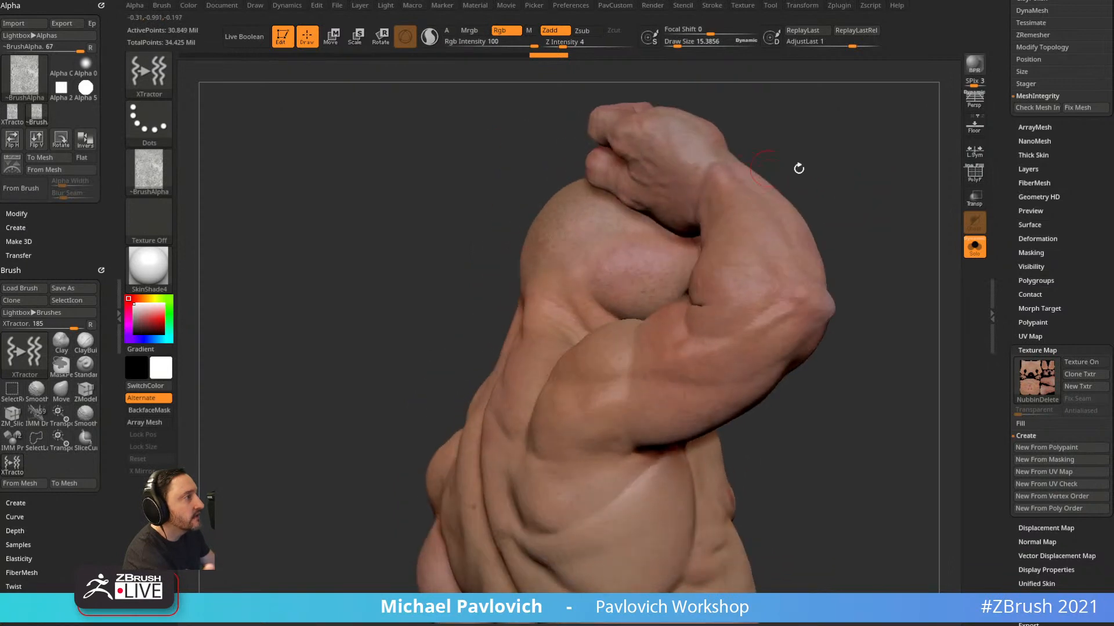
Give the SkinShade4 material a wax strength of 37, reduce it to 28, and view the whole body.
{"action": "left_click", "coordinate": [653, 5]}
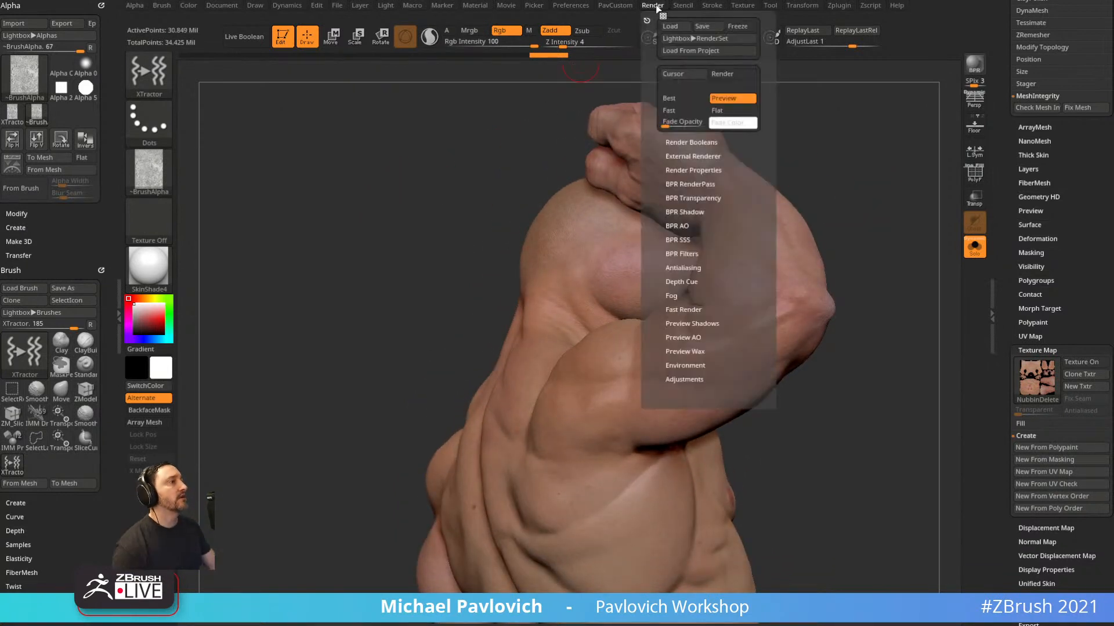
{"action": "left_click", "coordinate": [691, 170]}
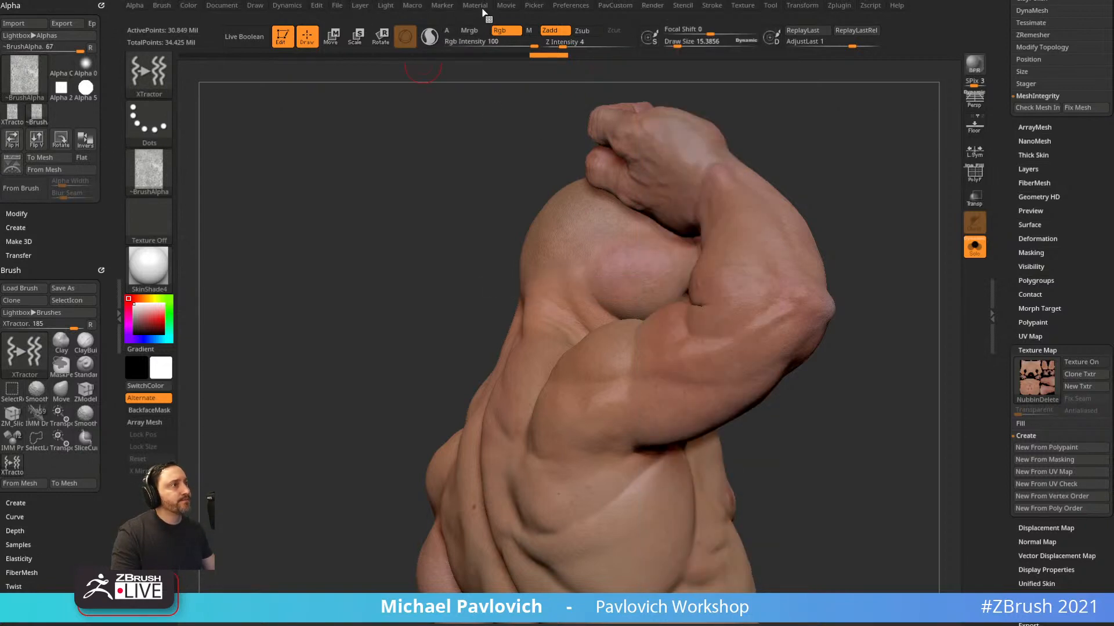
{"action": "left_click", "coordinate": [482, 7]}
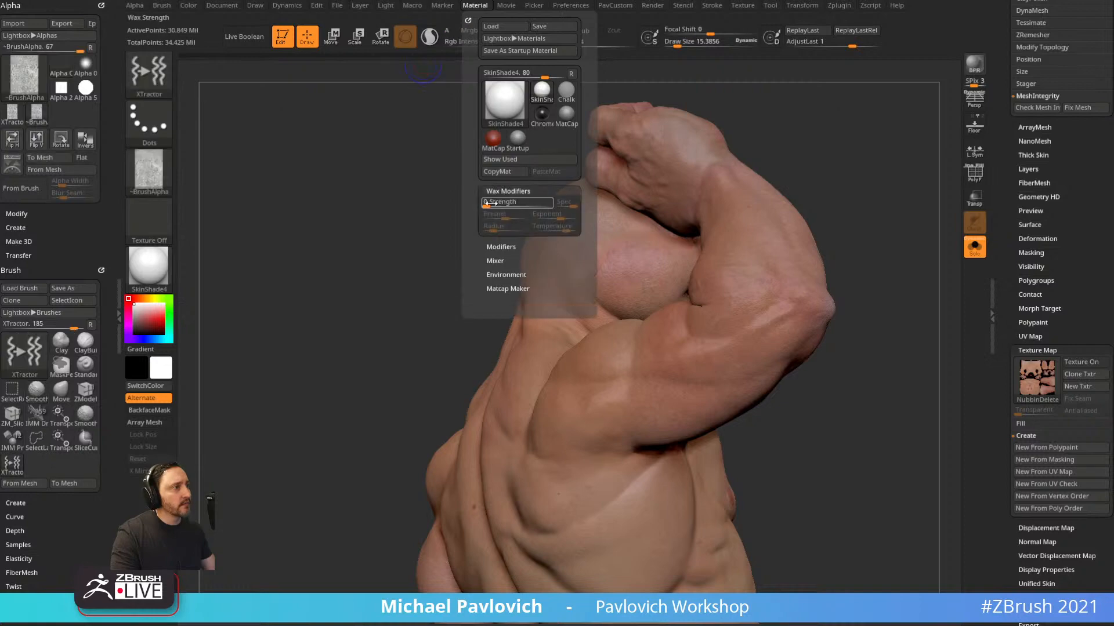
{"action": "left_click_drag", "start_coordinate": [495, 203], "coordinate": [515, 204]}
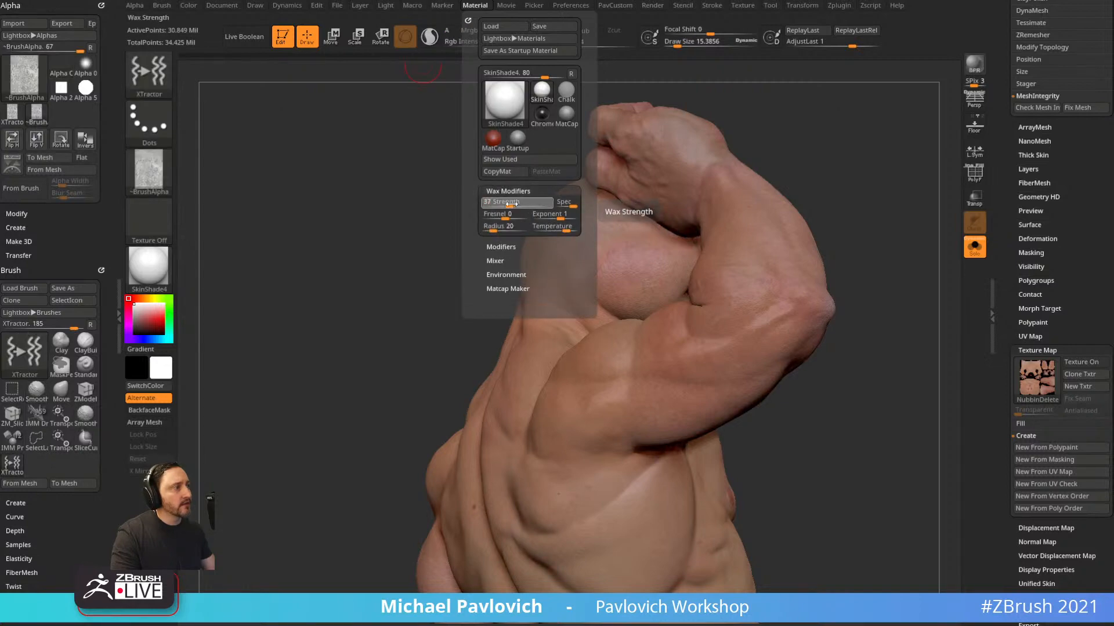
{"action": "left_click_drag", "start_coordinate": [816, 114], "coordinate": [800, 186]}
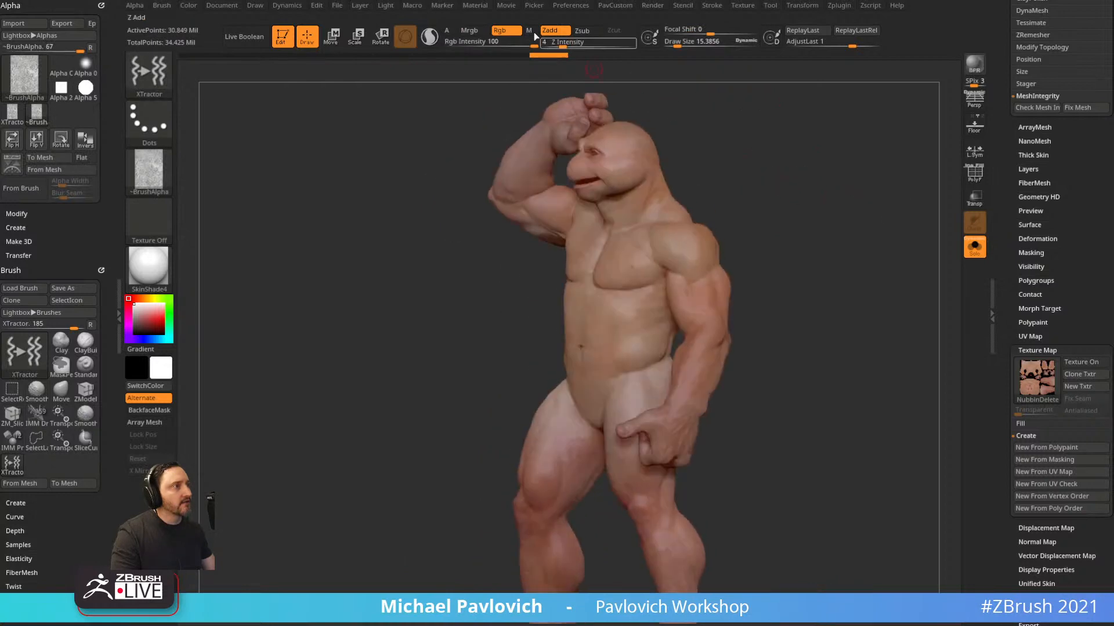
{"action": "left_click", "coordinate": [475, 5]}
{"action": "left_click_drag", "start_coordinate": [508, 203], "coordinate": [502, 205]}
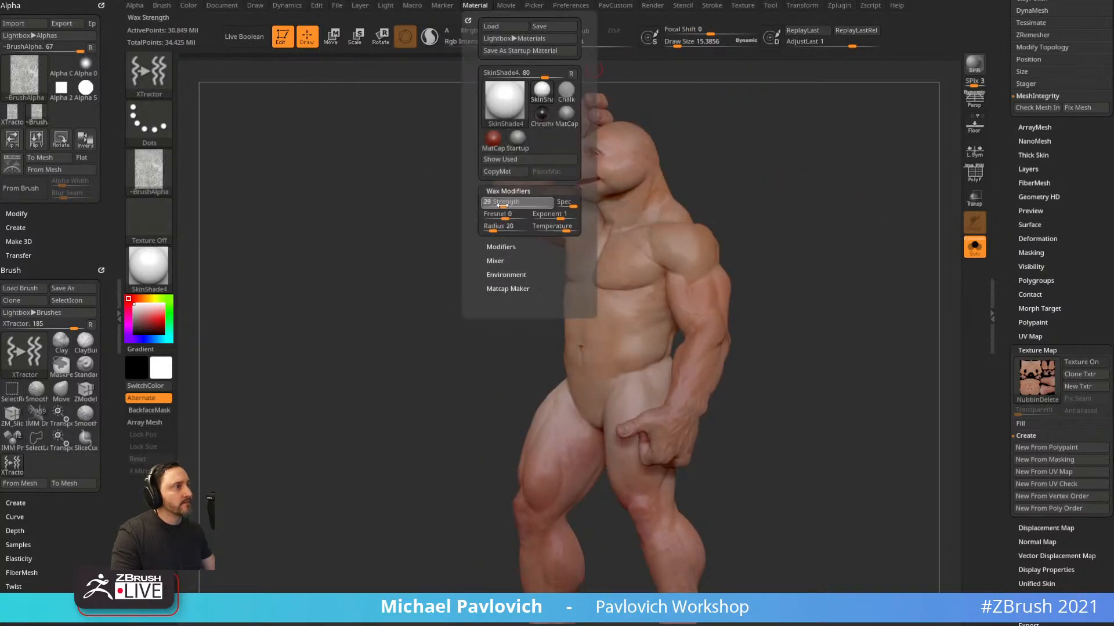
{"action": "mouse_move", "coordinate": [823, 194]}
{"action": "left_mouse_down"}
{"action": "mouse_move", "coordinate": [772, 200]}
{"action": "mouse_move", "coordinate": [828, 206]}
{"action": "mouse_move", "coordinate": [751, 209]}
{"action": "mouse_move", "coordinate": [803, 289]}
{"action": "left_mouse_up"}
{"action": "left_click_drag", "start_coordinate": [829, 204], "coordinate": [850, 176]}
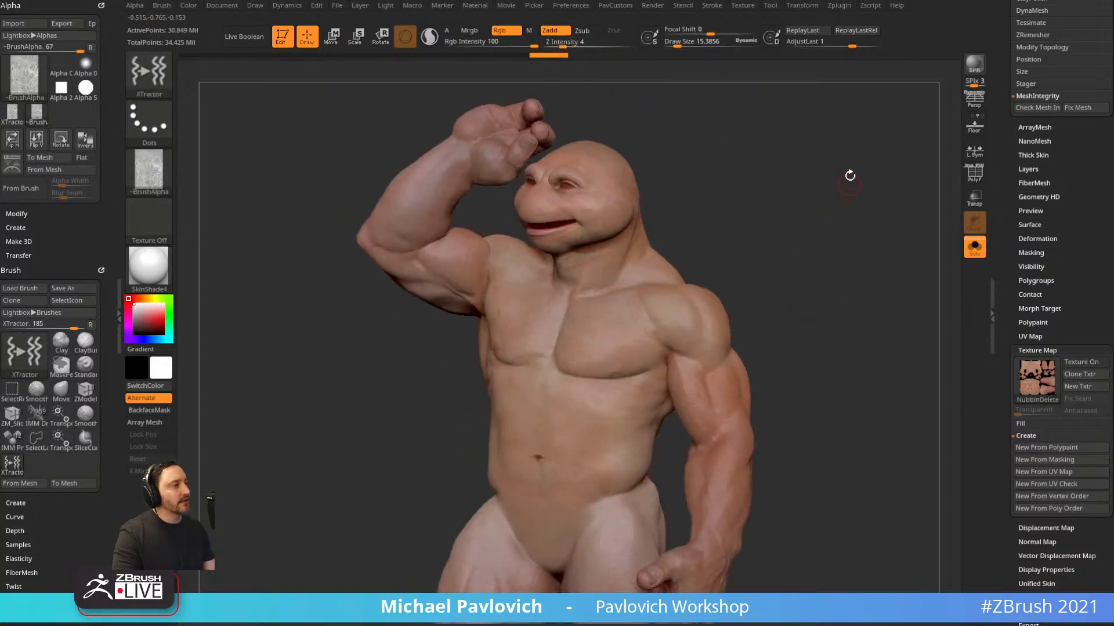
Open the polypaint color adjustment, sample the lowered arm's reddish skin as the first color, and mask by it with tolerance 2.
{"action": "left_click", "coordinate": [1032, 322]}
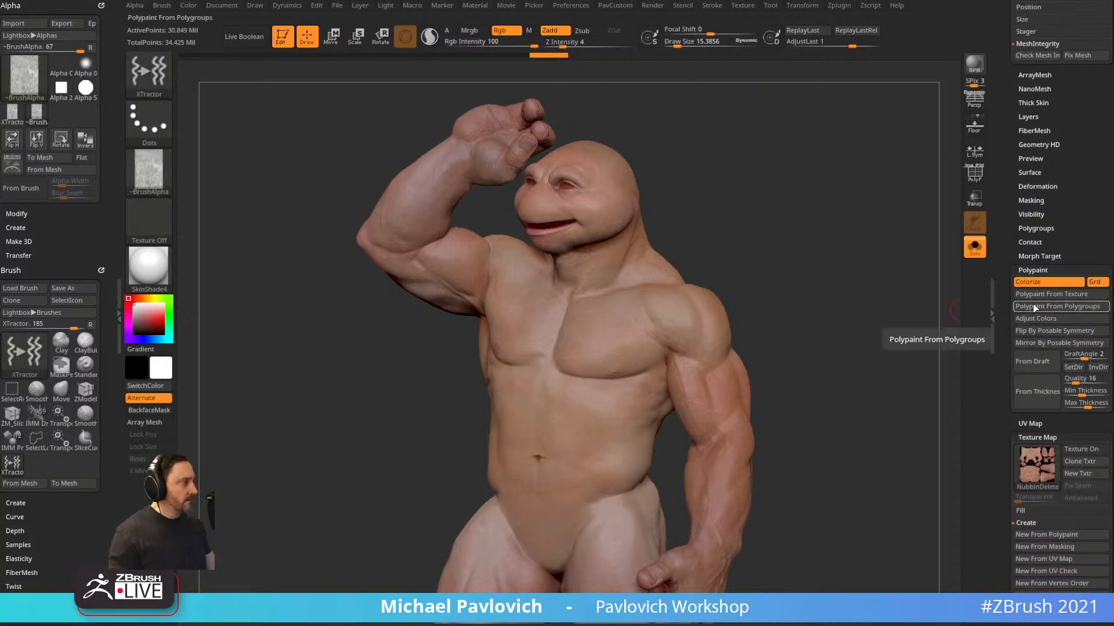
{"action": "left_click", "coordinate": [1032, 318]}
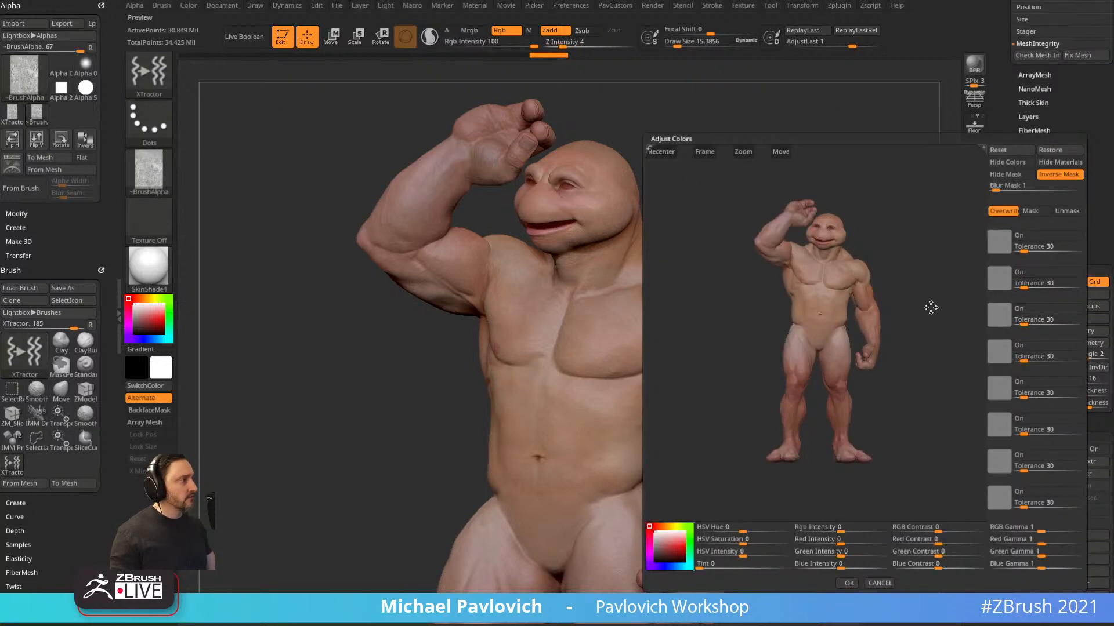
{"action": "left_click_drag", "start_coordinate": [930, 308], "coordinate": [953, 291]}
{"action": "left_click_drag", "start_coordinate": [996, 243], "coordinate": [944, 385]}
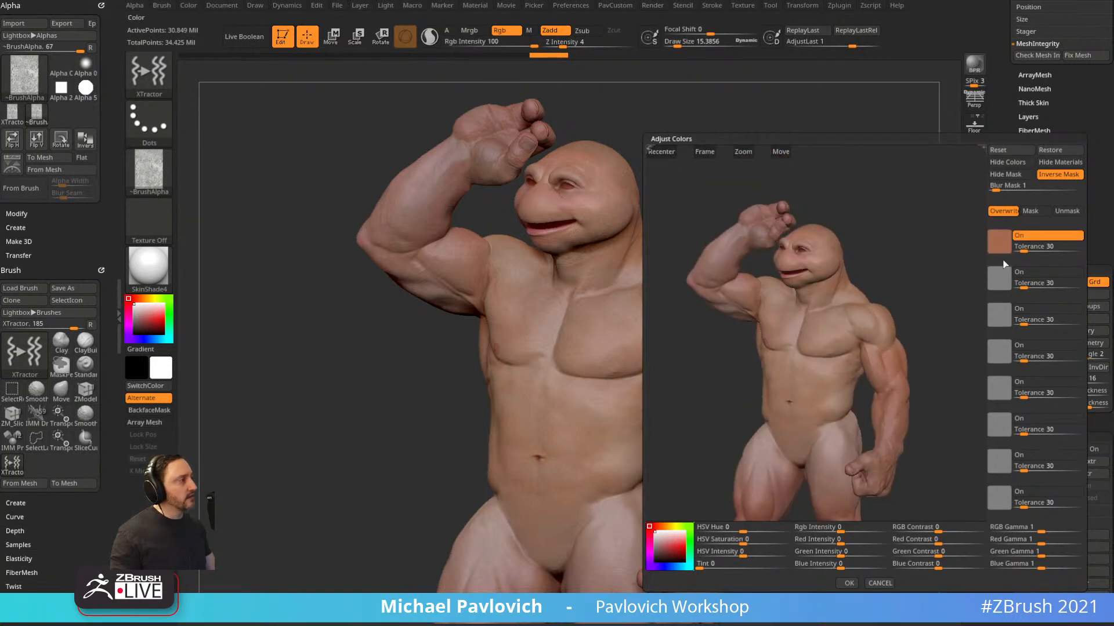
{"action": "left_click", "coordinate": [1031, 213]}
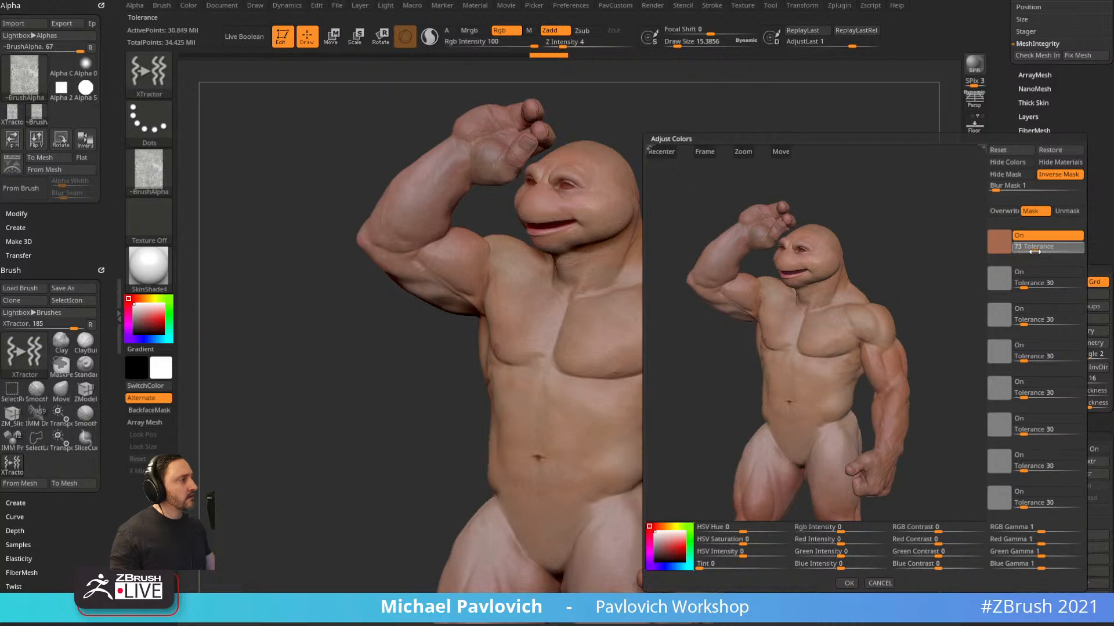
{"action": "left_click_drag", "start_coordinate": [1007, 248], "coordinate": [1017, 250]}
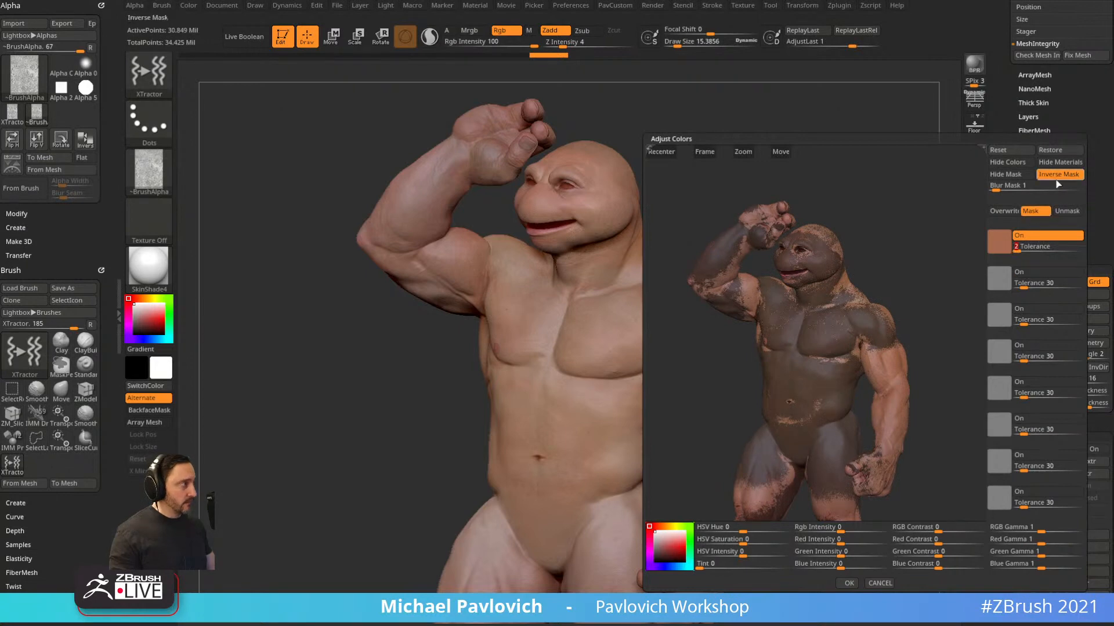
Turn off the inverse mask and inspect the arm-color mask on the body from several angles.
{"action": "left_click", "coordinate": [1056, 183]}
{"action": "left_click_drag", "start_coordinate": [957, 323], "coordinate": [842, 248]}
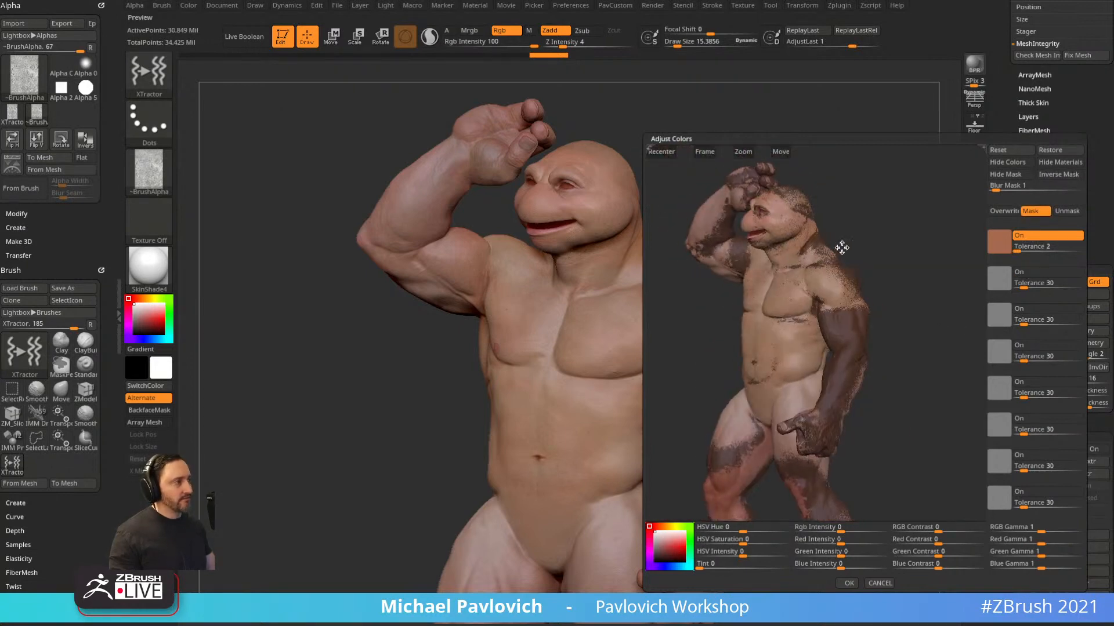
{"action": "left_click_drag", "start_coordinate": [915, 290], "coordinate": [543, 380]}
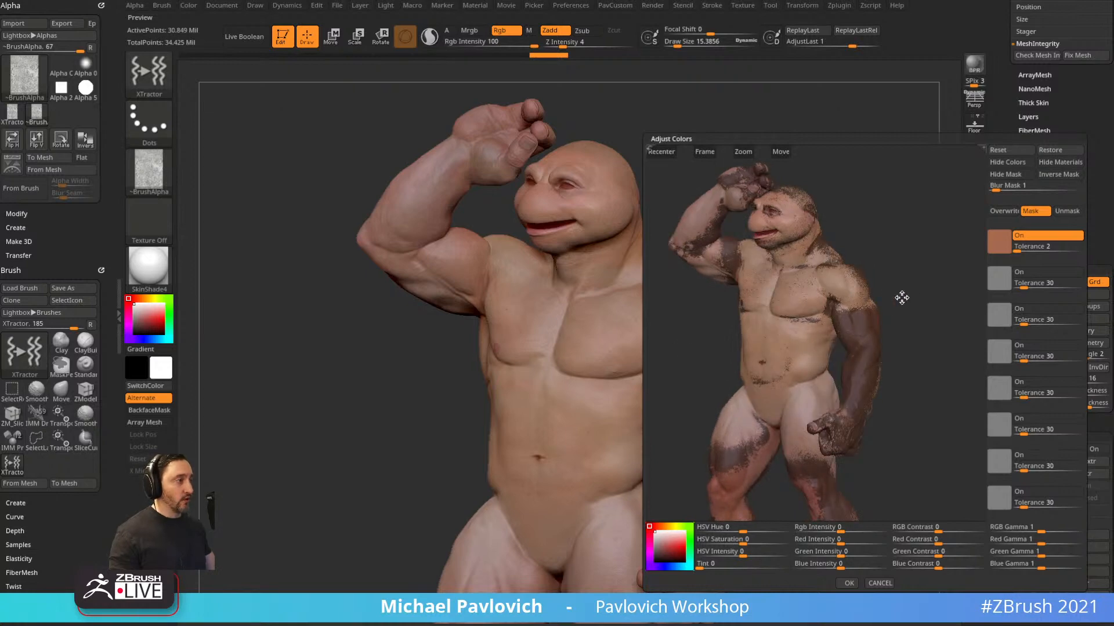
{"action": "left_click_drag", "start_coordinate": [902, 297], "coordinate": [975, 247]}
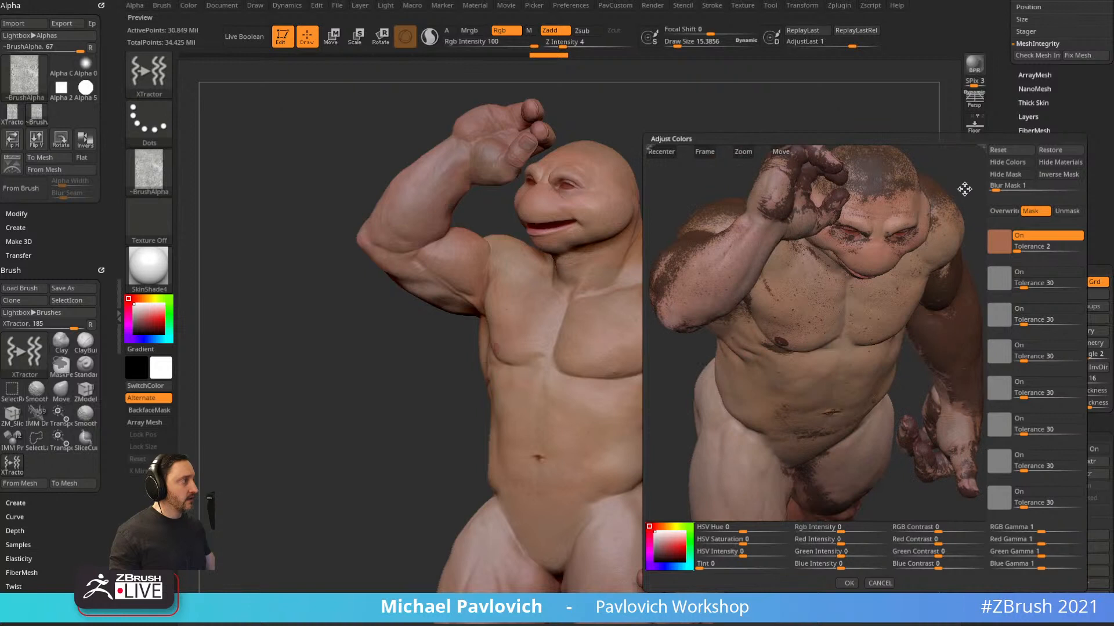
{"action": "mouse_move", "coordinate": [964, 189]}
{"action": "left_mouse_down"}
{"action": "mouse_move", "coordinate": [942, 197]}
{"action": "mouse_move", "coordinate": [957, 197]}
{"action": "left_mouse_up"}
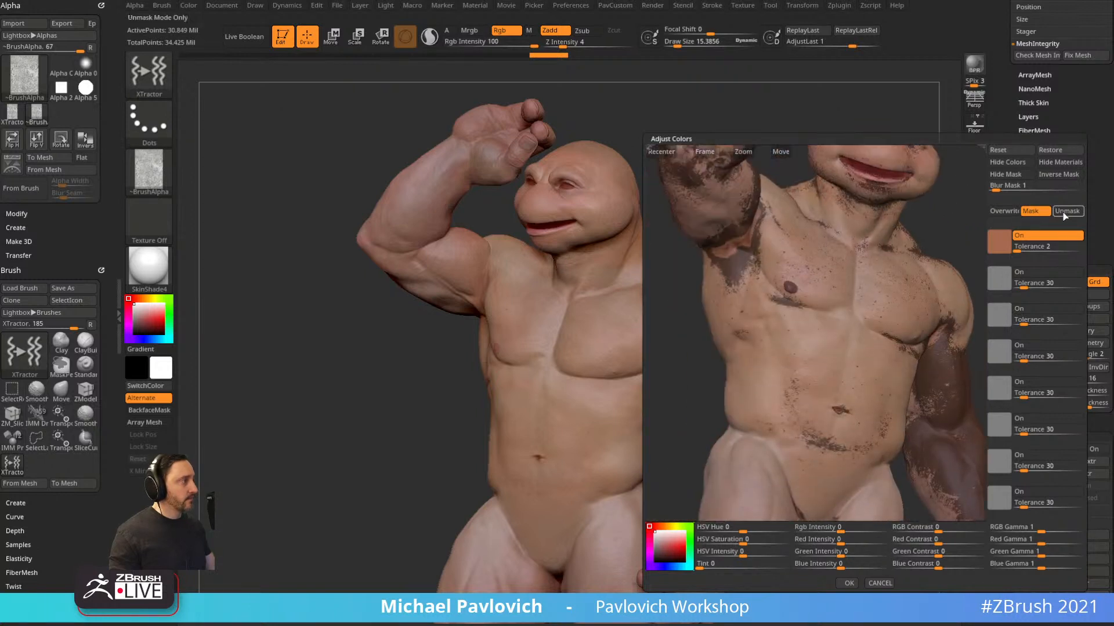
Switch the color selection to unmask mode and resample the first color from the nipple, then from the dark red mouth.
{"action": "left_click", "coordinate": [1066, 213]}
{"action": "left_click", "coordinate": [999, 244]}
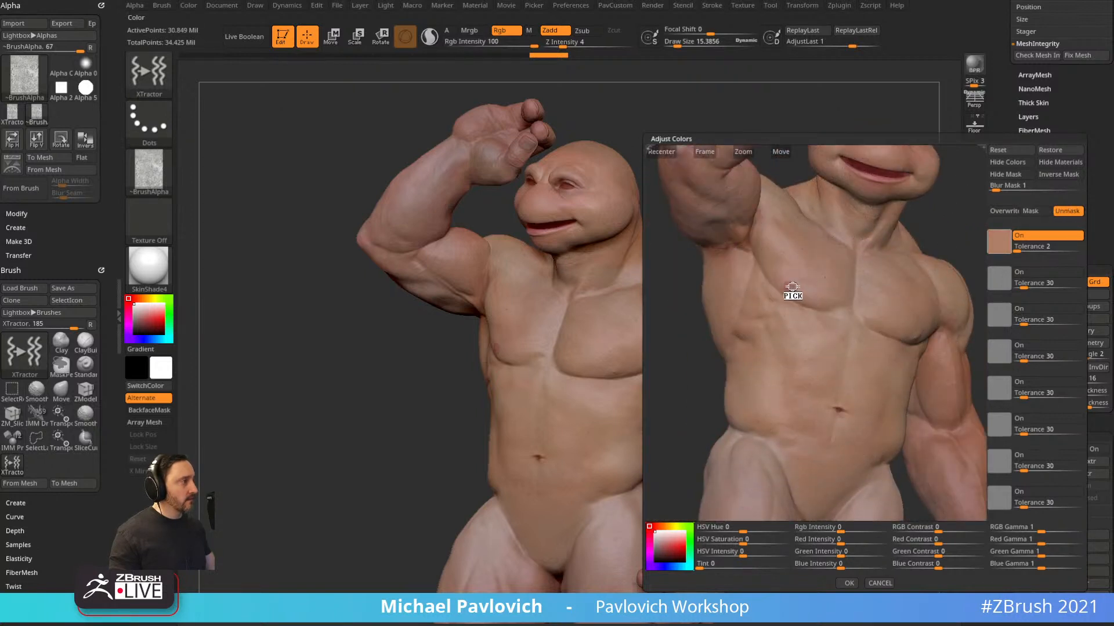
{"action": "left_click", "coordinate": [793, 287]}
{"action": "left_click", "coordinate": [858, 169]}
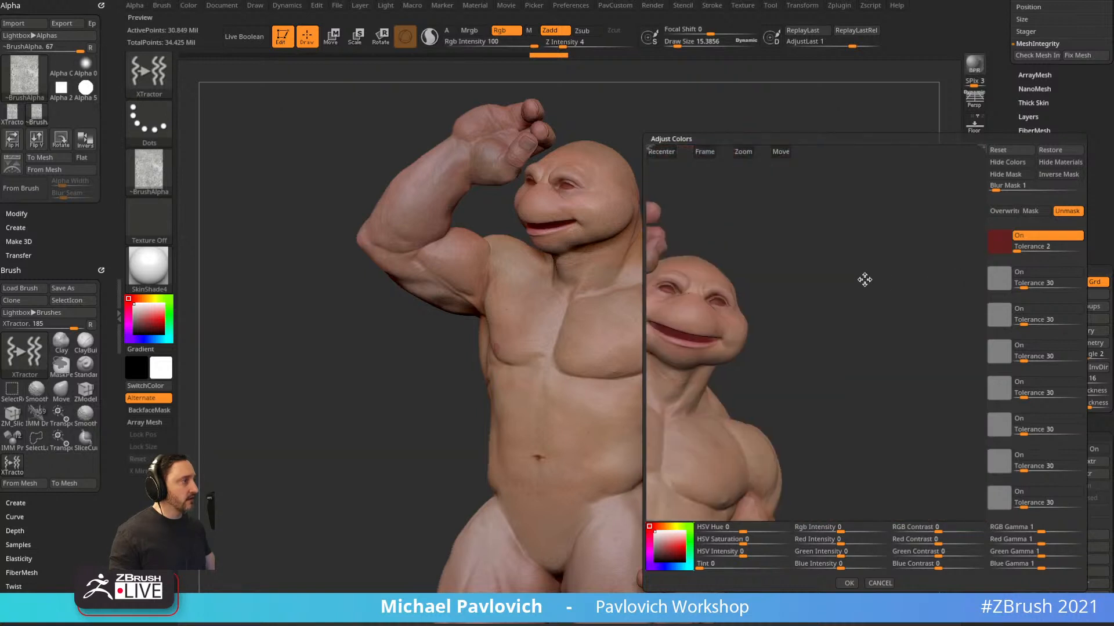
Mask by the dark red color with the mask inverted and its tolerance set to 38.
{"action": "left_click_drag", "start_coordinate": [862, 279], "coordinate": [957, 244]}
{"action": "left_click", "coordinate": [1031, 211]}
{"action": "left_click", "coordinate": [1022, 248]}
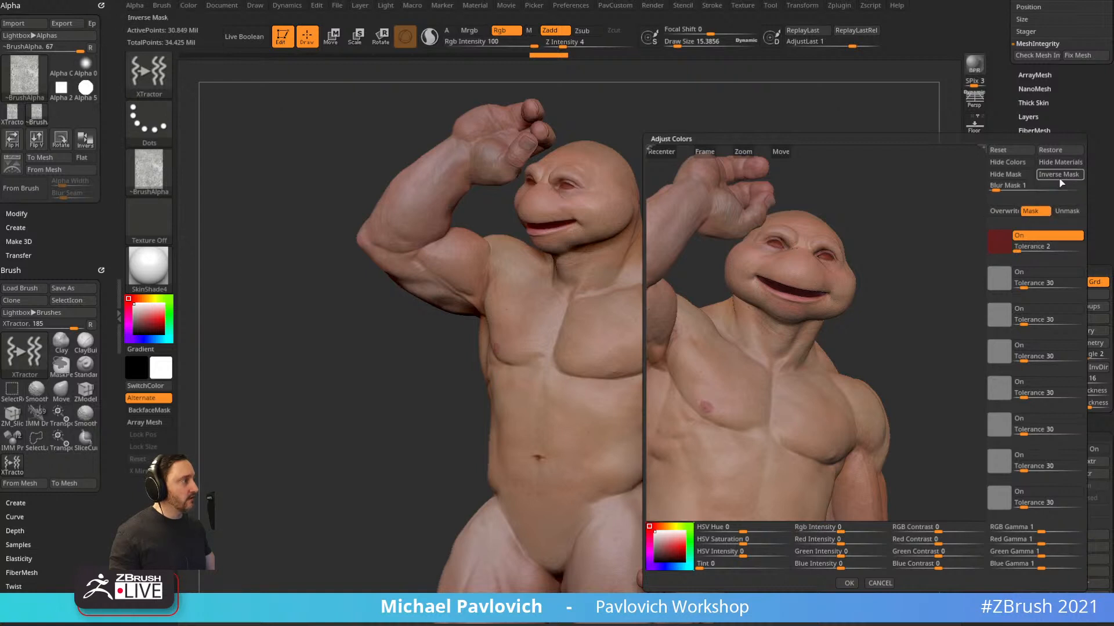
{"action": "left_click_drag", "start_coordinate": [943, 266], "coordinate": [892, 271]}
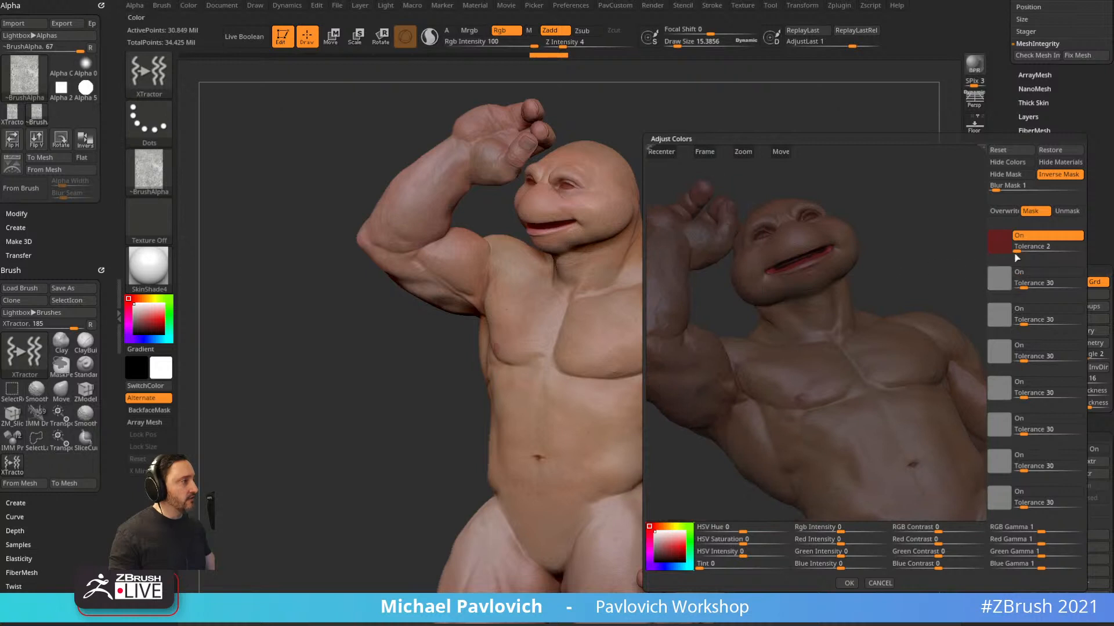
{"action": "left_click_drag", "start_coordinate": [1022, 247], "coordinate": [1025, 248]}
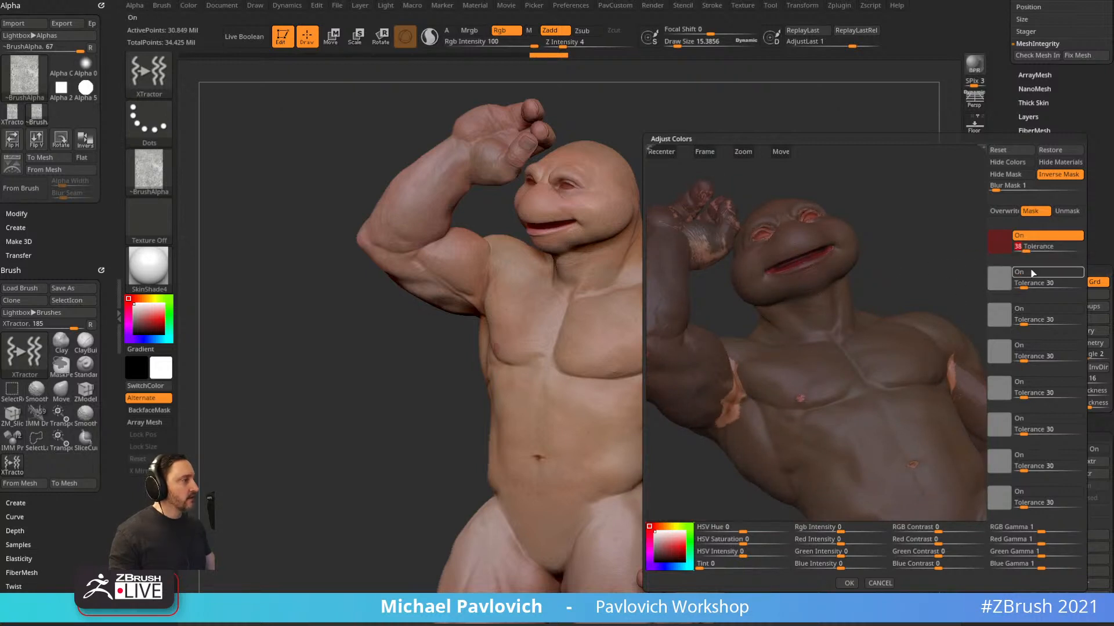
Turn off the dark red color mask and shift the whole body's HSV Hue to 0.18 for a green skin.
{"action": "left_click", "coordinate": [1029, 240]}
{"action": "left_click_drag", "start_coordinate": [942, 248], "coordinate": [945, 250]}
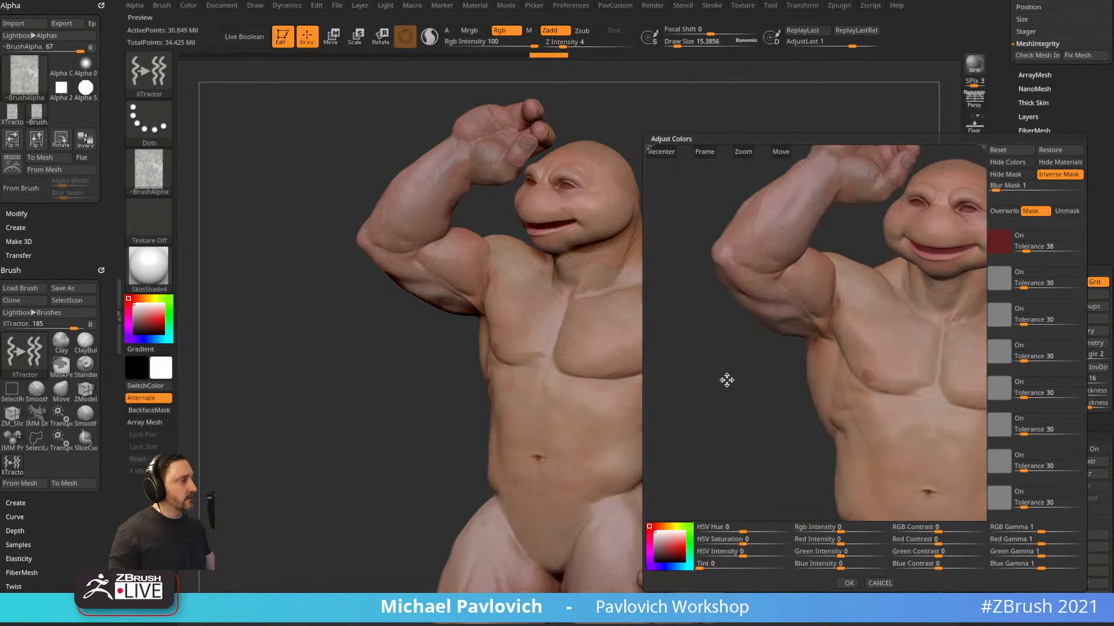
{"action": "left_click_drag", "start_coordinate": [727, 380], "coordinate": [757, 374]}
{"action": "left_click_drag", "start_coordinate": [948, 265], "coordinate": [880, 339]}
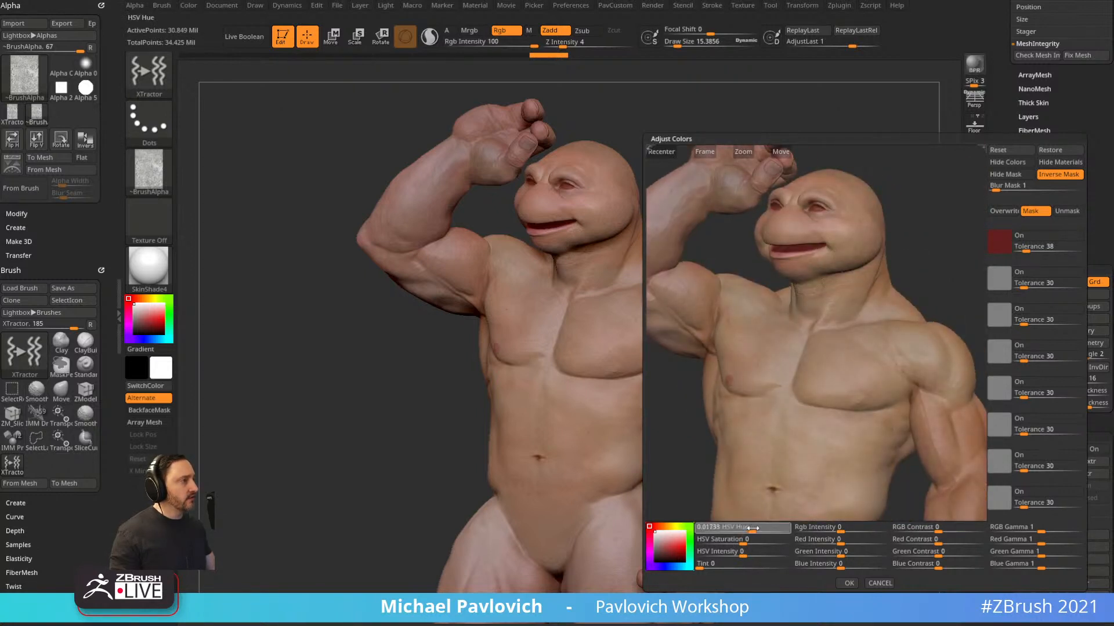
{"action": "left_click_drag", "start_coordinate": [758, 528], "coordinate": [774, 529]}
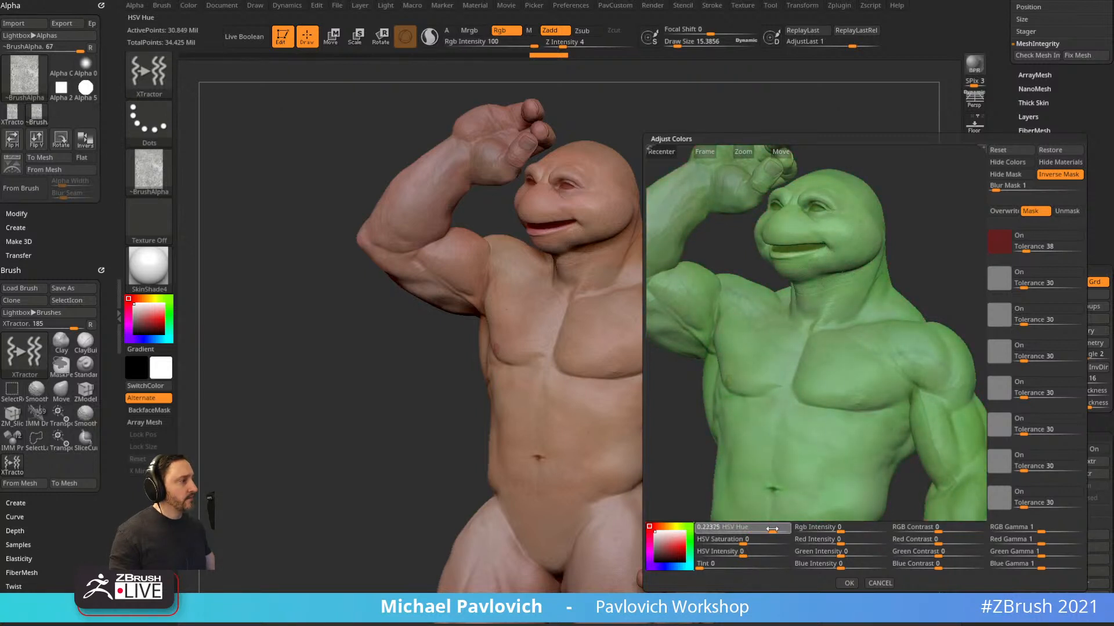
{"action": "left_click_drag", "start_coordinate": [769, 529], "coordinate": [769, 529]}
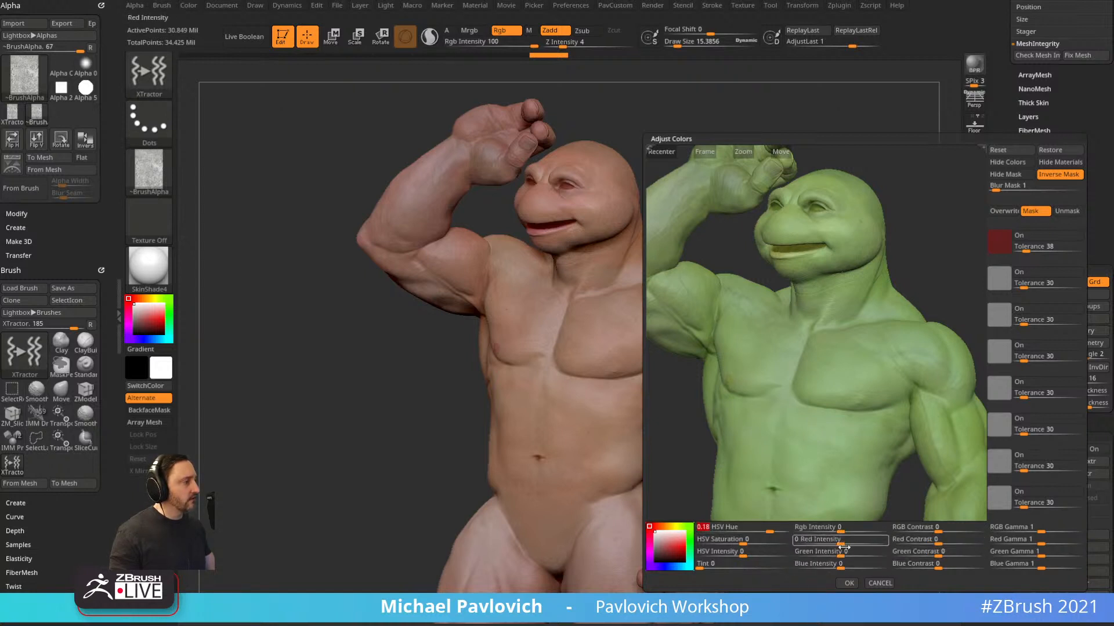
Set green intensity to 0.02972, hue 0.14099, saturation -0.0107, HSV intensity 0.02516 and tint 0 for the body's color.
{"action": "left_click_drag", "start_coordinate": [846, 555], "coordinate": [849, 555]}
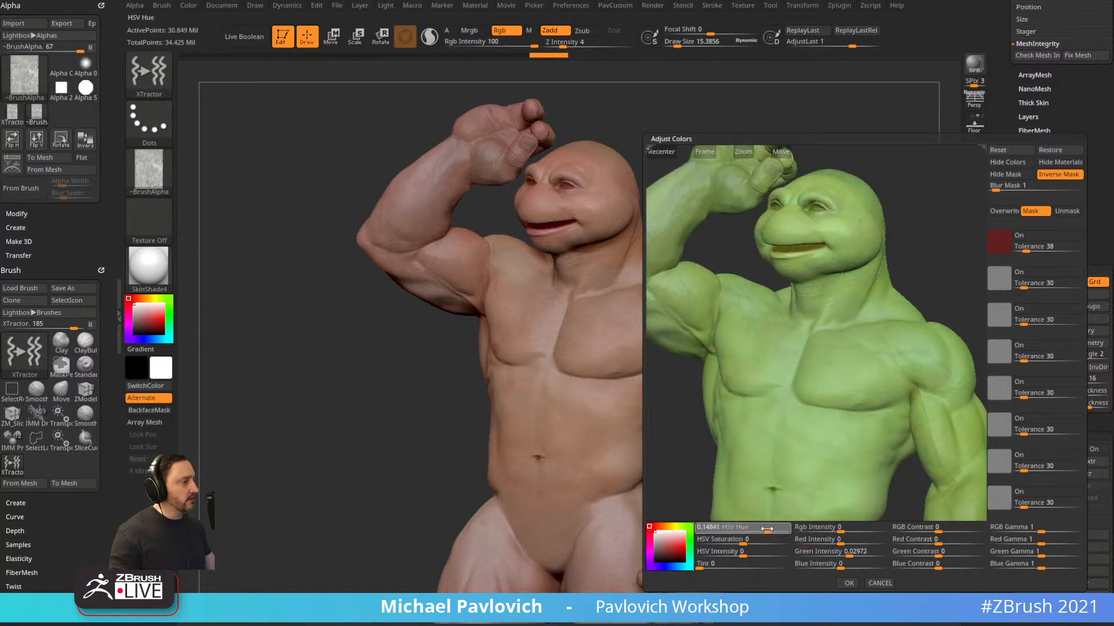
{"action": "left_click_drag", "start_coordinate": [767, 529], "coordinate": [718, 567]}
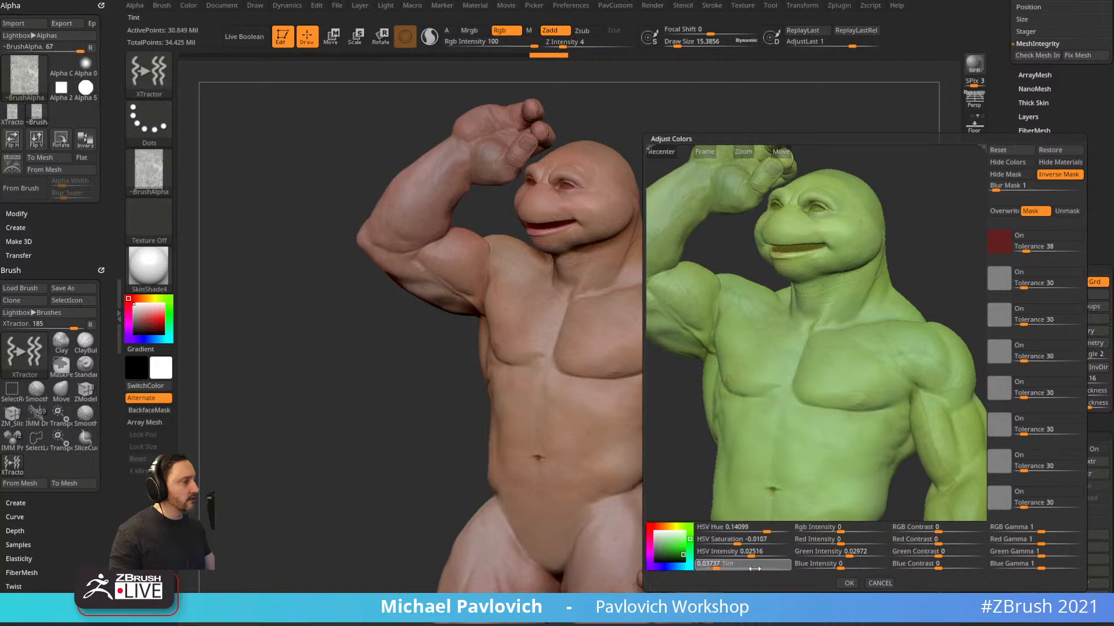
{"action": "left_click_drag", "start_coordinate": [754, 569], "coordinate": [702, 569]}
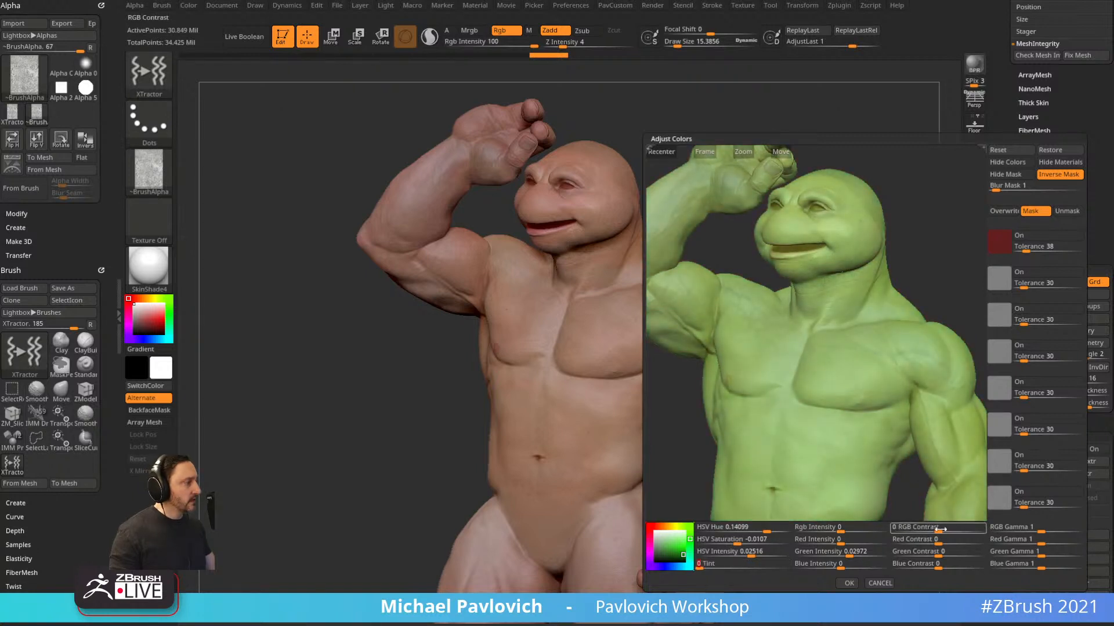
Set the RGB contrast to 0.04, apply the color adjustment to the polypaint, and inspect the recolored body.
{"action": "left_click_drag", "start_coordinate": [941, 529], "coordinate": [948, 529]}
{"action": "left_click_drag", "start_coordinate": [932, 242], "coordinate": [910, 250]}
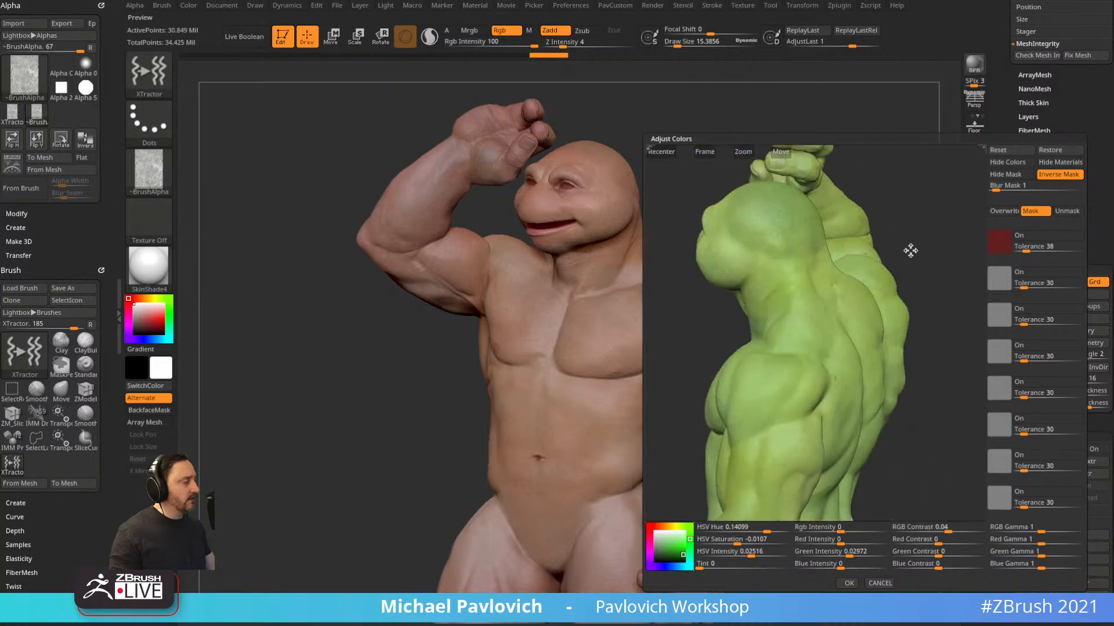
{"action": "left_click", "coordinate": [849, 583]}
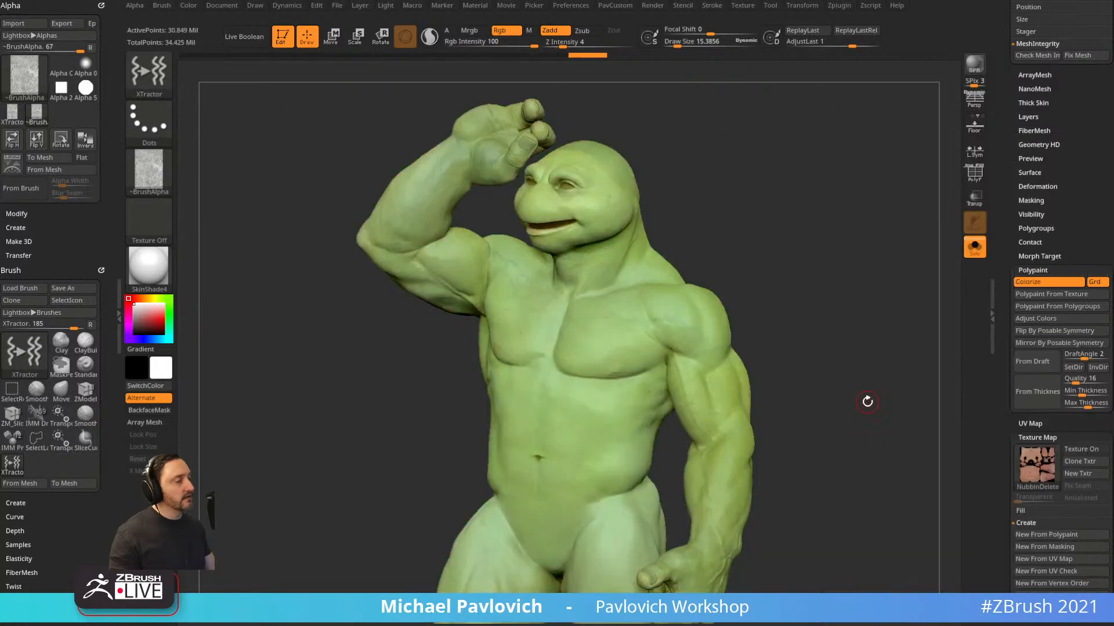
{"action": "left_click_drag", "start_coordinate": [826, 270], "coordinate": [793, 300]}
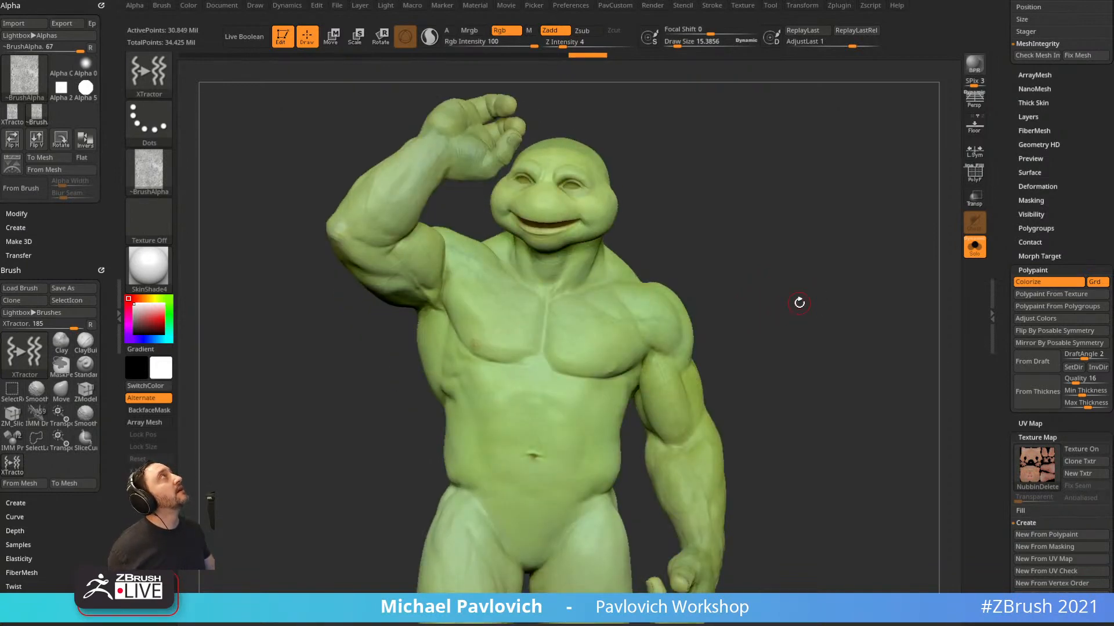
{"action": "mouse_move", "coordinate": [827, 294]}
{"action": "left_mouse_down"}
{"action": "mouse_move", "coordinate": [802, 298]}
{"action": "mouse_move", "coordinate": [868, 363]}
{"action": "mouse_move", "coordinate": [823, 261]}
{"action": "mouse_move", "coordinate": [839, 269]}
{"action": "mouse_move", "coordinate": [788, 275]}
{"action": "mouse_move", "coordinate": [818, 292]}
{"action": "left_mouse_up"}
Switch to the Standard brush and create a new texture map from the body's green polypaint.
{"action": "key", "text": "s"}
{"action": "key", "text": "b"}
{"action": "key", "text": "s"}
{"action": "key", "text": "t"}
{"action": "key", "text": "s"}
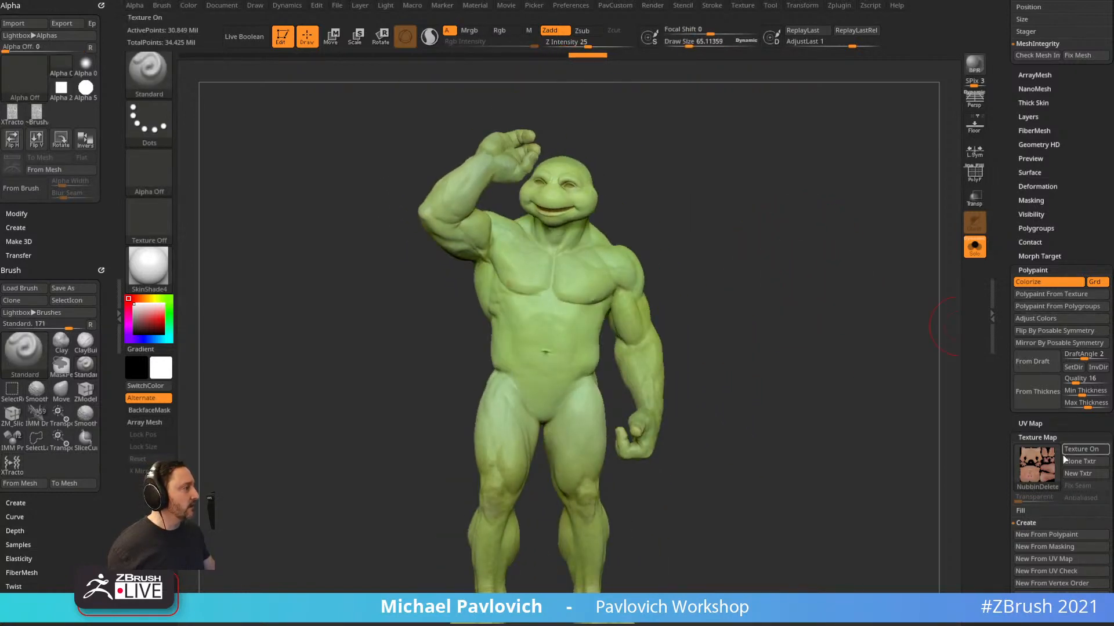
{"action": "scroll", "coordinate": [1011, 435], "scroll_direction": "down", "scroll_amount": 3}
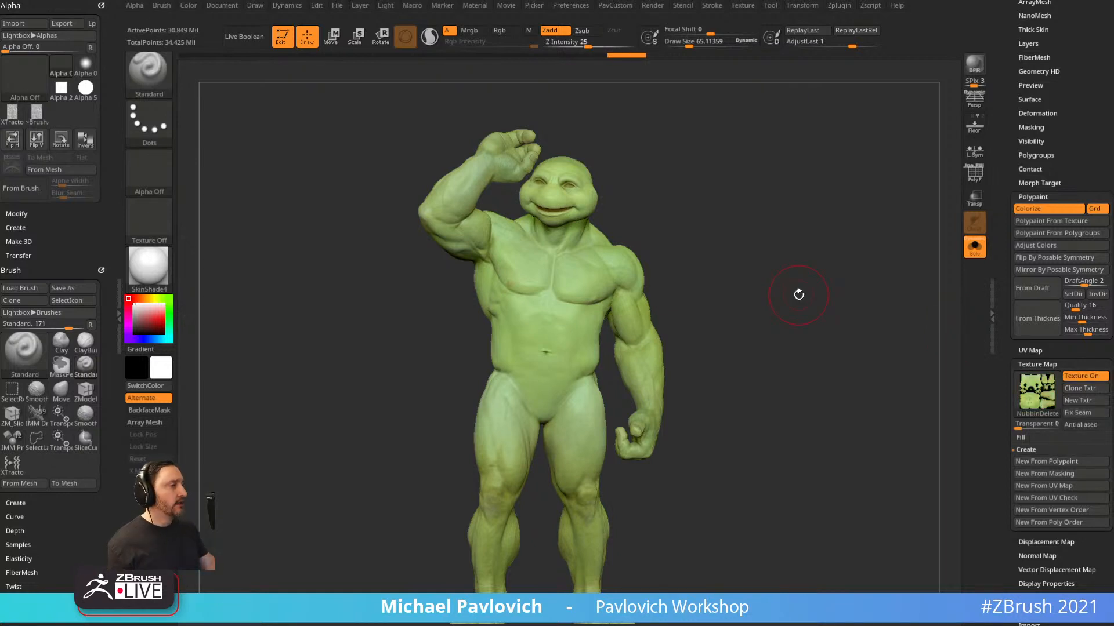
{"action": "left_click_drag", "start_coordinate": [834, 323], "coordinate": [913, 312]}
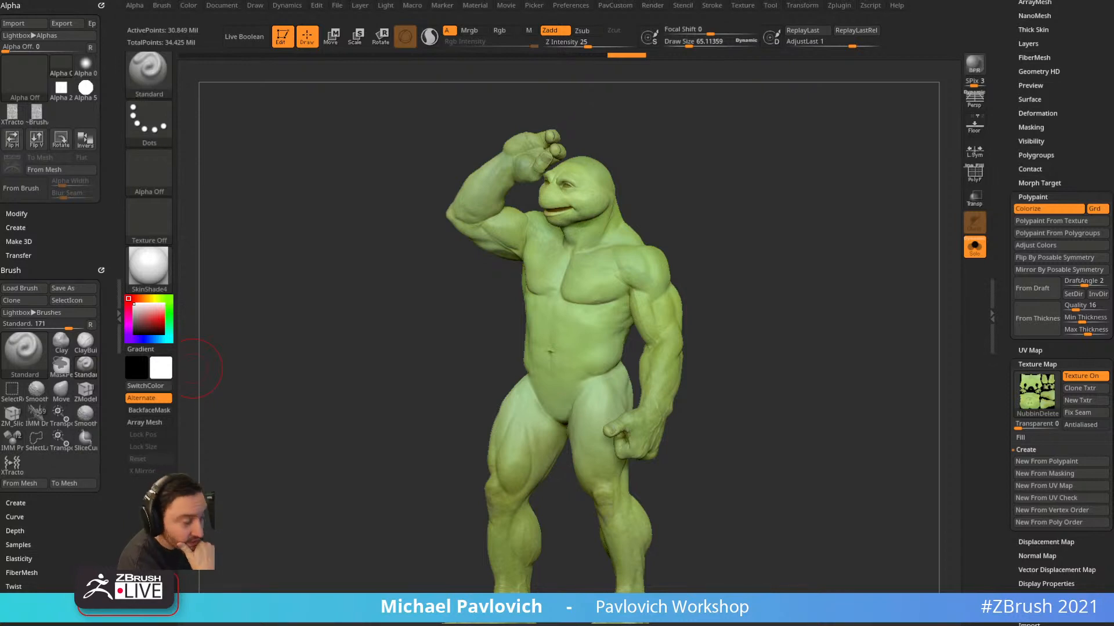
{"action": "left_click_drag", "start_coordinate": [894, 212], "coordinate": [800, 200]}
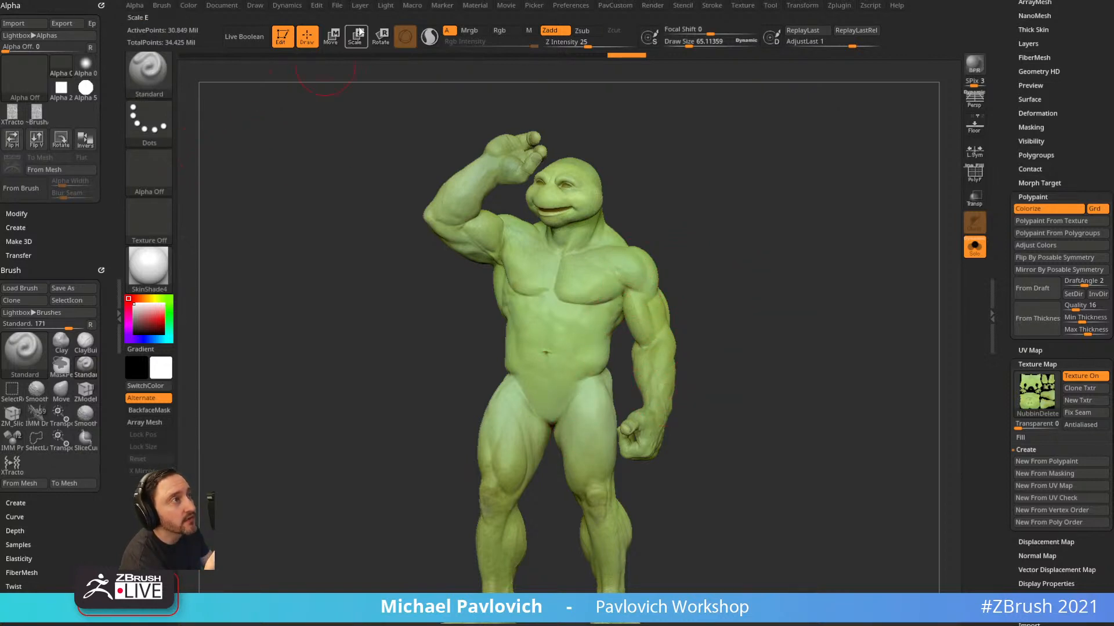
{"action": "left_click", "coordinate": [286, 6]}
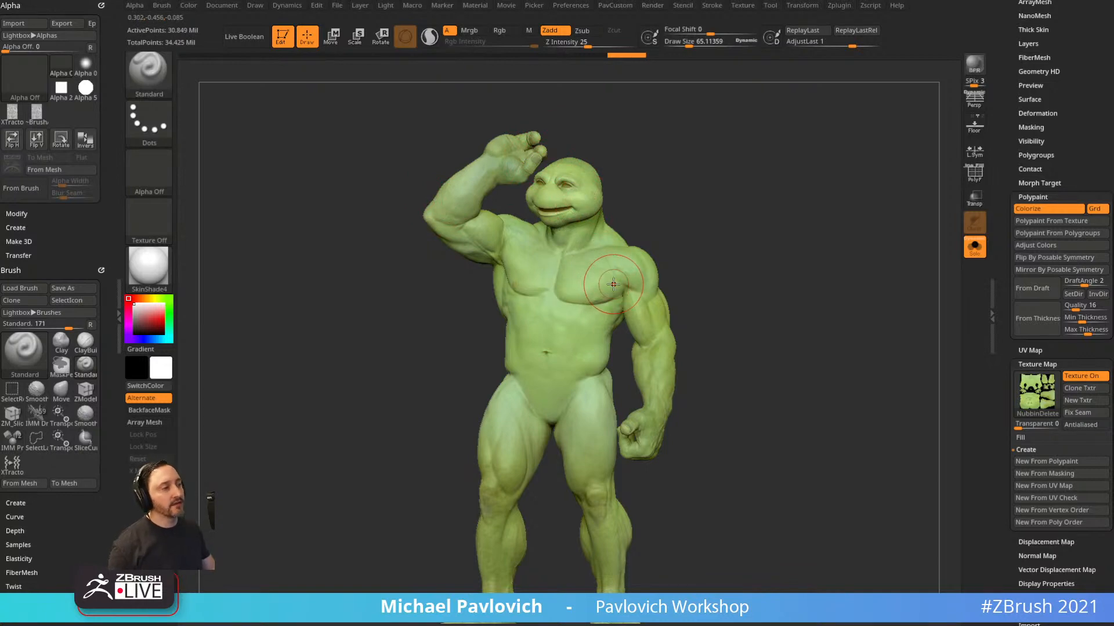
Switch to the ArtStation portfolio in the browser and open the ZBrush 2021 Timelapse Demos and Renders project.
{"action": "key", "text": "alt+Tab"}
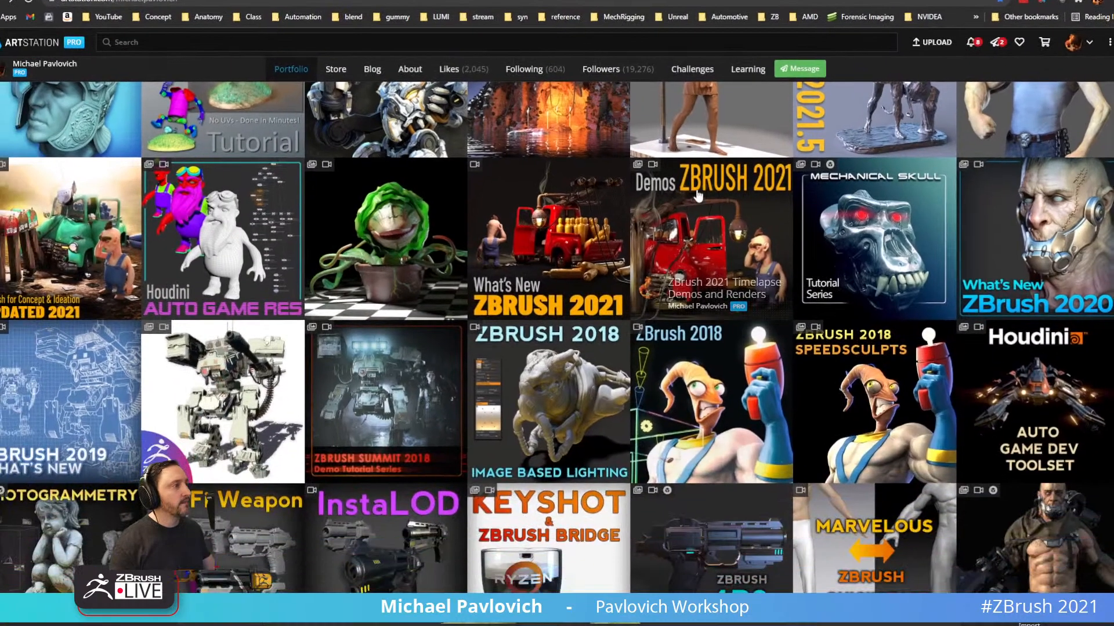
{"action": "left_click", "coordinate": [663, 246]}
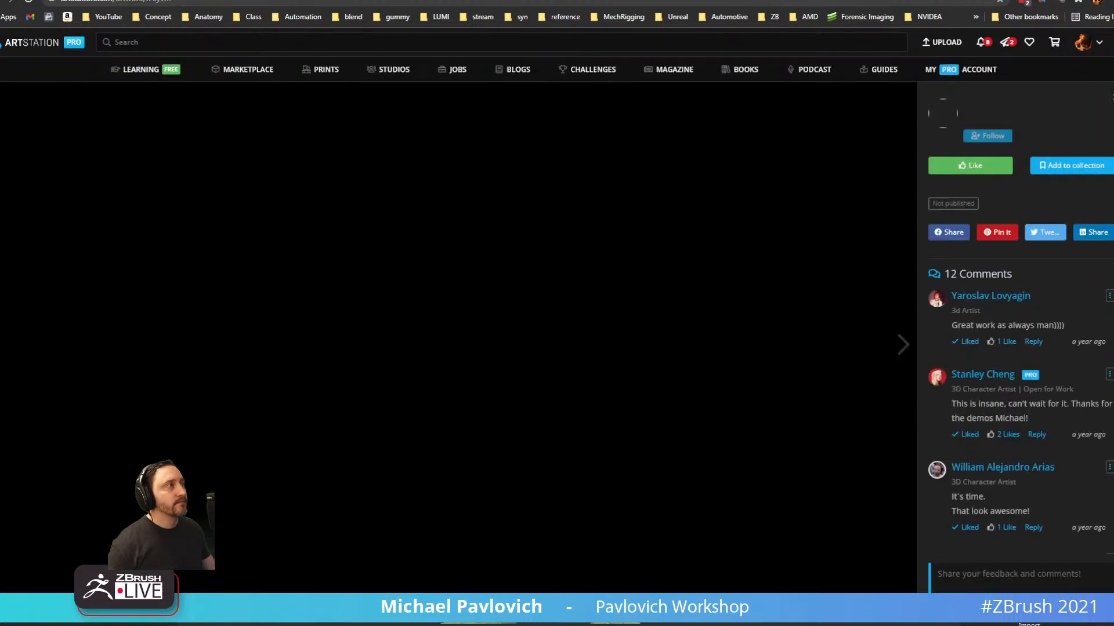
{"action": "left_click_drag", "start_coordinate": [557, 1], "coordinate": [600, 1]}
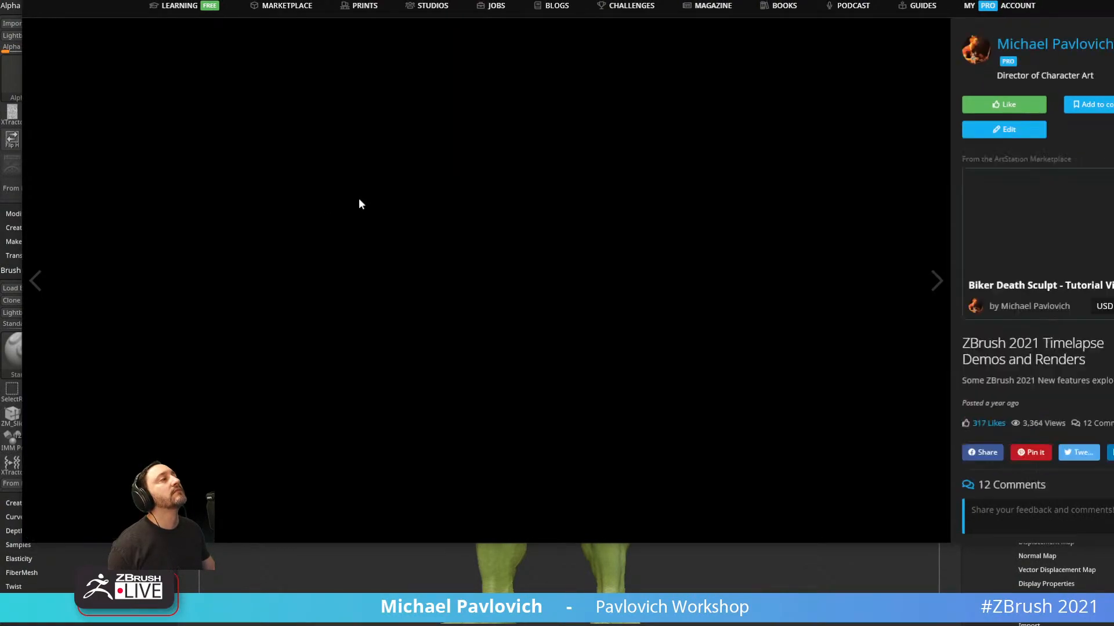
Find the retopology simulation video on the project page, play it to about 0:24, and pause it.
{"action": "scroll", "coordinate": [358, 199], "scroll_direction": "down", "scroll_amount": 10}
{"action": "scroll", "coordinate": [357, 207], "scroll_direction": "down", "scroll_amount": 12}
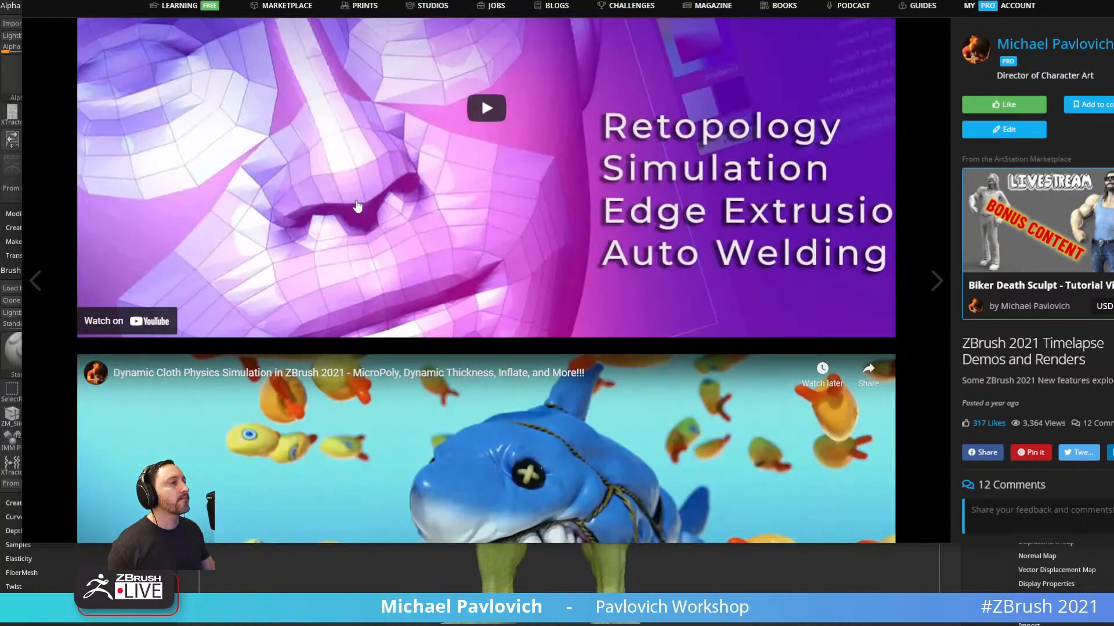
{"action": "left_click", "coordinate": [492, 103]}
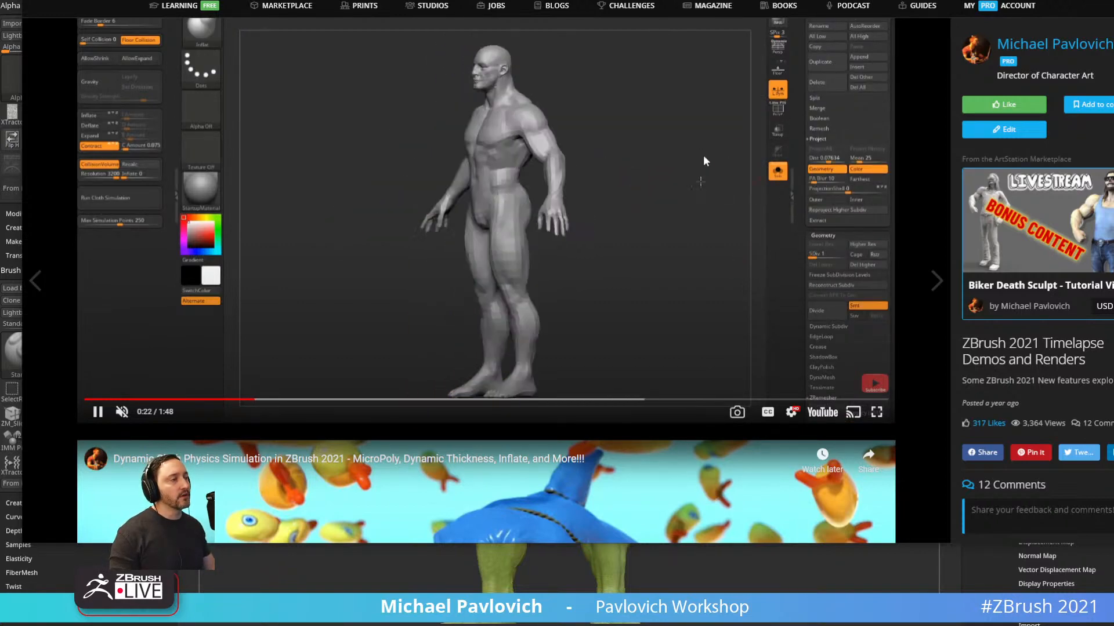
{"action": "left_click", "coordinate": [93, 406]}
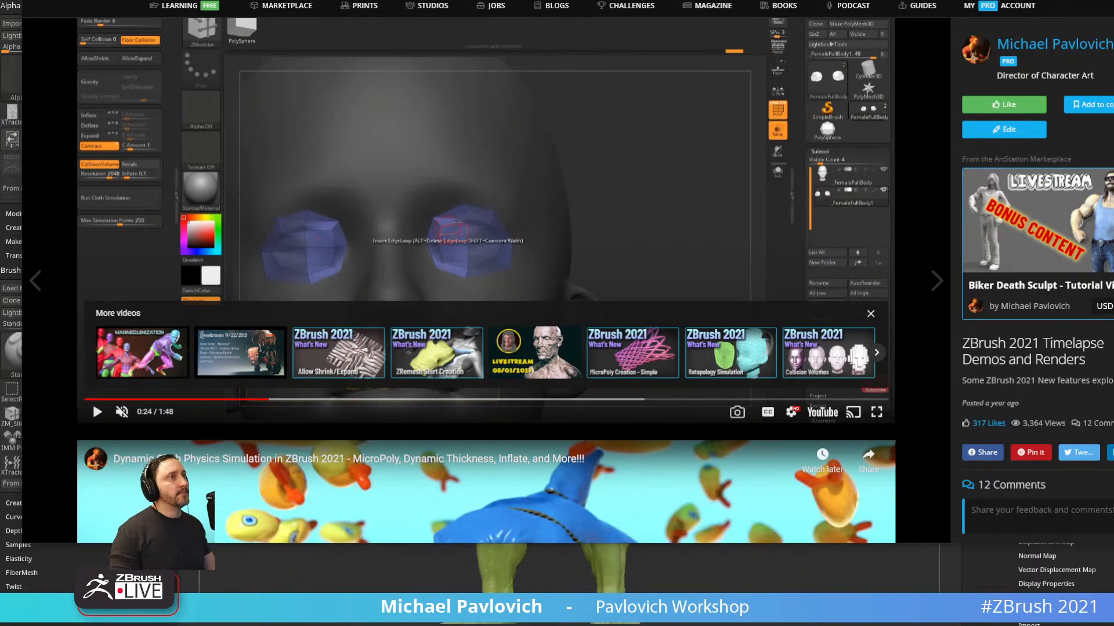
Go back to the portfolio overview, browse up to its newest projects, and return to ZBrush.
{"action": "key", "text": "alt+Left"}
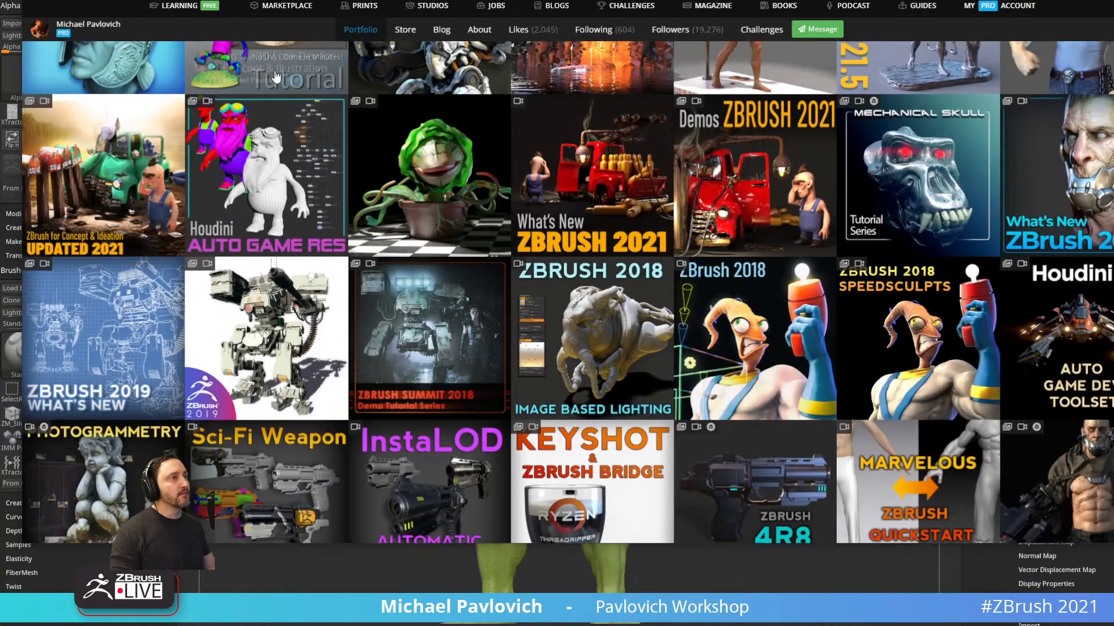
{"action": "scroll", "coordinate": [342, 215], "scroll_direction": "up", "scroll_amount": 6}
{"action": "scroll", "coordinate": [373, 206], "scroll_direction": "up", "scroll_amount": 5}
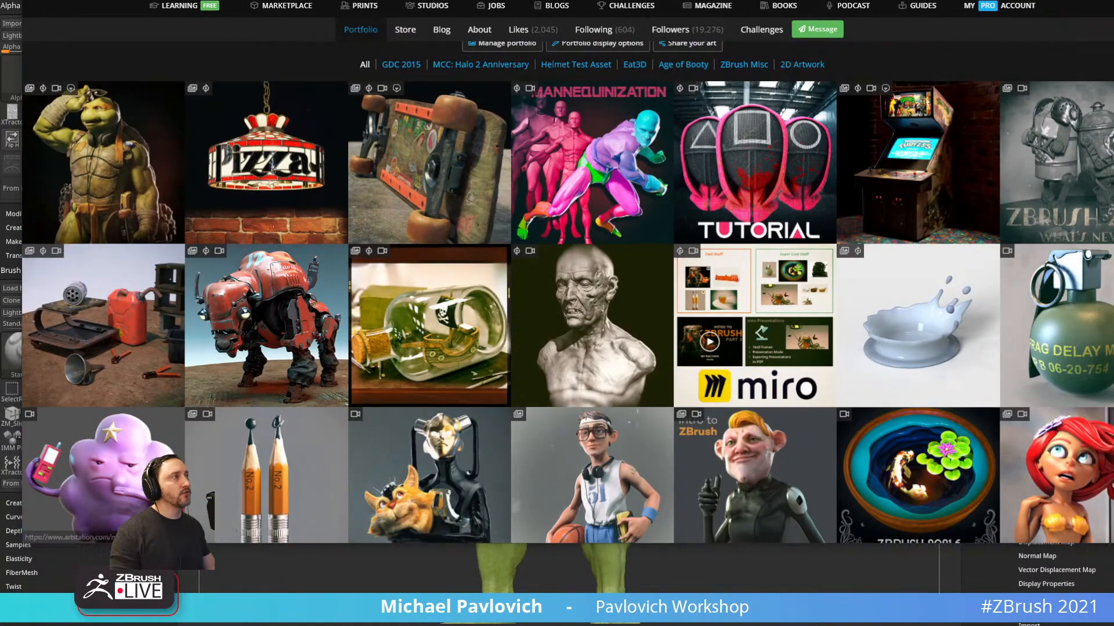
{"action": "key", "text": "alt+Tab"}
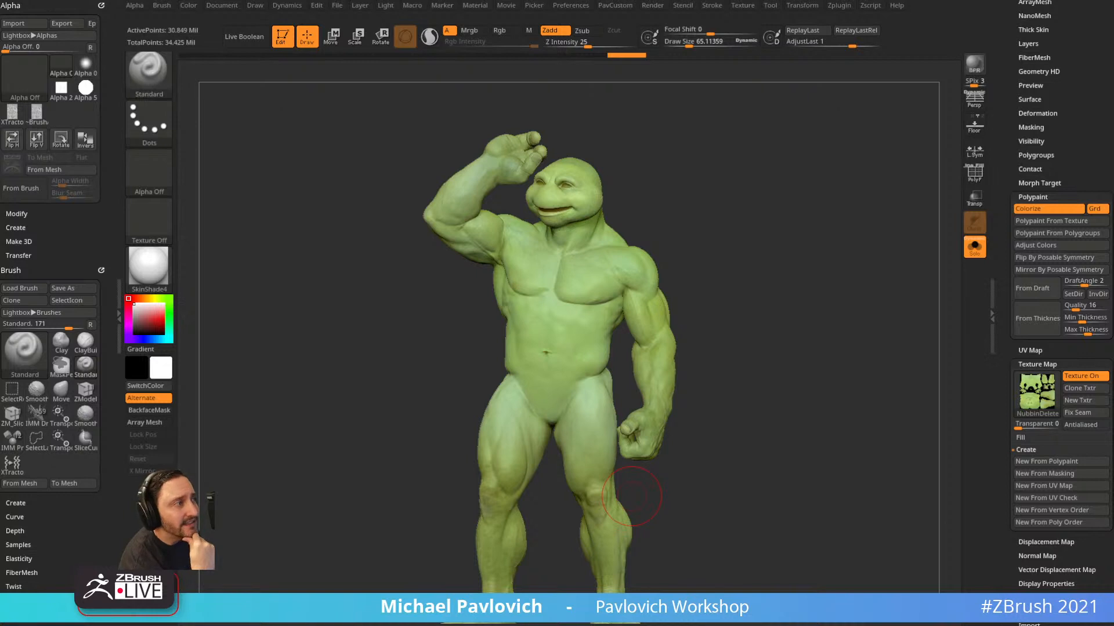
Turn off Solo to show the turtle's gear with the body, and select the strap running over the lowered arm's shoulder.
{"action": "mouse_move", "coordinate": [774, 211]}
{"action": "left_mouse_down"}
{"action": "mouse_move", "coordinate": [728, 226]}
{"action": "mouse_move", "coordinate": [760, 219]}
{"action": "left_mouse_up"}
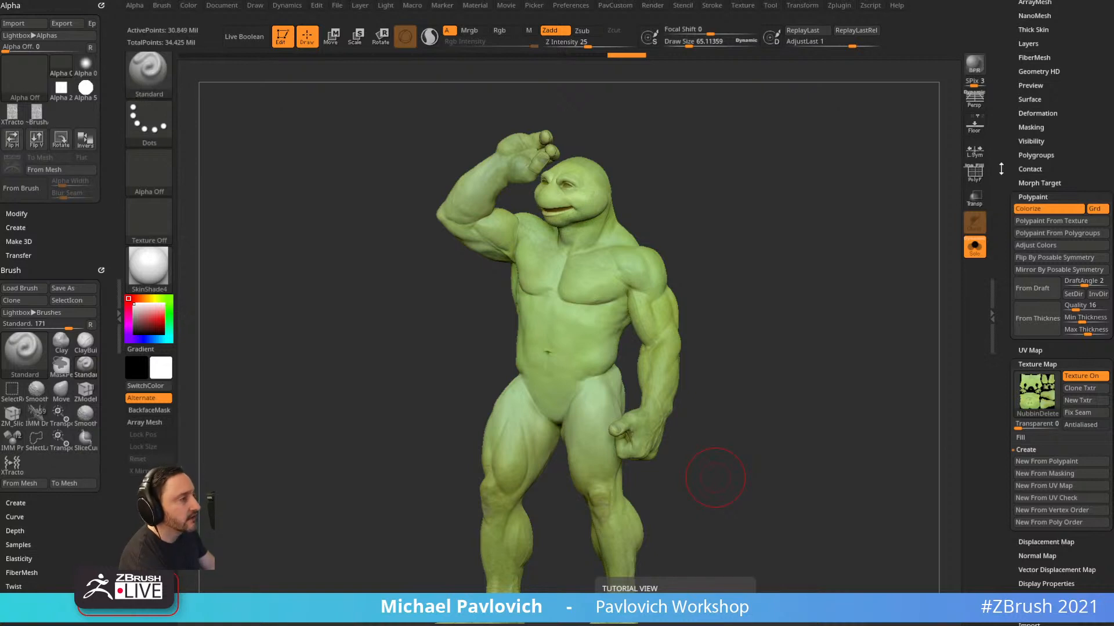
{"action": "left_click_drag", "start_coordinate": [937, 168], "coordinate": [754, 217]}
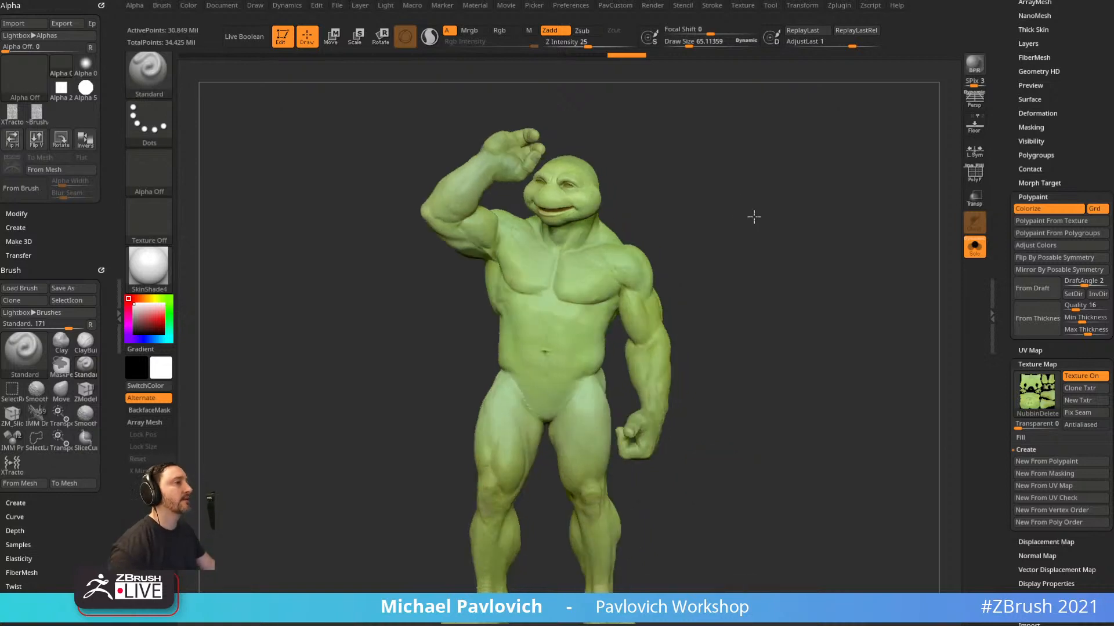
{"action": "left_click_drag", "start_coordinate": [798, 290], "coordinate": [731, 258], "text": "alt"}
{"action": "left_click_drag", "start_coordinate": [776, 216], "coordinate": [751, 281], "text": "alt"}
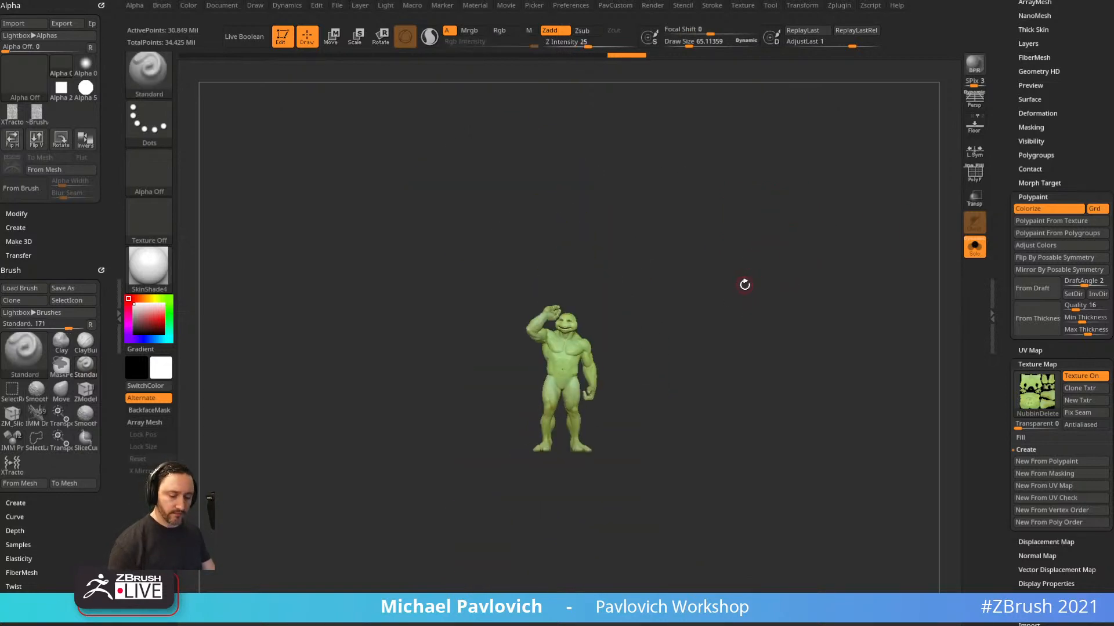
{"action": "left_click_drag", "start_coordinate": [756, 261], "coordinate": [809, 366]}
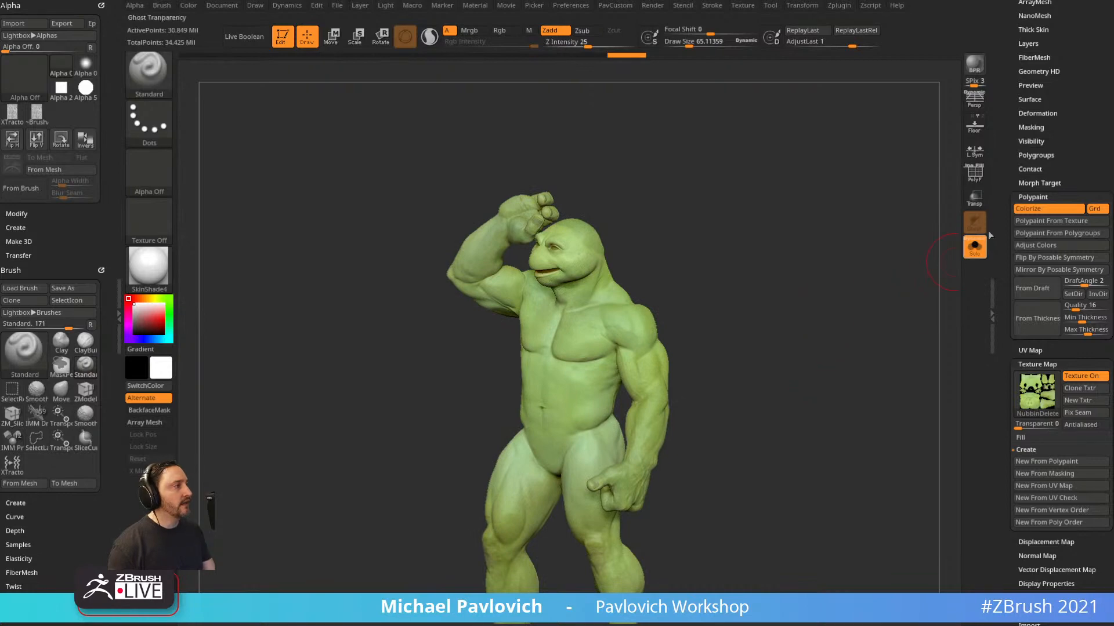
{"action": "left_click", "coordinate": [974, 247]}
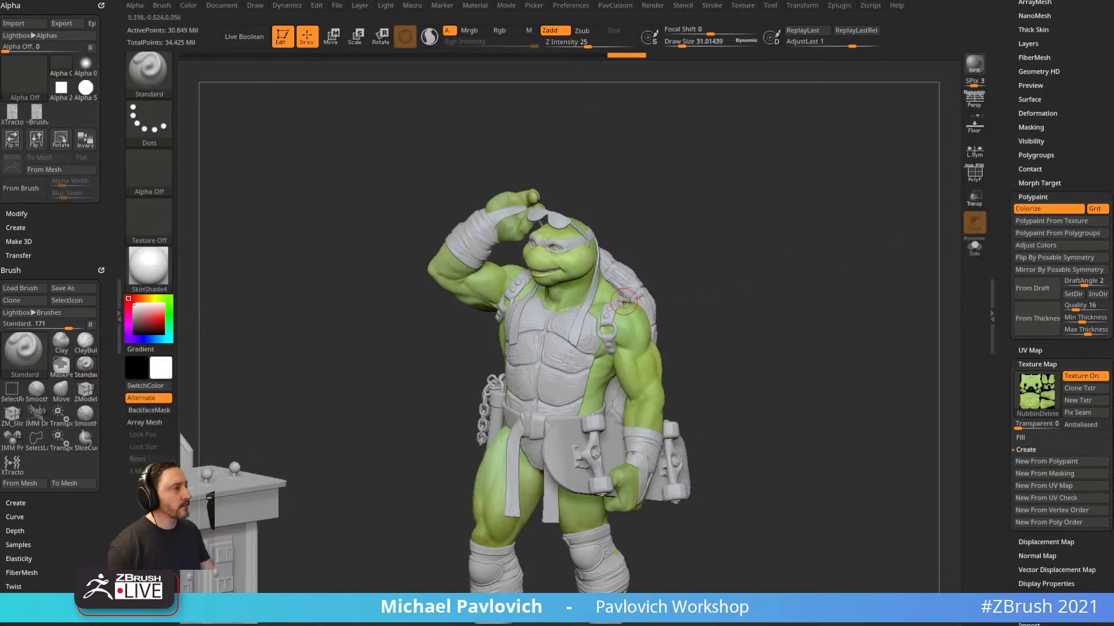
{"action": "left_click", "coordinate": [610, 313], "text": "alt"}
{"action": "mouse_move", "coordinate": [760, 290]}
{"action": "left_mouse_down", "text": "alt"}
{"action": "mouse_move", "coordinate": [803, 365]}
{"action": "mouse_move", "coordinate": [837, 267]}
{"action": "mouse_move", "coordinate": [873, 254]}
{"action": "mouse_move", "coordinate": [666, 360]}
{"action": "left_mouse_up", "text": "alt"}
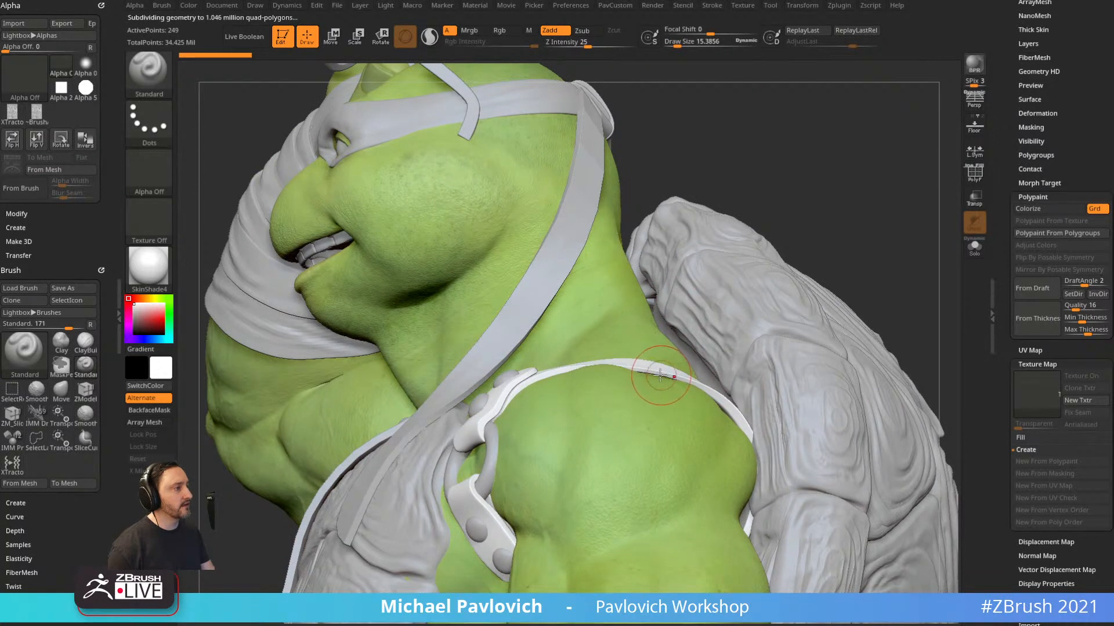
Switch to the Move brush and turn on backface masking in its auto masking settings.
{"action": "key", "text": "b"}
{"action": "key", "text": "m"}
{"action": "key", "text": "v"}
{"action": "mouse_move", "coordinate": [74, 571]}
{"action": "left_mouse_down"}
{"action": "mouse_move", "coordinate": [73, 461]}
{"action": "mouse_move", "coordinate": [26, 387]}
{"action": "left_mouse_up"}
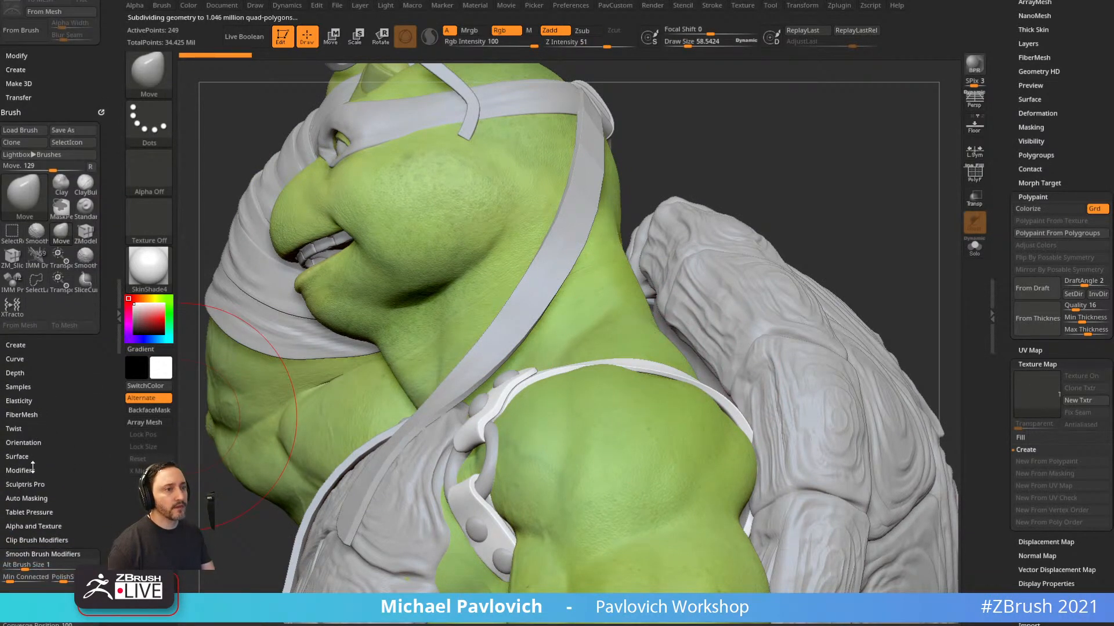
{"action": "left_click_drag", "start_coordinate": [32, 468], "coordinate": [33, 371]}
{"action": "key", "text": "shift"}
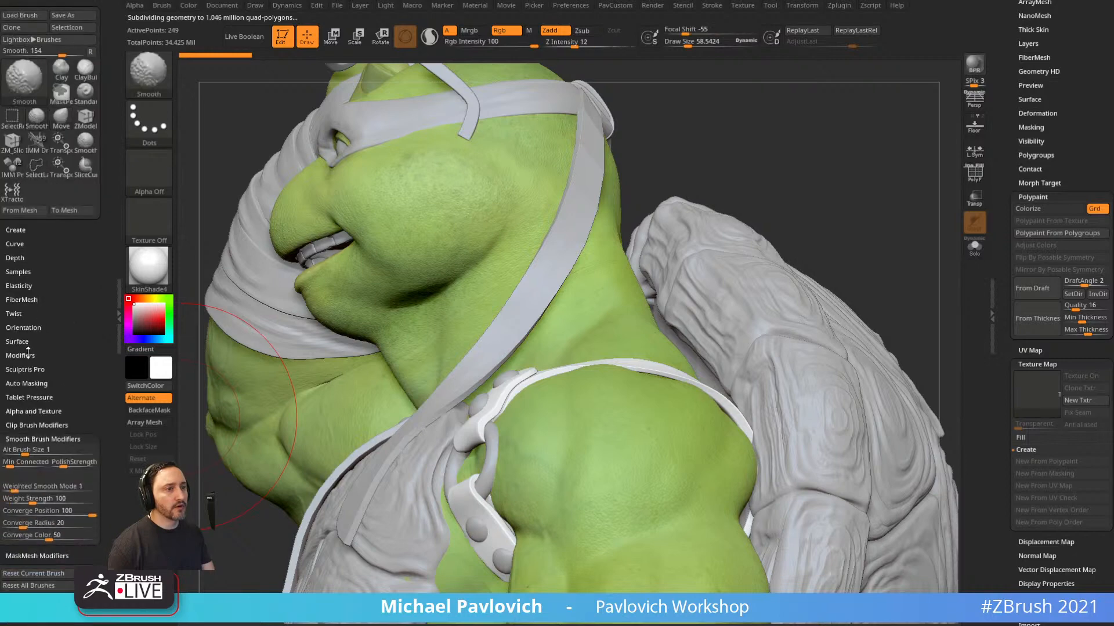
{"action": "left_click", "coordinate": [27, 384]}
{"action": "left_click", "coordinate": [46, 532]}
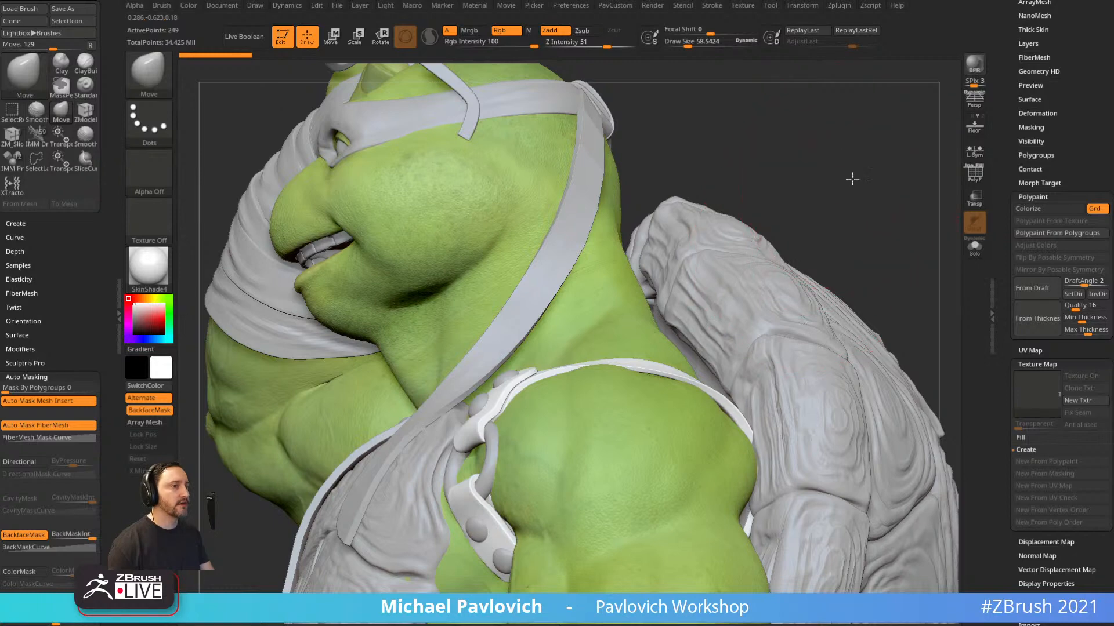
Nudge the shoulder strap on the lowered arm with a smaller Move brush, checking its fit from the side and front.
{"action": "left_click_drag", "start_coordinate": [852, 178], "coordinate": [609, 473]}
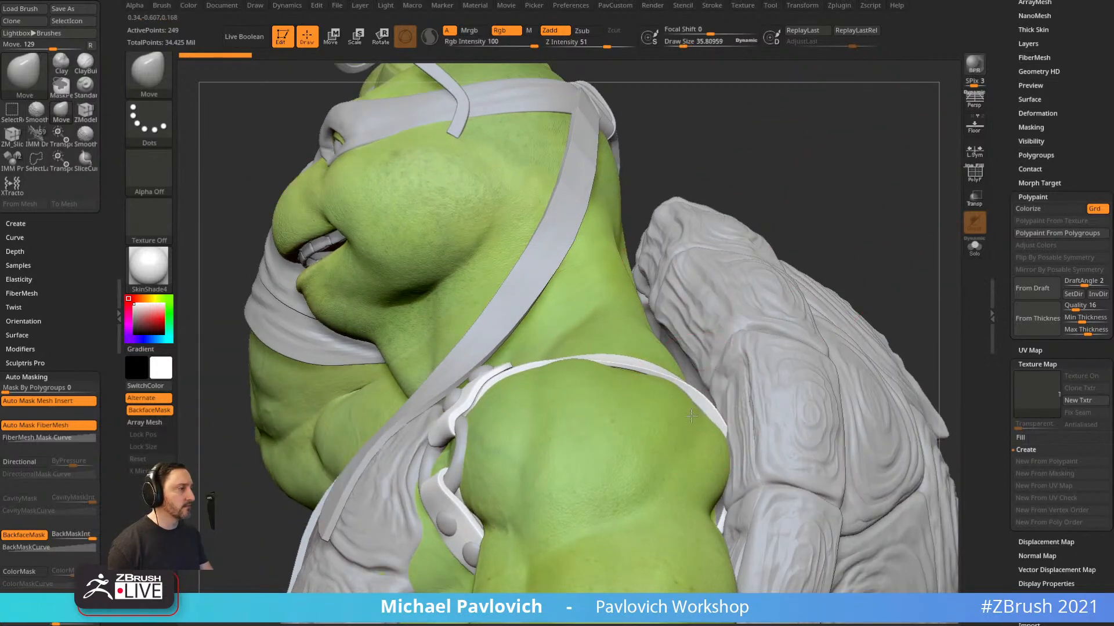
{"action": "mouse_move", "coordinate": [691, 416]}
{"action": "left_mouse_down"}
{"action": "mouse_move", "coordinate": [633, 394]}
{"action": "mouse_move", "coordinate": [619, 423]}
{"action": "left_mouse_up"}
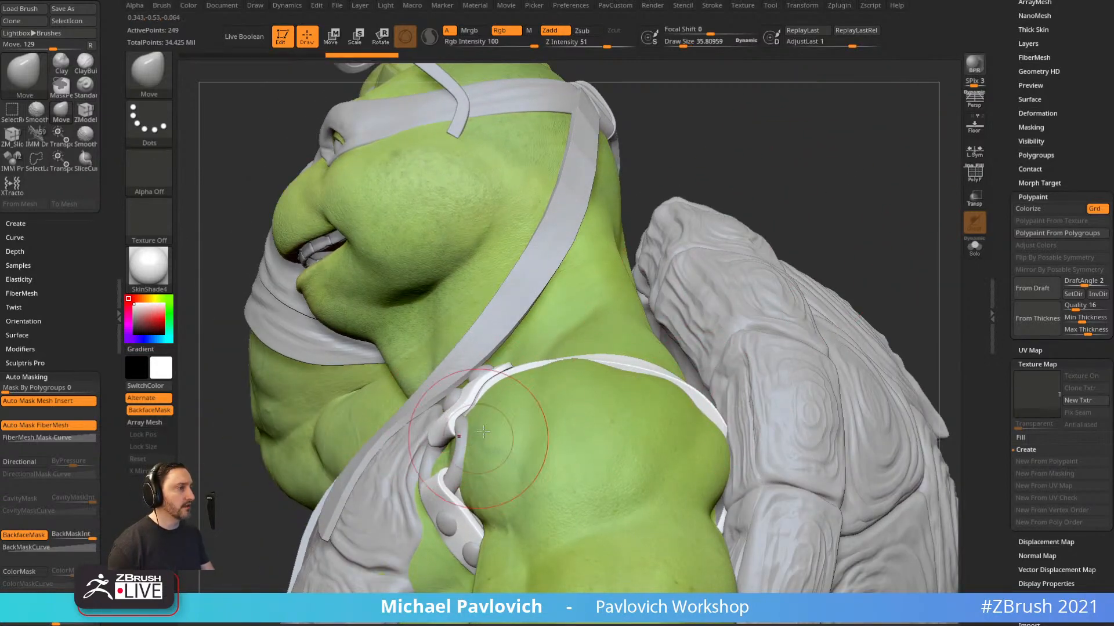
{"action": "mouse_move", "coordinate": [771, 168]}
{"action": "left_mouse_down"}
{"action": "mouse_move", "coordinate": [812, 215]}
{"action": "mouse_move", "coordinate": [934, 244]}
{"action": "mouse_move", "coordinate": [754, 323]}
{"action": "left_mouse_up"}
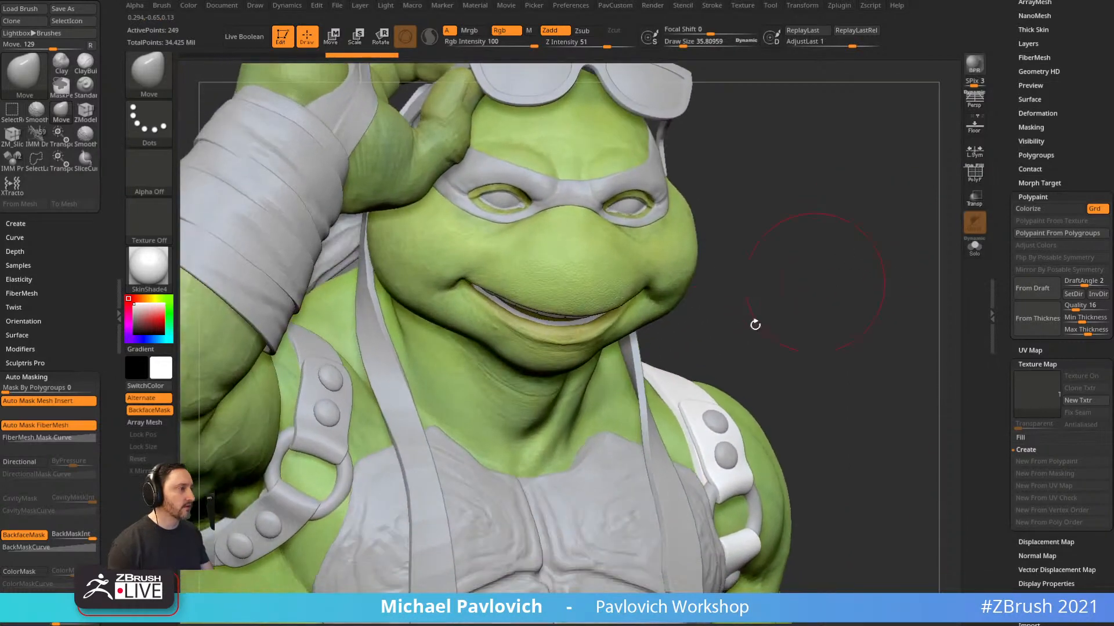
{"action": "left_click_drag", "start_coordinate": [653, 429], "coordinate": [642, 425]}
{"action": "mouse_move", "coordinate": [887, 308]}
{"action": "left_mouse_down"}
{"action": "mouse_move", "coordinate": [691, 348]}
{"action": "mouse_move", "coordinate": [678, 362]}
{"action": "left_mouse_up"}
{"action": "left_click_drag", "start_coordinate": [771, 280], "coordinate": [719, 398]}
Enlarge the Move brush to about 52, flip its backface mask curve vertically, and pull the strap over the shoulder.
{"action": "key", "text": "bracketright"}
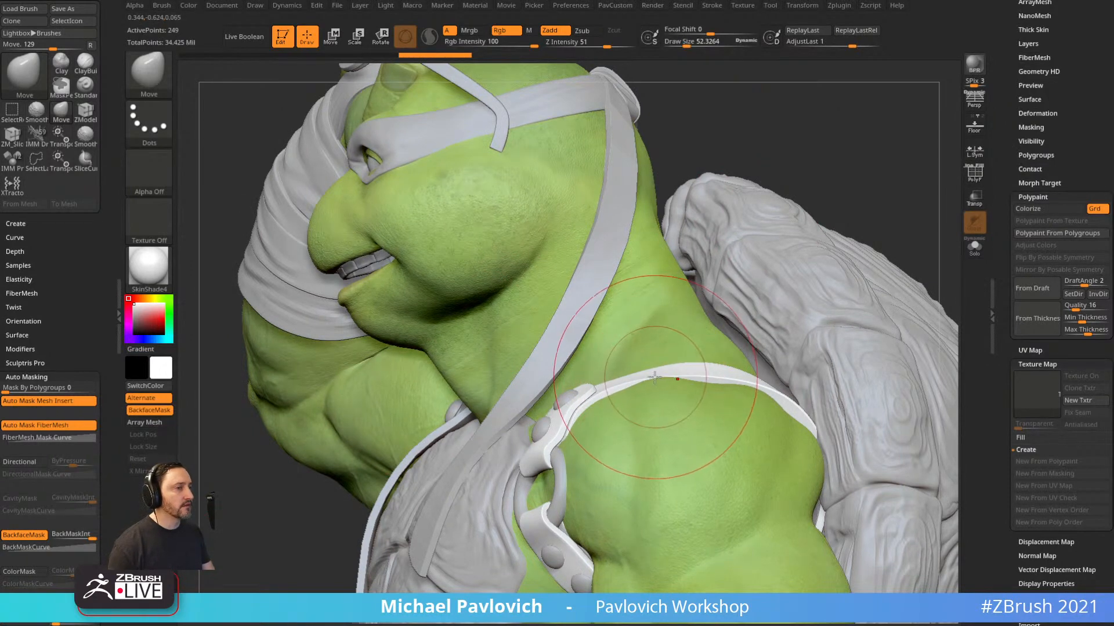
{"action": "left_click", "coordinate": [89, 546]}
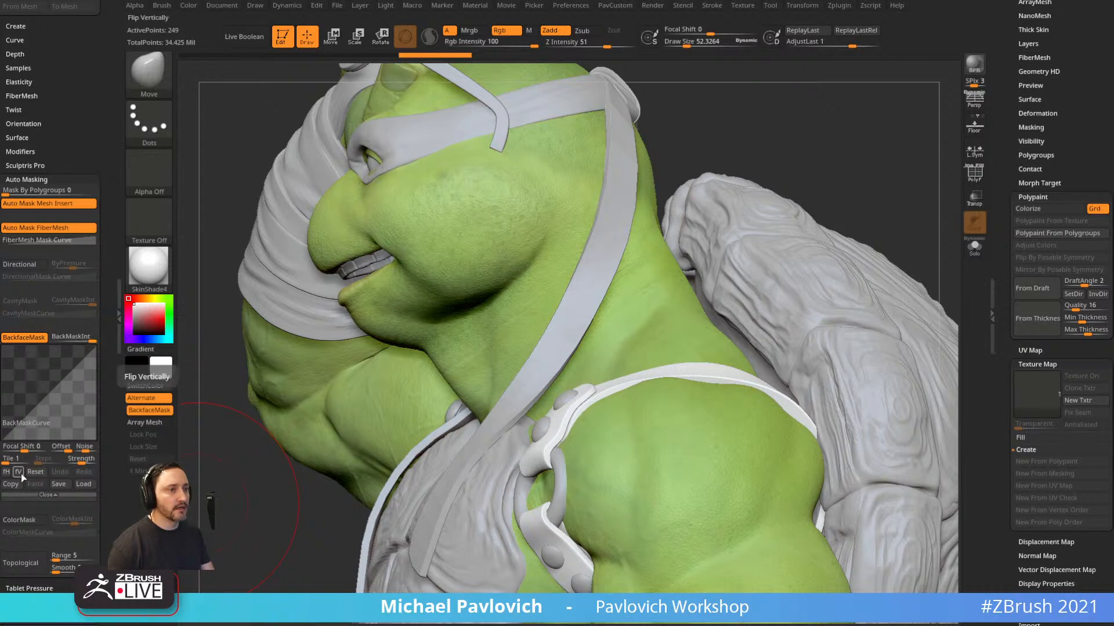
{"action": "left_click", "coordinate": [29, 483]}
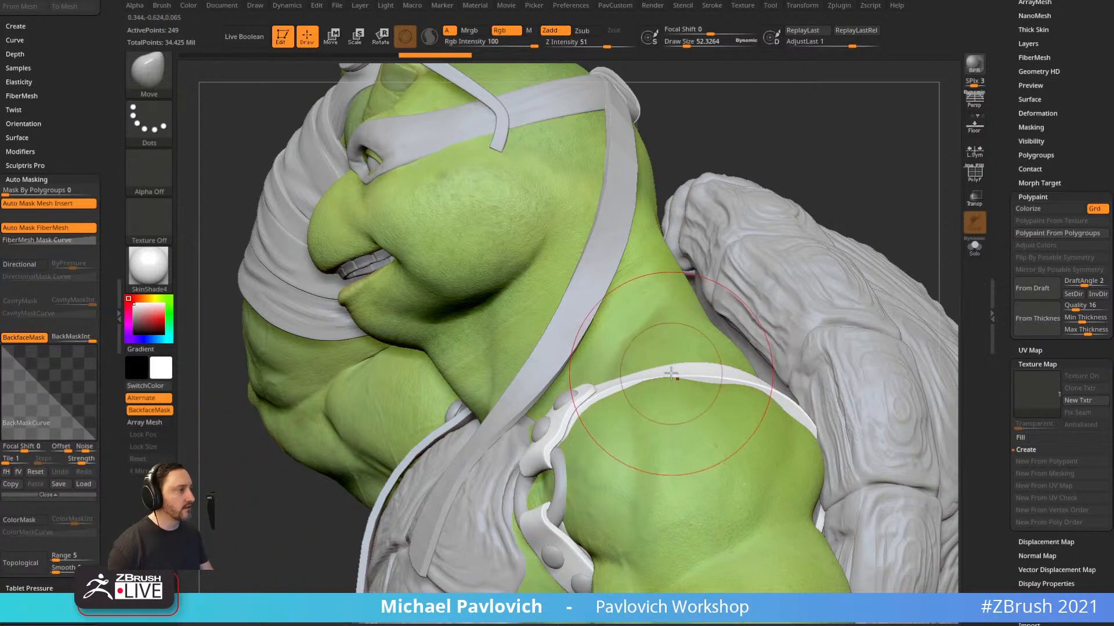
{"action": "left_click_drag", "start_coordinate": [676, 378], "coordinate": [665, 324]}
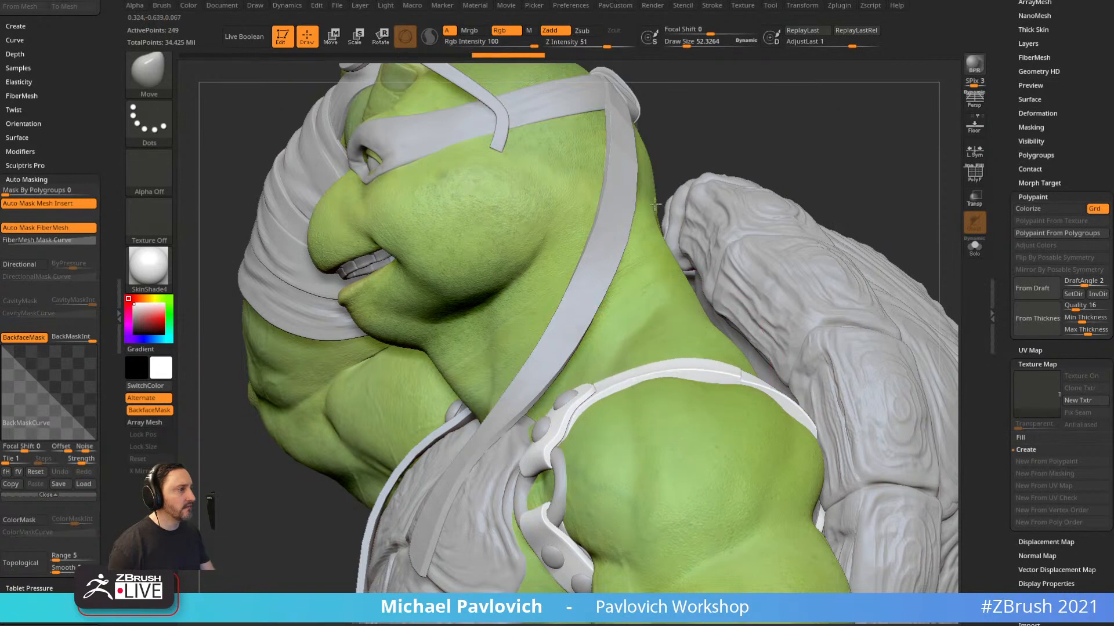
{"action": "left_click_drag", "start_coordinate": [878, 181], "coordinate": [820, 186]}
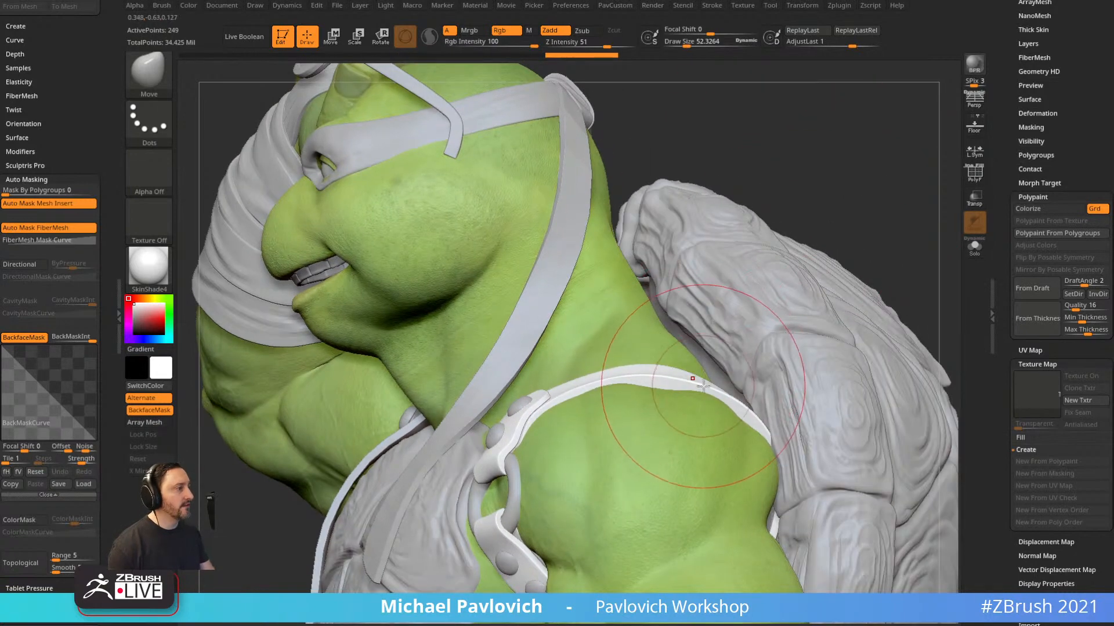
{"action": "mouse_move", "coordinate": [575, 387]}
{"action": "left_mouse_down"}
{"action": "mouse_move", "coordinate": [564, 364]}
{"action": "mouse_move", "coordinate": [603, 372]}
{"action": "left_mouse_up"}
{"action": "left_click_drag", "start_coordinate": [870, 214], "coordinate": [736, 337]}
{"action": "left_click_drag", "start_coordinate": [679, 384], "coordinate": [676, 377]}
{"action": "mouse_move", "coordinate": [795, 354]}
{"action": "left_mouse_down"}
{"action": "mouse_move", "coordinate": [615, 371]}
{"action": "mouse_move", "coordinate": [568, 400]}
{"action": "left_mouse_up"}
Flip the backface mask curve vertically again and pull the strap's section on top of the shoulder with the Move brush.
{"action": "left_click", "coordinate": [18, 472]}
{"action": "left_click_drag", "start_coordinate": [861, 132], "coordinate": [783, 168]}
{"action": "left_click_drag", "start_coordinate": [712, 410], "coordinate": [715, 416]}
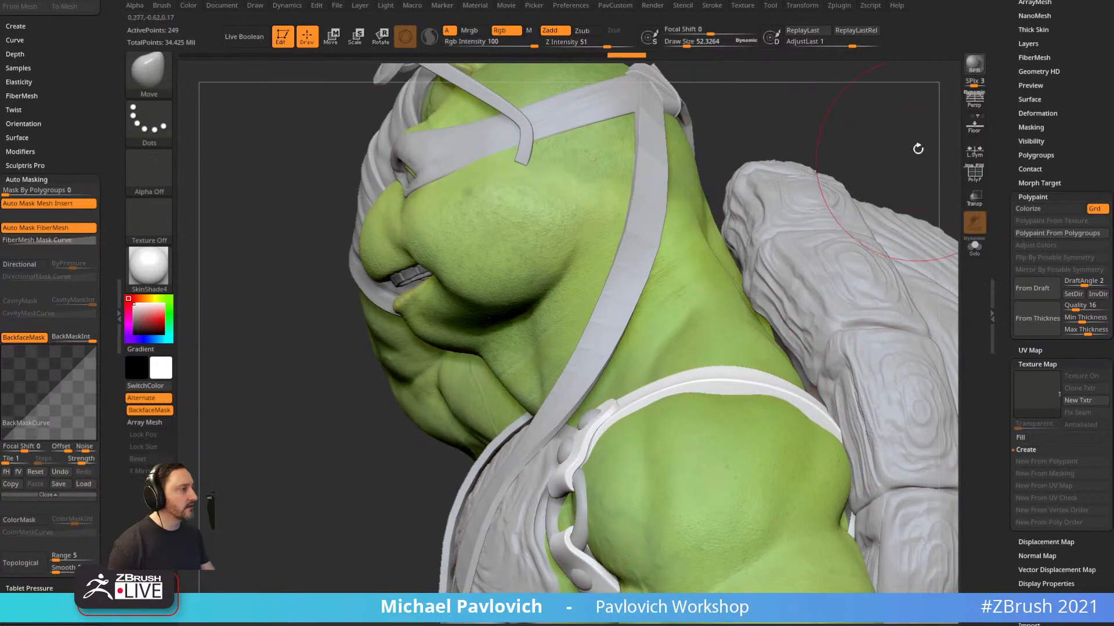
{"action": "mouse_move", "coordinate": [917, 149]}
{"action": "left_mouse_down"}
{"action": "mouse_move", "coordinate": [943, 197]}
{"action": "mouse_move", "coordinate": [853, 223]}
{"action": "mouse_move", "coordinate": [798, 186]}
{"action": "mouse_move", "coordinate": [763, 199]}
{"action": "mouse_move", "coordinate": [860, 242]}
{"action": "mouse_move", "coordinate": [801, 226]}
{"action": "mouse_move", "coordinate": [793, 261]}
{"action": "mouse_move", "coordinate": [763, 181]}
{"action": "left_mouse_up"}
{"action": "left_click_drag", "start_coordinate": [846, 279], "coordinate": [870, 261], "text": "alt"}
{"action": "mouse_move", "coordinate": [349, 246]}
{"action": "left_mouse_down"}
{"action": "mouse_move", "coordinate": [593, 404]}
{"action": "mouse_move", "coordinate": [565, 410]}
{"action": "mouse_move", "coordinate": [570, 418]}
{"action": "left_mouse_up"}
{"action": "key", "text": "]"}
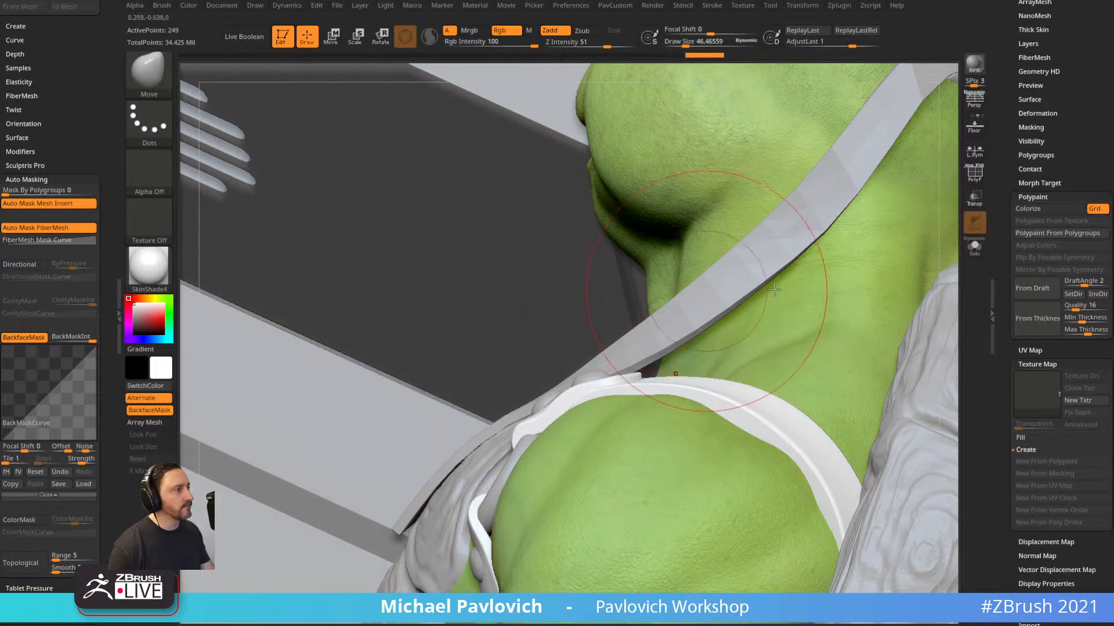
{"action": "mouse_move", "coordinate": [956, 284]}
{"action": "left_mouse_down"}
{"action": "mouse_move", "coordinate": [1021, 354]}
{"action": "mouse_move", "coordinate": [893, 308]}
{"action": "mouse_move", "coordinate": [903, 323]}
{"action": "mouse_move", "coordinate": [615, 380]}
{"action": "mouse_move", "coordinate": [614, 306]}
{"action": "mouse_move", "coordinate": [501, 414]}
{"action": "left_mouse_up"}
{"action": "mouse_move", "coordinate": [732, 312]}
{"action": "left_mouse_down", "text": "alt"}
{"action": "mouse_move", "coordinate": [808, 358]}
{"action": "mouse_move", "coordinate": [836, 346]}
{"action": "mouse_move", "coordinate": [796, 335]}
{"action": "left_mouse_up", "text": "alt"}
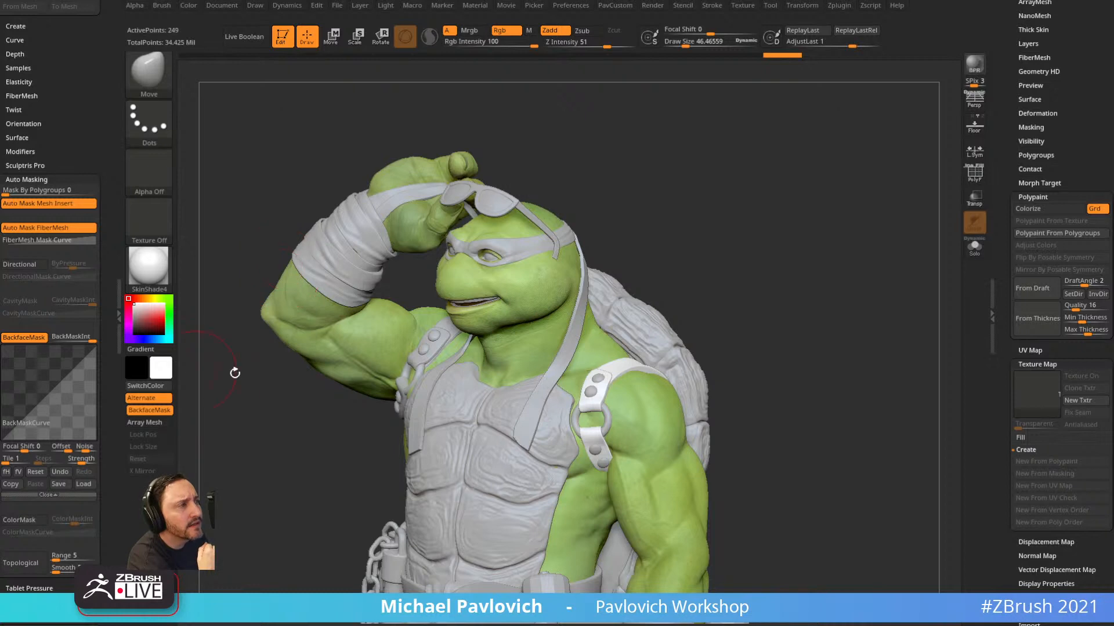
Switch to the Standard brush, reduce its draw size to about 19, and select the chest plate.
{"action": "left_click_drag", "start_coordinate": [1009, 200], "coordinate": [1011, 483]}
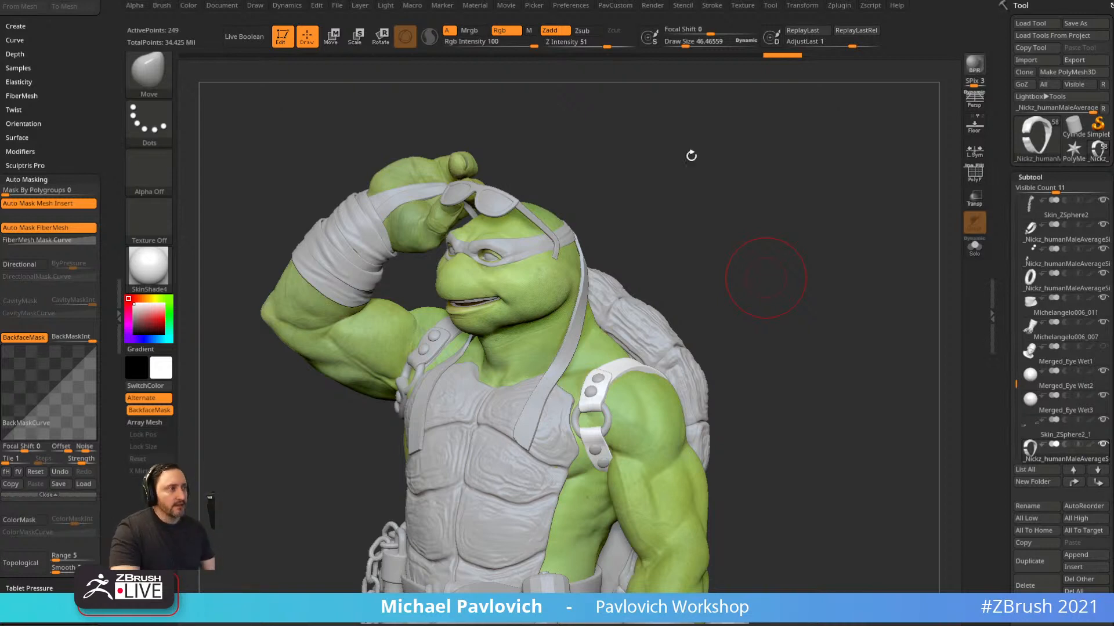
{"action": "key", "text": "b"}
{"action": "key", "text": "s"}
{"action": "key", "text": "t"}
{"action": "key", "text": "s"}
{"action": "left_click_drag", "start_coordinate": [689, 208], "coordinate": [683, 208]}
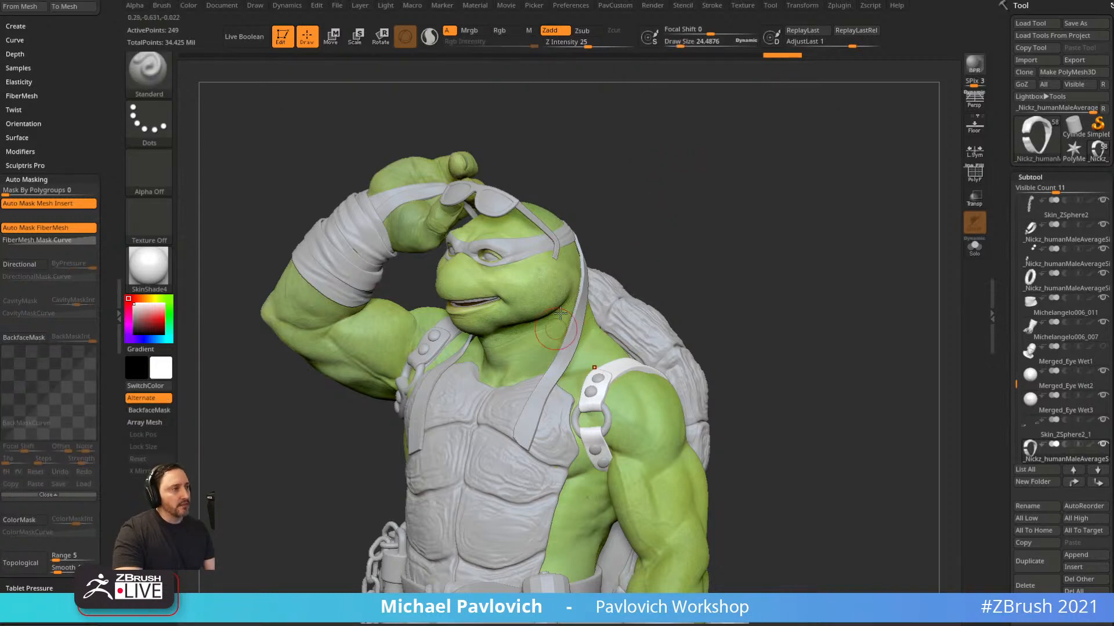
{"action": "mouse_move", "coordinate": [753, 284]}
{"action": "left_mouse_down", "text": "alt"}
{"action": "mouse_move", "coordinate": [750, 258]}
{"action": "mouse_move", "coordinate": [751, 274]}
{"action": "left_mouse_up", "text": "alt"}
{"action": "left_click", "coordinate": [591, 360], "text": "alt"}
{"action": "left_click", "coordinate": [494, 410], "text": "alt"}
{"action": "right_click_drag", "start_coordinate": [495, 410], "coordinate": [510, 416]}
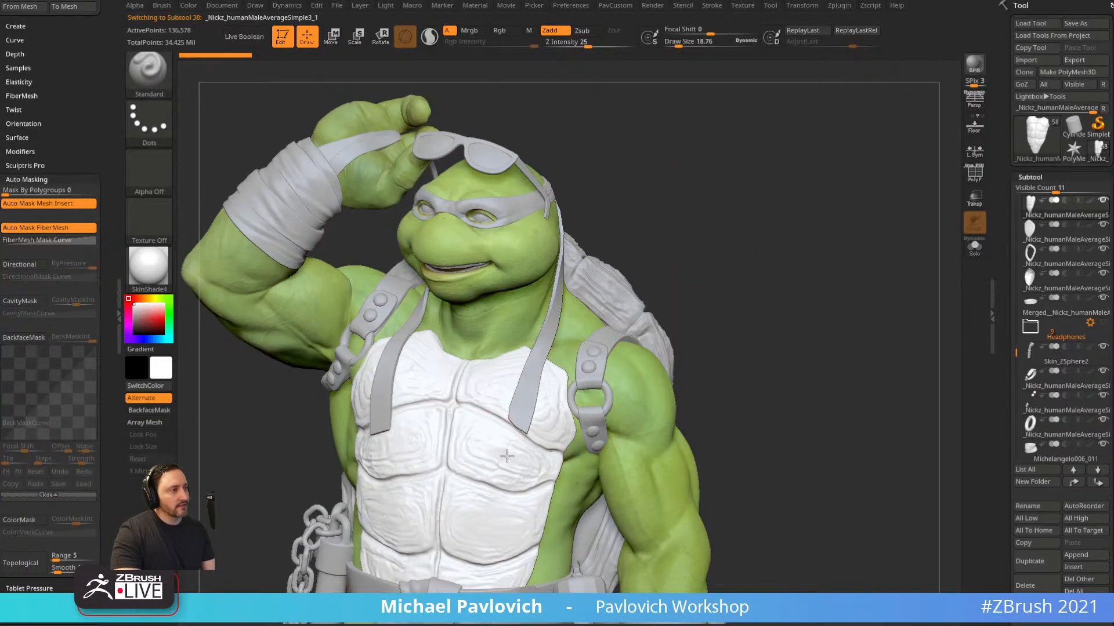
Try pushing a dent into the chest plate with the Standard brush, and undo the stroke.
{"action": "left_click_drag", "start_coordinate": [505, 446], "coordinate": [500, 453], "text": "alt"}
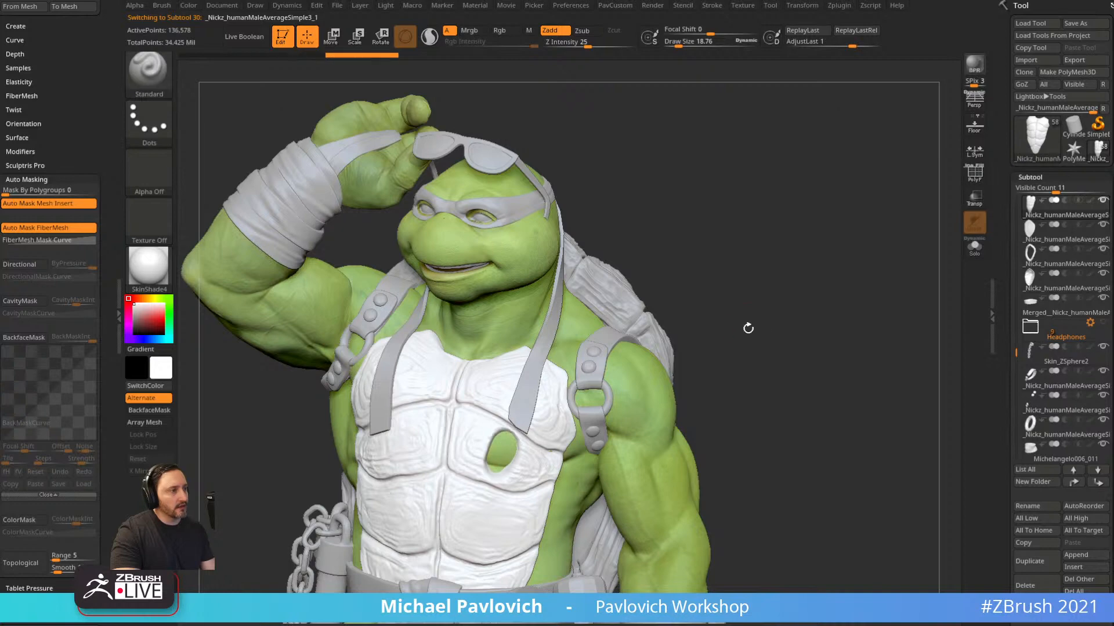
{"action": "left_click_drag", "start_coordinate": [749, 329], "coordinate": [841, 310]}
{"action": "mouse_move", "coordinate": [751, 350]}
{"action": "left_mouse_down"}
{"action": "mouse_move", "coordinate": [643, 339]}
{"action": "mouse_move", "coordinate": [743, 333]}
{"action": "mouse_move", "coordinate": [797, 273]}
{"action": "left_mouse_up"}
{"action": "key", "text": "ctrl+z"}
{"action": "key", "text": "ctrl+z"}
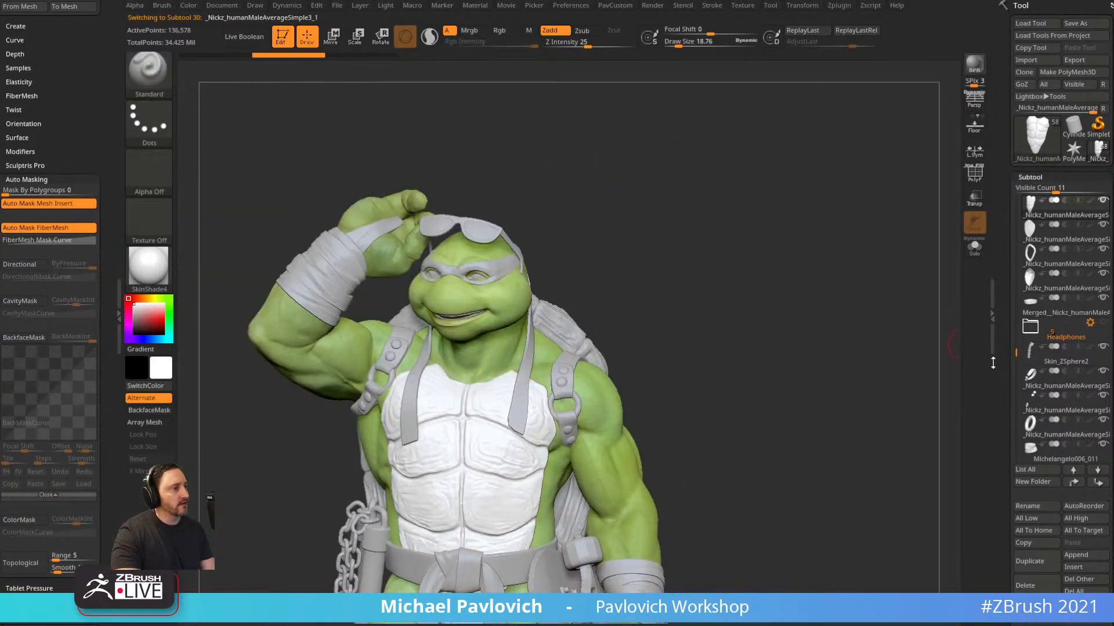
Drop the chest plate to its lowest subdivision level, delete the higher levels, and turn on the wireframe display.
{"action": "scroll", "coordinate": [1004, 413], "scroll_direction": "down", "scroll_amount": 10}
{"action": "left_click_drag", "start_coordinate": [1004, 412], "coordinate": [1008, 337]}
{"action": "left_click", "coordinate": [1071, 352]}
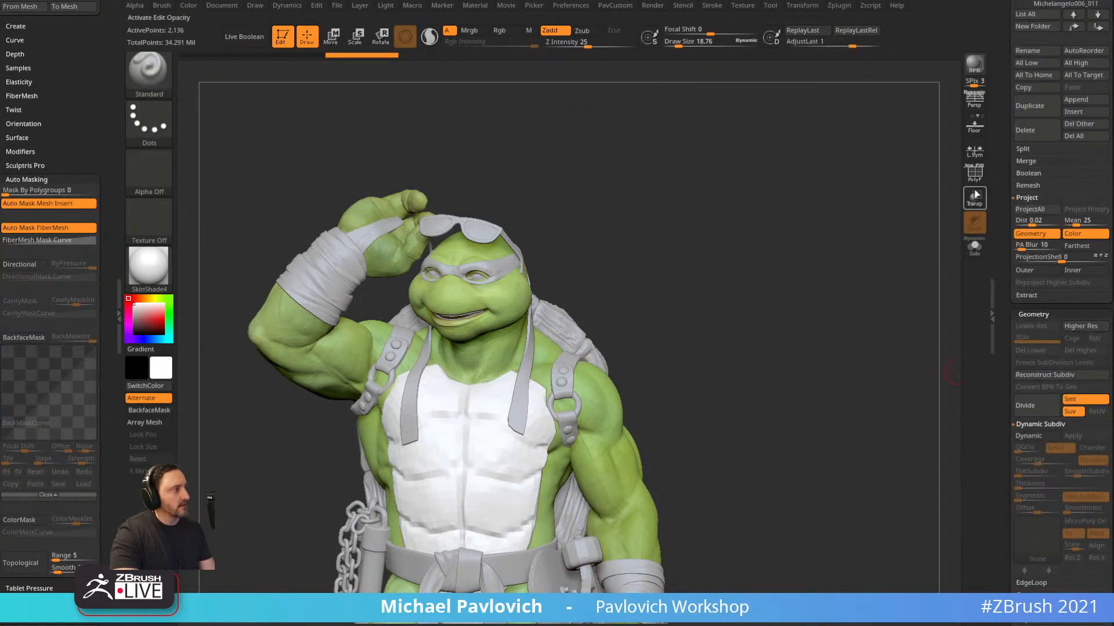
{"action": "left_click", "coordinate": [974, 176]}
{"action": "mouse_move", "coordinate": [881, 307]}
{"action": "left_mouse_down"}
{"action": "mouse_move", "coordinate": [890, 365]}
{"action": "mouse_move", "coordinate": [917, 272]}
{"action": "mouse_move", "coordinate": [833, 319]}
{"action": "mouse_move", "coordinate": [860, 331]}
{"action": "mouse_move", "coordinate": [922, 281]}
{"action": "left_mouse_up"}
{"action": "left_click", "coordinate": [975, 249]}
{"action": "left_click", "coordinate": [974, 248]}
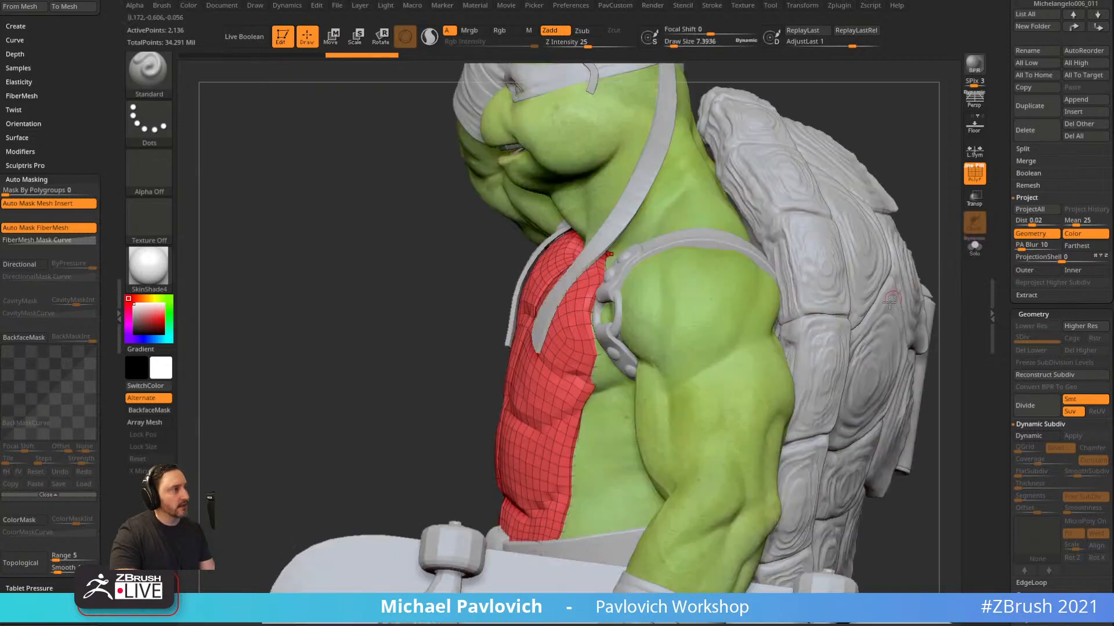
Select the back shell's plates, set them to subdivision level 1, delete the higher levels, and solo them.
{"action": "left_click_drag", "start_coordinate": [928, 239], "coordinate": [746, 260]}
{"action": "left_click", "coordinate": [734, 249], "text": "alt"}
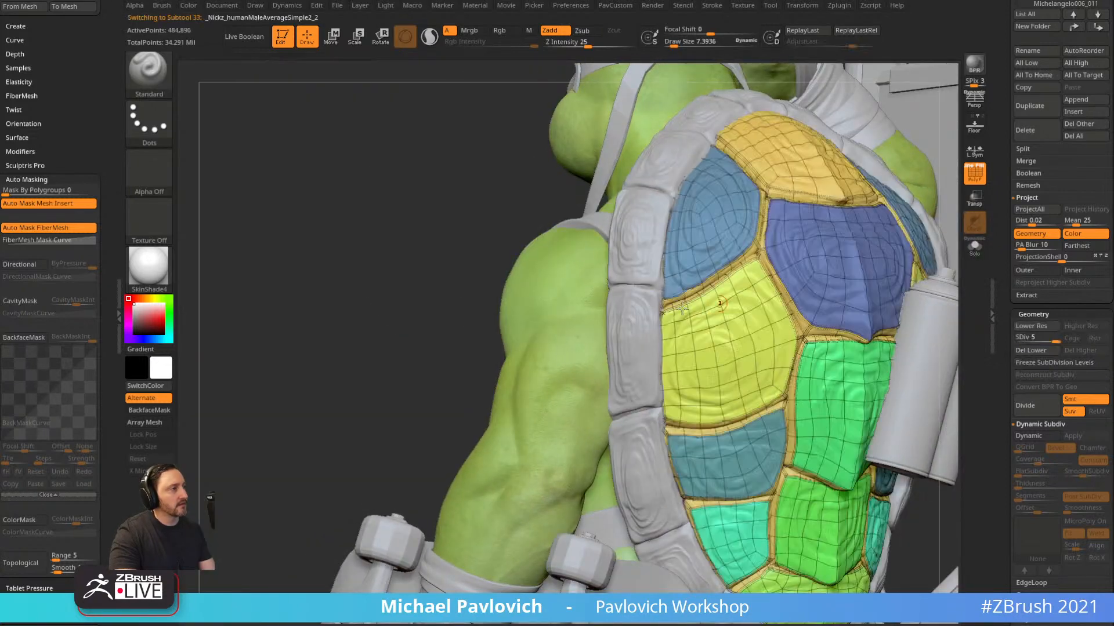
{"action": "left_click_drag", "start_coordinate": [401, 286], "coordinate": [779, 283]}
{"action": "left_click_drag", "start_coordinate": [1023, 342], "coordinate": [1010, 343]}
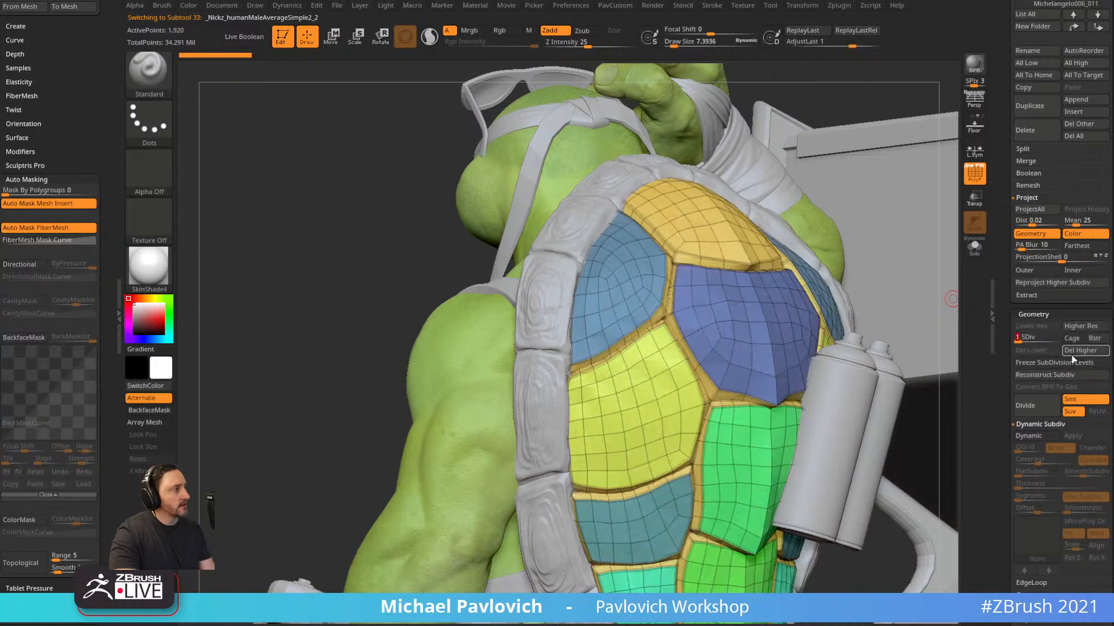
{"action": "left_click", "coordinate": [1072, 354]}
{"action": "left_click", "coordinate": [973, 251]}
{"action": "left_click_drag", "start_coordinate": [927, 311], "coordinate": [770, 343]}
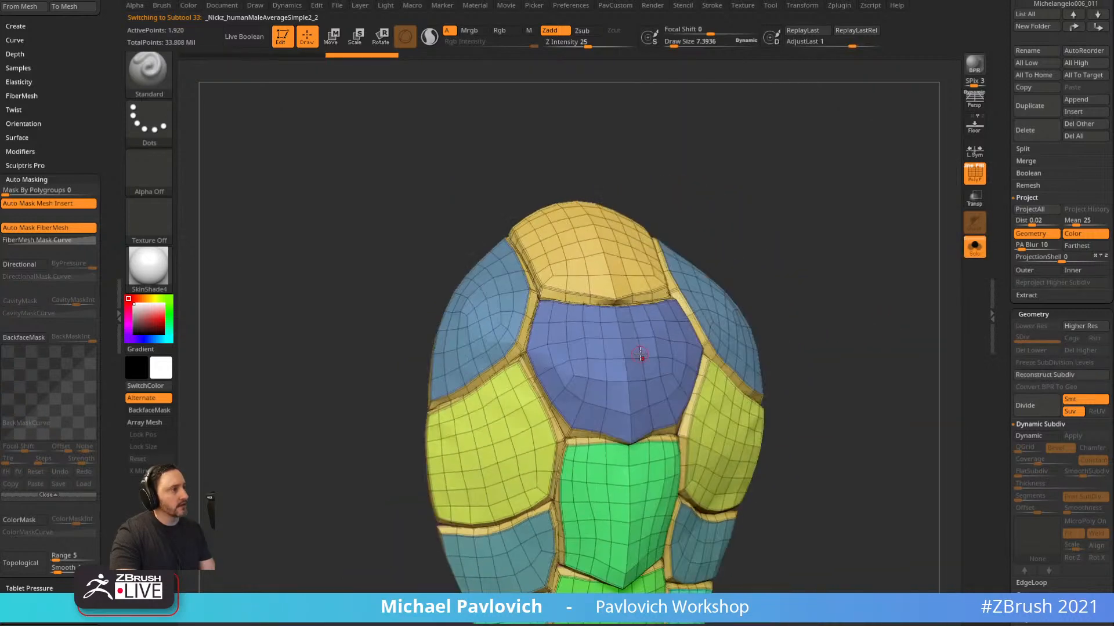
Keep only the shell's large central upper plate by deleting the other polygroups, divide it once, and delete its lower level.
{"action": "left_click", "coordinate": [638, 355], "text": "ctrl+shift"}
{"action": "key", "text": "3"}
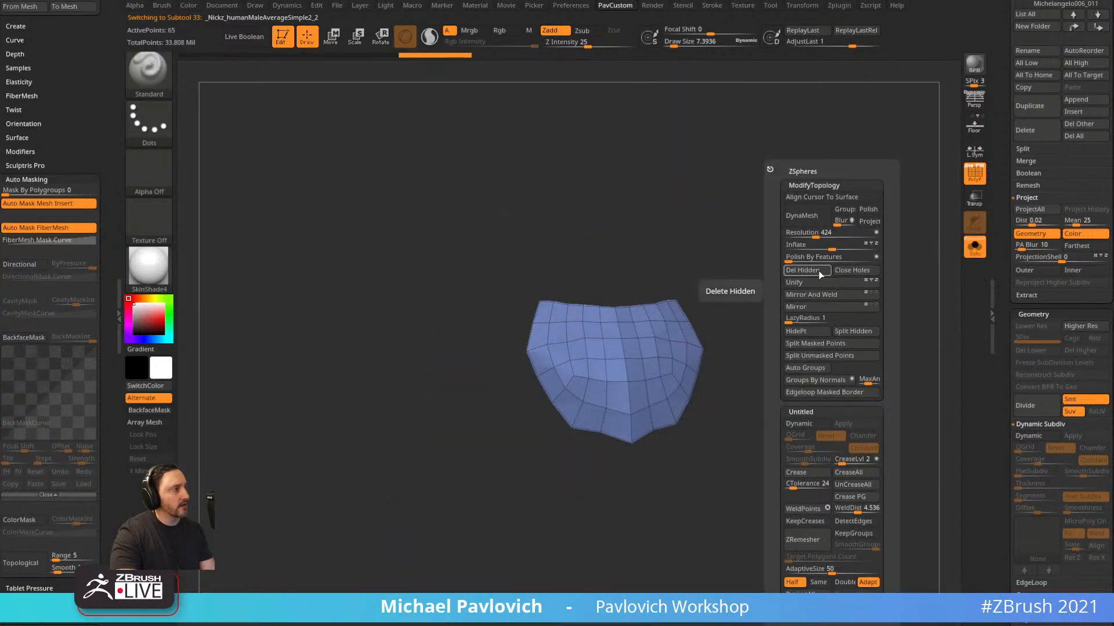
{"action": "left_click", "coordinate": [818, 271]}
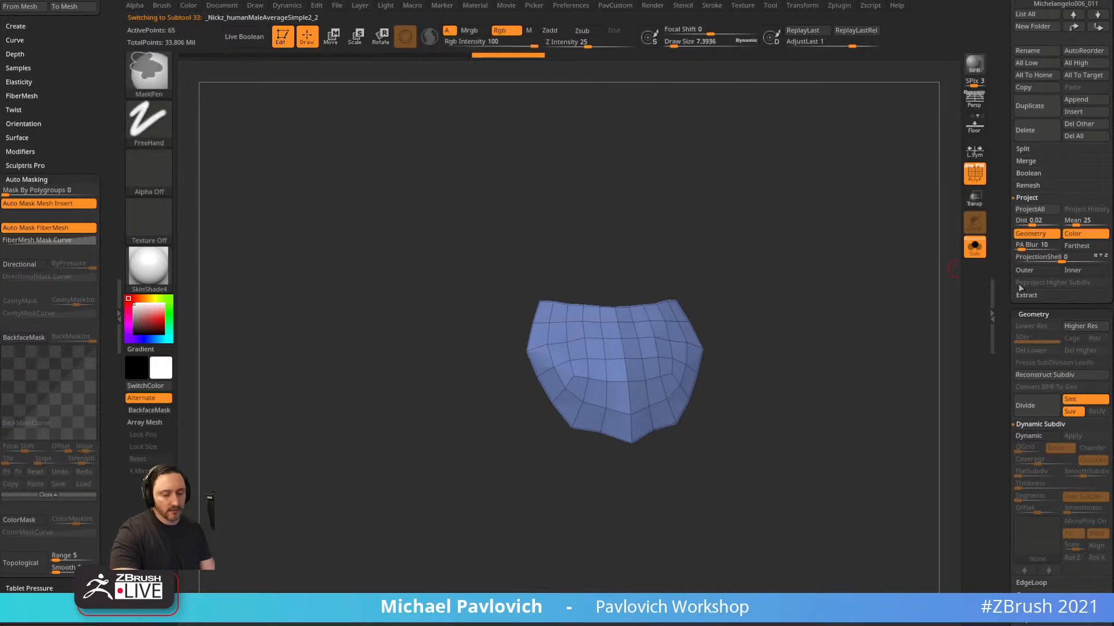
{"action": "key", "text": "ctrl+d"}
{"action": "left_click", "coordinate": [1034, 350]}
With ZModeler, mark three small patches of polygons inside and along the edges of the plate, and delete them to leave gaps.
{"action": "mouse_move", "coordinate": [863, 336]}
{"action": "left_mouse_down"}
{"action": "mouse_move", "coordinate": [888, 377]}
{"action": "mouse_move", "coordinate": [865, 367]}
{"action": "mouse_move", "coordinate": [852, 312]}
{"action": "left_mouse_up"}
{"action": "key", "text": "s"}
{"action": "key", "text": "b"}
{"action": "key", "text": "z"}
{"action": "key", "text": "m"}
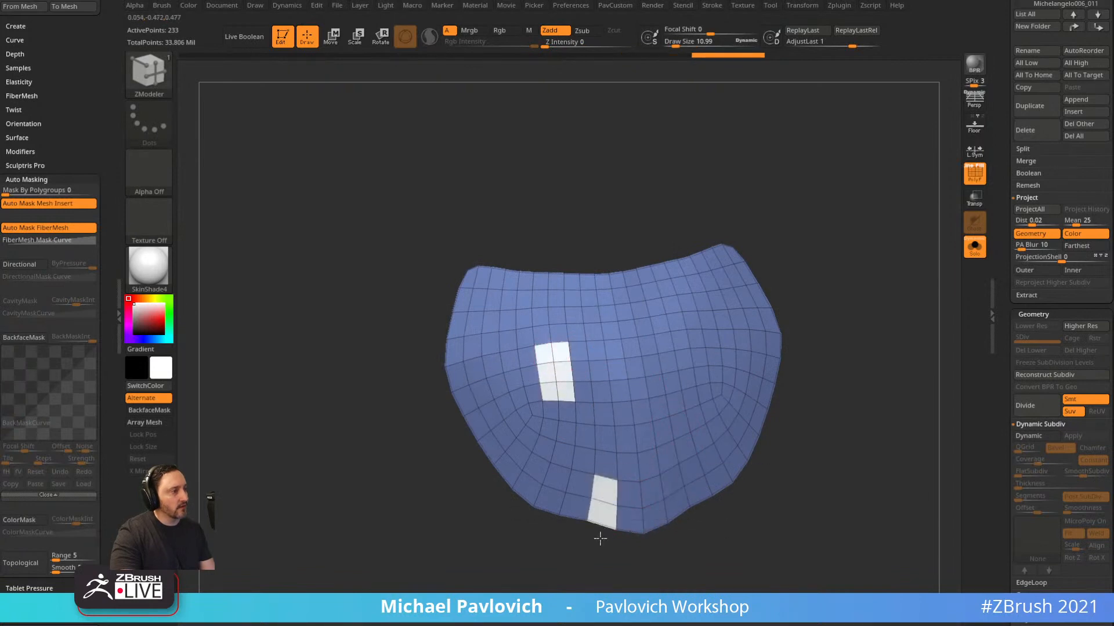
{"action": "left_click_drag", "start_coordinate": [735, 401], "coordinate": [755, 458], "text": "alt"}
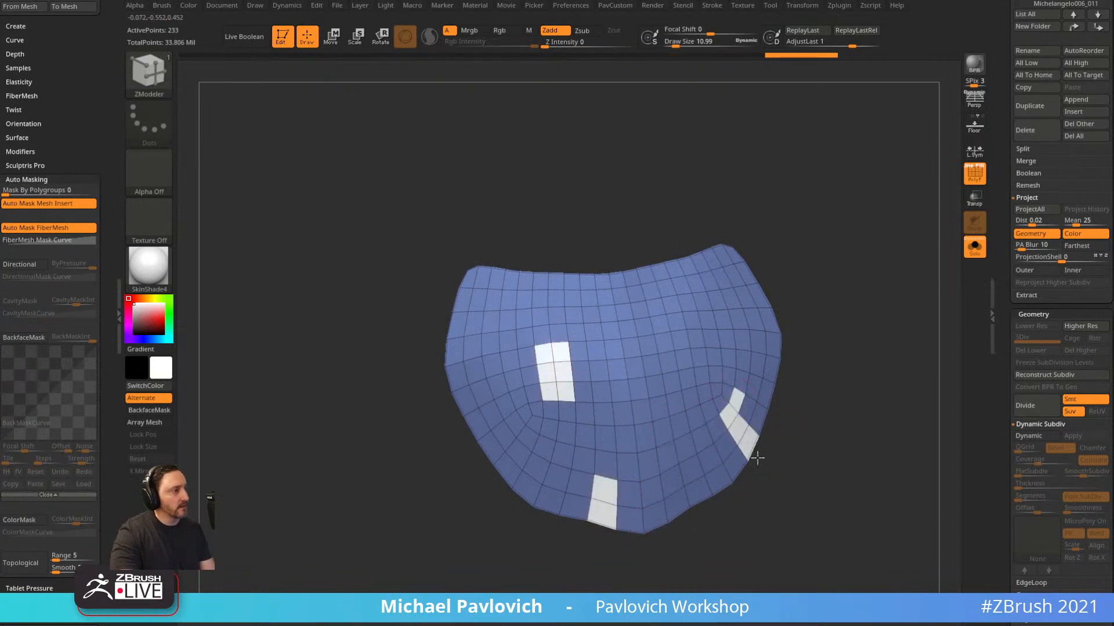
{"action": "left_click", "coordinate": [741, 367], "text": "ctrl+shift"}
{"action": "key", "text": "3"}
{"action": "left_click", "coordinate": [806, 271]}
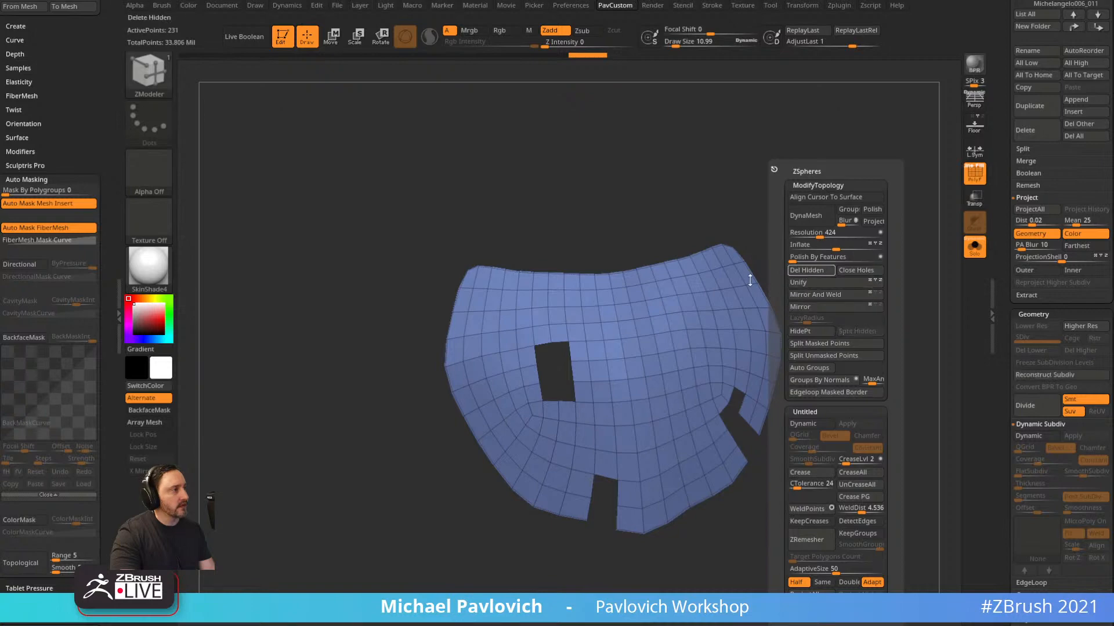
Dock the Dynamics settings, turn off the collision volume, set gravity strength to 1.11537, and run the cloth simulation on the plate.
{"action": "mouse_move", "coordinate": [812, 330]}
{"action": "left_mouse_down"}
{"action": "mouse_move", "coordinate": [868, 340]}
{"action": "mouse_move", "coordinate": [807, 325]}
{"action": "left_mouse_up"}
{"action": "mouse_move", "coordinate": [405, 234]}
{"action": "left_mouse_down", "text": "ctrl"}
{"action": "mouse_move", "coordinate": [826, 248]}
{"action": "mouse_move", "coordinate": [781, 286]}
{"action": "mouse_move", "coordinate": [907, 323]}
{"action": "mouse_move", "coordinate": [441, 252]}
{"action": "left_mouse_up", "text": "ctrl"}
{"action": "left_click", "coordinate": [287, 5]}
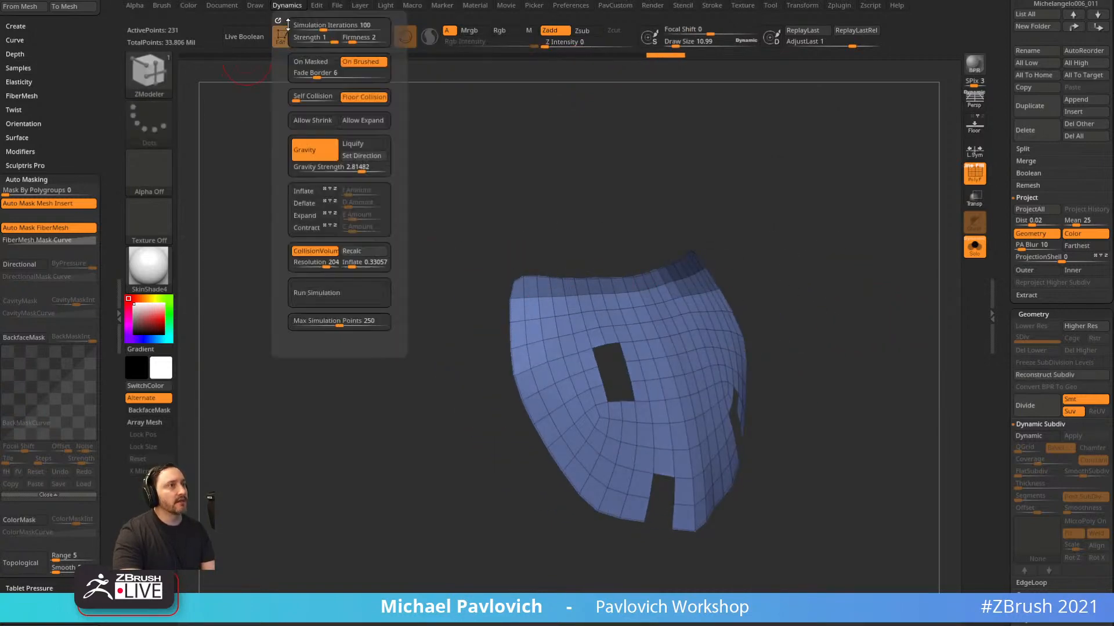
{"action": "left_click", "coordinate": [280, 21]}
{"action": "left_click", "coordinate": [37, 252]}
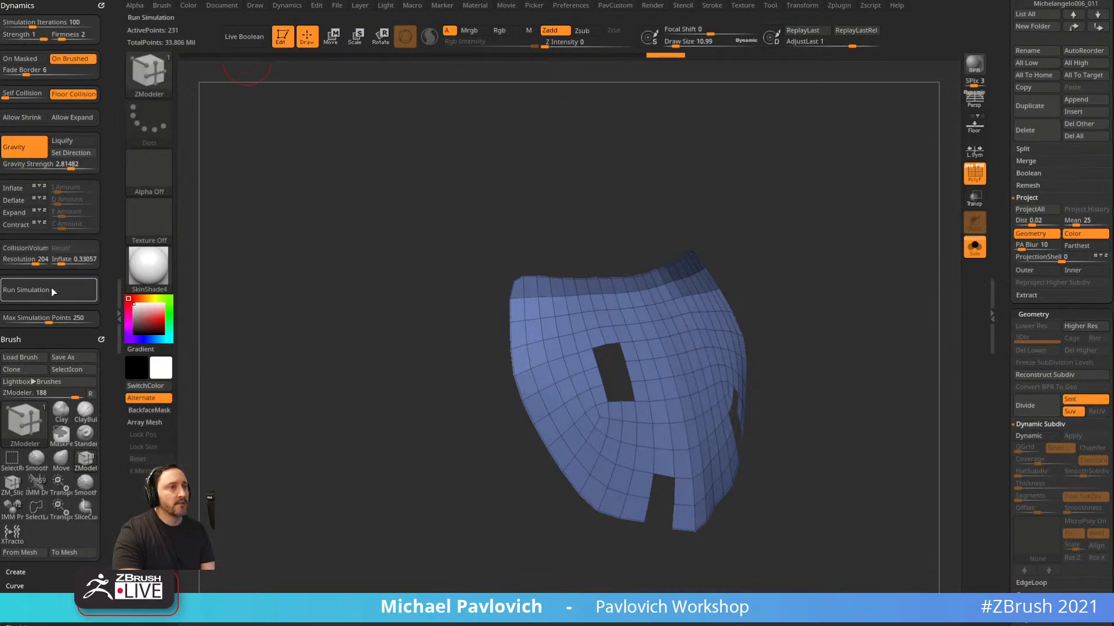
{"action": "left_click_drag", "start_coordinate": [70, 165], "coordinate": [66, 166]}
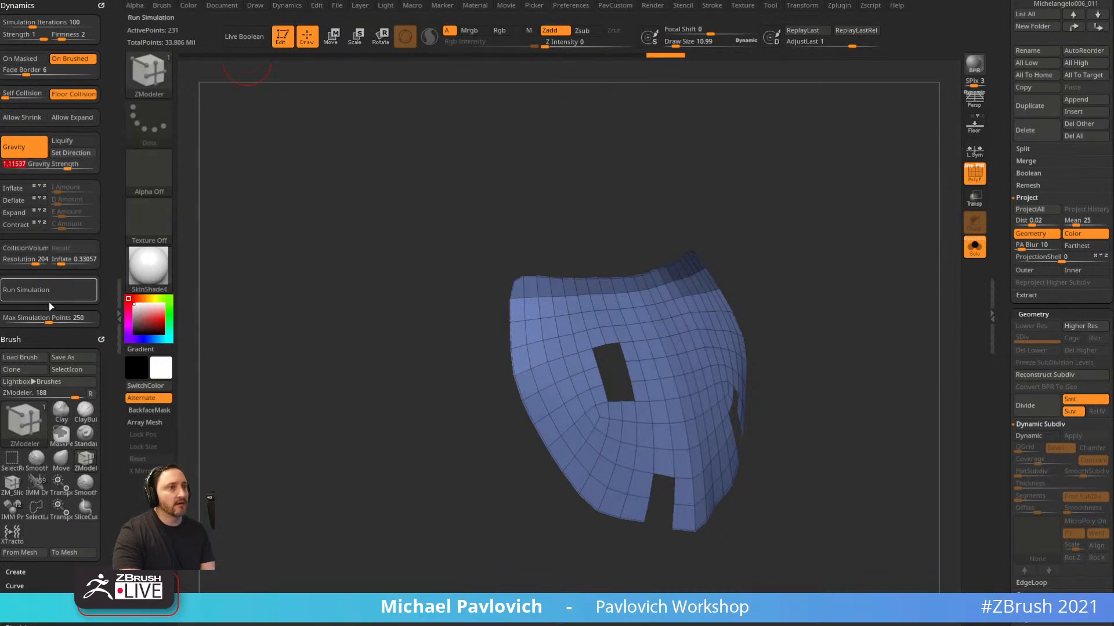
{"action": "left_click", "coordinate": [53, 290]}
{"action": "left_click_drag", "start_coordinate": [832, 331], "coordinate": [856, 347]}
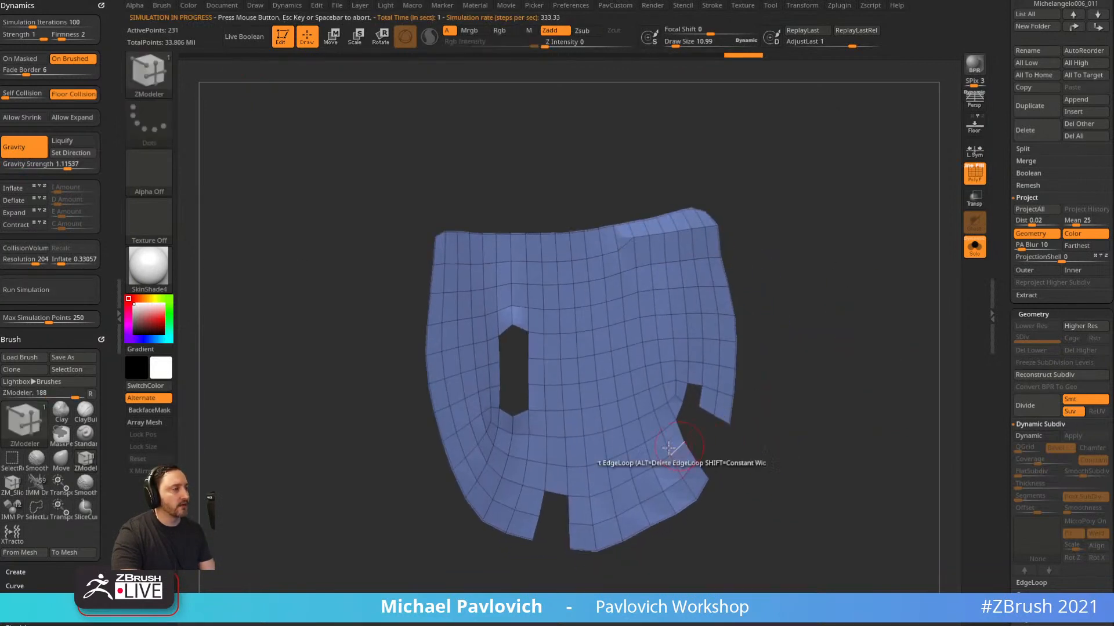
Divide the simulated cloth piece twice, up to subdivision level 3.
{"action": "left_click_drag", "start_coordinate": [833, 292], "coordinate": [734, 329]}
{"action": "key", "text": "ctrl+d"}
{"action": "key", "text": "ctrl+d"}
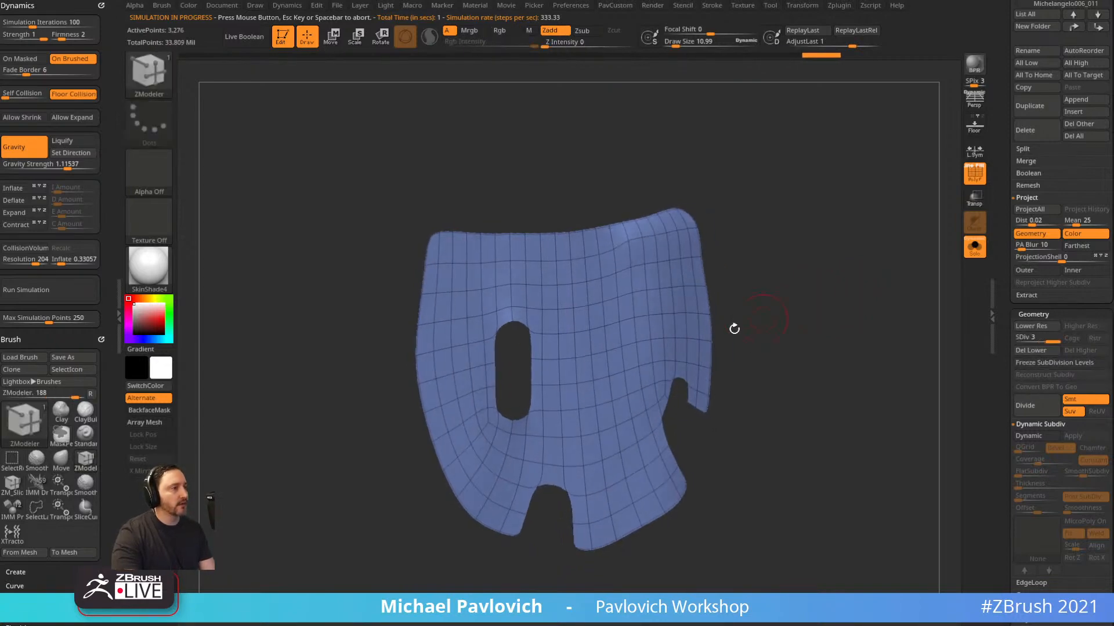
With the SnakeHook brush, pull jagged torn points from the edges of the cloth's slot and its two edge notches.
{"action": "key", "text": "s"}
{"action": "key", "text": "b"}
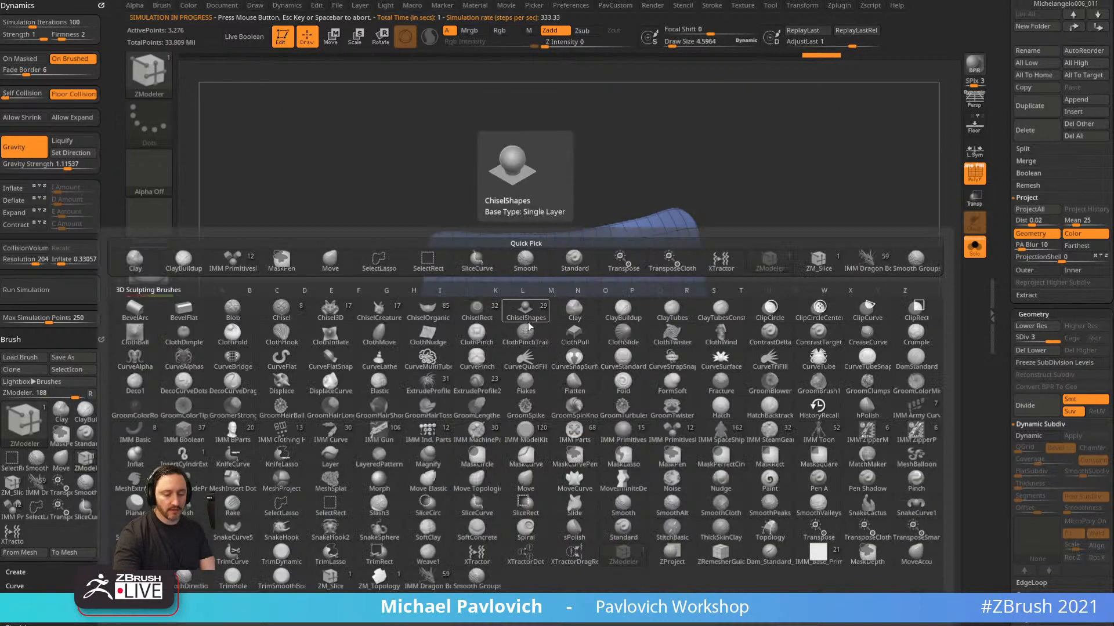
{"action": "key", "text": "s"}
{"action": "key", "text": "h"}
{"action": "left_click", "coordinate": [587, 350]}
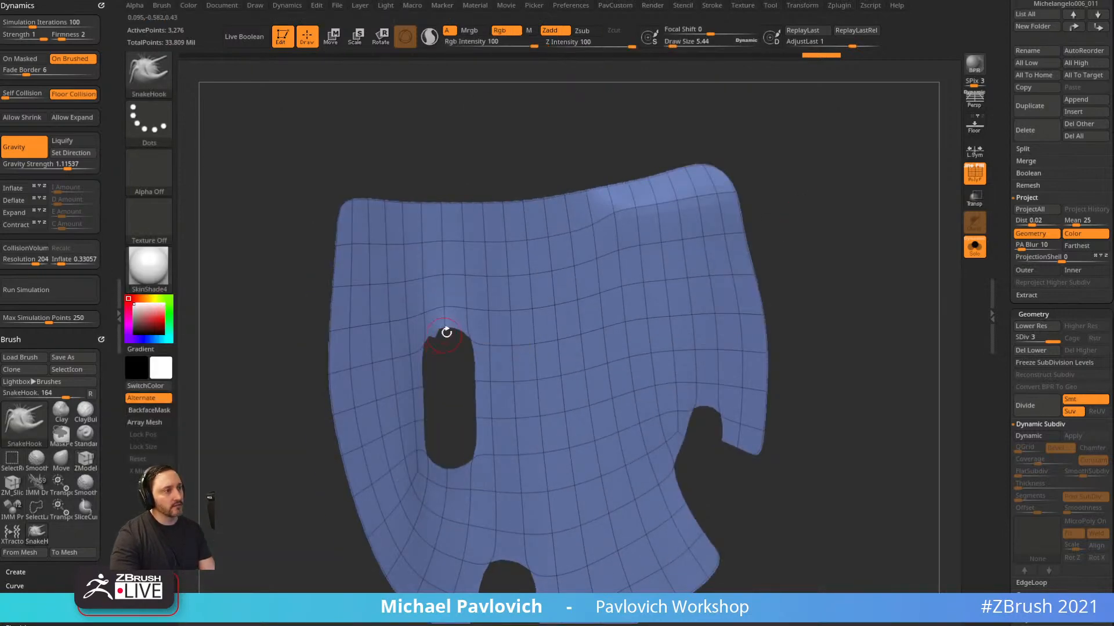
{"action": "left_click_drag", "start_coordinate": [446, 333], "coordinate": [451, 373]}
{"action": "right_click_drag", "start_coordinate": [442, 472], "coordinate": [447, 380], "text": "alt"}
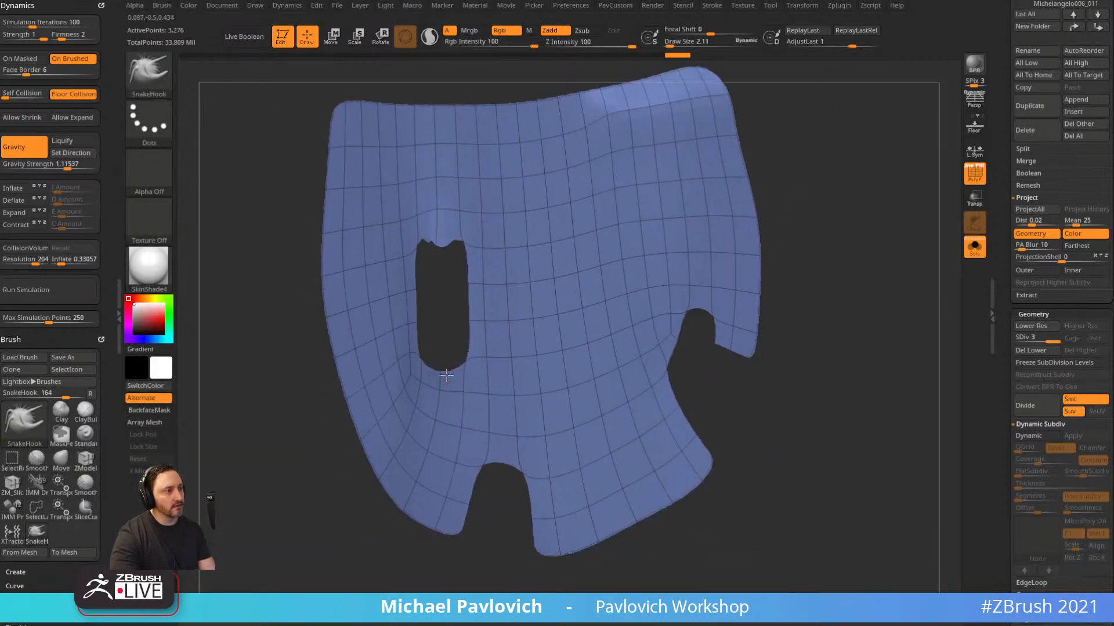
{"action": "key", "text": "s"}
{"action": "left_click_drag", "start_coordinate": [497, 483], "coordinate": [481, 471]}
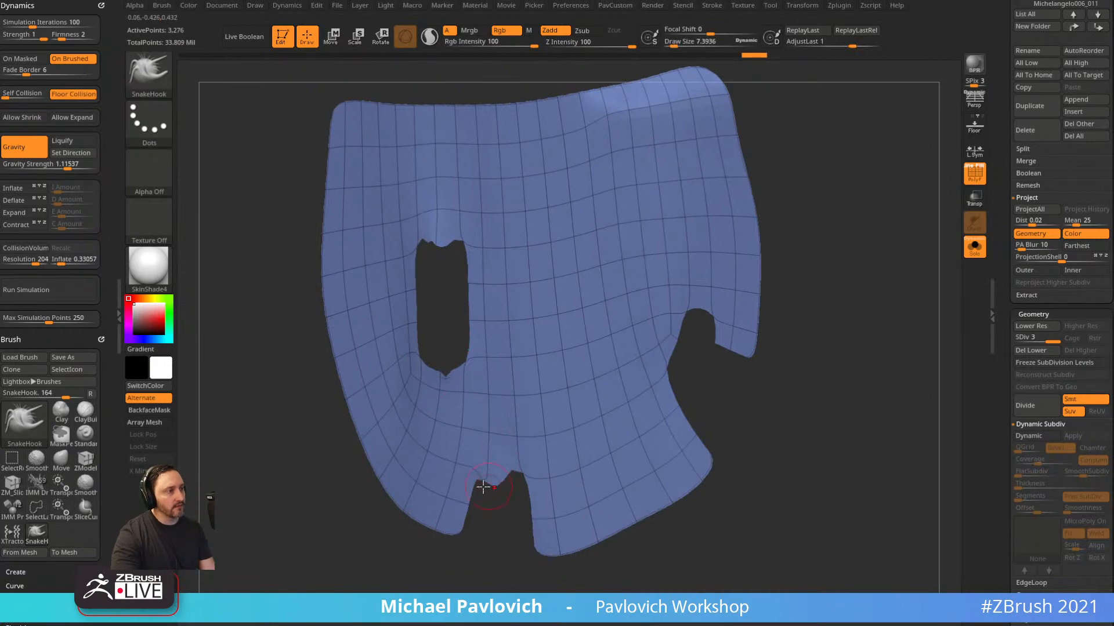
{"action": "left_click_drag", "start_coordinate": [686, 340], "coordinate": [687, 379]}
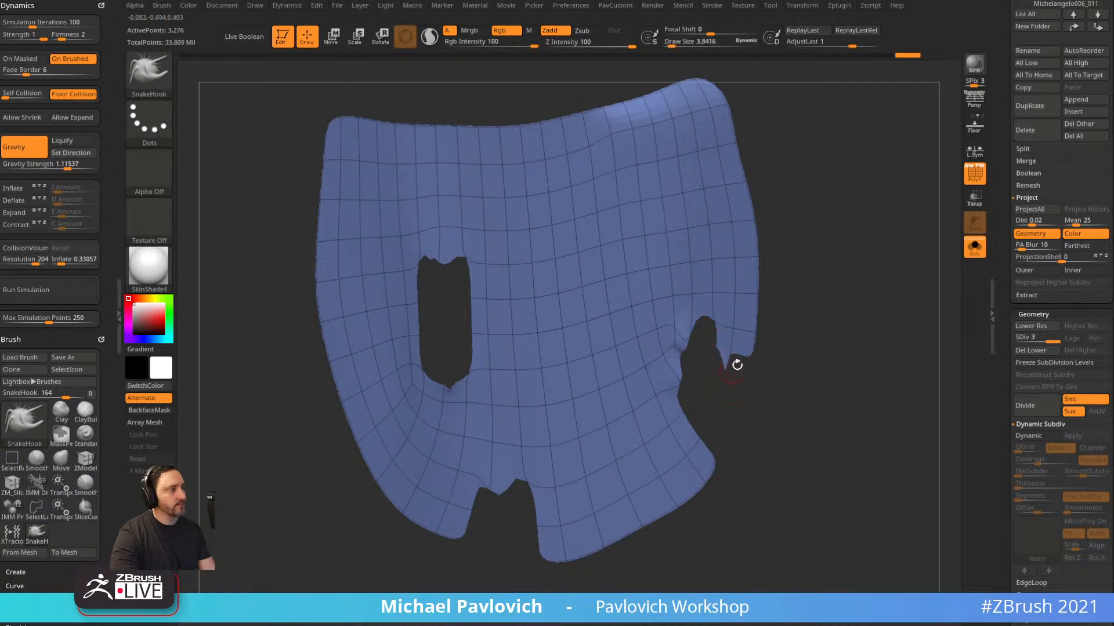
{"action": "left_click_drag", "start_coordinate": [805, 368], "coordinate": [840, 337]}
Switch to the Standard brush and look over the torn cloth piece.
{"action": "key", "text": "b"}
{"action": "key", "text": "s"}
{"action": "key", "text": "t"}
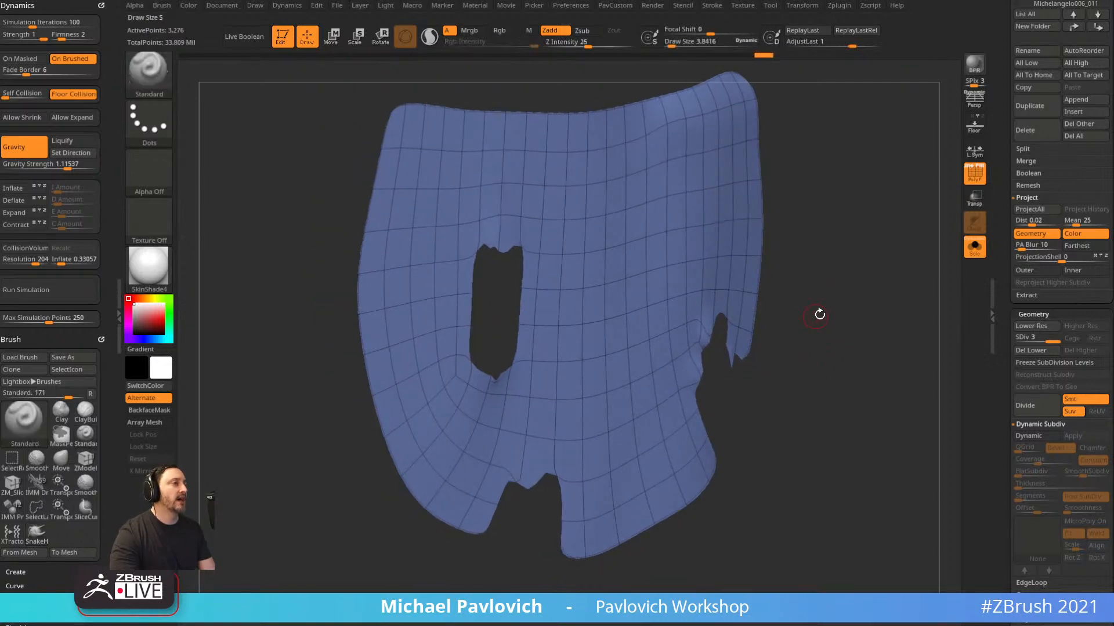
{"action": "left_click_drag", "start_coordinate": [826, 311], "coordinate": [724, 275]}
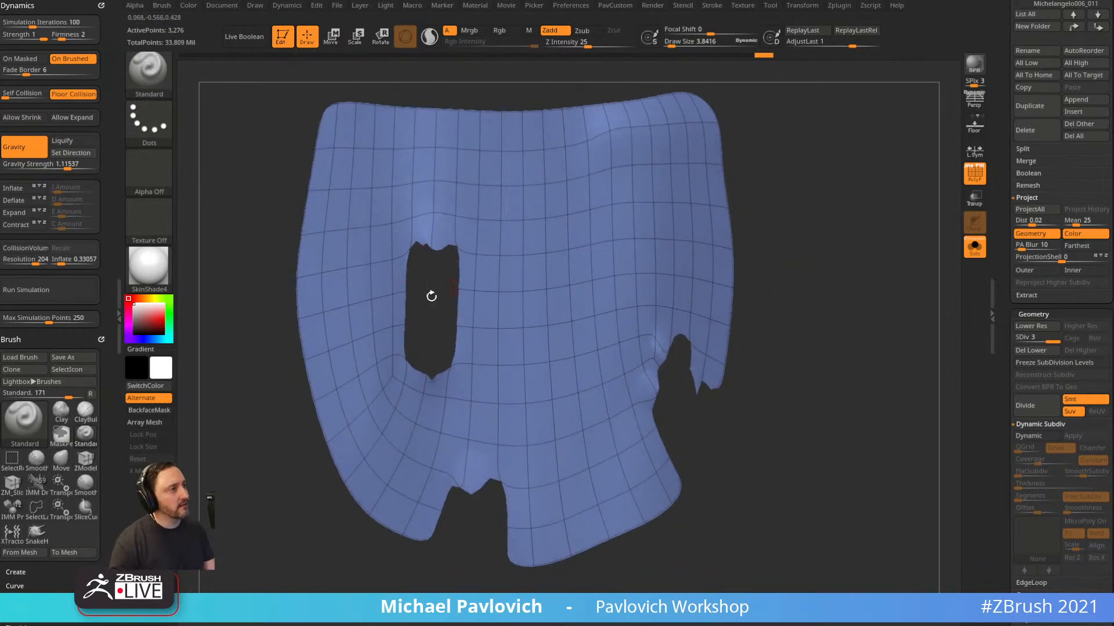
{"action": "mouse_move", "coordinate": [860, 310]}
{"action": "left_mouse_down"}
{"action": "mouse_move", "coordinate": [907, 318]}
{"action": "mouse_move", "coordinate": [824, 323]}
{"action": "mouse_move", "coordinate": [937, 298]}
{"action": "mouse_move", "coordinate": [841, 323]}
{"action": "mouse_move", "coordinate": [847, 298]}
{"action": "mouse_move", "coordinate": [802, 303]}
{"action": "mouse_move", "coordinate": [882, 297]}
{"action": "mouse_move", "coordinate": [872, 279]}
{"action": "mouse_move", "coordinate": [859, 298]}
{"action": "left_mouse_up"}
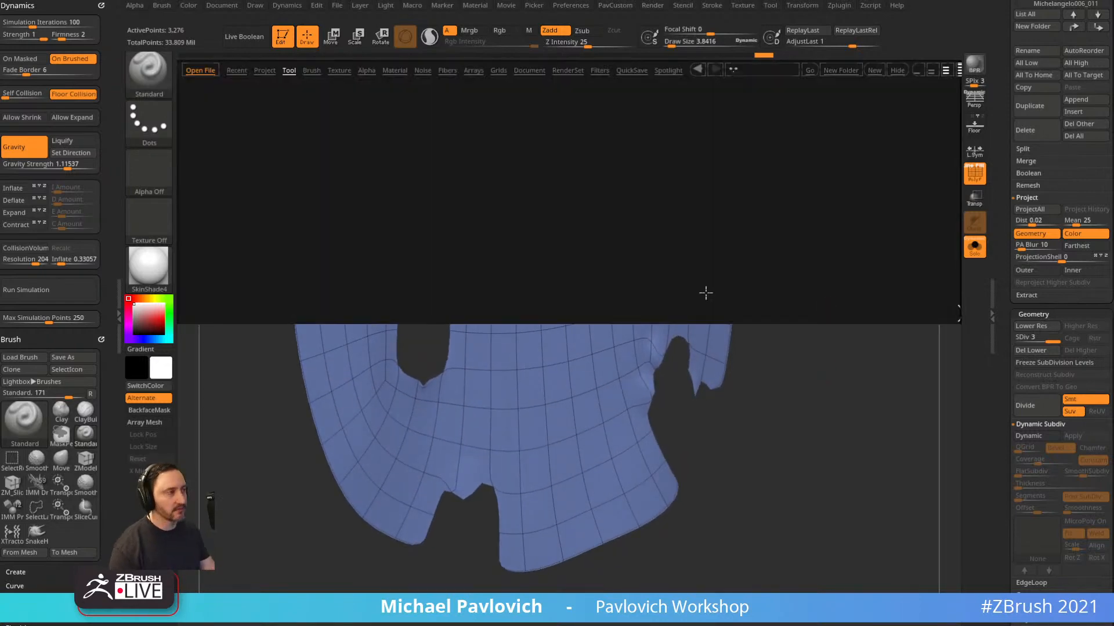
Load the ClothDamageVDM brush from the _Cloth folder of the brush library.
{"action": "left_click", "coordinate": [317, 72]}
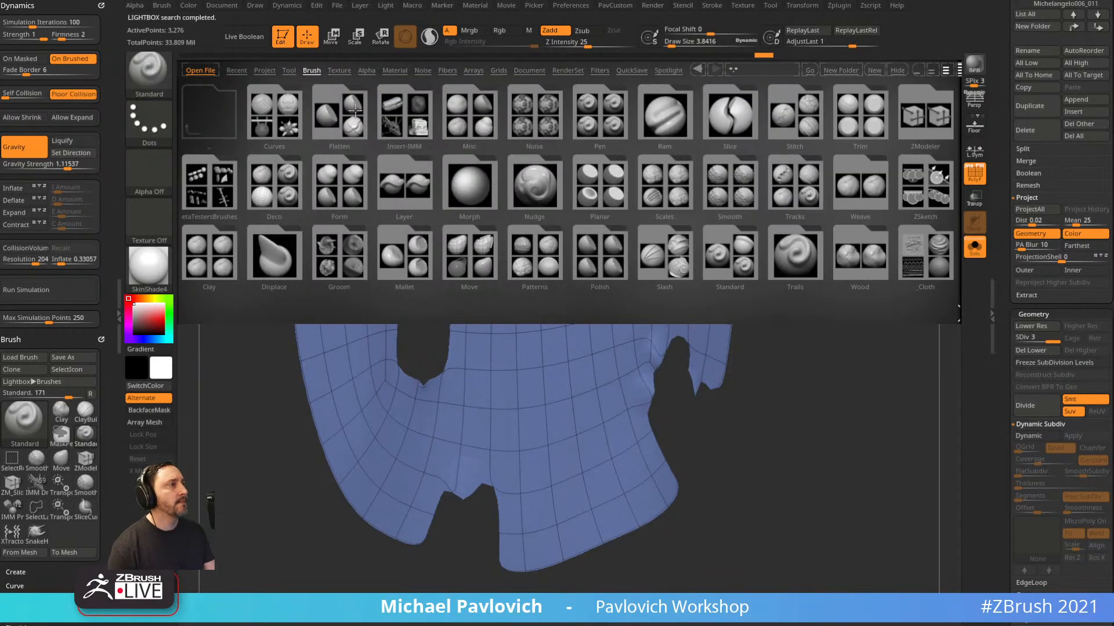
{"action": "left_click_drag", "start_coordinate": [741, 240], "coordinate": [444, 241]}
{"action": "left_click", "coordinate": [638, 253]}
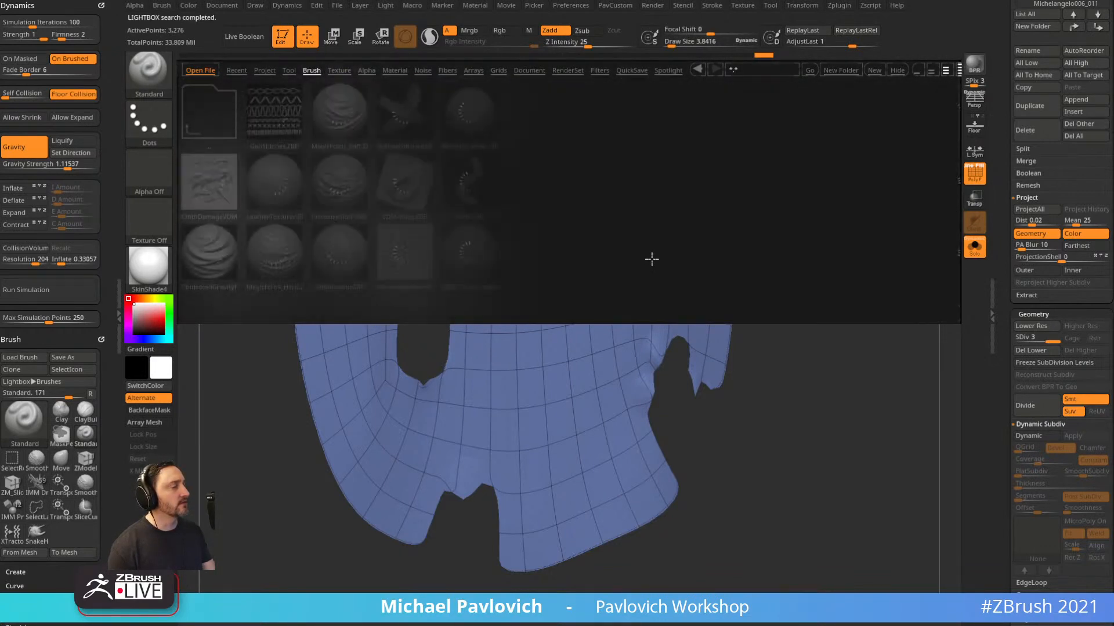
{"action": "double_click", "coordinate": [213, 199]}
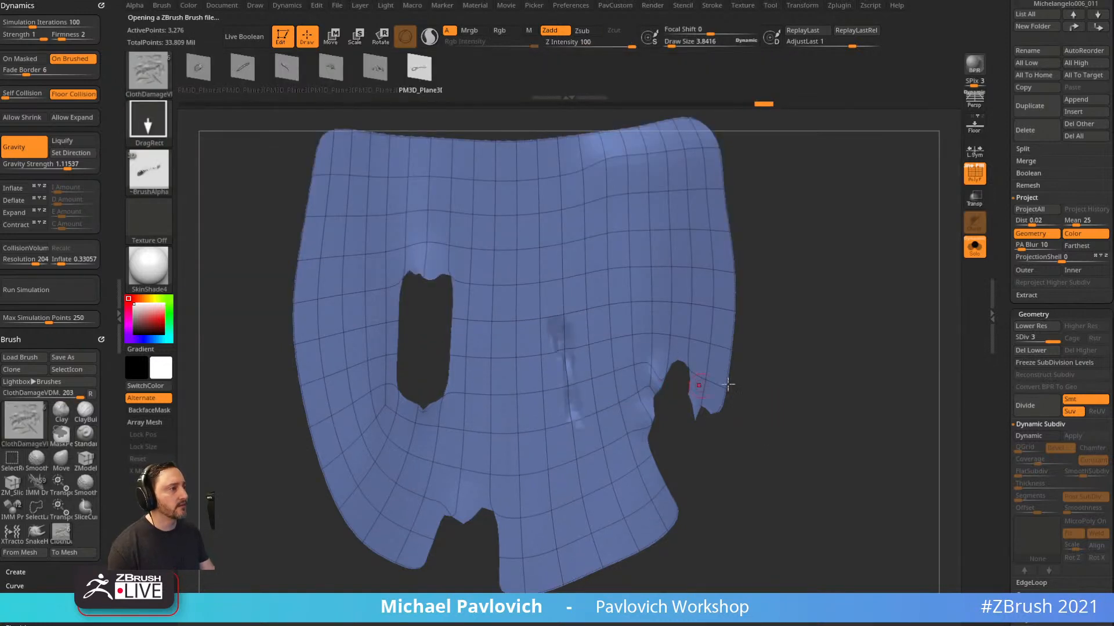
Divide the cloth piece to subdivision level 5 and stamp cloth-damage tears across it with two of the brush's shapes.
{"action": "key", "text": "ctrl+d"}
{"action": "key", "text": "ctrl+d"}
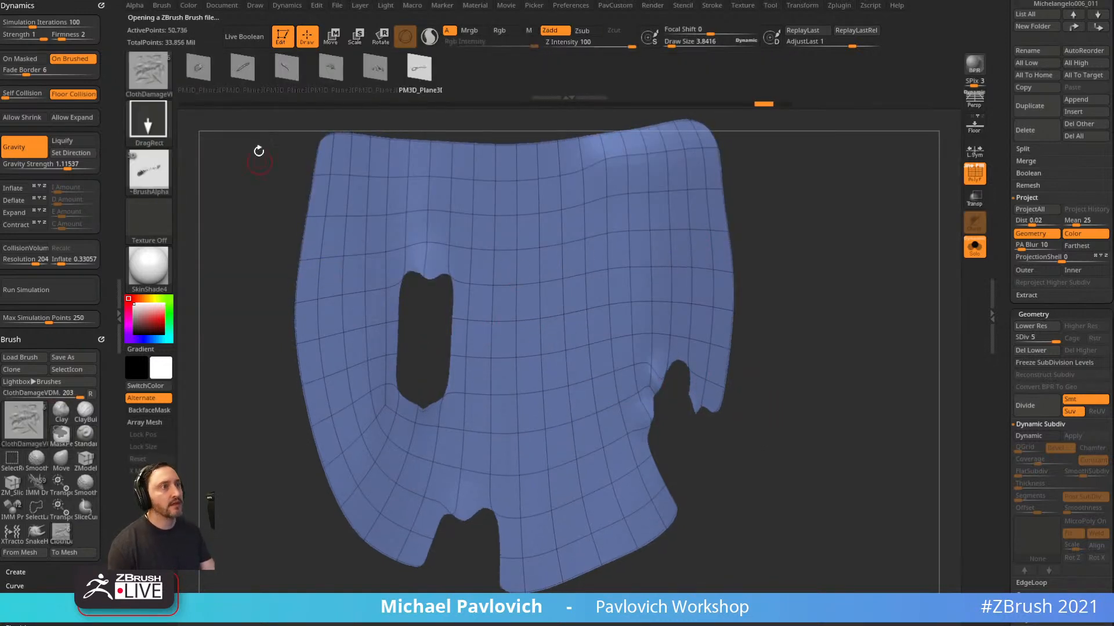
{"action": "mouse_move", "coordinate": [490, 293]}
{"action": "left_mouse_down"}
{"action": "mouse_move", "coordinate": [493, 353]}
{"action": "mouse_move", "coordinate": [548, 394]}
{"action": "left_mouse_up"}
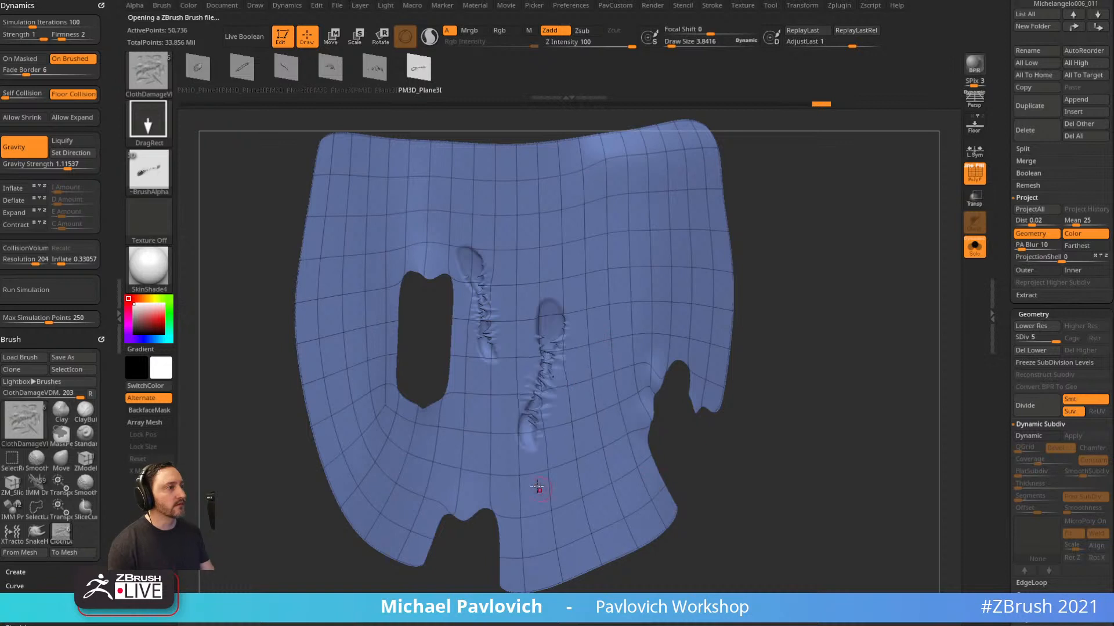
{"action": "left_click_drag", "start_coordinate": [534, 485], "coordinate": [536, 554]}
{"action": "left_click_drag", "start_coordinate": [366, 455], "coordinate": [475, 470]}
{"action": "left_click_drag", "start_coordinate": [366, 273], "coordinate": [436, 284]}
{"action": "left_click", "coordinate": [328, 73]}
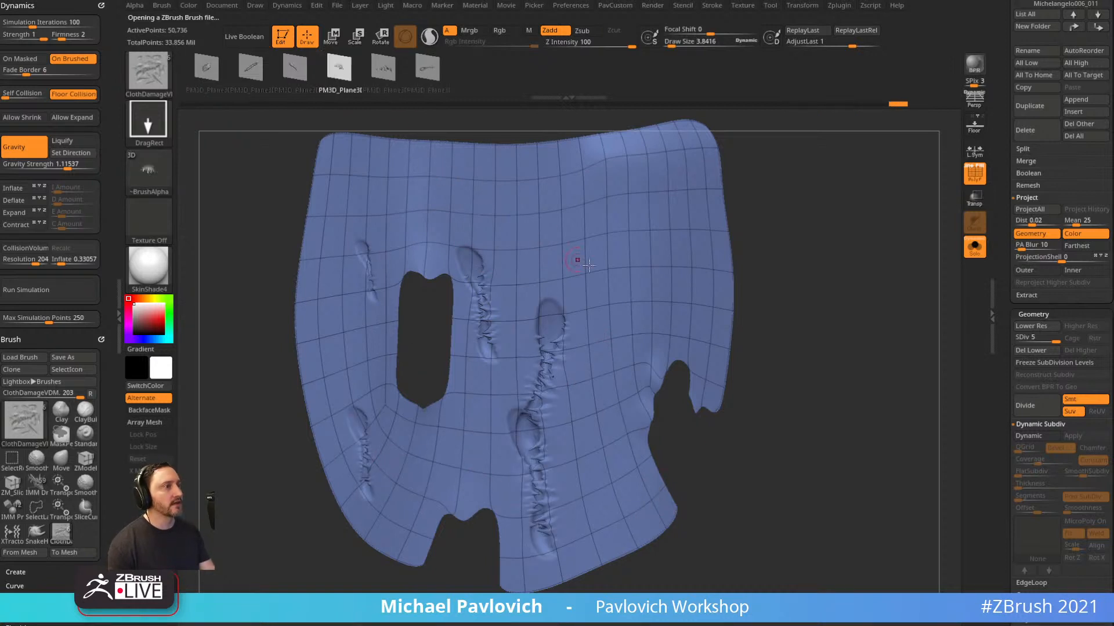
{"action": "left_click_drag", "start_coordinate": [592, 240], "coordinate": [722, 293]}
Clear the canvas, draw a Plane3D in its place, and convert it to a PolyMesh3D.
{"action": "left_click", "coordinate": [279, 32]}
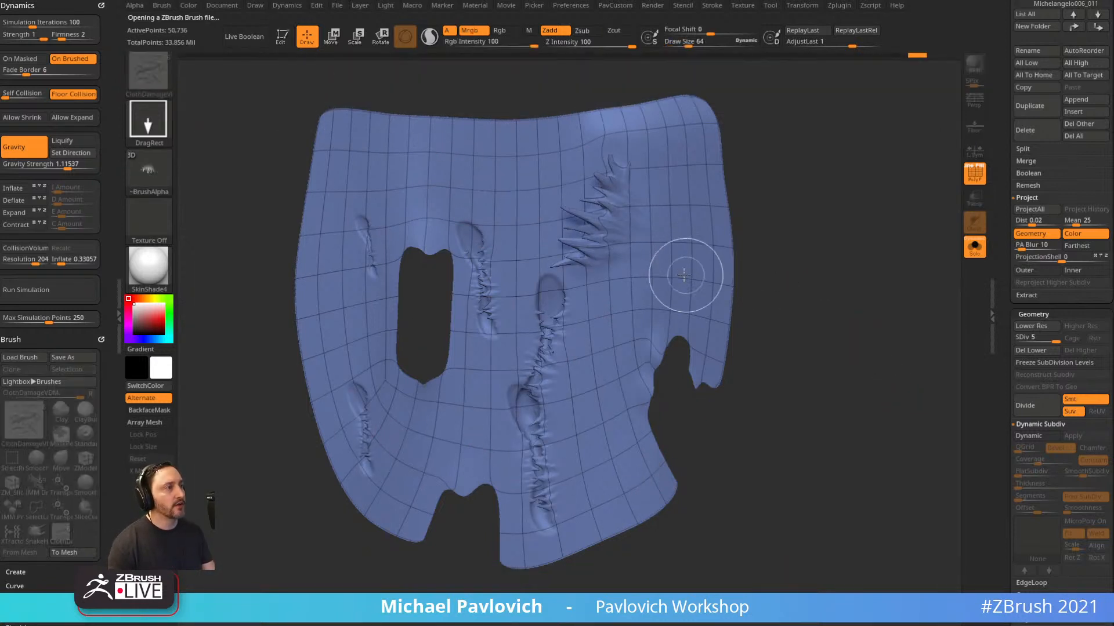
{"action": "key", "text": "ctrl+n"}
{"action": "left_click_drag", "start_coordinate": [1005, 192], "coordinate": [1006, 480]}
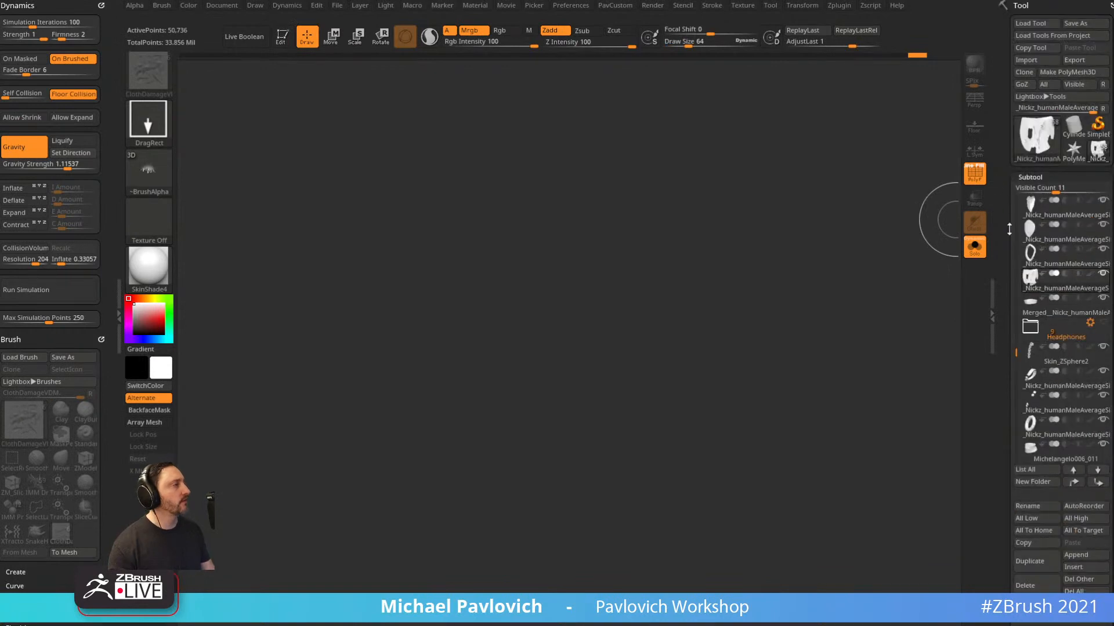
{"action": "left_click", "coordinate": [1036, 135]}
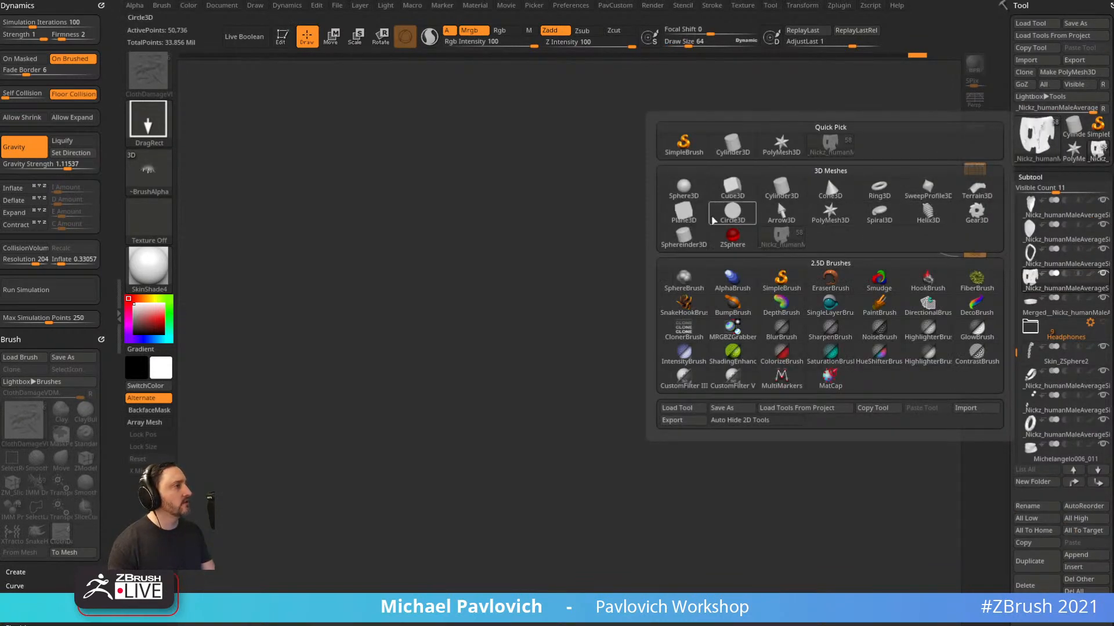
{"action": "left_click", "coordinate": [683, 215]}
{"action": "left_click_drag", "start_coordinate": [534, 377], "coordinate": [615, 348]}
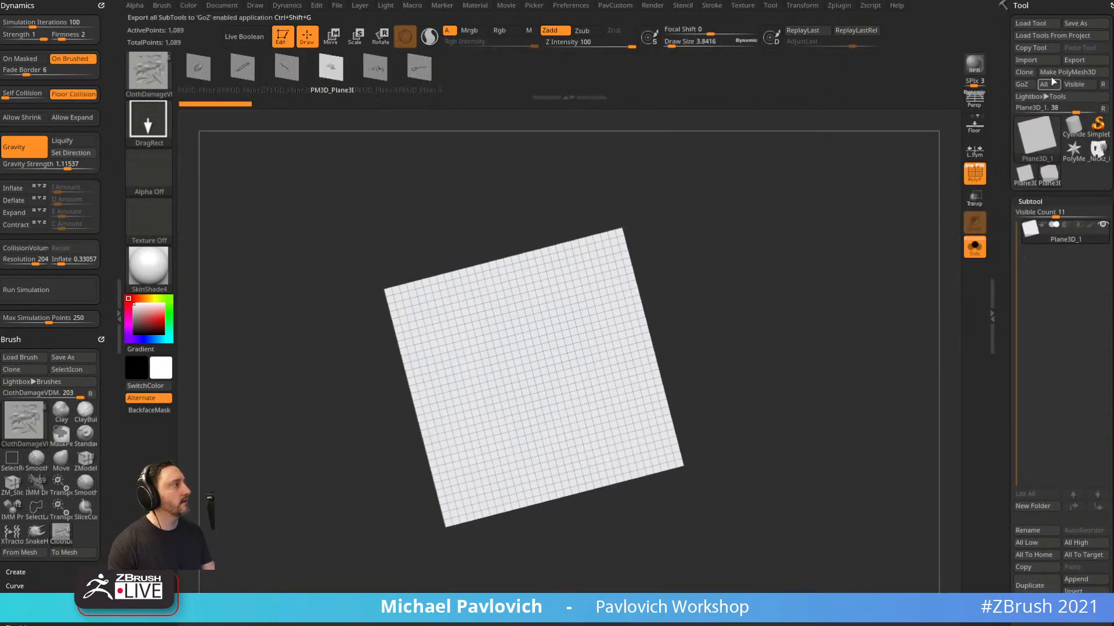
{"action": "left_click", "coordinate": [1073, 72]}
Reconstruct the plane's lower subdivision levels down to a single polygon and return to level 6.
{"action": "scroll", "coordinate": [1007, 293], "scroll_direction": "down", "scroll_amount": 8}
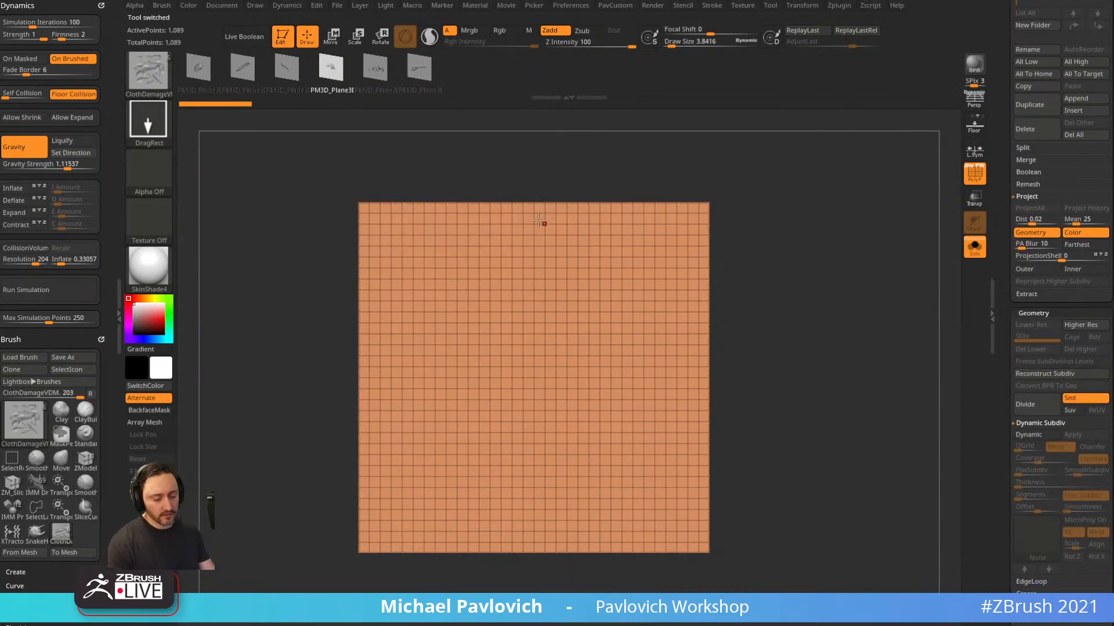
{"action": "key", "text": "comma"}
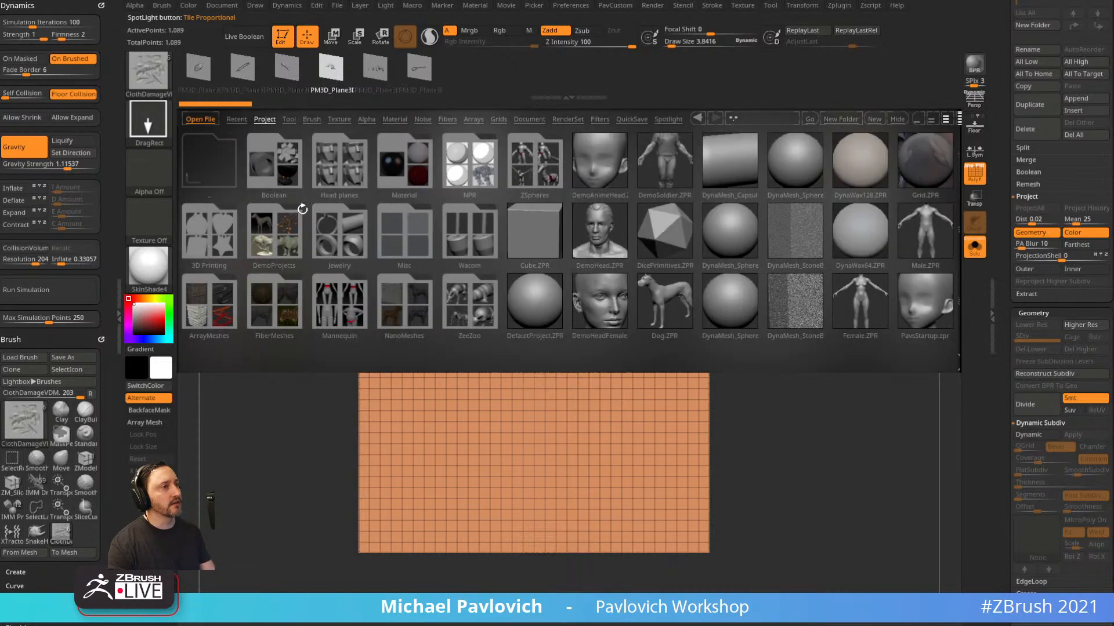
{"action": "key", "text": "comma"}
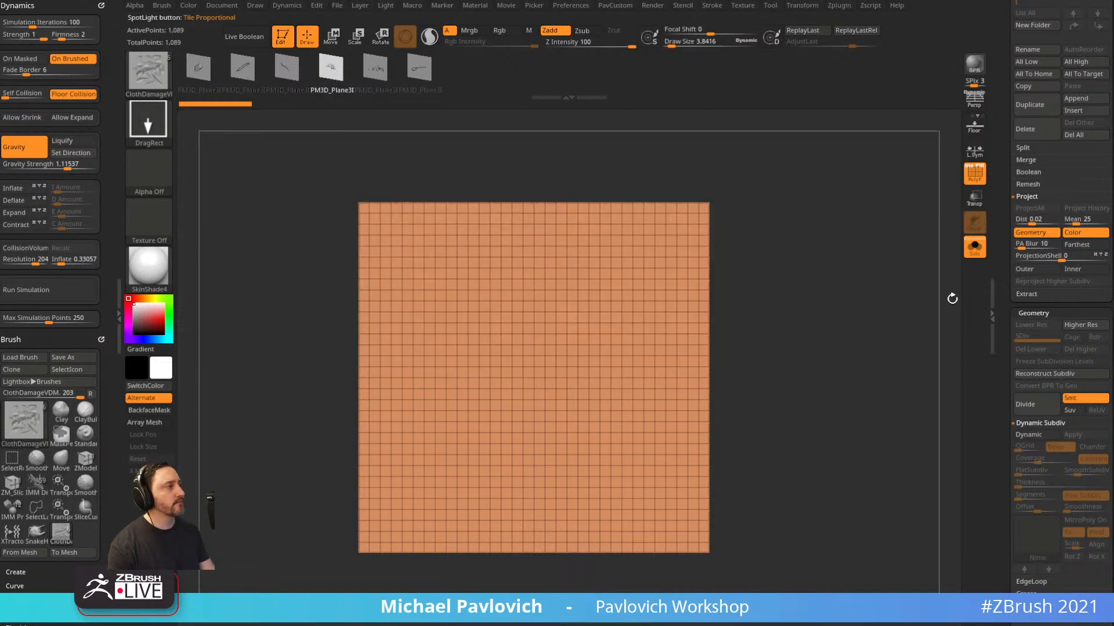
{"action": "scroll", "coordinate": [1004, 324], "scroll_direction": "down", "scroll_amount": 2}
{"action": "left_click", "coordinate": [1041, 310]}
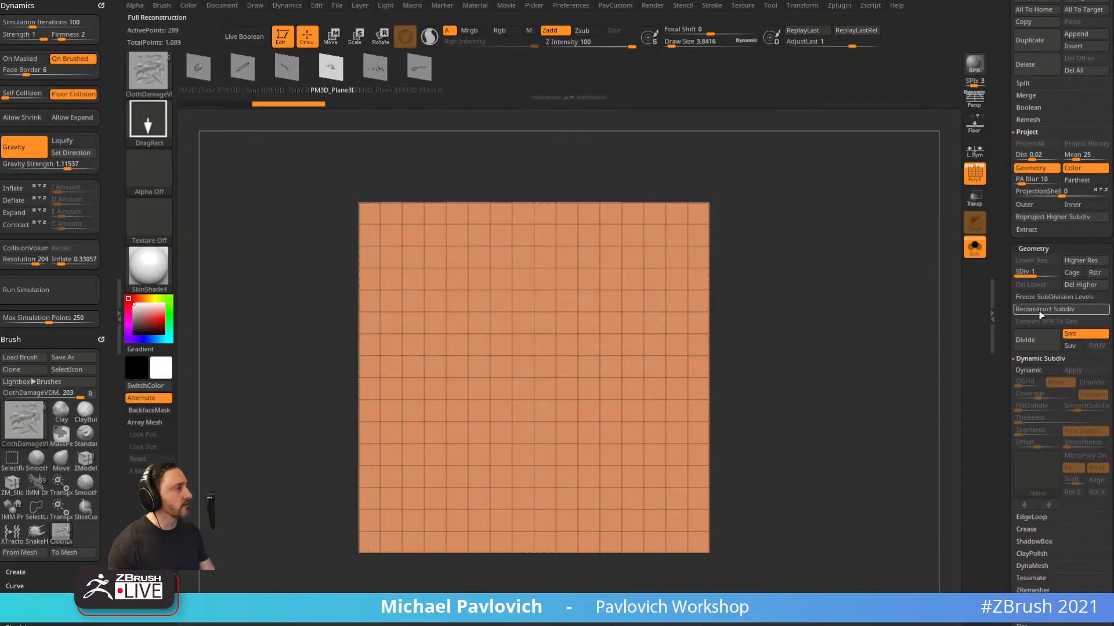
{"action": "left_click", "coordinate": [1043, 308]}
{"action": "left_click", "coordinate": [1048, 309]}
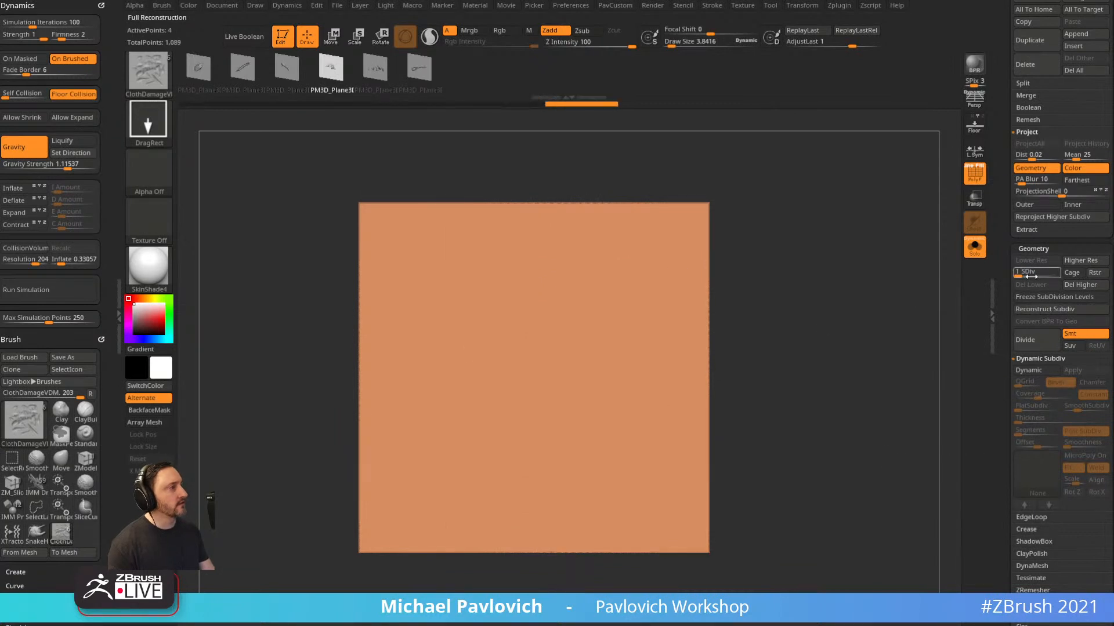
{"action": "left_click", "coordinate": [1057, 273]}
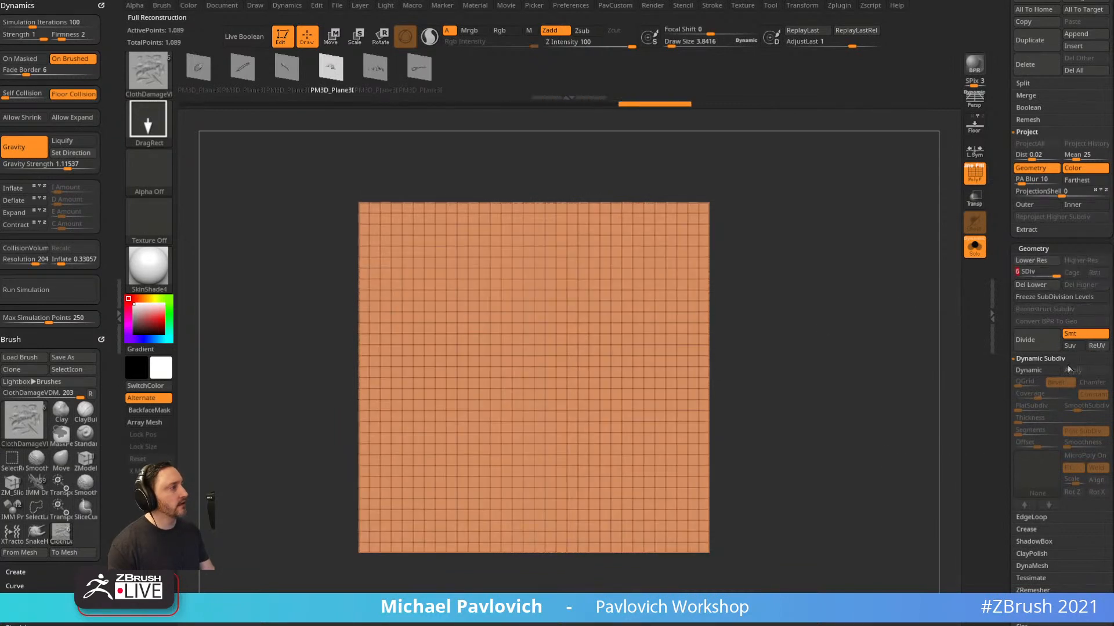
Turn off Smt subdivision smoothing and divide the plane up to subdivision level 11.
{"action": "left_click", "coordinate": [1085, 335]}
{"action": "key", "text": "ctrl"}
{"action": "key", "text": "ctrl+d"}
{"action": "key", "text": "ctrl+d"}
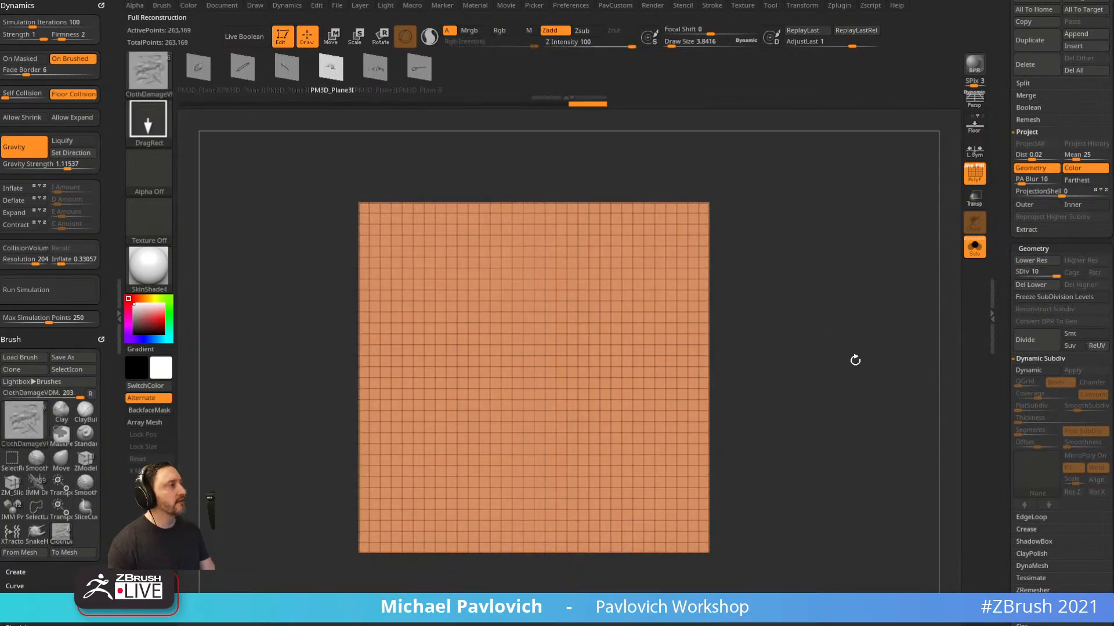
{"action": "left_click_drag", "start_coordinate": [854, 359], "coordinate": [833, 351]}
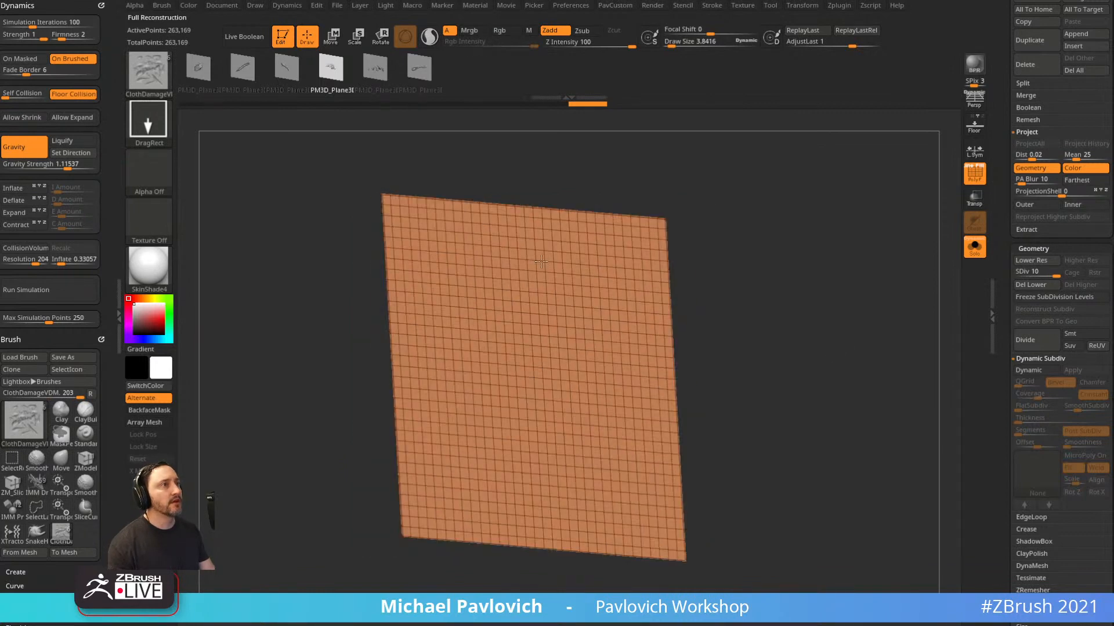
{"action": "key", "text": "ctrl+d"}
{"action": "left_click_drag", "start_coordinate": [798, 301], "coordinate": [802, 311], "text": "shift"}
Hide the plane's PolyFrame and stamp the last ClothDamageVDM shape as one large vertical tear near the plane's center.
{"action": "left_click", "coordinate": [419, 75]}
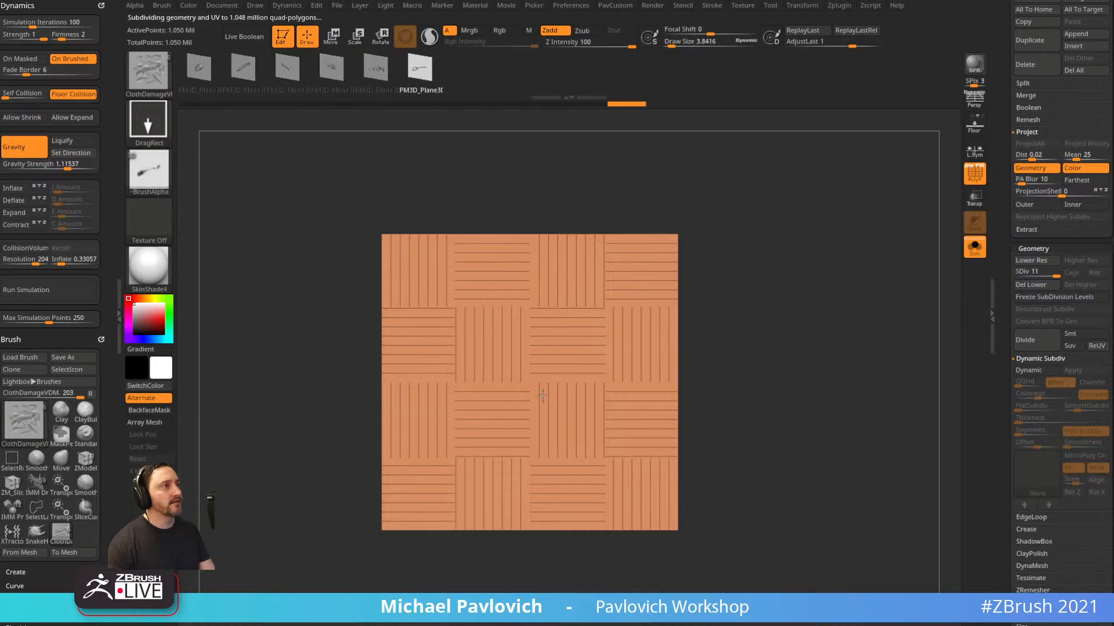
{"action": "key", "text": "shift+f"}
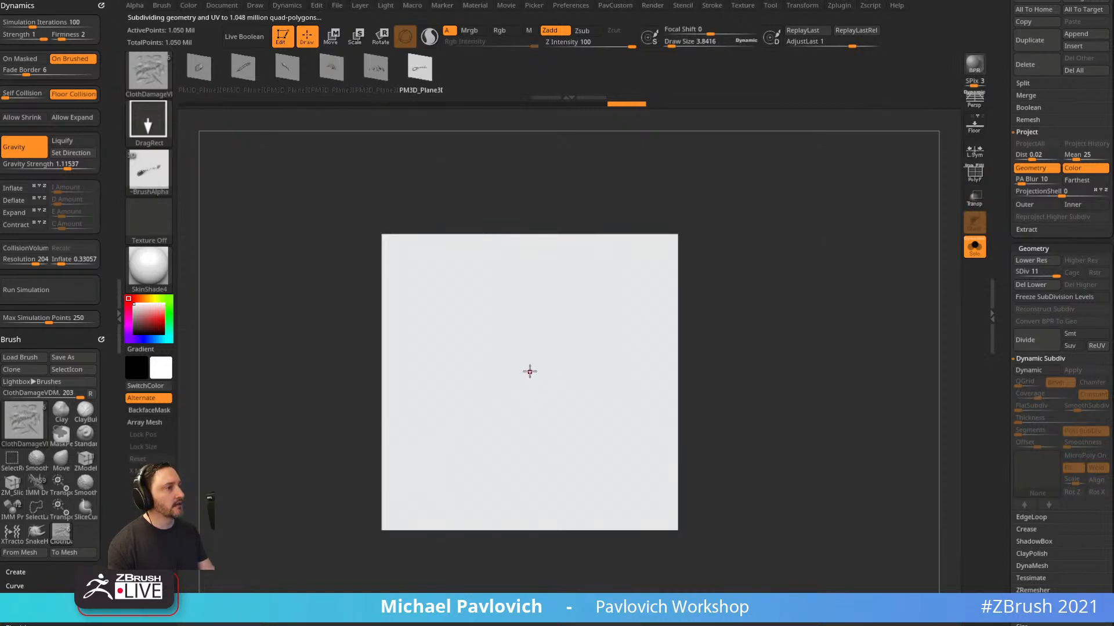
{"action": "left_click_drag", "start_coordinate": [529, 371], "coordinate": [709, 456]}
{"action": "key", "text": "ctrl+z"}
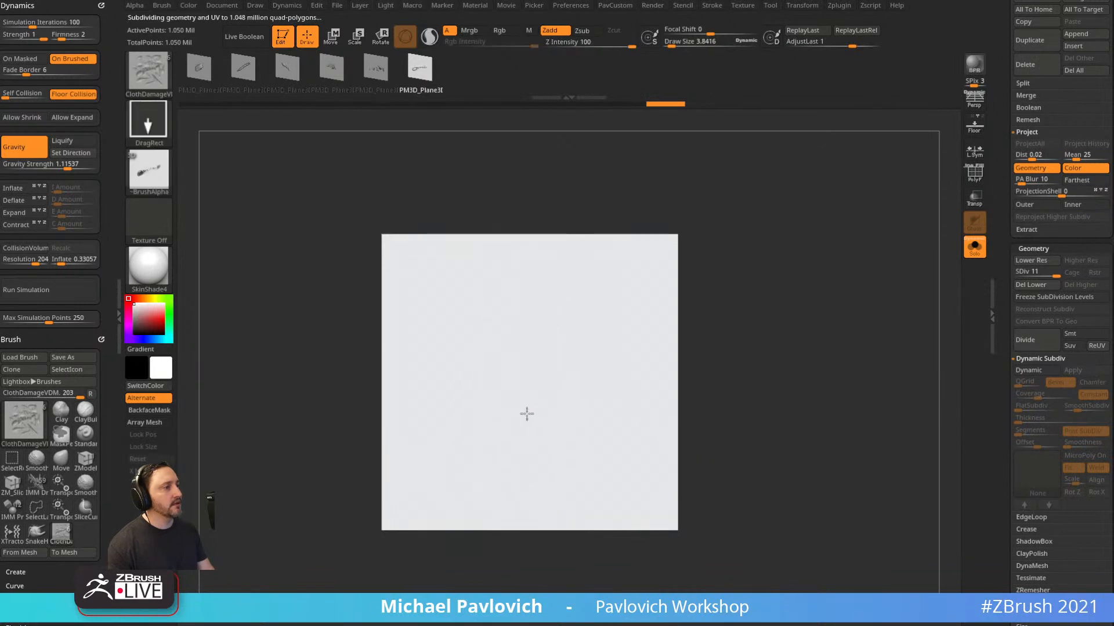
{"action": "left_click_drag", "start_coordinate": [527, 413], "coordinate": [707, 436]}
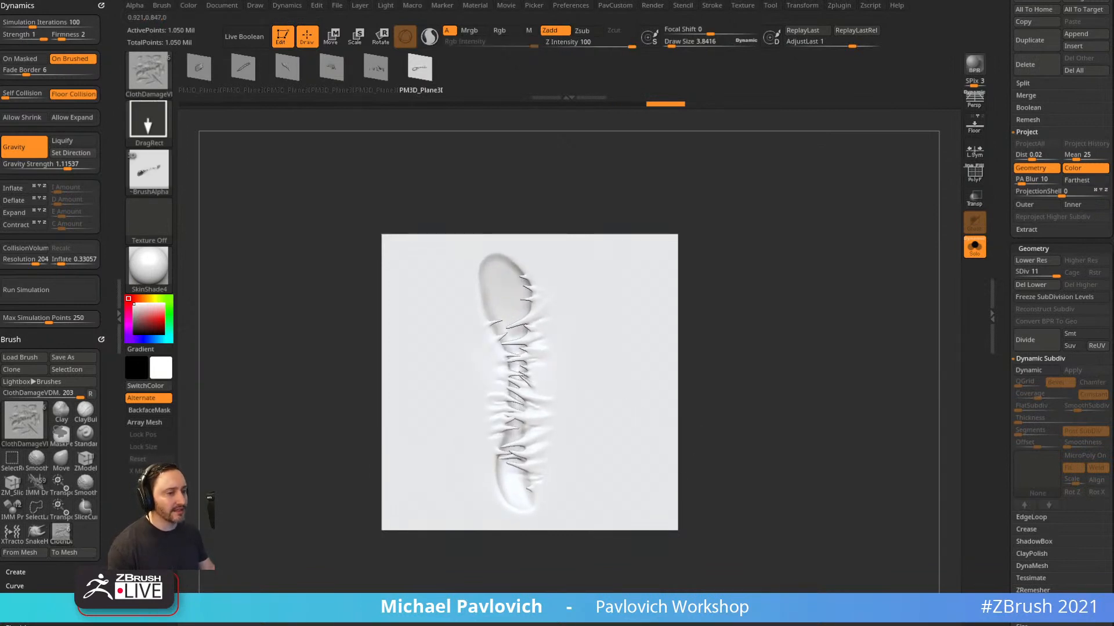
Switch to the YouTube channel in the browser, search its videos for "vdm", and select the results page address.
{"action": "key", "text": "alt+Tab"}
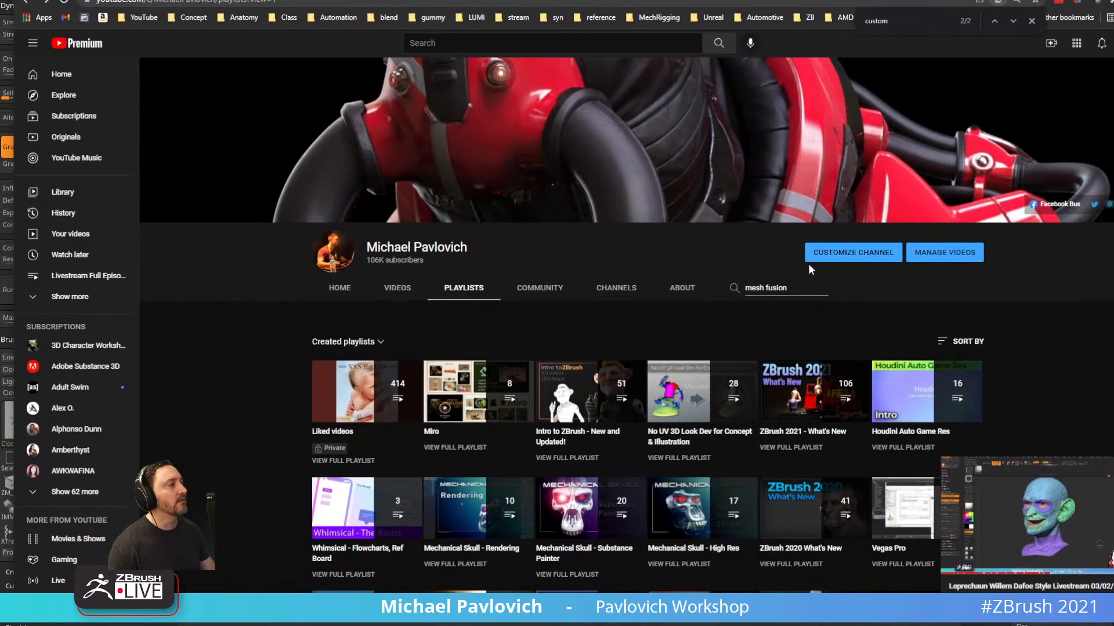
{"action": "key", "text": "ctrl+a"}
{"action": "type", "text": "vdm"}
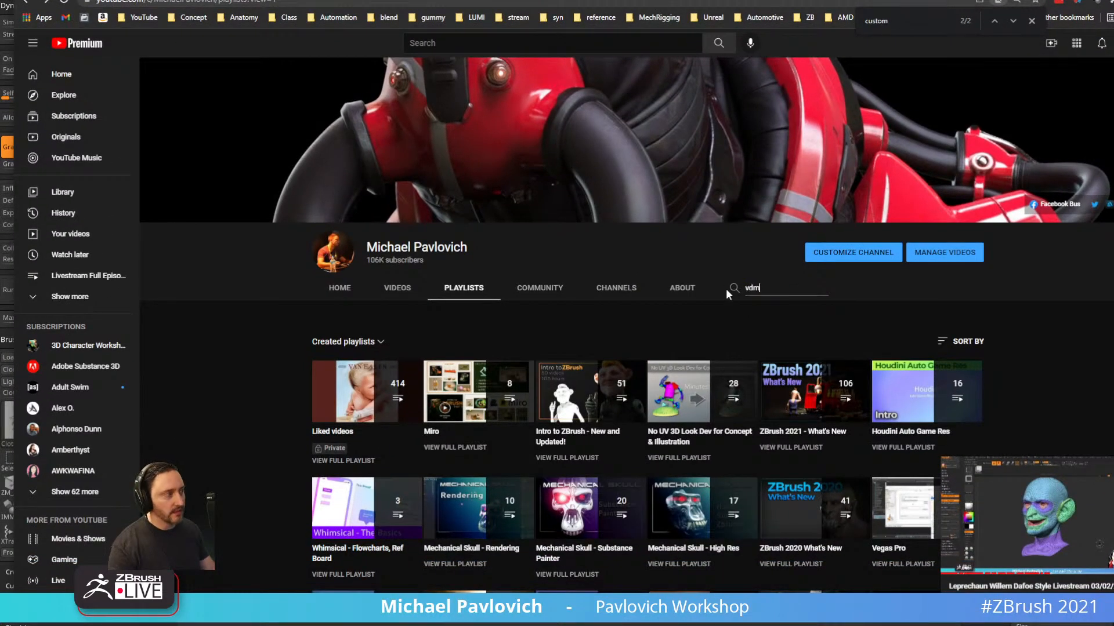
{"action": "key", "text": "Return"}
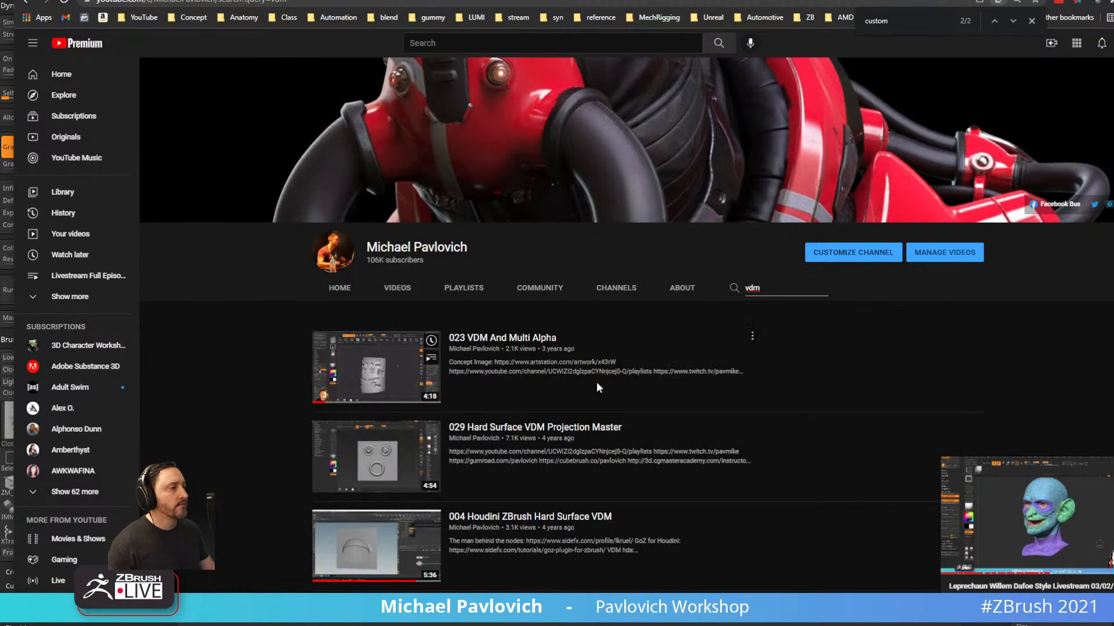
{"action": "scroll", "coordinate": [596, 371], "scroll_direction": "down", "scroll_amount": 3}
{"action": "left_click", "coordinate": [448, 1]}
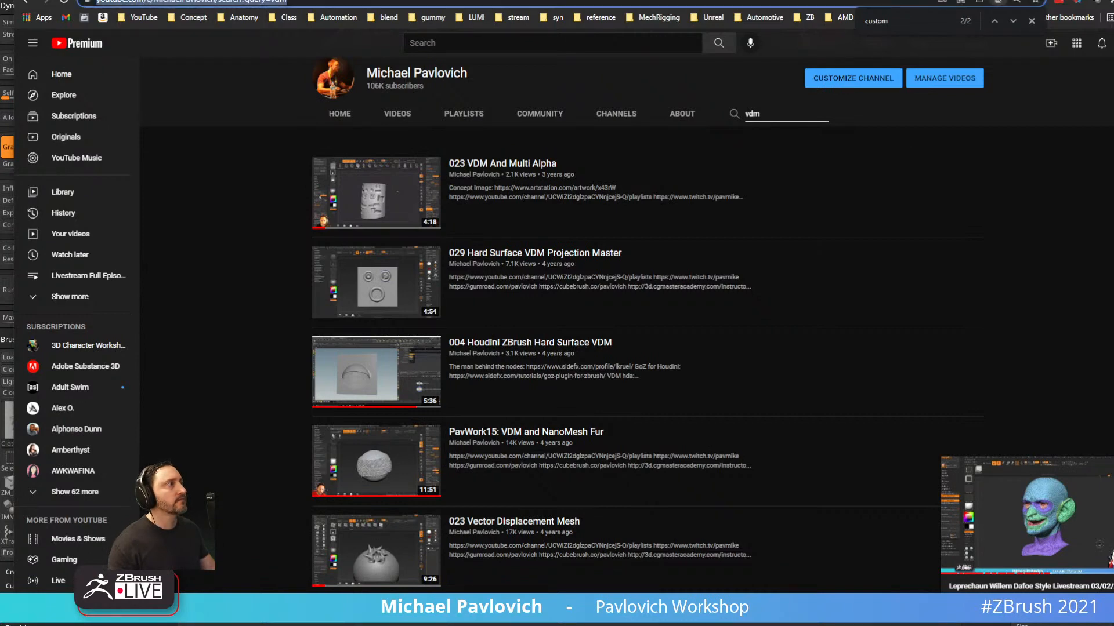
Switch back to ZBrush and set the Draw Size to about 35.8.
{"action": "key", "text": "alt+Tab"}
{"action": "mouse_move", "coordinate": [783, 278]}
{"action": "left_mouse_down"}
{"action": "mouse_move", "coordinate": [758, 279]}
{"action": "mouse_move", "coordinate": [780, 311]}
{"action": "mouse_move", "coordinate": [780, 297]}
{"action": "left_mouse_up"}
{"action": "key", "text": "s"}
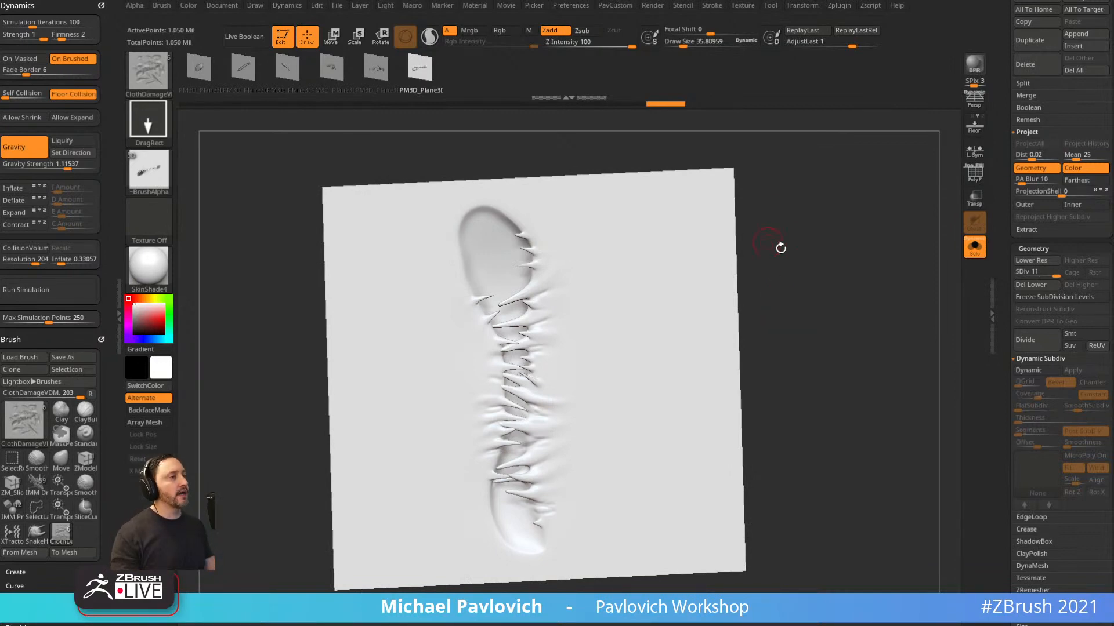
Switch to the Standard brush with a Draw Size of about 75.6 and try smoothing the upper middle of the tear.
{"action": "mouse_move", "coordinate": [781, 248]}
{"action": "left_mouse_down"}
{"action": "mouse_move", "coordinate": [567, 363]}
{"action": "mouse_move", "coordinate": [808, 224]}
{"action": "mouse_move", "coordinate": [825, 265]}
{"action": "left_mouse_up"}
{"action": "key", "text": "bracketright"}
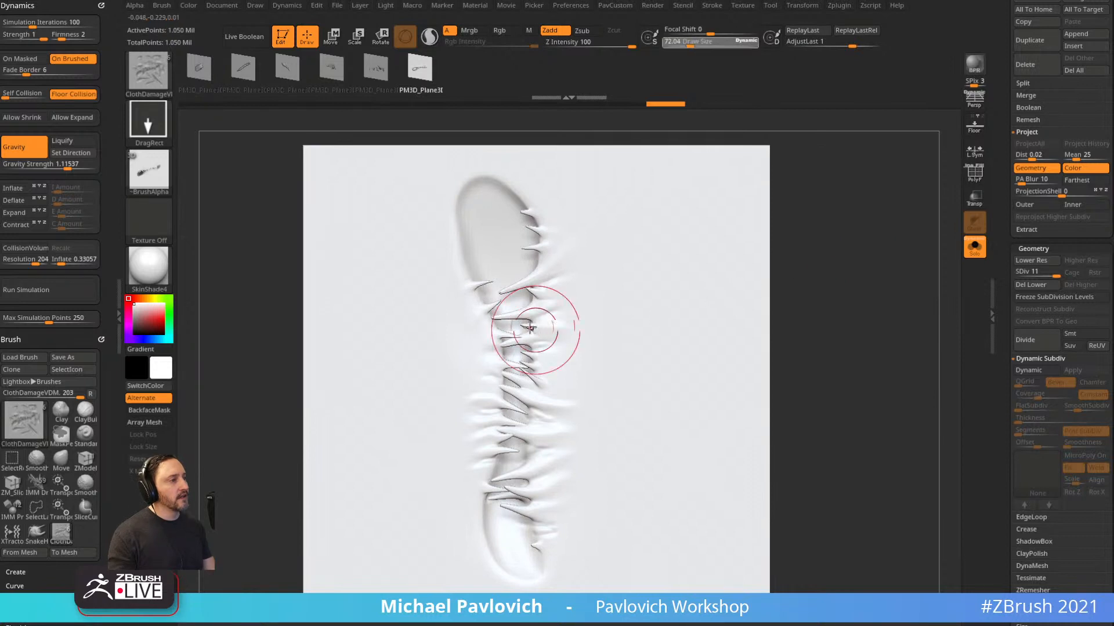
{"action": "key", "text": "b"}
{"action": "key", "text": "s"}
{"action": "key", "text": "t"}
{"action": "mouse_move", "coordinate": [512, 295]}
{"action": "left_mouse_down", "text": "shift"}
{"action": "mouse_move", "coordinate": [502, 303]}
{"action": "mouse_move", "coordinate": [514, 272]}
{"action": "left_mouse_up", "text": "shift"}
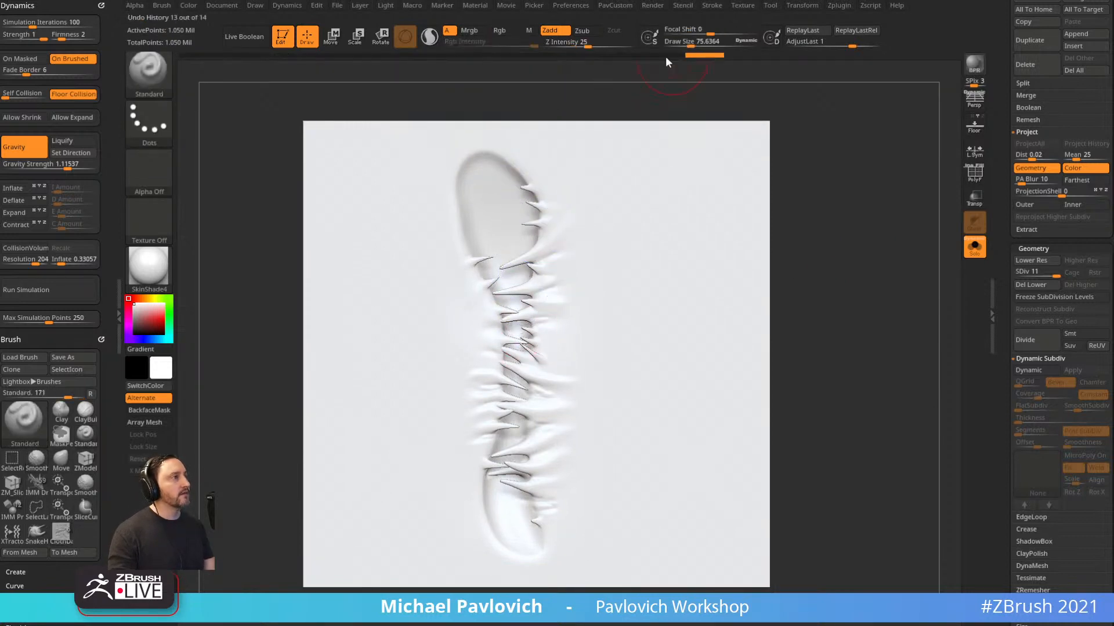
Lower the plane to subdivision level 8 and smooth away the strands bridging the middle of the tear.
{"action": "key", "text": "shift+d"}
{"action": "key", "text": "shift+d"}
{"action": "key", "text": "shift+d"}
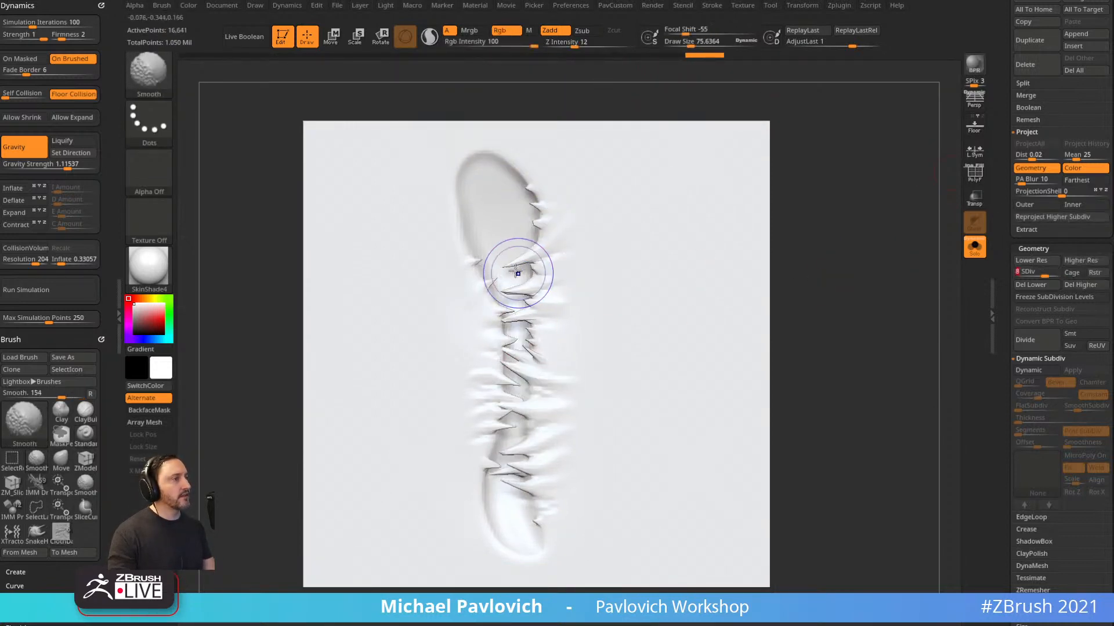
{"action": "mouse_move", "coordinate": [510, 261]}
{"action": "left_mouse_down", "text": "shift"}
{"action": "mouse_move", "coordinate": [509, 464]}
{"action": "mouse_move", "coordinate": [525, 441]}
{"action": "mouse_move", "coordinate": [519, 366]}
{"action": "left_mouse_up", "text": "shift"}
{"action": "left_click_drag", "start_coordinate": [510, 273], "coordinate": [527, 261], "text": "shift"}
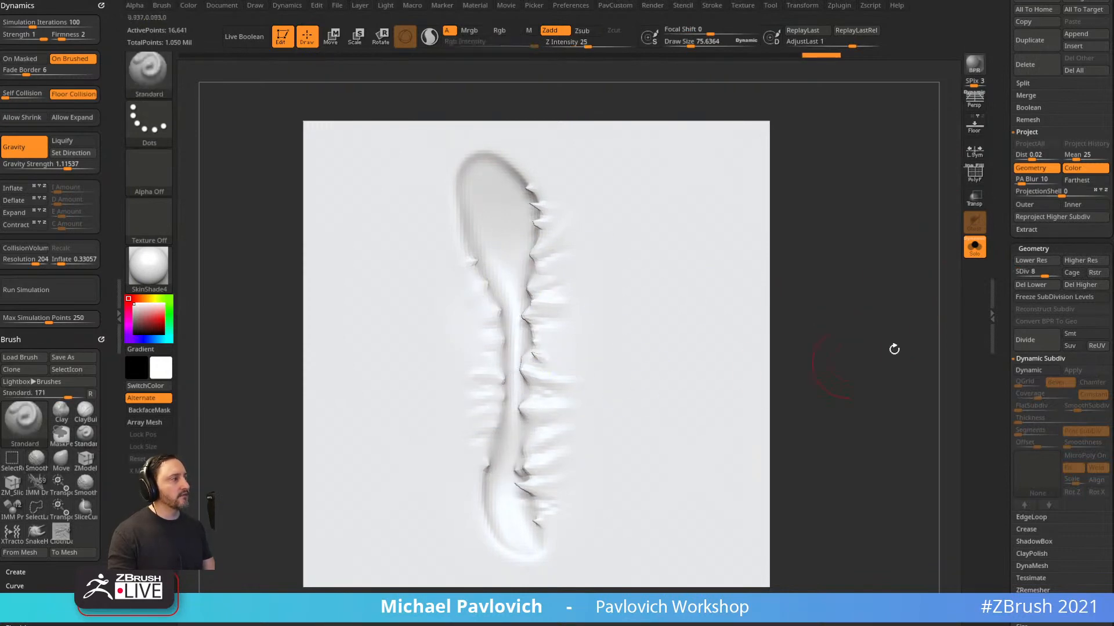
Return the plane to subdivision level 11 and smooth the spikes along the tear's edges with a Smooth Z Intensity of 100.
{"action": "left_click_drag", "start_coordinate": [1049, 271], "coordinate": [1061, 271]}
{"action": "key", "text": "b"}
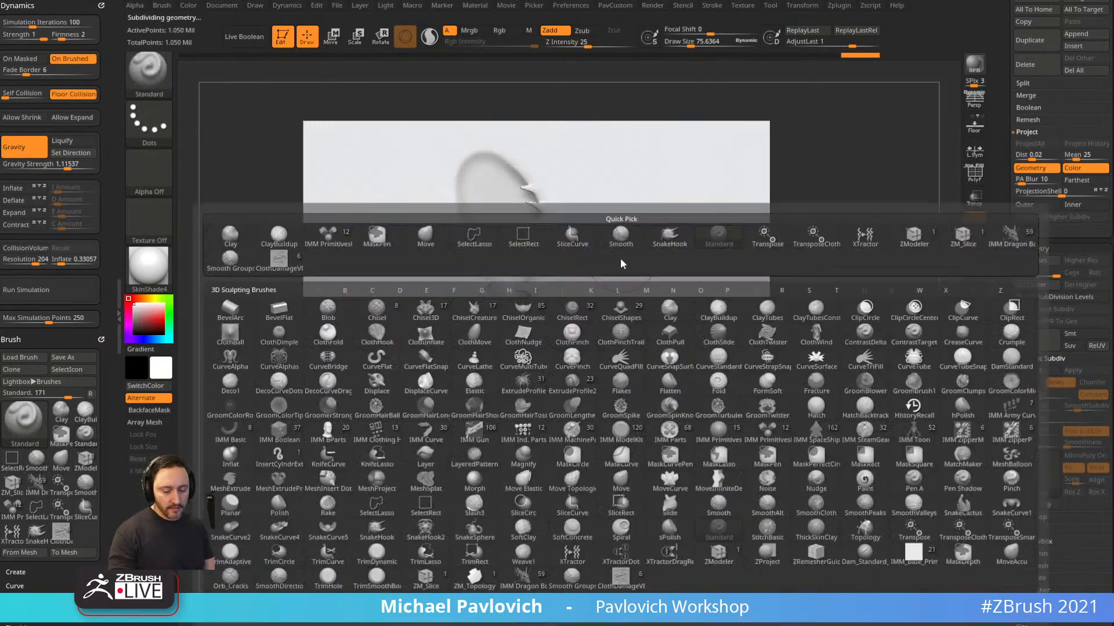
{"action": "key", "text": "h"}
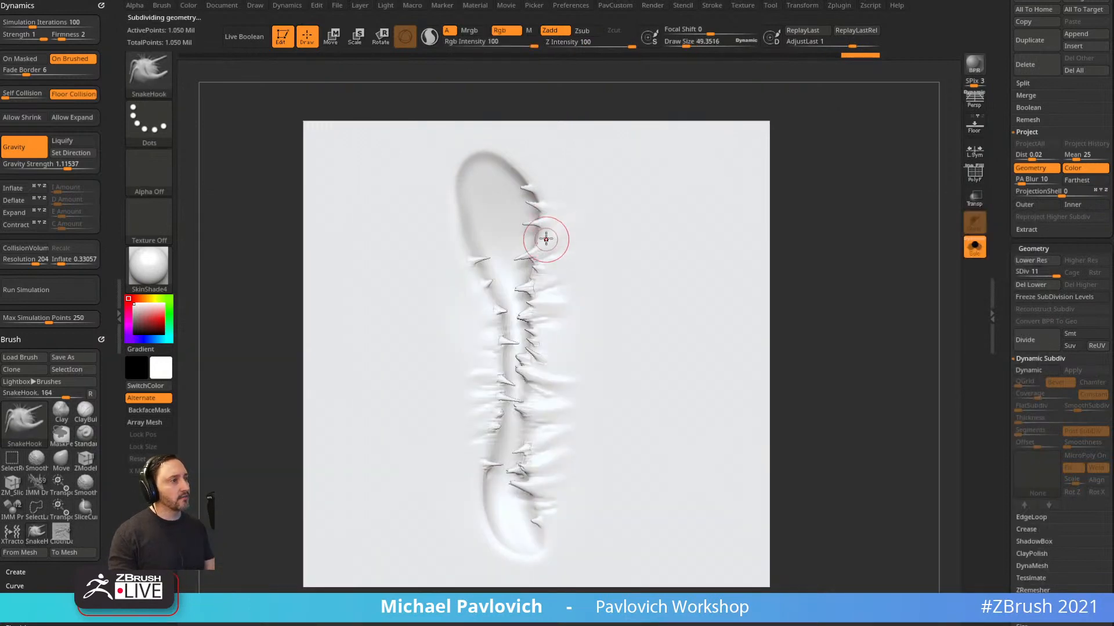
{"action": "key", "text": "shift"}
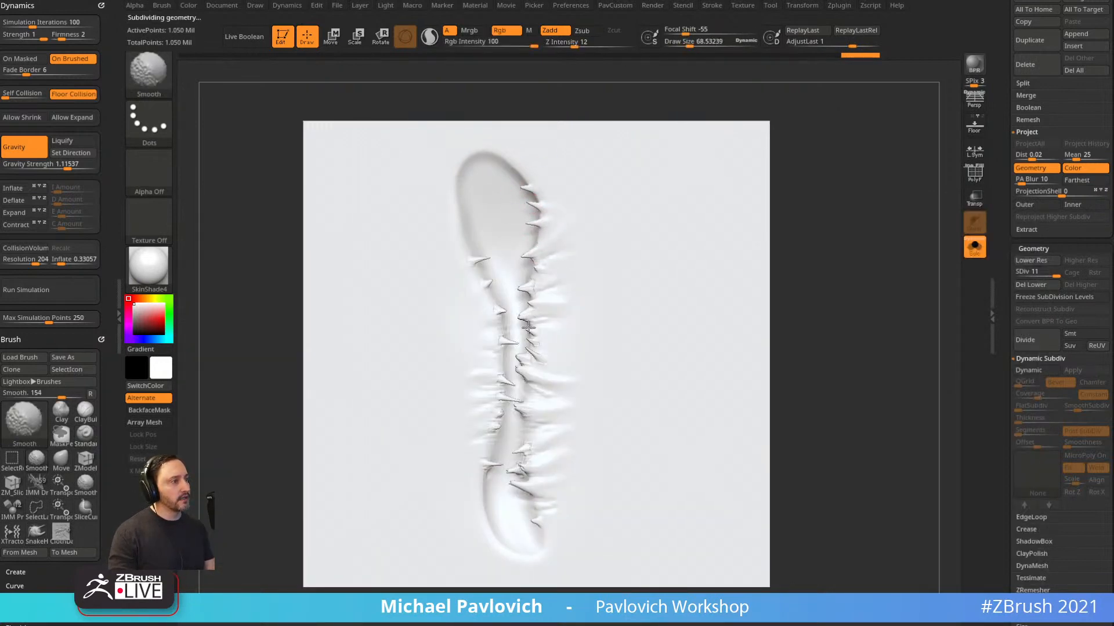
{"action": "left_click_drag", "start_coordinate": [574, 45], "coordinate": [637, 43], "text": "shift"}
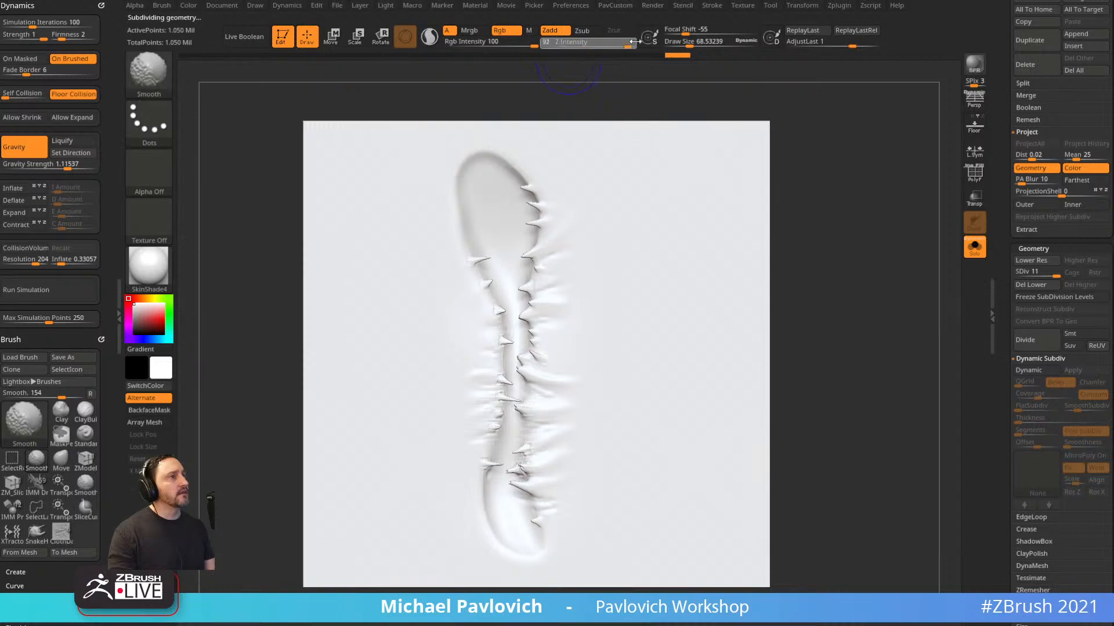
{"action": "mouse_move", "coordinate": [546, 323]}
{"action": "left_mouse_down", "text": "shift"}
{"action": "mouse_move", "coordinate": [534, 329]}
{"action": "mouse_move", "coordinate": [526, 484]}
{"action": "left_mouse_up", "text": "shift"}
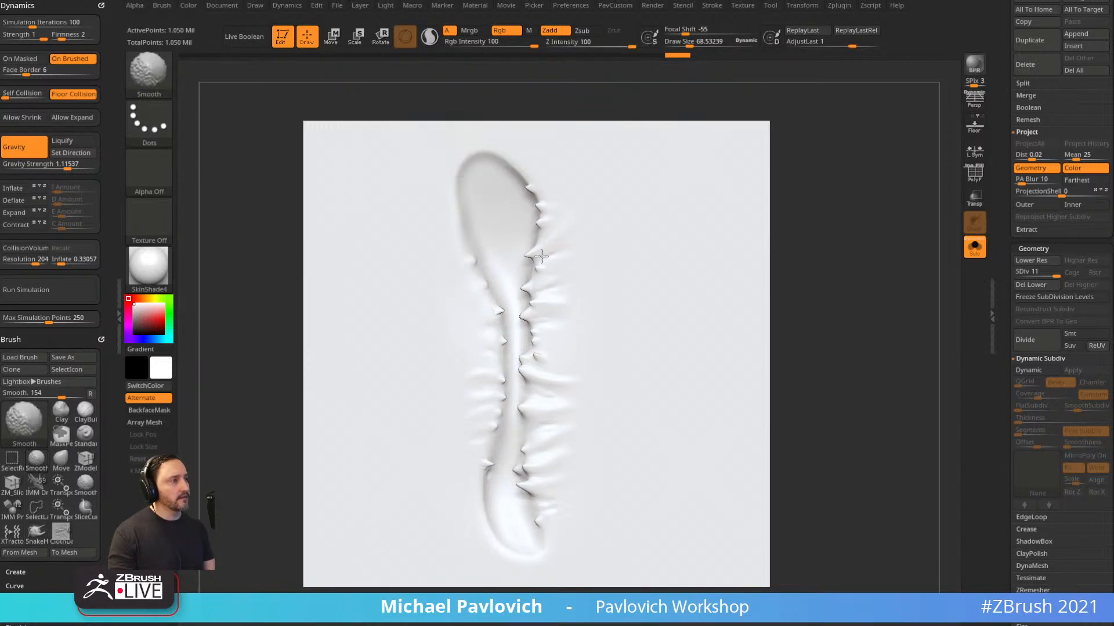
Pull three frayed points inward from the tear's upper left edge using the SnakeHook brush at Draw Size about 31.
{"action": "key", "text": "b"}
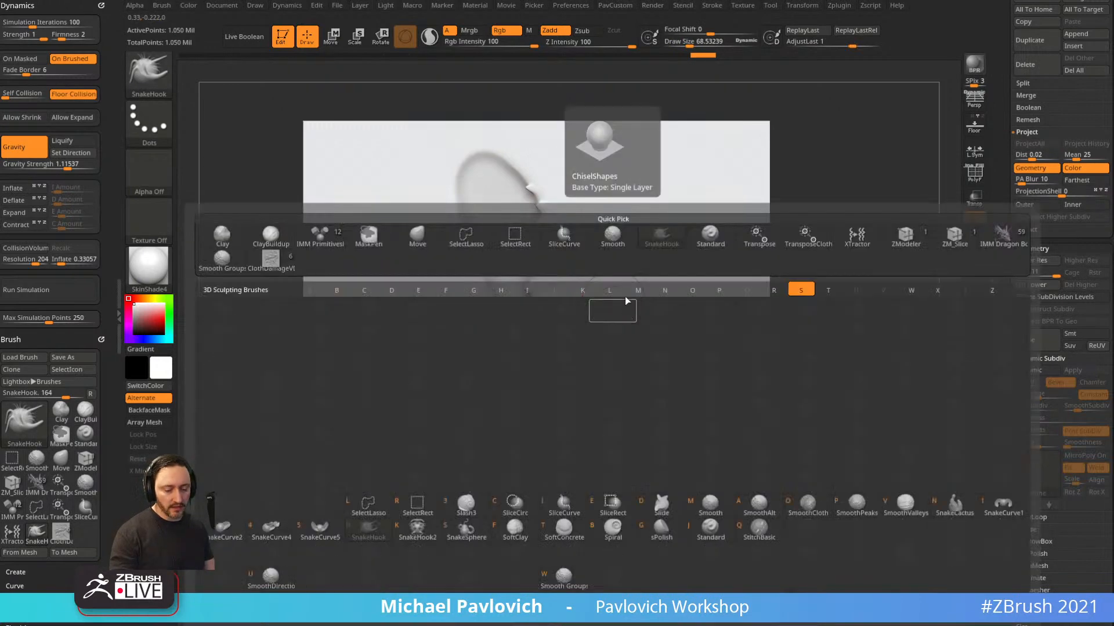
{"action": "key", "text": "s"}
{"action": "key", "text": "h"}
{"action": "key", "text": "s"}
{"action": "mouse_move", "coordinate": [496, 240]}
{"action": "left_mouse_down"}
{"action": "mouse_move", "coordinate": [475, 245]}
{"action": "mouse_move", "coordinate": [489, 232]}
{"action": "left_mouse_up"}
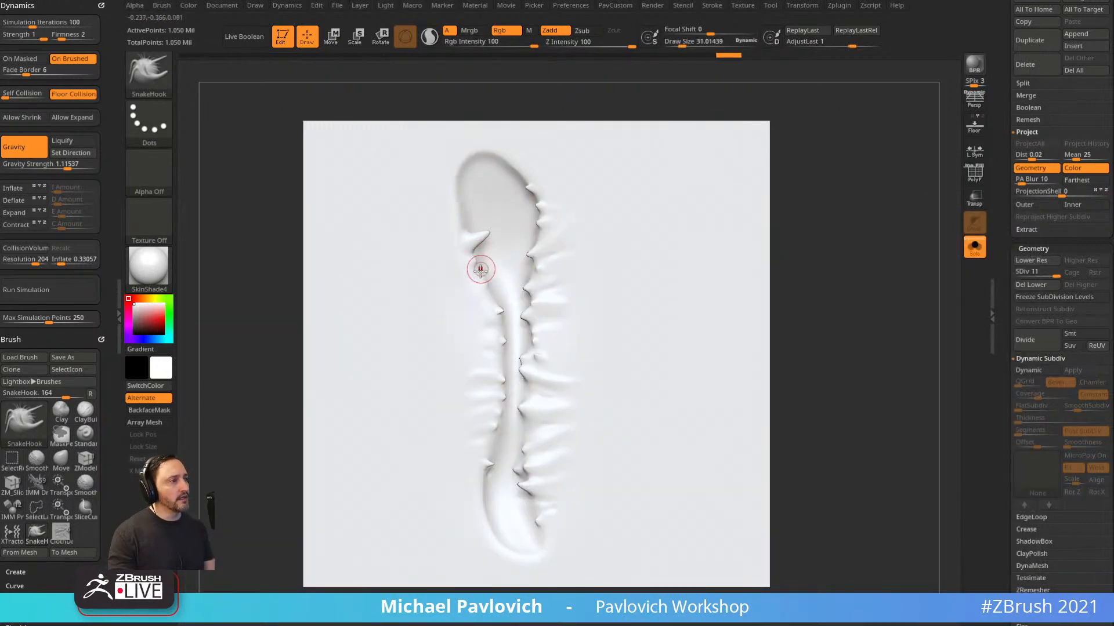
{"action": "left_click_drag", "start_coordinate": [480, 271], "coordinate": [496, 269]}
{"action": "left_click_drag", "start_coordinate": [461, 217], "coordinate": [475, 215]}
Bend the middle of the tear toward its left side with the Move brush, using Draw Sizes of about 172 to 200.
{"action": "key", "text": "s"}
{"action": "left_click", "coordinate": [535, 425]}
{"action": "key", "text": "b"}
{"action": "key", "text": "m"}
{"action": "key", "text": "v"}
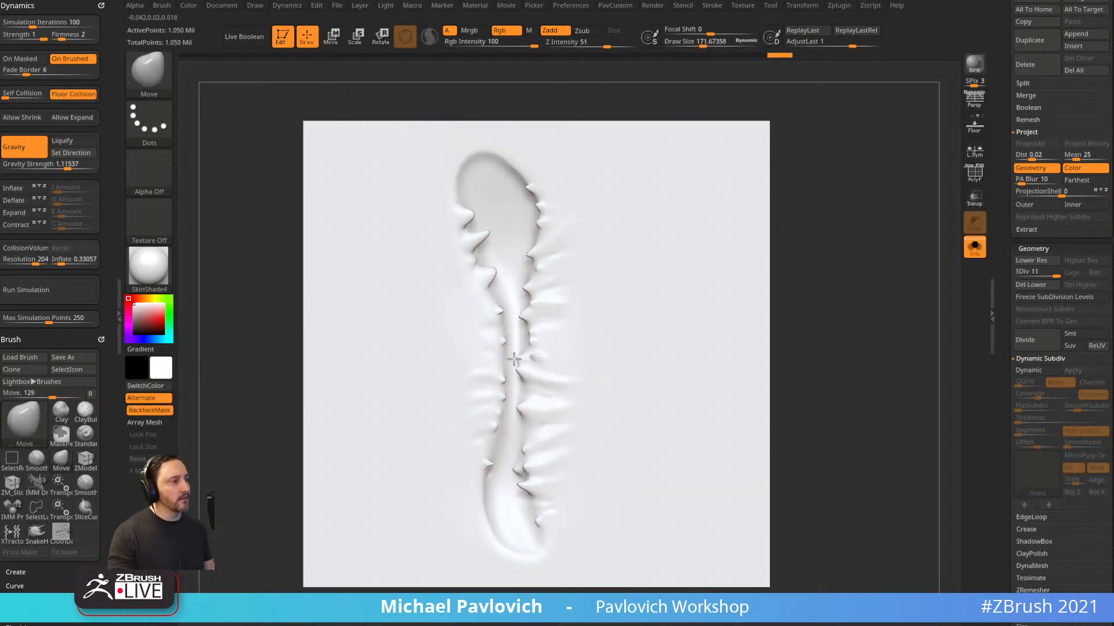
{"action": "left_click_drag", "start_coordinate": [528, 369], "coordinate": [515, 358]}
{"action": "key", "text": "s"}
{"action": "mouse_move", "coordinate": [517, 355]}
{"action": "left_mouse_down"}
{"action": "mouse_move", "coordinate": [530, 352]}
{"action": "mouse_move", "coordinate": [509, 345]}
{"action": "mouse_move", "coordinate": [518, 334]}
{"action": "left_mouse_up"}
{"action": "key", "text": "s"}
{"action": "left_click_drag", "start_coordinate": [519, 334], "coordinate": [494, 344]}
{"action": "key", "text": "s"}
{"action": "mouse_move", "coordinate": [495, 345]}
{"action": "left_mouse_down"}
{"action": "mouse_move", "coordinate": [480, 331]}
{"action": "mouse_move", "coordinate": [534, 321]}
{"action": "mouse_move", "coordinate": [494, 307]}
{"action": "left_mouse_up"}
{"action": "key", "text": "bracketleft"}
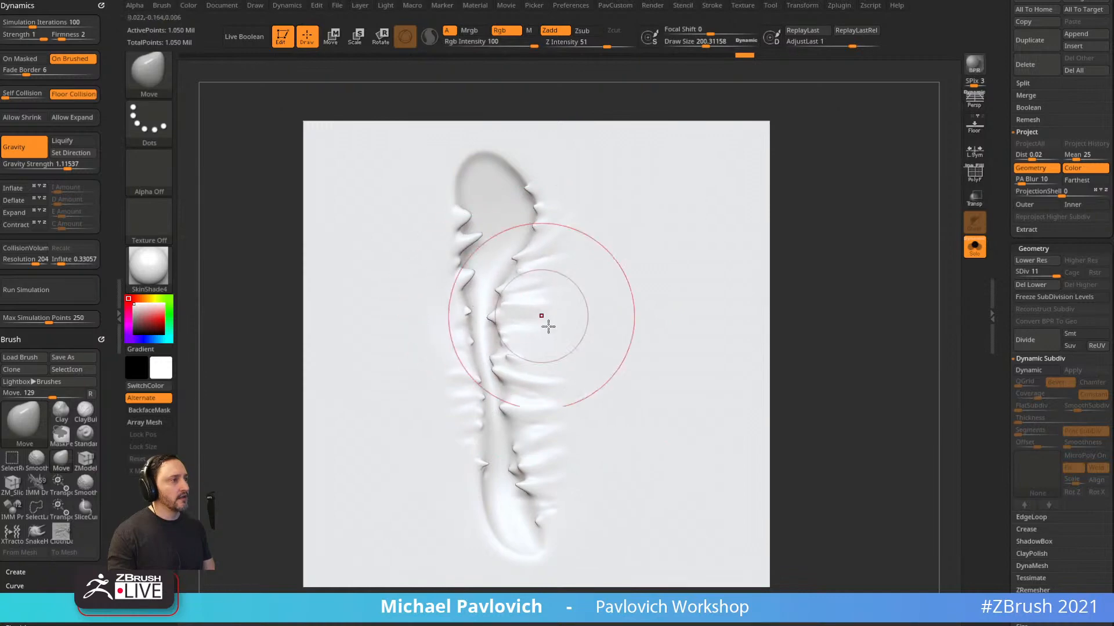
Pull more small frays from the tear's left edge, from its middle to its lower end, with the SnakeHook brush at reduced Draw Sizes.
{"action": "key", "text": "b"}
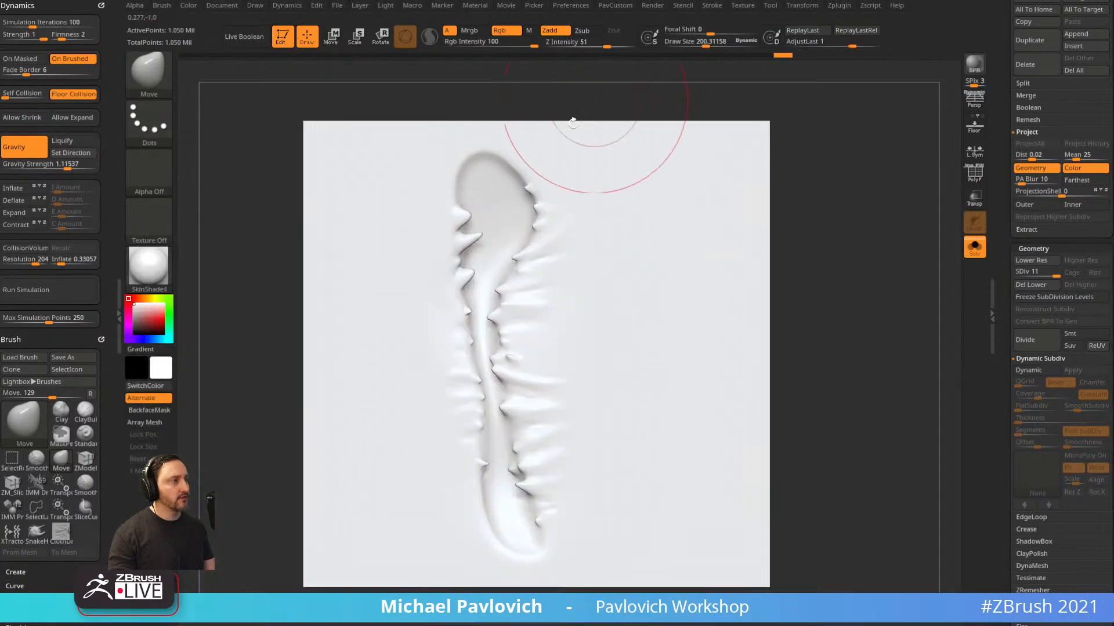
{"action": "key", "text": "b"}
{"action": "key", "text": "s"}
{"action": "key", "text": "h"}
{"action": "key", "text": "bracketleft"}
{"action": "key", "text": "bracketleft"}
{"action": "key", "text": "bracketleft"}
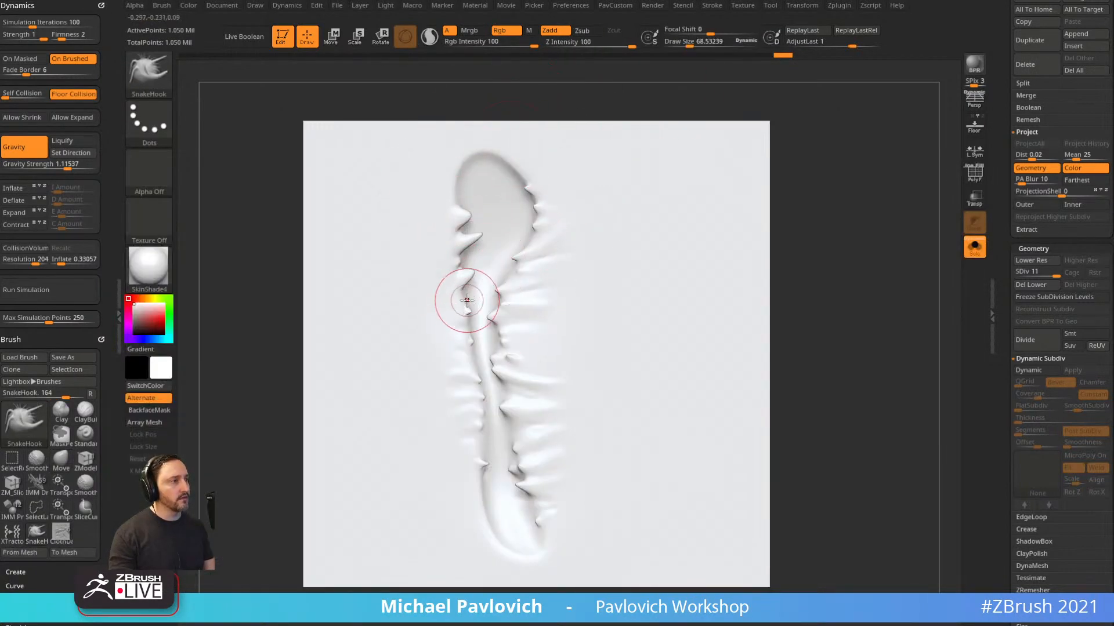
{"action": "left_click_drag", "start_coordinate": [471, 300], "coordinate": [482, 303]}
{"action": "key", "text": "bracketleft"}
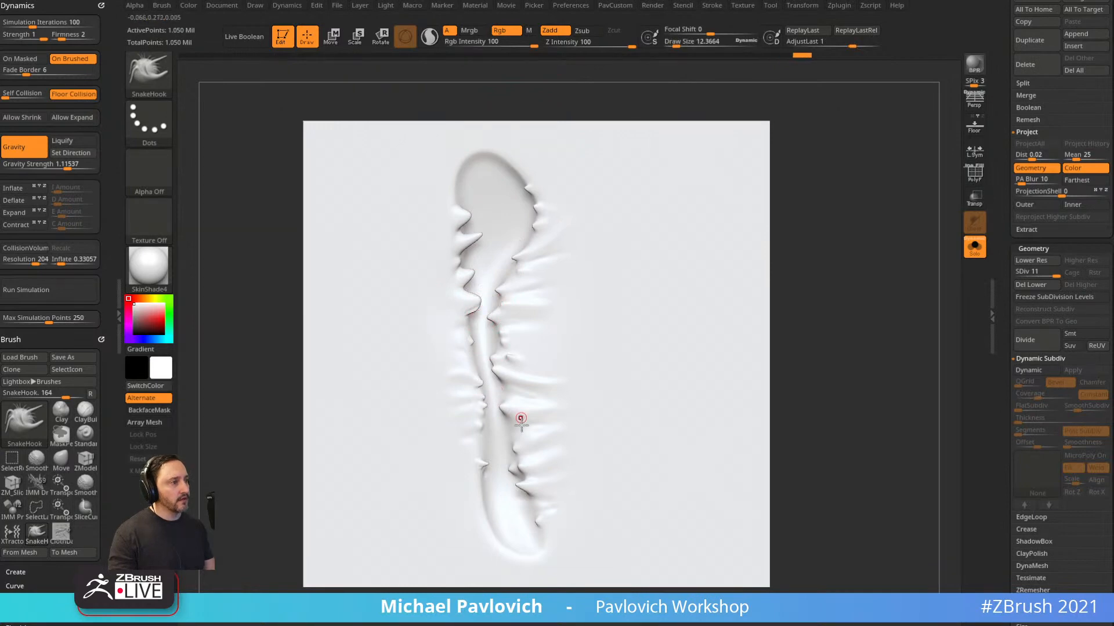
{"action": "left_click_drag", "start_coordinate": [474, 443], "coordinate": [485, 444]}
{"action": "mouse_move", "coordinate": [476, 497]}
{"action": "left_mouse_down"}
{"action": "mouse_move", "coordinate": [492, 494]}
{"action": "mouse_move", "coordinate": [492, 524]}
{"action": "left_mouse_up"}
Add the reshaped tear to the ClothDamageVDM brush as a new VDM shape made from the plane.
{"action": "right_click_drag", "start_coordinate": [834, 363], "coordinate": [828, 354], "text": "ctrl"}
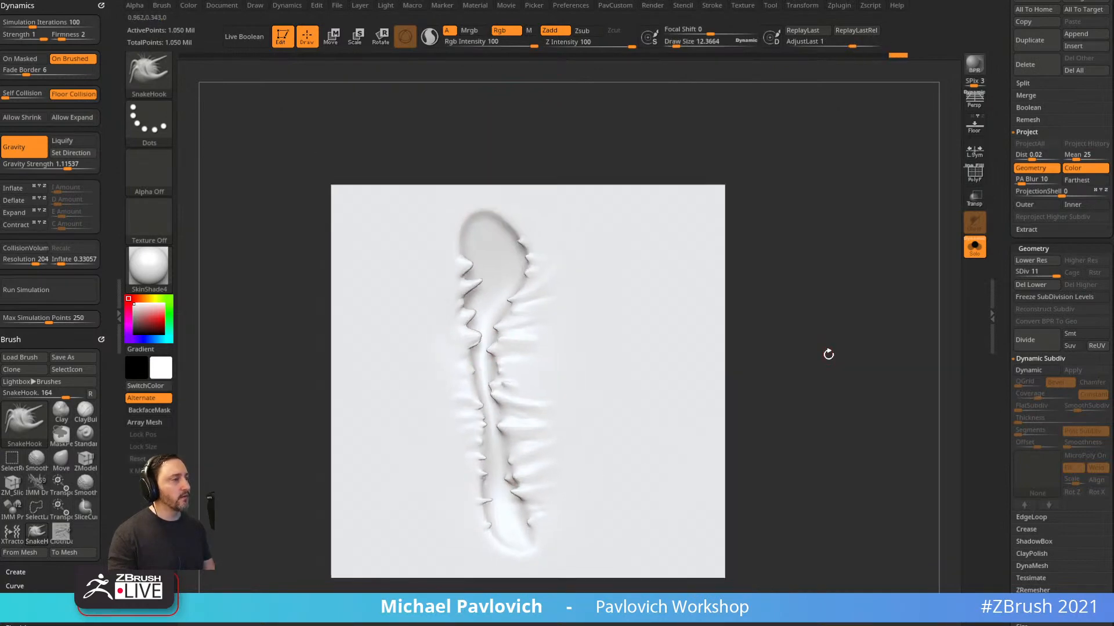
{"action": "key", "text": "b"}
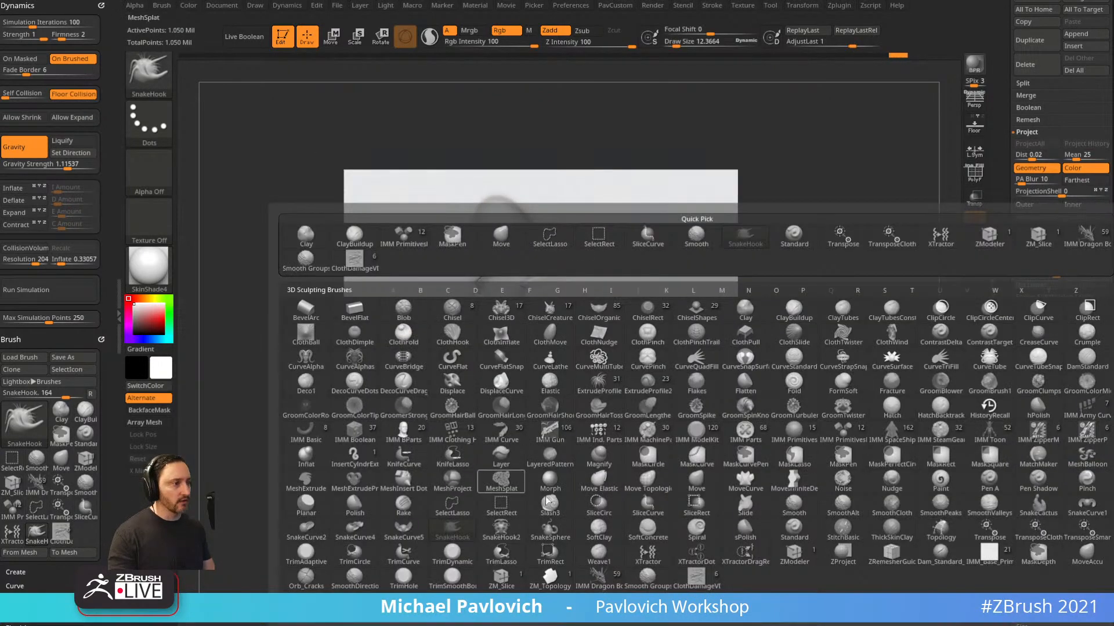
{"action": "left_click", "coordinate": [697, 583]}
{"action": "left_click", "coordinate": [162, 6]}
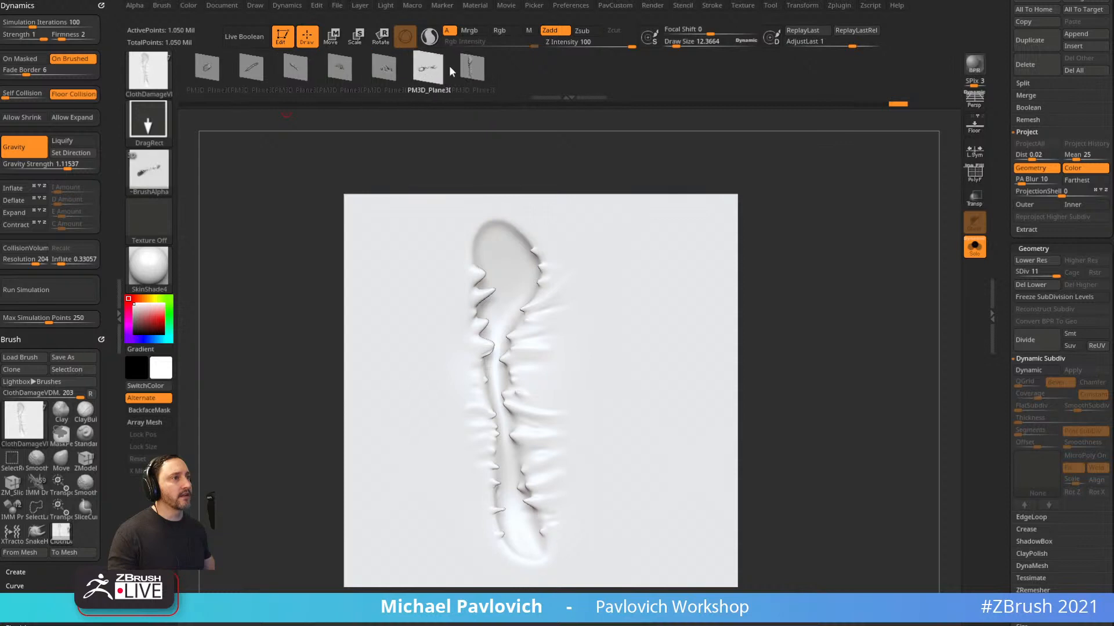
Select the new tear shape, switch to the shorts model, and stamp tears of varying size across the cloth.
{"action": "scroll", "coordinate": [1000, 140], "scroll_direction": "up", "scroll_amount": 1}
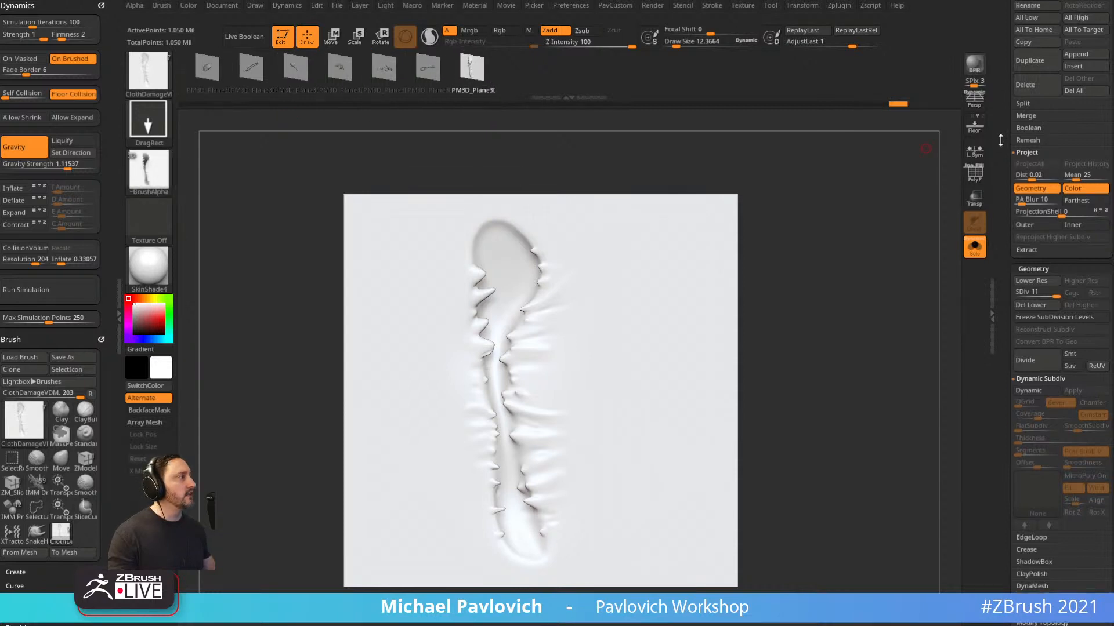
{"action": "left_click_drag", "start_coordinate": [1000, 140], "coordinate": [1001, 232]}
{"action": "left_click", "coordinate": [1096, 152]}
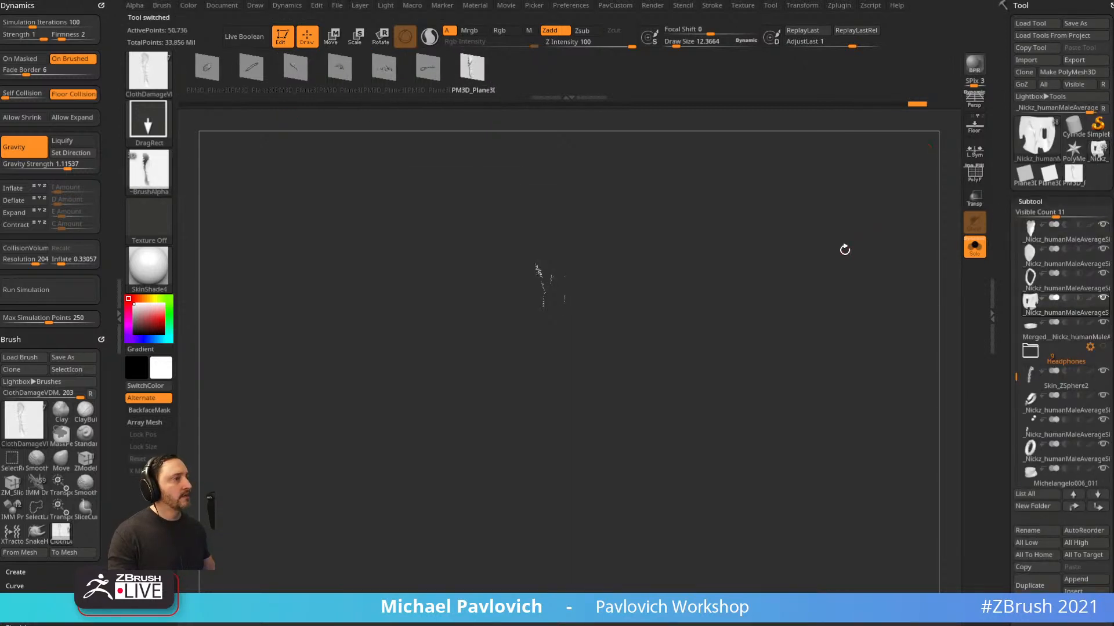
{"action": "key", "text": "f"}
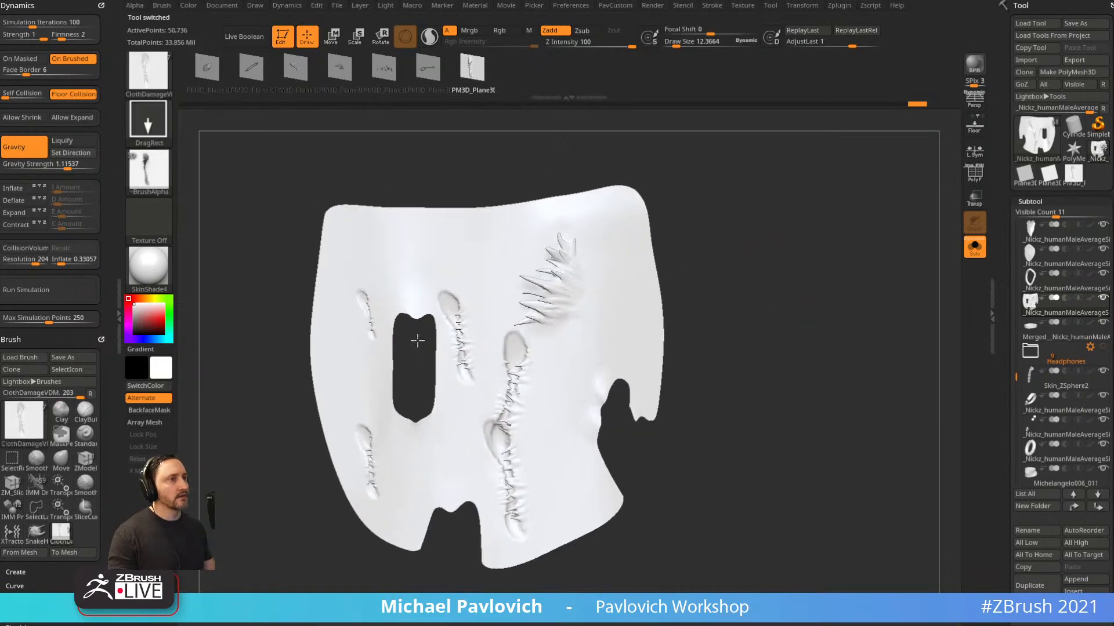
{"action": "left_click_drag", "start_coordinate": [586, 365], "coordinate": [590, 409]}
{"action": "left_click_drag", "start_coordinate": [616, 305], "coordinate": [613, 244]}
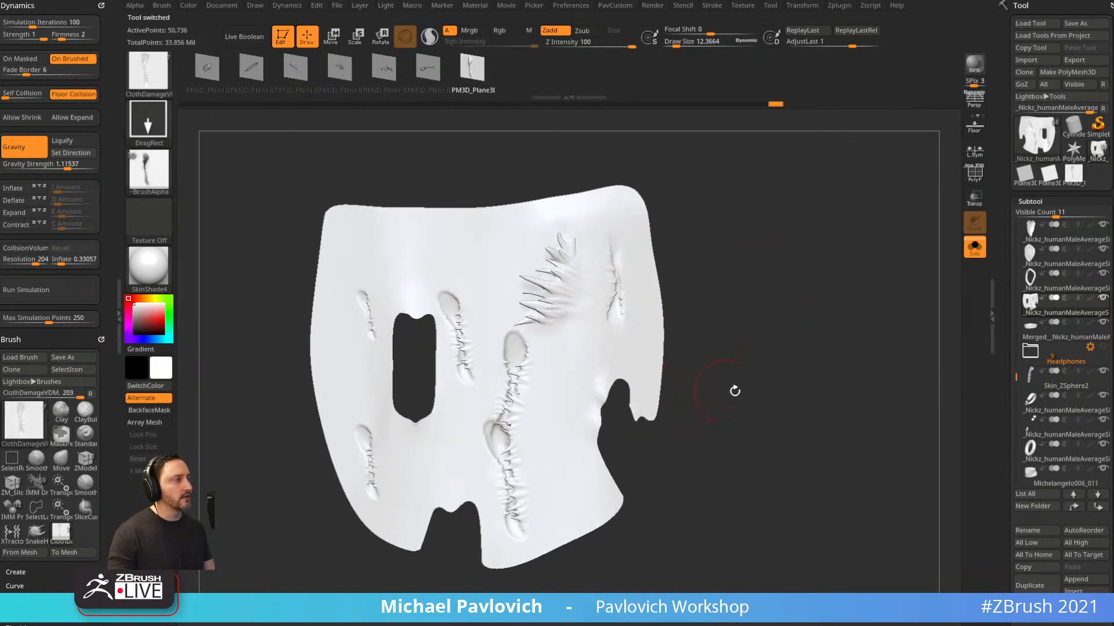
{"action": "key", "text": "["}
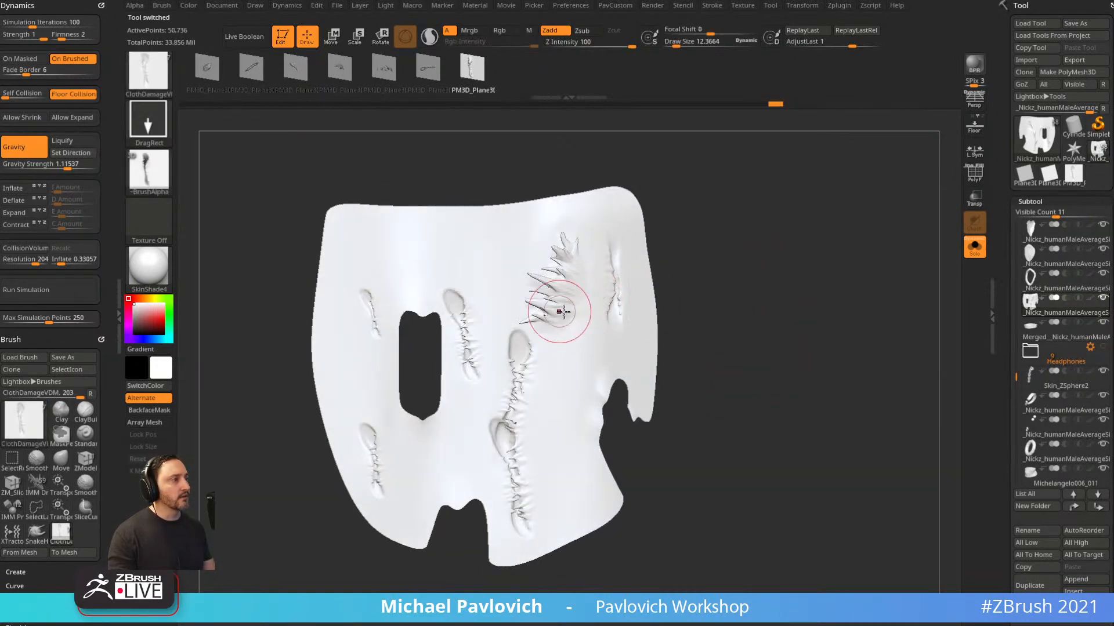
{"action": "left_click_drag", "start_coordinate": [528, 206], "coordinate": [513, 372]}
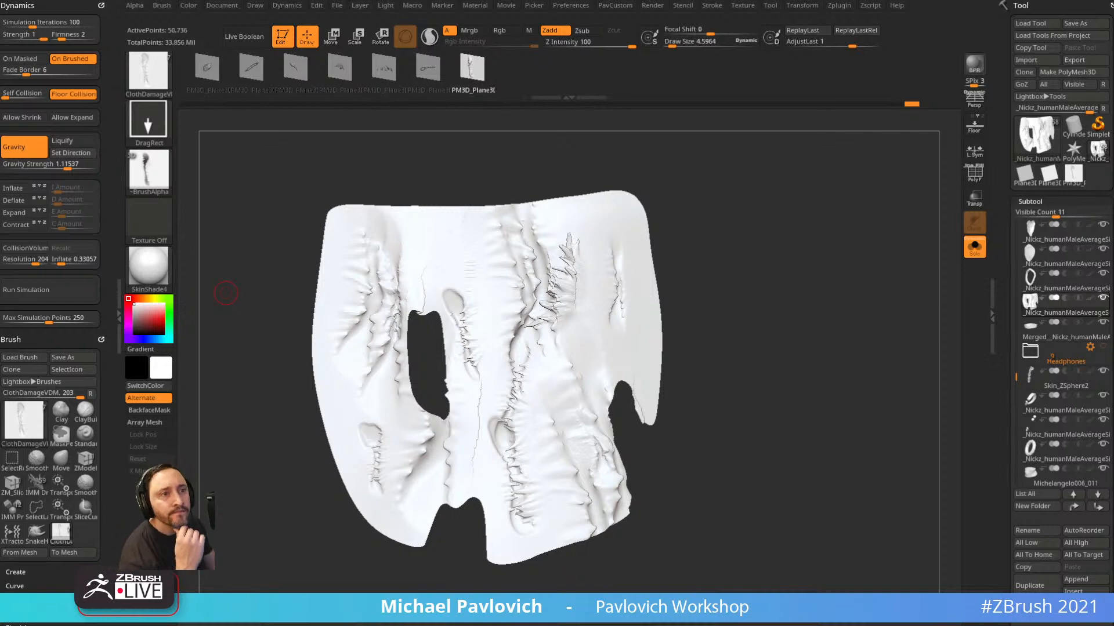
Delete all subtools of the shorts model and load the scene containing the turtle and the arcade cabinet.
{"action": "scroll", "coordinate": [1038, 322], "scroll_direction": "down", "scroll_amount": 4}
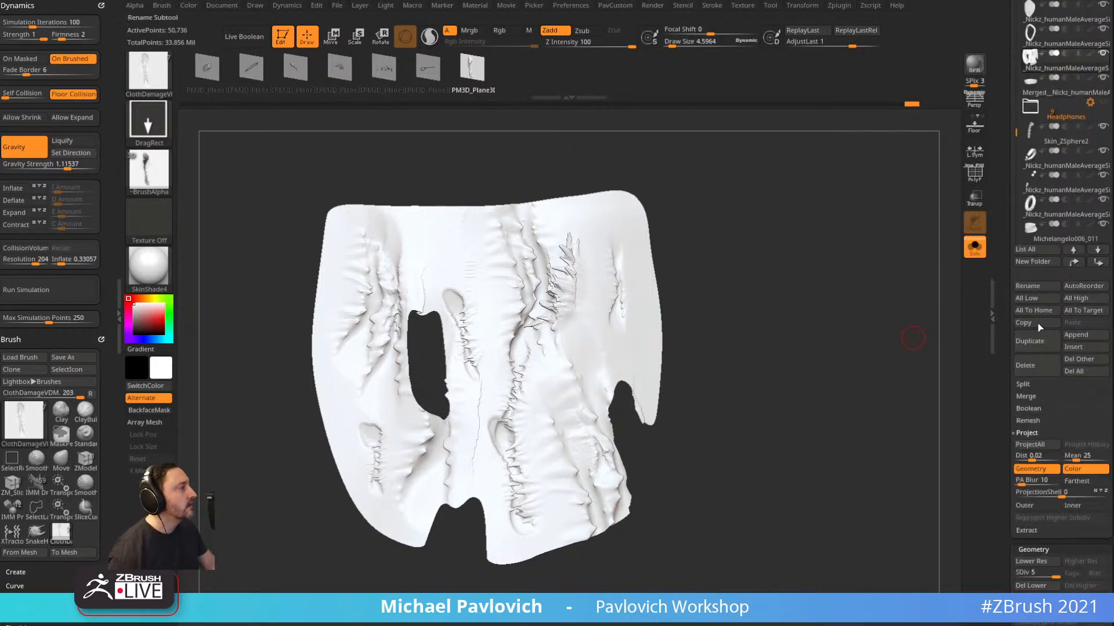
{"action": "left_click", "coordinate": [1073, 372]}
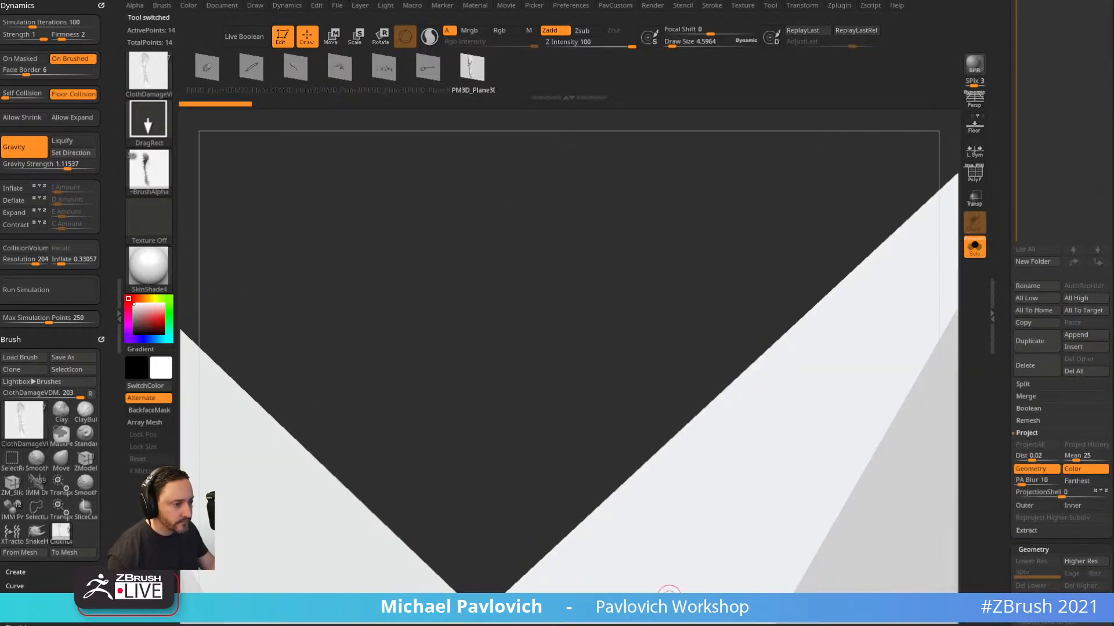
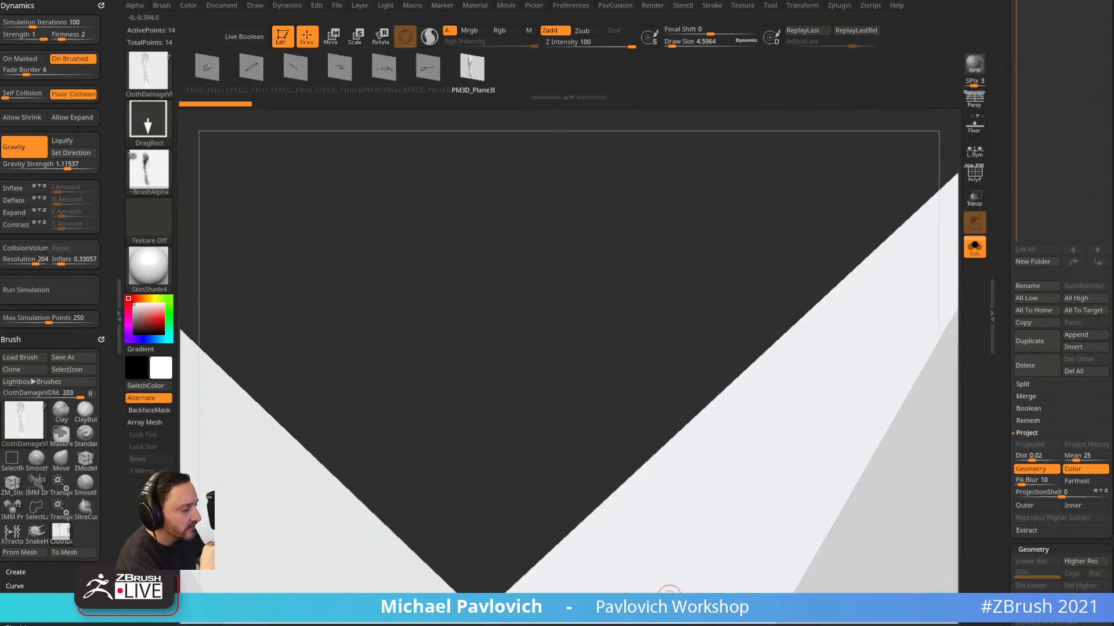
{"action": "left_click", "coordinate": [668, 615]}
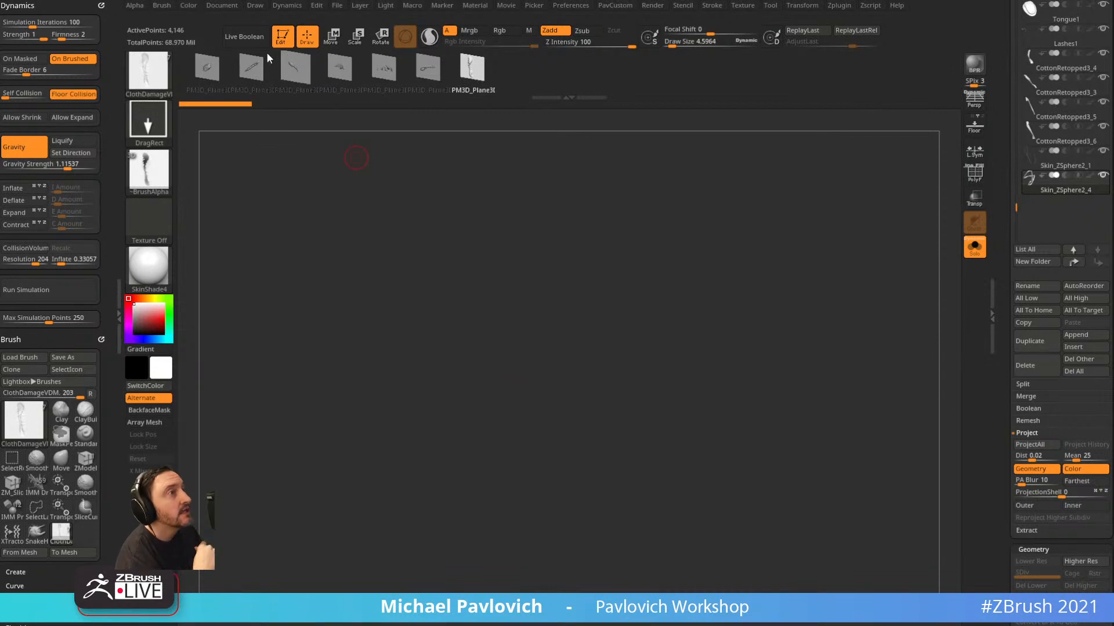
Clear the canvas, draw the loaded model in Edit mode, and turn off Solo to show the whole turtle and arcade scene.
{"action": "key", "text": "ctrl+n"}
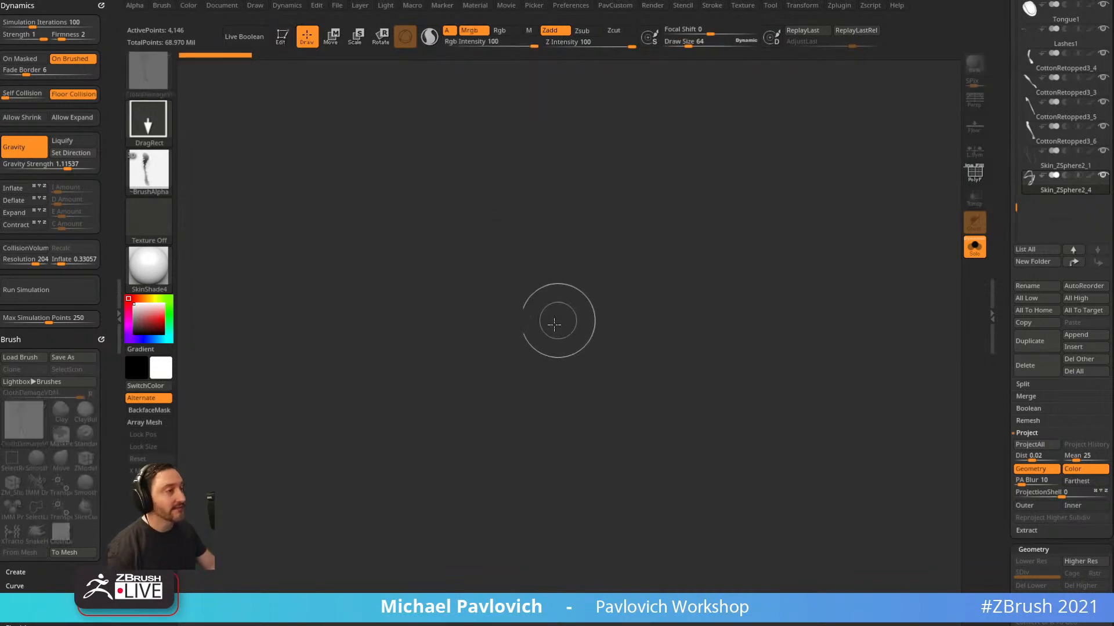
{"action": "left_click_drag", "start_coordinate": [600, 348], "coordinate": [606, 365]}
{"action": "left_click", "coordinate": [281, 36]}
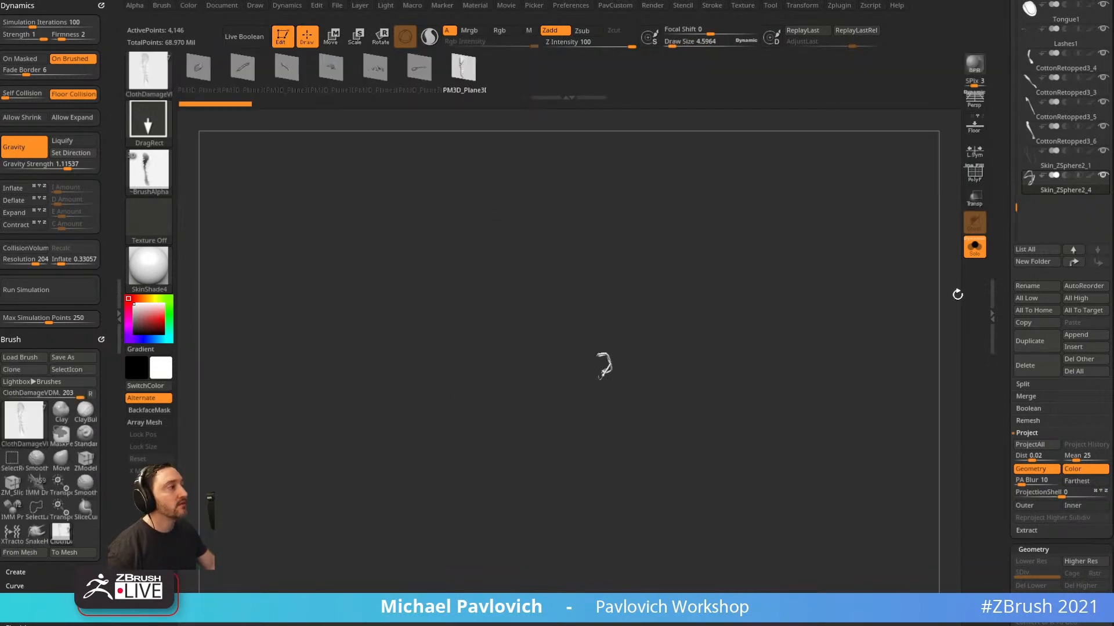
{"action": "left_click", "coordinate": [975, 247]}
{"action": "right_click_drag", "start_coordinate": [815, 279], "coordinate": [725, 302], "text": "ctrl"}
Switch to the Standard brush and apply the StartupMaterial to the turtle and arcade scene.
{"action": "left_click", "coordinate": [149, 171]}
{"action": "left_click", "coordinate": [149, 265]}
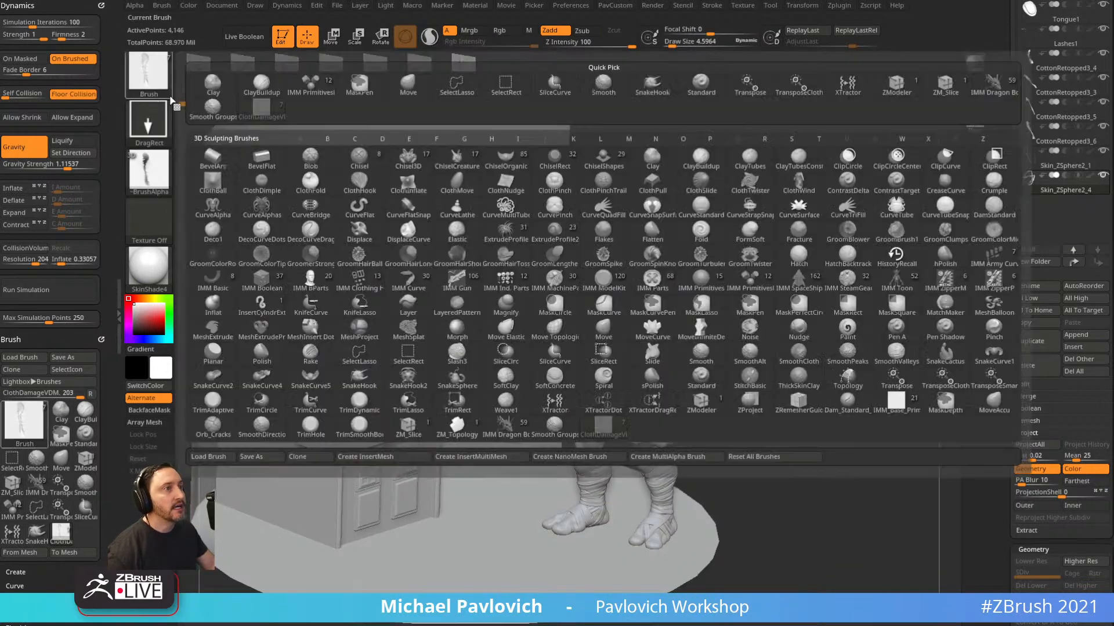
{"action": "key", "text": "b"}
{"action": "key", "text": "s"}
{"action": "key", "text": "t"}
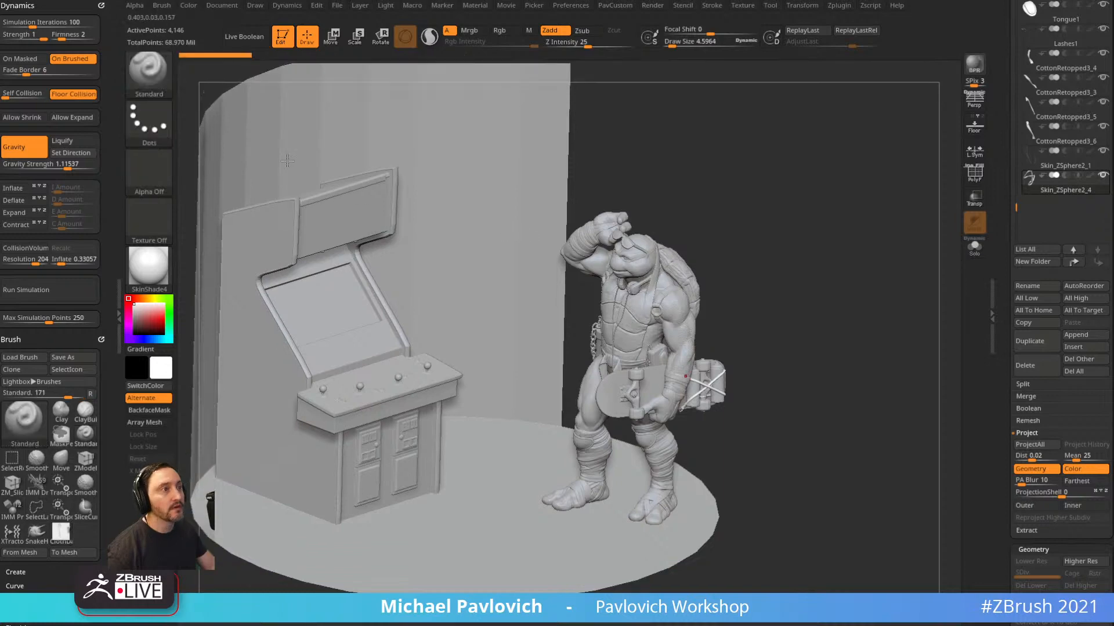
{"action": "left_click", "coordinate": [148, 266]}
{"action": "left_click", "coordinate": [369, 267]}
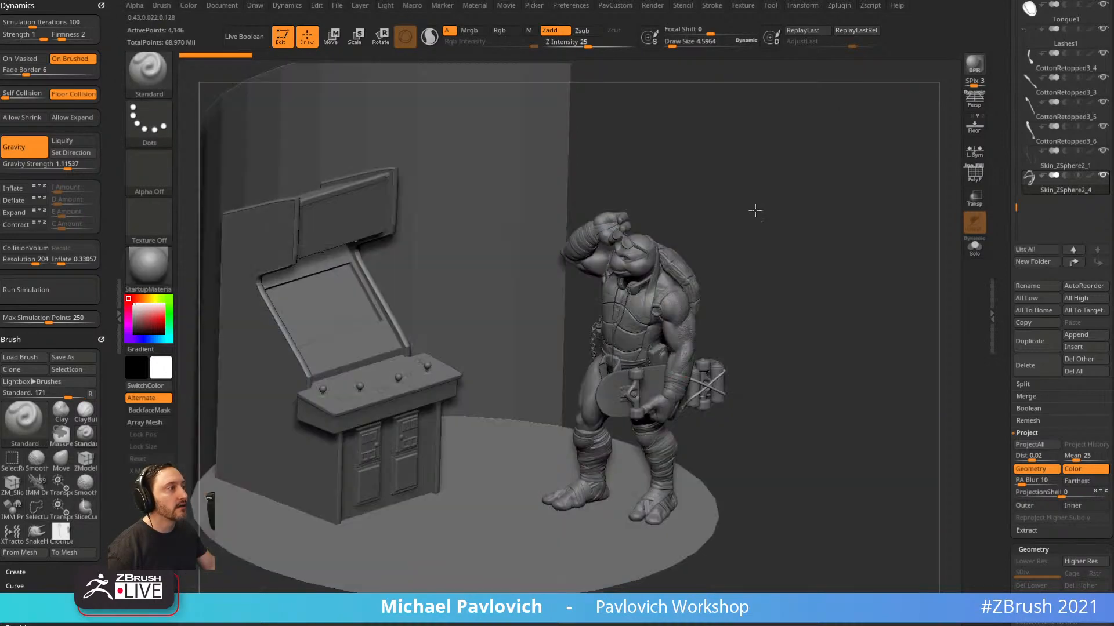
{"action": "left_click_drag", "start_coordinate": [751, 209], "coordinate": [830, 209]}
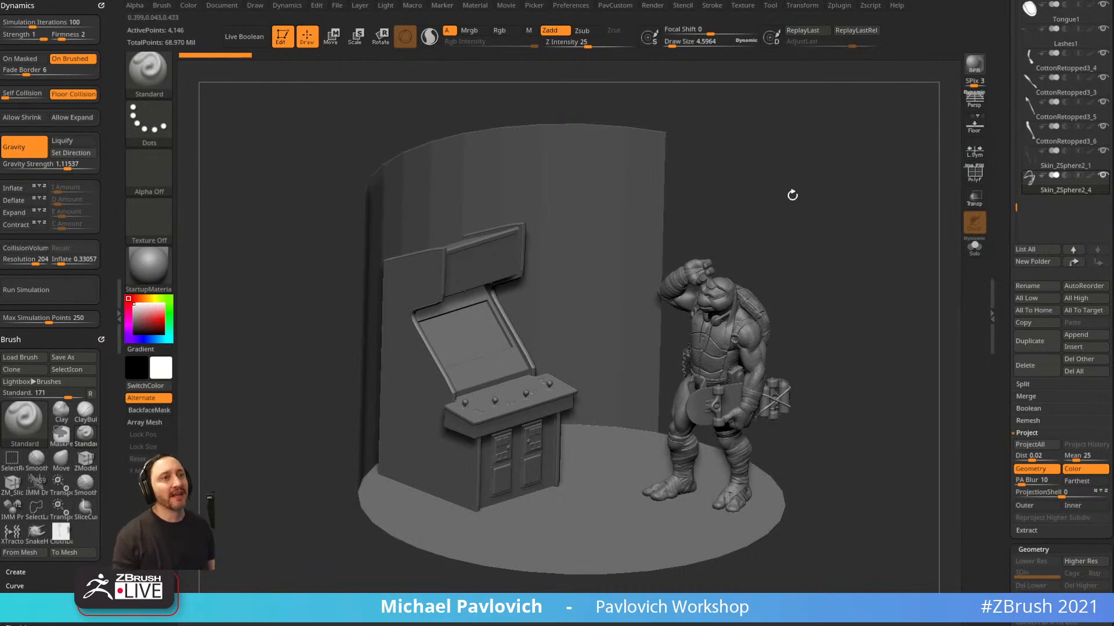
Switch the active tool from the turtle scene to a Cube3D primitive.
{"action": "left_click_drag", "start_coordinate": [793, 194], "coordinate": [797, 183]}
{"action": "left_click_drag", "start_coordinate": [1003, 137], "coordinate": [1003, 381]}
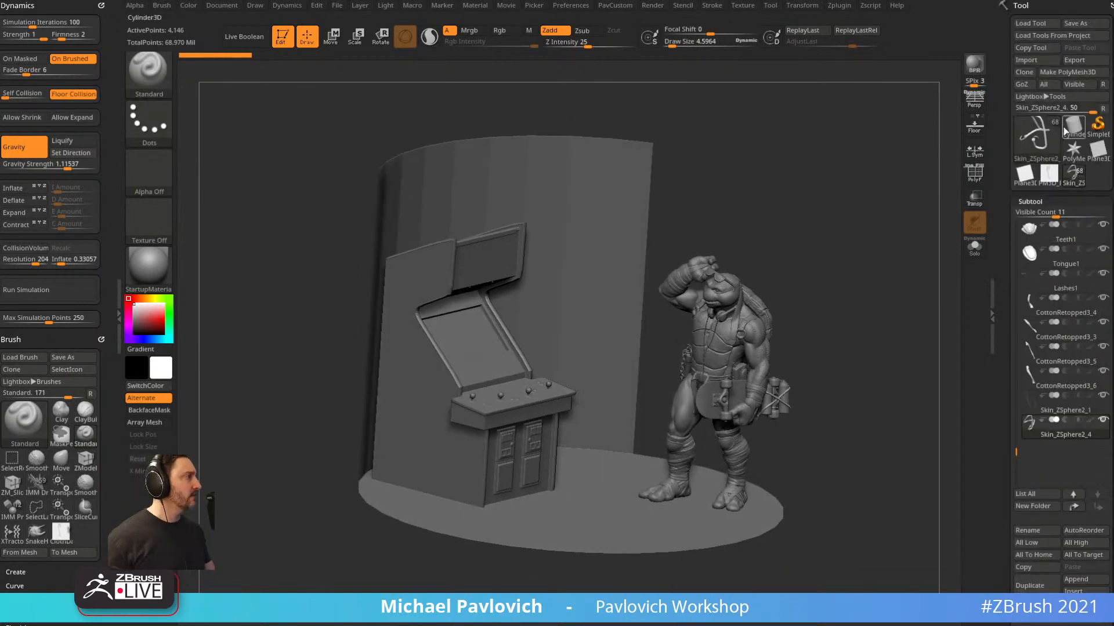
{"action": "left_click", "coordinate": [1073, 126]}
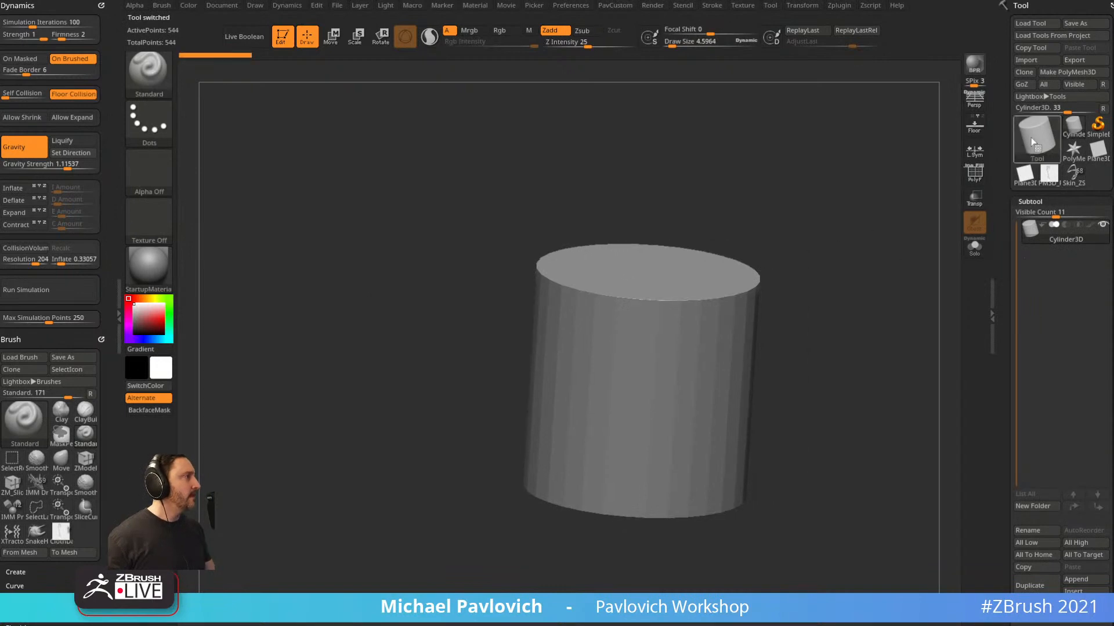
{"action": "left_click", "coordinate": [1037, 138]}
{"action": "left_click", "coordinate": [625, 194]}
Scale the cube down in depth and height into a brick-like block and convert it to a PolyMesh3D.
{"action": "key", "text": "w"}
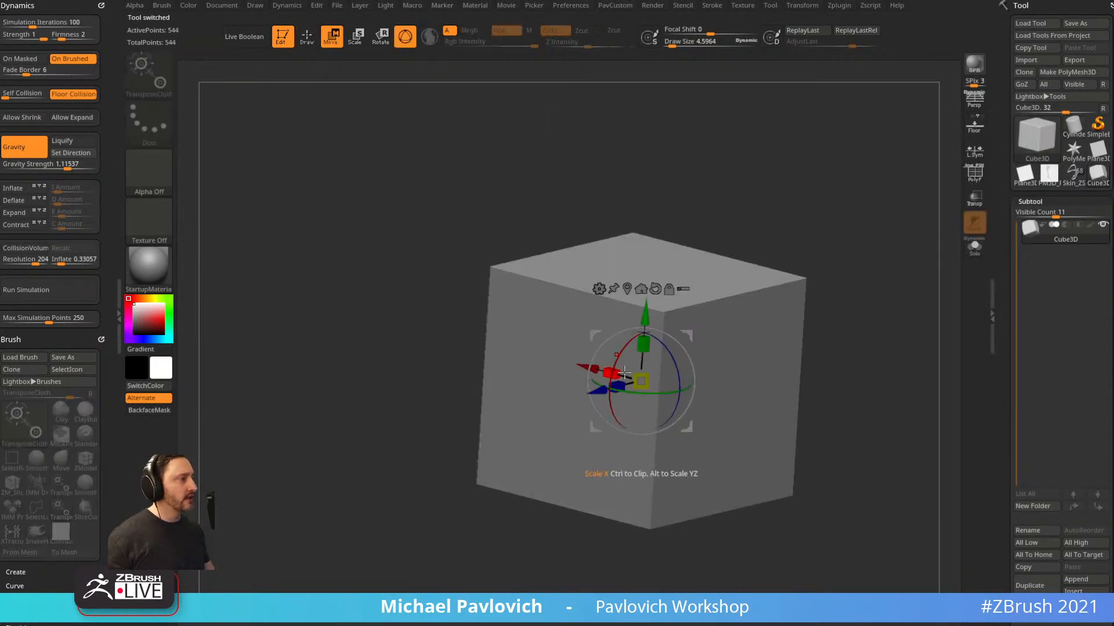
{"action": "left_click_drag", "start_coordinate": [617, 387], "coordinate": [635, 383]}
{"action": "left_click_drag", "start_coordinate": [643, 345], "coordinate": [641, 381]}
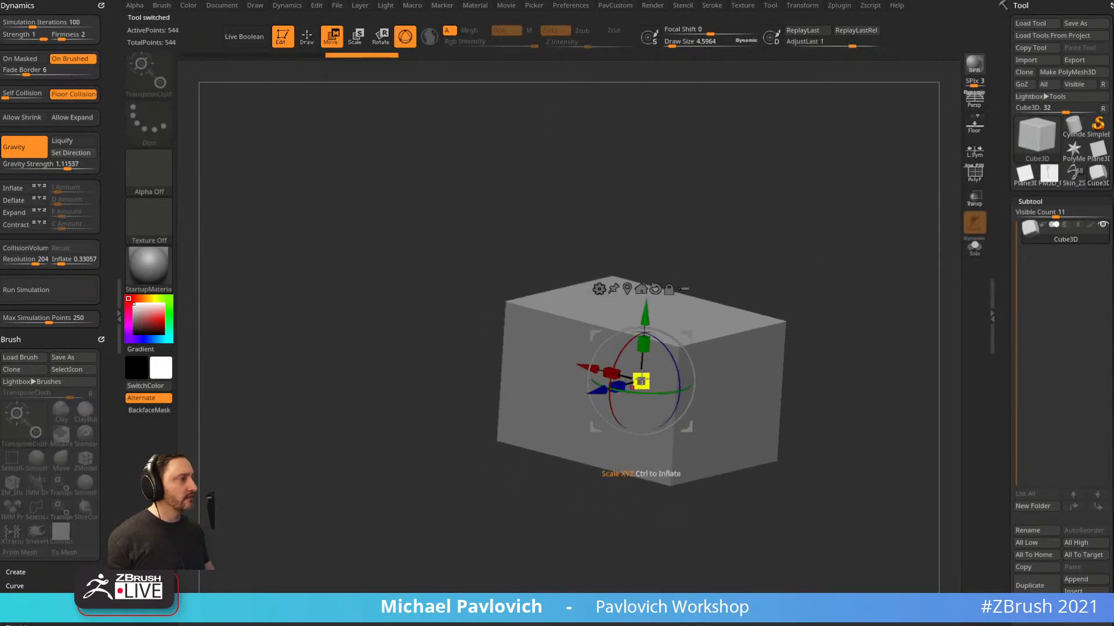
{"action": "left_click", "coordinate": [1072, 72]}
{"action": "left_click_drag", "start_coordinate": [880, 211], "coordinate": [641, 340]}
{"action": "key", "text": "w"}
{"action": "left_click_drag", "start_coordinate": [595, 387], "coordinate": [605, 385]}
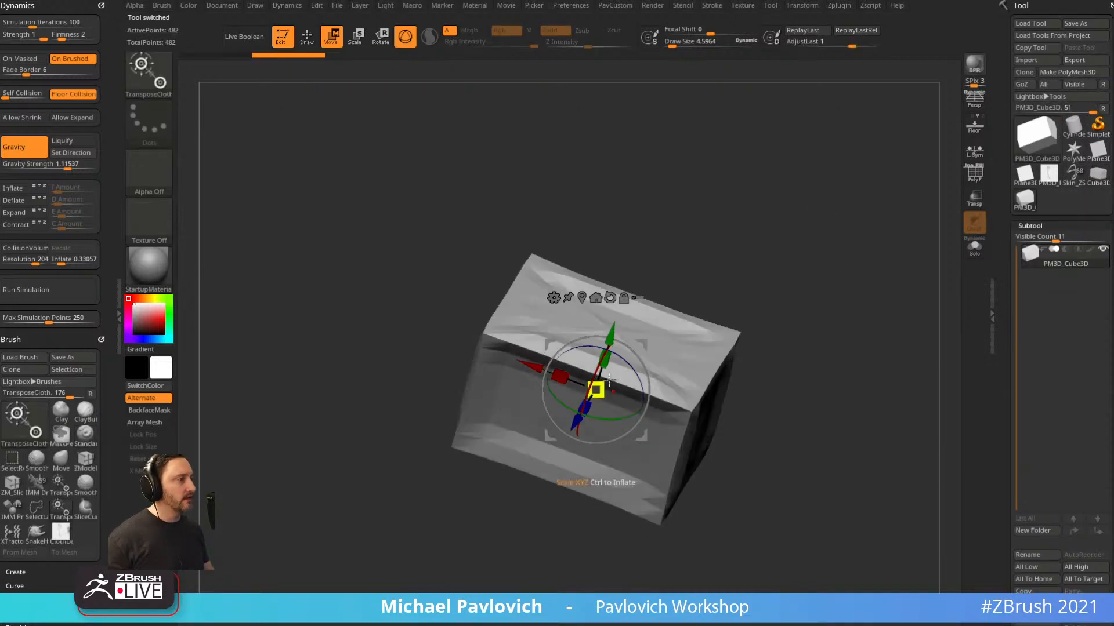
{"action": "key", "text": "ctrl+z"}
Switch to the regular Transpose brush and scale the block narrower in depth without cloth simulation.
{"action": "left_click_drag", "start_coordinate": [741, 286], "coordinate": [725, 272]}
{"action": "key", "text": "b"}
{"action": "key", "text": "t"}
{"action": "key", "text": "r"}
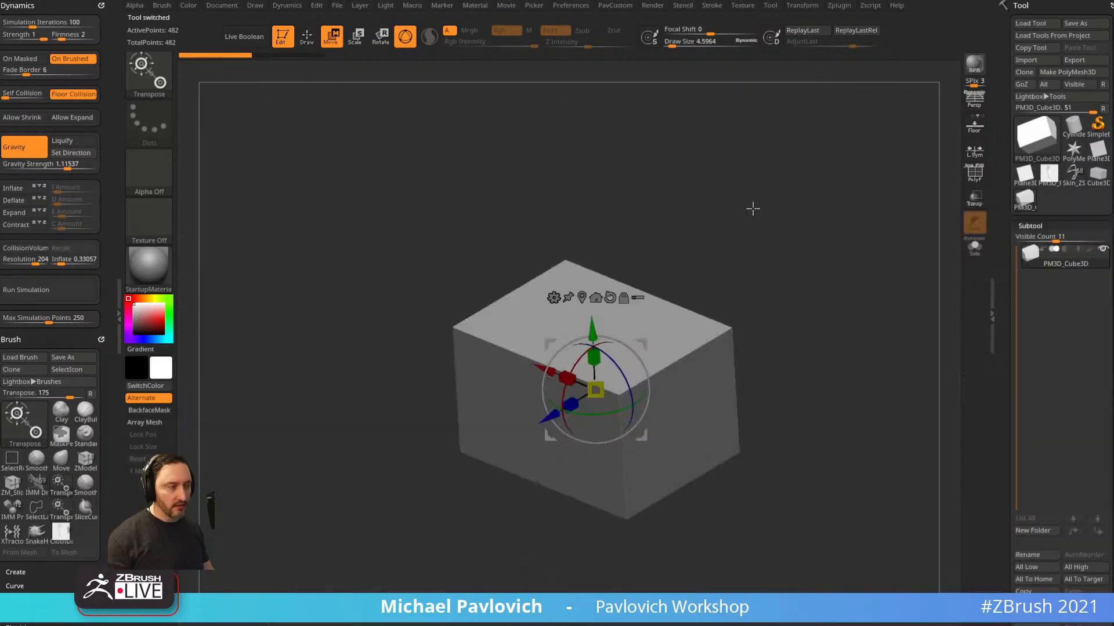
{"action": "left_click_drag", "start_coordinate": [752, 208], "coordinate": [679, 267]}
{"action": "left_click_drag", "start_coordinate": [582, 371], "coordinate": [624, 348]}
{"action": "left_click_drag", "start_coordinate": [709, 271], "coordinate": [783, 239]}
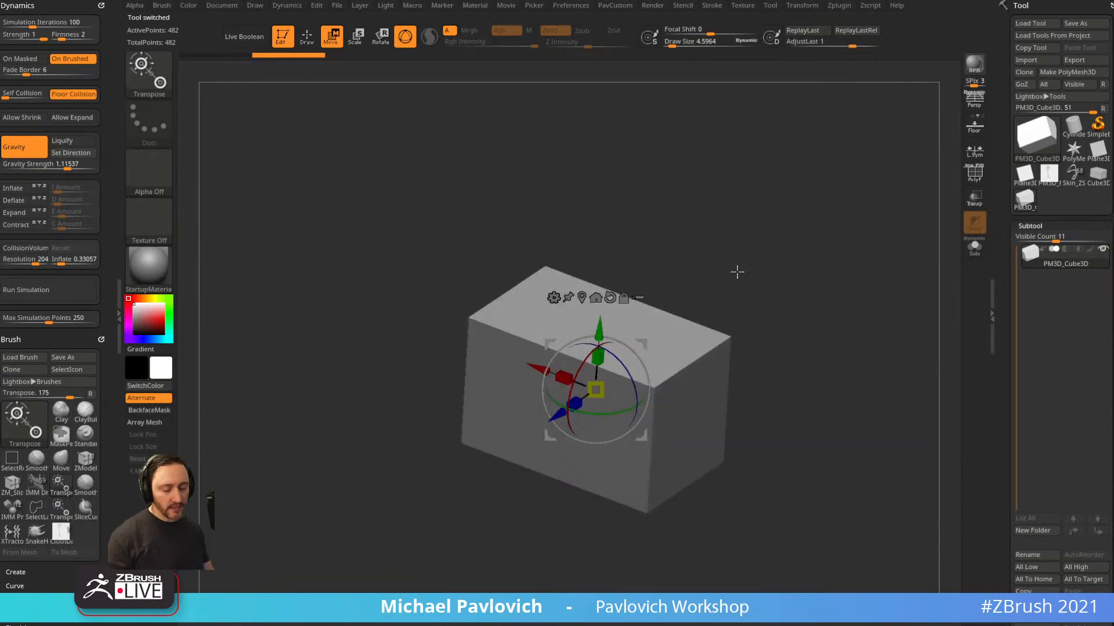
Apply the ArrayMesh07 brick wall preset to the block and frame the whole wall in a straight-on view.
{"action": "key", "text": "comma"}
{"action": "left_click", "coordinate": [473, 70]}
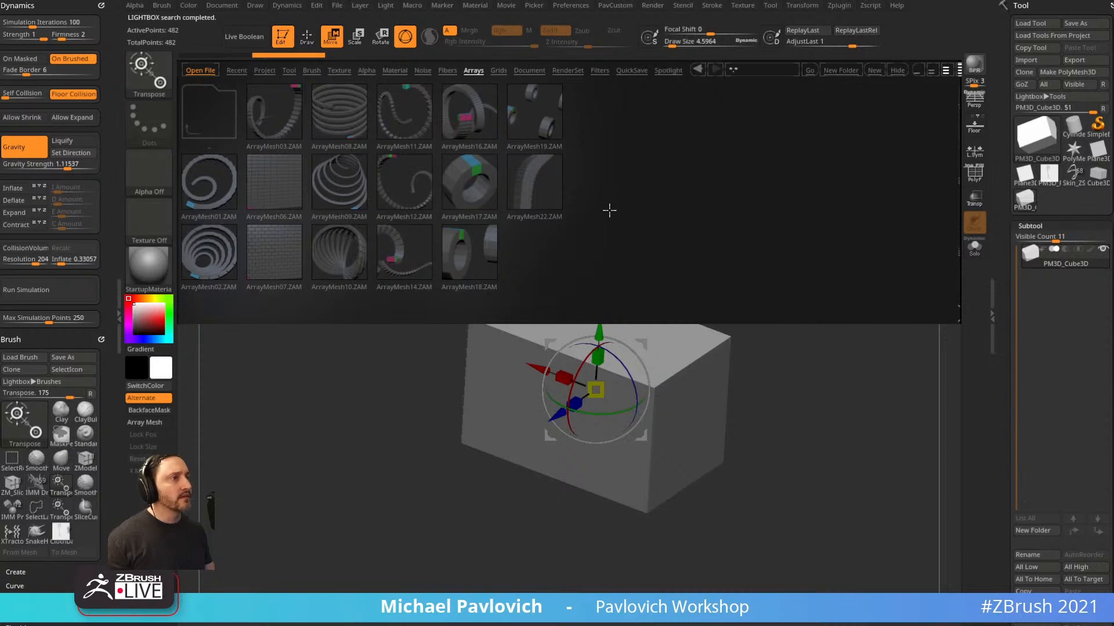
{"action": "double_click", "coordinate": [277, 251]}
{"action": "key", "text": "comma"}
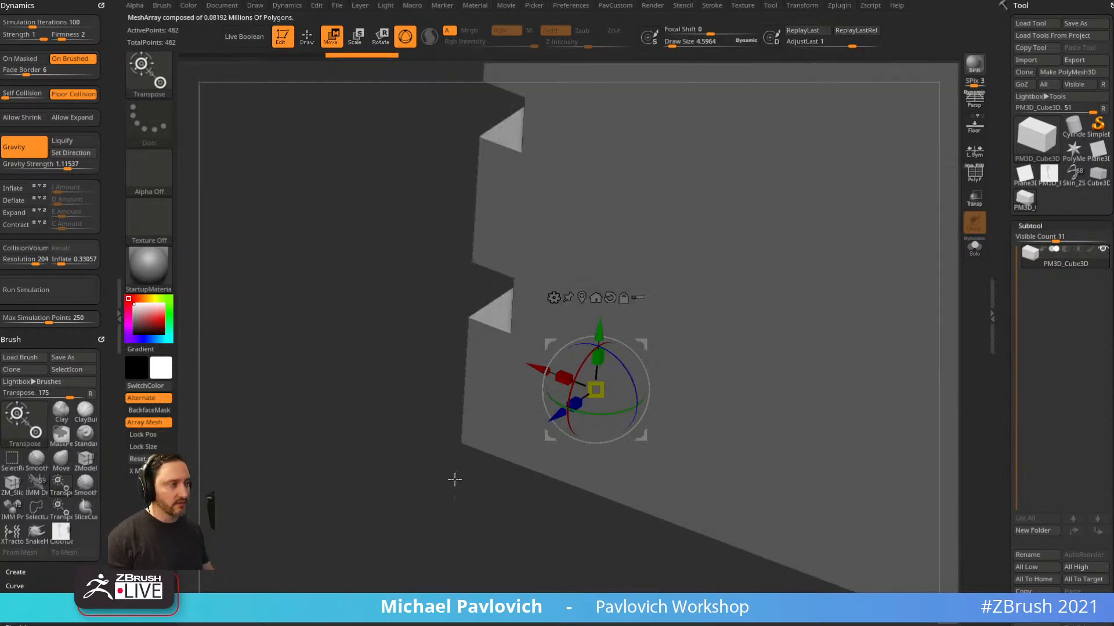
{"action": "right_click_drag", "start_coordinate": [433, 506], "coordinate": [324, 395], "text": "ctrl"}
{"action": "key", "text": "f"}
{"action": "right_click_drag", "start_coordinate": [858, 240], "coordinate": [928, 232]}
Open the ArrayMesh settings of the brick wall.
{"action": "left_click_drag", "start_coordinate": [1006, 261], "coordinate": [1006, 240]}
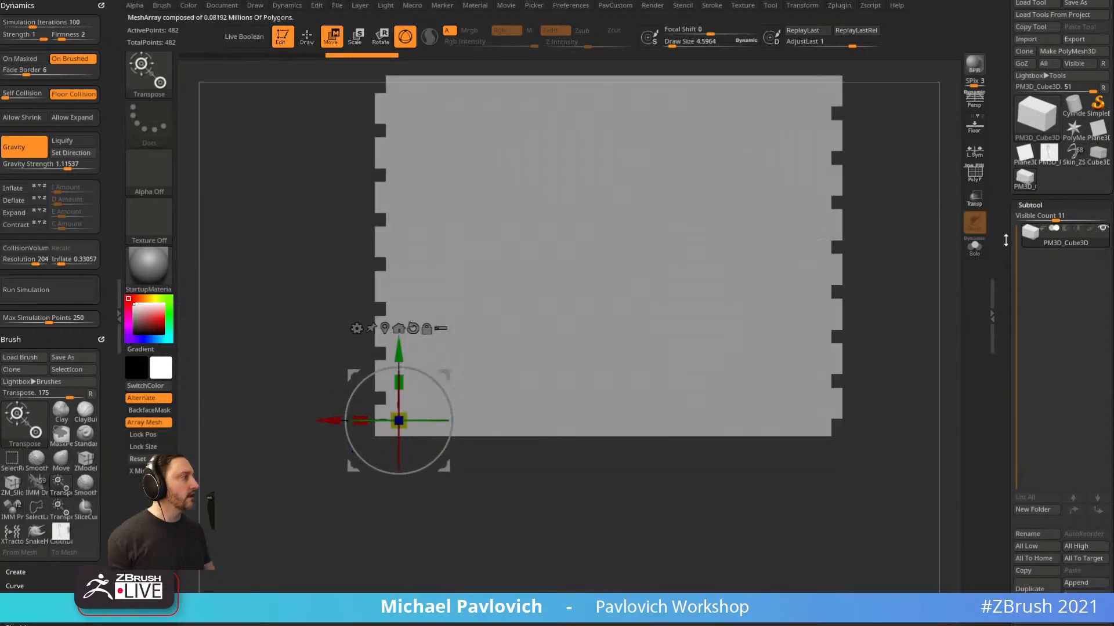
{"action": "scroll", "coordinate": [1019, 326], "scroll_direction": "down", "scroll_amount": 10}
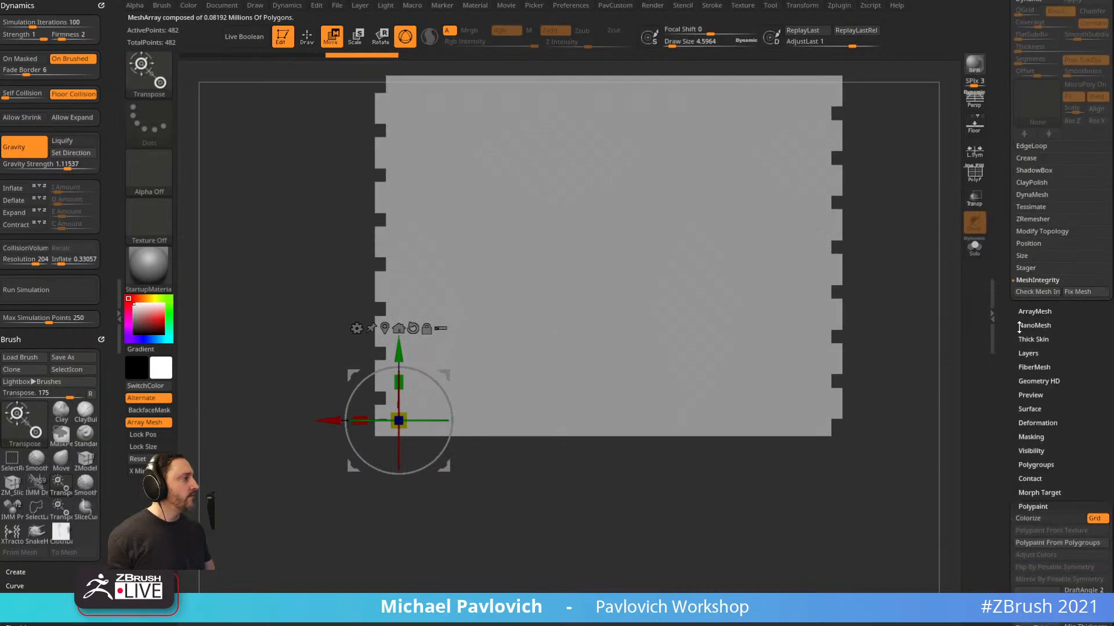
Lock the position and size of the brick ArrayMesh.
{"action": "left_click", "coordinate": [1034, 312]}
{"action": "left_click", "coordinate": [1044, 328]}
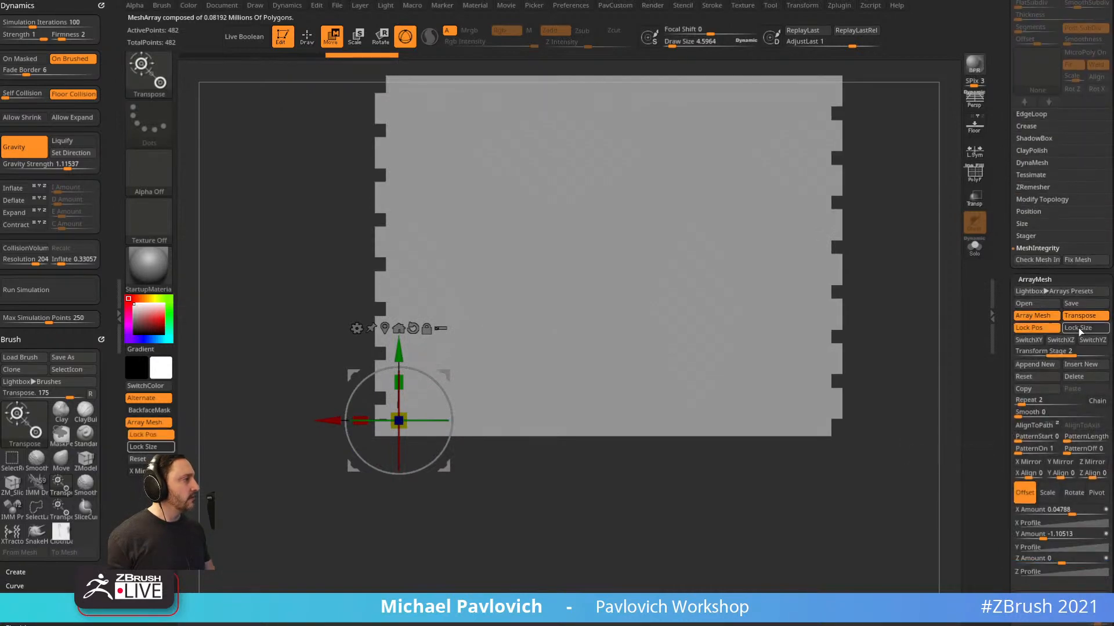
{"action": "left_click", "coordinate": [1078, 328]}
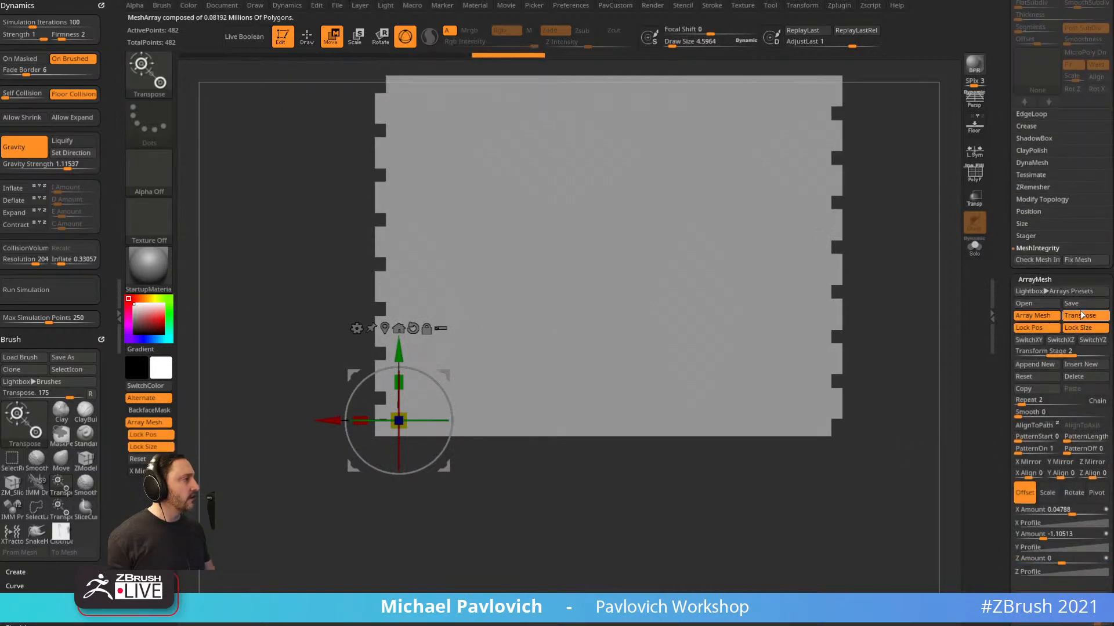
{"action": "left_click", "coordinate": [1063, 376]}
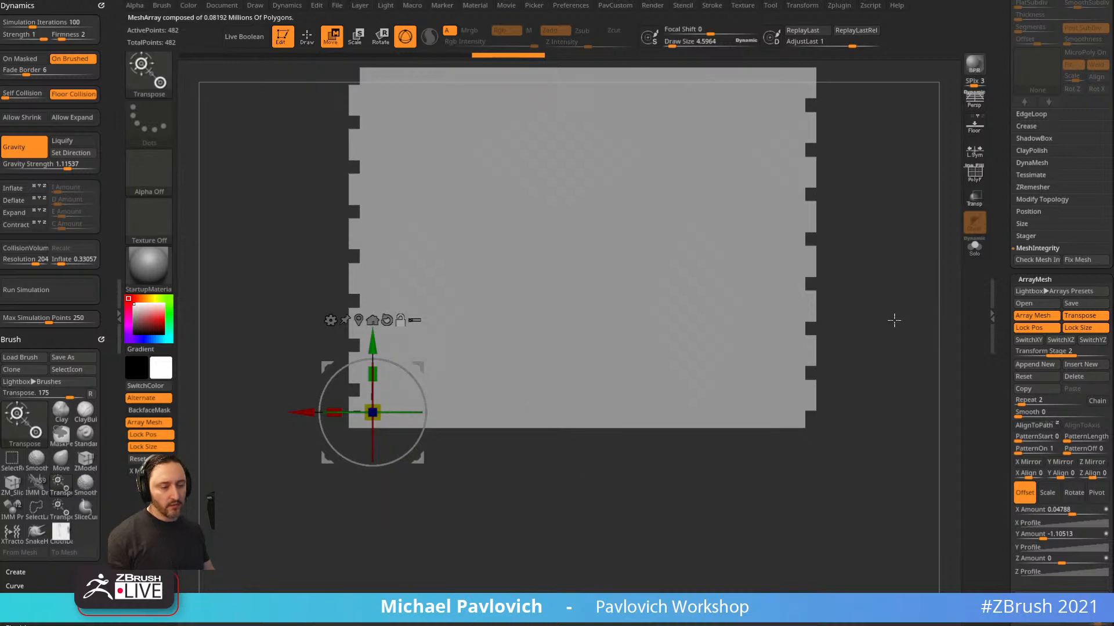
Show the PolyFrame and draw a transpose line about 2.58 units long straight down from the centre of the source brick.
{"action": "key", "text": "y"}
{"action": "left_click_drag", "start_coordinate": [907, 298], "coordinate": [950, 311], "text": "alt"}
{"action": "left_click", "coordinate": [975, 176]}
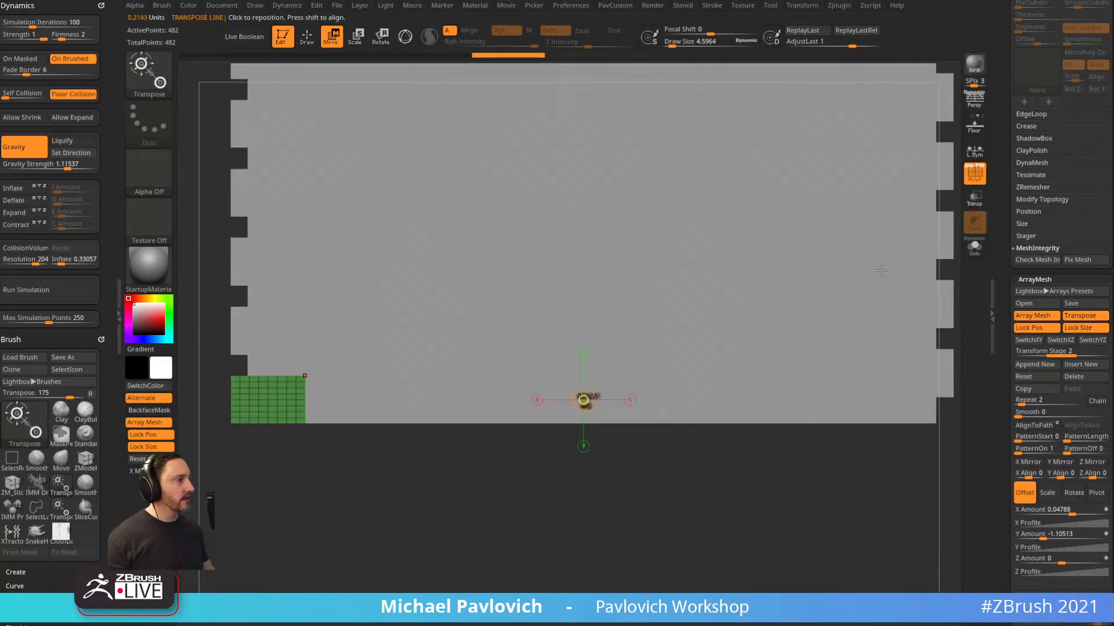
{"action": "left_click_drag", "start_coordinate": [601, 446], "coordinate": [696, 441], "text": "alt"}
{"action": "left_click_drag", "start_coordinate": [363, 395], "coordinate": [372, 491]}
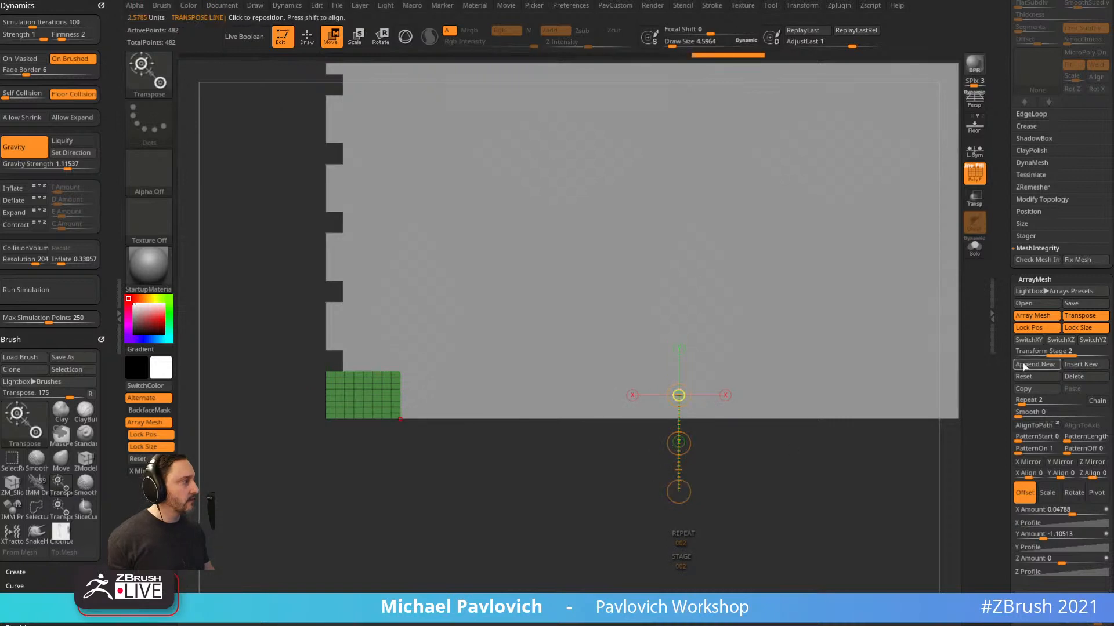
Switch the array to transform stage 1 and try to resize the source brick with the transpose line.
{"action": "left_click_drag", "start_coordinate": [1069, 351], "coordinate": [983, 351]}
{"action": "left_click_drag", "start_coordinate": [363, 491], "coordinate": [365, 453]}
{"action": "key", "text": "ctrl+z"}
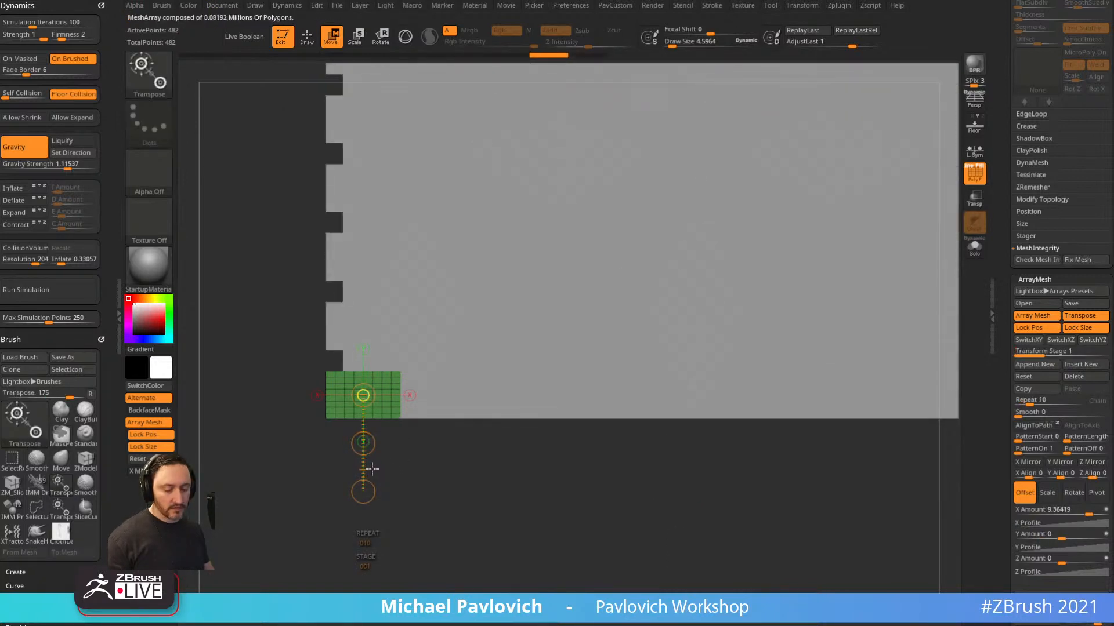
{"action": "key", "text": "e"}
{"action": "key", "text": "w"}
{"action": "left_click", "coordinate": [364, 445]}
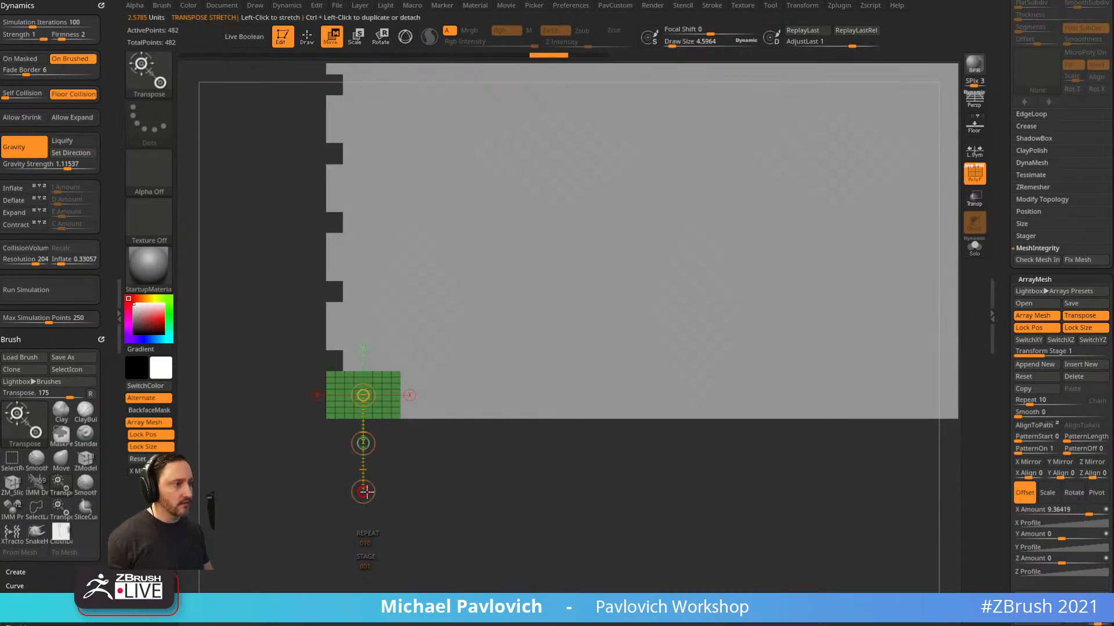
{"action": "key", "text": "ctrl+z"}
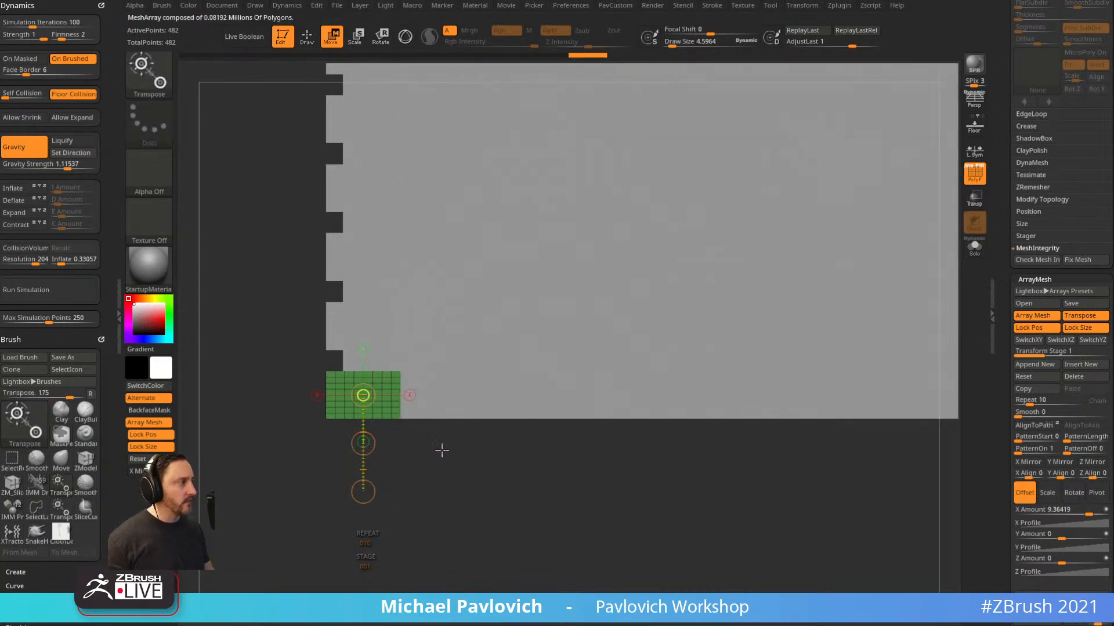
{"action": "key", "text": "ctrl+z"}
Scale the source brick down vertically with the gizmo to open gaps between the brick rows.
{"action": "key", "text": "y"}
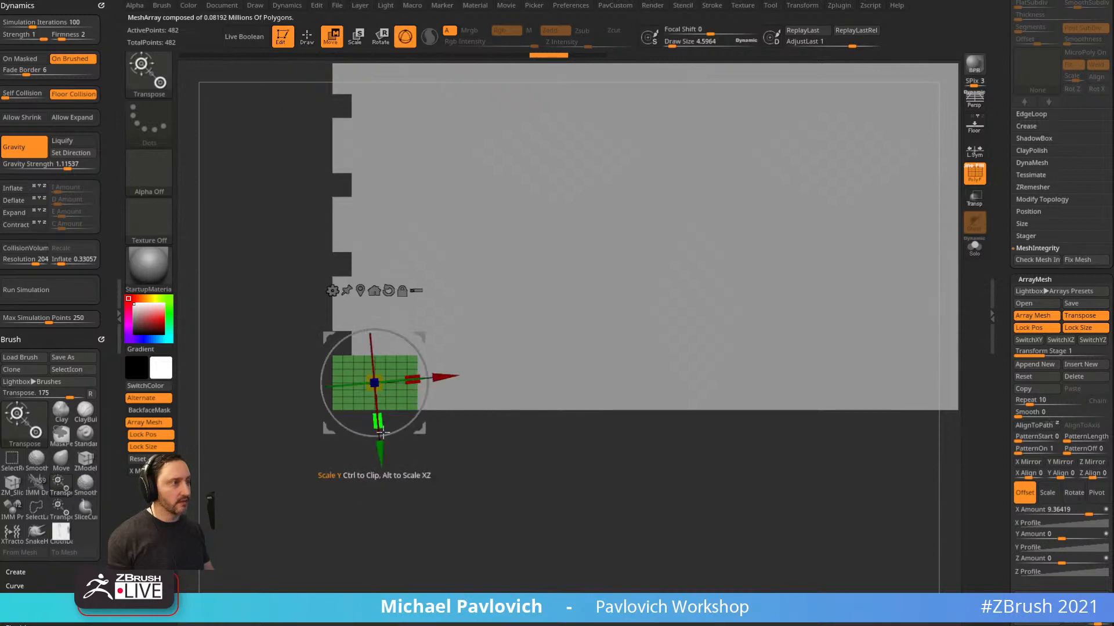
{"action": "left_click", "coordinate": [323, 410], "text": "alt"}
{"action": "left_click", "coordinate": [376, 418], "text": "alt"}
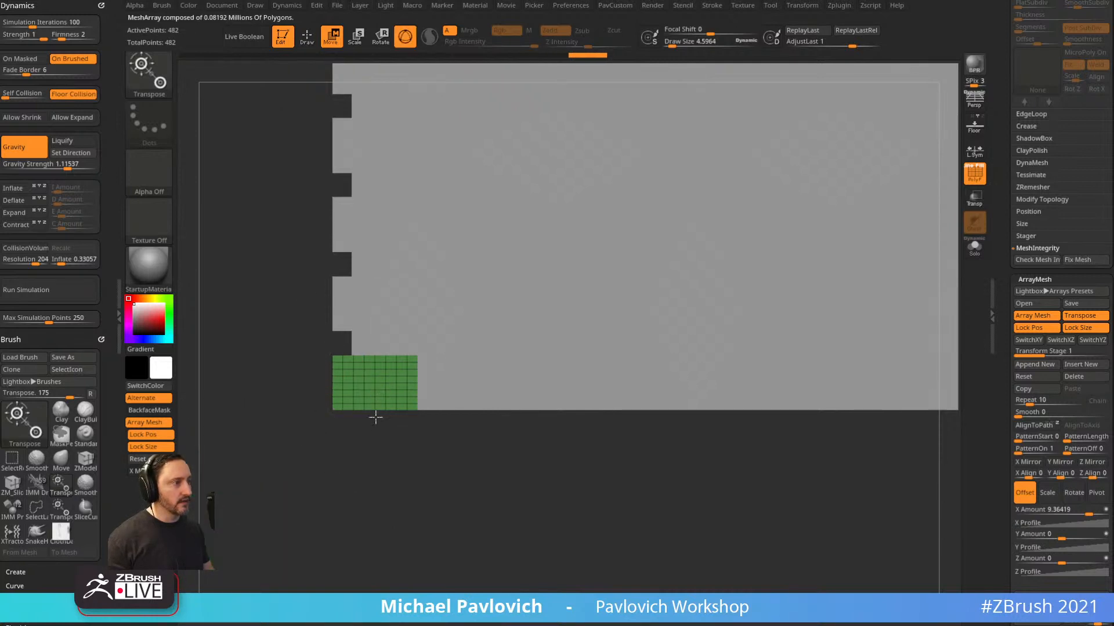
{"action": "left_click", "coordinate": [374, 389], "text": "alt"}
{"action": "mouse_move", "coordinate": [375, 430]}
{"action": "left_mouse_down"}
{"action": "mouse_move", "coordinate": [377, 410]}
{"action": "mouse_move", "coordinate": [411, 384]}
{"action": "left_mouse_up"}
{"action": "mouse_move", "coordinate": [522, 476]}
{"action": "right_mouse_down", "text": "ctrl"}
{"action": "mouse_move", "coordinate": [529, 441]}
{"action": "mouse_move", "coordinate": [580, 419]}
{"action": "right_mouse_up", "text": "ctrl"}
{"action": "key", "text": "q"}
{"action": "right_click_drag", "start_coordinate": [580, 419], "coordinate": [547, 449], "text": "alt"}
In transform stage 2 of the array, set the X offset amount to 0.10818 and the Y offset amount to -1.4155.
{"action": "left_click", "coordinate": [1019, 365]}
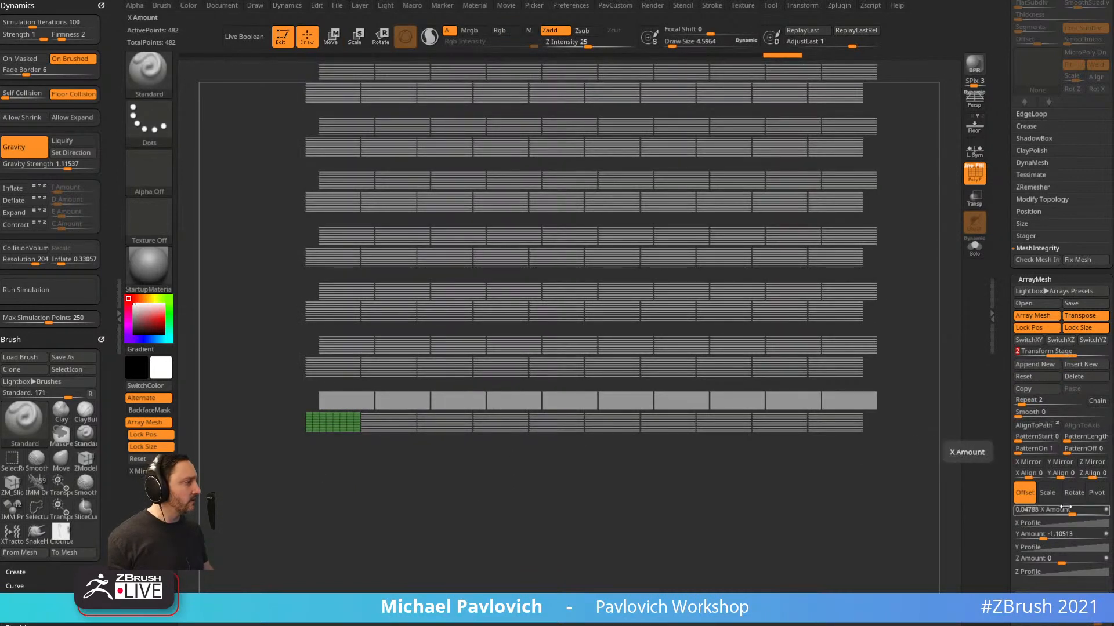
{"action": "left_click_drag", "start_coordinate": [1072, 509], "coordinate": [1076, 510]}
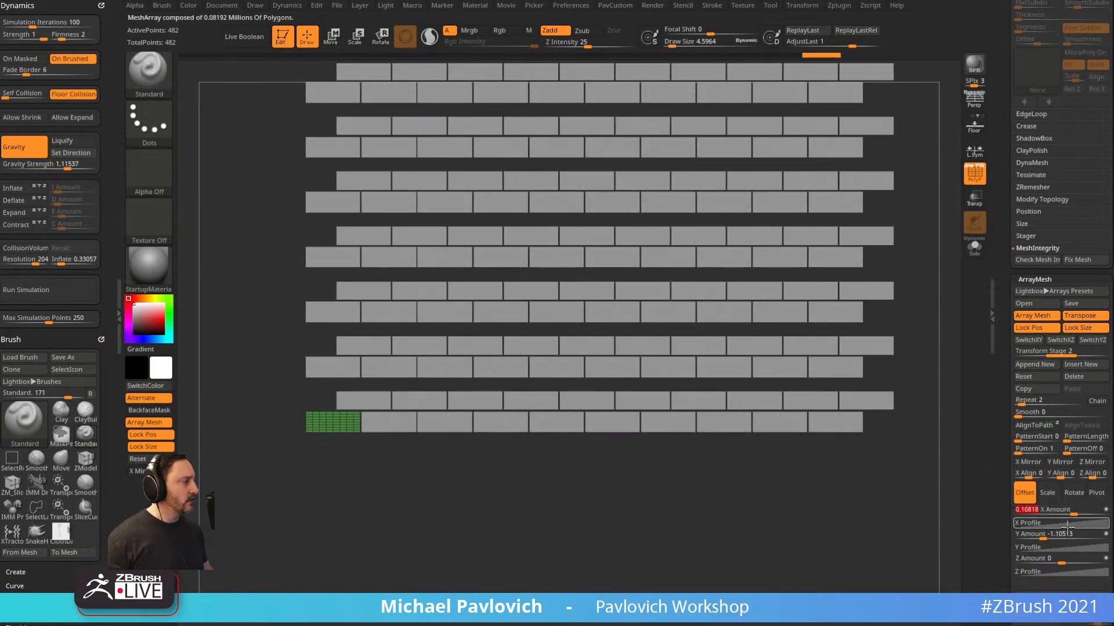
{"action": "left_click_drag", "start_coordinate": [913, 461], "coordinate": [939, 417]}
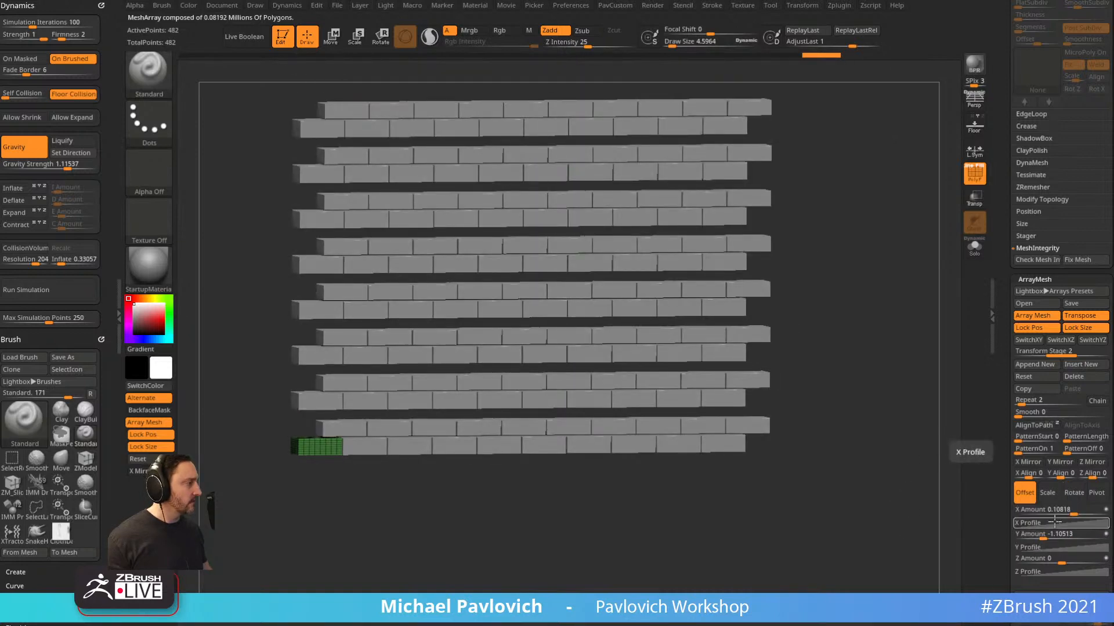
{"action": "left_click_drag", "start_coordinate": [1046, 538], "coordinate": [1041, 540]}
{"action": "left_click_drag", "start_coordinate": [713, 504], "coordinate": [593, 523], "text": "shift"}
{"action": "left_click_drag", "start_coordinate": [416, 516], "coordinate": [498, 544], "text": "alt"}
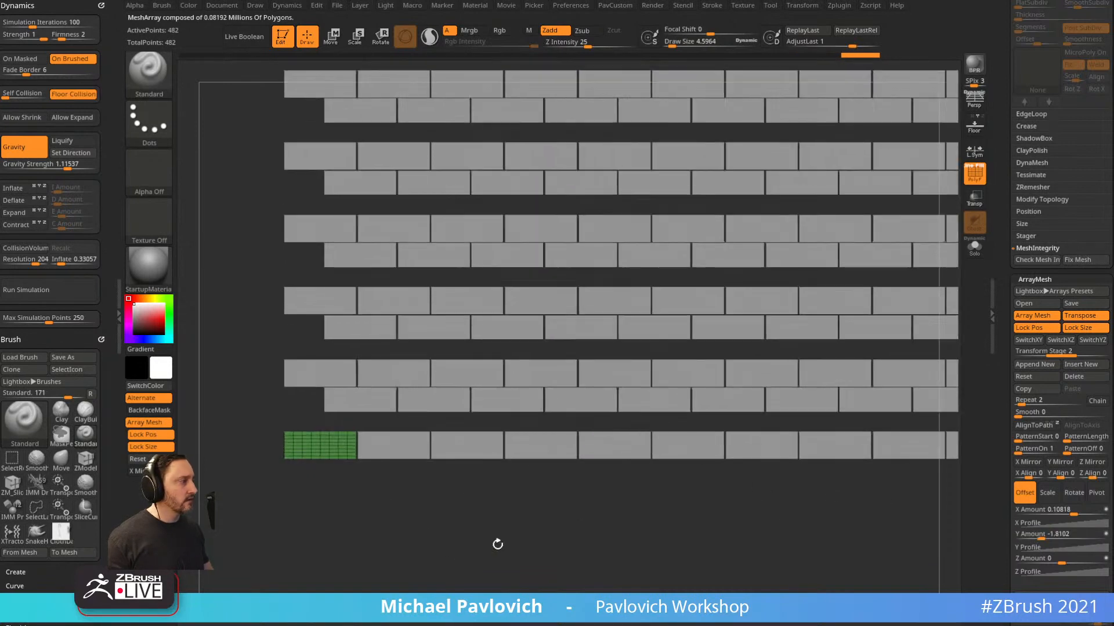
{"action": "left_click_drag", "start_coordinate": [1047, 537], "coordinate": [1027, 531]}
Scale the source brick up slightly in height so that only thin gaps are left between the rows.
{"action": "key", "text": "w"}
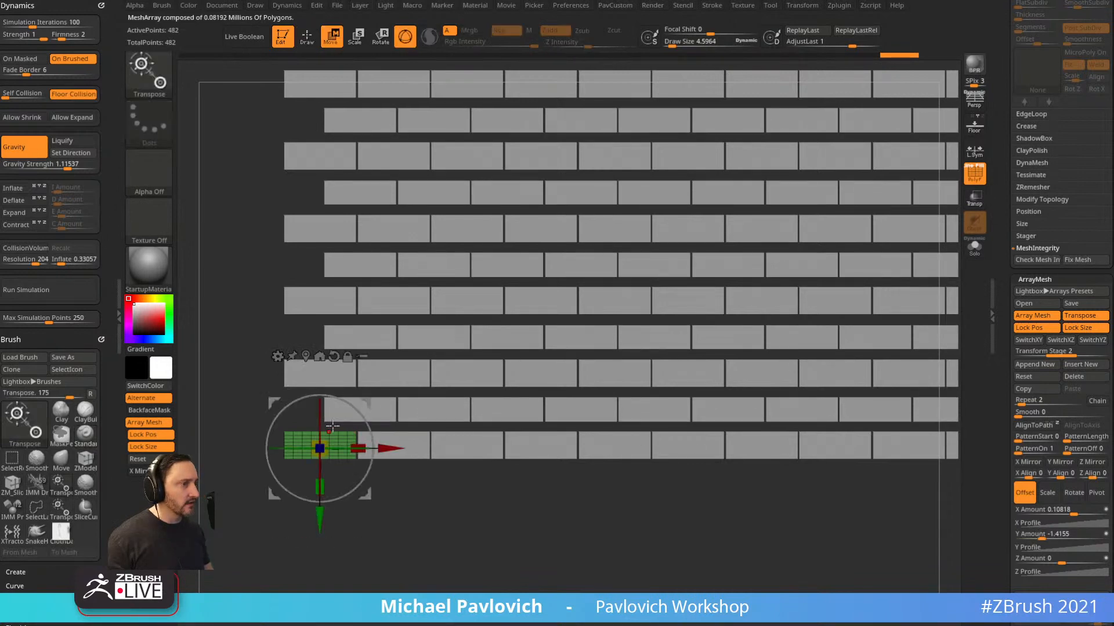
{"action": "left_click_drag", "start_coordinate": [324, 486], "coordinate": [324, 498]}
{"action": "key", "text": "q"}
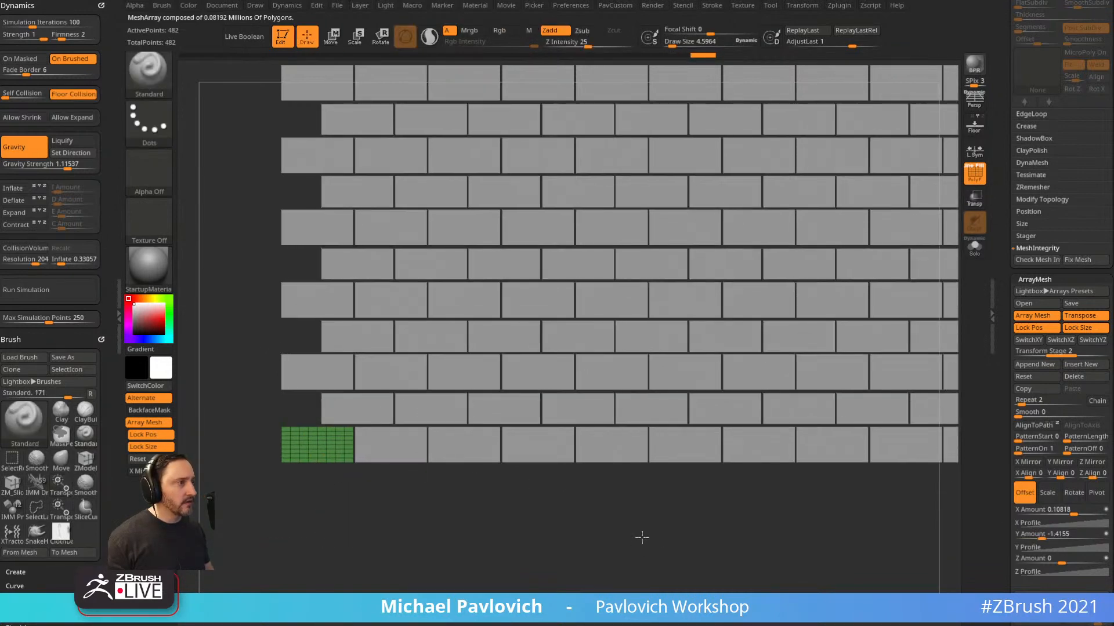
{"action": "left_click_drag", "start_coordinate": [641, 537], "coordinate": [621, 517], "text": "alt"}
{"action": "left_click_drag", "start_coordinate": [808, 291], "coordinate": [931, 284]}
{"action": "scroll", "coordinate": [999, 262], "scroll_direction": "down", "scroll_amount": 3}
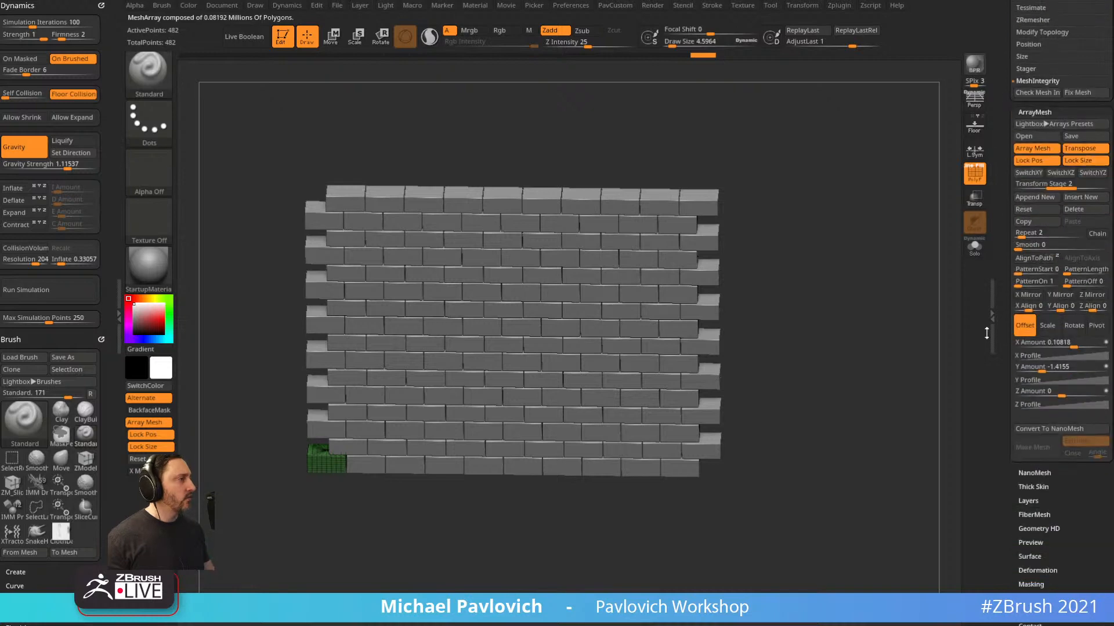
{"action": "left_click_drag", "start_coordinate": [998, 392], "coordinate": [998, 343]}
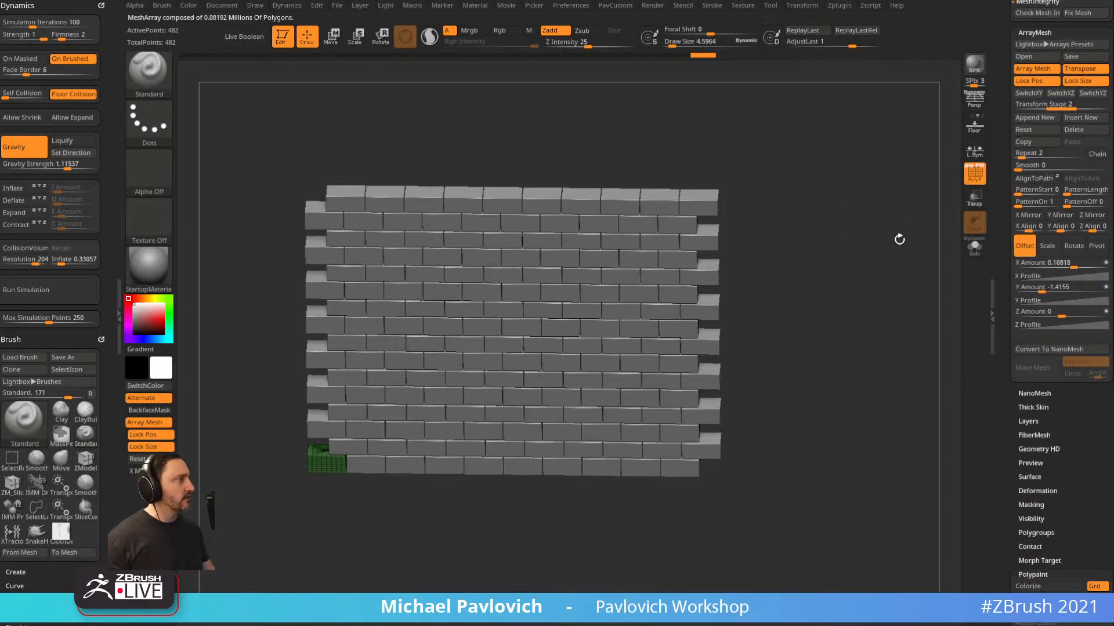
ZRemesh the source brick at Half density with AdaptiveSize 0, DetectEdges on and KeepGroups off.
{"action": "left_click_drag", "start_coordinate": [899, 239], "coordinate": [779, 436], "text": "alt"}
{"action": "key", "text": "space"}
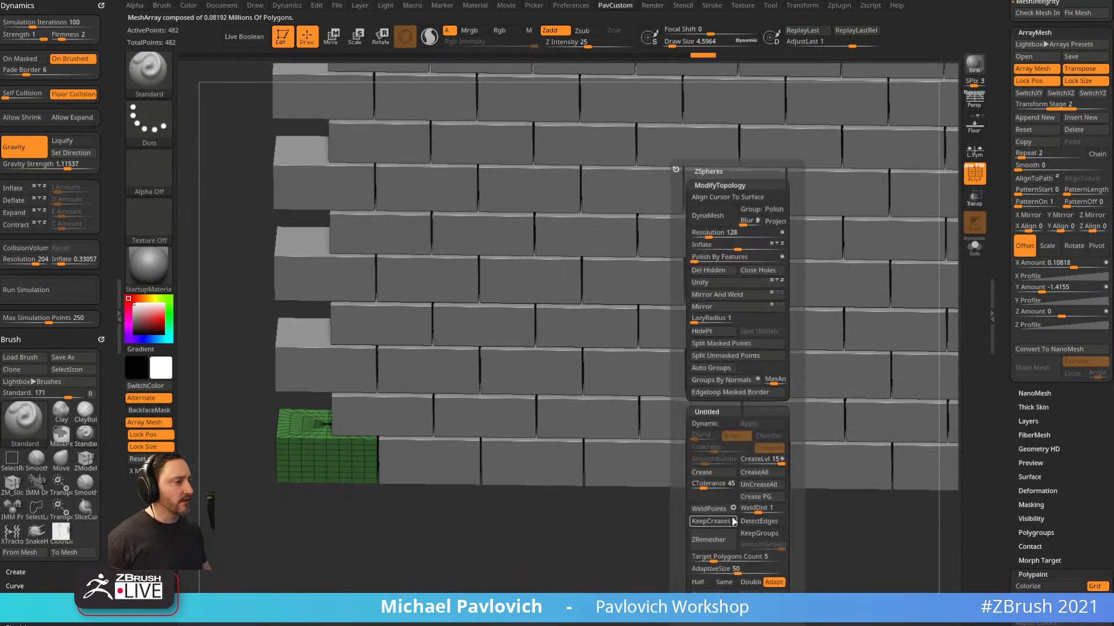
{"action": "left_click", "coordinate": [701, 584]}
{"action": "left_click_drag", "start_coordinate": [703, 570], "coordinate": [692, 570]}
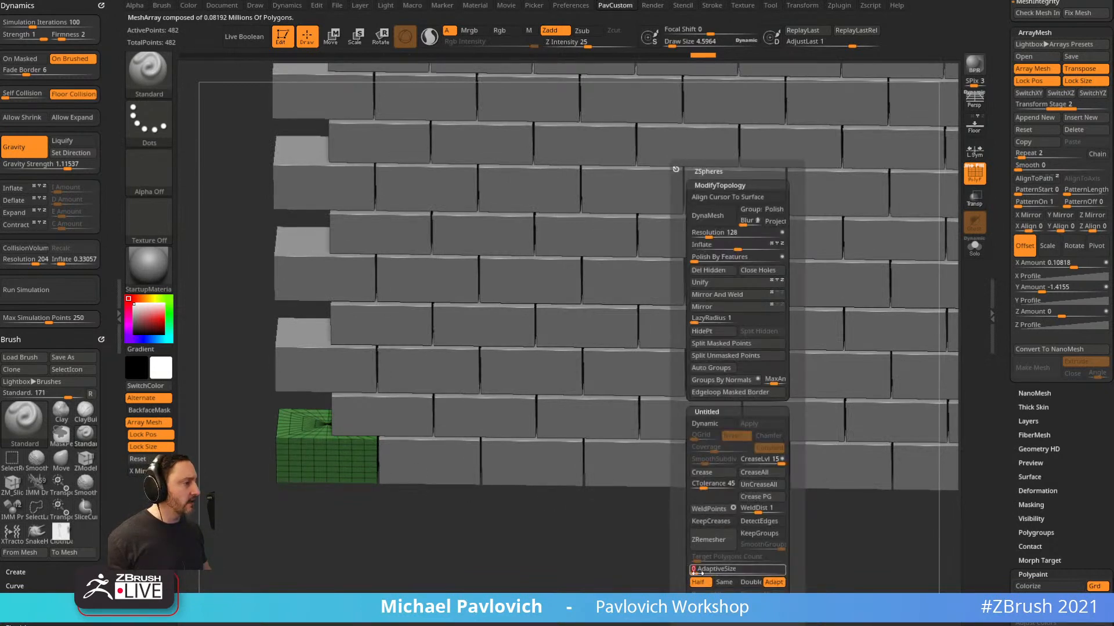
{"action": "left_click", "coordinate": [763, 534]}
{"action": "left_click", "coordinate": [760, 523]}
{"action": "left_click", "coordinate": [760, 533]}
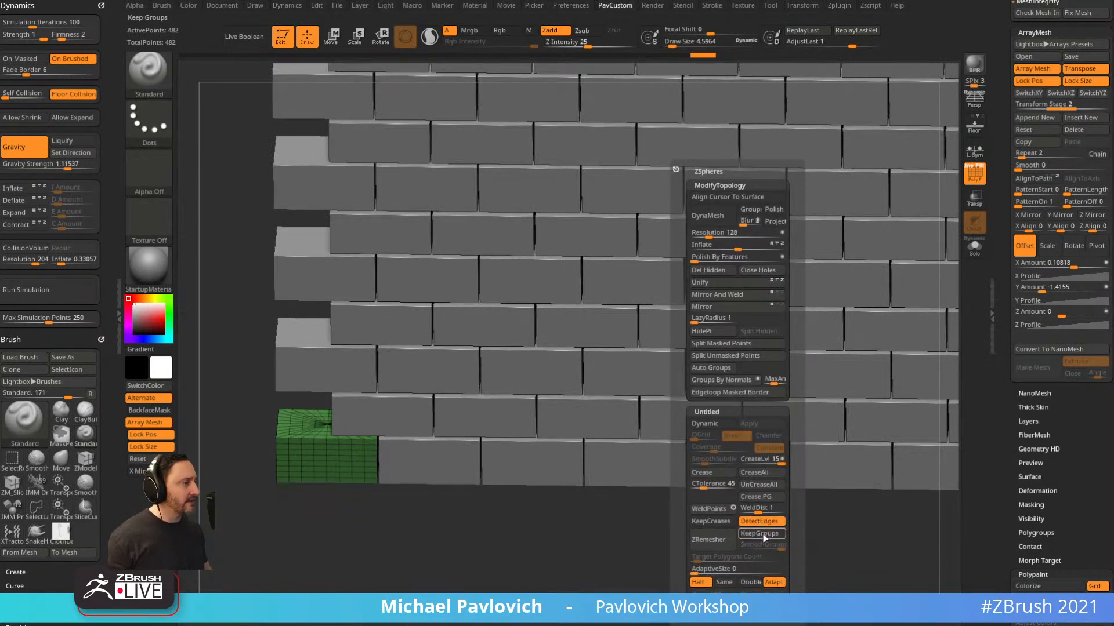
{"action": "left_click", "coordinate": [732, 543]}
{"action": "key", "text": "f"}
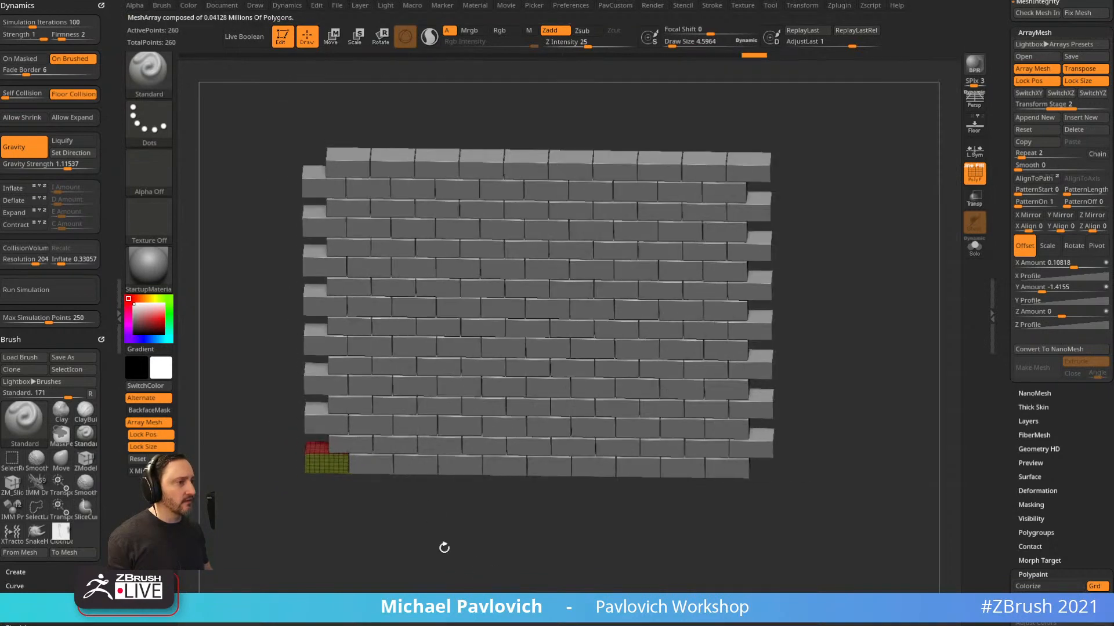
Turn the arrayed brick wall into real geometry with Convert BPR To Geo.
{"action": "left_click_drag", "start_coordinate": [443, 547], "coordinate": [465, 568]}
{"action": "left_click_drag", "start_coordinate": [877, 282], "coordinate": [902, 260]}
{"action": "scroll", "coordinate": [1013, 274], "scroll_direction": "up", "scroll_amount": 3}
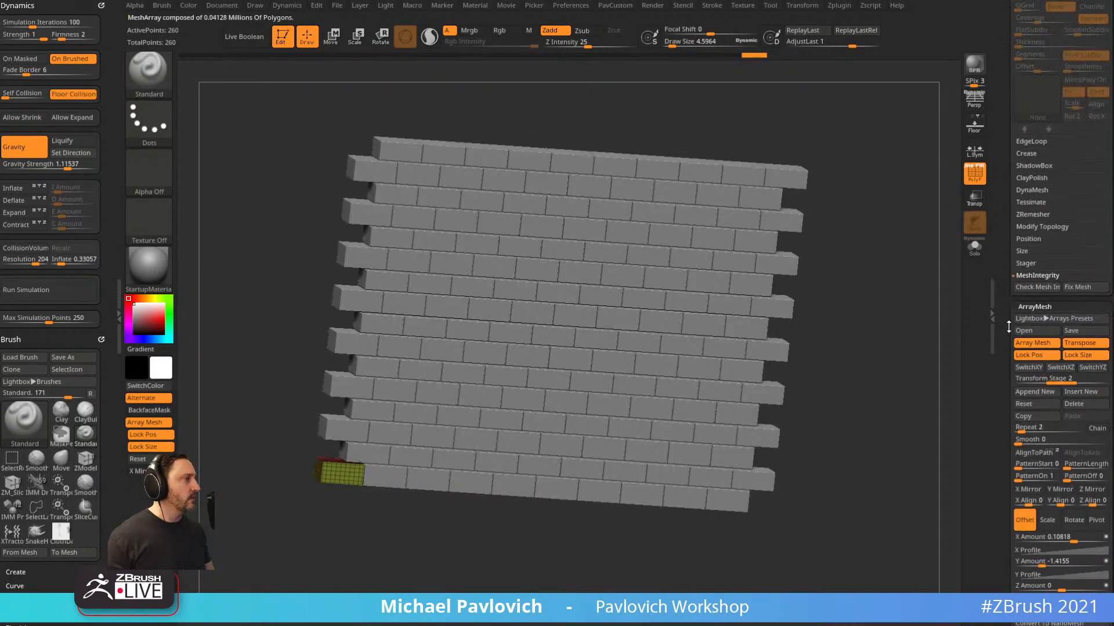
{"action": "scroll", "coordinate": [1012, 274], "scroll_direction": "down", "scroll_amount": 1}
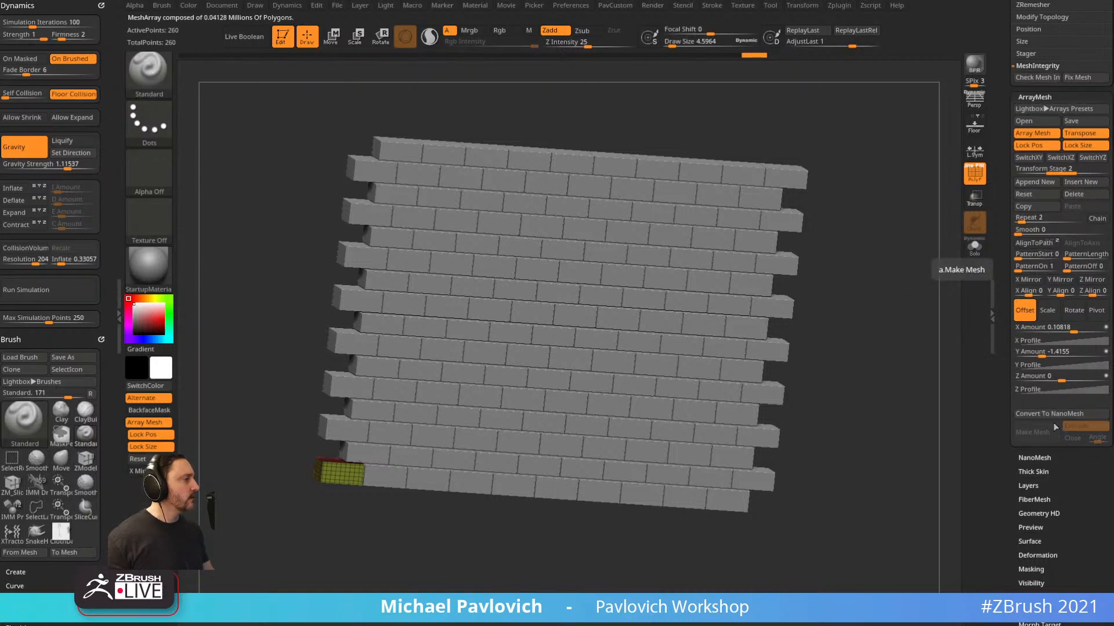
{"action": "left_click_drag", "start_coordinate": [1007, 198], "coordinate": [1005, 316]}
{"action": "left_click", "coordinate": [1045, 196]}
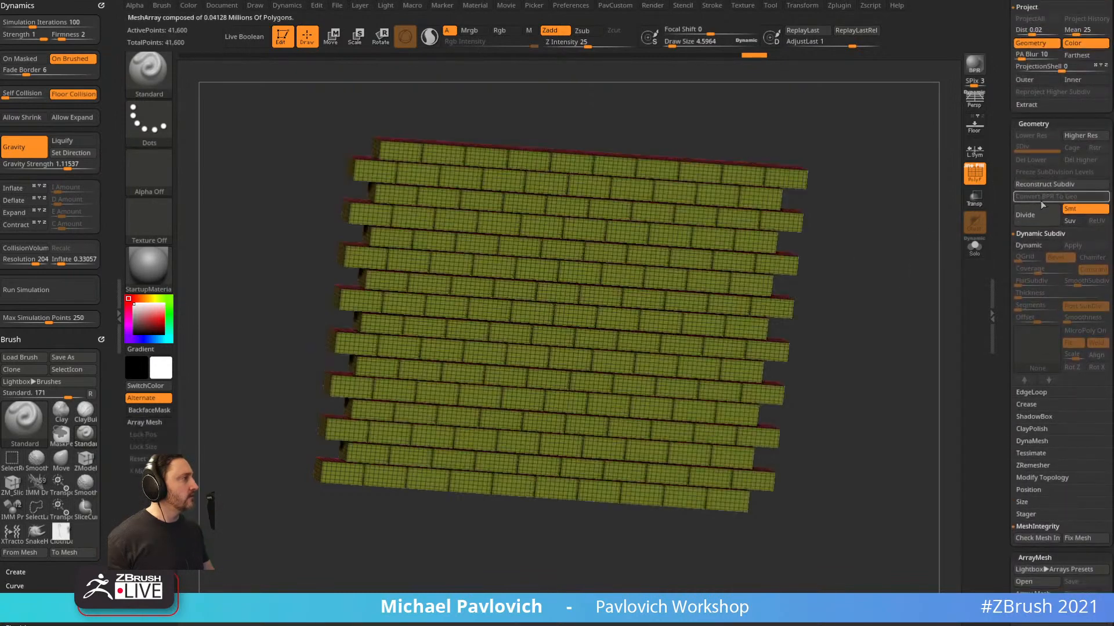
Curve the flat brick wall into a rounded tower shape with the Bend Arc deformer.
{"action": "left_click_drag", "start_coordinate": [924, 268], "coordinate": [903, 264], "text": "shift"}
{"action": "key", "text": "w"}
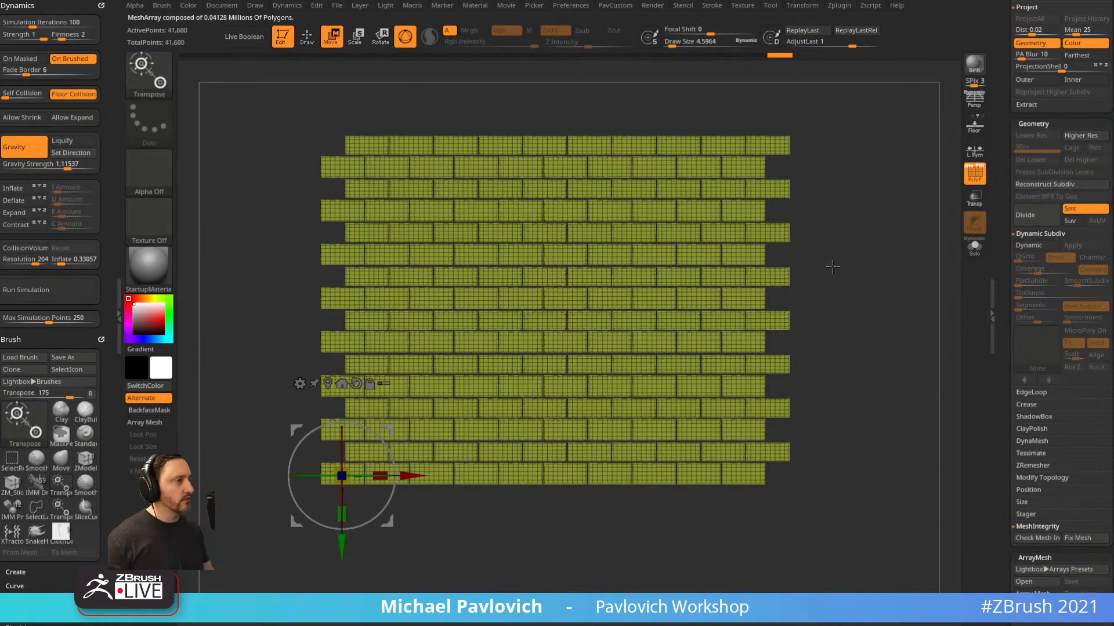
{"action": "left_click", "coordinate": [341, 383]}
{"action": "left_click", "coordinate": [514, 219]}
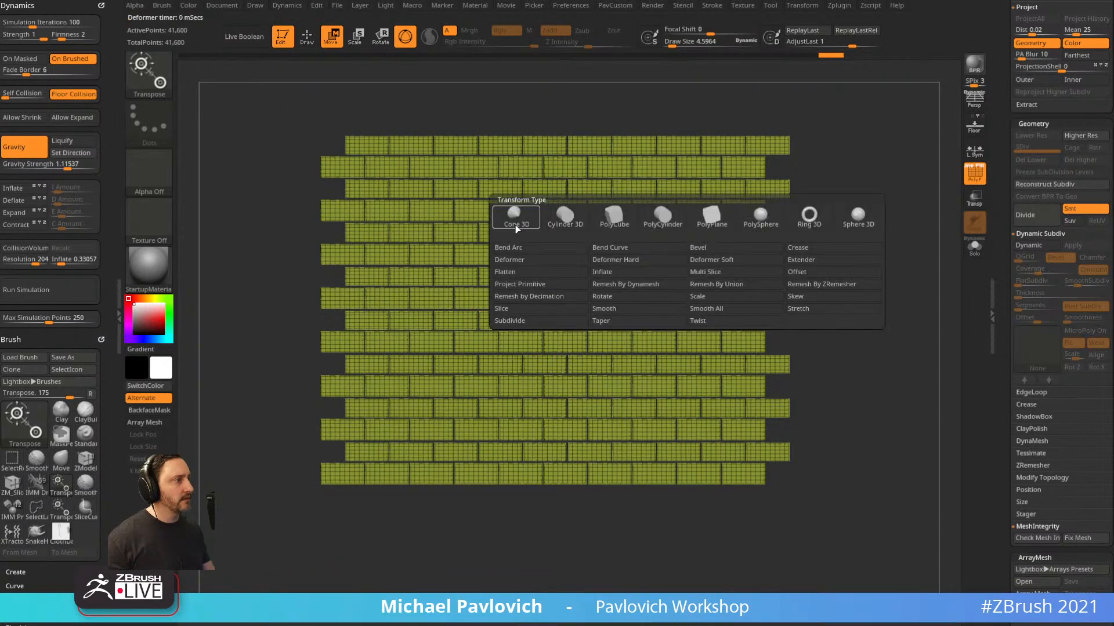
{"action": "left_click", "coordinate": [565, 248]}
{"action": "left_click_drag", "start_coordinate": [824, 132], "coordinate": [784, 268], "text": "shift"}
{"action": "left_click_drag", "start_coordinate": [554, 331], "coordinate": [482, 325]}
{"action": "left_click_drag", "start_coordinate": [552, 411], "coordinate": [553, 411]}
{"action": "key", "text": "q"}
{"action": "mouse_move", "coordinate": [820, 360]}
{"action": "left_mouse_down"}
{"action": "mouse_move", "coordinate": [817, 266]}
{"action": "mouse_move", "coordinate": [753, 253]}
{"action": "left_mouse_up"}
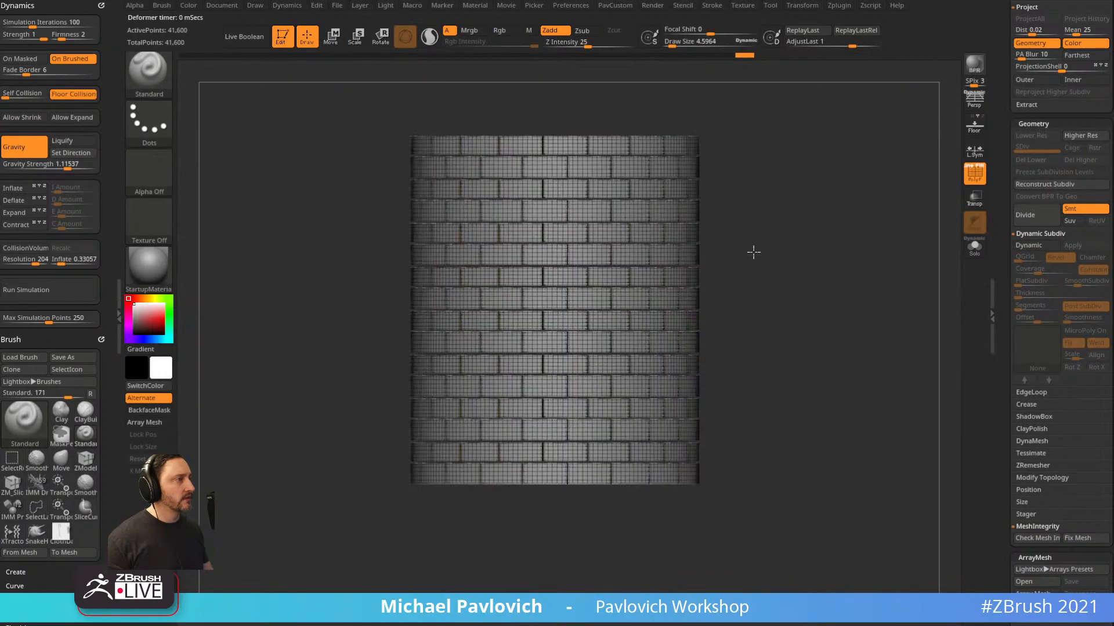
Bevel the brick edges of the curved wall with a Bevel Width of 0.32839.
{"action": "left_click", "coordinate": [976, 176]}
{"action": "left_click_drag", "start_coordinate": [824, 220], "coordinate": [881, 242]}
{"action": "left_click", "coordinate": [977, 178]}
{"action": "scroll", "coordinate": [1007, 259], "scroll_direction": "down", "scroll_amount": 6}
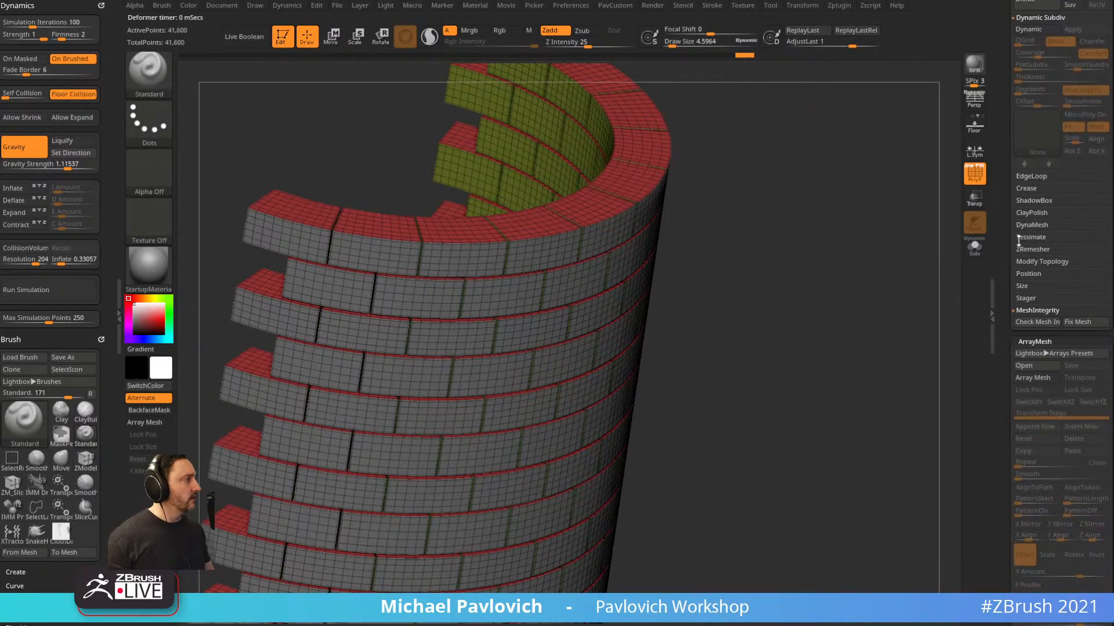
{"action": "left_click", "coordinate": [1026, 179]}
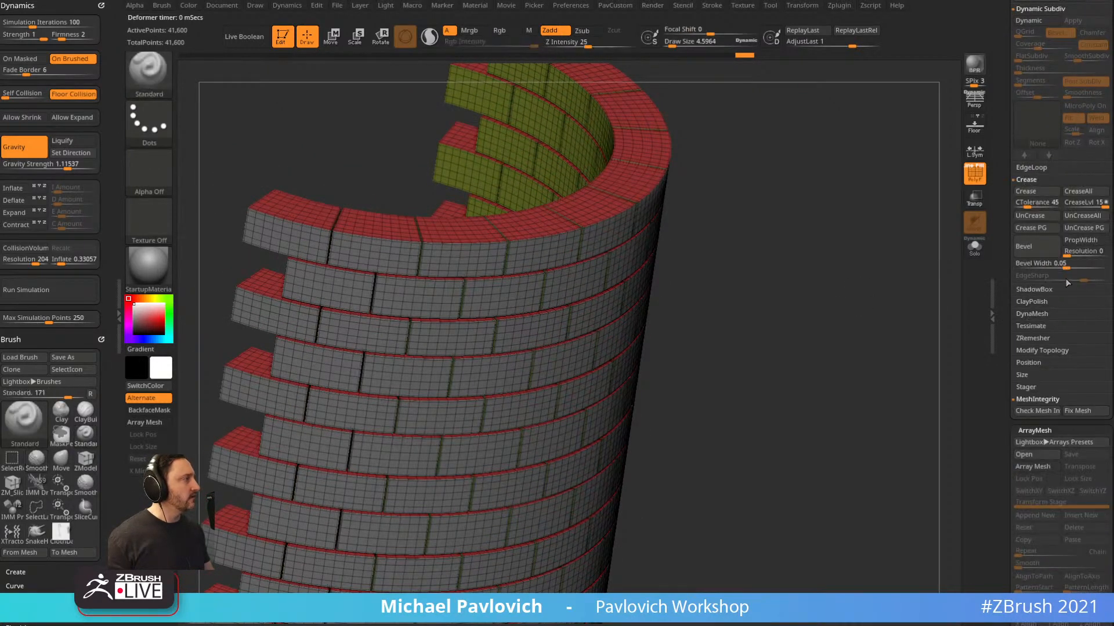
{"action": "left_click_drag", "start_coordinate": [692, 377], "coordinate": [793, 348]}
{"action": "mouse_move", "coordinate": [1067, 264]}
{"action": "left_click_drag", "start_coordinate": [1067, 265], "coordinate": [1095, 264]}
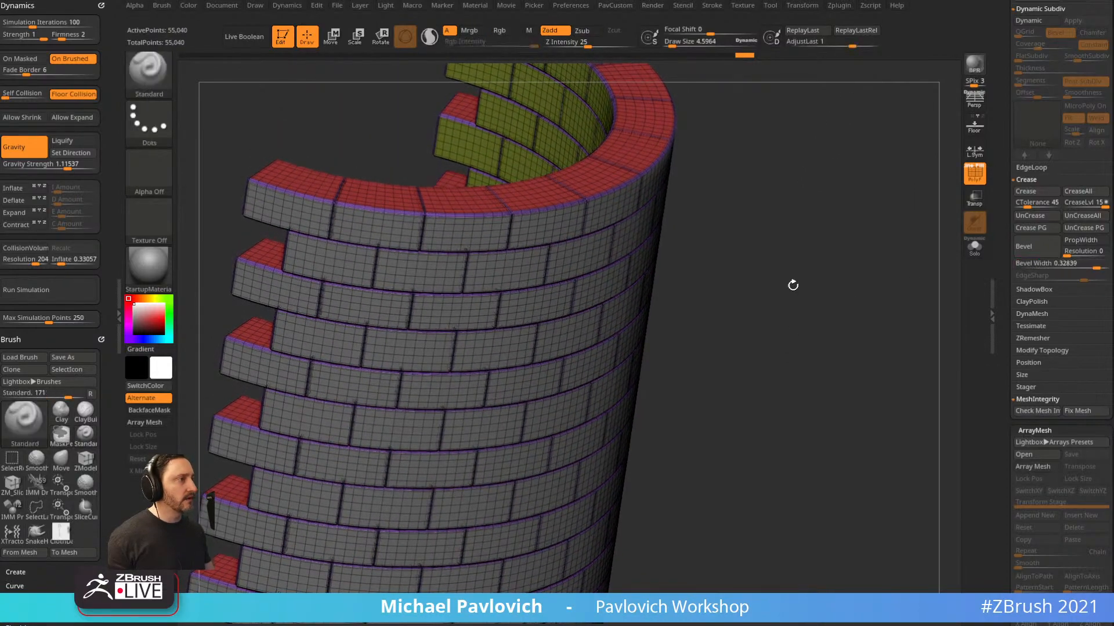
Hide the PolyFrame and activate Dynamic Subdiv to smooth the bevelled bricks.
{"action": "mouse_move", "coordinate": [790, 281]}
{"action": "left_mouse_down"}
{"action": "mouse_move", "coordinate": [935, 219]}
{"action": "mouse_move", "coordinate": [877, 201]}
{"action": "mouse_move", "coordinate": [895, 202]}
{"action": "mouse_move", "coordinate": [884, 237]}
{"action": "left_mouse_up"}
{"action": "key", "text": "shift+f"}
{"action": "key", "text": "d"}
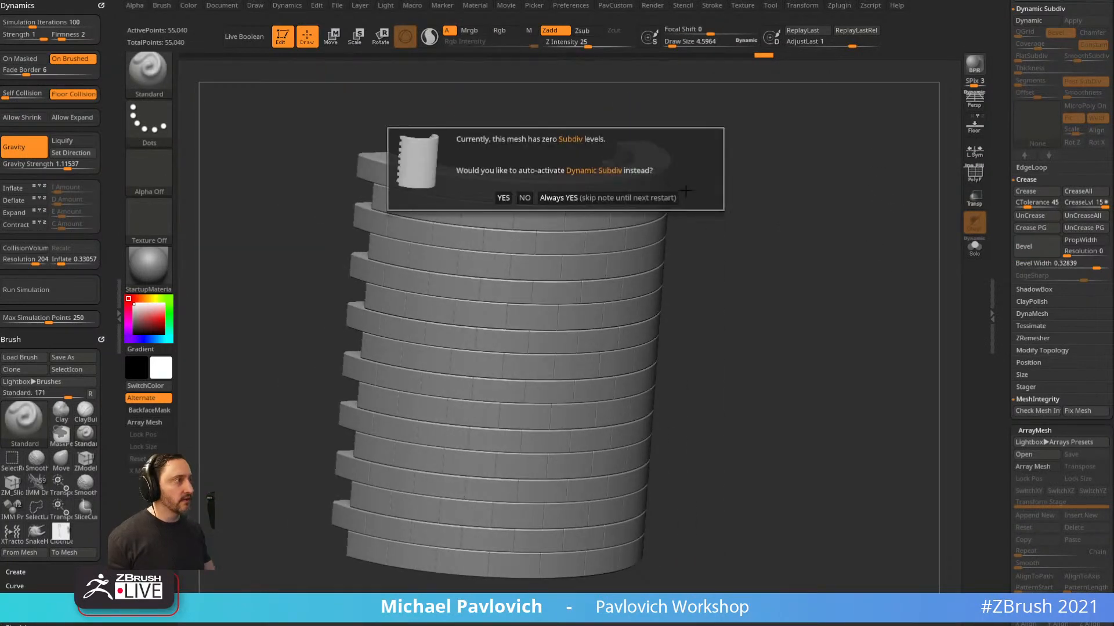
{"action": "left_click", "coordinate": [686, 192]}
{"action": "key", "text": "space"}
{"action": "left_click", "coordinate": [846, 257]}
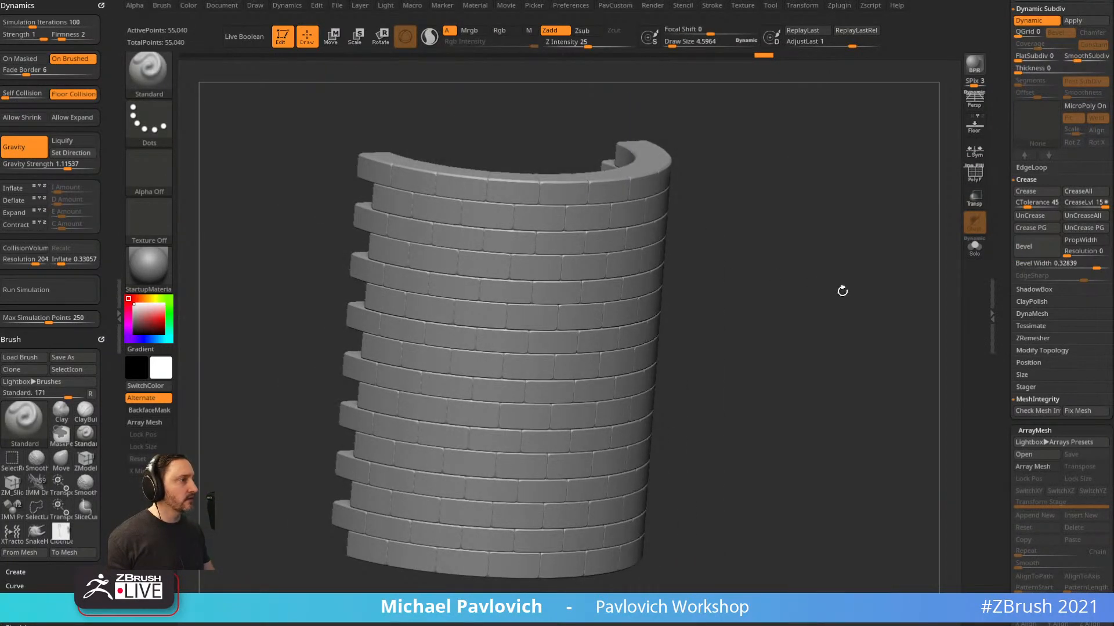
{"action": "mouse_move", "coordinate": [773, 288]}
{"action": "left_mouse_down"}
{"action": "mouse_move", "coordinate": [905, 289]}
{"action": "mouse_move", "coordinate": [874, 285]}
{"action": "mouse_move", "coordinate": [887, 288]}
{"action": "mouse_move", "coordinate": [820, 348]}
{"action": "mouse_move", "coordinate": [922, 267]}
{"action": "left_mouse_up"}
Switch the active tool to the Skin_ZSphere2_4 model.
{"action": "key", "text": "s"}
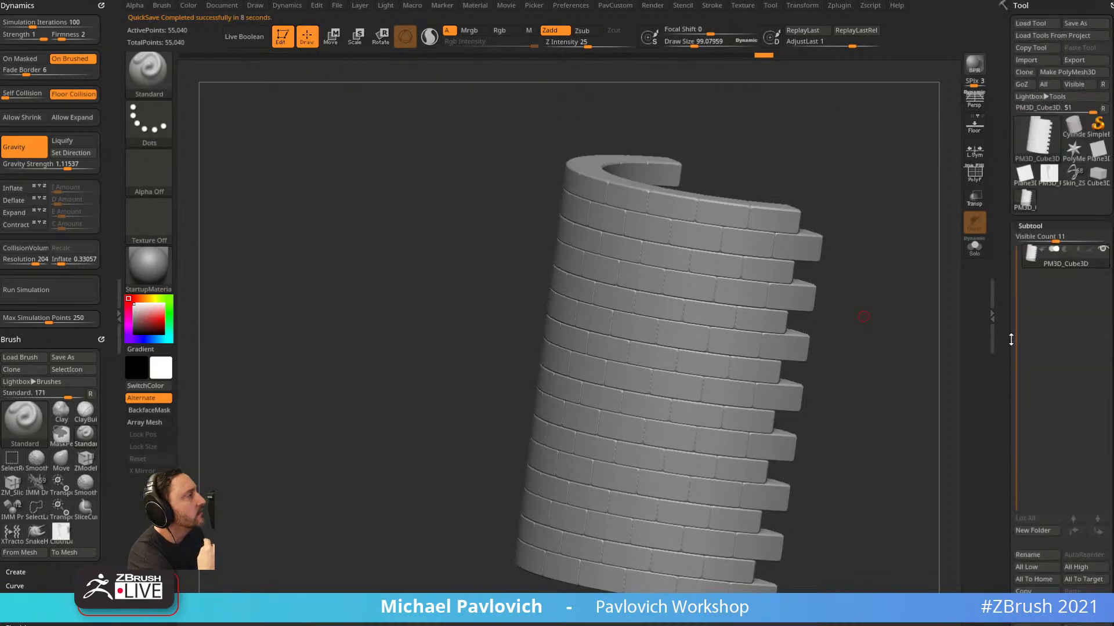
{"action": "left_click", "coordinate": [1075, 183]}
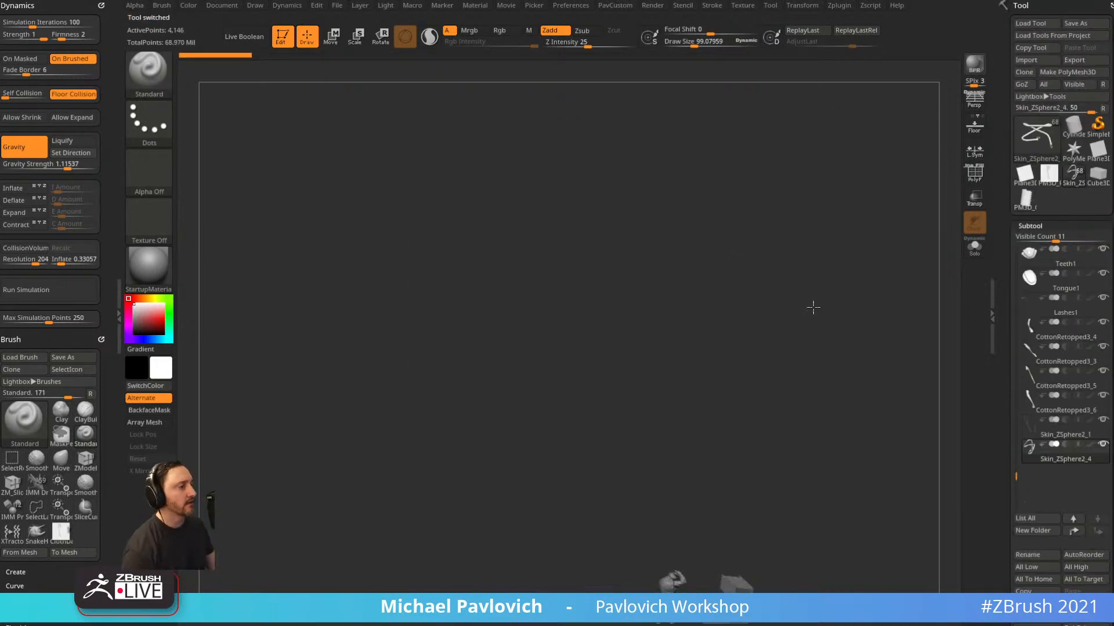
Frame the turtle character, make its NubbinDelete1_1 body subtool active, and hide the PolyFrame.
{"action": "right_click_drag", "start_coordinate": [812, 306], "coordinate": [737, 232], "text": "alt"}
{"action": "right_click_drag", "start_coordinate": [738, 232], "coordinate": [791, 405], "text": "ctrl"}
{"action": "right_click_drag", "start_coordinate": [646, 121], "coordinate": [803, 145]}
{"action": "mouse_move", "coordinate": [803, 145]}
{"action": "right_mouse_down", "text": "ctrl"}
{"action": "mouse_move", "coordinate": [798, 244]}
{"action": "mouse_move", "coordinate": [798, 223]}
{"action": "right_mouse_up", "text": "ctrl"}
{"action": "key", "text": "s"}
{"action": "left_click", "coordinate": [789, 221]}
{"action": "left_click", "coordinate": [970, 178]}
{"action": "right_click_drag", "start_coordinate": [739, 160], "coordinate": [811, 241]}
{"action": "left_click", "coordinate": [766, 249], "text": "alt"}
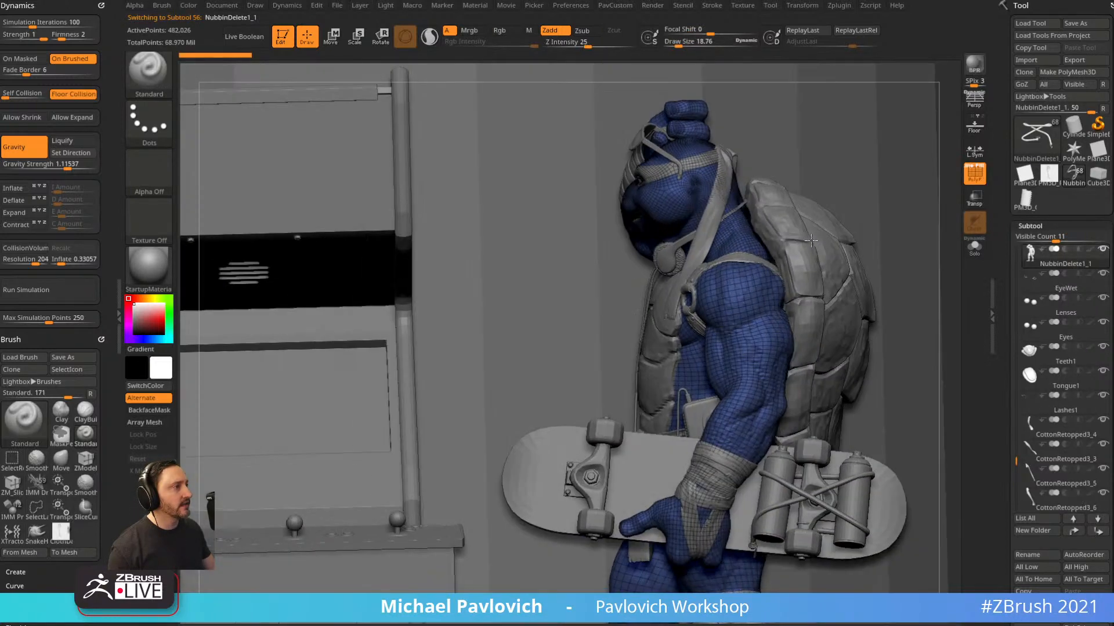
{"action": "left_click", "coordinate": [974, 173]}
{"action": "right_click_drag", "start_coordinate": [939, 186], "coordinate": [820, 211]}
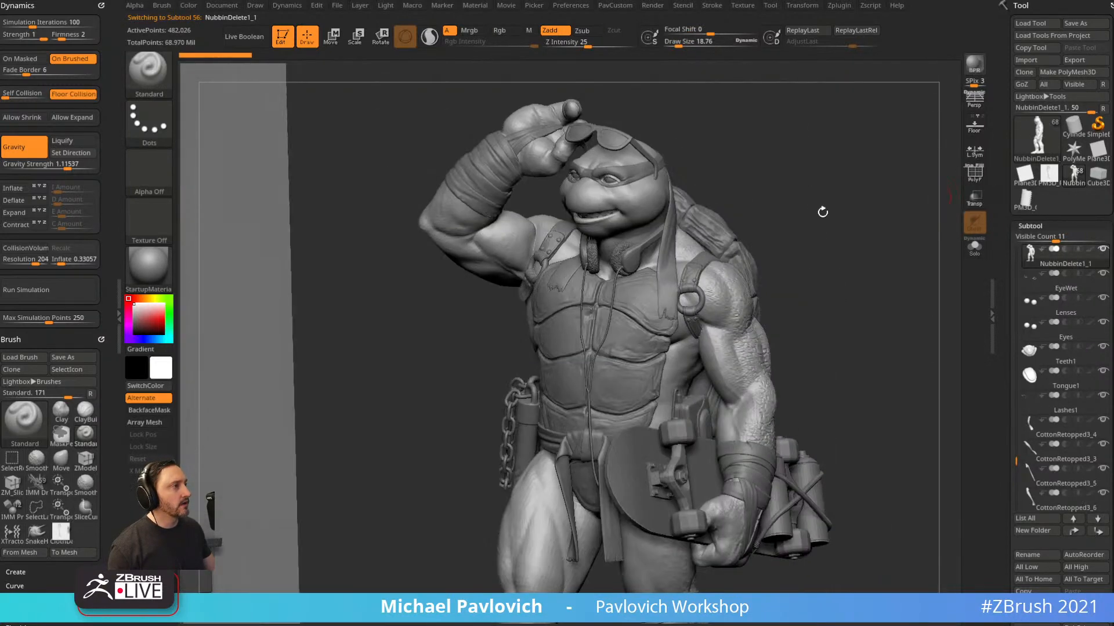
Isolate the Teeth1 subtool and look at the textures available for its Texture Map.
{"action": "left_click", "coordinate": [599, 220], "text": "alt"}
{"action": "left_click", "coordinate": [974, 246]}
{"action": "right_click_drag", "start_coordinate": [935, 260], "coordinate": [827, 377], "text": "ctrl"}
{"action": "right_click_drag", "start_coordinate": [827, 377], "coordinate": [922, 378], "text": "ctrl"}
{"action": "mouse_move", "coordinate": [996, 348]}
{"action": "left_mouse_down"}
{"action": "mouse_move", "coordinate": [992, 168]}
{"action": "mouse_move", "coordinate": [975, 73]}
{"action": "left_mouse_up"}
{"action": "left_click", "coordinate": [1036, 100]}
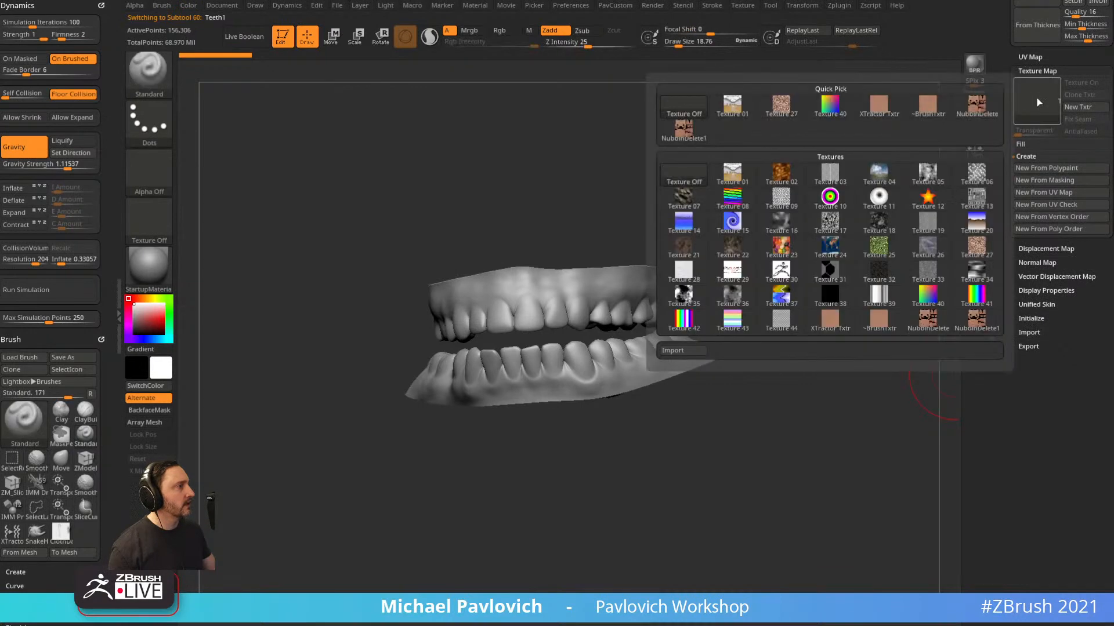
Show the whole character again and make the NubbinDelete1_1 body subtool active.
{"action": "left_click", "coordinate": [1023, 71]}
{"action": "right_click_drag", "start_coordinate": [749, 233], "coordinate": [844, 281], "text": "alt"}
{"action": "left_click", "coordinate": [974, 247]}
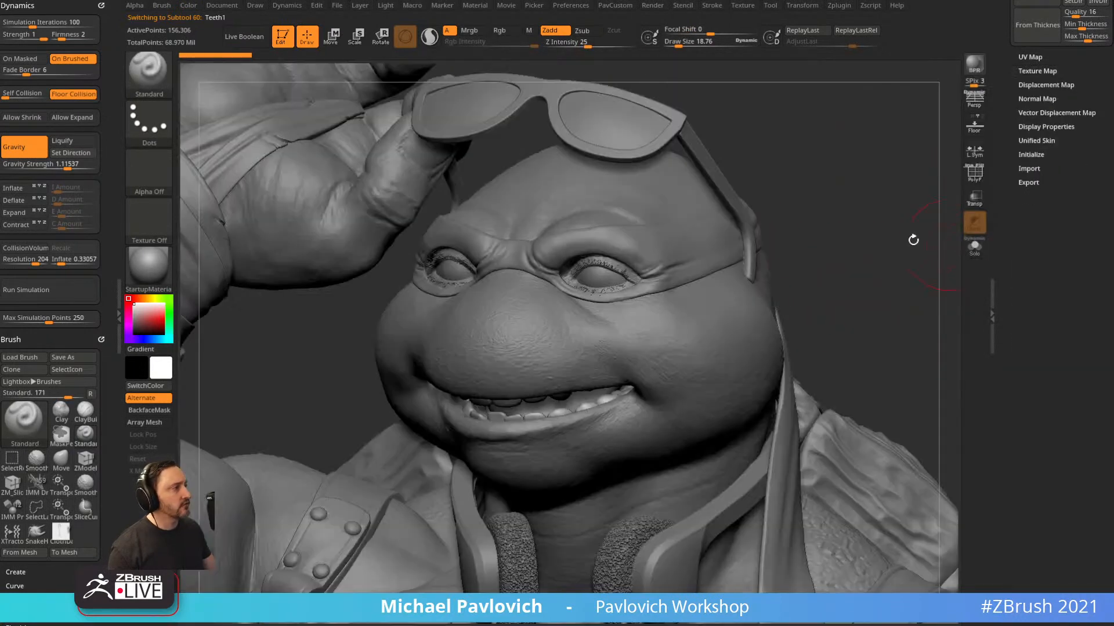
{"action": "left_click", "coordinate": [638, 280], "text": "alt"}
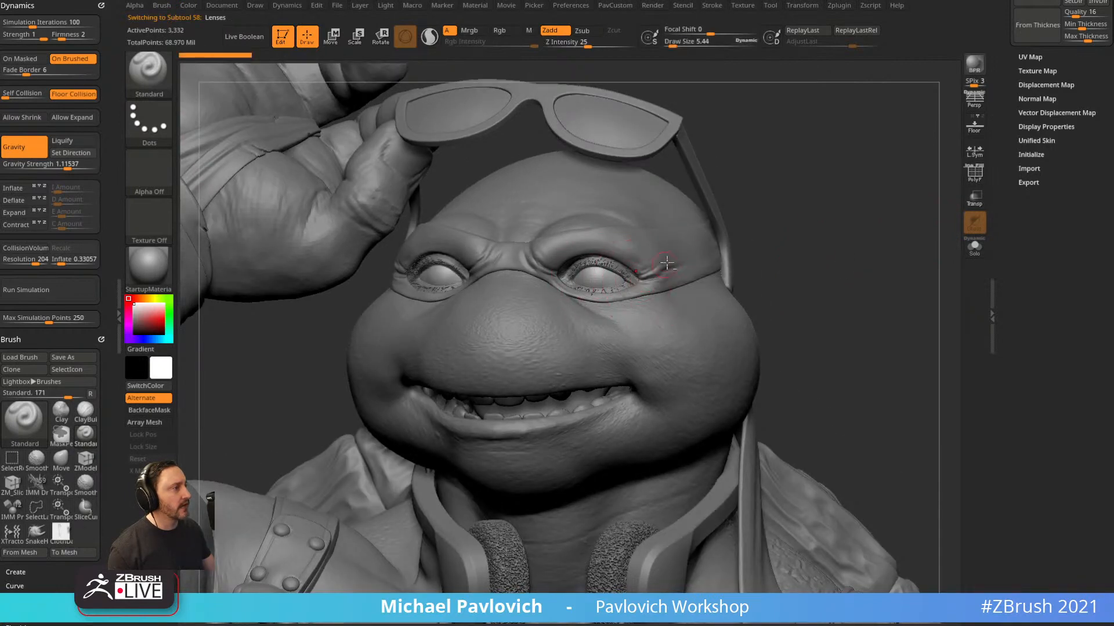
{"action": "left_click", "coordinate": [698, 224], "text": "alt"}
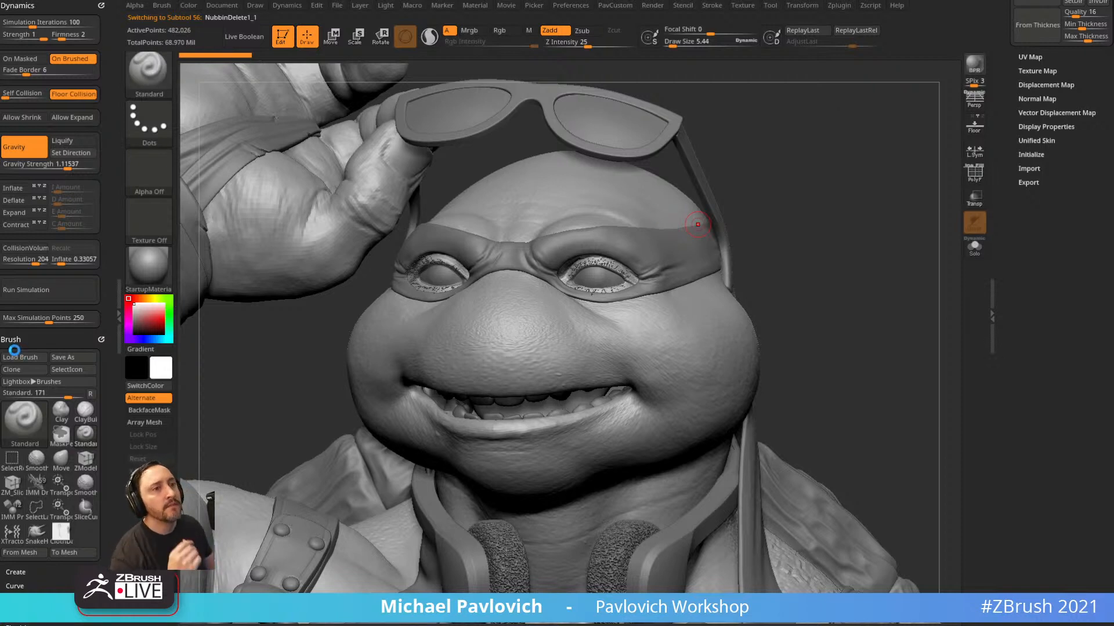
Switch to Marmoset Toolbag and open the recent scene MichelangeloFullRender.tbscene.
{"action": "key", "text": "alt+Tab"}
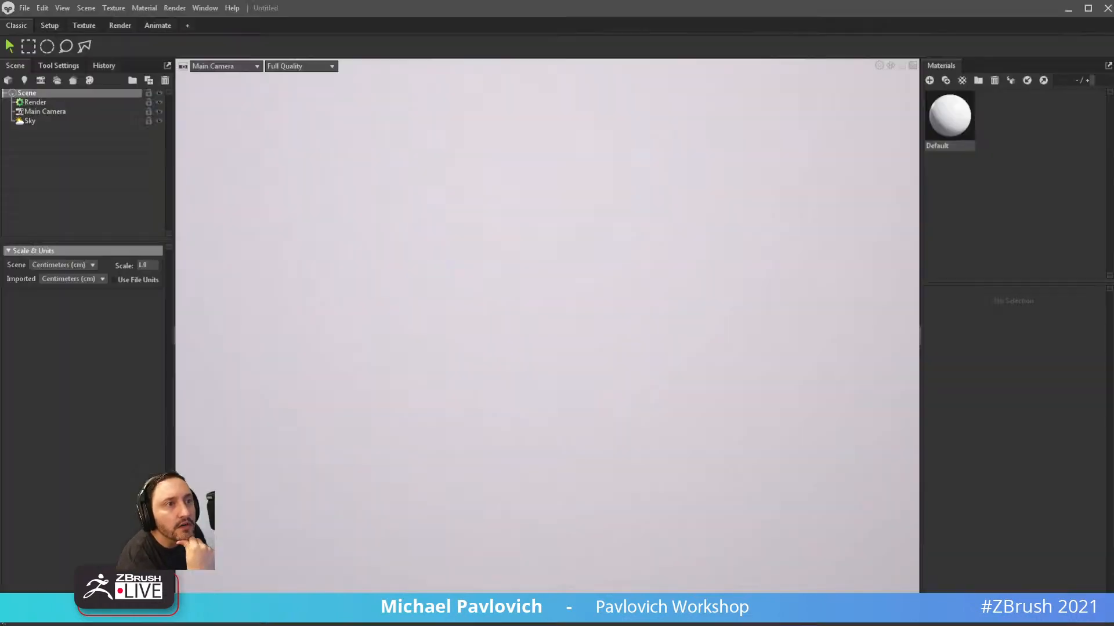
{"action": "left_click", "coordinate": [27, 7]}
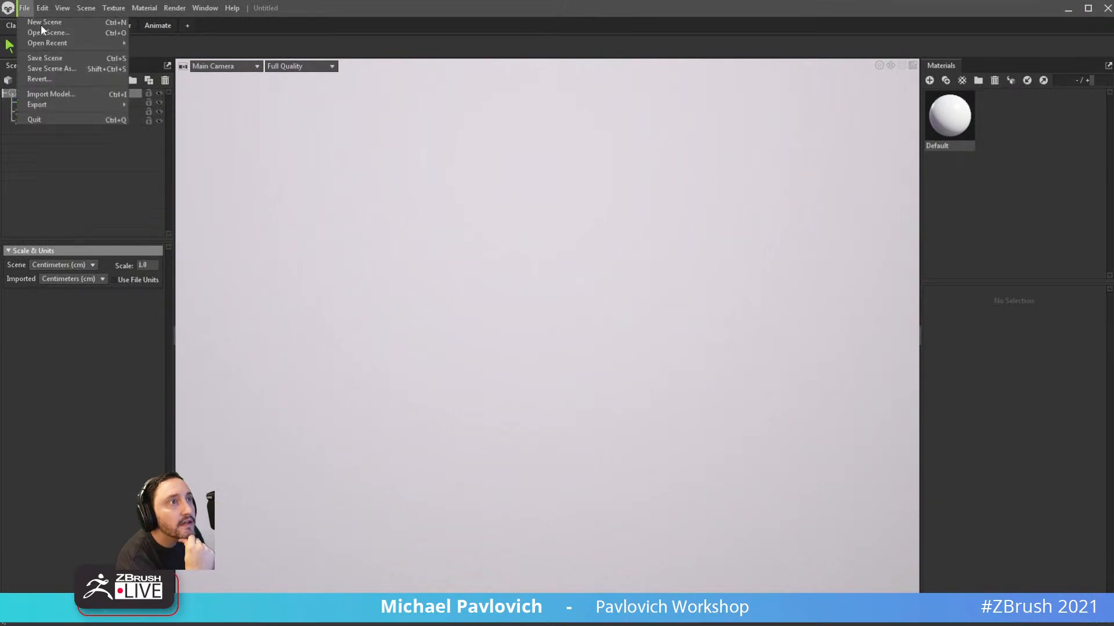
{"action": "mouse_move", "coordinate": [30, 42]}
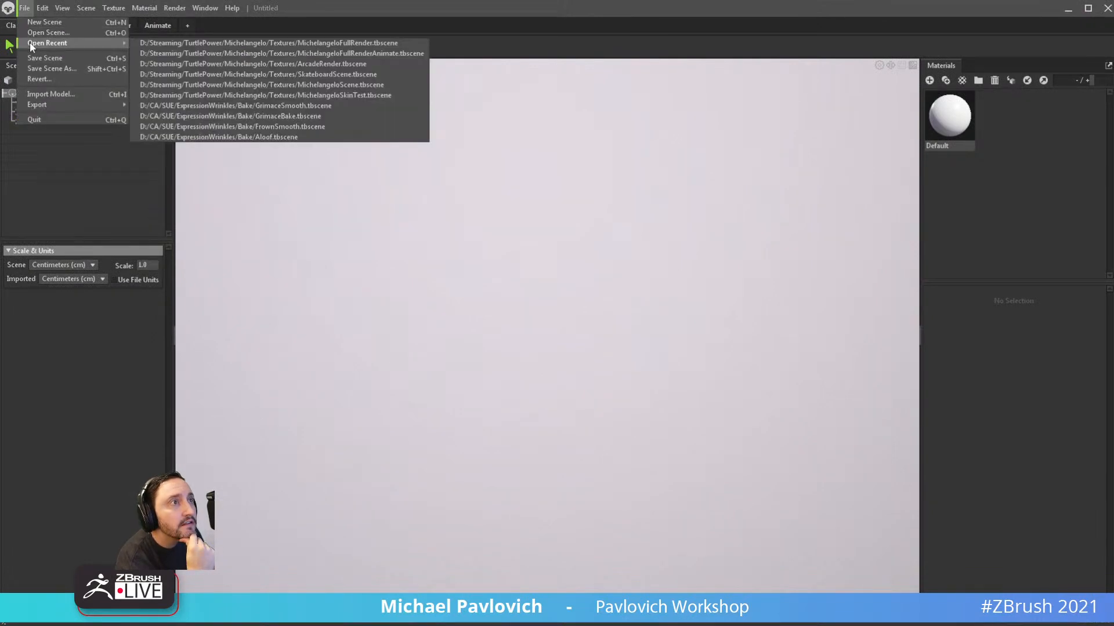
{"action": "left_click", "coordinate": [193, 42]}
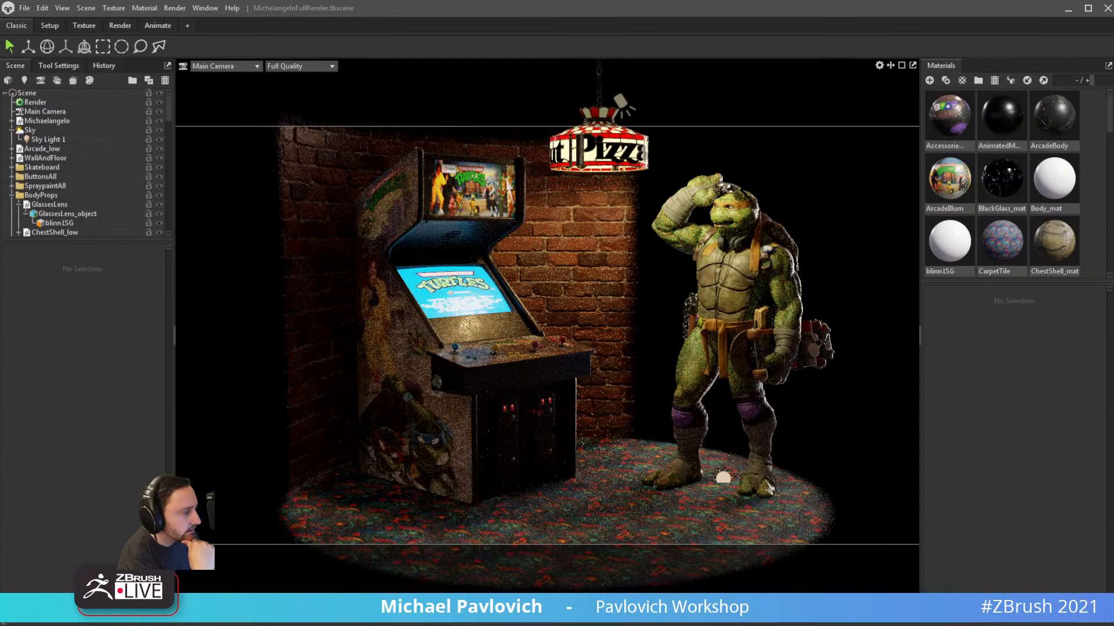
Read the wrap vs zwrap forum thread in the browser, highlight the Texture Transfer remark, and select the page address.
{"action": "left_click_drag", "start_coordinate": [1029, 0], "coordinate": [1025, 14]}
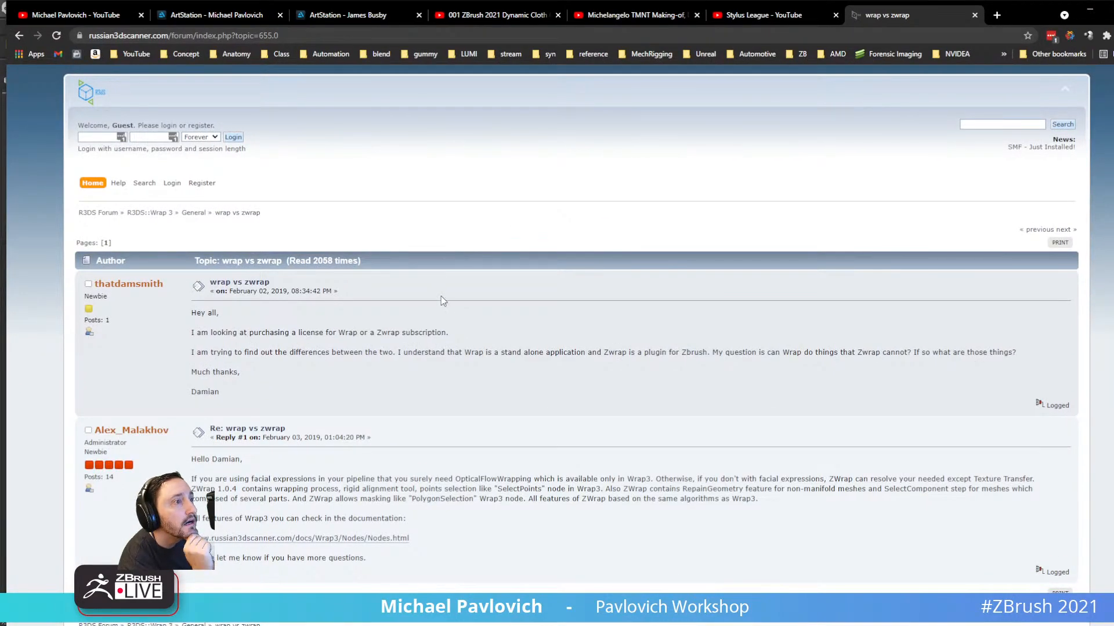
{"action": "scroll", "coordinate": [471, 274], "scroll_direction": "down", "scroll_amount": 1}
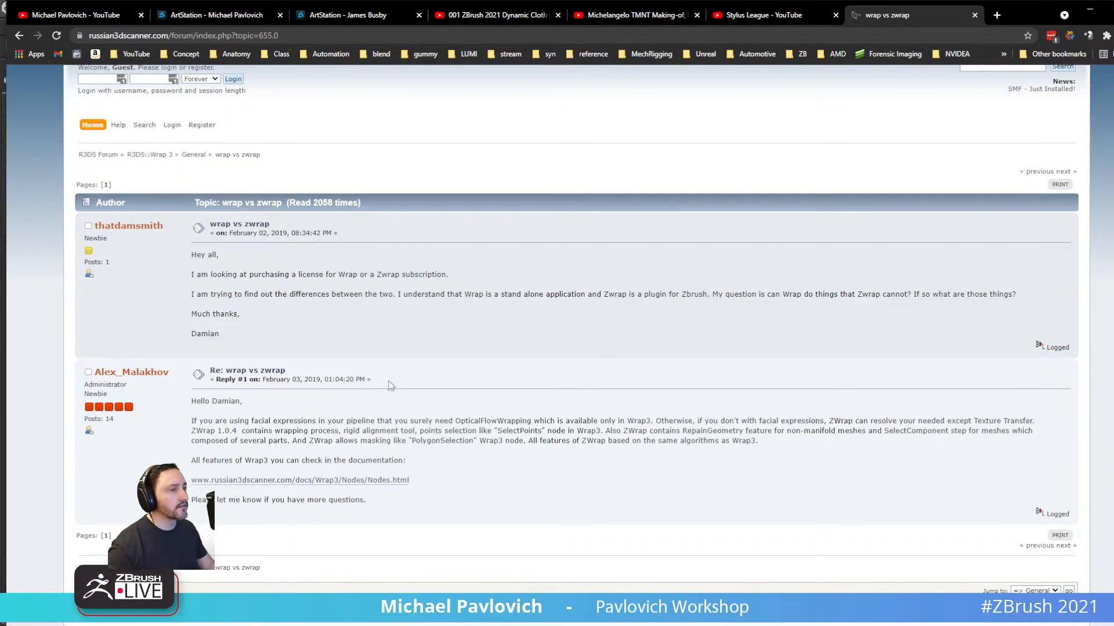
{"action": "left_click_drag", "start_coordinate": [921, 421], "coordinate": [1019, 422]}
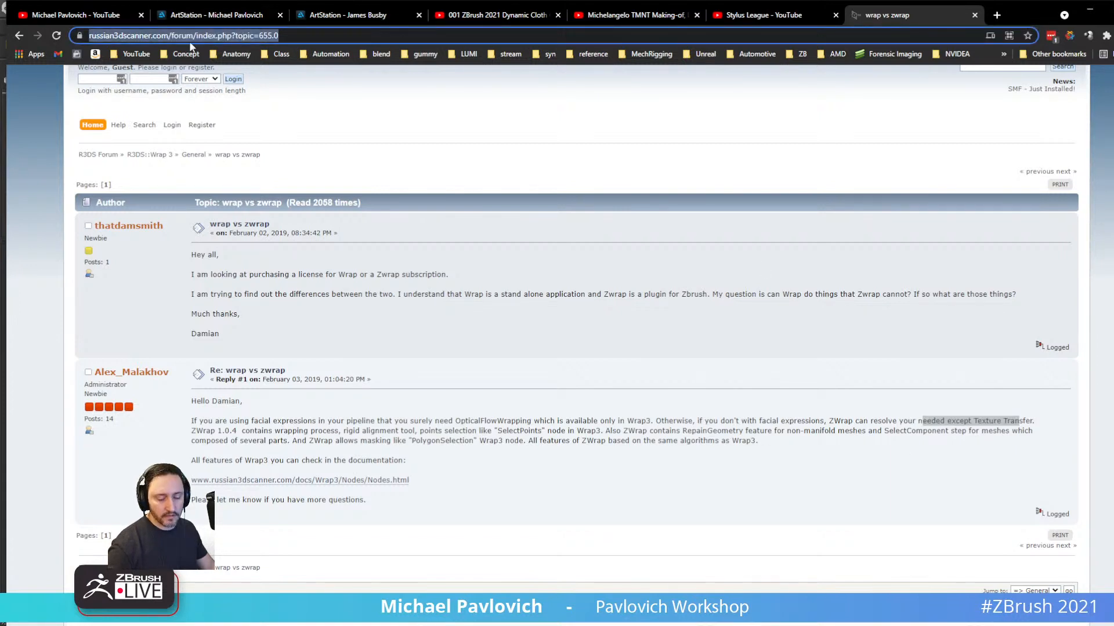
{"action": "left_click", "coordinate": [238, 35]}
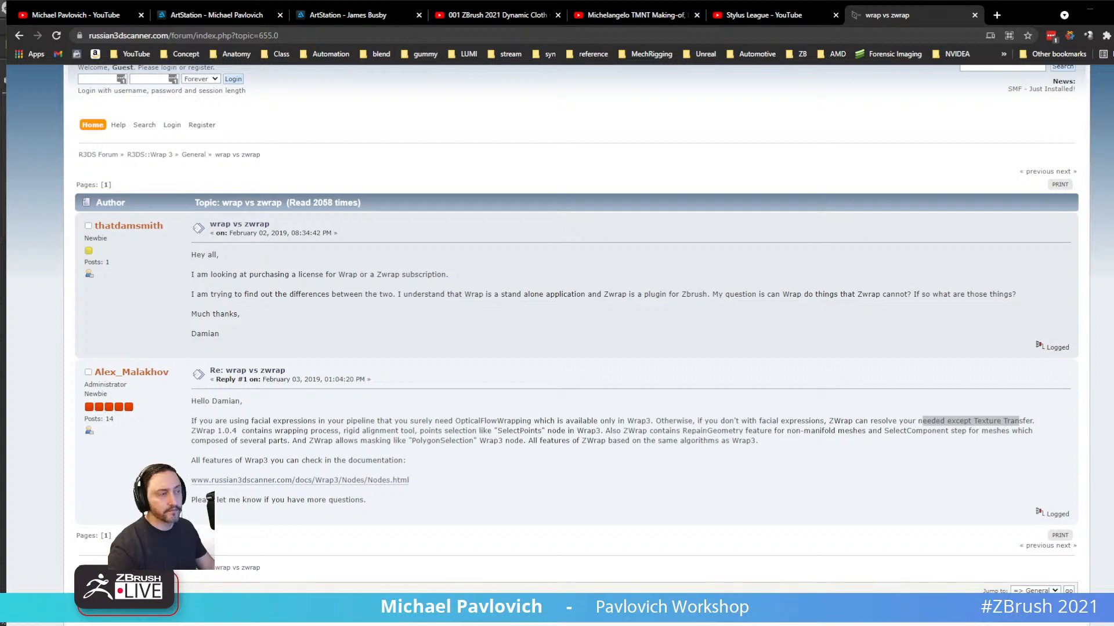
{"action": "left_click_drag", "start_coordinate": [1023, 19], "coordinate": [1006, 625]}
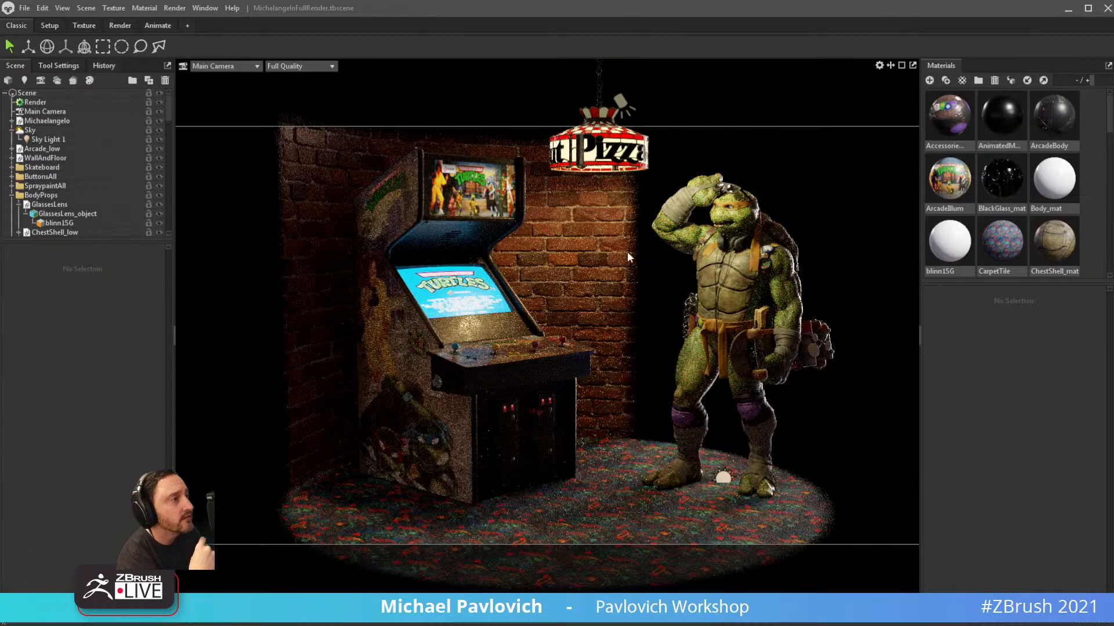
Examine the rendered arcade scene, from the brick wall to the turtle's upper body and full figure.
{"action": "left_click", "coordinate": [608, 262]}
{"action": "left_click_drag", "start_coordinate": [654, 264], "coordinate": [699, 272]}
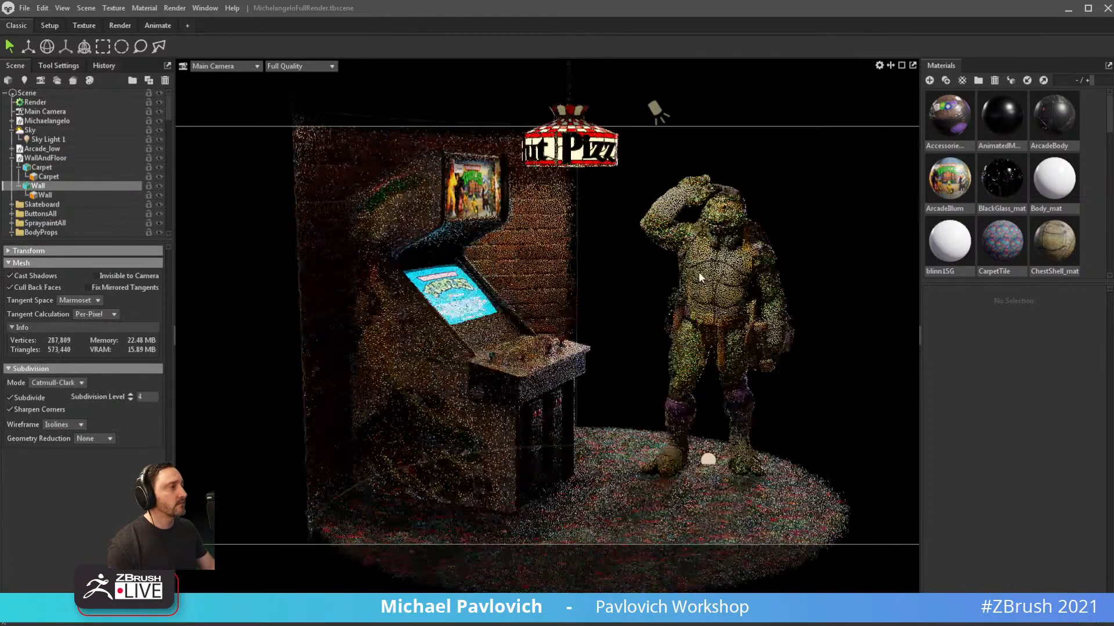
{"action": "left_click", "coordinate": [778, 210]}
{"action": "scroll", "coordinate": [665, 232], "scroll_direction": "up", "scroll_amount": 3}
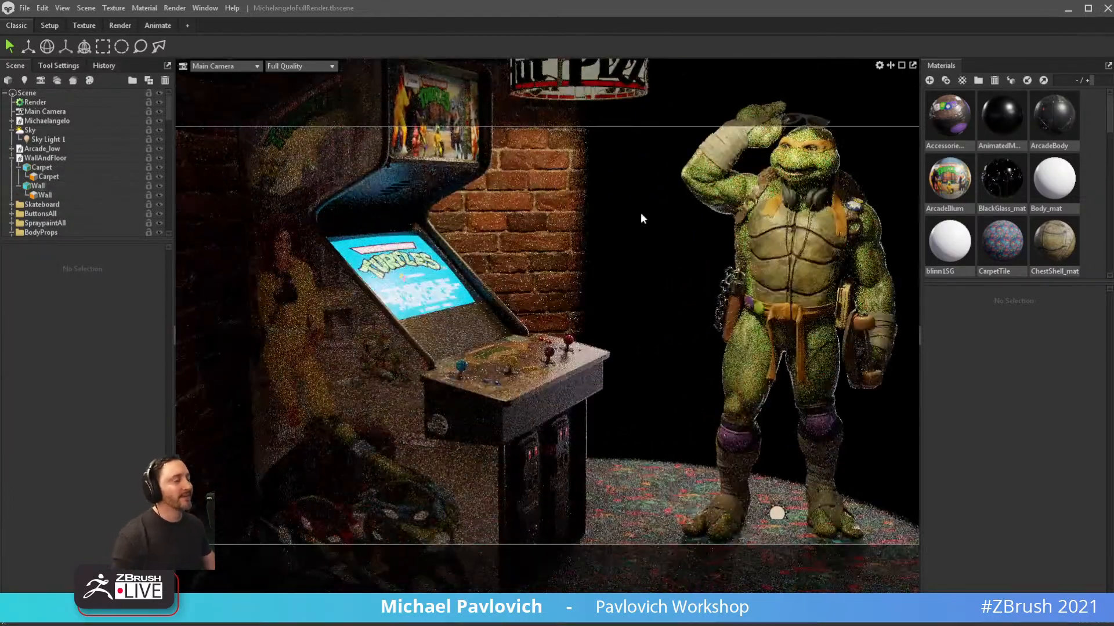
{"action": "middle_click_drag", "start_coordinate": [644, 225], "coordinate": [532, 254]}
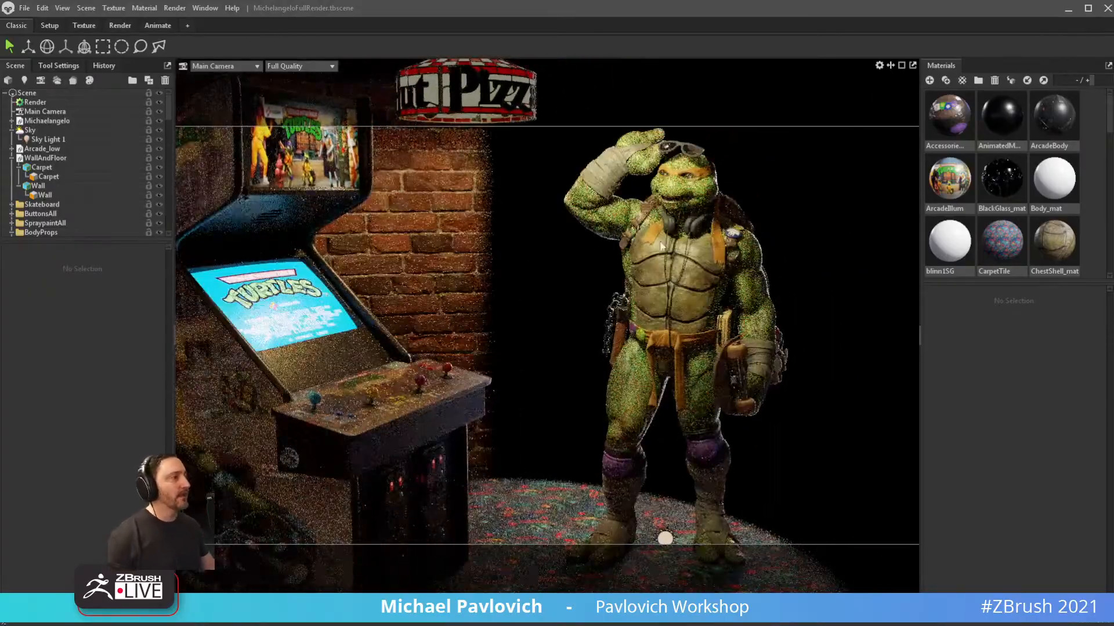
{"action": "scroll", "coordinate": [603, 258], "scroll_direction": "up", "scroll_amount": 3}
{"action": "middle_click_drag", "start_coordinate": [615, 259], "coordinate": [435, 315]}
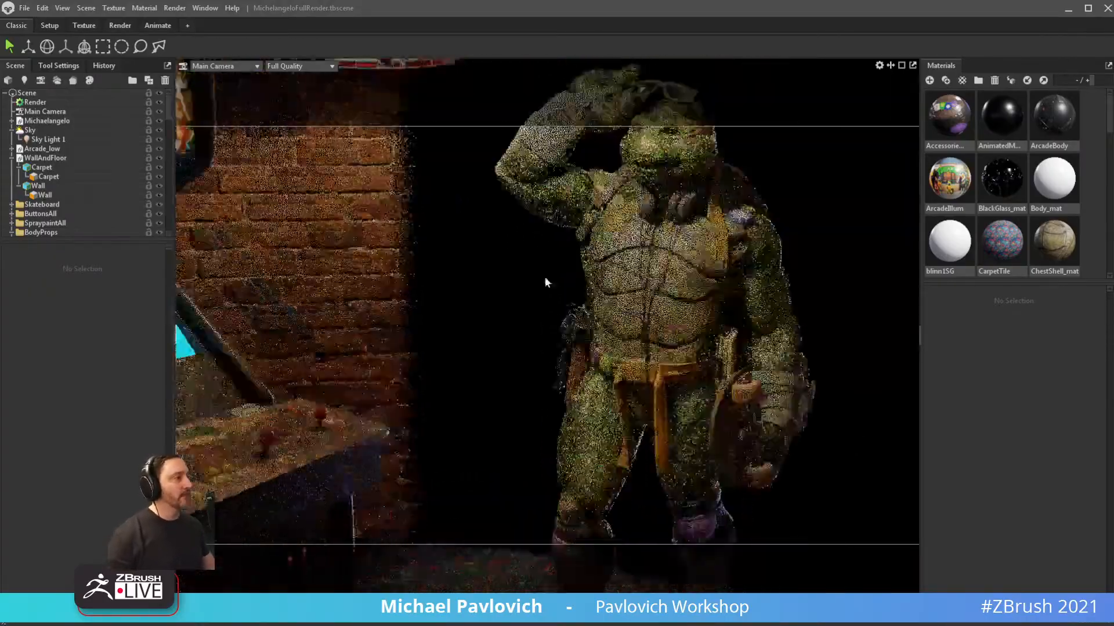
{"action": "right_click_drag", "start_coordinate": [441, 313], "coordinate": [782, 304]}
{"action": "middle_click_drag", "start_coordinate": [679, 223], "coordinate": [656, 310]}
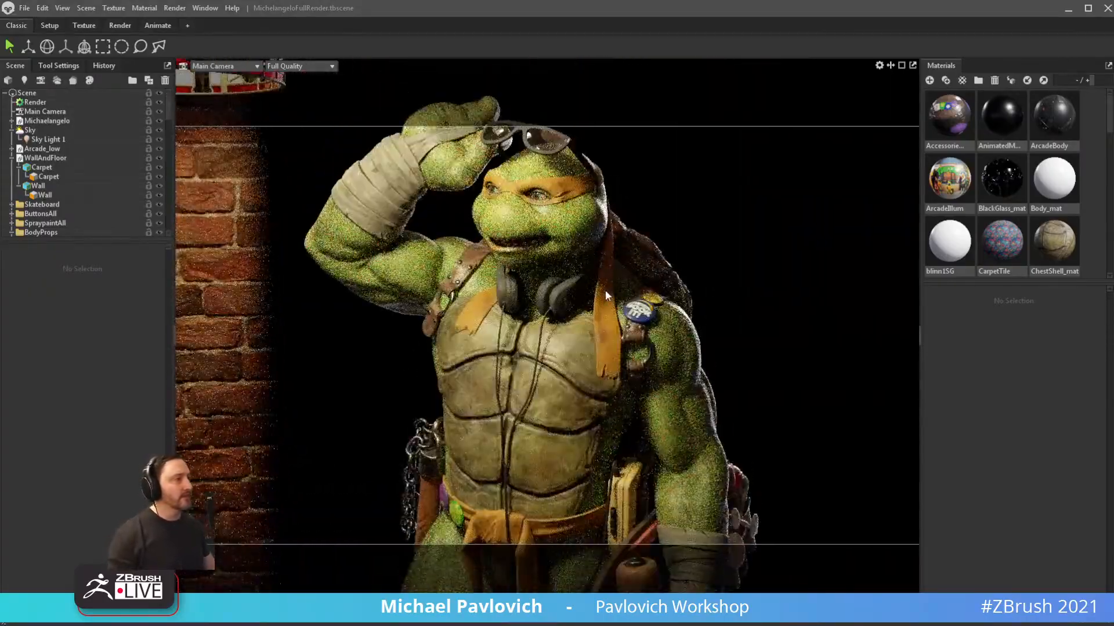
{"action": "mouse_move", "coordinate": [609, 308]}
{"action": "left_mouse_down"}
{"action": "mouse_move", "coordinate": [497, 264]}
{"action": "mouse_move", "coordinate": [457, 282]}
{"action": "mouse_move", "coordinate": [600, 292]}
{"action": "left_mouse_up"}
{"action": "right_click_drag", "start_coordinate": [601, 292], "coordinate": [514, 342]}
{"action": "middle_click_drag", "start_coordinate": [546, 307], "coordinate": [577, 174]}
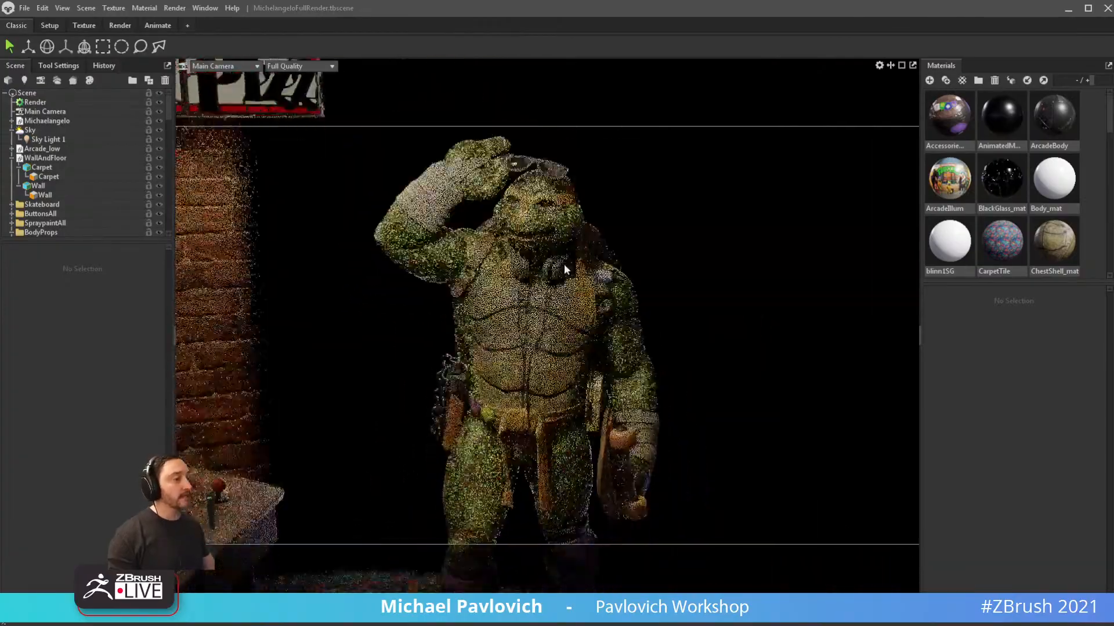
{"action": "right_click_drag", "start_coordinate": [638, 273], "coordinate": [591, 248]}
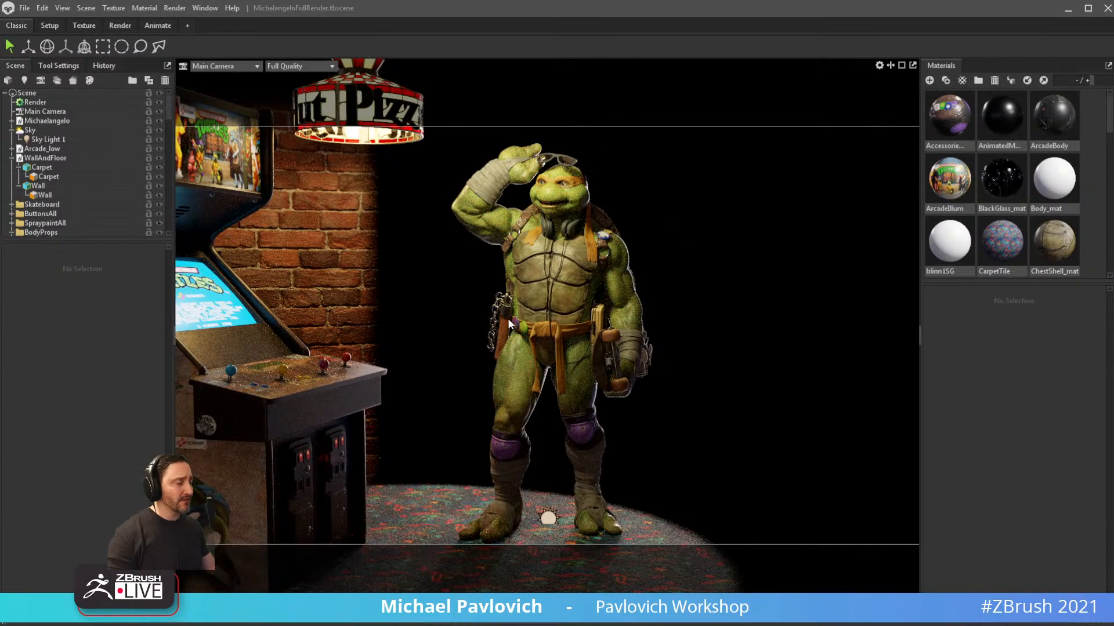
Inspect the turtle's chest shell mesh and examine his head and raised arm up close.
{"action": "left_click", "coordinate": [562, 240]}
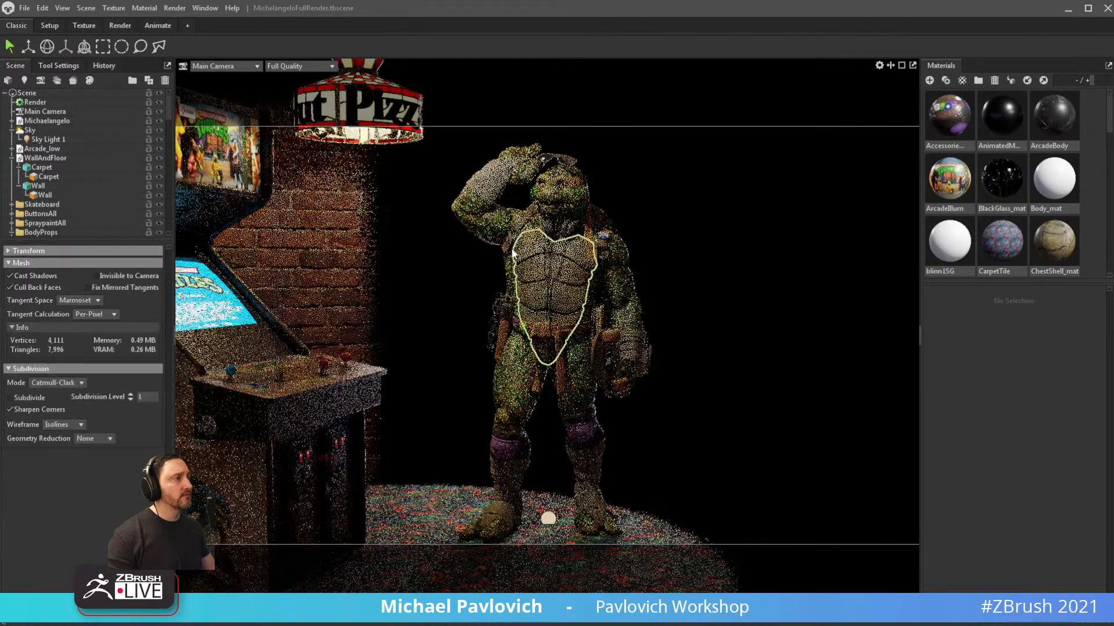
{"action": "left_click_drag", "start_coordinate": [515, 258], "coordinate": [691, 214]}
{"action": "left_click", "coordinate": [690, 214]}
{"action": "left_click_drag", "start_coordinate": [569, 234], "coordinate": [489, 232]}
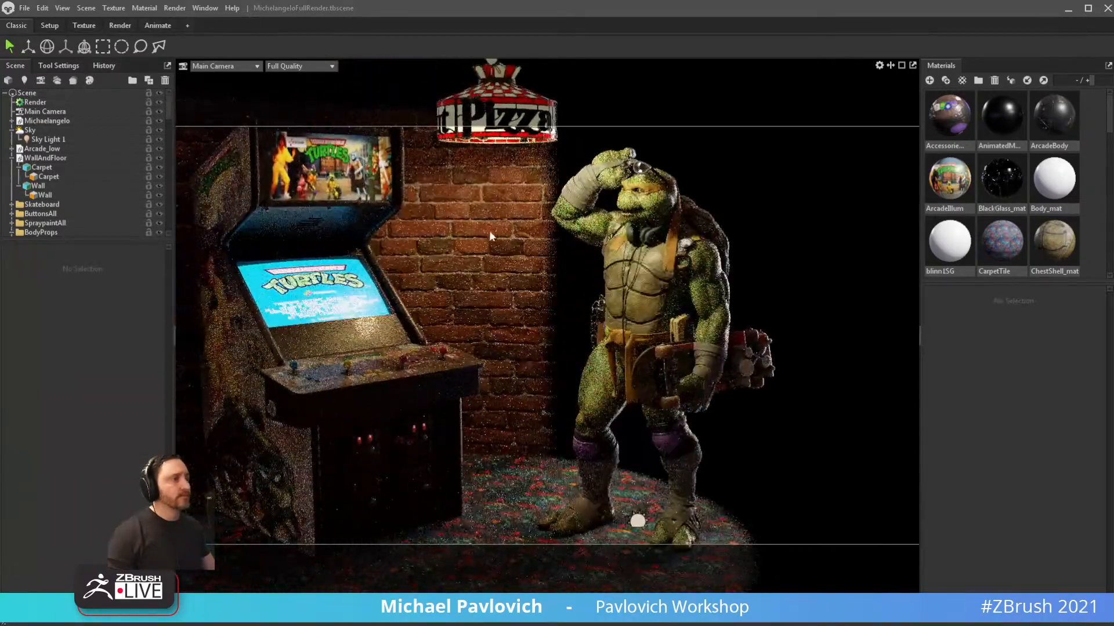
{"action": "right_click_drag", "start_coordinate": [486, 233], "coordinate": [696, 250]}
{"action": "left_click_drag", "start_coordinate": [696, 250], "coordinate": [783, 261]}
{"action": "middle_click_drag", "start_coordinate": [783, 261], "coordinate": [725, 411]}
{"action": "right_click_drag", "start_coordinate": [725, 410], "coordinate": [806, 368]}
{"action": "left_click_drag", "start_coordinate": [806, 368], "coordinate": [653, 290]}
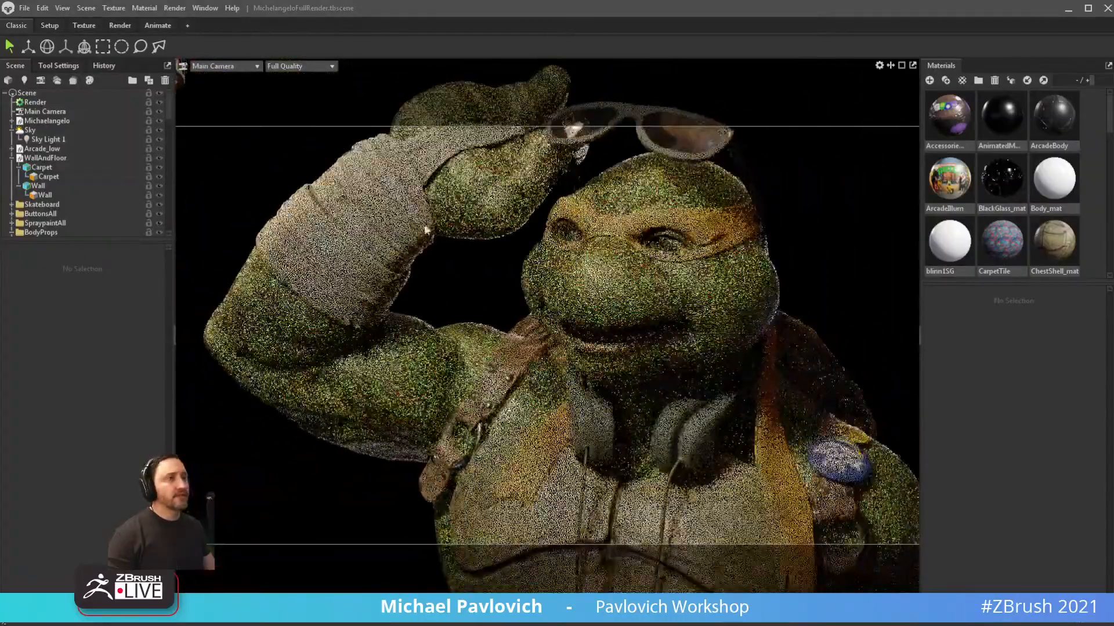
Select the Michaelangelo model and collapse the Sky, WallAndFloor and BodyProps entries in the scene hierarchy.
{"action": "left_click", "coordinate": [47, 121]}
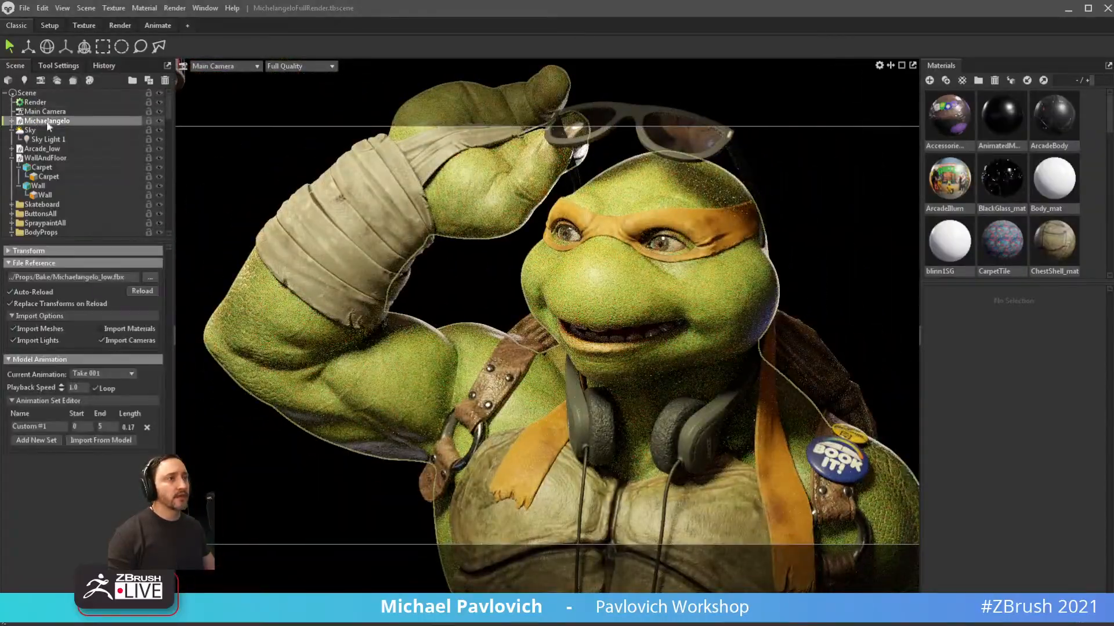
{"action": "left_click", "coordinate": [12, 131]}
{"action": "left_click", "coordinate": [12, 149]}
{"action": "left_click", "coordinate": [12, 186]}
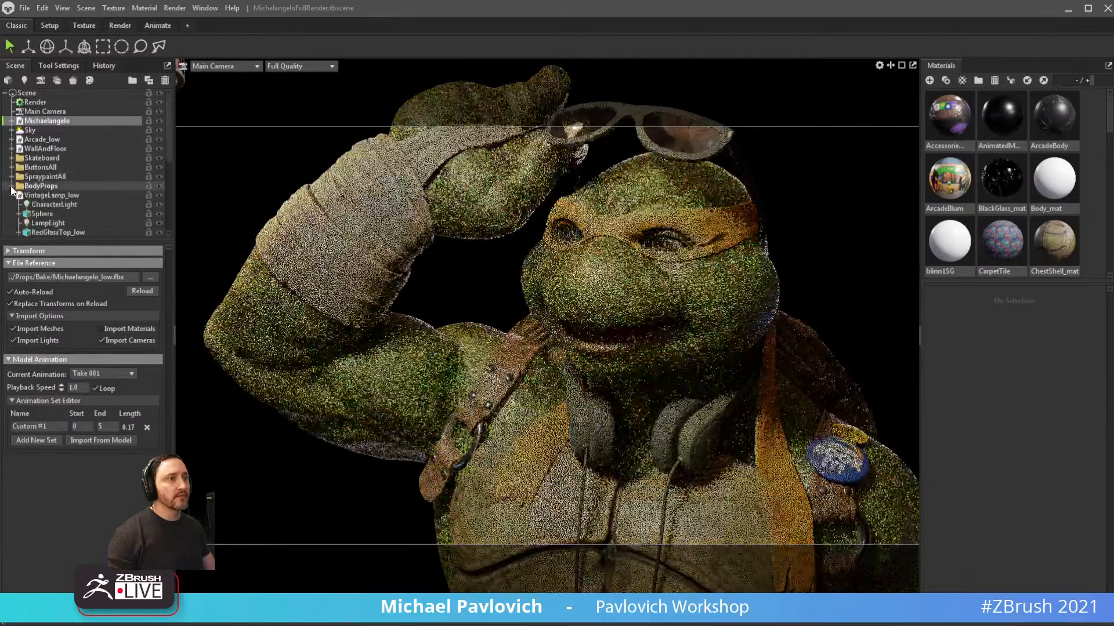
Hide VintageLamp_low, BodyProps, SpraypaintAll, ButtonsAll, Skateboard, WallAndFloor and Arcade_low to isolate the turtle's body.
{"action": "left_click", "coordinate": [157, 195]}
{"action": "left_click", "coordinate": [159, 186]}
{"action": "left_click", "coordinate": [159, 177]}
{"action": "left_click", "coordinate": [159, 167]}
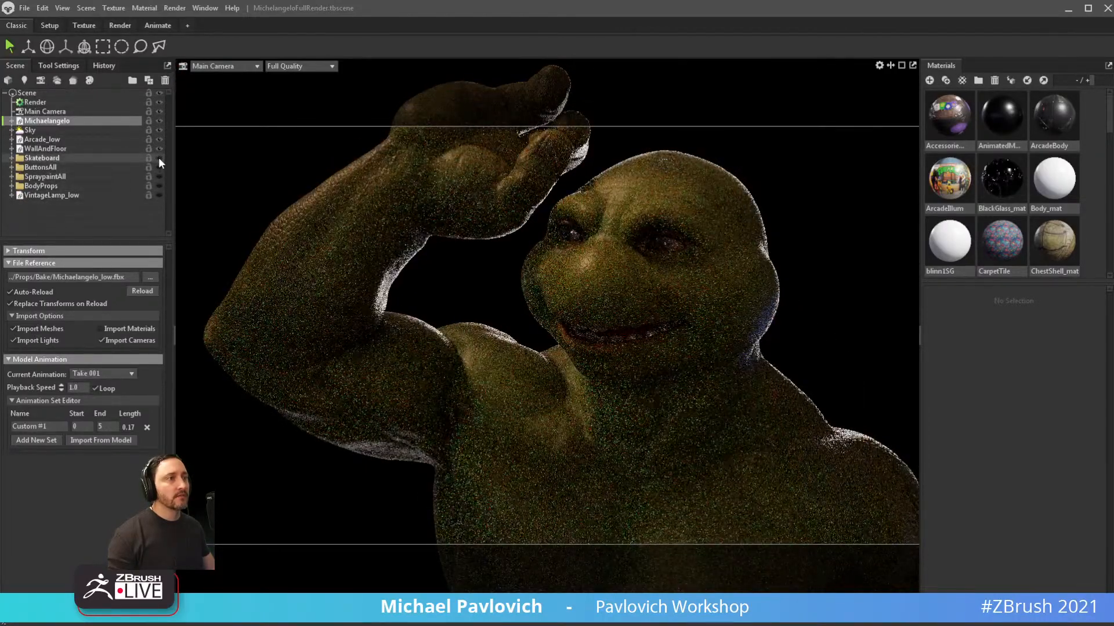
{"action": "left_click", "coordinate": [159, 158]}
{"action": "left_click", "coordinate": [159, 150]}
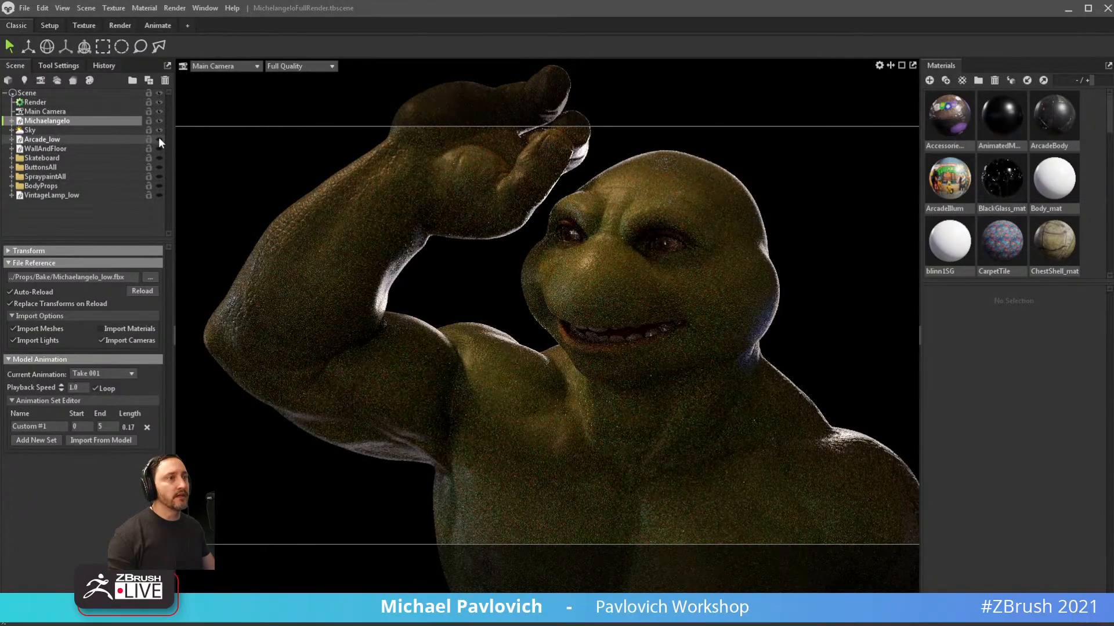
{"action": "left_click", "coordinate": [158, 130]}
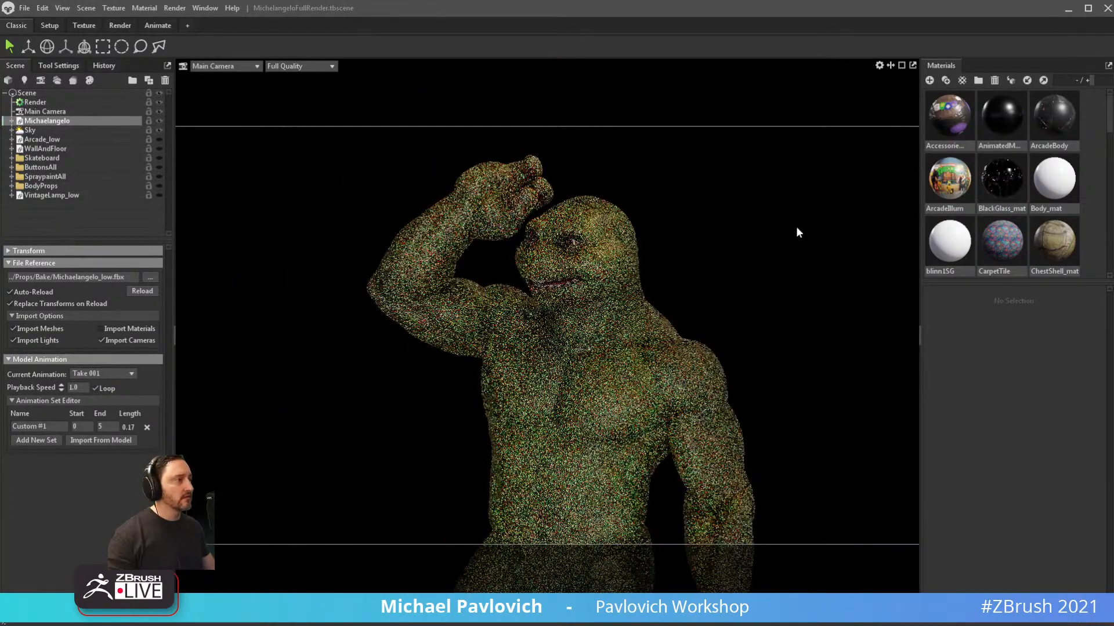
Set the brightness of Sky Light 1 to 7.212 and view the turtle's face and eyes up close.
{"action": "right_click_drag", "start_coordinate": [536, 266], "coordinate": [433, 266], "text": "alt"}
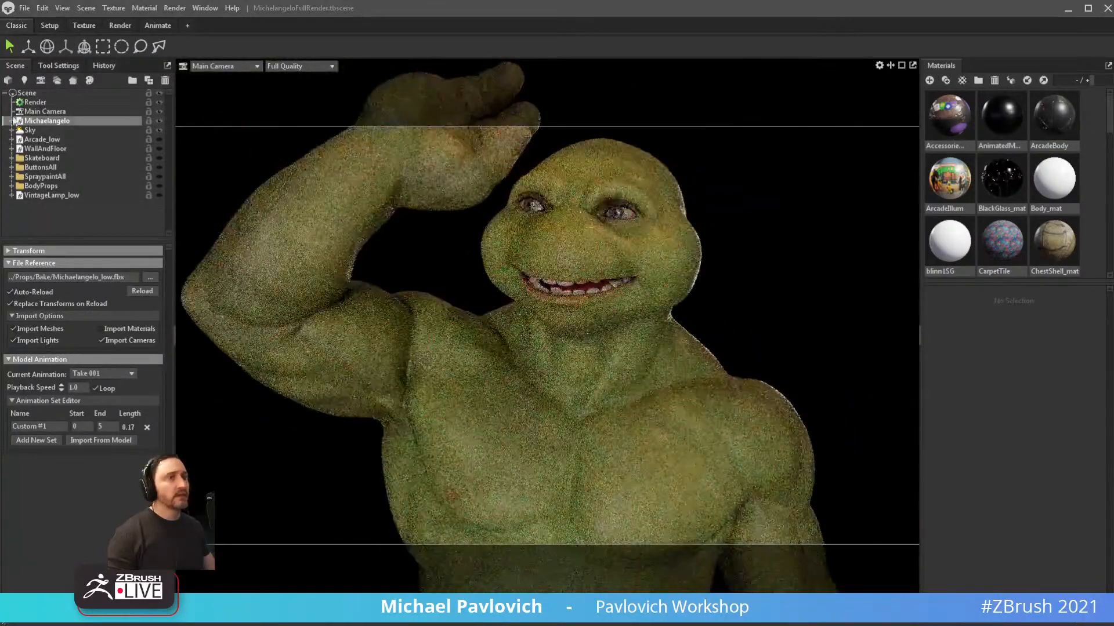
{"action": "left_click", "coordinate": [32, 130]}
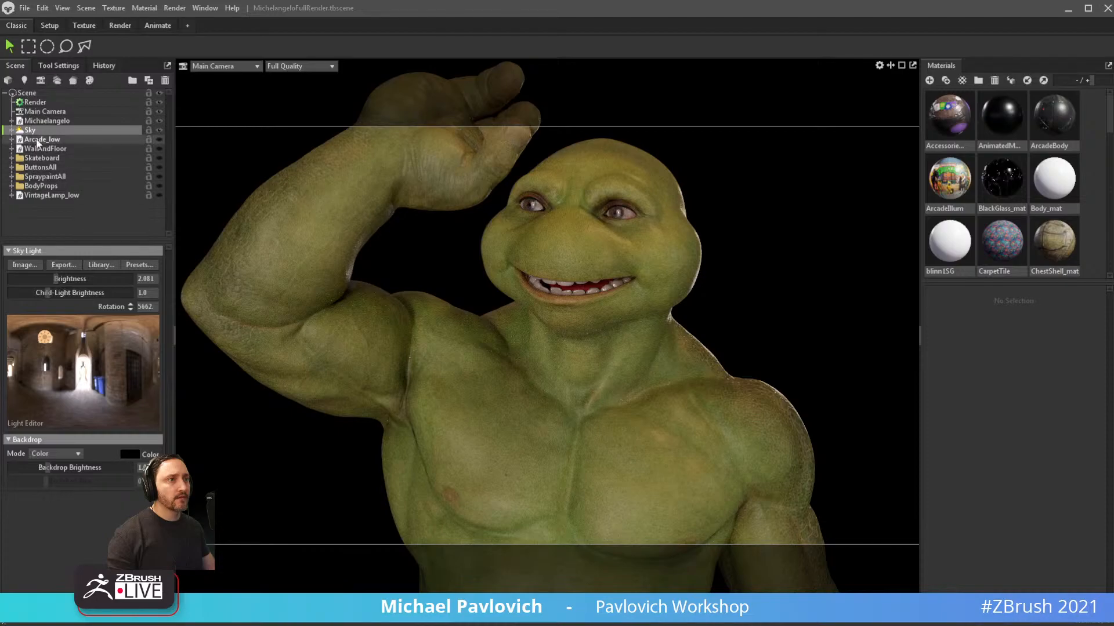
{"action": "left_click", "coordinate": [11, 130]}
{"action": "left_click", "coordinate": [48, 139]}
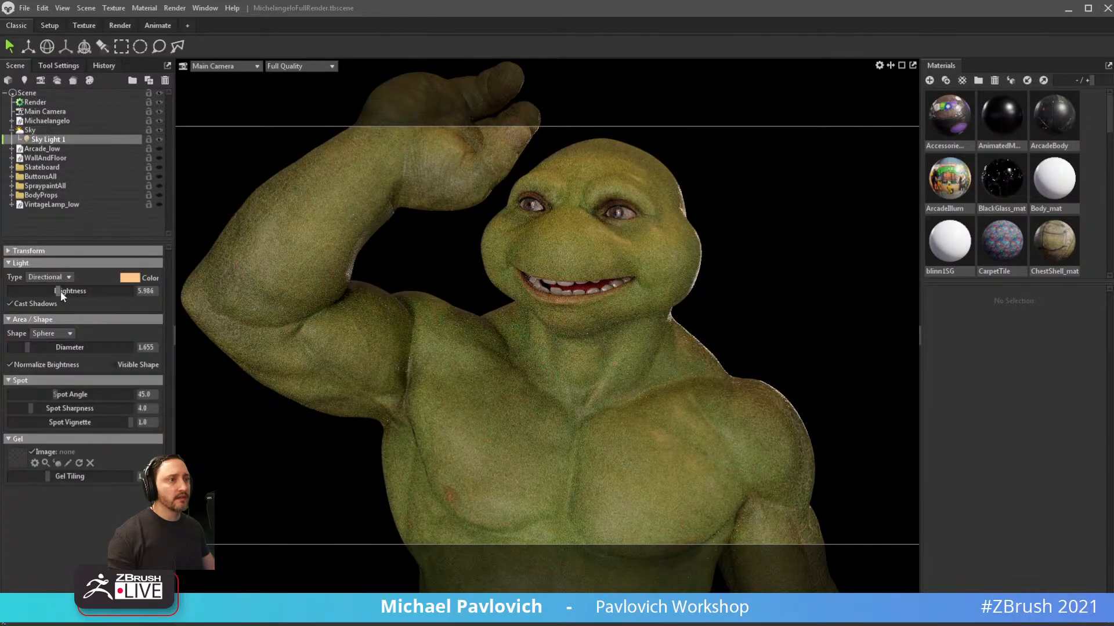
{"action": "left_click_drag", "start_coordinate": [60, 291], "coordinate": [68, 291]}
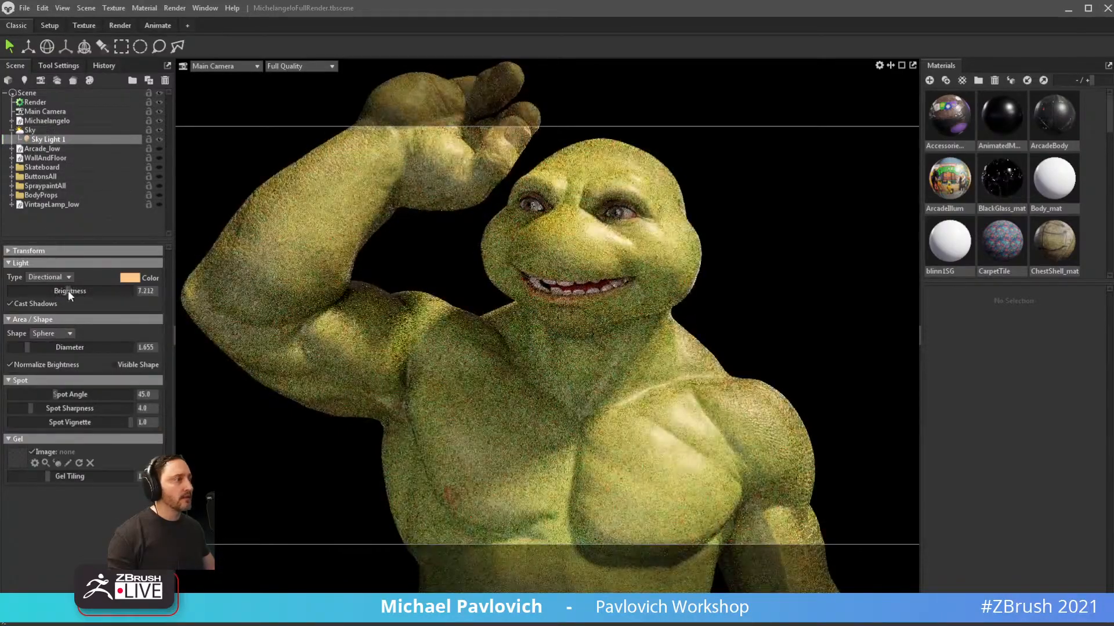
{"action": "left_click_drag", "start_coordinate": [729, 356], "coordinate": [584, 298]}
{"action": "right_click_drag", "start_coordinate": [584, 292], "coordinate": [830, 259]}
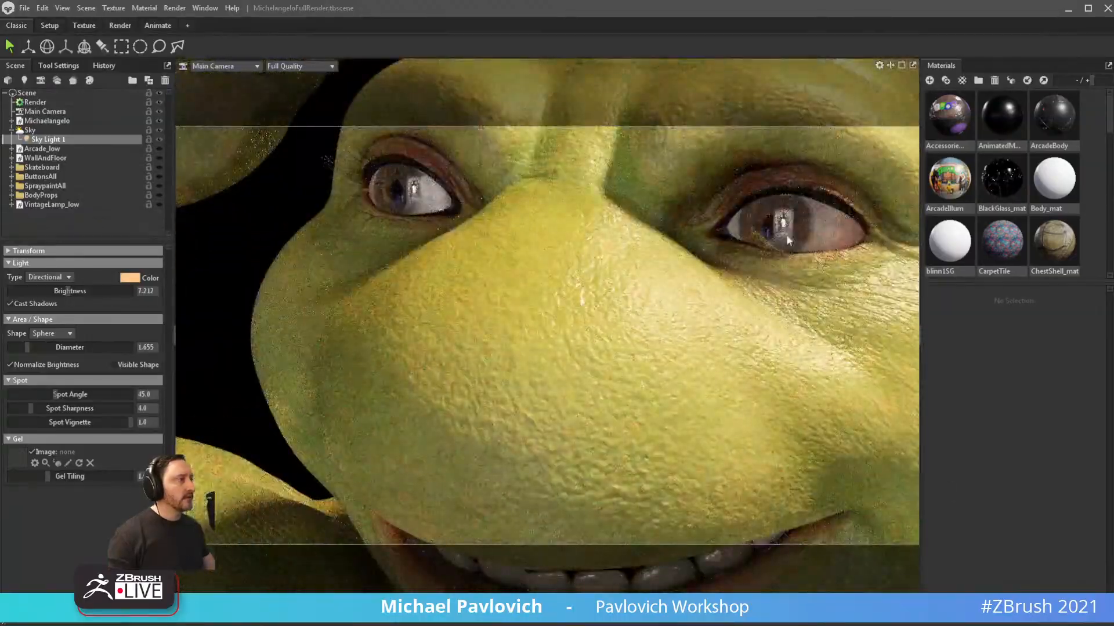
Examine the turtle's eyes, muzzle skin and open mouth up close.
{"action": "left_click_drag", "start_coordinate": [785, 234], "coordinate": [719, 262]}
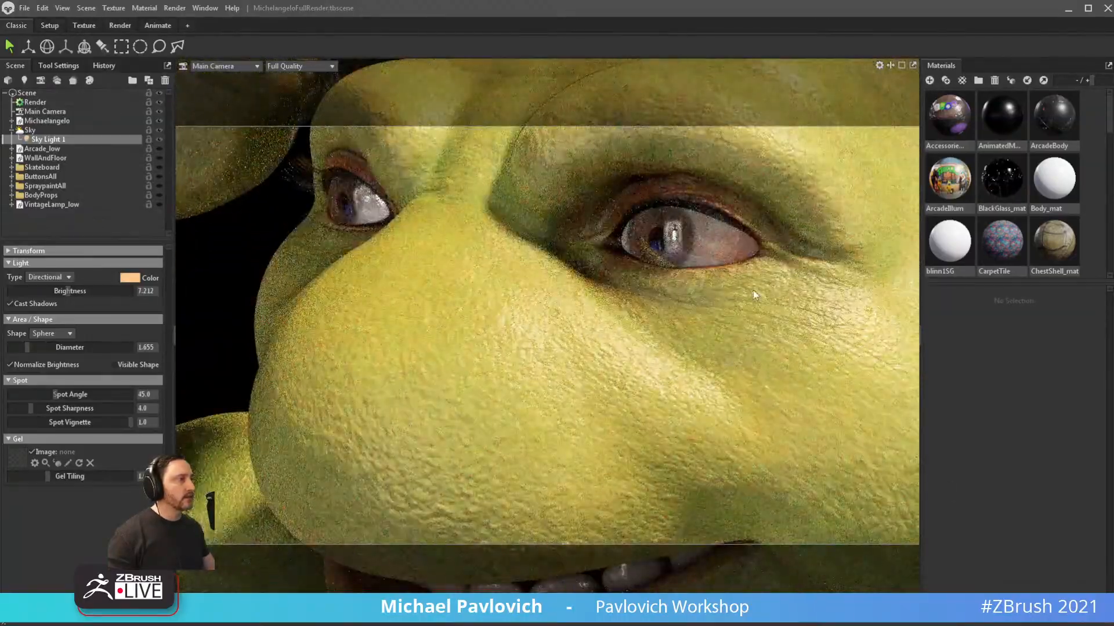
{"action": "left_click_drag", "start_coordinate": [677, 215], "coordinate": [621, 290]}
{"action": "scroll", "coordinate": [621, 290], "scroll_direction": "down", "scroll_amount": 5}
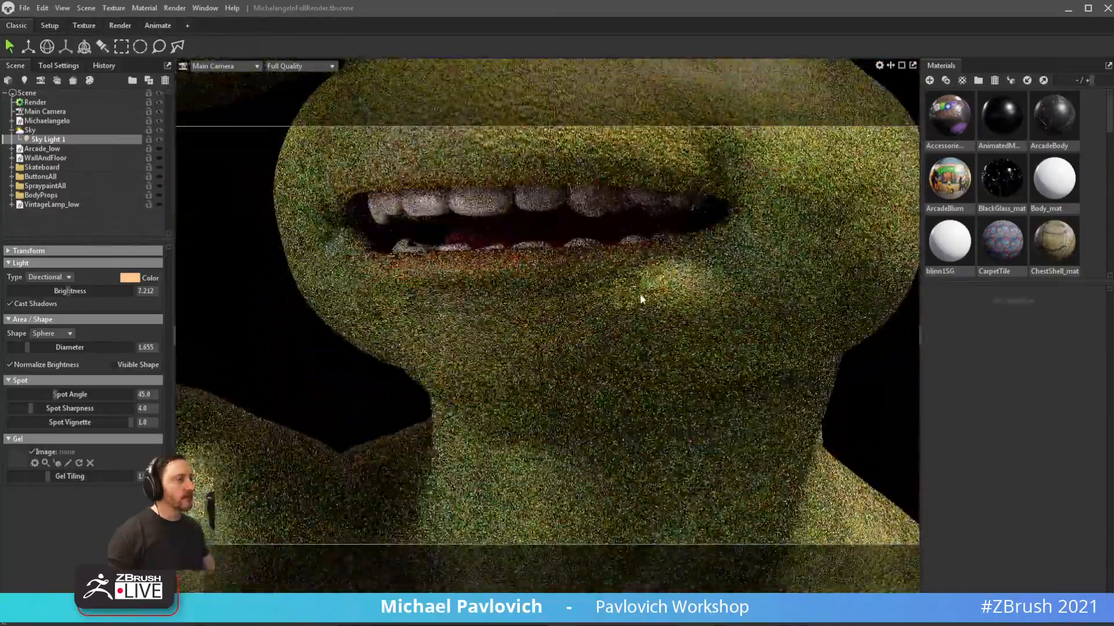
Expand the Michaelangelo model and hide Body_high to examine the teeth, tongue and eyeballs on their own.
{"action": "left_click", "coordinate": [12, 121]}
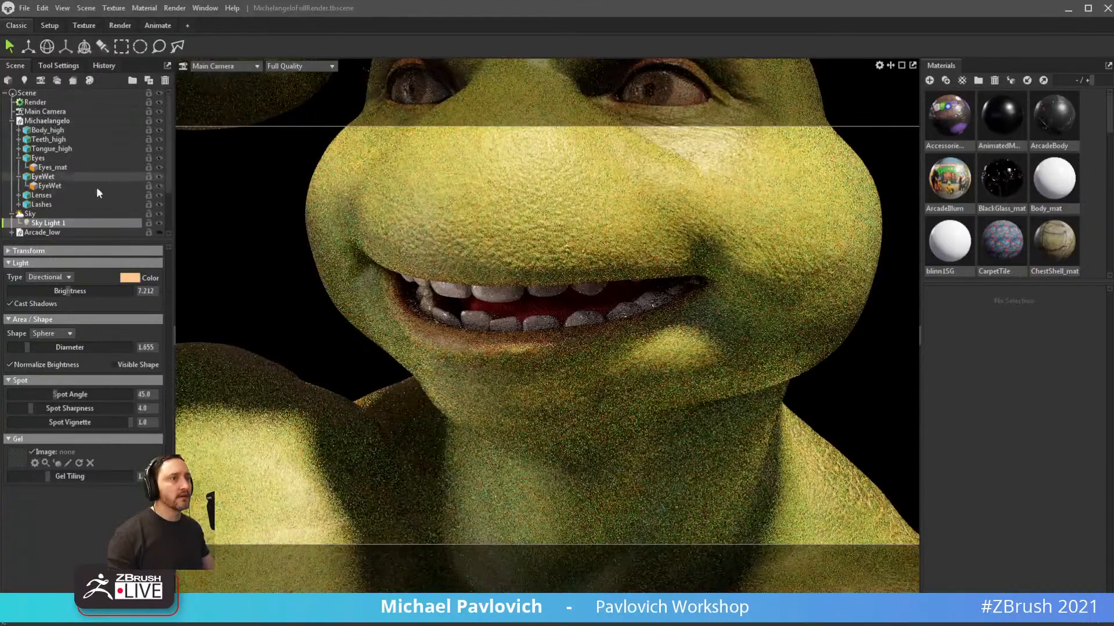
{"action": "left_click", "coordinate": [134, 130]}
{"action": "left_click", "coordinate": [159, 130]}
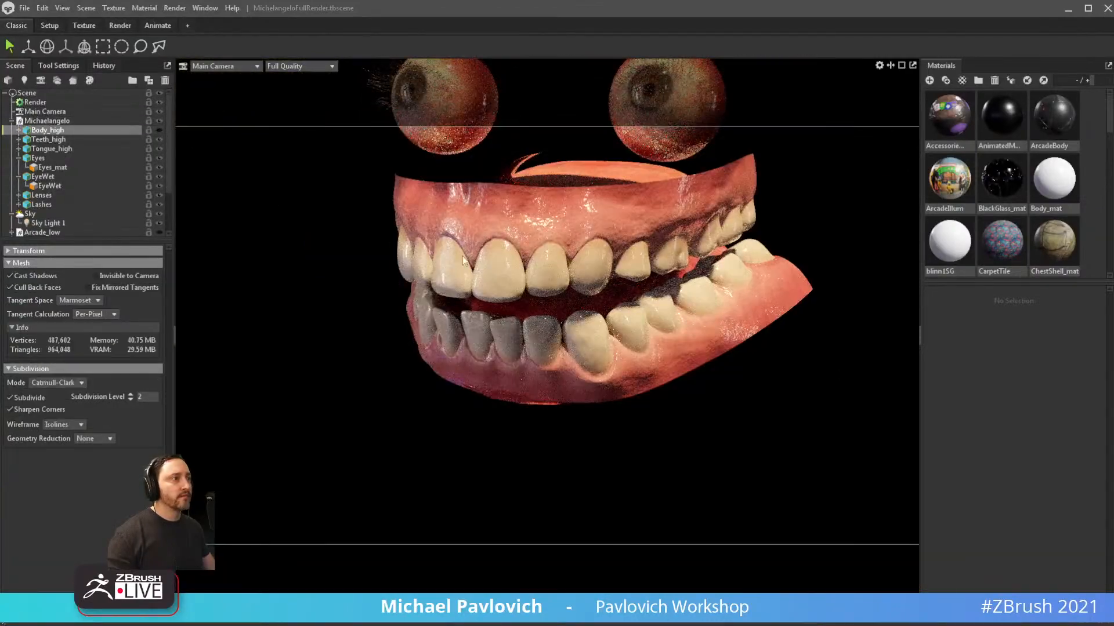
{"action": "scroll", "coordinate": [615, 278], "scroll_direction": "down", "scroll_amount": 4}
{"action": "left_click_drag", "start_coordinate": [626, 273], "coordinate": [560, 331]}
{"action": "left_click", "coordinate": [736, 234]}
{"action": "left_click_drag", "start_coordinate": [736, 234], "coordinate": [827, 275]}
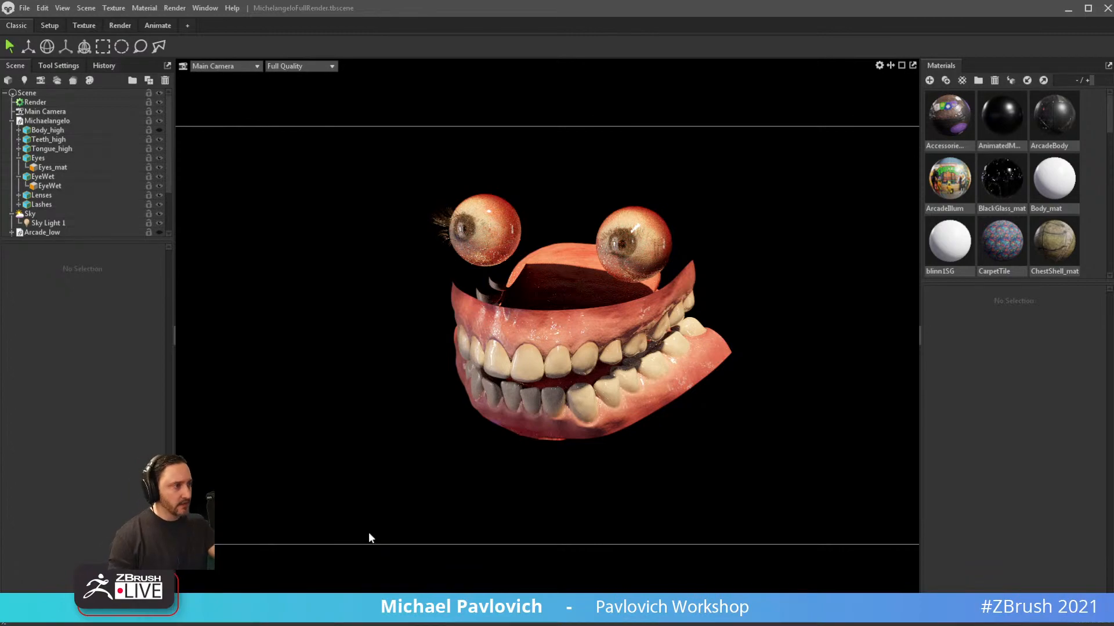
Show Body_high again and view the turtle's bare body from head to feet.
{"action": "left_click", "coordinate": [159, 130]}
{"action": "right_click_drag", "start_coordinate": [641, 351], "coordinate": [418, 342], "text": "alt"}
{"action": "middle_click_drag", "start_coordinate": [534, 320], "coordinate": [558, 242], "text": "alt"}
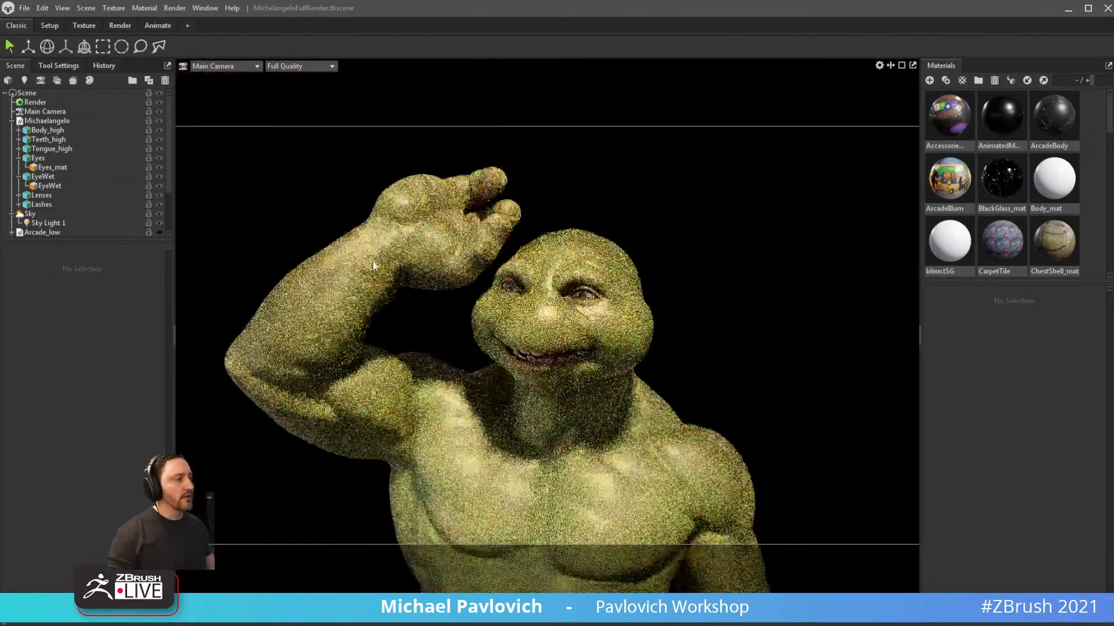
{"action": "left_click_drag", "start_coordinate": [558, 242], "coordinate": [544, 319], "text": "alt"}
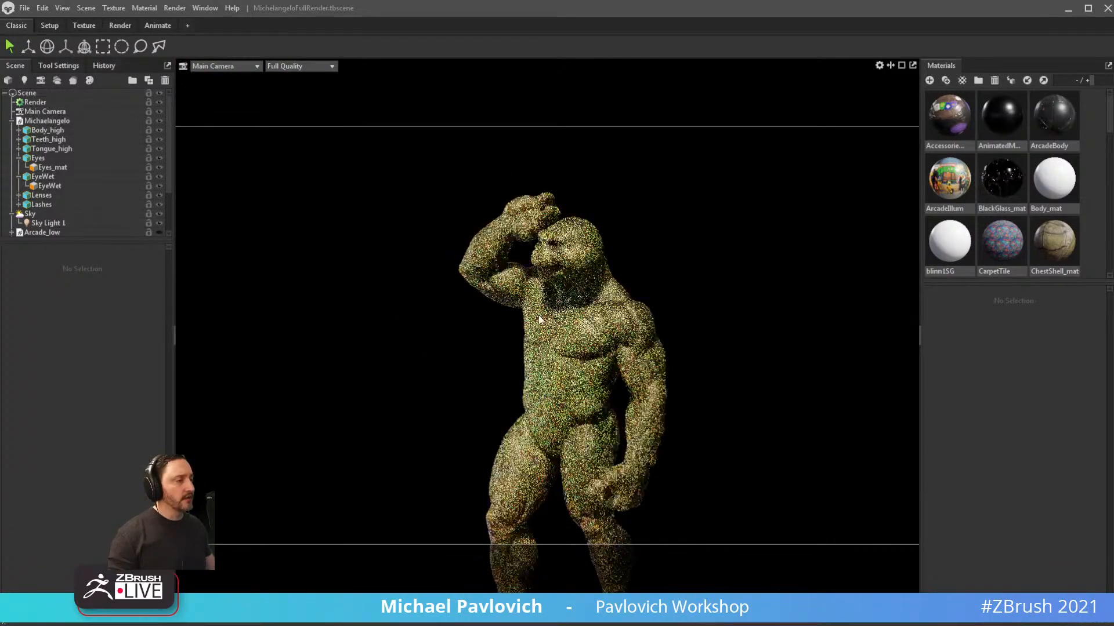
{"action": "right_click_drag", "start_coordinate": [544, 318], "coordinate": [585, 310], "text": "alt"}
{"action": "middle_click_drag", "start_coordinate": [586, 311], "coordinate": [604, 248], "text": "alt"}
{"action": "right_click_drag", "start_coordinate": [604, 249], "coordinate": [644, 276], "text": "alt"}
{"action": "left_click_drag", "start_coordinate": [644, 276], "coordinate": [545, 271], "text": "alt"}
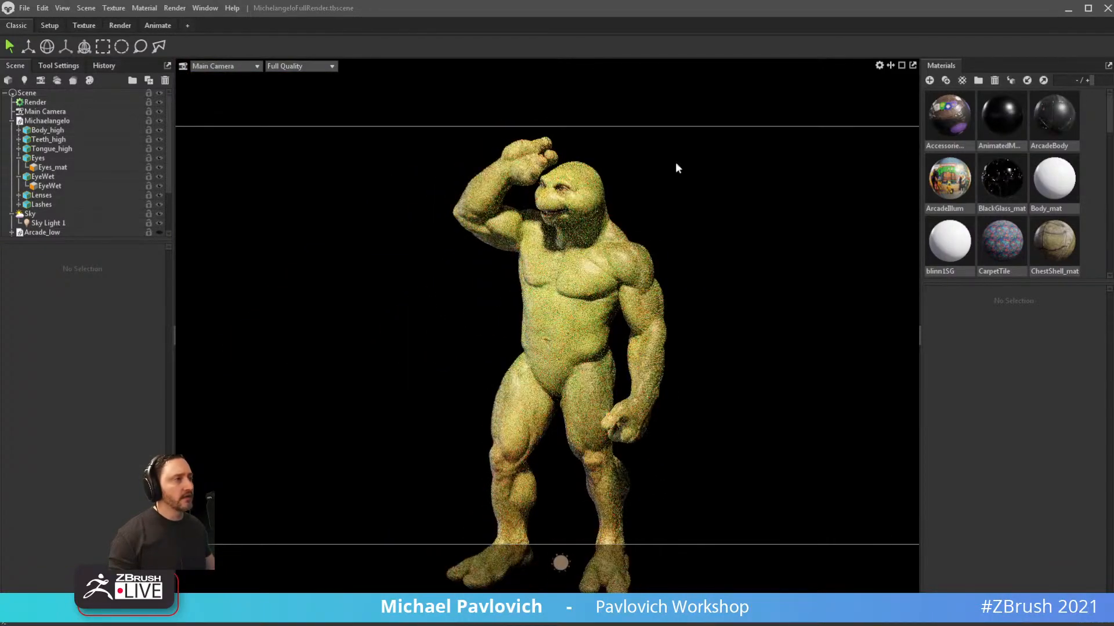
Show Arcade_low, WallAndFloor, Skateboard, ButtonsAll, SpraypaintAll, BodyProps and VintageLamp_low again to restore the full scene.
{"action": "scroll", "coordinate": [165, 206], "scroll_direction": "down", "scroll_amount": 1}
{"action": "scroll", "coordinate": [165, 209], "scroll_direction": "down", "scroll_amount": 1}
{"action": "left_click", "coordinate": [159, 176]}
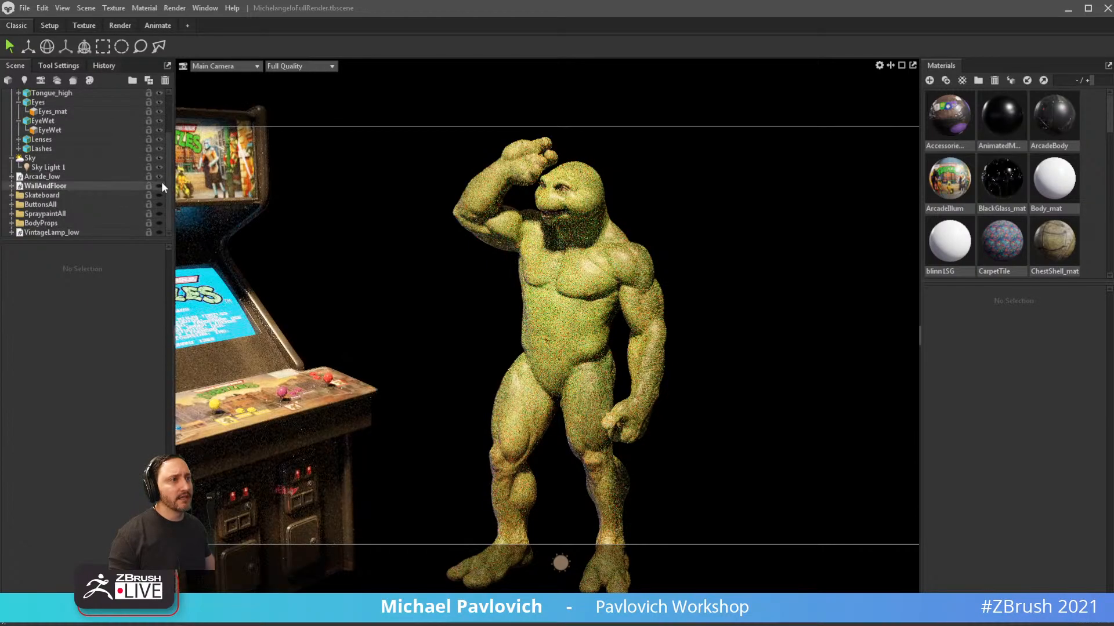
{"action": "left_click", "coordinate": [159, 186]}
{"action": "left_click", "coordinate": [160, 195]}
{"action": "left_click", "coordinate": [159, 204]}
{"action": "left_click", "coordinate": [159, 214]}
{"action": "left_click", "coordinate": [159, 222]}
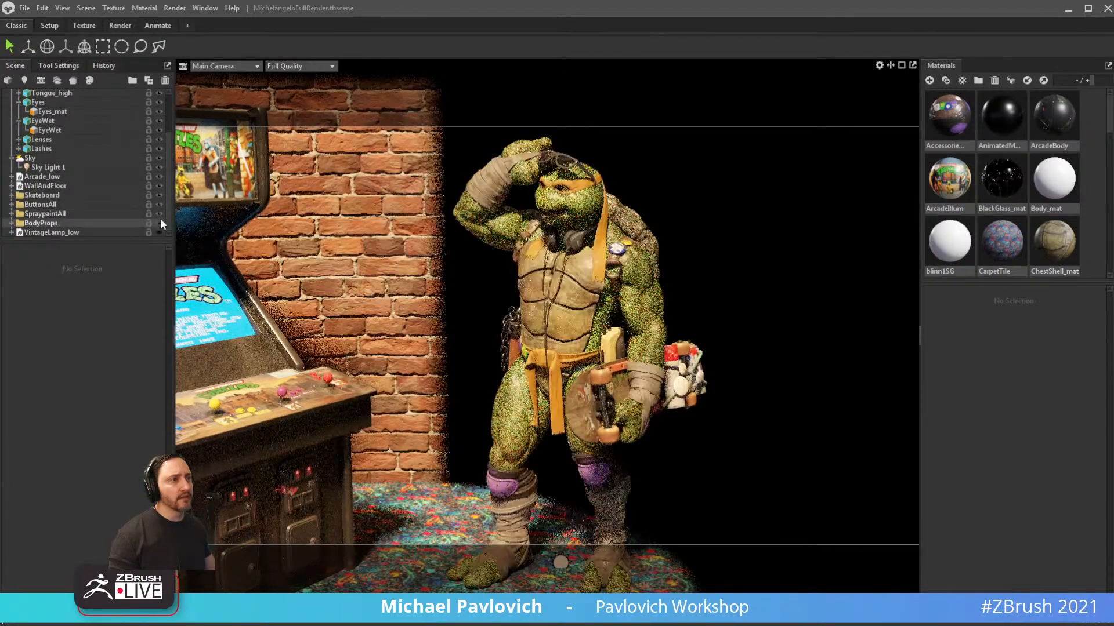
{"action": "left_click", "coordinate": [160, 232]}
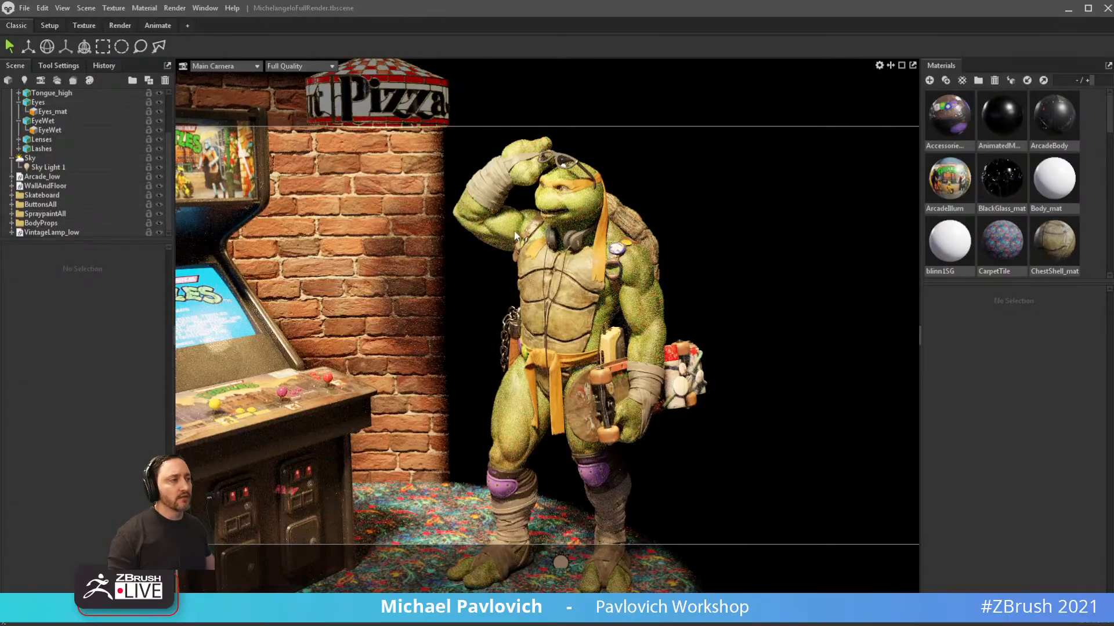
Examine the complete render scene with the arcade cabinet, pizza lamp and turtle from several angles.
{"action": "right_click_drag", "start_coordinate": [688, 248], "coordinate": [563, 229]}
{"action": "middle_click_drag", "start_coordinate": [563, 229], "coordinate": [658, 209]}
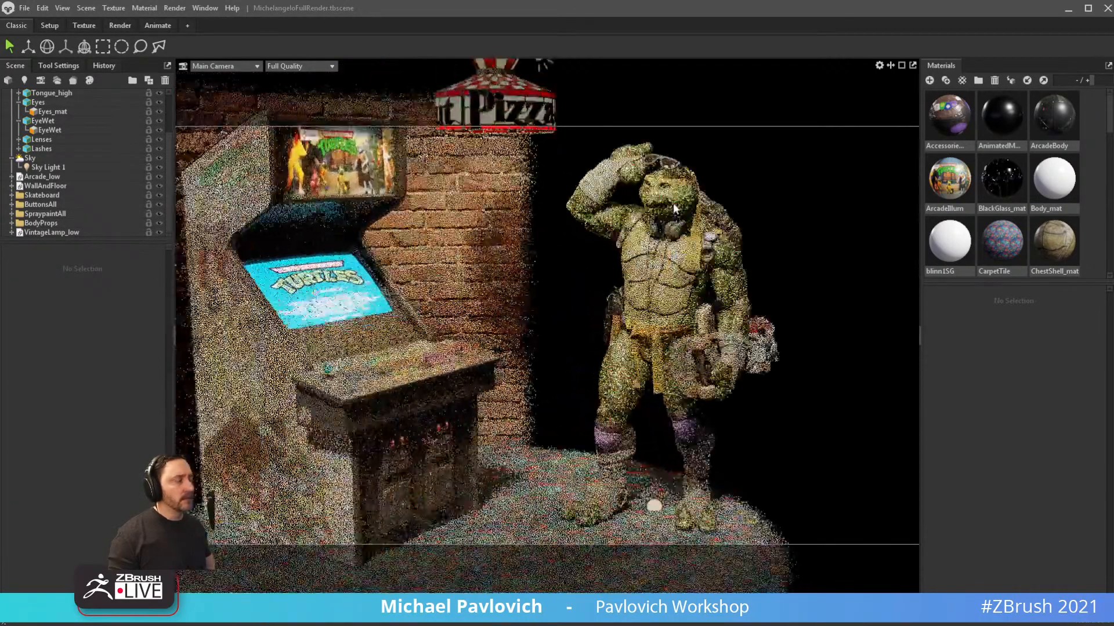
{"action": "left_click_drag", "start_coordinate": [657, 208], "coordinate": [542, 212]}
{"action": "middle_click_drag", "start_coordinate": [542, 212], "coordinate": [519, 209]}
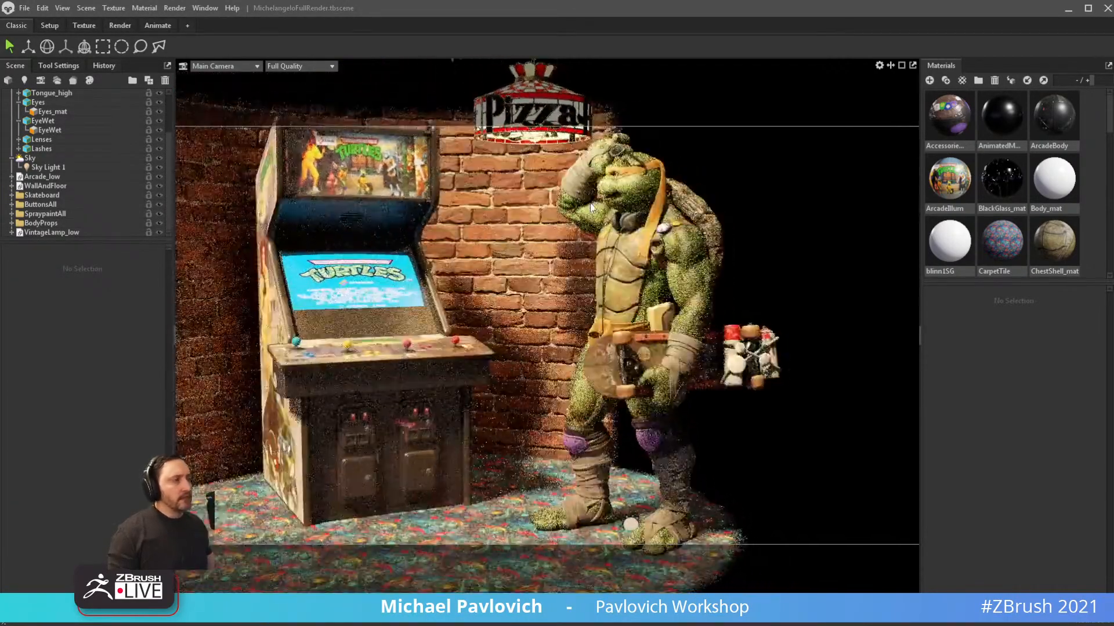
{"action": "left_click_drag", "start_coordinate": [519, 209], "coordinate": [654, 213]}
{"action": "middle_click_drag", "start_coordinate": [654, 214], "coordinate": [666, 238]}
{"action": "left_click_drag", "start_coordinate": [665, 238], "coordinate": [648, 323]}
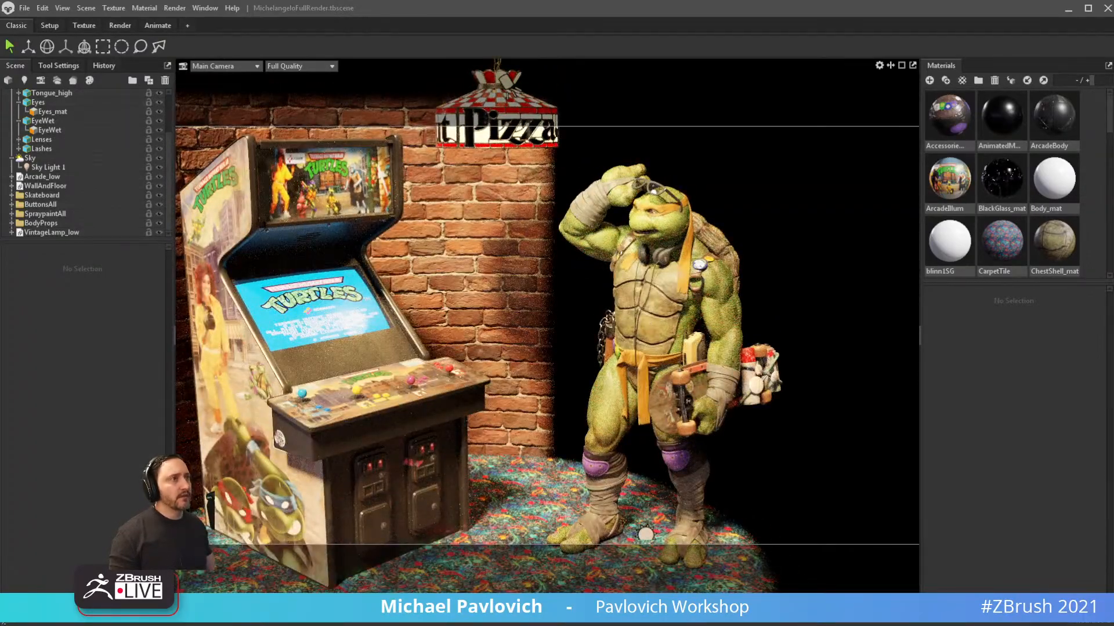
Switch to ZBrush and view the sculpted turtle together with the arcade cabinet, floor and wall.
{"action": "key", "text": "alt+Tab"}
{"action": "mouse_move", "coordinate": [863, 254]}
{"action": "left_mouse_down", "text": "alt"}
{"action": "mouse_move", "coordinate": [765, 245]}
{"action": "mouse_move", "coordinate": [798, 208]}
{"action": "mouse_move", "coordinate": [504, 241]}
{"action": "mouse_move", "coordinate": [754, 264]}
{"action": "mouse_move", "coordinate": [764, 269]}
{"action": "mouse_move", "coordinate": [736, 276]}
{"action": "mouse_move", "coordinate": [794, 299]}
{"action": "left_mouse_up", "text": "alt"}
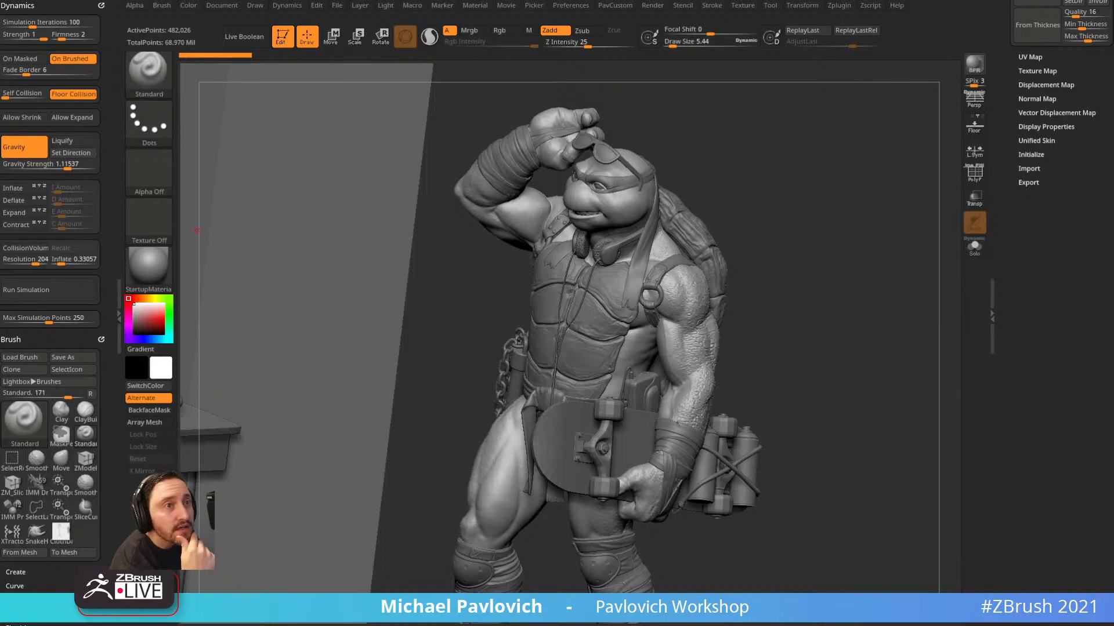
{"action": "left_click_drag", "start_coordinate": [810, 328], "coordinate": [799, 295]}
{"action": "key", "text": "s"}
{"action": "mouse_move", "coordinate": [880, 210]}
{"action": "left_mouse_down"}
{"action": "mouse_move", "coordinate": [767, 264]}
{"action": "mouse_move", "coordinate": [785, 236]}
{"action": "mouse_move", "coordinate": [818, 243]}
{"action": "left_mouse_up"}
{"action": "key", "text": "s"}
{"action": "key", "text": "s"}
{"action": "key", "text": "f"}
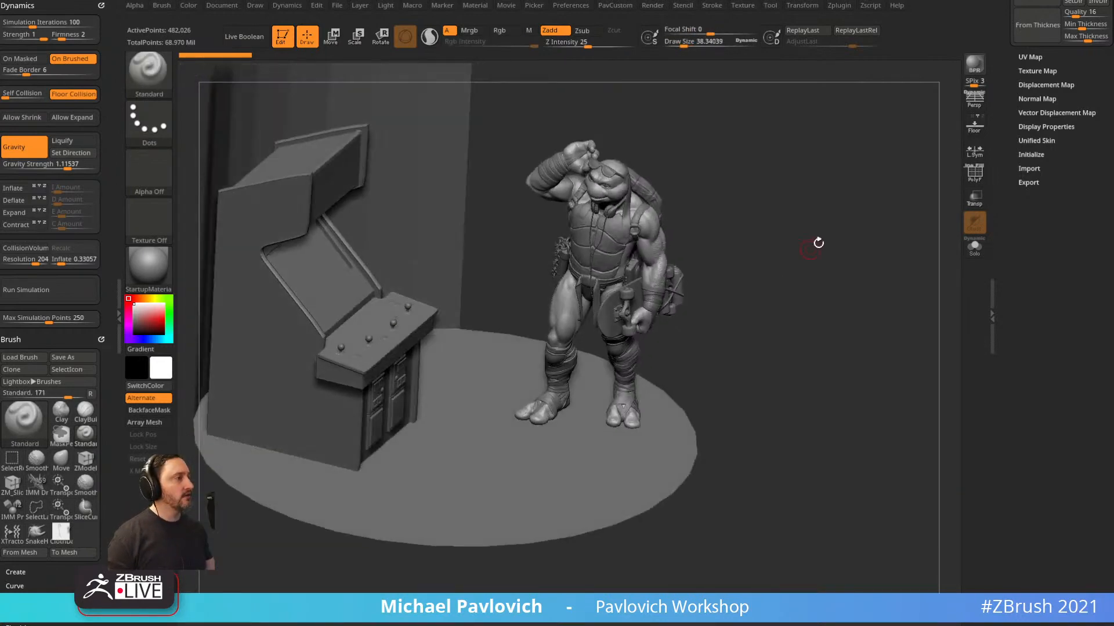
Delete the arcade cabinet, floor disc and curved wall subtools, suppressing the undo warning until the next restart, and frame the turtle.
{"action": "left_click_drag", "start_coordinate": [1005, 148], "coordinate": [1005, 180]}
{"action": "left_click", "coordinate": [408, 320], "text": "alt"}
{"action": "mouse_move", "coordinate": [1005, 304]}
{"action": "left_mouse_down"}
{"action": "mouse_move", "coordinate": [1001, 406]}
{"action": "mouse_move", "coordinate": [993, 306]}
{"action": "left_mouse_up"}
{"action": "key", "text": "x"}
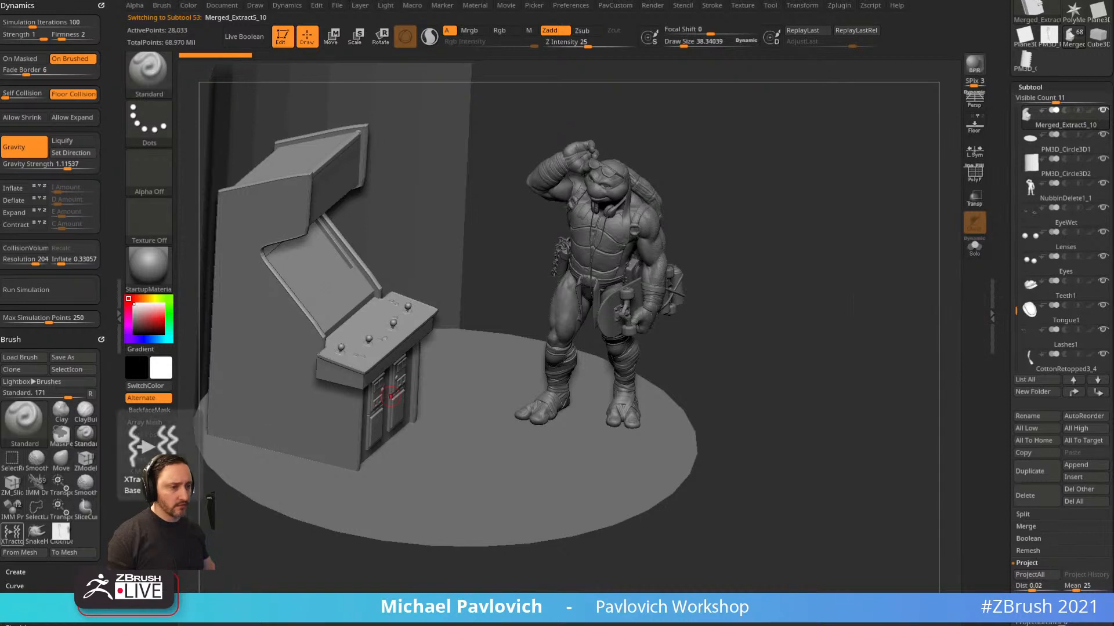
{"action": "scroll", "coordinate": [1037, 89], "scroll_direction": "down", "scroll_amount": 2}
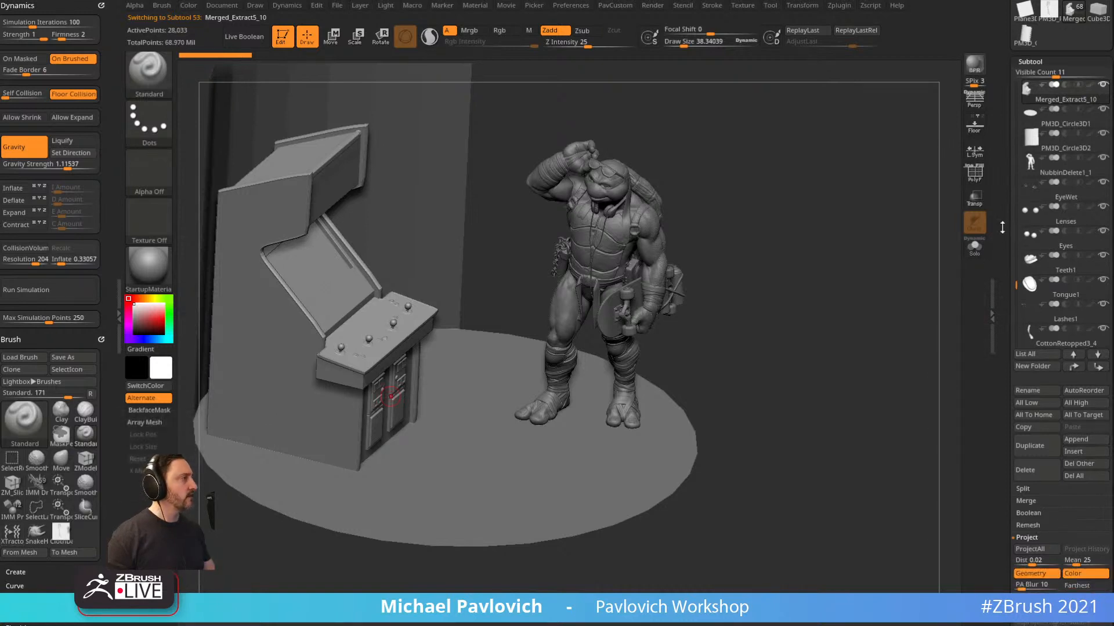
{"action": "left_click", "coordinate": [1030, 455]}
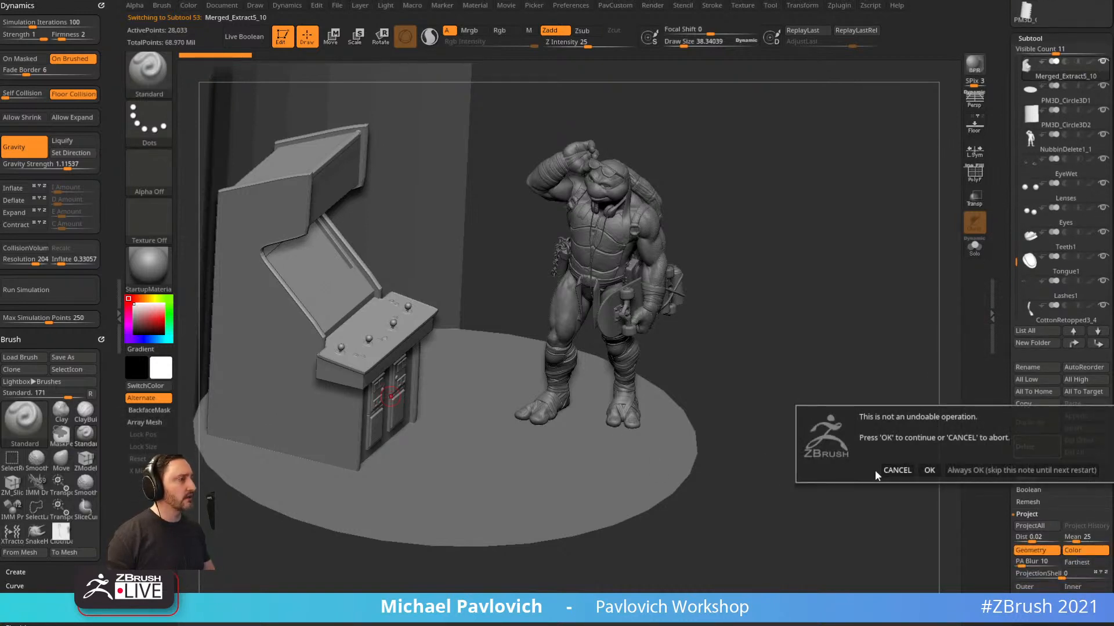
{"action": "left_click", "coordinate": [963, 470]}
{"action": "left_click", "coordinate": [1027, 446]}
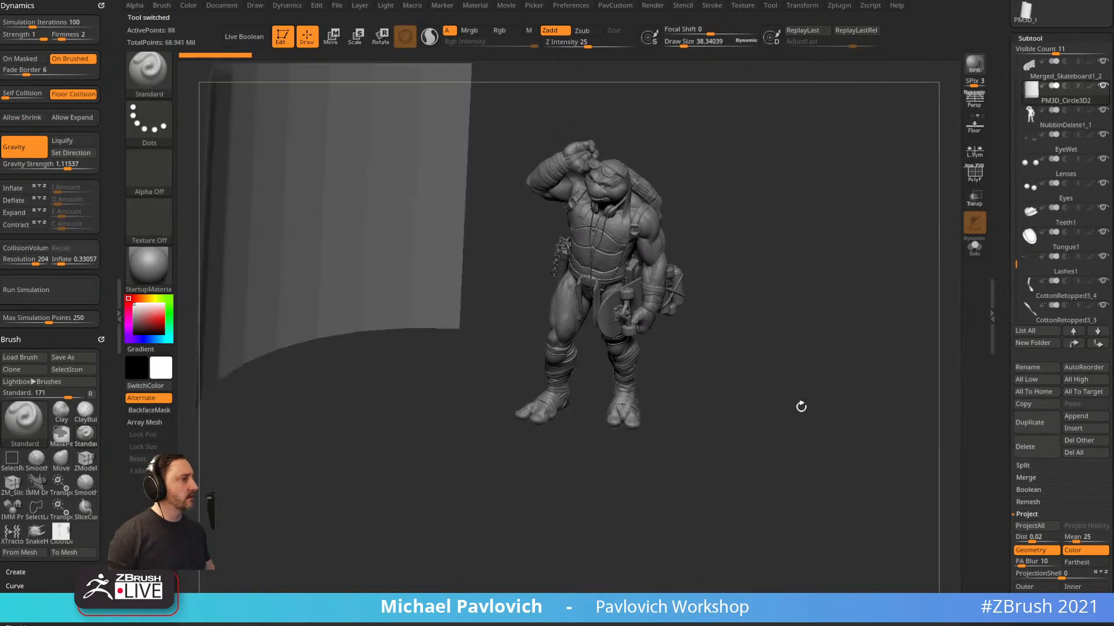
{"action": "left_click", "coordinate": [1028, 446]}
{"action": "key", "text": "f"}
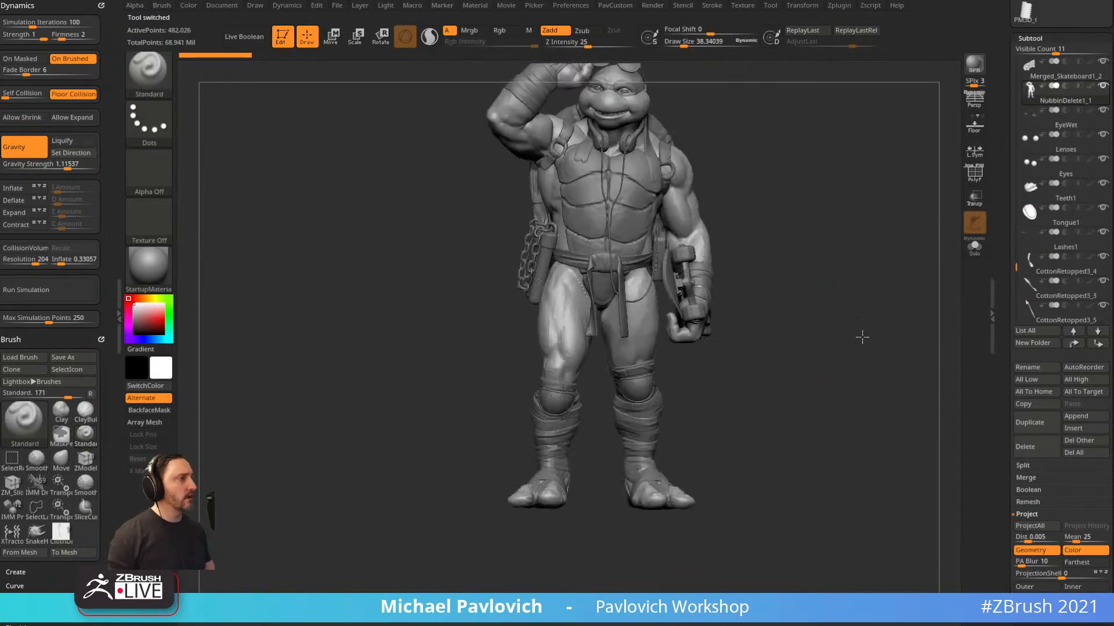
Select the turtle's chest shell and back shell subtools in turn and view the back shell from behind.
{"action": "left_click_drag", "start_coordinate": [846, 306], "coordinate": [729, 278]}
{"action": "left_click", "coordinate": [545, 281], "text": "alt"}
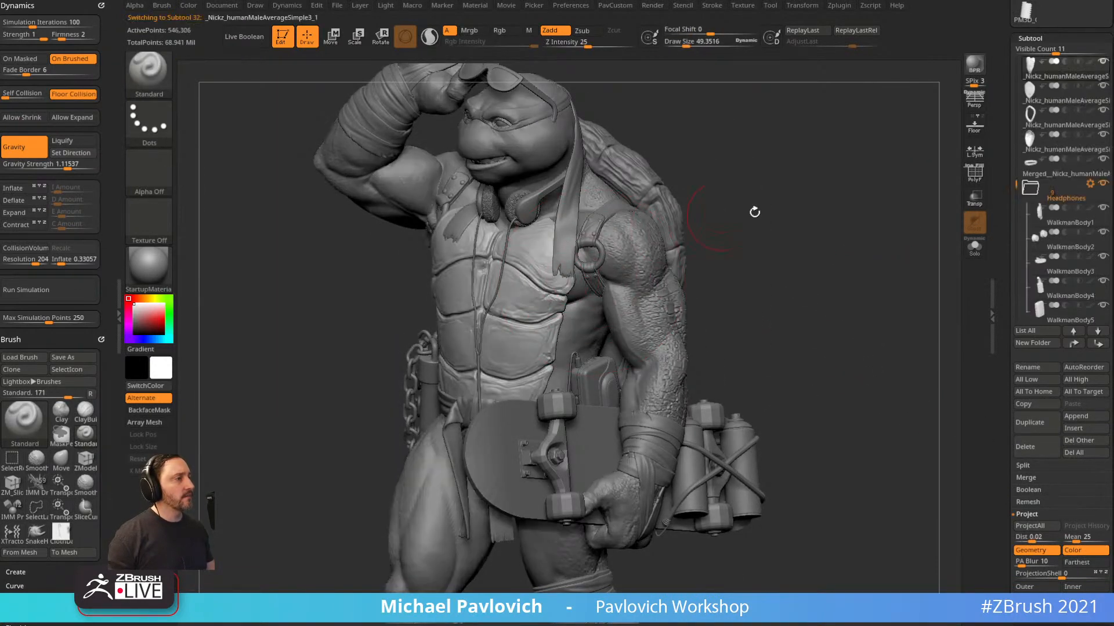
{"action": "left_click_drag", "start_coordinate": [818, 232], "coordinate": [766, 271]}
{"action": "left_click", "coordinate": [750, 260], "text": "alt"}
{"action": "mouse_move", "coordinate": [851, 244]}
{"action": "left_mouse_down"}
{"action": "mouse_move", "coordinate": [754, 248]}
{"action": "mouse_move", "coordinate": [812, 247]}
{"action": "left_mouse_up"}
{"action": "key", "text": "s"}
{"action": "key", "text": "f"}
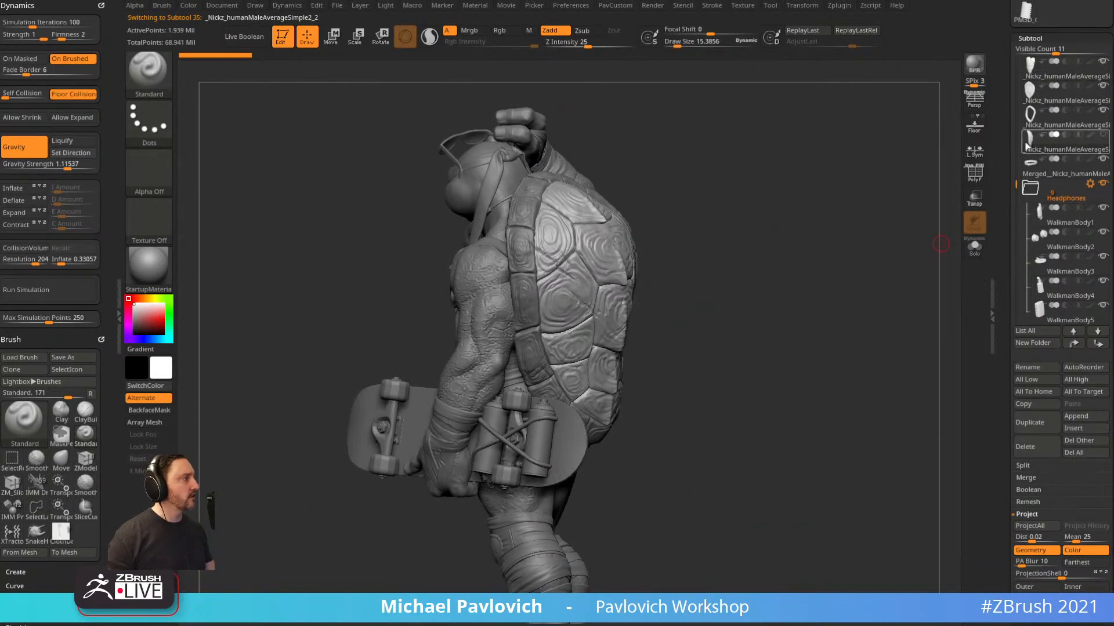
Hide the back shell's plates, rim and smooth inner dome, and select the body subtool to expose the turtle's back.
{"action": "left_click", "coordinate": [530, 258], "text": "alt"}
{"action": "left_click", "coordinate": [1103, 110]}
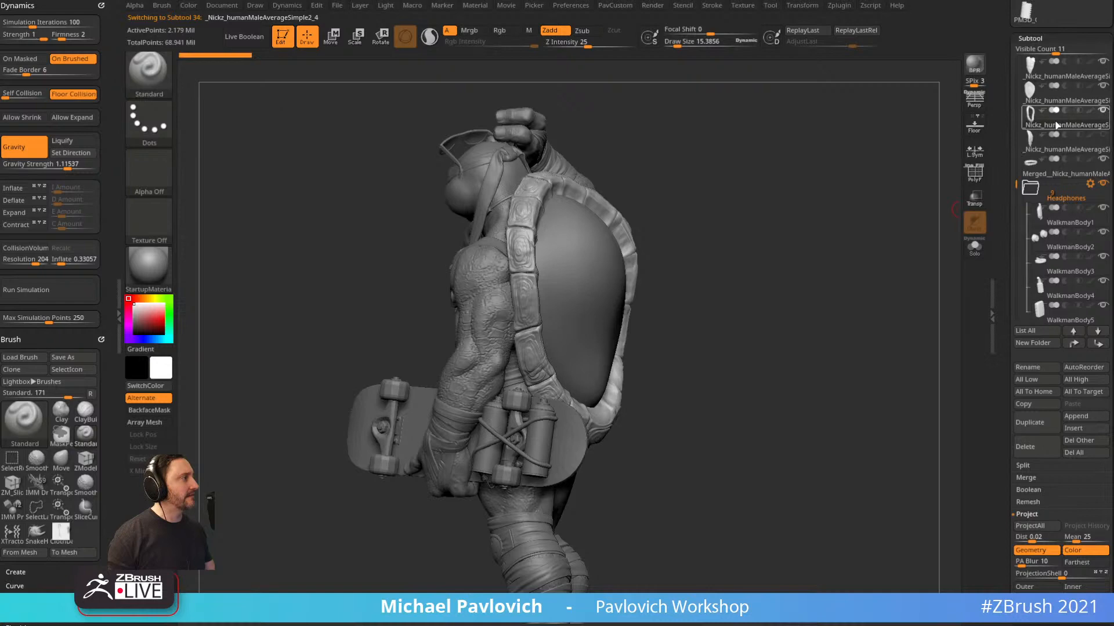
{"action": "left_click", "coordinate": [487, 278], "text": "alt"}
{"action": "left_click_drag", "start_coordinate": [815, 282], "coordinate": [760, 299]}
{"action": "left_click", "coordinate": [643, 302], "text": "alt"}
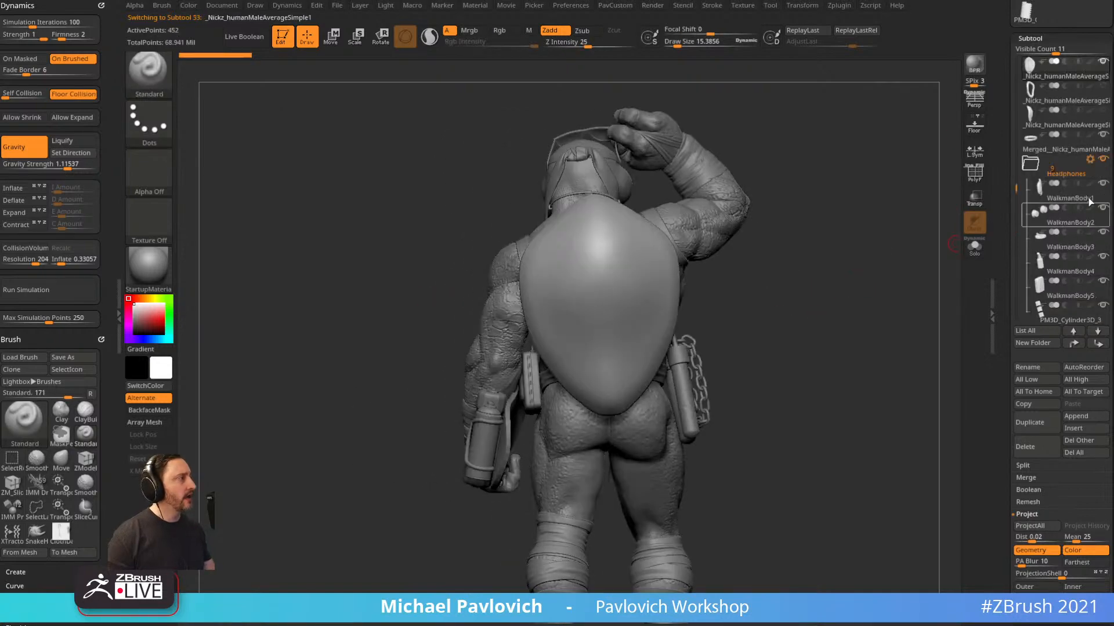
{"action": "left_click", "coordinate": [495, 286], "text": "alt"}
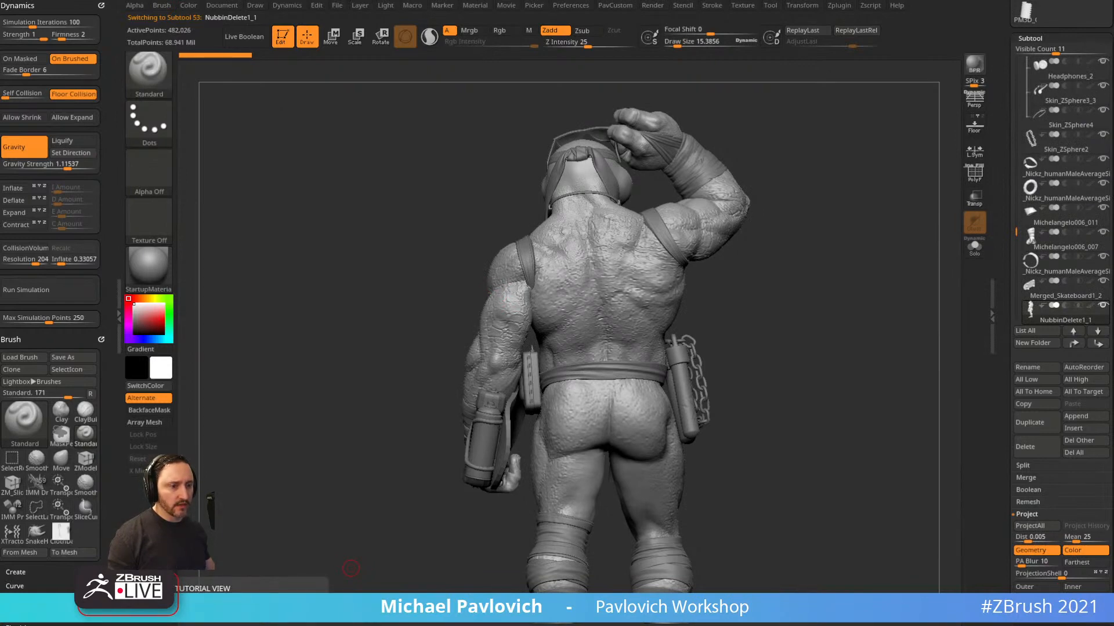
Switch to the browser, go back from the artwork to the ArtStation portfolio page and select its web address.
{"action": "left_click_drag", "start_coordinate": [351, 568], "coordinate": [528, 3]}
{"action": "left_click", "coordinate": [197, 169]}
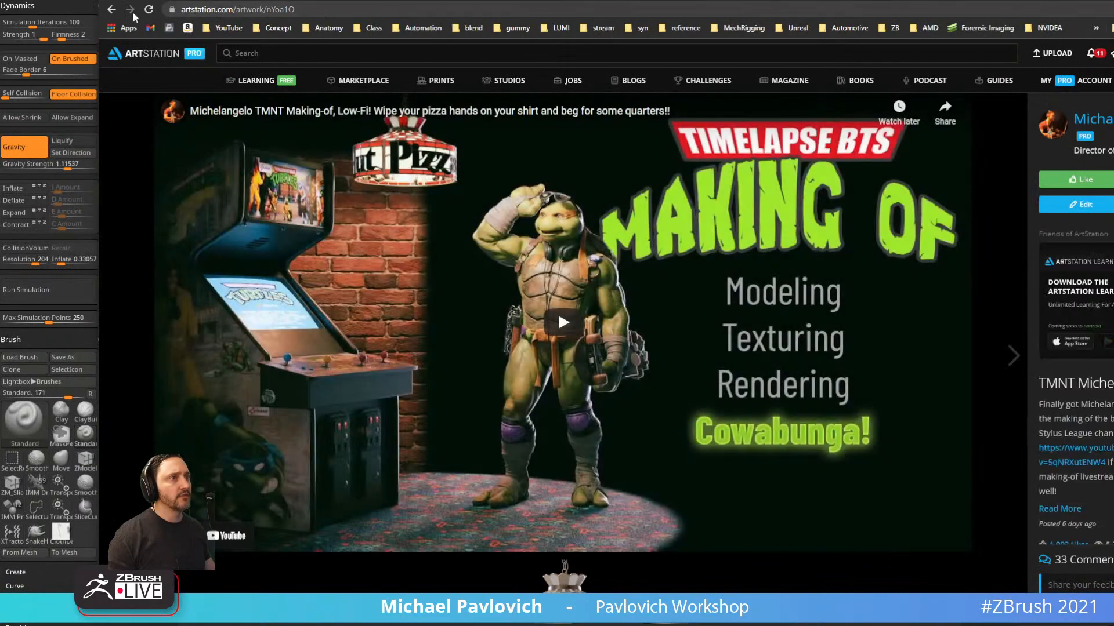
{"action": "left_click", "coordinate": [110, 12]}
{"action": "left_click", "coordinate": [322, 10]}
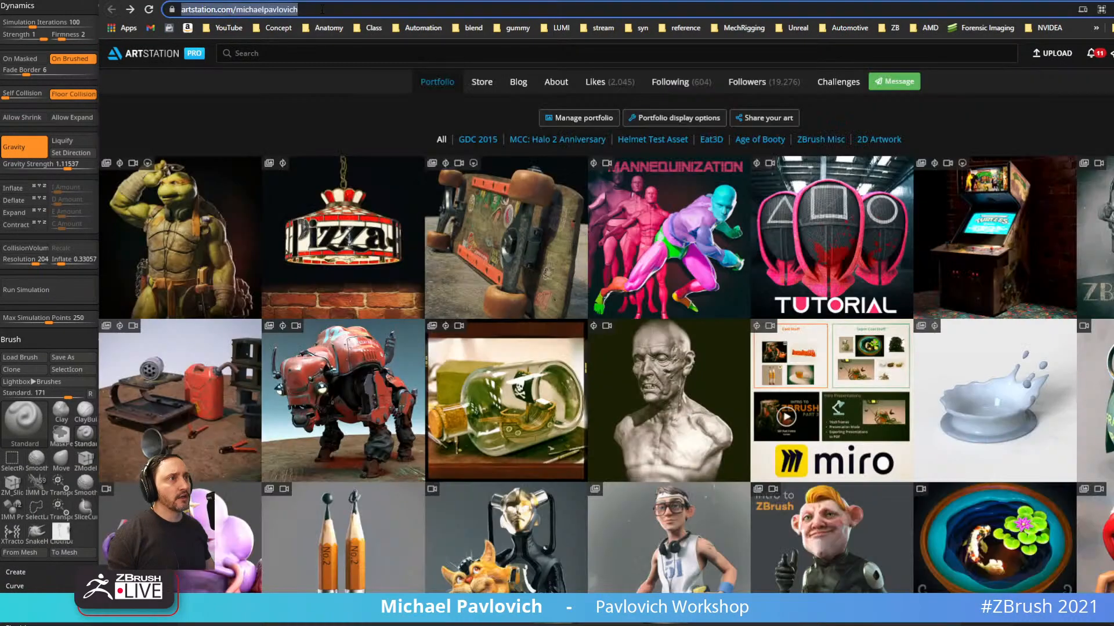
{"action": "key", "text": "alt+Tab"}
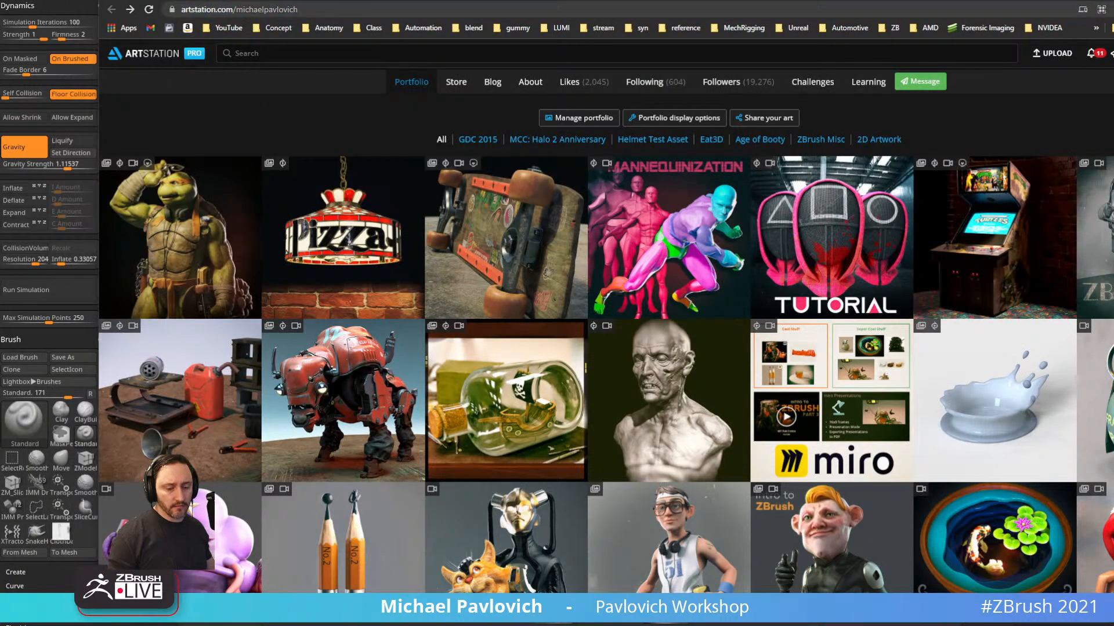
Open the Michelangelo artwork, play its making-of video at 0.5 playback speed, and pause it at 0:24.
{"action": "left_click", "coordinate": [210, 239]}
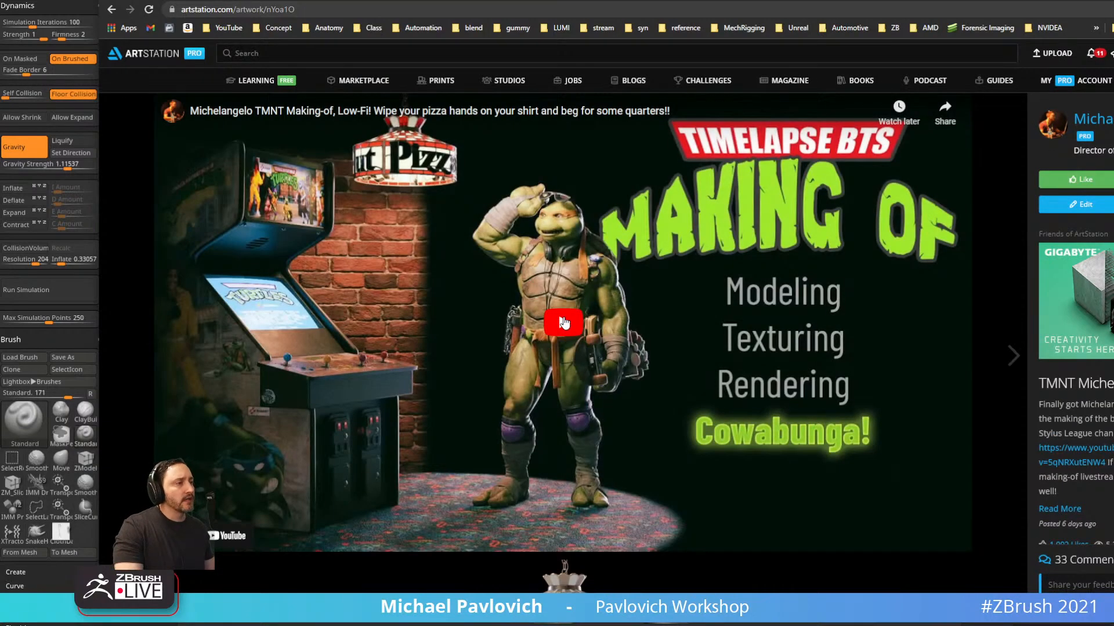
{"action": "left_click", "coordinate": [559, 322]}
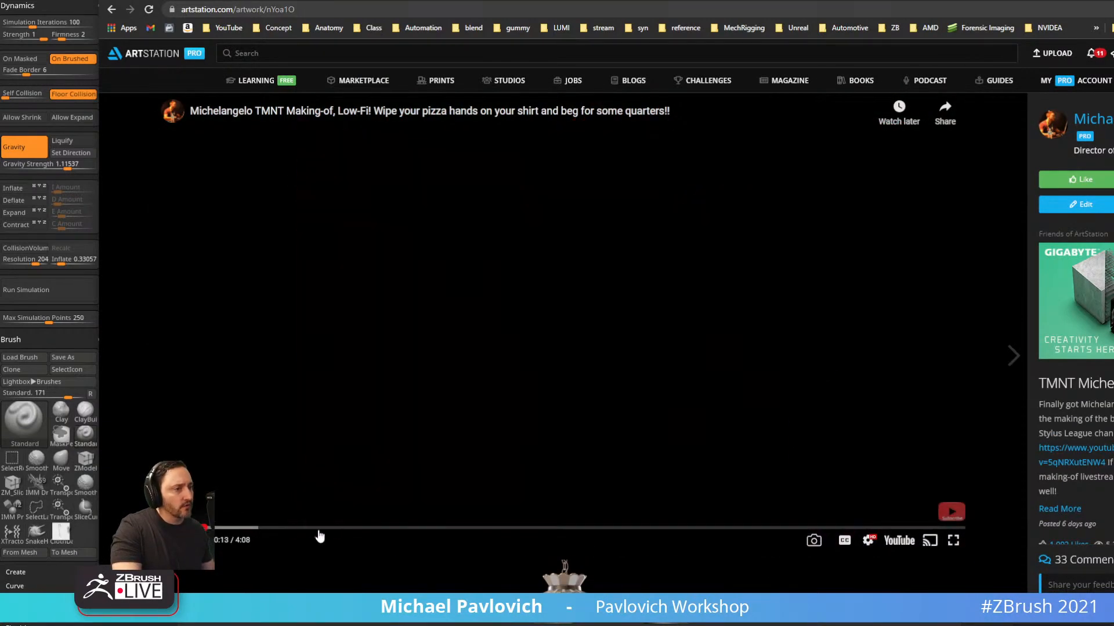
{"action": "left_click", "coordinate": [868, 542]}
{"action": "left_click", "coordinate": [864, 458]}
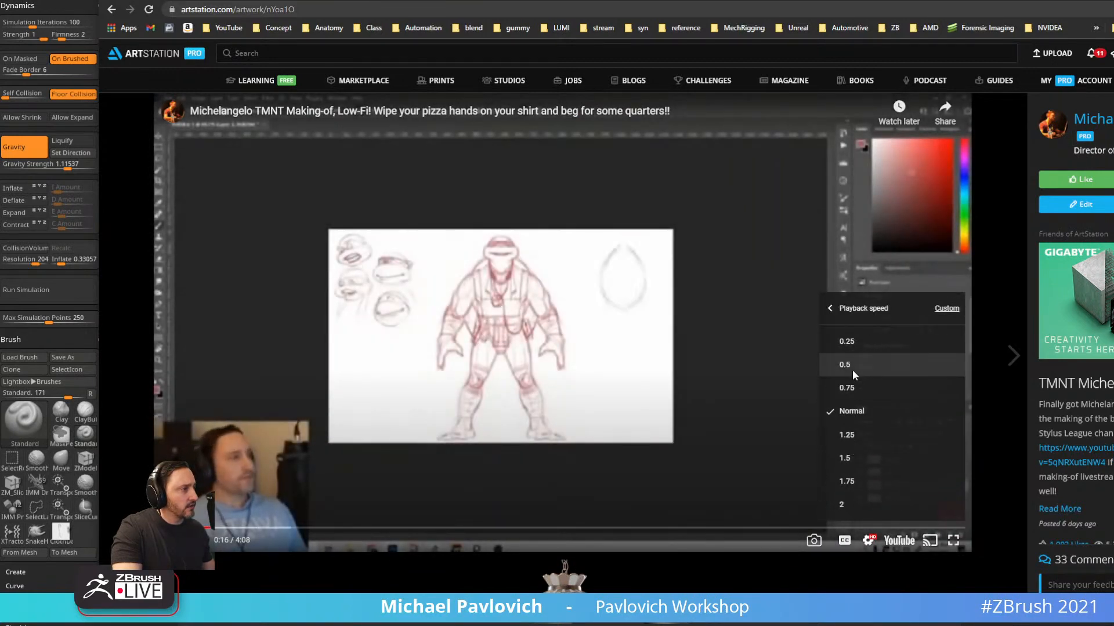
{"action": "left_click", "coordinate": [852, 370]}
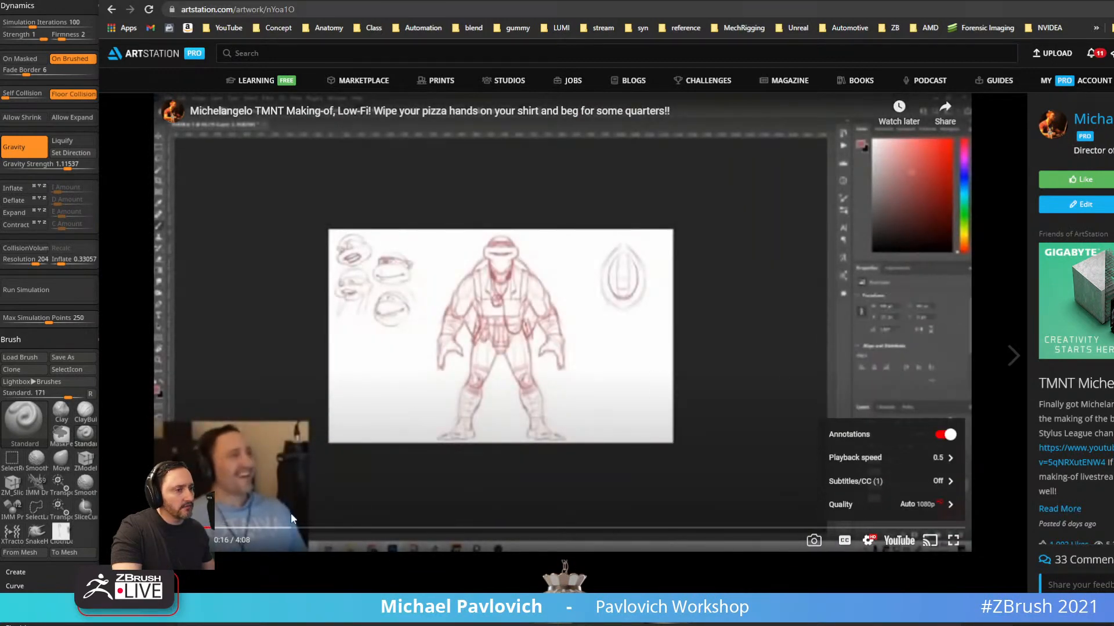
{"action": "left_click", "coordinate": [222, 527]}
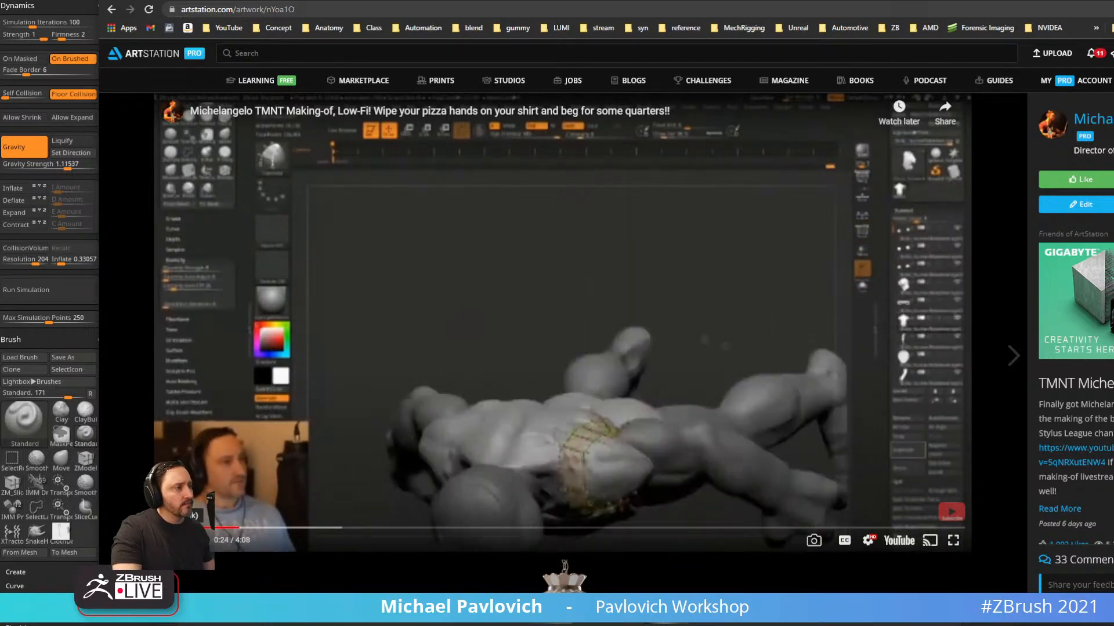
{"action": "left_click", "coordinate": [172, 540]}
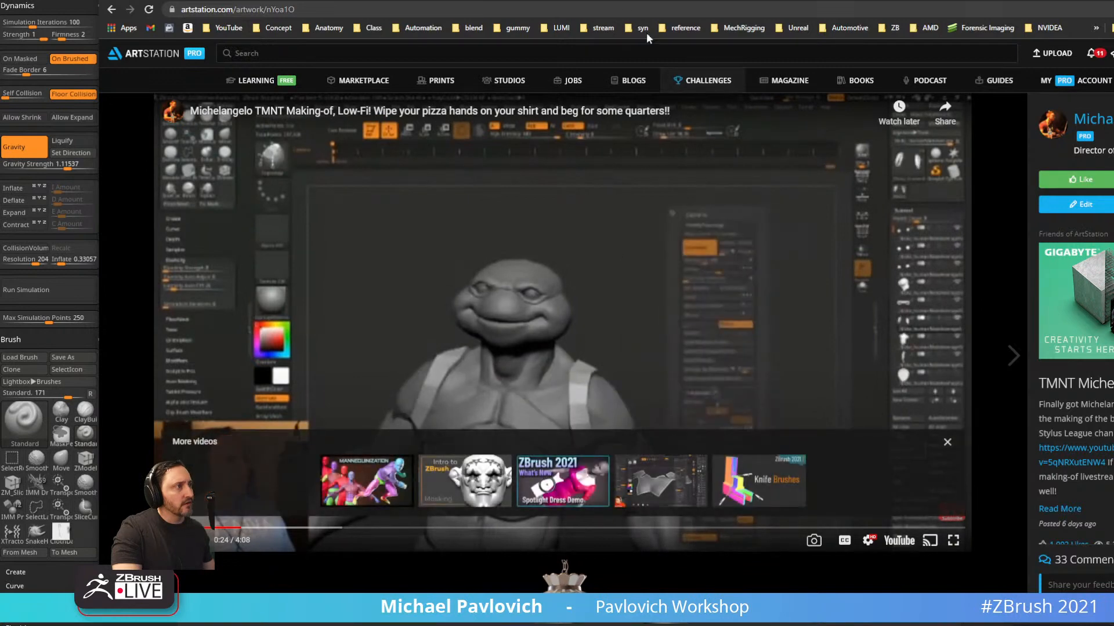
Switch back to ZBrush, select the posed turtle's MichelangeloPlacement subtool and turn on ghost transparency to show it inside the body.
{"action": "key", "text": "alt+Tab"}
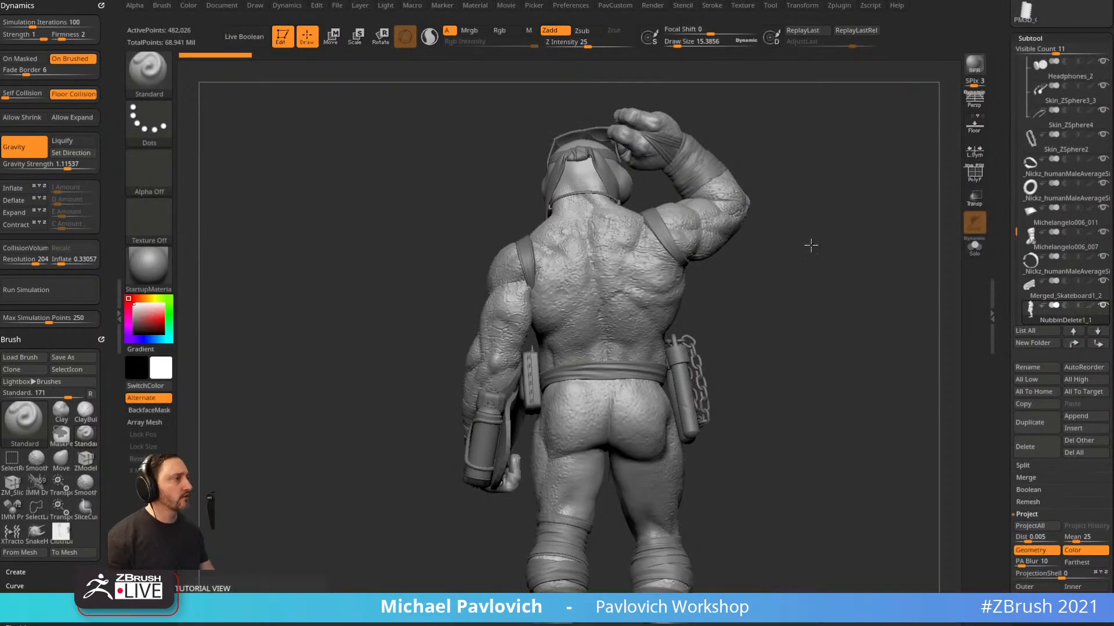
{"action": "key", "text": "s"}
{"action": "left_click_drag", "start_coordinate": [695, 293], "coordinate": [709, 297]}
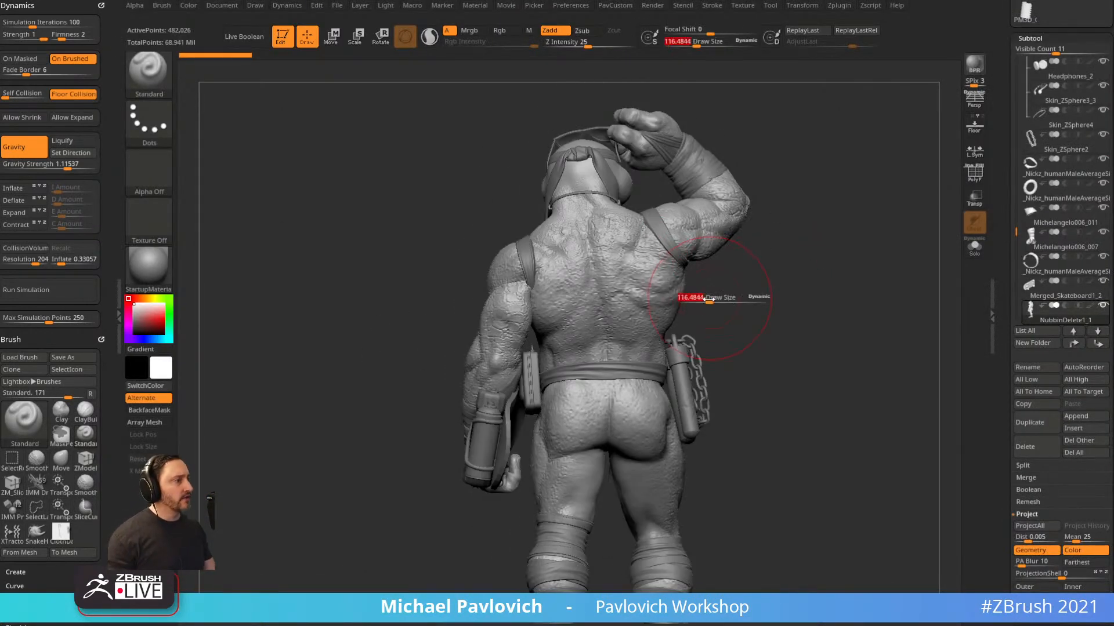
{"action": "left_click_drag", "start_coordinate": [1003, 315], "coordinate": [951, 377]}
{"action": "key", "text": "f"}
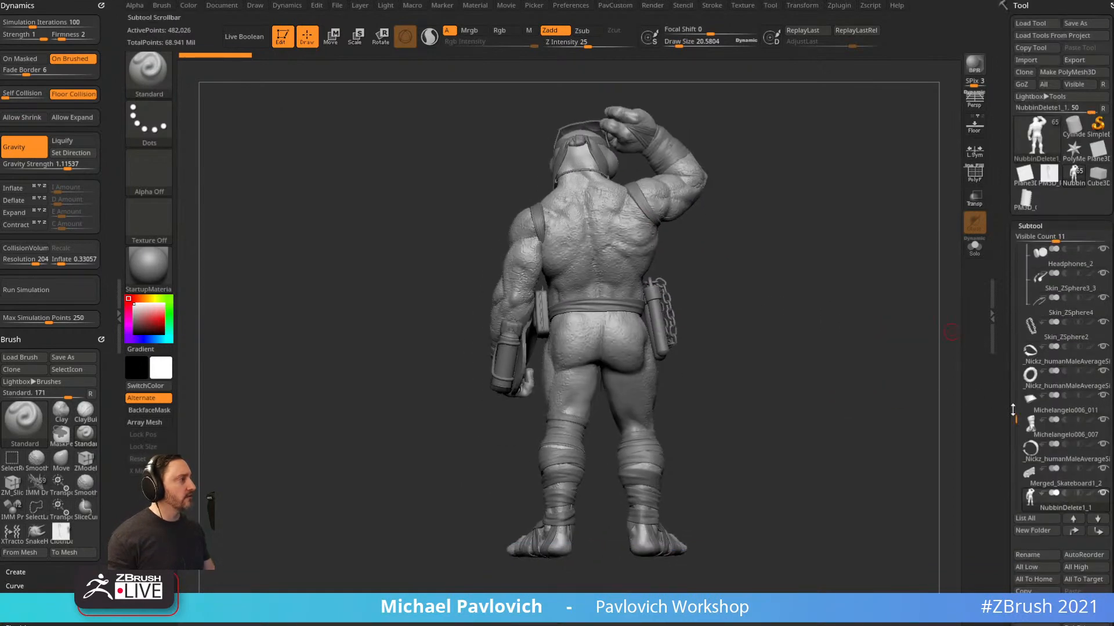
{"action": "left_click_drag", "start_coordinate": [1012, 409], "coordinate": [1013, 250]}
{"action": "left_click", "coordinate": [1063, 263]}
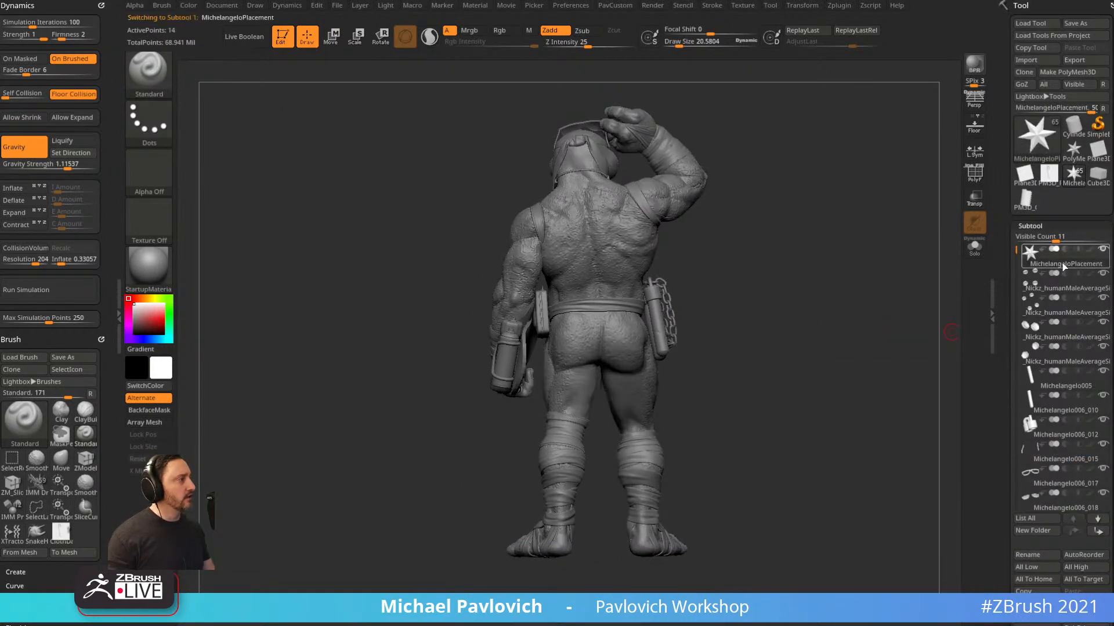
{"action": "left_click", "coordinate": [974, 198]}
{"action": "left_click_drag", "start_coordinate": [839, 283], "coordinate": [812, 279]}
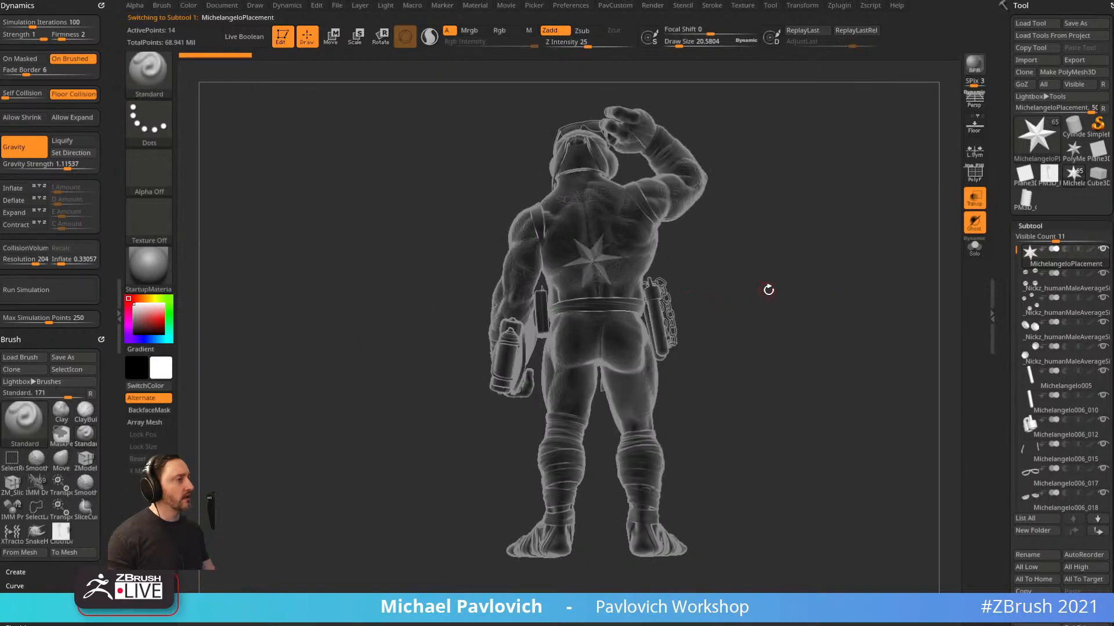
{"action": "key", "text": "space"}
{"action": "left_click", "coordinate": [771, 294]}
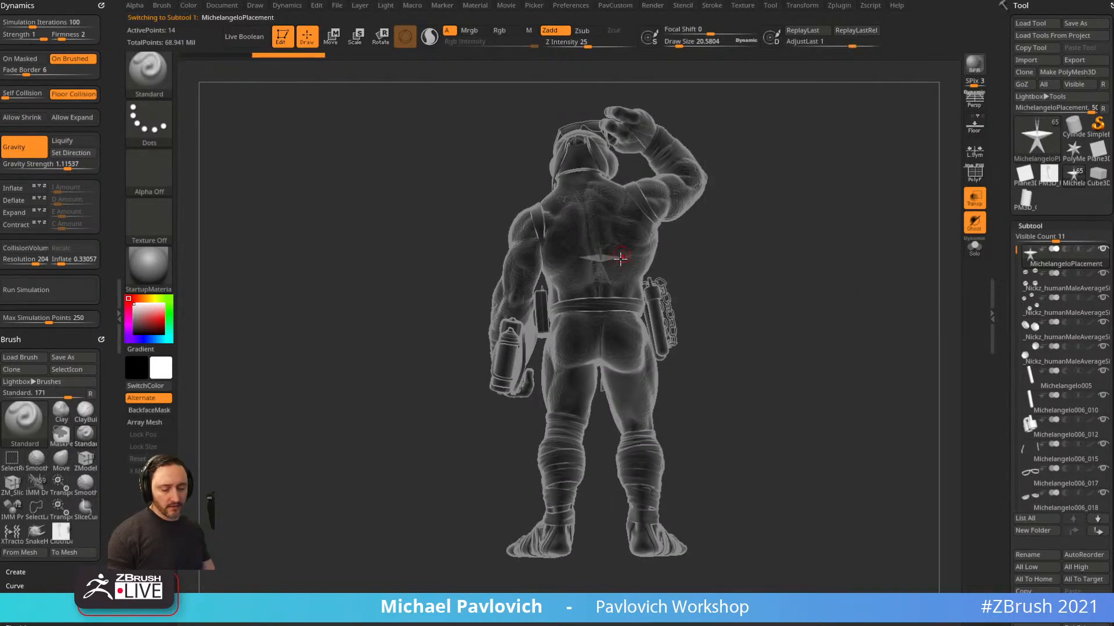
Delete all subtools of the posed turtle tool and select the Michelangelo008 star subtool in the A-pose turtle tool.
{"action": "left_click_drag", "start_coordinate": [803, 275], "coordinate": [765, 281], "text": "alt"}
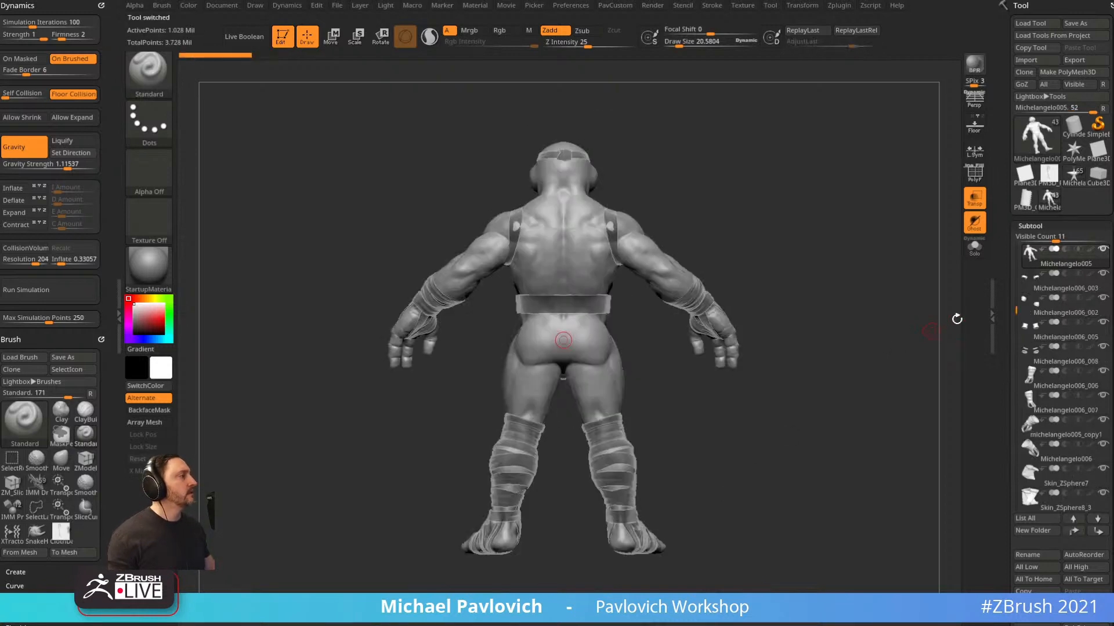
{"action": "left_click", "coordinate": [1079, 184]}
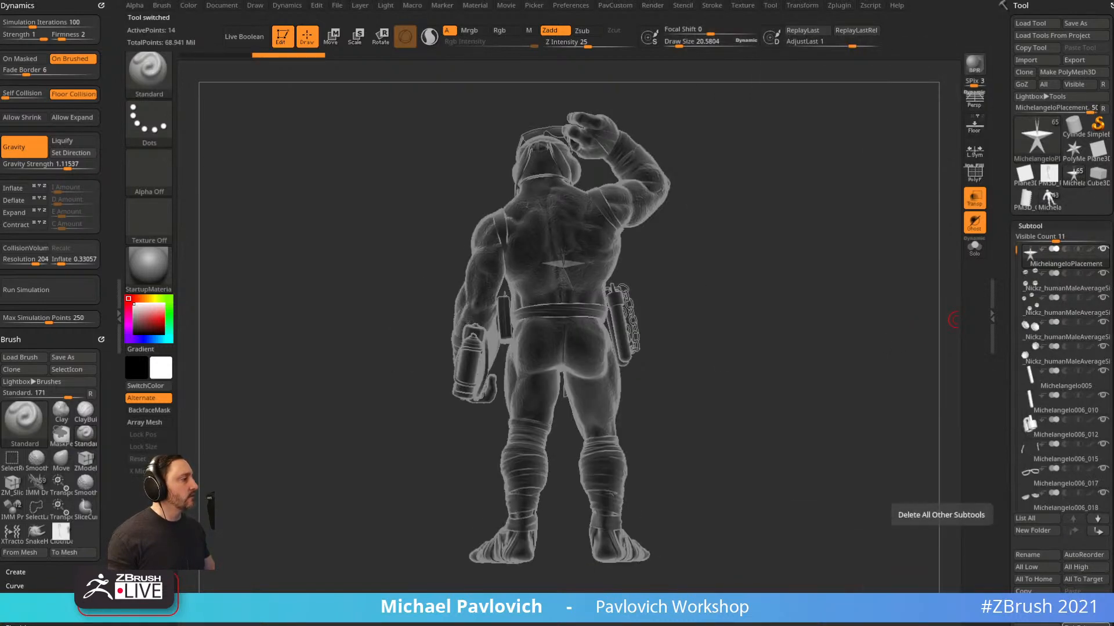
{"action": "scroll", "coordinate": [1005, 573], "scroll_direction": "down", "scroll_amount": 3}
{"action": "left_click", "coordinate": [1075, 574]}
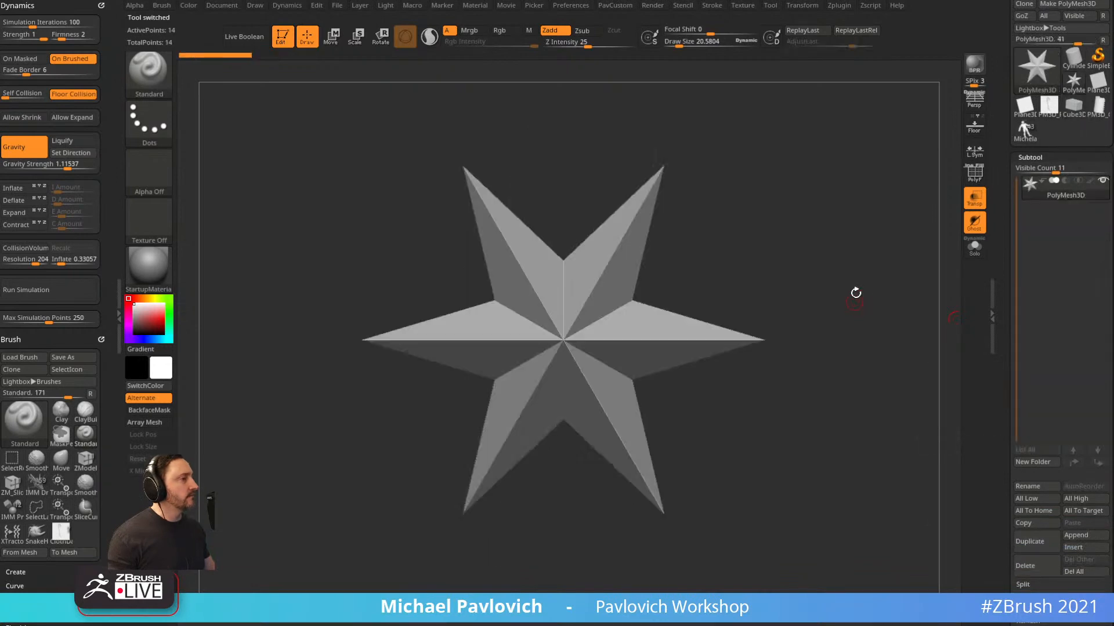
{"action": "left_click", "coordinate": [1025, 130]}
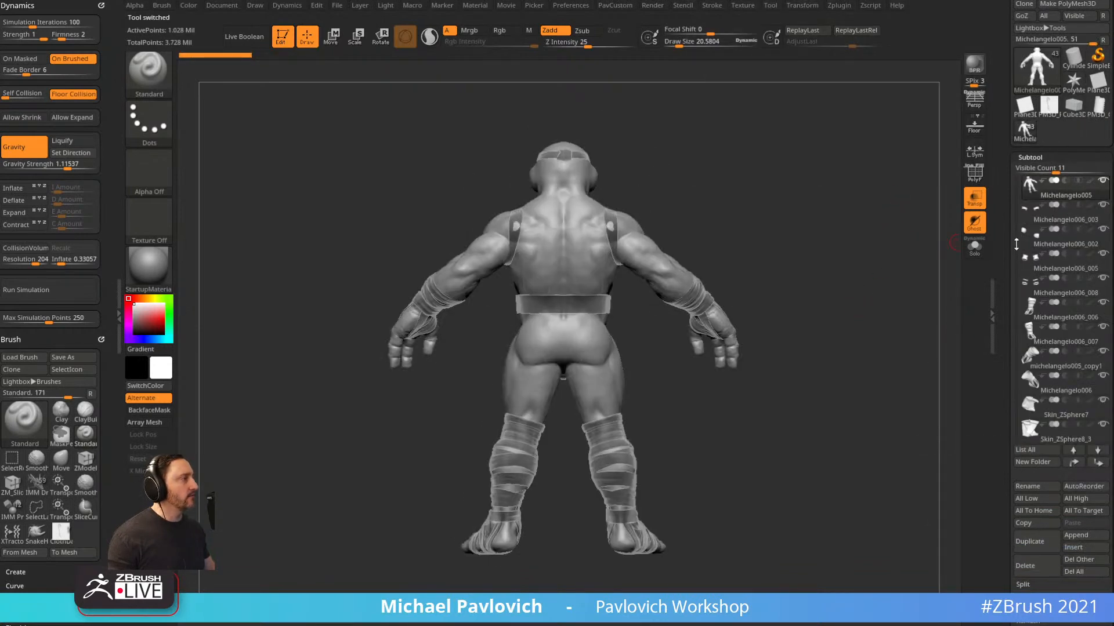
{"action": "left_click", "coordinate": [1062, 194]}
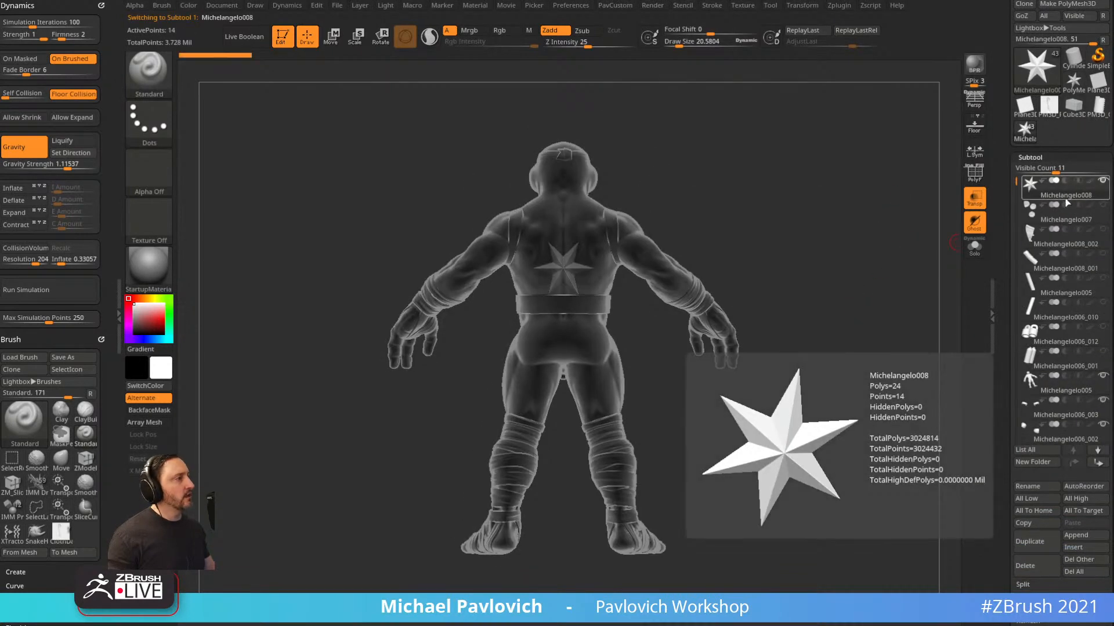
Save the A-pose turtle as a ZBrush tool file.
{"action": "left_click_drag", "start_coordinate": [928, 218], "coordinate": [877, 253]}
{"action": "left_click_drag", "start_coordinate": [998, 67], "coordinate": [996, 222]}
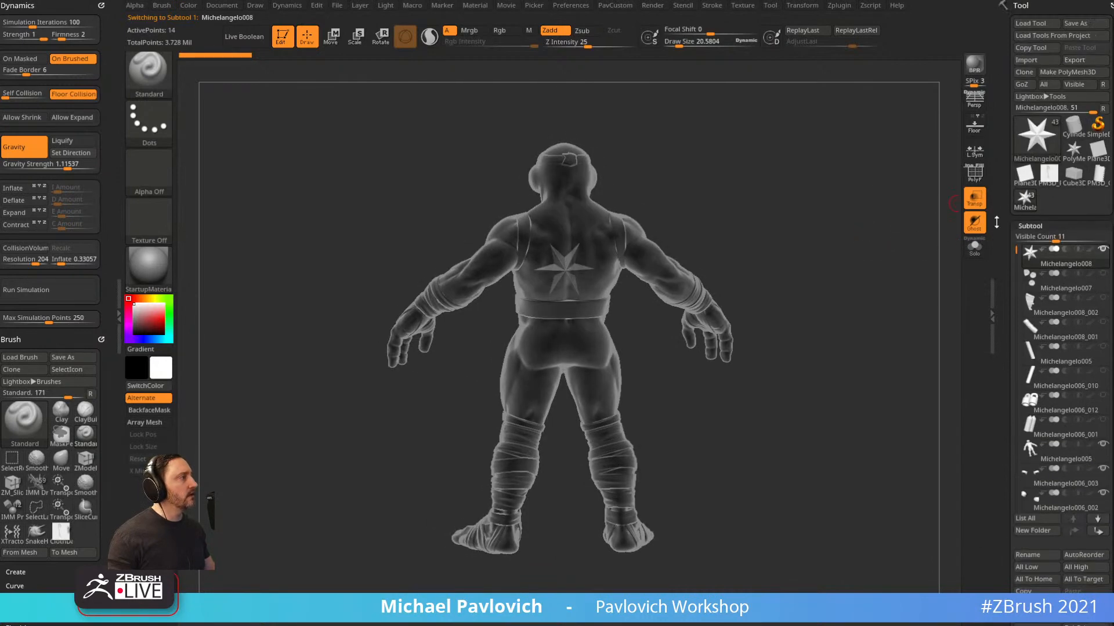
{"action": "left_click", "coordinate": [1082, 24]}
{"action": "left_click", "coordinate": [788, 540]}
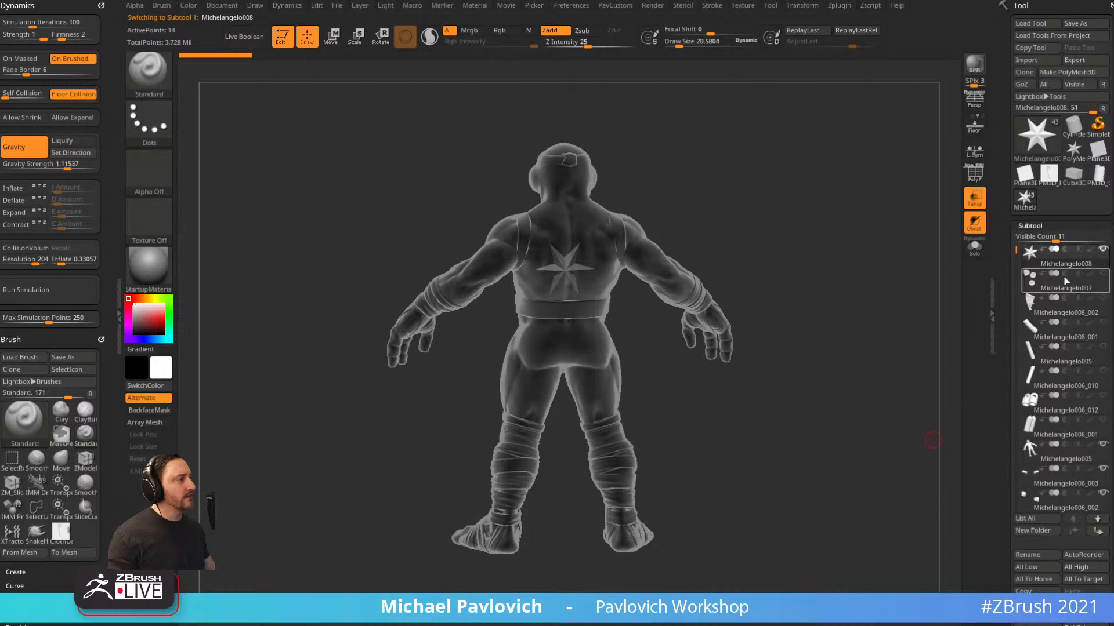
Turn off ghost transparency and show the A-pose turtle's bare back.
{"action": "mouse_move", "coordinate": [1057, 266]}
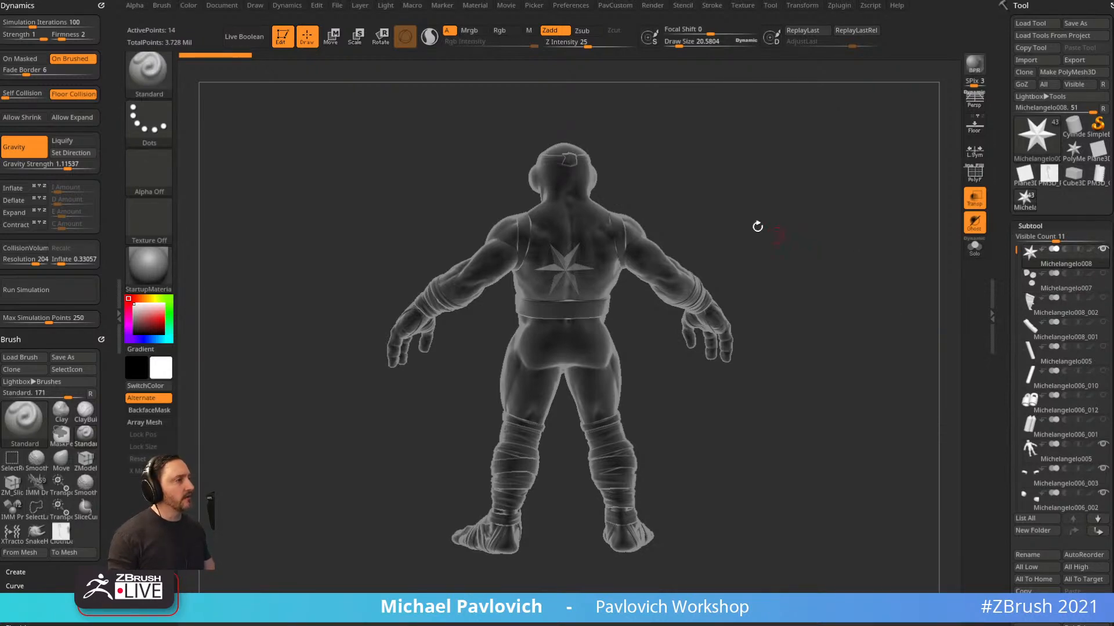
{"action": "left_click_drag", "start_coordinate": [758, 227], "coordinate": [811, 194]}
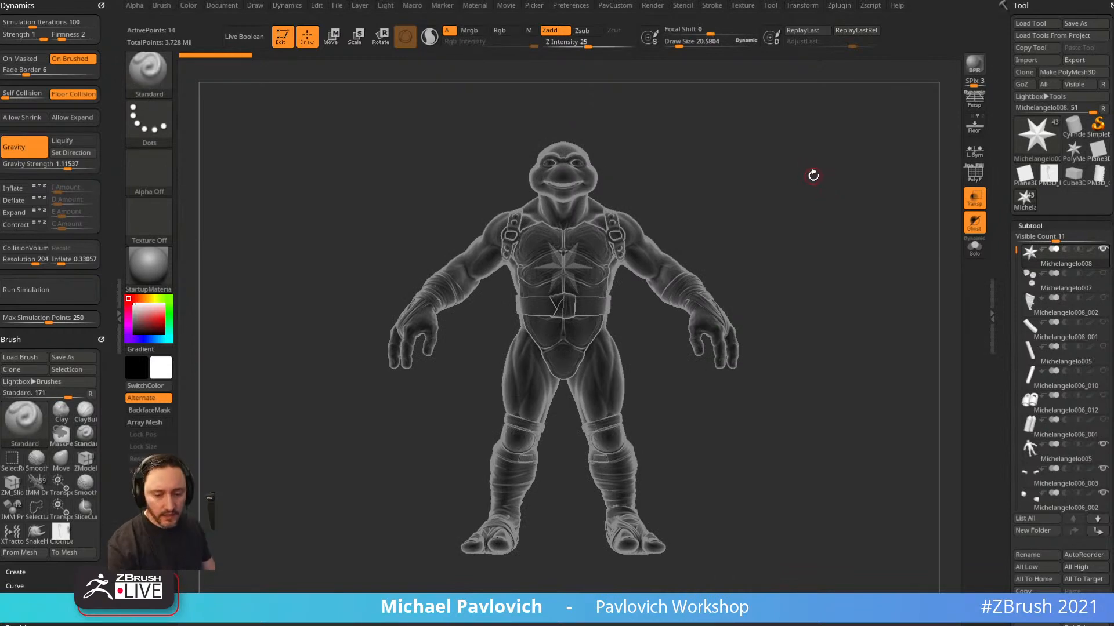
{"action": "left_click", "coordinate": [974, 199]}
{"action": "mouse_move", "coordinate": [806, 231]}
{"action": "left_mouse_down"}
{"action": "mouse_move", "coordinate": [688, 218]}
{"action": "mouse_move", "coordinate": [820, 225]}
{"action": "left_mouse_up"}
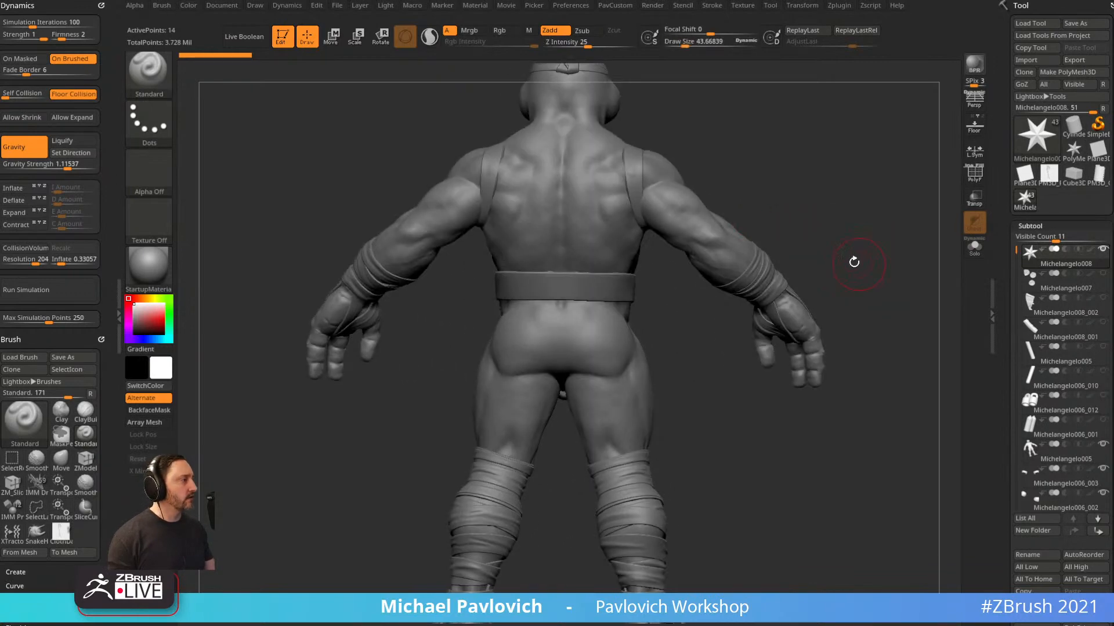
{"action": "left_click_drag", "start_coordinate": [853, 261], "coordinate": [756, 257], "text": "alt"}
{"action": "left_click_drag", "start_coordinate": [883, 279], "coordinate": [845, 281], "text": "alt"}
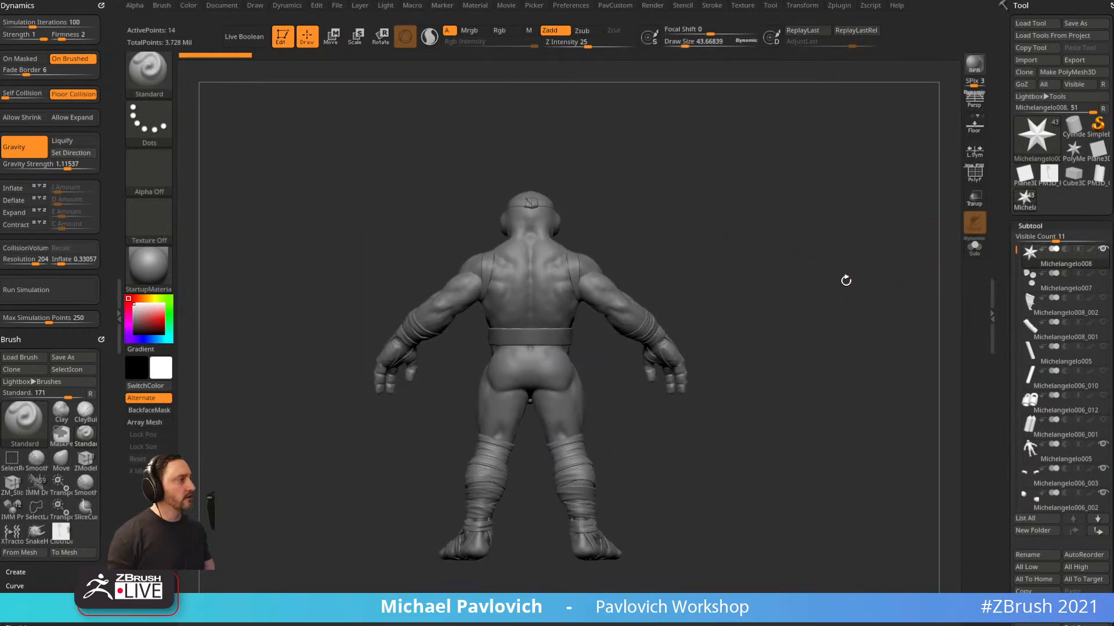
Insert a Sphere 32 primitive with the IMM Primitives brush over the turtle's back and split it into its own subtool.
{"action": "key", "text": "b"}
{"action": "key", "text": "i"}
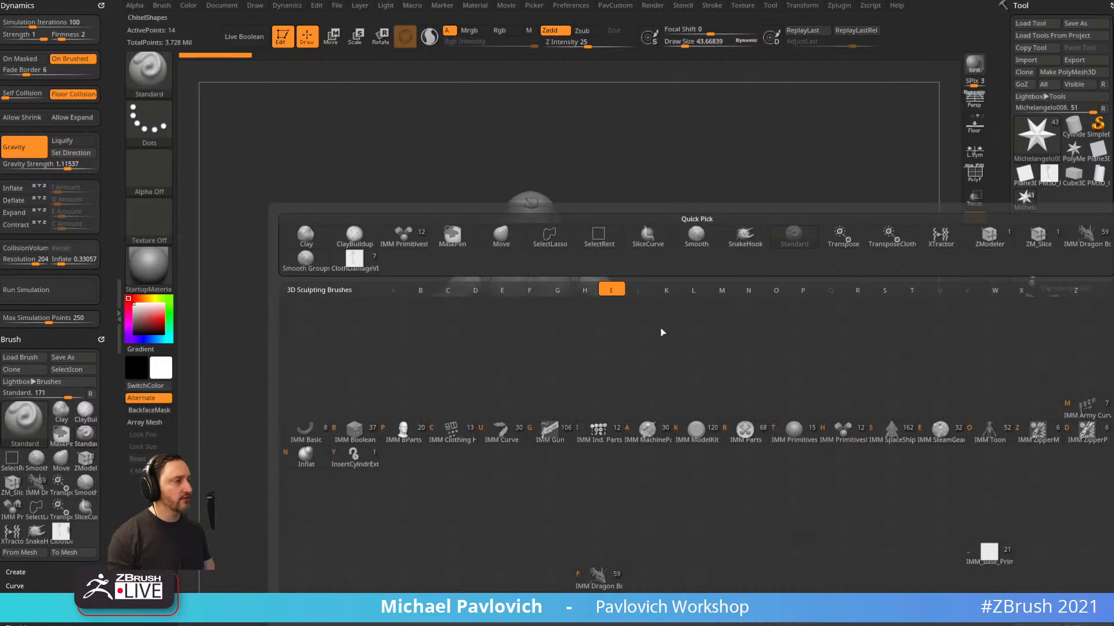
{"action": "left_click", "coordinate": [805, 447]}
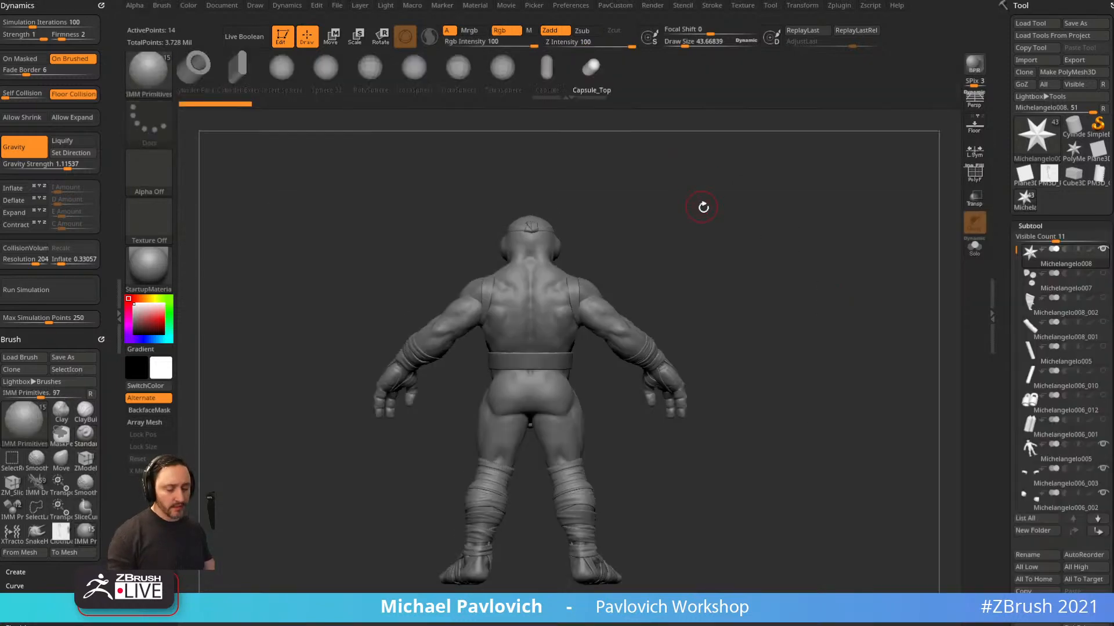
{"action": "key", "text": "m"}
{"action": "left_click", "coordinate": [532, 289]}
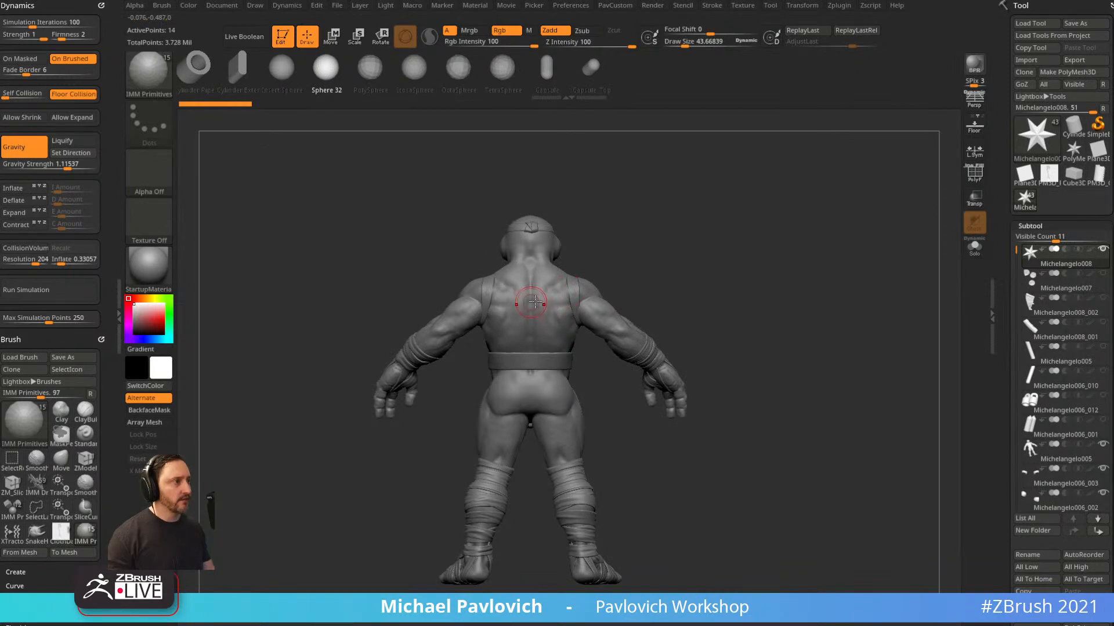
{"action": "left_click_drag", "start_coordinate": [529, 303], "coordinate": [538, 364]}
{"action": "key", "text": "shift+z"}
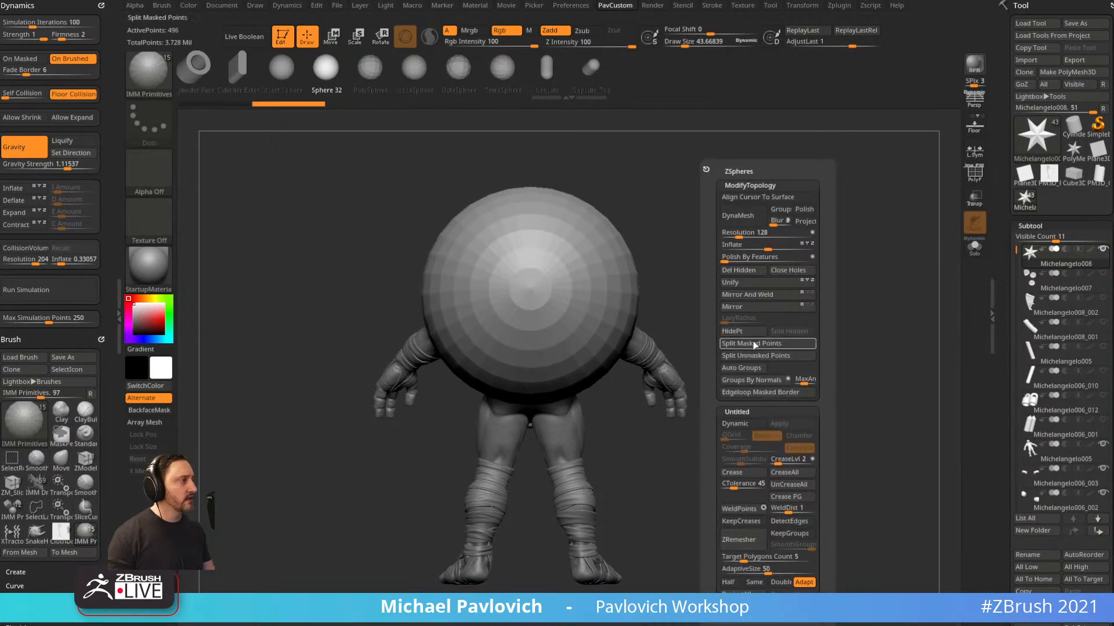
{"action": "left_click", "coordinate": [755, 348]}
Flatten the sphere into a thin ellipsoid against the turtle's back and display its polyframe.
{"action": "left_click_drag", "start_coordinate": [696, 323], "coordinate": [801, 298], "text": "shift"}
{"action": "key", "text": "w"}
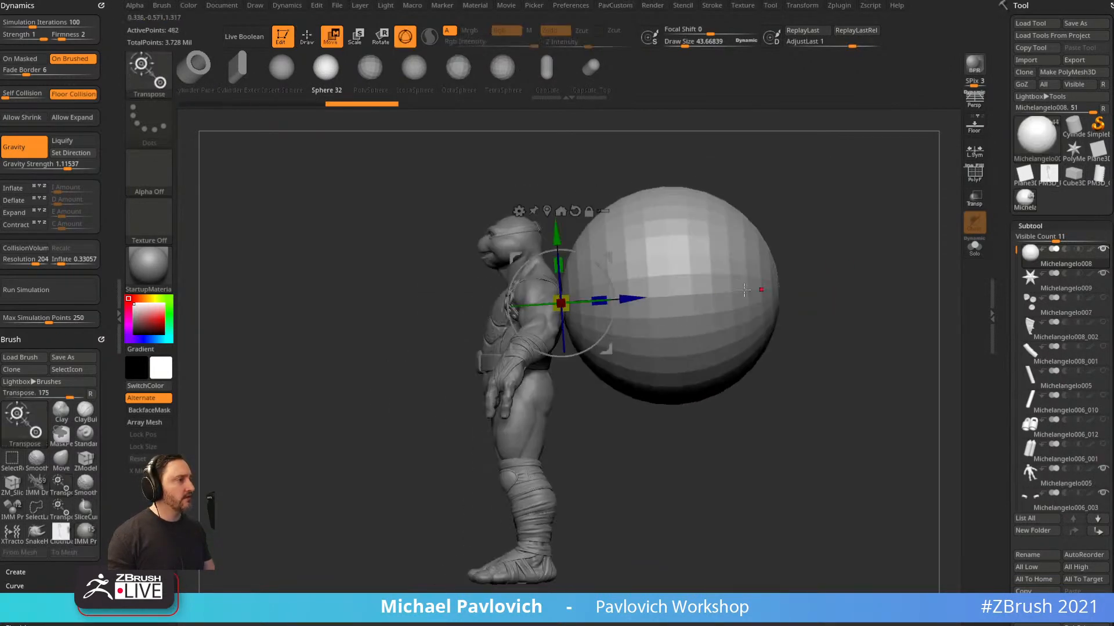
{"action": "mouse_move", "coordinate": [592, 295]}
{"action": "left_mouse_down"}
{"action": "mouse_move", "coordinate": [574, 296]}
{"action": "mouse_move", "coordinate": [595, 290]}
{"action": "left_mouse_up"}
{"action": "key", "text": "q"}
{"action": "left_click", "coordinate": [977, 176]}
{"action": "left_click_drag", "start_coordinate": [953, 209], "coordinate": [864, 267], "text": "alt"}
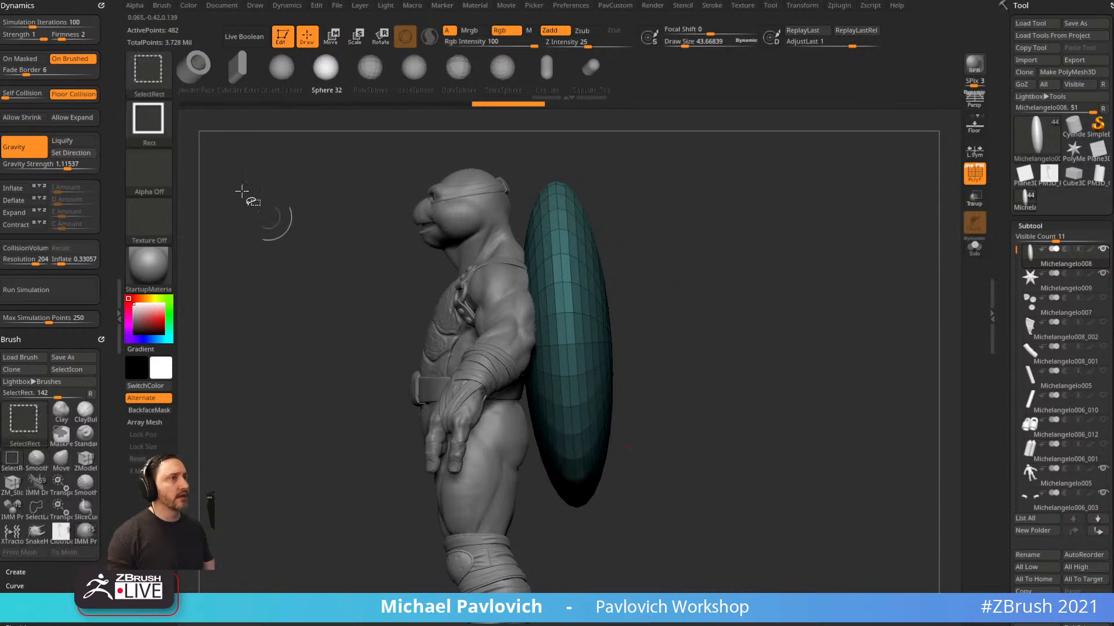
Hide an edge loop around the ellipsoid's side with SelectLasso and divide the mesh into polygroups with Auto Groups.
{"action": "left_click", "coordinate": [148, 73]}
{"action": "left_click_drag", "start_coordinate": [711, 253], "coordinate": [703, 296], "text": "alt"}
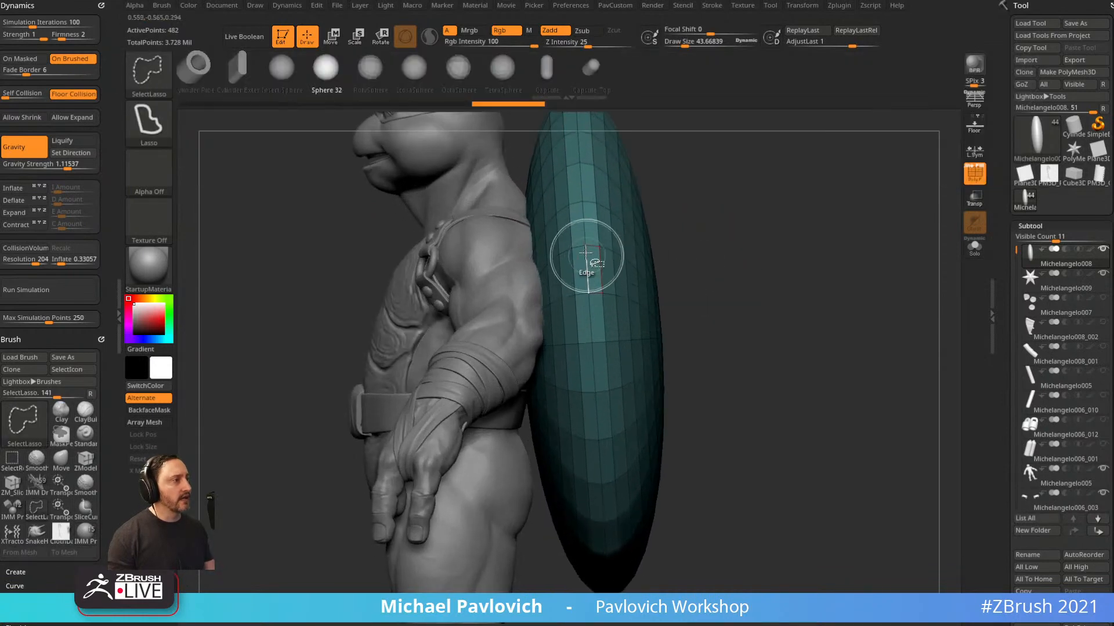
{"action": "left_click", "coordinate": [566, 255], "text": "ctrl+shift"}
{"action": "left_click_drag", "start_coordinate": [722, 255], "coordinate": [730, 226], "text": "alt"}
{"action": "key", "text": "space"}
{"action": "mouse_move", "coordinate": [735, 256]}
{"action": "left_mouse_down"}
{"action": "mouse_move", "coordinate": [705, 257]}
{"action": "mouse_move", "coordinate": [721, 249]}
{"action": "left_mouse_up"}
{"action": "left_click", "coordinate": [733, 368]}
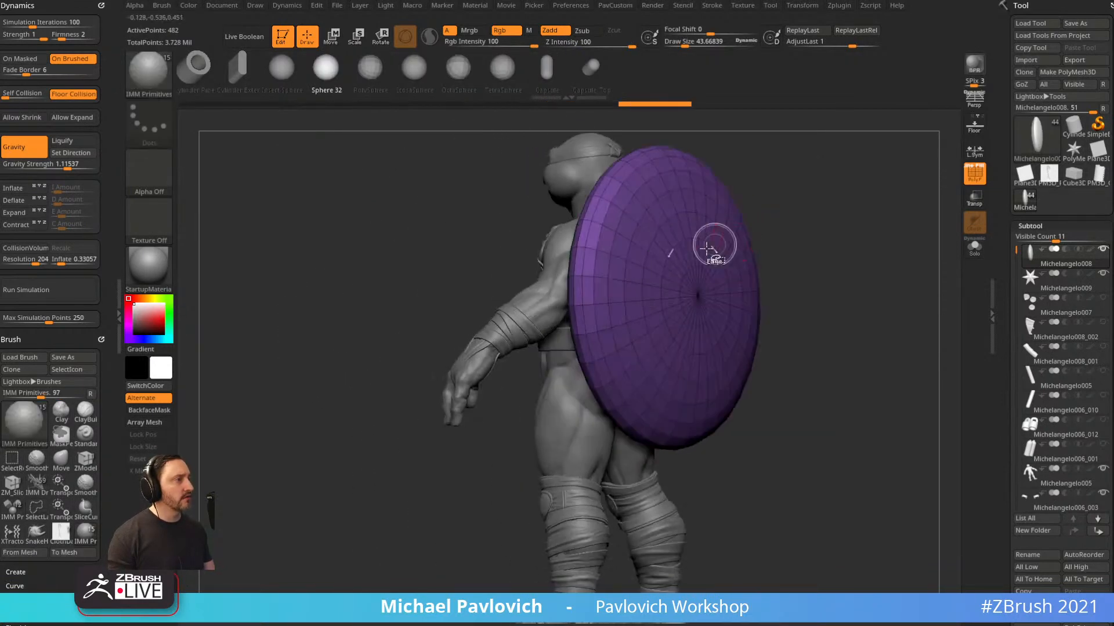
Isolate the ellipsoid's outer half, delete the hidden part, and ZRemesh it with Half and an AdaptiveSize of 0.
{"action": "left_click", "coordinate": [652, 261], "text": "ctrl+shift"}
{"action": "key", "text": "space"}
{"action": "left_click", "coordinate": [796, 277]}
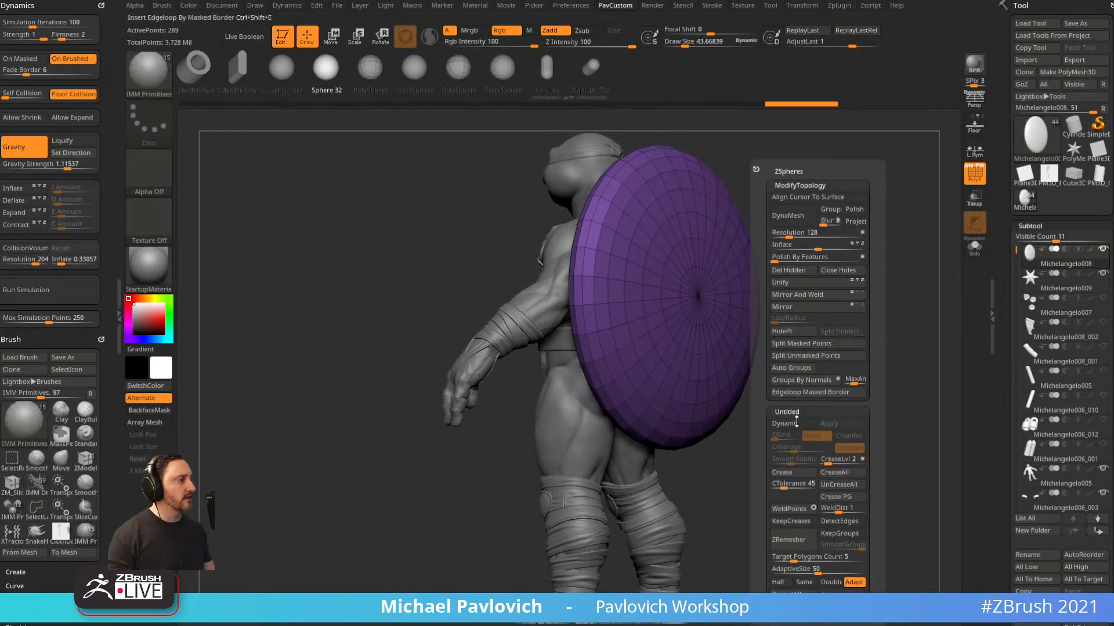
{"action": "left_click", "coordinate": [778, 582]}
{"action": "left_click", "coordinate": [774, 571]}
{"action": "left_click", "coordinate": [789, 540]}
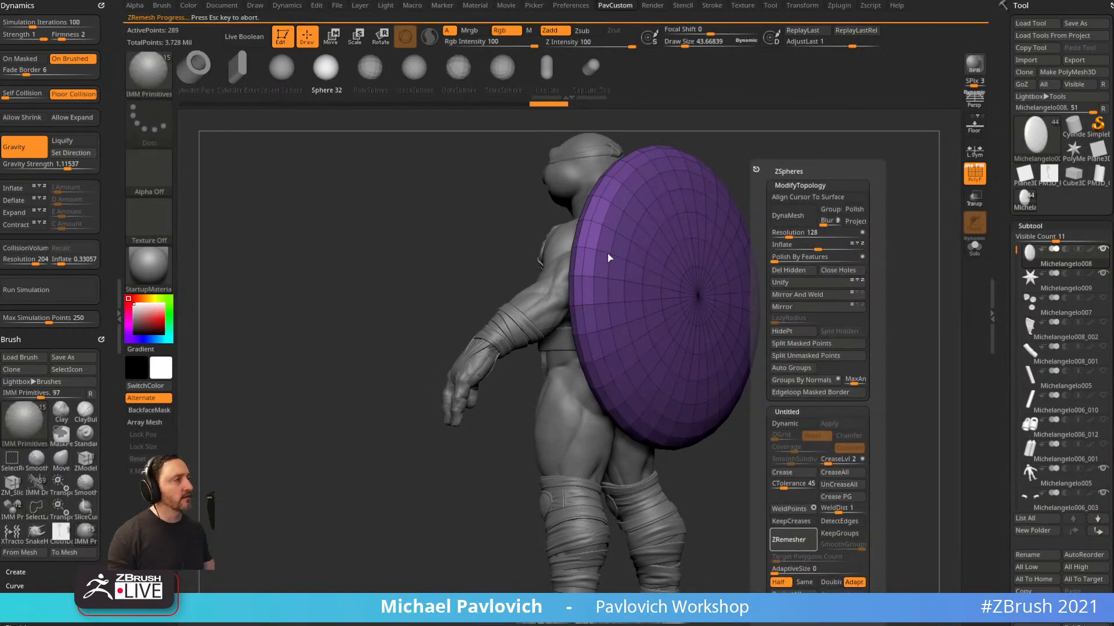
{"action": "left_click_drag", "start_coordinate": [713, 211], "coordinate": [854, 246]}
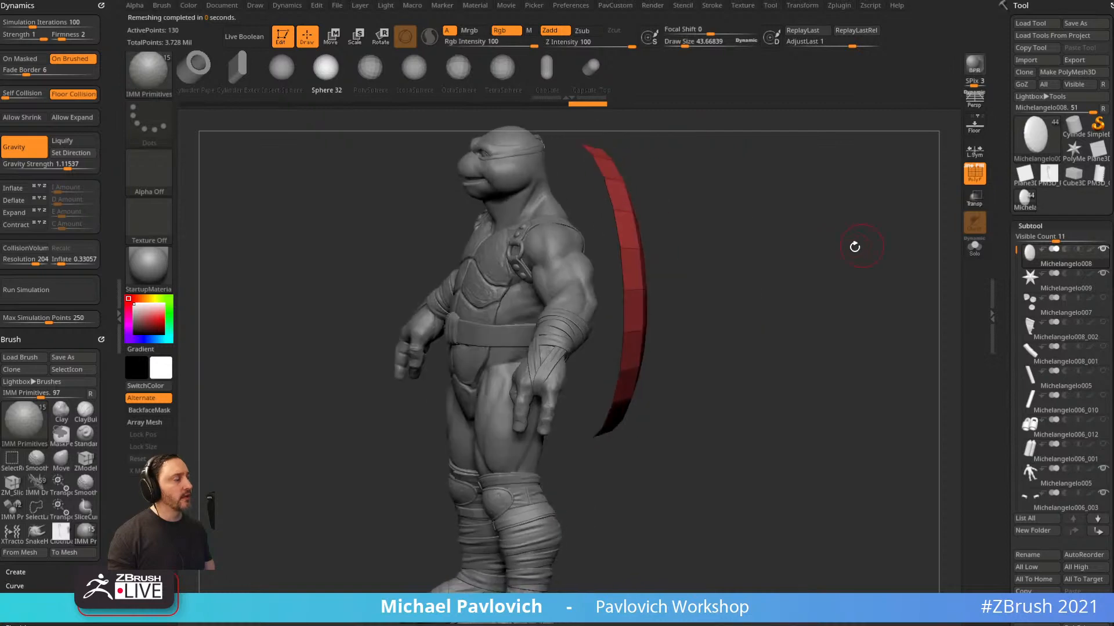
Undo the remesh and the deletion of the hidden half, and merge the ellipsoid into a single polygroup.
{"action": "key", "text": "ctrl+z"}
{"action": "key", "text": "ctrl+z"}
{"action": "key", "text": "ctrl+z"}
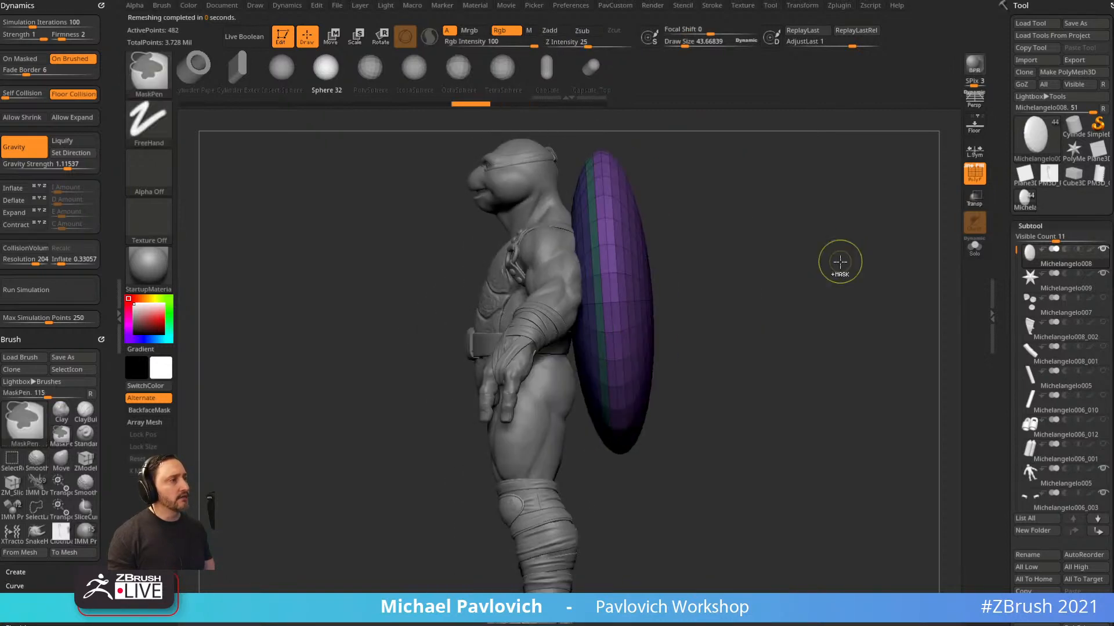
{"action": "key", "text": "ctrl+w"}
Pull the ellipsoid's outer side away from the turtle's back using the Move brush at a draw size of about 377.
{"action": "key", "text": "s"}
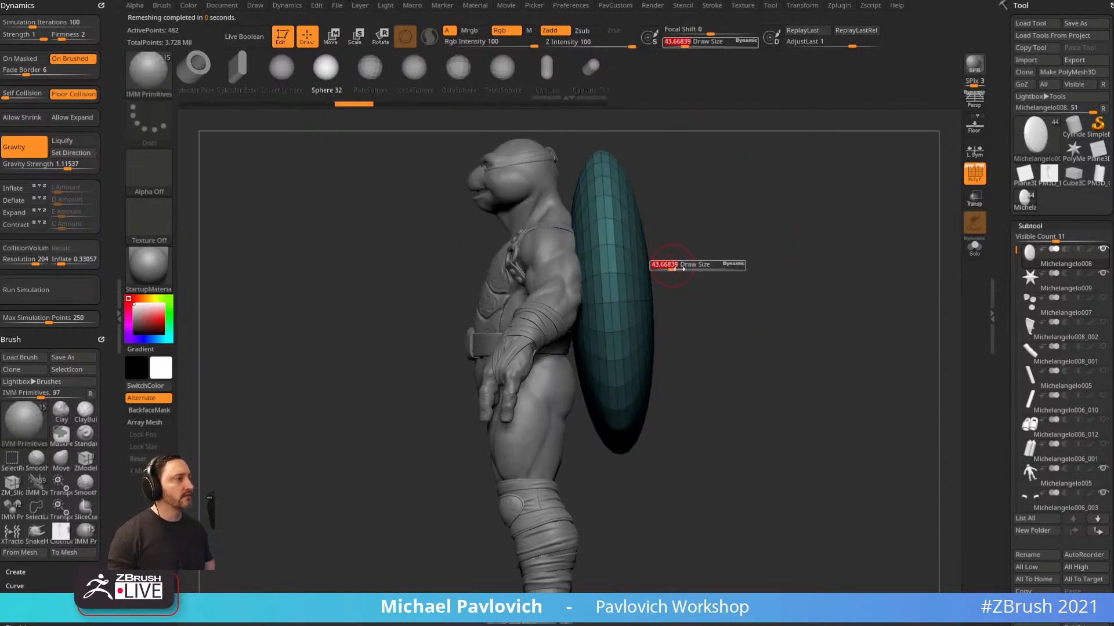
{"action": "key", "text": "s"}
{"action": "left_click_drag", "start_coordinate": [645, 270], "coordinate": [679, 272]}
{"action": "key", "text": "b"}
{"action": "key", "text": "m"}
{"action": "key", "text": "v"}
{"action": "left_click_drag", "start_coordinate": [649, 273], "coordinate": [677, 271]}
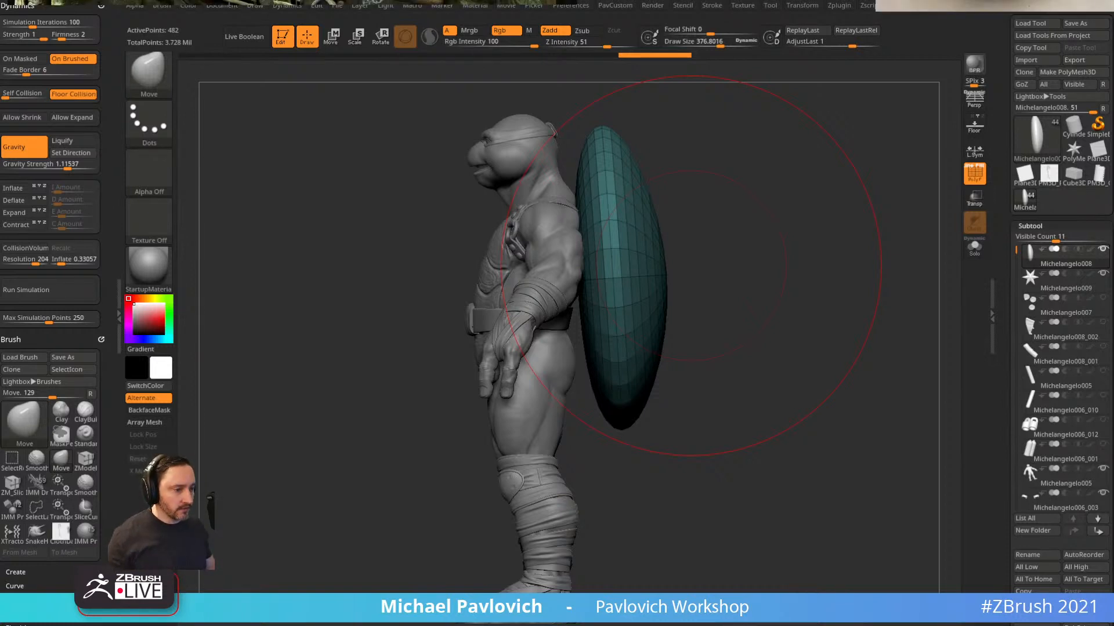
Compare the underside and top photos of a real turtle shell with the ellipsoid, and close both references.
{"action": "left_click_drag", "start_coordinate": [328, 450], "coordinate": [336, 408]}
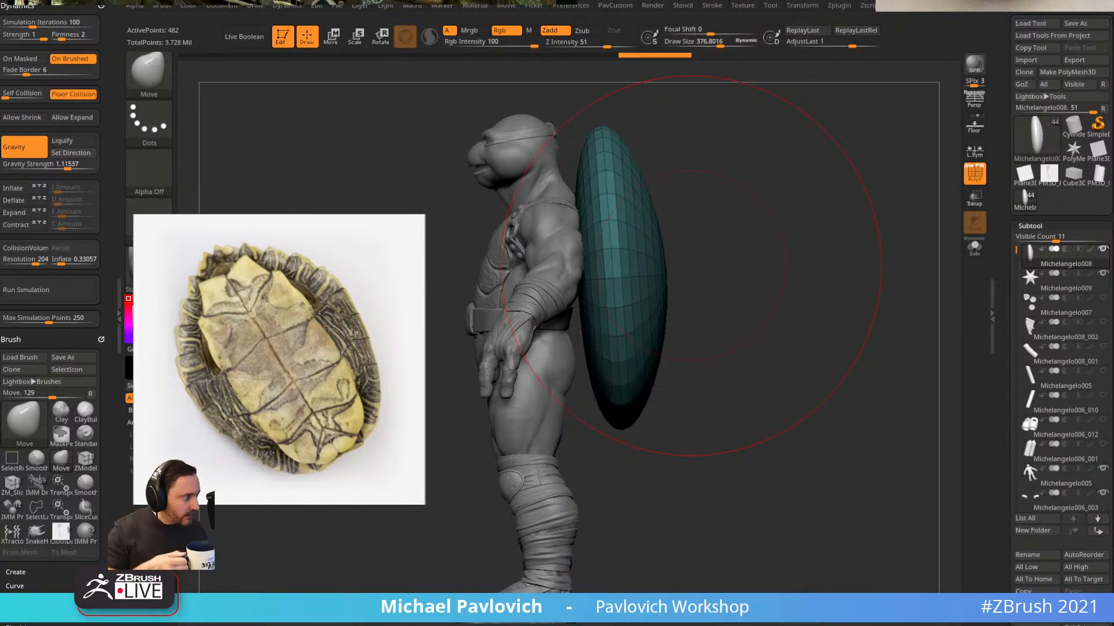
{"action": "left_click_drag", "start_coordinate": [909, 107], "coordinate": [679, 404]}
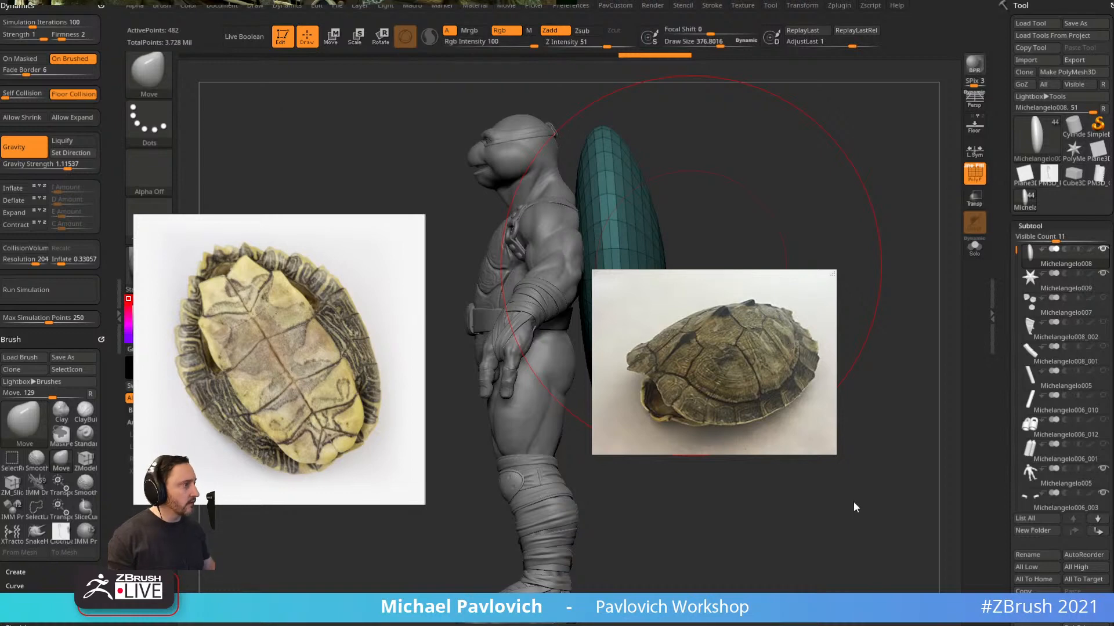
{"action": "double_click", "coordinate": [680, 421]}
{"action": "double_click", "coordinate": [292, 417]}
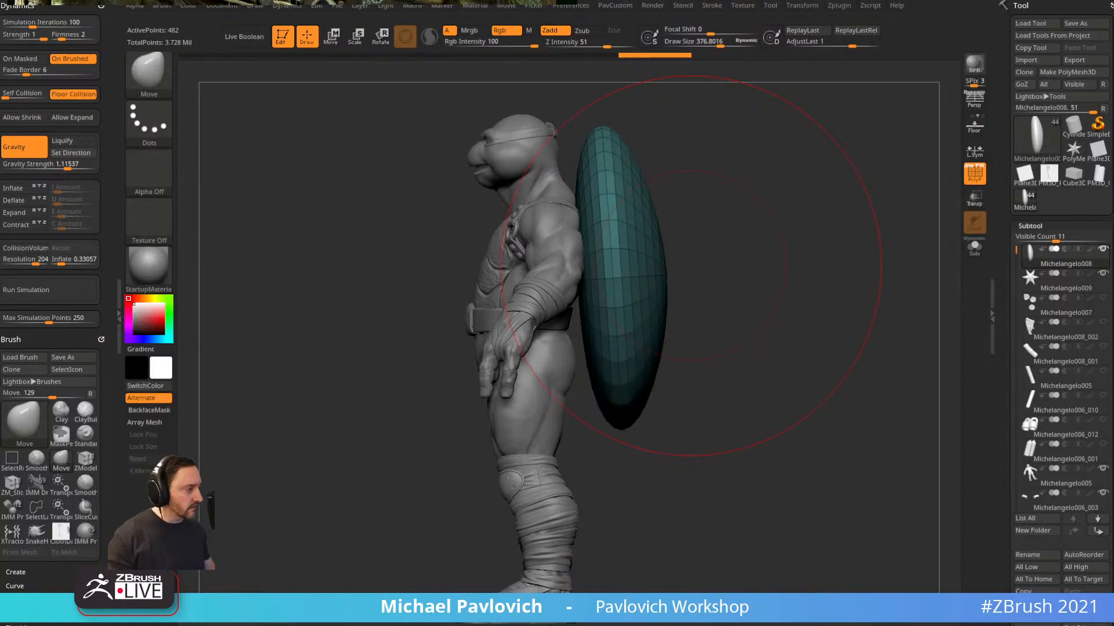
Examine how the back shell wraps around the shoulders and back in the Ninja Turtles character reference images.
{"action": "key", "text": "alt+Tab"}
{"action": "scroll", "coordinate": [458, 287], "scroll_direction": "up", "scroll_amount": 6}
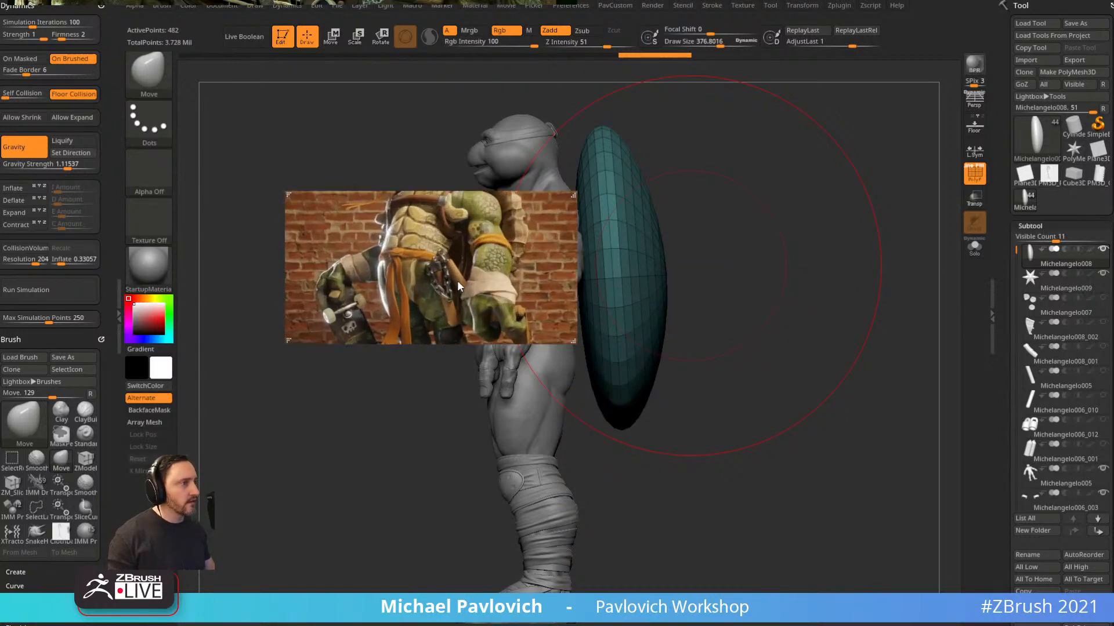
{"action": "middle_click_drag", "start_coordinate": [457, 280], "coordinate": [397, 369]}
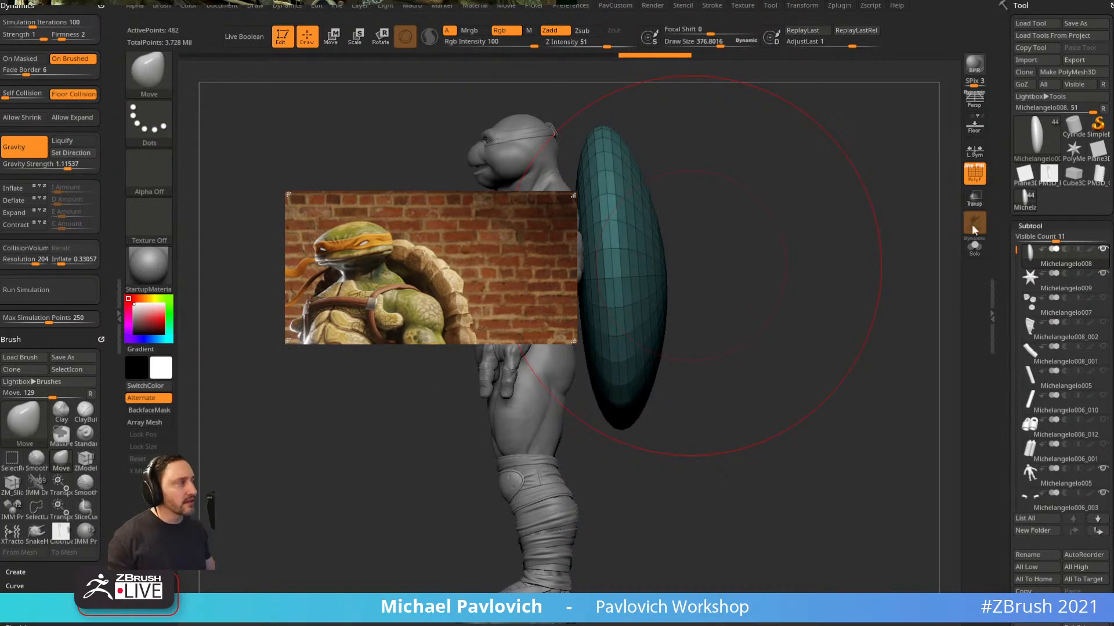
{"action": "left_click_drag", "start_coordinate": [1113, 259], "coordinate": [771, 334]}
{"action": "scroll", "coordinate": [771, 334], "scroll_direction": "down", "scroll_amount": 6}
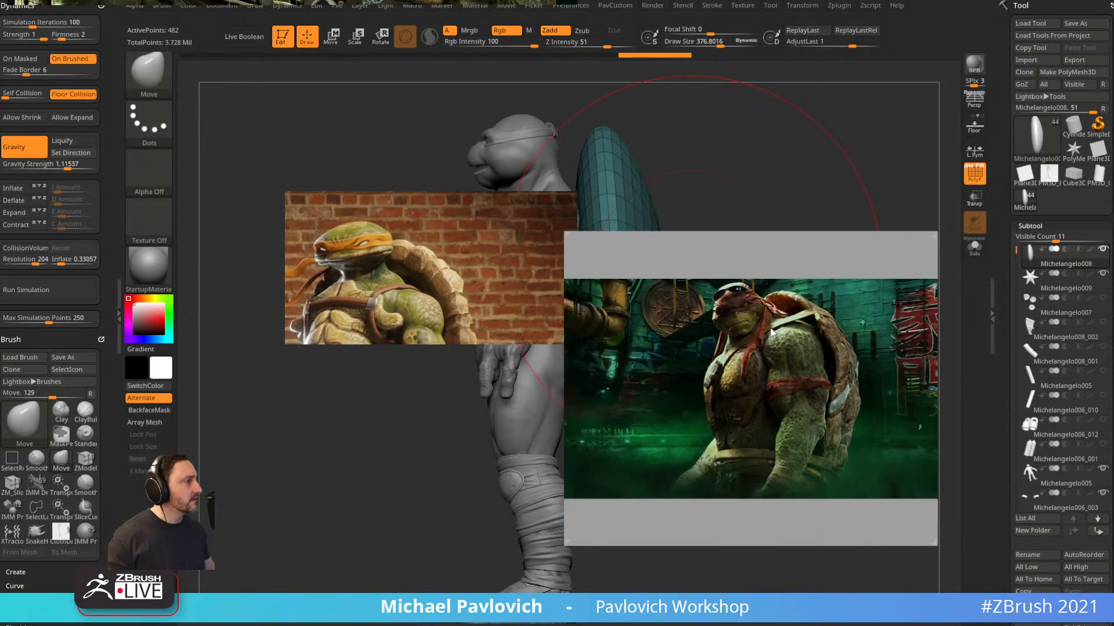
{"action": "scroll", "coordinate": [772, 333], "scroll_direction": "up", "scroll_amount": 6}
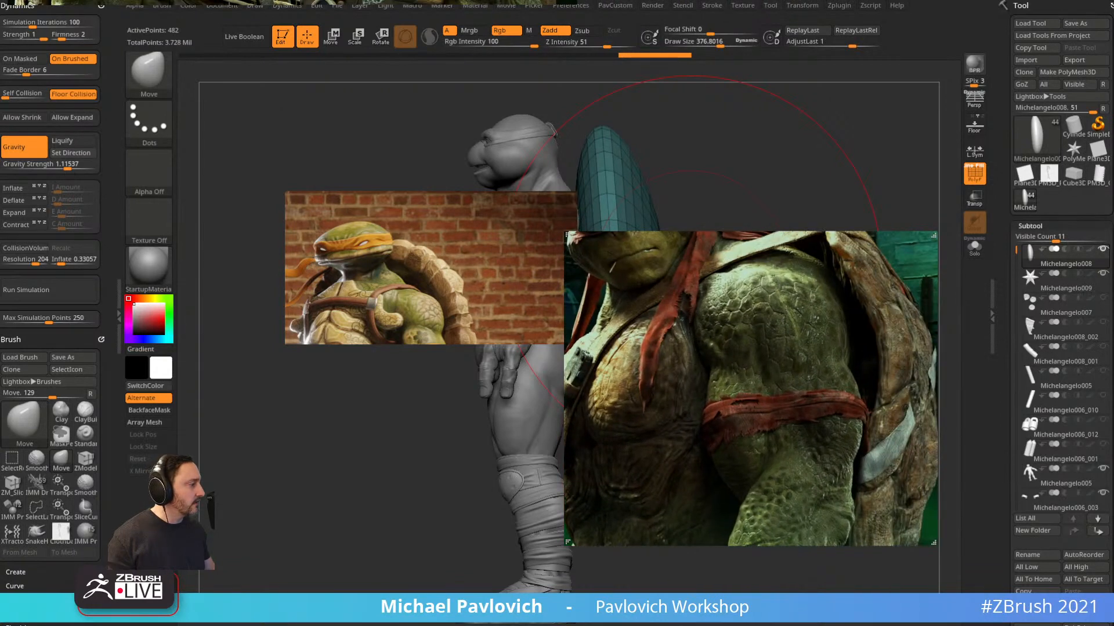
{"action": "left_click_drag", "start_coordinate": [1113, 290], "coordinate": [227, 199]}
{"action": "scroll", "coordinate": [227, 199], "scroll_direction": "up", "scroll_amount": 5}
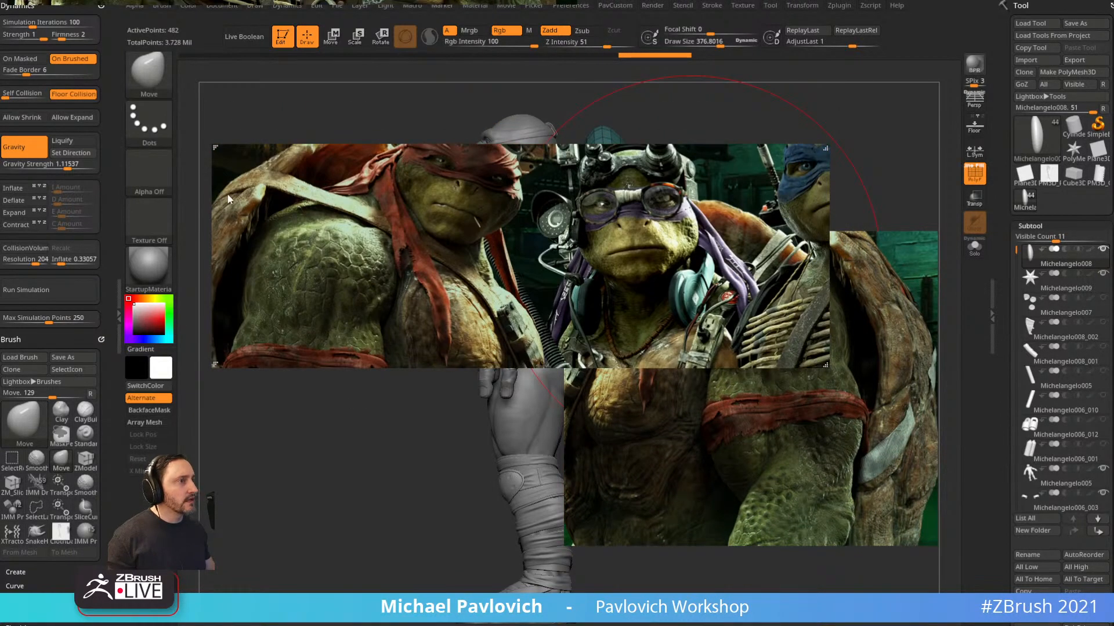
{"action": "middle_click_drag", "start_coordinate": [228, 199], "coordinate": [518, 197]}
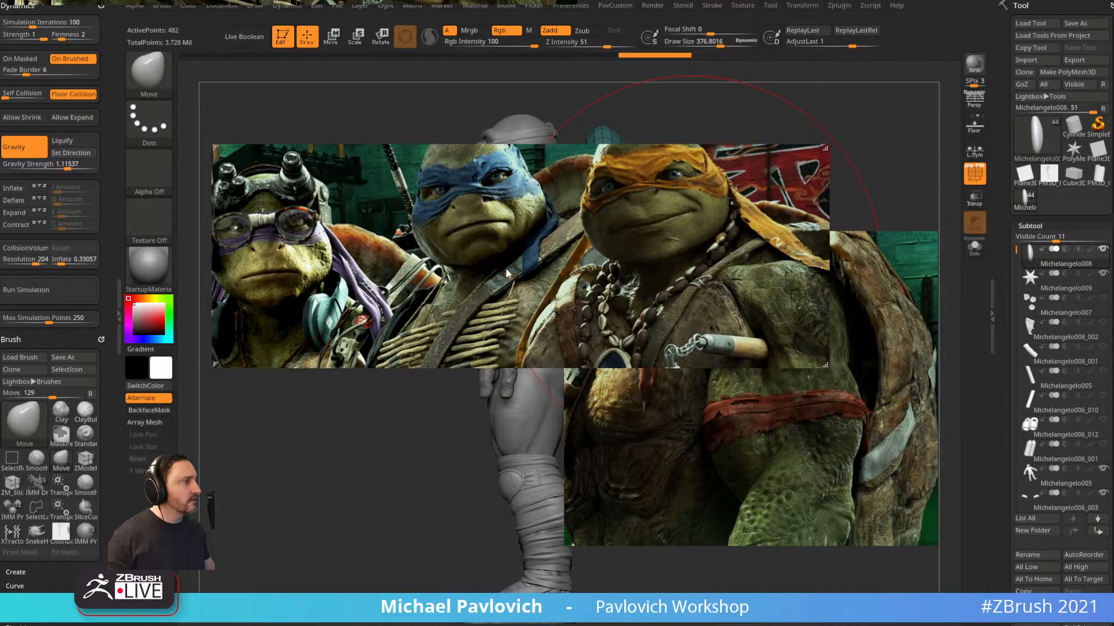
{"action": "middle_click_drag", "start_coordinate": [507, 273], "coordinate": [297, 181]}
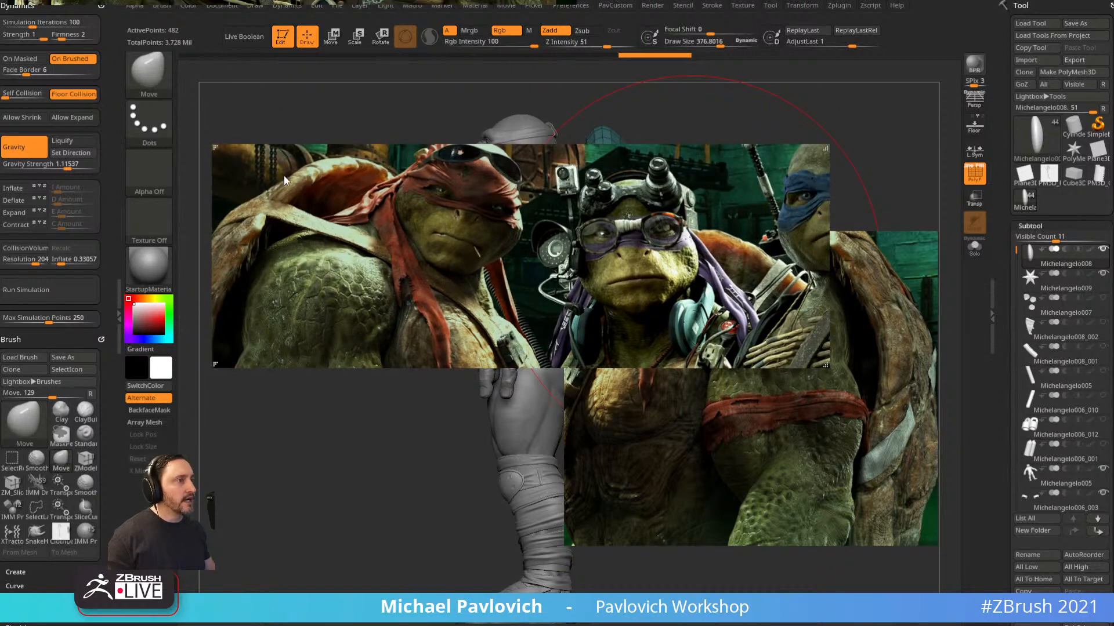
{"action": "left_click_drag", "start_coordinate": [576, 166], "coordinate": [632, 625]}
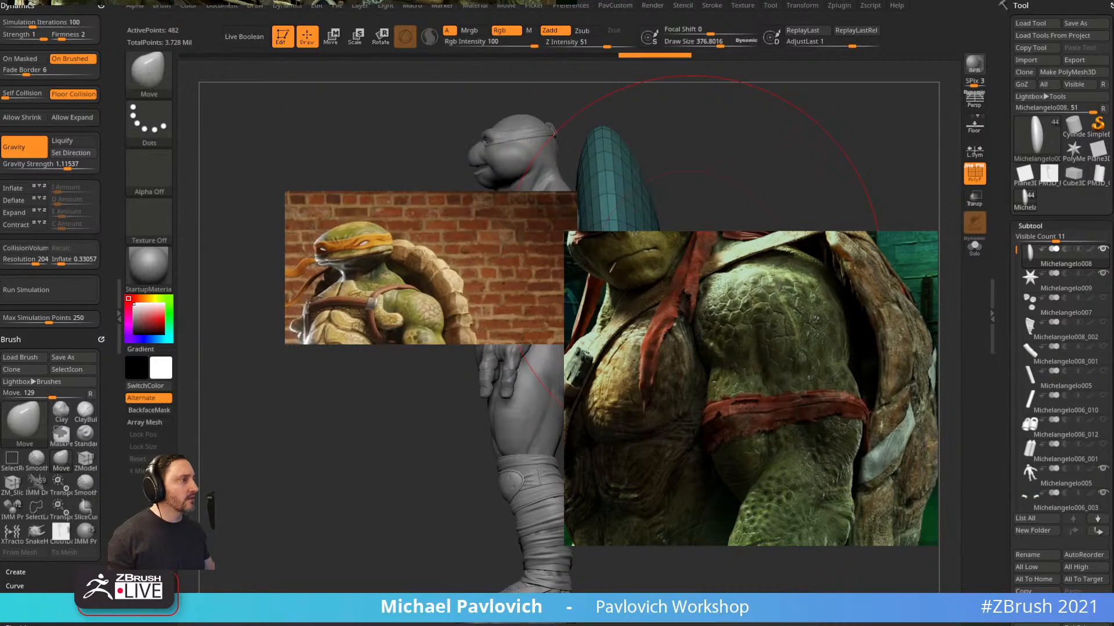
{"action": "left_click_drag", "start_coordinate": [776, 419], "coordinate": [800, 625]}
{"action": "left_click_drag", "start_coordinate": [400, 282], "coordinate": [417, 625]}
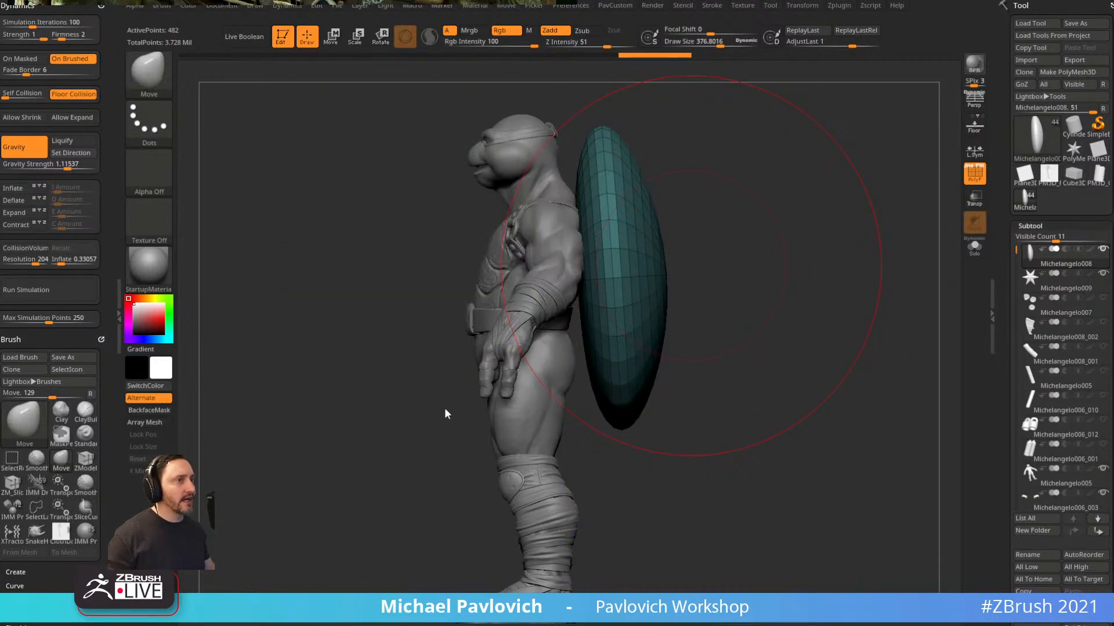
Review the real shell's domed top and rim in the two turtle shell photos again.
{"action": "left_click_drag", "start_coordinate": [250, 623], "coordinate": [246, 204]}
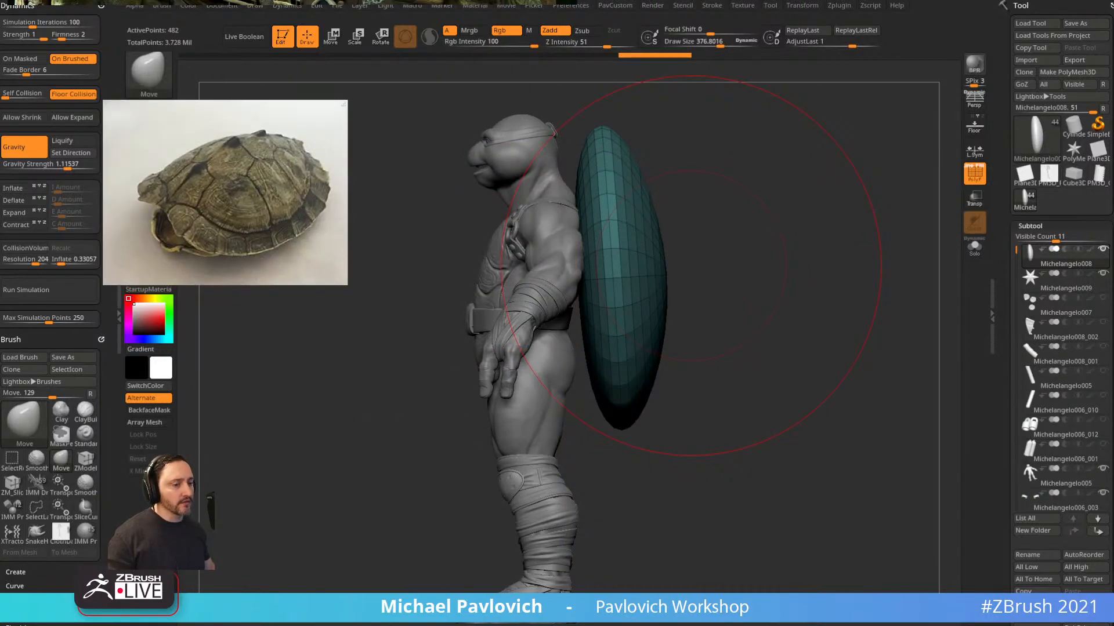
{"action": "left_click_drag", "start_coordinate": [235, 625], "coordinate": [292, 380]}
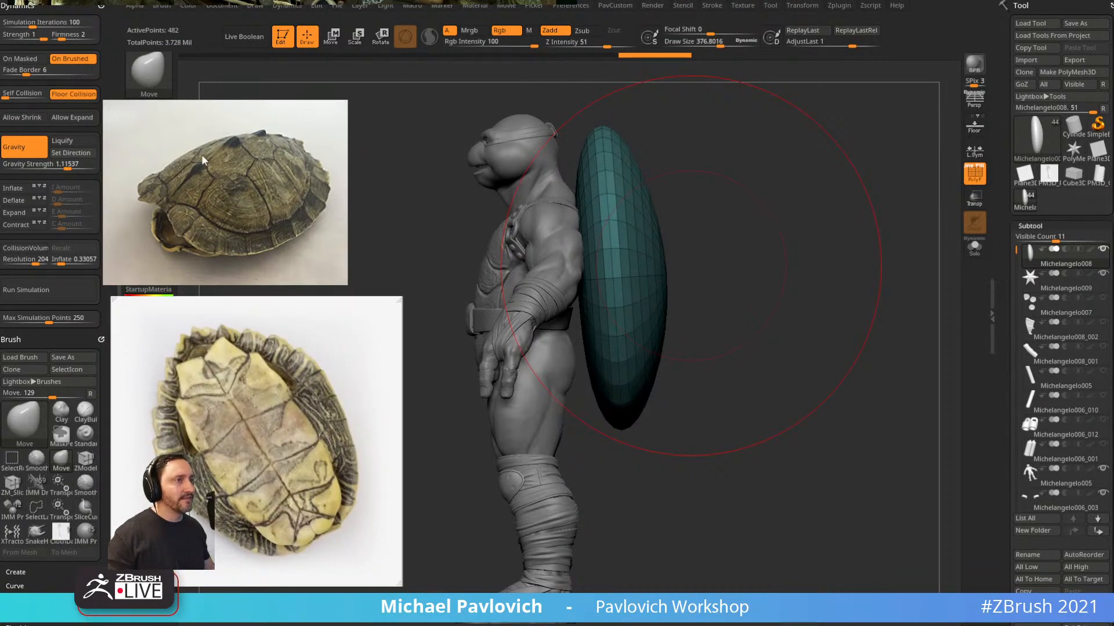
{"action": "left_click_drag", "start_coordinate": [249, 418], "coordinate": [168, 625]}
{"action": "left_click_drag", "start_coordinate": [234, 214], "coordinate": [92, 625]}
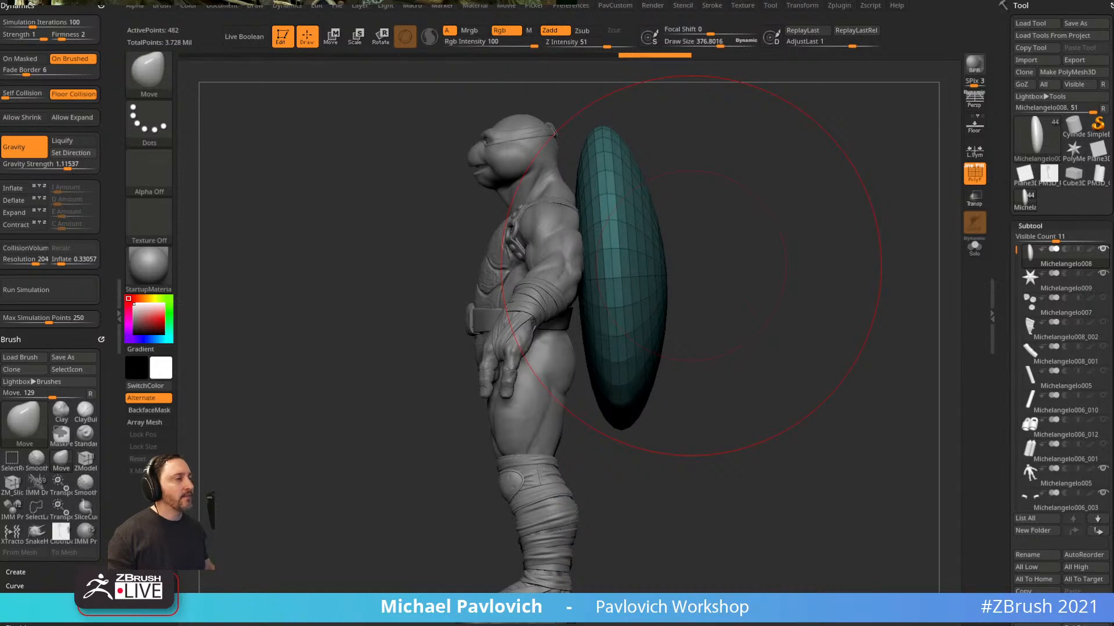
Pull the ellipsoid's upper and lower ends toward the turtle's back with the Move brush at a draw size of about 454.
{"action": "left_click_drag", "start_coordinate": [759, 222], "coordinate": [771, 250], "text": "alt"}
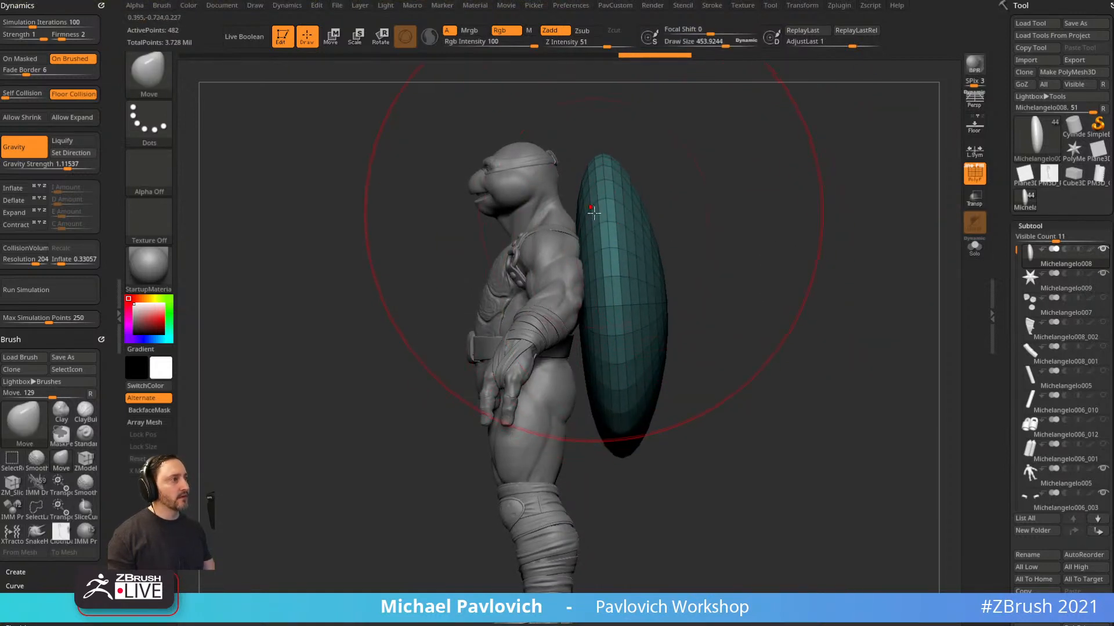
{"action": "left_click_drag", "start_coordinate": [569, 201], "coordinate": [552, 203]}
{"action": "mouse_move", "coordinate": [601, 405]}
{"action": "left_mouse_down"}
{"action": "mouse_move", "coordinate": [584, 402]}
{"action": "mouse_move", "coordinate": [566, 438]}
{"action": "mouse_move", "coordinate": [574, 423]}
{"action": "left_mouse_up"}
{"action": "key", "text": "s"}
Slice the shell lengthwise with a SliceCurve following the back in side view, and isolate its outer part.
{"action": "key", "text": "ctrl+shift"}
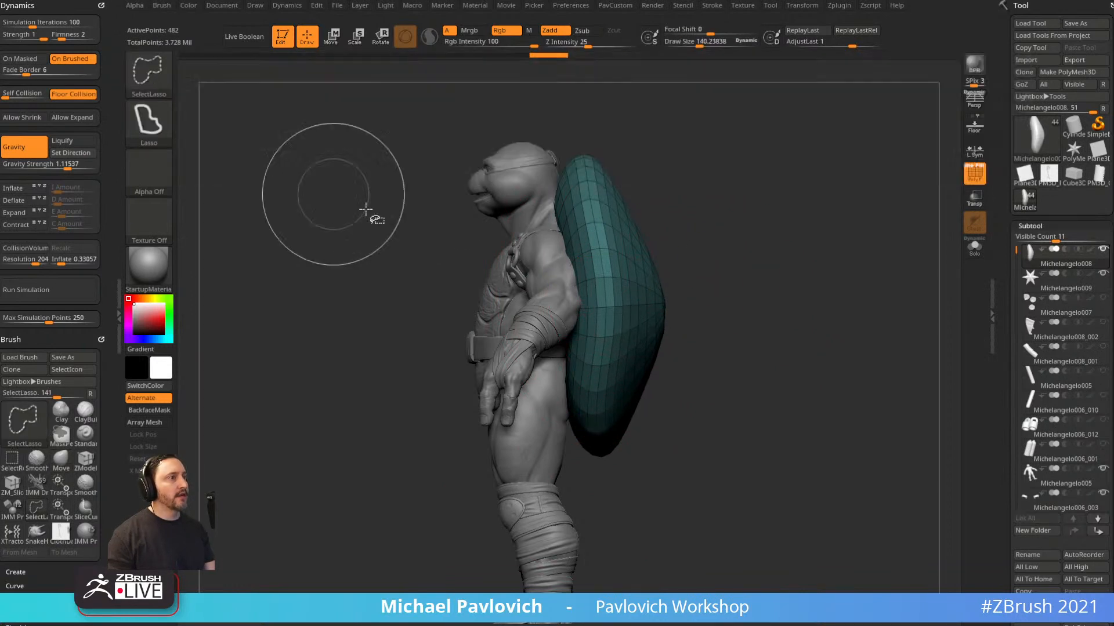
{"action": "left_click", "coordinate": [169, 85], "text": "ctrl+shift"}
{"action": "key", "text": "s"}
{"action": "key", "text": "c"}
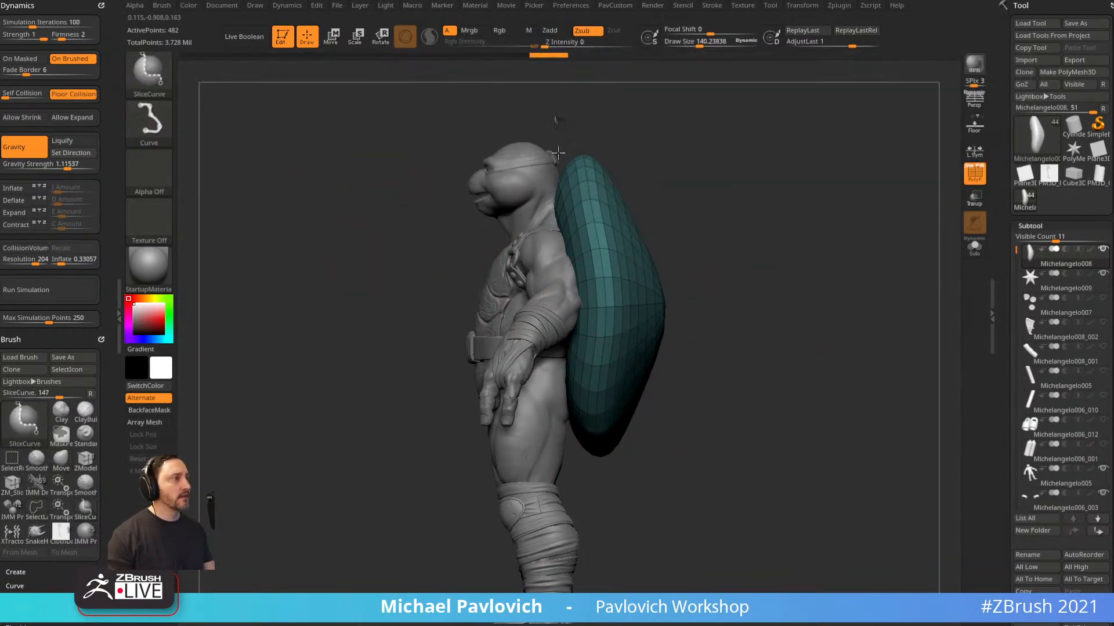
{"action": "left_click_drag", "start_coordinate": [555, 117], "coordinate": [574, 202], "text": "ctrl+shift"}
{"action": "left_click_drag", "start_coordinate": [589, 271], "coordinate": [588, 388], "text": "ctrl+shift"}
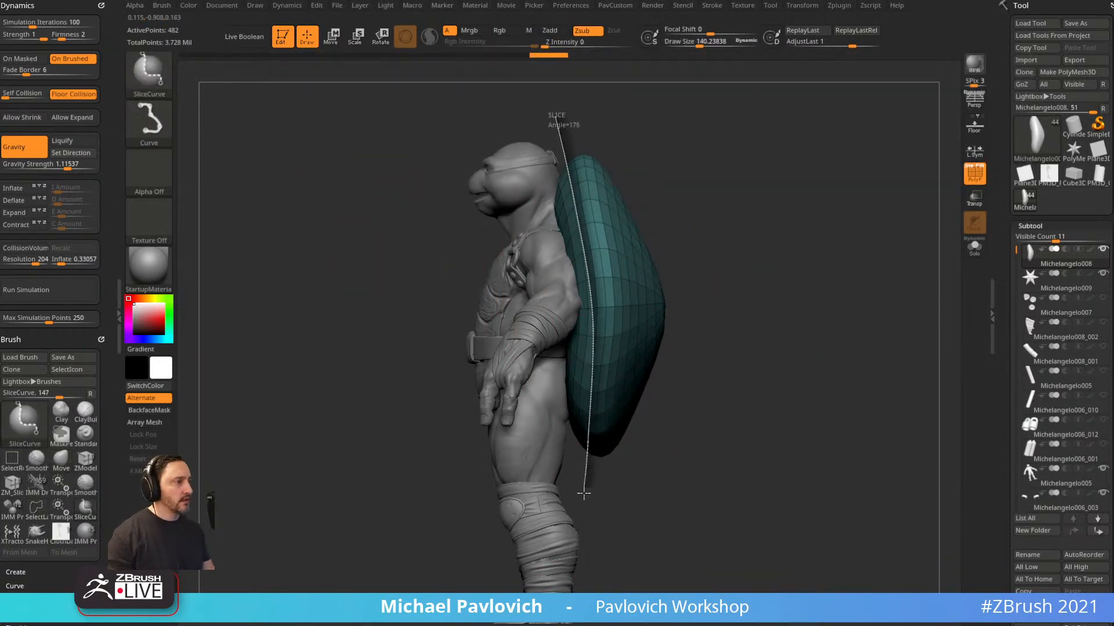
{"action": "left_click_drag", "start_coordinate": [584, 493], "coordinate": [582, 536], "text": "ctrl+shift"}
{"action": "left_click_drag", "start_coordinate": [777, 299], "coordinate": [698, 295]}
{"action": "left_click", "coordinate": [698, 295], "text": "ctrl+shift"}
Reshape the shell's outline from behind with the Move brush, narrowing the sides and tapering the lower end.
{"action": "mouse_move", "coordinate": [864, 249]}
{"action": "left_mouse_down"}
{"action": "mouse_move", "coordinate": [801, 247]}
{"action": "mouse_move", "coordinate": [809, 240]}
{"action": "mouse_move", "coordinate": [792, 227]}
{"action": "left_mouse_up"}
{"action": "left_click_drag", "start_coordinate": [548, 210], "coordinate": [569, 237]}
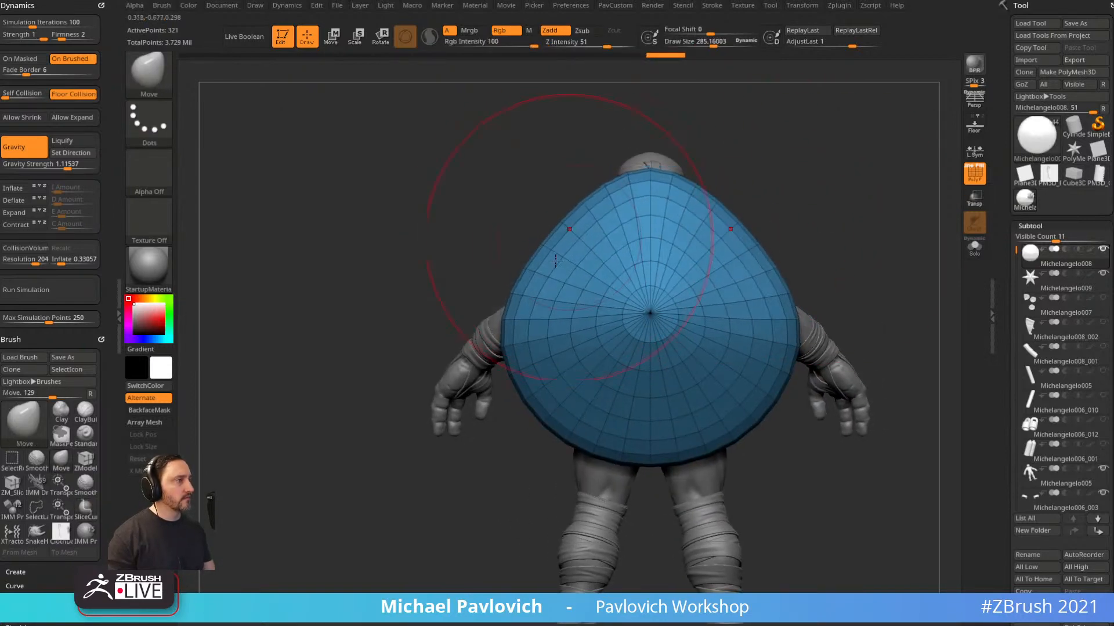
{"action": "left_click_drag", "start_coordinate": [517, 348], "coordinate": [551, 353]}
{"action": "mouse_move", "coordinate": [607, 448]}
{"action": "left_mouse_down"}
{"action": "mouse_move", "coordinate": [615, 418]}
{"action": "mouse_move", "coordinate": [588, 401]}
{"action": "left_mouse_up"}
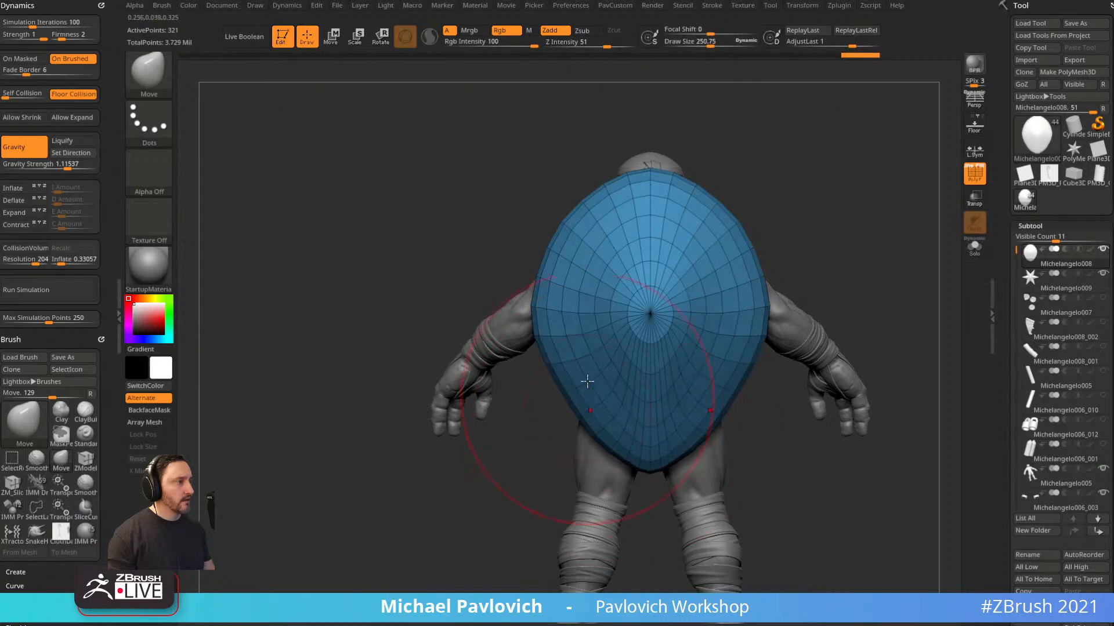
{"action": "left_click_drag", "start_coordinate": [560, 239], "coordinate": [580, 255]}
{"action": "key", "text": "s"}
{"action": "left_click_drag", "start_coordinate": [600, 243], "coordinate": [571, 216]}
{"action": "left_click_drag", "start_coordinate": [535, 295], "coordinate": [547, 328]}
Delete the hidden inner part of the shell and ZRemesh the rest with Same and an AdaptiveSize of 0.
{"action": "mouse_move", "coordinate": [794, 238]}
{"action": "left_mouse_down"}
{"action": "mouse_move", "coordinate": [885, 231]}
{"action": "mouse_move", "coordinate": [812, 224]}
{"action": "left_mouse_up"}
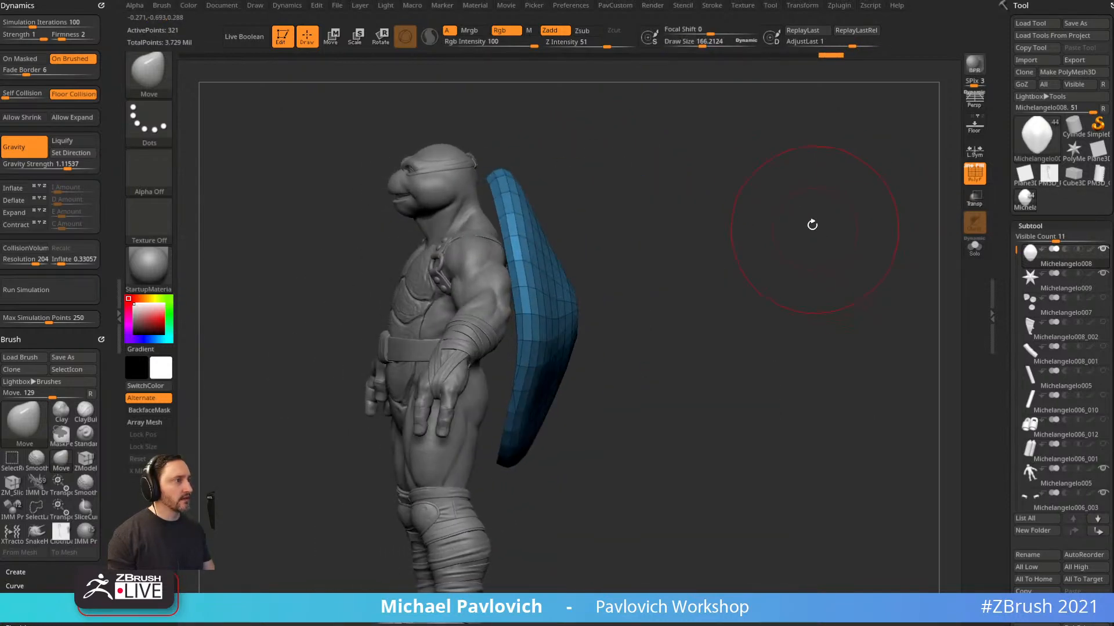
{"action": "key", "text": "3"}
{"action": "left_click", "coordinate": [787, 271]}
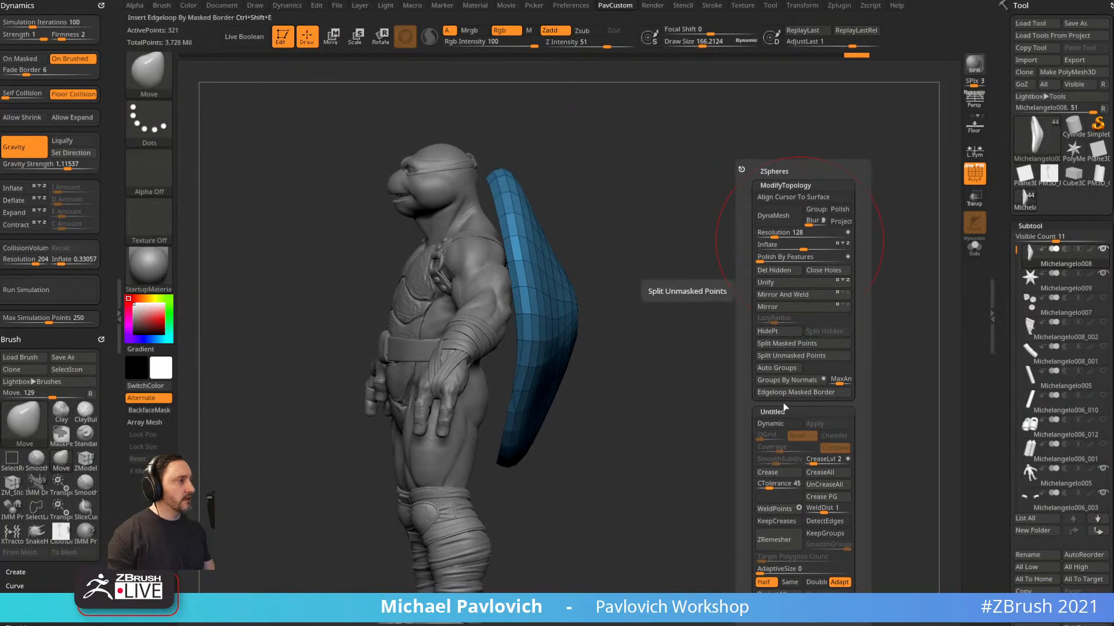
{"action": "left_click", "coordinate": [784, 584]}
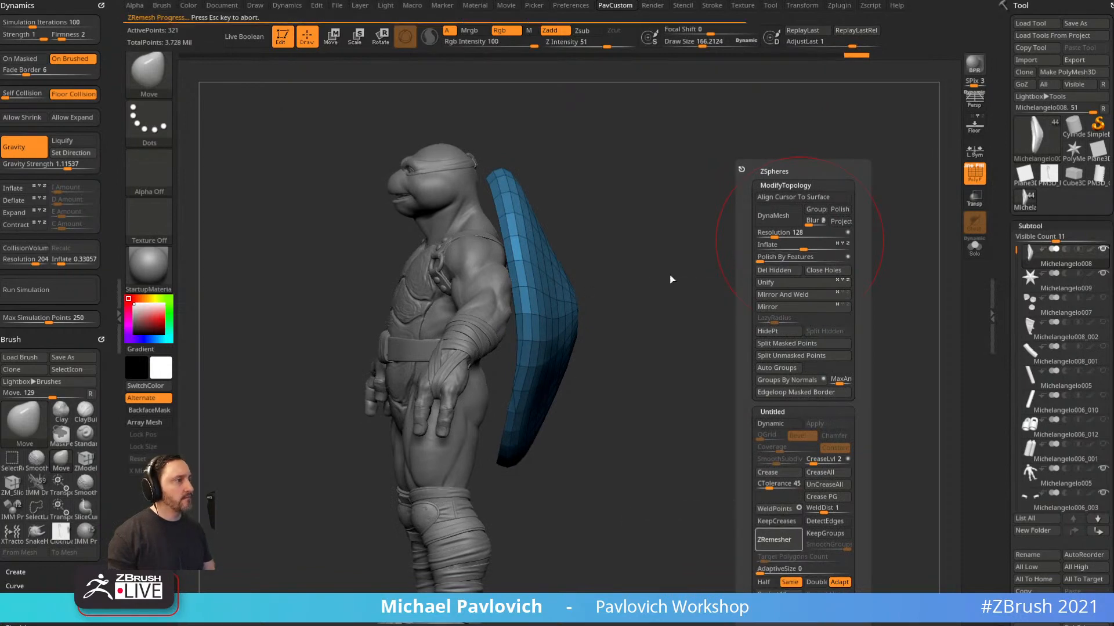
{"action": "mouse_move", "coordinate": [738, 332]}
{"action": "left_mouse_down"}
{"action": "mouse_move", "coordinate": [707, 334]}
{"action": "mouse_move", "coordinate": [713, 310]}
{"action": "mouse_move", "coordinate": [803, 306]}
{"action": "left_mouse_up"}
Solo the shell and cap its open inner side with the ZModeler edge action Close on Convex Hole.
{"action": "left_click", "coordinate": [974, 256]}
{"action": "mouse_move", "coordinate": [888, 279]}
{"action": "left_mouse_down"}
{"action": "mouse_move", "coordinate": [854, 277]}
{"action": "mouse_move", "coordinate": [812, 229]}
{"action": "left_mouse_up"}
{"action": "key", "text": "b"}
{"action": "key", "text": "z"}
{"action": "key", "text": "m"}
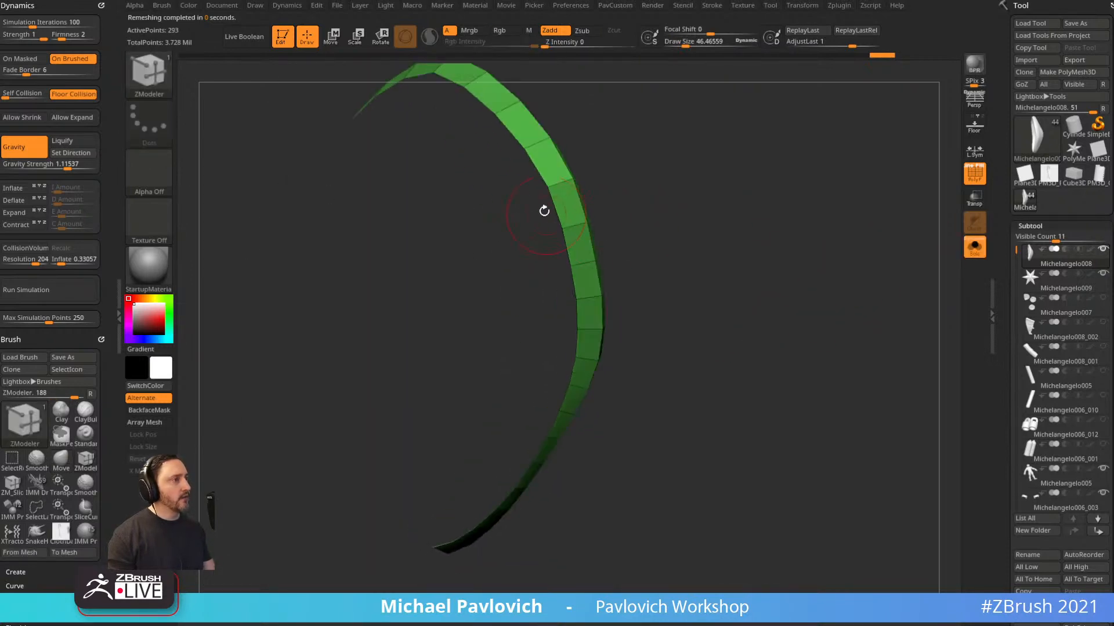
{"action": "key", "text": "space"}
{"action": "left_click", "coordinate": [441, 242]}
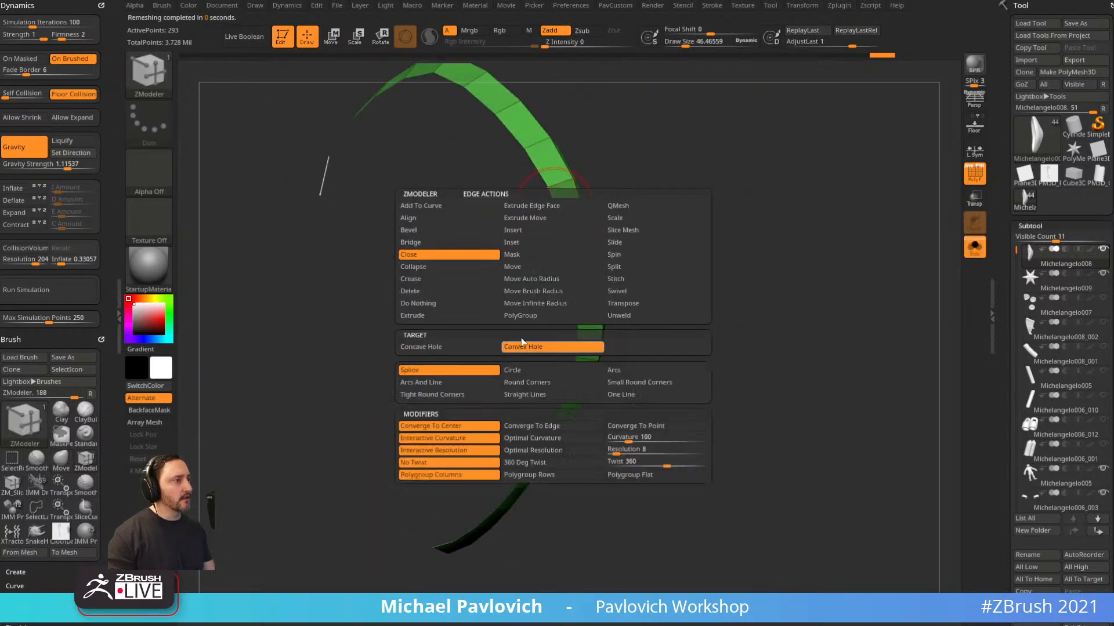
{"action": "left_click", "coordinate": [546, 206]}
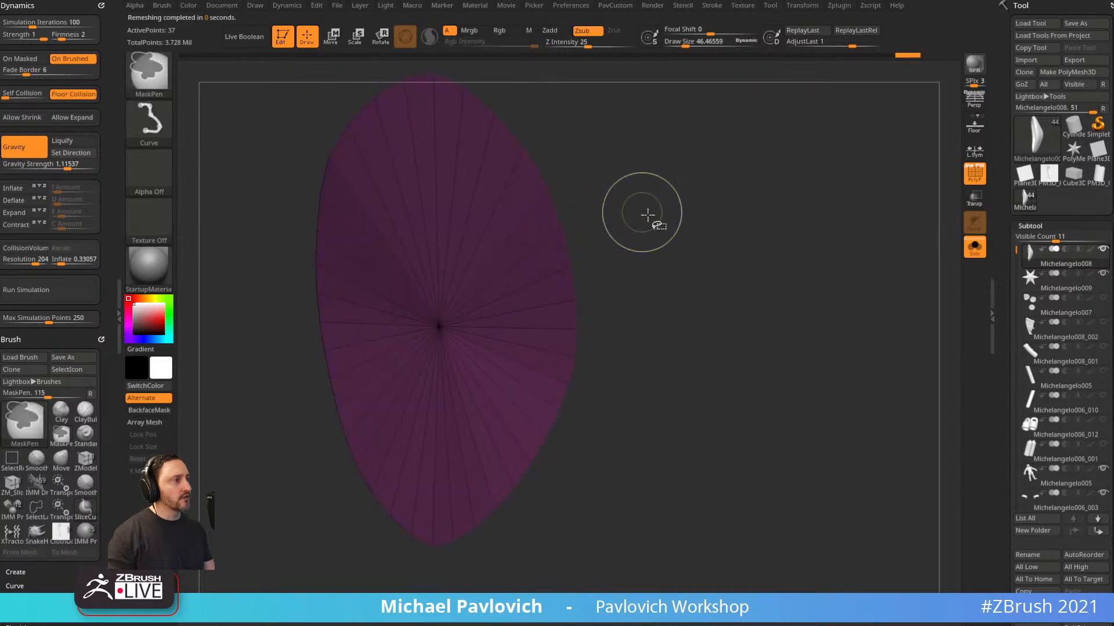
Inset the new cap's polygroup and offset its inner faces with QMesh, using the Polygroup All target for both.
{"action": "key", "text": "space"}
{"action": "left_click", "coordinate": [479, 229]}
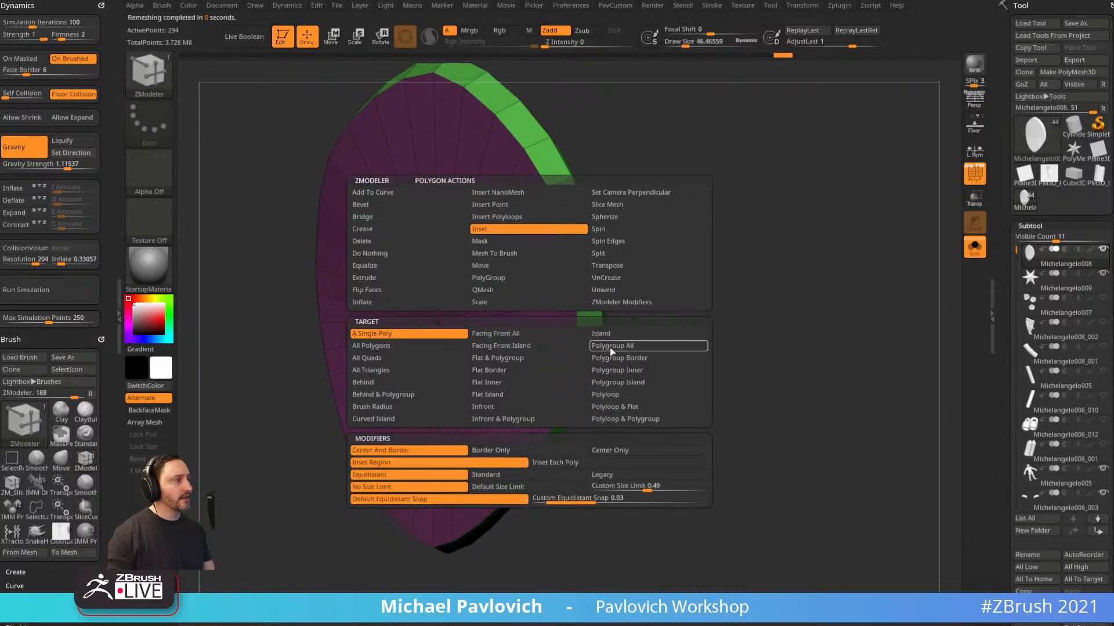
{"action": "left_click", "coordinate": [612, 346]}
{"action": "left_click_drag", "start_coordinate": [541, 257], "coordinate": [517, 249]}
{"action": "key", "text": "space"}
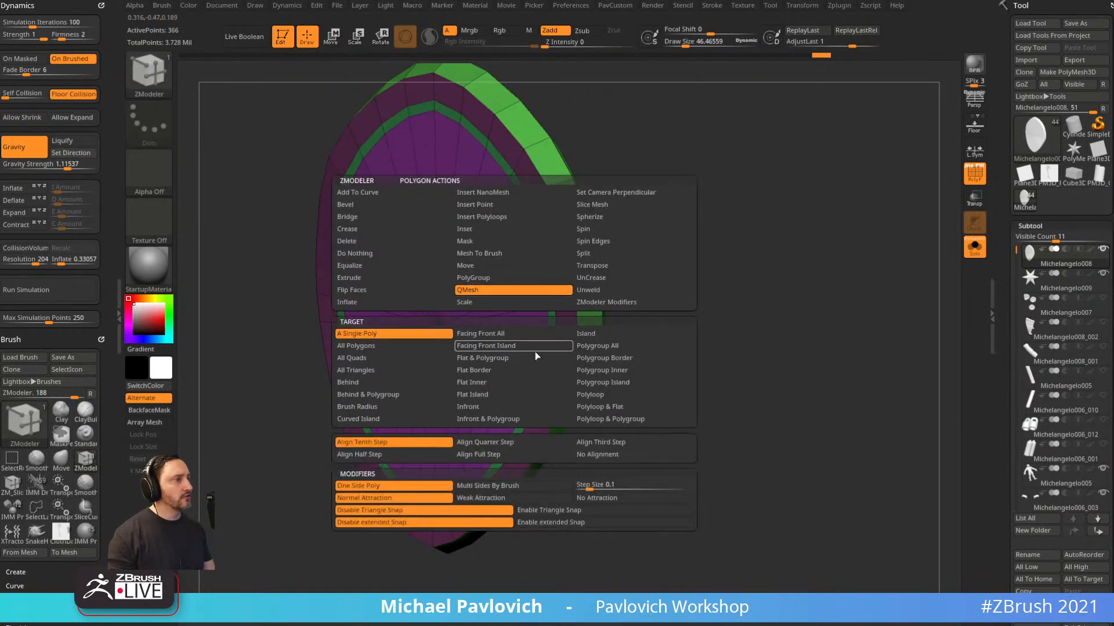
{"action": "left_click", "coordinate": [597, 346]}
{"action": "left_click_drag", "start_coordinate": [525, 282], "coordinate": [546, 272]}
Turn off the polyframe and solo display to show the smoothed shell on the turtle's body.
{"action": "mouse_move", "coordinate": [777, 239]}
{"action": "left_mouse_down"}
{"action": "mouse_move", "coordinate": [703, 223]}
{"action": "mouse_move", "coordinate": [788, 228]}
{"action": "mouse_move", "coordinate": [698, 224]}
{"action": "mouse_move", "coordinate": [752, 227]}
{"action": "mouse_move", "coordinate": [756, 249]}
{"action": "mouse_move", "coordinate": [785, 273]}
{"action": "mouse_move", "coordinate": [743, 301]}
{"action": "mouse_move", "coordinate": [782, 250]}
{"action": "mouse_move", "coordinate": [818, 261]}
{"action": "mouse_move", "coordinate": [858, 219]}
{"action": "mouse_move", "coordinate": [804, 180]}
{"action": "mouse_move", "coordinate": [828, 208]}
{"action": "left_mouse_up"}
{"action": "key", "text": "b"}
{"action": "key", "text": "s"}
{"action": "key", "text": "t"}
{"action": "left_click", "coordinate": [974, 175]}
{"action": "left_click", "coordinate": [975, 246]}
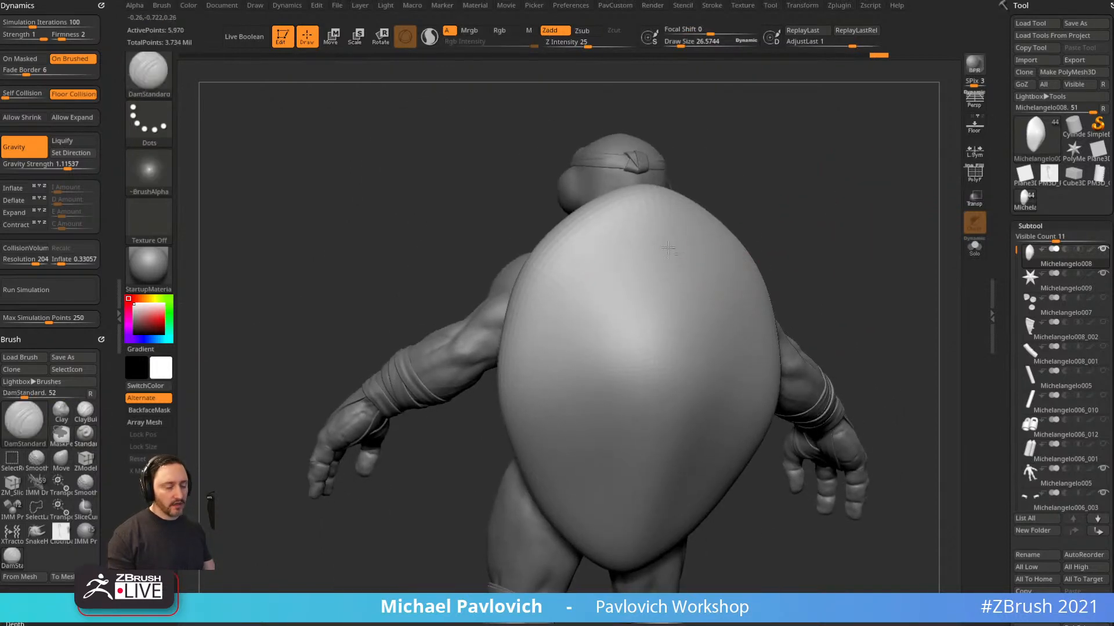
Try carving plate grooves across the shell's upper part with the DamStandard brush at a Z Intensity of 33.
{"action": "key", "text": "b"}
{"action": "key", "text": "d"}
{"action": "key", "text": "s"}
{"action": "key", "text": "s"}
{"action": "mouse_move", "coordinate": [622, 247]}
{"action": "left_mouse_down"}
{"action": "mouse_move", "coordinate": [632, 248]}
{"action": "mouse_move", "coordinate": [607, 273]}
{"action": "mouse_move", "coordinate": [655, 254]}
{"action": "left_mouse_up"}
{"action": "left_click_drag", "start_coordinate": [839, 234], "coordinate": [787, 222], "text": "alt"}
{"action": "key", "text": "s"}
{"action": "left_click_drag", "start_coordinate": [777, 222], "coordinate": [812, 220]}
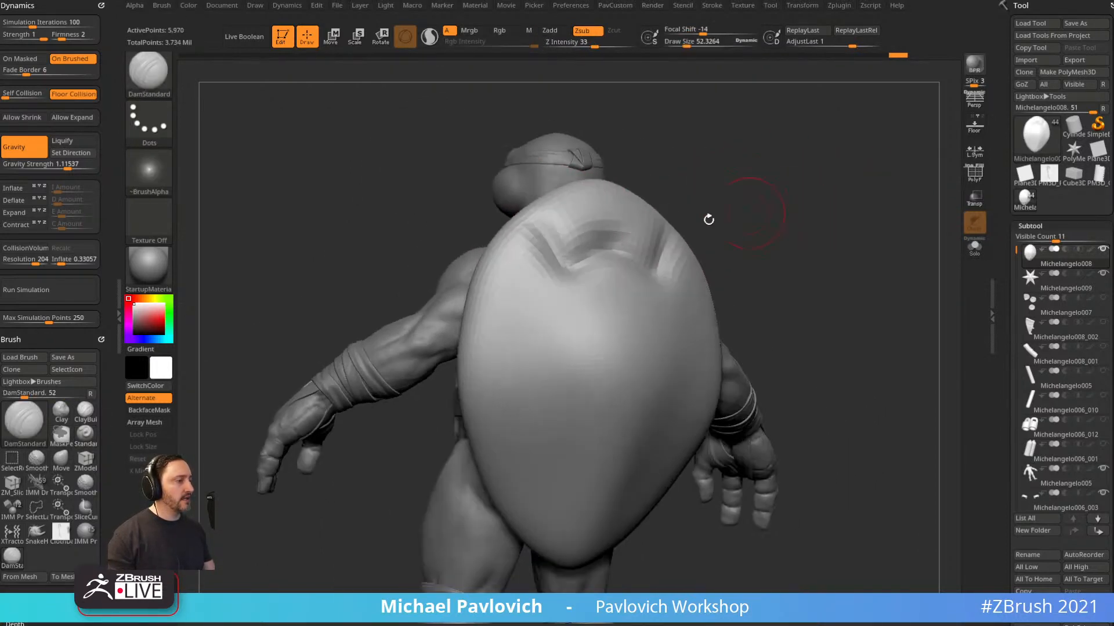
{"action": "key", "text": "ctrl+z"}
{"action": "left_click_drag", "start_coordinate": [527, 225], "coordinate": [503, 302]}
{"action": "mouse_move", "coordinate": [852, 229]}
{"action": "left_mouse_down"}
{"action": "mouse_move", "coordinate": [952, 224]}
{"action": "mouse_move", "coordinate": [870, 261]}
{"action": "mouse_move", "coordinate": [858, 261]}
{"action": "mouse_move", "coordinate": [874, 212]}
{"action": "mouse_move", "coordinate": [910, 209]}
{"action": "mouse_move", "coordinate": [852, 206]}
{"action": "mouse_move", "coordinate": [616, 248]}
{"action": "left_mouse_up"}
{"action": "key", "text": "ctrl+z"}
Return the shell to its low-resolution mesh and display its polyframe.
{"action": "key", "text": "shift+d"}
{"action": "key", "text": "shift+f"}
{"action": "key", "text": "shift+f"}
{"action": "key", "text": "shift+f"}
{"action": "key", "text": "s"}
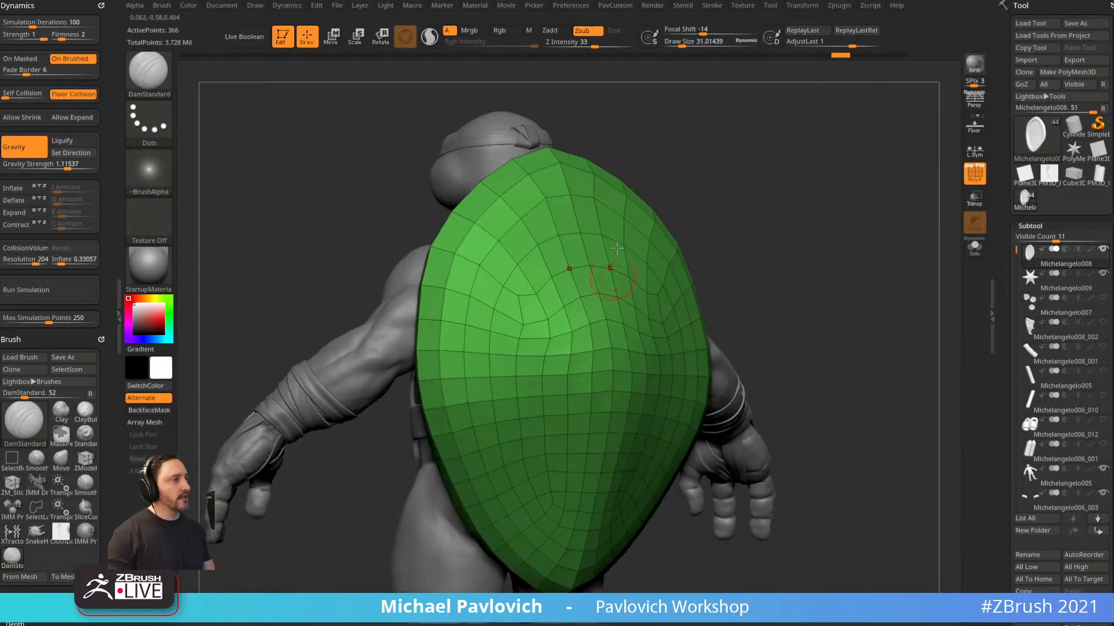
Isolate the shell's outer surface and assign a separate polygroup to the polyloop beside its rim with ZModeler.
{"action": "mouse_move", "coordinate": [737, 183]}
{"action": "left_mouse_down"}
{"action": "mouse_move", "coordinate": [726, 194]}
{"action": "mouse_move", "coordinate": [599, 201]}
{"action": "left_mouse_up"}
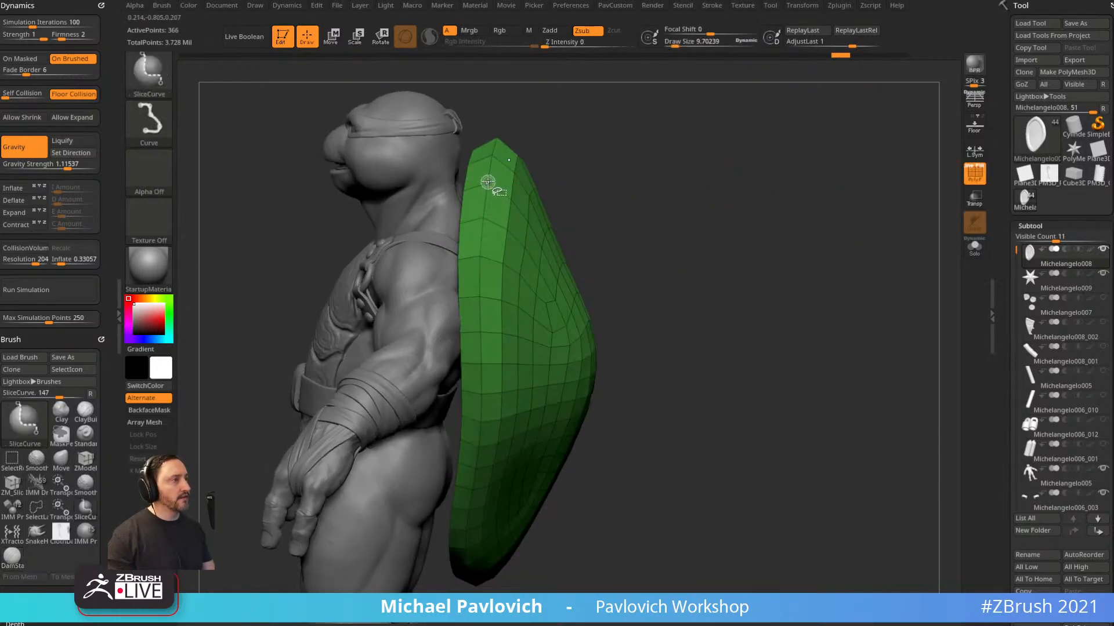
{"action": "left_click_drag", "start_coordinate": [667, 184], "coordinate": [627, 188]}
{"action": "key", "text": "b"}
{"action": "key", "text": "z"}
{"action": "key", "text": "m"}
{"action": "key", "text": "space"}
{"action": "left_click", "coordinate": [470, 331]}
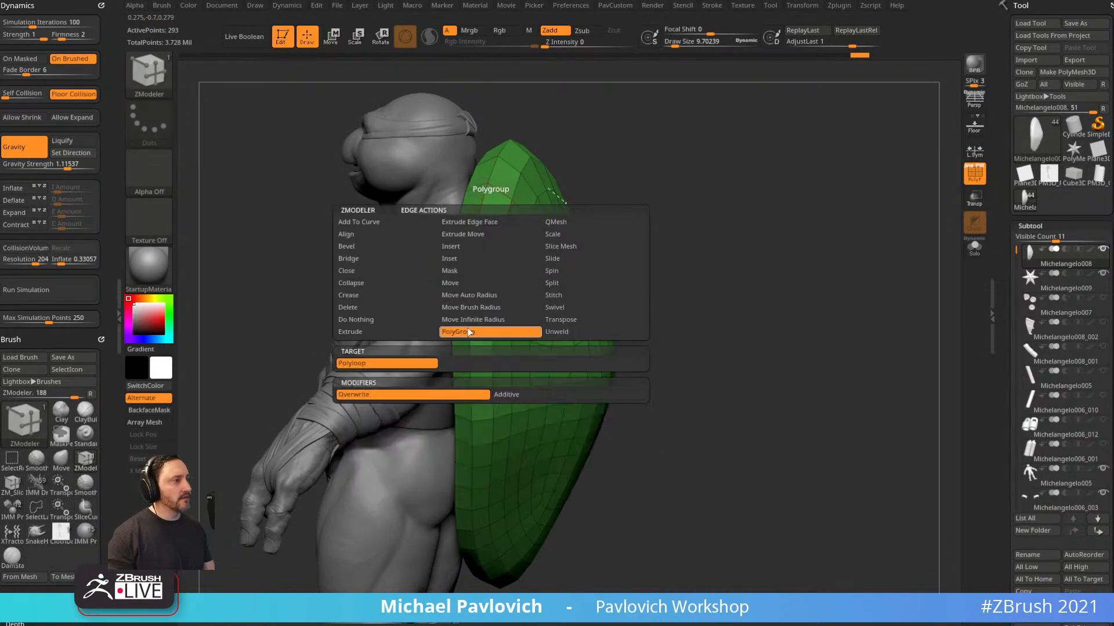
{"action": "left_click", "coordinate": [500, 203]}
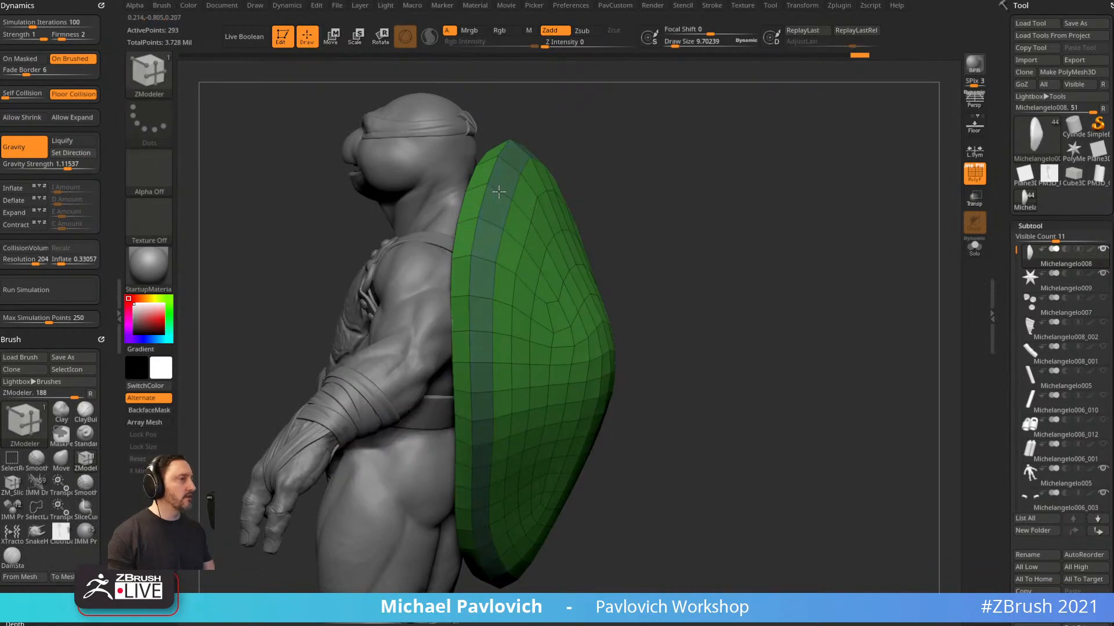
Give both polyloops along the shell's rim a shared polygroup and smooth the shell with Polish By Features.
{"action": "left_click", "coordinate": [499, 192]}
{"action": "left_click_drag", "start_coordinate": [655, 165], "coordinate": [624, 204]}
{"action": "key", "text": "2"}
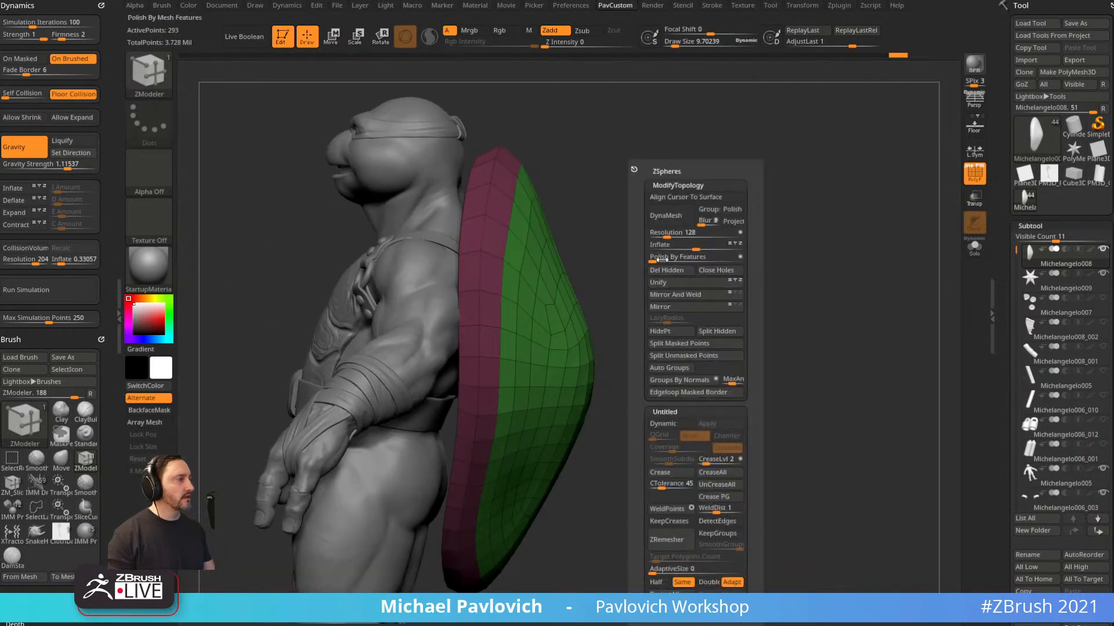
{"action": "left_click", "coordinate": [662, 259]}
{"action": "mouse_move", "coordinate": [659, 258]}
{"action": "left_mouse_down"}
{"action": "mouse_move", "coordinate": [619, 256]}
{"action": "mouse_move", "coordinate": [652, 251]}
{"action": "left_mouse_up"}
{"action": "mouse_move", "coordinate": [590, 186]}
{"action": "left_mouse_down"}
{"action": "mouse_move", "coordinate": [611, 204]}
{"action": "mouse_move", "coordinate": [608, 193]}
{"action": "left_mouse_up"}
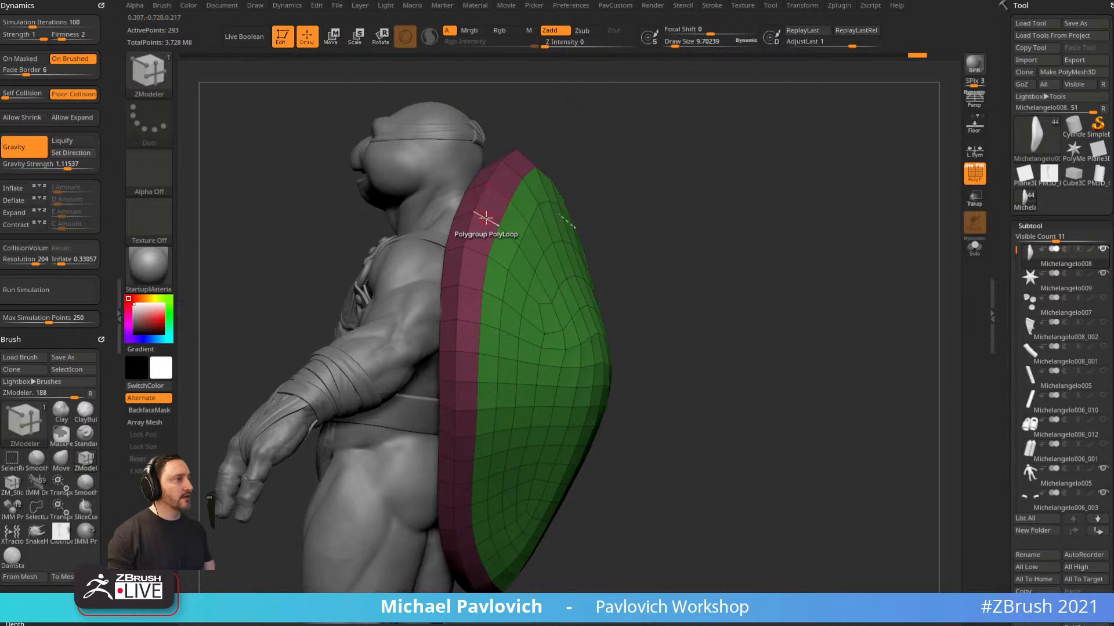
Delete the rim's inner polyloop from the shell, keeping the outer rim strip and the domed surface.
{"action": "left_click", "coordinate": [461, 224], "text": "ctrl+shift"}
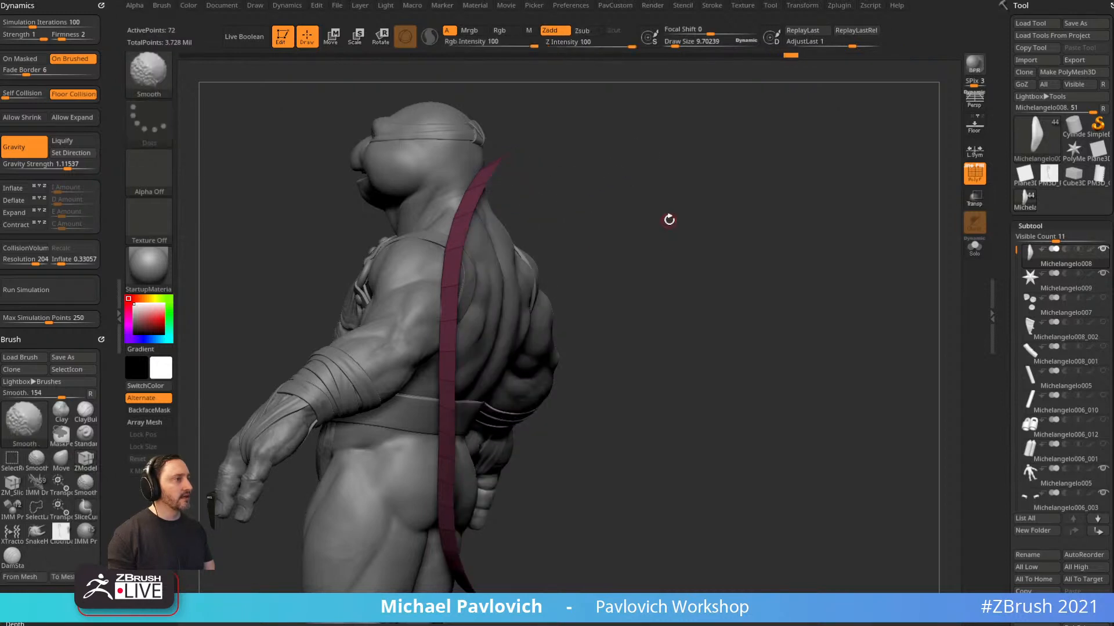
{"action": "left_click", "coordinate": [791, 282], "text": "ctrl+shift"}
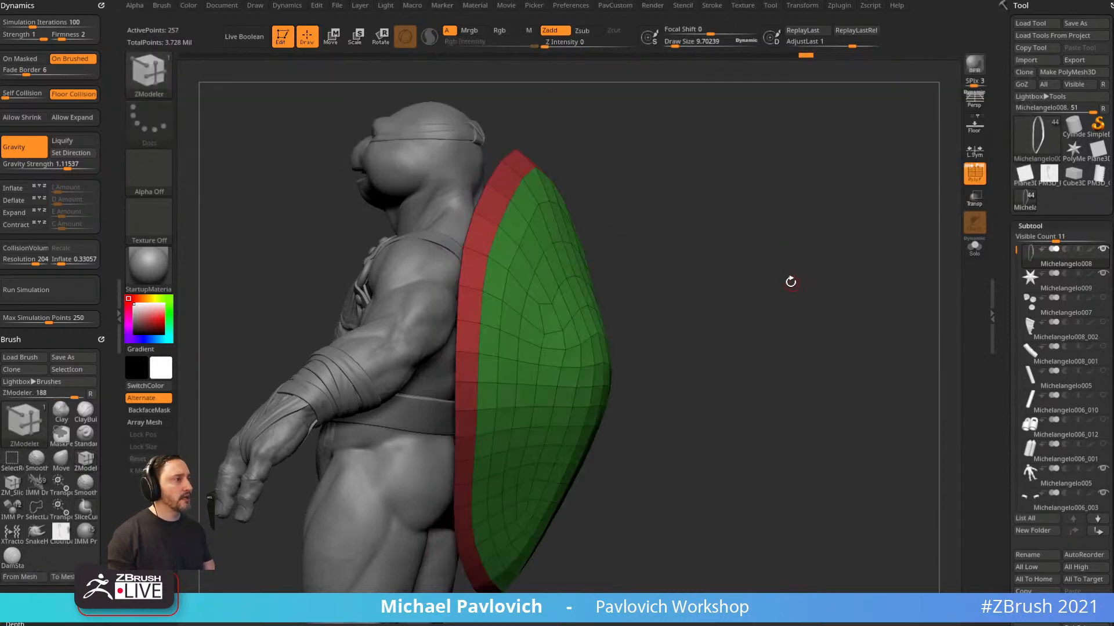
{"action": "key", "text": "space"}
{"action": "left_click_drag", "start_coordinate": [679, 284], "coordinate": [706, 274]}
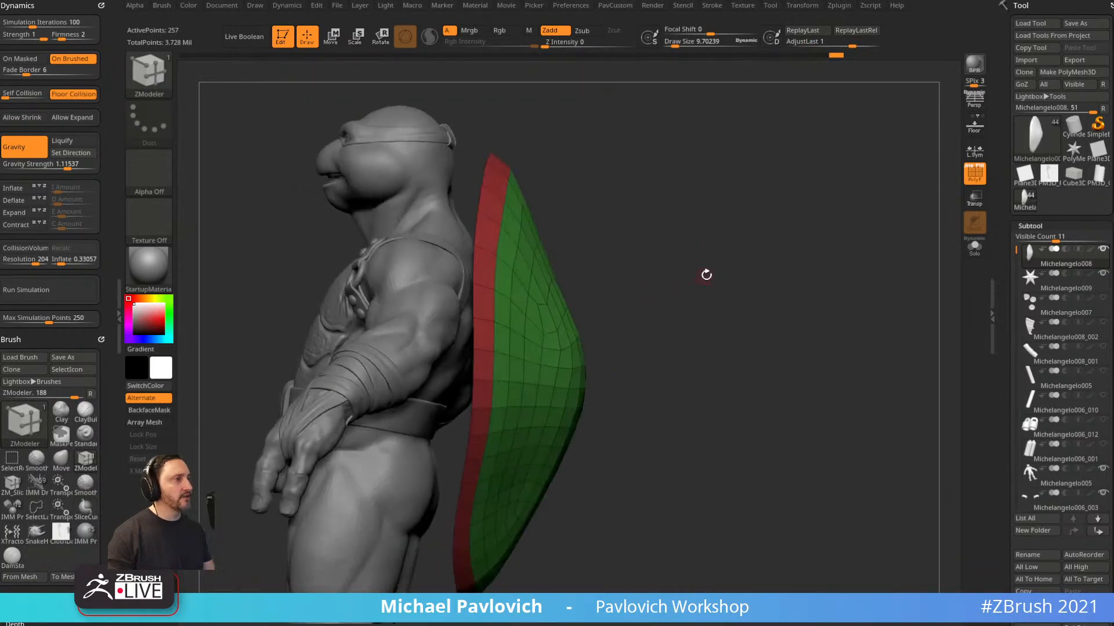
Isolate the remaining rim strip and split the hidden domed surface off as its own subtool.
{"action": "left_click", "coordinate": [496, 232], "text": "ctrl+shift"}
{"action": "key", "text": "space"}
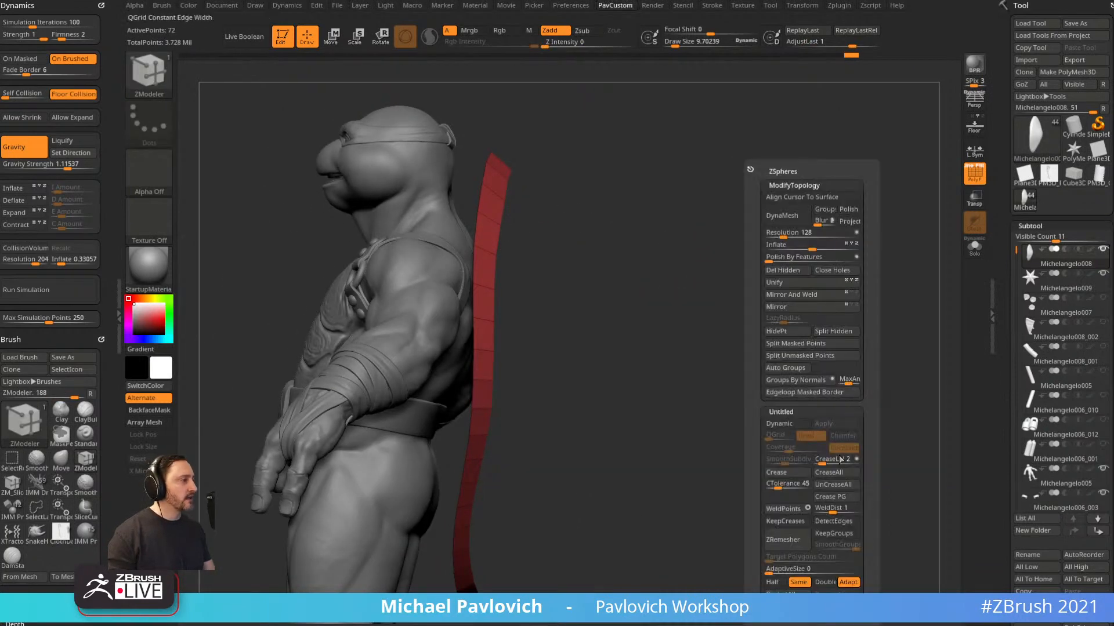
{"action": "left_click", "coordinate": [825, 330]}
{"action": "mouse_move", "coordinate": [751, 281]}
{"action": "left_mouse_down"}
{"action": "mouse_move", "coordinate": [719, 154]}
{"action": "mouse_move", "coordinate": [728, 156]}
{"action": "mouse_move", "coordinate": [567, 169]}
{"action": "mouse_move", "coordinate": [728, 149]}
{"action": "mouse_move", "coordinate": [853, 214]}
{"action": "mouse_move", "coordinate": [772, 129]}
{"action": "mouse_move", "coordinate": [592, 510]}
{"action": "left_mouse_up"}
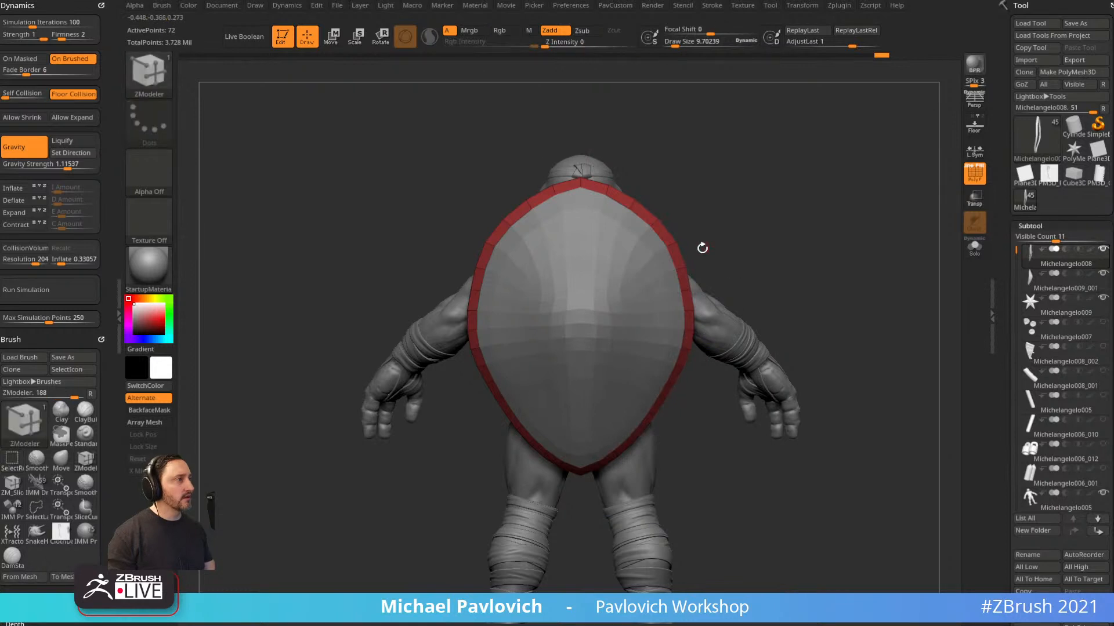
Delete the half of the rim strip on the character's right side.
{"action": "left_click_drag", "start_coordinate": [747, 166], "coordinate": [586, 510], "text": "ctrl+alt+shift"}
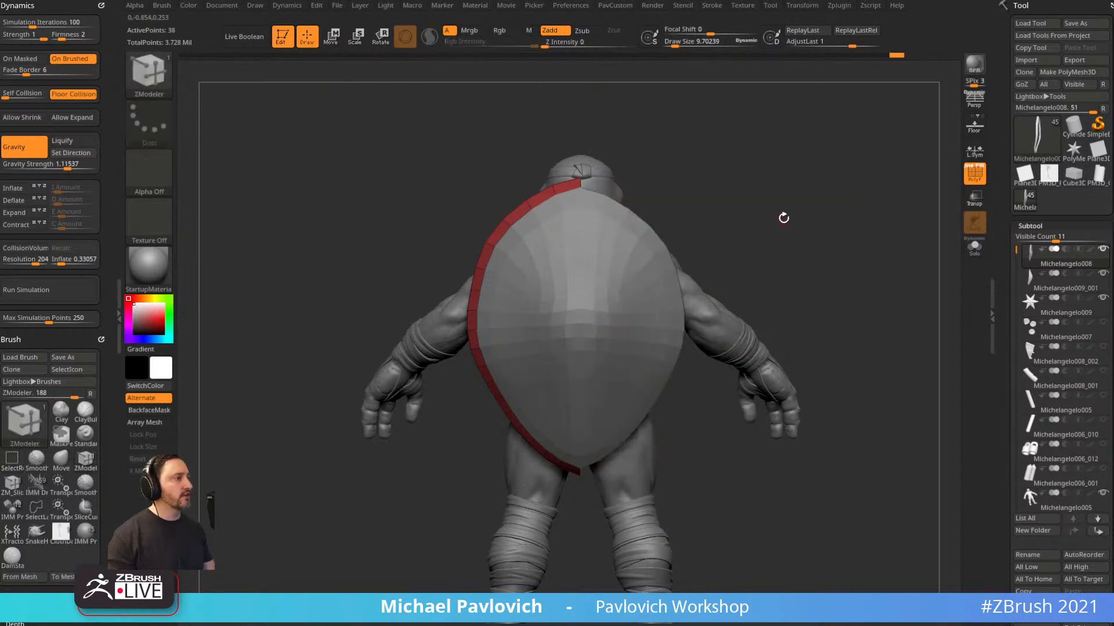
{"action": "key", "text": "t"}
{"action": "left_click", "coordinate": [756, 272]}
{"action": "left_click_drag", "start_coordinate": [738, 197], "coordinate": [684, 197]}
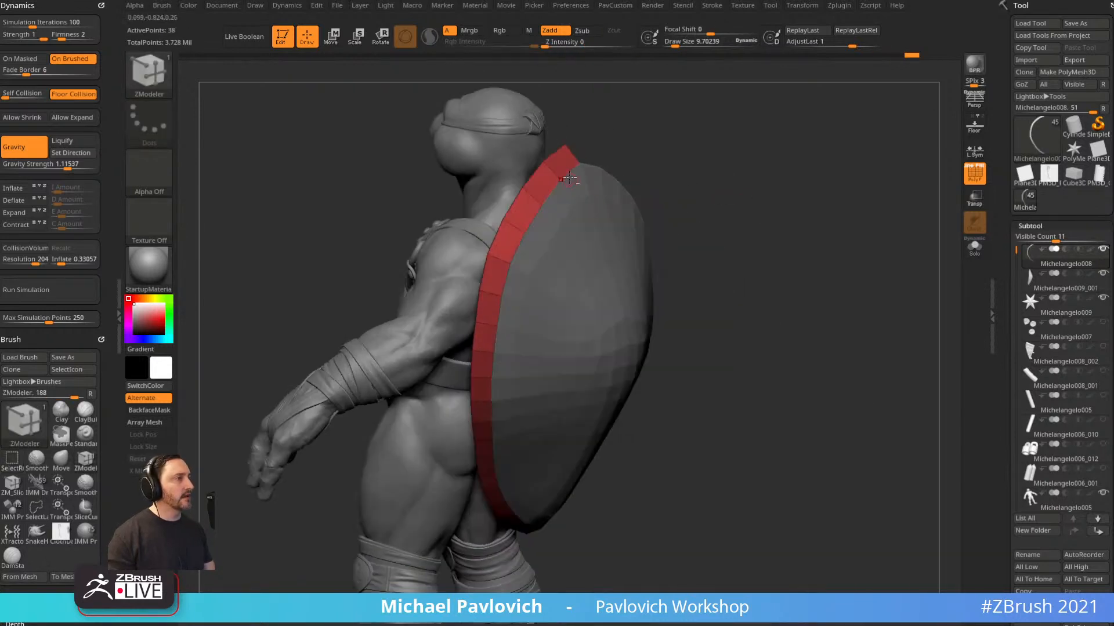
Assign a separate polygroup to each pair of faces along the upper part of the half rim strip with ZModeler.
{"action": "left_click", "coordinate": [540, 189]}
{"action": "left_click", "coordinate": [515, 226]}
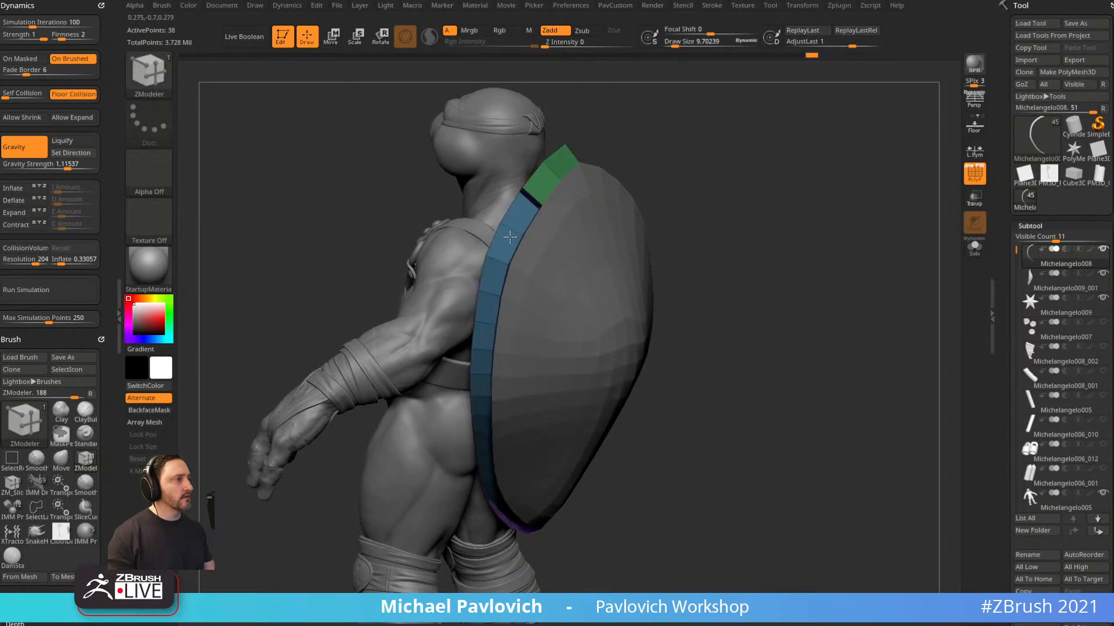
{"action": "left_click", "coordinate": [515, 226]}
{"action": "left_click", "coordinate": [515, 226]}
{"action": "left_click", "coordinate": [506, 241]}
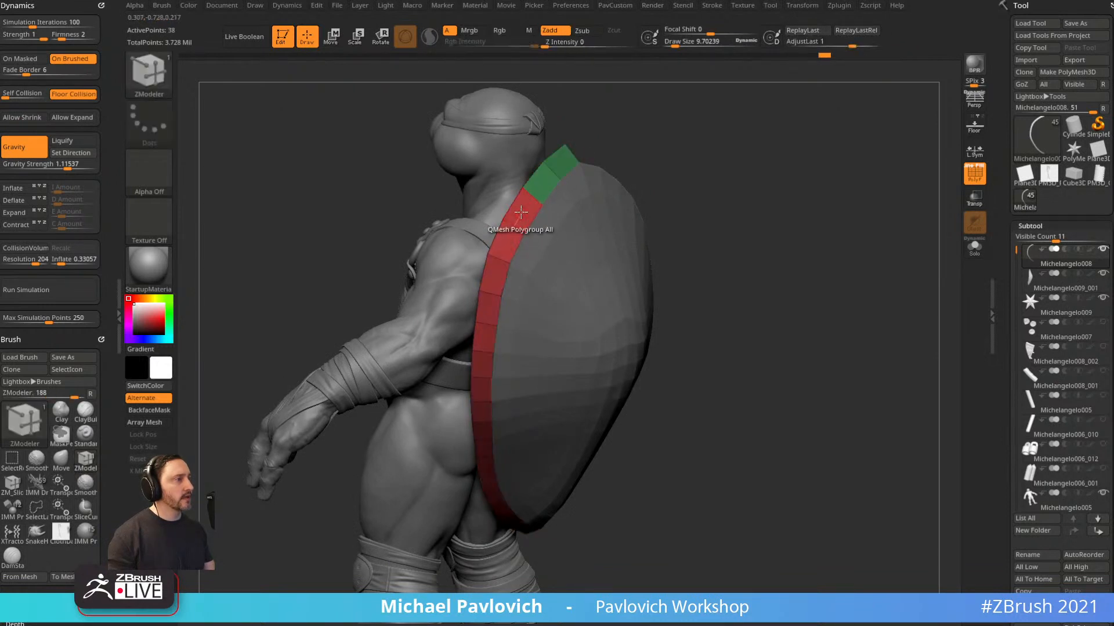
{"action": "left_click_drag", "start_coordinate": [639, 196], "coordinate": [557, 215]}
{"action": "left_click", "coordinate": [514, 235]}
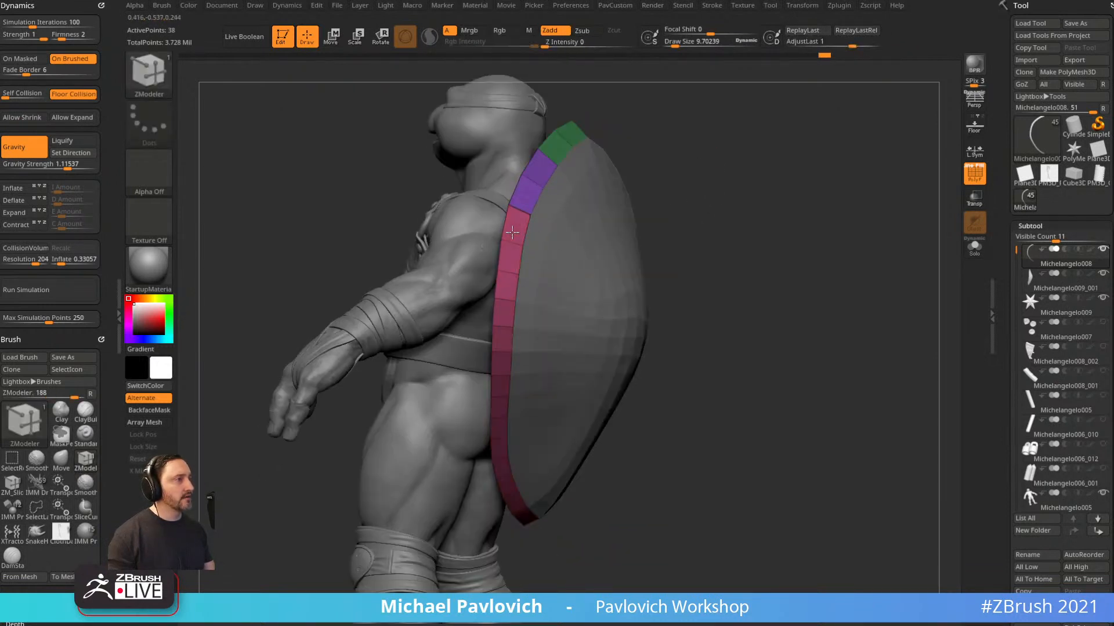
{"action": "left_click", "coordinate": [514, 234]}
{"action": "left_click", "coordinate": [514, 235]}
{"action": "left_click_drag", "start_coordinate": [655, 208], "coordinate": [522, 244]}
{"action": "left_click_drag", "start_coordinate": [682, 250], "coordinate": [478, 232]}
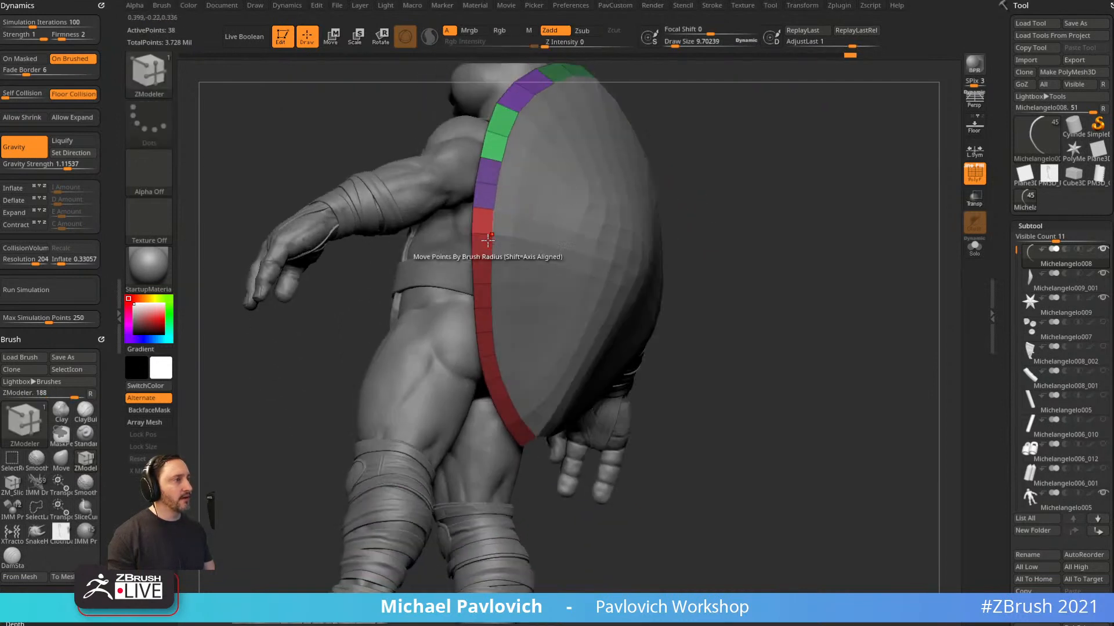
Continue polygrouping the lower part of the half rim strip in pairs of faces down to its tip.
{"action": "left_click_drag", "start_coordinate": [722, 183], "coordinate": [716, 167]}
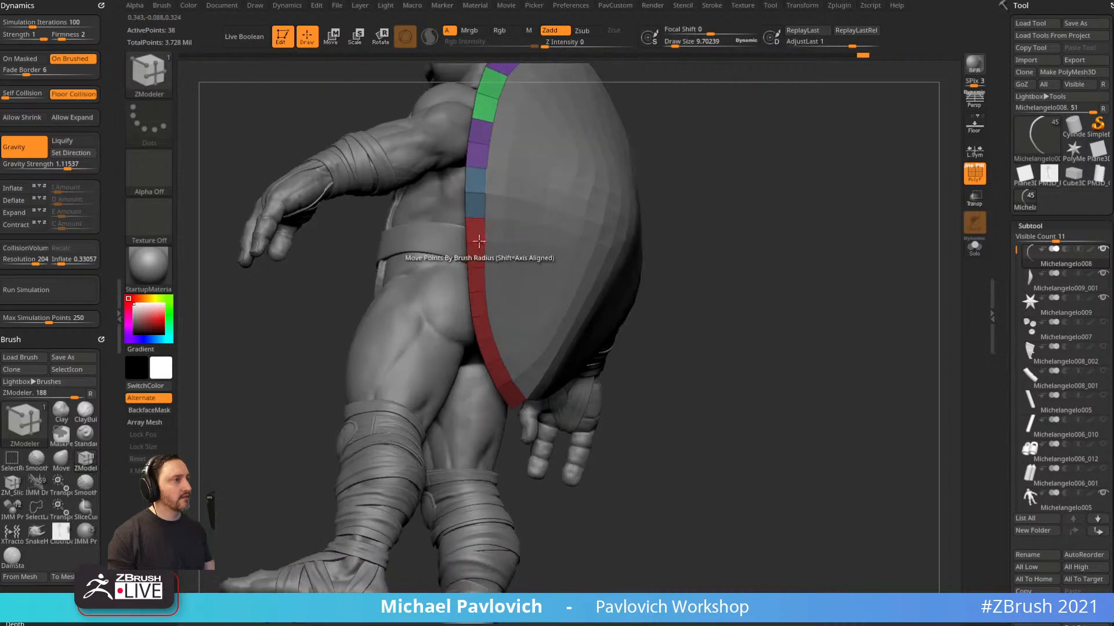
{"action": "left_click_drag", "start_coordinate": [476, 230], "coordinate": [475, 254]}
{"action": "left_click_drag", "start_coordinate": [719, 239], "coordinate": [556, 265], "text": "alt"}
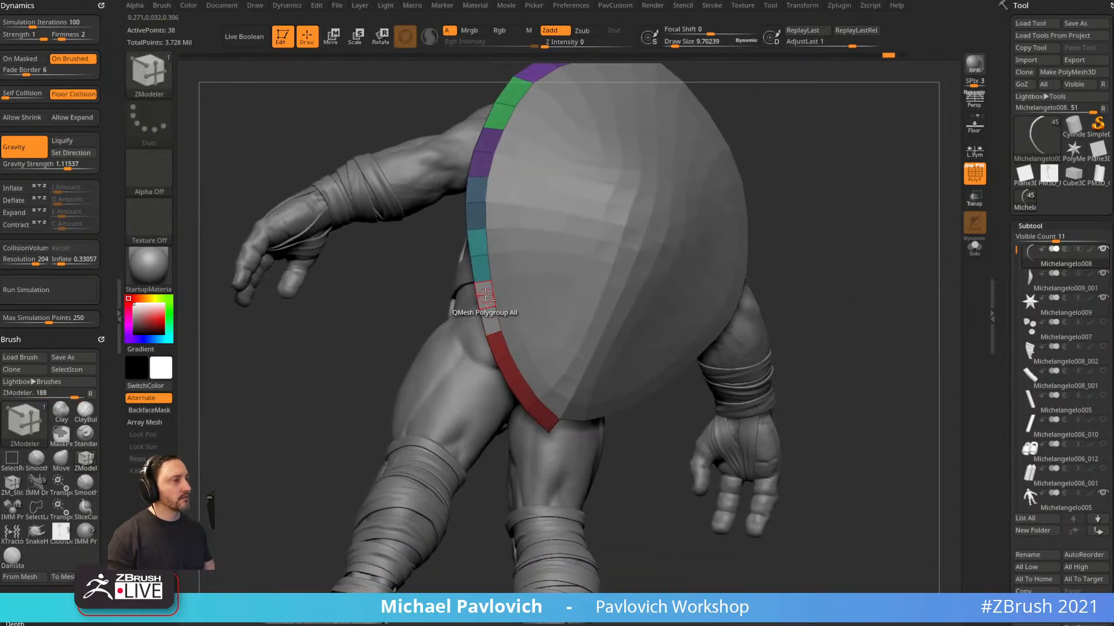
{"action": "left_click", "coordinate": [488, 299]}
{"action": "left_click", "coordinate": [489, 305]}
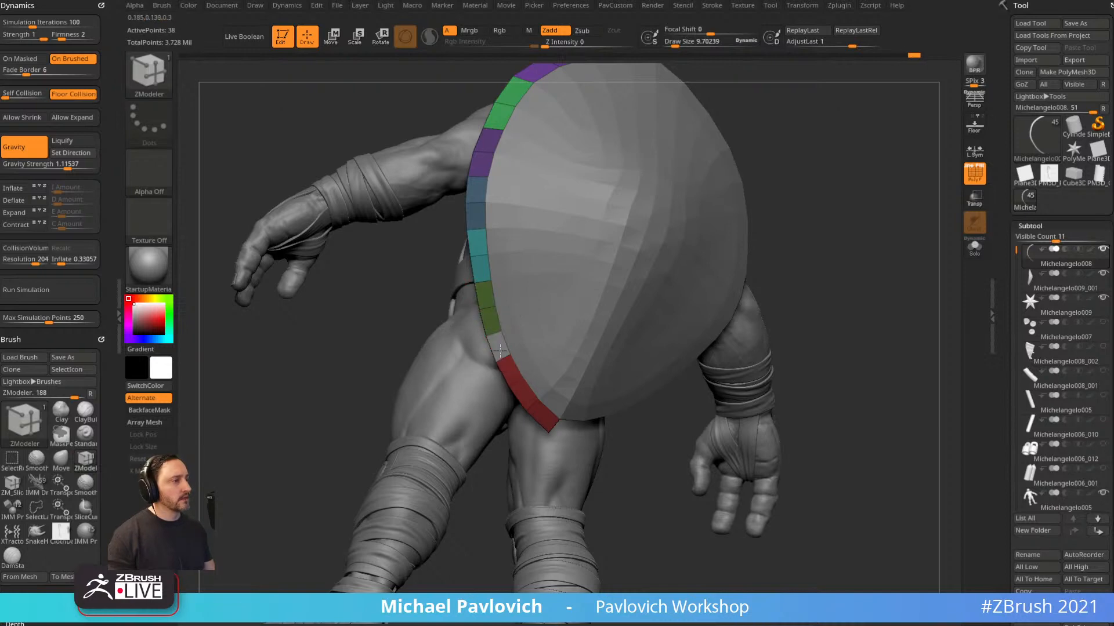
{"action": "left_click", "coordinate": [510, 371]}
{"action": "left_click", "coordinate": [522, 392]}
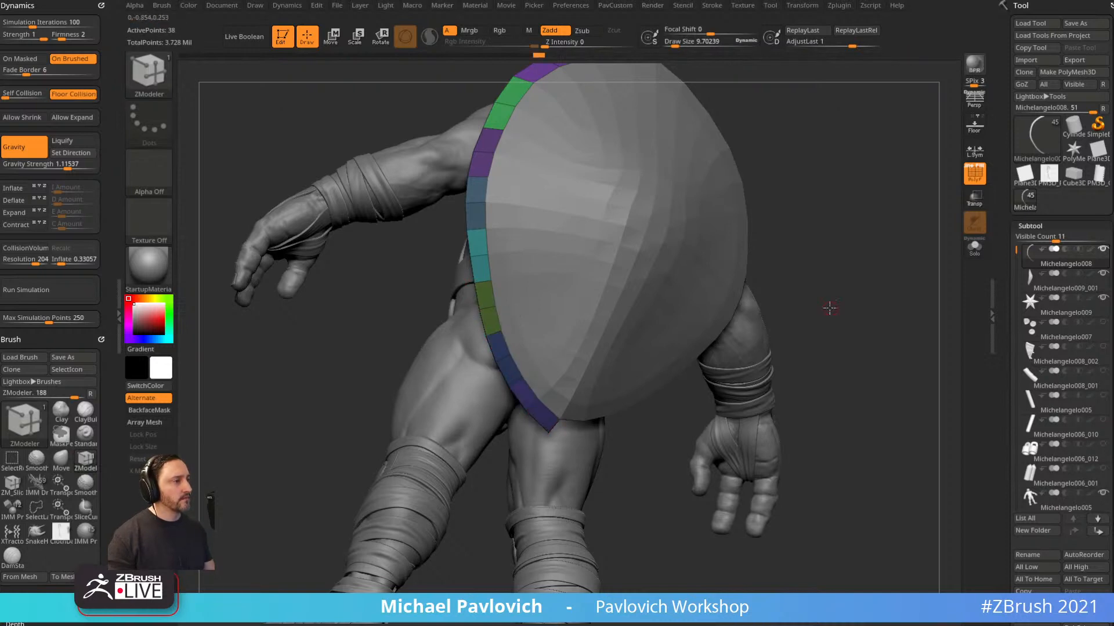
Set Panel Loops to 1 loop, Polish 0 and Thickness 0.04707, and generate trial panels from the rim polygroups.
{"action": "left_click_drag", "start_coordinate": [827, 308], "coordinate": [792, 295]}
{"action": "scroll", "coordinate": [1044, 319], "scroll_direction": "down", "scroll_amount": 10}
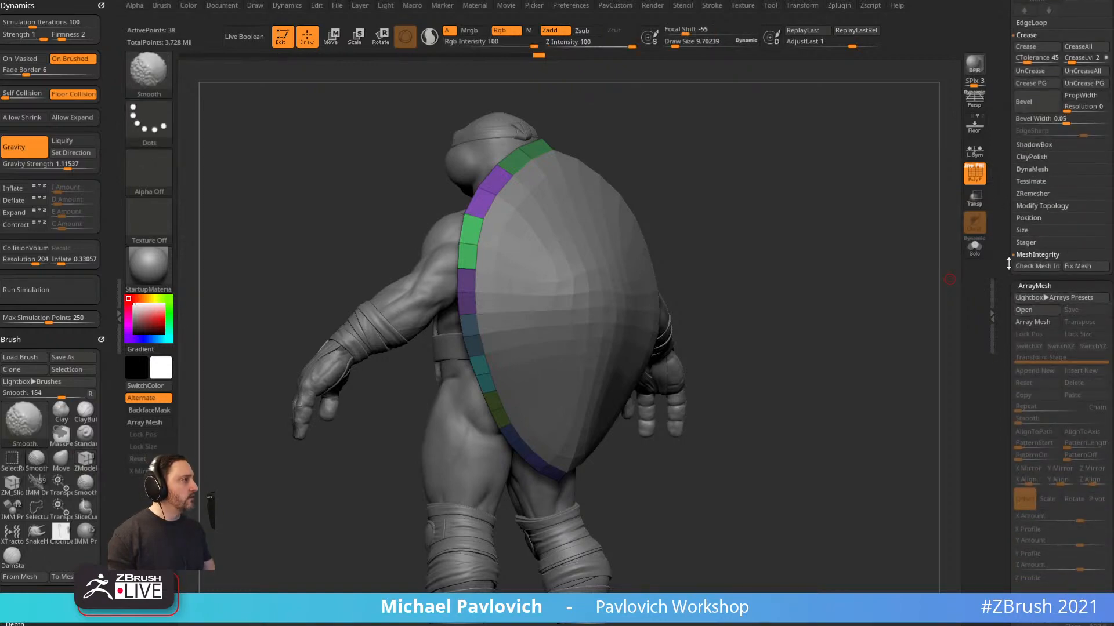
{"action": "scroll", "coordinate": [1038, 278], "scroll_direction": "up", "scroll_amount": 3}
{"action": "left_click", "coordinate": [1026, 206], "text": "shift"}
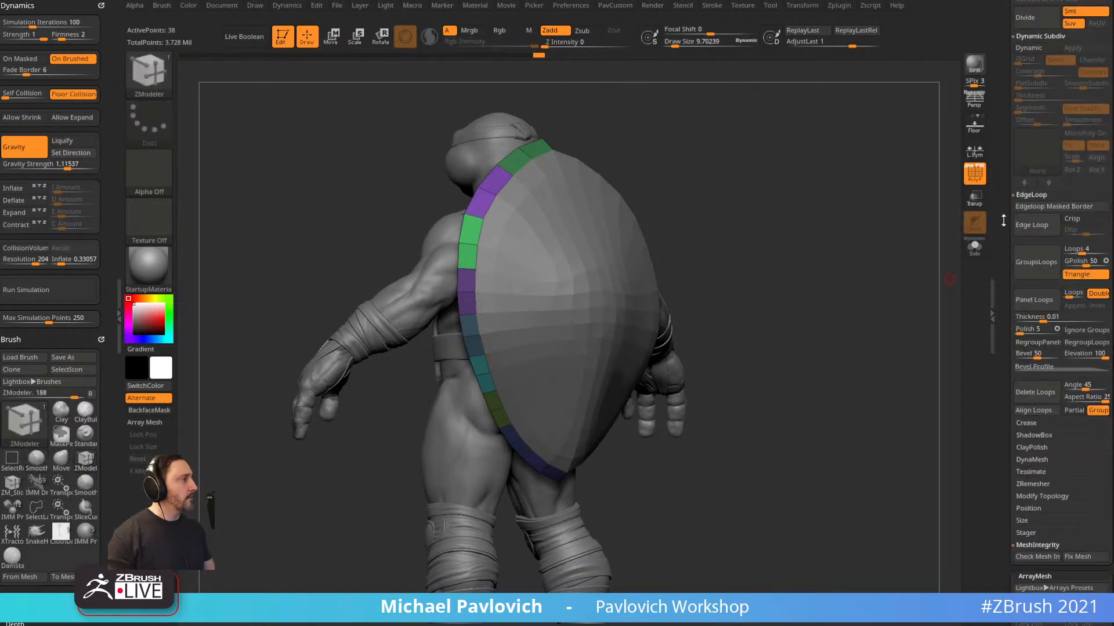
{"action": "left_click", "coordinate": [1030, 195]}
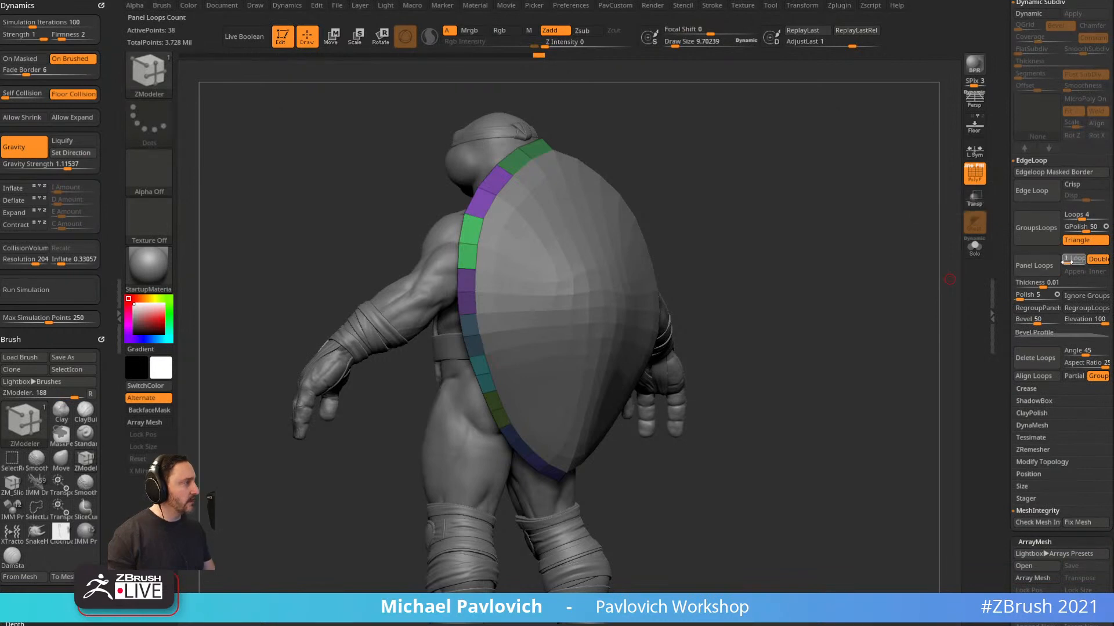
{"action": "left_click_drag", "start_coordinate": [1069, 262], "coordinate": [1062, 262]}
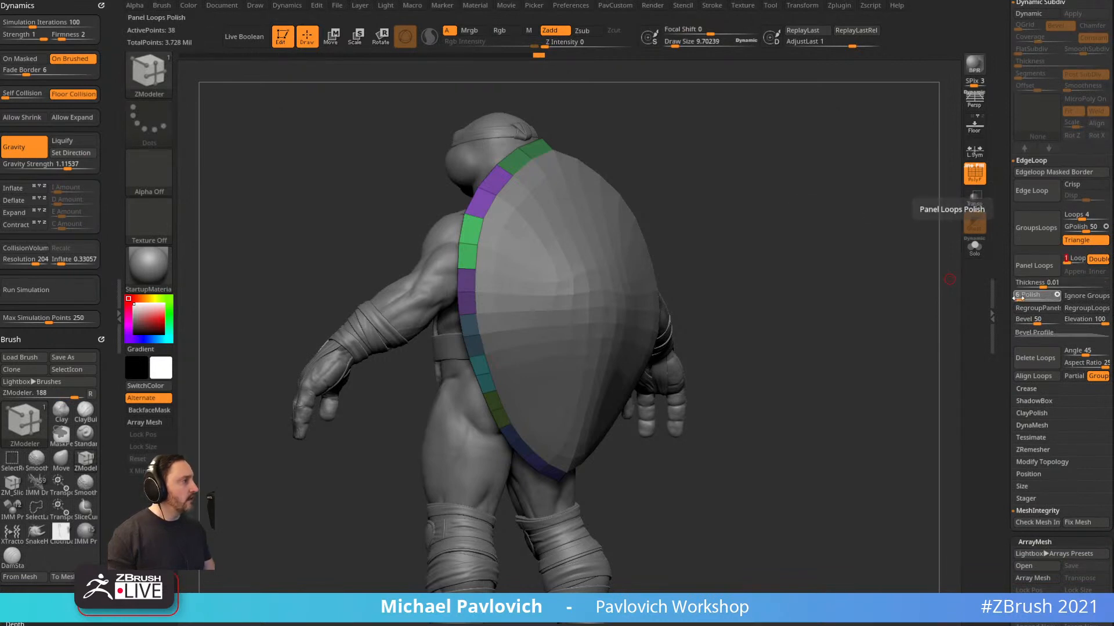
{"action": "left_click_drag", "start_coordinate": [1016, 297], "coordinate": [1057, 283]}
{"action": "left_click", "coordinate": [1033, 271]}
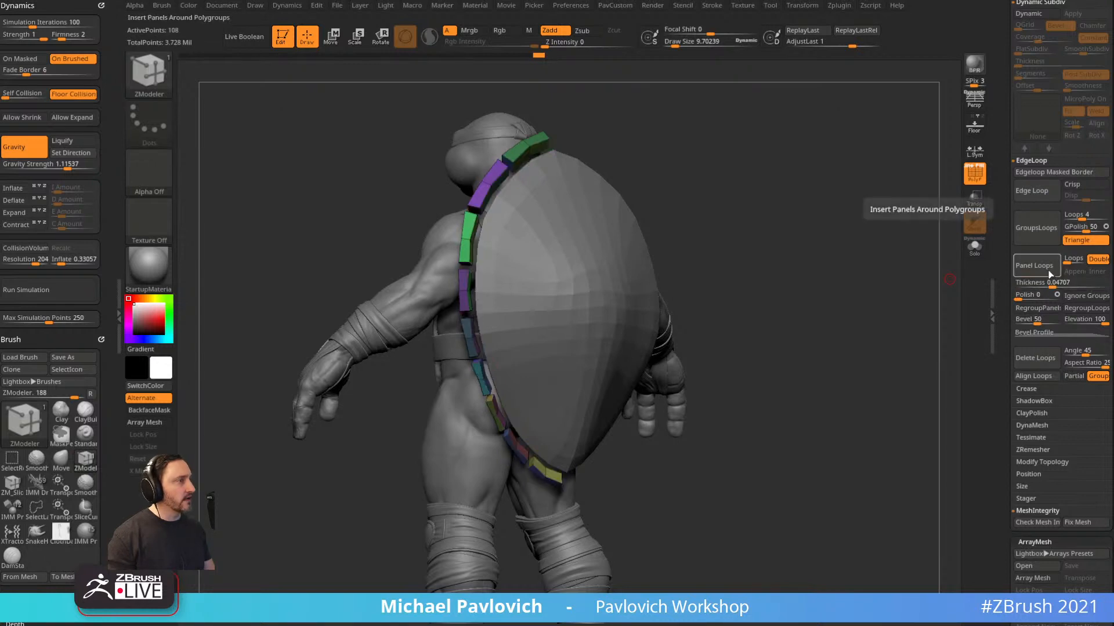
Undo the trial panels and generate them again with Bevel 6 and Elevation -100.
{"action": "key", "text": "ctrl+z"}
{"action": "left_click_drag", "start_coordinate": [1038, 320], "coordinate": [1019, 323]}
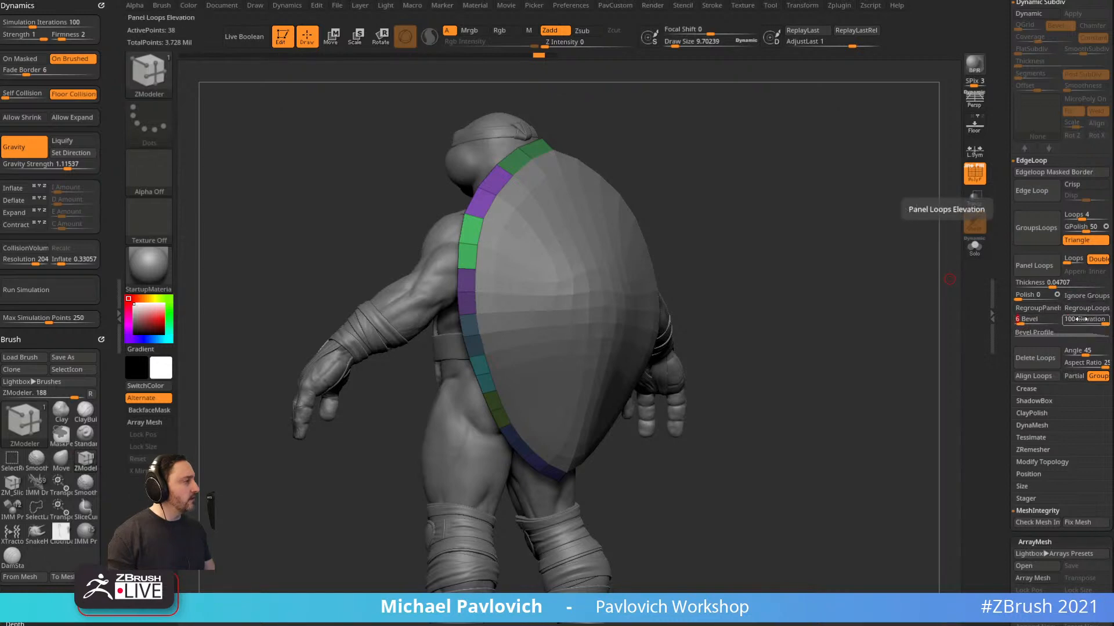
{"action": "left_click_drag", "start_coordinate": [927, 304], "coordinate": [747, 198]}
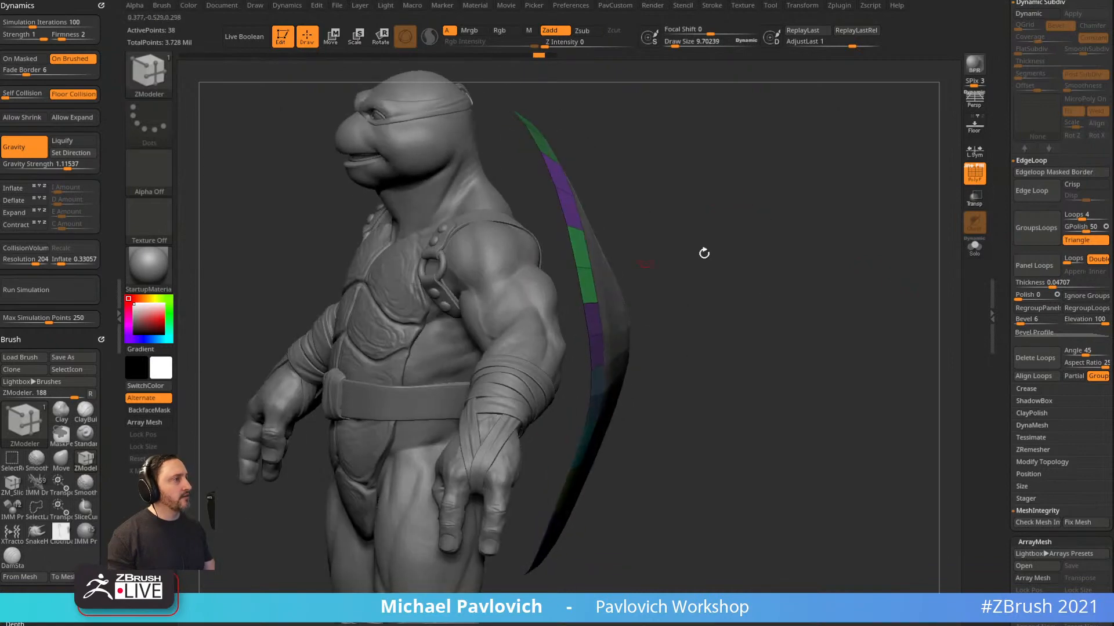
{"action": "left_click_drag", "start_coordinate": [704, 253], "coordinate": [841, 279]}
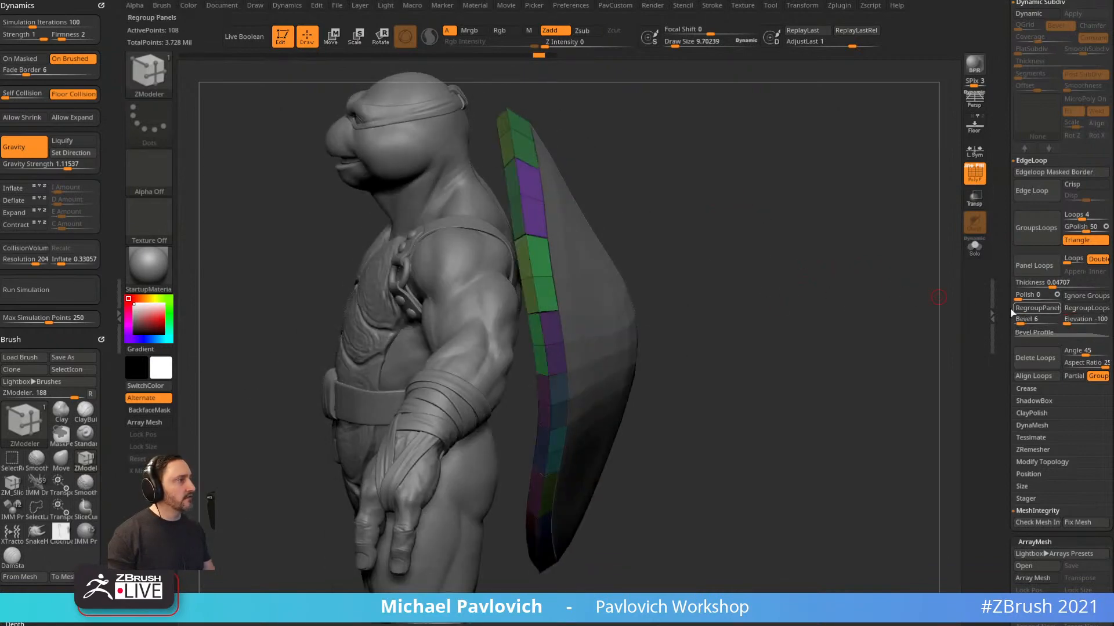
{"action": "left_click_drag", "start_coordinate": [757, 223], "coordinate": [855, 245]}
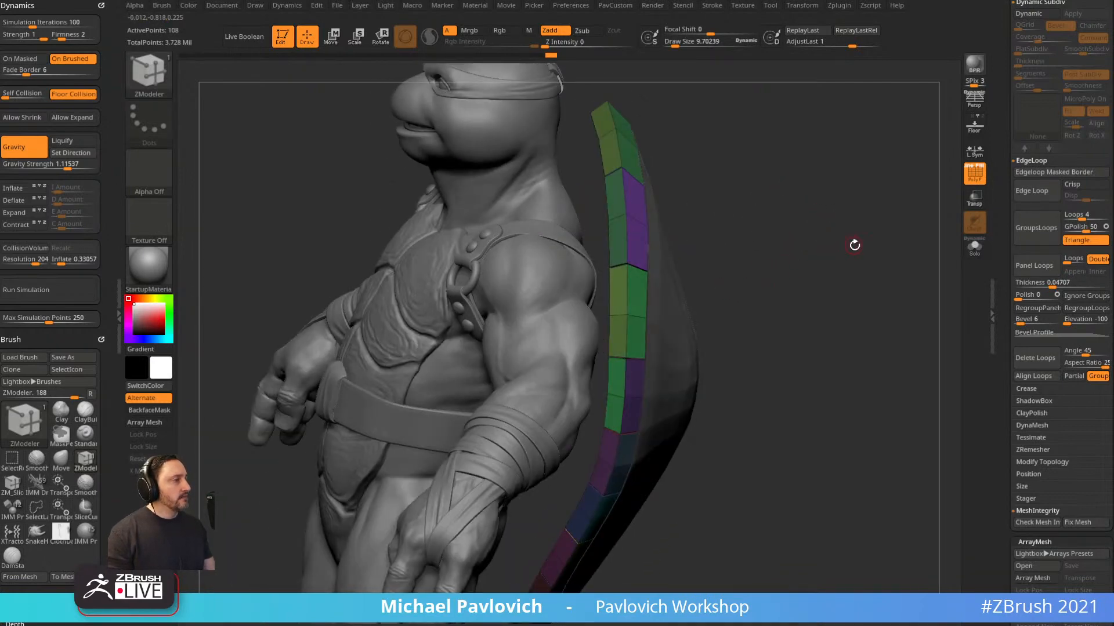
Examine the rim panels from several sides without the polyframe, briefly isolating the uppermost panel.
{"action": "left_click", "coordinate": [974, 174]}
{"action": "left_click_drag", "start_coordinate": [917, 189], "coordinate": [572, 294]}
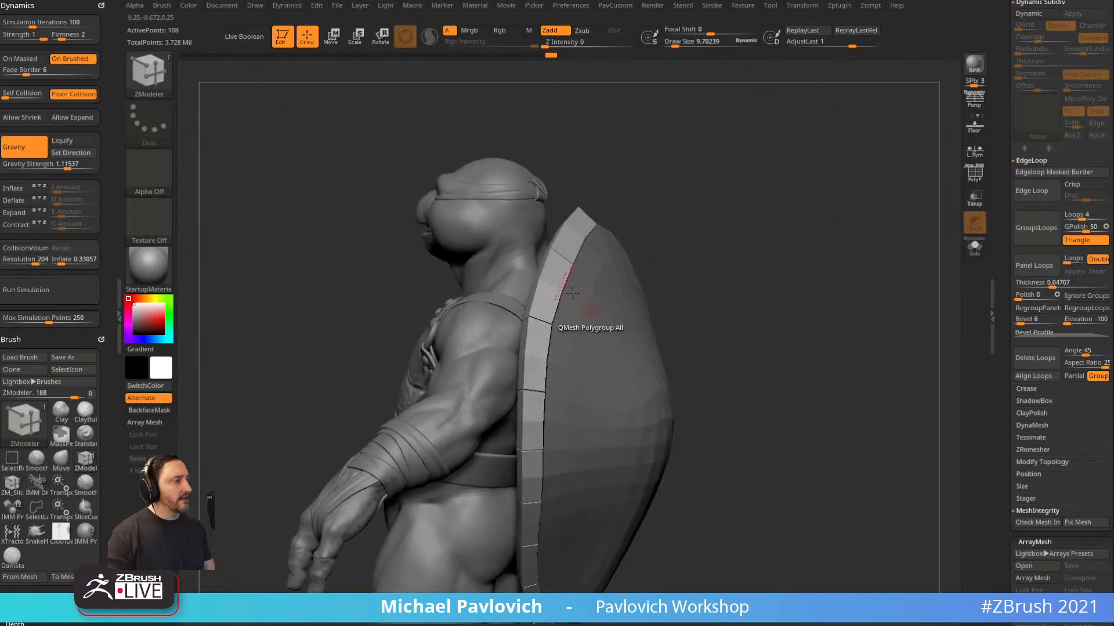
{"action": "left_click_drag", "start_coordinate": [795, 232], "coordinate": [936, 228]}
{"action": "left_click", "coordinate": [1022, 277]}
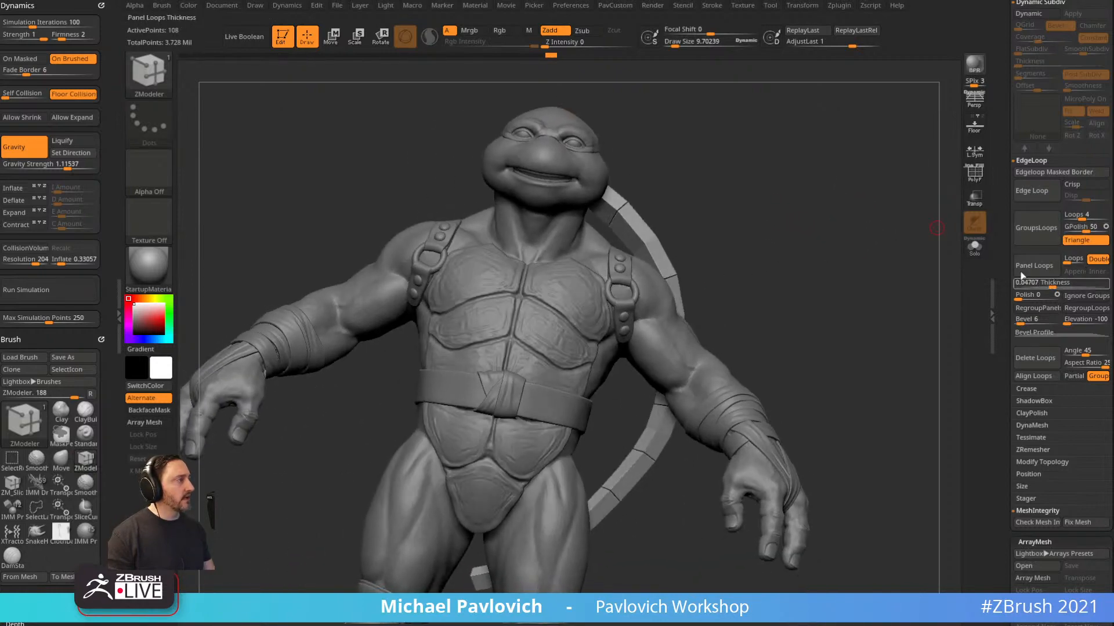
{"action": "left_click_drag", "start_coordinate": [893, 276], "coordinate": [808, 244]}
{"action": "left_click_drag", "start_coordinate": [568, 119], "coordinate": [665, 192], "text": "ctrl+shift"}
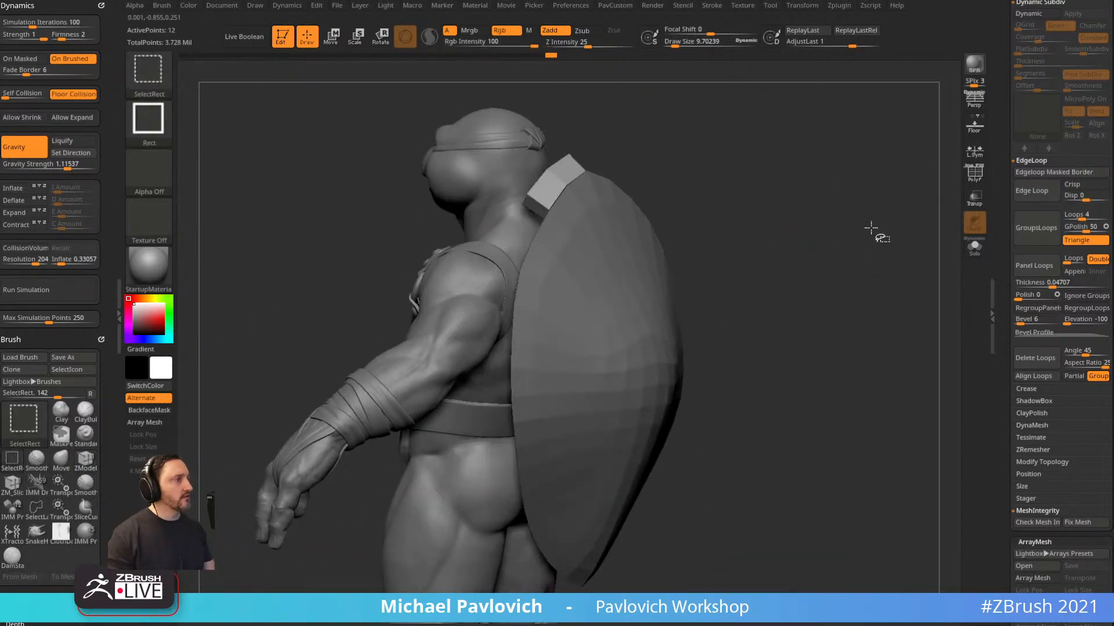
{"action": "left_click_drag", "start_coordinate": [856, 230], "coordinate": [870, 209]}
{"action": "left_click", "coordinate": [924, 229], "text": "ctrl+shift"}
{"action": "left_click", "coordinate": [974, 176]}
Crease the rim panels with a crease tolerance of 66 and turn on dynamic subdivision to round them.
{"action": "key", "text": "3"}
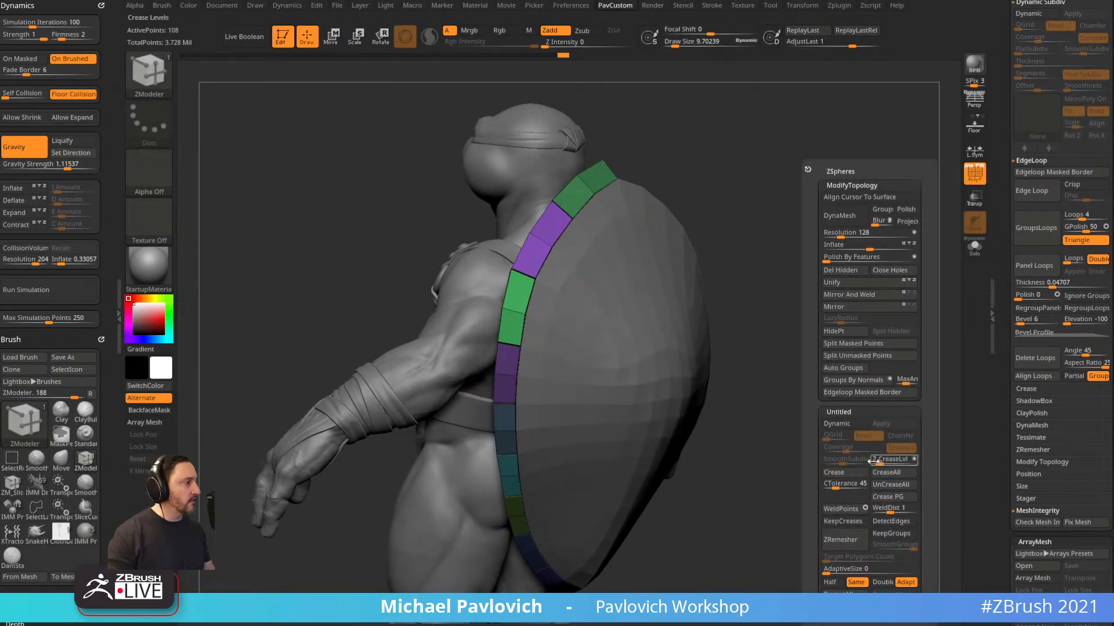
{"action": "left_click", "coordinate": [840, 486]}
{"action": "left_click", "coordinate": [845, 474]}
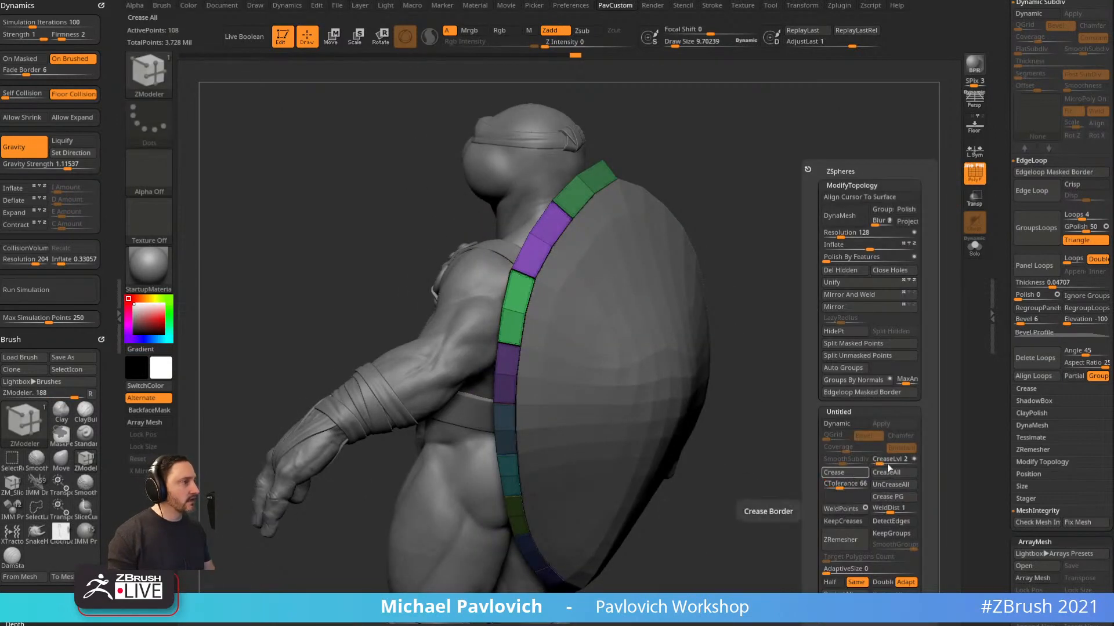
{"action": "left_click", "coordinate": [837, 424]}
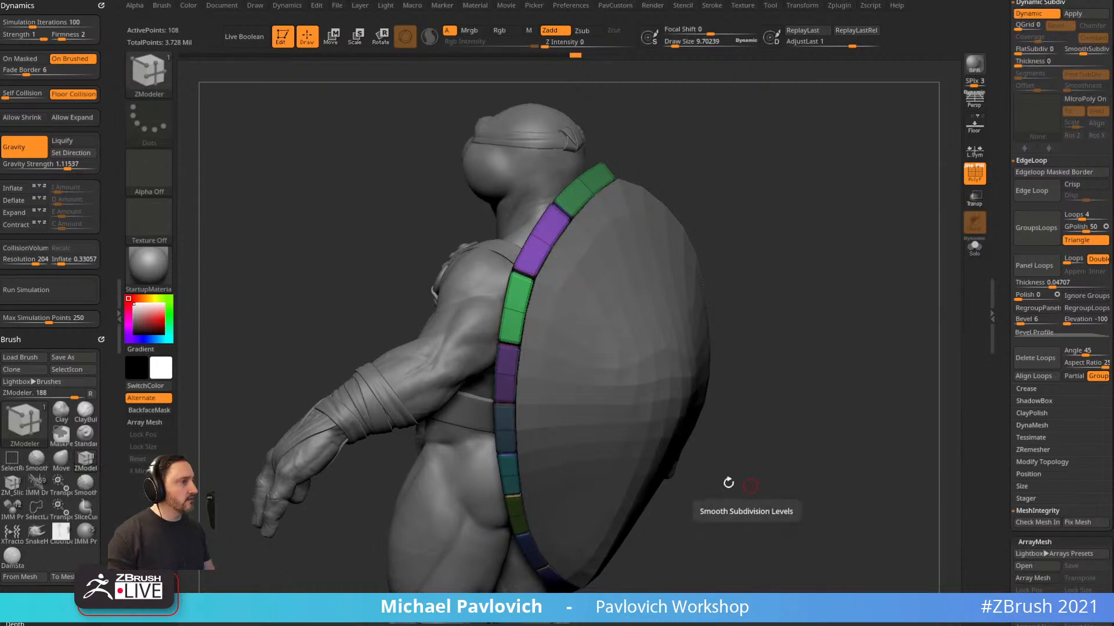
{"action": "left_click", "coordinate": [974, 176]}
{"action": "left_click_drag", "start_coordinate": [905, 244], "coordinate": [824, 272]}
Crease the border of the turtle's back shell and subdivide the shell three times.
{"action": "left_click", "coordinate": [717, 283], "text": "alt"}
{"action": "left_click", "coordinate": [975, 176]}
{"action": "left_click_drag", "start_coordinate": [922, 246], "coordinate": [872, 227], "text": "alt"}
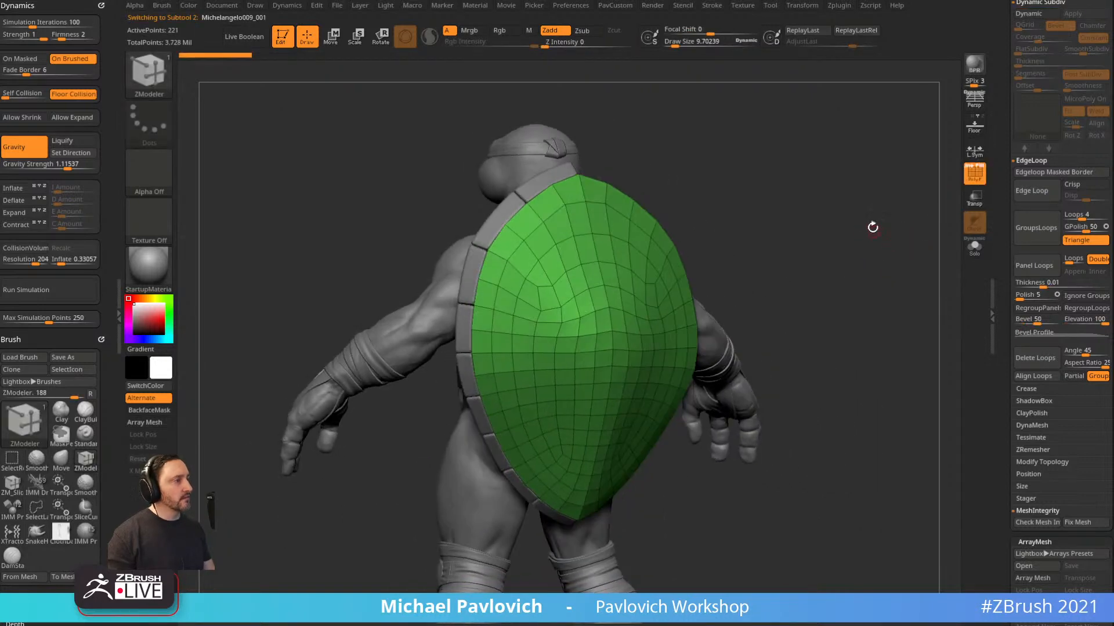
{"action": "key", "text": "ctrl"}
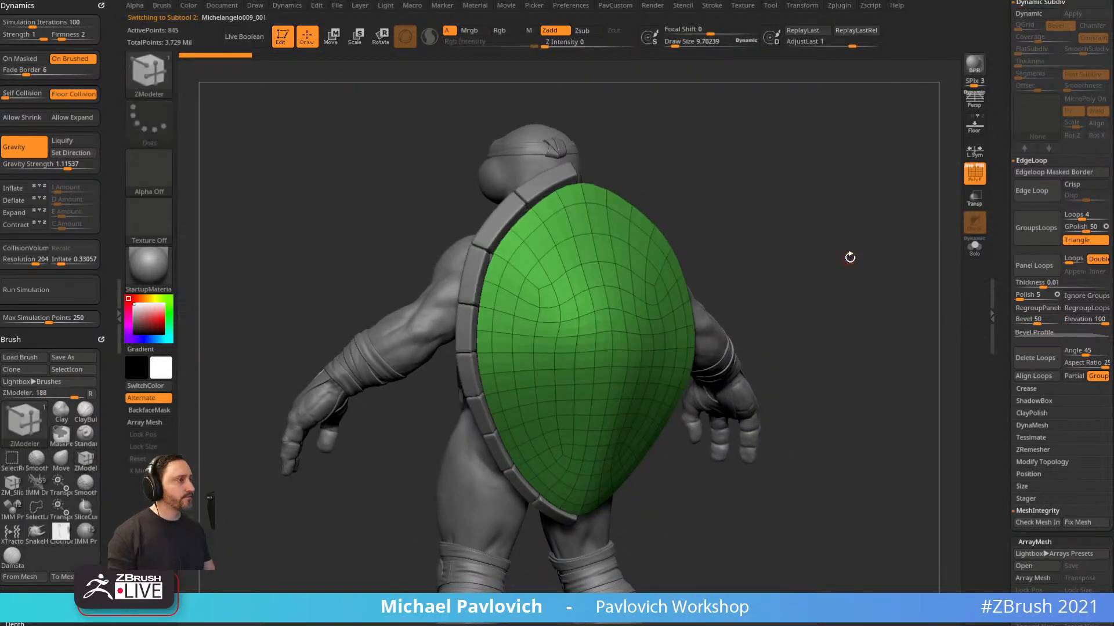
{"action": "left_click", "coordinate": [1026, 388]}
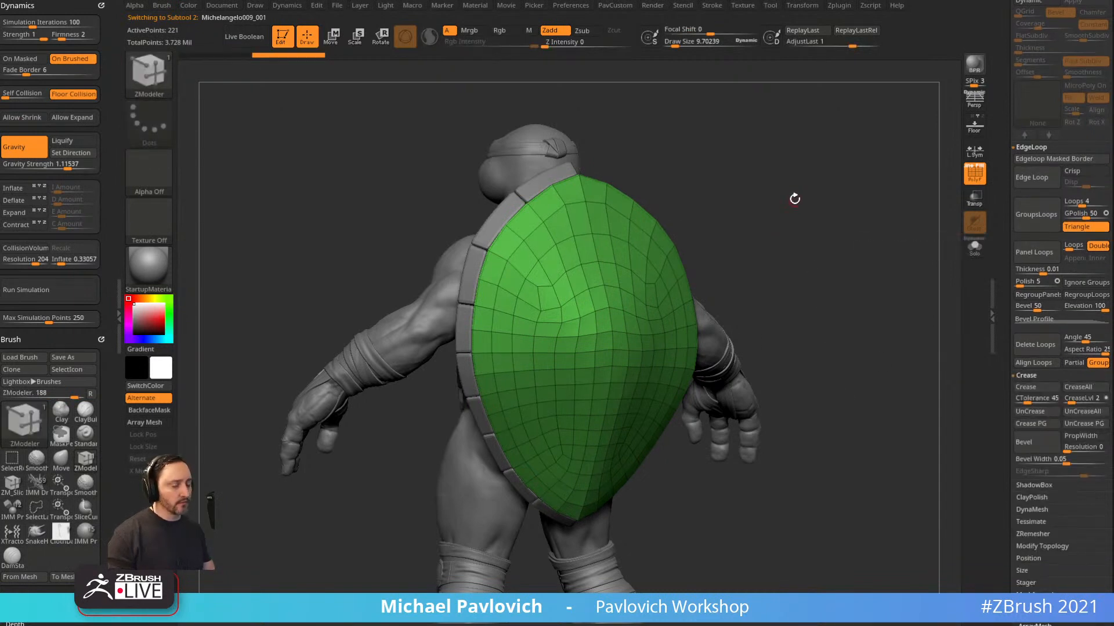
{"action": "key", "text": "ctrl"}
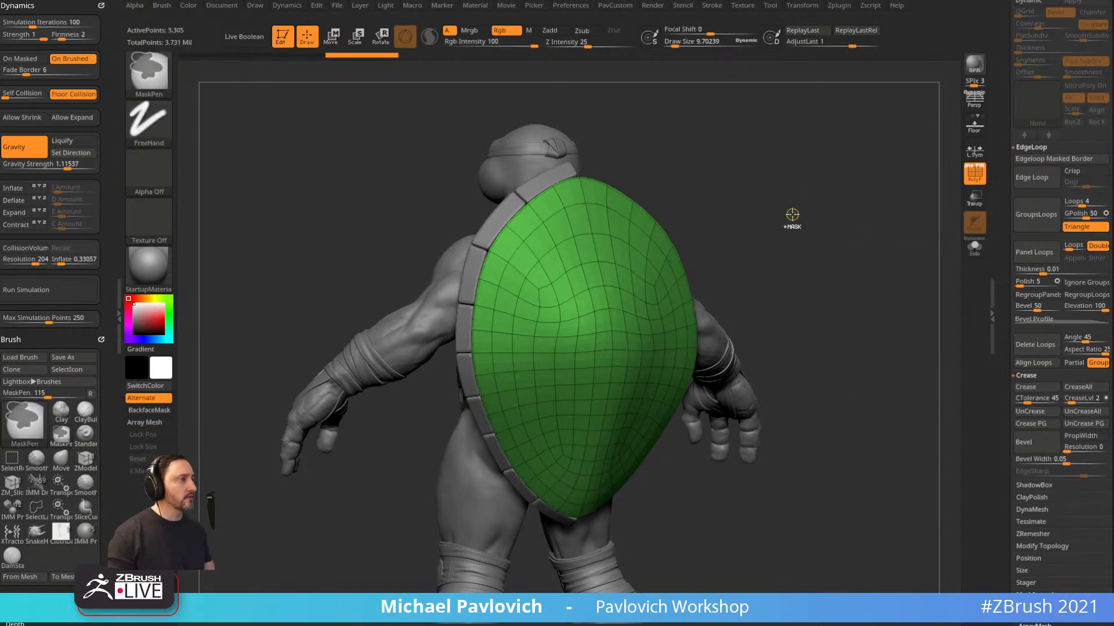
{"action": "left_click_drag", "start_coordinate": [792, 215], "coordinate": [809, 230], "text": "shift"}
{"action": "left_click", "coordinate": [974, 174]}
{"action": "key", "text": "s"}
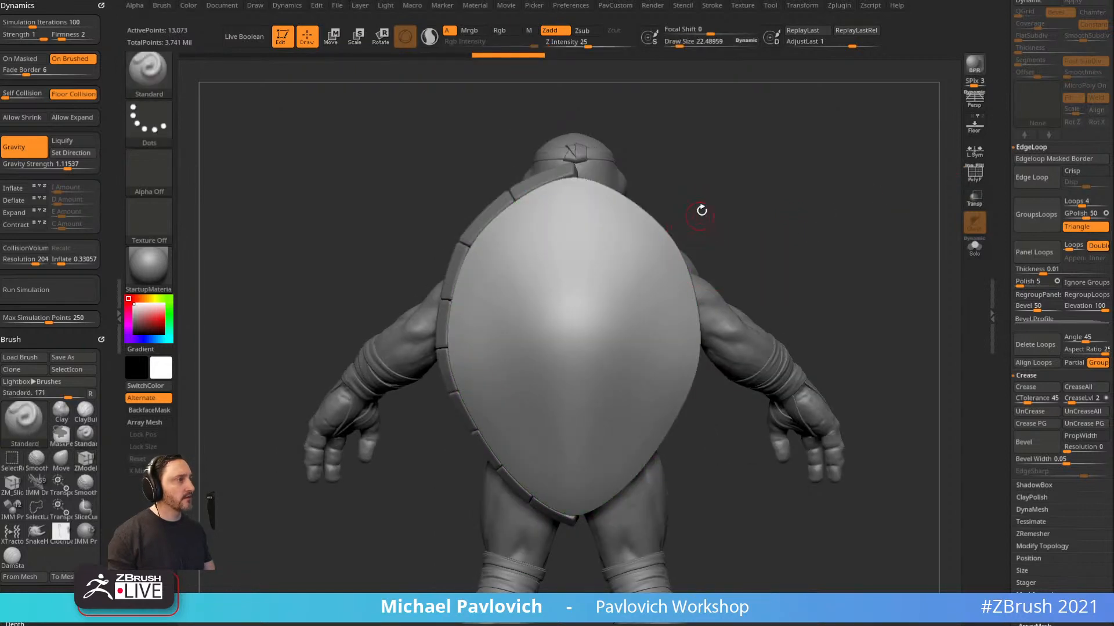
Set up the Paint brush with black color and Rgb at intensity 100.
{"action": "mouse_move", "coordinate": [703, 211]}
{"action": "left_mouse_down", "text": "alt"}
{"action": "mouse_move", "coordinate": [604, 284]}
{"action": "mouse_move", "coordinate": [615, 256]}
{"action": "left_mouse_up", "text": "alt"}
{"action": "key", "text": "s"}
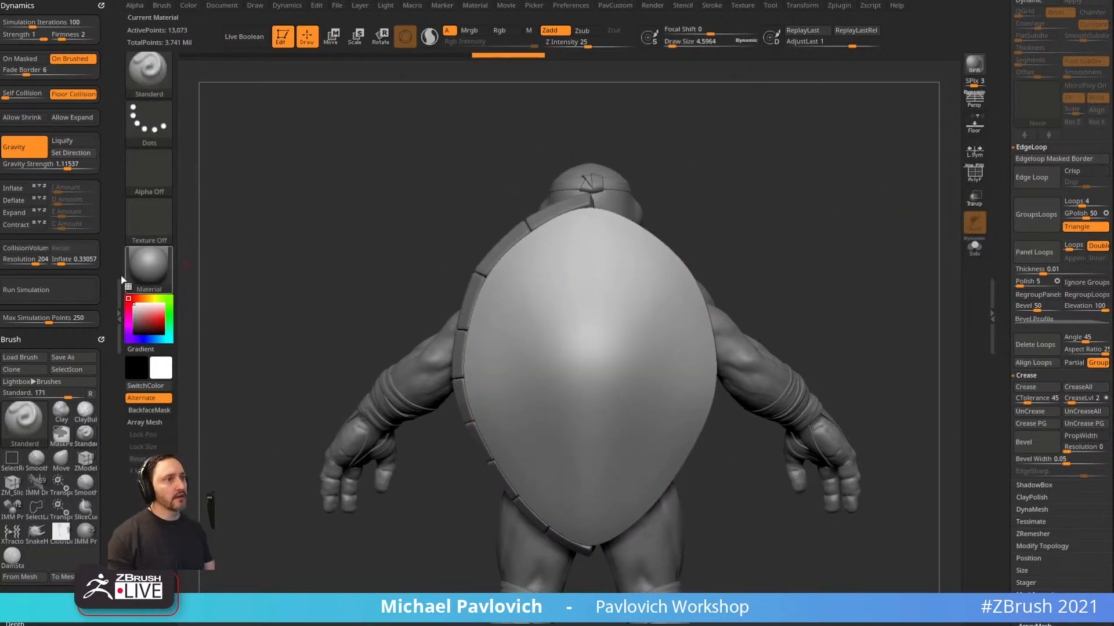
{"action": "left_click", "coordinate": [133, 332]}
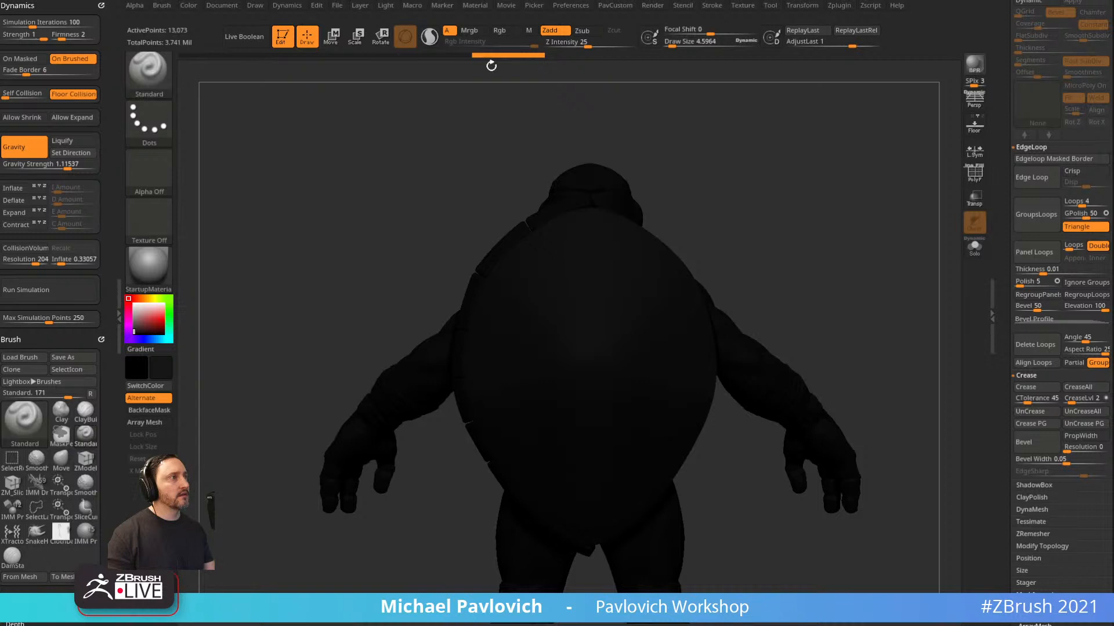
{"action": "left_click", "coordinate": [513, 32]}
{"action": "mouse_move", "coordinate": [597, 107]}
{"action": "left_mouse_down"}
{"action": "mouse_move", "coordinate": [715, 196]}
{"action": "mouse_move", "coordinate": [699, 214]}
{"action": "mouse_move", "coordinate": [653, 181]}
{"action": "left_mouse_up"}
{"action": "key", "text": "b"}
{"action": "key", "text": "p"}
{"action": "key", "text": "a"}
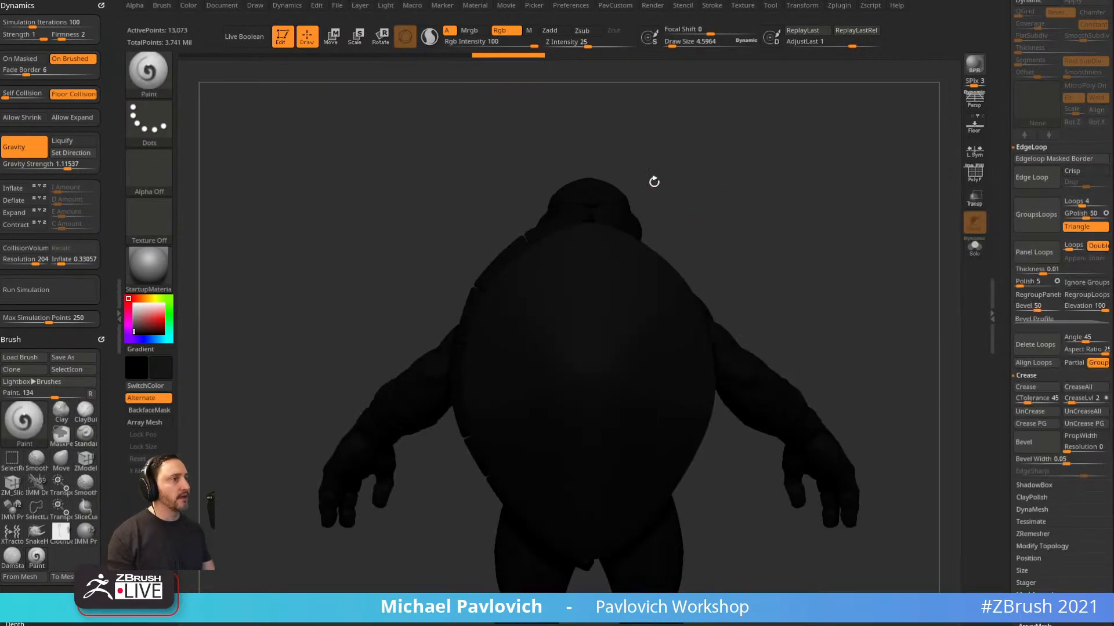
Enable polypaint on the back shell subtool and set the brush's draw size to 10.99.
{"action": "left_click_drag", "start_coordinate": [1012, 232], "coordinate": [1014, 441]}
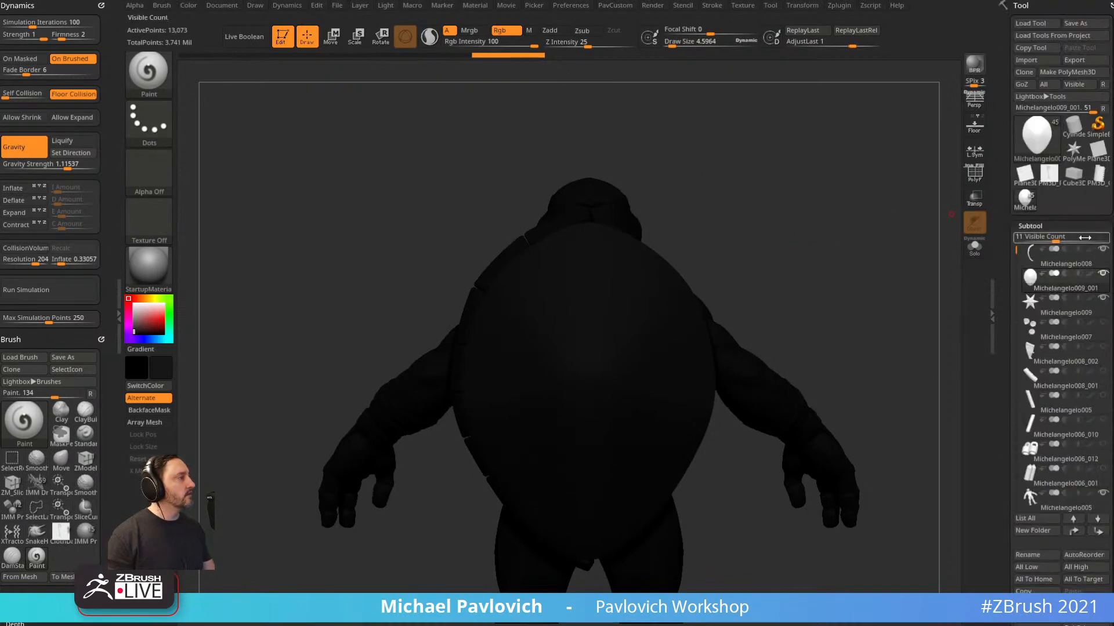
{"action": "left_click", "coordinate": [1092, 274]}
{"action": "left_click_drag", "start_coordinate": [926, 297], "coordinate": [913, 277], "text": "alt"}
{"action": "left_click", "coordinate": [543, 247]}
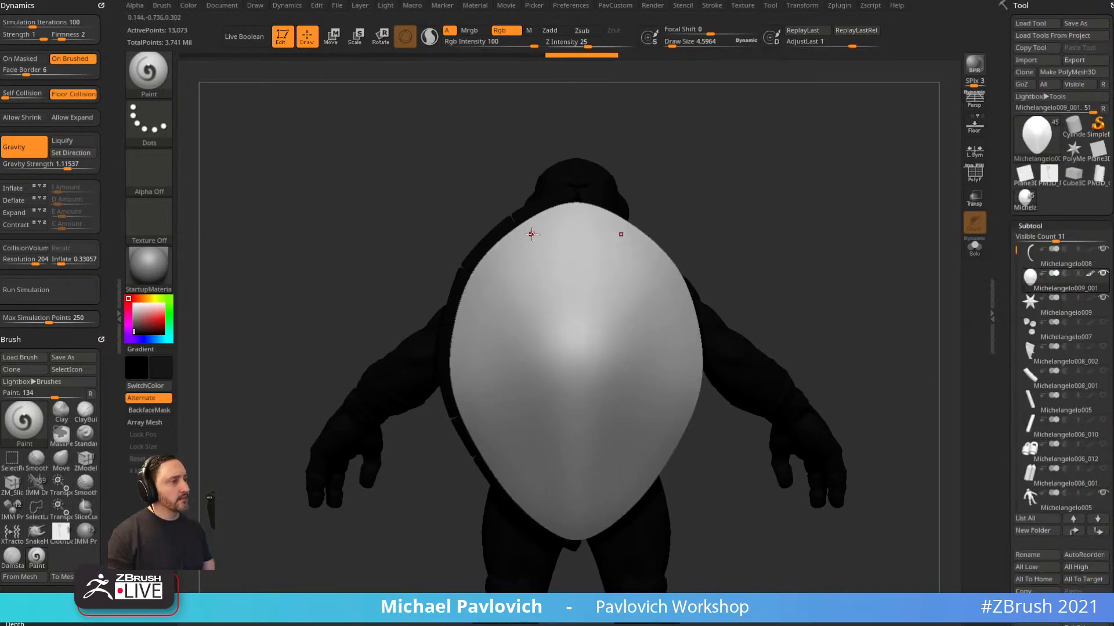
{"action": "key", "text": "s"}
{"action": "left_click_drag", "start_coordinate": [529, 243], "coordinate": [533, 244]}
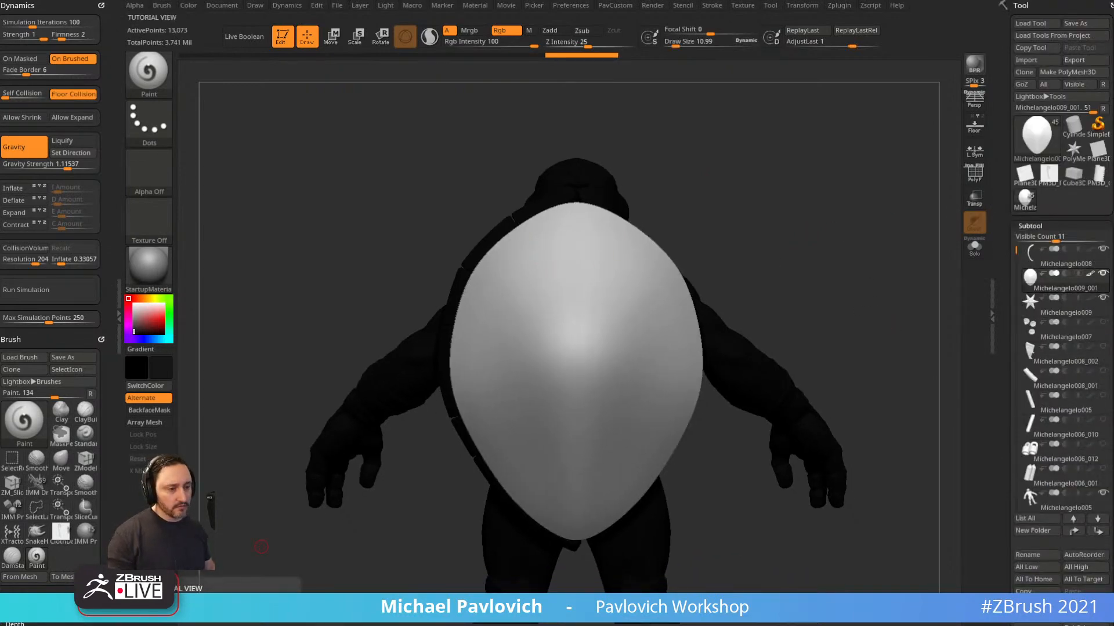
{"action": "left_click_drag", "start_coordinate": [314, 249], "coordinate": [265, 625]}
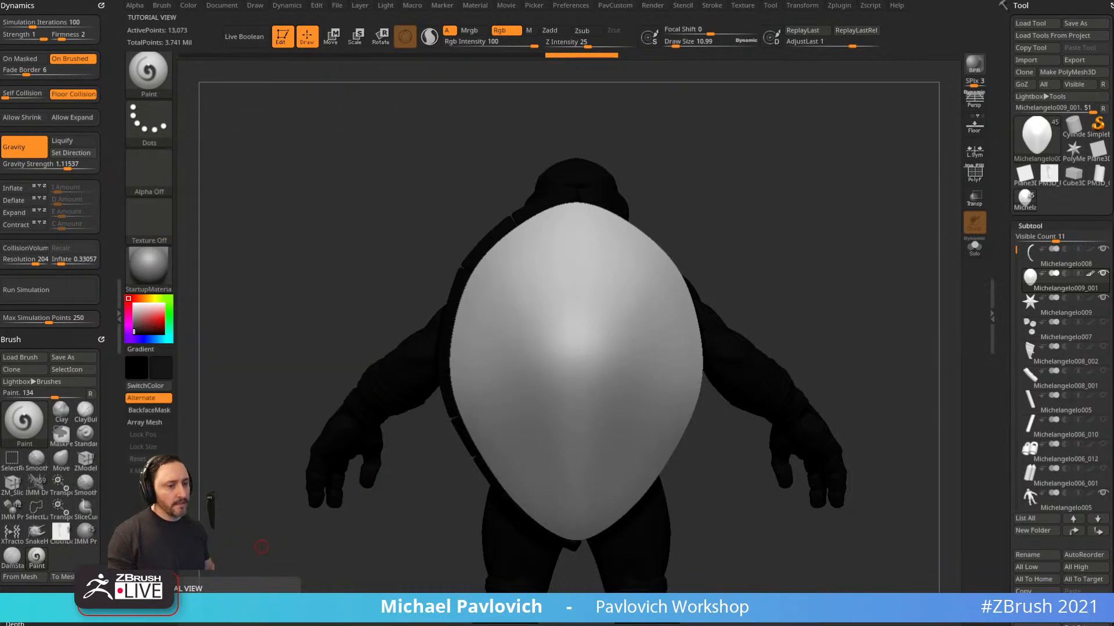
Undo the trial paint strokes near the shell's upper edge and subdivide the shell once more.
{"action": "left_click_drag", "start_coordinate": [757, 147], "coordinate": [565, 227]}
{"action": "key", "text": "ctrl"}
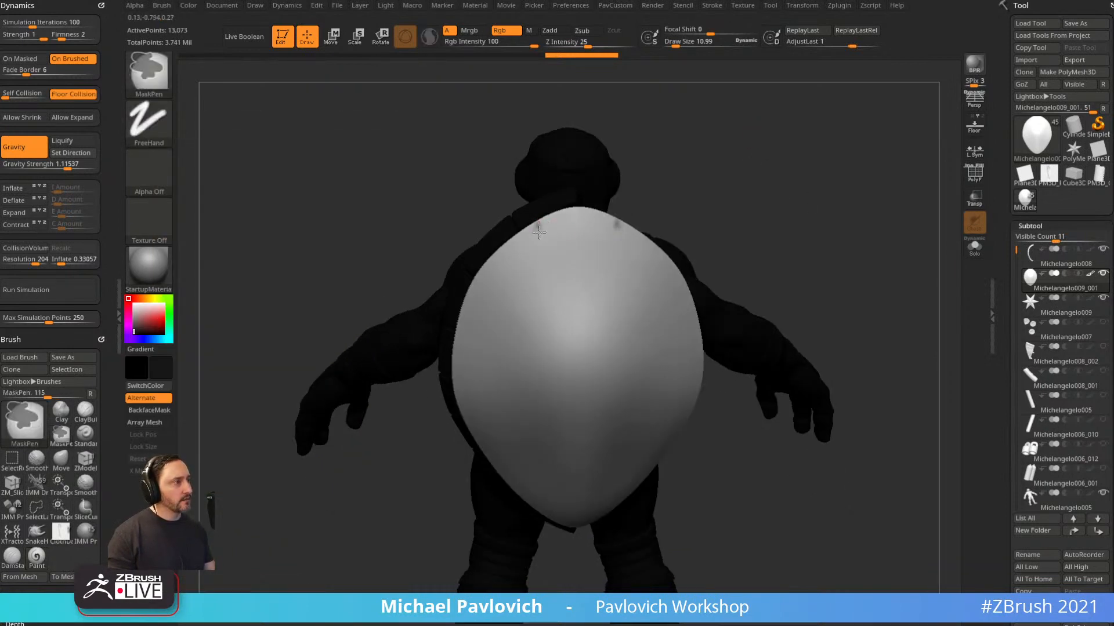
{"action": "key", "text": "ctrl+z"}
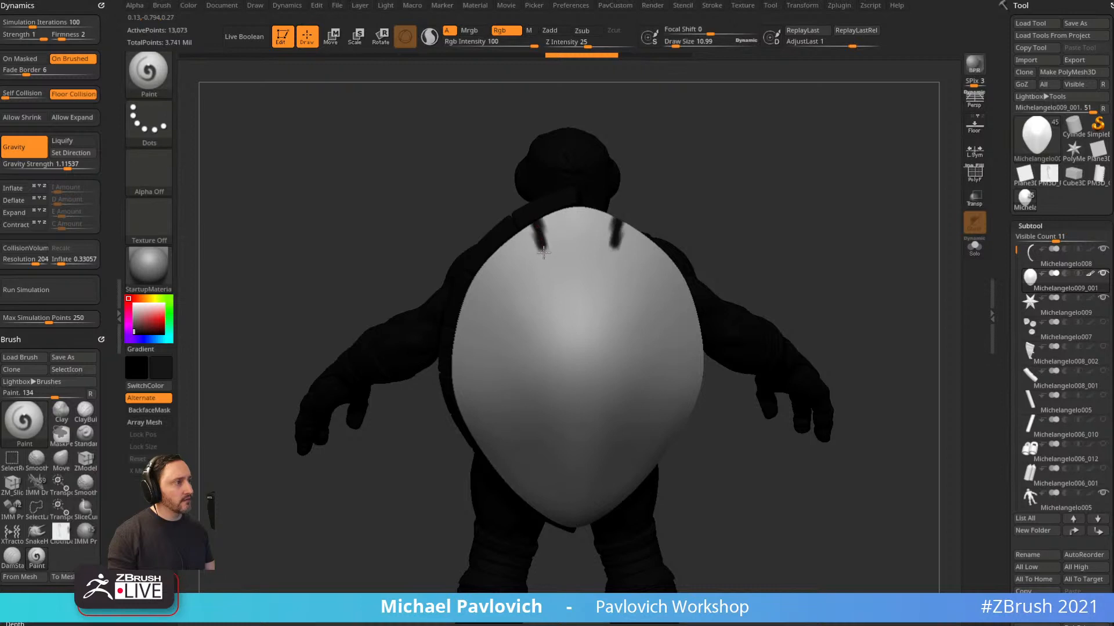
{"action": "key", "text": "ctrl+z"}
{"action": "key", "text": "ctrl+z"}
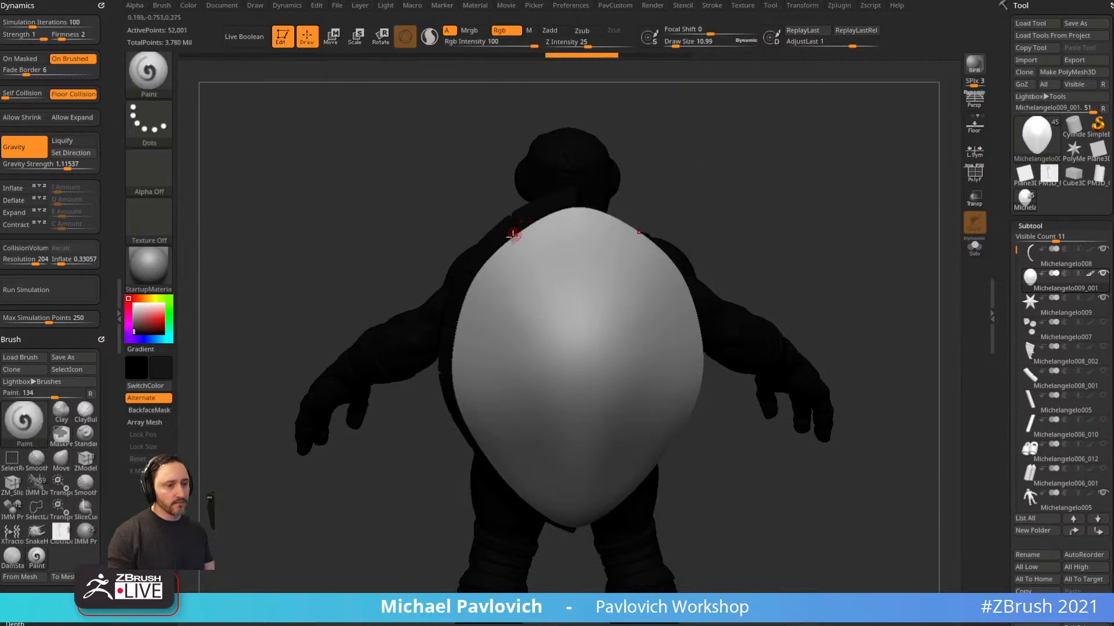
Paint symmetrical black outlines that divide the middle of the shell into a column of five plates.
{"action": "left_click_drag", "start_coordinate": [522, 234], "coordinate": [577, 289]}
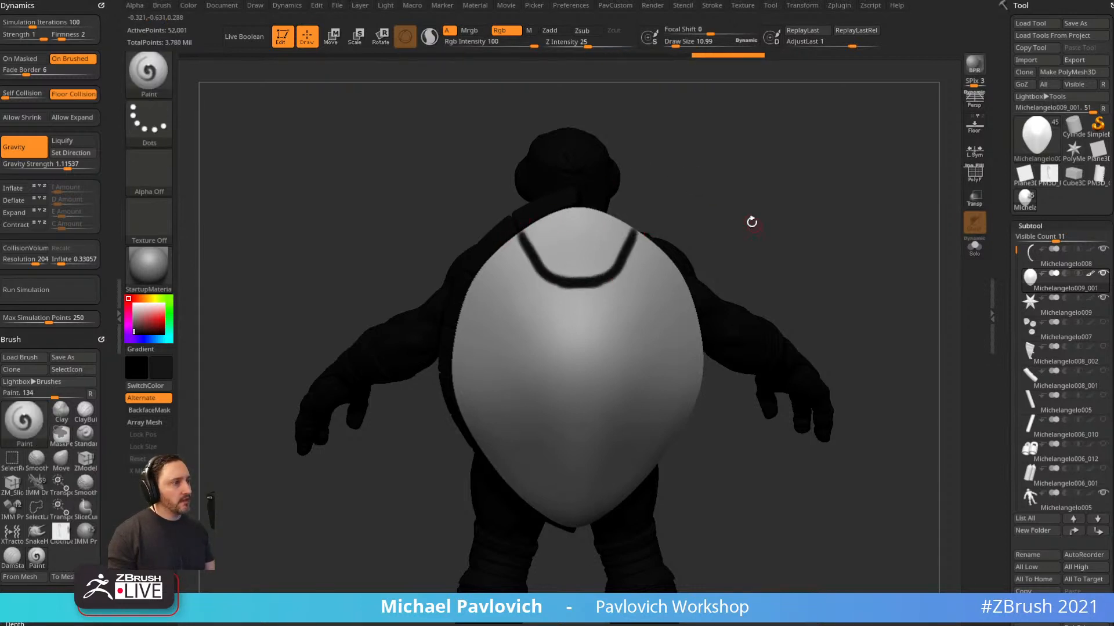
{"action": "left_click_drag", "start_coordinate": [751, 221], "coordinate": [596, 190]}
{"action": "mouse_move", "coordinate": [541, 241]}
{"action": "left_mouse_down"}
{"action": "mouse_move", "coordinate": [547, 313]}
{"action": "mouse_move", "coordinate": [574, 323]}
{"action": "left_mouse_up"}
{"action": "left_click_drag", "start_coordinate": [765, 248], "coordinate": [749, 211]}
{"action": "left_click_drag", "start_coordinate": [534, 295], "coordinate": [560, 346]}
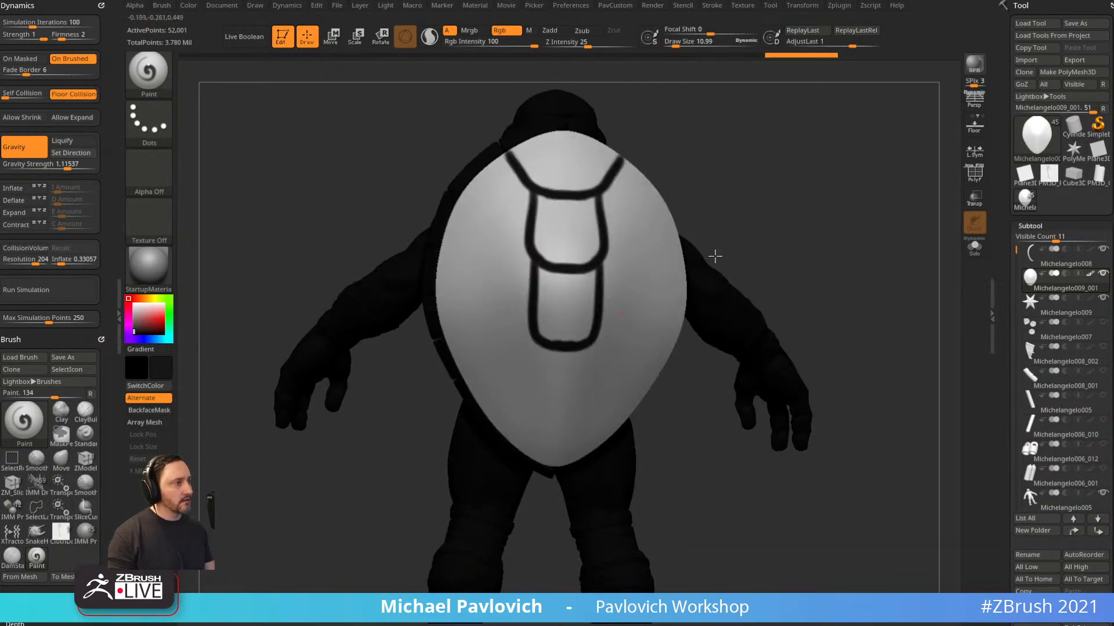
{"action": "left_click_drag", "start_coordinate": [714, 253], "coordinate": [670, 201]}
{"action": "mouse_move", "coordinate": [532, 263]}
{"action": "left_mouse_down"}
{"action": "mouse_move", "coordinate": [531, 319]}
{"action": "mouse_move", "coordinate": [556, 335]}
{"action": "mouse_move", "coordinate": [532, 390]}
{"action": "left_mouse_up"}
{"action": "left_click_drag", "start_coordinate": [787, 215], "coordinate": [767, 258]}
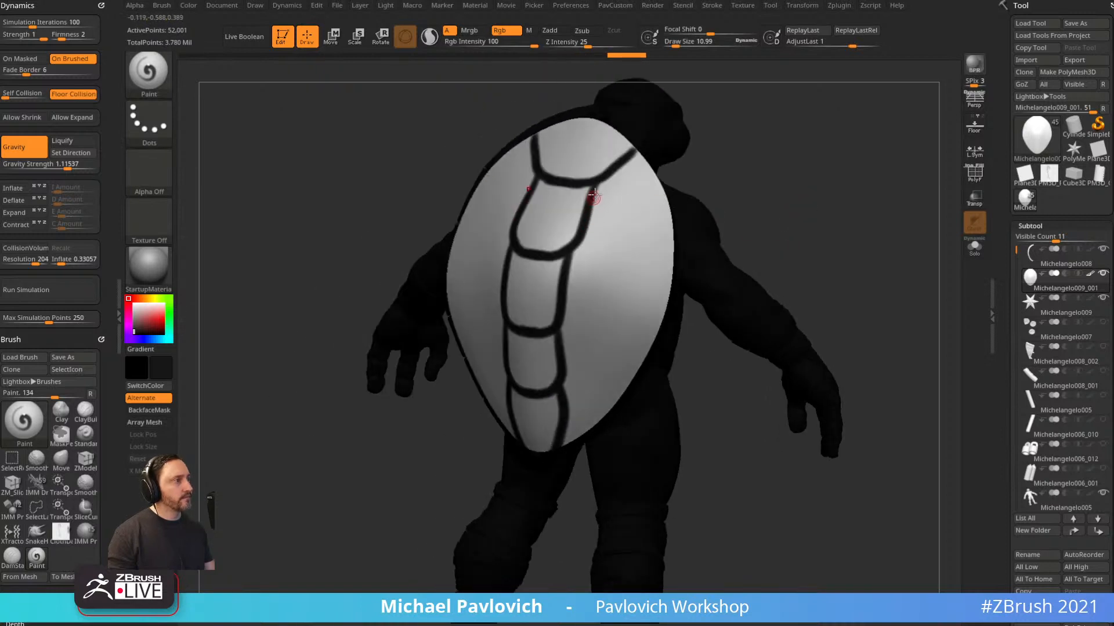
Paint symmetrical curved lines from the central column out to the shell's edge to divide both sides into plates.
{"action": "mouse_move", "coordinate": [786, 174]}
{"action": "left_mouse_down"}
{"action": "mouse_move", "coordinate": [813, 169]}
{"action": "mouse_move", "coordinate": [753, 149]}
{"action": "mouse_move", "coordinate": [765, 179]}
{"action": "mouse_move", "coordinate": [654, 176]}
{"action": "left_mouse_up"}
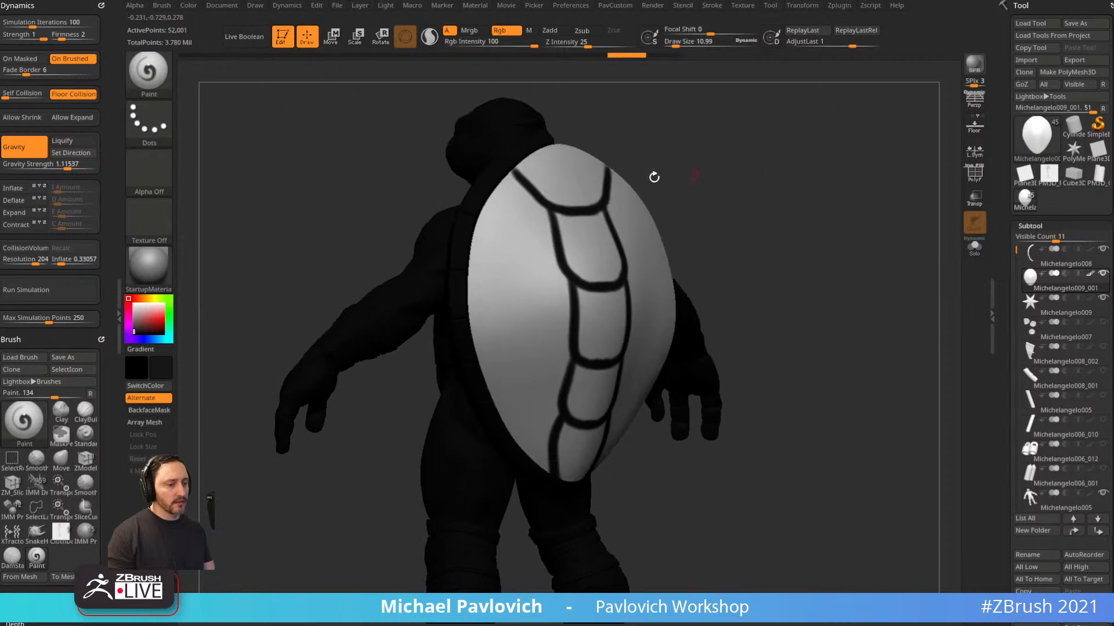
{"action": "left_click_drag", "start_coordinate": [543, 268], "coordinate": [470, 267]}
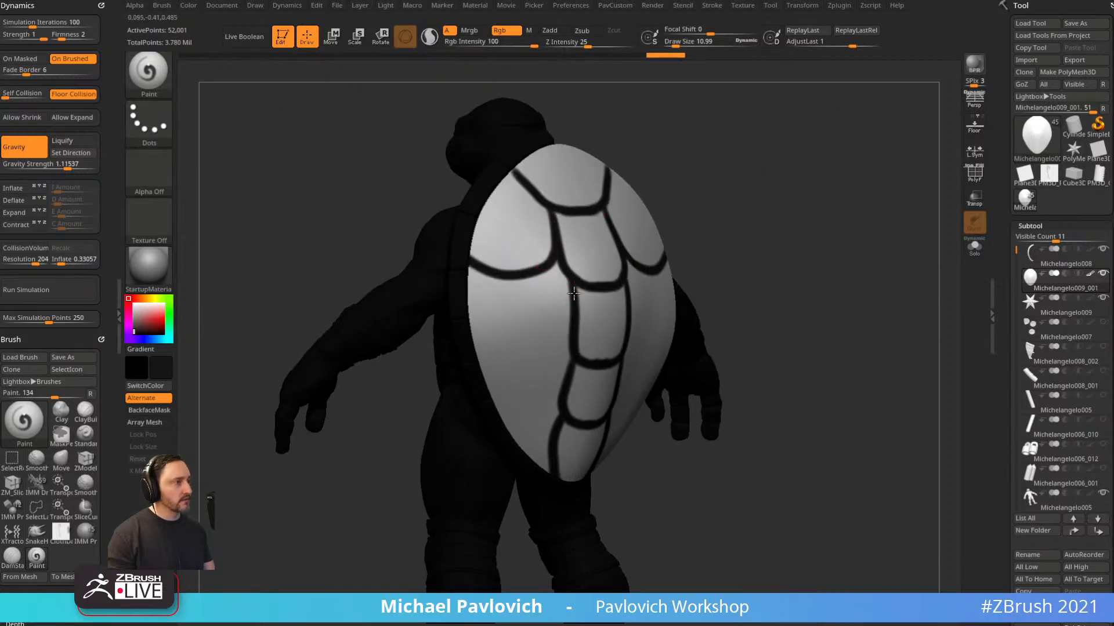
{"action": "left_click_drag", "start_coordinate": [573, 293], "coordinate": [477, 362]}
{"action": "left_click_drag", "start_coordinate": [558, 423], "coordinate": [509, 439]}
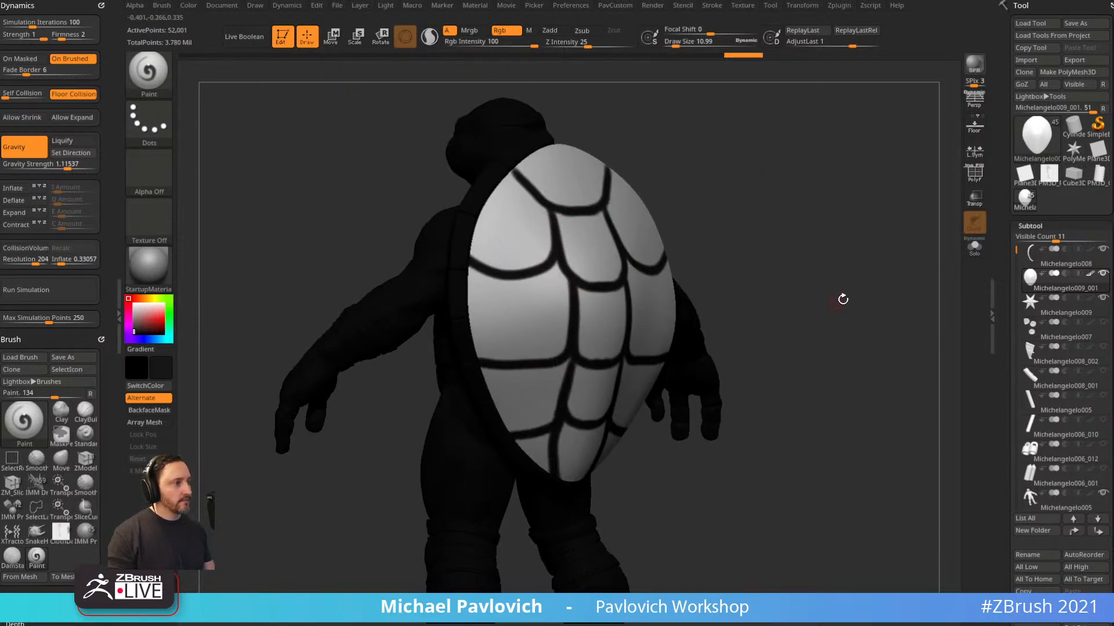
{"action": "left_click_drag", "start_coordinate": [842, 298], "coordinate": [760, 316]}
{"action": "left_click_drag", "start_coordinate": [767, 224], "coordinate": [778, 236]}
Dock the Zplugin palette beside the canvas and isolate the painted back shell.
{"action": "mouse_move", "coordinate": [836, 10]}
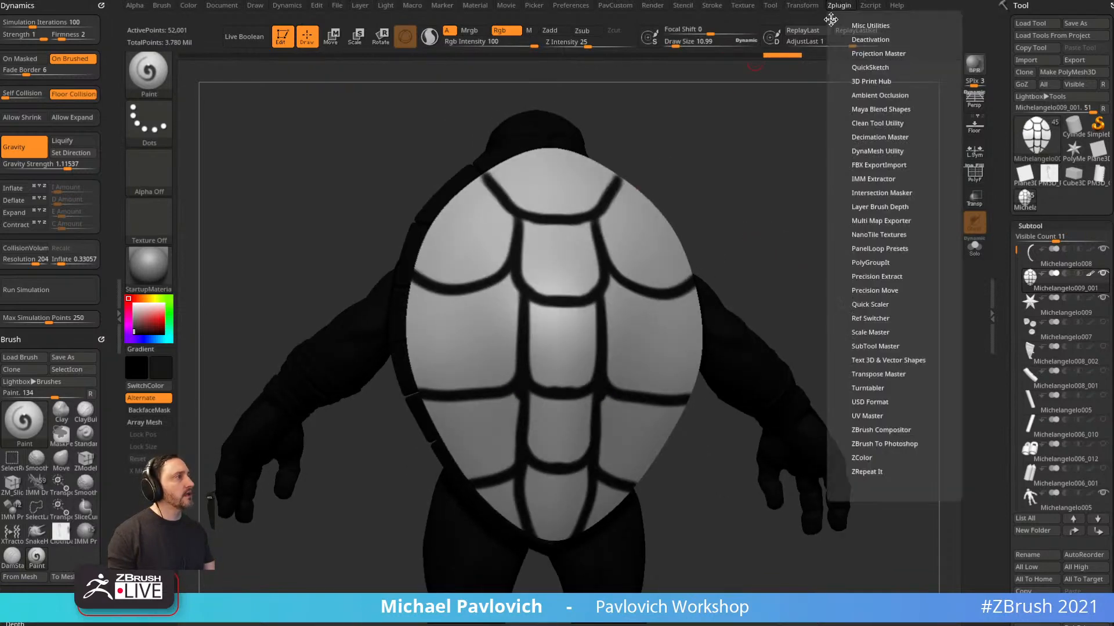
{"action": "left_click_drag", "start_coordinate": [832, 19], "coordinate": [81, 87]}
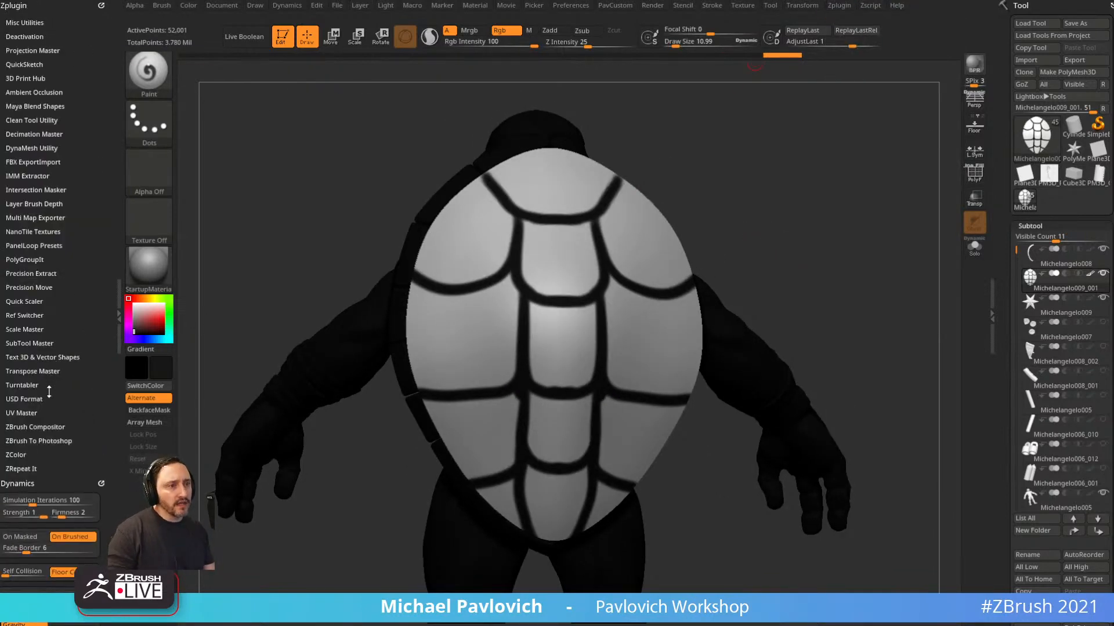
{"action": "left_click", "coordinate": [974, 249]}
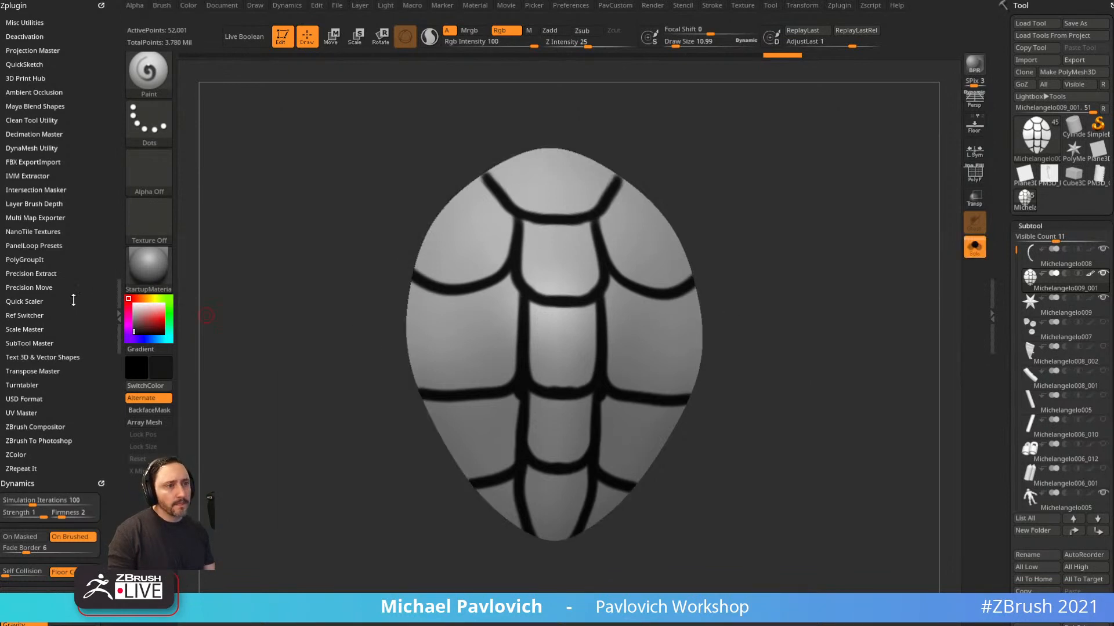
{"action": "scroll", "coordinate": [73, 299], "scroll_direction": "down", "scroll_amount": 1}
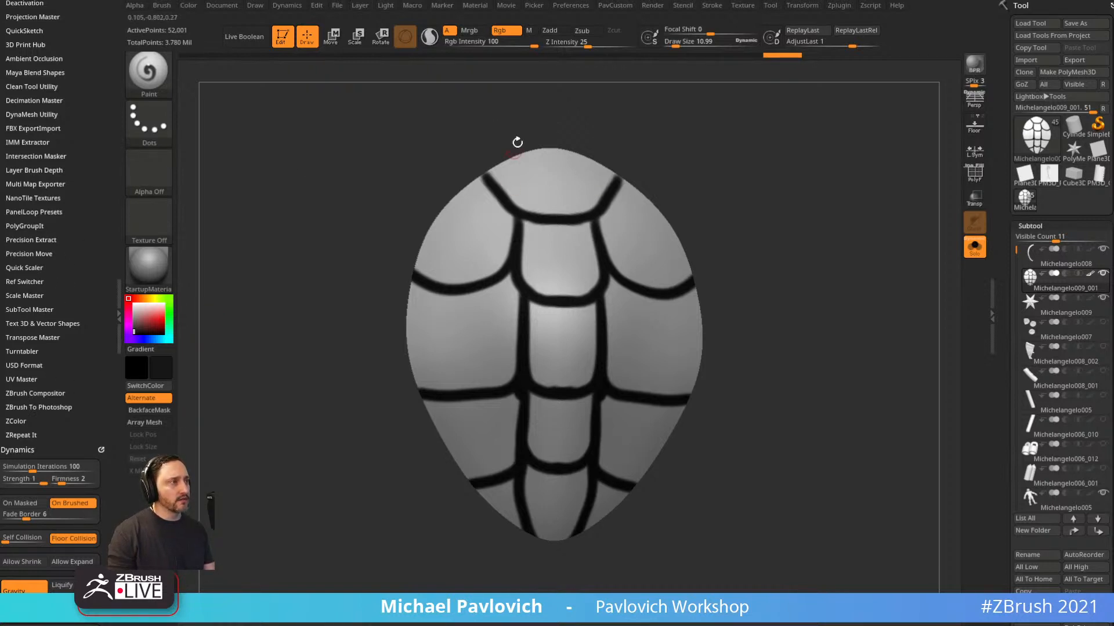
{"action": "mouse_move", "coordinate": [517, 142]}
{"action": "left_mouse_down"}
{"action": "mouse_move", "coordinate": [490, 180]}
{"action": "mouse_move", "coordinate": [476, 173]}
{"action": "left_mouse_up"}
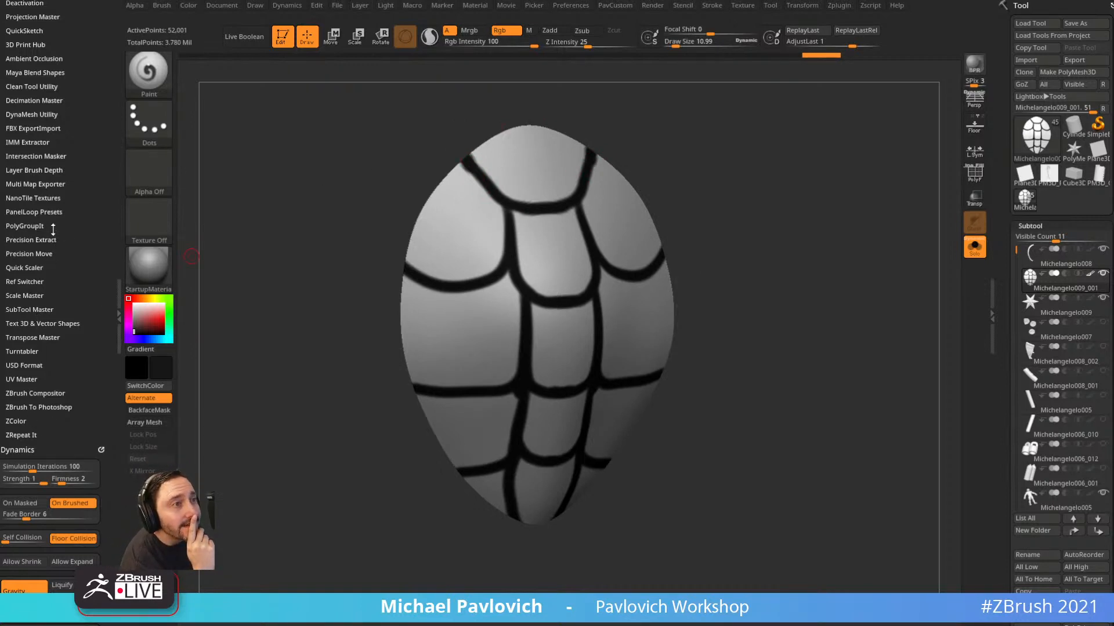
Try to create polygroups from the shell's painted lines with PolyGroupIt from Paint.
{"action": "left_click", "coordinate": [33, 227]}
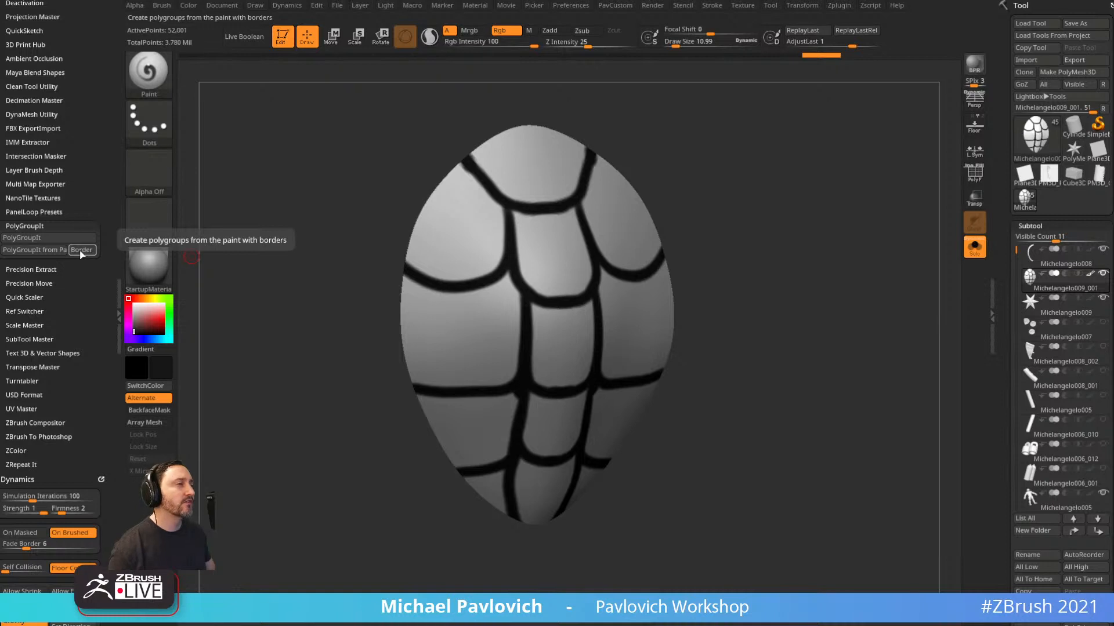
{"action": "left_click", "coordinate": [51, 251]}
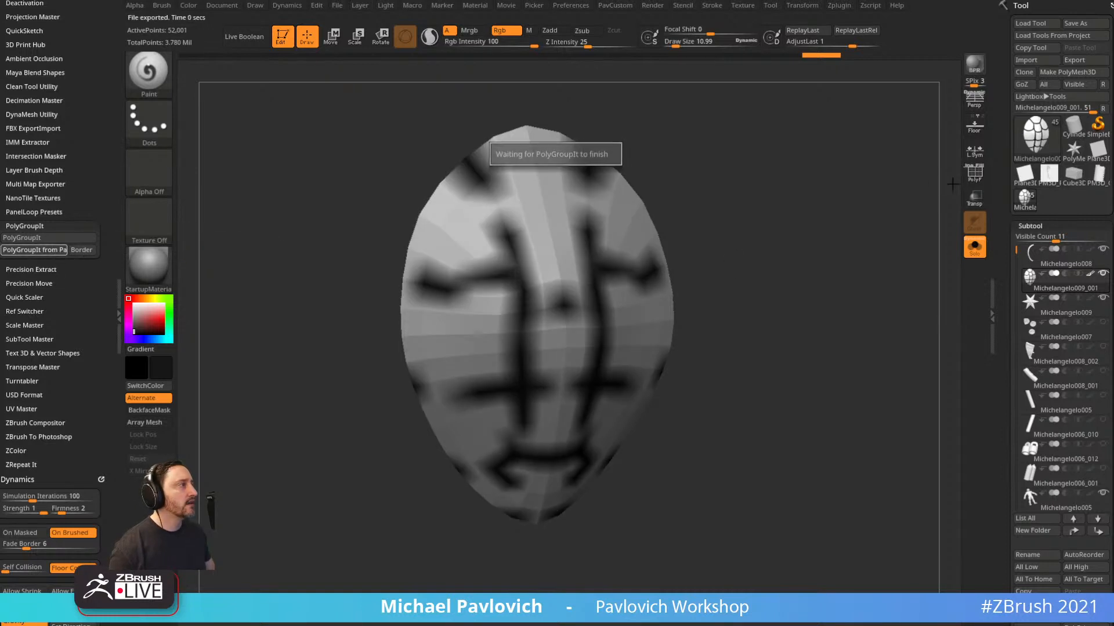
{"action": "left_click", "coordinate": [974, 177]}
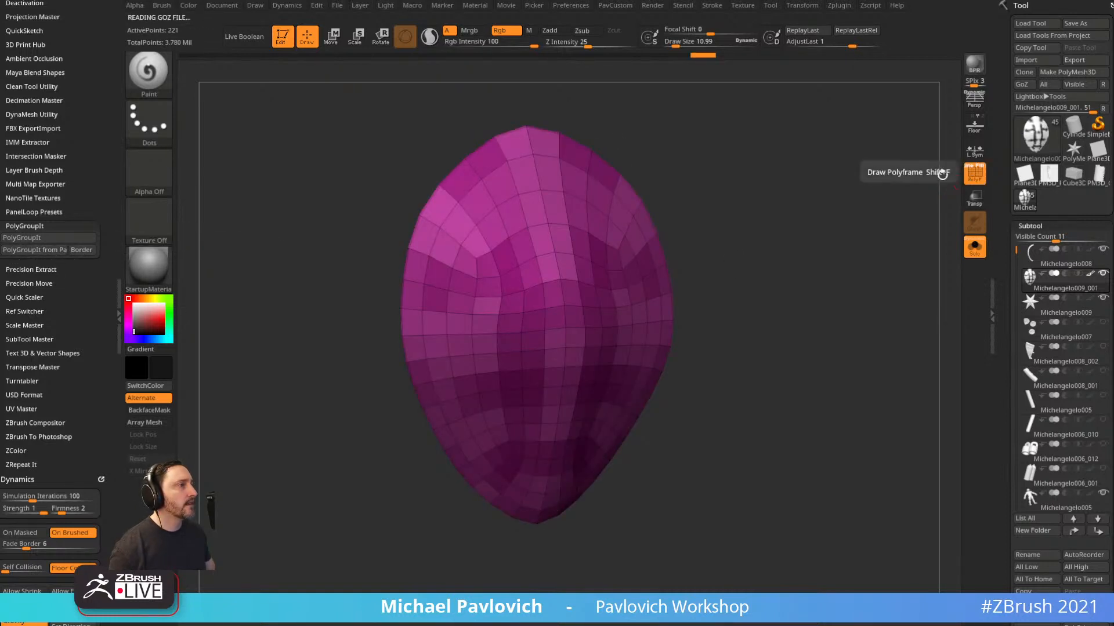
{"action": "left_click_drag", "start_coordinate": [905, 175], "coordinate": [865, 176], "text": "shift"}
{"action": "key", "text": "ctrl+w"}
{"action": "left_click_drag", "start_coordinate": [1007, 243], "coordinate": [1008, 174]}
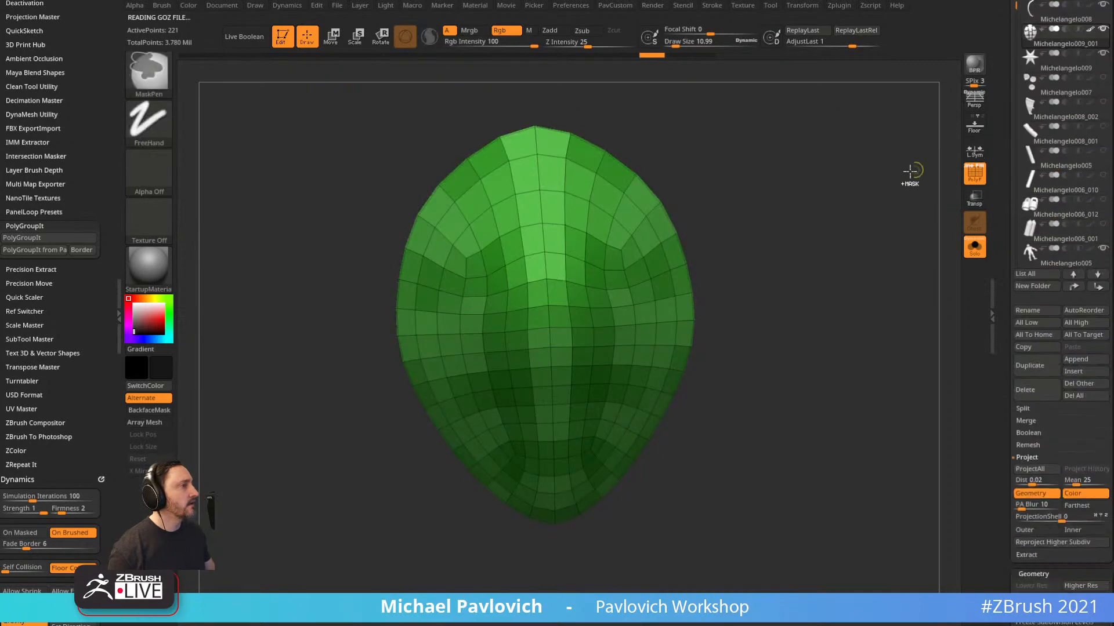
{"action": "key", "text": "ctrl+z"}
Delete the shell's lower subdivision levels, keeping only the highest level.
{"action": "left_click_drag", "start_coordinate": [884, 207], "coordinate": [934, 275]}
{"action": "left_click_drag", "start_coordinate": [1002, 359], "coordinate": [998, 241]}
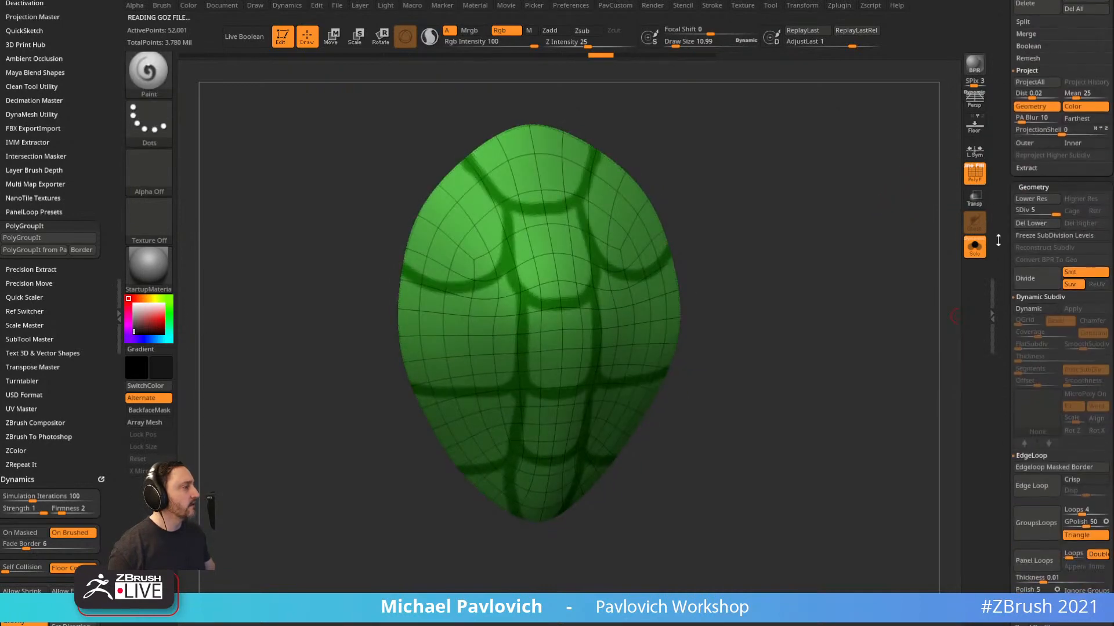
{"action": "left_click", "coordinate": [1024, 224]}
Generate polygroups from the shell's painted lines and isolate individual groups without wireframe lines to examine their borders.
{"action": "left_click", "coordinate": [50, 251]}
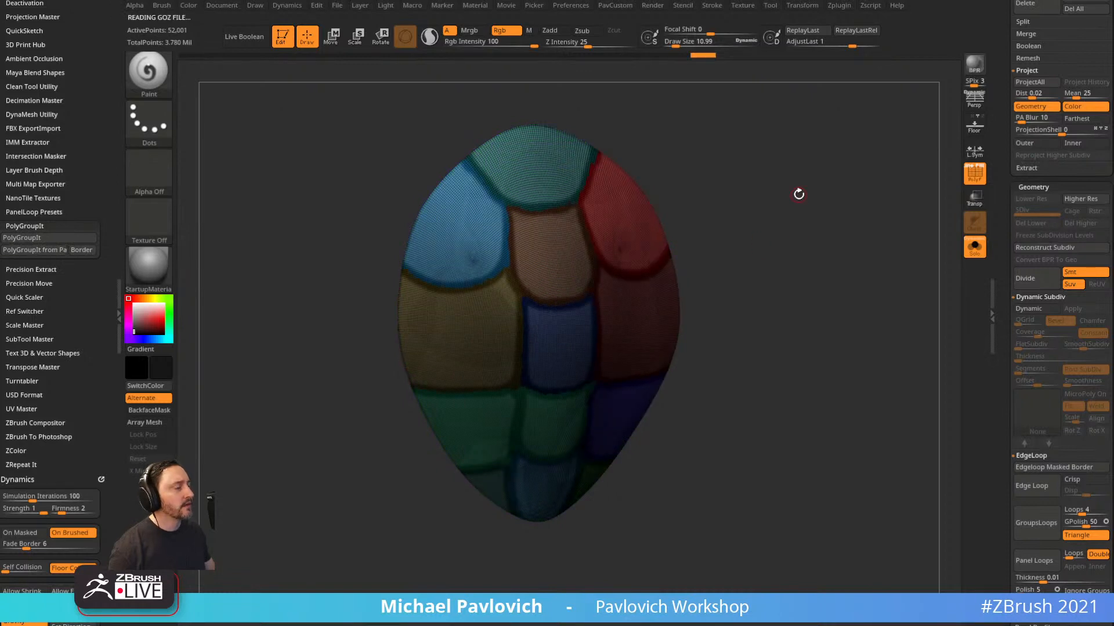
{"action": "left_click", "coordinate": [972, 167]}
{"action": "left_click_drag", "start_coordinate": [887, 201], "coordinate": [901, 224], "text": "alt"}
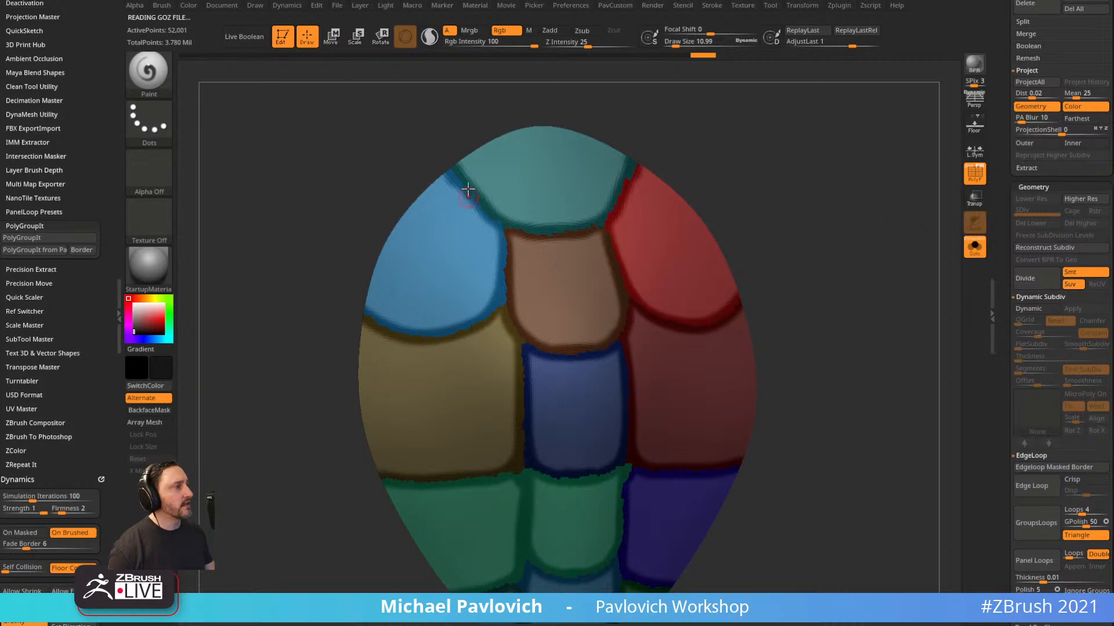
{"action": "left_click", "coordinate": [424, 281], "text": "ctrl+shift"}
{"action": "left_click", "coordinate": [573, 221], "text": "ctrl+shift"}
{"action": "left_click", "coordinate": [537, 199], "text": "ctrl+shift"}
{"action": "left_click", "coordinate": [582, 280], "text": "ctrl+shift"}
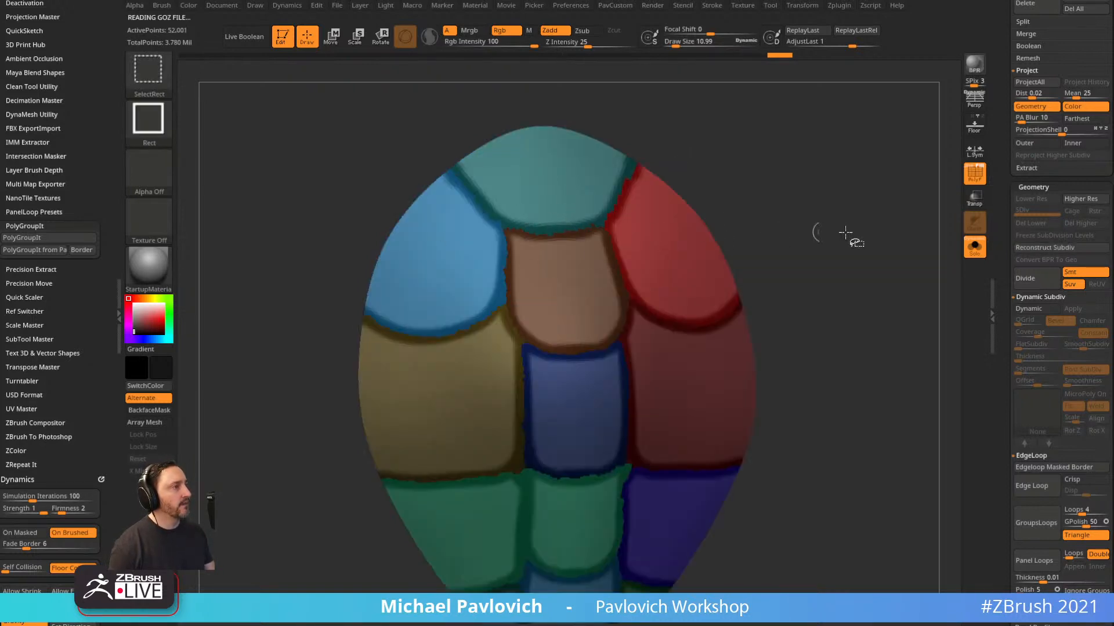
Undo the group isolation and the polygroups generated from the painted lines.
{"action": "key", "text": "ctrl+z"}
{"action": "key", "text": "ctrl+z"}
{"action": "key", "text": "ctrl+z"}
{"action": "key", "text": "ctrl+z"}
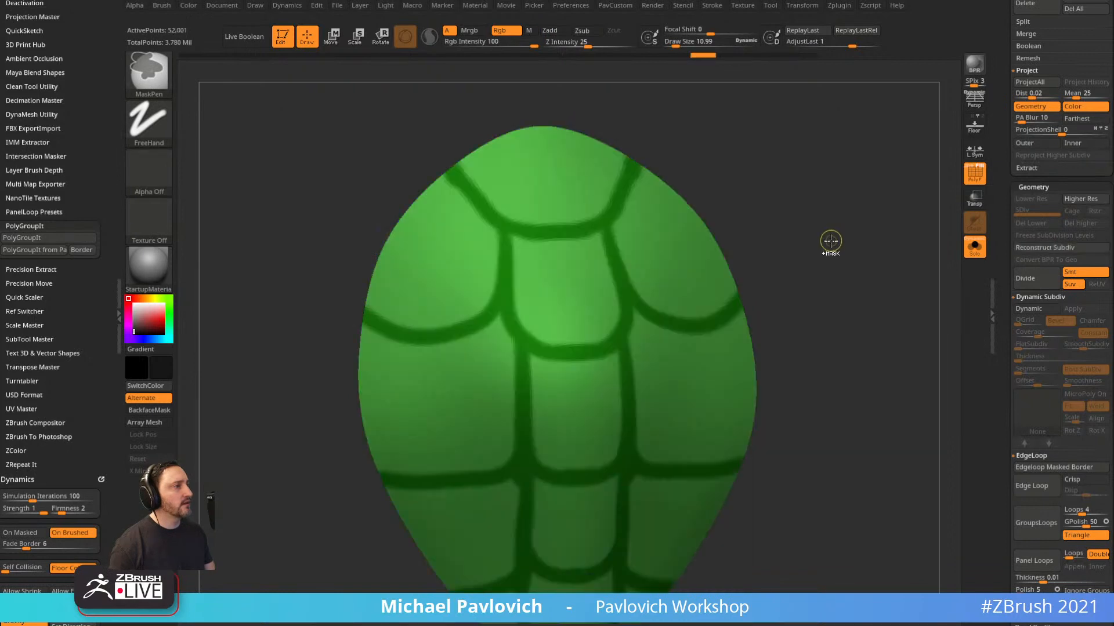
Generate polygroups from the shell's painted lines and check the line network and the plates separately.
{"action": "left_click", "coordinate": [78, 251]}
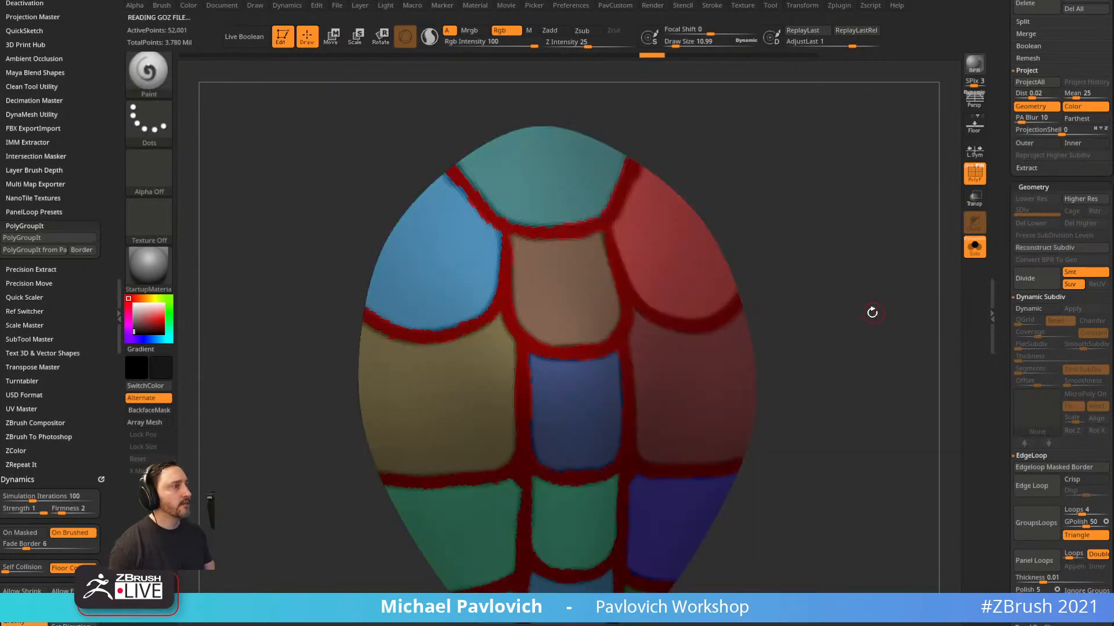
{"action": "left_click", "coordinate": [493, 206], "text": "ctrl+shift"}
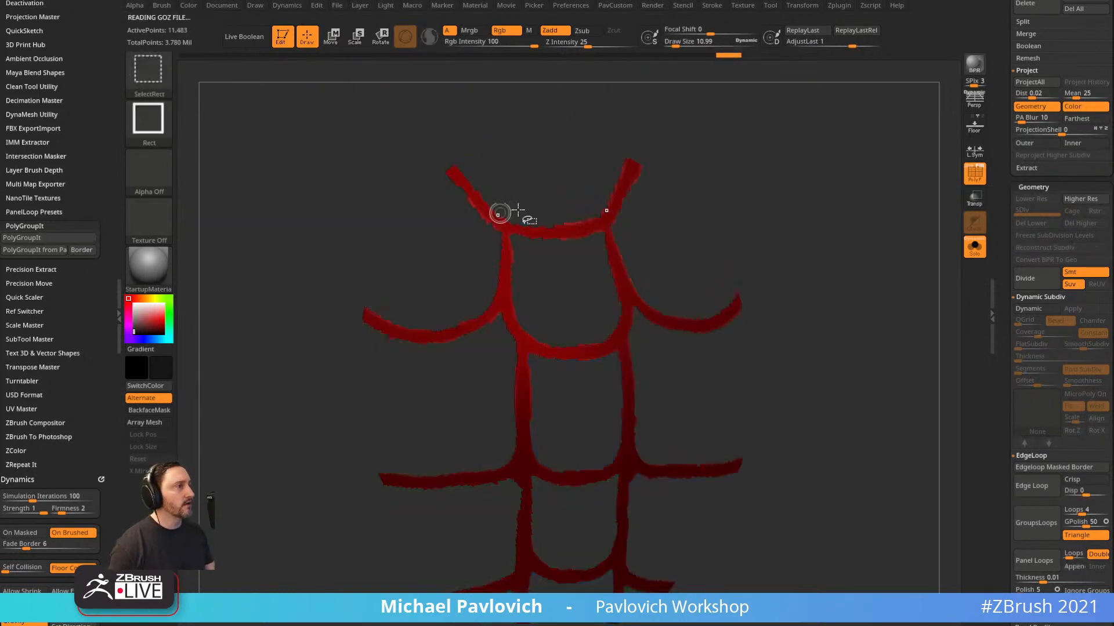
{"action": "left_click", "coordinate": [830, 233], "text": "ctrl+shift"}
{"action": "left_click_drag", "start_coordinate": [830, 234], "coordinate": [855, 232]}
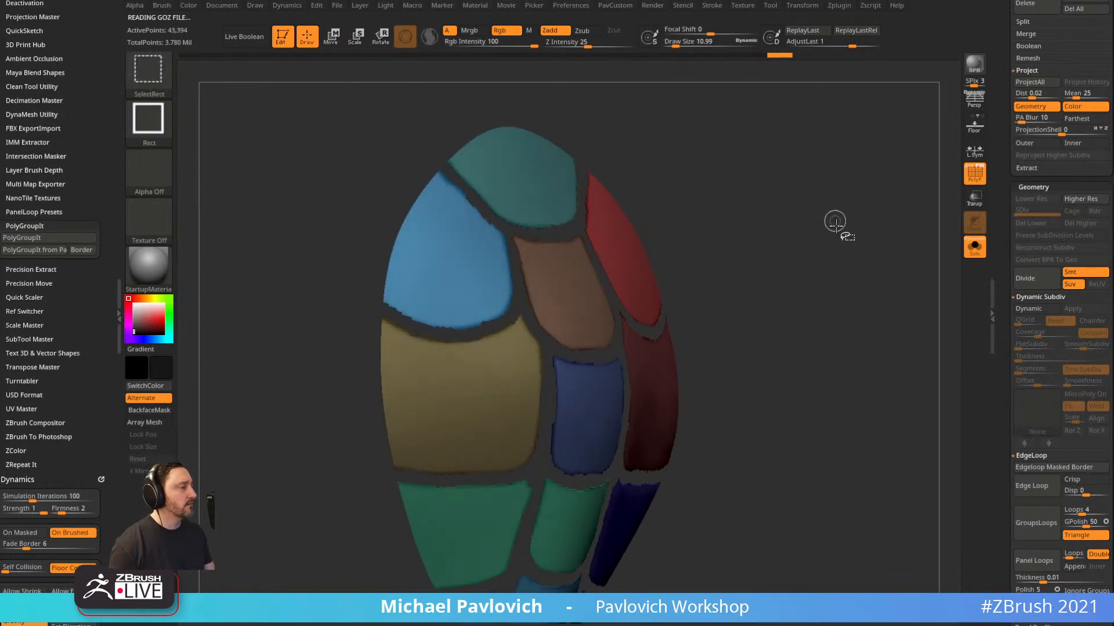
{"action": "key", "text": "ctrl+shift"}
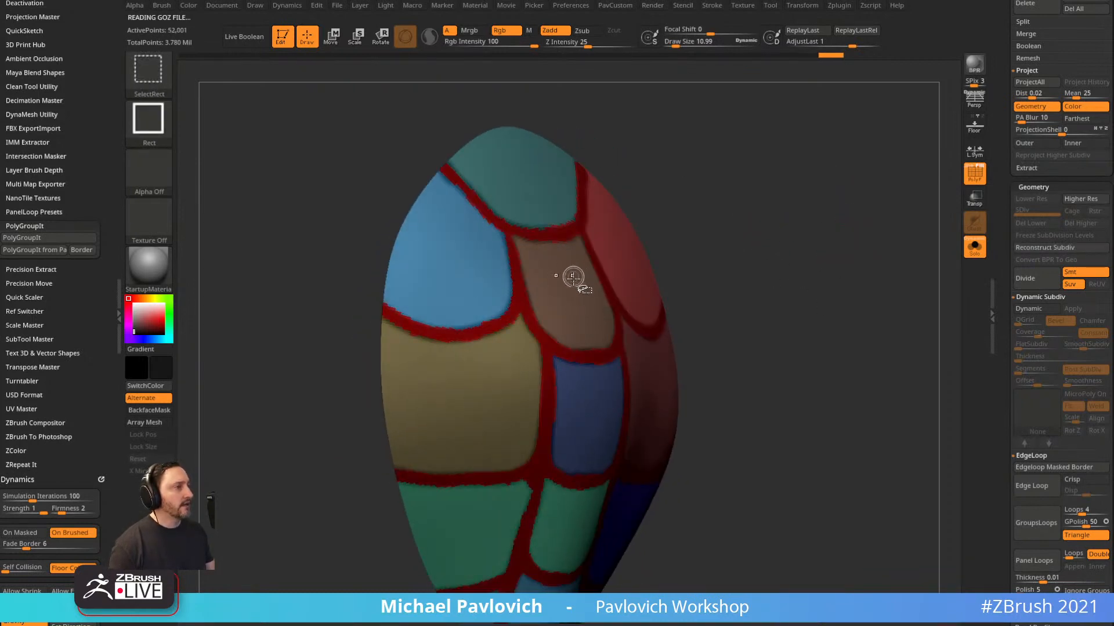
Hide the painted-line polygroup and delete the hidden geometry so only the separate shell plates remain.
{"action": "left_click", "coordinate": [551, 237], "text": "ctrl+shift"}
{"action": "left_click_drag", "start_coordinate": [801, 162], "coordinate": [845, 263], "text": "ctrl+shift"}
{"action": "key", "text": "1"}
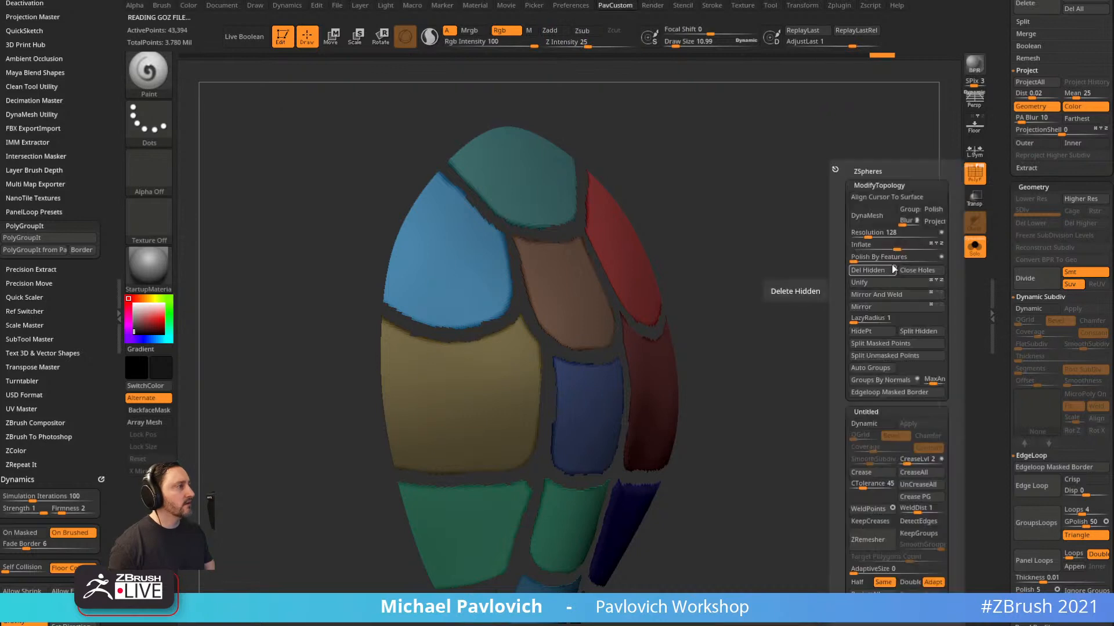
{"action": "left_click", "coordinate": [879, 262]}
{"action": "left_click_drag", "start_coordinate": [720, 313], "coordinate": [835, 290]}
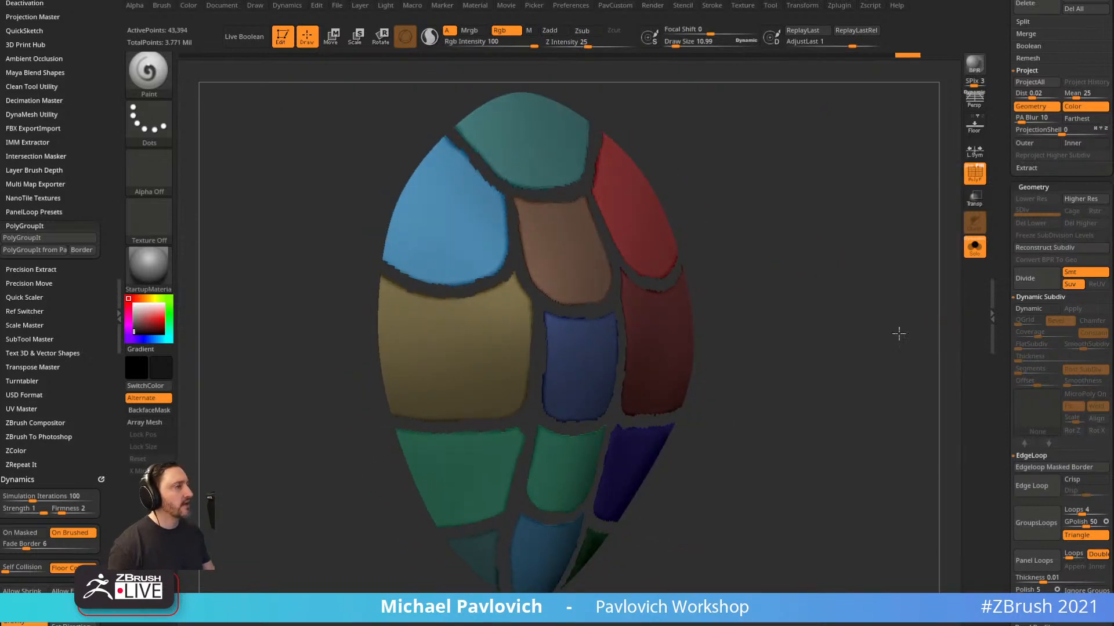
{"action": "left_click_drag", "start_coordinate": [898, 333], "coordinate": [852, 355]}
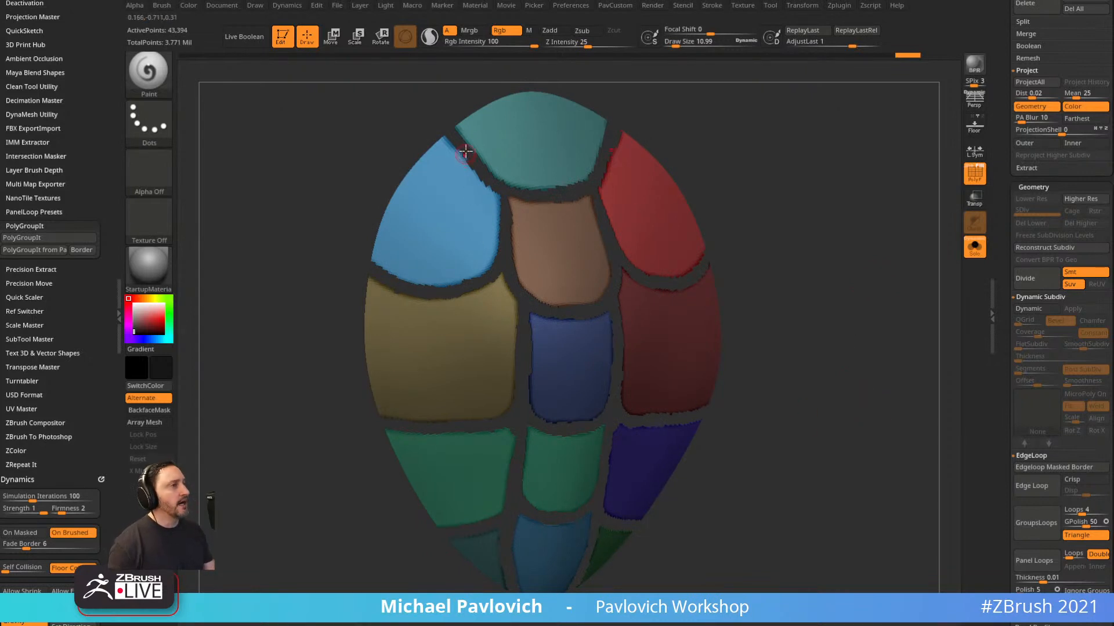
Mask the plates by feature with only Border enabled and Groups and Crease disabled, and invert the mask.
{"action": "key", "text": "b"}
{"action": "key", "text": "s"}
{"action": "key", "text": "t"}
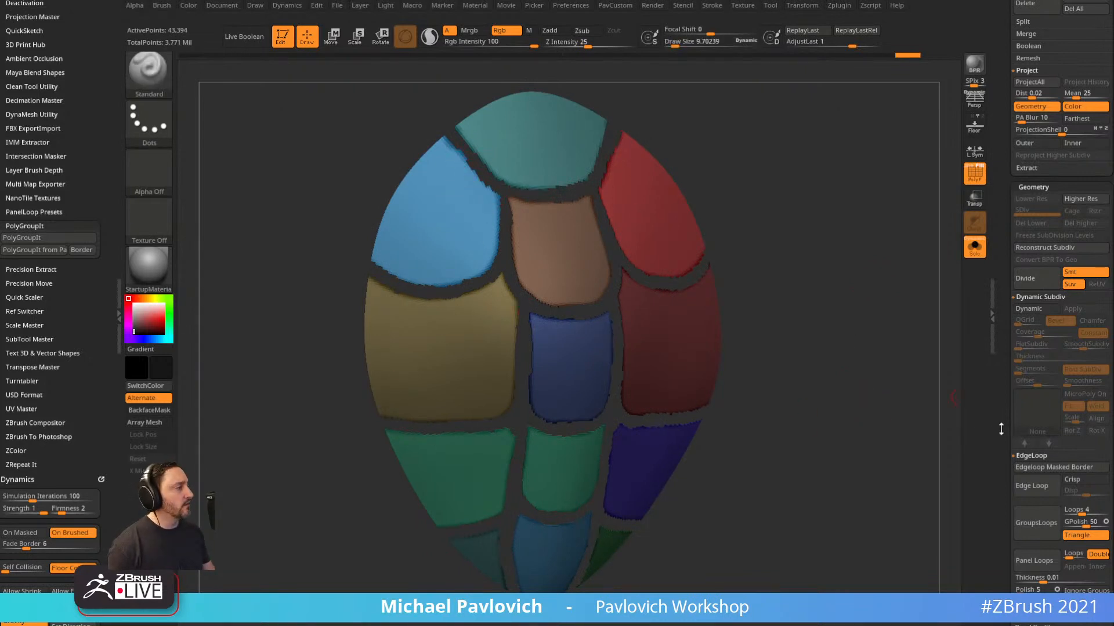
{"action": "scroll", "coordinate": [1000, 429], "scroll_direction": "down", "scroll_amount": 10}
{"action": "left_click", "coordinate": [1027, 149]}
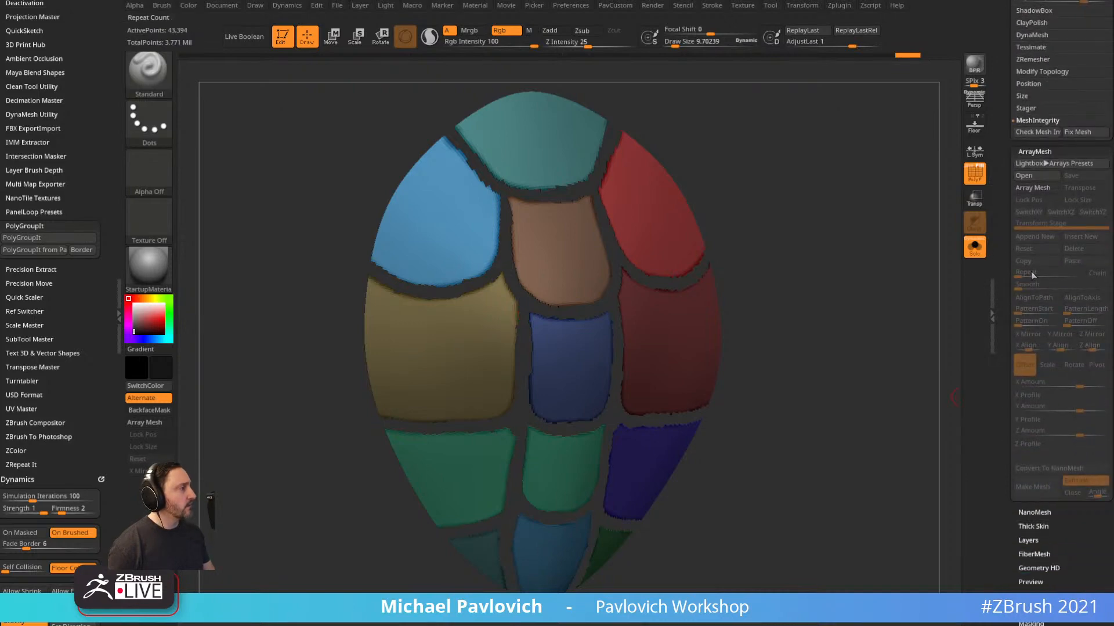
{"action": "left_click", "coordinate": [1027, 149]}
{"action": "left_click", "coordinate": [1028, 347]}
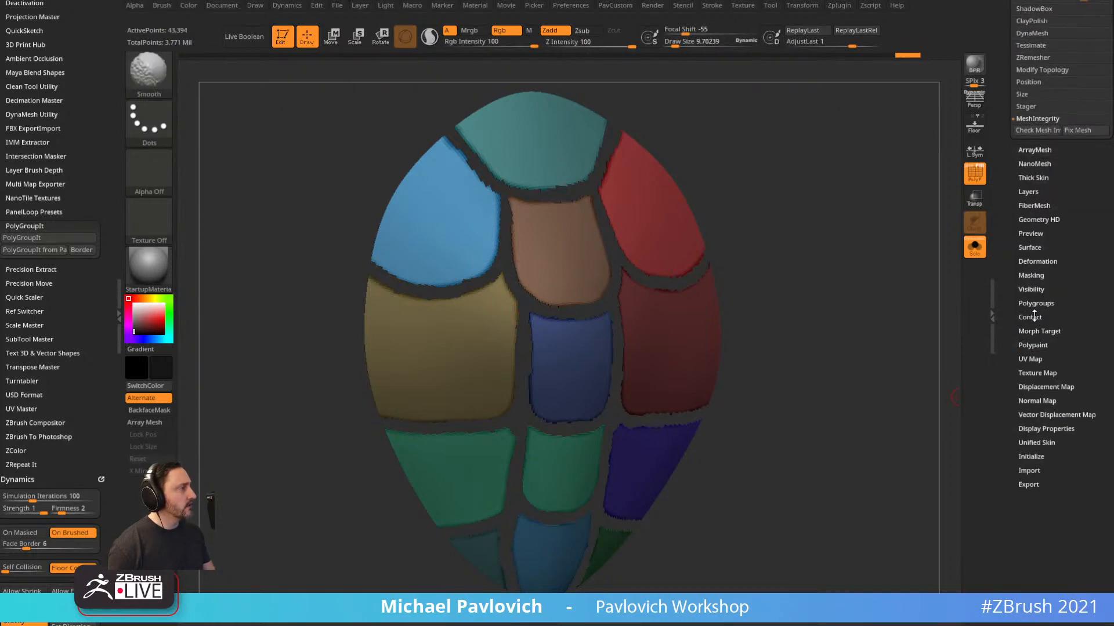
{"action": "left_click", "coordinate": [1033, 275]}
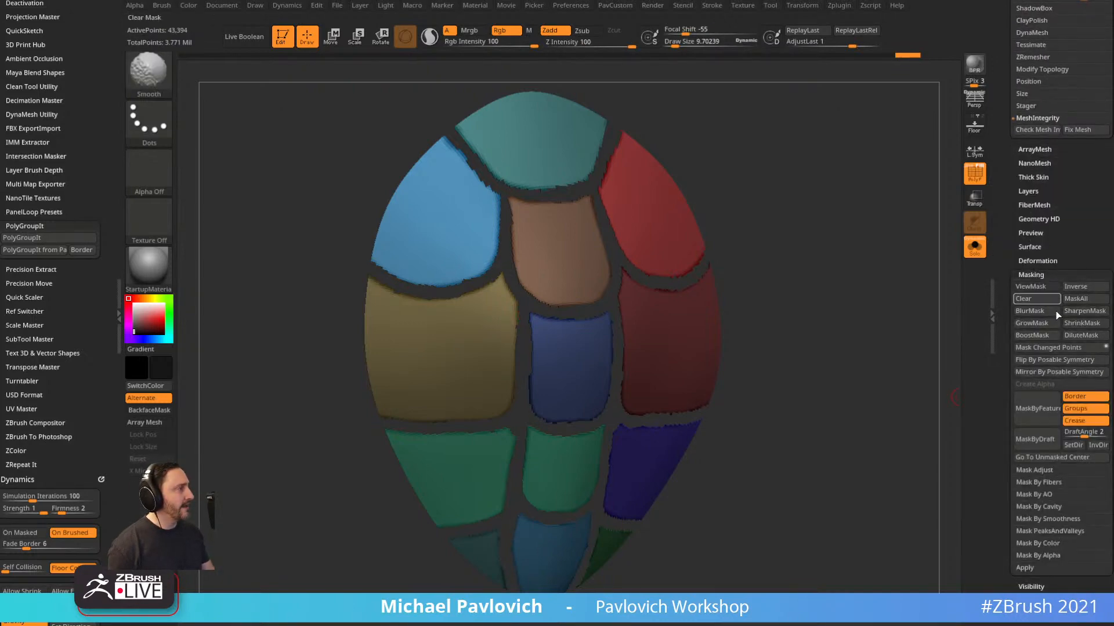
{"action": "left_click", "coordinate": [1081, 397]}
{"action": "left_click", "coordinate": [1080, 421]}
{"action": "left_click", "coordinate": [1038, 409]}
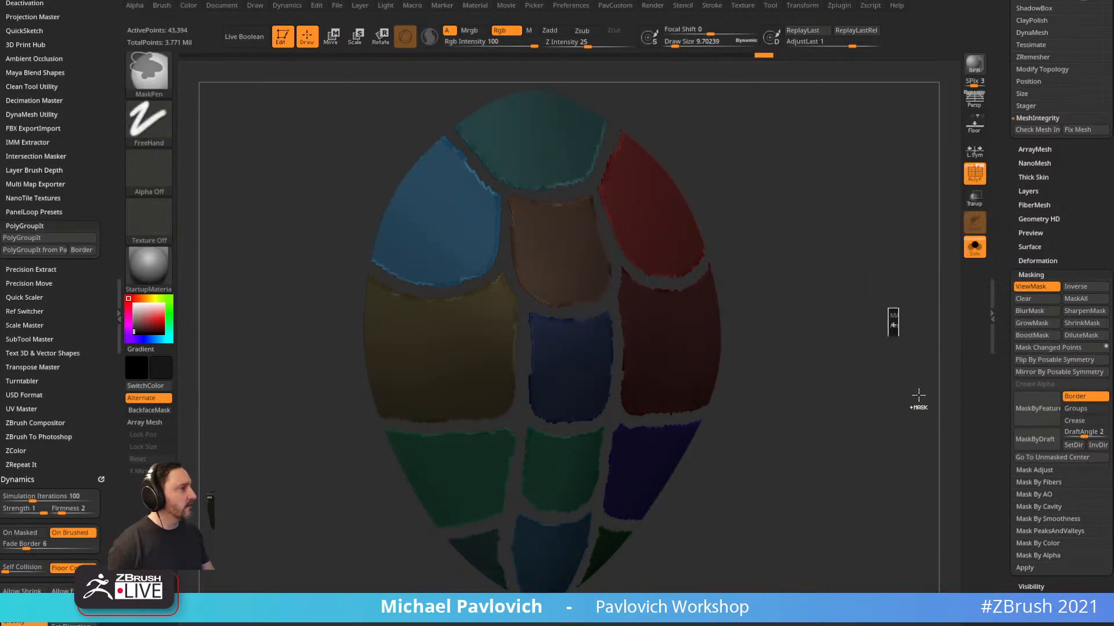
{"action": "left_click", "coordinate": [890, 318], "text": "ctrl"}
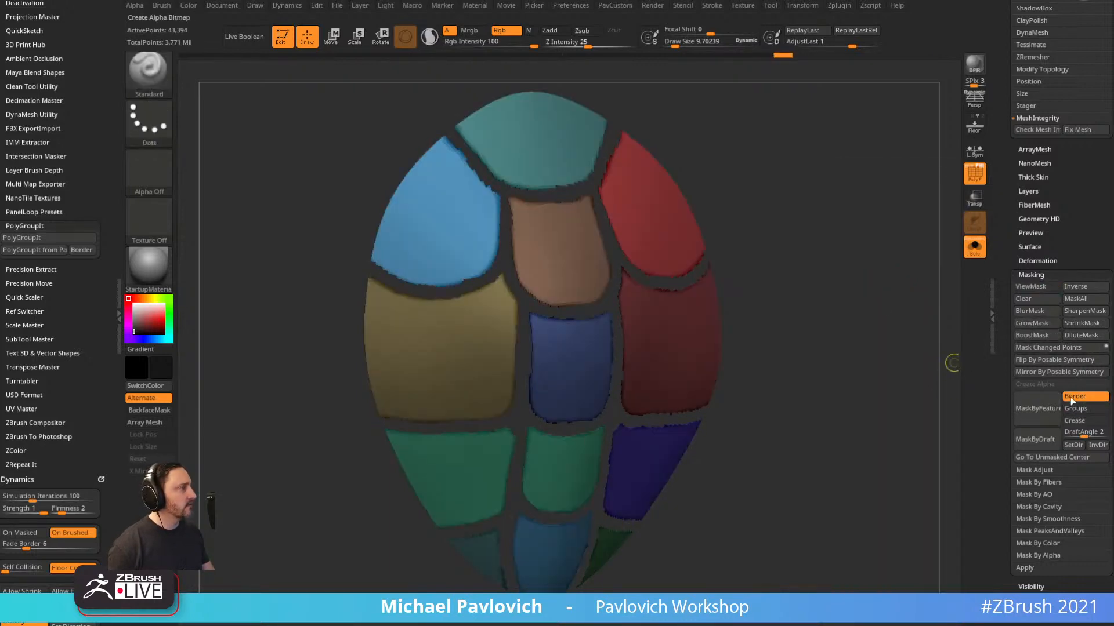
Grow the mask around the plate borders and smooth the jagged edges with Polish By Features.
{"action": "left_click", "coordinate": [1036, 323]}
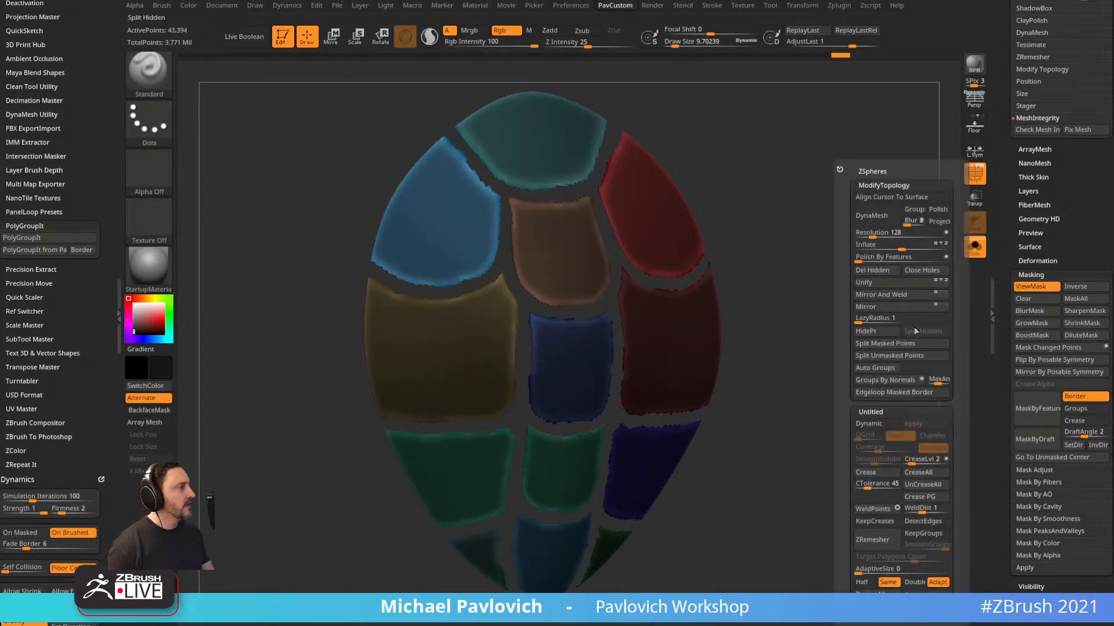
{"action": "left_click", "coordinate": [859, 257]}
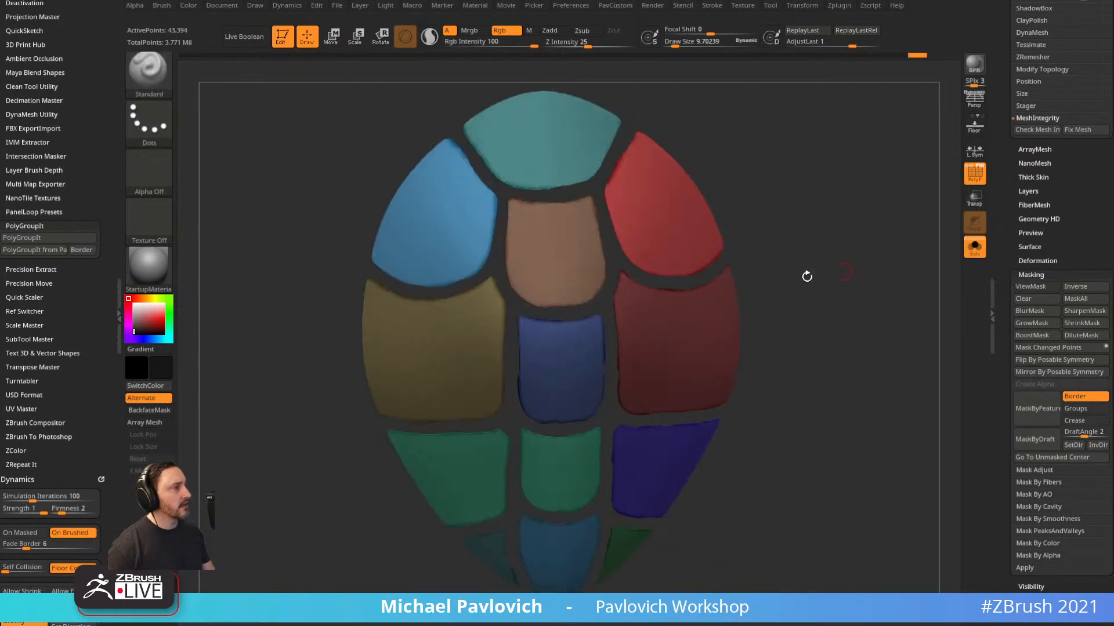
{"action": "key", "text": "t"}
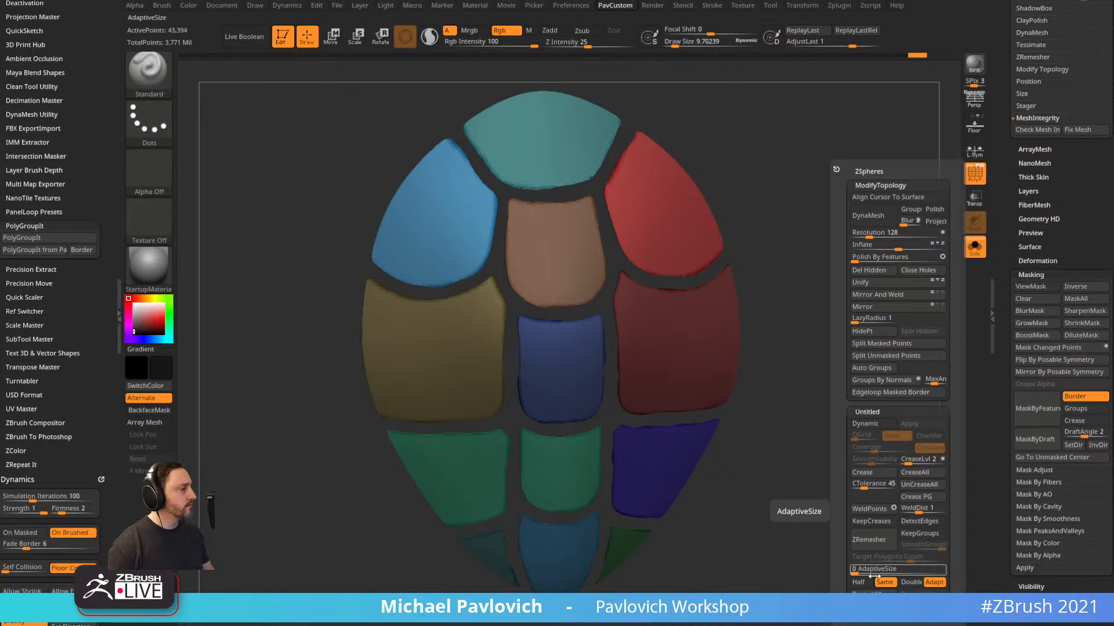
ZRemesh the plates at the same density, and again with Target Polygons Count at about 7.93.
{"action": "left_click", "coordinate": [880, 541]}
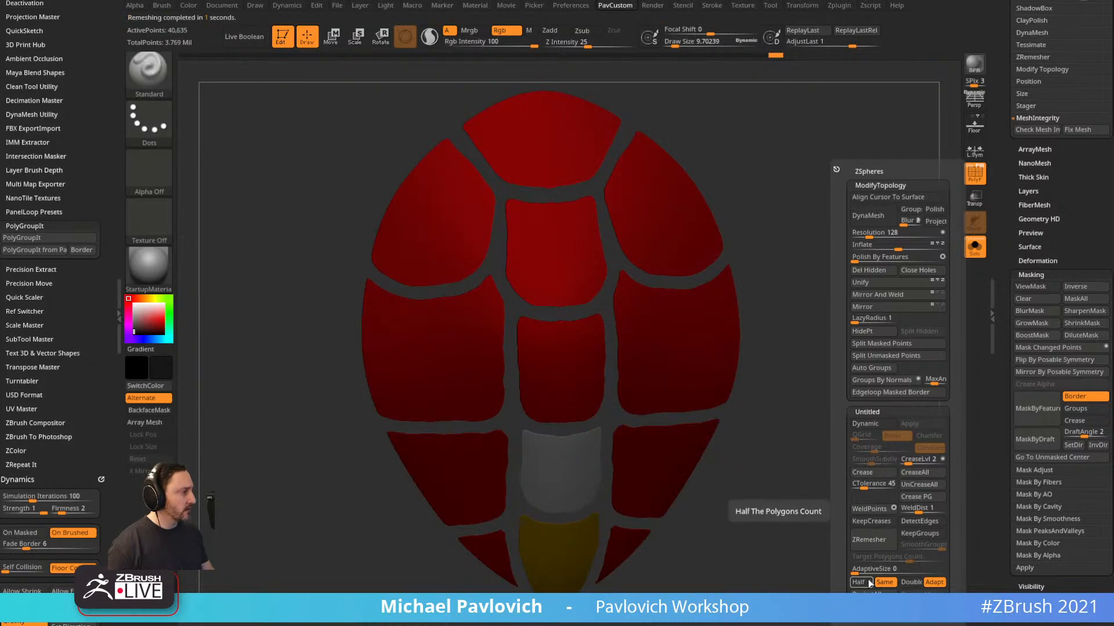
{"action": "left_click", "coordinate": [897, 561]}
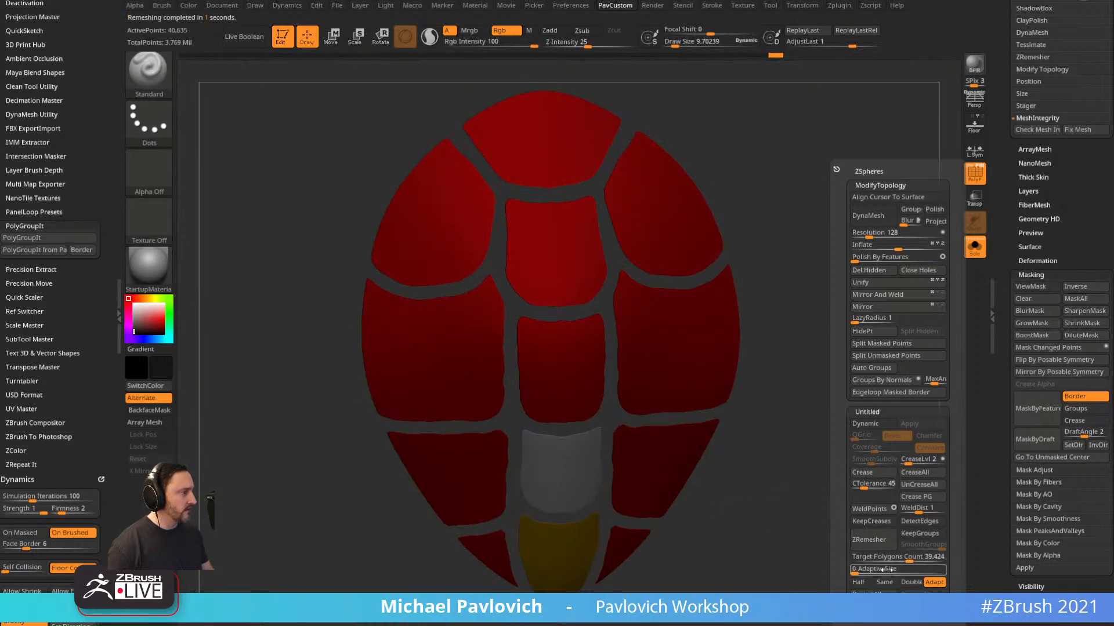
{"action": "left_click_drag", "start_coordinate": [895, 562], "coordinate": [878, 561]}
{"action": "left_click", "coordinate": [886, 548]}
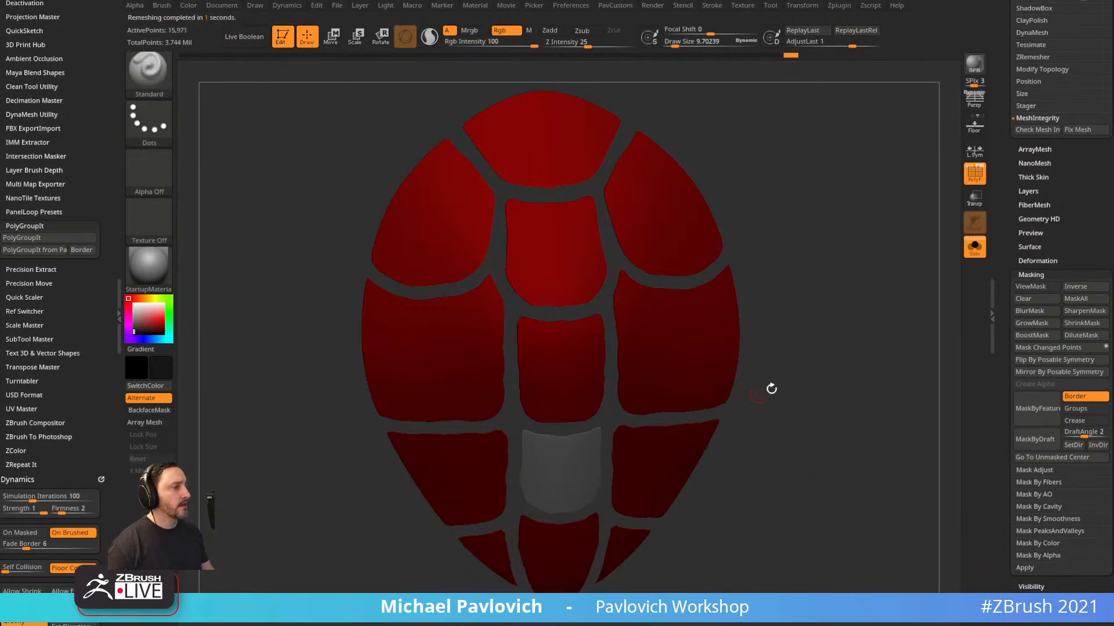
Combine all plates into one polygroup, show their wireframe and change the active colour to white.
{"action": "key", "text": "ctrl+w"}
{"action": "left_click", "coordinate": [975, 172]}
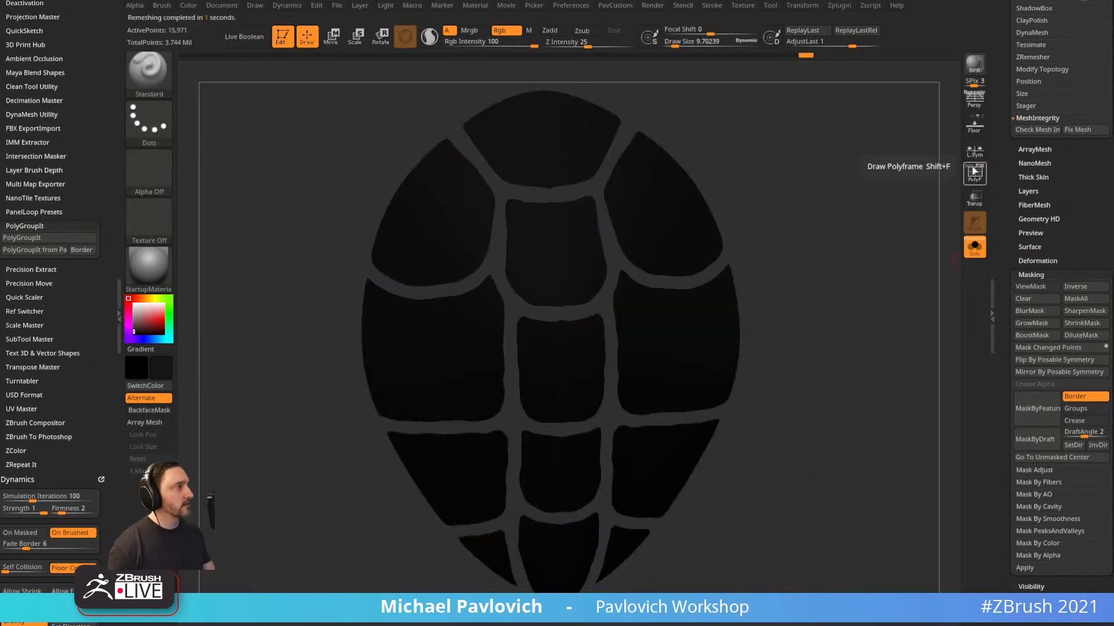
{"action": "left_click", "coordinate": [132, 299]}
{"action": "left_click_drag", "start_coordinate": [904, 263], "coordinate": [866, 300]}
ZRemesh the shell plates three times with Half enabled to get a coarser grid of polygons, and inspect them from the side.
{"action": "key", "text": "3"}
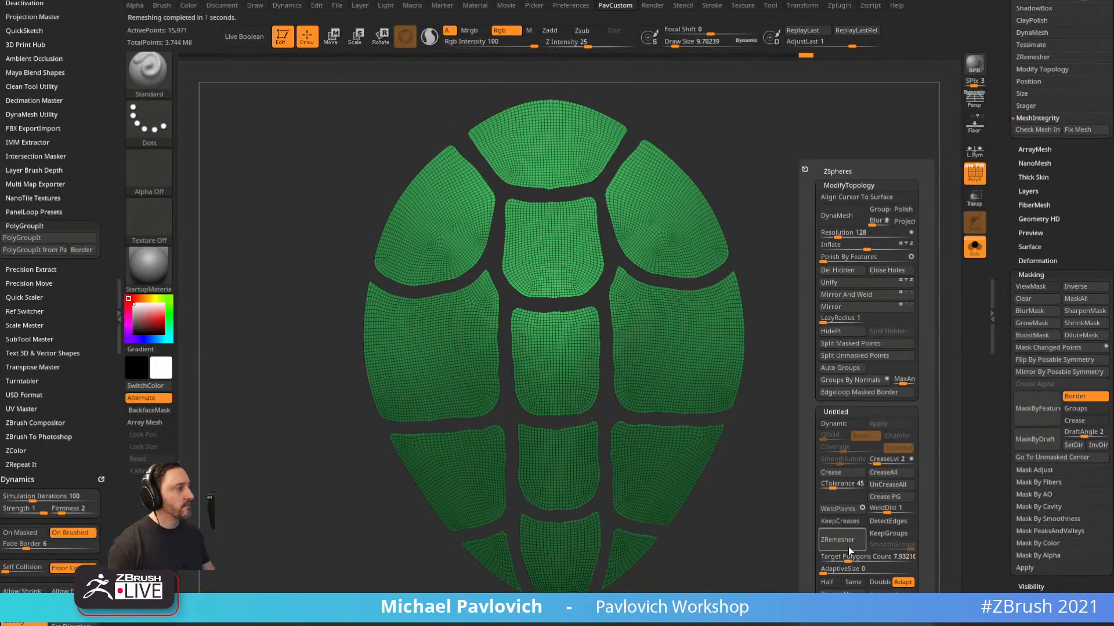
{"action": "left_click", "coordinate": [836, 583]}
{"action": "left_click", "coordinate": [837, 540]}
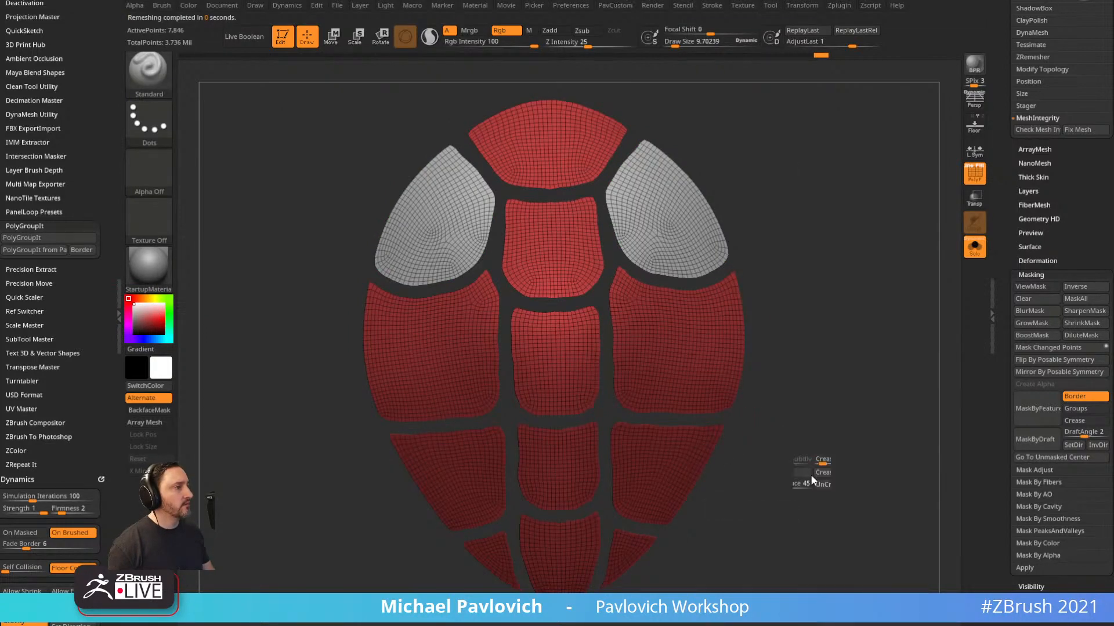
{"action": "key", "text": "3"}
{"action": "left_click", "coordinate": [795, 539]}
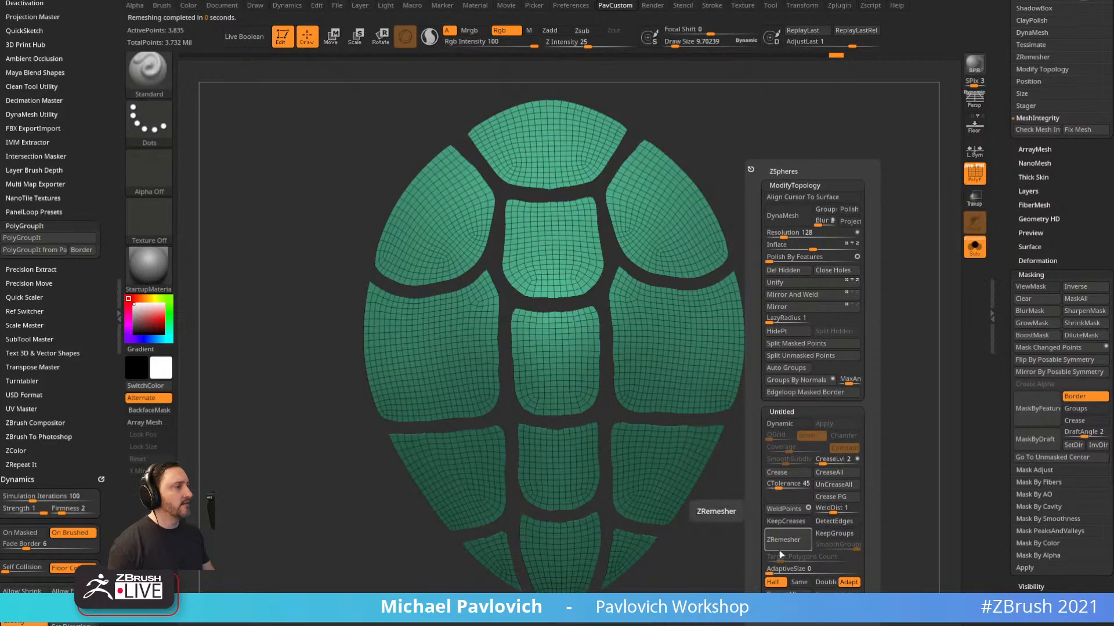
{"action": "key", "text": "3"}
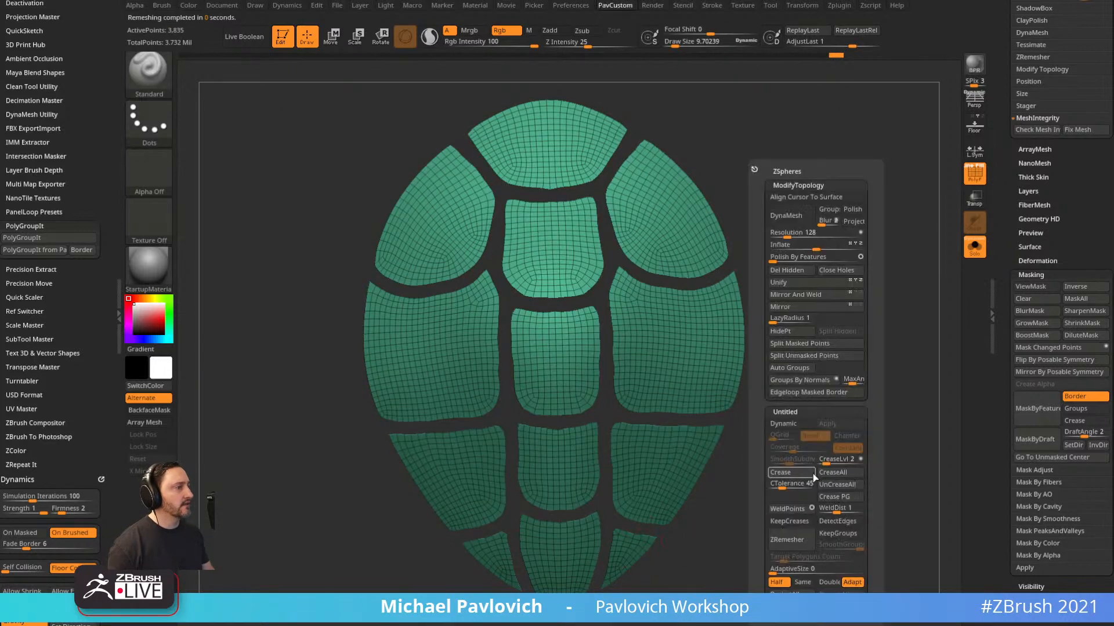
{"action": "left_click", "coordinate": [792, 540]}
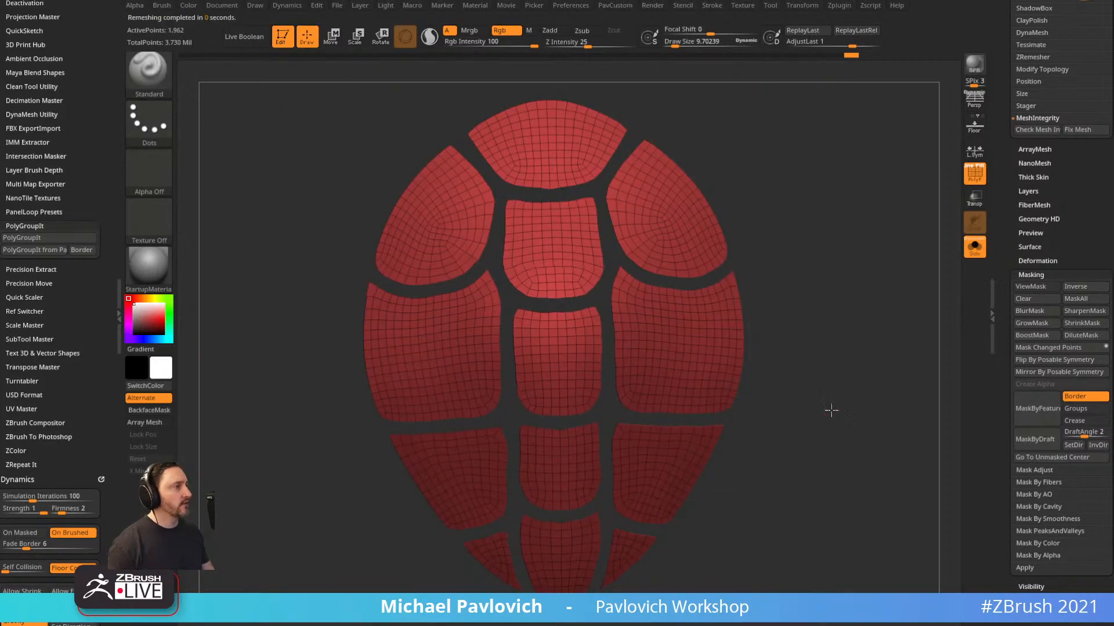
{"action": "left_click_drag", "start_coordinate": [832, 410], "coordinate": [860, 413]}
{"action": "key", "text": "s"}
{"action": "left_click", "coordinate": [798, 383]}
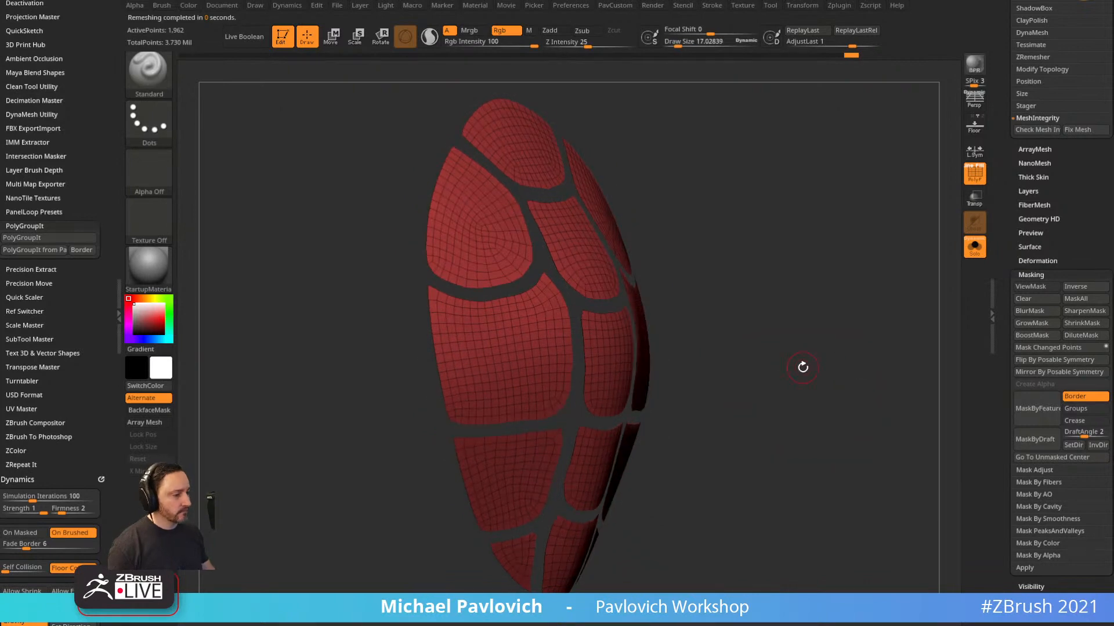
Switch to the browser, play the Michelangelo making-of video up to the turtle-shell plates, and return to ZBrush.
{"action": "left_click_drag", "start_coordinate": [699, 529], "coordinate": [580, 1]}
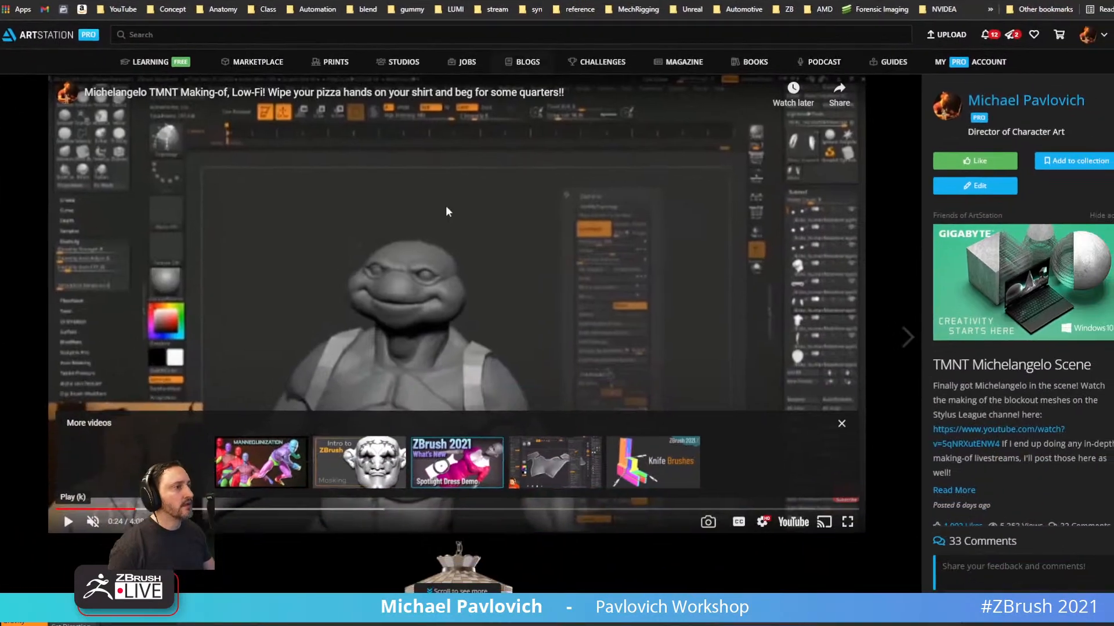
{"action": "left_click", "coordinate": [66, 522]}
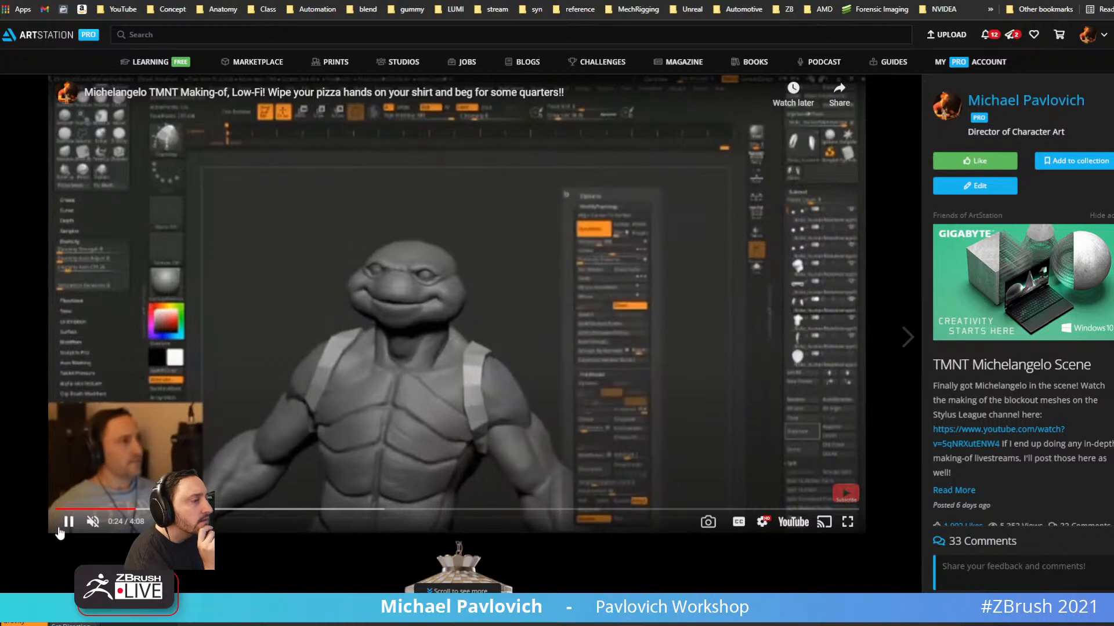
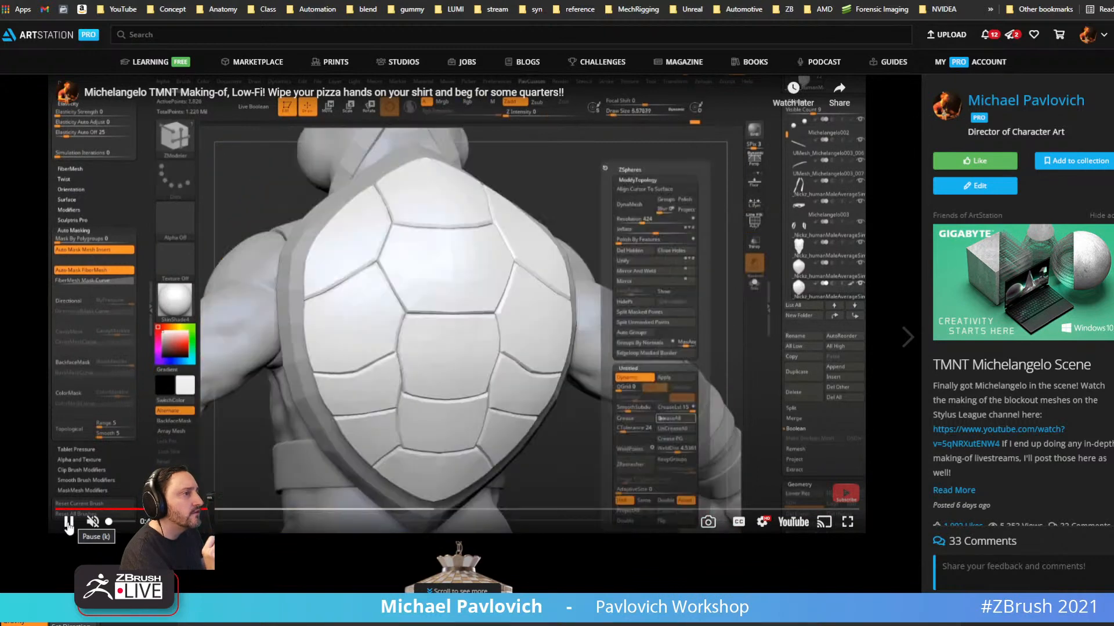
{"action": "left_click", "coordinate": [68, 523]}
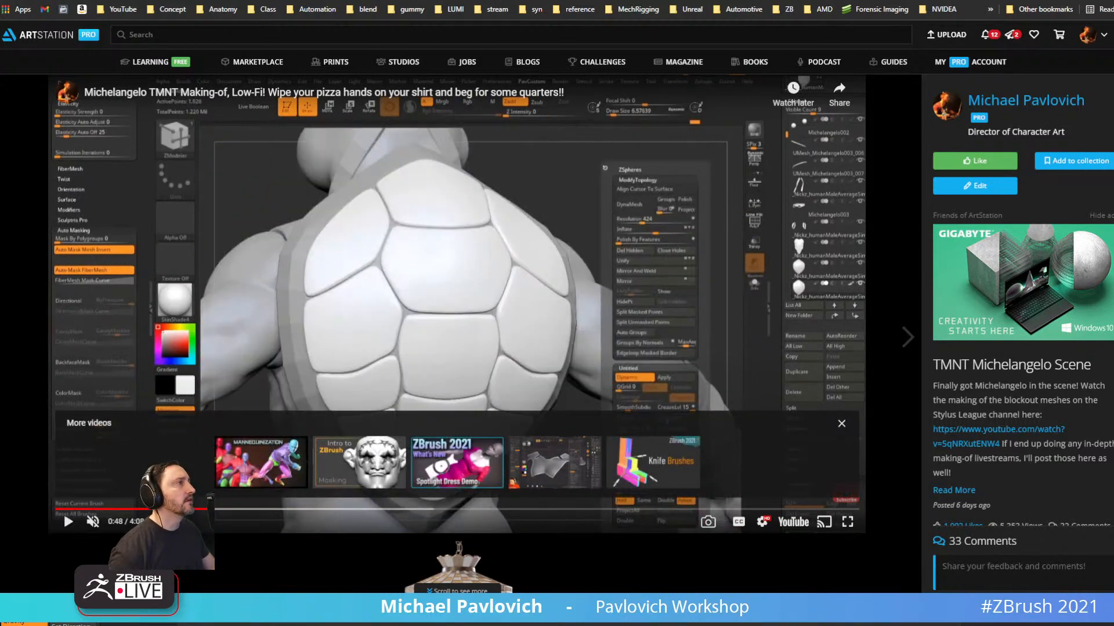
{"action": "key", "text": "alt+Tab"}
Extrude all the shell plates into thick panels using the ZModeler brush with Extrude on All Polygons.
{"action": "key", "text": "shift+f"}
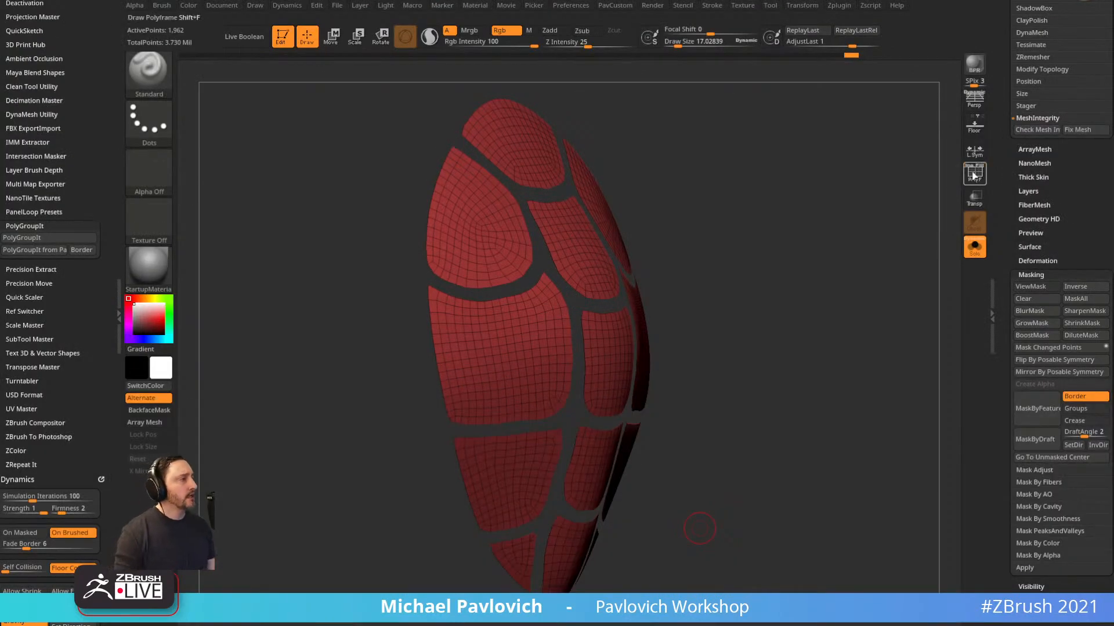
{"action": "key", "text": "shift+f"}
{"action": "mouse_move", "coordinate": [812, 206]}
{"action": "left_mouse_down"}
{"action": "mouse_move", "coordinate": [867, 221]}
{"action": "mouse_move", "coordinate": [815, 226]}
{"action": "left_mouse_up"}
{"action": "key", "text": "b"}
{"action": "key", "text": "z"}
{"action": "key", "text": "m"}
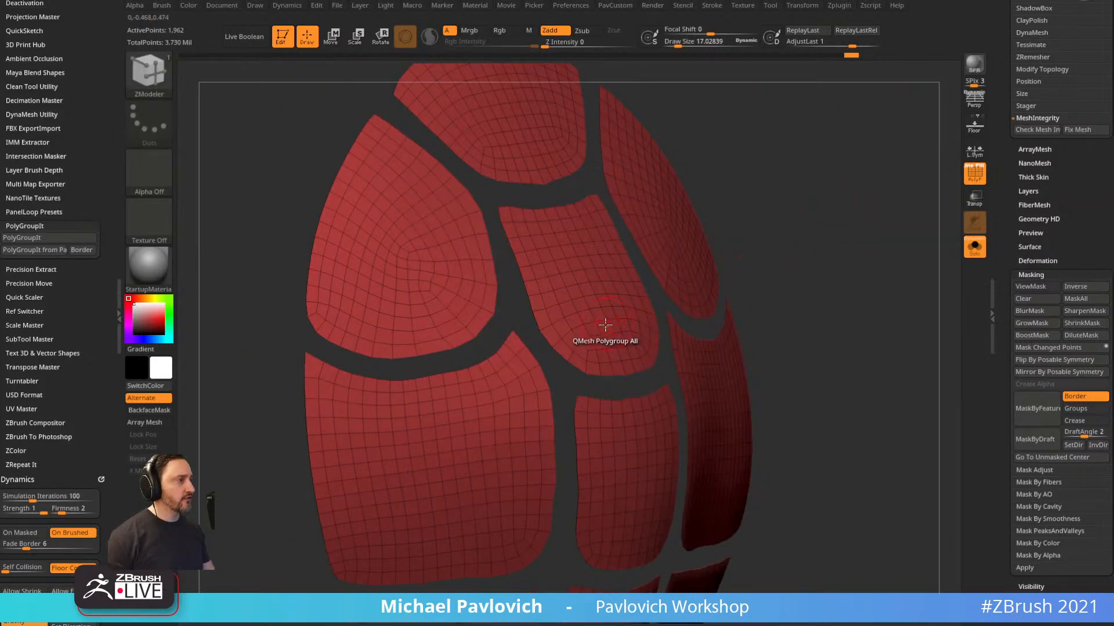
{"action": "key", "text": "space"}
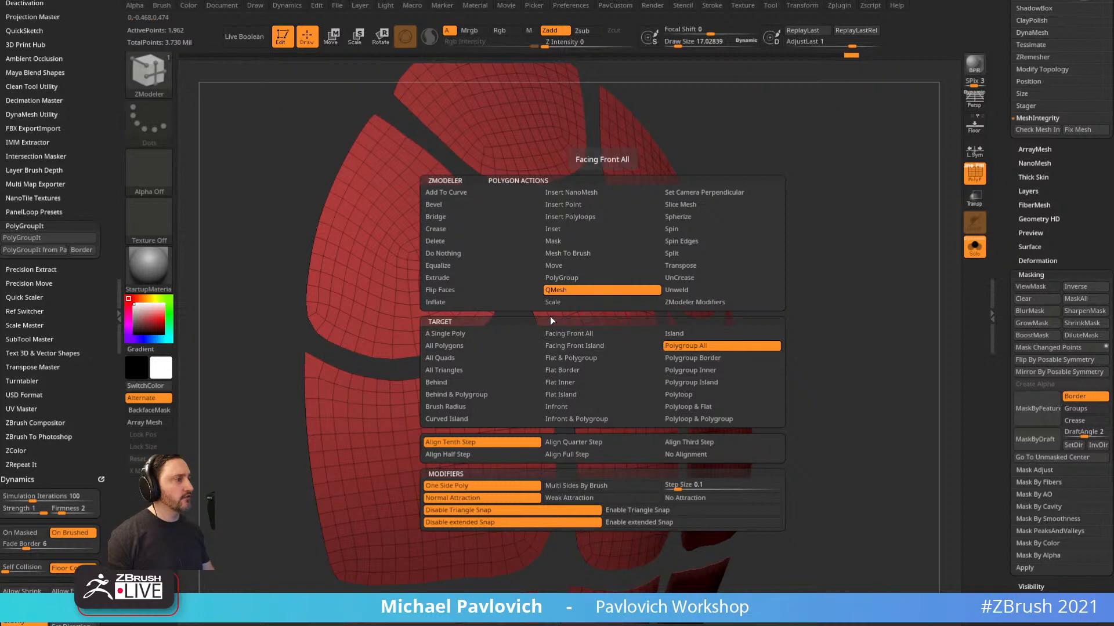
{"action": "left_click", "coordinate": [508, 280]}
{"action": "left_click", "coordinate": [511, 347]}
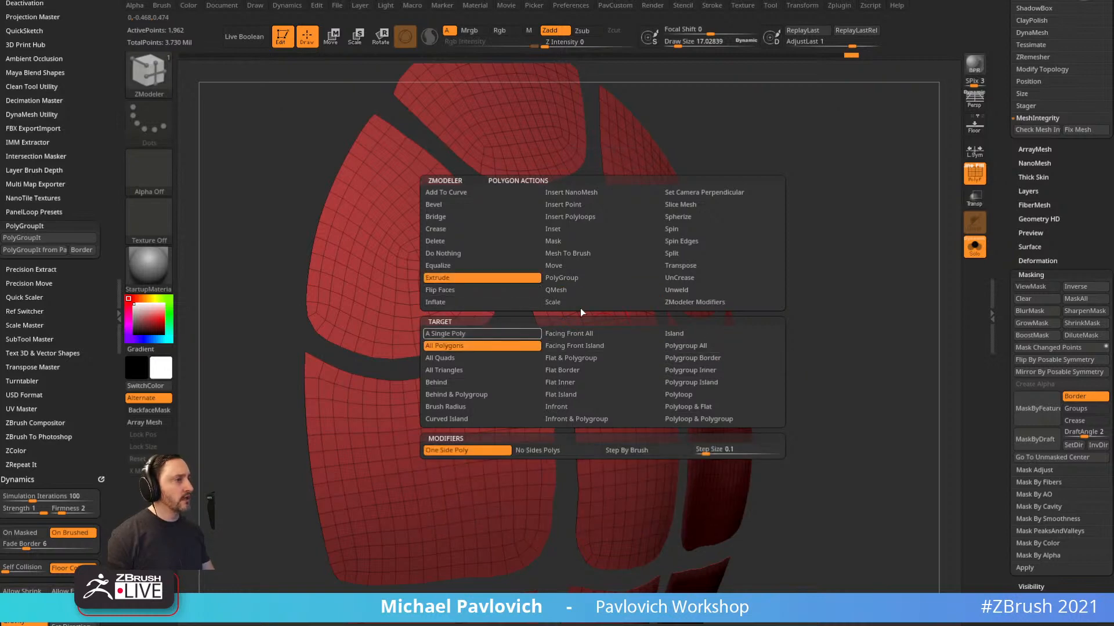
{"action": "left_click_drag", "start_coordinate": [593, 318], "coordinate": [589, 323]}
Expand the display properties and push all outer plate faces outward with the ZModeler brush, using QMesh on Polygroup All.
{"action": "key", "text": "alt+space"}
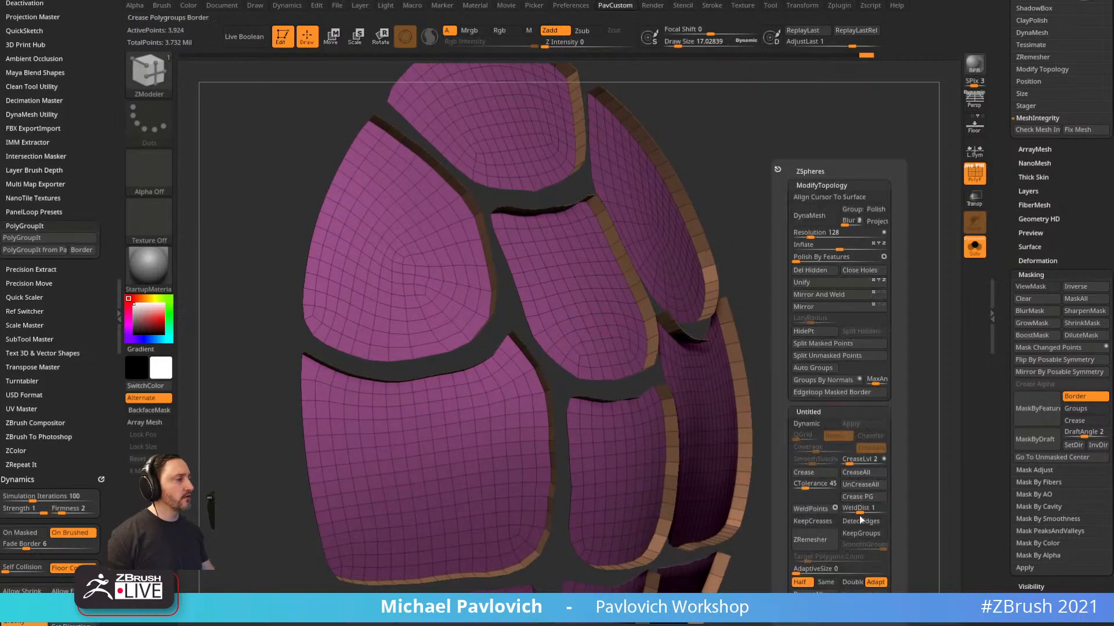
{"action": "scroll", "coordinate": [1061, 445], "scroll_direction": "down", "scroll_amount": 10}
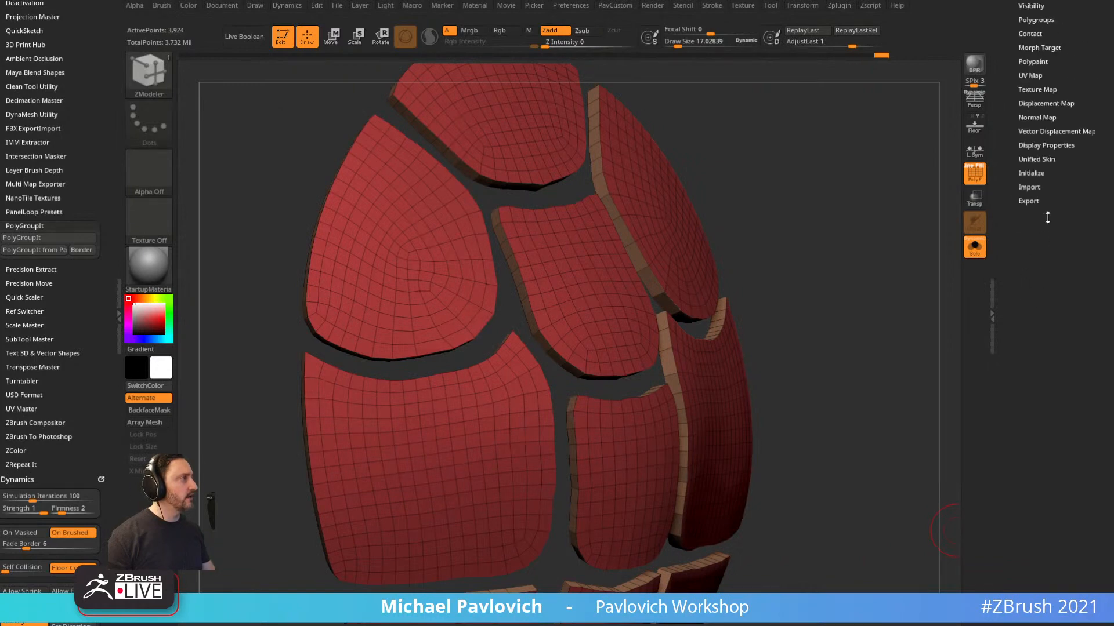
{"action": "key", "text": "shift"}
{"action": "left_click", "coordinate": [1034, 145]}
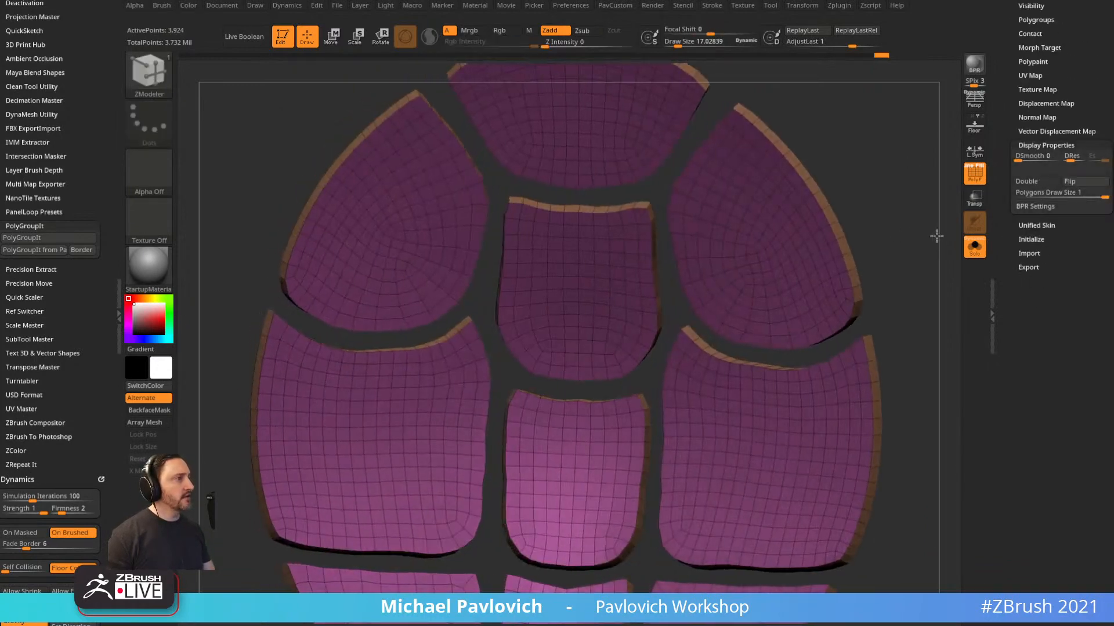
{"action": "left_click_drag", "start_coordinate": [886, 201], "coordinate": [920, 211], "text": "alt"}
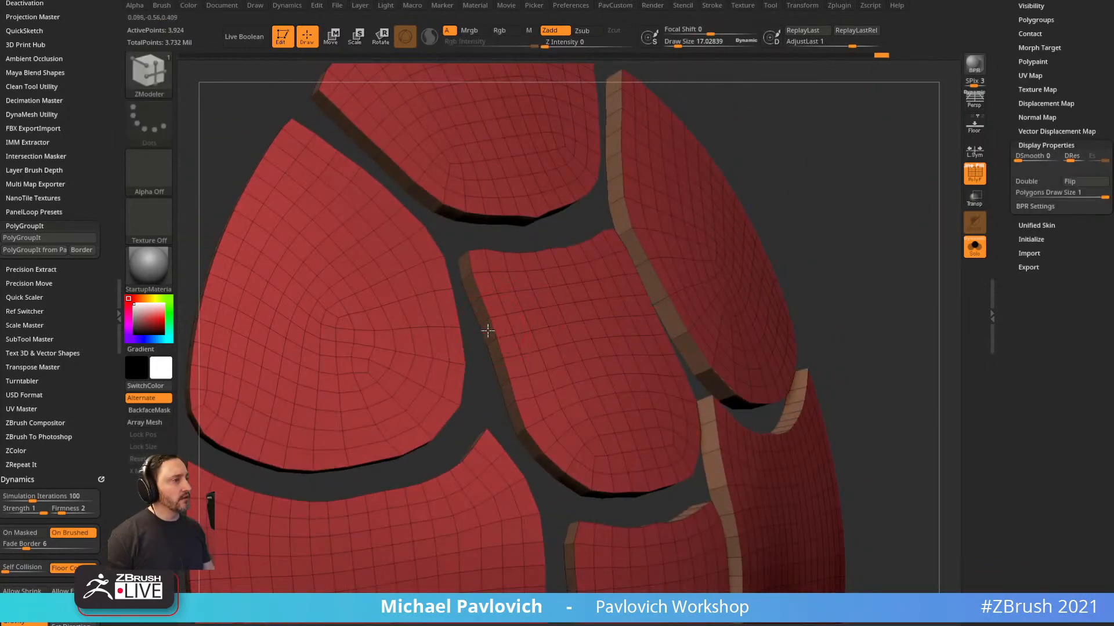
{"action": "key", "text": "space"}
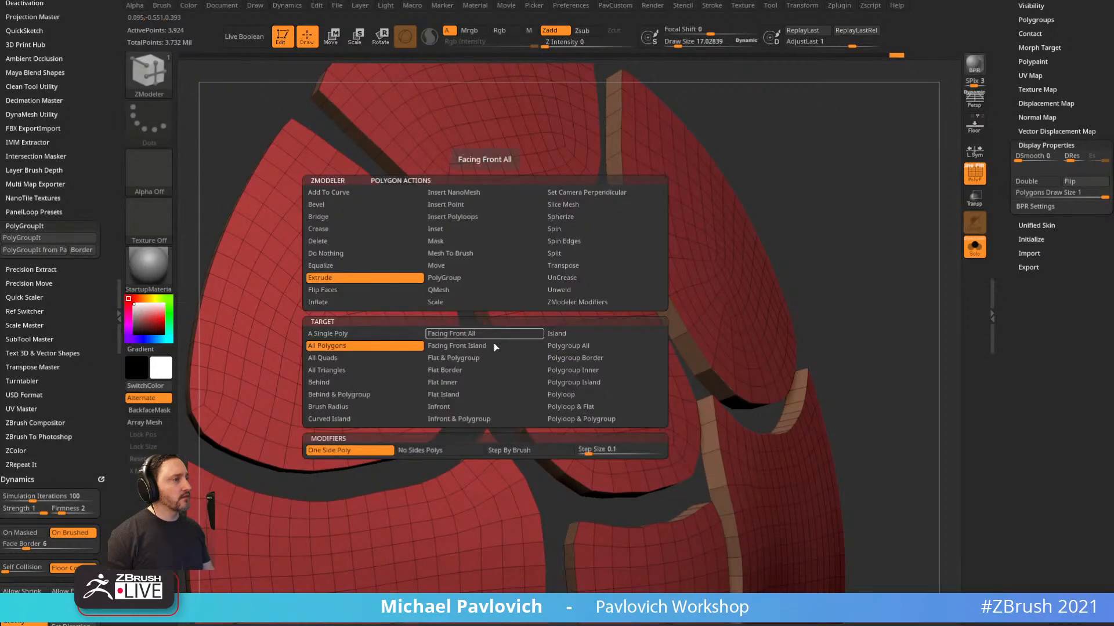
{"action": "left_click", "coordinate": [576, 349]}
{"action": "left_click_drag", "start_coordinate": [479, 317], "coordinate": [471, 317]}
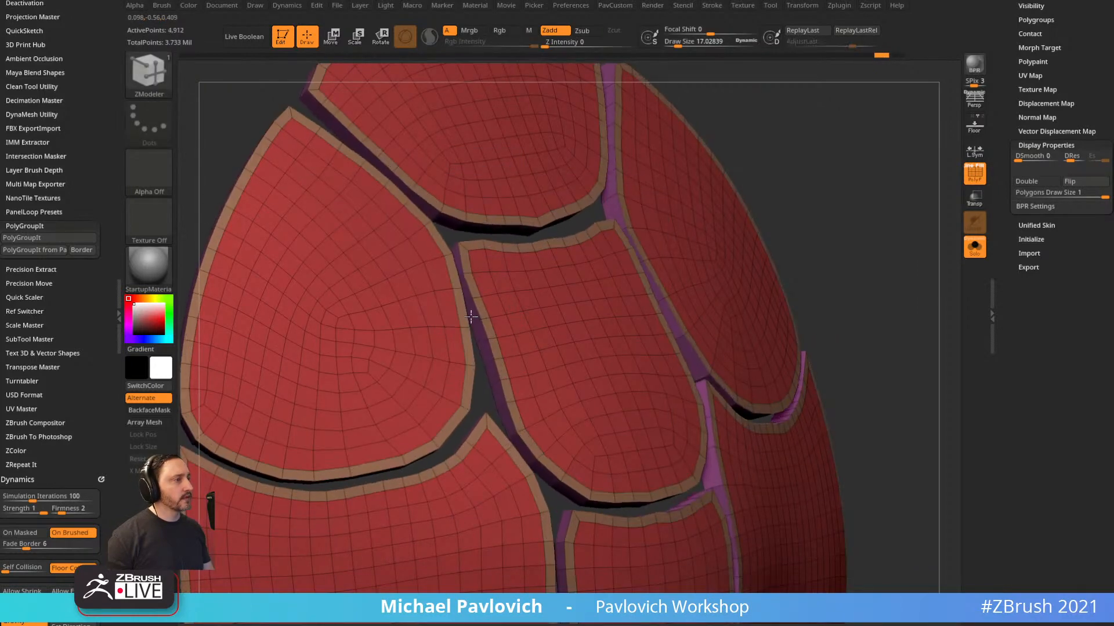
{"action": "key", "text": "space"}
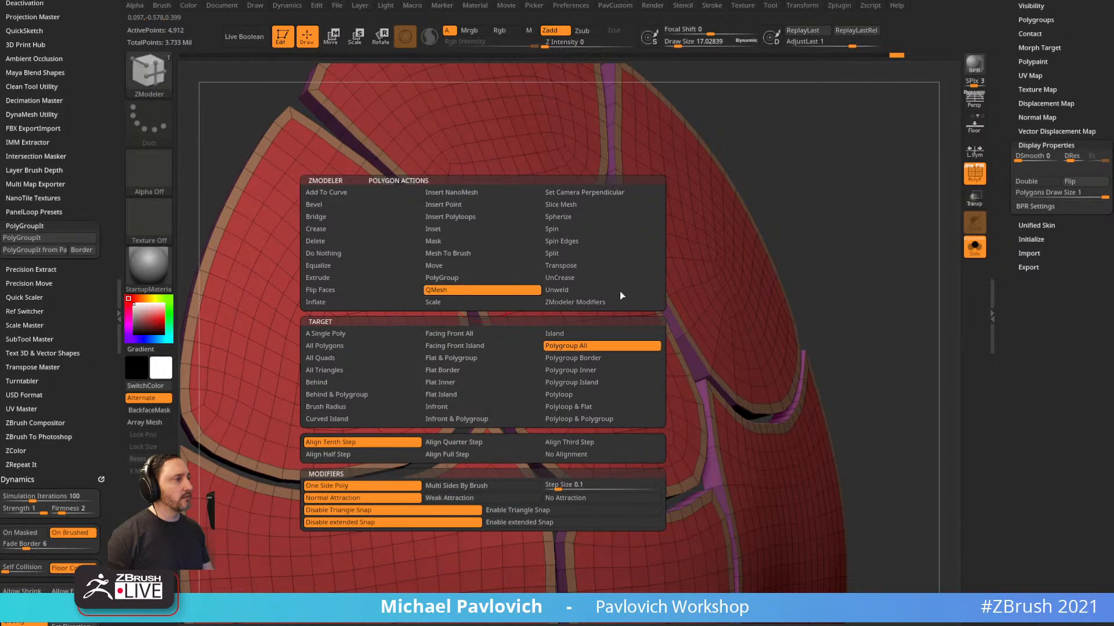
Switch to the Move brush with a draw size of about 87 and bring the upper shell plates into view.
{"action": "mouse_move", "coordinate": [667, 296]}
{"action": "right_mouse_down"}
{"action": "mouse_move", "coordinate": [574, 289]}
{"action": "mouse_move", "coordinate": [766, 266]}
{"action": "mouse_move", "coordinate": [888, 181]}
{"action": "mouse_move", "coordinate": [843, 145]}
{"action": "mouse_move", "coordinate": [816, 206]}
{"action": "right_mouse_up"}
{"action": "key", "text": "s"}
{"action": "left_click_drag", "start_coordinate": [817, 207], "coordinate": [832, 208]}
{"action": "key", "text": "b"}
{"action": "key", "text": "m"}
{"action": "key", "text": "v"}
Dock the Brush palette and change to the MoveAccu brush, with AccuCurve enabled in its curve settings.
{"action": "scroll", "coordinate": [94, 278], "scroll_direction": "down", "scroll_amount": 5}
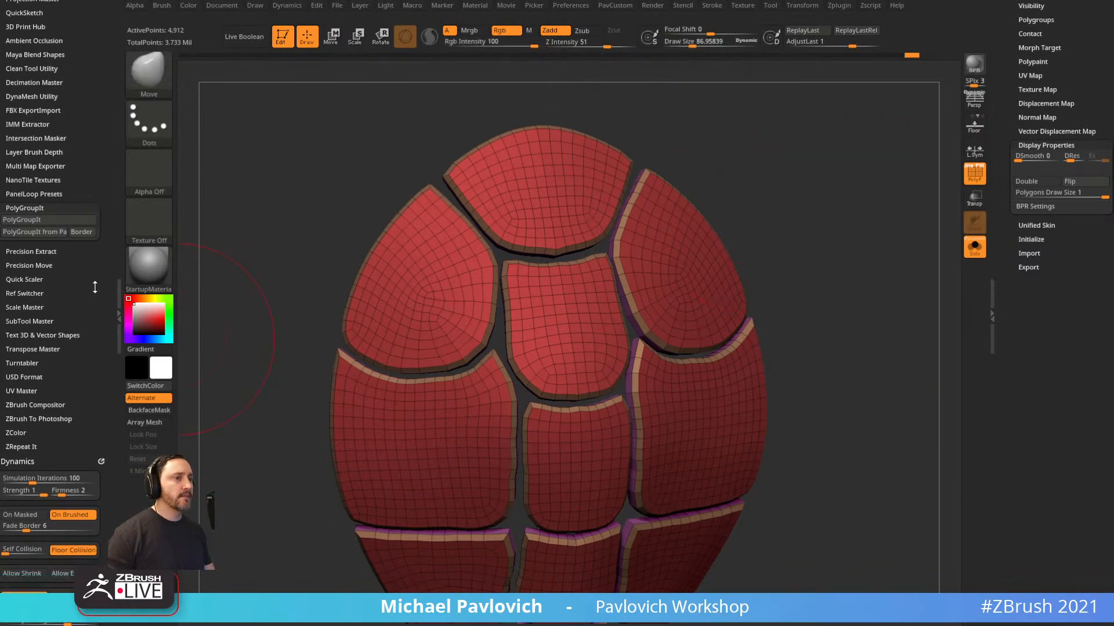
{"action": "left_click", "coordinate": [102, 304]}
{"action": "left_click_drag", "start_coordinate": [96, 200], "coordinate": [97, 585]}
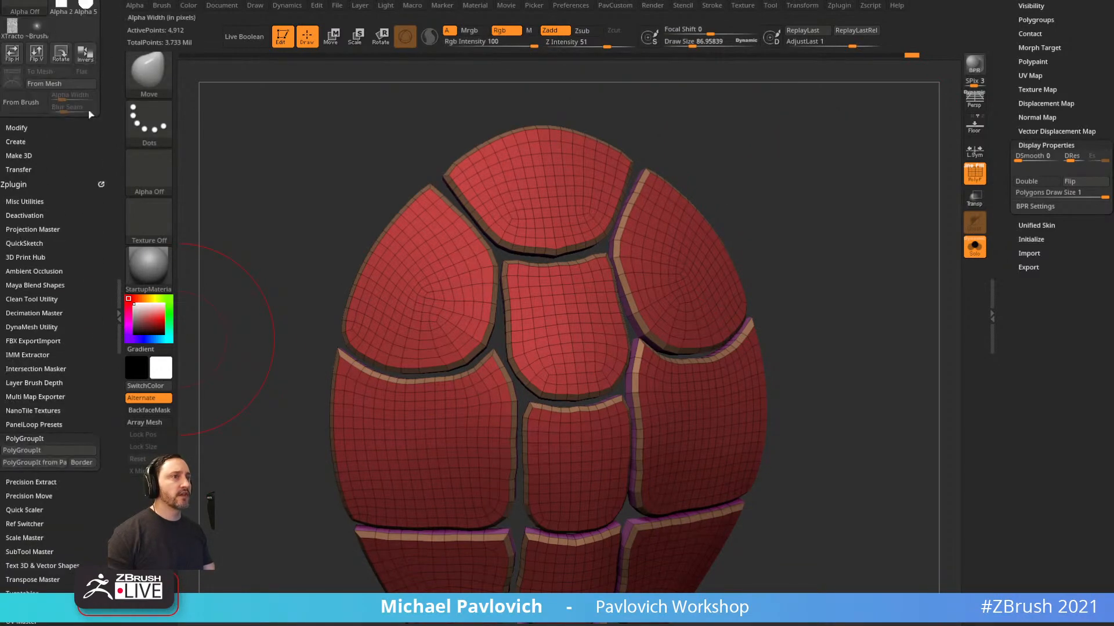
{"action": "left_click_drag", "start_coordinate": [96, 36], "coordinate": [97, 123]}
{"action": "left_click", "coordinate": [101, 7]}
{"action": "left_click", "coordinate": [100, 7]}
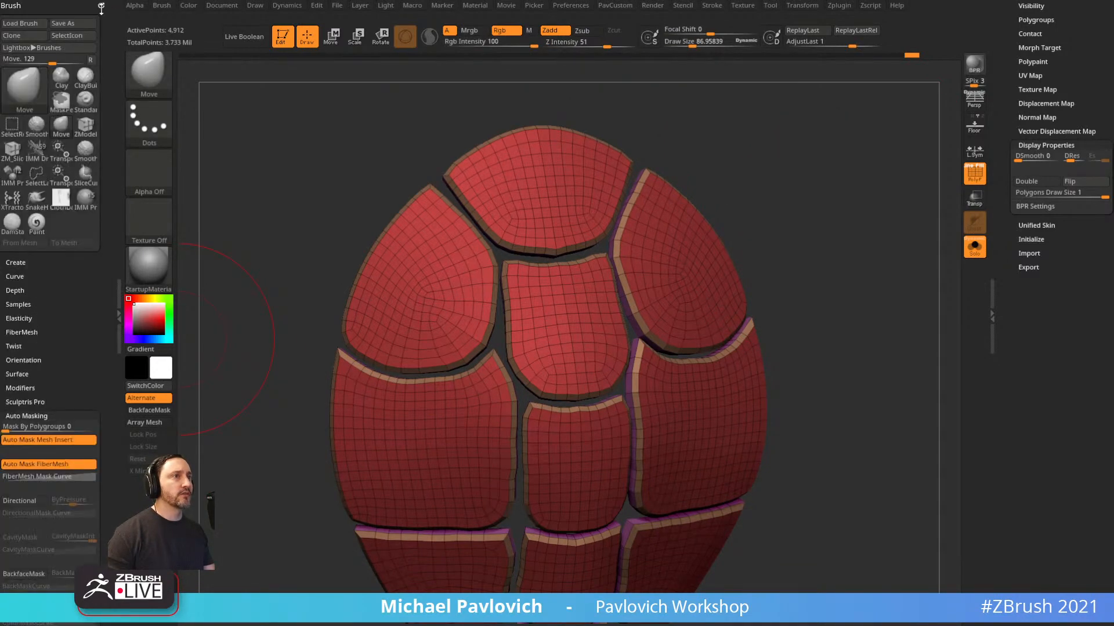
{"action": "left_click", "coordinate": [101, 8]}
{"action": "mouse_move", "coordinate": [165, 9]}
{"action": "left_click_drag", "start_coordinate": [156, 21], "coordinate": [24, 51]}
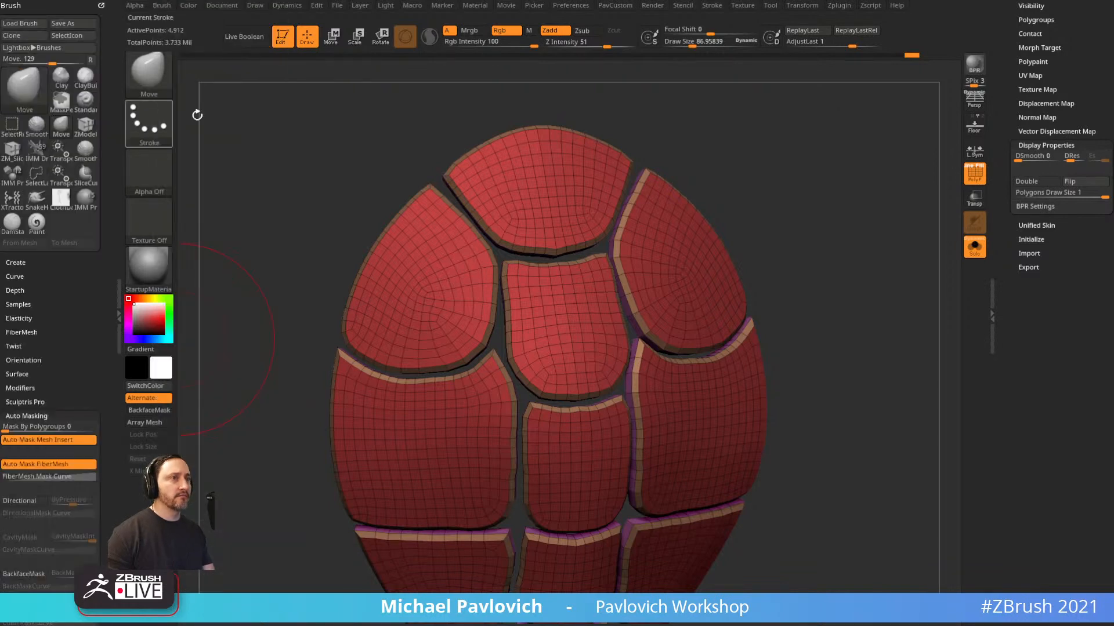
{"action": "left_click", "coordinate": [16, 276], "text": "shift"}
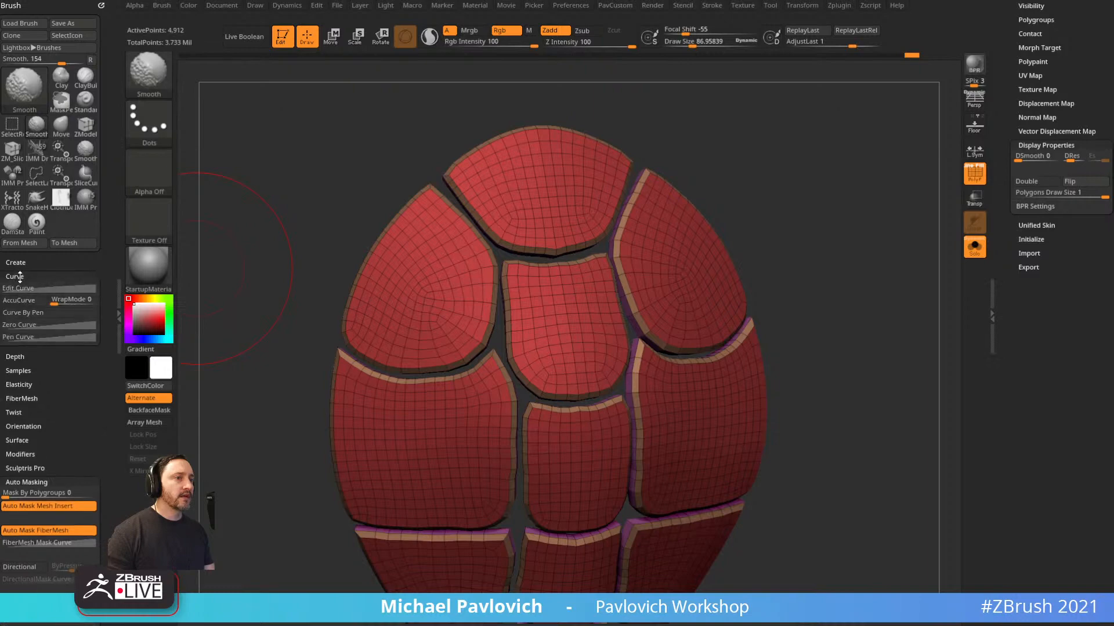
{"action": "left_click", "coordinate": [23, 302]}
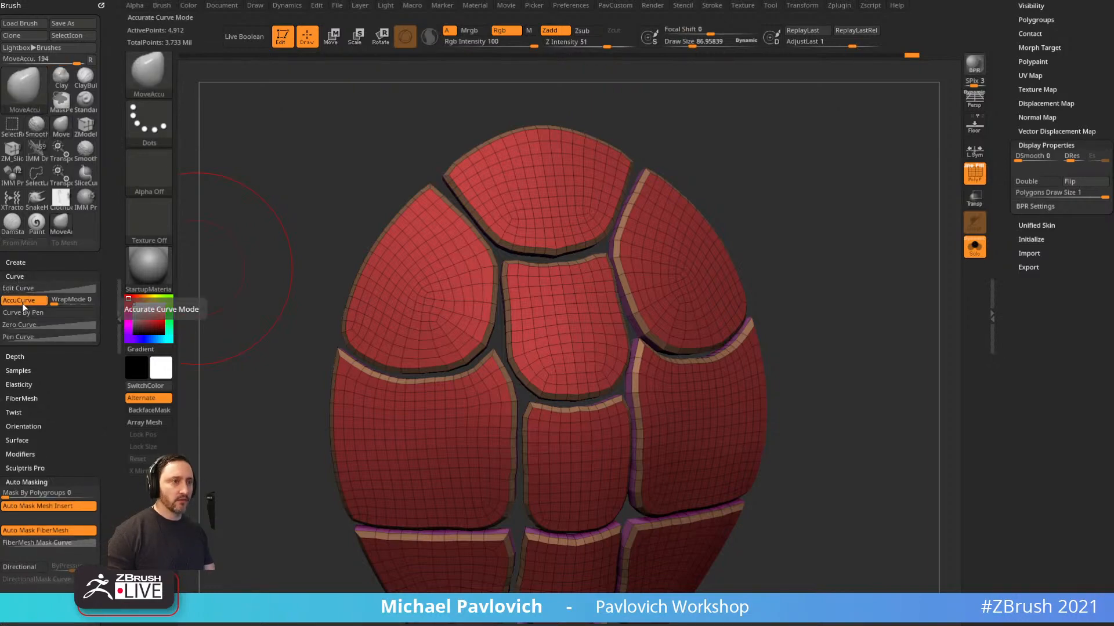
Nudge the lower corner of the top centre plate with a draw size of about 55, and undo the test pull on its upper edge.
{"action": "left_click_drag", "start_coordinate": [780, 192], "coordinate": [782, 220]}
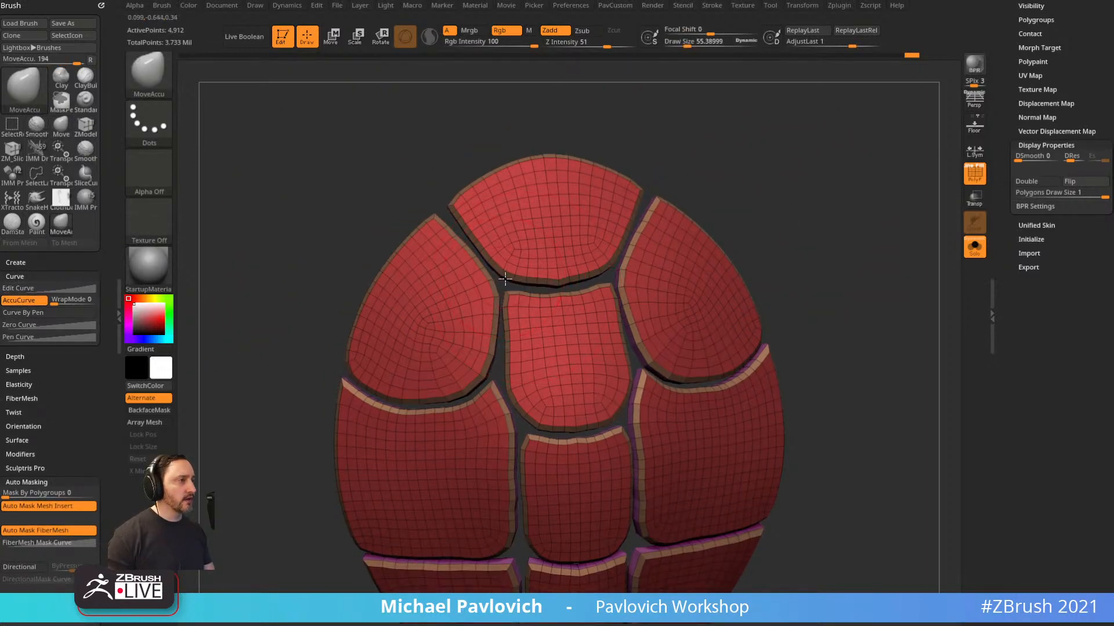
{"action": "left_click_drag", "start_coordinate": [505, 279], "coordinate": [509, 283]}
{"action": "left_click_drag", "start_coordinate": [624, 167], "coordinate": [621, 188]}
{"action": "left_click_drag", "start_coordinate": [500, 277], "coordinate": [508, 280]}
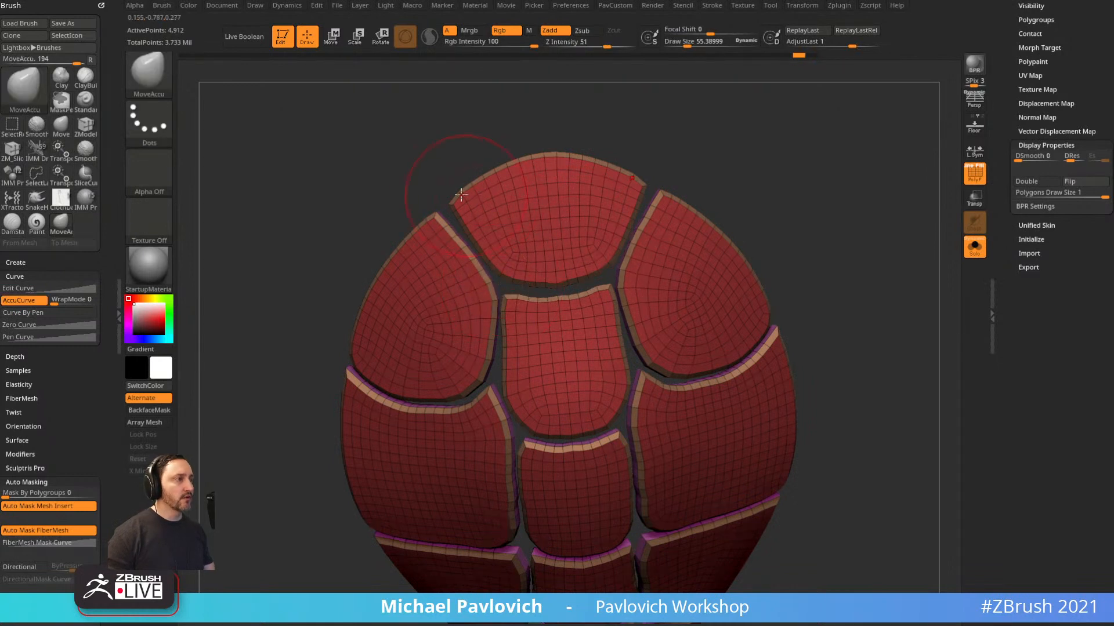
{"action": "left_click_drag", "start_coordinate": [488, 181], "coordinate": [486, 141]}
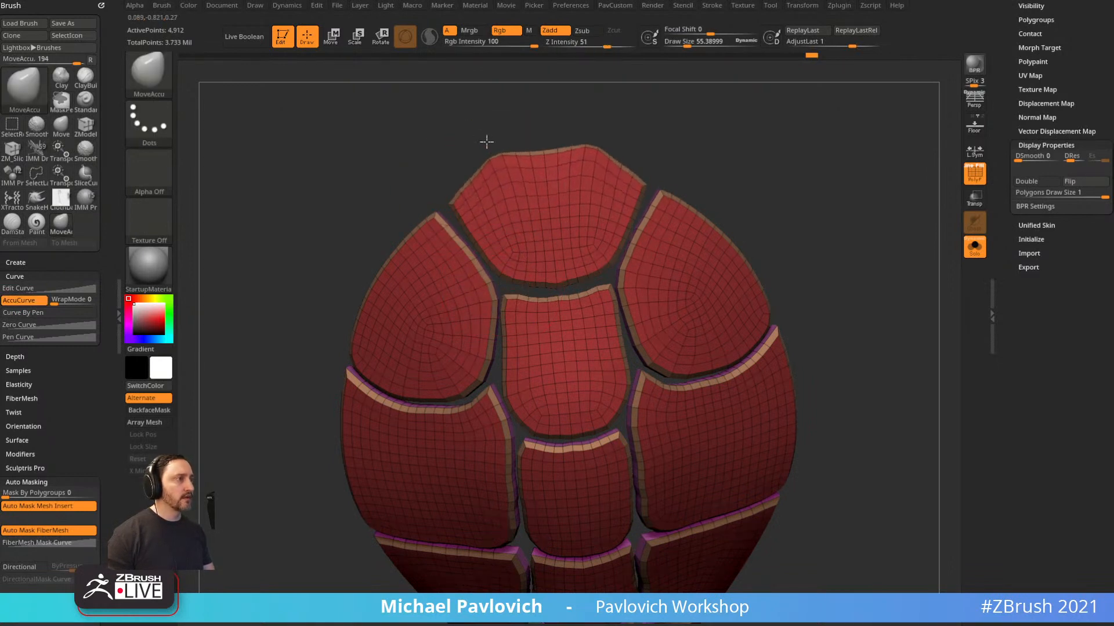
{"action": "key", "text": "ctrl+z"}
Enable Topological auto masking for the MoveAccu brush with a range of 1.5.
{"action": "left_click_drag", "start_coordinate": [98, 385], "coordinate": [97, 79]}
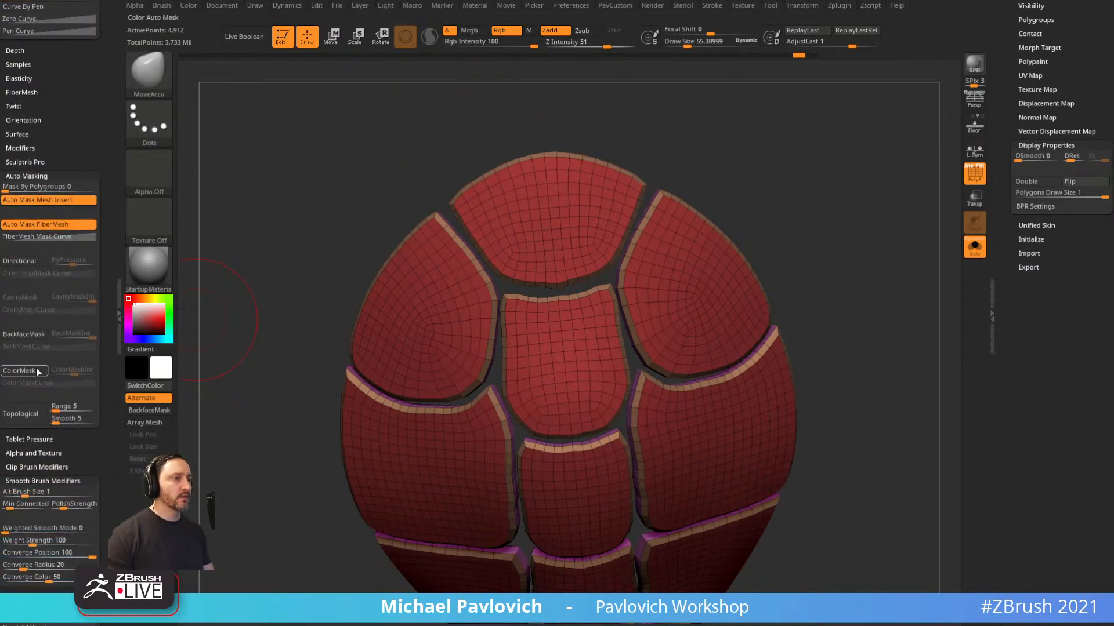
{"action": "left_click", "coordinate": [43, 406]}
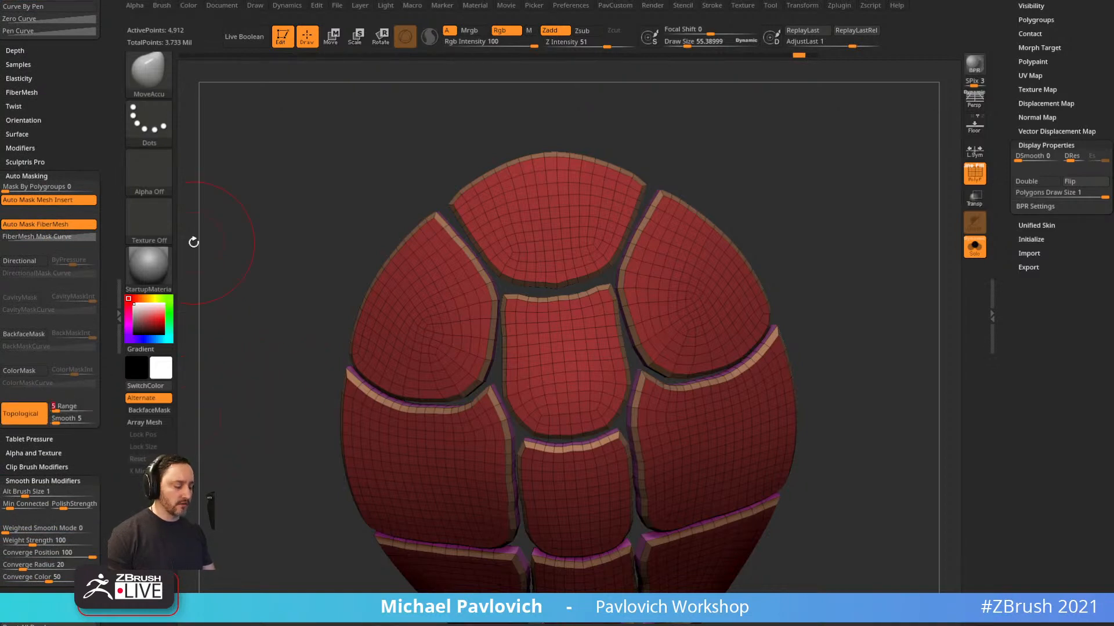
{"action": "left_click_drag", "start_coordinate": [737, 150], "coordinate": [727, 103], "text": "alt"}
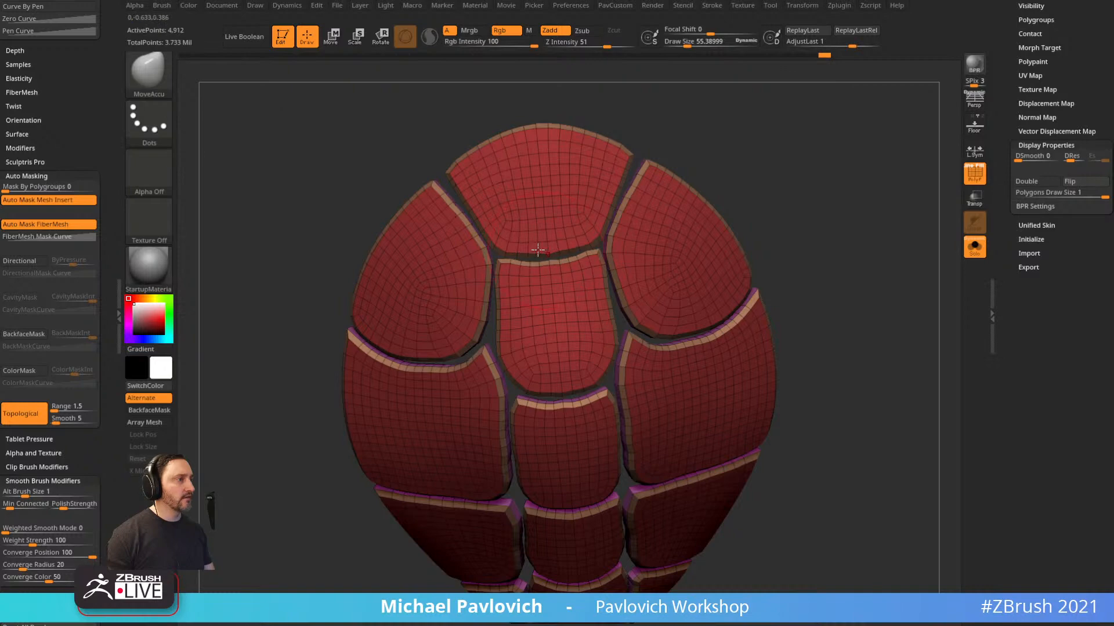
Change the active material to SkinShade4 to make the gaps between the shell plates easier to see.
{"action": "left_click", "coordinate": [149, 266]}
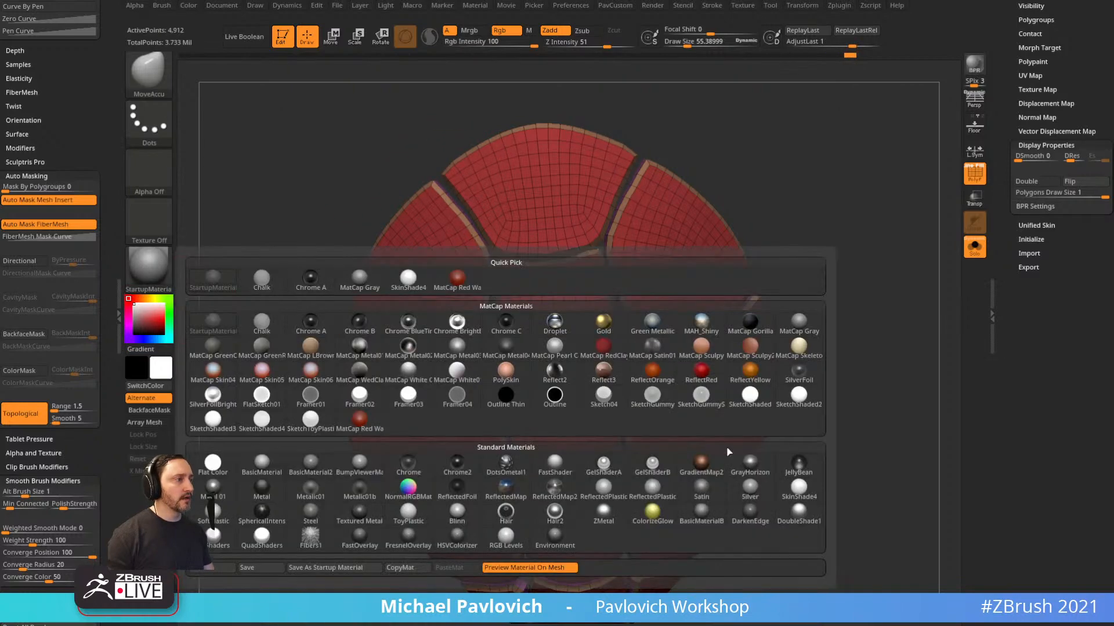
{"action": "left_click", "coordinate": [799, 491]}
{"action": "left_click_drag", "start_coordinate": [849, 442], "coordinate": [794, 282]}
Tighten and even out the gaps between the shell plates by nudging their edges, reducing the draw size to about 38.
{"action": "left_click_drag", "start_coordinate": [483, 303], "coordinate": [493, 242]}
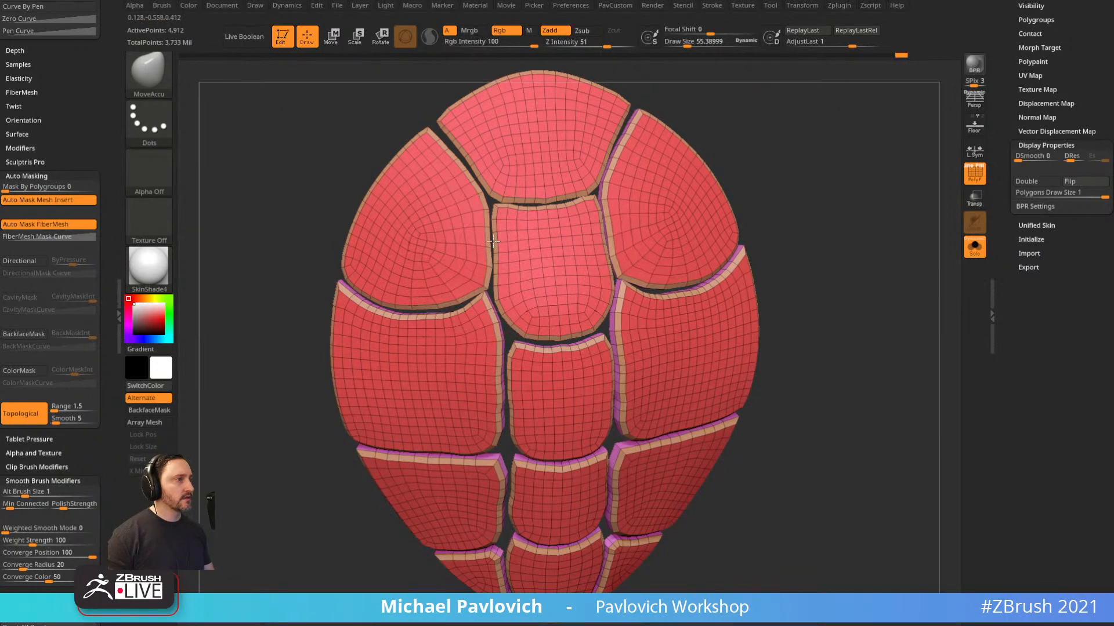
{"action": "left_click_drag", "start_coordinate": [334, 272], "coordinate": [330, 271]}
{"action": "left_click_drag", "start_coordinate": [272, 339], "coordinate": [250, 294], "text": "alt"}
{"action": "left_click_drag", "start_coordinate": [514, 303], "coordinate": [506, 325]}
{"action": "left_click_drag", "start_coordinate": [508, 398], "coordinate": [492, 400]}
{"action": "left_click_drag", "start_coordinate": [499, 337], "coordinate": [502, 337]}
{"action": "mouse_move", "coordinate": [780, 278]}
{"action": "left_mouse_down"}
{"action": "mouse_move", "coordinate": [766, 286]}
{"action": "mouse_move", "coordinate": [769, 307]}
{"action": "left_mouse_up"}
{"action": "key", "text": "s"}
{"action": "left_click_drag", "start_coordinate": [489, 324], "coordinate": [484, 324]}
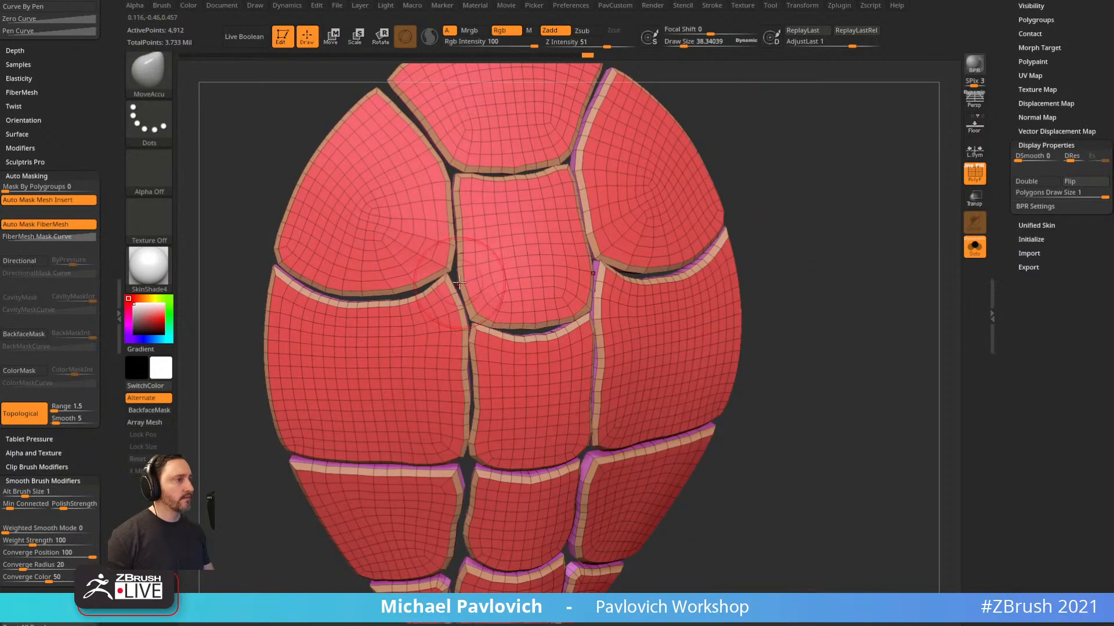
{"action": "left_click_drag", "start_coordinate": [776, 242], "coordinate": [784, 270]}
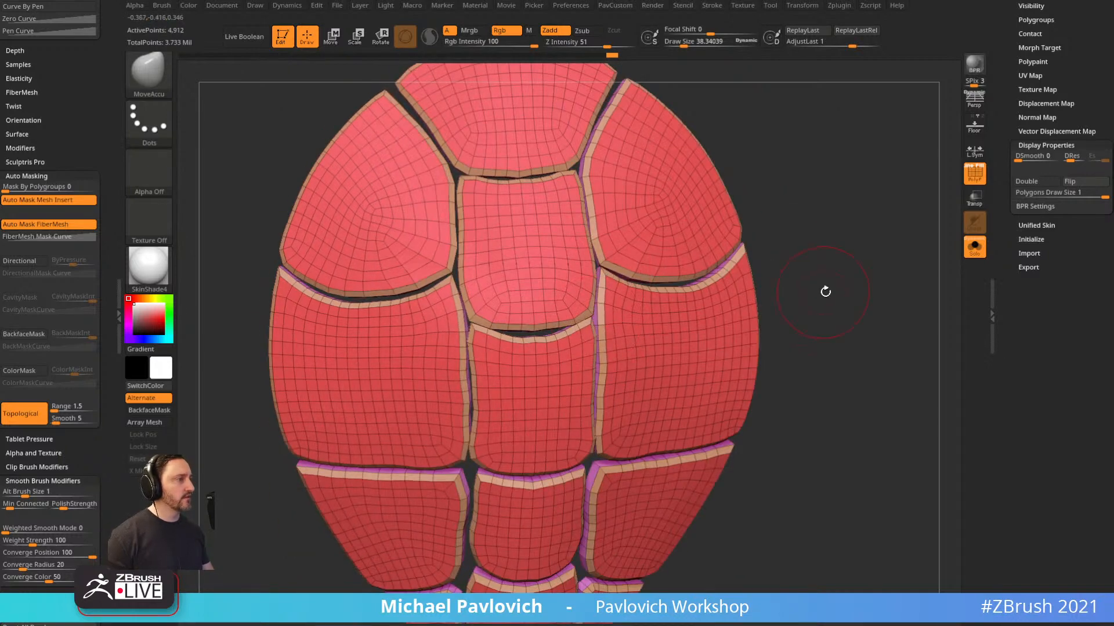
Set the crease tolerance to 63 and crease the polygroup borders of the shell plates.
{"action": "key", "text": "space"}
{"action": "left_click_drag", "start_coordinate": [796, 488], "coordinate": [801, 487]}
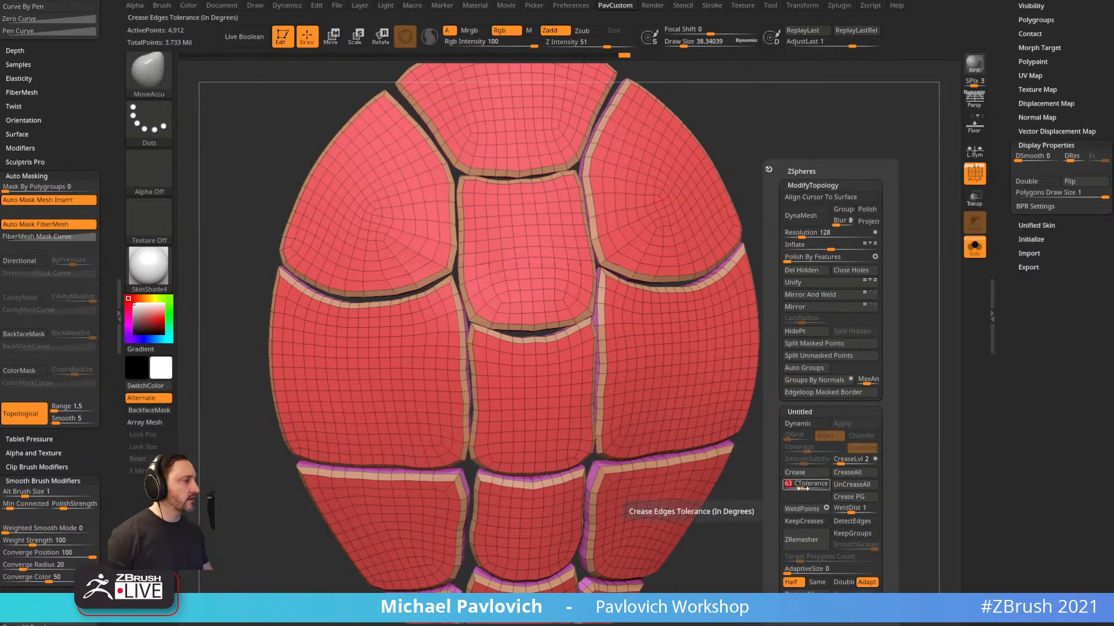
{"action": "left_click", "coordinate": [854, 498]}
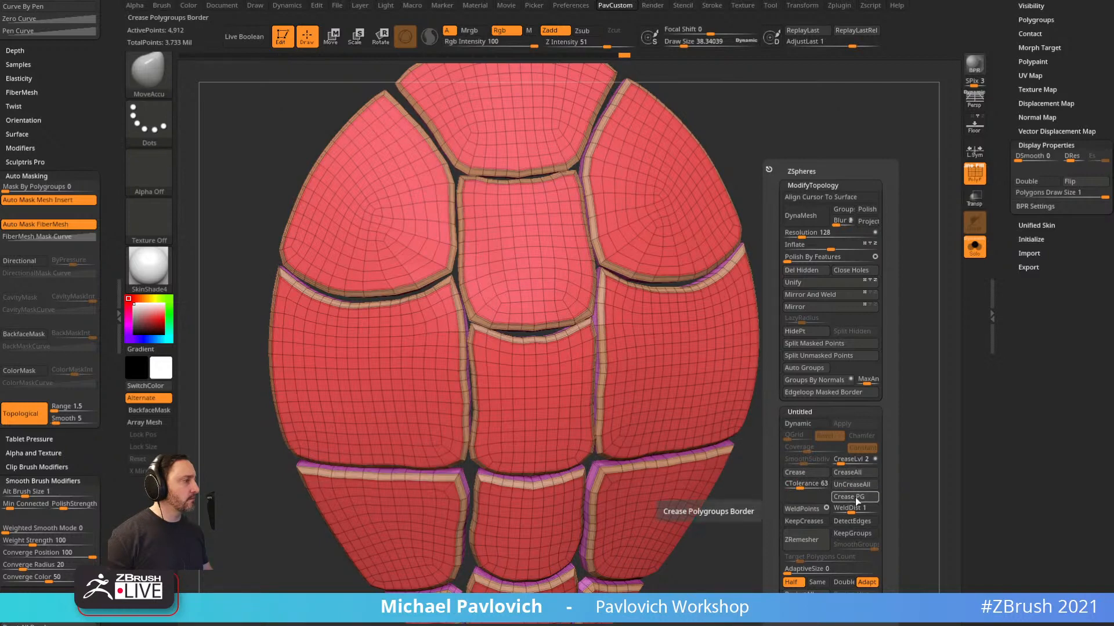
Turn on dynamic subdivision with a crease level of 1, hide the wireframe and frame the whole shell.
{"action": "left_click", "coordinate": [815, 425]}
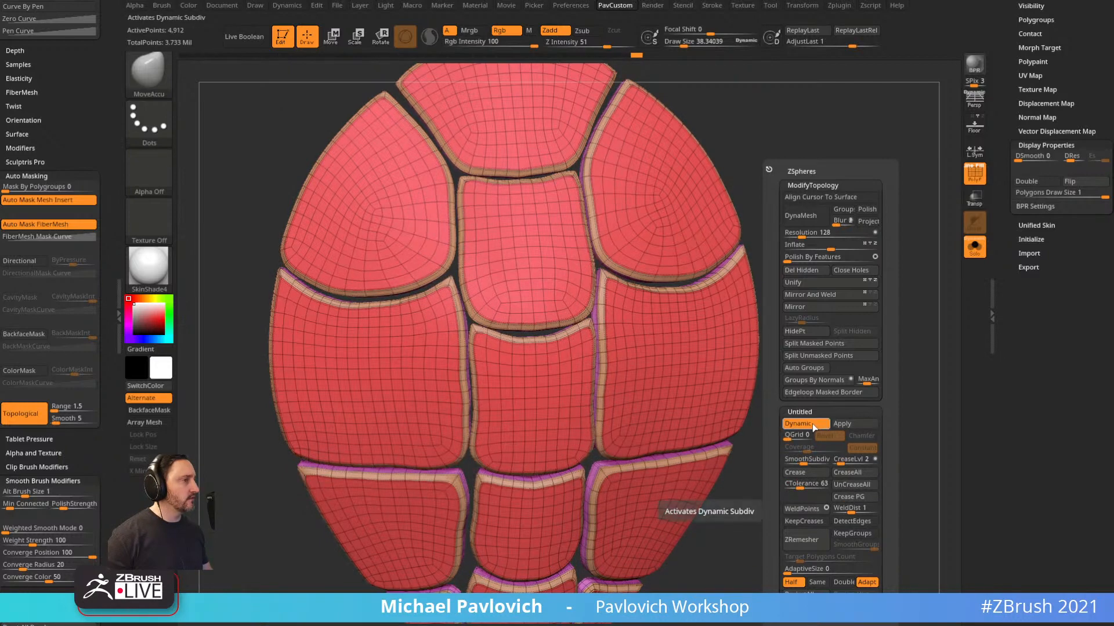
{"action": "left_click_drag", "start_coordinate": [842, 461], "coordinate": [839, 464]}
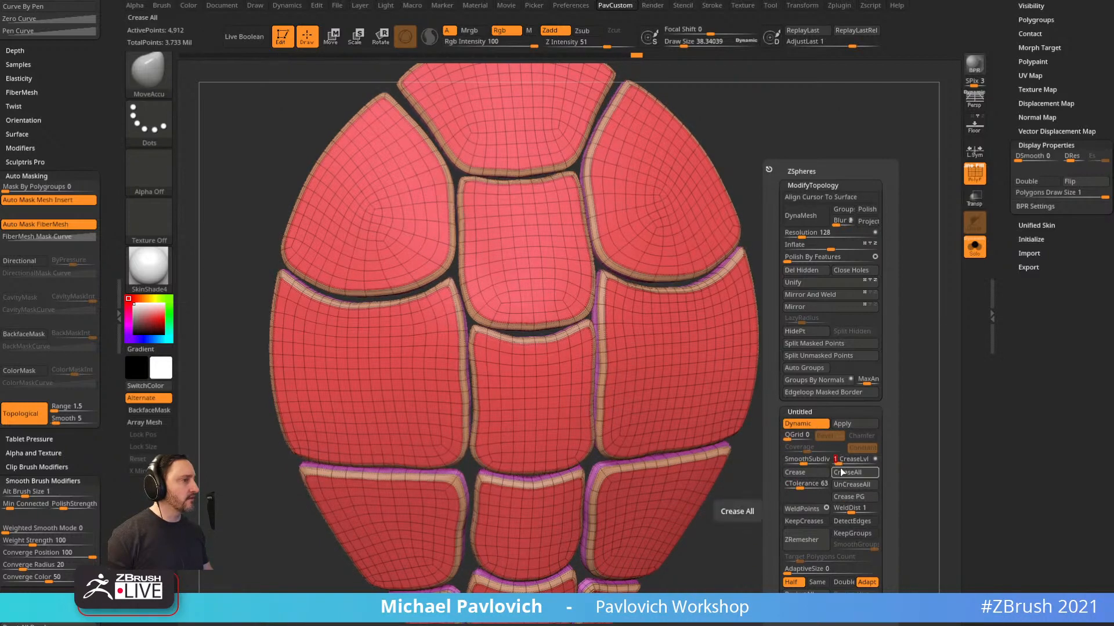
{"action": "key", "text": "shift+f"}
{"action": "key", "text": "f"}
Turn off Solo mode and view the shell plates on the full turtle character.
{"action": "left_click", "coordinate": [152, 272]}
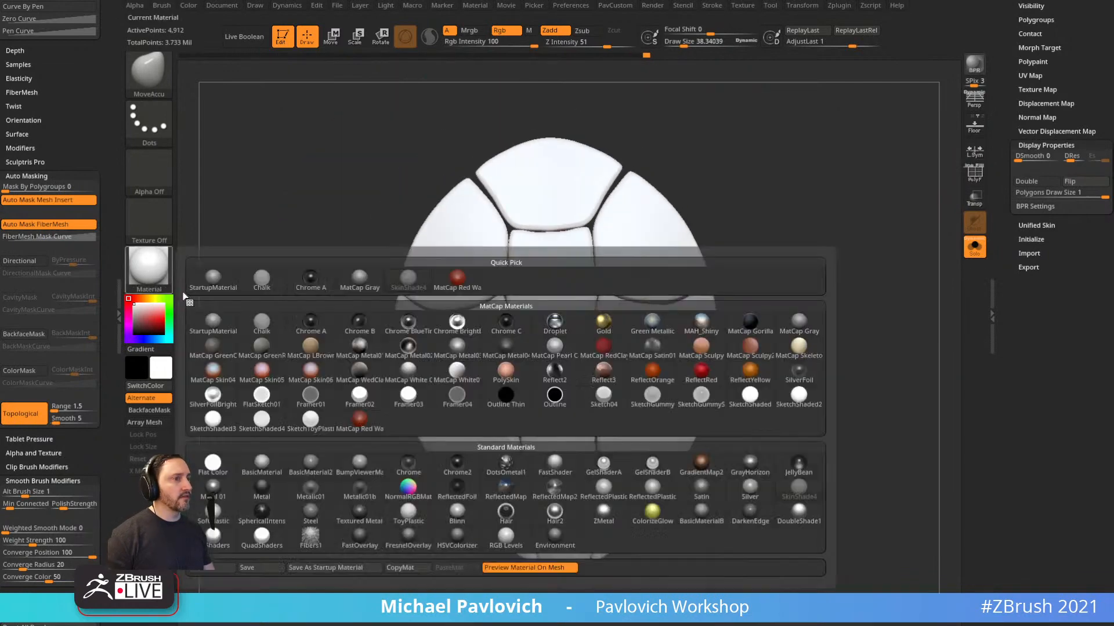
{"action": "left_click_drag", "start_coordinate": [712, 195], "coordinate": [813, 217]}
{"action": "left_click", "coordinate": [974, 247]}
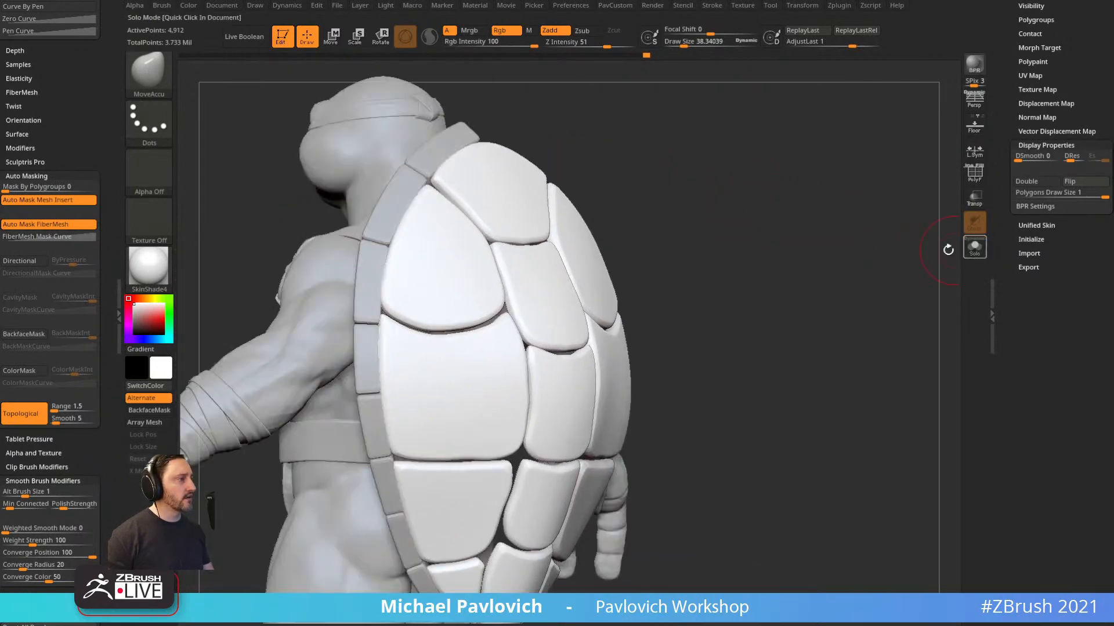
{"action": "mouse_move", "coordinate": [928, 244]}
{"action": "left_mouse_down"}
{"action": "mouse_move", "coordinate": [852, 246]}
{"action": "mouse_move", "coordinate": [863, 256]}
{"action": "mouse_move", "coordinate": [847, 277]}
{"action": "mouse_move", "coordinate": [803, 286]}
{"action": "mouse_move", "coordinate": [830, 246]}
{"action": "mouse_move", "coordinate": [799, 259]}
{"action": "left_mouse_up"}
Make the shell plates the active subtool, choose the Standard brush with a draw size of about 15 and expose the geometry settings.
{"action": "left_click", "coordinate": [395, 261], "text": "alt"}
{"action": "left_click", "coordinate": [433, 333], "text": "alt"}
{"action": "key", "text": "b"}
{"action": "key", "text": "s"}
{"action": "key", "text": "t"}
{"action": "key", "text": "s"}
{"action": "left_click", "coordinate": [796, 265]}
{"action": "left_click_drag", "start_coordinate": [998, 174], "coordinate": [998, 372]}
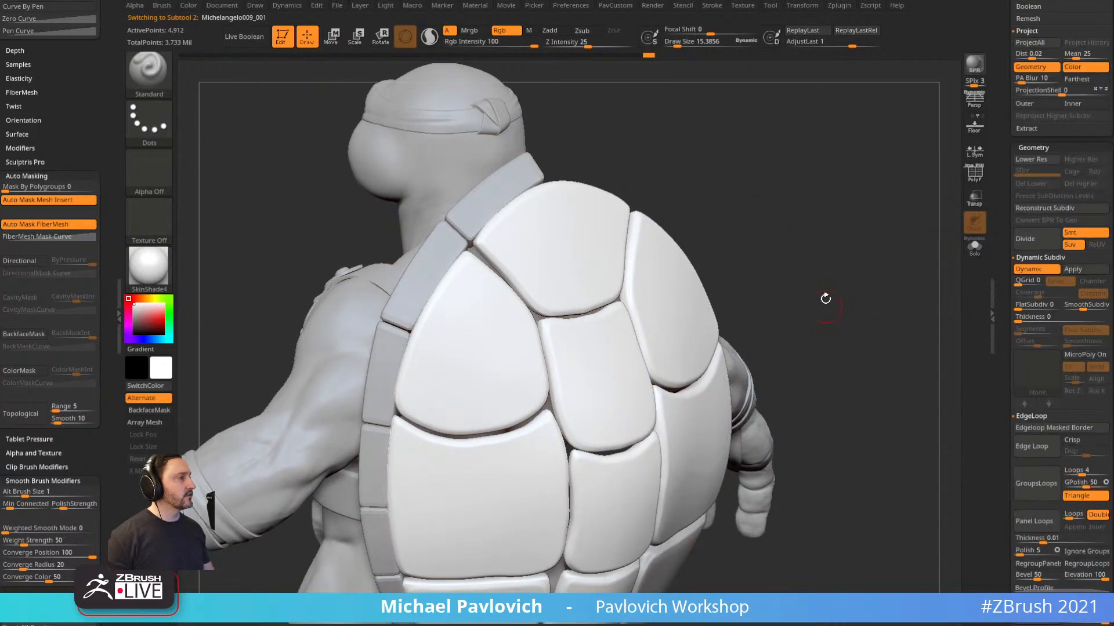
Change the active material back to StartupMaterial and view the shell from behind.
{"action": "key", "text": "space"}
{"action": "left_click", "coordinate": [149, 266]}
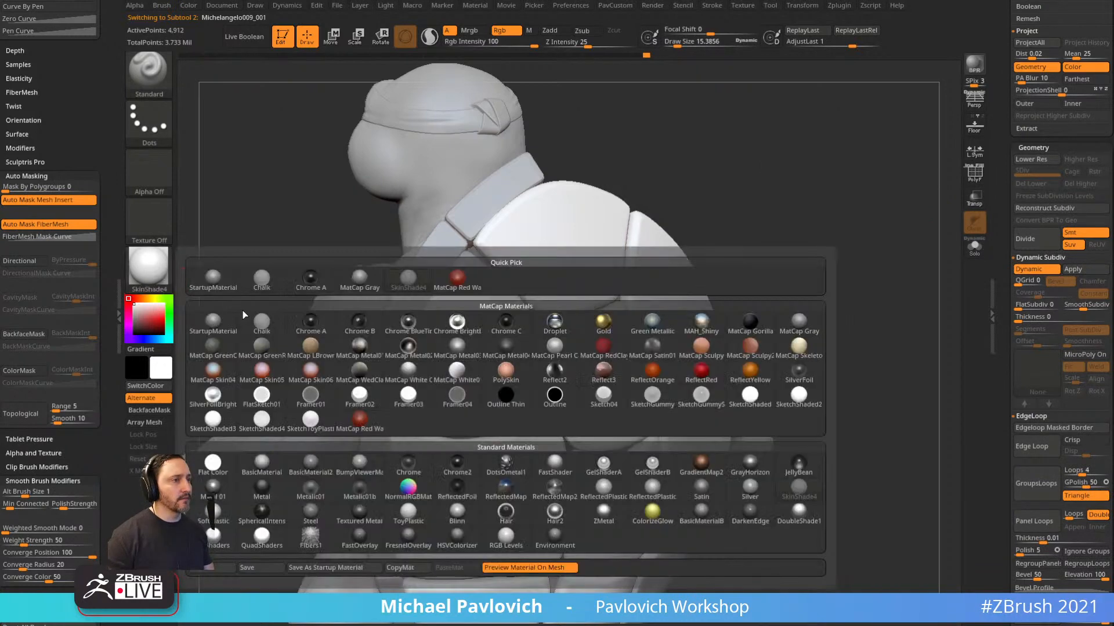
{"action": "left_click", "coordinate": [232, 284]}
{"action": "left_click_drag", "start_coordinate": [804, 283], "coordinate": [807, 263]}
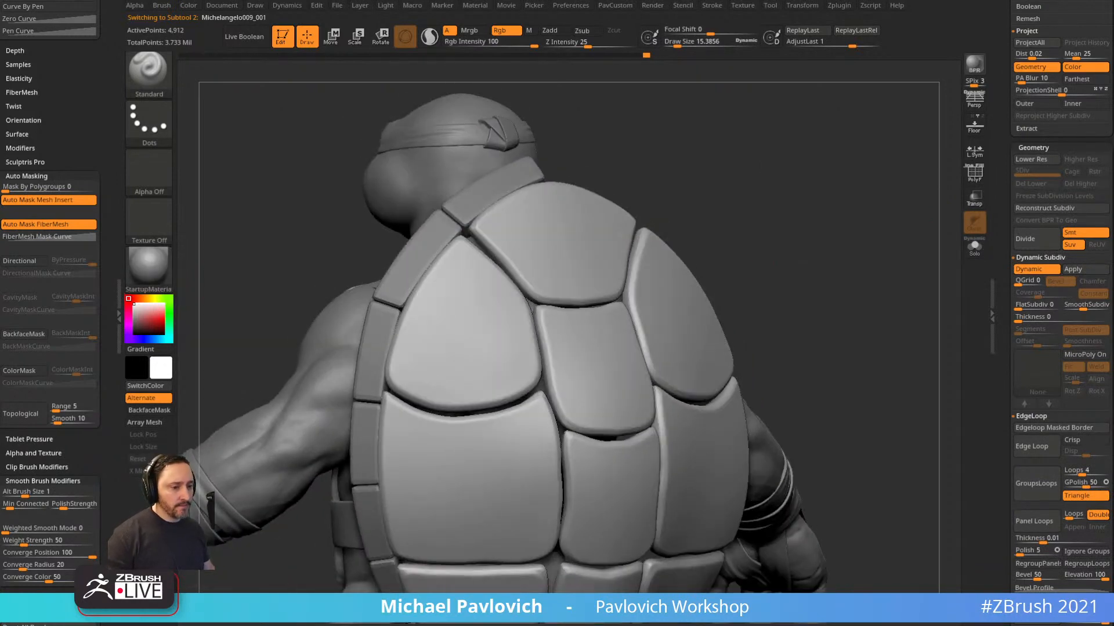
Bring up the real turtle-shell photo and the movie turtle reference over the model, and remove the movie reference.
{"action": "left_click_drag", "start_coordinate": [460, 218], "coordinate": [451, 360]}
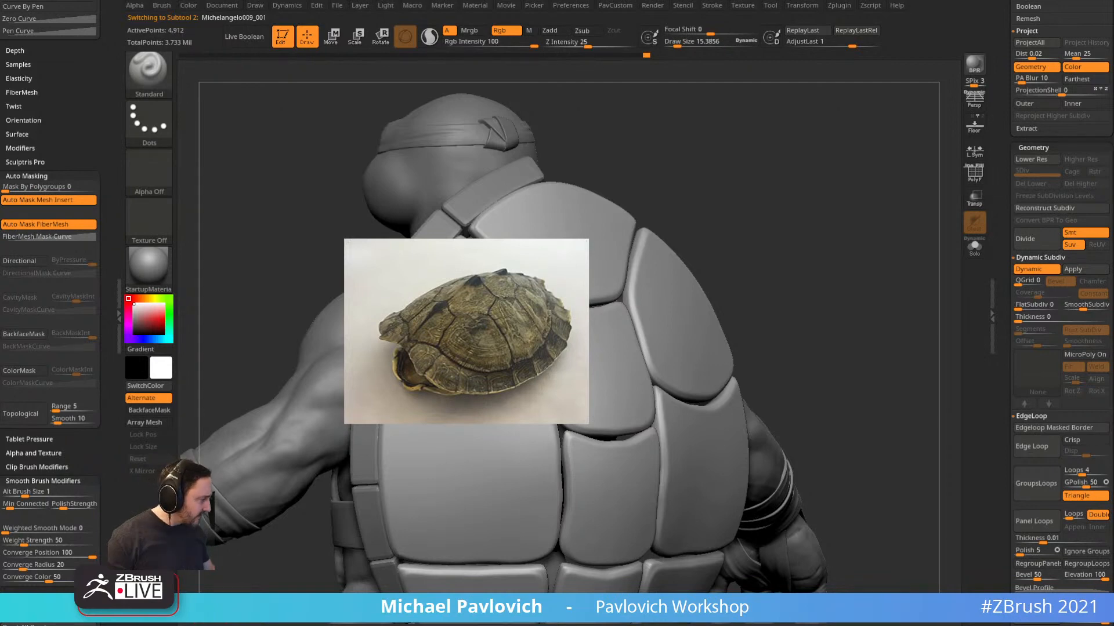
{"action": "left_click_drag", "start_coordinate": [788, 365], "coordinate": [754, 342]}
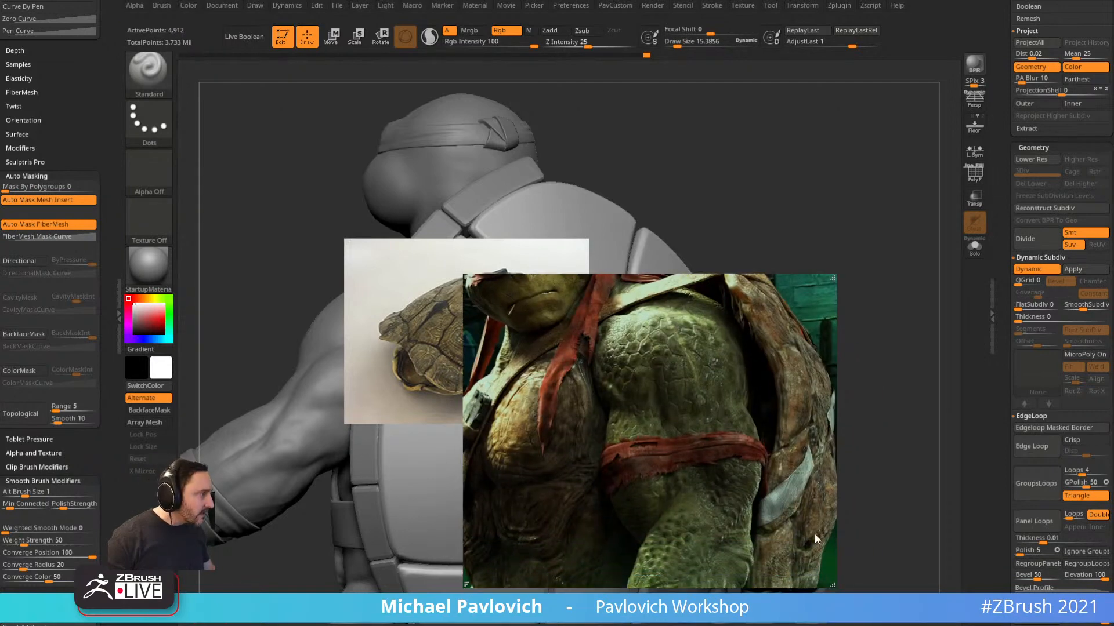
{"action": "key", "text": "Delete"}
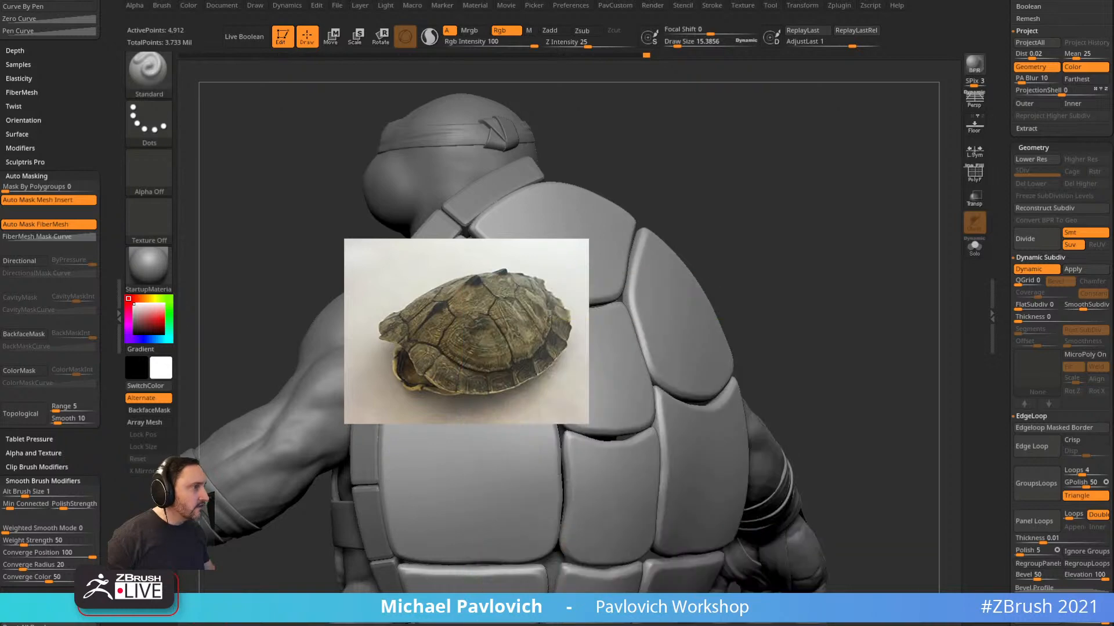
Remove the turtle-shell photo, apply the plates' dynamic subdivision and divide them up to subdivision level 5.
{"action": "key", "text": "Delete"}
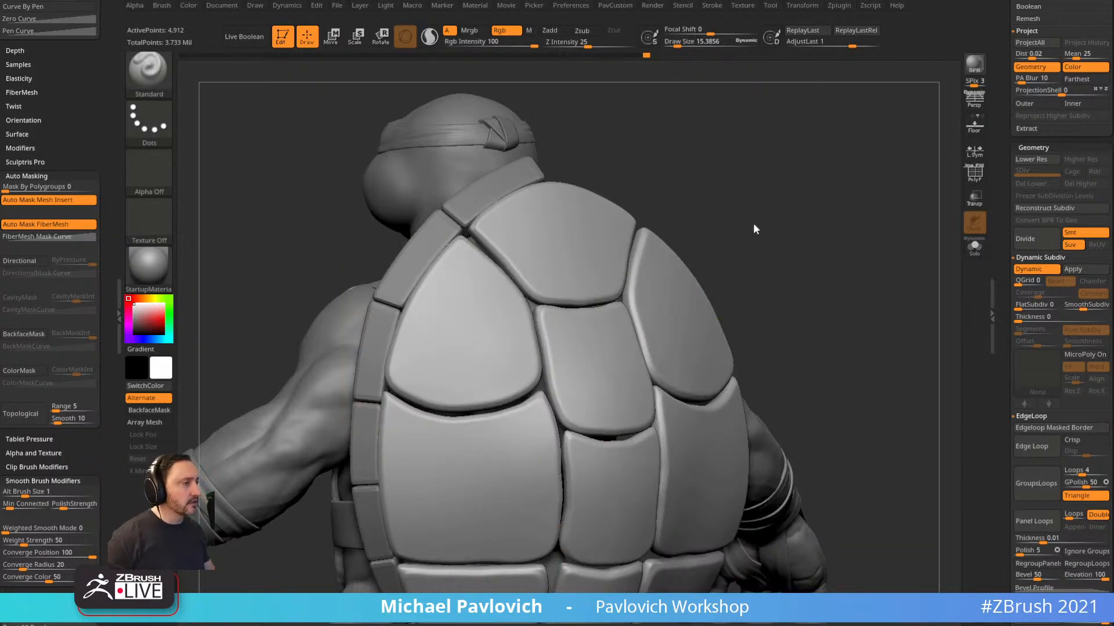
{"action": "left_click_drag", "start_coordinate": [753, 225], "coordinate": [758, 219]}
{"action": "key", "text": "space"}
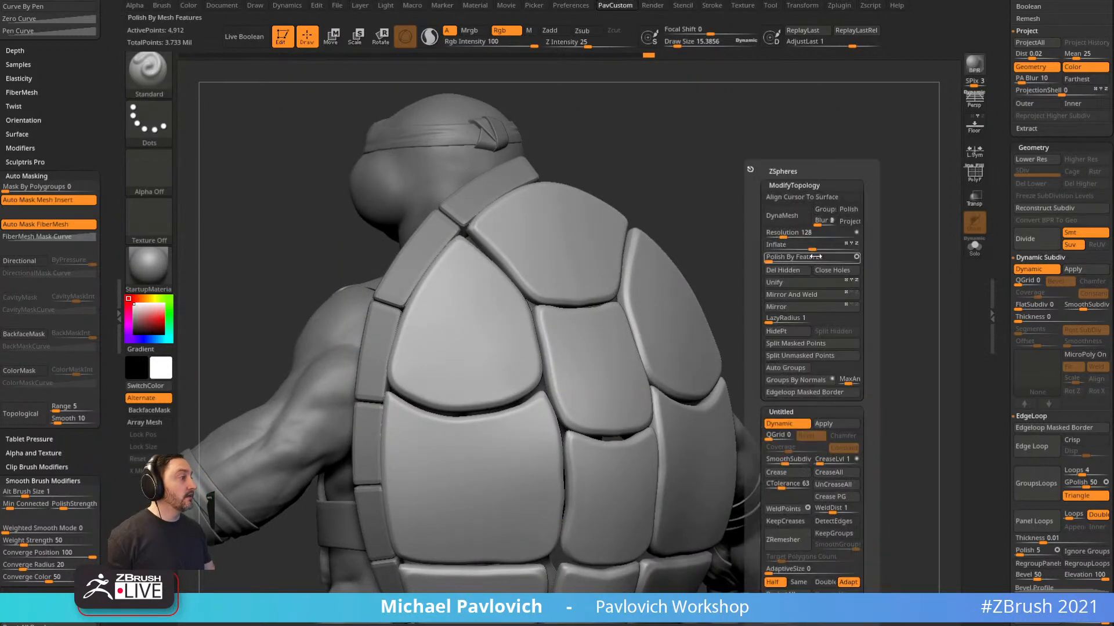
{"action": "left_click", "coordinate": [818, 426]}
{"action": "mouse_move", "coordinate": [591, 331]}
{"action": "left_mouse_down"}
{"action": "mouse_move", "coordinate": [807, 244]}
{"action": "mouse_move", "coordinate": [808, 210]}
{"action": "left_mouse_up"}
{"action": "key", "text": "ctrl+d"}
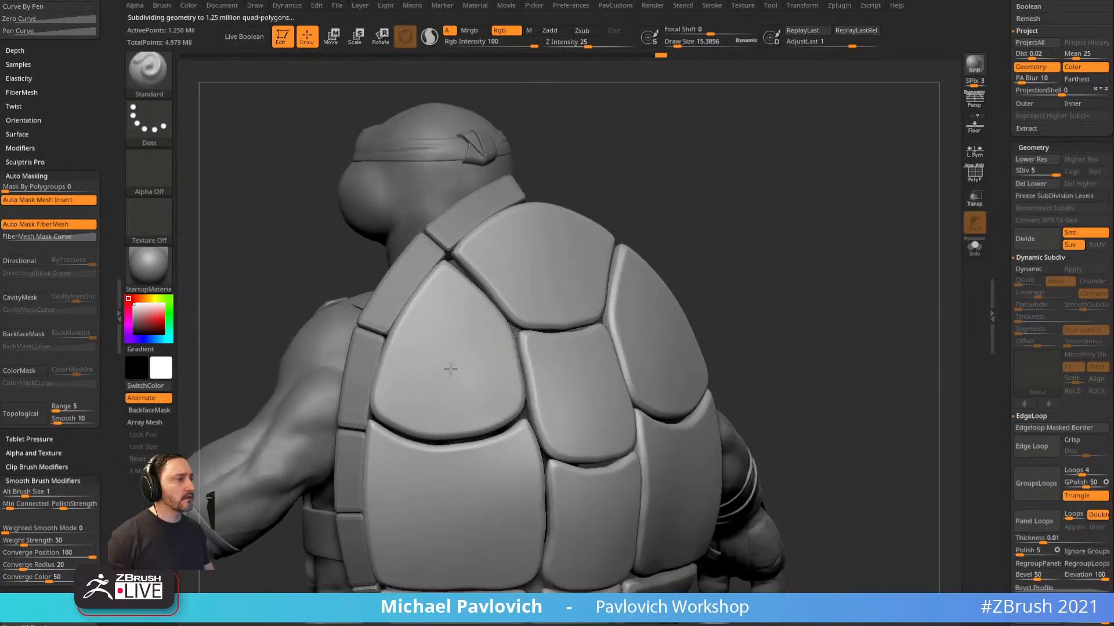
Try a Standard brush stroke with Zadd on an upper side plate and undo it.
{"action": "left_click", "coordinate": [517, 30]}
{"action": "left_click_drag", "start_coordinate": [460, 311], "coordinate": [429, 383]}
{"action": "key", "text": "ctrl+z"}
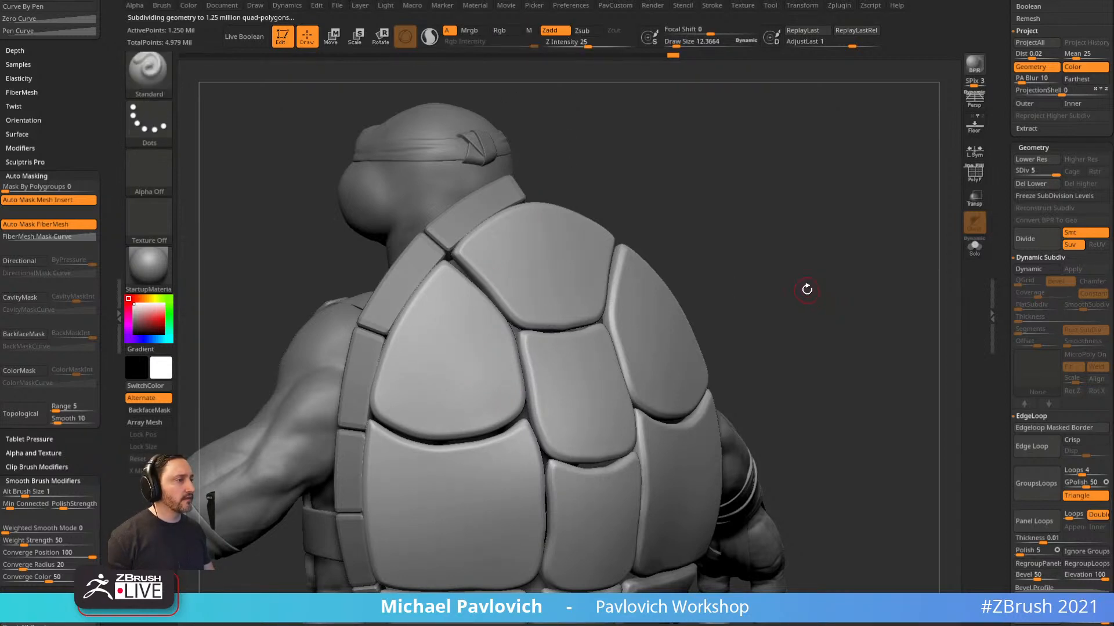
Isolate the shell plates with Solo, choose the ClayBuildup brush and try a stroke at draw size about 91 on the upper side plates.
{"action": "left_click", "coordinate": [979, 250]}
{"action": "mouse_move", "coordinate": [853, 276]}
{"action": "left_mouse_down"}
{"action": "mouse_move", "coordinate": [913, 280]}
{"action": "mouse_move", "coordinate": [801, 263]}
{"action": "mouse_move", "coordinate": [460, 348]}
{"action": "mouse_move", "coordinate": [444, 343]}
{"action": "mouse_move", "coordinate": [452, 354]}
{"action": "left_mouse_up"}
{"action": "key", "text": "b"}
{"action": "key", "text": "c"}
{"action": "key", "text": "b"}
{"action": "key", "text": "s"}
{"action": "mouse_move", "coordinate": [325, 279]}
{"action": "left_mouse_down"}
{"action": "mouse_move", "coordinate": [580, 273]}
{"action": "mouse_move", "coordinate": [460, 252]}
{"action": "left_mouse_up"}
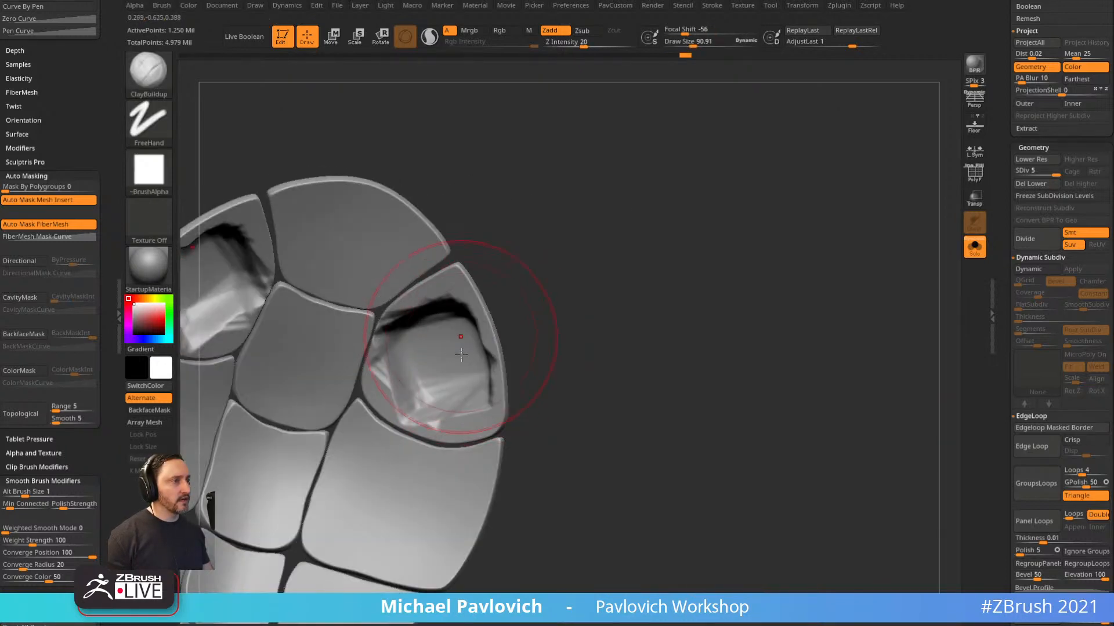
Undo the ClayBuildup strokes and turn on BackfaceMask in the brush's auto masking settings.
{"action": "key", "text": "ctrl"}
{"action": "key", "text": "ctrl+z"}
{"action": "key", "text": "ctrl+z"}
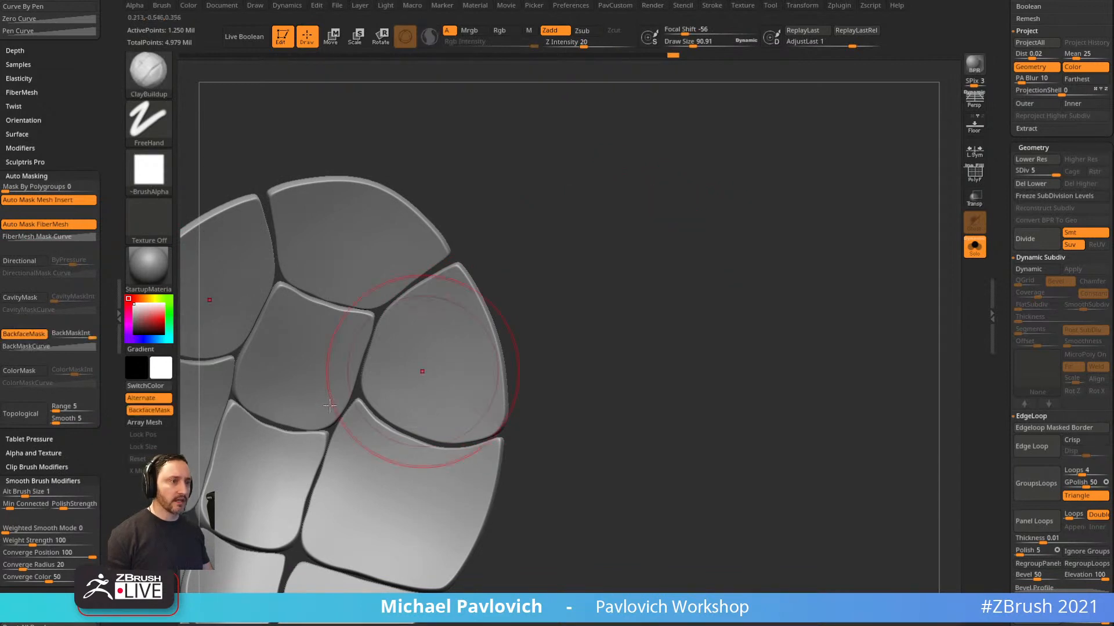
{"action": "left_click", "coordinate": [24, 334]}
{"action": "left_click_drag", "start_coordinate": [78, 207], "coordinate": [77, 113]}
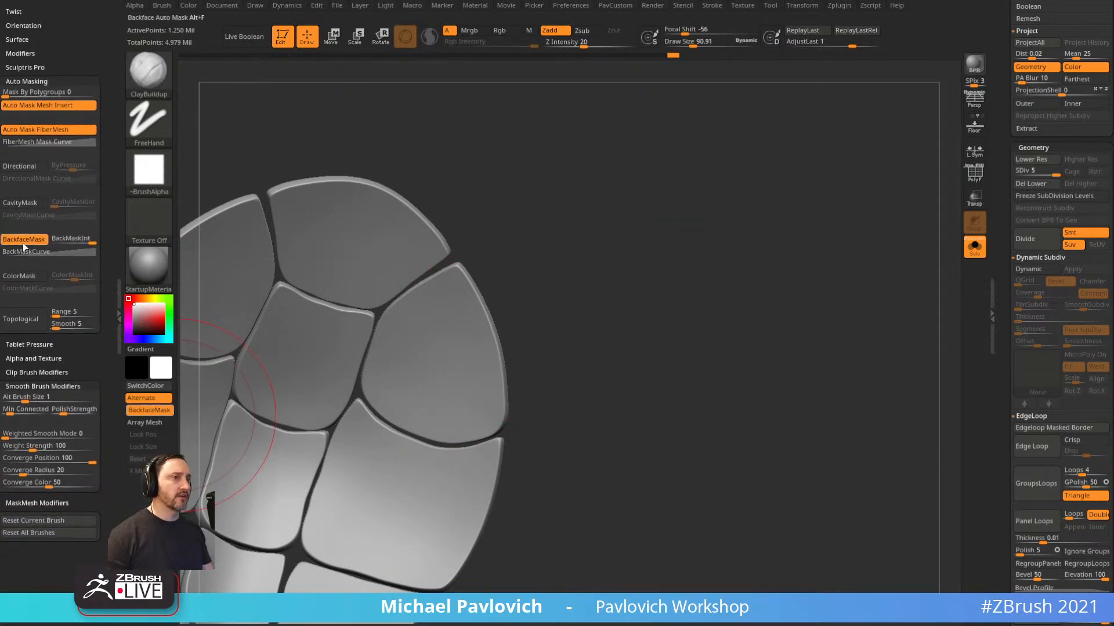
Reduce the draw size and switch to the Layer brush.
{"action": "mouse_move", "coordinate": [780, 289]}
{"action": "left_mouse_down"}
{"action": "mouse_move", "coordinate": [671, 242]}
{"action": "mouse_move", "coordinate": [725, 242]}
{"action": "mouse_move", "coordinate": [738, 229]}
{"action": "left_mouse_up"}
{"action": "key", "text": "bracketleft"}
{"action": "key", "text": "bracketleft"}
{"action": "key", "text": "b"}
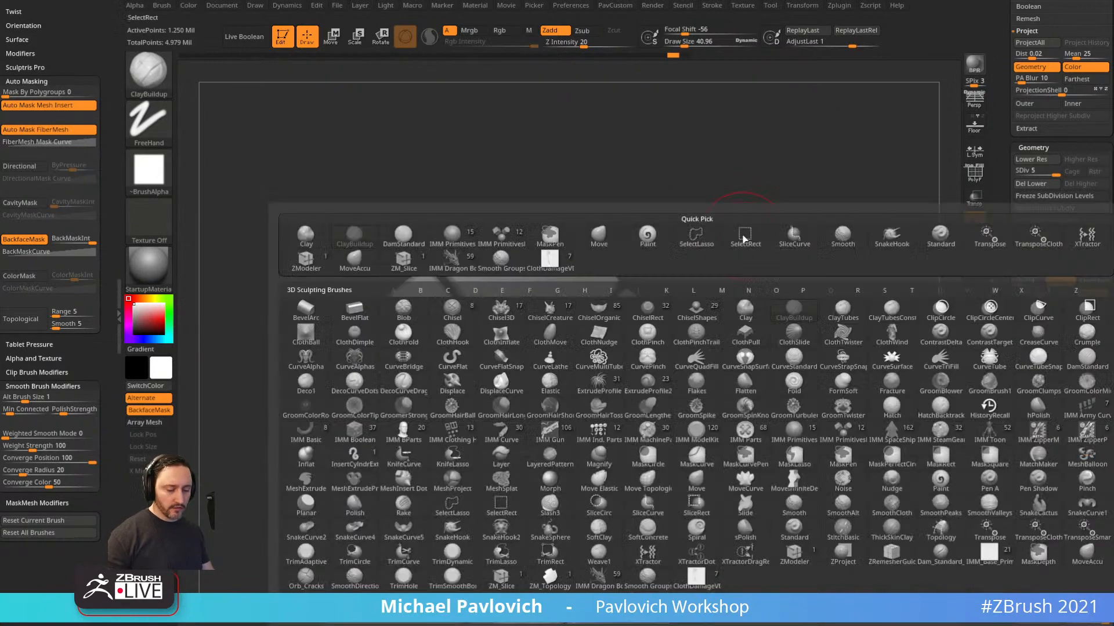
{"action": "key", "text": "l"}
{"action": "key", "text": "y"}
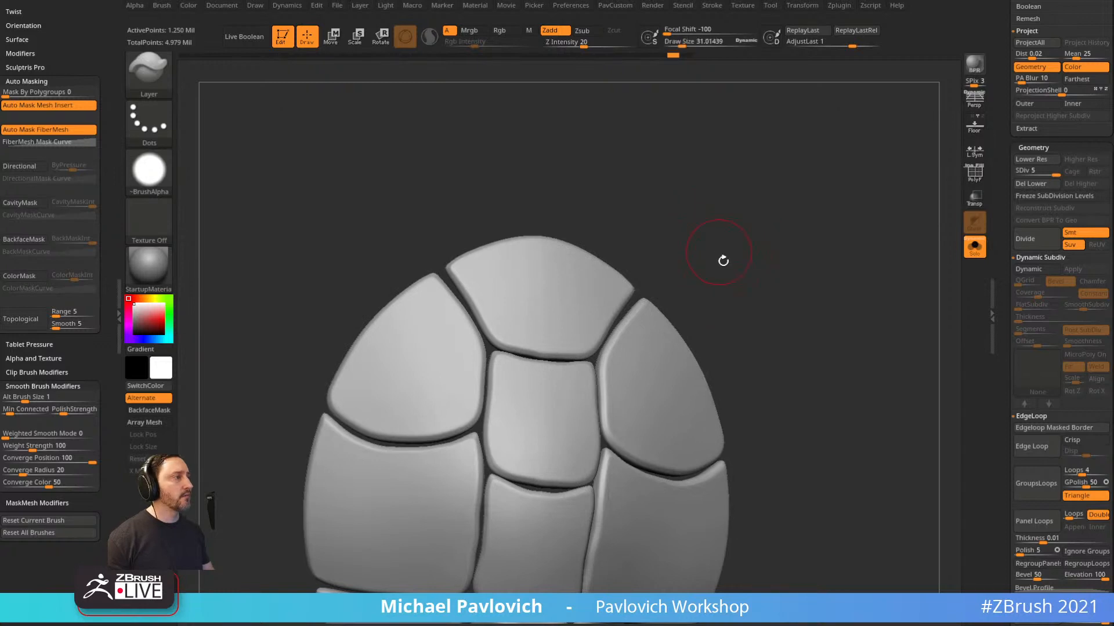
Try a curved Layer brush stroke on the upper side plates and undo it.
{"action": "left_click_drag", "start_coordinate": [723, 260], "coordinate": [728, 237]}
{"action": "mouse_move", "coordinate": [417, 318]}
{"action": "left_mouse_down"}
{"action": "mouse_move", "coordinate": [377, 348]}
{"action": "mouse_move", "coordinate": [425, 304]}
{"action": "left_mouse_up"}
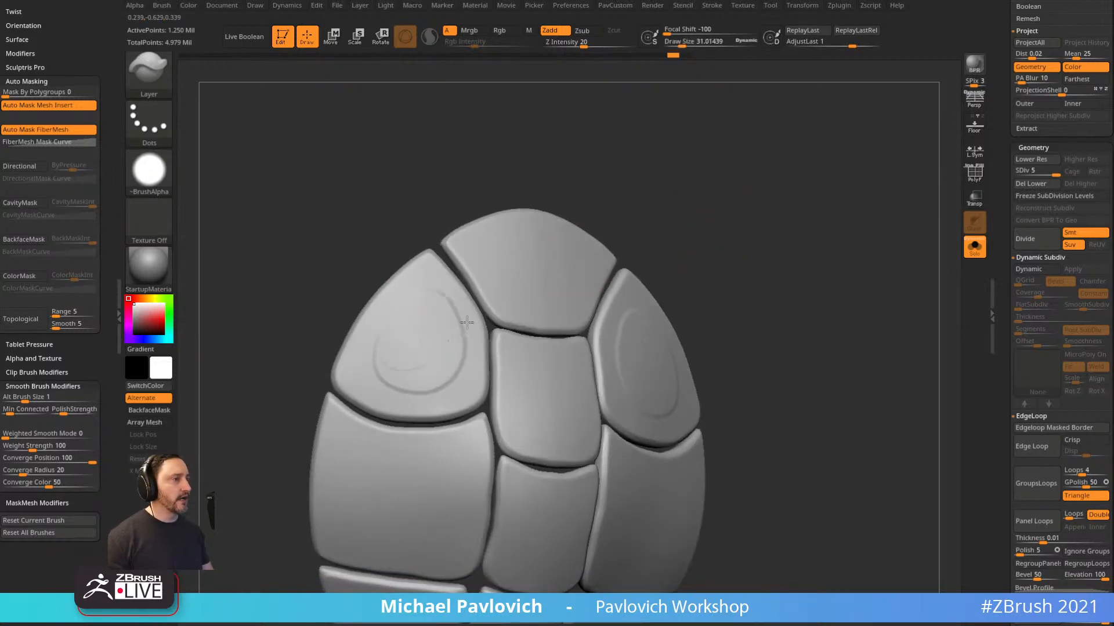
{"action": "left_click_drag", "start_coordinate": [859, 273], "coordinate": [907, 241]}
{"action": "key", "text": "ctrl+z"}
Collapse the Masking and Display Properties settings and store a morph target for the shell plates.
{"action": "scroll", "coordinate": [995, 189], "scroll_direction": "down", "scroll_amount": 15}
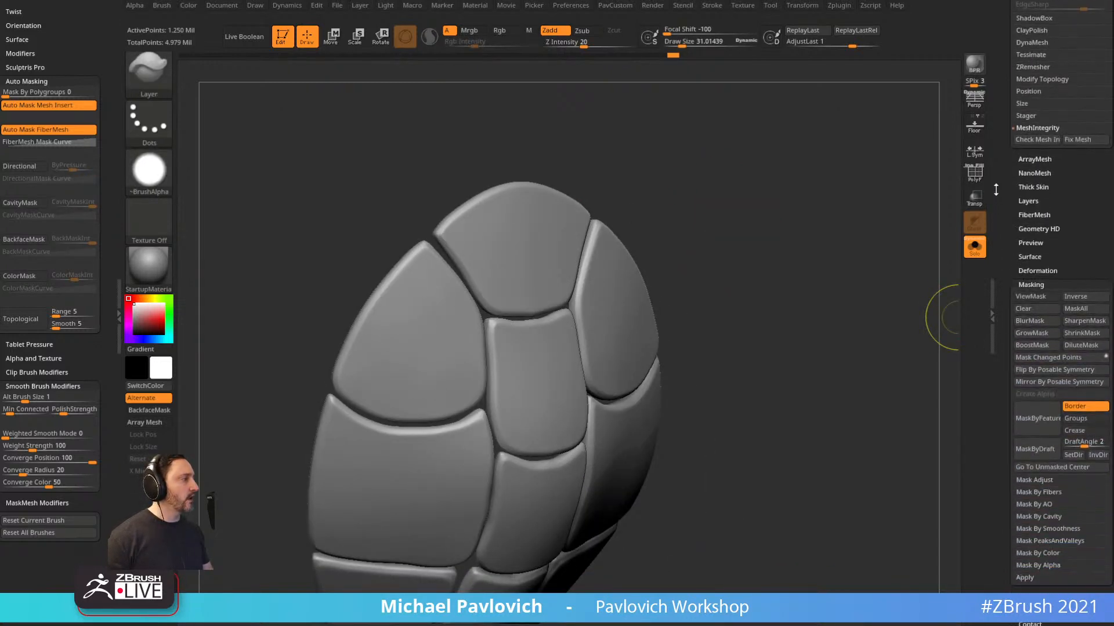
{"action": "scroll", "coordinate": [995, 190], "scroll_direction": "down", "scroll_amount": 5}
{"action": "left_click", "coordinate": [1033, 121], "text": "shift"}
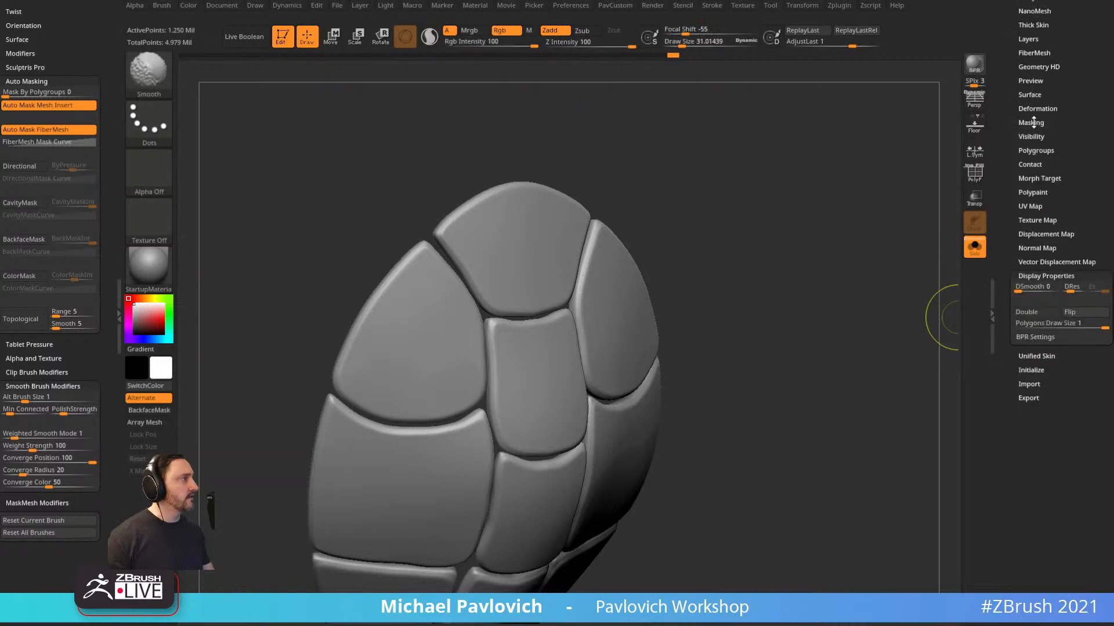
{"action": "left_click", "coordinate": [1033, 262]}
{"action": "left_click", "coordinate": [1033, 263]}
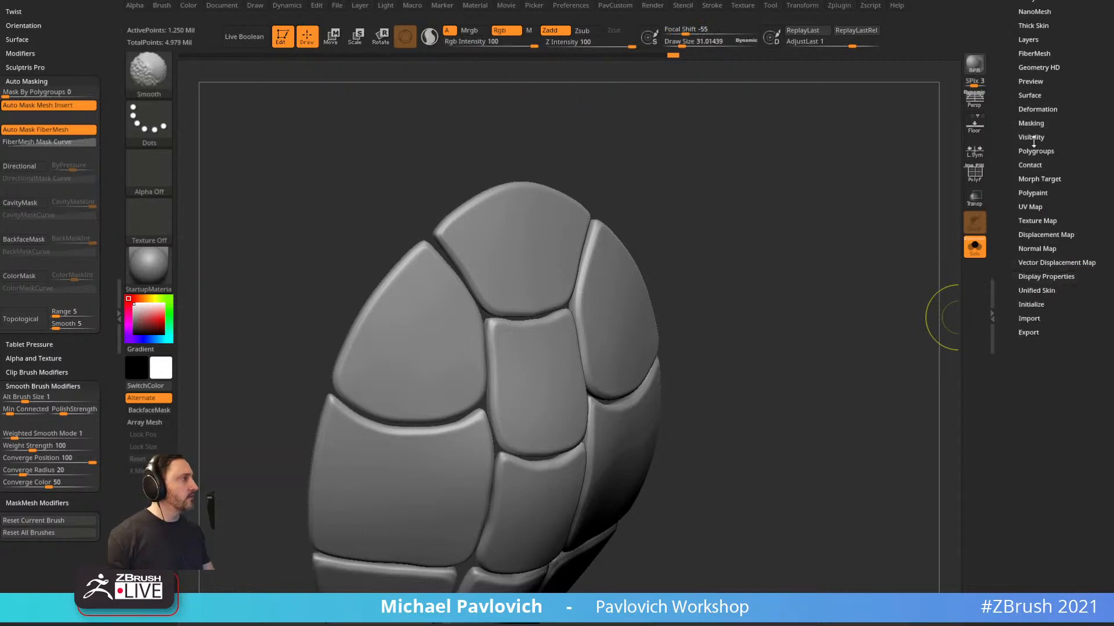
{"action": "scroll", "coordinate": [1007, 102], "scroll_direction": "up", "scroll_amount": 3}
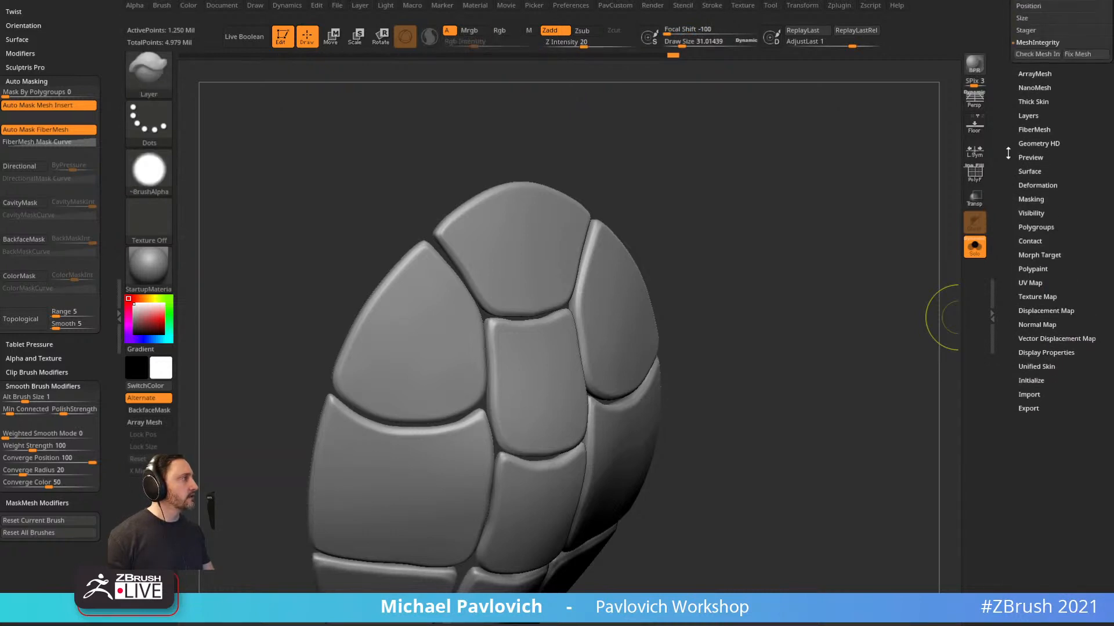
{"action": "left_click", "coordinate": [1038, 258]}
{"action": "left_click_drag", "start_coordinate": [821, 304], "coordinate": [553, 327]}
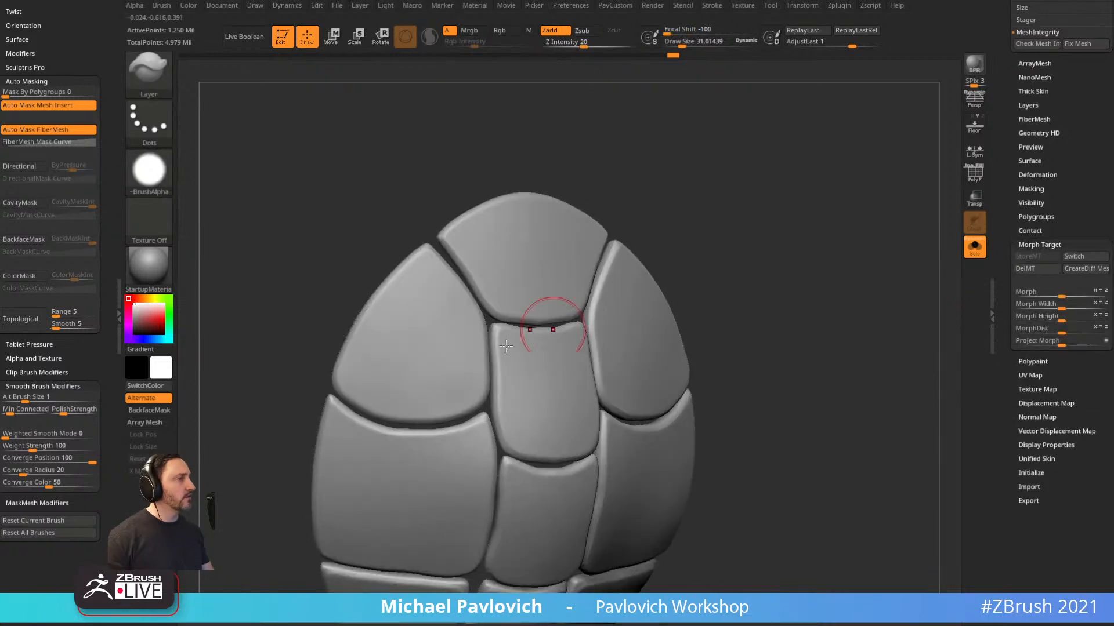
Set the Layer brush to draw size about 17 and Z Intensity 33, try strokes on the upper side plates and undo.
{"action": "key", "text": "bracketleft"}
{"action": "key", "text": "bracketleft"}
{"action": "key", "text": "bracketleft"}
{"action": "left_click_drag", "start_coordinate": [583, 46], "coordinate": [595, 46]}
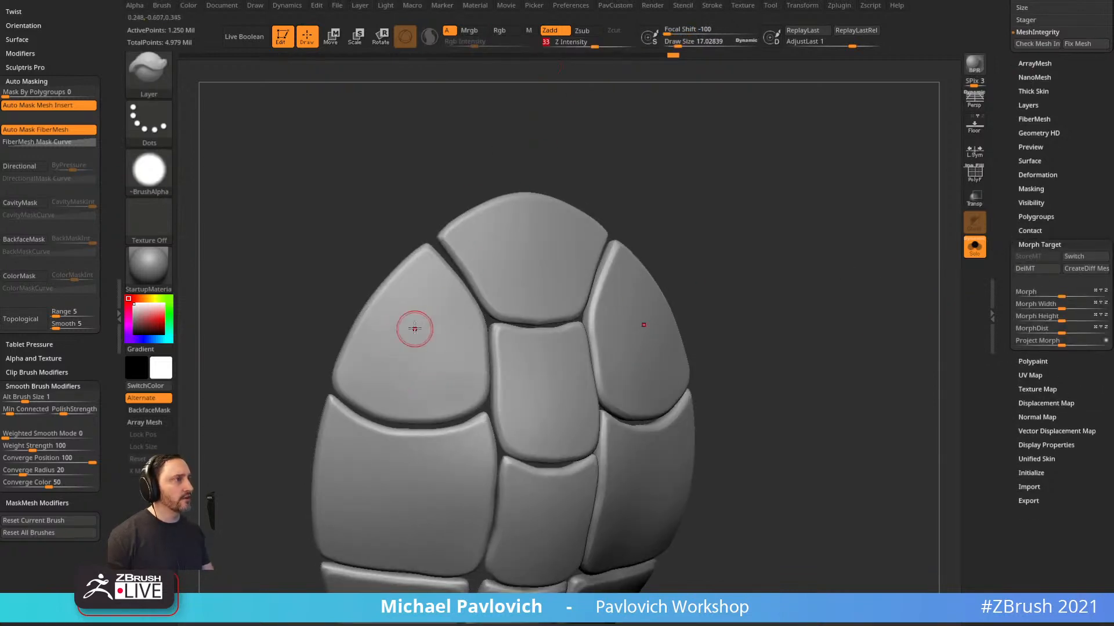
{"action": "left_click_drag", "start_coordinate": [446, 314], "coordinate": [430, 326]}
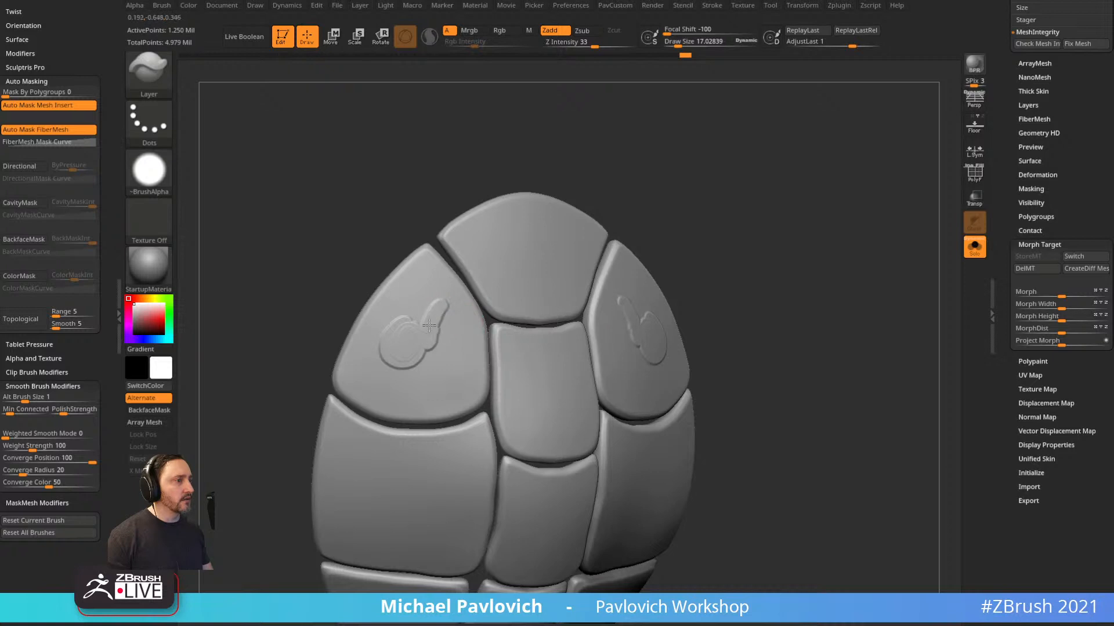
{"action": "key", "text": "ctrl+z"}
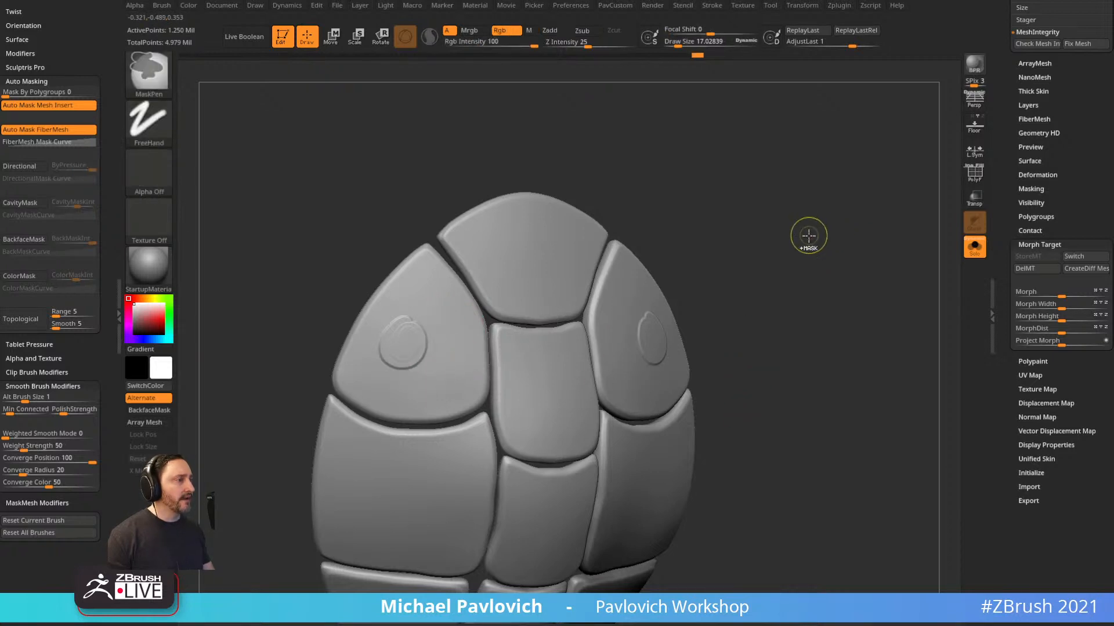
Delete the morph target and sculpt concentric rings on the upper side plates with the Layer brush at Z Intensity 22 and draw size about 22.
{"action": "left_click", "coordinate": [1032, 269]}
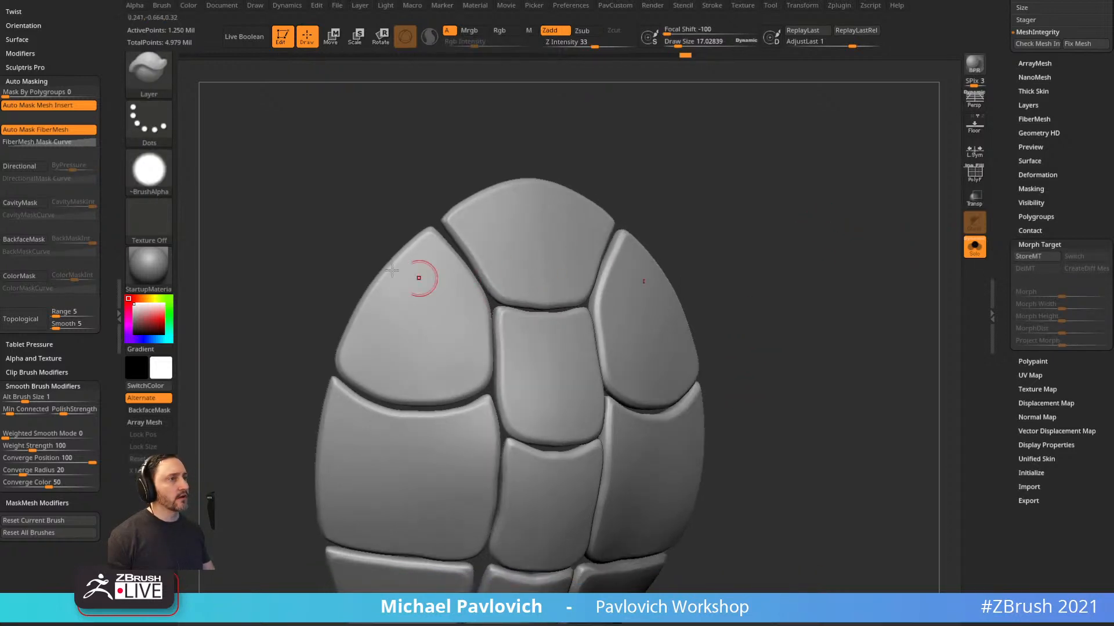
{"action": "left_click", "coordinate": [585, 46]}
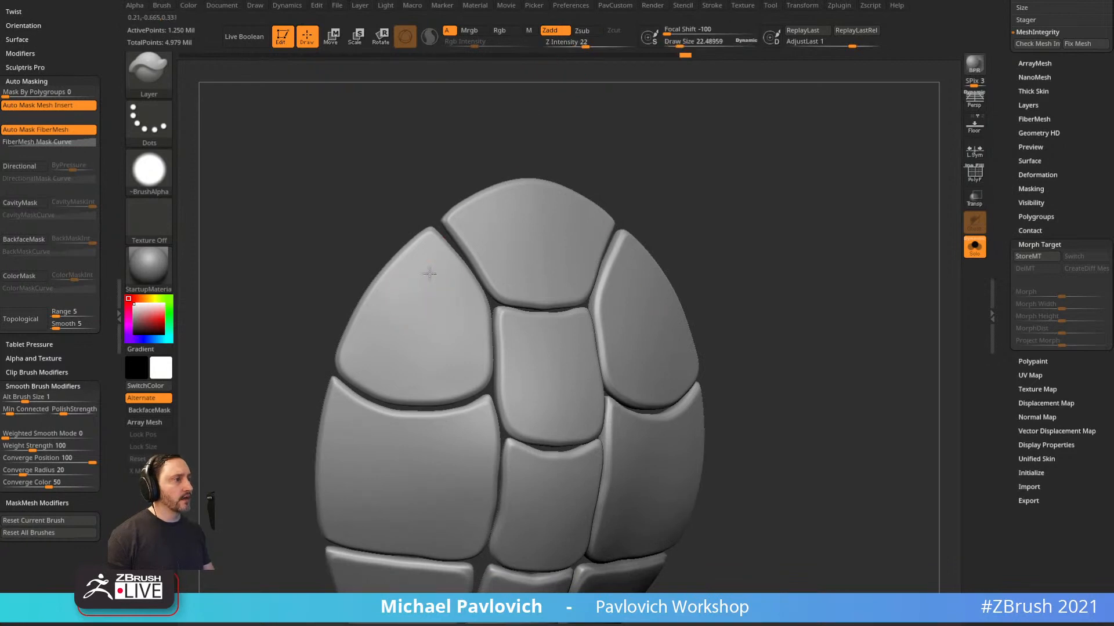
{"action": "mouse_move", "coordinate": [405, 374]}
{"action": "left_mouse_down"}
{"action": "mouse_move", "coordinate": [429, 278]}
{"action": "mouse_move", "coordinate": [411, 327]}
{"action": "mouse_move", "coordinate": [425, 346]}
{"action": "mouse_move", "coordinate": [419, 332]}
{"action": "left_mouse_up"}
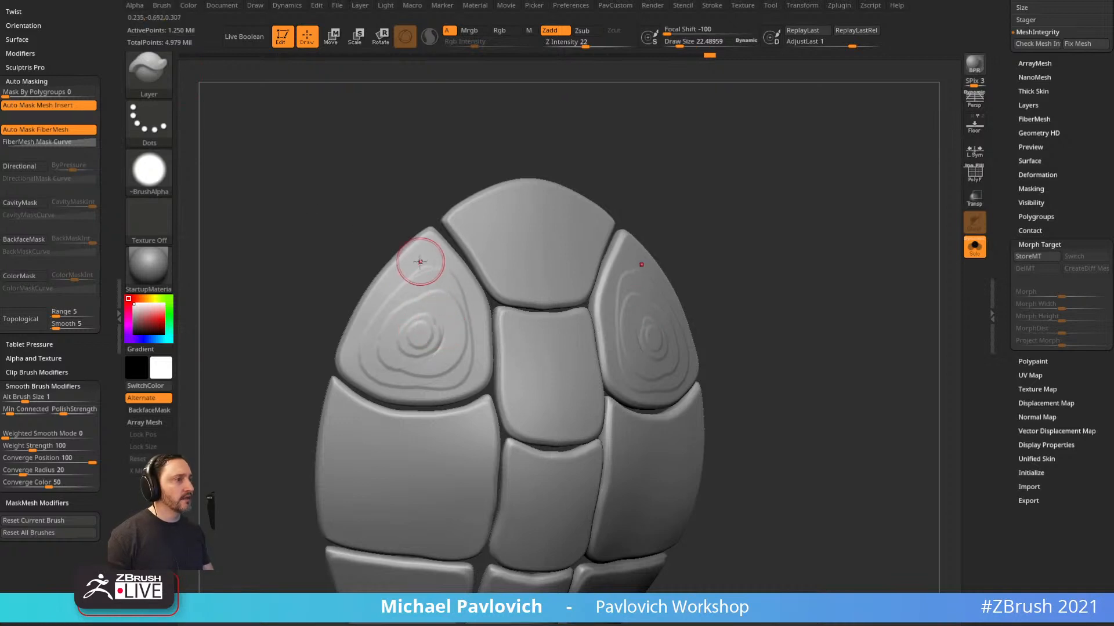
{"action": "left_click_drag", "start_coordinate": [441, 264], "coordinate": [446, 272]}
{"action": "key", "text": "ctrl+z"}
Isolate and frame the two ringed upper side plates, and show the whole shell again.
{"action": "mouse_move", "coordinate": [719, 226]}
{"action": "left_mouse_down"}
{"action": "mouse_move", "coordinate": [728, 269]}
{"action": "mouse_move", "coordinate": [718, 254]}
{"action": "left_mouse_up"}
{"action": "left_click", "coordinate": [402, 298], "text": "ctrl+shift"}
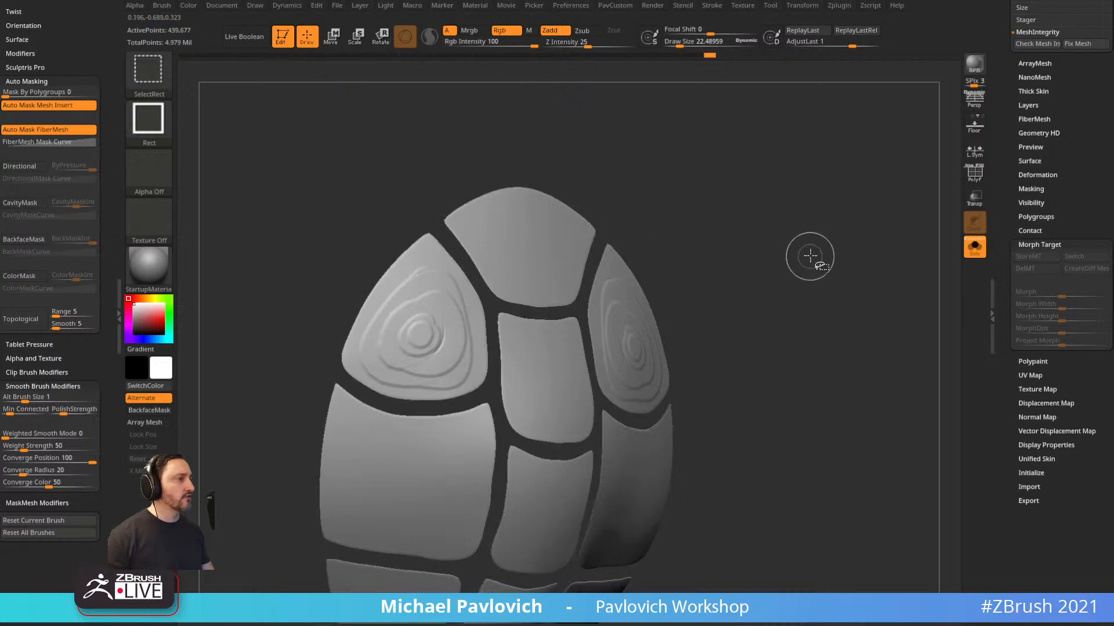
{"action": "left_click", "coordinate": [809, 256], "text": "ctrl+shift"}
{"action": "left_click_drag", "start_coordinate": [347, 232], "coordinate": [387, 281], "text": "ctrl+shift"}
{"action": "key", "text": "ctrl+shift+a"}
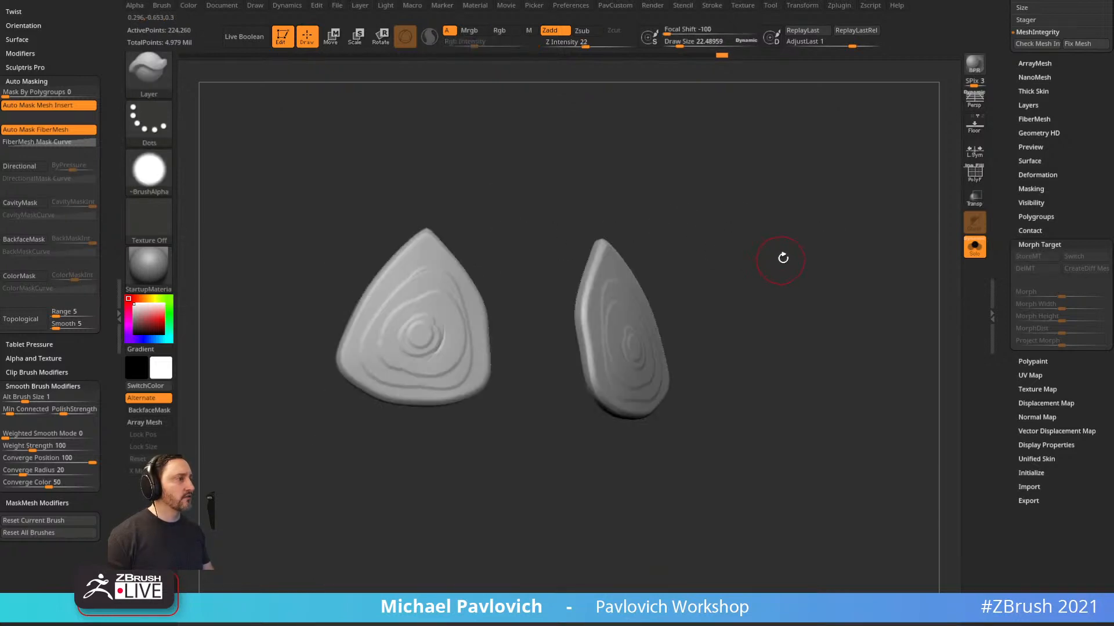
{"action": "left_click_drag", "start_coordinate": [783, 257], "coordinate": [823, 245]}
{"action": "key", "text": "f"}
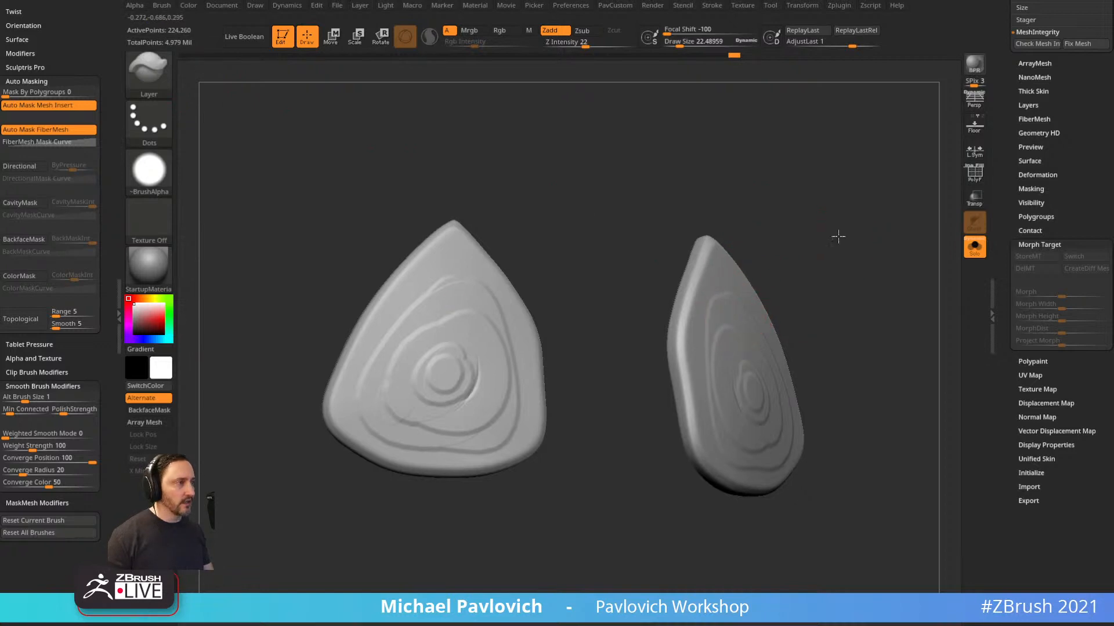
{"action": "left_click", "coordinate": [773, 259], "text": "ctrl+shift"}
Isolate a single ringed upper side plate, frame it and view it up close.
{"action": "left_click_drag", "start_coordinate": [748, 272], "coordinate": [642, 249]}
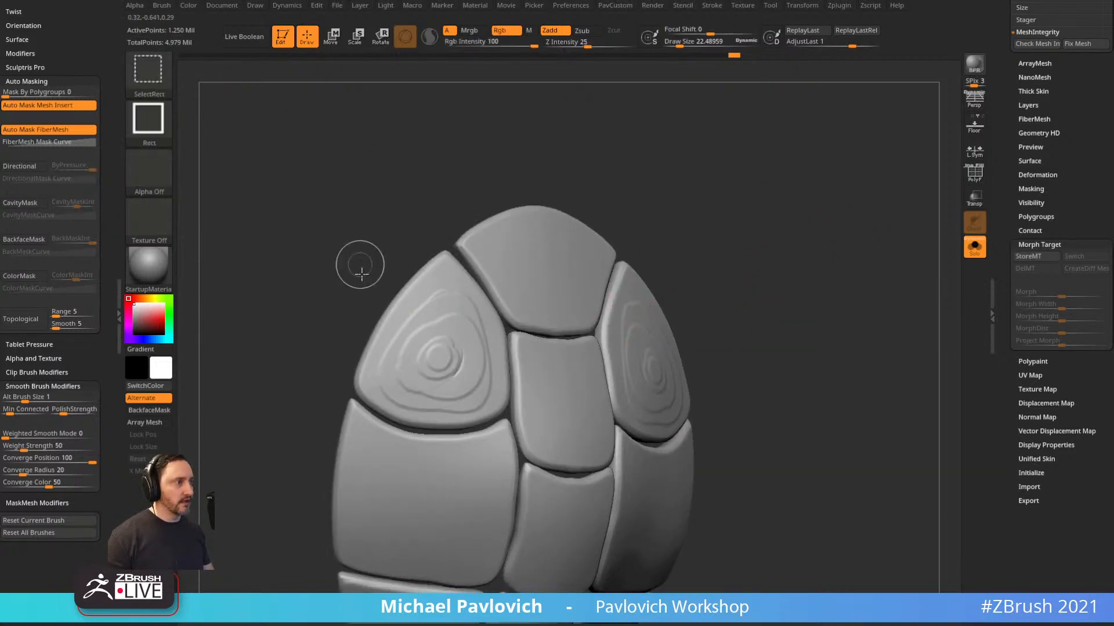
{"action": "left_click", "coordinate": [410, 298], "text": "ctrl+shift"}
{"action": "key", "text": "f"}
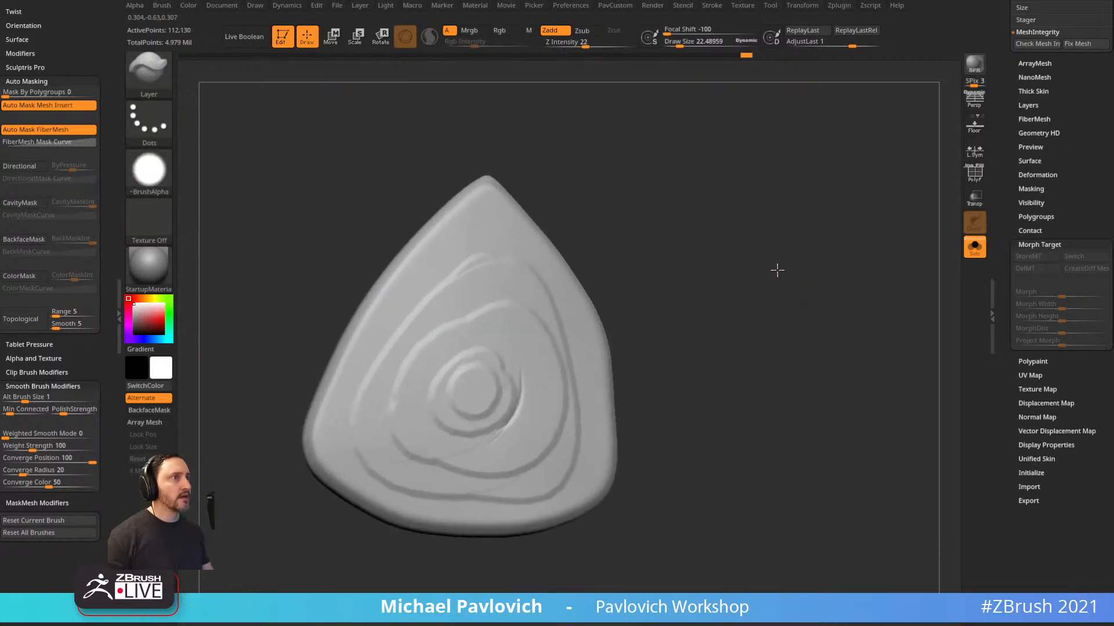
{"action": "left_click_drag", "start_coordinate": [776, 269], "coordinate": [631, 279]}
Expose the geometry settings and lower the plate to subdivision level 3.
{"action": "left_click_drag", "start_coordinate": [1003, 219], "coordinate": [998, 400]}
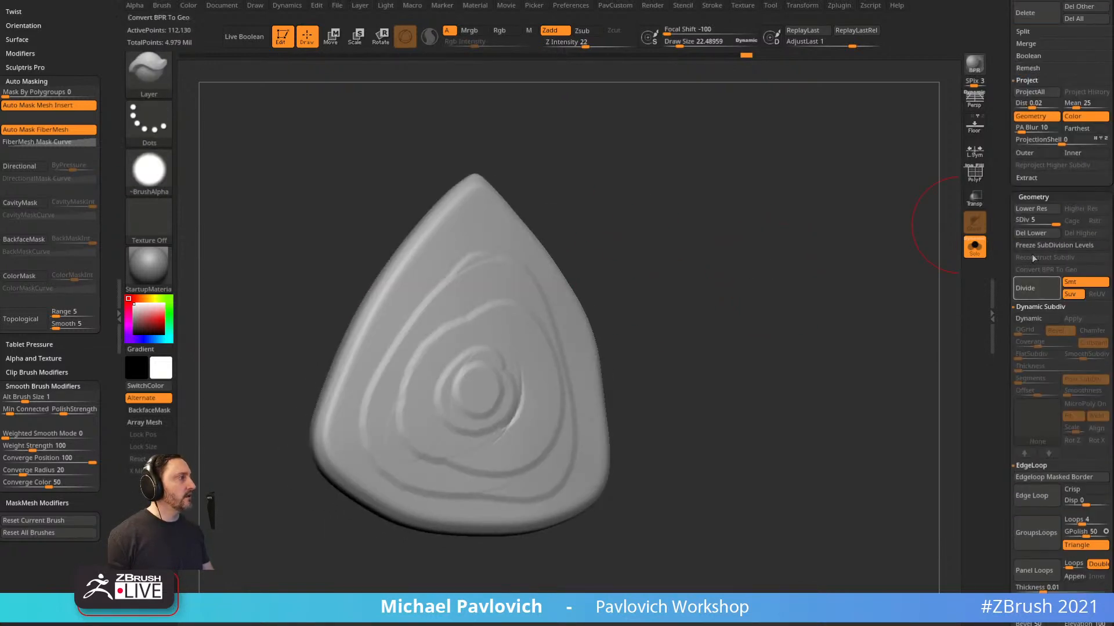
{"action": "key", "text": "shift+d"}
{"action": "key", "text": "shift+d"}
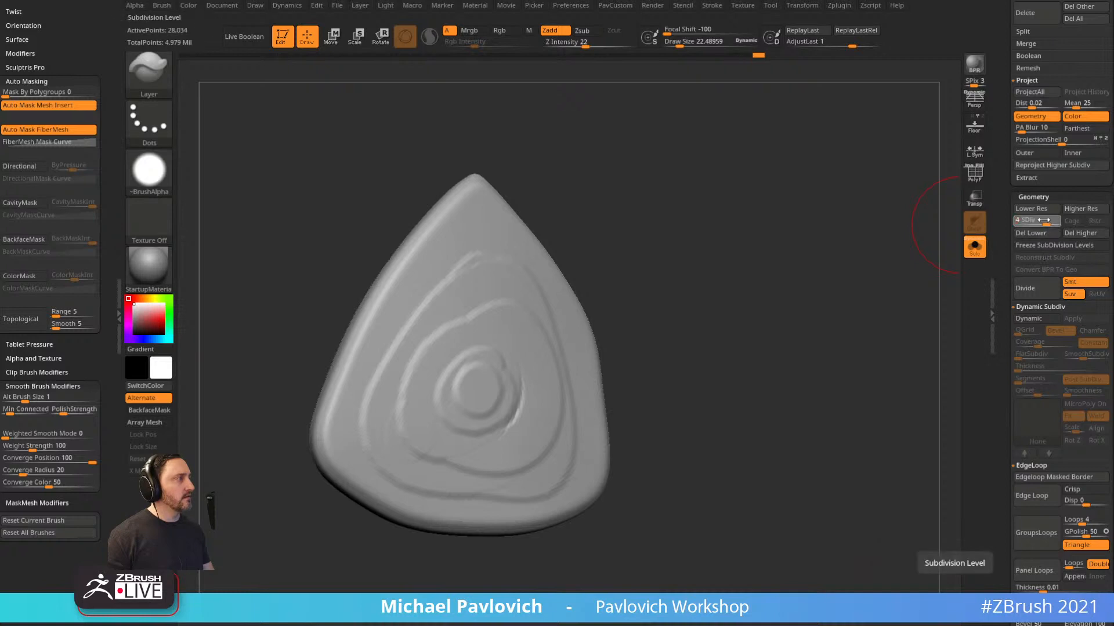
{"action": "key", "text": "d"}
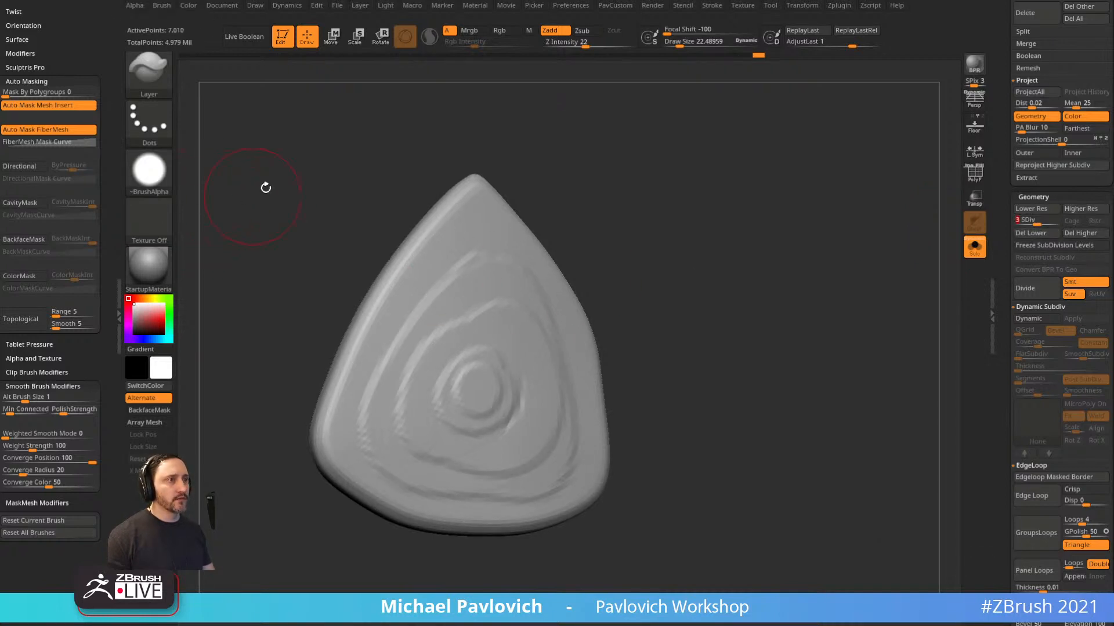
Choose the Pinch brush, collapse the Auto Masking and Smooth Brush Modifiers settings, and expand the Elasticity settings.
{"action": "key", "text": "b"}
{"action": "key", "text": "p"}
{"action": "key", "text": "i"}
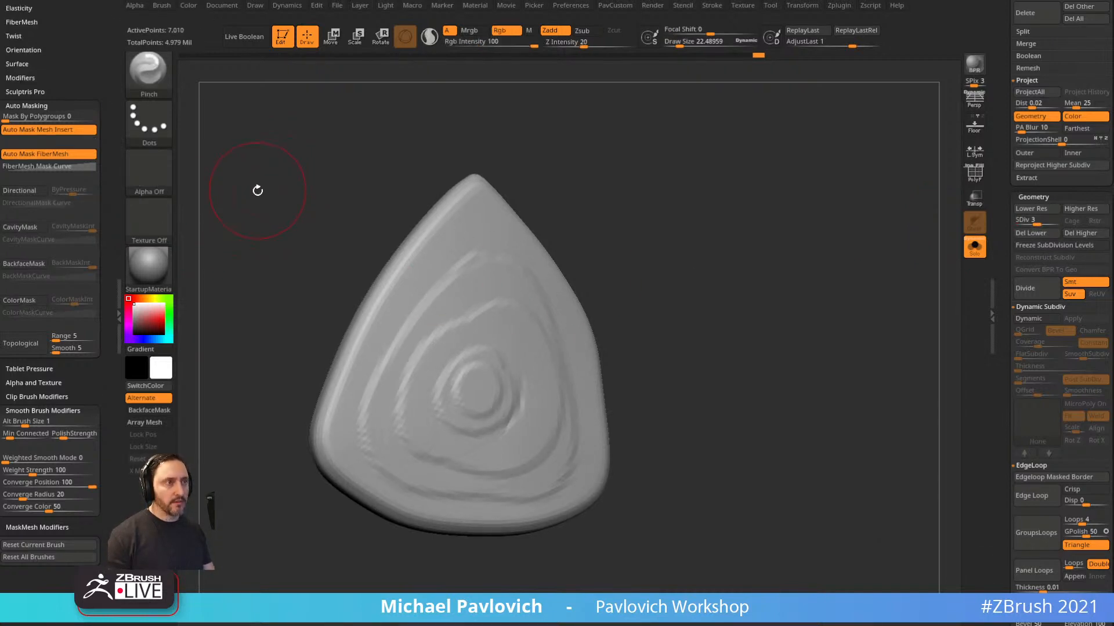
{"action": "left_click", "coordinate": [46, 105], "text": "shift"}
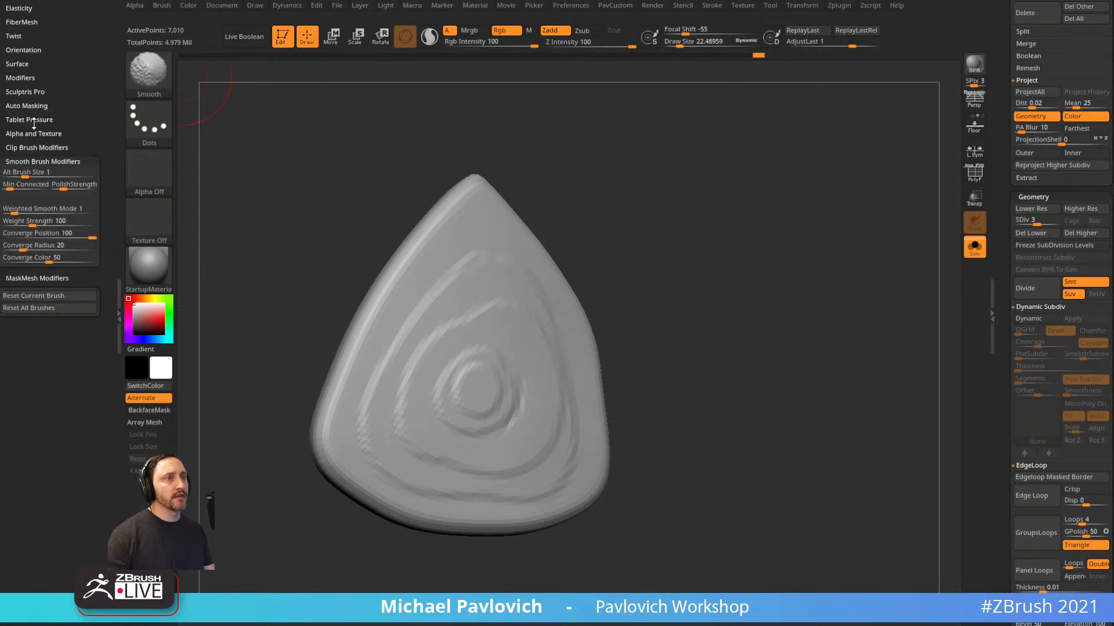
{"action": "left_click", "coordinate": [31, 161], "text": "shift"}
{"action": "left_click_drag", "start_coordinate": [72, 61], "coordinate": [64, 124], "text": "shift"}
{"action": "left_click", "coordinate": [26, 140], "text": "shift"}
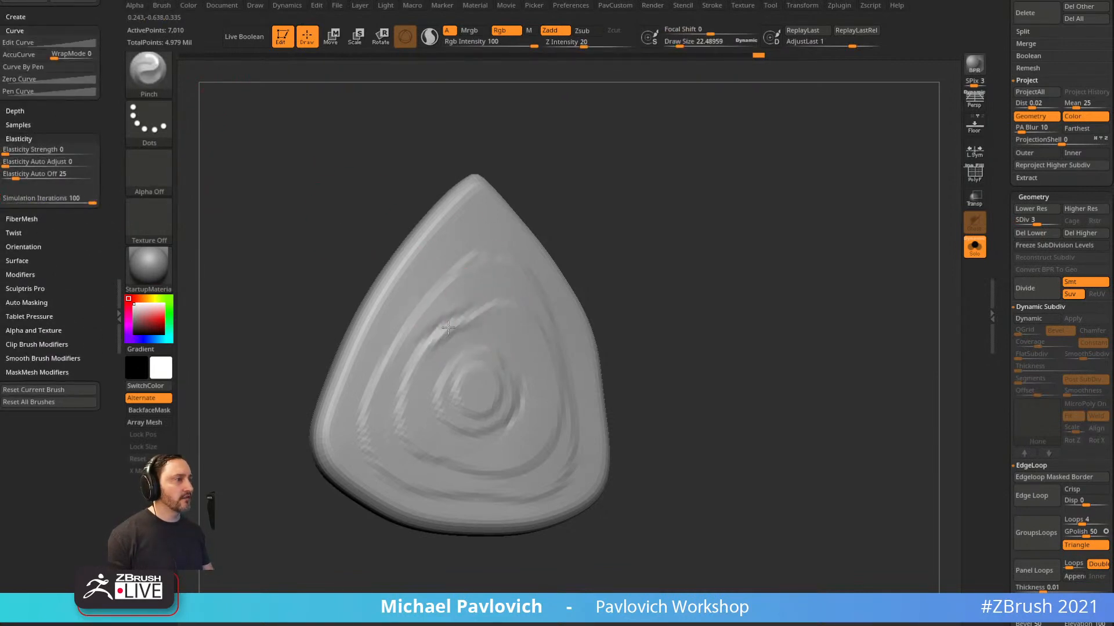
Pinch the plate's concentric rings with a draw size of about 38 and raise the plate to subdivision level 4.
{"action": "mouse_move", "coordinate": [448, 328]}
{"action": "left_mouse_down"}
{"action": "mouse_move", "coordinate": [411, 435]}
{"action": "mouse_move", "coordinate": [522, 304]}
{"action": "left_mouse_up"}
{"action": "key", "text": "bracketright"}
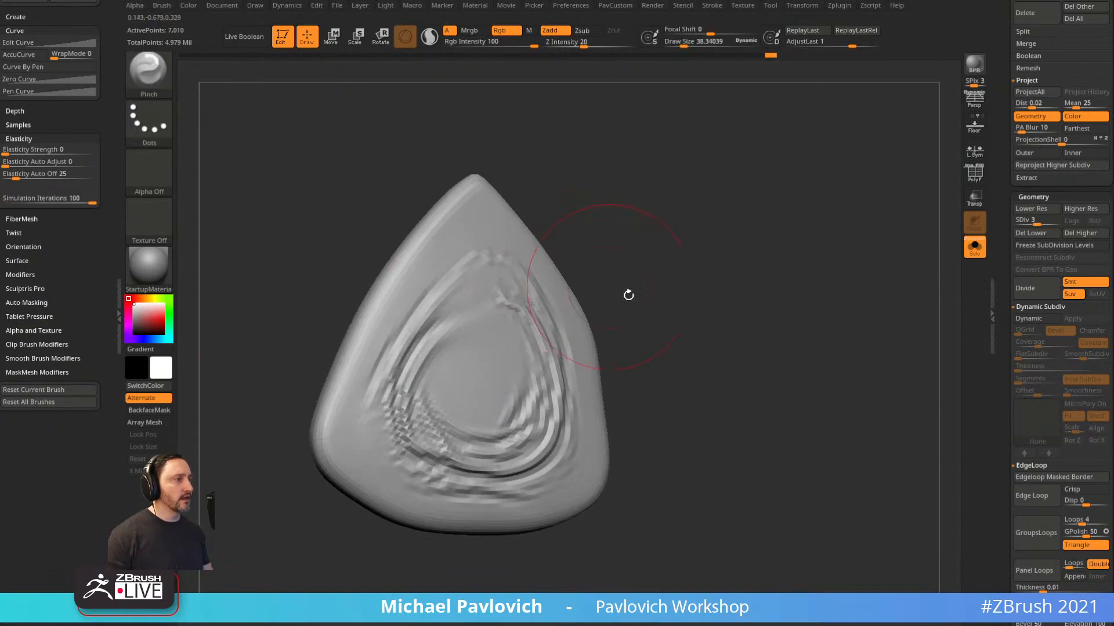
{"action": "right_click_drag", "start_coordinate": [628, 296], "coordinate": [586, 313]}
{"action": "mouse_move", "coordinate": [466, 326]}
{"action": "left_mouse_down"}
{"action": "mouse_move", "coordinate": [415, 374]}
{"action": "mouse_move", "coordinate": [533, 413]}
{"action": "mouse_move", "coordinate": [540, 403]}
{"action": "left_mouse_up"}
{"action": "mouse_move", "coordinate": [557, 377]}
{"action": "right_mouse_down"}
{"action": "mouse_move", "coordinate": [592, 295]}
{"action": "mouse_move", "coordinate": [510, 284]}
{"action": "right_mouse_up"}
{"action": "mouse_move", "coordinate": [434, 326]}
{"action": "left_mouse_down"}
{"action": "mouse_move", "coordinate": [400, 389]}
{"action": "mouse_move", "coordinate": [464, 290]}
{"action": "mouse_move", "coordinate": [554, 346]}
{"action": "left_mouse_up"}
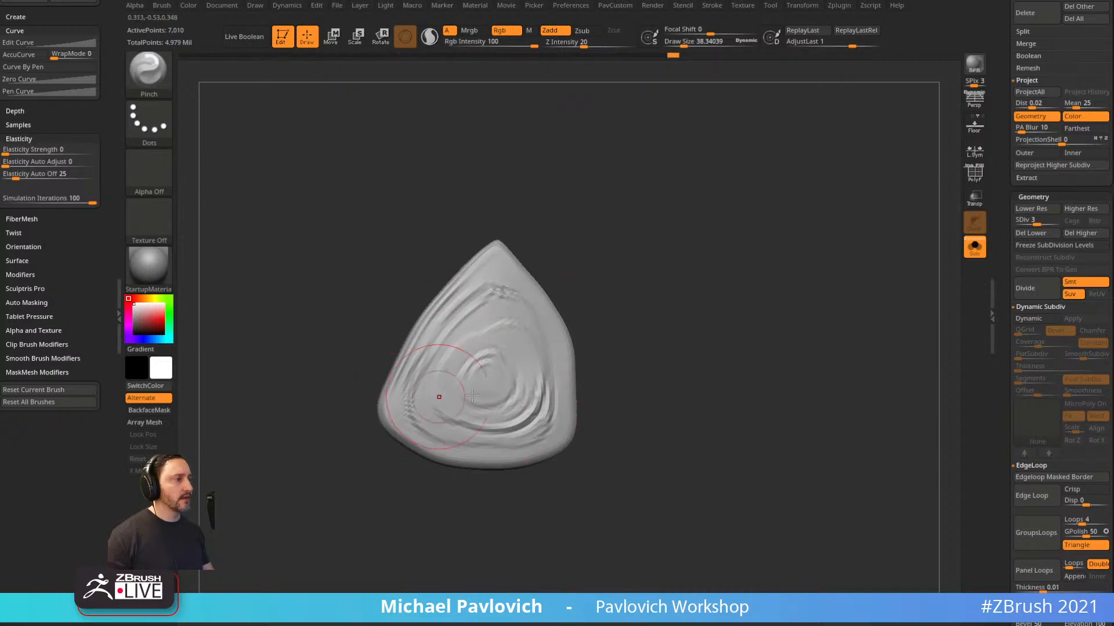
{"action": "left_click_drag", "start_coordinate": [1045, 221], "coordinate": [1045, 221]}
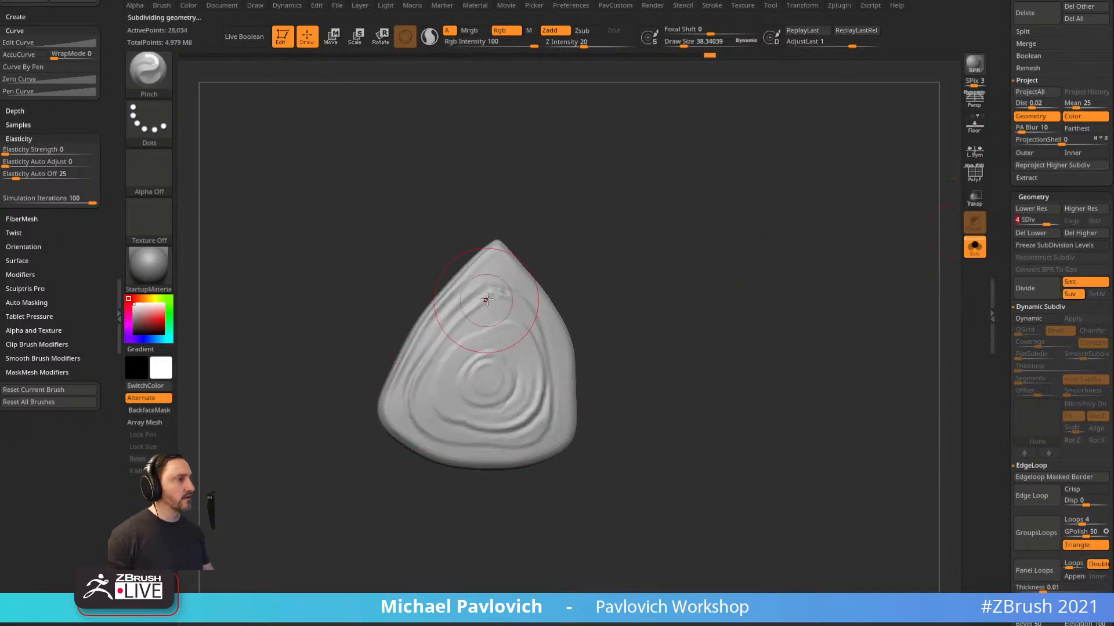
Enlarge the Pinch brush to a draw size of about 95 and undo the last two strokes on the plate's rings.
{"action": "key", "text": "s"}
{"action": "left_click_drag", "start_coordinate": [537, 323], "coordinate": [557, 323]}
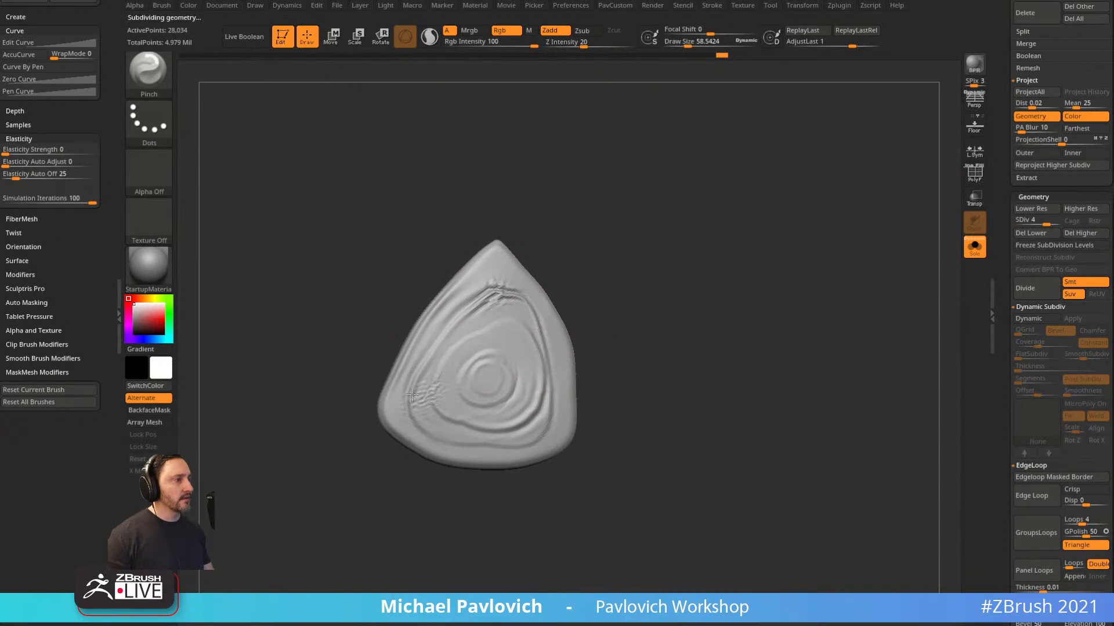
{"action": "mouse_move", "coordinate": [441, 416]}
{"action": "left_mouse_down", "text": "shift"}
{"action": "mouse_move", "coordinate": [424, 413]}
{"action": "mouse_move", "coordinate": [445, 429]}
{"action": "left_mouse_up", "text": "shift"}
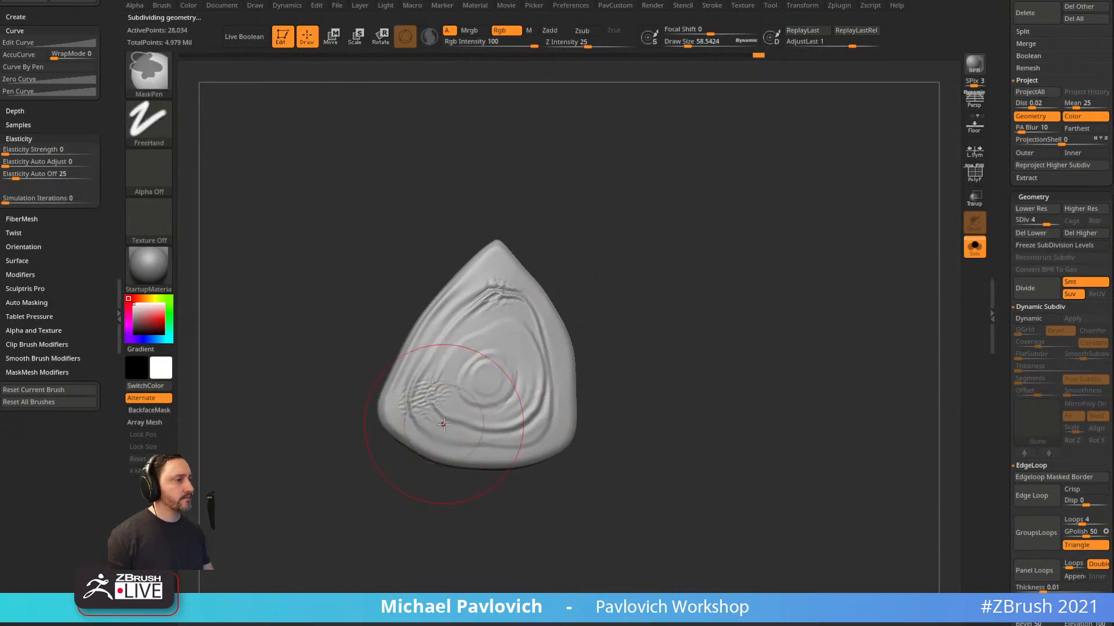
{"action": "key", "text": "bracketright"}
{"action": "key", "text": "ctrl+z"}
{"action": "key", "text": "ctrl+z"}
Dock the Dynamics palette in the side tray above the Brush settings.
{"action": "scroll", "coordinate": [108, 127], "scroll_direction": "up", "scroll_amount": 5}
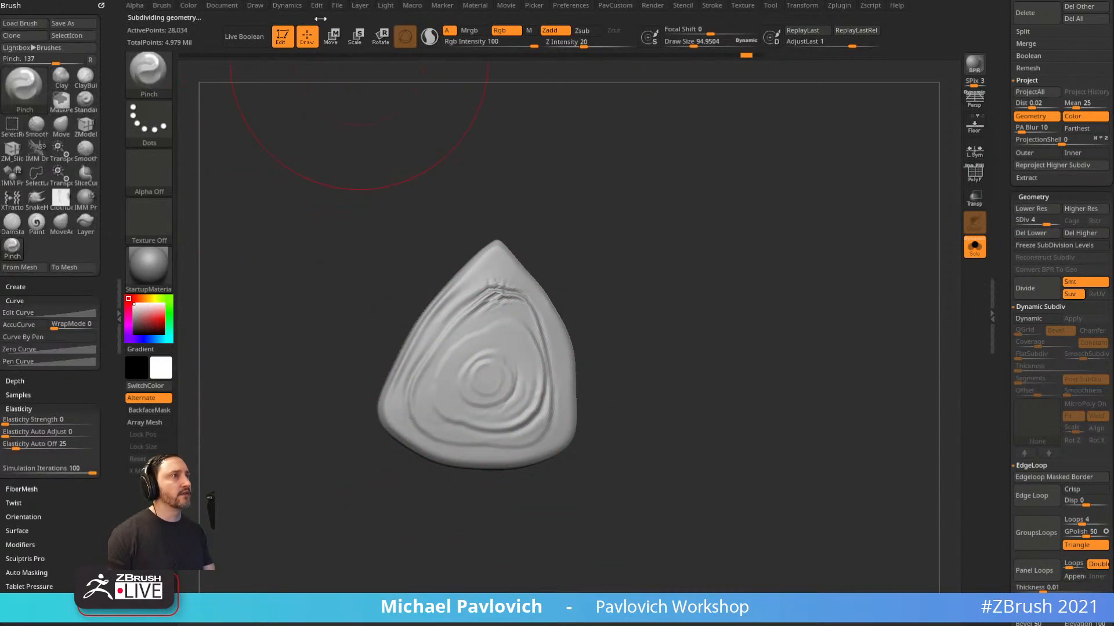
{"action": "left_click", "coordinate": [284, 7]}
{"action": "left_click_drag", "start_coordinate": [144, 30], "coordinate": [69, 57]}
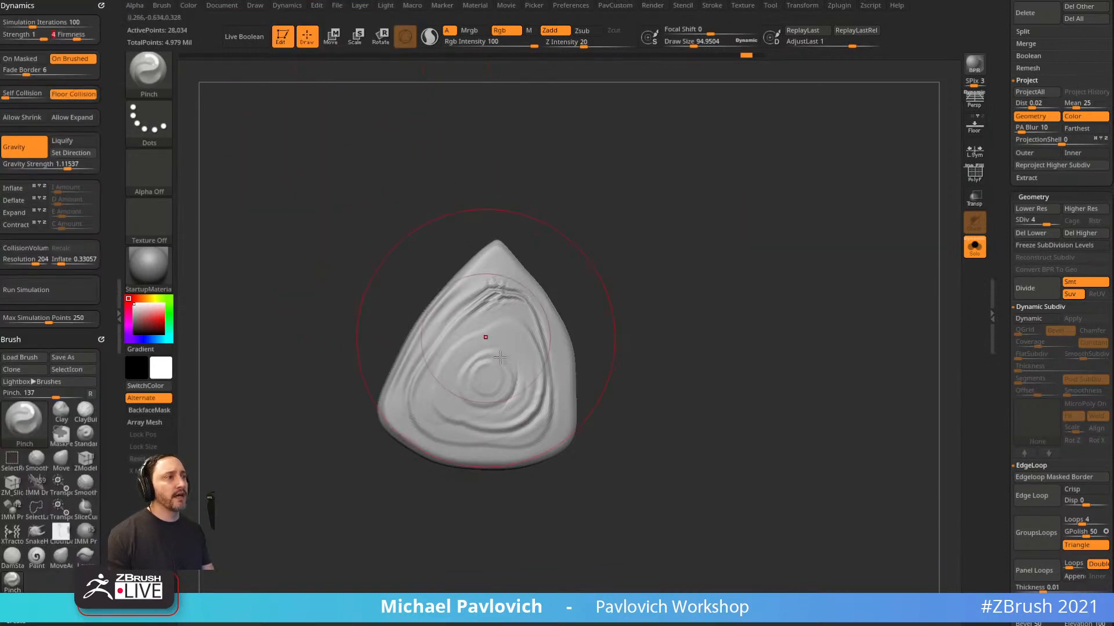
Pinch the plate's inner concentric rings with the large brush and turn off Solo mode to show the whole character.
{"action": "left_click_drag", "start_coordinate": [488, 341], "coordinate": [497, 366]}
{"action": "key", "text": "ctrl+z"}
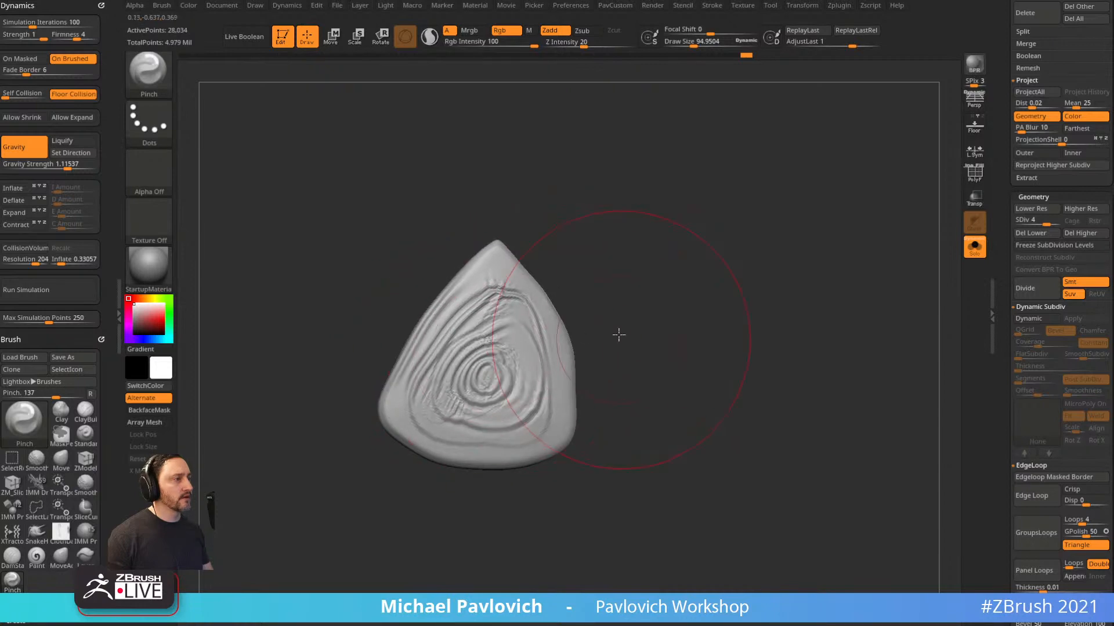
{"action": "left_click_drag", "start_coordinate": [617, 333], "coordinate": [662, 356]}
{"action": "left_click", "coordinate": [975, 248]}
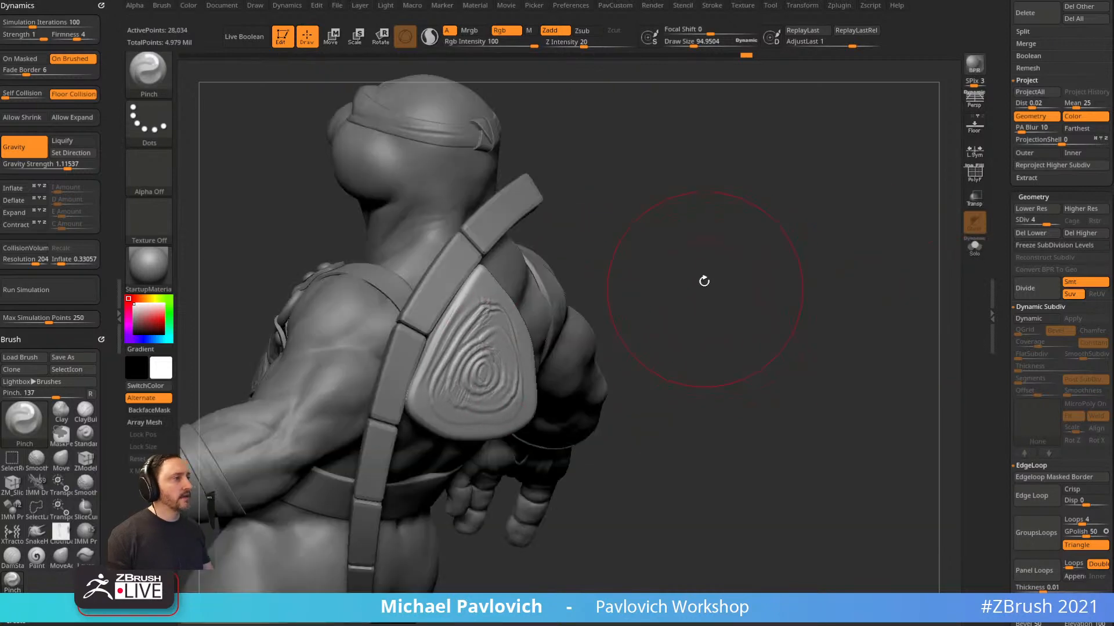
{"action": "left_click_drag", "start_coordinate": [591, 207], "coordinate": [604, 199]}
{"action": "left_click_drag", "start_coordinate": [675, 207], "coordinate": [709, 211]}
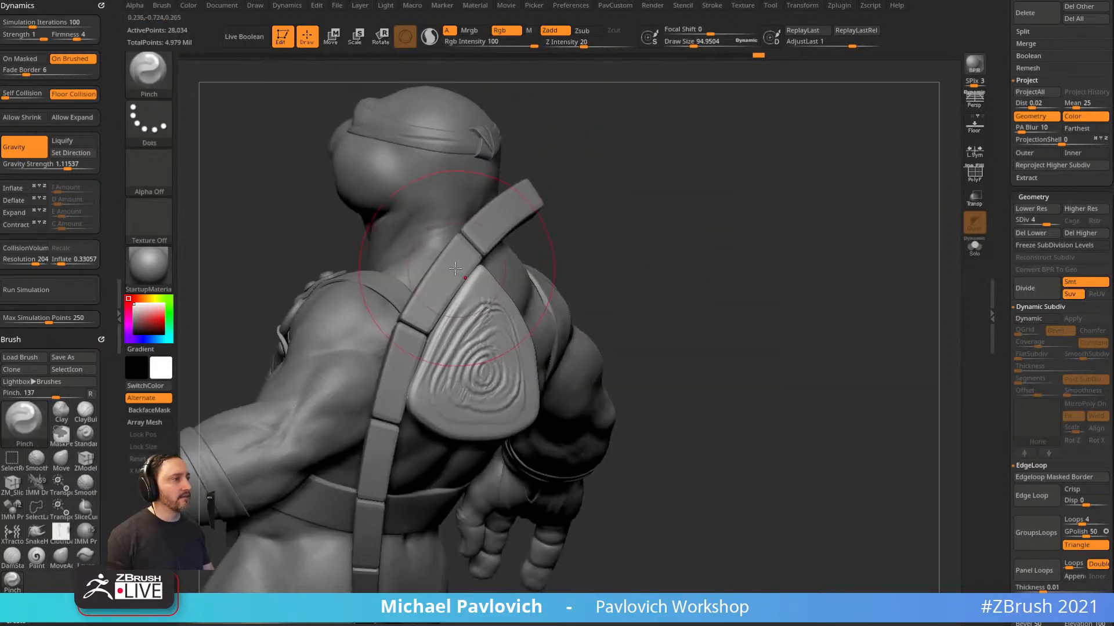
Select the segmented back strap, apply its dynamic subdivision and divide the mesh up to subdivision level 6.
{"action": "left_click", "coordinate": [460, 264], "text": "alt"}
{"action": "left_click", "coordinate": [460, 264], "text": "ctrl+shift"}
{"action": "left_click", "coordinate": [620, 228], "text": "ctrl+shift"}
{"action": "key", "text": "space"}
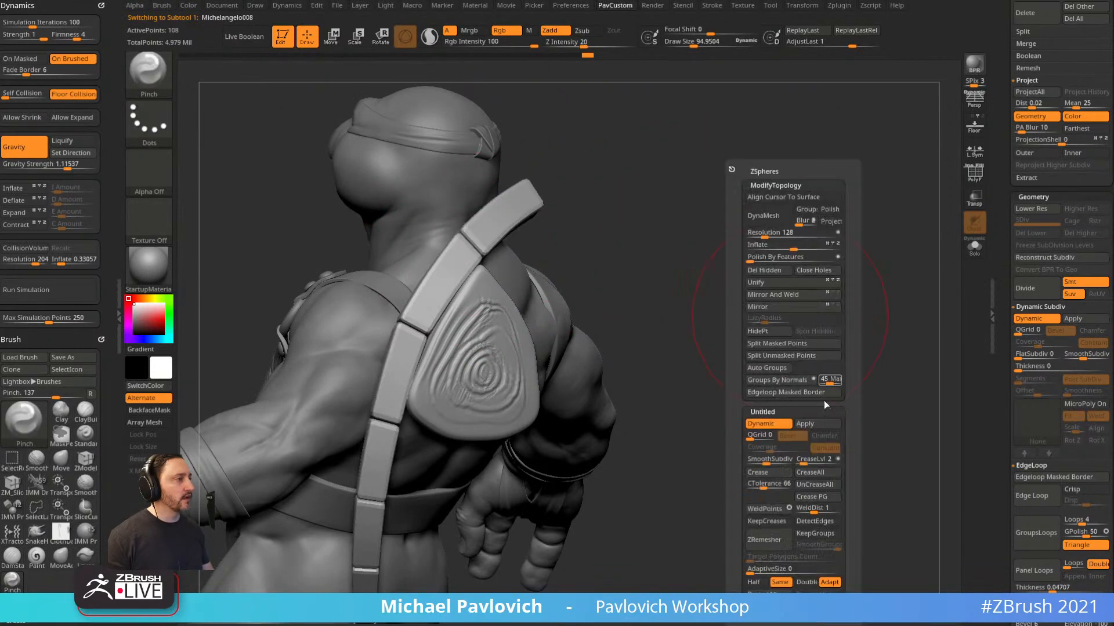
{"action": "left_click", "coordinate": [820, 428]}
{"action": "key", "text": "ctrl+d"}
{"action": "key", "text": "ctrl+d"}
{"action": "key", "text": "ctrl+d"}
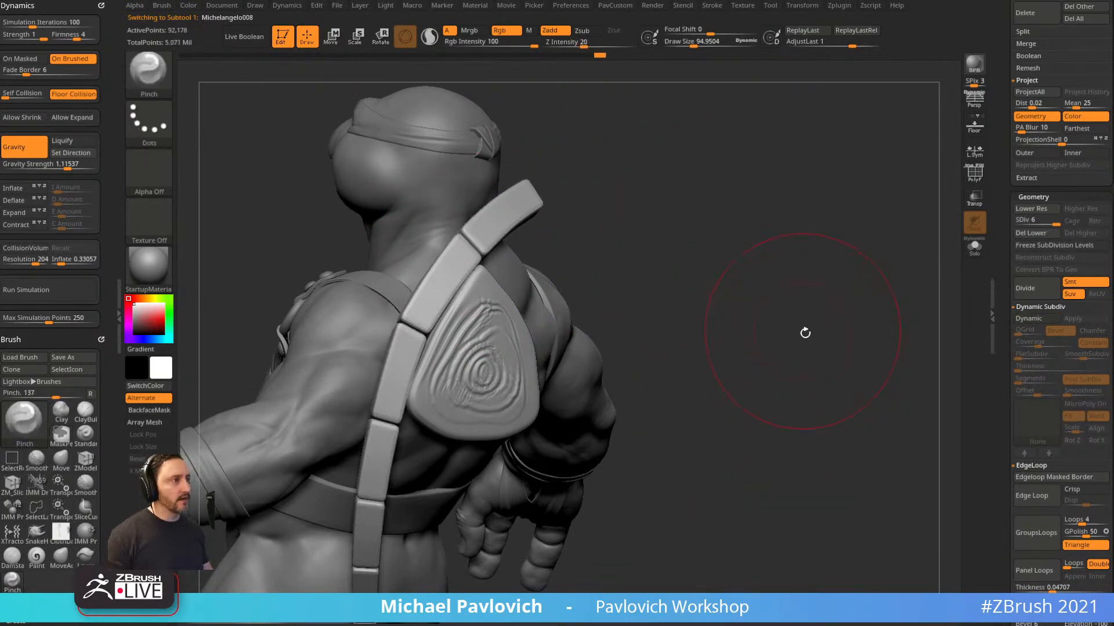
Choose the Standard brush and isolate the strap segment beside the carved shell plate's upper edge.
{"action": "key", "text": "b"}
{"action": "key", "text": "s"}
{"action": "key", "text": "t"}
{"action": "key", "text": "s"}
{"action": "left_click_drag", "start_coordinate": [759, 226], "coordinate": [675, 239]}
{"action": "left_click_drag", "start_coordinate": [411, 227], "coordinate": [446, 275], "text": "ctrl+shift"}
{"action": "key", "text": "ctrl+shift+a"}
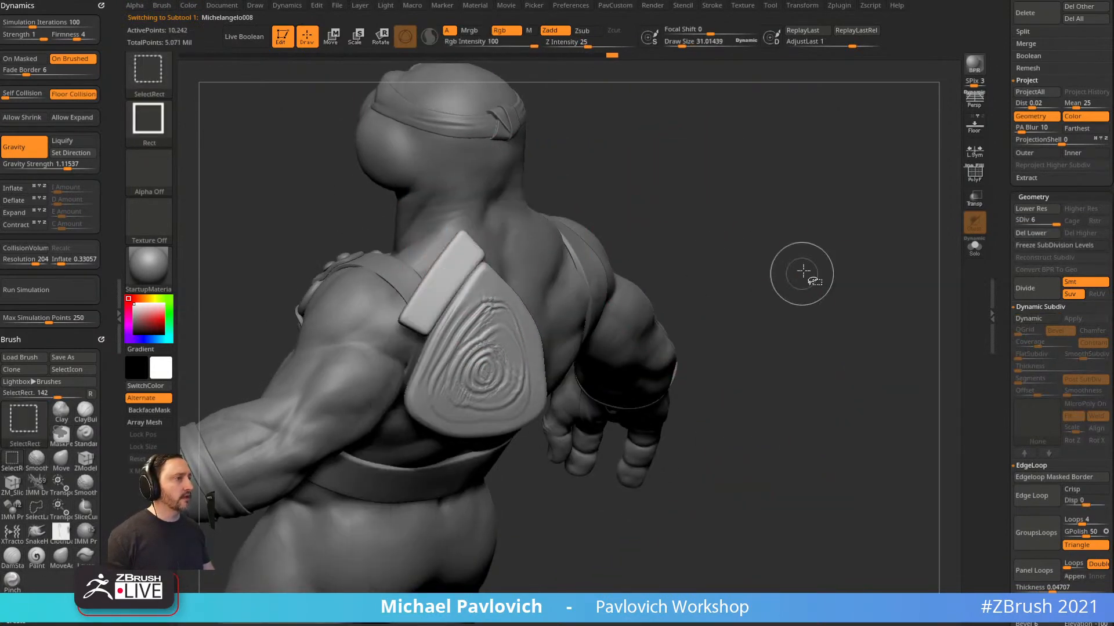
{"action": "mouse_move", "coordinate": [719, 246]}
{"action": "left_mouse_down"}
{"action": "mouse_move", "coordinate": [783, 232]}
{"action": "mouse_move", "coordinate": [475, 318]}
{"action": "left_mouse_up"}
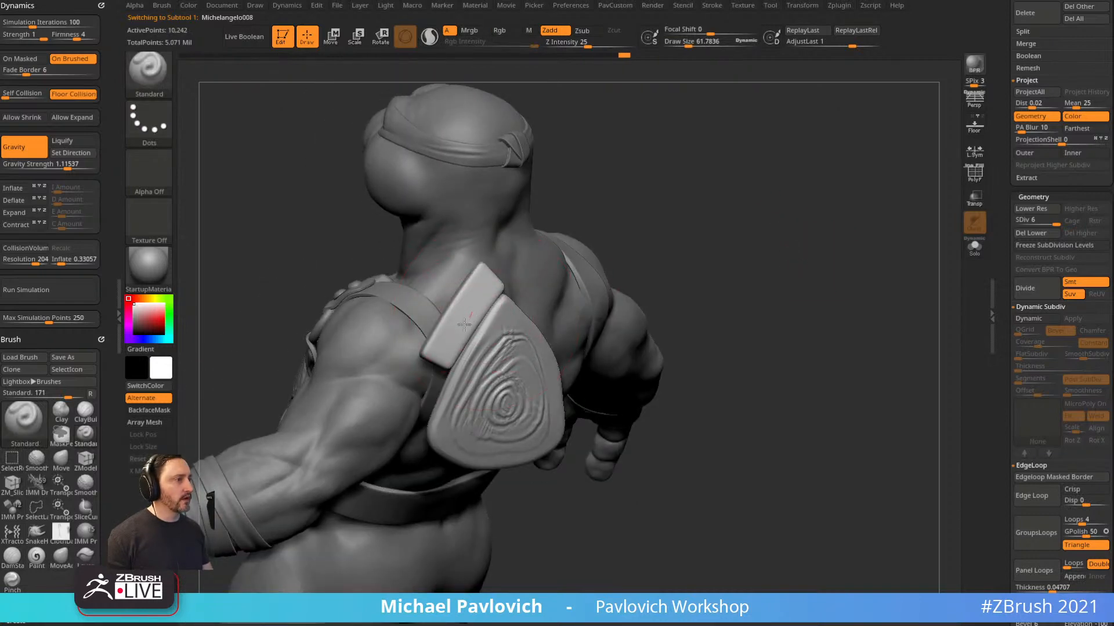
Choose the DamStandard brush at a draw size of about 3.8 and select the carved shell plate.
{"action": "mouse_move", "coordinate": [819, 344]}
{"action": "left_mouse_down"}
{"action": "mouse_move", "coordinate": [800, 308]}
{"action": "mouse_move", "coordinate": [828, 252]}
{"action": "mouse_move", "coordinate": [829, 211]}
{"action": "left_mouse_up"}
{"action": "key", "text": "s"}
{"action": "left_click_drag", "start_coordinate": [572, 348], "coordinate": [558, 343]}
{"action": "key", "text": "b"}
{"action": "key", "text": "d"}
{"action": "key", "text": "s"}
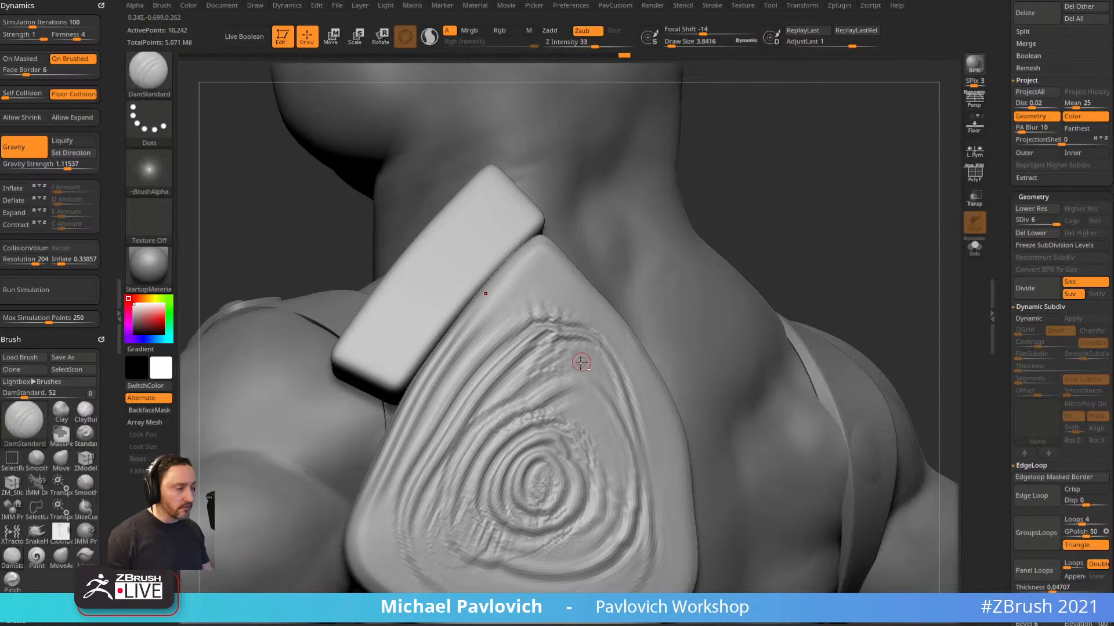
{"action": "left_click", "coordinate": [562, 372], "text": "alt"}
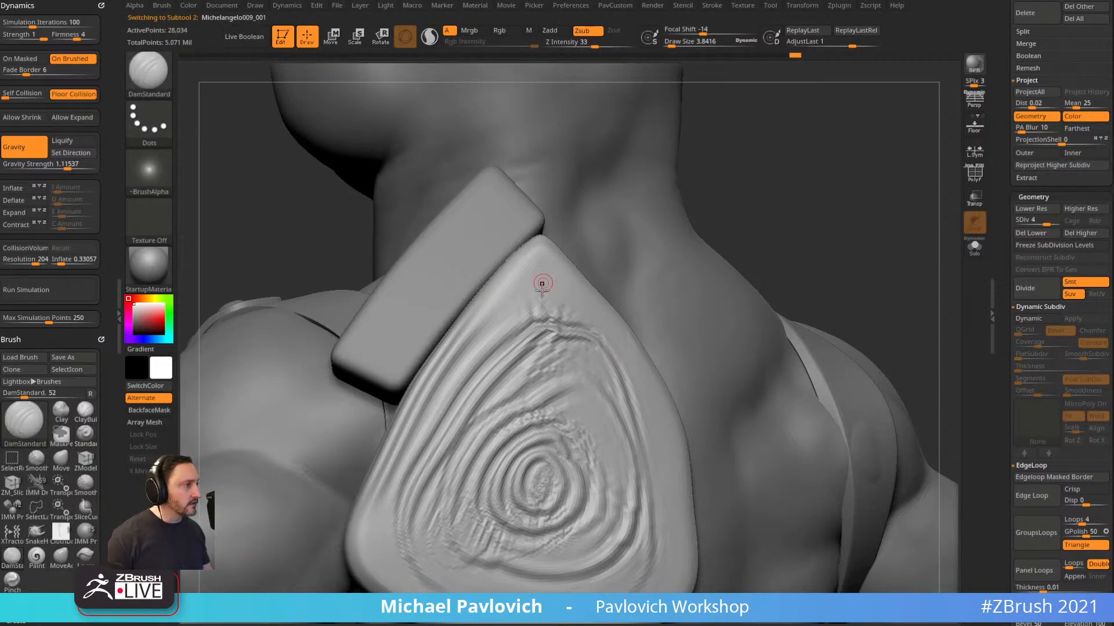
Reselect the isolated strap segment and set the draw size to about 44.
{"action": "left_click_drag", "start_coordinate": [860, 262], "coordinate": [691, 233], "text": "alt"}
{"action": "left_click", "coordinate": [507, 280], "text": "alt"}
{"action": "left_click_drag", "start_coordinate": [744, 191], "coordinate": [741, 267], "text": "alt"}
{"action": "mouse_move", "coordinate": [684, 258]}
{"action": "left_mouse_down"}
{"action": "mouse_move", "coordinate": [738, 252]}
{"action": "mouse_move", "coordinate": [702, 218]}
{"action": "mouse_move", "coordinate": [710, 238]}
{"action": "left_mouse_up"}
{"action": "key", "text": "s"}
{"action": "left_click_drag", "start_coordinate": [678, 249], "coordinate": [685, 248]}
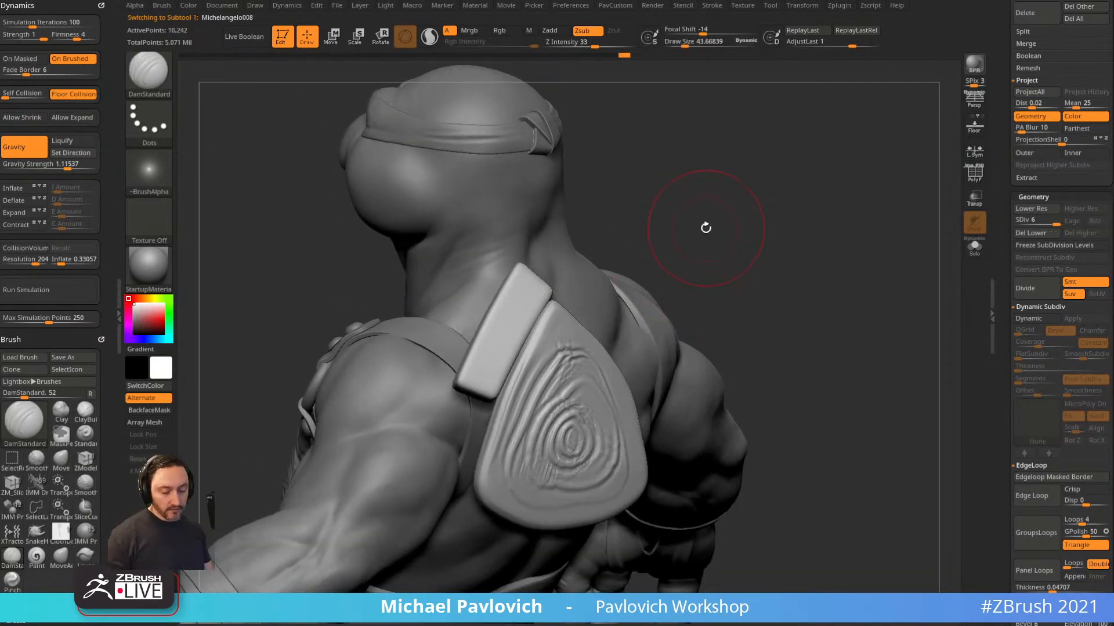
{"action": "left_click_drag", "start_coordinate": [758, 203], "coordinate": [749, 219]}
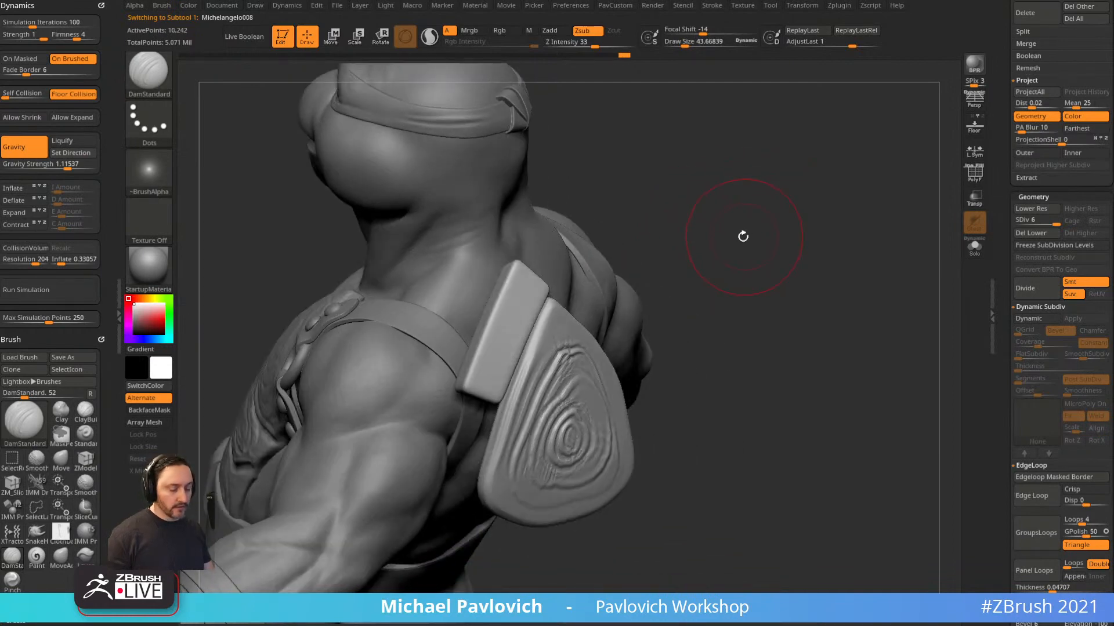
Sculpt lengthwise grooves into the isolated strap segment with the Pinch brush.
{"action": "left_click", "coordinate": [564, 271], "text": "ctrl+shift"}
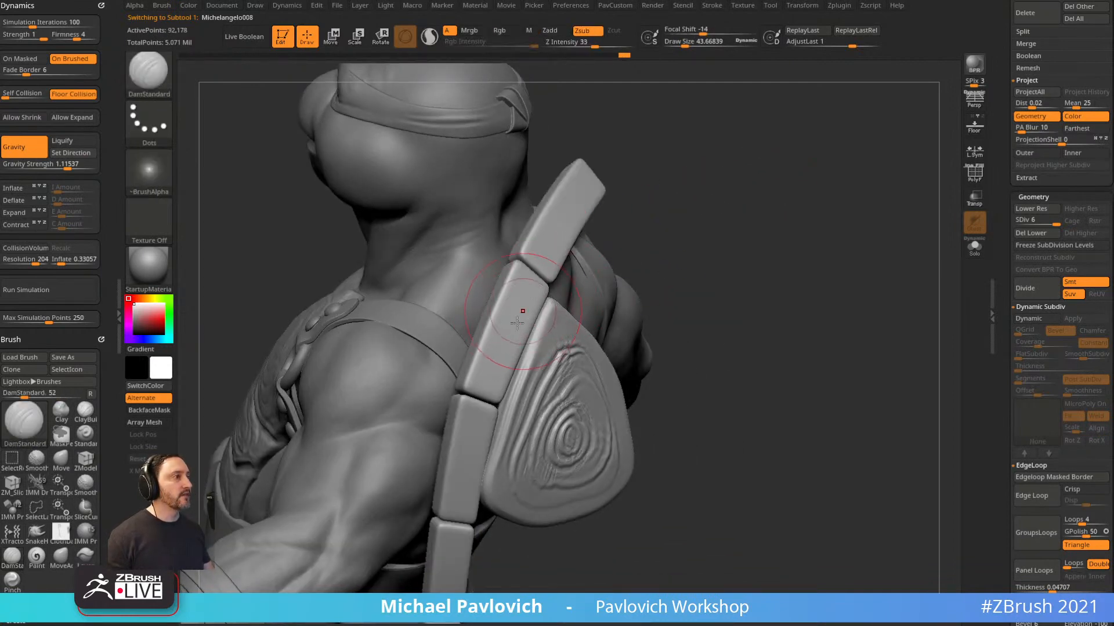
{"action": "left_click_drag", "start_coordinate": [719, 238], "coordinate": [518, 337]}
{"action": "left_click_drag", "start_coordinate": [776, 268], "coordinate": [784, 254]}
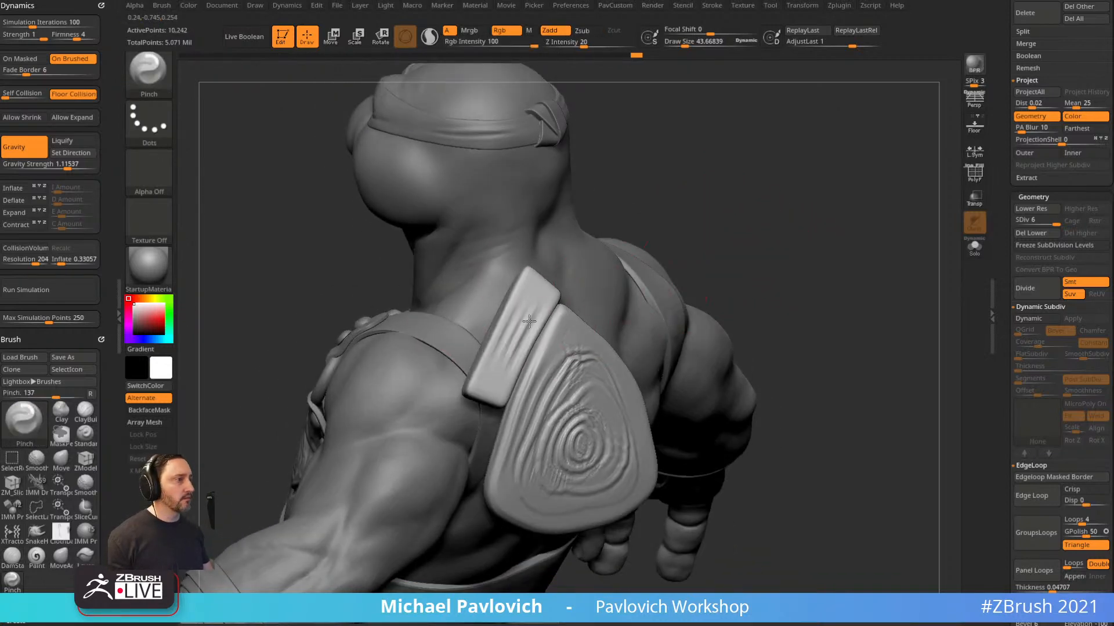
{"action": "key", "text": "b"}
{"action": "key", "text": "p"}
{"action": "key", "text": "i"}
{"action": "mouse_move", "coordinate": [519, 320]}
{"action": "left_mouse_down"}
{"action": "mouse_move", "coordinate": [497, 380]}
{"action": "mouse_move", "coordinate": [537, 292]}
{"action": "left_mouse_up"}
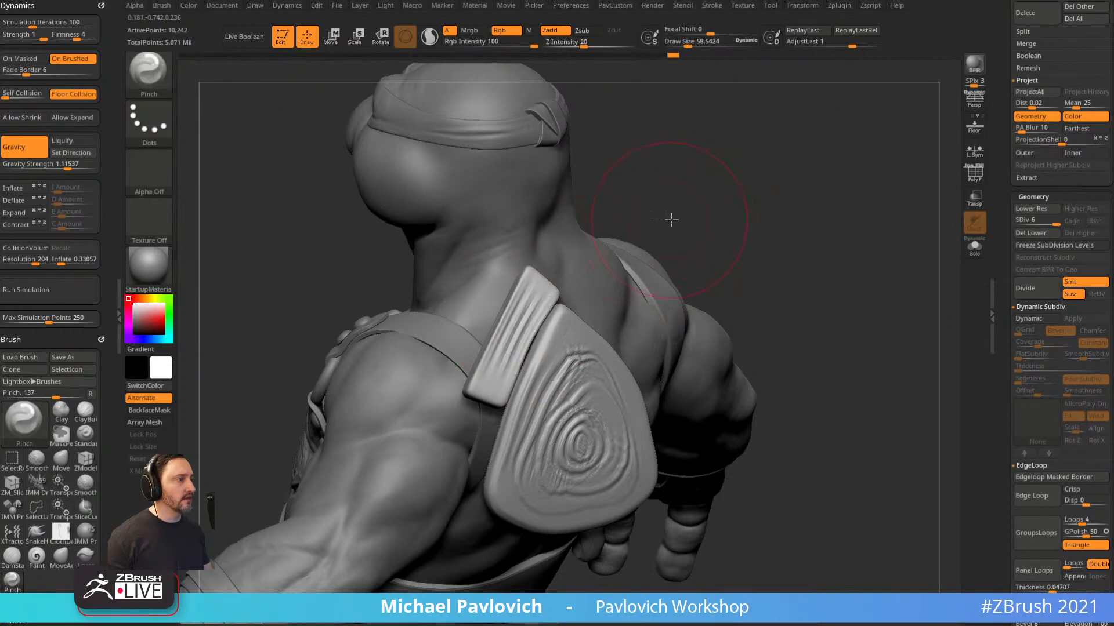
Continue pinching the strap segment's grooves with the draw size set to about 46.
{"action": "left_click_drag", "start_coordinate": [671, 219], "coordinate": [772, 223]}
{"action": "key", "text": "s"}
{"action": "left_click_drag", "start_coordinate": [511, 323], "coordinate": [506, 324]}
{"action": "left_click_drag", "start_coordinate": [636, 302], "coordinate": [553, 348]}
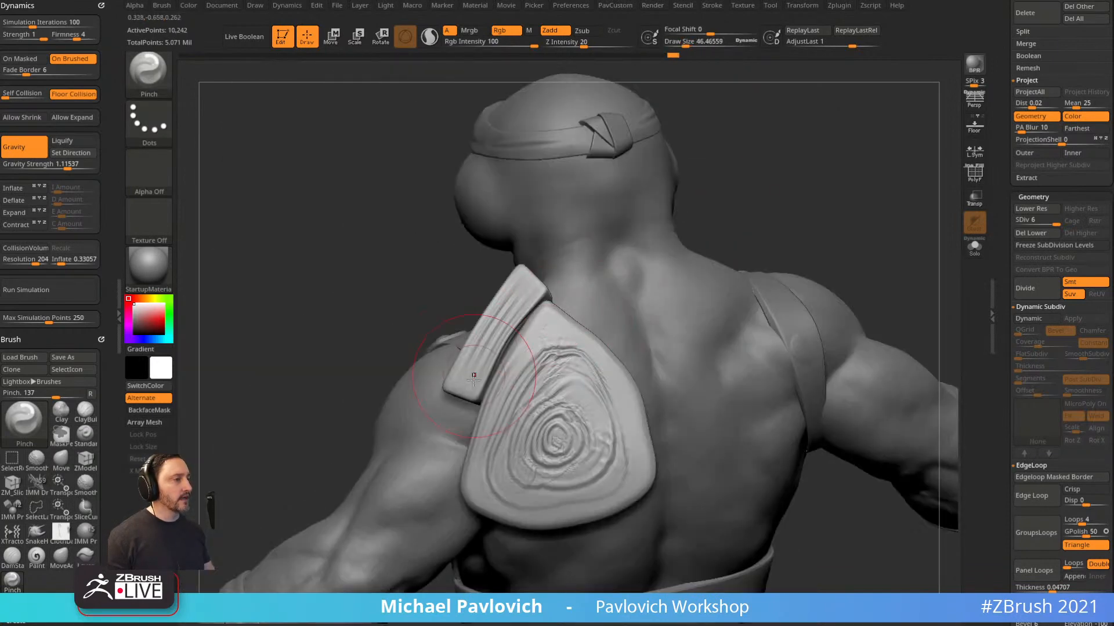
Nudge the grooved strap segment with the Move brush at a draw size of about 49, and switch to the Inflate brush.
{"action": "left_click_drag", "start_coordinate": [865, 246], "coordinate": [721, 299]}
{"action": "key", "text": "s"}
{"action": "key", "text": "b"}
{"action": "key", "text": "m"}
{"action": "key", "text": "v"}
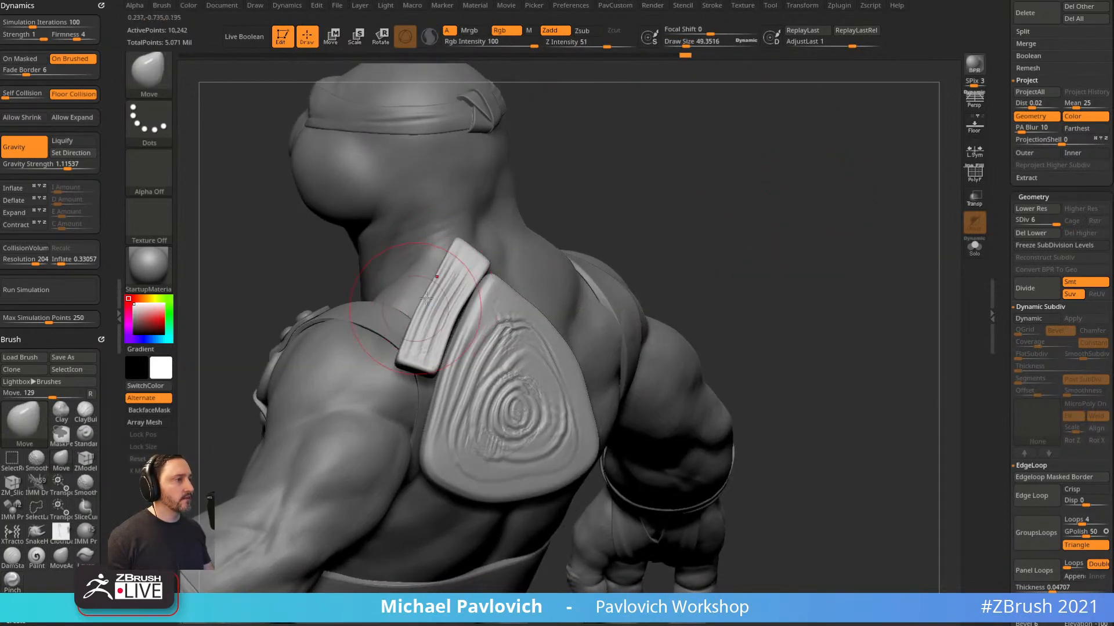
{"action": "left_click_drag", "start_coordinate": [444, 281], "coordinate": [434, 273]}
{"action": "key", "text": "b"}
{"action": "key", "text": "i"}
{"action": "key", "text": "n"}
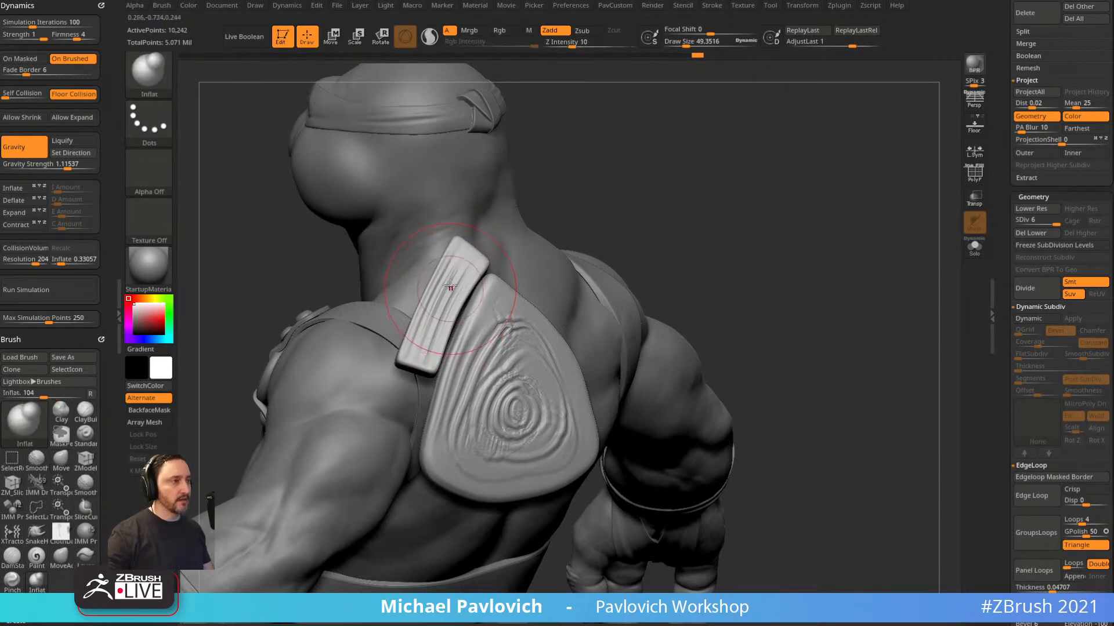
Try the Pinch brush on the strap segment with the Inflate dynamics force turned on, and turn the force off again.
{"action": "key", "text": "b"}
{"action": "key", "text": "p"}
{"action": "key", "text": "i"}
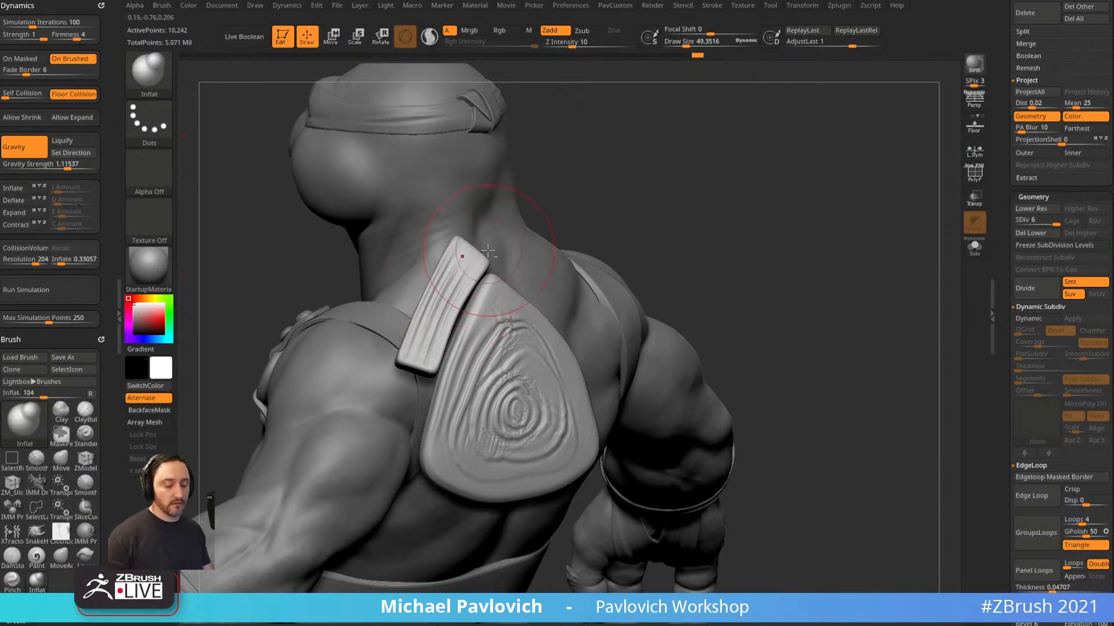
{"action": "left_click", "coordinate": [16, 189]}
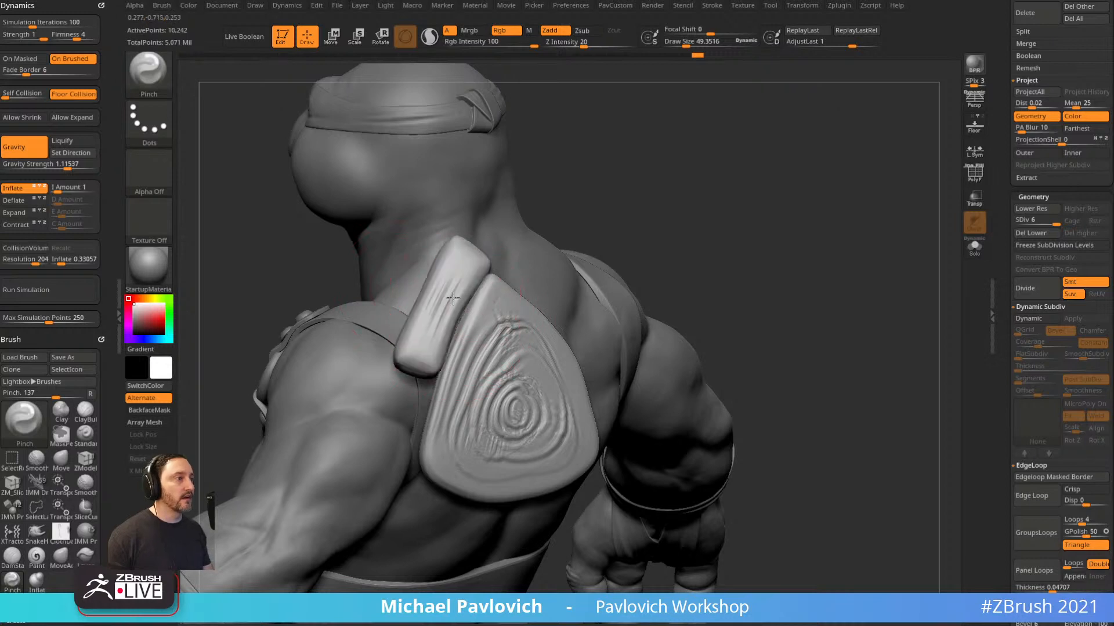
{"action": "left_click", "coordinate": [21, 190]}
Turn on the Expand dynamics force with an amount of 0.29 and try pinching the strap segment and the carved shell plate.
{"action": "left_click", "coordinate": [22, 213]}
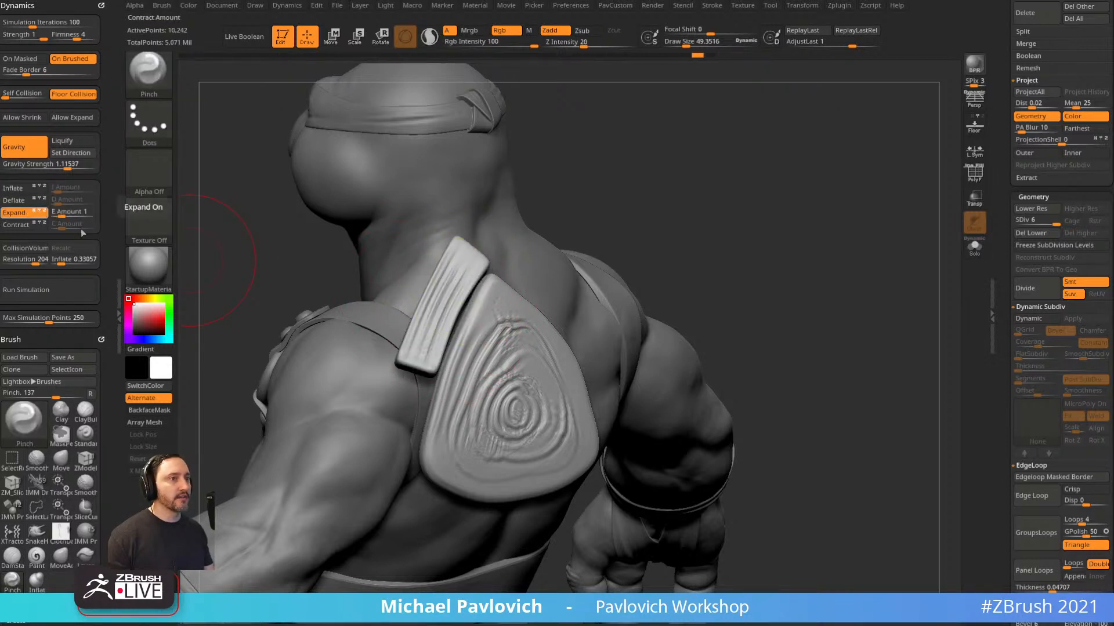
{"action": "left_click_drag", "start_coordinate": [433, 326], "coordinate": [473, 282]}
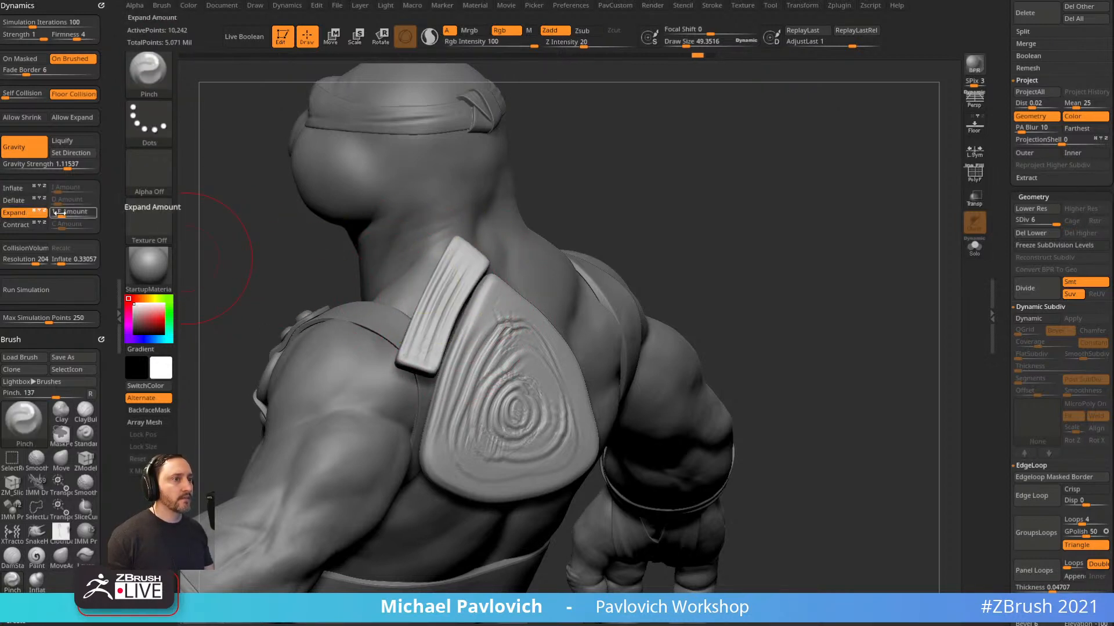
{"action": "left_click", "coordinate": [534, 396], "text": "alt"}
{"action": "mouse_move", "coordinate": [534, 396]}
{"action": "left_mouse_down"}
{"action": "mouse_move", "coordinate": [522, 371]}
{"action": "mouse_move", "coordinate": [552, 388]}
{"action": "mouse_move", "coordinate": [540, 431]}
{"action": "mouse_move", "coordinate": [484, 447]}
{"action": "left_mouse_up"}
{"action": "key", "text": "ctrl+z"}
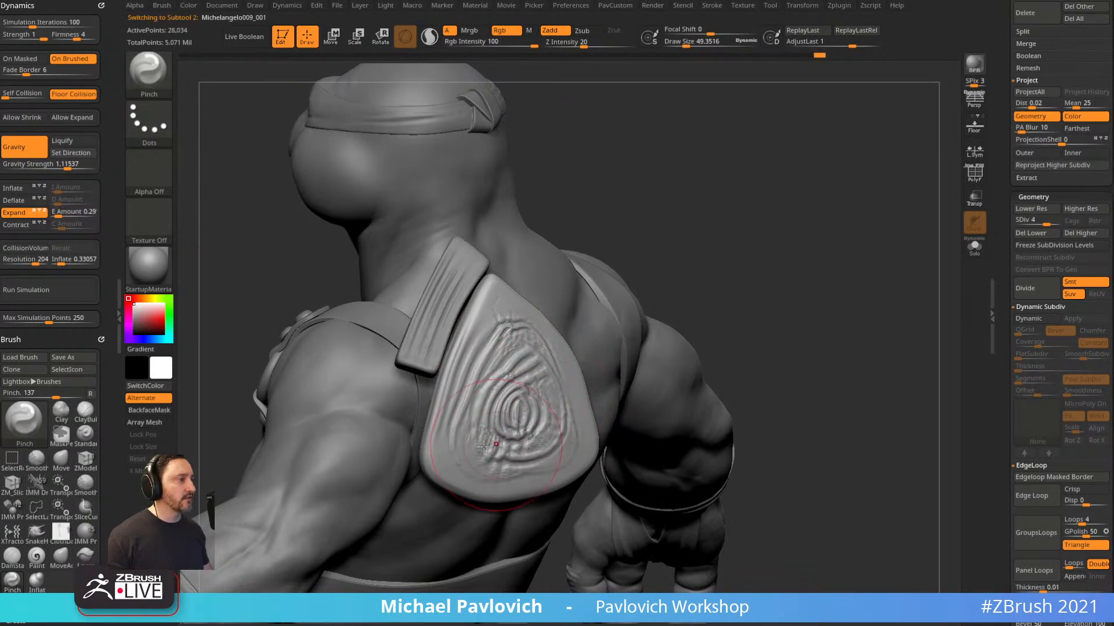
Reselect the strap segment, choose the Inflate brush and raise its Simulation Iterations to about 45.
{"action": "left_click_drag", "start_coordinate": [509, 247], "coordinate": [597, 216]}
{"action": "left_click", "coordinate": [440, 301], "text": "alt"}
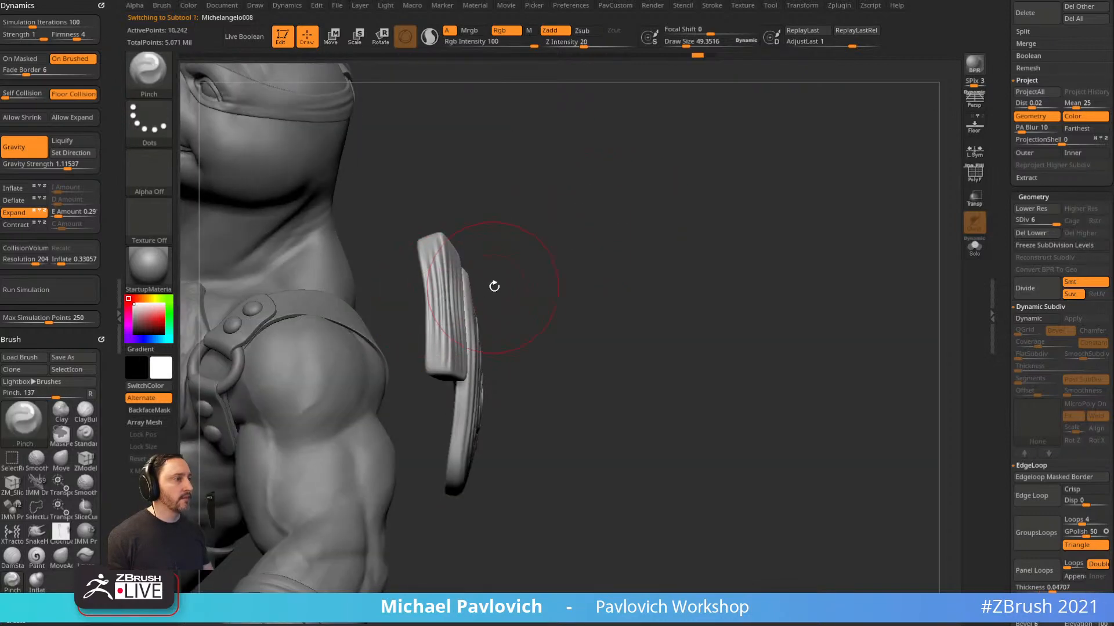
{"action": "left_click_drag", "start_coordinate": [560, 256], "coordinate": [550, 256]}
{"action": "key", "text": "b"}
{"action": "key", "text": "i"}
{"action": "key", "text": "n"}
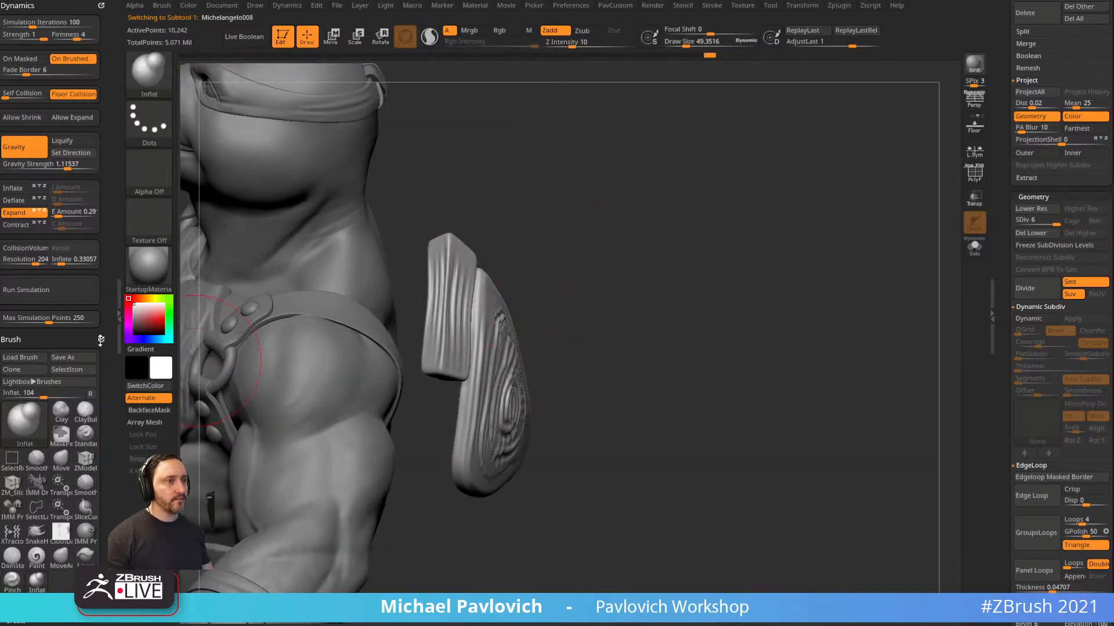
{"action": "scroll", "coordinate": [101, 340], "scroll_direction": "down", "scroll_amount": 6}
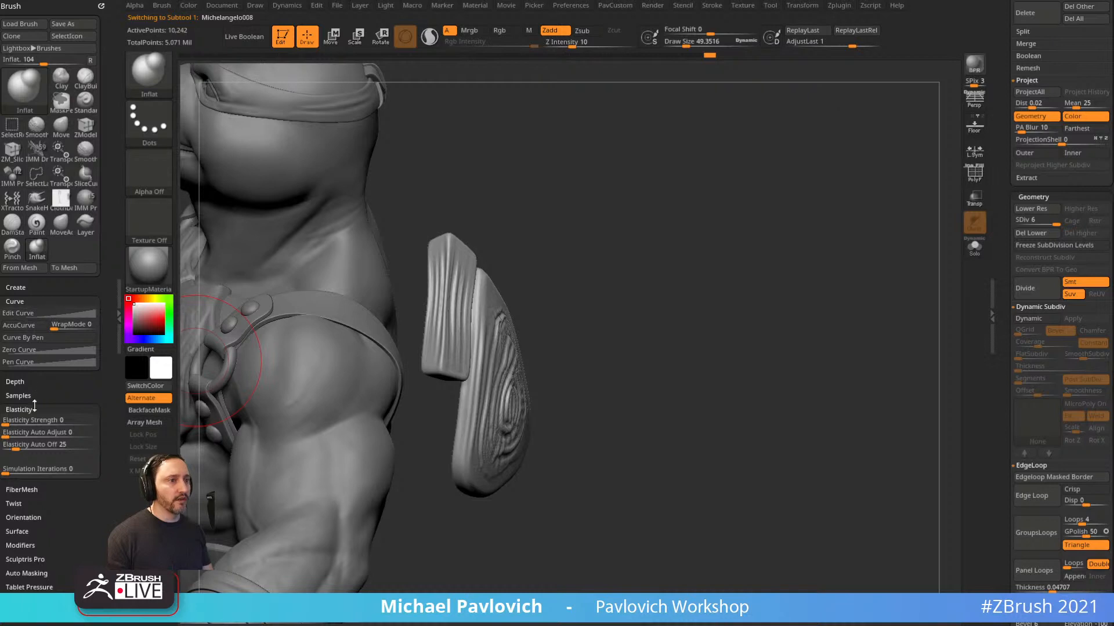
{"action": "left_click_drag", "start_coordinate": [35, 471], "coordinate": [54, 471]}
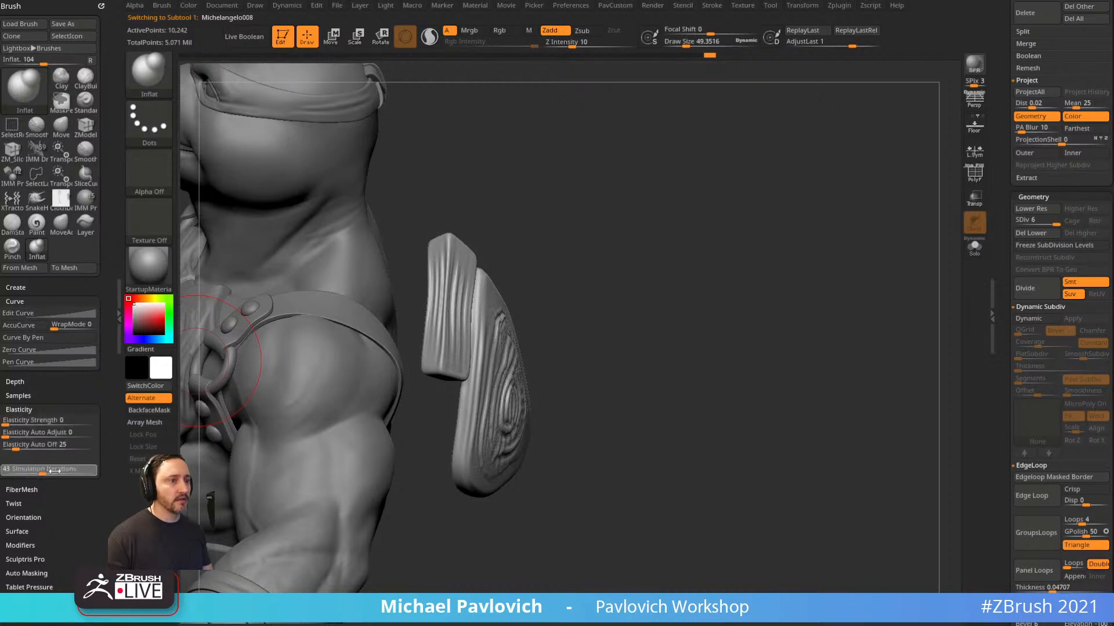
Undo a trial inflate stroke on the strap segment, and set the Z Intensity to 5 and draw size to about 72.
{"action": "mouse_move", "coordinate": [449, 309]}
{"action": "left_mouse_down"}
{"action": "mouse_move", "coordinate": [450, 295]}
{"action": "mouse_move", "coordinate": [434, 302]}
{"action": "mouse_move", "coordinate": [441, 292]}
{"action": "left_mouse_up"}
{"action": "key", "text": "ctrl+z"}
{"action": "scroll", "coordinate": [111, 329], "scroll_direction": "up", "scroll_amount": 6}
{"action": "key", "text": "s"}
{"action": "left_click_drag", "start_coordinate": [571, 44], "coordinate": [563, 45]}
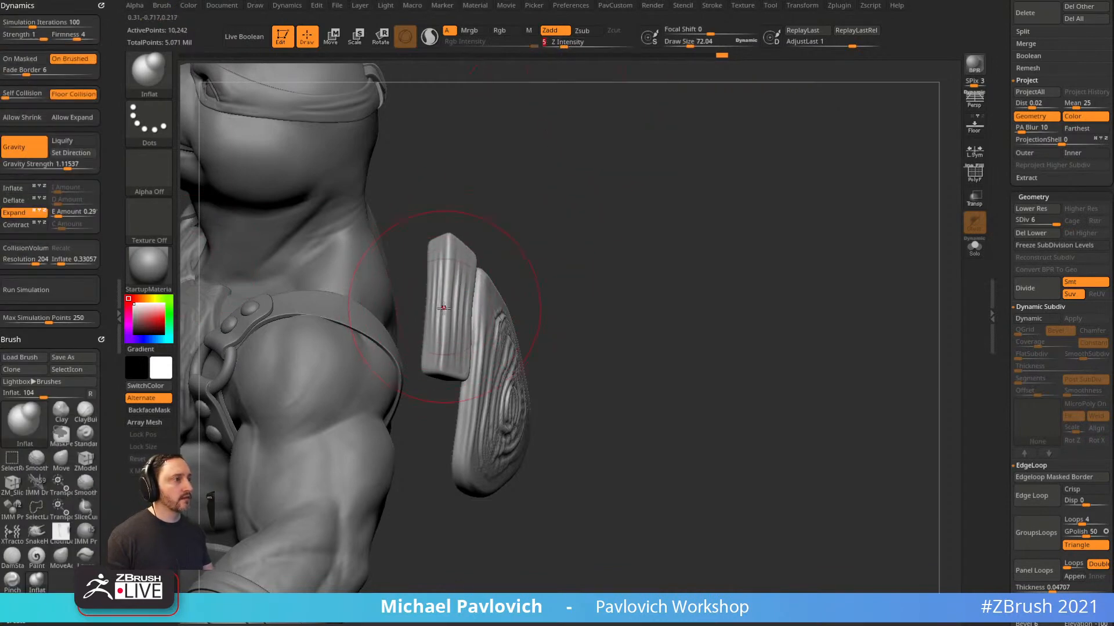
Inflate the strap segment's grooves at a draw size of about 52 with the Expand amount raised to about 1.47.
{"action": "mouse_move", "coordinate": [447, 307]}
{"action": "left_mouse_down"}
{"action": "mouse_move", "coordinate": [447, 283]}
{"action": "mouse_move", "coordinate": [439, 298]}
{"action": "left_mouse_up"}
{"action": "key", "text": "ctrl+z"}
{"action": "key", "text": "s"}
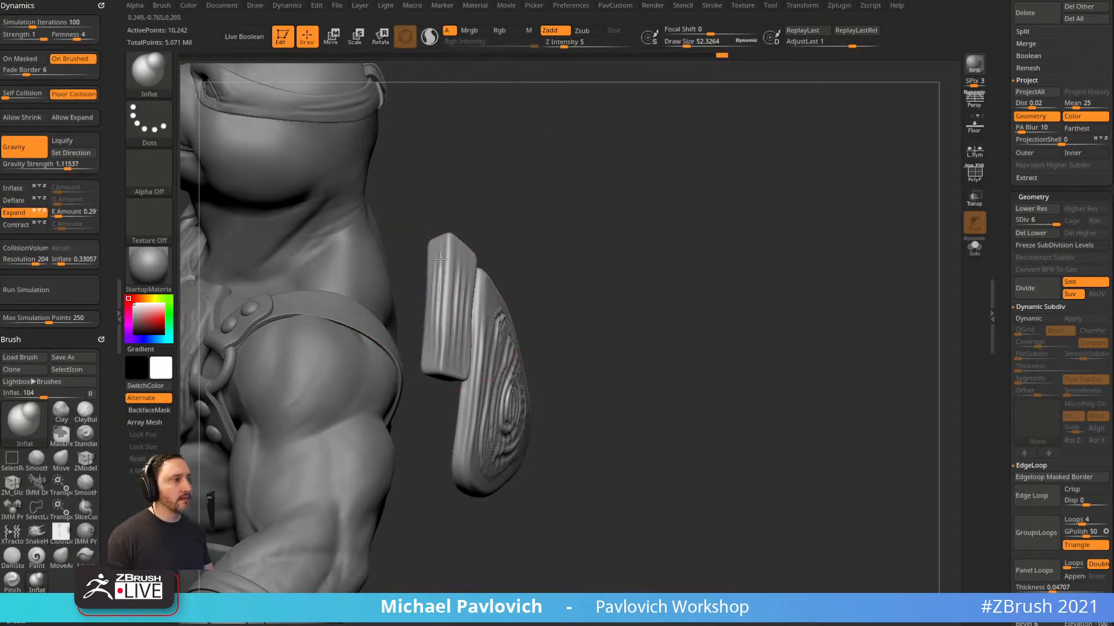
{"action": "left_click", "coordinate": [63, 214]}
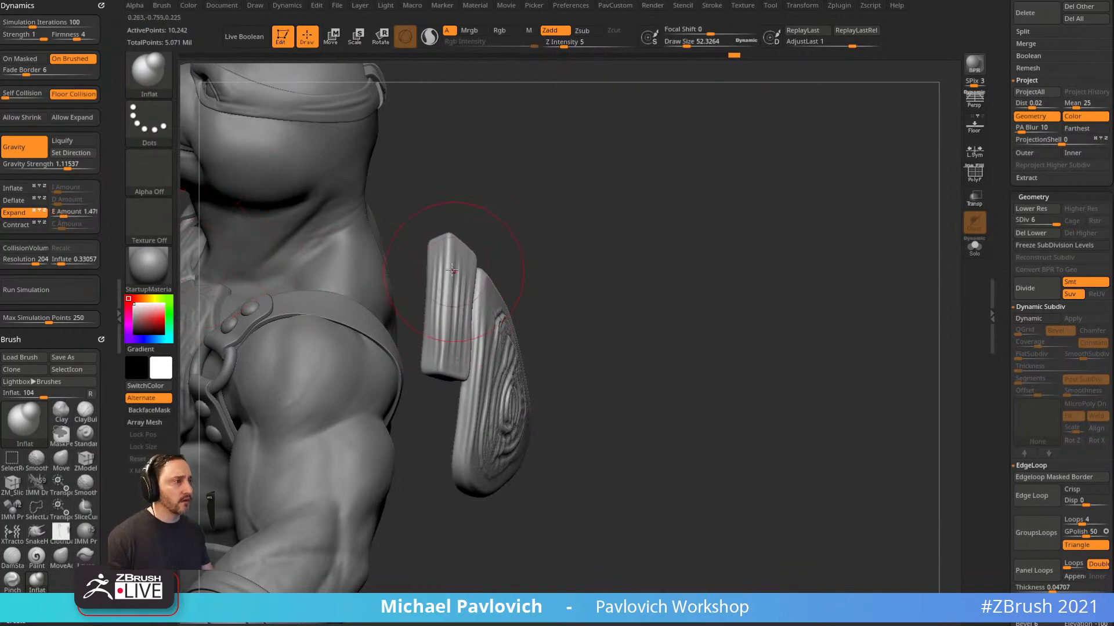
{"action": "mouse_move", "coordinate": [452, 270]}
{"action": "left_mouse_down"}
{"action": "mouse_move", "coordinate": [435, 346]}
{"action": "mouse_move", "coordinate": [445, 325]}
{"action": "left_mouse_up"}
Reduce the draw size to about 11, select the shell and unhide all of its plates.
{"action": "key", "text": "s"}
{"action": "left_click_drag", "start_coordinate": [705, 297], "coordinate": [678, 318]}
{"action": "mouse_move", "coordinate": [754, 166]}
{"action": "left_mouse_down"}
{"action": "mouse_move", "coordinate": [741, 162]}
{"action": "mouse_move", "coordinate": [771, 160]}
{"action": "left_mouse_up"}
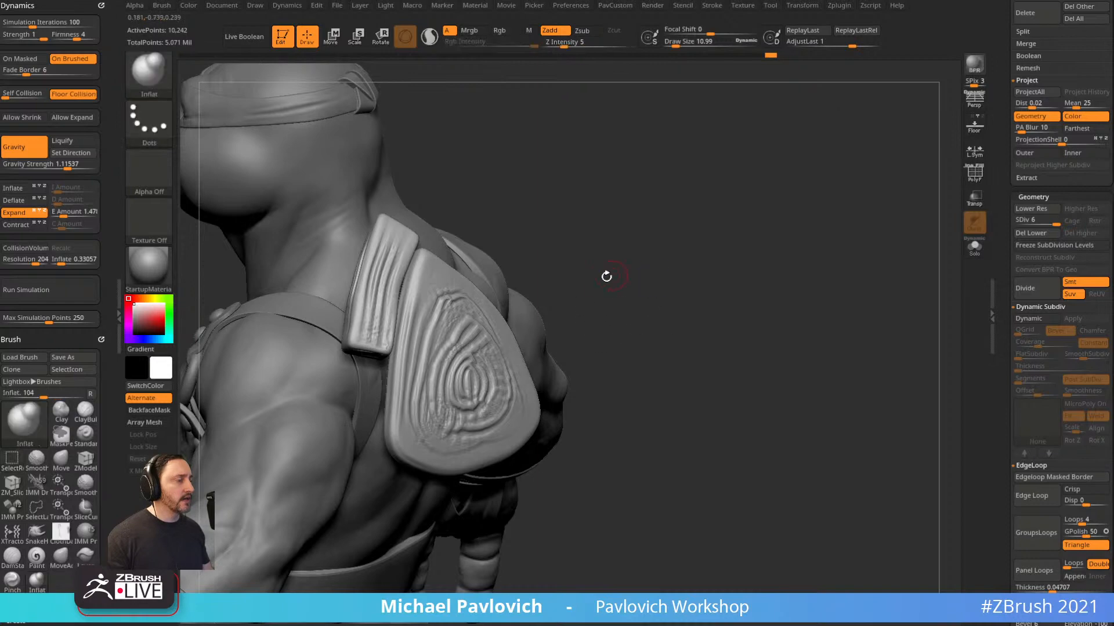
{"action": "left_click", "coordinate": [473, 369], "text": "alt"}
{"action": "left_click_drag", "start_coordinate": [667, 272], "coordinate": [791, 228]}
{"action": "mouse_move", "coordinate": [1009, 353]}
{"action": "left_mouse_down"}
{"action": "mouse_move", "coordinate": [1012, 243]}
{"action": "mouse_move", "coordinate": [1008, 349]}
{"action": "left_mouse_up"}
{"action": "left_click", "coordinate": [1027, 175]}
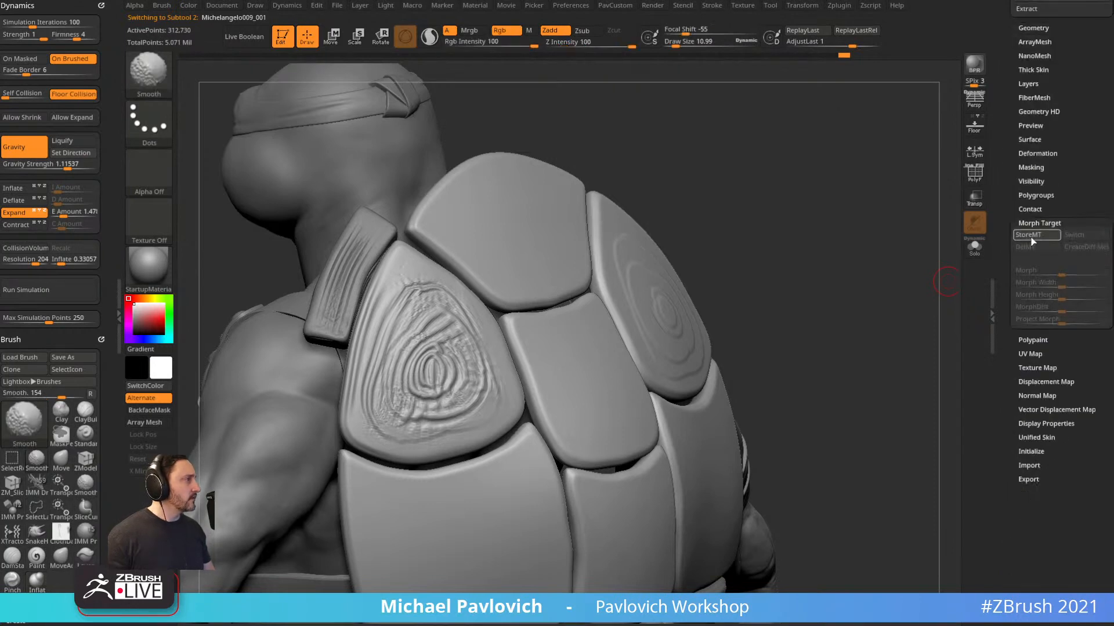
Try ClayPolish from the Geometry settings on the whole shell with a Max value of 25, and undo it.
{"action": "left_click_drag", "start_coordinate": [1015, 184], "coordinate": [1006, 221]}
{"action": "left_click", "coordinate": [1029, 227], "text": "shift"}
{"action": "left_click", "coordinate": [1028, 256]}
{"action": "left_click", "coordinate": [1025, 266]}
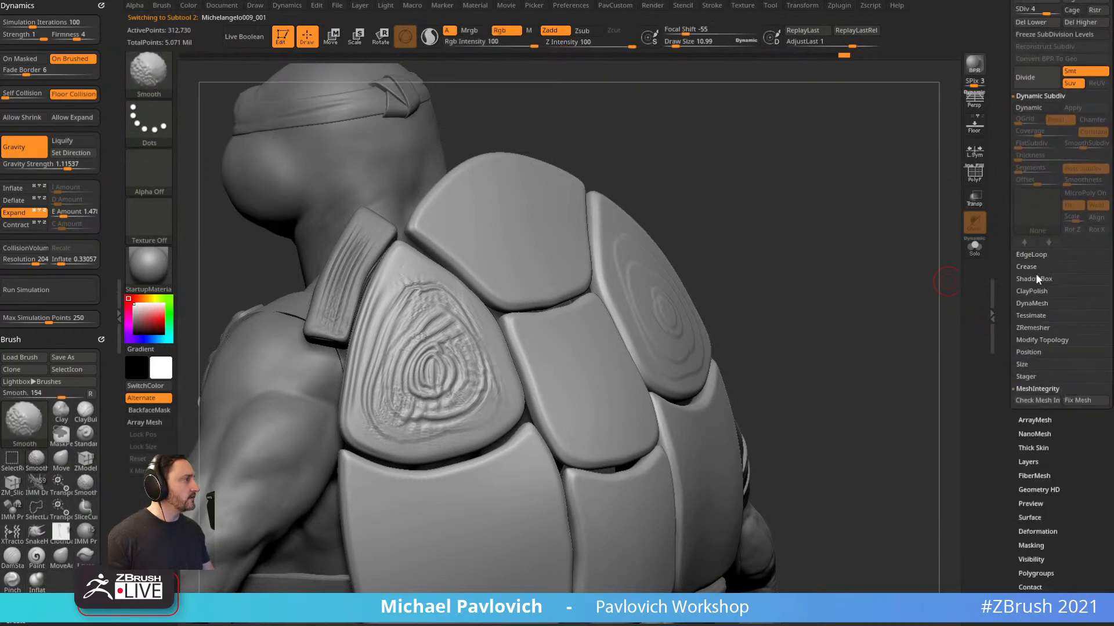
{"action": "left_click", "coordinate": [1030, 291]}
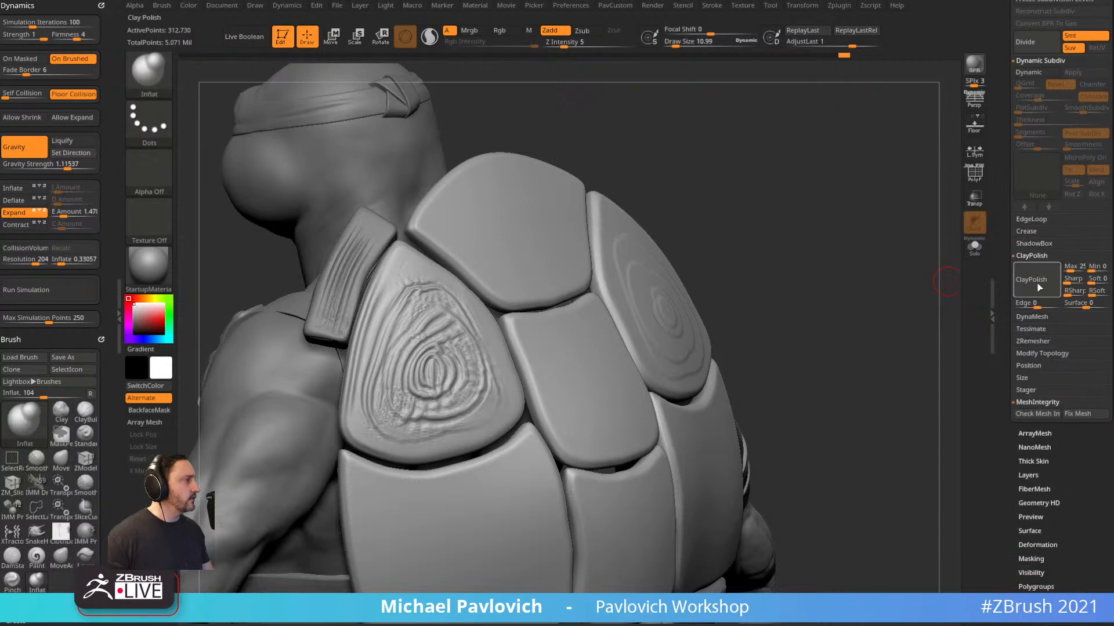
{"action": "key", "text": "d"}
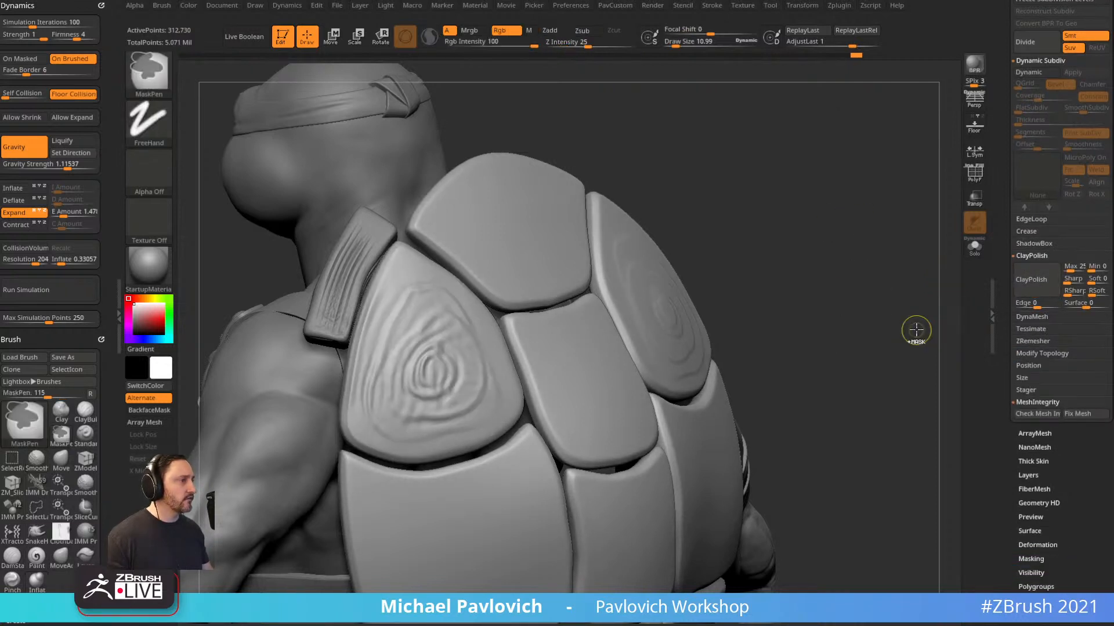
{"action": "key", "text": "shift+d"}
{"action": "key", "text": "d"}
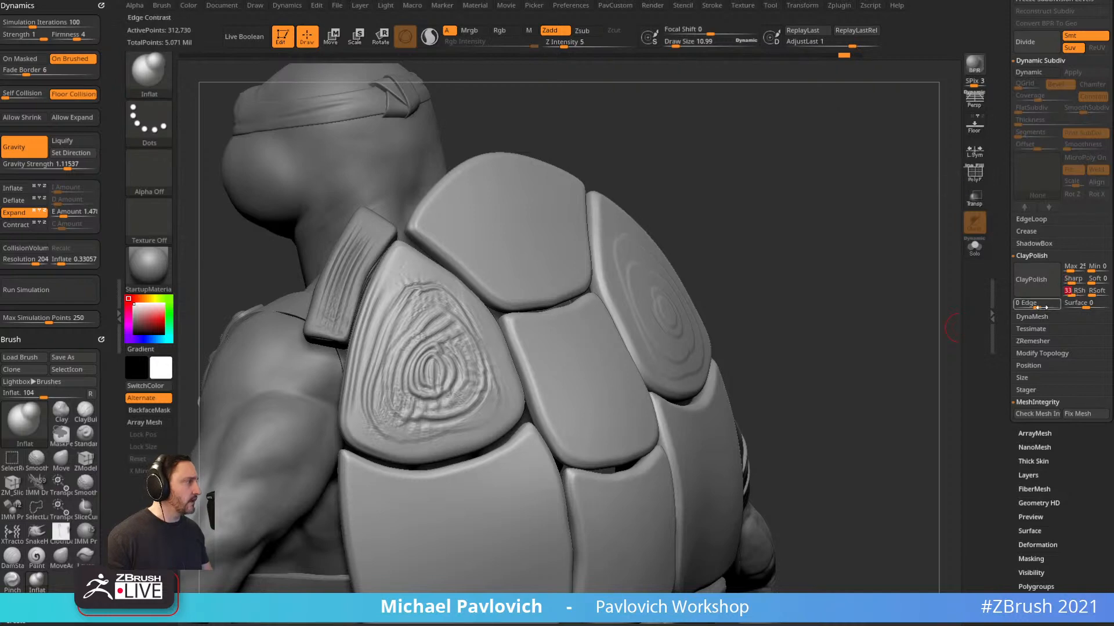
Try ClayPolish on the shell with Edge at 15, undo it and reset Edge to 0.
{"action": "left_click", "coordinate": [1032, 280]}
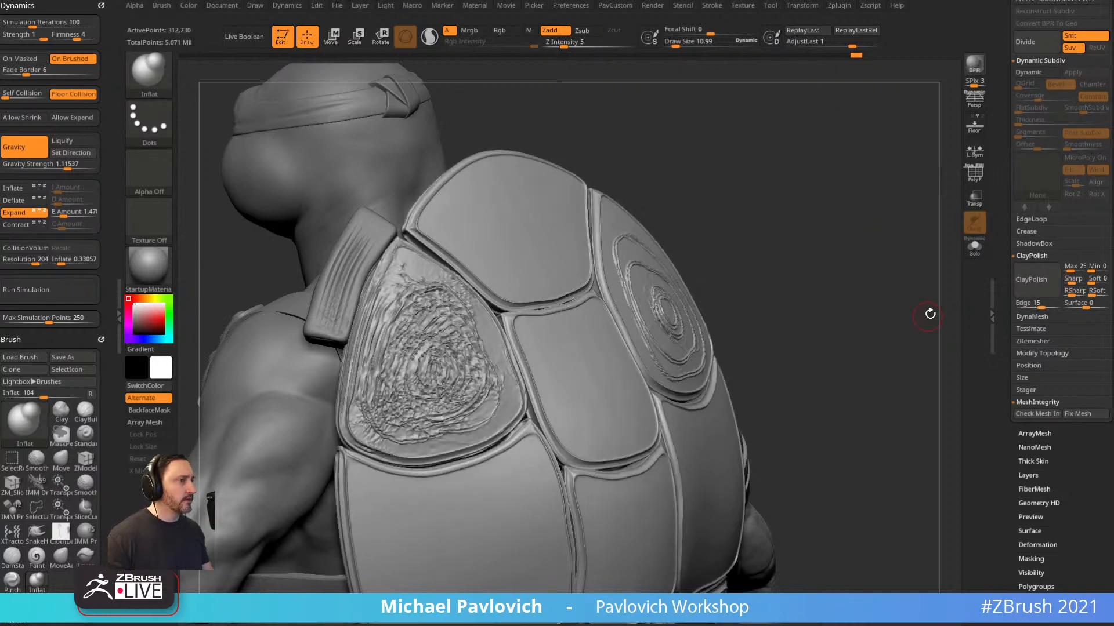
{"action": "key", "text": "shift+d"}
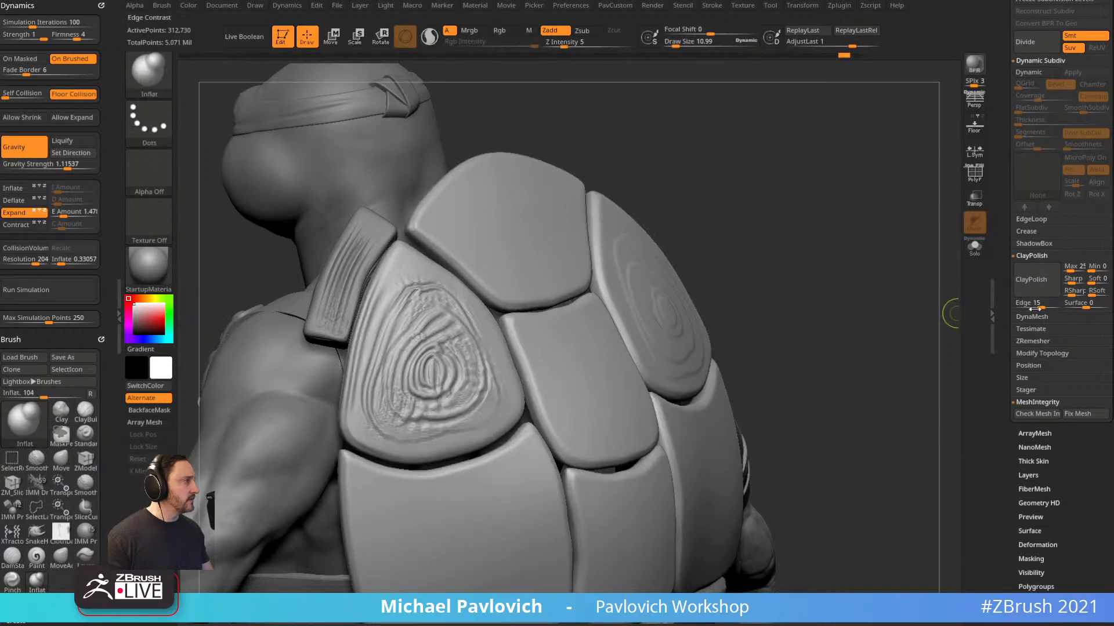
{"action": "left_click", "coordinate": [1036, 304]}
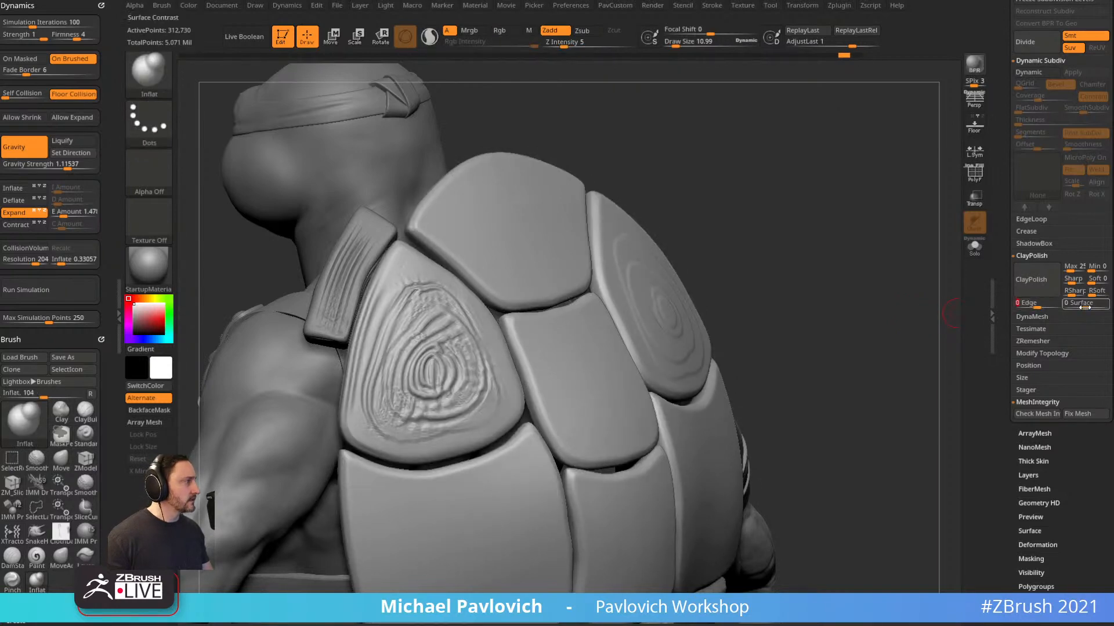
Try ClayPolish twice on the shell with Surface at 11, undoing each attempt.
{"action": "left_click_drag", "start_coordinate": [1088, 305], "coordinate": [1090, 305]}
{"action": "left_click", "coordinate": [1030, 289]}
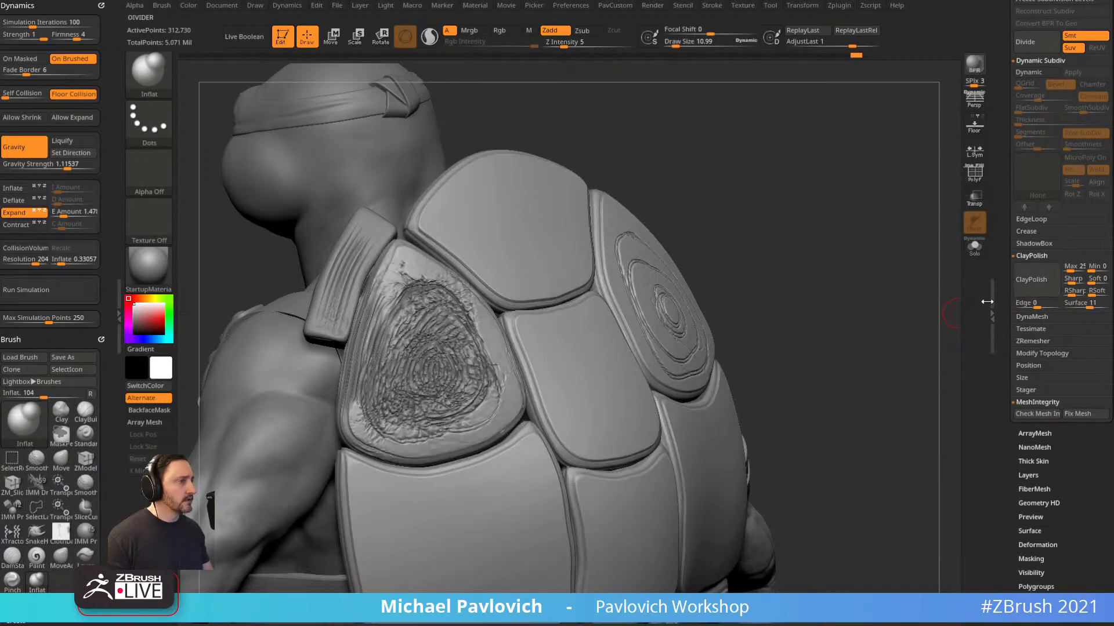
{"action": "key", "text": "ctrl+z"}
{"action": "left_click", "coordinate": [1080, 304]}
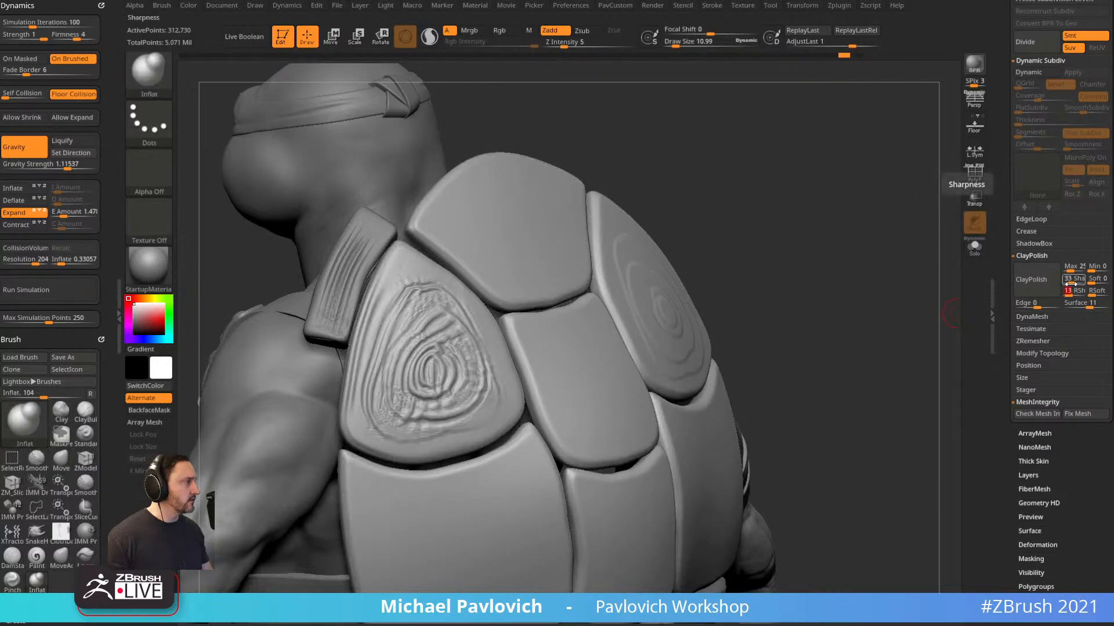
{"action": "left_click", "coordinate": [1039, 287]}
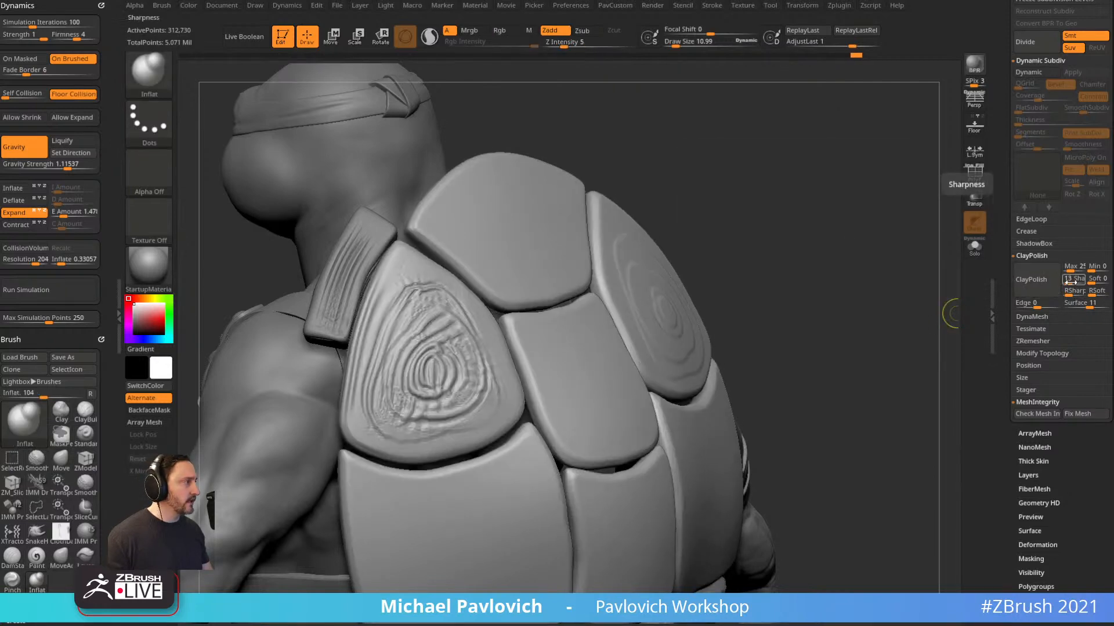
{"action": "key", "text": "ctrl+z"}
Try ClayPolish on the shell with Surface at -11, and undo it.
{"action": "left_click", "coordinate": [1086, 306]}
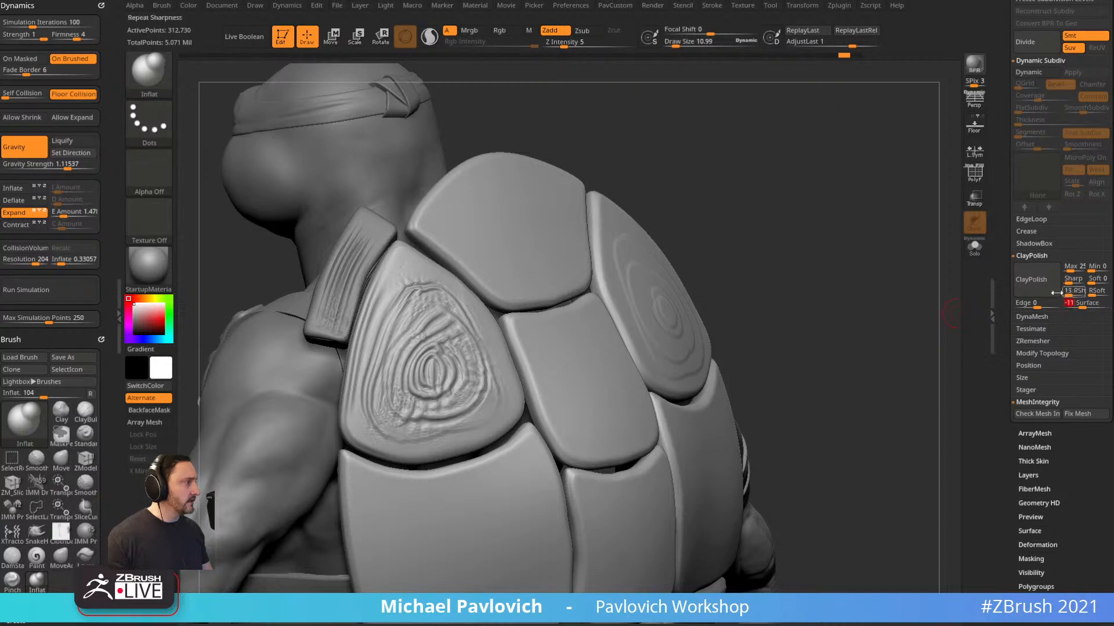
{"action": "left_click", "coordinate": [1040, 286]}
{"action": "key", "text": "ctrl+z"}
Reset the ClayPolish Surface value to 0, try polishing the shell twice, and undo the polishing.
{"action": "left_click", "coordinate": [1083, 303]}
{"action": "type", "text": "-8"}
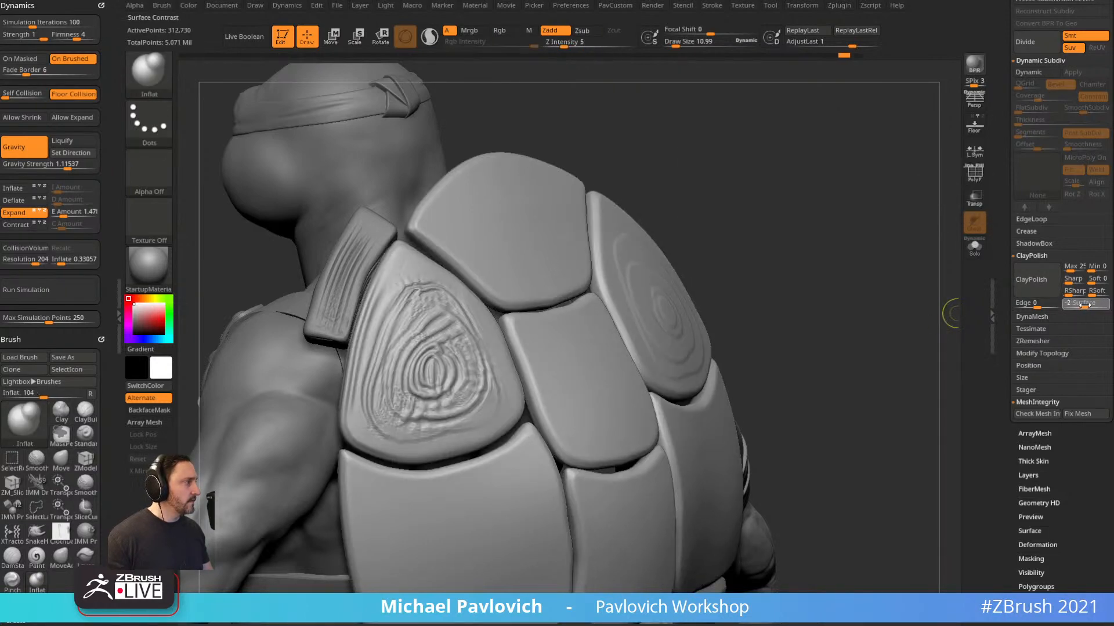
{"action": "left_click", "coordinate": [1056, 285]}
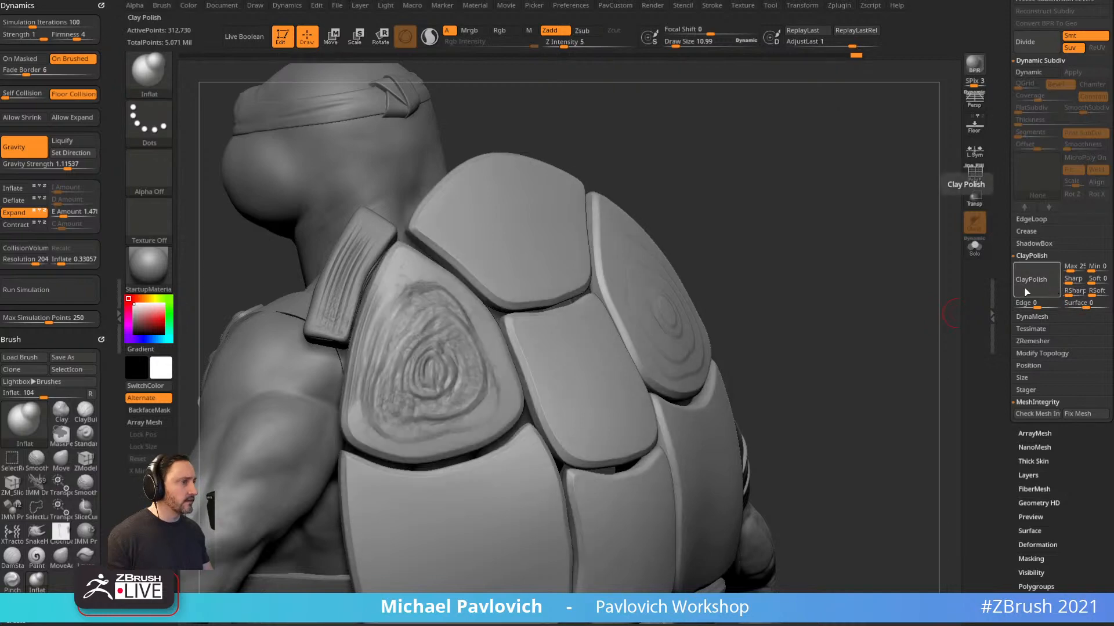
{"action": "left_click_drag", "start_coordinate": [922, 311], "coordinate": [902, 302]}
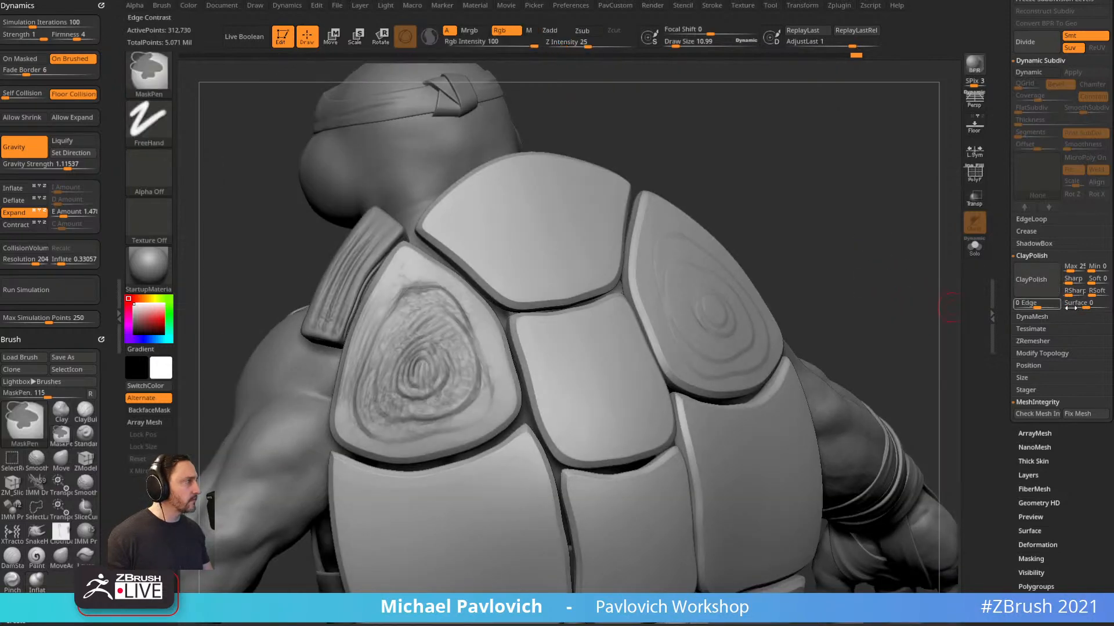
{"action": "left_click", "coordinate": [1037, 290]}
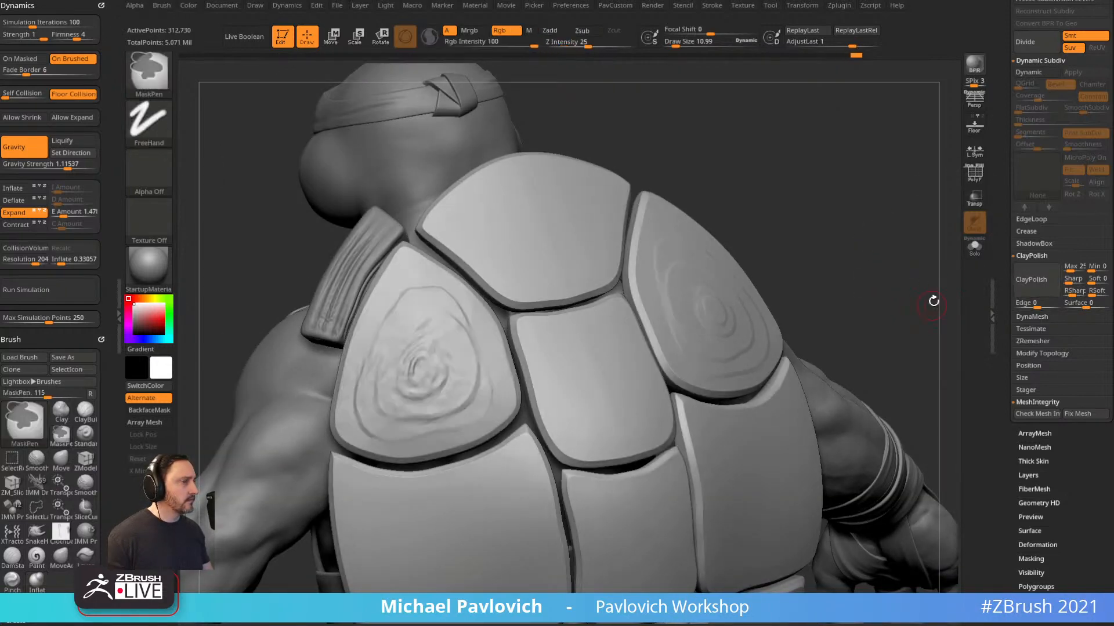
{"action": "left_click_drag", "start_coordinate": [932, 298], "coordinate": [927, 288]}
{"action": "key", "text": "ctrl+z"}
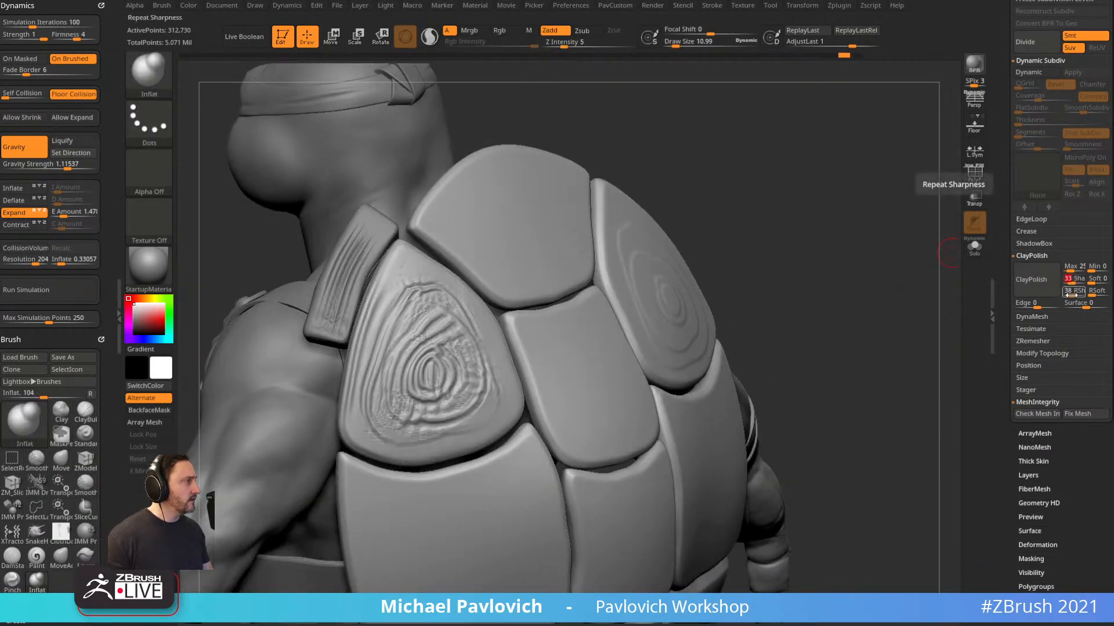
Try ClayPolish once more on the whole shell with Max at 25 and both Edge and Surface at 0.
{"action": "left_click", "coordinate": [1031, 280]}
{"action": "left_click_drag", "start_coordinate": [883, 287], "coordinate": [860, 276]}
{"action": "left_click_drag", "start_coordinate": [887, 231], "coordinate": [864, 263]}
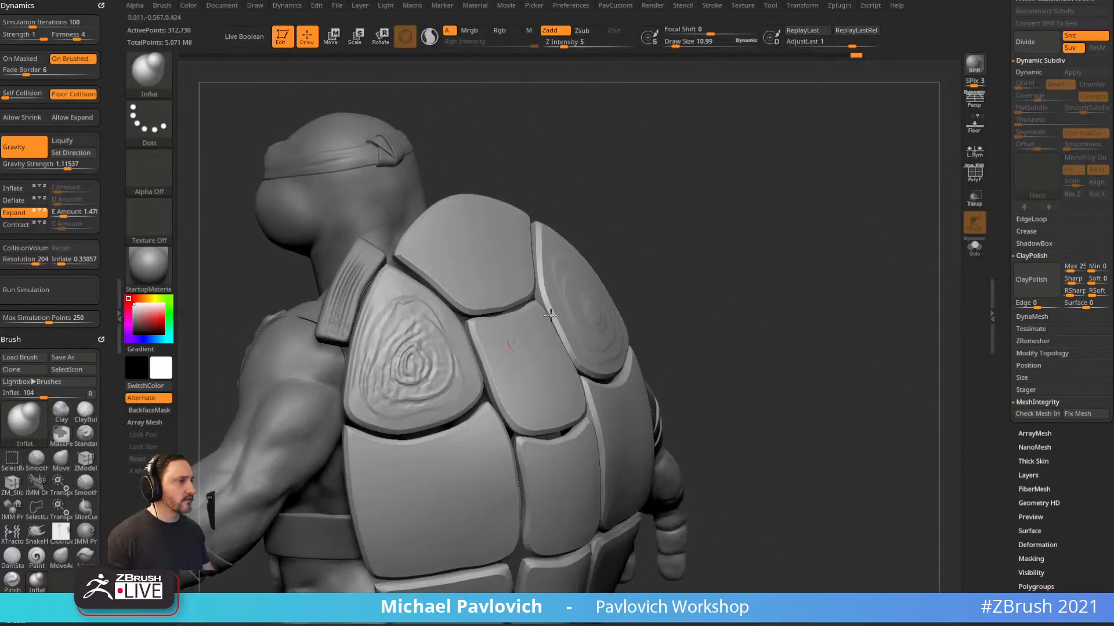
{"action": "mouse_move", "coordinate": [746, 263]}
{"action": "left_mouse_down"}
{"action": "mouse_move", "coordinate": [736, 242]}
{"action": "mouse_move", "coordinate": [705, 255]}
{"action": "mouse_move", "coordinate": [808, 260]}
{"action": "left_mouse_up"}
Switch to the Standard brush with a draw size of about 12 and try a stroke on the ringed plate.
{"action": "key", "text": "s"}
{"action": "key", "text": "b"}
{"action": "key", "text": "s"}
{"action": "key", "text": "t"}
{"action": "mouse_move", "coordinate": [532, 334]}
{"action": "left_mouse_down"}
{"action": "mouse_move", "coordinate": [540, 325]}
{"action": "mouse_move", "coordinate": [522, 348]}
{"action": "mouse_move", "coordinate": [493, 313]}
{"action": "mouse_move", "coordinate": [528, 402]}
{"action": "left_mouse_up"}
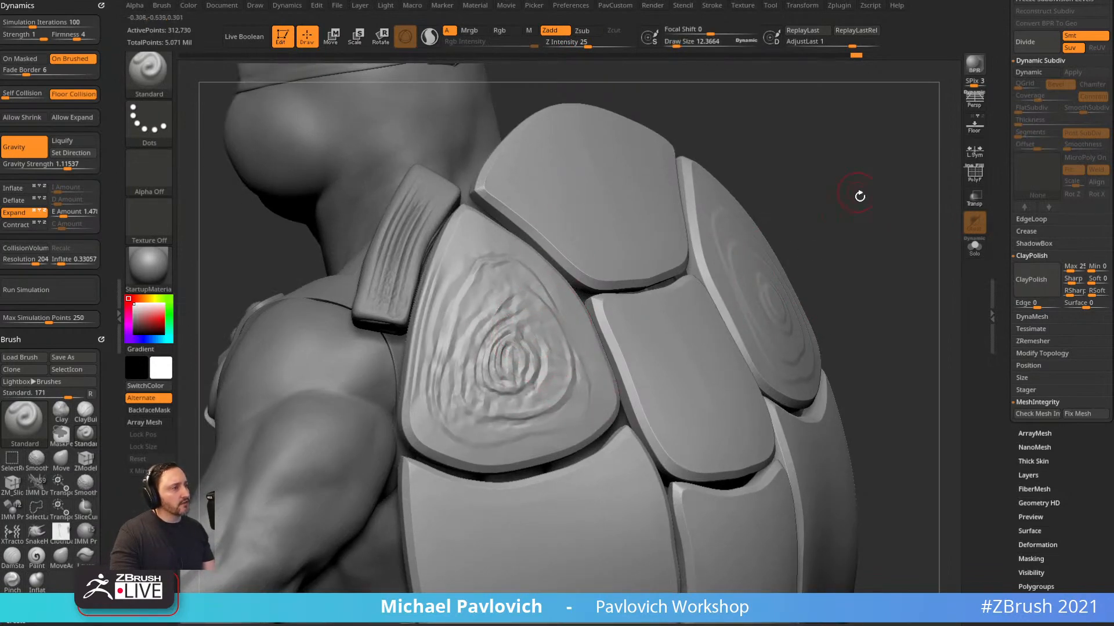
Raise the Standard brush's draw size to about 22.
{"action": "left_click_drag", "start_coordinate": [857, 192], "coordinate": [824, 214]}
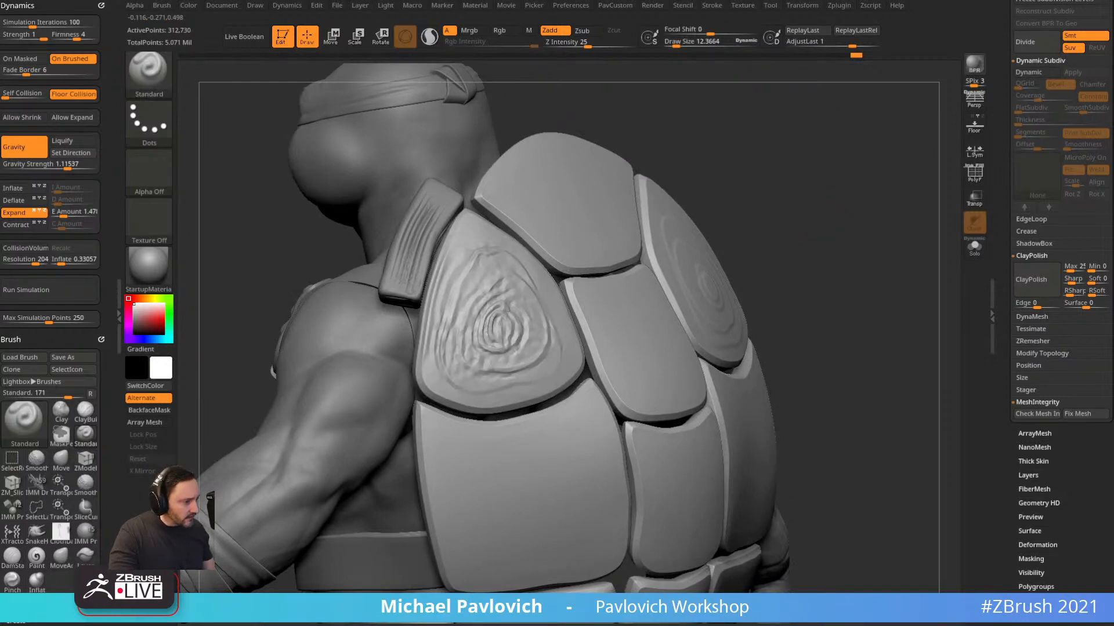
{"action": "left_click_drag", "start_coordinate": [770, 215], "coordinate": [786, 189]}
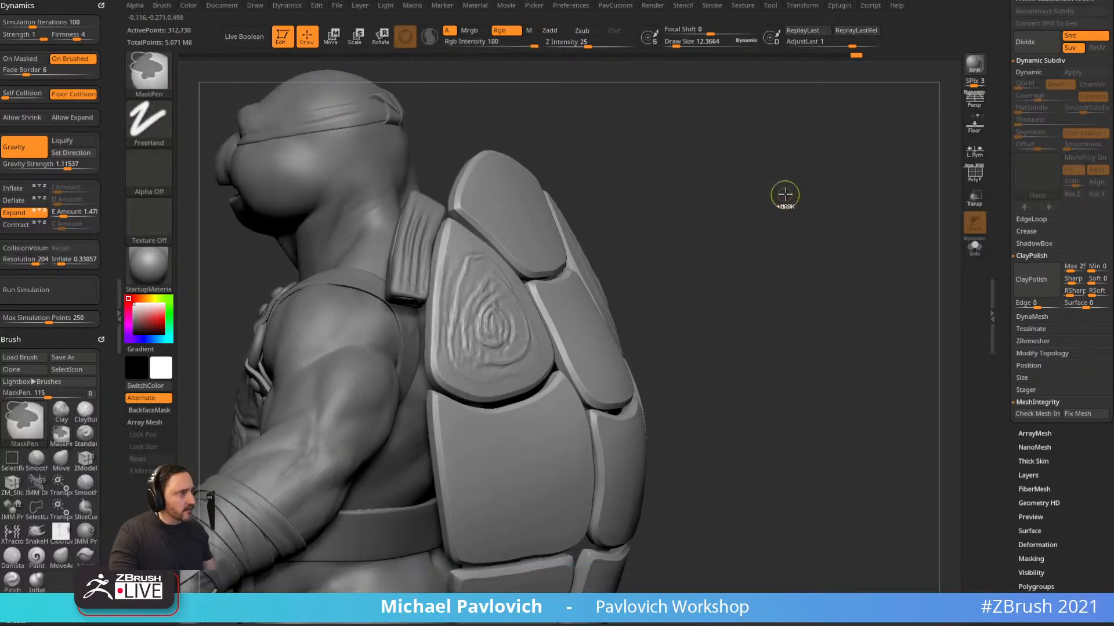
{"action": "mouse_move", "coordinate": [771, 239]}
{"action": "left_mouse_down"}
{"action": "mouse_move", "coordinate": [738, 241]}
{"action": "mouse_move", "coordinate": [697, 215]}
{"action": "mouse_move", "coordinate": [740, 228]}
{"action": "mouse_move", "coordinate": [720, 229]}
{"action": "mouse_move", "coordinate": [808, 216]}
{"action": "mouse_move", "coordinate": [795, 244]}
{"action": "left_mouse_up"}
{"action": "key", "text": "s"}
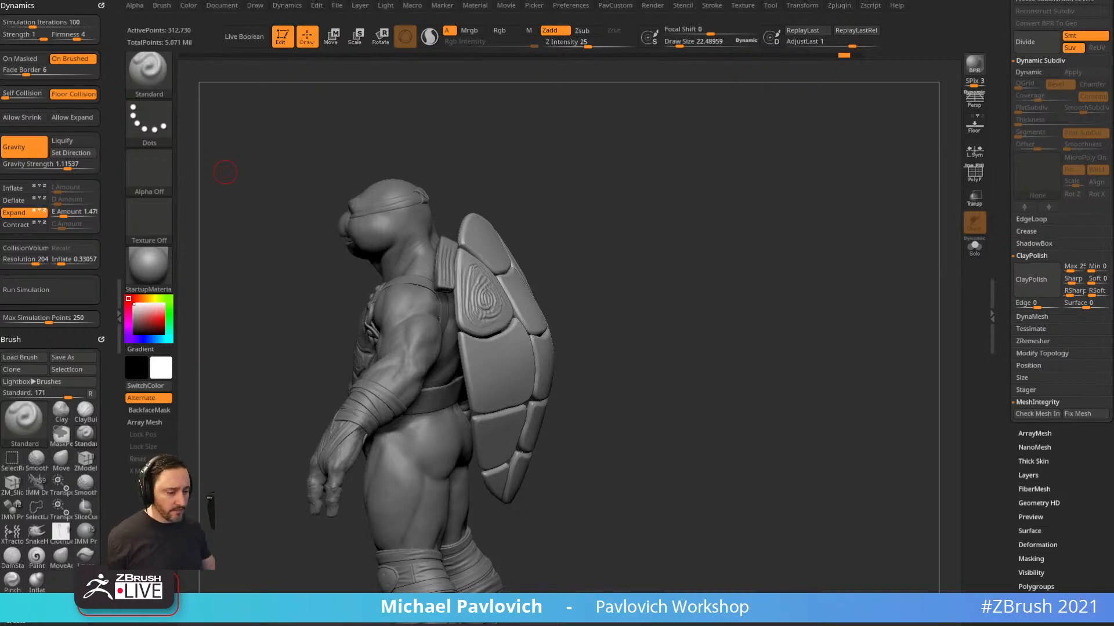
Switch to the Chrome browser and search the open YouTube channel for "cloth".
{"action": "left_click_drag", "start_coordinate": [505, 623], "coordinate": [631, 13]}
{"action": "left_click", "coordinate": [34, 33]}
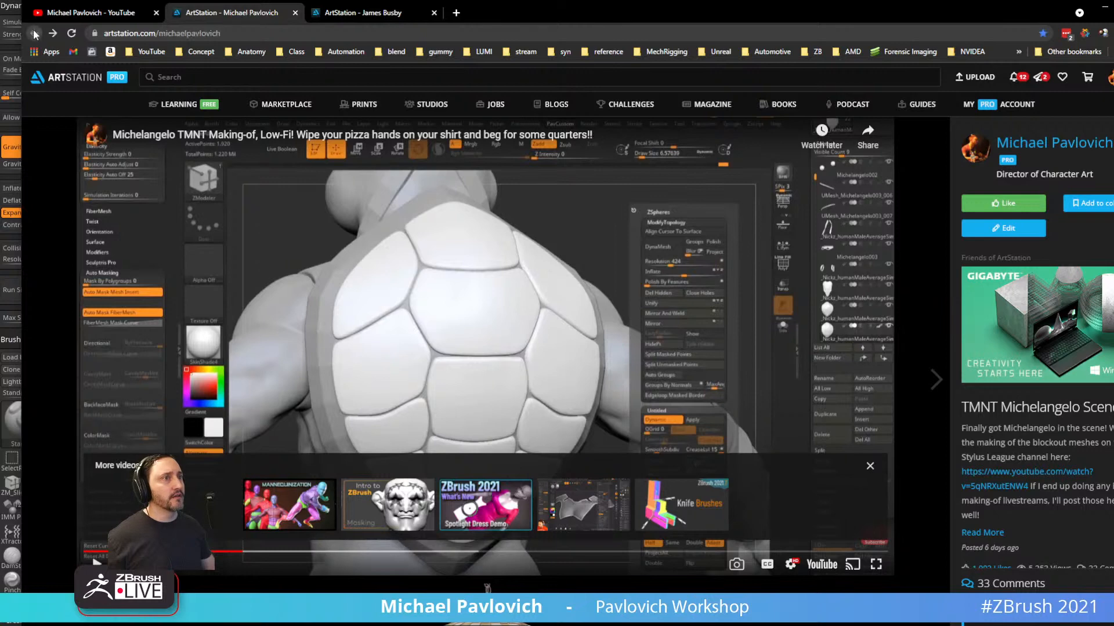
{"action": "left_click", "coordinate": [52, 14]}
{"action": "left_click", "coordinate": [35, 34]}
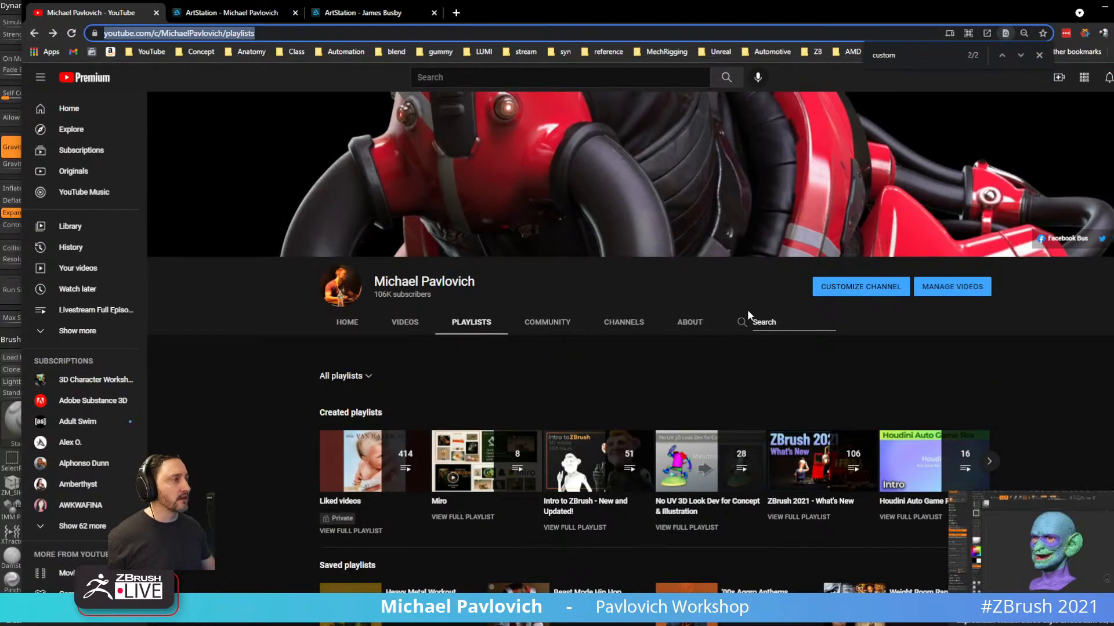
{"action": "left_click", "coordinate": [765, 323]}
{"action": "type", "text": "cloth"}
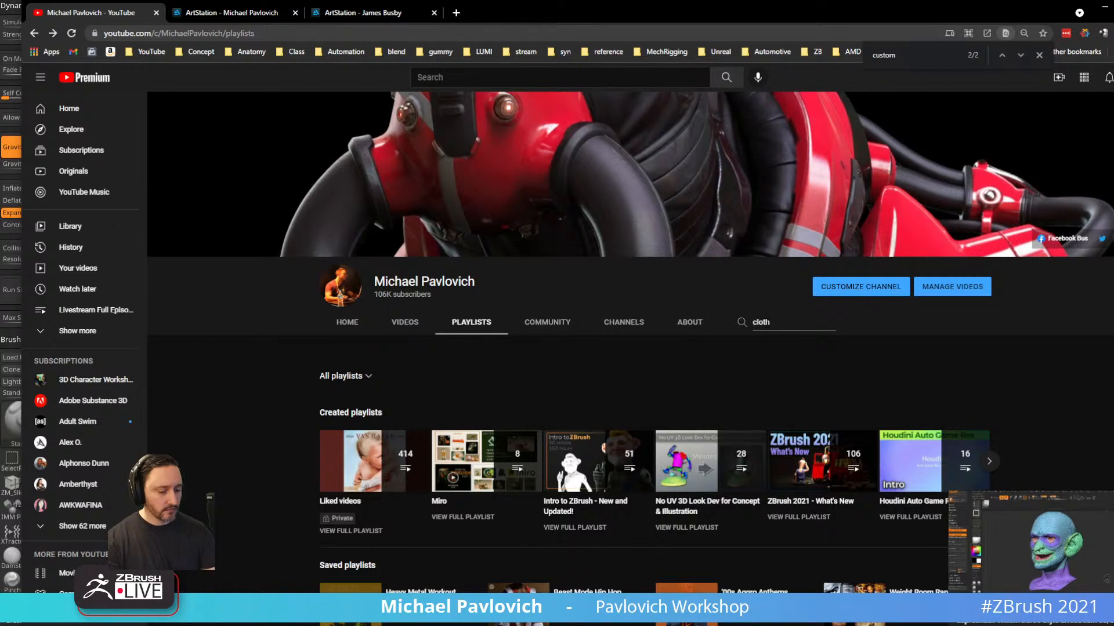
{"action": "key", "text": "Return"}
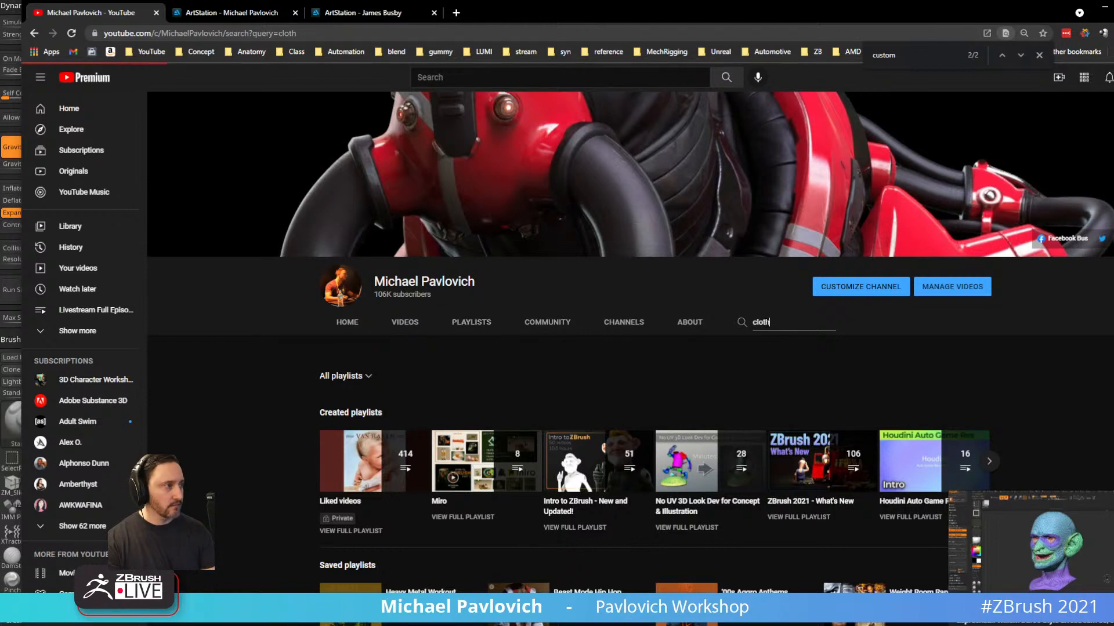
Look through the channel's cloth simulation videos and return to ZBrush.
{"action": "scroll", "coordinate": [708, 385], "scroll_direction": "down", "scroll_amount": 2}
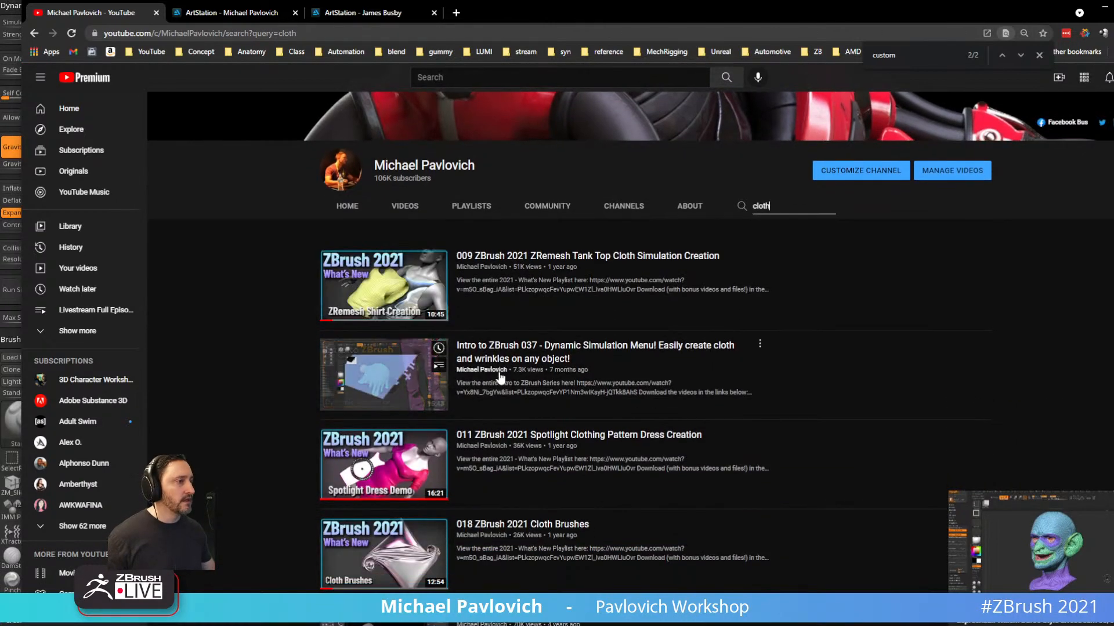
{"action": "scroll", "coordinate": [559, 365], "scroll_direction": "down", "scroll_amount": 6}
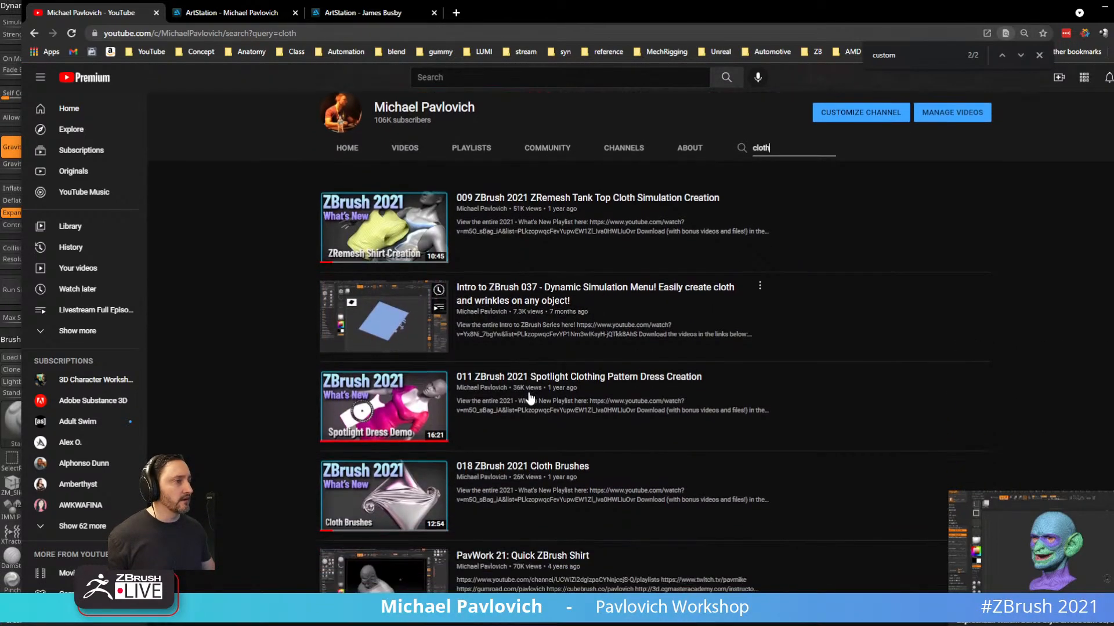
{"action": "scroll", "coordinate": [438, 324], "scroll_direction": "down", "scroll_amount": 4}
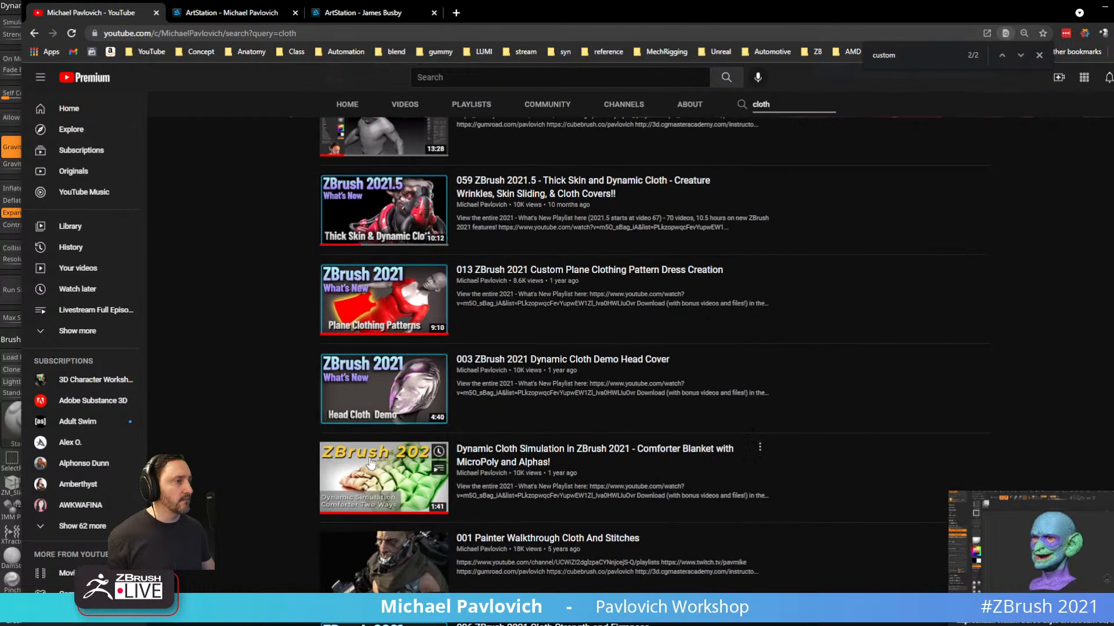
{"action": "scroll", "coordinate": [537, 473], "scroll_direction": "down", "scroll_amount": 2}
{"action": "scroll", "coordinate": [554, 487], "scroll_direction": "down", "scroll_amount": 3}
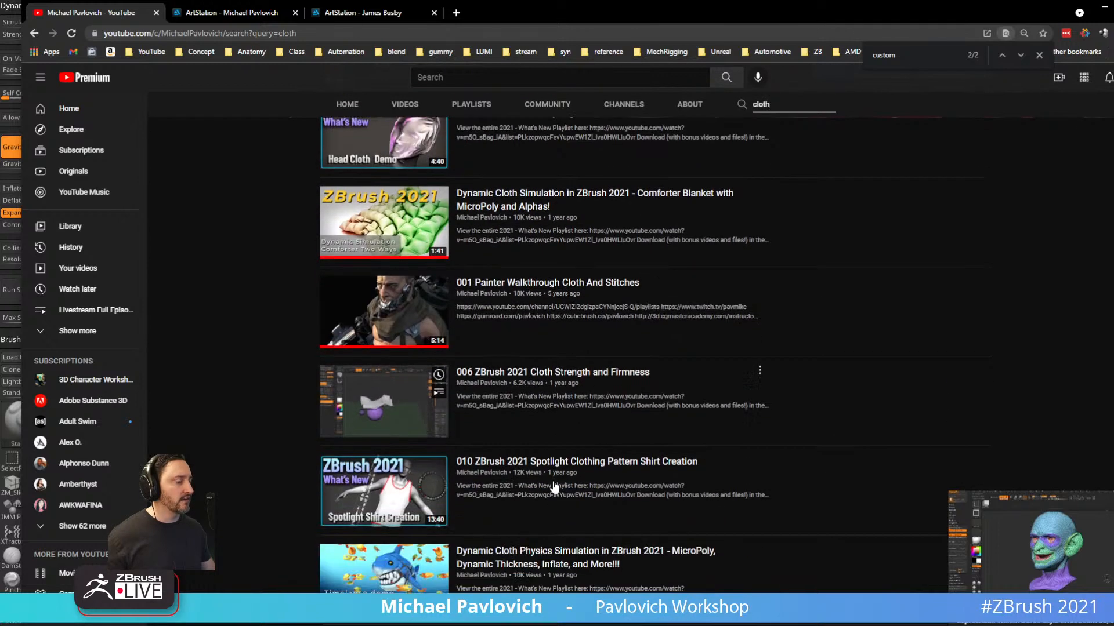
{"action": "key", "text": "alt+Tab"}
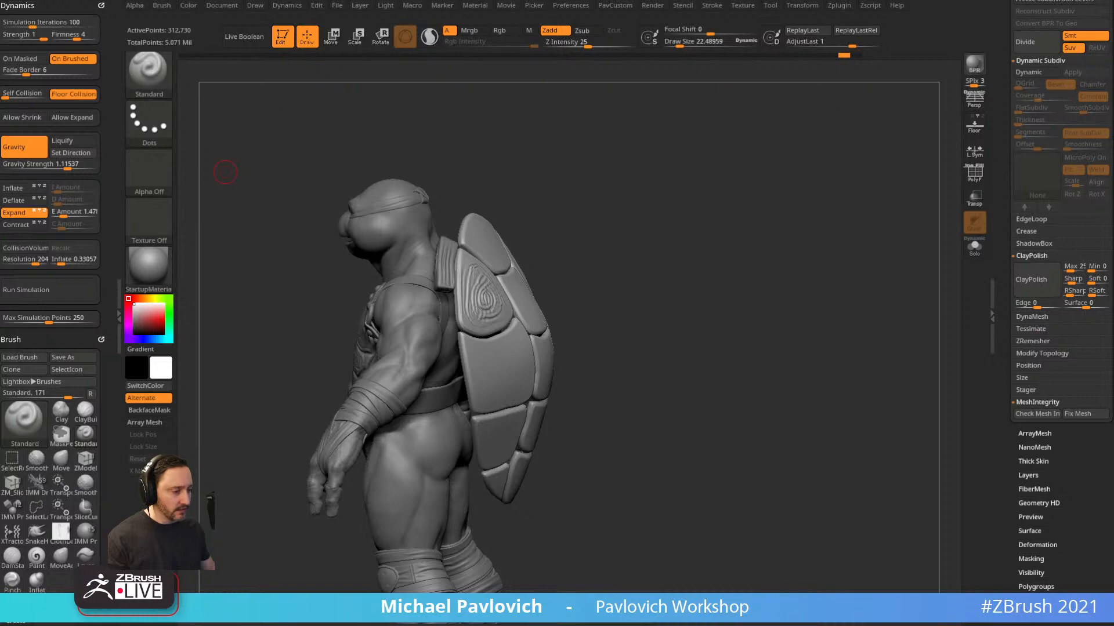
Go back to the YouTube channel in the Chrome browser and search it for "workstation".
{"action": "mouse_move", "coordinate": [676, 623]}
{"action": "left_mouse_down"}
{"action": "mouse_move", "coordinate": [663, 99]}
{"action": "mouse_move", "coordinate": [638, 65]}
{"action": "left_mouse_up"}
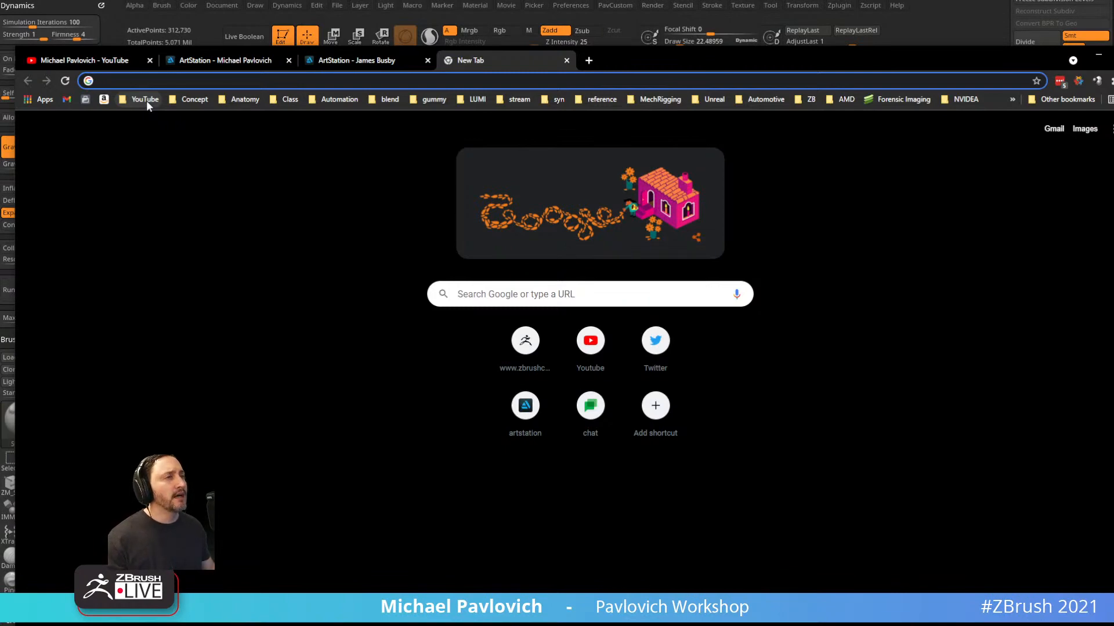
{"action": "left_click", "coordinate": [92, 56]}
{"action": "scroll", "coordinate": [551, 203], "scroll_direction": "up", "scroll_amount": 5}
{"action": "double_click", "coordinate": [754, 152]}
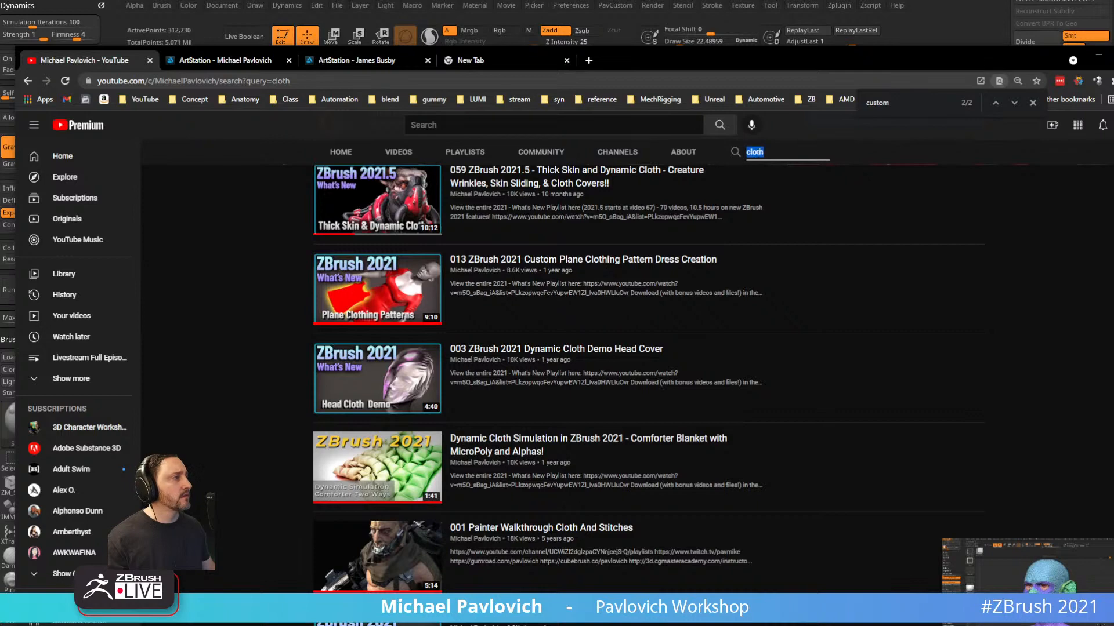
{"action": "type", "text": "workstation"}
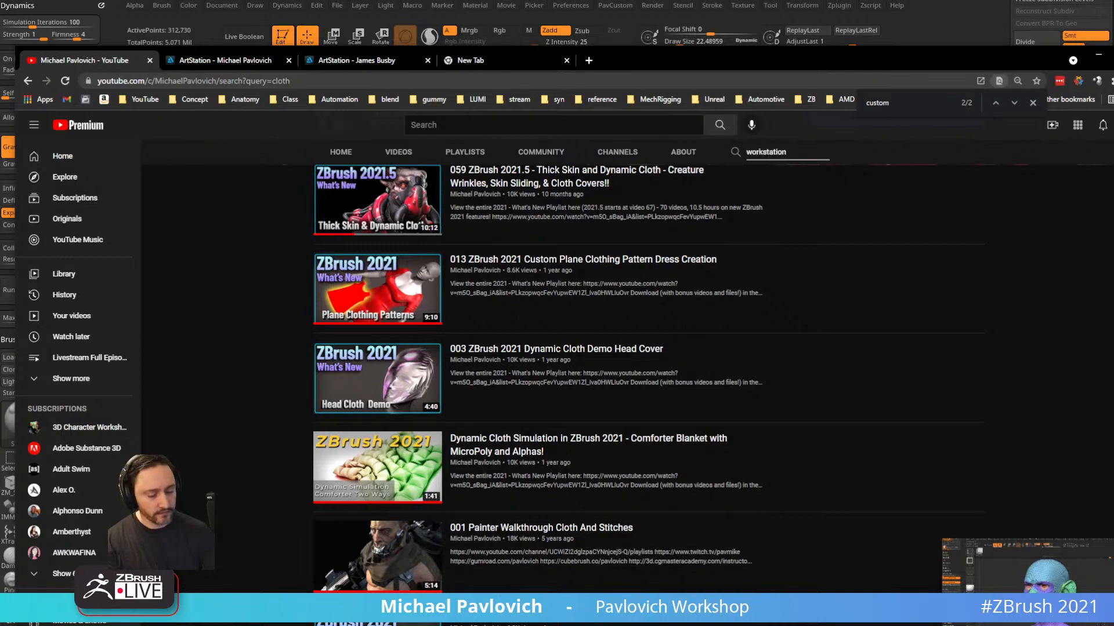
{"action": "key", "text": "Return"}
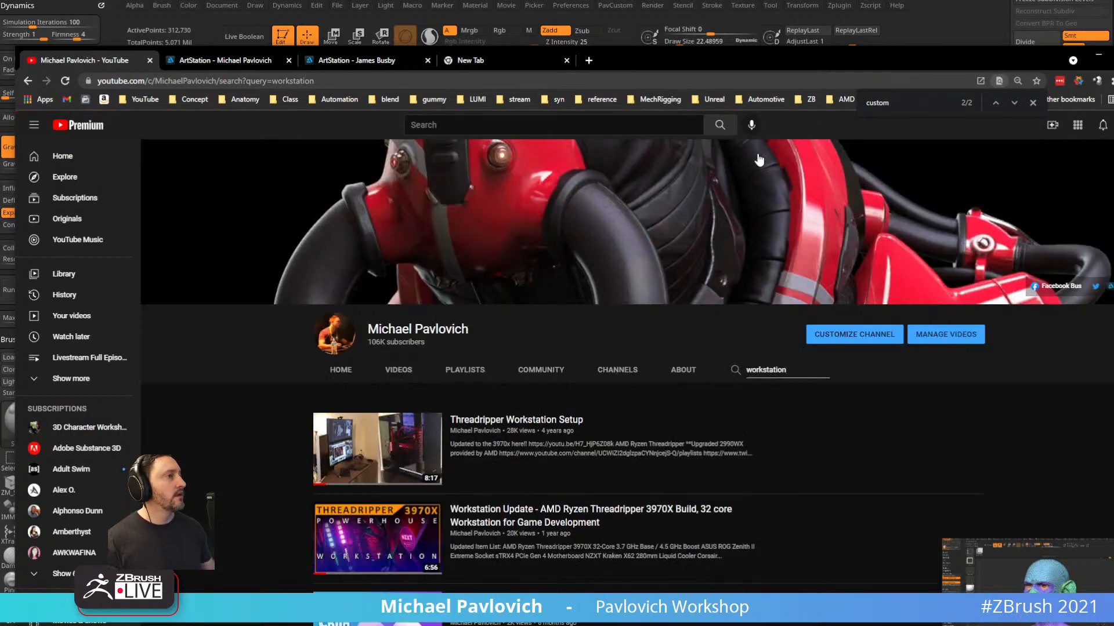
Open the Workstation Update Threadripper 3970X video, examine the hardware list in its full description, select the page address, and return to ZBrush.
{"action": "left_click", "coordinate": [545, 516]}
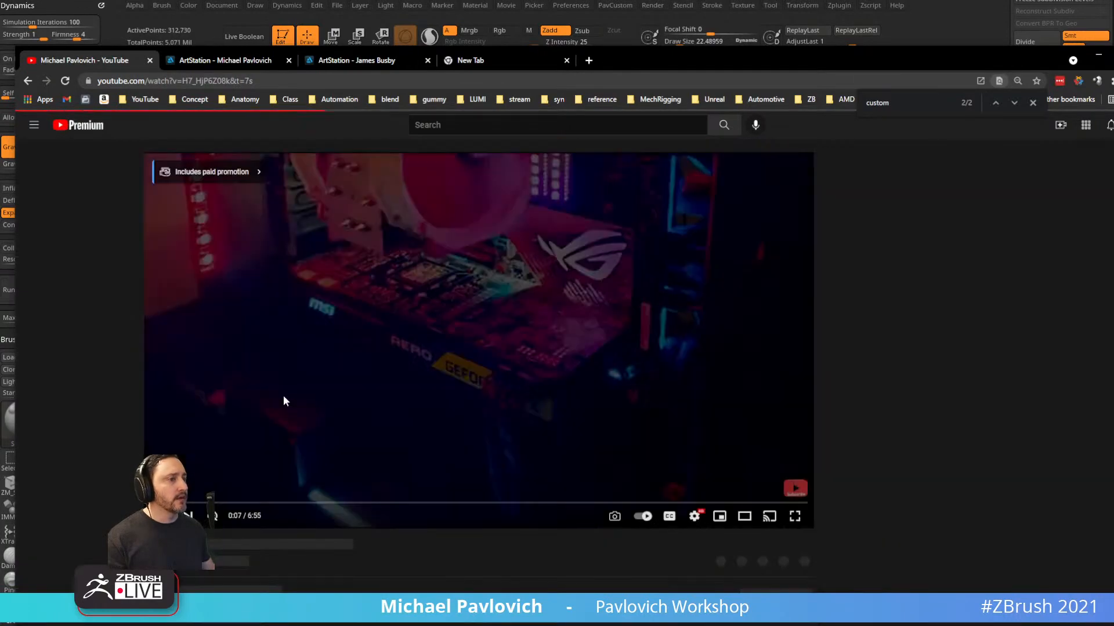
{"action": "scroll", "coordinate": [200, 490], "scroll_direction": "down", "scroll_amount": 3}
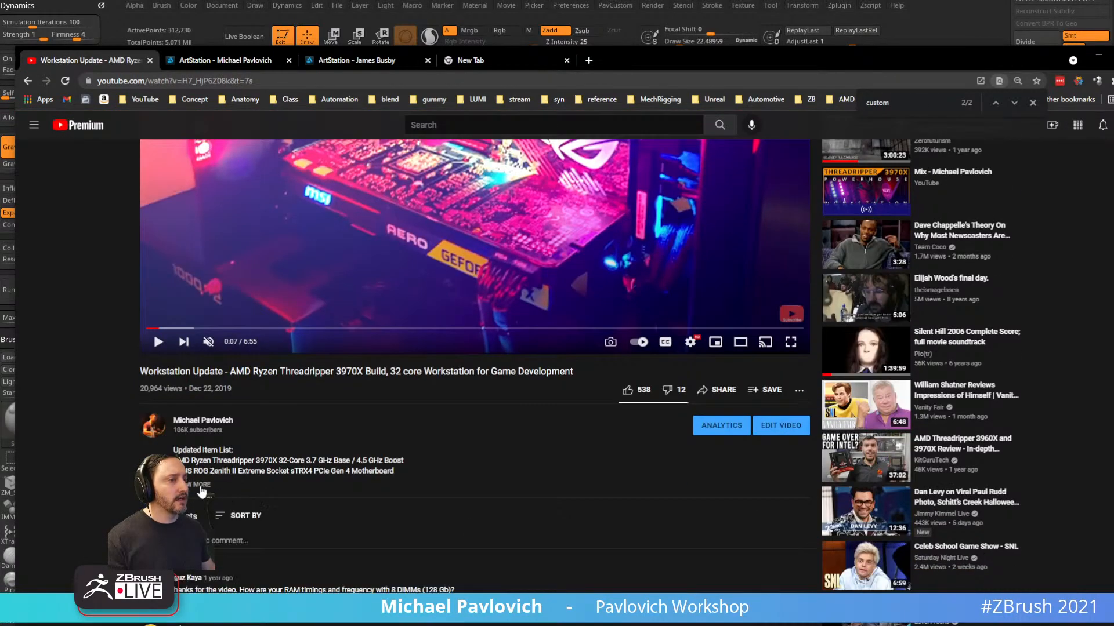
{"action": "left_click", "coordinate": [199, 487]}
{"action": "scroll", "coordinate": [302, 432], "scroll_direction": "down", "scroll_amount": 2}
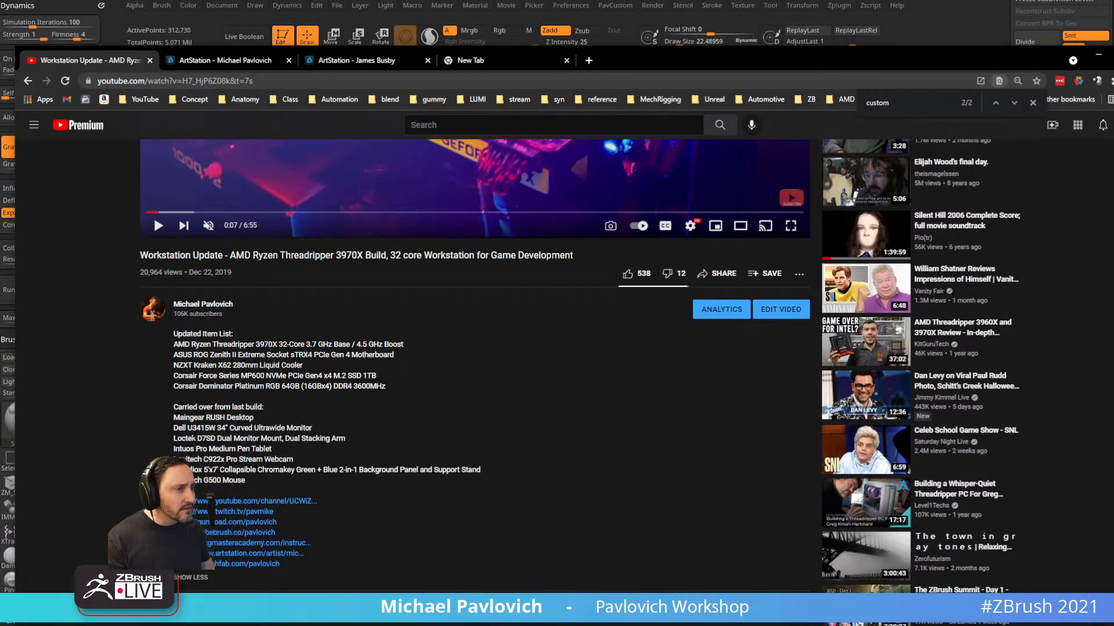
{"action": "left_click_drag", "start_coordinate": [313, 438], "coordinate": [194, 449]}
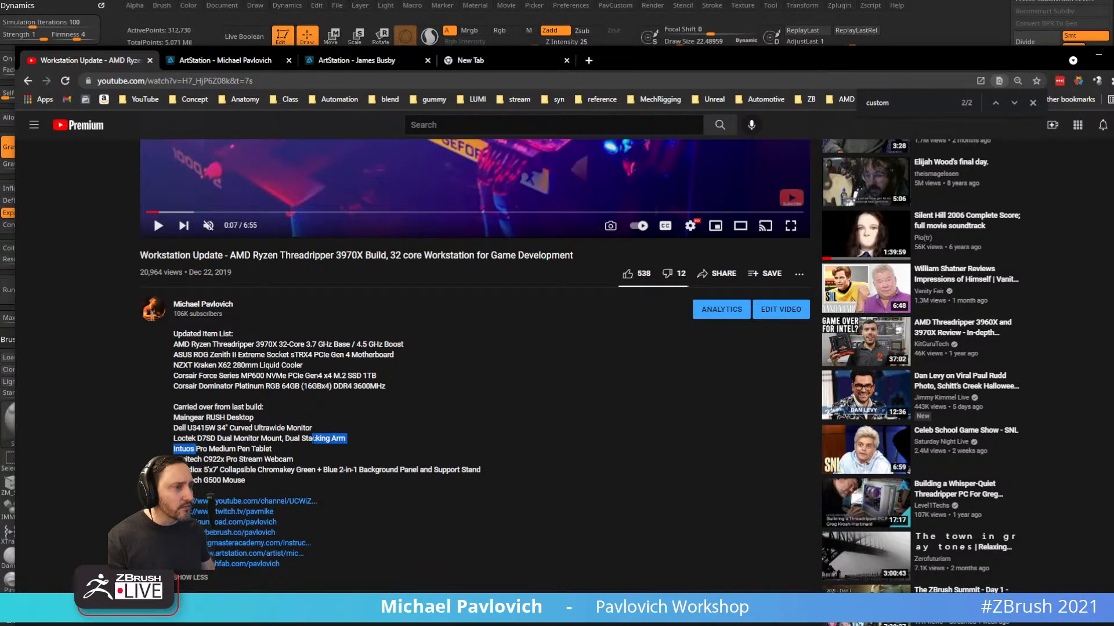
{"action": "left_click", "coordinate": [324, 80]}
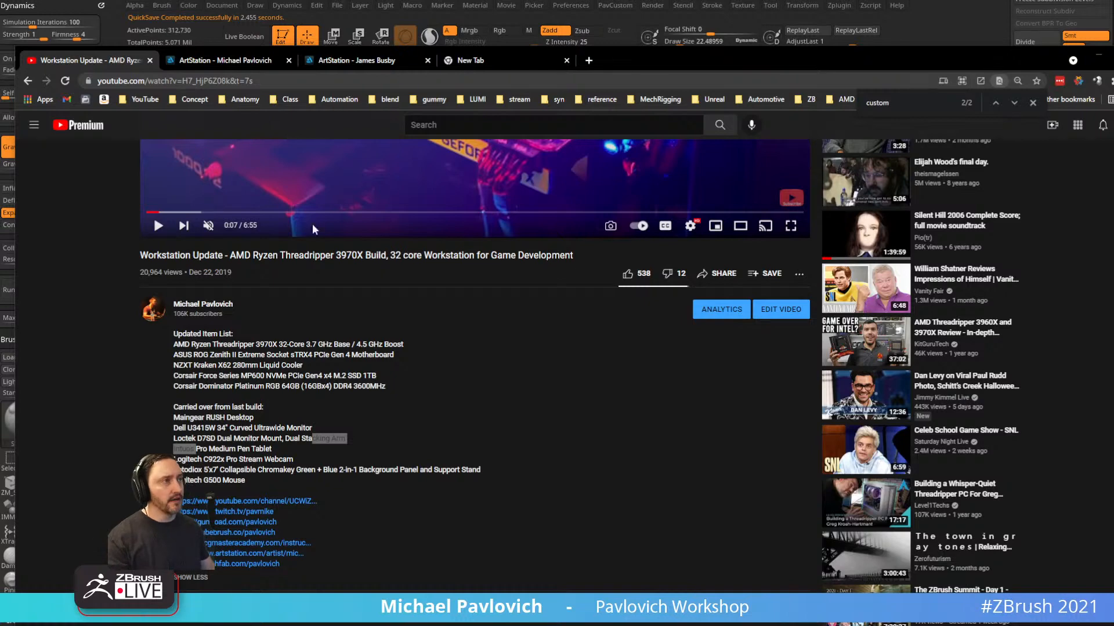
{"action": "key", "text": "alt+Tab"}
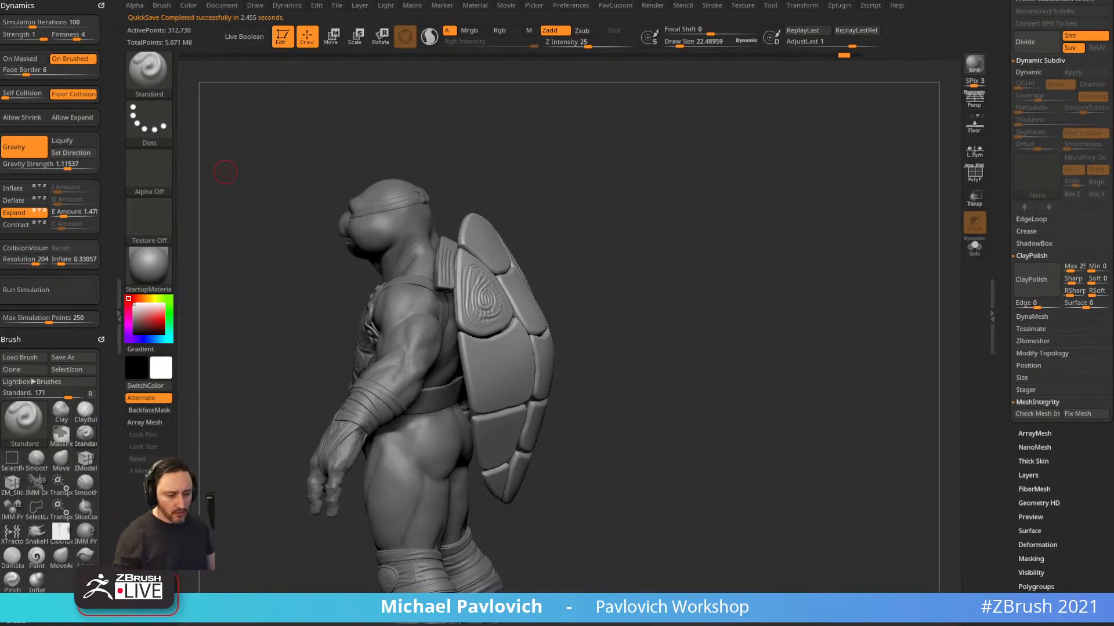
Switch to Marmoset Toolbag and examine the rendered scene with the turtle and arcade cabinet.
{"action": "key", "text": "alt+Tab"}
{"action": "left_click_drag", "start_coordinate": [426, 444], "coordinate": [527, 300]}
{"action": "right_click_drag", "start_coordinate": [527, 299], "coordinate": [511, 276]}
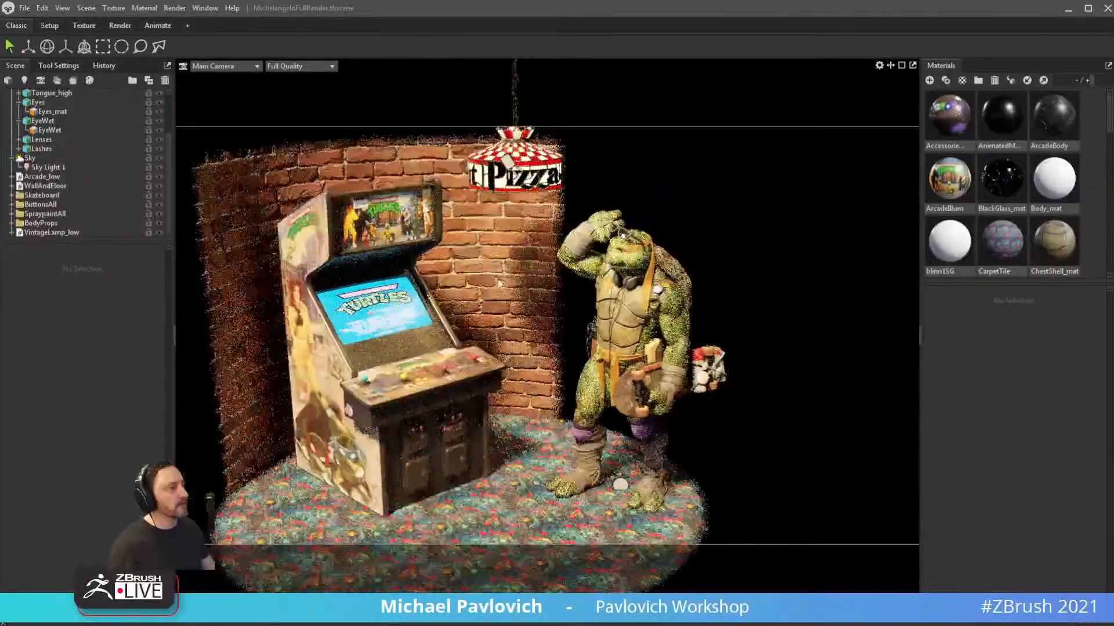
{"action": "left_click_drag", "start_coordinate": [511, 275], "coordinate": [515, 265]}
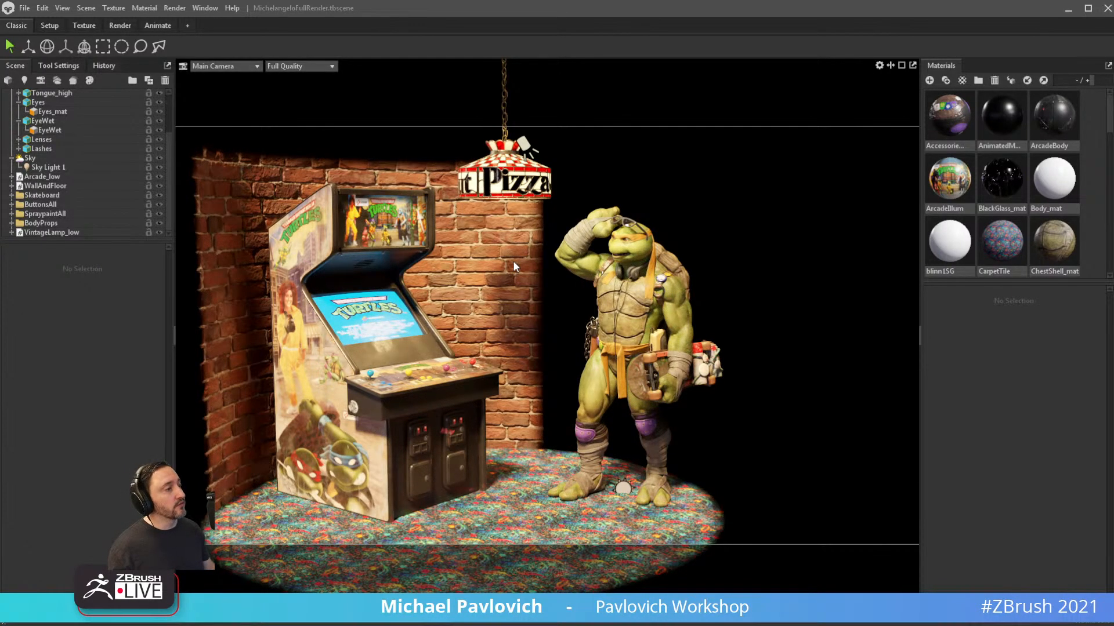
Select Sky Light 1 in the arcade scene and lower its brightness to about 5.4.
{"action": "left_click_drag", "start_coordinate": [513, 260], "coordinate": [487, 278]}
{"action": "right_click_drag", "start_coordinate": [487, 290], "coordinate": [544, 370]}
{"action": "left_click_drag", "start_coordinate": [544, 370], "coordinate": [463, 297]}
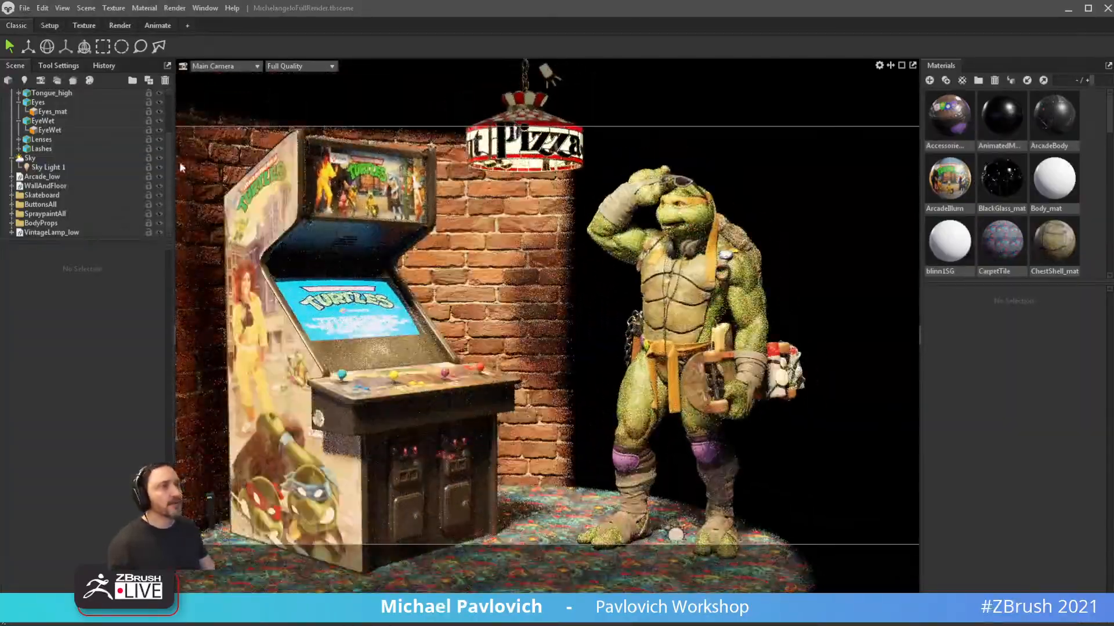
{"action": "scroll", "coordinate": [58, 131], "scroll_direction": "up", "scroll_amount": 3}
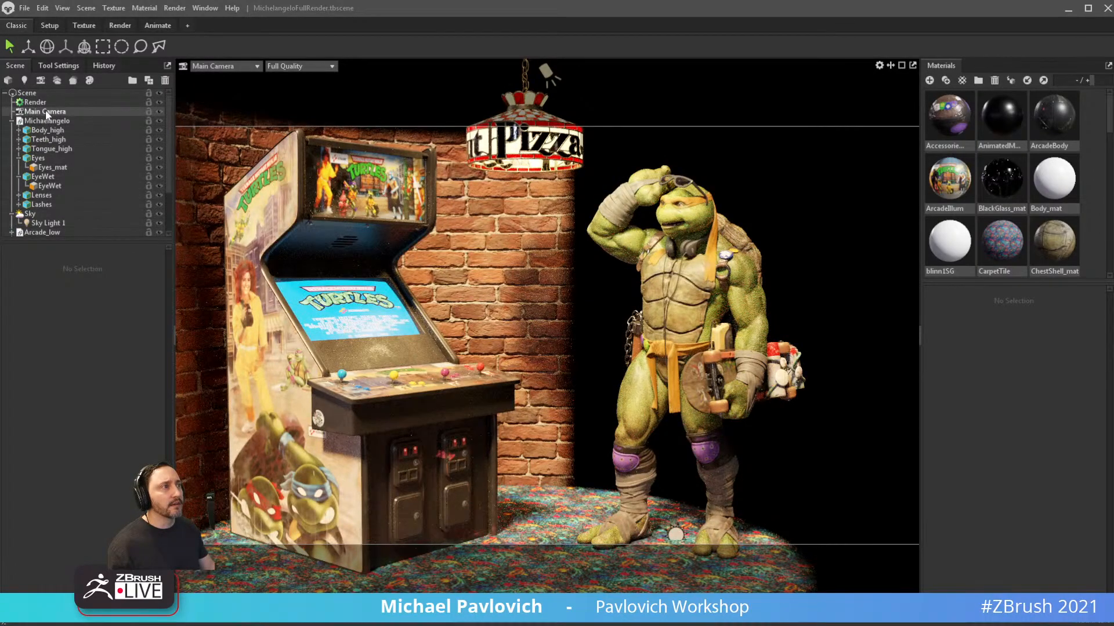
{"action": "left_click", "coordinate": [44, 213]}
{"action": "left_click", "coordinate": [47, 224]}
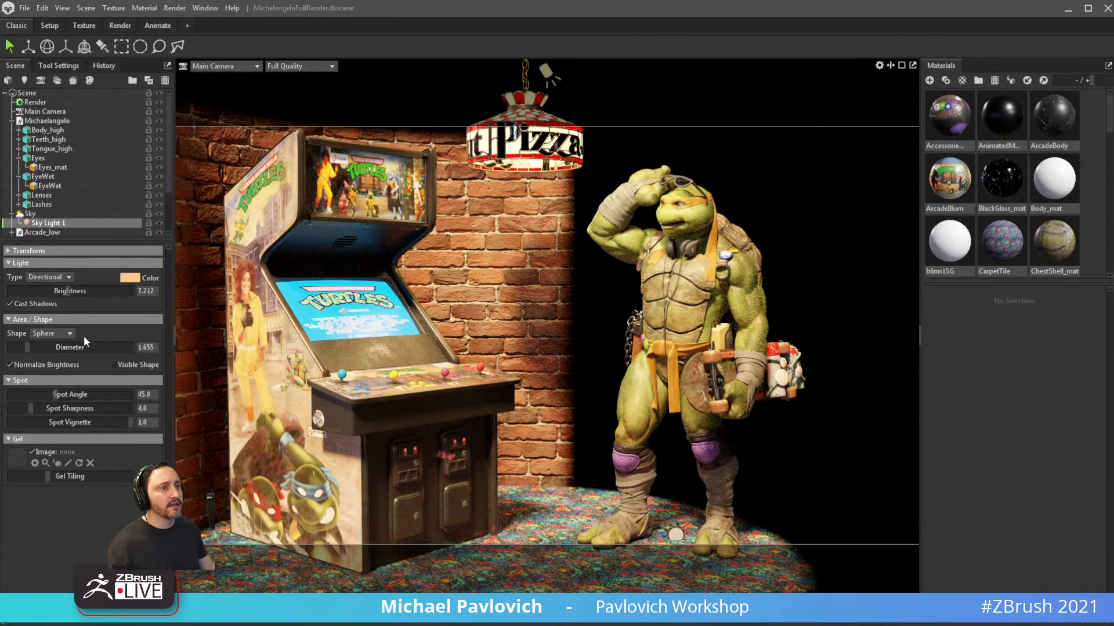
{"action": "left_click_drag", "start_coordinate": [67, 290], "coordinate": [58, 292]}
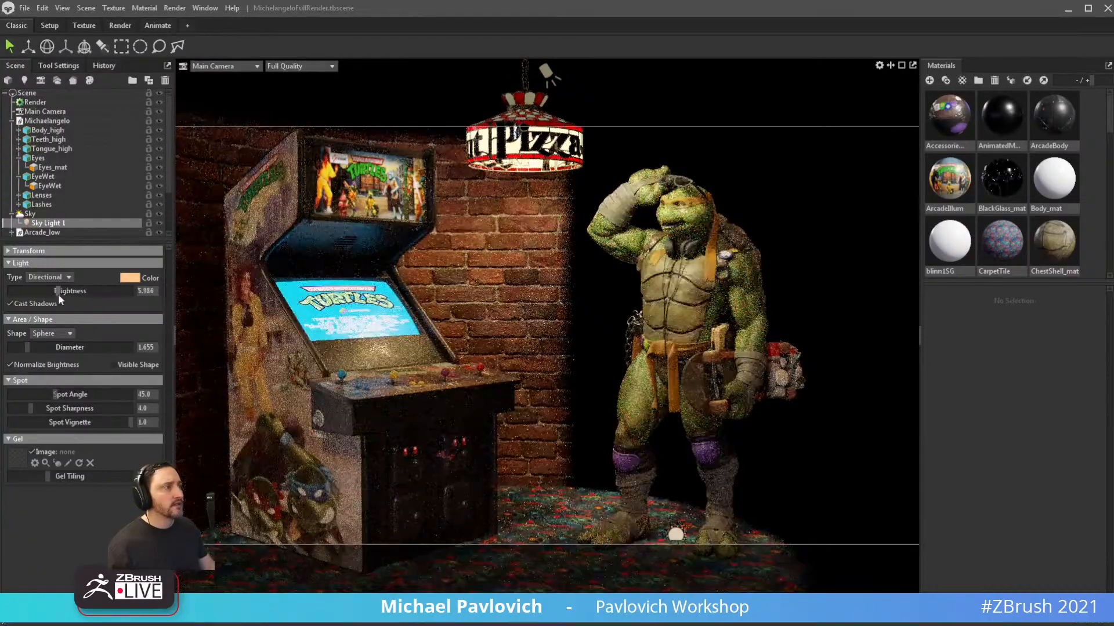
Select the VintageLamp_low object and move the hanging pizza lamp straight down a short distance.
{"action": "left_click", "coordinate": [558, 315]}
{"action": "scroll", "coordinate": [64, 221], "scroll_direction": "down", "scroll_amount": 3}
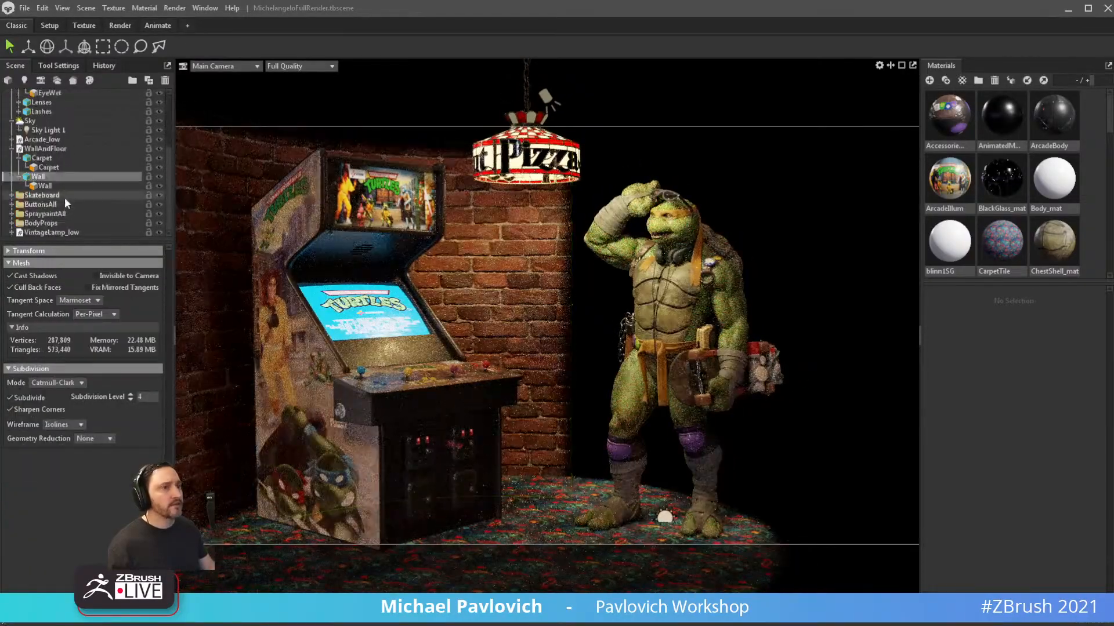
{"action": "left_click", "coordinate": [50, 232]}
{"action": "middle_click_drag", "start_coordinate": [560, 112], "coordinate": [569, 240]}
{"action": "key", "text": "w"}
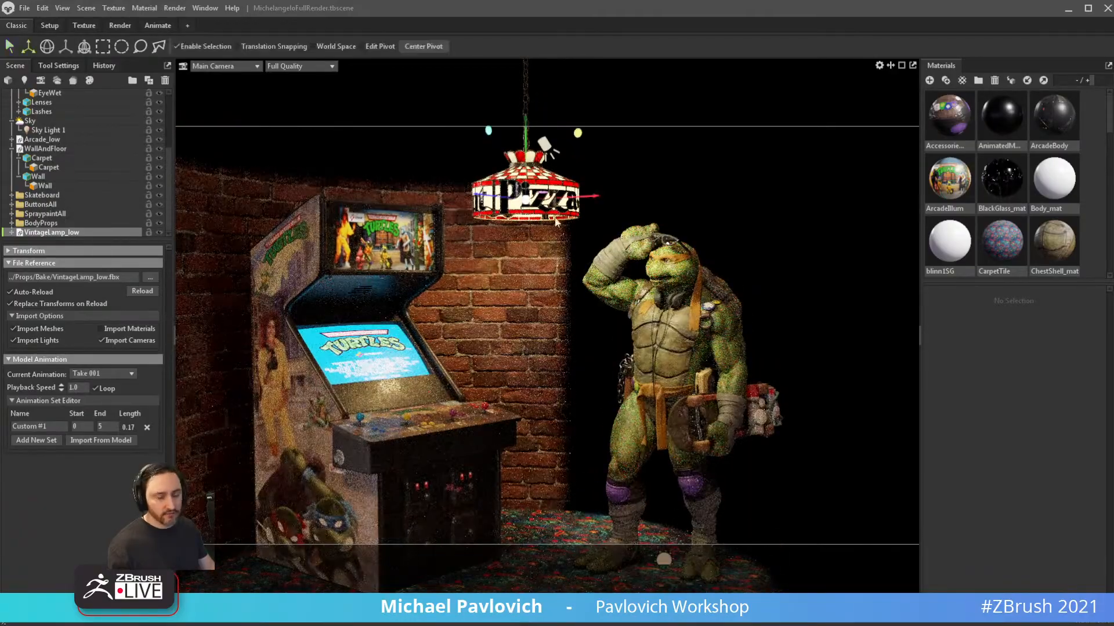
{"action": "left_click_drag", "start_coordinate": [519, 120], "coordinate": [520, 164]}
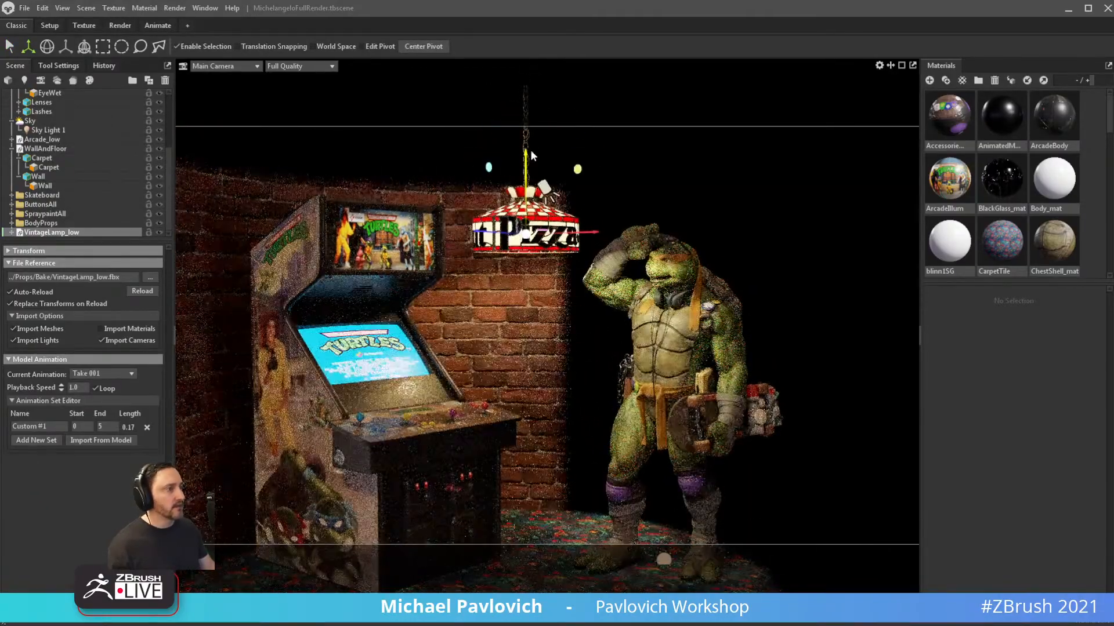
Open the Animate workspace and scrub the timeline to examine the arcade screen's animation.
{"action": "left_click", "coordinate": [152, 25]}
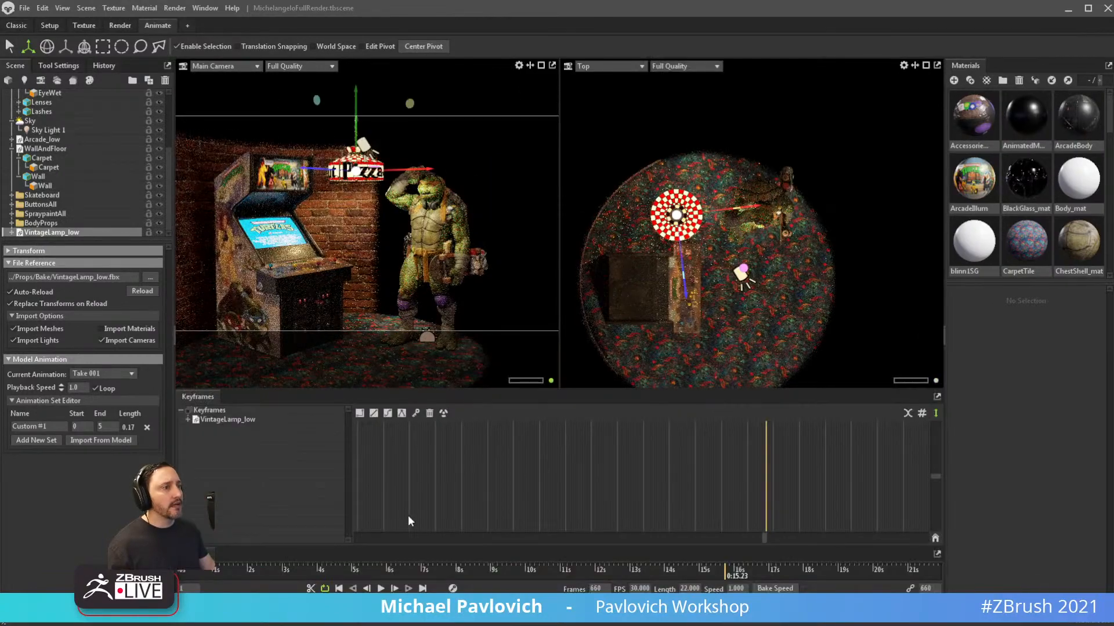
{"action": "left_click_drag", "start_coordinate": [292, 569], "coordinate": [185, 577]}
{"action": "left_click_drag", "start_coordinate": [725, 567], "coordinate": [888, 567]}
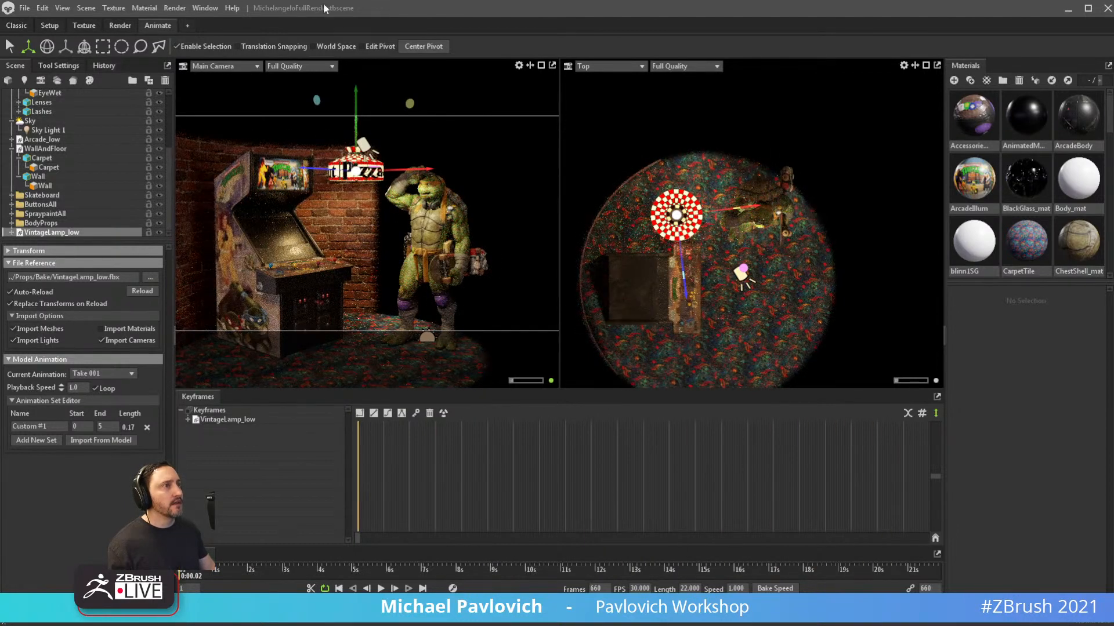
Switch to the ArtStation portfolio in Chrome, open the TNMT Arcade project and view the profile of the credited video importer plugin author.
{"action": "key", "text": "alt+Tab"}
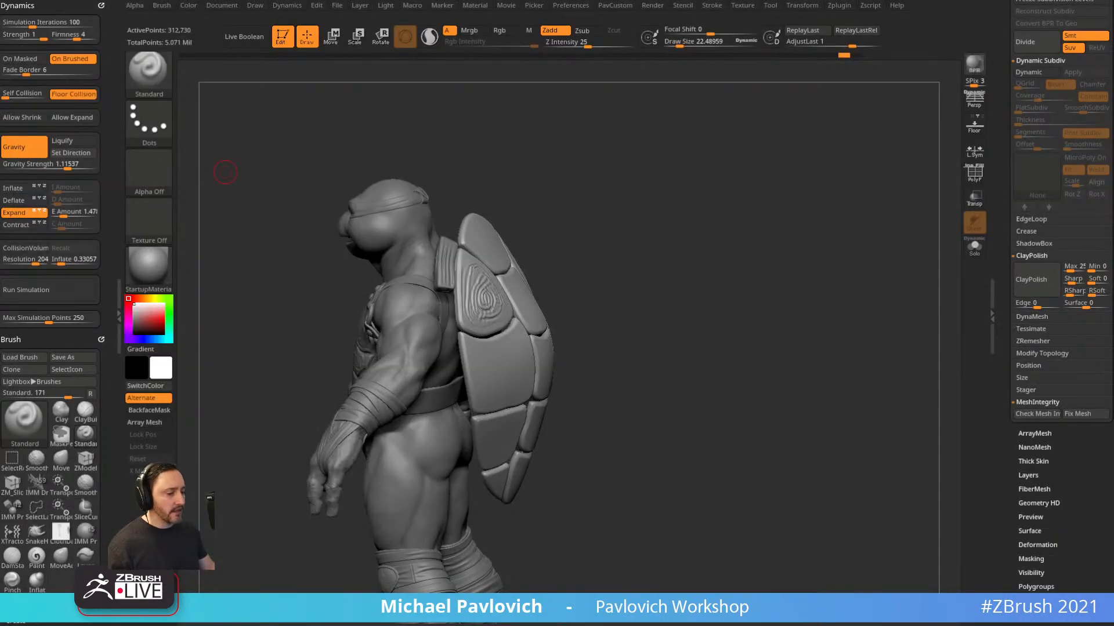
{"action": "key", "text": "alt+Tab"}
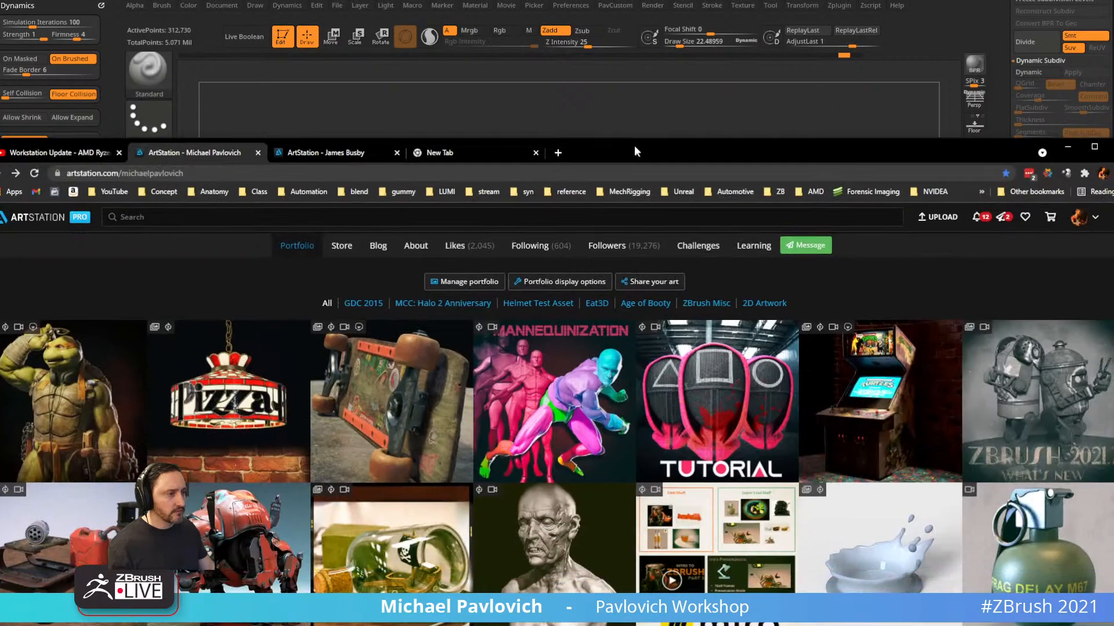
{"action": "left_click", "coordinate": [858, 172]}
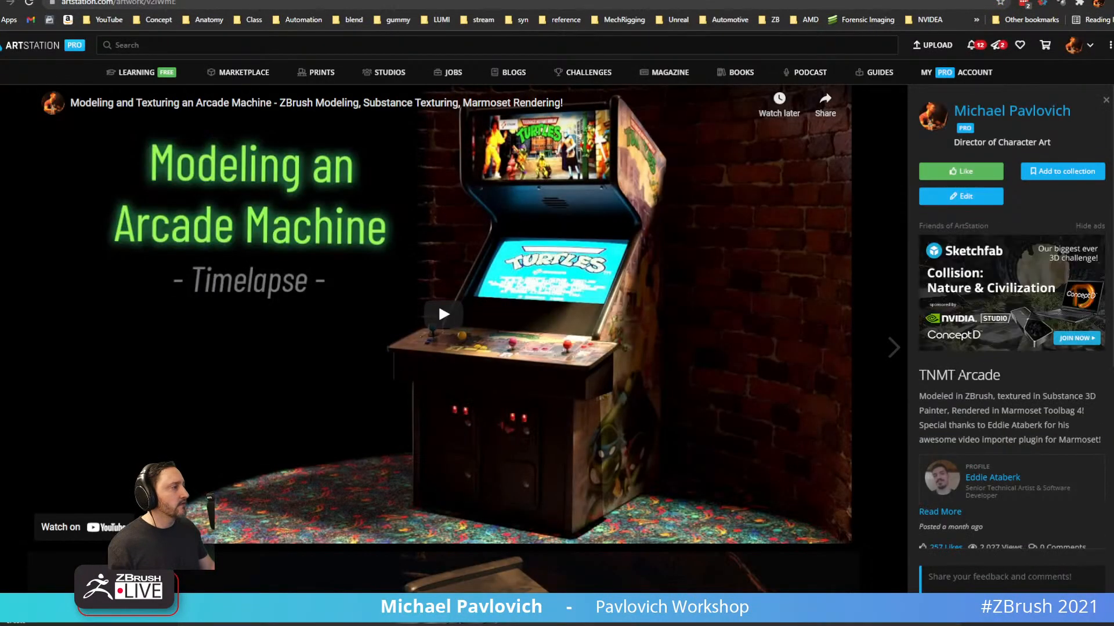
{"action": "left_click", "coordinate": [992, 483]}
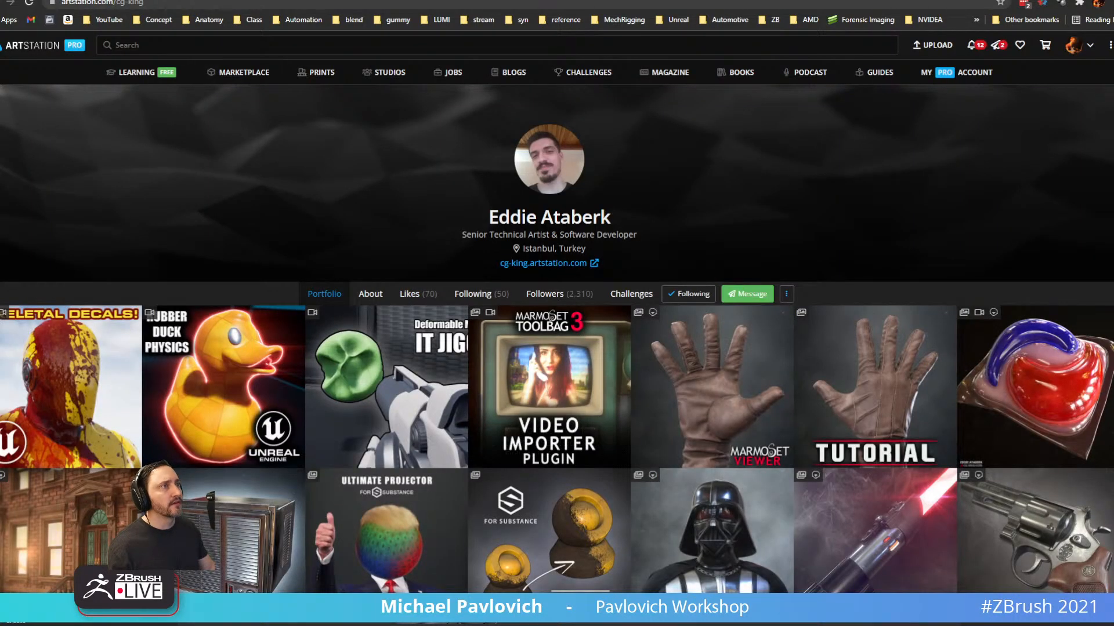
Go back to the portfolio, open the How to "Break Into" the Games Industry post from its blog, and return to ZBrush.
{"action": "key", "text": "alt+Left"}
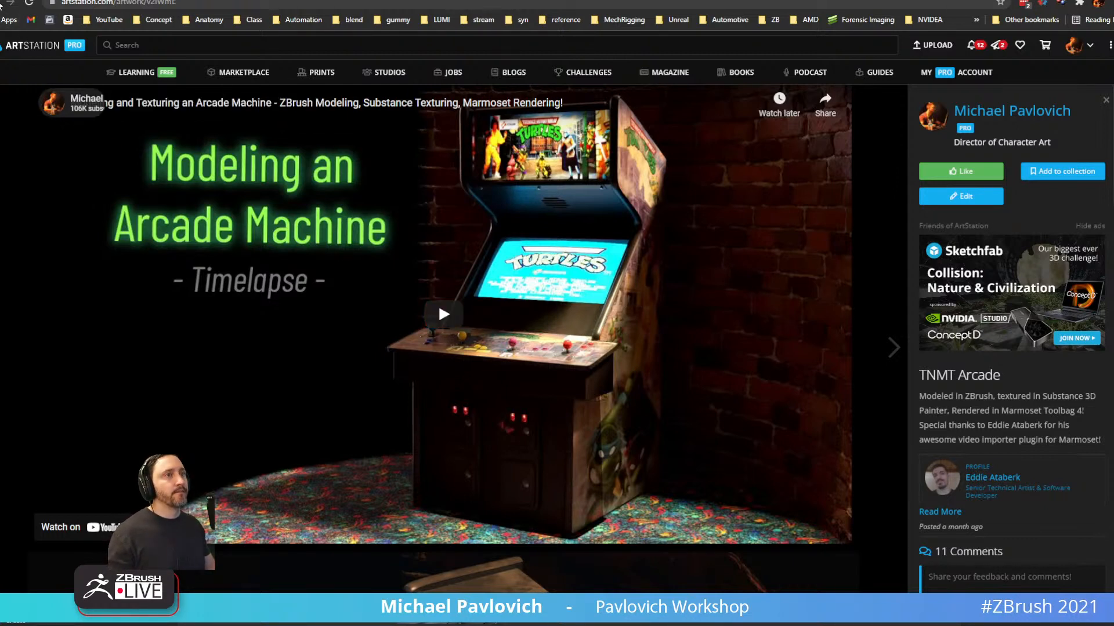
{"action": "left_click", "coordinate": [10, 3]}
{"action": "left_click", "coordinate": [175, 3]}
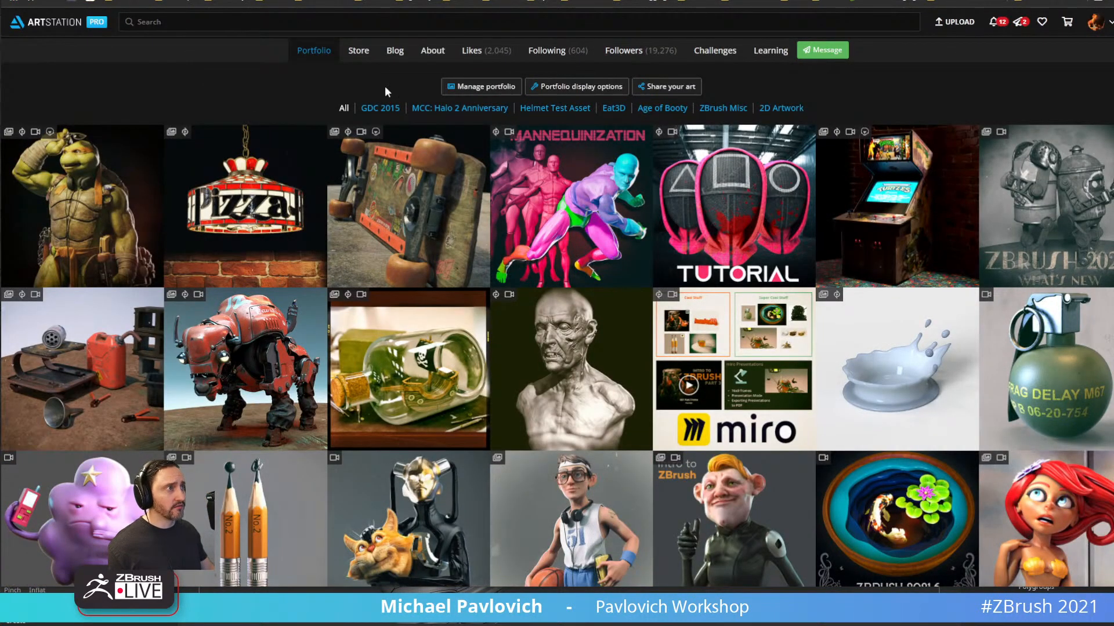
{"action": "left_click", "coordinate": [395, 51]}
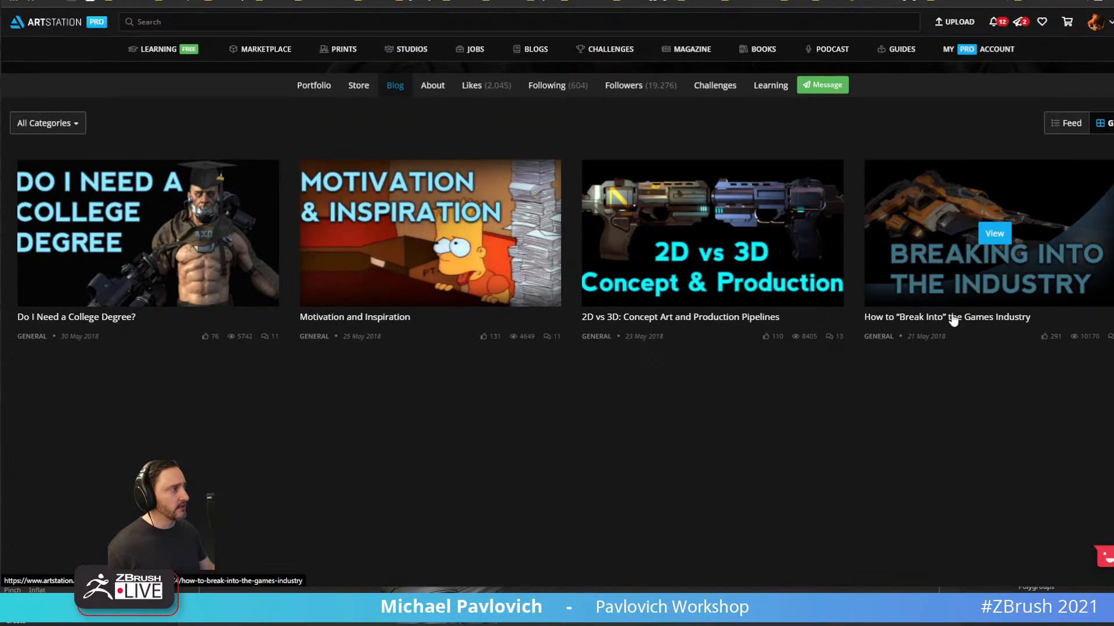
{"action": "left_click", "coordinate": [922, 306]}
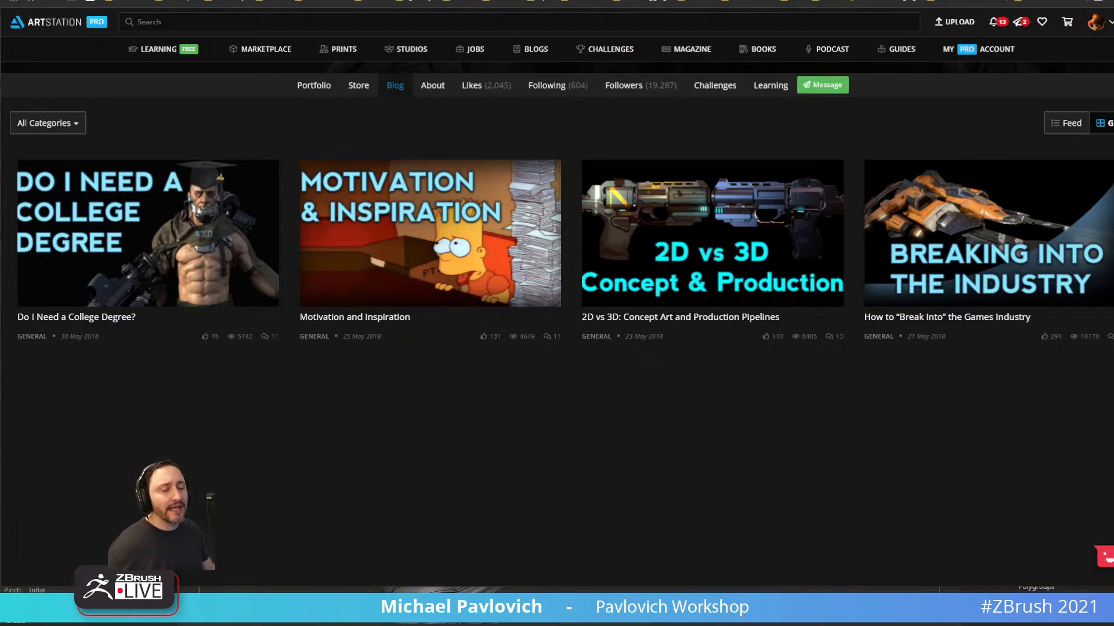
{"action": "key", "text": "alt+Tab"}
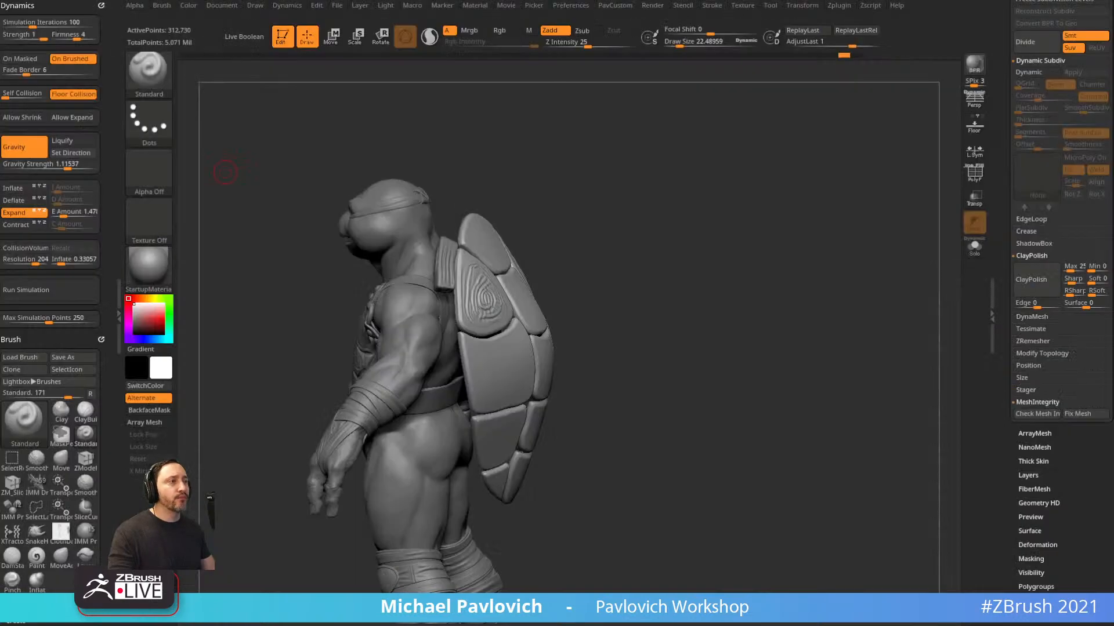
Set the shell plates to subdivision level 1 with the polyframe shown, and delete their higher subdivision levels.
{"action": "left_click_drag", "start_coordinate": [659, 216], "coordinate": [530, 341]}
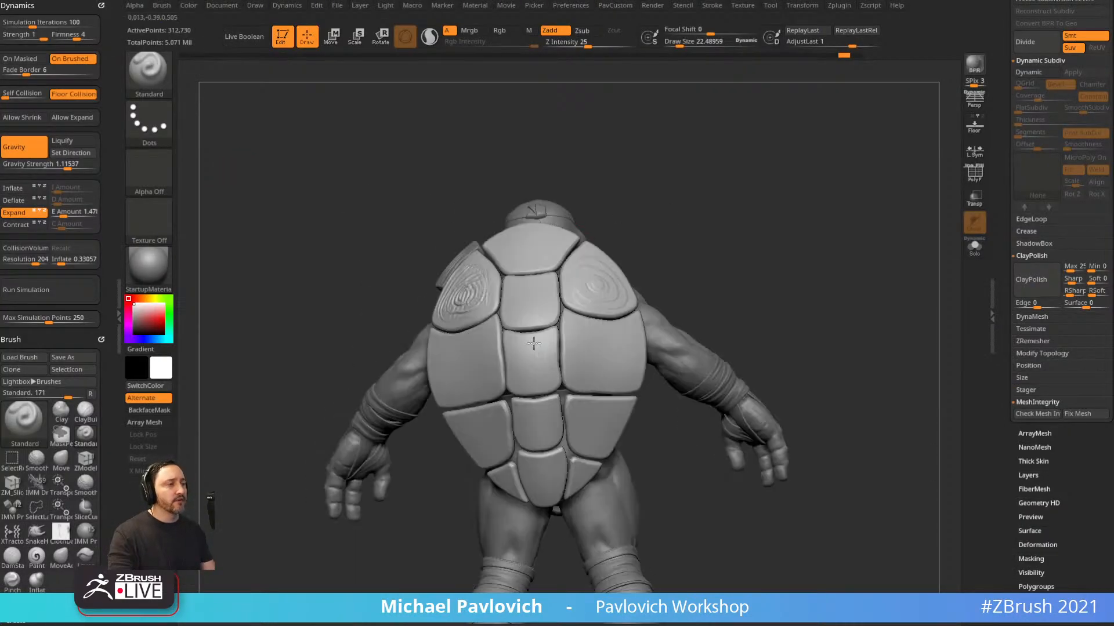
{"action": "left_click_drag", "start_coordinate": [790, 321], "coordinate": [771, 290], "text": "alt"}
{"action": "scroll", "coordinate": [1006, 426], "scroll_direction": "up", "scroll_amount": 10}
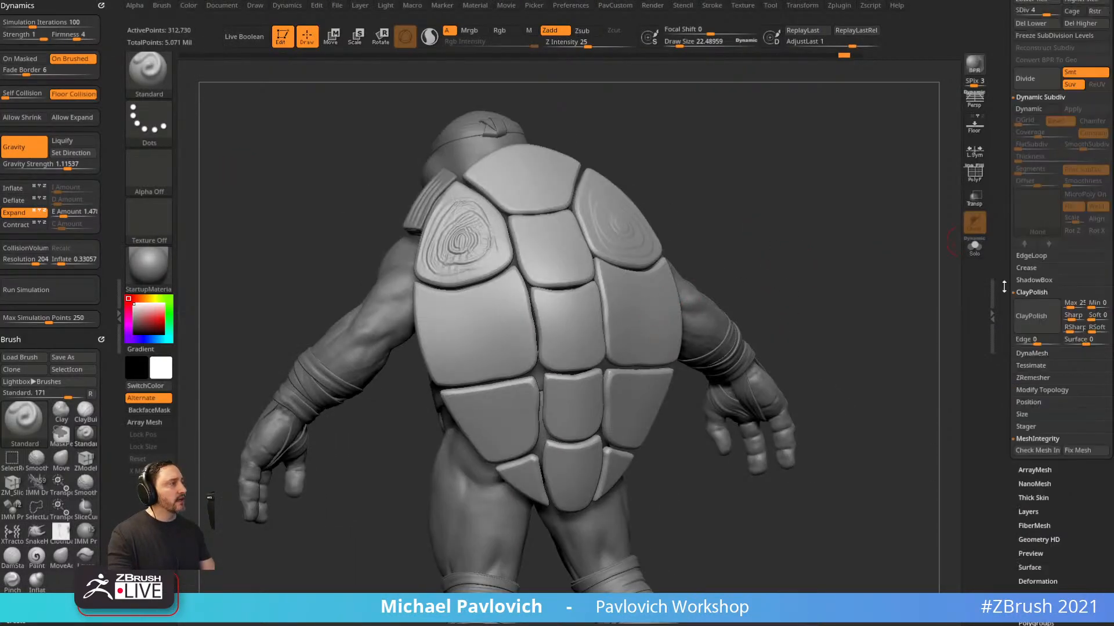
{"action": "scroll", "coordinate": [1007, 426], "scroll_direction": "down", "scroll_amount": 10}
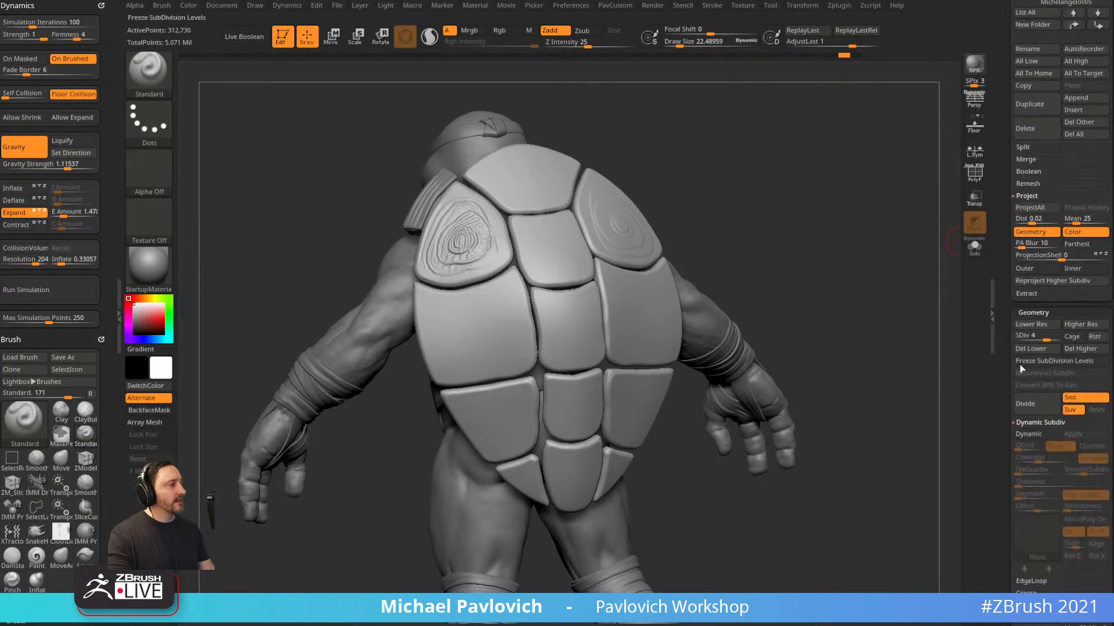
{"action": "left_click", "coordinate": [1020, 335]}
{"action": "left_click_drag", "start_coordinate": [895, 320], "coordinate": [878, 228], "text": "alt"}
{"action": "key", "text": "shift+f"}
{"action": "key", "text": "space"}
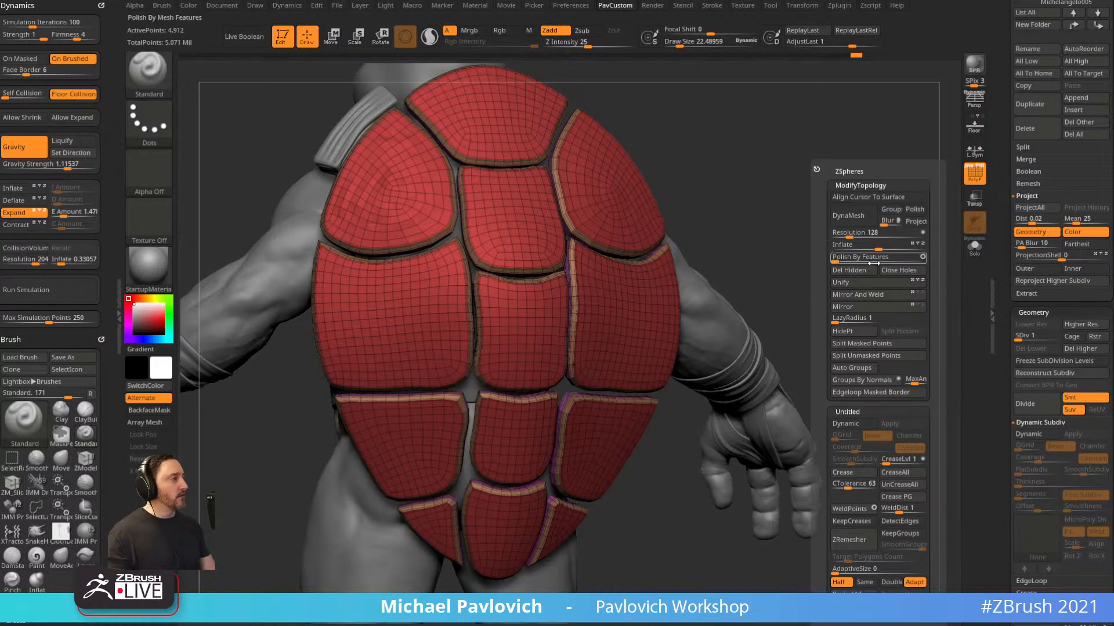
{"action": "left_click_drag", "start_coordinate": [1008, 273], "coordinate": [1009, 209]}
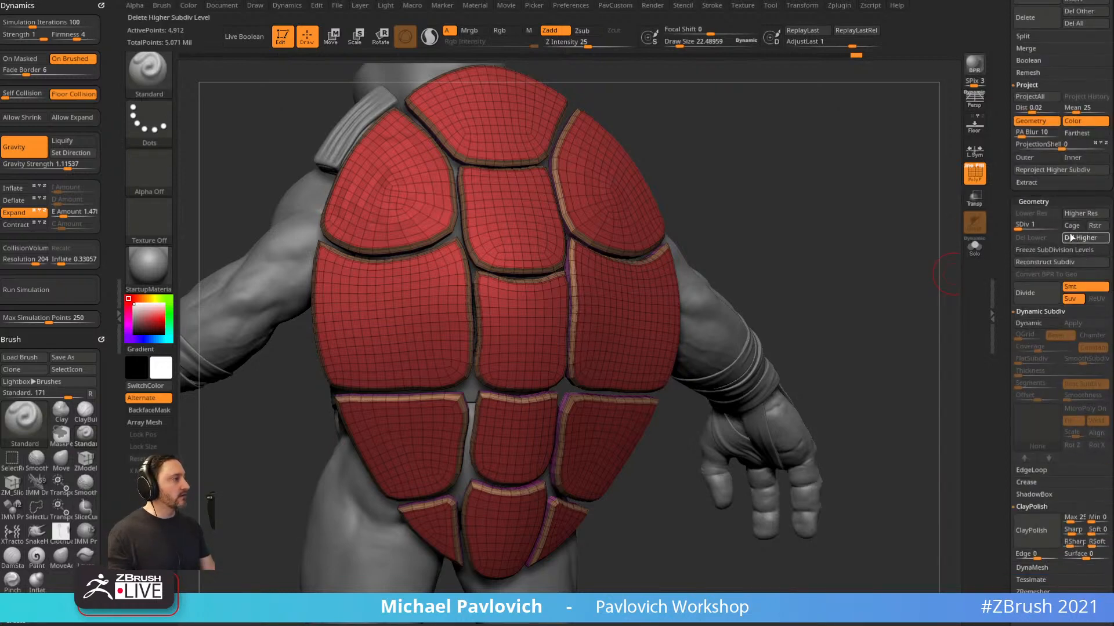
{"action": "left_click", "coordinate": [1071, 239]}
Hide the border polygroups around the shell plates and delete the hidden geometry, keeping only the outer plate surfaces.
{"action": "left_click_drag", "start_coordinate": [914, 196], "coordinate": [771, 296]}
{"action": "key", "text": "space"}
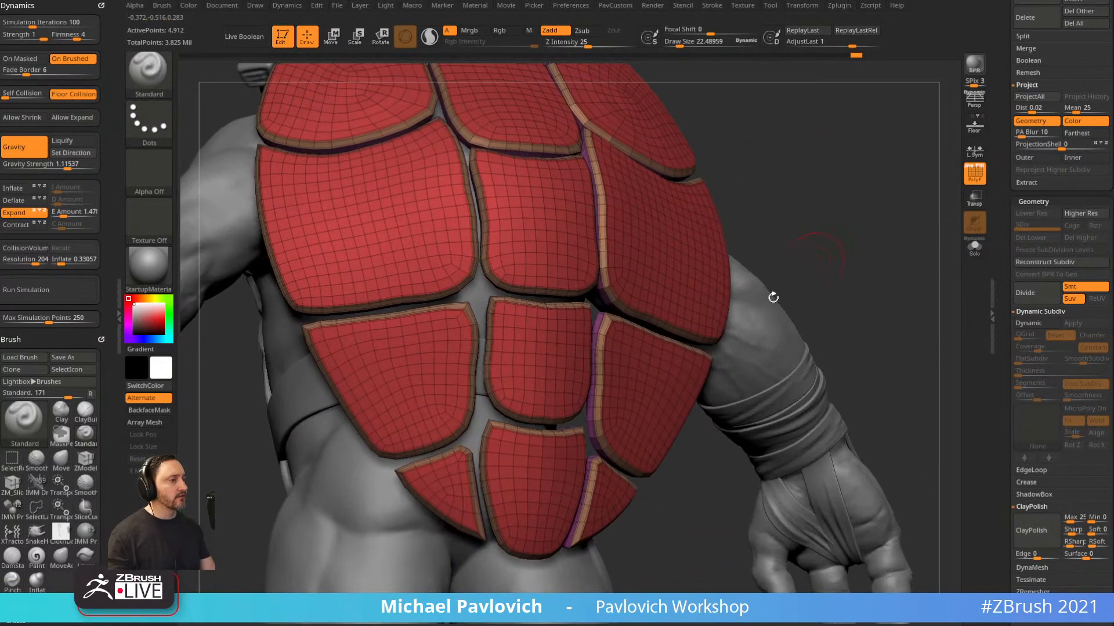
{"action": "left_click", "coordinate": [566, 372], "text": "ctrl+shift"}
{"action": "key", "text": "space"}
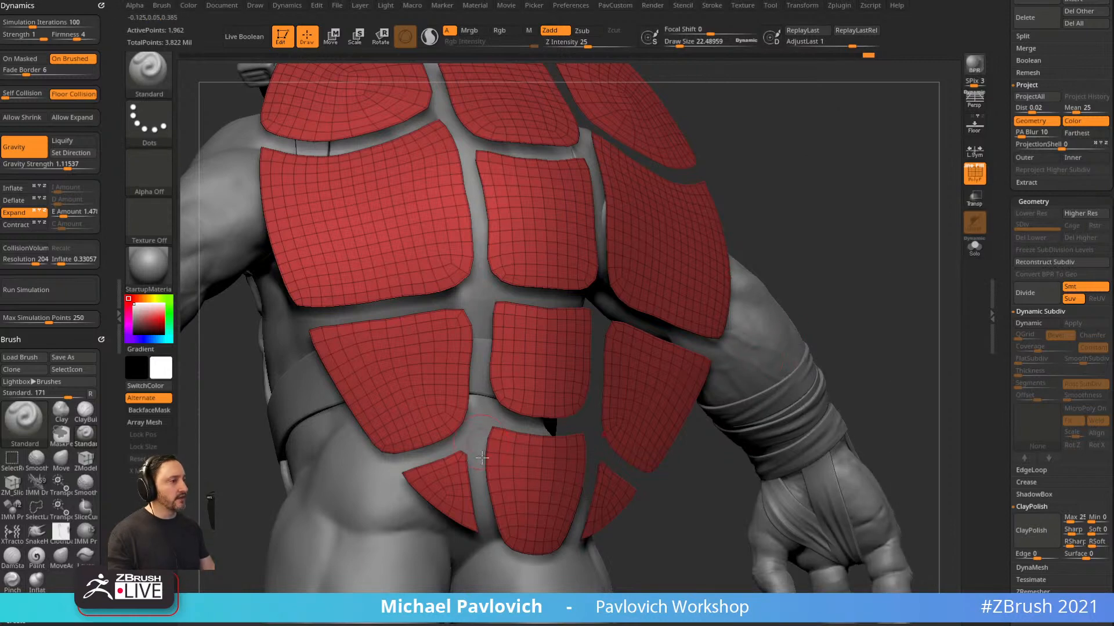
Square off the inner corners of the lower centre and side shell plates using the MoveAccu brush at a draw size of about 31.
{"action": "left_click_drag", "start_coordinate": [842, 278], "coordinate": [860, 261]}
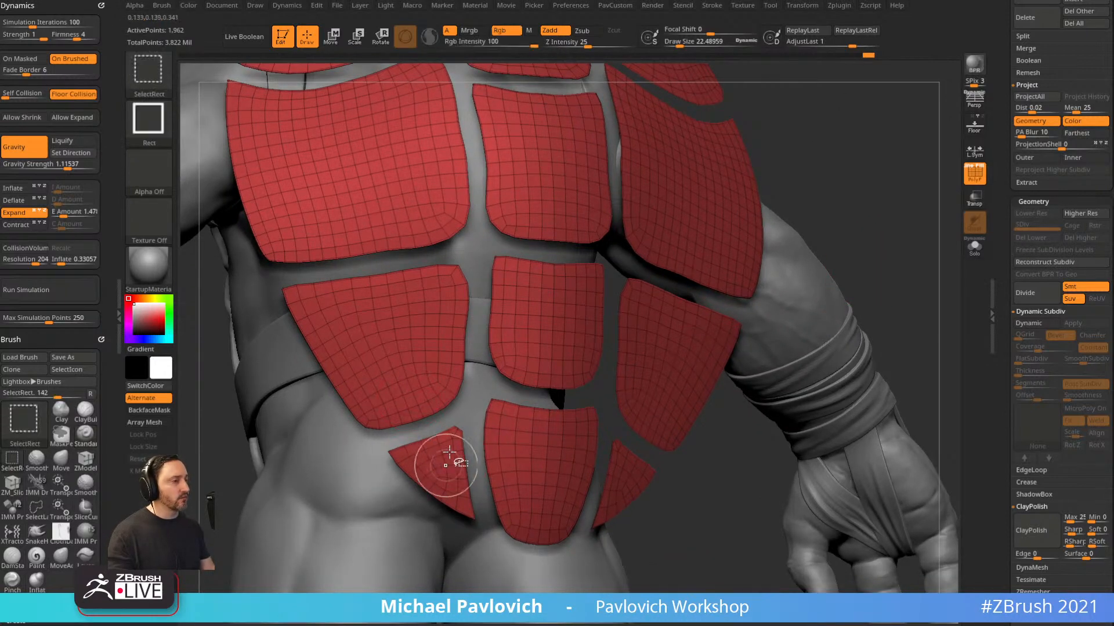
{"action": "key", "text": "2"}
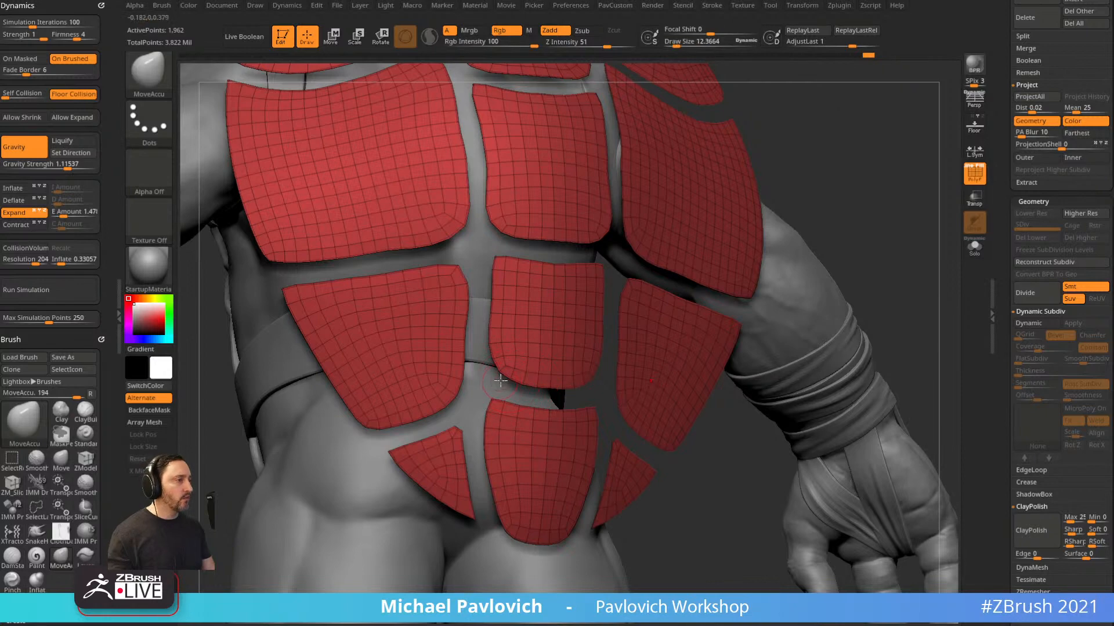
{"action": "left_click_drag", "start_coordinate": [787, 260], "coordinate": [837, 261]}
{"action": "left_click_drag", "start_coordinate": [594, 357], "coordinate": [609, 373], "text": "shift"}
{"action": "left_click_drag", "start_coordinate": [778, 436], "coordinate": [722, 415]}
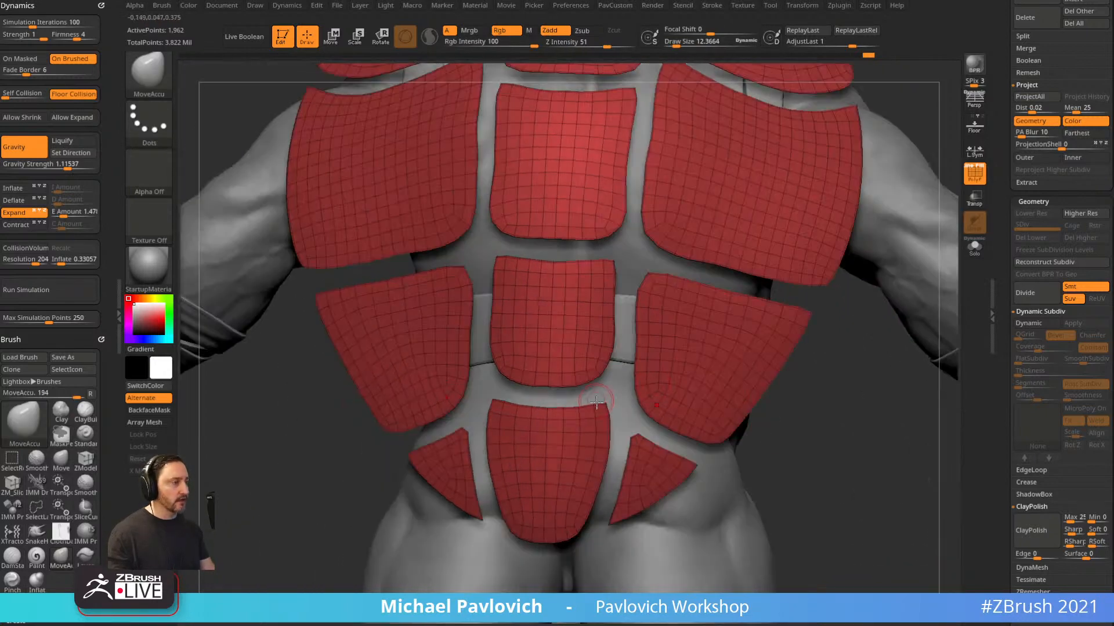
{"action": "key", "text": "]"}
{"action": "mouse_move", "coordinate": [598, 375]}
{"action": "left_mouse_down"}
{"action": "mouse_move", "coordinate": [614, 414]}
{"action": "mouse_move", "coordinate": [631, 416]}
{"action": "left_mouse_up"}
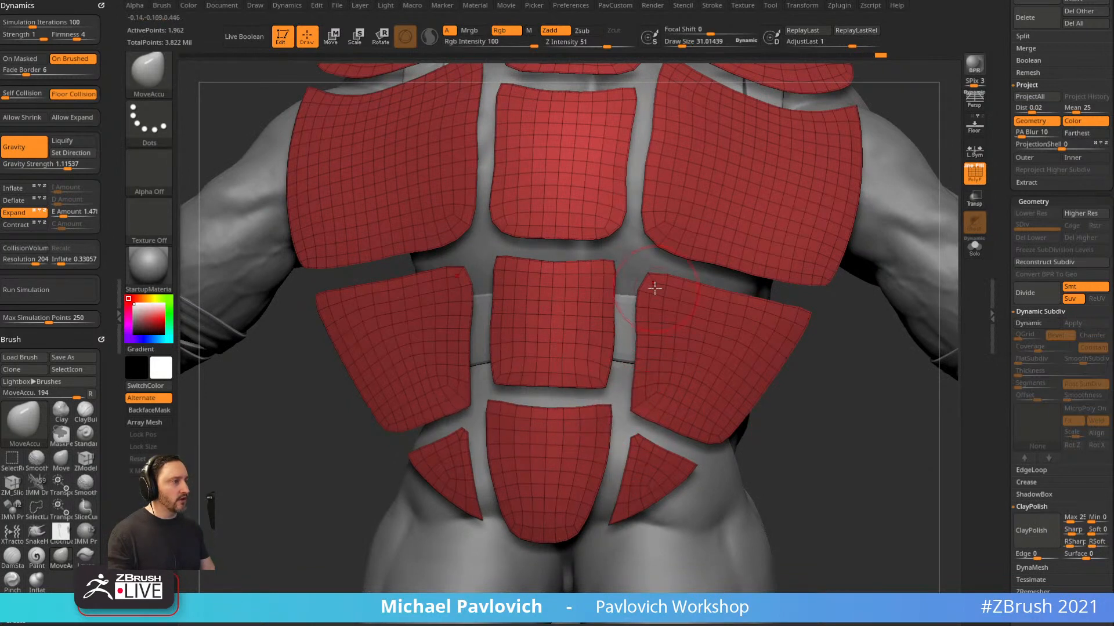
{"action": "left_click_drag", "start_coordinate": [642, 269], "coordinate": [637, 264]}
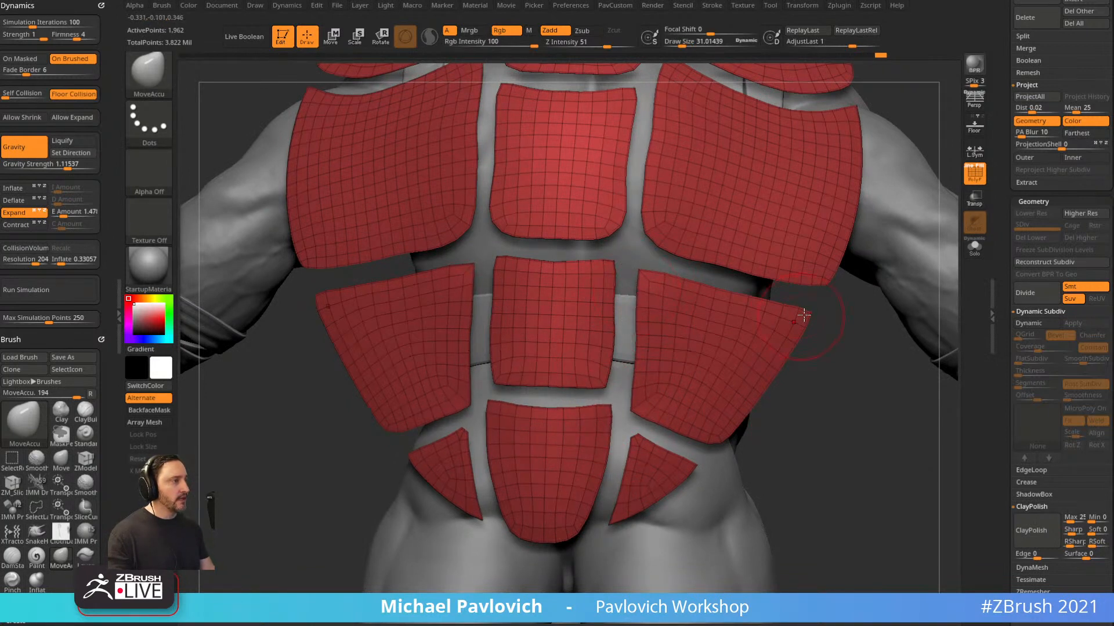
Reduce the MoveAccu brush to a draw size of about 24 and square off the lower corners of the middle-row shell plates.
{"action": "left_click_drag", "start_coordinate": [840, 316], "coordinate": [820, 373]}
{"action": "key", "text": "bracketleft"}
{"action": "left_click_drag", "start_coordinate": [646, 304], "coordinate": [639, 319]}
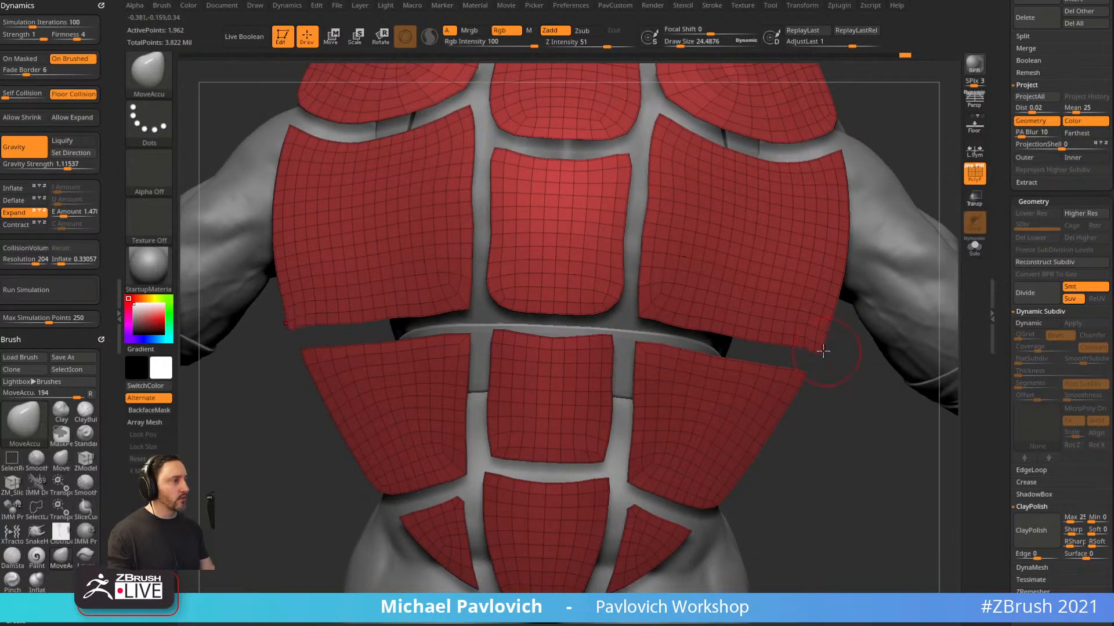
{"action": "left_click_drag", "start_coordinate": [612, 308], "coordinate": [625, 319]}
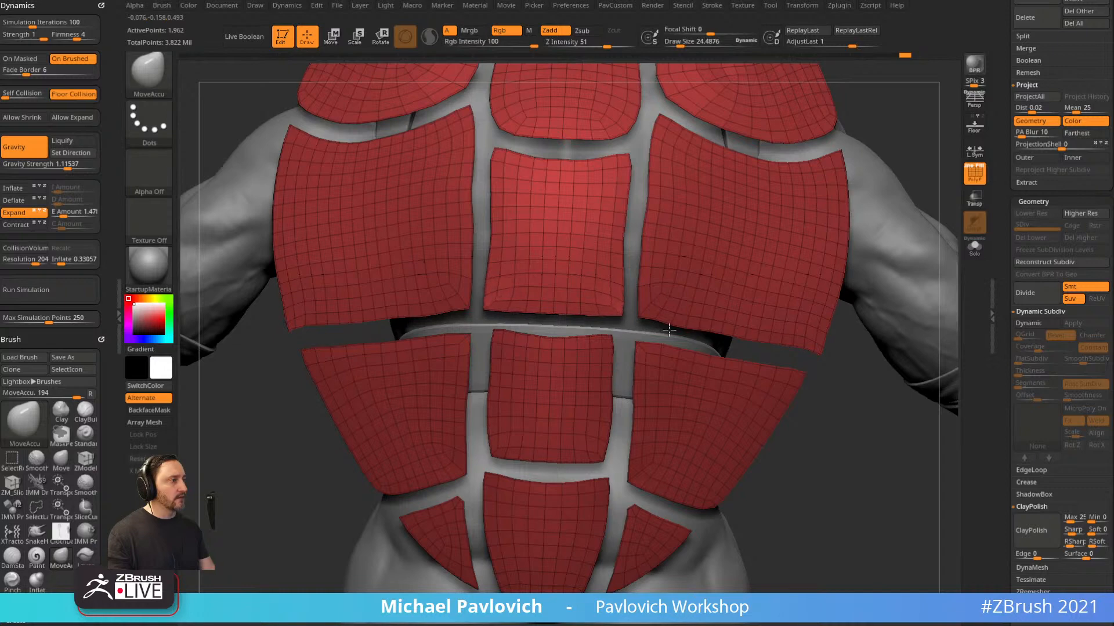
Run ZRemesher on the reshaped shell plates with the Same polygon count option and inspect the new topology.
{"action": "left_click_drag", "start_coordinate": [867, 428], "coordinate": [892, 427]}
{"action": "key", "text": "space"}
{"action": "left_click", "coordinate": [845, 583]}
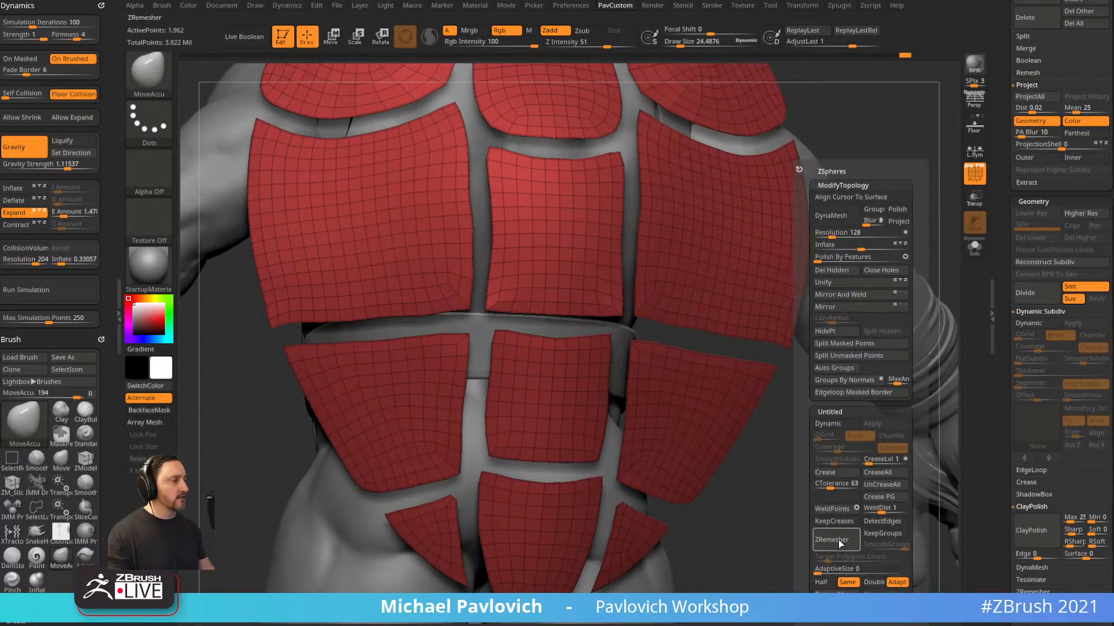
{"action": "left_click", "coordinate": [837, 541]}
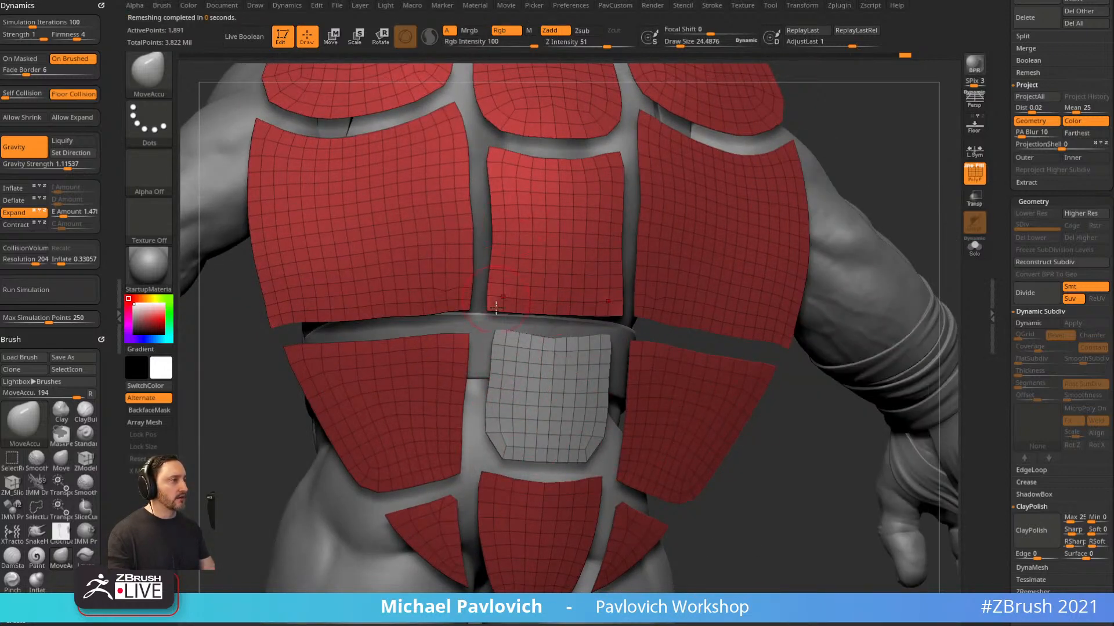
{"action": "left_click_drag", "start_coordinate": [785, 503], "coordinate": [676, 443]}
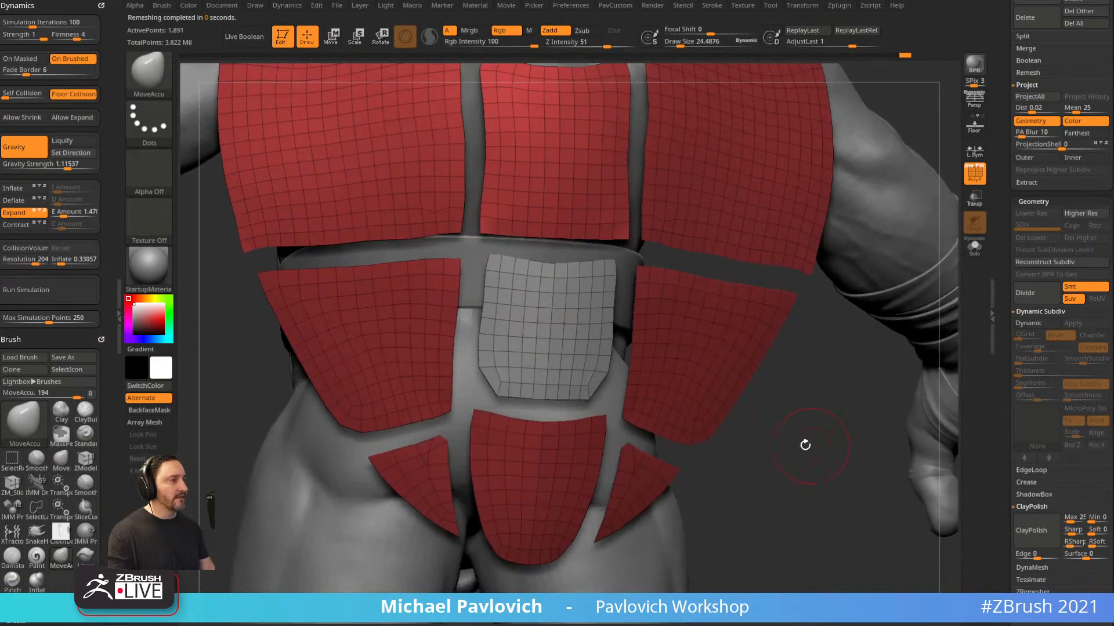
Undo the last remesh, give every shell plate its own polygroup with Auto Groups, and mirror and weld the plates.
{"action": "key", "text": "ctrl+z"}
{"action": "left_click_drag", "start_coordinate": [795, 462], "coordinate": [736, 519]}
{"action": "key", "text": "space"}
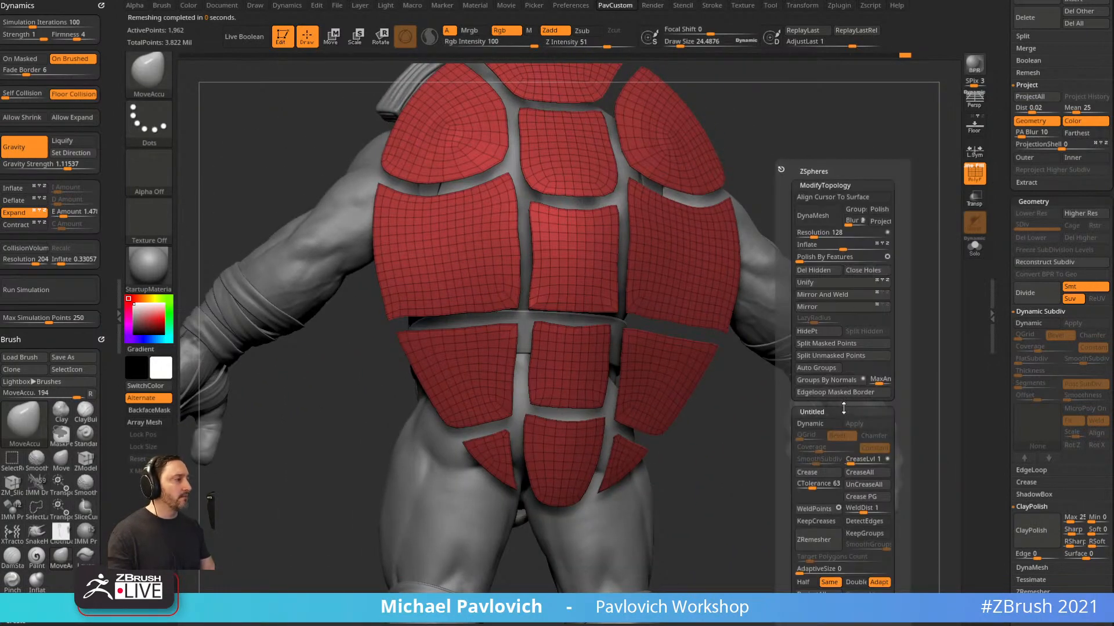
{"action": "left_click", "coordinate": [829, 368]}
{"action": "key", "text": "space"}
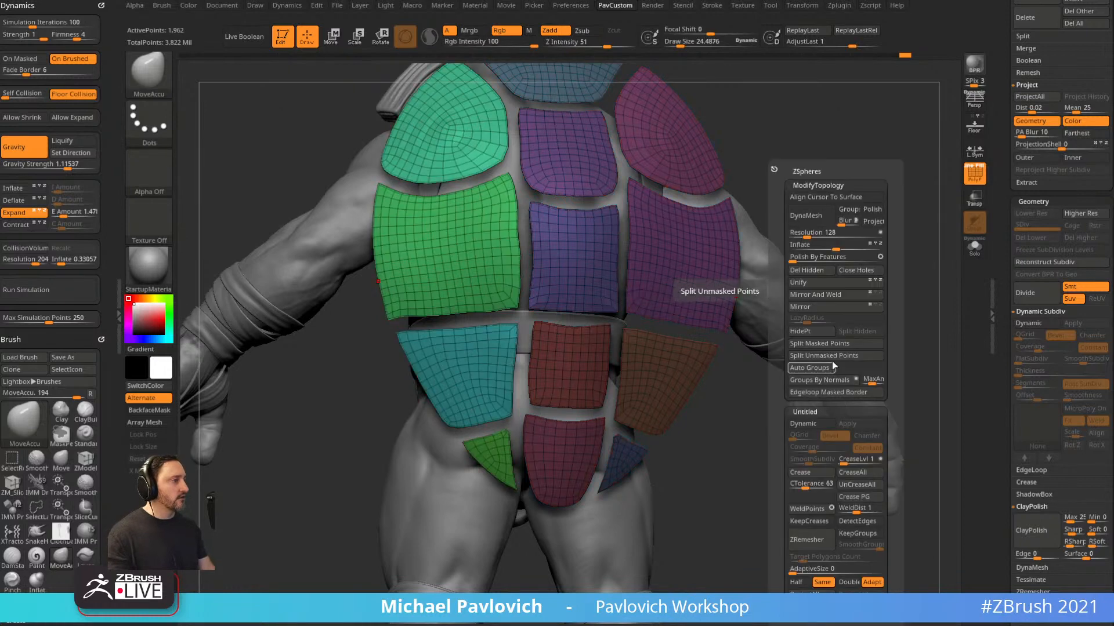
{"action": "left_click", "coordinate": [827, 307]}
Isolate the lower centre shell plate and split the hidden plates off into a separate subtool.
{"action": "left_click", "coordinate": [572, 383], "text": "ctrl+shift"}
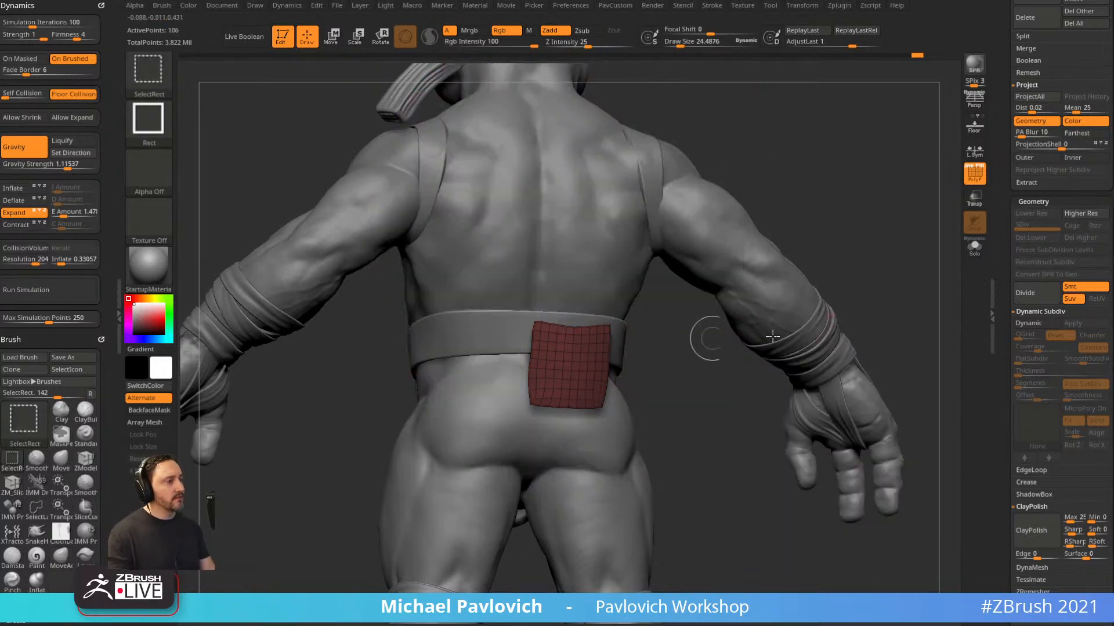
{"action": "key", "text": "space"}
{"action": "left_click", "coordinate": [873, 331]}
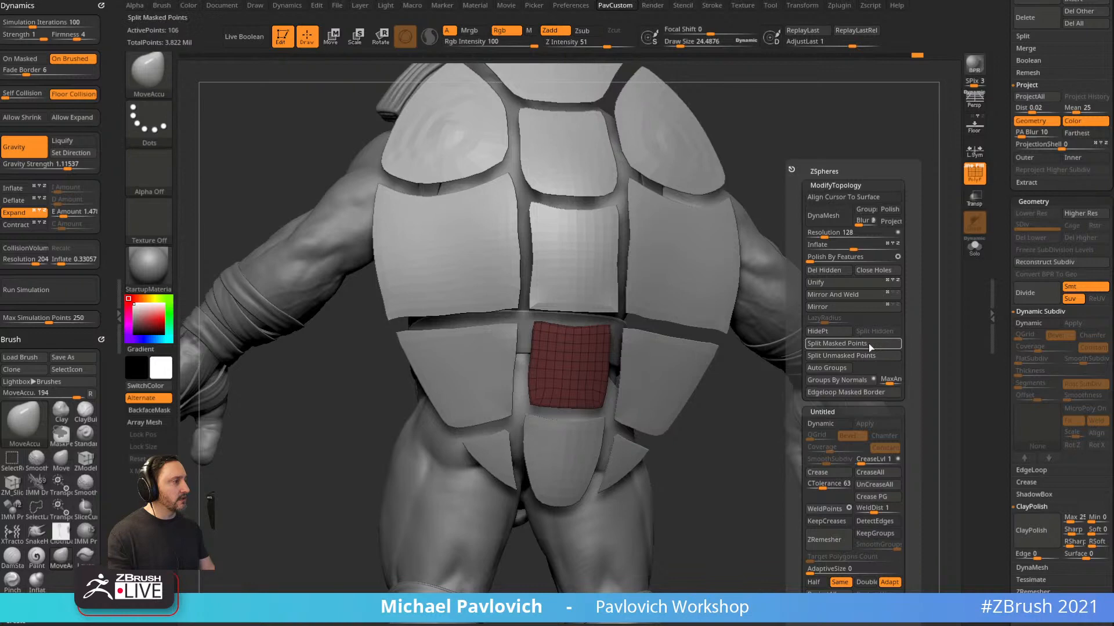
Try ZRemesher on the lower centre plate and undo the remesh.
{"action": "left_click", "coordinate": [832, 542]}
{"action": "right_click_drag", "start_coordinate": [719, 472], "coordinate": [816, 497], "text": "ctrl"}
{"action": "key", "text": "ctrl+z"}
{"action": "mouse_move", "coordinate": [798, 443]}
{"action": "right_mouse_down"}
{"action": "mouse_move", "coordinate": [845, 465]}
{"action": "mouse_move", "coordinate": [812, 464]}
{"action": "right_mouse_up"}
{"action": "right_click_drag", "start_coordinate": [812, 464], "coordinate": [855, 480], "text": "ctrl"}
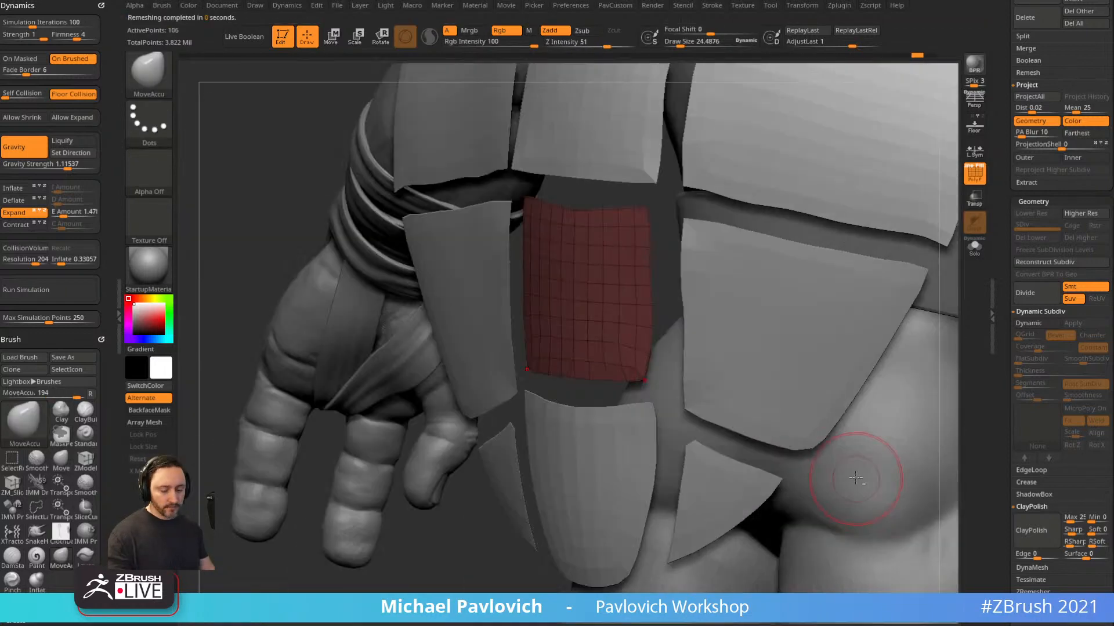
Pull the lower corners of the centre plate outward with MoveAccu and run ZRemesher with the Same polygon count option.
{"action": "left_click_drag", "start_coordinate": [451, 547], "coordinate": [479, 540], "text": "shift"}
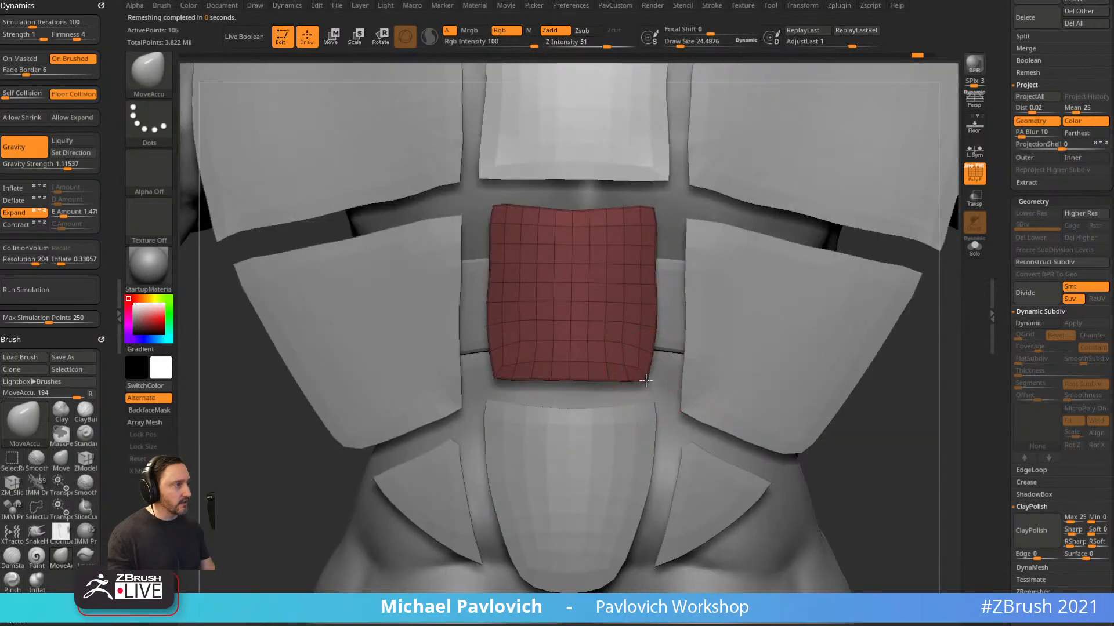
{"action": "left_click_drag", "start_coordinate": [640, 388], "coordinate": [693, 391]}
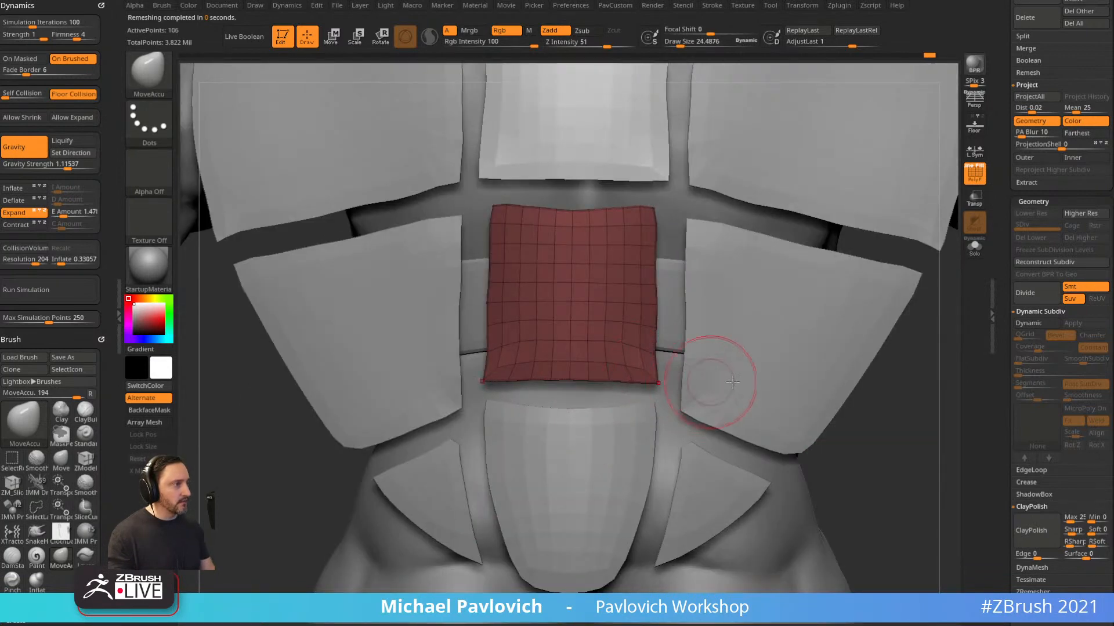
{"action": "key", "text": "4"}
{"action": "left_click", "coordinate": [868, 539]}
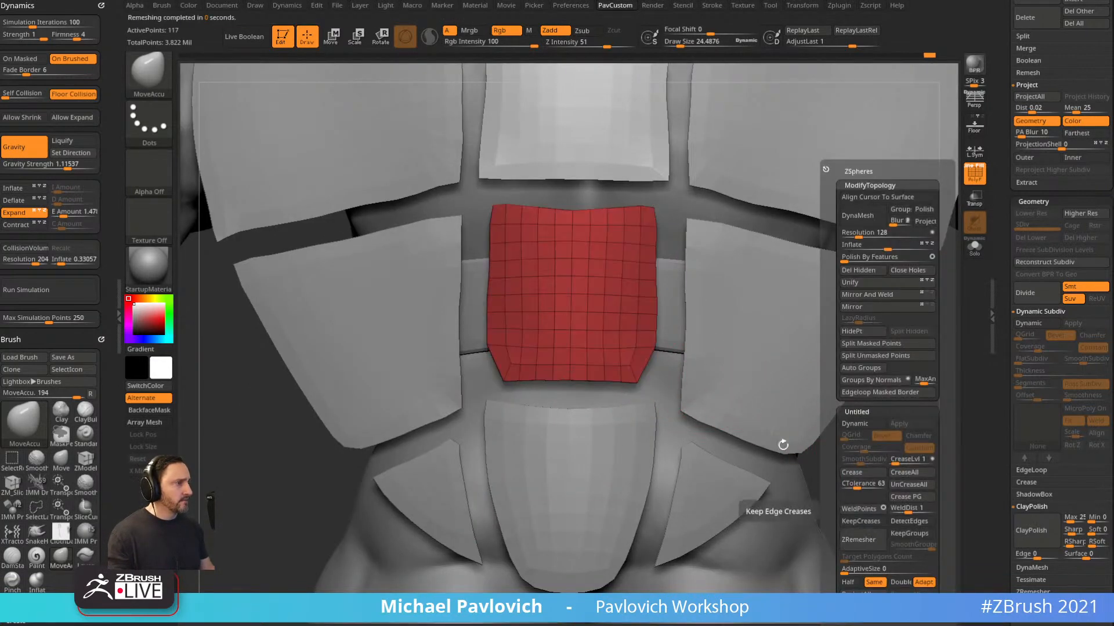
Square off the lower corners of the remeshed centre plate using MoveAccu at a smaller draw size.
{"action": "mouse_move", "coordinate": [629, 381]}
{"action": "left_mouse_down"}
{"action": "mouse_move", "coordinate": [654, 381]}
{"action": "mouse_move", "coordinate": [643, 369]}
{"action": "left_mouse_up"}
{"action": "key", "text": "["}
{"action": "left_click_drag", "start_coordinate": [887, 447], "coordinate": [948, 456]}
{"action": "mouse_move", "coordinate": [773, 438]}
{"action": "left_mouse_down", "text": "alt"}
{"action": "mouse_move", "coordinate": [757, 449]}
{"action": "mouse_move", "coordinate": [784, 446]}
{"action": "left_mouse_up", "text": "alt"}
Pull a spike out of the centre plate with the Move brush at a draw size of about 17 and run ZRemesher.
{"action": "key", "text": "s"}
{"action": "key", "text": "b"}
{"action": "key", "text": "m"}
{"action": "key", "text": "v"}
{"action": "mouse_move", "coordinate": [608, 334]}
{"action": "left_mouse_down"}
{"action": "mouse_move", "coordinate": [746, 368]}
{"action": "mouse_move", "coordinate": [754, 383]}
{"action": "left_mouse_up"}
{"action": "left_click_drag", "start_coordinate": [880, 328], "coordinate": [856, 339]}
{"action": "key", "text": "2"}
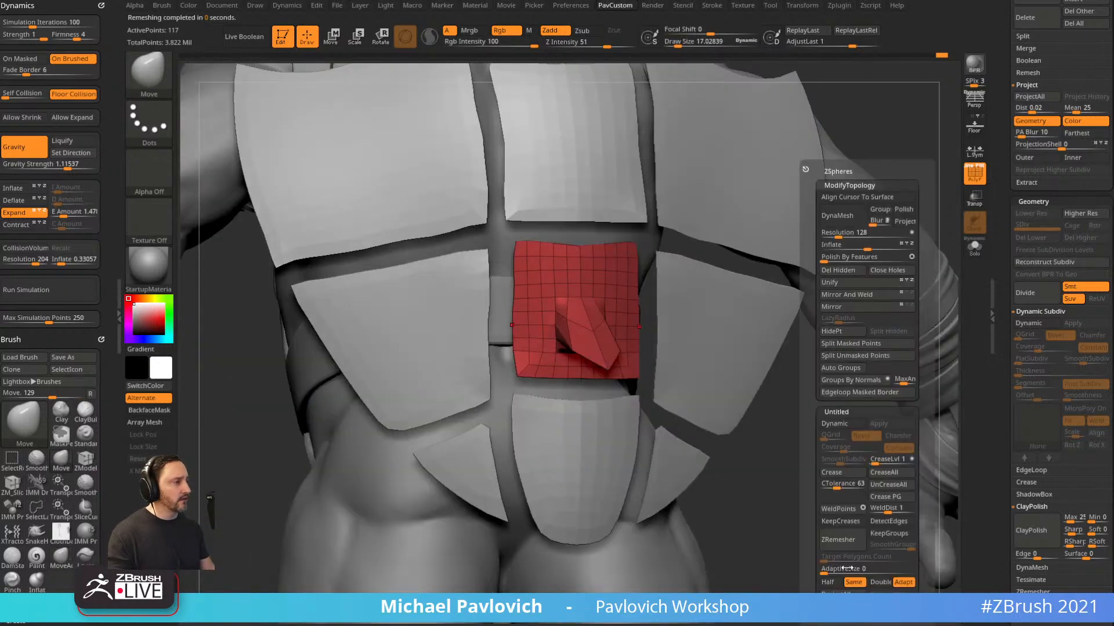
{"action": "left_click", "coordinate": [838, 542]}
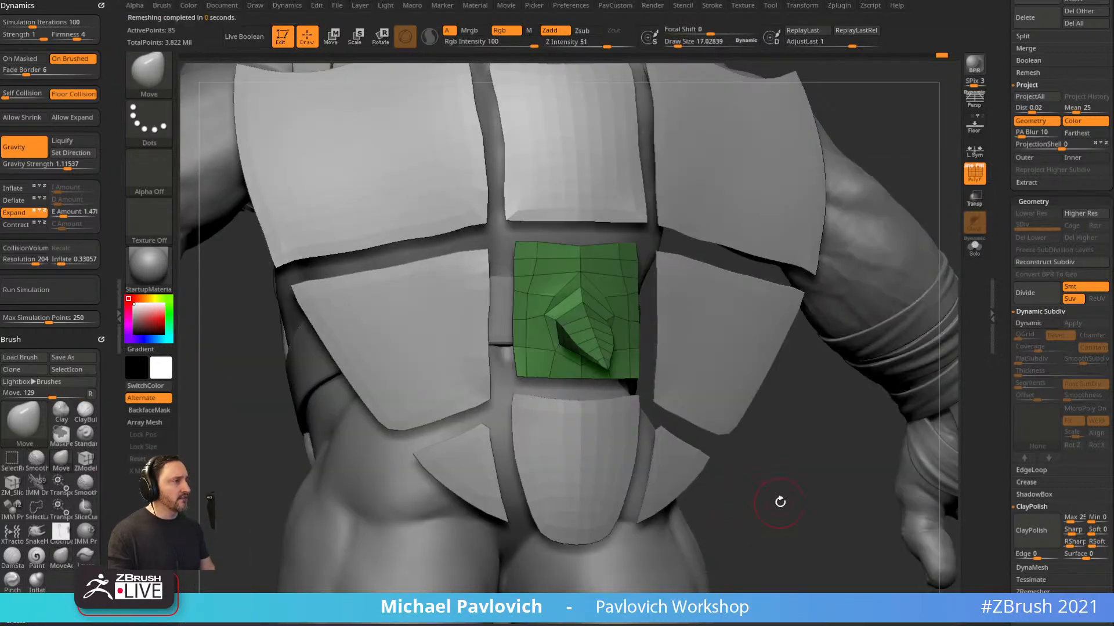
Inspect the remeshed spike, then undo both the remesh and the spike on the centre plate.
{"action": "left_click_drag", "start_coordinate": [777, 499], "coordinate": [671, 456]}
{"action": "left_click_drag", "start_coordinate": [732, 499], "coordinate": [679, 470]}
{"action": "key", "text": "ctrl+z"}
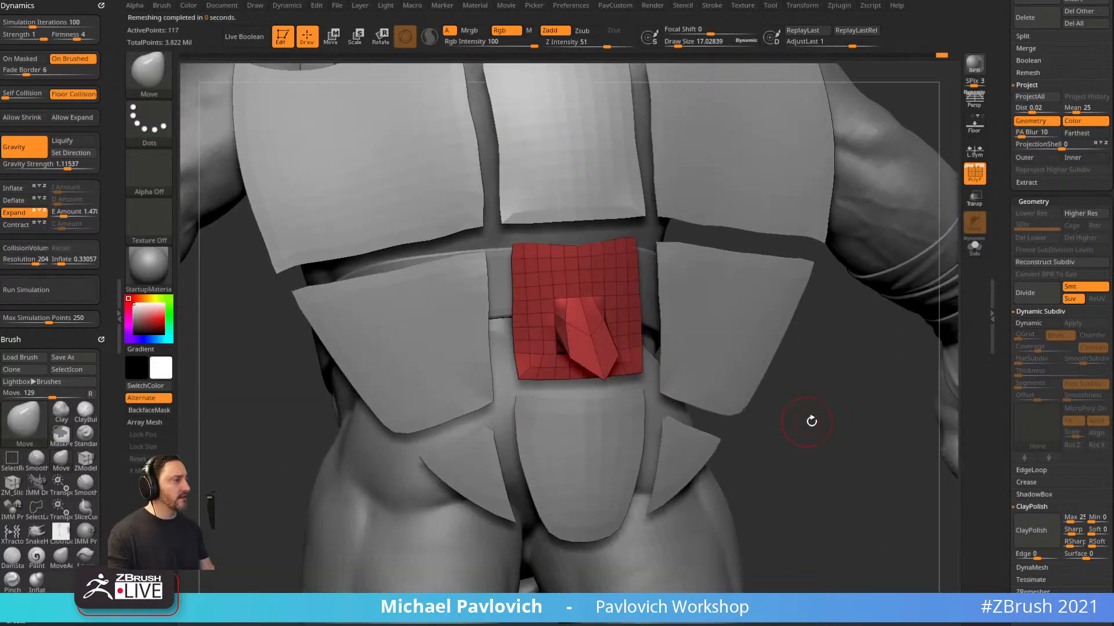
{"action": "left_click_drag", "start_coordinate": [793, 403], "coordinate": [749, 424]}
{"action": "key", "text": "ctrl+z"}
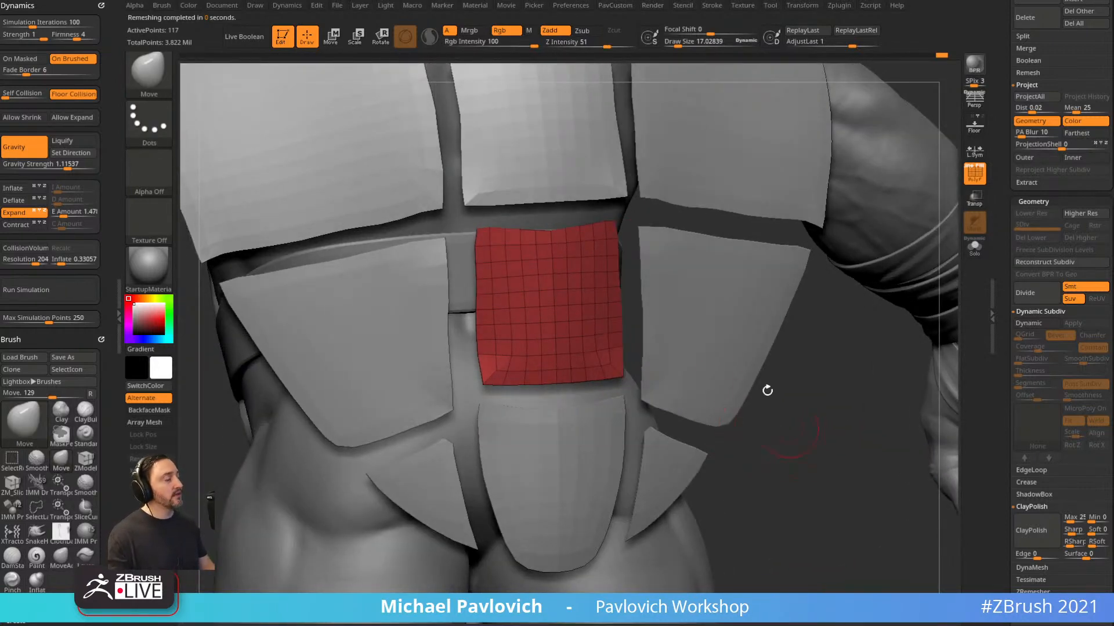
Select the remaining shell plates, isolate the two small triangular lower plates, and split them from the hidden plates.
{"action": "left_click", "coordinate": [609, 478], "text": "alt"}
{"action": "mouse_move", "coordinate": [743, 480]}
{"action": "left_mouse_down"}
{"action": "mouse_move", "coordinate": [756, 442]}
{"action": "mouse_move", "coordinate": [740, 422]}
{"action": "left_mouse_up"}
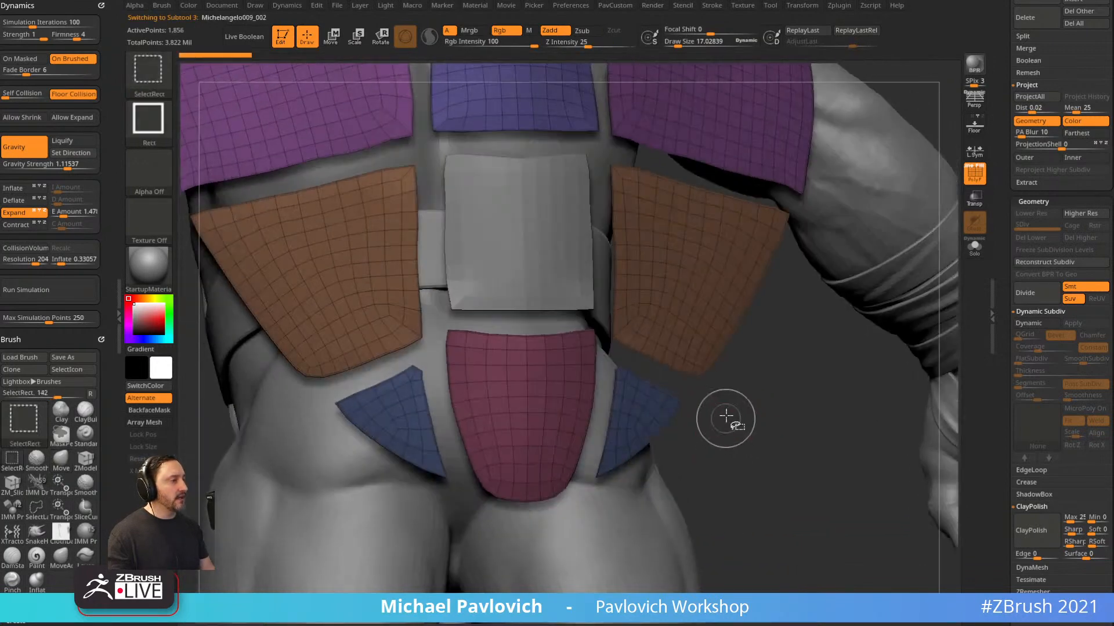
{"action": "left_click", "coordinate": [667, 435], "text": "ctrl+shift"}
{"action": "key", "text": "4"}
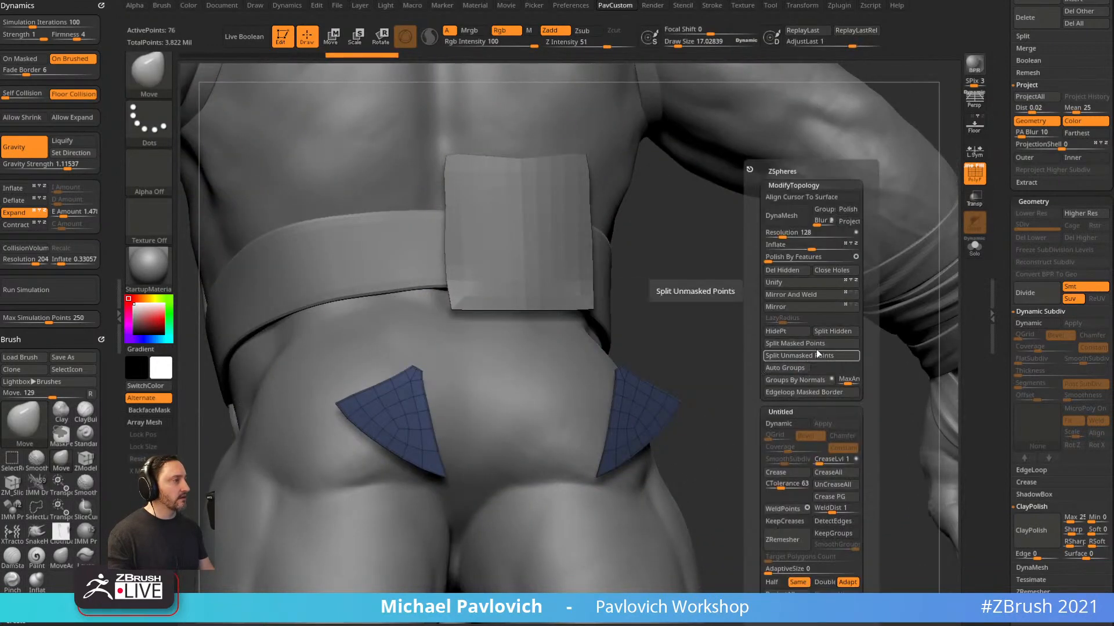
{"action": "left_click", "coordinate": [786, 330]}
Switch the material to SkinShade4 and show only the triangular plates in Solo mode, framed in the view.
{"action": "left_click", "coordinate": [158, 271]}
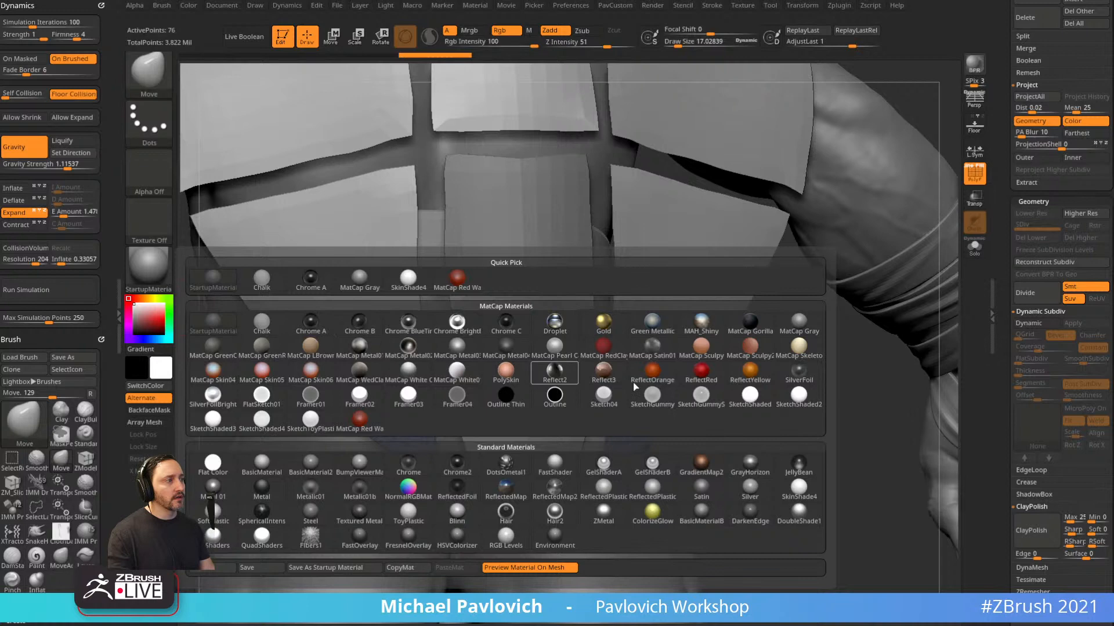
{"action": "left_click", "coordinate": [796, 491]}
{"action": "left_click_drag", "start_coordinate": [789, 468], "coordinate": [831, 399], "text": "alt"}
{"action": "left_click", "coordinate": [974, 249]}
{"action": "left_click_drag", "start_coordinate": [906, 324], "coordinate": [888, 333]}
{"action": "key", "text": "f"}
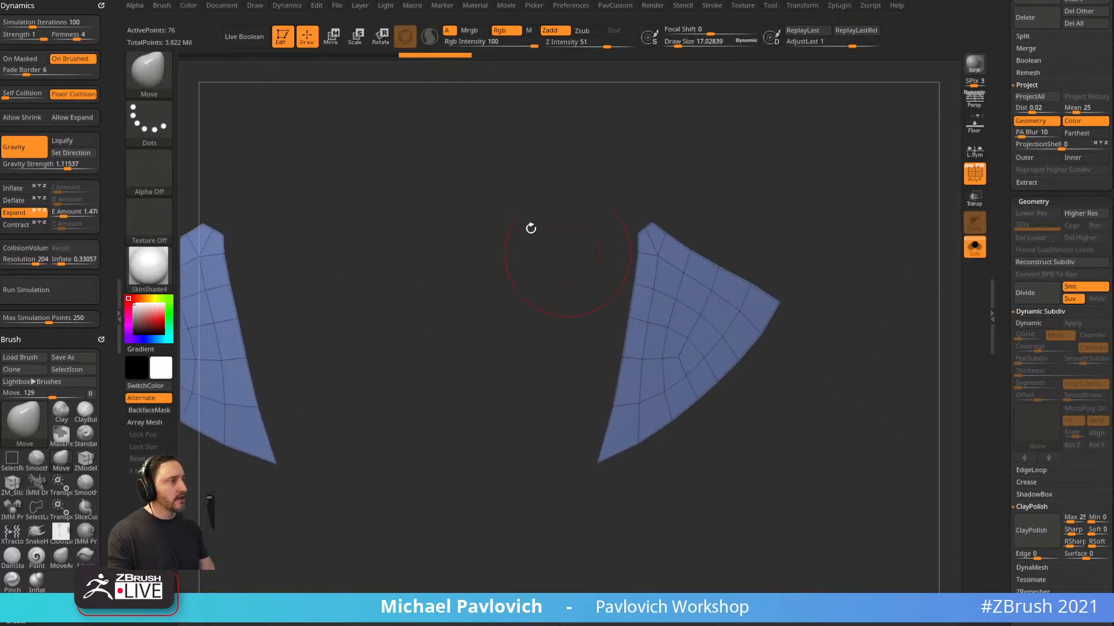
{"action": "left_click_drag", "start_coordinate": [530, 229], "coordinate": [719, 297], "text": "alt"}
Collapse the short border edges at the inner upper corner of the triangular plates with ZModeler at a draw size of about 3.8.
{"action": "key", "text": "s"}
{"action": "left_click_drag", "start_coordinate": [552, 300], "coordinate": [545, 301]}
{"action": "mouse_move", "coordinate": [510, 298]}
{"action": "left_mouse_down"}
{"action": "mouse_move", "coordinate": [551, 302]}
{"action": "mouse_move", "coordinate": [529, 294]}
{"action": "left_mouse_up"}
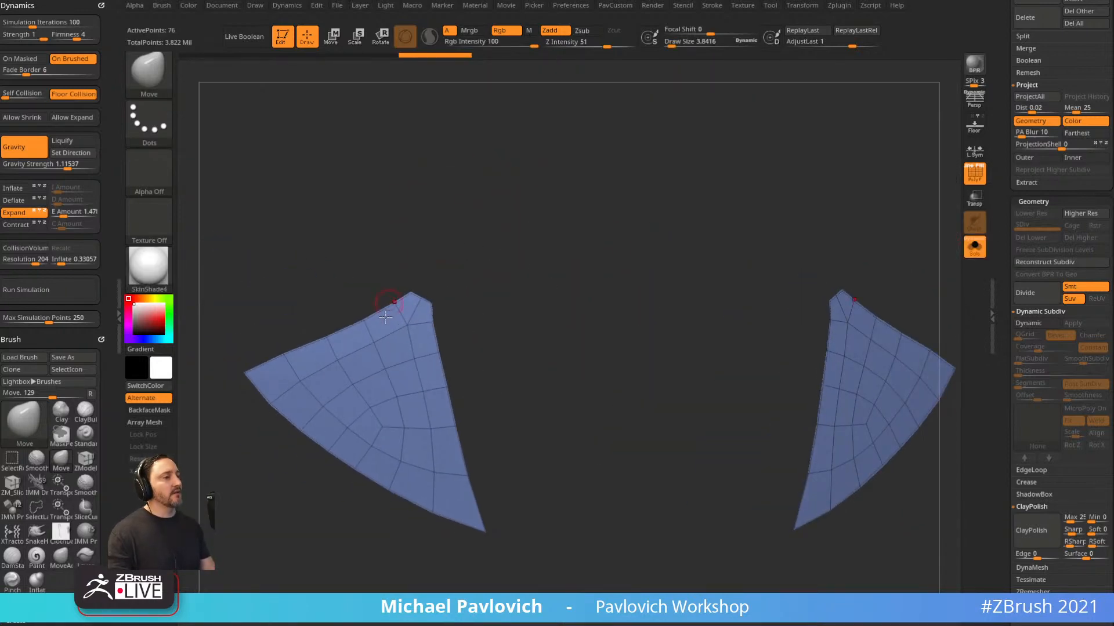
{"action": "key", "text": "b"}
{"action": "key", "text": "z"}
{"action": "key", "text": "m"}
{"action": "key", "text": "space"}
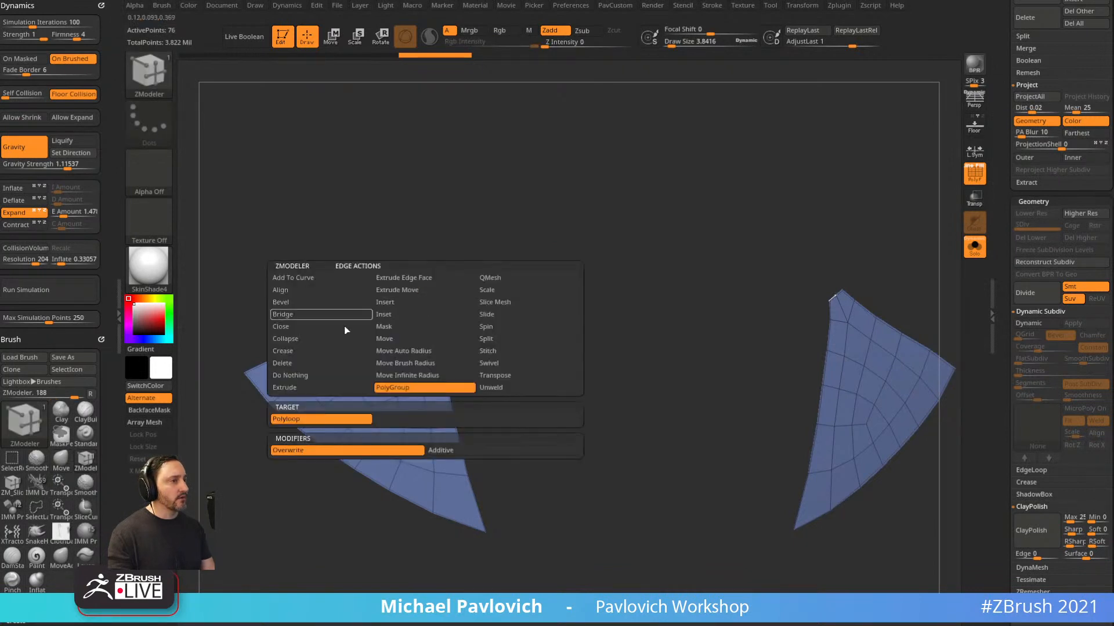
{"action": "left_click_drag", "start_coordinate": [500, 331], "coordinate": [455, 313]}
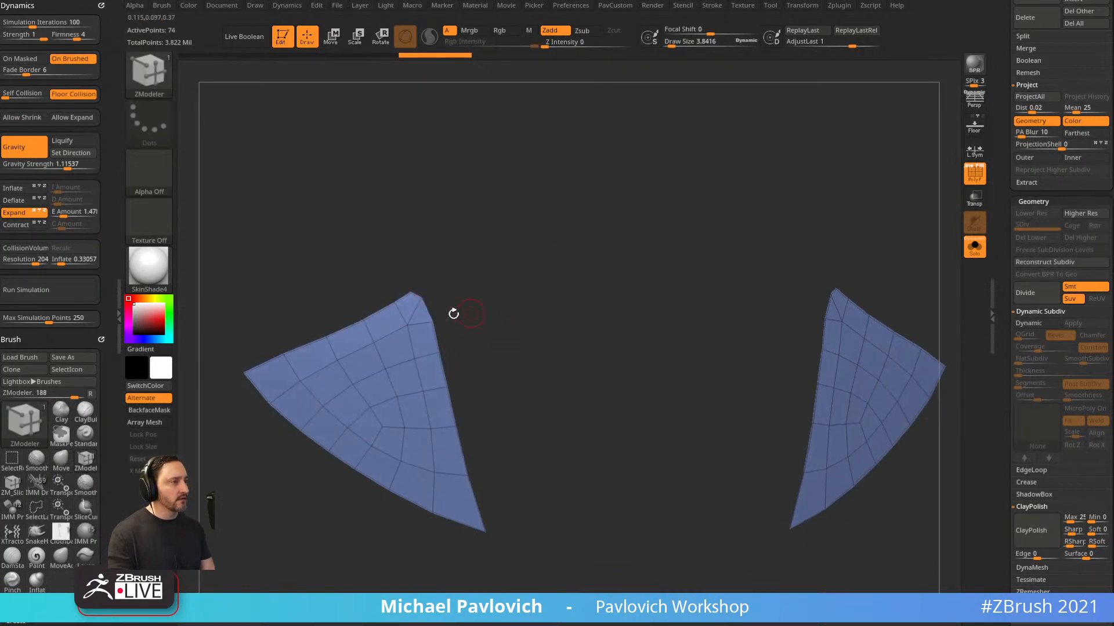
{"action": "left_click", "coordinate": [424, 299]}
{"action": "left_click", "coordinate": [414, 295]}
Delete the leftover diagonal edge at the triangular plate's inner upper corner with the ZModeler Delete Edge action.
{"action": "key", "text": "space"}
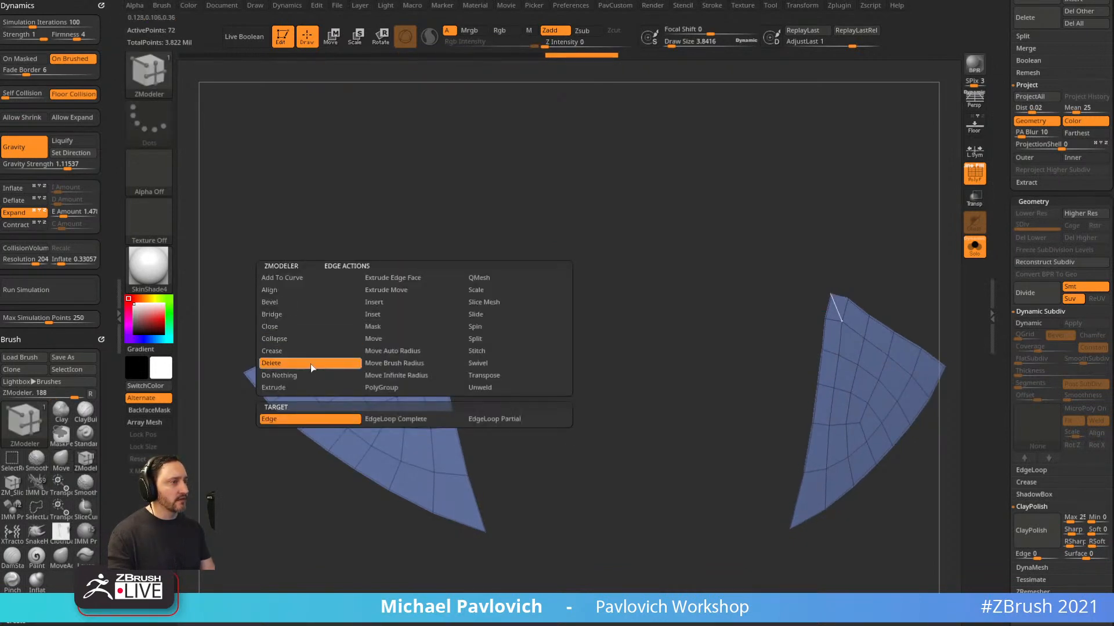
{"action": "left_click", "coordinate": [311, 364]}
{"action": "left_click", "coordinate": [415, 311]}
Pull the triangular plate's inner upper corner into a sharp point using the Move brush at a draw size of about 7.4.
{"action": "key", "text": "bracketright"}
{"action": "key", "text": "bracketright"}
{"action": "mouse_move", "coordinate": [472, 296]}
{"action": "left_mouse_down"}
{"action": "mouse_move", "coordinate": [425, 286]}
{"action": "mouse_move", "coordinate": [398, 305]}
{"action": "left_mouse_up"}
{"action": "key", "text": "b"}
{"action": "key", "text": "m"}
{"action": "key", "text": "v"}
{"action": "key", "text": "bracketleft"}
{"action": "left_click_drag", "start_coordinate": [408, 323], "coordinate": [433, 323]}
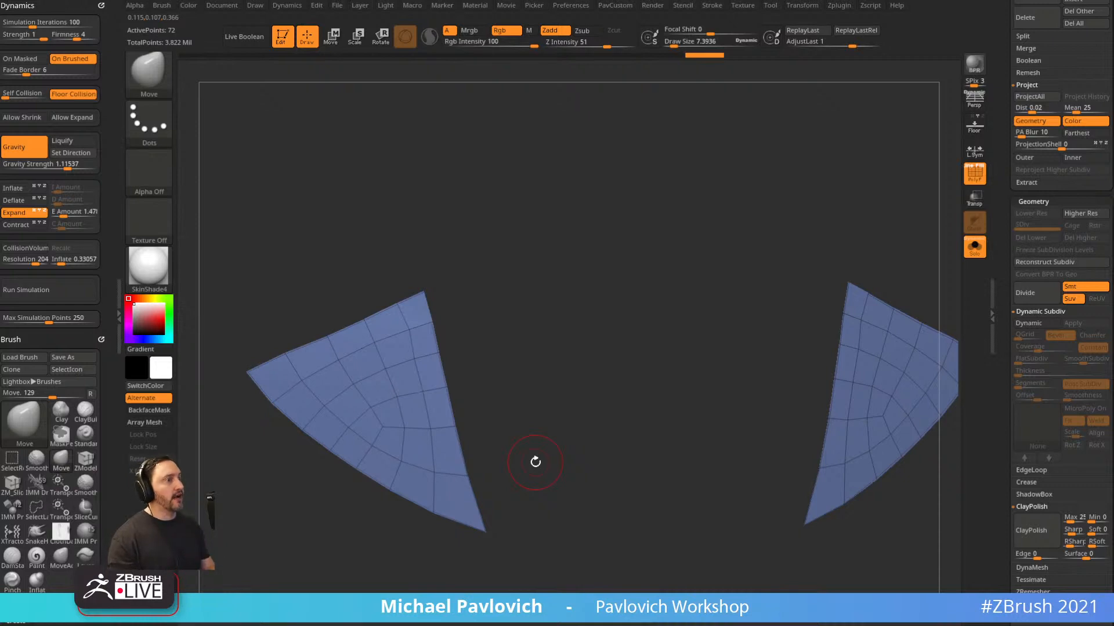
Extrude one polygon near the middle of the triangular plate into a block with ZModeler QMesh on A Single Poly.
{"action": "mouse_move", "coordinate": [524, 270]}
{"action": "left_mouse_down"}
{"action": "mouse_move", "coordinate": [561, 300]}
{"action": "mouse_move", "coordinate": [459, 320]}
{"action": "mouse_move", "coordinate": [527, 325]}
{"action": "mouse_move", "coordinate": [524, 315]}
{"action": "mouse_move", "coordinate": [410, 373]}
{"action": "left_mouse_up"}
{"action": "key", "text": "b"}
{"action": "key", "text": "z"}
{"action": "key", "text": "m"}
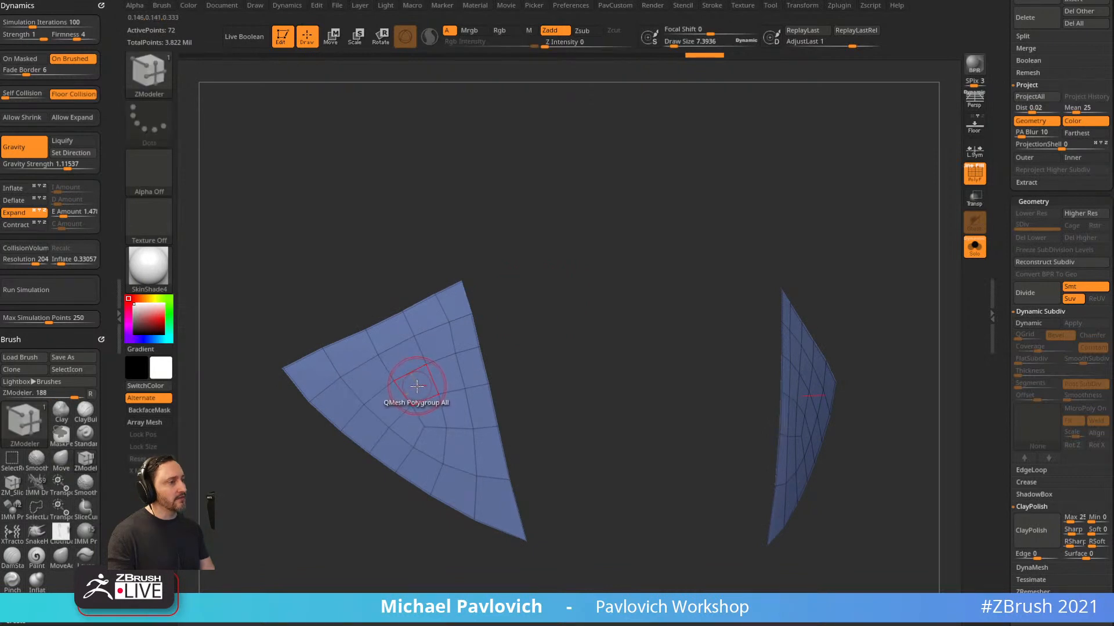
{"action": "key", "text": "space"}
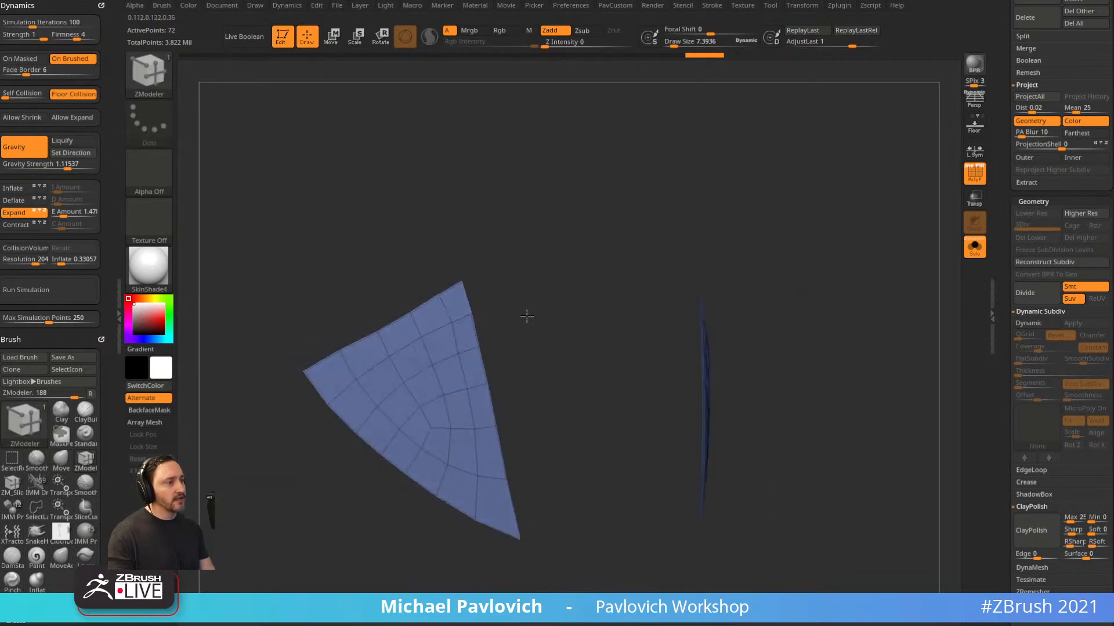
{"action": "left_click_drag", "start_coordinate": [428, 393], "coordinate": [598, 403]}
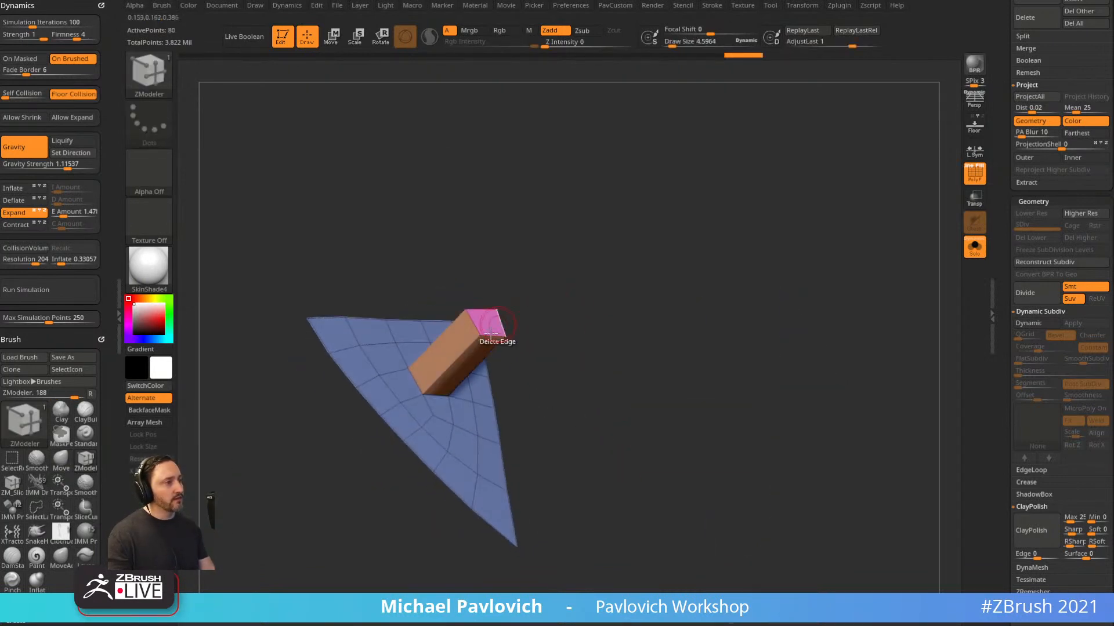
Set the ZModeler edge action to Collapse with a single edge as the target.
{"action": "key", "text": "space"}
{"action": "key", "text": "space"}
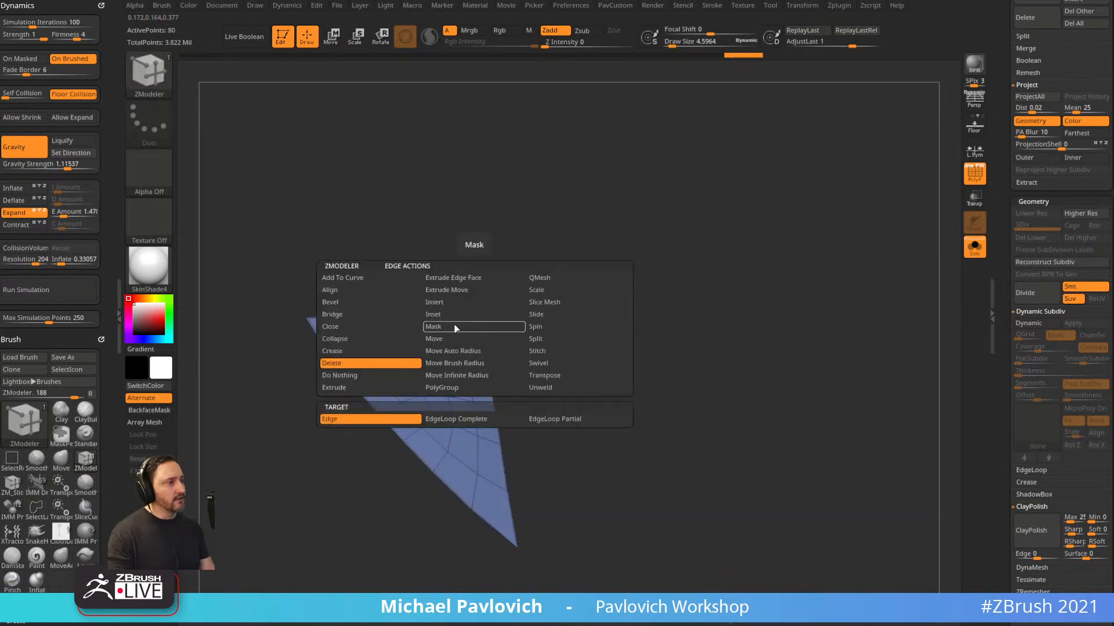
{"action": "left_click", "coordinate": [369, 338]}
Try the ZModeler polygon Split action on the end face of the extruded block and undo it.
{"action": "key", "text": "space"}
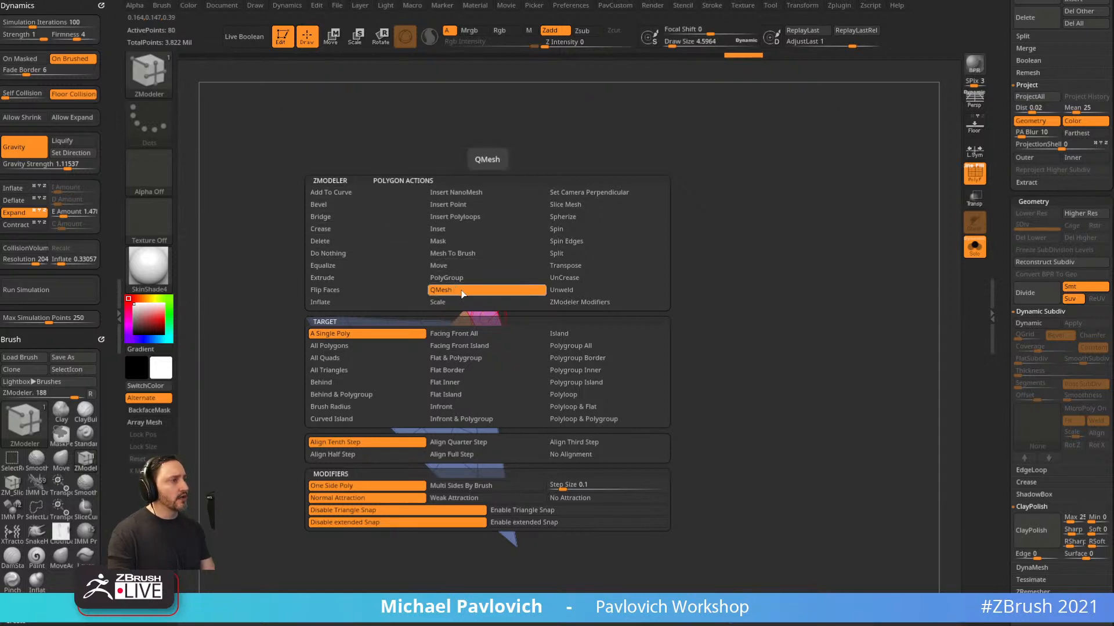
{"action": "left_click", "coordinate": [569, 254]}
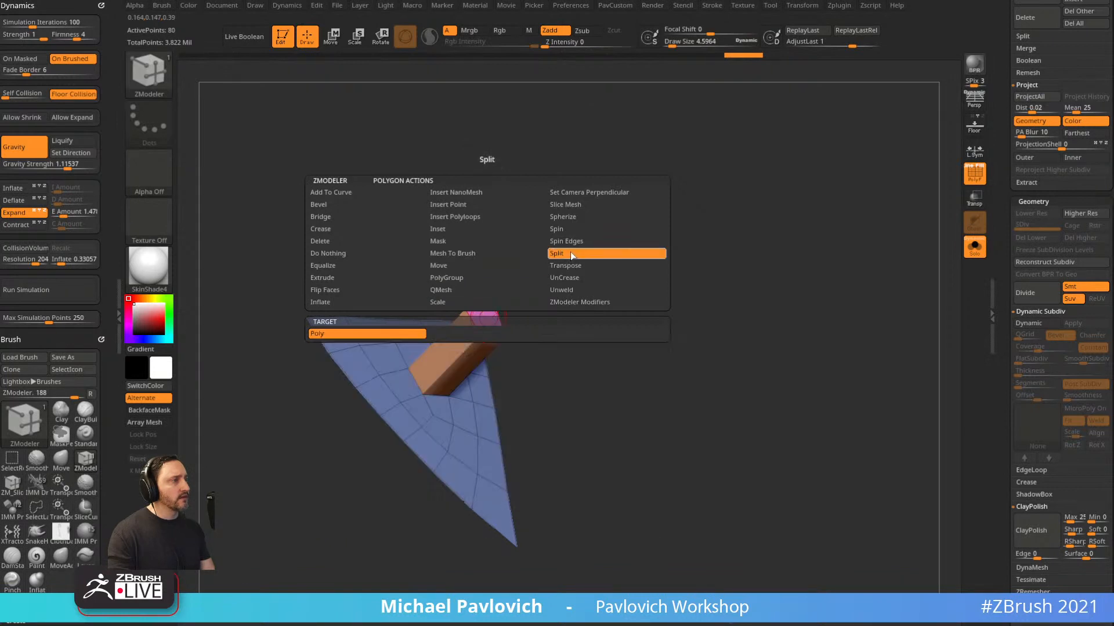
{"action": "left_click_drag", "start_coordinate": [579, 267], "coordinate": [557, 268]}
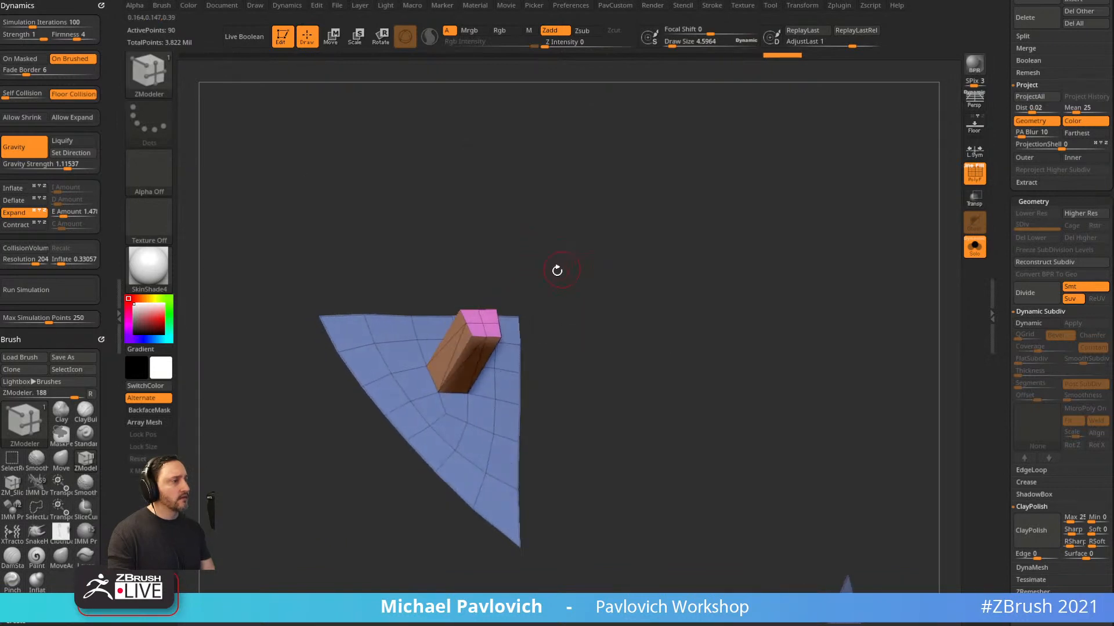
{"action": "key", "text": "space"}
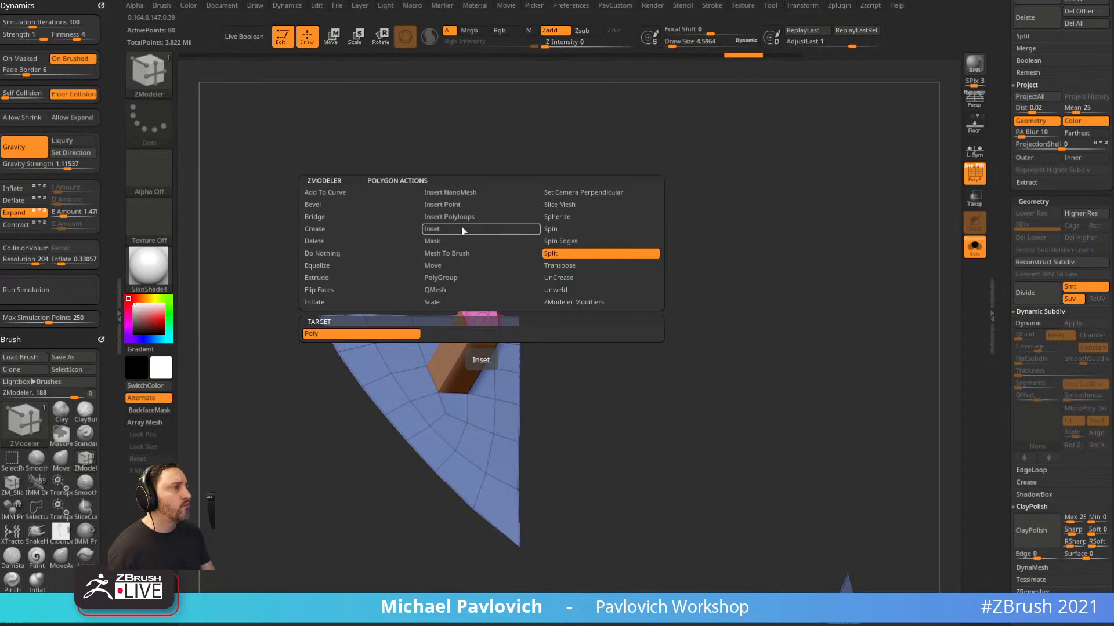
{"action": "left_click_drag", "start_coordinate": [594, 174], "coordinate": [540, 244]}
Collapse the edges of the block's end face so the block tapers to a single point.
{"action": "key", "text": "space"}
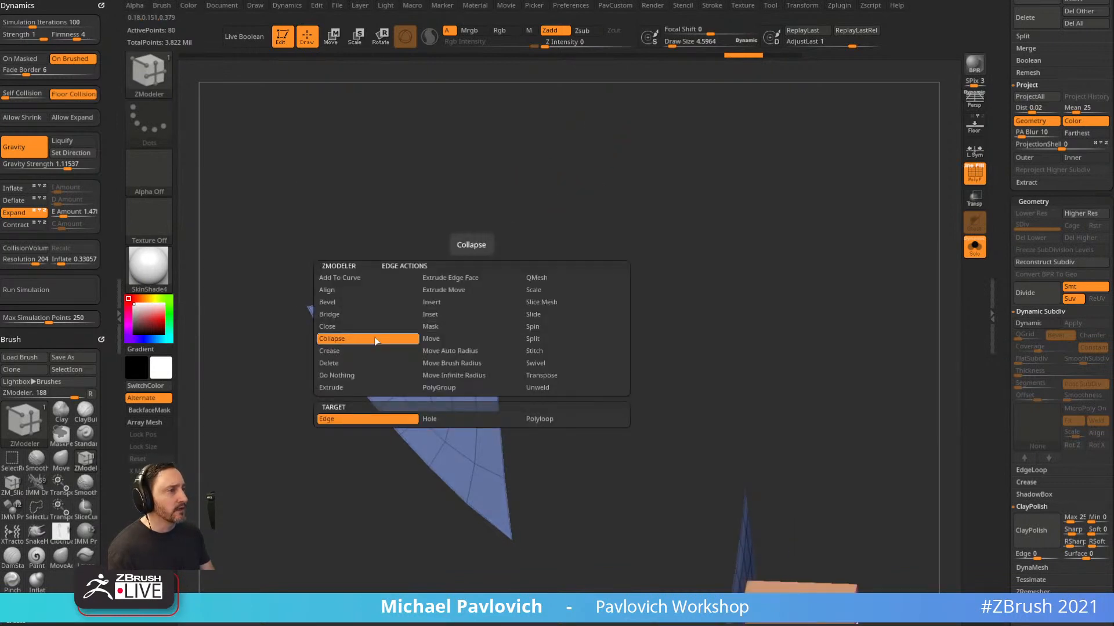
{"action": "left_click", "coordinate": [376, 341]}
{"action": "left_click", "coordinate": [473, 320]}
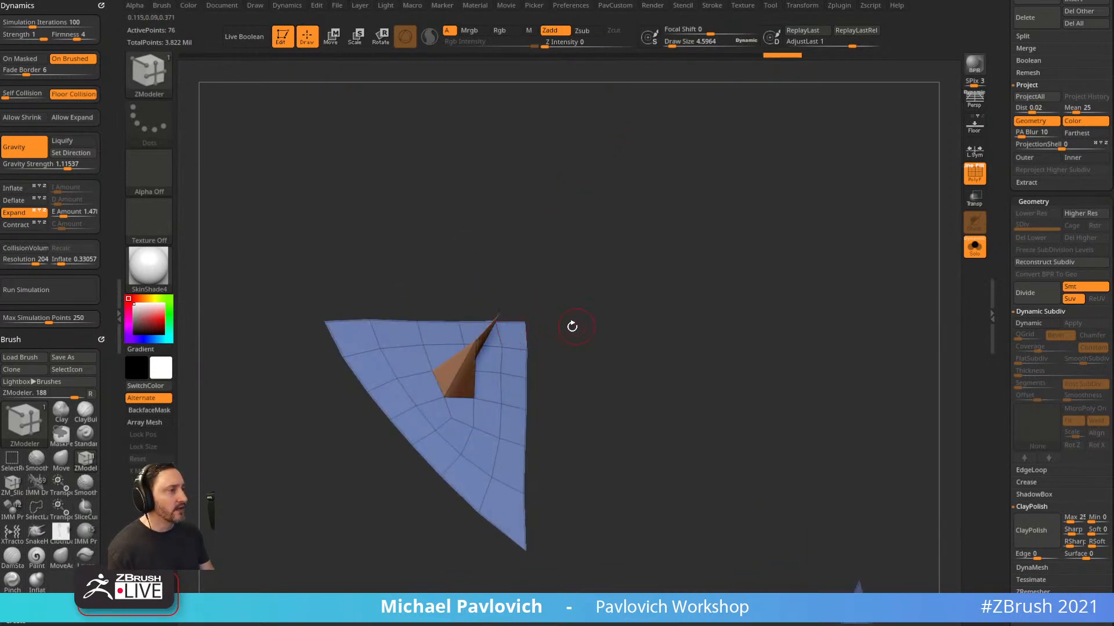
{"action": "left_click_drag", "start_coordinate": [572, 326], "coordinate": [516, 322]}
{"action": "left_click", "coordinate": [509, 325]}
{"action": "left_click_drag", "start_coordinate": [544, 284], "coordinate": [567, 326]}
Adjust the tapered spike on the triangular plate using the Move brush at a draw size of about 5.4.
{"action": "key", "text": "s"}
{"action": "mouse_move", "coordinate": [567, 328]}
{"action": "left_mouse_down"}
{"action": "mouse_move", "coordinate": [533, 301]}
{"action": "mouse_move", "coordinate": [579, 364]}
{"action": "mouse_move", "coordinate": [624, 273]}
{"action": "mouse_move", "coordinate": [515, 373]}
{"action": "left_mouse_up"}
{"action": "key", "text": "b"}
{"action": "key", "text": "m"}
{"action": "key", "text": "v"}
{"action": "key", "text": "s"}
{"action": "left_click", "coordinate": [534, 335]}
Insert edge loops around the spike using the ZModeler Insert edge action with the Multiple EdgeLoops target.
{"action": "key", "text": "b"}
{"action": "key", "text": "z"}
{"action": "key", "text": "m"}
{"action": "key", "text": "space"}
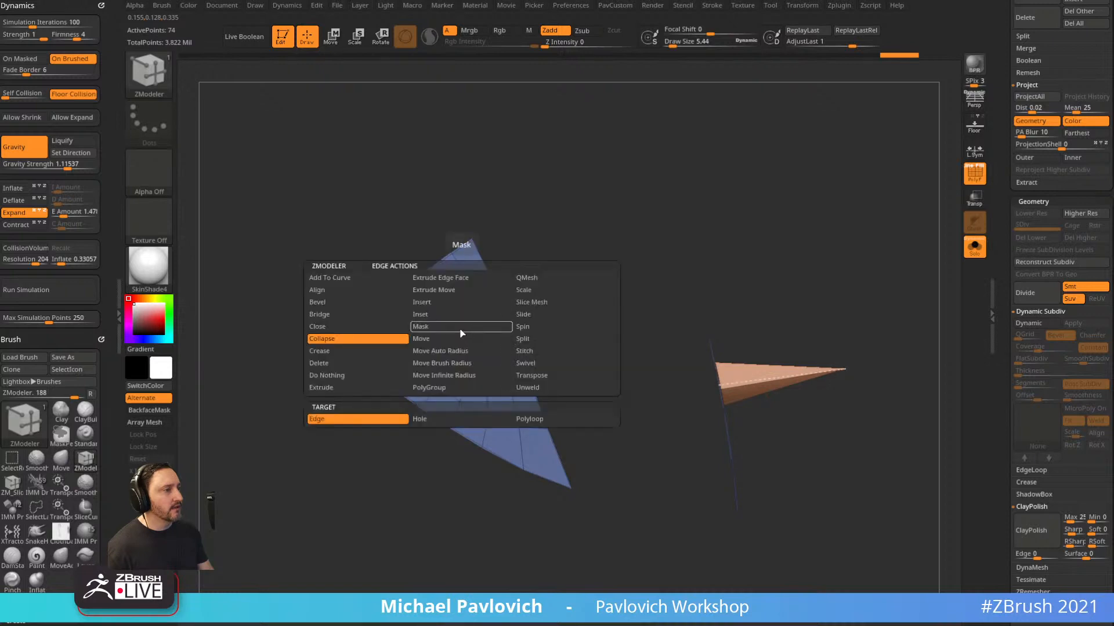
{"action": "left_click", "coordinate": [426, 302]}
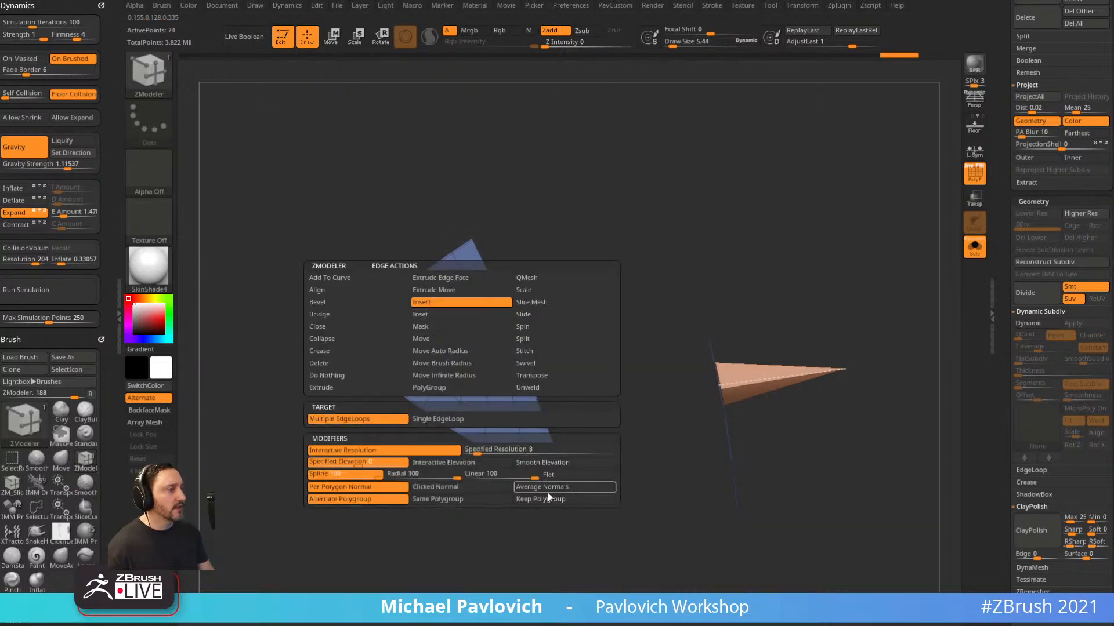
{"action": "left_click_drag", "start_coordinate": [545, 516], "coordinate": [594, 247]}
{"action": "left_click", "coordinate": [459, 344]}
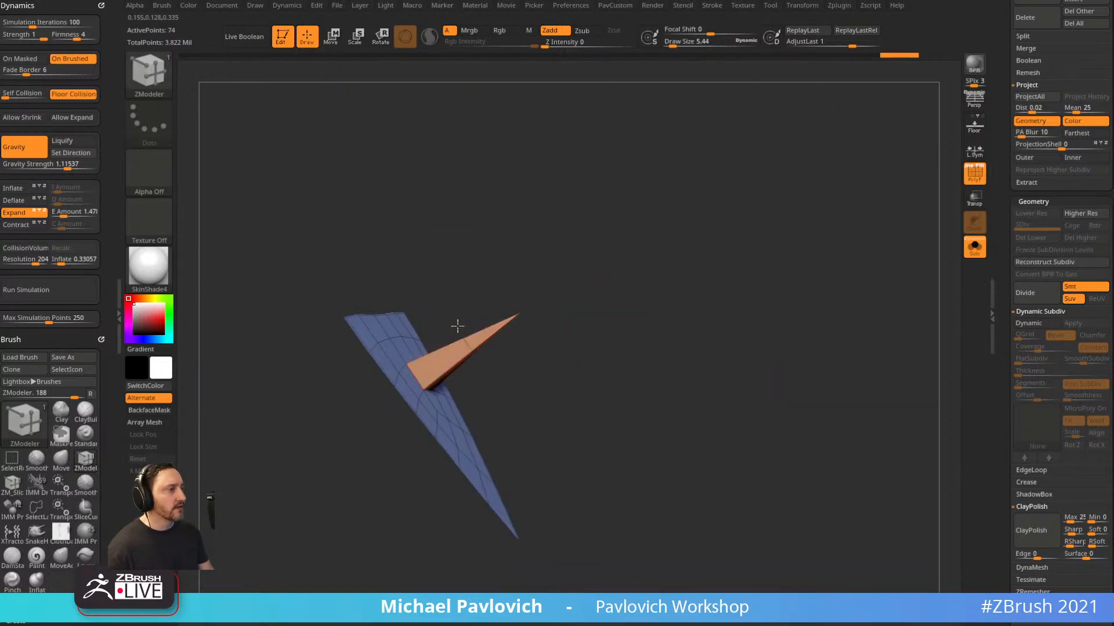
{"action": "left_click_drag", "start_coordinate": [549, 318], "coordinate": [522, 348]}
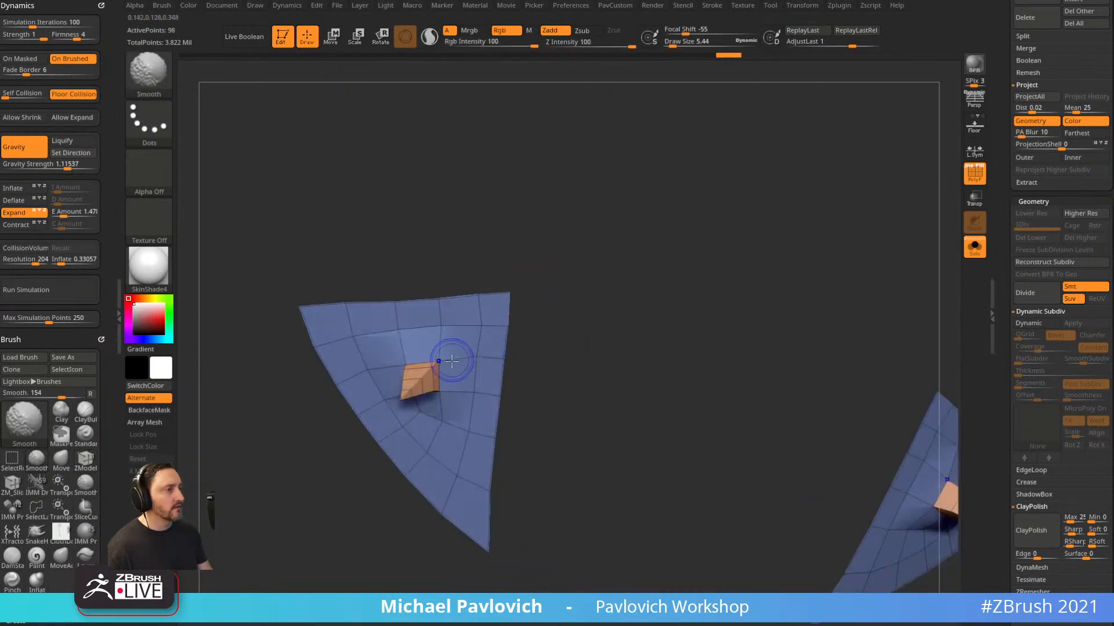
Smooth the edge flow around the spike's base on the triangular plate with the Smooth brush.
{"action": "left_click_drag", "start_coordinate": [458, 363], "coordinate": [446, 352], "text": "shift"}
{"action": "left_click_drag", "start_coordinate": [581, 323], "coordinate": [505, 327]}
{"action": "left_click_drag", "start_coordinate": [446, 365], "coordinate": [444, 355], "text": "shift"}
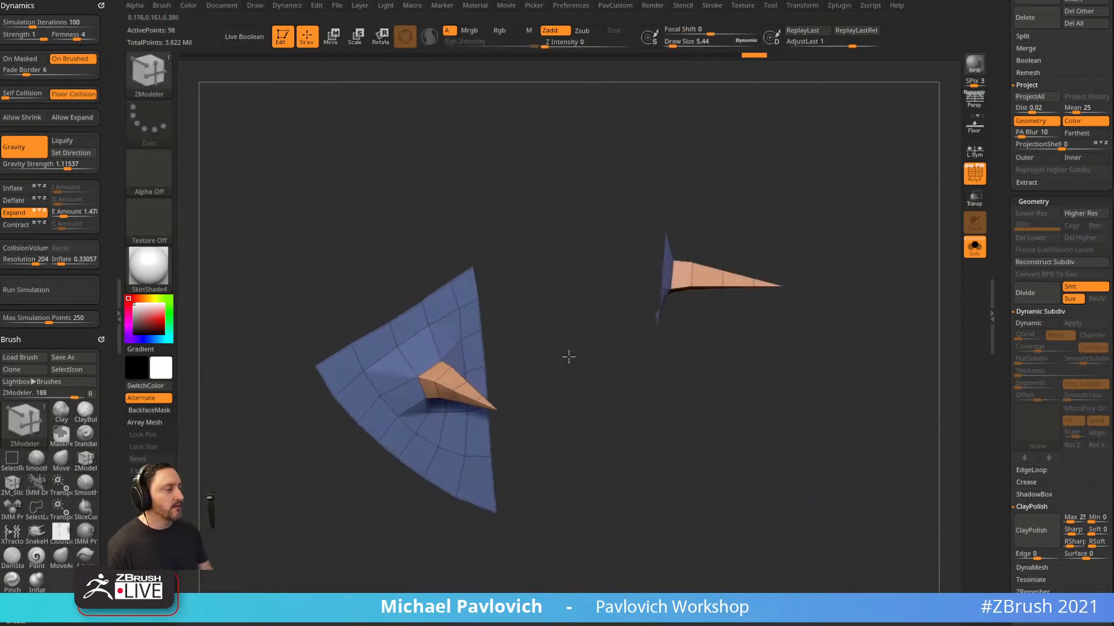
Switch to the Inflat brush at a draw size of about 11 and set its elasticity Simulation Iterations to 0.
{"action": "mouse_move", "coordinate": [556, 325]}
{"action": "left_mouse_down"}
{"action": "mouse_move", "coordinate": [569, 294]}
{"action": "mouse_move", "coordinate": [519, 343]}
{"action": "left_mouse_up"}
{"action": "key", "text": "b"}
{"action": "key", "text": "i"}
{"action": "key", "text": "n"}
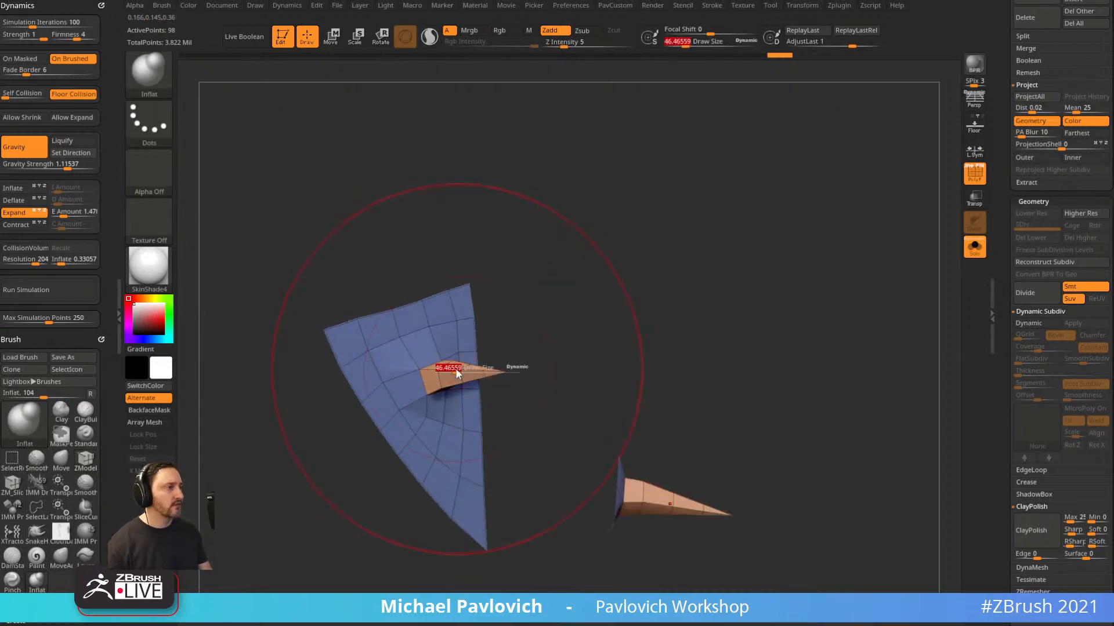
{"action": "left_click_drag", "start_coordinate": [430, 374], "coordinate": [440, 376]}
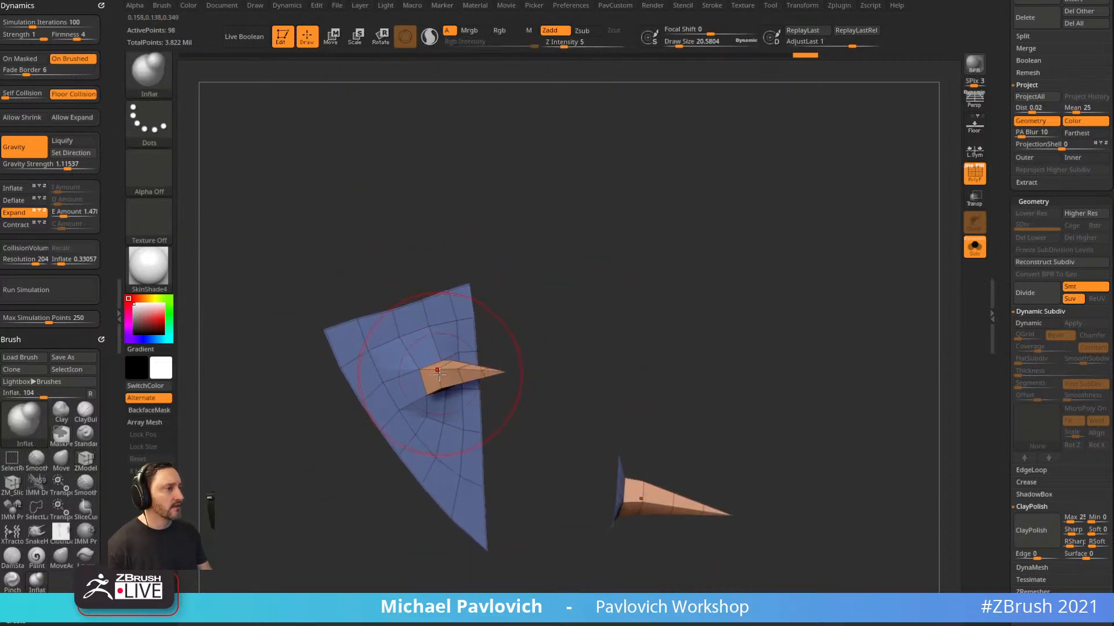
{"action": "scroll", "coordinate": [70, 266], "scroll_direction": "down", "scroll_amount": 8}
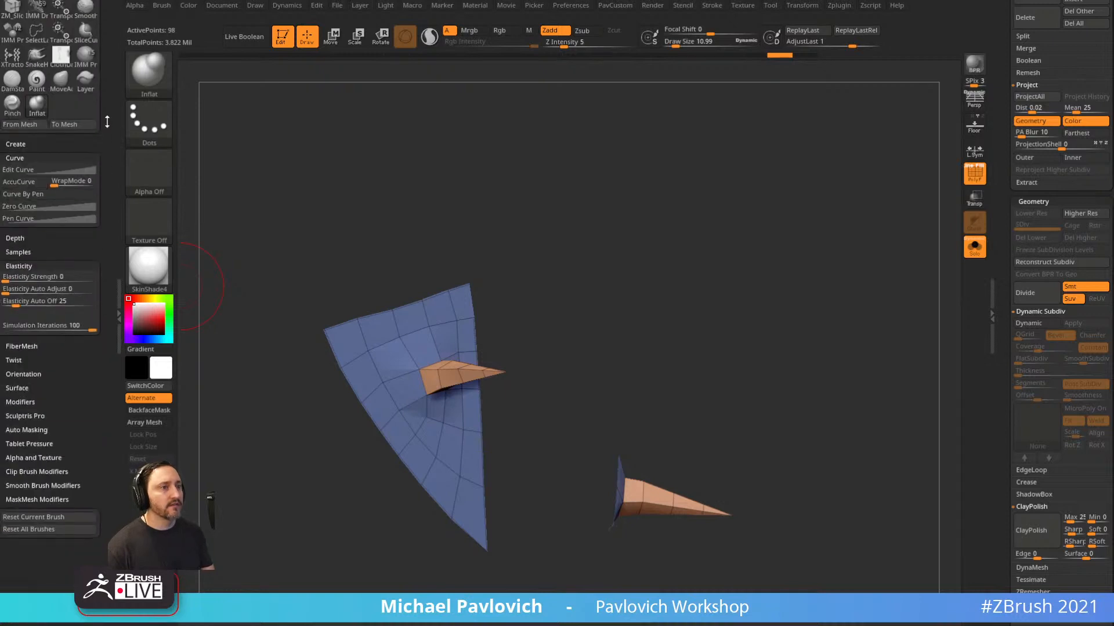
{"action": "left_click_drag", "start_coordinate": [36, 341], "coordinate": [3, 342]}
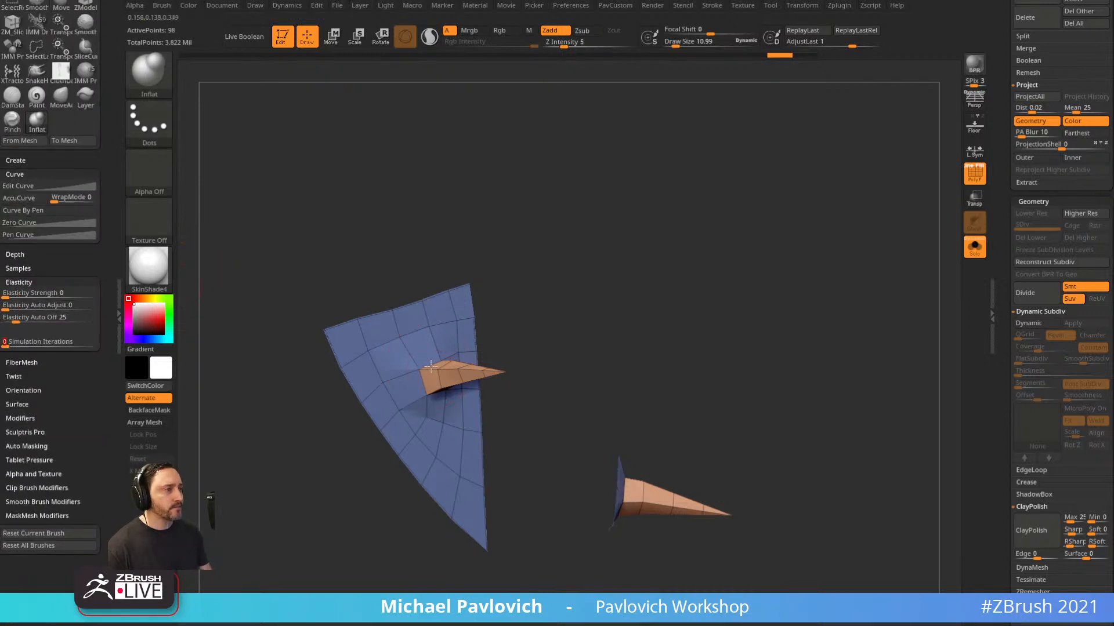
Inflate the spike and the area around its base on the triangular plate, enlarging the draw size to about 17.
{"action": "left_click_drag", "start_coordinate": [422, 357], "coordinate": [427, 355]}
{"action": "left_click_drag", "start_coordinate": [496, 320], "coordinate": [467, 332]}
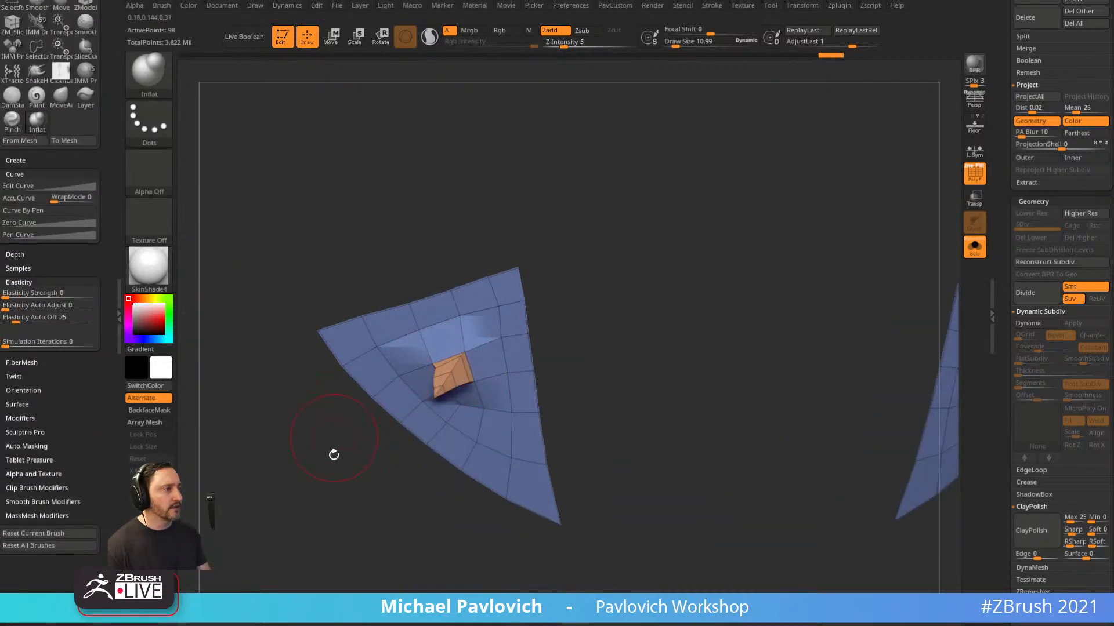
{"action": "left_click_drag", "start_coordinate": [333, 455], "coordinate": [430, 384]}
{"action": "left_click_drag", "start_coordinate": [557, 338], "coordinate": [538, 280]}
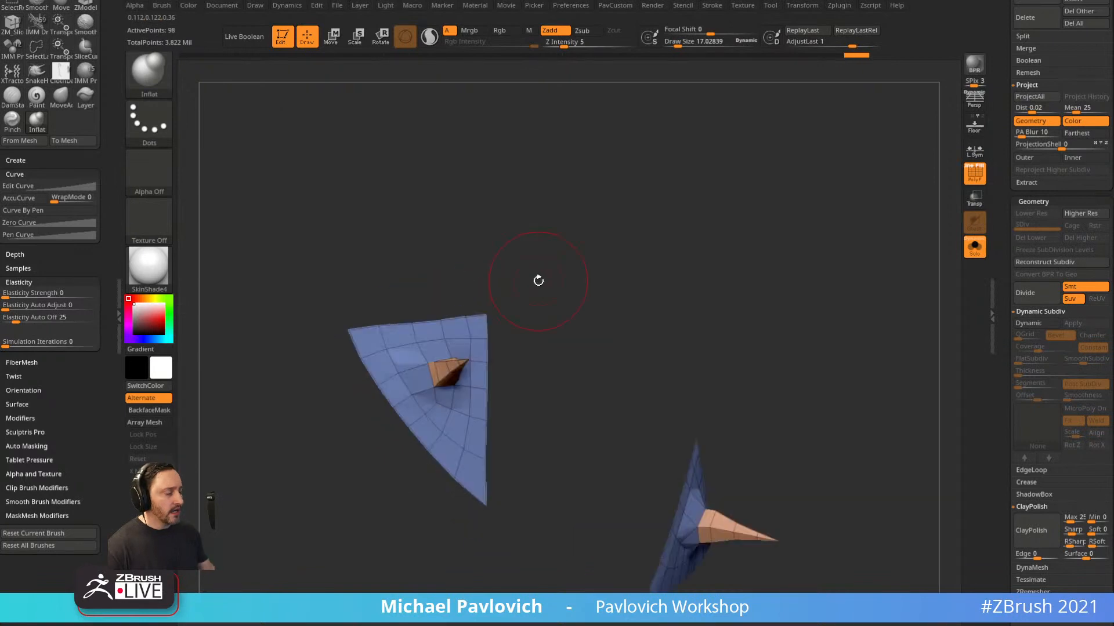
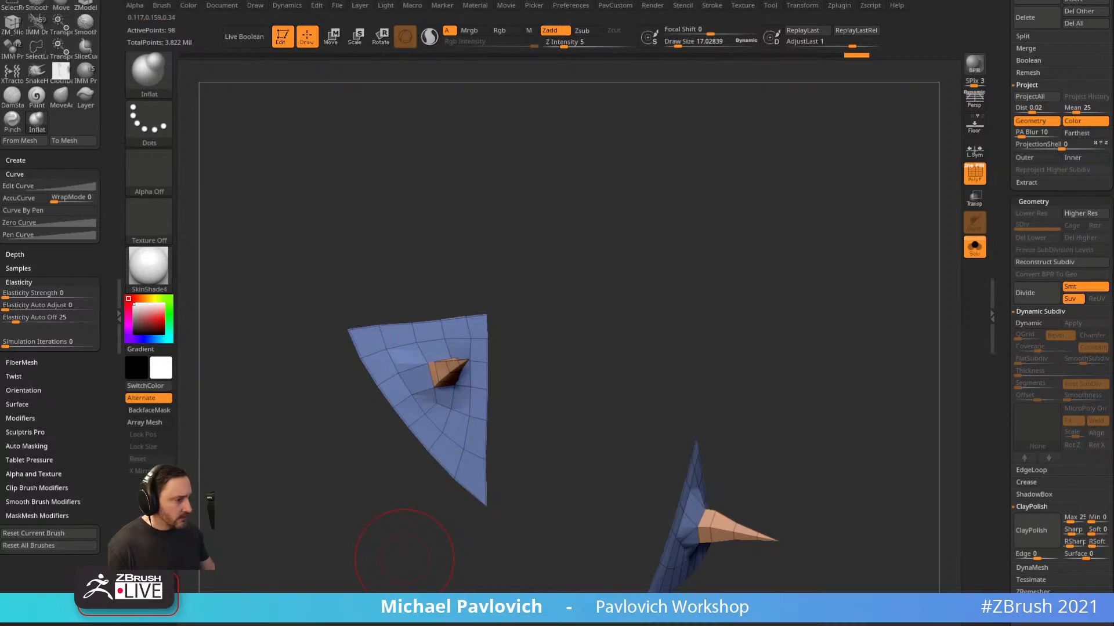
Switch to YouTube in the browser, open the Pixologic ZBrush channel's uploaded videos and select the page's address.
{"action": "key", "text": "alt+Tab"}
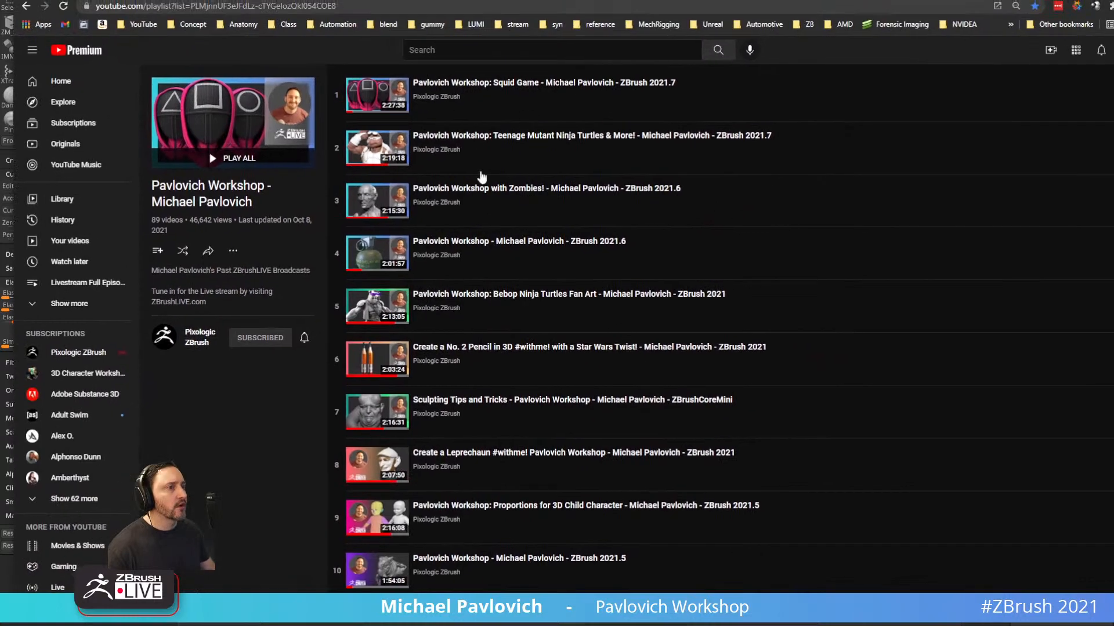
{"action": "left_click", "coordinate": [210, 350]}
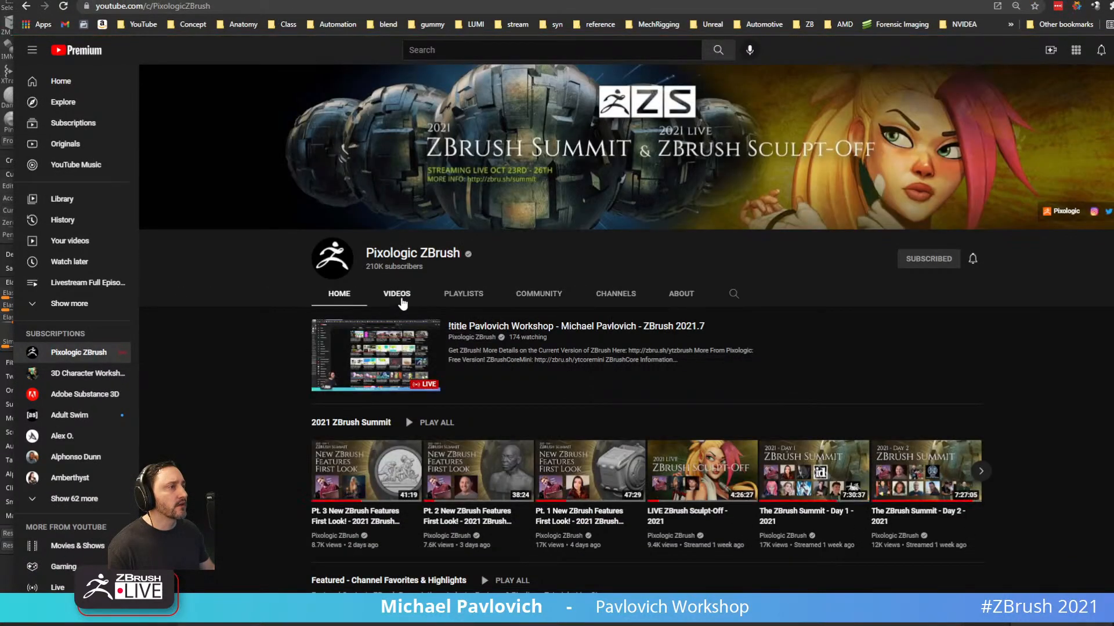
{"action": "left_click", "coordinate": [397, 295]}
{"action": "left_click", "coordinate": [346, 7]}
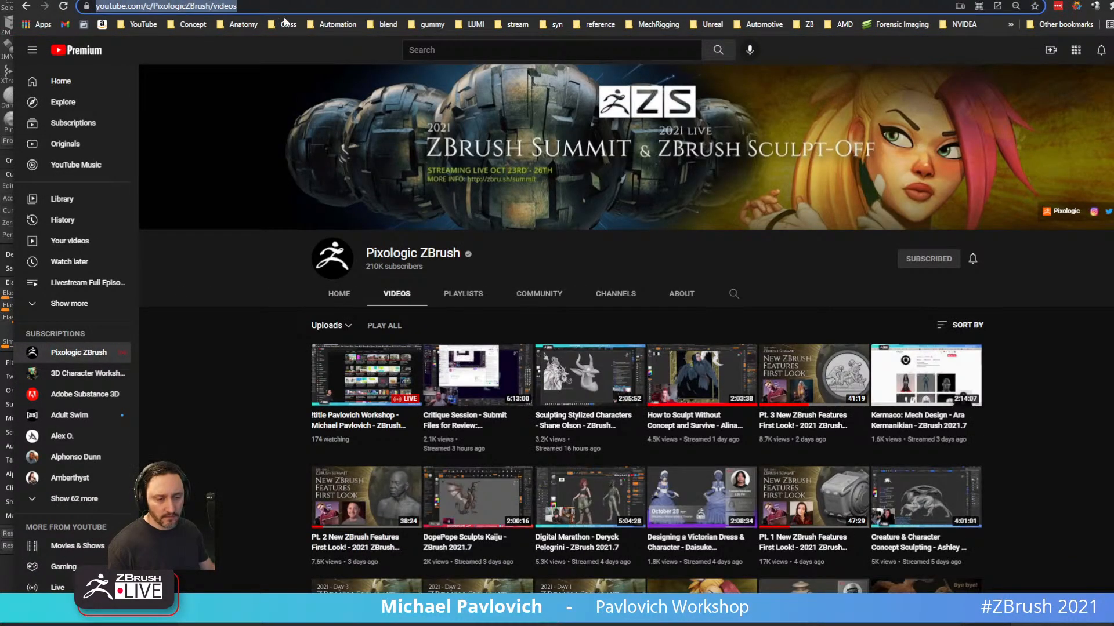
{"action": "key", "text": "alt+Tab"}
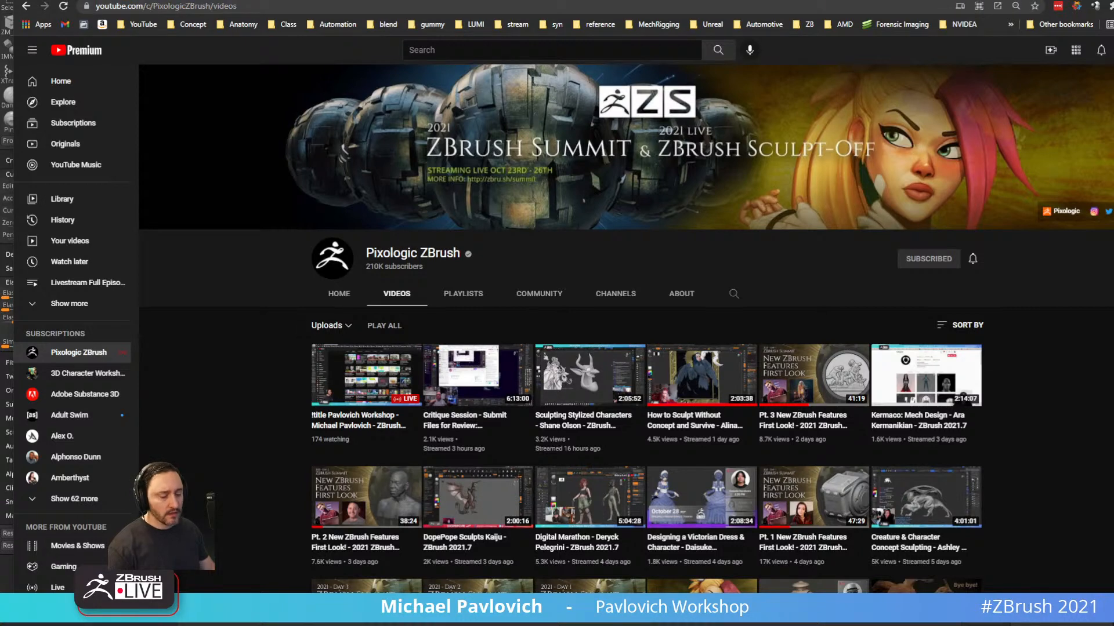
Open the Pt. 2 New ZBrush Features First Look video from the 2021 ZBrush Summit and play it from about 14:59.
{"action": "scroll", "coordinate": [588, 409], "scroll_direction": "down", "scroll_amount": 2}
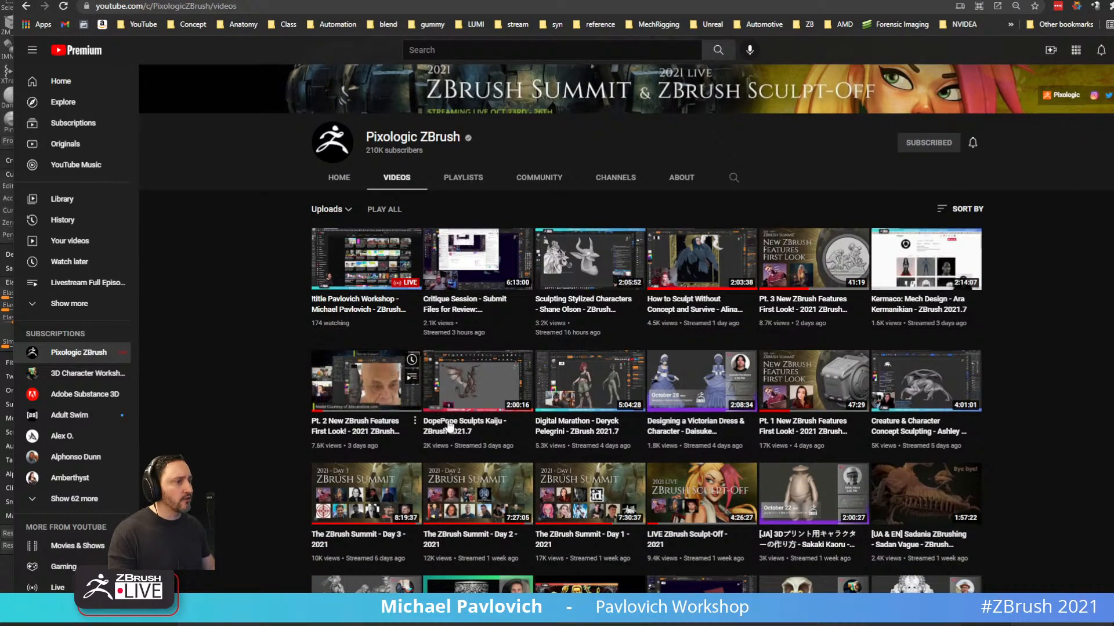
{"action": "left_click", "coordinate": [819, 394]}
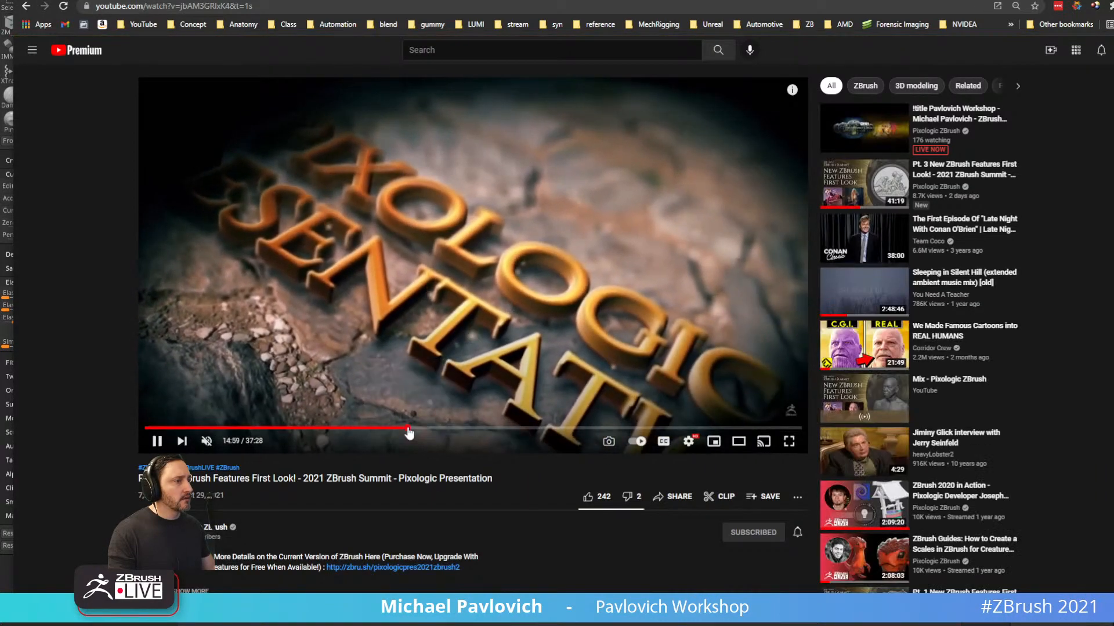
{"action": "left_click", "coordinate": [407, 429]}
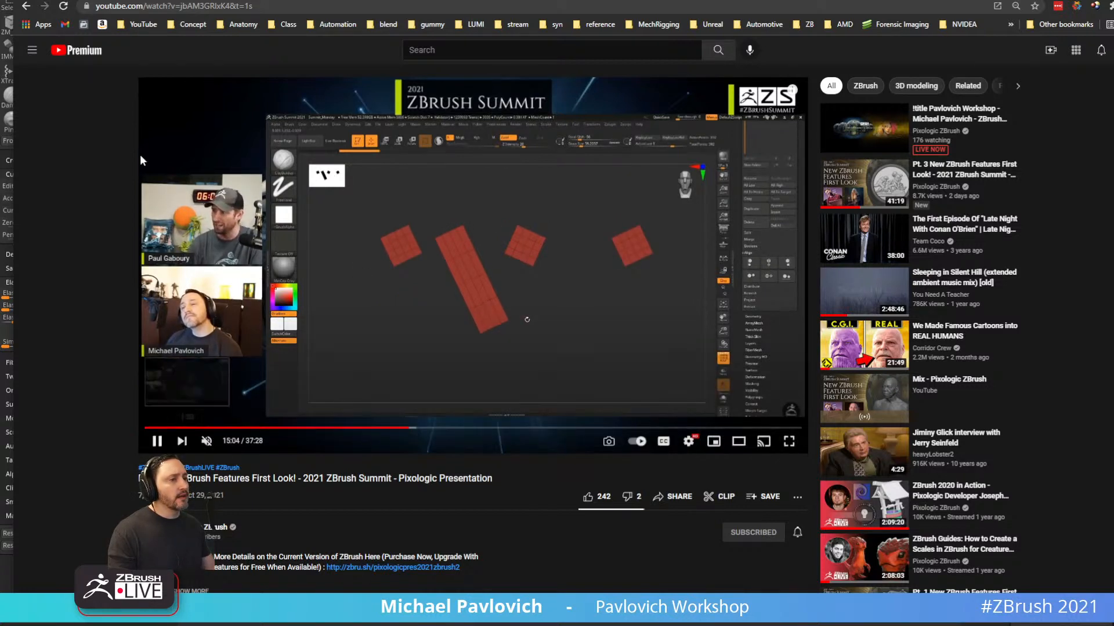
Open The ZBrush Summit - Day 1 - 2021 recording from the channel's videos and skip into the id Software presentation.
{"action": "key", "text": "alt+Left"}
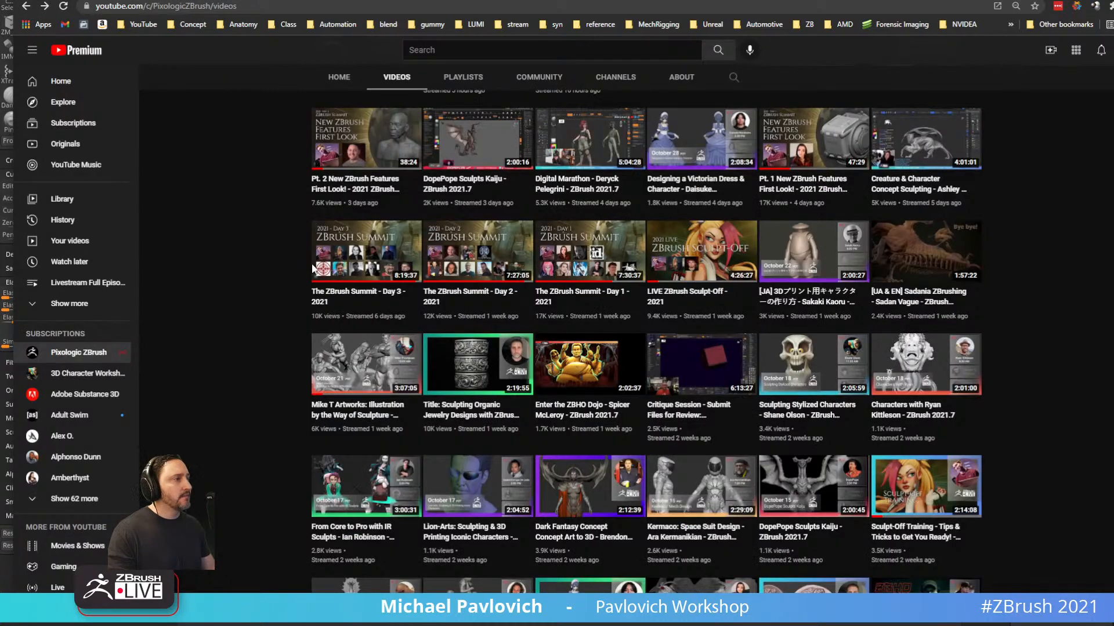
{"action": "left_click", "coordinate": [565, 296]}
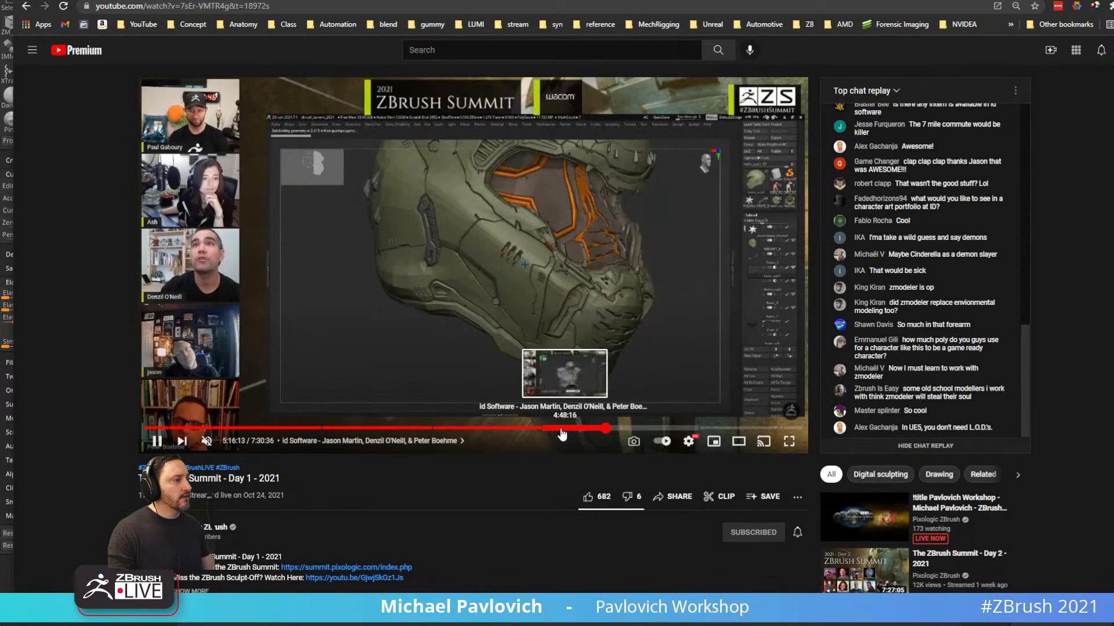
{"action": "left_click", "coordinate": [548, 429]}
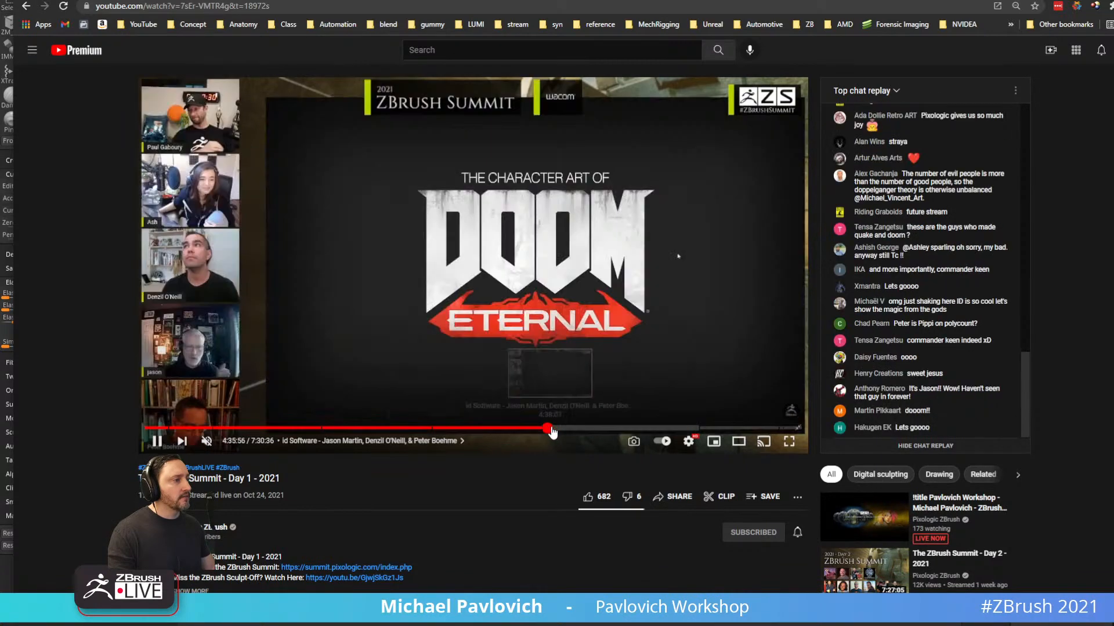
{"action": "left_click", "coordinate": [552, 428]}
{"action": "left_click", "coordinate": [560, 428]}
{"action": "left_click", "coordinate": [566, 429]}
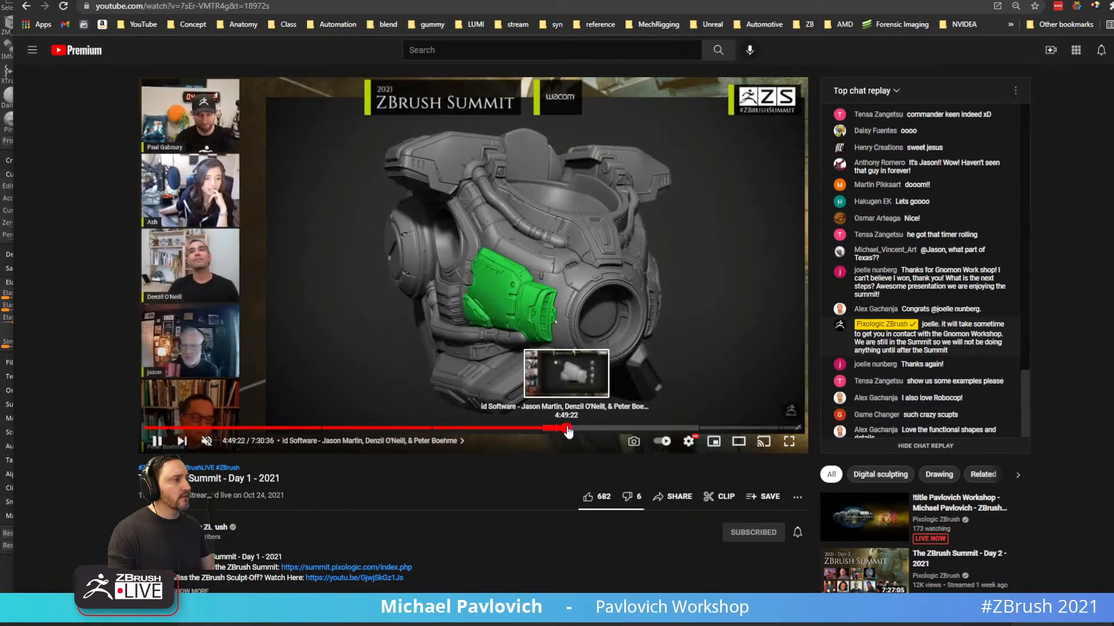
Skim forward through the id Software presentation to about 5:45:58, looking for the ZModeler demonstration.
{"action": "left_click", "coordinate": [572, 429]}
{"action": "left_click", "coordinate": [577, 430]}
{"action": "left_click", "coordinate": [588, 433]}
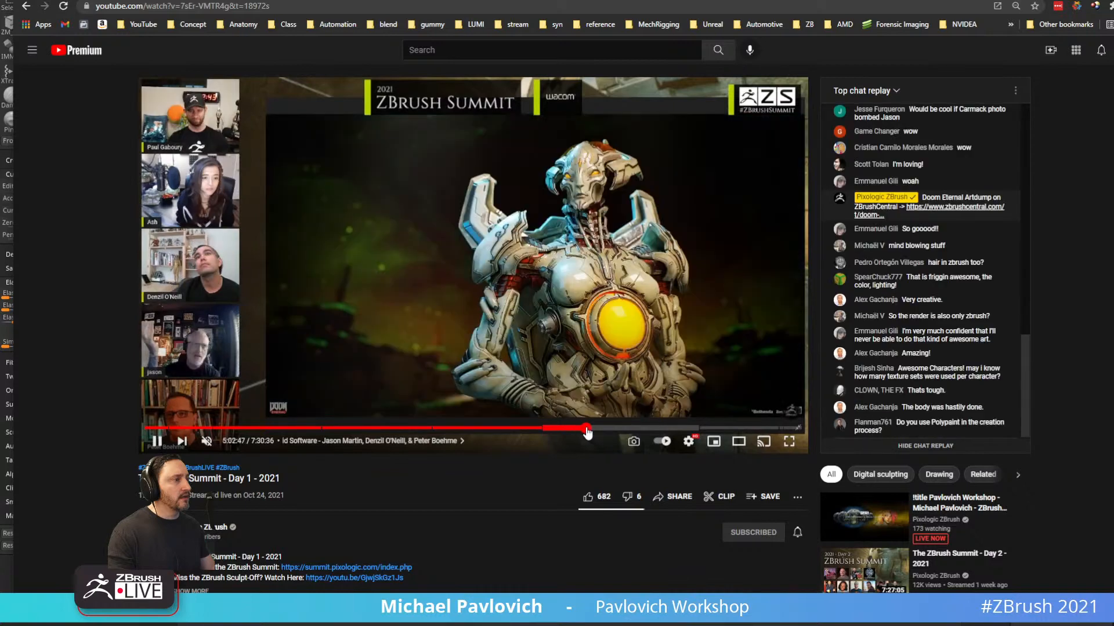
{"action": "left_click", "coordinate": [596, 432]}
{"action": "left_click", "coordinate": [605, 432]}
{"action": "left_click", "coordinate": [615, 432]}
{"action": "left_click", "coordinate": [624, 432]}
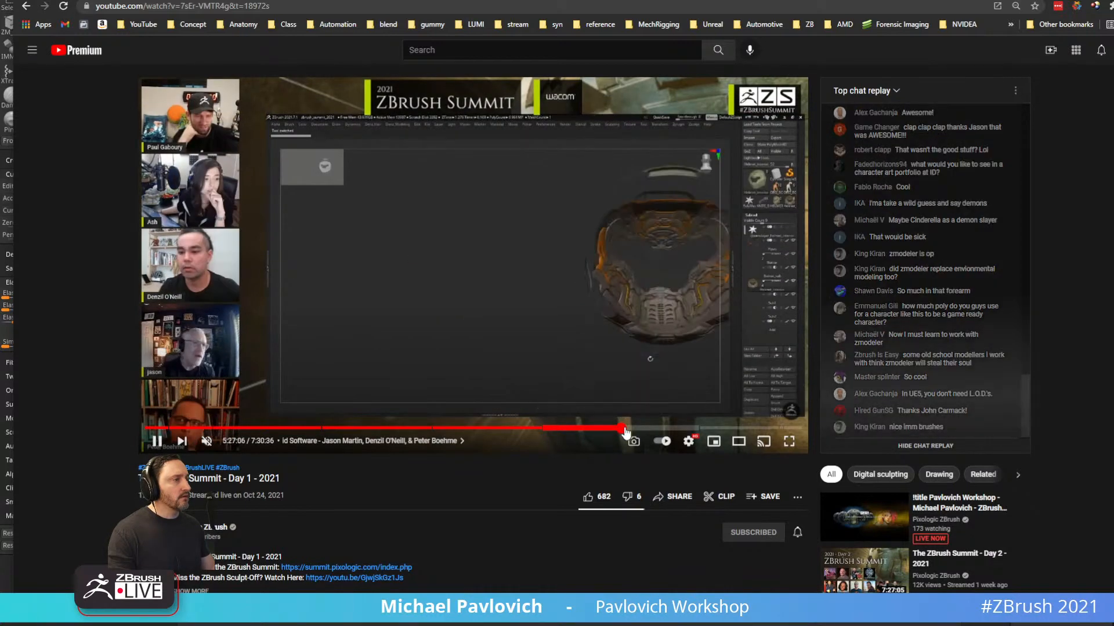
{"action": "left_click", "coordinate": [631, 432]}
{"action": "left_click", "coordinate": [637, 432]}
{"action": "left_click", "coordinate": [644, 433]}
{"action": "left_click", "coordinate": [650, 432]}
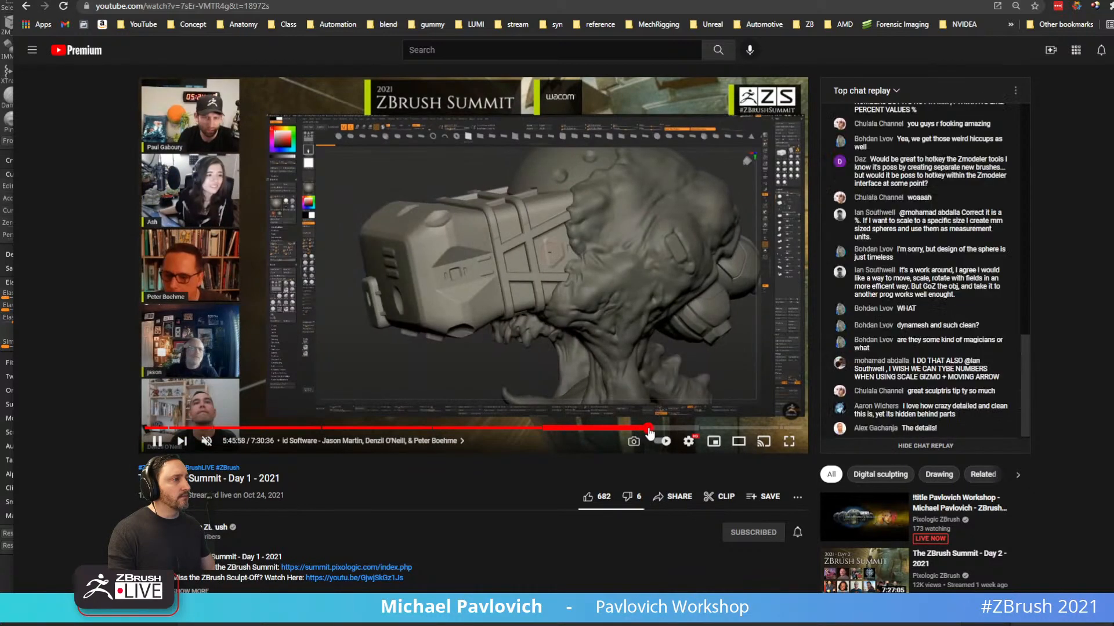
Skim back through the id Software presentation to the low-poly hand modelling demonstration at about 5:24:30.
{"action": "left_click", "coordinate": [643, 432]}
{"action": "left_click", "coordinate": [637, 432]}
{"action": "left_click", "coordinate": [631, 432]}
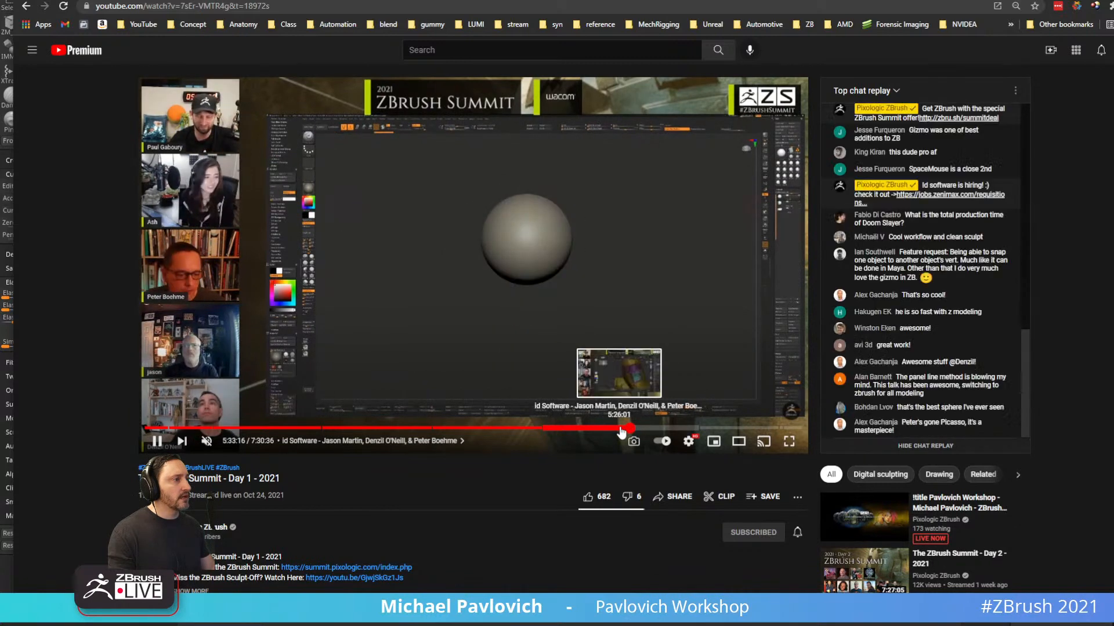
{"action": "left_click", "coordinate": [620, 432]}
{"action": "left_click", "coordinate": [613, 430]}
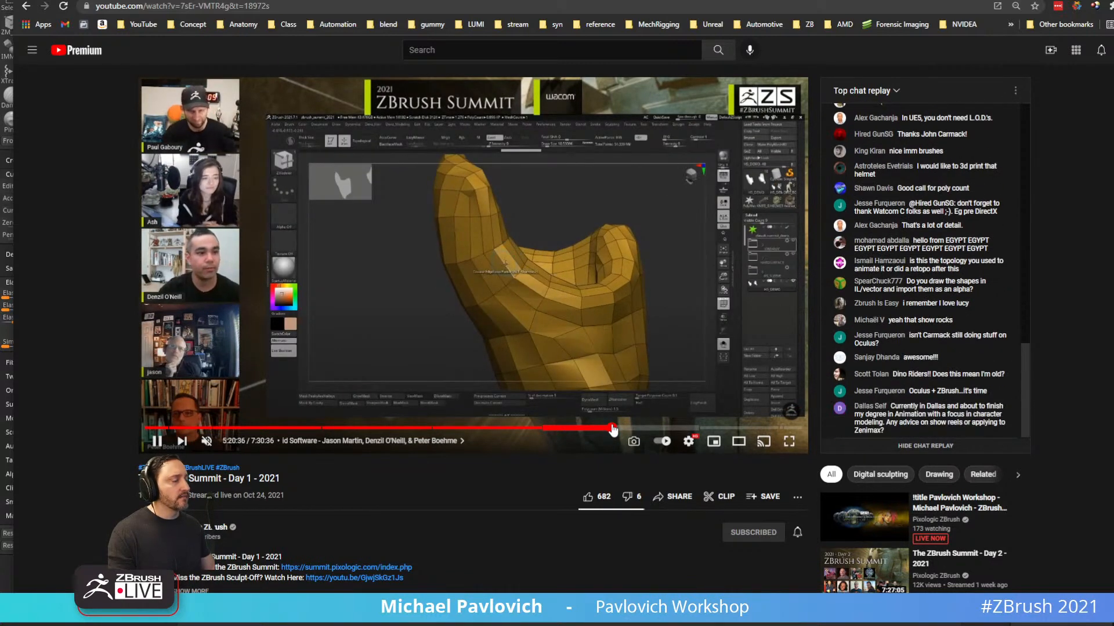
{"action": "left_click", "coordinate": [615, 430]}
{"action": "left_click", "coordinate": [617, 430]}
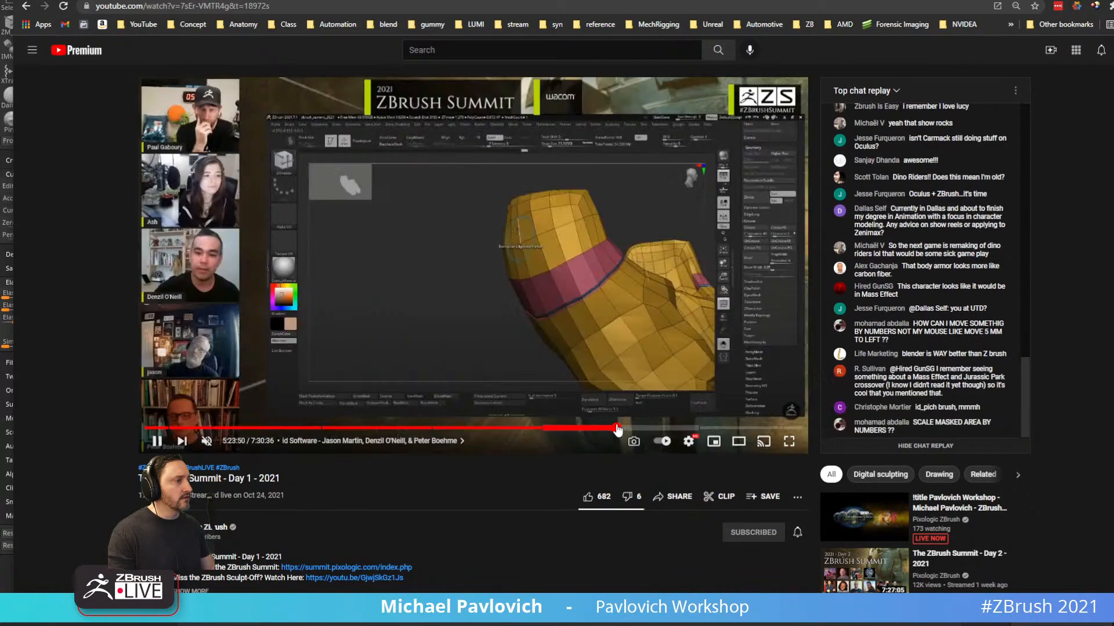
{"action": "left_click", "coordinate": [620, 430]}
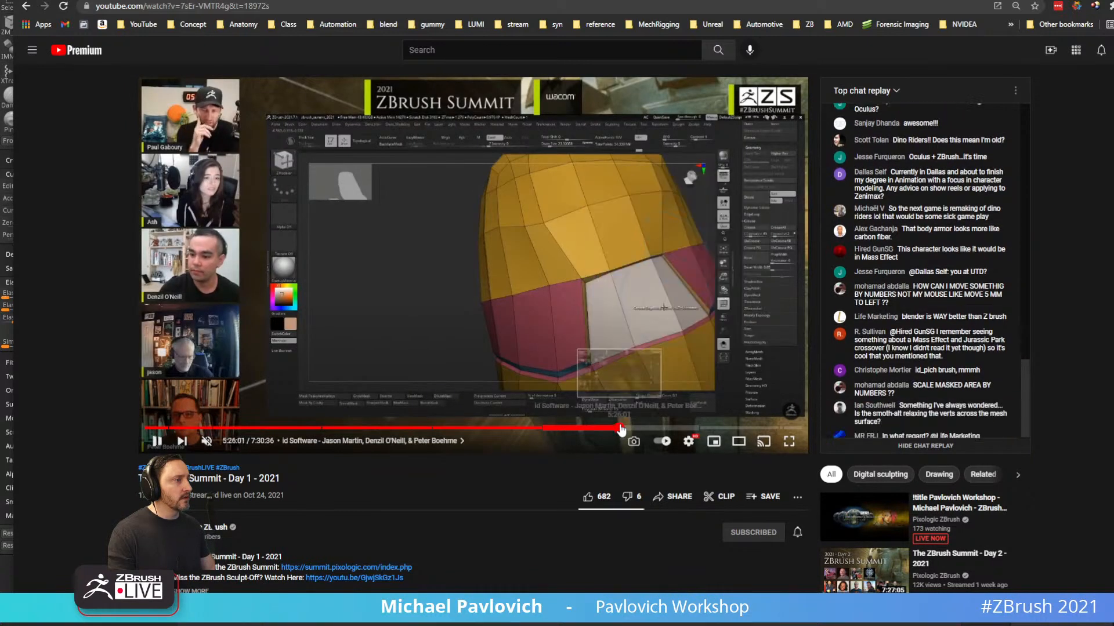
{"action": "left_click", "coordinate": [621, 429]}
{"action": "left_click", "coordinate": [623, 430]}
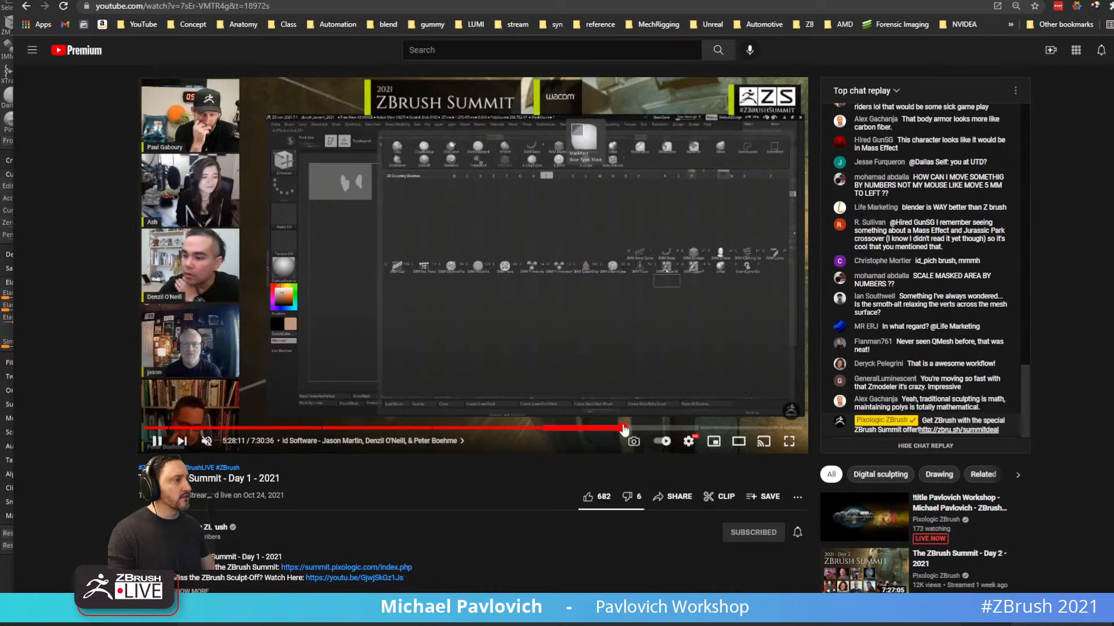
{"action": "left_click", "coordinate": [618, 430]}
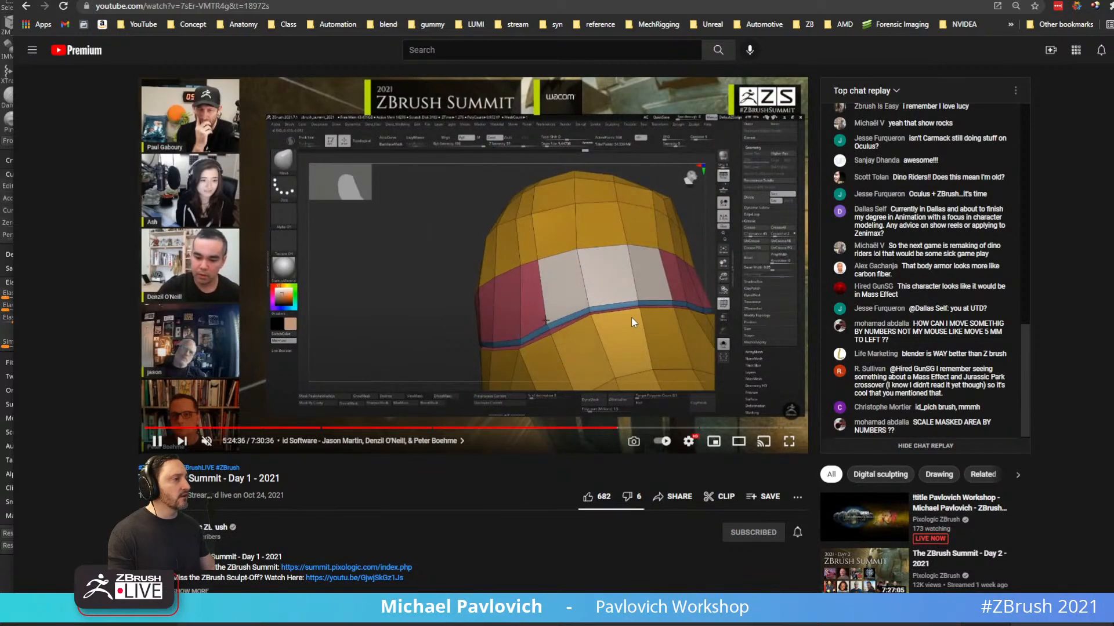
Copy the Summit recording's share link at the current playback time, close the share dialog and return to ZBrush.
{"action": "key", "text": "ctrl+l"}
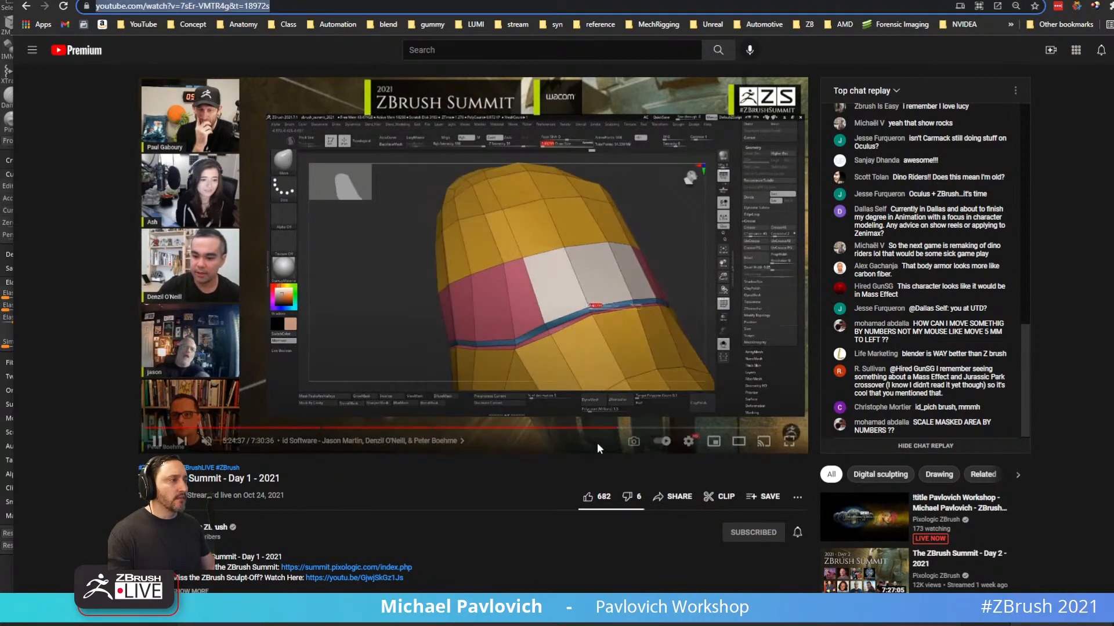
{"action": "left_click", "coordinate": [672, 499]}
{"action": "left_click", "coordinate": [687, 387]}
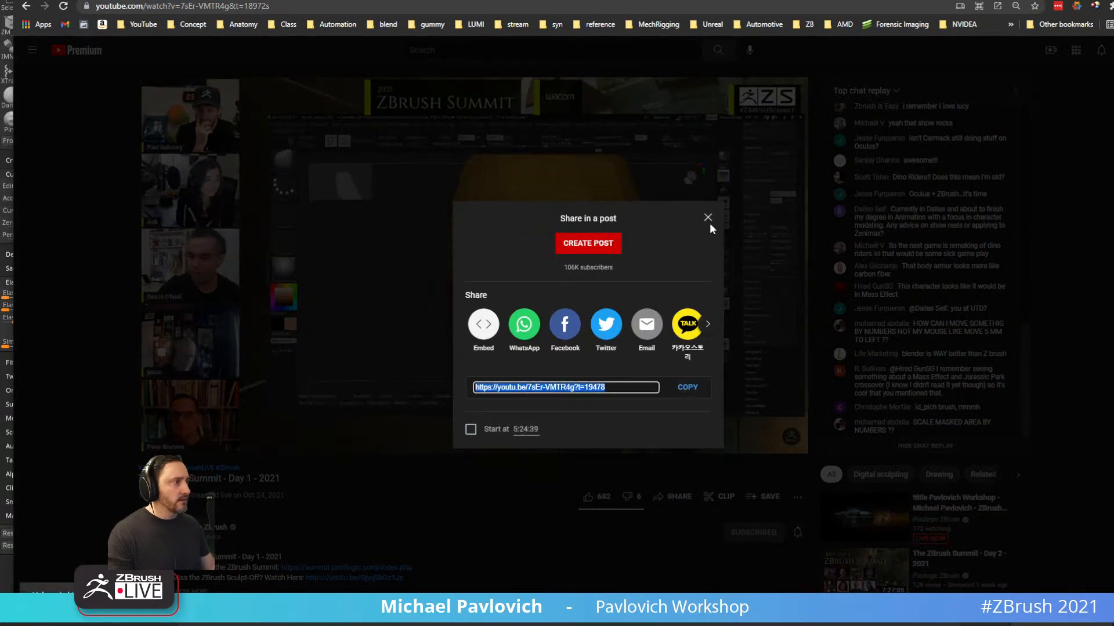
{"action": "left_click", "coordinate": [708, 217]}
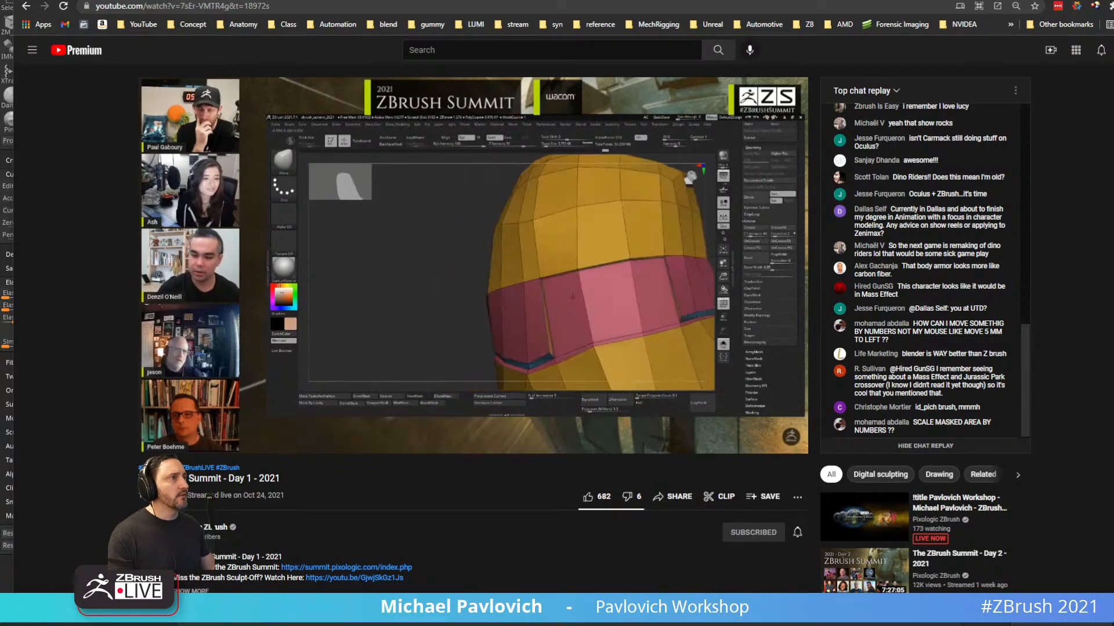
{"action": "key", "text": "ctrl+Tab"}
{"action": "key", "text": "alt+Tab"}
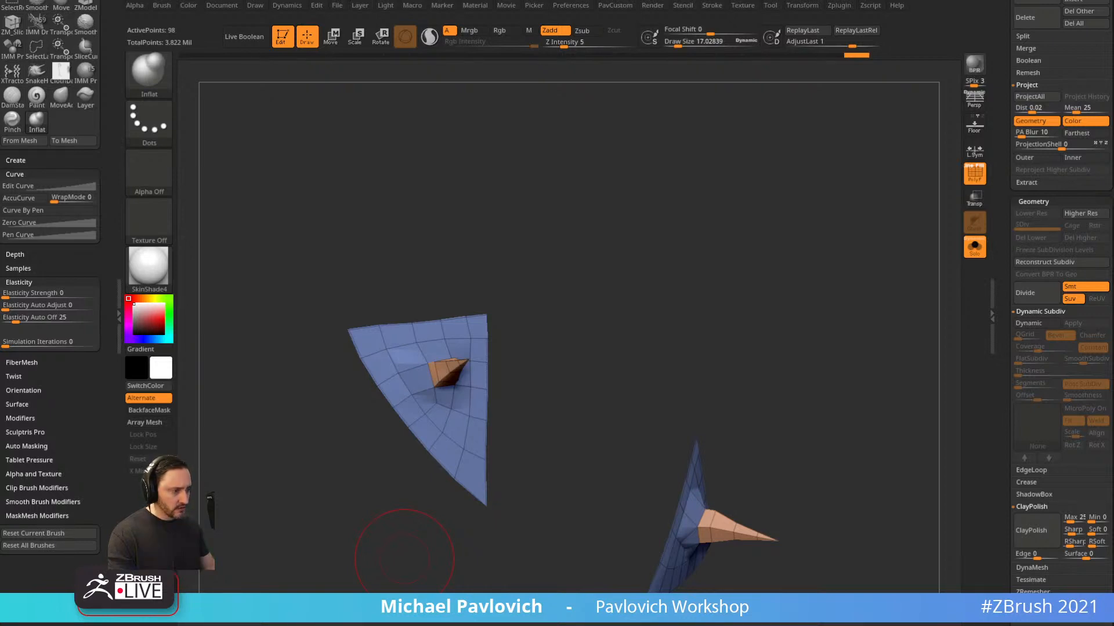
Switch to the ZBrush Hard Surface - Linear Walkthrough document in Google Docs and find its Artist Examples section.
{"action": "key", "text": "alt+Tab"}
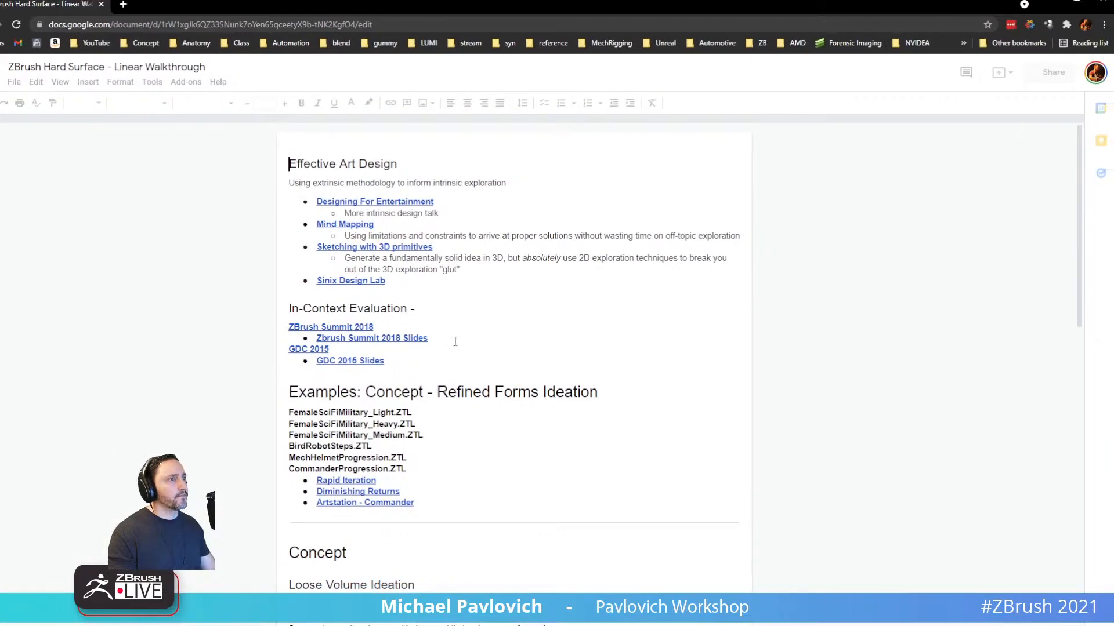
{"action": "scroll", "coordinate": [453, 315], "scroll_direction": "down", "scroll_amount": 4}
{"action": "scroll", "coordinate": [453, 316], "scroll_direction": "down", "scroll_amount": 20}
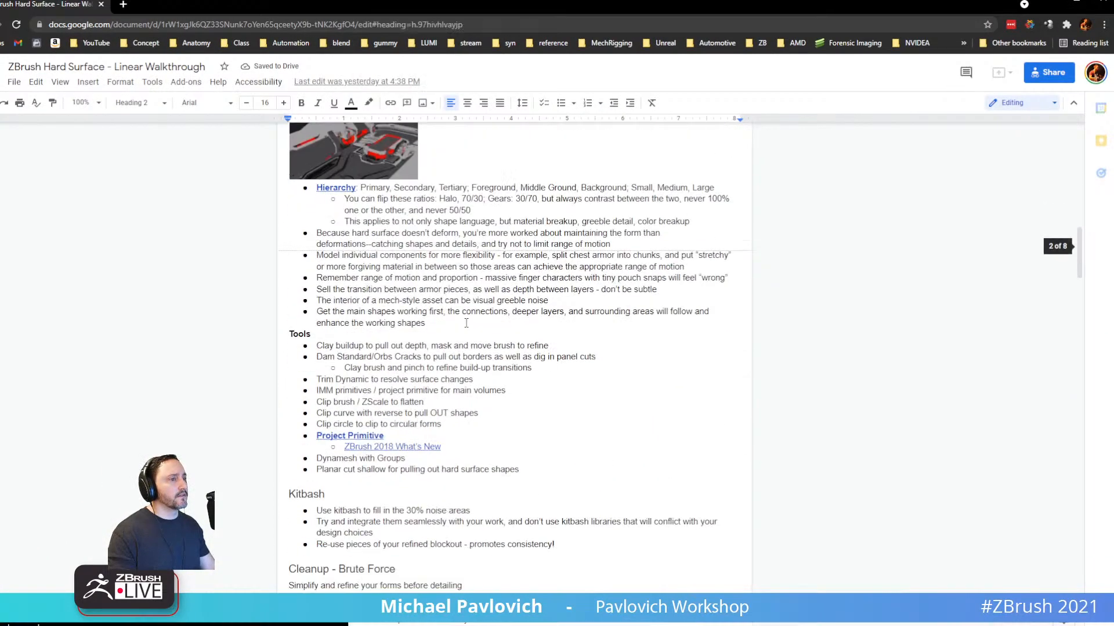
{"action": "scroll", "coordinate": [466, 323], "scroll_direction": "down", "scroll_amount": 6}
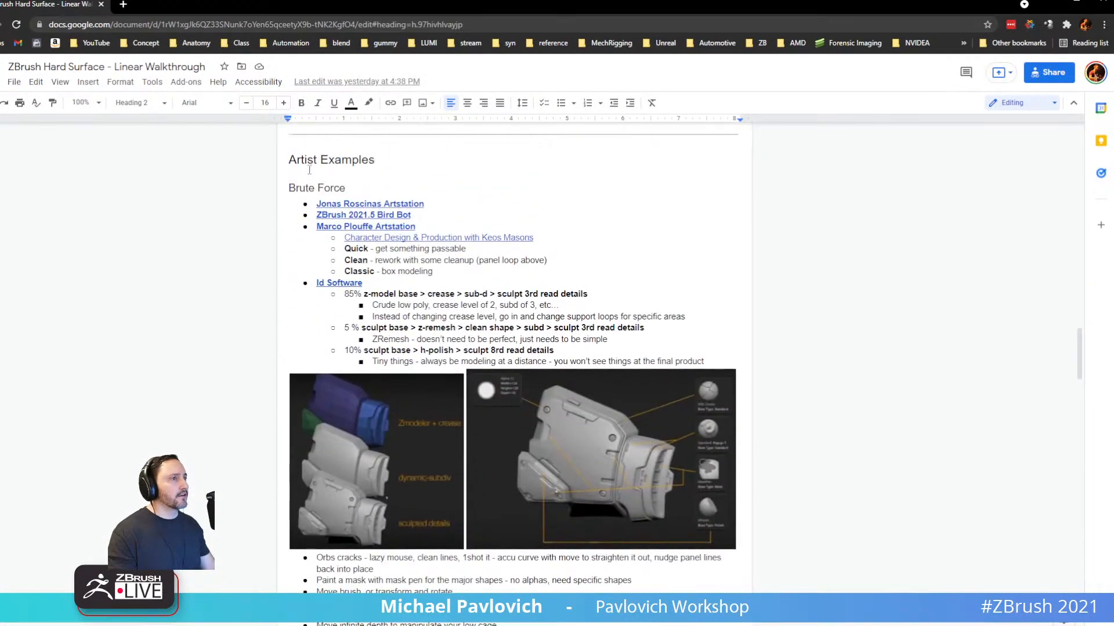
Review the Artist Examples from Brute Force to SubD and Mixed Solutions, including the id Software workflow notes and armour breakdown images.
{"action": "left_click_drag", "start_coordinate": [288, 185], "coordinate": [346, 188]}
{"action": "scroll", "coordinate": [364, 253], "scroll_direction": "down", "scroll_amount": 5}
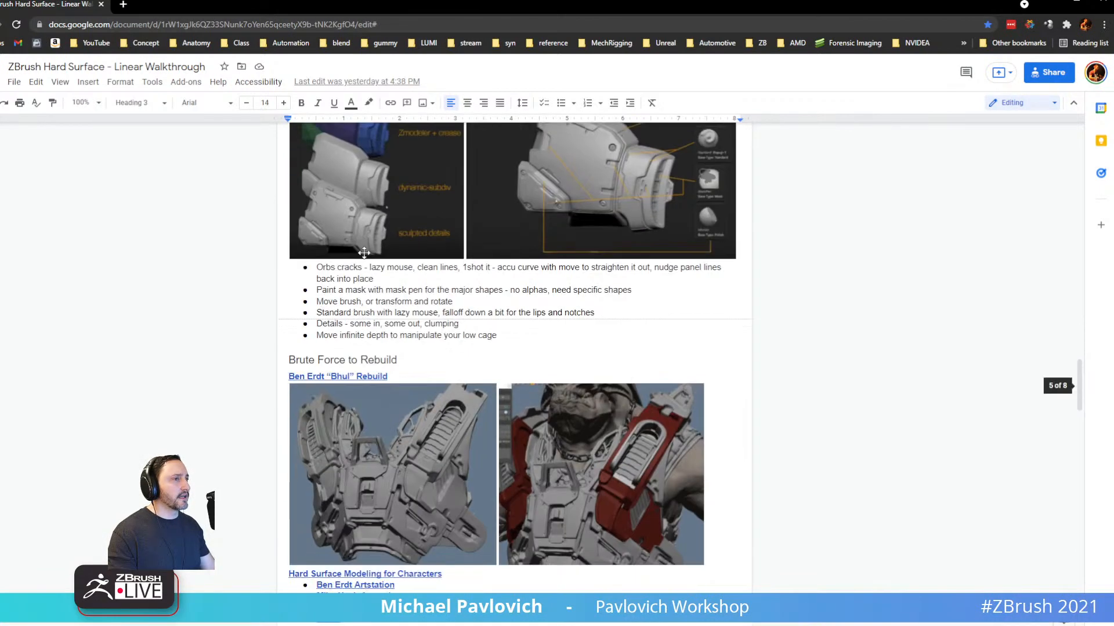
{"action": "left_click_drag", "start_coordinate": [288, 360], "coordinate": [425, 358]}
{"action": "scroll", "coordinate": [323, 390], "scroll_direction": "down", "scroll_amount": 7}
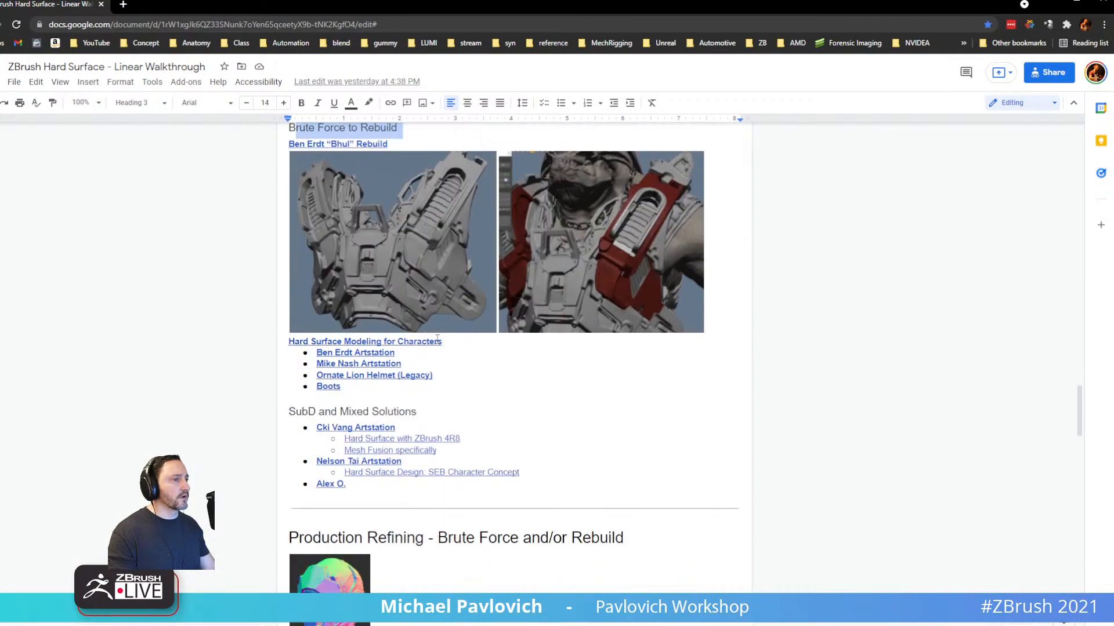
{"action": "scroll", "coordinate": [323, 390], "scroll_direction": "down", "scroll_amount": 3}
{"action": "scroll", "coordinate": [337, 380], "scroll_direction": "up", "scroll_amount": 5}
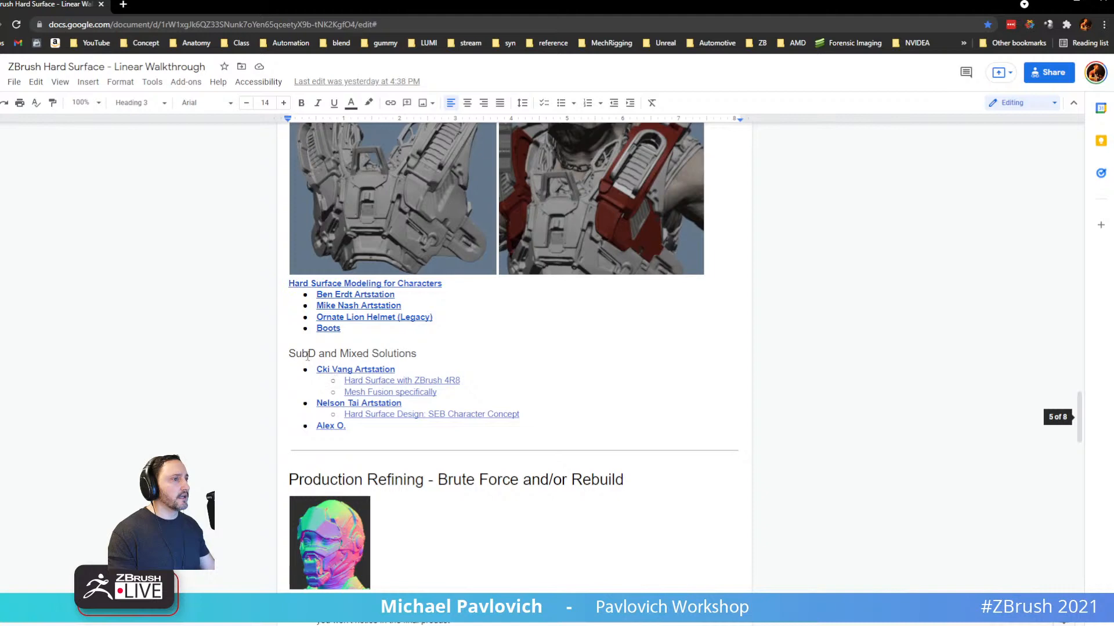
{"action": "left_click_drag", "start_coordinate": [308, 356], "coordinate": [396, 348]}
{"action": "scroll", "coordinate": [488, 403], "scroll_direction": "up", "scroll_amount": 5}
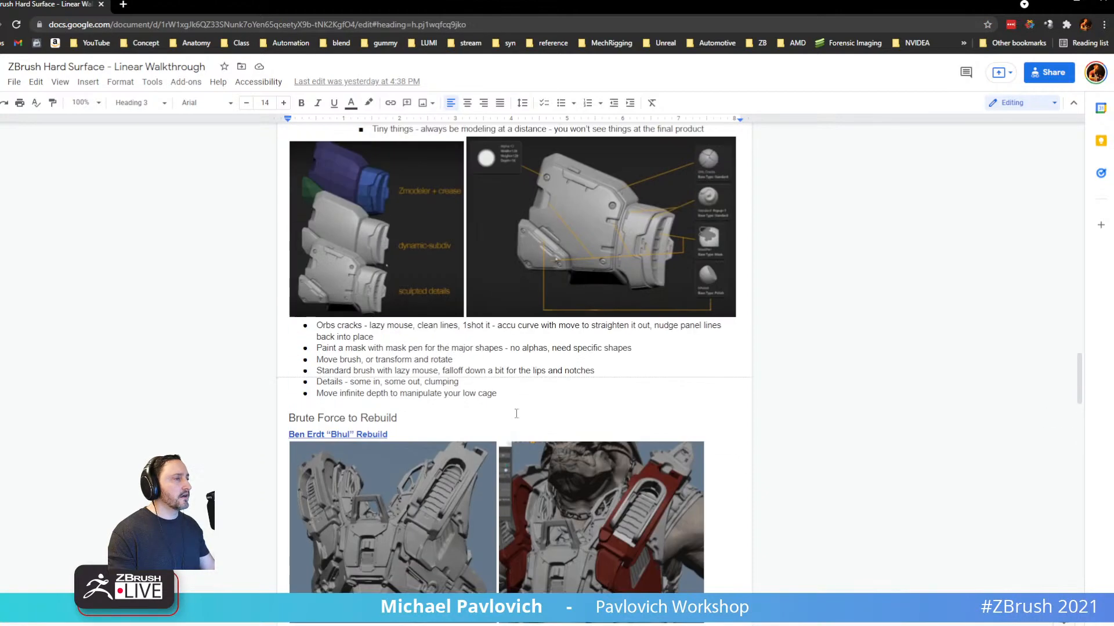
{"action": "scroll", "coordinate": [532, 410], "scroll_direction": "up", "scroll_amount": 3}
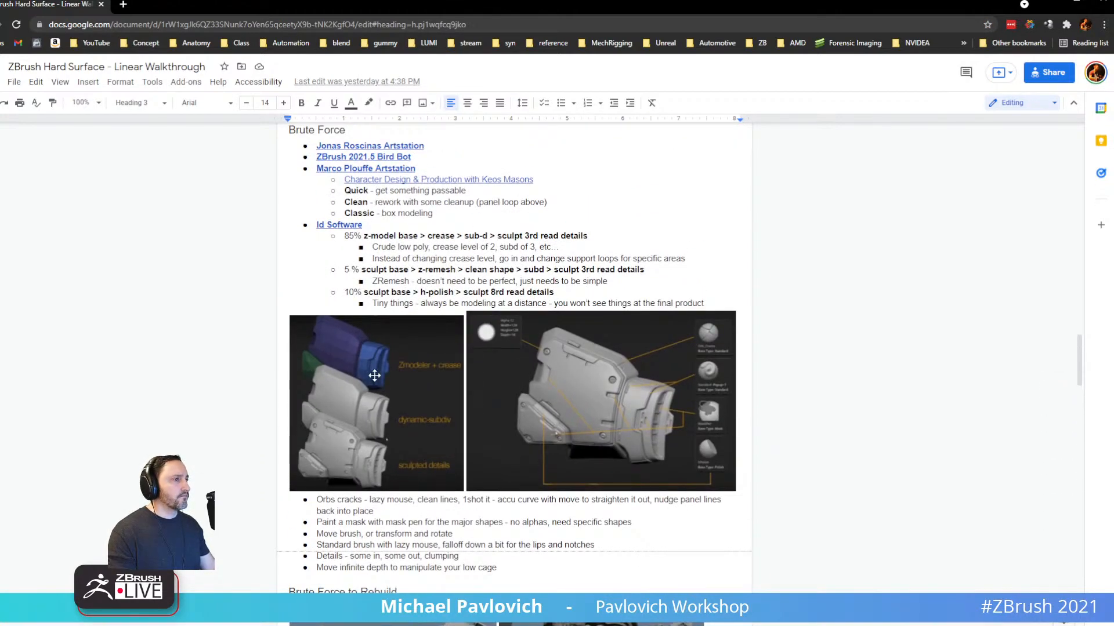
{"action": "scroll", "coordinate": [456, 241], "scroll_direction": "up", "scroll_amount": 2}
{"action": "scroll", "coordinate": [453, 282], "scroll_direction": "down", "scroll_amount": 2}
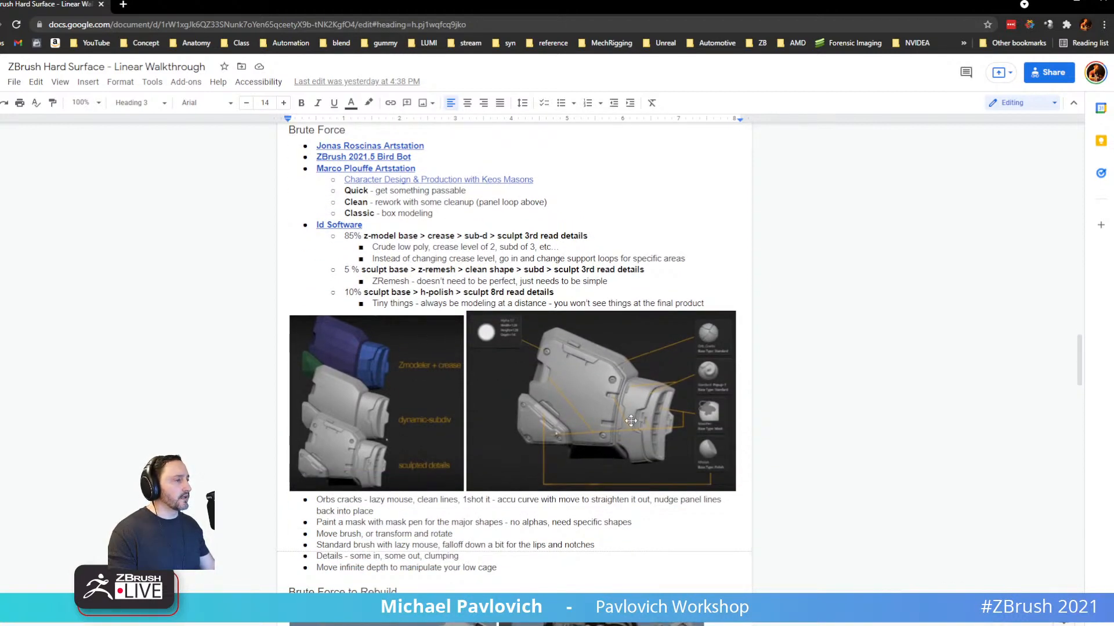
{"action": "scroll", "coordinate": [631, 421], "scroll_direction": "down", "scroll_amount": 2}
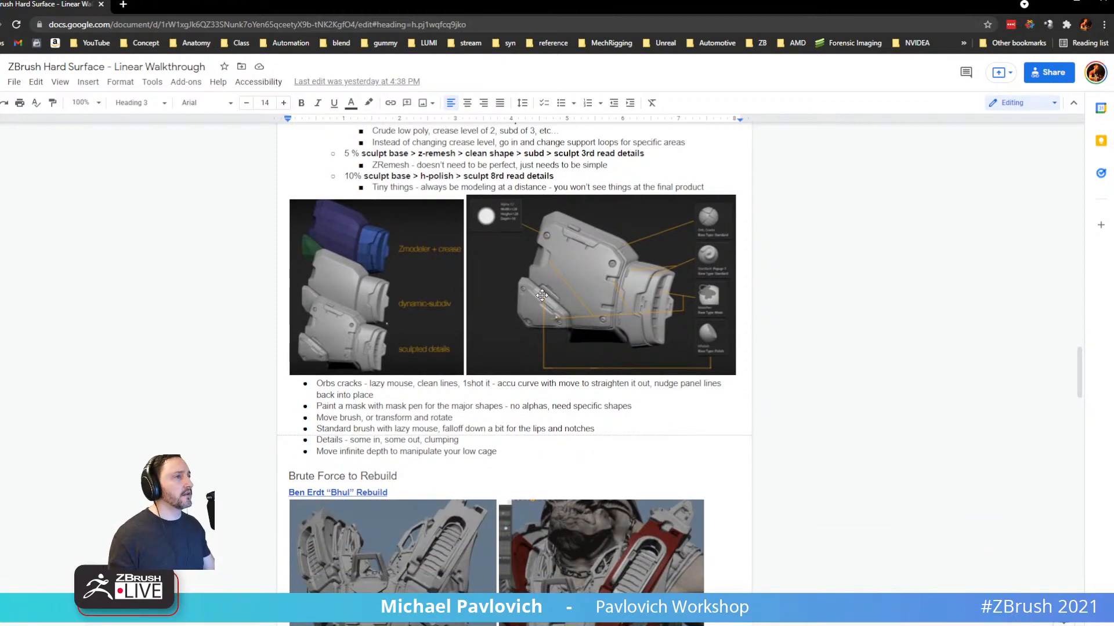
{"action": "scroll", "coordinate": [548, 298], "scroll_direction": "up", "scroll_amount": 4}
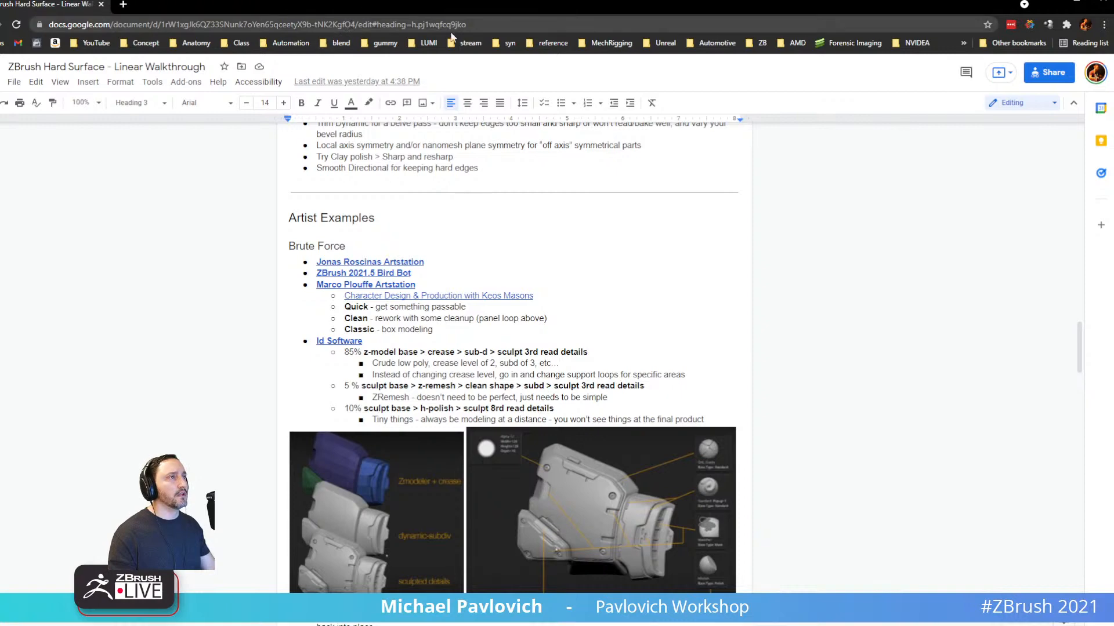
Copy the walkthrough document's share link and return to ZBrush.
{"action": "left_click", "coordinate": [1033, 69]}
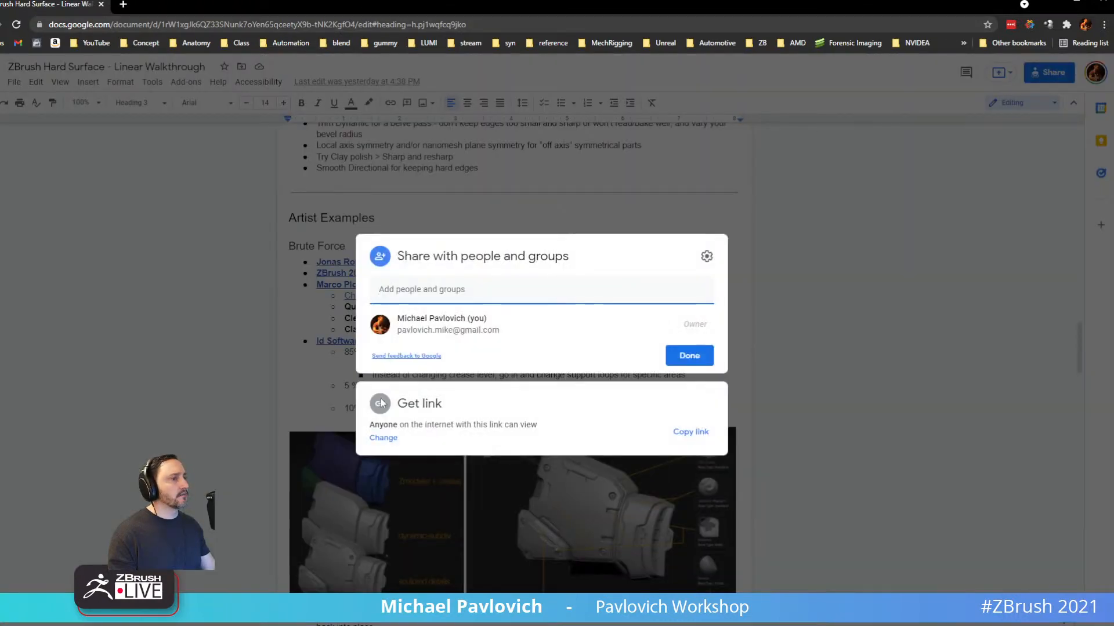
{"action": "left_click", "coordinate": [676, 362]}
{"action": "left_click", "coordinate": [689, 433]}
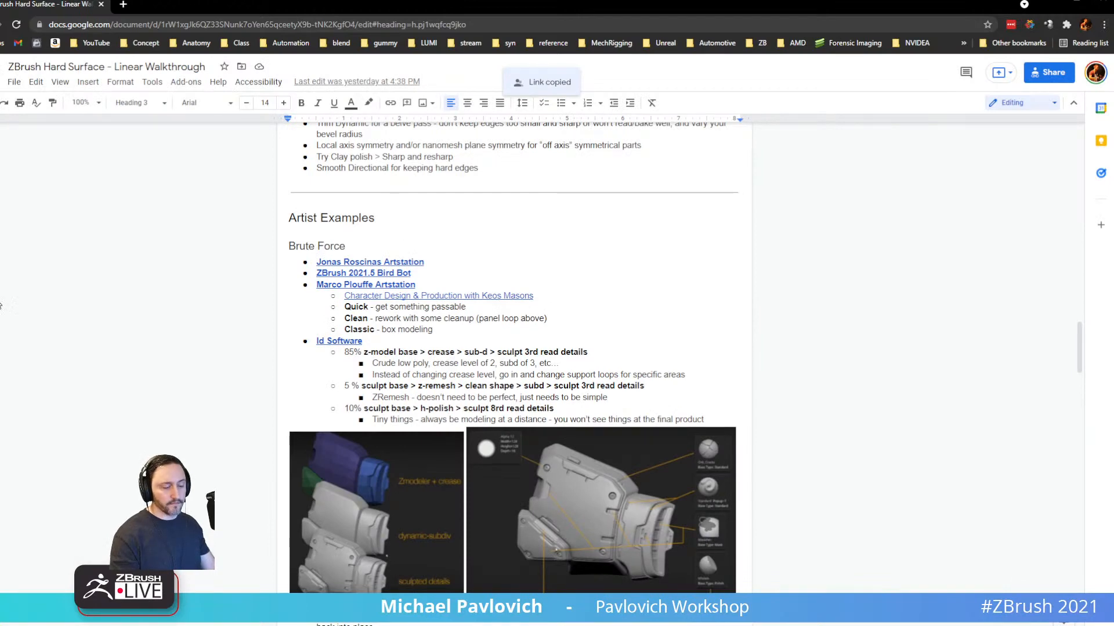
{"action": "key", "text": "alt+Tab"}
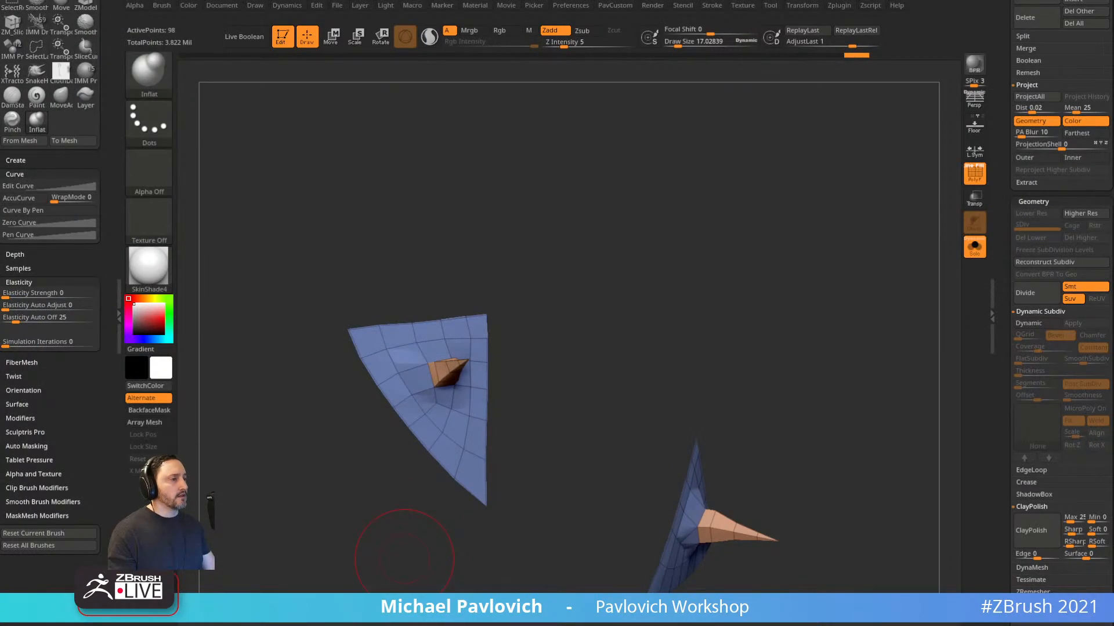
Insert a Cube primitive with the IMM Primitives brush and isolate it from the spiked shell plate.
{"action": "mouse_move", "coordinate": [405, 559]}
{"action": "left_mouse_down"}
{"action": "mouse_move", "coordinate": [576, 294]}
{"action": "mouse_move", "coordinate": [614, 285]}
{"action": "mouse_move", "coordinate": [577, 278]}
{"action": "mouse_move", "coordinate": [614, 280]}
{"action": "left_mouse_up"}
{"action": "key", "text": "b"}
{"action": "key", "text": "z"}
{"action": "key", "text": "m"}
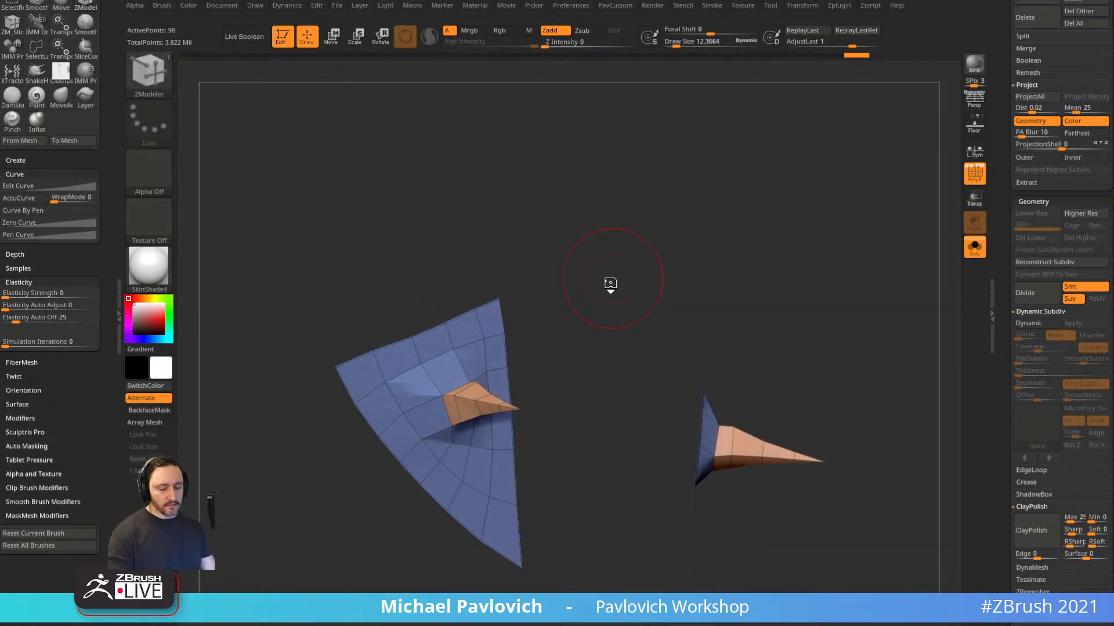
{"action": "key", "text": "m"}
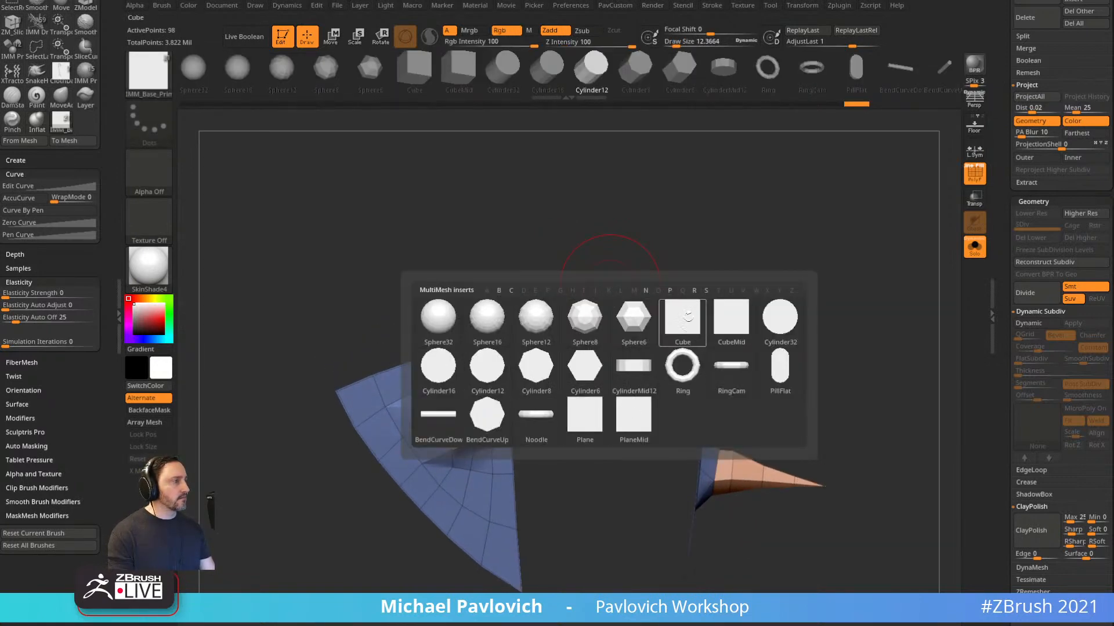
{"action": "left_click", "coordinate": [687, 316]}
{"action": "key", "text": "2"}
{"action": "mouse_move", "coordinate": [494, 363]}
{"action": "left_mouse_down"}
{"action": "mouse_move", "coordinate": [571, 357]}
{"action": "mouse_move", "coordinate": [626, 293]}
{"action": "mouse_move", "coordinate": [579, 332]}
{"action": "left_mouse_up"}
{"action": "left_click", "coordinate": [668, 346]}
Insert edge loops across the cube with ZModeler and shape it into a block with sloped edges.
{"action": "key", "text": "b"}
{"action": "key", "text": "z"}
{"action": "key", "text": "m"}
{"action": "key", "text": "space"}
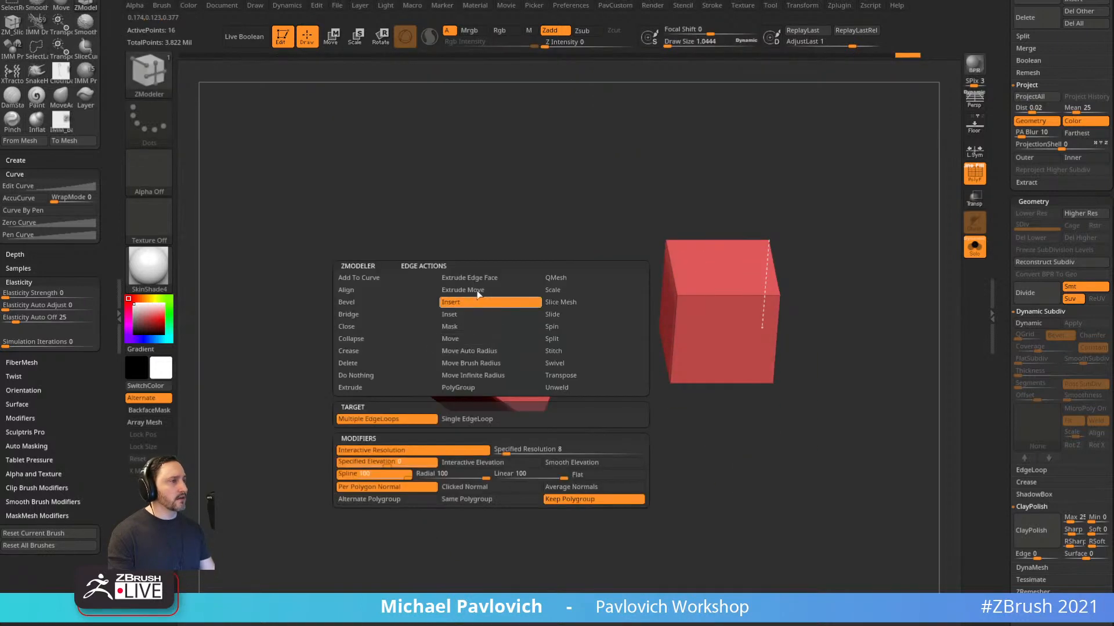
{"action": "key", "text": "space"}
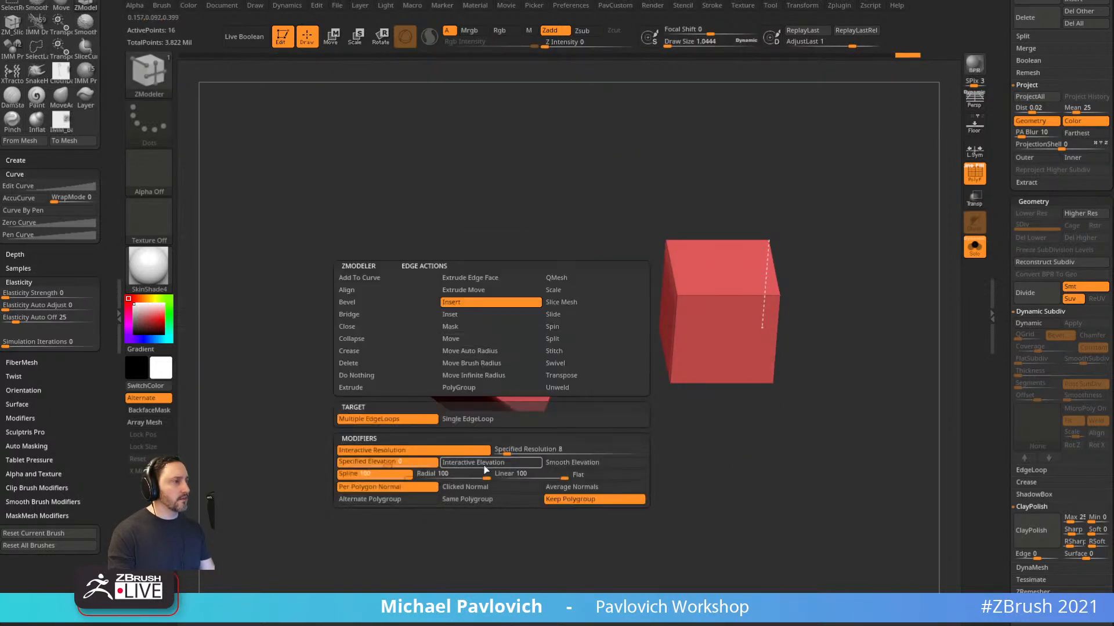
{"action": "left_click_drag", "start_coordinate": [500, 348], "coordinate": [601, 343]}
{"action": "left_click_drag", "start_coordinate": [605, 237], "coordinate": [597, 309]}
{"action": "left_click", "coordinate": [524, 364]}
{"action": "mouse_move", "coordinate": [591, 264]}
{"action": "left_mouse_down"}
{"action": "mouse_move", "coordinate": [614, 237]}
{"action": "mouse_move", "coordinate": [586, 306]}
{"action": "mouse_move", "coordinate": [616, 323]}
{"action": "mouse_move", "coordinate": [639, 313]}
{"action": "mouse_move", "coordinate": [600, 331]}
{"action": "left_mouse_up"}
{"action": "left_click", "coordinate": [542, 418]}
Mark two separate polygon patches on the block's face and delete them with ZModeler, opening two holes.
{"action": "mouse_move", "coordinate": [423, 433]}
{"action": "left_mouse_down", "text": "alt"}
{"action": "mouse_move", "coordinate": [428, 457]}
{"action": "mouse_move", "coordinate": [452, 425]}
{"action": "left_mouse_up", "text": "alt"}
{"action": "mouse_move", "coordinate": [544, 329]}
{"action": "left_mouse_down"}
{"action": "mouse_move", "coordinate": [515, 448]}
{"action": "mouse_move", "coordinate": [510, 387]}
{"action": "mouse_move", "coordinate": [631, 348]}
{"action": "mouse_move", "coordinate": [616, 343]}
{"action": "mouse_move", "coordinate": [600, 354]}
{"action": "mouse_move", "coordinate": [593, 401]}
{"action": "mouse_move", "coordinate": [616, 308]}
{"action": "mouse_move", "coordinate": [584, 342]}
{"action": "mouse_move", "coordinate": [510, 373]}
{"action": "mouse_move", "coordinate": [629, 341]}
{"action": "left_mouse_up"}
{"action": "key", "text": "b"}
{"action": "key", "text": "z"}
{"action": "key", "text": "m"}
{"action": "key", "text": "space"}
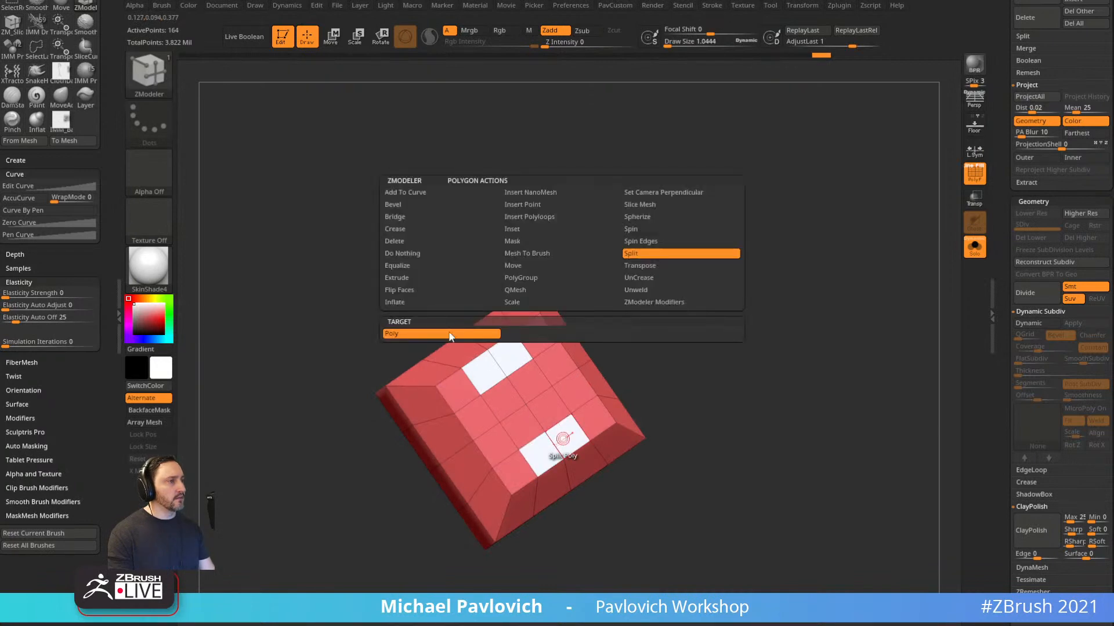
{"action": "left_click", "coordinate": [394, 241]}
{"action": "left_click", "coordinate": [549, 406]}
{"action": "left_click", "coordinate": [562, 439]}
{"action": "left_click", "coordinate": [499, 365]}
Bridge the two openings with ZModeler's Two Holes target, forming a curved handle on the block.
{"action": "left_click_drag", "start_coordinate": [580, 325], "coordinate": [644, 304]}
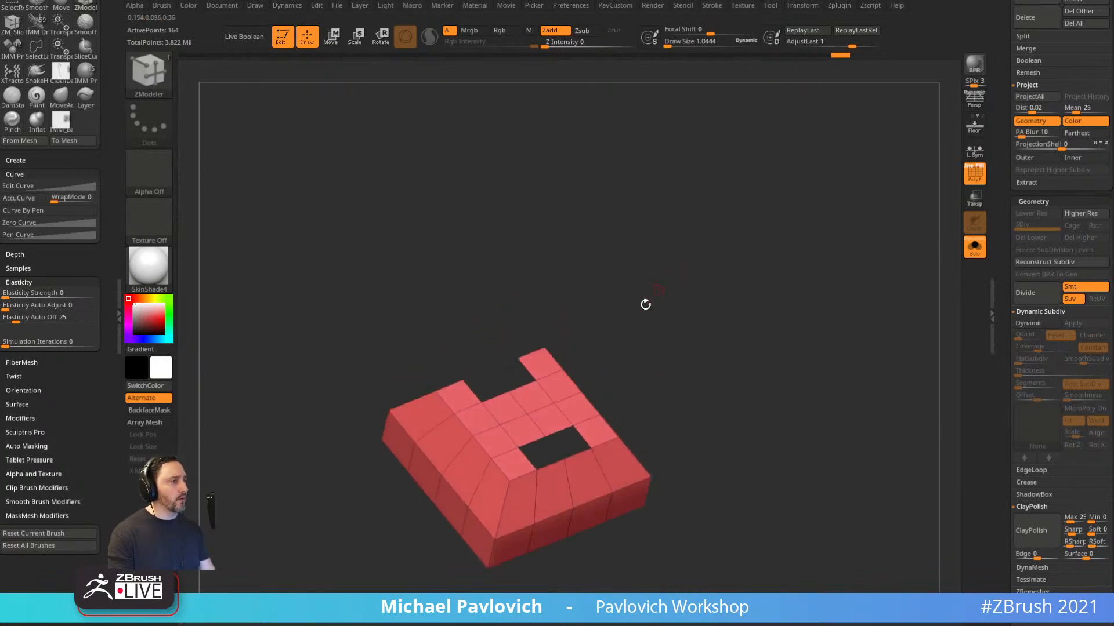
{"action": "key", "text": "space"}
{"action": "left_click", "coordinate": [400, 315]}
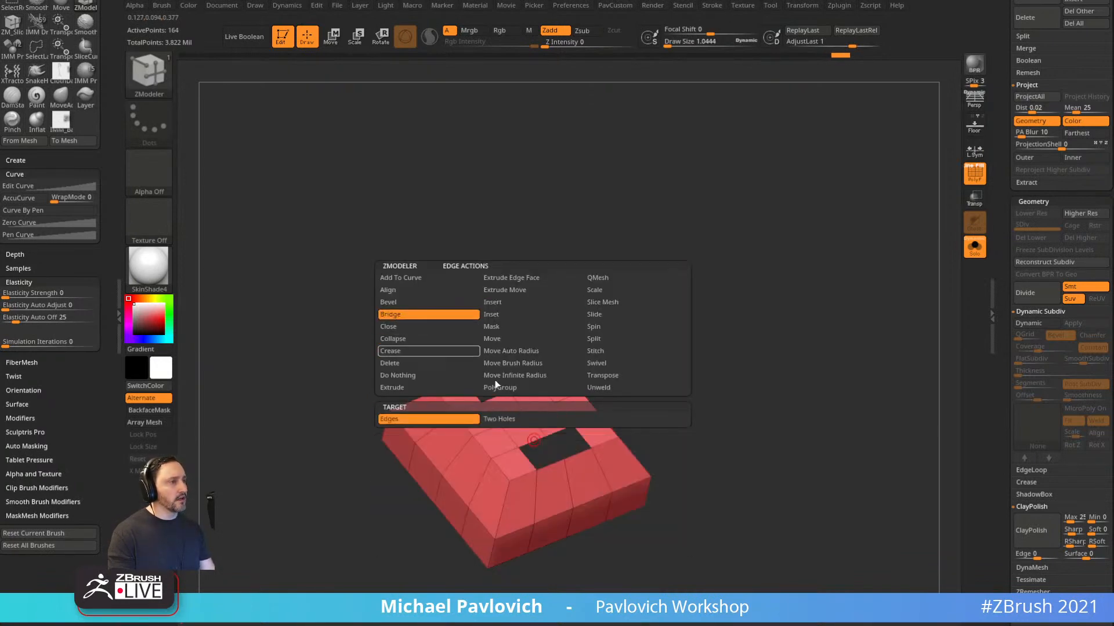
{"action": "left_click", "coordinate": [525, 417]}
{"action": "left_click", "coordinate": [535, 440]}
{"action": "left_click_drag", "start_coordinate": [502, 394], "coordinate": [747, 329]}
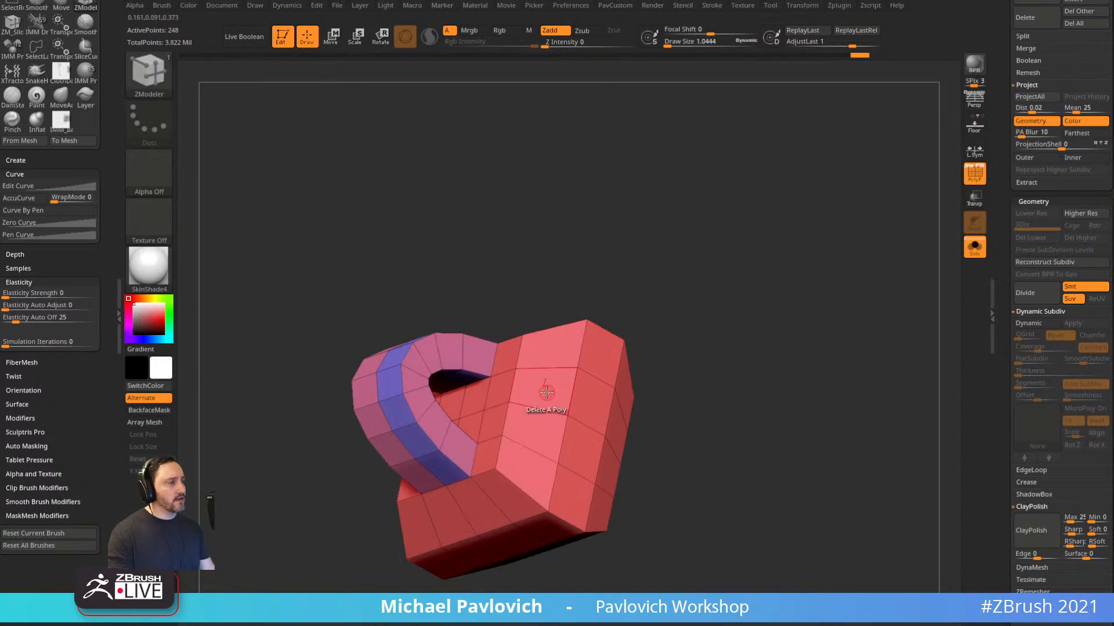
Inset the strip of polygons beside the handle twice with ZModeler, creating nested border polygroups.
{"action": "key", "text": "space"}
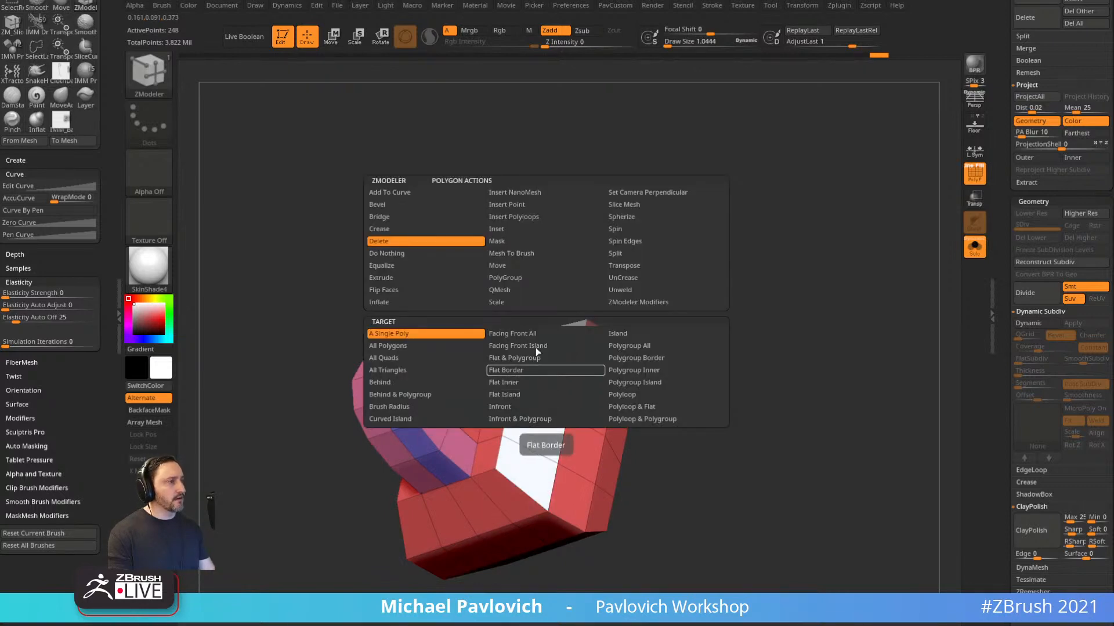
{"action": "left_click", "coordinate": [522, 233]}
{"action": "key", "text": "space"}
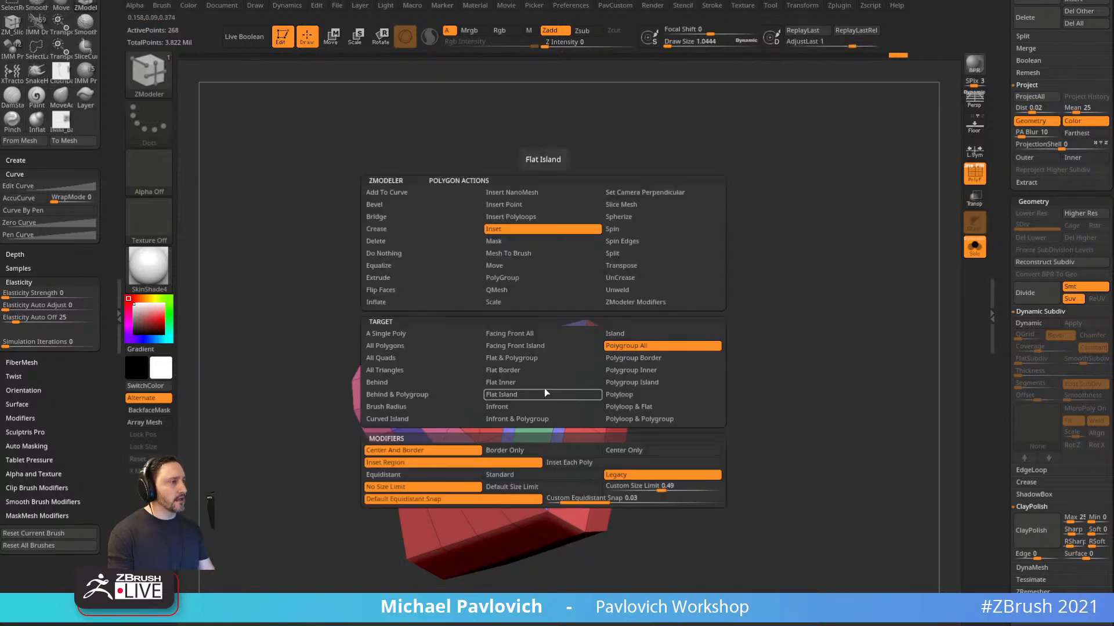
{"action": "left_click", "coordinate": [518, 292]}
{"action": "left_click", "coordinate": [621, 347]}
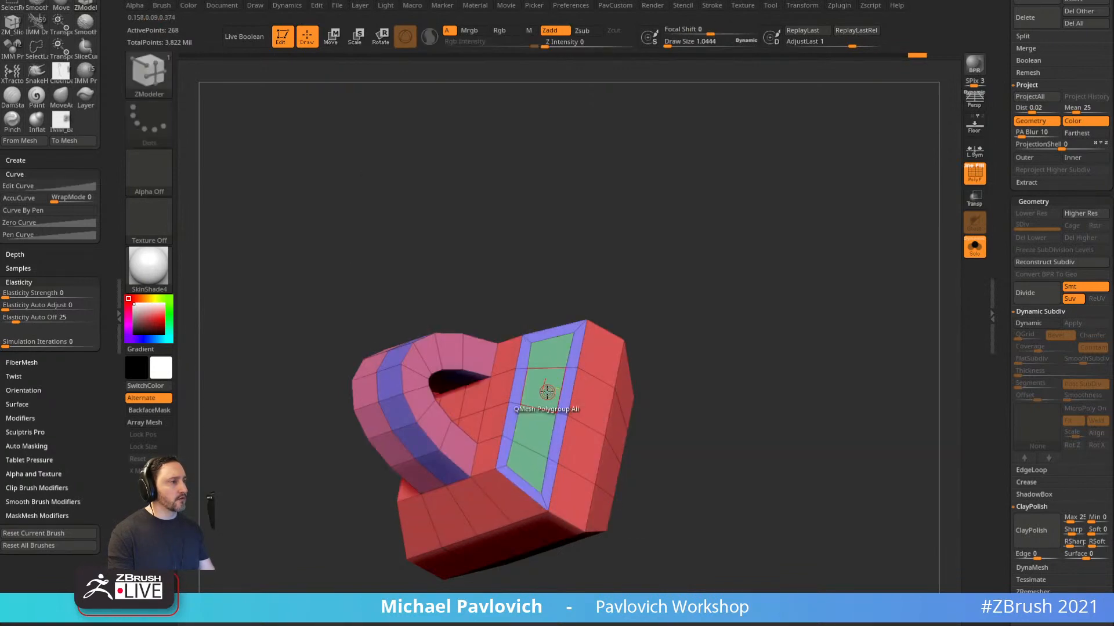
{"action": "key", "text": "space"}
{"action": "left_click", "coordinate": [528, 229]}
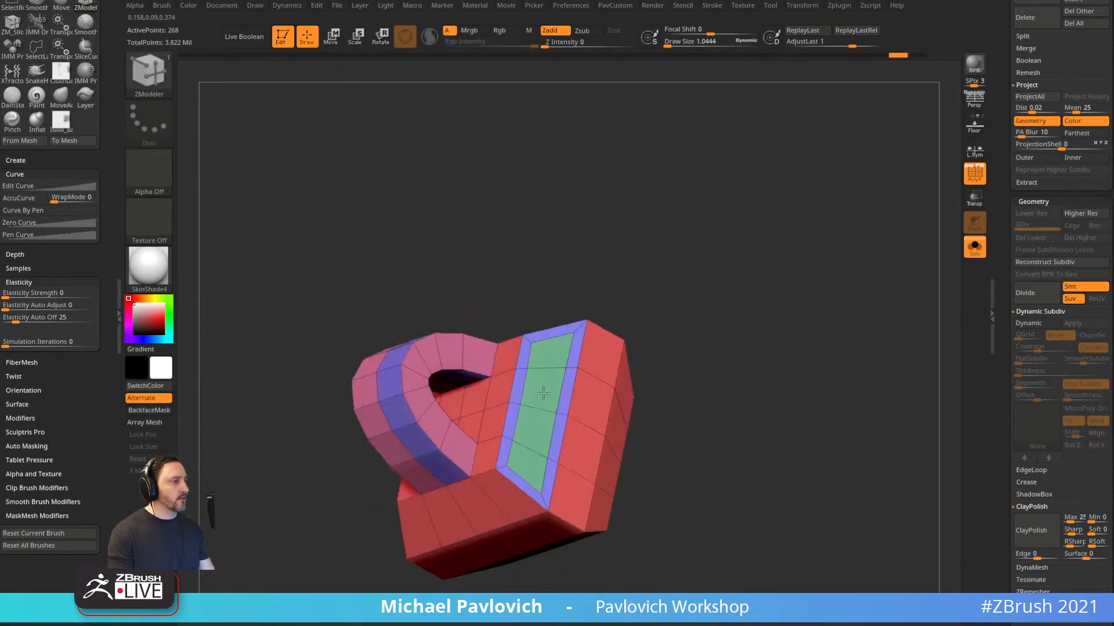
{"action": "left_click_drag", "start_coordinate": [543, 394], "coordinate": [544, 391]}
Push the innermost inset panel into the block with QMesh set to Polygroup All.
{"action": "key", "text": "space"}
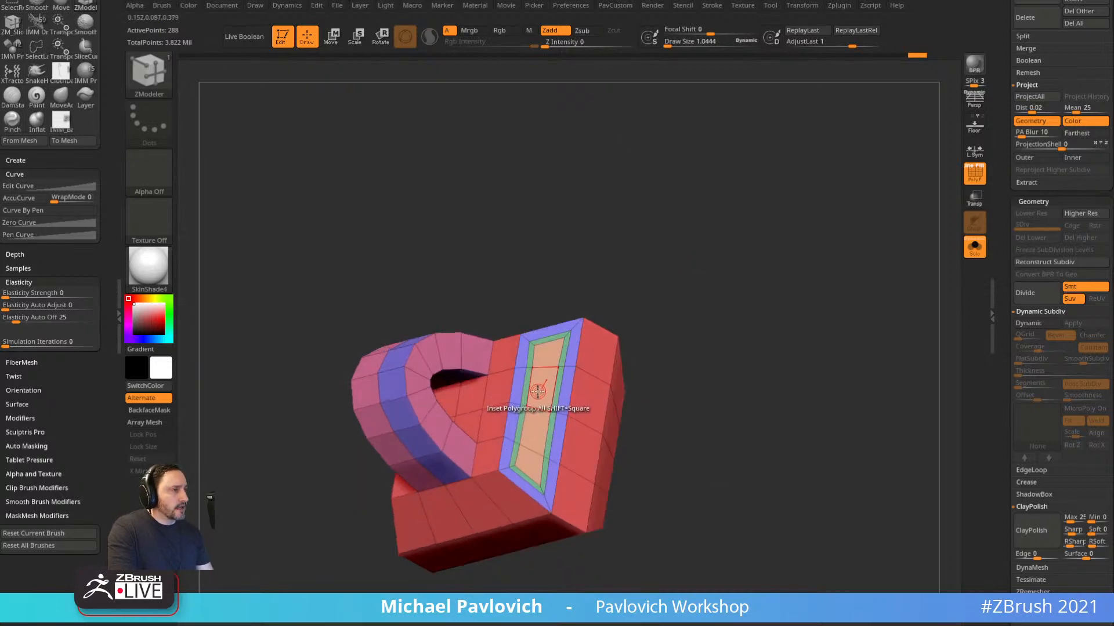
{"action": "key", "text": "space"}
{"action": "left_click", "coordinate": [531, 288]}
{"action": "left_click_drag", "start_coordinate": [531, 288], "coordinate": [566, 376]}
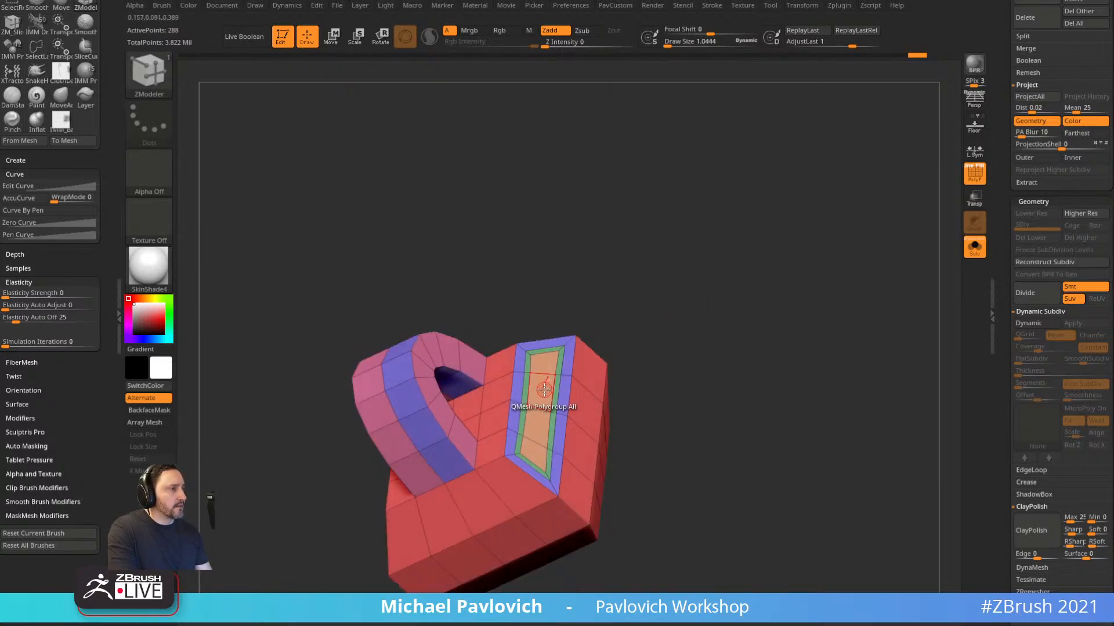
Mark a patch on another side of the block and pull it out into a rectangular knob with QMesh.
{"action": "mouse_move", "coordinate": [621, 330]}
{"action": "left_mouse_down"}
{"action": "mouse_move", "coordinate": [631, 323]}
{"action": "mouse_move", "coordinate": [696, 347]}
{"action": "mouse_move", "coordinate": [781, 286]}
{"action": "mouse_move", "coordinate": [778, 338]}
{"action": "left_mouse_up"}
{"action": "left_click_drag", "start_coordinate": [656, 347], "coordinate": [685, 333], "text": "alt"}
{"action": "key", "text": "space"}
{"action": "left_click", "coordinate": [634, 277]}
{"action": "left_click", "coordinate": [676, 310]}
{"action": "key", "text": "space"}
{"action": "left_click_drag", "start_coordinate": [735, 247], "coordinate": [597, 403]}
Bevel the edge loop around the block's middle into a band and inset that band with Polygroup All.
{"action": "key", "text": "space"}
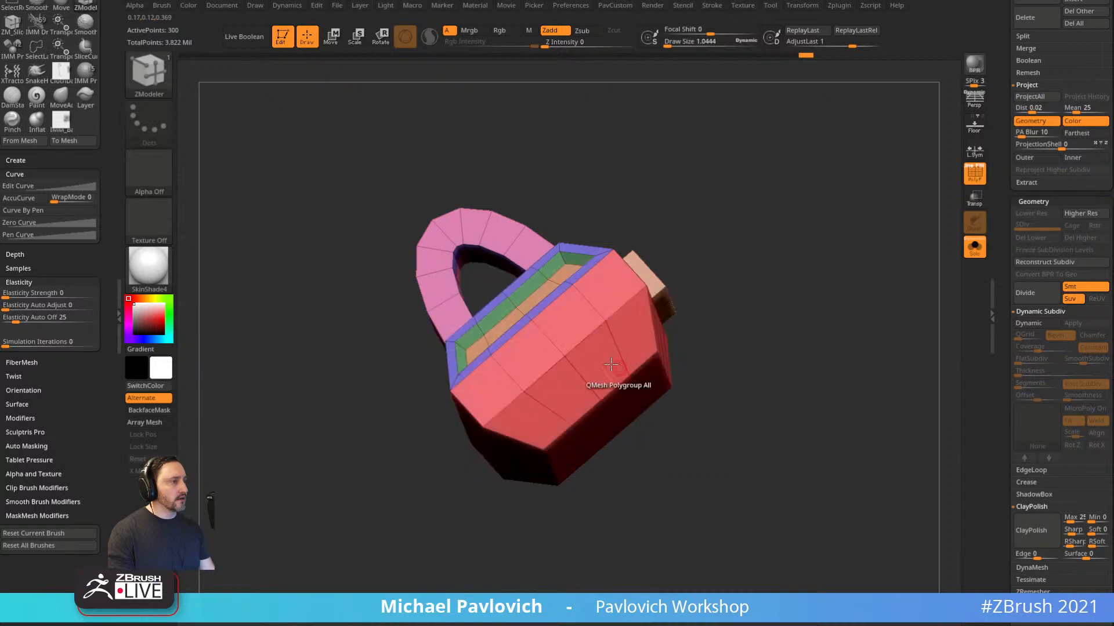
{"action": "left_click", "coordinate": [587, 384]}
{"action": "key", "text": "space"}
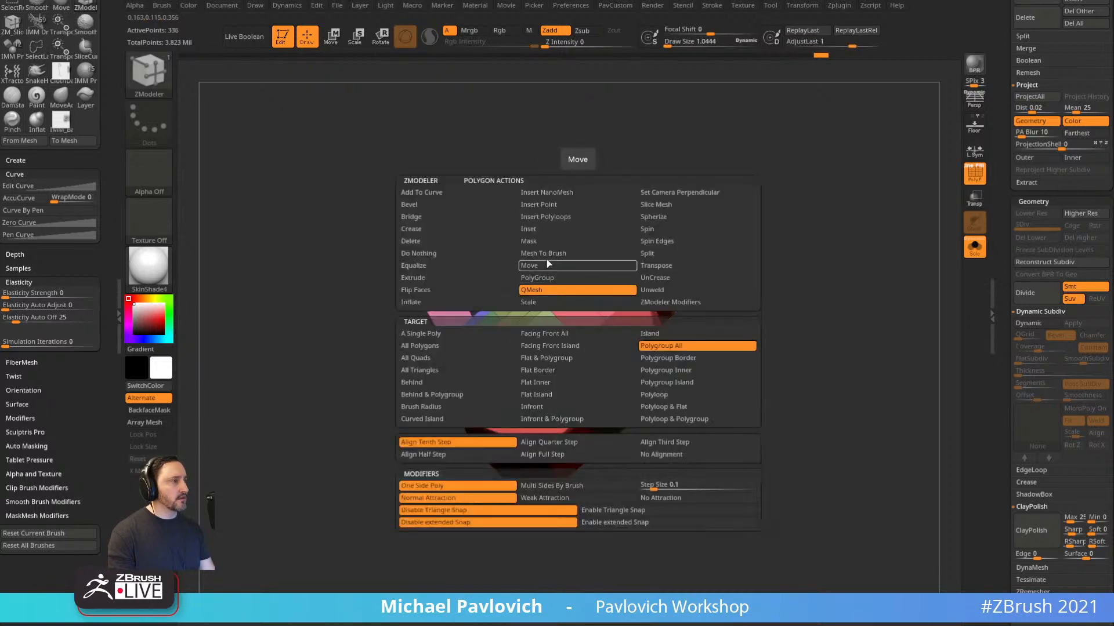
{"action": "left_click", "coordinate": [553, 235]}
{"action": "left_click", "coordinate": [581, 372]}
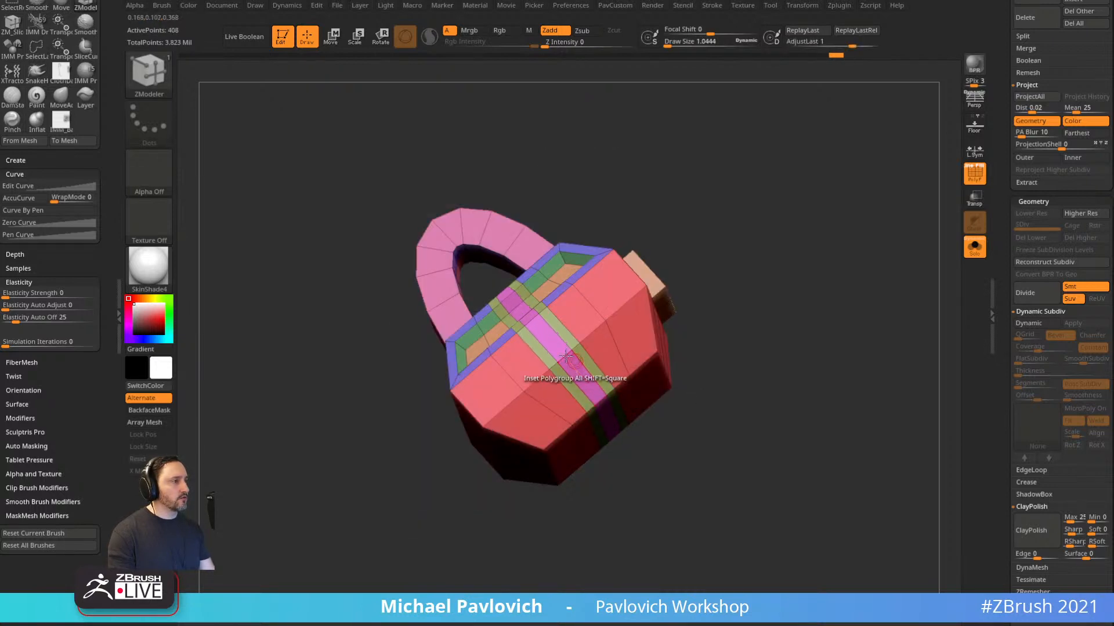
Sink the inner band into the block with QMesh to form a groove around its middle.
{"action": "key", "text": "space"}
{"action": "left_click", "coordinate": [520, 289]}
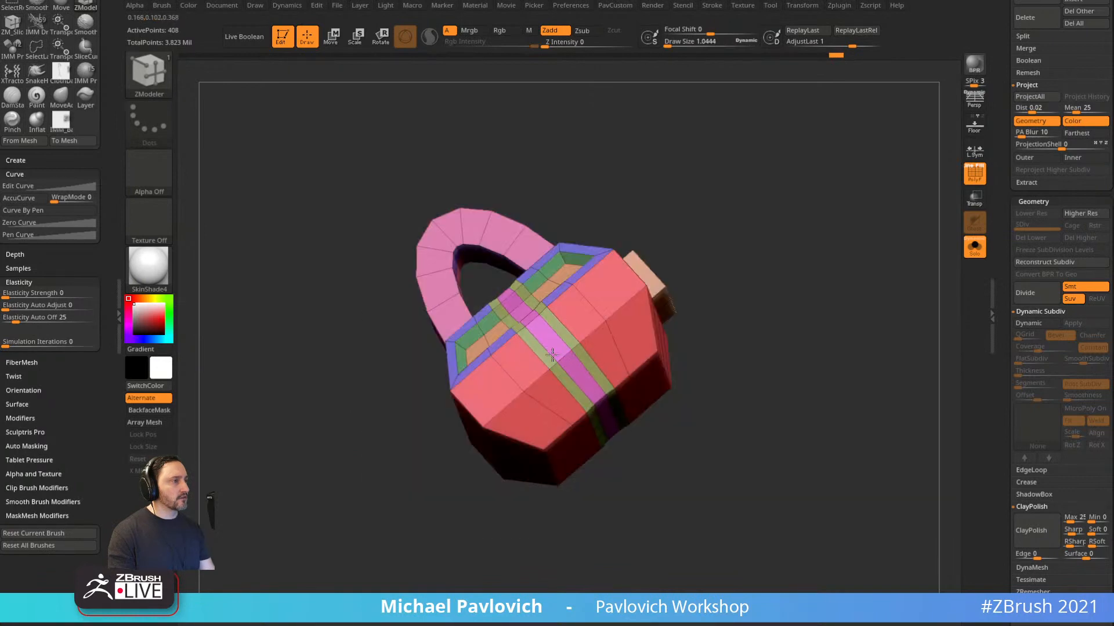
{"action": "left_click_drag", "start_coordinate": [726, 319], "coordinate": [719, 270]}
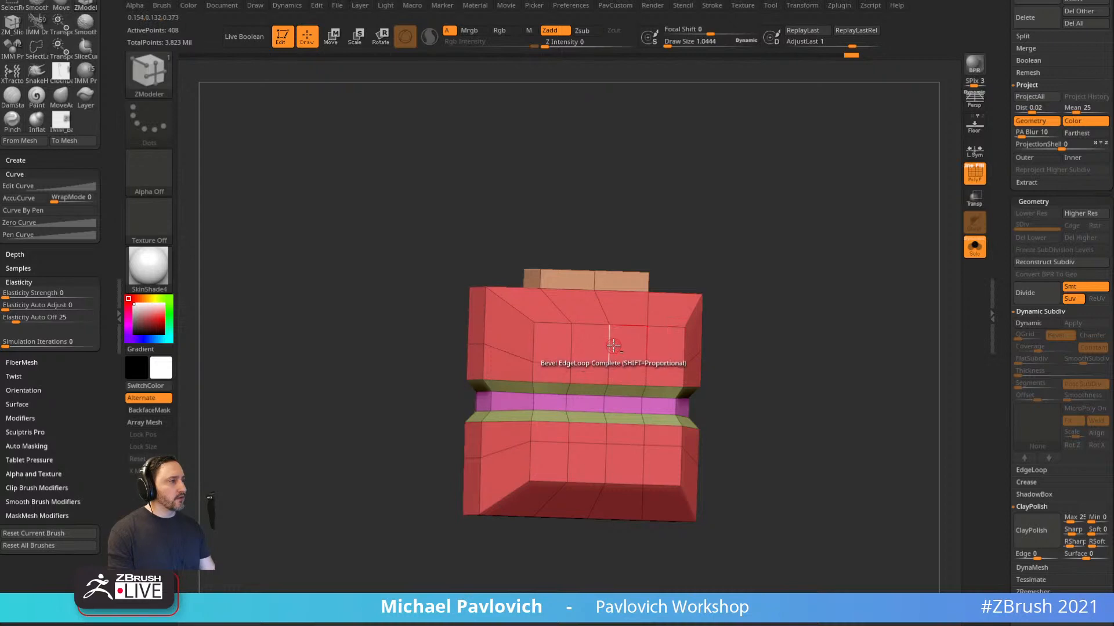
Mark two adjacent polygons above the groove and extrude them outward as a raised panel with QMesh.
{"action": "left_click", "coordinate": [626, 348], "text": "alt"}
{"action": "left_click_drag", "start_coordinate": [717, 343], "coordinate": [734, 293]}
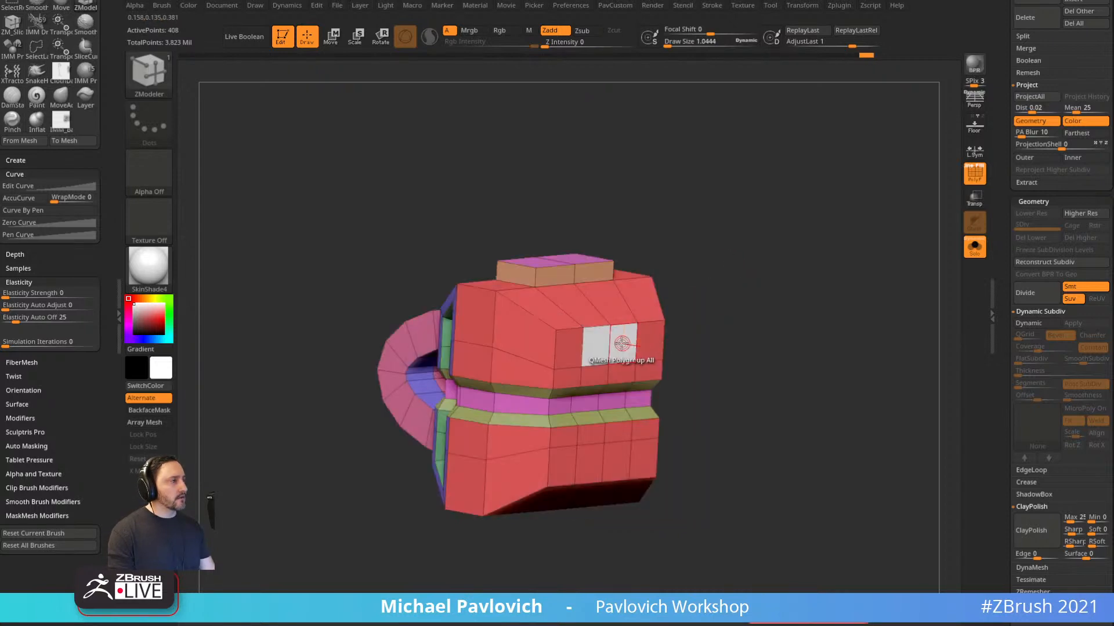
{"action": "mouse_move", "coordinate": [622, 343]}
{"action": "left_mouse_down"}
{"action": "mouse_move", "coordinate": [760, 304]}
{"action": "mouse_move", "coordinate": [627, 349]}
{"action": "left_mouse_up"}
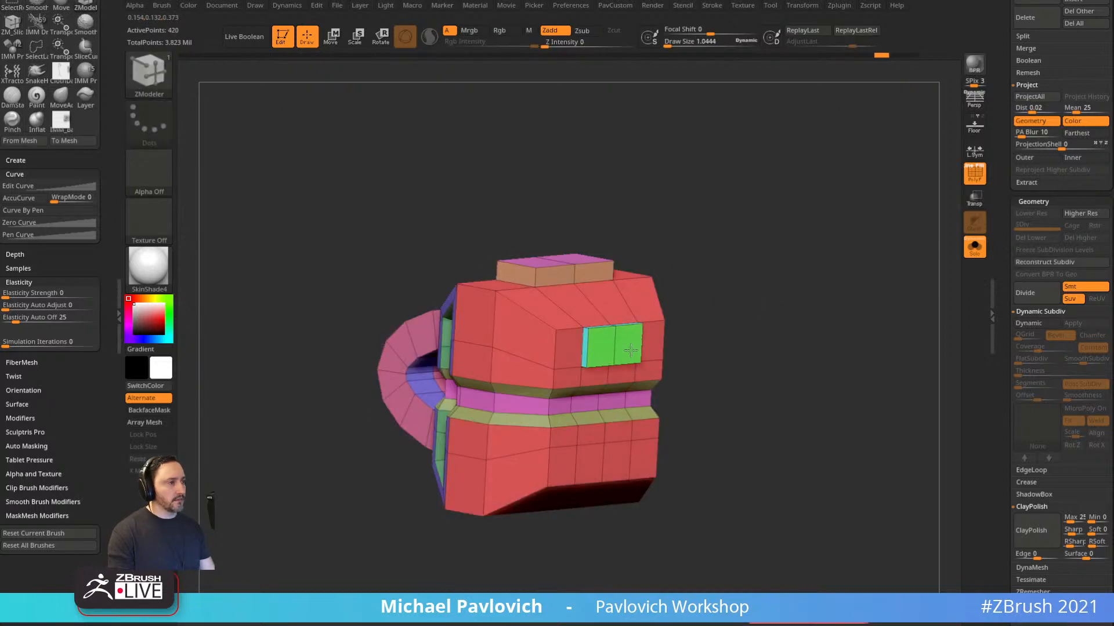
Isolate the raised panel's front polygroup, discard the rest of the block and turn off Solo mode.
{"action": "left_click", "coordinate": [628, 357], "text": "ctrl+shift"}
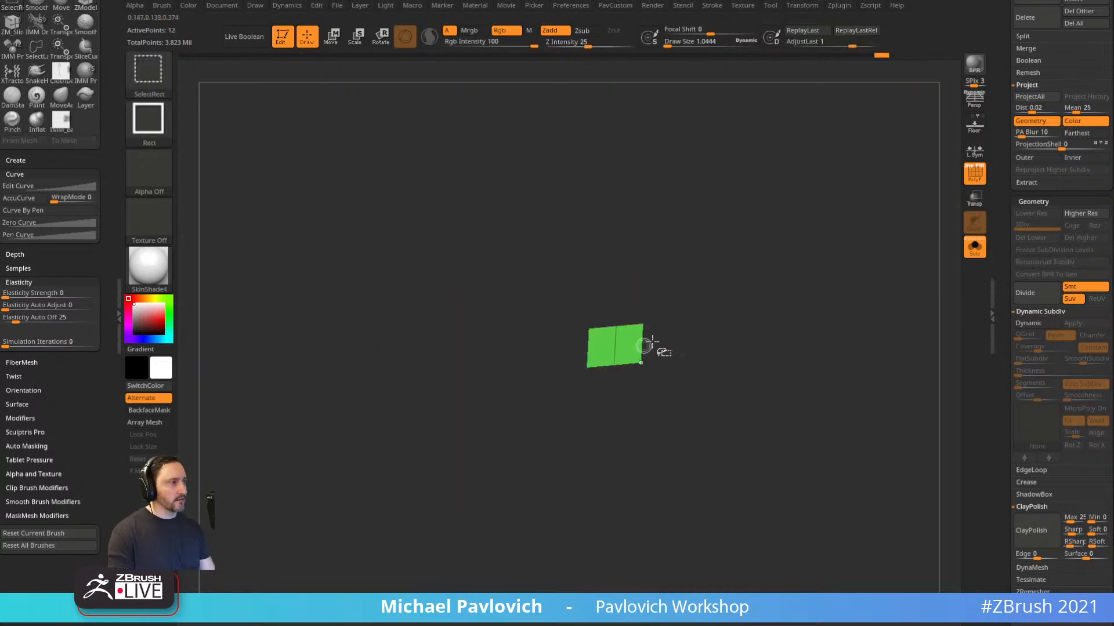
{"action": "key", "text": "2"}
{"action": "left_click", "coordinate": [738, 270]}
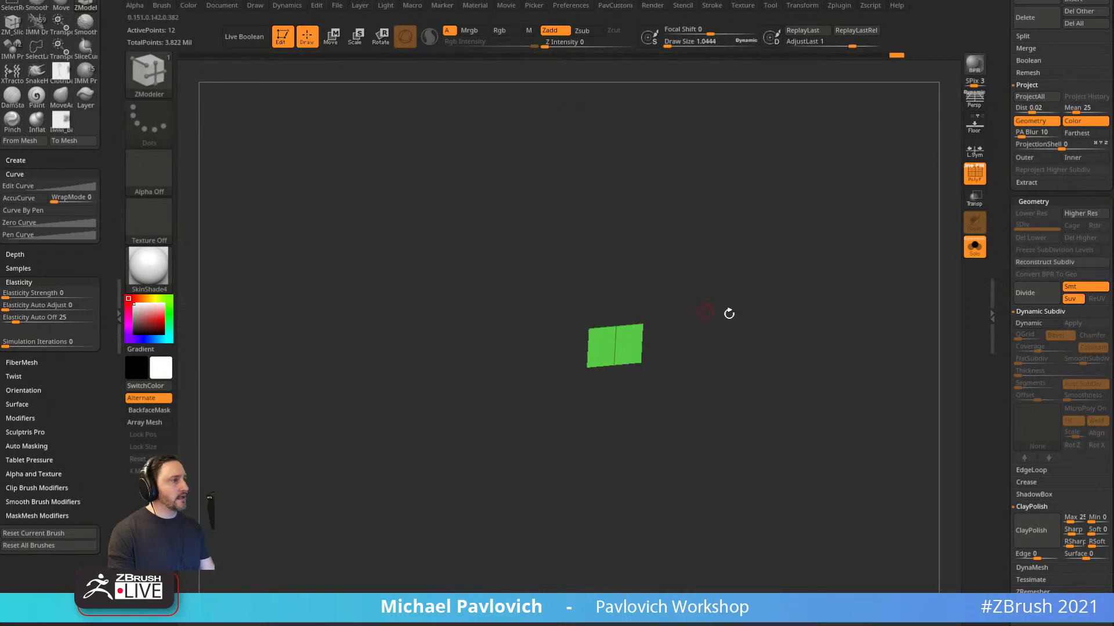
{"action": "left_click", "coordinate": [972, 253]}
{"action": "left_click_drag", "start_coordinate": [818, 291], "coordinate": [855, 299]}
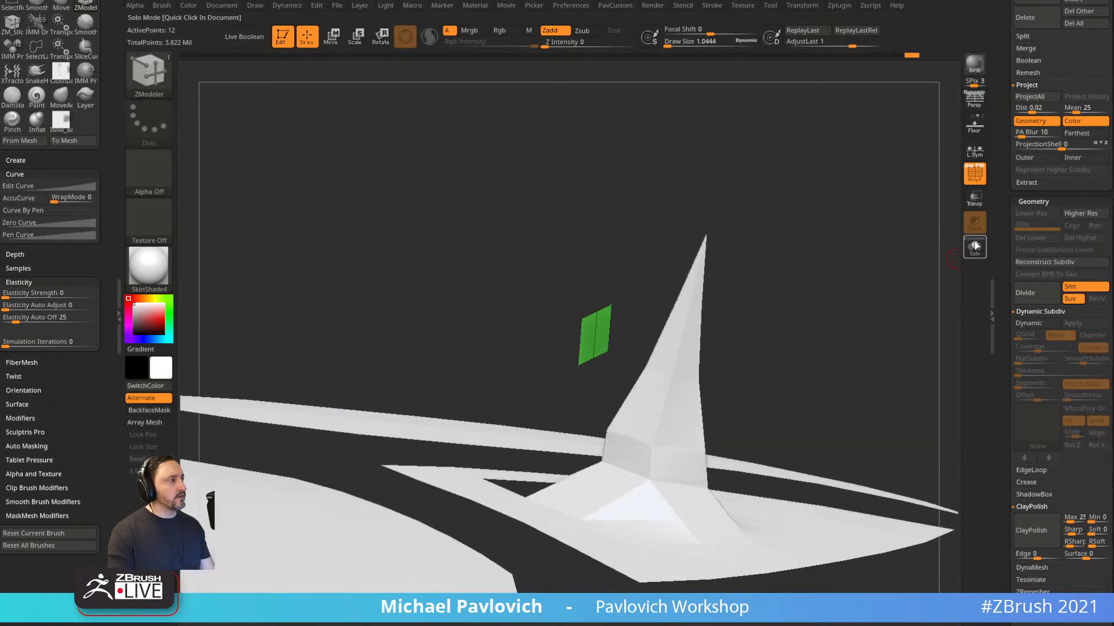
Bring the whole block back, isolate the raised panel's front polygroup and split the hidden rest into a separate subtool.
{"action": "left_click_drag", "start_coordinate": [953, 258], "coordinate": [818, 291]}
{"action": "left_click", "coordinate": [818, 292], "text": "ctrl+shift"}
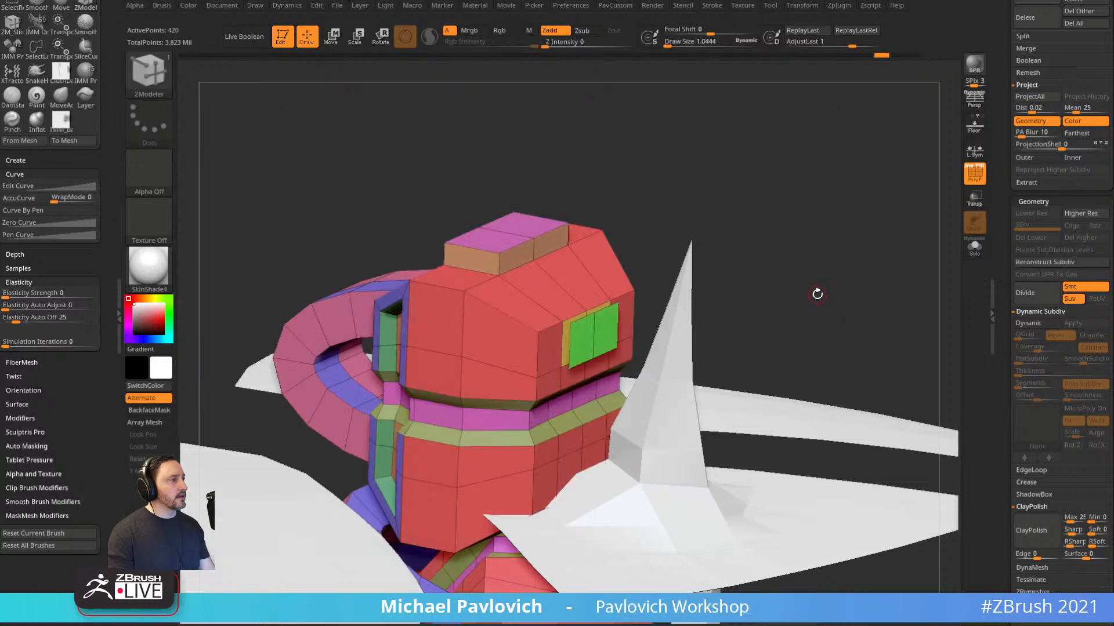
{"action": "left_click", "coordinate": [603, 348], "text": "ctrl+shift"}
{"action": "key", "text": "2"}
{"action": "left_click", "coordinate": [835, 328]}
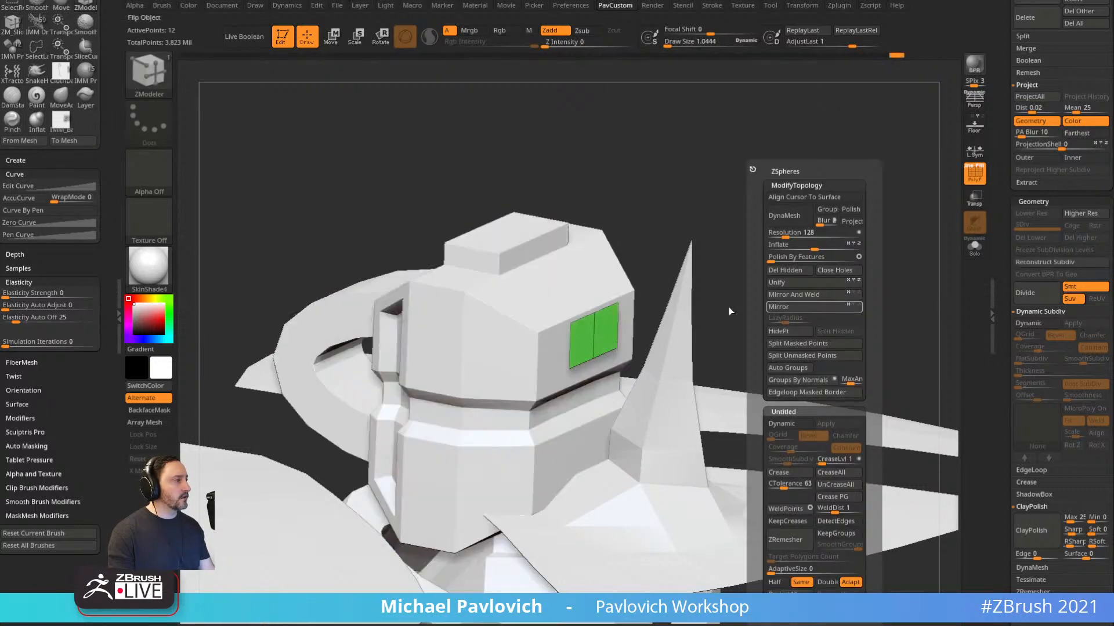
Try repositioning the split-off panel with the Transpose Move tool and return to Draw mode.
{"action": "left_click_drag", "start_coordinate": [793, 256], "coordinate": [788, 286]}
{"action": "key", "text": "w"}
{"action": "left_click", "coordinate": [685, 384]}
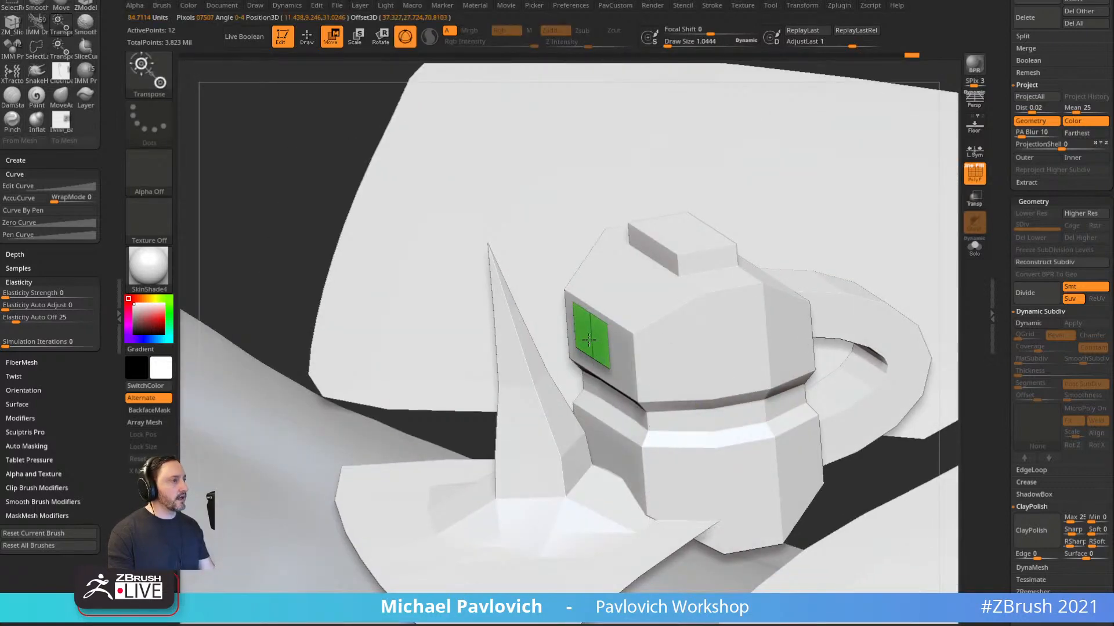
{"action": "left_click_drag", "start_coordinate": [653, 327], "coordinate": [658, 327]}
{"action": "key", "text": "q"}
Return to the turtle's upper body and make the back shell plate subtool Michelangelo009_003 active.
{"action": "mouse_move", "coordinate": [867, 200]}
{"action": "left_mouse_down"}
{"action": "mouse_move", "coordinate": [896, 218]}
{"action": "mouse_move", "coordinate": [785, 282]}
{"action": "left_mouse_up"}
{"action": "left_click_drag", "start_coordinate": [882, 119], "coordinate": [825, 279], "text": "alt"}
{"action": "left_click", "coordinate": [647, 273], "text": "alt"}
{"action": "left_click_drag", "start_coordinate": [798, 232], "coordinate": [794, 176], "text": "alt"}
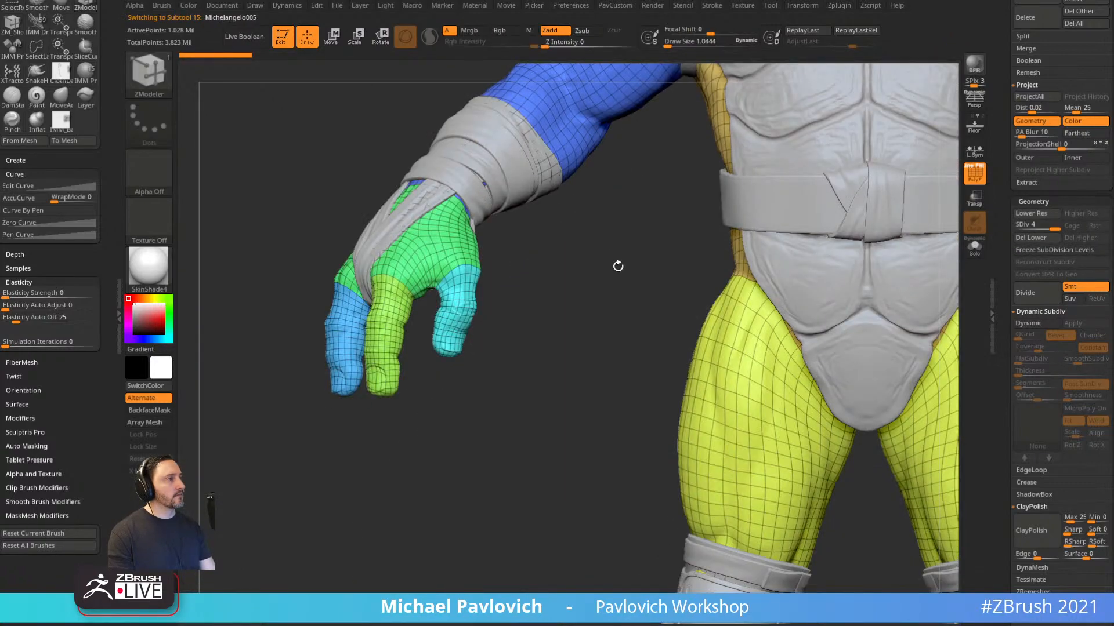
{"action": "left_click_drag", "start_coordinate": [617, 263], "coordinate": [789, 276]}
{"action": "left_click_drag", "start_coordinate": [829, 215], "coordinate": [839, 170]}
{"action": "left_click", "coordinate": [775, 414], "text": "alt"}
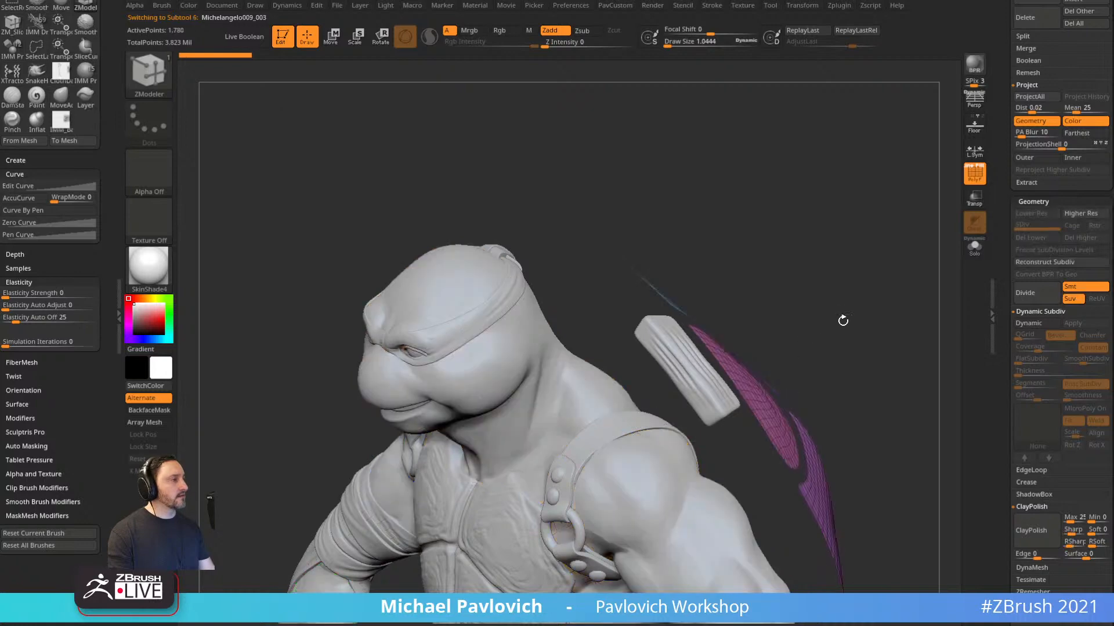
Insert a Plane from the IMM primitives onto the turtle's cheek and split it off into its own subtool.
{"action": "left_click_drag", "start_coordinate": [843, 321], "coordinate": [867, 232]}
{"action": "key", "text": "5"}
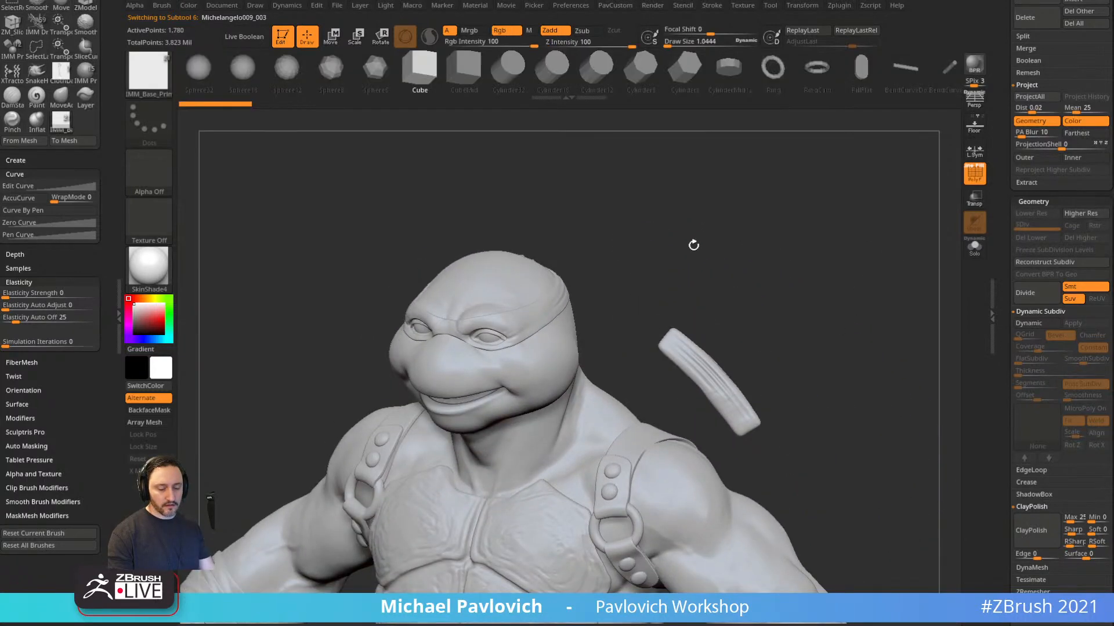
{"action": "key", "text": "m"}
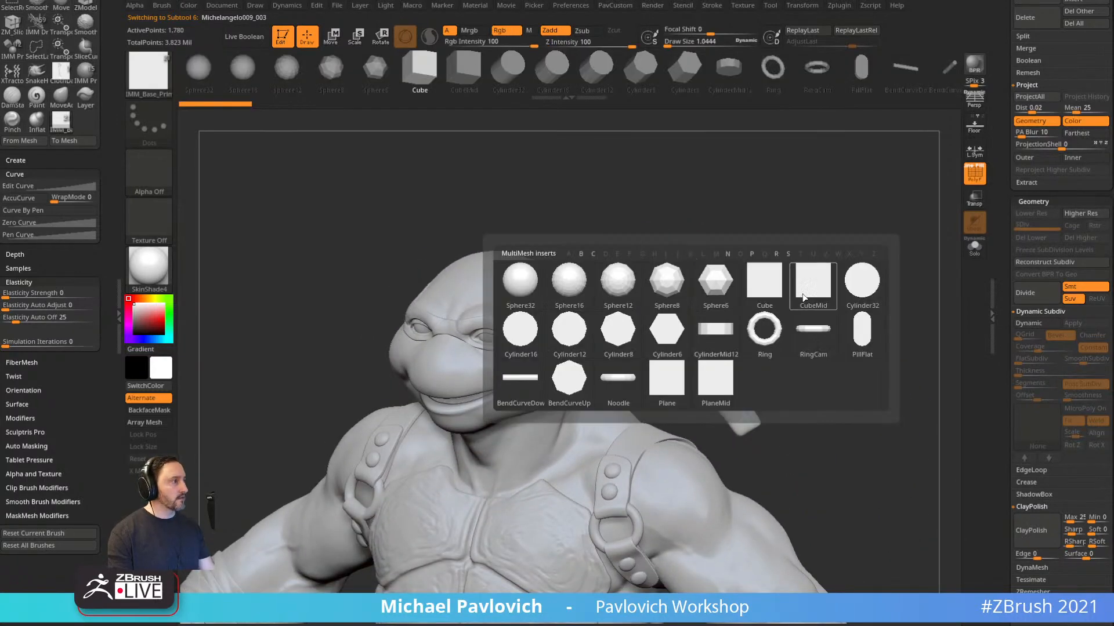
{"action": "left_click", "coordinate": [682, 385]}
{"action": "left_click_drag", "start_coordinate": [768, 233], "coordinate": [740, 267], "text": "alt"}
{"action": "left_click_drag", "start_coordinate": [506, 338], "coordinate": [509, 343]}
{"action": "key", "text": "2"}
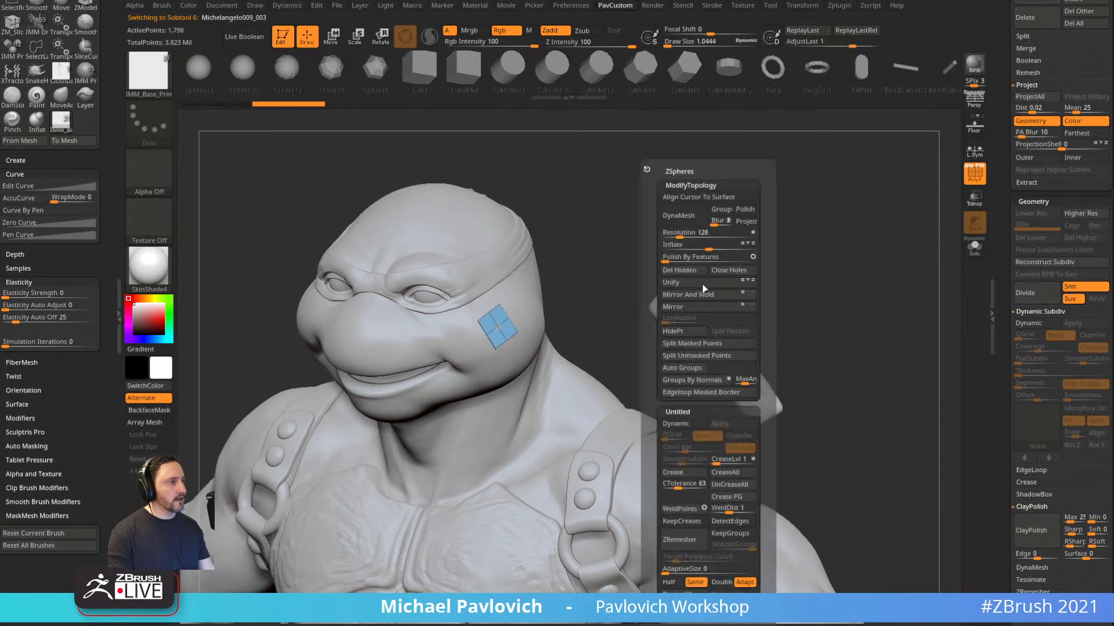
{"action": "left_click", "coordinate": [691, 346]}
Project the small plane onto the cheek surface with ProjectAll.
{"action": "left_click_drag", "start_coordinate": [657, 206], "coordinate": [658, 365], "text": "alt"}
{"action": "key", "text": "2"}
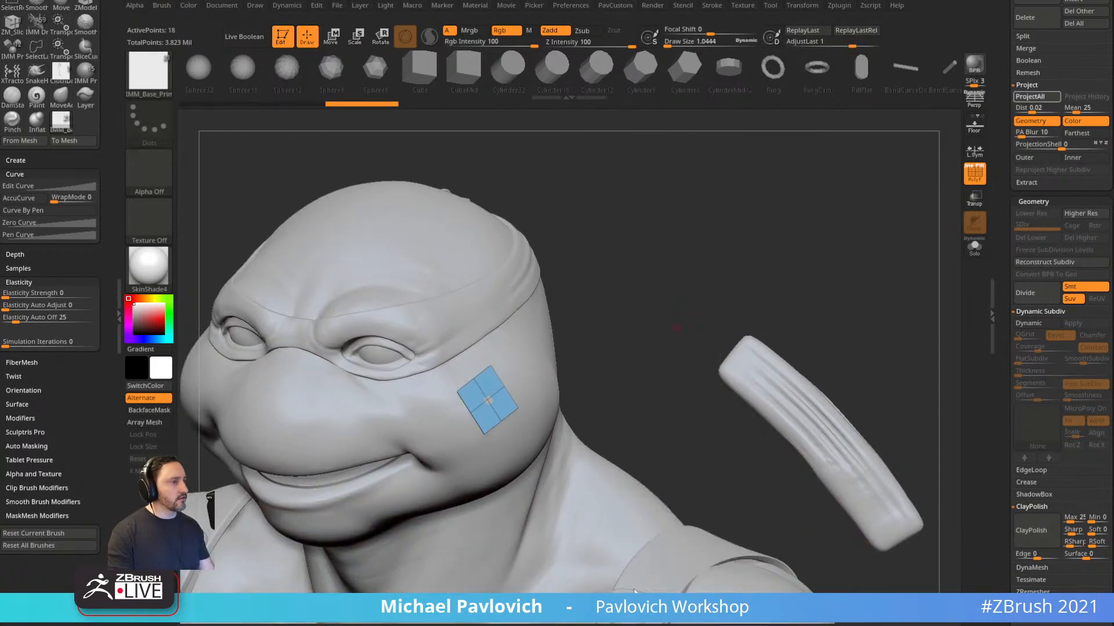
{"action": "left_click", "coordinate": [1036, 97]}
{"action": "left_click_drag", "start_coordinate": [639, 289], "coordinate": [774, 196], "text": "alt"}
Show the plane's wireframe through the head by enabling PolyF and Transparency, with Ghost turned off.
{"action": "left_click", "coordinate": [964, 166]}
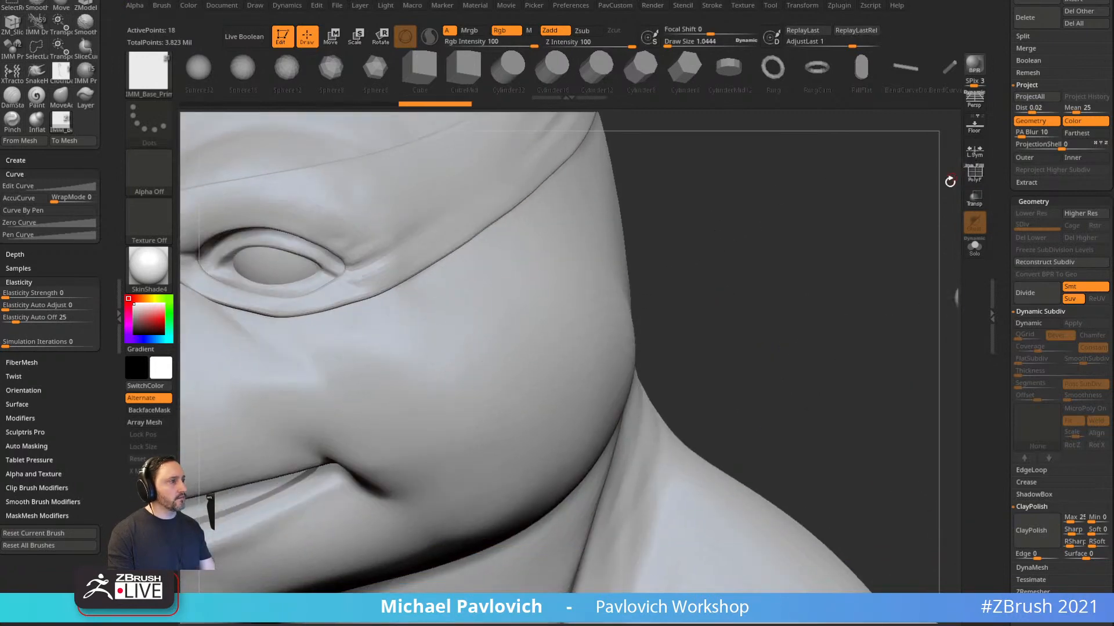
{"action": "left_click", "coordinate": [974, 175]}
{"action": "left_click", "coordinate": [974, 198]}
{"action": "left_click_drag", "start_coordinate": [803, 308], "coordinate": [829, 278]}
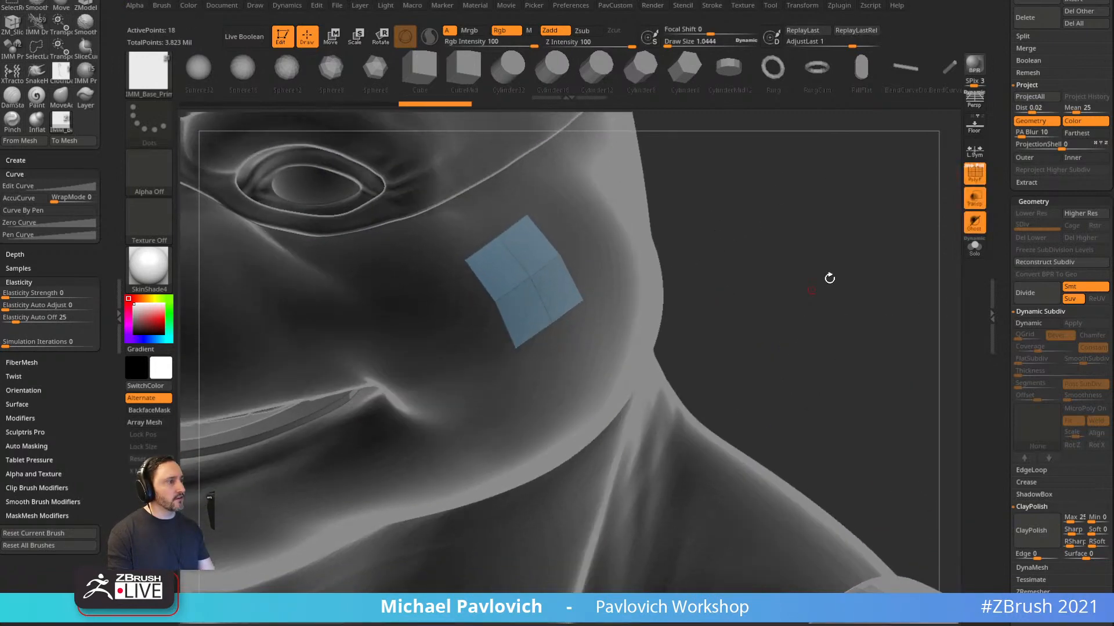
{"action": "left_click", "coordinate": [967, 227]}
Switch to the ZM_Topology brush and review its edge and point actions on the cheek plane.
{"action": "key", "text": "b"}
{"action": "key", "text": "z"}
{"action": "key", "text": "m"}
{"action": "key", "text": "space"}
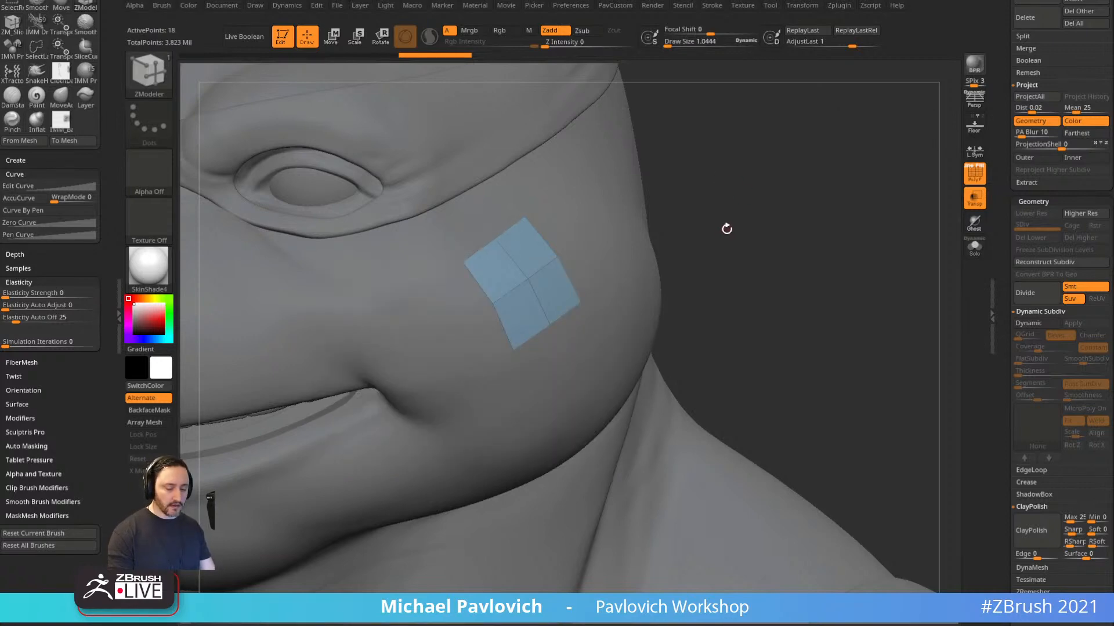
{"action": "key", "text": "b"}
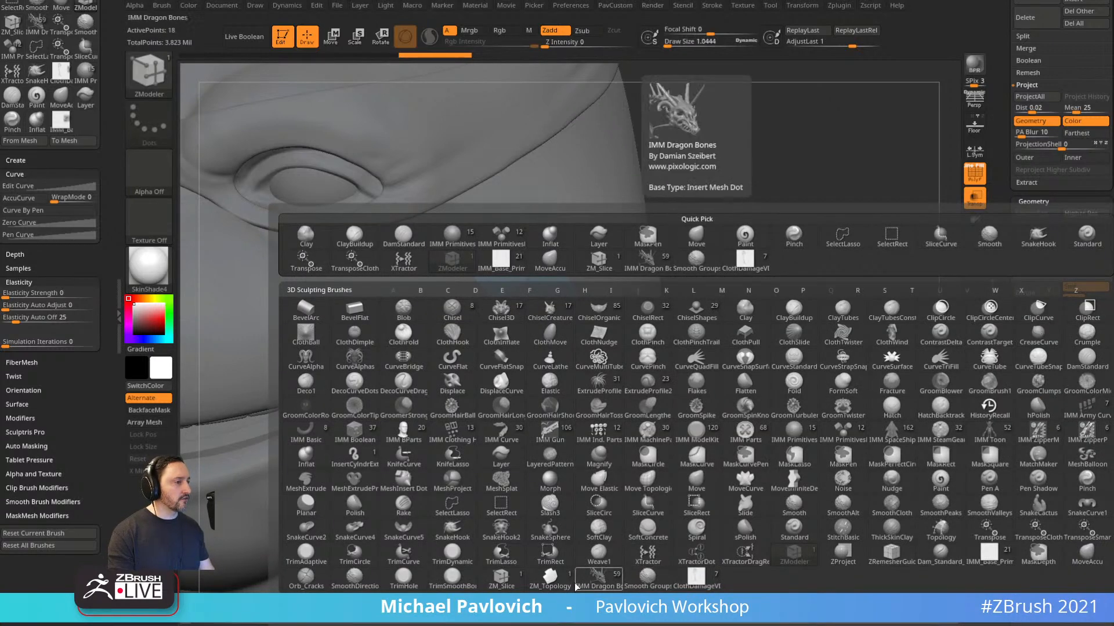
{"action": "left_click", "coordinate": [551, 580]}
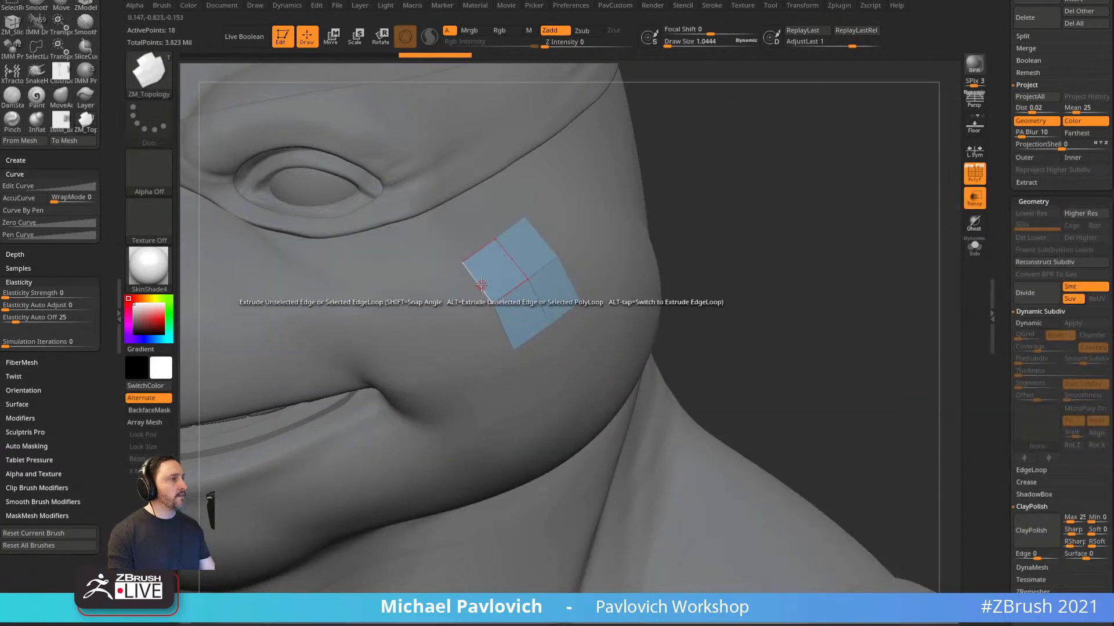
{"action": "key", "text": "space"}
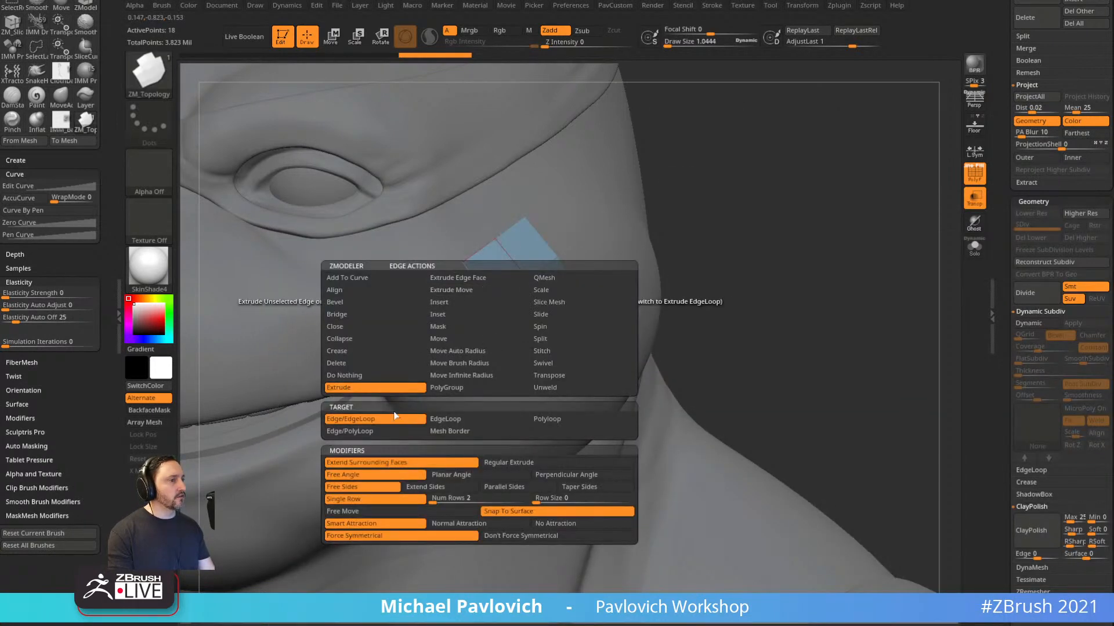
{"action": "key", "text": "space"}
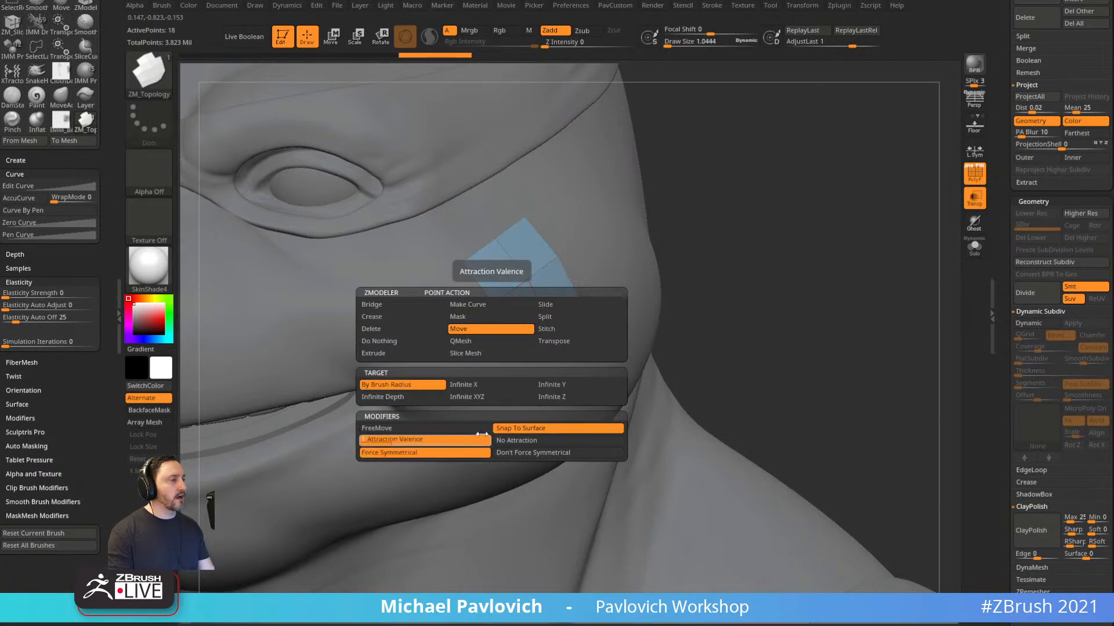
{"action": "key", "text": "space"}
Extrude the plane's outer edges across the cheek, snapping the new polygons to the surface to enlarge the patch.
{"action": "right_click_drag", "start_coordinate": [603, 227], "coordinate": [696, 205]}
{"action": "left_click_drag", "start_coordinate": [577, 254], "coordinate": [535, 280]}
{"action": "left_click_drag", "start_coordinate": [599, 296], "coordinate": [597, 367]}
{"action": "right_click_drag", "start_coordinate": [633, 362], "coordinate": [586, 319]}
{"action": "left_click_drag", "start_coordinate": [620, 341], "coordinate": [653, 322]}
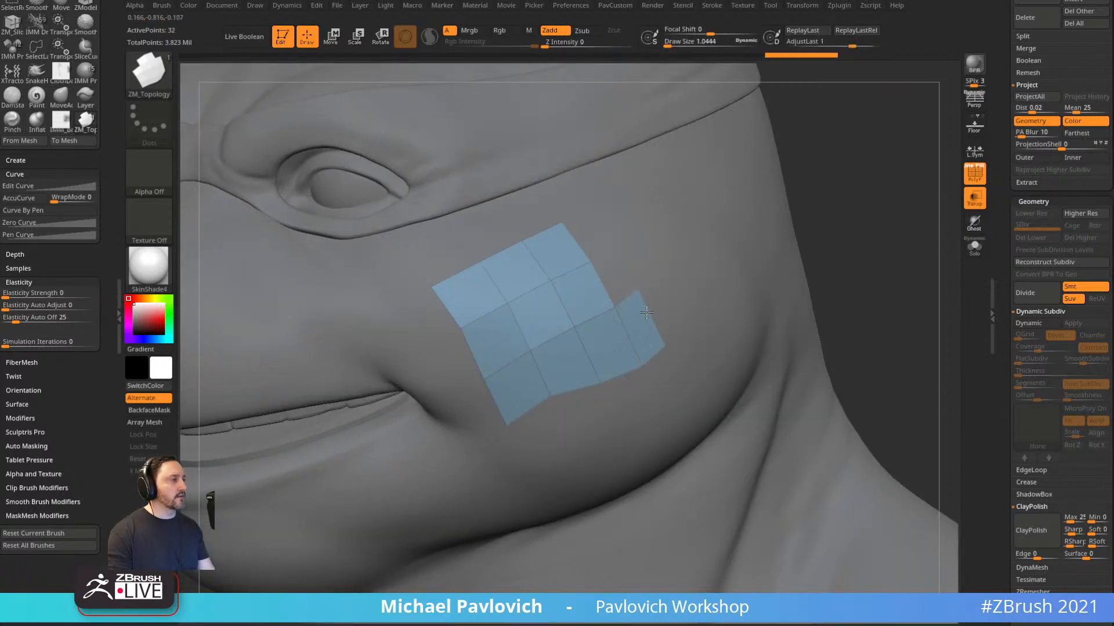
{"action": "left_click", "coordinate": [591, 239]}
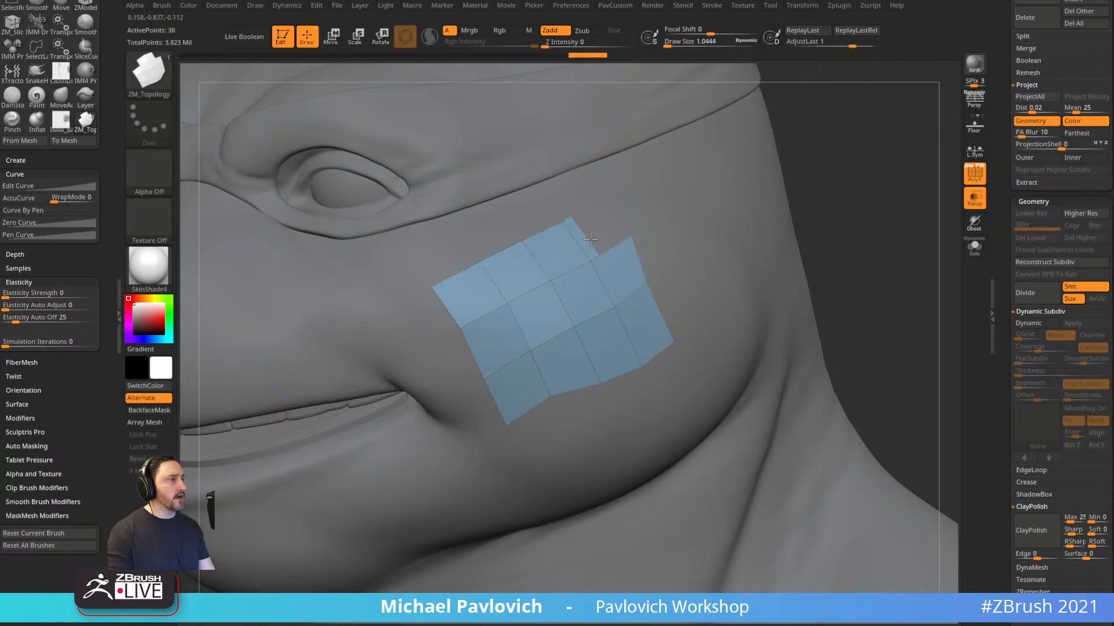
{"action": "right_click_drag", "start_coordinate": [678, 189], "coordinate": [758, 151]}
Undo a single-edge extrusion, switch to Extrude EdgeLoop and extend the patch's upper and mouth-side borders as whole rows.
{"action": "left_click_drag", "start_coordinate": [485, 262], "coordinate": [463, 241]}
{"action": "key", "text": "ctrl+z"}
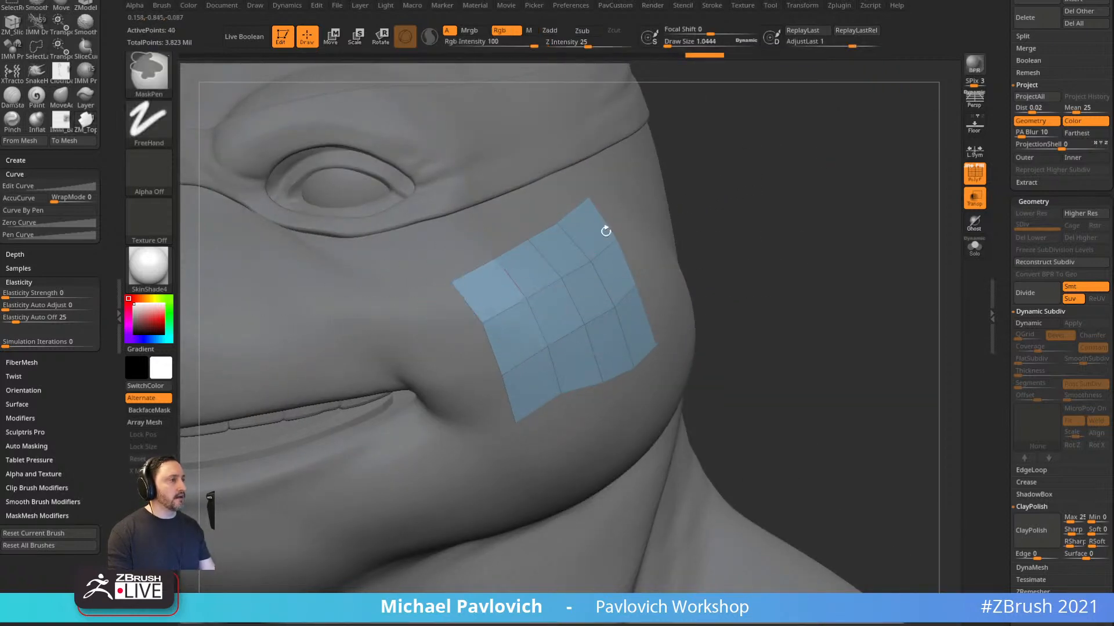
{"action": "key", "text": "alt"}
{"action": "mouse_move", "coordinate": [500, 231]}
{"action": "left_mouse_down"}
{"action": "mouse_move", "coordinate": [492, 217]}
{"action": "mouse_move", "coordinate": [497, 235]}
{"action": "left_mouse_up"}
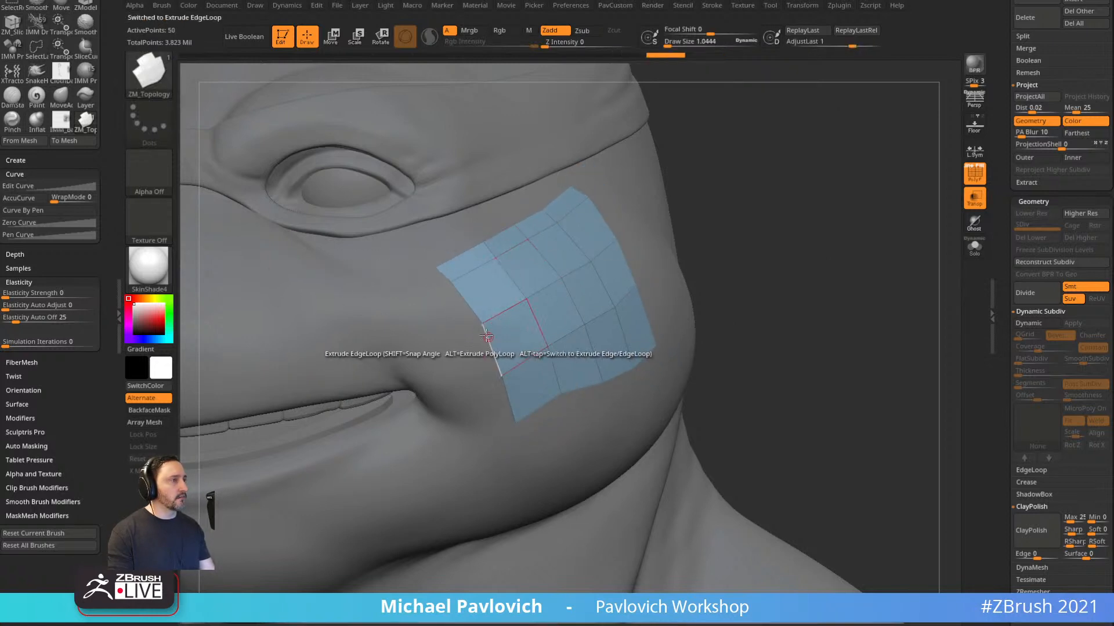
{"action": "left_click_drag", "start_coordinate": [488, 342], "coordinate": [450, 356]}
Undo the last single-edge extrusions and pull a closing polygon from the patch's corner nearest the nose.
{"action": "key", "text": "ctrl+z"}
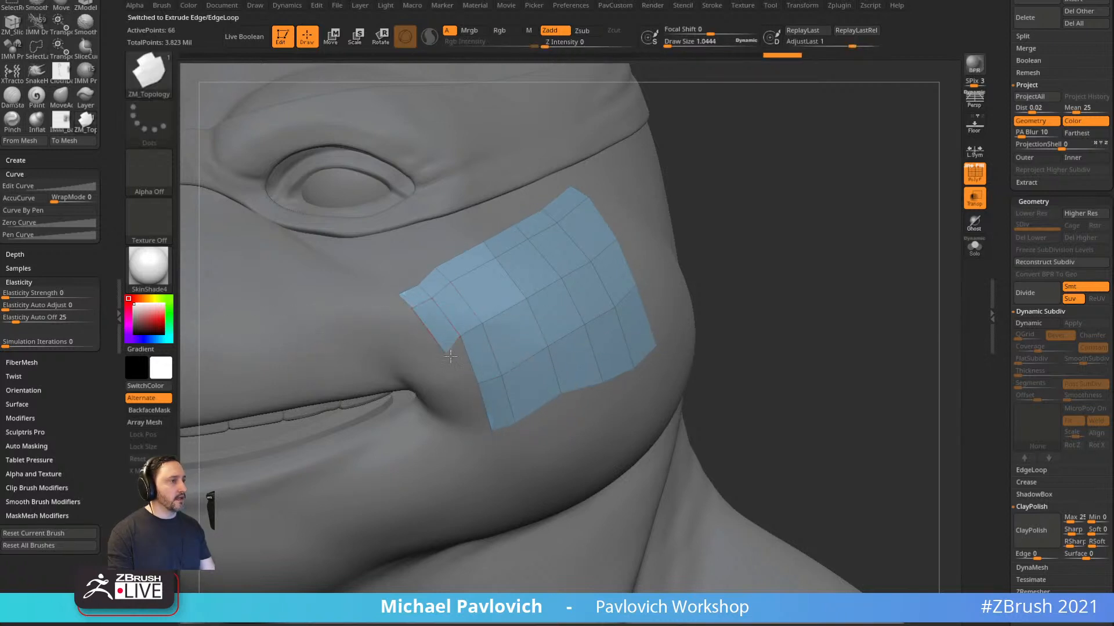
{"action": "key", "text": "ctrl+z"}
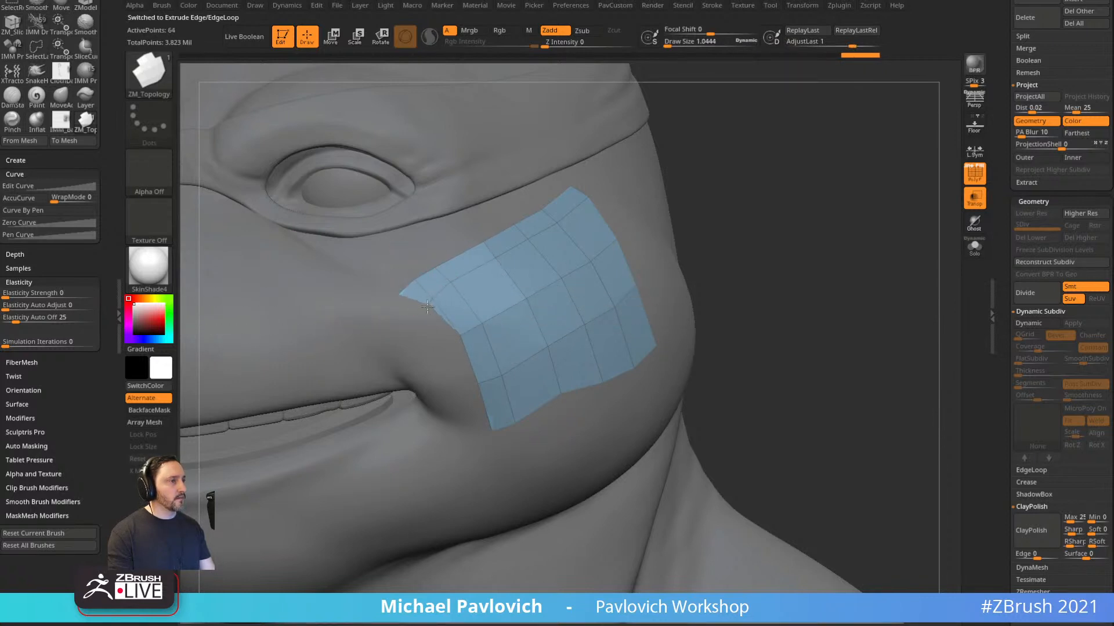
{"action": "mouse_move", "coordinate": [416, 301]}
{"action": "left_mouse_down"}
{"action": "mouse_move", "coordinate": [400, 295]}
{"action": "mouse_move", "coordinate": [406, 310]}
{"action": "left_mouse_up"}
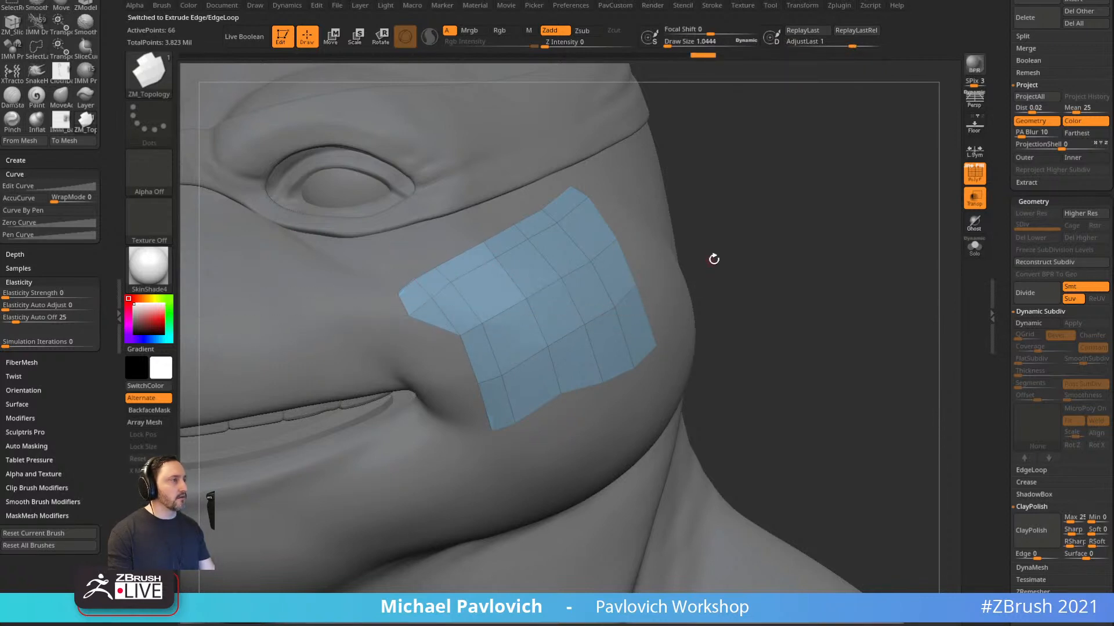
Switch to the ZM_Slice brush and review its edge, point and polygon actions on the cheek patch.
{"action": "left_click_drag", "start_coordinate": [750, 254], "coordinate": [801, 249]}
{"action": "key", "text": "b"}
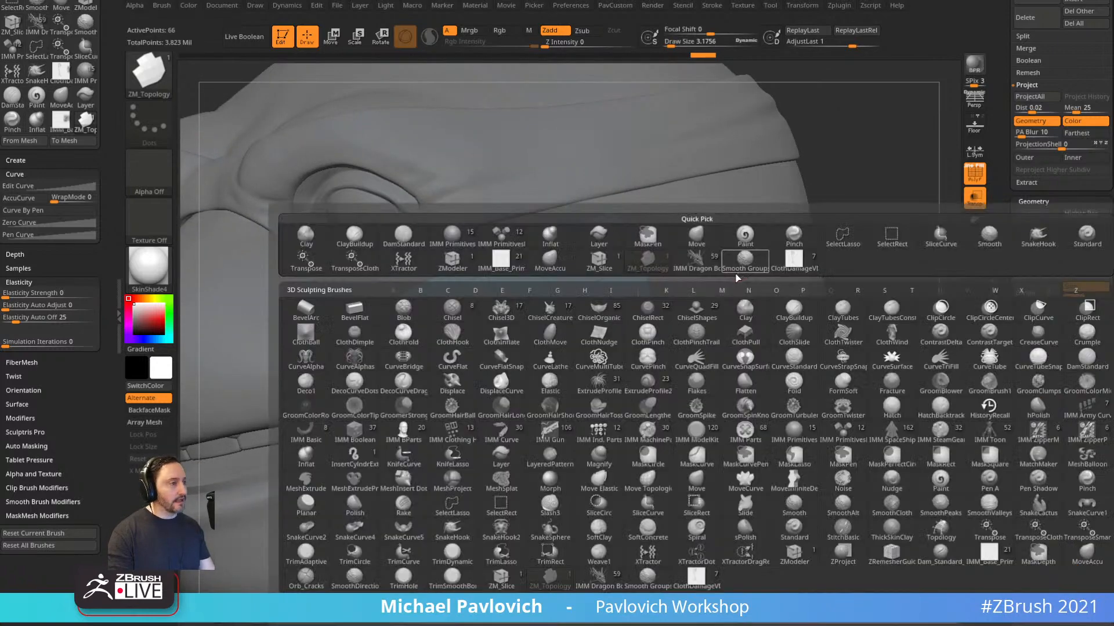
{"action": "key", "text": "Escape"}
{"action": "key", "text": "space"}
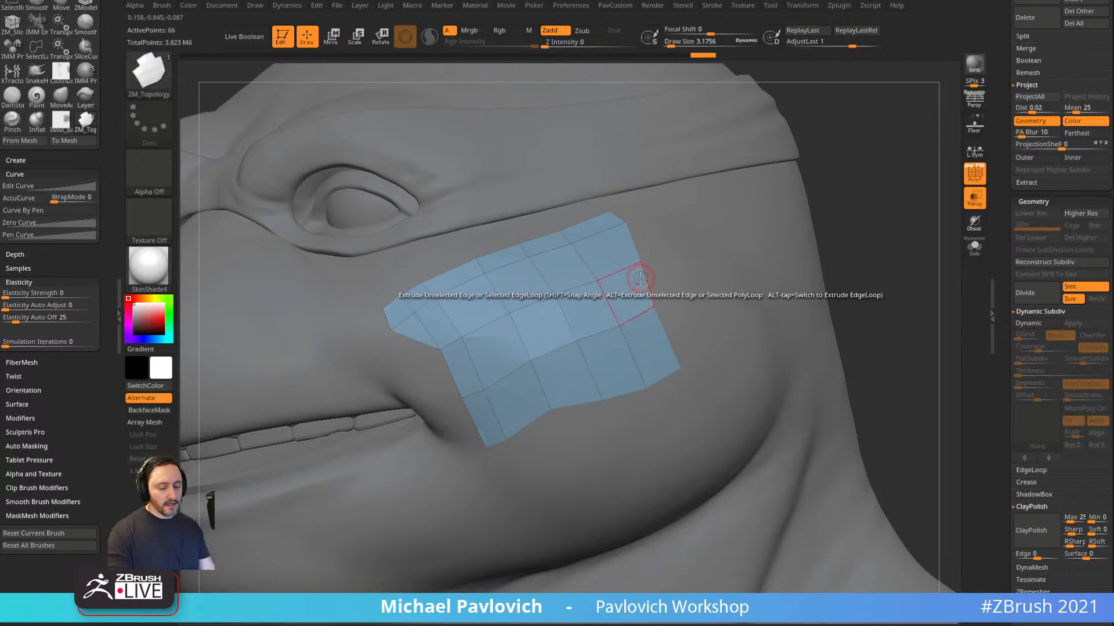
{"action": "key", "text": "b"}
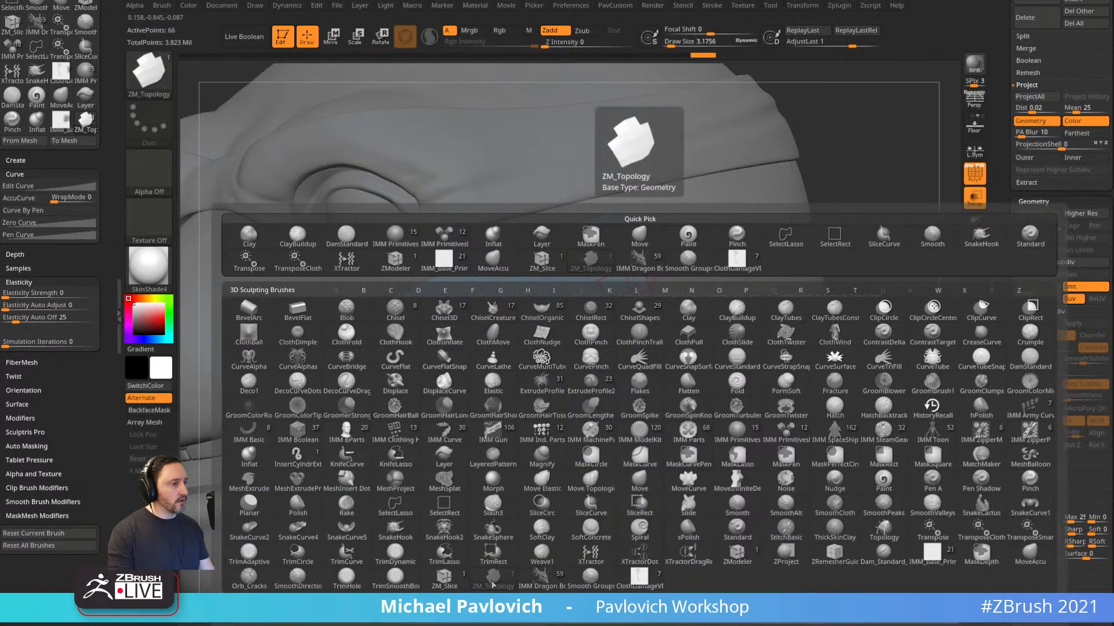
{"action": "left_click", "coordinate": [458, 580]}
{"action": "left_click_drag", "start_coordinate": [850, 198], "coordinate": [642, 259]}
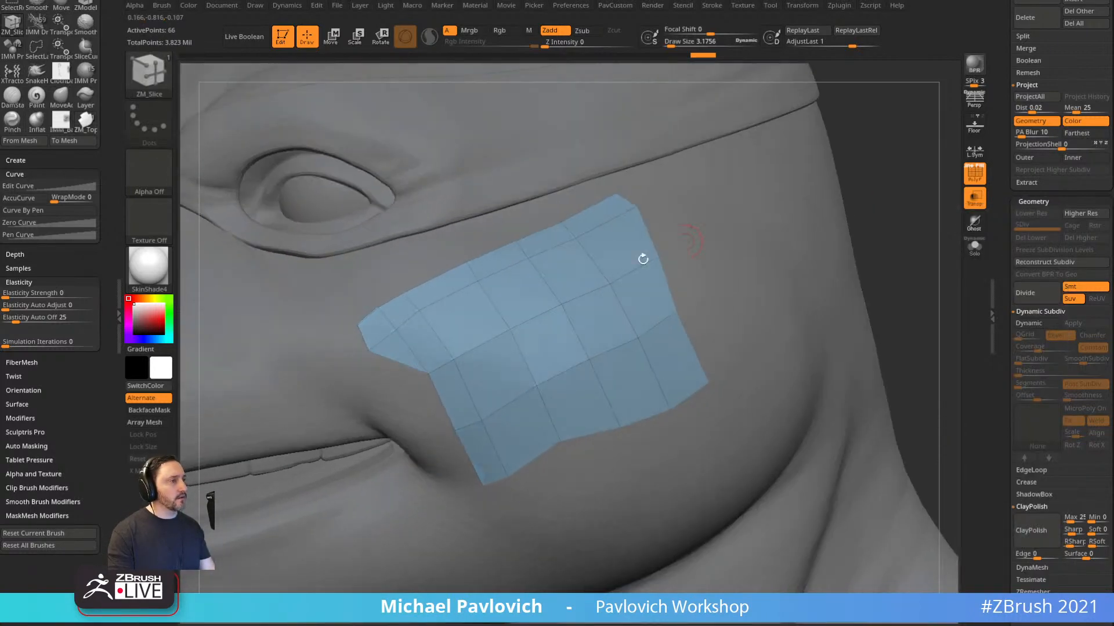
{"action": "key", "text": "space"}
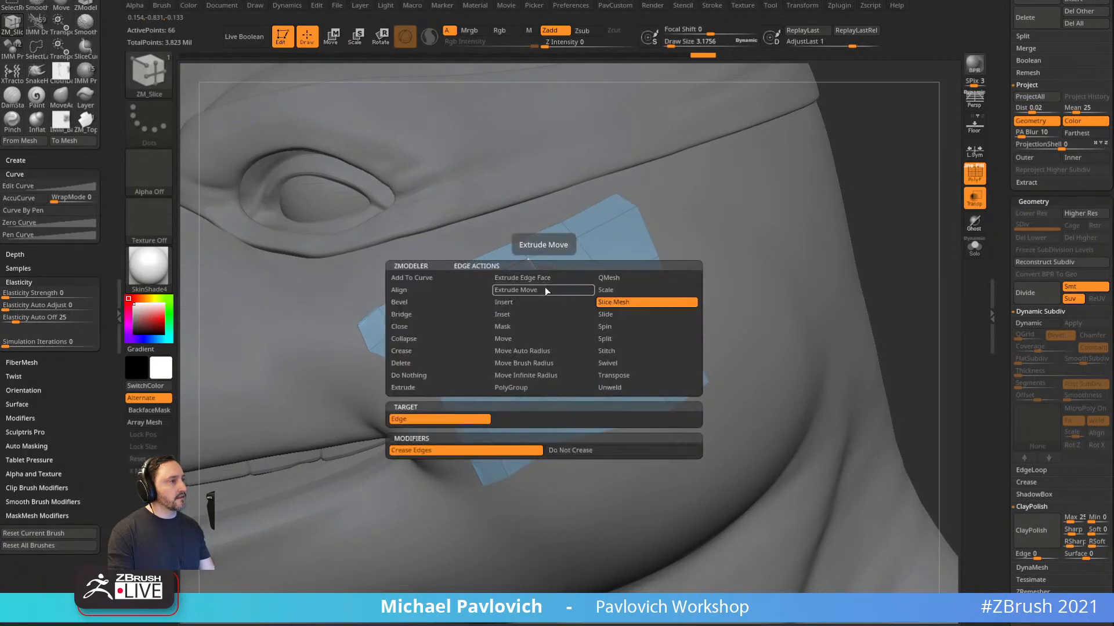
{"action": "key", "text": "space"}
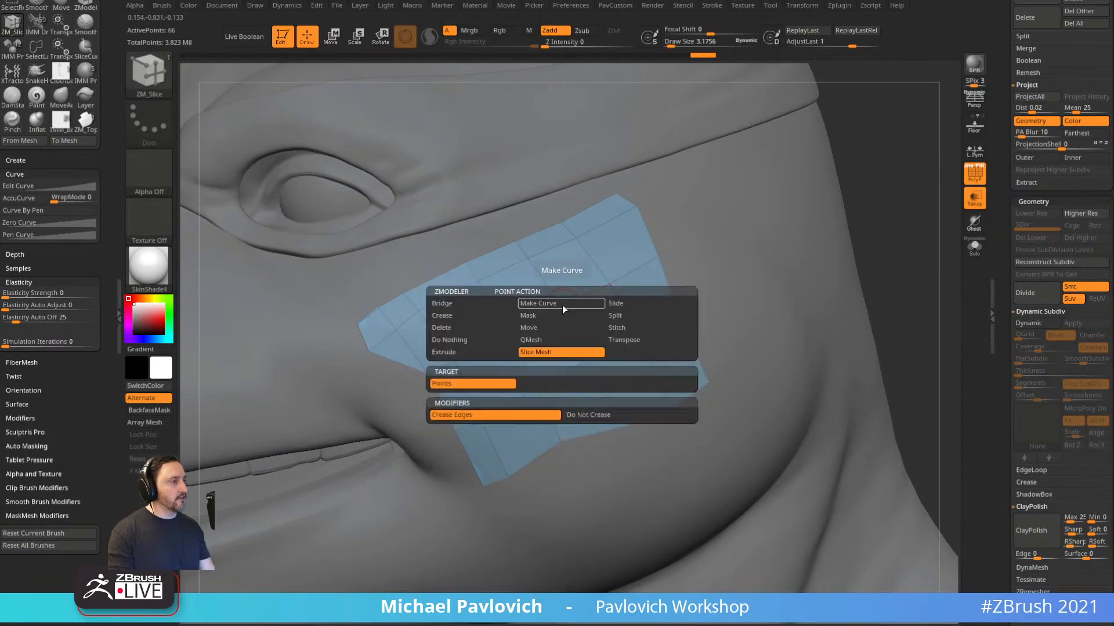
{"action": "left_click", "coordinate": [546, 358]}
{"action": "key", "text": "space"}
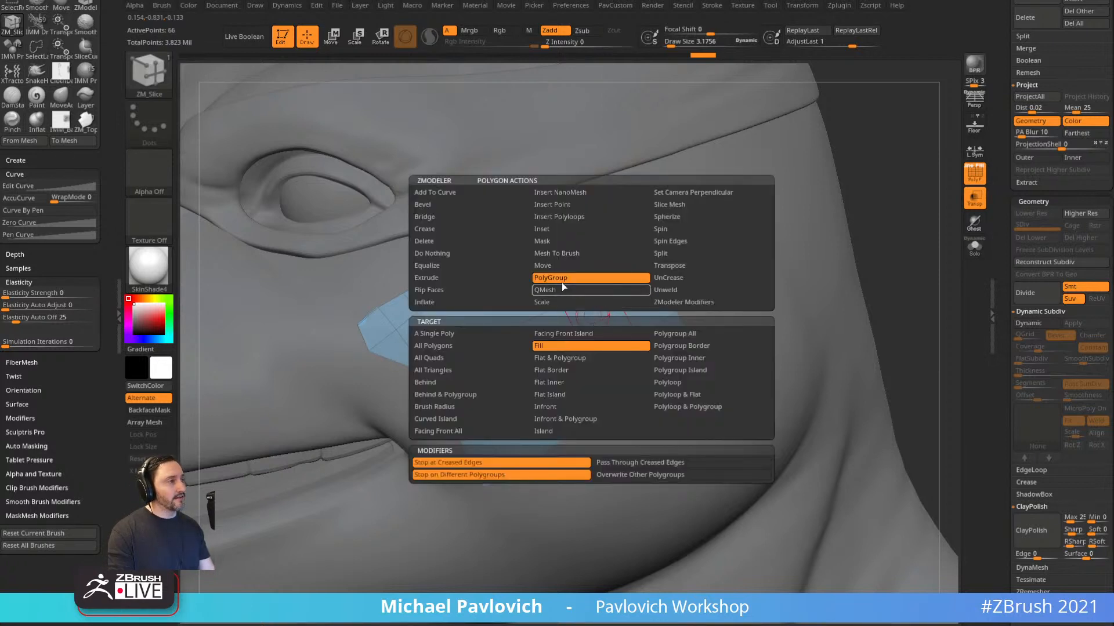
Isolate the cheek patch and slice a ring of connected cuts through its middle polygons.
{"action": "left_click", "coordinate": [539, 272]}
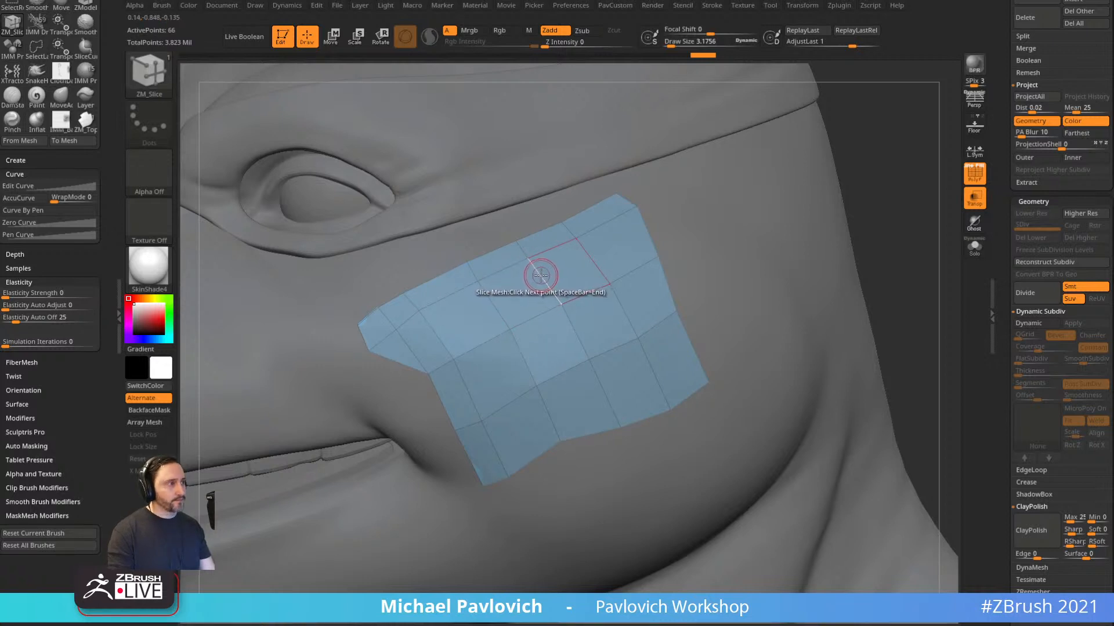
{"action": "left_click", "coordinate": [975, 248]}
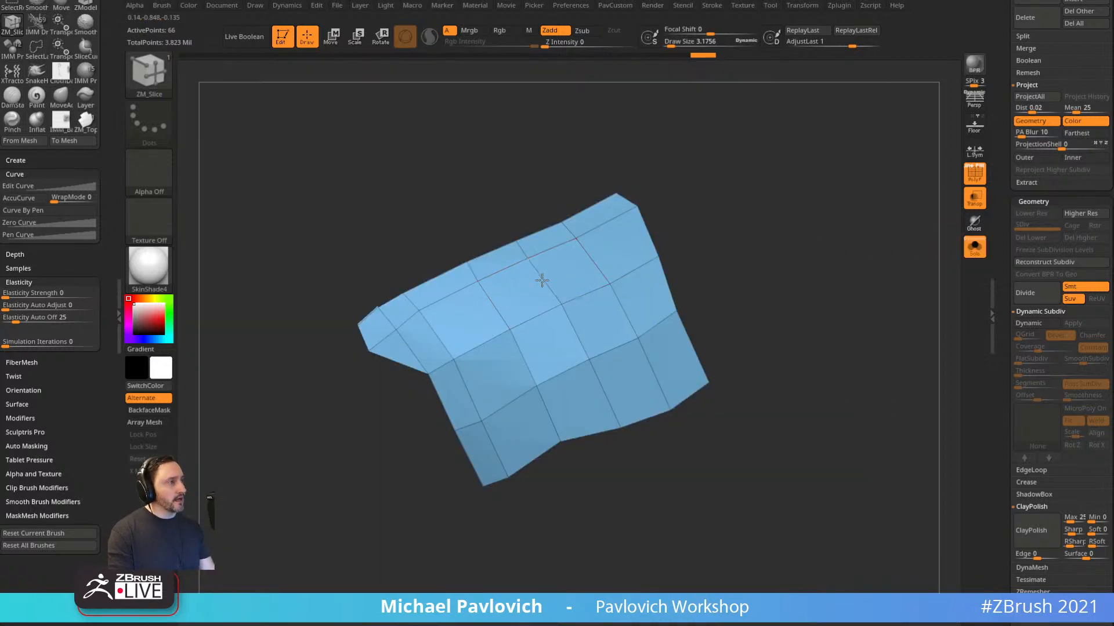
{"action": "left_click", "coordinate": [482, 420]}
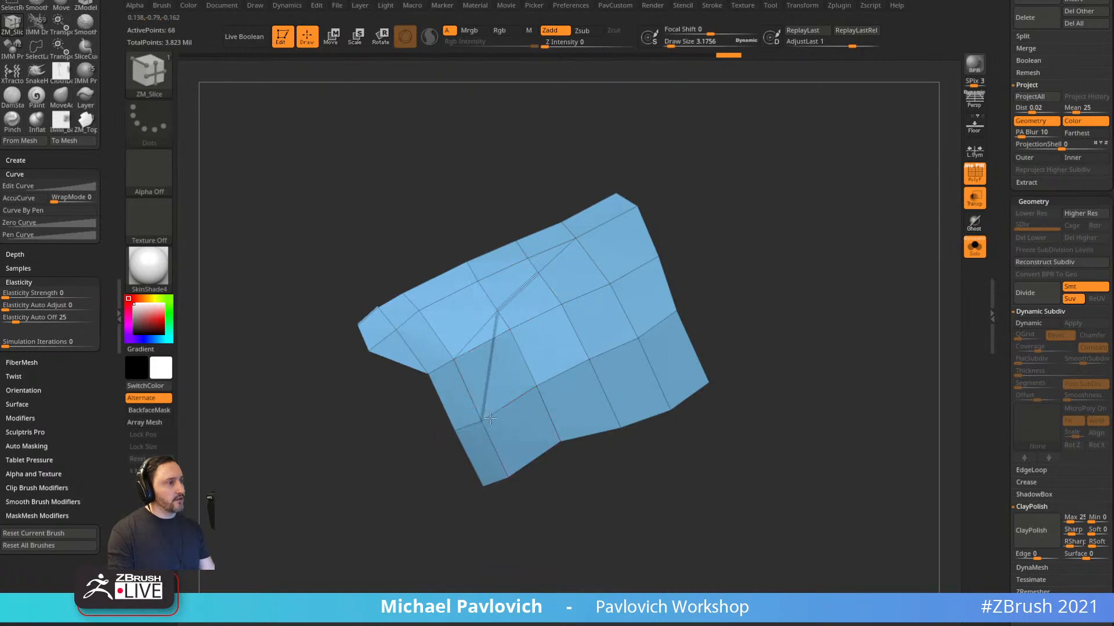
{"action": "left_click", "coordinate": [551, 418]}
{"action": "left_click", "coordinate": [604, 390]}
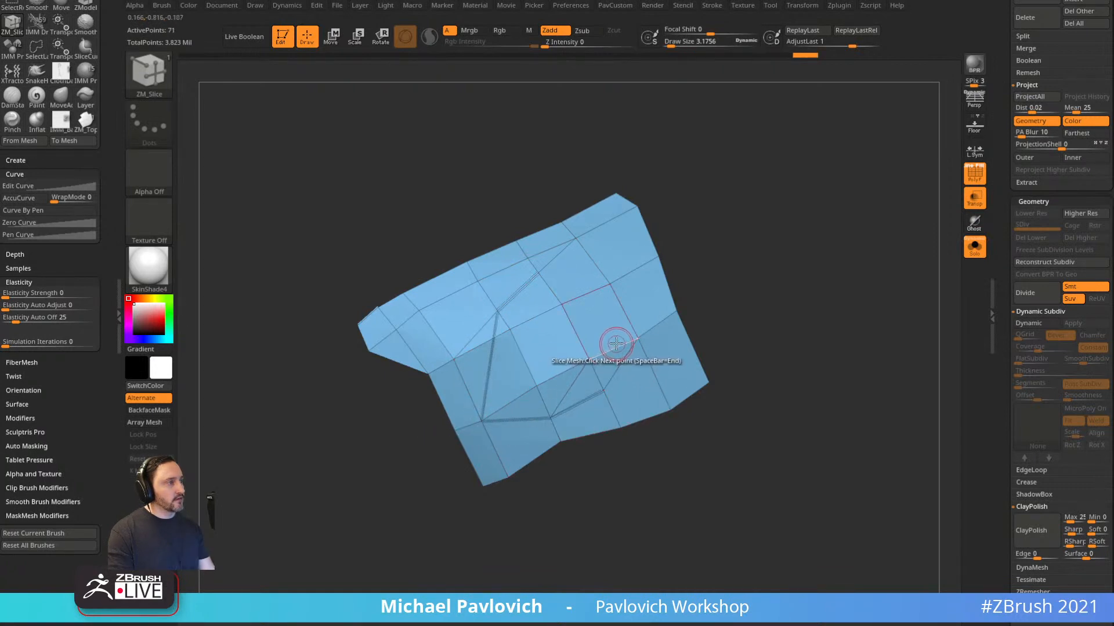
{"action": "left_click", "coordinate": [618, 347]}
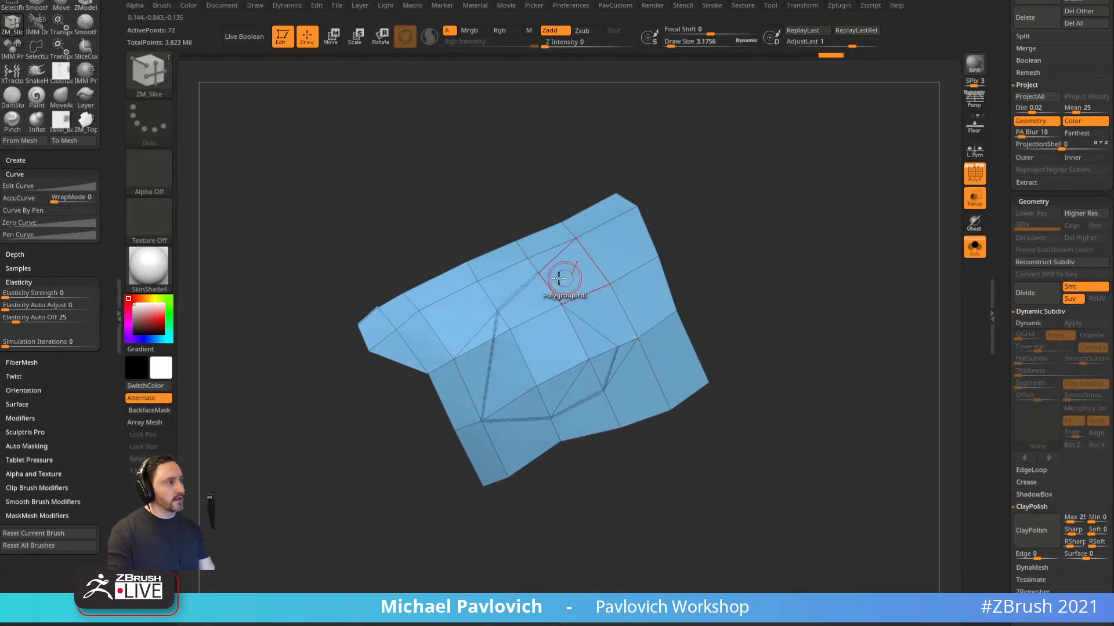
{"action": "left_click", "coordinate": [590, 293]}
{"action": "left_click", "coordinate": [541, 270]}
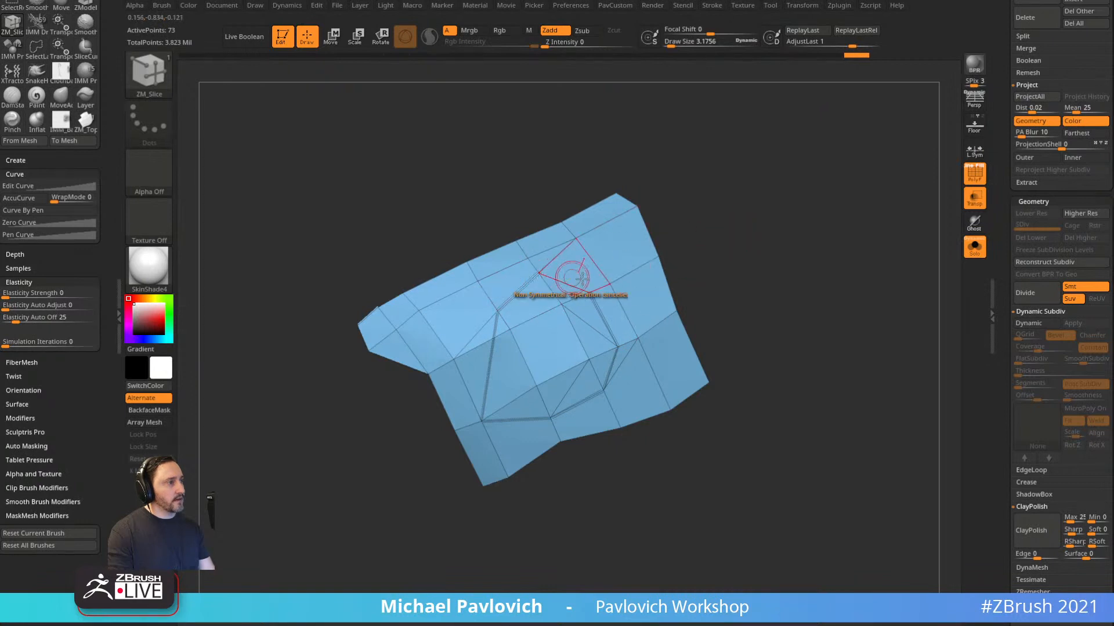
Keep only one of the two mirrored patches visible and delete the hidden one.
{"action": "left_click_drag", "start_coordinate": [642, 258], "coordinate": [596, 301]}
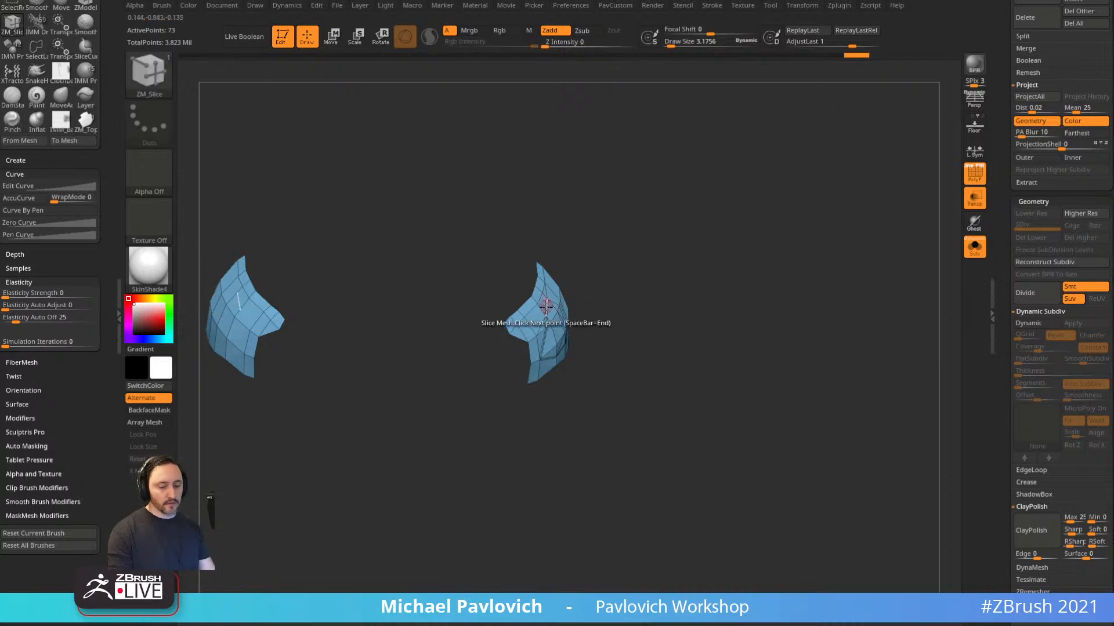
{"action": "left_click_drag", "start_coordinate": [481, 210], "coordinate": [667, 443], "text": "ctrl+shift"}
{"action": "key", "text": "4"}
{"action": "left_click", "coordinate": [714, 270]}
{"action": "left_click_drag", "start_coordinate": [591, 282], "coordinate": [783, 291]}
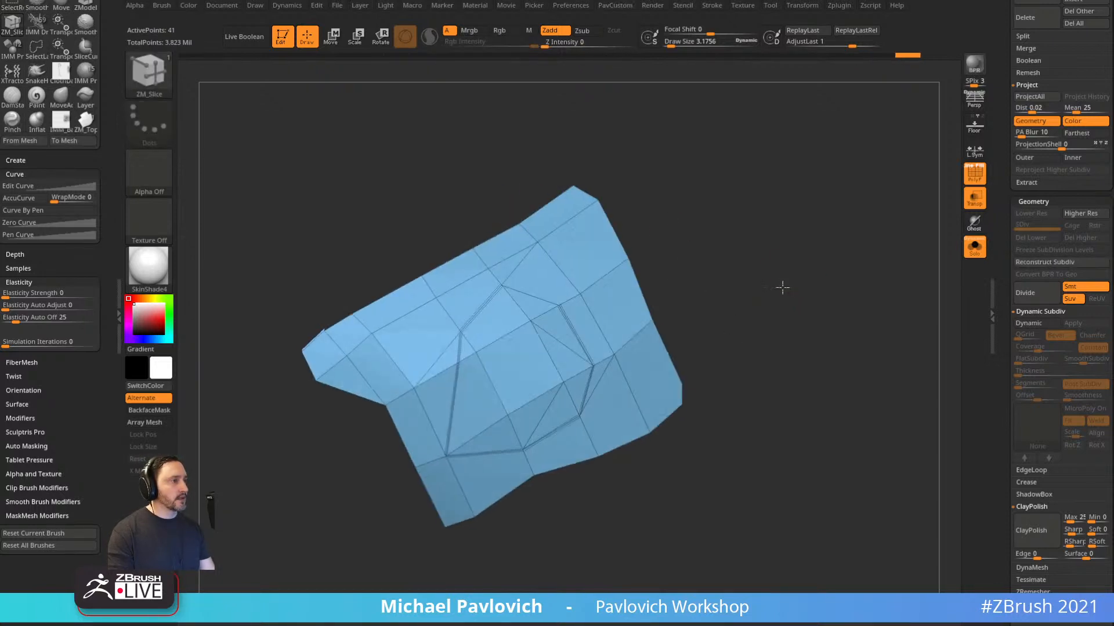
Close the sliced outline at its starting point and fill the enclosed area with a new polygroup.
{"action": "key", "text": "f"}
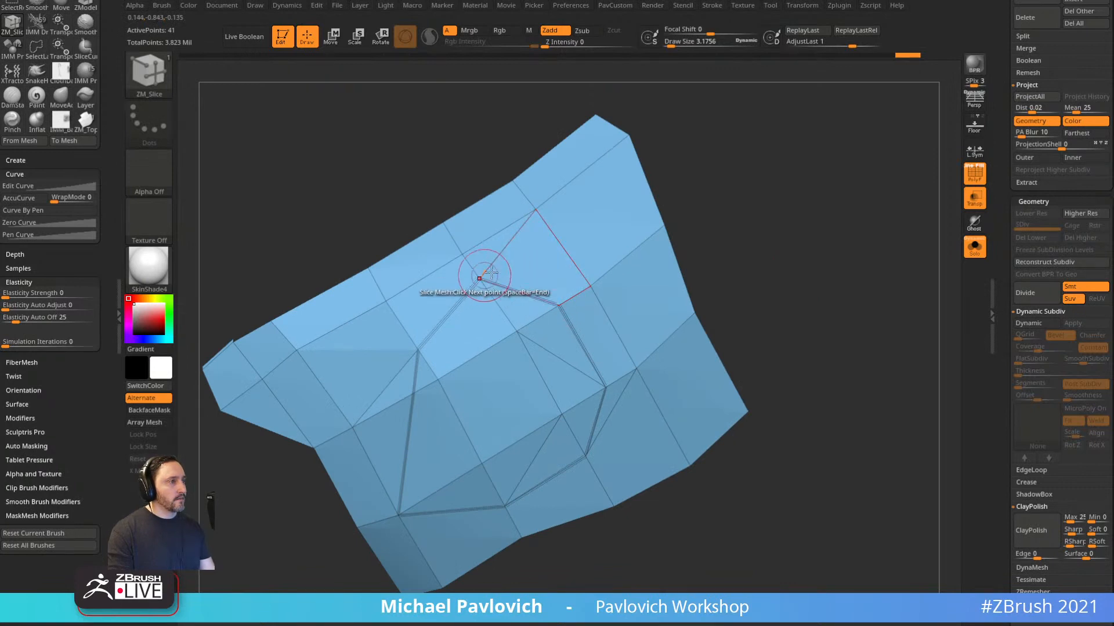
{"action": "left_click", "coordinate": [480, 278]}
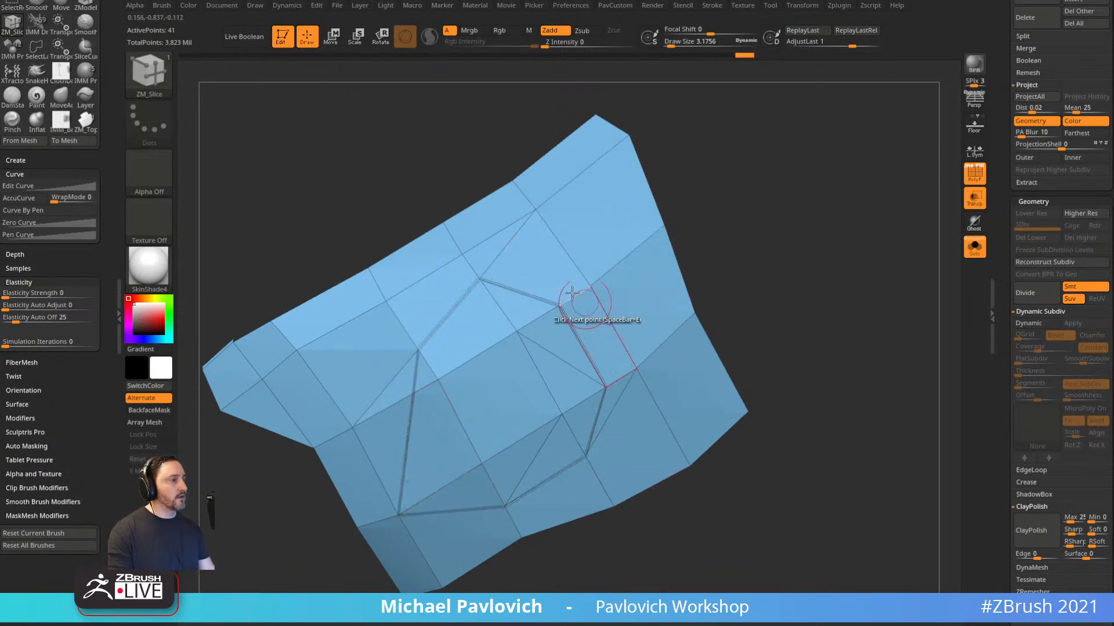
{"action": "left_click_drag", "start_coordinate": [829, 319], "coordinate": [823, 306]}
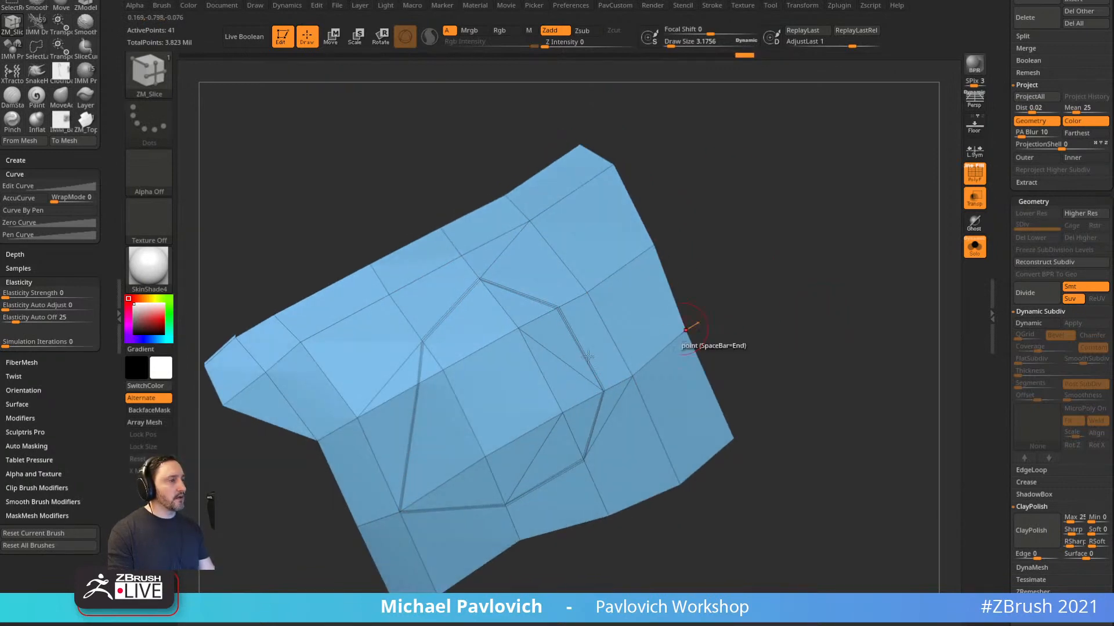
{"action": "key", "text": "space"}
{"action": "left_click_drag", "start_coordinate": [754, 279], "coordinate": [760, 311]}
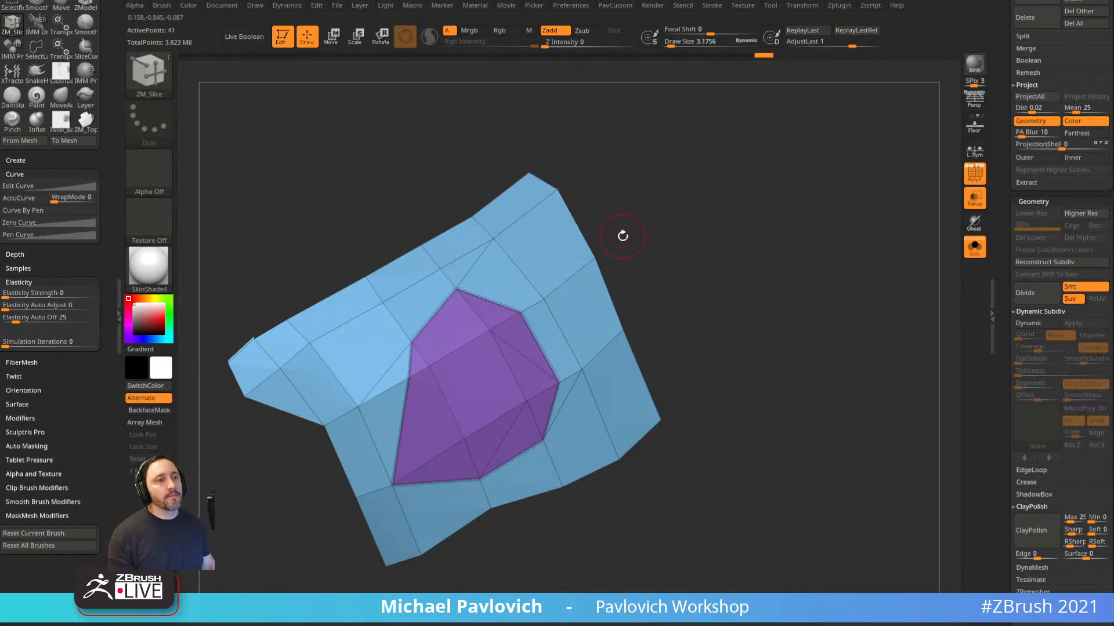
{"action": "mouse_move", "coordinate": [682, 259]}
{"action": "left_mouse_down"}
{"action": "mouse_move", "coordinate": [700, 265]}
{"action": "mouse_move", "coordinate": [662, 238]}
{"action": "mouse_move", "coordinate": [680, 260]}
{"action": "left_mouse_up"}
Insert a CubeMid from the IMM Primitives brush onto the patch and split its unmasked points into a separate subtool.
{"action": "key", "text": "ctrl+shift"}
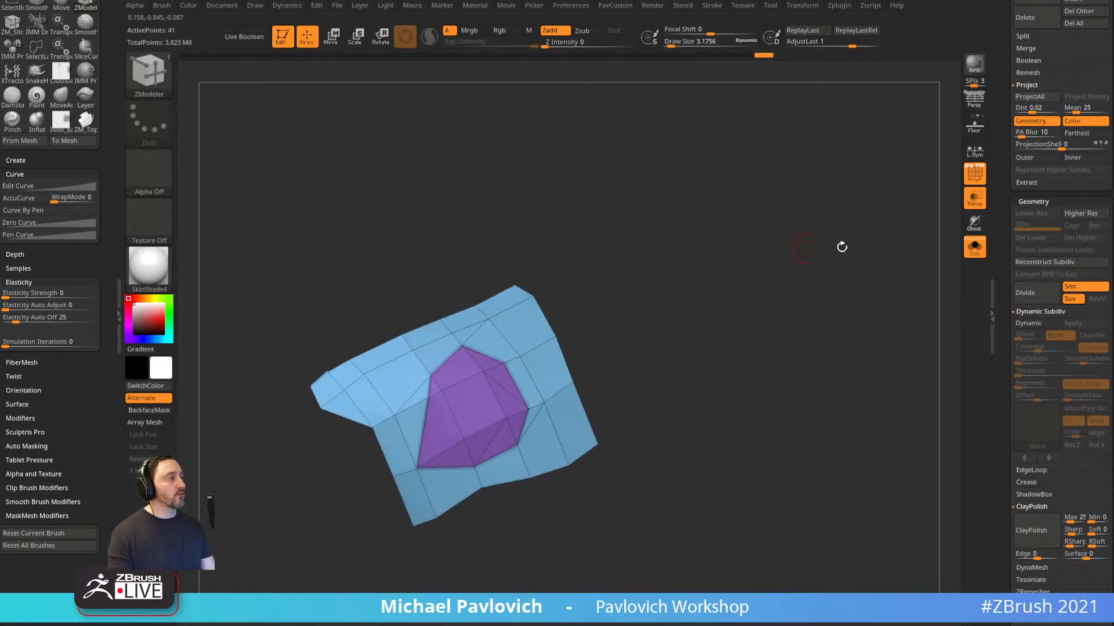
{"action": "key", "text": "b"}
{"action": "key", "text": "i"}
{"action": "key", "text": "p"}
{"action": "key", "text": "m"}
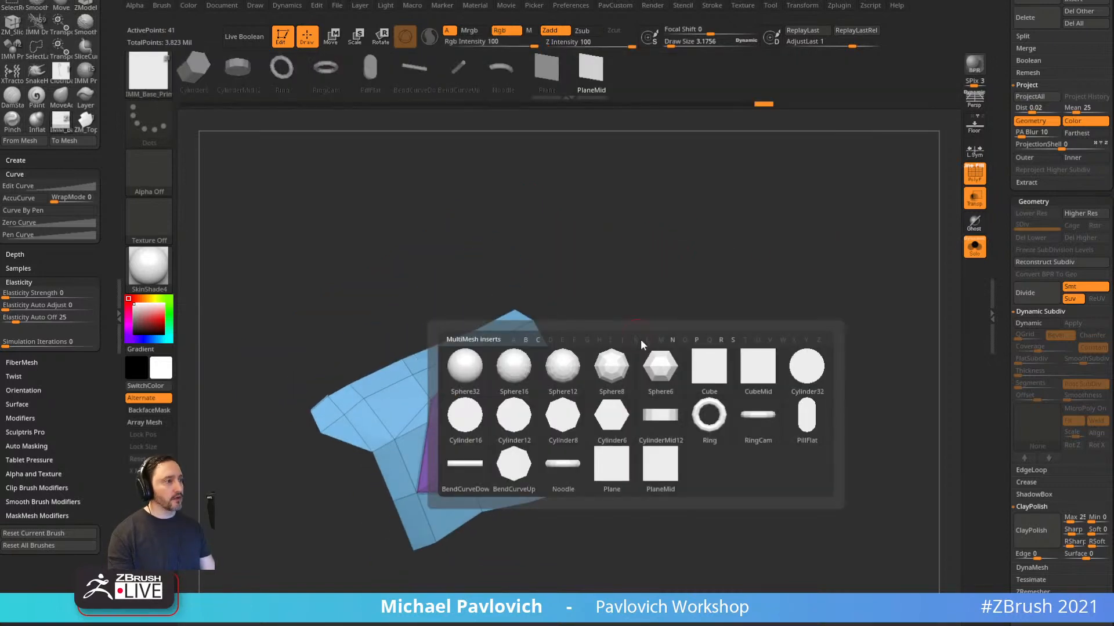
{"action": "left_click", "coordinate": [754, 378]}
{"action": "left_click_drag", "start_coordinate": [520, 373], "coordinate": [690, 373]}
{"action": "key", "text": "4"}
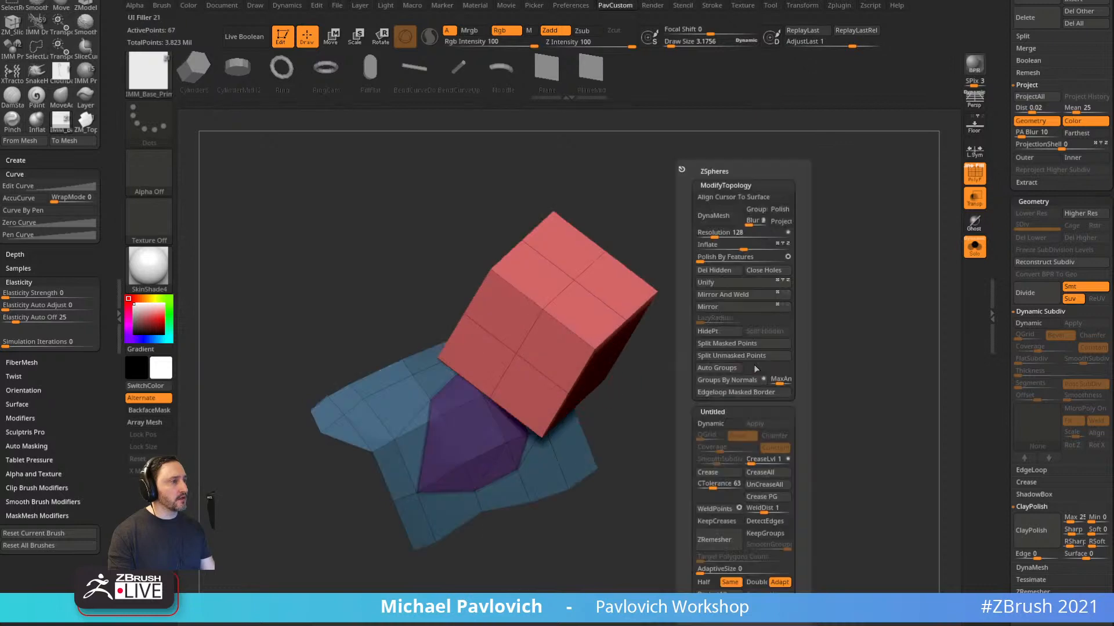
{"action": "left_click", "coordinate": [739, 355]}
Scale the cube along two of its axes to stretch it into a wider box.
{"action": "key", "text": "w"}
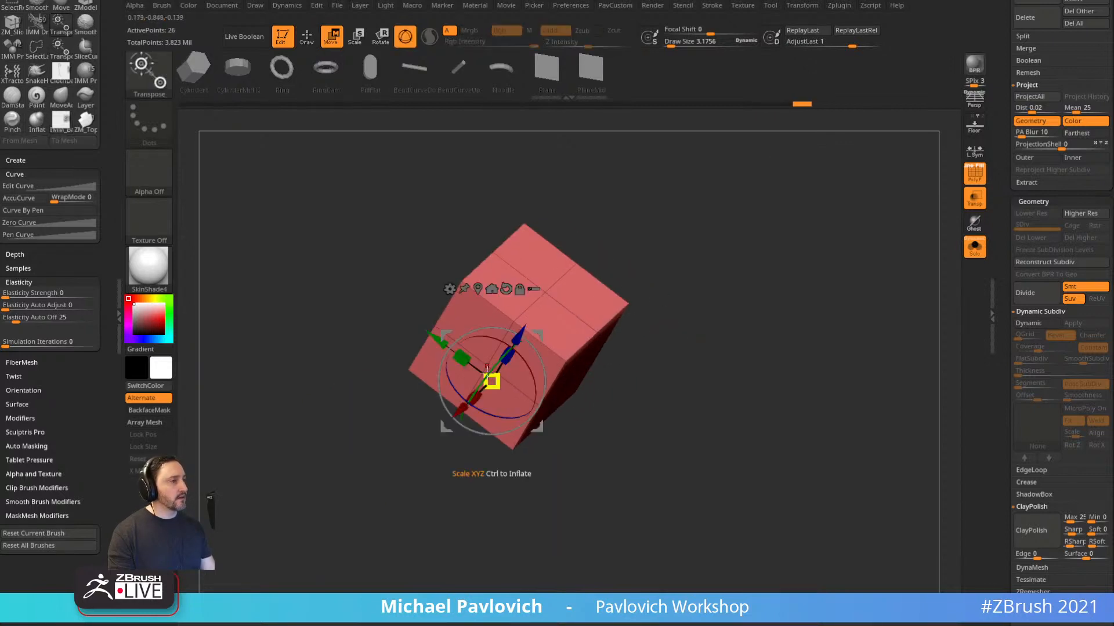
{"action": "left_click_drag", "start_coordinate": [461, 358], "coordinate": [444, 344]}
{"action": "left_click_drag", "start_coordinate": [475, 397], "coordinate": [456, 416]}
{"action": "key", "text": "q"}
{"action": "left_click_drag", "start_coordinate": [775, 325], "coordinate": [765, 362]}
Enable DetectEdges and ZRemesh the box into a denser quad grid.
{"action": "key", "text": "4"}
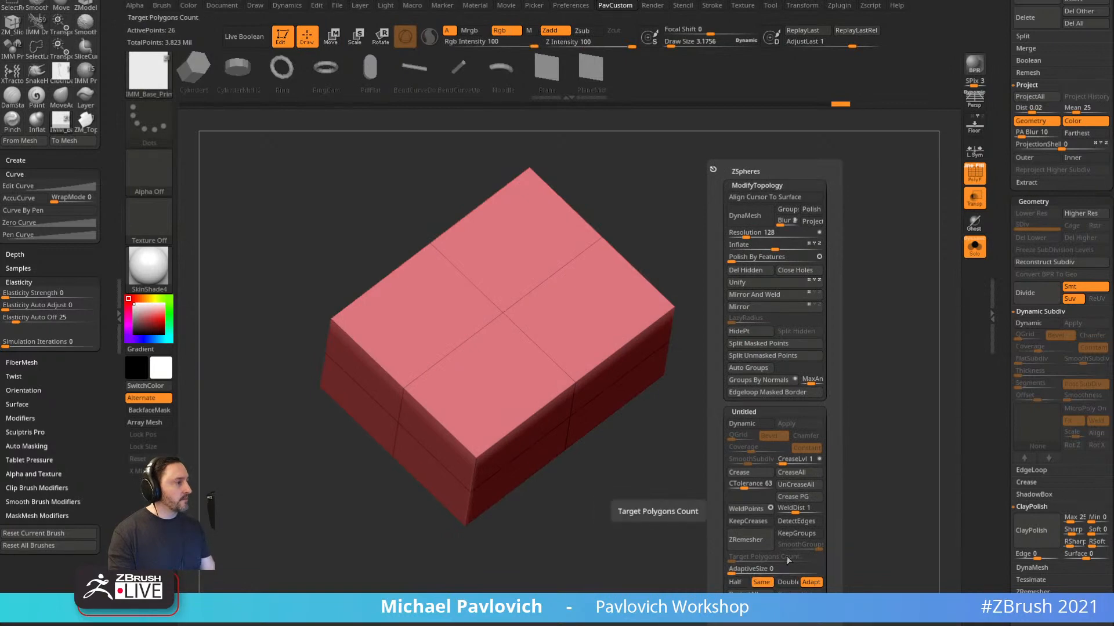
{"action": "left_click", "coordinate": [796, 521]}
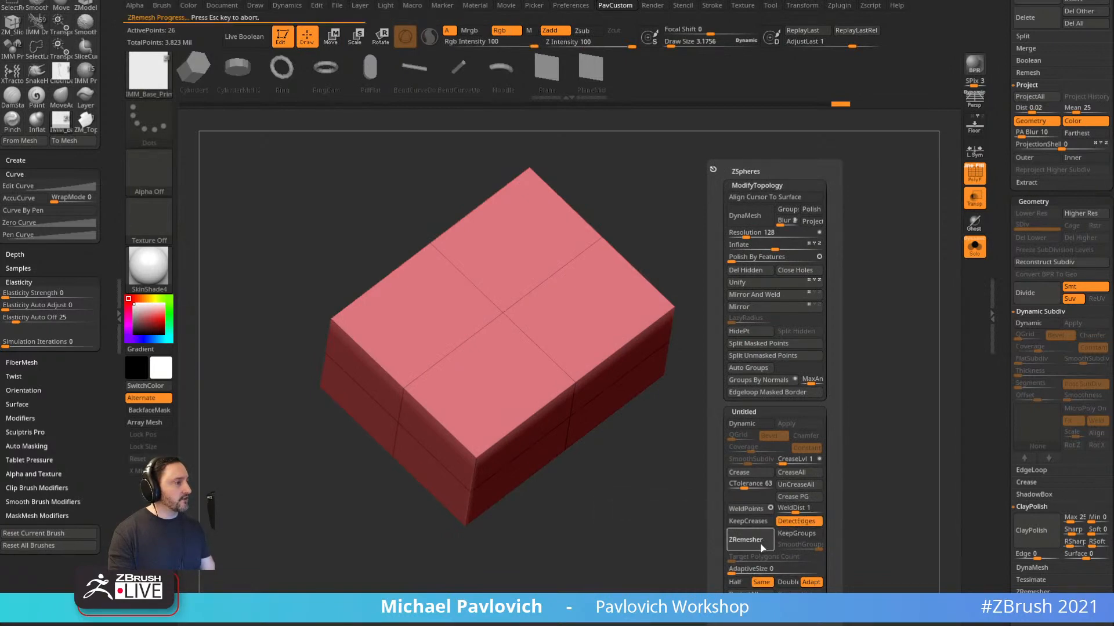
{"action": "left_click_drag", "start_coordinate": [708, 464], "coordinate": [778, 390]}
{"action": "key", "text": "ctrl+d"}
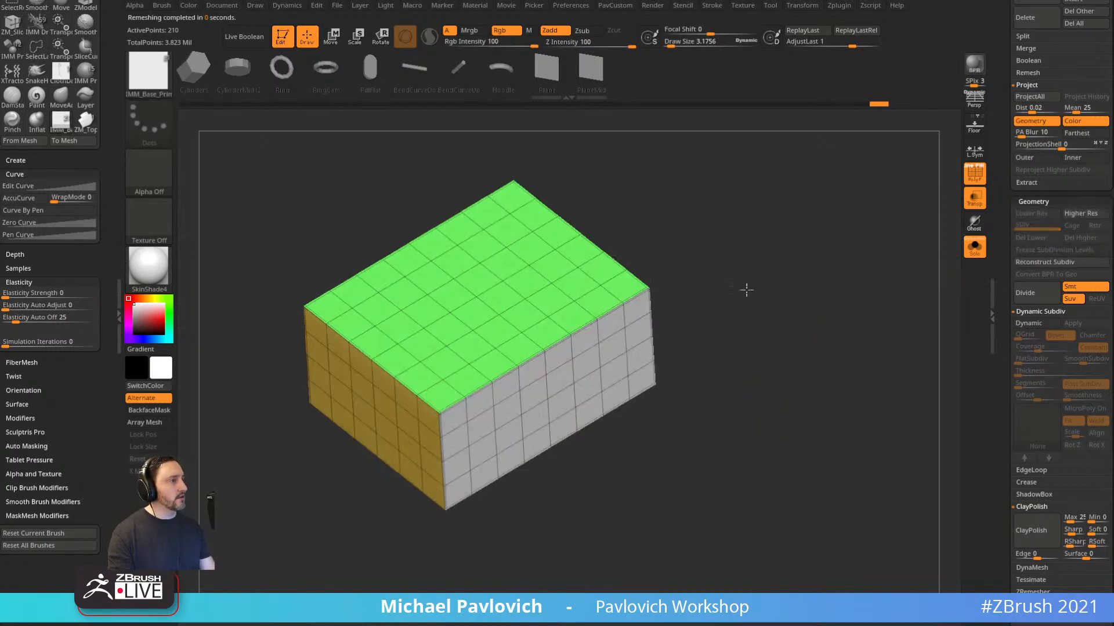
Flatten the remeshed box along its height into a slab and run ZRemesher on it again.
{"action": "left_click_drag", "start_coordinate": [746, 290], "coordinate": [658, 307]}
{"action": "key", "text": "w"}
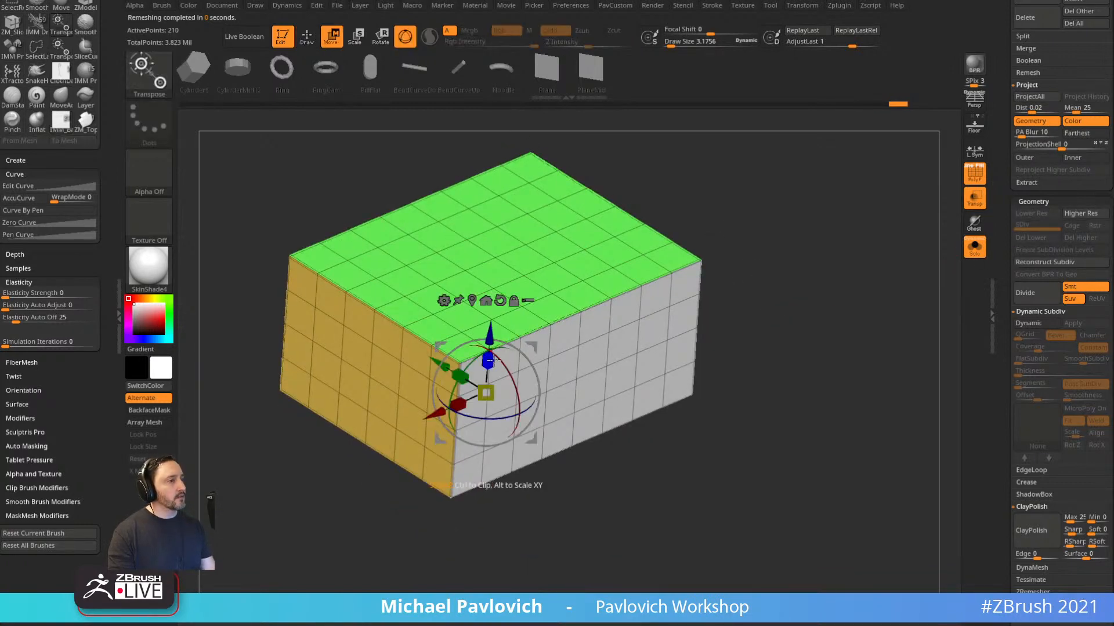
{"action": "left_click_drag", "start_coordinate": [491, 361], "coordinate": [489, 393]}
{"action": "key", "text": "q"}
{"action": "key", "text": "1"}
{"action": "key", "text": "1"}
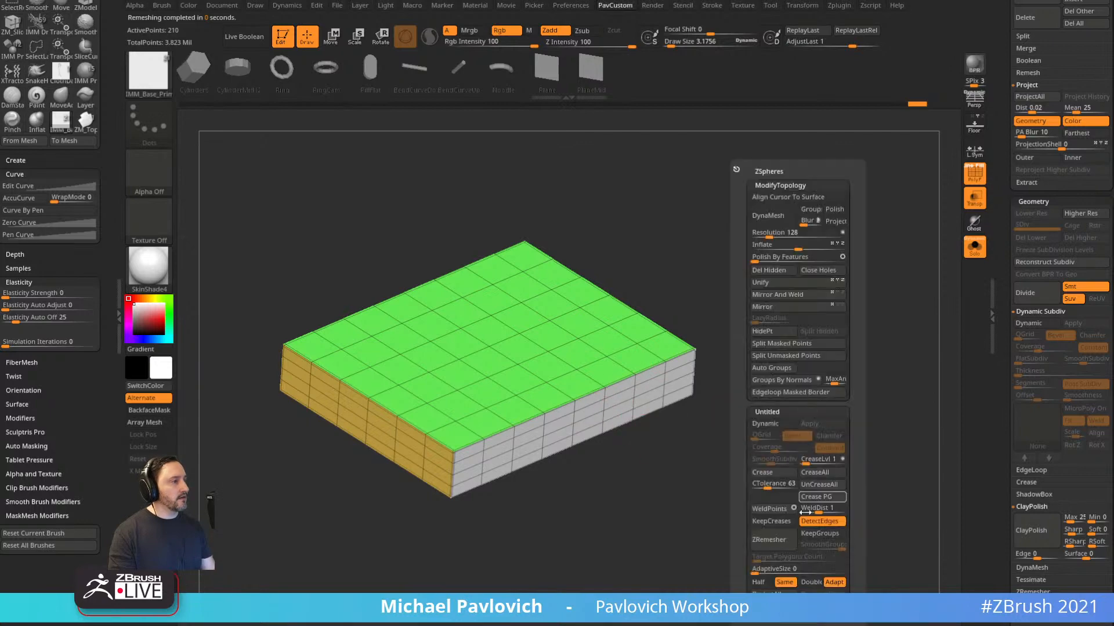
{"action": "left_click", "coordinate": [787, 547]}
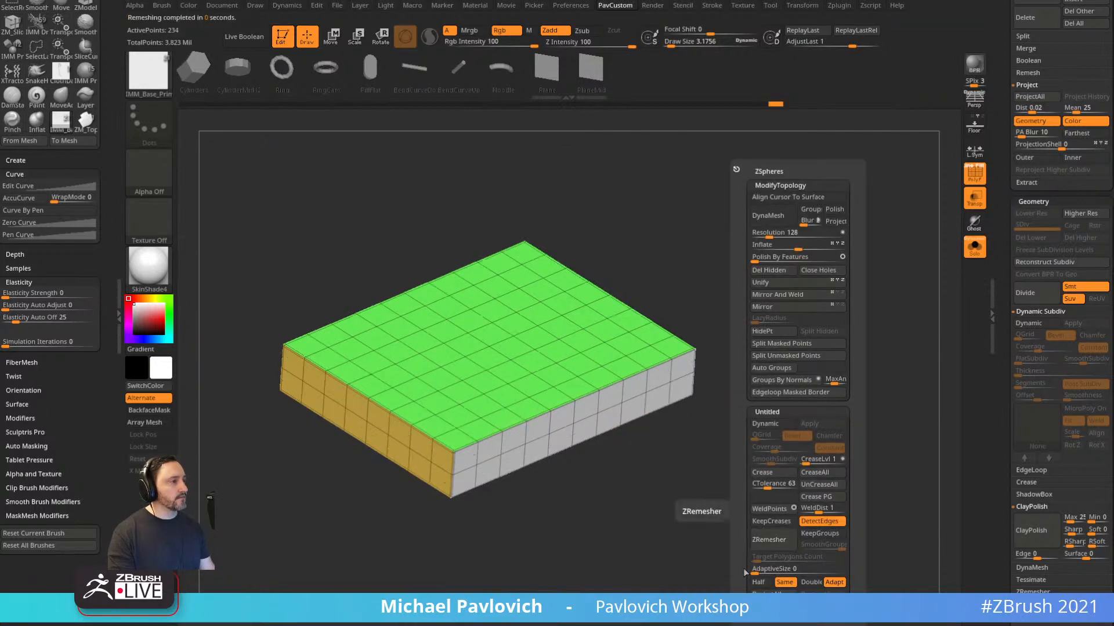
Switch to the ZModeler brush and QMesh a two-by-two polygon area off the slab's top as a detached block.
{"action": "mouse_move", "coordinate": [702, 511]}
{"action": "left_mouse_down"}
{"action": "mouse_move", "coordinate": [729, 500]}
{"action": "mouse_move", "coordinate": [783, 510]}
{"action": "mouse_move", "coordinate": [721, 316]}
{"action": "left_mouse_up"}
{"action": "key", "text": "b"}
{"action": "key", "text": "z"}
{"action": "key", "text": "m"}
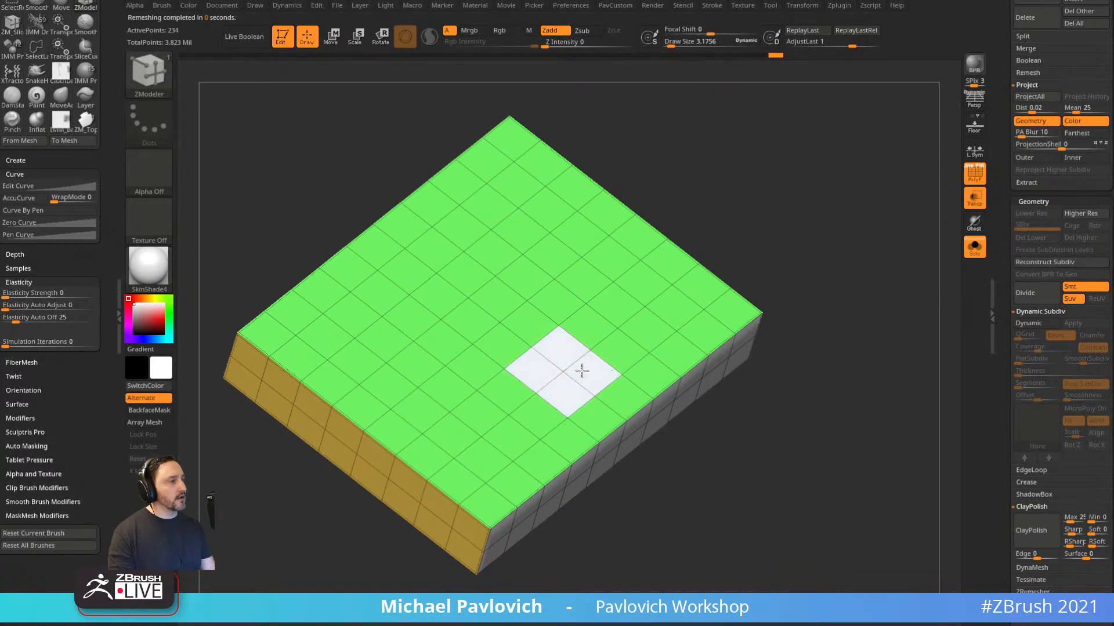
{"action": "key", "text": "space"}
{"action": "left_click_drag", "start_coordinate": [779, 309], "coordinate": [749, 290]}
{"action": "left_click_drag", "start_coordinate": [567, 346], "coordinate": [629, 189]}
{"action": "key", "text": "ctrl+z"}
{"action": "left_click_drag", "start_coordinate": [704, 224], "coordinate": [675, 342]}
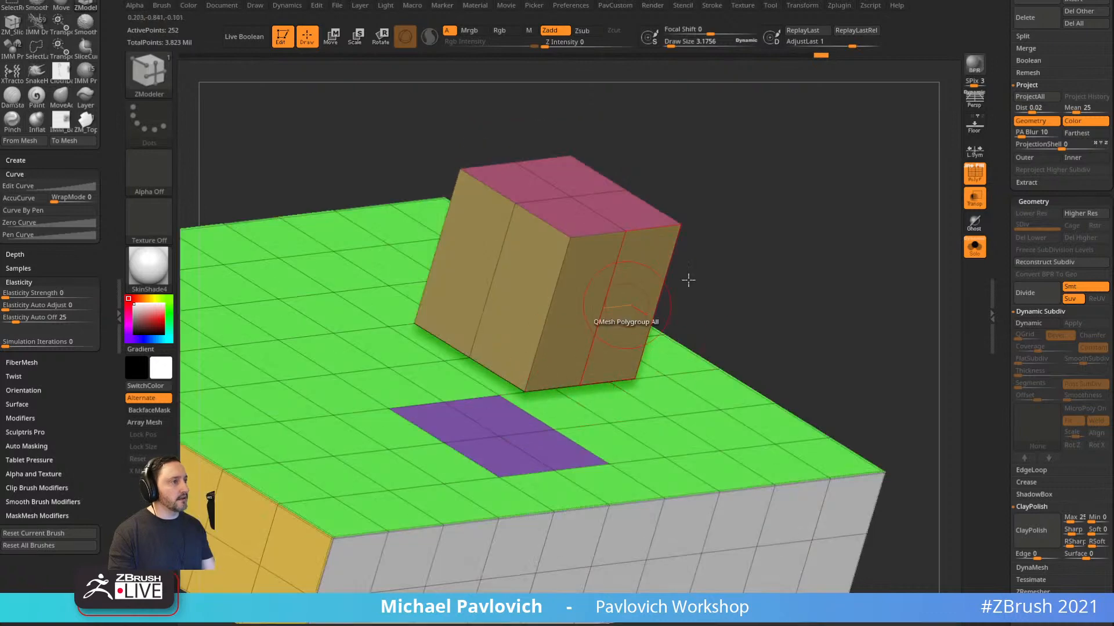
Set QMesh to target A Single Poly and pull one polygon from the block's underside down to fuse with the slab.
{"action": "left_click_drag", "start_coordinate": [689, 281], "coordinate": [658, 221]}
{"action": "key", "text": "space"}
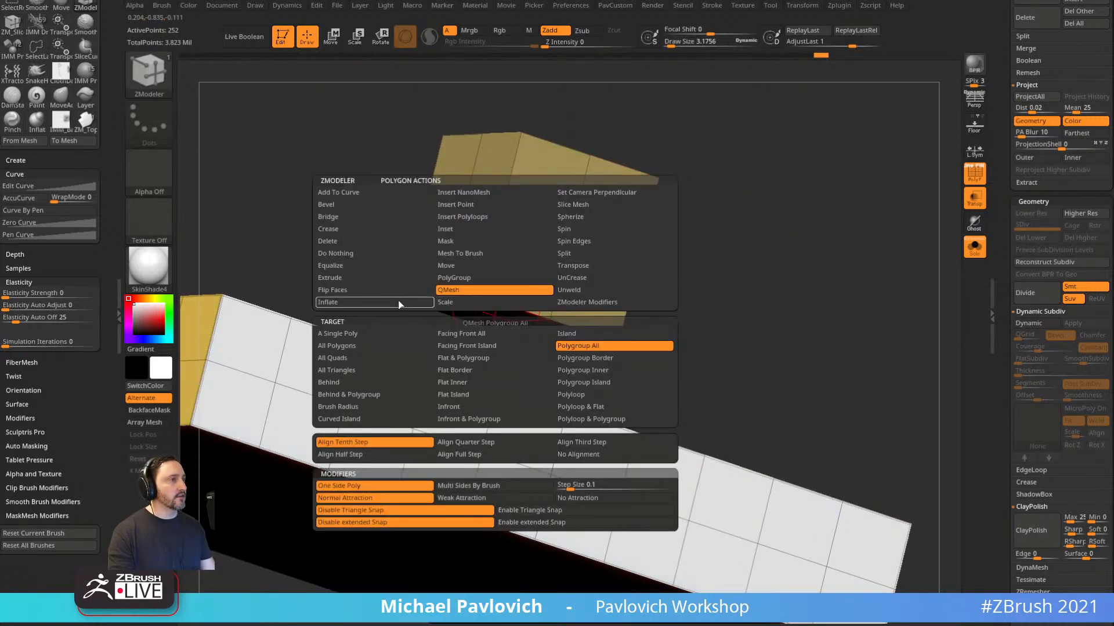
{"action": "left_click", "coordinate": [382, 332]}
{"action": "left_click_drag", "start_coordinate": [492, 309], "coordinate": [469, 385]}
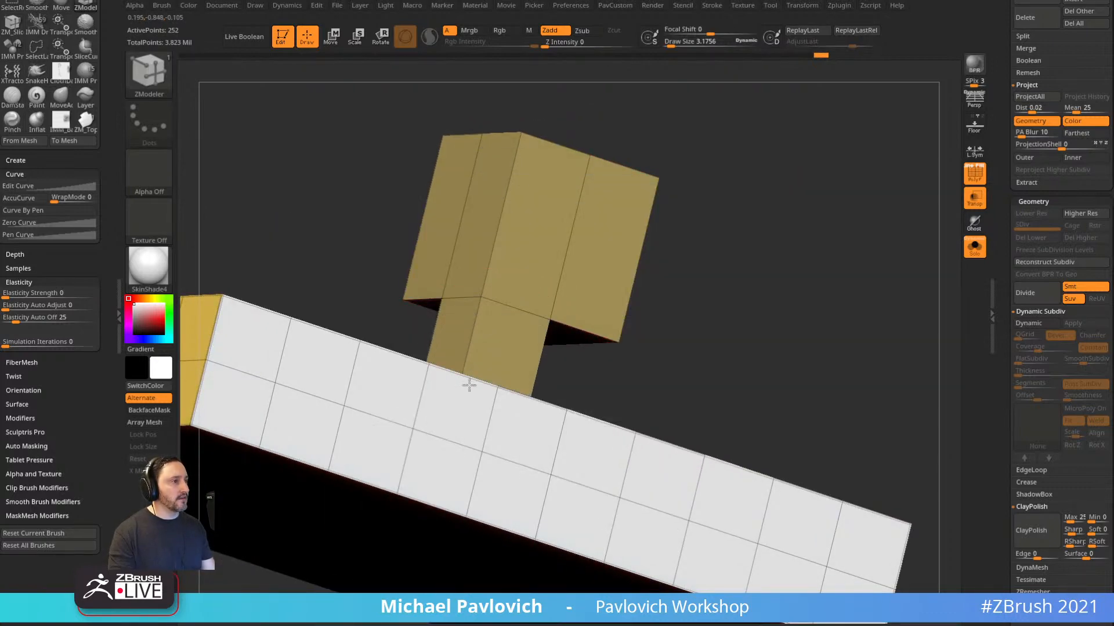
{"action": "left_click_drag", "start_coordinate": [641, 341], "coordinate": [623, 428]}
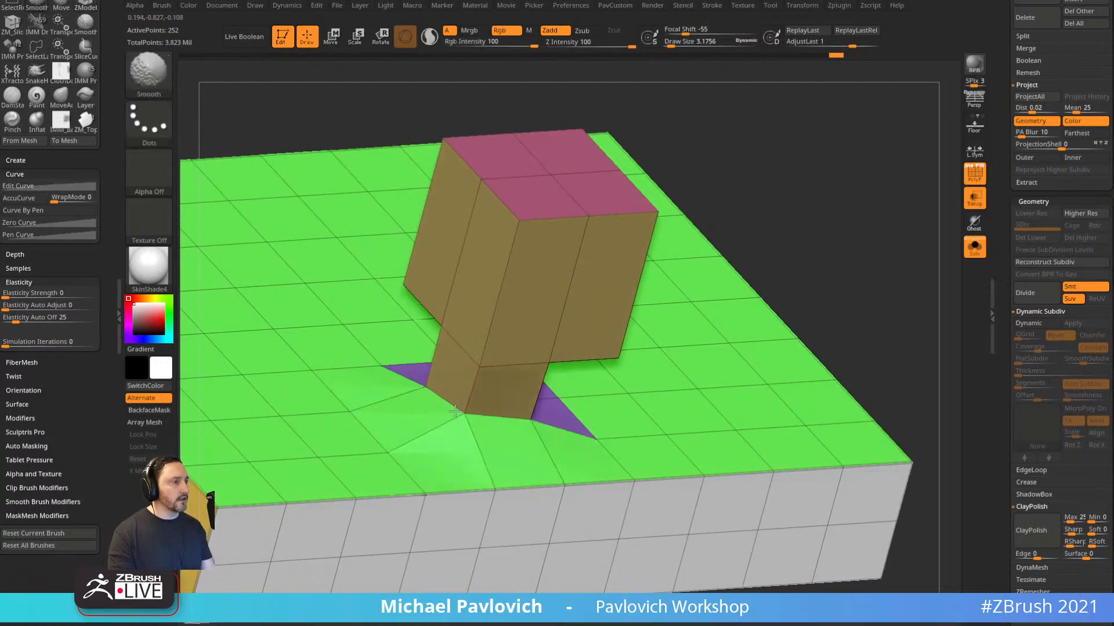
{"action": "mouse_move", "coordinate": [841, 290]}
{"action": "left_mouse_down"}
{"action": "mouse_move", "coordinate": [826, 255]}
{"action": "mouse_move", "coordinate": [812, 289]}
{"action": "mouse_move", "coordinate": [806, 253]}
{"action": "mouse_move", "coordinate": [714, 216]}
{"action": "mouse_move", "coordinate": [691, 261]}
{"action": "left_mouse_up"}
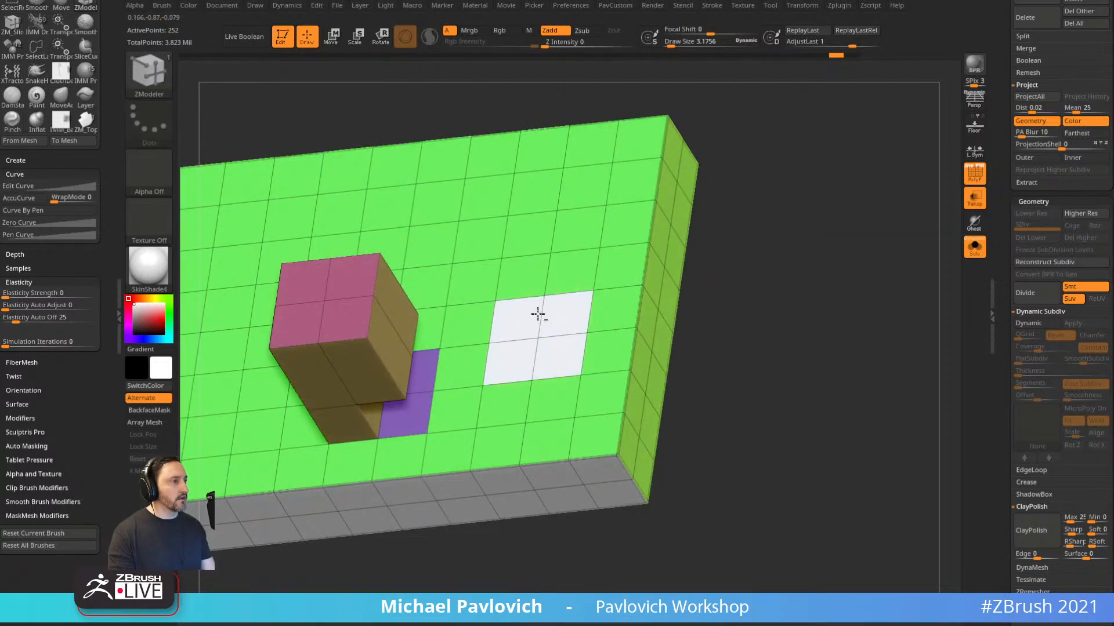
Set the QMesh target back to Polygroup All and push a two-by-two area through the slab to cut a hole.
{"action": "key", "text": "space"}
{"action": "left_click", "coordinate": [655, 343]}
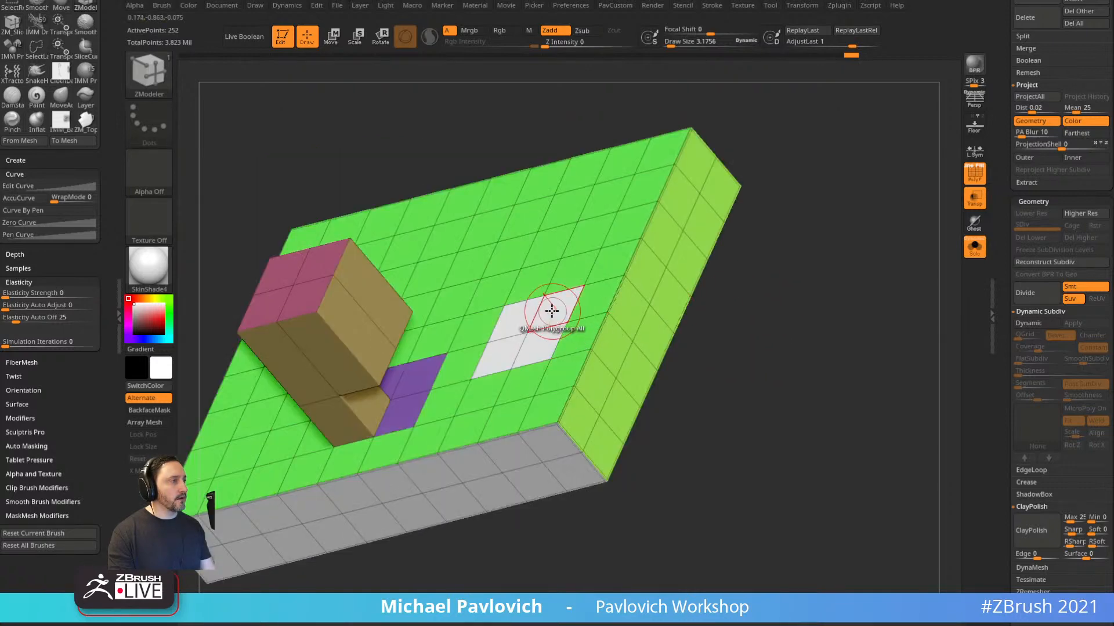
{"action": "left_click_drag", "start_coordinate": [552, 315], "coordinate": [648, 409]}
{"action": "left_click_drag", "start_coordinate": [762, 402], "coordinate": [748, 290]}
Try raising a three-polygon strip on the slab's top and editing a point beside it with the Move action.
{"action": "left_click_drag", "start_coordinate": [529, 240], "coordinate": [569, 273]}
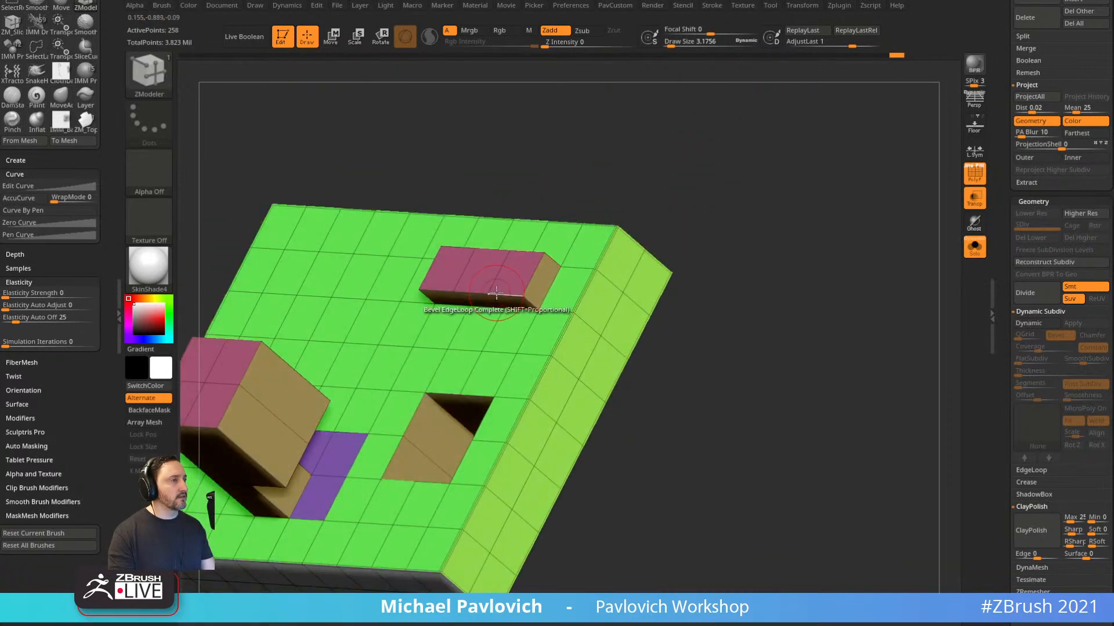
{"action": "key", "text": "space"}
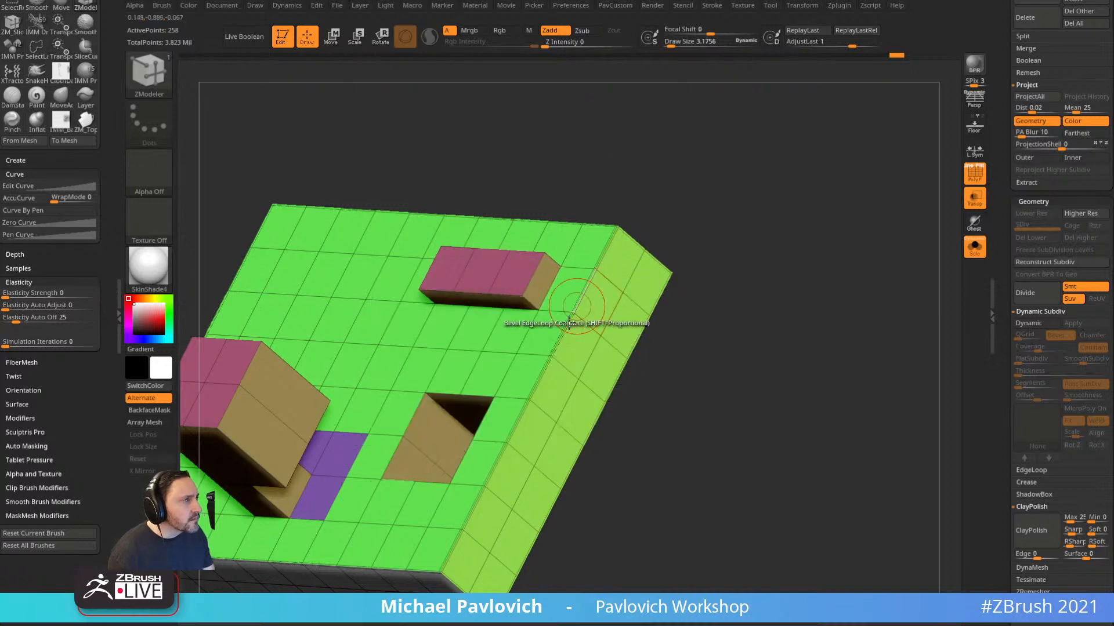
{"action": "key", "text": "space"}
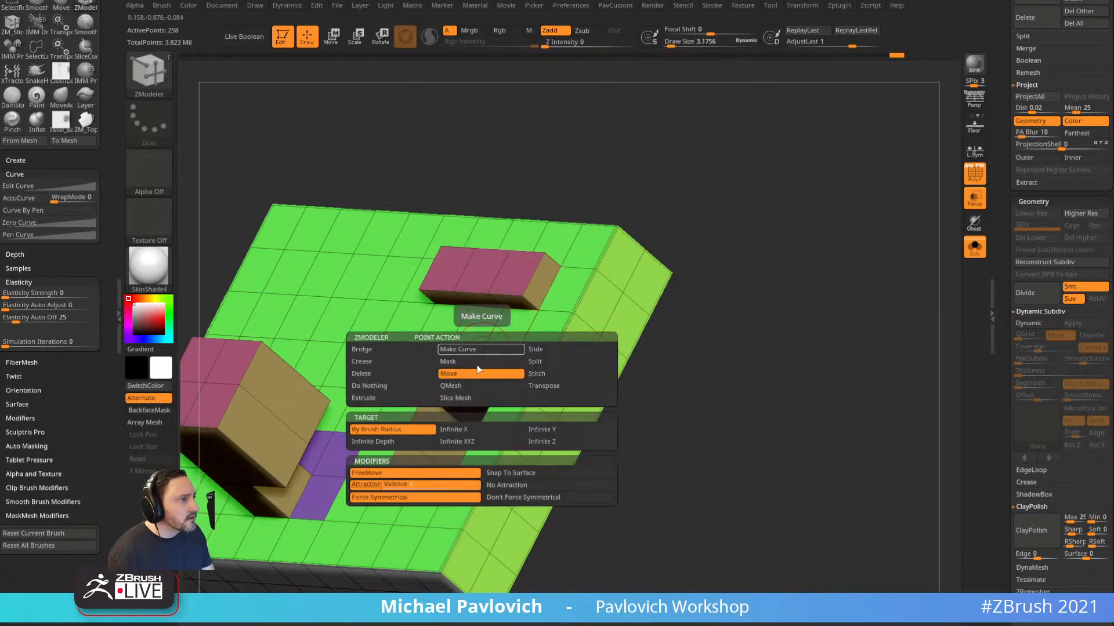
{"action": "left_click", "coordinate": [470, 374]}
{"action": "left_click_drag", "start_coordinate": [479, 355], "coordinate": [462, 325]}
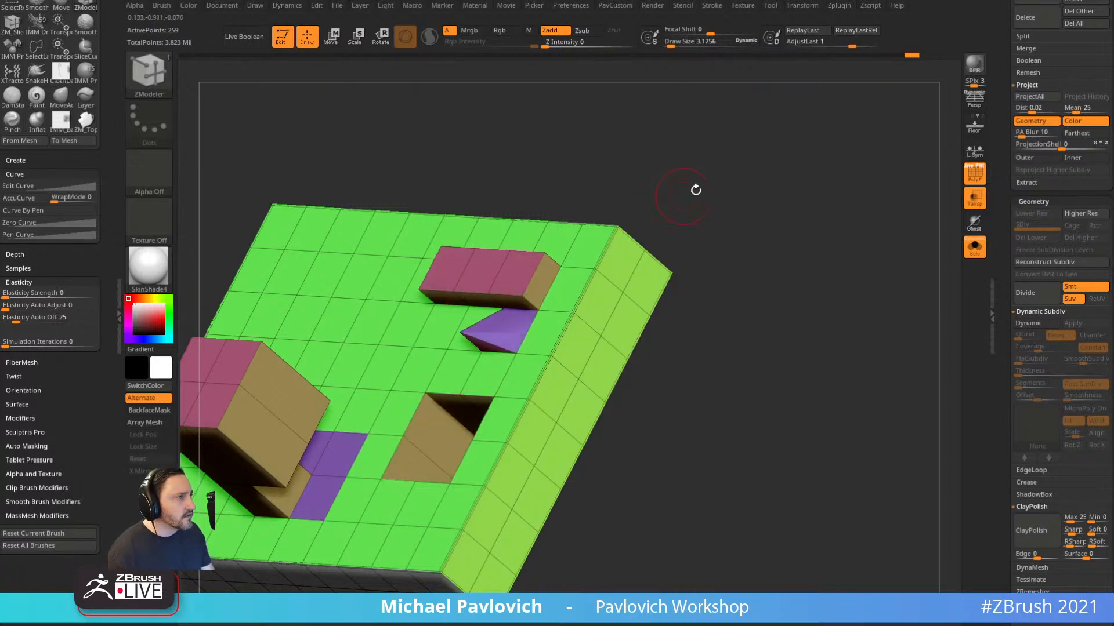
Undo the latest slab edits and QMesh the three-polygon strip upward again from the slab's top.
{"action": "left_click_drag", "start_coordinate": [696, 190], "coordinate": [637, 259]}
{"action": "key", "text": "ctrl+z"}
{"action": "key", "text": "ctrl+z"}
{"action": "key", "text": "ctrl+z"}
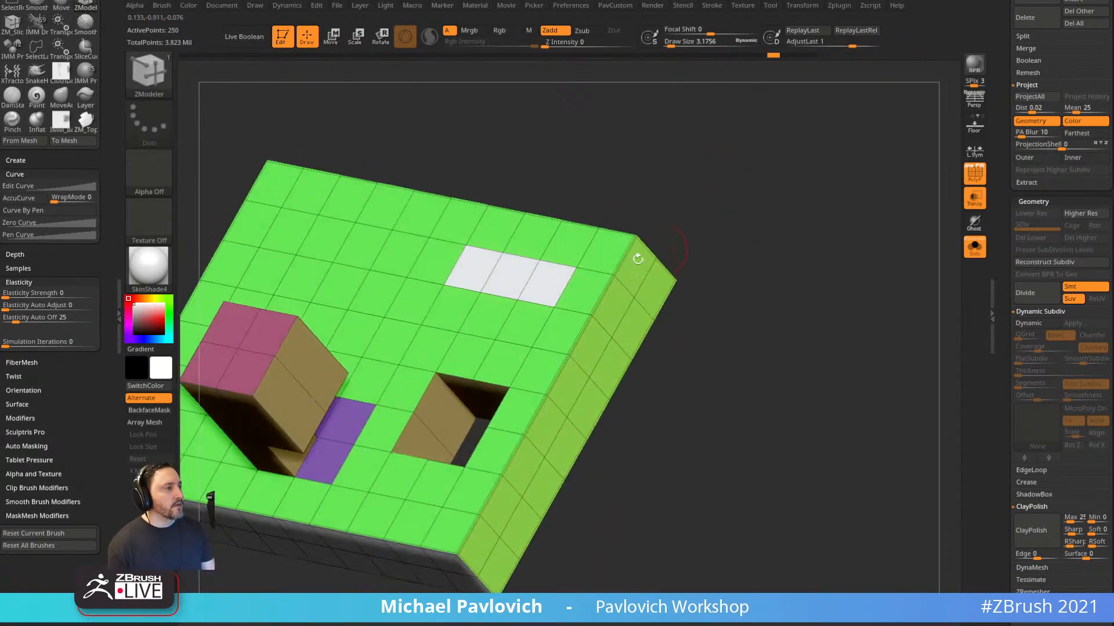
{"action": "left_click_drag", "start_coordinate": [540, 286], "coordinate": [537, 244]}
{"action": "left_click_drag", "start_coordinate": [710, 154], "coordinate": [653, 226]}
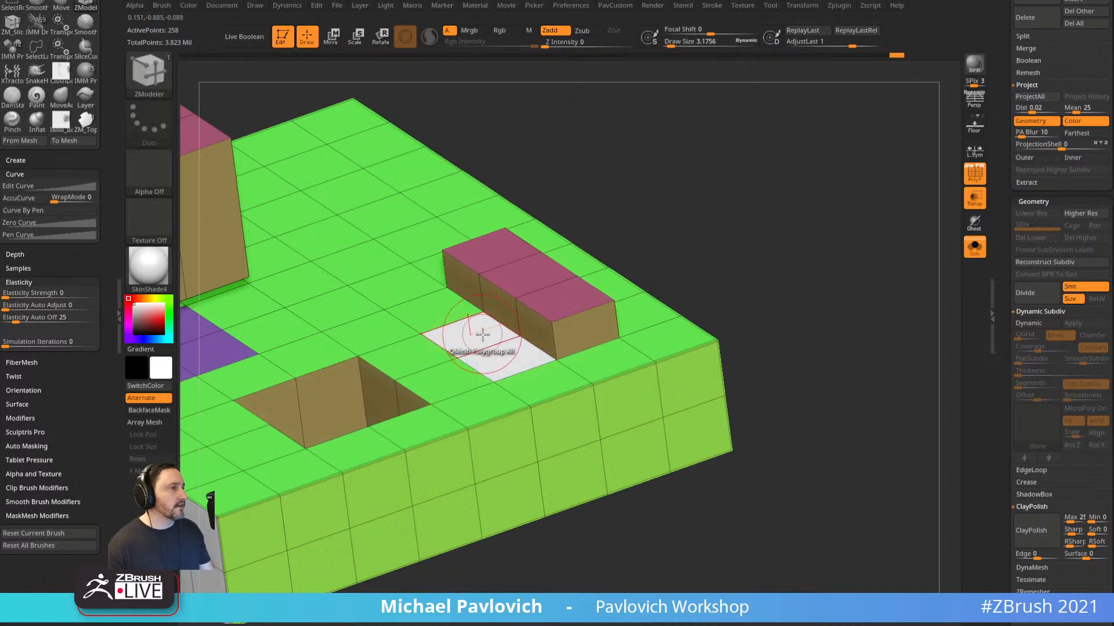
Try Extrude on the two-polygon patch beside the raised strip, and undo the result.
{"action": "key", "text": "space"}
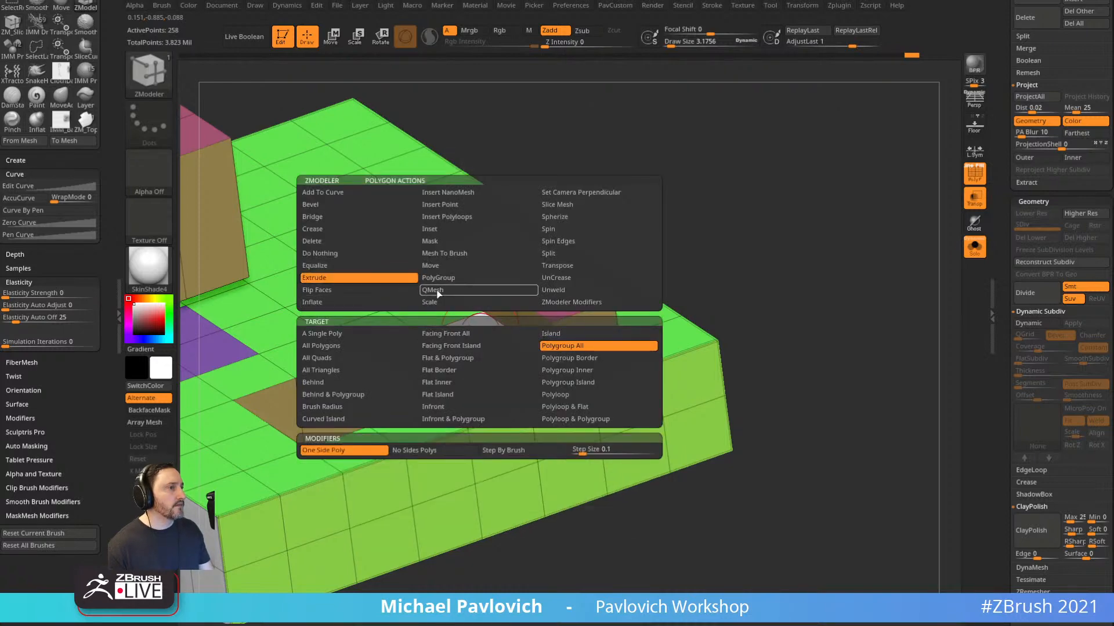
{"action": "left_click", "coordinate": [386, 277]}
{"action": "left_click_drag", "start_coordinate": [498, 337], "coordinate": [500, 276]}
{"action": "mouse_move", "coordinate": [500, 276]}
{"action": "right_mouse_down"}
{"action": "mouse_move", "coordinate": [473, 268]}
{"action": "mouse_move", "coordinate": [493, 290]}
{"action": "right_mouse_up"}
{"action": "left_click_drag", "start_coordinate": [526, 320], "coordinate": [486, 280], "text": "shift"}
{"action": "key", "text": "ctrl+z"}
{"action": "key", "text": "ctrl+z"}
Try raising the two-polygon patch to the strip's height using QMesh with target Polygroup All.
{"action": "right_click_drag", "start_coordinate": [713, 229], "coordinate": [748, 226]}
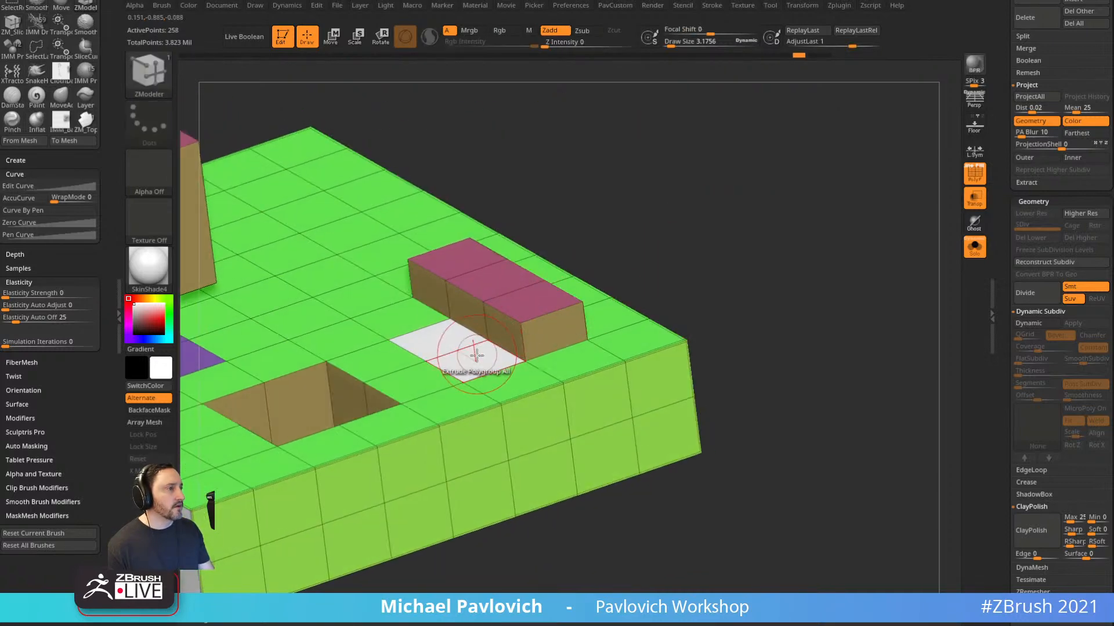
{"action": "key", "text": "space"}
{"action": "left_click", "coordinate": [444, 294]}
{"action": "left_click", "coordinate": [548, 348]}
{"action": "left_click_drag", "start_coordinate": [484, 355], "coordinate": [486, 308]}
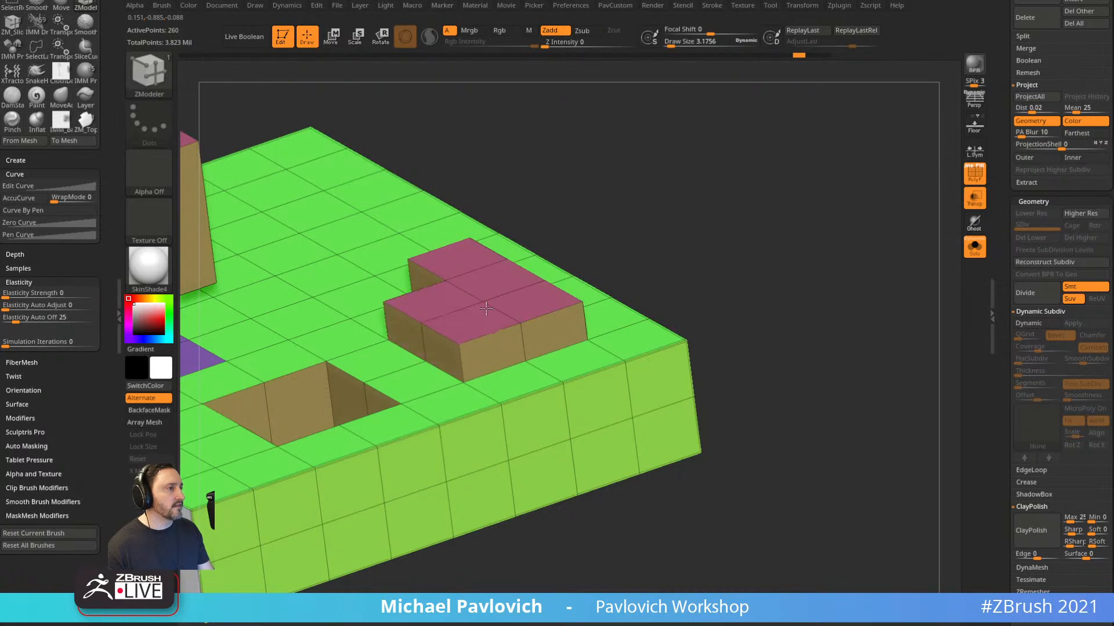
{"action": "left_click_drag", "start_coordinate": [492, 259], "coordinate": [491, 261]}
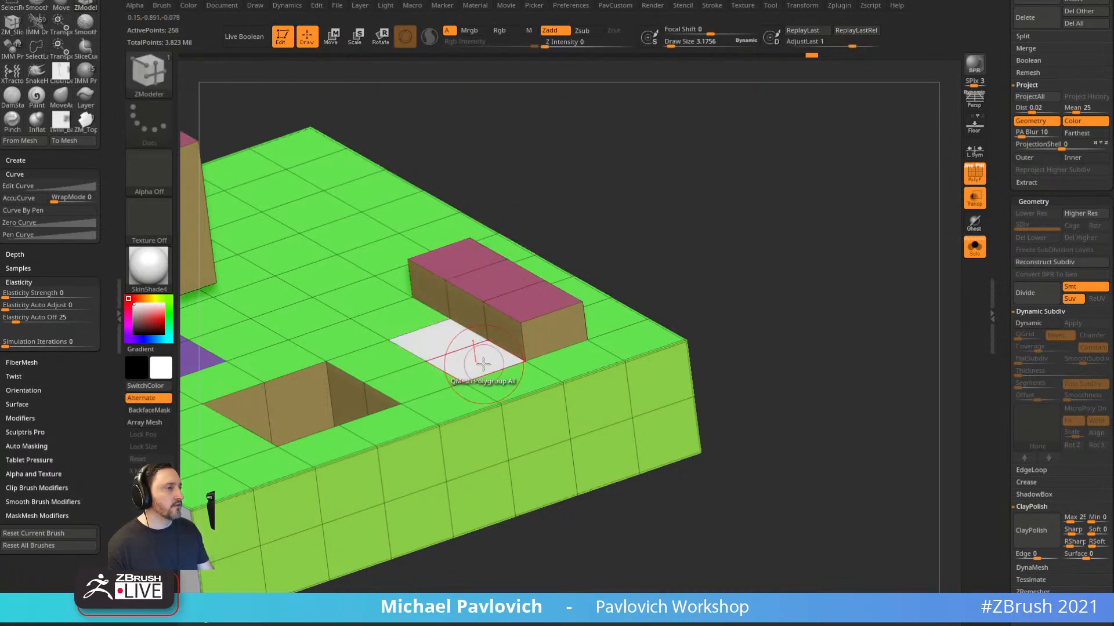
Try the same patch raise with QMesh set to Align Full Step, and undo it.
{"action": "key", "text": "space"}
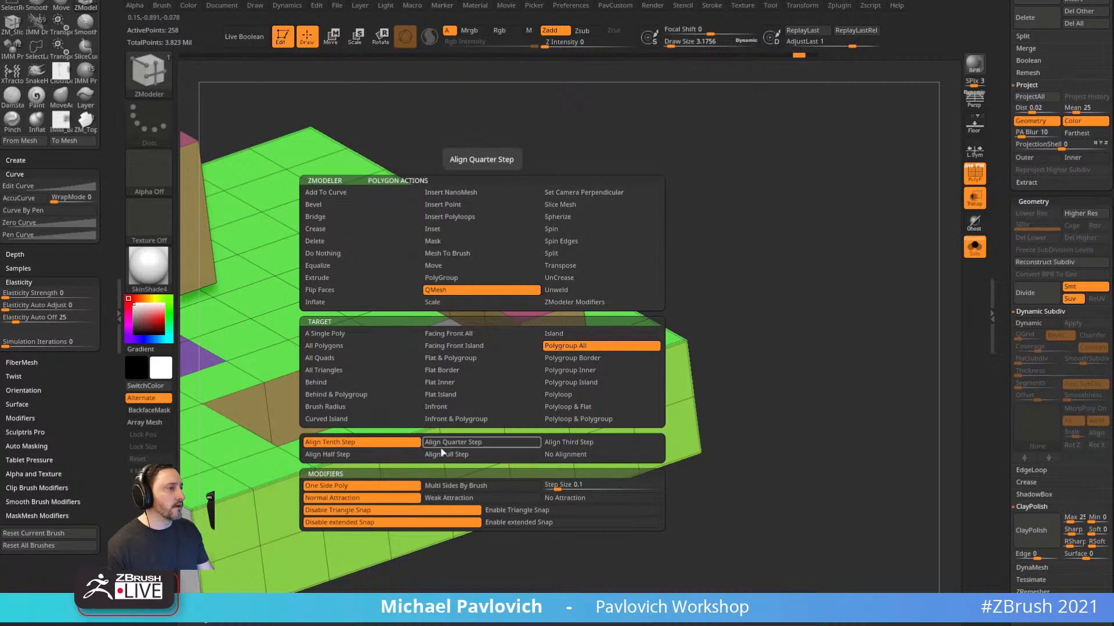
{"action": "left_click", "coordinate": [484, 456]}
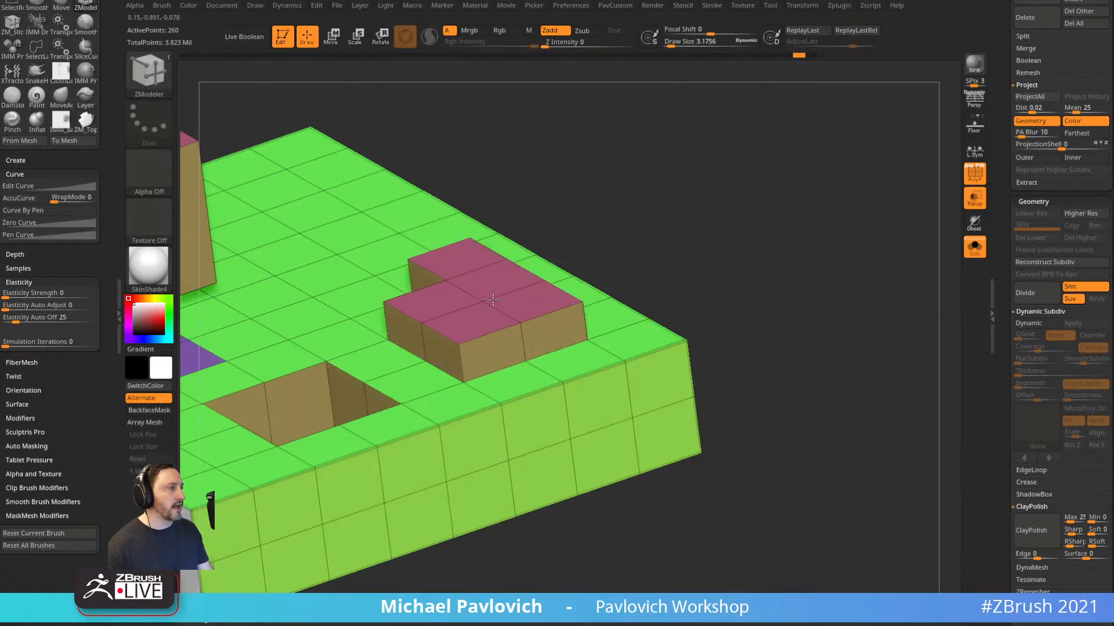
{"action": "left_click_drag", "start_coordinate": [493, 300], "coordinate": [497, 306]}
{"action": "key", "text": "ctrl+z"}
Set QMesh to Align Quarter Step and pull the two-polygon patch up level with the strip to form an L shape.
{"action": "key", "text": "space"}
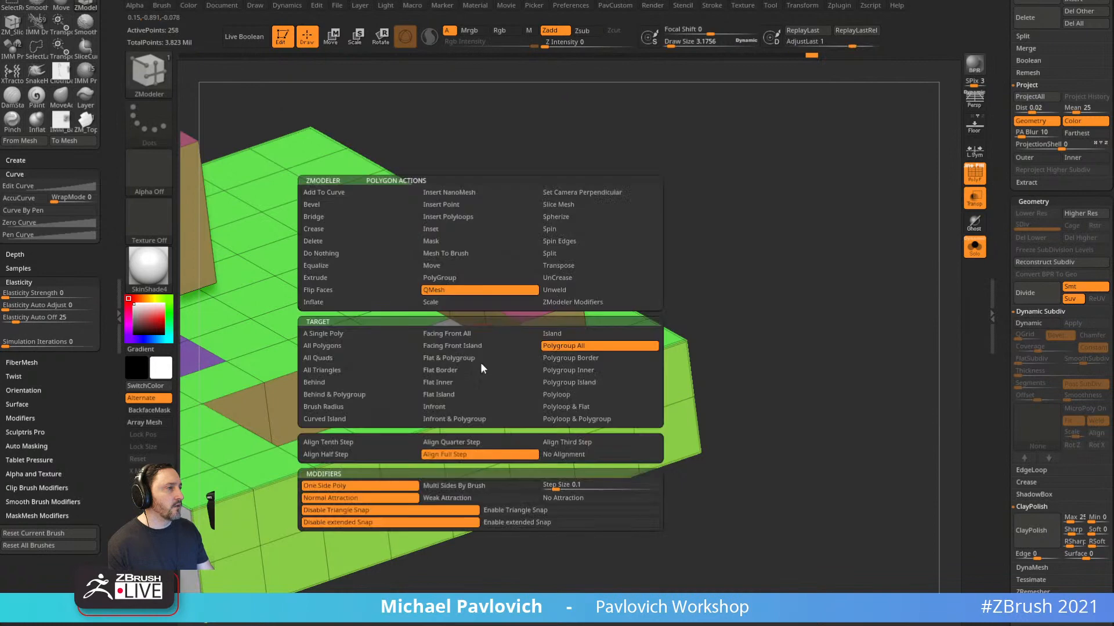
{"action": "left_click", "coordinate": [469, 443]}
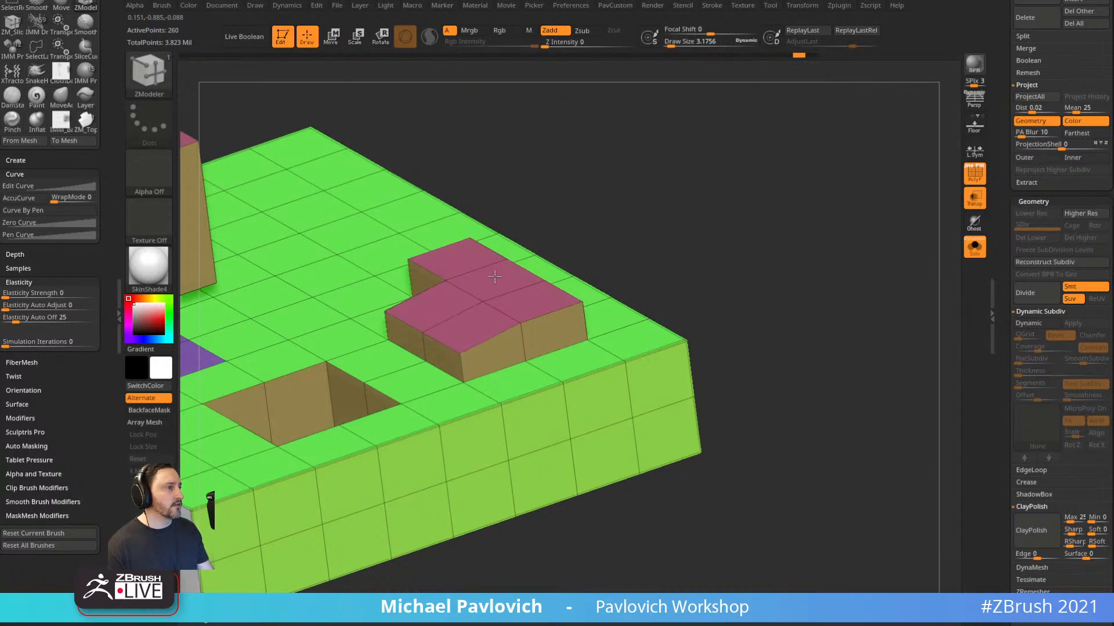
{"action": "left_click_drag", "start_coordinate": [498, 296], "coordinate": [506, 235]}
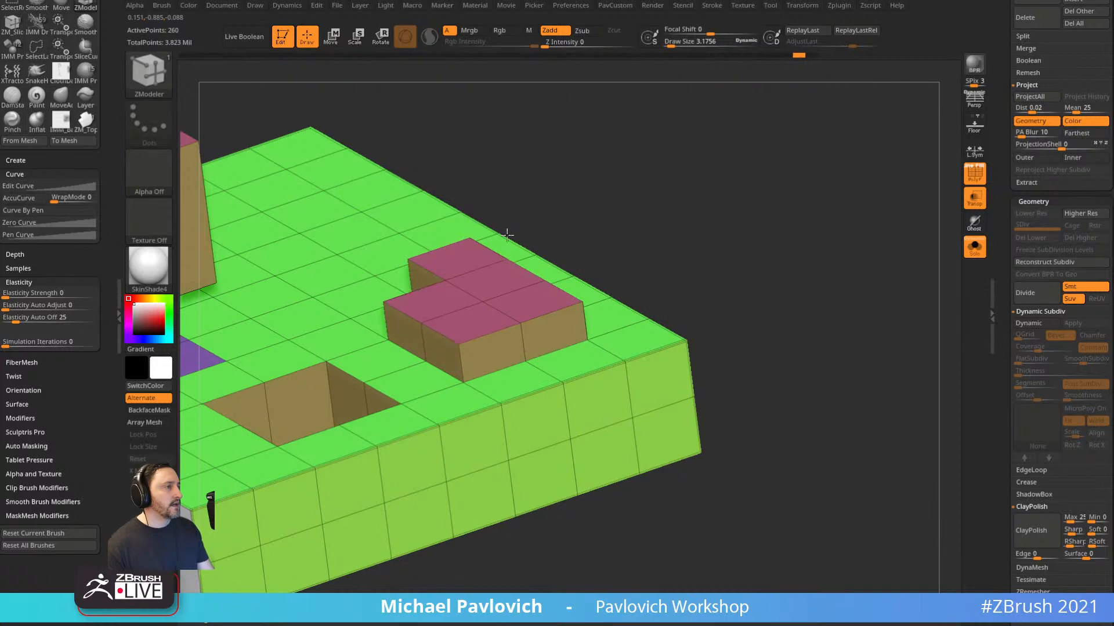
Try insetting both pink tops together and reshaping their inset centers using QMesh with target Polygroup All.
{"action": "left_click_drag", "start_coordinate": [691, 213], "coordinate": [734, 283]}
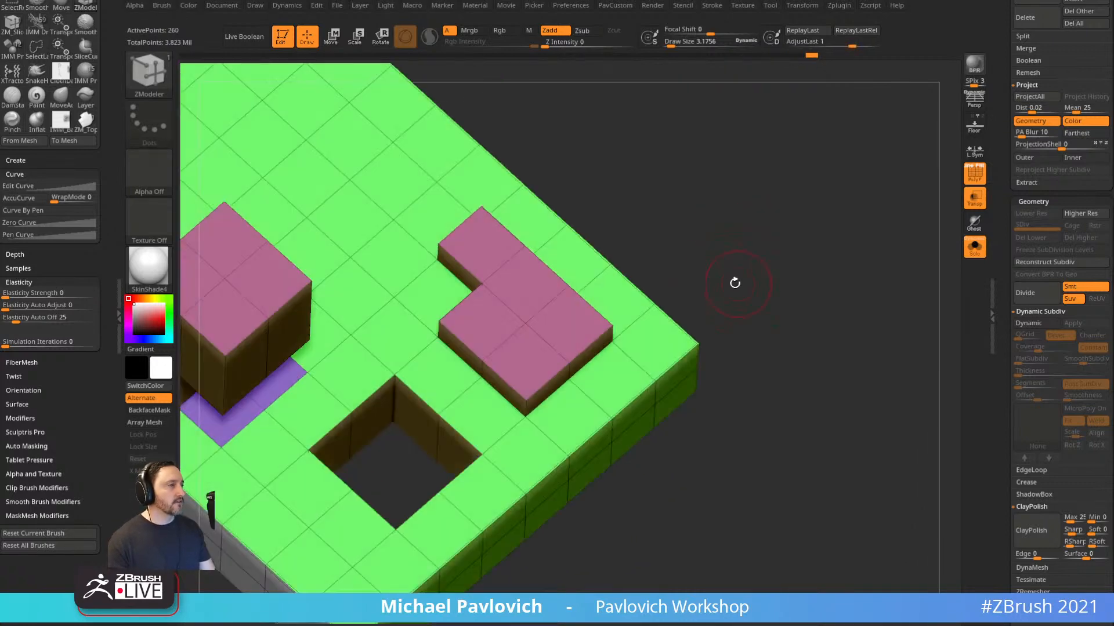
{"action": "left_click_drag", "start_coordinate": [691, 210], "coordinate": [728, 246]}
{"action": "key", "text": "space"}
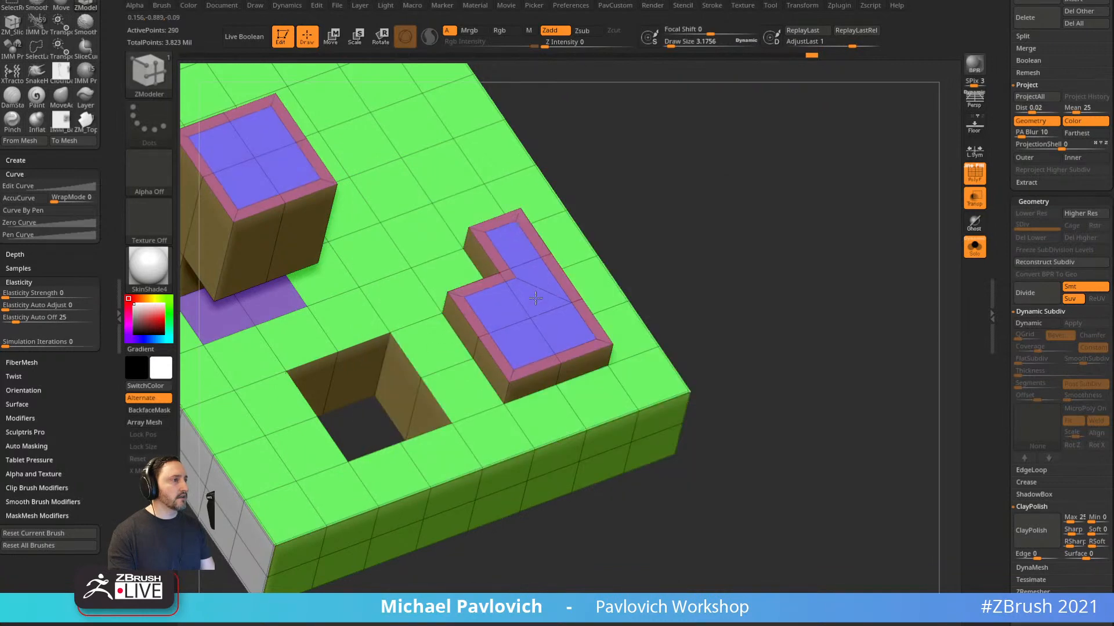
{"action": "key", "text": "space"}
{"action": "left_click", "coordinate": [505, 293]}
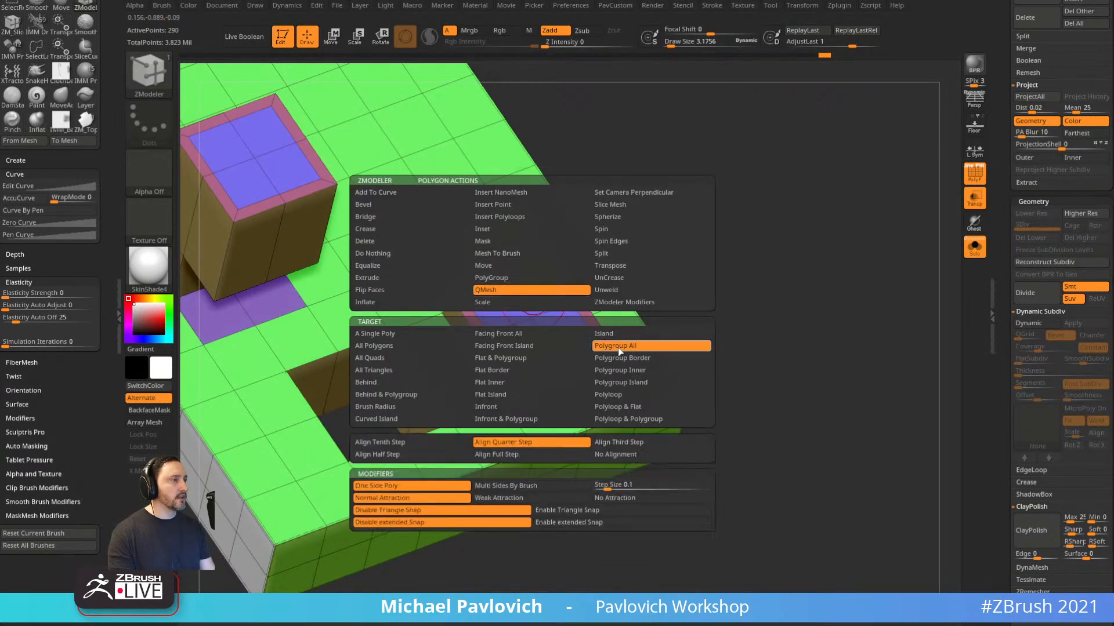
{"action": "left_click_drag", "start_coordinate": [710, 237], "coordinate": [681, 234], "text": "alt"}
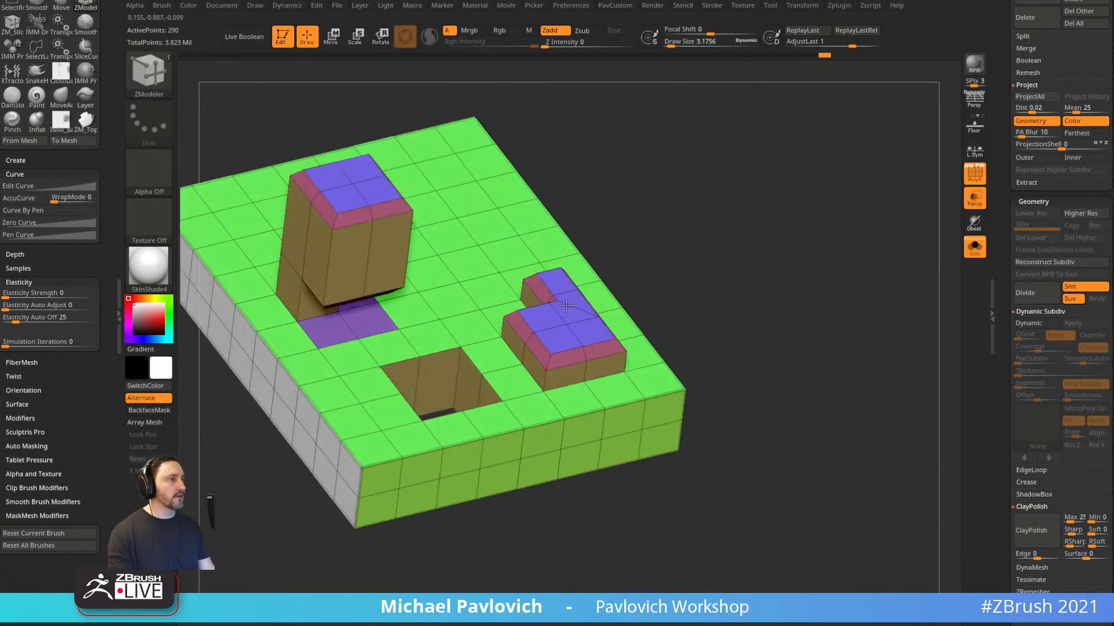
{"action": "mouse_move", "coordinate": [723, 289]}
{"action": "left_mouse_down"}
{"action": "mouse_move", "coordinate": [698, 198]}
{"action": "mouse_move", "coordinate": [729, 278]}
{"action": "mouse_move", "coordinate": [713, 290]}
{"action": "left_mouse_up"}
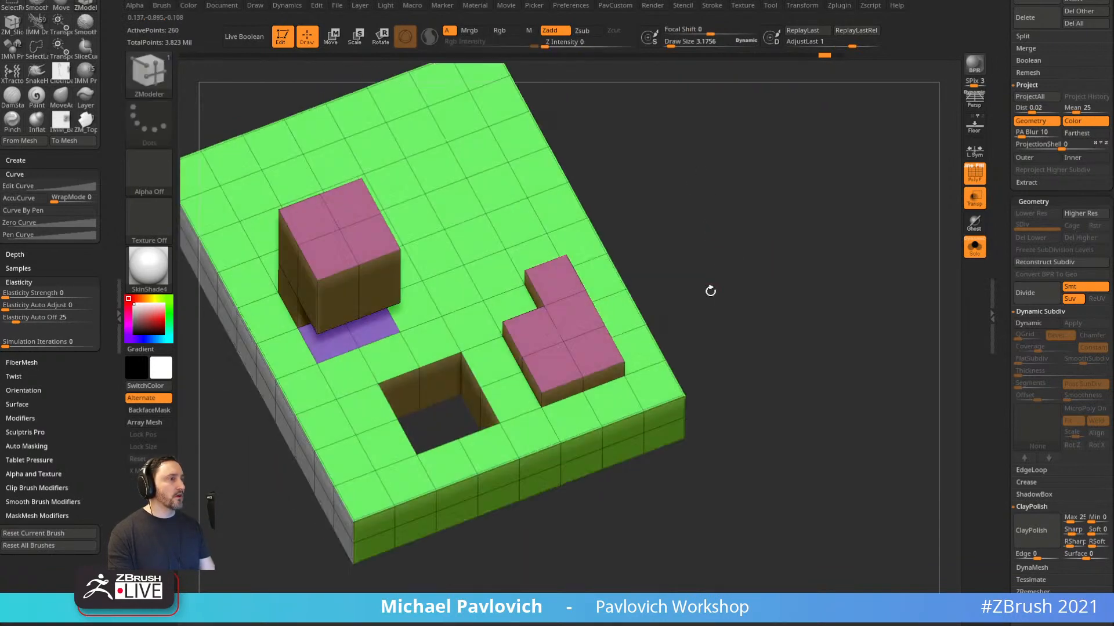
Try Inset and QMesh with target Polygroup Island on the L-shaped top only, and undo both edits.
{"action": "key", "text": "space"}
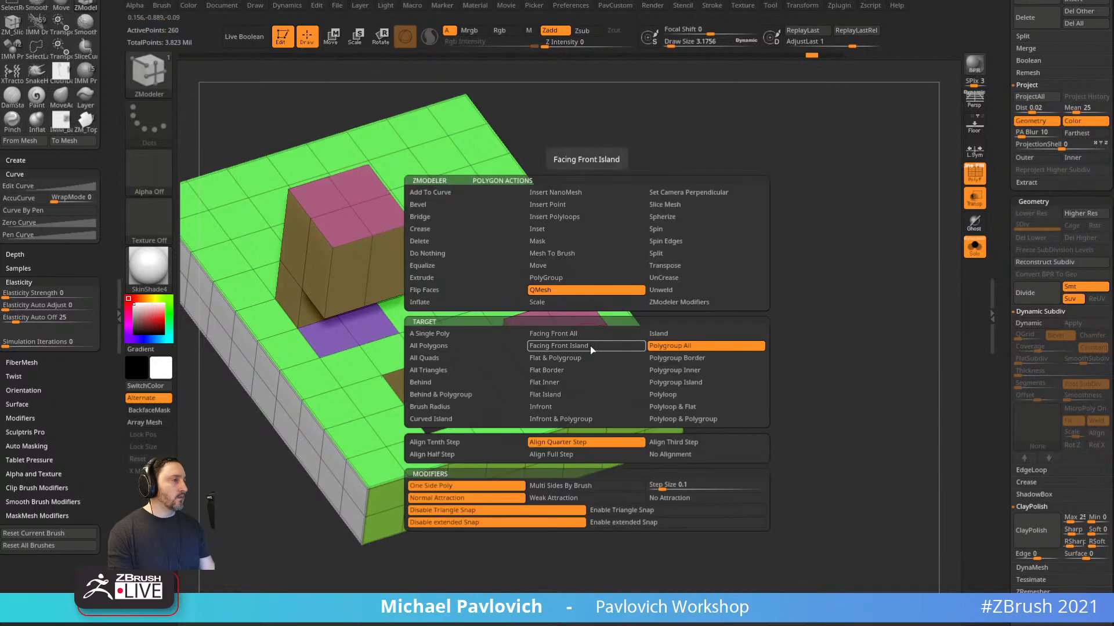
{"action": "left_click", "coordinate": [674, 383]}
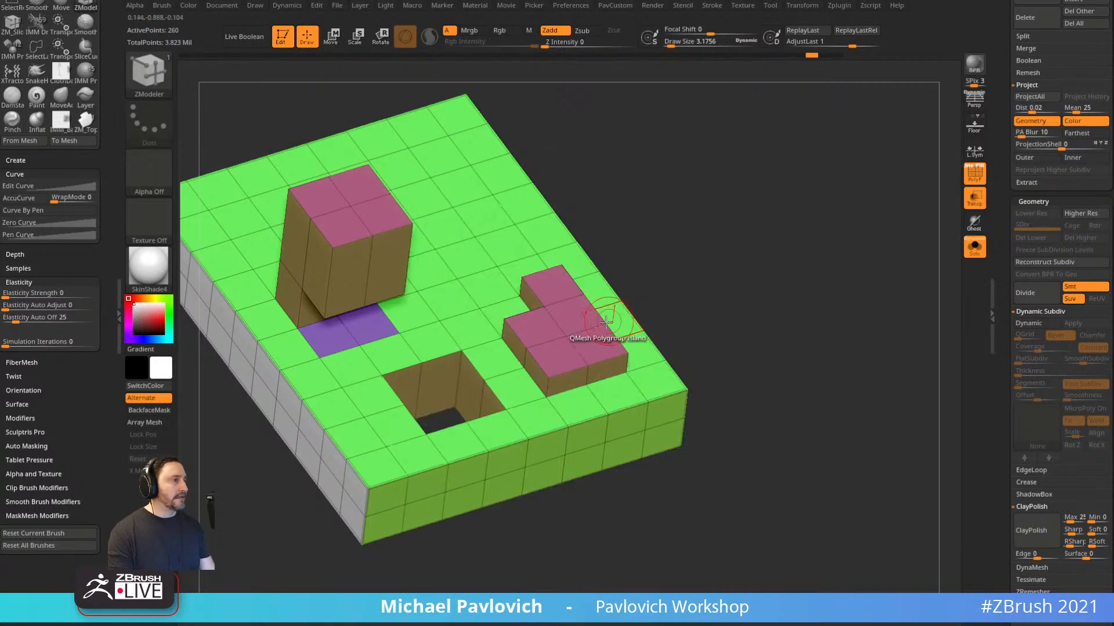
{"action": "key", "text": "space"}
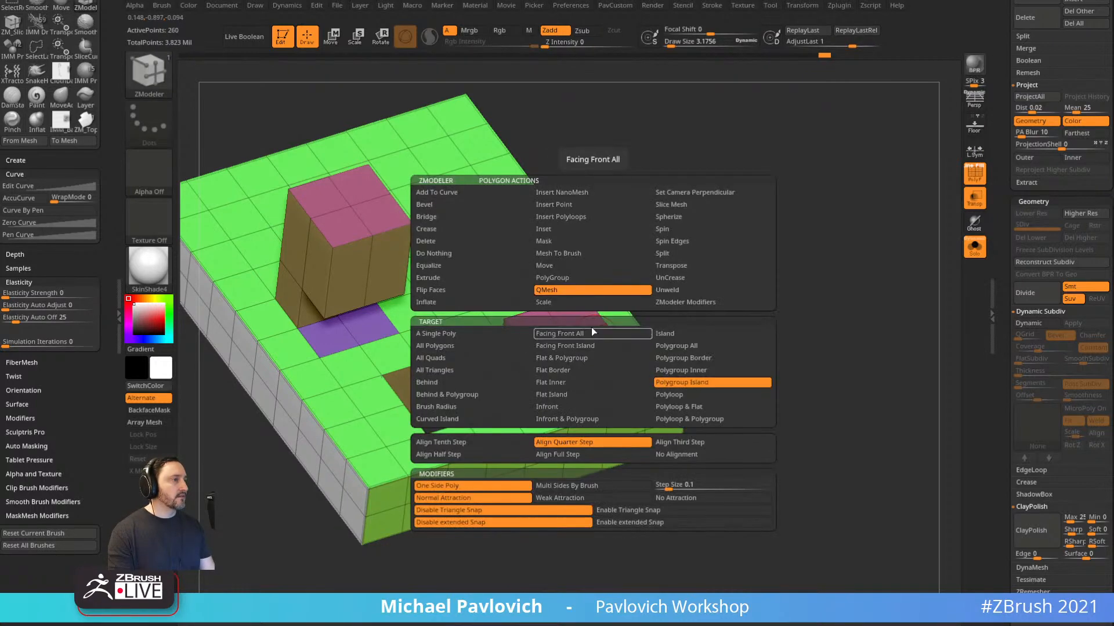
{"action": "left_click", "coordinate": [562, 229]}
{"action": "left_click", "coordinate": [695, 384]}
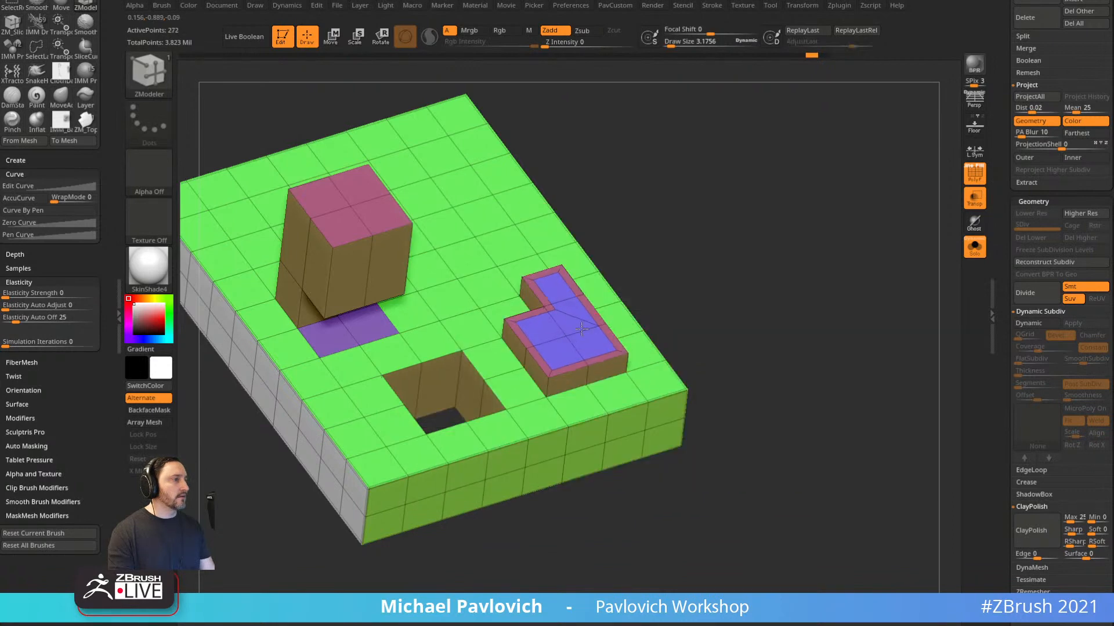
{"action": "left_click_drag", "start_coordinate": [581, 329], "coordinate": [561, 289]}
{"action": "key", "text": "space"}
{"action": "left_click", "coordinate": [547, 290]}
{"action": "left_click", "coordinate": [649, 380]}
{"action": "mouse_move", "coordinate": [681, 301]}
{"action": "left_mouse_down"}
{"action": "mouse_move", "coordinate": [682, 280]}
{"action": "mouse_move", "coordinate": [668, 297]}
{"action": "left_mouse_up"}
{"action": "key", "text": "ctrl+z"}
{"action": "key", "text": "ctrl+z"}
Isolate the two pink tops, give each its own polygroup, and show the whole mesh again.
{"action": "left_click", "coordinate": [562, 336], "text": "ctrl+shift"}
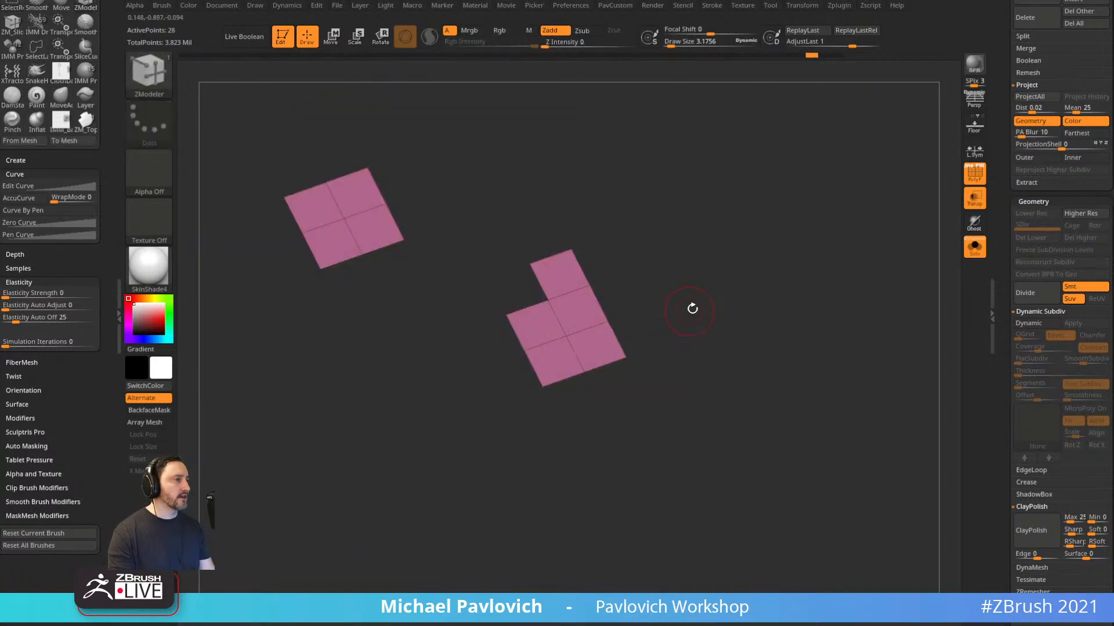
{"action": "key", "text": "grave"}
{"action": "left_click", "coordinate": [716, 375]}
{"action": "left_click", "coordinate": [659, 343], "text": "ctrl+shift"}
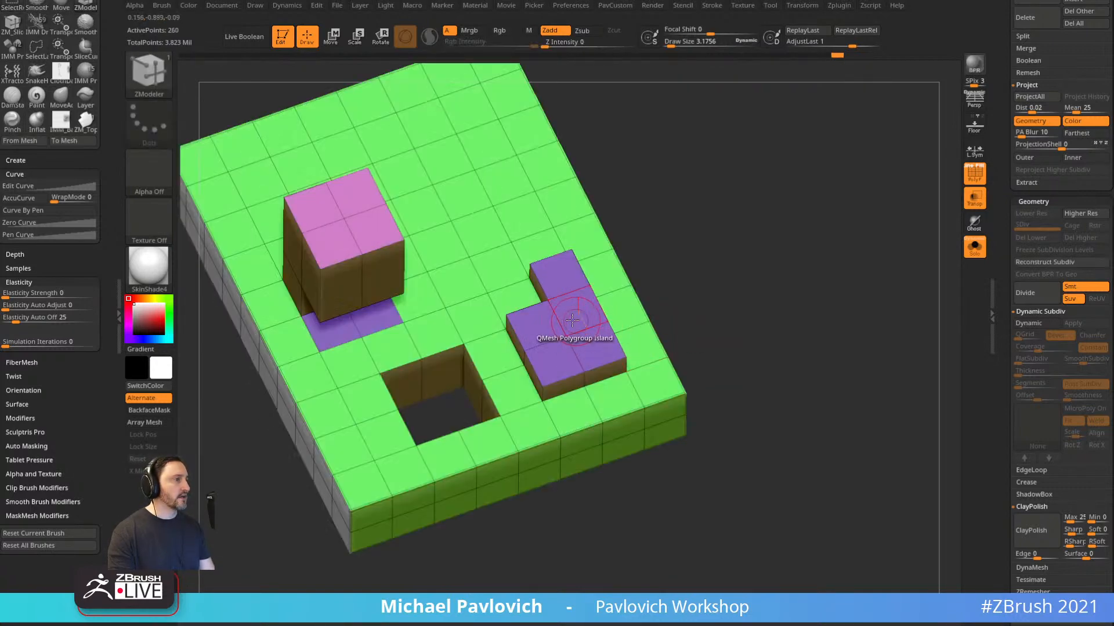
Try raising the L-shaped top alone using QMesh with target Polygroup All, and undo the raise.
{"action": "key", "text": "space"}
{"action": "key", "text": "space"}
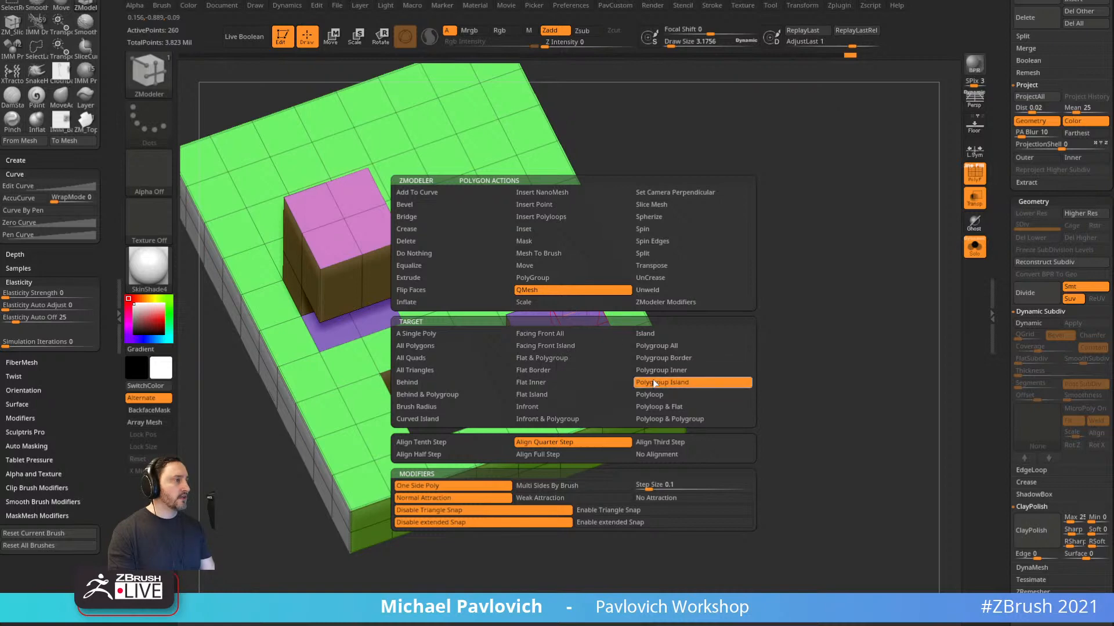
{"action": "left_click", "coordinate": [657, 346]}
{"action": "left_click_drag", "start_coordinate": [580, 331], "coordinate": [585, 294]}
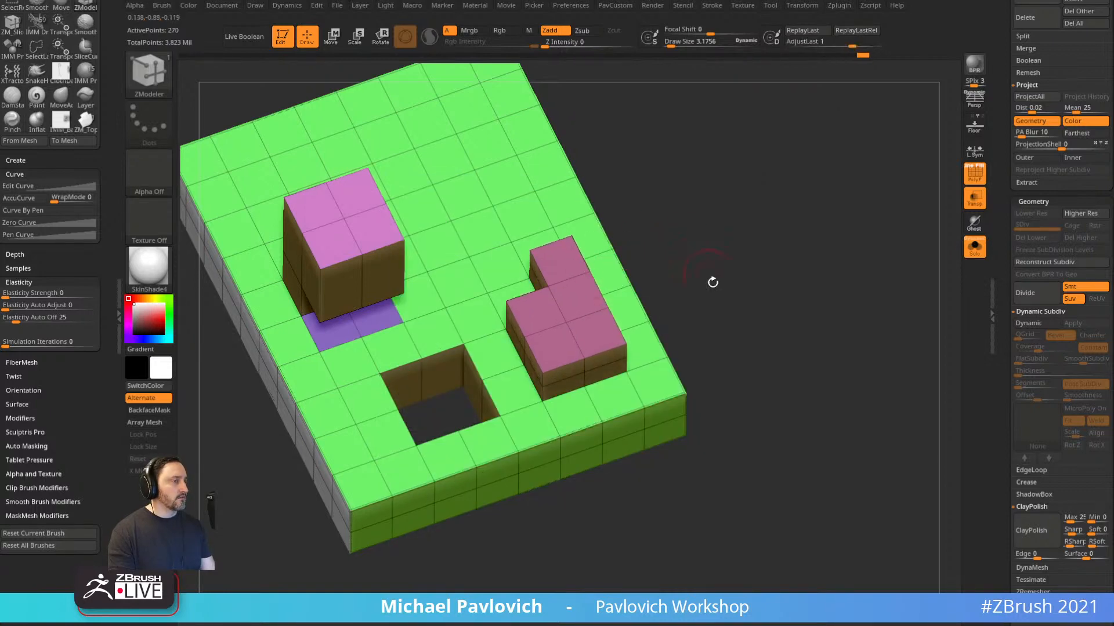
{"action": "mouse_move", "coordinate": [712, 282]}
{"action": "left_mouse_down"}
{"action": "mouse_move", "coordinate": [718, 232]}
{"action": "mouse_move", "coordinate": [765, 270]}
{"action": "mouse_move", "coordinate": [763, 286]}
{"action": "mouse_move", "coordinate": [729, 226]}
{"action": "mouse_move", "coordinate": [760, 260]}
{"action": "mouse_move", "coordinate": [604, 340]}
{"action": "left_mouse_up"}
{"action": "key", "text": "ctrl+z"}
{"action": "key", "text": "ctrl+z"}
{"action": "key", "text": "ctrl+z"}
{"action": "key", "text": "ctrl+z"}
{"action": "key", "text": "ctrl+shift+z"}
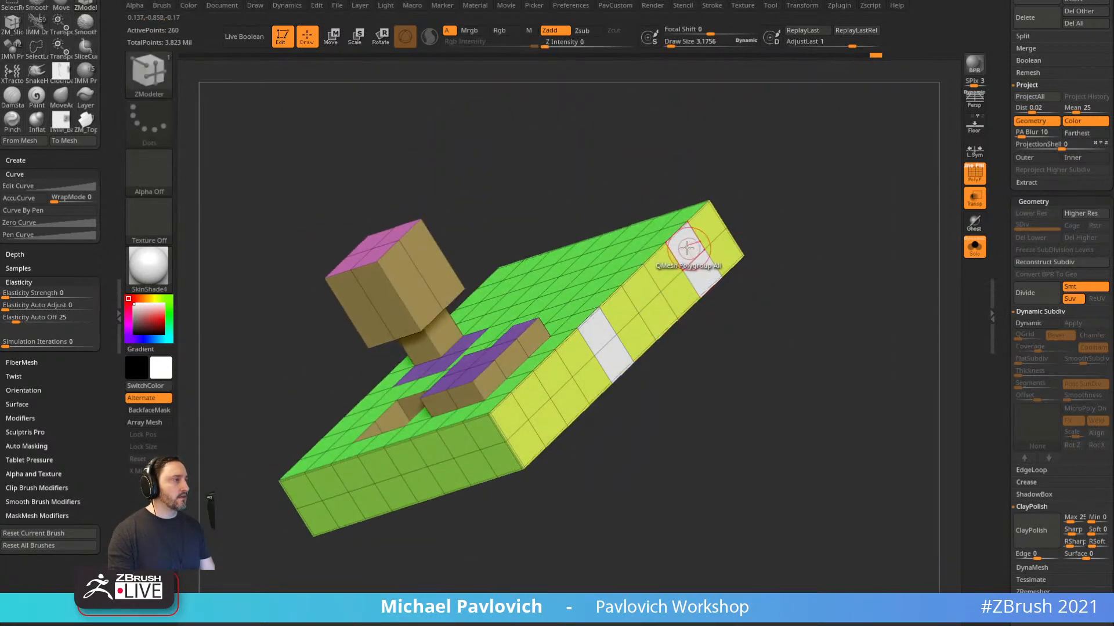
Delete the two white two-polygon patches on the slab's yellow side.
{"action": "key", "text": "space"}
{"action": "left_click", "coordinate": [558, 244]}
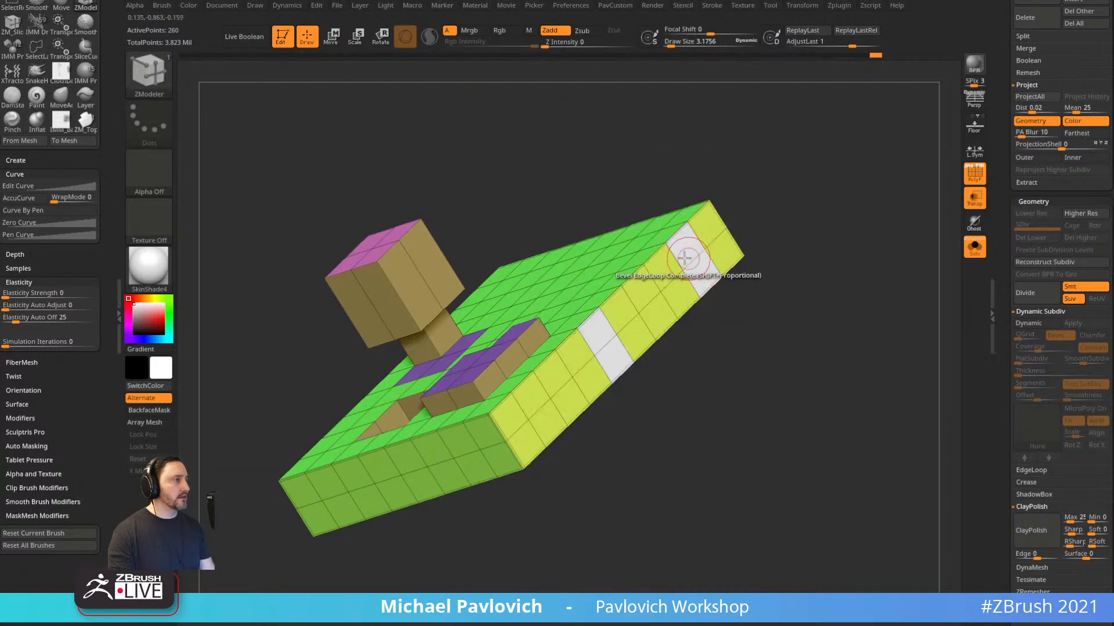
{"action": "left_click", "coordinate": [688, 246]}
Bridge the two openings in the slab's yellow side with a curved, handle-like loop.
{"action": "left_click_drag", "start_coordinate": [802, 257], "coordinate": [609, 295], "text": "alt"}
{"action": "key", "text": "space"}
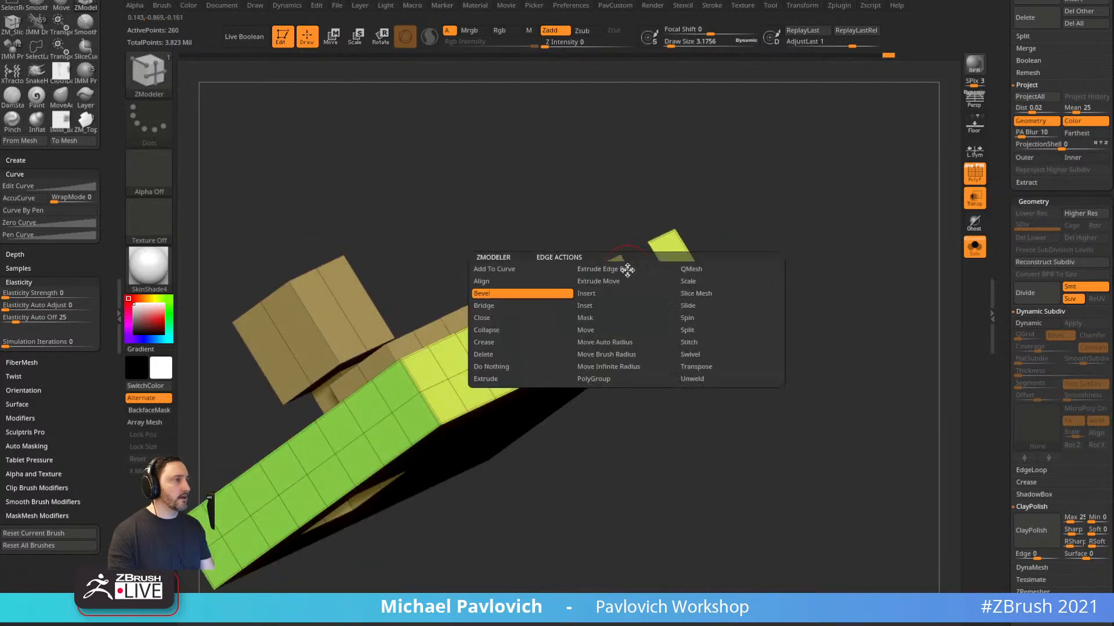
{"action": "left_click", "coordinate": [518, 305]}
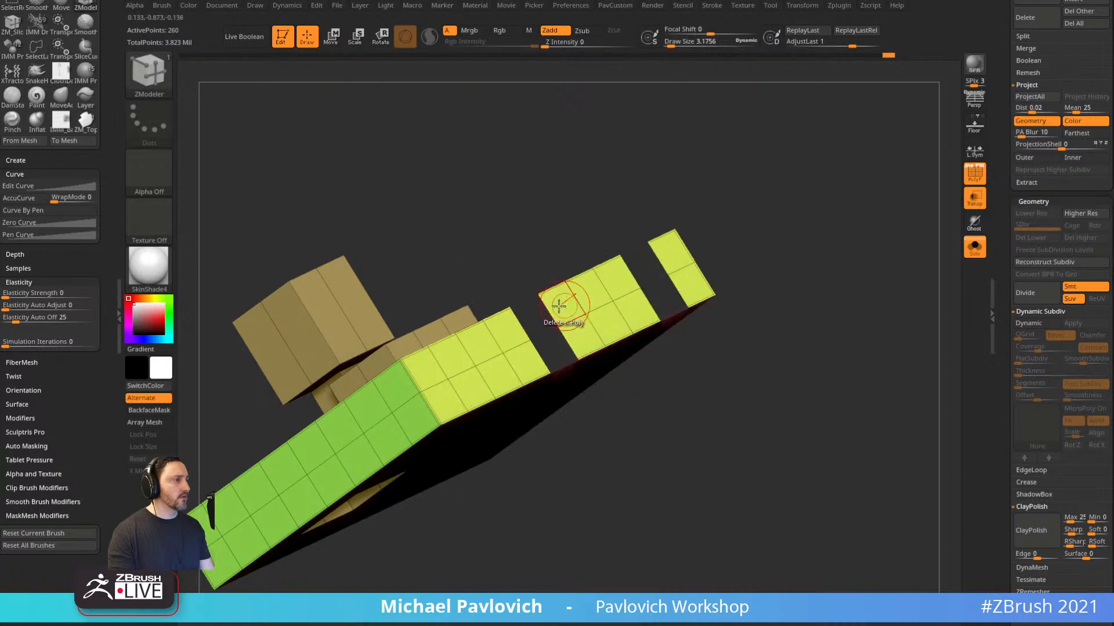
{"action": "left_click", "coordinate": [549, 310]}
{"action": "left_click", "coordinate": [667, 279]}
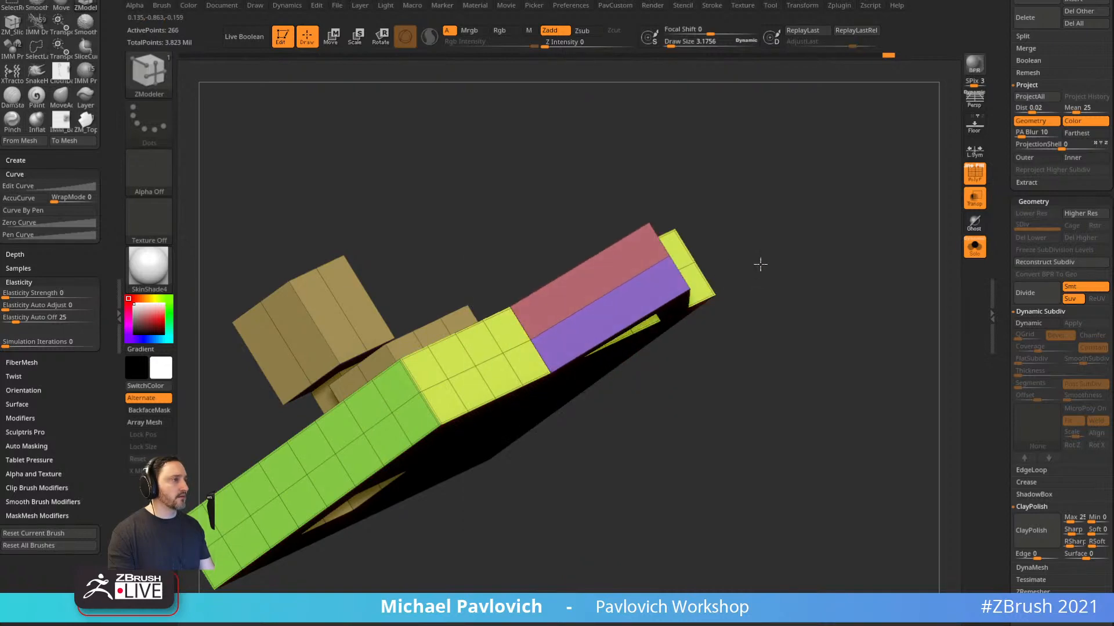
{"action": "left_click_drag", "start_coordinate": [758, 244], "coordinate": [789, 277]}
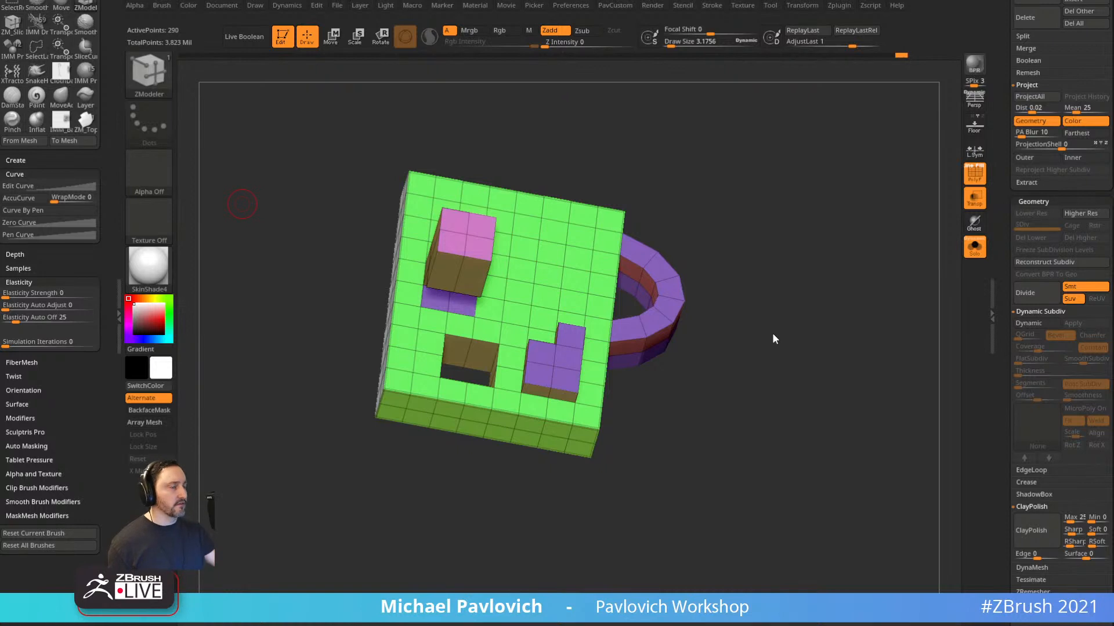
Increase the brush's Draw Size to about 3.84.
{"action": "mouse_move", "coordinate": [771, 333]}
{"action": "left_mouse_down"}
{"action": "mouse_move", "coordinate": [736, 279]}
{"action": "mouse_move", "coordinate": [772, 292]}
{"action": "mouse_move", "coordinate": [754, 275]}
{"action": "mouse_move", "coordinate": [772, 270]}
{"action": "mouse_move", "coordinate": [655, 242]}
{"action": "left_mouse_up"}
{"action": "key", "text": "s"}
{"action": "key", "text": "s"}
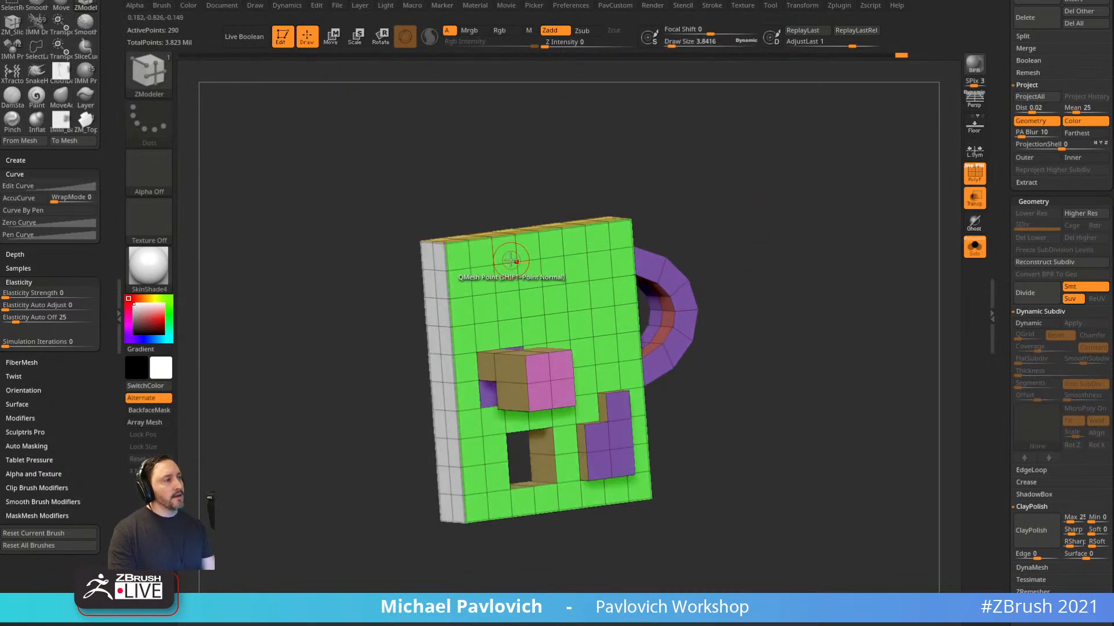
{"action": "left_click_drag", "start_coordinate": [735, 285], "coordinate": [734, 293]}
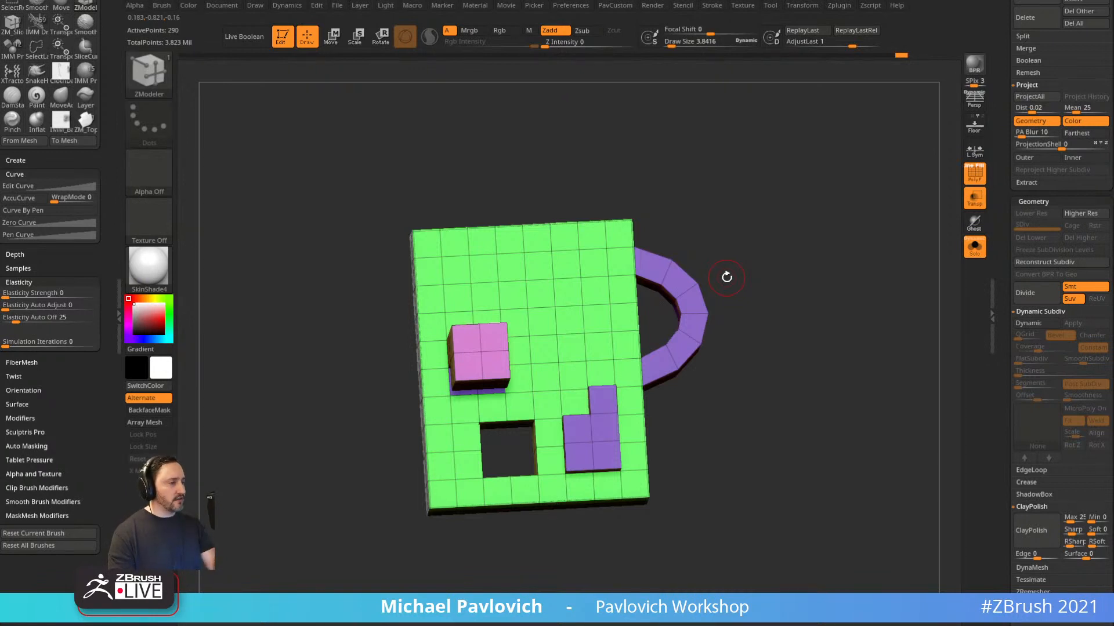
Insert a PlaneMid mesh from the IMM primitives brush and leave only that plane showing.
{"action": "mouse_move", "coordinate": [769, 319]}
{"action": "left_mouse_down"}
{"action": "mouse_move", "coordinate": [747, 276]}
{"action": "mouse_move", "coordinate": [766, 263]}
{"action": "mouse_move", "coordinate": [757, 261]}
{"action": "left_mouse_up"}
{"action": "key", "text": "b"}
{"action": "key", "text": "i"}
{"action": "key", "text": "p"}
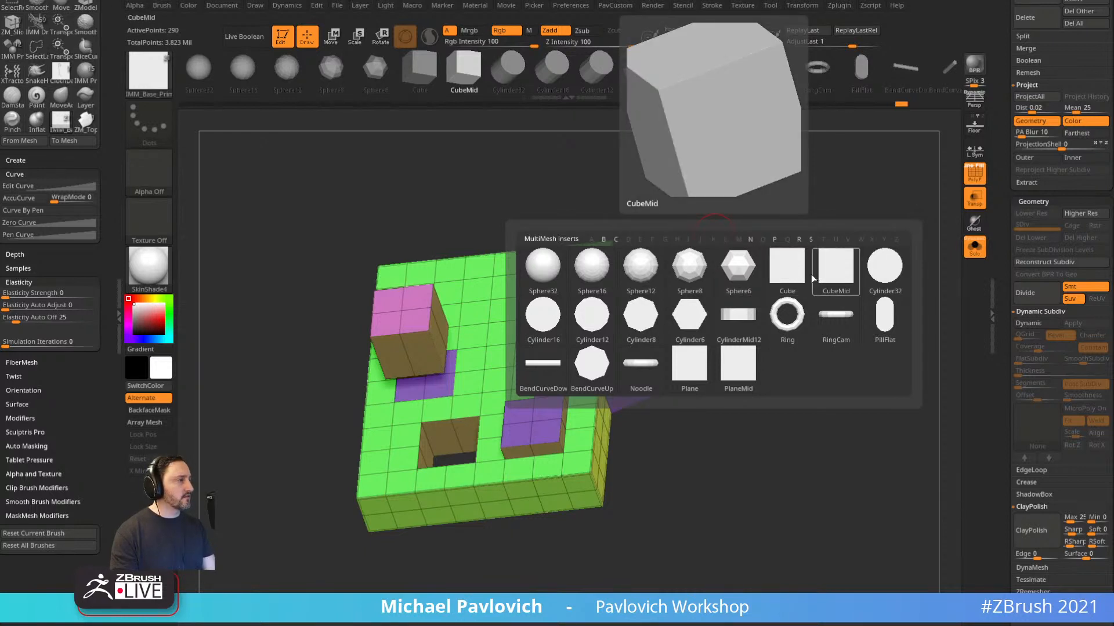
{"action": "mouse_move", "coordinate": [732, 383]}
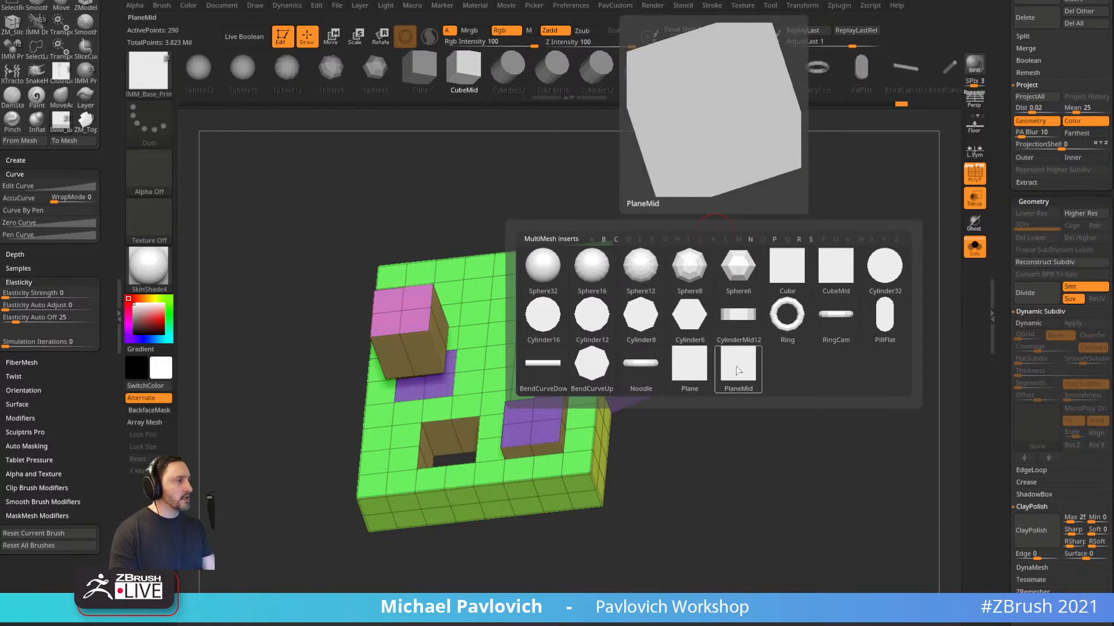
{"action": "left_click", "coordinate": [737, 370]}
{"action": "left_click_drag", "start_coordinate": [561, 301], "coordinate": [696, 278]}
{"action": "key", "text": "space"}
{"action": "left_click", "coordinate": [780, 356]}
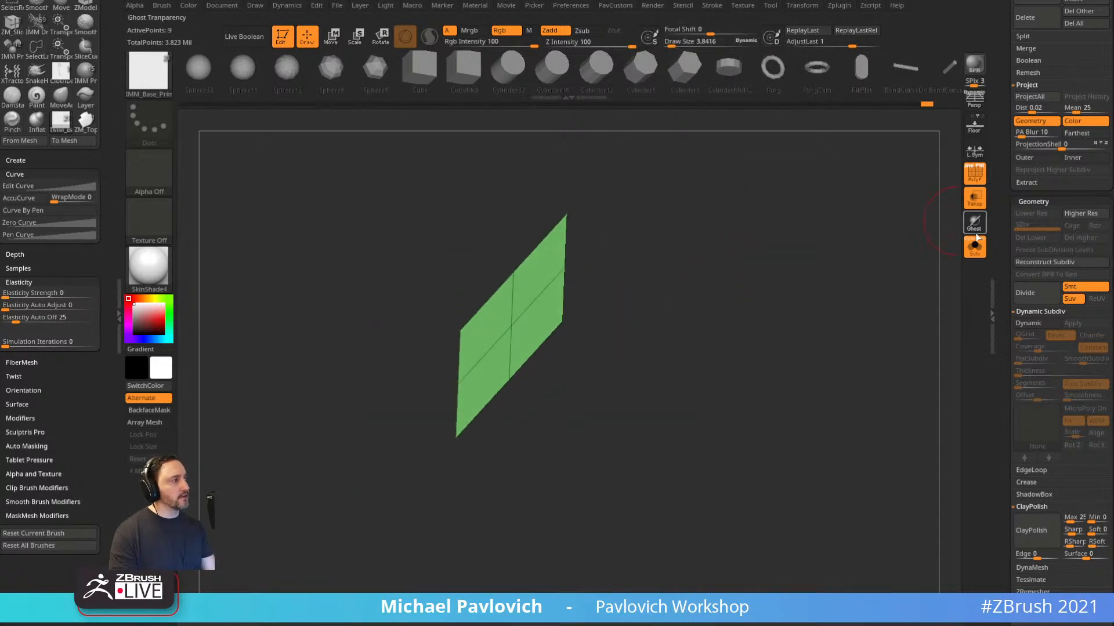
Turn on Dynamic Subdiv for the plane with SmoothSubdiv at 0 and a Thickness of about 0.00028.
{"action": "scroll", "coordinate": [1055, 348], "scroll_direction": "down", "scroll_amount": 5}
{"action": "left_click", "coordinate": [1028, 161]}
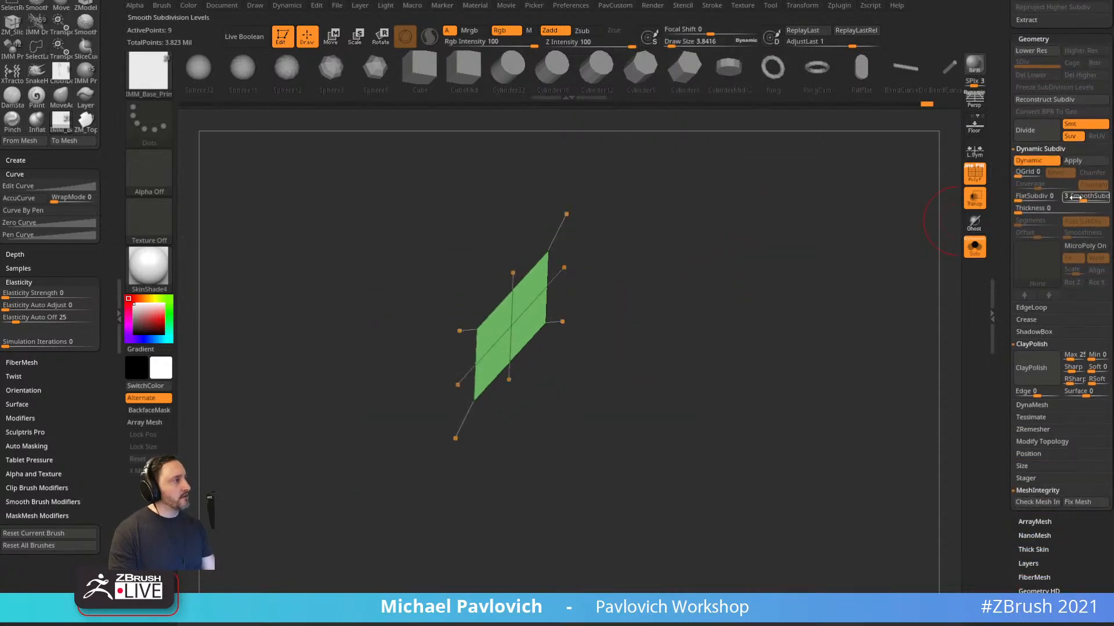
{"action": "left_click_drag", "start_coordinate": [1072, 197], "coordinate": [1029, 209]}
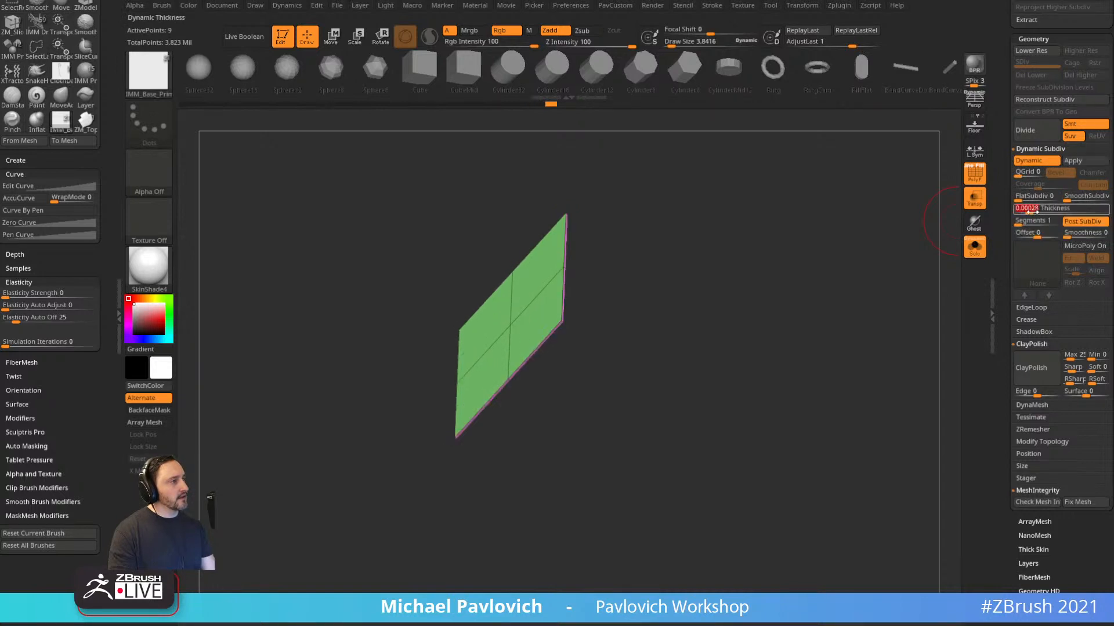
{"action": "left_click_drag", "start_coordinate": [865, 261], "coordinate": [816, 274]}
Extend new polygon flaps from several of the plane's open edges with the ZM_Topology brush.
{"action": "key", "text": "b"}
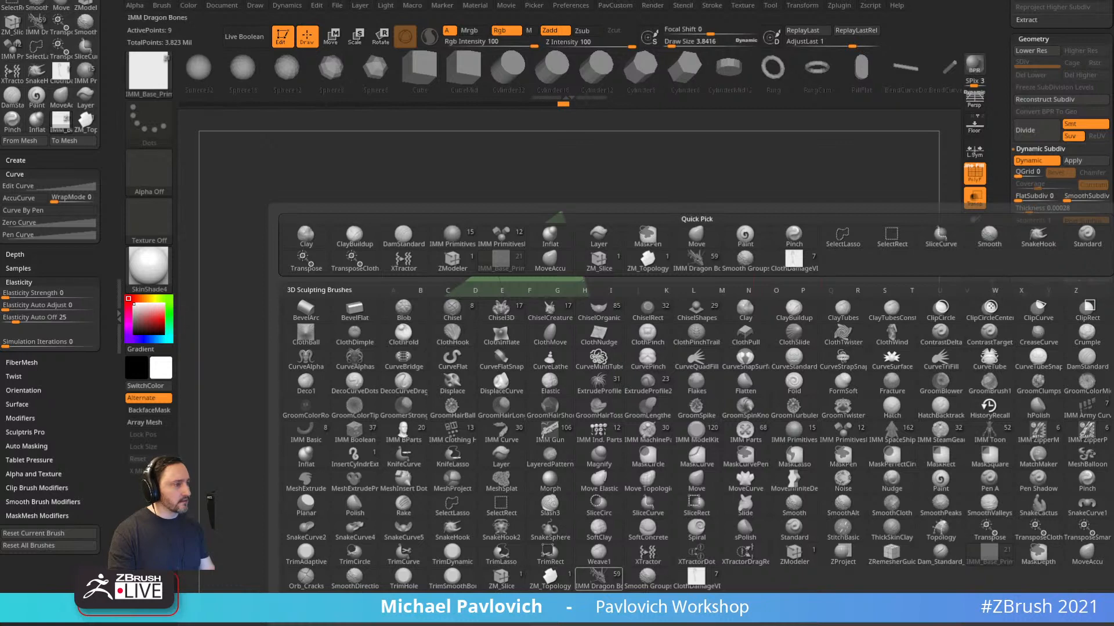
{"action": "left_click", "coordinate": [550, 577]}
{"action": "mouse_move", "coordinate": [602, 438]}
{"action": "left_mouse_down"}
{"action": "mouse_move", "coordinate": [659, 293]}
{"action": "mouse_move", "coordinate": [554, 328]}
{"action": "mouse_move", "coordinate": [616, 316]}
{"action": "left_mouse_up"}
{"action": "left_click_drag", "start_coordinate": [530, 392], "coordinate": [555, 432]}
{"action": "left_click_drag", "start_coordinate": [583, 255], "coordinate": [579, 290]}
{"action": "left_click_drag", "start_coordinate": [519, 321], "coordinate": [435, 282]}
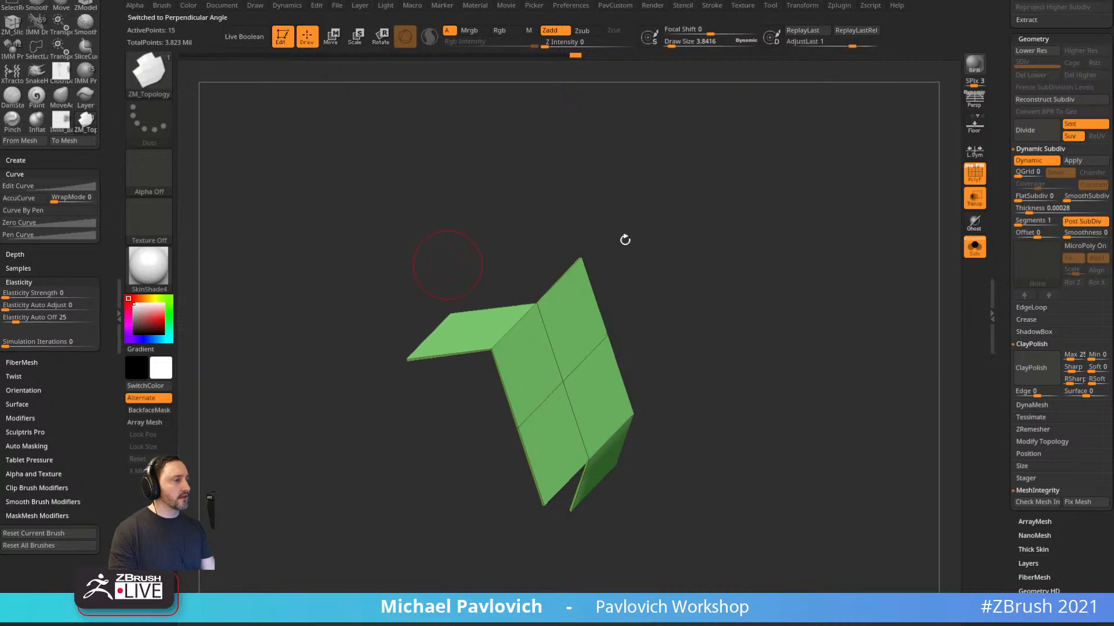
{"action": "left_click_drag", "start_coordinate": [436, 338], "coordinate": [603, 185]}
Undo the polygon flaps added to the plane's edges, back to the plain 2 x 2 plane.
{"action": "key", "text": "ctrl+z"}
{"action": "key", "text": "ctrl+z"}
{"action": "key", "text": "ctrl+z"}
{"action": "key", "text": "ctrl+z"}
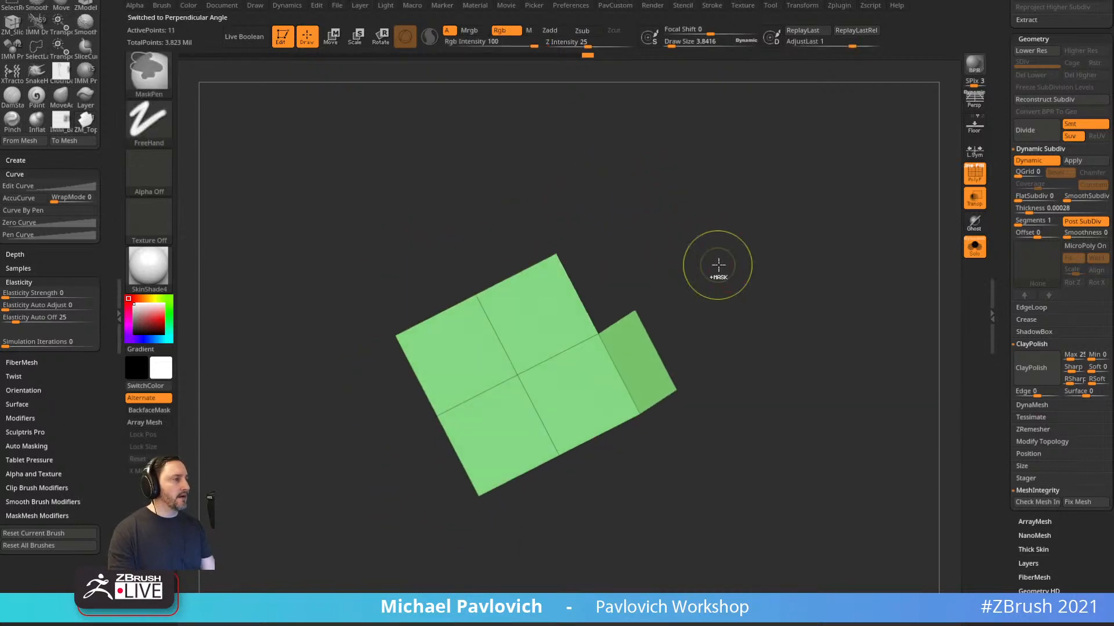
{"action": "mouse_move", "coordinate": [733, 283]}
{"action": "left_mouse_down"}
{"action": "mouse_move", "coordinate": [706, 248]}
{"action": "mouse_move", "coordinate": [714, 277]}
{"action": "left_mouse_up"}
{"action": "key", "text": "ctrl+z"}
QMesh the flat plane into a solid slab with the ZModeler brush.
{"action": "key", "text": "b"}
{"action": "key", "text": "z"}
{"action": "key", "text": "m"}
{"action": "key", "text": "space"}
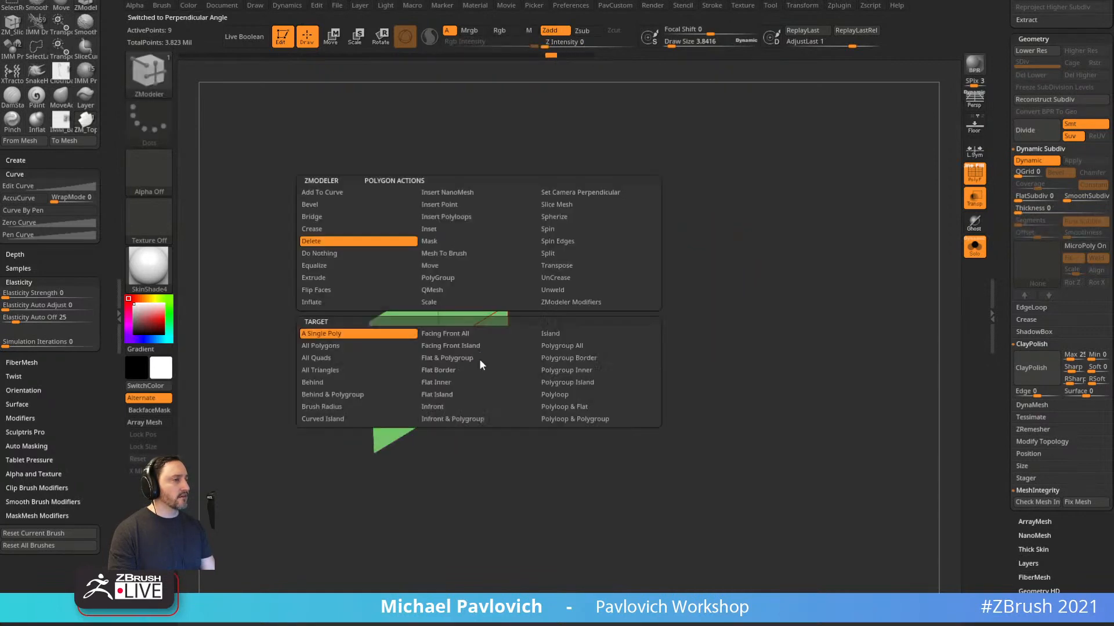
{"action": "left_click", "coordinate": [484, 287]}
{"action": "left_click_drag", "start_coordinate": [473, 343], "coordinate": [497, 365]}
{"action": "key", "text": "5"}
{"action": "left_click_drag", "start_coordinate": [580, 244], "coordinate": [750, 286]}
QMesh the slab's side outward with the Polygroup All target to form a ledge with an L-shaped piece.
{"action": "key", "text": "space"}
{"action": "left_click", "coordinate": [598, 356]}
{"action": "left_click_drag", "start_coordinate": [603, 365], "coordinate": [704, 325]}
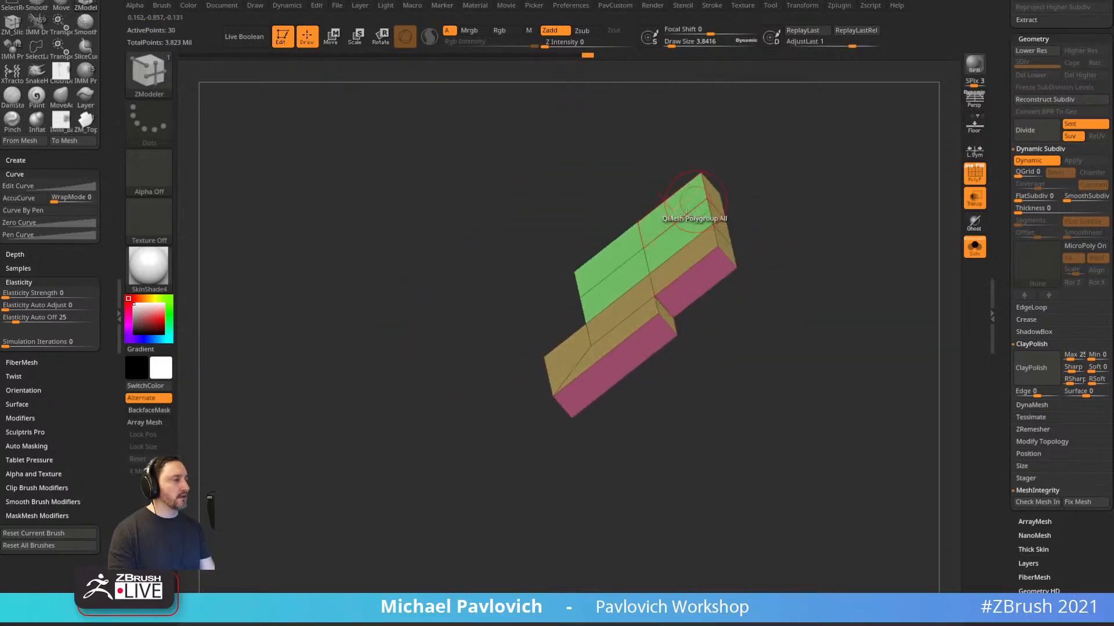
{"action": "left_click_drag", "start_coordinate": [767, 223], "coordinate": [795, 218]}
{"action": "left_click_drag", "start_coordinate": [810, 367], "coordinate": [757, 392], "text": "alt"}
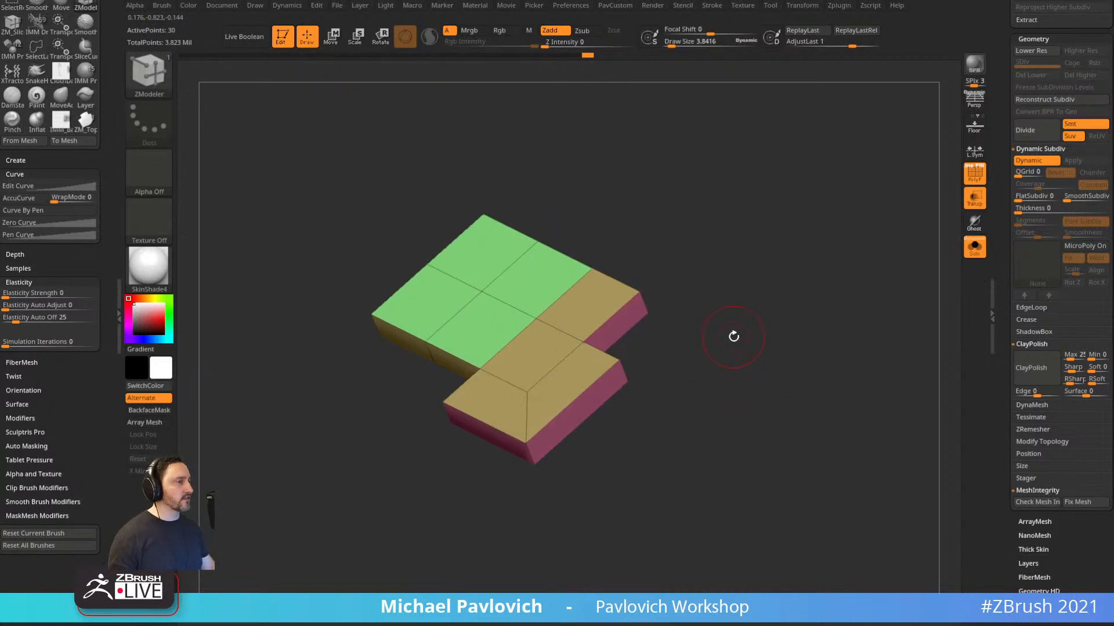
{"action": "left_click_drag", "start_coordinate": [696, 219], "coordinate": [691, 217]}
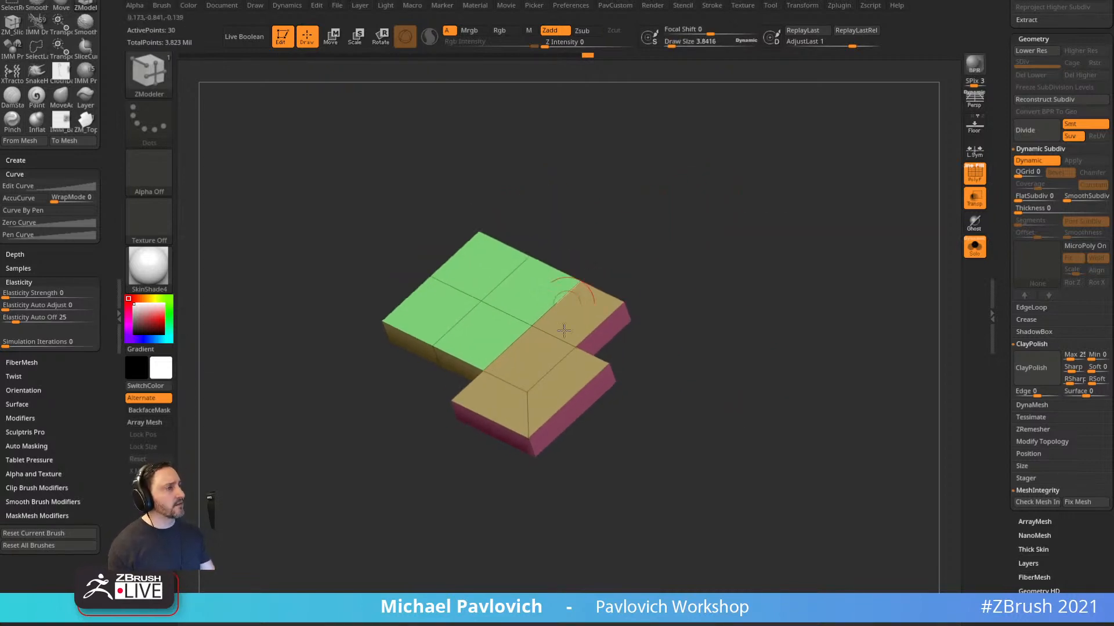
{"action": "left_click_drag", "start_coordinate": [685, 311], "coordinate": [656, 326]}
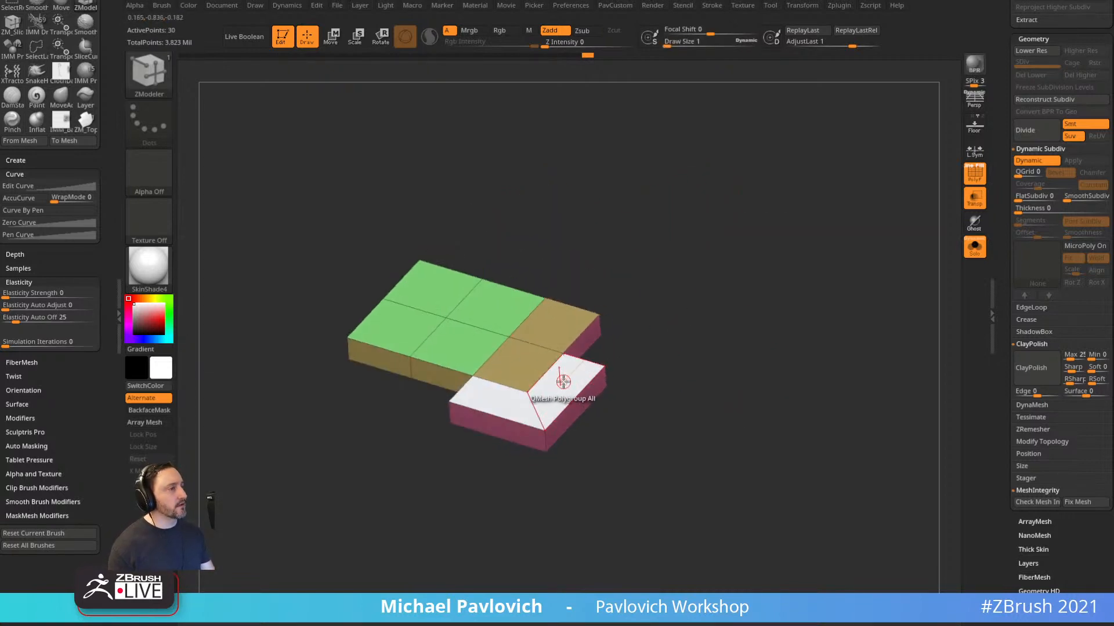
QMesh the ledge's two-polygon L-shaped top upward as a separate floating block.
{"action": "key", "text": "space"}
{"action": "left_click_drag", "start_coordinate": [564, 390], "coordinate": [572, 222]}
{"action": "left_click_drag", "start_coordinate": [545, 271], "coordinate": [703, 313]}
Regroup the slab and the floating L-shaped block with Groups By Normals.
{"action": "key", "text": "space"}
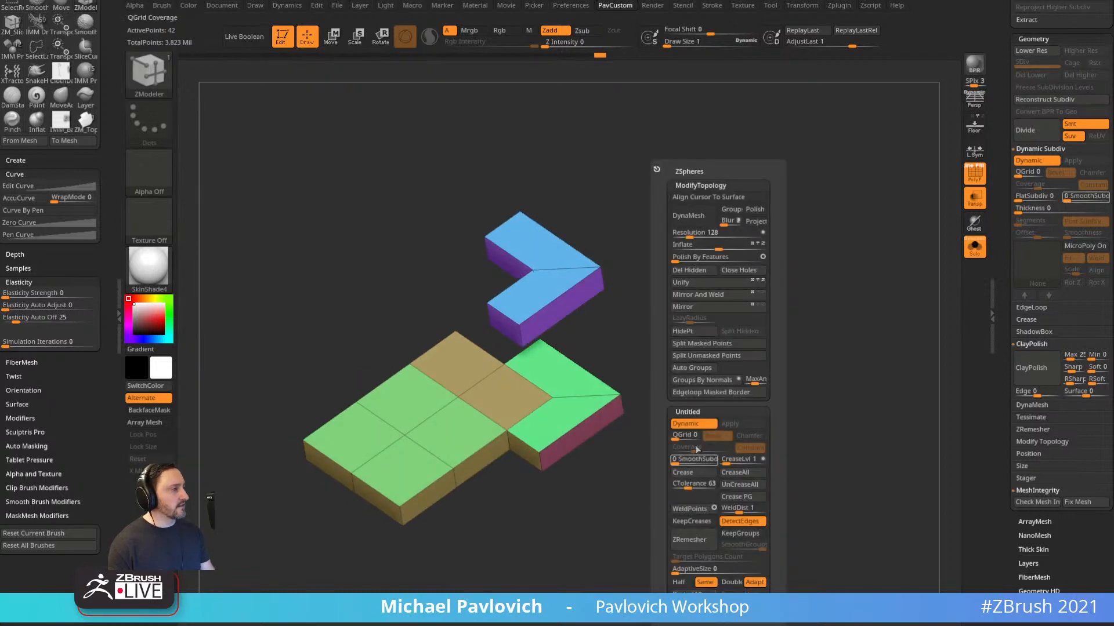
{"action": "left_click", "coordinate": [677, 383]}
{"action": "left_click_drag", "start_coordinate": [676, 382], "coordinate": [723, 371]}
Inset the floating L-shaped block's top face with the ZModeler Polygroup Island target and Legacy modifier.
{"action": "key", "text": "space"}
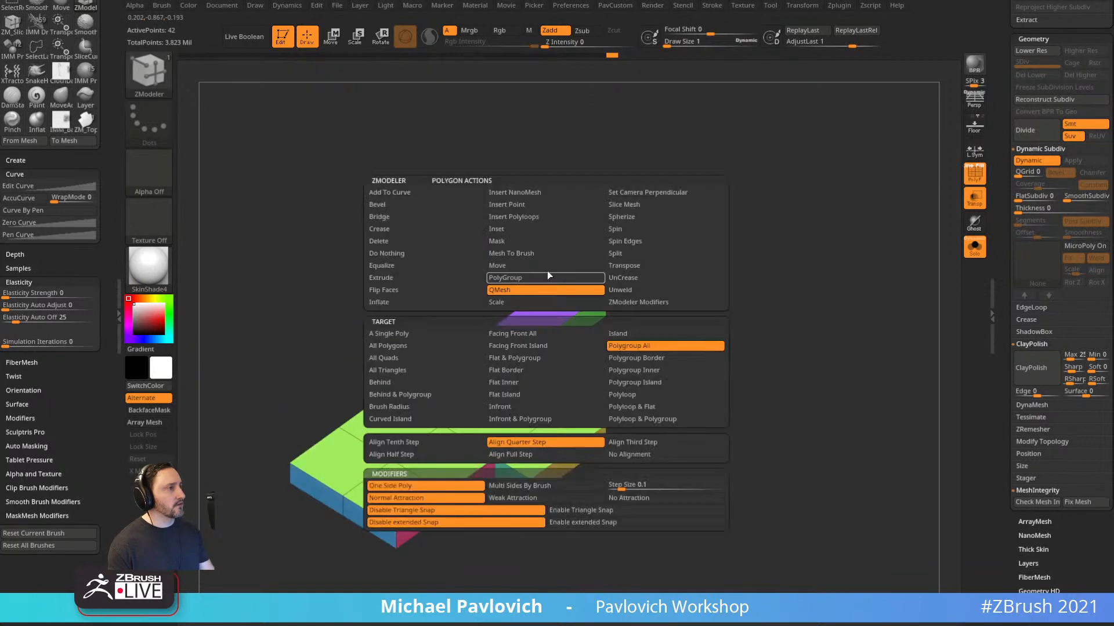
{"action": "left_click", "coordinate": [523, 231]}
{"action": "left_click_drag", "start_coordinate": [534, 265], "coordinate": [547, 278]}
Redo the L-shaped top's inset with the Equidistant modifier, and set the Inset action to Border Only.
{"action": "key", "text": "space"}
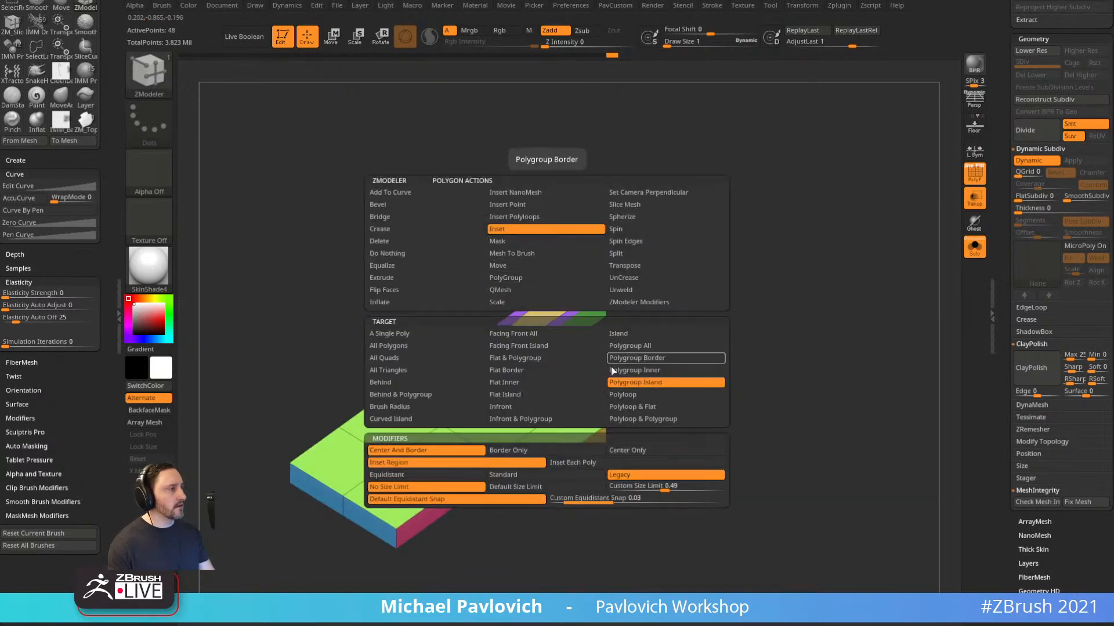
{"action": "left_click", "coordinate": [475, 478]}
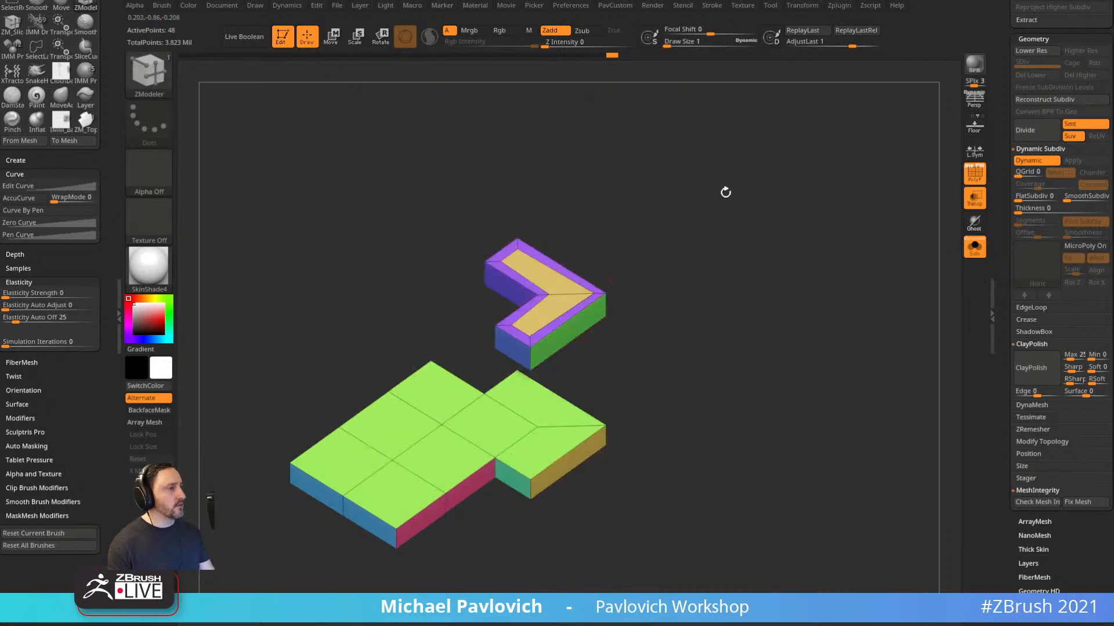
{"action": "key", "text": "ctrl+z"}
{"action": "left_click_drag", "start_coordinate": [587, 284], "coordinate": [675, 276]}
{"action": "key", "text": "space"}
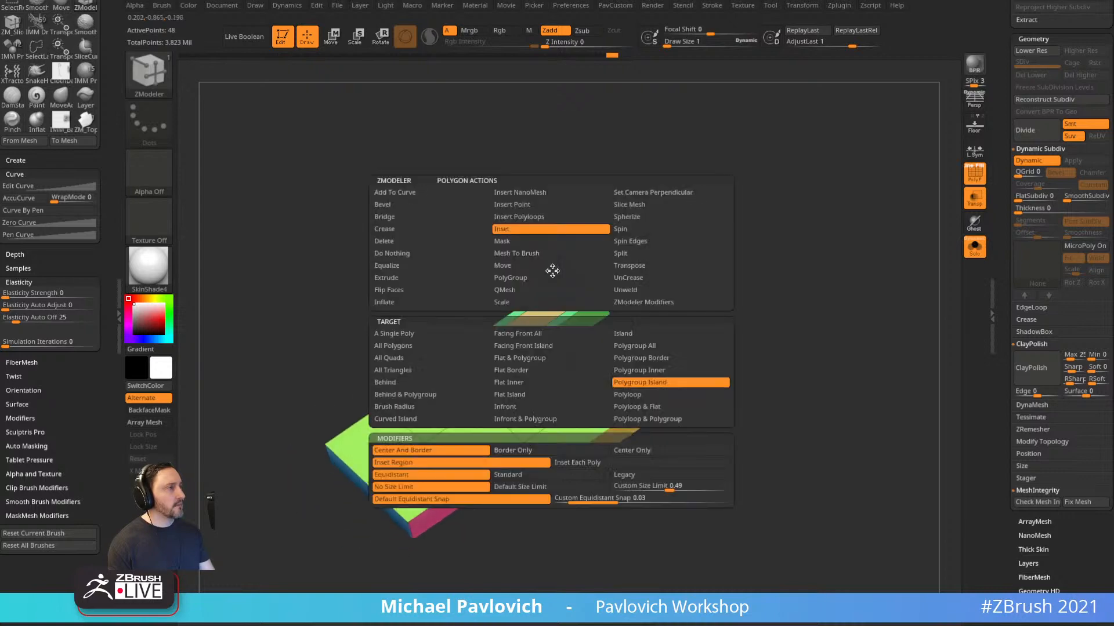
{"action": "left_click", "coordinate": [537, 451]}
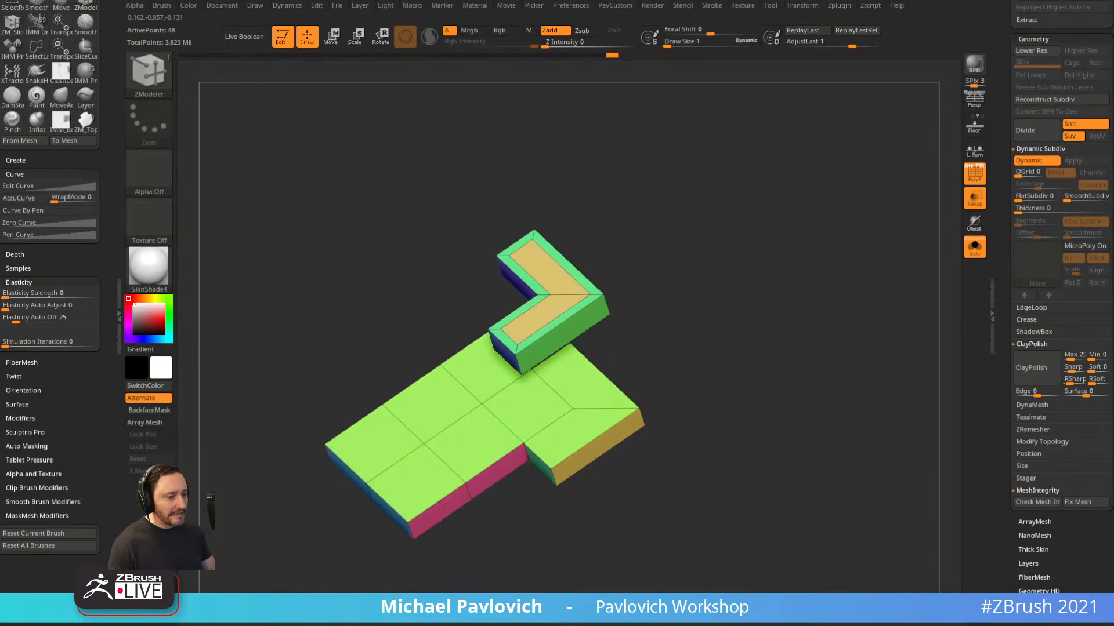
Switch to the ArtStation portfolio in the browser and open the "Intro to ZBrush - New and Updated!" project.
{"action": "mouse_move", "coordinate": [655, 1]}
{"action": "left_mouse_down"}
{"action": "mouse_move", "coordinate": [656, 134]}
{"action": "mouse_move", "coordinate": [650, 1]}
{"action": "left_mouse_up"}
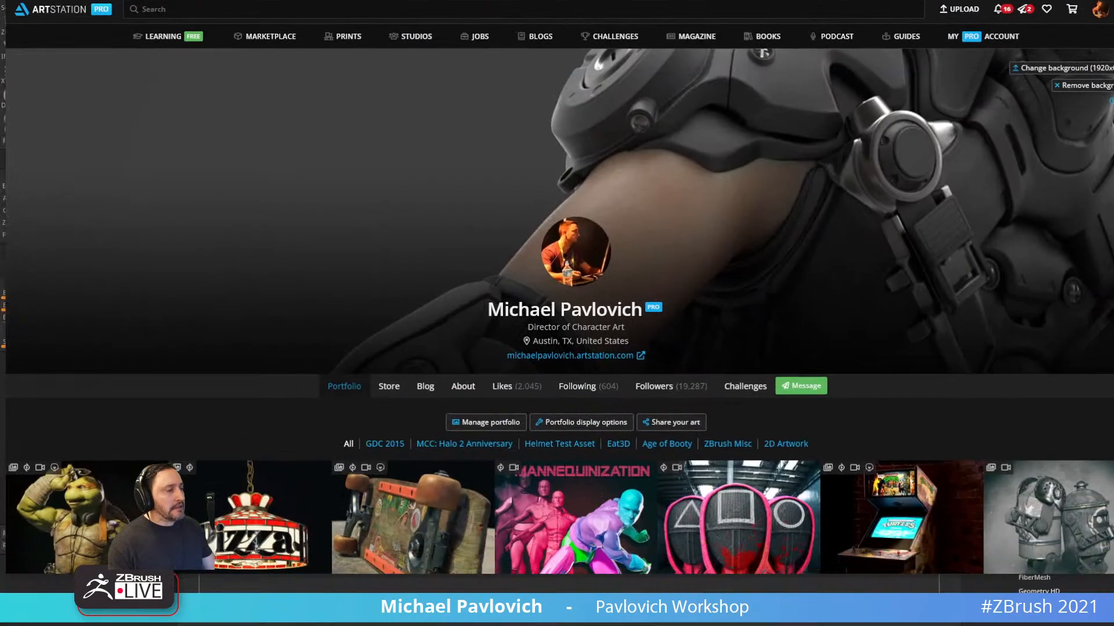
{"action": "scroll", "coordinate": [555, 406], "scroll_direction": "down", "scroll_amount": 9}
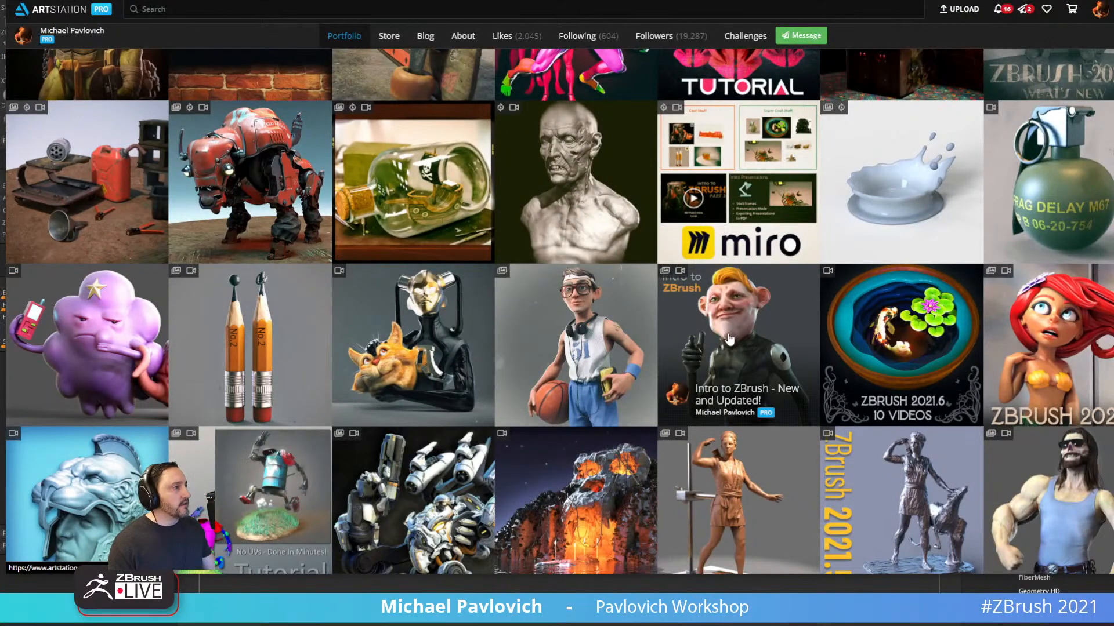
{"action": "left_click", "coordinate": [732, 345]}
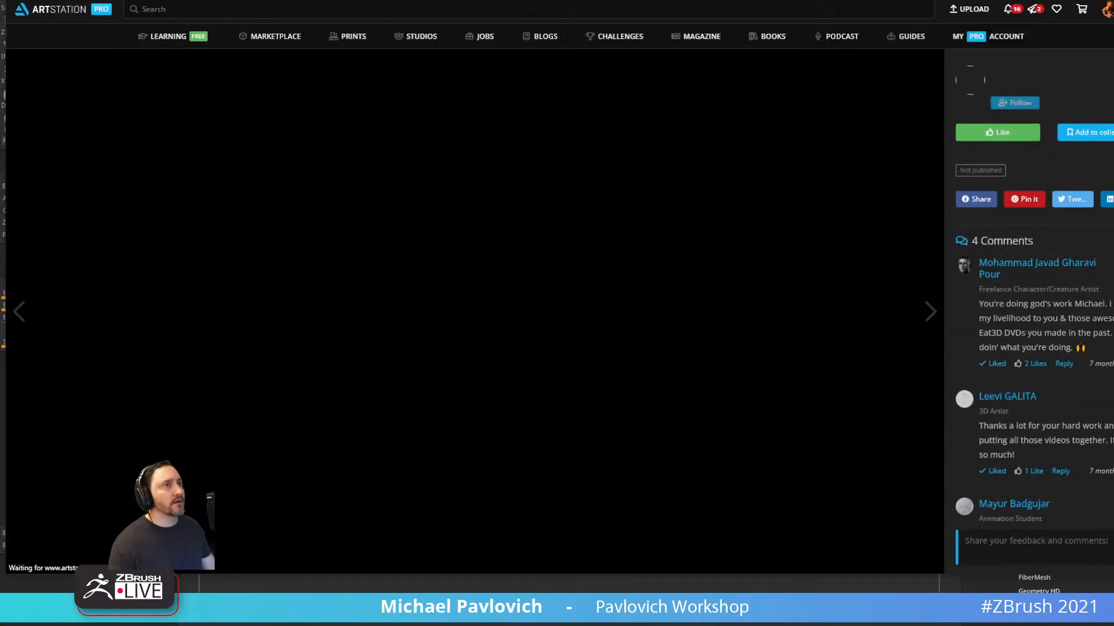
{"action": "key", "text": "Escape"}
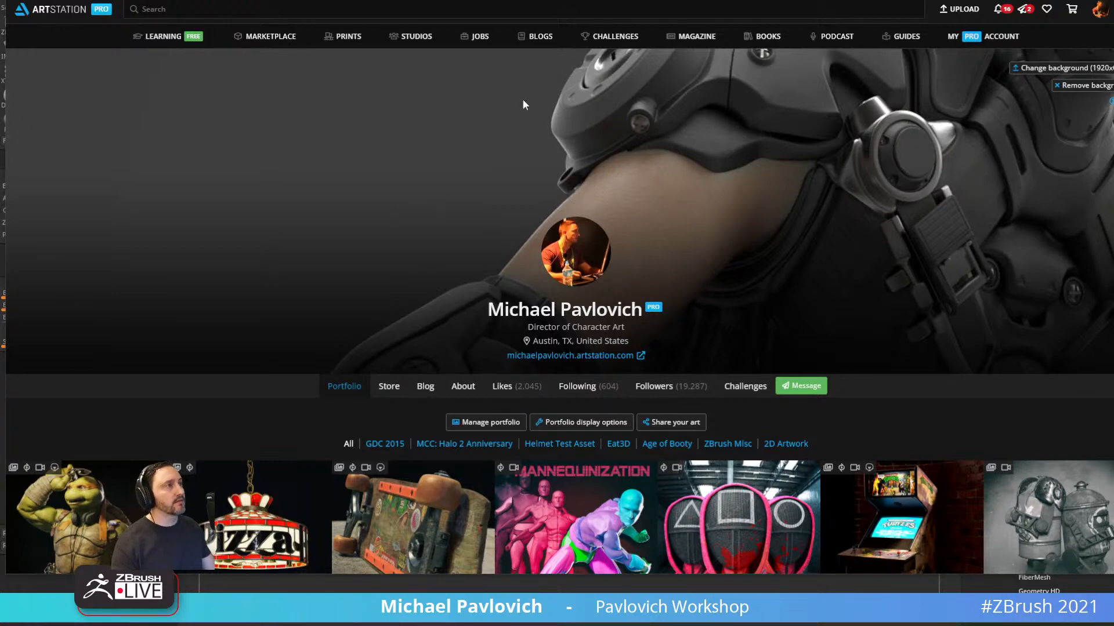
Switch to the YouTube channel's created playlists and open the full "Intro to ZBrush - New and Updated!" playlist.
{"action": "key", "text": "ctrl+Tab"}
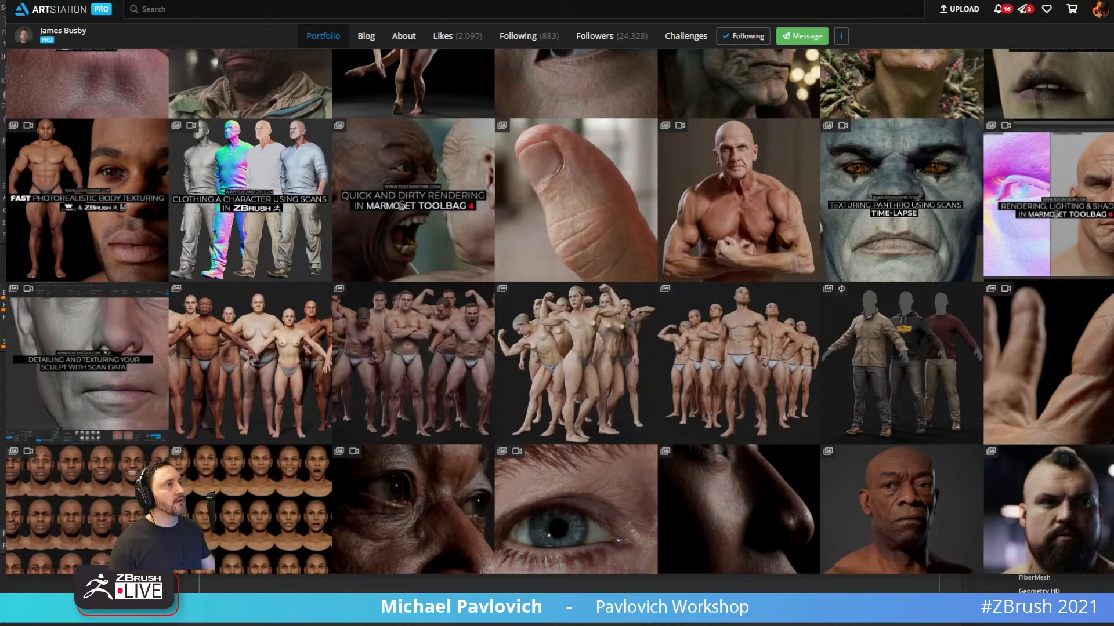
{"action": "key", "text": "ctrl+Tab"}
{"action": "key", "text": "ctrl+Tab"}
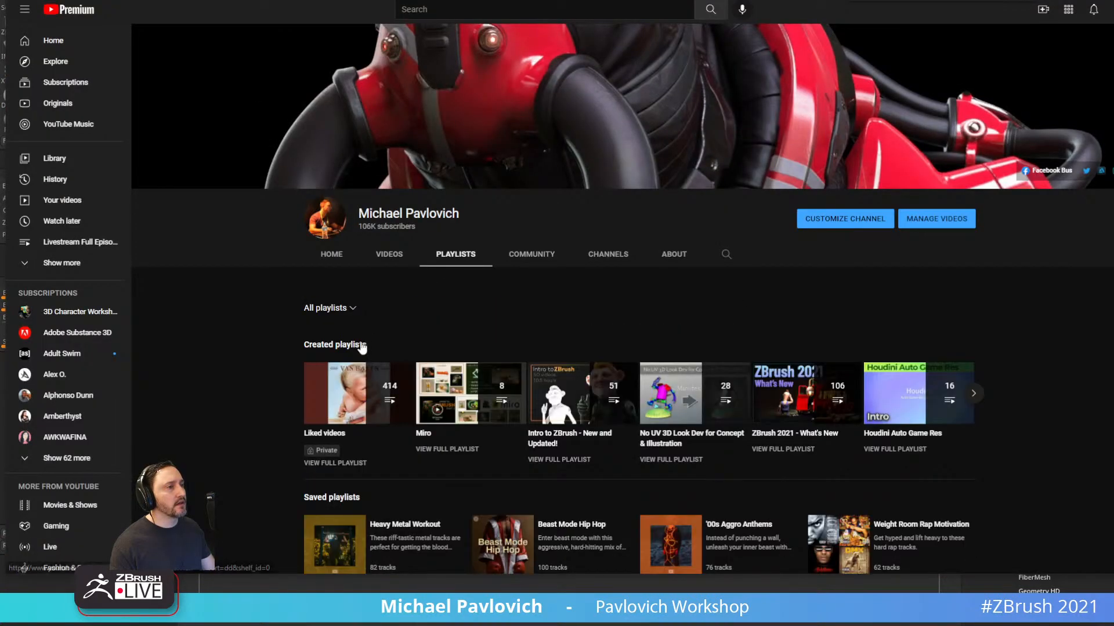
{"action": "left_click", "coordinate": [361, 347]}
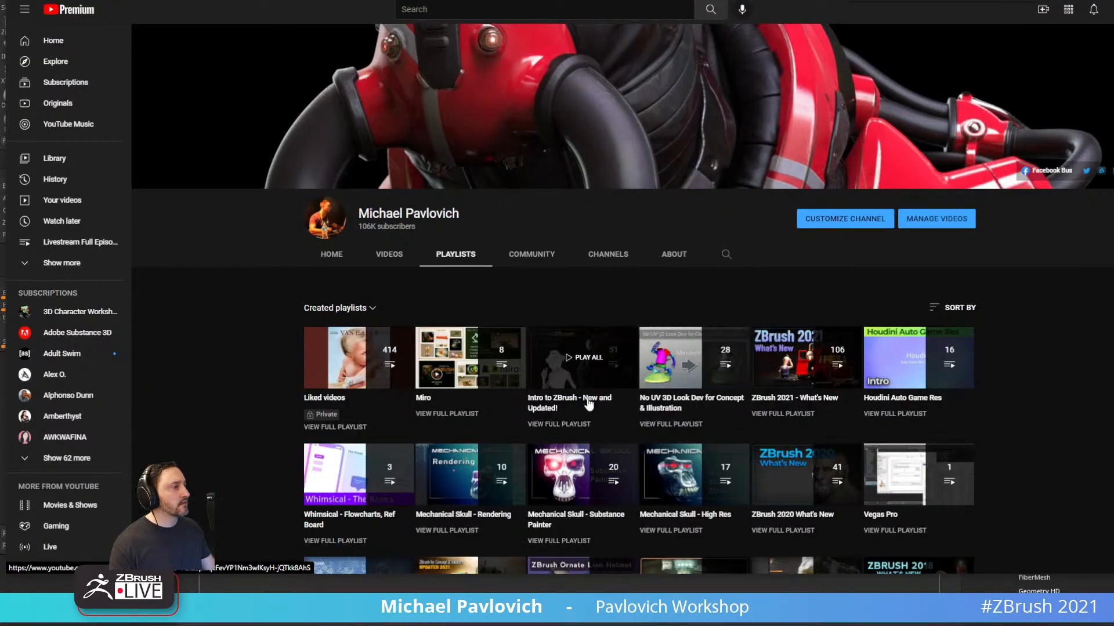
{"action": "left_click", "coordinate": [559, 424]}
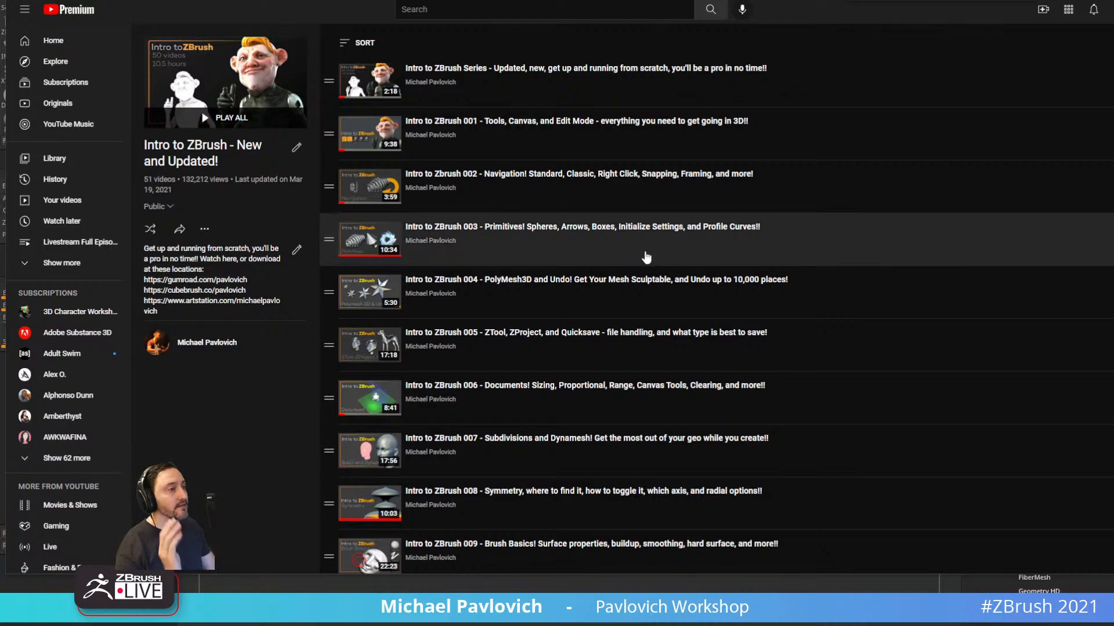
Look through the Intro to ZBrush playlist for the ZModeler and Dynamic Thickness videos.
{"action": "scroll", "coordinate": [641, 256], "scroll_direction": "down", "scroll_amount": 4}
{"action": "scroll", "coordinate": [580, 243], "scroll_direction": "up", "scroll_amount": 4}
{"action": "scroll", "coordinate": [522, 227], "scroll_direction": "down", "scroll_amount": 10}
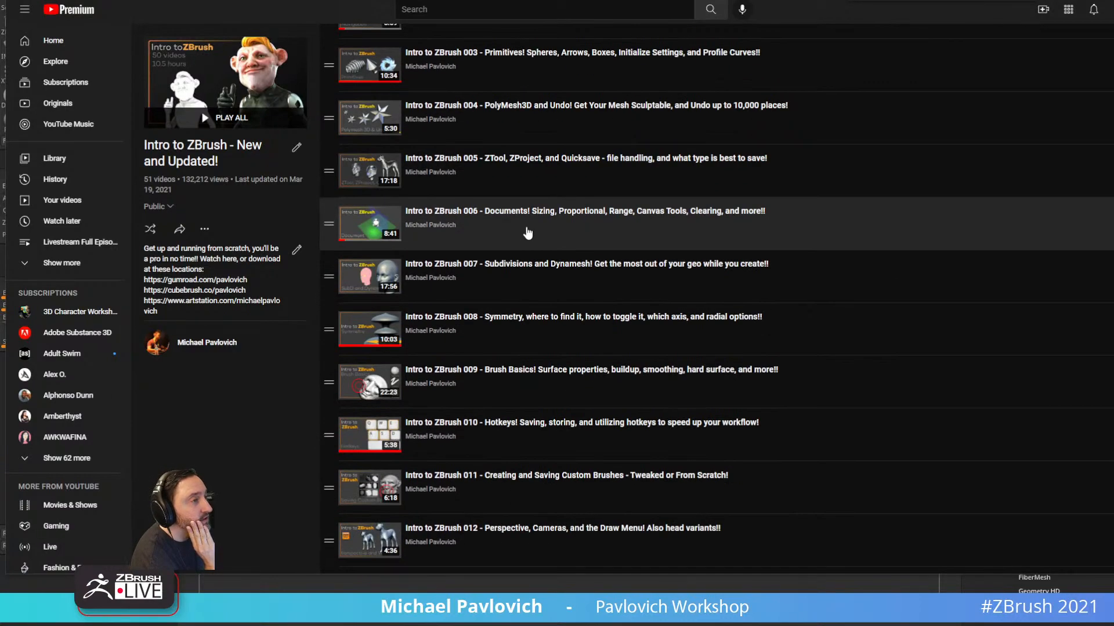
{"action": "scroll", "coordinate": [532, 316], "scroll_direction": "down", "scroll_amount": 15}
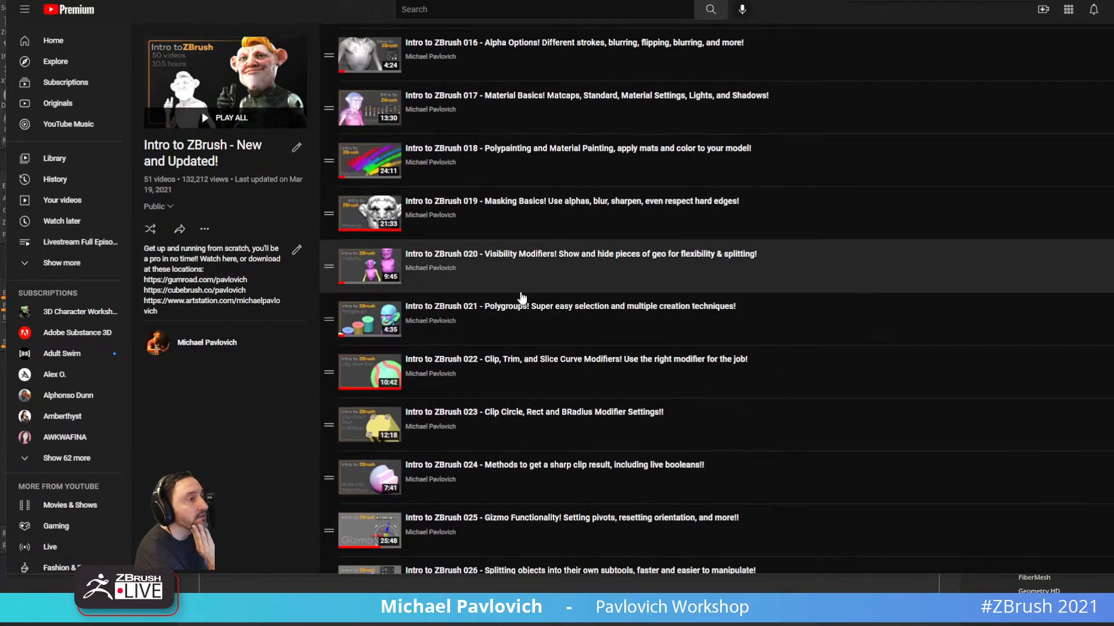
{"action": "scroll", "coordinate": [468, 273], "scroll_direction": "down", "scroll_amount": 2}
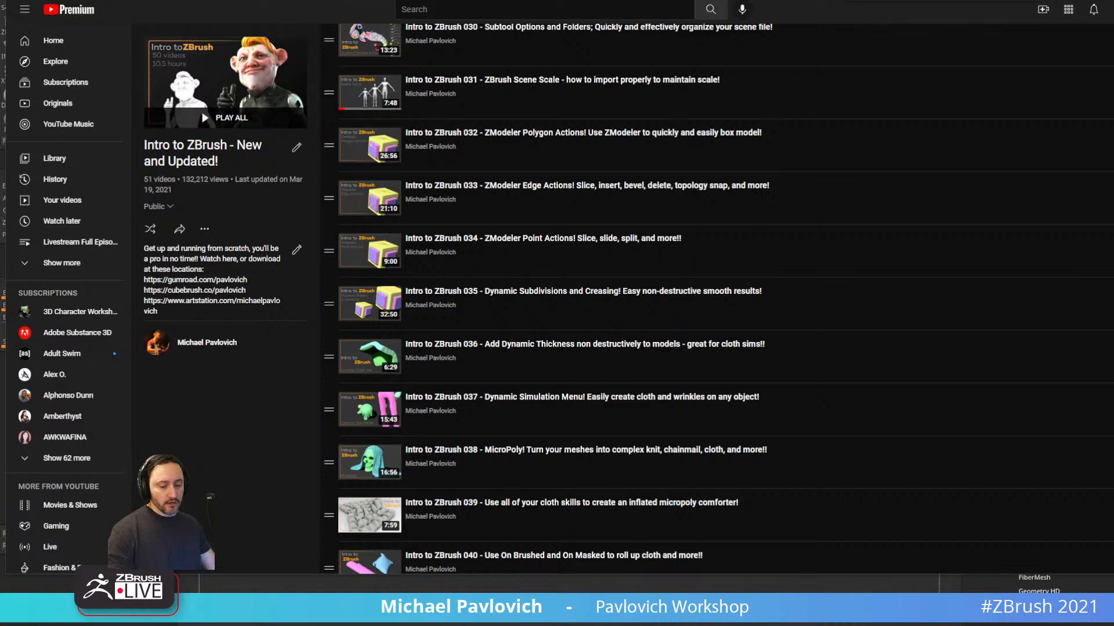
Return to ZBrush, make all subtools visible and turn off Solo to bring back the full turtle character.
{"action": "left_click_drag", "start_coordinate": [484, 0], "coordinate": [487, 0]}
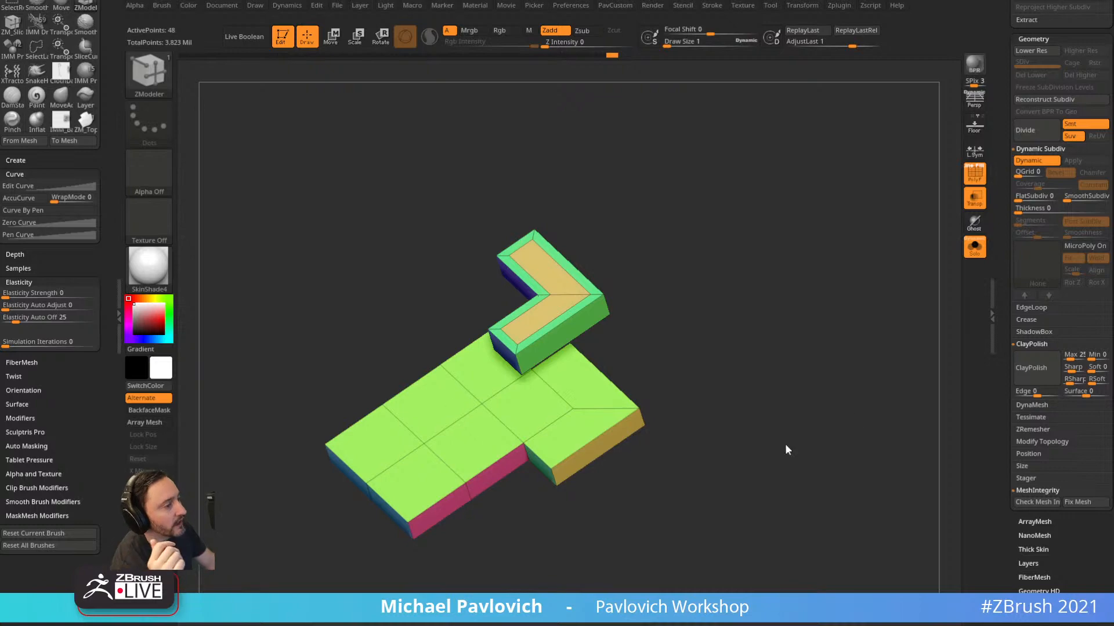
{"action": "left_click_drag", "start_coordinate": [1003, 294], "coordinate": [1001, 476]}
{"action": "left_click", "coordinate": [1104, 274], "text": "shift"}
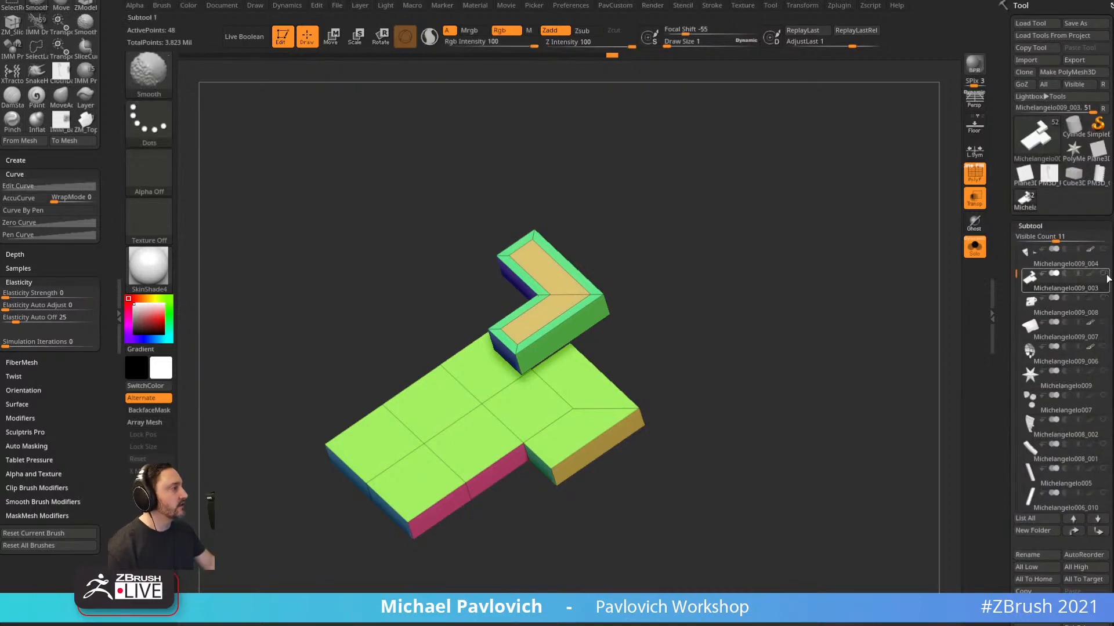
{"action": "left_click", "coordinate": [975, 246]}
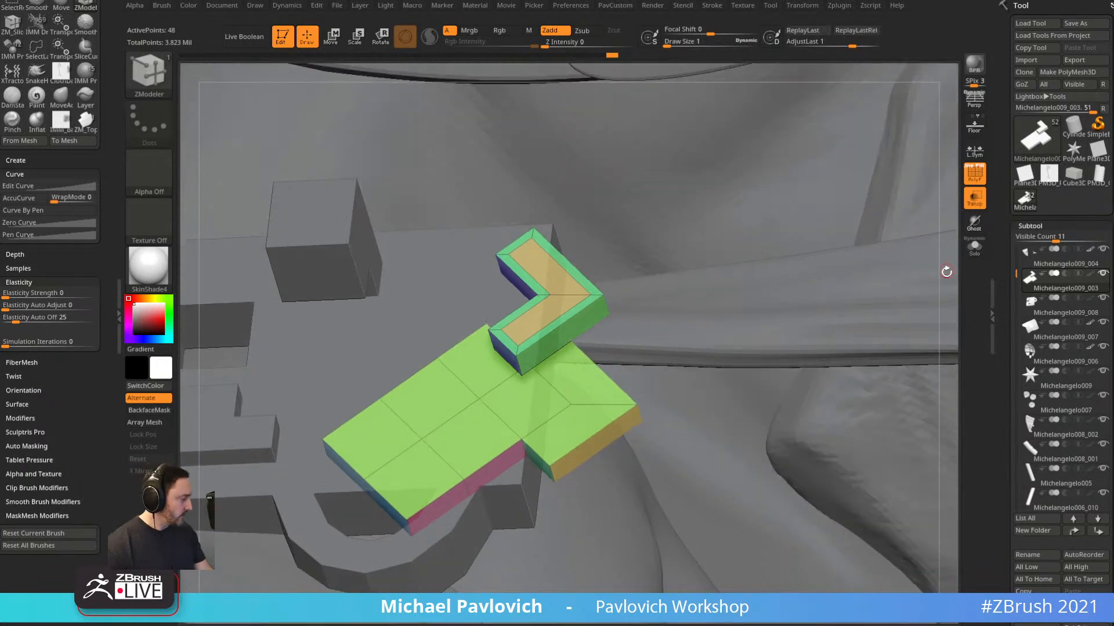
{"action": "left_click_drag", "start_coordinate": [945, 271], "coordinate": [584, 58], "text": "alt"}
{"action": "left_click_drag", "start_coordinate": [758, 144], "coordinate": [340, 255]}
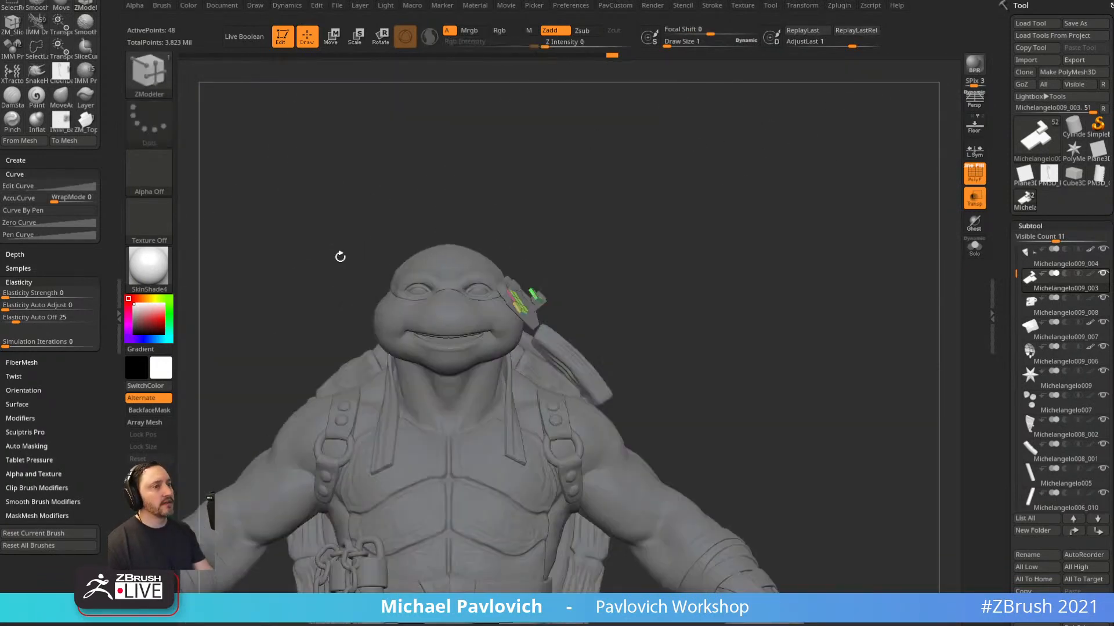
Change the active material to StartupMaterial.
{"action": "left_click", "coordinate": [151, 267]}
{"action": "left_click", "coordinate": [196, 283]}
{"action": "left_click_drag", "start_coordinate": [242, 268], "coordinate": [832, 263]}
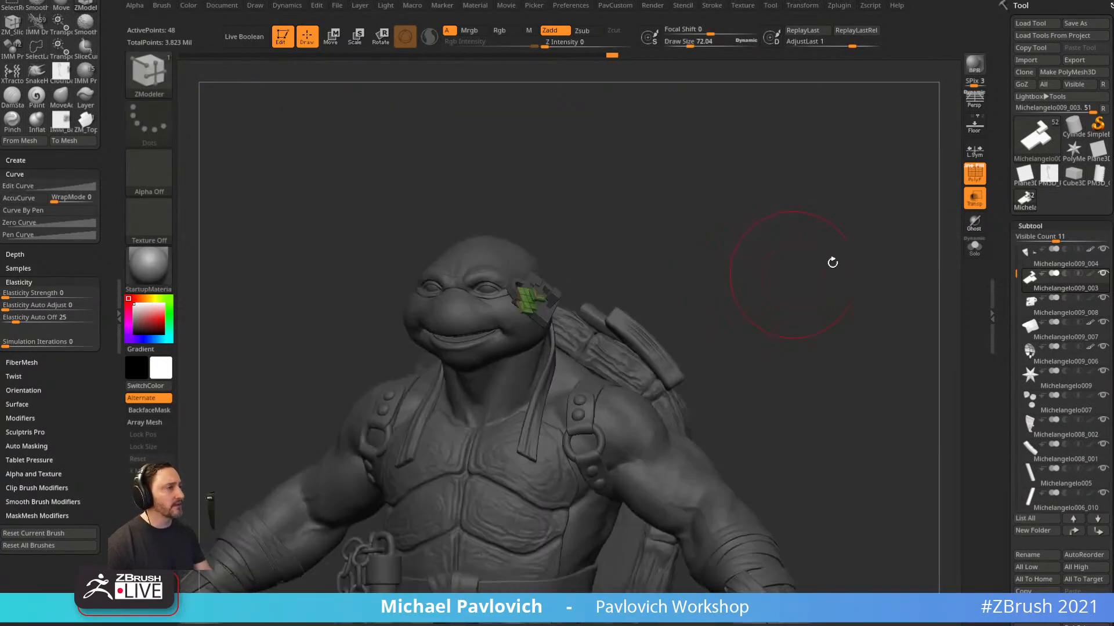
Delete the demo mesh subtools Michelangelo009_003, Michelangelo009_008 and Michelangelo009_007.
{"action": "left_click_drag", "start_coordinate": [1011, 608], "coordinate": [1011, 545]}
{"action": "left_click", "coordinate": [1025, 572]}
{"action": "left_click", "coordinate": [1030, 576]}
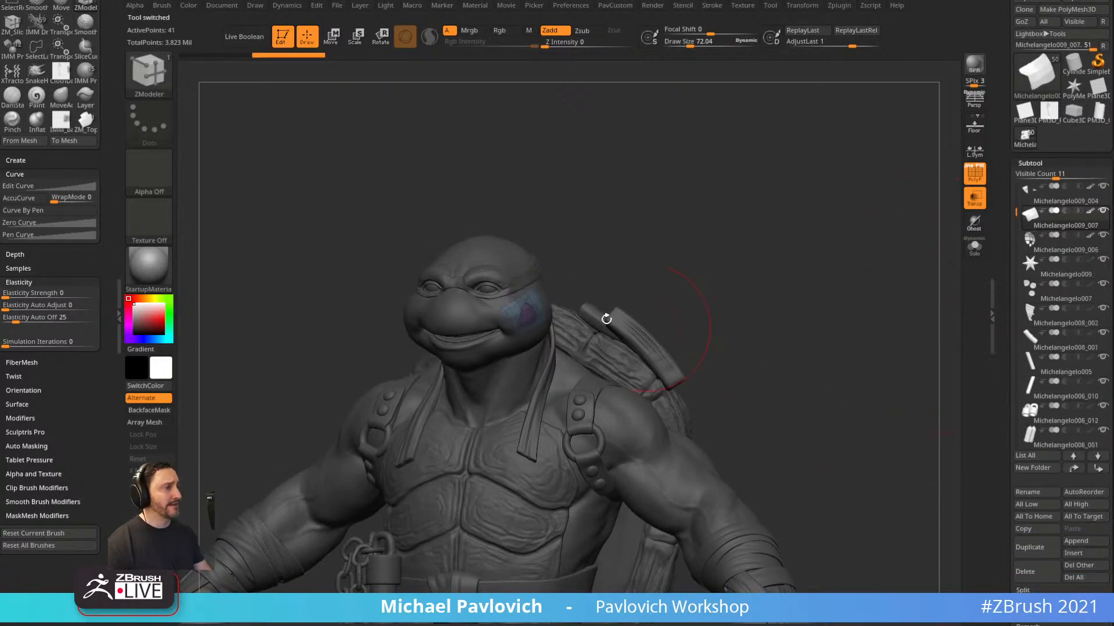
Turn off the polyframe and transparency displays, and make the shoulder strap's ring the active subtool.
{"action": "left_click", "coordinate": [562, 326], "text": "alt"}
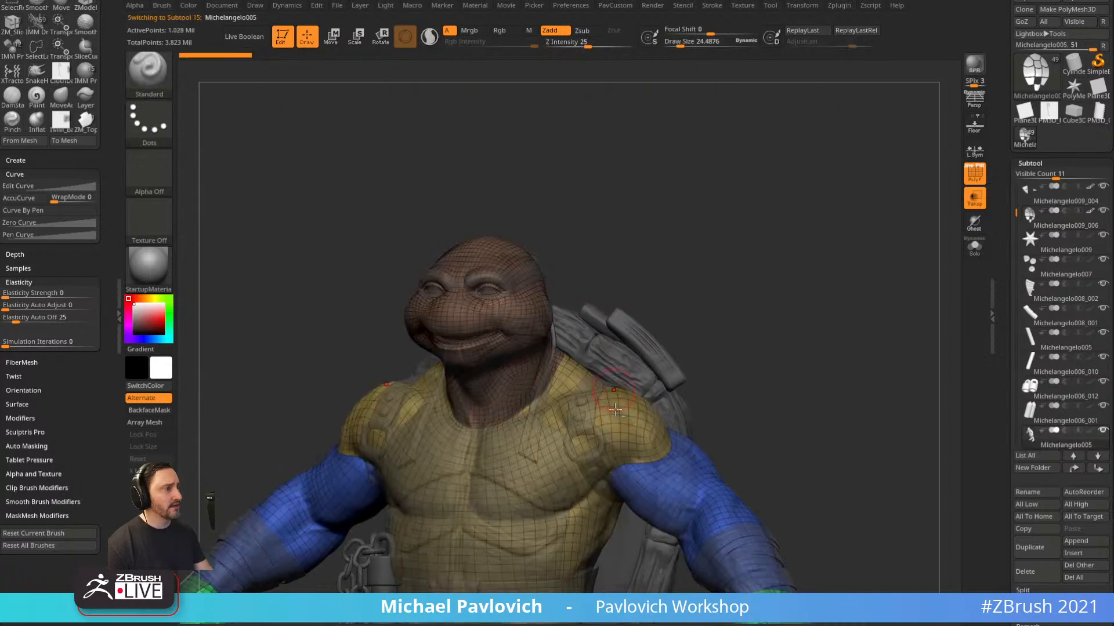
{"action": "left_click_drag", "start_coordinate": [831, 368], "coordinate": [839, 293], "text": "alt"}
{"action": "left_click", "coordinate": [648, 386], "text": "alt"}
{"action": "left_click", "coordinate": [981, 179]}
{"action": "left_click", "coordinate": [978, 200]}
{"action": "left_click", "coordinate": [571, 342], "text": "alt"}
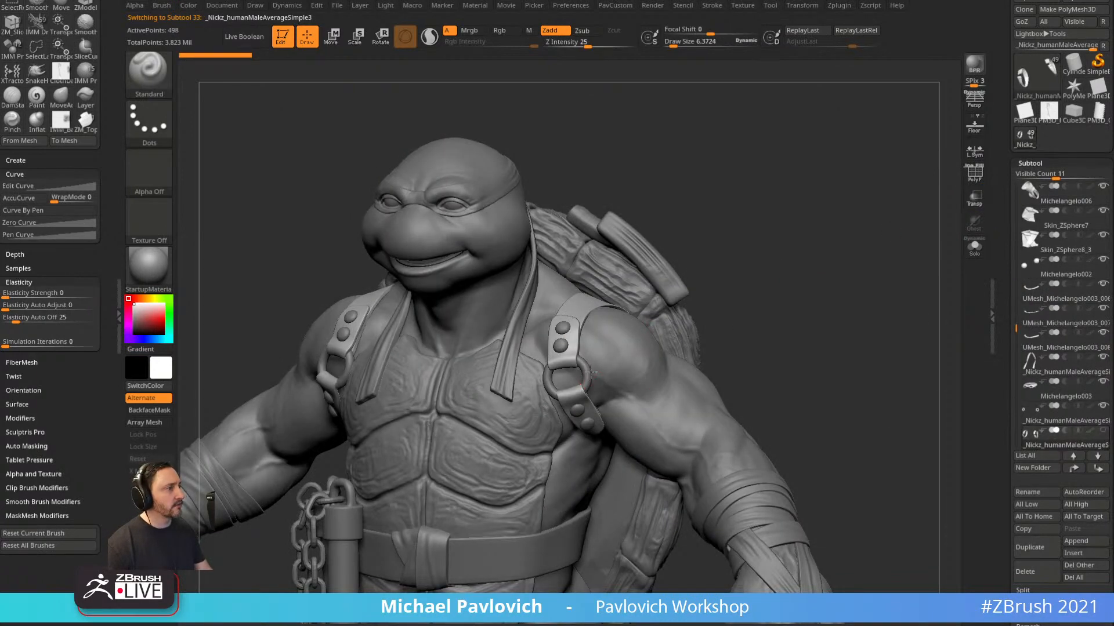
Hide the shoulder straps and their rings, then isolate the Michelangelo005 body subtool by hiding all the other subtools.
{"action": "left_click", "coordinate": [1038, 444]}
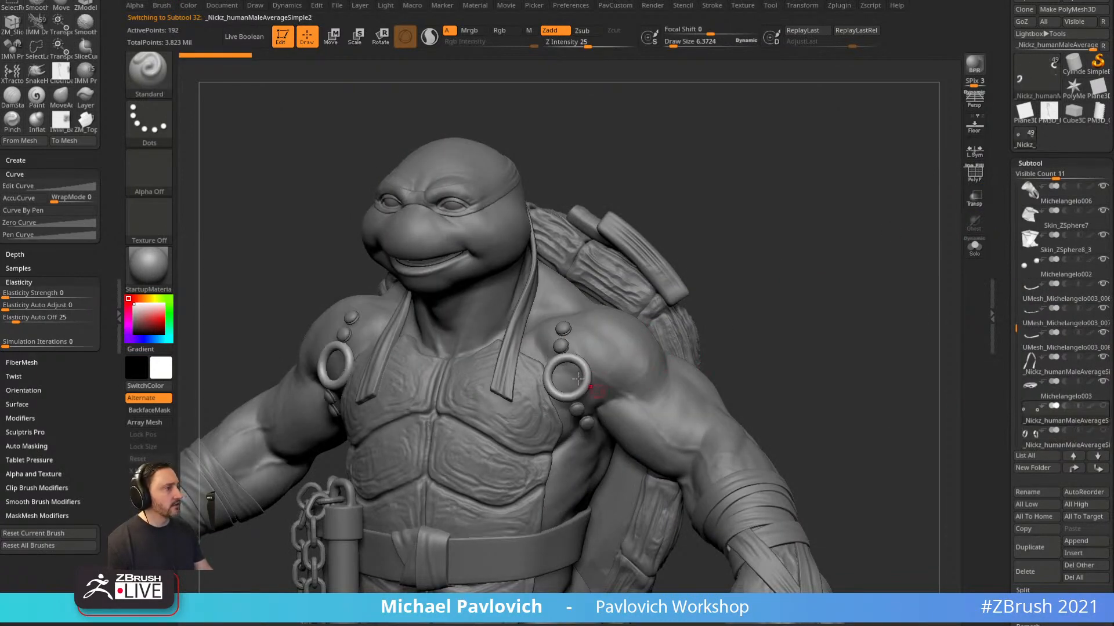
{"action": "left_click", "coordinate": [658, 321], "text": "alt"}
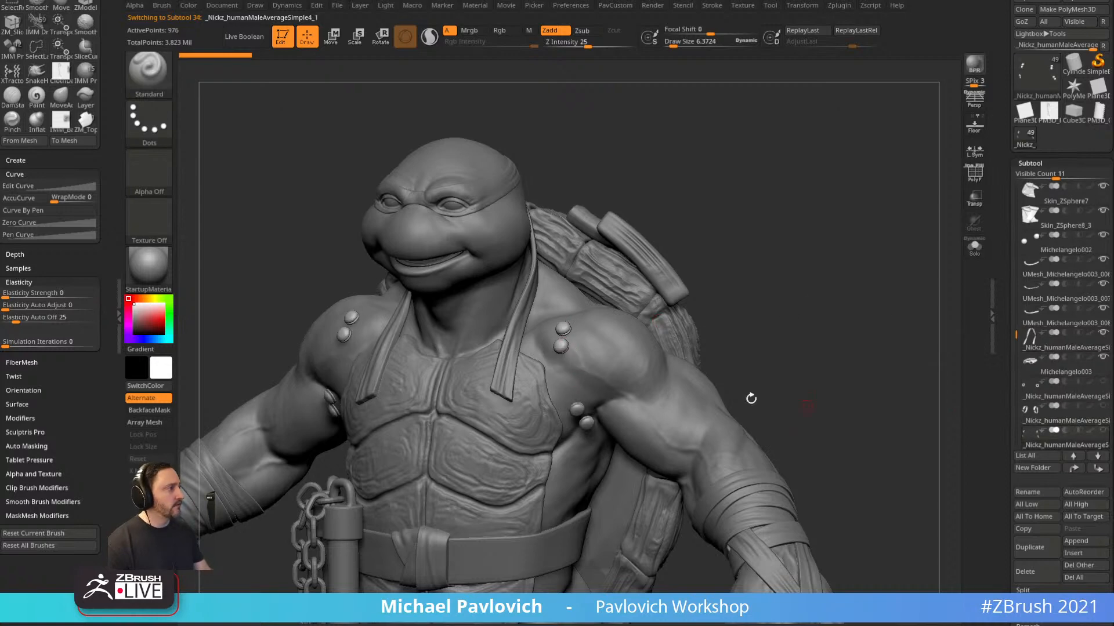
{"action": "left_click", "coordinate": [750, 398], "text": "alt"}
{"action": "left_click", "coordinate": [1102, 186], "text": "shift"}
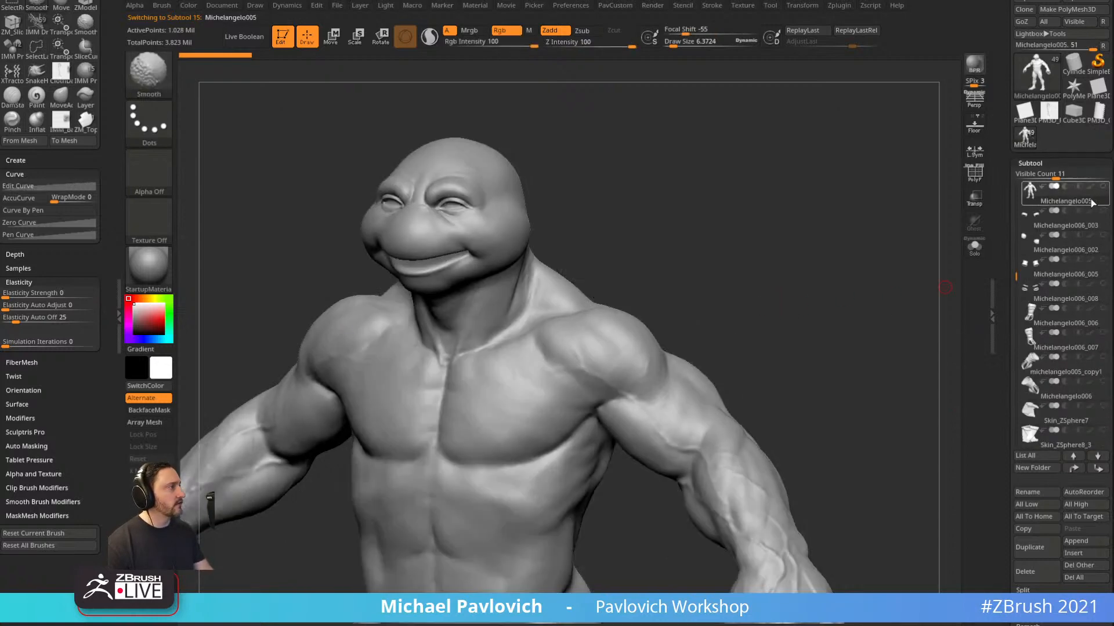
Make the star-shaped Michelangelo009 subtool active and move it to the top of the subtool list.
{"action": "left_click_drag", "start_coordinate": [1016, 273], "coordinate": [1015, 172]}
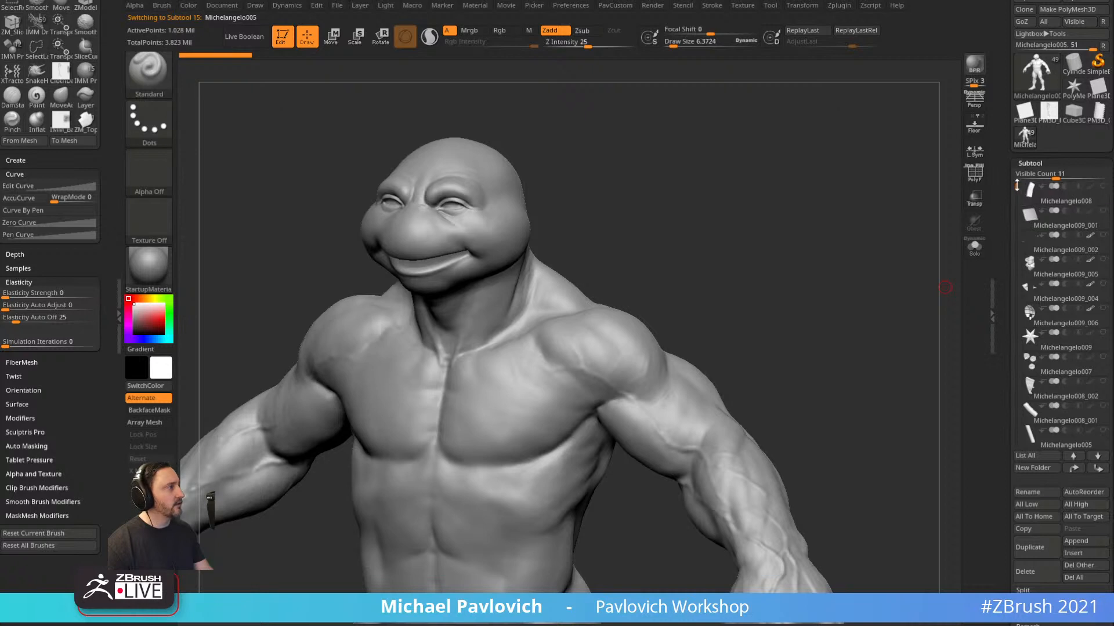
{"action": "left_click", "coordinate": [1060, 344]}
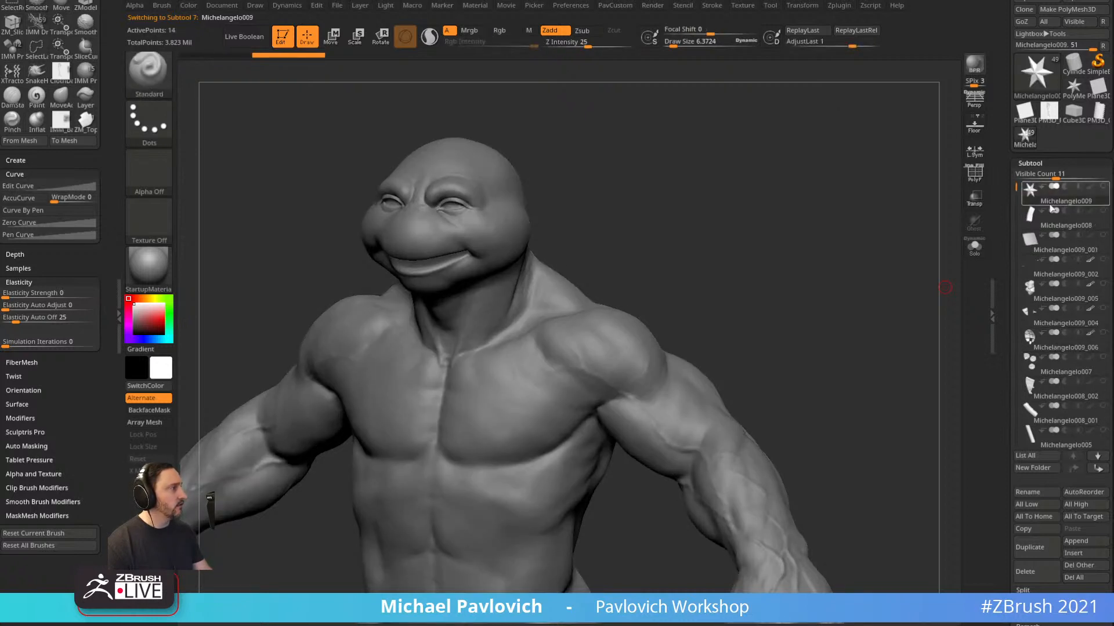
{"action": "left_click_drag", "start_coordinate": [945, 288], "coordinate": [935, 250]}
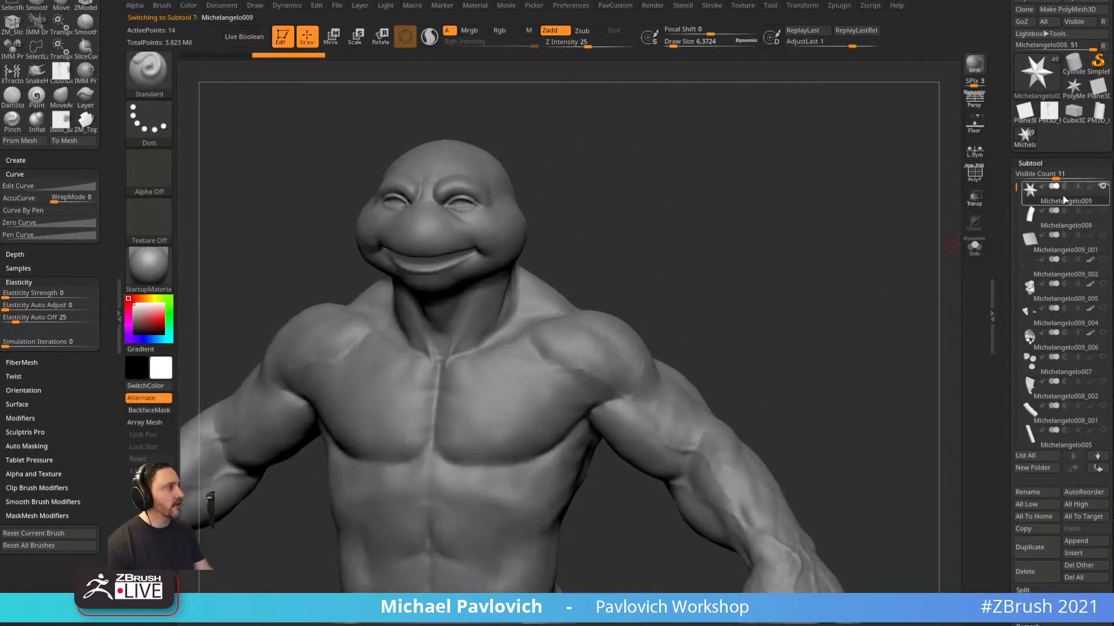
Choose the Topology brush for the star subtool and set its draw size to about 22.5.
{"action": "left_click_drag", "start_coordinate": [870, 268], "coordinate": [803, 267]}
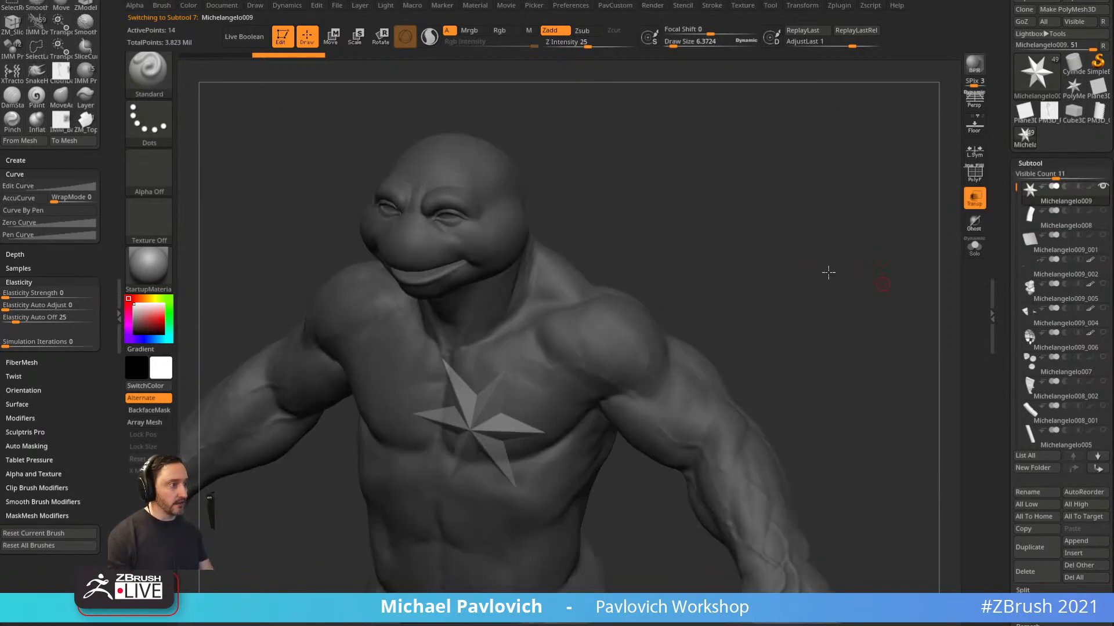
{"action": "mouse_move", "coordinate": [828, 272]}
{"action": "left_mouse_down"}
{"action": "mouse_move", "coordinate": [815, 278]}
{"action": "mouse_move", "coordinate": [861, 253]}
{"action": "mouse_move", "coordinate": [847, 267]}
{"action": "left_mouse_up"}
{"action": "key", "text": "b"}
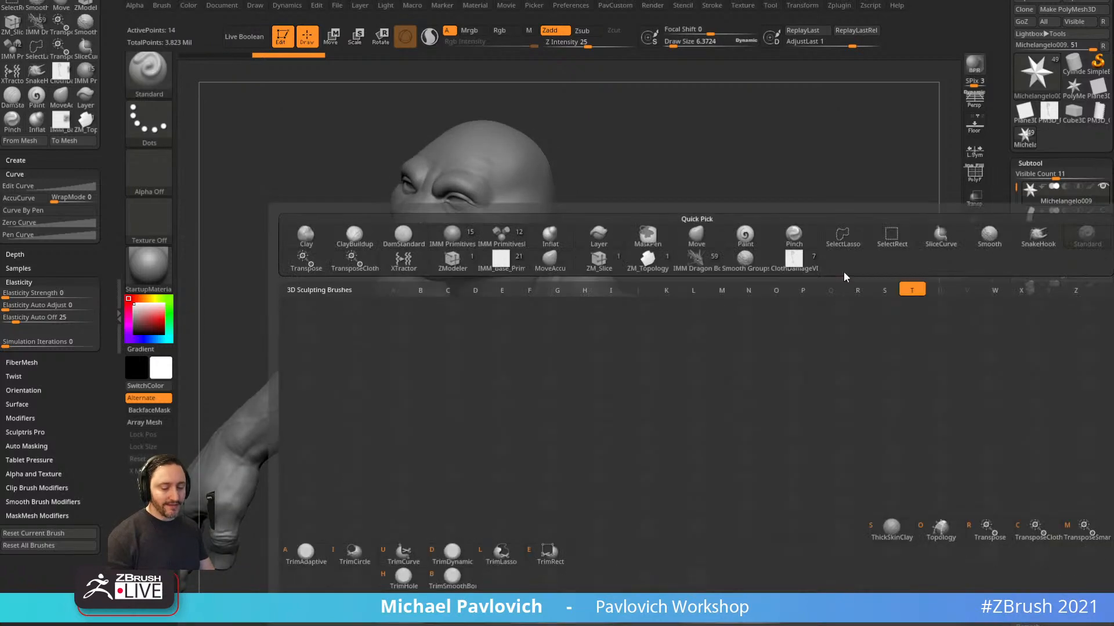
{"action": "key", "text": "t"}
{"action": "key", "text": "o"}
{"action": "key", "text": "s"}
{"action": "mouse_move", "coordinate": [692, 262]}
{"action": "left_mouse_down"}
{"action": "mouse_move", "coordinate": [708, 231]}
{"action": "mouse_move", "coordinate": [726, 253]}
{"action": "mouse_move", "coordinate": [722, 244]}
{"action": "left_mouse_up"}
{"action": "key", "text": "s"}
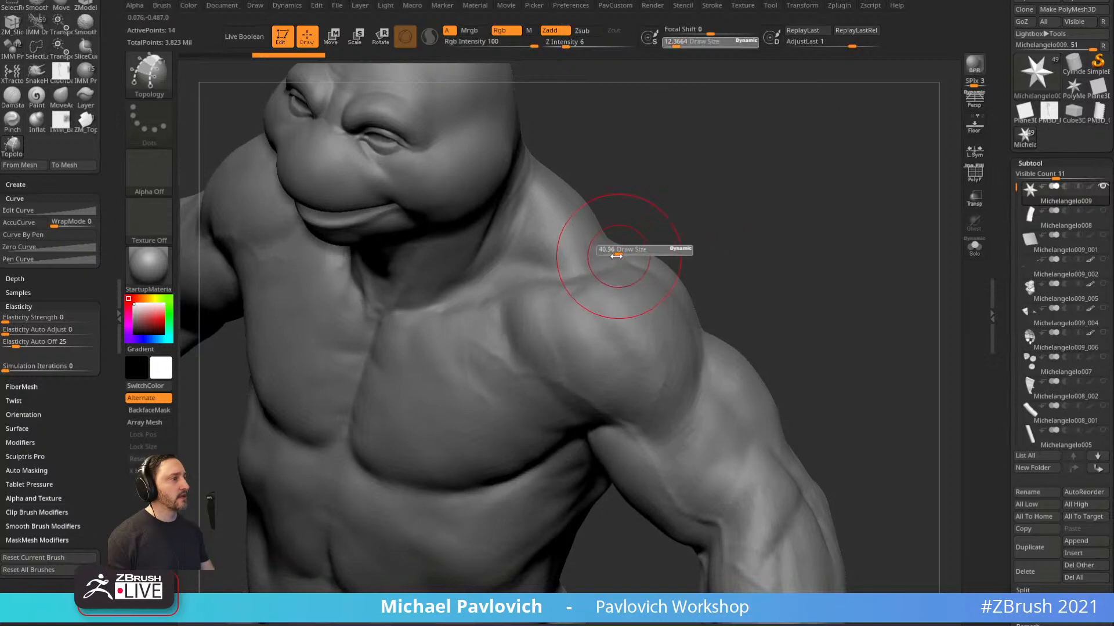
{"action": "left_click_drag", "start_coordinate": [642, 226], "coordinate": [621, 227]}
Draw two roughly parallel topology curves down the front of the character's left shoulder.
{"action": "left_click_drag", "start_coordinate": [737, 282], "coordinate": [590, 330]}
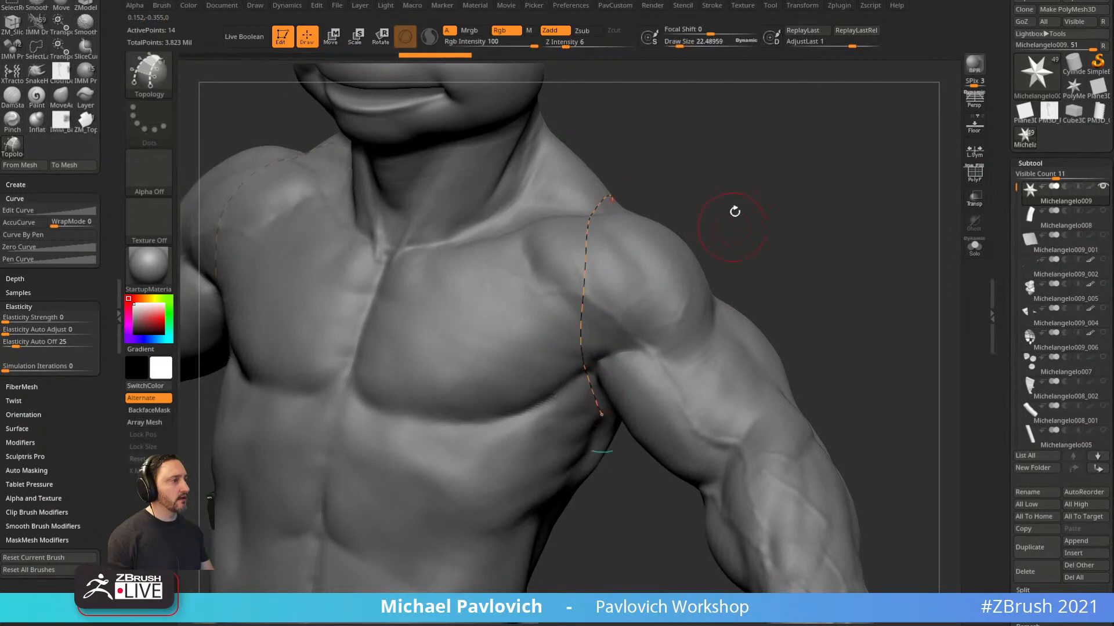
{"action": "left_click_drag", "start_coordinate": [734, 211], "coordinate": [628, 270]}
{"action": "left_click_drag", "start_coordinate": [722, 248], "coordinate": [641, 270]}
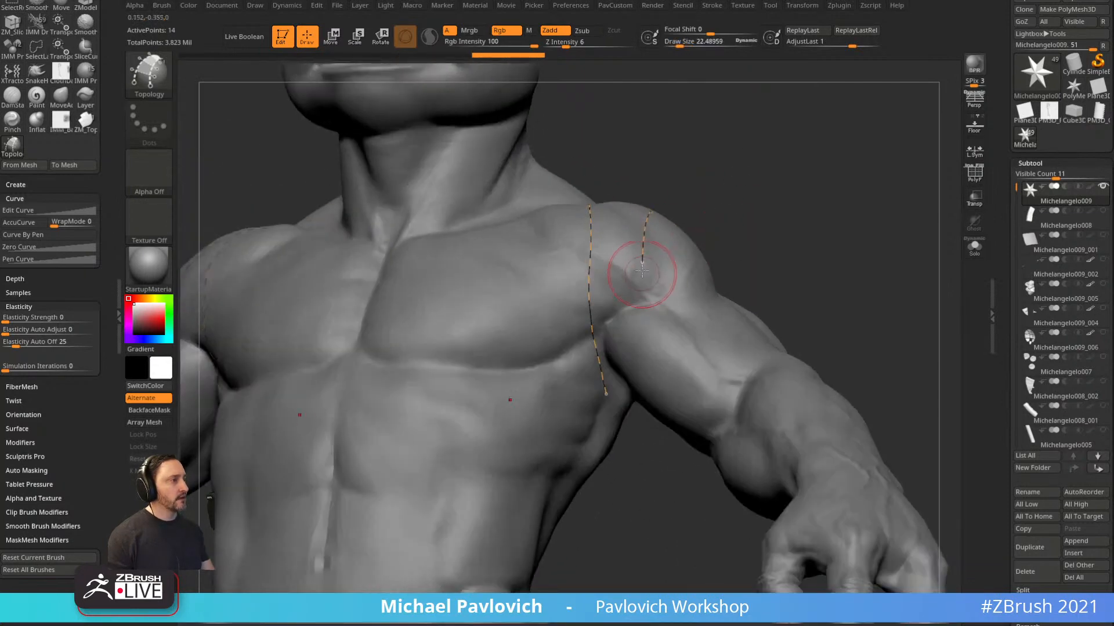
Continue both topology curves under the armpit and behind the shoulder so they circle the arm as a strap outline.
{"action": "left_click_drag", "start_coordinate": [622, 379], "coordinate": [622, 384]}
{"action": "mouse_move", "coordinate": [762, 268]}
{"action": "left_mouse_down"}
{"action": "mouse_move", "coordinate": [783, 251]}
{"action": "mouse_move", "coordinate": [772, 162]}
{"action": "left_mouse_up"}
{"action": "left_click_drag", "start_coordinate": [631, 402], "coordinate": [622, 322]}
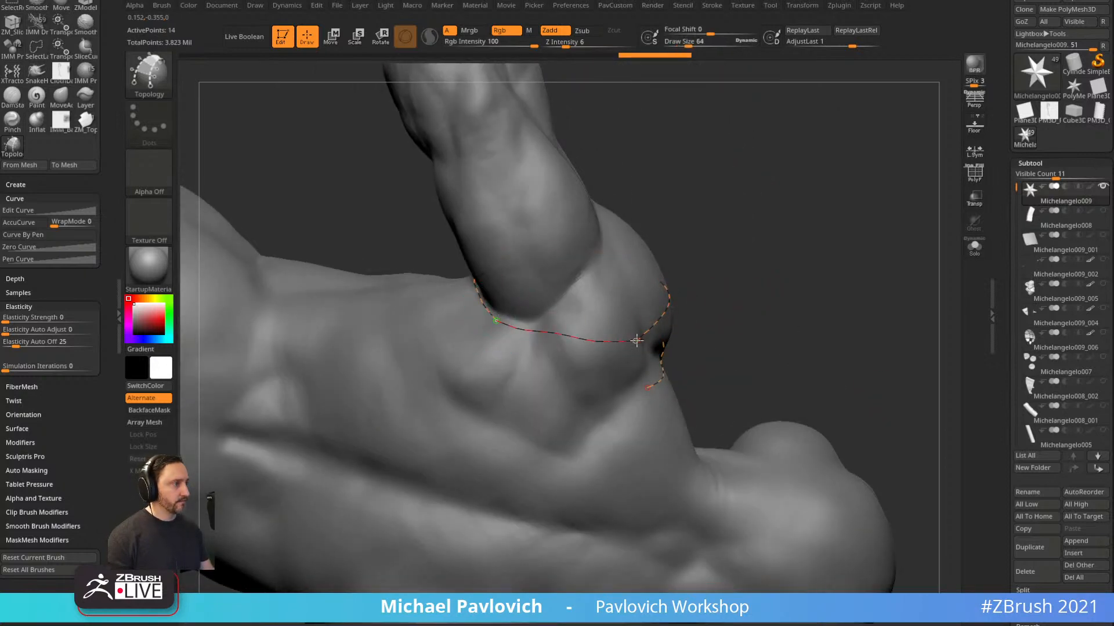
{"action": "left_click_drag", "start_coordinate": [730, 329], "coordinate": [643, 366]}
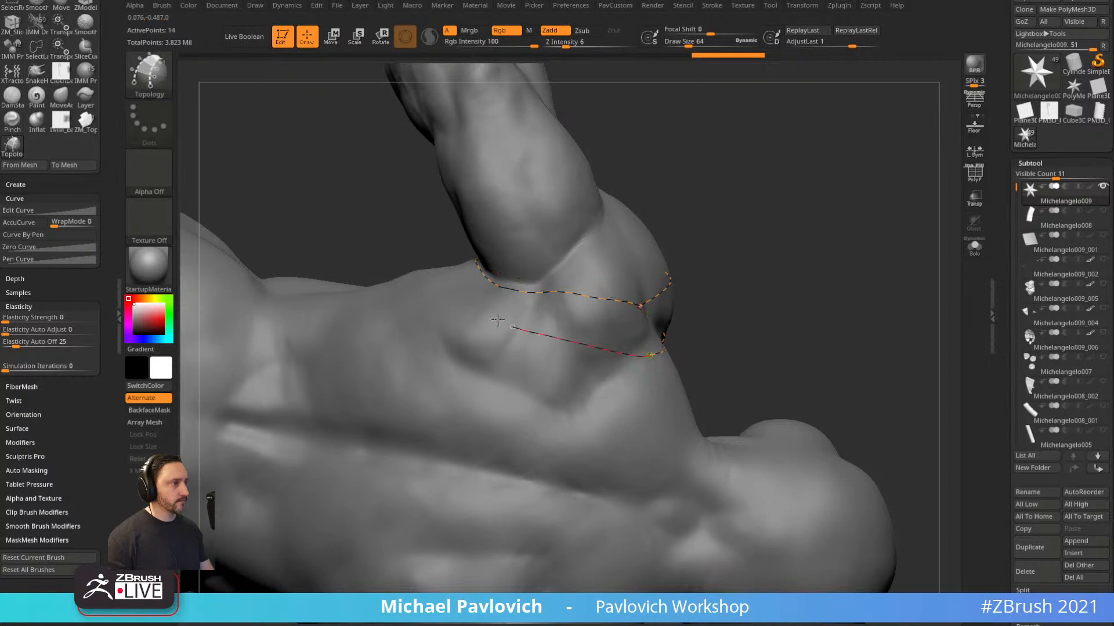
{"action": "left_click_drag", "start_coordinate": [725, 184], "coordinate": [705, 424]}
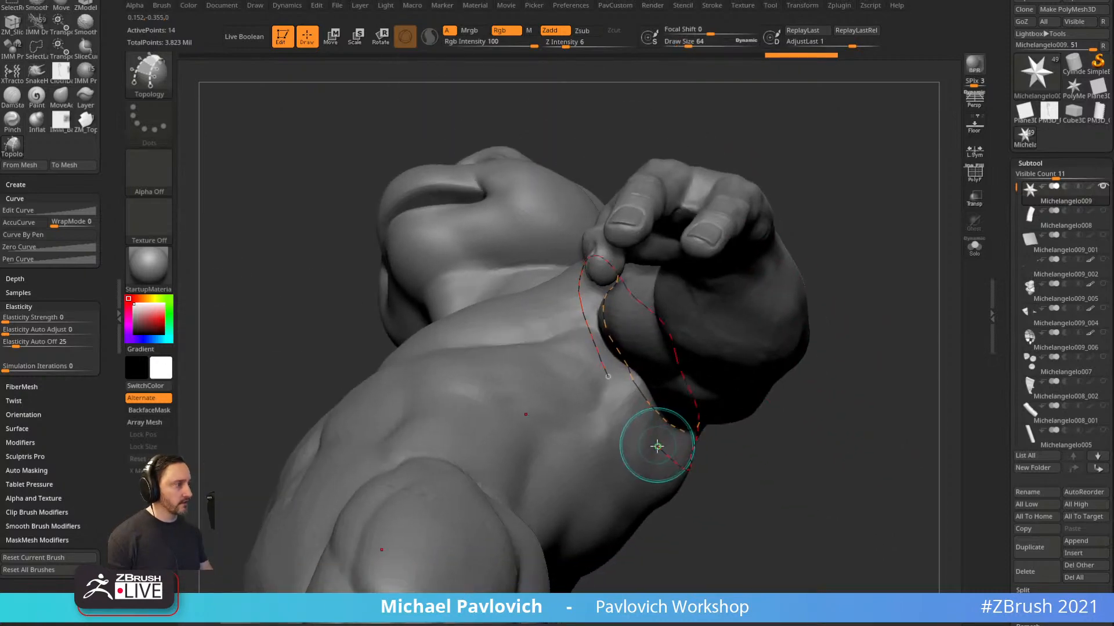
{"action": "left_click_drag", "start_coordinate": [606, 375], "coordinate": [572, 381]}
{"action": "left_click_drag", "start_coordinate": [701, 520], "coordinate": [533, 308]}
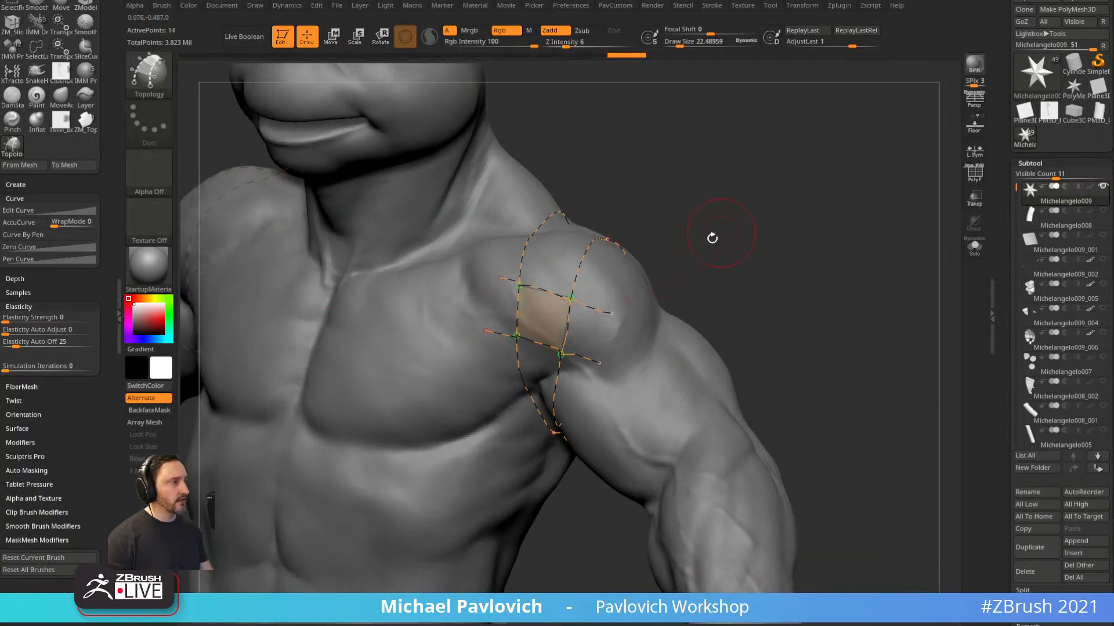
{"action": "left_click_drag", "start_coordinate": [712, 238], "coordinate": [530, 307]}
{"action": "left_click_drag", "start_coordinate": [488, 392], "coordinate": [524, 409]}
{"action": "left_click_drag", "start_coordinate": [455, 316], "coordinate": [535, 374]}
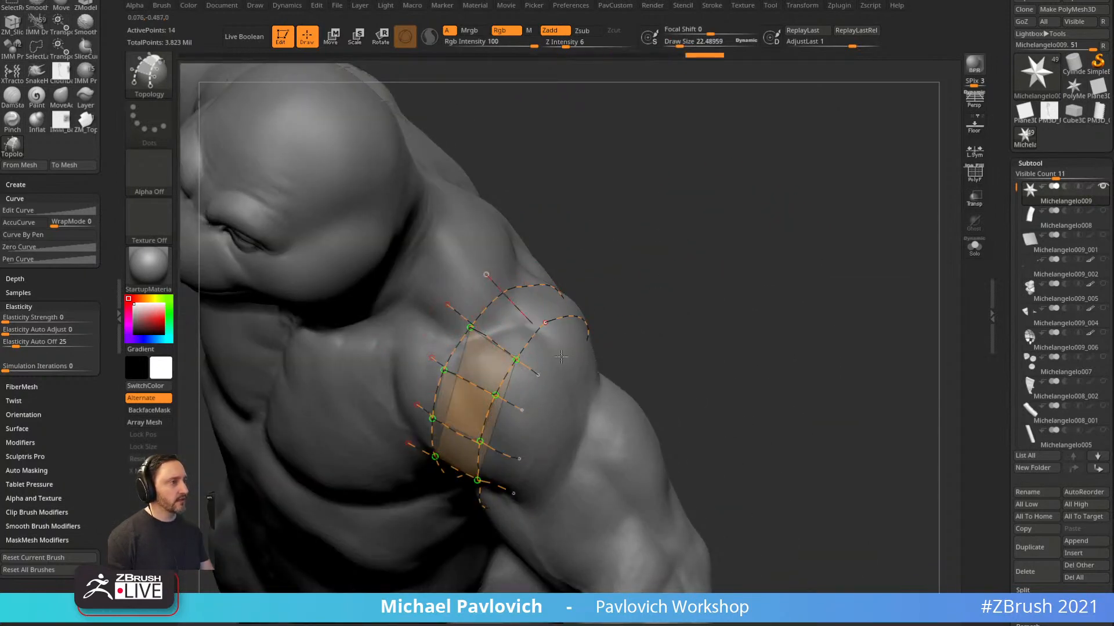
{"action": "left_click_drag", "start_coordinate": [482, 279], "coordinate": [551, 349]}
{"action": "mouse_move", "coordinate": [662, 255]}
{"action": "left_mouse_down"}
{"action": "mouse_move", "coordinate": [758, 199]}
{"action": "mouse_move", "coordinate": [746, 224]}
{"action": "mouse_move", "coordinate": [751, 319]}
{"action": "mouse_move", "coordinate": [808, 227]}
{"action": "mouse_move", "coordinate": [778, 236]}
{"action": "mouse_move", "coordinate": [786, 256]}
{"action": "mouse_move", "coordinate": [765, 247]}
{"action": "left_mouse_up"}
{"action": "key", "text": "ctrl"}
{"action": "left_click_drag", "start_coordinate": [701, 290], "coordinate": [400, 312]}
{"action": "mouse_move", "coordinate": [244, 400]}
{"action": "left_mouse_down"}
{"action": "mouse_move", "coordinate": [303, 417]}
{"action": "mouse_move", "coordinate": [355, 365]}
{"action": "left_mouse_up"}
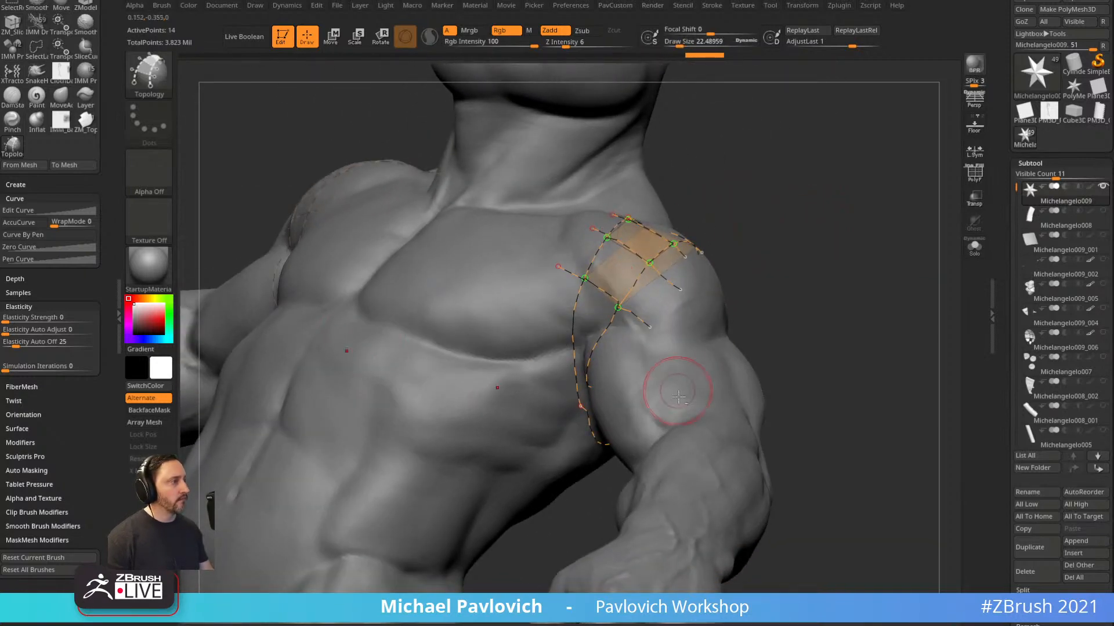
{"action": "left_click_drag", "start_coordinate": [806, 308], "coordinate": [750, 330]}
{"action": "key", "text": "ctrl"}
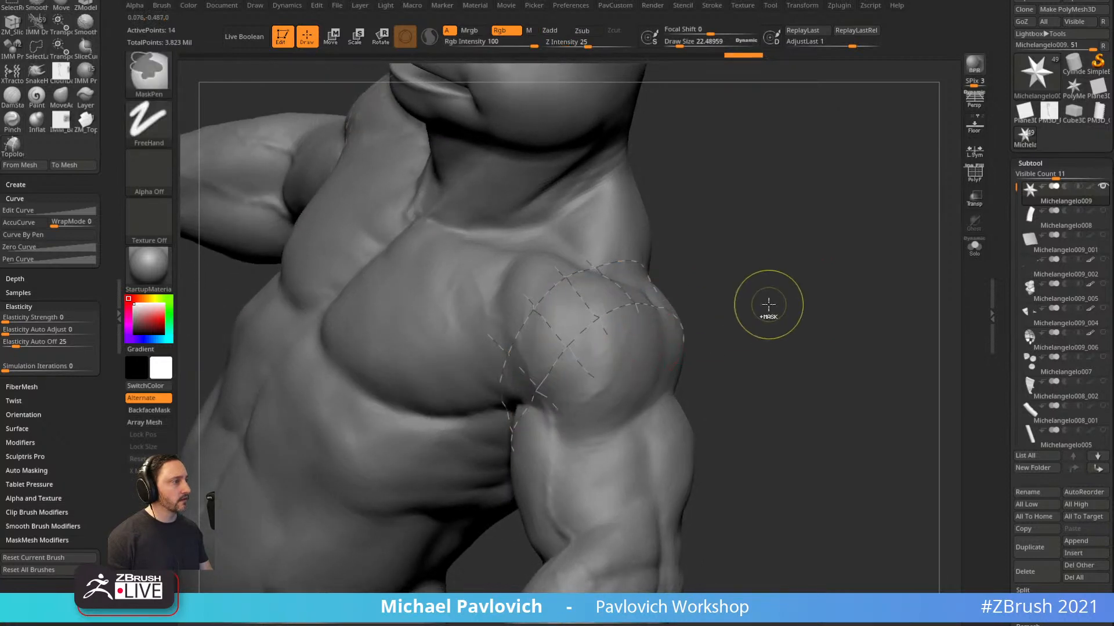
Draw cross curves between the two strap curves along the front of the shoulder and into the armpit.
{"action": "left_click_drag", "start_coordinate": [785, 288], "coordinate": [592, 371]}
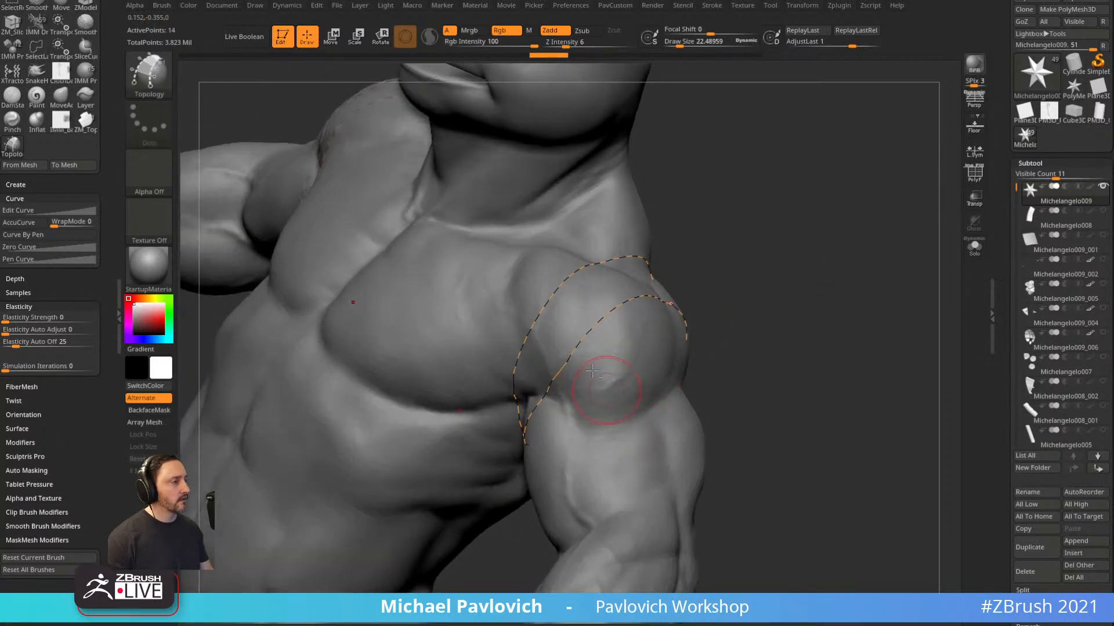
{"action": "left_click_drag", "start_coordinate": [738, 249], "coordinate": [555, 312]}
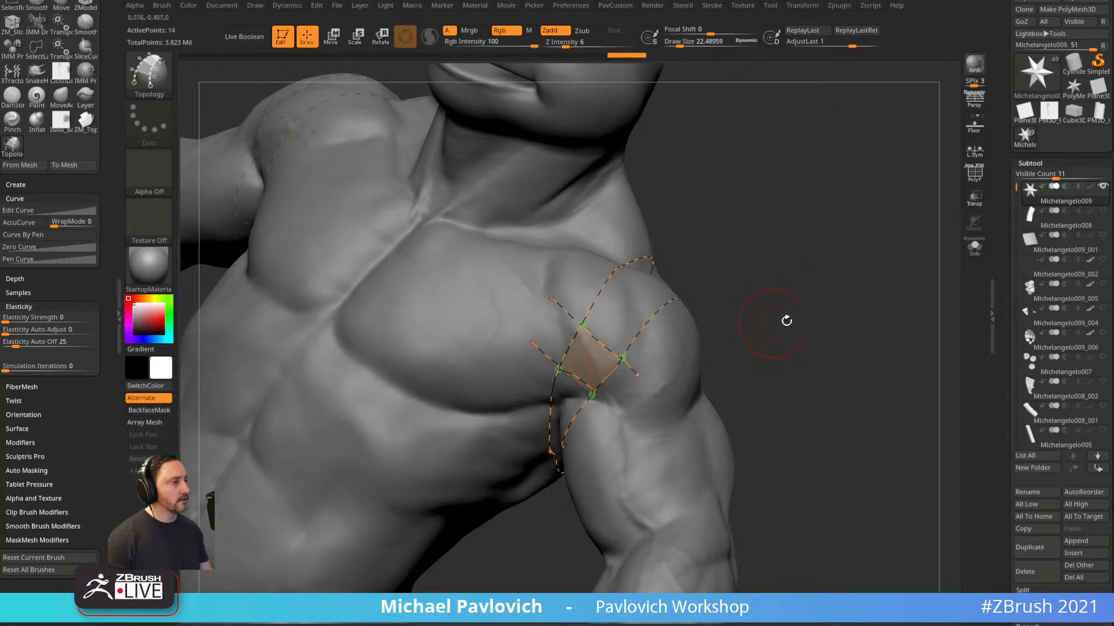
{"action": "left_click_drag", "start_coordinate": [785, 320], "coordinate": [598, 348]}
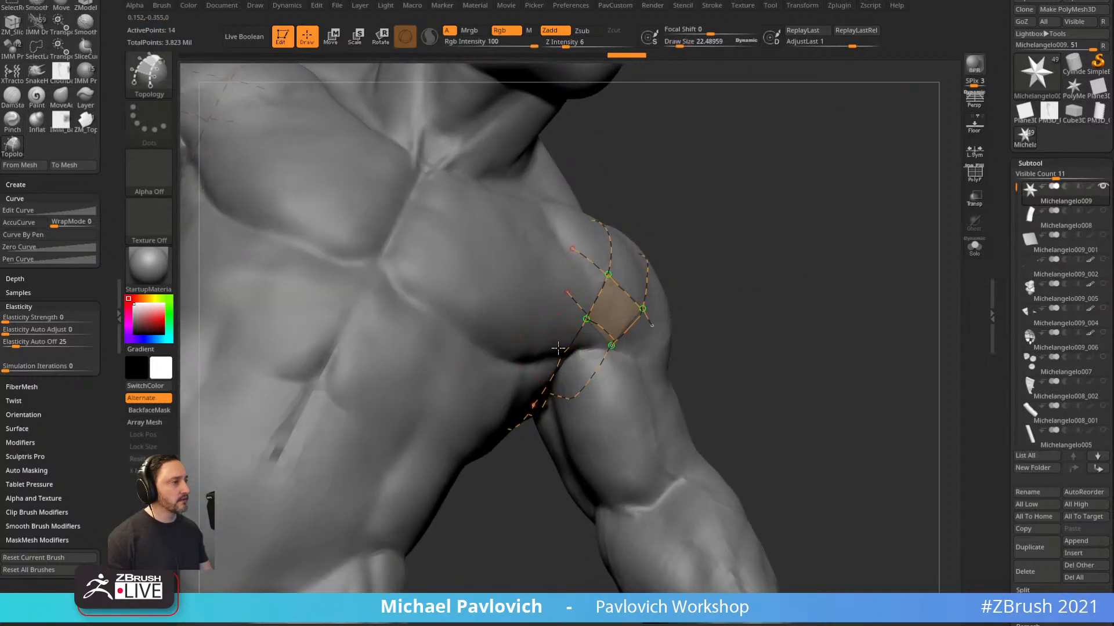
{"action": "left_click_drag", "start_coordinate": [749, 321], "coordinate": [557, 387]}
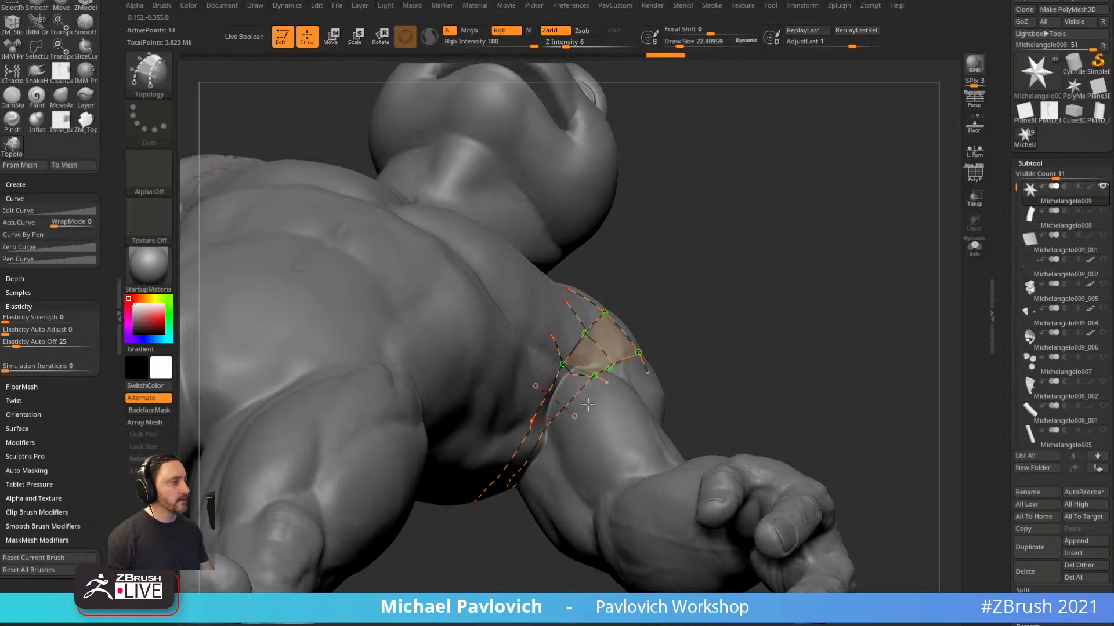
{"action": "left_click_drag", "start_coordinate": [719, 330], "coordinate": [558, 368]}
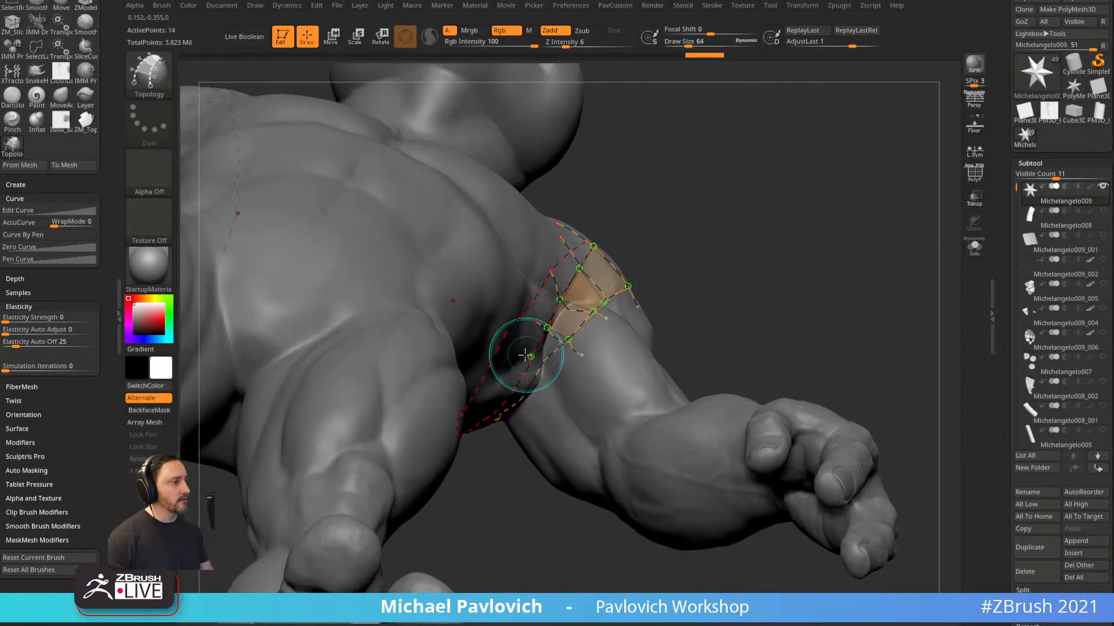
{"action": "left_click_drag", "start_coordinate": [745, 286], "coordinate": [511, 338]}
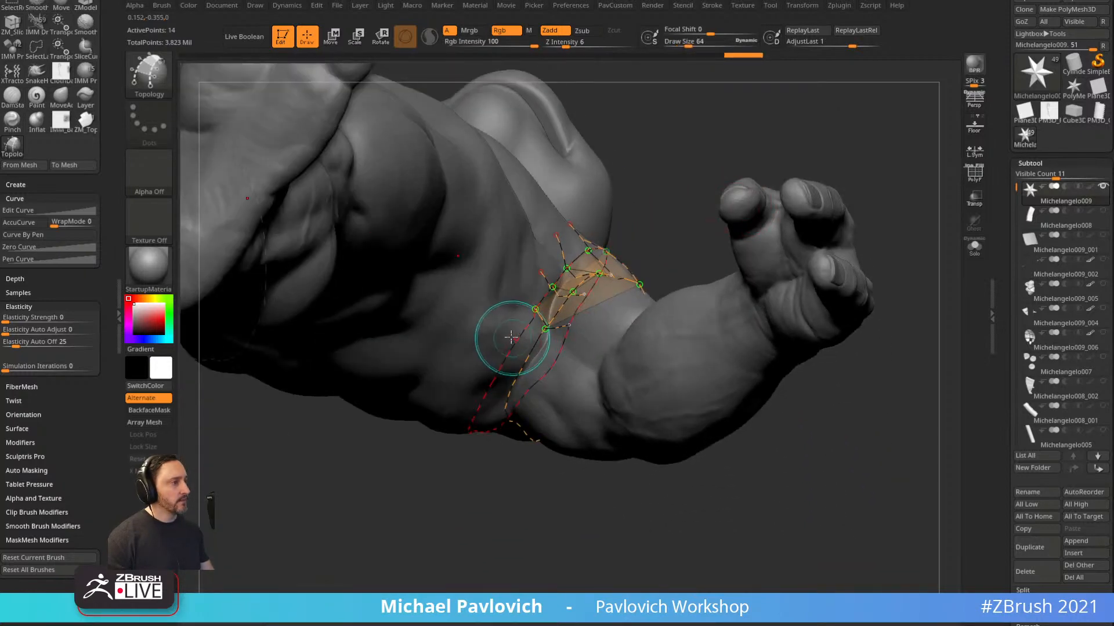
Add cross curves between the strap outlines from the underarm up around the back of the shoulder.
{"action": "left_click_drag", "start_coordinate": [537, 442], "coordinate": [500, 343]}
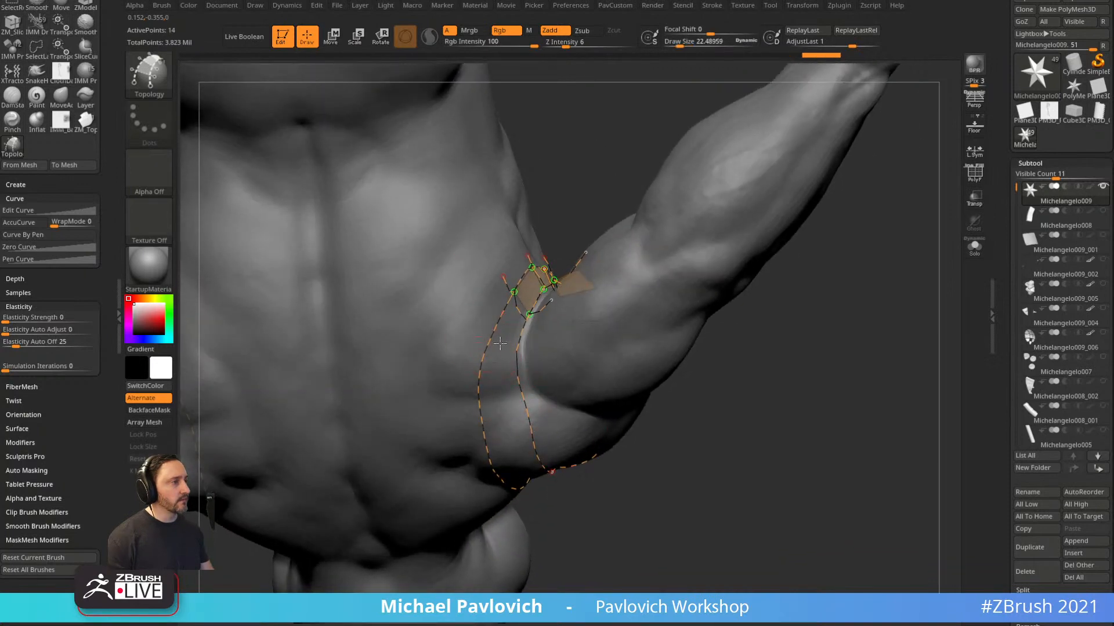
{"action": "left_click_drag", "start_coordinate": [719, 359], "coordinate": [701, 299]}
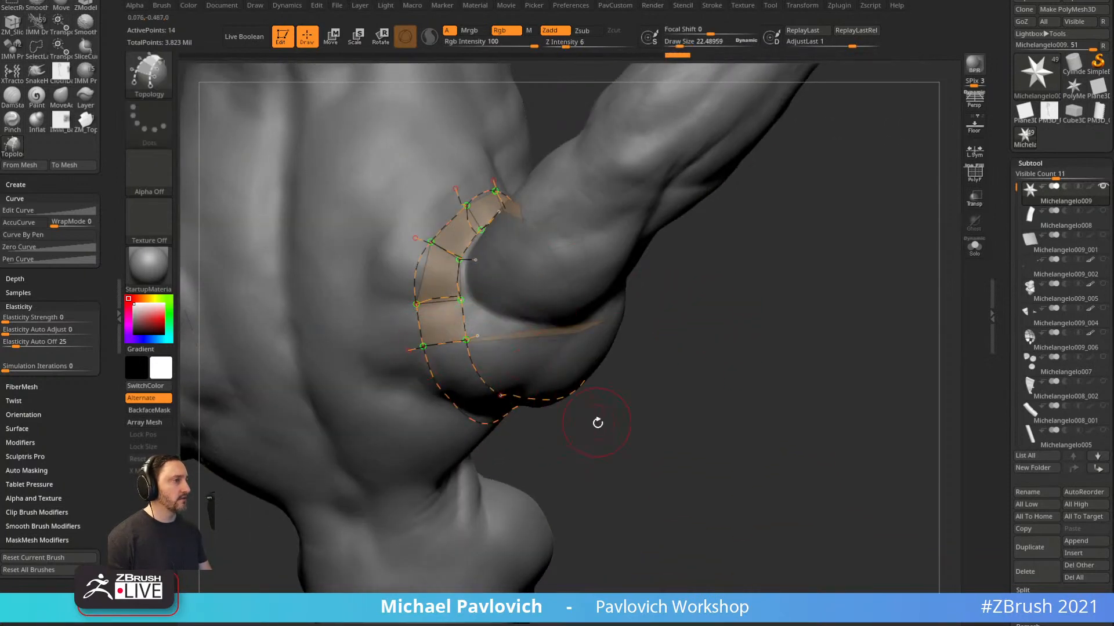
{"action": "left_click_drag", "start_coordinate": [597, 423], "coordinate": [403, 316]}
{"action": "left_click_drag", "start_coordinate": [685, 406], "coordinate": [409, 328]}
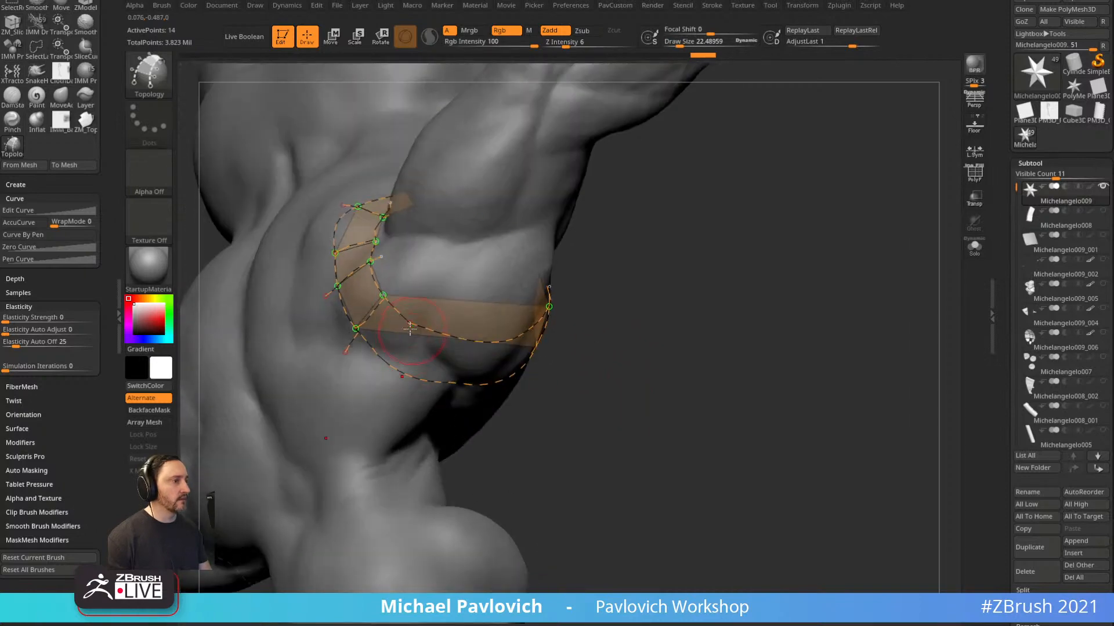
{"action": "mouse_move", "coordinate": [385, 374]}
{"action": "left_mouse_down"}
{"action": "mouse_move", "coordinate": [400, 336]}
{"action": "mouse_move", "coordinate": [368, 288]}
{"action": "left_mouse_up"}
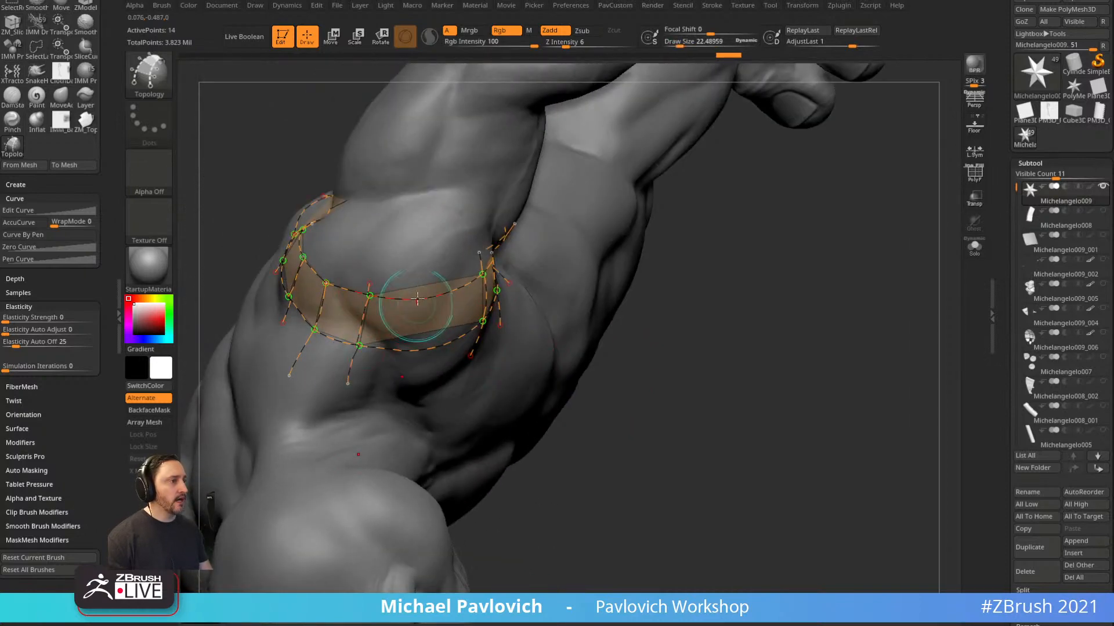
Complete the strap's cross curves over the top of the shoulder down to the front.
{"action": "left_click_drag", "start_coordinate": [729, 350], "coordinate": [580, 332]}
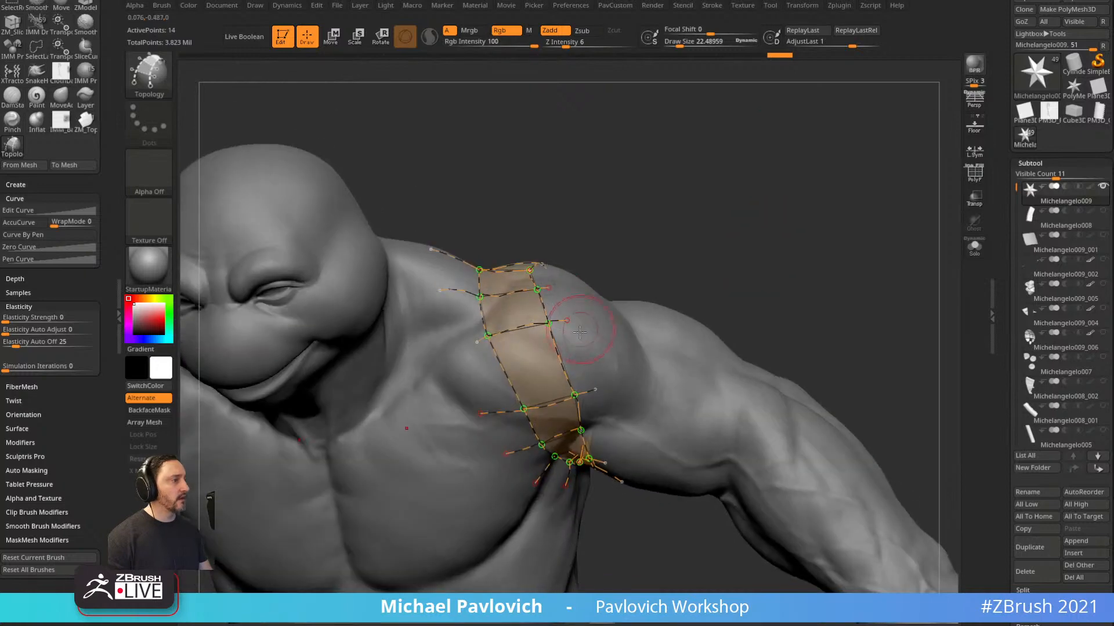
{"action": "left_click_drag", "start_coordinate": [776, 265], "coordinate": [759, 217]}
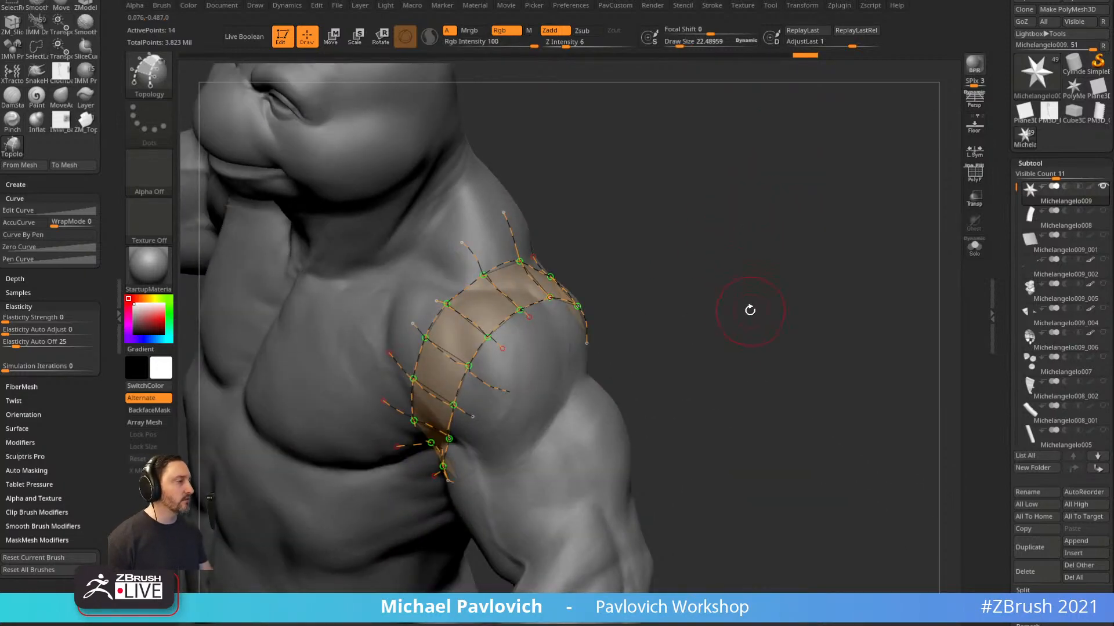
{"action": "mouse_move", "coordinate": [732, 337]}
{"action": "left_mouse_down"}
{"action": "mouse_move", "coordinate": [723, 296]}
{"action": "mouse_move", "coordinate": [756, 281]}
{"action": "mouse_move", "coordinate": [725, 296]}
{"action": "left_mouse_up"}
Generate the shoulder strap mesh from the topology curves, show its polyframe, and set the draw size to about 9.7.
{"action": "left_click", "coordinate": [658, 379]}
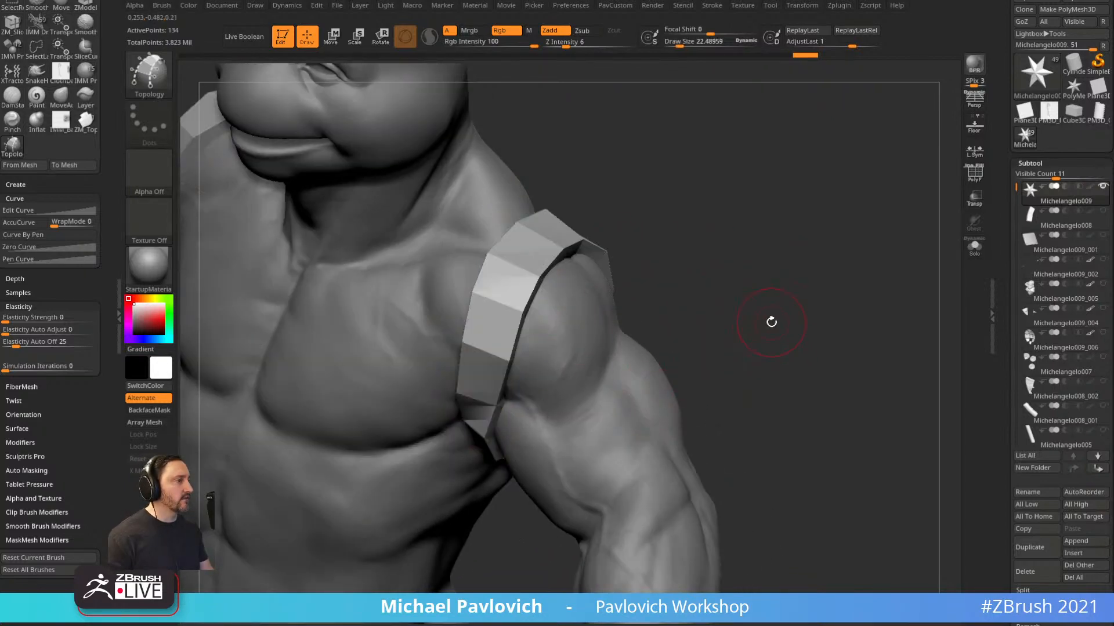
{"action": "left_click", "coordinate": [973, 174]}
{"action": "left_click_drag", "start_coordinate": [741, 266], "coordinate": [728, 270]}
{"action": "key", "text": "s"}
{"action": "left_click_drag", "start_coordinate": [601, 257], "coordinate": [801, 294]}
Split the masked star away from the new strap rings into its own subtool.
{"action": "key", "text": "space"}
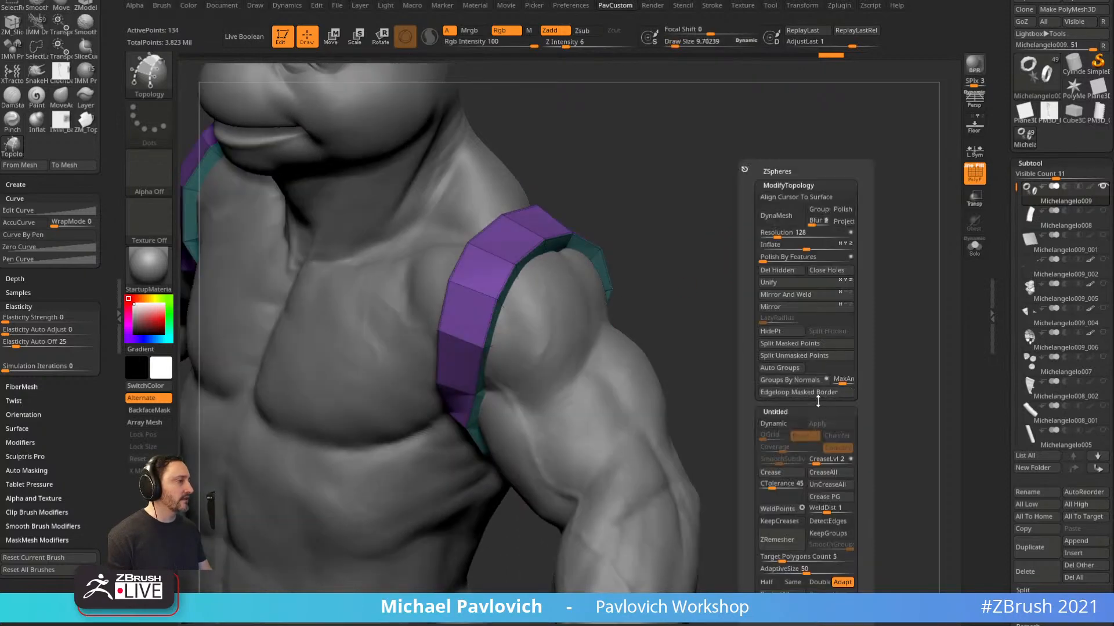
{"action": "left_click", "coordinate": [812, 347]}
{"action": "left_click_drag", "start_coordinate": [696, 347], "coordinate": [916, 267]}
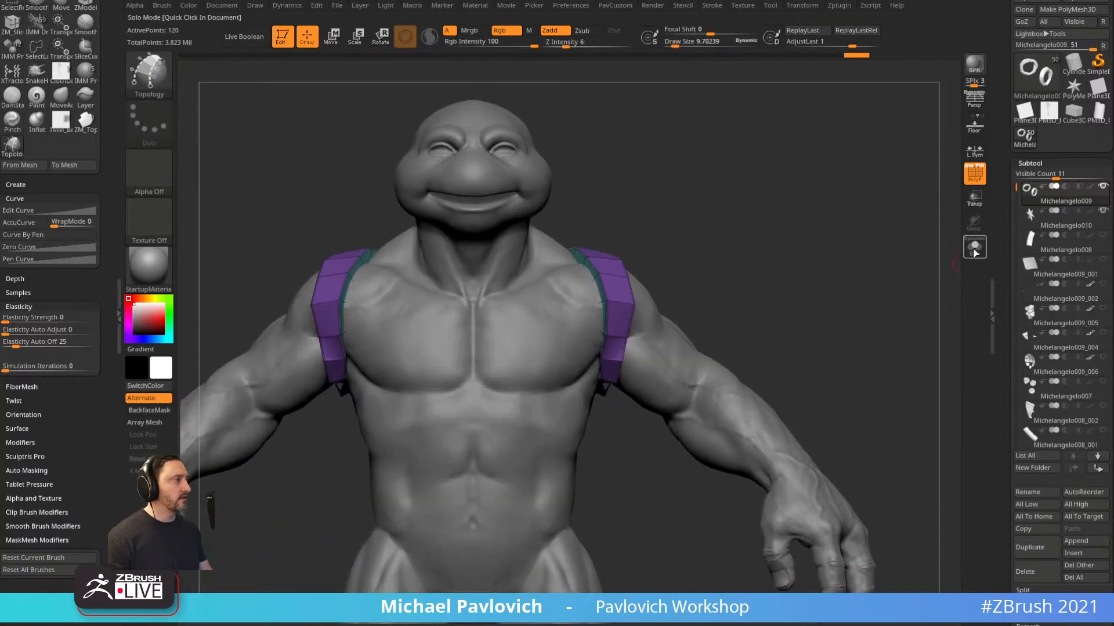
Isolate the strap rings in Solo mode, hide the one on the character's right shoulder, and delete the hidden geometry.
{"action": "left_click", "coordinate": [974, 248]}
{"action": "left_click_drag", "start_coordinate": [433, 195], "coordinate": [275, 468], "text": "ctrl+alt+shift"}
{"action": "key", "text": "space"}
{"action": "left_click", "coordinate": [723, 273]}
{"action": "key", "text": "f"}
{"action": "left_click_drag", "start_coordinate": [743, 325], "coordinate": [822, 253]}
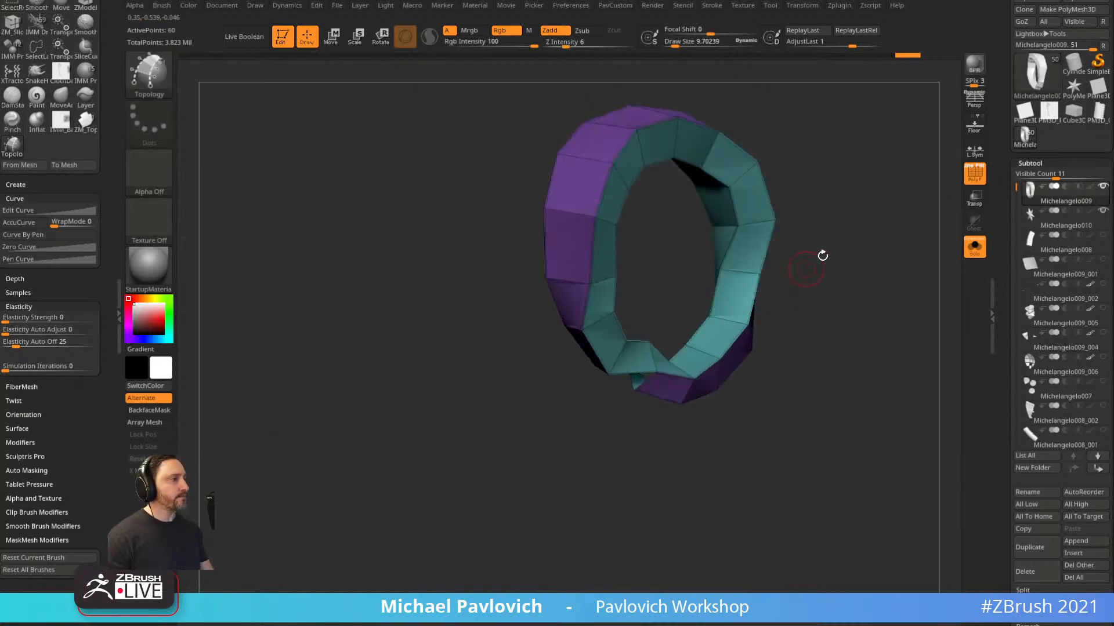
{"action": "key", "text": "f"}
{"action": "left_click_drag", "start_coordinate": [754, 293], "coordinate": [800, 290]}
Choose the ZModeler brush and set its polygon action to QMesh with the Polygroup All target.
{"action": "key", "text": "b"}
{"action": "key", "text": "z"}
{"action": "key", "text": "m"}
{"action": "left_click_drag", "start_coordinate": [757, 223], "coordinate": [723, 255]}
{"action": "key", "text": "space"}
{"action": "left_click", "coordinate": [626, 290]}
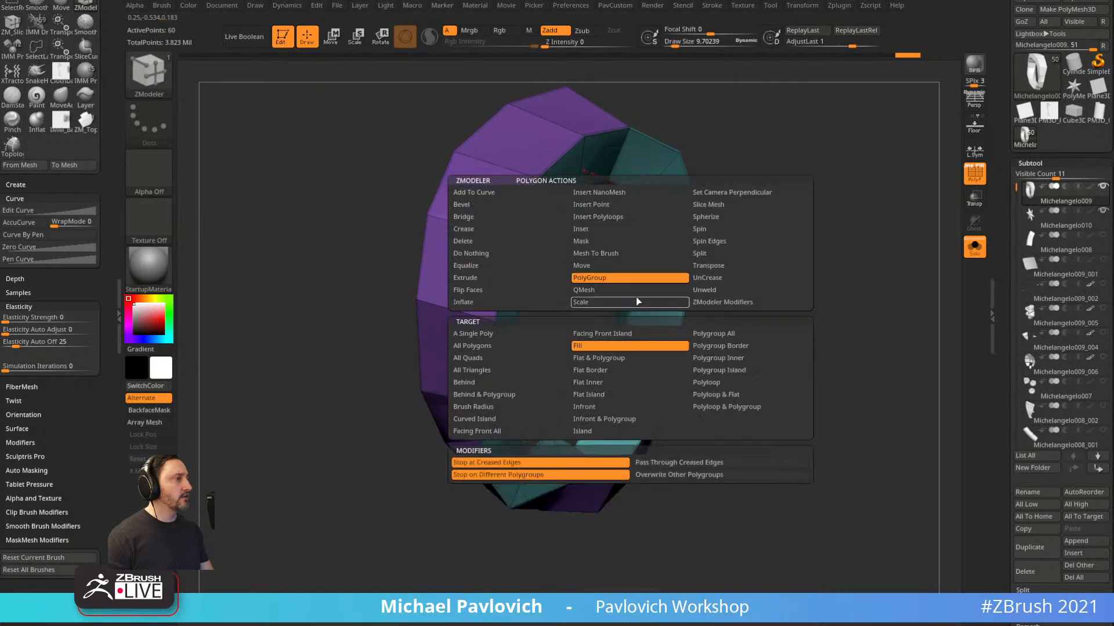
{"action": "left_click", "coordinate": [715, 346]}
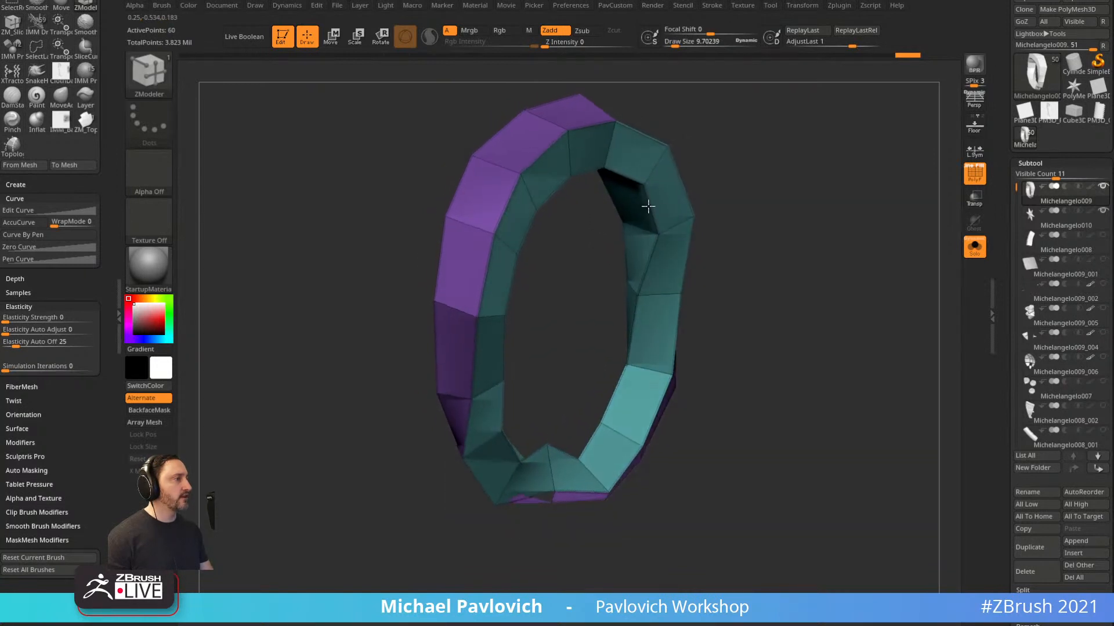
{"action": "key", "text": "space"}
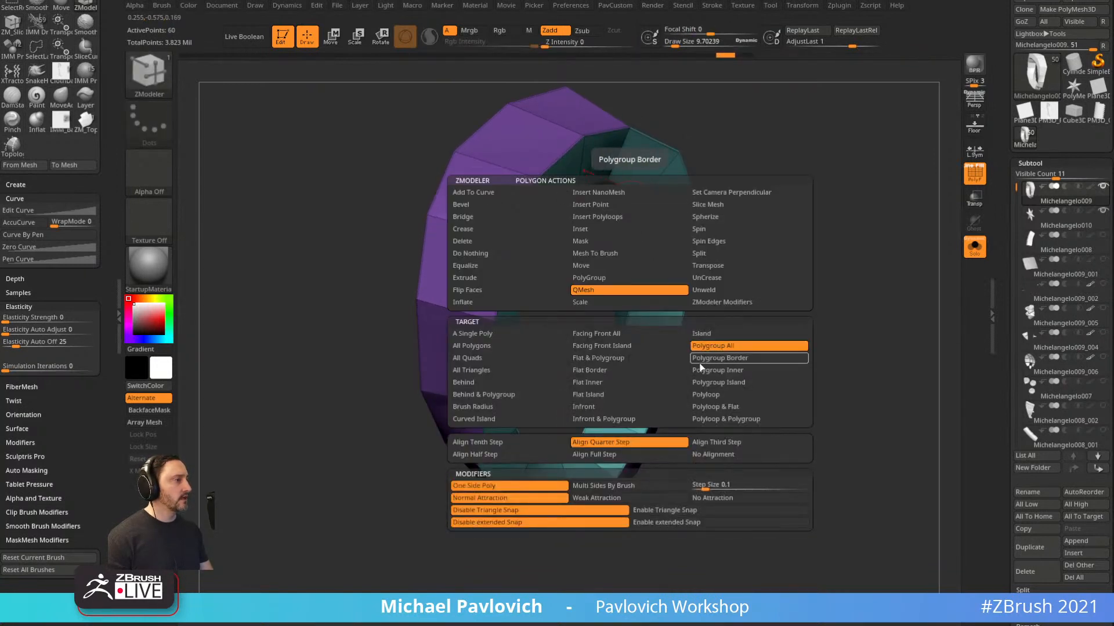
{"action": "mouse_move", "coordinate": [730, 324]}
{"action": "left_mouse_down"}
{"action": "mouse_move", "coordinate": [768, 289]}
{"action": "mouse_move", "coordinate": [706, 288]}
{"action": "mouse_move", "coordinate": [775, 294]}
{"action": "mouse_move", "coordinate": [723, 346]}
{"action": "left_mouse_up"}
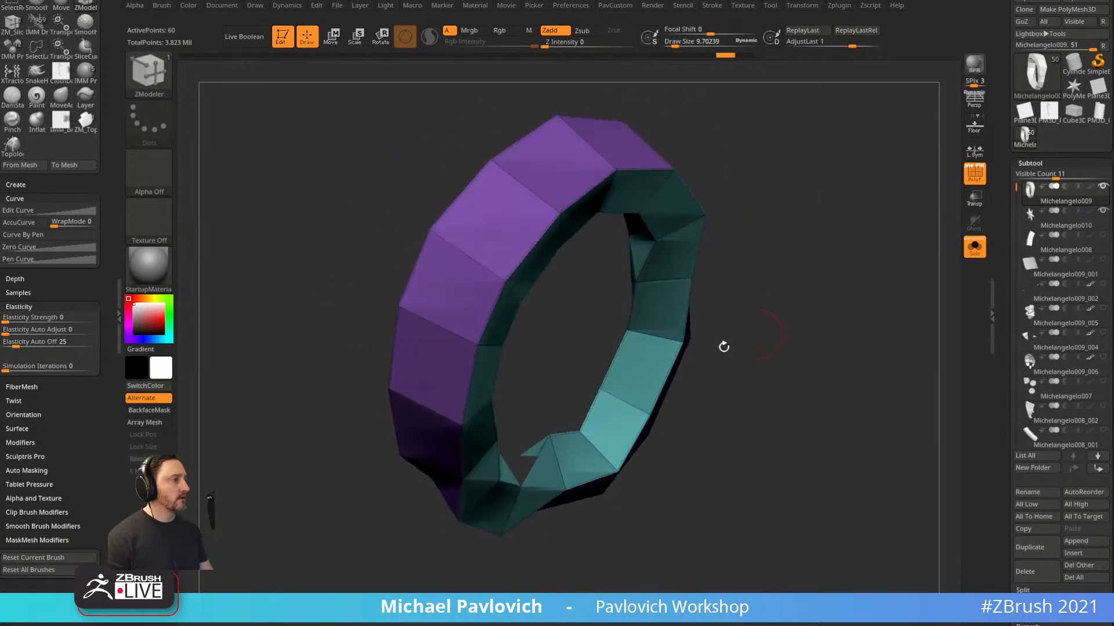
Reshape the ring's pinched underarm section with the Move brush at a draw size of about 22.5, and leave Solo mode.
{"action": "key", "text": "b"}
{"action": "key", "text": "m"}
{"action": "key", "text": "v"}
{"action": "left_click_drag", "start_coordinate": [542, 538], "coordinate": [577, 450]}
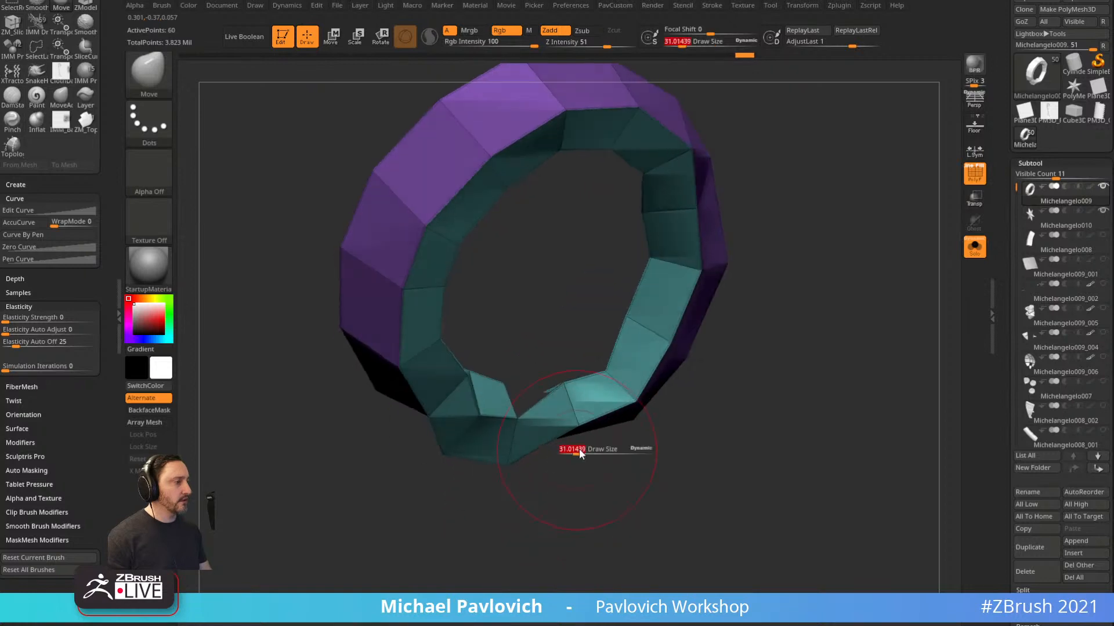
{"action": "mouse_move", "coordinate": [663, 450]}
{"action": "left_mouse_down"}
{"action": "mouse_move", "coordinate": [540, 539]}
{"action": "mouse_move", "coordinate": [540, 497]}
{"action": "mouse_move", "coordinate": [577, 507]}
{"action": "mouse_move", "coordinate": [592, 602]}
{"action": "mouse_move", "coordinate": [423, 442]}
{"action": "left_mouse_up"}
{"action": "left_click_drag", "start_coordinate": [402, 372], "coordinate": [416, 365]}
{"action": "left_click_drag", "start_coordinate": [472, 342], "coordinate": [485, 290], "text": "alt"}
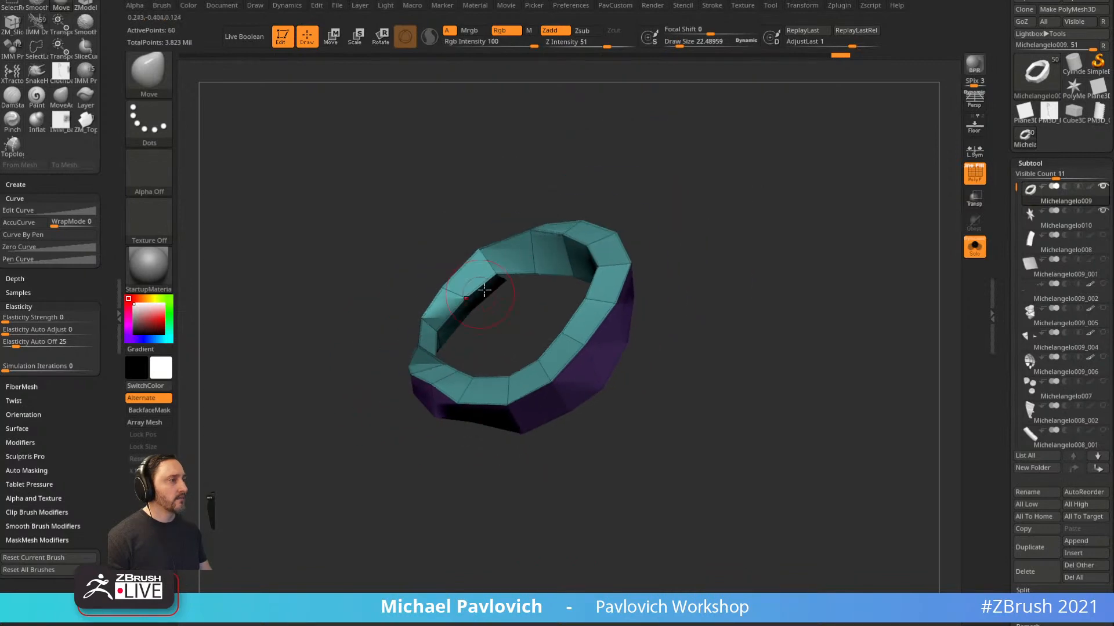
{"action": "mouse_move", "coordinate": [728, 203]}
{"action": "left_mouse_down"}
{"action": "mouse_move", "coordinate": [739, 328]}
{"action": "mouse_move", "coordinate": [914, 256]}
{"action": "mouse_move", "coordinate": [751, 281]}
{"action": "left_mouse_up"}
{"action": "left_click", "coordinate": [975, 248]}
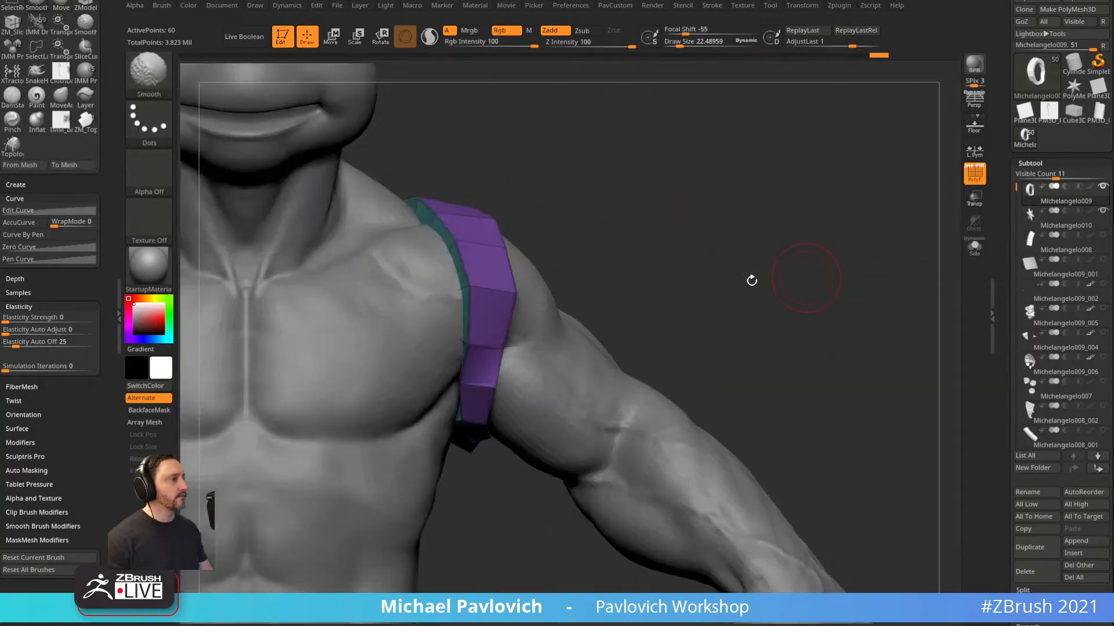
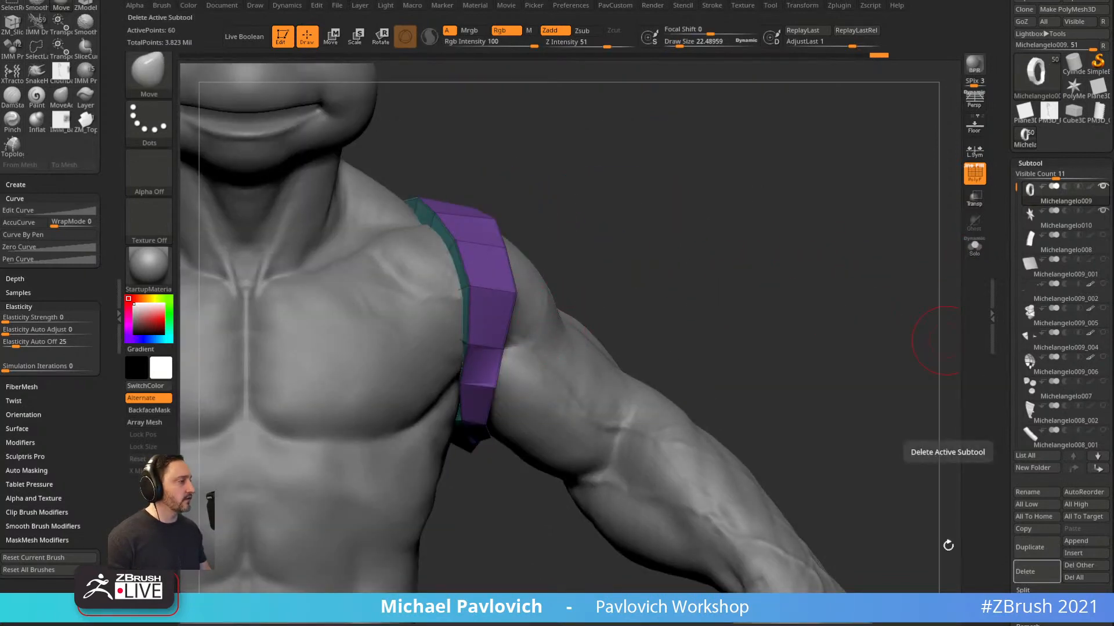
Delete the strap ring subtool, select the body and duplicate it.
{"action": "left_click", "coordinate": [1027, 577]}
{"action": "left_click_drag", "start_coordinate": [732, 368], "coordinate": [744, 334], "text": "alt"}
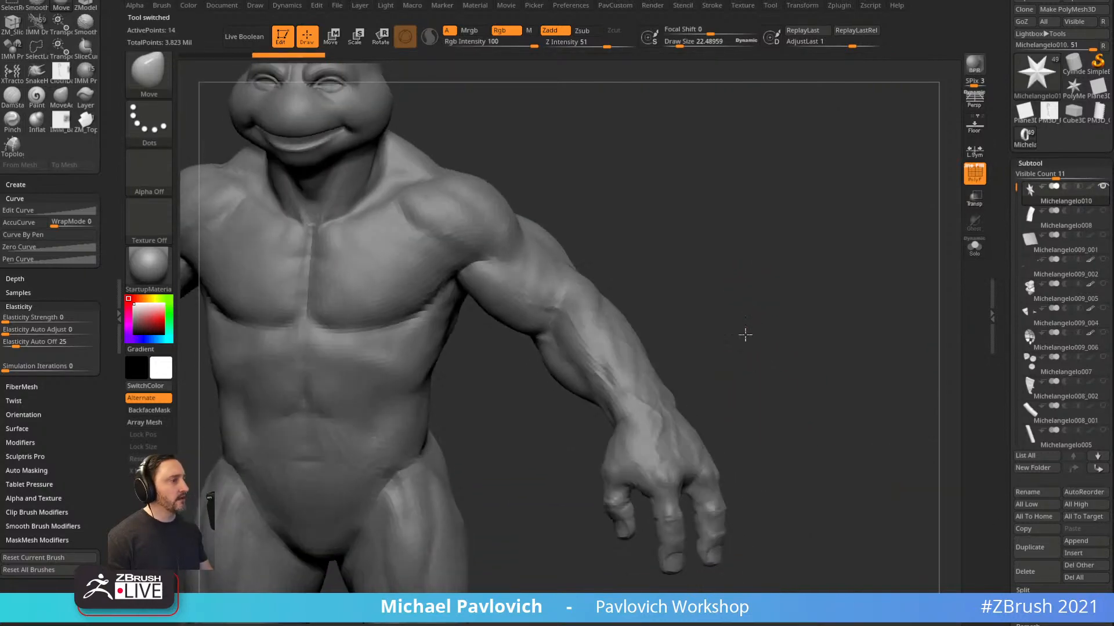
{"action": "left_click", "coordinate": [642, 349], "text": "alt"}
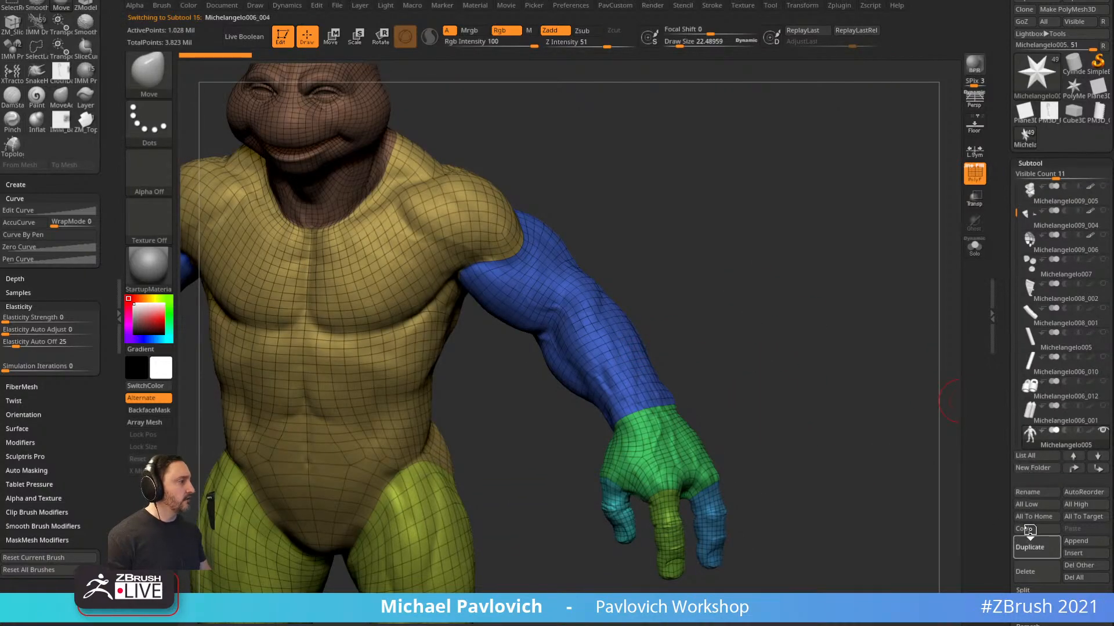
{"action": "scroll", "coordinate": [986, 441], "scroll_direction": "down", "scroll_amount": 5}
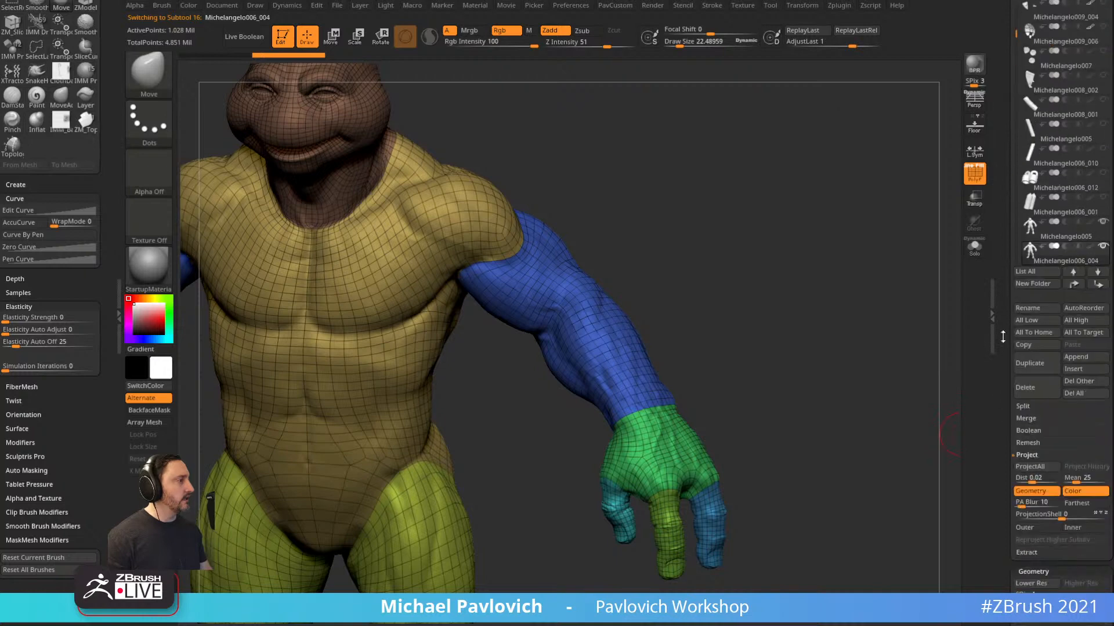
Set the duplicated body to subdivision level 2 and delete its lower and higher levels.
{"action": "left_click_drag", "start_coordinate": [1037, 476], "coordinate": [1030, 475]}
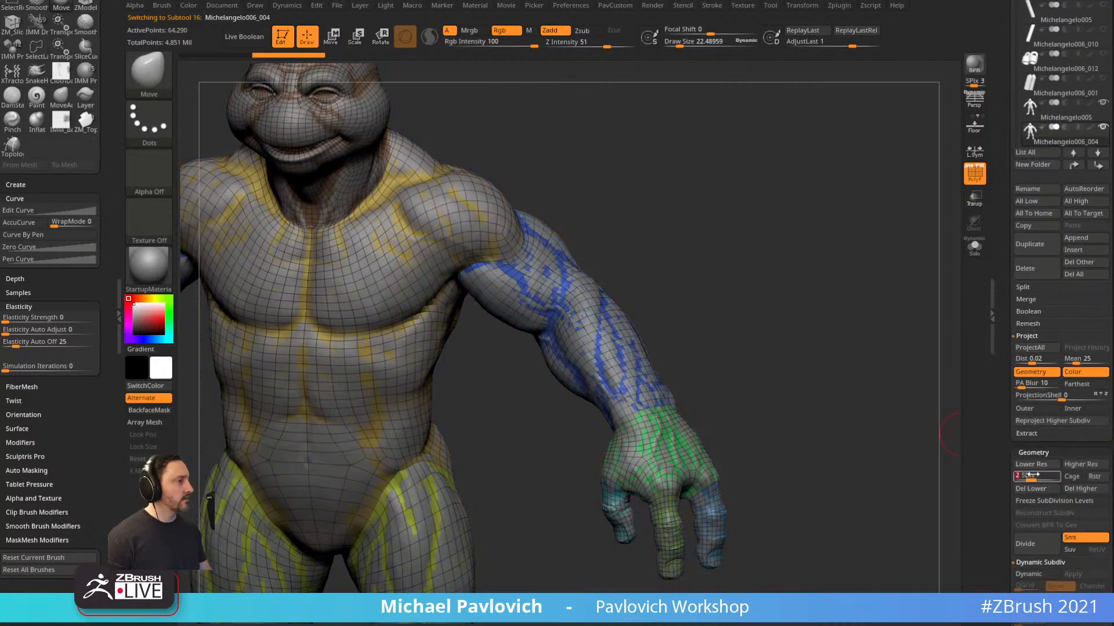
{"action": "left_click", "coordinate": [1047, 488]}
{"action": "left_click", "coordinate": [1069, 489]}
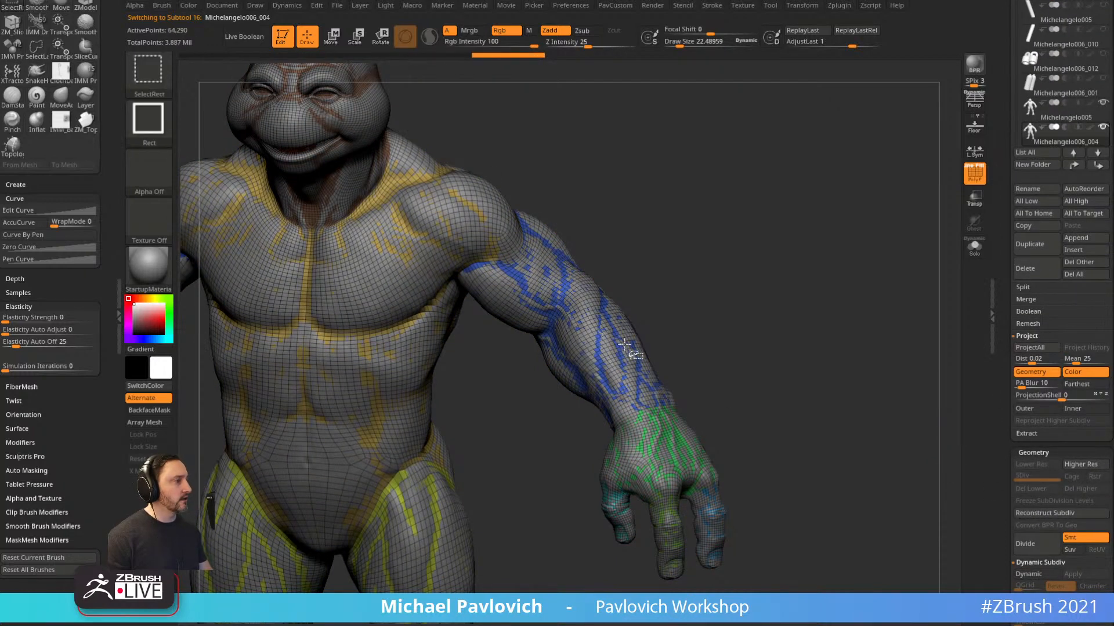
Show only the blue arm polygroup of the duplicate and delete the hidden geometry.
{"action": "left_click", "coordinate": [630, 351], "text": "ctrl+shift"}
{"action": "key", "text": "space"}
{"action": "left_click", "coordinate": [771, 281]}
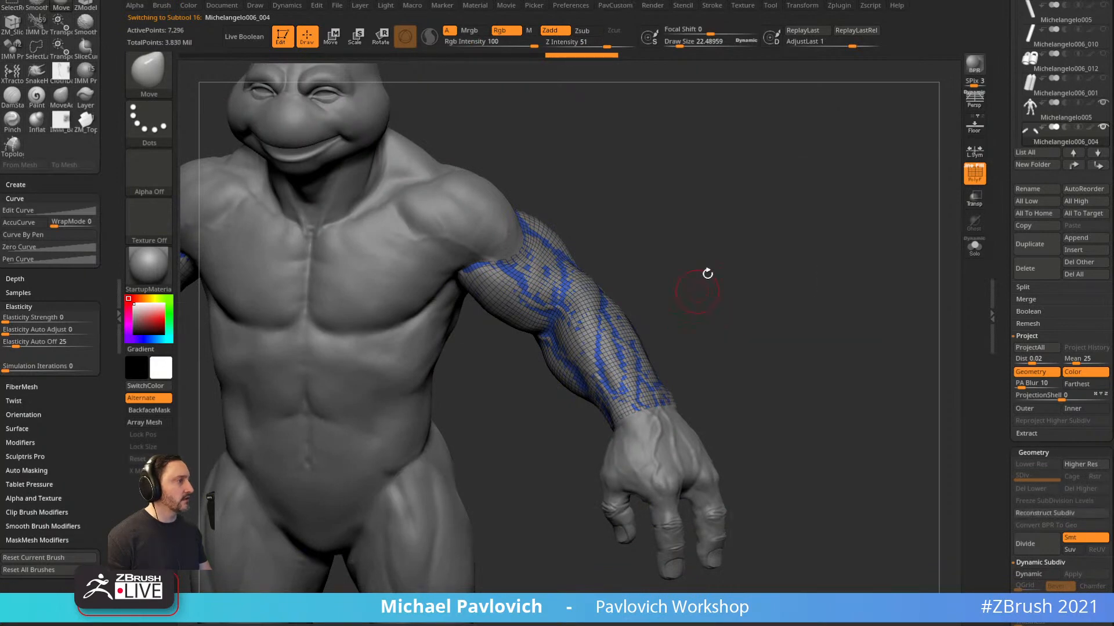
Isolate the two arm pieces in Solo mode and assign them a single polygroup.
{"action": "left_click", "coordinate": [969, 177]}
{"action": "left_click_drag", "start_coordinate": [944, 184], "coordinate": [951, 202]}
{"action": "left_click", "coordinate": [973, 179]}
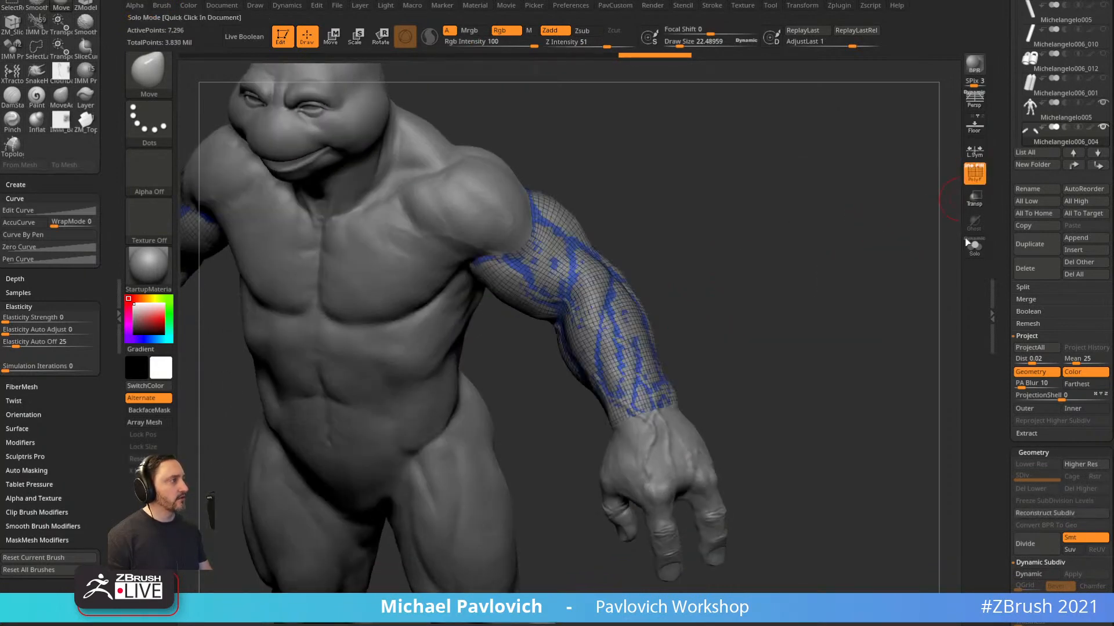
{"action": "left_click", "coordinate": [975, 246]}
{"action": "key", "text": "ctrl+w"}
Keep only the piece from the character's left arm visible and delete the hidden one.
{"action": "right_click_drag", "start_coordinate": [656, 280], "coordinate": [551, 185], "text": "ctrl"}
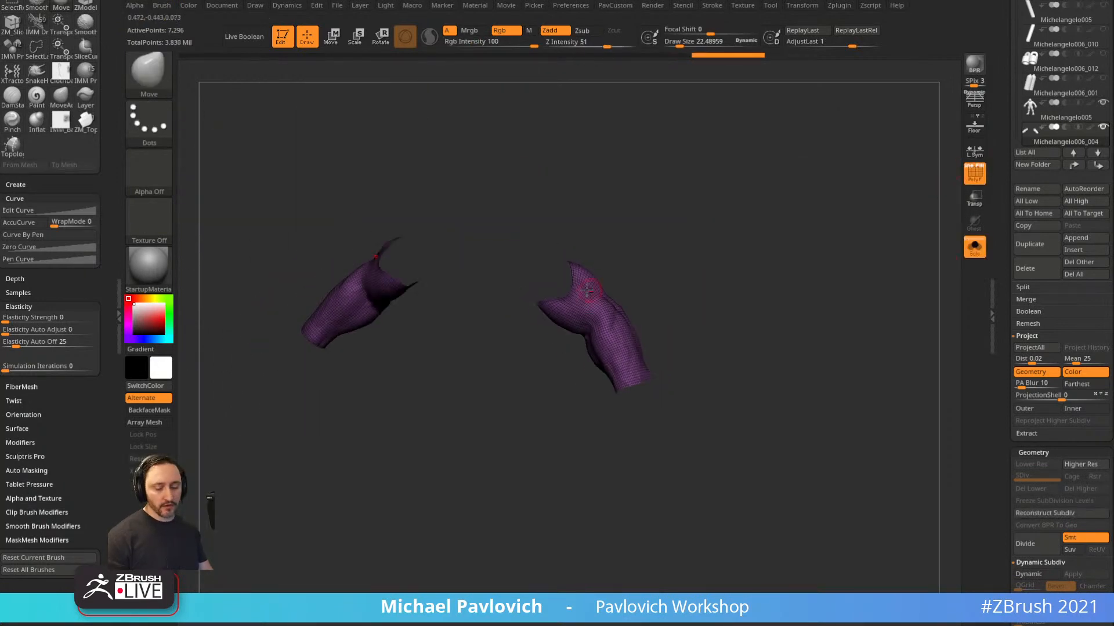
{"action": "left_click_drag", "start_coordinate": [503, 213], "coordinate": [729, 525], "text": "ctrl+shift"}
{"action": "key", "text": "2"}
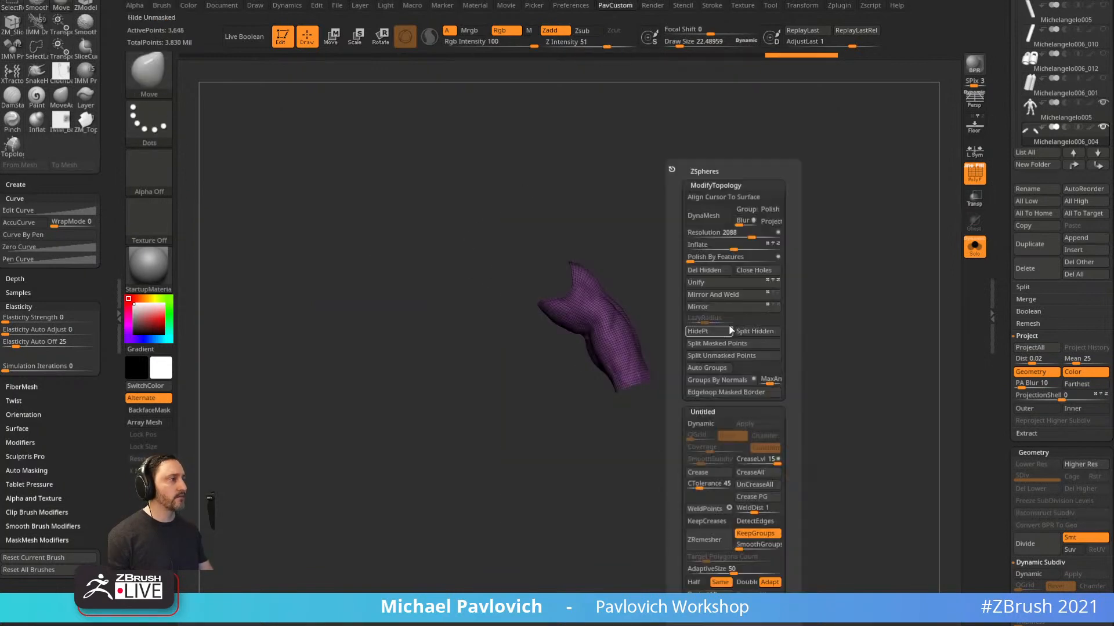
{"action": "left_click", "coordinate": [714, 273]}
Choose the SliceCurve brush for cutting the isolated arm piece.
{"action": "left_click", "coordinate": [149, 76], "text": "ctrl+shift"}
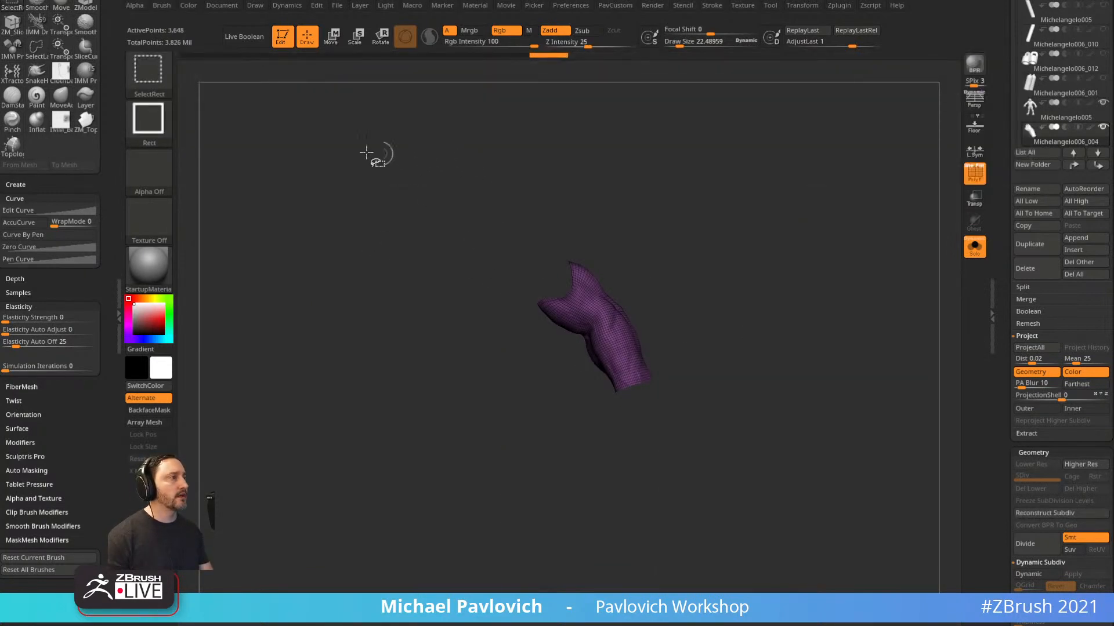
{"action": "left_click", "coordinate": [149, 75], "text": "ctrl+shift"}
{"action": "left_click", "coordinate": [701, 134], "text": "ctrl+shift"}
{"action": "right_click_drag", "start_coordinate": [760, 239], "coordinate": [705, 308], "text": "ctrl"}
{"action": "key", "text": "ctrl+shift+space"}
{"action": "key", "text": "s"}
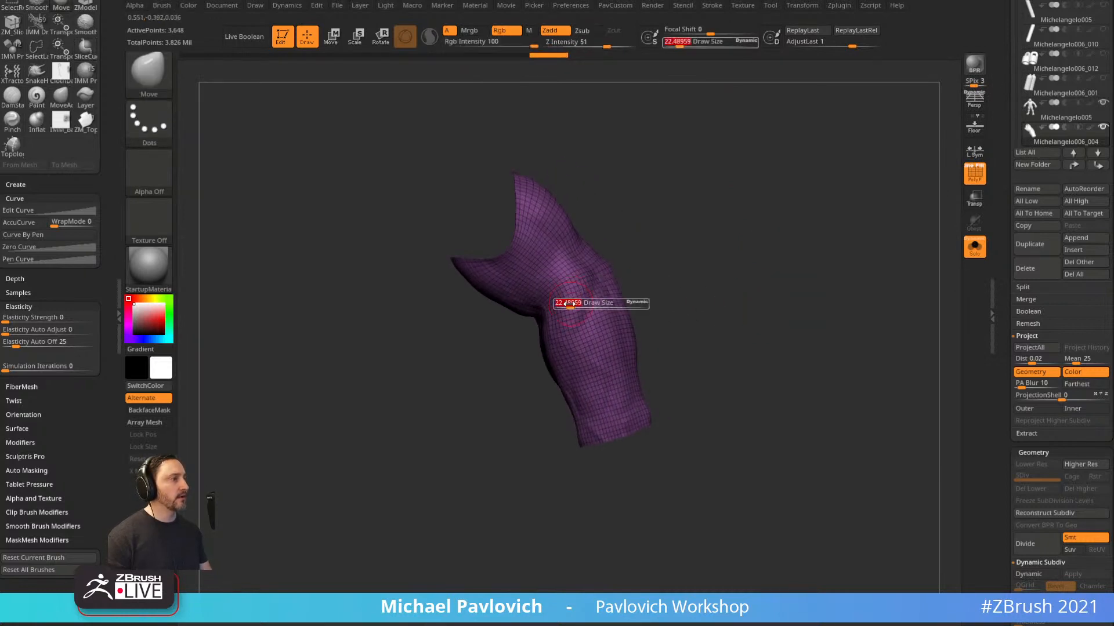
{"action": "left_click_drag", "start_coordinate": [567, 304], "coordinate": [572, 305]}
{"action": "left_click_drag", "start_coordinate": [518, 350], "coordinate": [742, 203], "text": "ctrl+shift"}
{"action": "left_click_drag", "start_coordinate": [498, 386], "coordinate": [774, 316], "text": "ctrl+shift"}
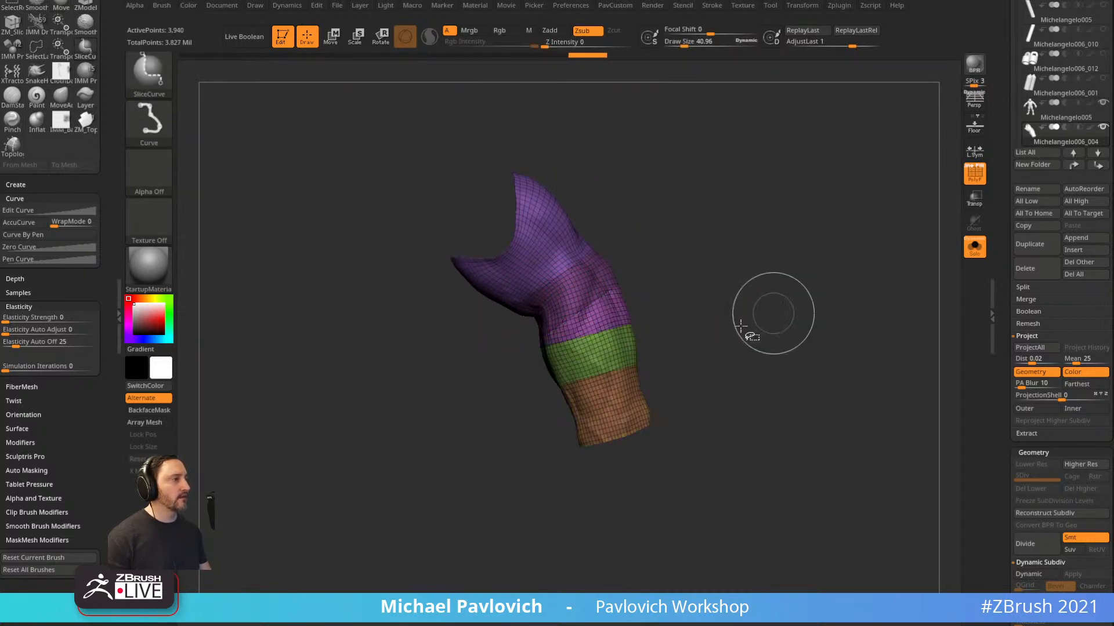
{"action": "key", "text": "ctrl+w"}
Set the draw size to about 26.6 and slice the arm piece crosswise into slanted bands down to the wrist.
{"action": "key", "text": "s"}
{"action": "left_click_drag", "start_coordinate": [597, 343], "coordinate": [594, 344]}
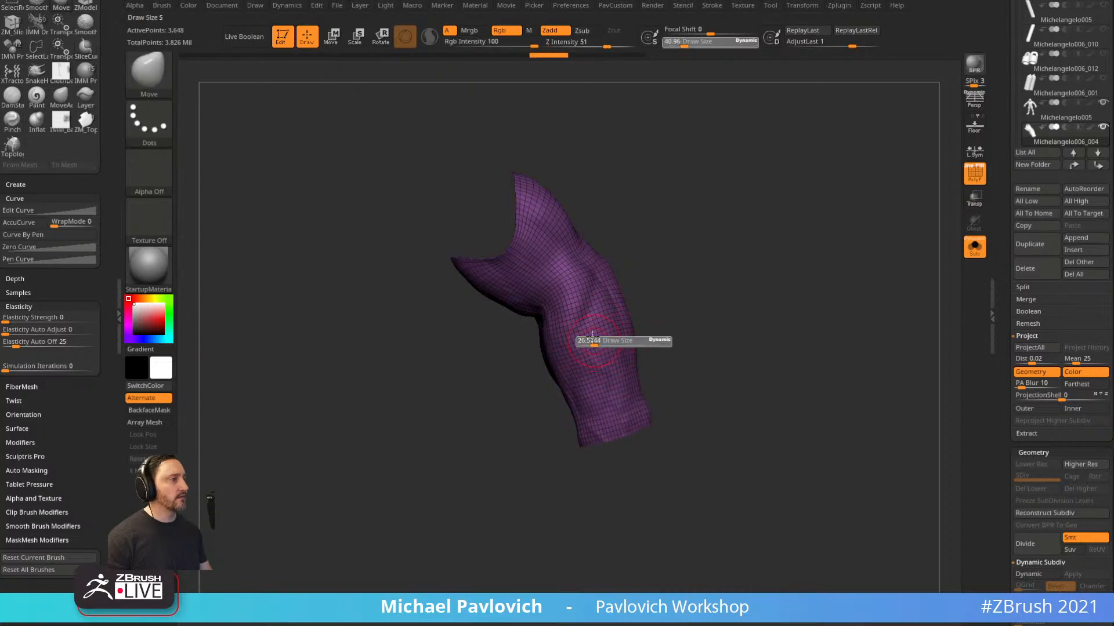
{"action": "left_click_drag", "start_coordinate": [514, 354], "coordinate": [714, 220], "text": "ctrl+shift"}
{"action": "left_click_drag", "start_coordinate": [515, 393], "coordinate": [748, 313], "text": "ctrl+shift"}
{"action": "left_click_drag", "start_coordinate": [527, 419], "coordinate": [710, 396], "text": "ctrl+shift"}
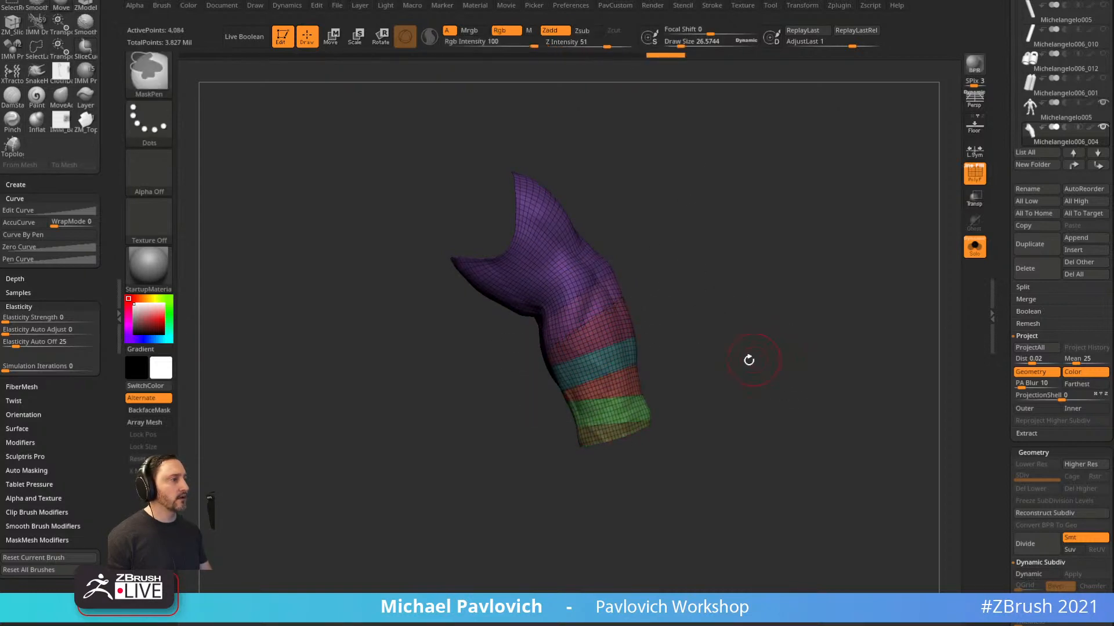
Switch back to the SelectRect brush and leave only three spaced bands of the arm piece visible.
{"action": "left_click", "coordinate": [149, 73], "text": "ctrl+shift"}
{"action": "left_click", "coordinate": [260, 87], "text": "ctrl+shift"}
{"action": "left_click", "coordinate": [586, 302], "text": "ctrl+shift"}
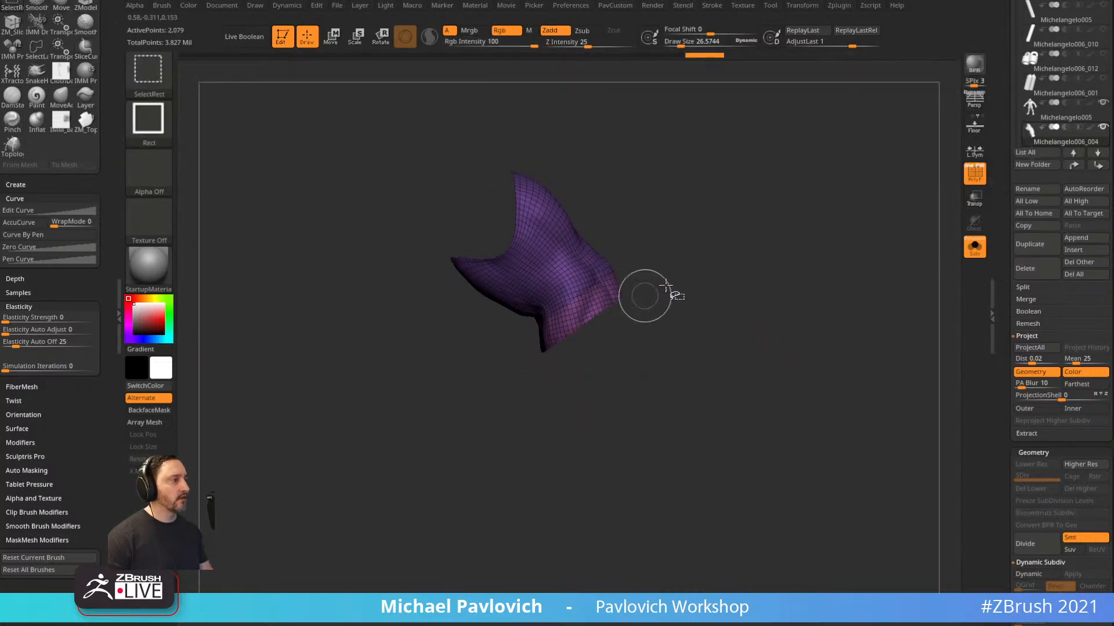
{"action": "left_click_drag", "start_coordinate": [668, 297], "coordinate": [690, 356], "text": "ctrl+shift"}
{"action": "left_click", "coordinate": [618, 263], "text": "ctrl+shift"}
{"action": "left_click", "coordinate": [584, 287], "text": "ctrl+shift"}
{"action": "left_click", "coordinate": [641, 275], "text": "ctrl+shift"}
{"action": "left_click", "coordinate": [600, 300], "text": "ctrl+shift"}
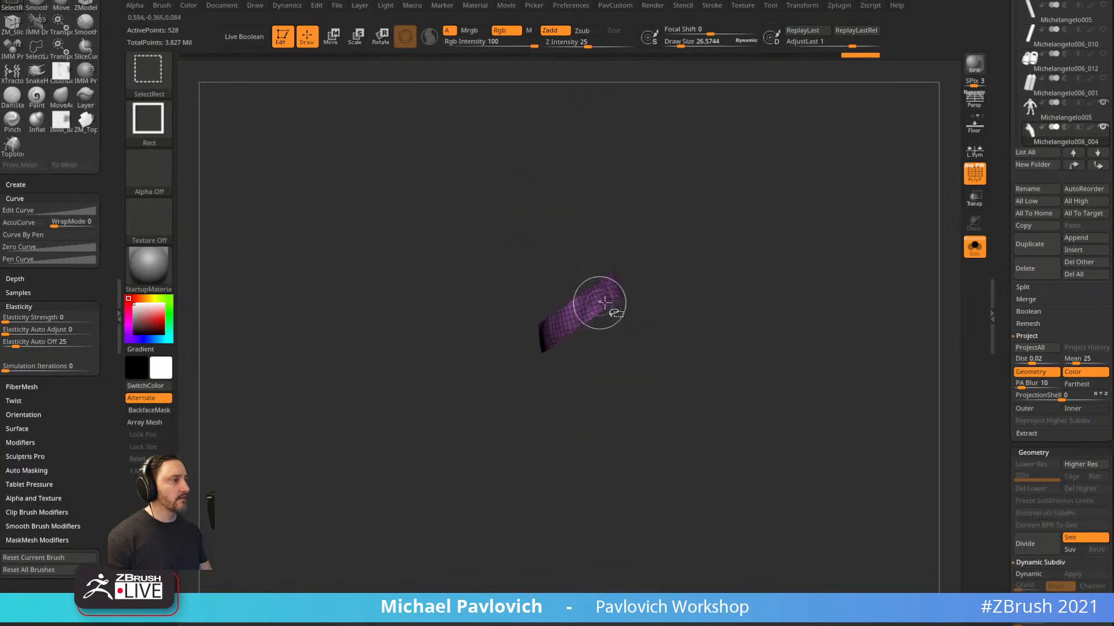
{"action": "left_click_drag", "start_coordinate": [655, 304], "coordinate": [682, 380], "text": "ctrl+shift"}
{"action": "left_click", "coordinate": [615, 362], "text": "ctrl+shift"}
{"action": "left_click", "coordinate": [630, 406], "text": "ctrl+shift"}
{"action": "left_click_drag", "start_coordinate": [768, 293], "coordinate": [770, 349], "text": "ctrl+shift"}
Delete the hidden geometry and remesh the three bands twice with ZRemesher at Half, Adaptive Size 0 and KeepGroups.
{"action": "key", "text": "5"}
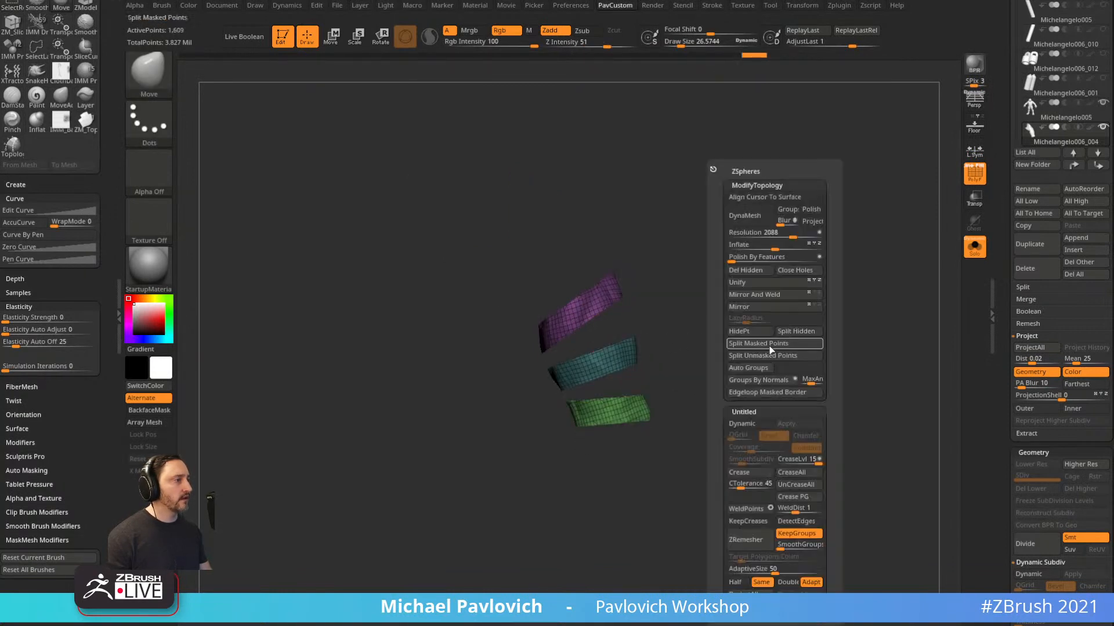
{"action": "left_click", "coordinate": [733, 543]}
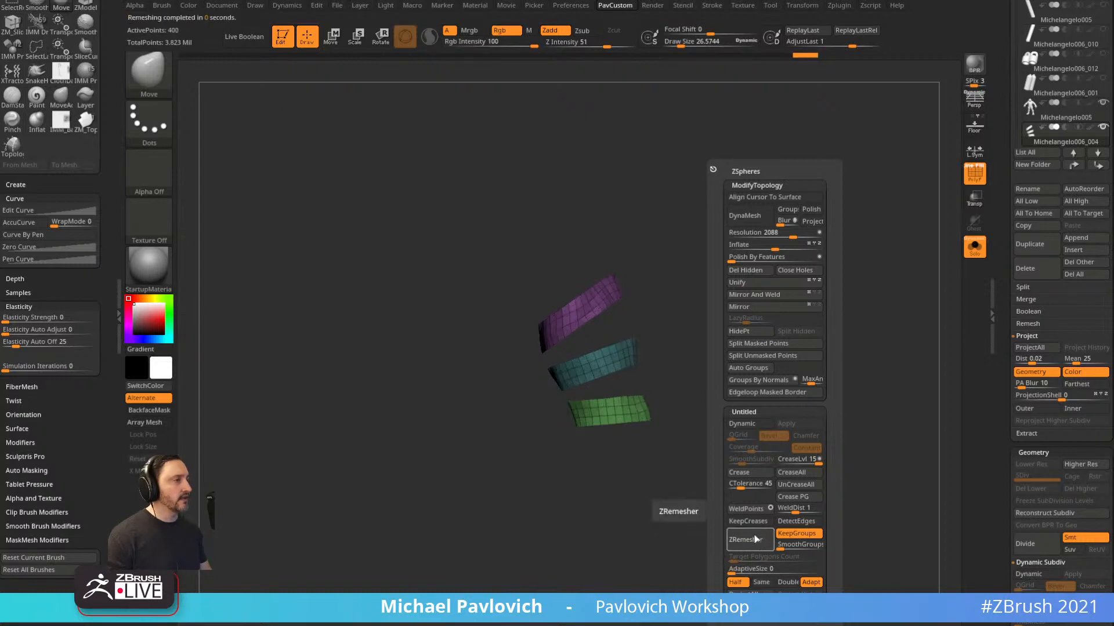
{"action": "left_click", "coordinate": [755, 540]}
{"action": "left_click_drag", "start_coordinate": [696, 371], "coordinate": [743, 371]}
{"action": "left_click_drag", "start_coordinate": [743, 371], "coordinate": [700, 343]}
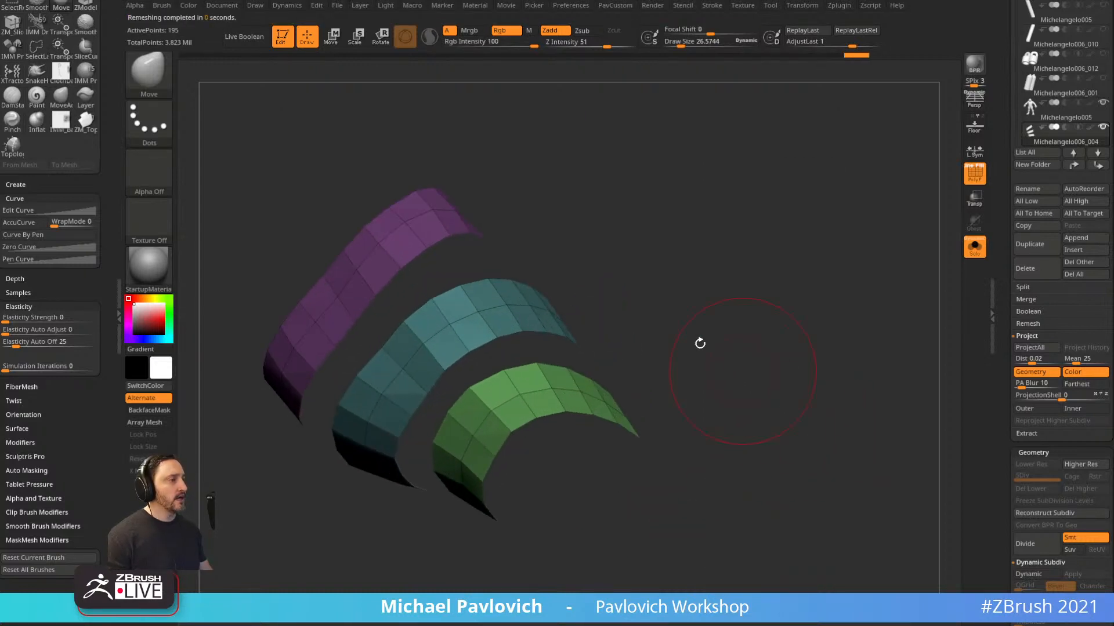
Thicken the three bands into solid rings using the ZModeler brush with QMesh on All Polygons.
{"action": "key", "text": "b"}
{"action": "key", "text": "z"}
{"action": "key", "text": "m"}
{"action": "key", "text": "space"}
{"action": "left_click", "coordinate": [380, 338]}
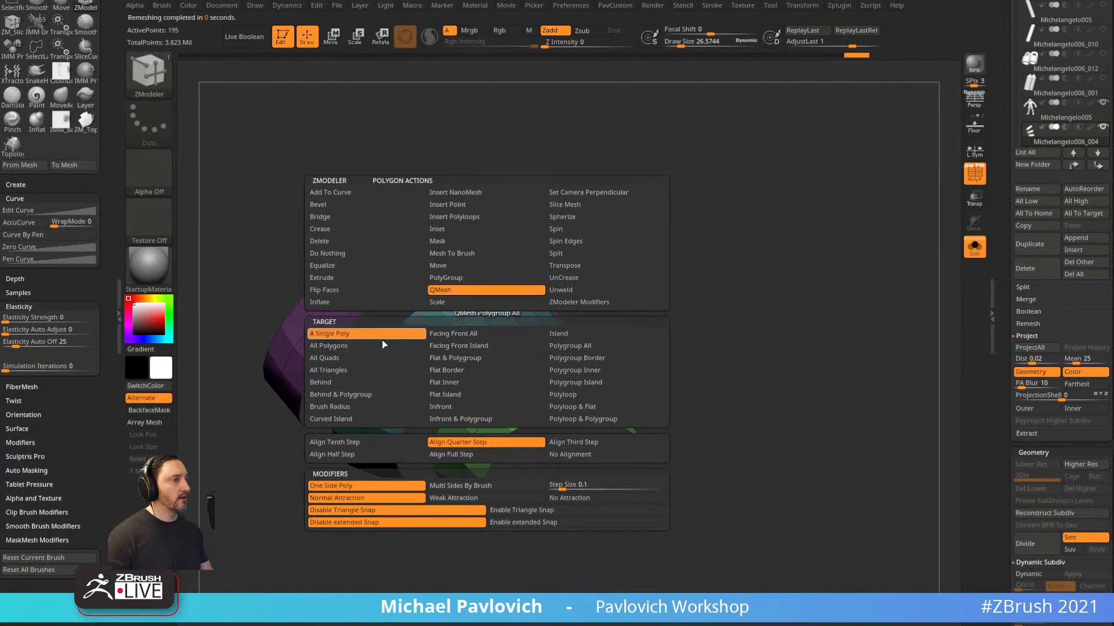
{"action": "left_click", "coordinate": [383, 346]}
{"action": "left_click_drag", "start_coordinate": [491, 325], "coordinate": [504, 275]}
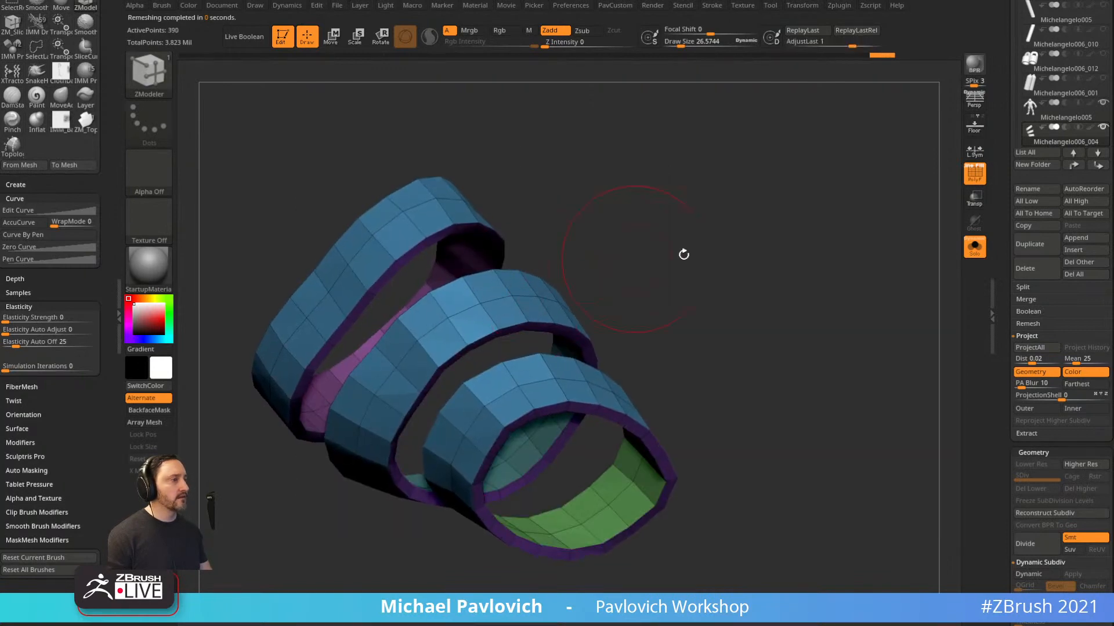
Leave Solo mode to show the rings on the arm and set the draw size to about 9.7.
{"action": "left_click", "coordinate": [974, 249]}
{"action": "mouse_move", "coordinate": [838, 281]}
{"action": "left_mouse_down", "text": "alt"}
{"action": "mouse_move", "coordinate": [830, 244]}
{"action": "mouse_move", "coordinate": [821, 297]}
{"action": "left_mouse_up", "text": "alt"}
{"action": "key", "text": "s"}
{"action": "left_click_drag", "start_coordinate": [822, 299], "coordinate": [817, 297]}
{"action": "left_click_drag", "start_coordinate": [815, 296], "coordinate": [815, 282]}
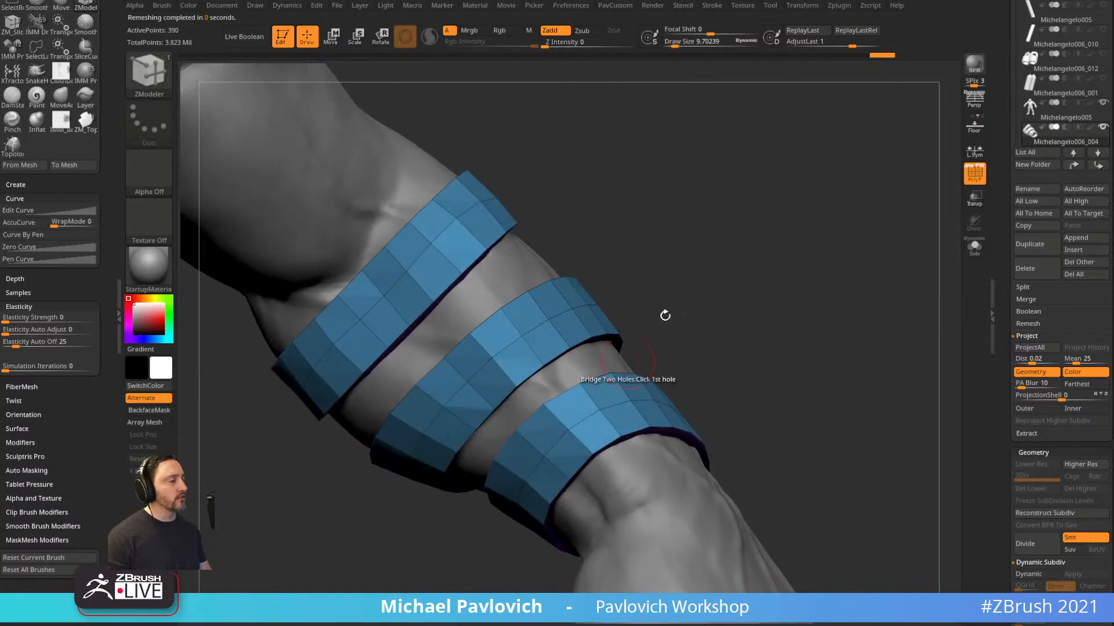
{"action": "left_click_drag", "start_coordinate": [598, 407], "coordinate": [792, 309]}
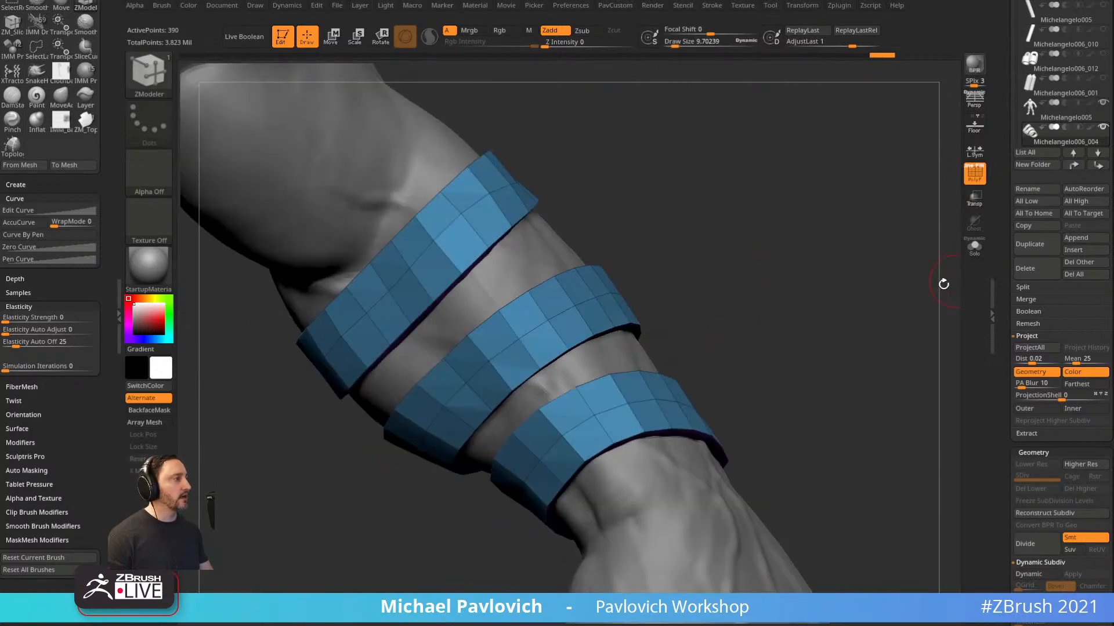
Isolate the middle arm ring and split the other two rings into a separate subtool.
{"action": "left_click_drag", "start_coordinate": [696, 214], "coordinate": [591, 283], "text": "ctrl+shift"}
{"action": "key", "text": "ctrl+shift+a"}
{"action": "key", "text": "3"}
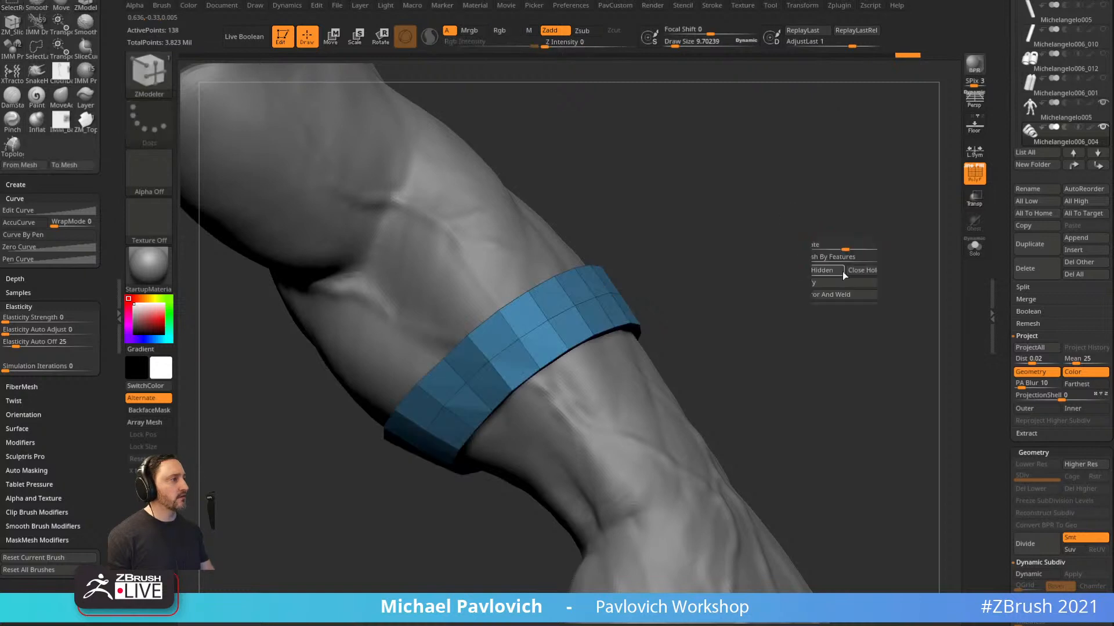
{"action": "left_click", "coordinate": [870, 332]}
Mark a crosswise strip of polygons on the middle ring and QMesh it inward to cut a gap through the ring.
{"action": "left_click_drag", "start_coordinate": [496, 339], "coordinate": [445, 393]}
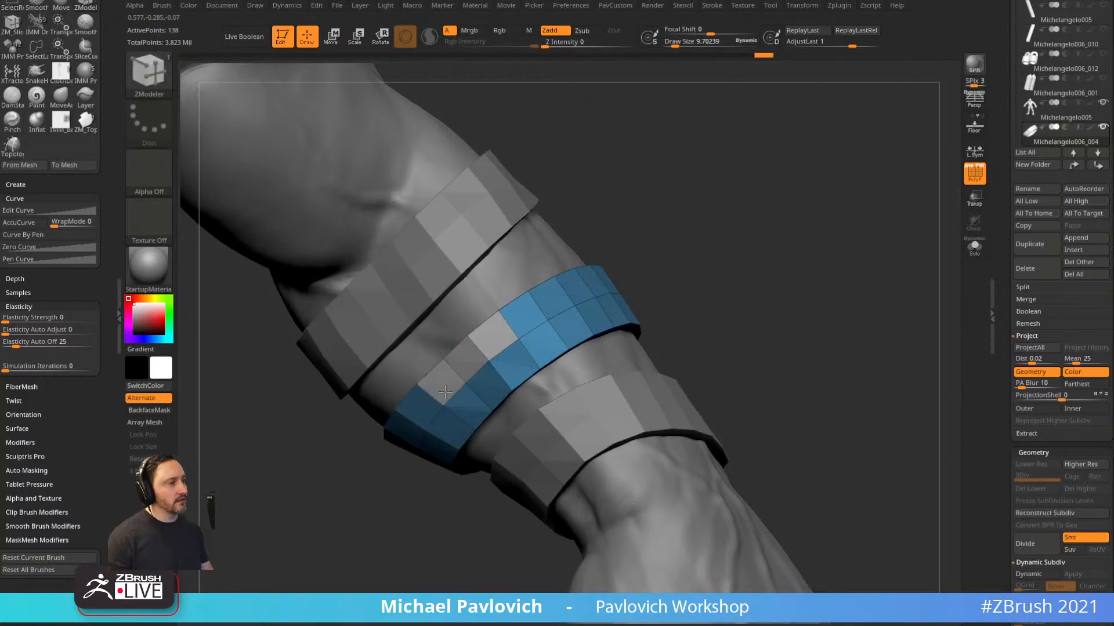
{"action": "left_click_drag", "start_coordinate": [638, 259], "coordinate": [490, 303]}
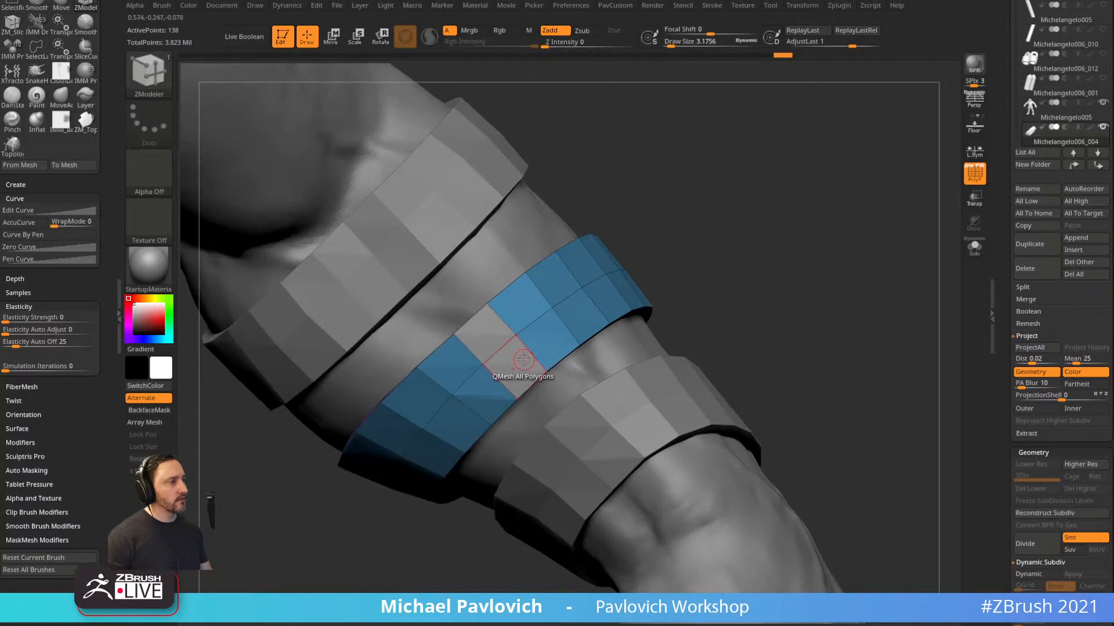
{"action": "key", "text": "space"}
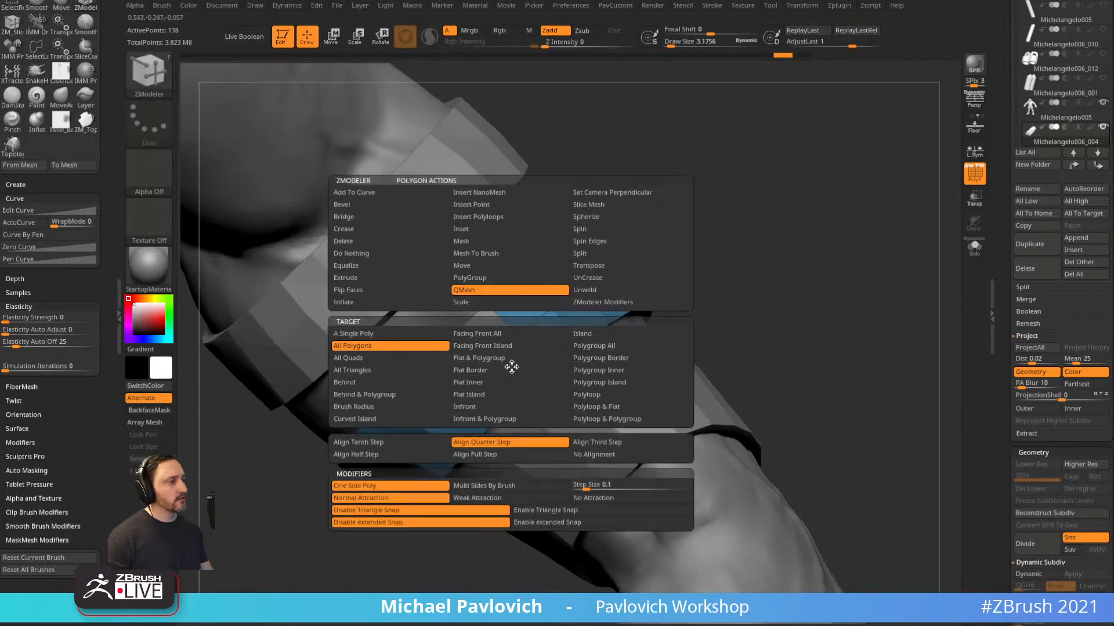
{"action": "left_click", "coordinate": [602, 357]}
{"action": "left_click_drag", "start_coordinate": [488, 383], "coordinate": [472, 371]}
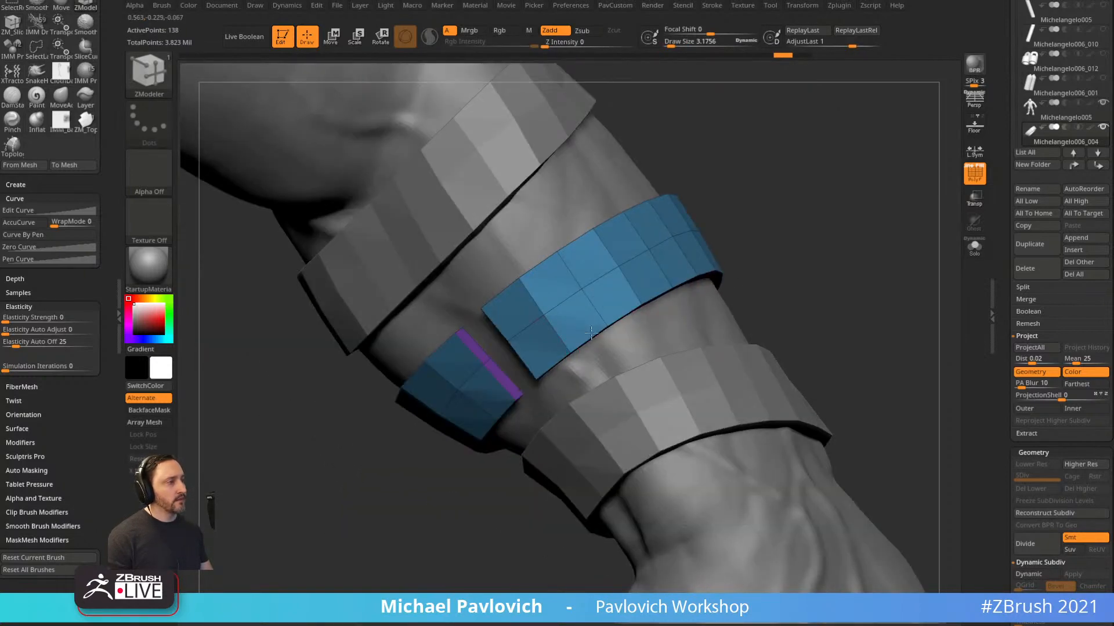
Isolate the cut ring in Solo mode and choose the MaskLasso brush for masking.
{"action": "left_click_drag", "start_coordinate": [667, 243], "coordinate": [779, 200]}
{"action": "left_click_drag", "start_coordinate": [623, 239], "coordinate": [574, 348]}
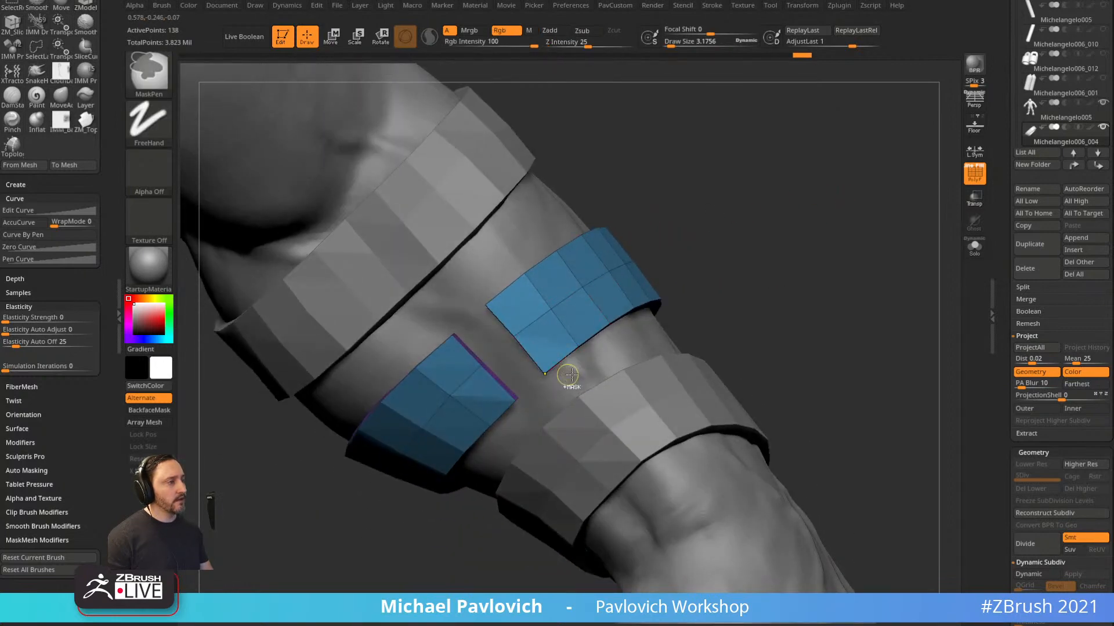
{"action": "mouse_move", "coordinate": [725, 219]}
{"action": "left_mouse_down"}
{"action": "mouse_move", "coordinate": [745, 329]}
{"action": "mouse_move", "coordinate": [766, 354]}
{"action": "left_mouse_up"}
{"action": "key", "text": "alt+s"}
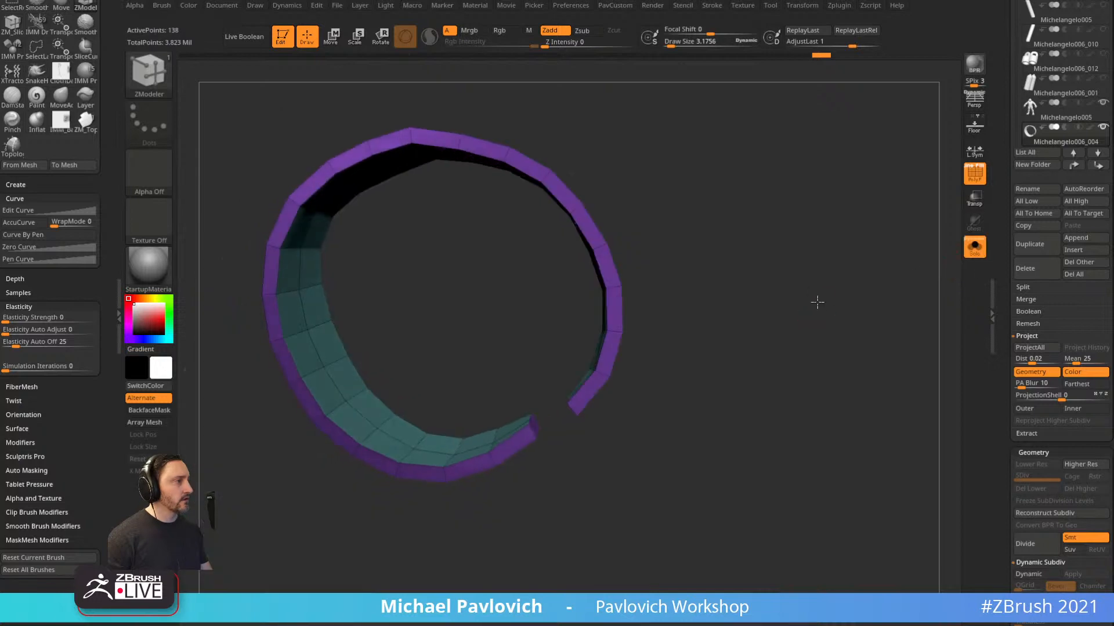
{"action": "mouse_move", "coordinate": [554, 319]}
{"action": "left_mouse_down", "text": "ctrl"}
{"action": "mouse_move", "coordinate": [566, 360]}
{"action": "mouse_move", "coordinate": [547, 310]}
{"action": "left_mouse_up", "text": "ctrl"}
{"action": "key", "text": "b"}
{"action": "key", "text": "m"}
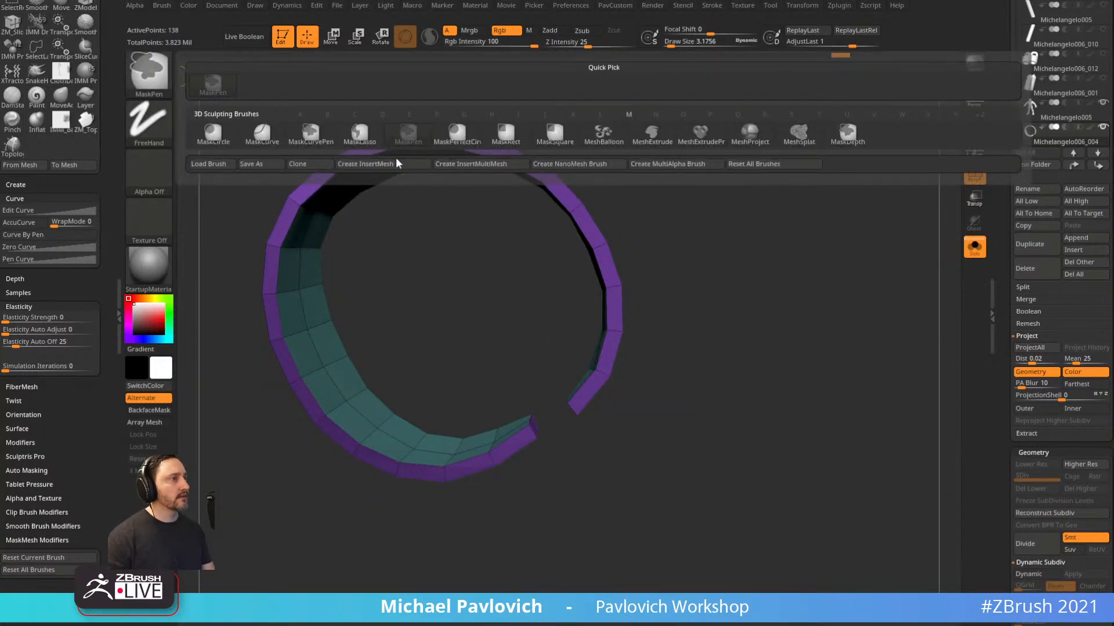
{"action": "key", "text": "Escape"}
{"action": "key", "text": "b"}
{"action": "key", "text": "m"}
{"action": "key", "text": "l"}
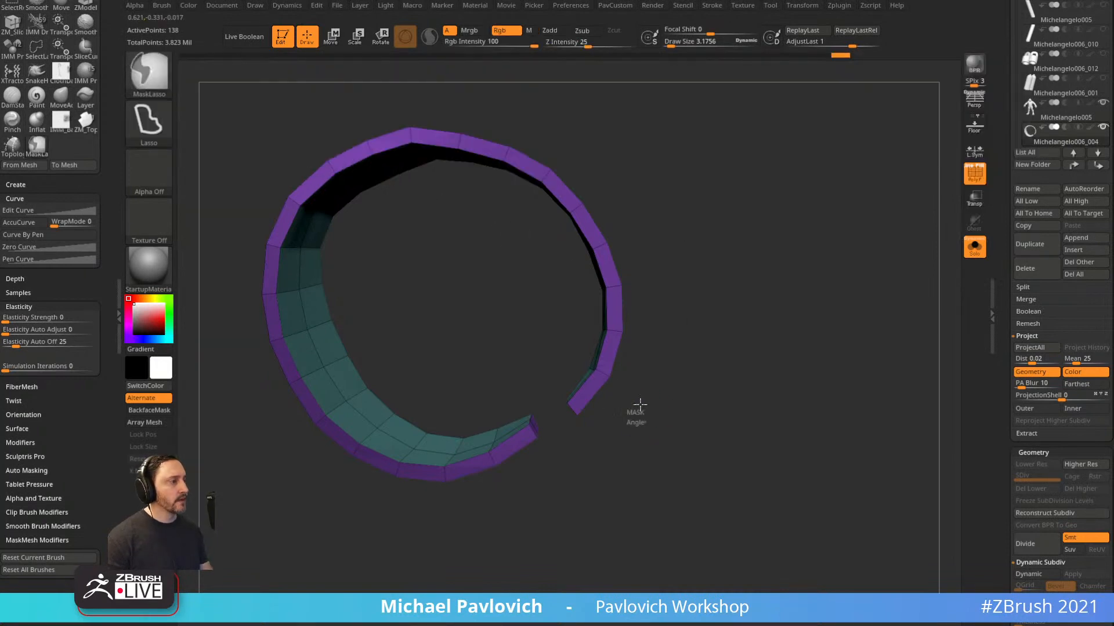
Mask the ring except for one end beside the gap and reposition that free end.
{"action": "mouse_move", "coordinate": [649, 333]}
{"action": "left_mouse_down", "text": "ctrl"}
{"action": "mouse_move", "coordinate": [565, 323]}
{"action": "mouse_move", "coordinate": [686, 368]}
{"action": "left_mouse_up", "text": "ctrl"}
{"action": "key", "text": "w"}
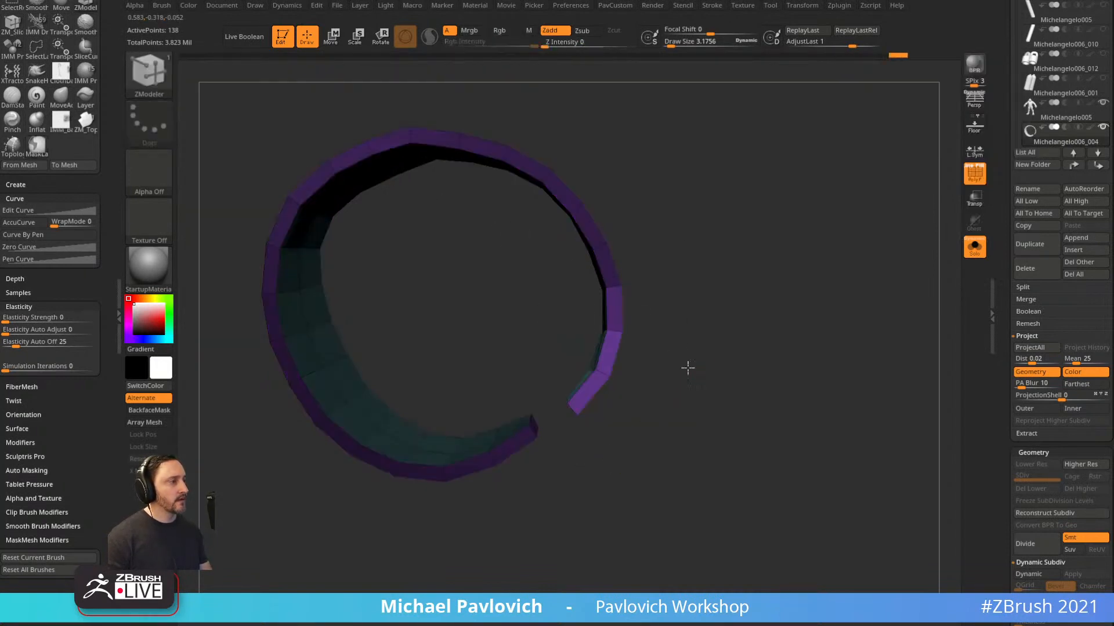
{"action": "key", "text": "q"}
{"action": "mouse_move", "coordinate": [758, 331]}
{"action": "left_mouse_down"}
{"action": "mouse_move", "coordinate": [811, 328]}
{"action": "mouse_move", "coordinate": [765, 210]}
{"action": "mouse_move", "coordinate": [522, 368]}
{"action": "left_mouse_up"}
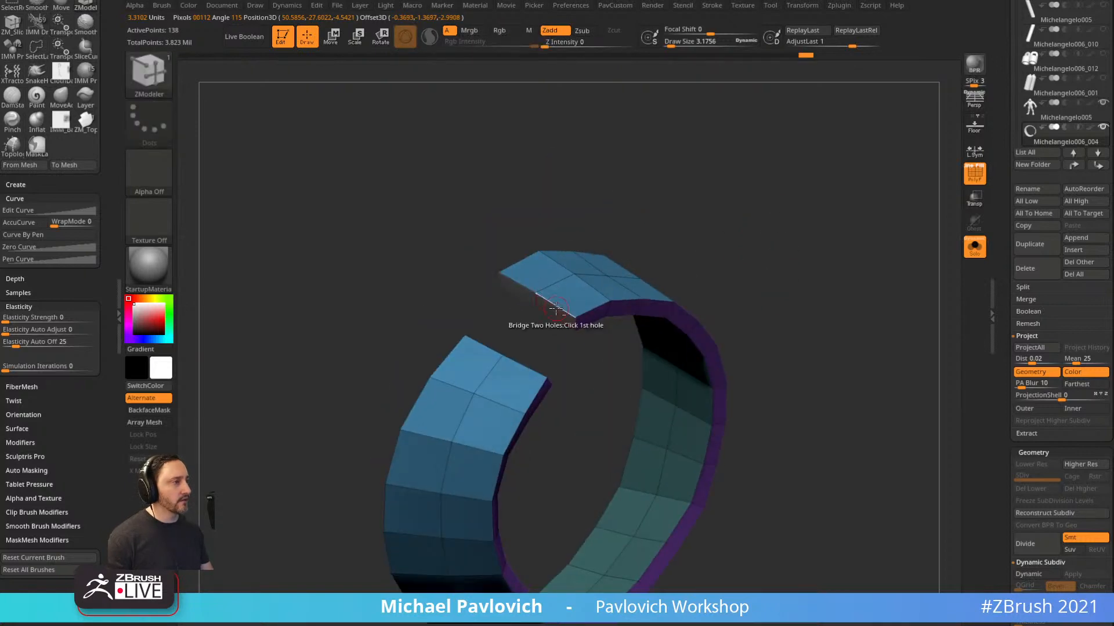
Extend the cut ring's free end by two segments by QMeshing its end polygons outward with ZModeler.
{"action": "left_click_drag", "start_coordinate": [519, 331], "coordinate": [510, 349]}
{"action": "left_click_drag", "start_coordinate": [656, 181], "coordinate": [551, 237]}
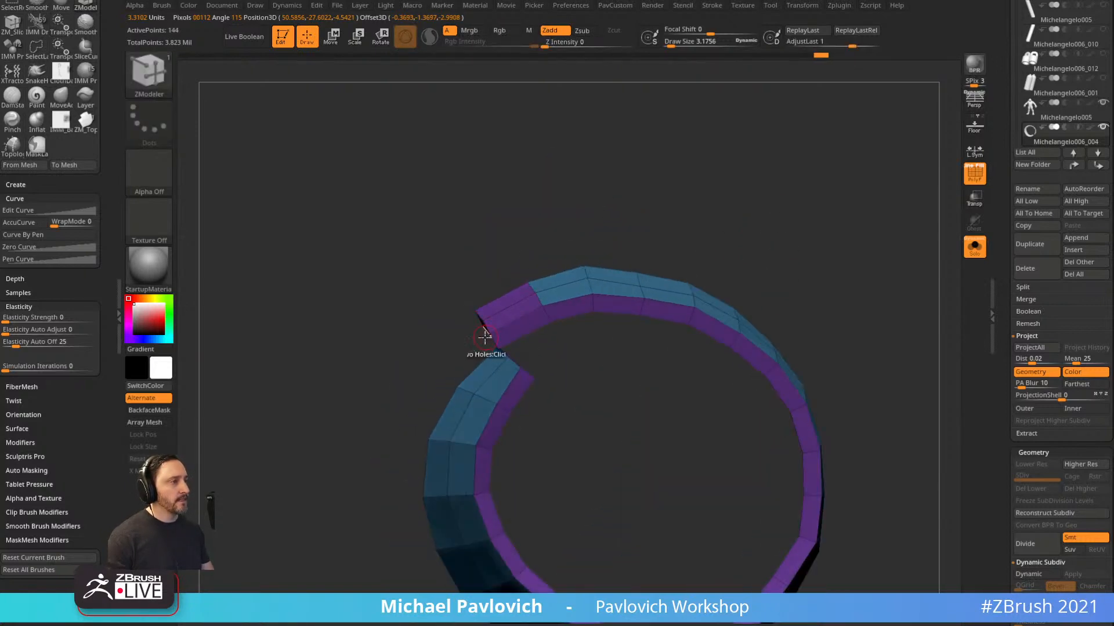
{"action": "left_click_drag", "start_coordinate": [412, 348], "coordinate": [471, 375]}
{"action": "key", "text": "b"}
{"action": "key", "text": "z"}
{"action": "key", "text": "m"}
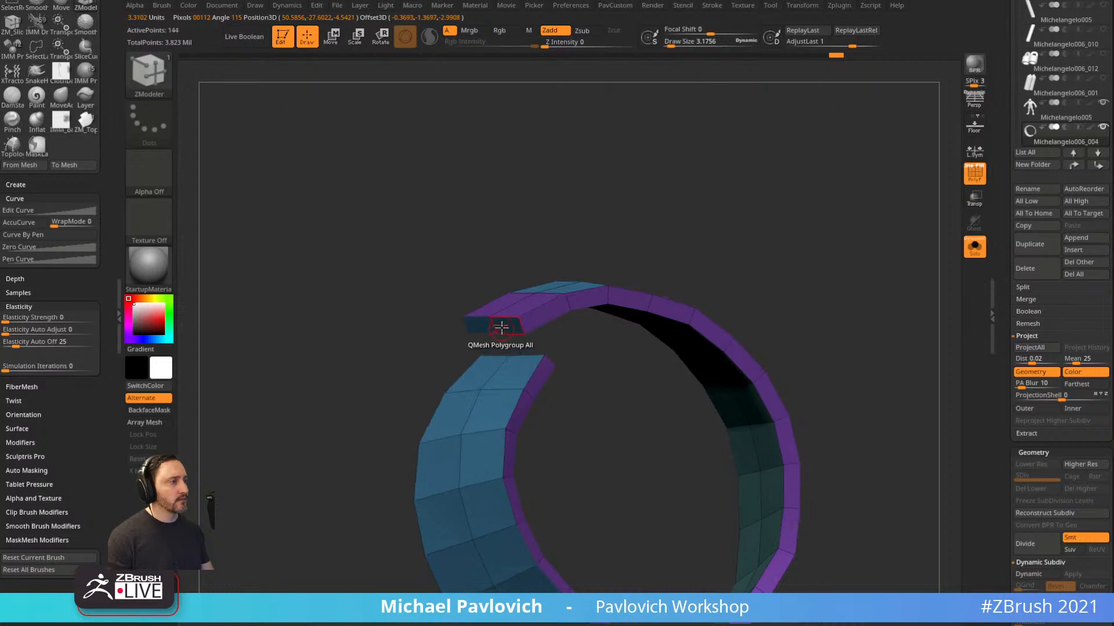
{"action": "mouse_move", "coordinate": [477, 383]}
{"action": "left_mouse_down"}
{"action": "mouse_move", "coordinate": [412, 398]}
{"action": "mouse_move", "coordinate": [428, 329]}
{"action": "left_mouse_up"}
Choose the Move brush and turn on Topological auto masking for it.
{"action": "key", "text": "s"}
{"action": "key", "text": "b"}
{"action": "key", "text": "m"}
{"action": "key", "text": "v"}
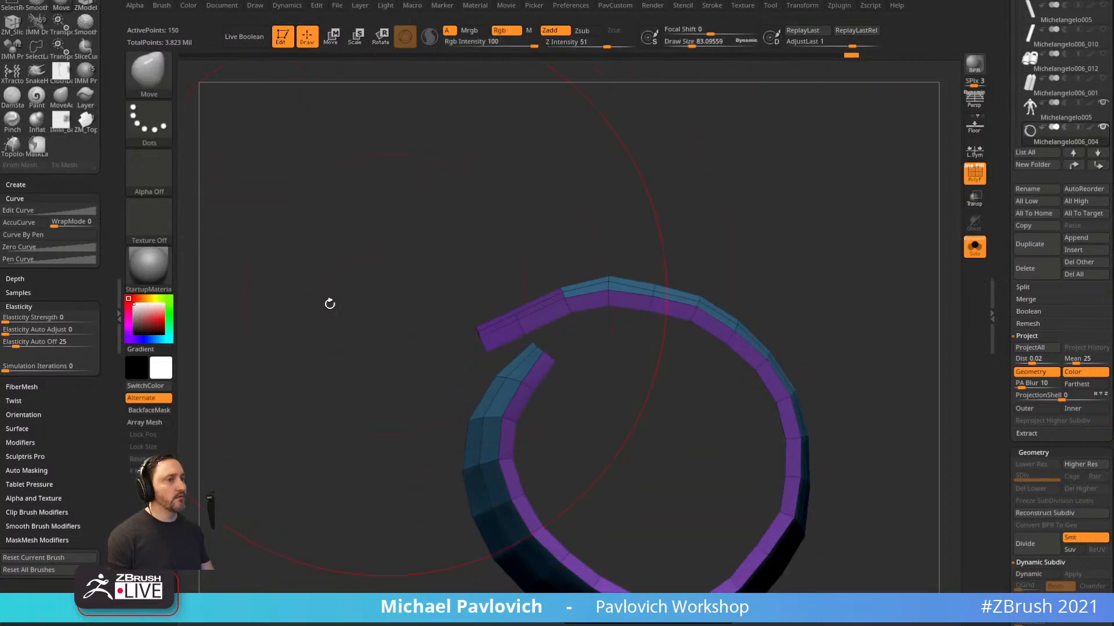
{"action": "left_click", "coordinate": [49, 304], "text": "shift"}
{"action": "left_click", "coordinate": [23, 199]}
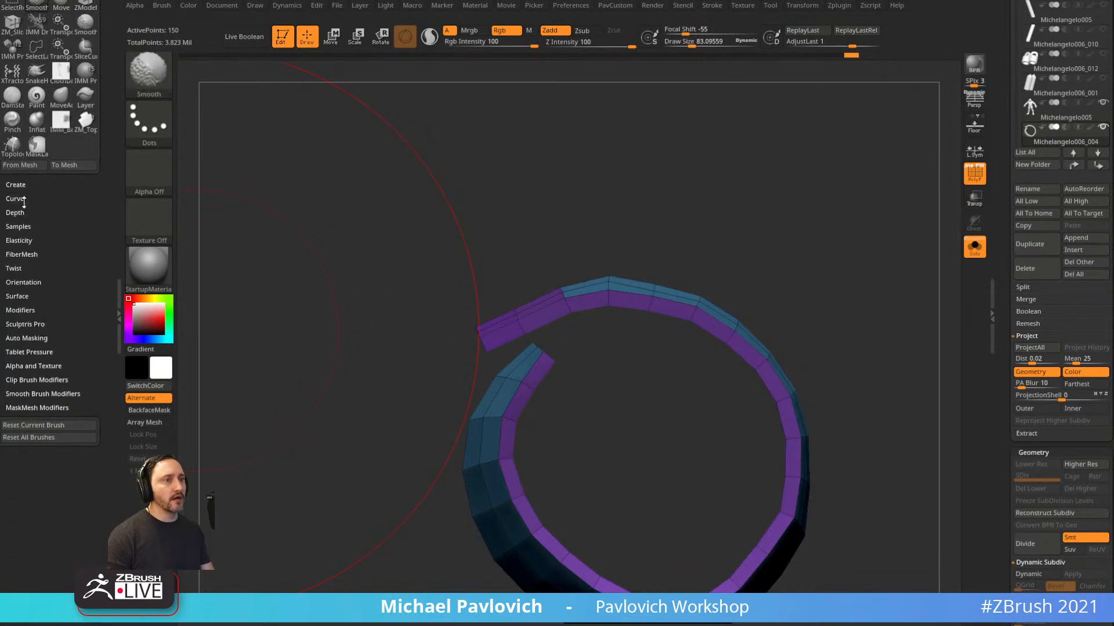
{"action": "left_click", "coordinate": [26, 324]}
{"action": "left_click", "coordinate": [26, 324]}
{"action": "left_click", "coordinate": [27, 339]}
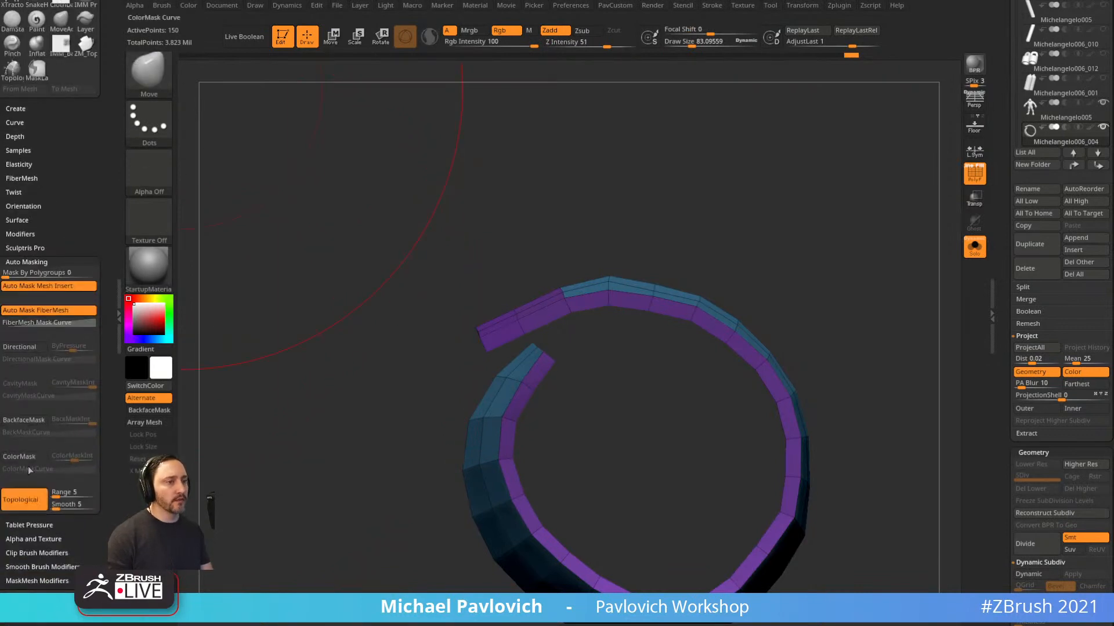
Reduce the Move brush size and bend the extended end down so it overlaps the ring's opposite end.
{"action": "left_click_drag", "start_coordinate": [539, 256], "coordinate": [522, 268]}
{"action": "mouse_move", "coordinate": [462, 323]}
{"action": "left_mouse_down"}
{"action": "mouse_move", "coordinate": [441, 343]}
{"action": "mouse_move", "coordinate": [461, 346]}
{"action": "left_mouse_up"}
{"action": "mouse_move", "coordinate": [371, 337]}
{"action": "left_mouse_down"}
{"action": "mouse_move", "coordinate": [238, 380]}
{"action": "mouse_move", "coordinate": [573, 265]}
{"action": "left_mouse_up"}
{"action": "mouse_move", "coordinate": [406, 317]}
{"action": "left_mouse_down"}
{"action": "mouse_move", "coordinate": [437, 298]}
{"action": "mouse_move", "coordinate": [412, 309]}
{"action": "left_mouse_up"}
{"action": "key", "text": "bracketleft"}
{"action": "key", "text": "bracketleft"}
{"action": "key", "text": "bracketleft"}
{"action": "left_click_drag", "start_coordinate": [535, 314], "coordinate": [455, 343]}
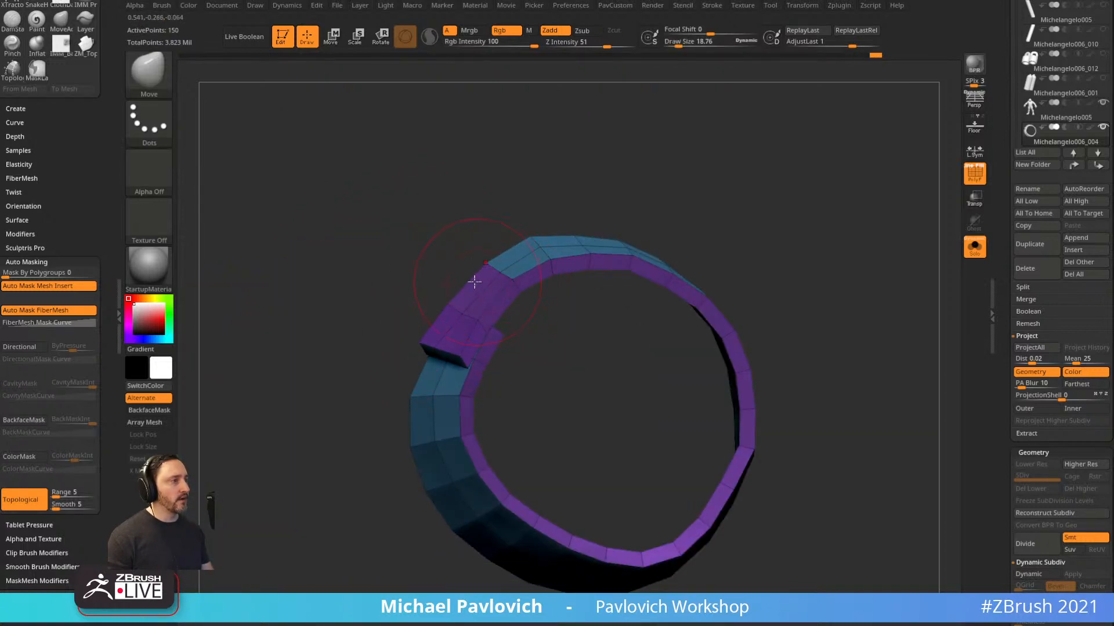
Mark the outer polygons of the overlapping end with ZModeler and QMesh them outward into a separate slab.
{"action": "left_click_drag", "start_coordinate": [430, 254], "coordinate": [821, 219]}
{"action": "key", "text": "s"}
{"action": "left_click", "coordinate": [779, 254]}
{"action": "left_click_drag", "start_coordinate": [782, 261], "coordinate": [772, 288]}
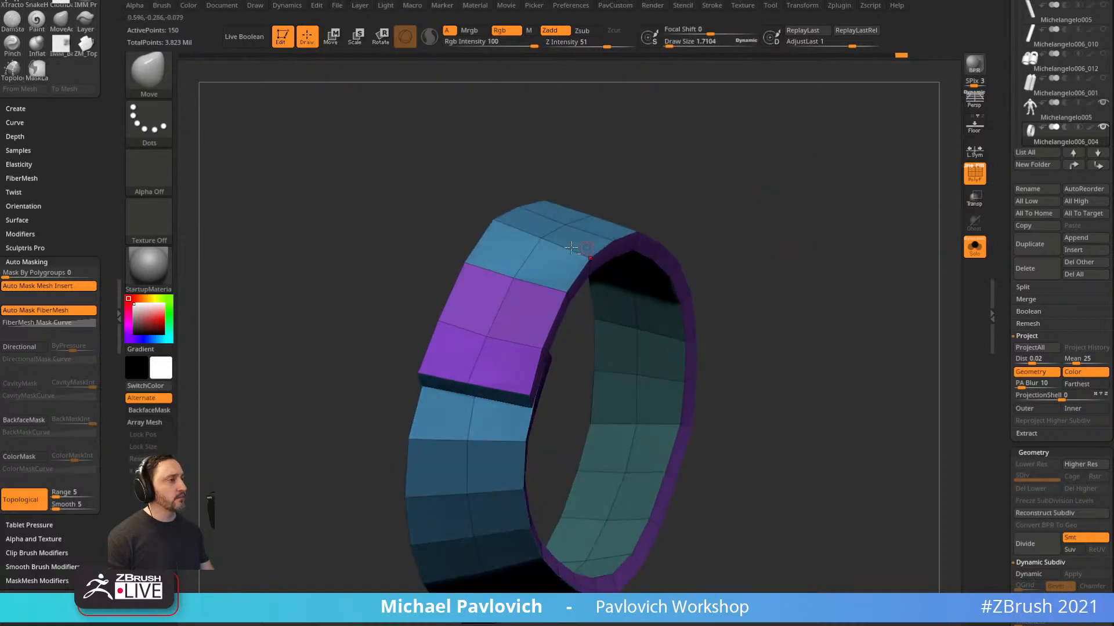
{"action": "key", "text": "b"}
{"action": "key", "text": "z"}
{"action": "key", "text": "m"}
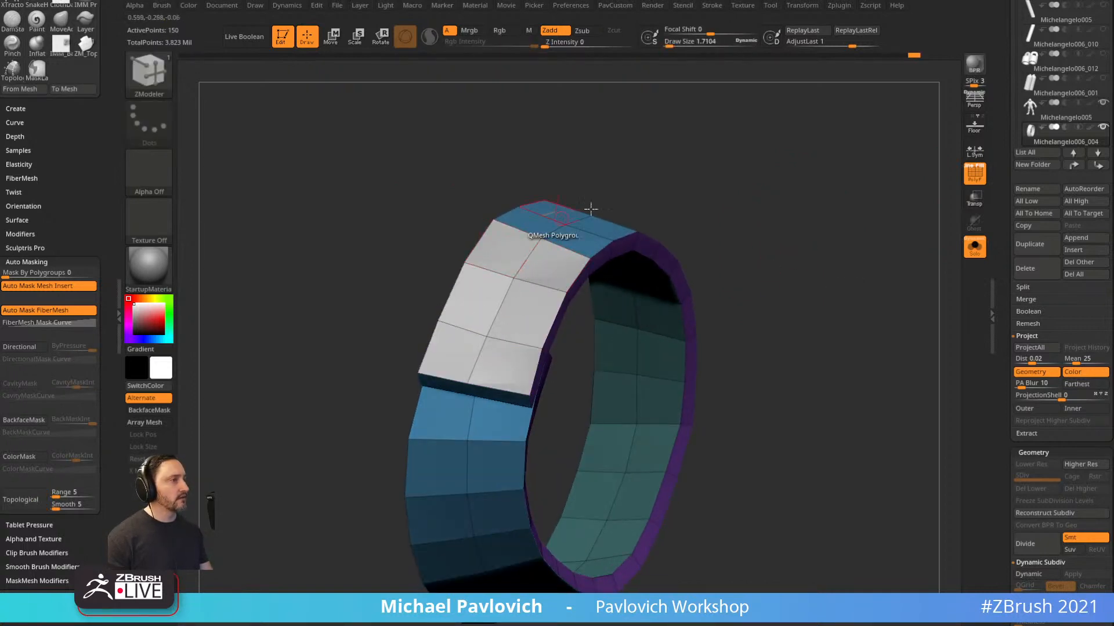
{"action": "left_click_drag", "start_coordinate": [598, 205], "coordinate": [496, 329]}
{"action": "key", "text": "ctrl+z"}
{"action": "left_click", "coordinate": [525, 261], "text": "alt"}
{"action": "key", "text": "ctrl+z"}
Delete the end polygons of the slab and the strap beneath it, and bridge the two holes into a folded end.
{"action": "key", "text": "space"}
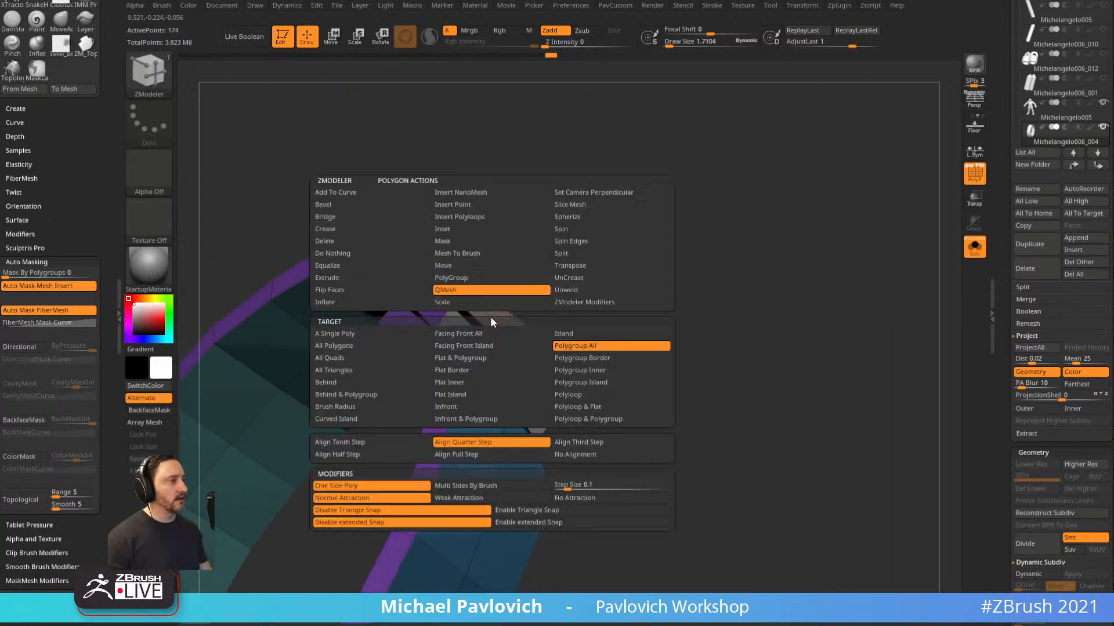
{"action": "left_click", "coordinate": [336, 241]}
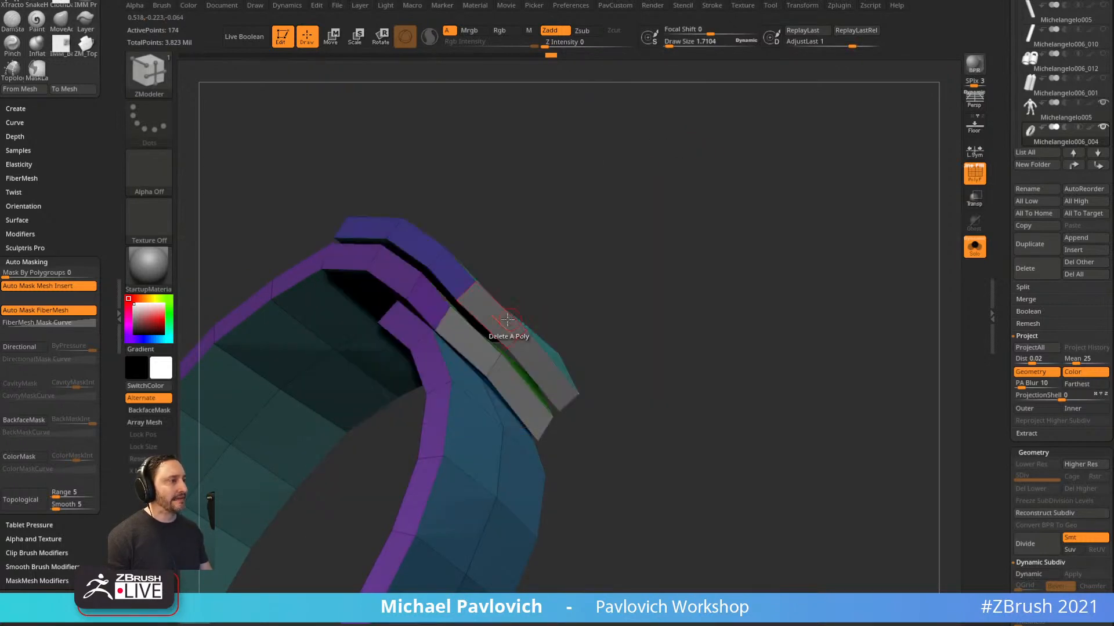
{"action": "key", "text": "space"}
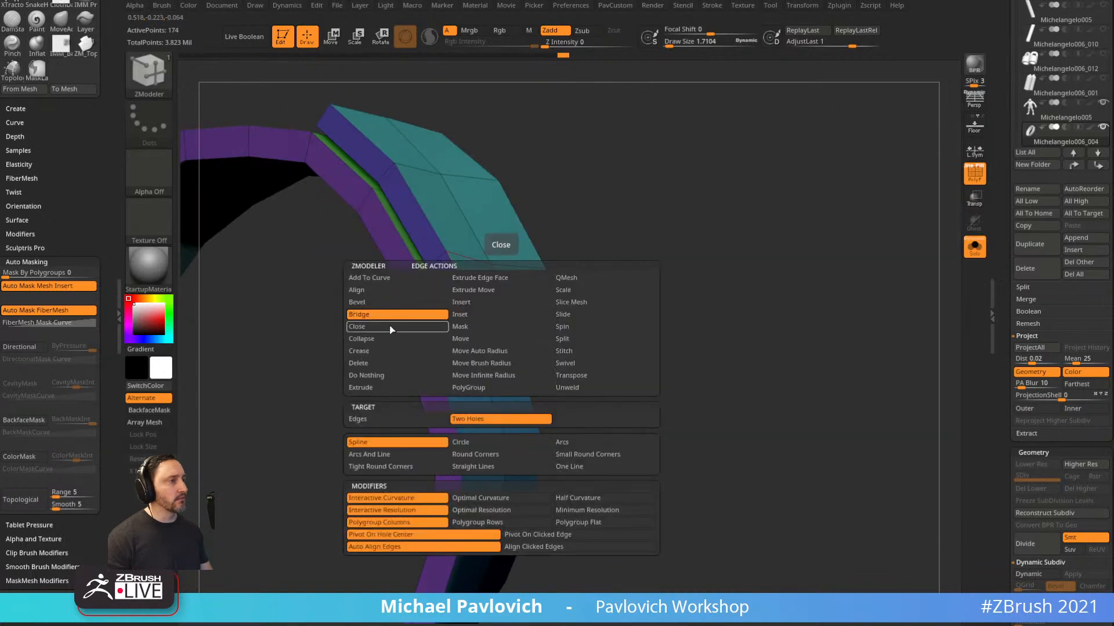
{"action": "left_click", "coordinate": [500, 419]}
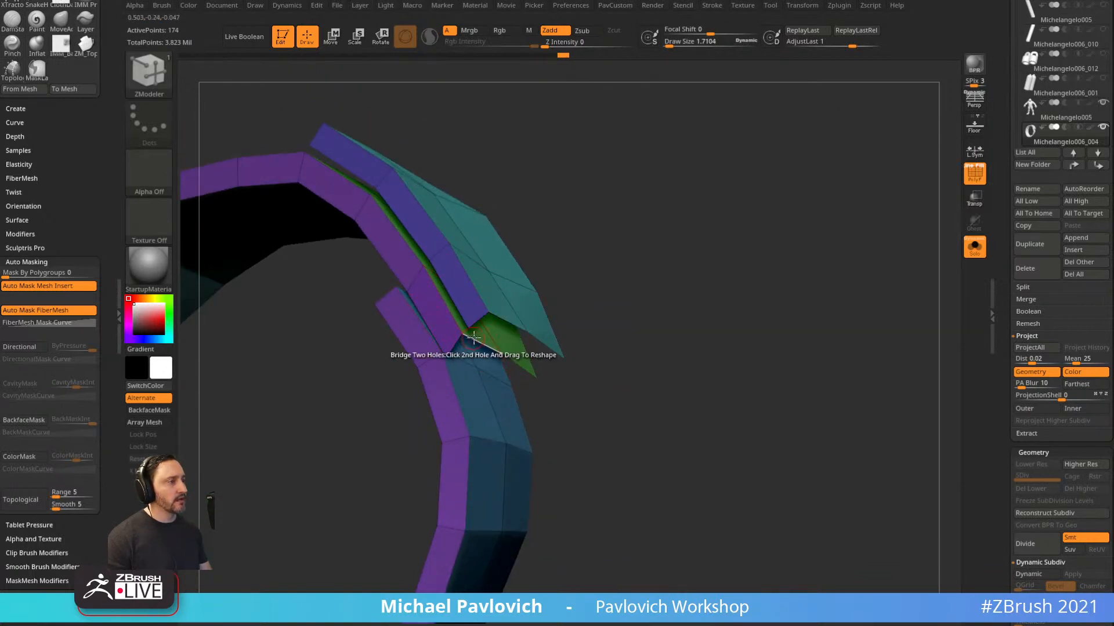
{"action": "left_click_drag", "start_coordinate": [473, 337], "coordinate": [596, 347]}
{"action": "key", "text": "f"}
{"action": "mouse_move", "coordinate": [708, 199]}
{"action": "left_mouse_down"}
{"action": "mouse_move", "coordinate": [624, 197]}
{"action": "mouse_move", "coordinate": [746, 246]}
{"action": "mouse_move", "coordinate": [280, 186]}
{"action": "left_mouse_up"}
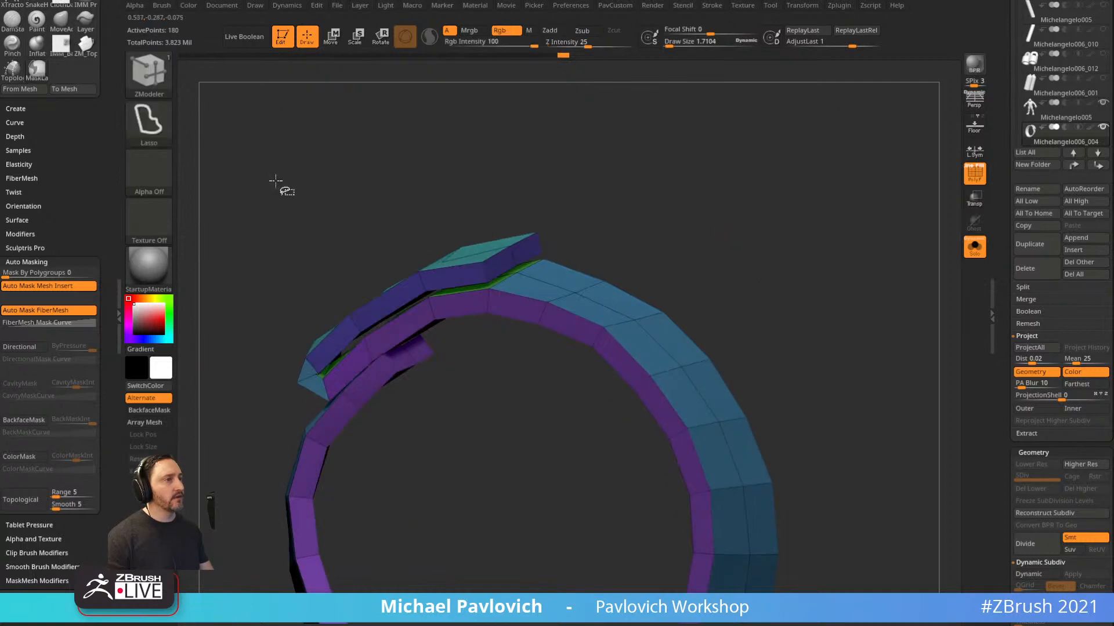
Regroup the ring's polygons by their normals.
{"action": "key", "text": "ctrl+shift+b"}
{"action": "left_click", "coordinate": [213, 87]}
{"action": "left_click_drag", "start_coordinate": [676, 239], "coordinate": [725, 253]}
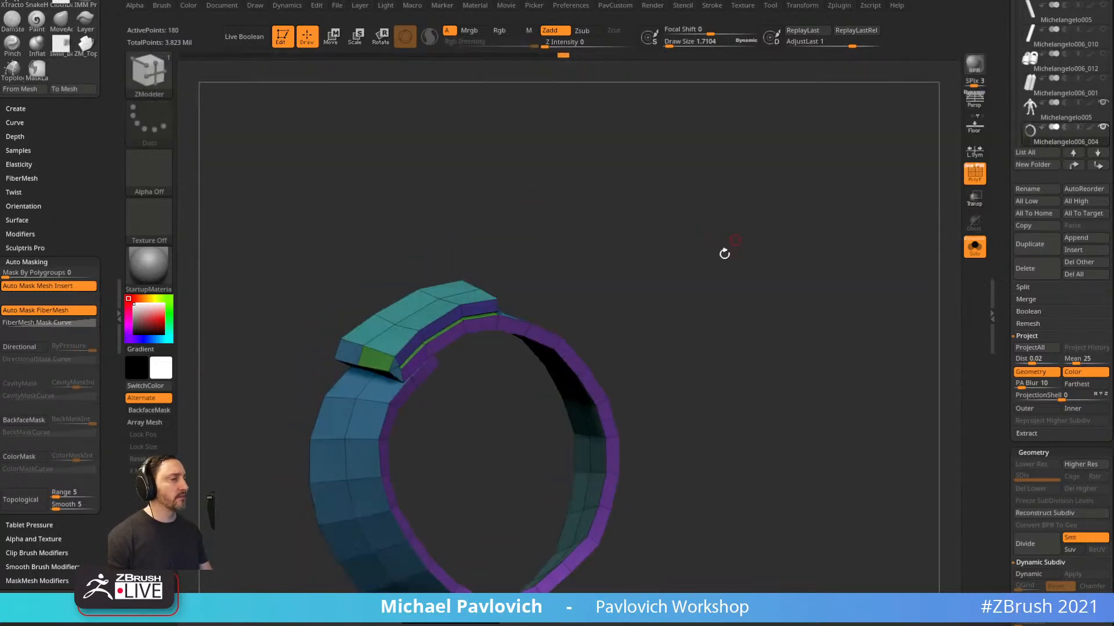
{"action": "key", "text": "3"}
{"action": "left_click", "coordinate": [698, 382]}
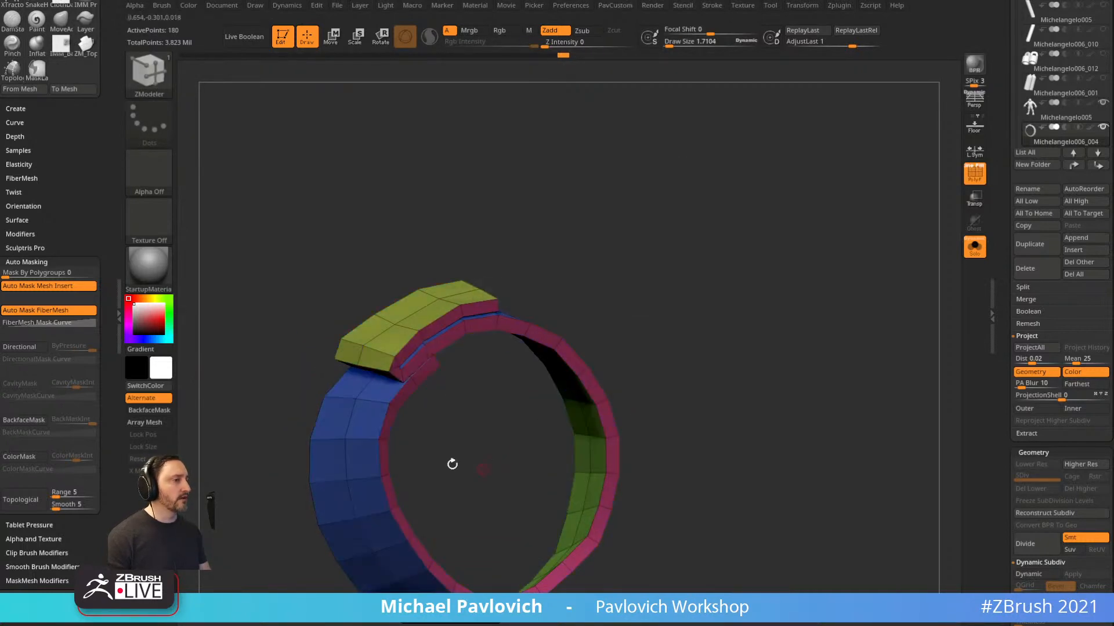
Isolate the ring's side-wall polygroup and regroup the ring into one side-wall group and one surface group.
{"action": "mouse_move", "coordinate": [452, 462]}
{"action": "left_mouse_down"}
{"action": "mouse_move", "coordinate": [663, 237]}
{"action": "mouse_move", "coordinate": [470, 313]}
{"action": "mouse_move", "coordinate": [512, 286]}
{"action": "mouse_move", "coordinate": [609, 284]}
{"action": "mouse_move", "coordinate": [731, 313]}
{"action": "left_mouse_up"}
{"action": "key", "text": "ctrl+shift"}
{"action": "mouse_move", "coordinate": [327, 143]}
{"action": "left_mouse_down"}
{"action": "mouse_move", "coordinate": [562, 236]}
{"action": "mouse_move", "coordinate": [658, 104]}
{"action": "mouse_move", "coordinate": [555, 186]}
{"action": "left_mouse_up"}
{"action": "key", "text": "ctrl+shift"}
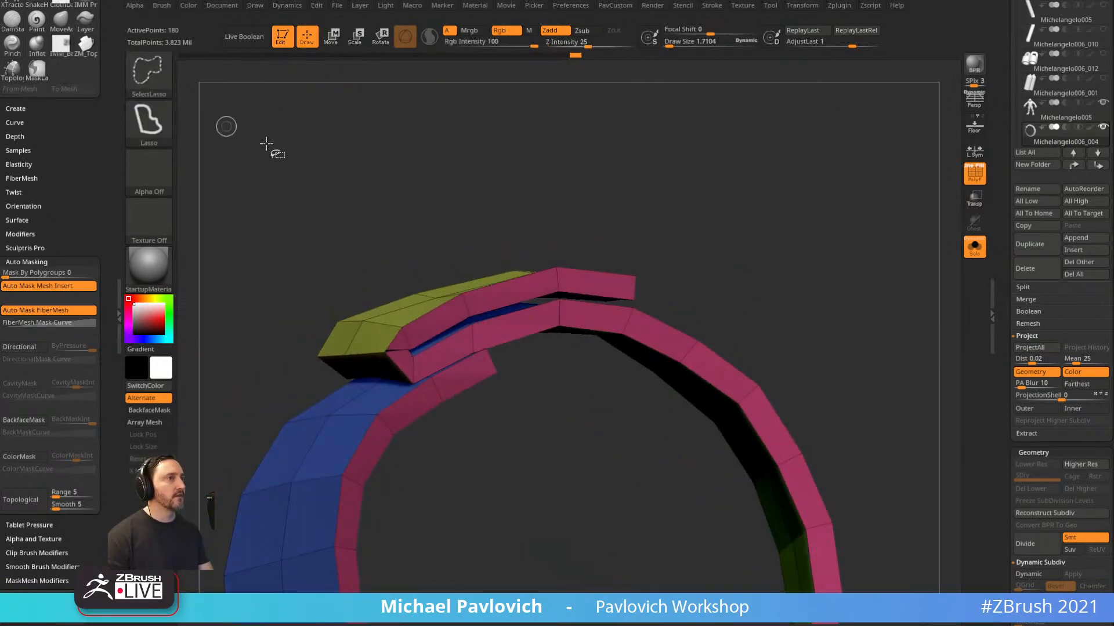
{"action": "left_click", "coordinate": [561, 280], "text": "ctrl+shift"}
{"action": "left_click_drag", "start_coordinate": [718, 249], "coordinate": [730, 292], "text": "ctrl+shift"}
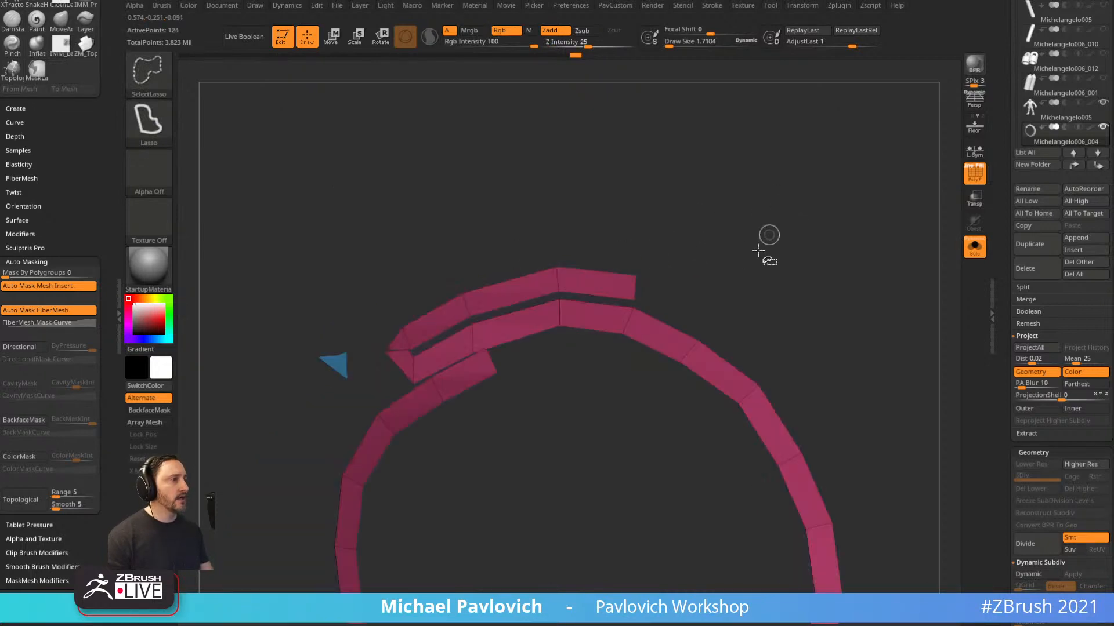
{"action": "mouse_move", "coordinate": [758, 250]}
{"action": "left_mouse_down"}
{"action": "mouse_move", "coordinate": [773, 267]}
{"action": "mouse_move", "coordinate": [835, 273]}
{"action": "mouse_move", "coordinate": [764, 256]}
{"action": "mouse_move", "coordinate": [753, 193]}
{"action": "left_mouse_up"}
{"action": "key", "text": "ctrl+shift"}
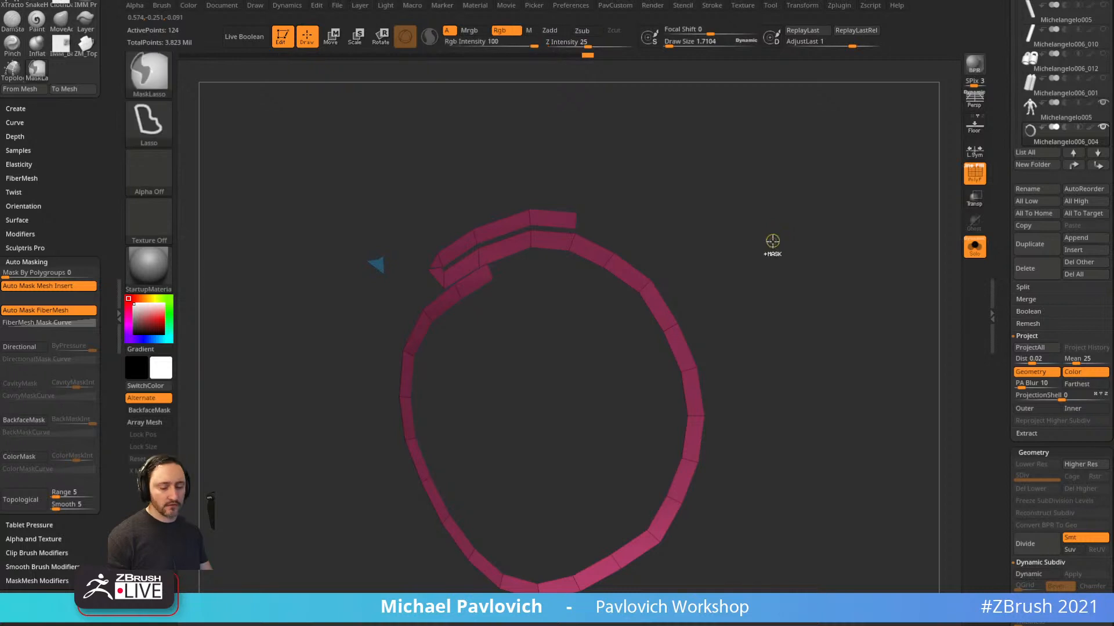
{"action": "left_click", "coordinate": [771, 215], "text": "ctrl+shift"}
{"action": "mouse_move", "coordinate": [802, 296]}
{"action": "left_mouse_down"}
{"action": "mouse_move", "coordinate": [776, 278]}
{"action": "mouse_move", "coordinate": [792, 289]}
{"action": "left_mouse_up"}
{"action": "key", "text": "space"}
{"action": "left_click", "coordinate": [777, 363]}
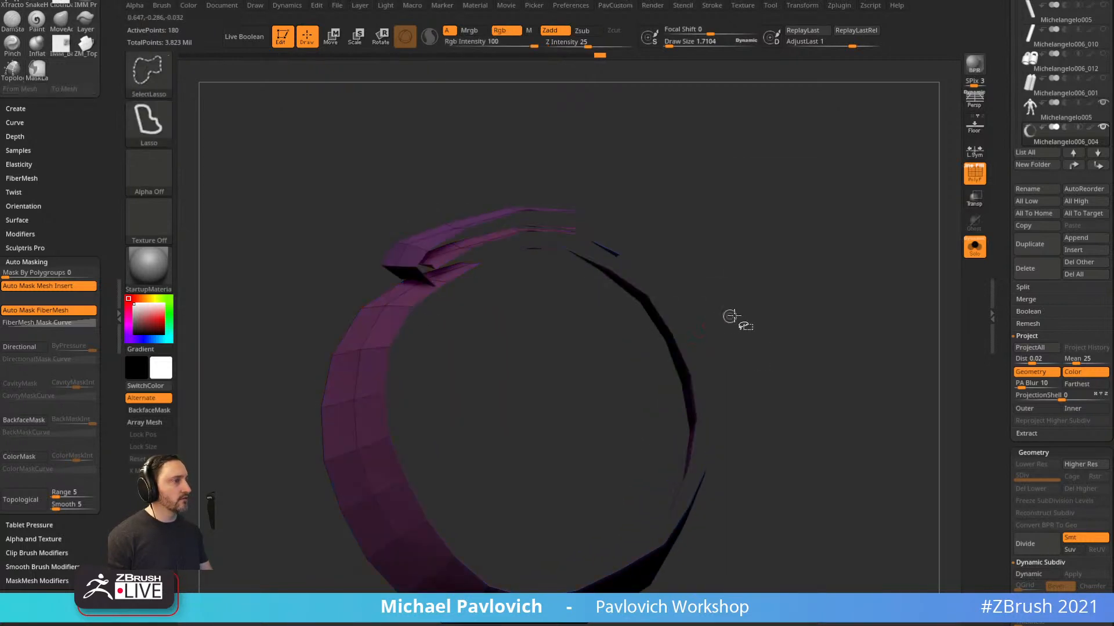
Enable Dynamic Subdiv on the ring with a crease level of 2 and a smooth subdivision level of 3.
{"action": "left_click_drag", "start_coordinate": [763, 240], "coordinate": [787, 274]}
{"action": "key", "text": "space"}
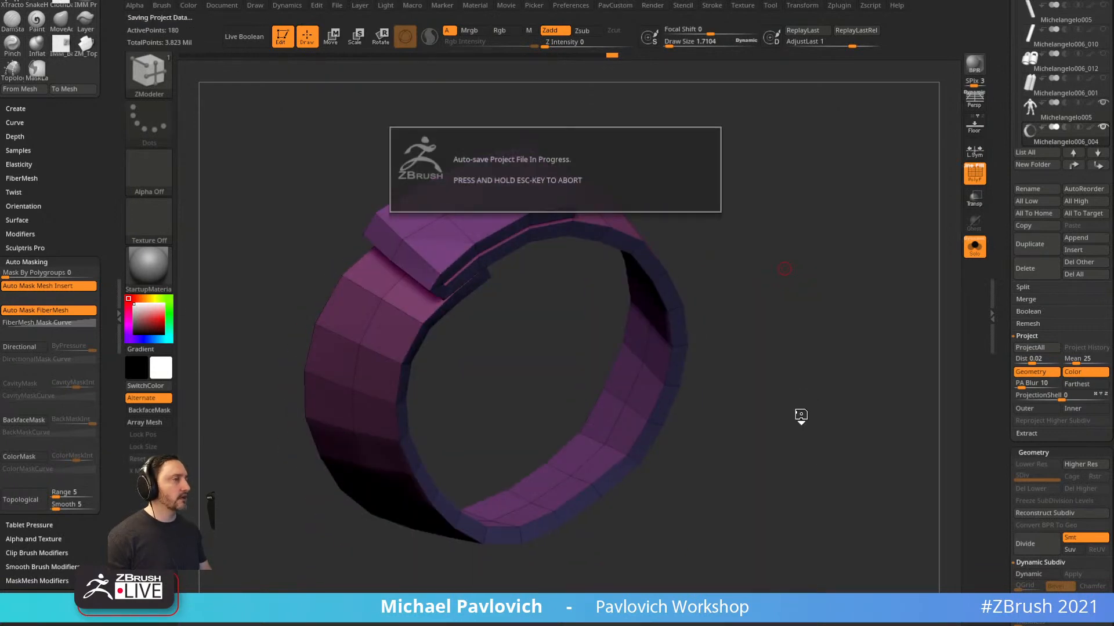
{"action": "key", "text": "space"}
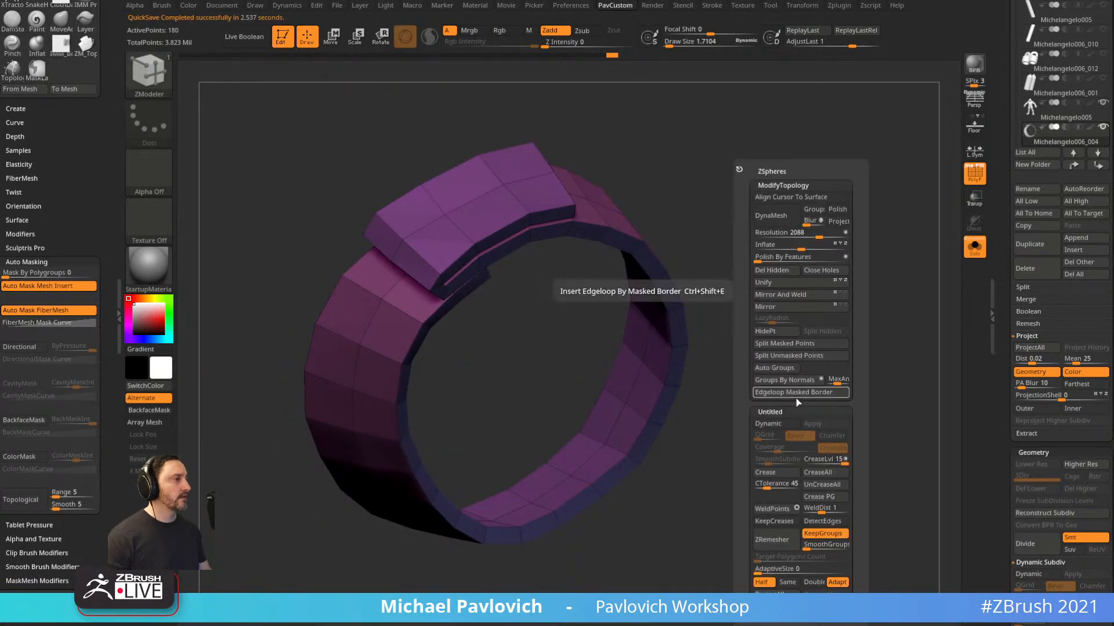
{"action": "left_click", "coordinate": [775, 424]}
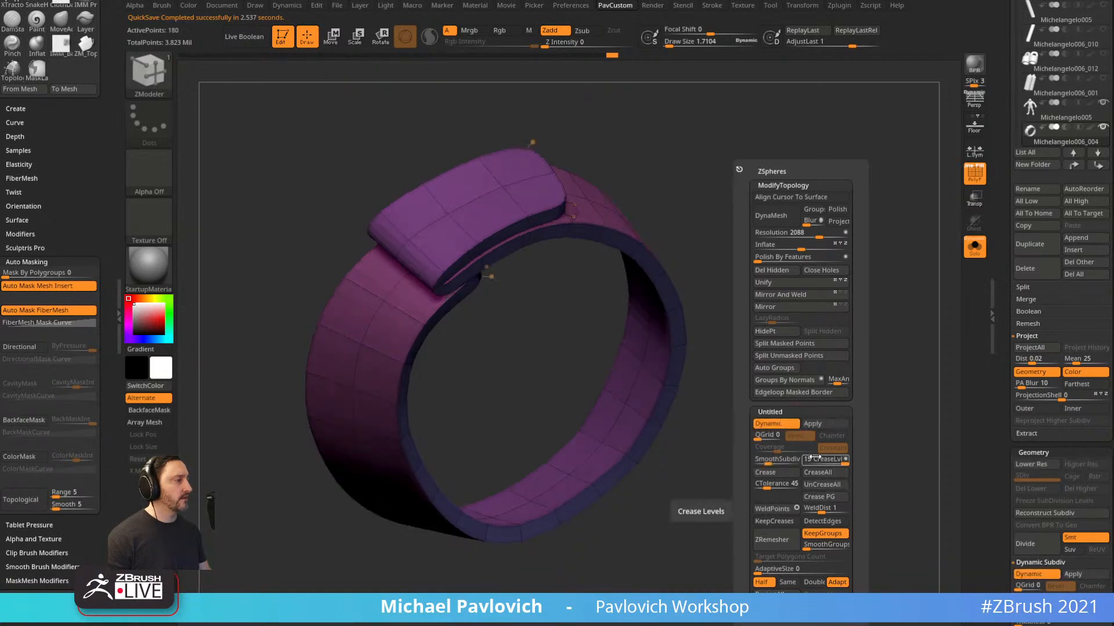
{"action": "left_click_drag", "start_coordinate": [777, 459], "coordinate": [771, 459]}
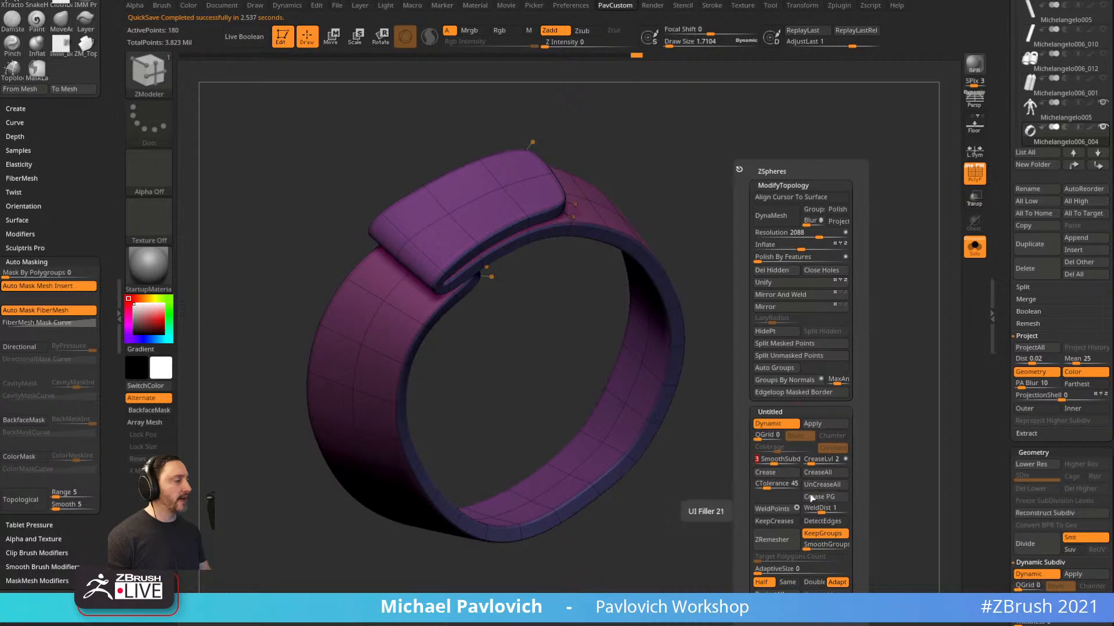
Expand the geometry's Crease settings to examine them alongside the Dynamic Subdiv levels.
{"action": "key", "text": "space"}
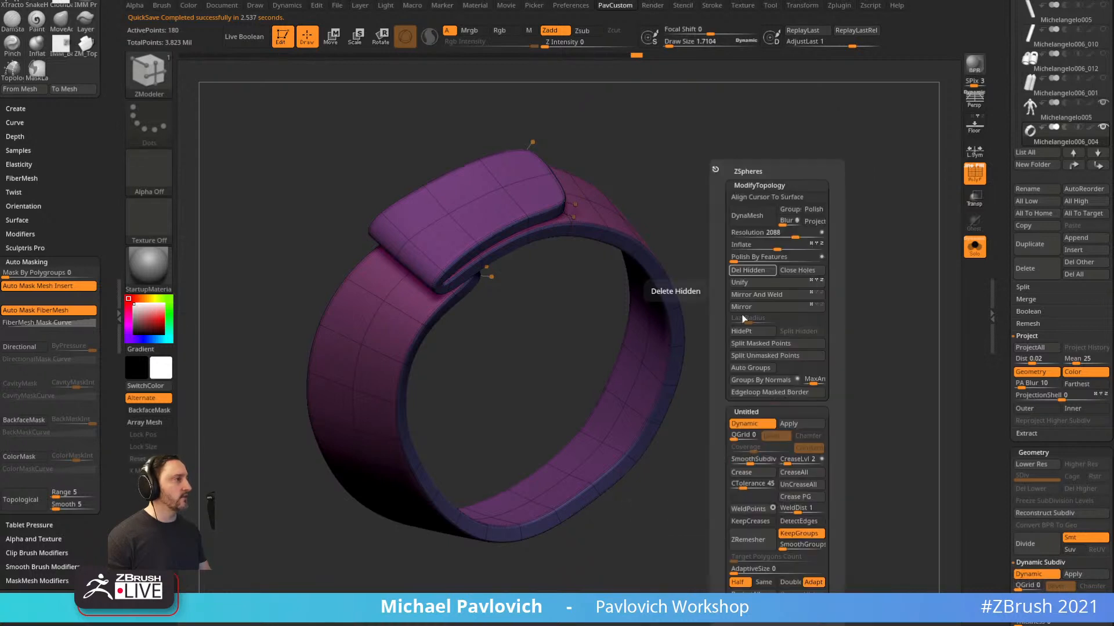
{"action": "left_click_drag", "start_coordinate": [1000, 387], "coordinate": [1003, 307]}
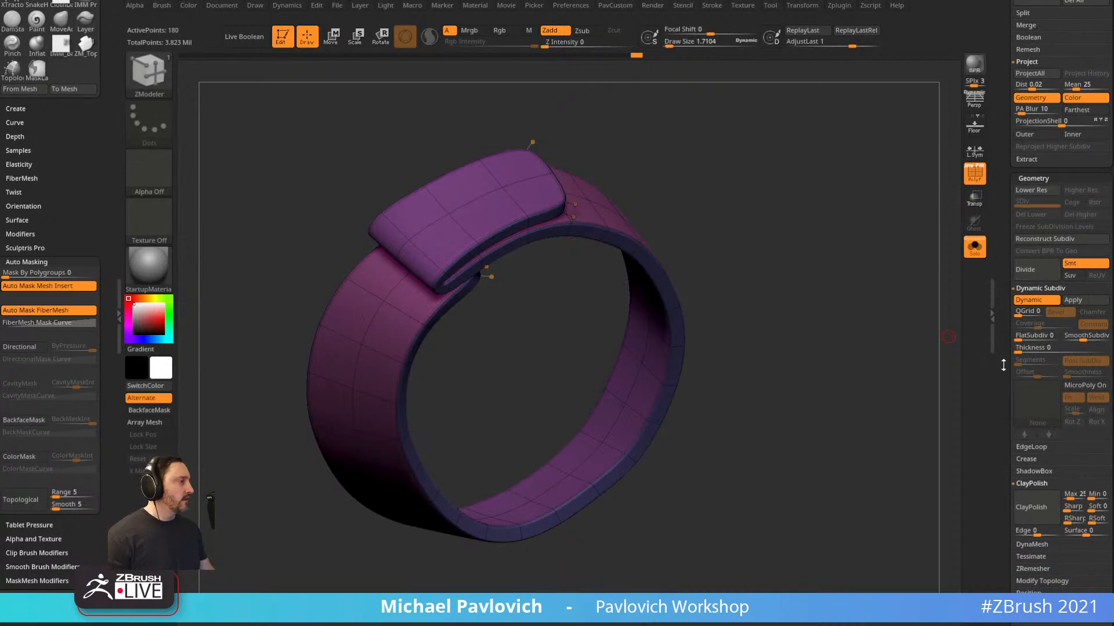
{"action": "left_click_drag", "start_coordinate": [1003, 365], "coordinate": [1005, 342]}
{"action": "left_click", "coordinate": [1033, 483]}
{"action": "left_click", "coordinate": [1031, 459]}
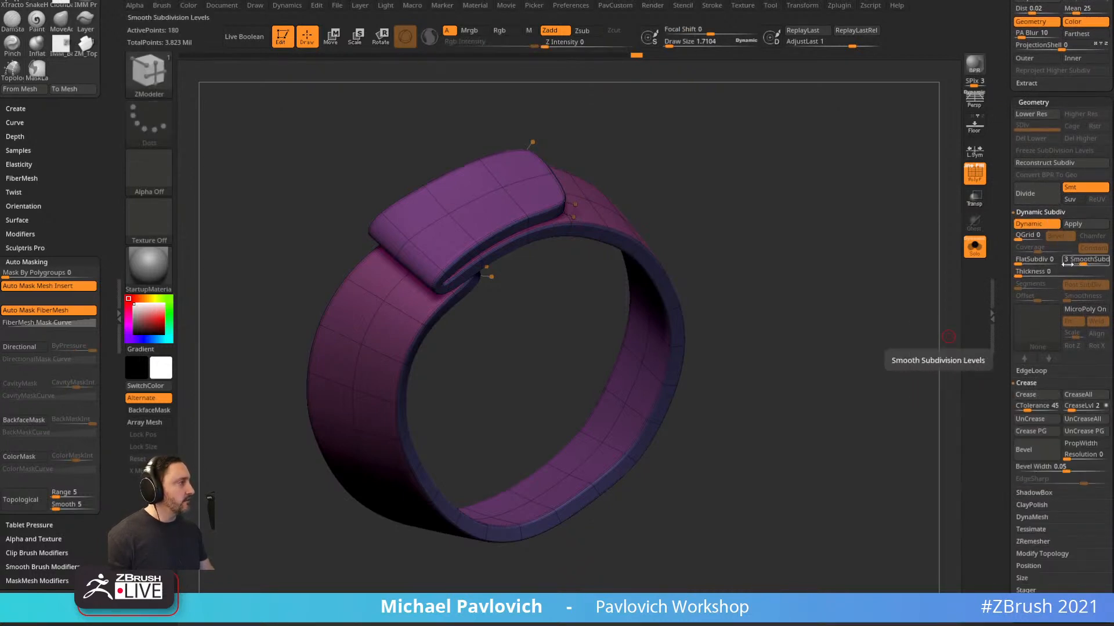
Hide the polygon wireframe display and choose the IMM Clothing brush with the Snap Assy part.
{"action": "key", "text": "space"}
{"action": "left_click_drag", "start_coordinate": [833, 378], "coordinate": [842, 284]}
{"action": "key", "text": "shift+f"}
{"action": "key", "text": "b"}
{"action": "key", "text": "i"}
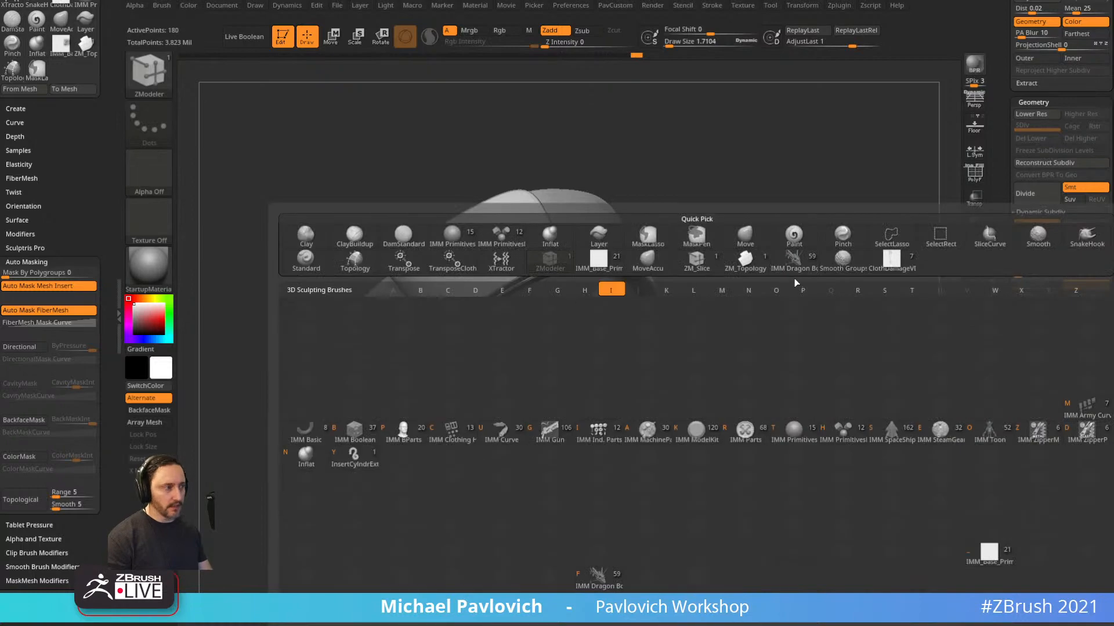
{"action": "key", "text": "i"}
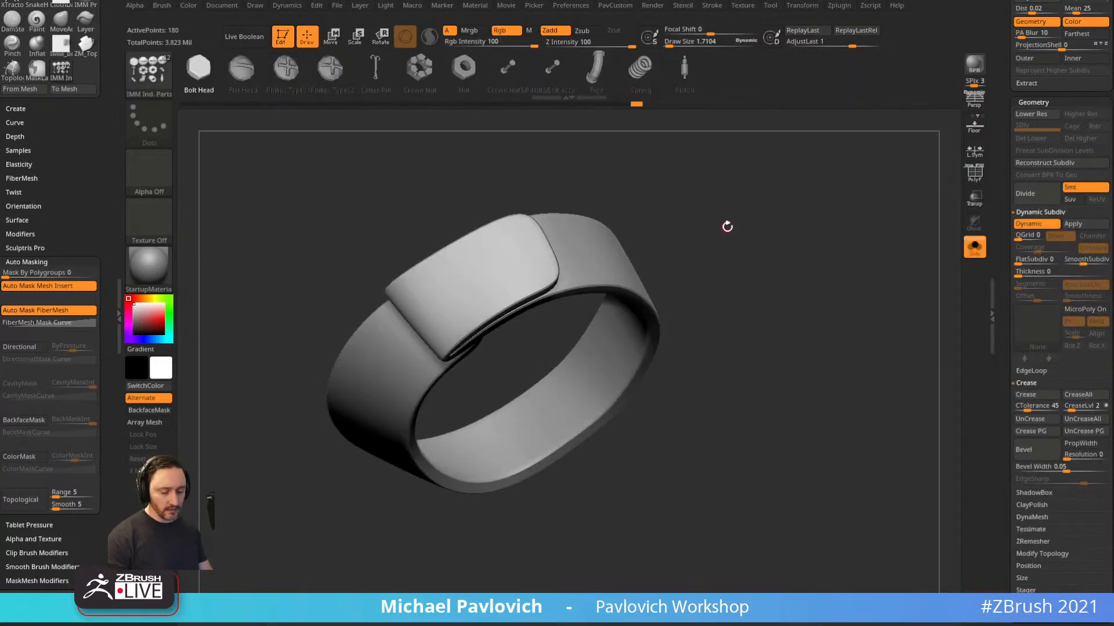
{"action": "key", "text": "b"}
{"action": "key", "text": "i"}
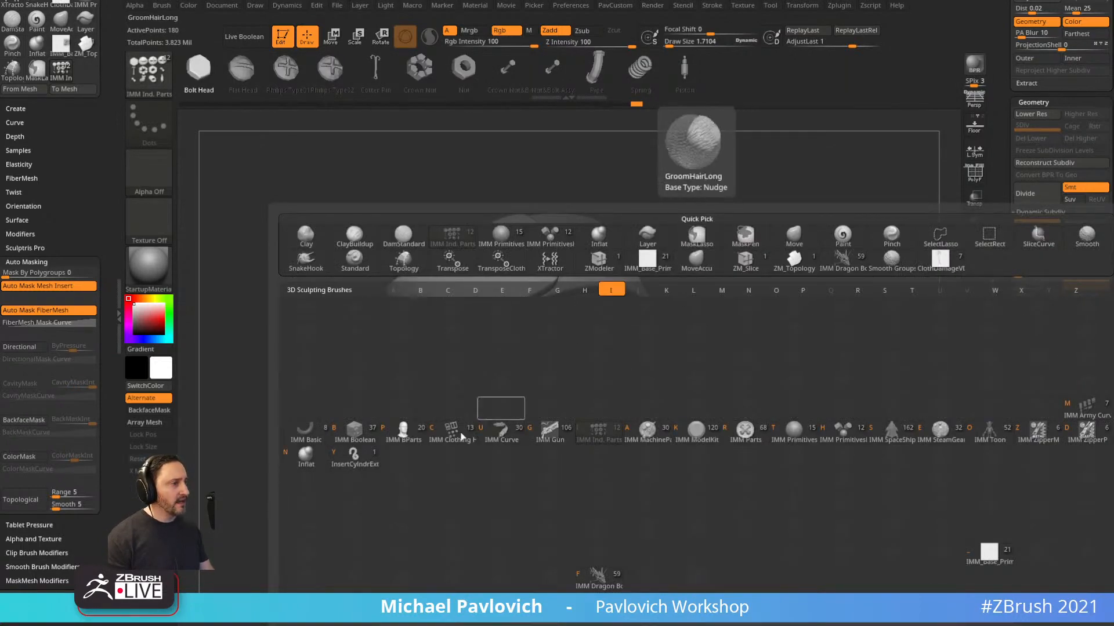
{"action": "left_click", "coordinate": [458, 432]}
{"action": "key", "text": "m"}
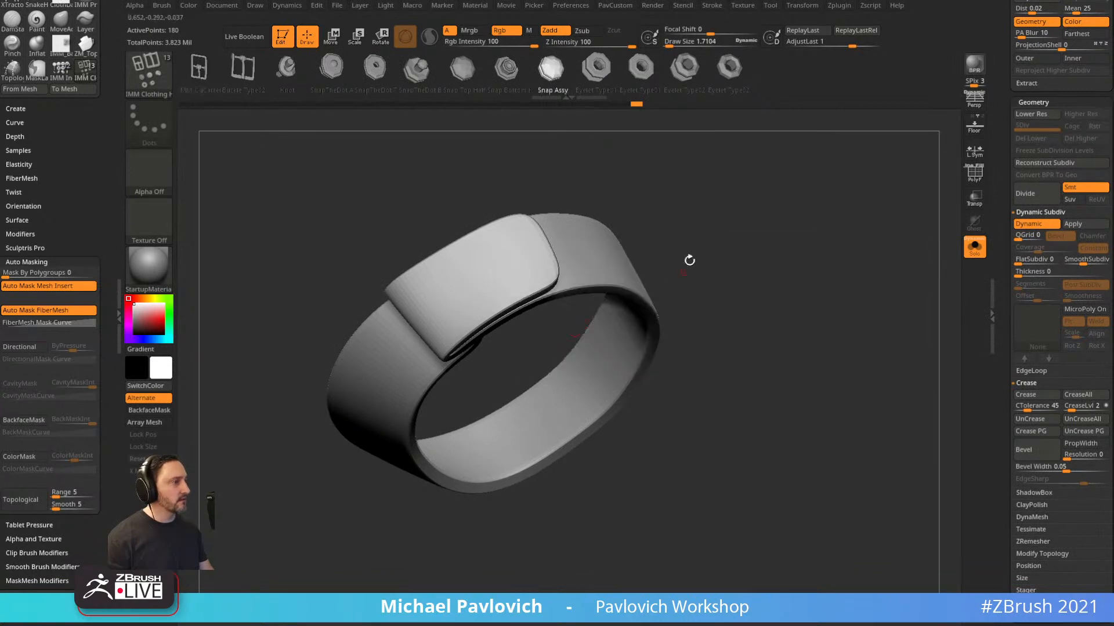
Insert a Snap Assy on the folded strap near its bend and sink it into the surface.
{"action": "left_click_drag", "start_coordinate": [689, 260], "coordinate": [655, 273]}
{"action": "left_click_drag", "start_coordinate": [457, 286], "coordinate": [473, 313]}
{"action": "right_click_drag", "start_coordinate": [488, 302], "coordinate": [522, 222]}
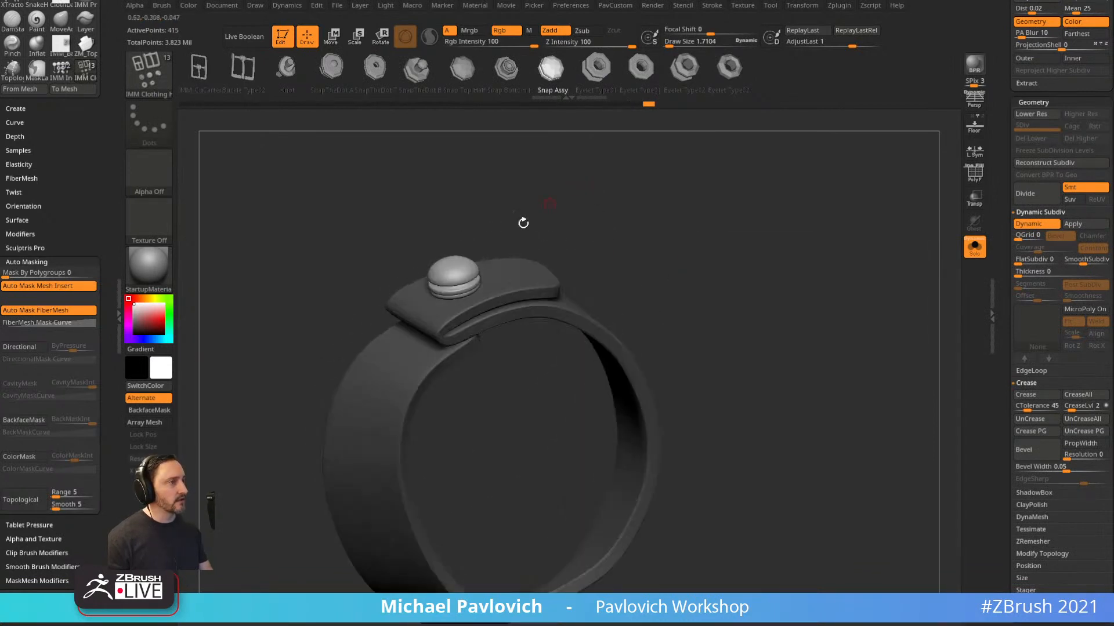
{"action": "key", "text": "w"}
{"action": "left_click_drag", "start_coordinate": [447, 235], "coordinate": [448, 246]}
{"action": "left_click_drag", "start_coordinate": [529, 210], "coordinate": [511, 215]}
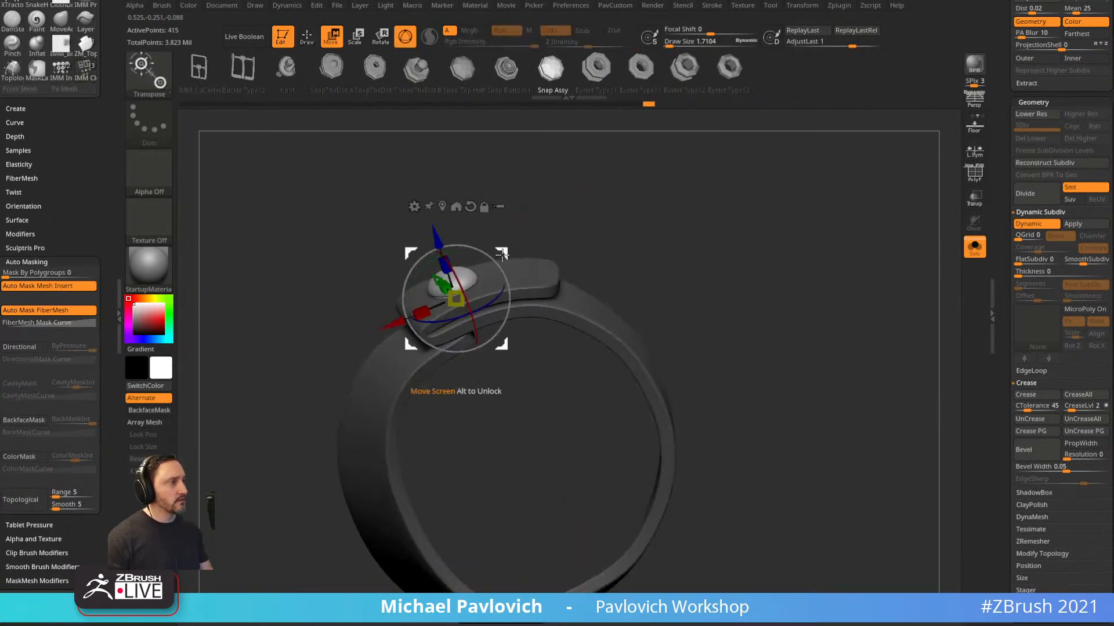
Duplicate the snap along the folded strap toward its free tip.
{"action": "left_click_drag", "start_coordinate": [496, 254], "coordinate": [562, 237], "text": "ctrl"}
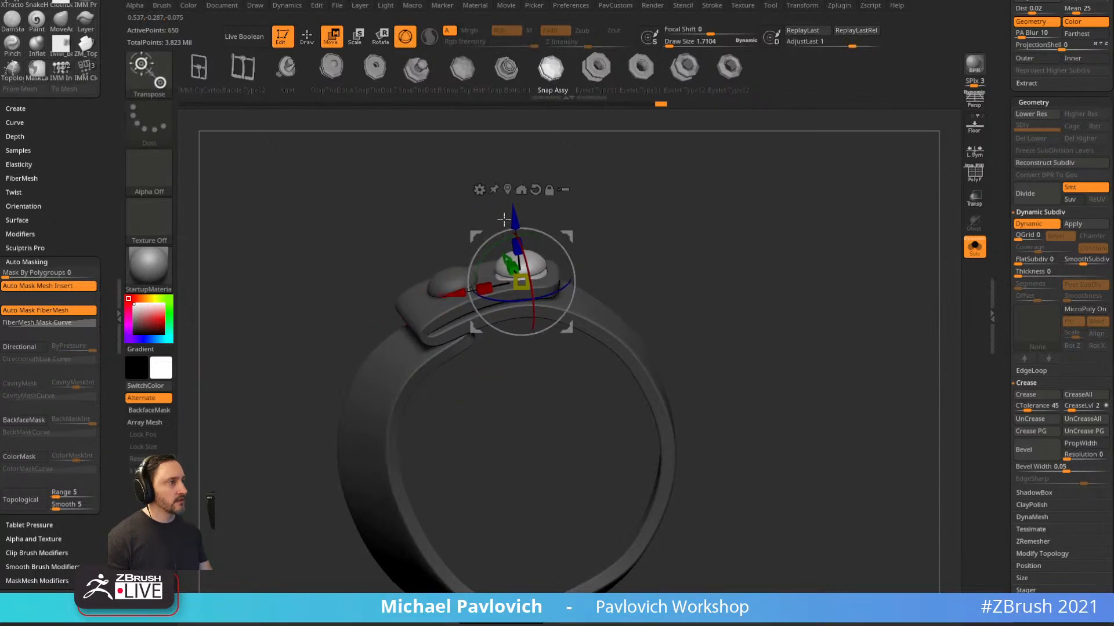
{"action": "key", "text": "q"}
{"action": "left_click_drag", "start_coordinate": [630, 210], "coordinate": [652, 280]}
Isolate the ring from the two snaps and split the snaps into a separate subtool.
{"action": "key", "text": "ctrl+shift"}
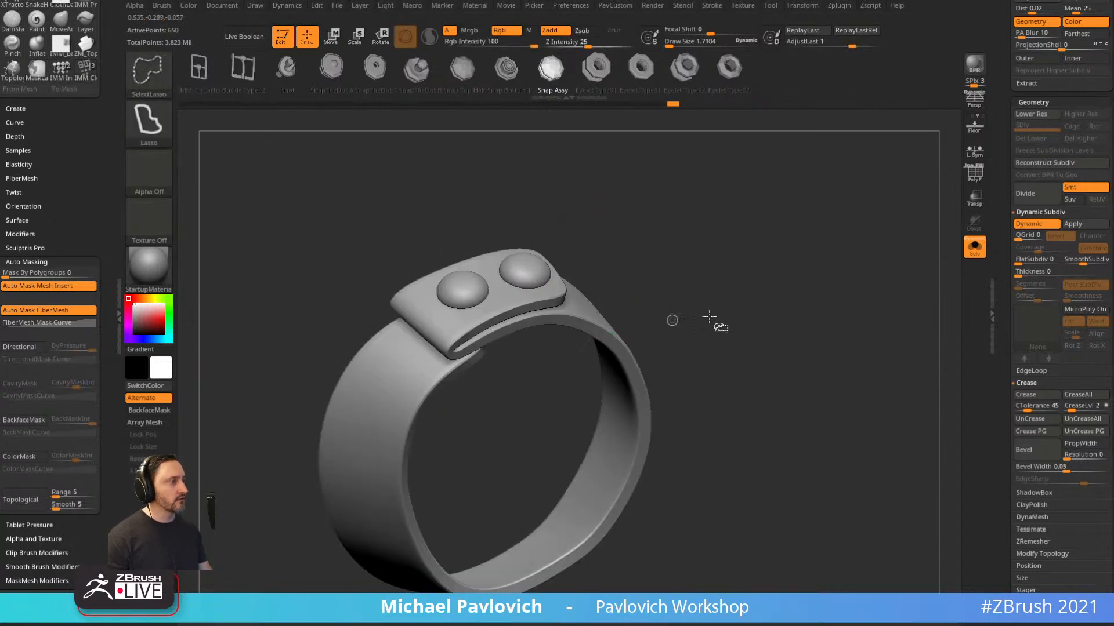
{"action": "left_click", "coordinate": [619, 358], "text": "ctrl+shift"}
{"action": "key", "text": "2"}
{"action": "left_click", "coordinate": [806, 342]}
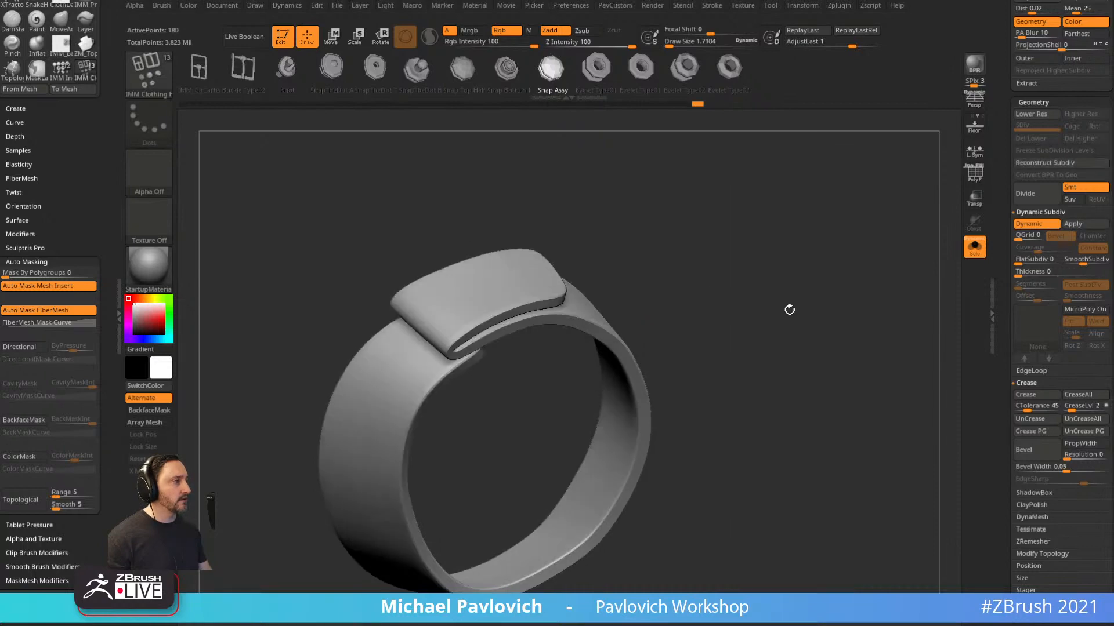
Show the whole figure around the isolated ring again and select the Standard brush.
{"action": "left_click", "coordinate": [971, 250]}
{"action": "mouse_move", "coordinate": [806, 253]}
{"action": "left_mouse_down"}
{"action": "mouse_move", "coordinate": [777, 263]}
{"action": "mouse_move", "coordinate": [797, 284]}
{"action": "mouse_move", "coordinate": [748, 311]}
{"action": "mouse_move", "coordinate": [798, 266]}
{"action": "mouse_move", "coordinate": [750, 208]}
{"action": "mouse_move", "coordinate": [832, 226]}
{"action": "mouse_move", "coordinate": [805, 231]}
{"action": "left_mouse_up"}
{"action": "key", "text": "s"}
{"action": "left_click", "coordinate": [761, 285]}
{"action": "key", "text": "b"}
{"action": "key", "text": "s"}
{"action": "key", "text": "t"}
{"action": "key", "text": "s"}
{"action": "left_click", "coordinate": [577, 301]}
Choose the Move Topological brush and set its topological masking range to 1.5.
{"action": "key", "text": "b"}
{"action": "key", "text": "m"}
{"action": "key", "text": "t"}
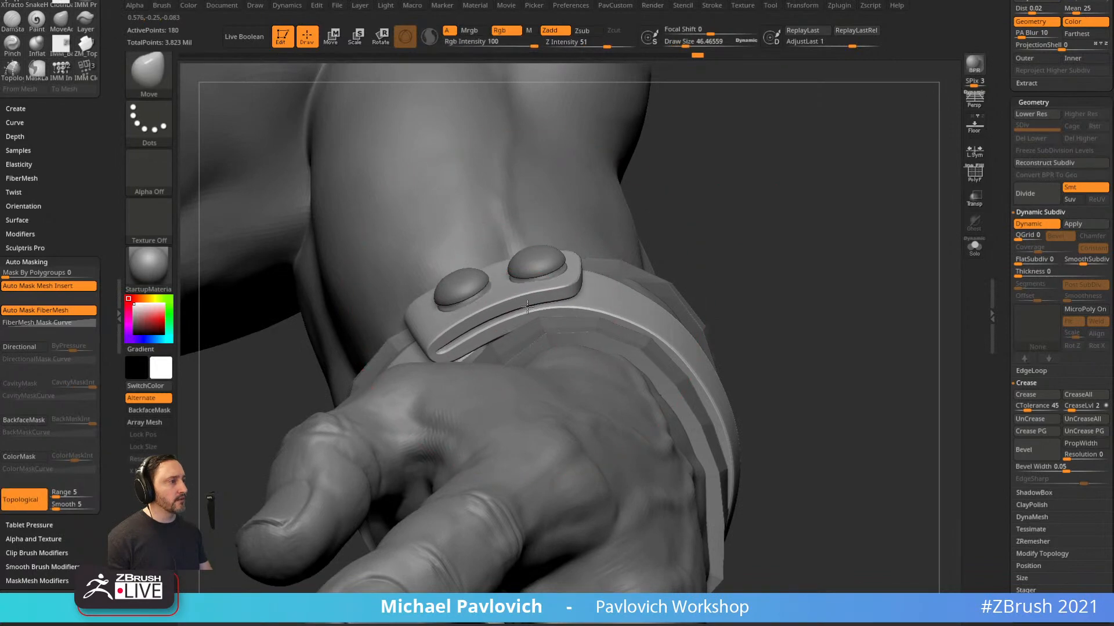
{"action": "left_click_drag", "start_coordinate": [90, 486], "coordinate": [90, 488]}
{"action": "left_click", "coordinate": [81, 495]}
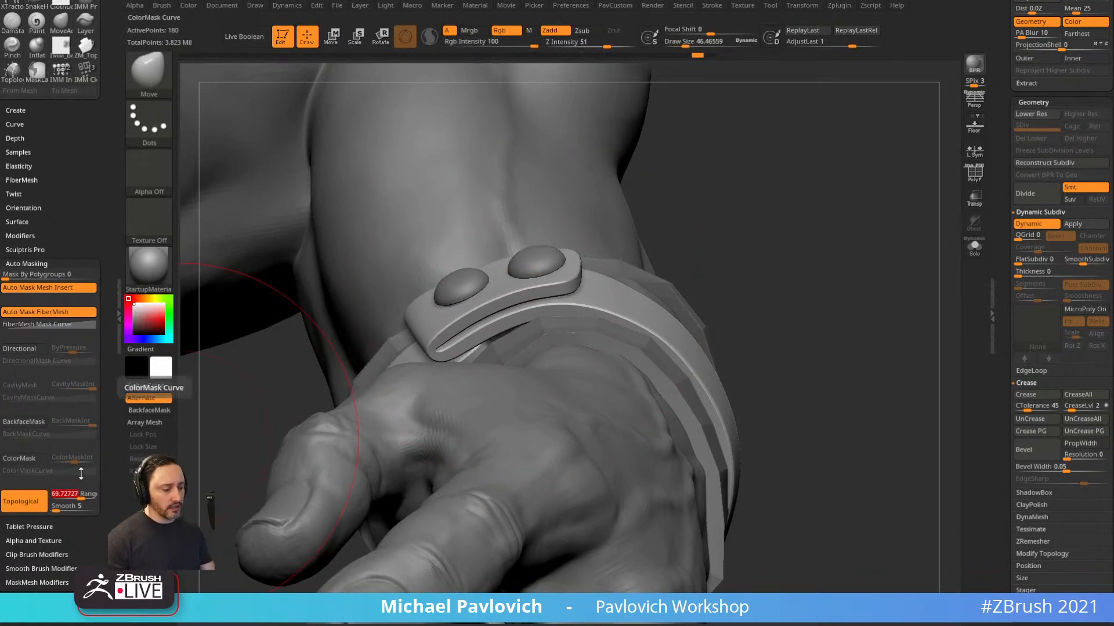
{"action": "left_click_drag", "start_coordinate": [680, 224], "coordinate": [609, 256]}
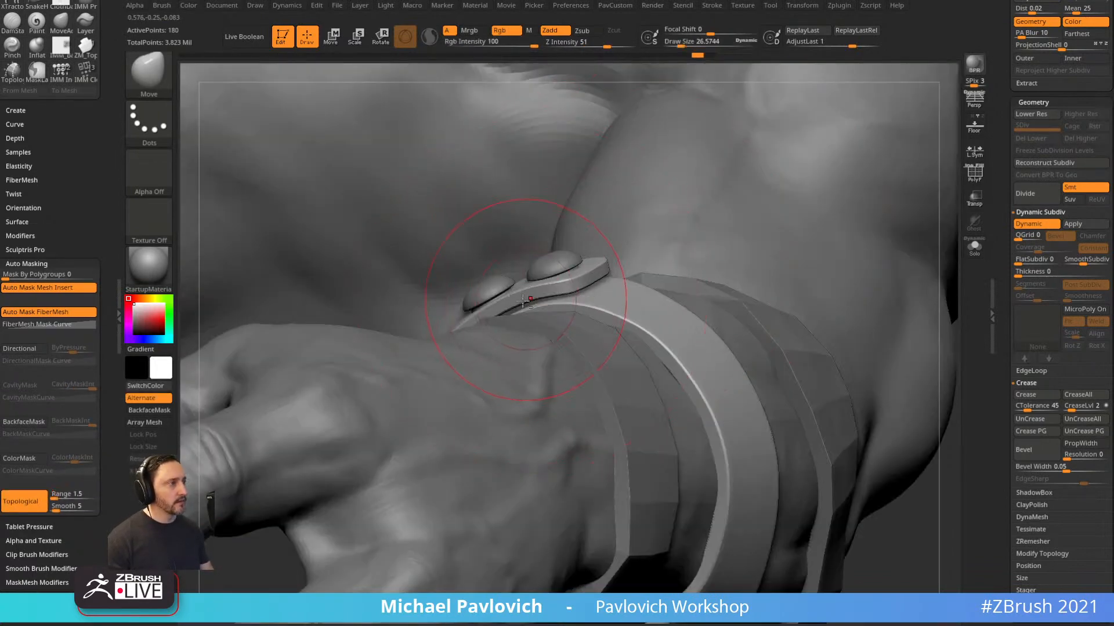
Isolate the ring, mask everything except the folded flap, and move the flap closer to the band beneath it.
{"action": "left_click", "coordinate": [974, 248]}
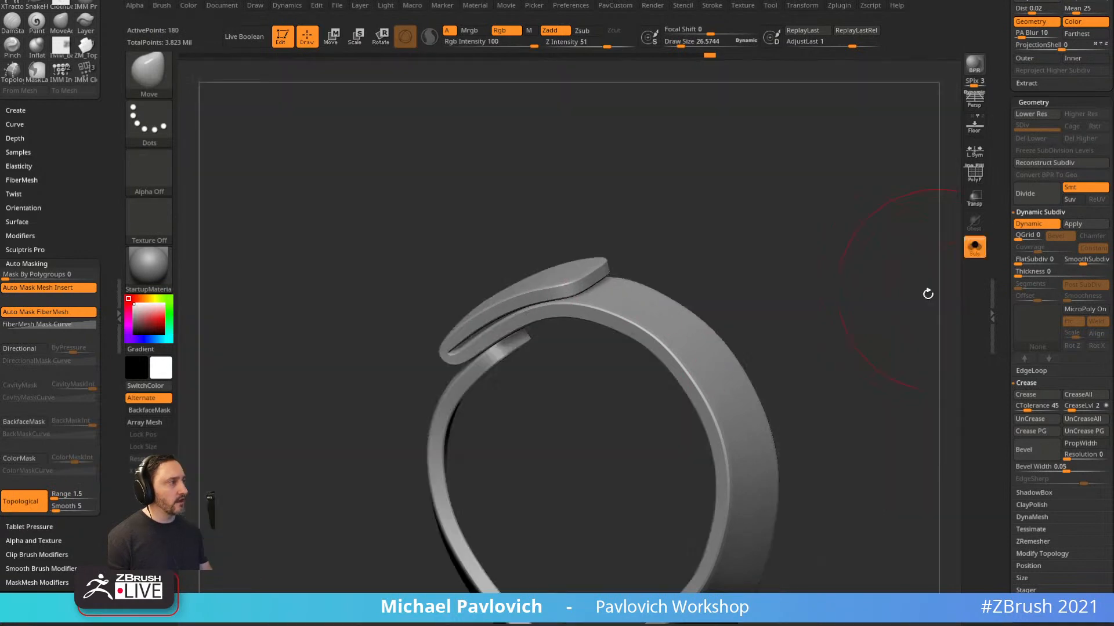
{"action": "left_click_drag", "start_coordinate": [927, 293], "coordinate": [690, 315]}
{"action": "key", "text": "w"}
{"action": "left_click", "coordinate": [380, 369], "text": "ctrl"}
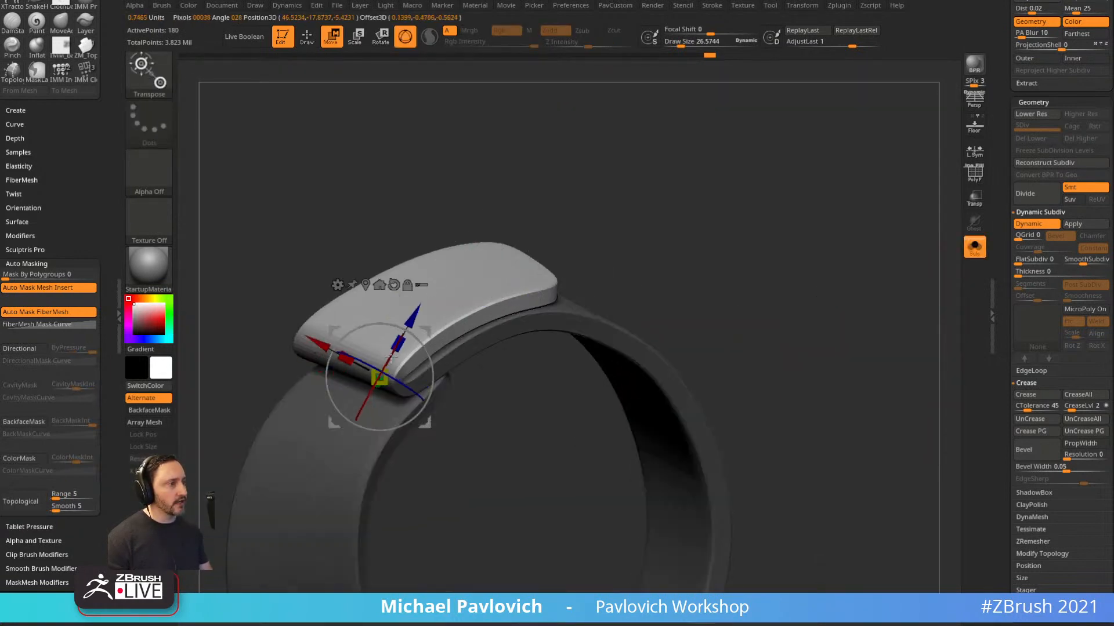
{"action": "left_click_drag", "start_coordinate": [609, 256], "coordinate": [570, 227]}
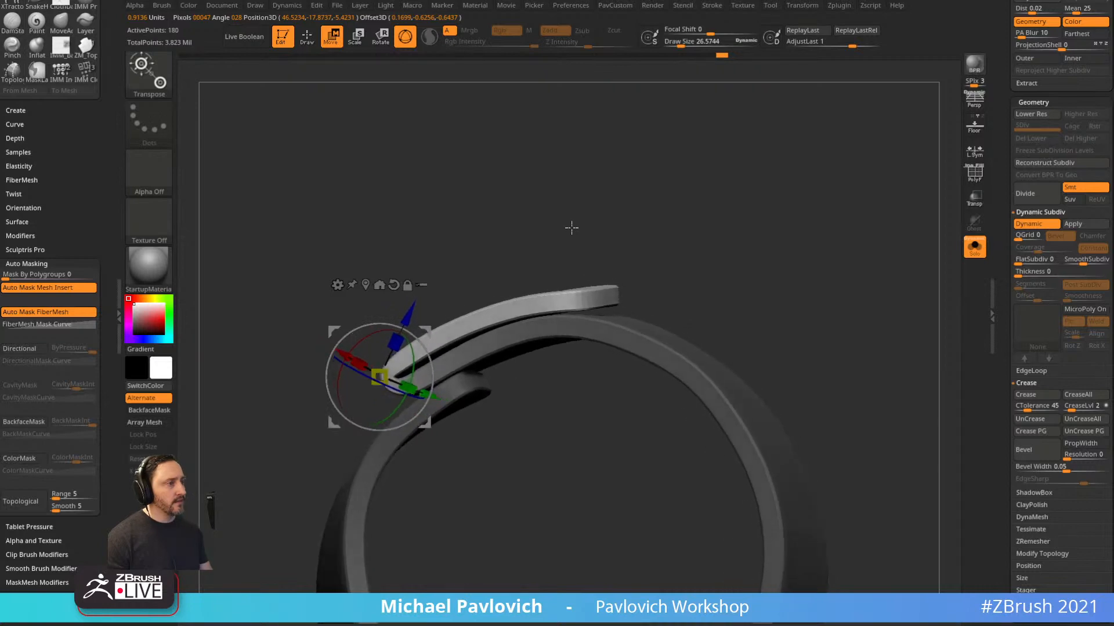
{"action": "left_click_drag", "start_coordinate": [420, 340], "coordinate": [422, 339]}
{"action": "left_click_drag", "start_coordinate": [544, 337], "coordinate": [384, 362], "text": "ctrl"}
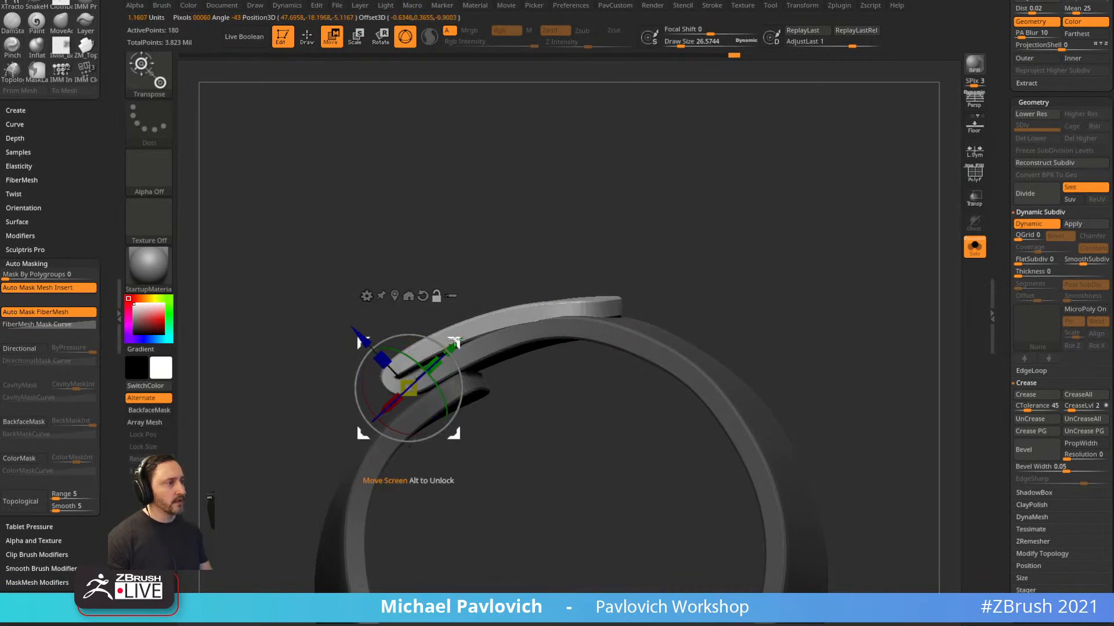
{"action": "key", "text": "q"}
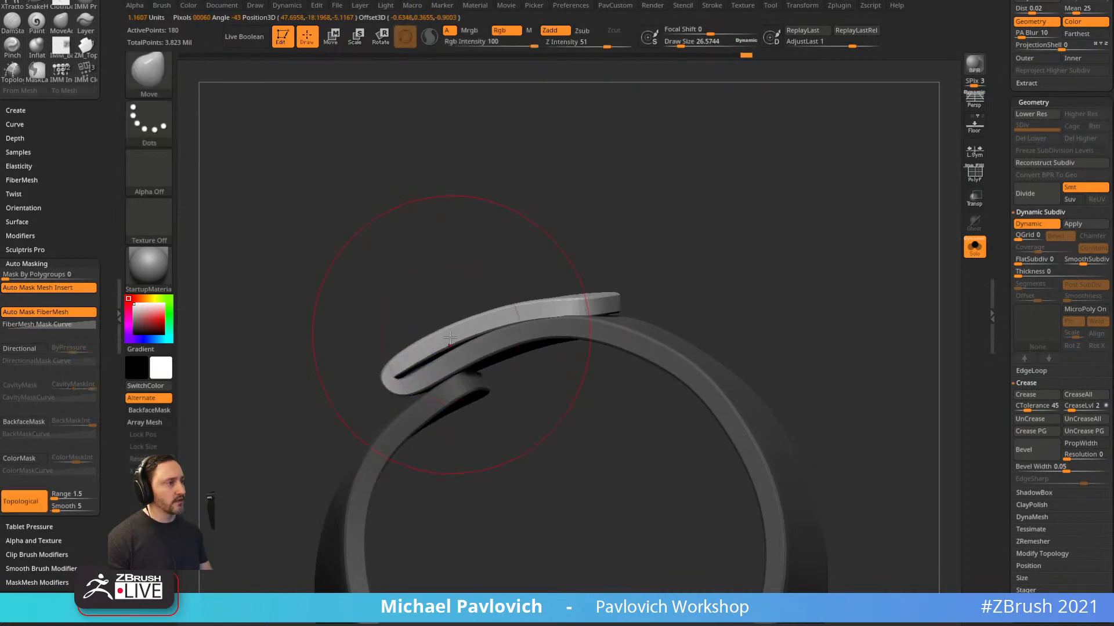
Reshape the folded flap near its bend with a smaller Move Topological brush, with backface masking and topological masking on.
{"action": "key", "text": "bracketleft"}
{"action": "mouse_move", "coordinate": [482, 262]}
{"action": "left_mouse_down"}
{"action": "mouse_move", "coordinate": [572, 274]}
{"action": "mouse_move", "coordinate": [519, 261]}
{"action": "mouse_move", "coordinate": [493, 299]}
{"action": "left_mouse_up"}
{"action": "key", "text": "bracketleft"}
{"action": "key", "text": "bracketleft"}
{"action": "key", "text": "bracketleft"}
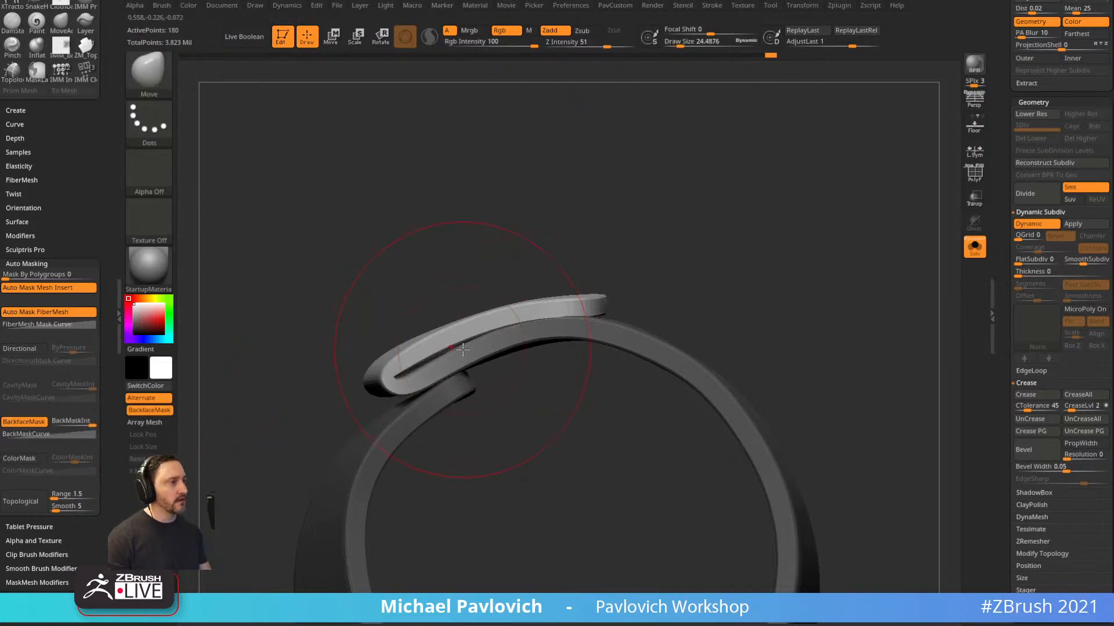
{"action": "left_click", "coordinate": [29, 499]}
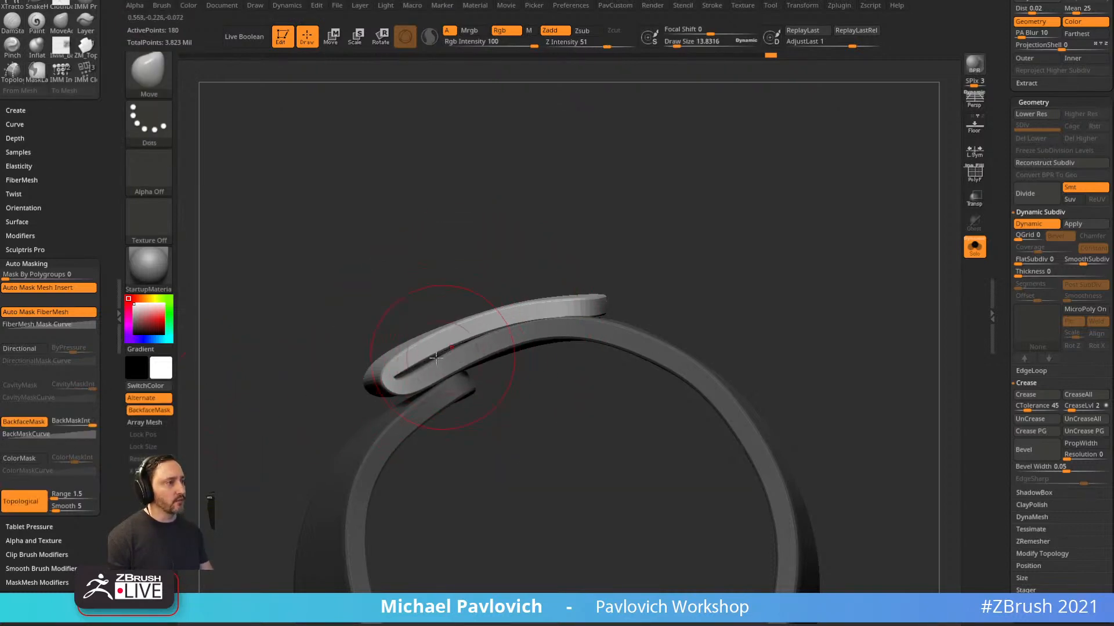
{"action": "left_click_drag", "start_coordinate": [485, 274], "coordinate": [597, 262]}
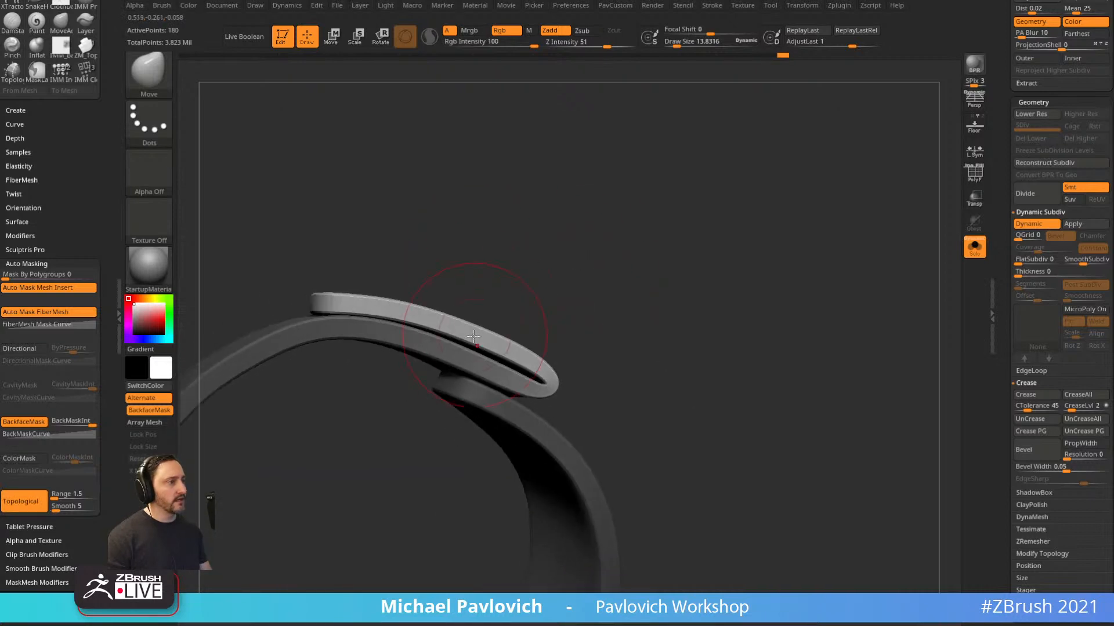
{"action": "left_click_drag", "start_coordinate": [516, 372], "coordinate": [465, 351]}
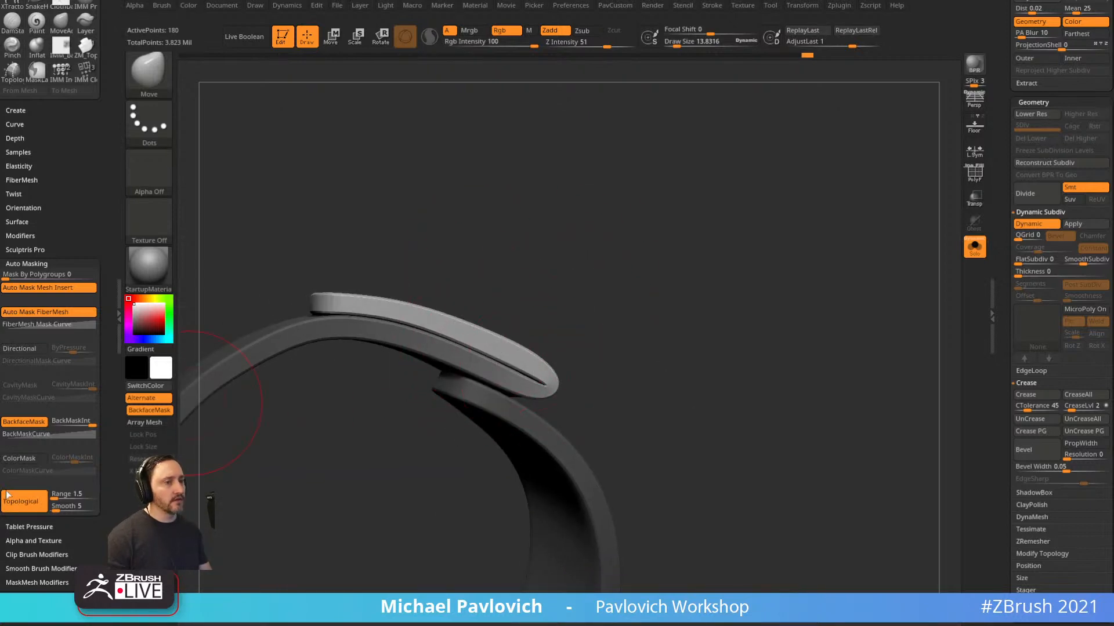
Flip the backface mask curve and push out the flap's outer surface with a larger brush to thicken it.
{"action": "left_click", "coordinate": [38, 434]}
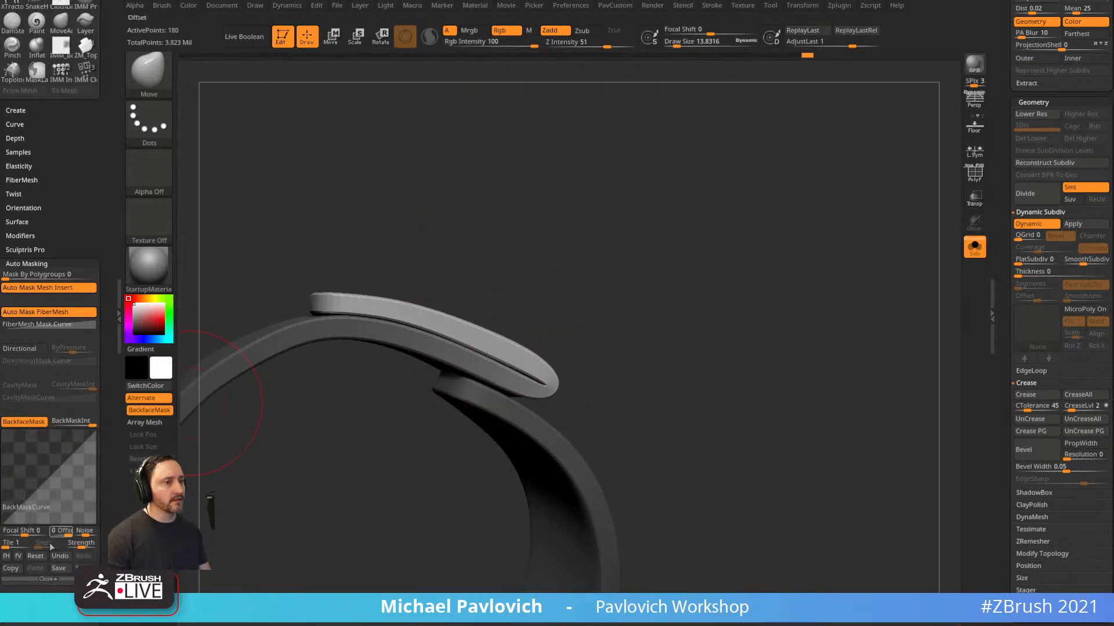
{"action": "left_click", "coordinate": [16, 556]}
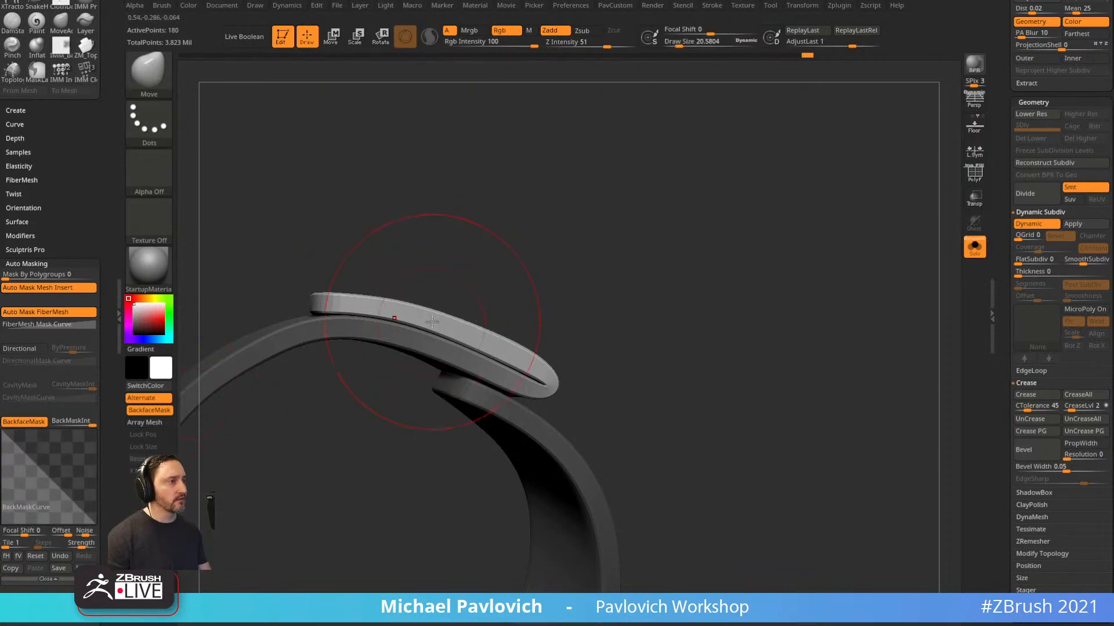
{"action": "key", "text": "bracketleft"}
{"action": "key", "text": "bracketright"}
{"action": "key", "text": "bracketright"}
{"action": "key", "text": "bracketright"}
{"action": "key", "text": "bracketright"}
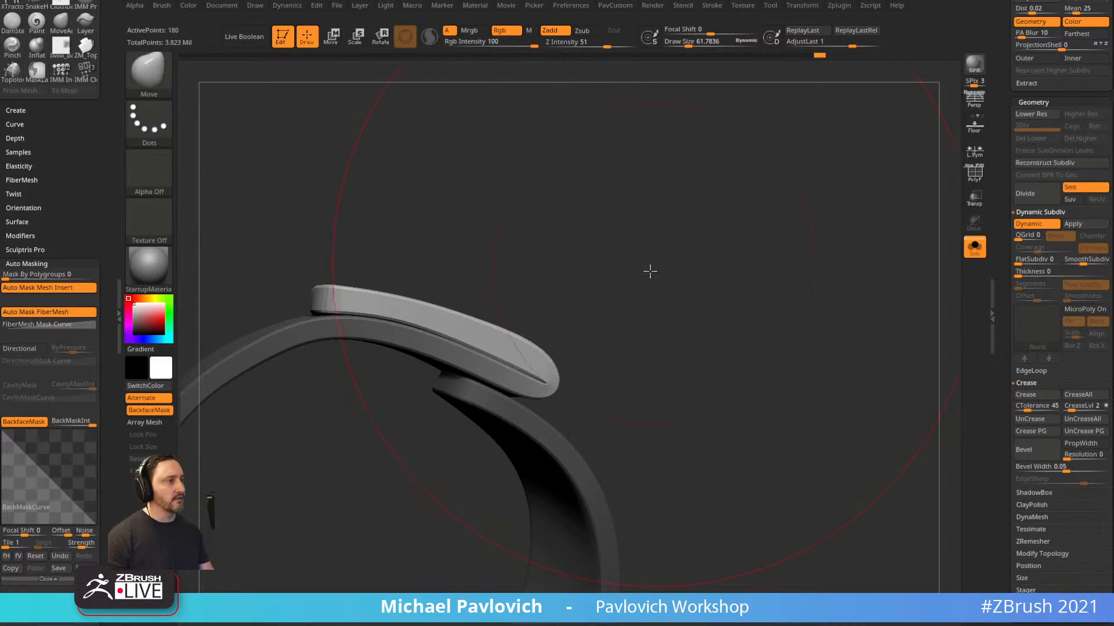
{"action": "mouse_move", "coordinate": [649, 268]}
{"action": "left_mouse_down"}
{"action": "mouse_move", "coordinate": [516, 246]}
{"action": "mouse_move", "coordinate": [582, 253]}
{"action": "mouse_move", "coordinate": [569, 236]}
{"action": "mouse_move", "coordinate": [663, 289]}
{"action": "left_mouse_up"}
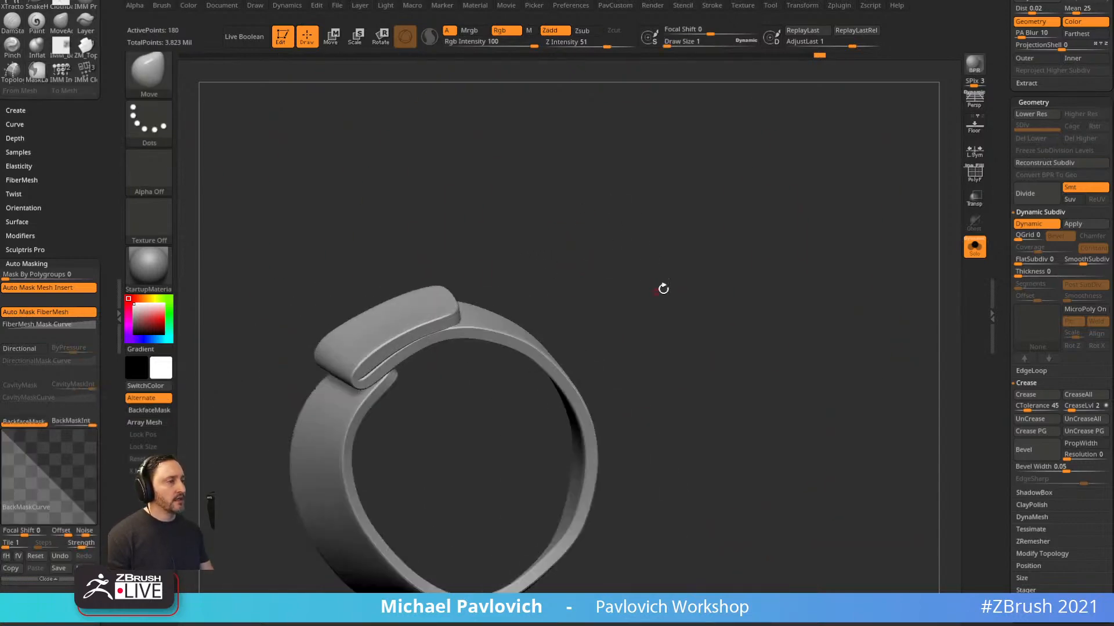
Show the whole figure again and convert the strap's dynamic subdivision into real subdivision levels up to SDiv 4.
{"action": "left_click", "coordinate": [975, 247]}
{"action": "mouse_move", "coordinate": [738, 249]}
{"action": "left_mouse_down"}
{"action": "mouse_move", "coordinate": [812, 281]}
{"action": "mouse_move", "coordinate": [637, 284]}
{"action": "mouse_move", "coordinate": [663, 243]}
{"action": "mouse_move", "coordinate": [584, 255]}
{"action": "mouse_move", "coordinate": [703, 241]}
{"action": "mouse_move", "coordinate": [694, 276]}
{"action": "left_mouse_up"}
{"action": "key", "text": "s"}
{"action": "left_click", "coordinate": [631, 291]}
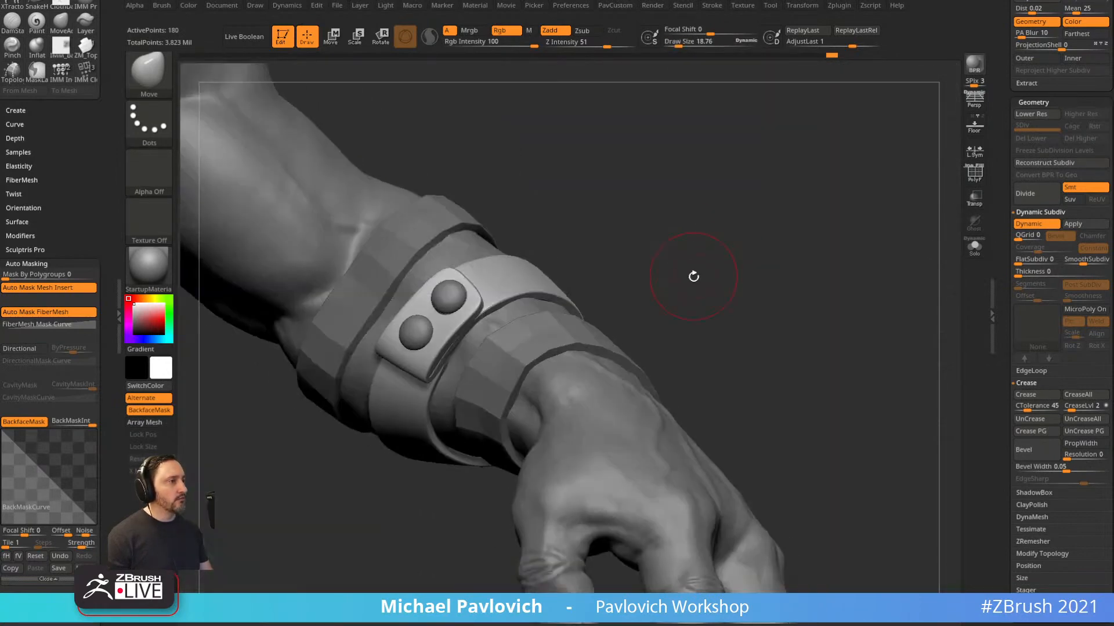
{"action": "key", "text": "space"}
{"action": "left_click", "coordinate": [708, 426]}
Sculpt fabric folds into the strap beside the snap flap using the Standard brush at Z Intensity 25.
{"action": "mouse_move", "coordinate": [636, 236]}
{"action": "left_mouse_down"}
{"action": "mouse_move", "coordinate": [638, 298]}
{"action": "mouse_move", "coordinate": [549, 317]}
{"action": "mouse_move", "coordinate": [596, 305]}
{"action": "left_mouse_up"}
{"action": "key", "text": "1"}
{"action": "mouse_move", "coordinate": [722, 302]}
{"action": "left_mouse_down"}
{"action": "mouse_move", "coordinate": [695, 317]}
{"action": "mouse_move", "coordinate": [638, 316]}
{"action": "left_mouse_up"}
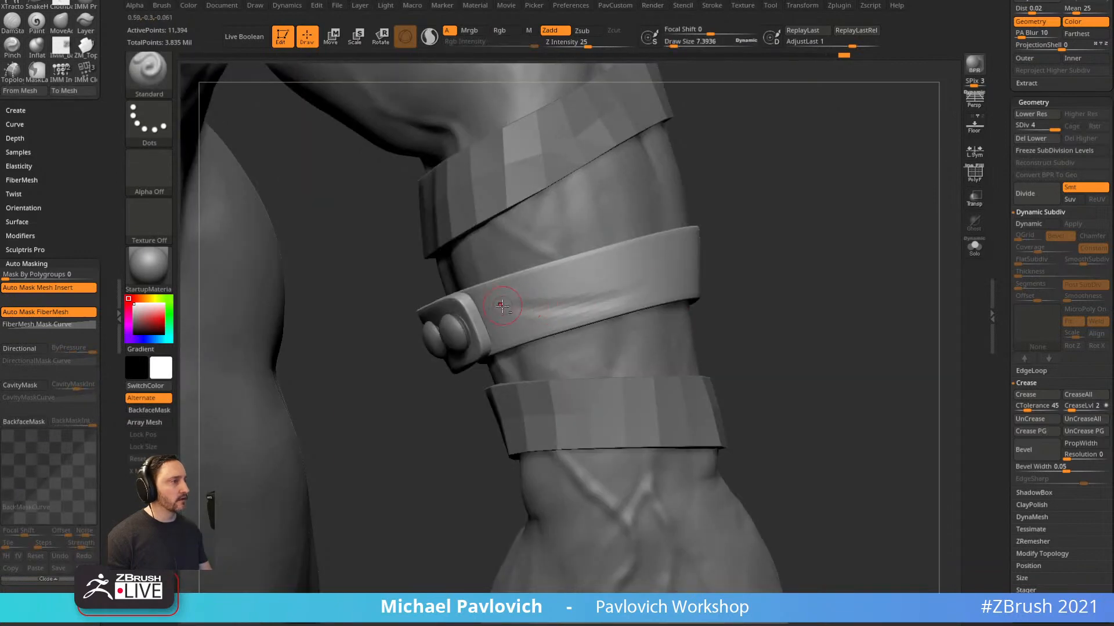
{"action": "left_click_drag", "start_coordinate": [694, 273], "coordinate": [455, 348]}
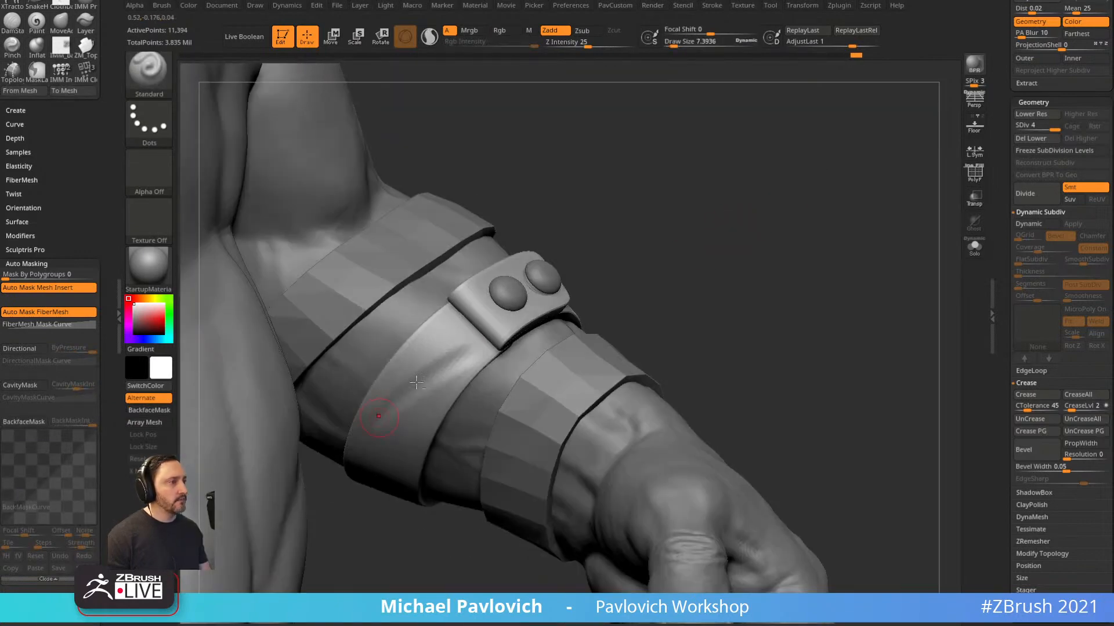
{"action": "left_click_drag", "start_coordinate": [693, 266], "coordinate": [738, 279]}
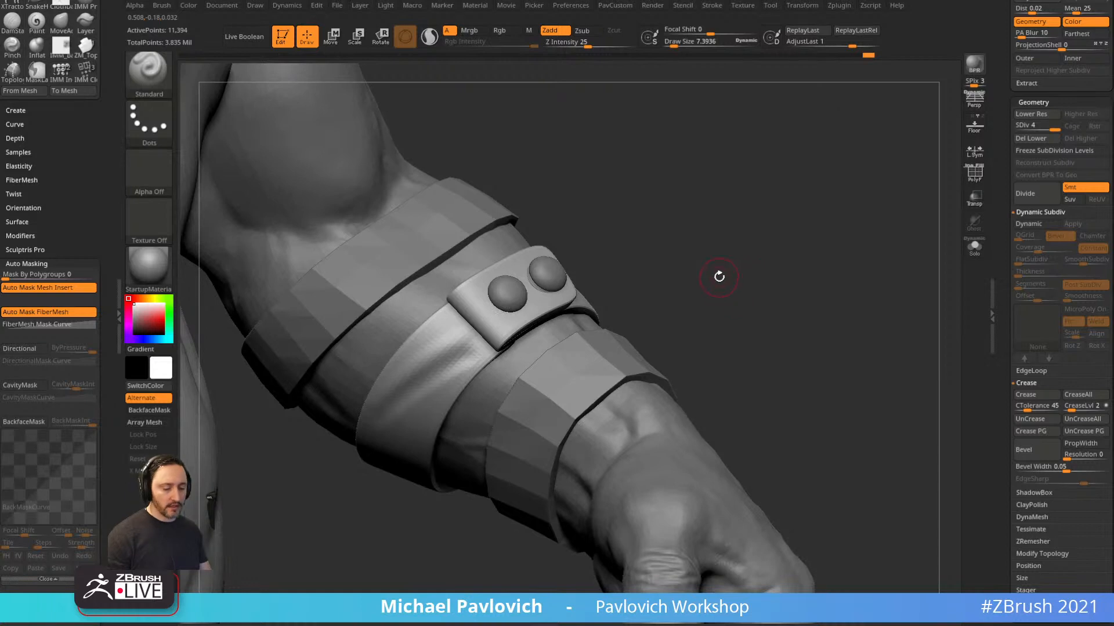
Choose the Pinch brush and open its Elasticity settings.
{"action": "key", "text": "b"}
{"action": "key", "text": "p"}
{"action": "key", "text": "i"}
{"action": "left_click_drag", "start_coordinate": [72, 187], "coordinate": [82, 62]}
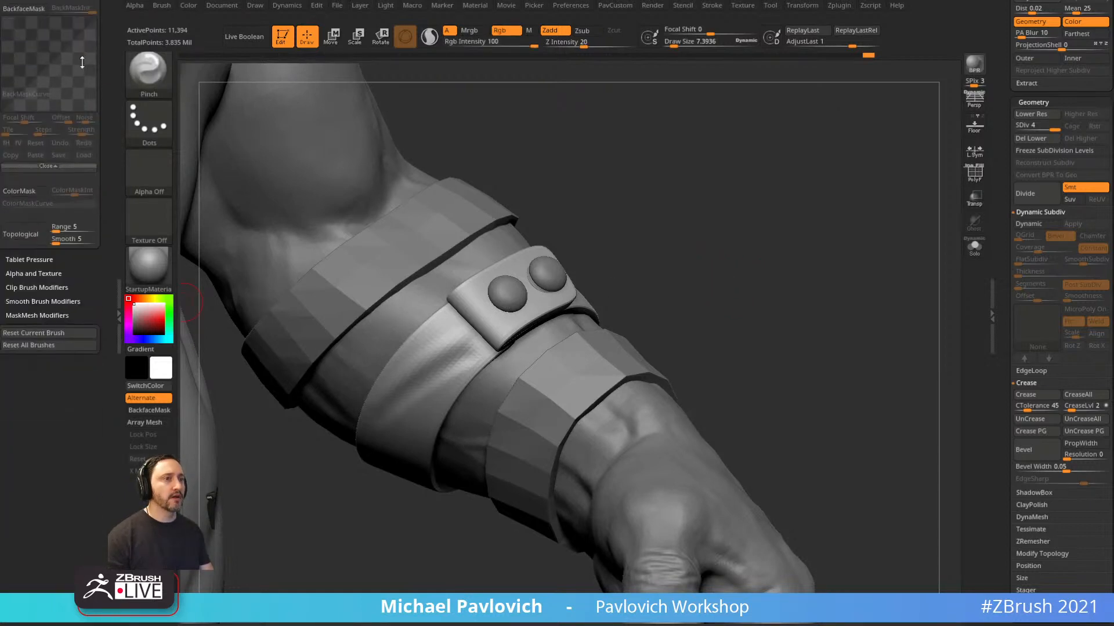
{"action": "left_click_drag", "start_coordinate": [68, 272], "coordinate": [64, 400]}
{"action": "left_click", "coordinate": [48, 287], "text": "shift"}
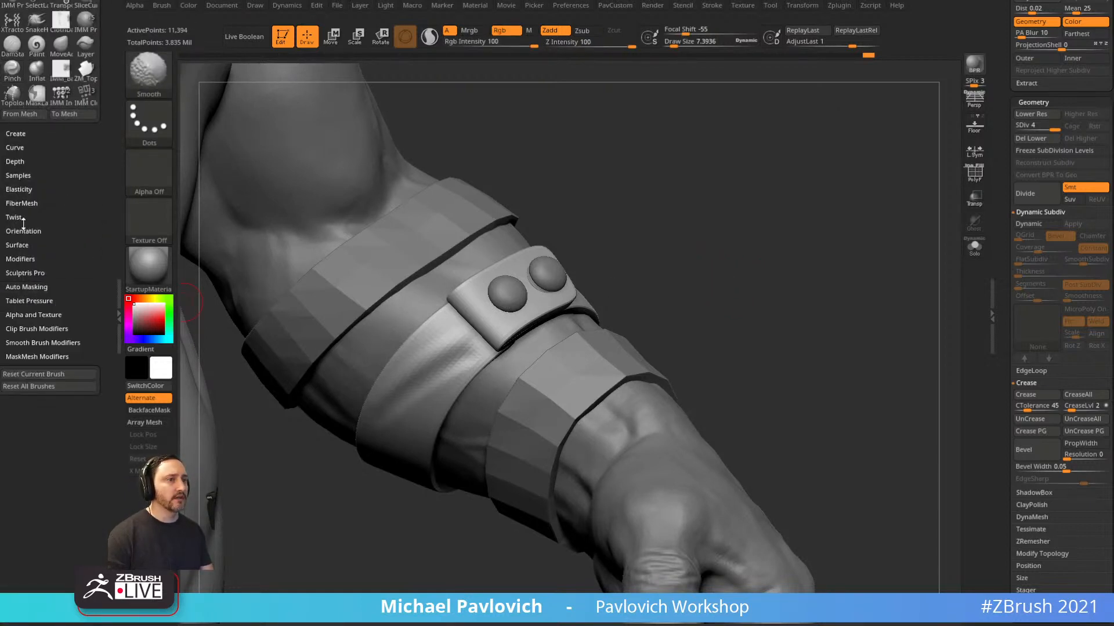
{"action": "left_click", "coordinate": [21, 191]}
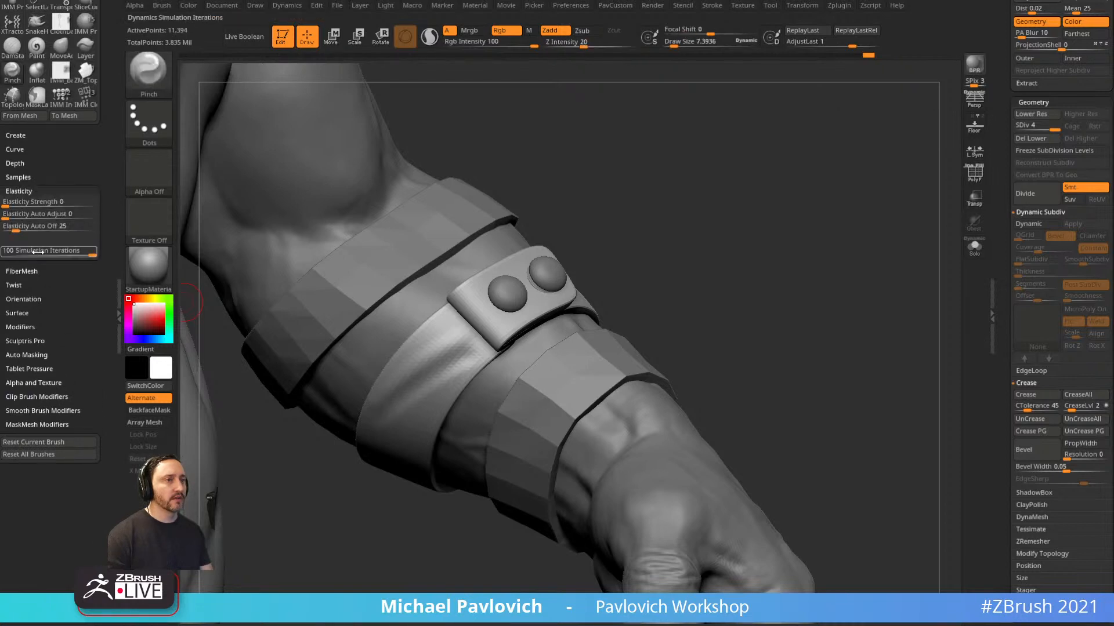
Pinch the sculpted folds on the strap beside the snap flap, enlarging the brush to a draw size of 18.76.
{"action": "left_click_drag", "start_coordinate": [497, 182], "coordinate": [619, 222]}
{"action": "mouse_move", "coordinate": [460, 368]}
{"action": "left_mouse_down"}
{"action": "mouse_move", "coordinate": [441, 406]}
{"action": "mouse_move", "coordinate": [462, 376]}
{"action": "left_mouse_up"}
{"action": "key", "text": "bracketright"}
{"action": "key", "text": "bracketright"}
{"action": "key", "text": "bracketright"}
{"action": "key", "text": "bracketleft"}
{"action": "key", "text": "bracketleft"}
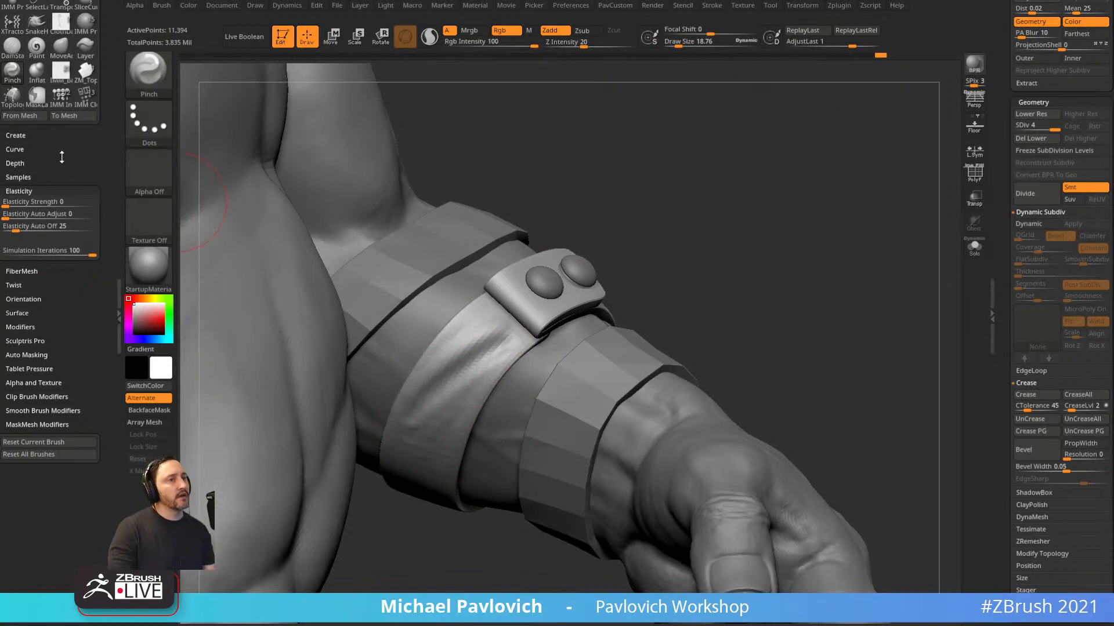
Turn off Expand in the Dynamics settings.
{"action": "left_click_drag", "start_coordinate": [62, 157], "coordinate": [61, 178]}
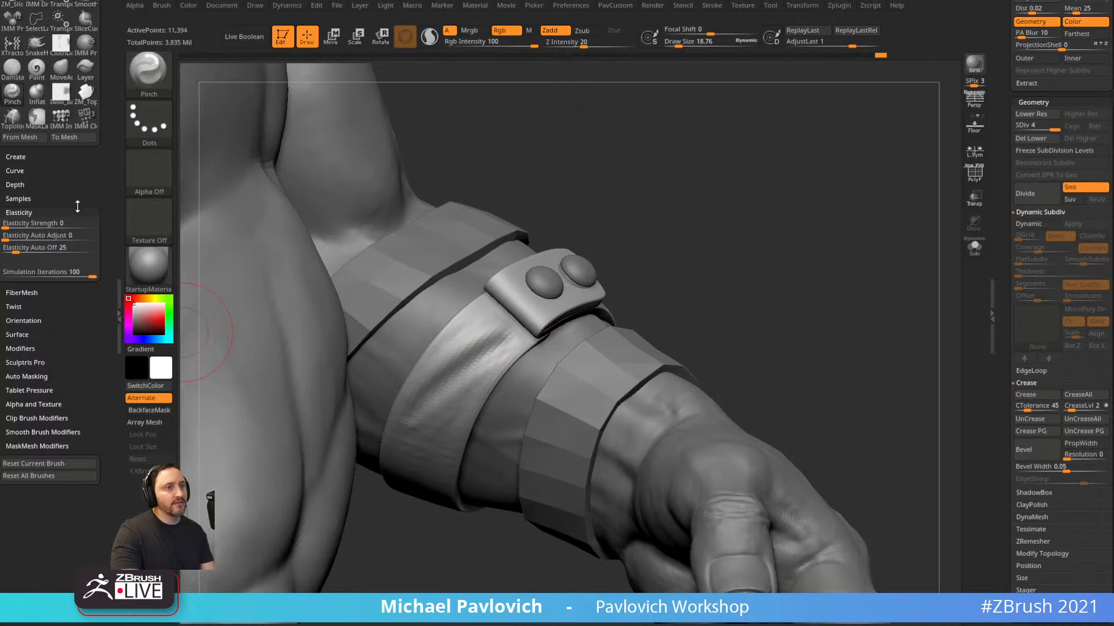
{"action": "left_click_drag", "start_coordinate": [71, 181], "coordinate": [75, 586]}
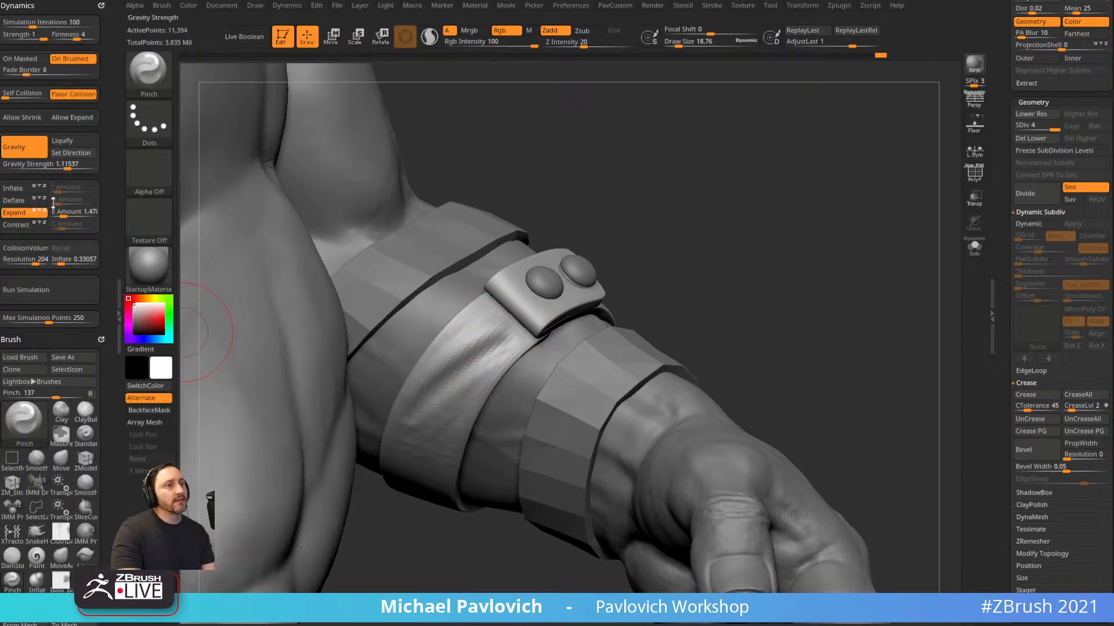
{"action": "left_click_drag", "start_coordinate": [710, 218], "coordinate": [652, 205]}
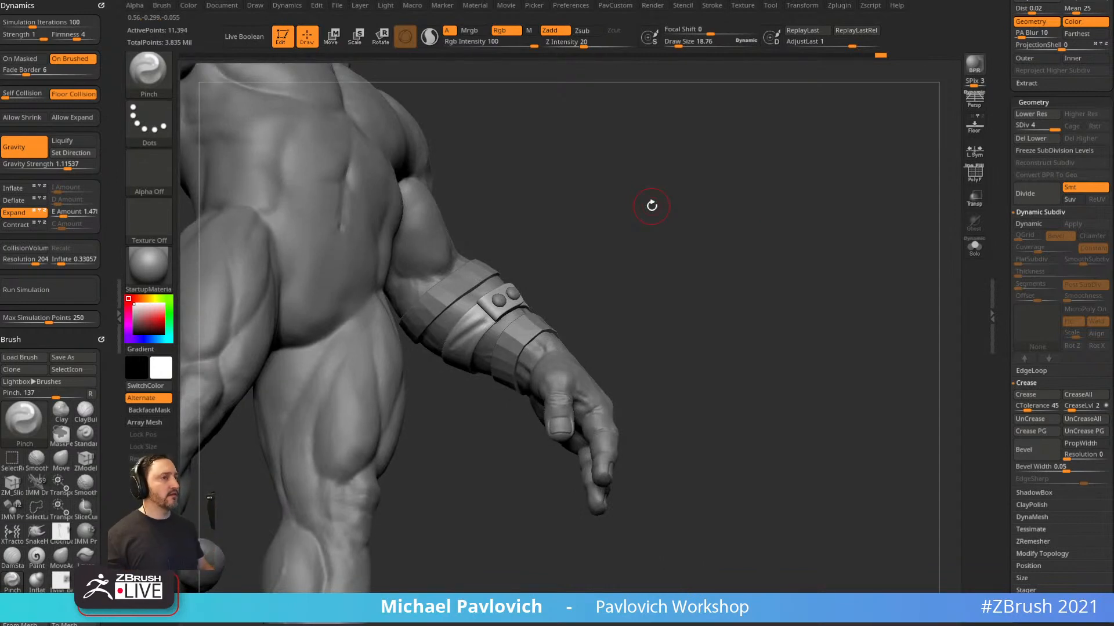
{"action": "left_click", "coordinate": [16, 214]}
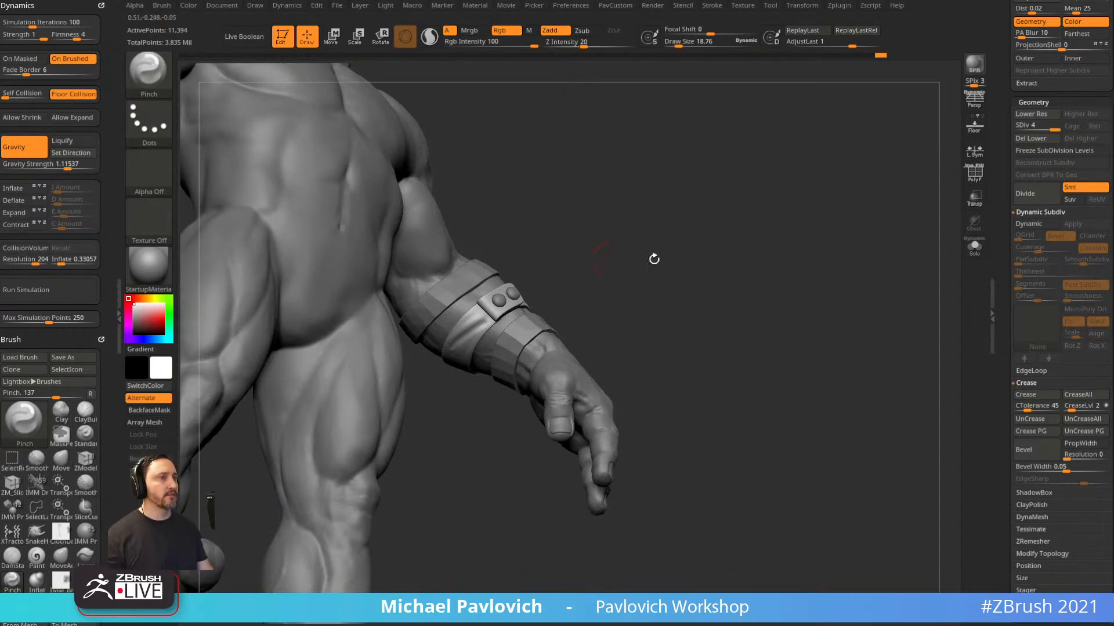
Pinch the strap's folds below the snap flap with a larger brush and undo the last stroke.
{"action": "mouse_move", "coordinate": [654, 259]}
{"action": "left_mouse_down"}
{"action": "mouse_move", "coordinate": [649, 248]}
{"action": "mouse_move", "coordinate": [649, 263]}
{"action": "mouse_move", "coordinate": [596, 303]}
{"action": "mouse_move", "coordinate": [484, 354]}
{"action": "left_mouse_up"}
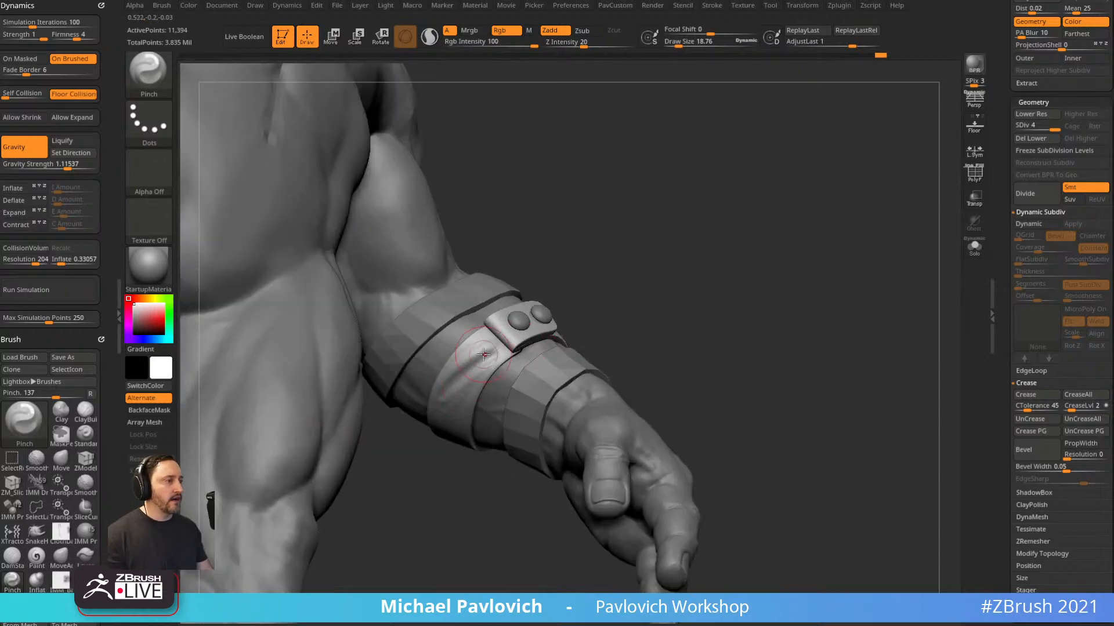
{"action": "left_click_drag", "start_coordinate": [556, 329], "coordinate": [551, 338], "text": "alt"}
{"action": "key", "text": "s"}
{"action": "left_click_drag", "start_coordinate": [468, 371], "coordinate": [474, 371]}
{"action": "left_click_drag", "start_coordinate": [483, 361], "coordinate": [458, 400]}
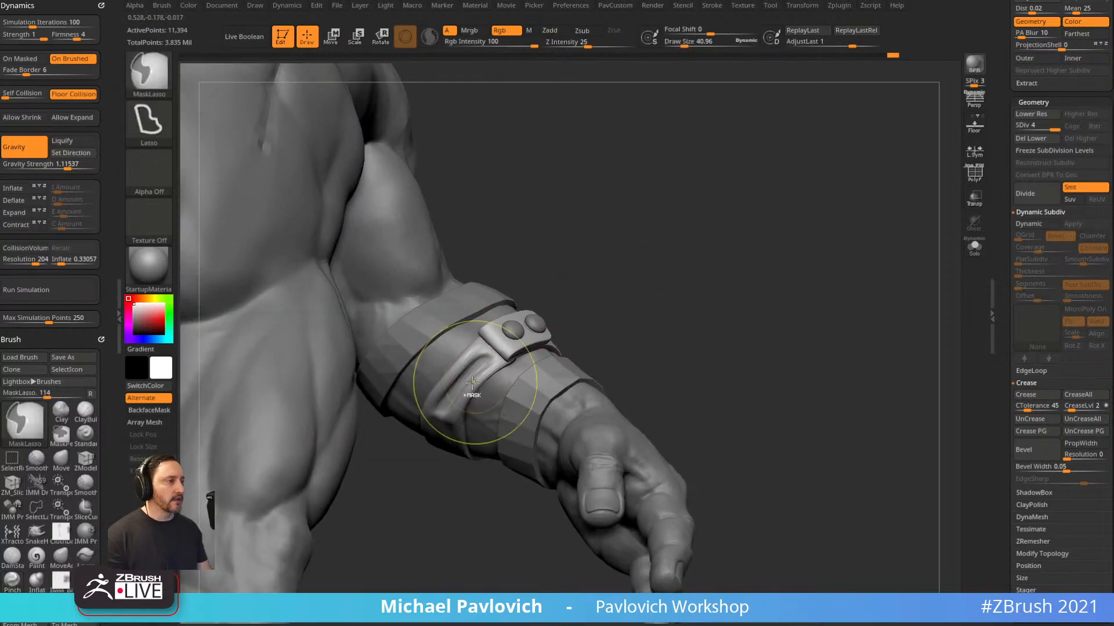
{"action": "key", "text": "ctrl+z"}
Pinch the strap along the outer side of the forearm to continue its folds.
{"action": "left_click_drag", "start_coordinate": [699, 307], "coordinate": [586, 326]}
{"action": "left_click_drag", "start_coordinate": [499, 370], "coordinate": [477, 333]}
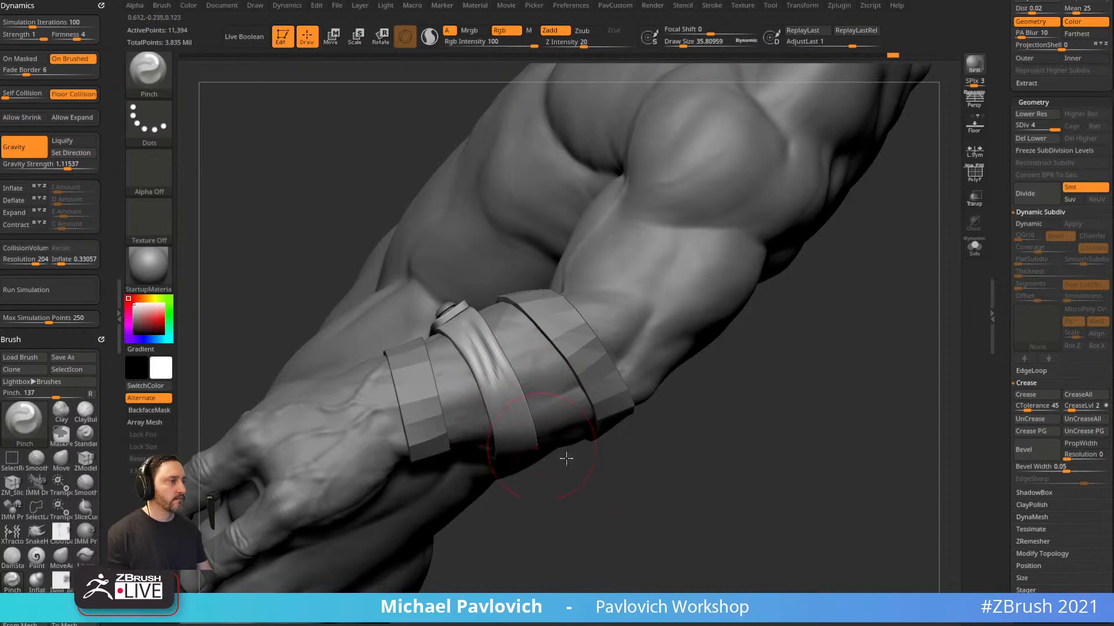
{"action": "left_click_drag", "start_coordinate": [565, 457], "coordinate": [540, 461]}
{"action": "mouse_move", "coordinate": [611, 472]}
{"action": "left_mouse_down"}
{"action": "mouse_move", "coordinate": [688, 423]}
{"action": "mouse_move", "coordinate": [641, 385]}
{"action": "mouse_move", "coordinate": [648, 375]}
{"action": "left_mouse_up"}
Switch back to the Standard brush with a draw size of about 12.
{"action": "key", "text": "b"}
{"action": "key", "text": "s"}
{"action": "key", "text": "t"}
{"action": "right_click_drag", "start_coordinate": [648, 376], "coordinate": [652, 377], "text": "ctrl"}
{"action": "mouse_move", "coordinate": [652, 377]}
{"action": "left_mouse_down"}
{"action": "mouse_move", "coordinate": [723, 362]}
{"action": "mouse_move", "coordinate": [697, 340]}
{"action": "left_mouse_up"}
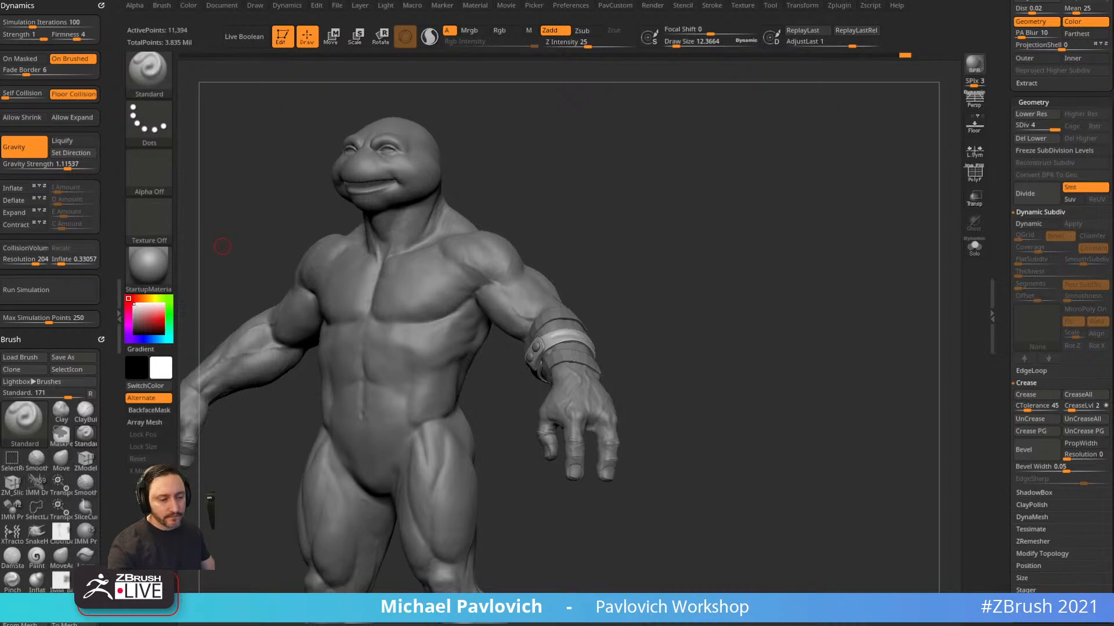
Make the turtle's body subtool Michelangelo005 active and turn on its polygon wireframe display.
{"action": "left_click_drag", "start_coordinate": [726, 194], "coordinate": [642, 241]}
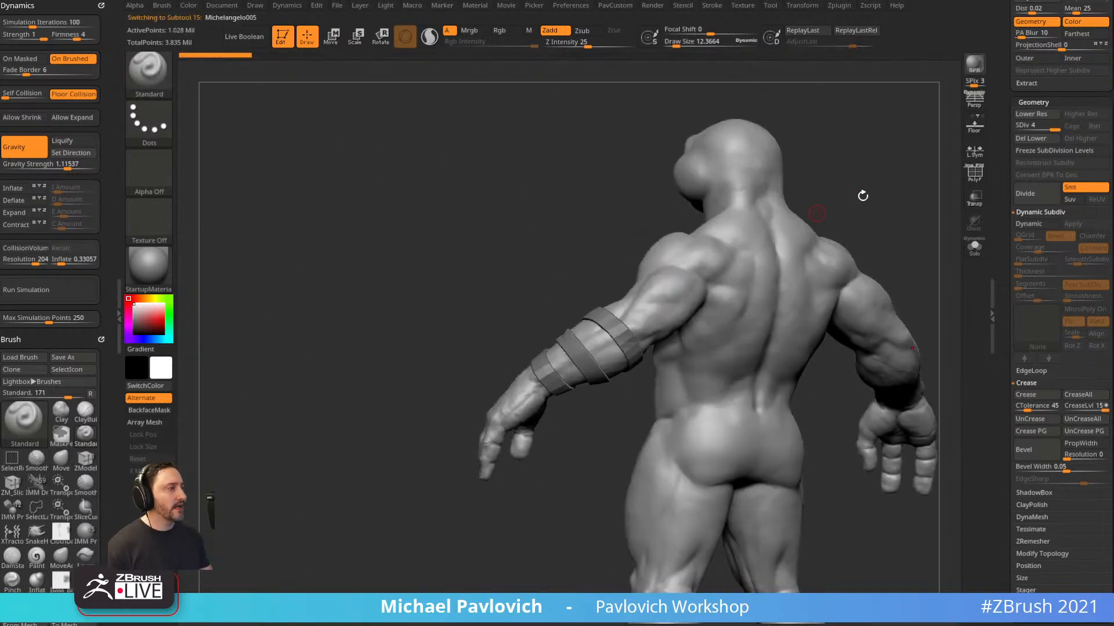
{"action": "left_click_drag", "start_coordinate": [862, 194], "coordinate": [748, 209]}
{"action": "left_click", "coordinate": [986, 181]}
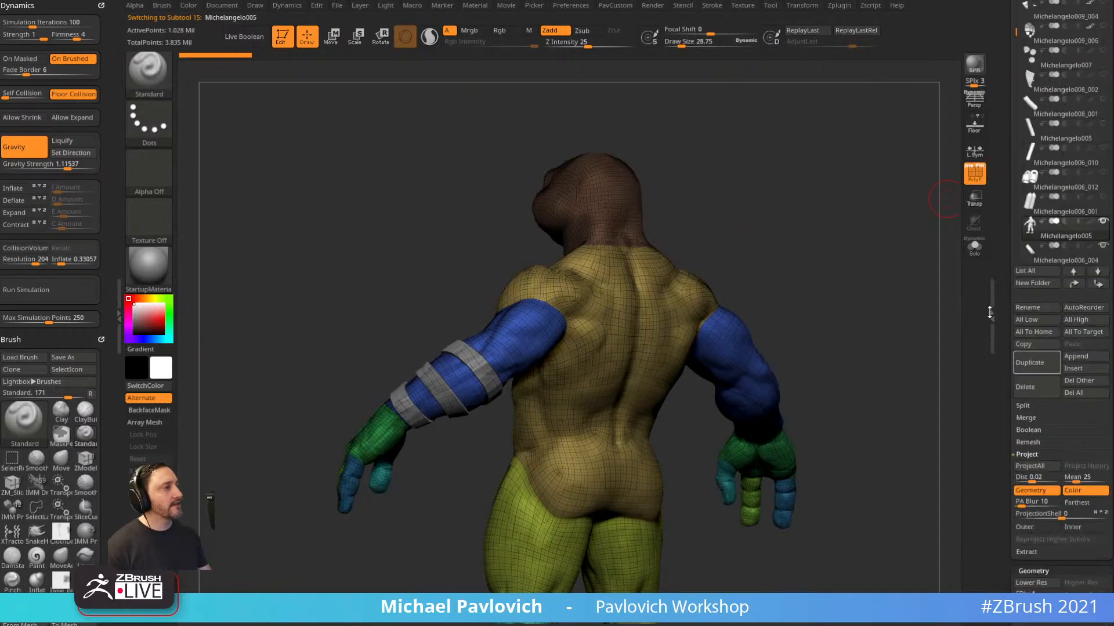
{"action": "left_click_drag", "start_coordinate": [928, 255], "coordinate": [1015, 205]}
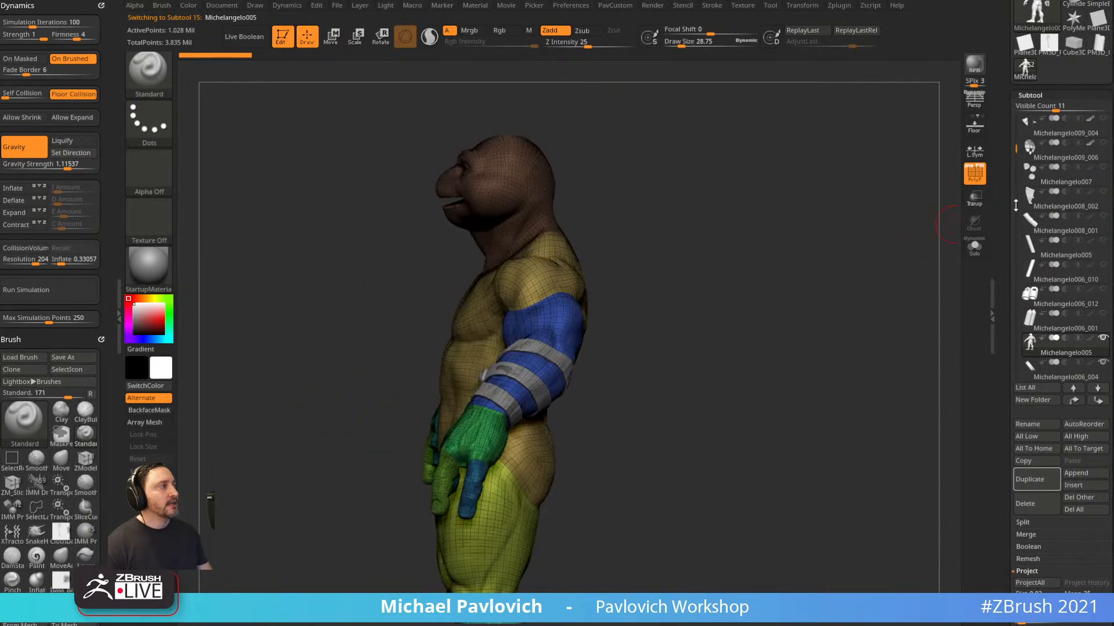
Show all the subtools and make the back-shell plates subtool Michelangelo009_006 active, with a draw size of about 17.
{"action": "left_click", "coordinate": [1046, 175]}
{"action": "mouse_move", "coordinate": [855, 248]}
{"action": "left_mouse_down"}
{"action": "mouse_move", "coordinate": [870, 248]}
{"action": "mouse_move", "coordinate": [843, 244]}
{"action": "mouse_move", "coordinate": [862, 251]}
{"action": "mouse_move", "coordinate": [854, 249]}
{"action": "mouse_move", "coordinate": [897, 224]}
{"action": "mouse_move", "coordinate": [870, 233]}
{"action": "mouse_move", "coordinate": [865, 216]}
{"action": "mouse_move", "coordinate": [803, 223]}
{"action": "mouse_move", "coordinate": [782, 192]}
{"action": "mouse_move", "coordinate": [809, 186]}
{"action": "mouse_move", "coordinate": [808, 224]}
{"action": "mouse_move", "coordinate": [748, 216]}
{"action": "left_mouse_up"}
{"action": "key", "text": "shift"}
{"action": "left_click", "coordinate": [1103, 168], "text": "shift"}
{"action": "key", "text": "s"}
{"action": "key", "text": "s"}
{"action": "left_click", "coordinate": [639, 322], "text": "alt"}
{"action": "left_click_drag", "start_coordinate": [892, 273], "coordinate": [870, 312], "text": "alt"}
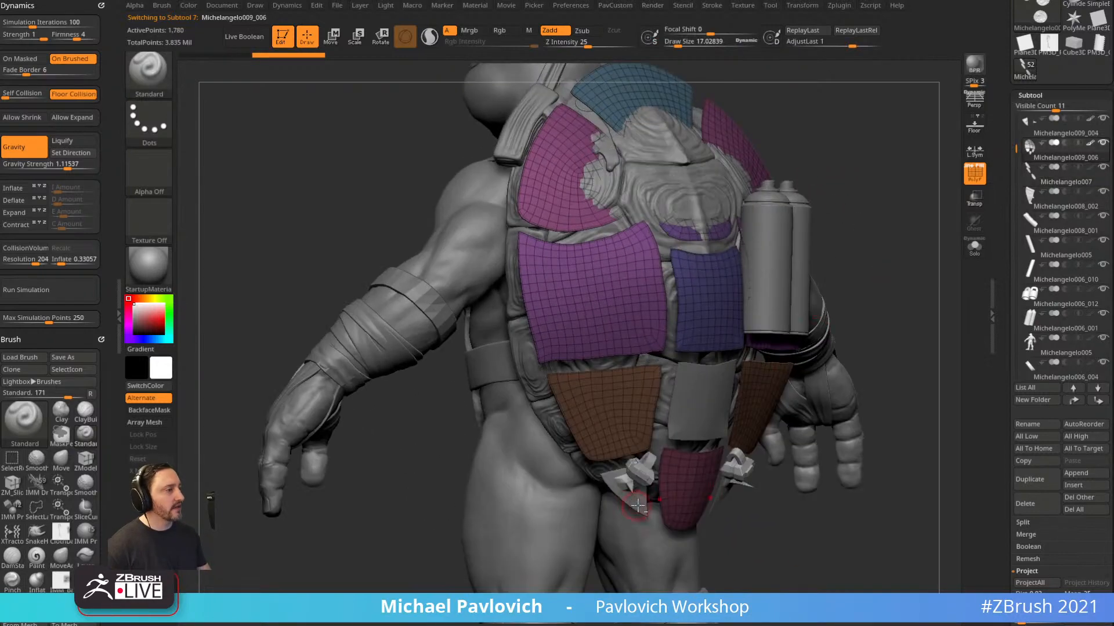
Make the triangular pieces below the shell, Michelangelo009_004, active, isolate them with Solo and close their holes.
{"action": "left_click", "coordinate": [638, 506], "text": "alt"}
{"action": "left_click", "coordinate": [975, 173]}
{"action": "left_click", "coordinate": [975, 247]}
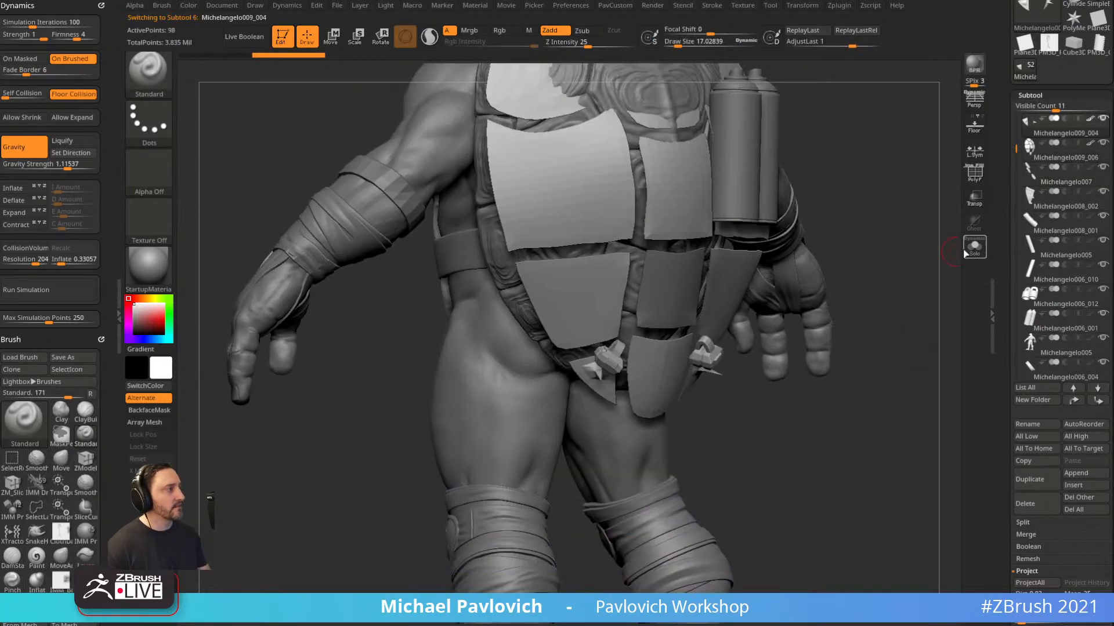
{"action": "left_click_drag", "start_coordinate": [905, 176], "coordinate": [763, 246], "text": "alt"}
{"action": "mouse_move", "coordinate": [632, 250]}
{"action": "left_mouse_down"}
{"action": "mouse_move", "coordinate": [686, 253]}
{"action": "mouse_move", "coordinate": [638, 236]}
{"action": "mouse_move", "coordinate": [684, 246]}
{"action": "mouse_move", "coordinate": [734, 296]}
{"action": "mouse_move", "coordinate": [775, 285]}
{"action": "mouse_move", "coordinate": [666, 375]}
{"action": "mouse_move", "coordinate": [667, 322]}
{"action": "left_mouse_up"}
{"action": "key", "text": "2"}
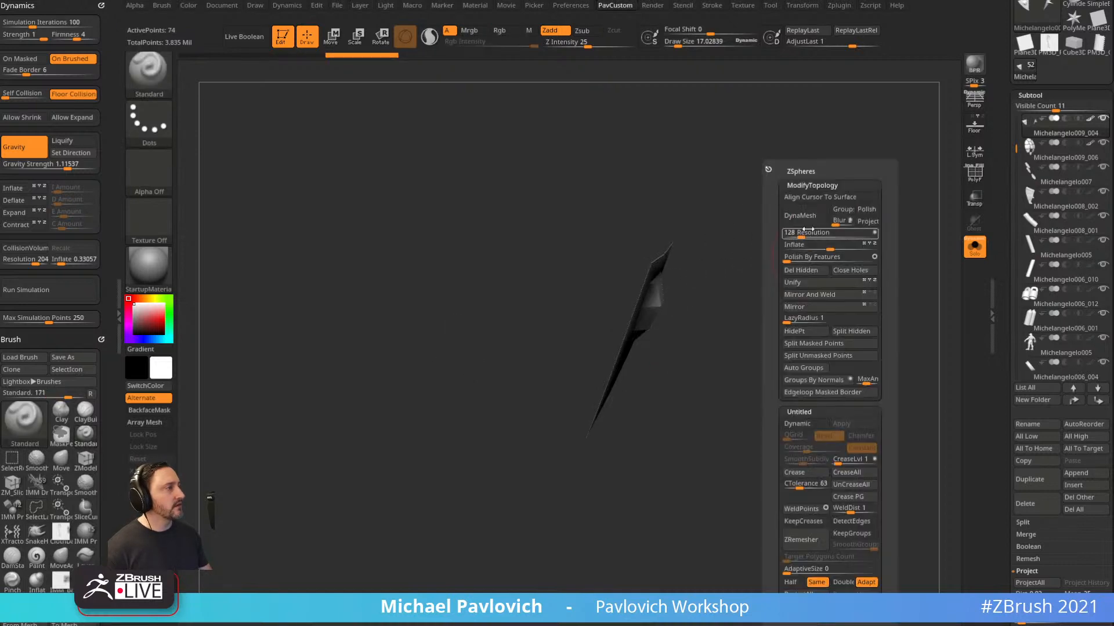
{"action": "left_click", "coordinate": [851, 270]}
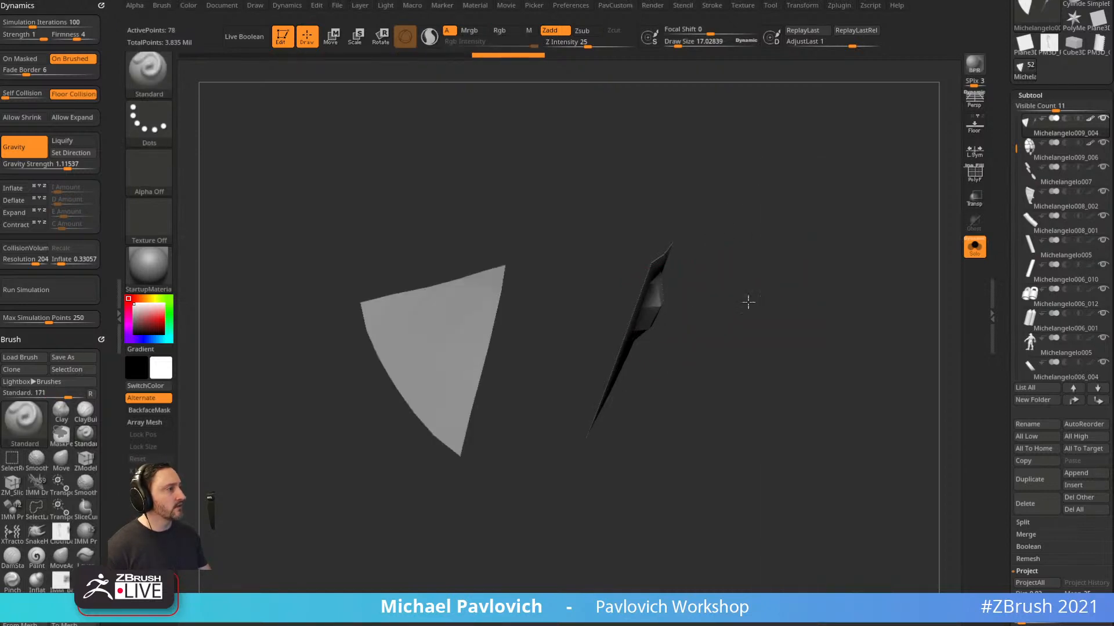
Turn on the polygon wireframe for the isolated triangular pieces and assign them automatic polygroups.
{"action": "left_click_drag", "start_coordinate": [748, 302], "coordinate": [686, 291]}
{"action": "key", "text": "2"}
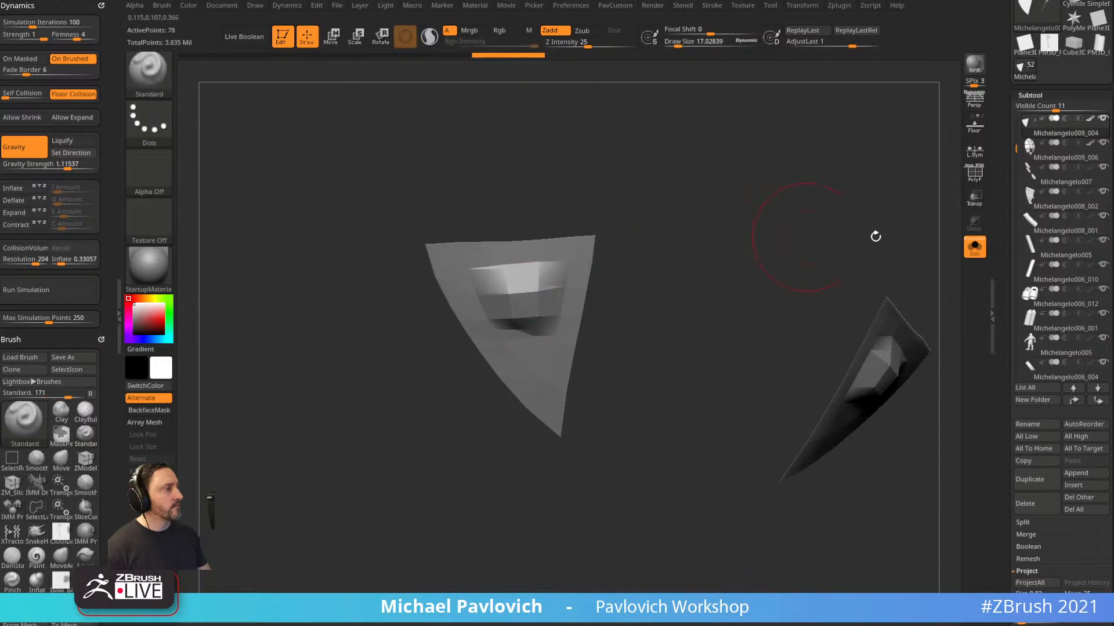
{"action": "left_click", "coordinate": [980, 178]}
{"action": "left_click_drag", "start_coordinate": [905, 235], "coordinate": [835, 264]}
{"action": "left_click", "coordinate": [706, 328], "text": "ctrl+shift"}
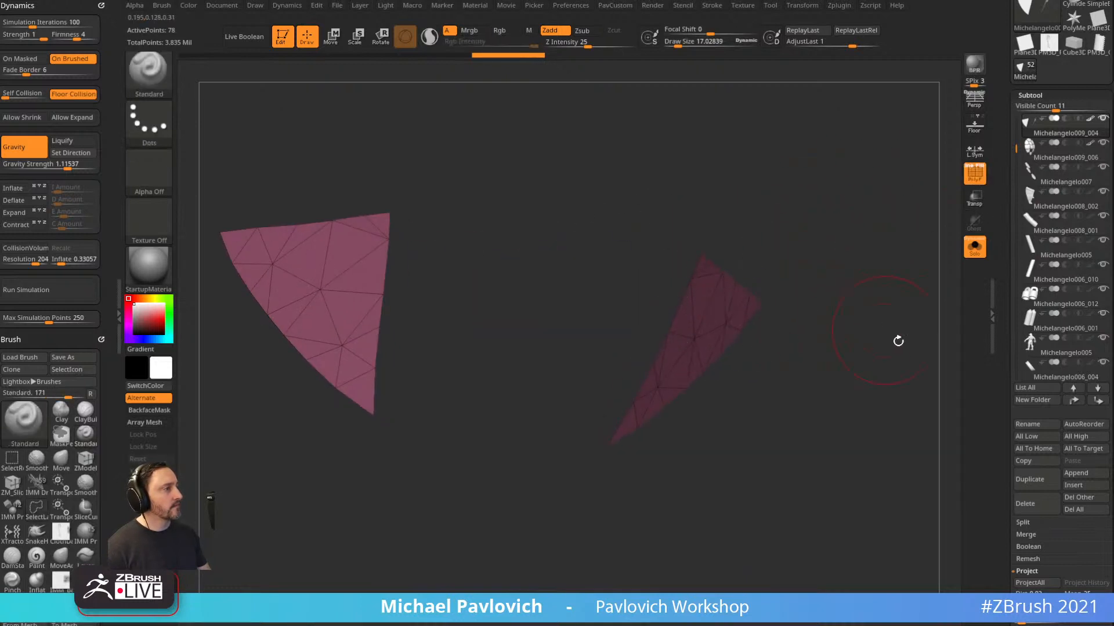
{"action": "key", "text": "2"}
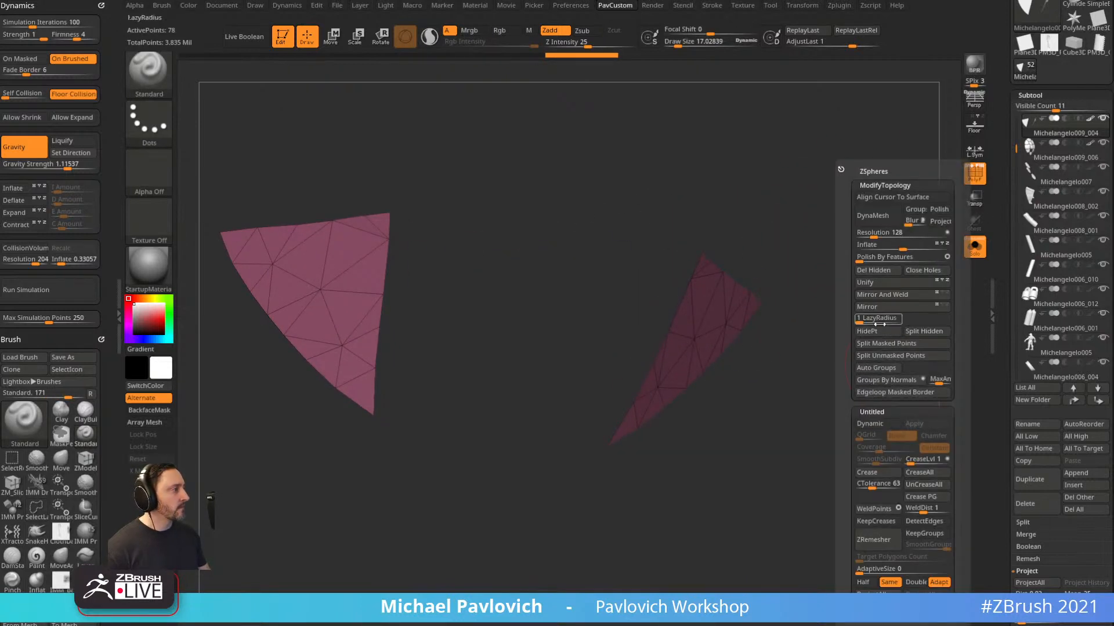
{"action": "left_click", "coordinate": [876, 370]}
{"action": "left_click_drag", "start_coordinate": [823, 377], "coordinate": [783, 362]}
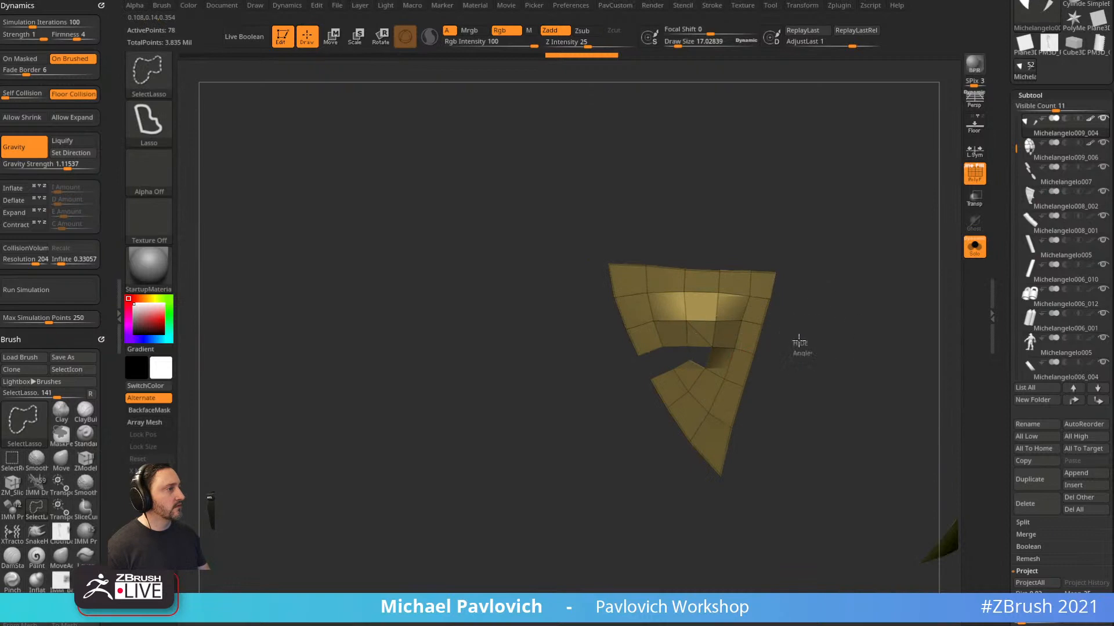
Isolate the small polygroup across the triangular piece's gap, show the whole piece again and close its holes.
{"action": "left_click", "coordinate": [688, 351], "text": "ctrl+shift"}
{"action": "left_click", "coordinate": [773, 283], "text": "ctrl+shift"}
{"action": "left_click", "coordinate": [693, 352], "text": "ctrl+shift"}
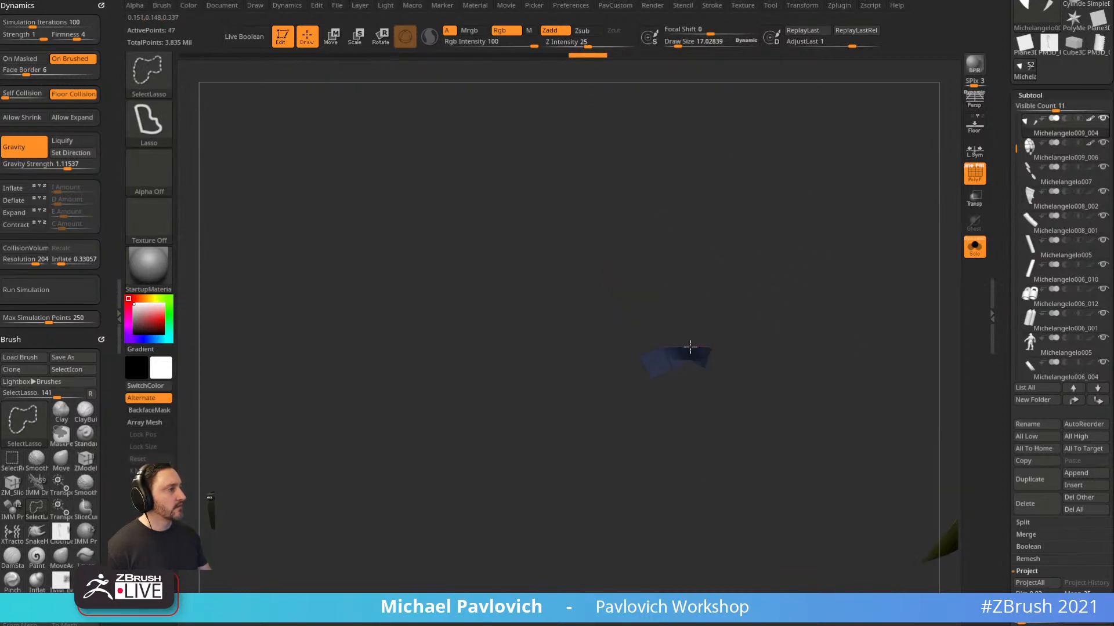
{"action": "left_click", "coordinate": [830, 325], "text": "ctrl+shift"}
{"action": "key", "text": "space"}
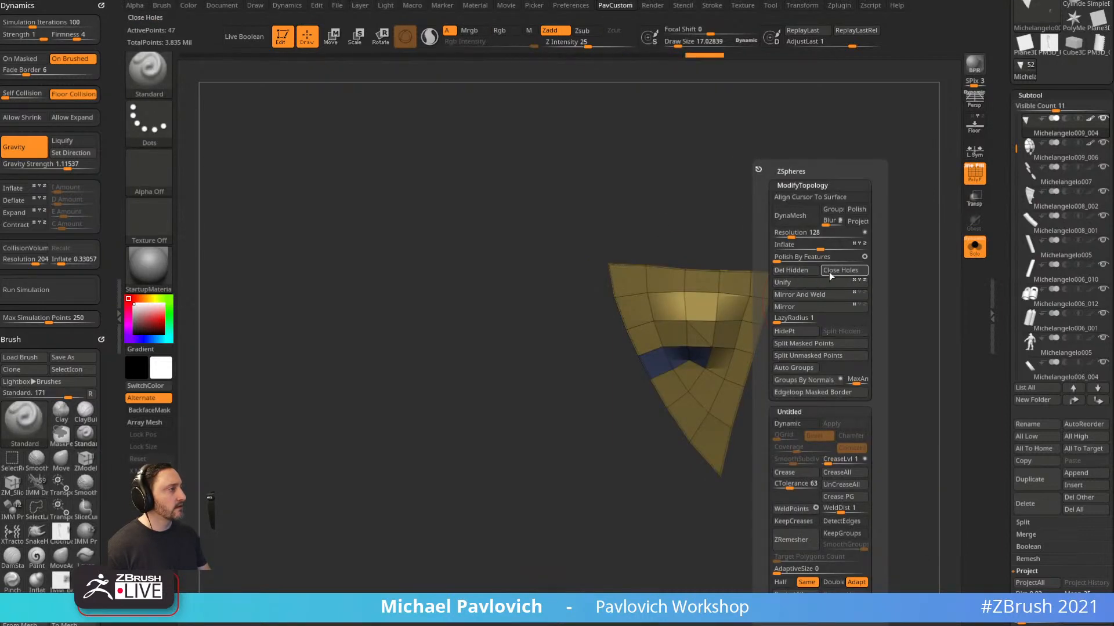
{"action": "left_click", "coordinate": [830, 273]}
Weld the triangular piece's identical points and turn off Solo to inspect it on the full figure.
{"action": "key", "text": "space"}
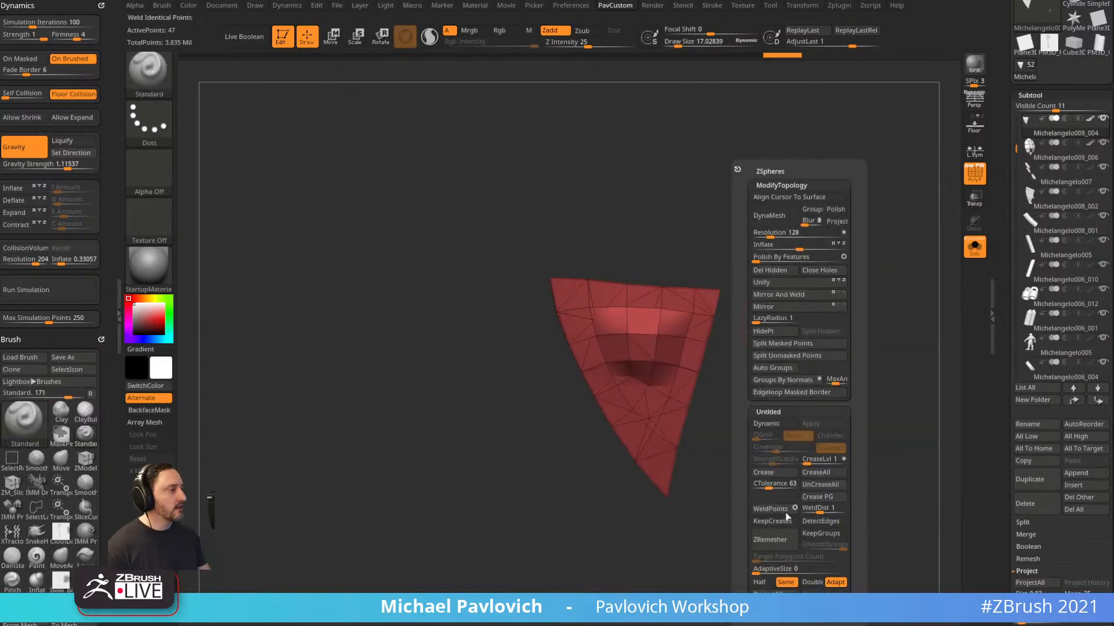
{"action": "left_click", "coordinate": [760, 518]}
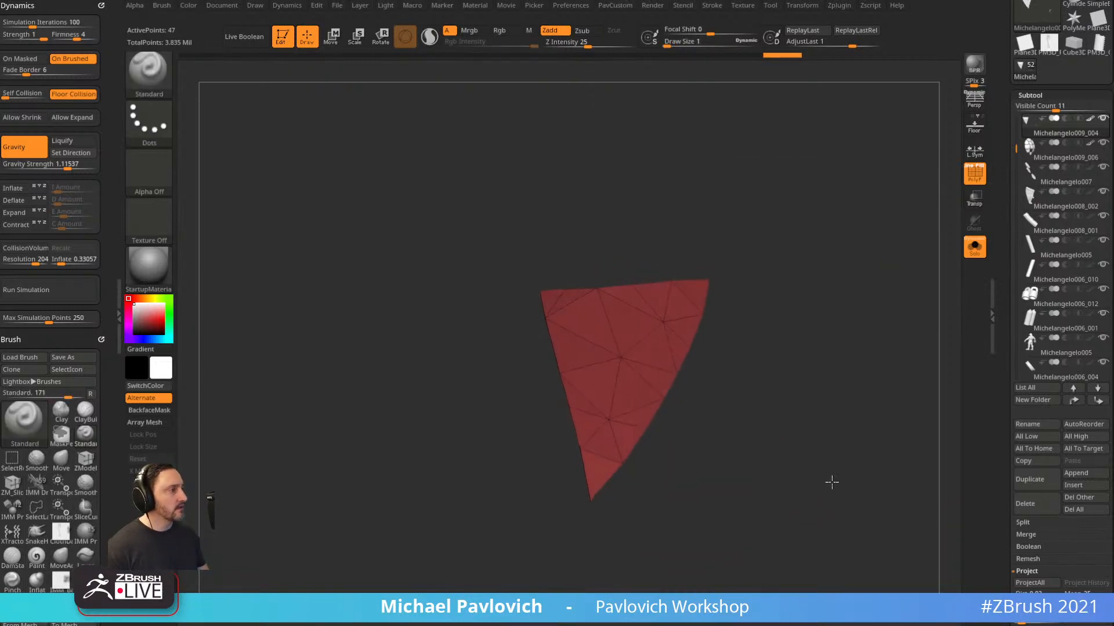
{"action": "left_click_drag", "start_coordinate": [830, 482], "coordinate": [822, 339]}
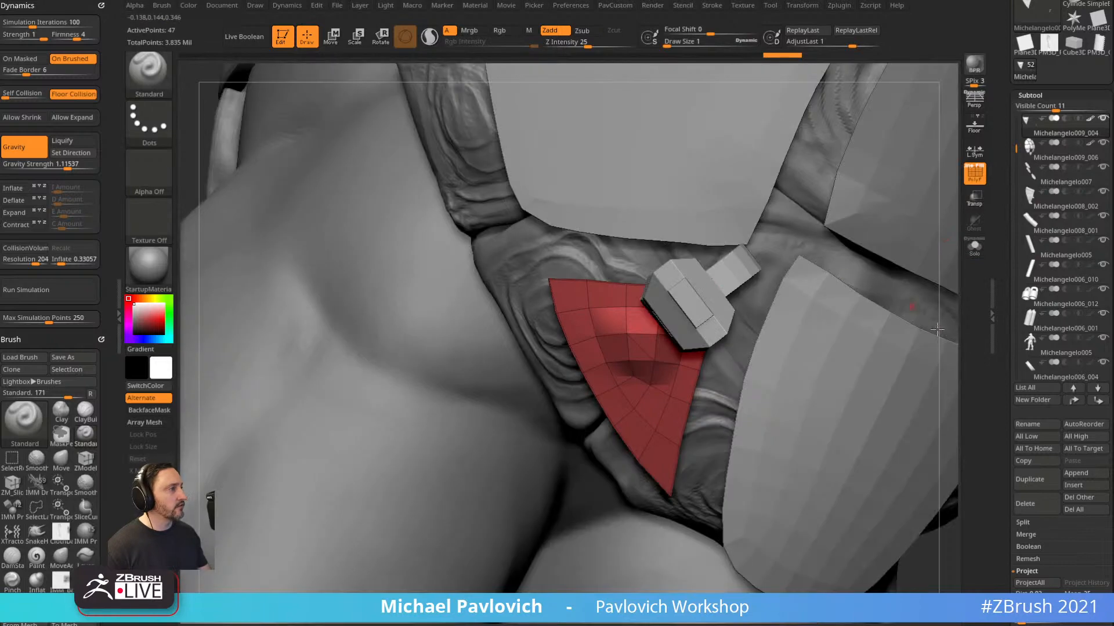
{"action": "left_click_drag", "start_coordinate": [951, 314], "coordinate": [756, 167]}
{"action": "left_click_drag", "start_coordinate": [923, 211], "coordinate": [978, 184]}
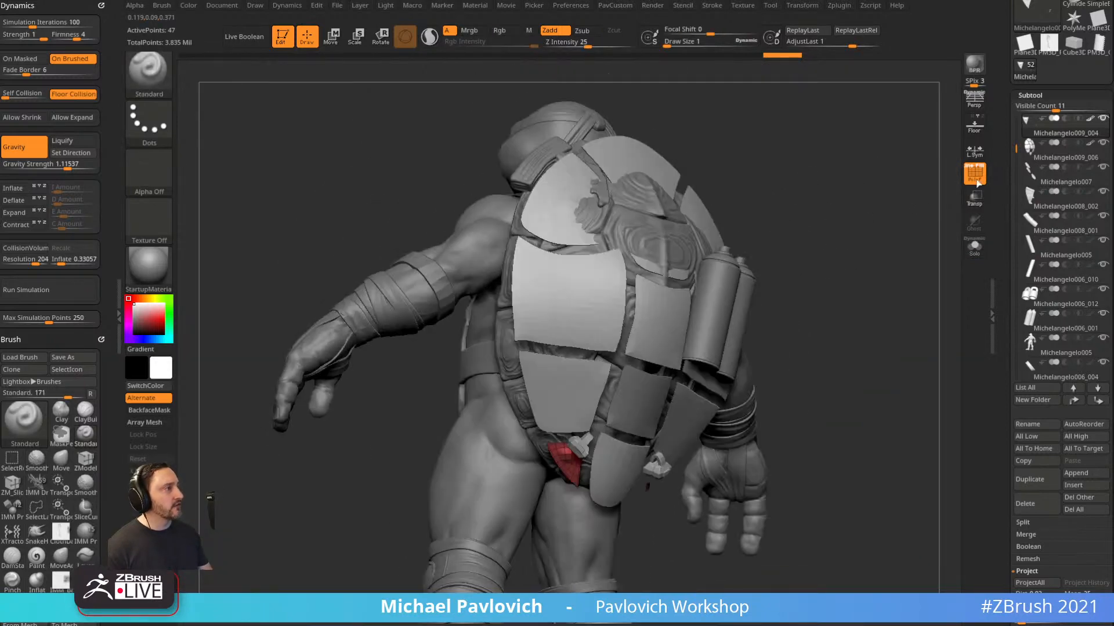
Solo the shell plates subtool Michelangelo009_006, isolate its two large purple side plates and split off the hidden plates.
{"action": "left_click", "coordinate": [587, 297], "text": "alt"}
{"action": "left_click", "coordinate": [974, 247]}
{"action": "left_click_drag", "start_coordinate": [911, 256], "coordinate": [608, 299]}
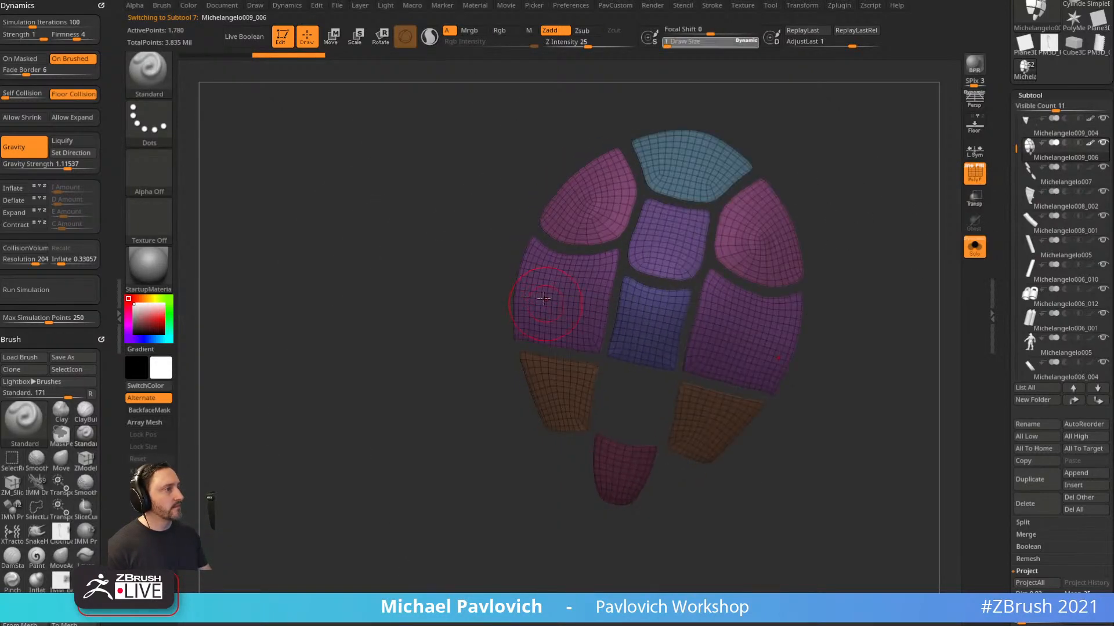
{"action": "left_click_drag", "start_coordinate": [522, 293], "coordinate": [562, 301], "text": "ctrl+shift"}
{"action": "key", "text": "ctrl+shift+a"}
{"action": "key", "text": "2"}
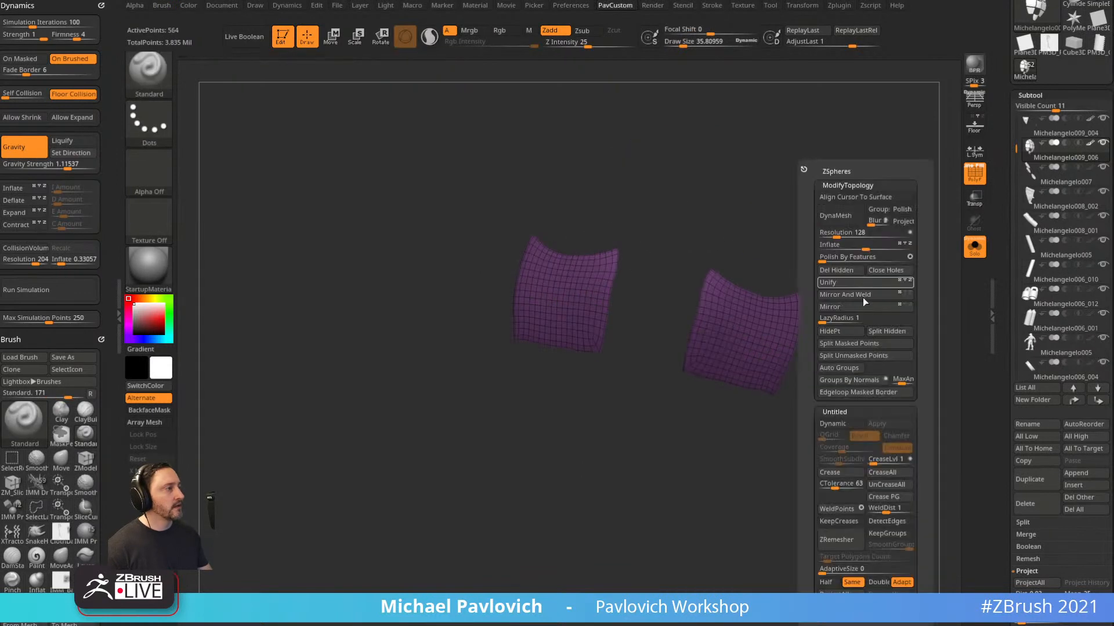
{"action": "left_click", "coordinate": [881, 333]}
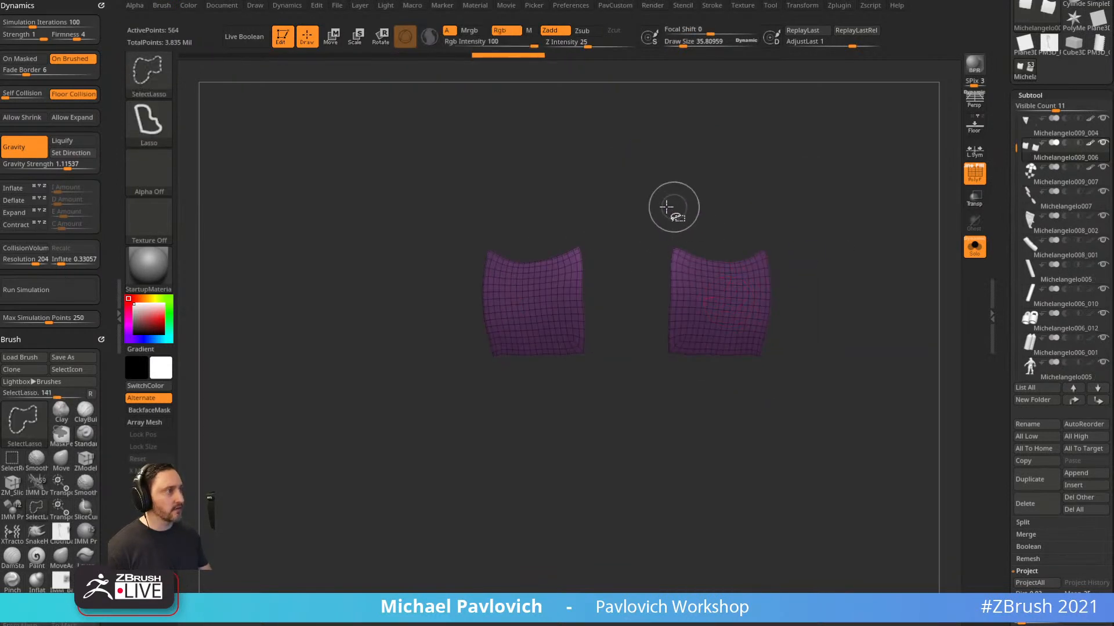
Hide and delete one of the two side plates, and assign the SkinShade4 material to the remaining plate.
{"action": "left_click_drag", "start_coordinate": [676, 206], "coordinate": [428, 164], "text": "ctrl+shift"}
{"action": "key", "text": "2"}
{"action": "left_click", "coordinate": [848, 279]}
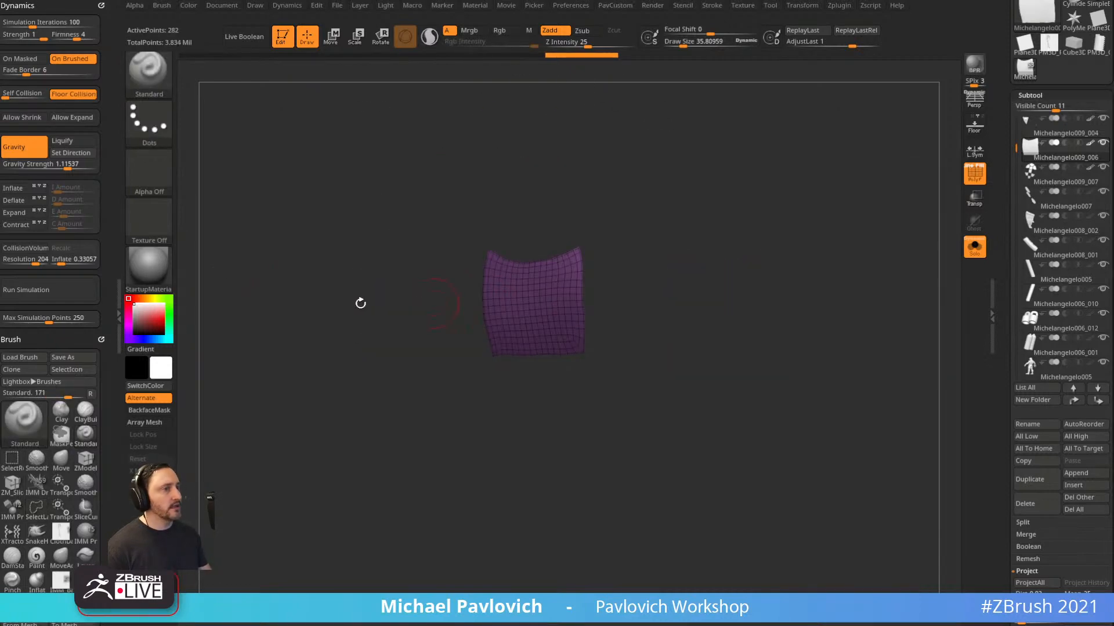
{"action": "key", "text": "m"}
{"action": "left_click", "coordinate": [798, 487]}
{"action": "key", "text": "f"}
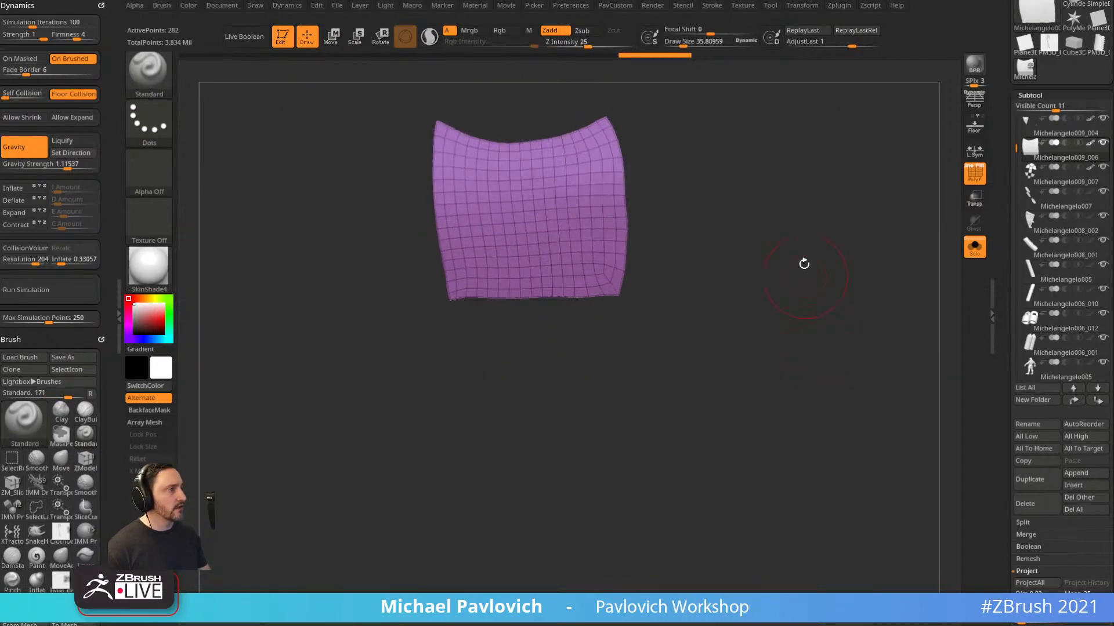
ZRemesh the single shell plate with the Half option and reduce the draw size to about 8.5.
{"action": "key", "text": "2"}
{"action": "left_click", "coordinate": [766, 582]}
{"action": "left_click", "coordinate": [792, 548]}
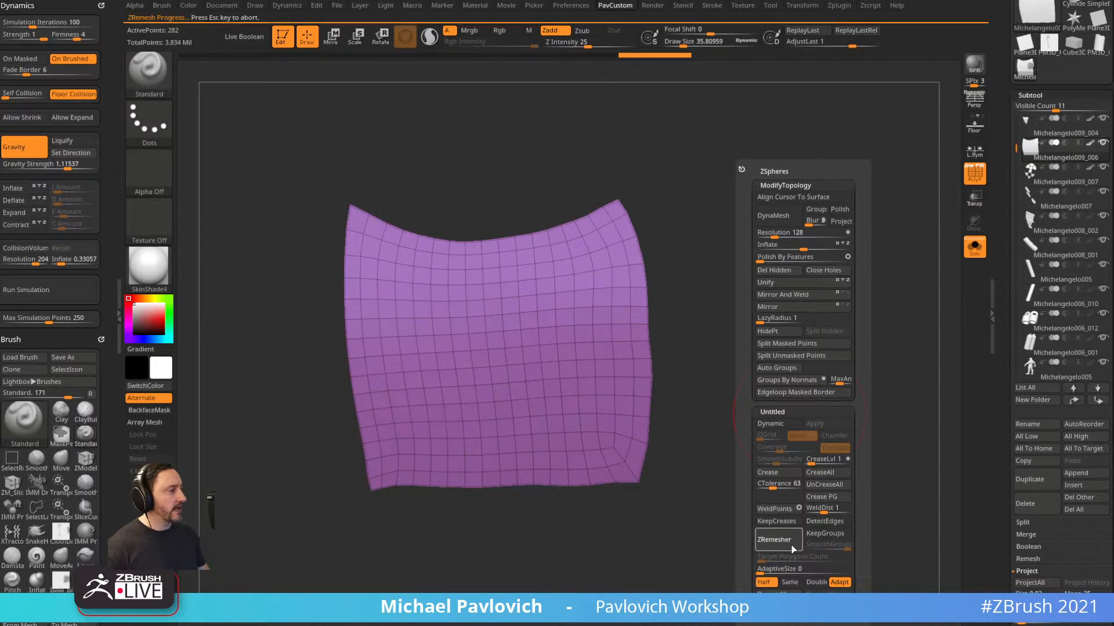
{"action": "key", "text": "2"}
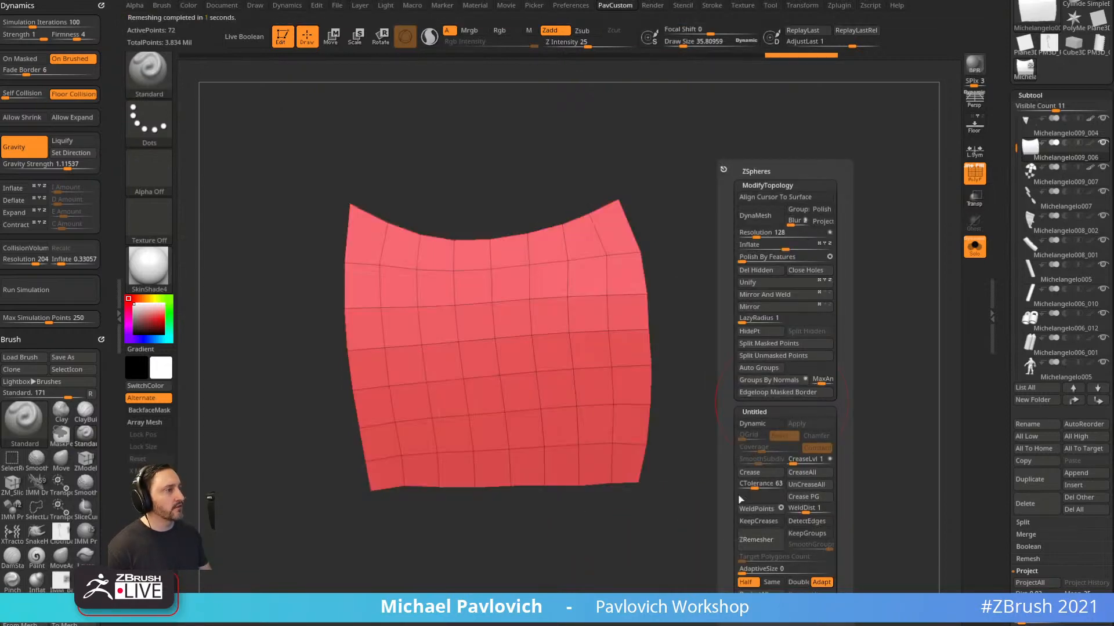
{"action": "left_click_drag", "start_coordinate": [783, 308], "coordinate": [773, 357]}
{"action": "left_click_drag", "start_coordinate": [766, 318], "coordinate": [766, 313]}
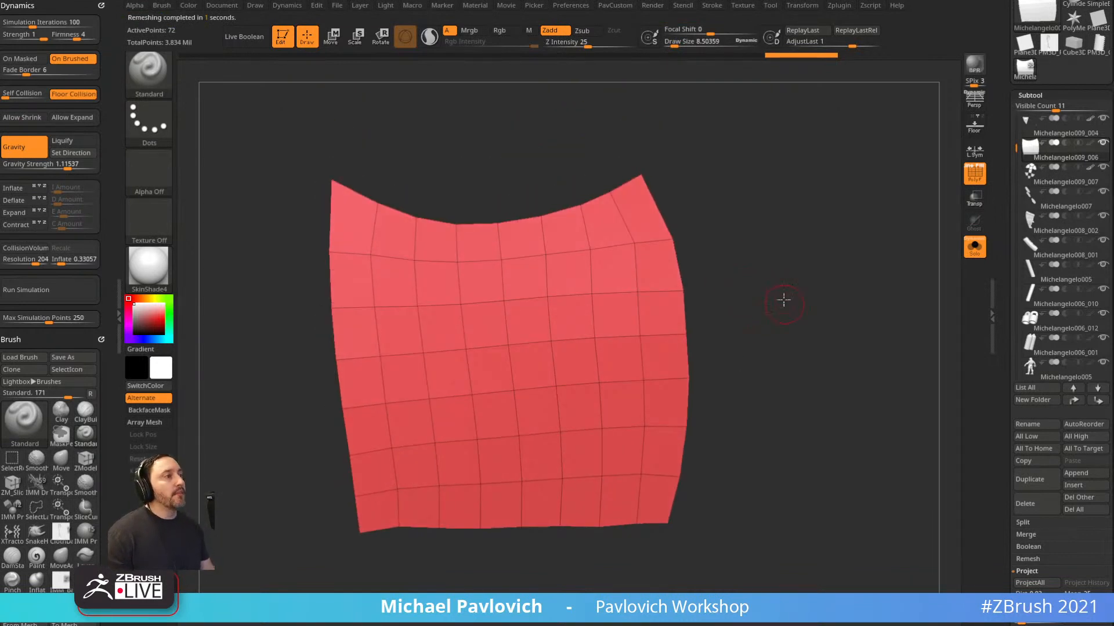
{"action": "left_click_drag", "start_coordinate": [784, 300], "coordinate": [748, 293]}
Choose the ZModeler brush, subdivide the plate several times, and switch to the Chisel brush with the wireframe turned off.
{"action": "key", "text": "b"}
{"action": "key", "text": "z"}
{"action": "key", "text": "m"}
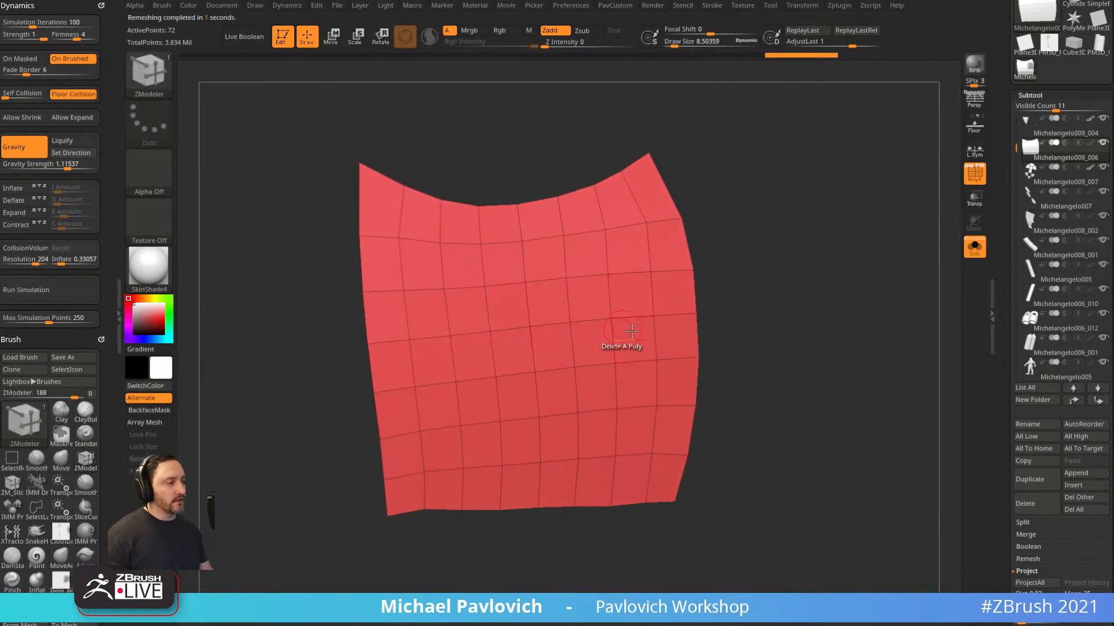
{"action": "key", "text": "d"}
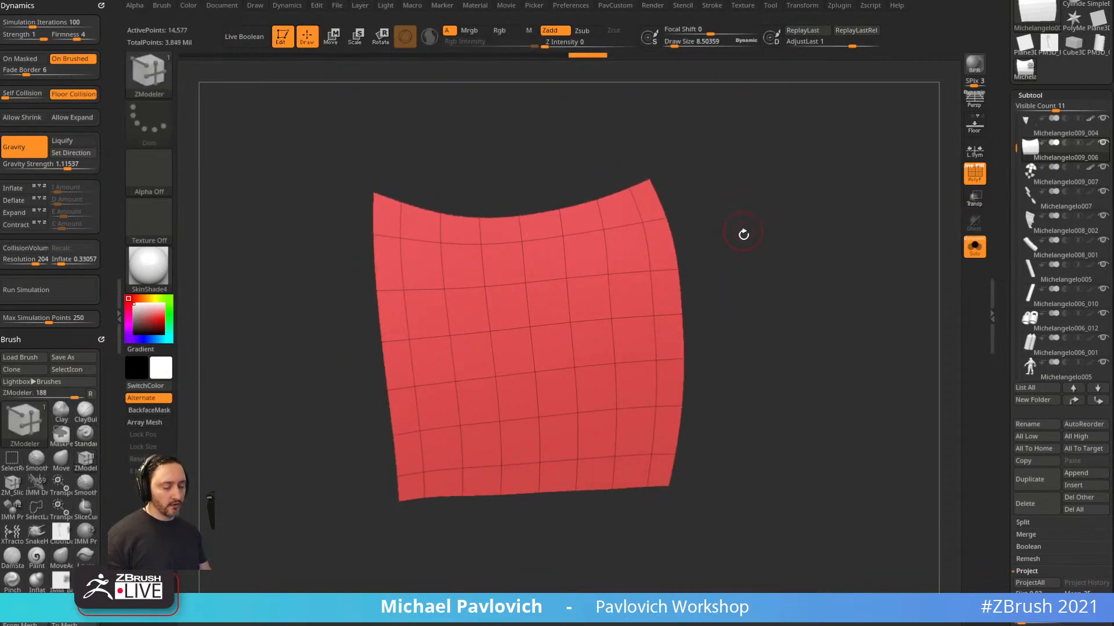
{"action": "key", "text": "b"}
{"action": "key", "text": "c"}
{"action": "key", "text": "h"}
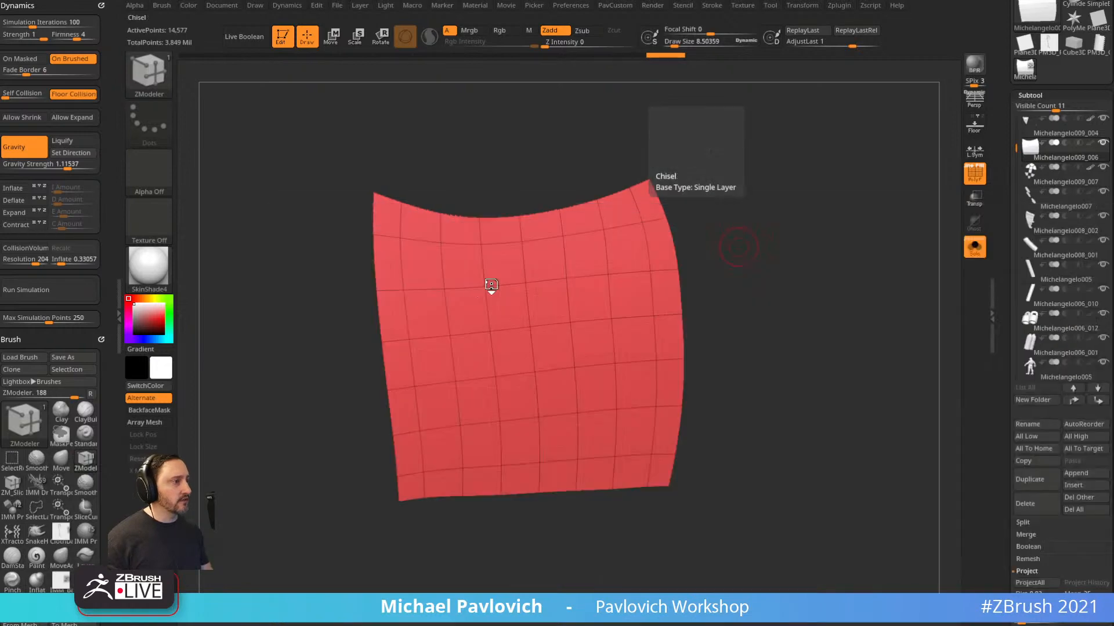
{"action": "left_click", "coordinate": [963, 176]}
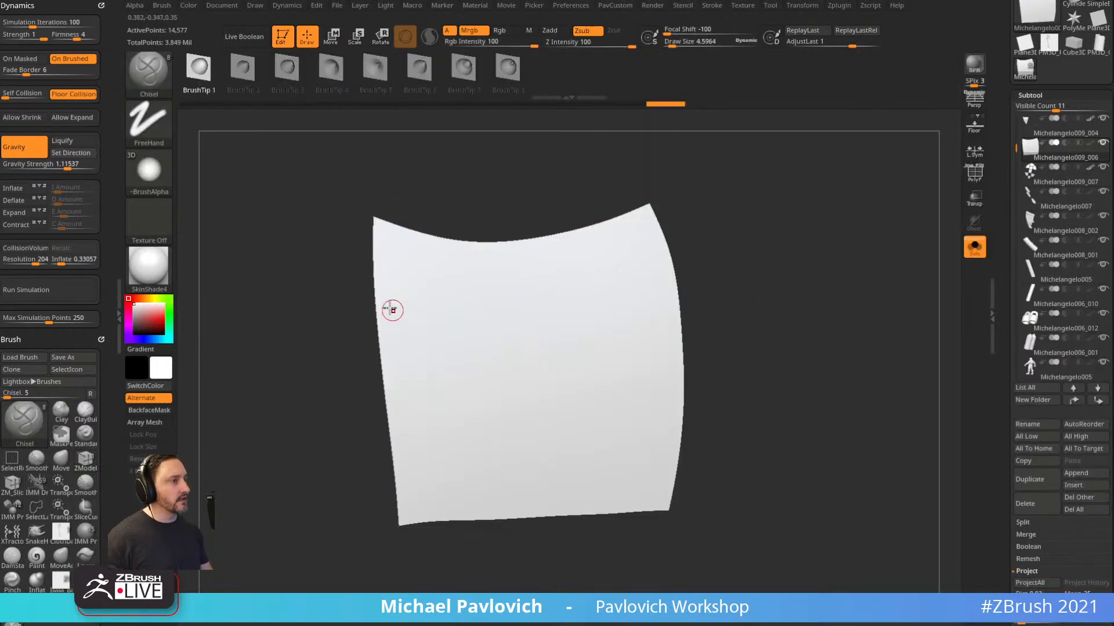
Try carving grooves across the plate with the Chisel brush, and undo the strokes and the subdivisions.
{"action": "left_click_drag", "start_coordinate": [489, 397], "coordinate": [559, 384]}
{"action": "left_click_drag", "start_coordinate": [371, 219], "coordinate": [667, 373]}
{"action": "key", "text": "ctrl+z"}
{"action": "key", "text": "ctrl+z"}
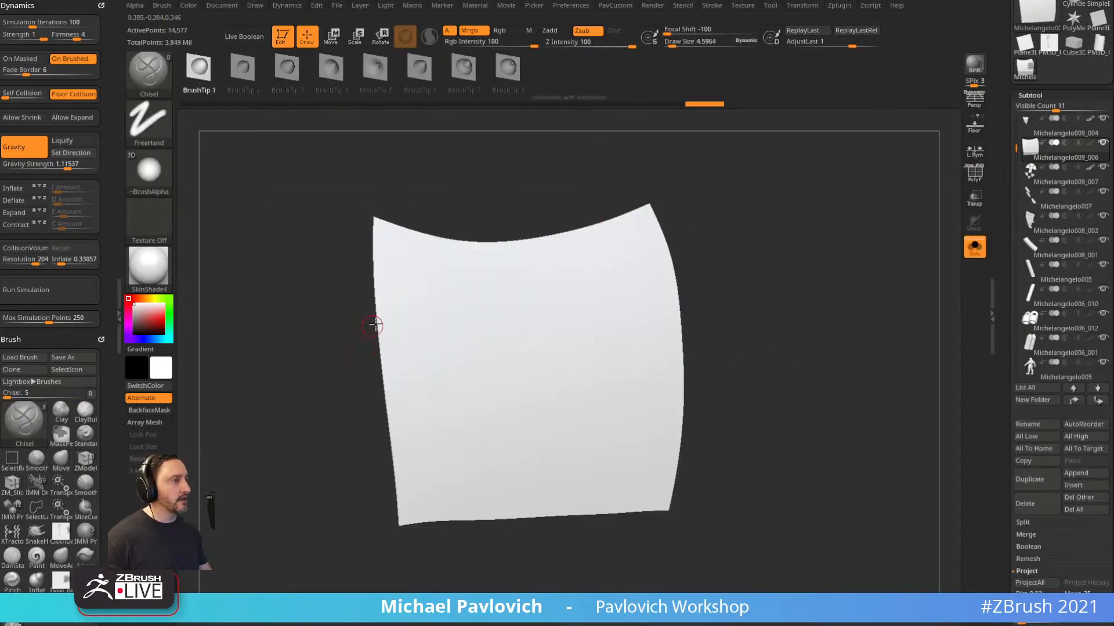
{"action": "left_click_drag", "start_coordinate": [485, 472], "coordinate": [903, 380]}
{"action": "key", "text": "ctrl+z"}
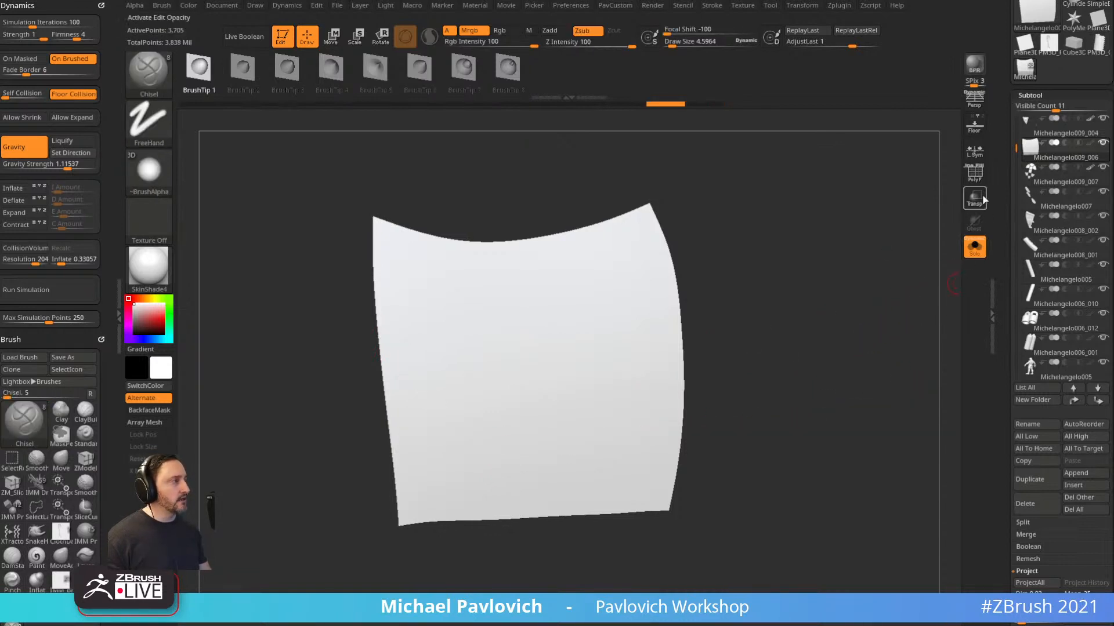
{"action": "key", "text": "shift+f"}
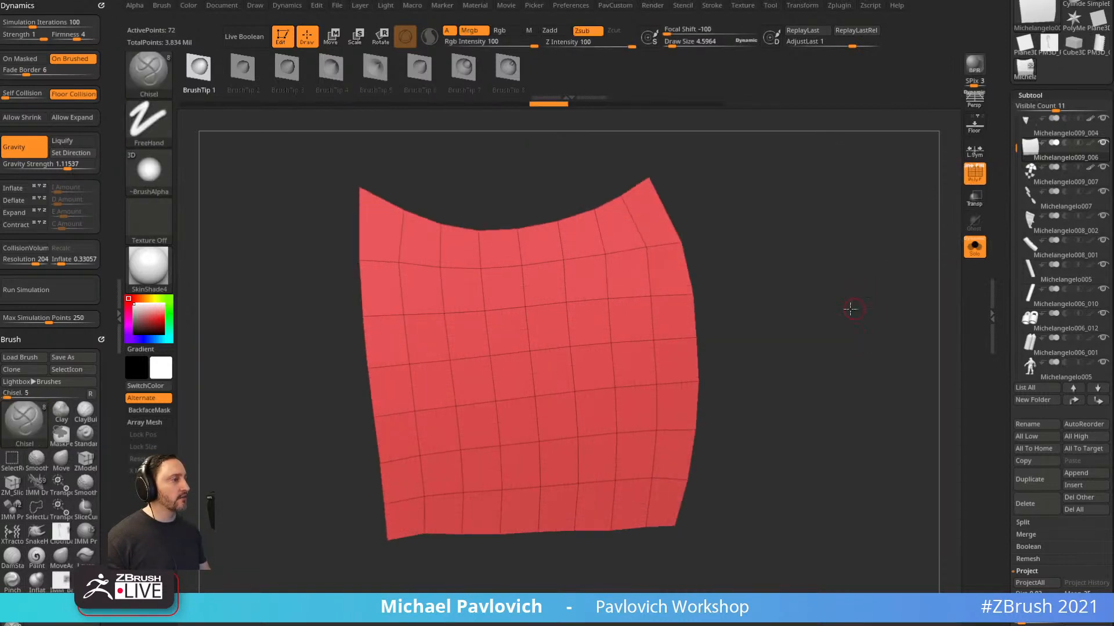
{"action": "key", "text": "ctrl+z"}
Switch back to the Standard brush and pick the ZM_Topology brush from the brush library.
{"action": "key", "text": "b"}
{"action": "key", "text": "s"}
{"action": "key", "text": "t"}
{"action": "mouse_move", "coordinate": [839, 308]}
{"action": "left_mouse_down", "text": "alt"}
{"action": "mouse_move", "coordinate": [828, 315]}
{"action": "mouse_move", "coordinate": [830, 293]}
{"action": "left_mouse_up", "text": "alt"}
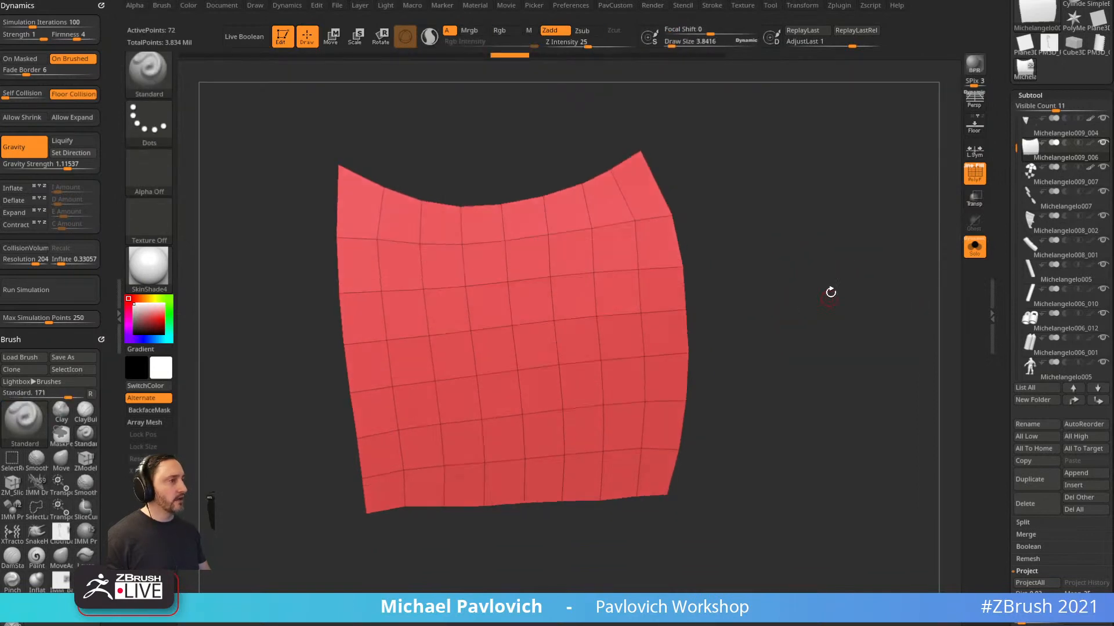
{"action": "key", "text": "b"}
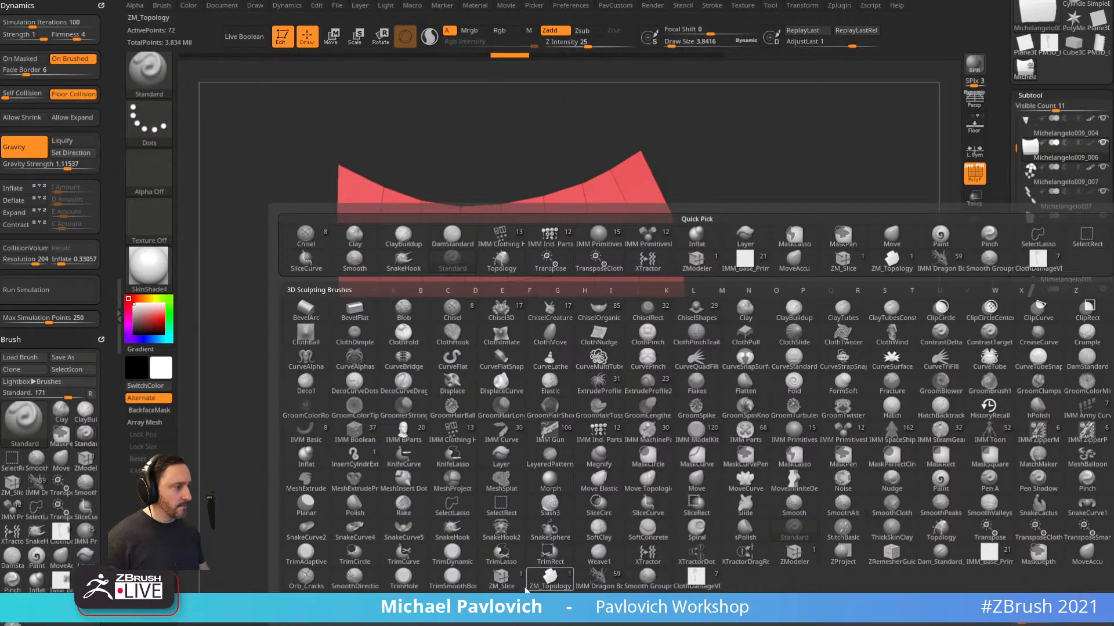
{"action": "left_click", "coordinate": [550, 578]}
Insert a small Plane from IMM_Base_Primitives near the plate's upper corner, split it into its own subtool and turn off Solo.
{"action": "left_click_drag", "start_coordinate": [783, 289], "coordinate": [824, 285]}
{"action": "key", "text": "f"}
{"action": "key", "text": "5"}
{"action": "key", "text": "m"}
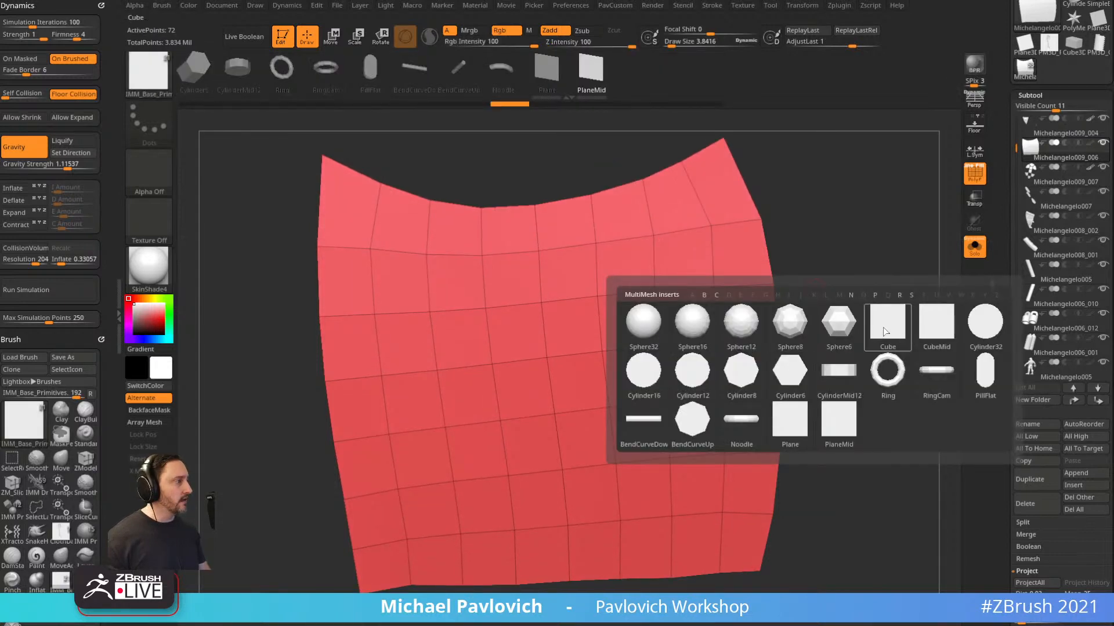
{"action": "left_click", "coordinate": [800, 422]}
{"action": "left_click_drag", "start_coordinate": [378, 280], "coordinate": [385, 291]}
{"action": "key", "text": "2"}
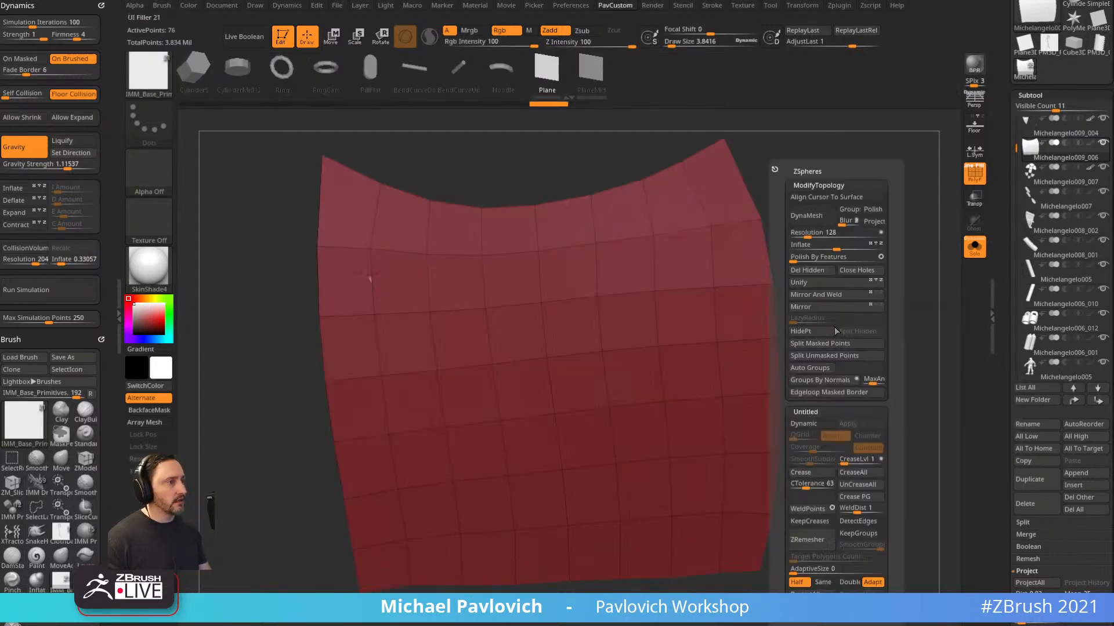
{"action": "left_click", "coordinate": [841, 353]}
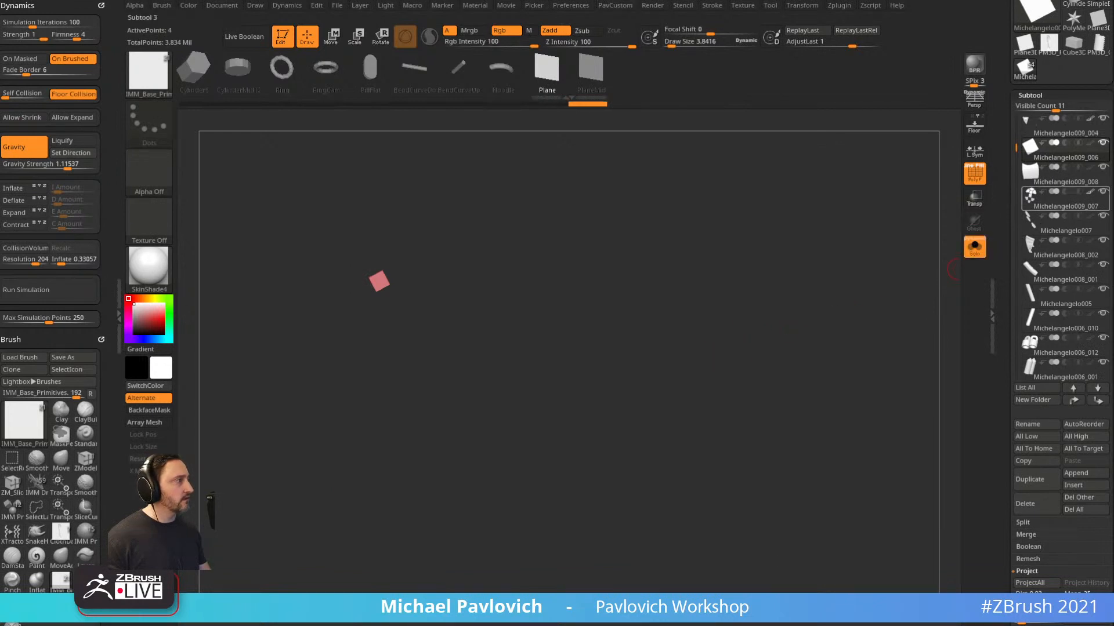
{"action": "left_click", "coordinate": [973, 248]}
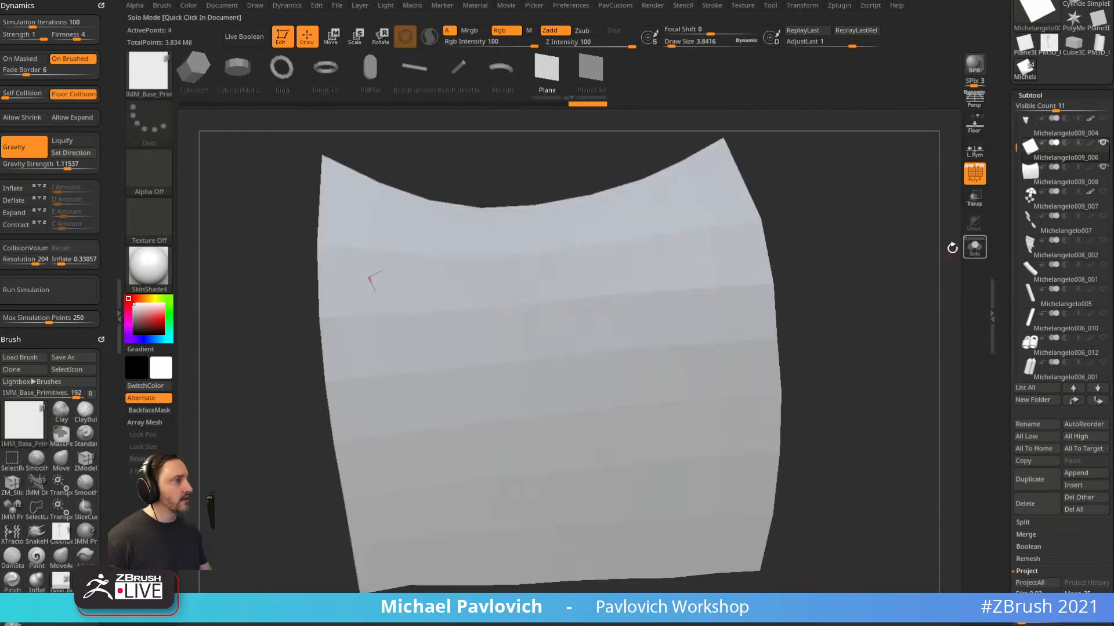
Pick the ZM_Topology brush, undo the first trial edge extrusion of the small plane, and turn on transparency.
{"action": "mouse_move", "coordinate": [887, 247]}
{"action": "left_mouse_down", "text": "alt"}
{"action": "mouse_move", "coordinate": [877, 236]}
{"action": "mouse_move", "coordinate": [870, 258]}
{"action": "left_mouse_up", "text": "alt"}
{"action": "key", "text": "b"}
{"action": "key", "text": "z"}
{"action": "key", "text": "m"}
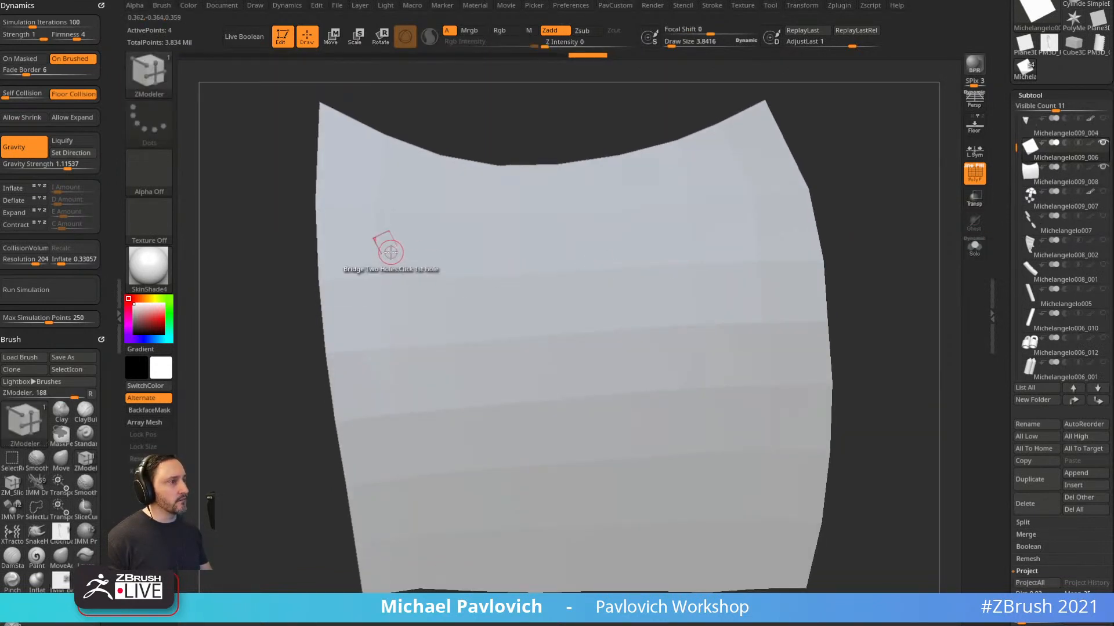
{"action": "key", "text": "space"}
{"action": "key", "text": "b"}
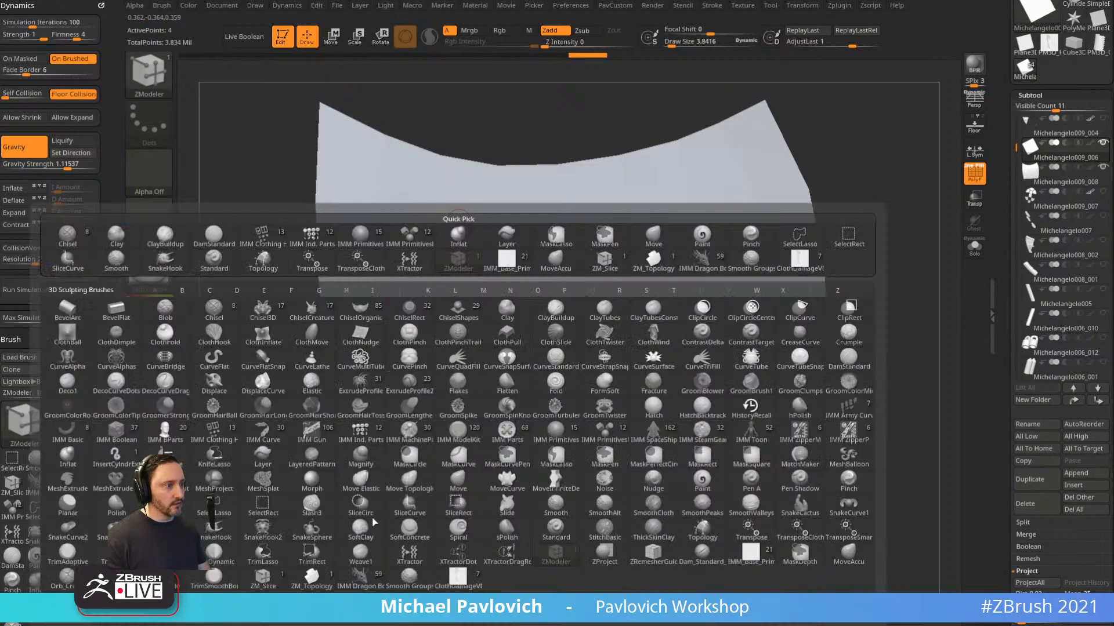
{"action": "left_click", "coordinate": [314, 580]}
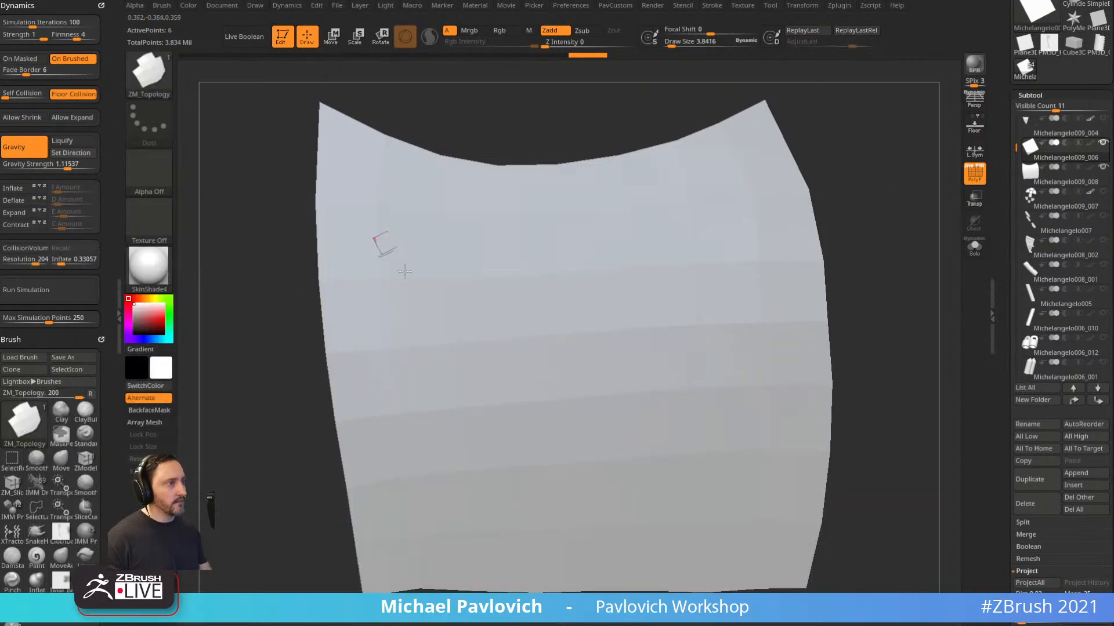
{"action": "key", "text": "ctrl+z"}
{"action": "left_click", "coordinate": [973, 200]}
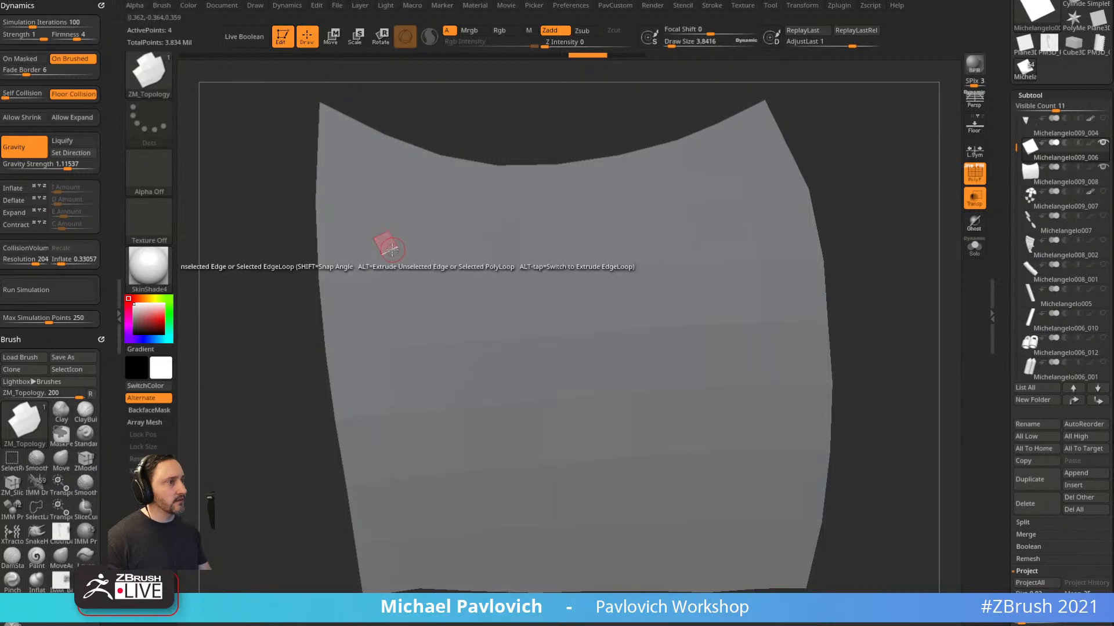
Extrude the small plane's edge segment by segment into a strip that curves across the plate and runs down past its lower edge.
{"action": "key", "text": "space"}
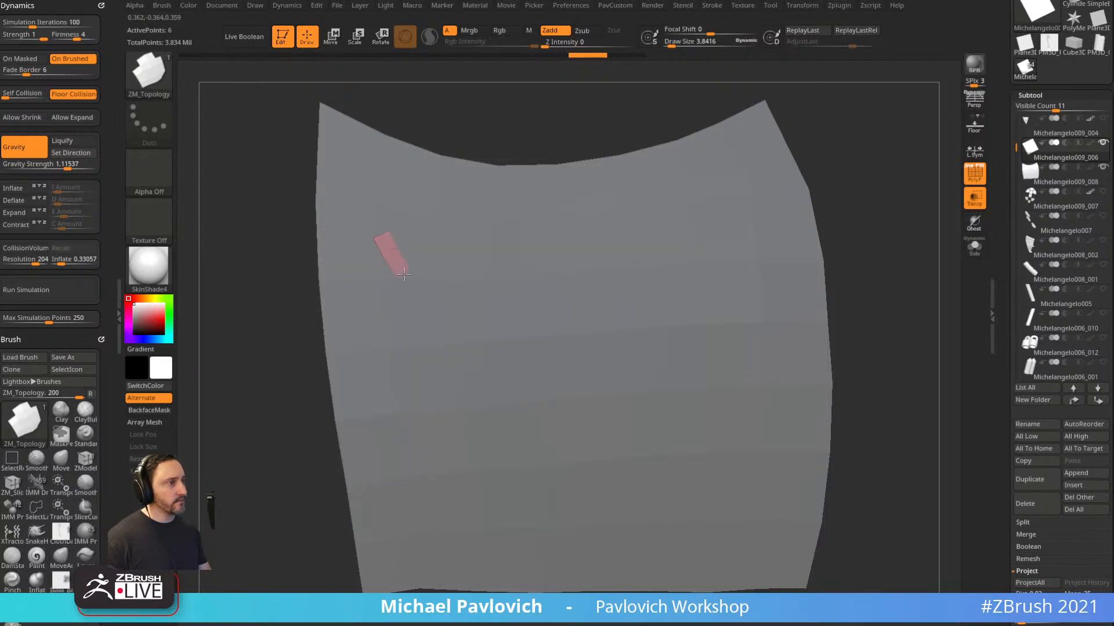
{"action": "left_click_drag", "start_coordinate": [403, 269], "coordinate": [496, 376]}
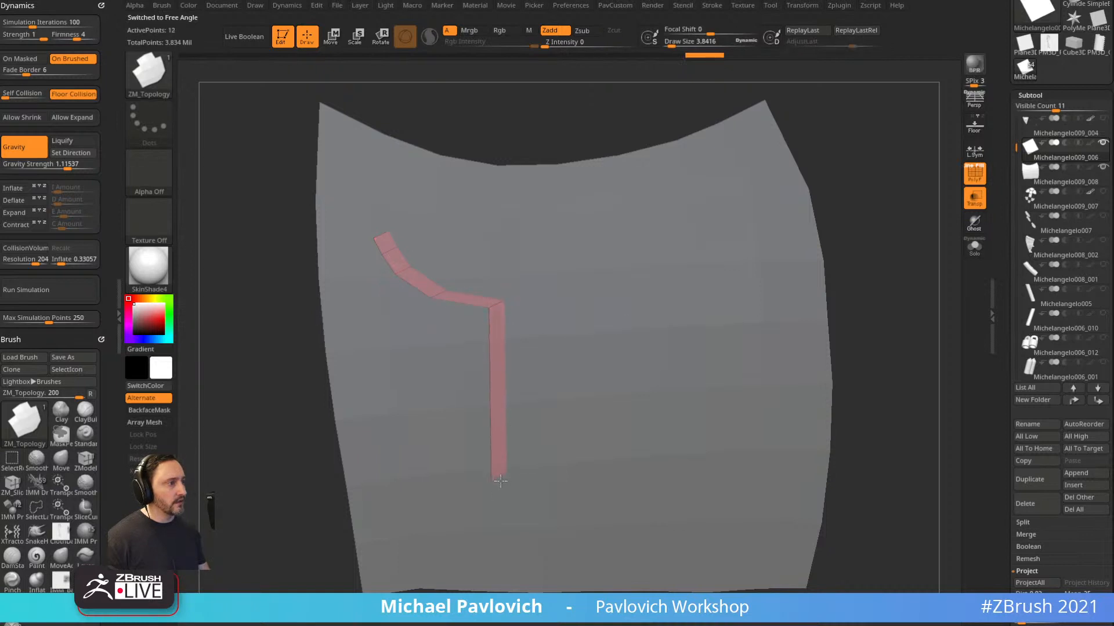
{"action": "left_click_drag", "start_coordinate": [863, 362], "coordinate": [845, 288], "text": "alt"}
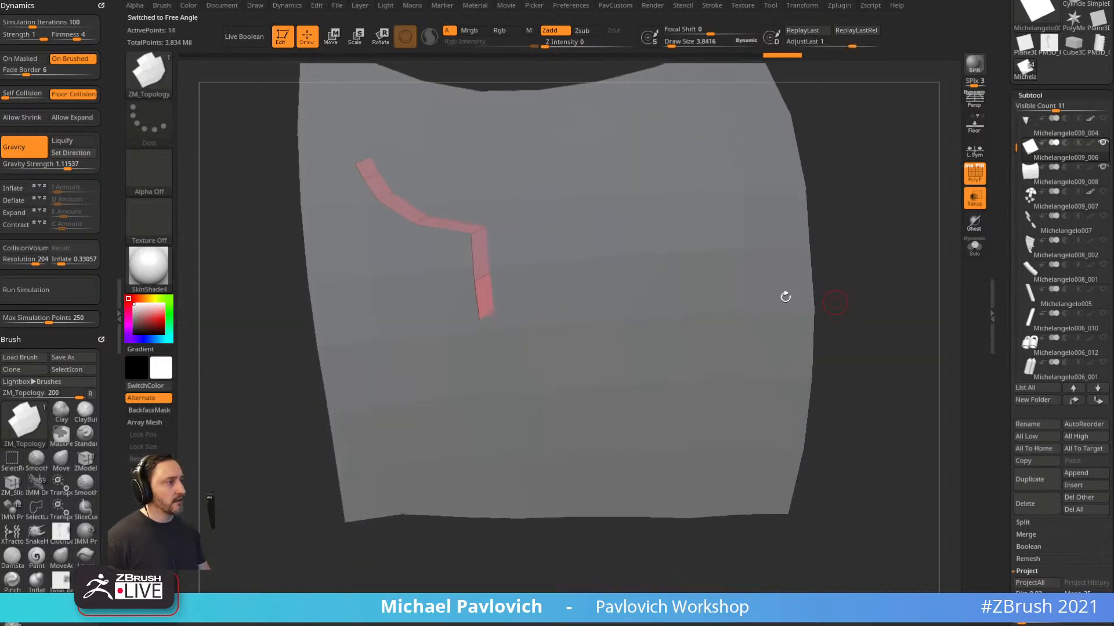
{"action": "left_click_drag", "start_coordinate": [487, 314], "coordinate": [500, 426]}
{"action": "left_click_drag", "start_coordinate": [500, 428], "coordinate": [503, 532]}
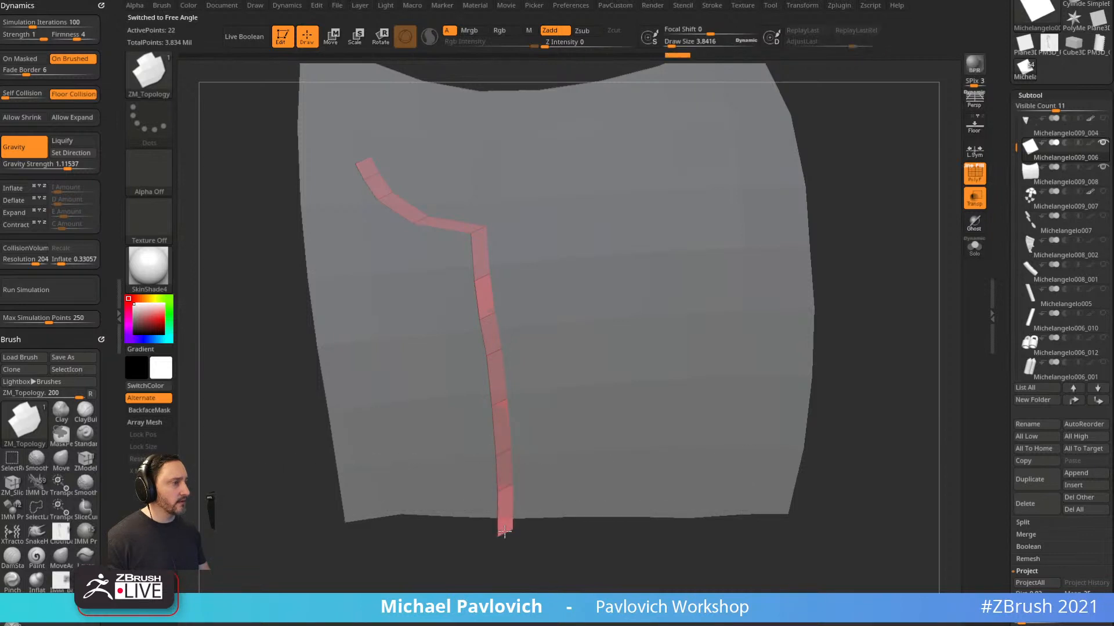
{"action": "left_click_drag", "start_coordinate": [846, 304], "coordinate": [869, 305]}
{"action": "key", "text": "b"}
{"action": "key", "text": "z"}
{"action": "key", "text": "m"}
{"action": "key", "text": "space"}
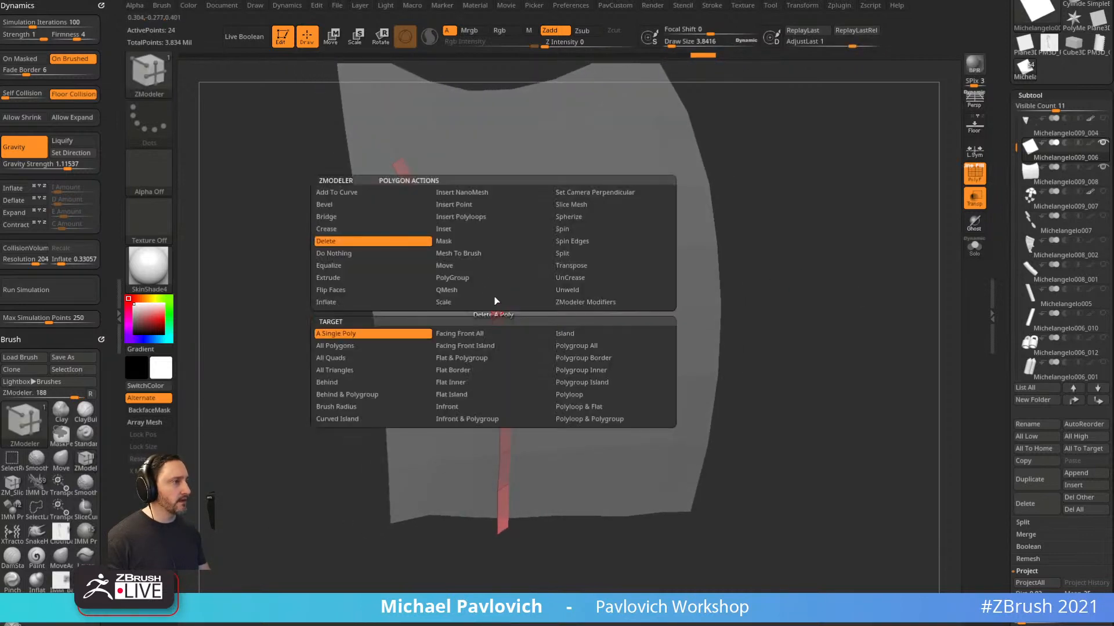
{"action": "left_click_drag", "start_coordinate": [723, 168], "coordinate": [729, 218]}
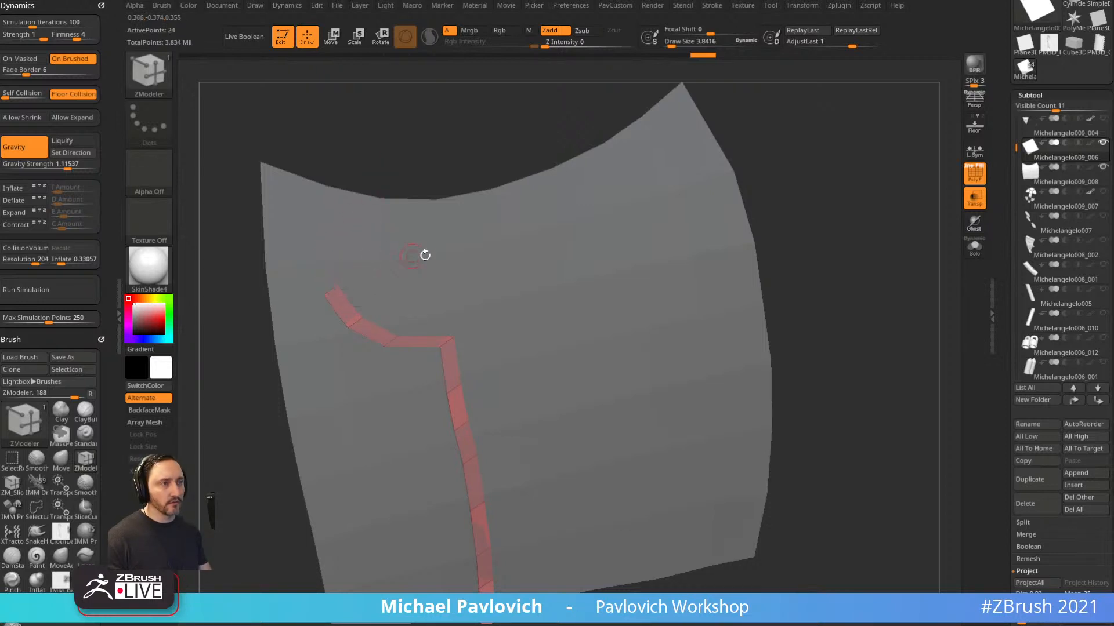
Extend the strip's upper end with the ZM_Topology brush until it passes the plate's upper edge.
{"action": "key", "text": "b"}
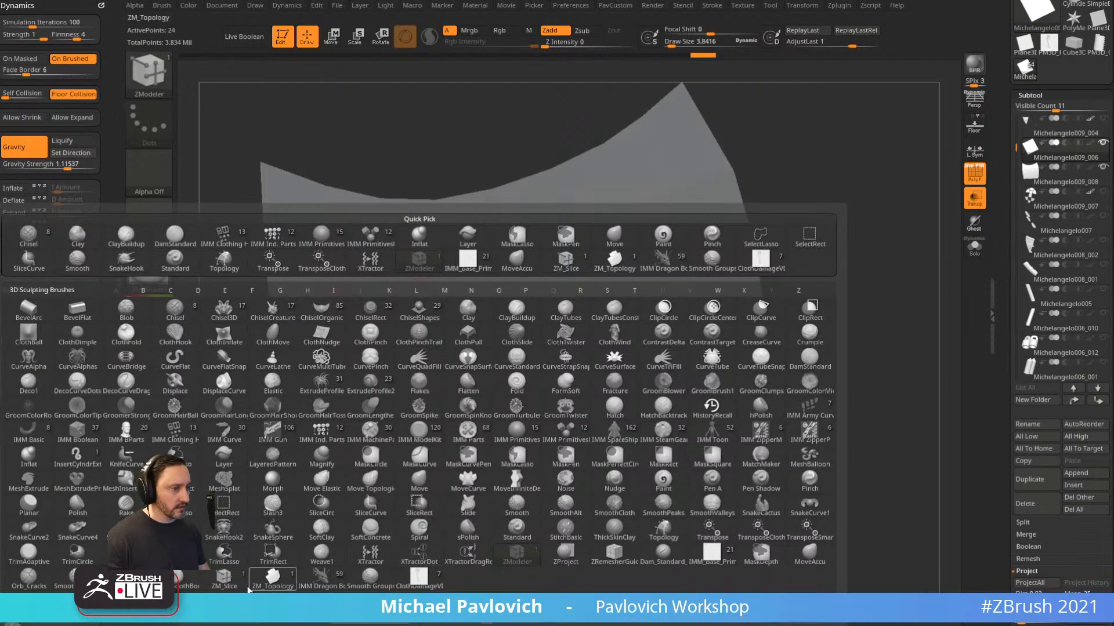
{"action": "left_click", "coordinate": [272, 580]}
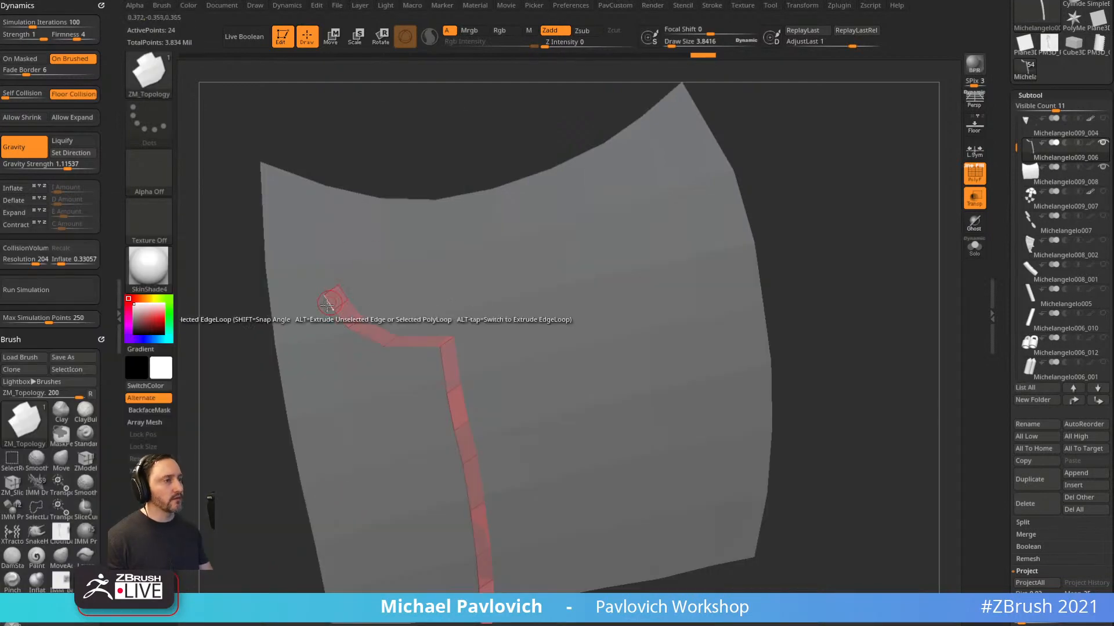
{"action": "left_click_drag", "start_coordinate": [329, 291], "coordinate": [301, 188]}
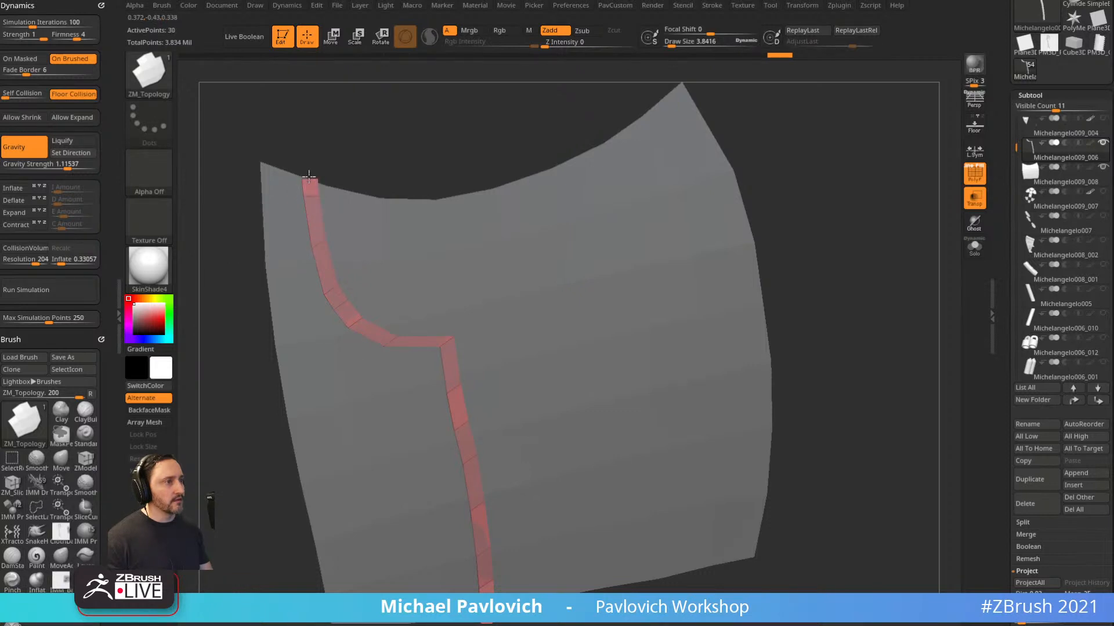
Set the polygon action to QMesh and pull the strip out to give it thickness.
{"action": "left_click_drag", "start_coordinate": [353, 150], "coordinate": [367, 189]}
{"action": "key", "text": "space"}
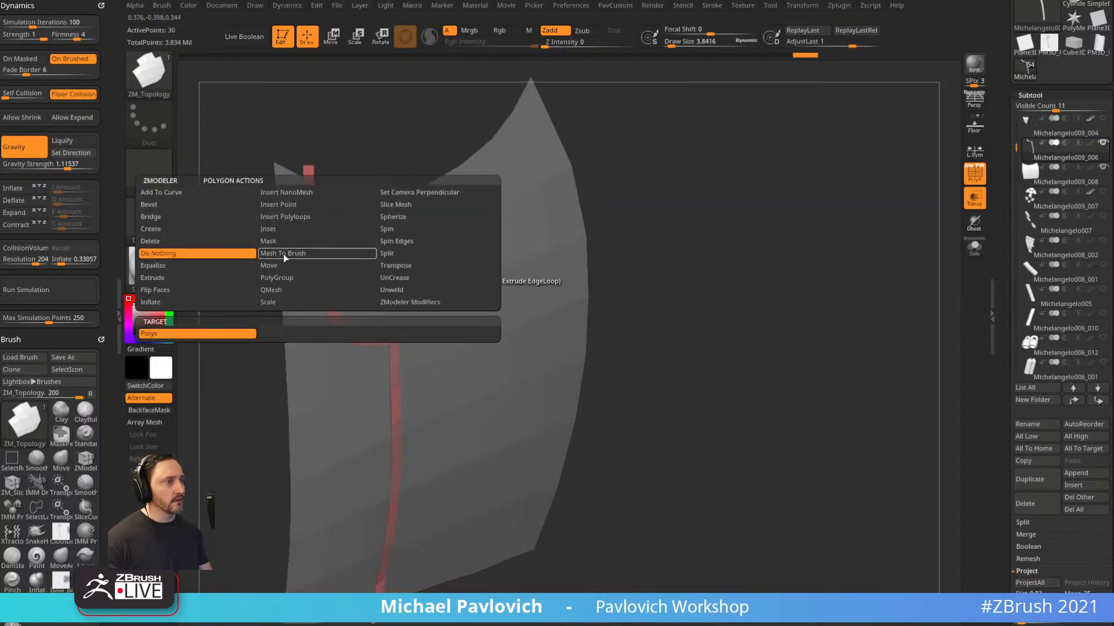
{"action": "left_click", "coordinate": [278, 290]}
{"action": "left_click_drag", "start_coordinate": [323, 294], "coordinate": [333, 290]}
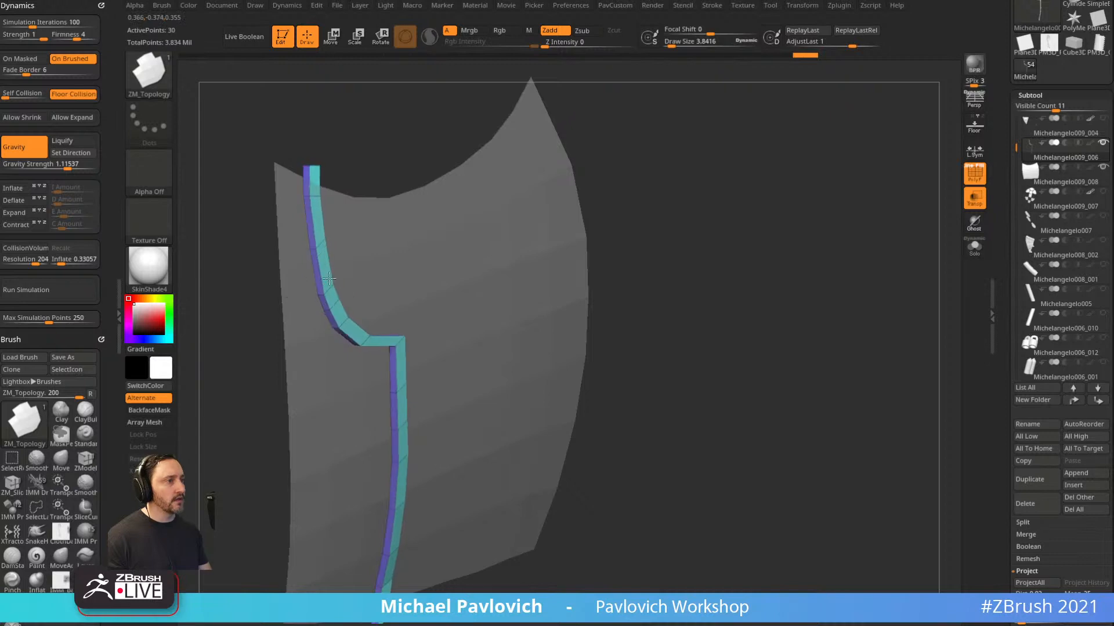
Insert lengthwise edge loops around the thickened strip with the ZModeler edge Insert action to round its cross-section.
{"action": "mouse_move", "coordinate": [603, 176]}
{"action": "left_mouse_down"}
{"action": "mouse_move", "coordinate": [343, 235]}
{"action": "mouse_move", "coordinate": [342, 222]}
{"action": "left_mouse_up"}
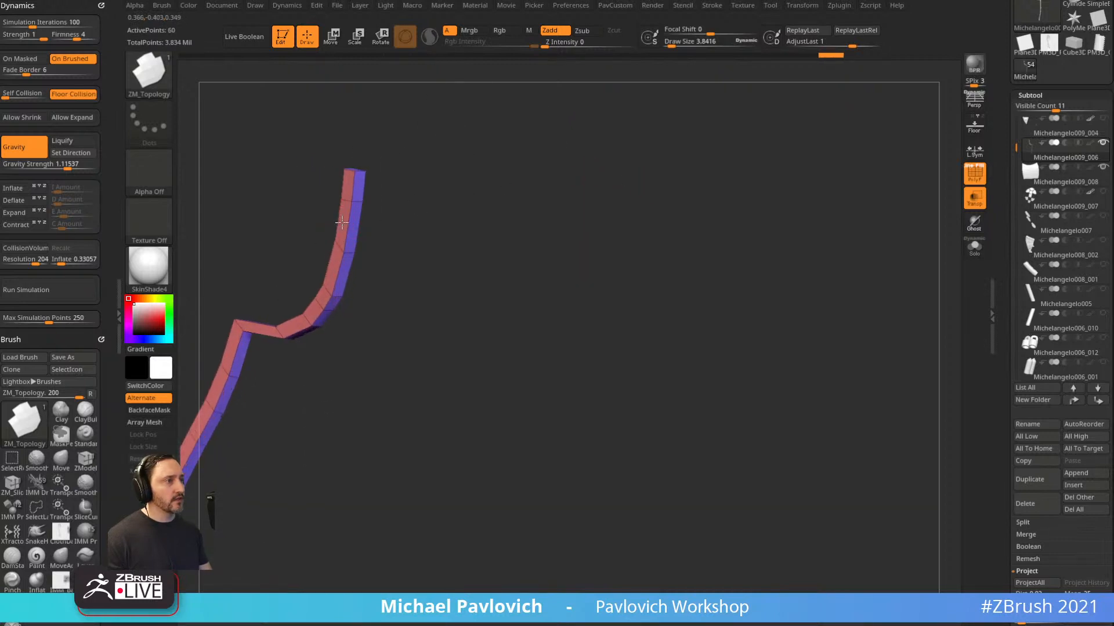
{"action": "mouse_move", "coordinate": [444, 189]}
{"action": "left_mouse_down"}
{"action": "mouse_move", "coordinate": [433, 213]}
{"action": "mouse_move", "coordinate": [400, 232]}
{"action": "left_mouse_up"}
{"action": "key", "text": "b"}
{"action": "key", "text": "z"}
{"action": "key", "text": "m"}
{"action": "key", "text": "space"}
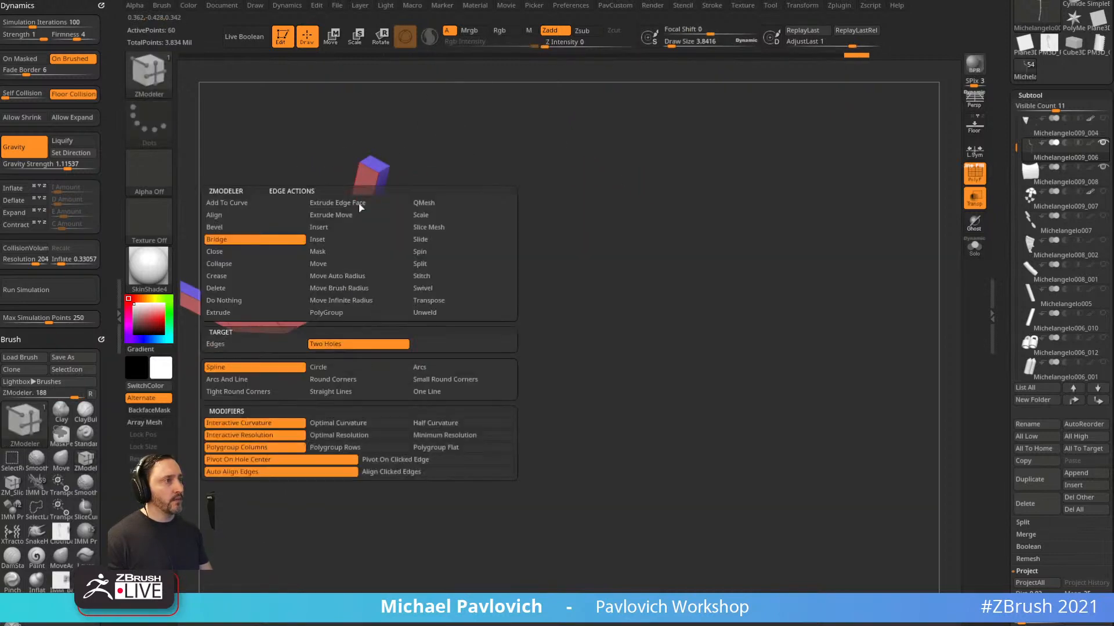
{"action": "left_click", "coordinate": [322, 227]}
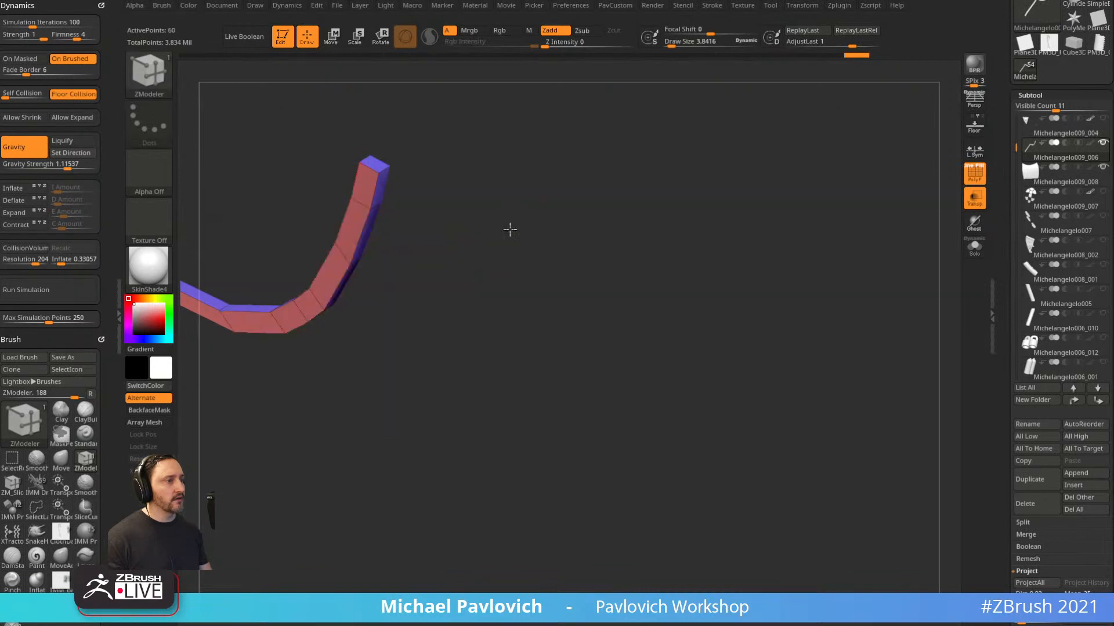
{"action": "left_click_drag", "start_coordinate": [510, 228], "coordinate": [496, 202]}
{"action": "left_click_drag", "start_coordinate": [392, 149], "coordinate": [616, 226]}
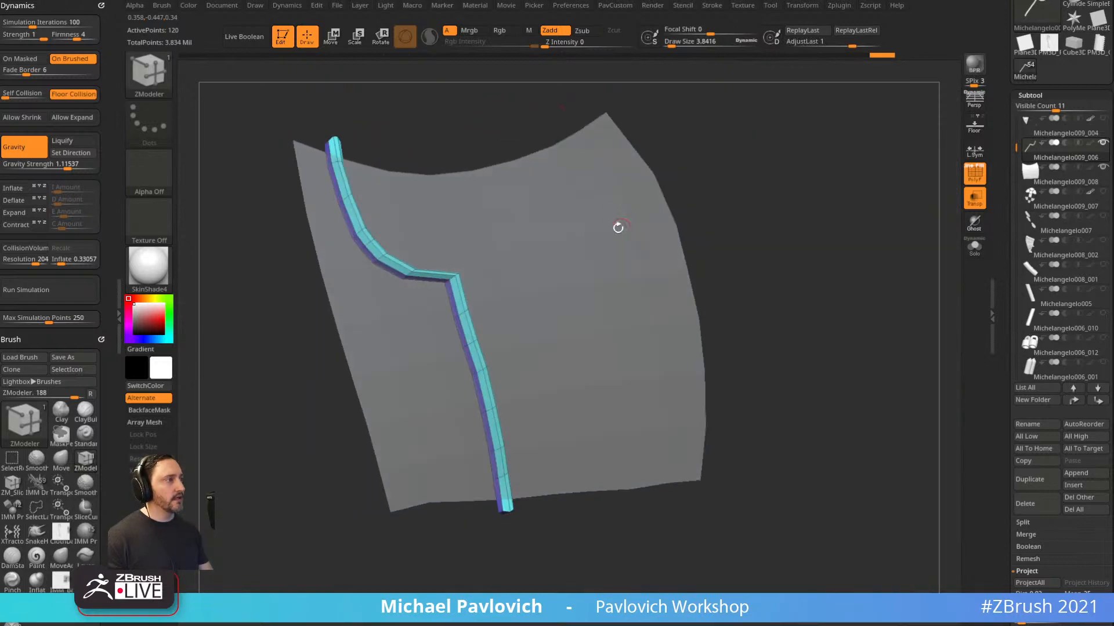
Select the plate subtool and thicken it with a QMesh on Polygroup All.
{"action": "left_click", "coordinate": [616, 226], "text": "alt"}
{"action": "key", "text": "space"}
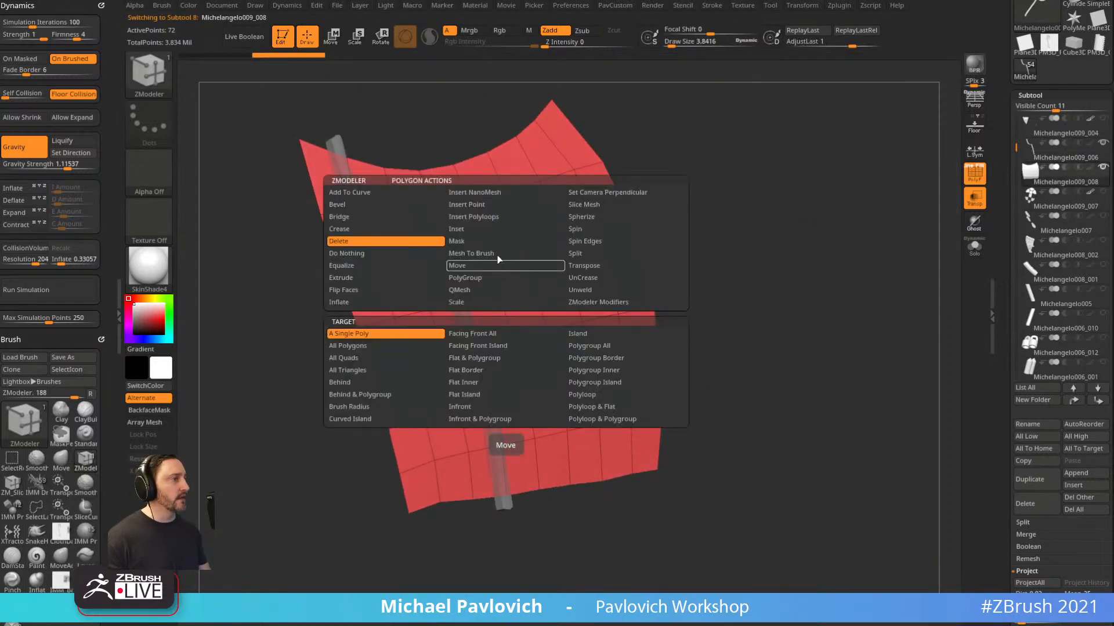
{"action": "left_click", "coordinate": [505, 290]}
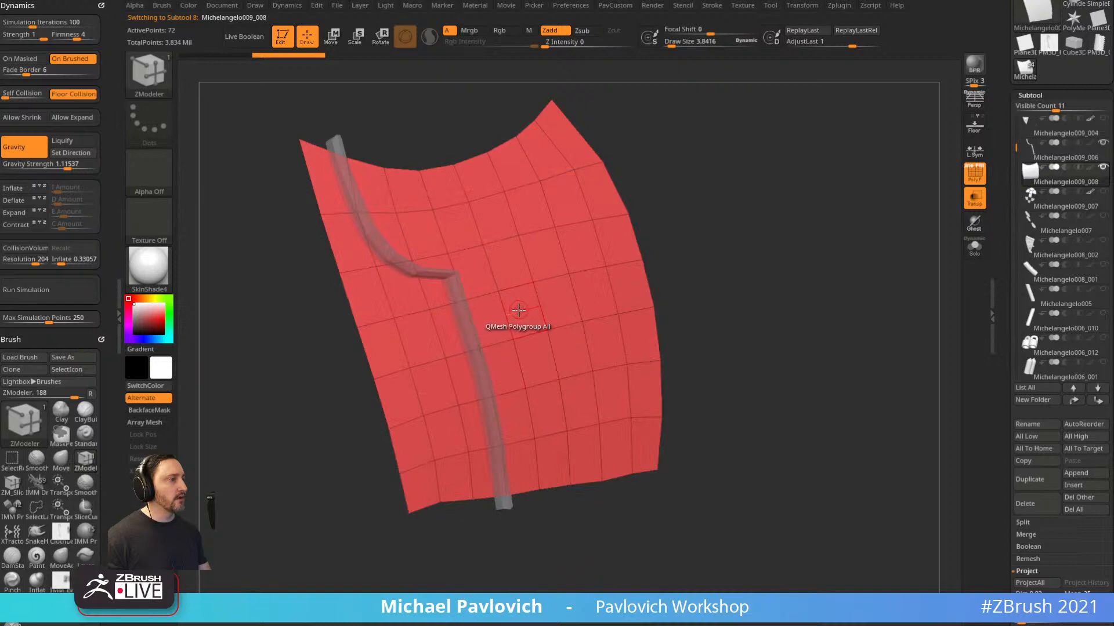
{"action": "key", "text": "space"}
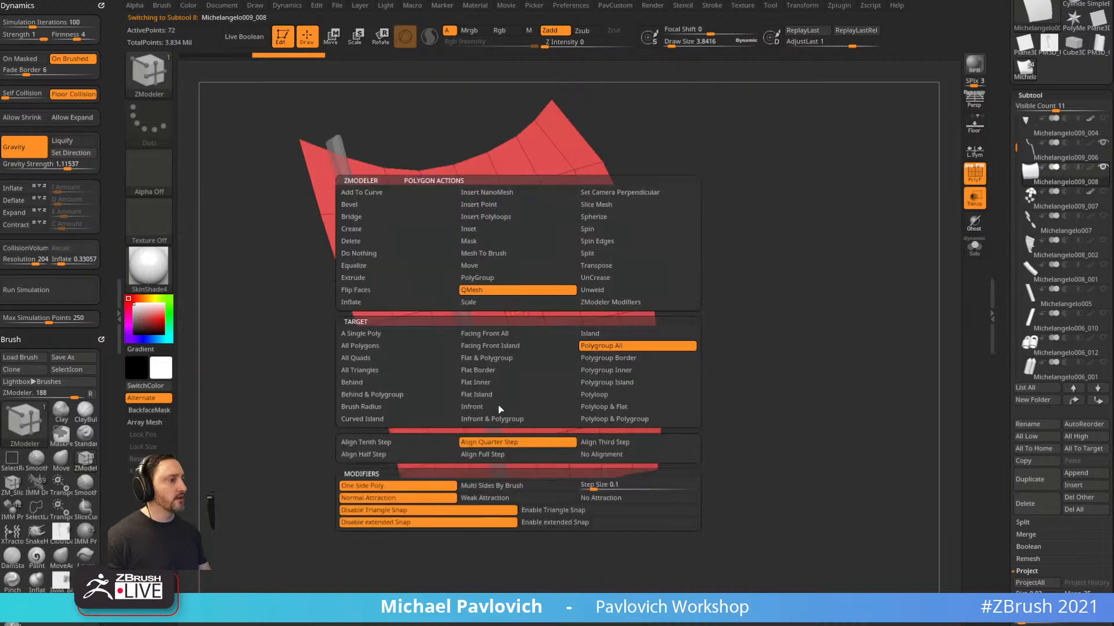
{"action": "left_click", "coordinate": [423, 455]}
{"action": "left_click_drag", "start_coordinate": [537, 248], "coordinate": [522, 272]}
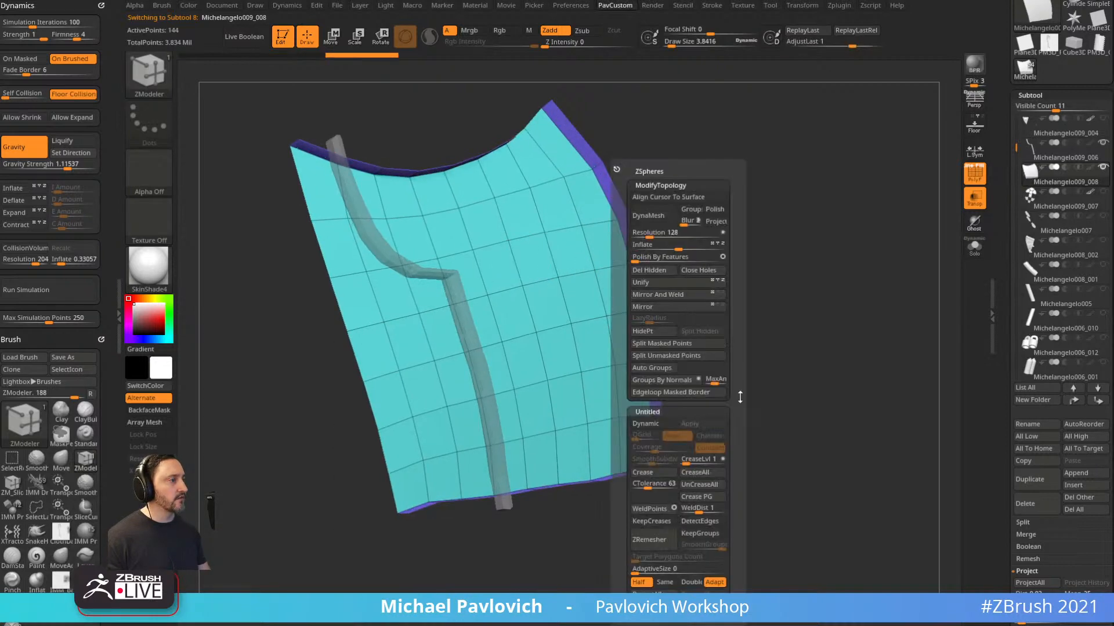
Set the plate's crease level to 3 and turn on dynamic subdivision with 4 smooth subdivision levels.
{"action": "key", "text": "space"}
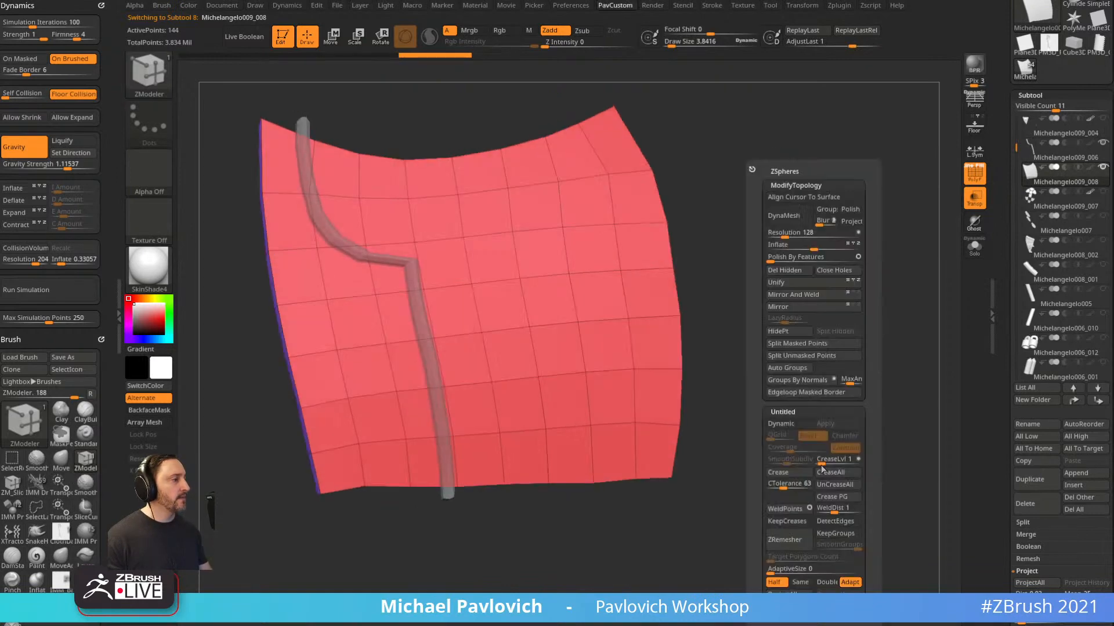
{"action": "left_click", "coordinate": [824, 460]}
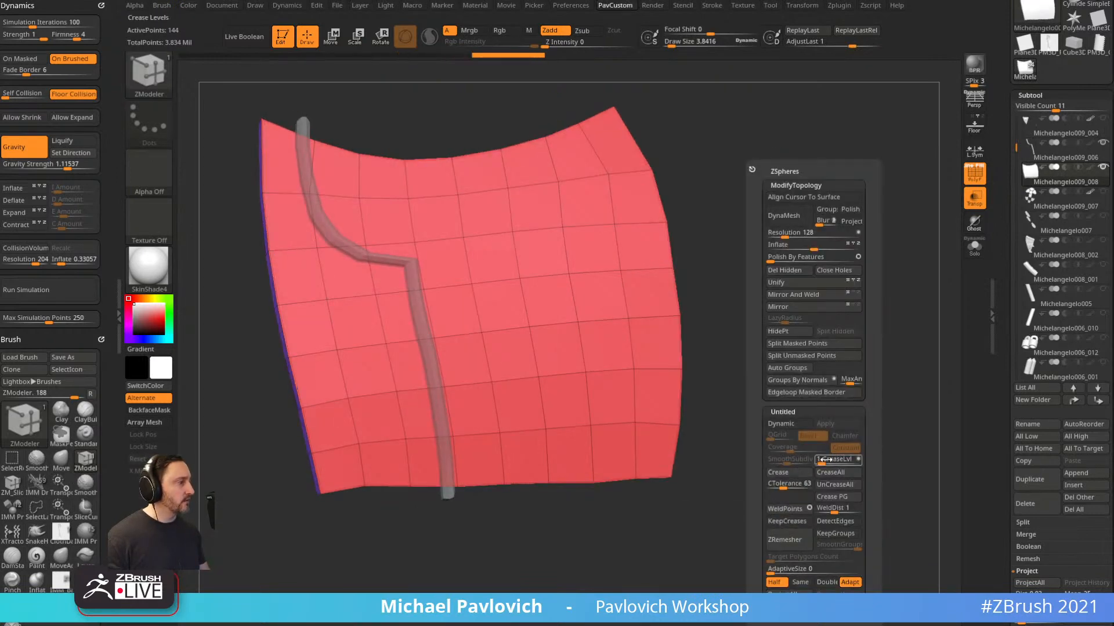
{"action": "type", "text": "3"}
{"action": "key", "text": "Return"}
{"action": "left_click", "coordinate": [790, 459]}
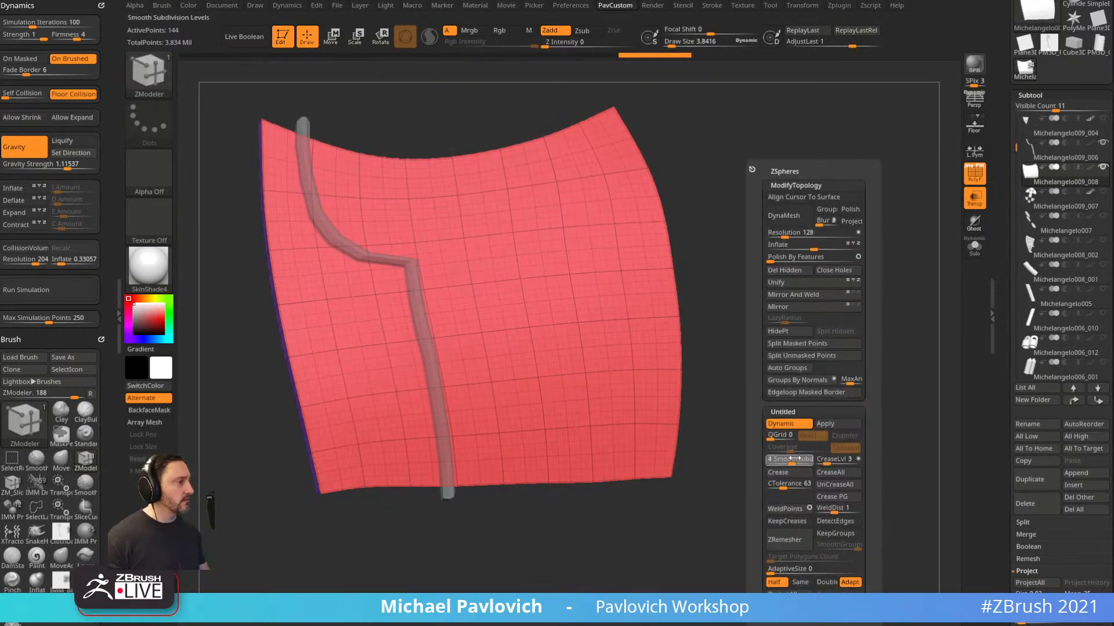
{"action": "mouse_move", "coordinate": [777, 244]}
{"action": "left_mouse_down"}
{"action": "mouse_move", "coordinate": [802, 268]}
{"action": "mouse_move", "coordinate": [764, 273]}
{"action": "left_mouse_up"}
{"action": "key", "text": "s"}
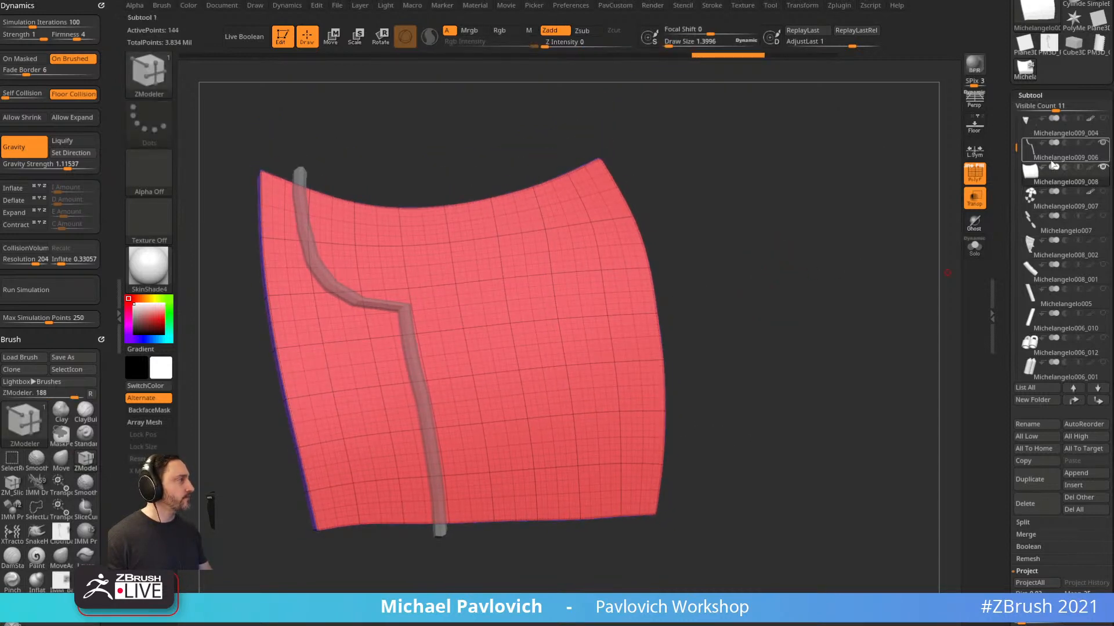
Place the strip below the plate, subtract it with Live Boolean in an opaque view, and turn on its dynamic subdivision.
{"action": "left_click", "coordinate": [1053, 165]}
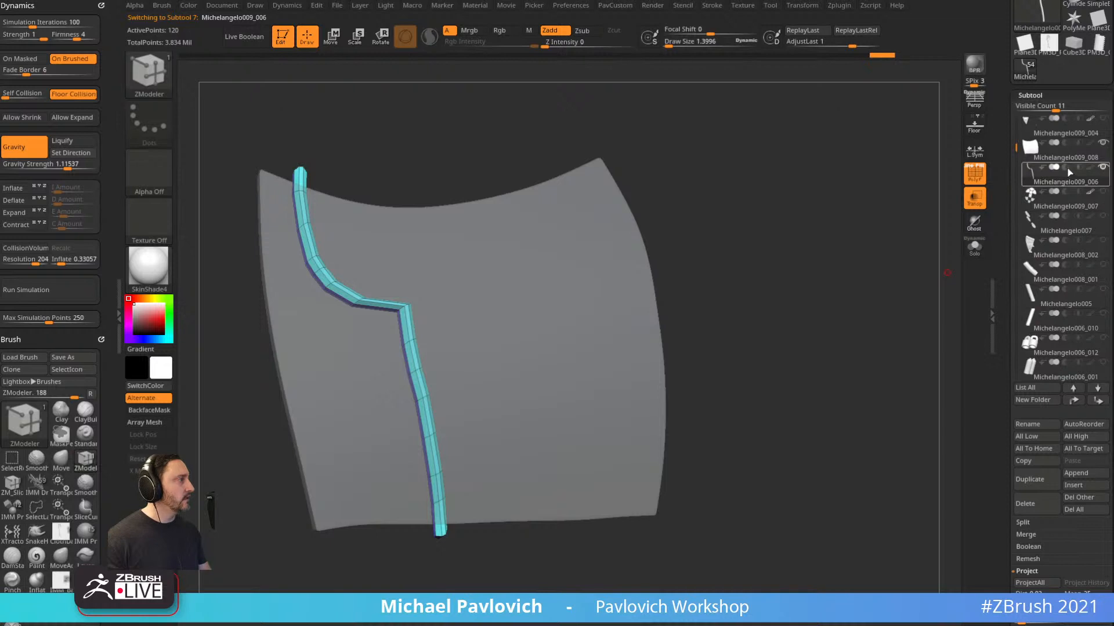
{"action": "left_click", "coordinate": [974, 197]}
{"action": "left_click", "coordinate": [975, 173]}
{"action": "left_click_drag", "start_coordinate": [839, 236], "coordinate": [826, 261]}
{"action": "left_click", "coordinate": [245, 37]}
{"action": "key", "text": "2"}
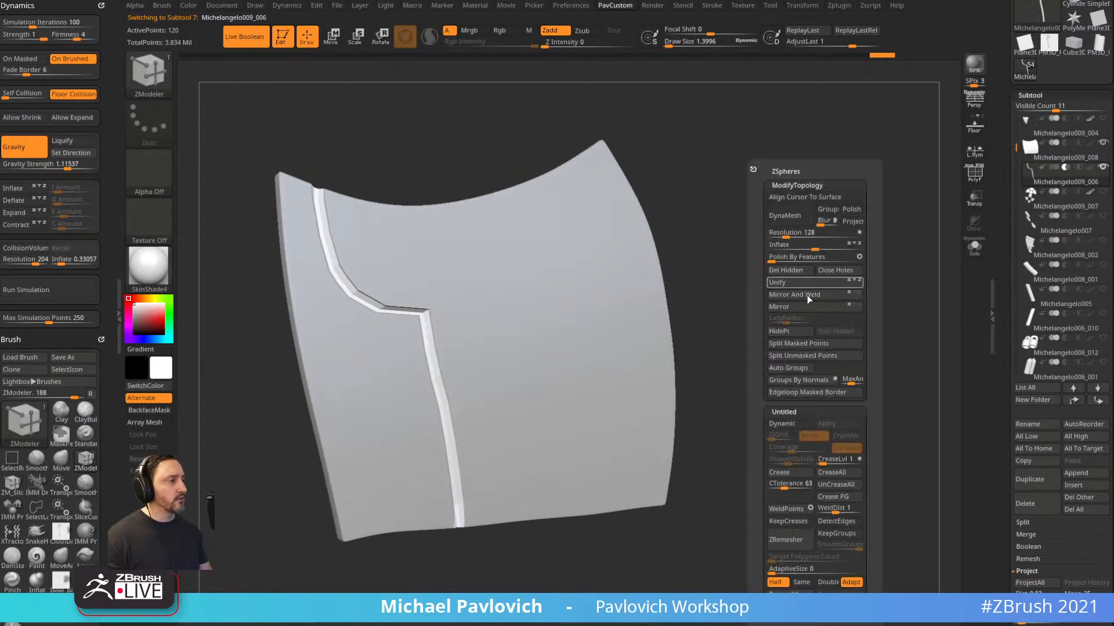
{"action": "left_click", "coordinate": [783, 424]}
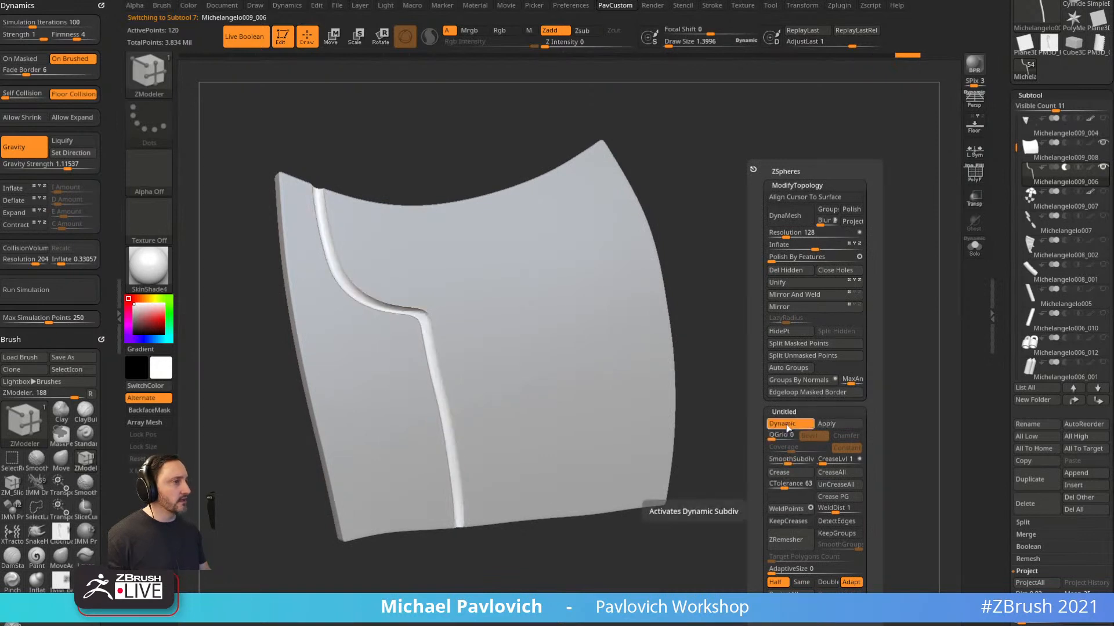
Isolate the strip with its wireframe shown and crease the edge loop at its sharp corner using Crease EdgeLoop Complete.
{"action": "left_click", "coordinate": [974, 174]}
{"action": "left_click_drag", "start_coordinate": [847, 268], "coordinate": [460, 263]}
{"action": "left_click", "coordinate": [975, 246]}
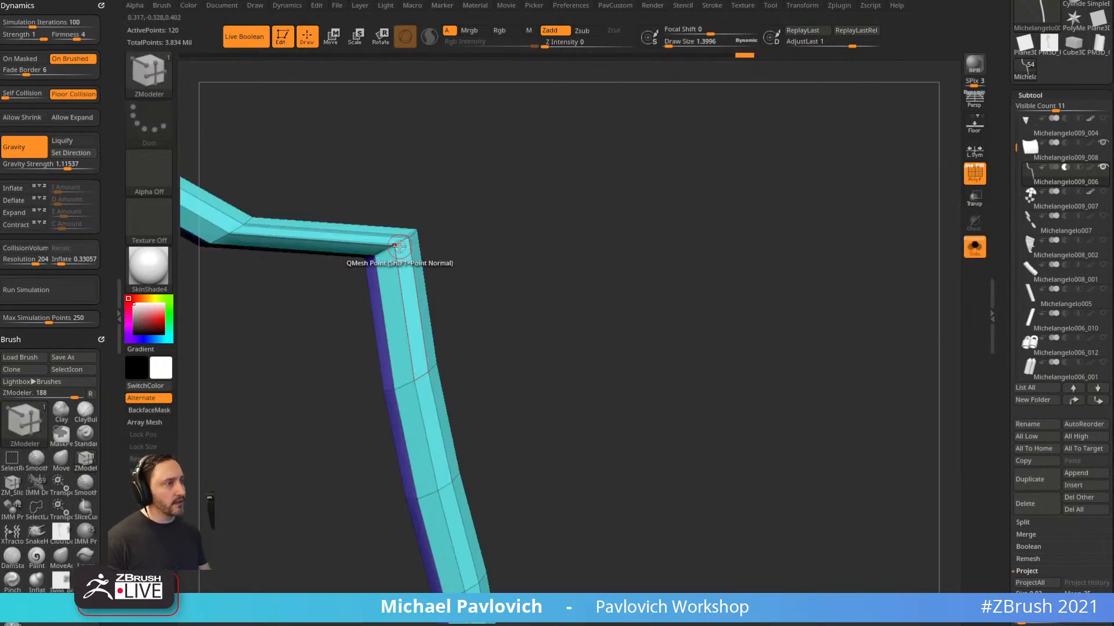
{"action": "key", "text": "space"}
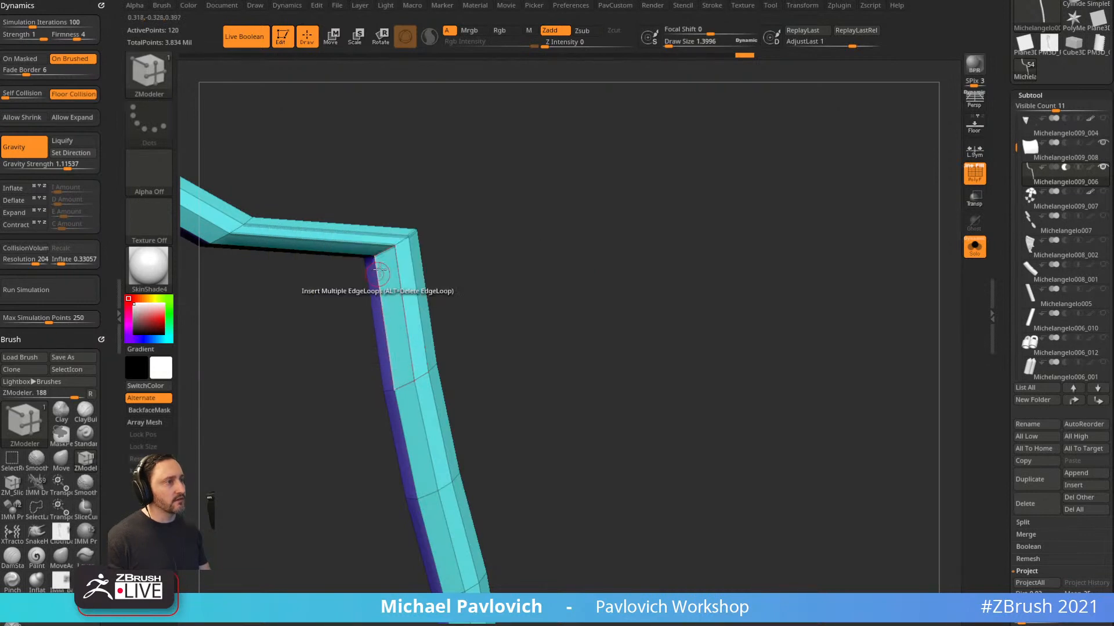
{"action": "key", "text": "space"}
{"action": "left_click", "coordinate": [291, 288]}
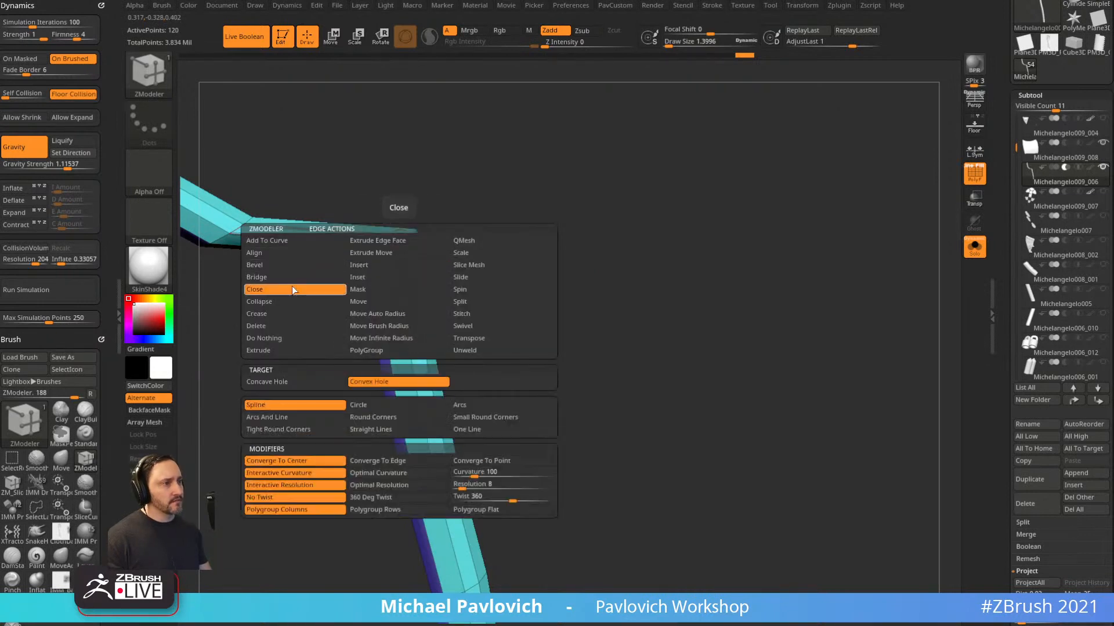
{"action": "left_click", "coordinate": [281, 316]}
{"action": "left_click", "coordinate": [287, 393]}
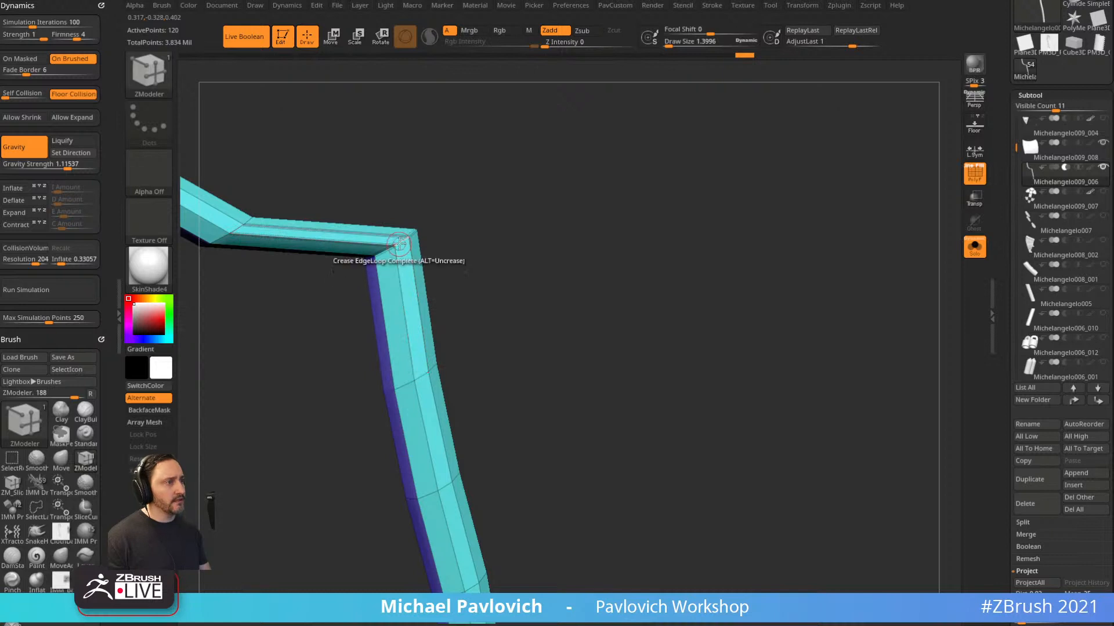
Preview the strip with dynamic subdivision, using crease level 3 and 4 smooth subdivision levels.
{"action": "left_click_drag", "start_coordinate": [441, 255], "coordinate": [669, 270], "text": "alt"}
{"action": "key", "text": "d"}
{"action": "key", "text": "2"}
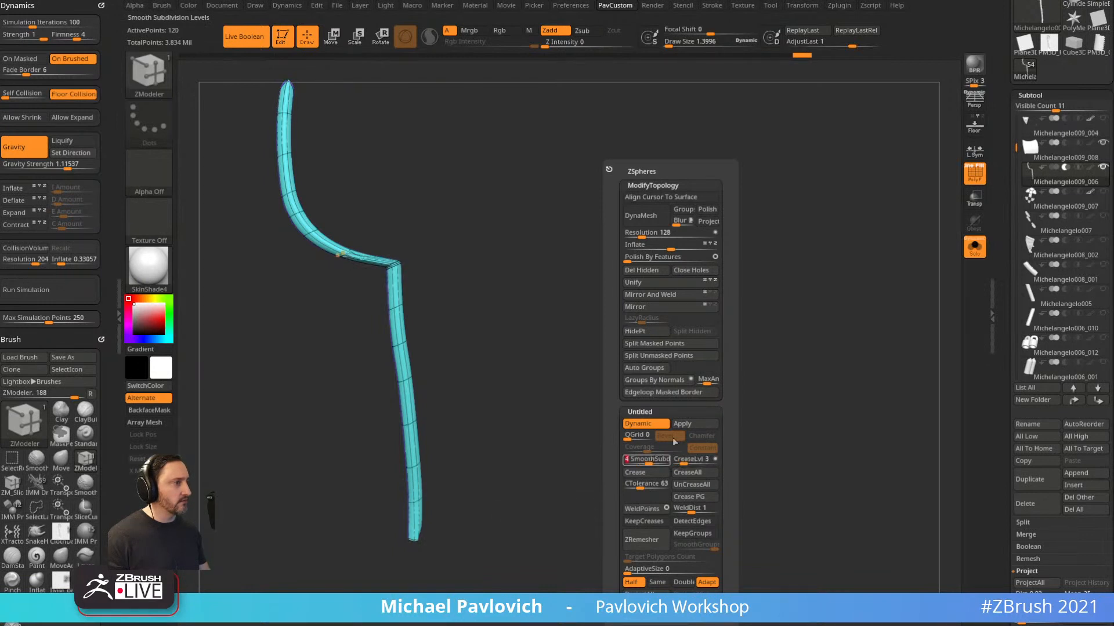
Leave the isolated wireframe view and insert an edge loop on the strip just below its sharp corner with ZModeler.
{"action": "left_click", "coordinate": [970, 248]}
{"action": "left_click", "coordinate": [970, 179]}
{"action": "mouse_move", "coordinate": [855, 247]}
{"action": "left_mouse_down", "text": "alt"}
{"action": "mouse_move", "coordinate": [844, 221]}
{"action": "mouse_move", "coordinate": [855, 220]}
{"action": "mouse_move", "coordinate": [860, 257]}
{"action": "left_mouse_up", "text": "alt"}
{"action": "left_click_drag", "start_coordinate": [847, 203], "coordinate": [843, 274], "text": "alt"}
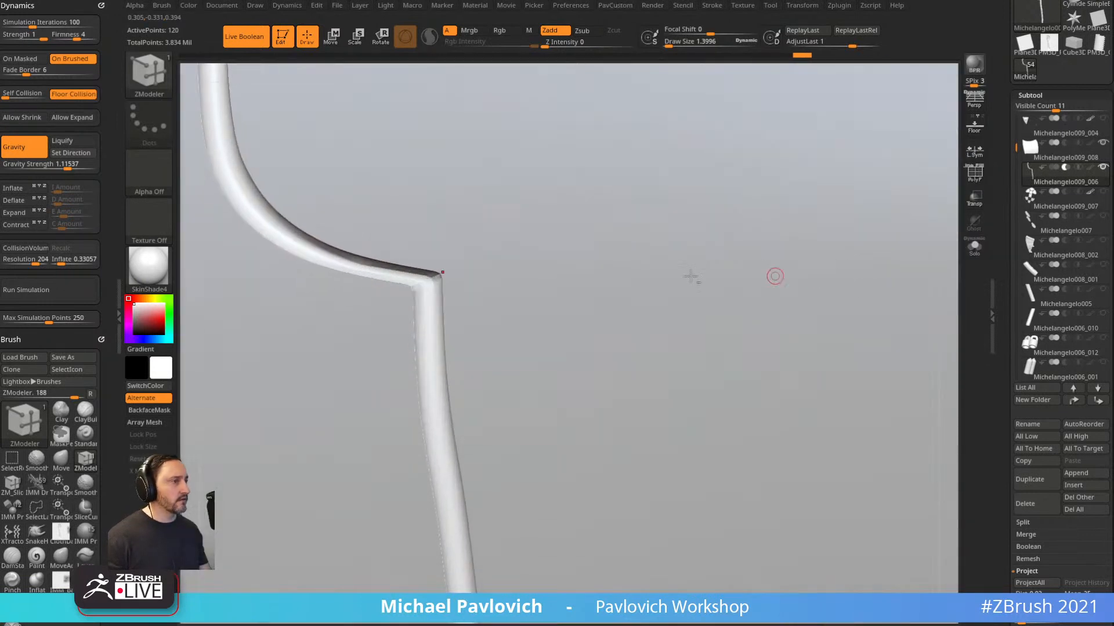
{"action": "right_click", "coordinate": [432, 307]}
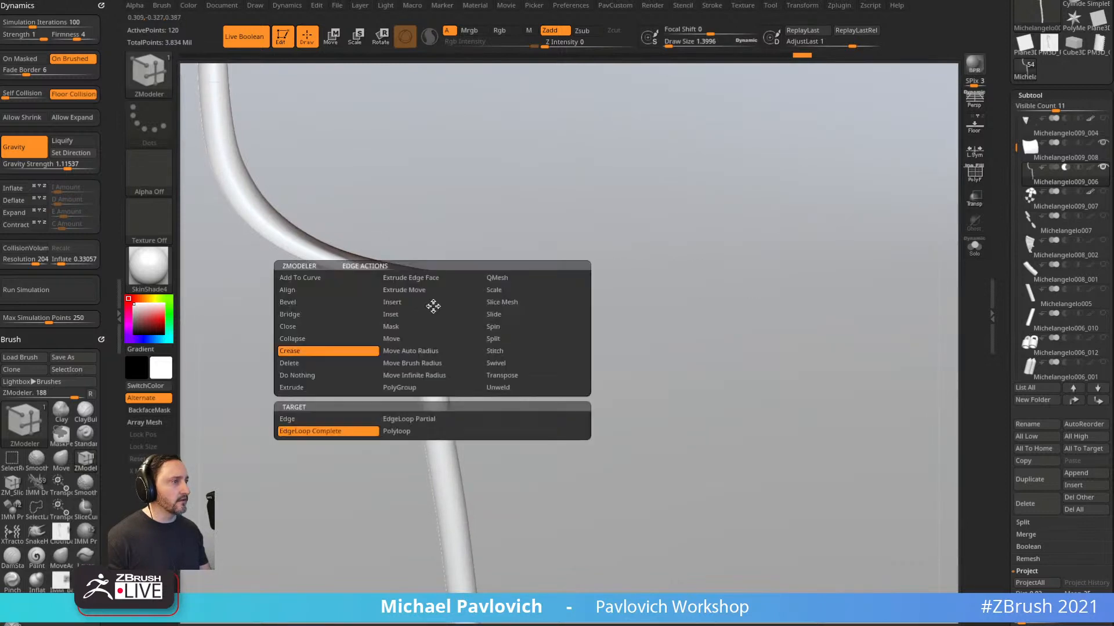
{"action": "left_click", "coordinate": [406, 303]}
{"action": "left_click", "coordinate": [391, 420]}
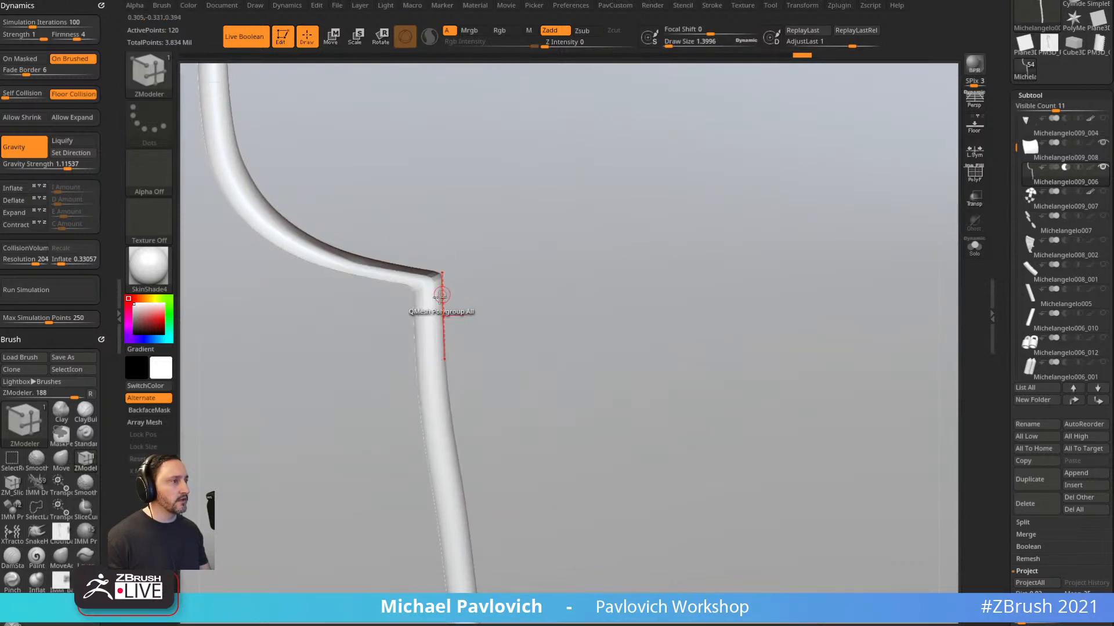
{"action": "left_click", "coordinate": [430, 303]}
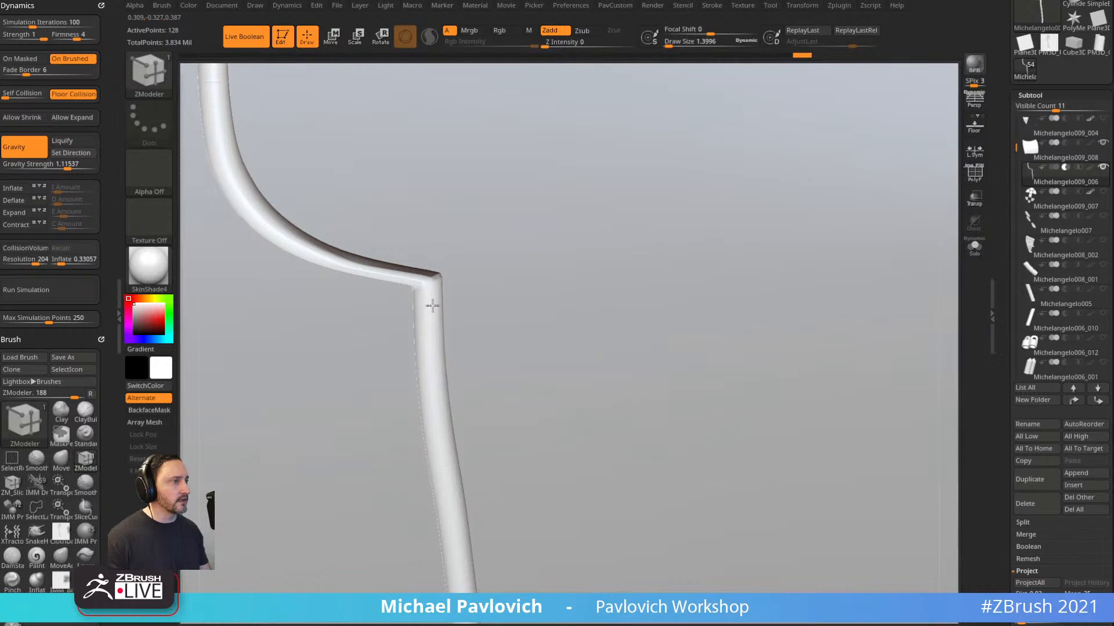
{"action": "key", "text": "f"}
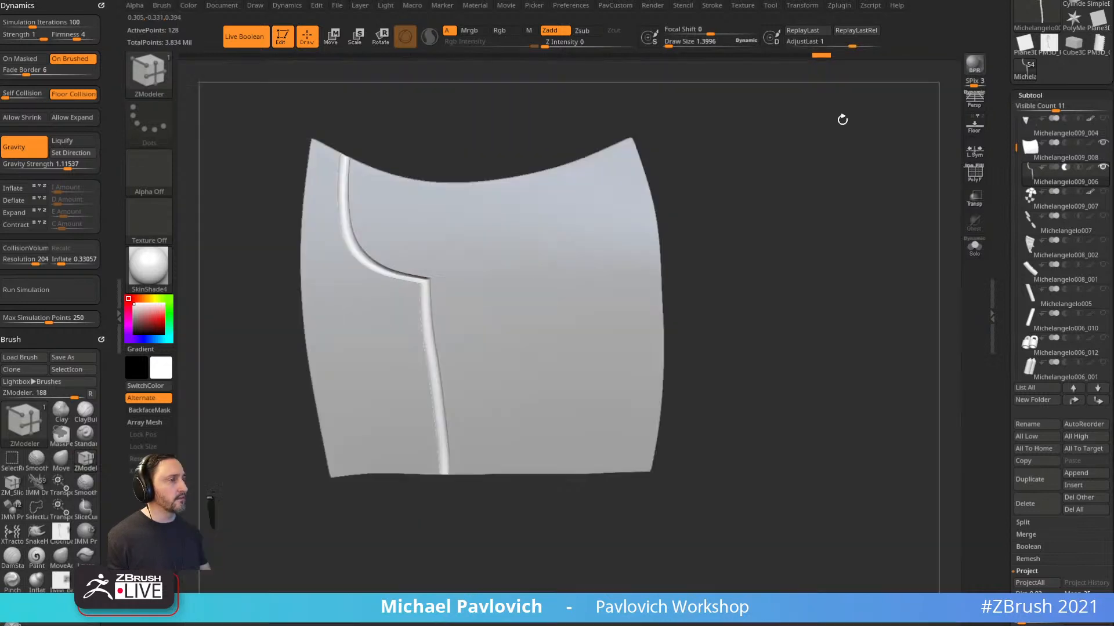
Select the Pinch brush at a draw size of about 69 and set its Simulation Iterations to 0.
{"action": "mouse_move", "coordinate": [843, 117]}
{"action": "left_mouse_down"}
{"action": "mouse_move", "coordinate": [820, 186]}
{"action": "mouse_move", "coordinate": [807, 130]}
{"action": "mouse_move", "coordinate": [808, 186]}
{"action": "mouse_move", "coordinate": [729, 207]}
{"action": "mouse_move", "coordinate": [788, 221]}
{"action": "mouse_move", "coordinate": [526, 224]}
{"action": "left_mouse_up"}
{"action": "key", "text": "s"}
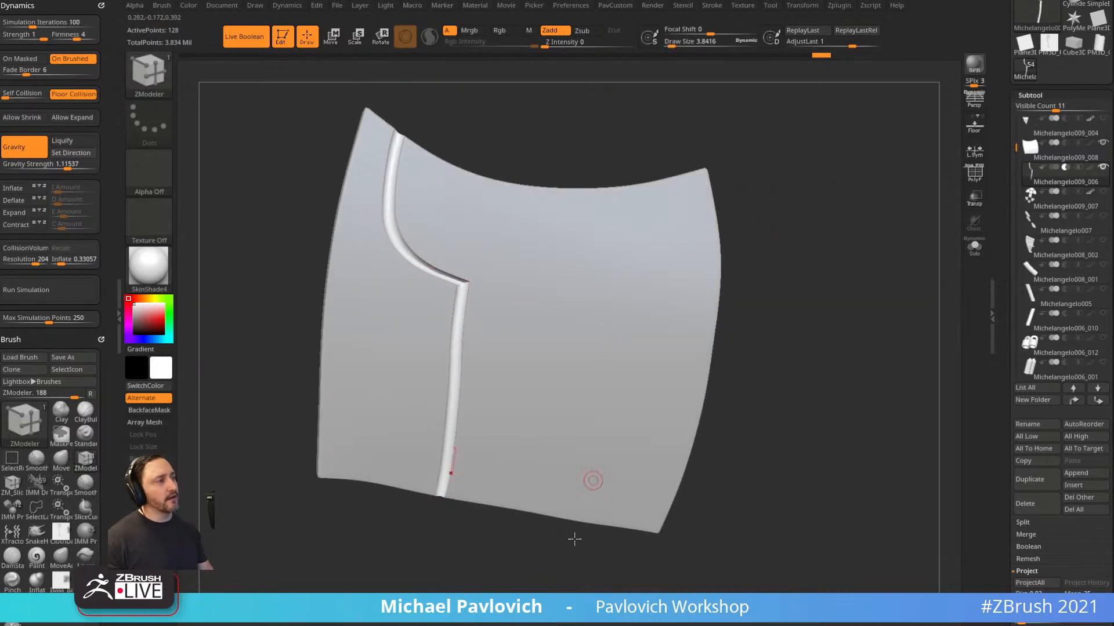
{"action": "mouse_move", "coordinate": [783, 316]}
{"action": "left_mouse_down"}
{"action": "mouse_move", "coordinate": [751, 274]}
{"action": "mouse_move", "coordinate": [804, 282]}
{"action": "mouse_move", "coordinate": [788, 307]}
{"action": "left_mouse_up"}
{"action": "left_click_drag", "start_coordinate": [852, 343], "coordinate": [492, 325]}
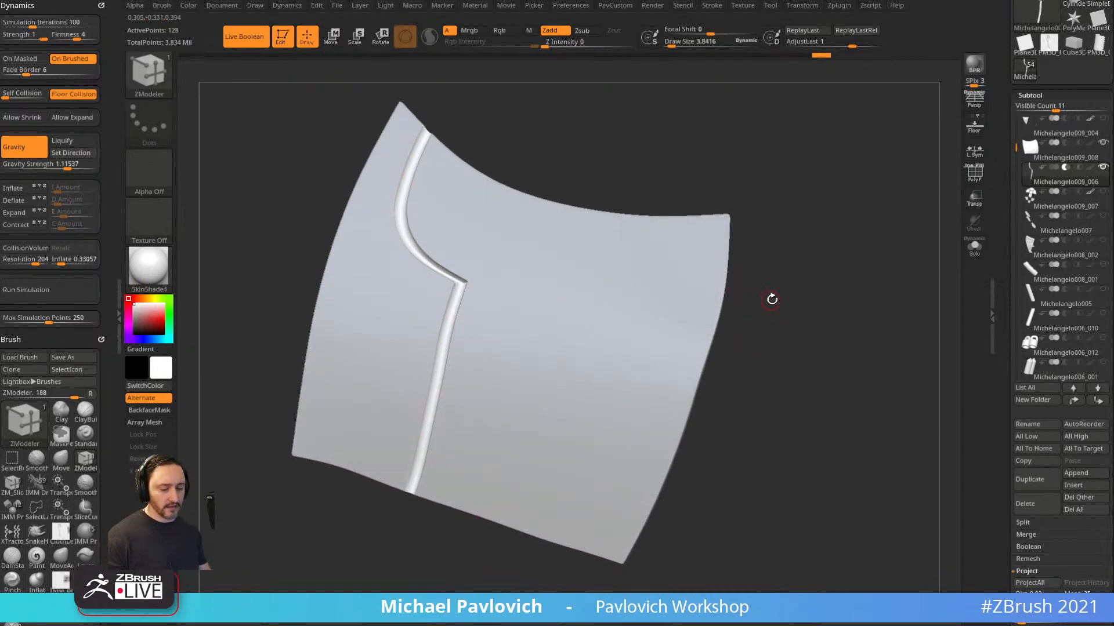
{"action": "key", "text": "b"}
{"action": "key", "text": "p"}
{"action": "key", "text": "i"}
{"action": "left_click_drag", "start_coordinate": [803, 294], "coordinate": [795, 294]}
{"action": "key", "text": "s"}
{"action": "left_click_drag", "start_coordinate": [514, 329], "coordinate": [520, 324]}
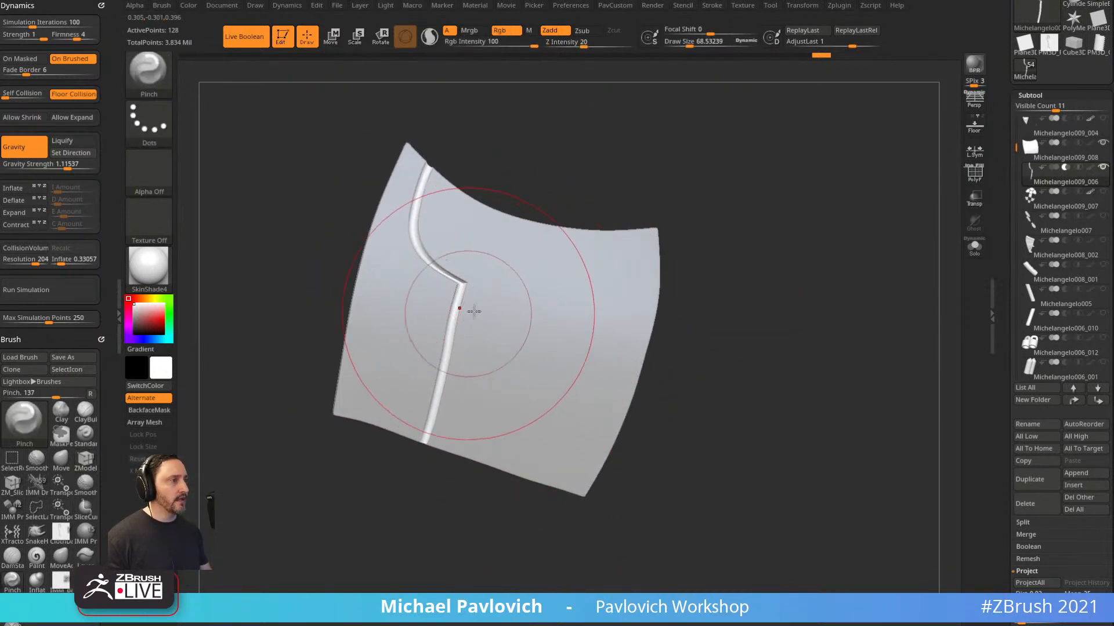
{"action": "left_click_drag", "start_coordinate": [115, 308], "coordinate": [116, 172]}
{"action": "left_click_drag", "start_coordinate": [56, 313], "coordinate": [5, 315]}
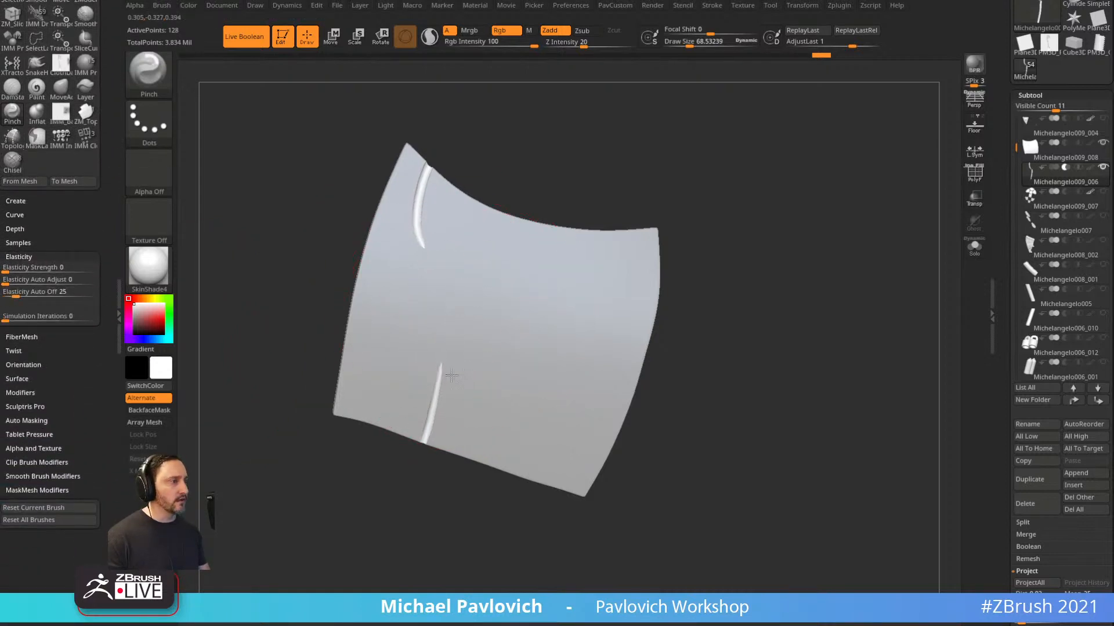
Pinch the strip around its corner and along its upper curve with a draw size of about 36.
{"action": "key", "text": "s"}
{"action": "left_click_drag", "start_coordinate": [467, 348], "coordinate": [460, 338]}
{"action": "mouse_move", "coordinate": [459, 329]}
{"action": "left_mouse_down"}
{"action": "mouse_move", "coordinate": [465, 360]}
{"action": "mouse_move", "coordinate": [452, 354]}
{"action": "left_mouse_up"}
{"action": "mouse_move", "coordinate": [451, 350]}
{"action": "left_mouse_down"}
{"action": "mouse_move", "coordinate": [453, 328]}
{"action": "mouse_move", "coordinate": [451, 377]}
{"action": "left_mouse_up"}
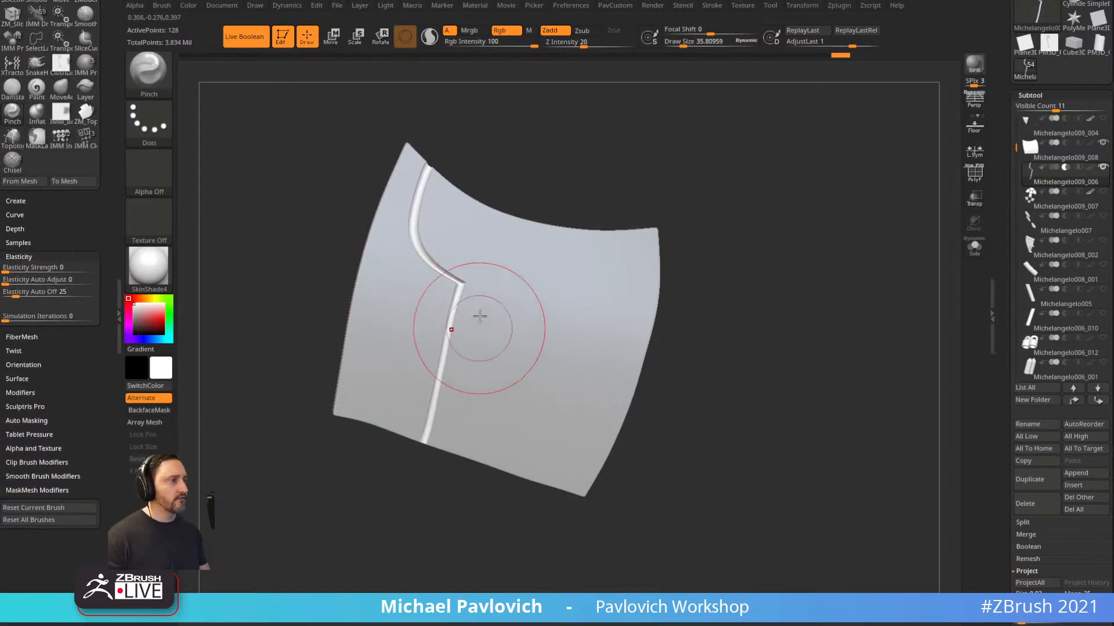
{"action": "left_click_drag", "start_coordinate": [428, 249], "coordinate": [409, 201]}
{"action": "left_click_drag", "start_coordinate": [467, 130], "coordinate": [507, 142]}
Try to reshape the strip around its upper bend with the Move brush.
{"action": "key", "text": "b"}
{"action": "key", "text": "m"}
{"action": "key", "text": "v"}
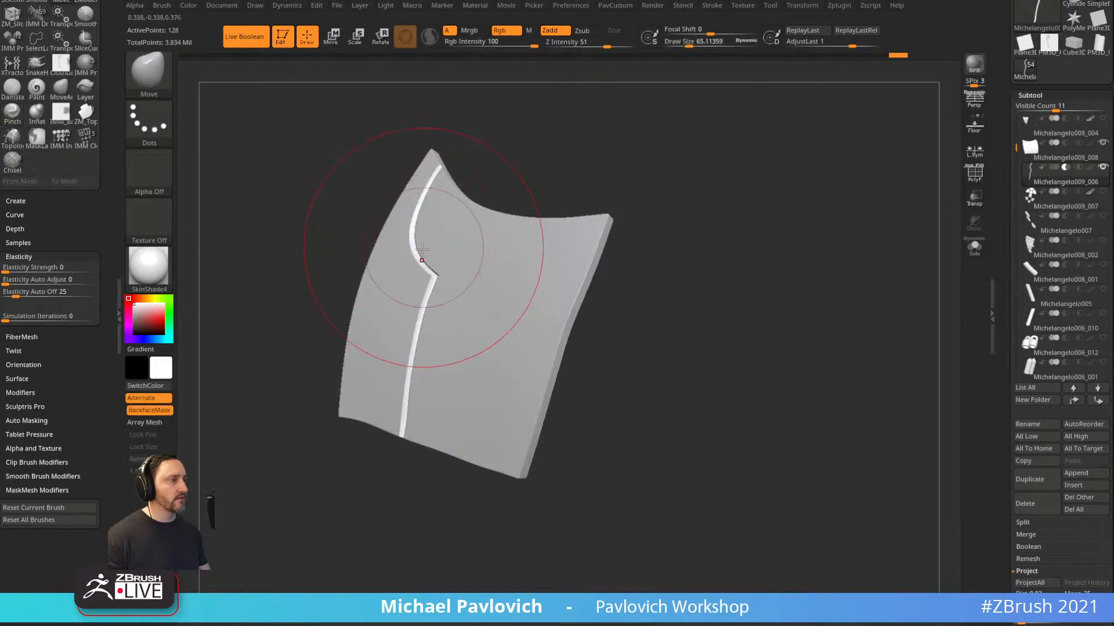
{"action": "key", "text": "ctrl+z"}
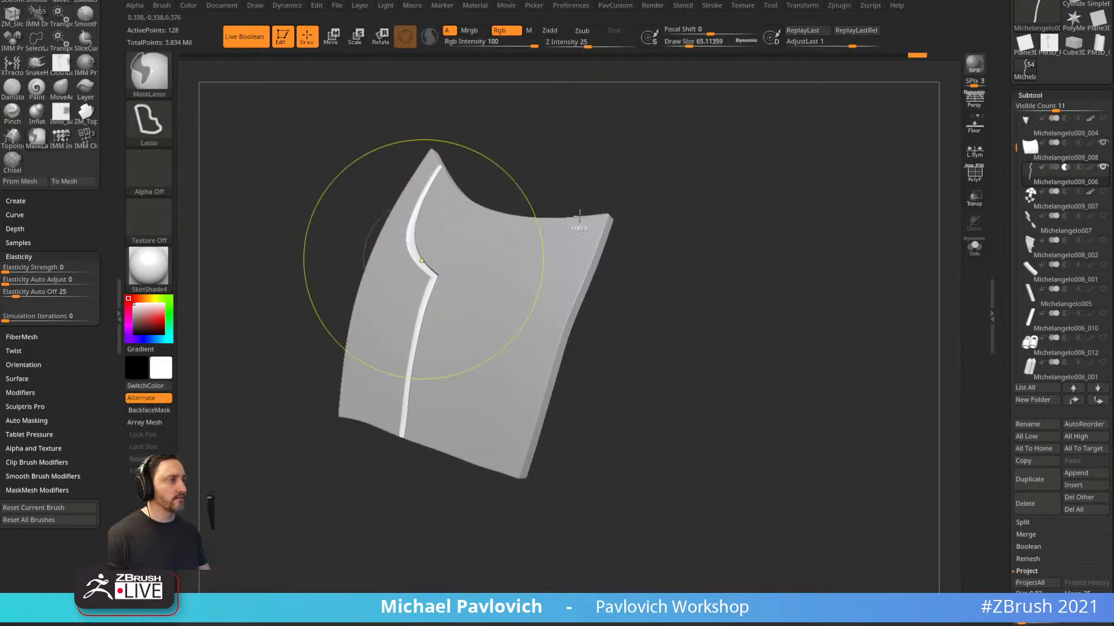
{"action": "mouse_move", "coordinate": [597, 174]}
{"action": "left_mouse_down"}
{"action": "mouse_move", "coordinate": [638, 179]}
{"action": "mouse_move", "coordinate": [597, 181]}
{"action": "left_mouse_up"}
{"action": "key", "text": "alt+b"}
{"action": "mouse_move", "coordinate": [427, 277]}
{"action": "left_mouse_down"}
{"action": "mouse_move", "coordinate": [441, 288]}
{"action": "mouse_move", "coordinate": [419, 274]}
{"action": "left_mouse_up"}
{"action": "key", "text": "ctrl+z"}
{"action": "mouse_move", "coordinate": [674, 280]}
{"action": "left_mouse_down"}
{"action": "mouse_move", "coordinate": [713, 282]}
{"action": "mouse_move", "coordinate": [691, 271]}
{"action": "mouse_move", "coordinate": [642, 276]}
{"action": "left_mouse_up"}
Switch to the plate, hide the strip, and isolate the plate's front polygroup with wireframe on and dynamic subdivision off.
{"action": "left_click", "coordinate": [635, 275], "text": "alt"}
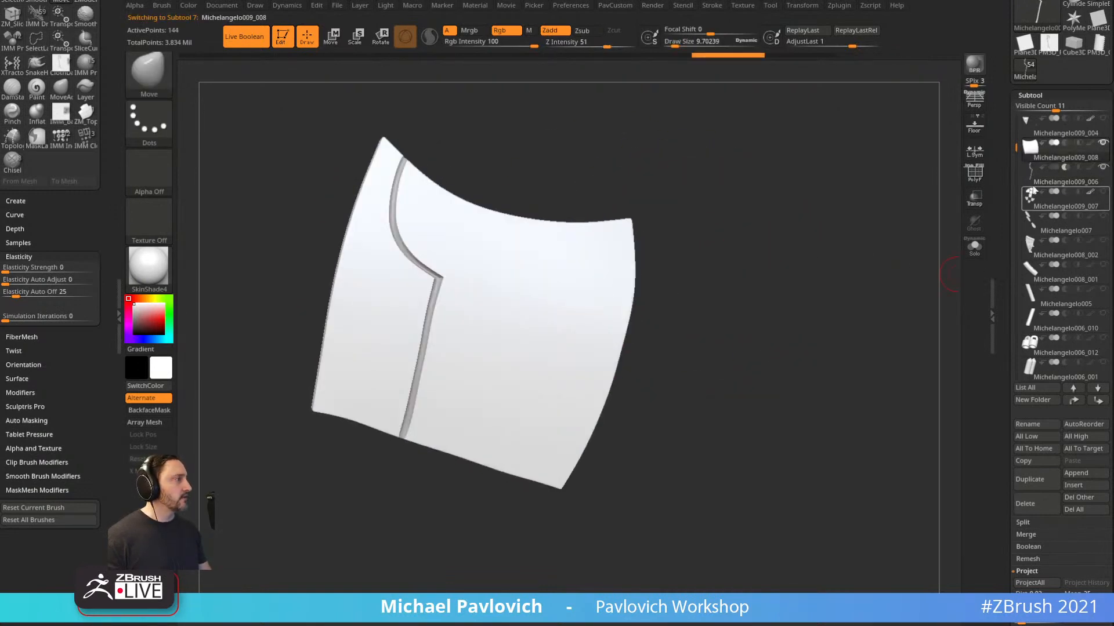
{"action": "left_click", "coordinate": [1062, 182]}
{"action": "left_click", "coordinate": [1071, 161]}
{"action": "left_click_drag", "start_coordinate": [782, 246], "coordinate": [839, 228]}
{"action": "key", "text": "shift+f"}
{"action": "key", "text": "shift+d"}
{"action": "left_click", "coordinate": [534, 296], "text": "ctrl+shift"}
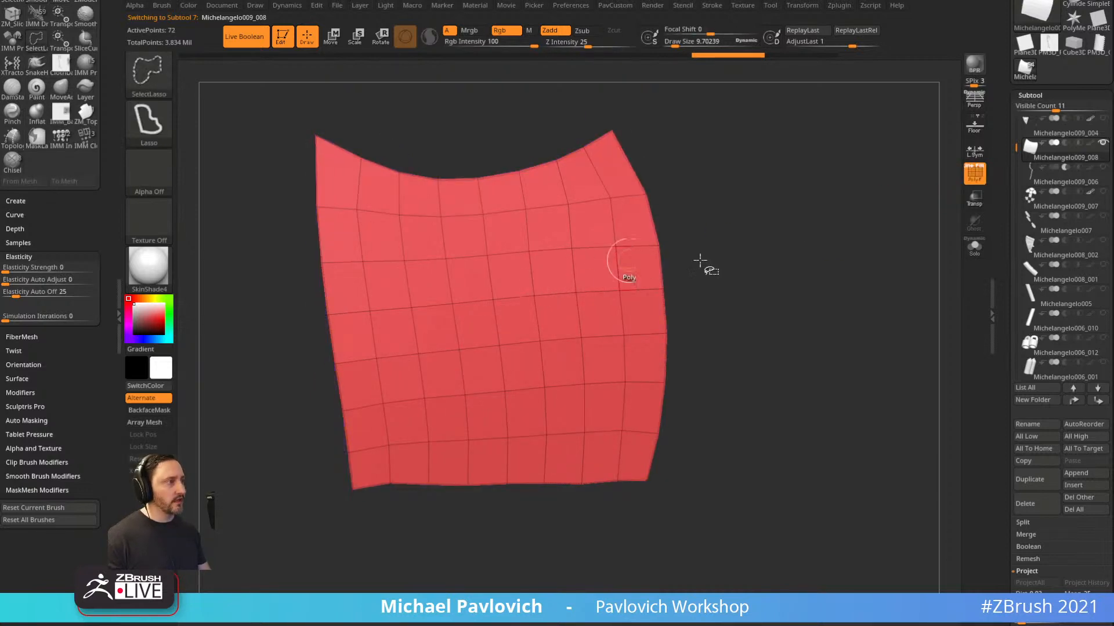
{"action": "key", "text": "4"}
{"action": "left_click", "coordinate": [777, 271]}
{"action": "left_click_drag", "start_coordinate": [694, 289], "coordinate": [738, 243], "text": "alt"}
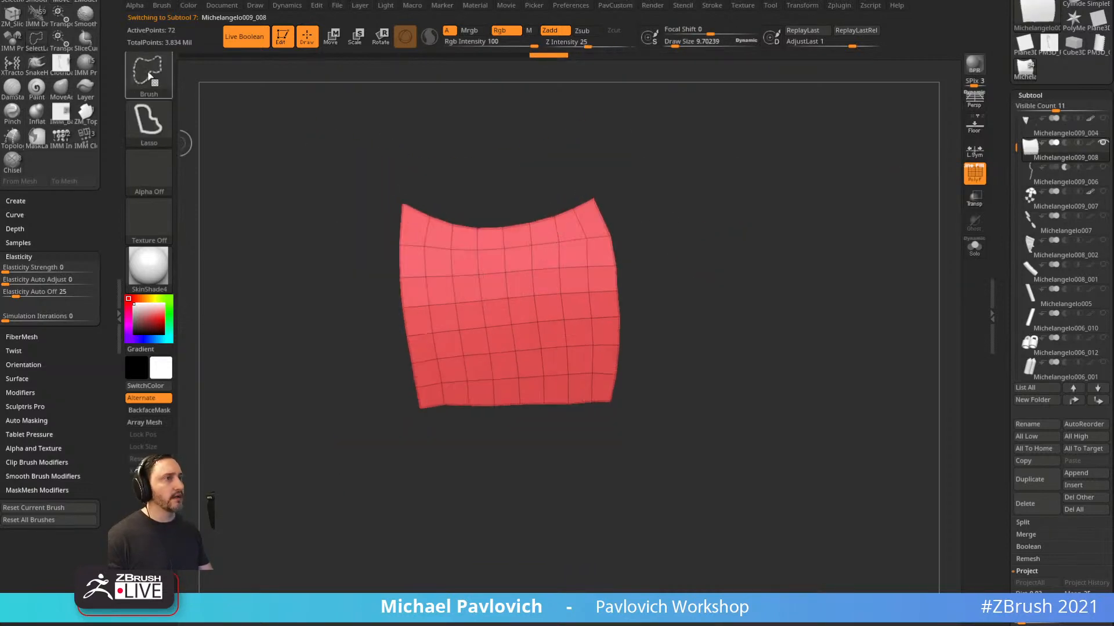
Choose SliceCurve as the slicing brush.
{"action": "left_click", "coordinate": [151, 80], "text": "ctrl+shift"}
{"action": "key", "text": "b"}
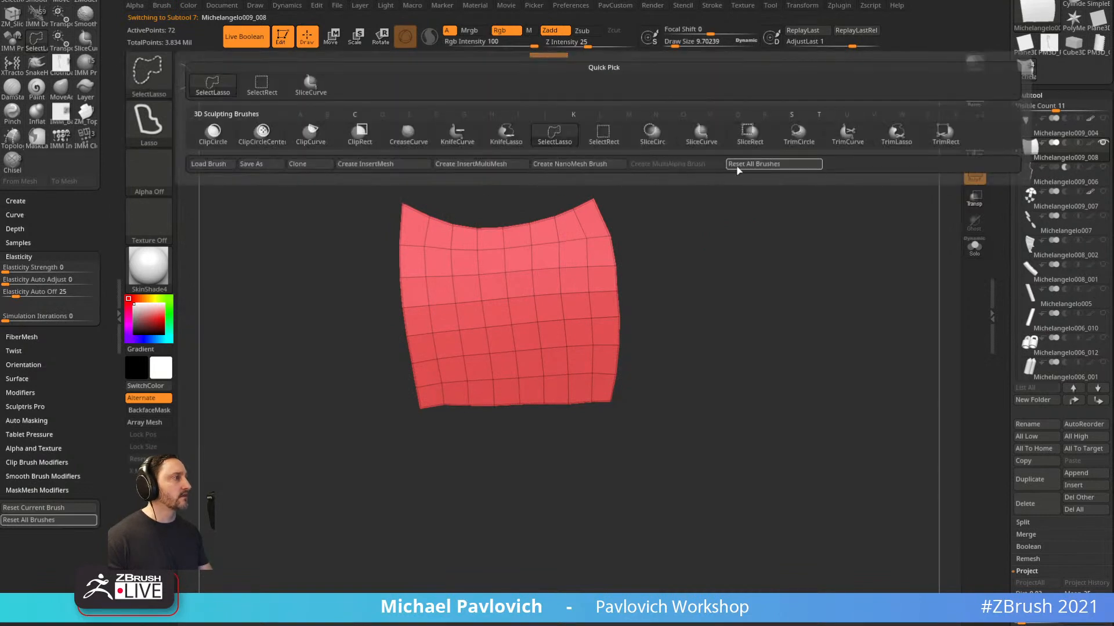
{"action": "left_click", "coordinate": [703, 139]}
Try bent SliceCurve cuts across the low-resolution plate.
{"action": "mouse_move", "coordinate": [370, 200]}
{"action": "left_mouse_down", "text": "ctrl+shift"}
{"action": "mouse_move", "coordinate": [387, 316]}
{"action": "mouse_move", "coordinate": [360, 251]}
{"action": "mouse_move", "coordinate": [494, 267]}
{"action": "left_mouse_up", "text": "ctrl+shift"}
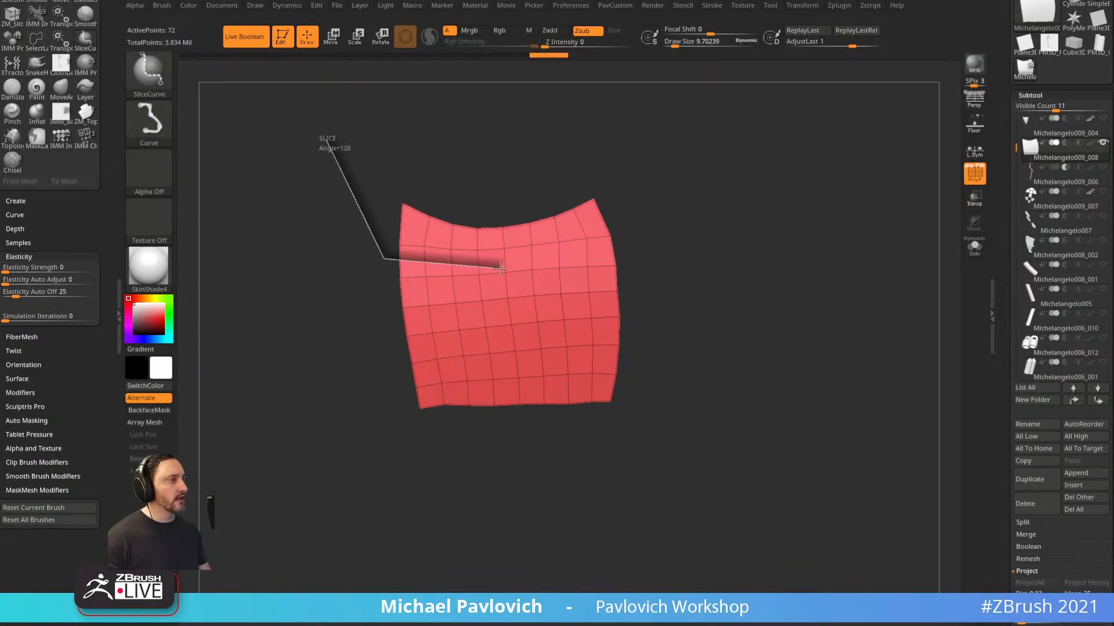
{"action": "left_click_drag", "start_coordinate": [629, 380], "coordinate": [628, 380], "text": "ctrl+shift"}
{"action": "key", "text": "ctrl+z"}
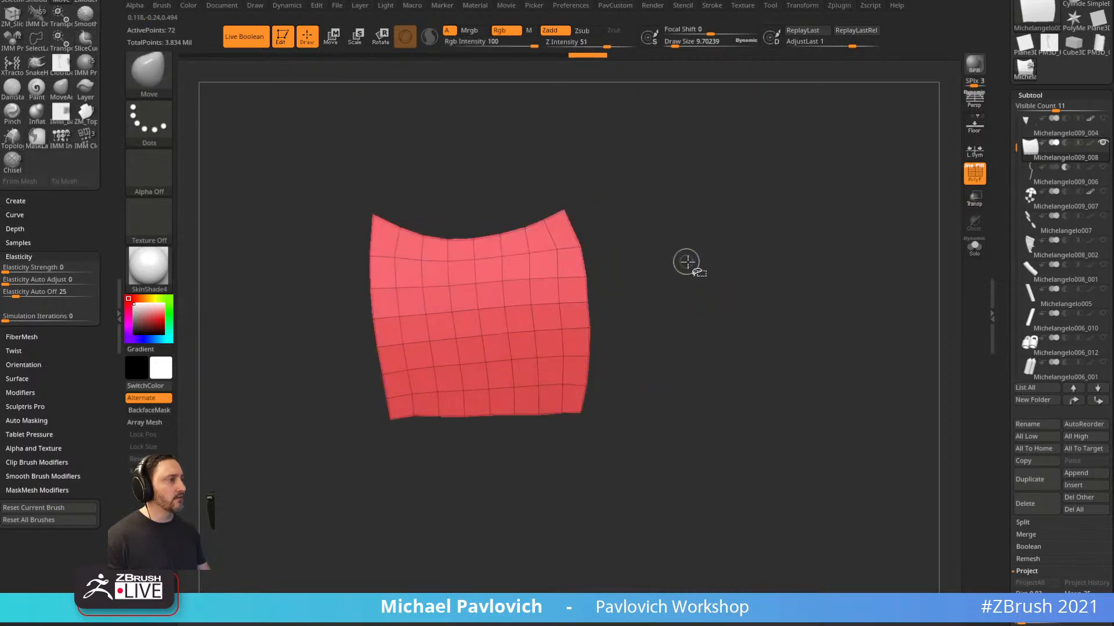
{"action": "key", "text": "space"}
{"action": "left_click_drag", "start_coordinate": [308, 194], "coordinate": [352, 291], "text": "ctrl+shift"}
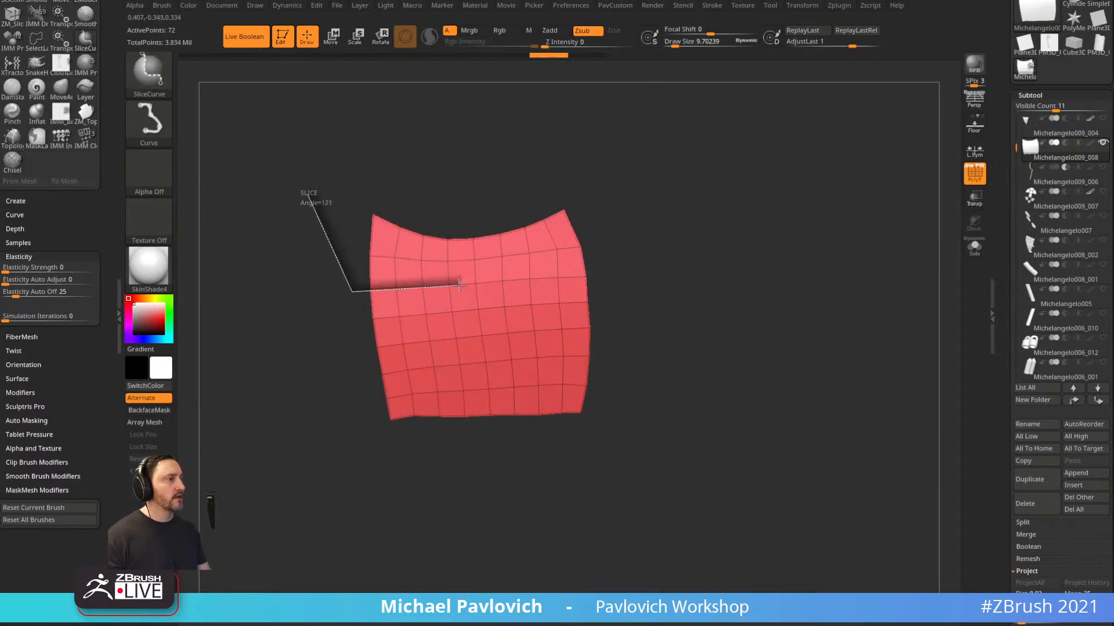
{"action": "mouse_move", "coordinate": [469, 300]}
{"action": "left_mouse_down", "text": "ctrl+shift"}
{"action": "mouse_move", "coordinate": [471, 314]}
{"action": "mouse_move", "coordinate": [585, 375]}
{"action": "mouse_move", "coordinate": [565, 330]}
{"action": "mouse_move", "coordinate": [614, 316]}
{"action": "mouse_move", "coordinate": [747, 329]}
{"action": "left_mouse_up", "text": "ctrl+shift"}
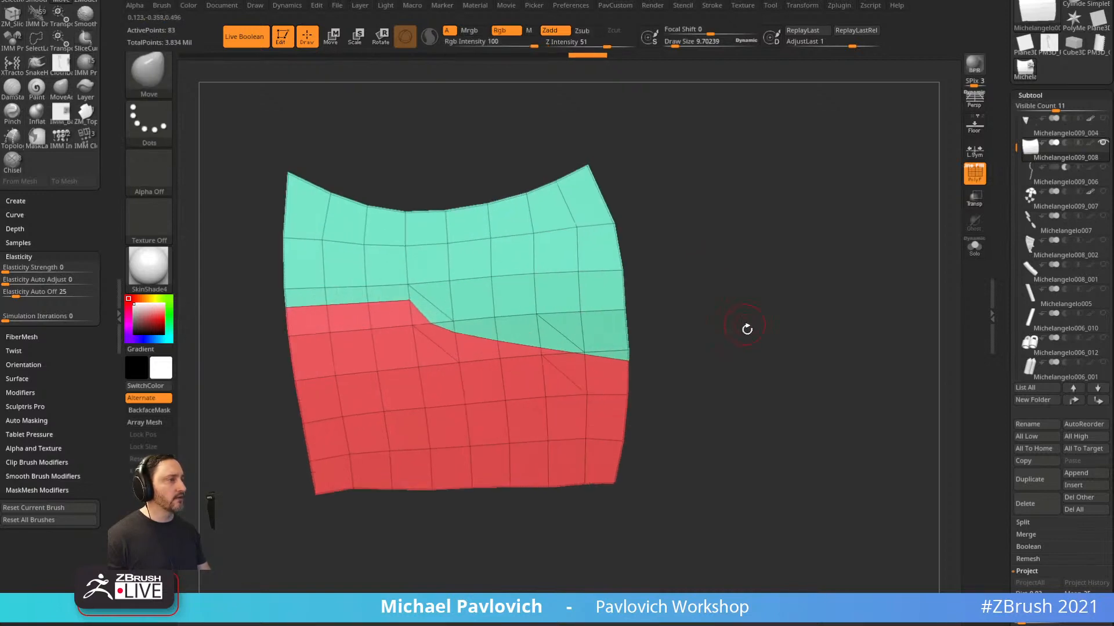
{"action": "key", "text": "ctrl+z"}
{"action": "key", "text": "ctrl+z"}
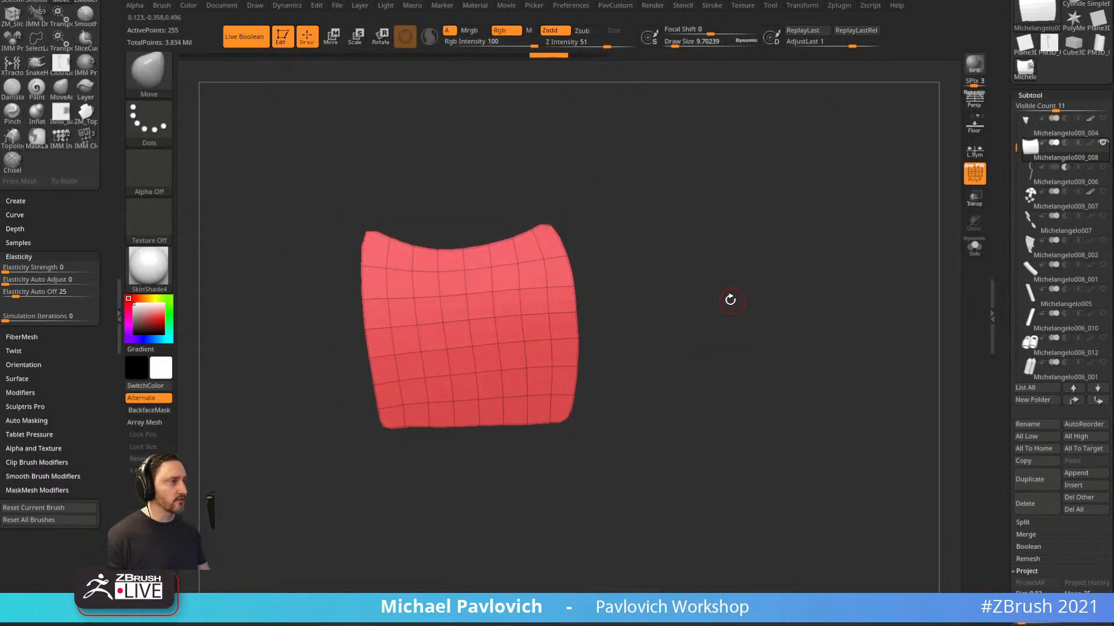
Delete the lower level of the once-subdivided plate and slice it along a bent SliceCurve across its middle.
{"action": "left_click_drag", "start_coordinate": [997, 361], "coordinate": [1005, 247]}
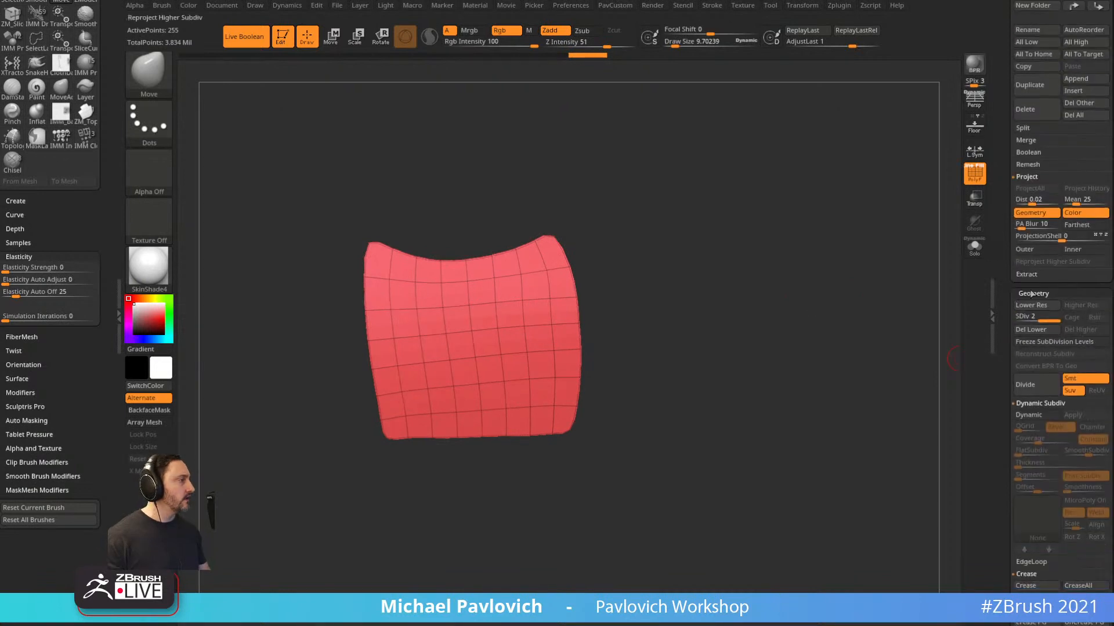
{"action": "left_click", "coordinate": [1037, 330]}
{"action": "left_click_drag", "start_coordinate": [333, 238], "coordinate": [361, 314], "text": "ctrl+shift"}
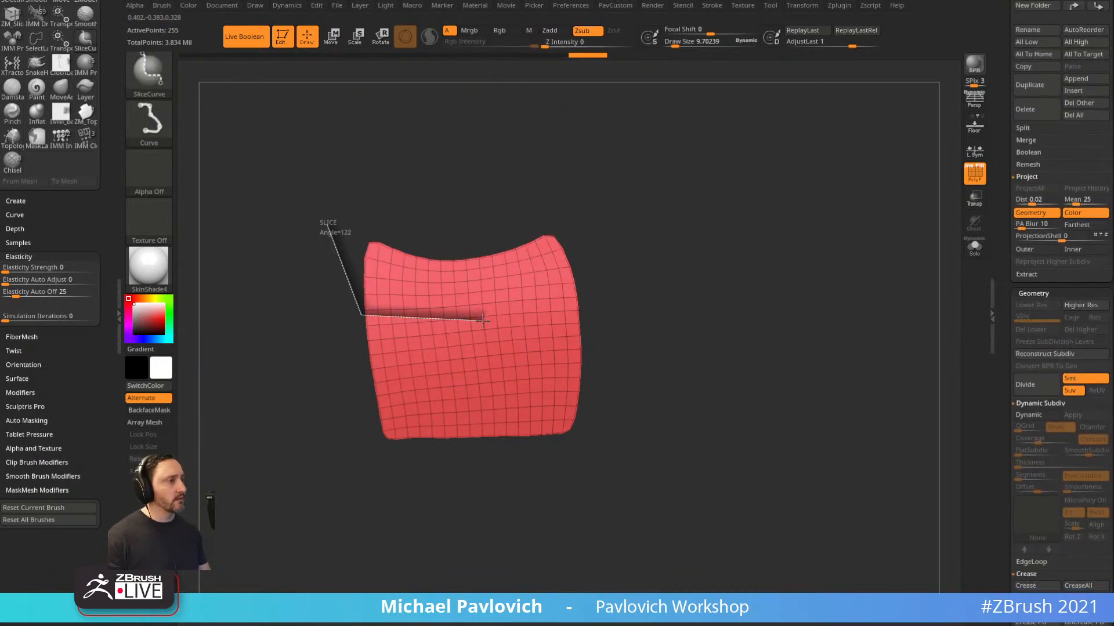
{"action": "left_click_drag", "start_coordinate": [547, 370], "coordinate": [685, 442], "text": "ctrl+shift"}
Weld the plate's close points along the slice with a weld distance of 20.35.
{"action": "left_click_drag", "start_coordinate": [711, 272], "coordinate": [782, 347], "text": "alt"}
{"action": "left_click_drag", "start_coordinate": [797, 289], "coordinate": [891, 141], "text": "alt"}
{"action": "key", "text": "space"}
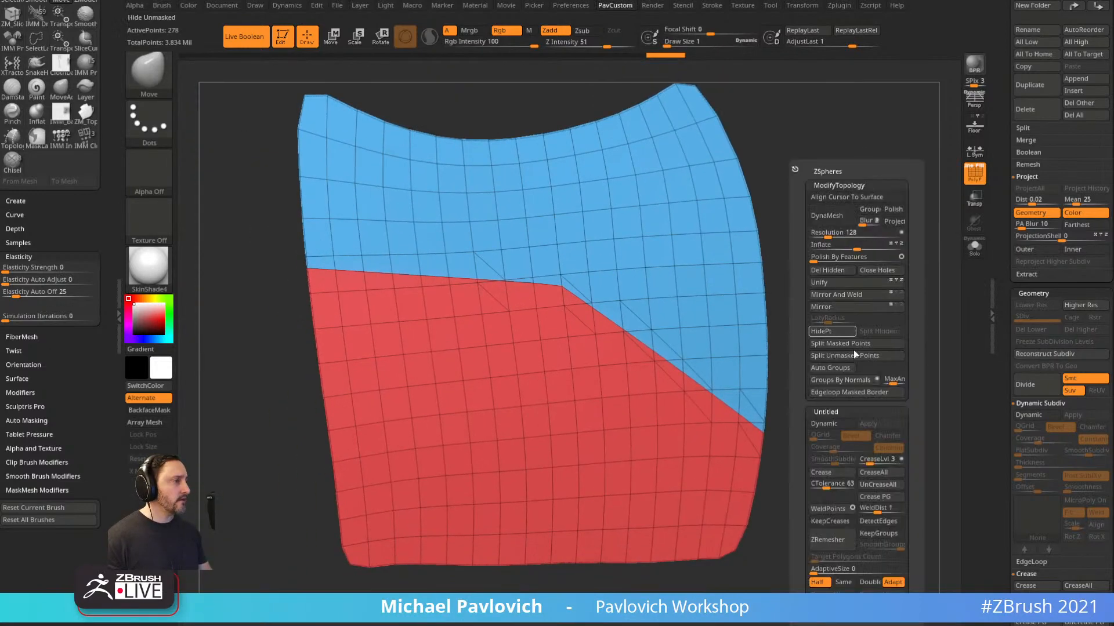
{"action": "left_click_drag", "start_coordinate": [802, 542], "coordinate": [802, 538]}
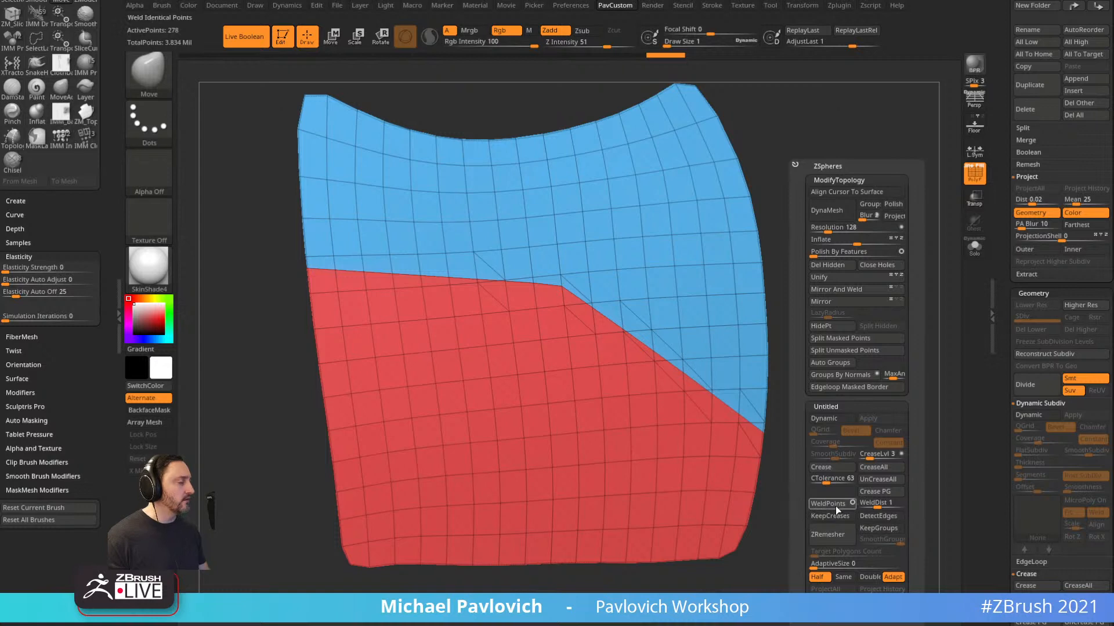
{"action": "left_click", "coordinate": [838, 504]}
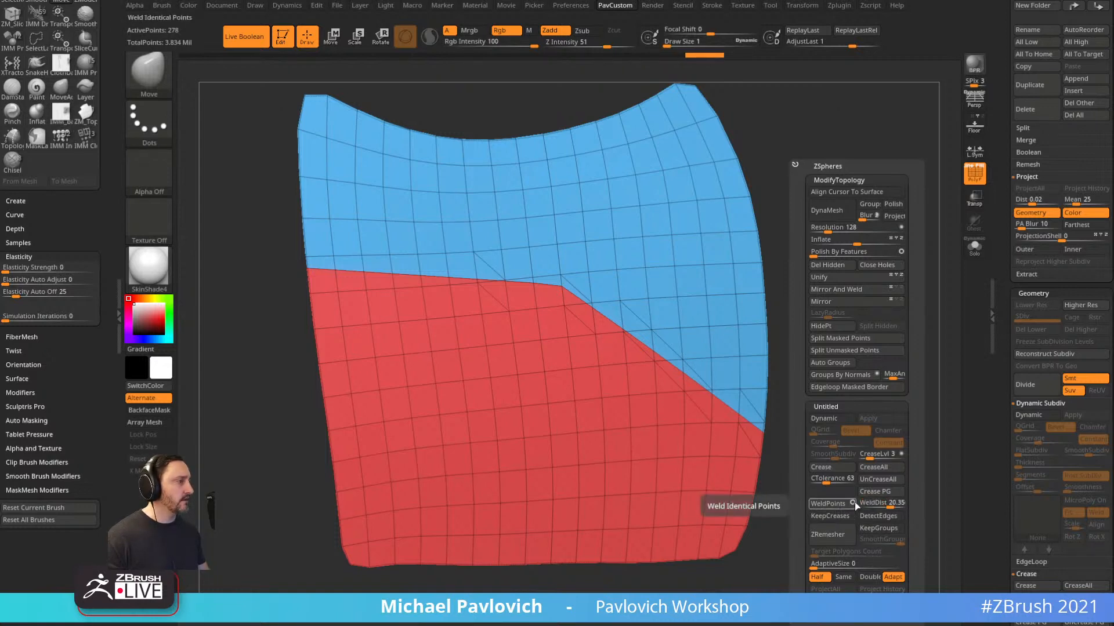
{"action": "left_click", "coordinate": [839, 505]}
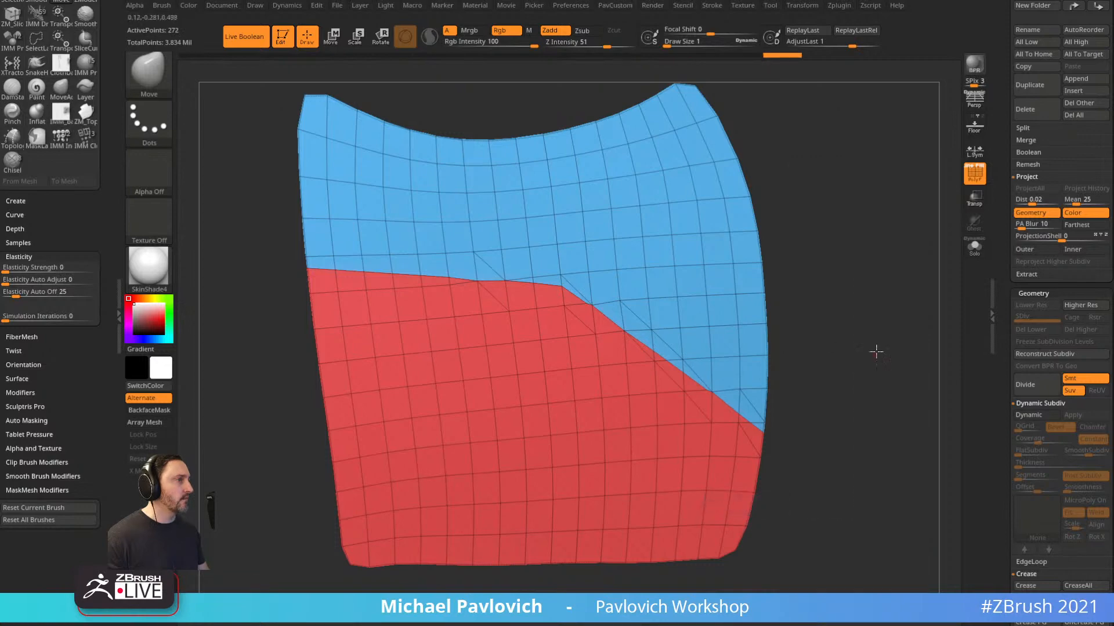
Collapse the short edges along the boundary between the two polygroups with ZModeler's Collapse Edge action.
{"action": "mouse_move", "coordinate": [875, 350]}
{"action": "left_mouse_down", "text": "alt"}
{"action": "mouse_move", "coordinate": [843, 338]}
{"action": "mouse_move", "coordinate": [812, 348]}
{"action": "left_mouse_up", "text": "alt"}
{"action": "left_click_drag", "start_coordinate": [837, 237], "coordinate": [857, 241], "text": "alt"}
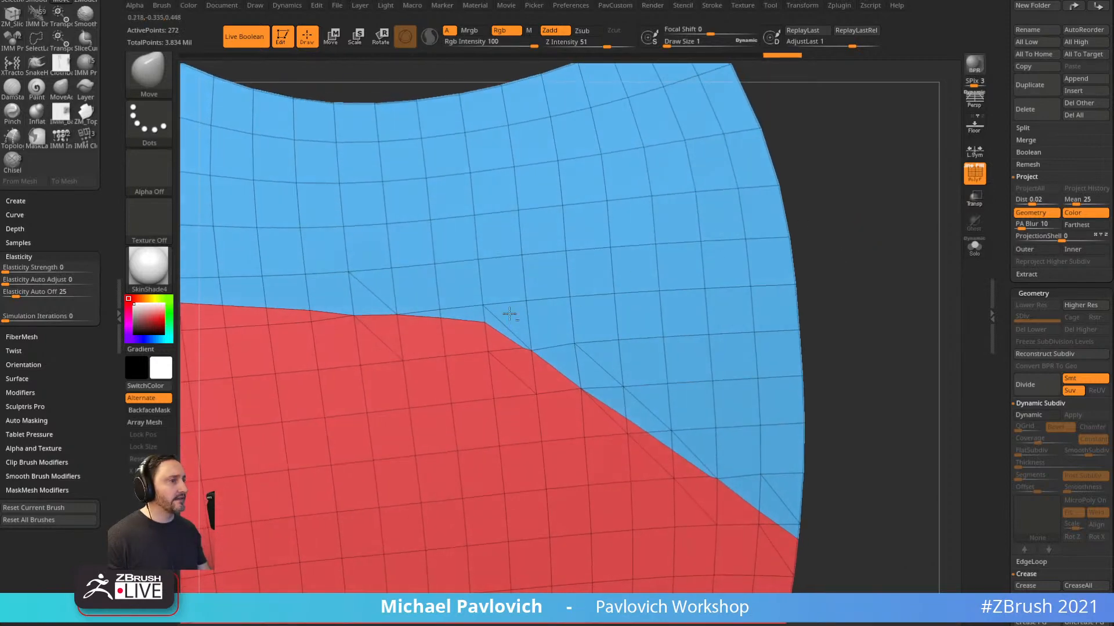
{"action": "key", "text": "b"}
{"action": "key", "text": "z"}
{"action": "key", "text": "m"}
{"action": "key", "text": "space"}
{"action": "left_click", "coordinate": [430, 338]}
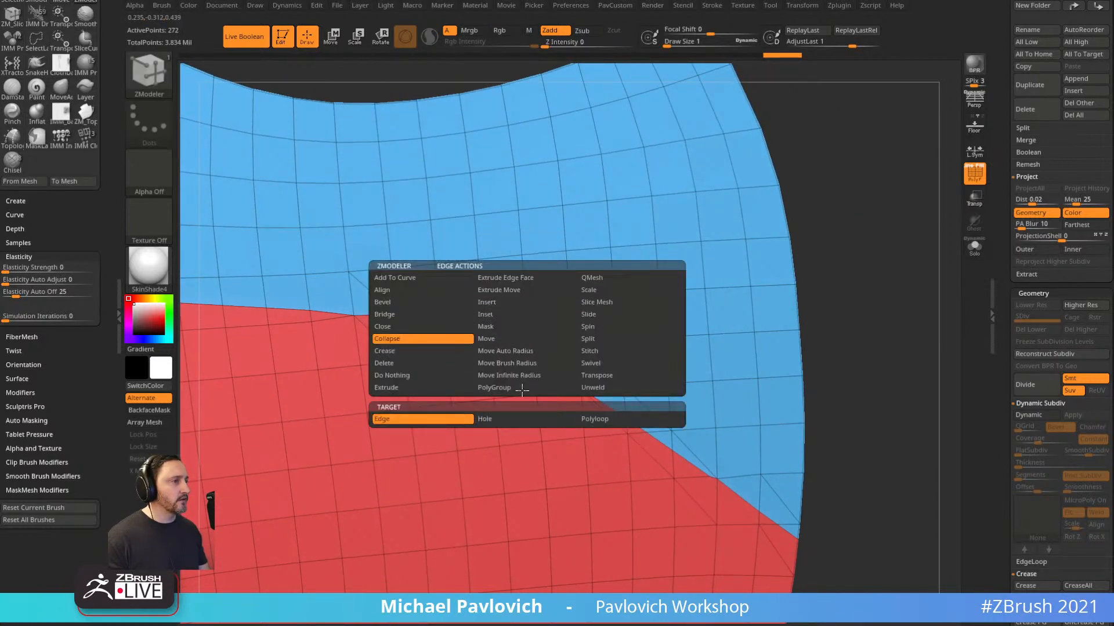
{"action": "left_click", "coordinate": [527, 349]}
{"action": "left_click_drag", "start_coordinate": [852, 313], "coordinate": [786, 290], "text": "alt"}
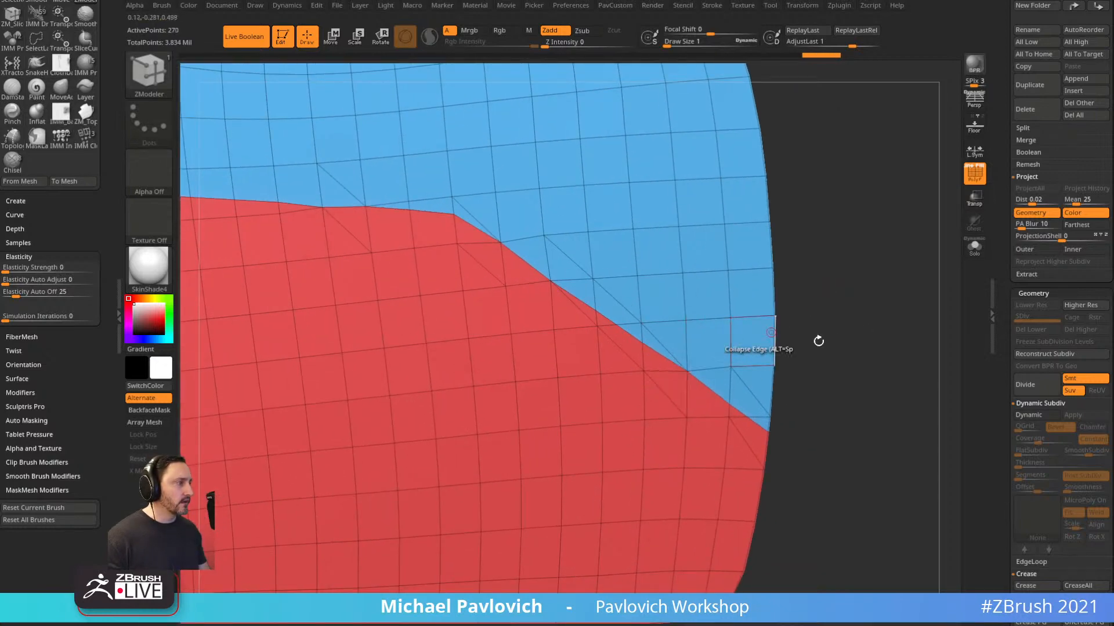
{"action": "left_click_drag", "start_coordinate": [819, 341], "coordinate": [796, 294], "text": "alt"}
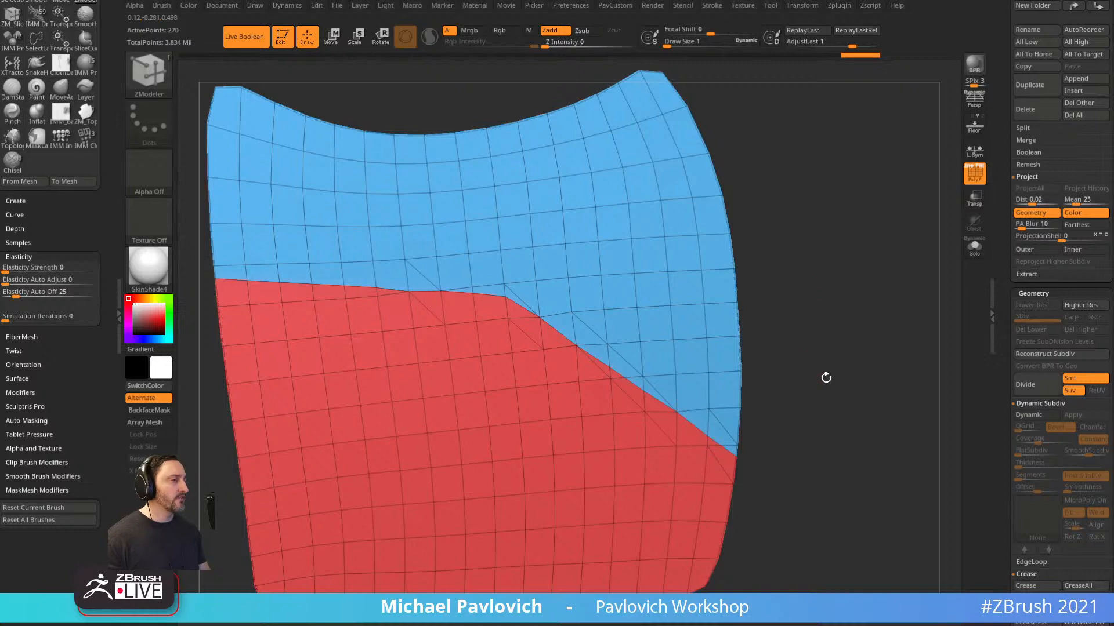
{"action": "left_click_drag", "start_coordinate": [843, 403], "coordinate": [750, 418]}
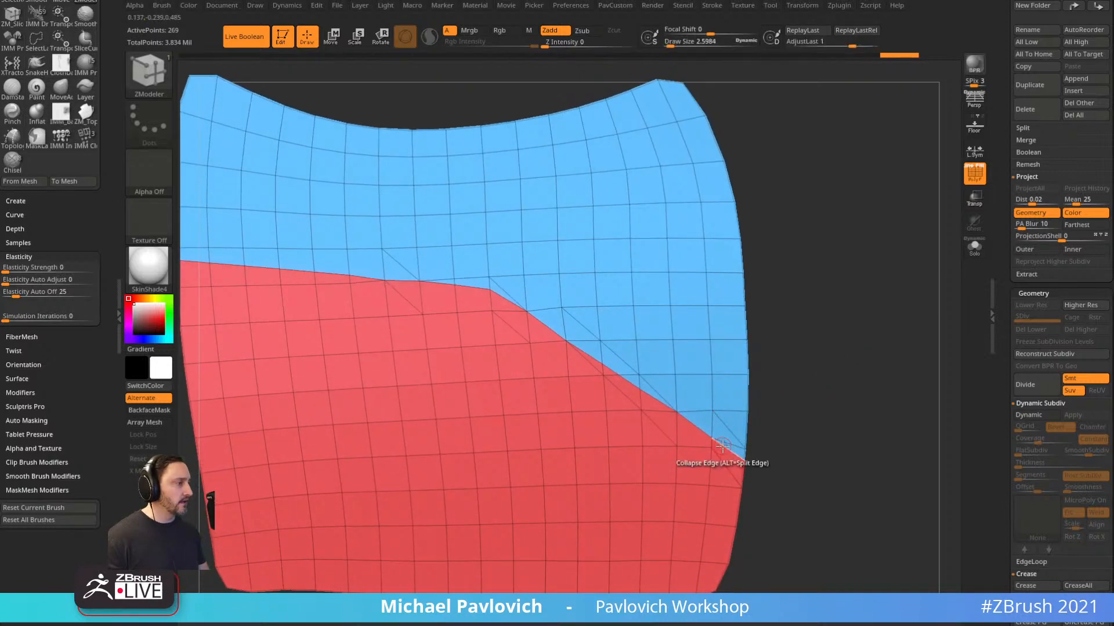
Slide the point just below the polygroup boundary near the plate's right side downward with ZModeler's Slide point action.
{"action": "left_click_drag", "start_coordinate": [807, 397], "coordinate": [725, 388], "text": "alt"}
{"action": "key", "text": "space"}
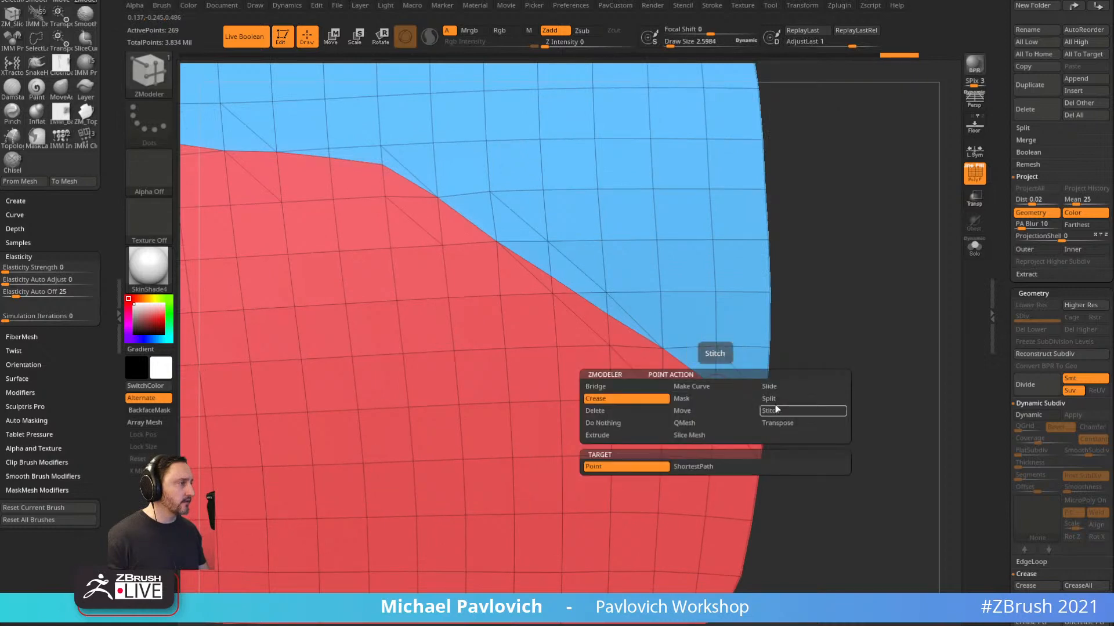
{"action": "left_click", "coordinate": [772, 386]}
{"action": "left_click_drag", "start_coordinate": [716, 390], "coordinate": [708, 422]}
{"action": "left_click_drag", "start_coordinate": [810, 409], "coordinate": [832, 376], "text": "alt"}
{"action": "left_click_drag", "start_coordinate": [850, 307], "coordinate": [850, 331], "text": "alt"}
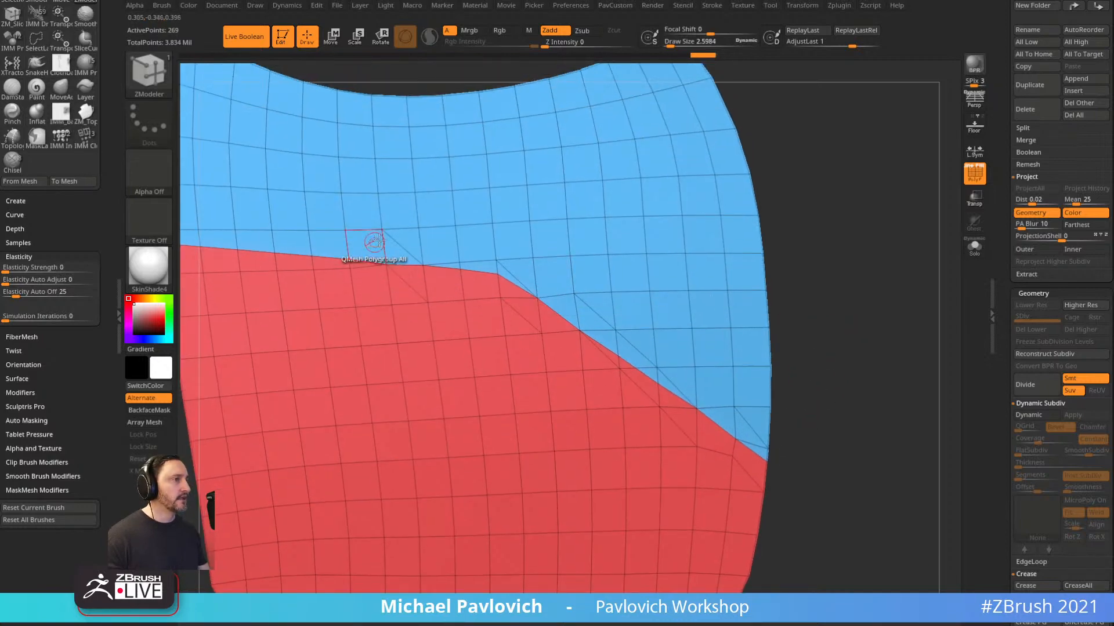
Try to delete the diagonal edge touching the polygroup boundary left of its bend with ZModeler's Delete Edge action.
{"action": "key", "text": "space"}
{"action": "key", "text": "space"}
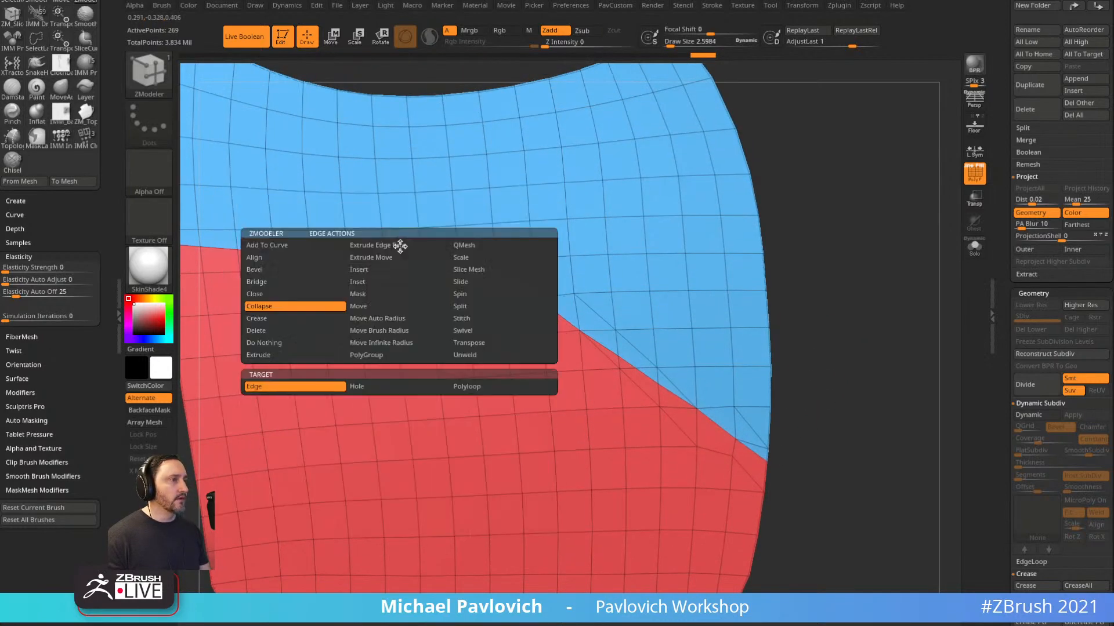
{"action": "left_click", "coordinate": [256, 330]}
{"action": "left_click", "coordinate": [409, 268]}
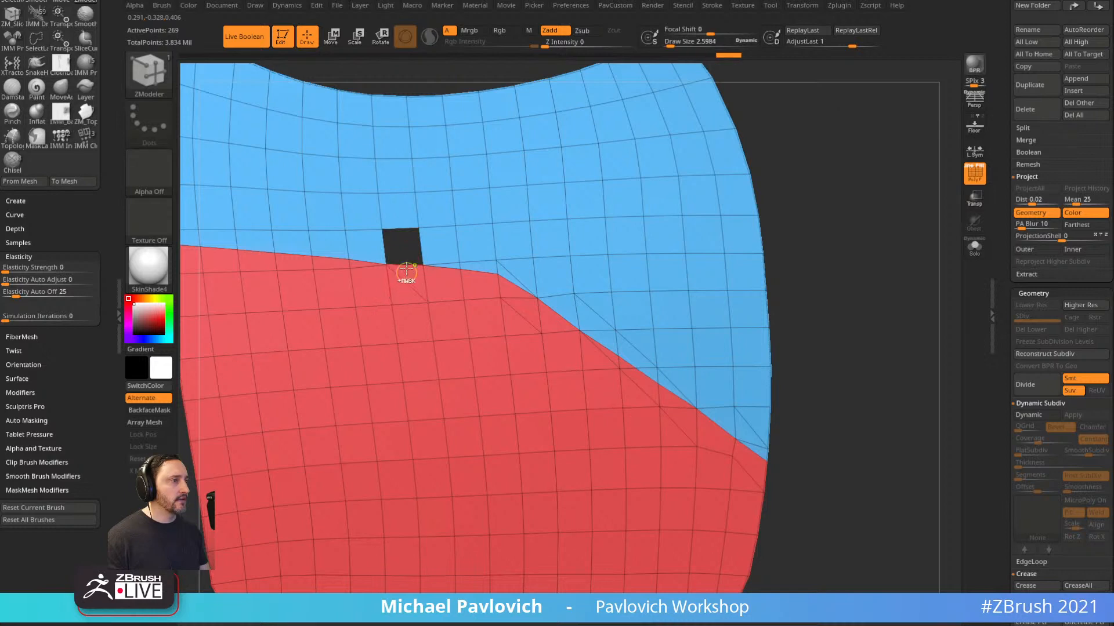
{"action": "key", "text": "ctrl+z"}
{"action": "left_click", "coordinate": [406, 246]}
{"action": "key", "text": "ctrl+z"}
Weld the plate's points again and delete the diagonal edge above the boundary's sloping part with Delete Edge.
{"action": "key", "text": "3"}
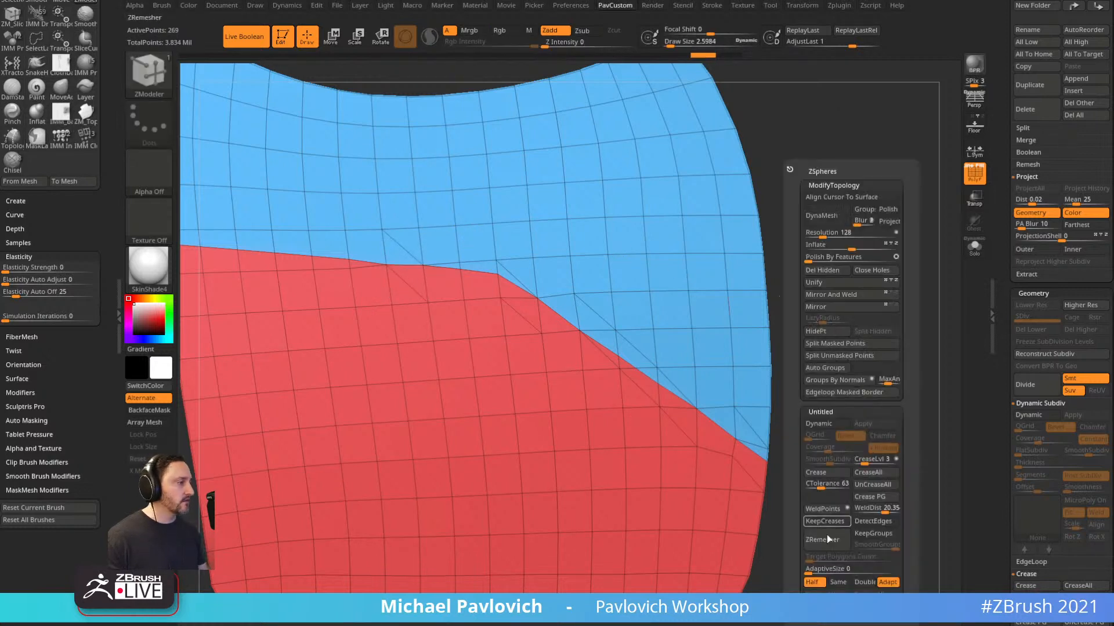
{"action": "left_click", "coordinate": [828, 511]}
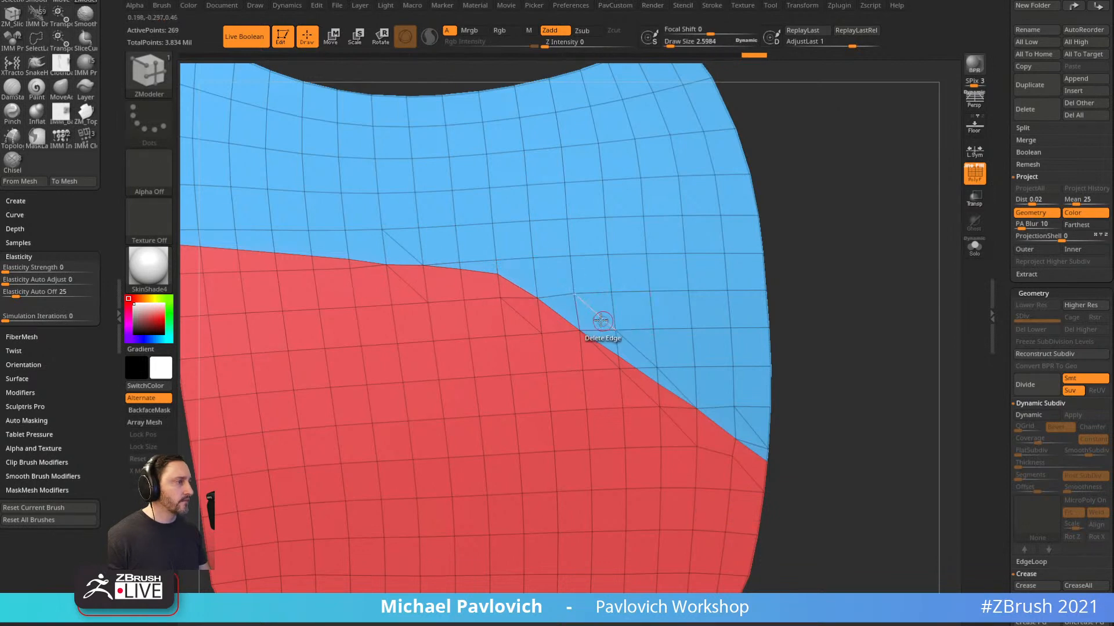
{"action": "left_click", "coordinate": [638, 354]}
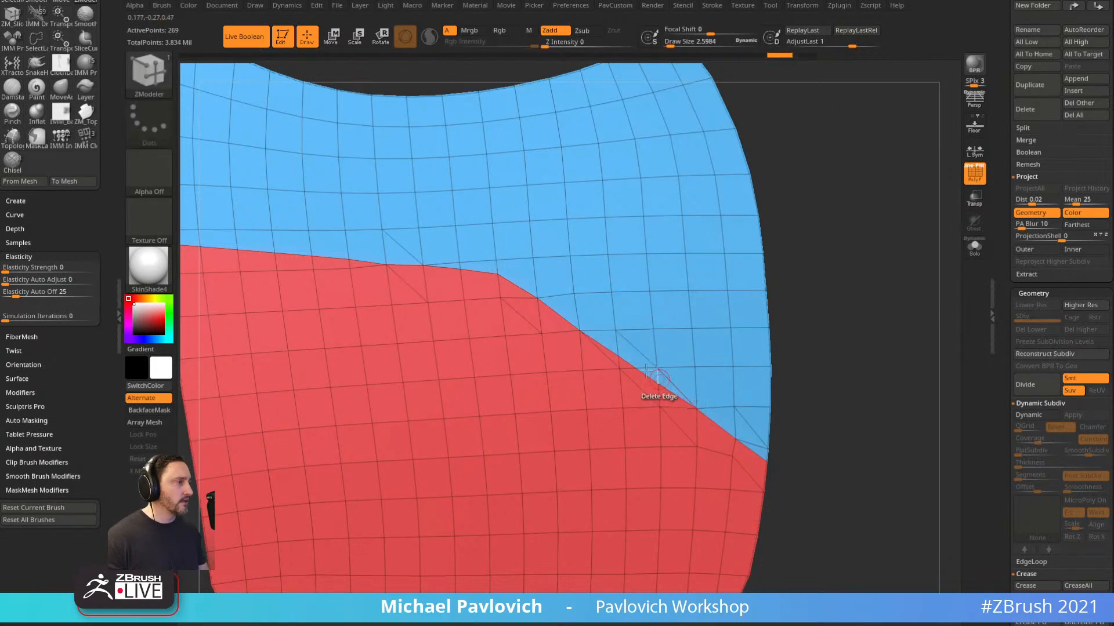
Collapse the short edge at the middle of the boundary's sloping part with ZModeler's Collapse Edge action.
{"action": "key", "text": "space"}
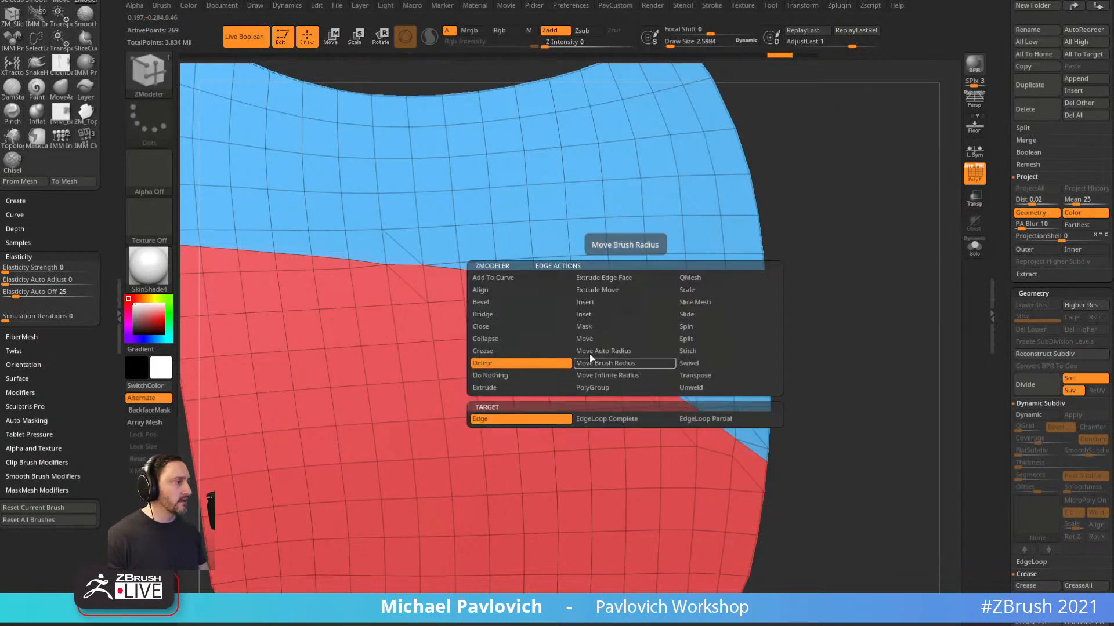
{"action": "left_click", "coordinate": [521, 342]}
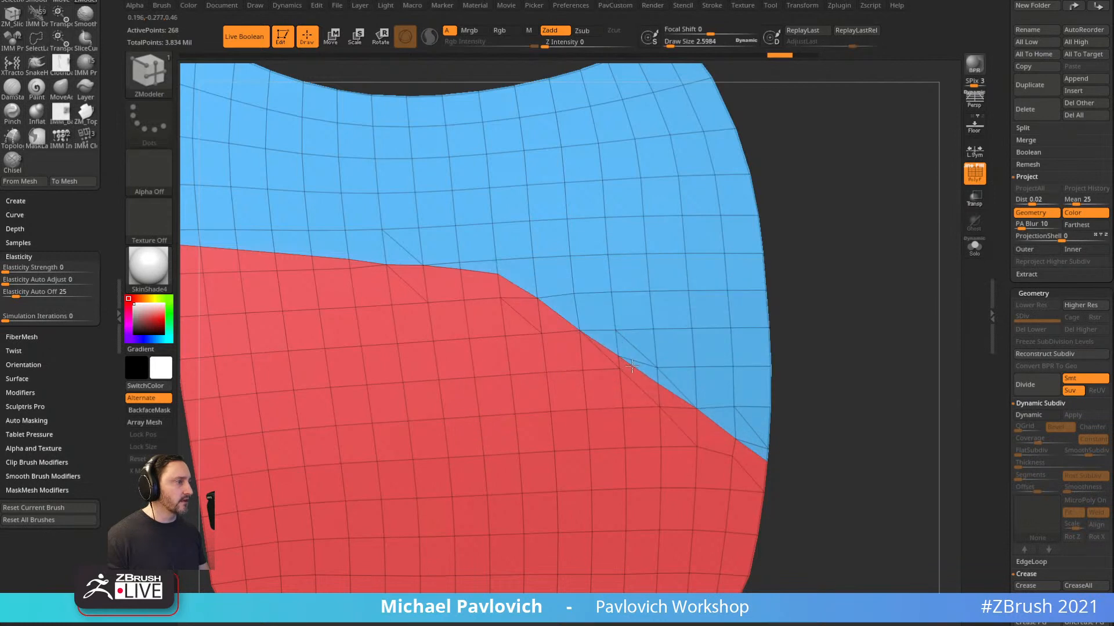
{"action": "left_click", "coordinate": [626, 360]}
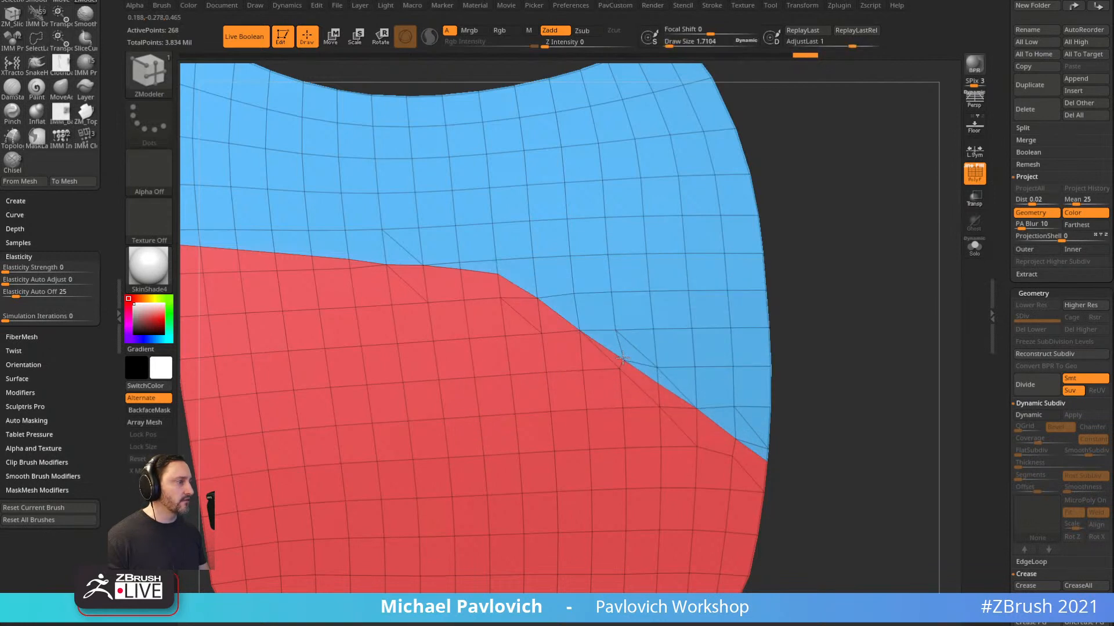
Delete the remaining diagonal edges in the blue polygroup along the boundary's slope with ZModeler's Delete Edge action.
{"action": "key", "text": "space"}
{"action": "left_click", "coordinate": [541, 366]}
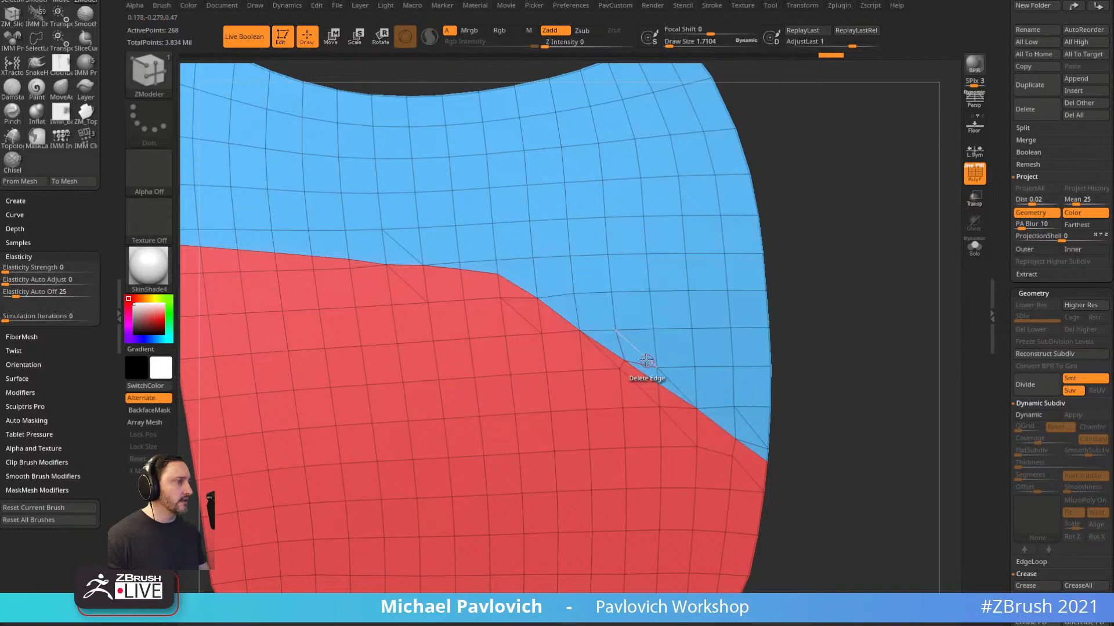
{"action": "left_click", "coordinate": [674, 384]}
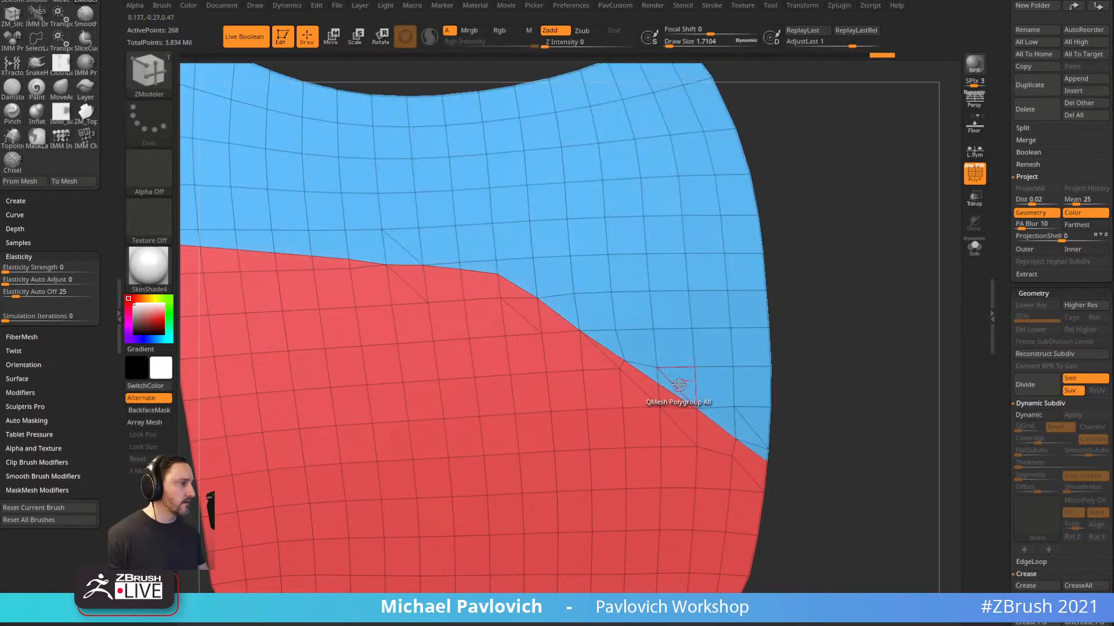
{"action": "key", "text": "space"}
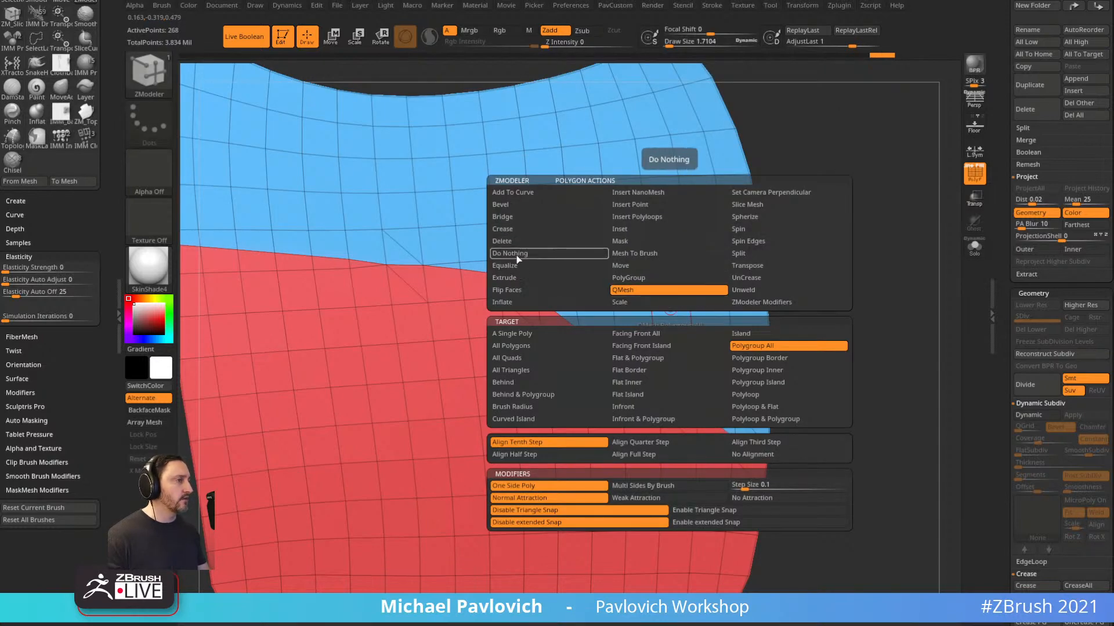
{"action": "left_click", "coordinate": [497, 251]}
{"action": "left_click", "coordinate": [753, 428]}
{"action": "left_click_drag", "start_coordinate": [816, 439], "coordinate": [819, 416], "text": "alt"}
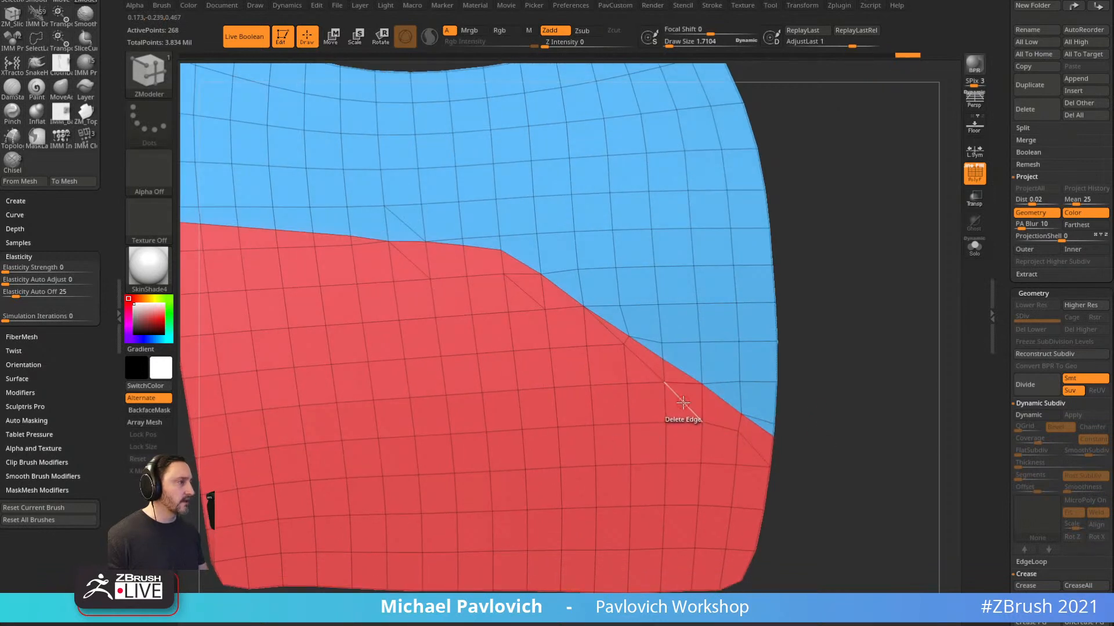
{"action": "left_click", "coordinate": [638, 363]}
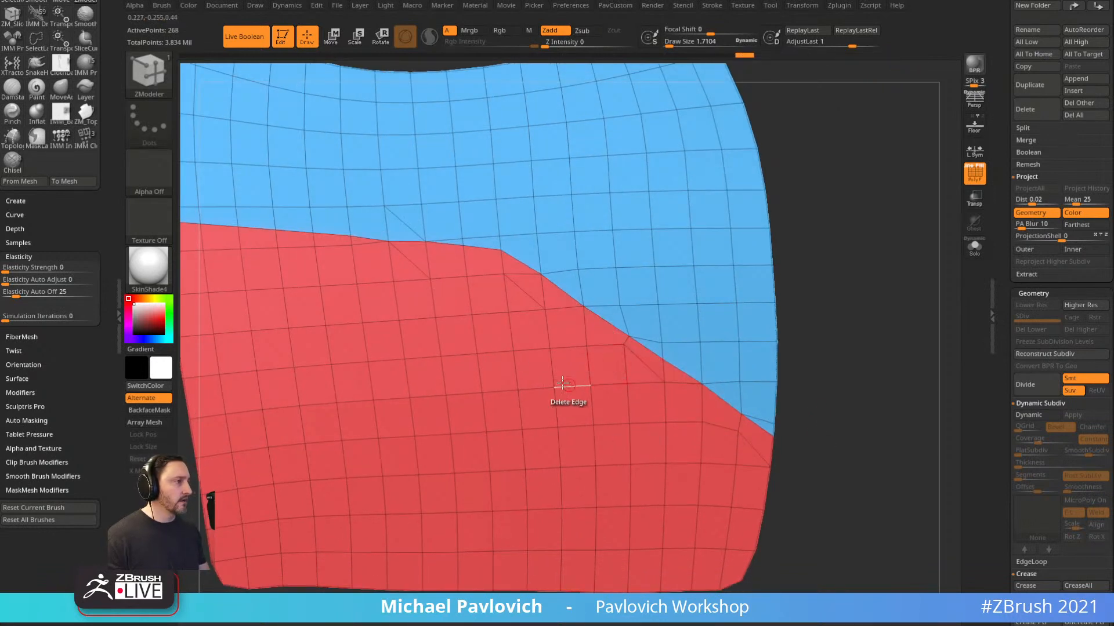
Delete the diagonal edges above and below the boundary left of its bend and fill the resulting holes with ZModeler's Bridge Edges action.
{"action": "left_click", "coordinate": [410, 261]}
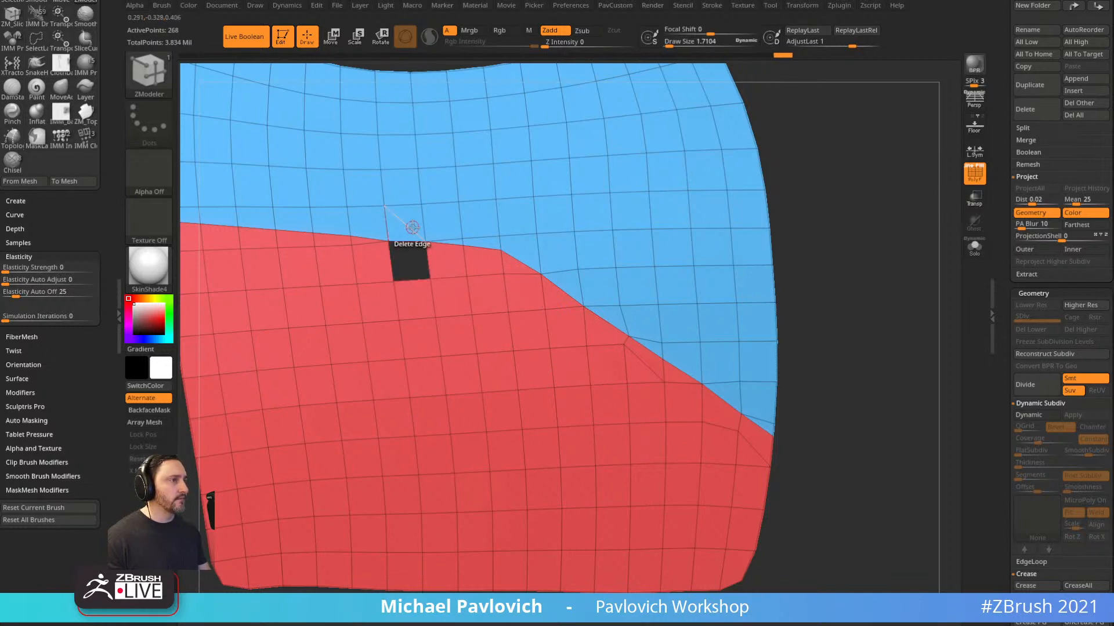
{"action": "left_click", "coordinate": [410, 235]}
{"action": "left_click_drag", "start_coordinate": [850, 137], "coordinate": [858, 317], "text": "alt"}
{"action": "key", "text": "space"}
{"action": "left_click", "coordinate": [339, 314]}
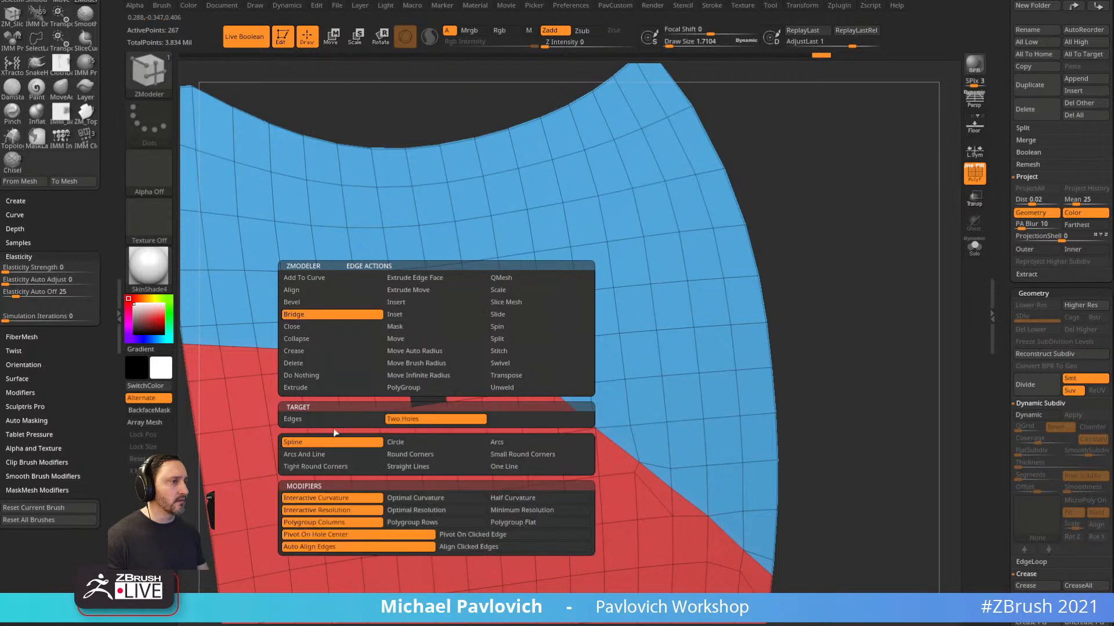
{"action": "left_click", "coordinate": [380, 419]}
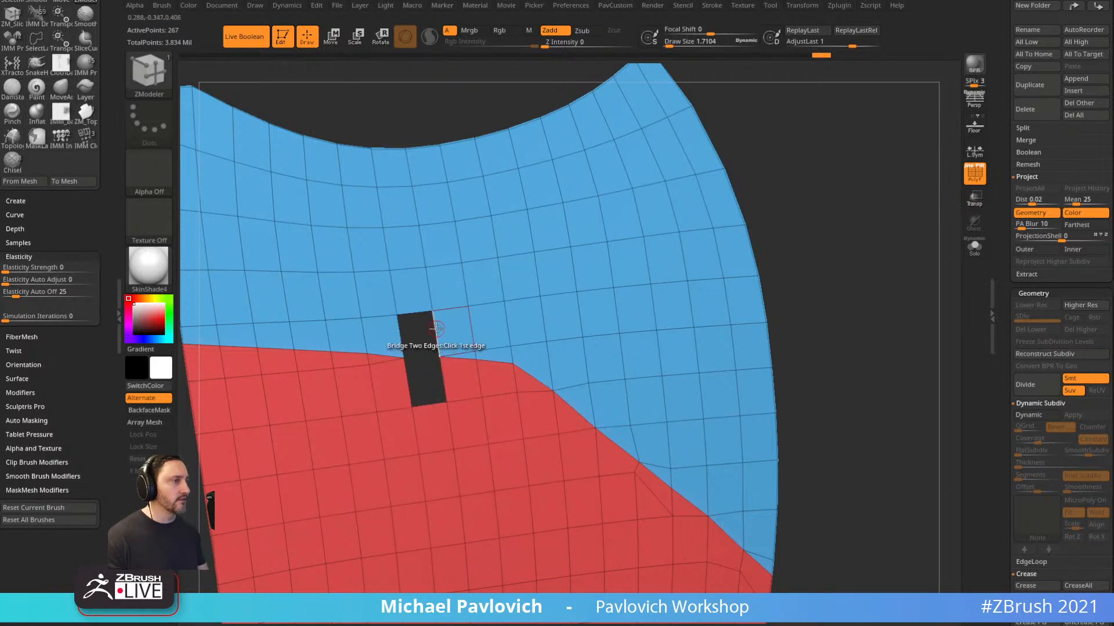
{"action": "left_click", "coordinate": [397, 339]}
{"action": "left_click", "coordinate": [409, 385]}
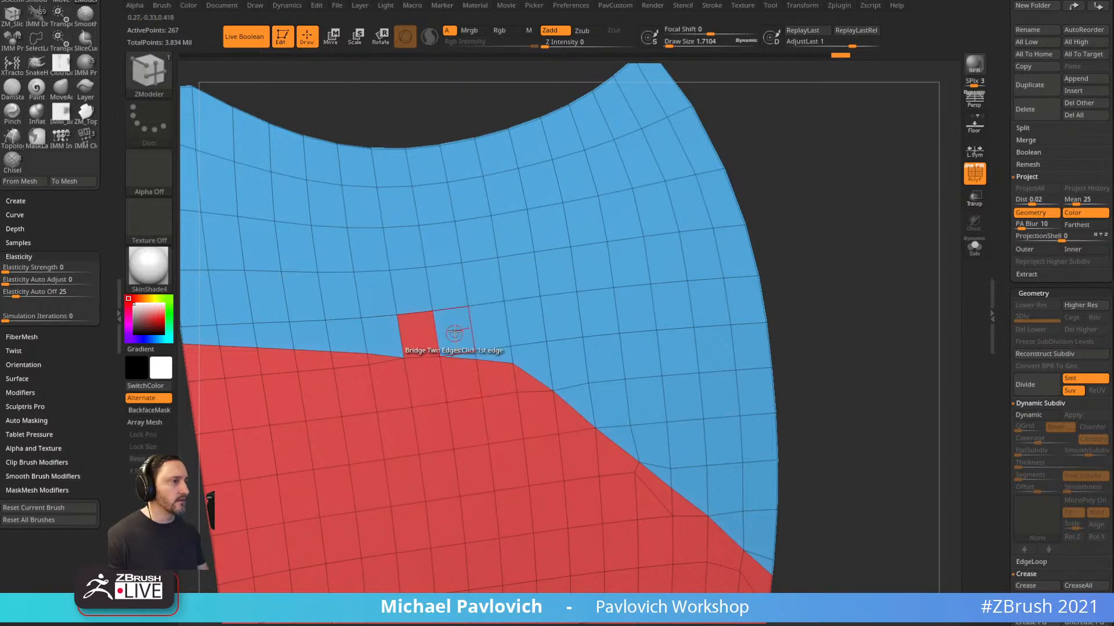
Try to paint a separate polygroup onto the polygons around the bridged patch near the boundary's bend.
{"action": "key", "text": "space"}
{"action": "left_click", "coordinate": [444, 294]}
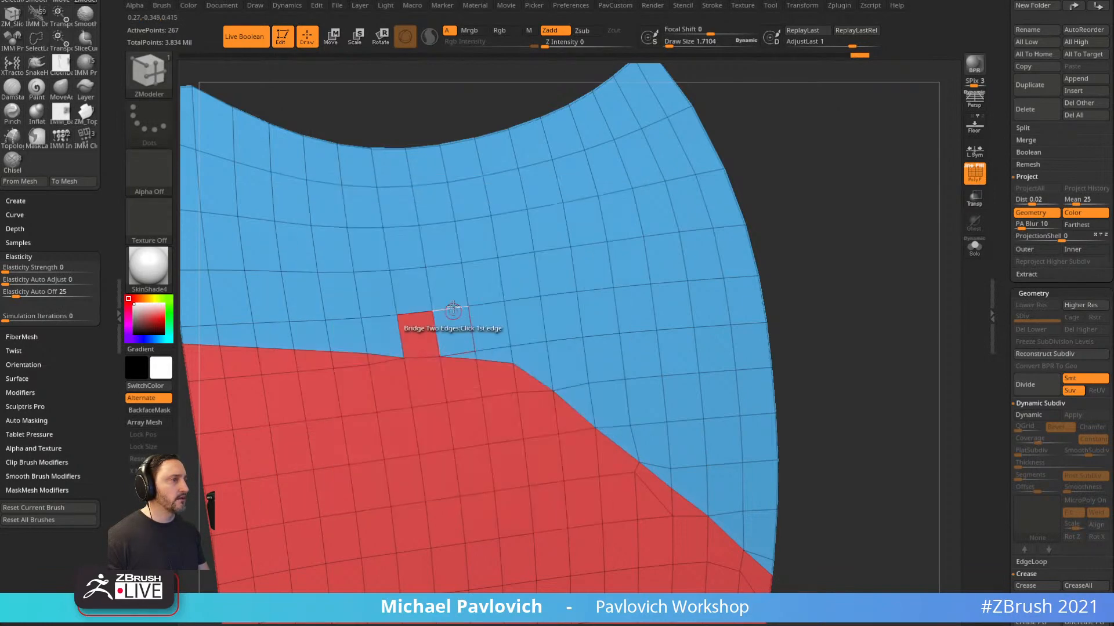
{"action": "left_click_drag", "start_coordinate": [444, 283], "coordinate": [426, 335]}
{"action": "left_click_drag", "start_coordinate": [810, 308], "coordinate": [809, 284], "text": "alt"}
{"action": "mouse_move", "coordinate": [471, 334]}
{"action": "left_mouse_down", "text": "alt"}
{"action": "mouse_move", "coordinate": [415, 344]}
{"action": "mouse_move", "coordinate": [402, 276]}
{"action": "mouse_move", "coordinate": [461, 278]}
{"action": "mouse_move", "coordinate": [512, 295]}
{"action": "left_mouse_up", "text": "alt"}
{"action": "left_click_drag", "start_coordinate": [501, 258], "coordinate": [486, 260]}
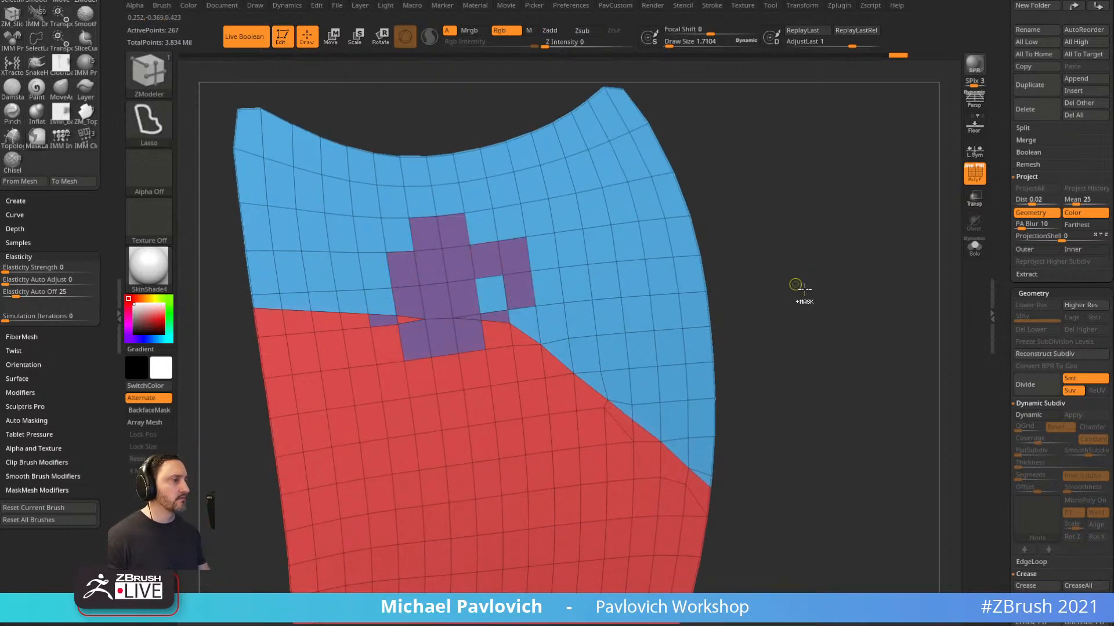
{"action": "key", "text": "ctrl+z"}
Repaint the bridged polygons above the boundary with the blue polygroup so the boundary runs cleanly across the plate.
{"action": "mouse_move", "coordinate": [493, 338]}
{"action": "left_mouse_down"}
{"action": "mouse_move", "coordinate": [424, 345]}
{"action": "mouse_move", "coordinate": [468, 273]}
{"action": "mouse_move", "coordinate": [513, 299]}
{"action": "left_mouse_up"}
{"action": "key", "text": "alt"}
{"action": "key", "text": "alt"}
{"action": "key", "text": "alt"}
{"action": "key", "text": "alt"}
{"action": "key", "text": "shift"}
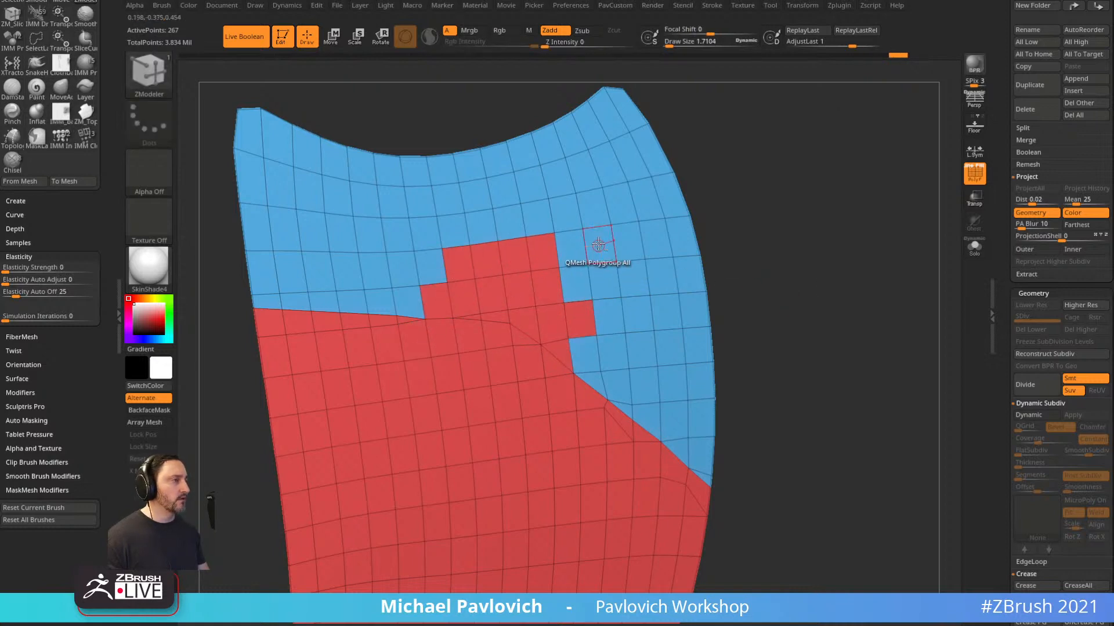
{"action": "mouse_move", "coordinate": [598, 244]}
{"action": "left_mouse_down"}
{"action": "mouse_move", "coordinate": [604, 311]}
{"action": "mouse_move", "coordinate": [563, 344]}
{"action": "mouse_move", "coordinate": [501, 293]}
{"action": "mouse_move", "coordinate": [447, 305]}
{"action": "left_mouse_up"}
{"action": "key", "text": "alt"}
{"action": "key", "text": "shift"}
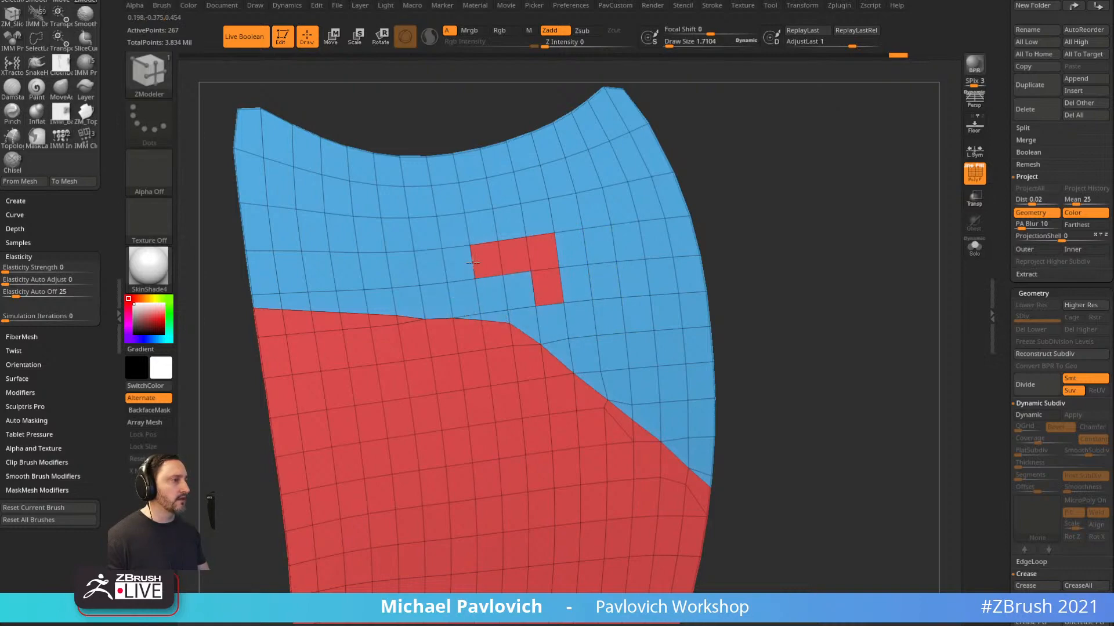
{"action": "left_click_drag", "start_coordinate": [473, 262], "coordinate": [581, 284], "text": "shift"}
{"action": "left_click_drag", "start_coordinate": [731, 293], "coordinate": [858, 302]}
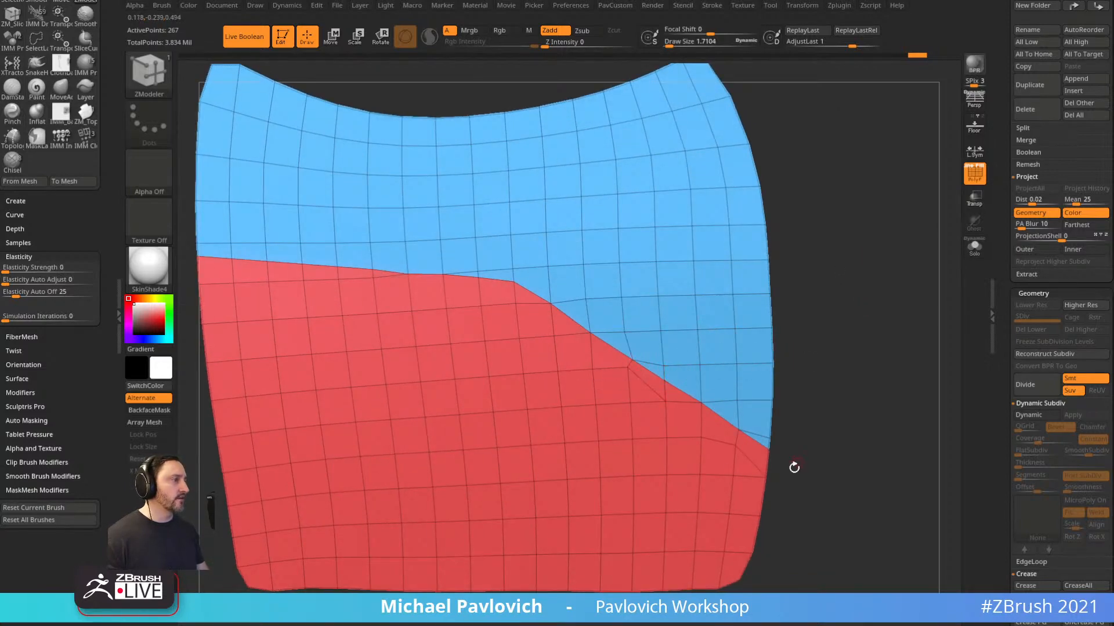
Cut a new edge line through the red polygroup just below the boundary, following its bend and slope, with the ZM_Slice brush.
{"action": "left_click_drag", "start_coordinate": [858, 322], "coordinate": [873, 309]}
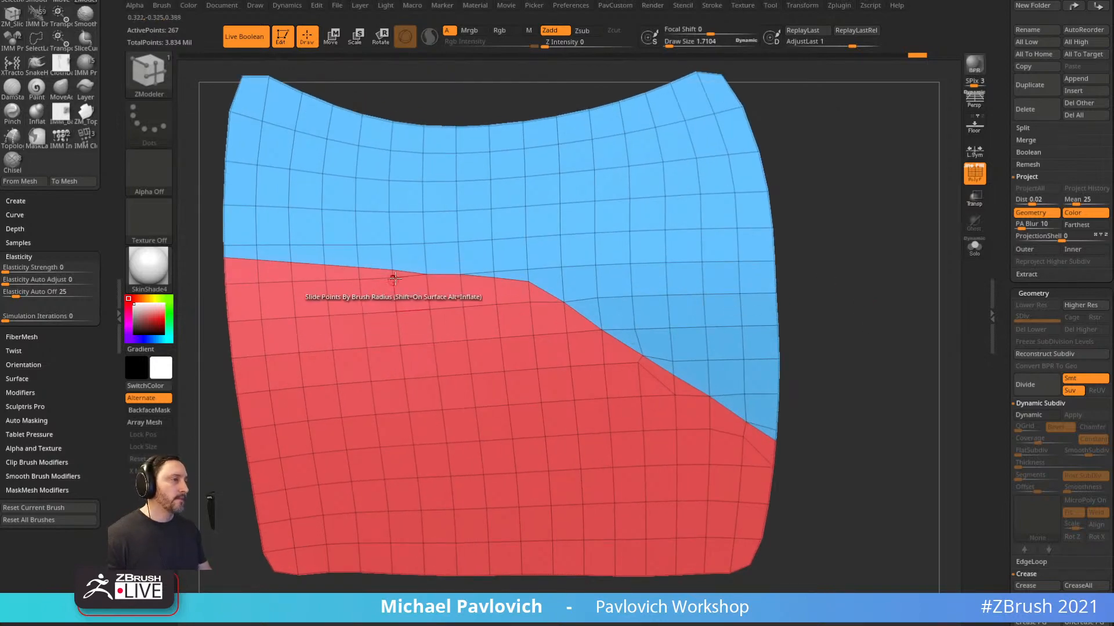
{"action": "key", "text": "b"}
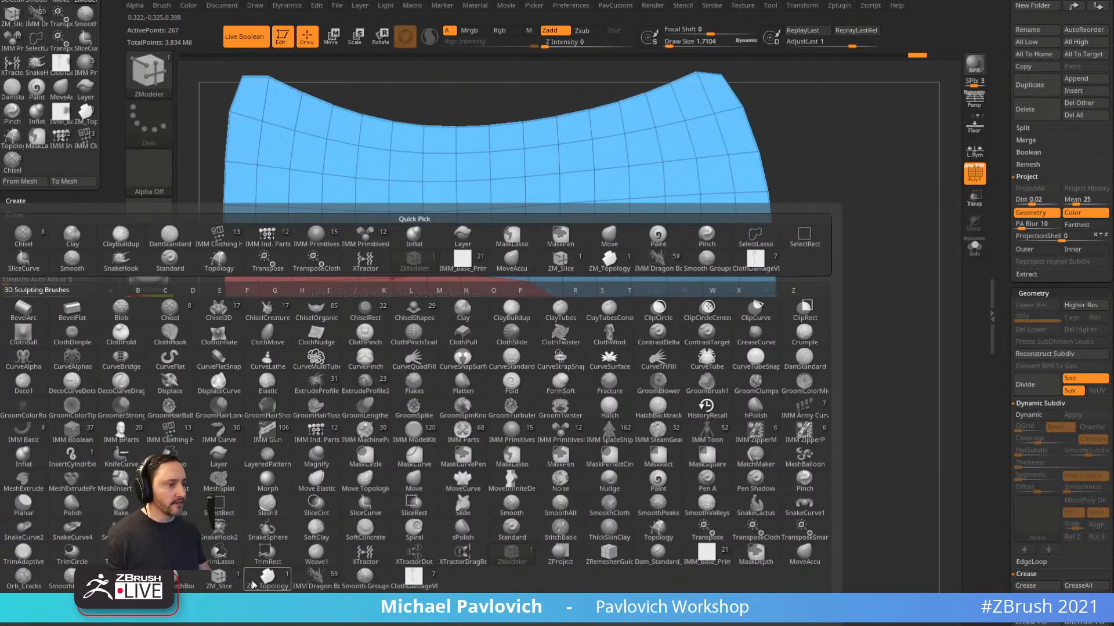
{"action": "left_click", "coordinate": [253, 583]}
{"action": "left_click", "coordinate": [393, 278]}
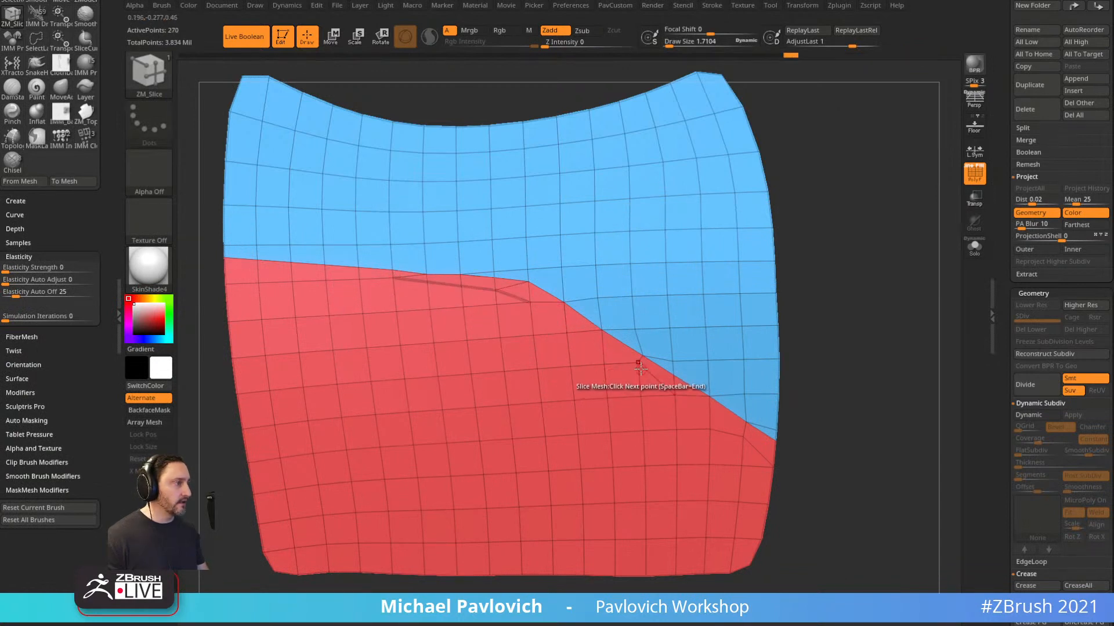
{"action": "left_click", "coordinate": [744, 394]}
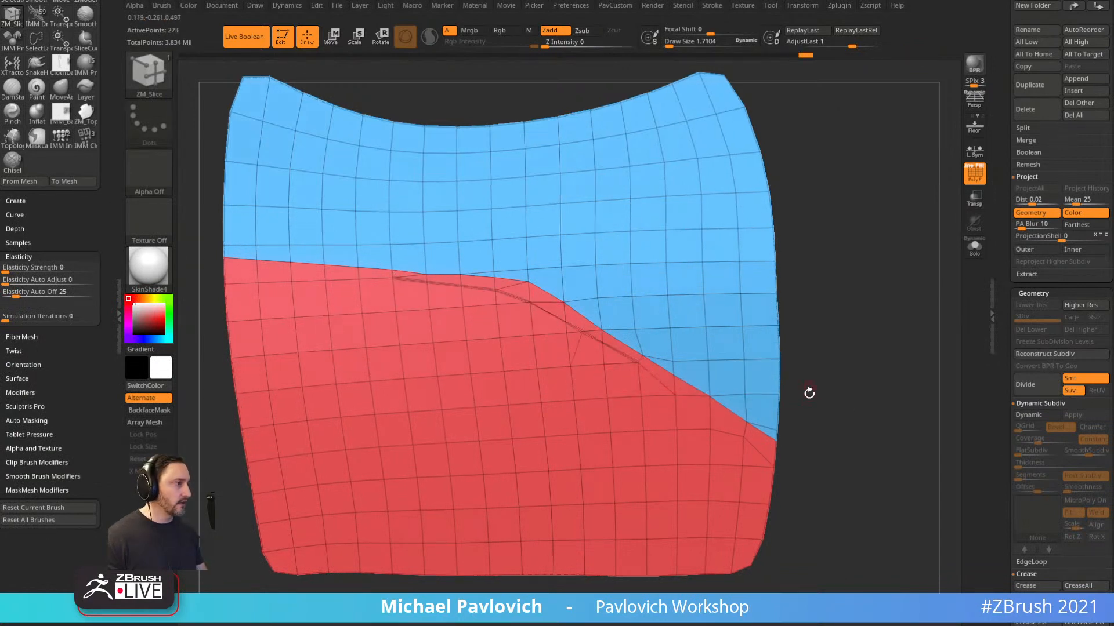
{"action": "left_click", "coordinate": [675, 395]}
{"action": "left_click", "coordinate": [743, 436]}
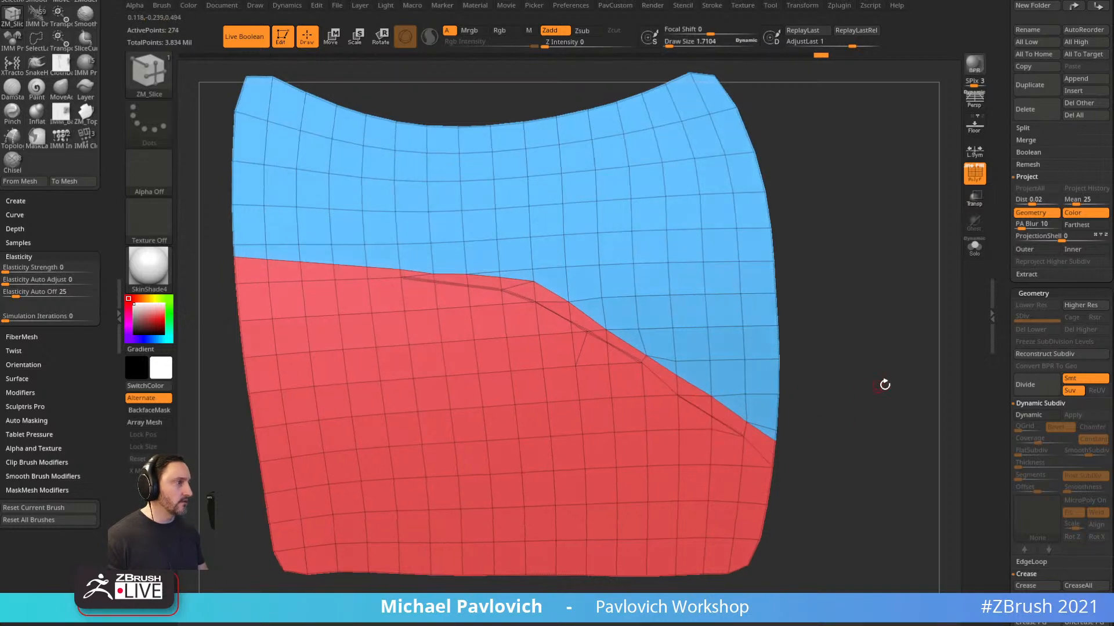
{"action": "mouse_move", "coordinate": [867, 348]}
{"action": "left_mouse_down"}
{"action": "mouse_move", "coordinate": [867, 284]}
{"action": "mouse_move", "coordinate": [880, 293]}
{"action": "mouse_move", "coordinate": [808, 288]}
{"action": "left_mouse_up"}
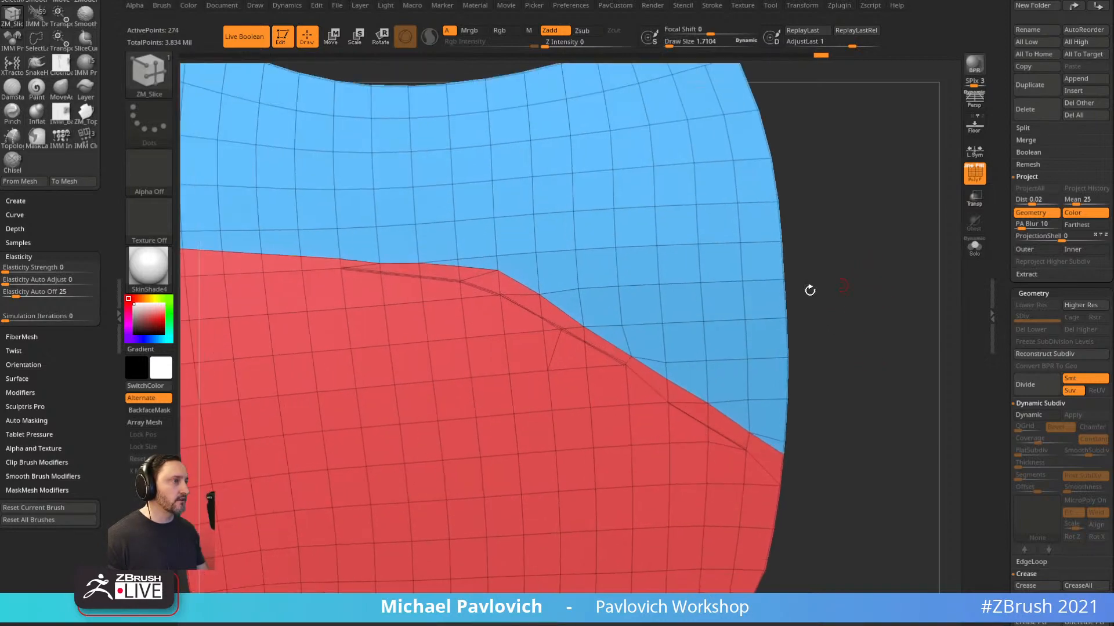
Switch back to the ZModeler brush and delete the surplus edges around the left part of the new slice line with Delete Edge.
{"action": "key", "text": "2"}
{"action": "key", "text": "b"}
{"action": "key", "text": "z"}
{"action": "key", "text": "m"}
{"action": "key", "text": "2"}
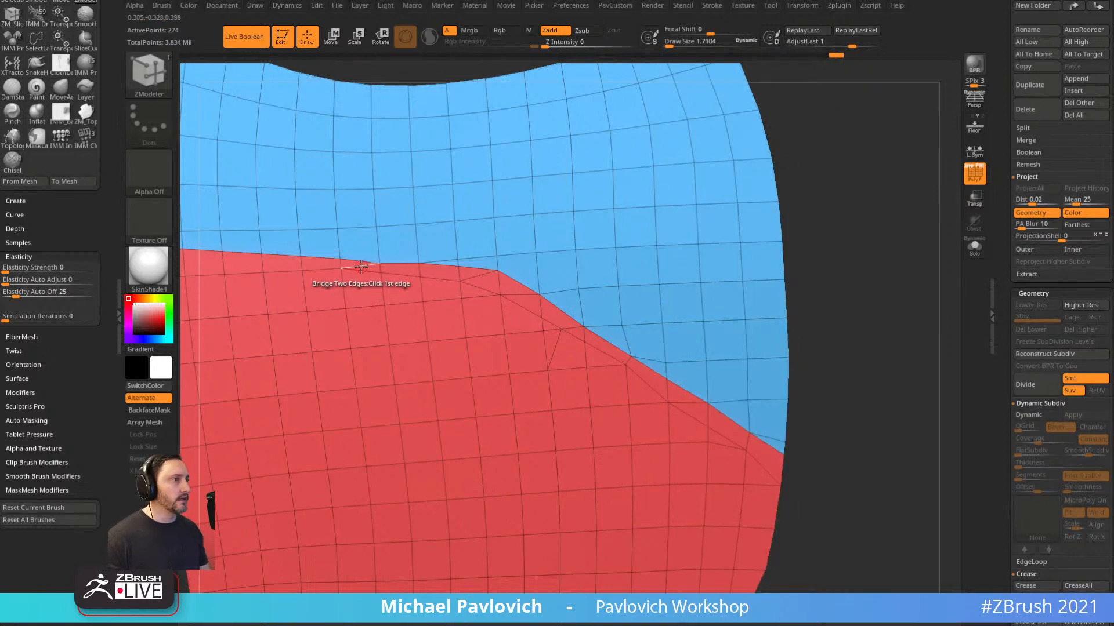
{"action": "key", "text": "space"}
{"action": "left_click", "coordinate": [243, 342]}
{"action": "left_click", "coordinate": [249, 350]}
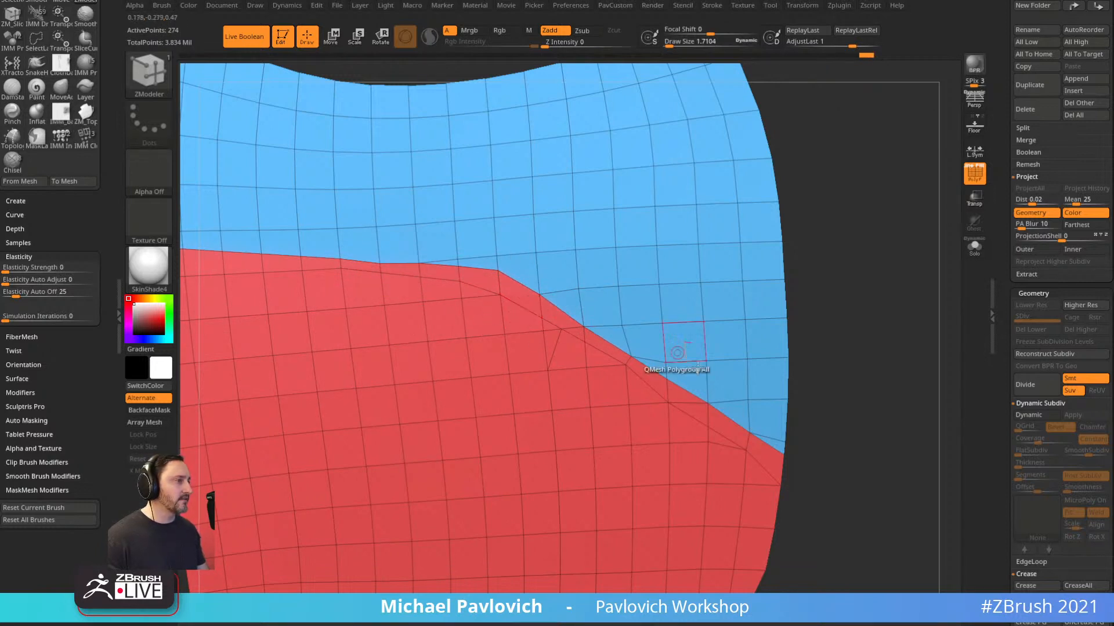
Remove the surplus point on the new slice line beside the boundary's slope with a ZModeler edge action.
{"action": "key", "text": "space"}
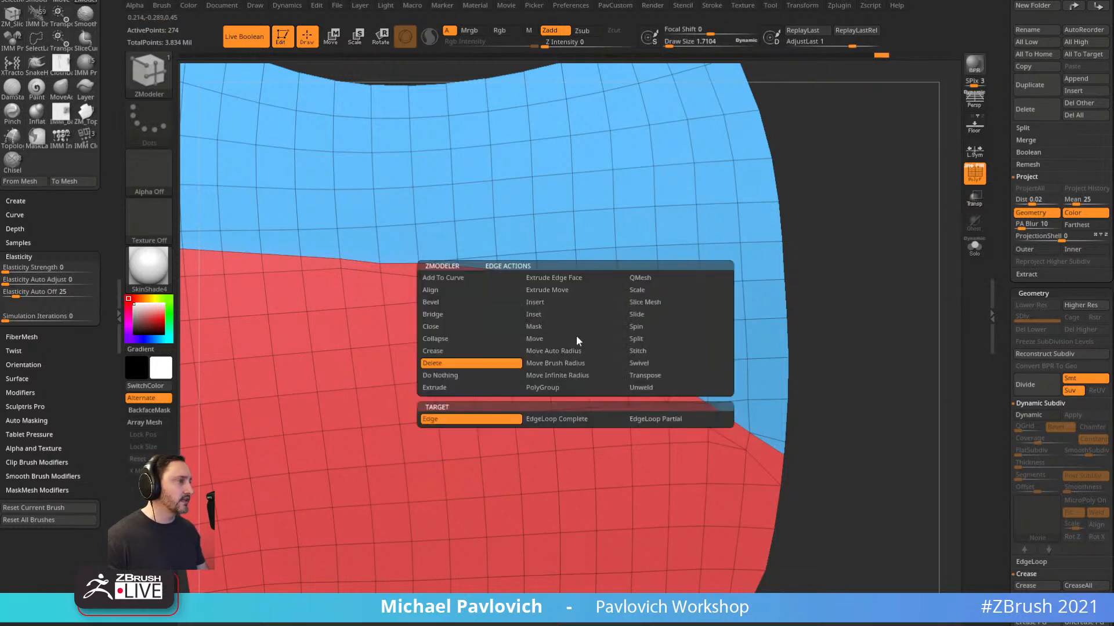
{"action": "left_click_drag", "start_coordinate": [581, 343], "coordinate": [566, 328]}
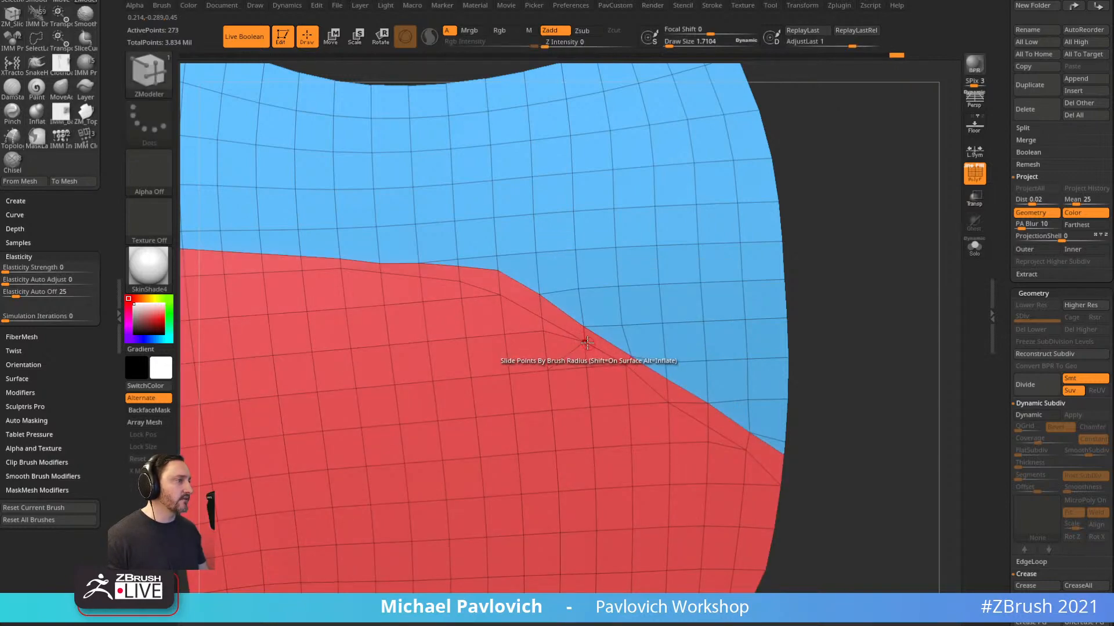
{"action": "key", "text": "space"}
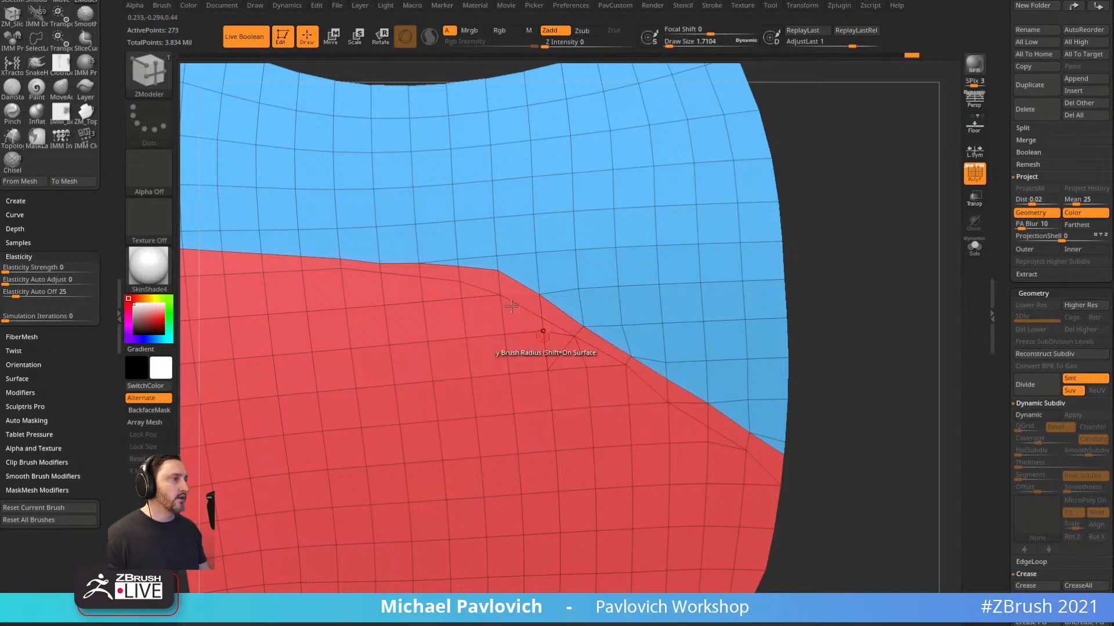
{"action": "left_click_drag", "start_coordinate": [810, 311], "coordinate": [840, 352]}
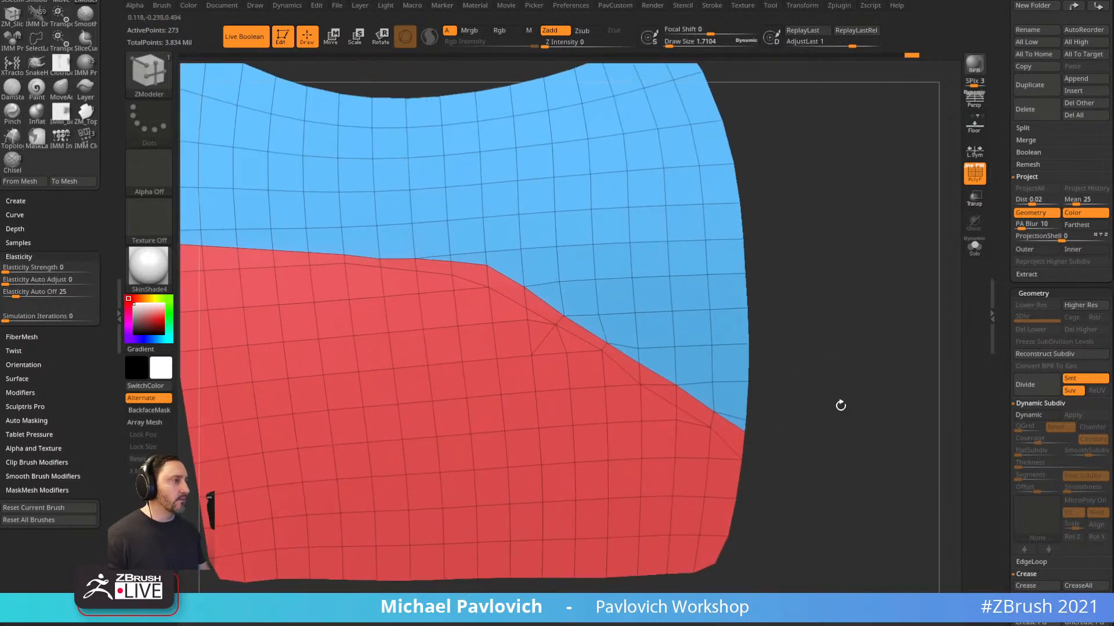
{"action": "left_click_drag", "start_coordinate": [841, 402], "coordinate": [816, 350]}
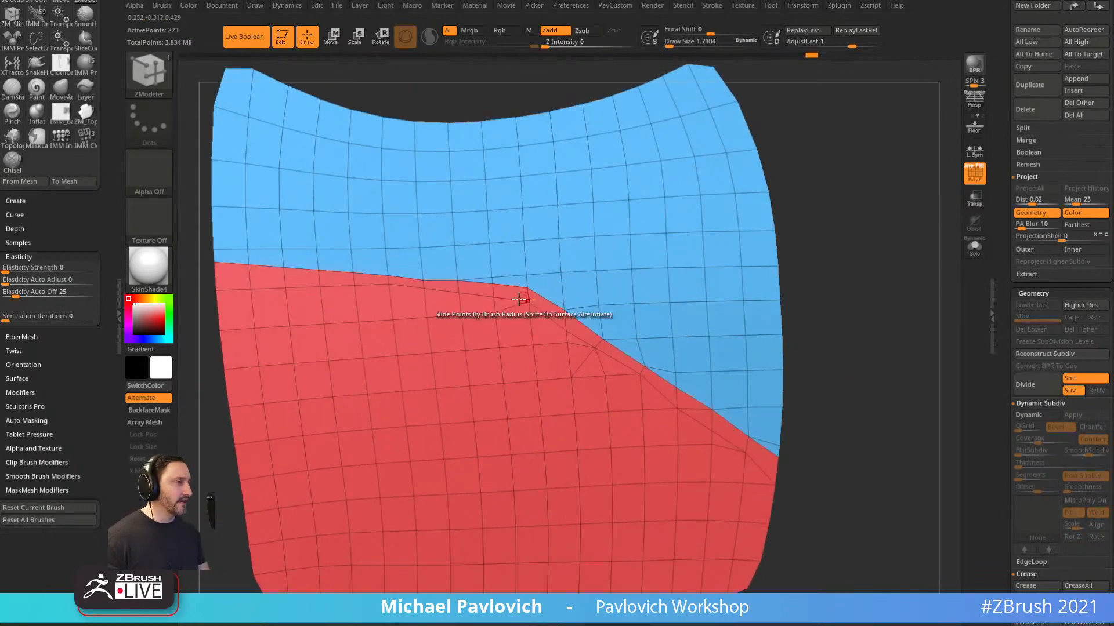
Set the ZModeler edge action to Delete and adjust points along the polygroup boundary to tidy the slice line.
{"action": "mouse_move", "coordinate": [829, 313]}
{"action": "left_mouse_down"}
{"action": "mouse_move", "coordinate": [872, 316]}
{"action": "mouse_move", "coordinate": [858, 320]}
{"action": "left_mouse_up"}
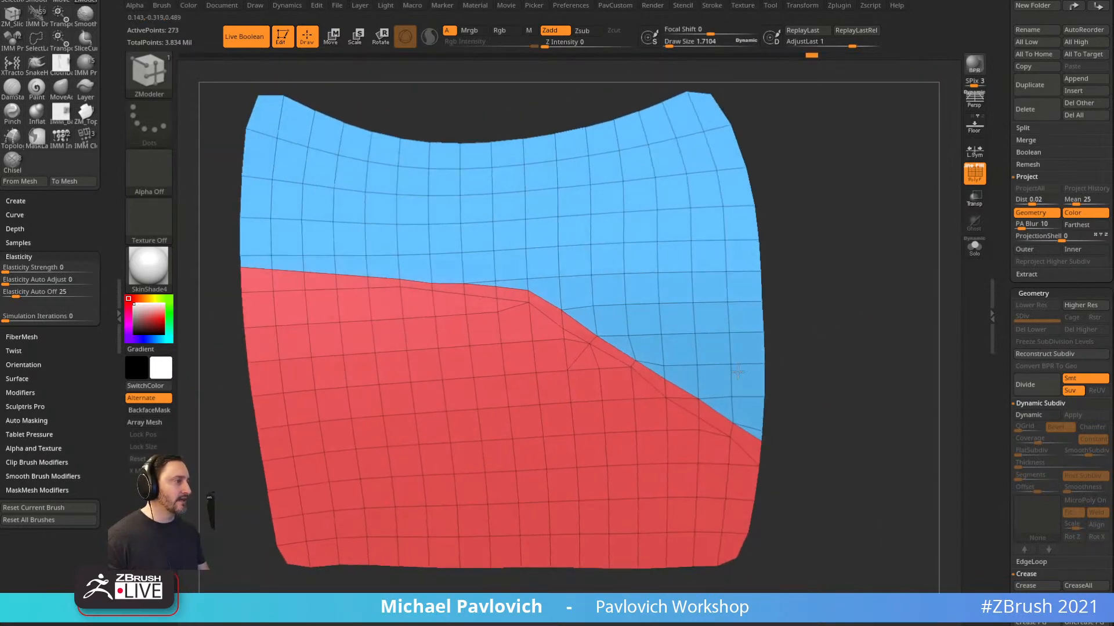
{"action": "left_click_drag", "start_coordinate": [666, 398], "coordinate": [668, 397]}
{"action": "key", "text": "space"}
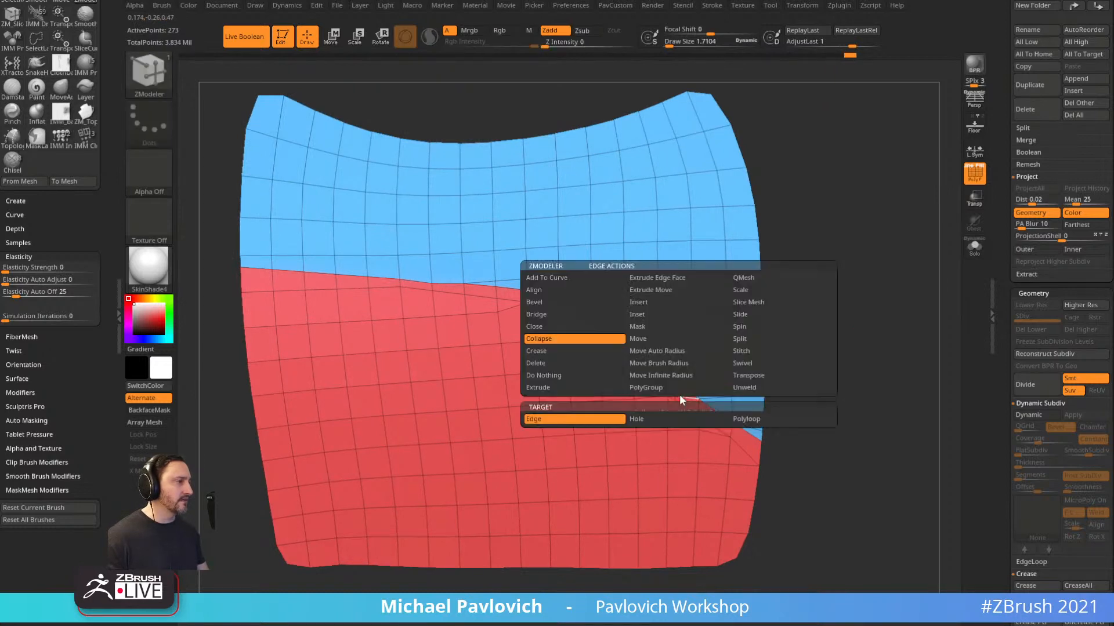
{"action": "left_click", "coordinate": [544, 362]}
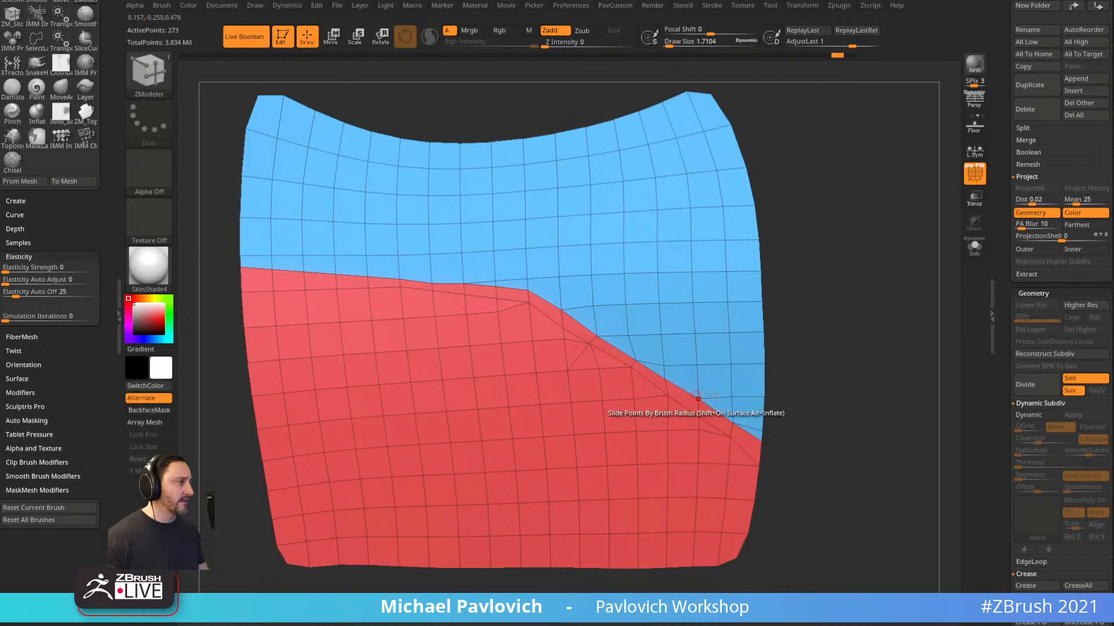
{"action": "left_click", "coordinate": [697, 398]}
{"action": "mouse_move", "coordinate": [803, 413]}
{"action": "left_mouse_down", "text": "alt"}
{"action": "mouse_move", "coordinate": [767, 391]}
{"action": "mouse_move", "coordinate": [807, 336]}
{"action": "left_mouse_up", "text": "alt"}
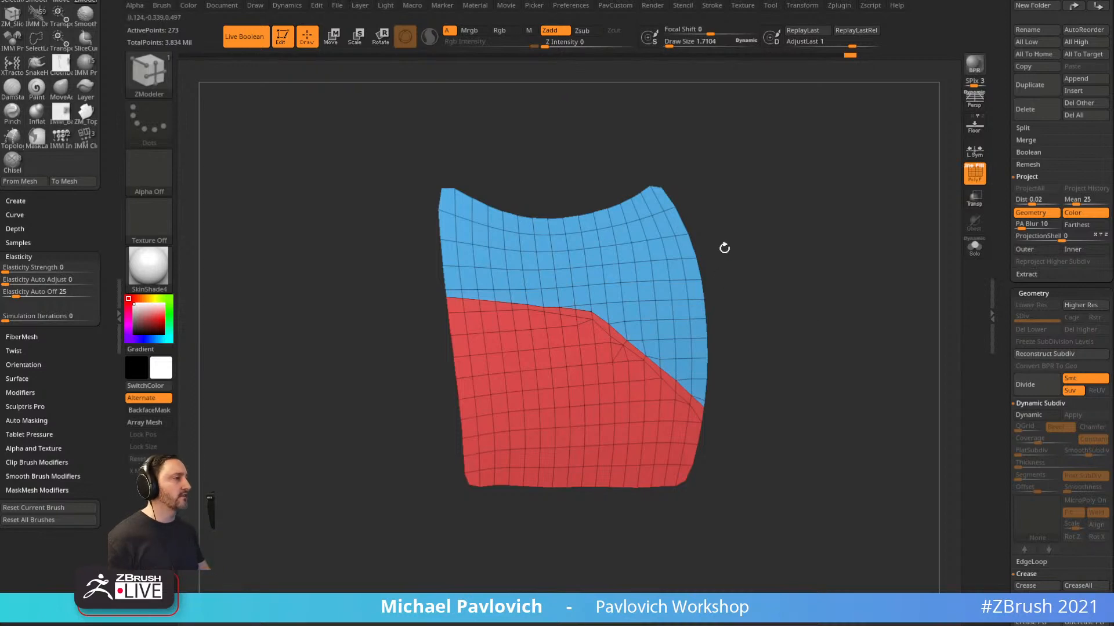
{"action": "left_click_drag", "start_coordinate": [767, 231], "coordinate": [867, 298], "text": "alt"}
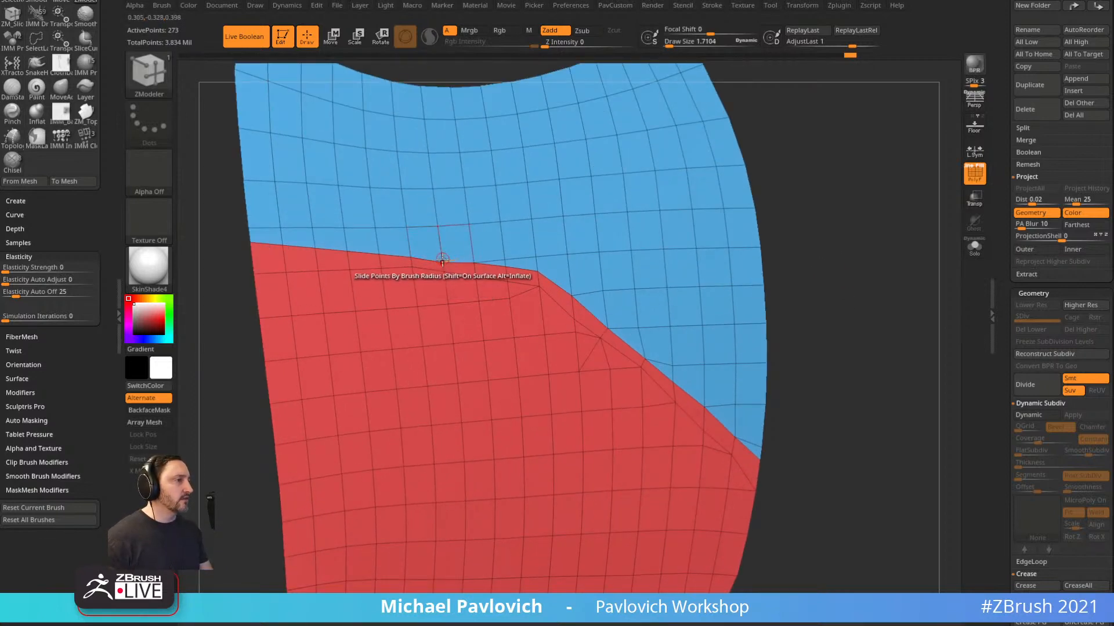
{"action": "left_click_drag", "start_coordinate": [441, 263], "coordinate": [442, 259]}
{"action": "left_click_drag", "start_coordinate": [812, 235], "coordinate": [818, 304]}
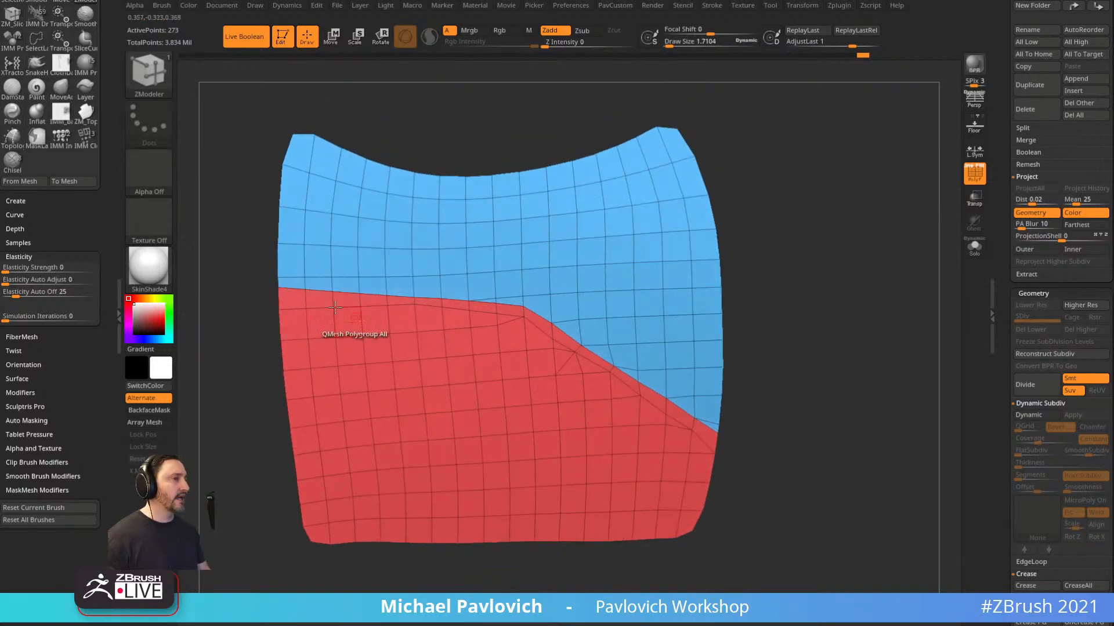
{"action": "left_click_drag", "start_coordinate": [831, 389], "coordinate": [822, 387]}
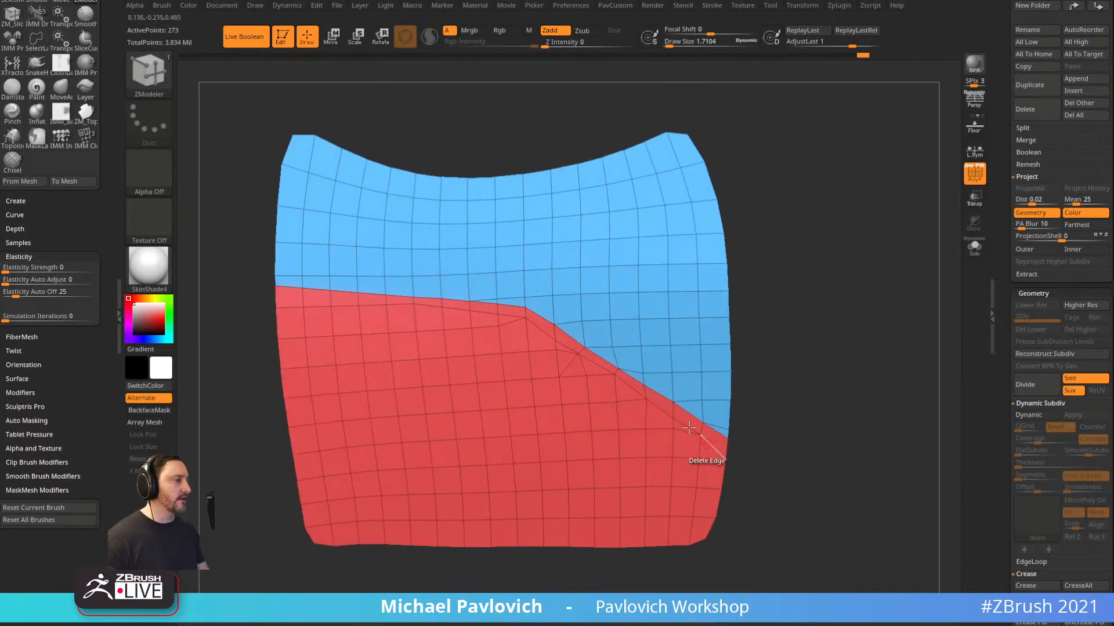
{"action": "left_click_drag", "start_coordinate": [816, 328], "coordinate": [820, 315]}
Undo the slicing, bridging and polygroup edits back to the single-polygroup plate with its subdivision levels.
{"action": "key", "text": "ctrl"}
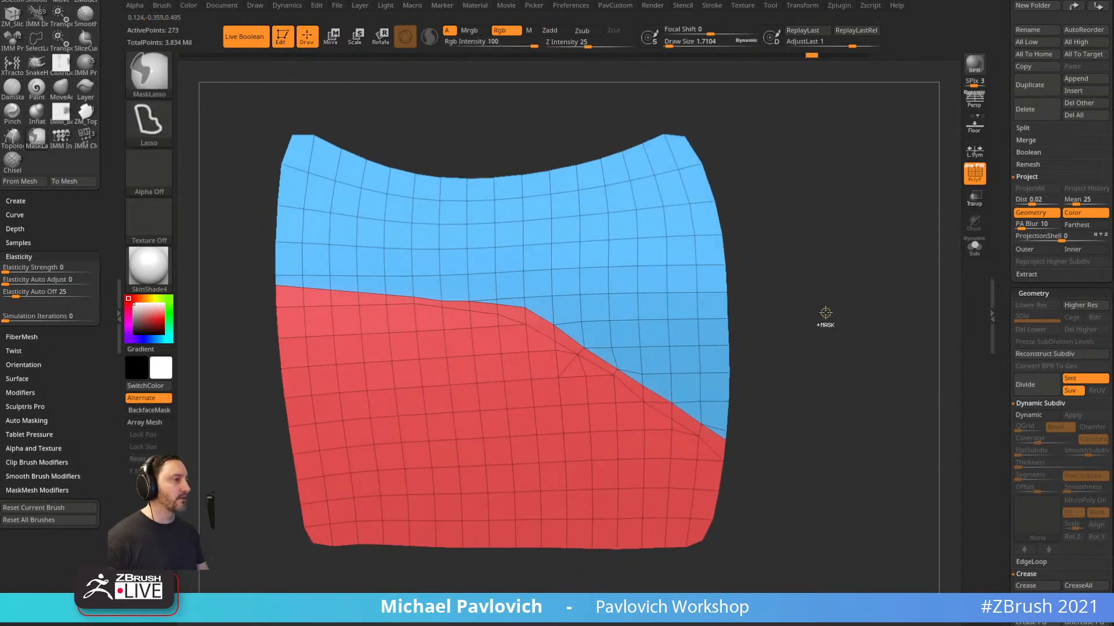
{"action": "key", "text": "ctrl+z"}
{"action": "key", "text": "ctrl+z"}
{"action": "key", "text": "ctrl+z"}
{"action": "key", "text": "ctrl+z"}
{"action": "key", "text": "ctrl+z"}
{"action": "key", "text": "ctrl+z"}
{"action": "key", "text": "ctrl+z"}
{"action": "key", "text": "ctrl+z"}
{"action": "key", "text": "ctrl+z"}
{"action": "key", "text": "ctrl+z"}
{"action": "key", "text": "ctrl+z"}
{"action": "key", "text": "ctrl+z"}
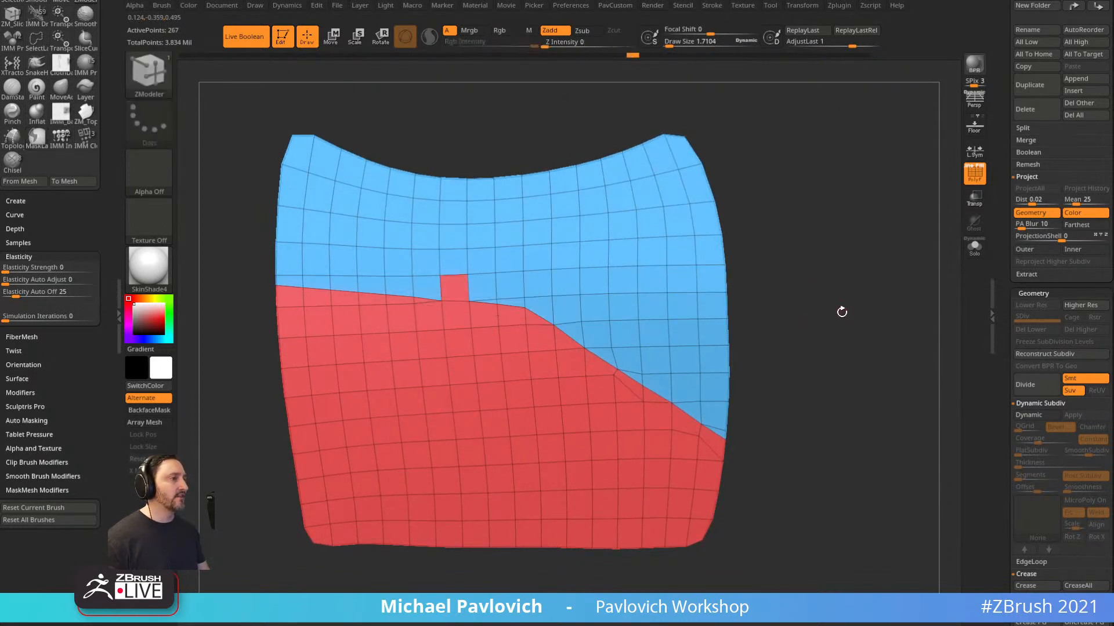
{"action": "left_click_drag", "start_coordinate": [840, 312], "coordinate": [828, 314], "text": "alt"}
{"action": "key", "text": "ctrl+z"}
{"action": "key", "text": "ctrl+z"}
{"action": "key", "text": "ctrl+z"}
{"action": "key", "text": "ctrl+z"}
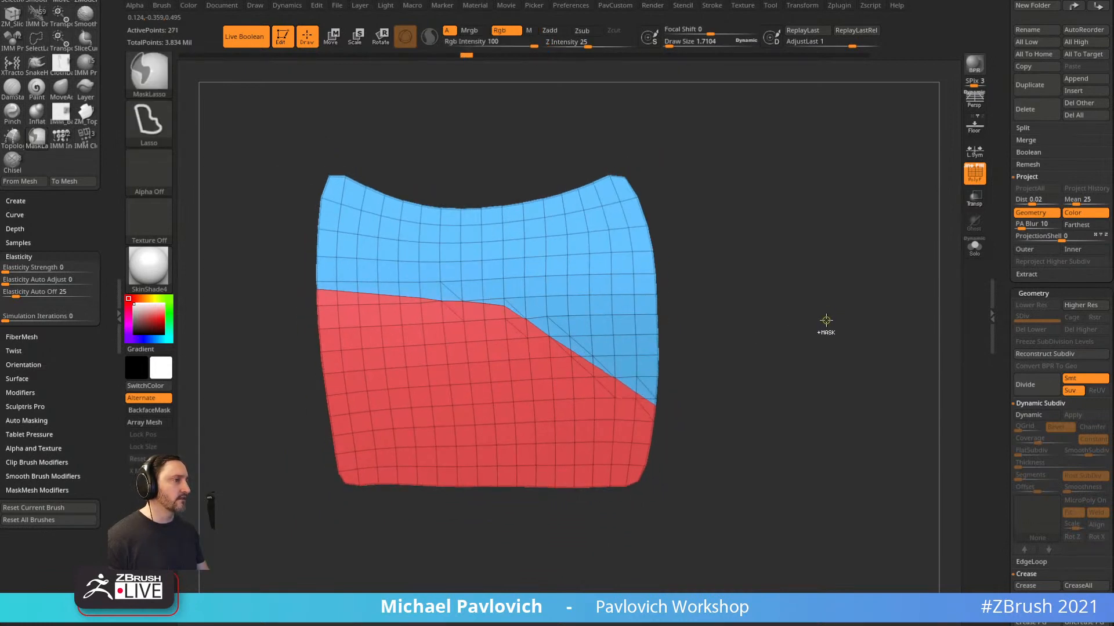
{"action": "key", "text": "ctrl+z"}
{"action": "key", "text": "ctrl+z"}
{"action": "key", "text": "ctrl+z"}
{"action": "key", "text": "ctrl+z"}
{"action": "key", "text": "ctrl+z"}
{"action": "key", "text": "ctrl+z"}
{"action": "key", "text": "ctrl+z"}
{"action": "key", "text": "ctrl+z"}
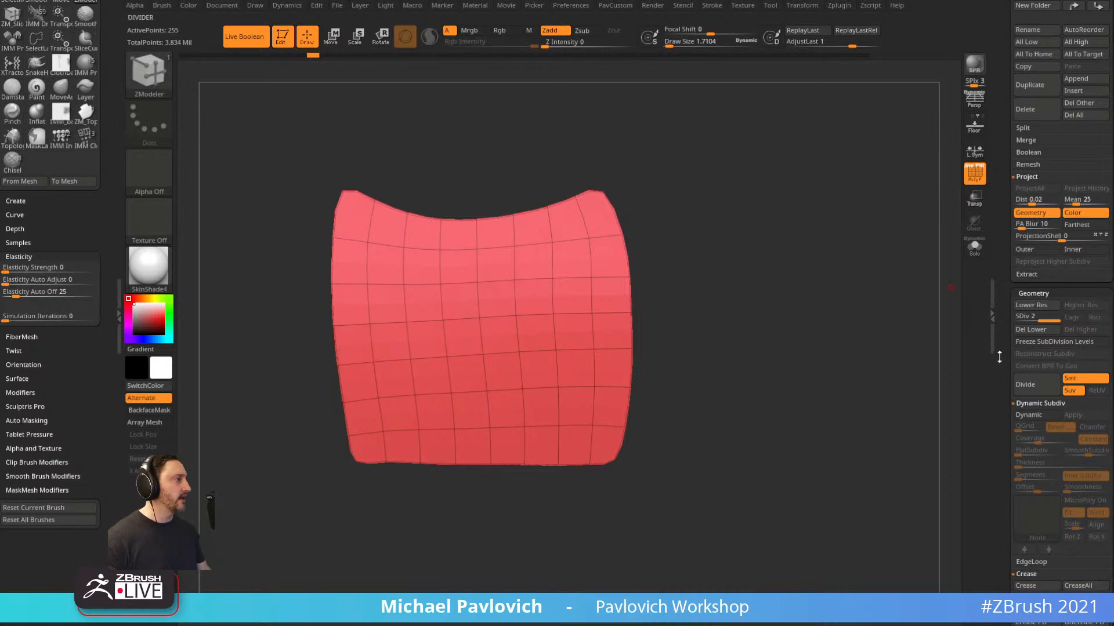
Delete the plate's lower subdivision level and slice it into two polygroups along a gently rising line that bends down toward its right edge.
{"action": "left_click", "coordinate": [1030, 330]}
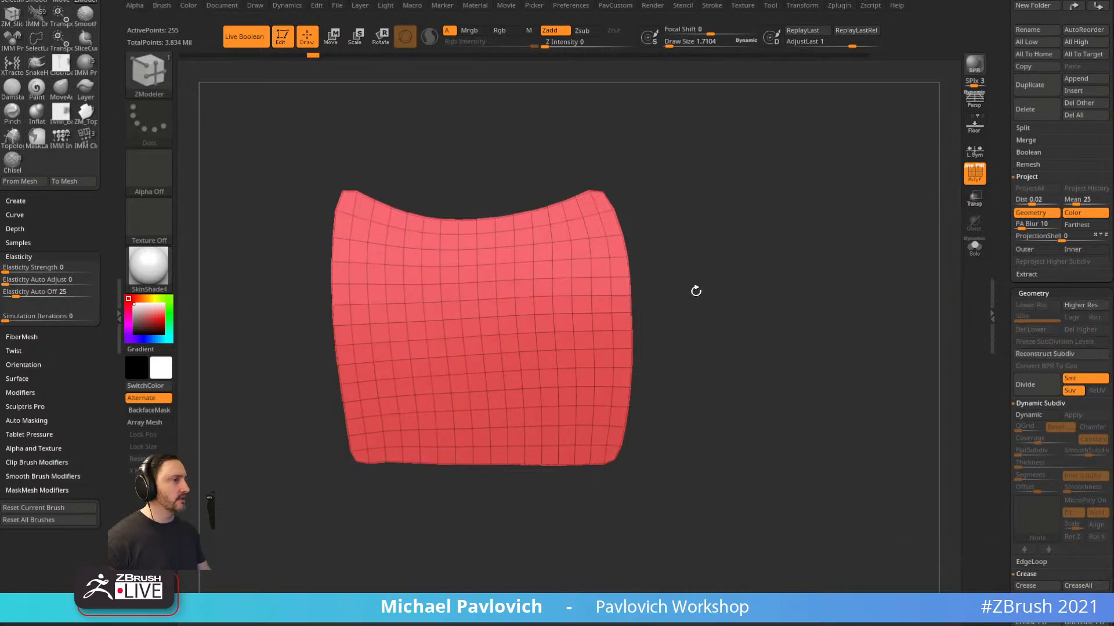
{"action": "mouse_move", "coordinate": [289, 172]}
{"action": "left_mouse_down", "text": "ctrl+shift"}
{"action": "mouse_move", "coordinate": [311, 318]}
{"action": "mouse_move", "coordinate": [542, 296]}
{"action": "mouse_move", "coordinate": [693, 420]}
{"action": "left_mouse_up", "text": "ctrl+shift"}
Remesh the plate with ZRemesher using KeepGroups, SmoothGroups 0 and the Same polygon count option.
{"action": "key", "text": "3"}
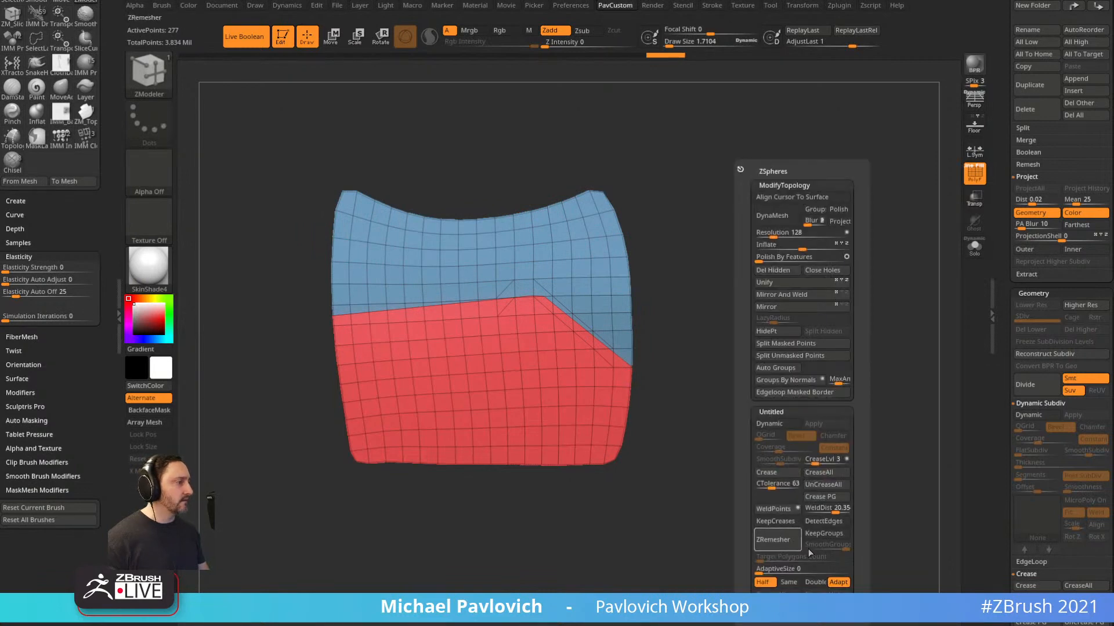
{"action": "left_click", "coordinate": [822, 535]}
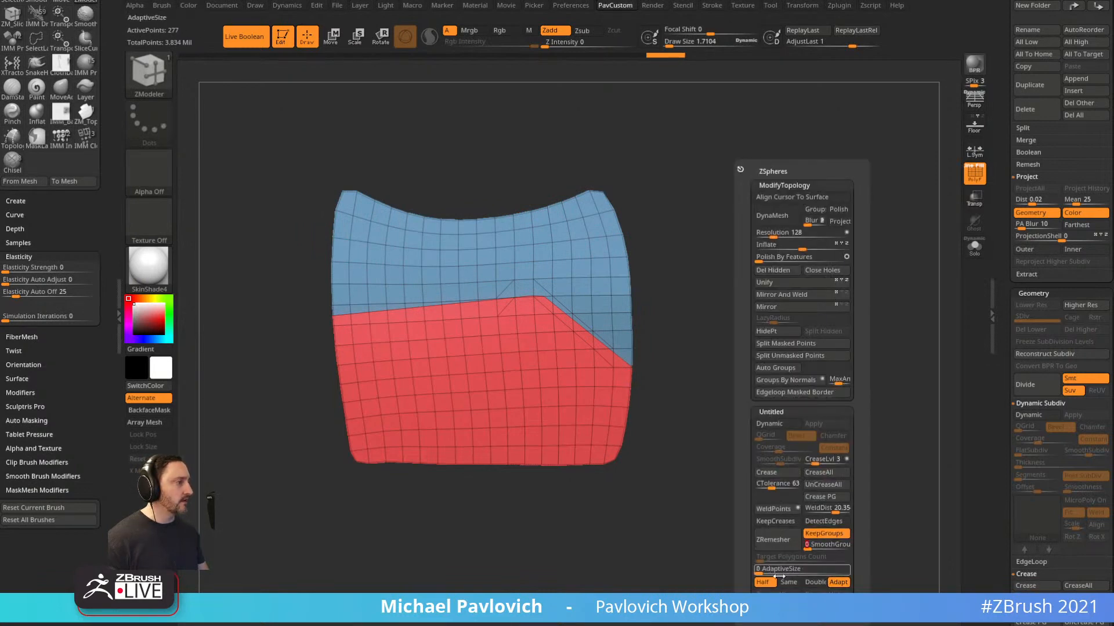
{"action": "left_click", "coordinate": [778, 540]}
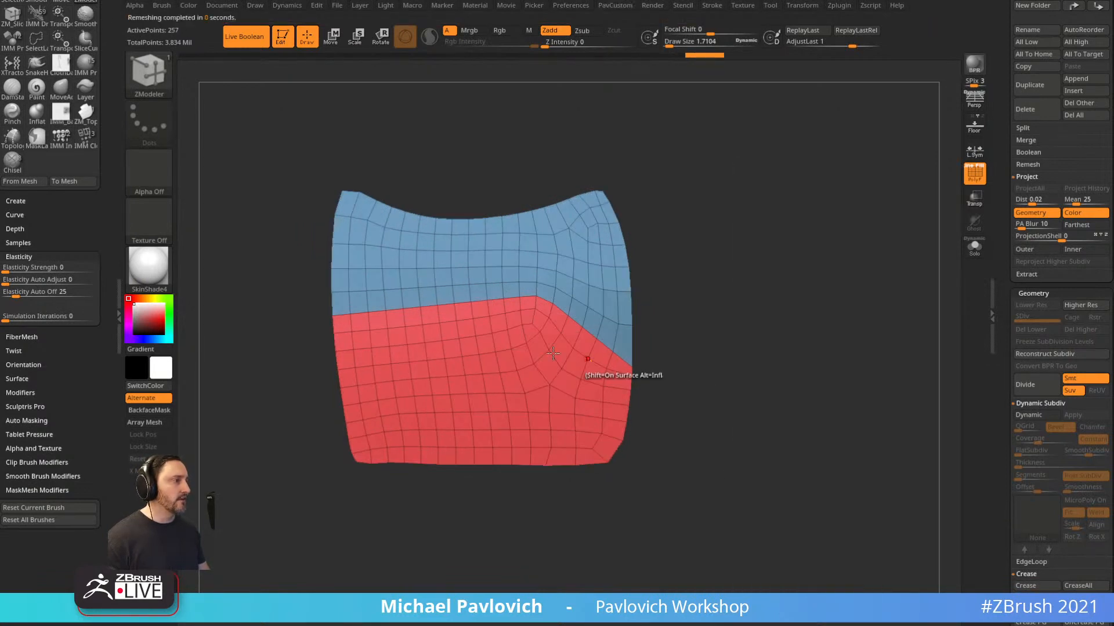
Bevel the complete edge loop along the boundary between the blue and red polygroups into a narrow strip with ZModeler.
{"action": "right_click_drag", "start_coordinate": [790, 373], "coordinate": [825, 429], "text": "ctrl"}
{"action": "key", "text": "space"}
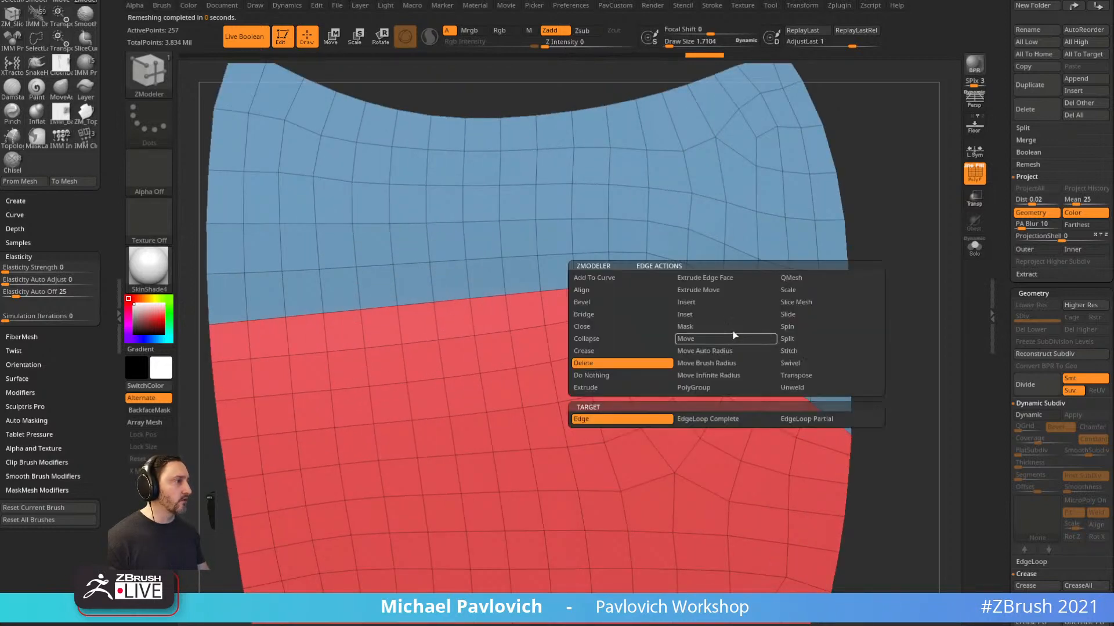
{"action": "left_click", "coordinate": [611, 303]}
{"action": "left_click", "coordinate": [707, 419]}
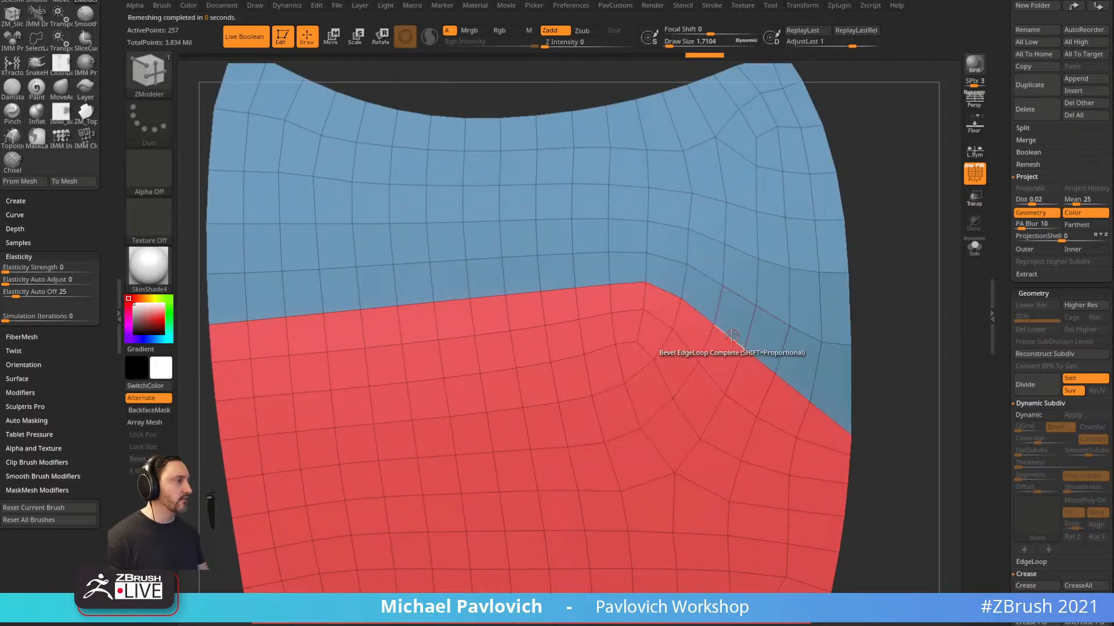
{"action": "left_click", "coordinate": [731, 335]}
Try insetting the teal boundary strip with the ZModeler Inset action targeting Polygroup All.
{"action": "key", "text": "space"}
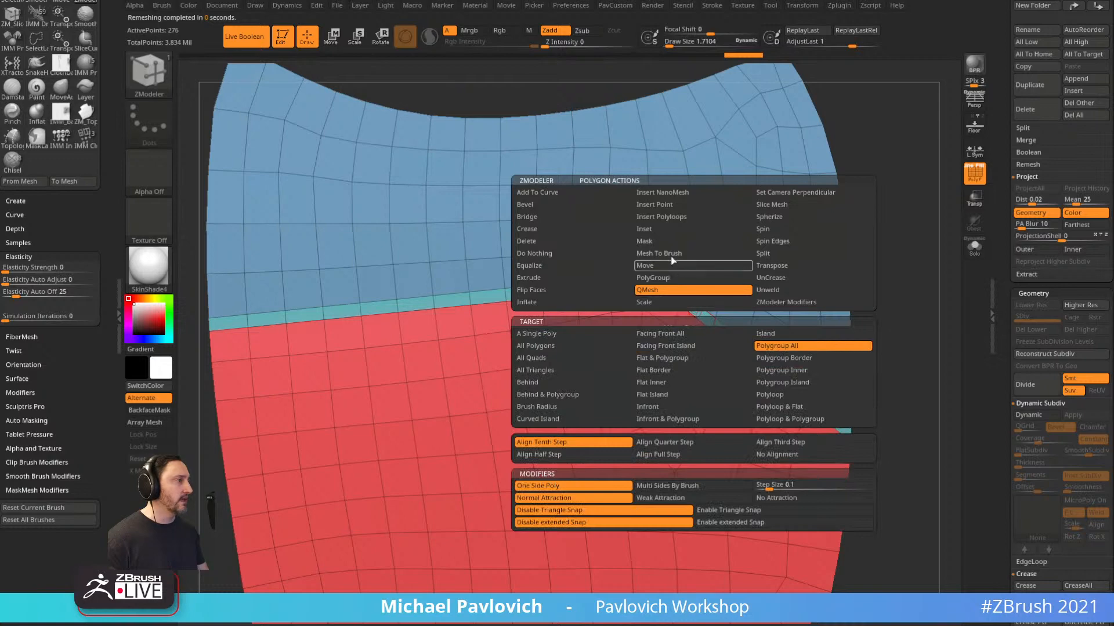
{"action": "left_click", "coordinate": [677, 231]}
{"action": "left_click", "coordinate": [783, 348]}
{"action": "right_click_drag", "start_coordinate": [906, 306], "coordinate": [812, 328], "text": "alt"}
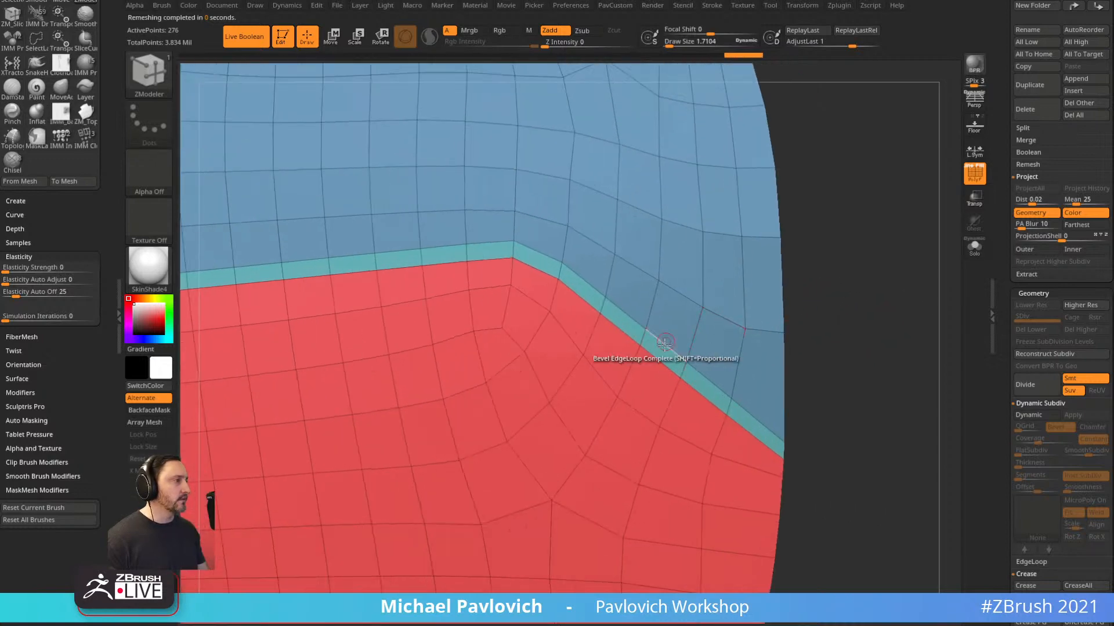
{"action": "left_click_drag", "start_coordinate": [665, 345], "coordinate": [664, 353]}
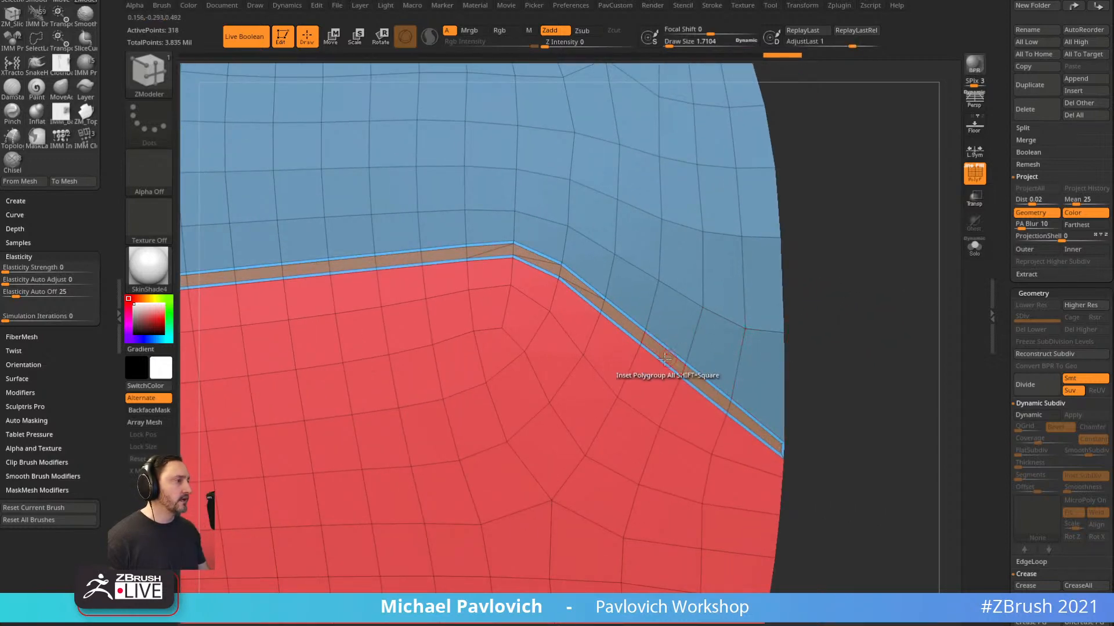
{"action": "key", "text": "ctrl+z"}
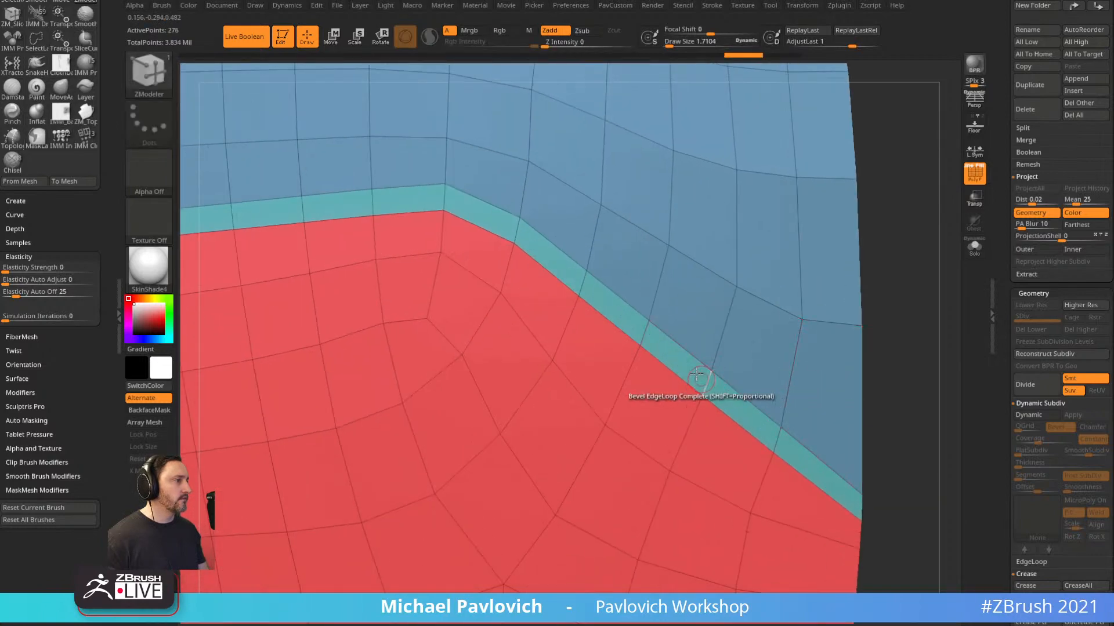
Insert an edge loop along the middle of the teal strip using the ZModeler Insert action with Multiple EdgeLoops.
{"action": "key", "text": "space"}
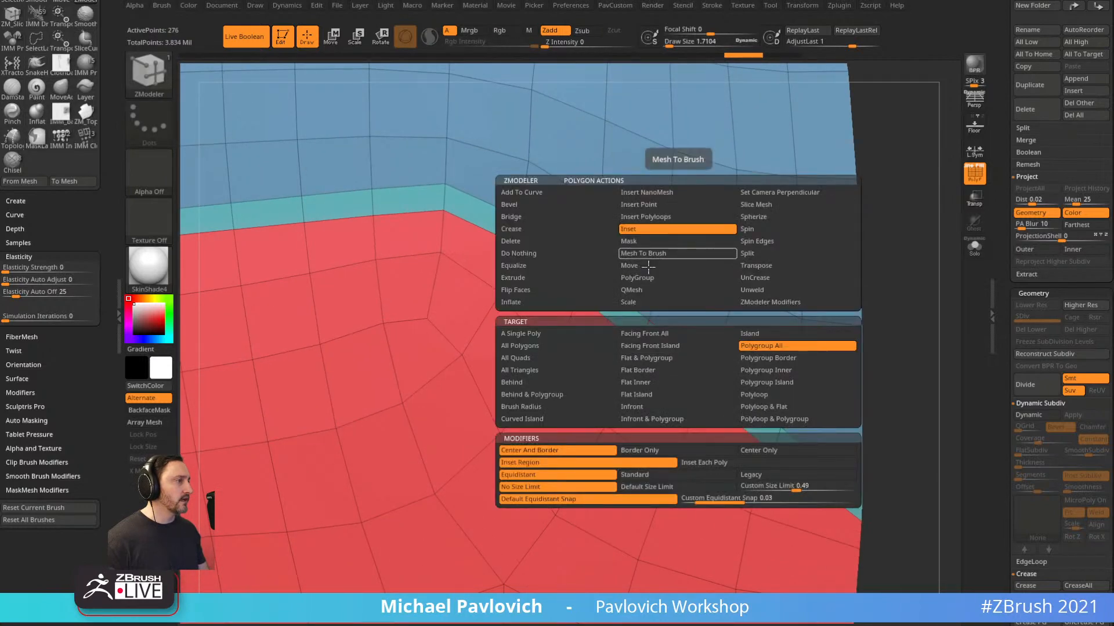
{"action": "key", "text": "space"}
{"action": "left_click", "coordinate": [636, 302]}
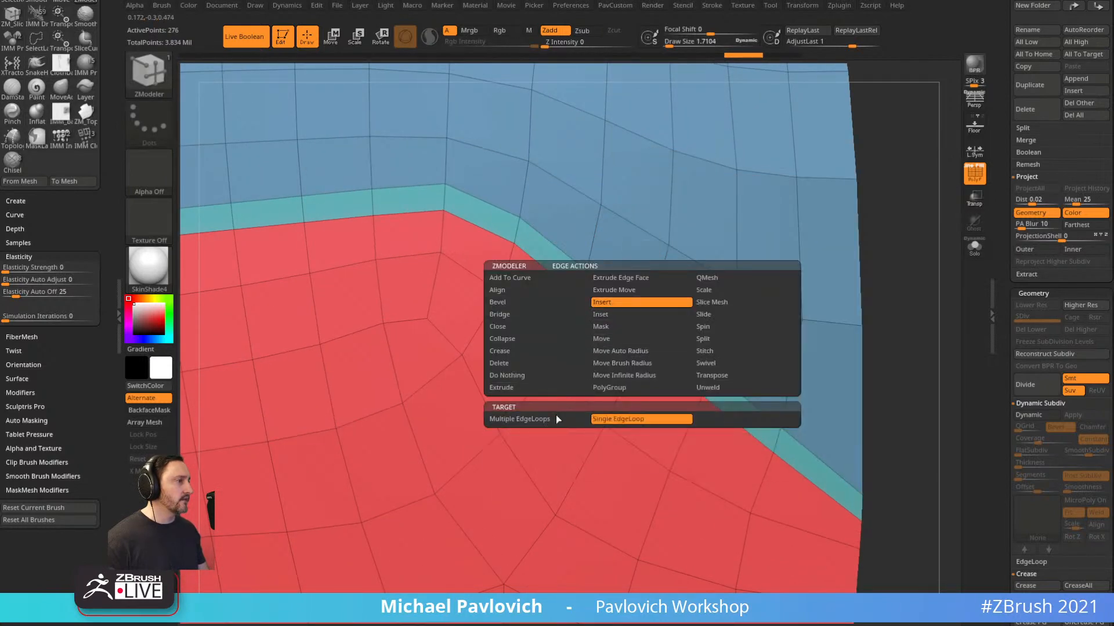
{"action": "left_click", "coordinate": [522, 419]}
{"action": "left_click", "coordinate": [647, 337]}
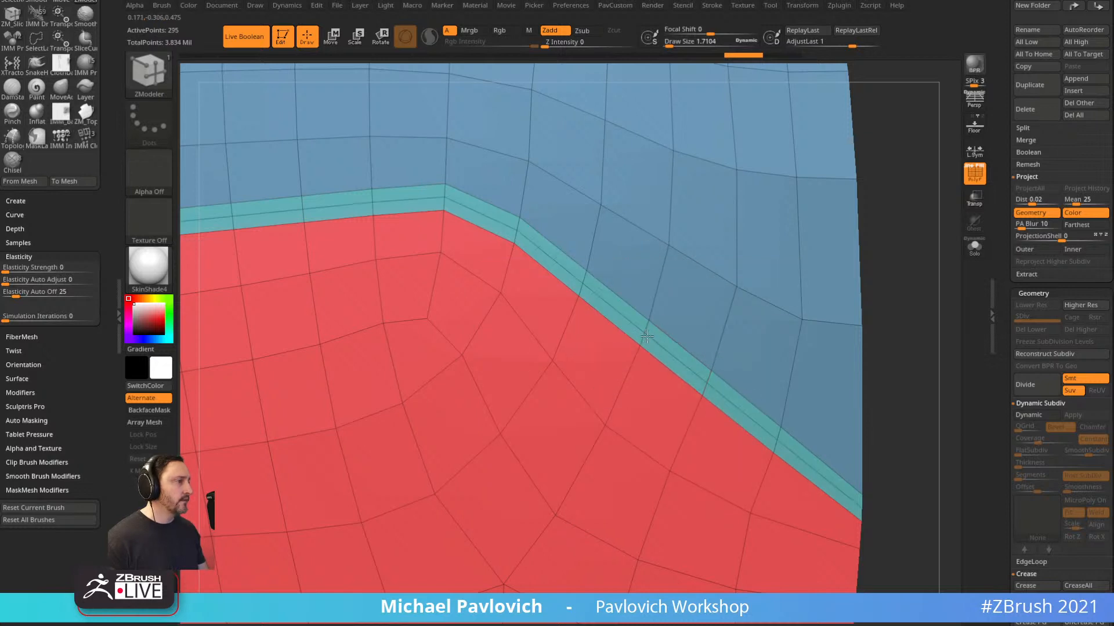
Bevel the teal strip's centre edge loop into a thin strip and offset that strip to form the groove detail.
{"action": "key", "text": "space"}
{"action": "left_click", "coordinate": [504, 306]}
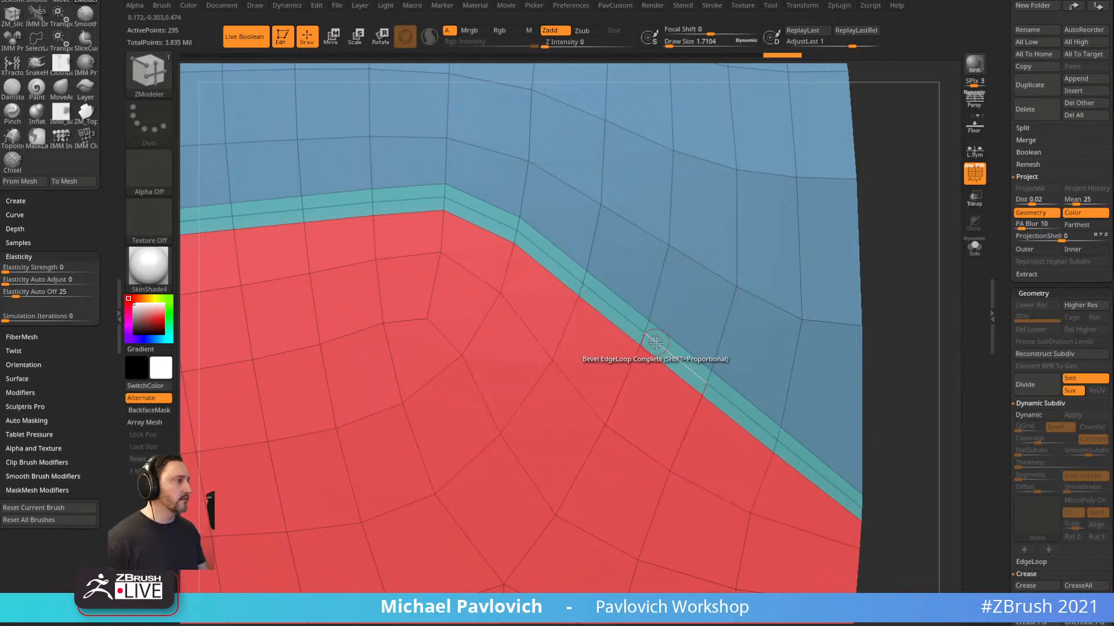
{"action": "left_click", "coordinate": [655, 343]}
{"action": "key", "text": "space"}
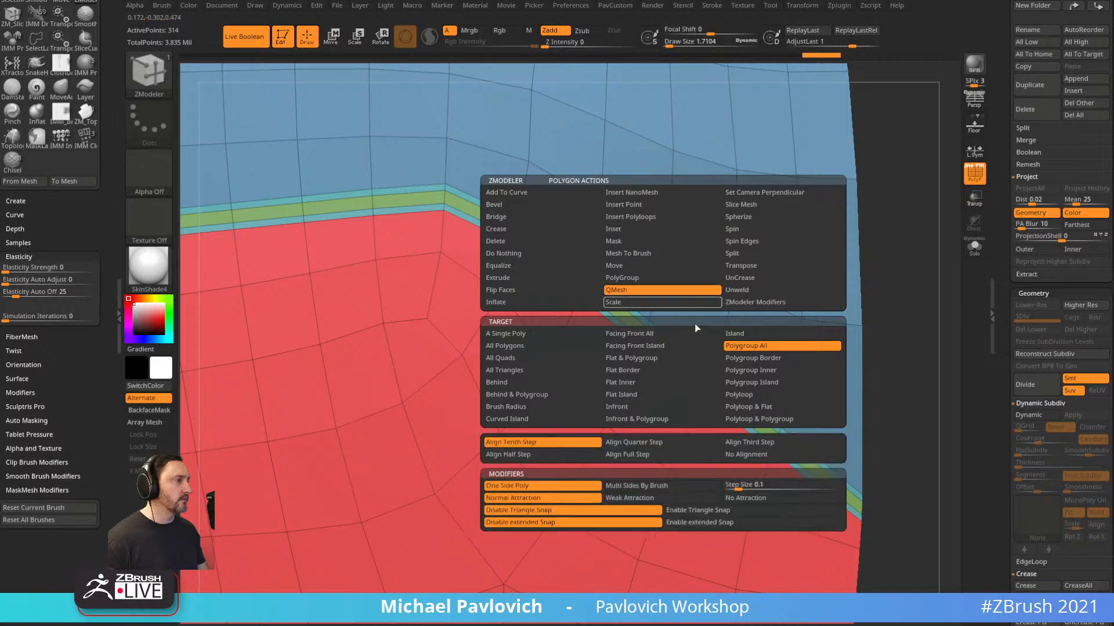
{"action": "left_click_drag", "start_coordinate": [874, 317], "coordinate": [908, 331]}
{"action": "left_click_drag", "start_coordinate": [685, 383], "coordinate": [742, 398]}
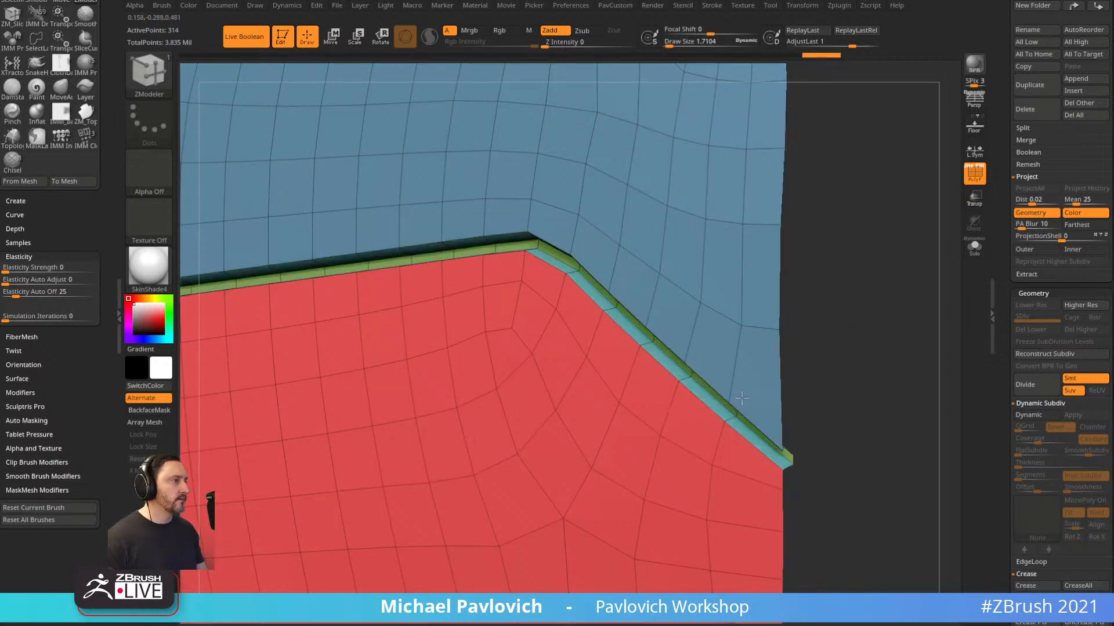
Enable Dynamic Subdivision on the plate and turn off its polyframe display.
{"action": "key", "text": "f"}
{"action": "left_click_drag", "start_coordinate": [850, 338], "coordinate": [886, 343]}
{"action": "key", "text": "d"}
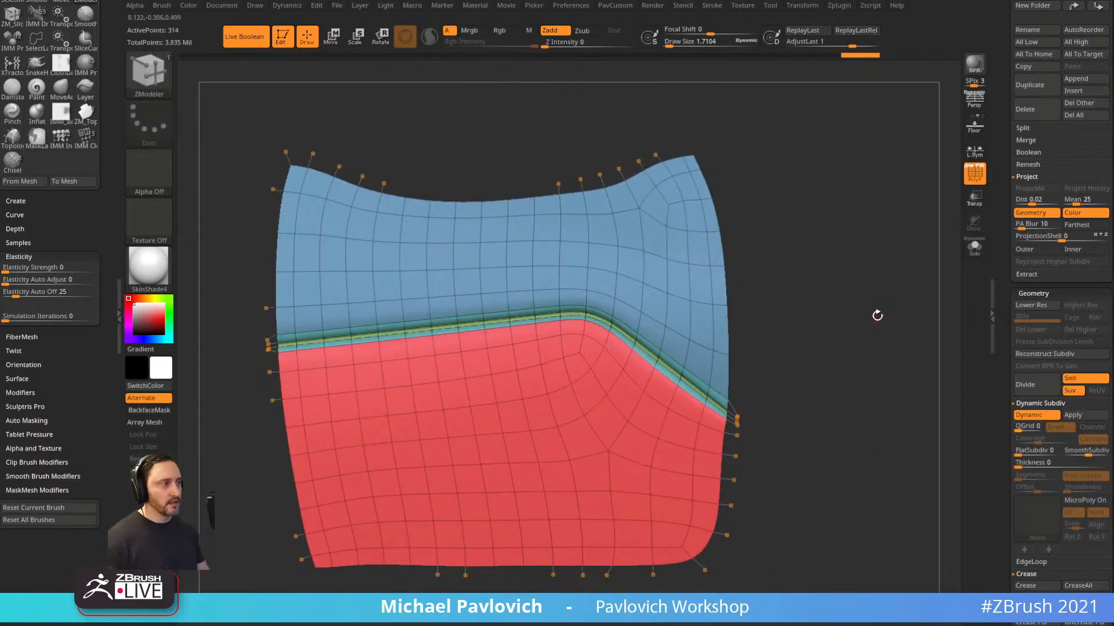
{"action": "left_click", "coordinate": [975, 183]}
Crease the plate's polygroup borders, setting the crease level to 2 and SmoothSubdiv to 3.
{"action": "key", "text": "3"}
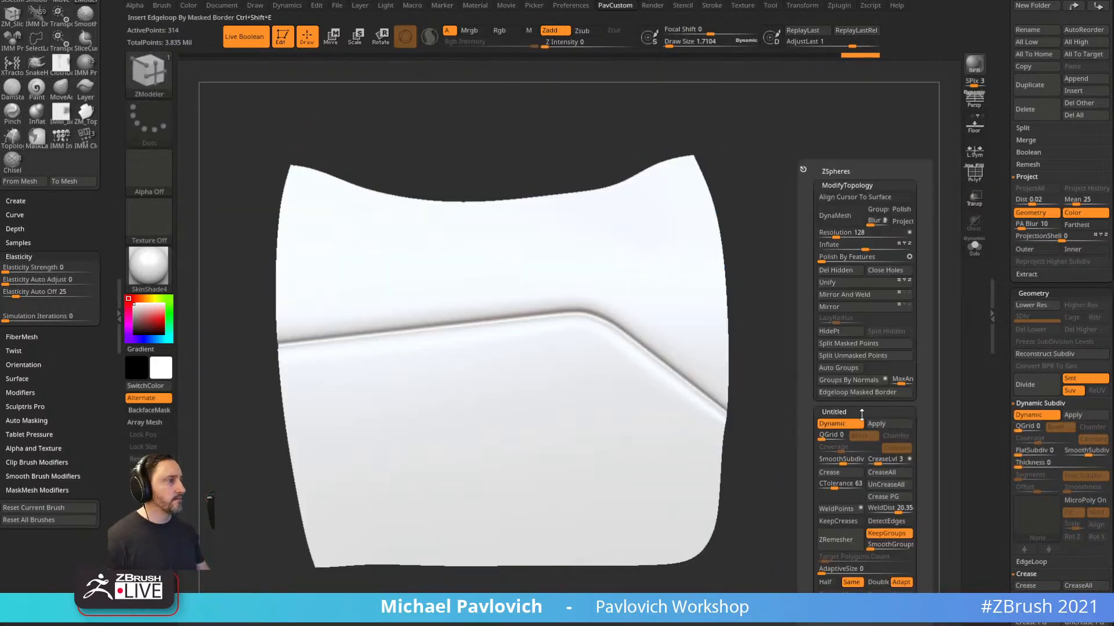
{"action": "left_click", "coordinate": [888, 499]}
{"action": "left_click_drag", "start_coordinate": [880, 461], "coordinate": [839, 462]}
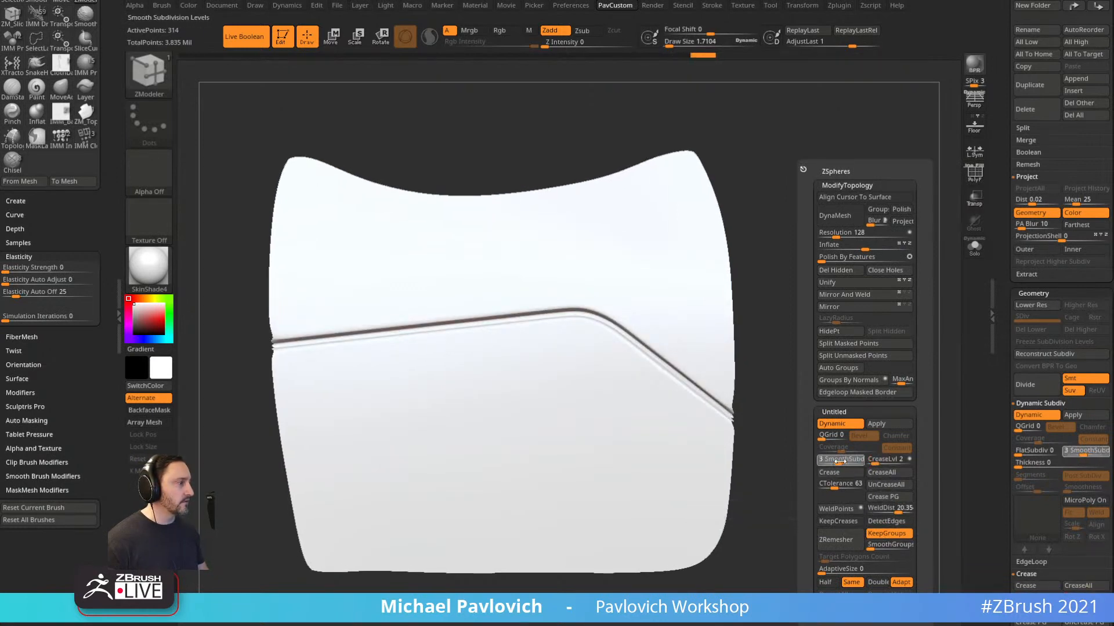
{"action": "right_click_drag", "start_coordinate": [790, 464], "coordinate": [812, 436], "text": "ctrl"}
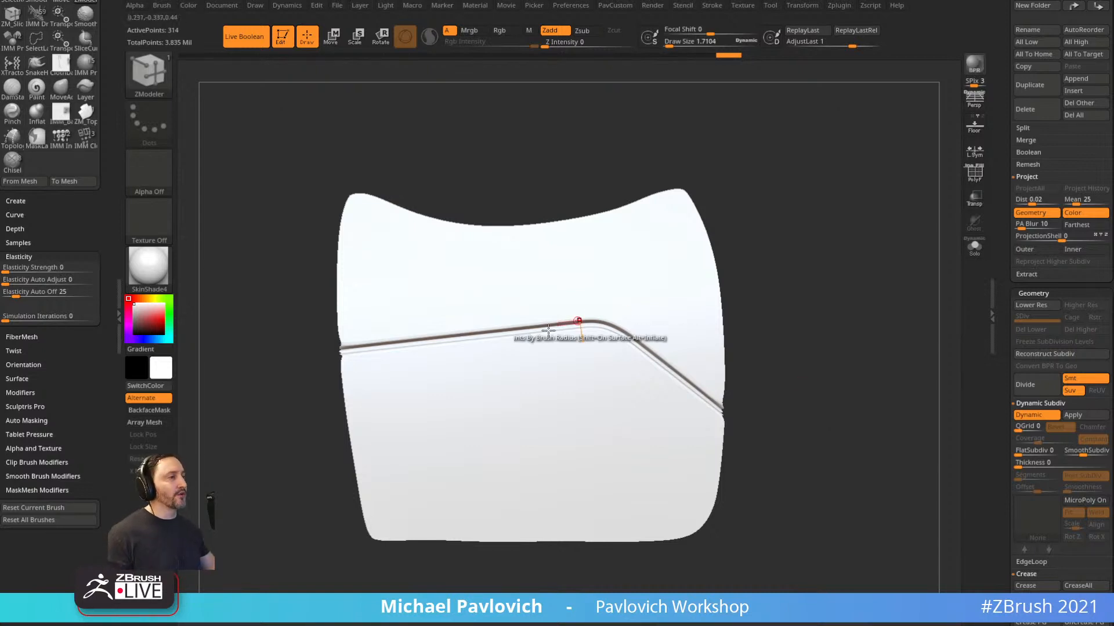
Examine the plate's polygroups and edge flow around the groove with the polyframe shown.
{"action": "left_click", "coordinate": [975, 172]}
{"action": "mouse_move", "coordinate": [928, 278]}
{"action": "left_mouse_down"}
{"action": "mouse_move", "coordinate": [915, 286]}
{"action": "mouse_move", "coordinate": [911, 274]}
{"action": "left_mouse_up"}
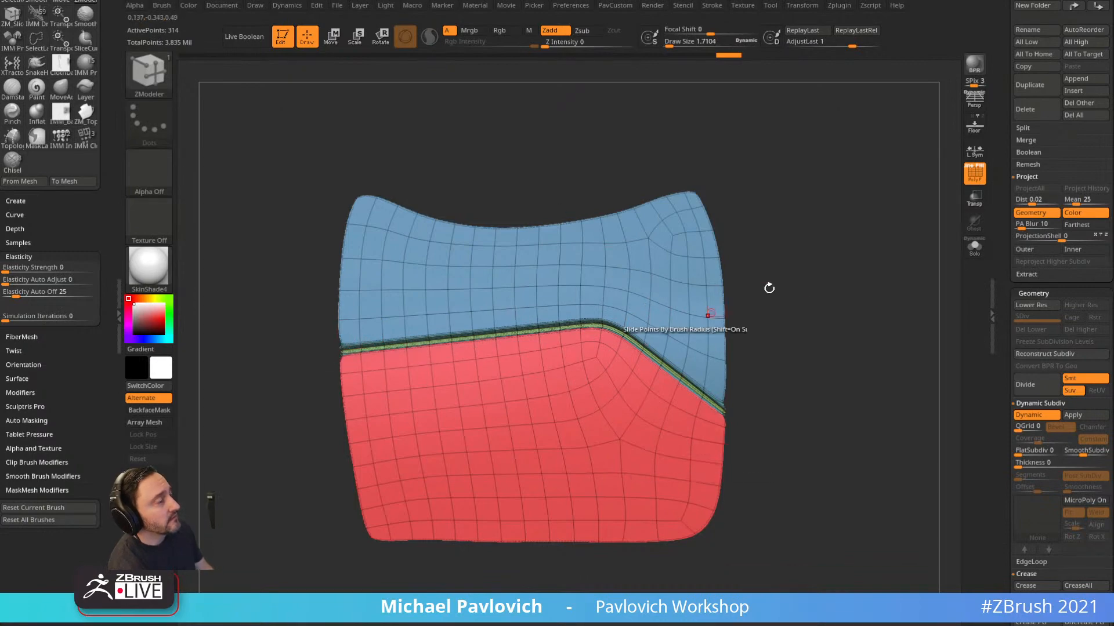
{"action": "key", "text": "shift+f"}
Select the Orb_Cracks brush.
{"action": "mouse_move", "coordinate": [953, 189]}
{"action": "left_mouse_down", "text": "alt"}
{"action": "mouse_move", "coordinate": [850, 196]}
{"action": "mouse_move", "coordinate": [758, 182]}
{"action": "left_mouse_up", "text": "alt"}
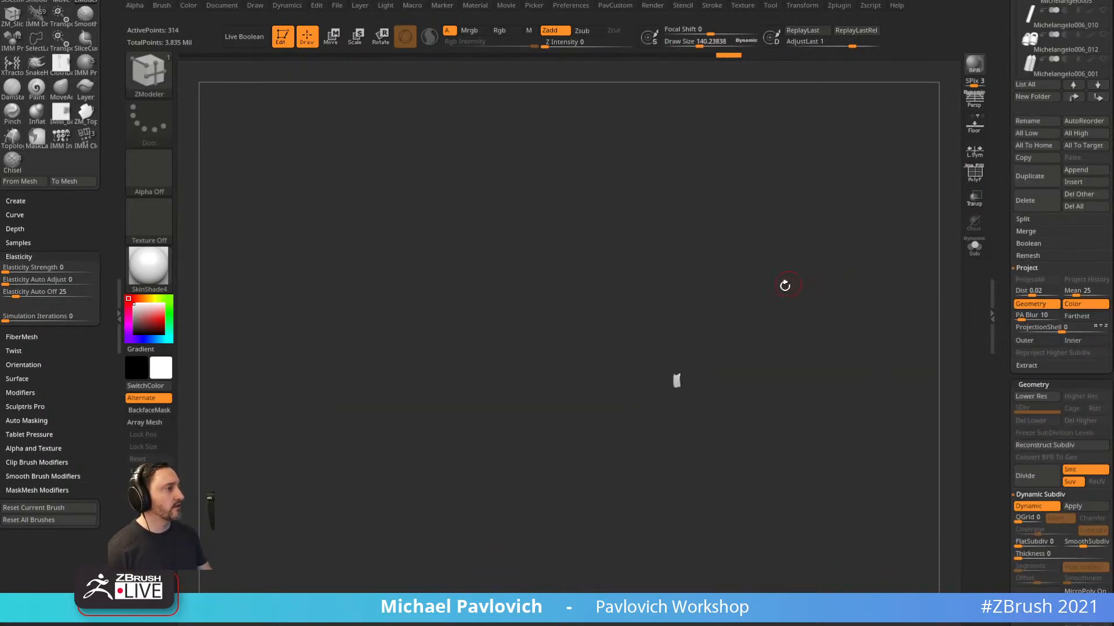
{"action": "left_click_drag", "start_coordinate": [786, 286], "coordinate": [828, 264], "text": "alt"}
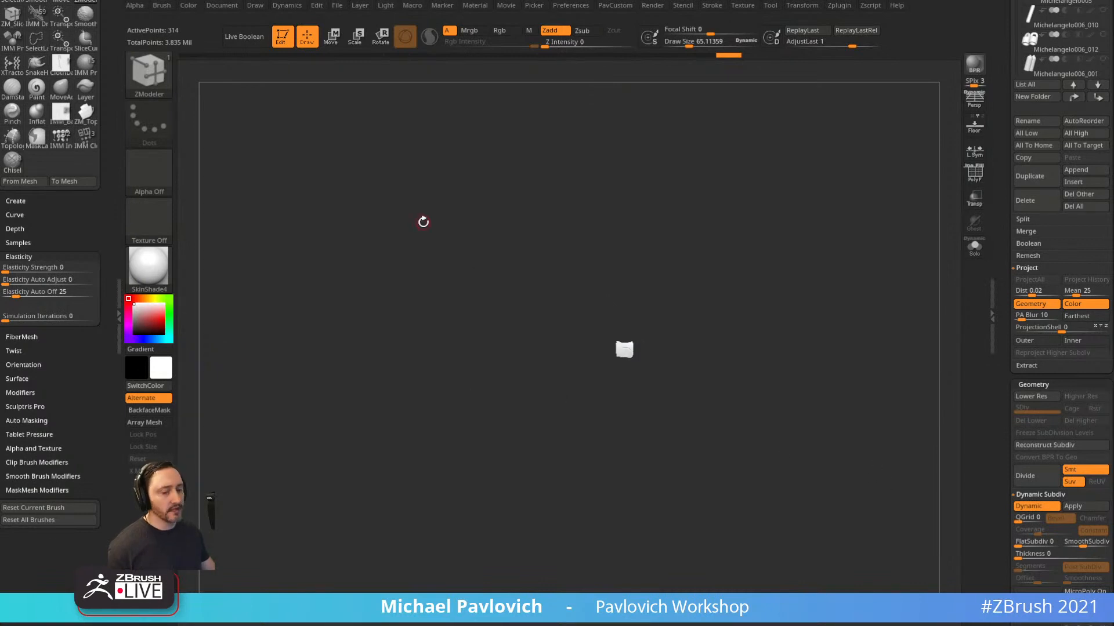
{"action": "key", "text": "c"}
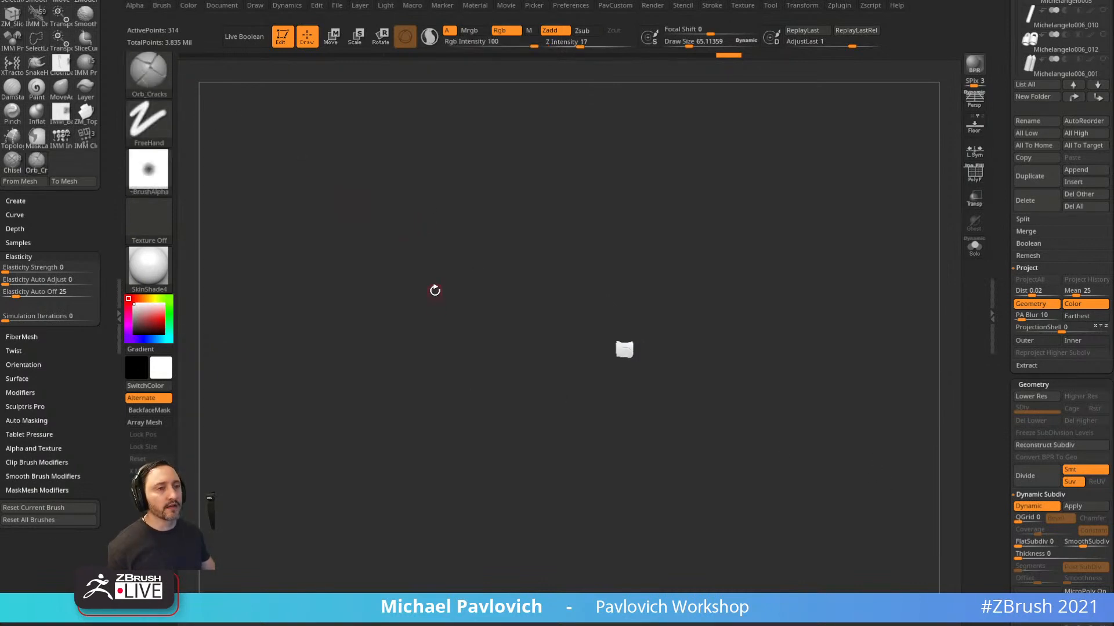
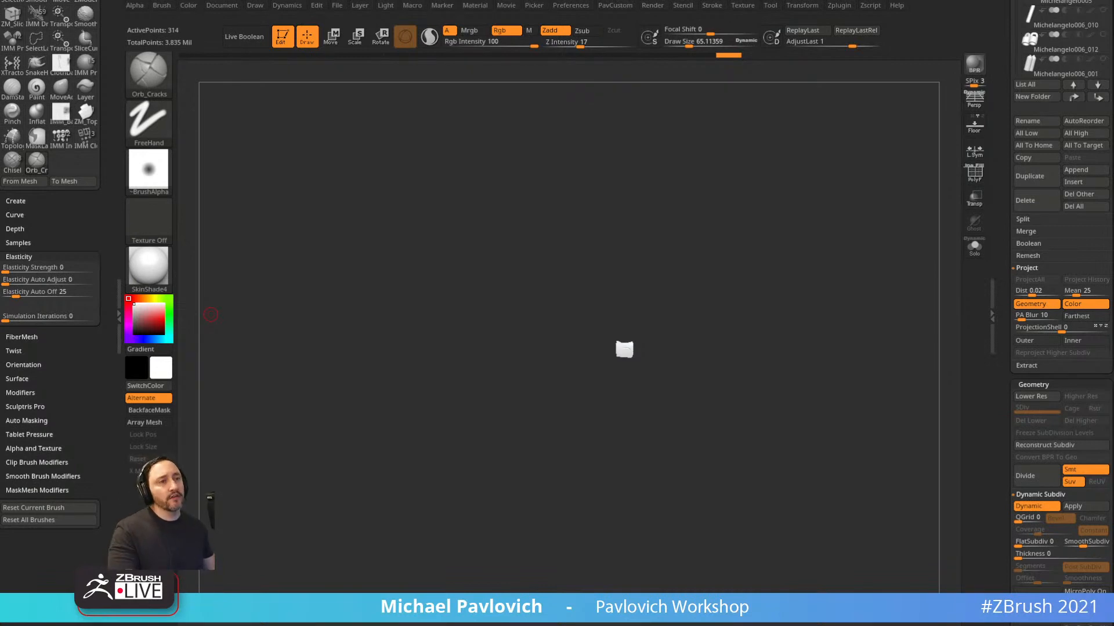
Convert the plate's Dynamic Subdivision into real subdivision levels.
{"action": "left_click", "coordinate": [839, 6]}
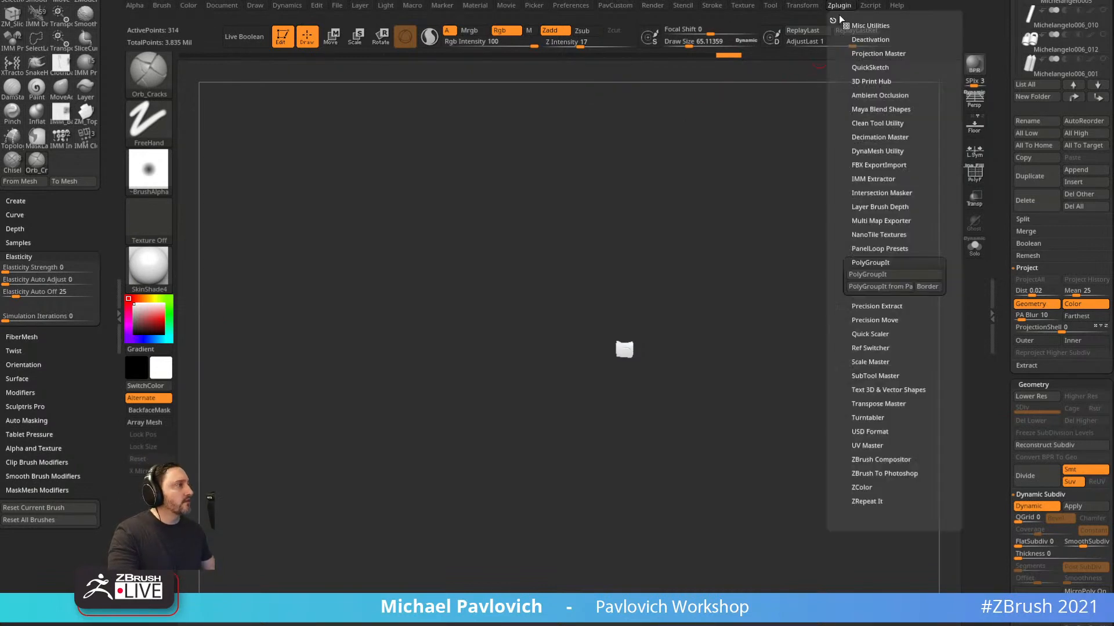
{"action": "left_click", "coordinate": [870, 123]}
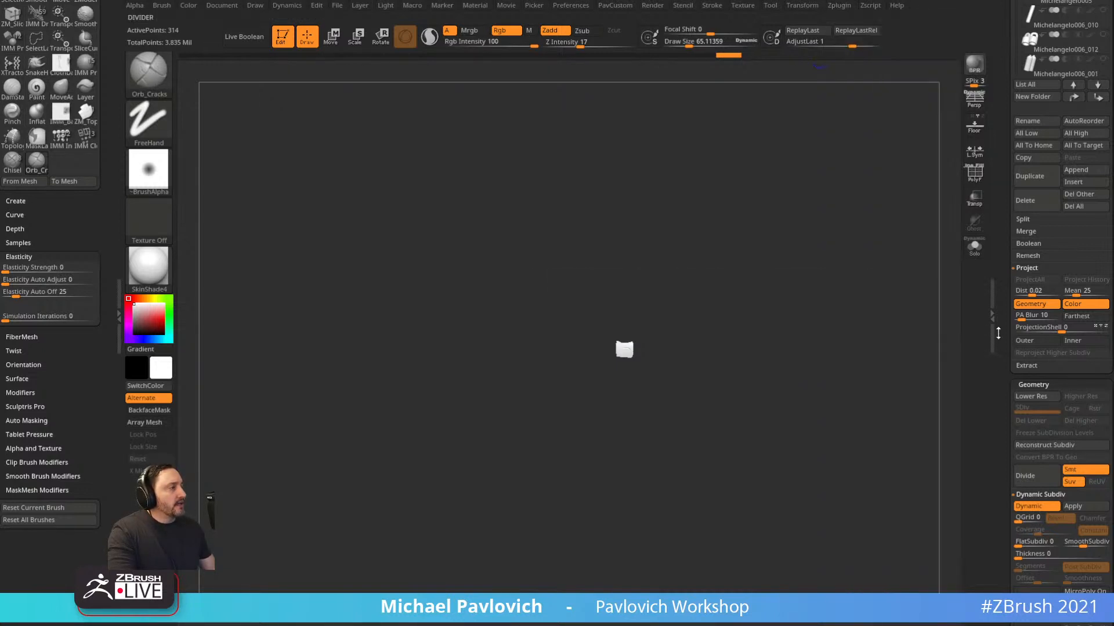
{"action": "mouse_move", "coordinate": [997, 334]}
{"action": "left_mouse_down"}
{"action": "mouse_move", "coordinate": [1001, 284]}
{"action": "mouse_move", "coordinate": [1001, 317]}
{"action": "left_mouse_up"}
{"action": "key", "text": "f"}
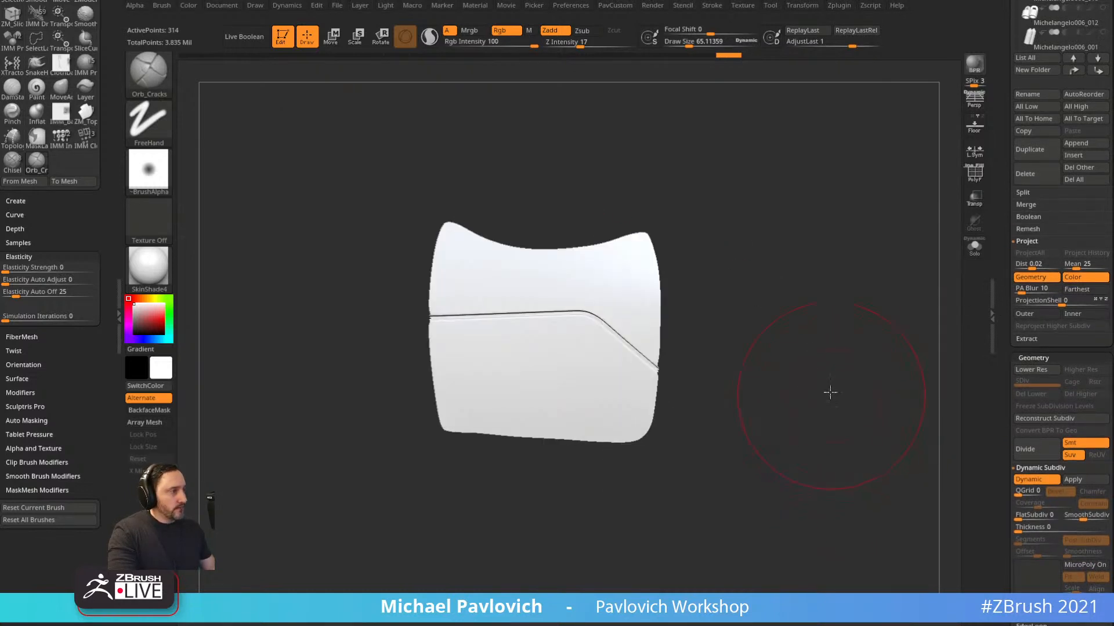
{"action": "key", "text": "shift+space"}
{"action": "left_click", "coordinate": [867, 424]}
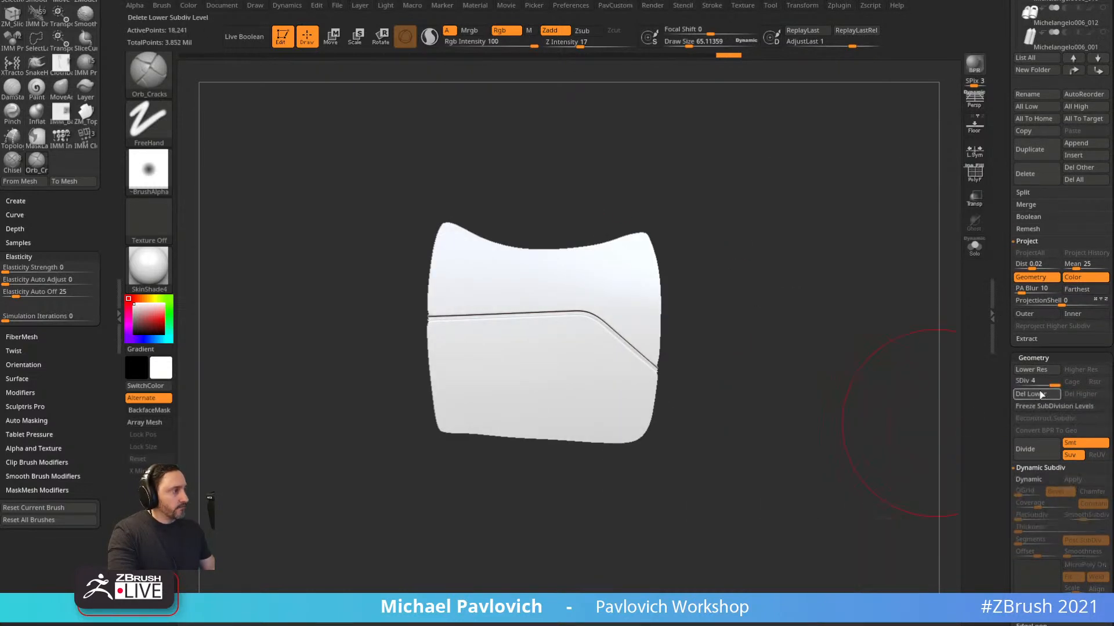
Dock the Zplugin palette in the tray, collapse Clean Tool Utility and expand ZRepeat It.
{"action": "left_click", "coordinate": [836, 6]}
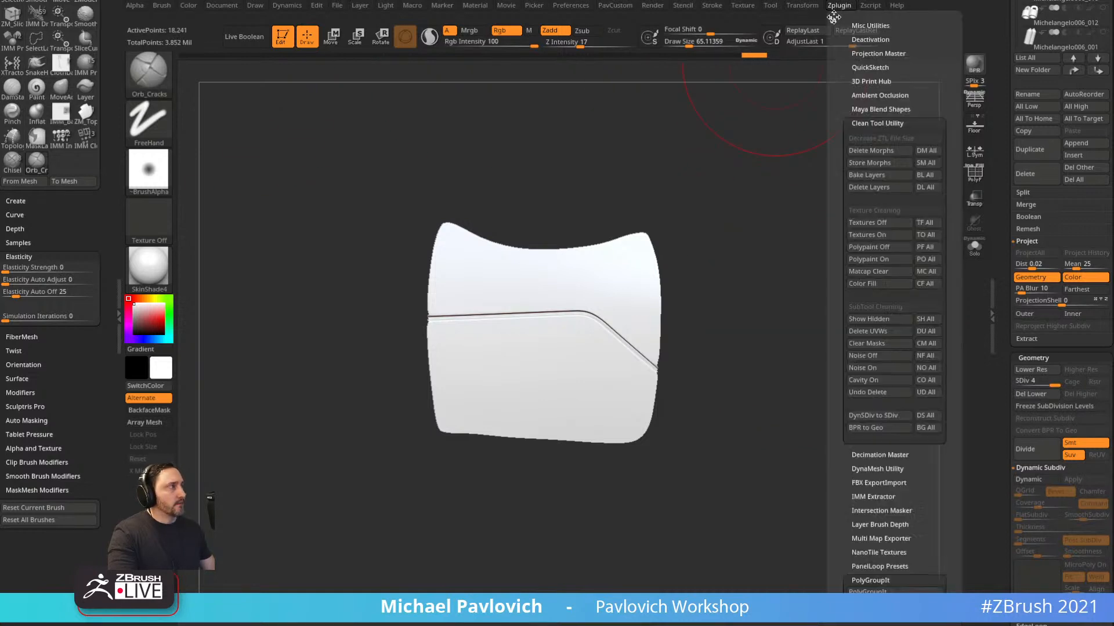
{"action": "left_click", "coordinate": [839, 5]}
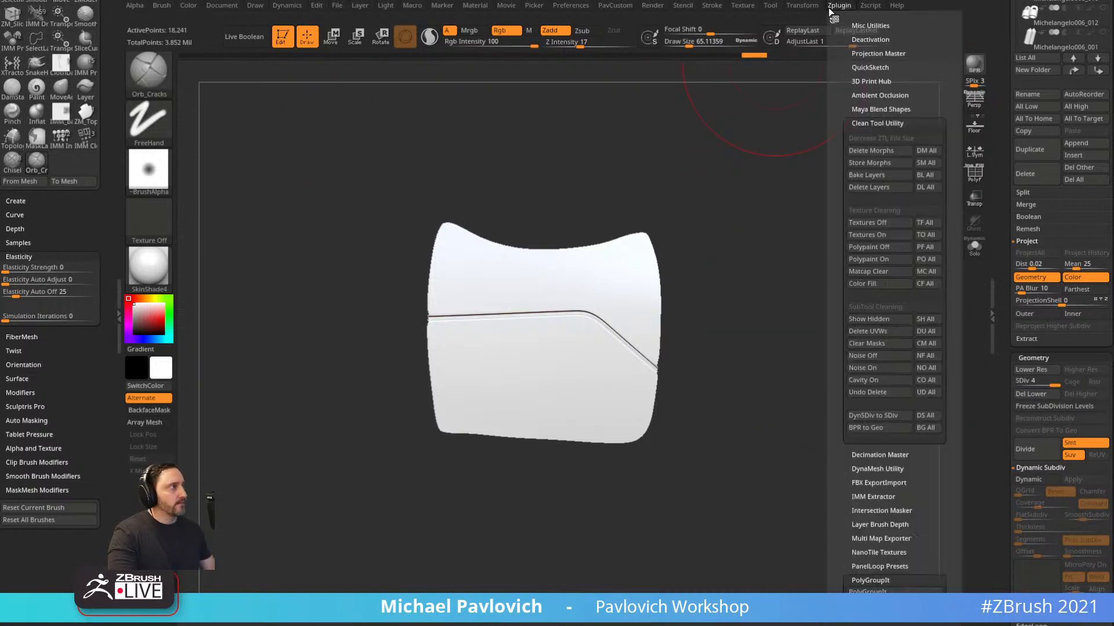
{"action": "left_click_drag", "start_coordinate": [830, 7], "coordinate": [66, 249]}
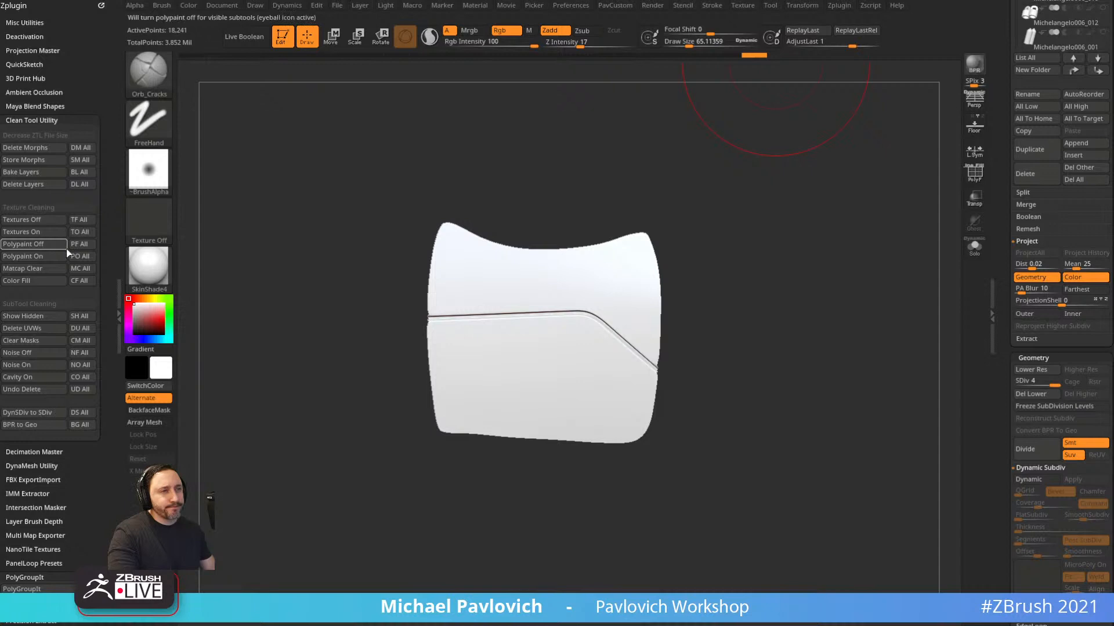
{"action": "left_click", "coordinate": [42, 120], "text": "shift"}
{"action": "left_click", "coordinate": [27, 258]}
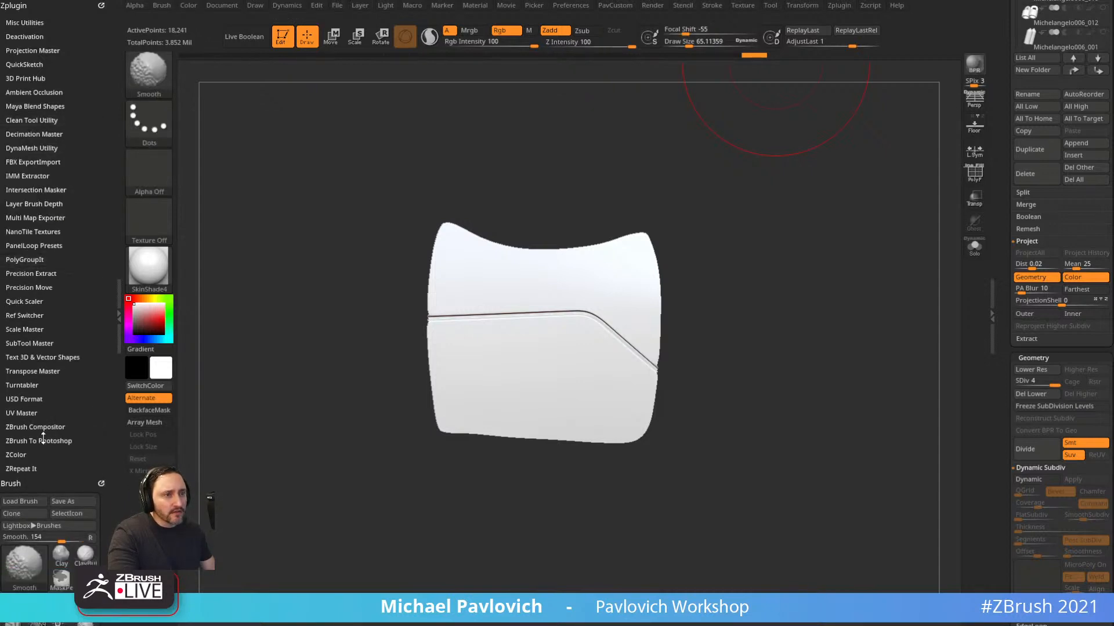
{"action": "left_click", "coordinate": [22, 468]}
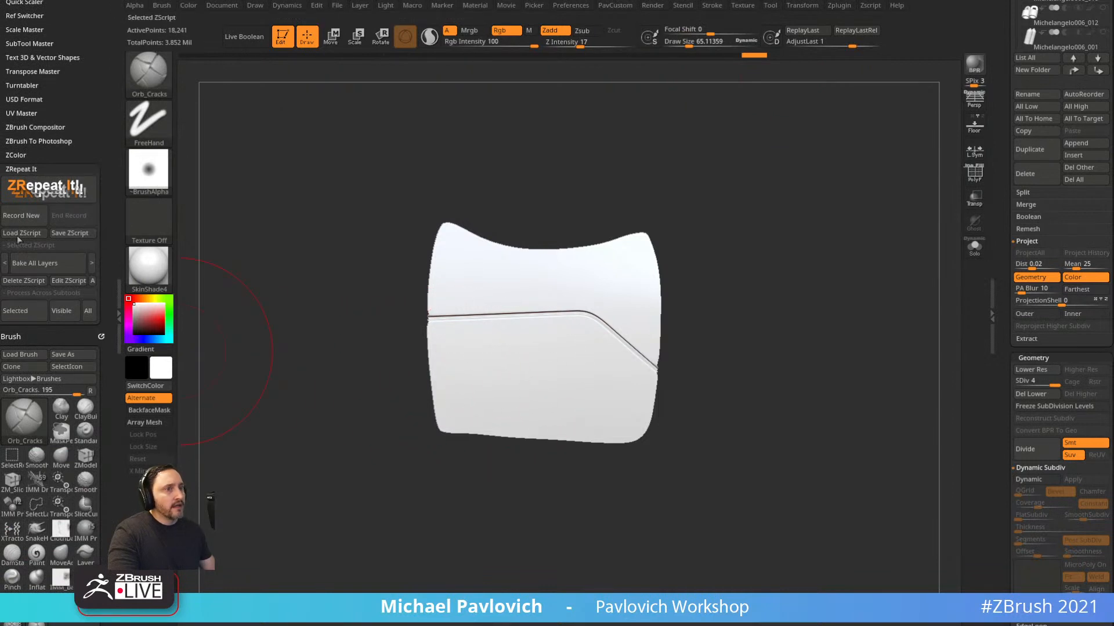
Record a ZRepeat It script named DelLow that deletes the plate's lower subdivision levels, and save the material-index as a separate channel.
{"action": "left_click", "coordinate": [20, 216]}
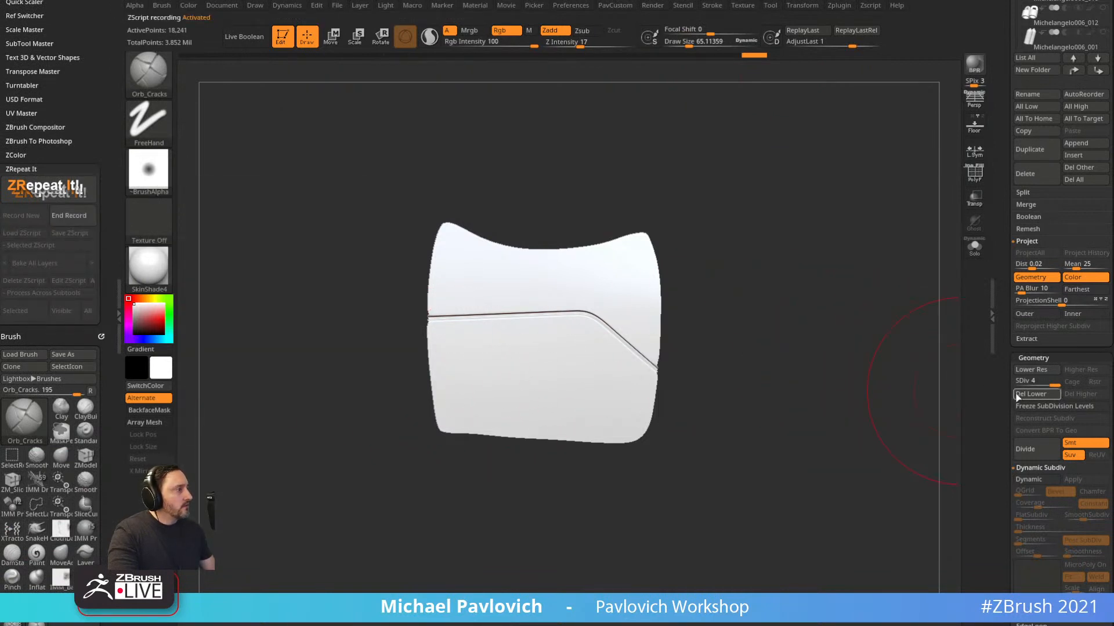
{"action": "left_click", "coordinate": [1019, 395]}
{"action": "left_click", "coordinate": [77, 218]}
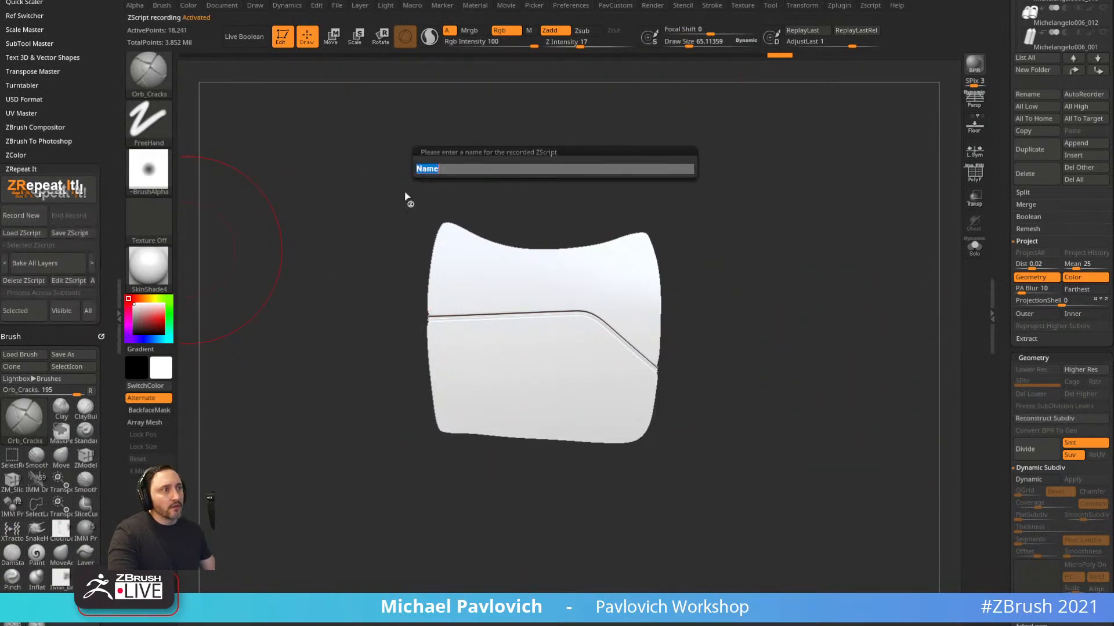
{"action": "type", "text": "DelLo"}
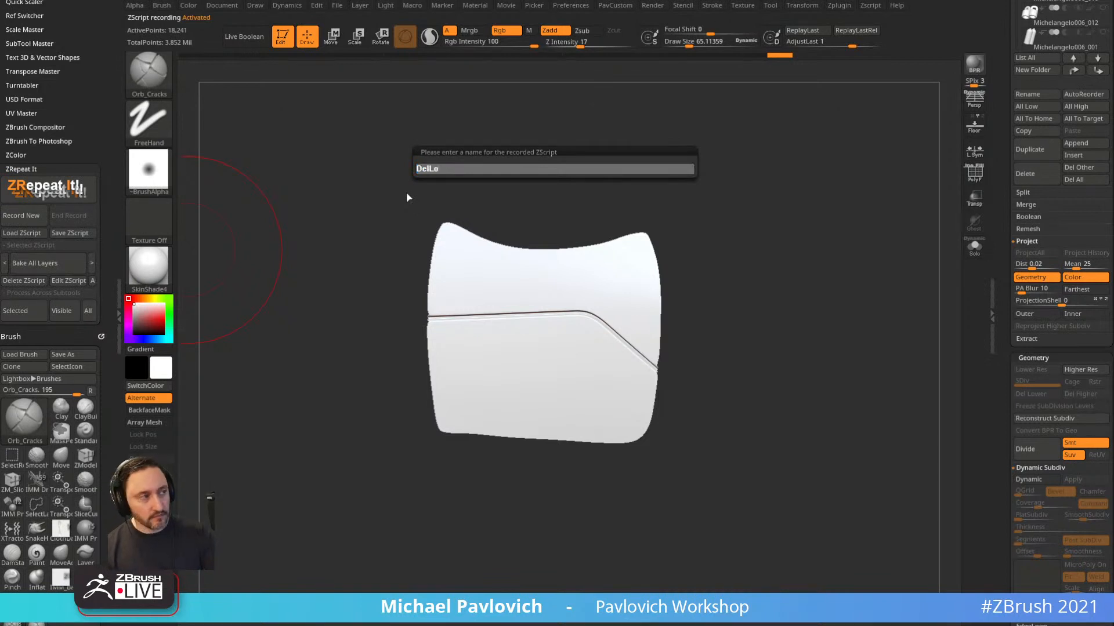
{"action": "type", "text": "w"}
{"action": "key", "text": "Return"}
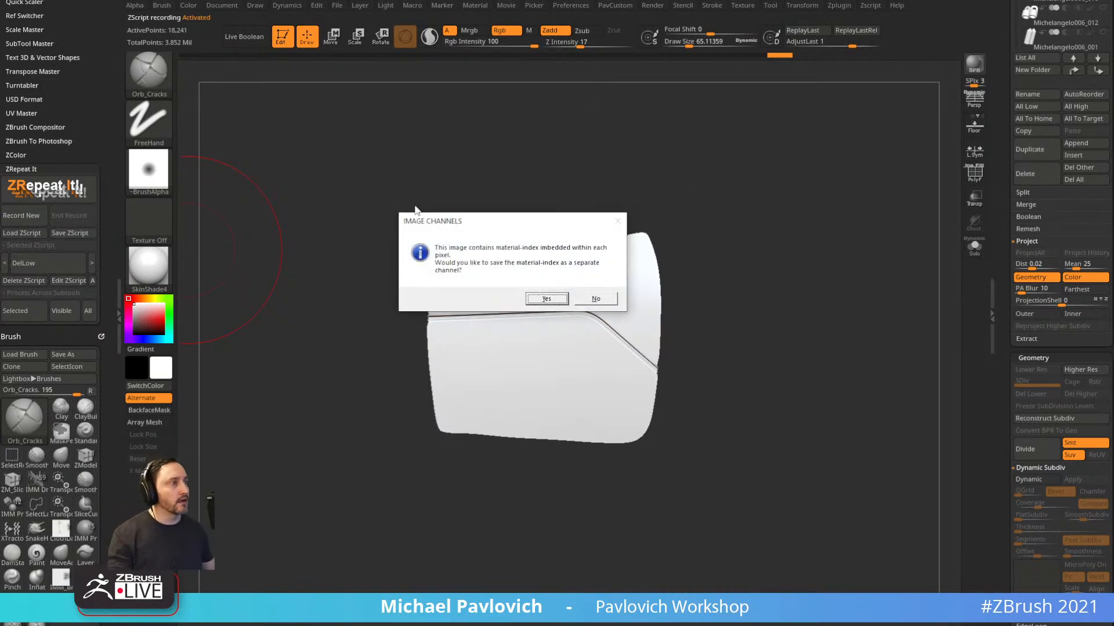
{"action": "left_click", "coordinate": [546, 298]}
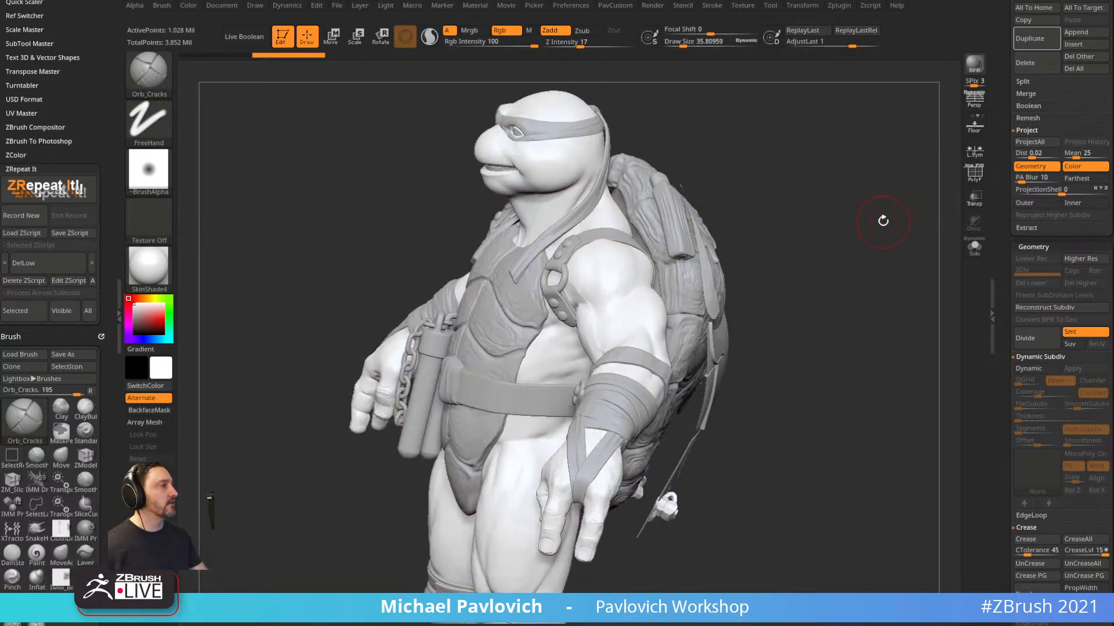
Append a ZSphere to the turtle's subtools and select it at the end of the list.
{"action": "left_click_drag", "start_coordinate": [995, 336], "coordinate": [996, 303]}
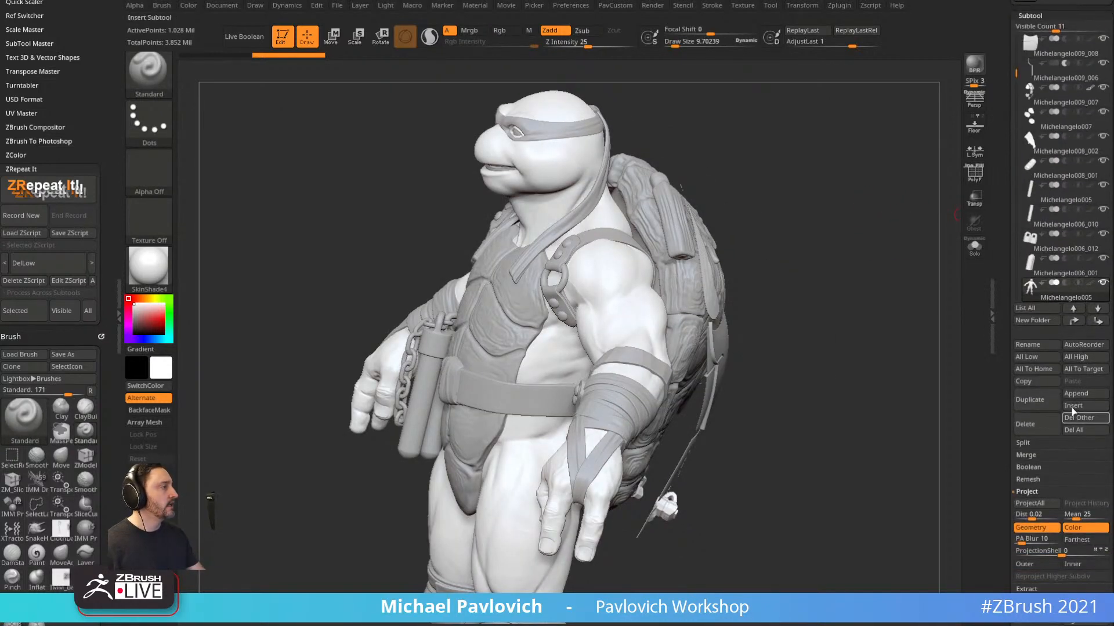
{"action": "left_click", "coordinate": [1076, 395]}
{"action": "left_click", "coordinate": [927, 458]}
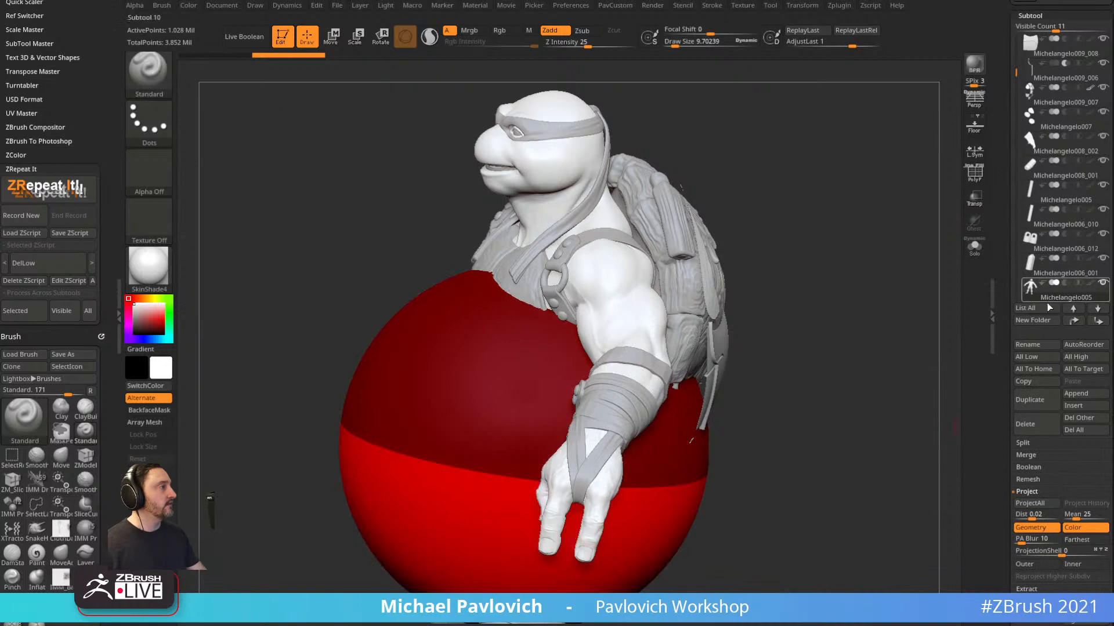
{"action": "left_click", "coordinate": [1032, 184]}
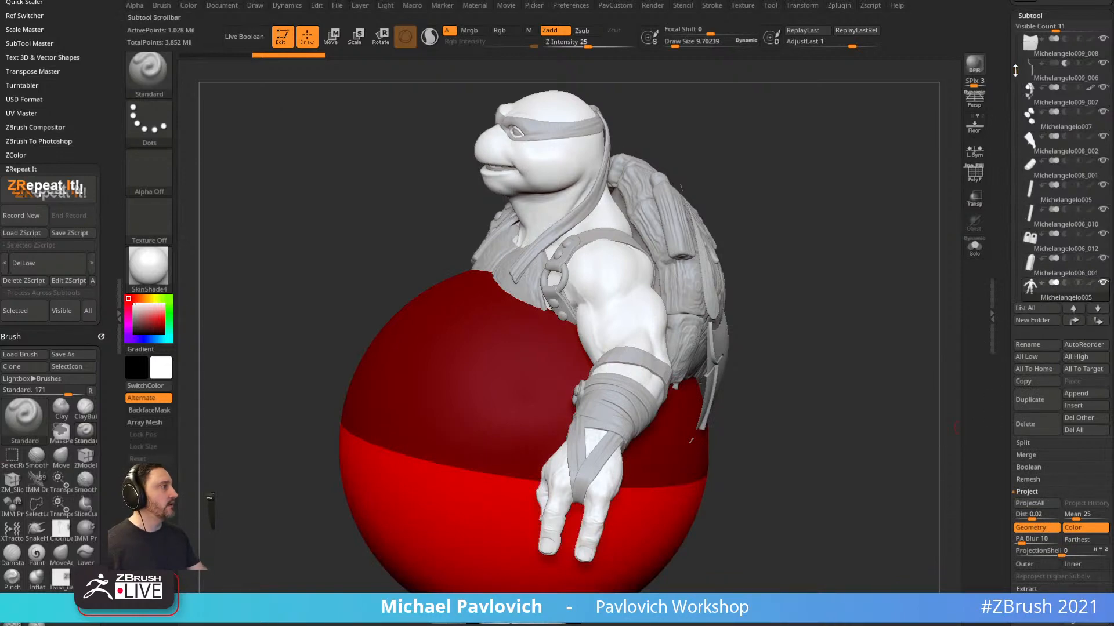
{"action": "left_click_drag", "start_coordinate": [1015, 70], "coordinate": [1016, 251]}
{"action": "left_click", "coordinate": [1055, 251]}
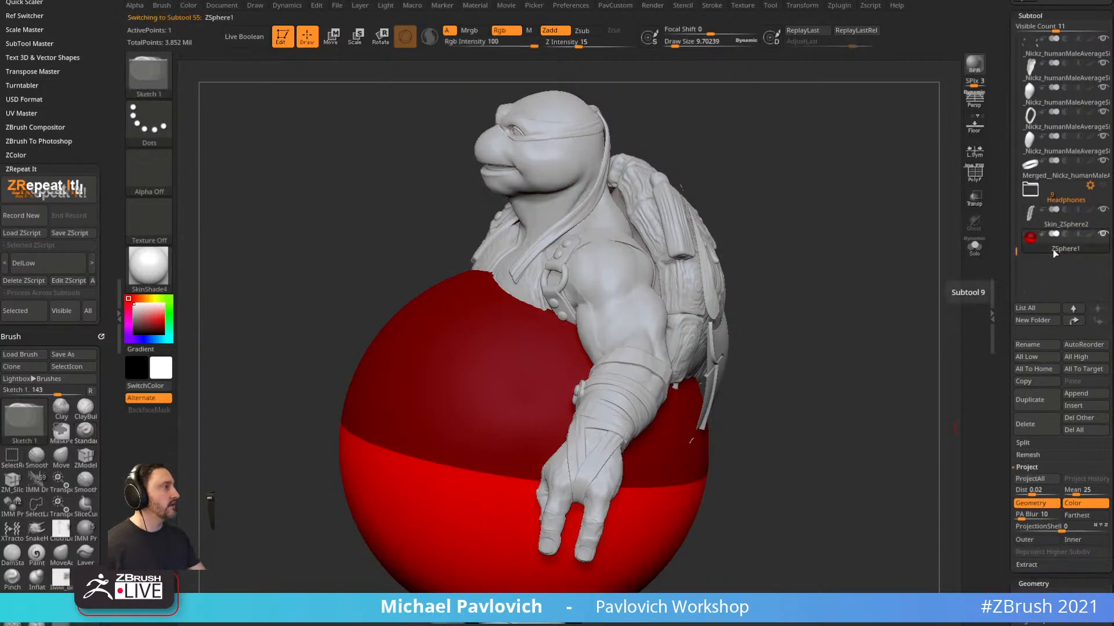
Move the Michelangelo005 body to just above the ZSphere in the subtool order and show only these two subtools.
{"action": "left_click_drag", "start_coordinate": [885, 247], "coordinate": [904, 252]}
{"action": "left_click", "coordinate": [1103, 235]}
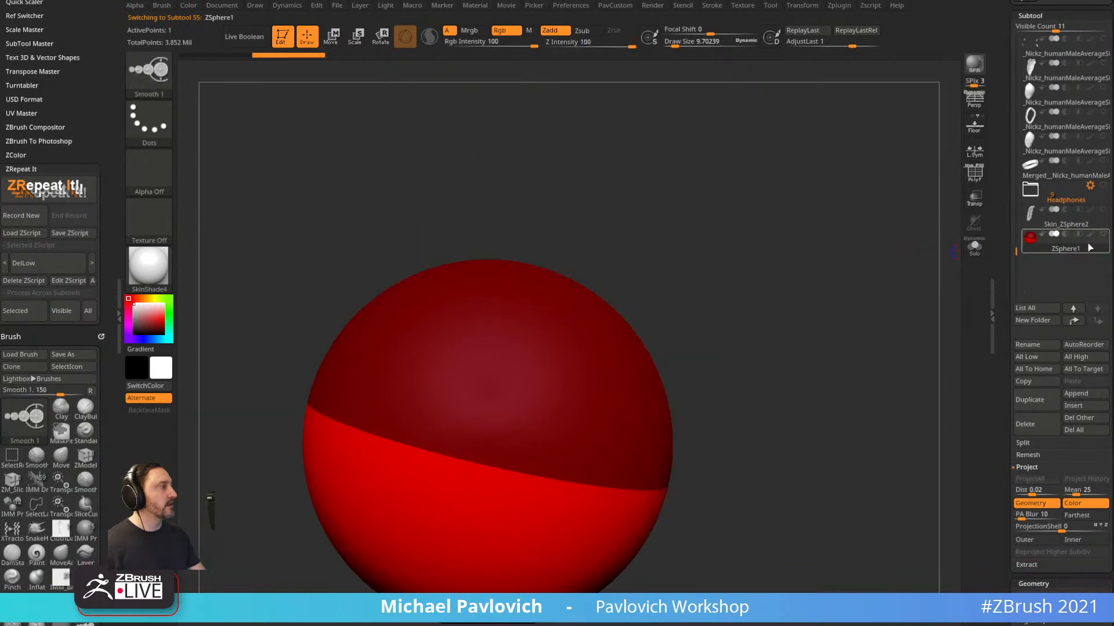
{"action": "mouse_move", "coordinate": [1014, 250]}
{"action": "left_mouse_down"}
{"action": "mouse_move", "coordinate": [1011, 133]}
{"action": "mouse_move", "coordinate": [1011, 247]}
{"action": "left_mouse_up"}
{"action": "left_click", "coordinate": [1103, 259], "text": "shift"}
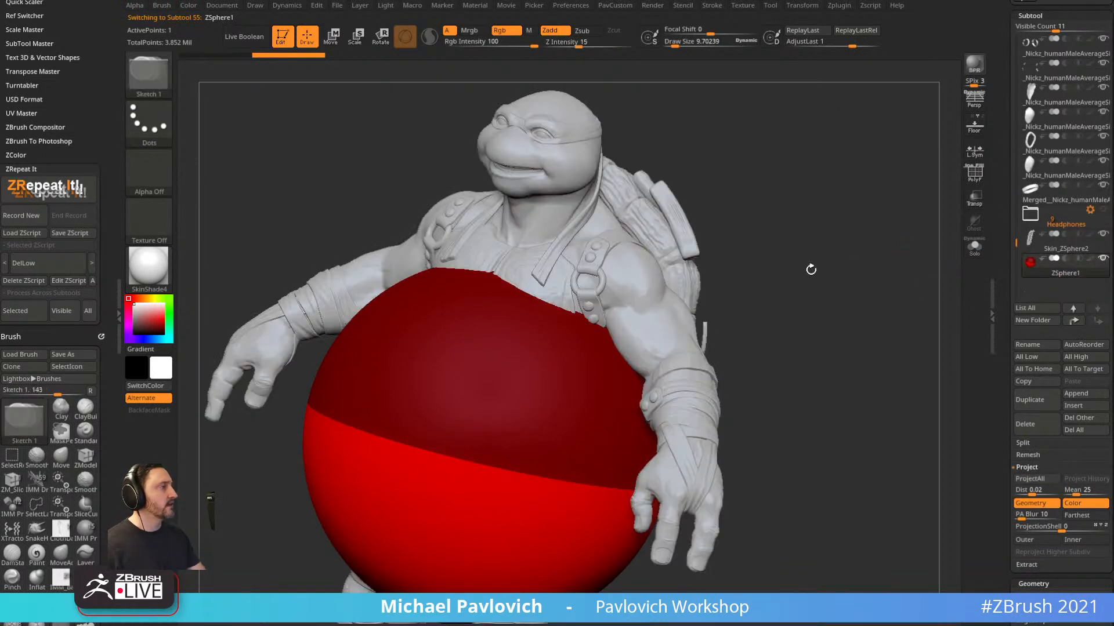
{"action": "left_click", "coordinate": [662, 309], "text": "alt"}
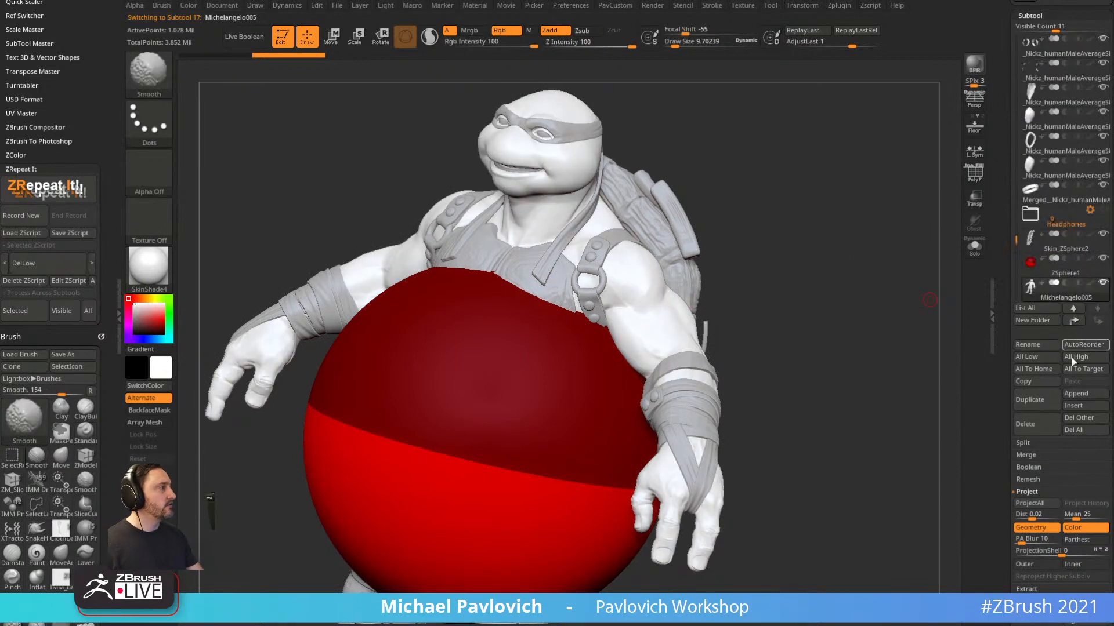
{"action": "left_click", "coordinate": [534, 361], "text": "alt"}
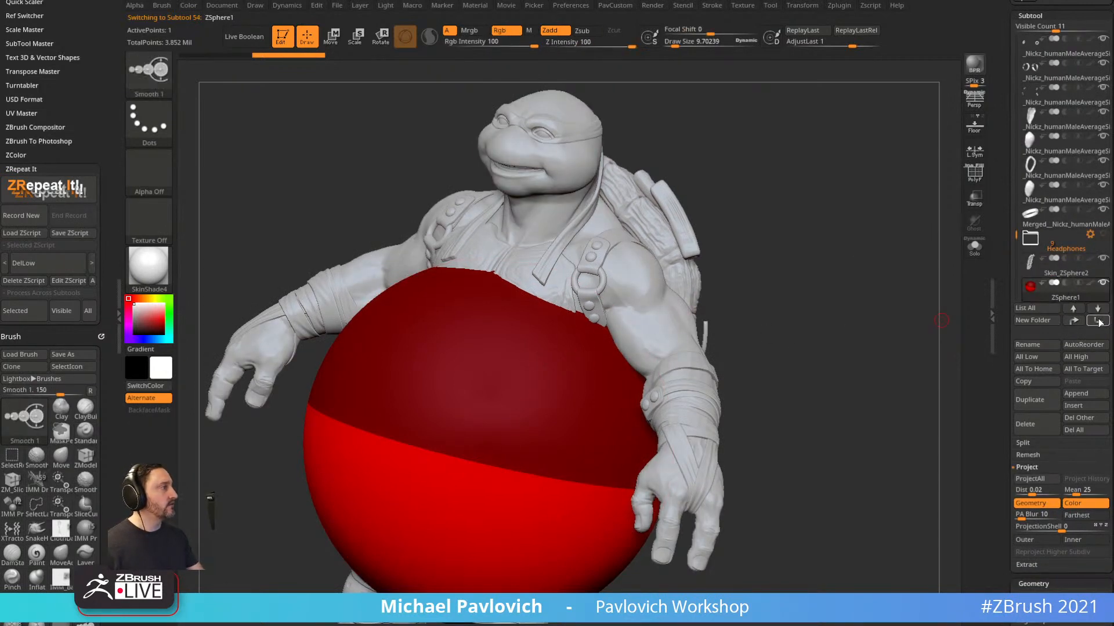
{"action": "left_click", "coordinate": [1102, 283], "text": "shift"}
{"action": "left_click", "coordinate": [1102, 258]}
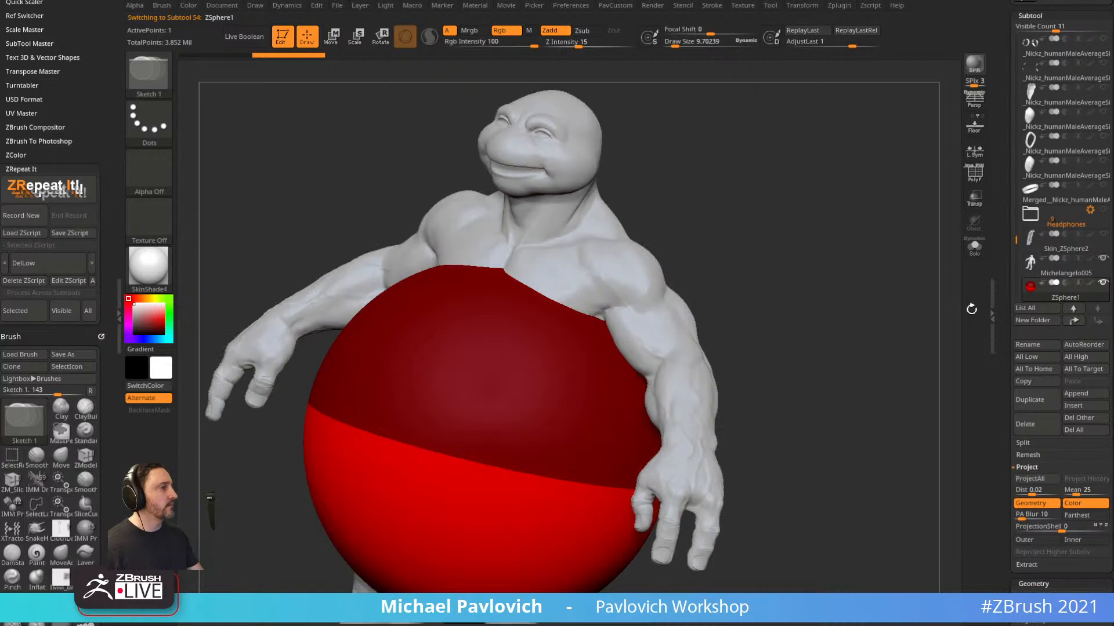
Shrink the ZSphere and move it up inside the body's chest, using transparency to see it, with transparency turned off at the end.
{"action": "left_click_drag", "start_coordinate": [870, 290], "coordinate": [841, 307], "text": "shift"}
{"action": "key", "text": "e"}
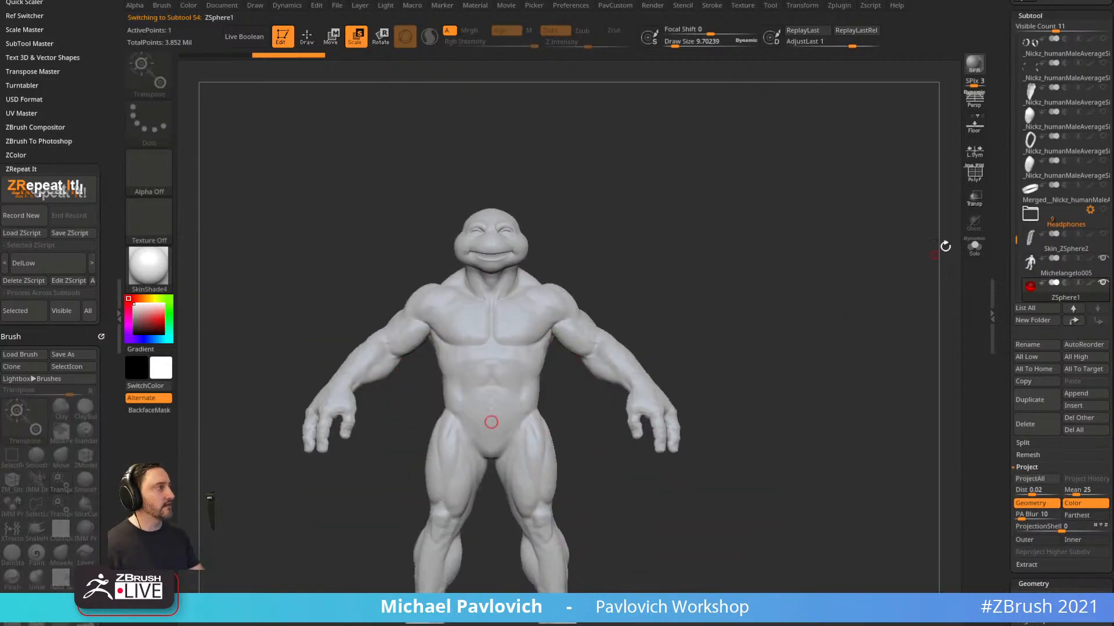
{"action": "left_click", "coordinate": [974, 198]}
{"action": "left_click_drag", "start_coordinate": [843, 259], "coordinate": [759, 288], "text": "alt"}
{"action": "key", "text": "w"}
{"action": "left_click_drag", "start_coordinate": [498, 413], "coordinate": [499, 340]}
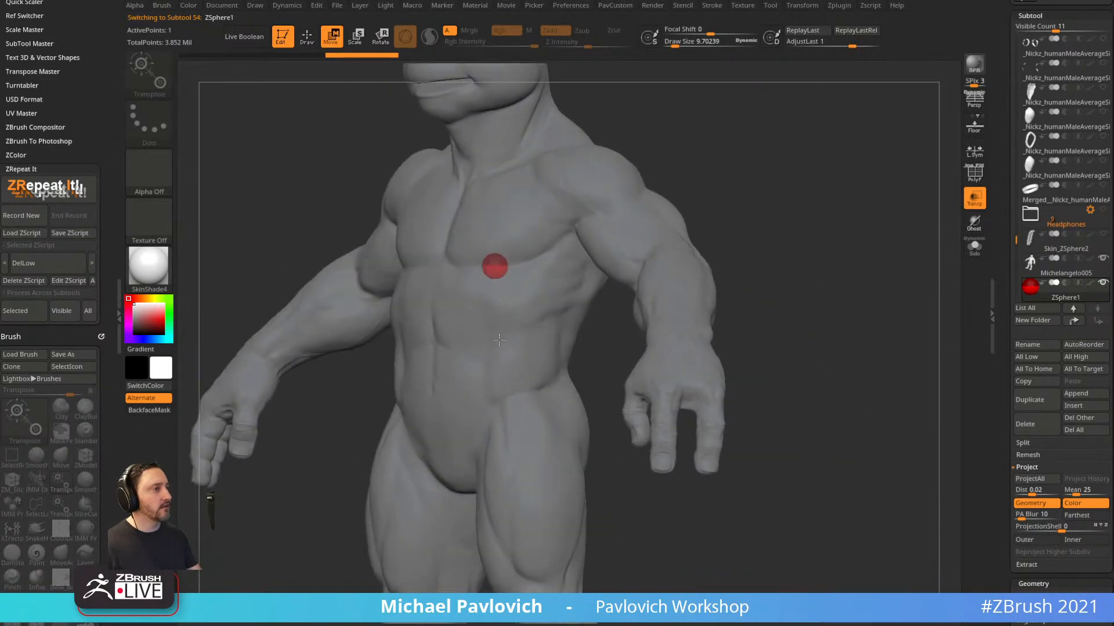
{"action": "key", "text": "q"}
{"action": "mouse_move", "coordinate": [773, 224]}
{"action": "left_mouse_down"}
{"action": "mouse_move", "coordinate": [808, 298]}
{"action": "mouse_move", "coordinate": [824, 290]}
{"action": "left_mouse_up"}
{"action": "left_click", "coordinate": [974, 199]}
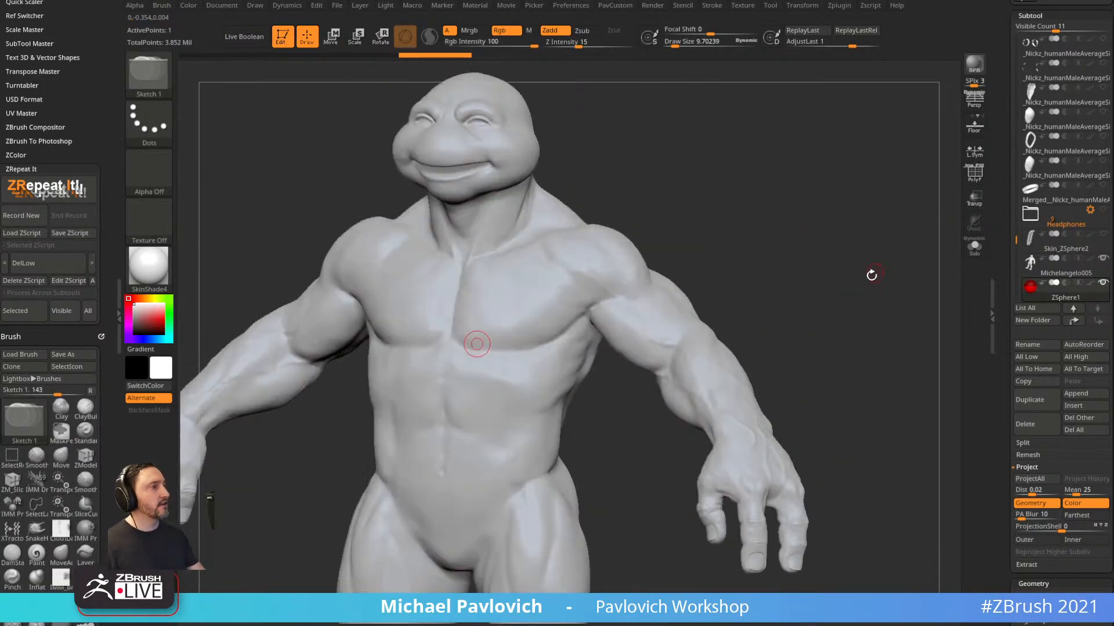
Assign the MatCap Pearl Cavity material and choose a mid-grey color.
{"action": "left_click", "coordinate": [148, 265]}
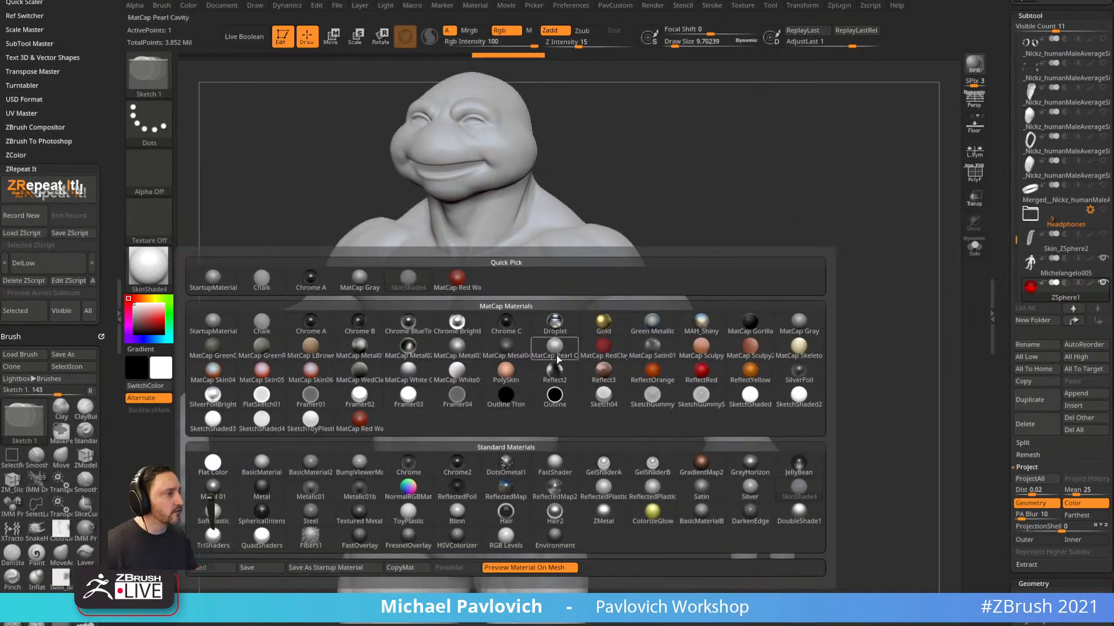
{"action": "left_click", "coordinate": [556, 354]}
{"action": "left_click", "coordinate": [132, 321]}
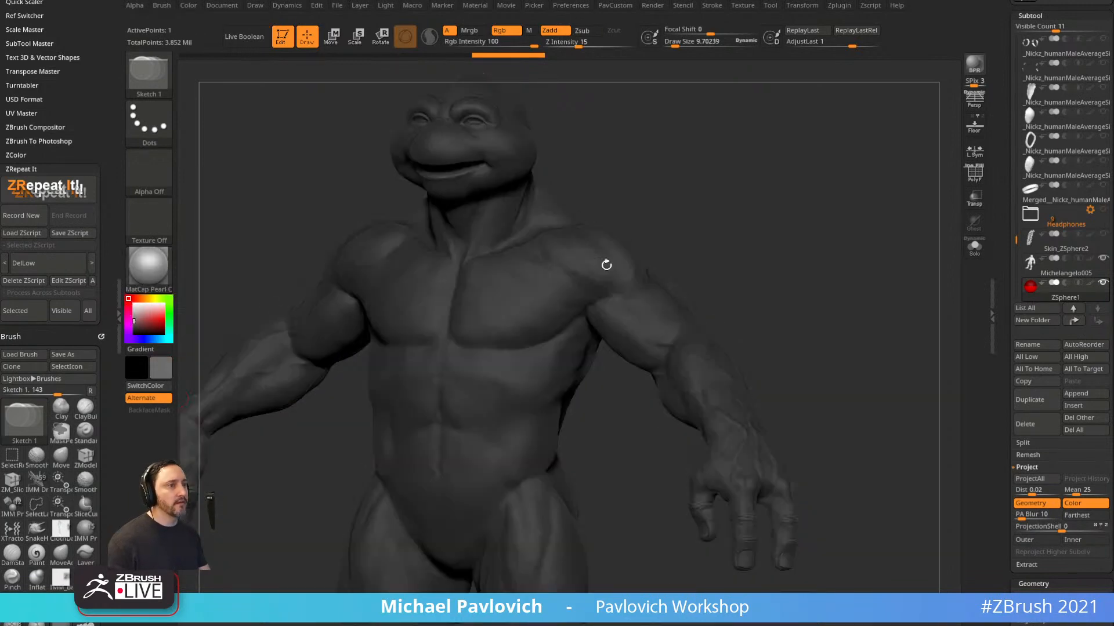
Enable Edit Topology on the ZSphere and place a symmetrical chain of topology points down the chest beside the shoulder.
{"action": "left_click_drag", "start_coordinate": [1015, 243], "coordinate": [1016, 252]}
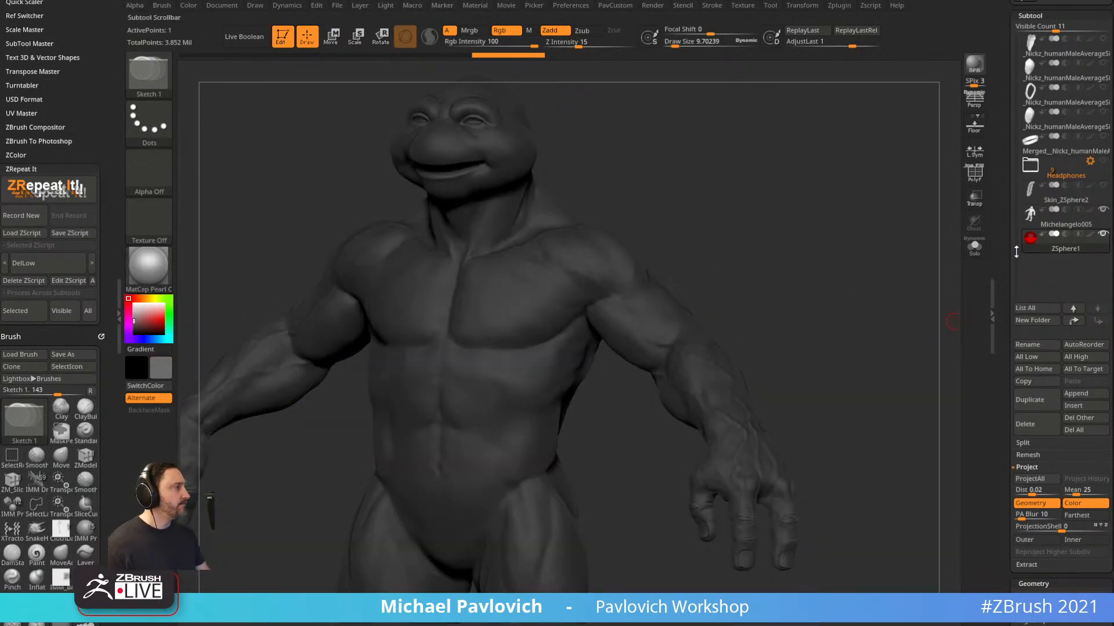
{"action": "left_click_drag", "start_coordinate": [1000, 319], "coordinate": [1006, 165]}
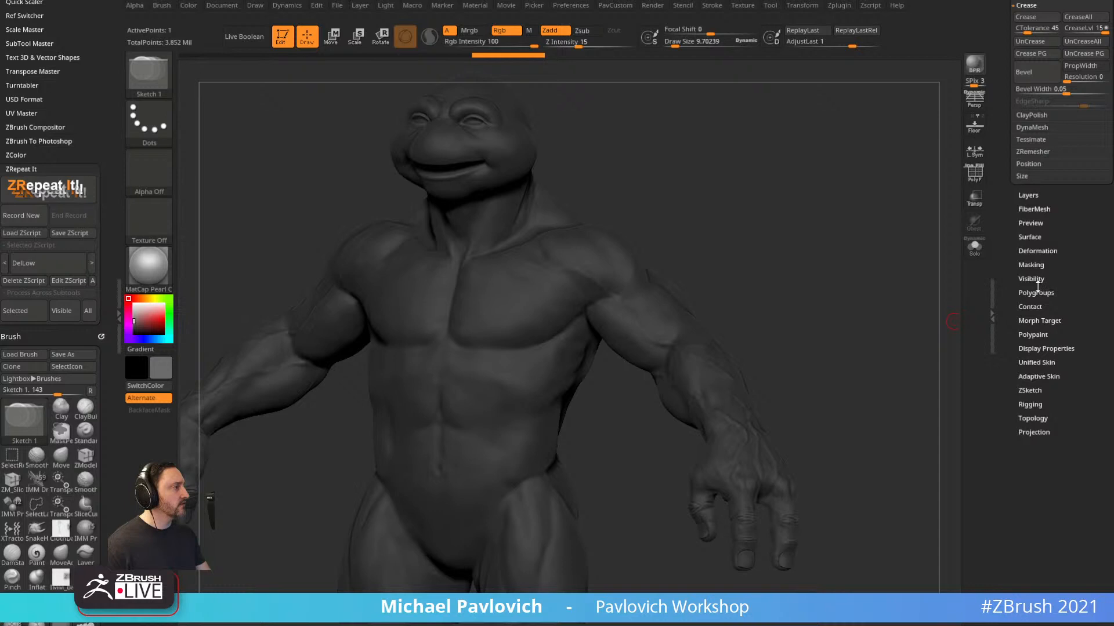
{"action": "left_click", "coordinate": [1036, 419], "text": "shift"}
{"action": "left_click", "coordinate": [1036, 430]}
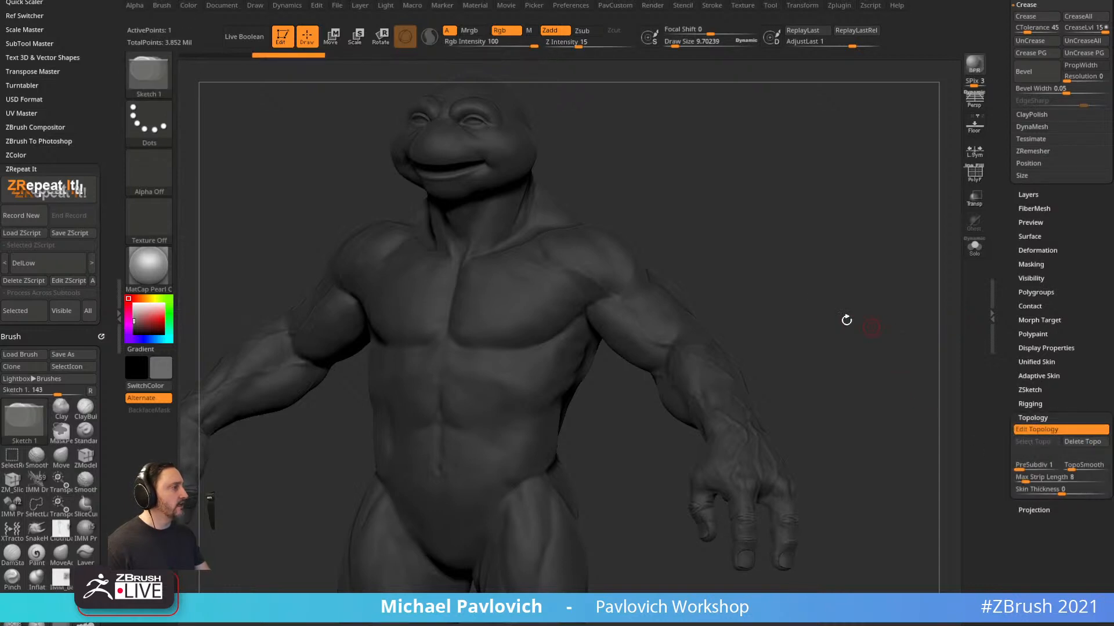
{"action": "mouse_move", "coordinate": [846, 321]}
{"action": "left_mouse_down", "text": "alt"}
{"action": "mouse_move", "coordinate": [855, 246]}
{"action": "mouse_move", "coordinate": [910, 115]}
{"action": "mouse_move", "coordinate": [663, 304]}
{"action": "left_mouse_up", "text": "alt"}
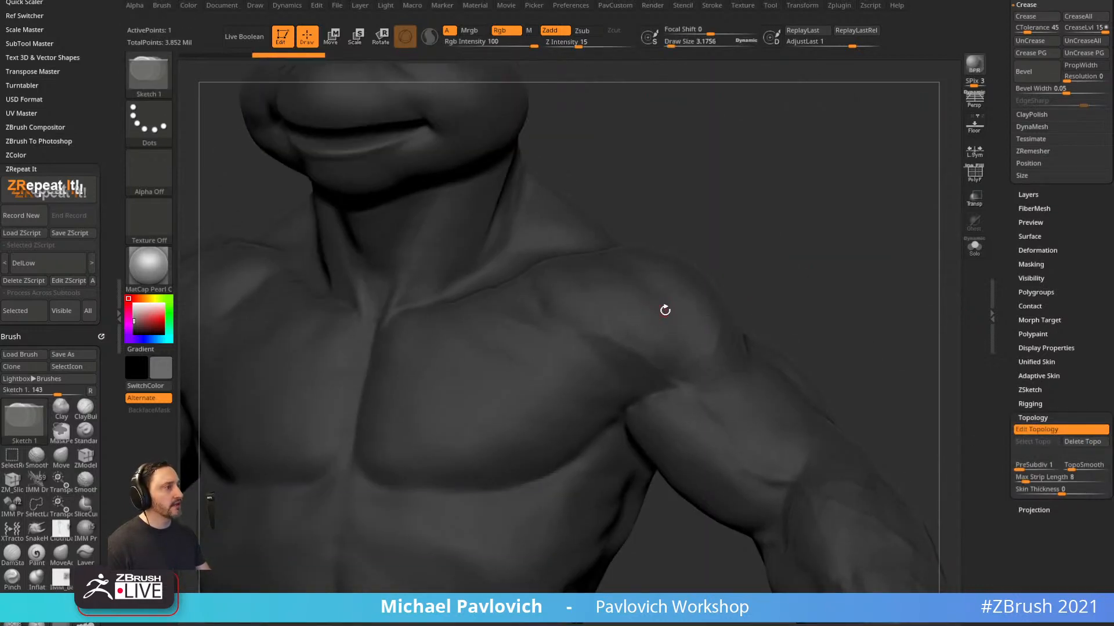
{"action": "left_click", "coordinate": [565, 427]}
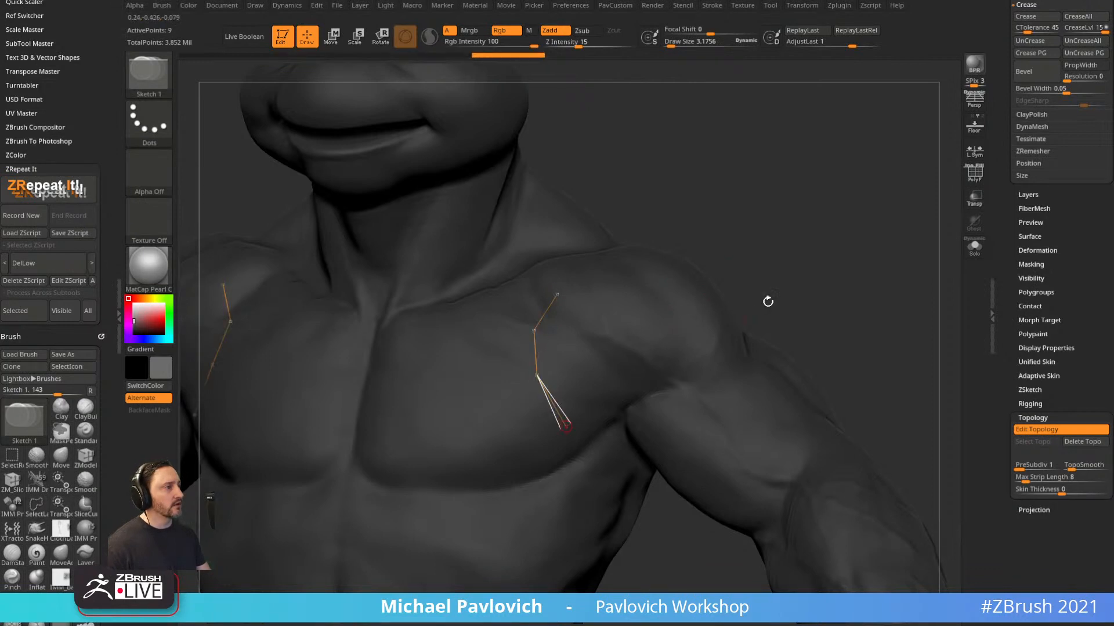
Draw the topology outline of a strap from the side of the chest up onto the front of the shoulder.
{"action": "left_click_drag", "start_coordinate": [768, 301], "coordinate": [757, 292]}
{"action": "left_click", "coordinate": [607, 393]}
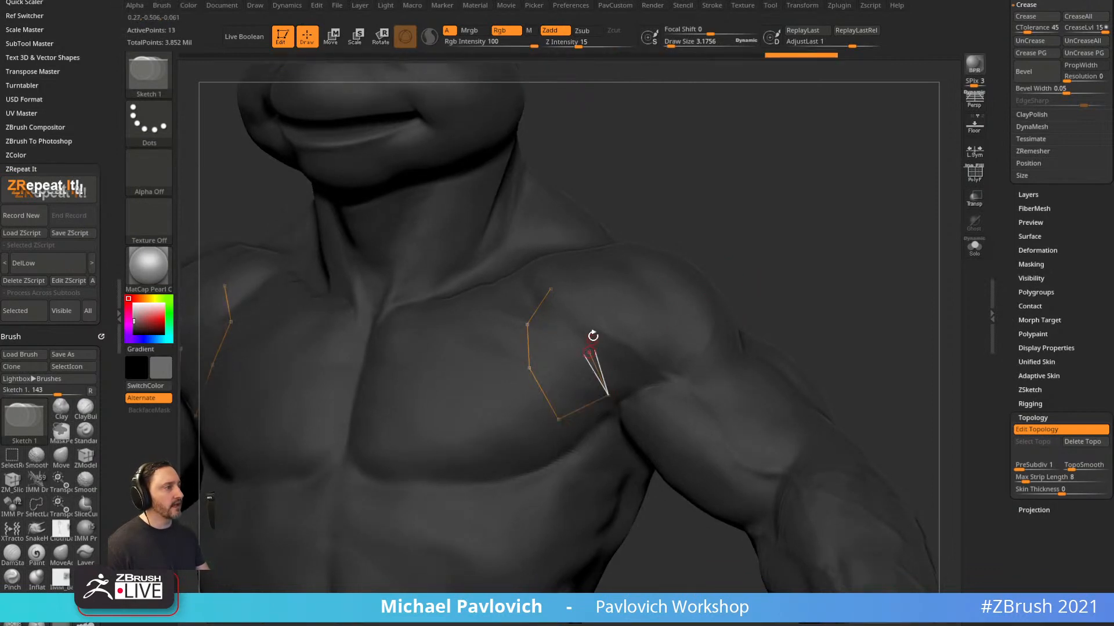
{"action": "left_click", "coordinate": [628, 279]}
{"action": "right_click_drag", "start_coordinate": [671, 283], "coordinate": [657, 292]}
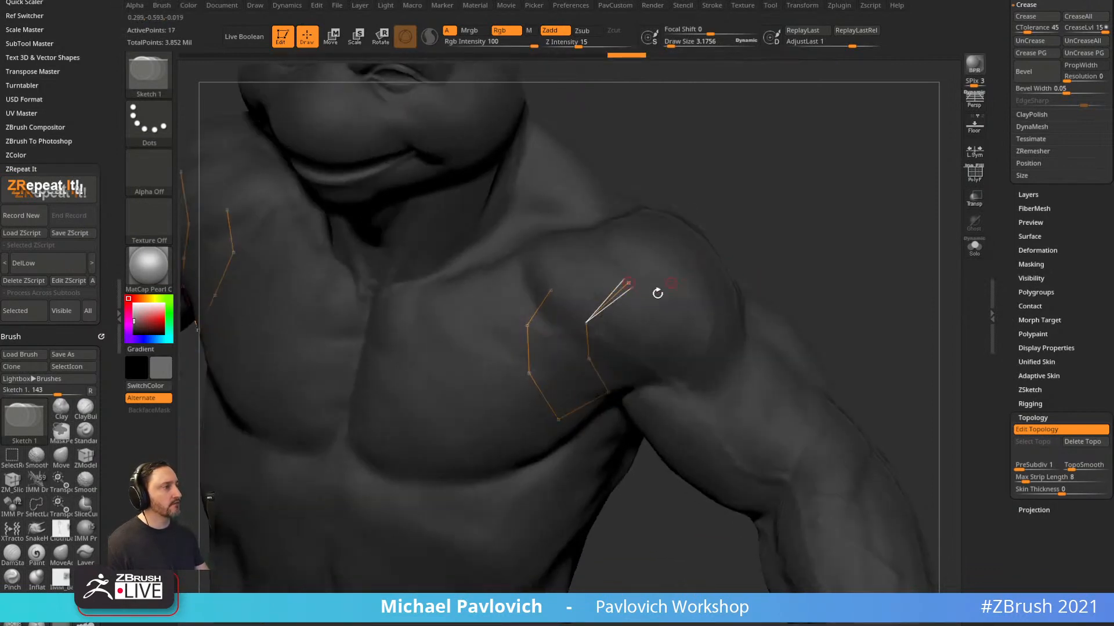
{"action": "left_click", "coordinate": [715, 212]}
Add cross edges between the two long sides of the chest strap to divide it into quads.
{"action": "left_click", "coordinate": [550, 290]}
{"action": "left_click", "coordinate": [586, 322]}
{"action": "right_click_drag", "start_coordinate": [597, 297], "coordinate": [592, 303]}
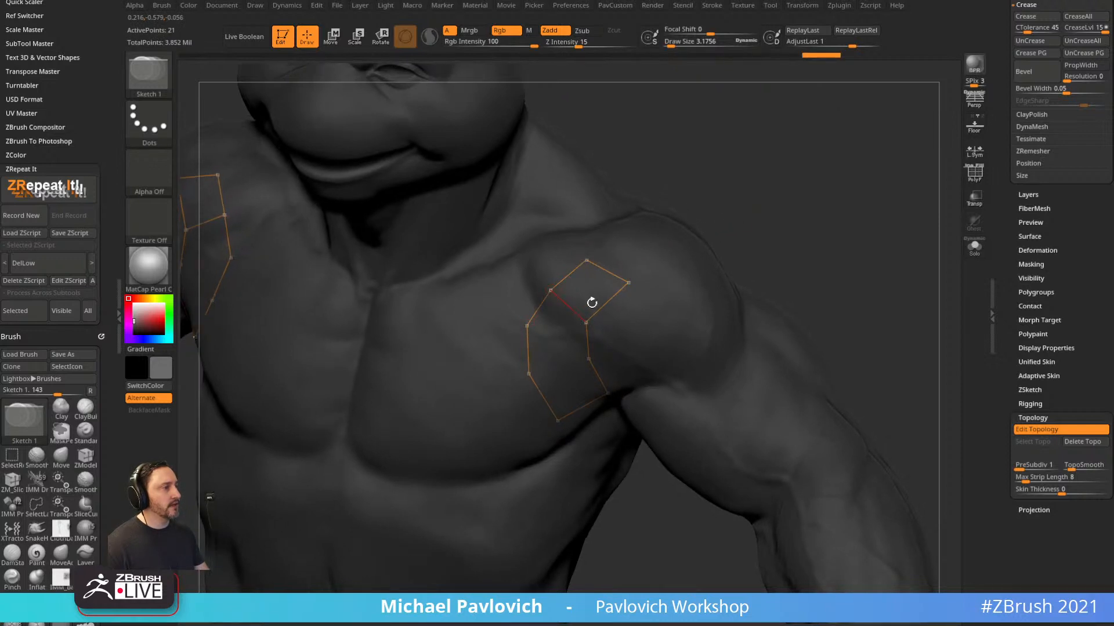
{"action": "left_click", "coordinate": [527, 327]}
{"action": "left_click", "coordinate": [587, 340]}
{"action": "right_click_drag", "start_coordinate": [554, 369], "coordinate": [533, 369]}
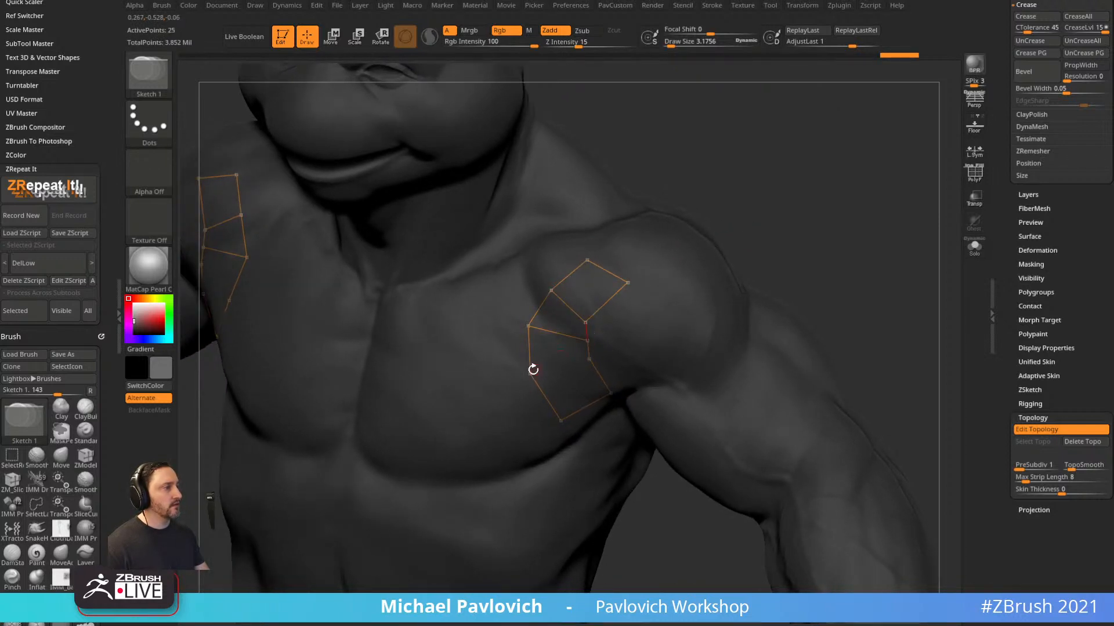
{"action": "left_click", "coordinate": [588, 359]}
Move the chest strap's topology points to even out its quads and smooth its curve toward the shoulder.
{"action": "left_click_drag", "start_coordinate": [796, 234], "coordinate": [795, 246]}
{"action": "key", "text": "w"}
{"action": "left_click_drag", "start_coordinate": [588, 341], "coordinate": [584, 367]}
{"action": "left_click_drag", "start_coordinate": [576, 342], "coordinate": [579, 343]}
{"action": "left_click_drag", "start_coordinate": [610, 396], "coordinate": [595, 402]}
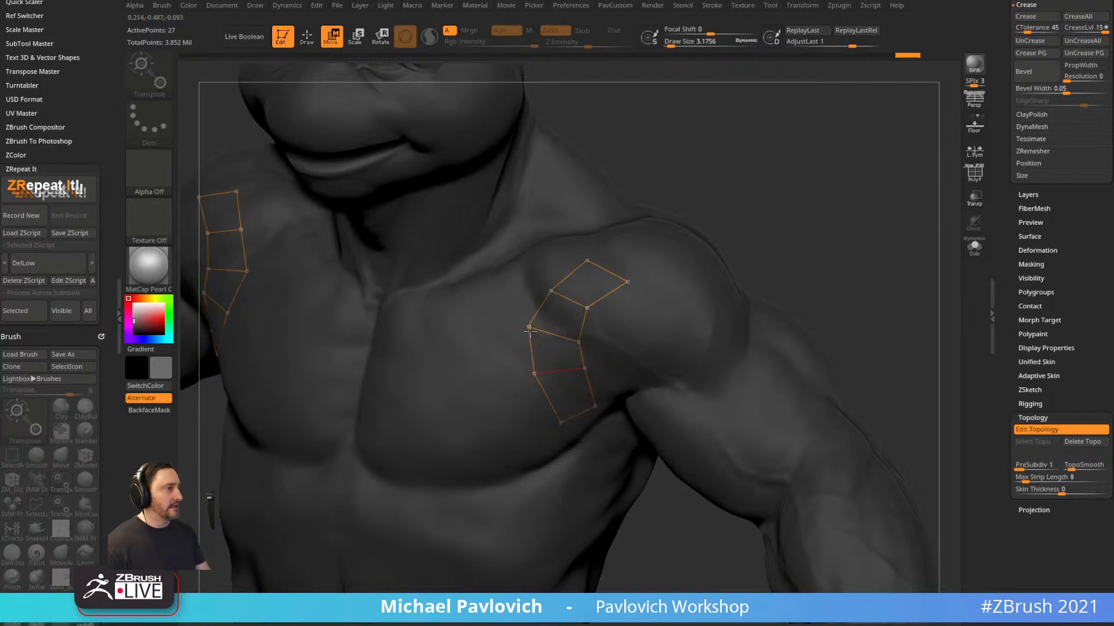
{"action": "mouse_move", "coordinate": [552, 290]}
{"action": "left_mouse_down"}
{"action": "mouse_move", "coordinate": [541, 300]}
{"action": "mouse_move", "coordinate": [596, 298]}
{"action": "mouse_move", "coordinate": [550, 298]}
{"action": "left_mouse_up"}
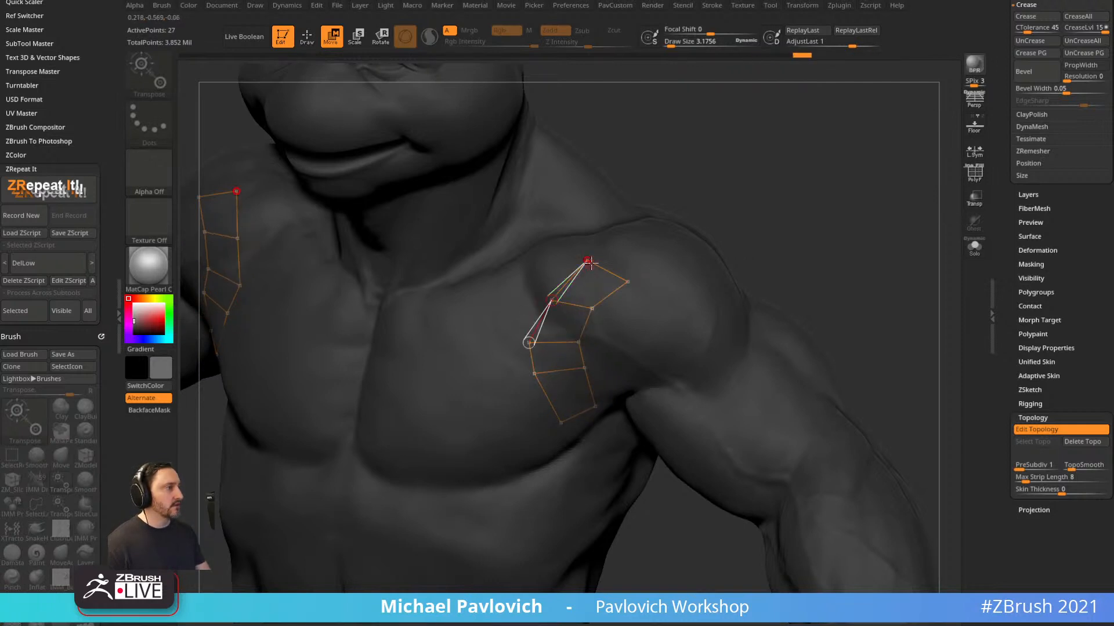
{"action": "left_click_drag", "start_coordinate": [587, 261], "coordinate": [588, 257]}
{"action": "left_click_drag", "start_coordinate": [725, 215], "coordinate": [746, 199]}
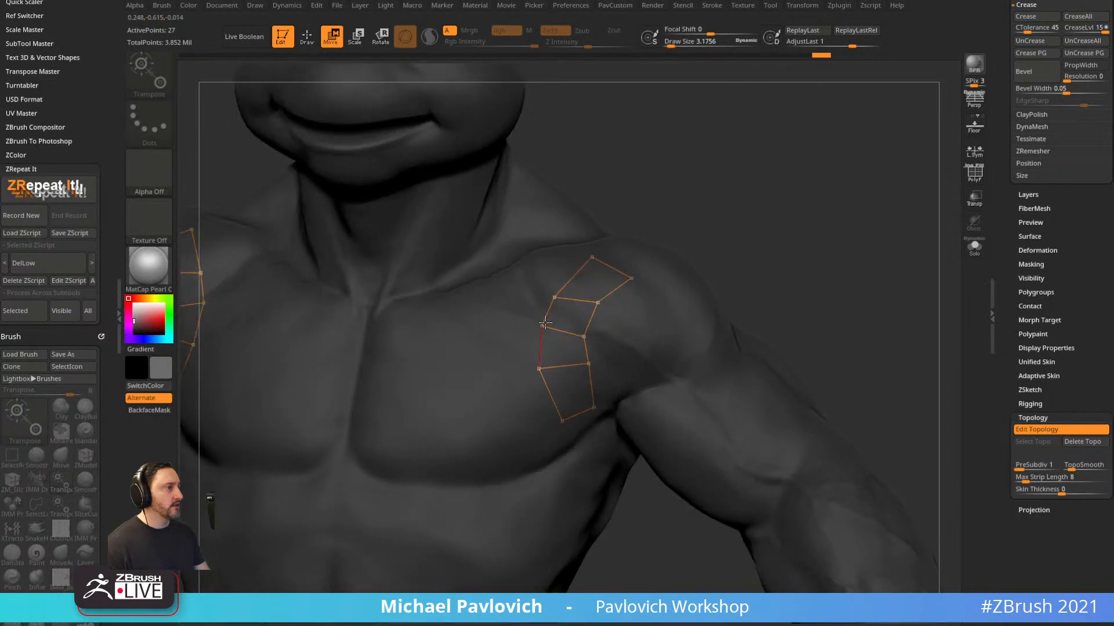
{"action": "left_click_drag", "start_coordinate": [598, 303], "coordinate": [599, 307]}
{"action": "left_click_drag", "start_coordinate": [555, 297], "coordinate": [558, 290]}
{"action": "mouse_move", "coordinate": [695, 257]}
{"action": "left_mouse_down"}
{"action": "mouse_move", "coordinate": [733, 256]}
{"action": "mouse_move", "coordinate": [707, 256]}
{"action": "left_mouse_up"}
Draw the closed outline of a second strap branch from the shoulder end of the chest strap down to the upper arm.
{"action": "key", "text": "q"}
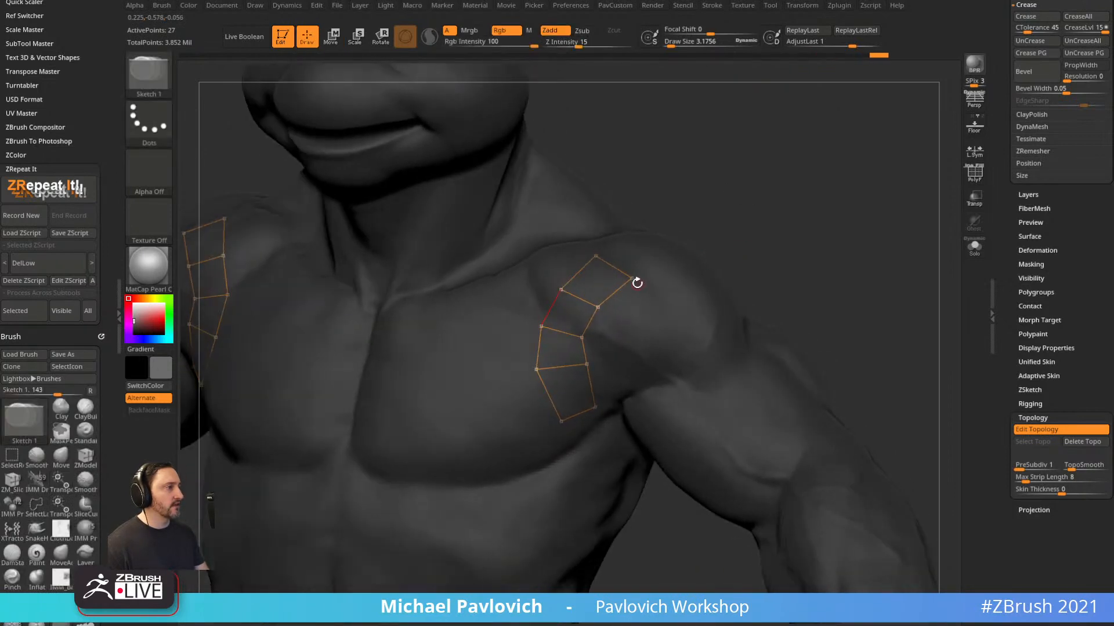
{"action": "left_click", "coordinate": [632, 279]}
{"action": "left_click", "coordinate": [678, 308]}
{"action": "left_click", "coordinate": [715, 344]}
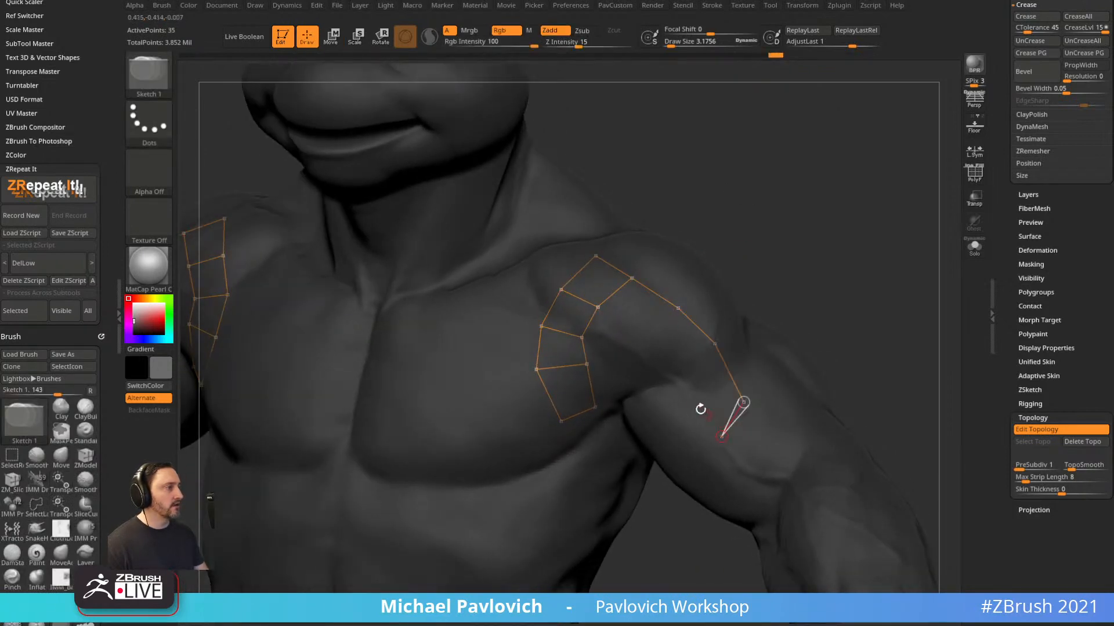
{"action": "left_click", "coordinate": [648, 356]}
{"action": "left_click", "coordinate": [598, 307]}
{"action": "left_click", "coordinate": [730, 258]}
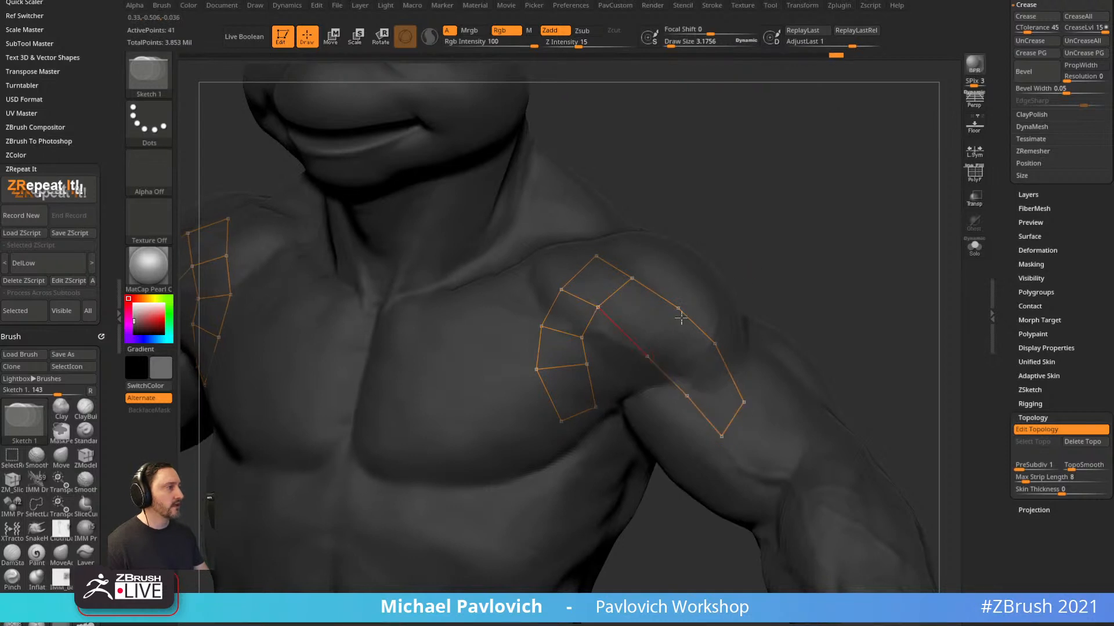
Add two cross edges to the arm strap branch to divide it into quads.
{"action": "left_click", "coordinate": [678, 307]}
{"action": "left_click", "coordinate": [647, 356]}
{"action": "left_click", "coordinate": [714, 344]}
{"action": "left_click", "coordinate": [687, 396]}
Move the inner points near the lower end of the arm strap to even out its shape.
{"action": "mouse_move", "coordinate": [805, 250]}
{"action": "left_mouse_down"}
{"action": "mouse_move", "coordinate": [791, 251]}
{"action": "mouse_move", "coordinate": [773, 279]}
{"action": "left_mouse_up"}
{"action": "key", "text": "w"}
{"action": "left_click_drag", "start_coordinate": [671, 424], "coordinate": [666, 406]}
{"action": "left_click_drag", "start_coordinate": [703, 463], "coordinate": [694, 447]}
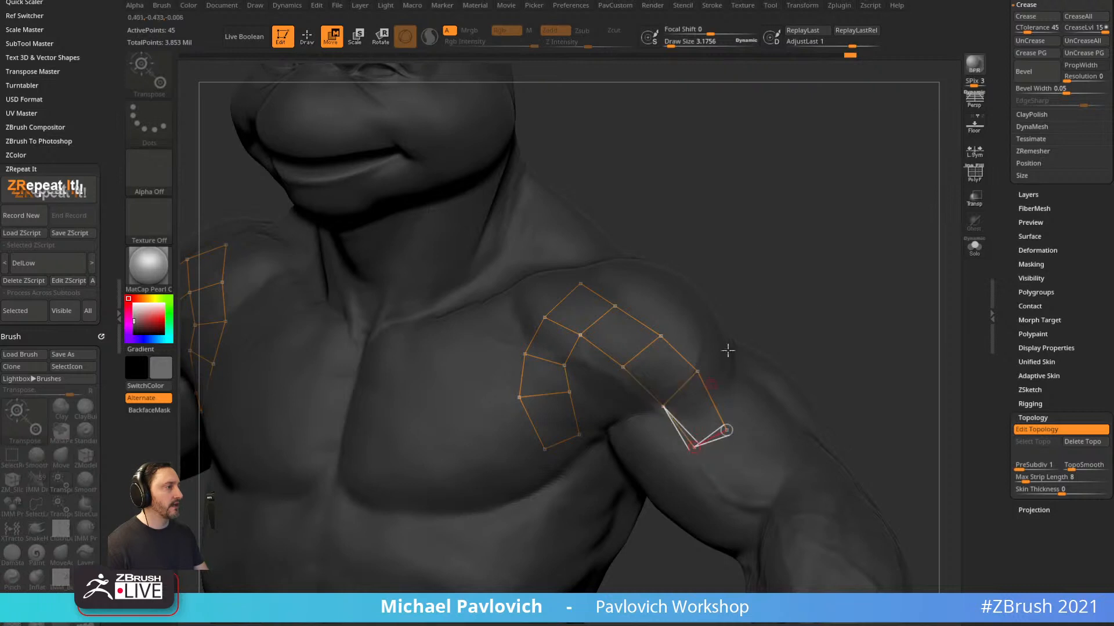
Extend the topology from the upper edge of the shoulder strap as a long strip reaching the side of the head.
{"action": "key", "text": "q"}
{"action": "right_click_drag", "start_coordinate": [728, 206], "coordinate": [730, 258], "text": "alt"}
{"action": "right_click_drag", "start_coordinate": [617, 336], "coordinate": [682, 204]}
{"action": "left_click", "coordinate": [493, 185]}
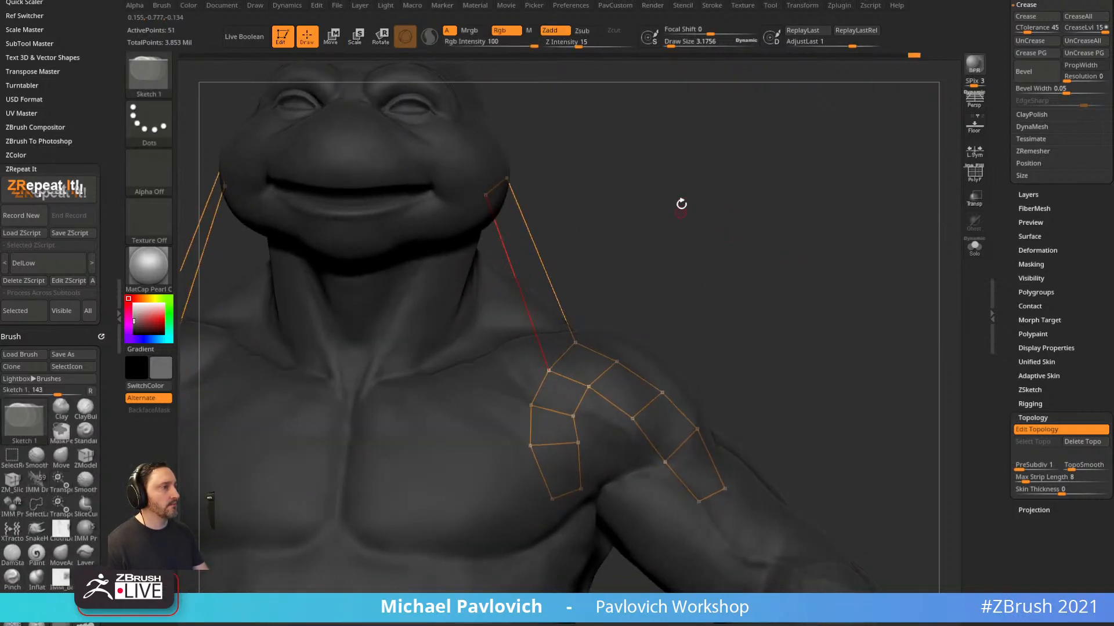
Insert points along the long strip beside the neck and connect them with three cross edges.
{"action": "left_click", "coordinate": [502, 242]}
{"action": "right_click_drag", "start_coordinate": [542, 209], "coordinate": [532, 214]}
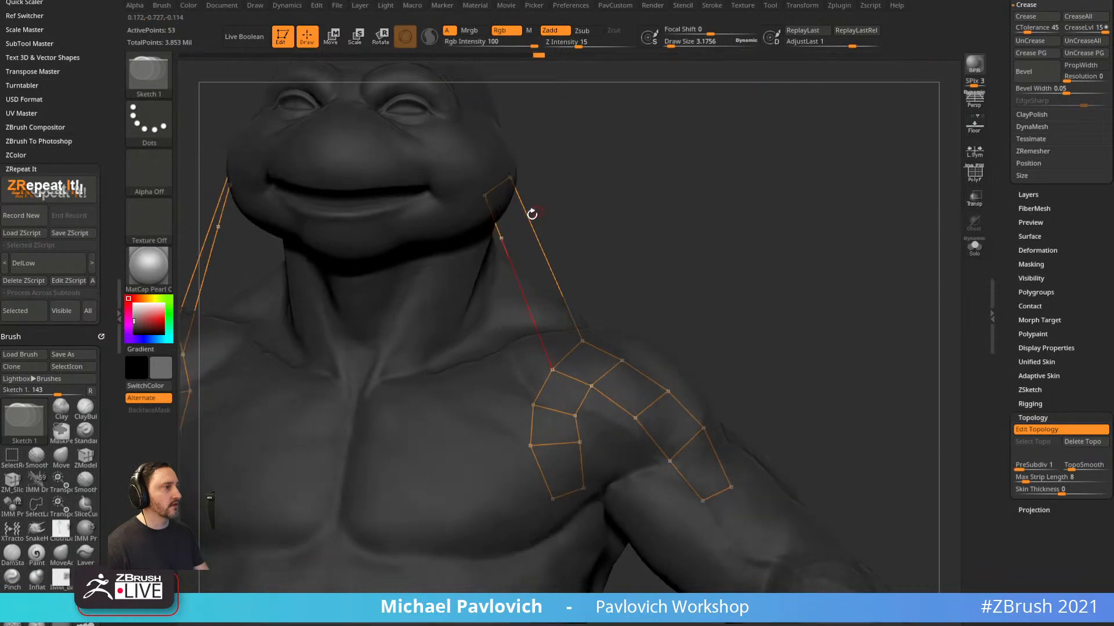
{"action": "left_click", "coordinate": [501, 241]}
{"action": "left_click", "coordinate": [526, 217]}
{"action": "right_click_drag", "start_coordinate": [593, 236], "coordinate": [576, 252]}
{"action": "left_click", "coordinate": [512, 273]}
{"action": "left_click", "coordinate": [542, 250]}
{"action": "left_click", "coordinate": [530, 321]}
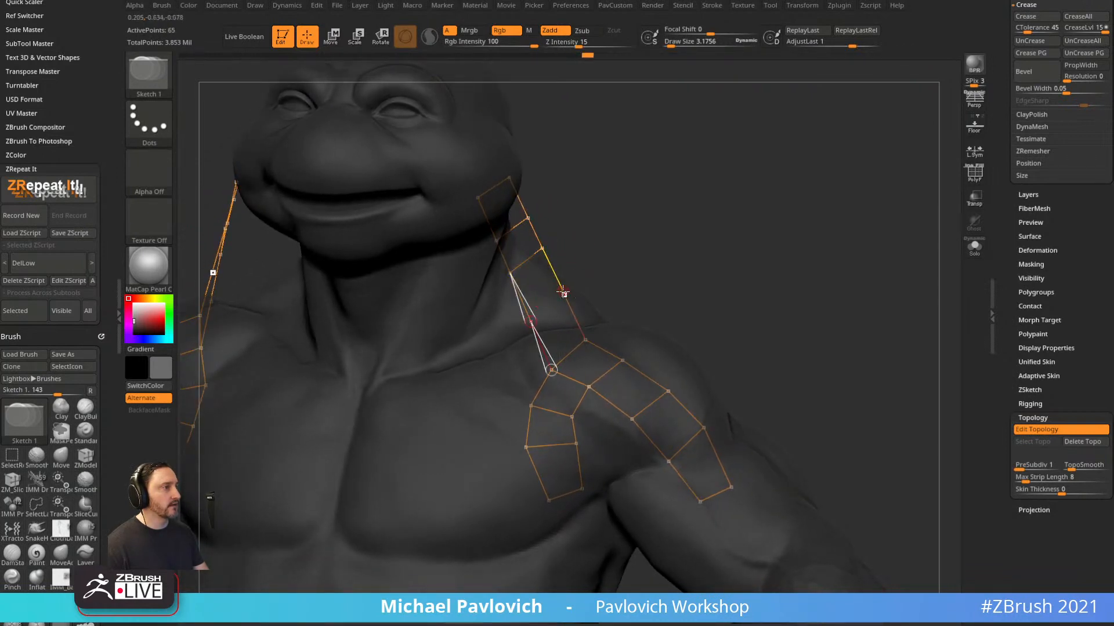
{"action": "left_click", "coordinate": [563, 295]}
Preview the adaptive skin with DynaMesh Resolution 0 and Density 1, and show its polyframe.
{"action": "mouse_move", "coordinate": [746, 294]}
{"action": "right_mouse_down"}
{"action": "mouse_move", "coordinate": [716, 298]}
{"action": "mouse_move", "coordinate": [758, 303]}
{"action": "mouse_move", "coordinate": [748, 266]}
{"action": "mouse_move", "coordinate": [743, 279]}
{"action": "right_mouse_up"}
{"action": "key", "text": "a"}
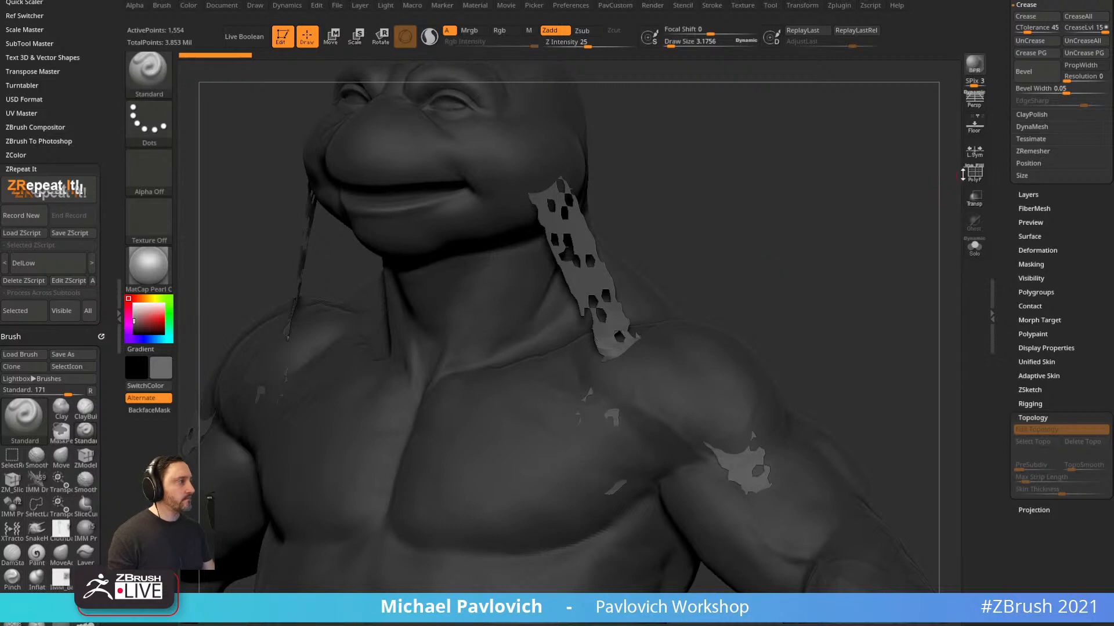
{"action": "left_click", "coordinate": [1037, 376]}
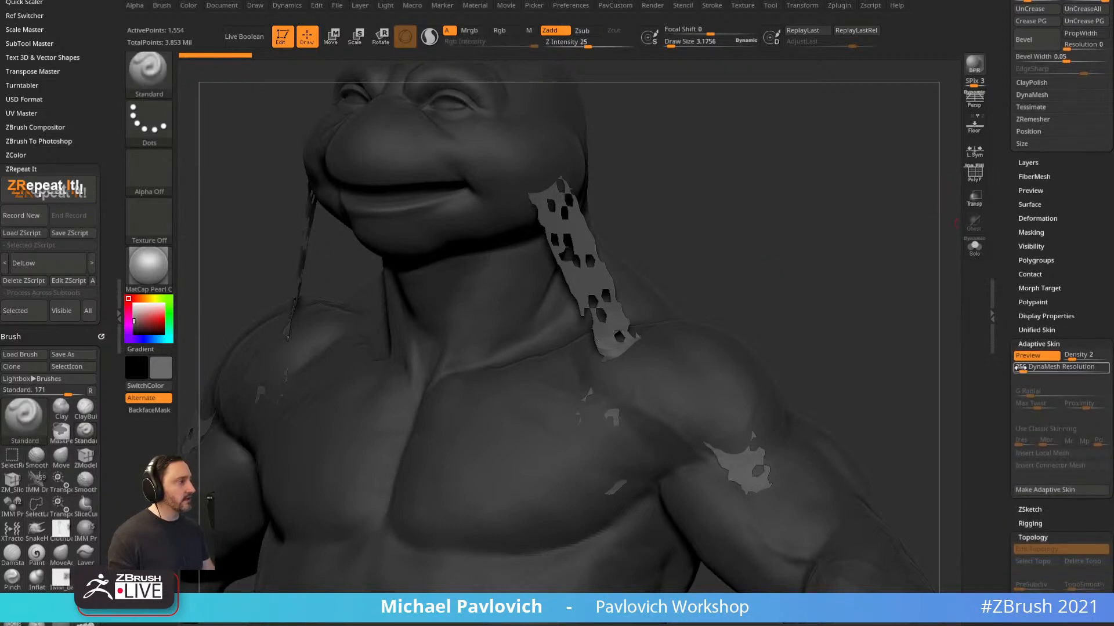
{"action": "left_click_drag", "start_coordinate": [1019, 369], "coordinate": [1014, 369]}
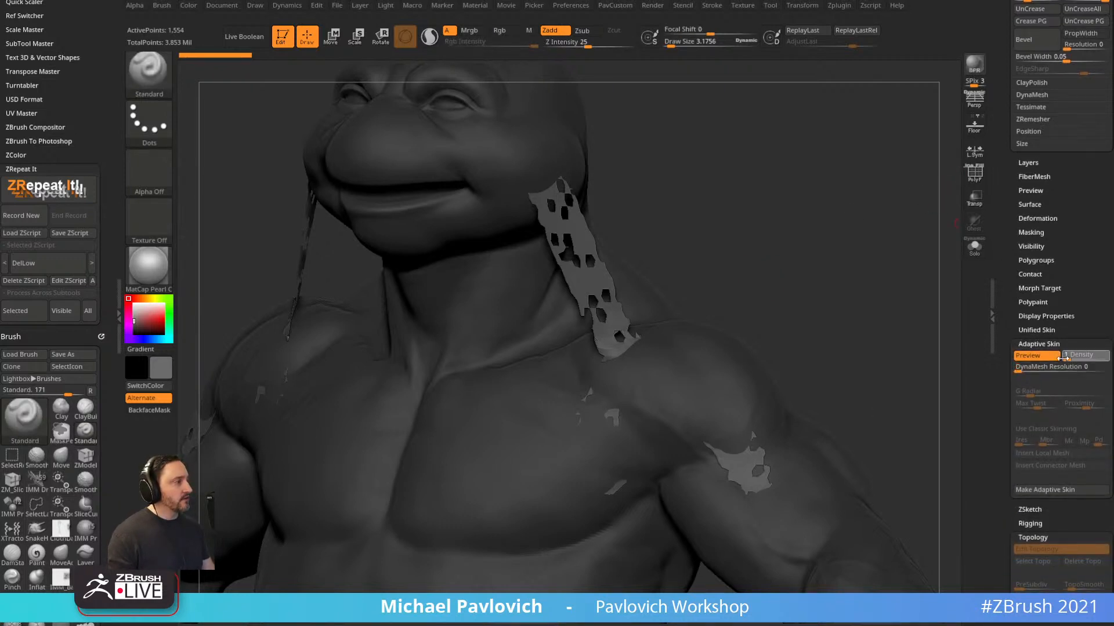
{"action": "left_click", "coordinate": [1063, 359]}
{"action": "key", "text": "shift+f"}
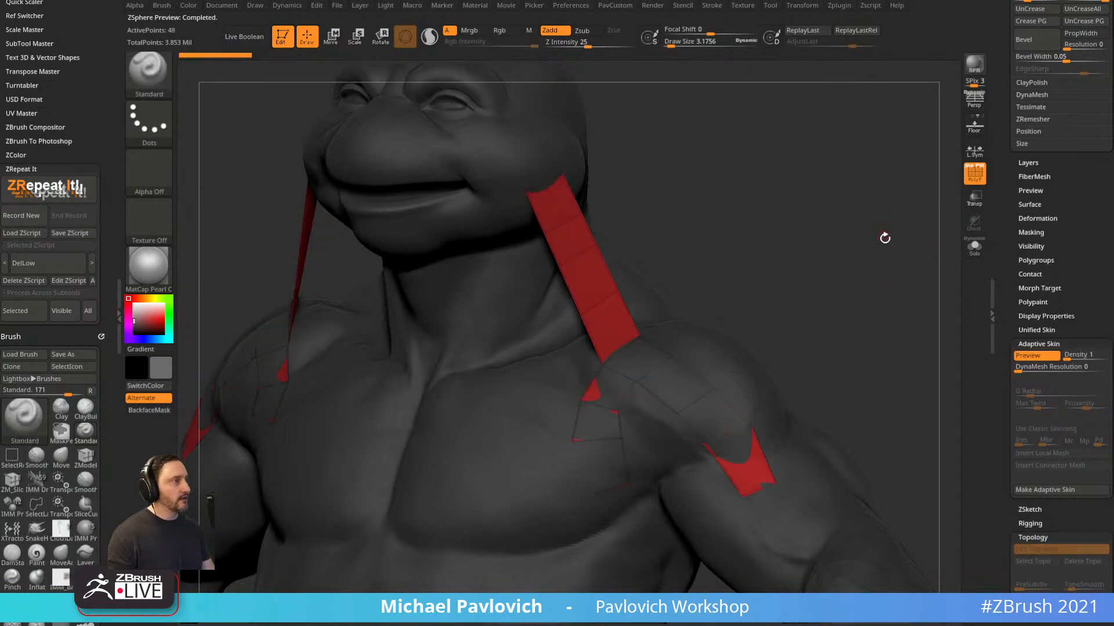
Make an adaptive skin from the strap topology and append the resulting mesh as a subtool.
{"action": "left_click_drag", "start_coordinate": [882, 236], "coordinate": [848, 305]}
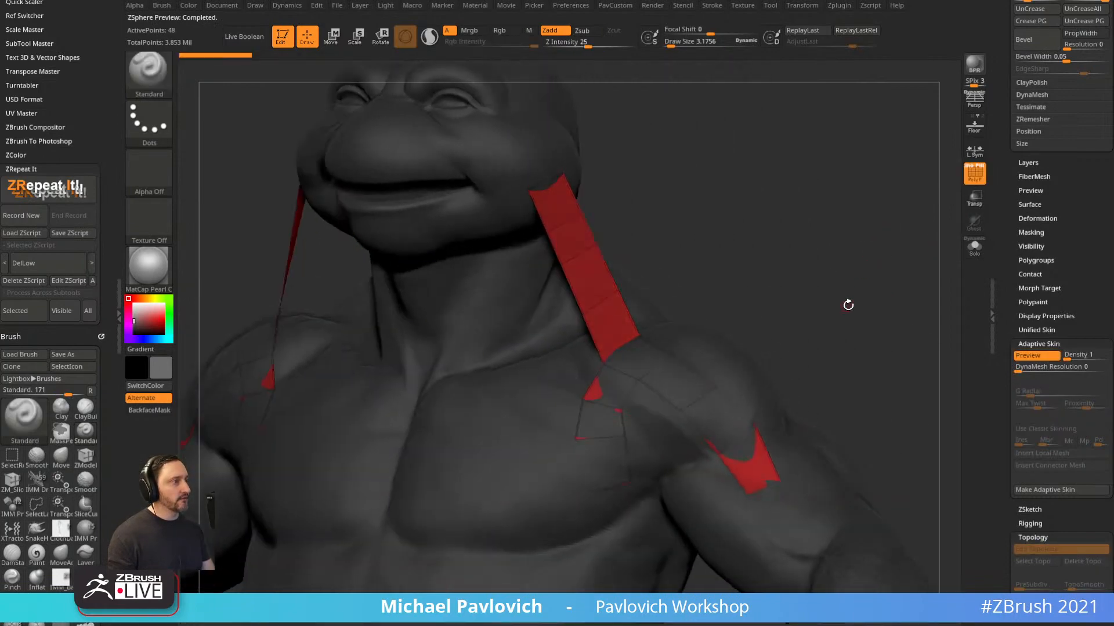
{"action": "left_click", "coordinate": [1027, 489]}
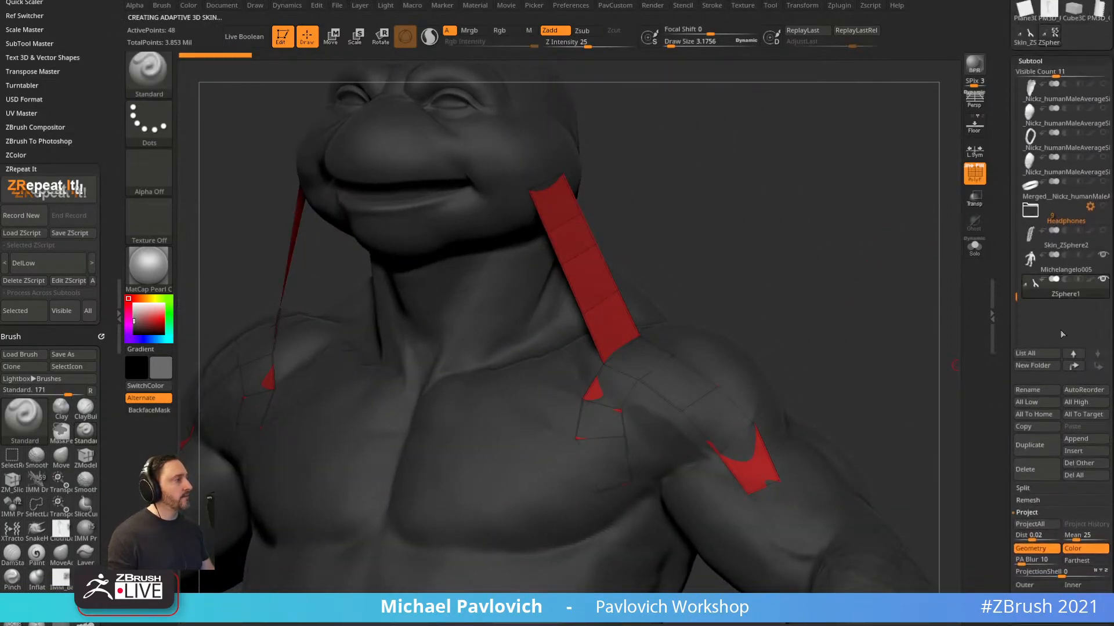
{"action": "left_click", "coordinate": [1076, 444]}
{"action": "left_click", "coordinate": [776, 422]}
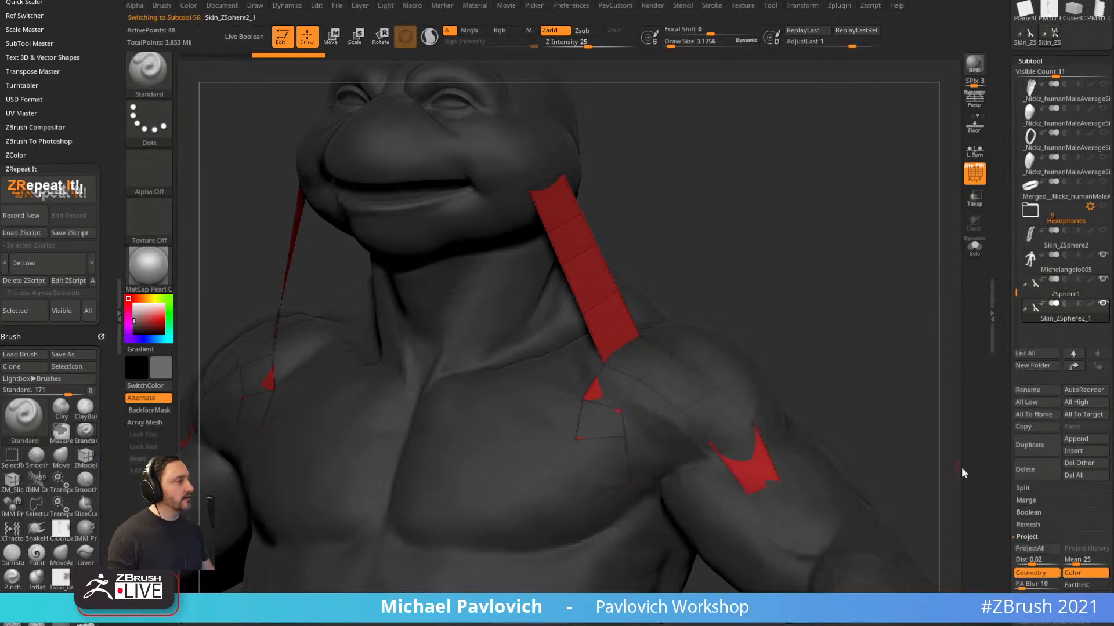
Hide the ZSphere1 subtool, then select Skin_ZSphere2_1 and isolate it.
{"action": "left_click", "coordinate": [1066, 296]}
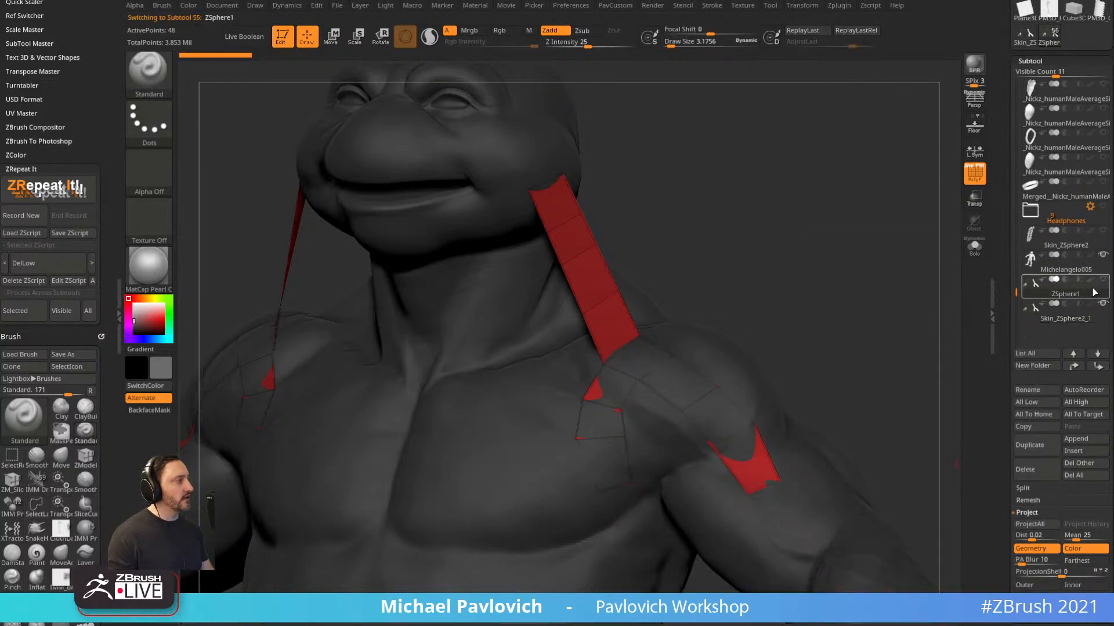
{"action": "left_click", "coordinate": [1064, 318]}
{"action": "left_click", "coordinate": [979, 248]}
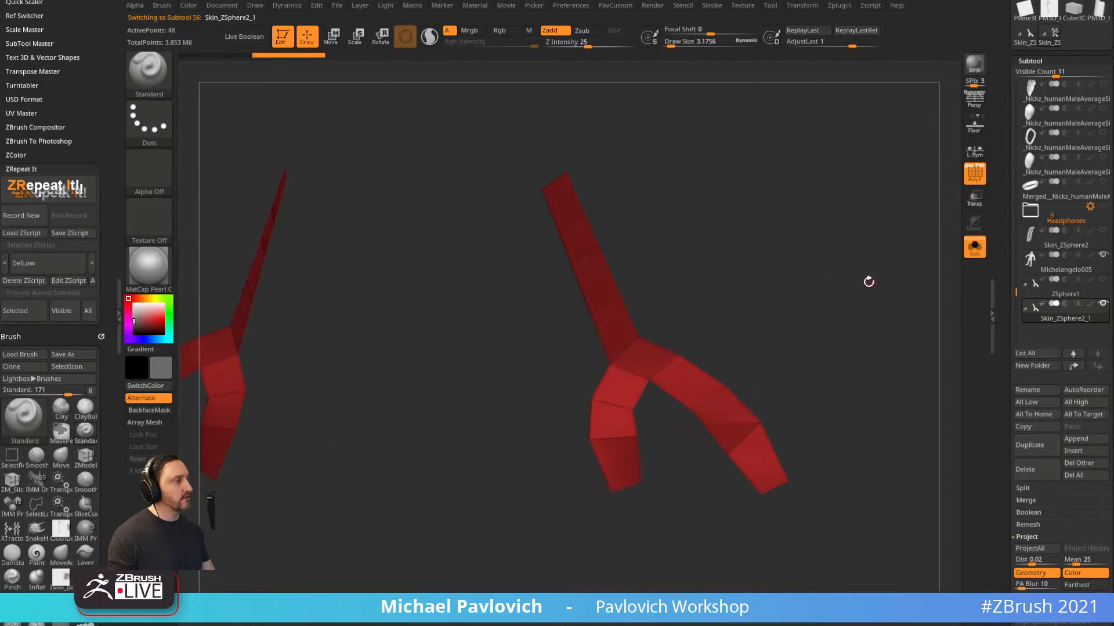
Turn off double-sided display for the strap mesh and examine its faces from several angles.
{"action": "left_click_drag", "start_coordinate": [997, 323], "coordinate": [997, 173]}
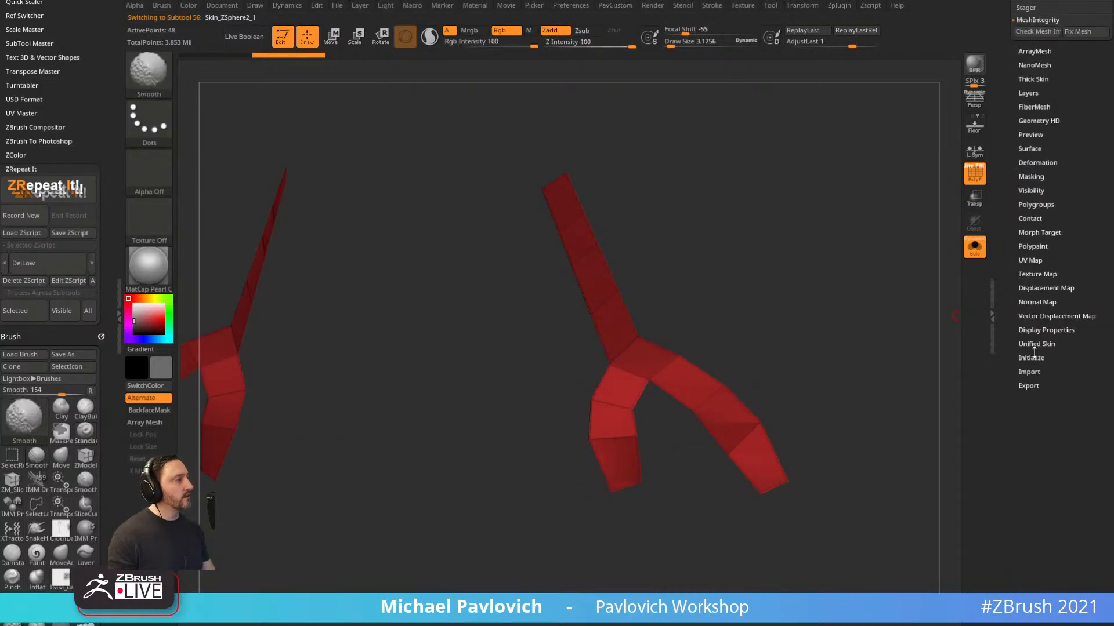
{"action": "left_click", "coordinate": [1033, 331]}
{"action": "left_click", "coordinate": [1030, 368]}
{"action": "left_click_drag", "start_coordinate": [934, 342], "coordinate": [733, 297]}
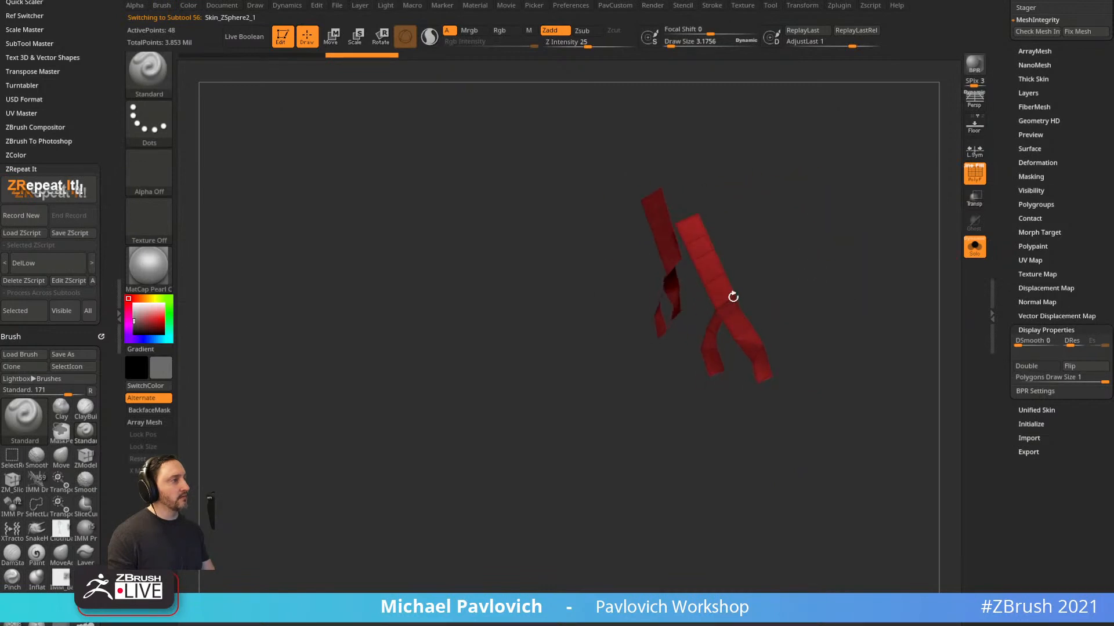
{"action": "left_click_drag", "start_coordinate": [753, 230], "coordinate": [639, 286]}
Apply Mirror And Weld to the strap mesh.
{"action": "key", "text": "space"}
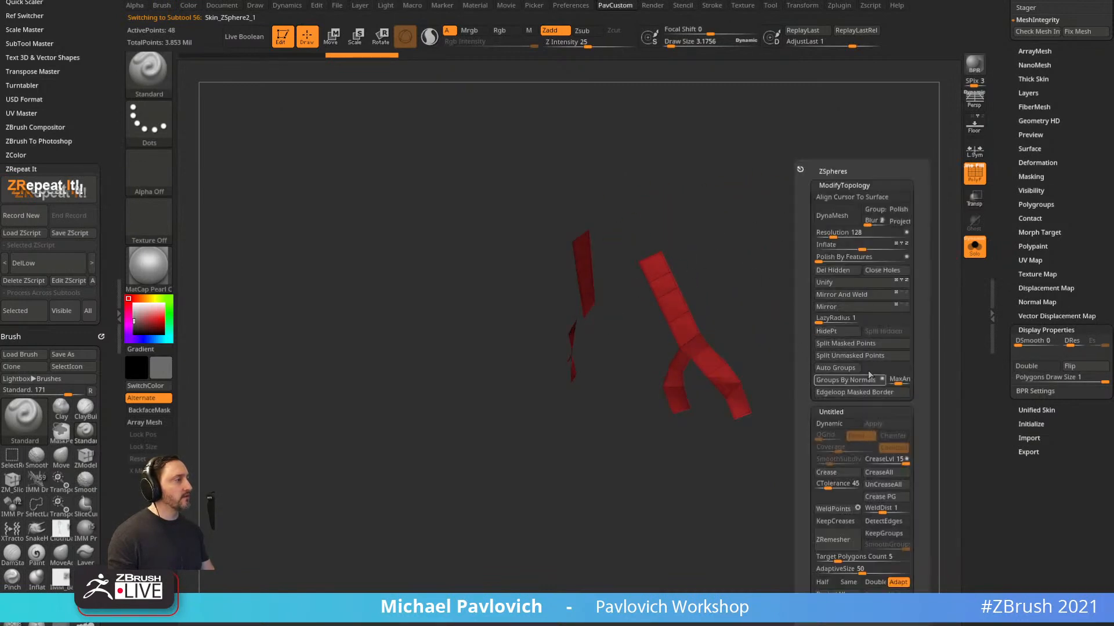
{"action": "left_click", "coordinate": [853, 295]}
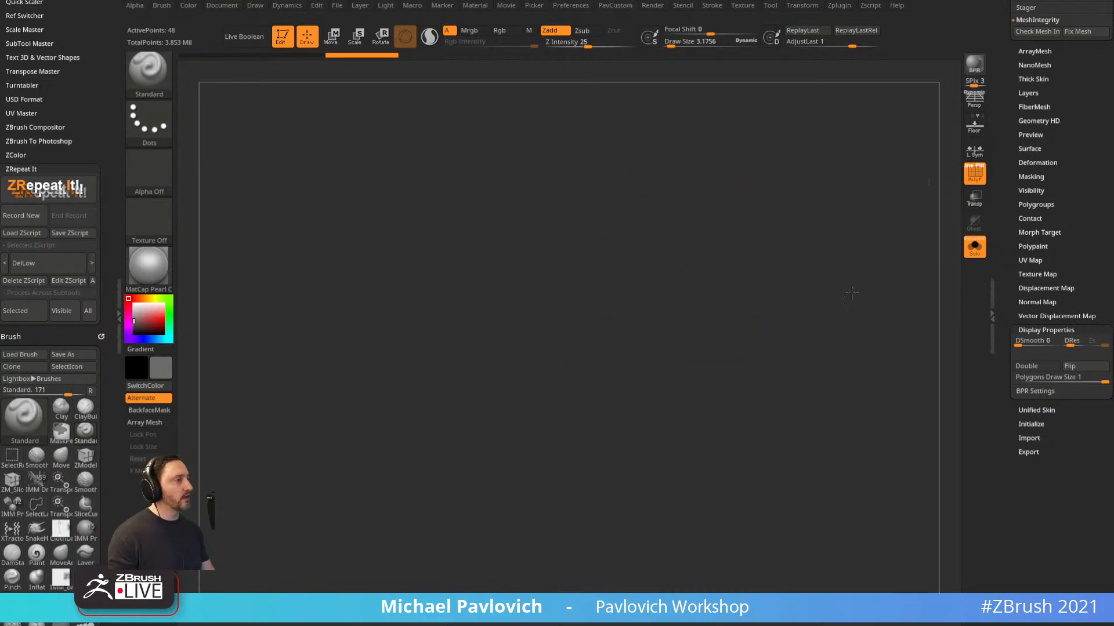
{"action": "left_click_drag", "start_coordinate": [769, 311], "coordinate": [740, 311]}
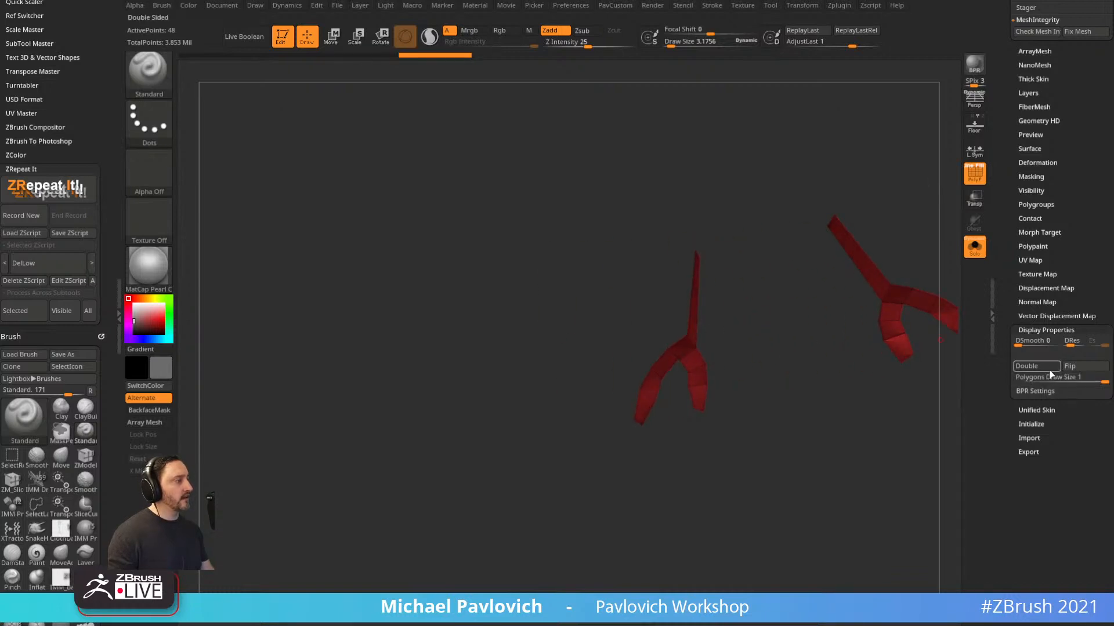
Thicken the whole strap polygroup into a solid with the ZModeler brush's QMesh action.
{"action": "mouse_move", "coordinate": [934, 385]}
{"action": "left_mouse_down"}
{"action": "mouse_move", "coordinate": [868, 404]}
{"action": "mouse_move", "coordinate": [922, 423]}
{"action": "mouse_move", "coordinate": [910, 399]}
{"action": "mouse_move", "coordinate": [903, 413]}
{"action": "left_mouse_up"}
{"action": "key", "text": "b"}
{"action": "key", "text": "z"}
{"action": "key", "text": "m"}
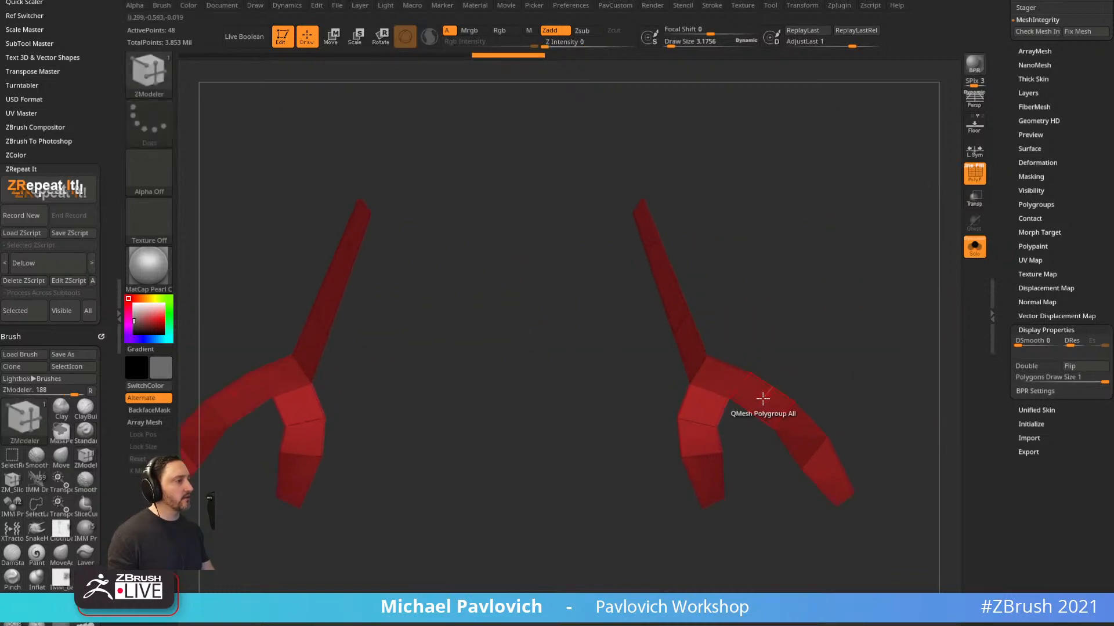
{"action": "key", "text": "space"}
{"action": "left_click_drag", "start_coordinate": [768, 400], "coordinate": [777, 388]}
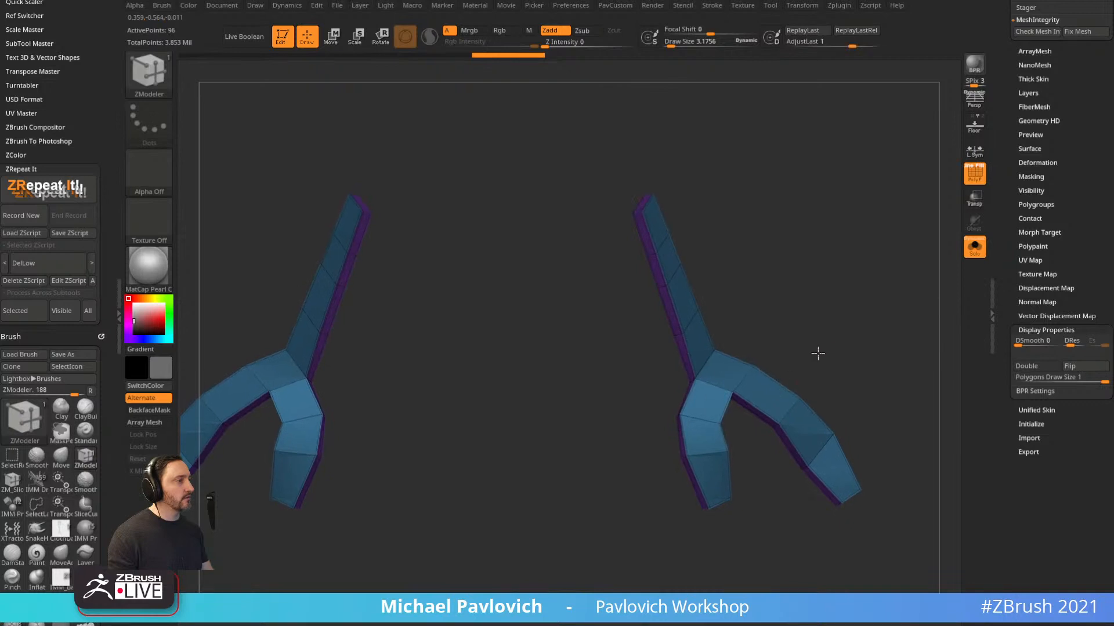
Insert multiple edge loops around the strap's thin side walls with the ZModeler Insert edge action.
{"action": "mouse_move", "coordinate": [818, 353]}
{"action": "left_mouse_down"}
{"action": "mouse_move", "coordinate": [805, 323]}
{"action": "mouse_move", "coordinate": [829, 267]}
{"action": "mouse_move", "coordinate": [812, 342]}
{"action": "left_mouse_up"}
{"action": "key", "text": "space"}
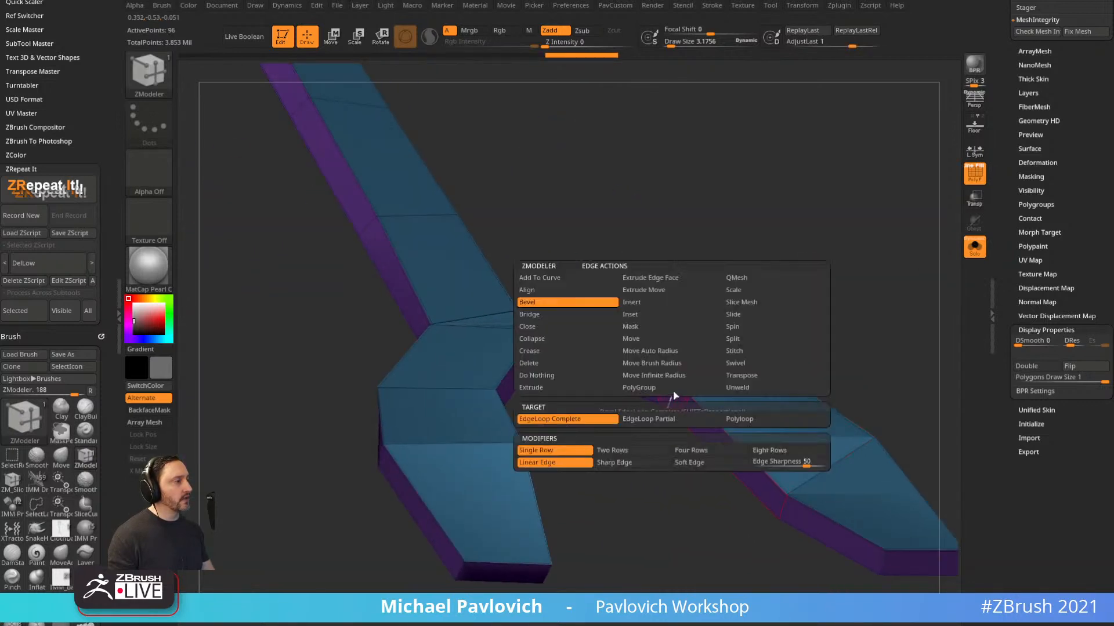
{"action": "left_click", "coordinate": [641, 302]}
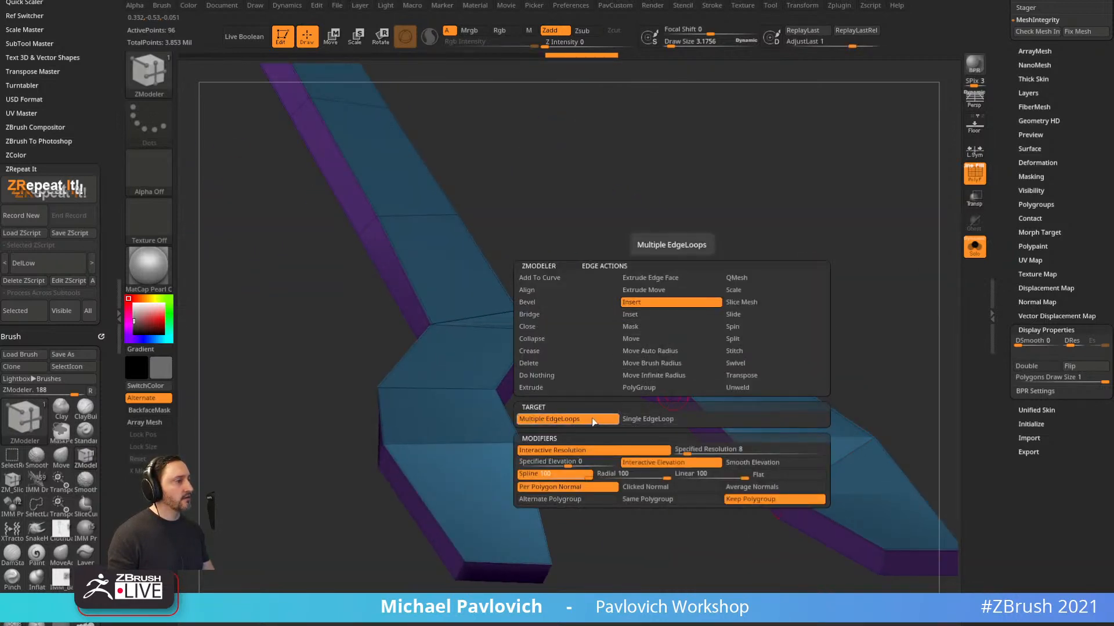
{"action": "left_click", "coordinate": [674, 376]}
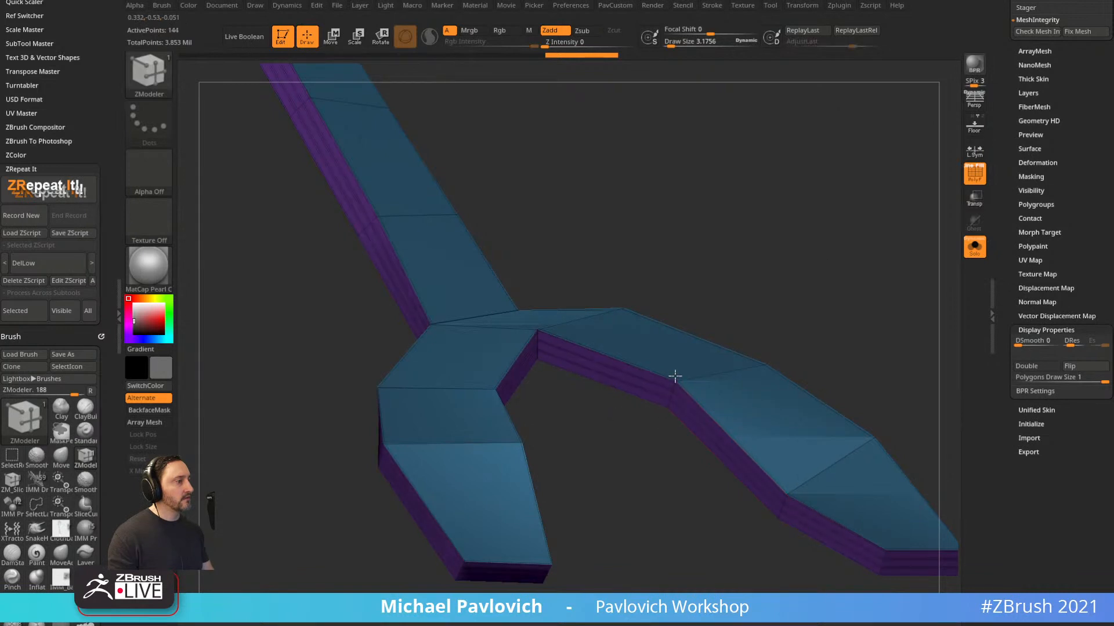
{"action": "left_click", "coordinate": [674, 376]}
Assign a separate polygroup to the middle polyloop of the strap's side walls with the ZModeler PolyGroup edge action.
{"action": "key", "text": "space"}
{"action": "left_click", "coordinate": [652, 375]}
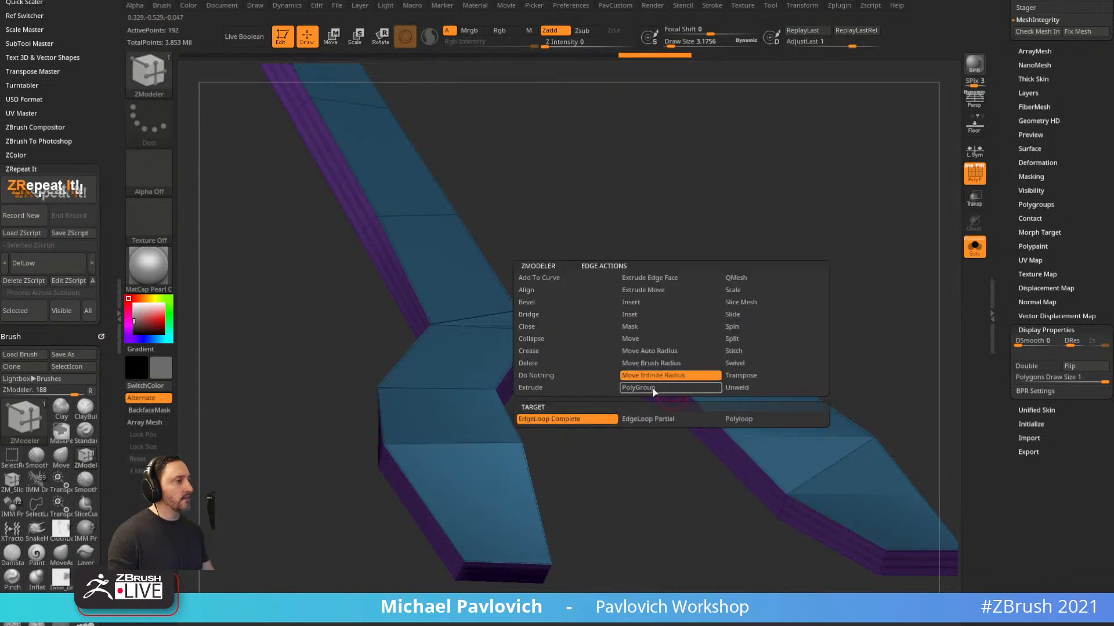
{"action": "left_click", "coordinate": [653, 389]}
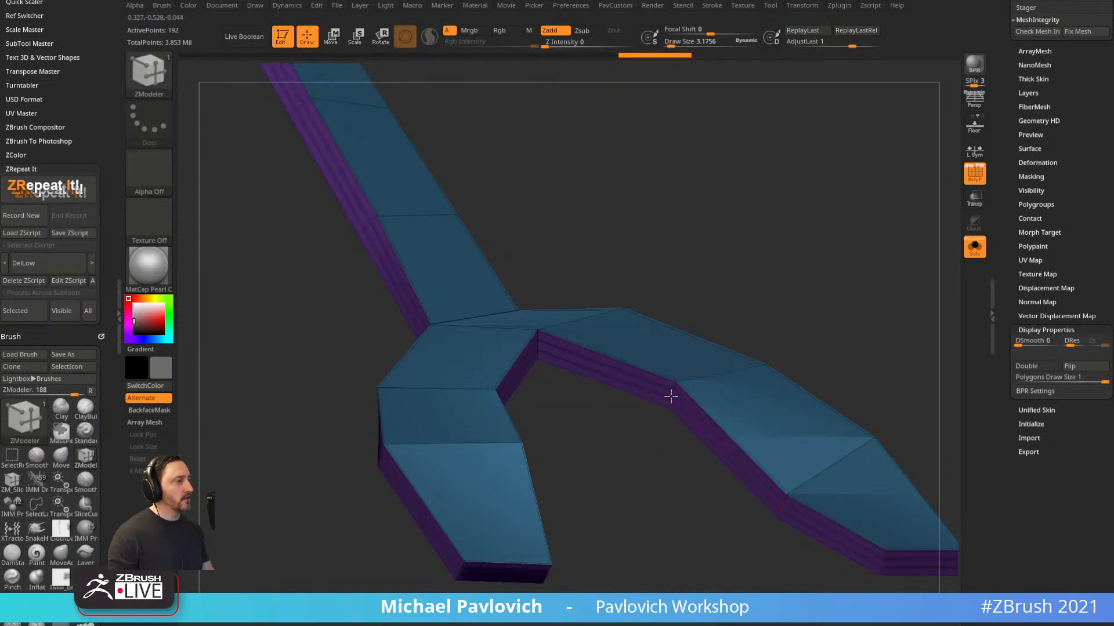
{"action": "left_click", "coordinate": [671, 396]}
{"action": "left_click_drag", "start_coordinate": [673, 406], "coordinate": [718, 378]}
Switch the display material to SkinShade4.
{"action": "key", "text": "space"}
{"action": "left_click", "coordinate": [632, 230]}
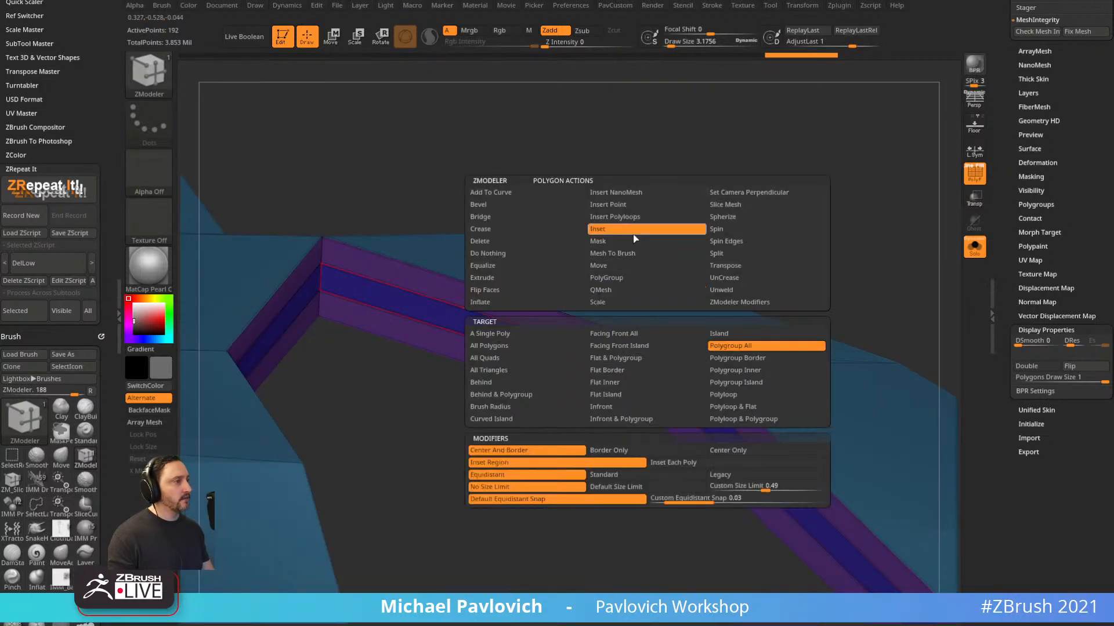
{"action": "left_click", "coordinate": [149, 267]}
{"action": "left_click", "coordinate": [807, 487]}
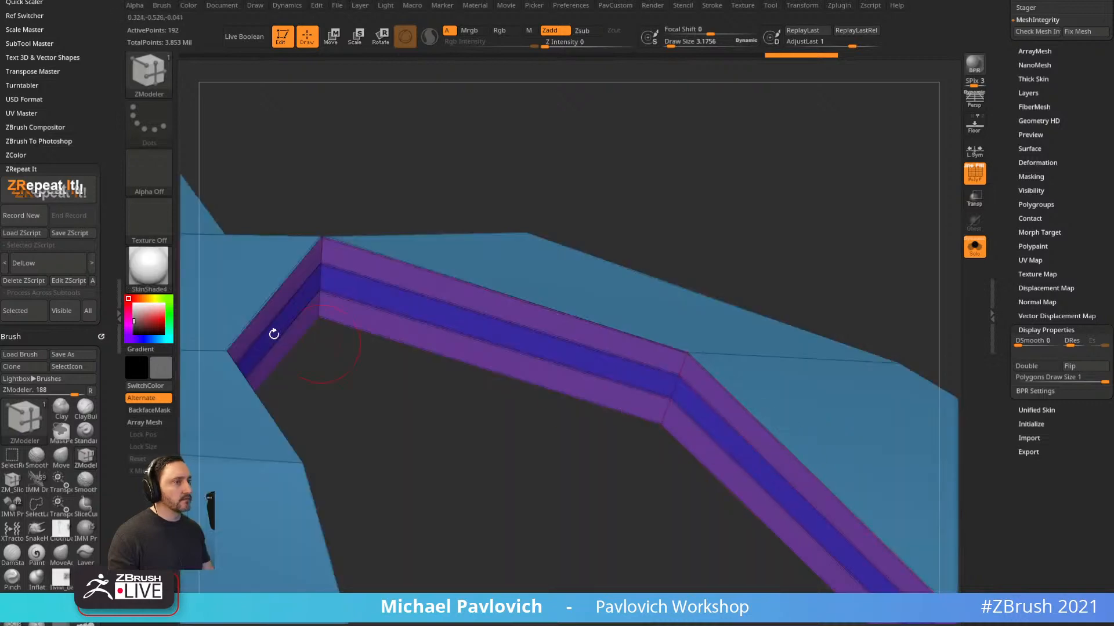
Push the middle side-wall polygroup inward to form a groove with the ZModeler QMesh action on Polygroup All.
{"action": "key", "text": "space"}
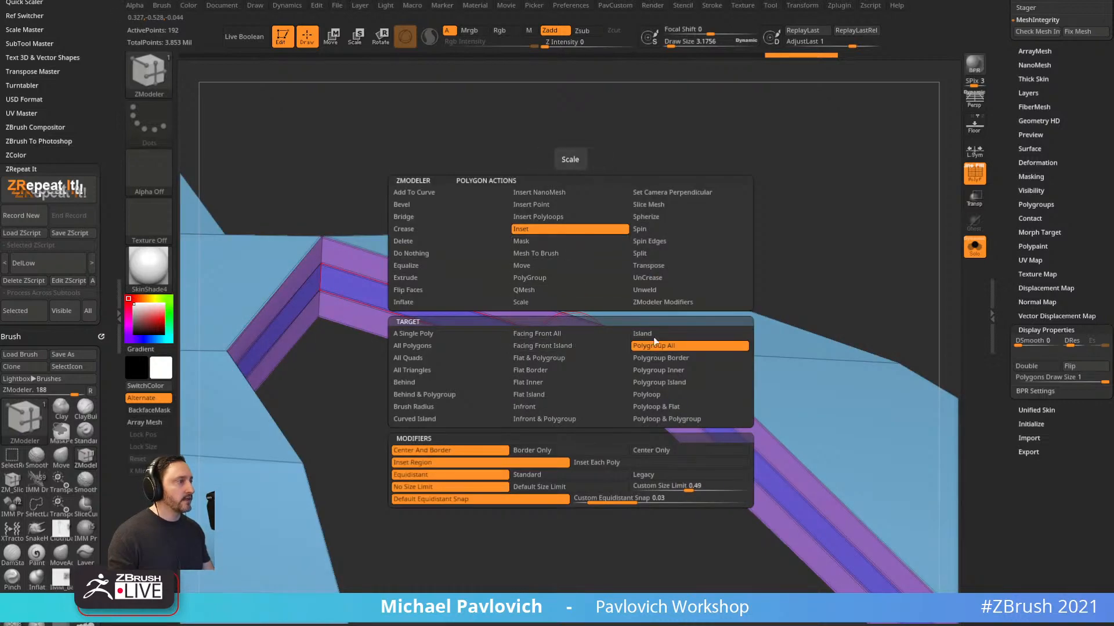
{"action": "left_click", "coordinate": [568, 350]}
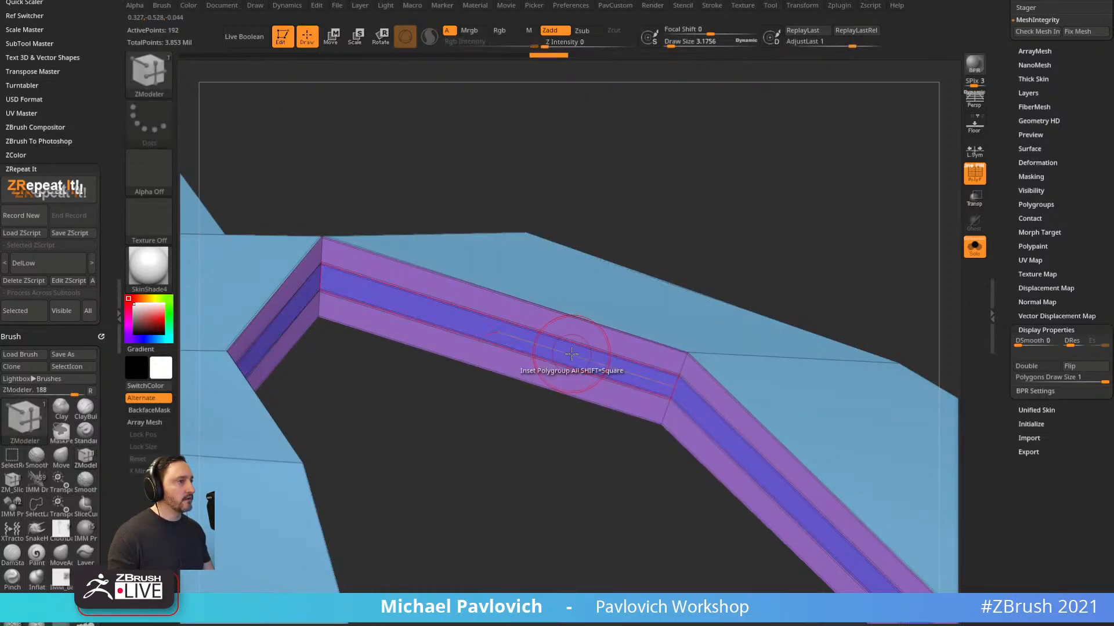
{"action": "key", "text": "space"}
{"action": "left_click", "coordinate": [644, 474]}
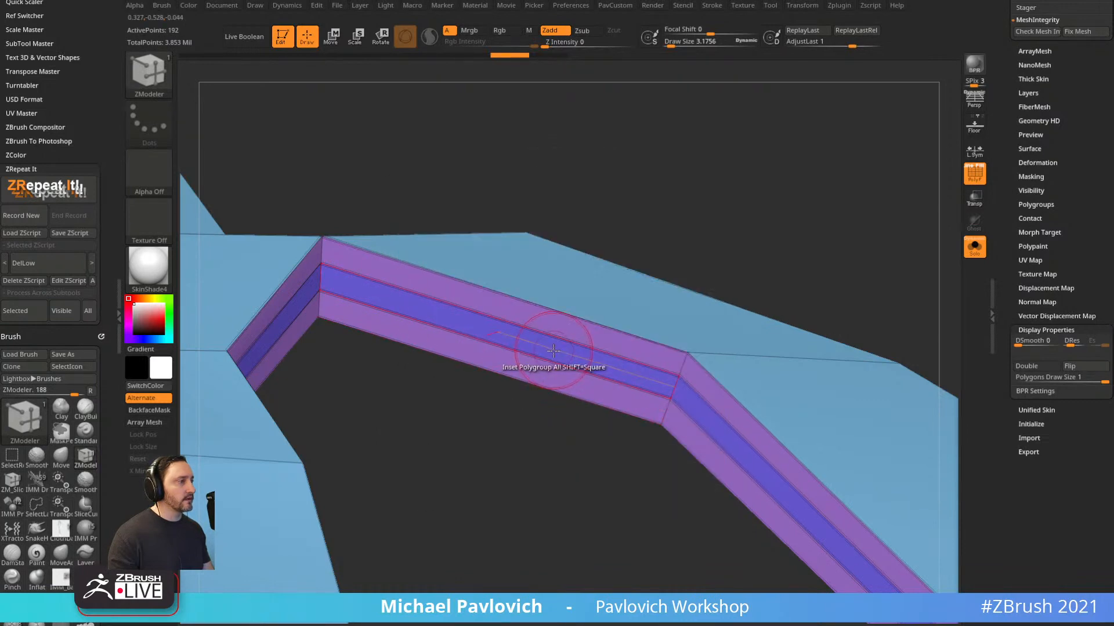
{"action": "left_click_drag", "start_coordinate": [517, 368], "coordinate": [551, 355]}
Insert edge loops along the outer bands on both sides of the groove with the ZModeler Insert edge action.
{"action": "key", "text": "space"}
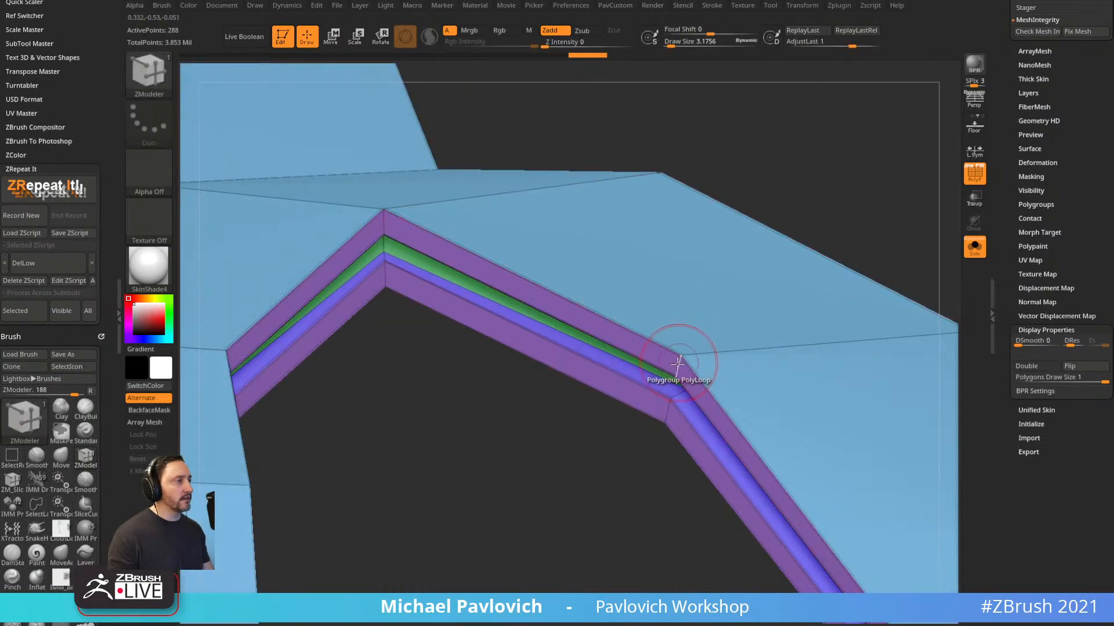
{"action": "key", "text": "space"}
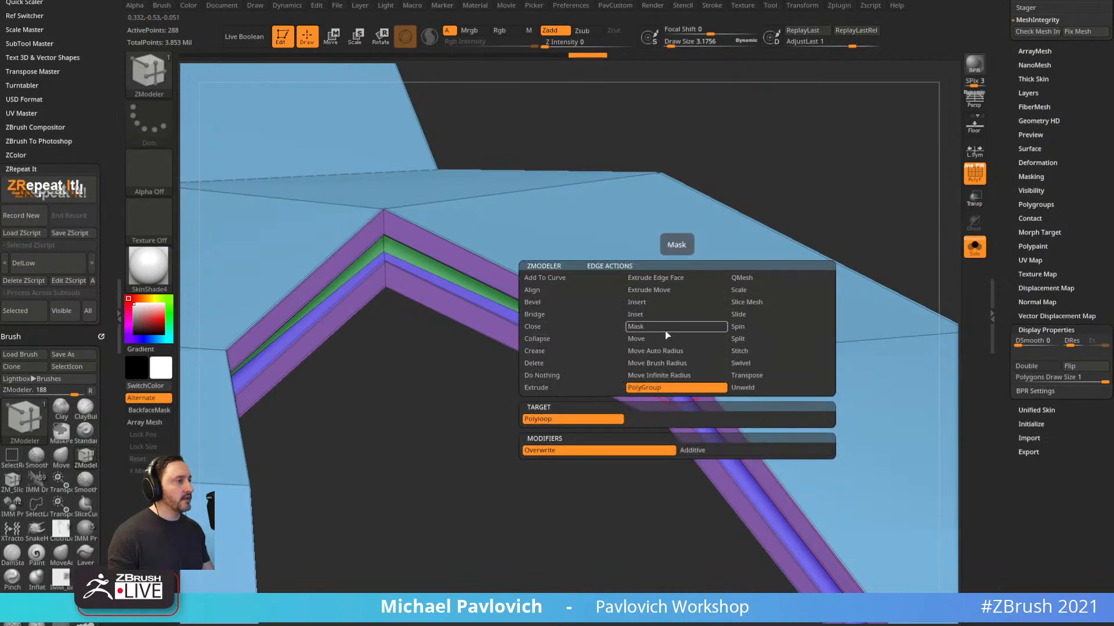
{"action": "left_click", "coordinate": [667, 302]}
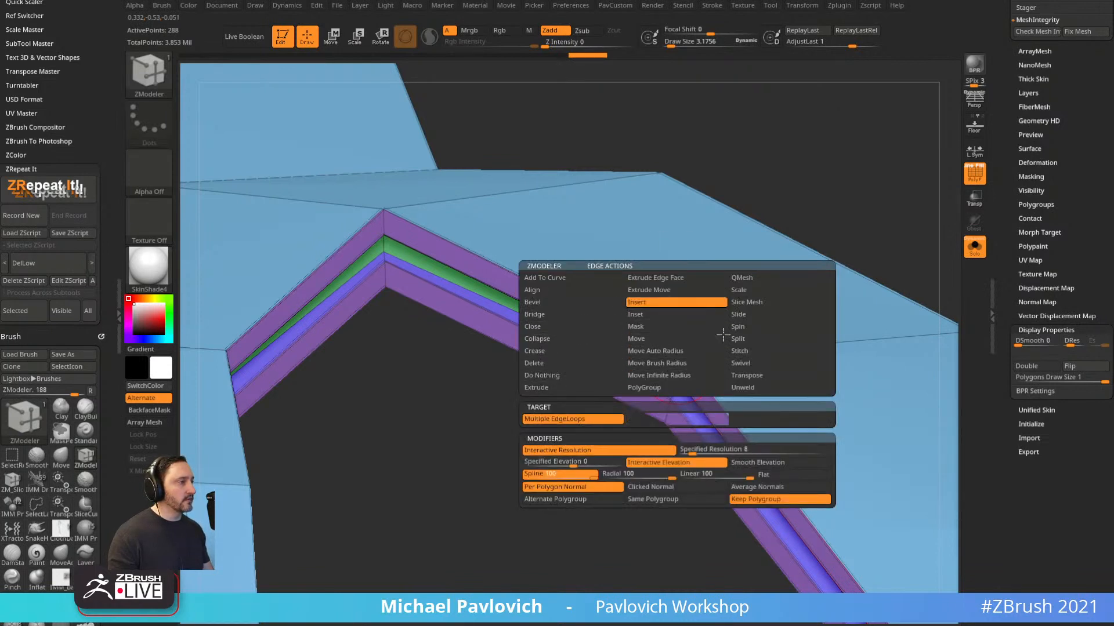
{"action": "left_click_drag", "start_coordinate": [654, 367], "coordinate": [734, 372]}
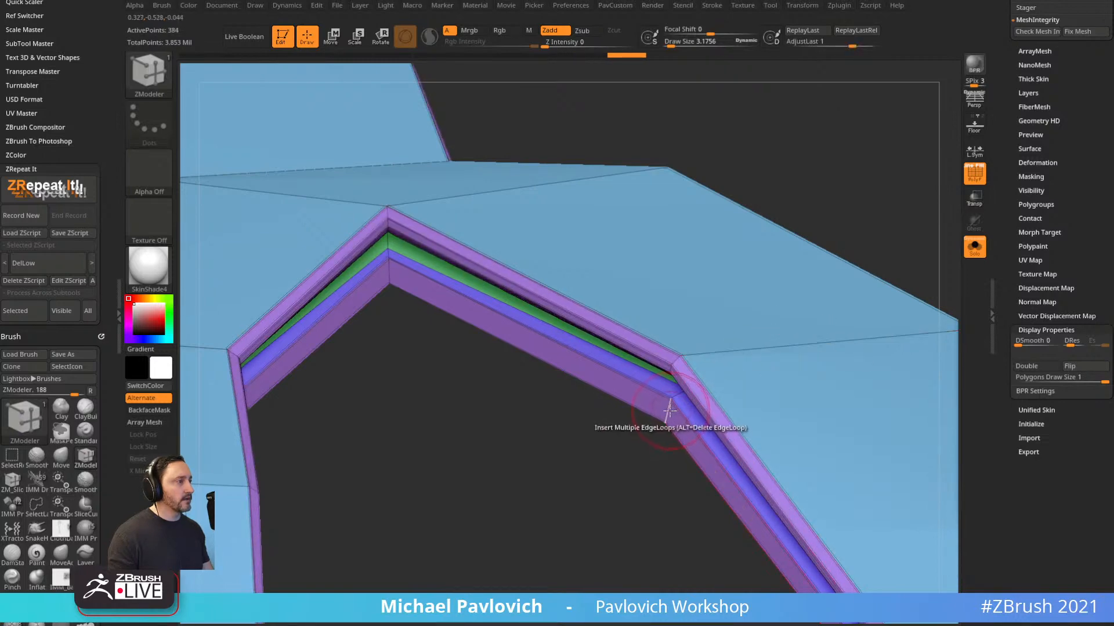
{"action": "left_click", "coordinate": [638, 413]}
Preview the straps on the full character with dynamic subdivision, and return to the isolated unsmoothed strap mesh.
{"action": "left_click_drag", "start_coordinate": [562, 428], "coordinate": [858, 253]}
{"action": "left_click", "coordinate": [974, 246]}
{"action": "left_click_drag", "start_coordinate": [928, 232], "coordinate": [870, 241]}
{"action": "key", "text": "d"}
{"action": "key", "text": "space"}
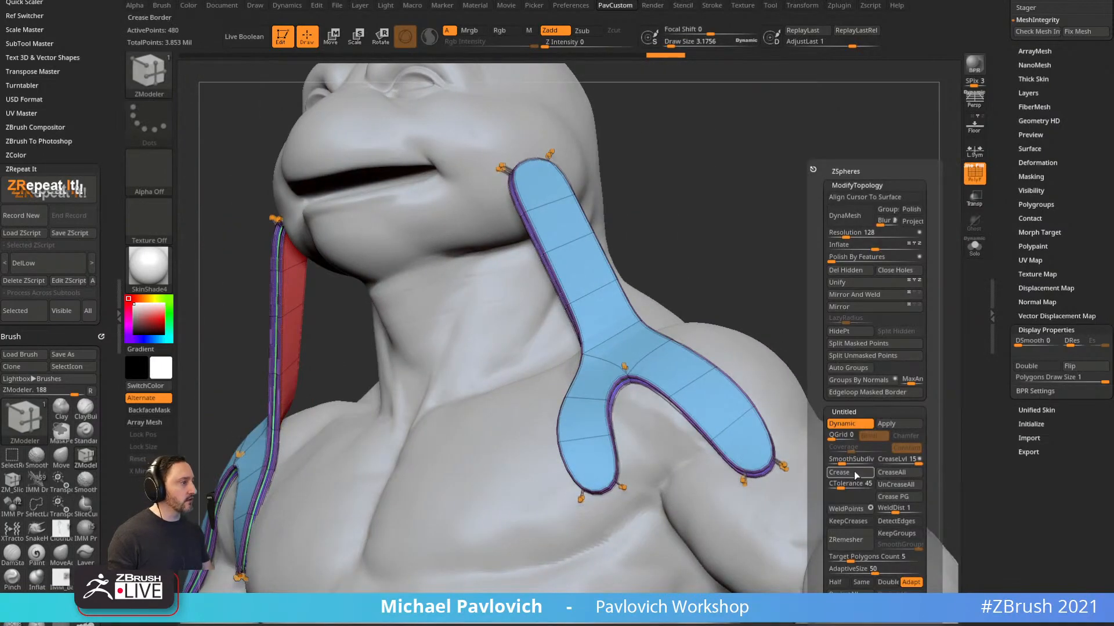
{"action": "left_click", "coordinate": [877, 471]}
{"action": "left_click_drag", "start_coordinate": [852, 474], "coordinate": [740, 446]}
{"action": "key", "text": "shift+d"}
{"action": "key", "text": "ctrl+shift+s"}
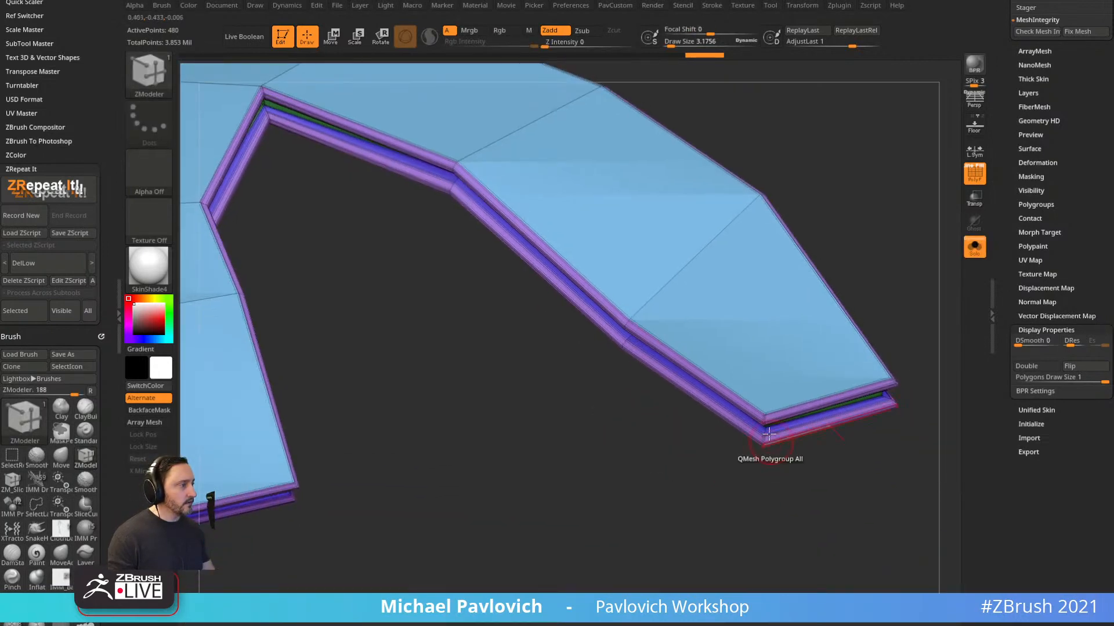
Crease the corner edges at the strap's end with the ZModeler Crease action on EdgeLoop Partial.
{"action": "key", "text": "space"}
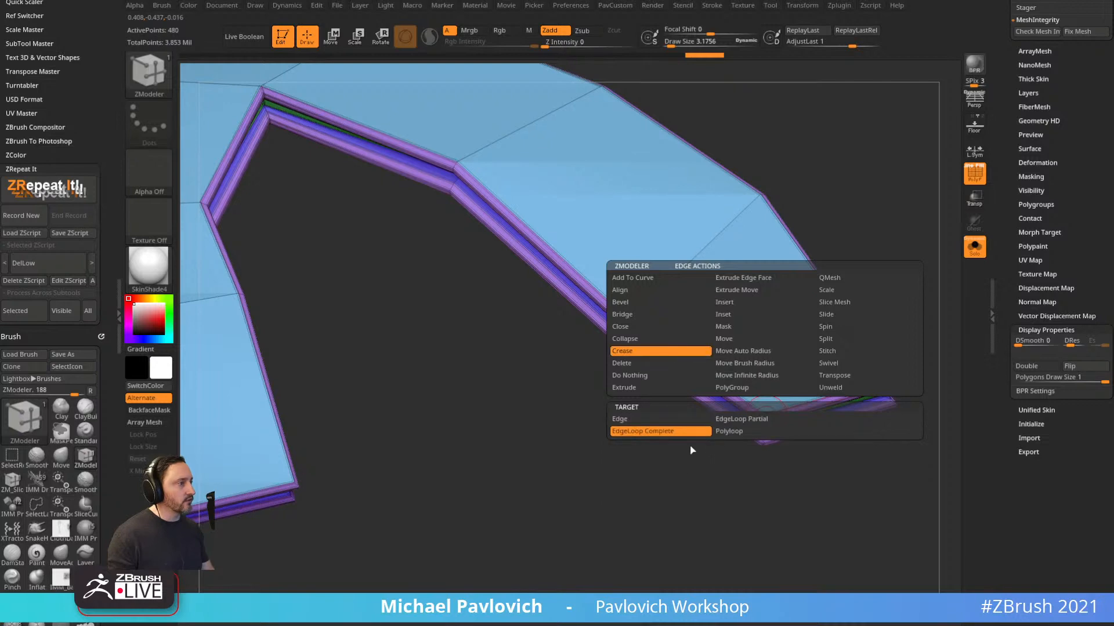
{"action": "left_click", "coordinate": [741, 419]}
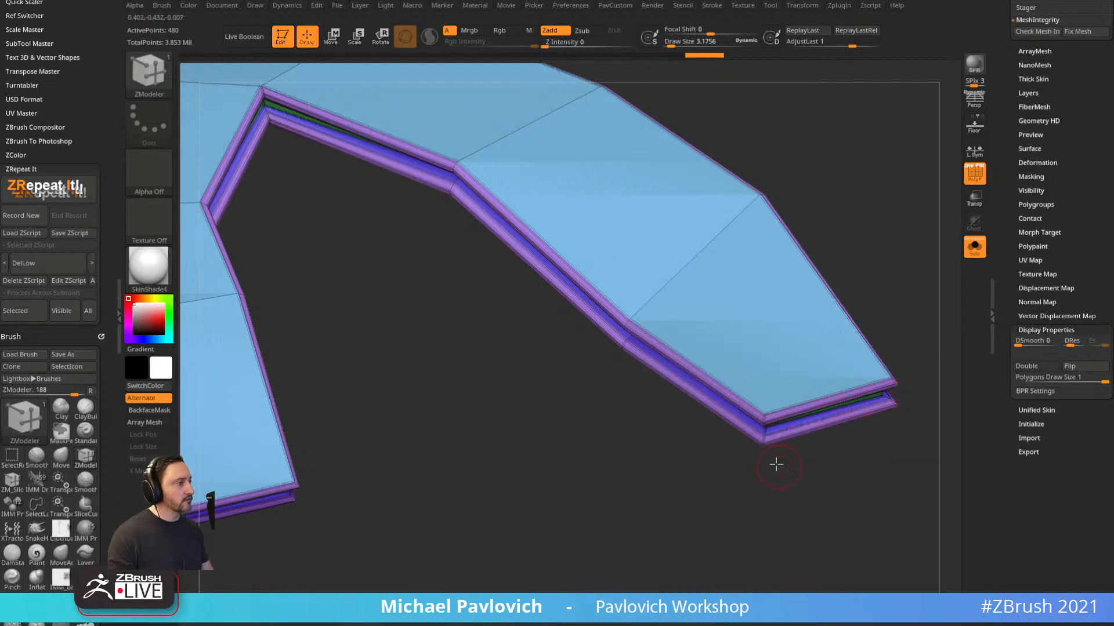
{"action": "left_click_drag", "start_coordinate": [773, 462], "coordinate": [823, 522]}
Hide the wireframe, set dynamic subdivision to SmoothSubdiv 4 with crease level 3, and show the whole character again.
{"action": "key", "text": "shift+f"}
{"action": "key", "text": "2"}
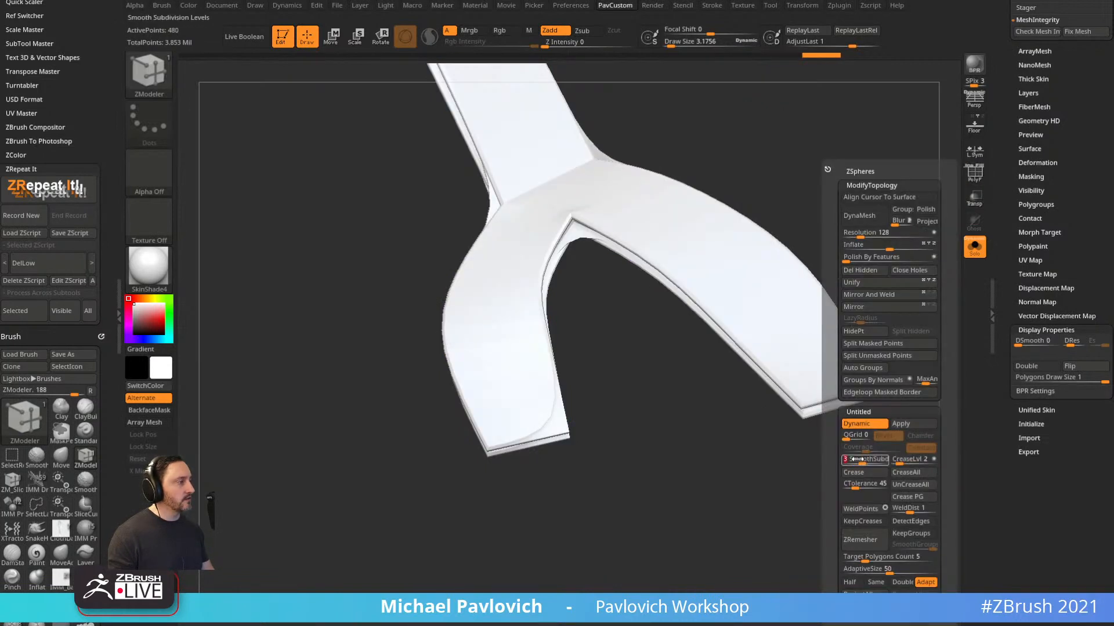
{"action": "left_click_drag", "start_coordinate": [809, 464], "coordinate": [872, 383]}
{"action": "key", "text": "2"}
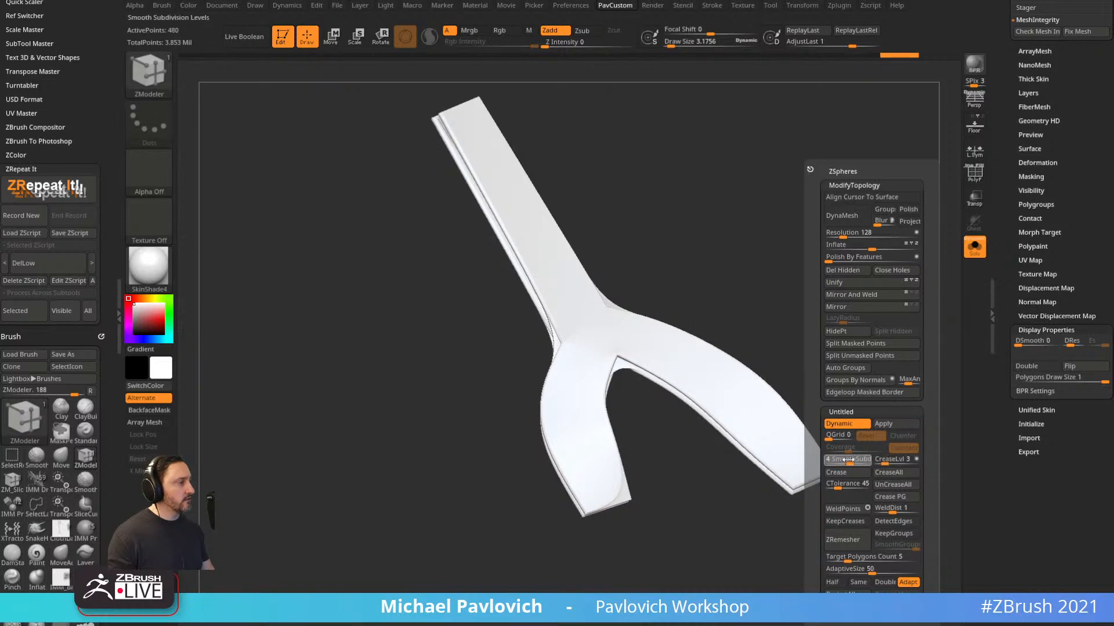
{"action": "left_click", "coordinate": [975, 247]}
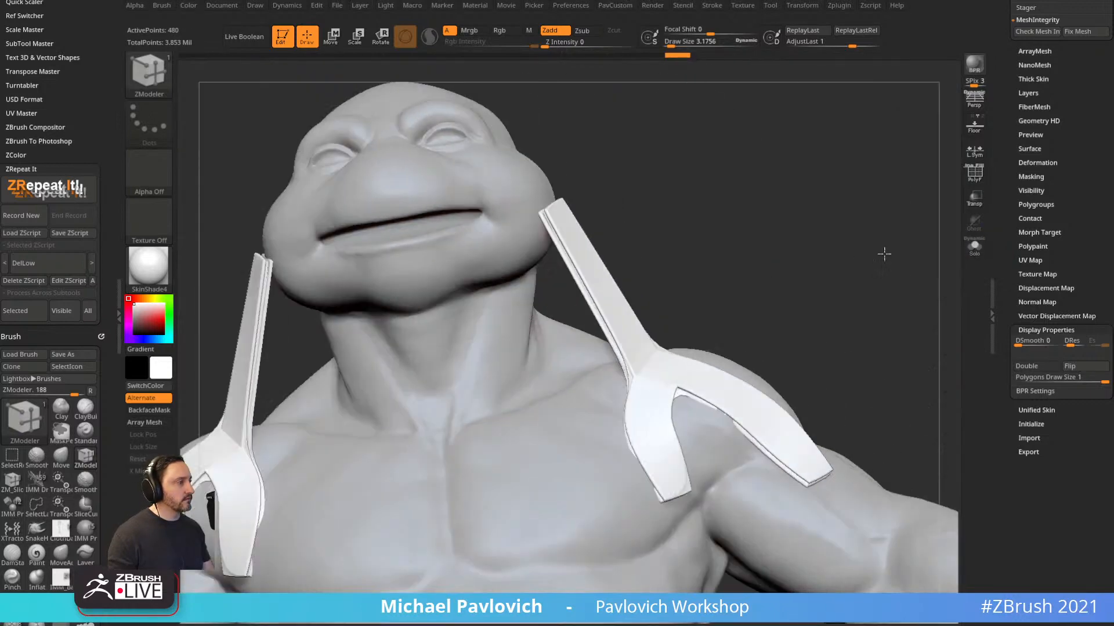
Select the Move brush, set its draw size to about 9.7, and frame the straps on the character's upper body.
{"action": "key", "text": "b"}
{"action": "key", "text": "m"}
{"action": "key", "text": "v"}
{"action": "mouse_move", "coordinate": [813, 348]}
{"action": "left_mouse_down"}
{"action": "mouse_move", "coordinate": [741, 347]}
{"action": "mouse_move", "coordinate": [732, 387]}
{"action": "mouse_move", "coordinate": [707, 345]}
{"action": "left_mouse_up"}
{"action": "key", "text": "s"}
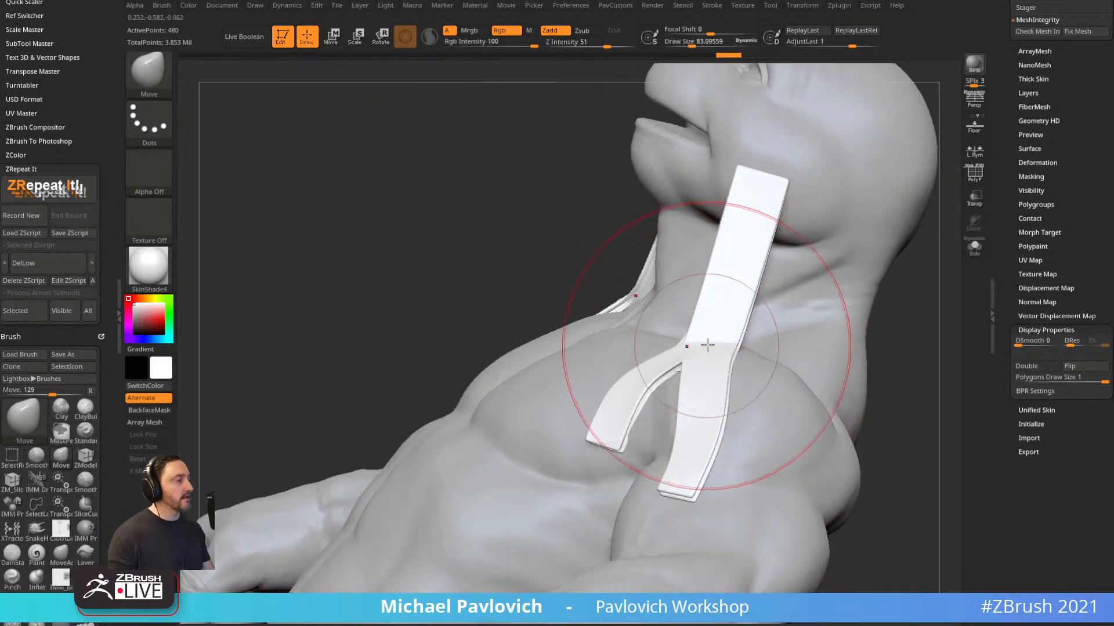
{"action": "key", "text": "s"}
{"action": "left_click_drag", "start_coordinate": [790, 327], "coordinate": [773, 327]}
{"action": "key", "text": "f"}
{"action": "mouse_move", "coordinate": [812, 326]}
{"action": "right_mouse_down"}
{"action": "mouse_move", "coordinate": [930, 318]}
{"action": "mouse_move", "coordinate": [867, 342]}
{"action": "mouse_move", "coordinate": [718, 314]}
{"action": "right_mouse_up"}
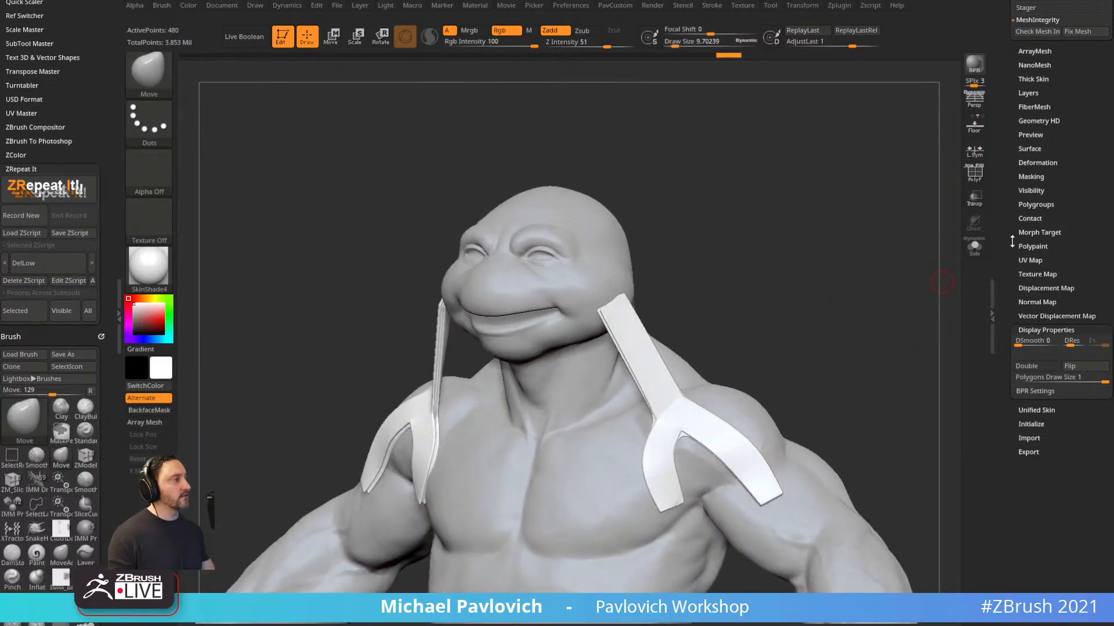
Make the ZSphere1 subtool active and turn on transparency for the other subtools.
{"action": "left_click_drag", "start_coordinate": [1012, 241], "coordinate": [1014, 364]}
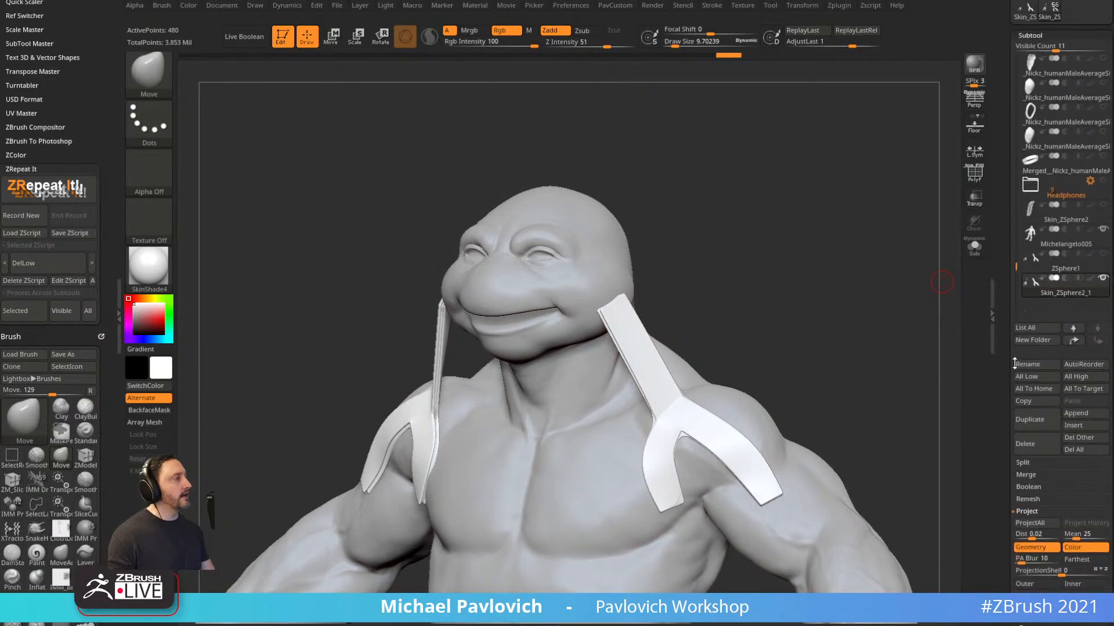
{"action": "left_click", "coordinate": [1062, 266]}
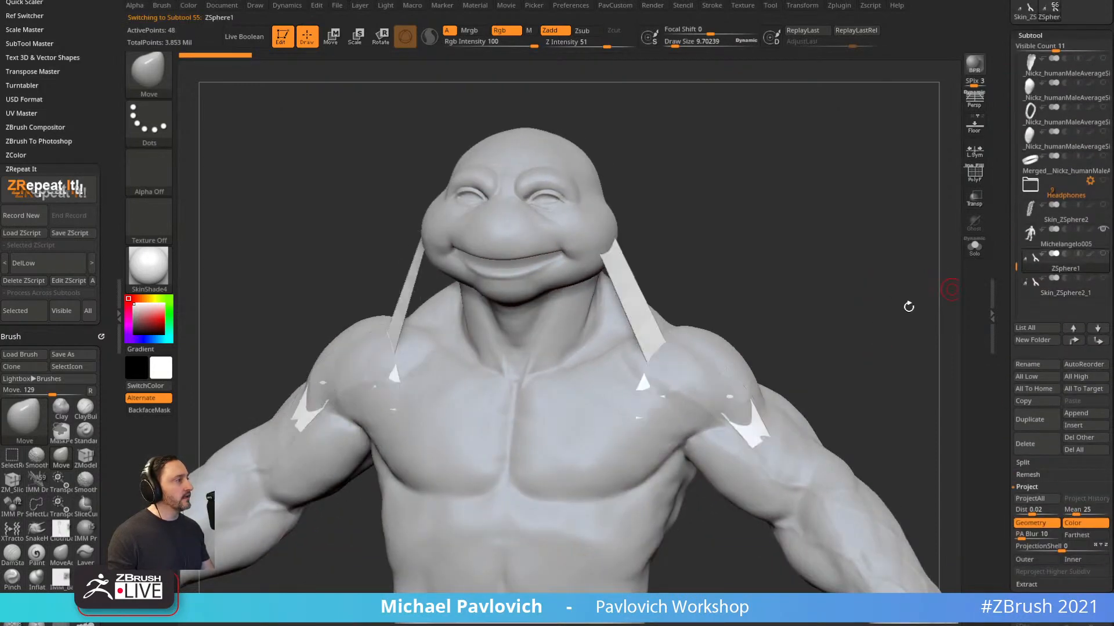
{"action": "right_click_drag", "start_coordinate": [908, 306], "coordinate": [917, 315]}
{"action": "right_click_drag", "start_coordinate": [954, 273], "coordinate": [917, 291]}
{"action": "left_click", "coordinate": [975, 199]}
{"action": "right_click_drag", "start_coordinate": [896, 244], "coordinate": [870, 237]}
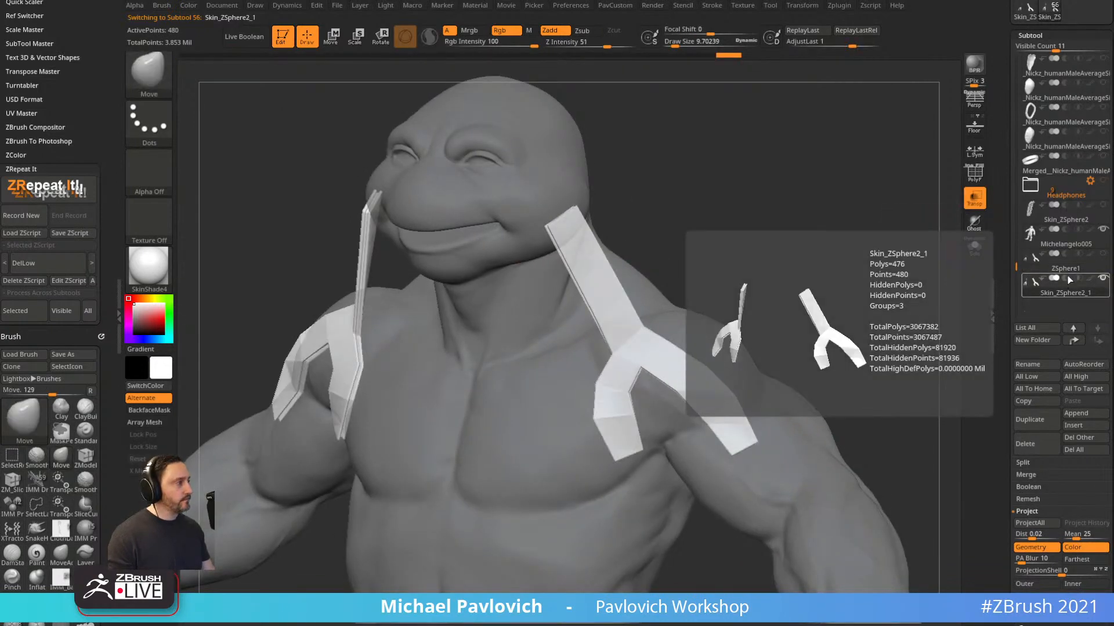
Leave the adaptive skin preview of ZSphere1 and delete its existing topology in Edit Topology mode.
{"action": "key", "text": "space"}
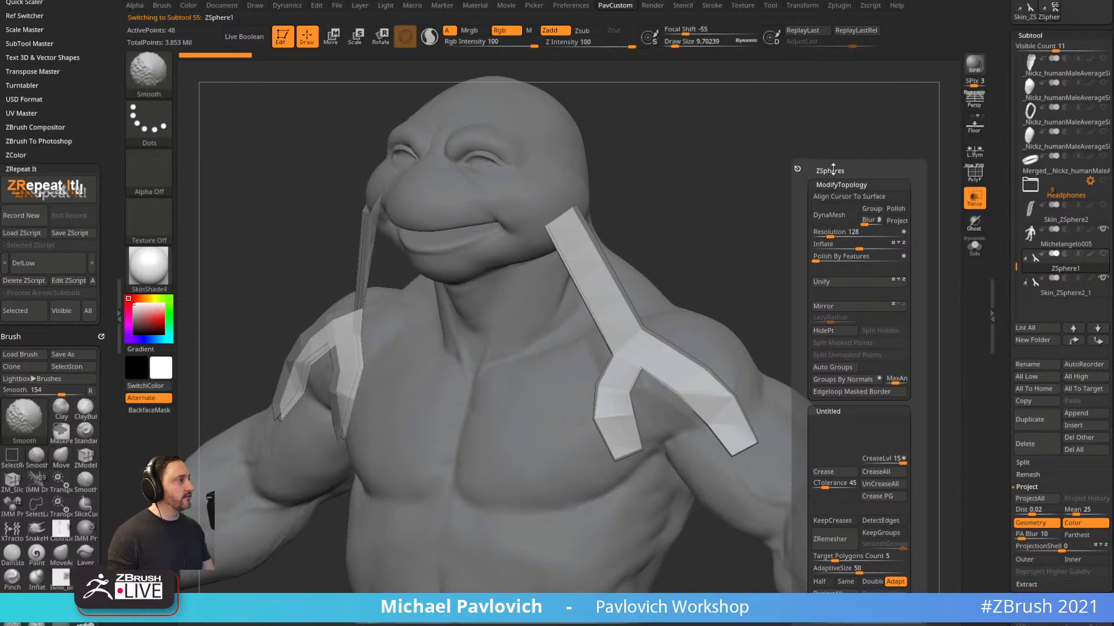
{"action": "left_click", "coordinate": [829, 169], "text": "shift"}
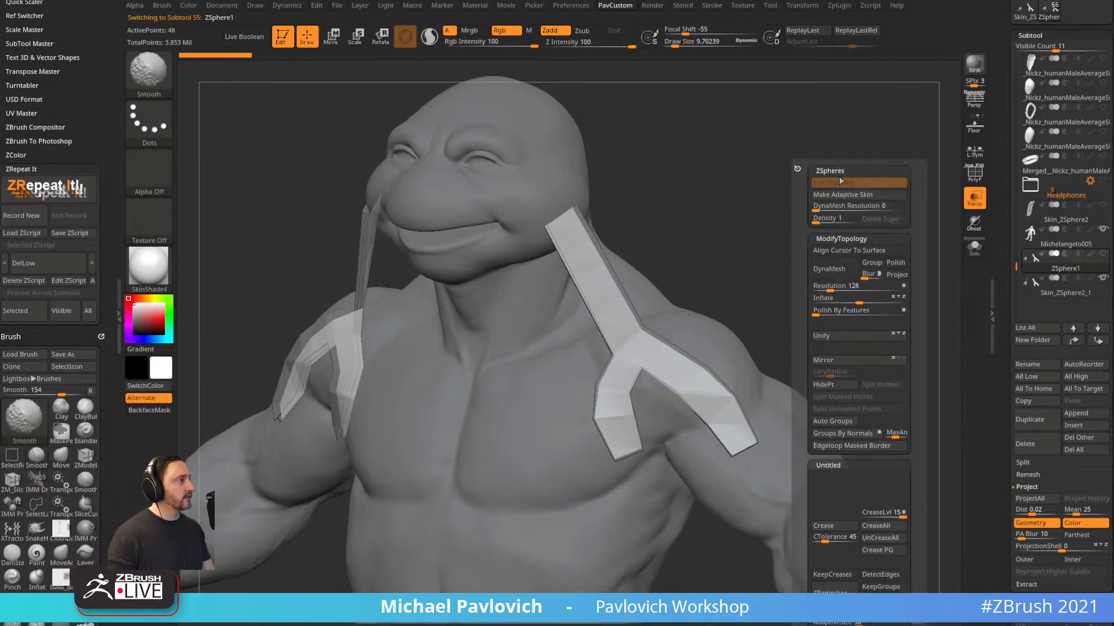
{"action": "key", "text": "a"}
{"action": "left_click", "coordinate": [876, 222]}
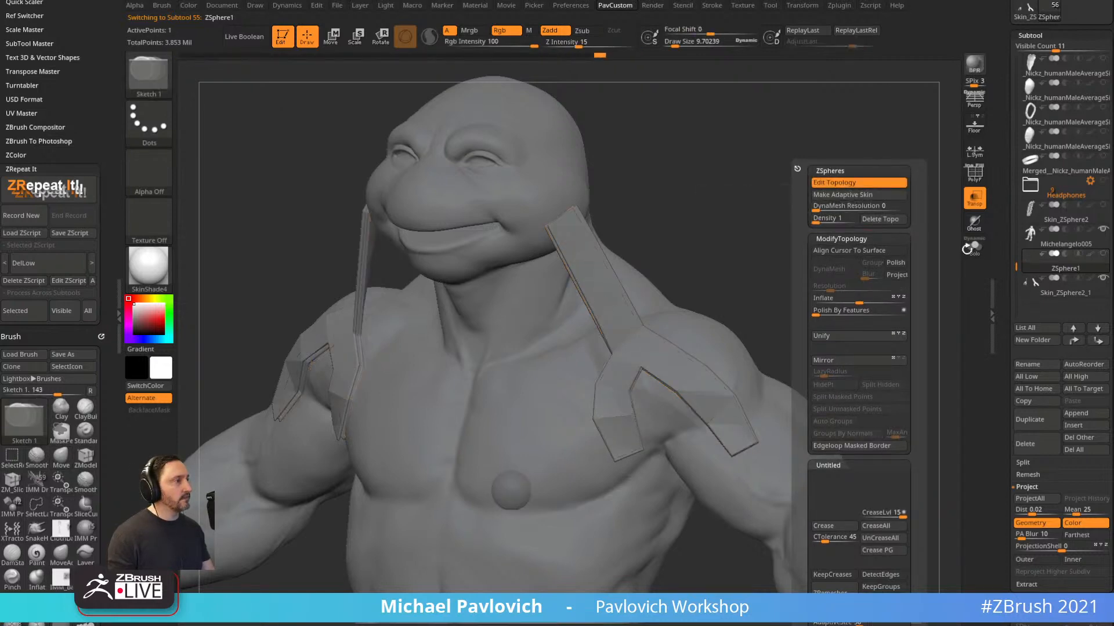
Change the material to MatCap Pearl C after trying a MatCap Metal variant, and choose a darker gray color.
{"action": "left_click_drag", "start_coordinate": [1003, 464], "coordinate": [1002, 35]}
{"action": "left_click_drag", "start_coordinate": [809, 272], "coordinate": [874, 270]}
{"action": "left_click", "coordinate": [149, 273]}
{"action": "left_click", "coordinate": [151, 275]}
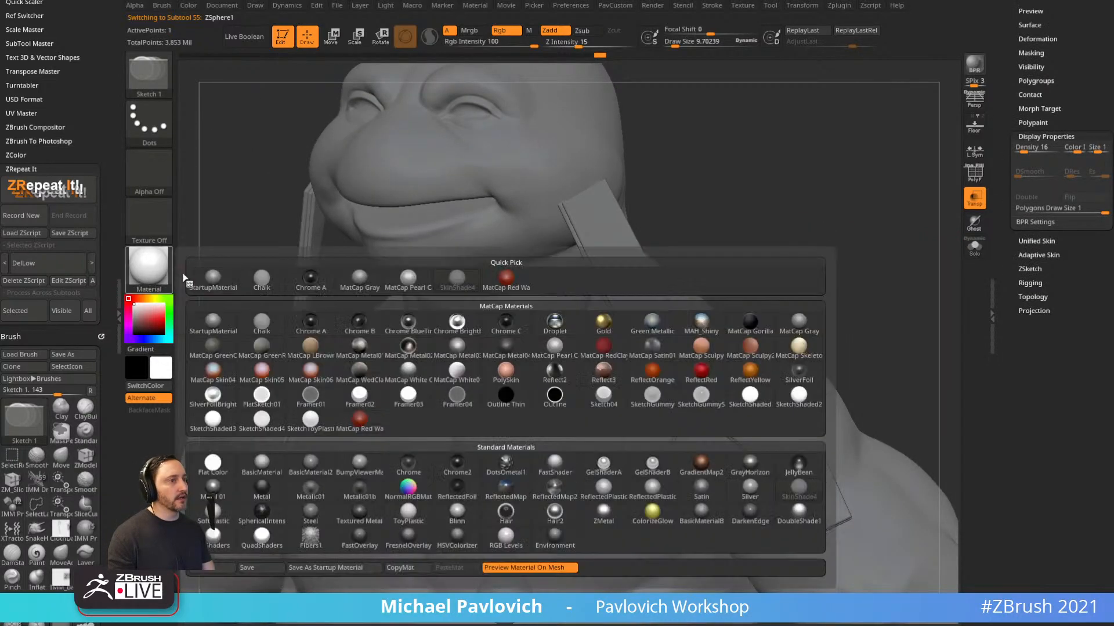
{"action": "left_click", "coordinate": [458, 350]}
{"action": "left_click", "coordinate": [153, 273]}
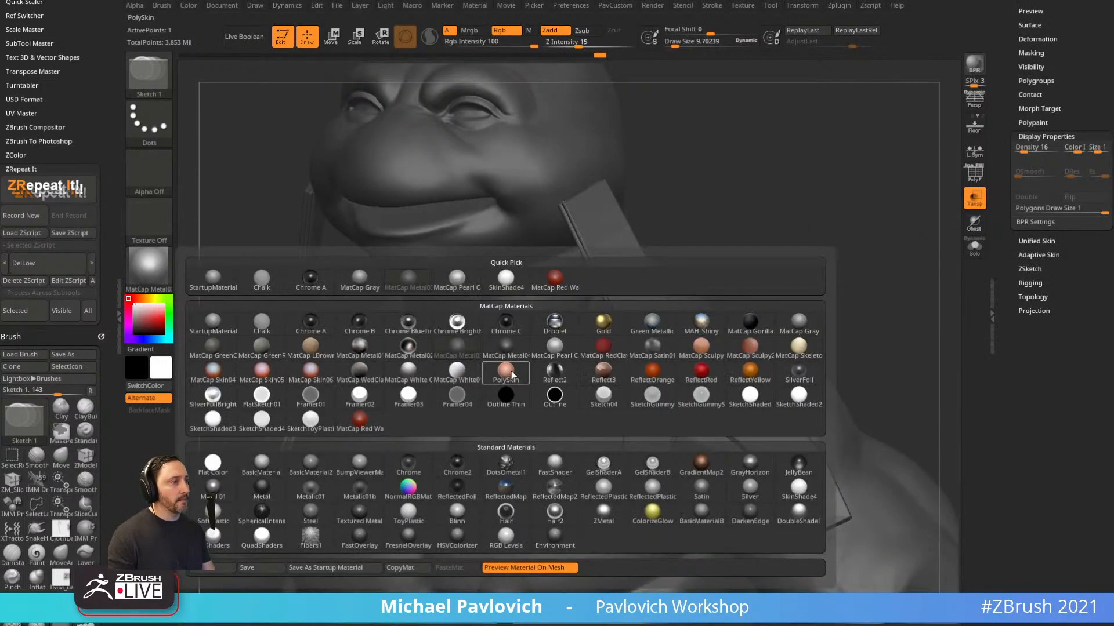
{"action": "left_click", "coordinate": [555, 347]}
{"action": "left_click", "coordinate": [132, 318]}
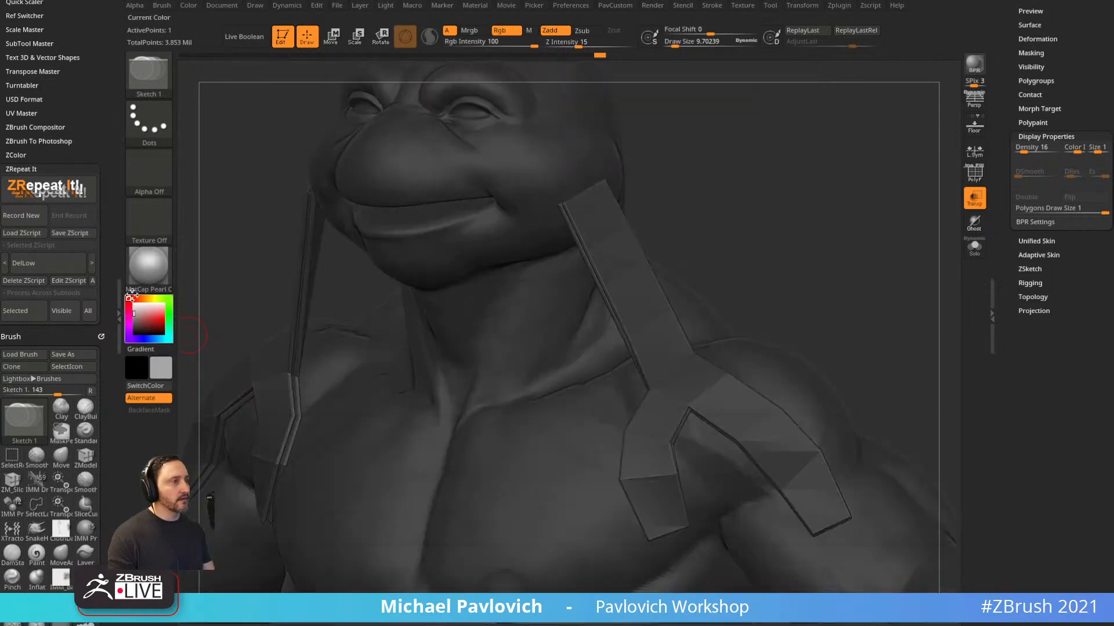
Reduce the draw size to about 1.18 and draw a topology strip with cross edges from the cheek down the neck strap.
{"action": "mouse_move", "coordinate": [823, 216]}
{"action": "left_mouse_down"}
{"action": "mouse_move", "coordinate": [873, 214]}
{"action": "mouse_move", "coordinate": [844, 232]}
{"action": "mouse_move", "coordinate": [570, 213]}
{"action": "left_mouse_up"}
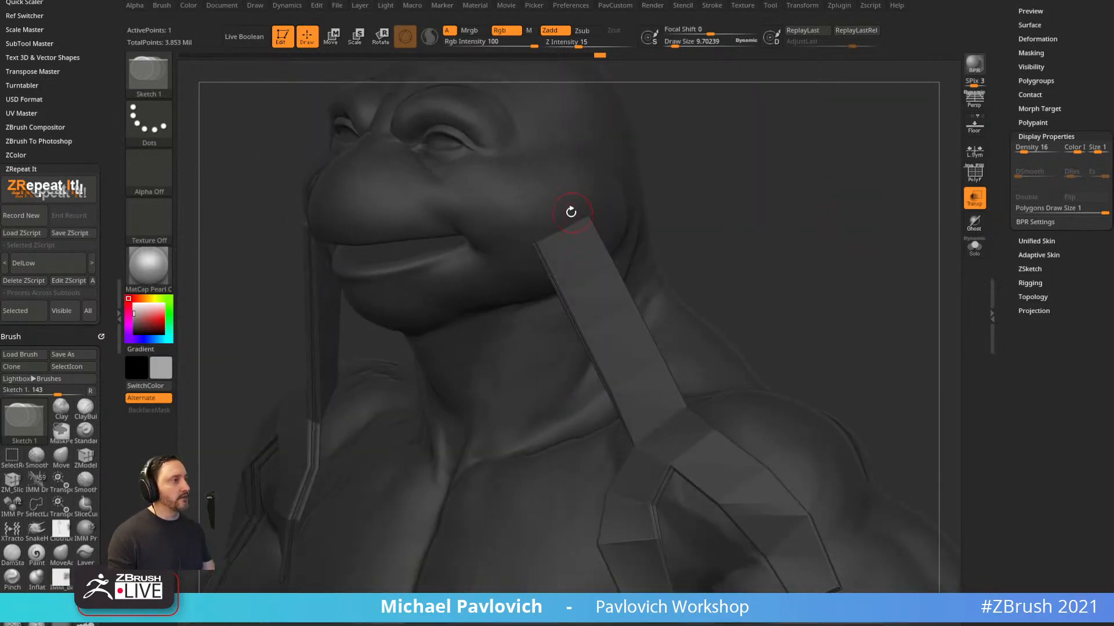
{"action": "key", "text": "["}
{"action": "key", "text": "["}
{"action": "key", "text": "["}
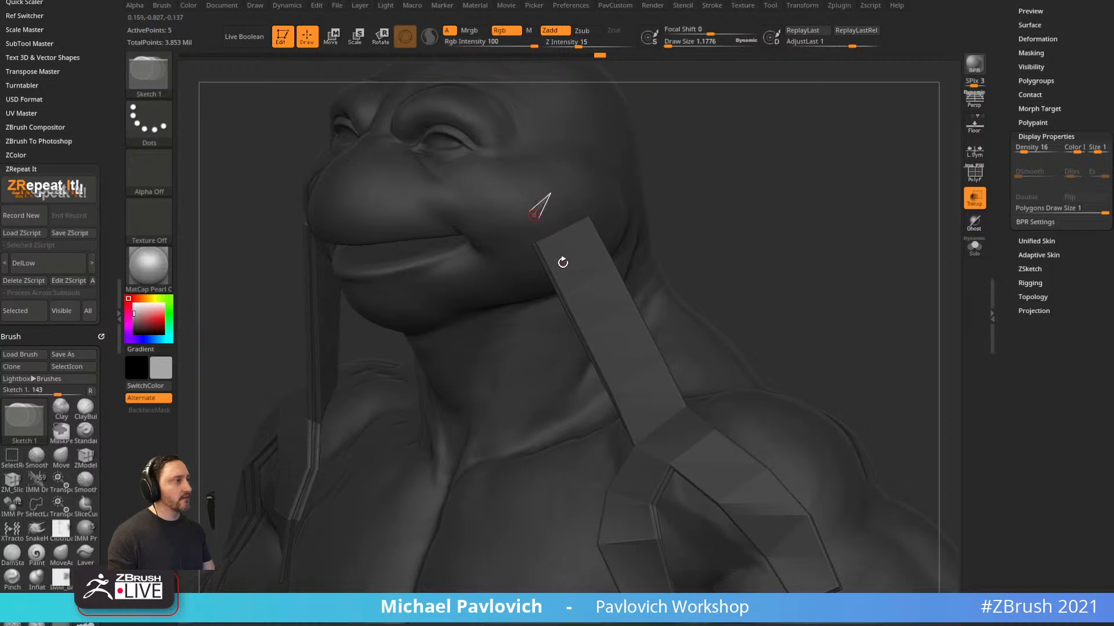
{"action": "left_click_drag", "start_coordinate": [607, 343], "coordinate": [623, 393]}
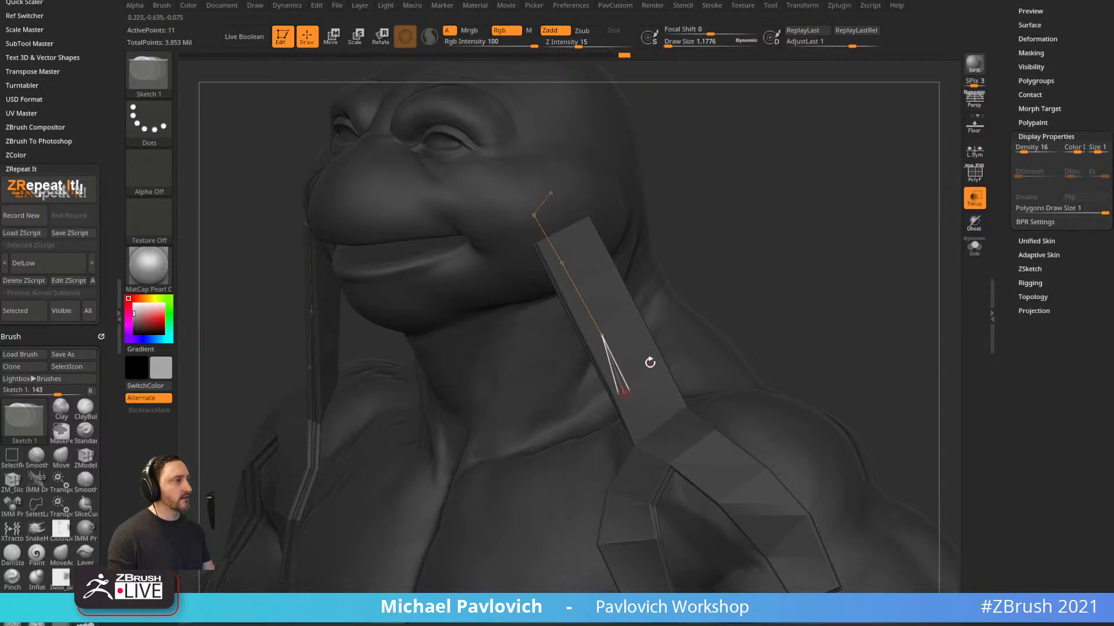
{"action": "left_click", "coordinate": [597, 259]}
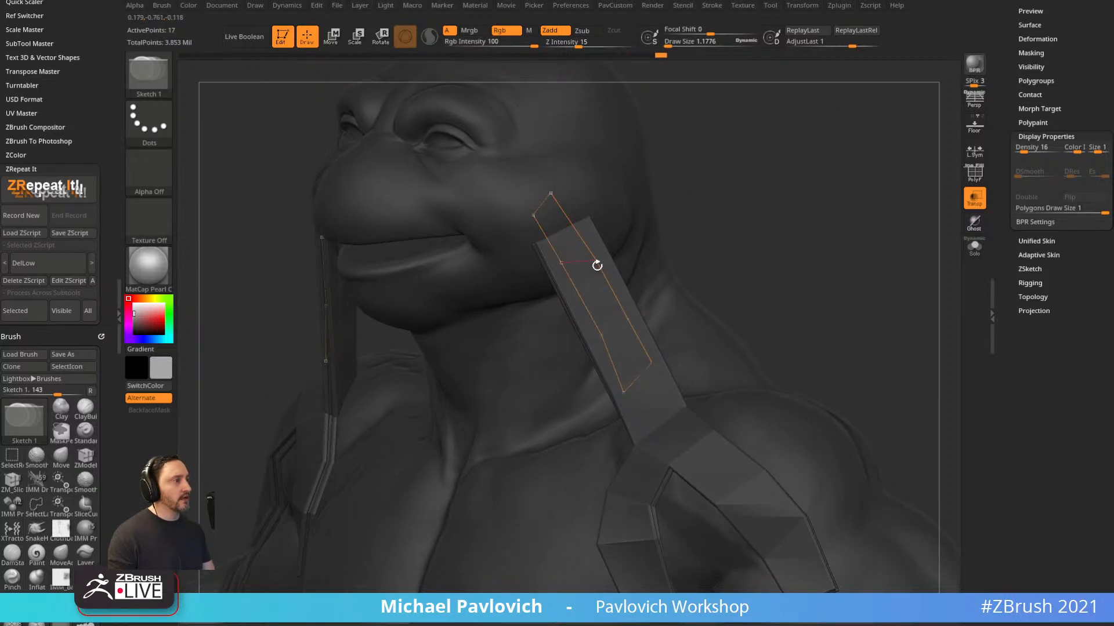
{"action": "left_click", "coordinate": [603, 333]}
Adjust the strip's points, extend it by one segment down the neck strap, and turn off transparency for the other subtools.
{"action": "key", "text": "w"}
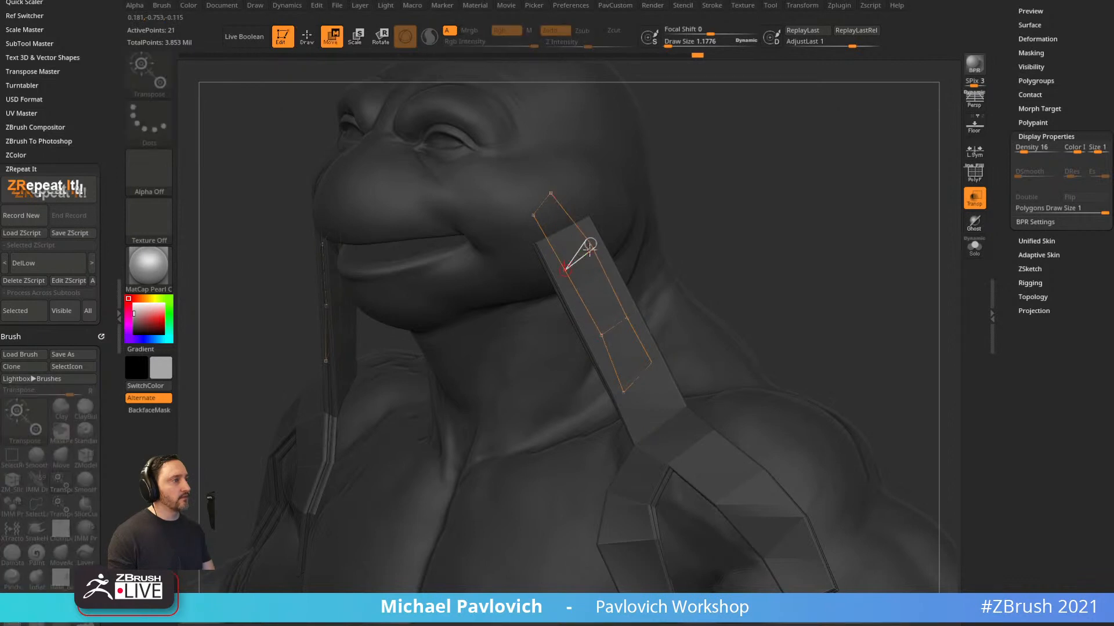
{"action": "right_click_drag", "start_coordinate": [729, 188], "coordinate": [714, 172], "text": "ctrl"}
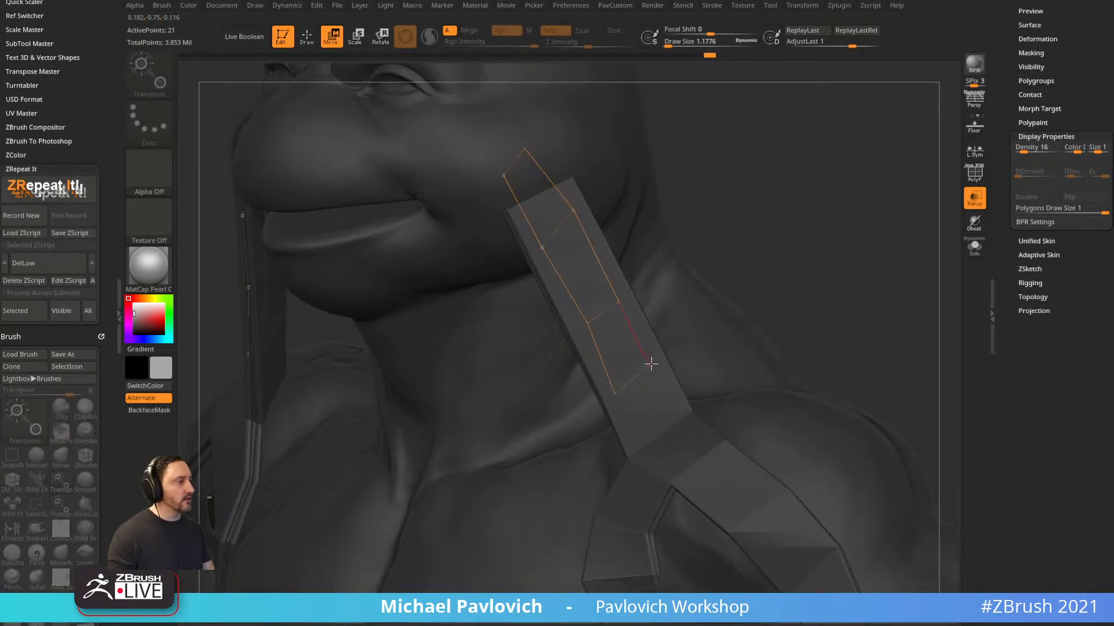
{"action": "key", "text": "q"}
{"action": "left_click", "coordinate": [679, 402]}
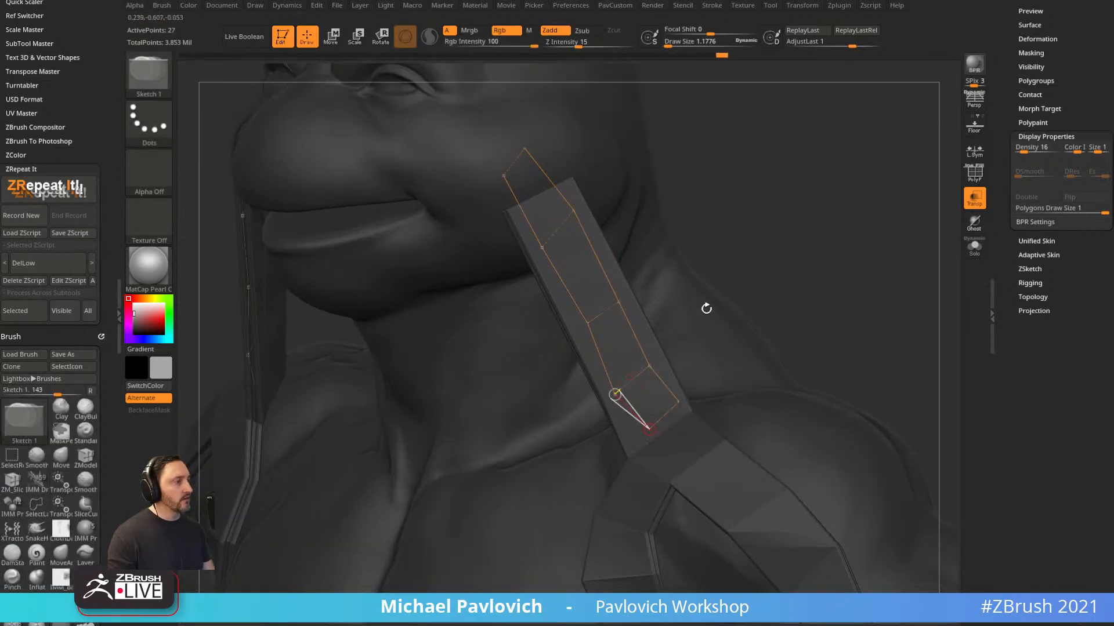
{"action": "right_click_drag", "start_coordinate": [705, 308], "coordinate": [714, 210]}
{"action": "left_click", "coordinate": [970, 198]}
{"action": "left_click_drag", "start_coordinate": [859, 203], "coordinate": [778, 218]}
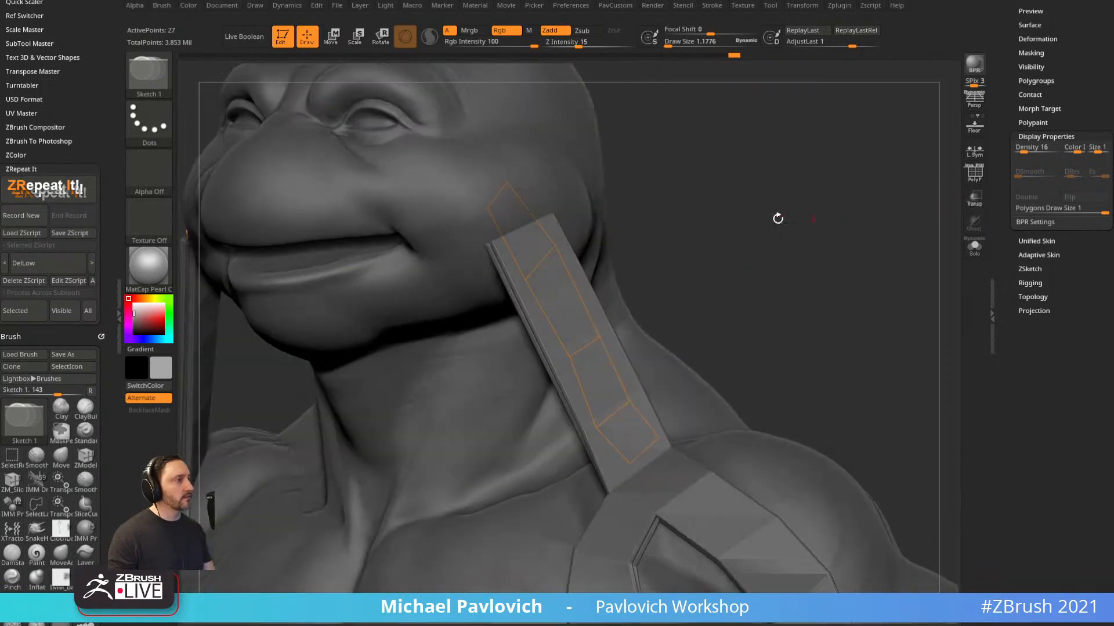
Draw a lengthwise edge through the middle of the strip's upper segments and route it into the lower inner corner, repositioning its points.
{"action": "left_click", "coordinate": [541, 263]}
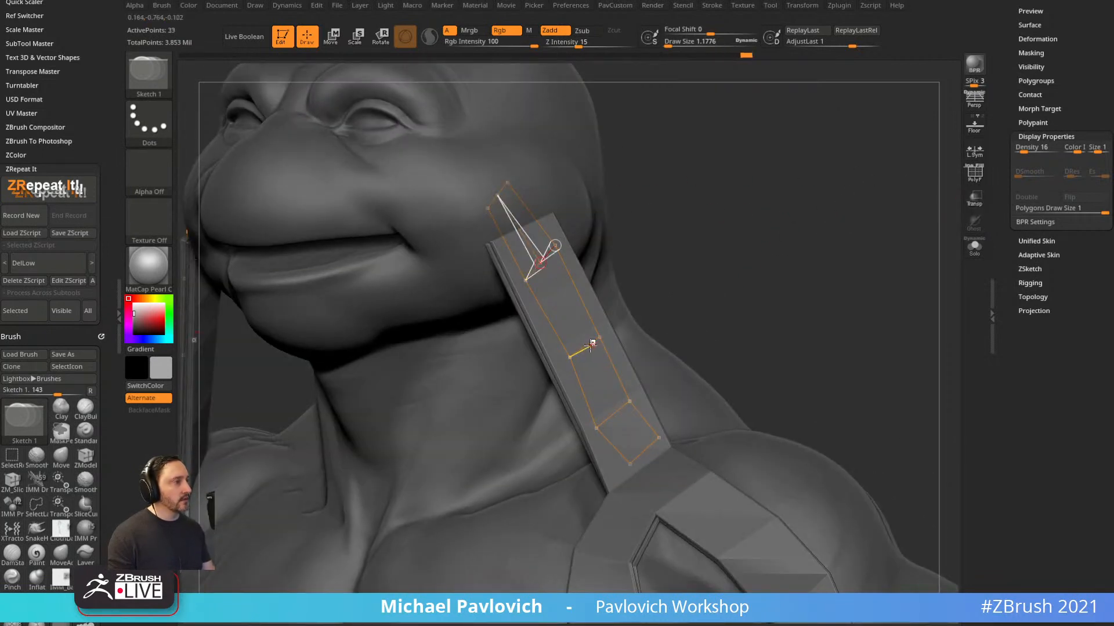
{"action": "left_click", "coordinate": [584, 348]}
{"action": "left_click", "coordinate": [614, 370]}
{"action": "left_click_drag", "start_coordinate": [763, 265], "coordinate": [592, 372]}
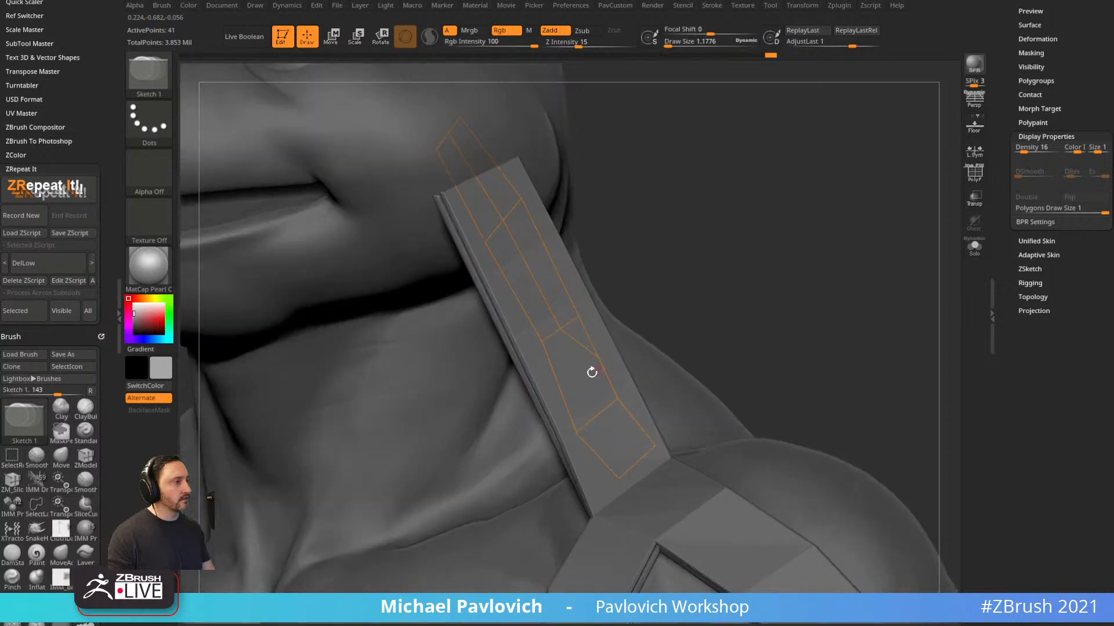
{"action": "left_click", "coordinate": [575, 431]}
{"action": "left_click_drag", "start_coordinate": [667, 325], "coordinate": [575, 367]}
{"action": "key", "text": "w"}
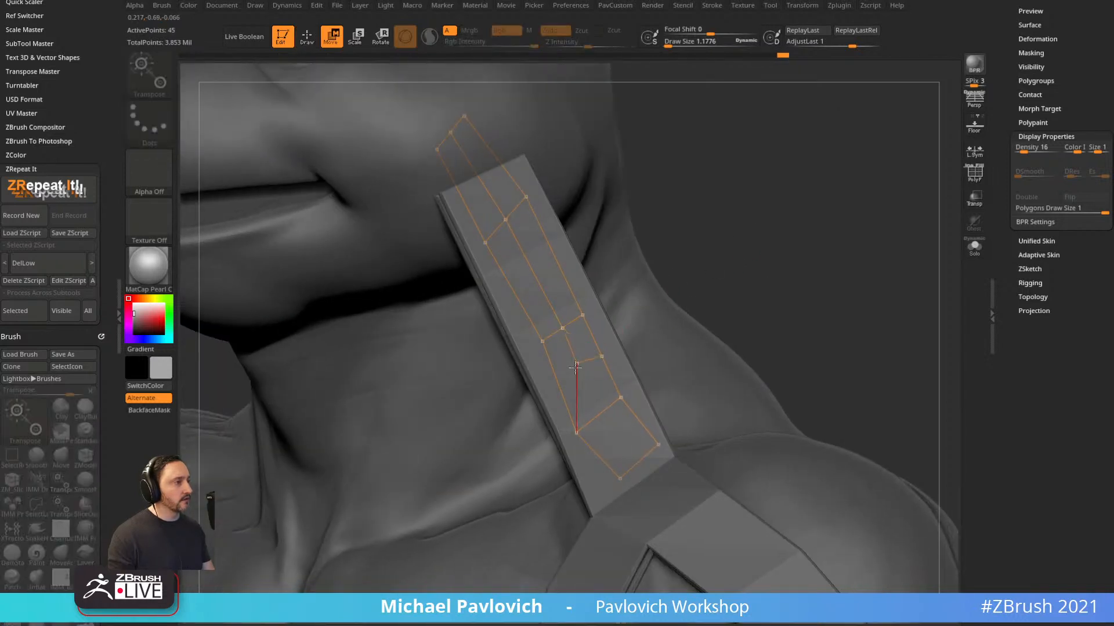
{"action": "key", "text": "q"}
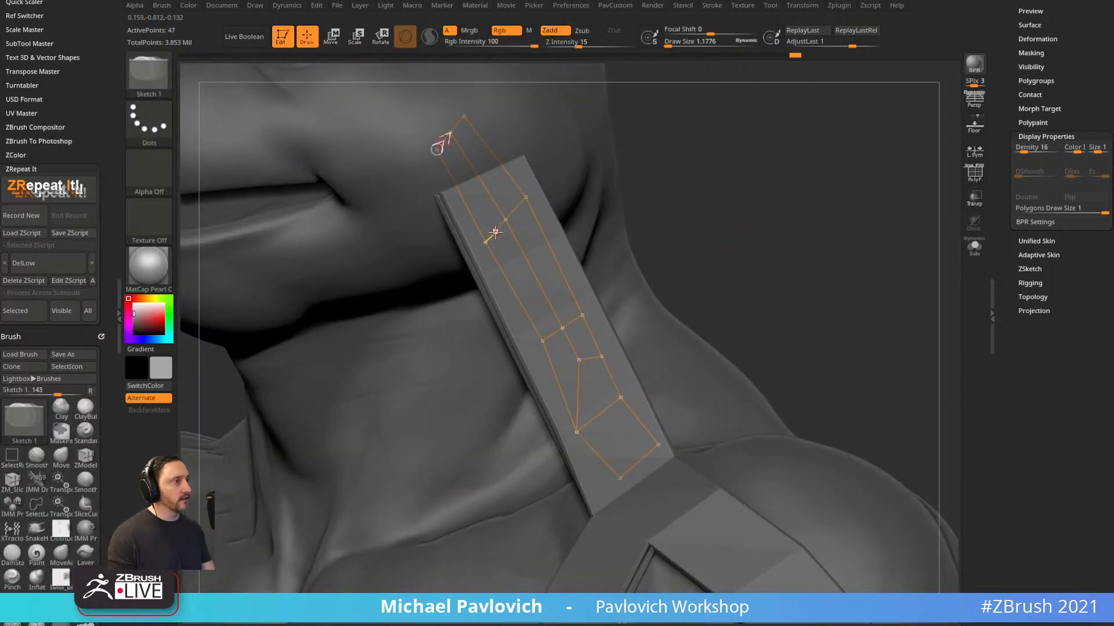
Add a second lengthwise edge along the strip's inner side and an extra cross edge in the lower segment.
{"action": "left_click", "coordinate": [495, 232]}
{"action": "left_click", "coordinate": [552, 335]}
{"action": "left_click", "coordinate": [577, 396]}
{"action": "left_click", "coordinate": [611, 377]}
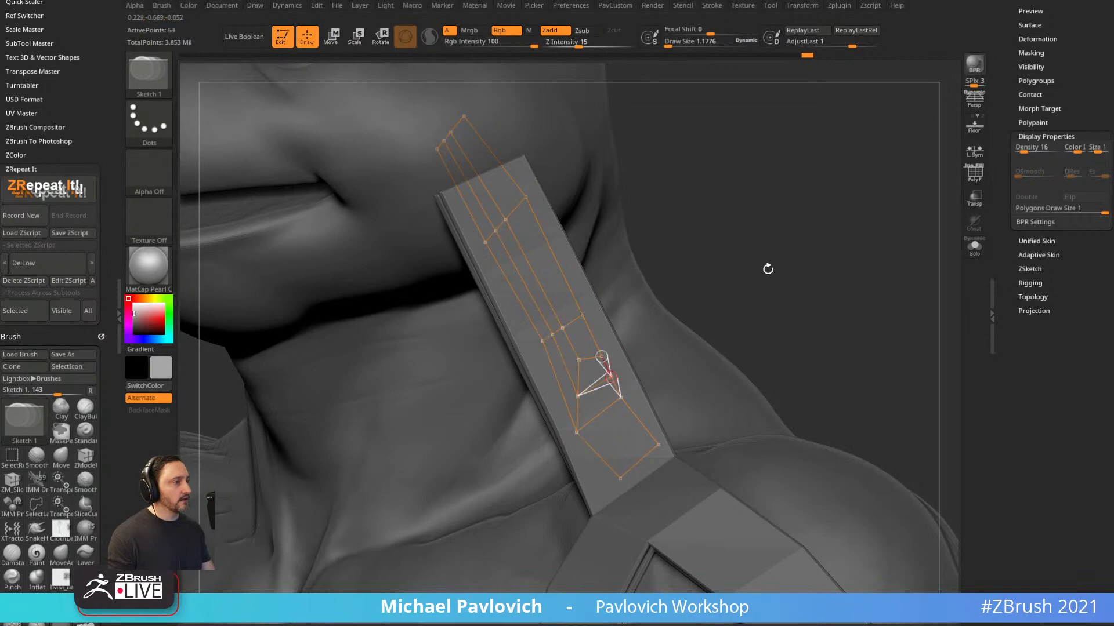
{"action": "left_click_drag", "start_coordinate": [767, 268], "coordinate": [837, 222]}
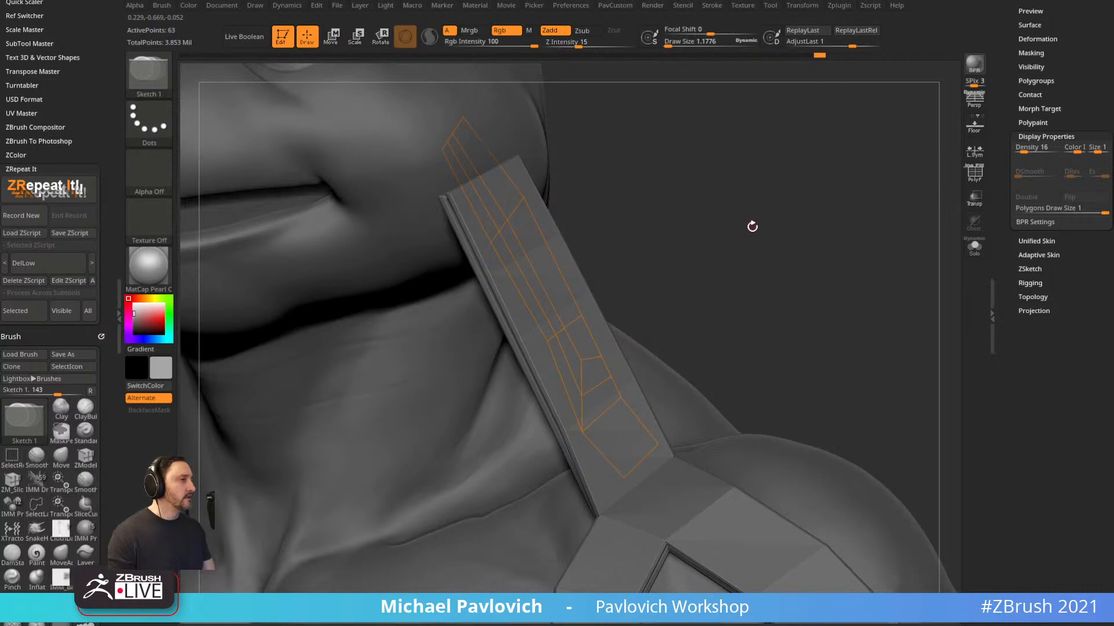
{"action": "left_click_drag", "start_coordinate": [748, 230], "coordinate": [716, 245]}
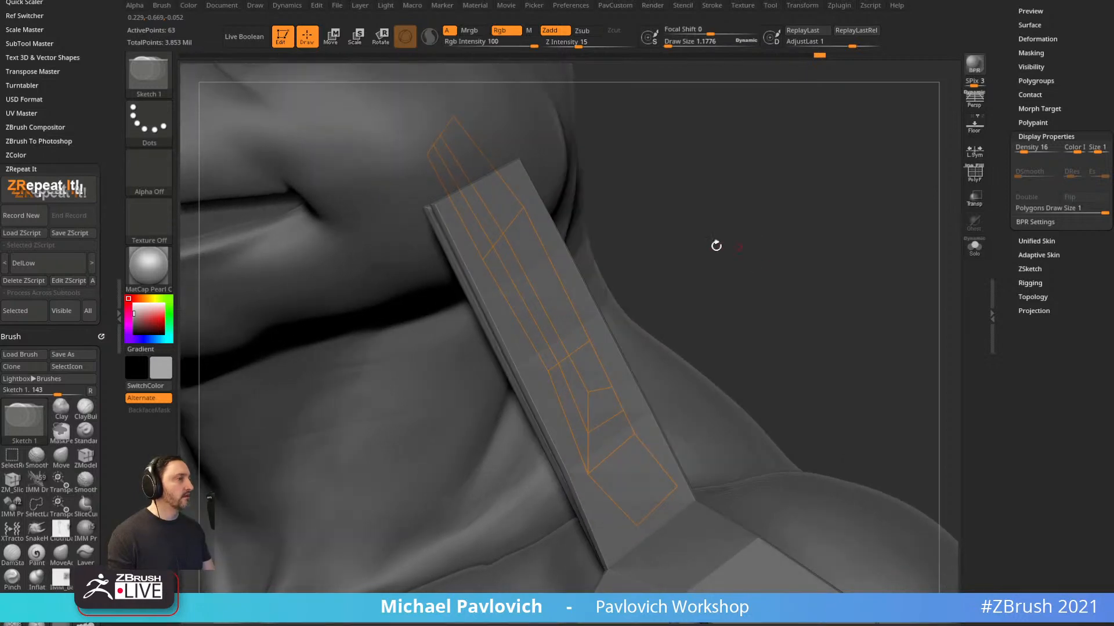
Add a cross edge spanning the full width of the strip's long middle segment.
{"action": "left_click", "coordinate": [556, 273]}
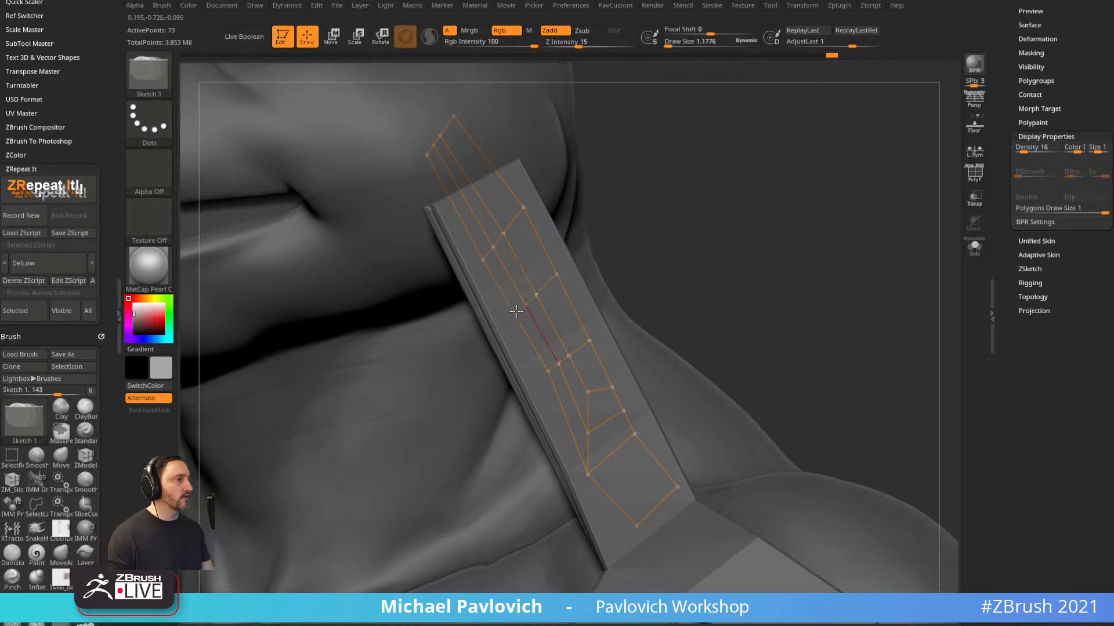
{"action": "left_click", "coordinate": [516, 311]}
{"action": "left_click_drag", "start_coordinate": [661, 252], "coordinate": [704, 249]}
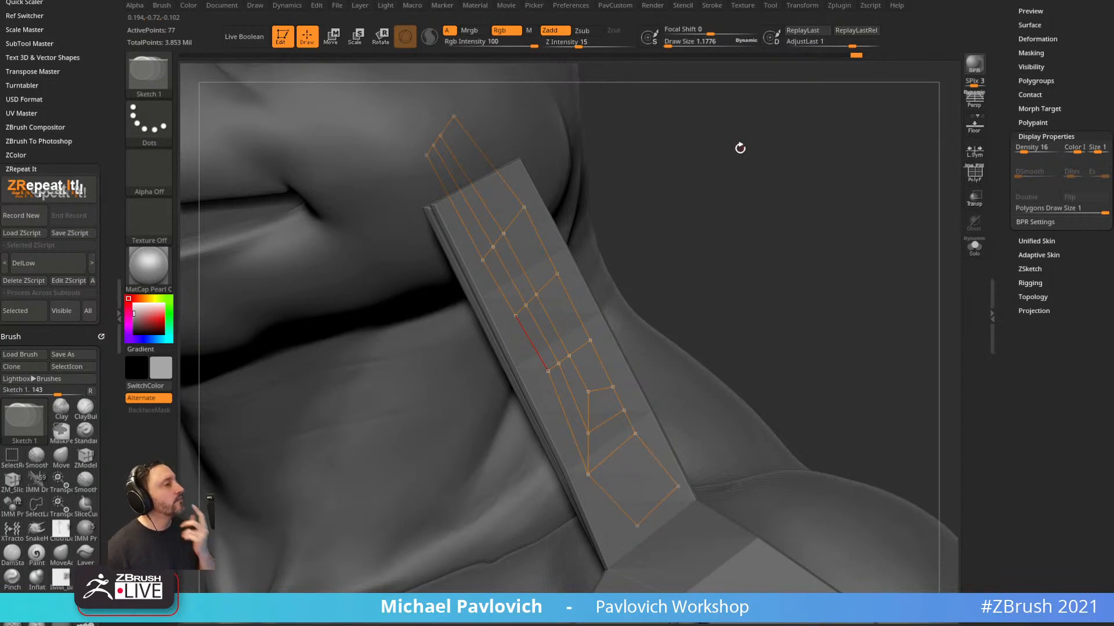
Undo the removal of the cross edge in the strip's middle segment.
{"action": "mouse_move", "coordinate": [731, 266]}
{"action": "left_mouse_down"}
{"action": "mouse_move", "coordinate": [728, 231]}
{"action": "mouse_move", "coordinate": [634, 241]}
{"action": "left_mouse_up"}
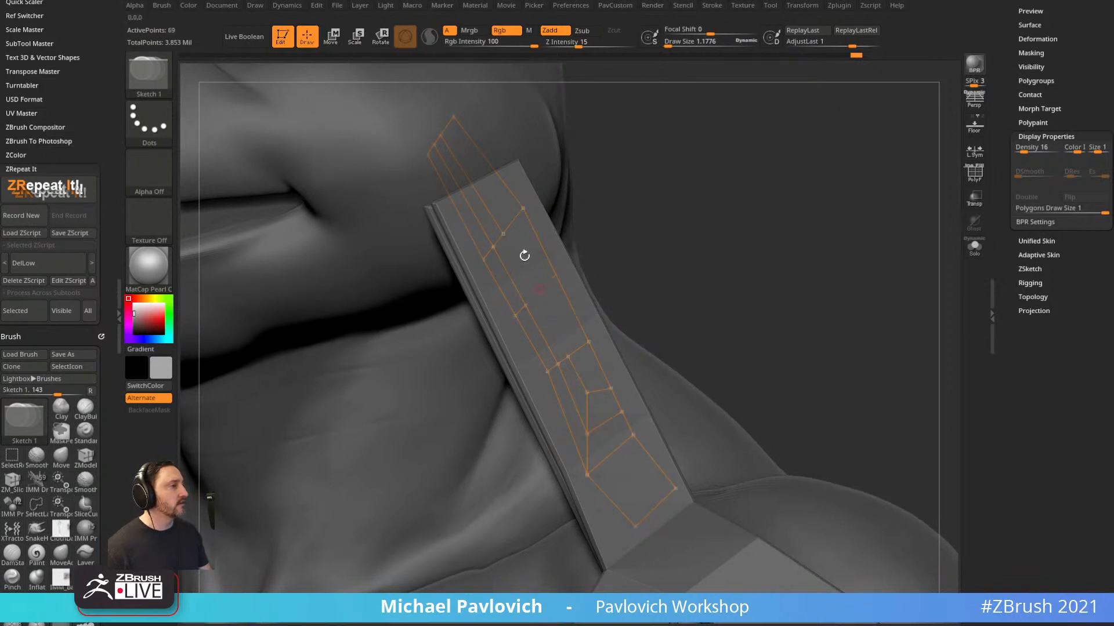
{"action": "key", "text": "ctrl+z"}
{"action": "key", "text": "ctrl+z"}
{"action": "key", "text": "ctrl+z"}
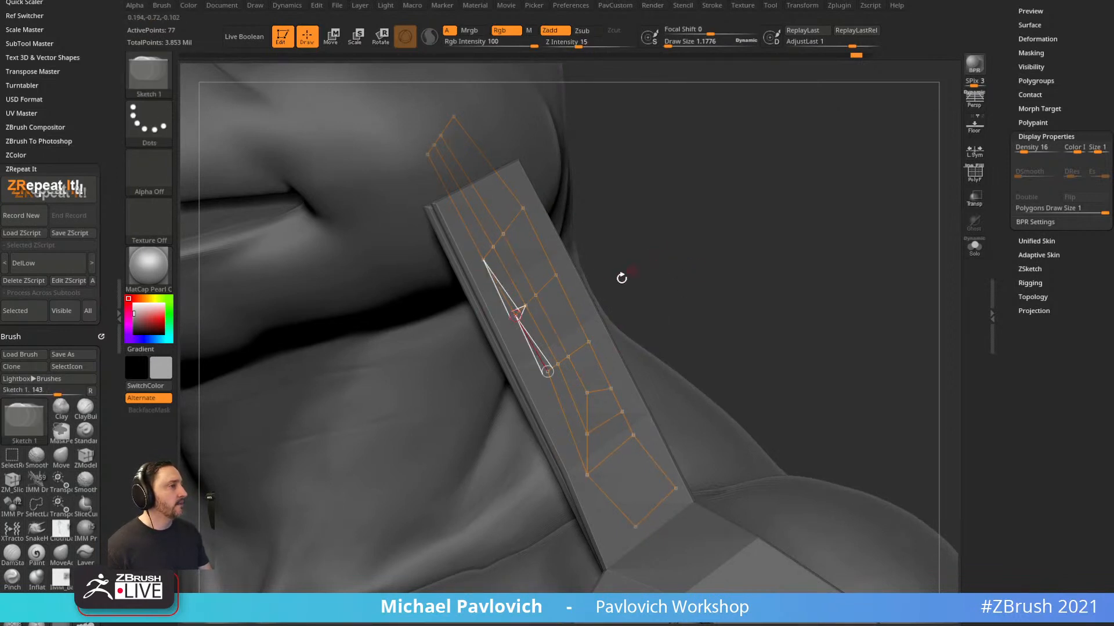
Draw a bent edge path in the middle segment, bulging toward the strip's outer side between the neighbouring cross edges.
{"action": "left_click_drag", "start_coordinate": [631, 271], "coordinate": [587, 320]}
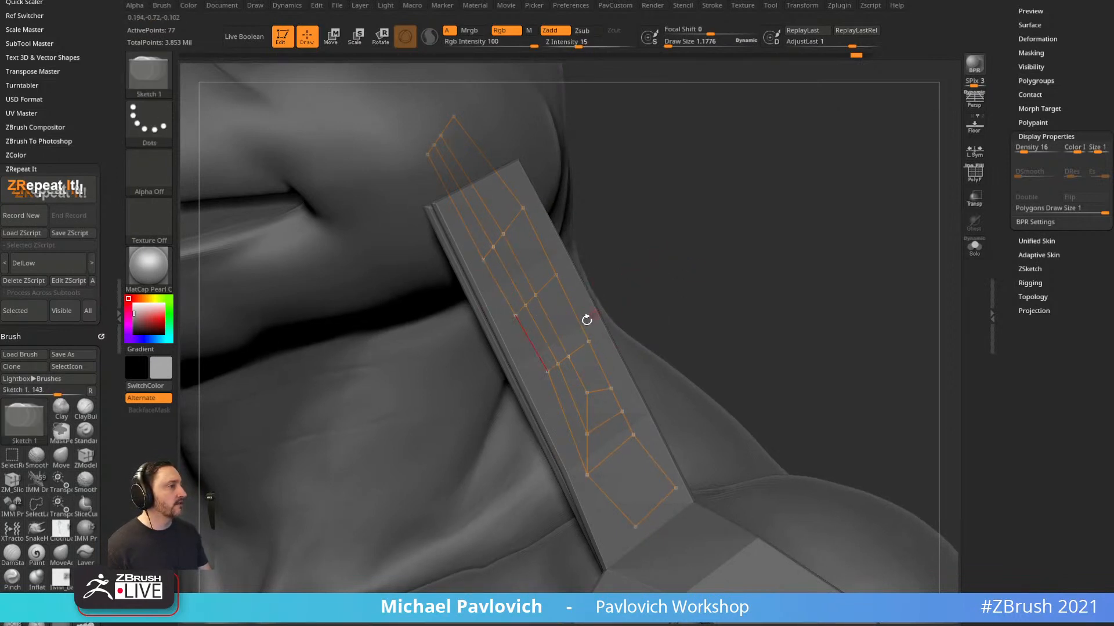
{"action": "left_click", "coordinate": [553, 328]}
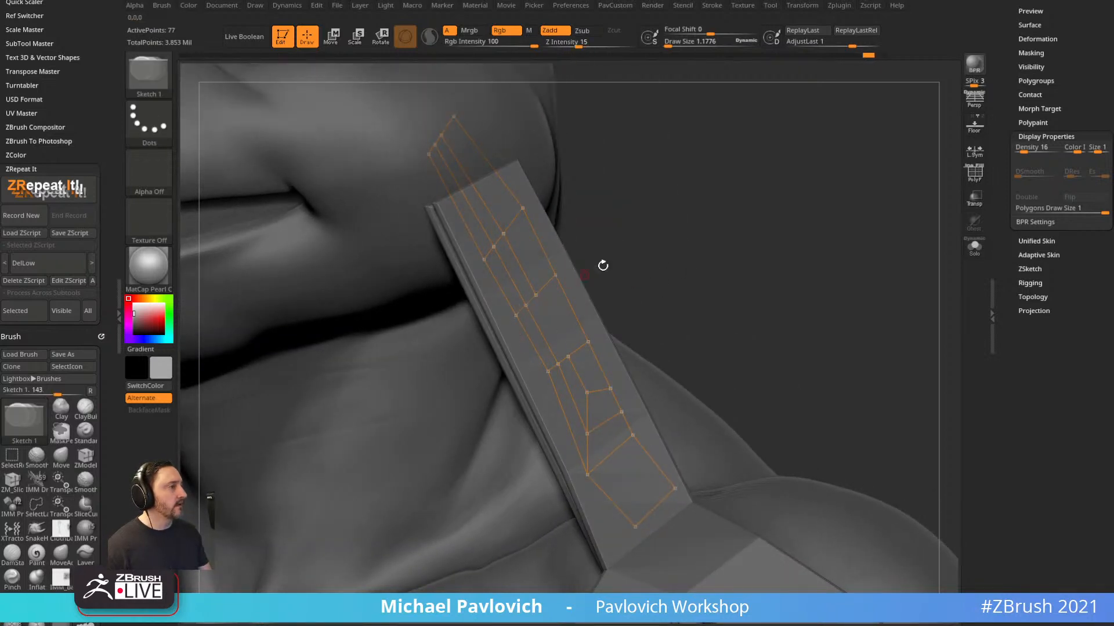
{"action": "left_click_drag", "start_coordinate": [605, 264], "coordinate": [534, 245]}
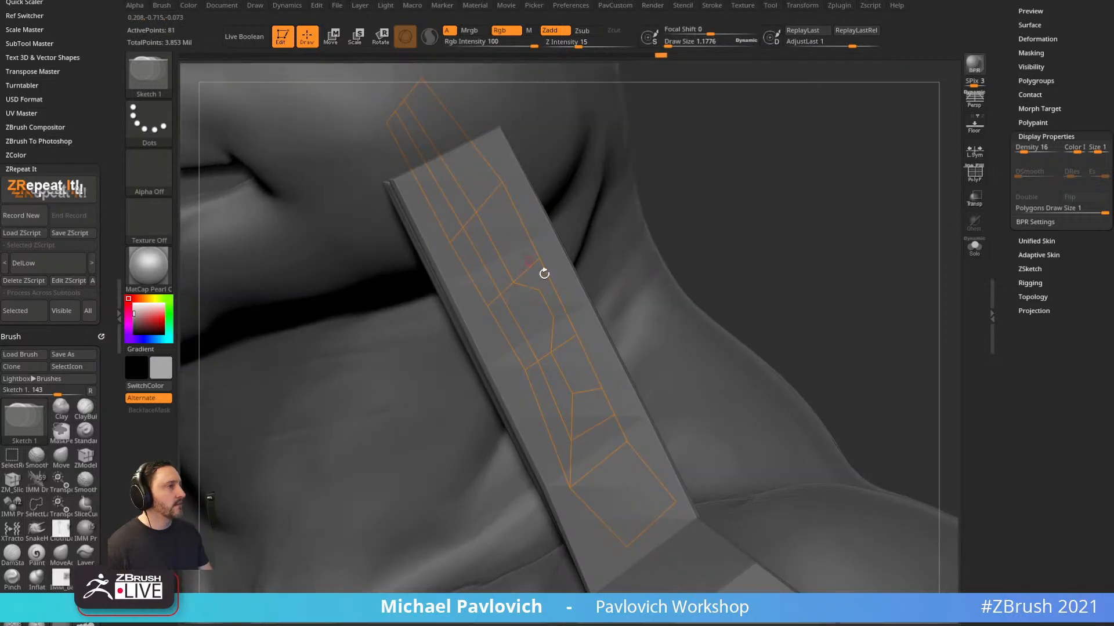
Draw a parallel inner bent path beside the outer one, adjust its points, and connect the two paths with an edge.
{"action": "left_click", "coordinate": [525, 336]}
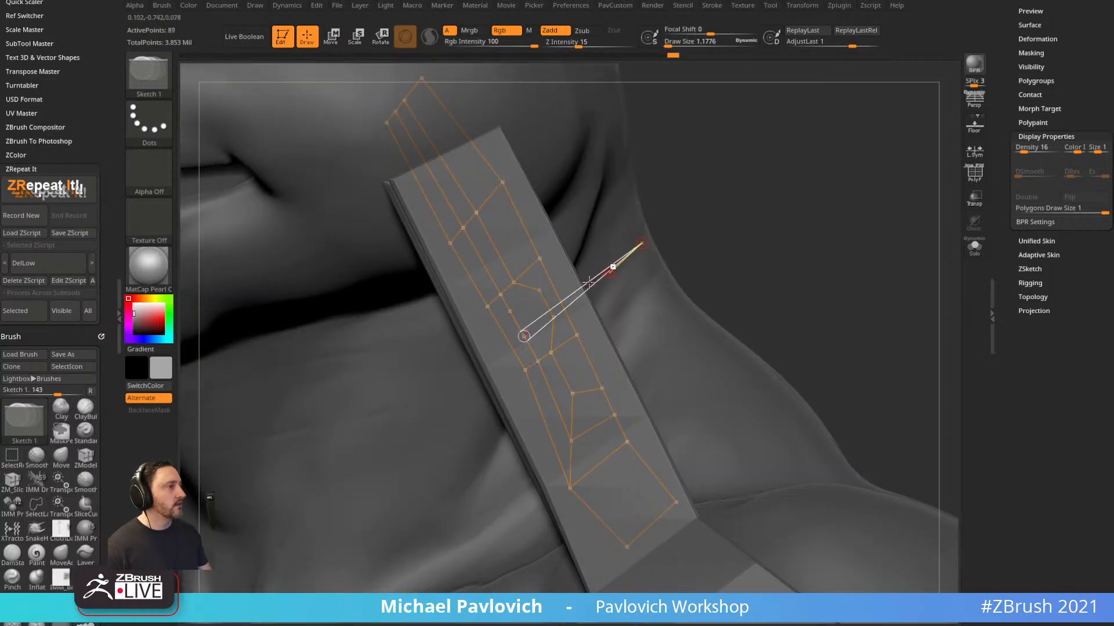
{"action": "key", "text": "w"}
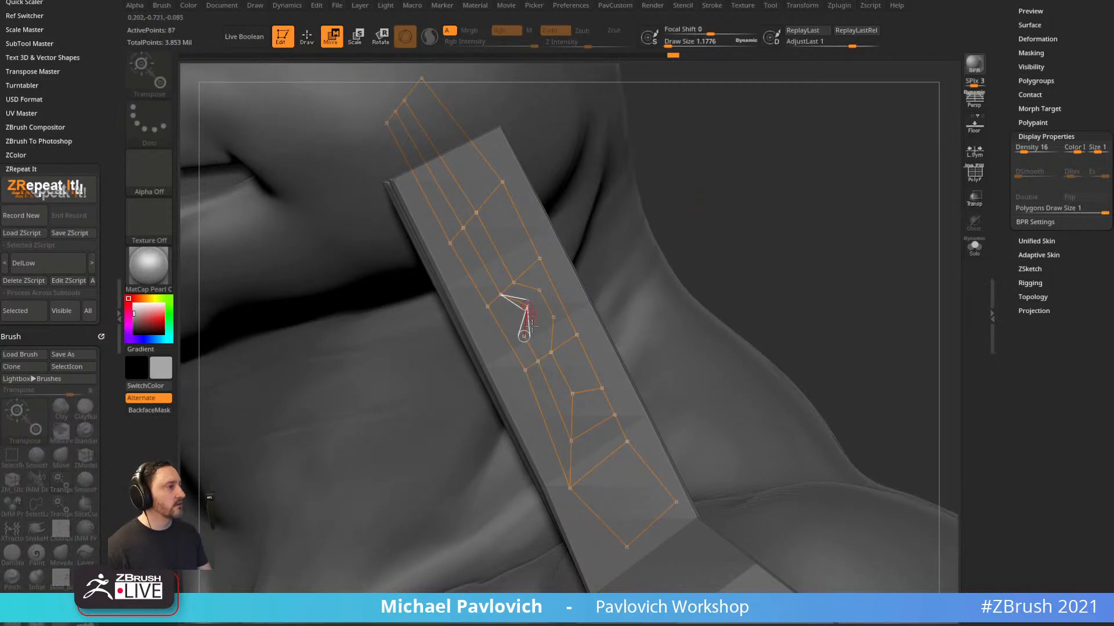
{"action": "key", "text": "q"}
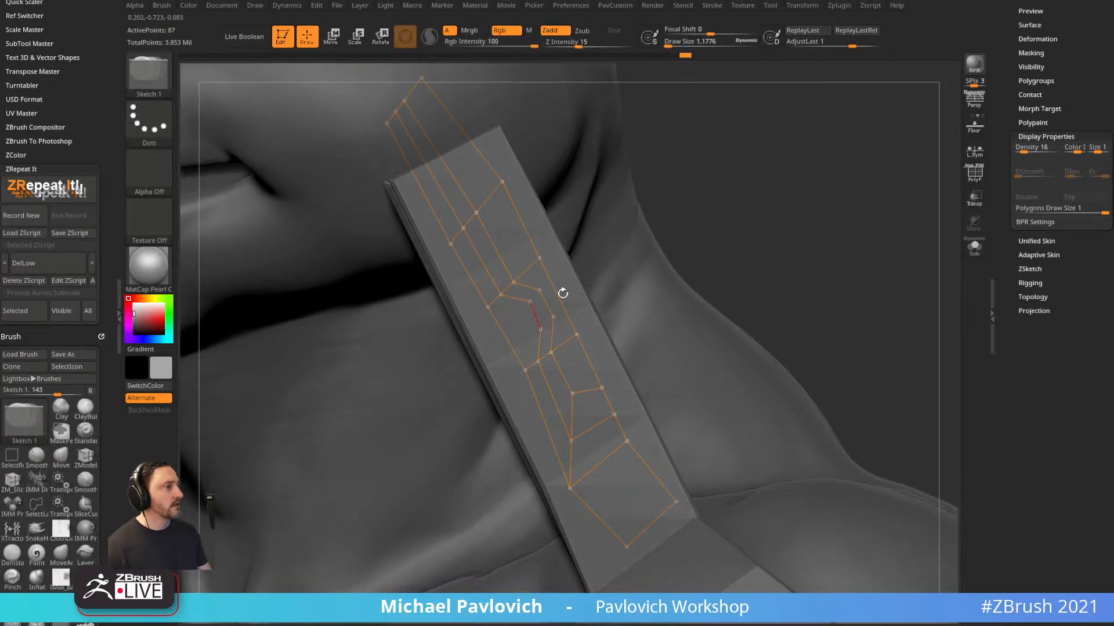
{"action": "left_click", "coordinate": [541, 328]}
{"action": "left_click", "coordinate": [552, 316]}
{"action": "left_click_drag", "start_coordinate": [680, 250], "coordinate": [846, 261]}
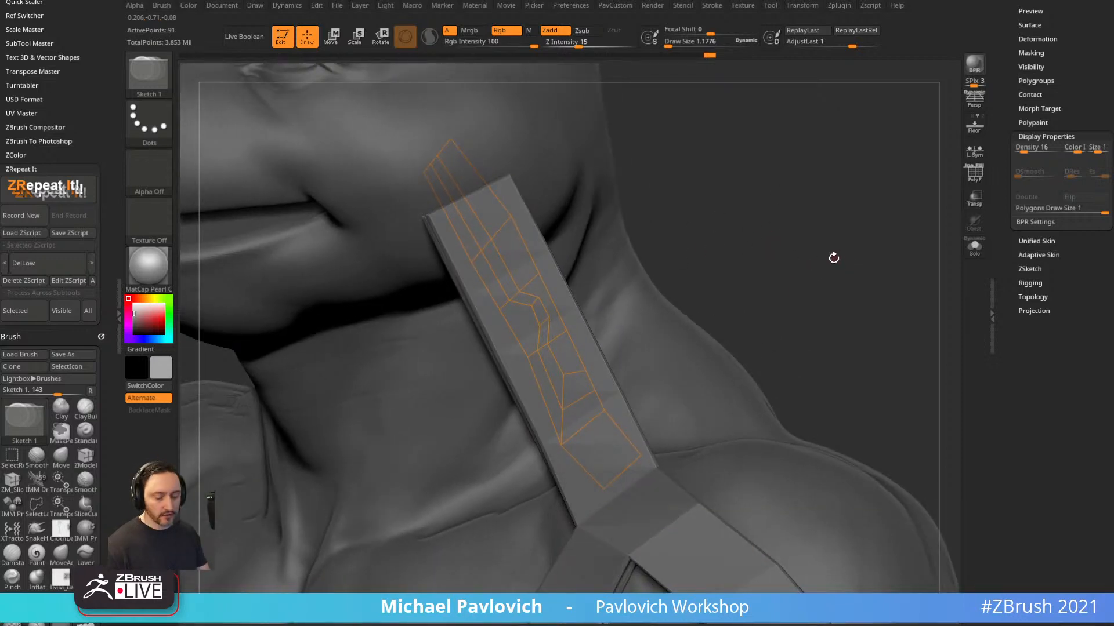
Preview the strip's adaptive skin with PolyFrame on and isolate it in Solo mode to inspect the polygons.
{"action": "key", "text": "a"}
{"action": "left_click", "coordinate": [975, 174]}
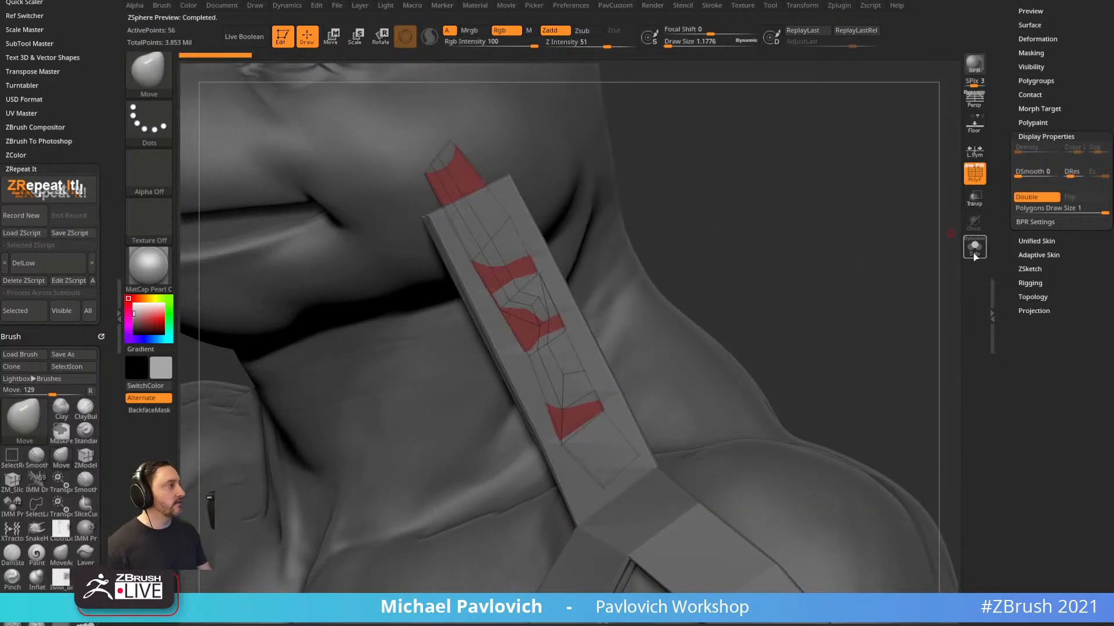
{"action": "left_click", "coordinate": [975, 247]}
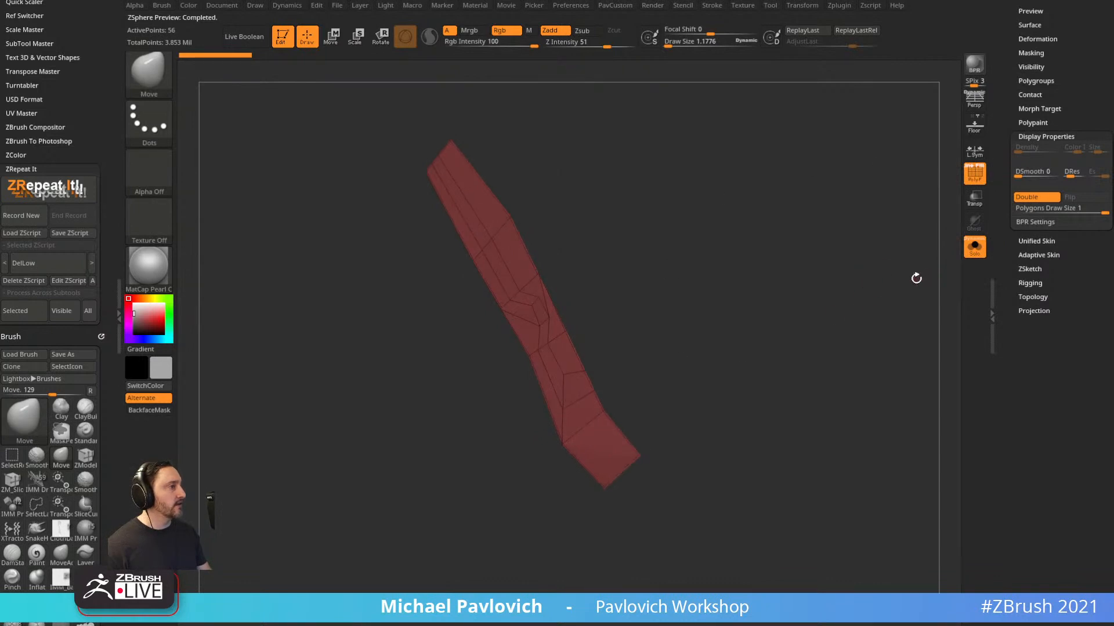
{"action": "right_click_drag", "start_coordinate": [859, 270], "coordinate": [643, 342], "text": "ctrl"}
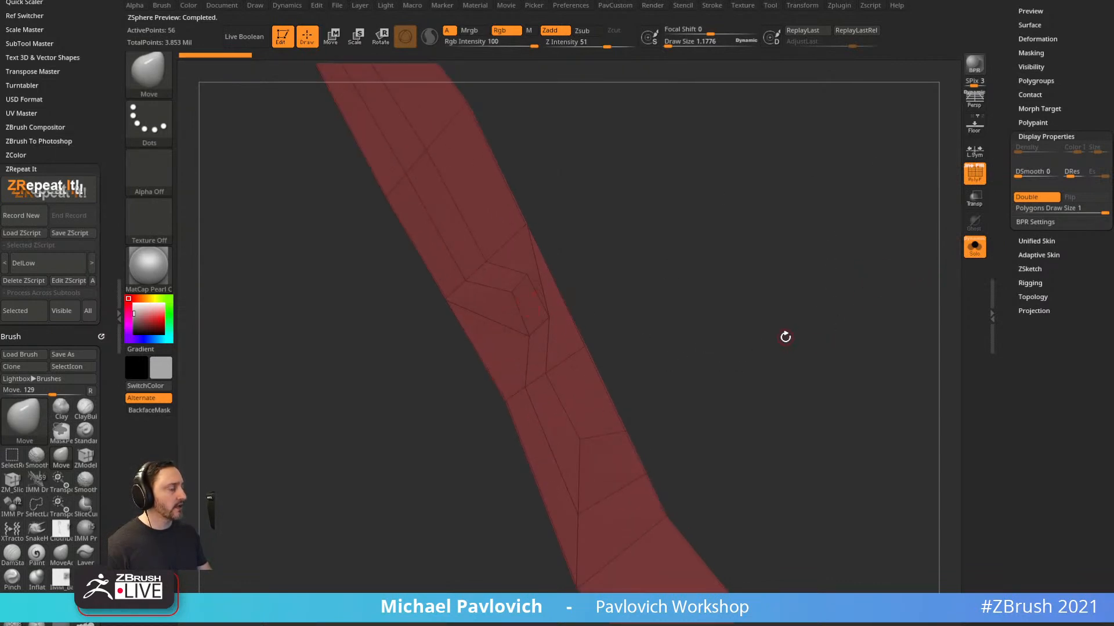
{"action": "right_click_drag", "start_coordinate": [785, 337], "coordinate": [753, 328]}
{"action": "right_click_drag", "start_coordinate": [745, 288], "coordinate": [753, 249], "text": "ctrl"}
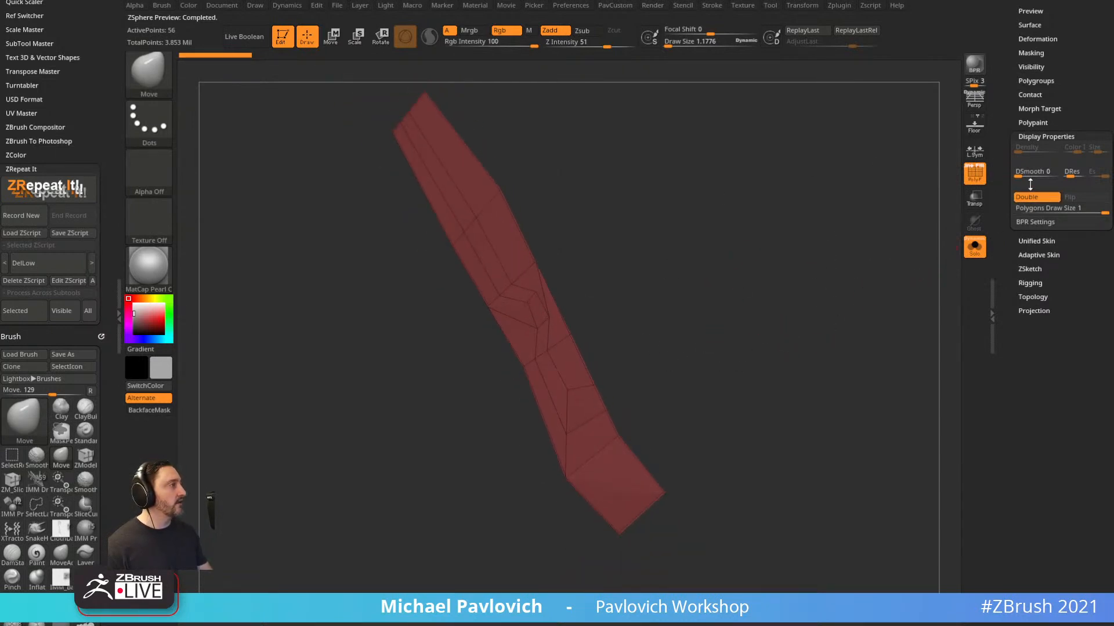
Make an adaptive skin from the ZSphere topology and insert Skin_ZSphere3 as a new subtool.
{"action": "key", "text": "3"}
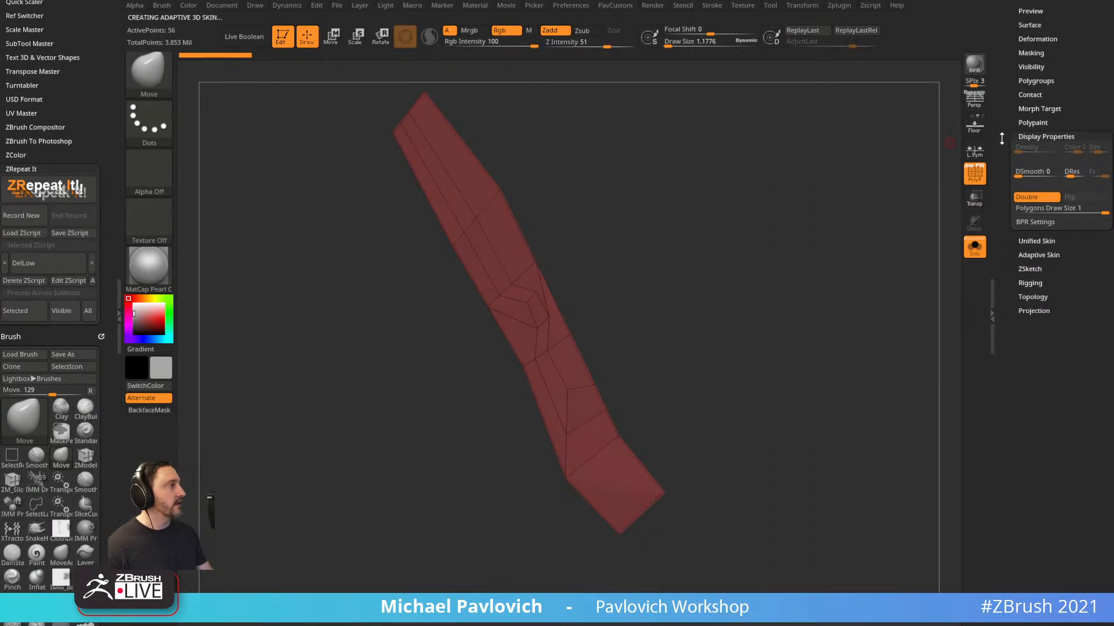
{"action": "key", "text": "3"}
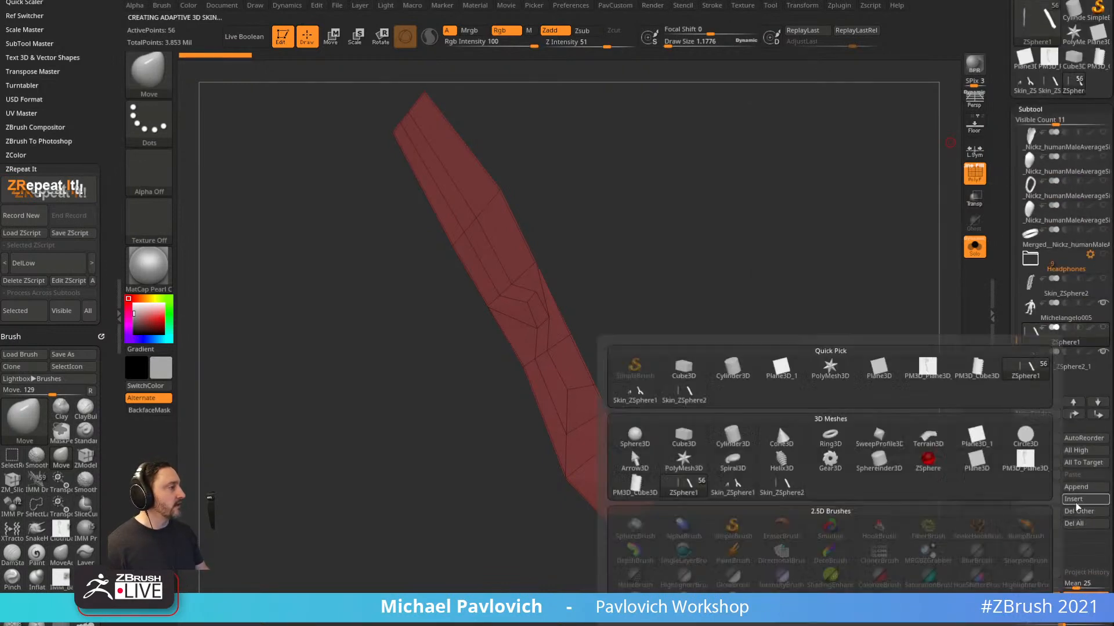
{"action": "left_click", "coordinate": [781, 487]}
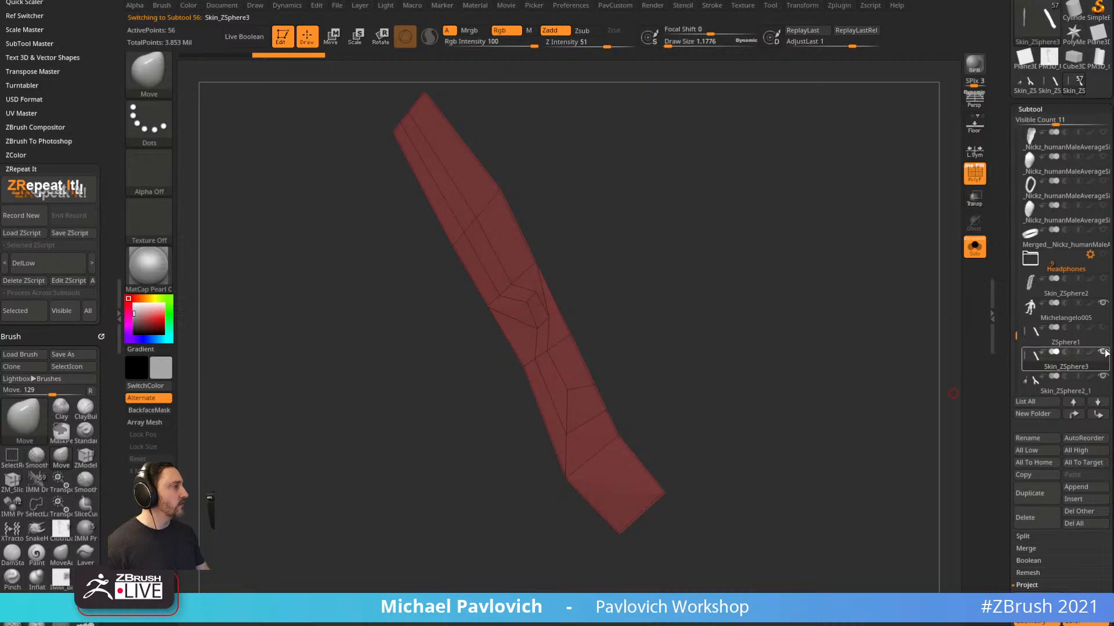
Choose the ZModeler brush and display the inserted strip with the SketchShaded2 material in white.
{"action": "left_click_drag", "start_coordinate": [826, 387], "coordinate": [802, 341], "text": "alt"}
{"action": "left_click_drag", "start_coordinate": [742, 252], "coordinate": [719, 306], "text": "alt"}
{"action": "key", "text": "b"}
{"action": "key", "text": "z"}
{"action": "key", "text": "m"}
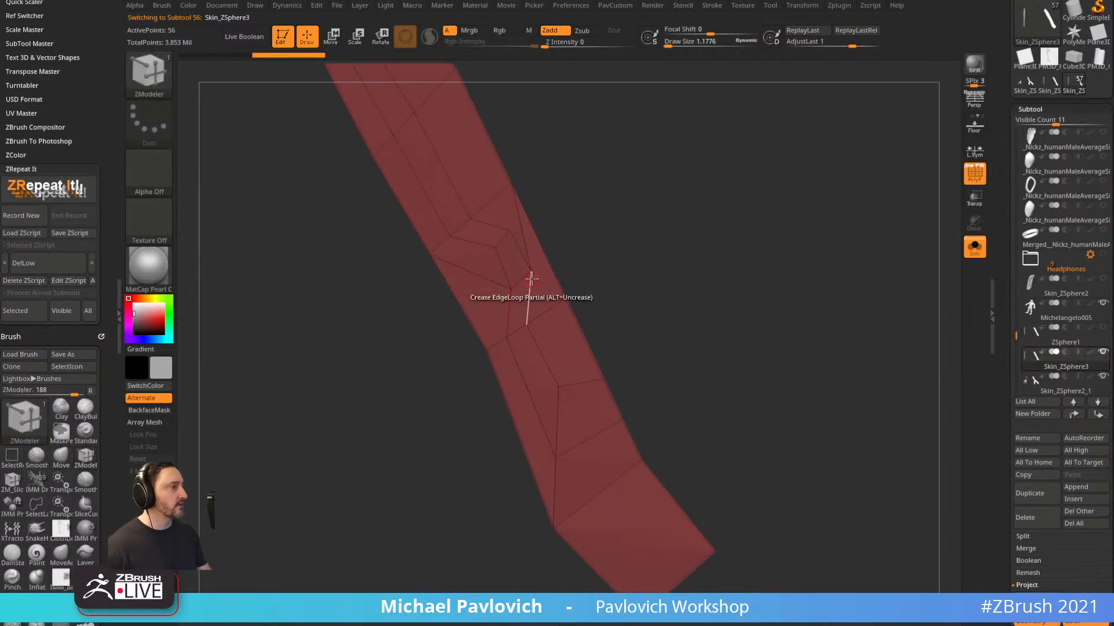
{"action": "key", "text": "space"}
{"action": "left_click_drag", "start_coordinate": [152, 309], "coordinate": [130, 300]}
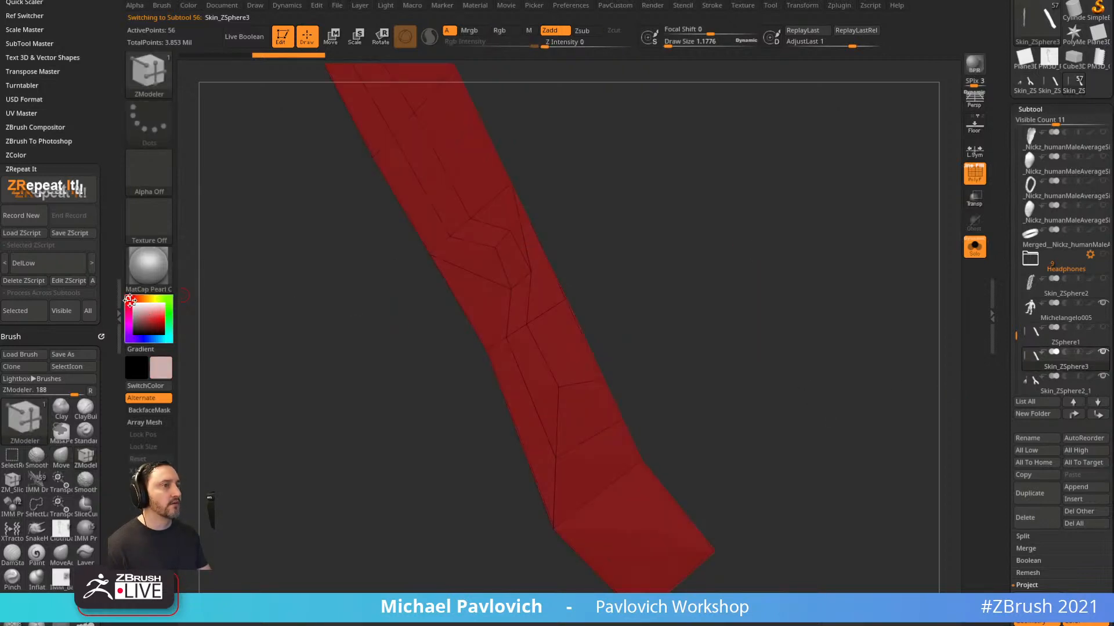
{"action": "left_click", "coordinate": [148, 266]}
{"action": "left_click", "coordinate": [798, 403]}
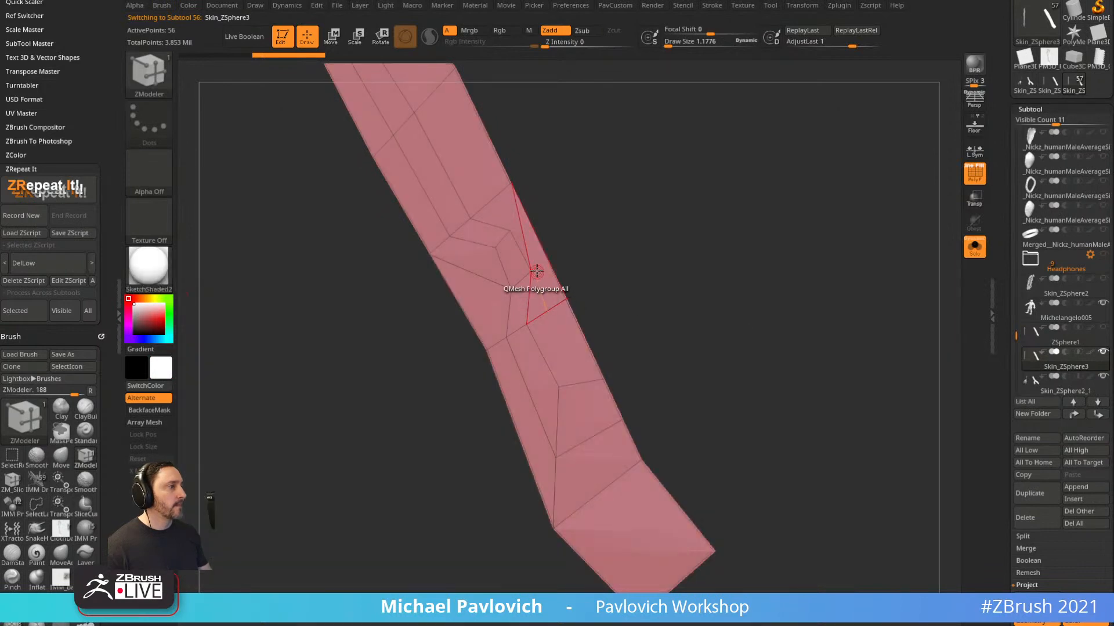
Set the ZModeler point action to Bridge with the Two Points target and bridge the bend's outer point to the strip's outer edge.
{"action": "key", "text": "space"}
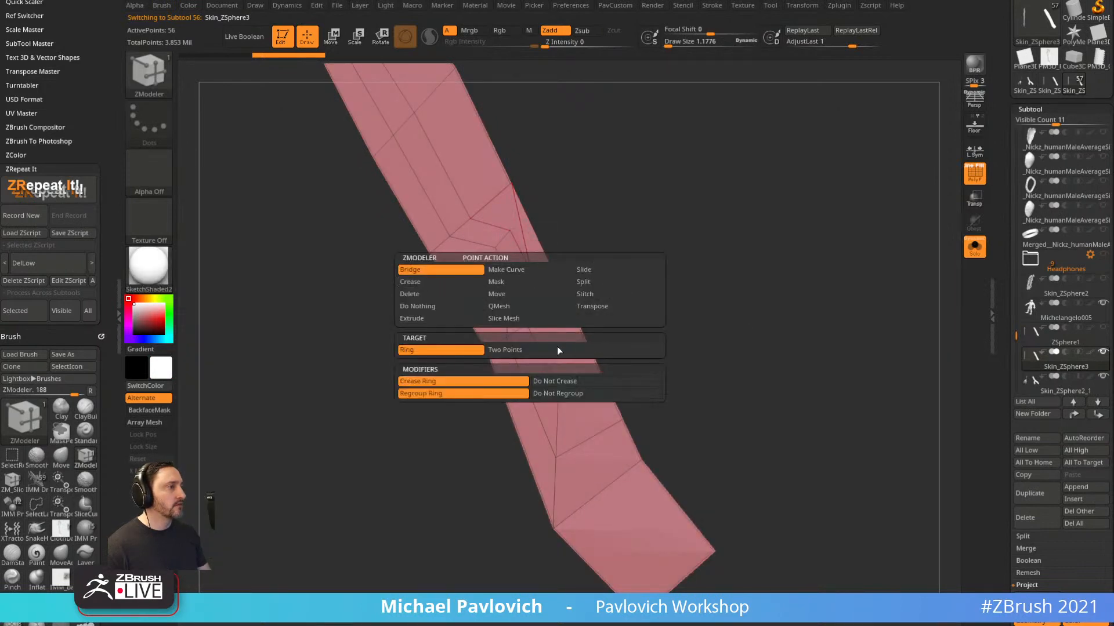
{"action": "left_click", "coordinate": [557, 351]}
{"action": "left_click", "coordinate": [530, 273]}
{"action": "left_click", "coordinate": [566, 300]}
Set the ZModeler edge action to Spin with the Edge target and spin the misdirected edges on either side of the strip's bend.
{"action": "right_click_drag", "start_coordinate": [615, 281], "coordinate": [646, 278], "text": "ctrl"}
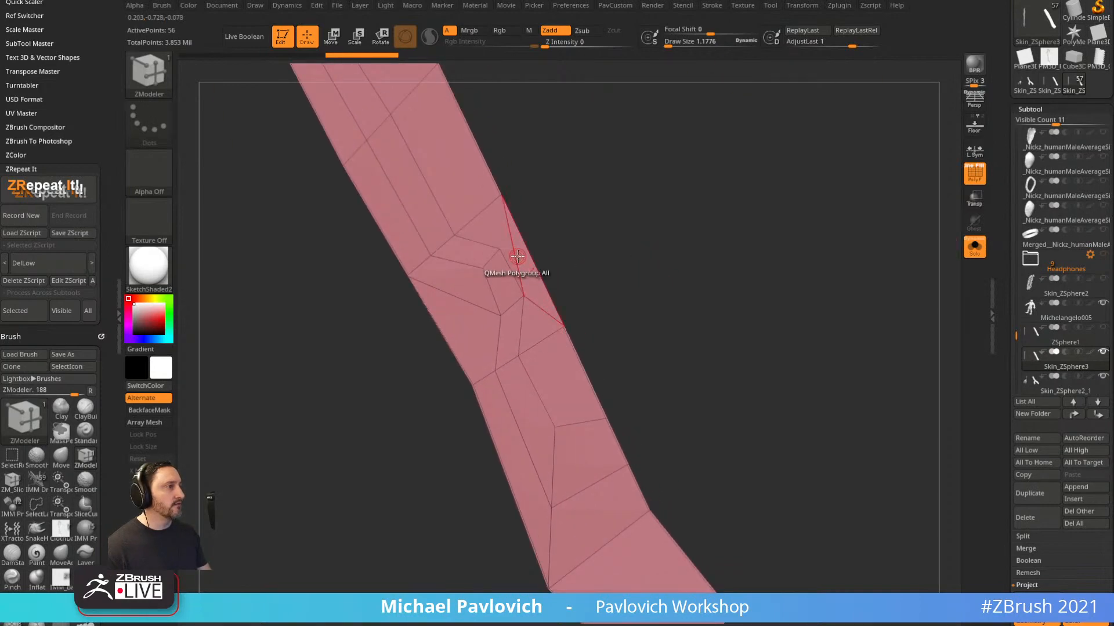
{"action": "key", "text": "space"}
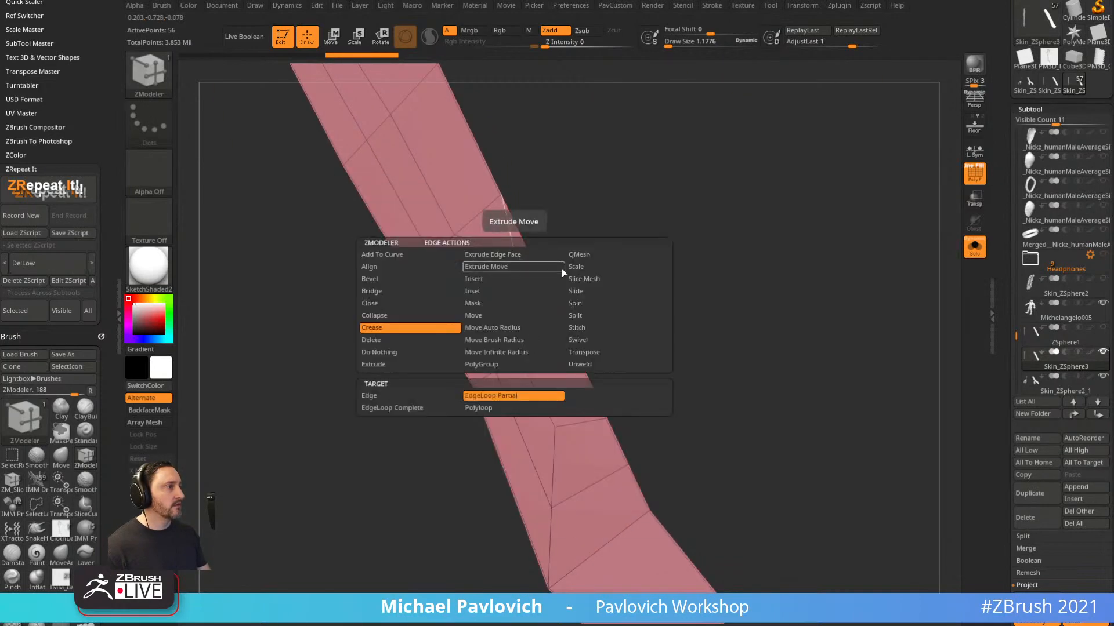
{"action": "left_click", "coordinate": [584, 303]}
{"action": "left_click", "coordinate": [383, 394]}
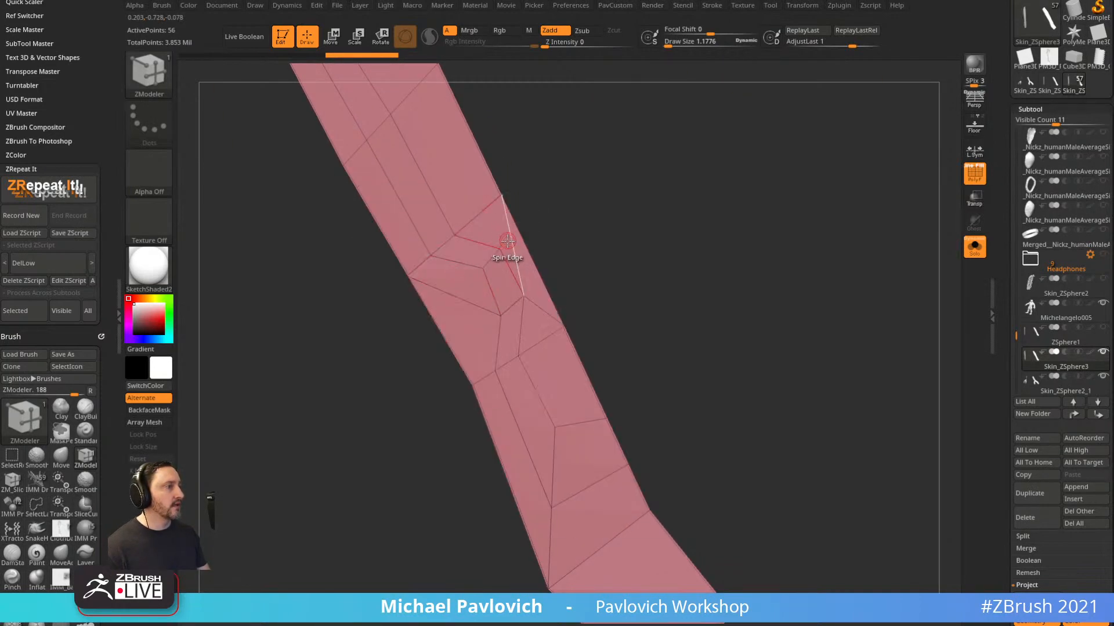
{"action": "left_click", "coordinate": [501, 273]}
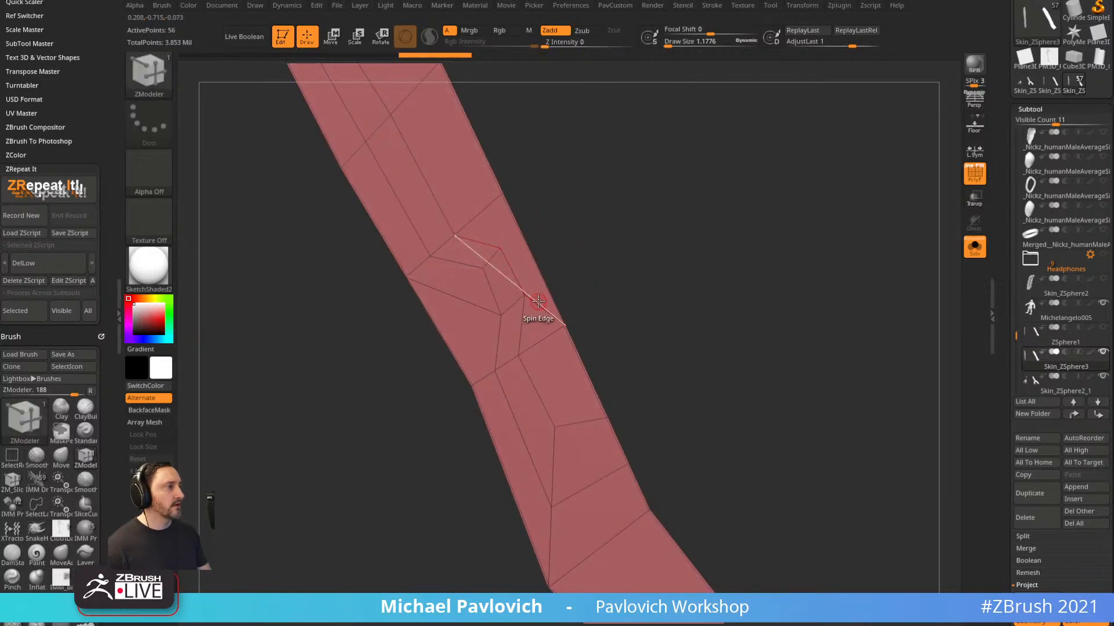
{"action": "mouse_move", "coordinate": [661, 265]}
{"action": "left_mouse_down"}
{"action": "mouse_move", "coordinate": [670, 249]}
{"action": "mouse_move", "coordinate": [629, 252]}
{"action": "mouse_move", "coordinate": [651, 261]}
{"action": "left_mouse_up"}
{"action": "left_click", "coordinate": [466, 301]}
{"action": "left_click_drag", "start_coordinate": [614, 343], "coordinate": [603, 348]}
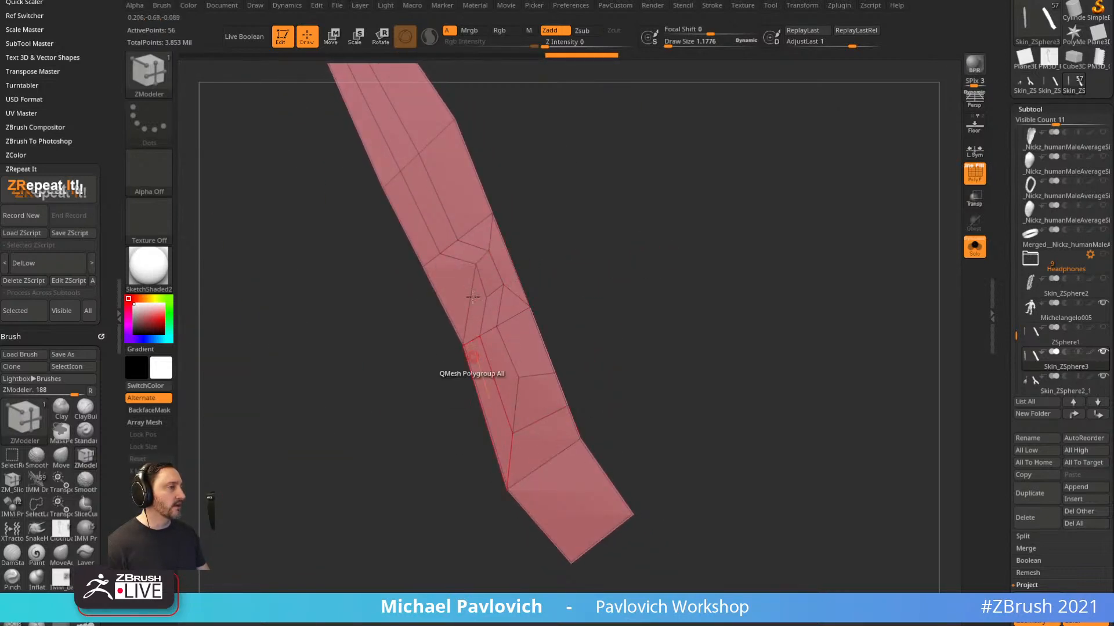
{"action": "left_click_drag", "start_coordinate": [472, 331], "coordinate": [608, 323]}
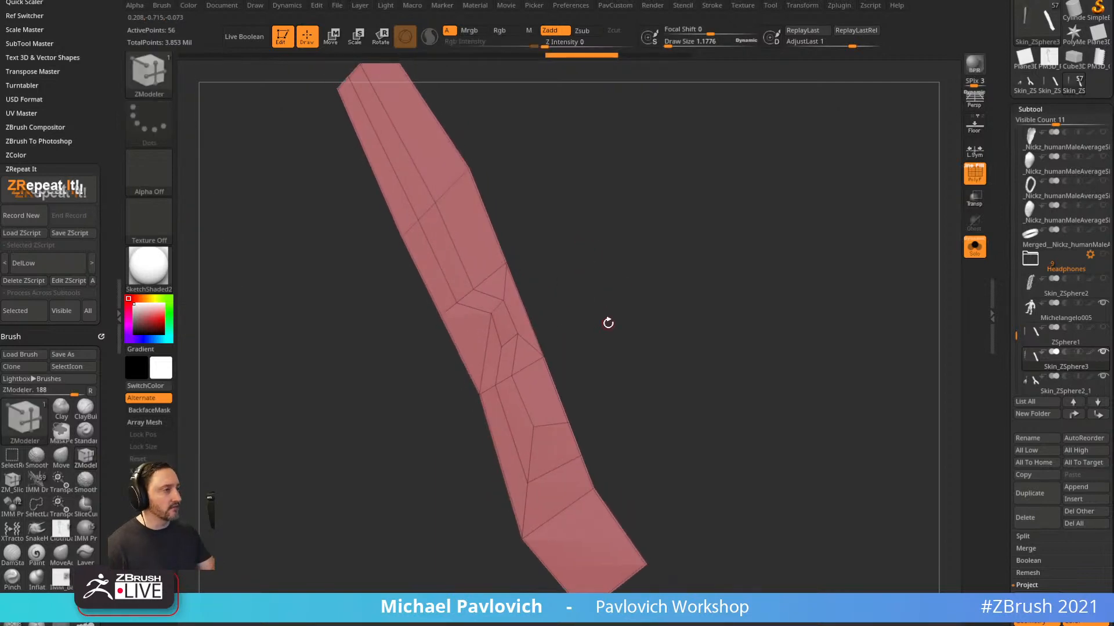
{"action": "mouse_move", "coordinate": [646, 249]}
{"action": "left_mouse_down"}
{"action": "mouse_move", "coordinate": [624, 268]}
{"action": "mouse_move", "coordinate": [644, 271]}
{"action": "left_mouse_up"}
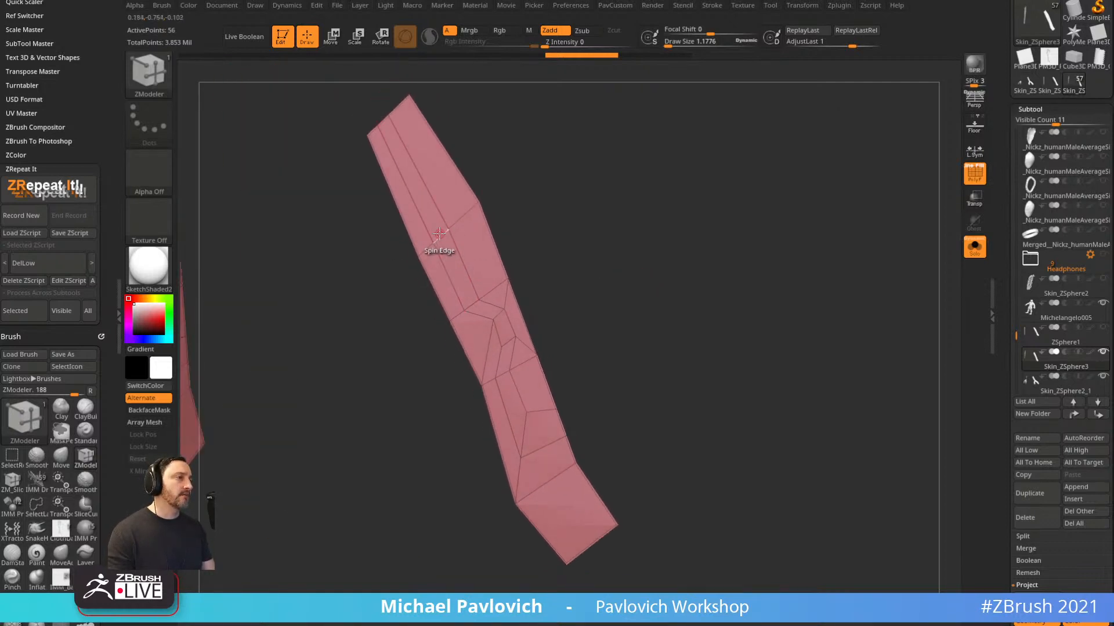
Set the edge action to PolyGroup with the Polyloop target and give the narrow central polyloop its own polygroup.
{"action": "key", "text": "space"}
{"action": "left_click", "coordinate": [438, 343]}
{"action": "left_click", "coordinate": [432, 400]}
{"action": "left_click", "coordinate": [441, 237]}
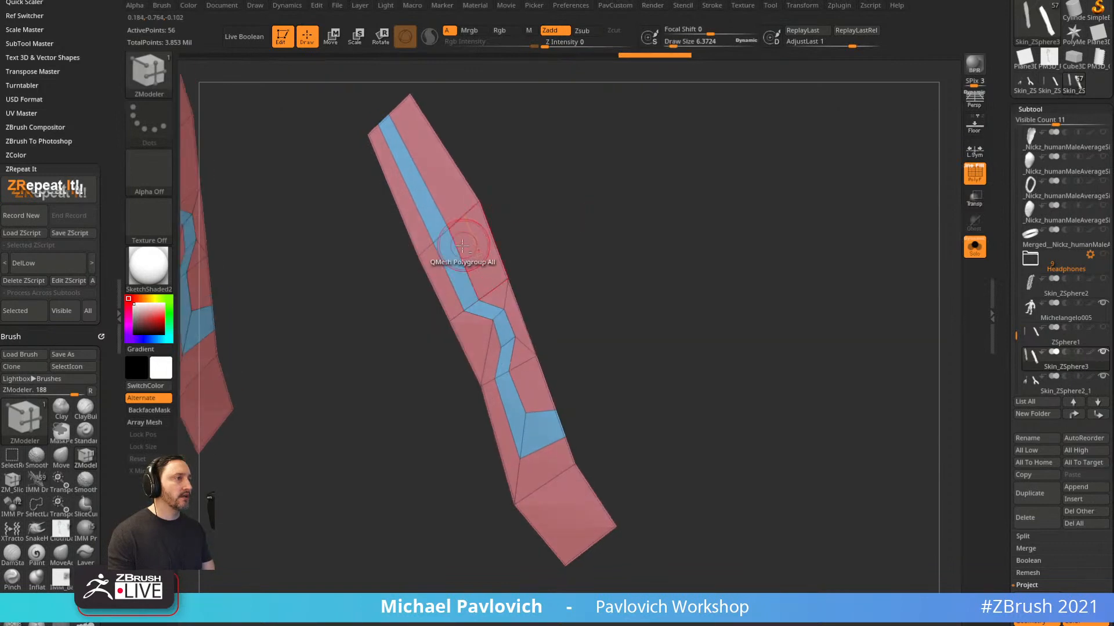
Set the draw size to 2.11 and slide the lower points of the central band's end to narrow its last polygons.
{"action": "key", "text": "b"}
{"action": "key", "text": "m"}
{"action": "key", "text": "v"}
{"action": "key", "text": "space"}
{"action": "key", "text": "b"}
{"action": "key", "text": "z"}
{"action": "key", "text": "m"}
{"action": "key", "text": "space"}
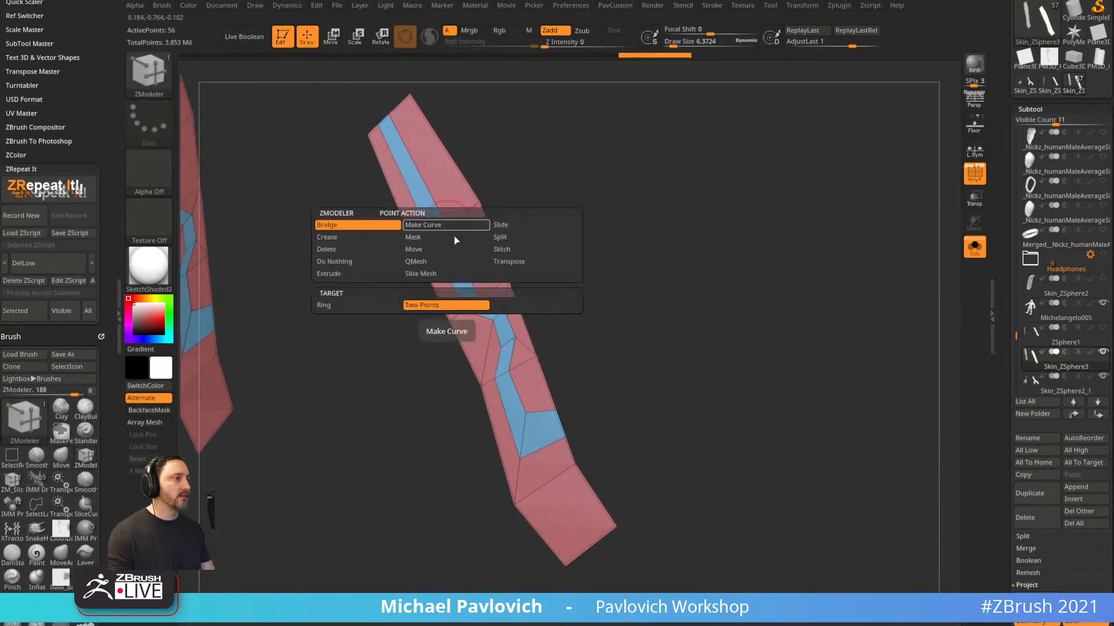
{"action": "key", "text": "s"}
{"action": "left_click_drag", "start_coordinate": [446, 246], "coordinate": [443, 247]}
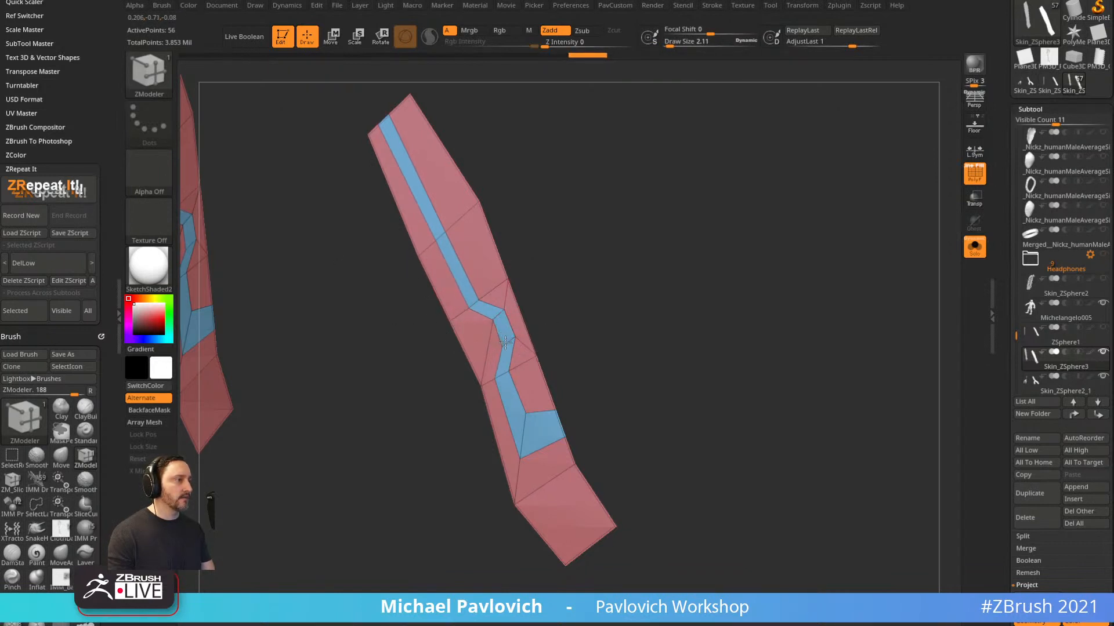
{"action": "left_click_drag", "start_coordinate": [519, 456], "coordinate": [561, 437]}
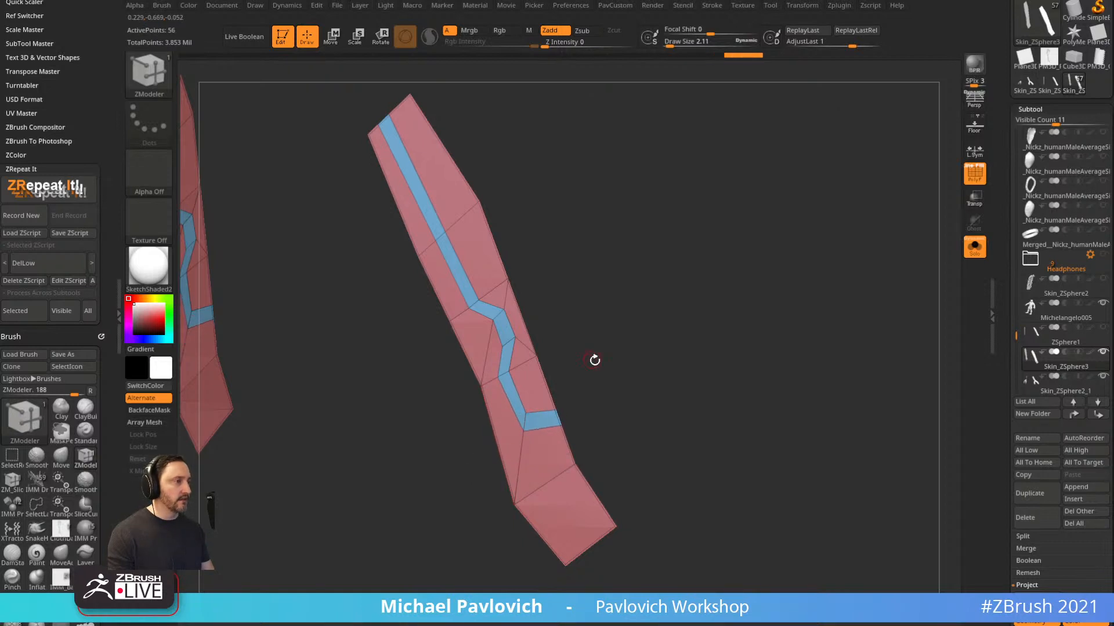
Set the polygon action to Inset and inset the whole central polygroup band to leave a thin border around it.
{"action": "key", "text": "space"}
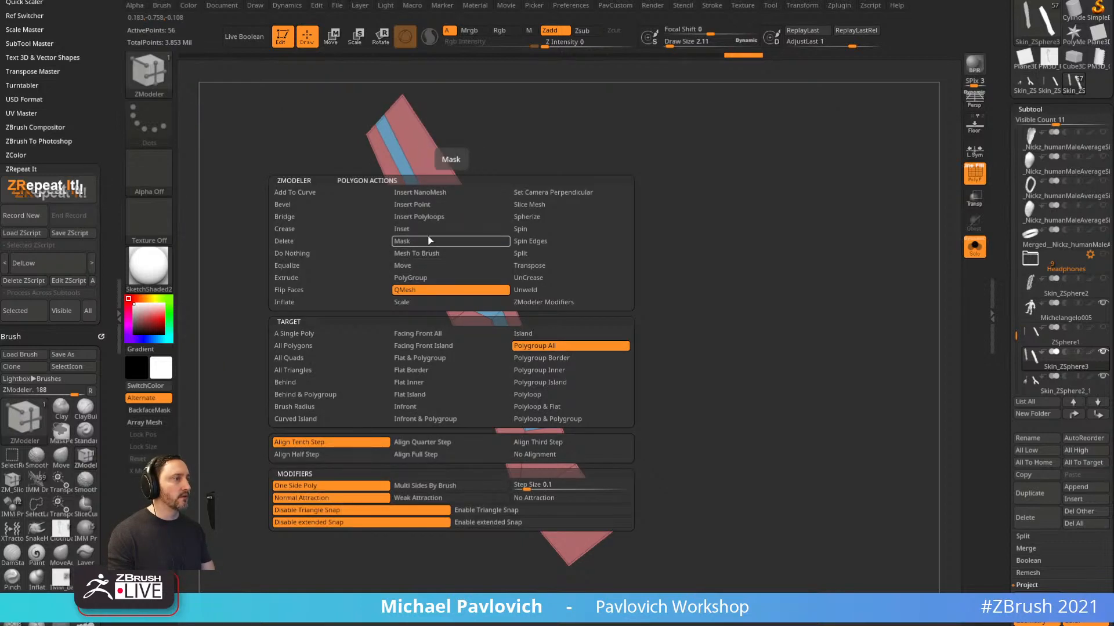
{"action": "left_click", "coordinate": [424, 229]}
{"action": "left_click_drag", "start_coordinate": [467, 273], "coordinate": [461, 279]}
Set the polygon action to QMesh with the Polygroup All target and push the inset band inward to form a recessed groove.
{"action": "key", "text": "space"}
{"action": "left_click", "coordinate": [444, 278]}
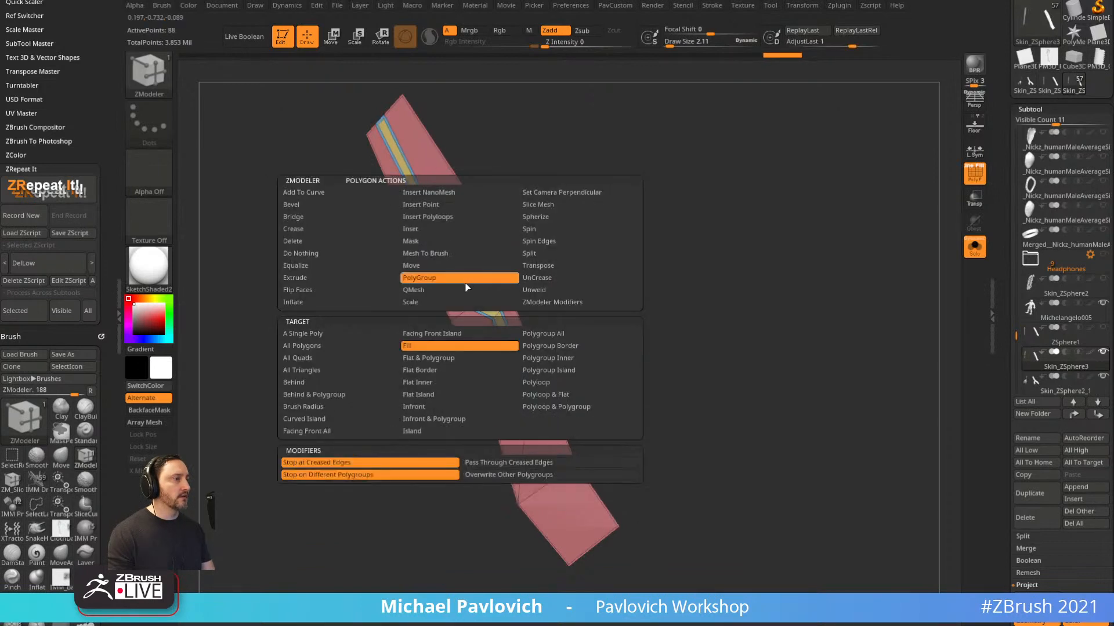
{"action": "left_click", "coordinate": [439, 294]}
{"action": "right_click_drag", "start_coordinate": [646, 223], "coordinate": [638, 270], "text": "ctrl"}
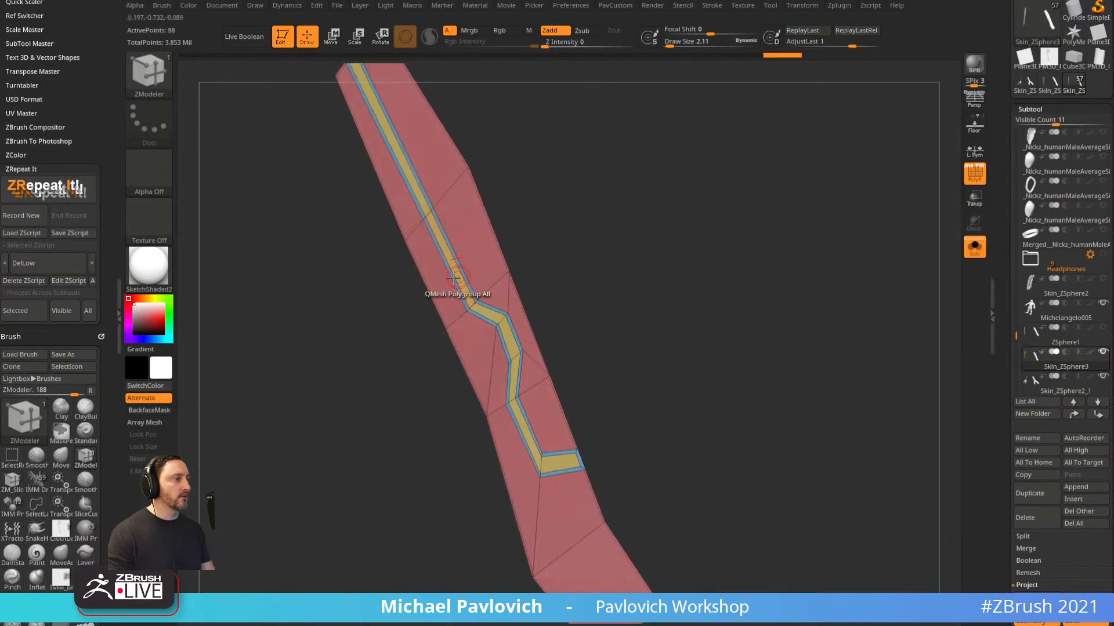
{"action": "left_click_drag", "start_coordinate": [455, 275], "coordinate": [437, 272]}
Delete the single wall polygon closing the groove where it meets the strip's outer edge.
{"action": "right_click_drag", "start_coordinate": [437, 273], "coordinate": [572, 236]}
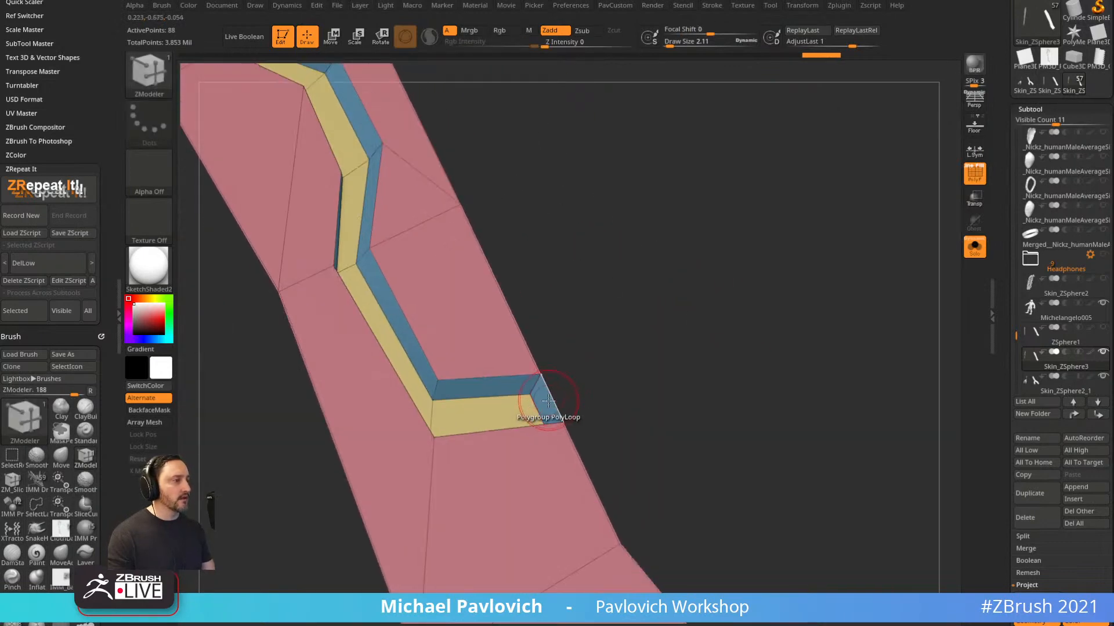
{"action": "key", "text": "space"}
{"action": "left_click", "coordinate": [402, 244]}
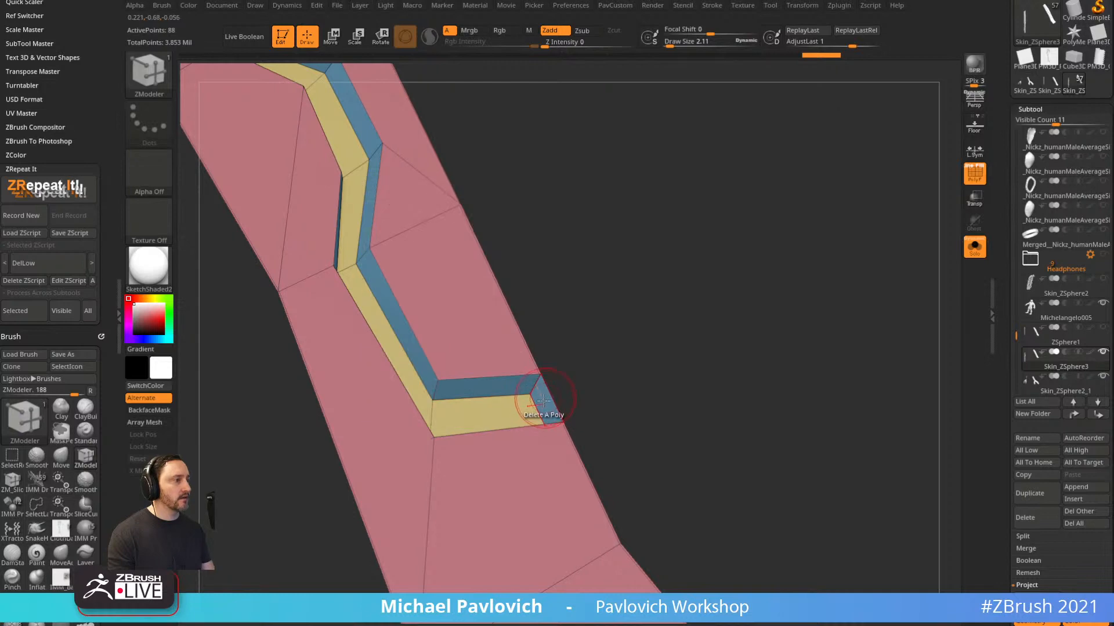
{"action": "left_click", "coordinate": [544, 405]}
{"action": "right_click_drag", "start_coordinate": [637, 351], "coordinate": [595, 268], "text": "ctrl"}
Crease the strip mesh and turn on Dynamic subdivision with the crease level at 2.
{"action": "key", "text": "2"}
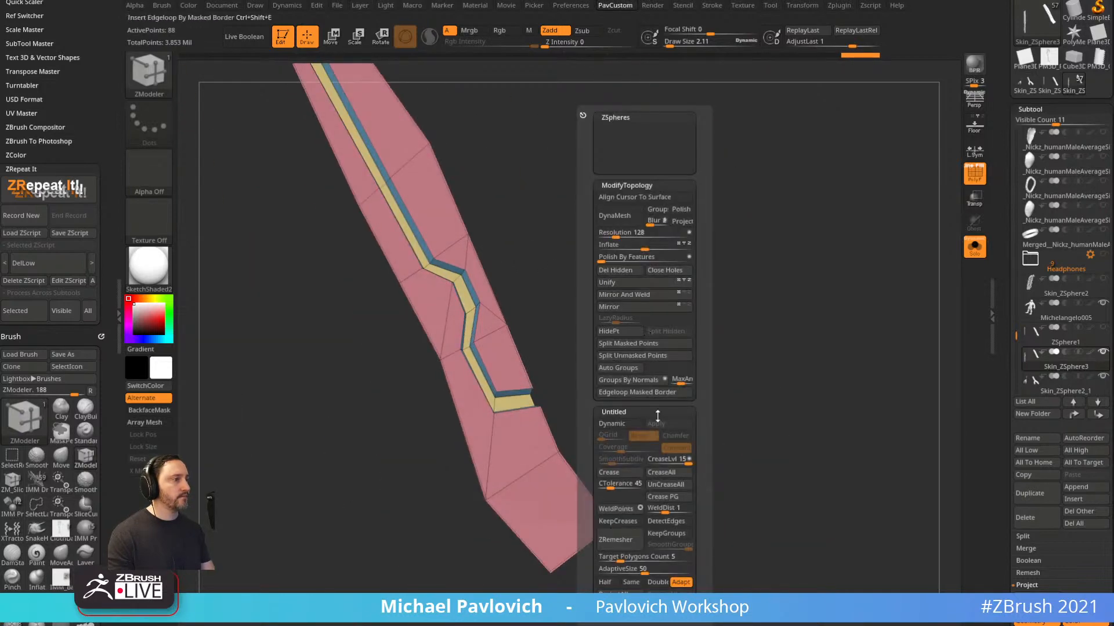
{"action": "left_click", "coordinate": [623, 473]}
{"action": "left_click", "coordinate": [641, 423]}
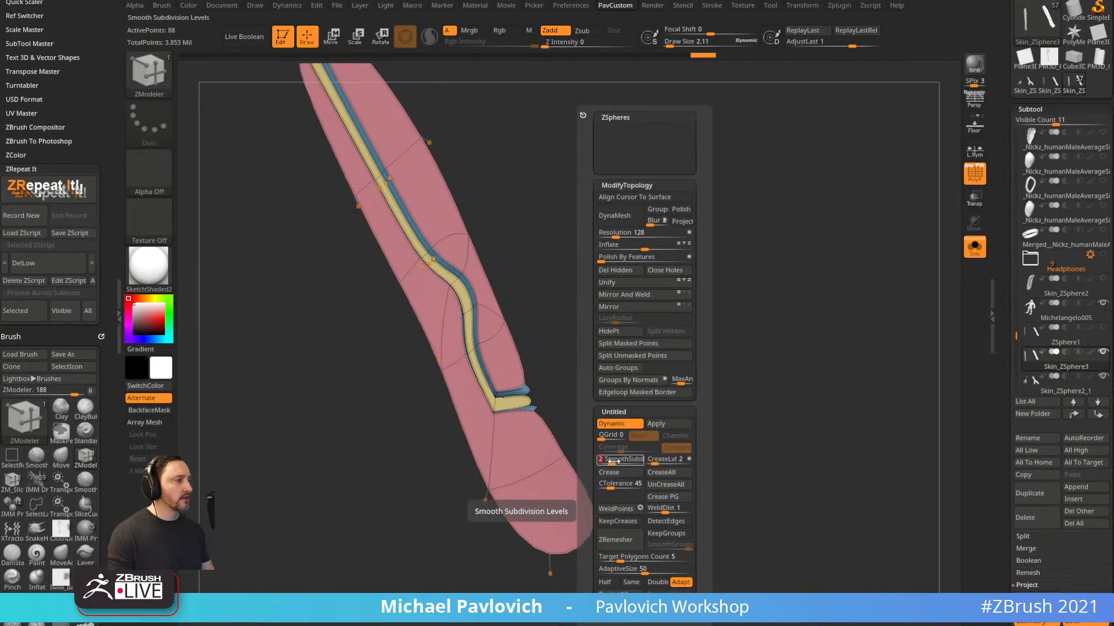
{"action": "right_click_drag", "start_coordinate": [615, 441], "coordinate": [656, 353], "text": "ctrl"}
{"action": "key", "text": "space"}
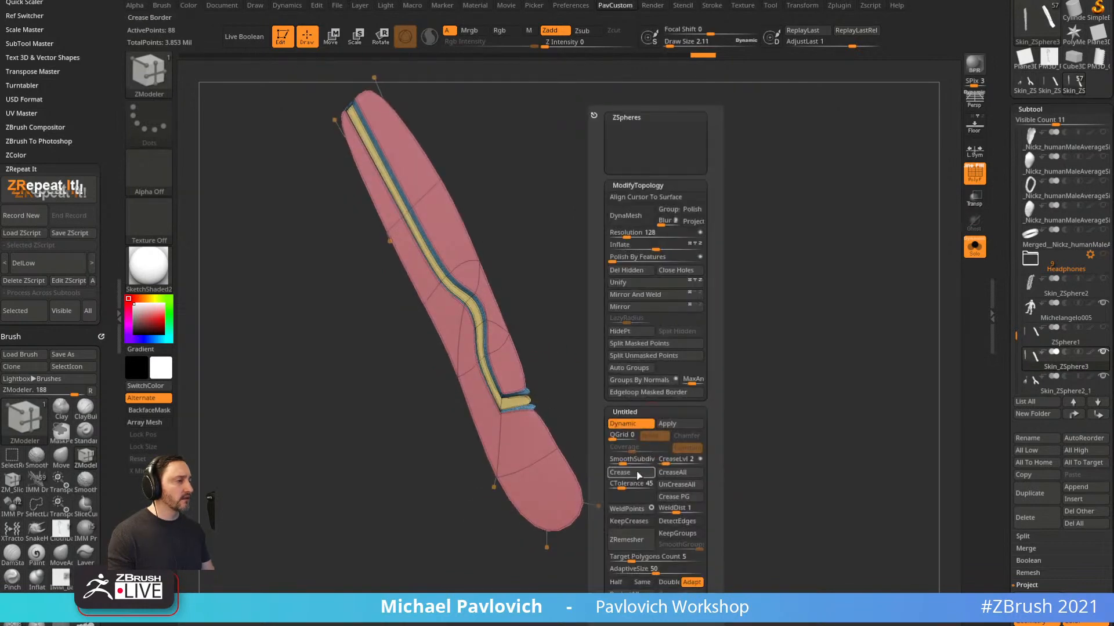
Set the draw size to 3.8416 and compare the strip with Dynamic subdivision on and off, with and without PolyFrame.
{"action": "mouse_move", "coordinate": [561, 306]}
{"action": "left_mouse_down"}
{"action": "mouse_move", "coordinate": [639, 303]}
{"action": "mouse_move", "coordinate": [579, 323]}
{"action": "mouse_move", "coordinate": [635, 309]}
{"action": "mouse_move", "coordinate": [738, 249]}
{"action": "mouse_move", "coordinate": [682, 303]}
{"action": "mouse_move", "coordinate": [698, 326]}
{"action": "mouse_move", "coordinate": [606, 260]}
{"action": "left_mouse_up"}
{"action": "key", "text": "shift+d"}
{"action": "key", "text": "s"}
{"action": "left_click_drag", "start_coordinate": [658, 322], "coordinate": [524, 289]}
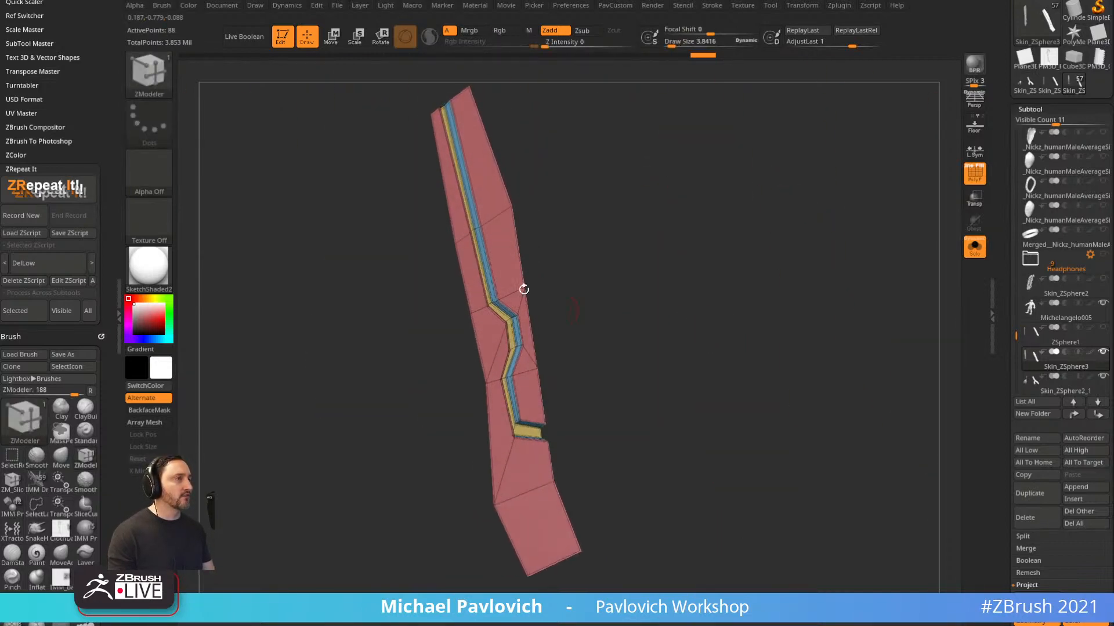
{"action": "key", "text": "d"}
{"action": "key", "text": "shift+f"}
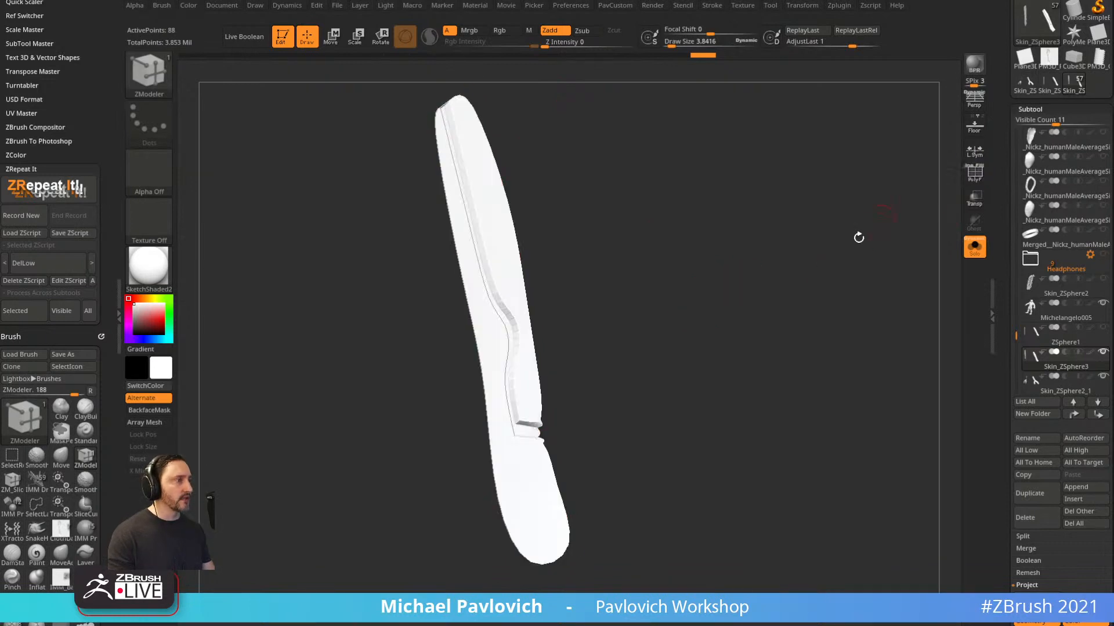
{"action": "key", "text": "shift+d"}
{"action": "left_click", "coordinate": [972, 176]}
Try creasing the edges crossing the strip at the groove's bend with the EdgeLoop Partial target and preview the smoothed shape.
{"action": "left_click_drag", "start_coordinate": [848, 235], "coordinate": [789, 321], "text": "alt"}
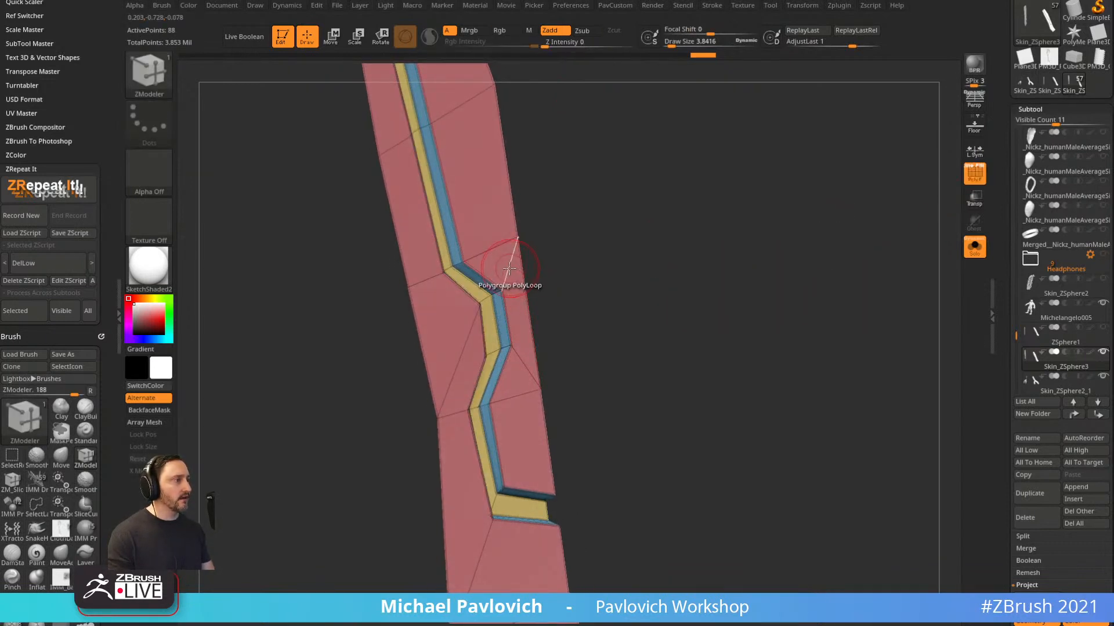
{"action": "key", "text": "space"}
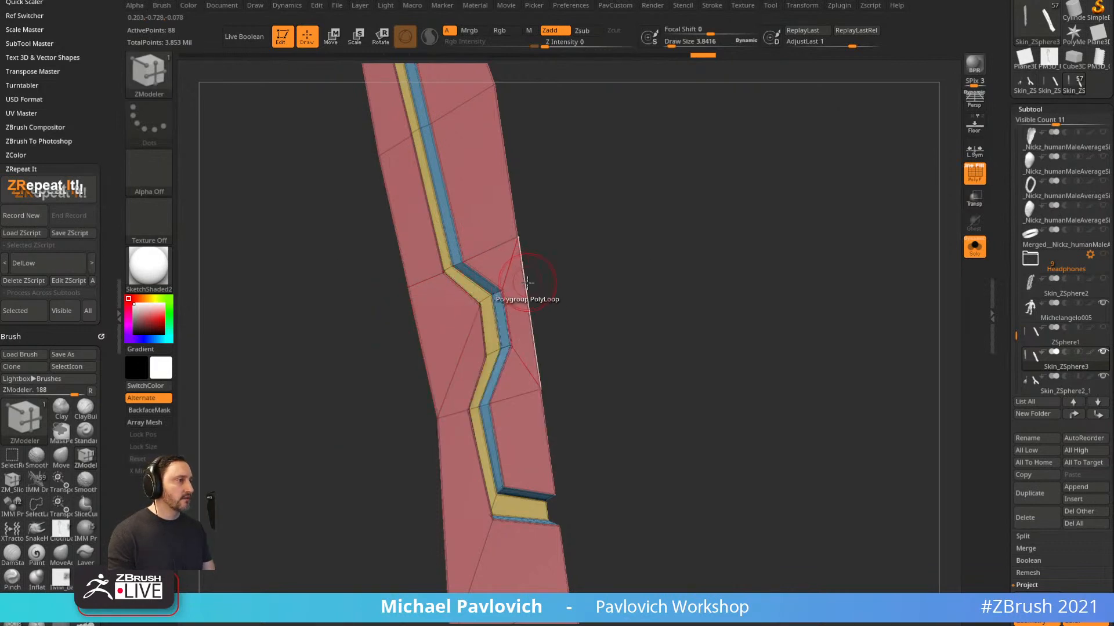
{"action": "key", "text": "space"}
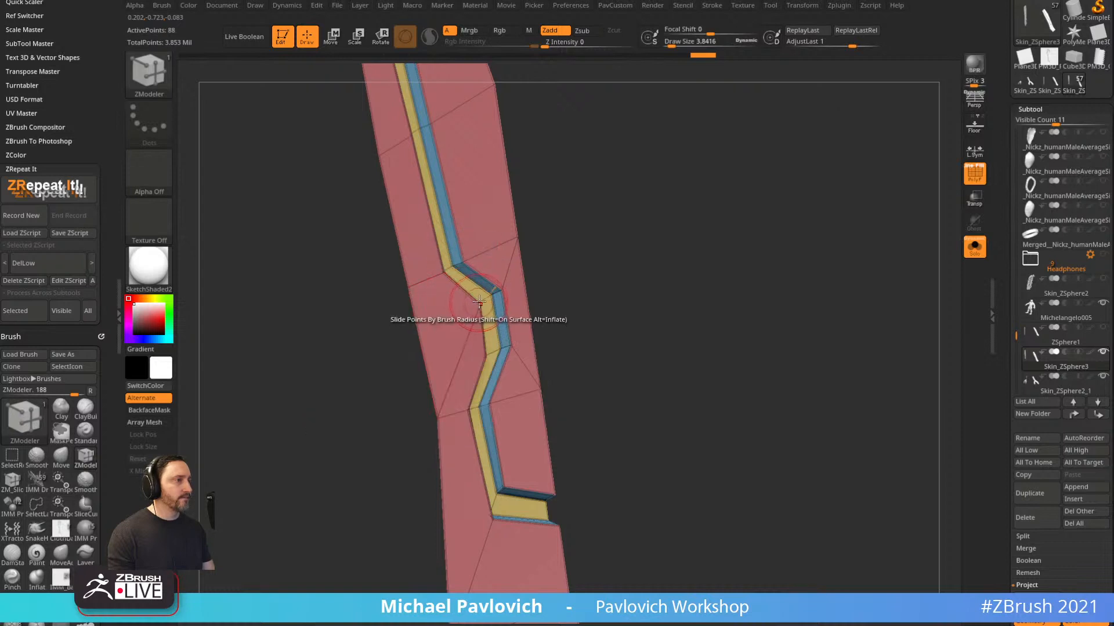
{"action": "key", "text": "space"}
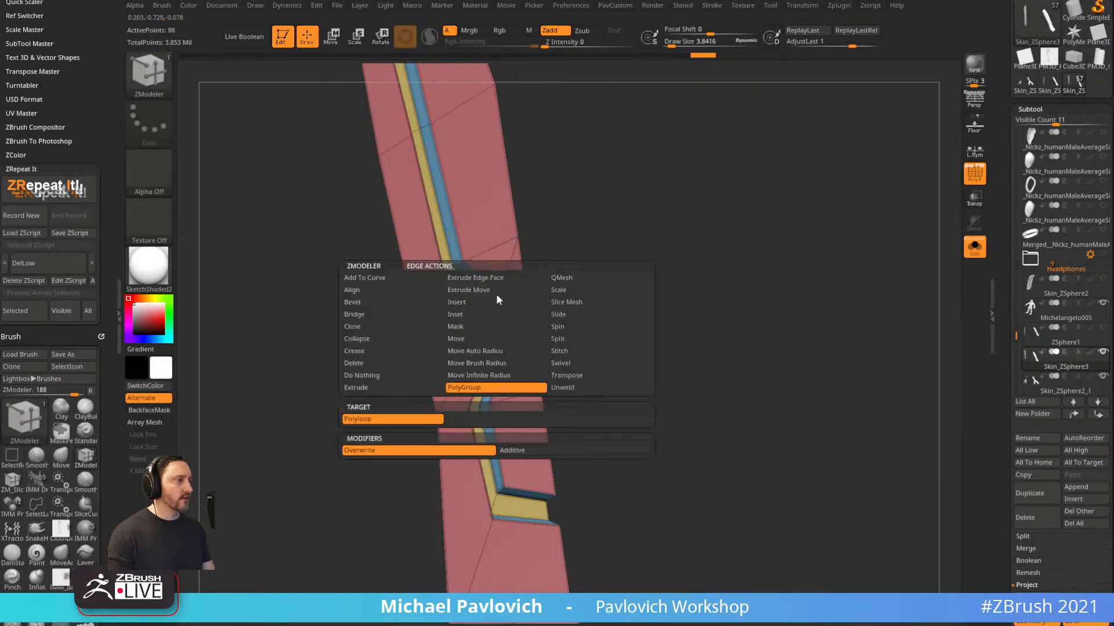
{"action": "left_click", "coordinate": [384, 351]}
{"action": "left_click", "coordinate": [397, 430]}
{"action": "left_click", "coordinate": [471, 418]}
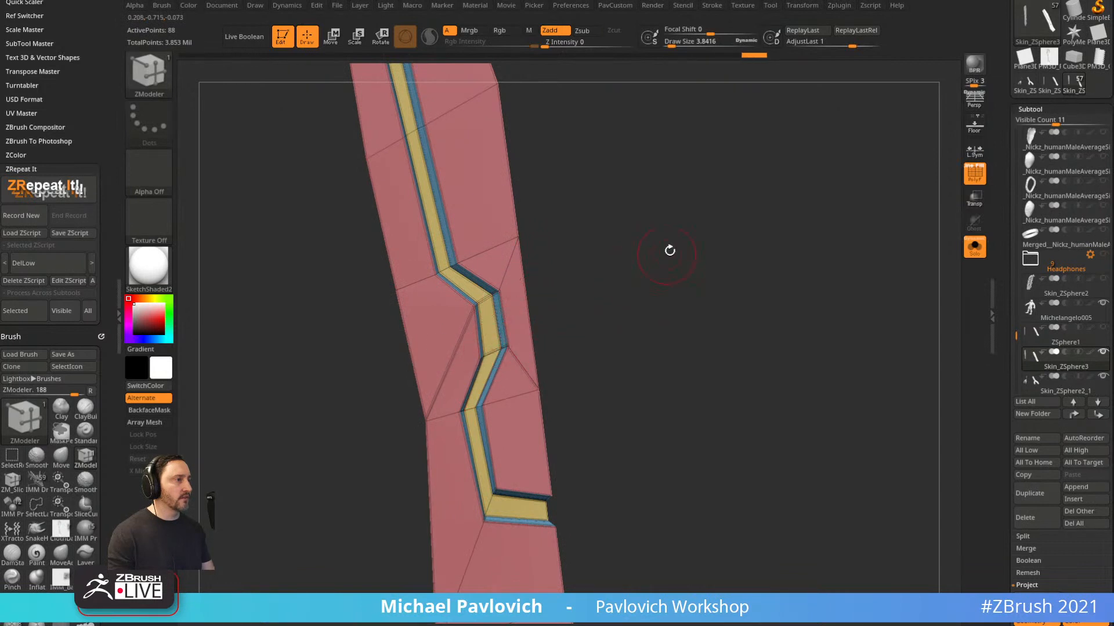
{"action": "left_click", "coordinate": [974, 173]}
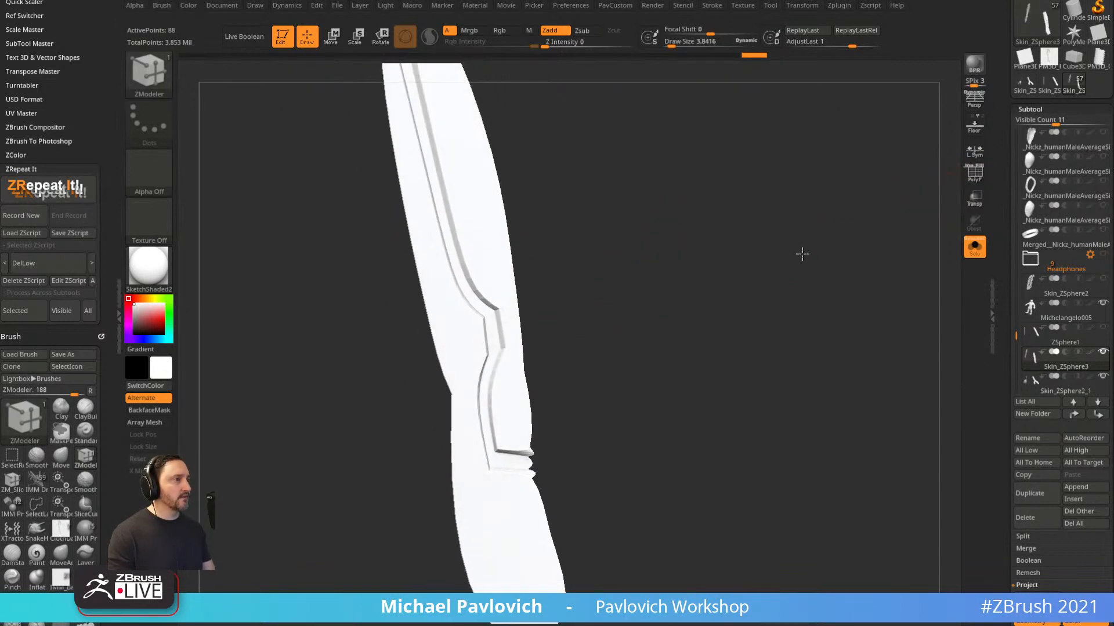
{"action": "left_click", "coordinate": [974, 198]}
{"action": "left_click", "coordinate": [975, 175]}
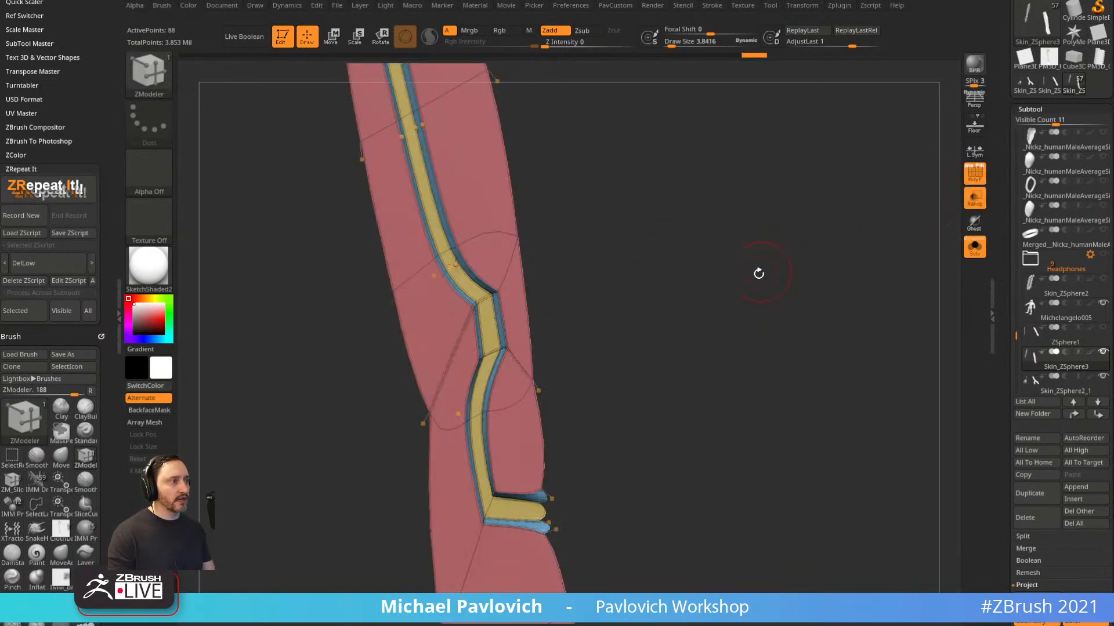
Try creasing individual edges around the bend with the Edge target and check the dynamically smoothed surface.
{"action": "key", "text": "space"}
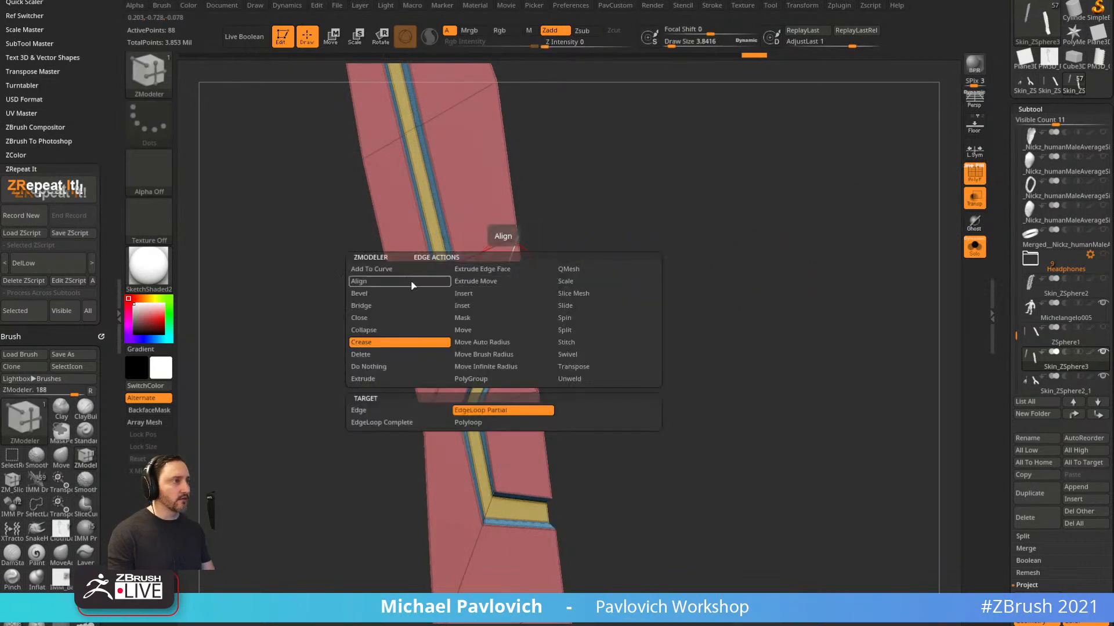
{"action": "left_click", "coordinate": [359, 410]}
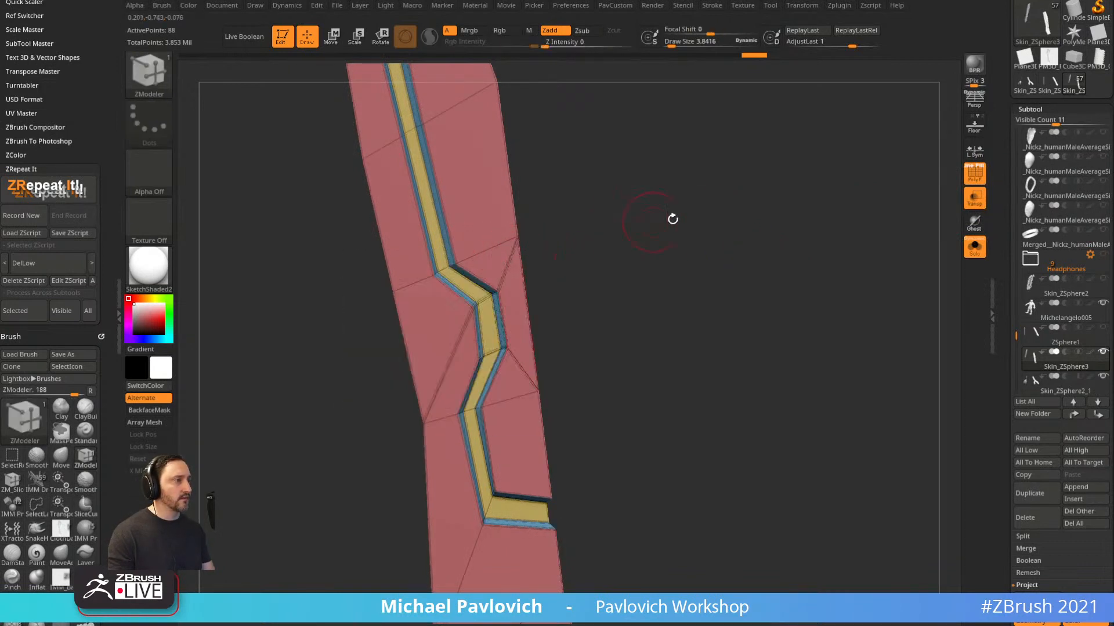
{"action": "key", "text": "d"}
{"action": "left_click", "coordinate": [975, 176]}
{"action": "key", "text": "space"}
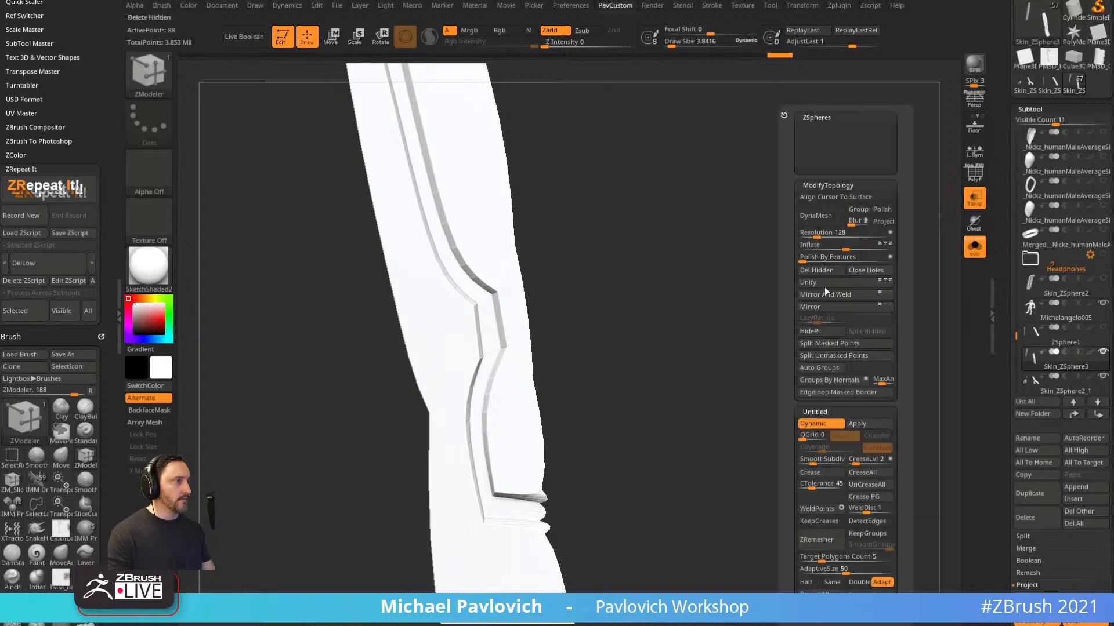
{"action": "left_click", "coordinate": [819, 458]}
{"action": "left_click_drag", "start_coordinate": [742, 323], "coordinate": [790, 339]}
{"action": "left_click", "coordinate": [974, 174]}
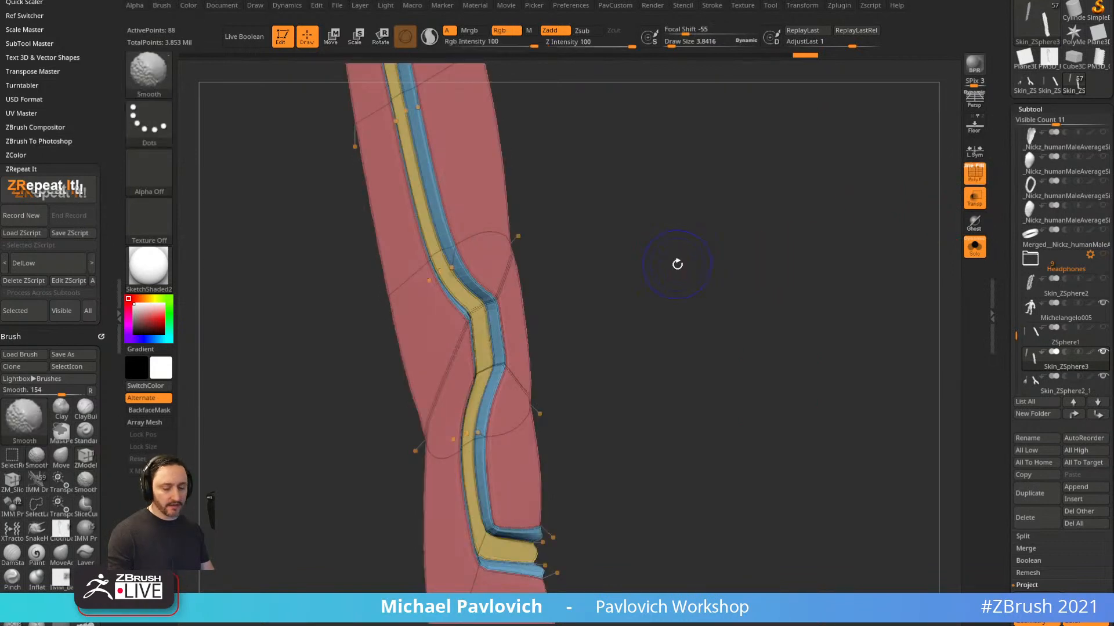
{"action": "left_click_drag", "start_coordinate": [677, 263], "coordinate": [531, 315]}
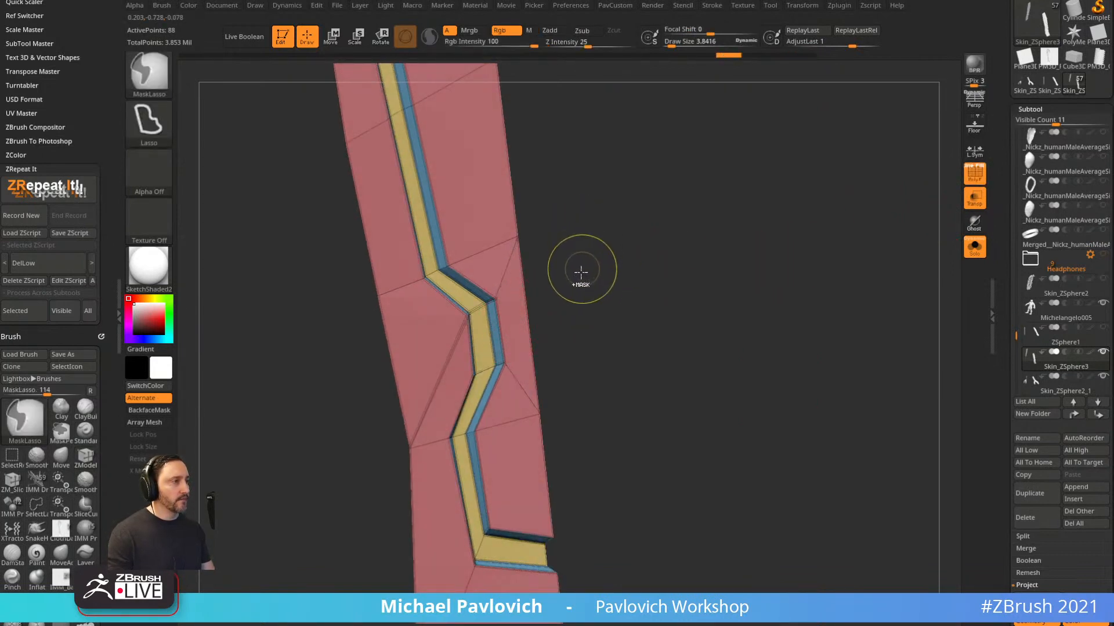
Undo the creases added around the groove's bend and display the strip without Dynamic subdivision.
{"action": "key", "text": "d"}
{"action": "key", "text": "shift+d"}
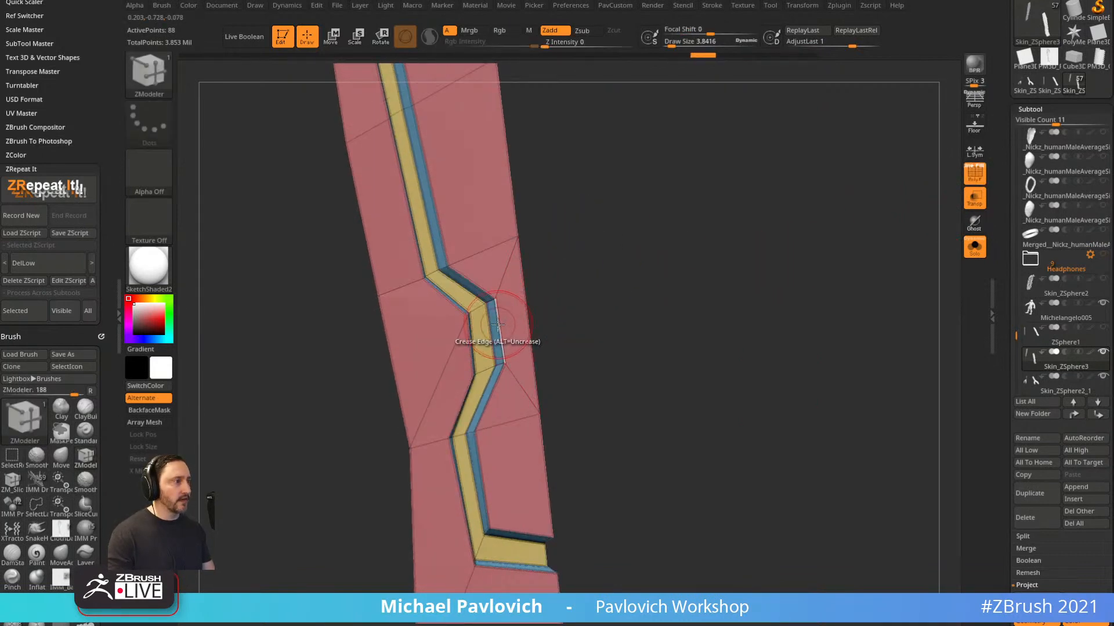
{"action": "key", "text": "space"}
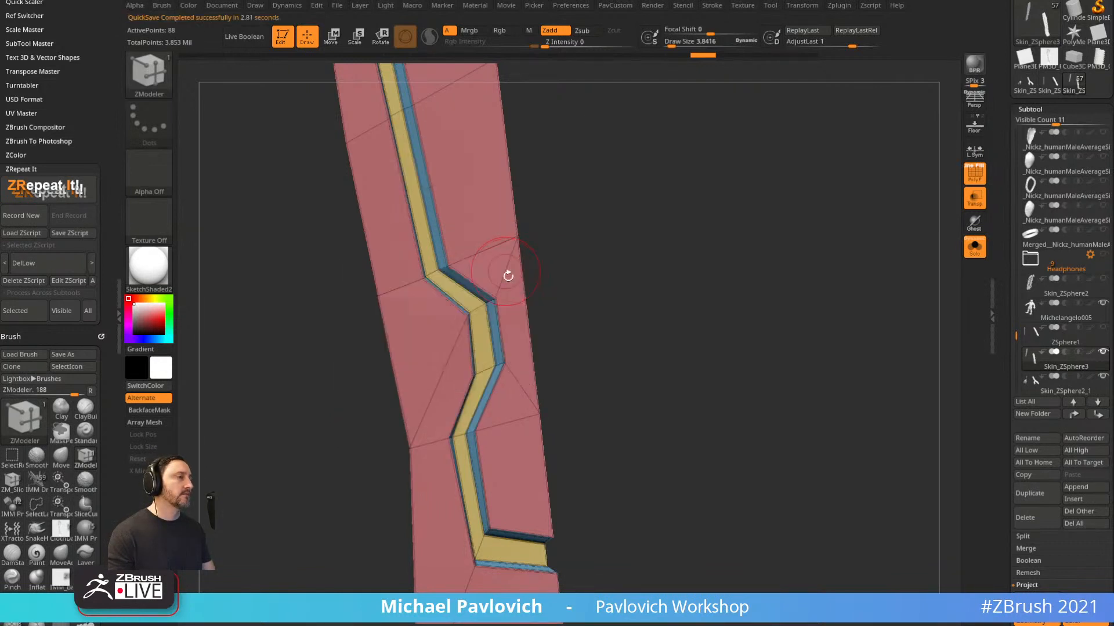
Try inserting multiple edge loops along and across the strip at the groove's bend and preview the strip with Dynamic subdivision.
{"action": "key", "text": "space"}
{"action": "left_click", "coordinate": [460, 298]}
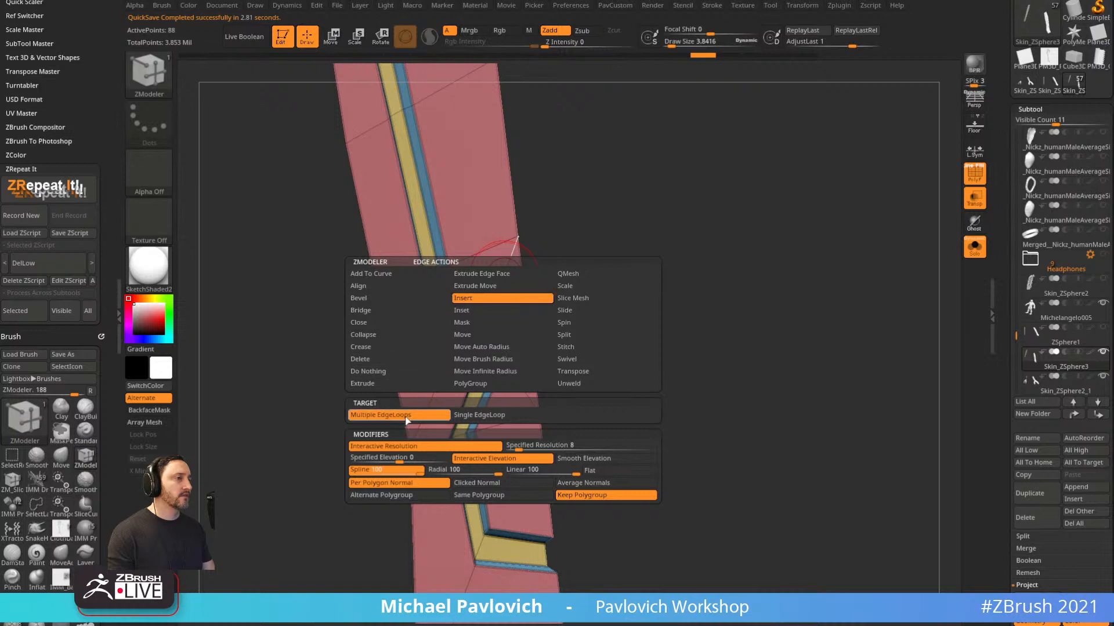
{"action": "left_click", "coordinate": [501, 289]}
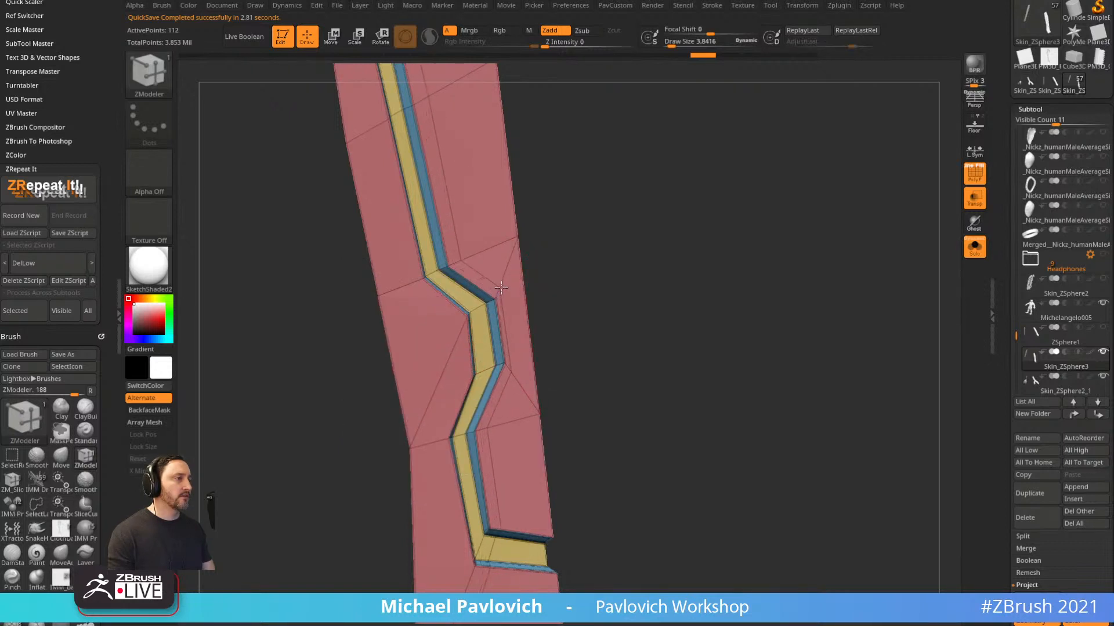
{"action": "key", "text": "ctrl+d"}
{"action": "key", "text": "ctrl+z"}
{"action": "key", "text": "ctrl+z"}
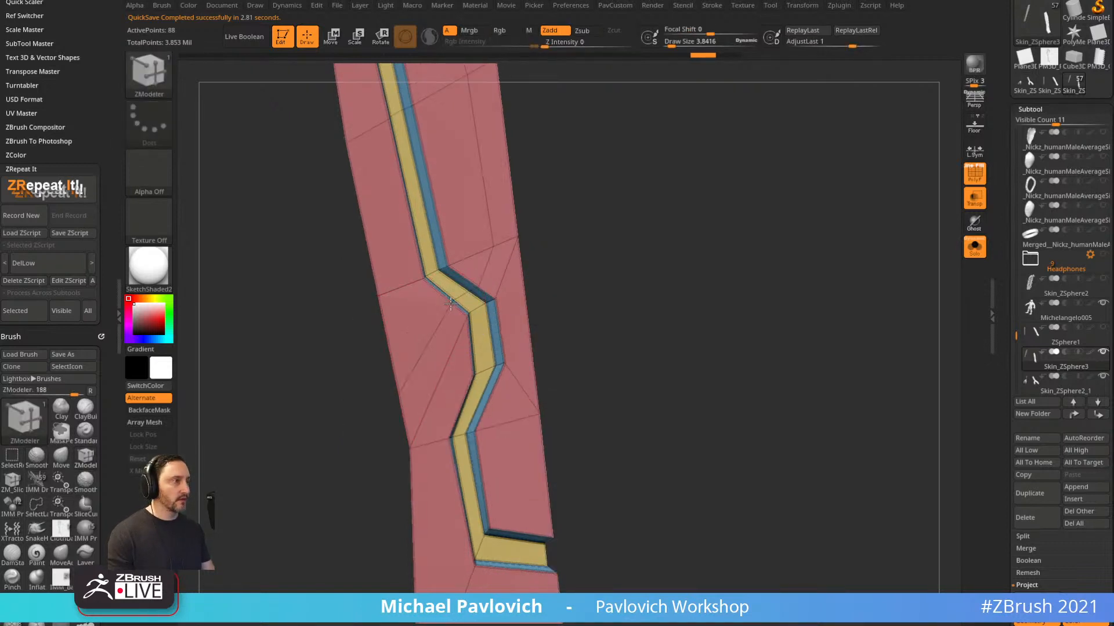
{"action": "left_click", "coordinate": [457, 312]}
{"action": "key", "text": "ctrl+z"}
{"action": "key", "text": "d"}
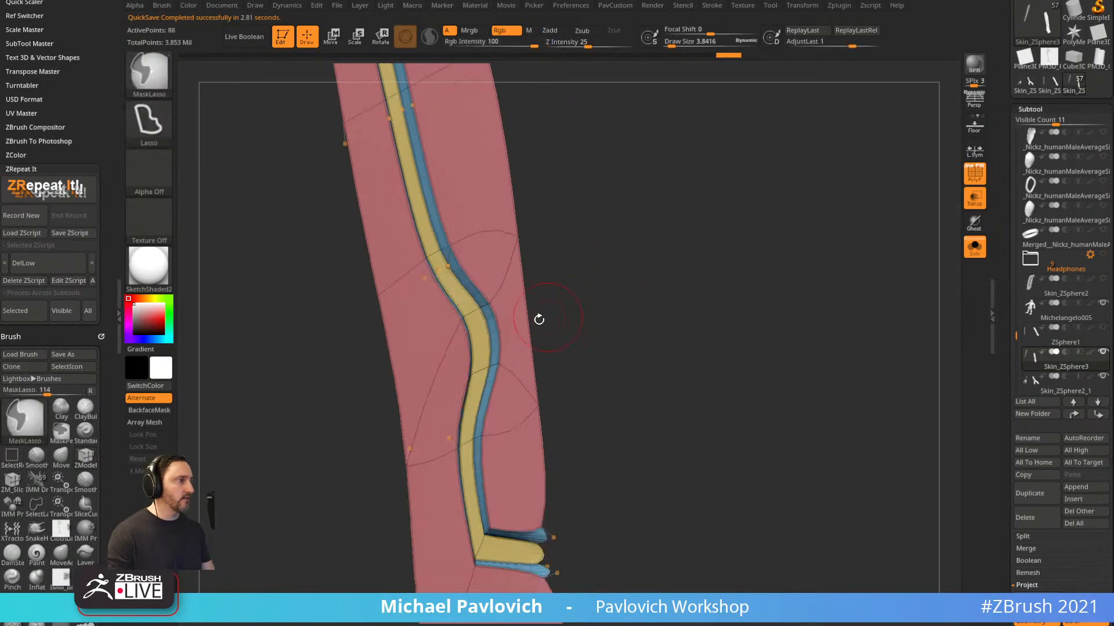
{"action": "key", "text": "shift+d"}
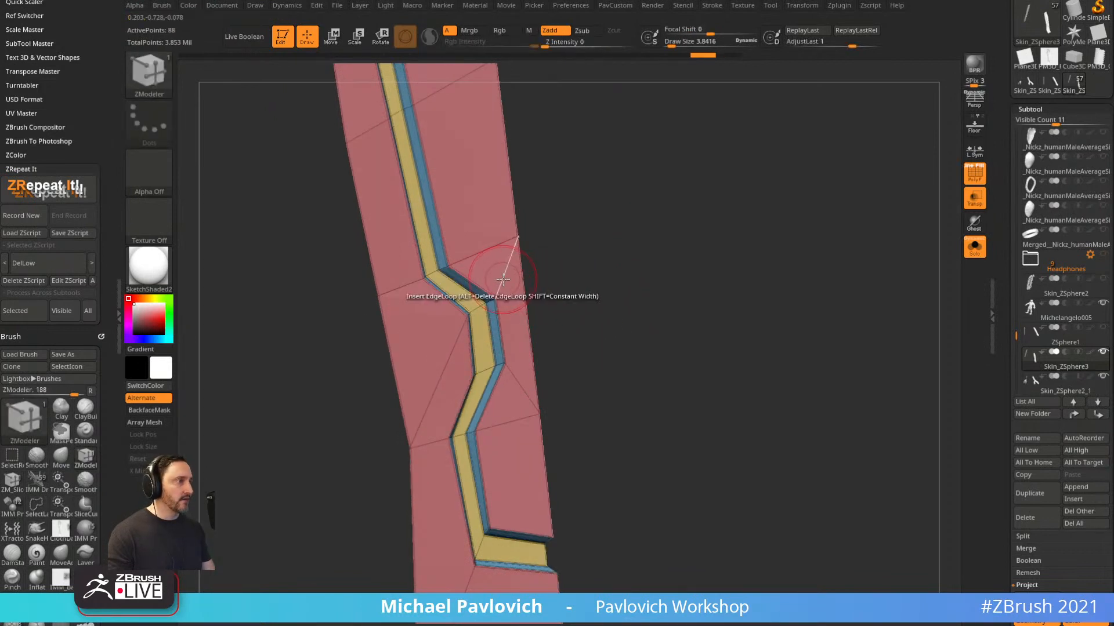
Split the strip's outer border beside the groove's upper bend and delete the old diagonal edge there.
{"action": "key", "text": "space"}
{"action": "left_click", "coordinate": [583, 314]}
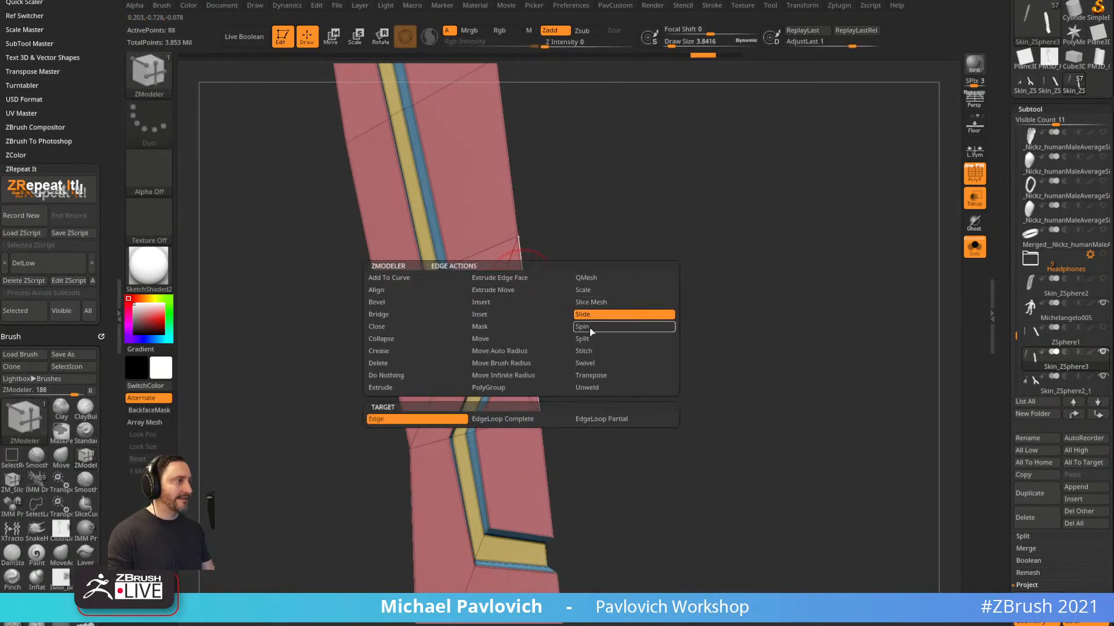
{"action": "left_click", "coordinate": [589, 327]}
{"action": "left_click", "coordinate": [581, 339]}
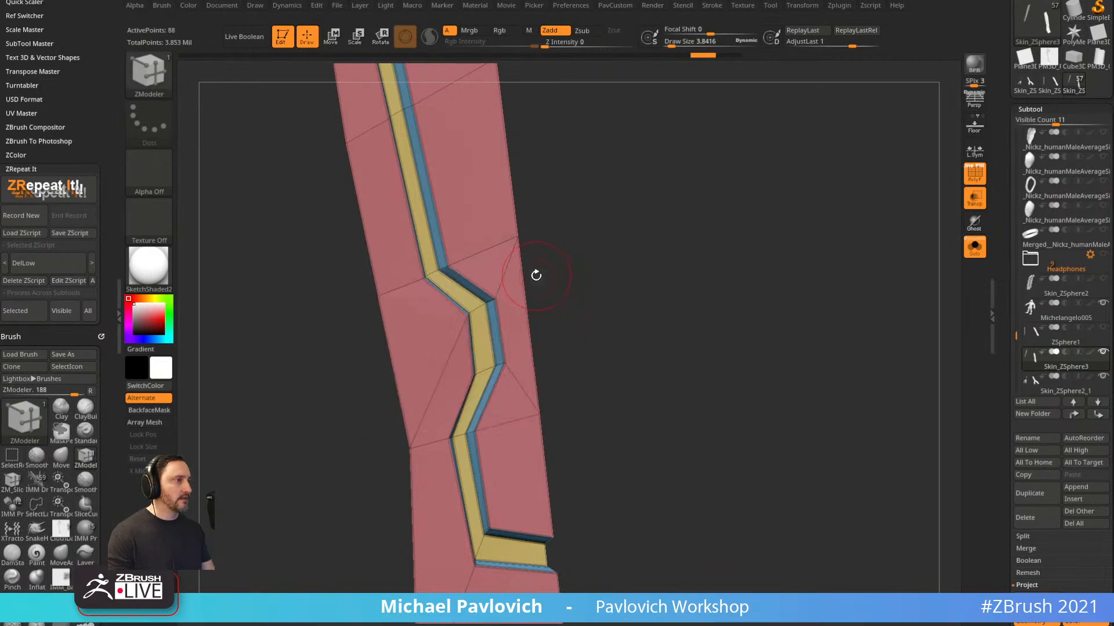
{"action": "left_click", "coordinate": [509, 266]}
{"action": "key", "text": "space"}
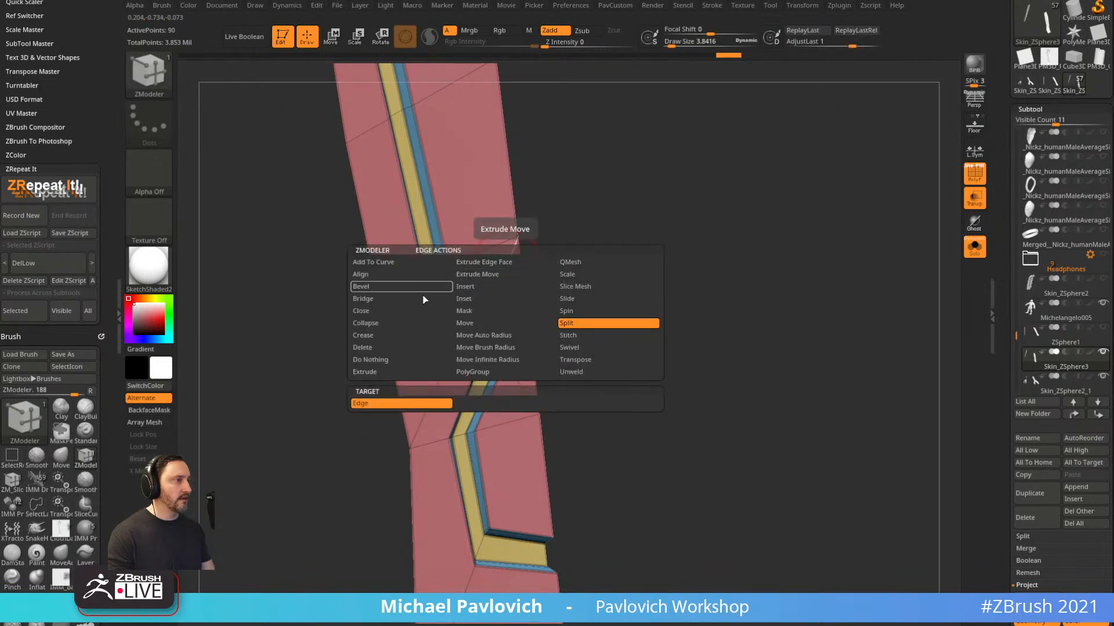
{"action": "left_click", "coordinate": [382, 348]}
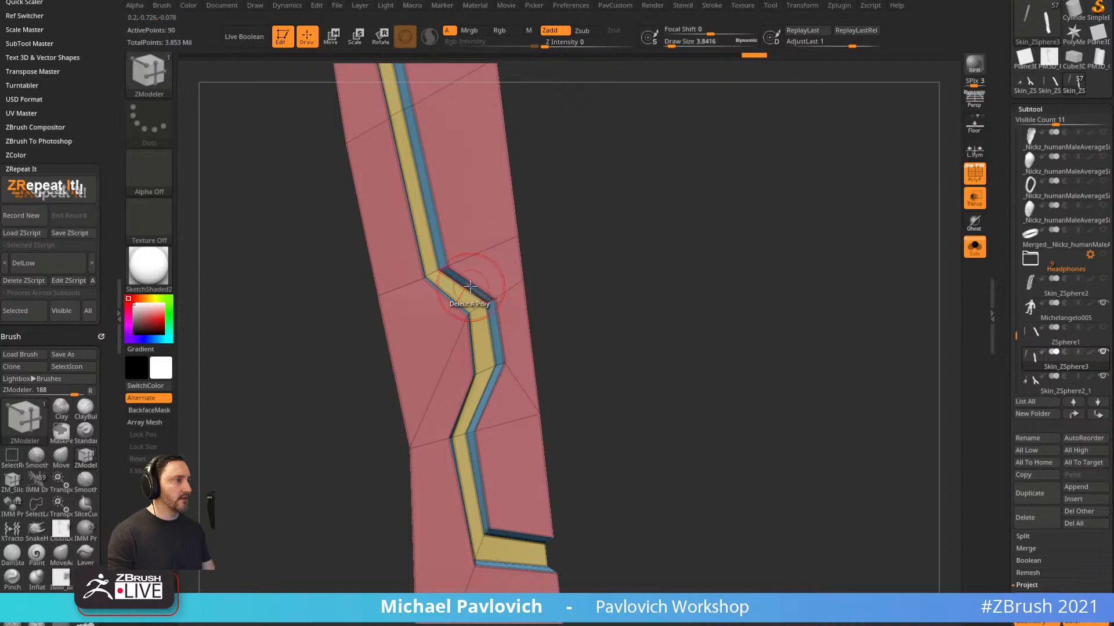
Try inserting single edge loops across the strip at the groove's bend and undo the last insertion.
{"action": "key", "text": "space"}
{"action": "left_click", "coordinate": [451, 302]}
{"action": "left_click", "coordinate": [453, 419]}
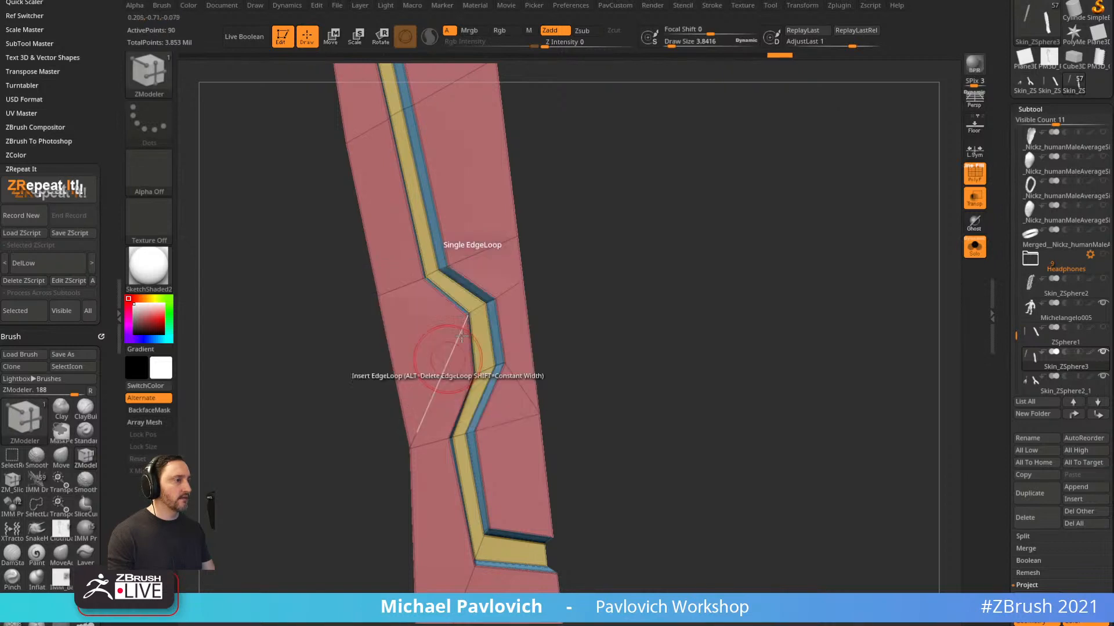
{"action": "left_click", "coordinate": [491, 294]}
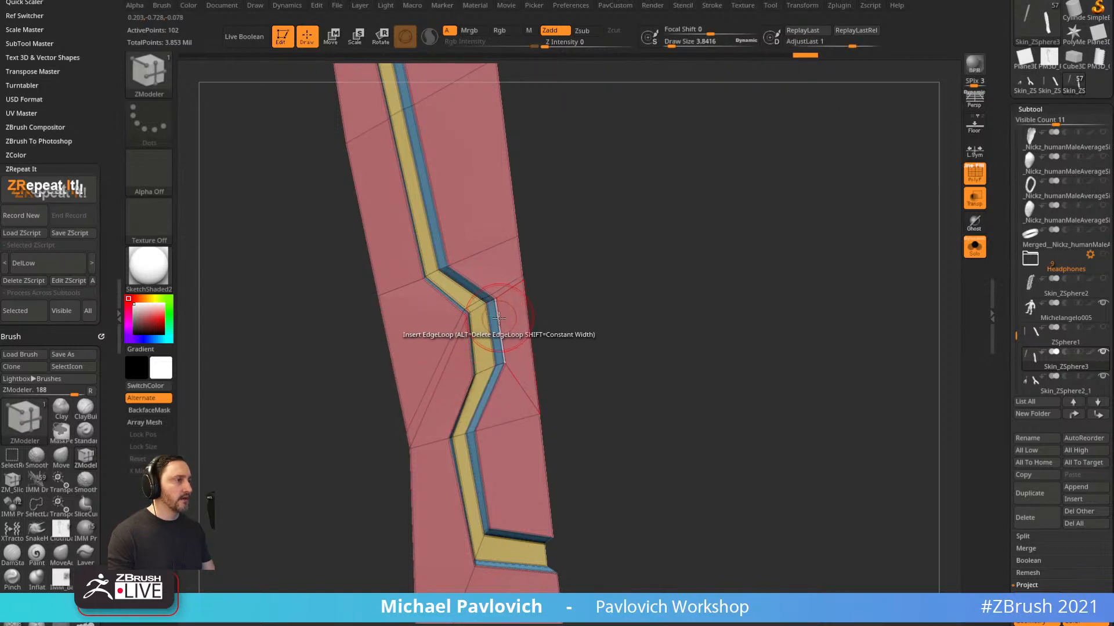
{"action": "left_click", "coordinate": [498, 309]}
{"action": "left_click_drag", "start_coordinate": [641, 273], "coordinate": [650, 275]}
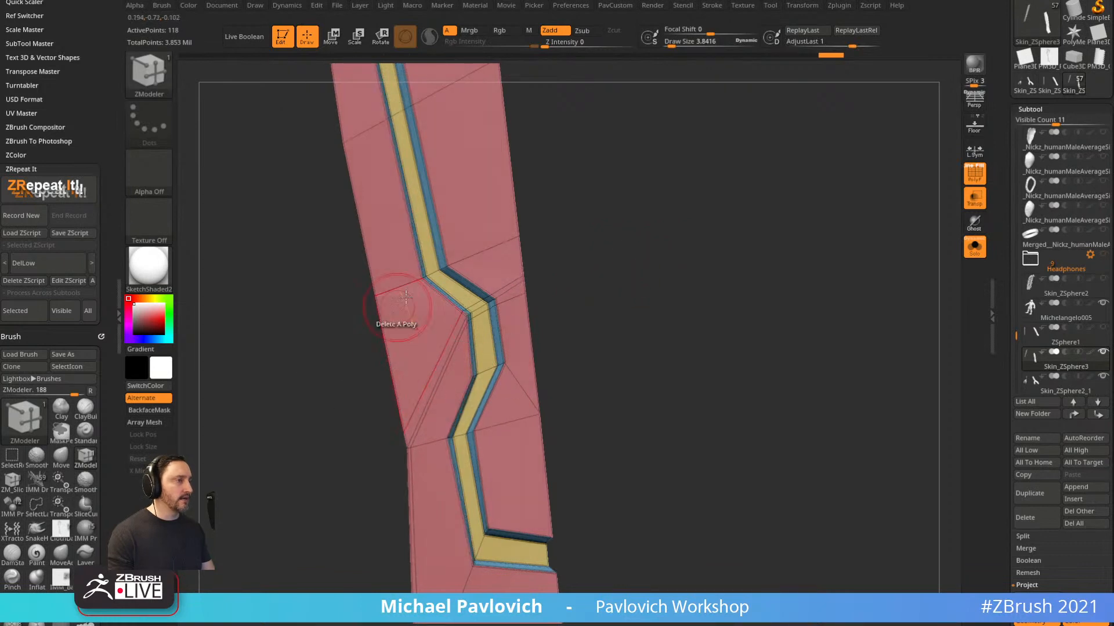
{"action": "mouse_move", "coordinate": [571, 288]}
{"action": "left_mouse_down"}
{"action": "mouse_move", "coordinate": [624, 286]}
{"action": "mouse_move", "coordinate": [572, 296]}
{"action": "left_mouse_up"}
{"action": "key", "text": "ctrl+z"}
{"action": "left_click_drag", "start_coordinate": [587, 345], "coordinate": [559, 354]}
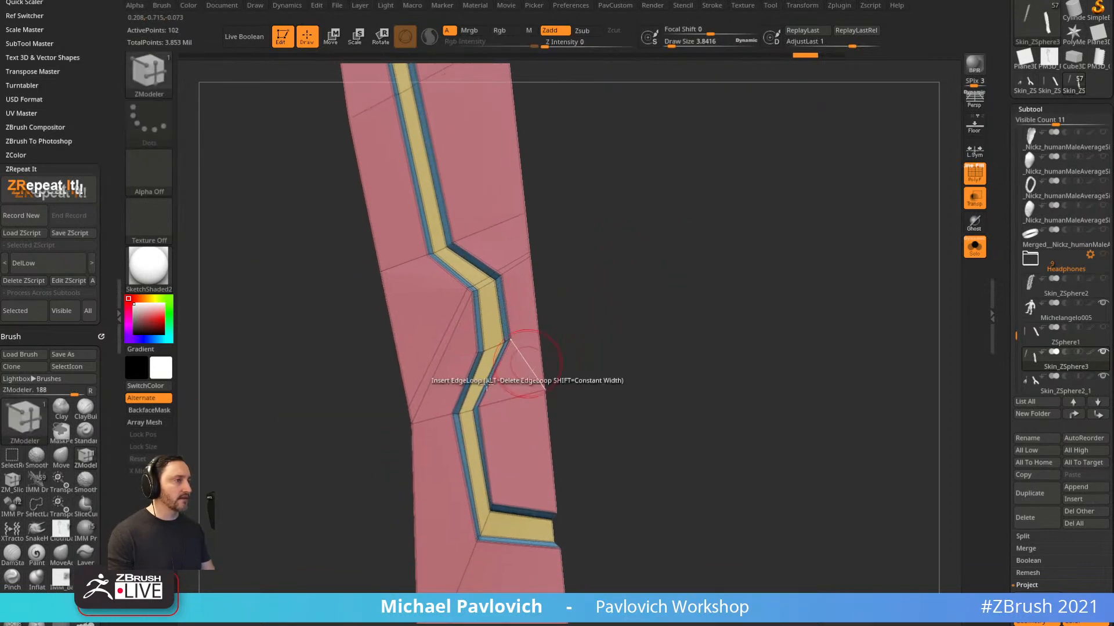
{"action": "mouse_move", "coordinate": [571, 272]}
{"action": "left_mouse_down"}
{"action": "mouse_move", "coordinate": [595, 259]}
{"action": "mouse_move", "coordinate": [604, 223]}
{"action": "left_mouse_up"}
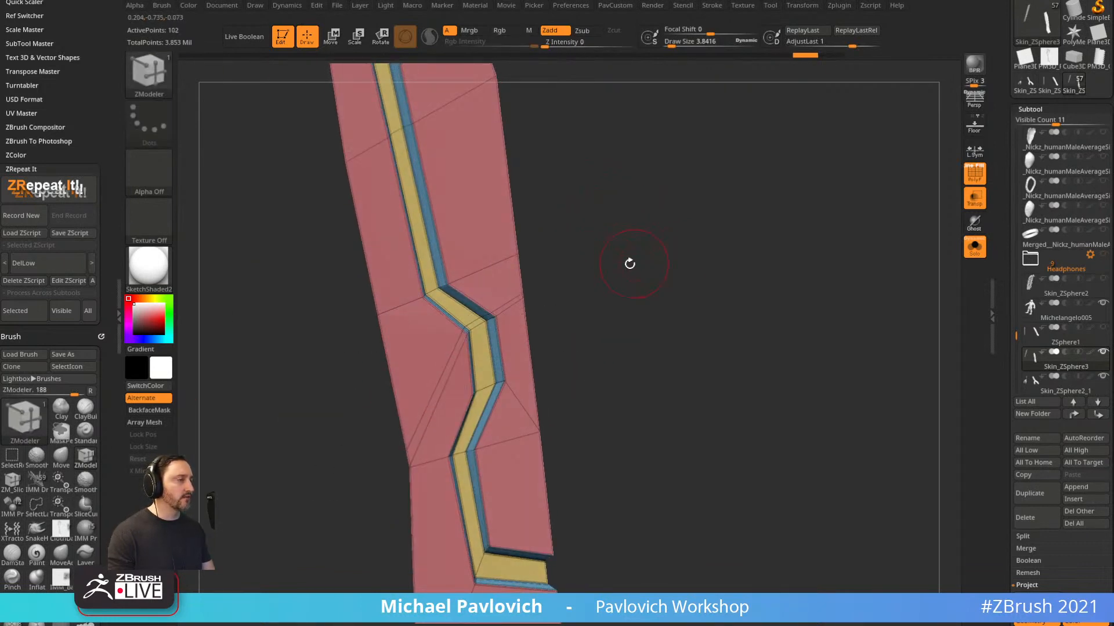
Set the draw size to 1.0444.
{"action": "key", "text": "s"}
{"action": "left_click_drag", "start_coordinate": [619, 271], "coordinate": [594, 276]}
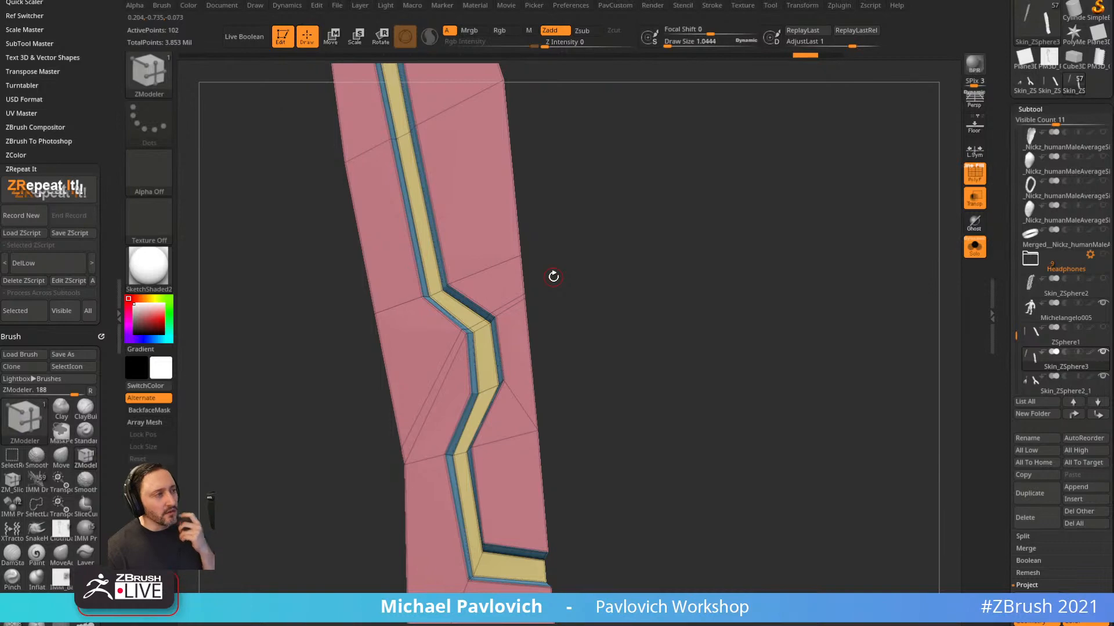
{"action": "left_click_drag", "start_coordinate": [747, 275], "coordinate": [740, 316]}
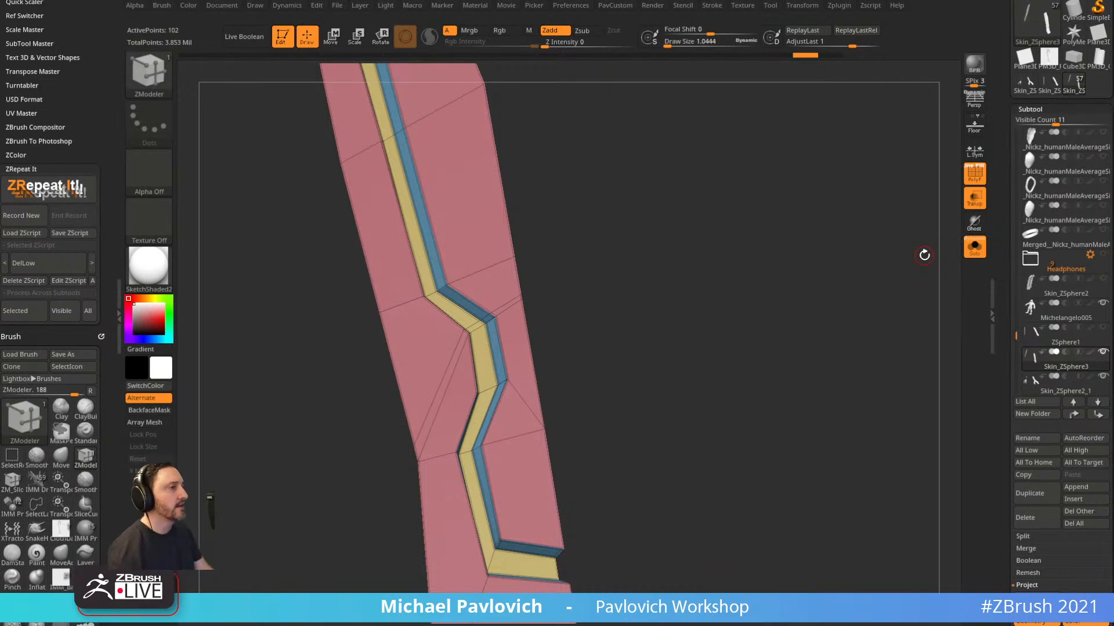
Split the opposite border of the strip beside the bend and delete the surplus diagonal edge above the new crossing edge.
{"action": "right_click", "coordinate": [406, 383]}
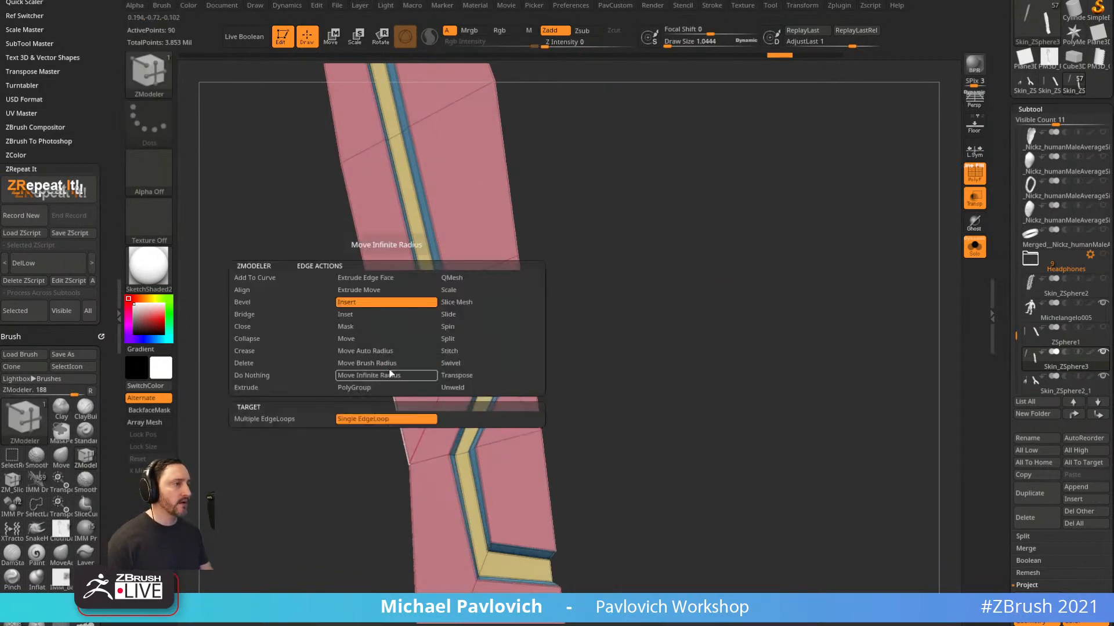
{"action": "left_click", "coordinate": [455, 327]}
{"action": "left_click", "coordinate": [457, 340]}
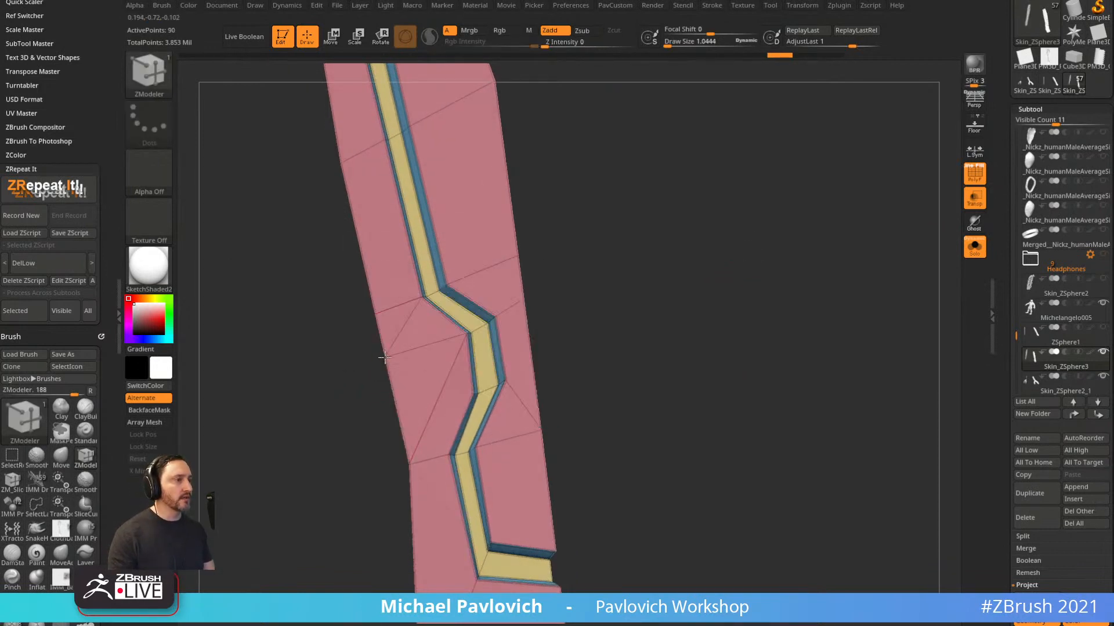
{"action": "right_click", "coordinate": [441, 377]}
{"action": "left_click", "coordinate": [353, 359]}
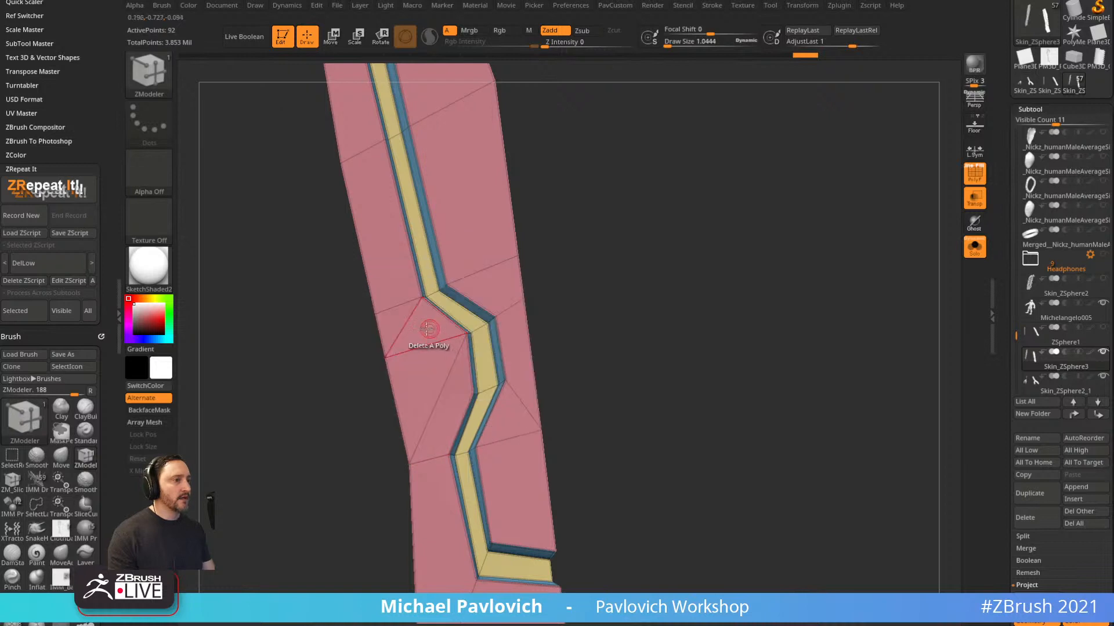
{"action": "left_click", "coordinate": [458, 348]}
{"action": "key", "text": "ctrl+z"}
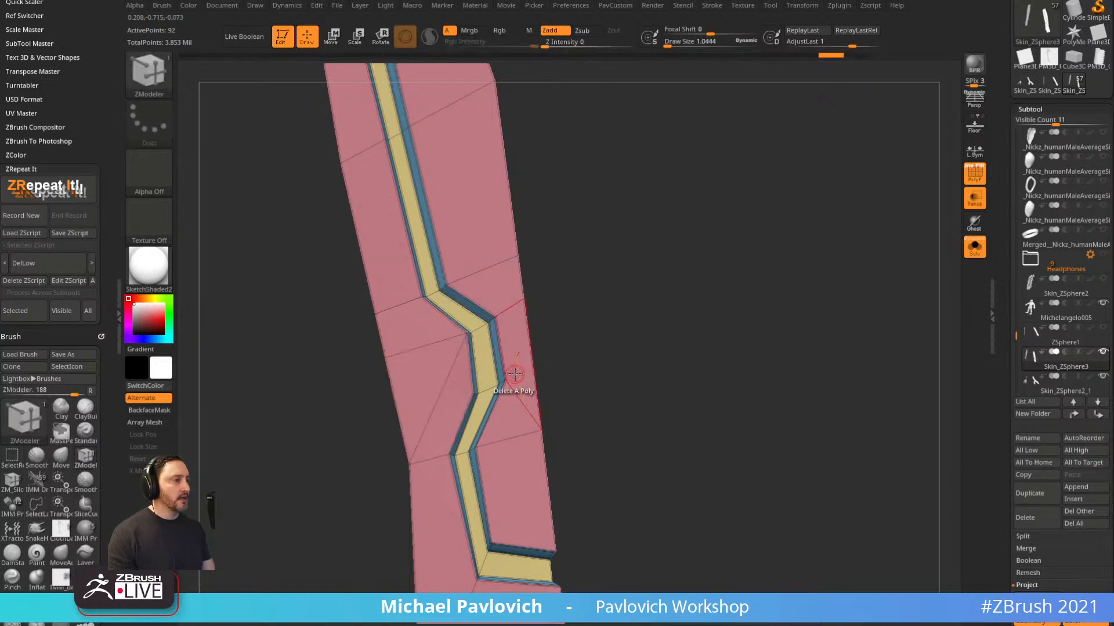
Spin the remaining diagonal edge so it joins the strip's border corner to the groove's inner bend corner.
{"action": "right_click", "coordinate": [440, 391]}
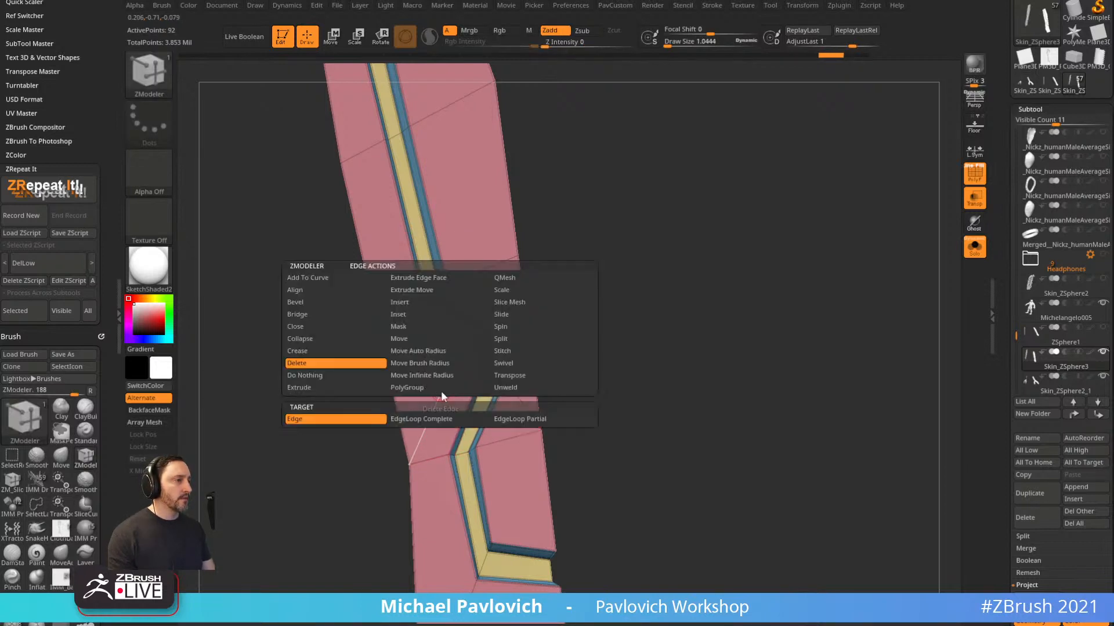
{"action": "left_click", "coordinate": [504, 327]}
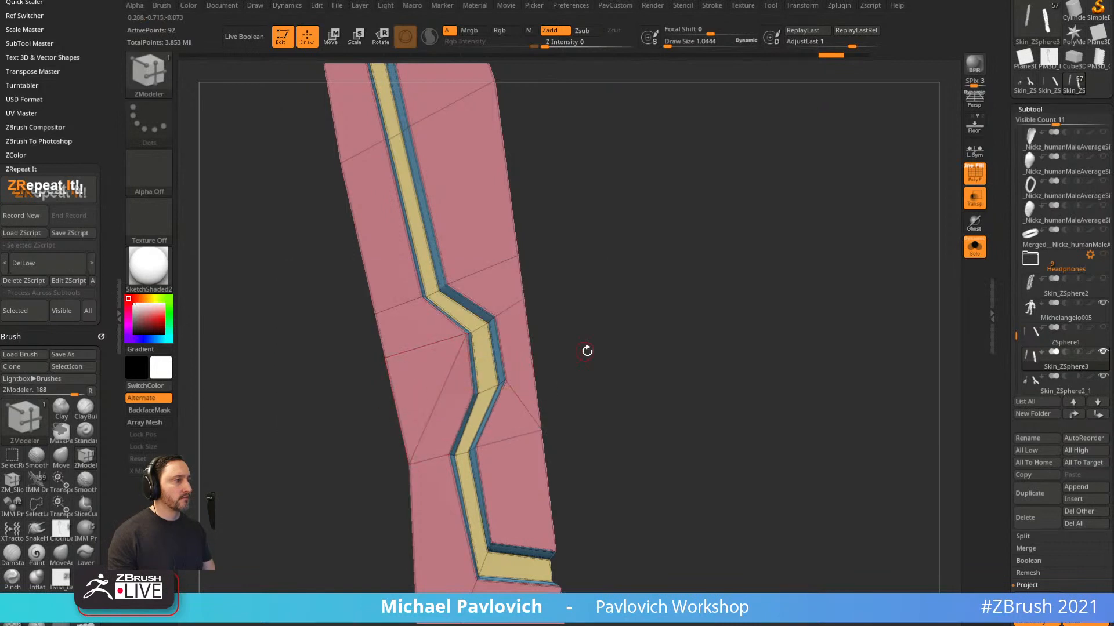
{"action": "left_click", "coordinate": [444, 392]}
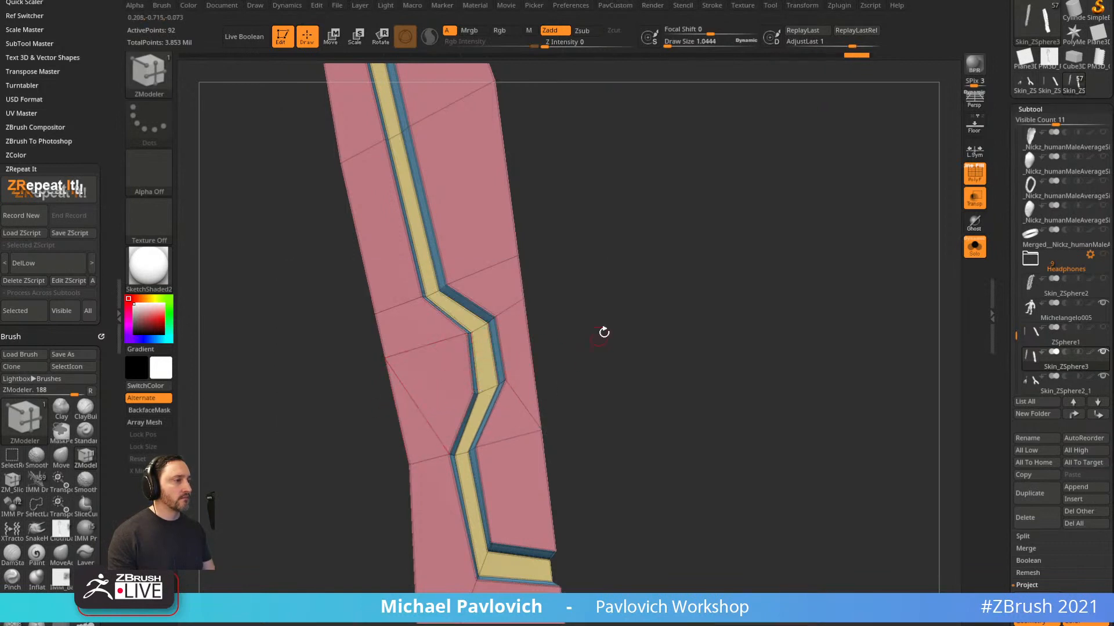
{"action": "left_click_drag", "start_coordinate": [605, 330], "coordinate": [620, 257]}
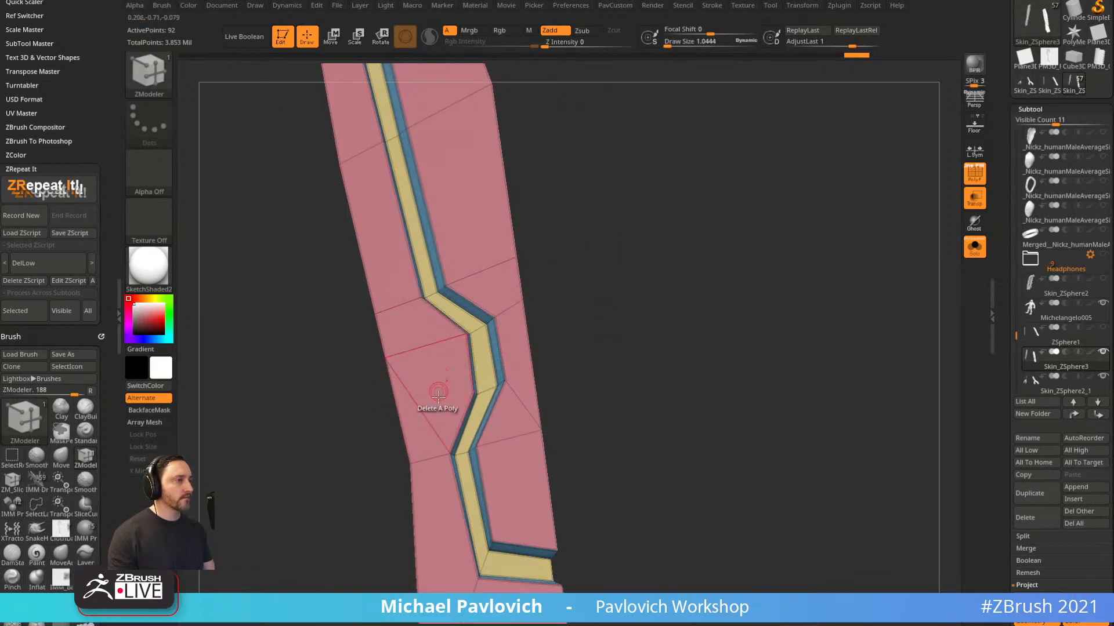
{"action": "left_click", "coordinate": [428, 422]}
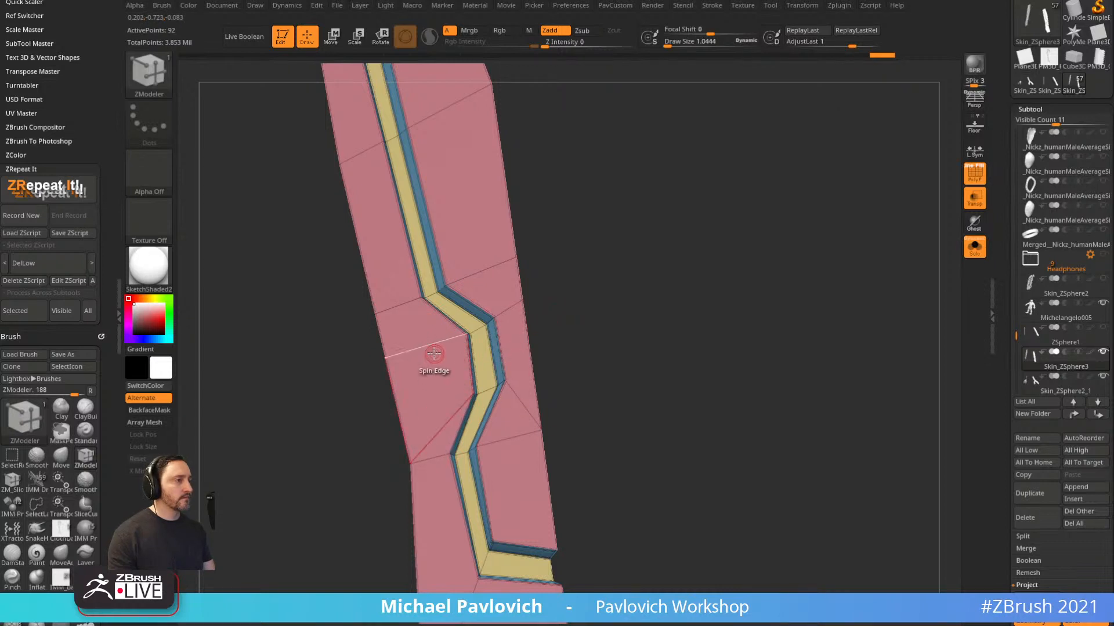
Bevel the edge loop crossing the whole strip at the groove's upper bend into a narrow band of polygons.
{"action": "key", "text": "space"}
{"action": "left_click", "coordinate": [374, 417]}
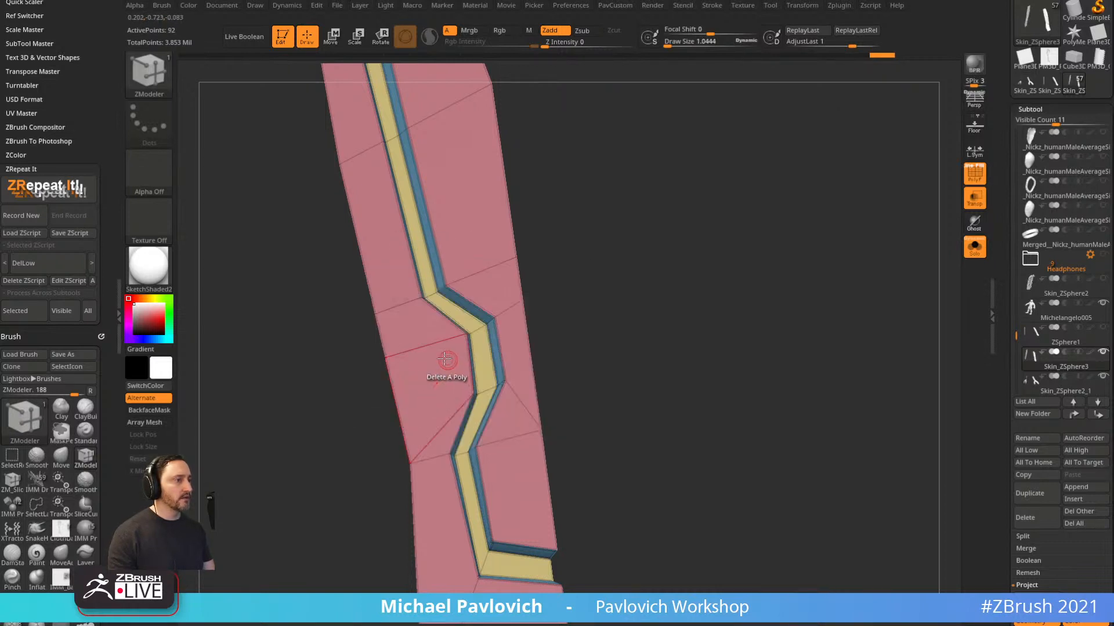
{"action": "left_click_drag", "start_coordinate": [449, 359], "coordinate": [458, 350]}
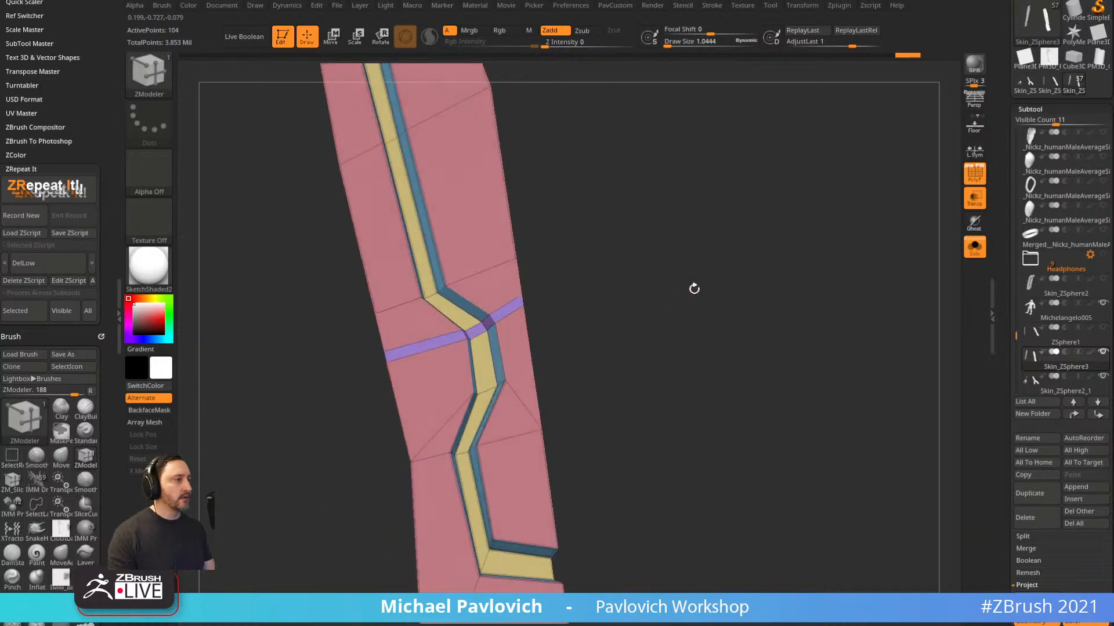
Reassign the bevelled band's polygons to the matching polygroups of the strip surface, groove floor and groove walls.
{"action": "left_click_drag", "start_coordinate": [694, 288], "coordinate": [702, 301]}
{"action": "left_click", "coordinate": [510, 271]}
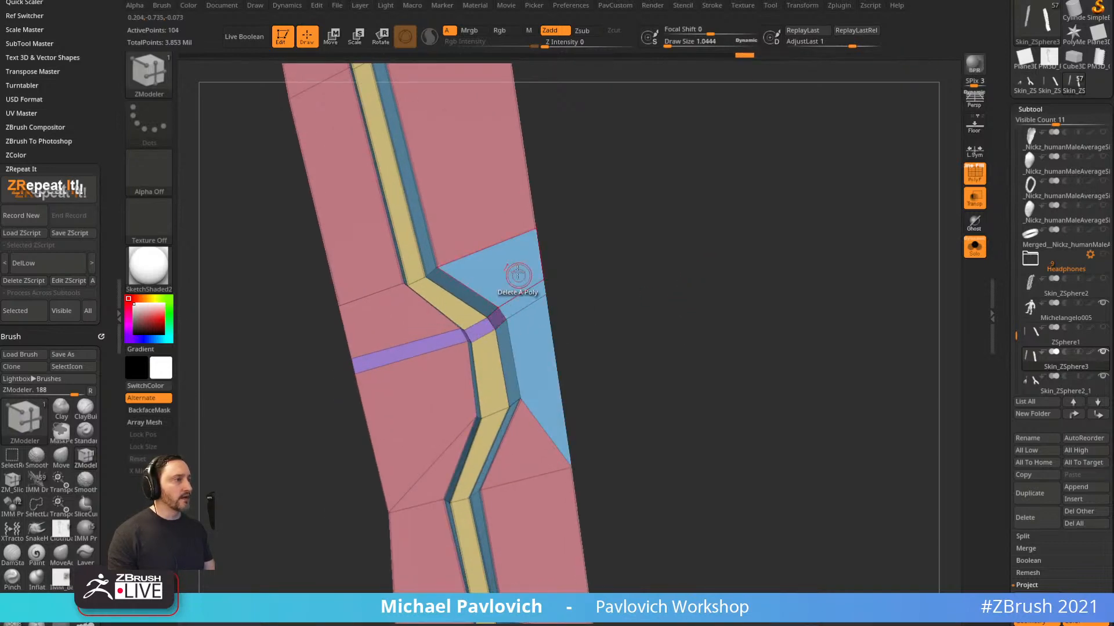
{"action": "left_click", "coordinate": [432, 345]}
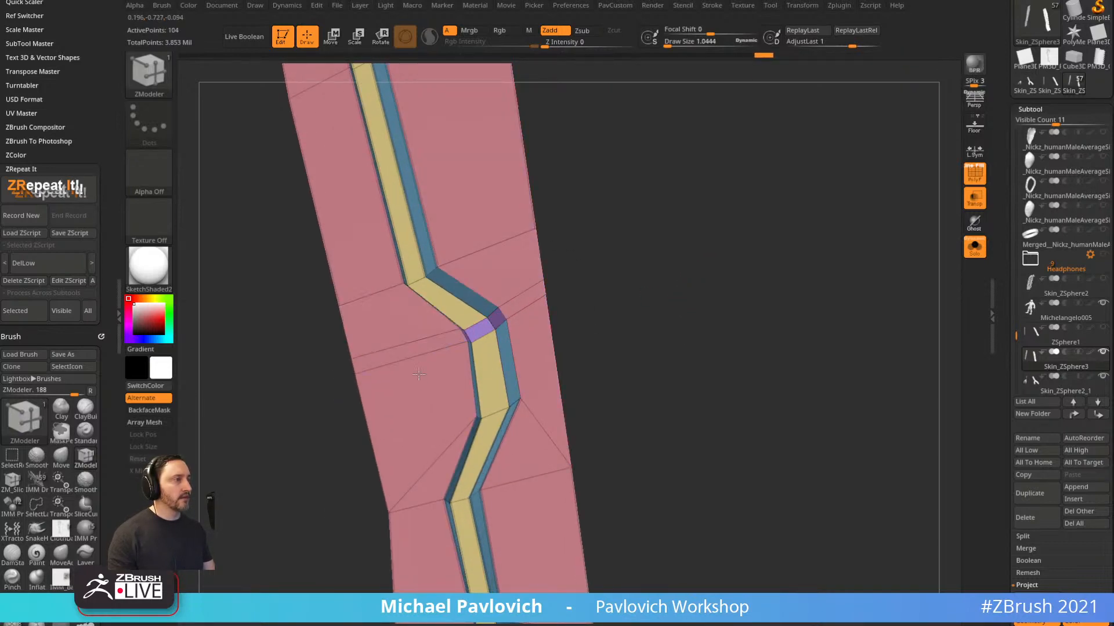
{"action": "left_click_drag", "start_coordinate": [486, 307], "coordinate": [499, 323]}
{"action": "left_click_drag", "start_coordinate": [572, 316], "coordinate": [460, 331]}
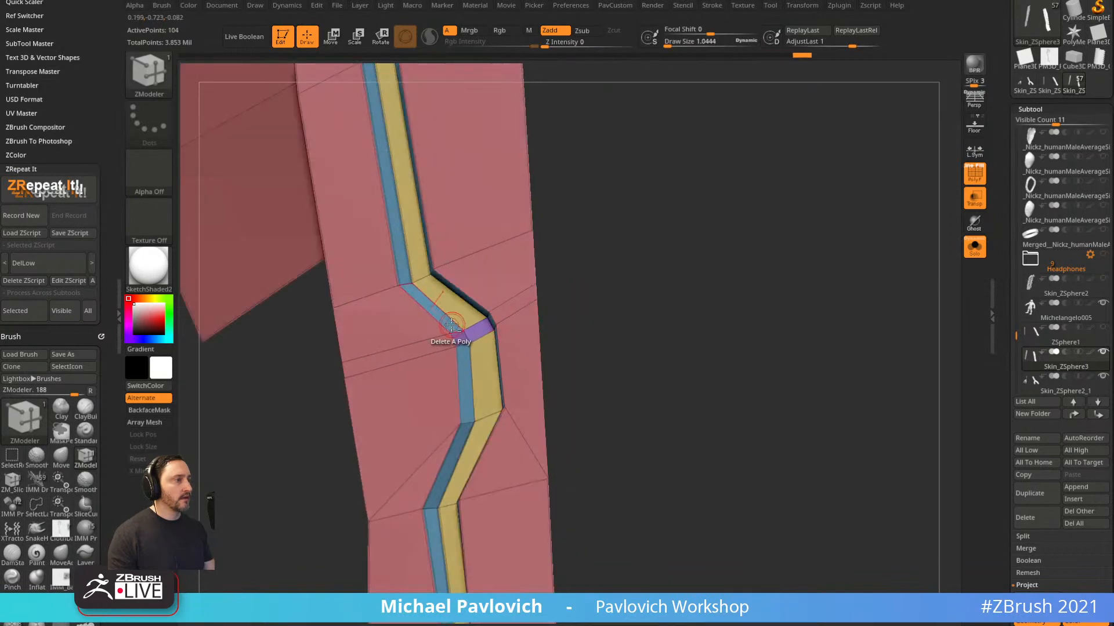
{"action": "left_click_drag", "start_coordinate": [616, 280], "coordinate": [638, 234]}
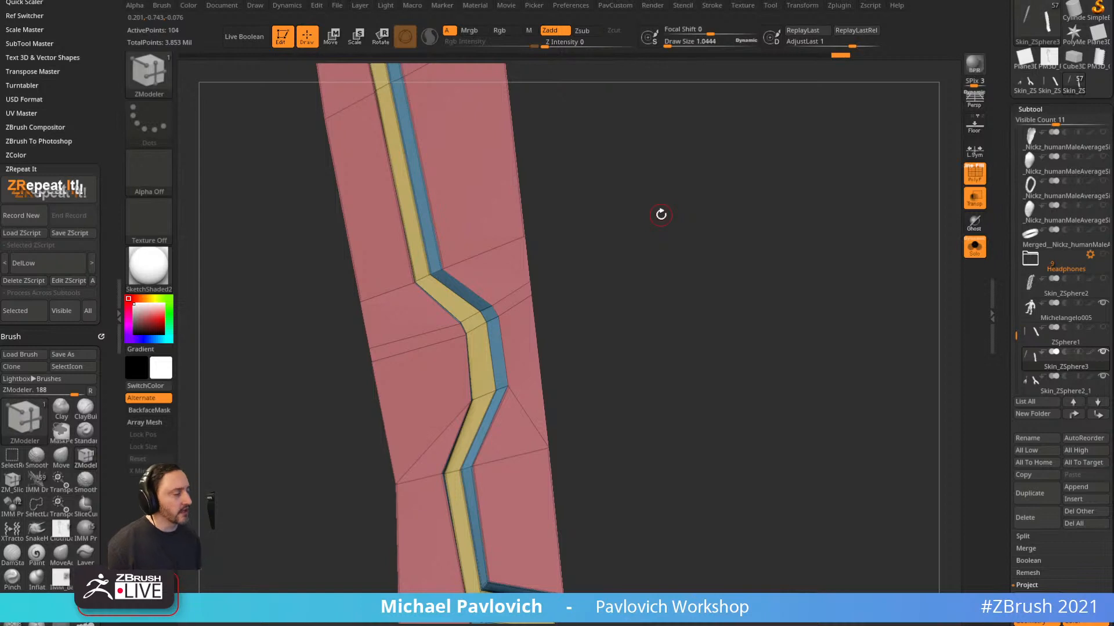
{"action": "left_click_drag", "start_coordinate": [564, 235], "coordinate": [662, 306]}
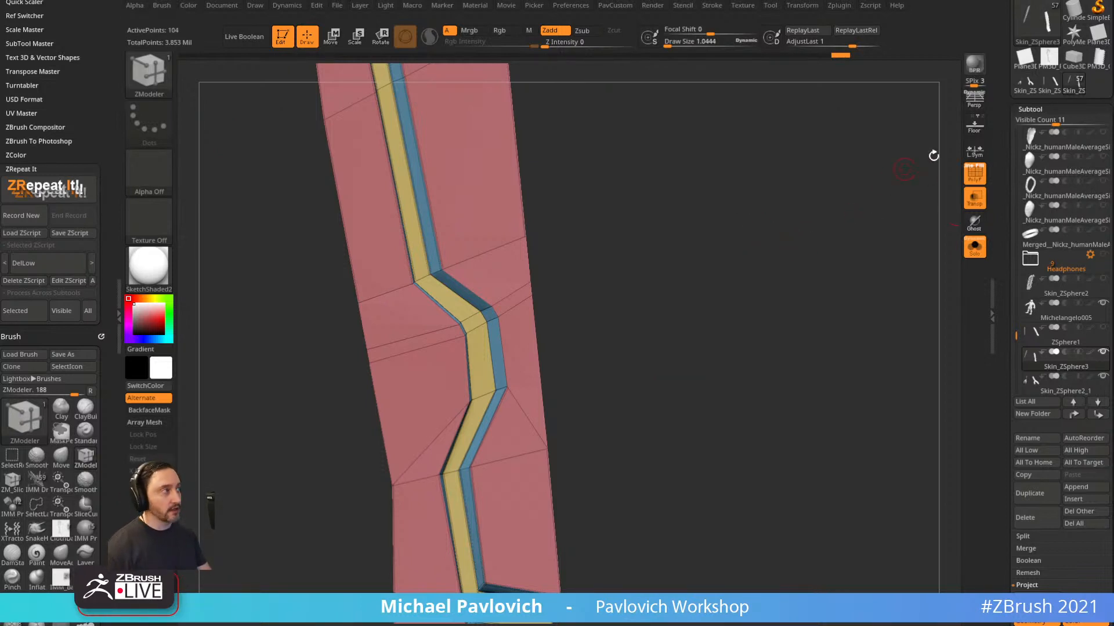
Switch the active tool to Sphere3D and convert it to a PolyMesh3D.
{"action": "scroll", "coordinate": [1062, 174], "scroll_direction": "up", "scroll_amount": 5}
{"action": "left_click", "coordinate": [1039, 136]}
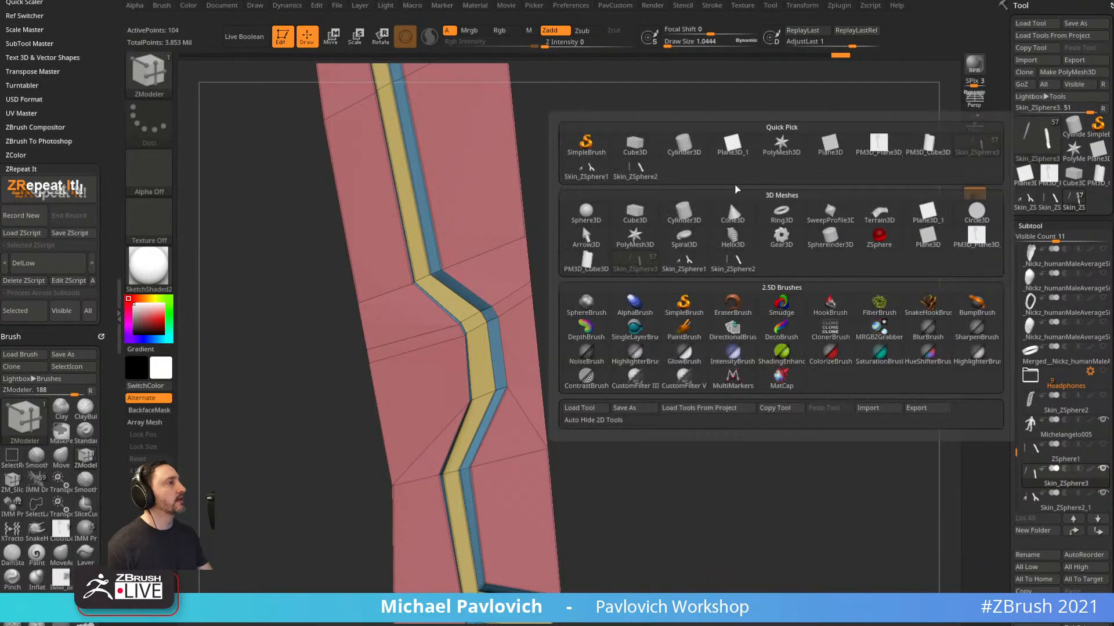
{"action": "left_click", "coordinate": [585, 212]}
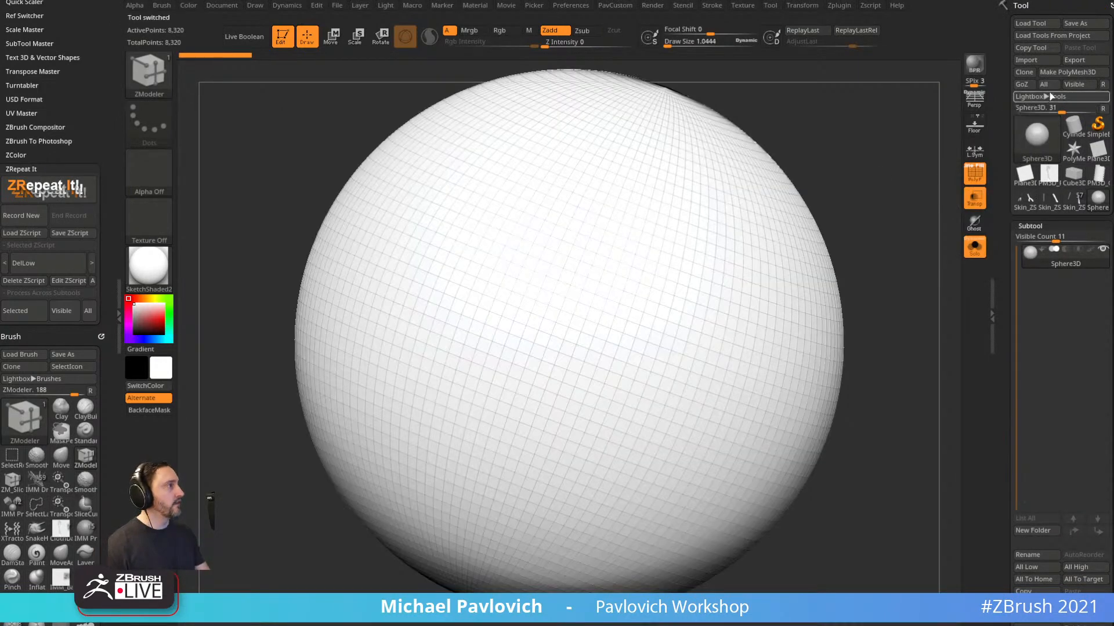
{"action": "left_click", "coordinate": [1050, 75]}
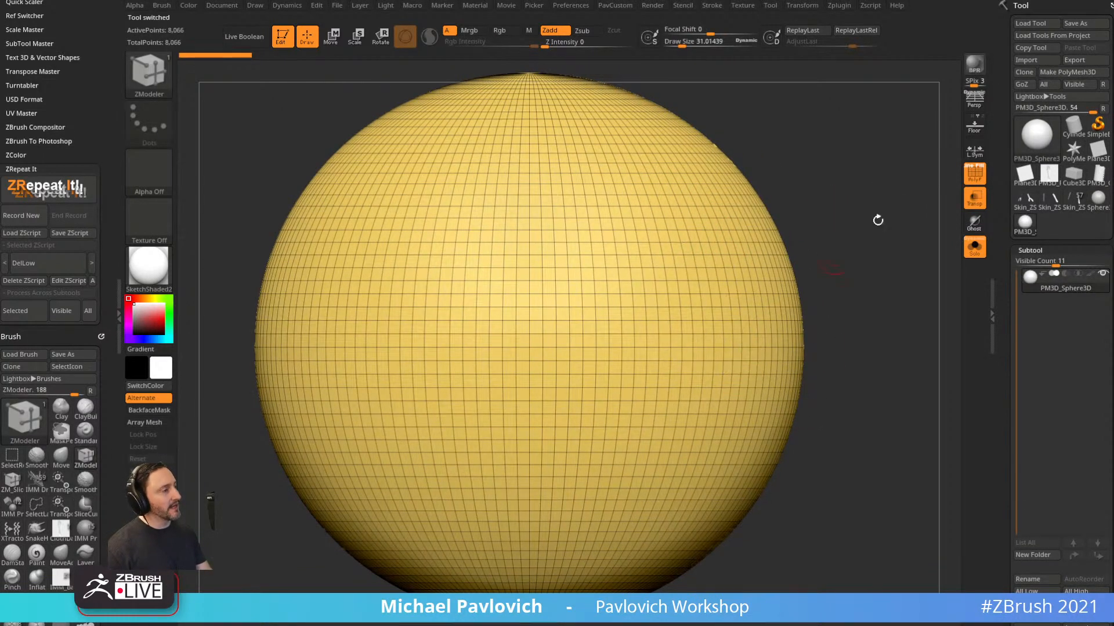
Switch the active tool to Cylinder3D and convert it to a PolyMesh3D.
{"action": "left_click_drag", "start_coordinate": [875, 219], "coordinate": [845, 245]}
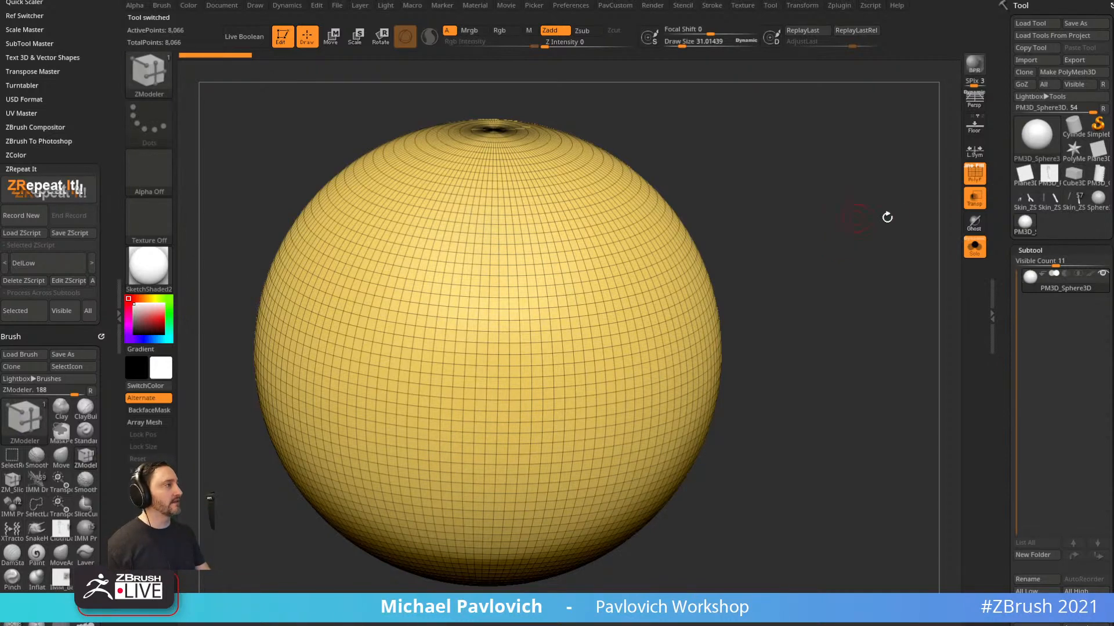
{"action": "left_click", "coordinate": [1073, 124]}
{"action": "left_click_drag", "start_coordinate": [948, 181], "coordinate": [916, 181]}
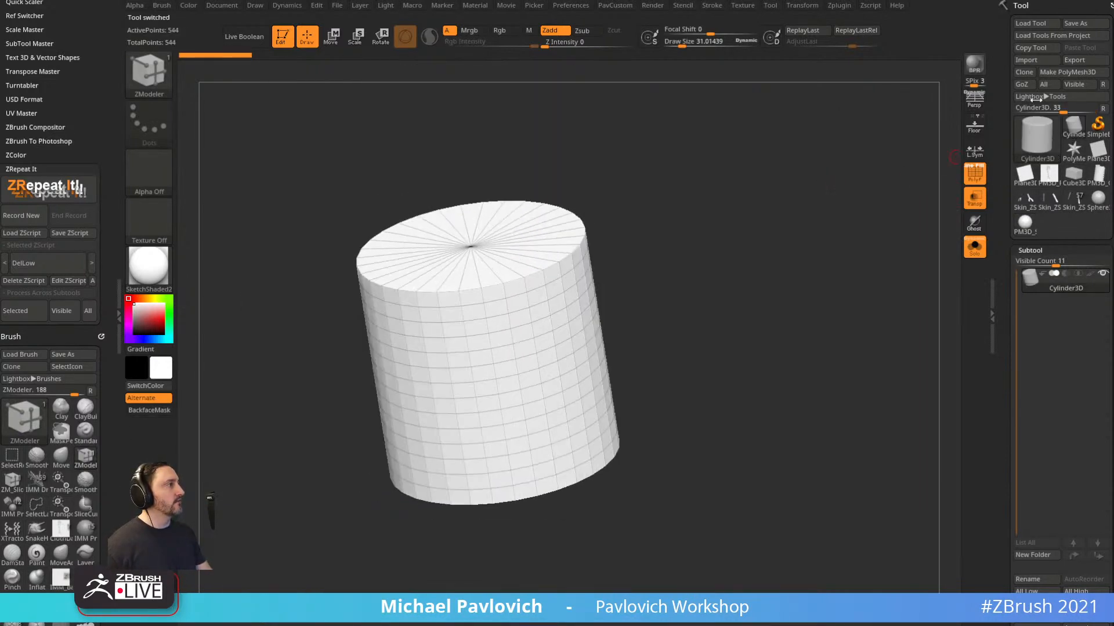
{"action": "left_click", "coordinate": [1052, 75]}
Stretch the cylinder lengthwise into a long rod and turn on the floor grid.
{"action": "key", "text": "w"}
{"action": "left_click_drag", "start_coordinate": [479, 314], "coordinate": [468, 247]}
{"action": "left_click_drag", "start_coordinate": [712, 251], "coordinate": [706, 204], "text": "alt"}
{"action": "left_click_drag", "start_coordinate": [483, 306], "coordinate": [496, 224]}
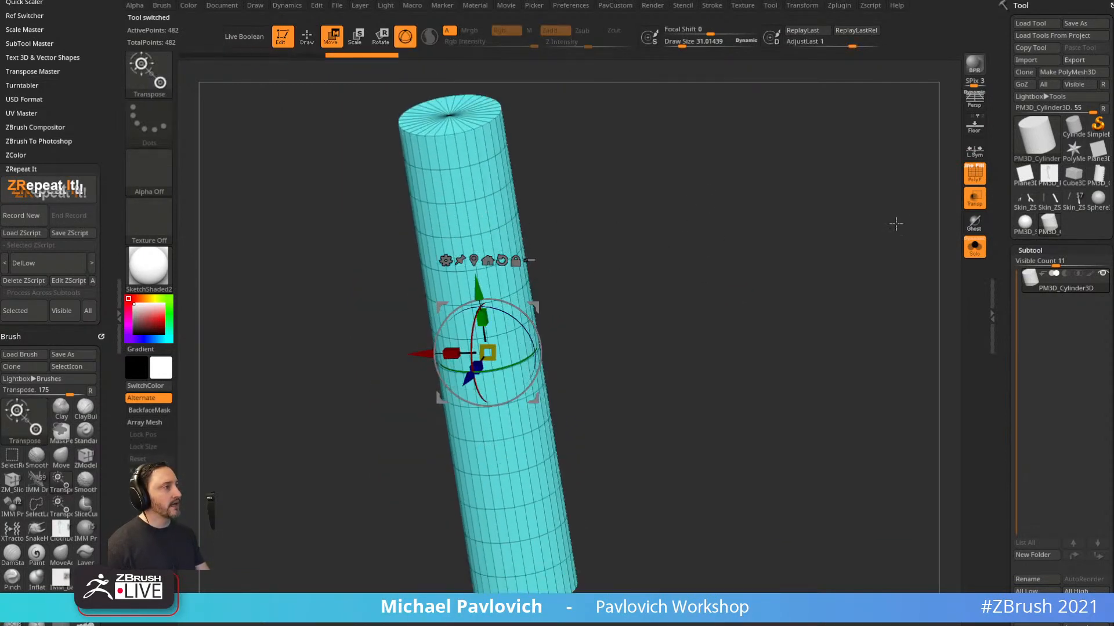
{"action": "left_click", "coordinate": [974, 125]}
{"action": "mouse_move", "coordinate": [786, 251]}
{"action": "left_mouse_down"}
{"action": "mouse_move", "coordinate": [738, 229]}
{"action": "mouse_move", "coordinate": [763, 186]}
{"action": "mouse_move", "coordinate": [749, 181]}
{"action": "mouse_move", "coordinate": [719, 258]}
{"action": "mouse_move", "coordinate": [754, 278]}
{"action": "left_mouse_up"}
Duplicate the long cylinder and rotate the copy 90 degrees so it stands perpendicular to the original.
{"action": "key", "text": "q"}
{"action": "scroll", "coordinate": [1038, 406], "scroll_direction": "down", "scroll_amount": 5}
{"action": "left_click", "coordinate": [1031, 474]}
{"action": "key", "text": "w"}
{"action": "left_click_drag", "start_coordinate": [526, 304], "coordinate": [554, 378]}
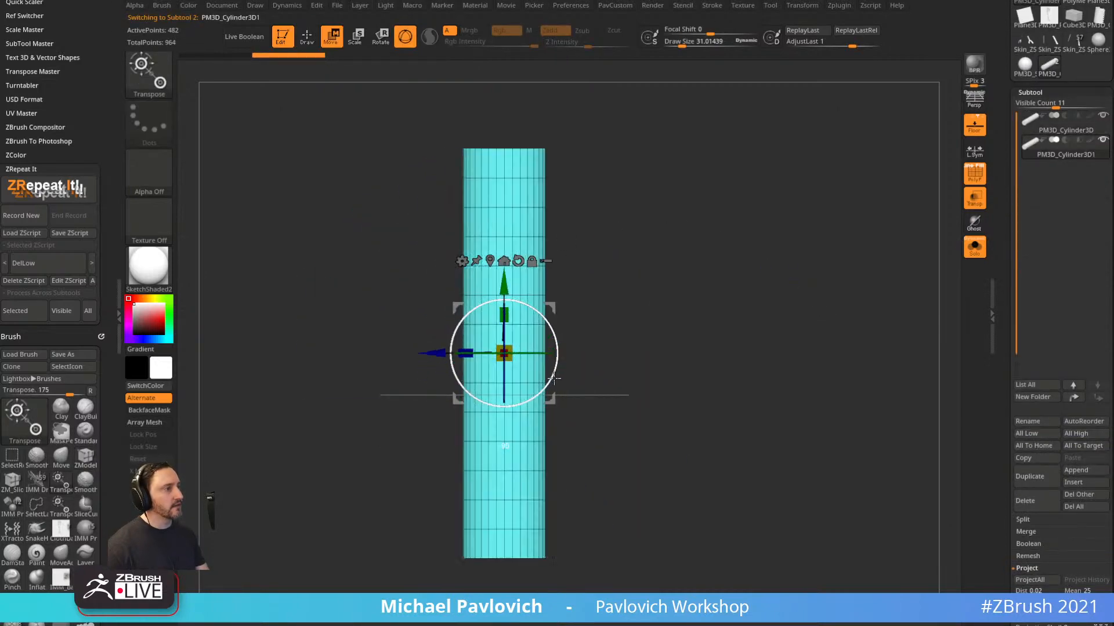
Turn off Solo, shrink the upright cylinder and move it near one end of the long cylinder.
{"action": "left_click", "coordinate": [974, 246]}
{"action": "left_click_drag", "start_coordinate": [810, 252], "coordinate": [767, 279]}
{"action": "left_click_drag", "start_coordinate": [492, 381], "coordinate": [534, 258]}
{"action": "left_click_drag", "start_coordinate": [437, 353], "coordinate": [393, 372]}
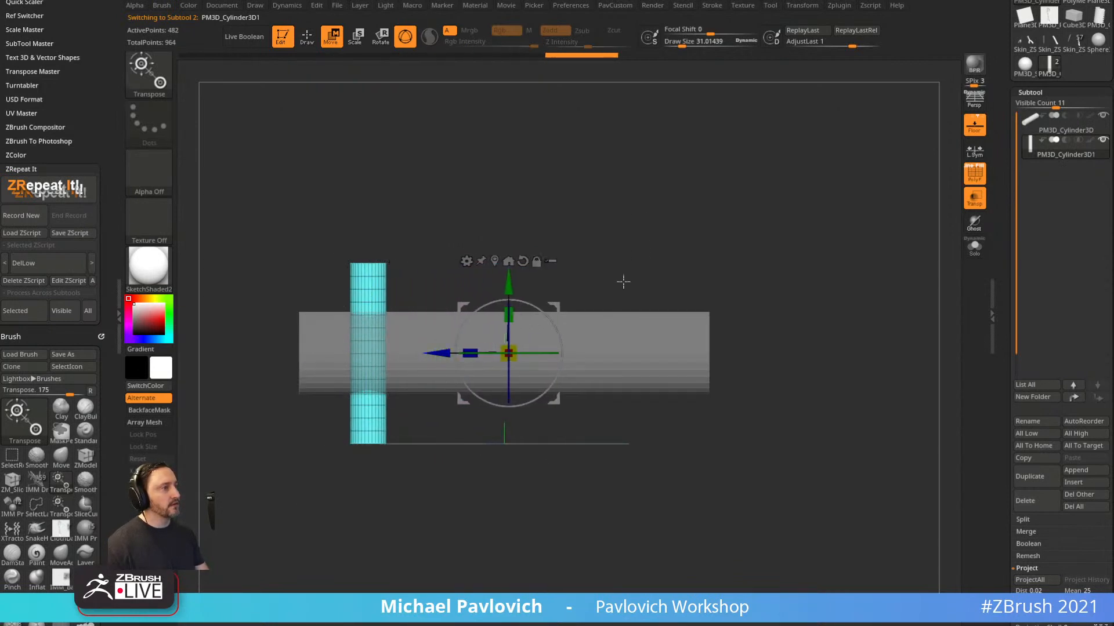
Copy the small upright cylinder along the long one to make an evenly spaced row of four.
{"action": "mouse_move", "coordinate": [621, 281]}
{"action": "left_mouse_down"}
{"action": "mouse_move", "coordinate": [816, 288]}
{"action": "mouse_move", "coordinate": [339, 367]}
{"action": "mouse_move", "coordinate": [440, 377]}
{"action": "mouse_move", "coordinate": [569, 422]}
{"action": "left_mouse_up"}
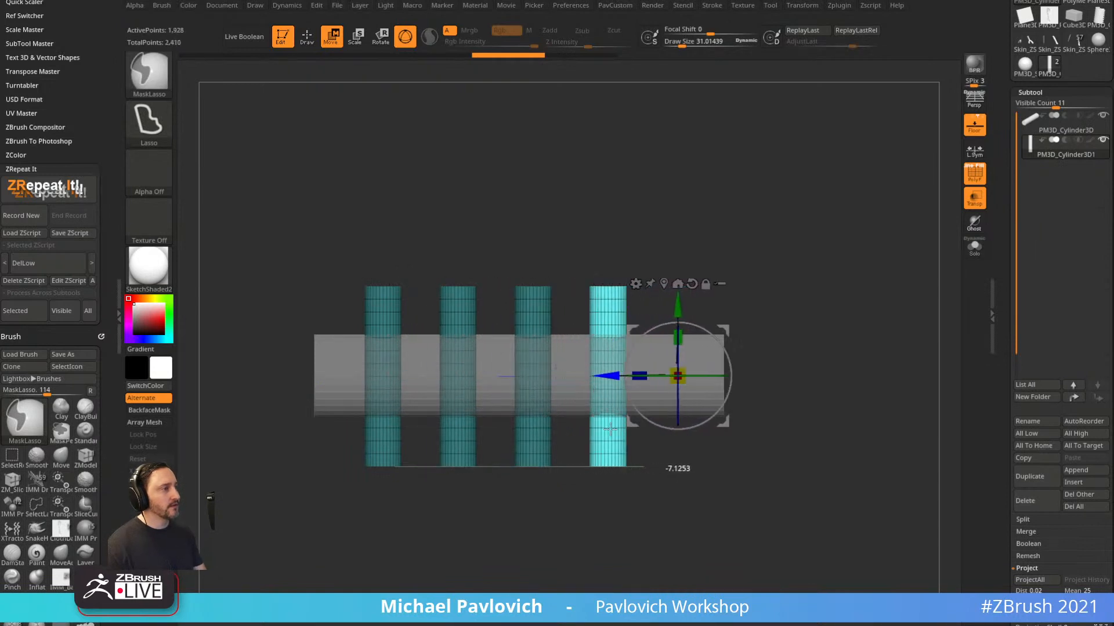
{"action": "key", "text": "q"}
{"action": "left_click_drag", "start_coordinate": [781, 331], "coordinate": [848, 348]}
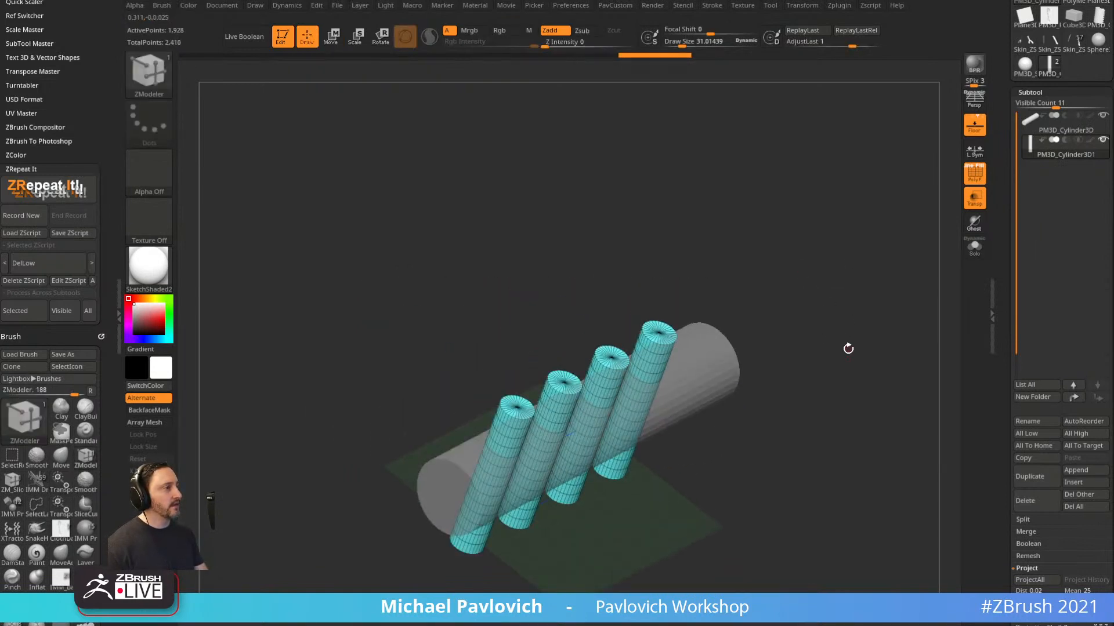
Duplicate the row of four small cylinders and rotate the copy 90 degrees around the long cylinder's axis.
{"action": "left_click", "coordinate": [1025, 480]}
{"action": "left_click_drag", "start_coordinate": [890, 398], "coordinate": [905, 351], "text": "shift"}
{"action": "key", "text": "w"}
{"action": "left_click_drag", "start_coordinate": [710, 330], "coordinate": [735, 412]}
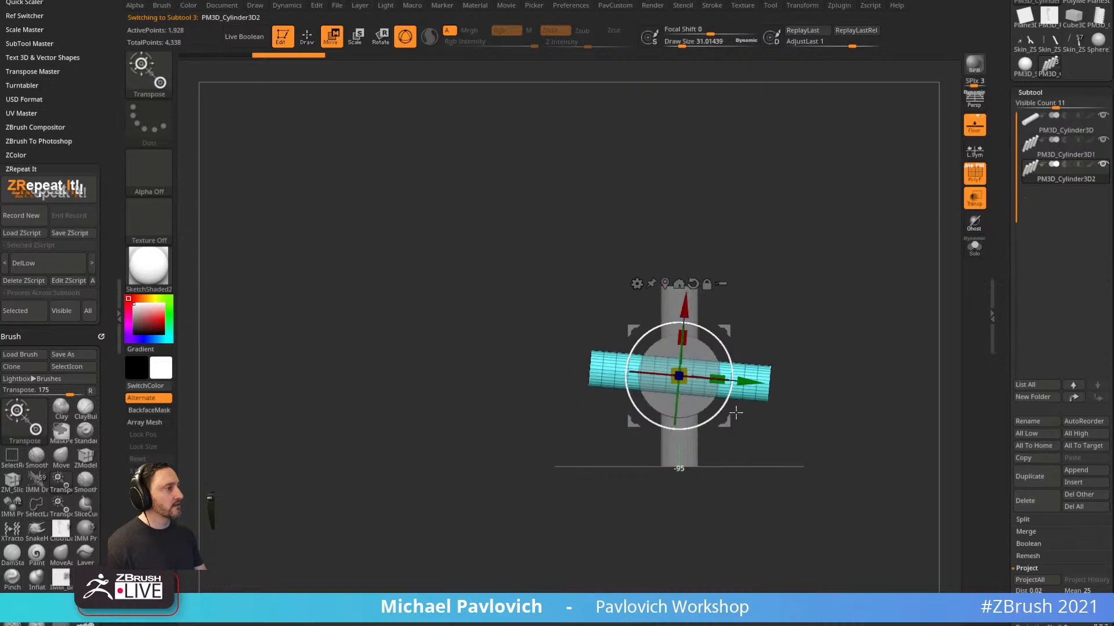
{"action": "left_click_drag", "start_coordinate": [815, 351], "coordinate": [735, 461]}
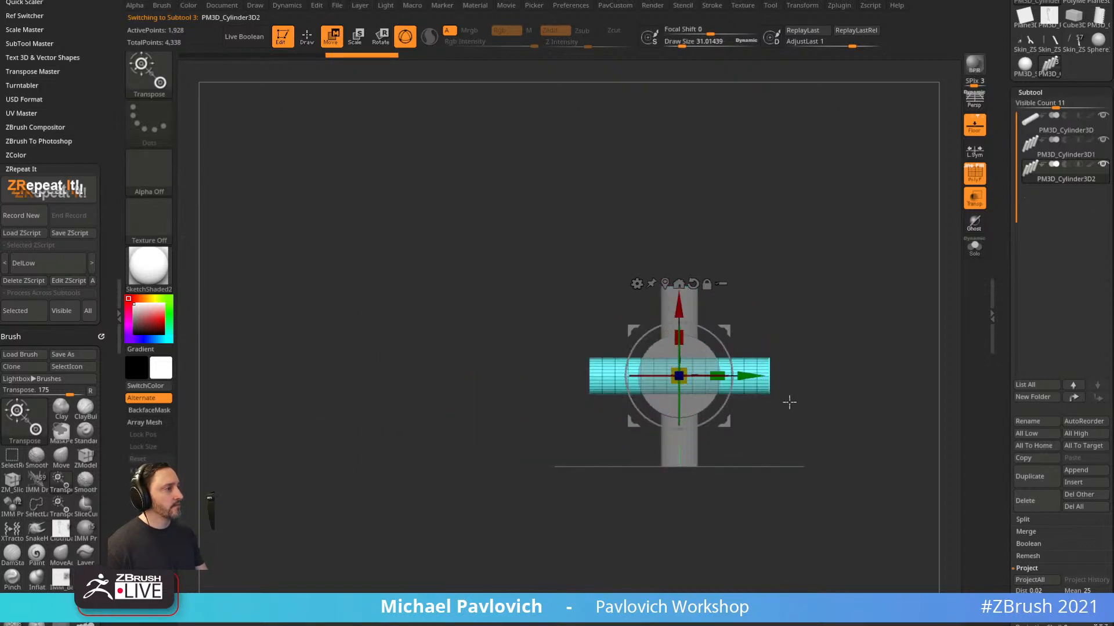
Slide the duplicated row along the long cylinder so its cylinders are offset from the first row.
{"action": "left_click_drag", "start_coordinate": [788, 401], "coordinate": [725, 371], "text": "shift"}
{"action": "left_click_drag", "start_coordinate": [603, 394], "coordinate": [636, 402]}
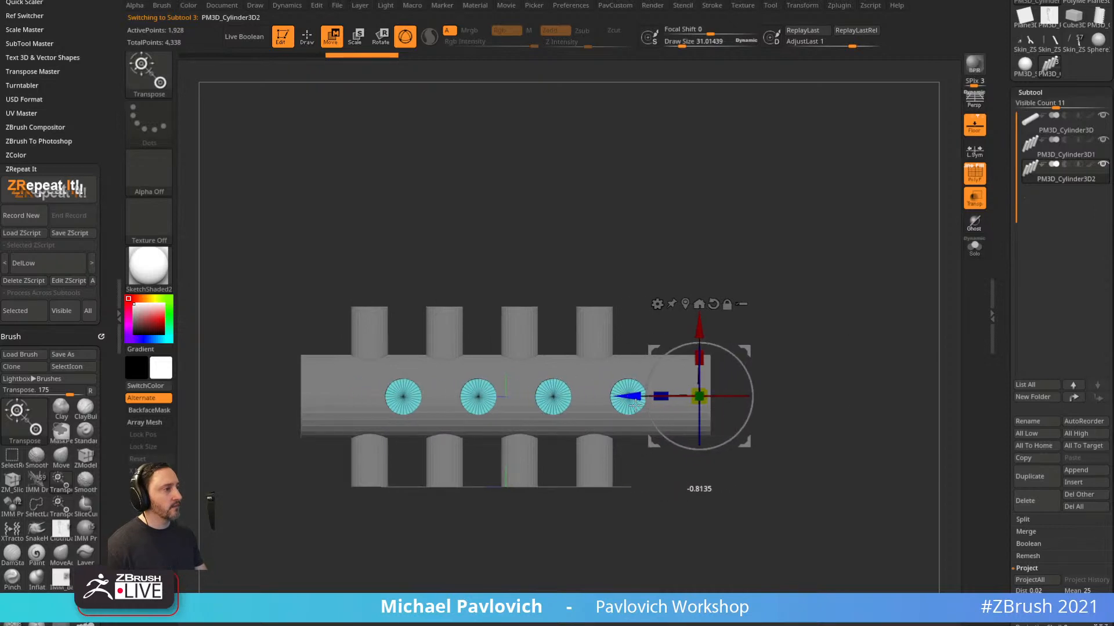
{"action": "key", "text": "q"}
{"action": "mouse_move", "coordinate": [915, 278]}
{"action": "left_mouse_down"}
{"action": "mouse_move", "coordinate": [882, 329]}
{"action": "mouse_move", "coordinate": [823, 266]}
{"action": "mouse_move", "coordinate": [936, 226]}
{"action": "left_mouse_up"}
Switch to the Standard brush, turn off transparency and make the long cylinder the active subtool with its wireframe shown.
{"action": "left_click", "coordinate": [972, 178]}
{"action": "left_click_drag", "start_coordinate": [798, 253], "coordinate": [886, 260], "text": "alt"}
{"action": "key", "text": "s"}
{"action": "mouse_move", "coordinate": [886, 259]}
{"action": "left_mouse_down"}
{"action": "mouse_move", "coordinate": [898, 259]}
{"action": "mouse_move", "coordinate": [863, 246]}
{"action": "mouse_move", "coordinate": [869, 266]}
{"action": "mouse_move", "coordinate": [928, 254]}
{"action": "left_mouse_up"}
{"action": "key", "text": "b"}
{"action": "key", "text": "s"}
{"action": "key", "text": "t"}
{"action": "left_click", "coordinate": [774, 323], "text": "alt"}
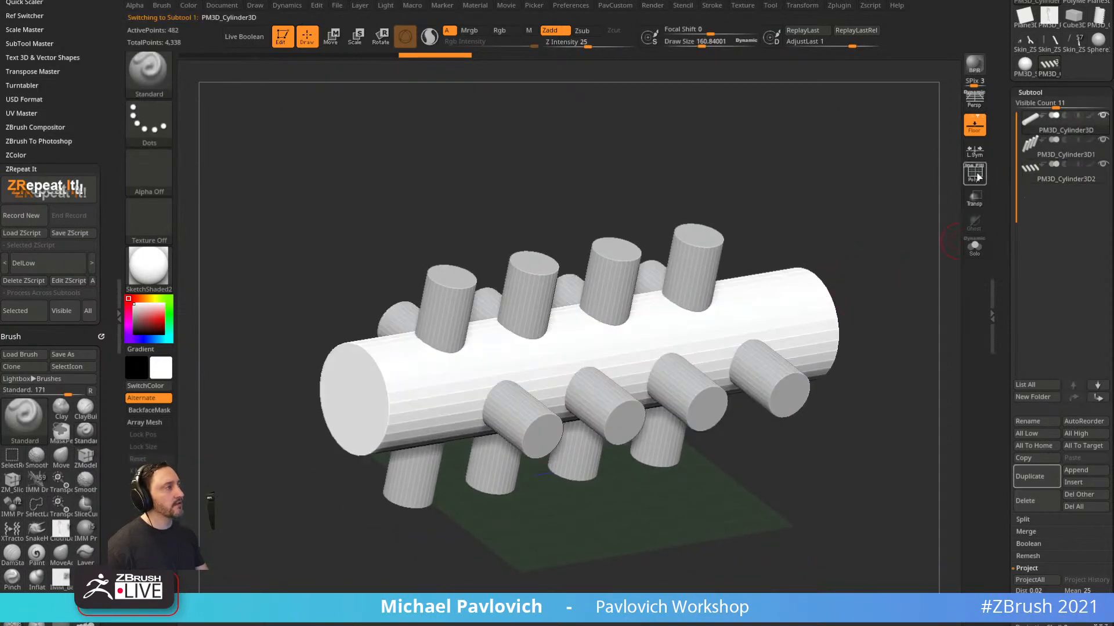
{"action": "left_click", "coordinate": [975, 174]}
Enable dynamic subdivision on the long cylinder with creased end edges and a crease level of 15.
{"action": "key", "text": "space"}
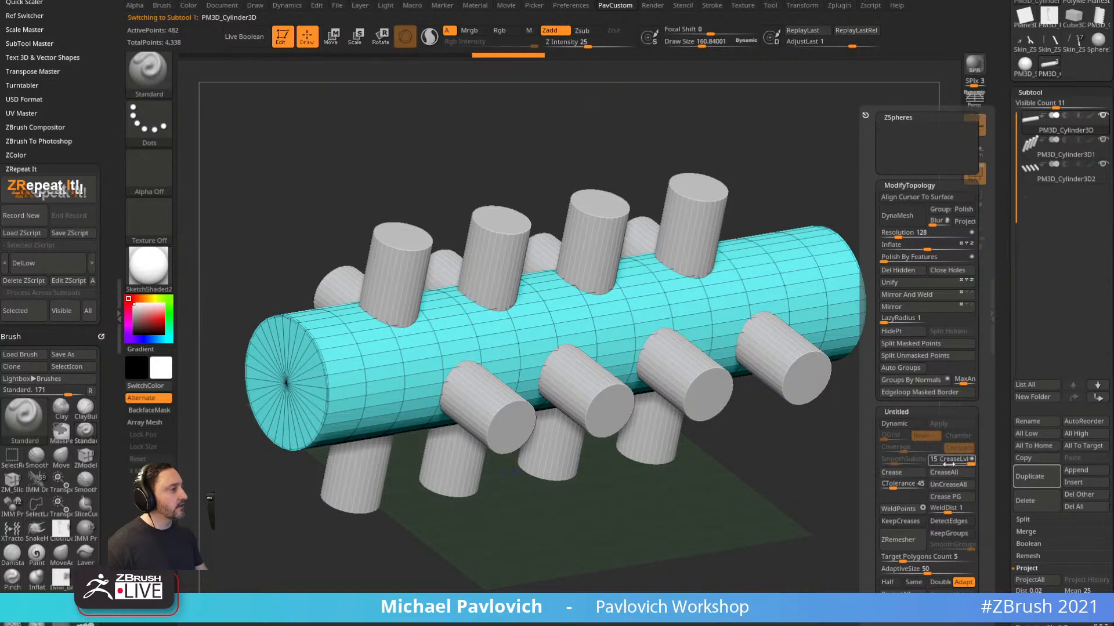
{"action": "left_click", "coordinate": [903, 424]}
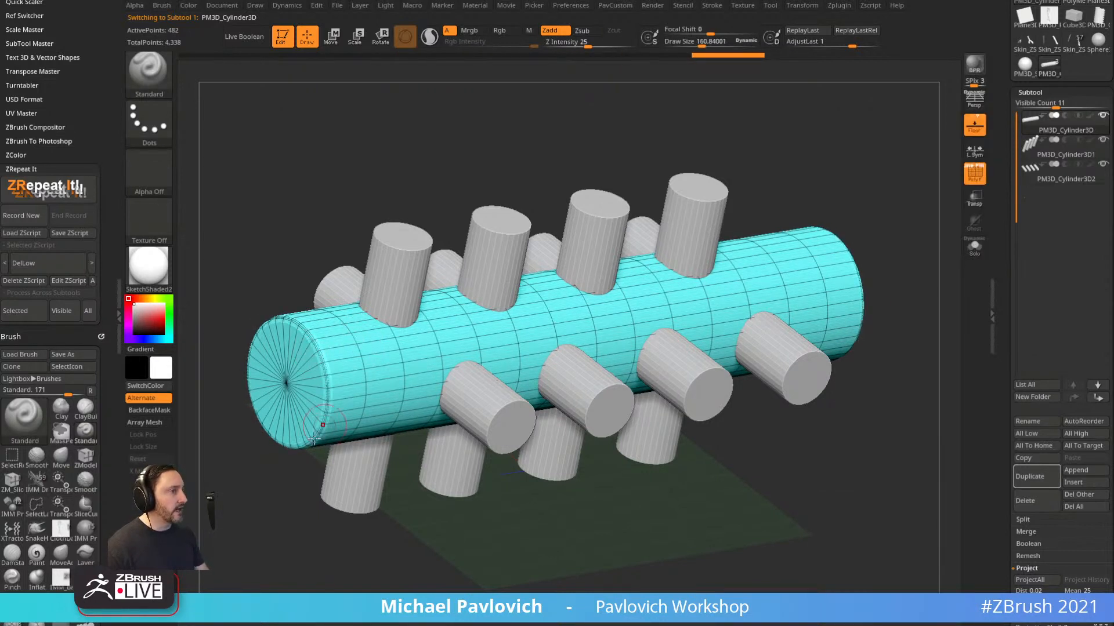
{"action": "key", "text": "space"}
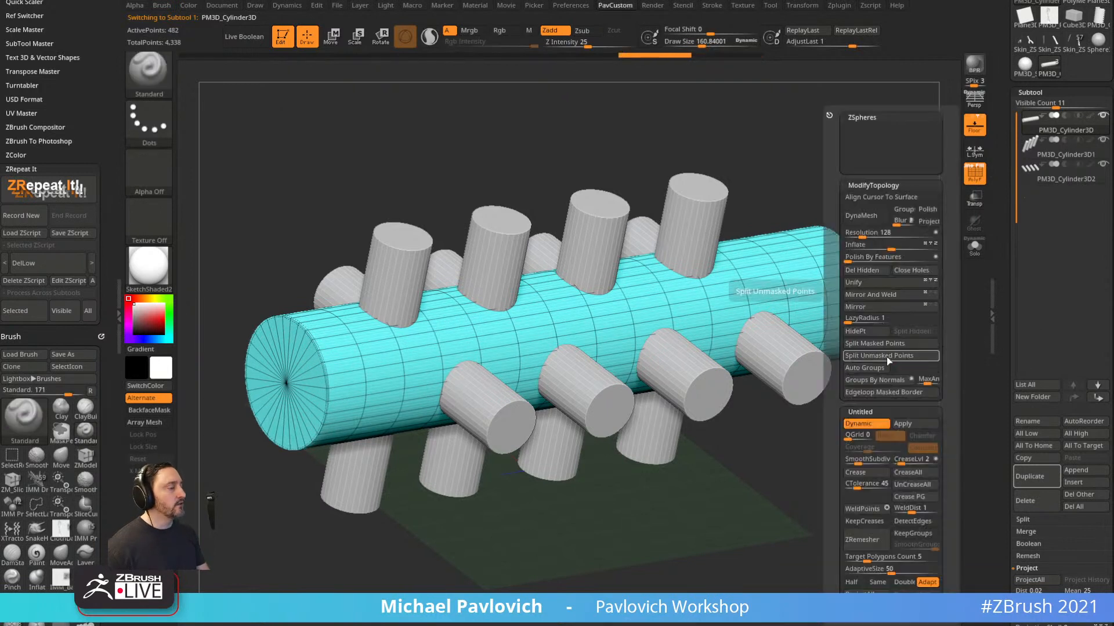
{"action": "type", "text": "10"}
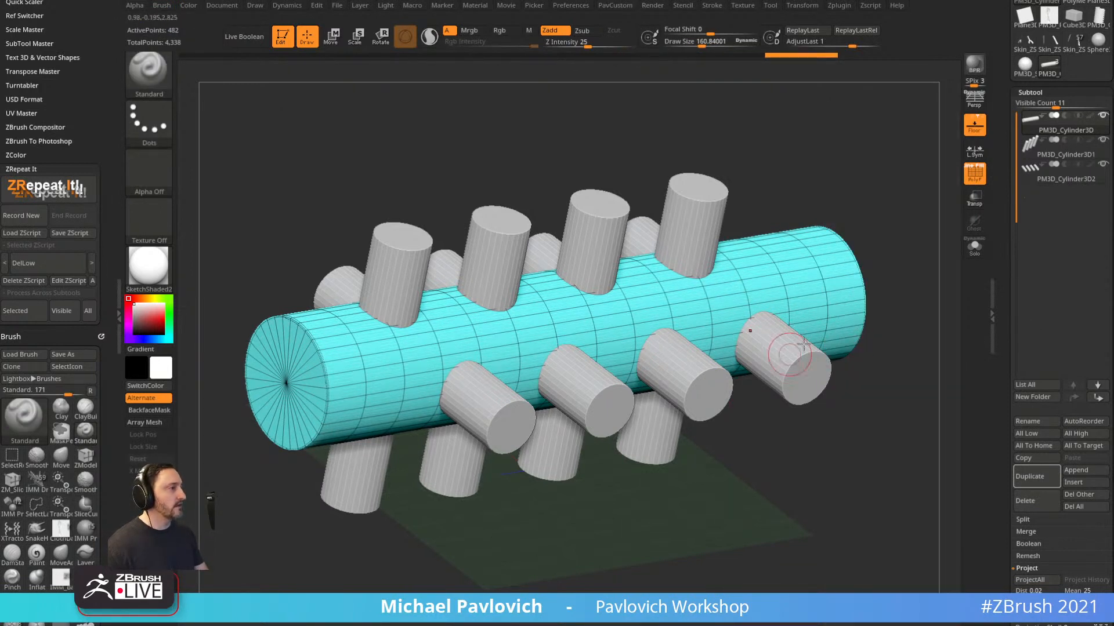
Assign polygroups by face normals to the long cylinder and to the vertical row of small cylinders.
{"action": "key", "text": "space"}
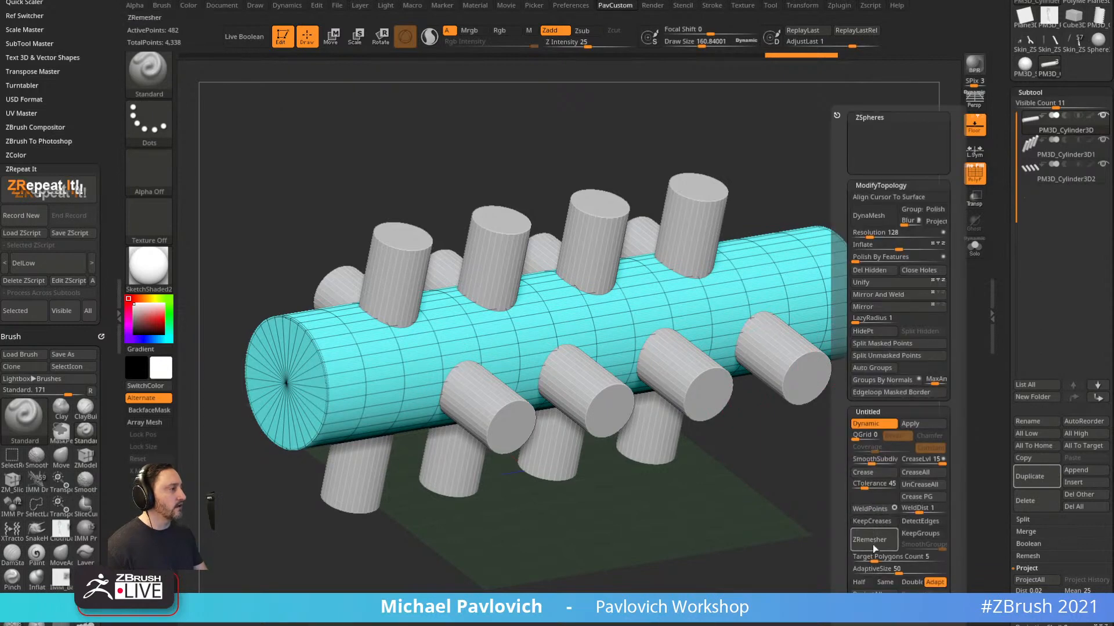
{"action": "left_click", "coordinate": [877, 381]}
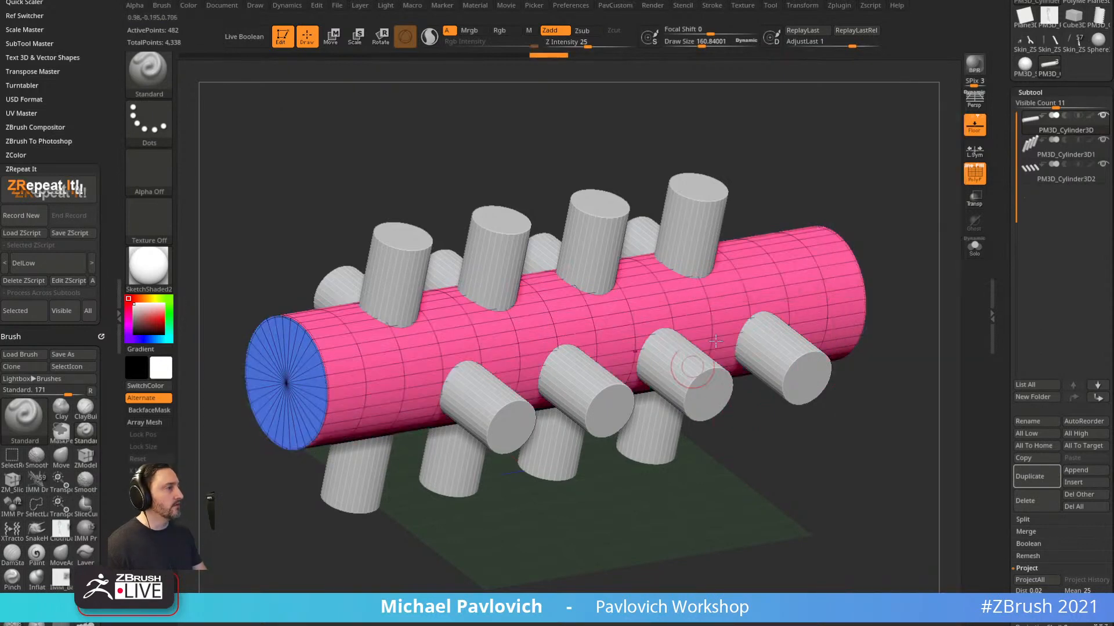
{"action": "right_click_drag", "start_coordinate": [691, 365], "coordinate": [667, 337]}
{"action": "left_click", "coordinate": [684, 252], "text": "alt"}
{"action": "key", "text": "space"}
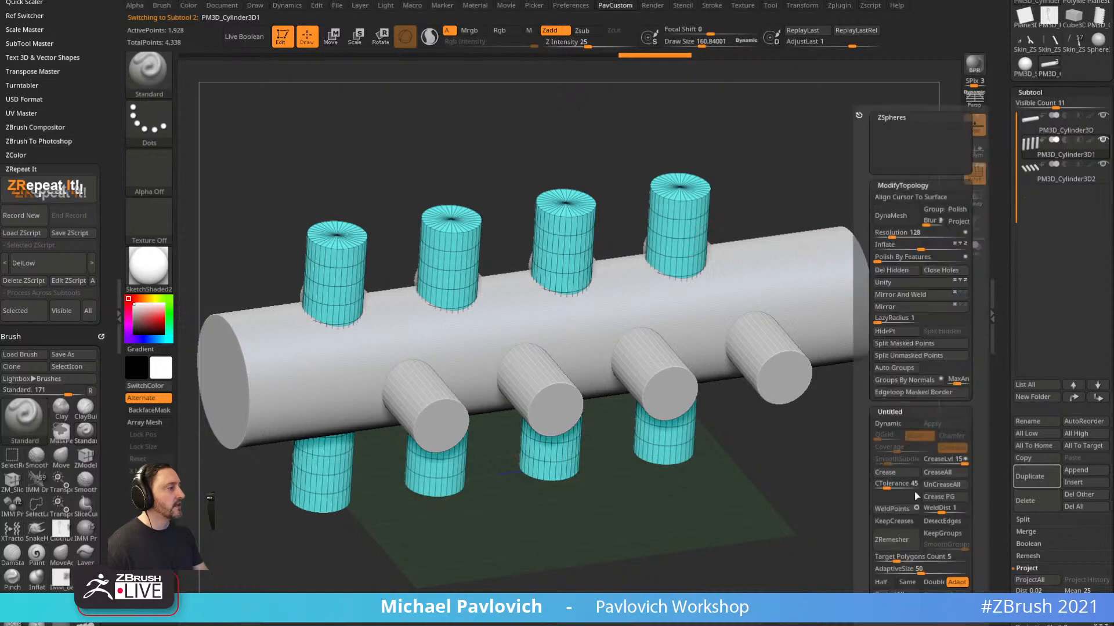
{"action": "left_click", "coordinate": [910, 381]}
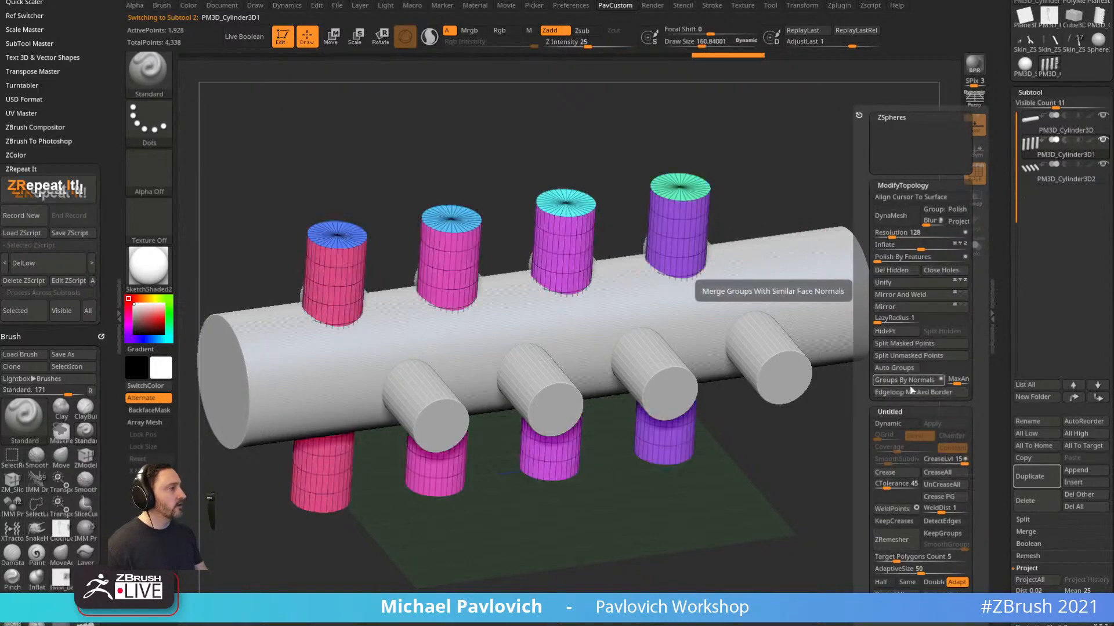
{"action": "left_click_drag", "start_coordinate": [734, 470], "coordinate": [667, 327]}
{"action": "left_click_drag", "start_coordinate": [828, 169], "coordinate": [858, 318]}
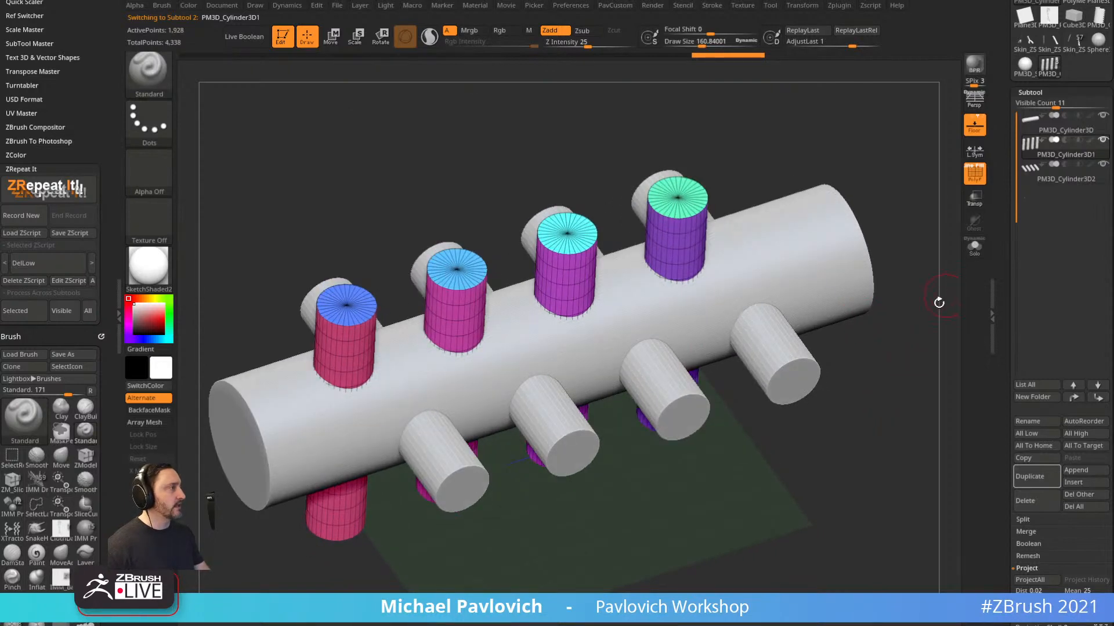
Merge the two rows of small cylinders into one subtool and regroup it by face normals.
{"action": "key", "text": "ctrl+m"}
{"action": "left_click", "coordinate": [895, 372]}
{"action": "key", "text": "space"}
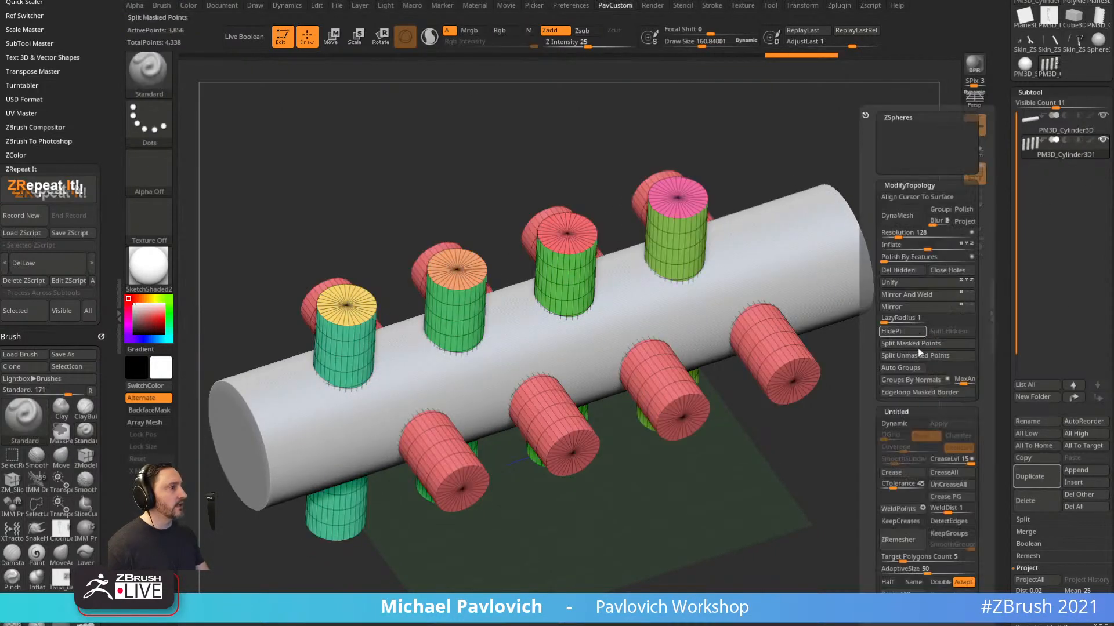
{"action": "left_click", "coordinate": [899, 381]}
Enable dynamic subdivision on the merged small cylinders and crease the edges around their caps.
{"action": "key", "text": "space"}
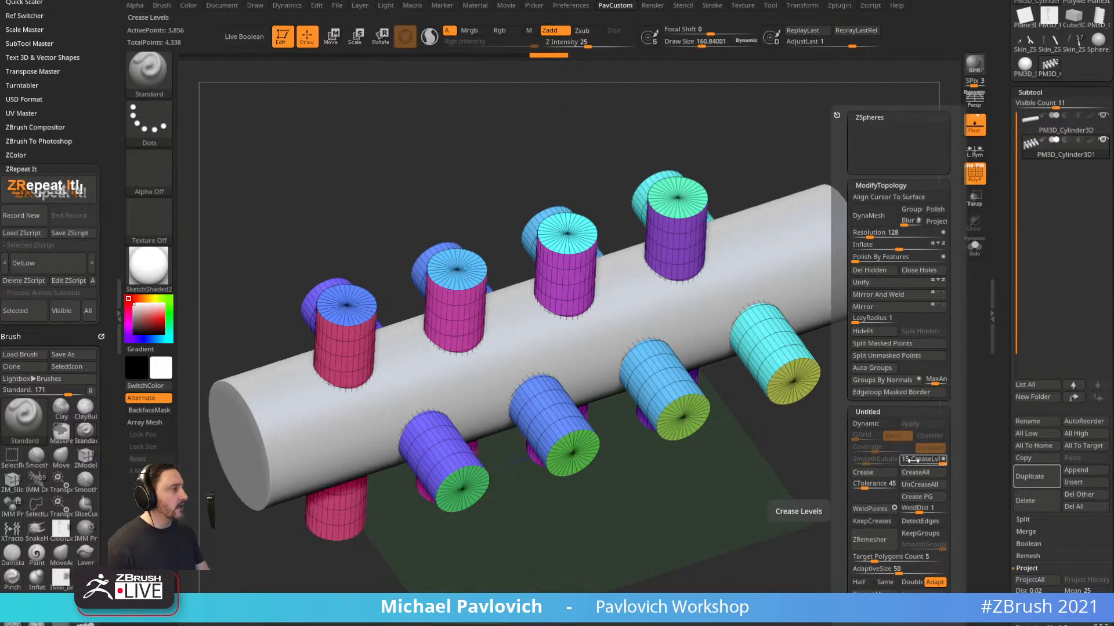
{"action": "left_click", "coordinate": [866, 424]}
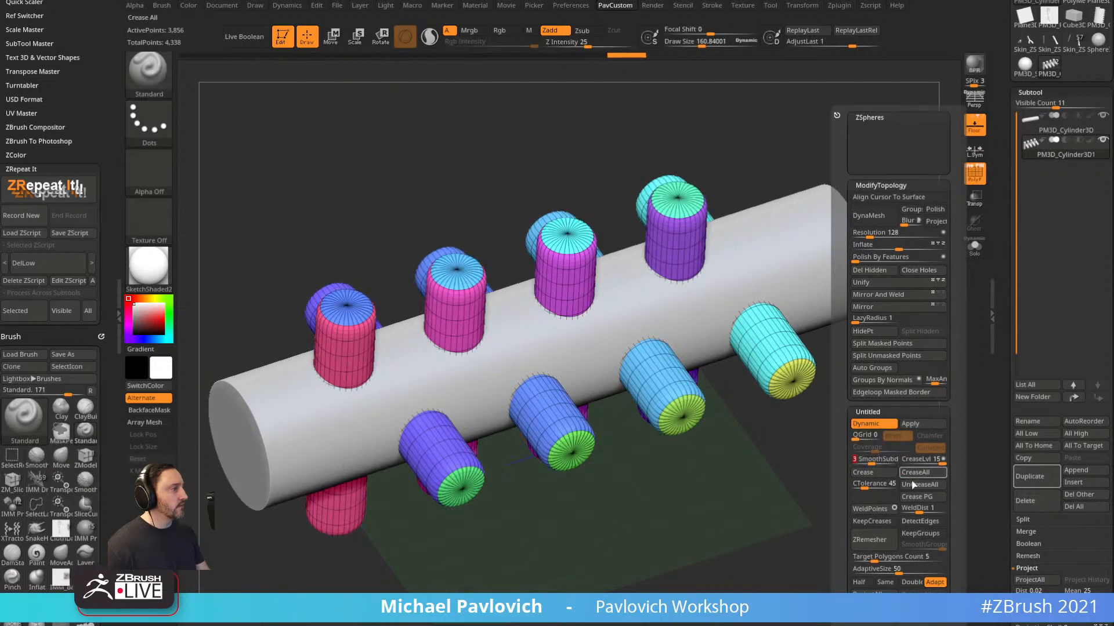
{"action": "left_click_drag", "start_coordinate": [832, 527], "coordinate": [838, 485]}
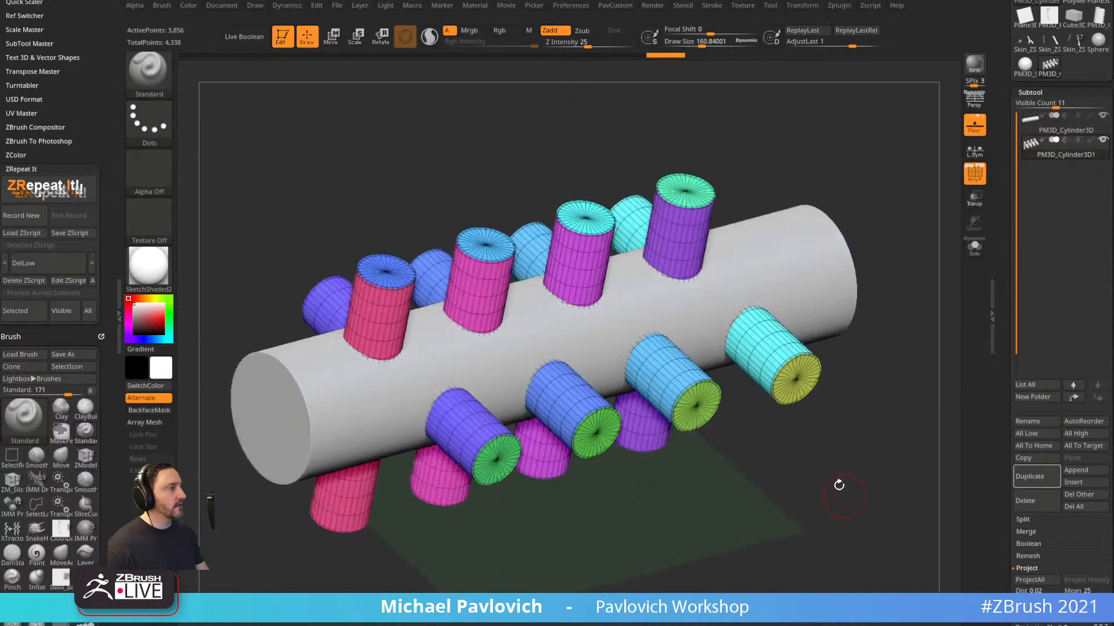
Set the small cylinders' subtool to subtract and turn on Live Boolean to preview the holes without wireframe.
{"action": "scroll", "coordinate": [1005, 308], "scroll_direction": "down", "scroll_amount": 3}
{"action": "key", "text": "shift"}
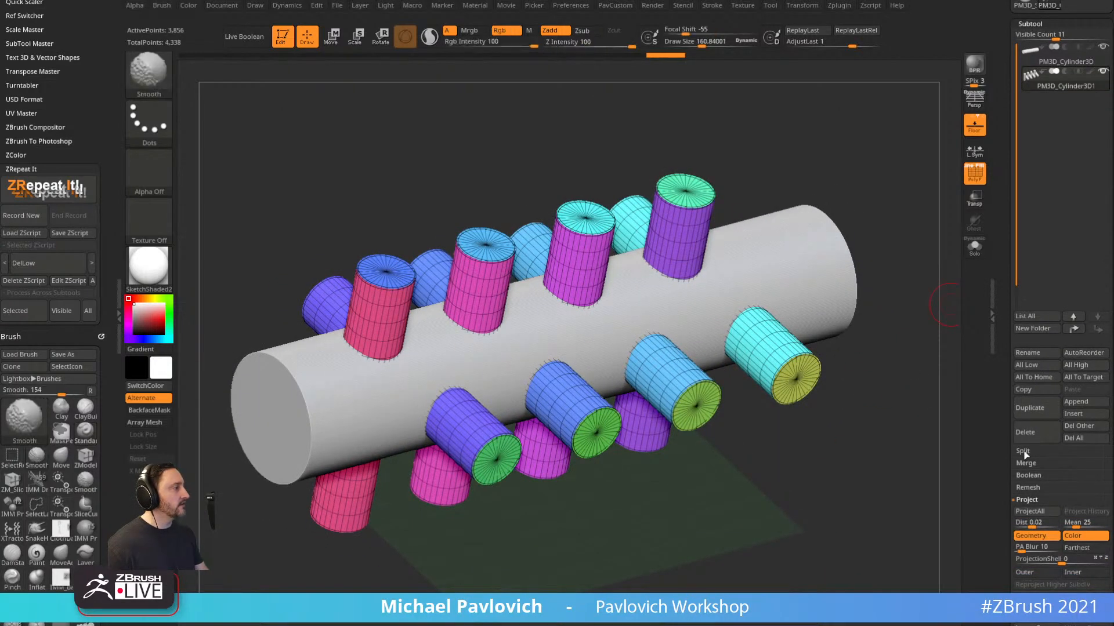
{"action": "left_click", "coordinate": [1031, 501]}
{"action": "left_click", "coordinate": [1030, 475]}
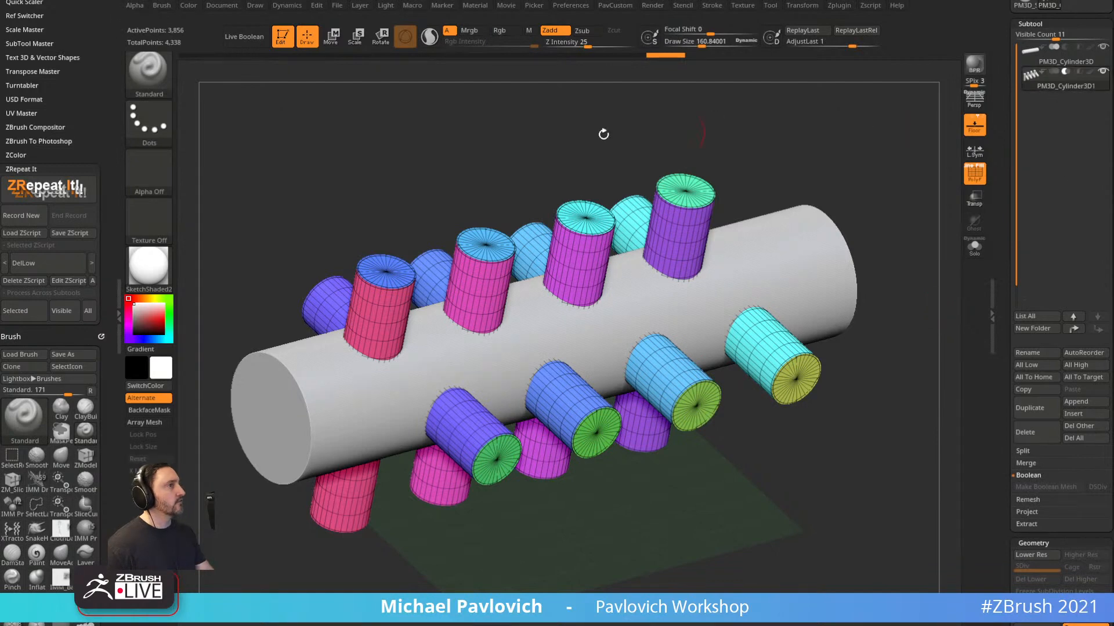
{"action": "left_click", "coordinate": [250, 42]}
{"action": "left_click", "coordinate": [966, 177]}
{"action": "left_click_drag", "start_coordinate": [917, 181], "coordinate": [883, 237]}
{"action": "left_click", "coordinate": [964, 179]}
{"action": "left_click_drag", "start_coordinate": [929, 191], "coordinate": [845, 207]}
{"action": "left_click", "coordinate": [966, 178]}
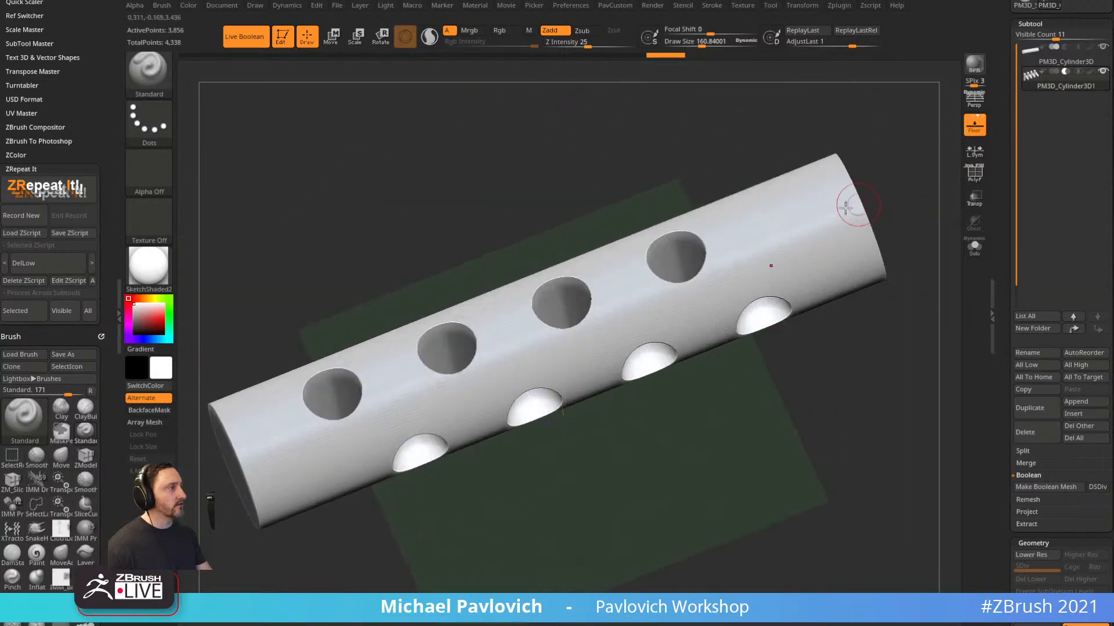
{"action": "left_click_drag", "start_coordinate": [468, 378], "coordinate": [811, 384]}
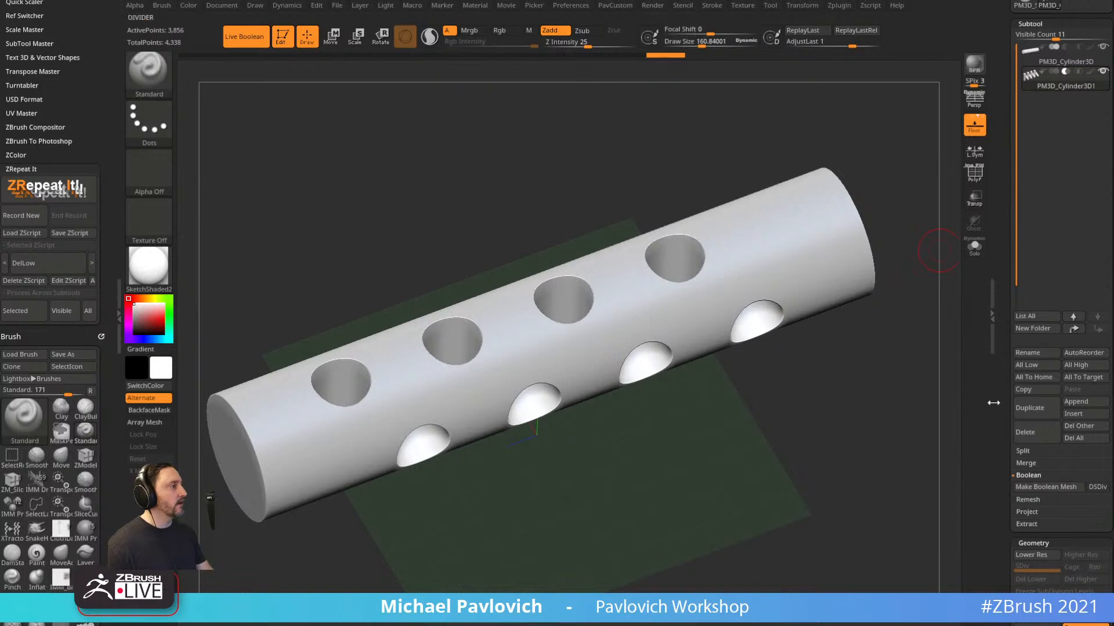
Generate the boolean mesh with DSDiv enabled and show the resulting tool's polygroups.
{"action": "scroll", "coordinate": [1014, 446], "scroll_direction": "down", "scroll_amount": 5}
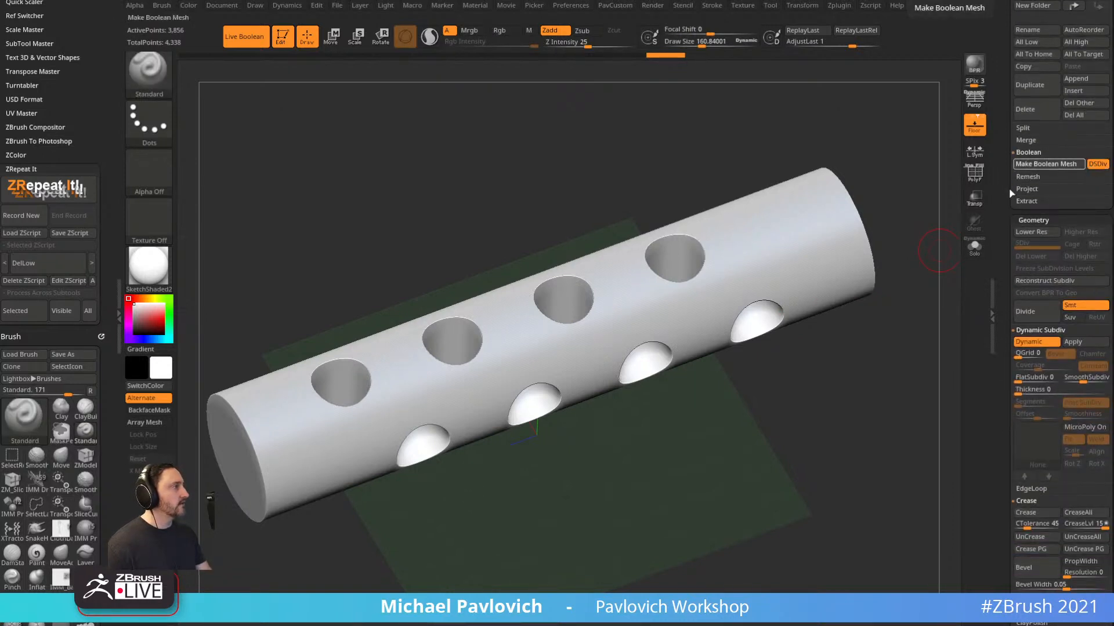
{"action": "left_click", "coordinate": [1004, 164]}
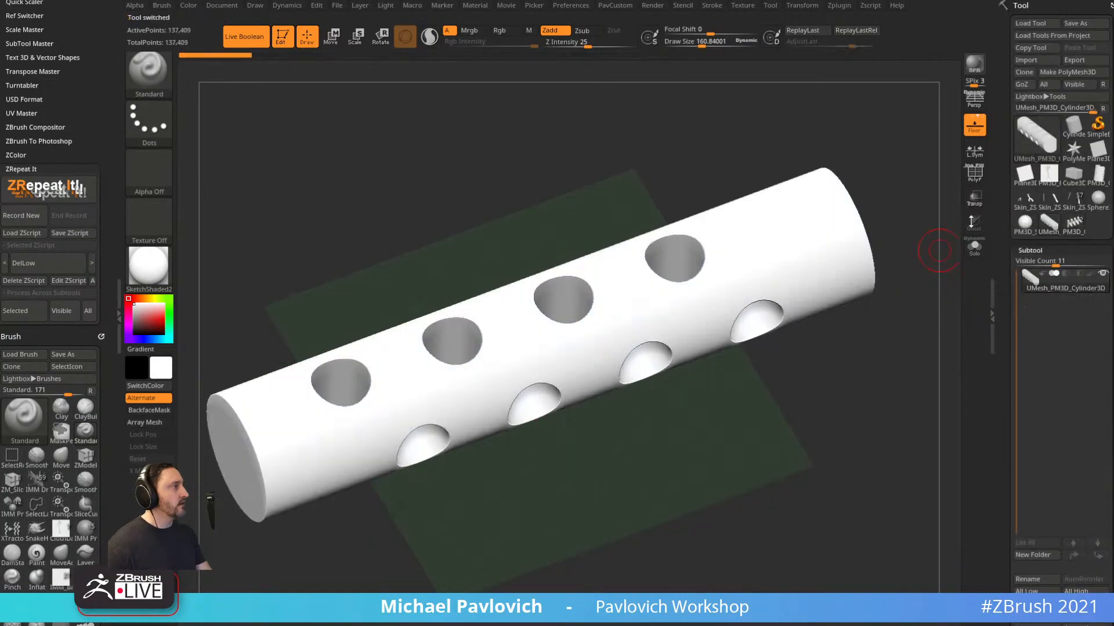
{"action": "key", "text": "shift+f"}
{"action": "left_click_drag", "start_coordinate": [947, 226], "coordinate": [931, 179]}
Isolate the polygroup covering half of the pierced cylinder's outer surface and delete the hidden geometry.
{"action": "left_click", "coordinate": [691, 292], "text": "ctrl+shift"}
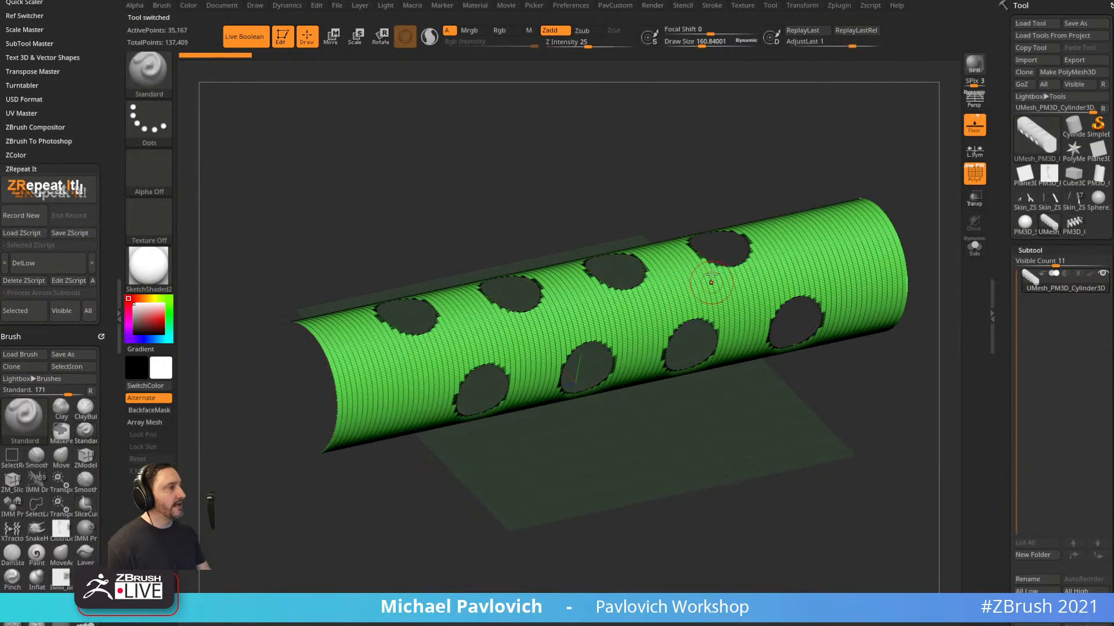
{"action": "left_click", "coordinate": [795, 417], "text": "ctrl+shift"}
{"action": "left_click_drag", "start_coordinate": [796, 417], "coordinate": [736, 366]}
{"action": "left_click", "coordinate": [751, 323], "text": "ctrl+shift"}
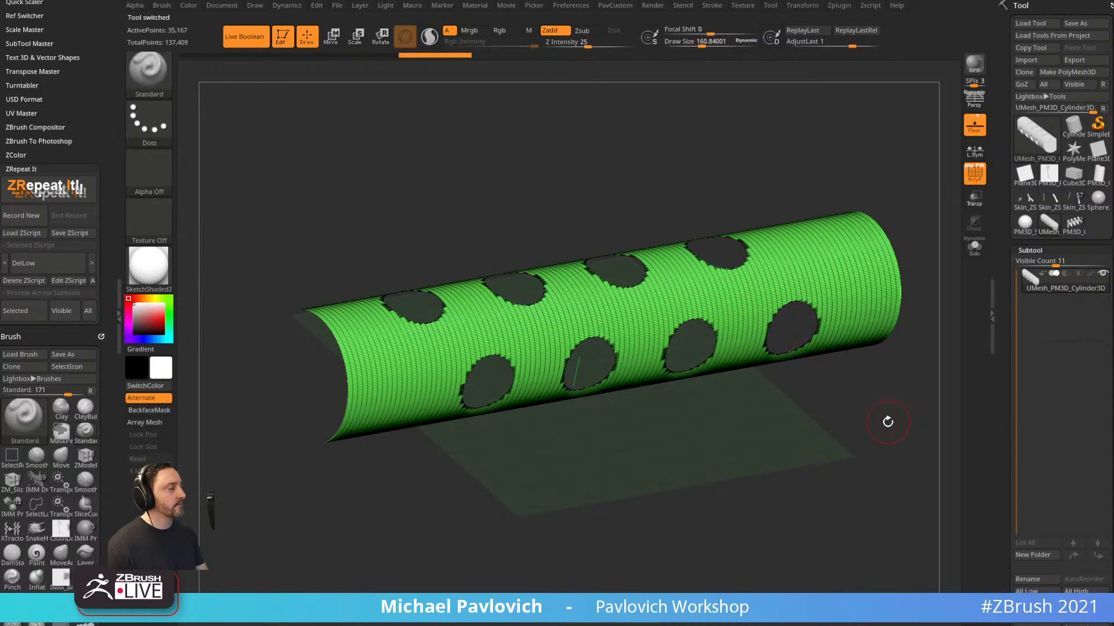
{"action": "key", "text": "space"}
{"action": "left_click", "coordinate": [866, 271]}
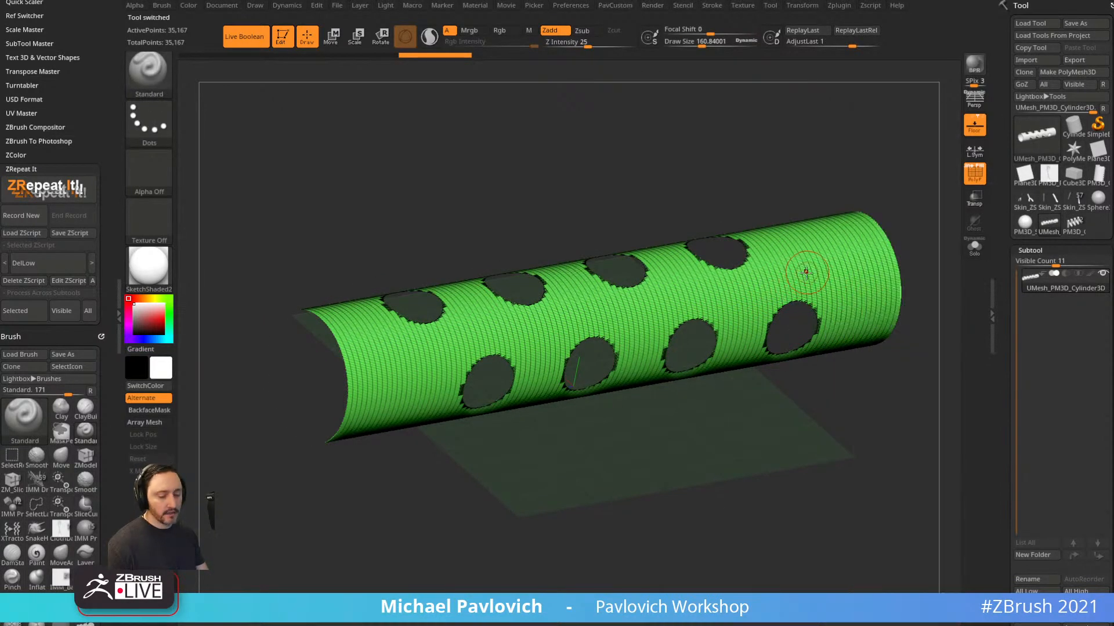
ZRemesh the pierced half-shell with the Half option and an adaptive size of 0.
{"action": "key", "text": "space"}
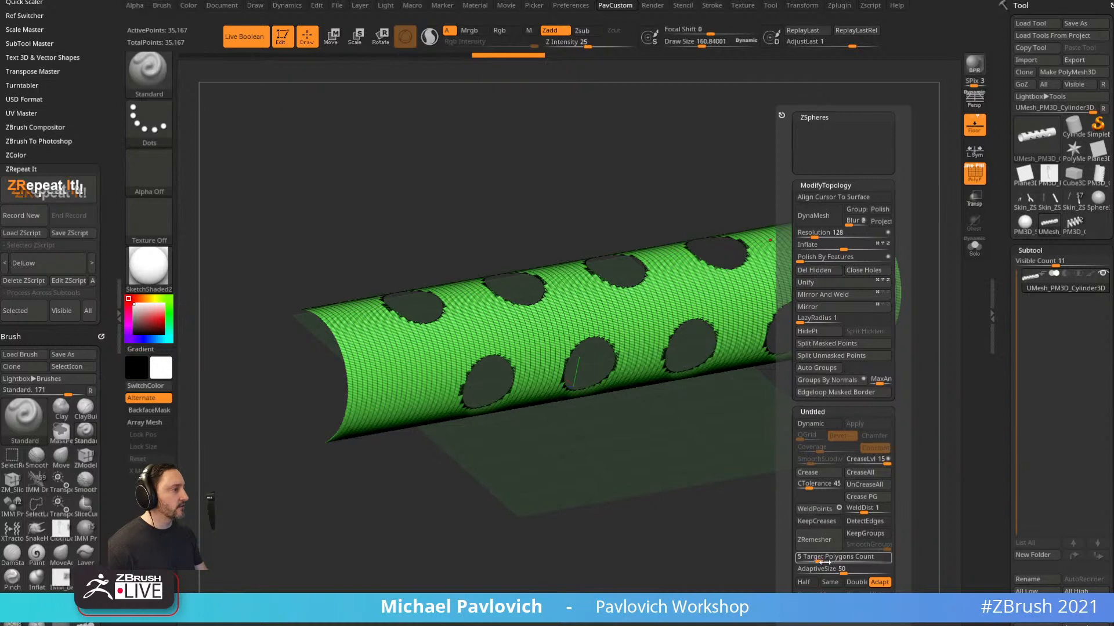
{"action": "left_click", "coordinate": [832, 547]}
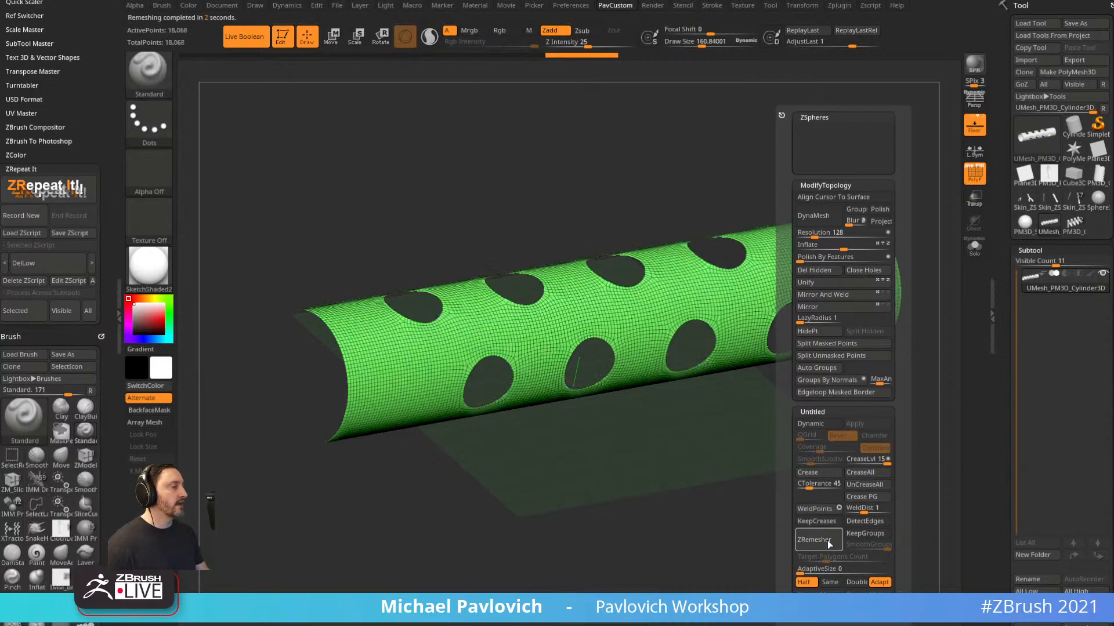
Inspect the remeshed pierced shell and run ZRemesher on it again with the Half option to reduce its density.
{"action": "left_click_drag", "start_coordinate": [772, 522], "coordinate": [766, 380]}
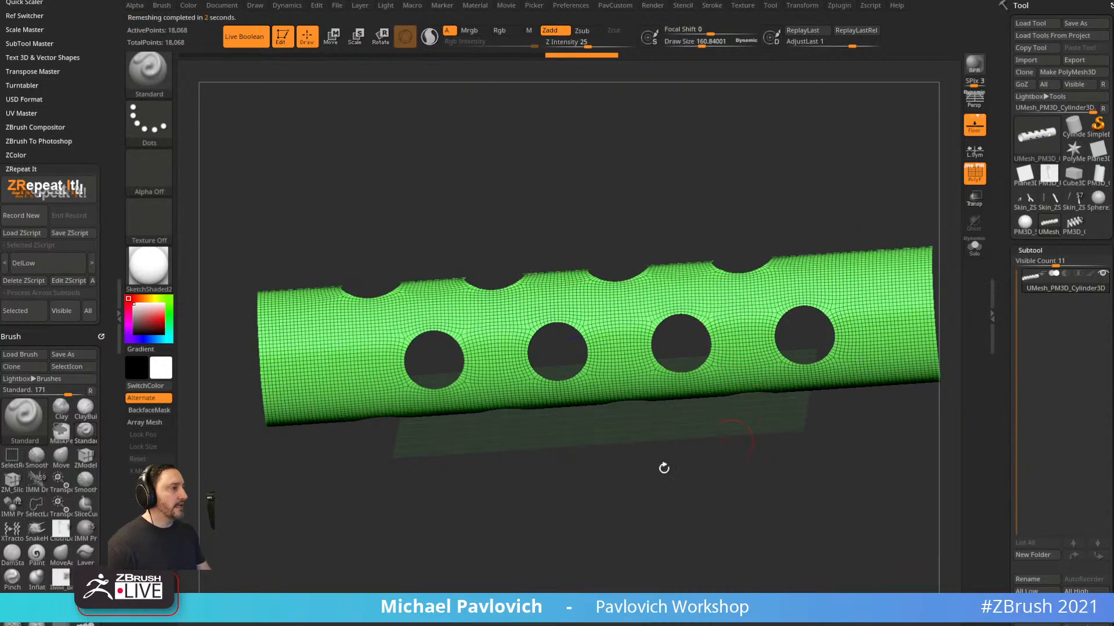
{"action": "left_click_drag", "start_coordinate": [674, 493], "coordinate": [660, 248]}
{"action": "left_click_drag", "start_coordinate": [736, 404], "coordinate": [842, 474]}
{"action": "key", "text": "space"}
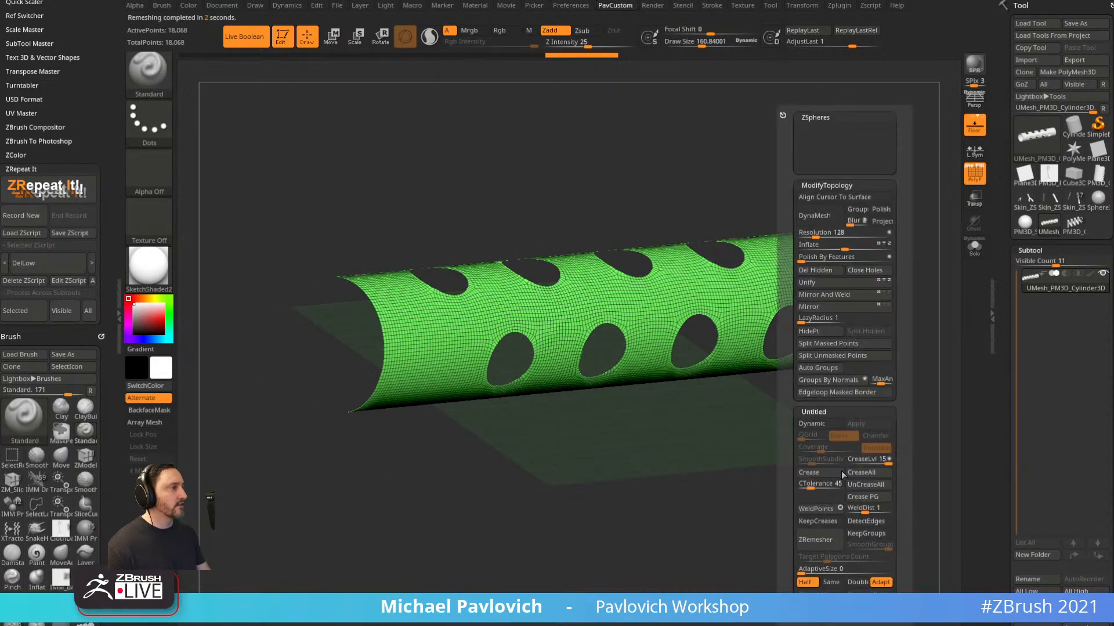
{"action": "left_click", "coordinate": [821, 540]}
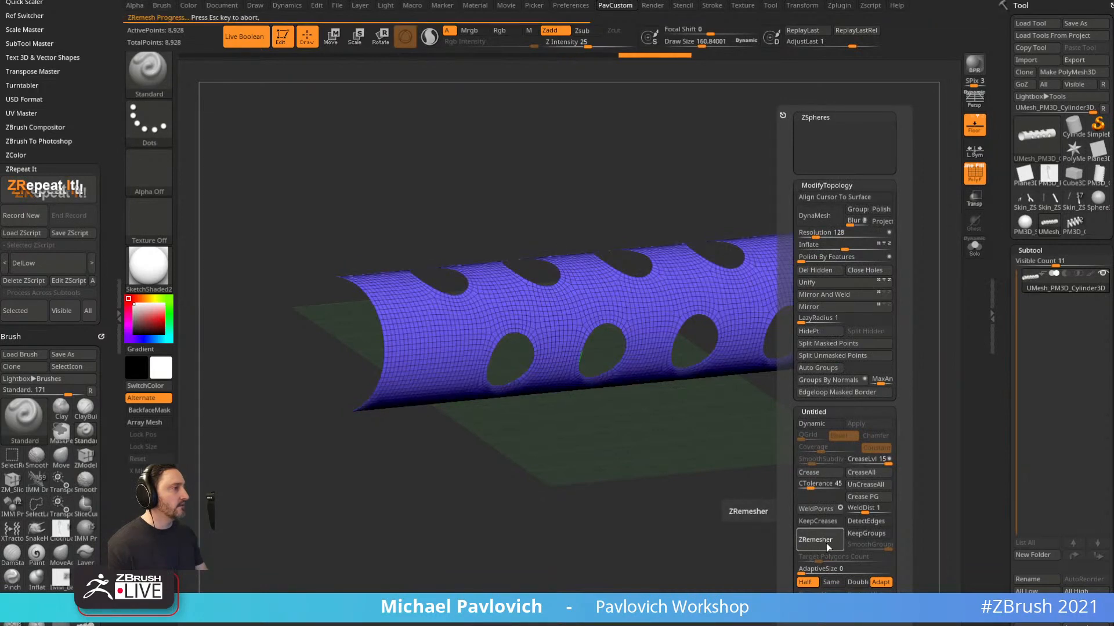
Switch to the ZModeler brush and set its polygon action to Extrude with the Polygroup All target.
{"action": "left_click_drag", "start_coordinate": [763, 406], "coordinate": [830, 486]}
{"action": "key", "text": "b"}
{"action": "key", "text": "z"}
{"action": "key", "text": "m"}
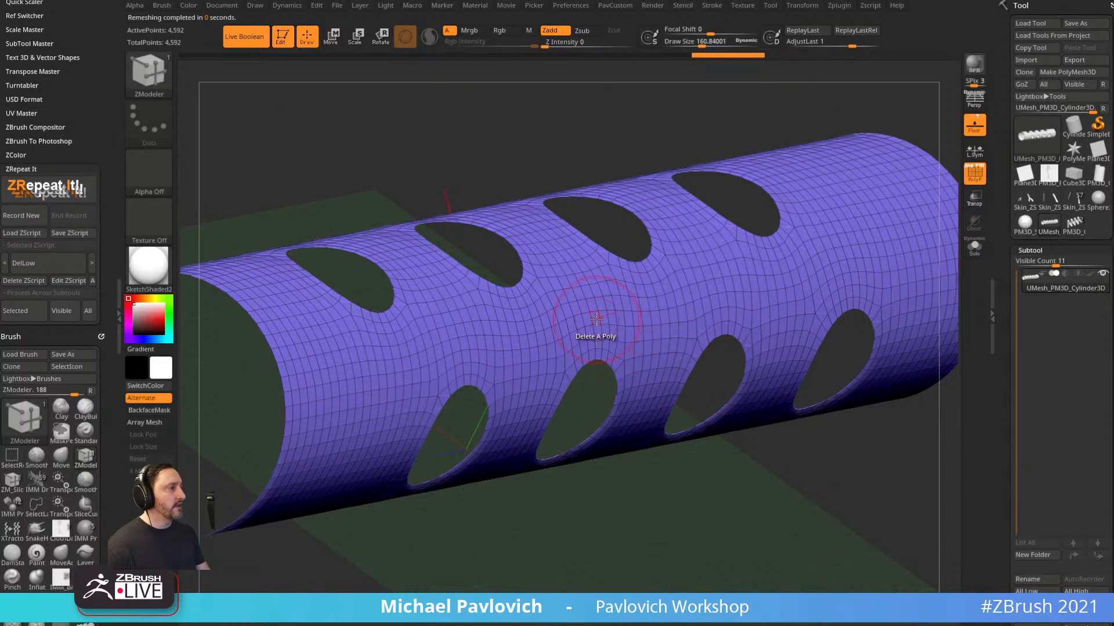
{"action": "key", "text": "space"}
{"action": "left_click", "coordinate": [548, 290]}
{"action": "left_click", "coordinate": [677, 346]}
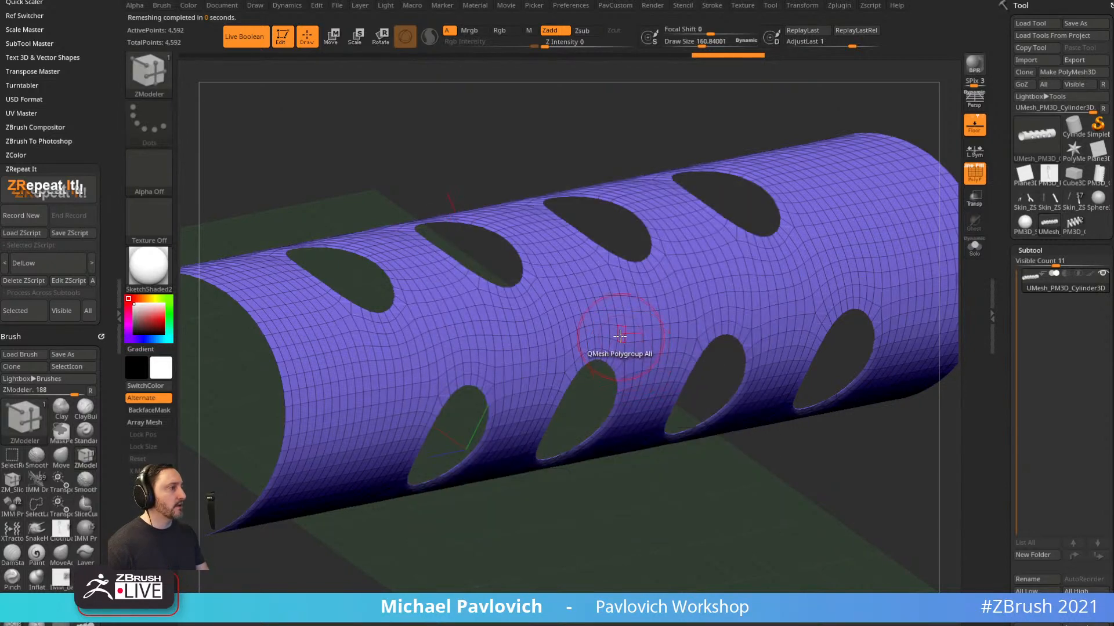
{"action": "key", "text": "space"}
{"action": "left_click", "coordinate": [505, 278]}
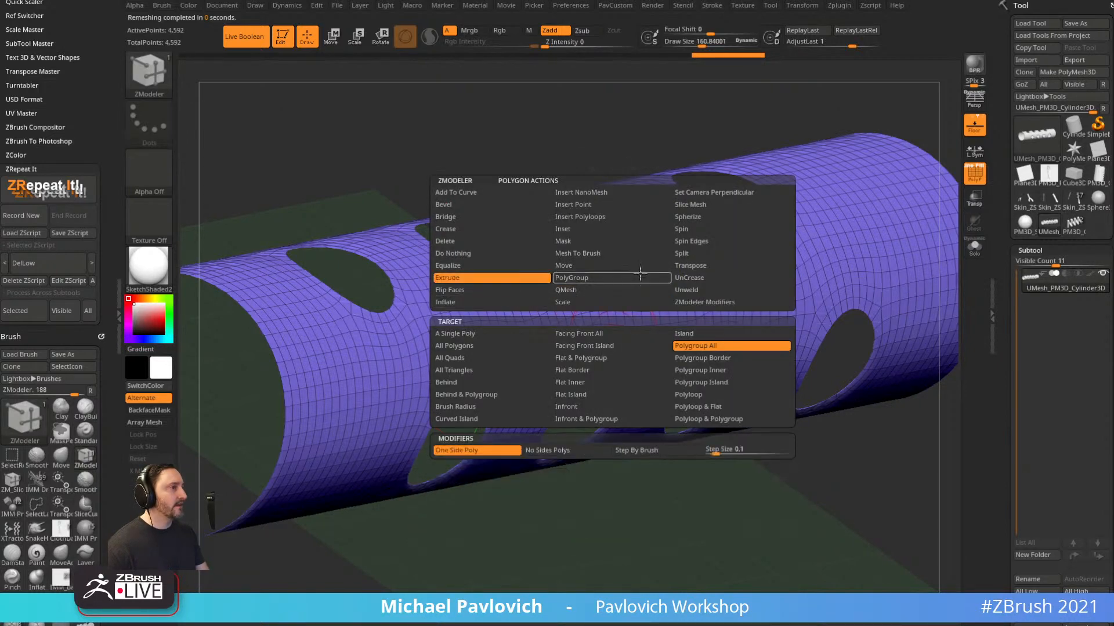
Extrude the shell's entire polygroup to give the pierced cylinder a wall thickness.
{"action": "left_click_drag", "start_coordinate": [672, 501], "coordinate": [783, 506]}
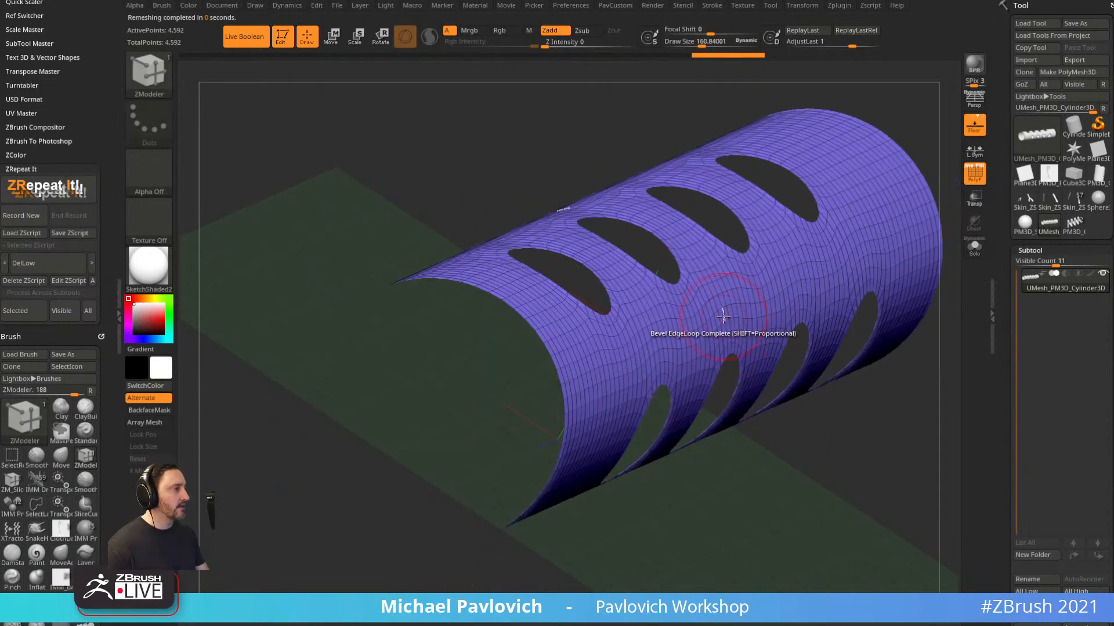
{"action": "key", "text": "space"}
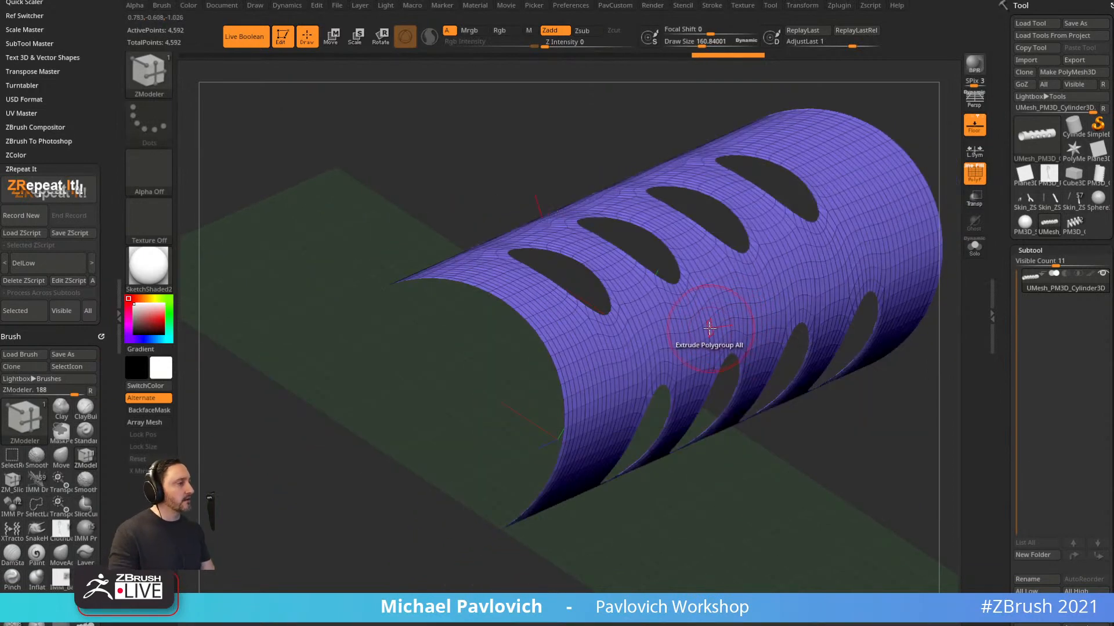
{"action": "key", "text": "space"}
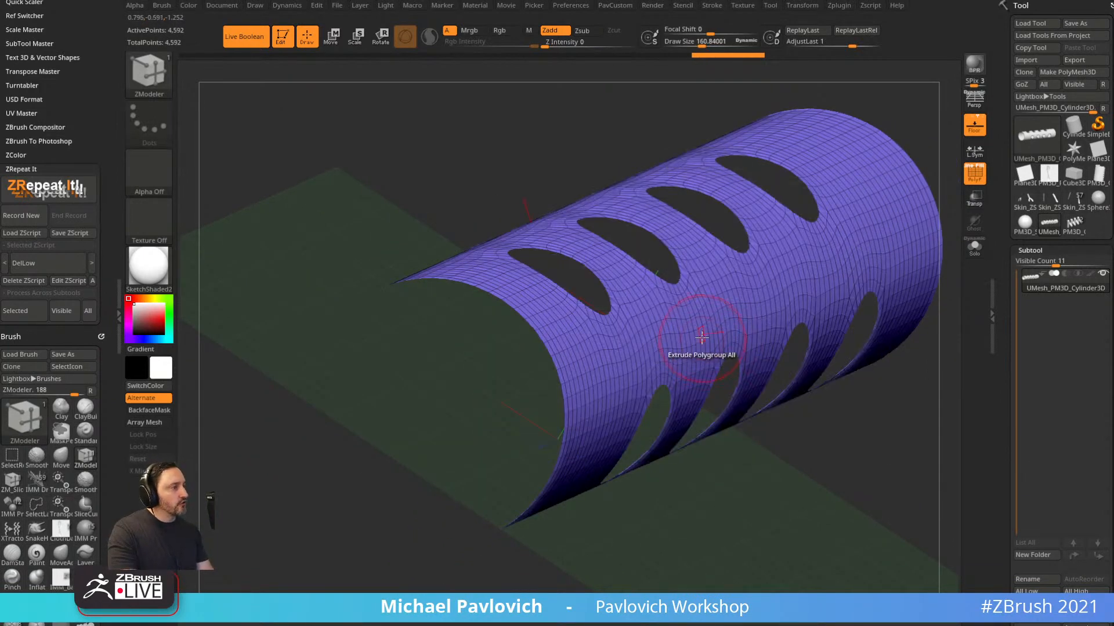
{"action": "left_click_drag", "start_coordinate": [701, 335], "coordinate": [686, 338]}
{"action": "key", "text": "2"}
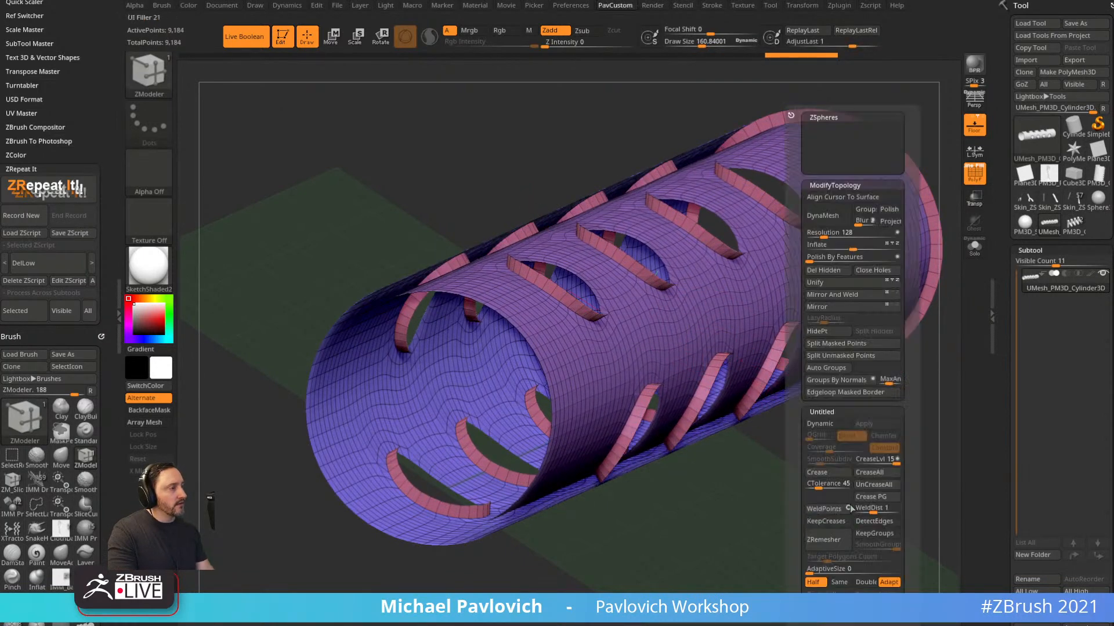
Flip the displayed normals of the pierced cylinder and thicken its wall by pushing the inner surface inward.
{"action": "left_click_drag", "start_coordinate": [703, 534], "coordinate": [1004, 122]}
{"action": "left_click", "coordinate": [1038, 239]}
{"action": "left_click", "coordinate": [1070, 275]}
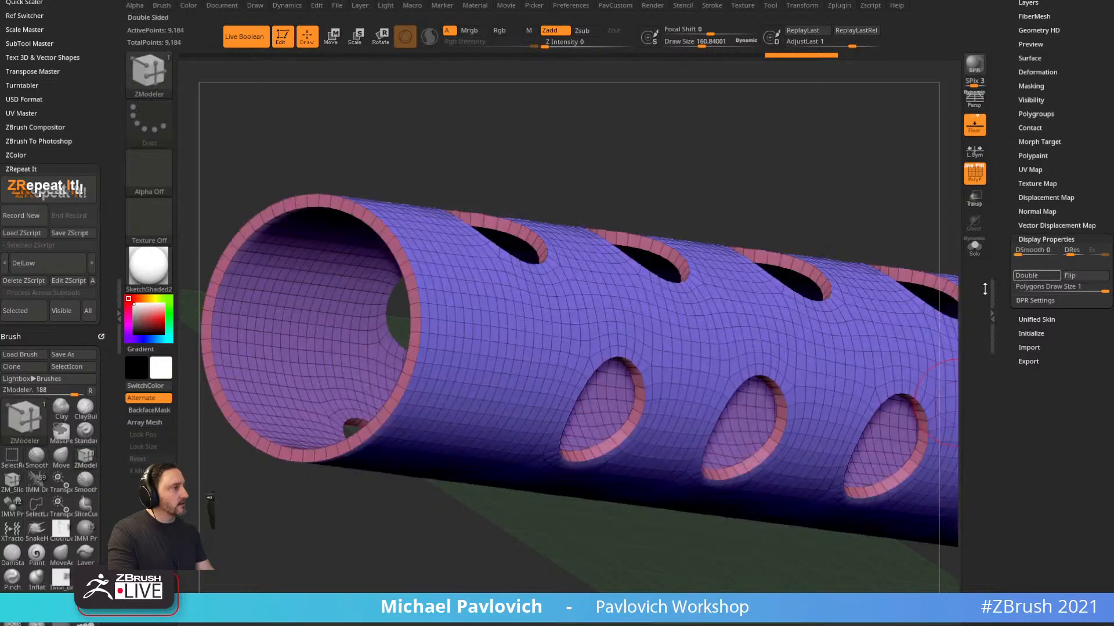
{"action": "left_click_drag", "start_coordinate": [913, 191], "coordinate": [824, 406]}
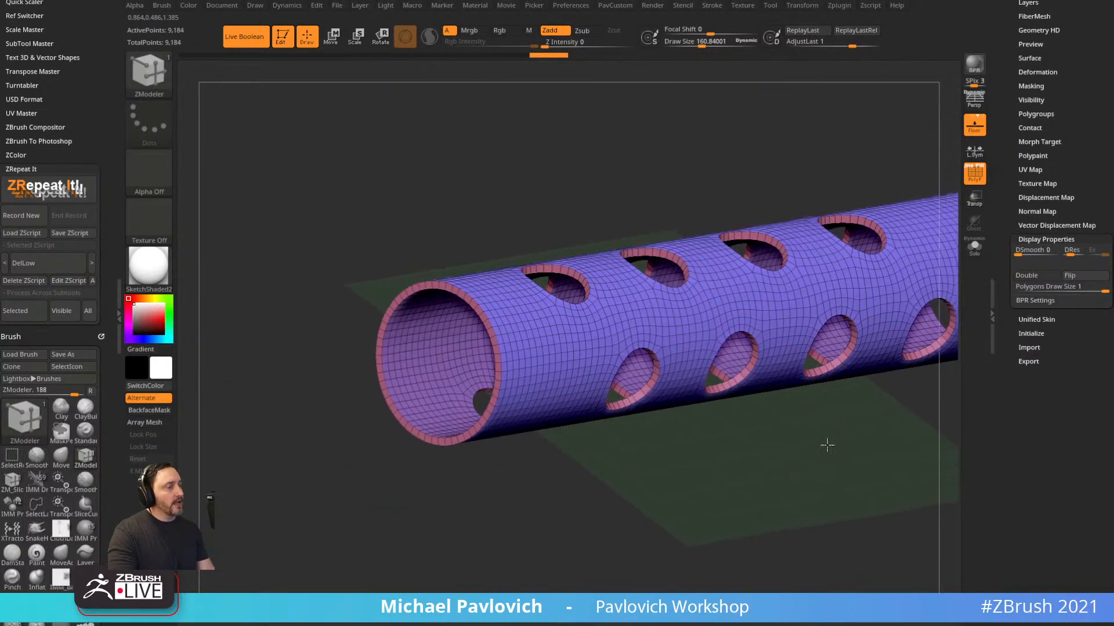
{"action": "left_click_drag", "start_coordinate": [827, 444], "coordinate": [494, 411]}
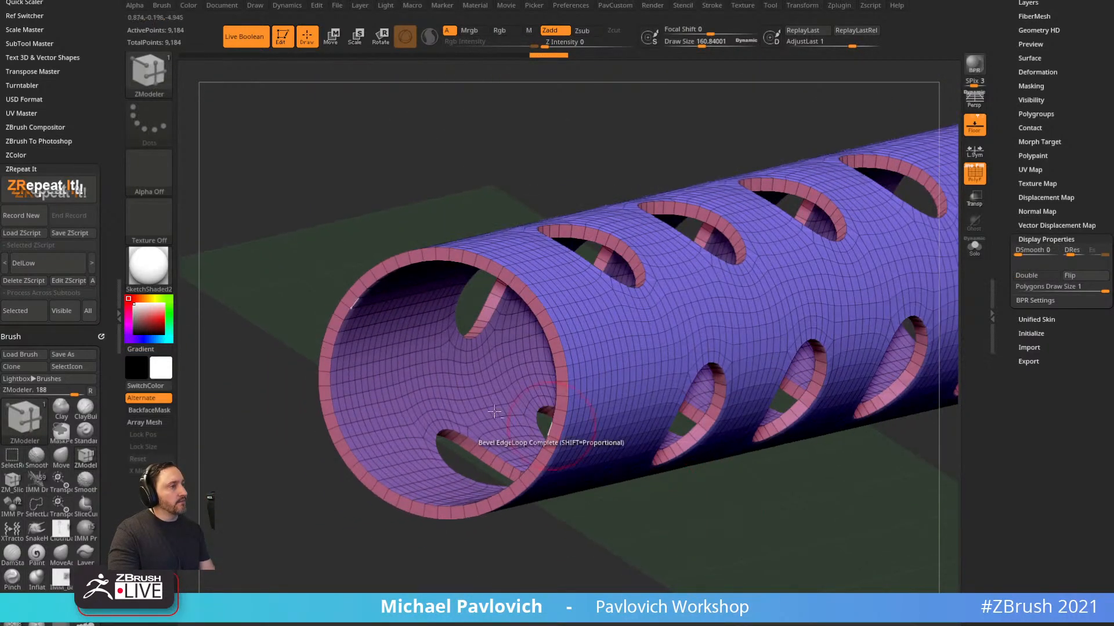
{"action": "left_click_drag", "start_coordinate": [428, 384], "coordinate": [441, 383]}
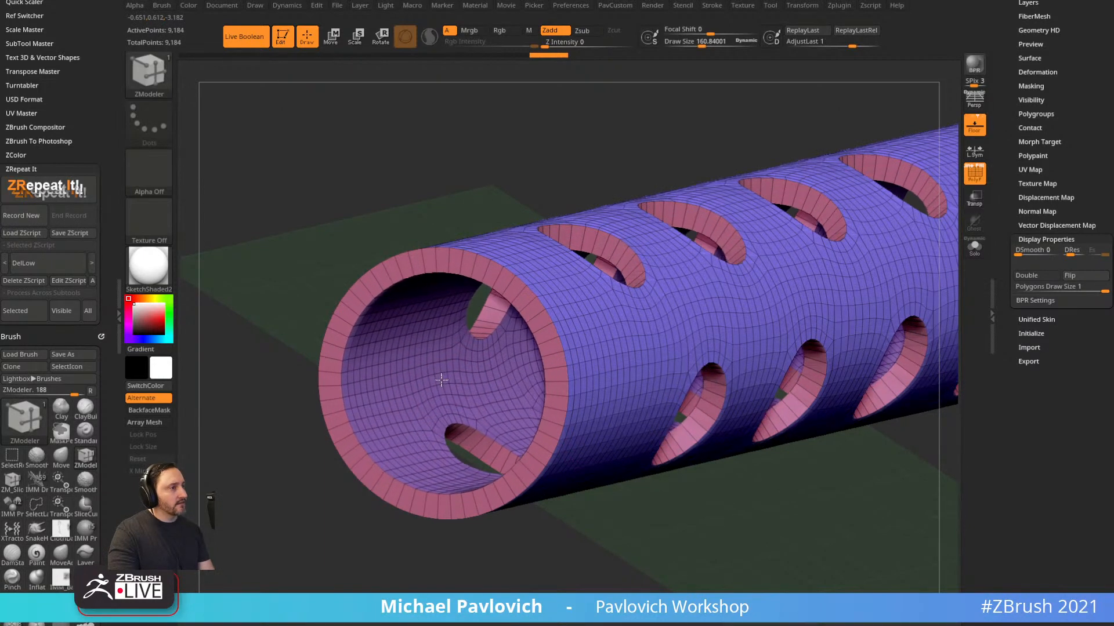
Round the cylinder's near end rim by inserting multiple edge loops with interactive elevation and the Same Polygroup modifier.
{"action": "left_click_drag", "start_coordinate": [659, 481], "coordinate": [678, 519]}
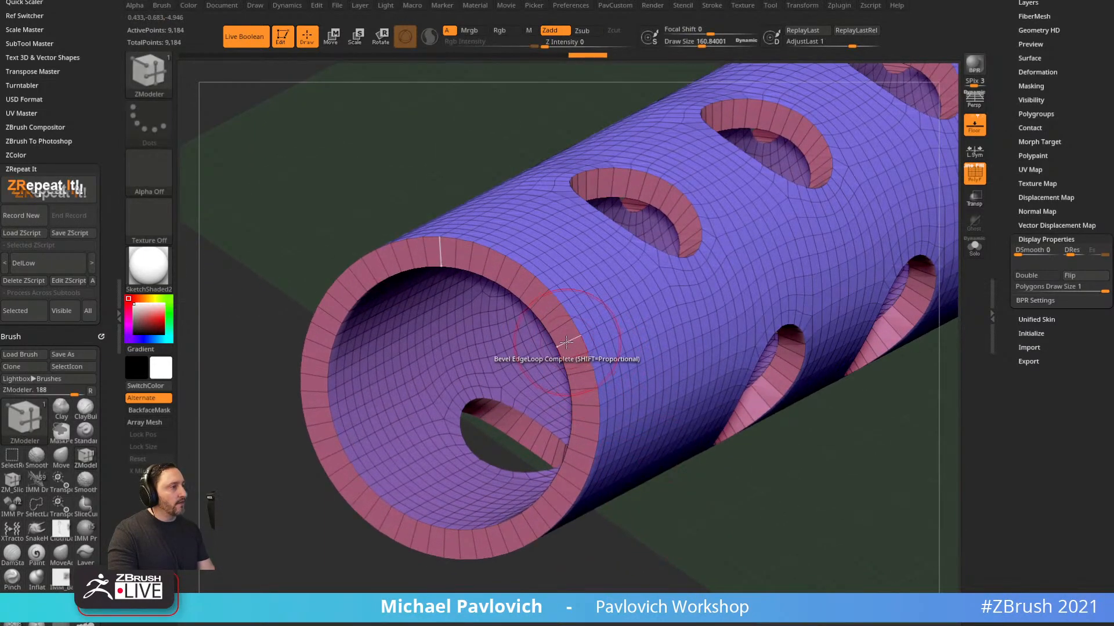
{"action": "key", "text": "space"}
{"action": "left_click", "coordinate": [541, 303]}
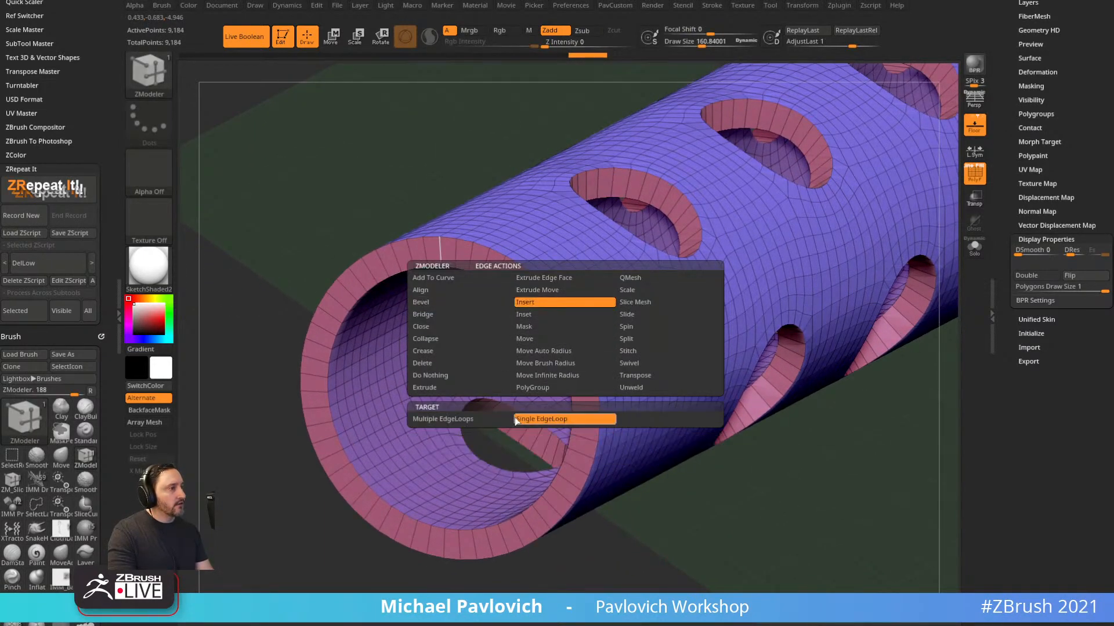
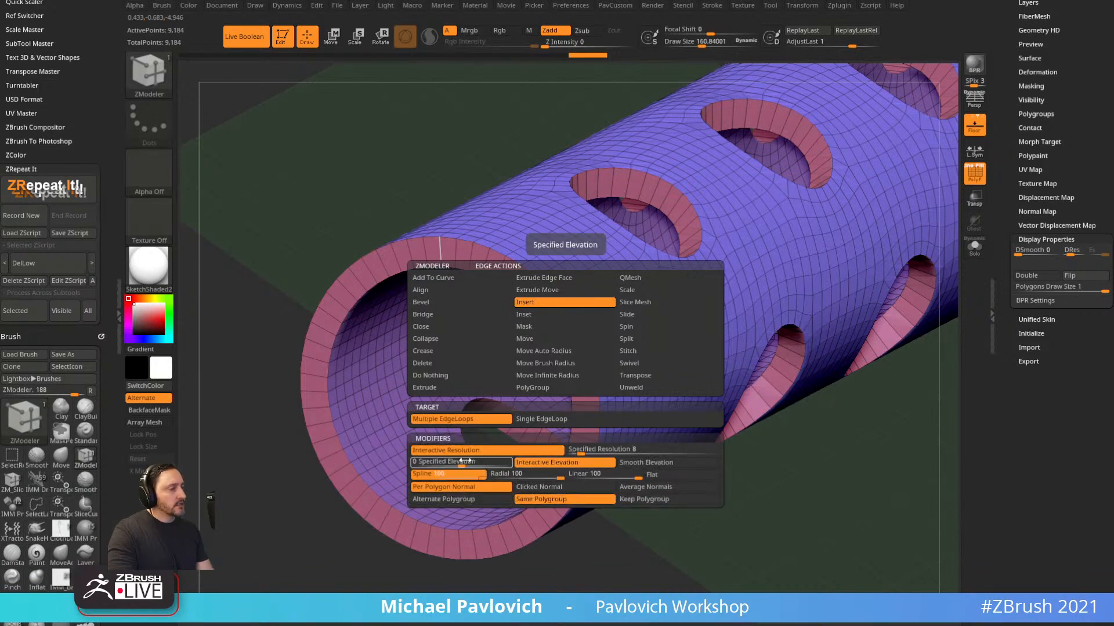
{"action": "left_click_drag", "start_coordinate": [604, 551], "coordinate": [592, 472]}
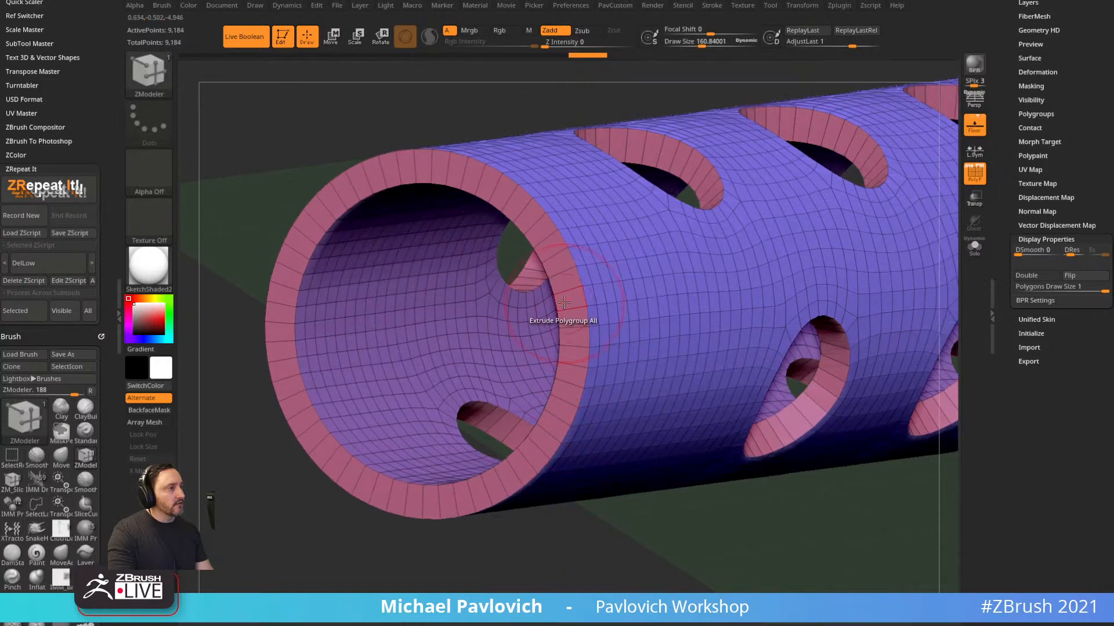
{"action": "left_click", "coordinate": [571, 291]}
{"action": "left_click_drag", "start_coordinate": [570, 291], "coordinate": [685, 308]}
Add a narrow band of polygons around the near rim's outer edge and combine the rim and band into one polygroup.
{"action": "left_click_drag", "start_coordinate": [632, 542], "coordinate": [584, 580]}
{"action": "key", "text": "space"}
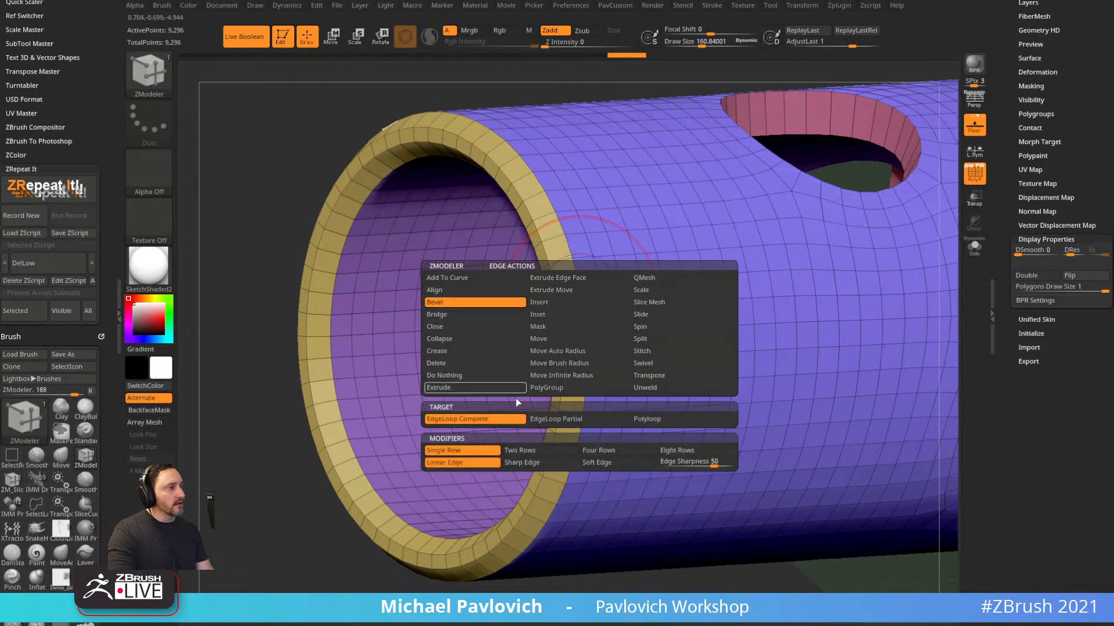
{"action": "left_click", "coordinate": [439, 387]}
{"action": "left_click", "coordinate": [586, 301]}
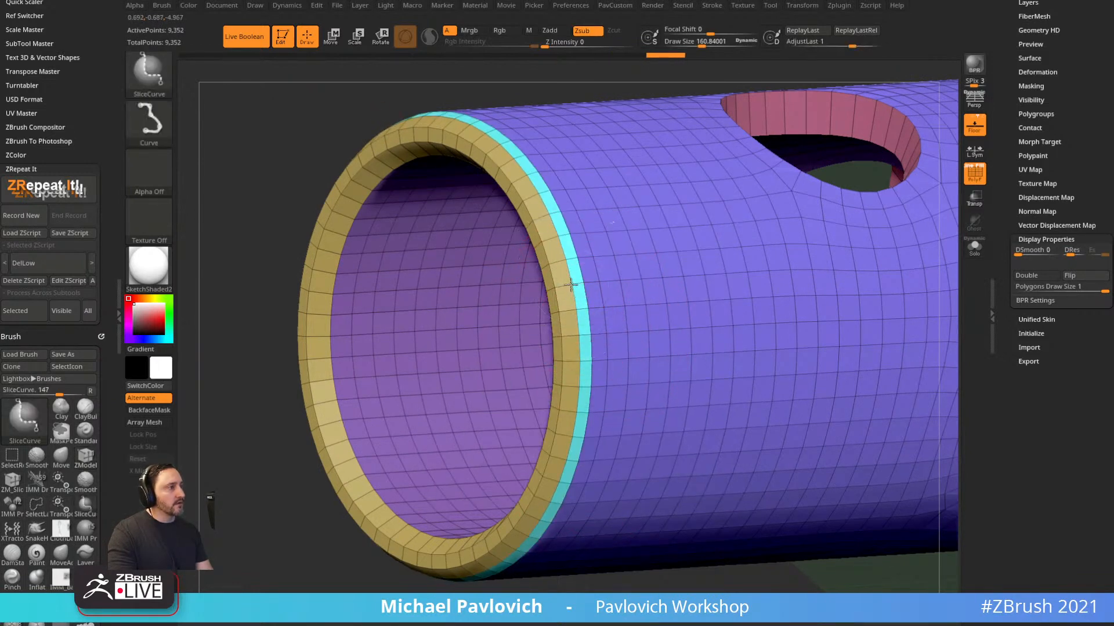
{"action": "left_click", "coordinate": [571, 281], "text": "ctrl+shift"}
{"action": "key", "text": "ctrl+w"}
{"action": "left_click", "coordinate": [448, 402], "text": "ctrl+shift"}
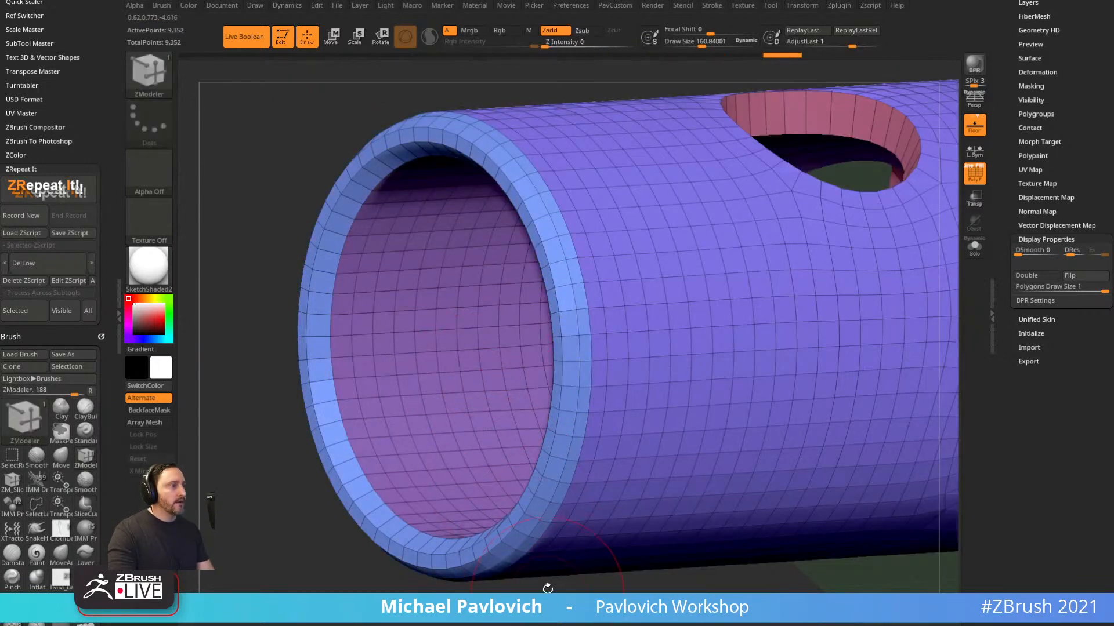
Inset the polygroup lining the holes with ZModeler's Inset action on all of its polygons.
{"action": "left_click_drag", "start_coordinate": [547, 589], "coordinate": [603, 563]}
{"action": "key", "text": "space"}
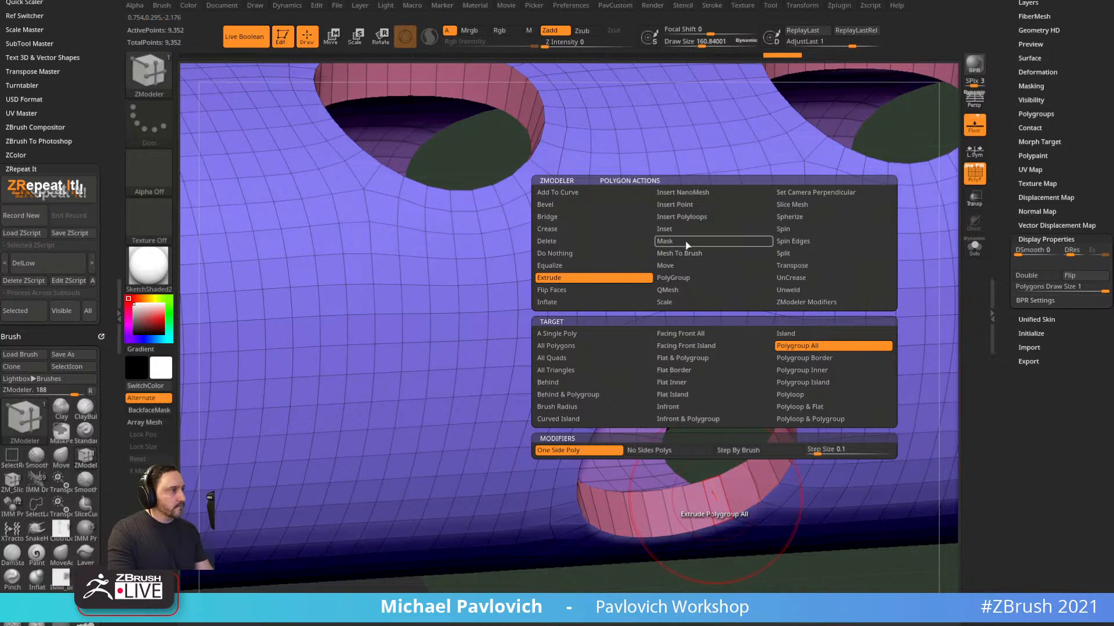
{"action": "left_click", "coordinate": [687, 229]}
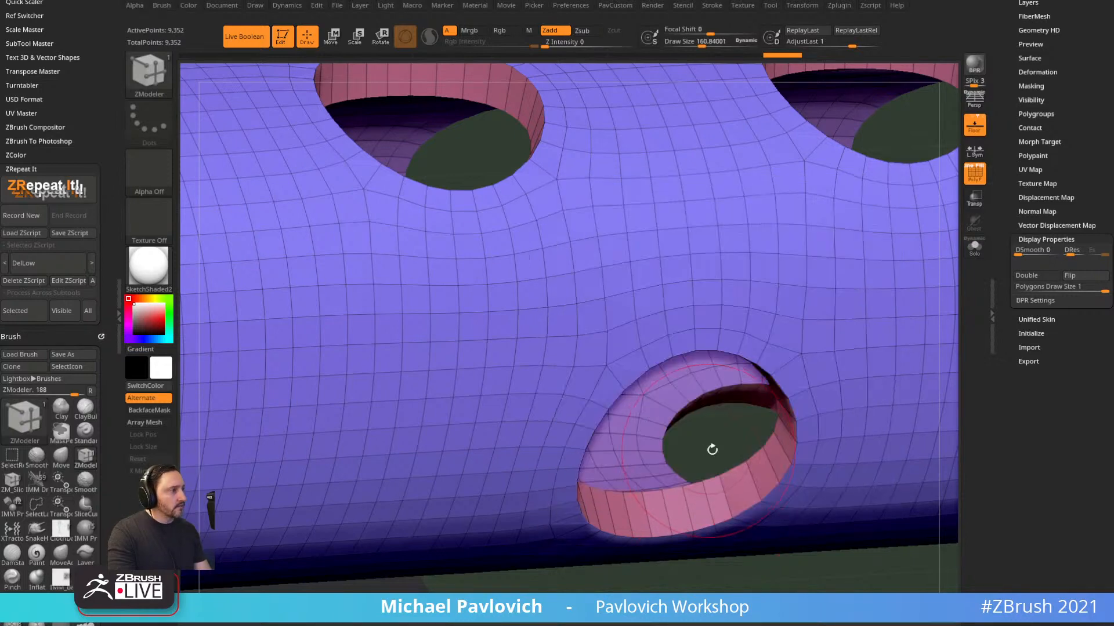
{"action": "left_click_drag", "start_coordinate": [711, 450], "coordinate": [739, 487]}
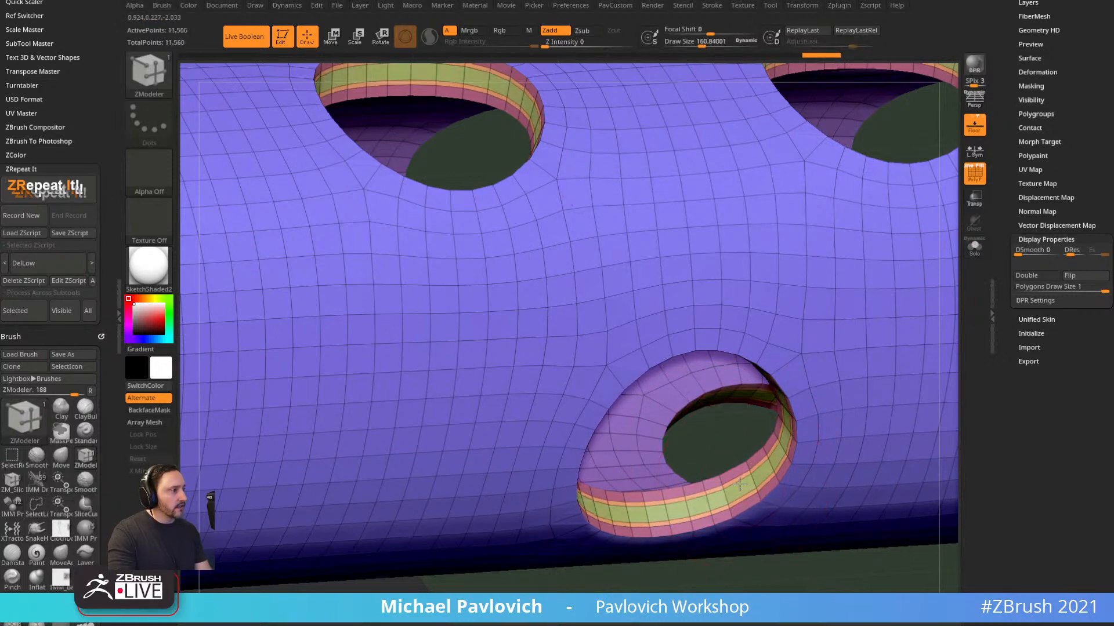
Displace the inset center bands of the hole walls together, using the Polygroup All target, to form lips around the openings.
{"action": "key", "text": "space"}
{"action": "left_click", "coordinate": [732, 289]}
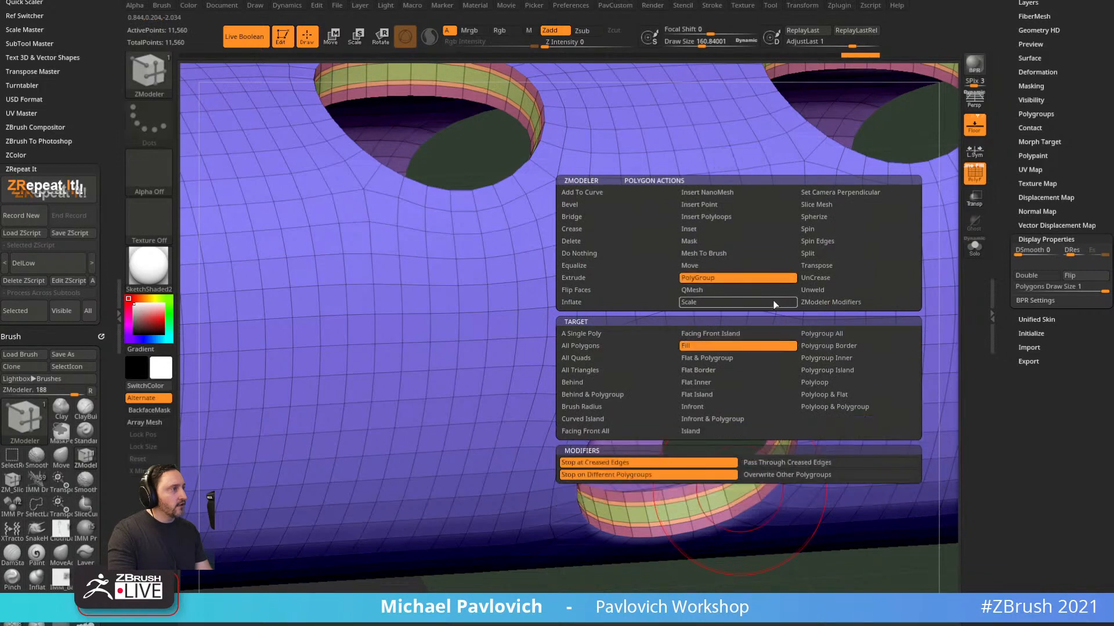
{"action": "left_click", "coordinate": [828, 343]}
{"action": "mouse_move", "coordinate": [744, 486]}
{"action": "left_mouse_down"}
{"action": "mouse_move", "coordinate": [713, 473]}
{"action": "mouse_move", "coordinate": [710, 482]}
{"action": "left_mouse_up"}
{"action": "right_click_drag", "start_coordinate": [709, 488], "coordinate": [638, 466], "text": "ctrl"}
Crease the mesh along its polygroup borders, lower the crease level, and turn on Dynamic Subdivision.
{"action": "key", "text": "grave"}
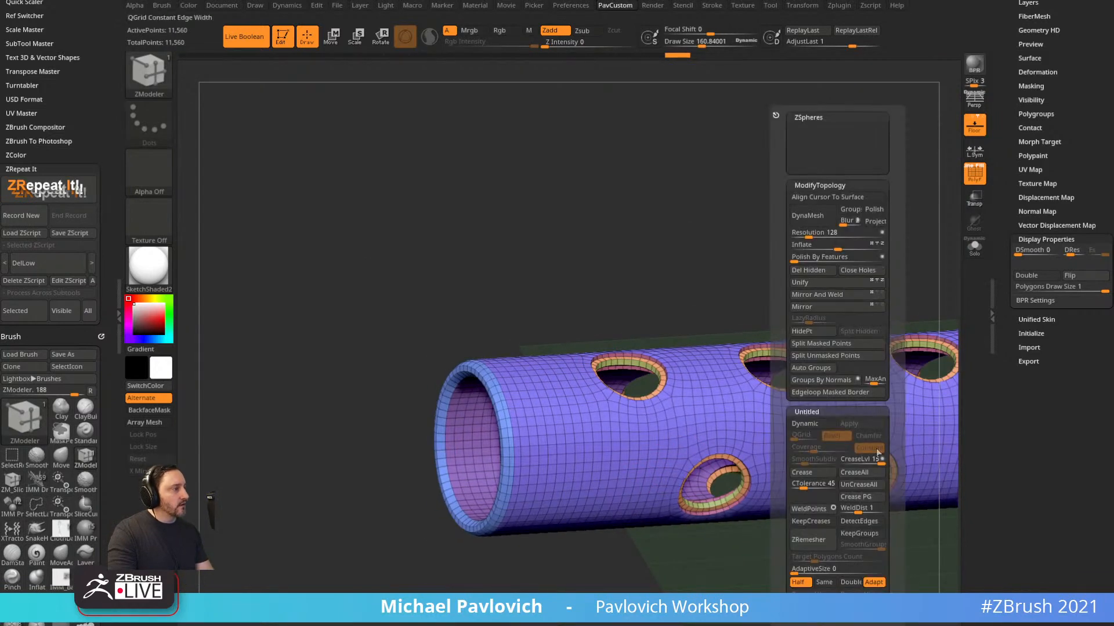
{"action": "left_click", "coordinate": [865, 497]}
{"action": "left_click_drag", "start_coordinate": [870, 460], "coordinate": [853, 461]}
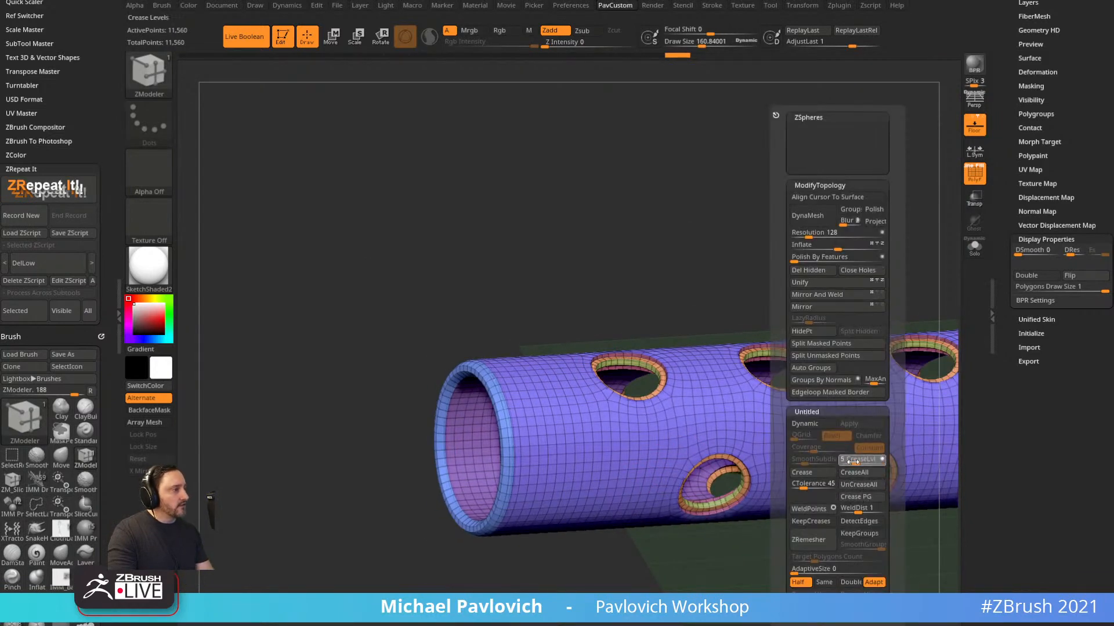
{"action": "left_click", "coordinate": [814, 425]}
{"action": "left_click_drag", "start_coordinate": [761, 269], "coordinate": [757, 302]}
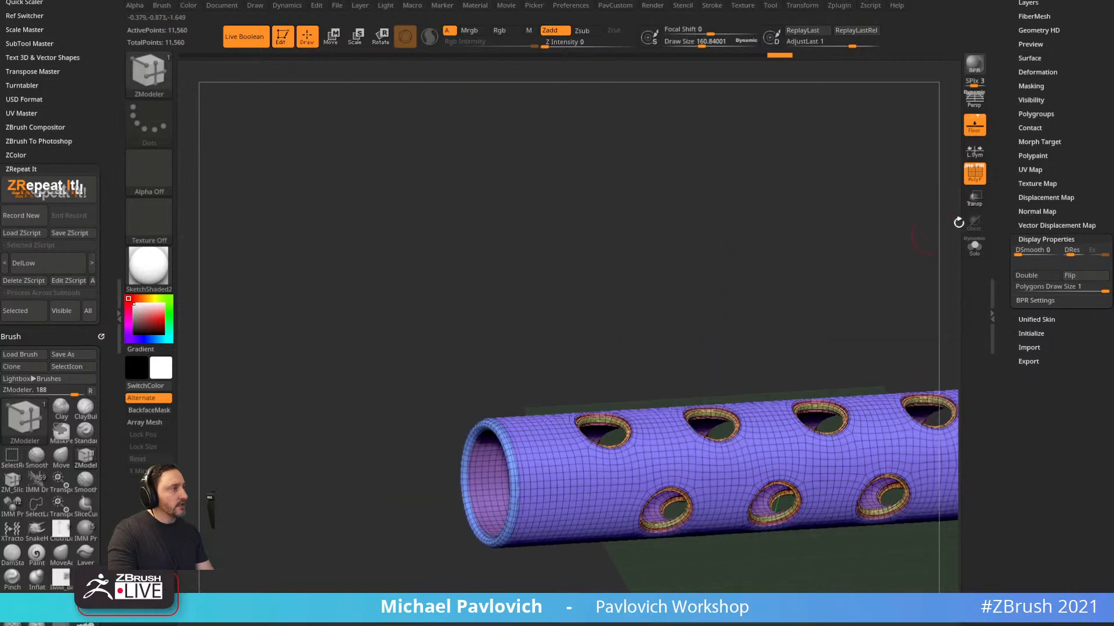
Hide the polyframe, apply StartupMaterial, and inspect the smoothed cylinder's holes and rims from several angles.
{"action": "key", "text": "shift+f"}
{"action": "left_click_drag", "start_coordinate": [895, 248], "coordinate": [808, 221]}
{"action": "left_click", "coordinate": [149, 265]}
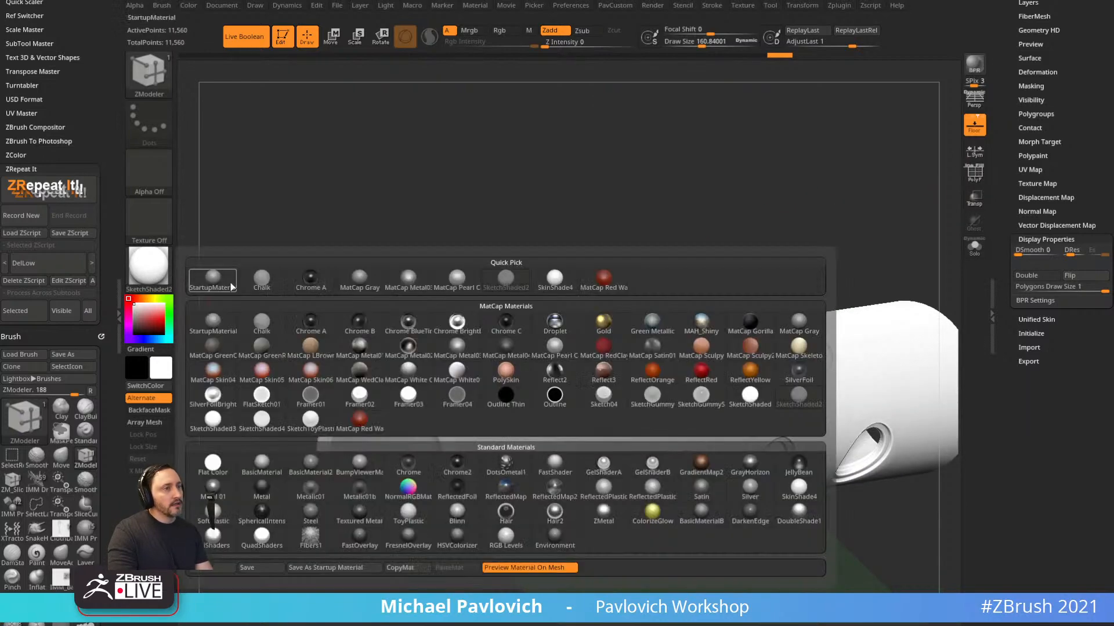
{"action": "left_click", "coordinate": [228, 280]}
{"action": "mouse_move", "coordinate": [634, 216]}
{"action": "left_mouse_down"}
{"action": "mouse_move", "coordinate": [745, 220]}
{"action": "mouse_move", "coordinate": [777, 199]}
{"action": "mouse_move", "coordinate": [890, 241]}
{"action": "mouse_move", "coordinate": [752, 249]}
{"action": "mouse_move", "coordinate": [743, 241]}
{"action": "mouse_move", "coordinate": [785, 204]}
{"action": "mouse_move", "coordinate": [799, 295]}
{"action": "mouse_move", "coordinate": [788, 273]}
{"action": "mouse_move", "coordinate": [630, 390]}
{"action": "left_mouse_up"}
{"action": "key", "text": "s"}
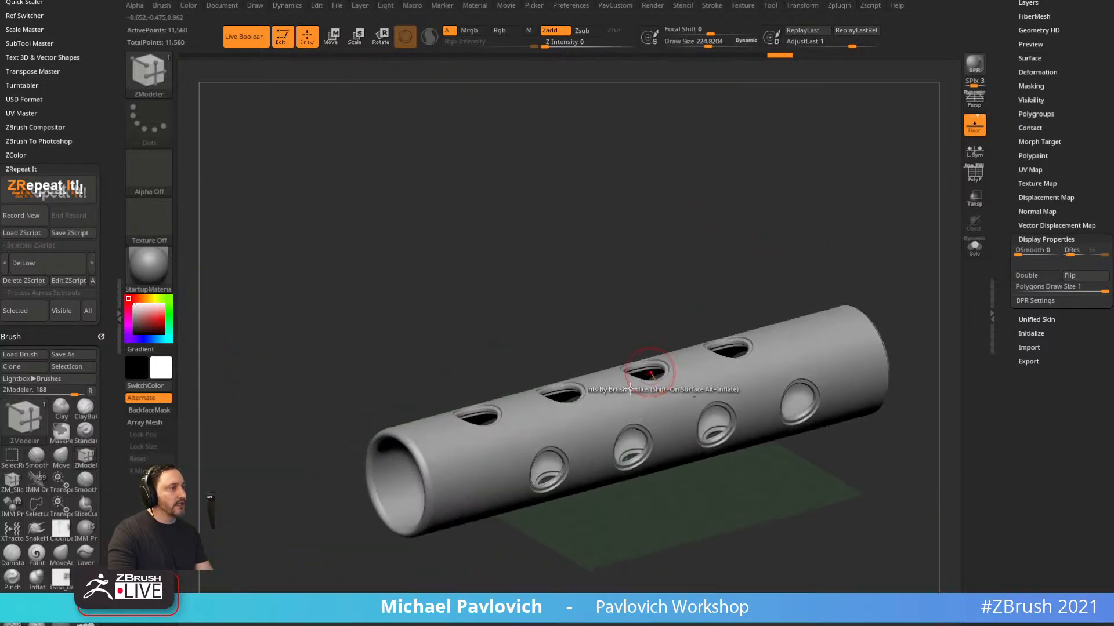
{"action": "mouse_move", "coordinate": [711, 541]}
{"action": "left_mouse_down"}
{"action": "mouse_move", "coordinate": [719, 499]}
{"action": "mouse_move", "coordinate": [728, 533]}
{"action": "left_mouse_up"}
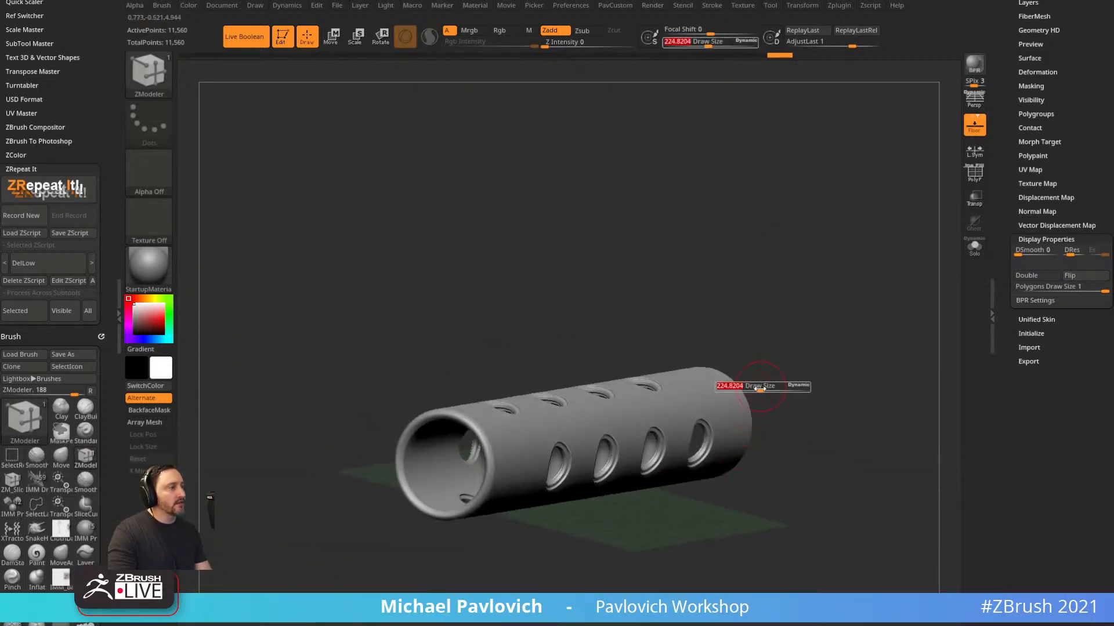
{"action": "mouse_move", "coordinate": [788, 302]}
{"action": "left_mouse_down"}
{"action": "mouse_move", "coordinate": [874, 308]}
{"action": "mouse_move", "coordinate": [882, 273]}
{"action": "mouse_move", "coordinate": [863, 232]}
{"action": "mouse_move", "coordinate": [798, 251]}
{"action": "mouse_move", "coordinate": [882, 274]}
{"action": "mouse_move", "coordinate": [754, 176]}
{"action": "mouse_move", "coordinate": [773, 185]}
{"action": "left_mouse_up"}
Show the polyframe again and assign the SkinShade4 material to the pierced cylinder.
{"action": "key", "text": "shift+f"}
{"action": "left_click", "coordinate": [148, 268]}
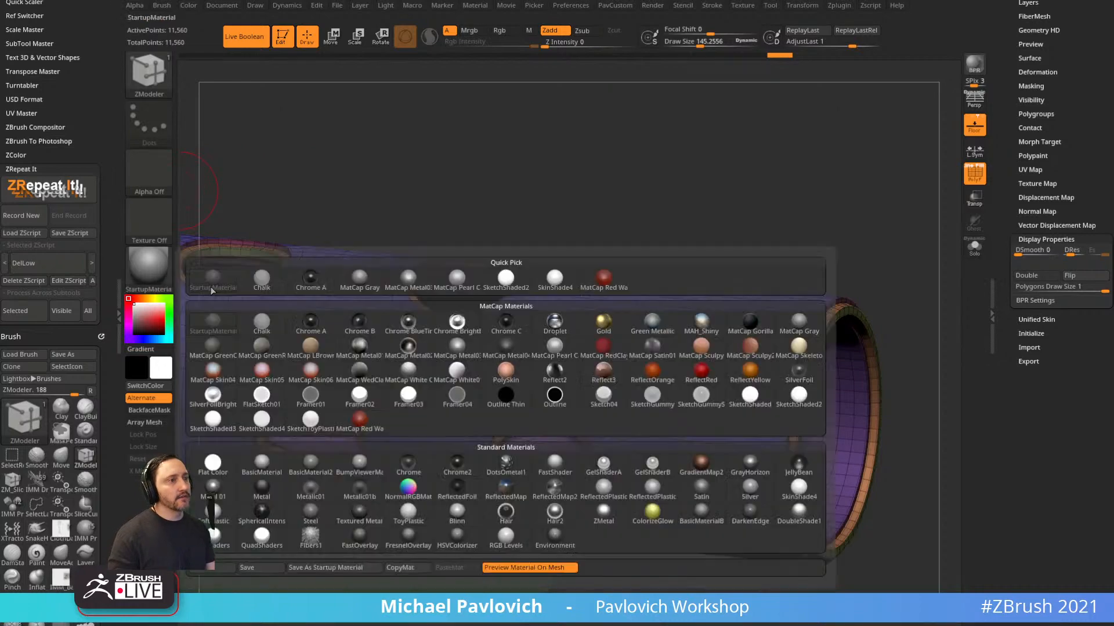
{"action": "left_click", "coordinate": [798, 489]}
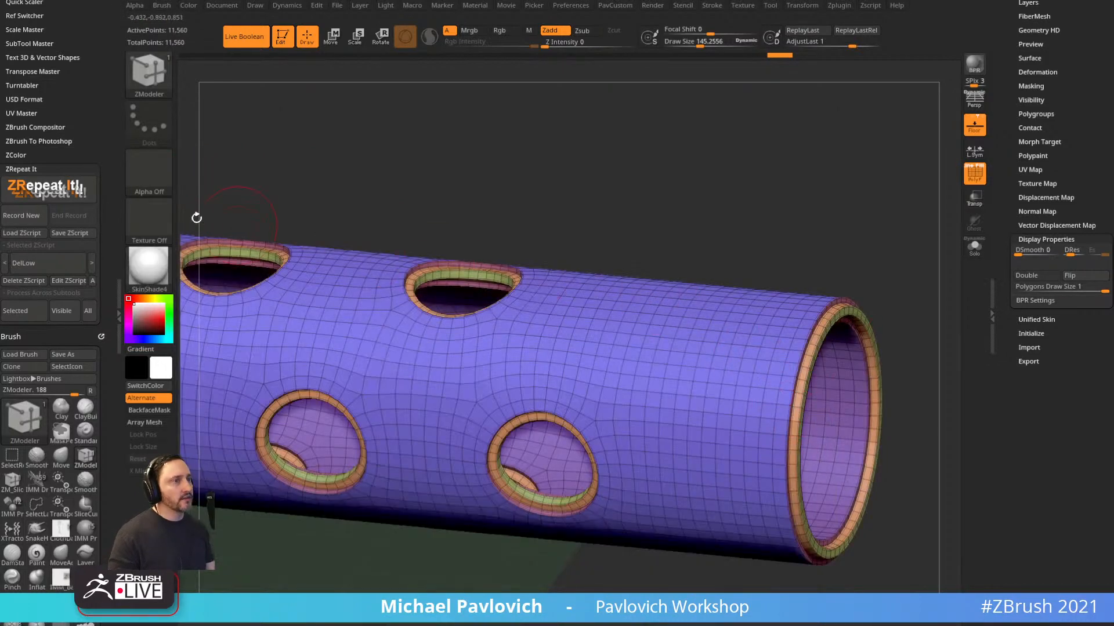
{"action": "left_click_drag", "start_coordinate": [892, 232], "coordinate": [846, 209]}
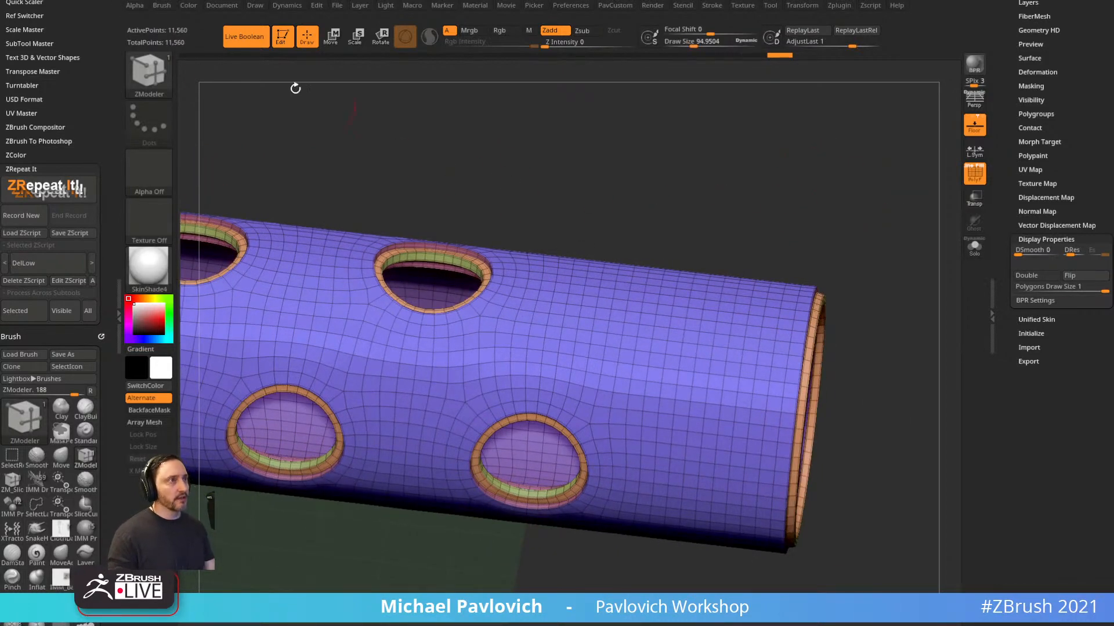
Take the pierced cylinder out of edit mode, clear the canvas, and save the project.
{"action": "left_click", "coordinate": [282, 48]}
{"action": "key", "text": "F1"}
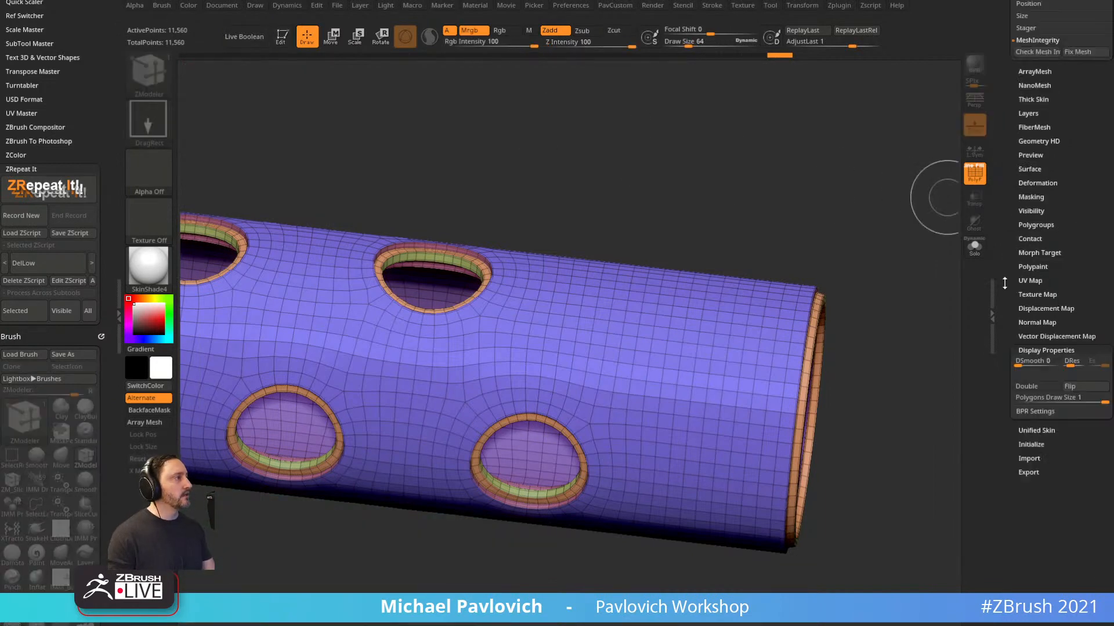
{"action": "key", "text": "ctrl+n"}
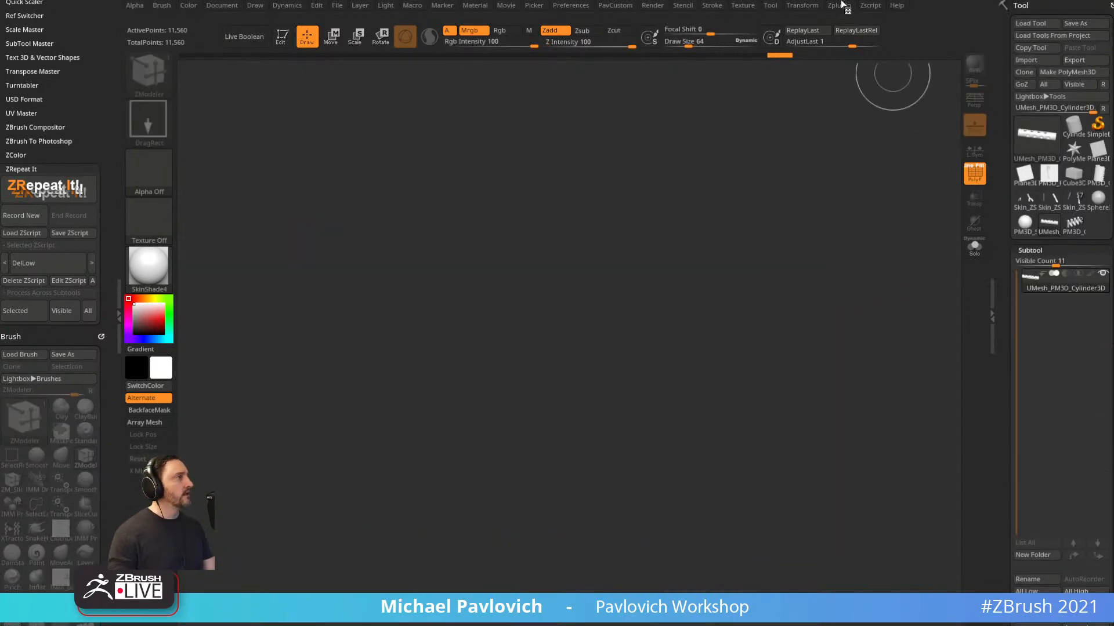
{"action": "key", "text": "ctrl+s"}
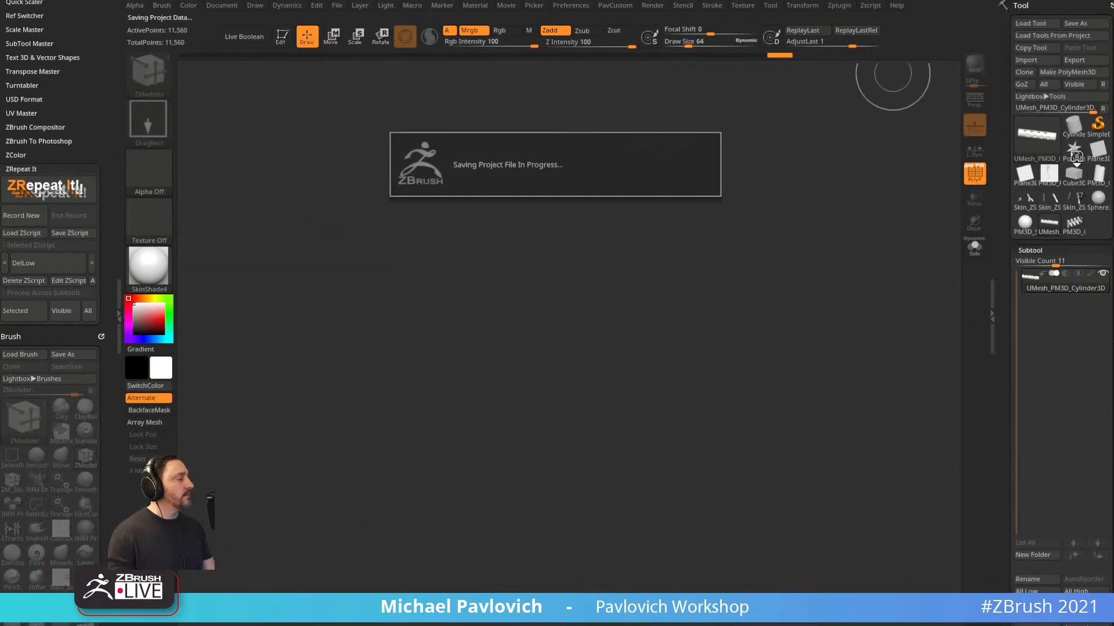
Draw the PolyMesh3D star on the empty canvas, enter edit mode, and face it front-on.
{"action": "left_click", "coordinate": [1074, 150]}
{"action": "mouse_move", "coordinate": [576, 377]}
{"action": "left_mouse_down"}
{"action": "mouse_move", "coordinate": [589, 385]}
{"action": "mouse_move", "coordinate": [662, 325]}
{"action": "left_mouse_up"}
{"action": "left_click", "coordinate": [282, 36]}
{"action": "left_click_drag", "start_coordinate": [684, 211], "coordinate": [740, 259], "text": "shift"}
Choose the IMM Boolean brush and pick its PanelLatch2 insert mesh.
{"action": "key", "text": "b"}
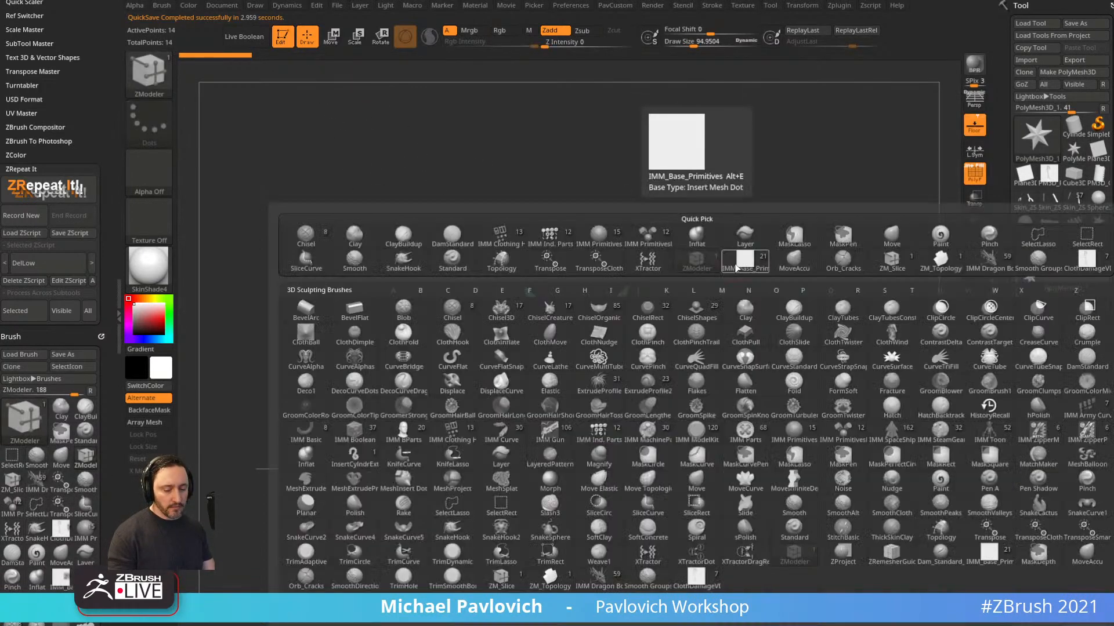
{"action": "key", "text": "i"}
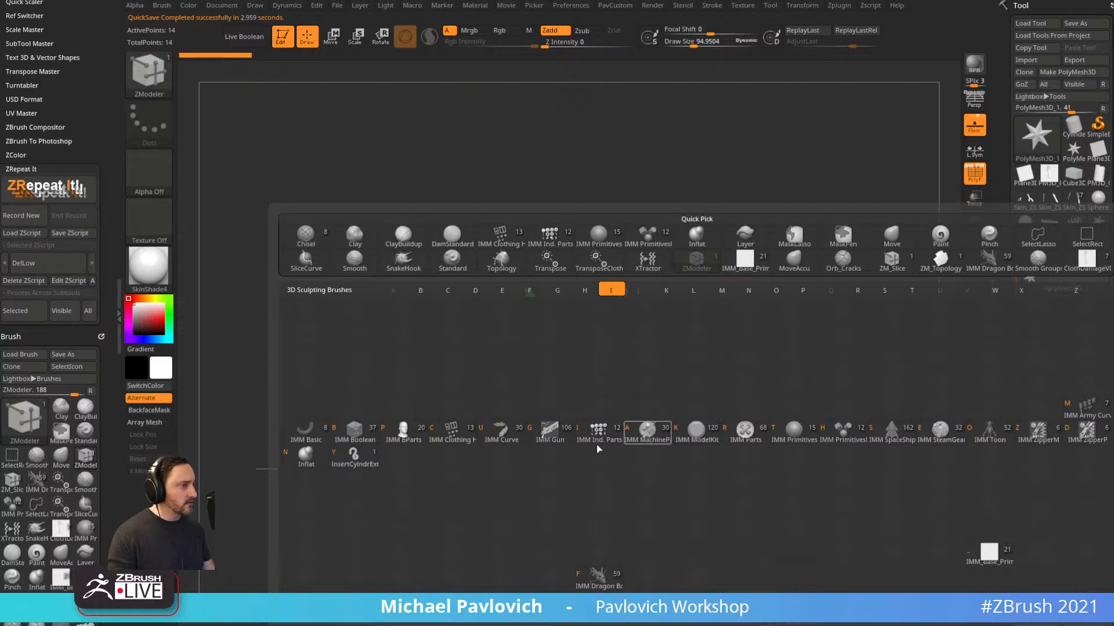
{"action": "left_click", "coordinate": [359, 430]}
{"action": "key", "text": "m"}
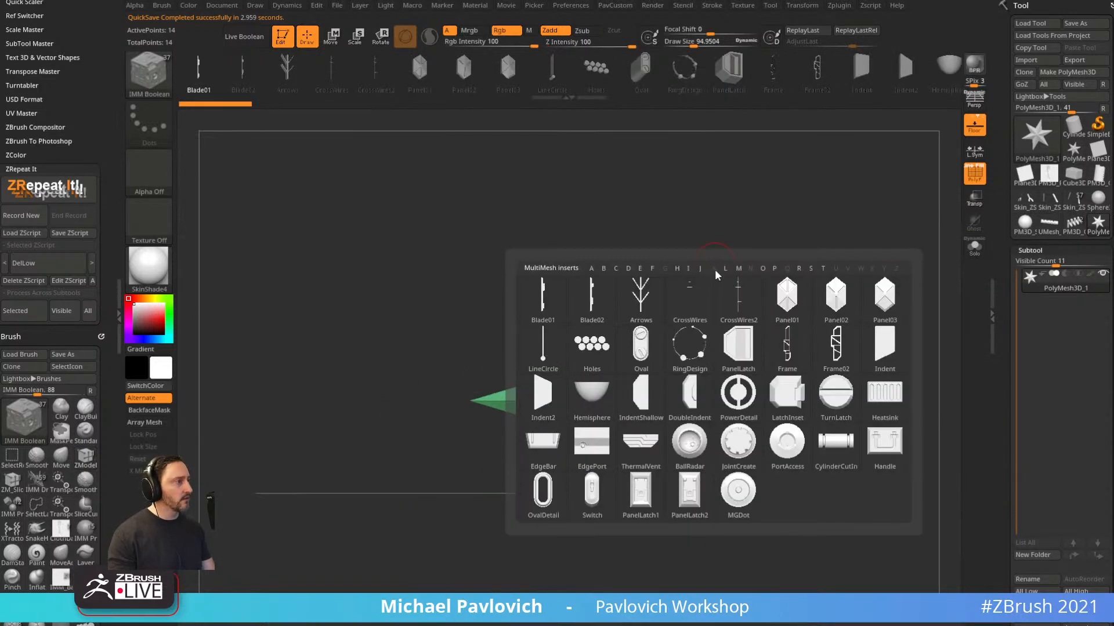
{"action": "mouse_move", "coordinate": [806, 469]}
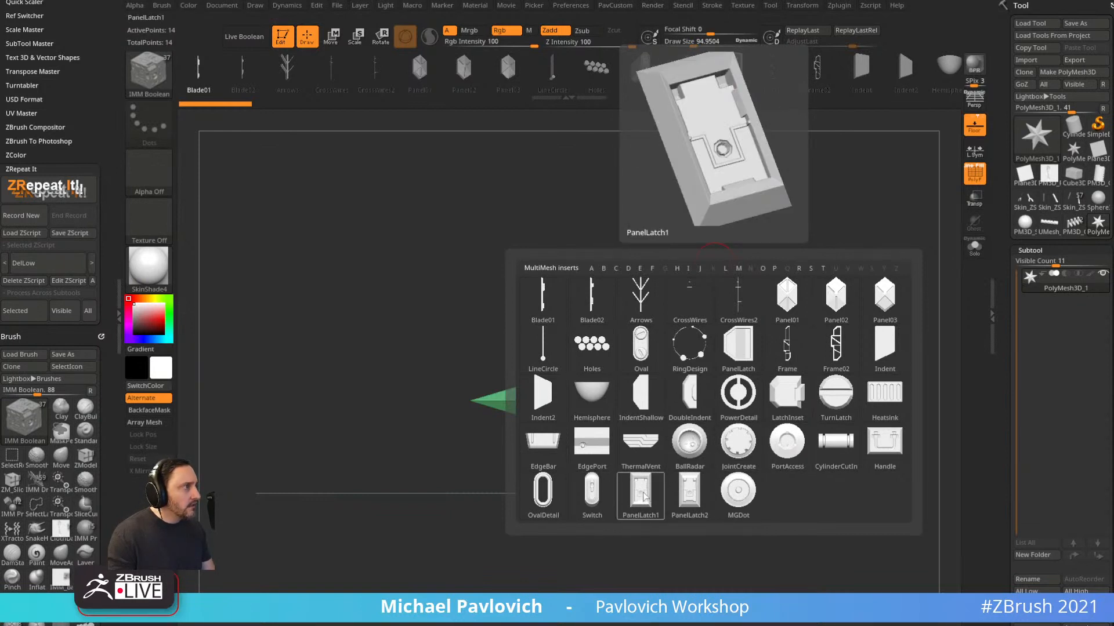
{"action": "left_click", "coordinate": [699, 502]}
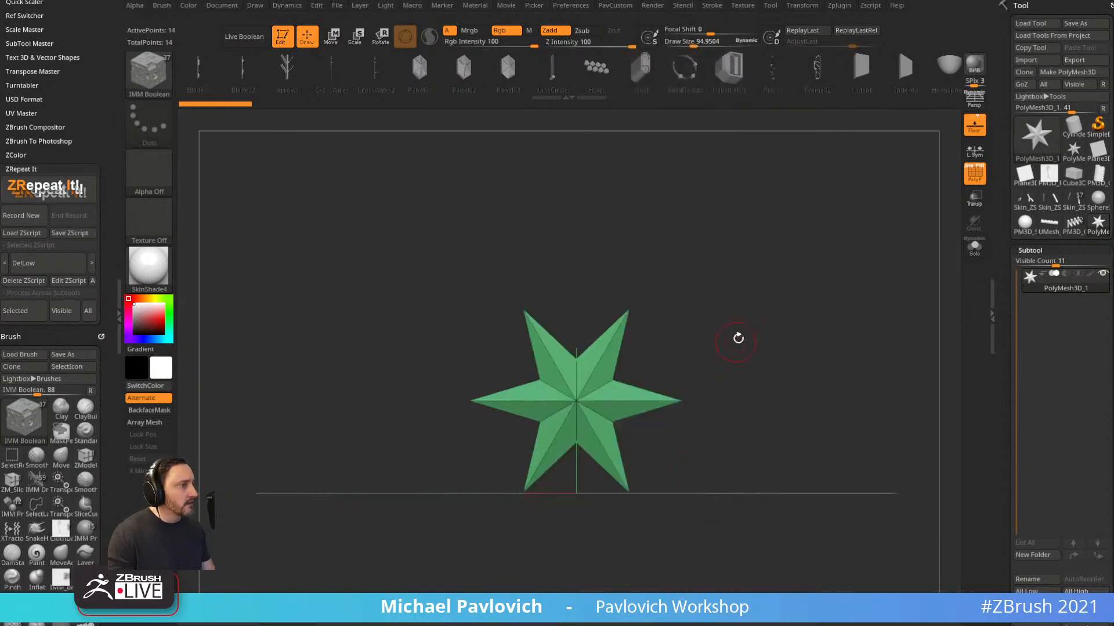
Replace the star with the PanelLatch2 mesh, unify its size, and frame it from the side.
{"action": "key", "text": "w"}
{"action": "left_click_drag", "start_coordinate": [765, 81], "coordinate": [689, 88]}
{"action": "left_click_drag", "start_coordinate": [761, 80], "coordinate": [794, 87]}
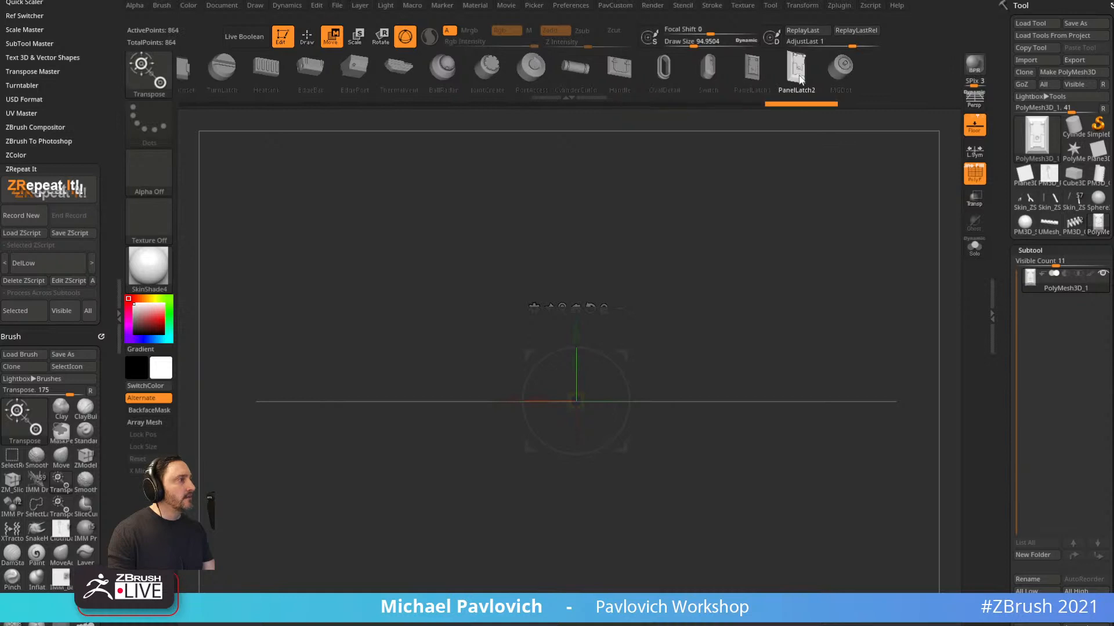
{"action": "key", "text": "space"}
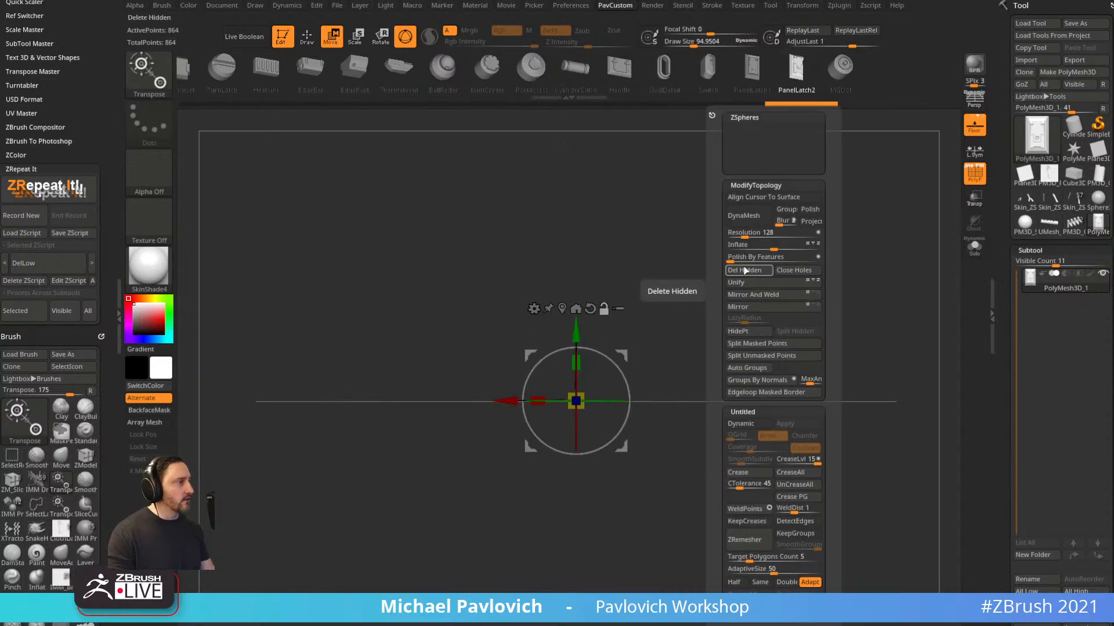
{"action": "left_click", "coordinate": [736, 284]}
{"action": "key", "text": "q"}
{"action": "key", "text": "f"}
{"action": "left_click_drag", "start_coordinate": [761, 294], "coordinate": [806, 305]}
Hide the back half of the latch mesh with a selection brush and delete the hidden geometry.
{"action": "key", "text": "ctrl+shift"}
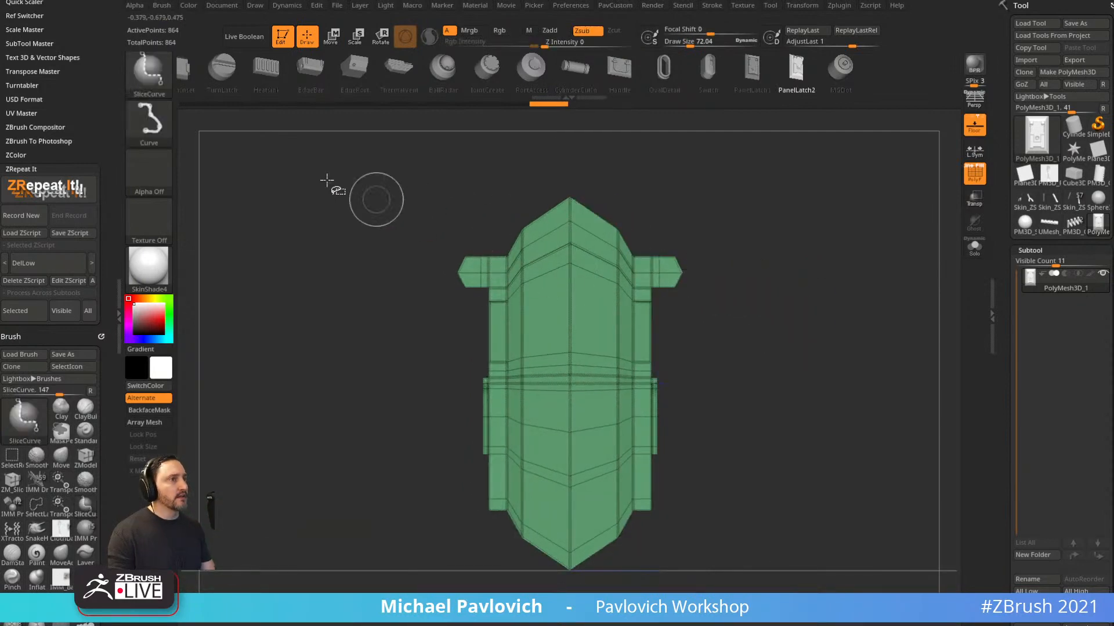
{"action": "left_click", "coordinate": [153, 75], "text": "ctrl+shift"}
{"action": "left_click", "coordinate": [258, 86], "text": "ctrl+shift"}
{"action": "mouse_move", "coordinate": [772, 204]}
{"action": "left_mouse_down", "text": "ctrl+shift"}
{"action": "mouse_move", "coordinate": [655, 572]}
{"action": "mouse_move", "coordinate": [615, 597]}
{"action": "left_mouse_up", "text": "ctrl+shift"}
{"action": "left_click_drag", "start_coordinate": [890, 325], "coordinate": [775, 308]}
{"action": "key", "text": "grave"}
{"action": "left_click", "coordinate": [787, 272]}
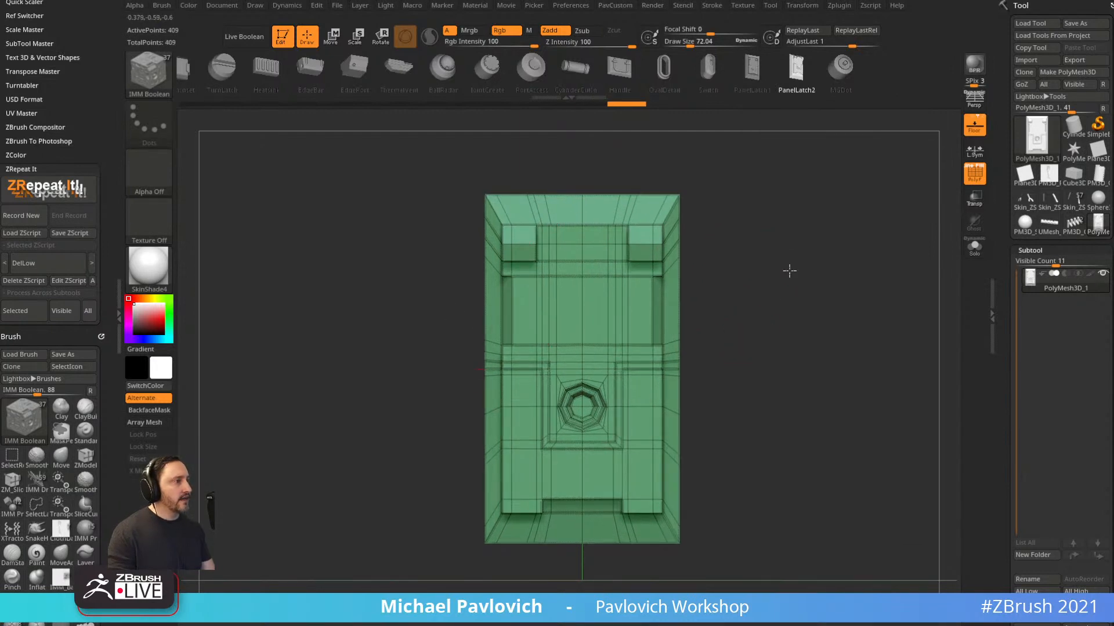
Turn on Dynamic Subdivision for the latch, hide the polyframe, and lower the crease level.
{"action": "mouse_move", "coordinate": [790, 271]}
{"action": "left_mouse_down"}
{"action": "mouse_move", "coordinate": [737, 266]}
{"action": "mouse_move", "coordinate": [736, 318]}
{"action": "mouse_move", "coordinate": [757, 300]}
{"action": "left_mouse_up"}
{"action": "key", "text": "s"}
{"action": "left_click", "coordinate": [694, 267]}
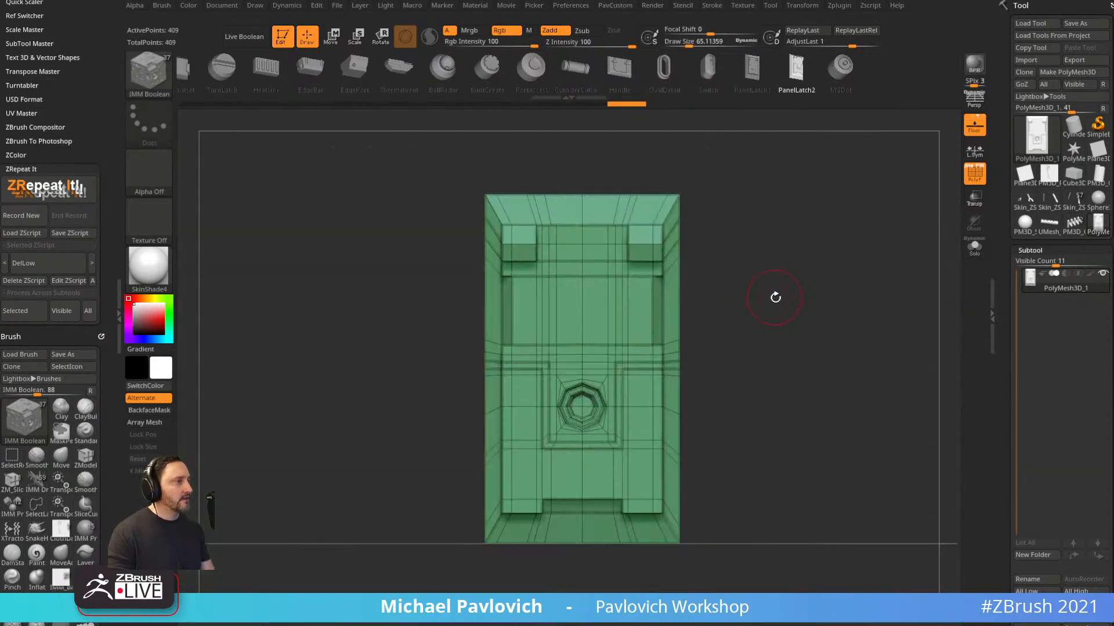
{"action": "key", "text": "d"}
{"action": "left_click", "coordinate": [977, 180]}
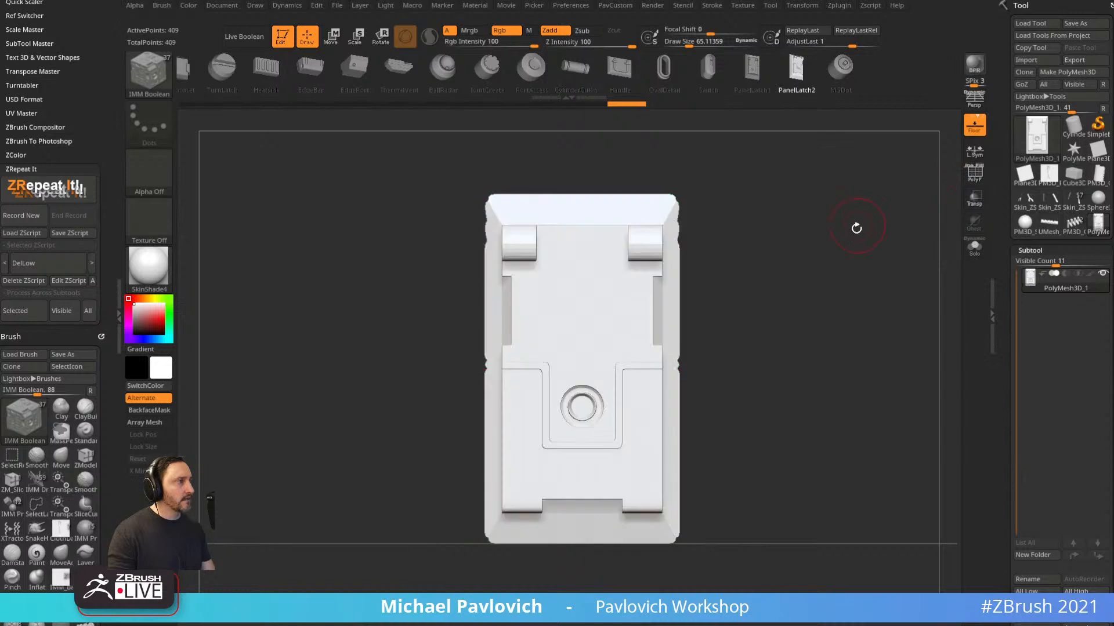
{"action": "left_click_drag", "start_coordinate": [855, 228], "coordinate": [873, 236]}
{"action": "key", "text": "2"}
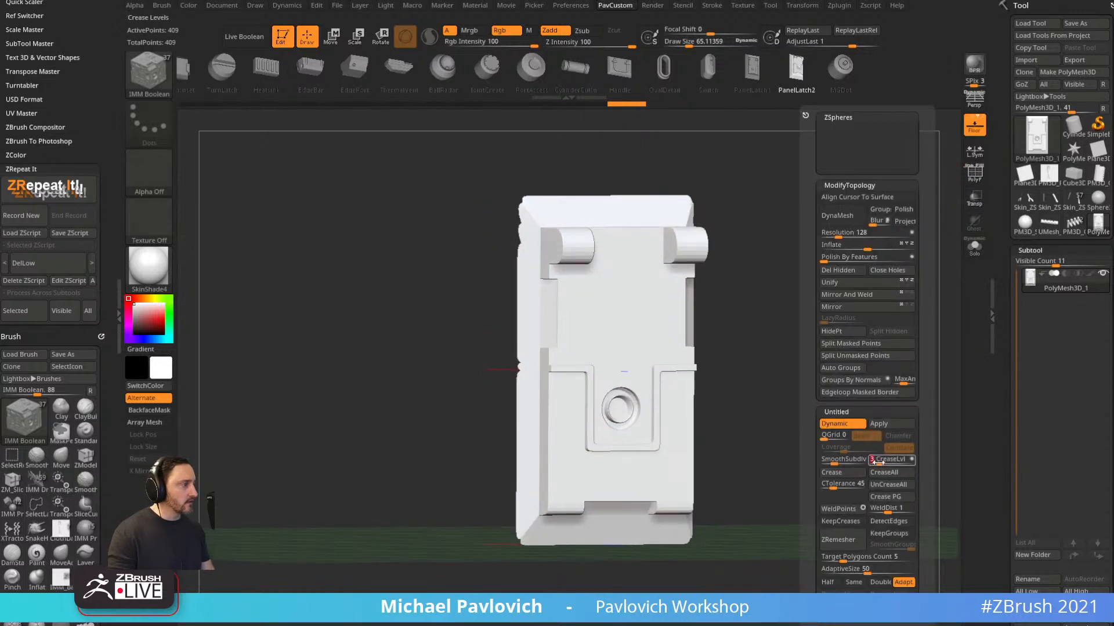
{"action": "left_click_drag", "start_coordinate": [880, 462], "coordinate": [837, 459]}
Create a new InsertMesh brush from the latch mesh as seen front-on.
{"action": "left_click_drag", "start_coordinate": [806, 415], "coordinate": [797, 437]}
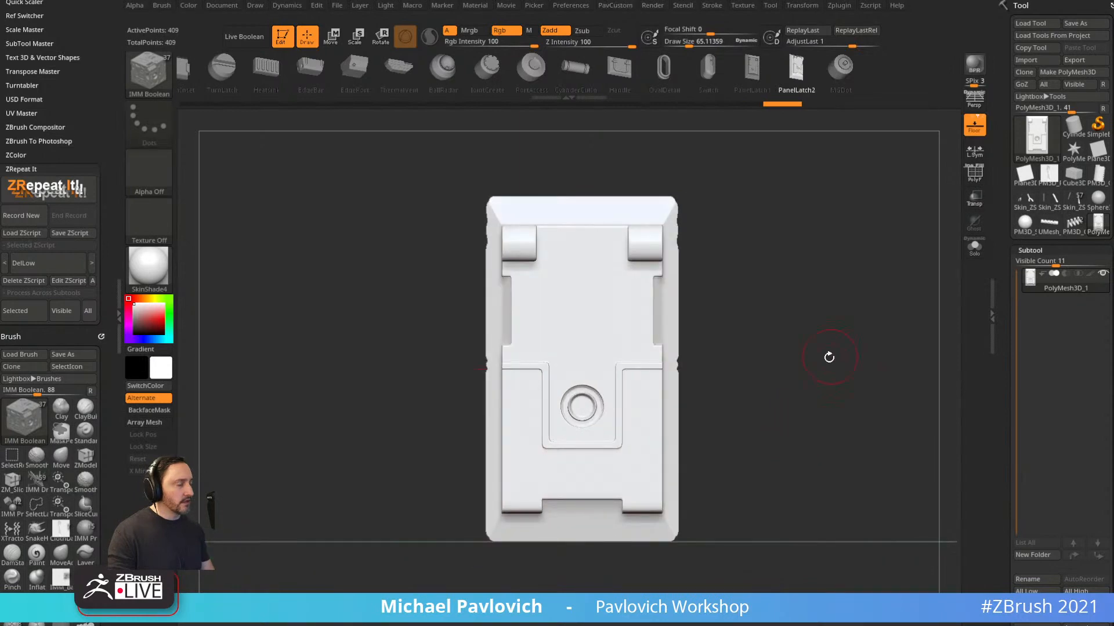
{"action": "key", "text": "b"}
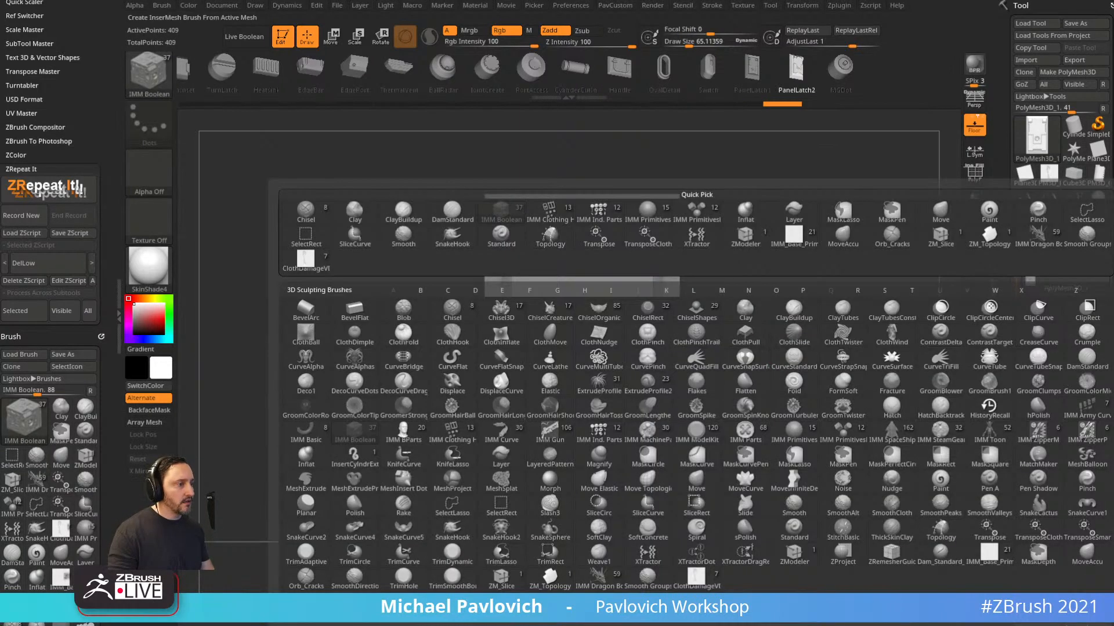
{"action": "left_click", "coordinate": [505, 198]}
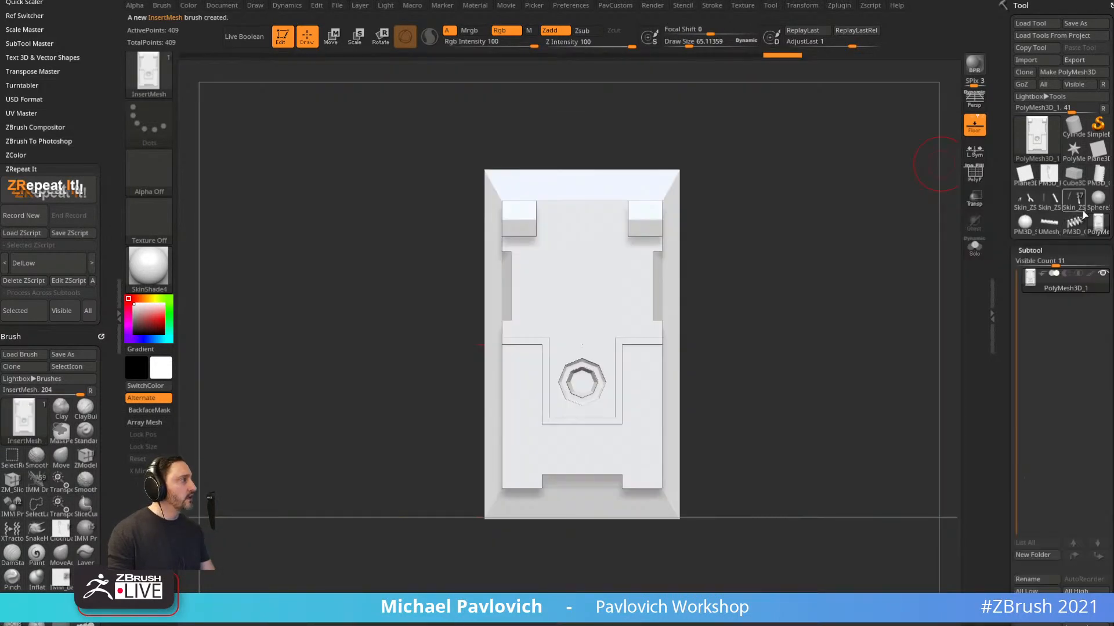
Switch back to the pierced cylinder, show the polyframe, and bring the area beside its end hole into view.
{"action": "left_click", "coordinate": [1049, 226]}
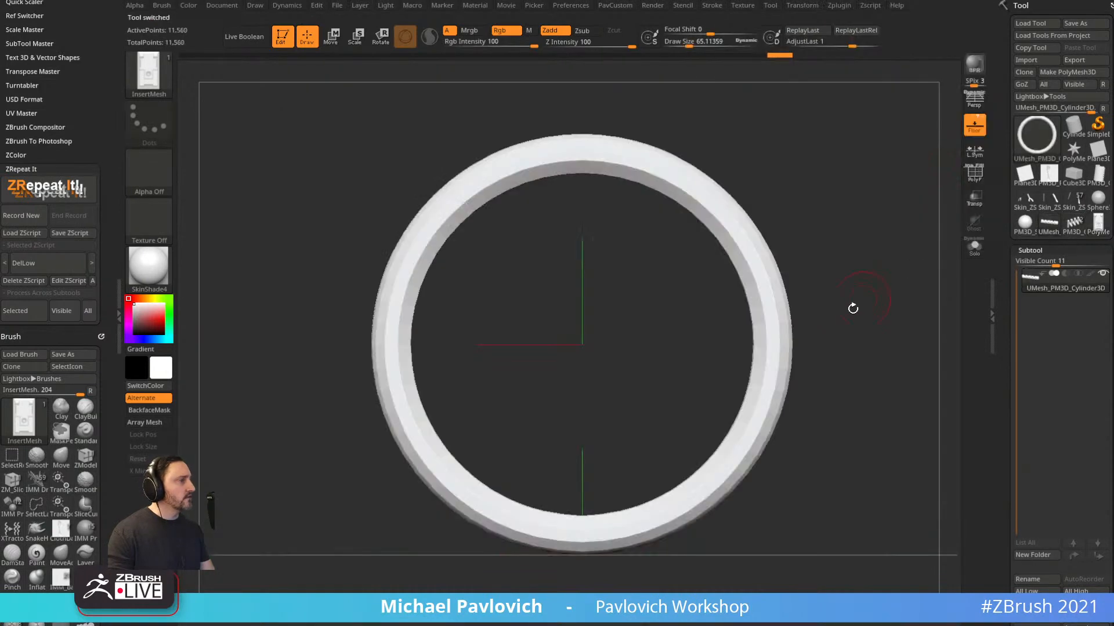
{"action": "left_click_drag", "start_coordinate": [852, 305], "coordinate": [964, 207]}
{"action": "key", "text": "shift+f"}
{"action": "mouse_move", "coordinate": [842, 103]}
{"action": "left_mouse_down", "text": "alt"}
{"action": "mouse_move", "coordinate": [721, 107]}
{"action": "mouse_move", "coordinate": [465, 186]}
{"action": "mouse_move", "coordinate": [881, 234]}
{"action": "mouse_move", "coordinate": [922, 159]}
{"action": "left_mouse_up", "text": "alt"}
{"action": "mouse_move", "coordinate": [922, 159]}
{"action": "left_mouse_down", "text": "alt"}
{"action": "mouse_move", "coordinate": [415, 191]}
{"action": "mouse_move", "coordinate": [780, 218]}
{"action": "left_mouse_up", "text": "alt"}
{"action": "left_click_drag", "start_coordinate": [779, 217], "coordinate": [838, 248]}
{"action": "left_click_drag", "start_coordinate": [848, 144], "coordinate": [515, 131], "text": "alt"}
With ZModeler, mark a patch three polygons wide and six tall between the end hole and the rim.
{"action": "key", "text": "b"}
{"action": "key", "text": "z"}
{"action": "key", "text": "m"}
{"action": "left_click_drag", "start_coordinate": [511, 307], "coordinate": [527, 409]}
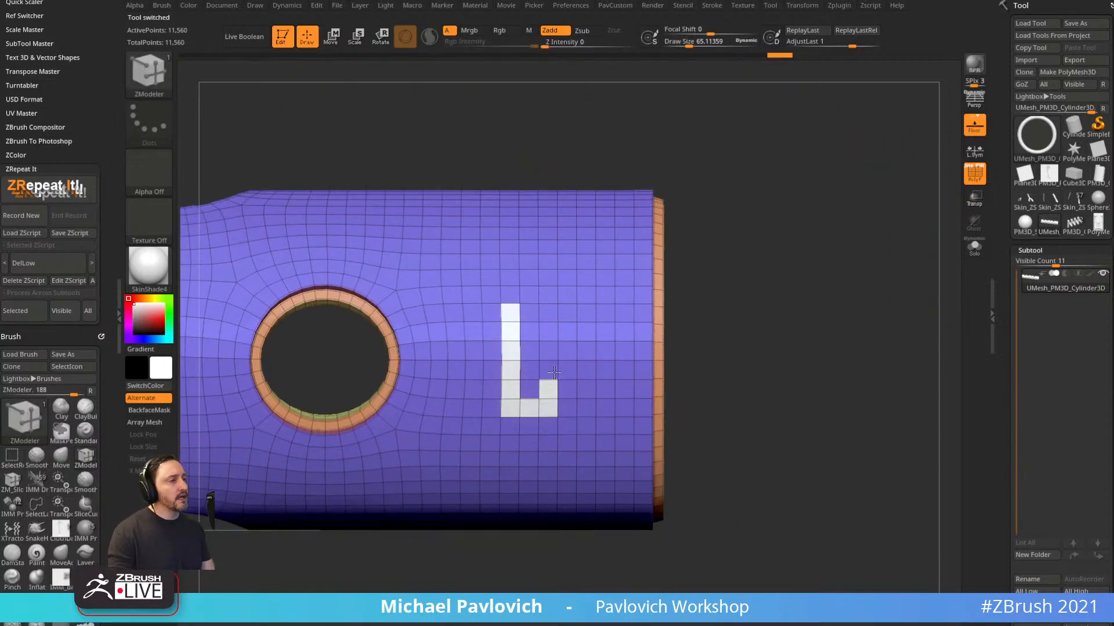
{"action": "mouse_move", "coordinate": [554, 371]}
{"action": "left_mouse_down"}
{"action": "mouse_move", "coordinate": [548, 310]}
{"action": "mouse_move", "coordinate": [530, 400]}
{"action": "left_mouse_up"}
Select the custom latch InsertMesh brush and frame the marked patch.
{"action": "mouse_move", "coordinate": [748, 214]}
{"action": "left_mouse_down", "text": "alt"}
{"action": "mouse_move", "coordinate": [785, 214]}
{"action": "mouse_move", "coordinate": [801, 298]}
{"action": "left_mouse_up", "text": "alt"}
{"action": "key", "text": "b"}
{"action": "left_click", "coordinate": [745, 558]}
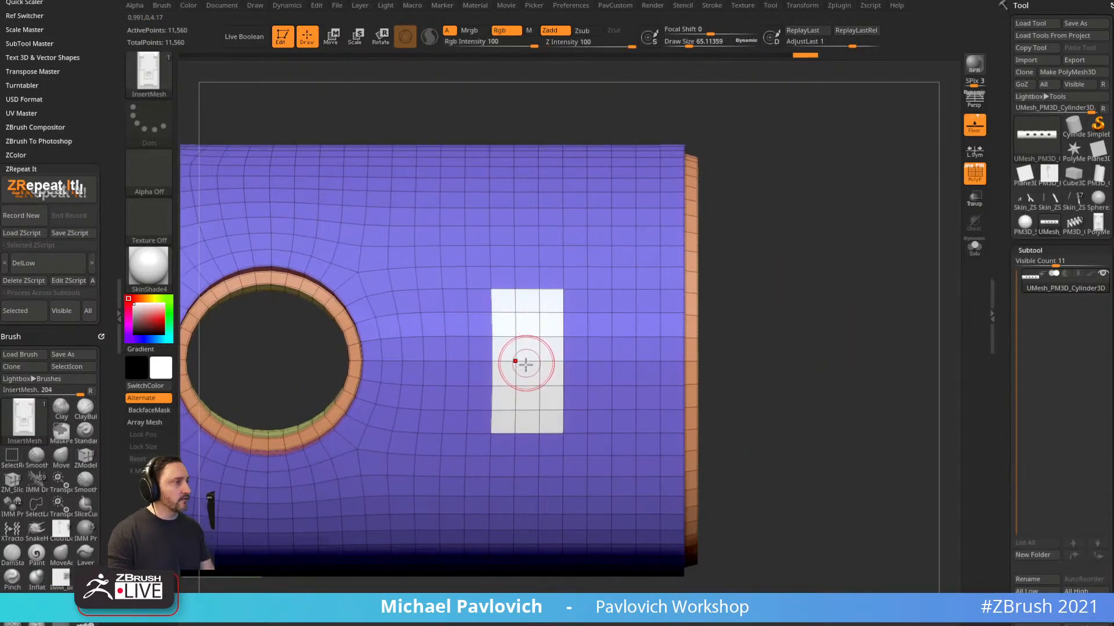
Try inserting the latch mesh on the marked patch without projection.
{"action": "left_click_drag", "start_coordinate": [526, 356], "coordinate": [537, 376]}
{"action": "left_click_drag", "start_coordinate": [705, 316], "coordinate": [706, 276]}
{"action": "key", "text": "ctrl+z"}
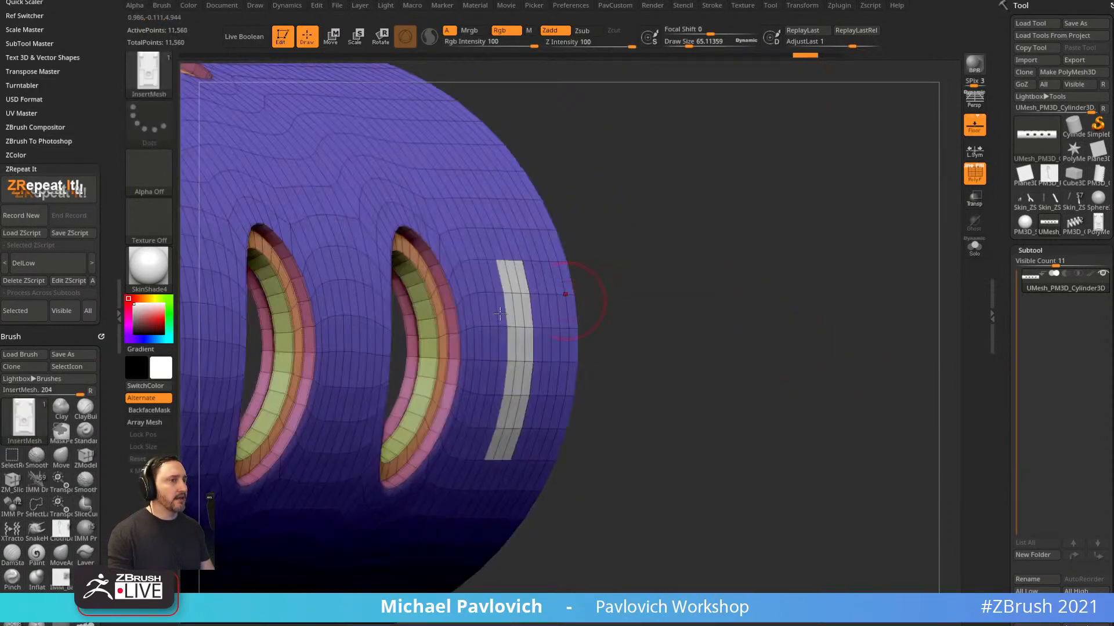
Set the InsertMesh brush's Projection Strength to 100 in its modifiers.
{"action": "scroll", "coordinate": [35, 325], "scroll_direction": "down", "scroll_amount": 10}
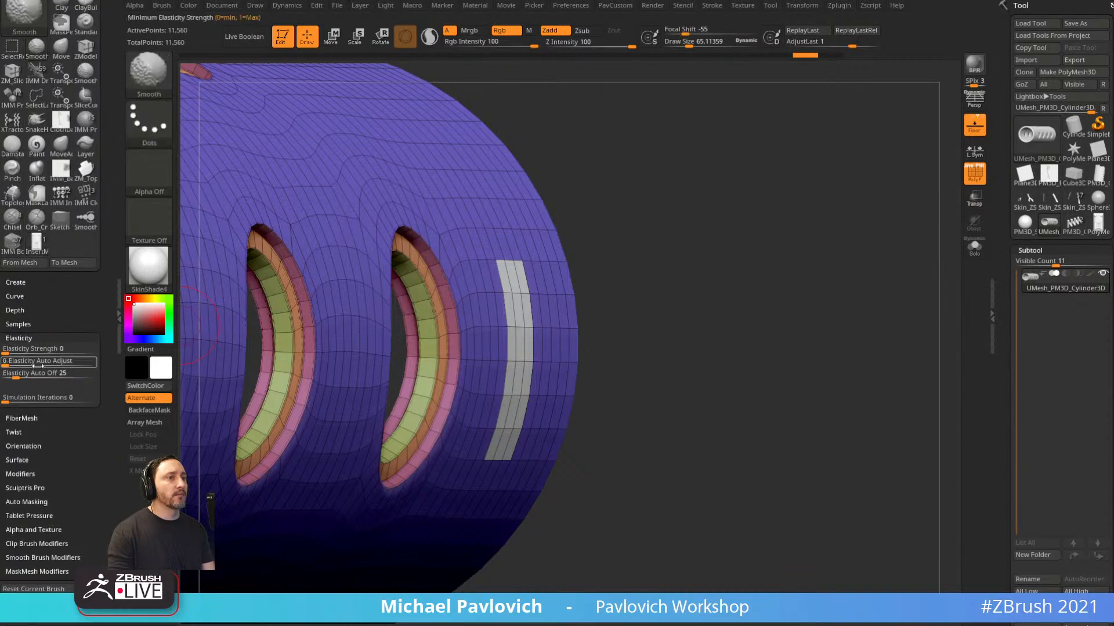
{"action": "left_click", "coordinate": [20, 408]}
{"action": "scroll", "coordinate": [24, 406], "scroll_direction": "down", "scroll_amount": 3}
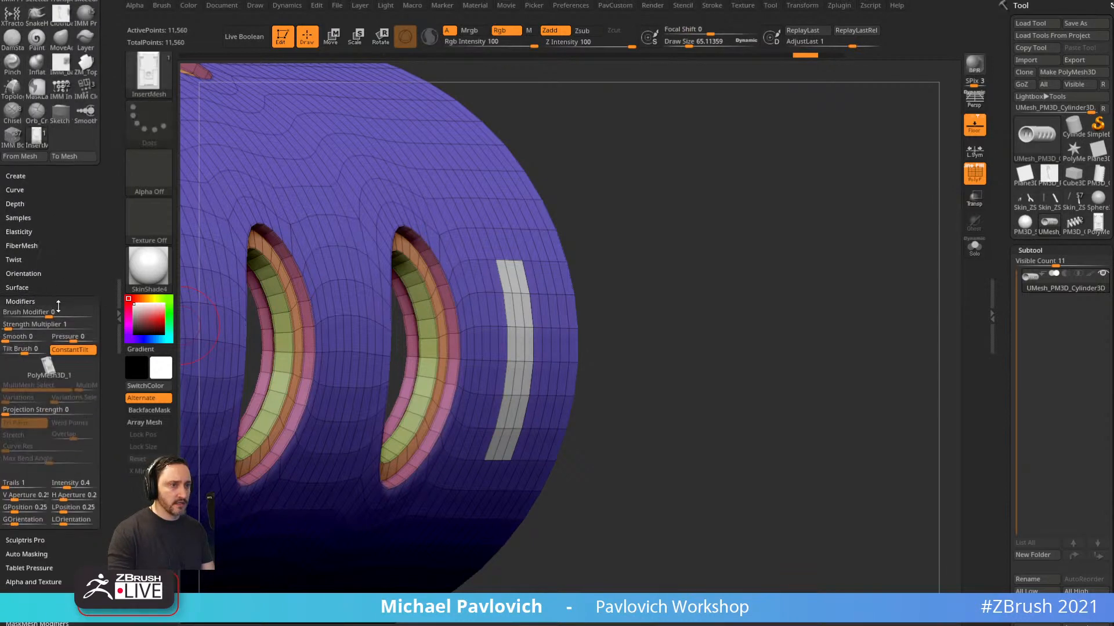
{"action": "left_click_drag", "start_coordinate": [24, 413], "coordinate": [98, 412]}
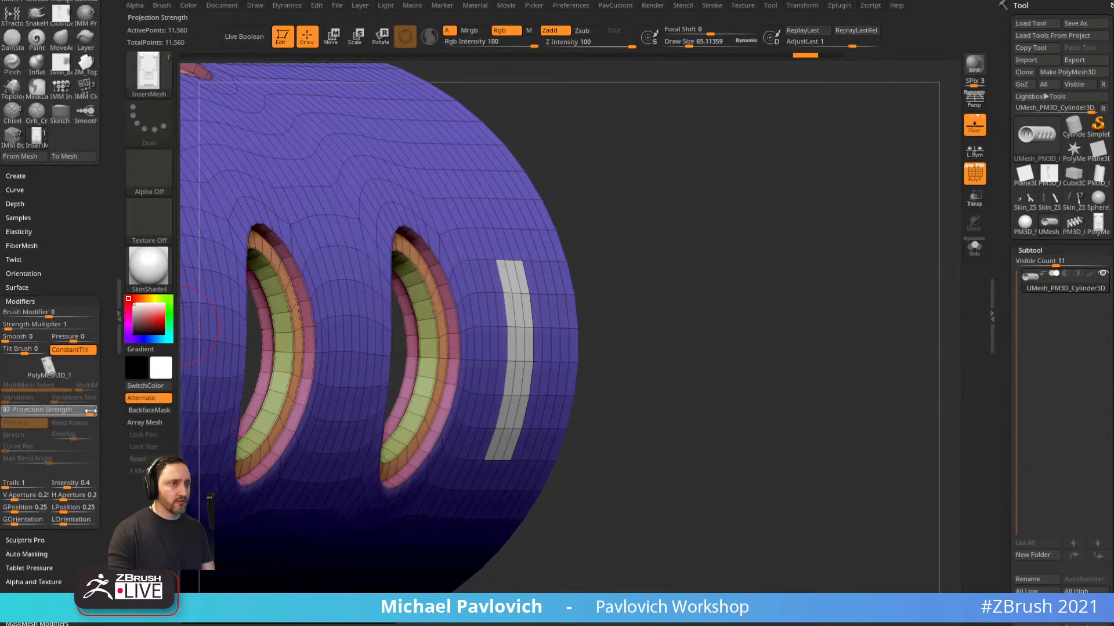
Insert the latch into the marked patch facing it squarely, and clear the mask to bridge it into the cylinder.
{"action": "left_click_drag", "start_coordinate": [686, 241], "coordinate": [615, 267], "text": "shift"}
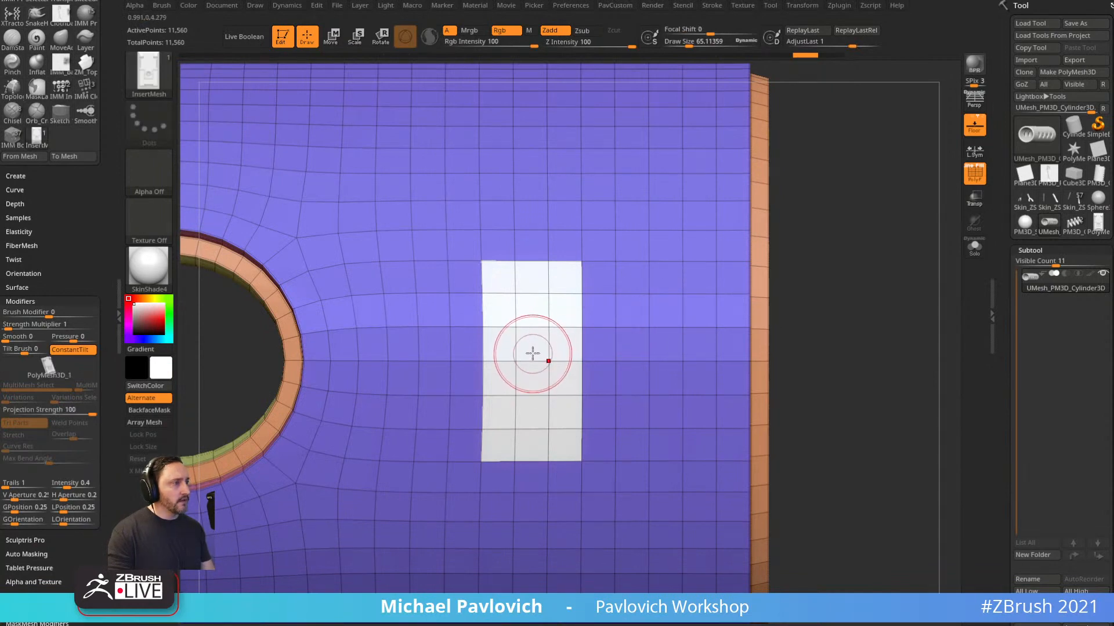
{"action": "left_click_drag", "start_coordinate": [530, 355], "coordinate": [531, 430]}
{"action": "left_click_drag", "start_coordinate": [887, 277], "coordinate": [848, 262]}
{"action": "left_click", "coordinate": [866, 225], "text": "ctrl"}
{"action": "left_click_drag", "start_coordinate": [893, 311], "coordinate": [906, 392], "text": "ctrl"}
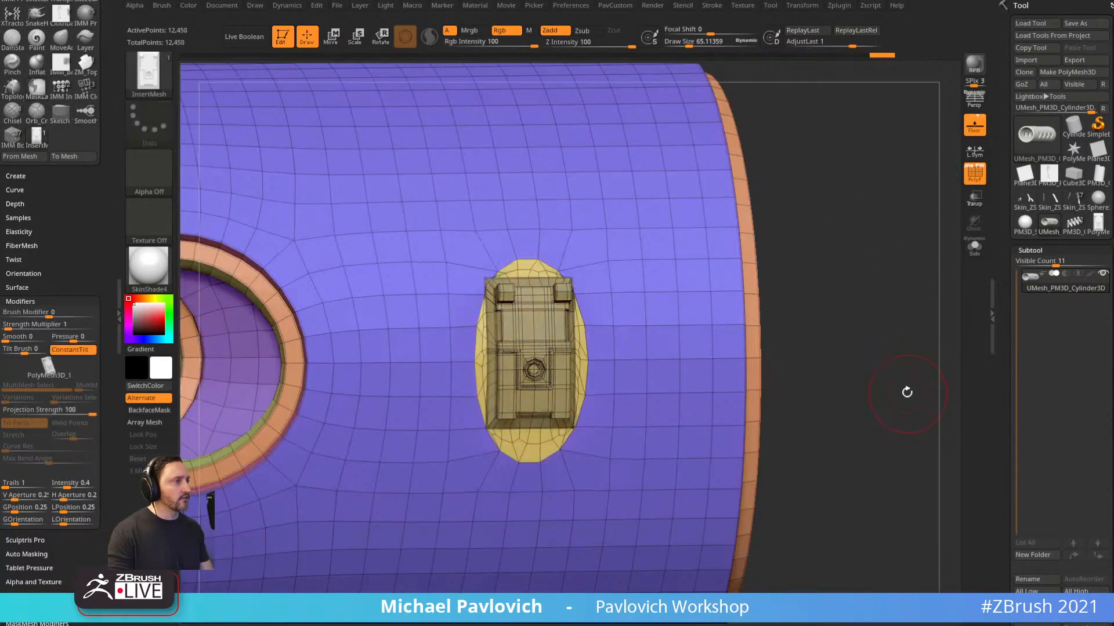
Undo the latch bridging, turn off Smt, bridge the latch into the patch again, and inspect the joined border.
{"action": "key", "text": "ctrl+z"}
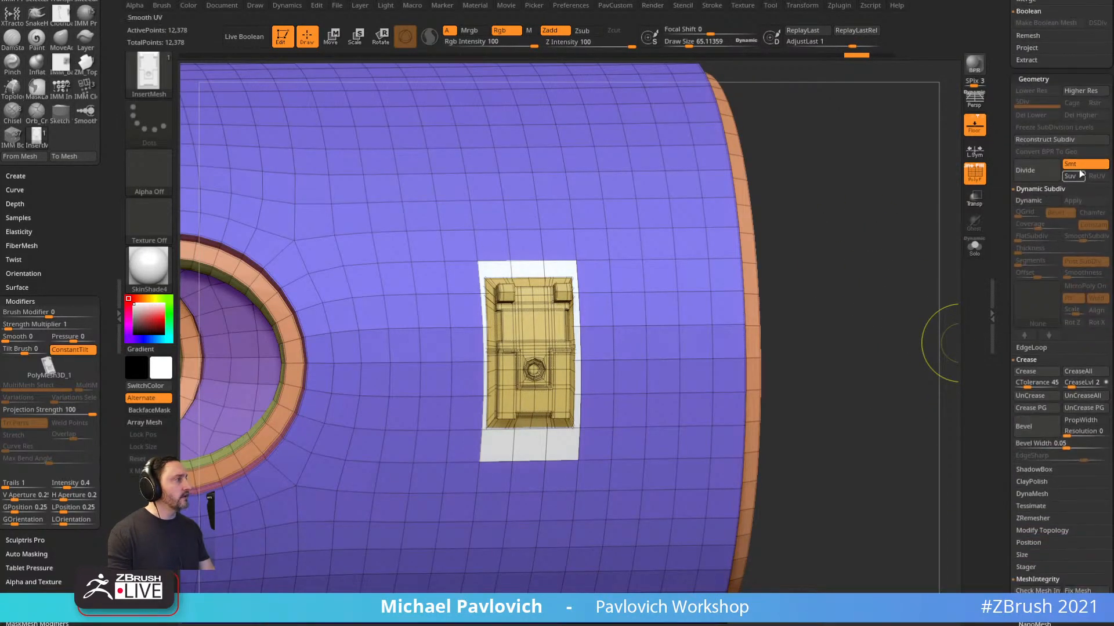
{"action": "mouse_move", "coordinate": [870, 261]}
{"action": "left_mouse_down", "text": "ctrl"}
{"action": "mouse_move", "coordinate": [895, 341]}
{"action": "mouse_move", "coordinate": [863, 275]}
{"action": "mouse_move", "coordinate": [900, 299]}
{"action": "left_mouse_up", "text": "ctrl"}
{"action": "key", "text": "s"}
{"action": "left_click_drag", "start_coordinate": [901, 298], "coordinate": [896, 299]}
{"action": "mouse_move", "coordinate": [957, 266]}
{"action": "left_mouse_down", "text": "alt"}
{"action": "mouse_move", "coordinate": [919, 290]}
{"action": "mouse_move", "coordinate": [838, 256]}
{"action": "left_mouse_up", "text": "alt"}
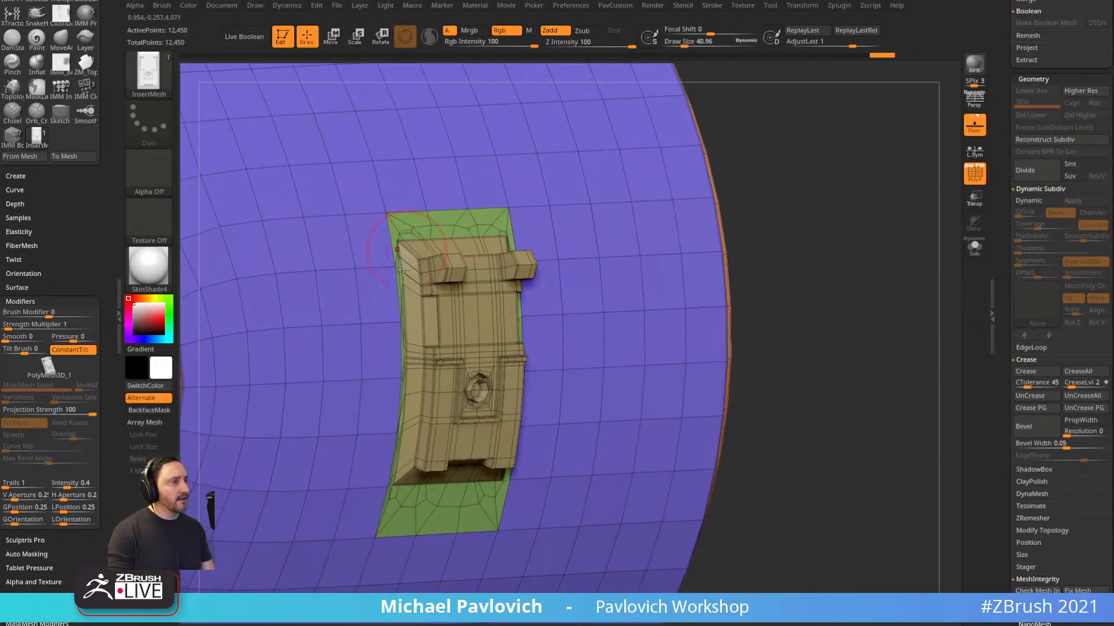
{"action": "left_click_drag", "start_coordinate": [907, 335], "coordinate": [861, 238]}
Undo the latch insertion and the marking of the polygon patch on the cylinder.
{"action": "key", "text": "ctrl+z"}
{"action": "key", "text": "ctrl+z"}
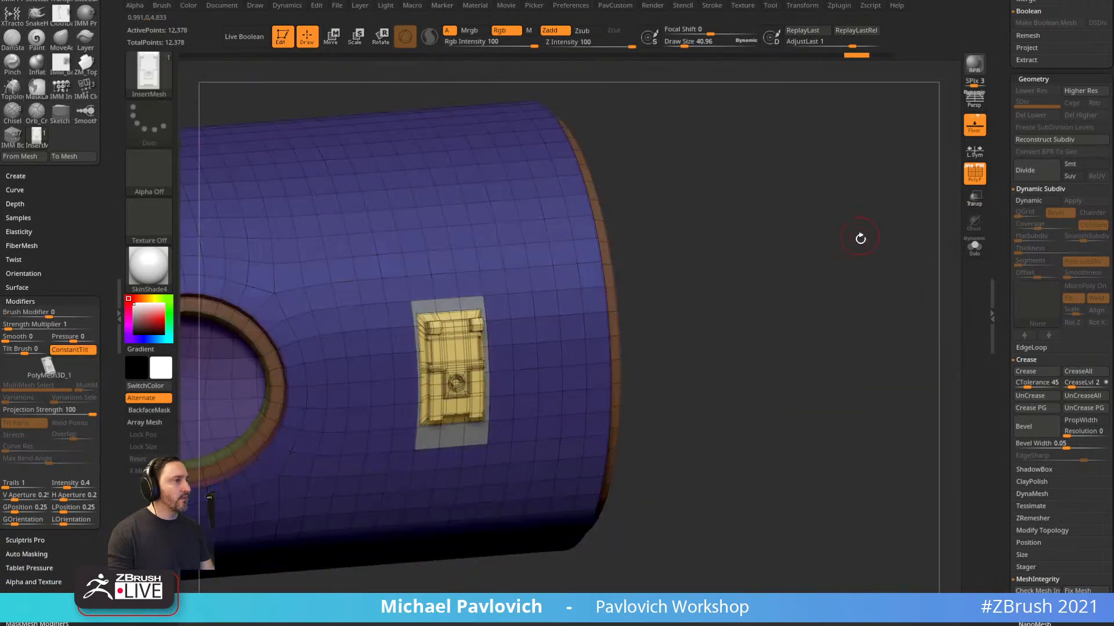
{"action": "key", "text": "ctrl+z"}
{"action": "mouse_move", "coordinate": [857, 276]}
{"action": "left_mouse_down"}
{"action": "mouse_move", "coordinate": [835, 277]}
{"action": "mouse_move", "coordinate": [865, 272]}
{"action": "left_mouse_up"}
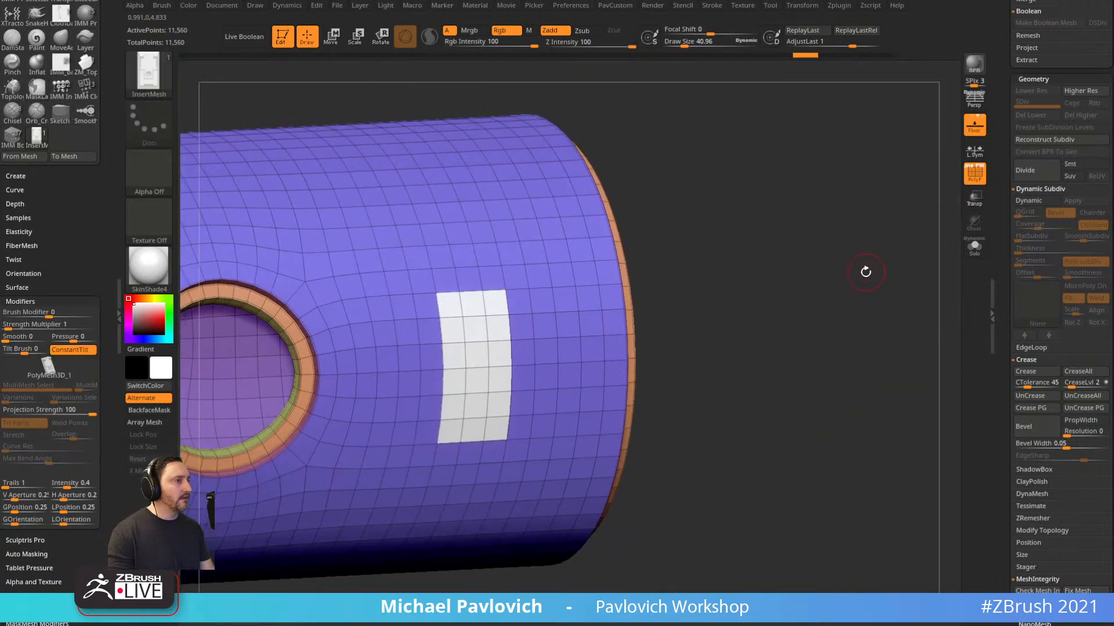
{"action": "key", "text": "ctrl+z"}
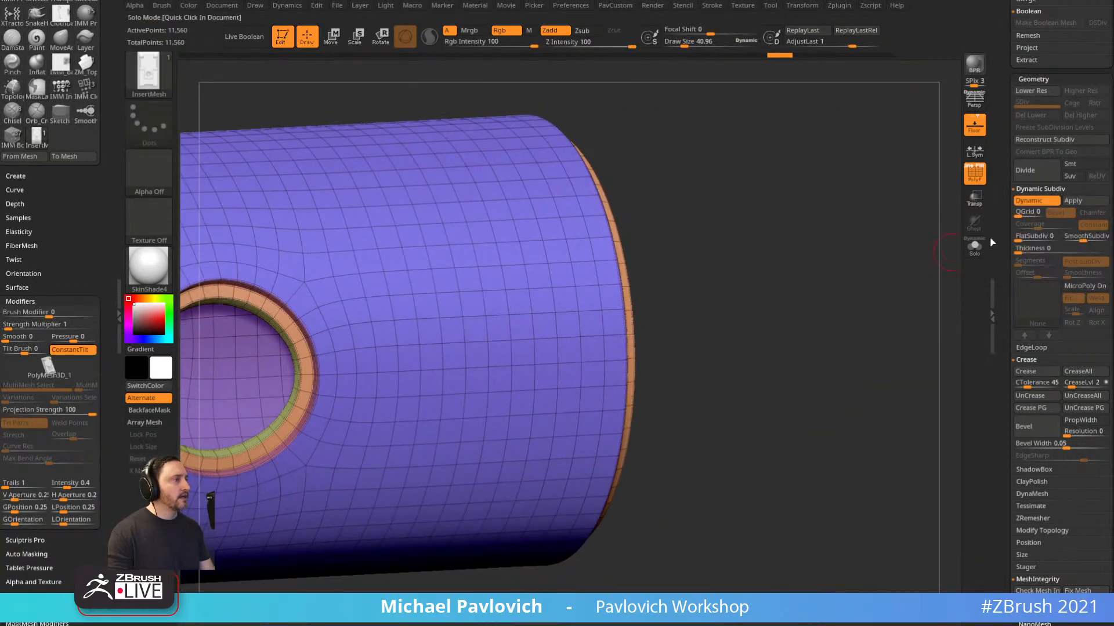
Turn off the cylinder's Dynamic Subdivision and divide the mesh once with Smt off.
{"action": "left_click_drag", "start_coordinate": [999, 213], "coordinate": [1000, 259]}
{"action": "left_click", "coordinate": [1033, 251]}
{"action": "key", "text": "2"}
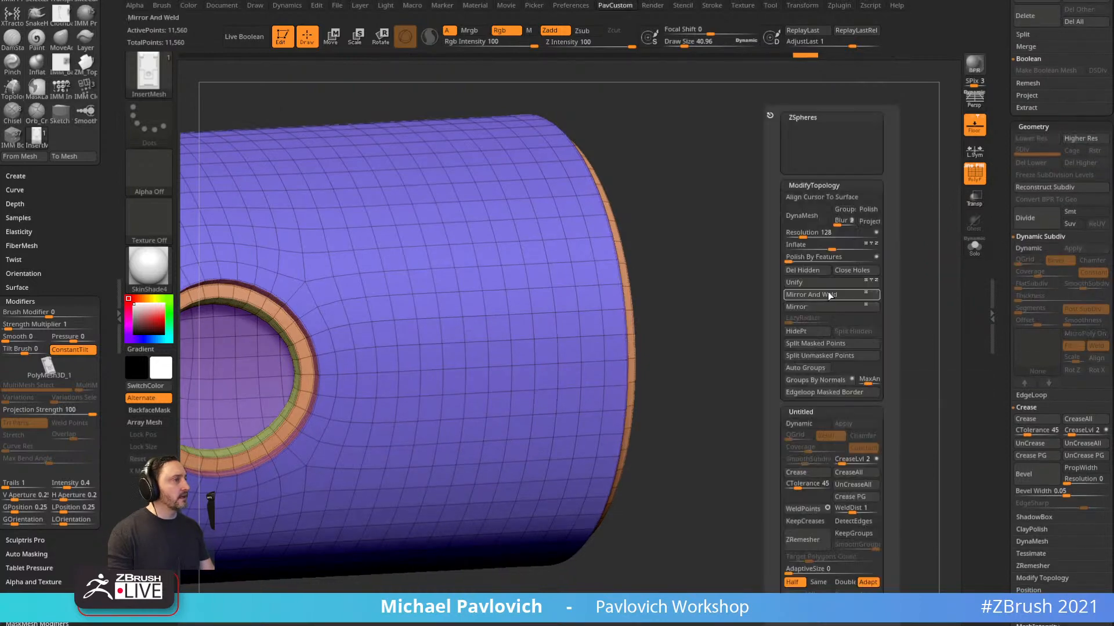
{"action": "left_click", "coordinate": [830, 295]}
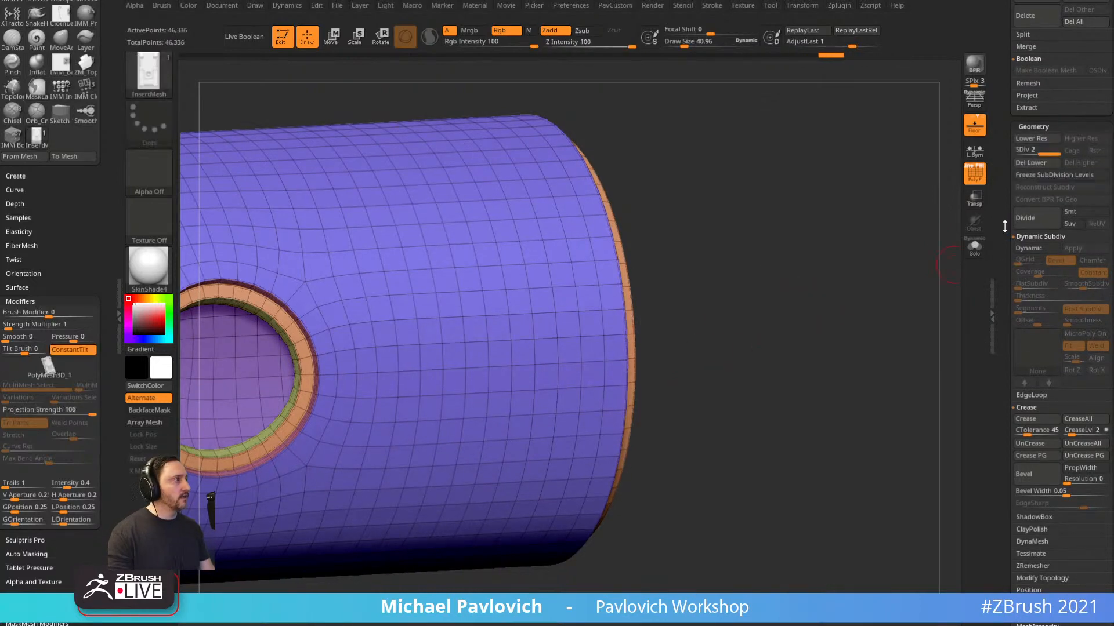
Try deleting the cylinder's lower subdivision level.
{"action": "left_click", "coordinate": [1029, 166]}
{"action": "right_click_drag", "start_coordinate": [850, 228], "coordinate": [915, 270]}
{"action": "key", "text": "ctrl+z"}
Undo the last subdivision, divide the cylinder once with Smt on instead, and delete its lower subdivision level.
{"action": "left_click", "coordinate": [1081, 210]}
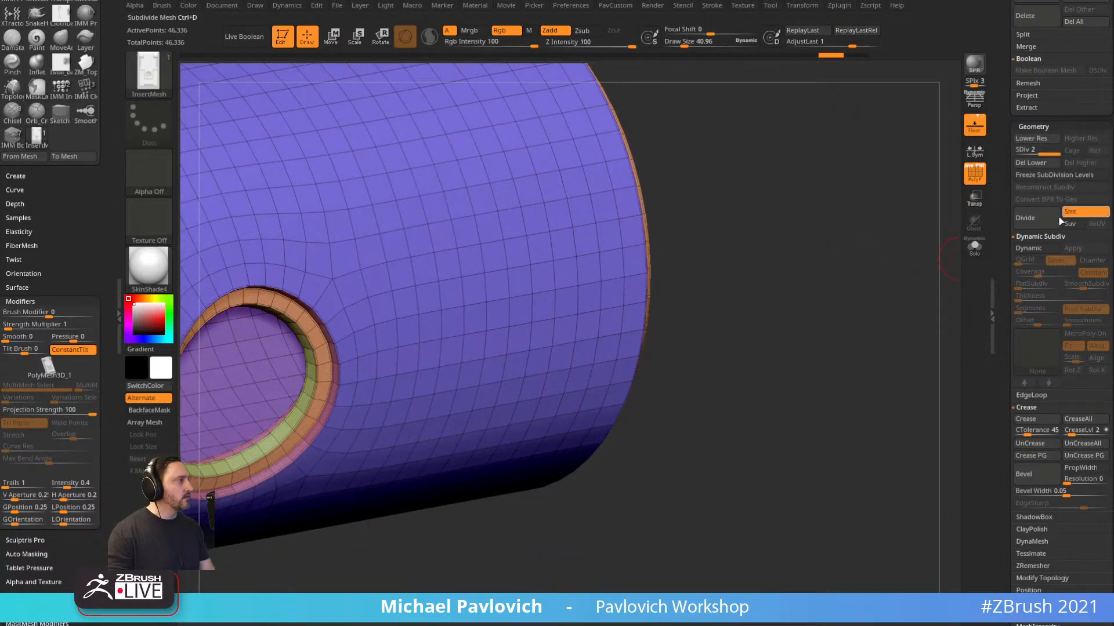
{"action": "key", "text": "ctrl+z"}
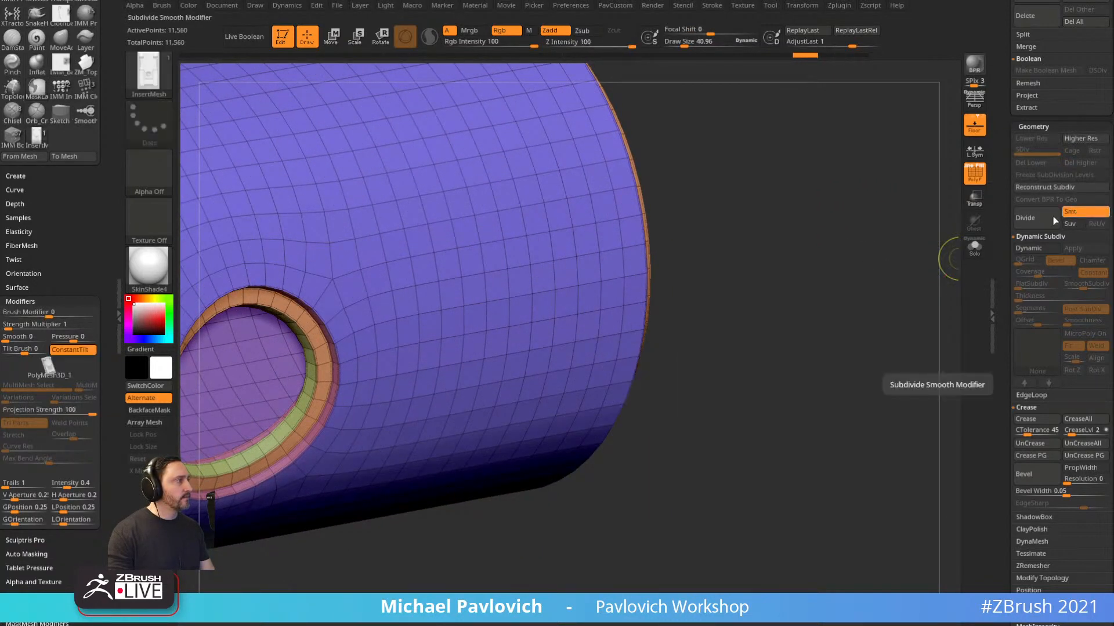
{"action": "left_click", "coordinate": [1039, 223]}
{"action": "right_click_drag", "start_coordinate": [883, 252], "coordinate": [896, 247], "text": "shift"}
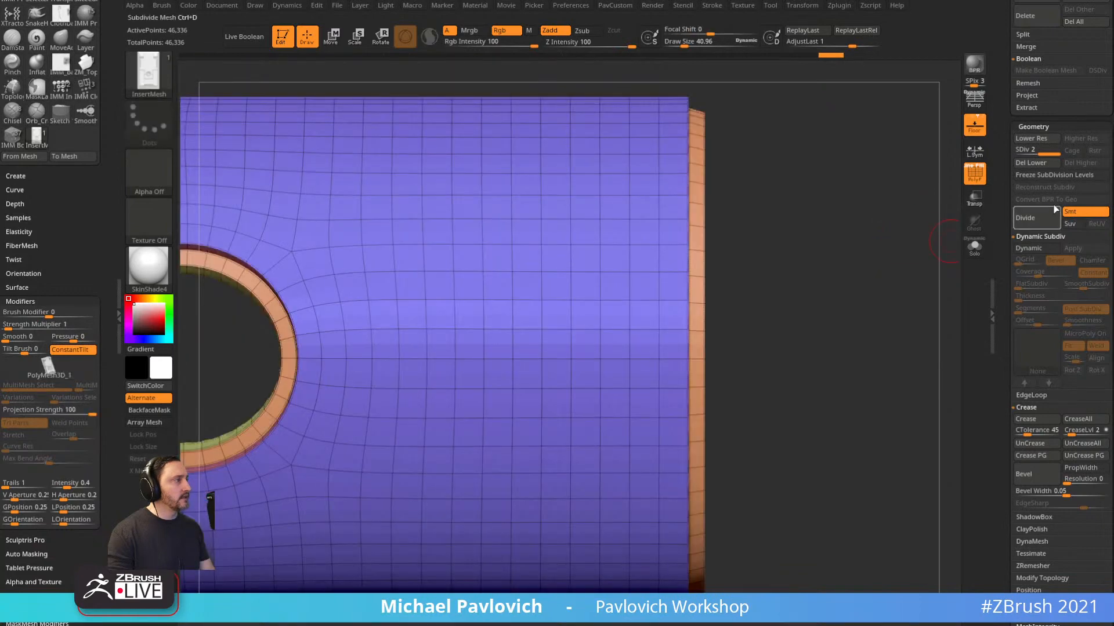
{"action": "left_click", "coordinate": [1030, 167]}
Mark a tall rectangular patch of polygons between the last hole and the cylinder's end with ZModeler.
{"action": "key", "text": "b"}
{"action": "key", "text": "z"}
{"action": "key", "text": "m"}
{"action": "mouse_move", "coordinate": [848, 291]}
{"action": "right_mouse_down"}
{"action": "mouse_move", "coordinate": [738, 251]}
{"action": "mouse_move", "coordinate": [810, 224]}
{"action": "mouse_move", "coordinate": [813, 296]}
{"action": "right_mouse_up"}
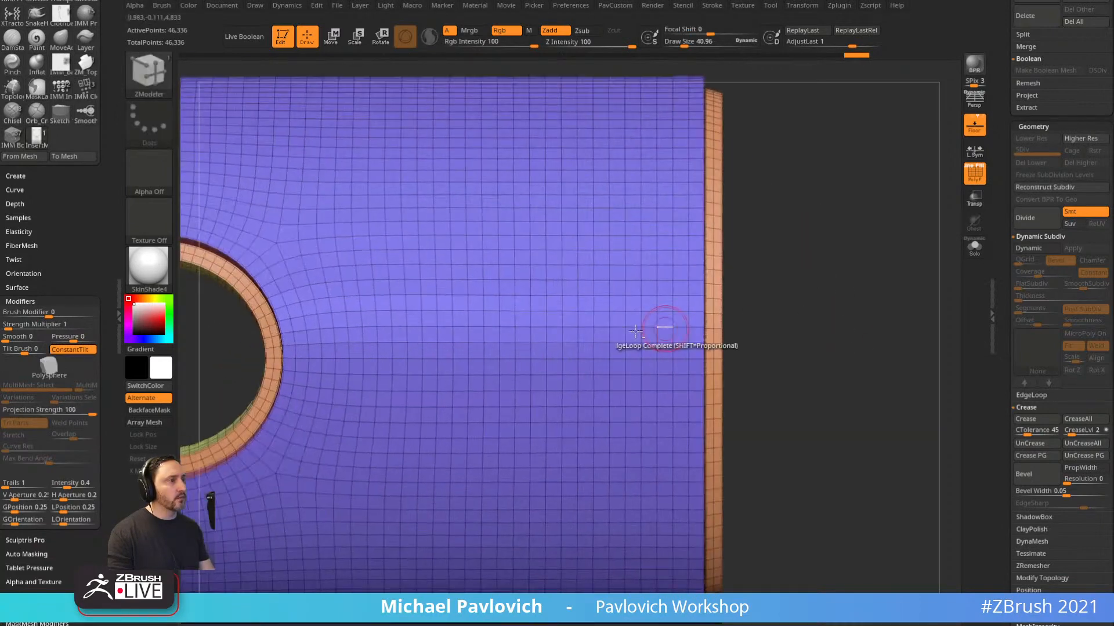
{"action": "mouse_move", "coordinate": [475, 270]}
{"action": "left_mouse_down"}
{"action": "mouse_move", "coordinate": [475, 374]}
{"action": "mouse_move", "coordinate": [534, 399]}
{"action": "mouse_move", "coordinate": [534, 339]}
{"action": "mouse_move", "coordinate": [490, 271]}
{"action": "mouse_move", "coordinate": [520, 301]}
{"action": "left_mouse_up"}
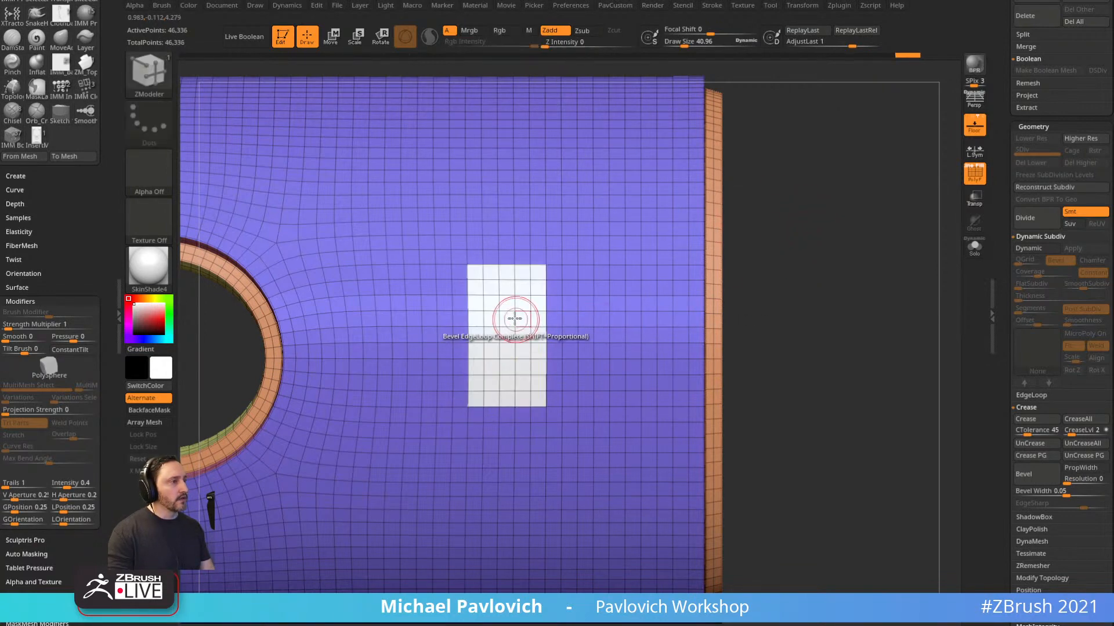
Try inserting the latch on the marked patch with the InsertMesh brush and bridging it with Smt on.
{"action": "key", "text": "space"}
{"action": "key", "text": "b"}
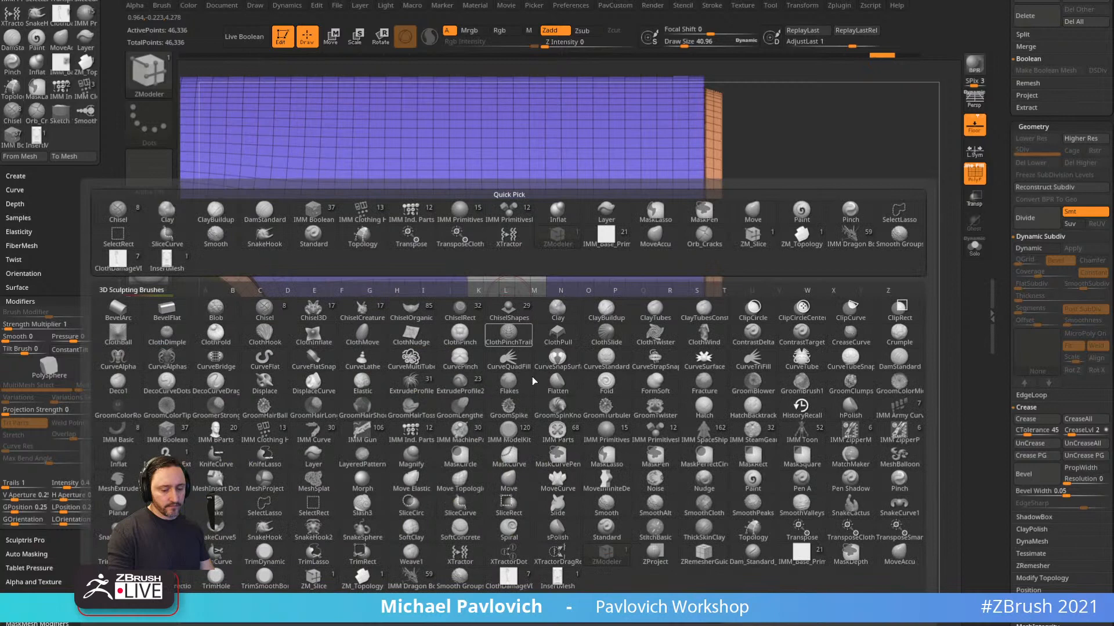
{"action": "left_click", "coordinate": [558, 579]}
{"action": "left_click_drag", "start_coordinate": [506, 354], "coordinate": [506, 371]}
{"action": "left_click_drag", "start_coordinate": [884, 228], "coordinate": [905, 341], "text": "ctrl"}
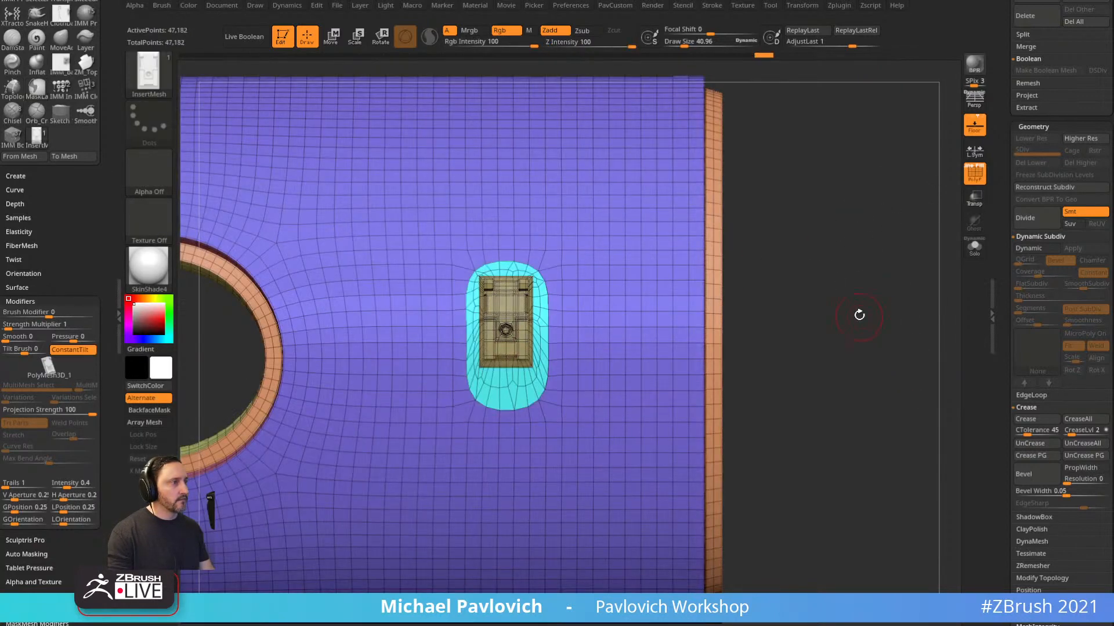
{"action": "left_click_drag", "start_coordinate": [858, 314], "coordinate": [847, 263]}
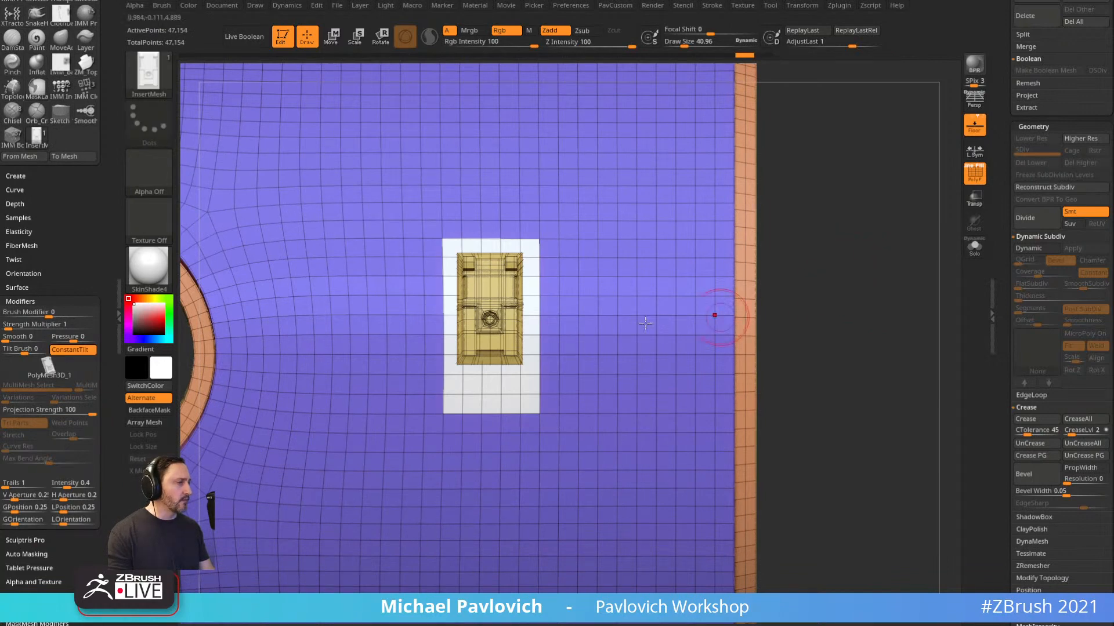
{"action": "key", "text": "ctrl+z"}
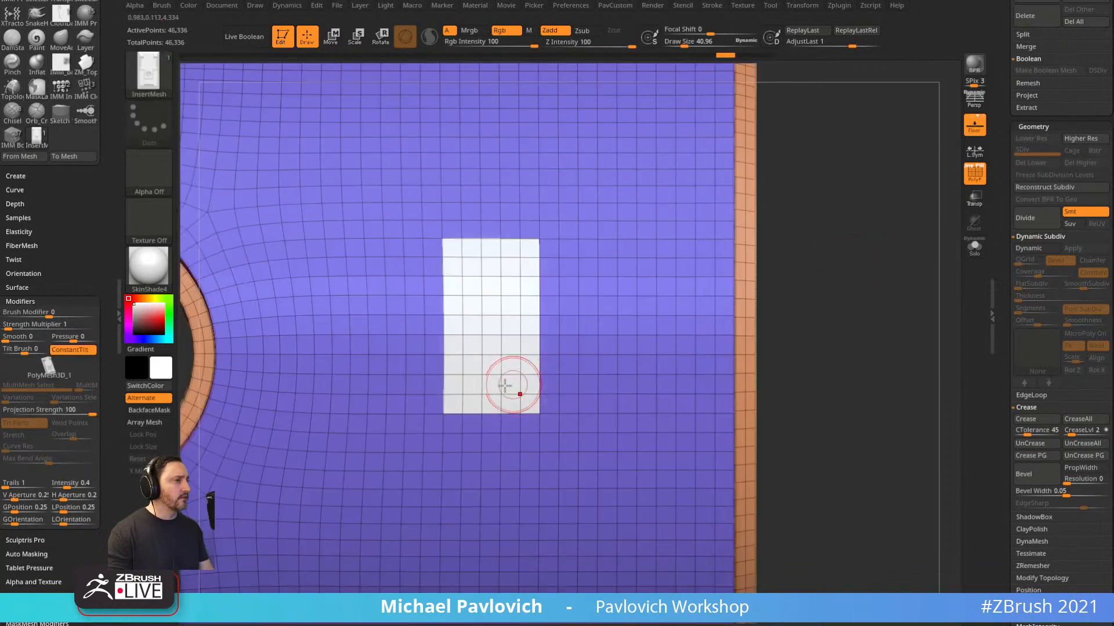
Shorten the marked patch by unmarking its two lowest rows of polygons with ZModeler.
{"action": "key", "text": "b"}
{"action": "key", "text": "z"}
{"action": "key", "text": "m"}
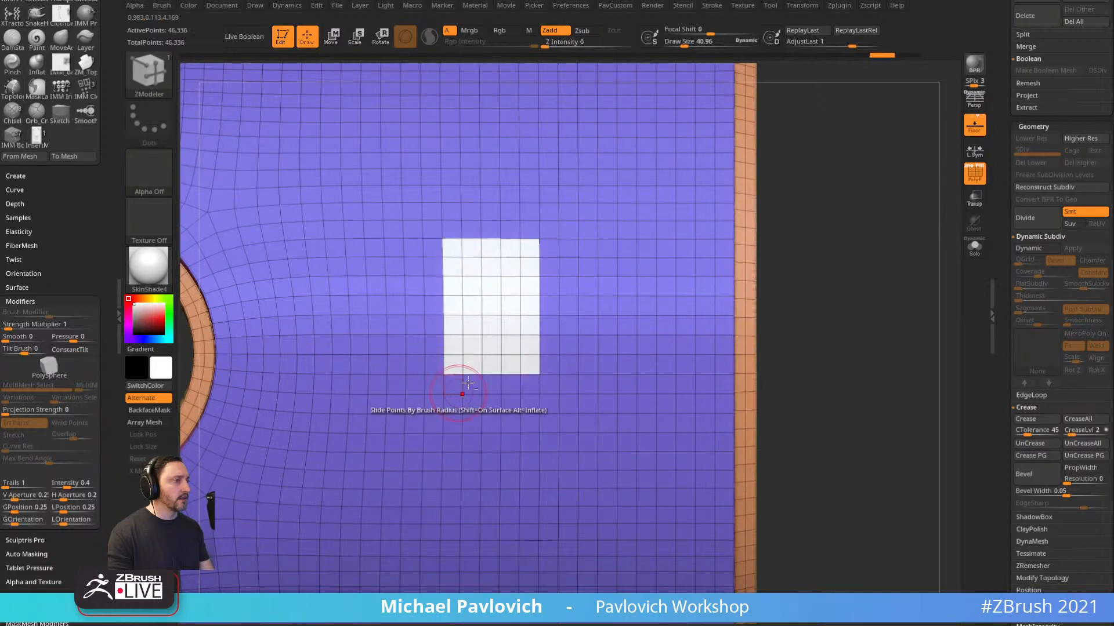
{"action": "left_click", "coordinate": [491, 323]}
{"action": "key", "text": "ctrl+z"}
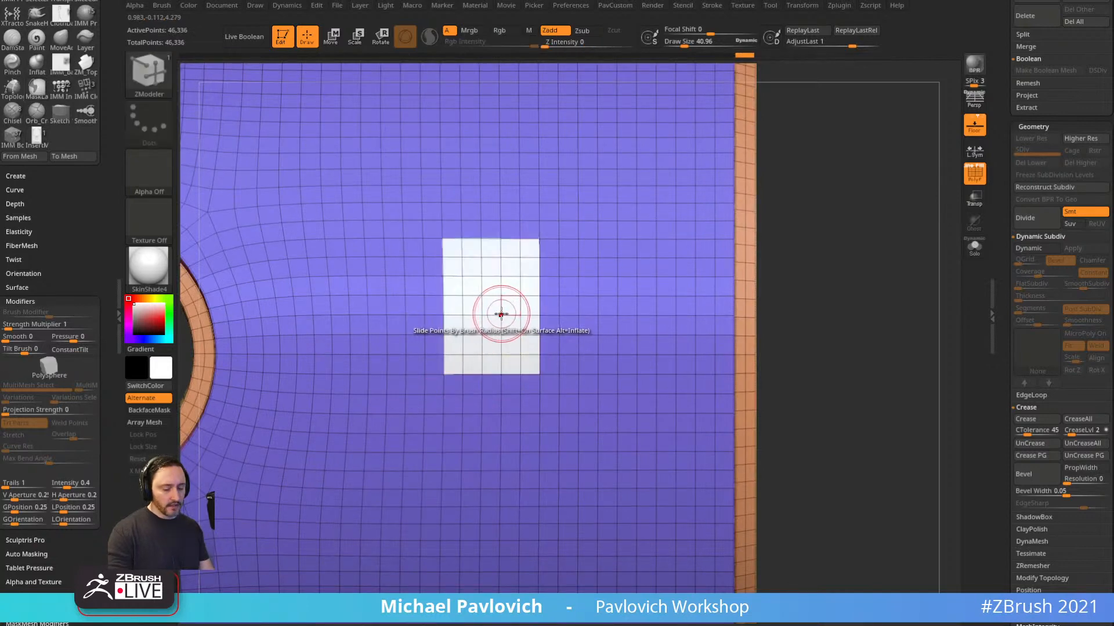
Insert the latch on the shortened patch with the InsertMesh brush and bridge it to the cylinder with Smt off.
{"action": "key", "text": "b"}
{"action": "left_click", "coordinate": [548, 577]}
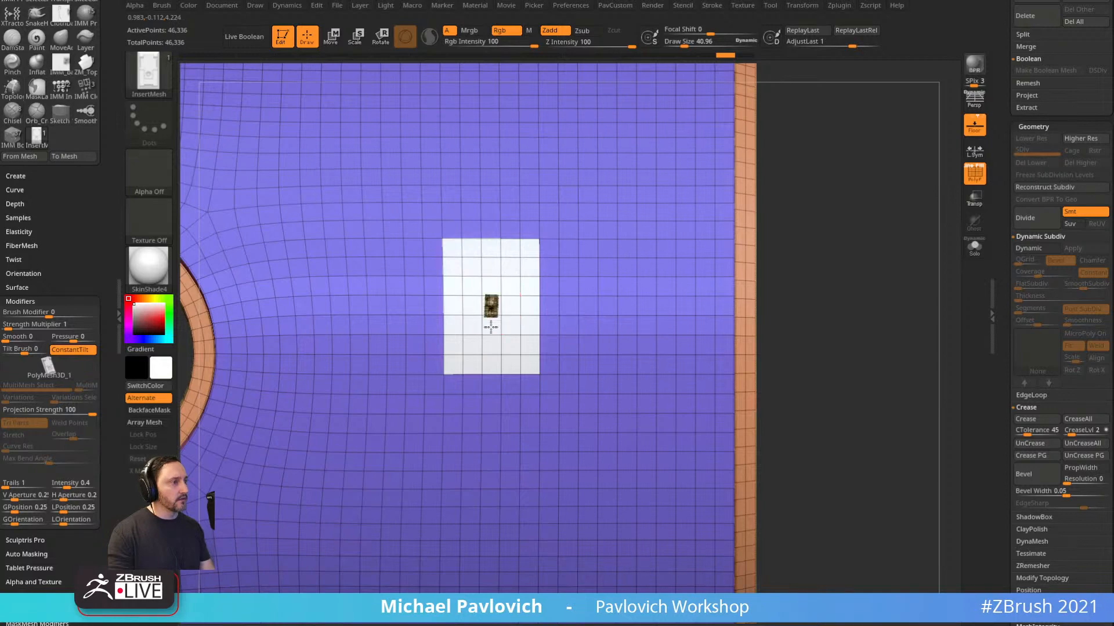
{"action": "left_click_drag", "start_coordinate": [491, 327], "coordinate": [491, 369]}
{"action": "left_click_drag", "start_coordinate": [867, 261], "coordinate": [895, 361], "text": "ctrl"}
{"action": "key", "text": "ctrl+z"}
{"action": "left_click", "coordinate": [1073, 213]}
{"action": "left_click_drag", "start_coordinate": [920, 266], "coordinate": [924, 360], "text": "ctrl"}
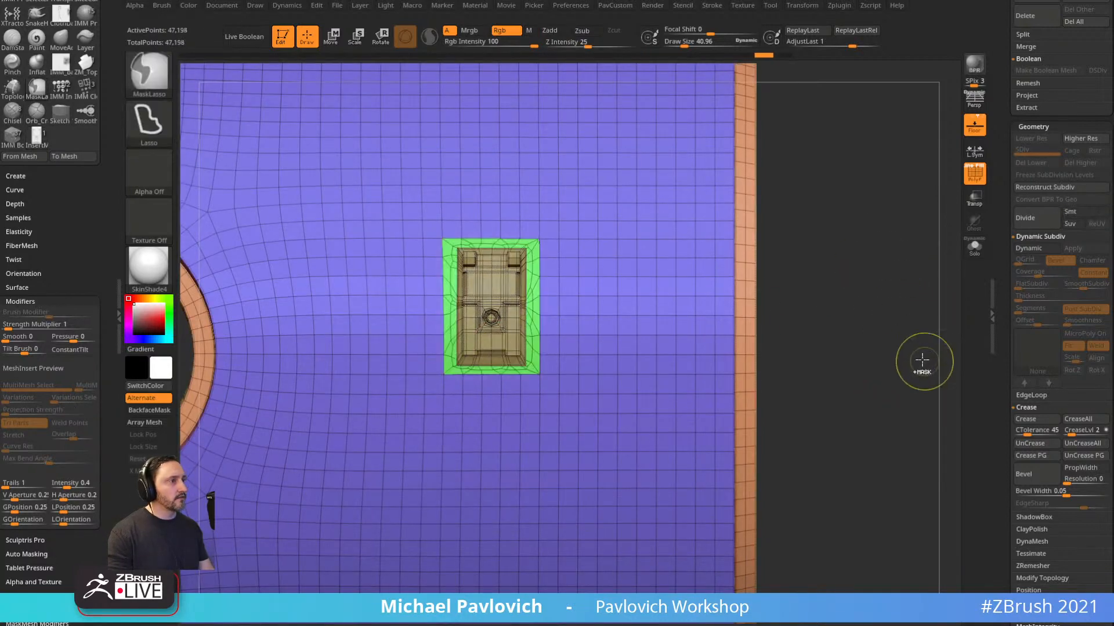
Preview the bridged latch without wireframe under Dynamic Subdivision, then undo its insertion and show the wireframe again.
{"action": "mouse_move", "coordinate": [861, 268]}
{"action": "left_mouse_down"}
{"action": "mouse_move", "coordinate": [848, 286]}
{"action": "mouse_move", "coordinate": [872, 290]}
{"action": "mouse_move", "coordinate": [837, 252]}
{"action": "mouse_move", "coordinate": [834, 263]}
{"action": "mouse_move", "coordinate": [847, 253]}
{"action": "left_mouse_up"}
{"action": "left_click", "coordinate": [974, 174]}
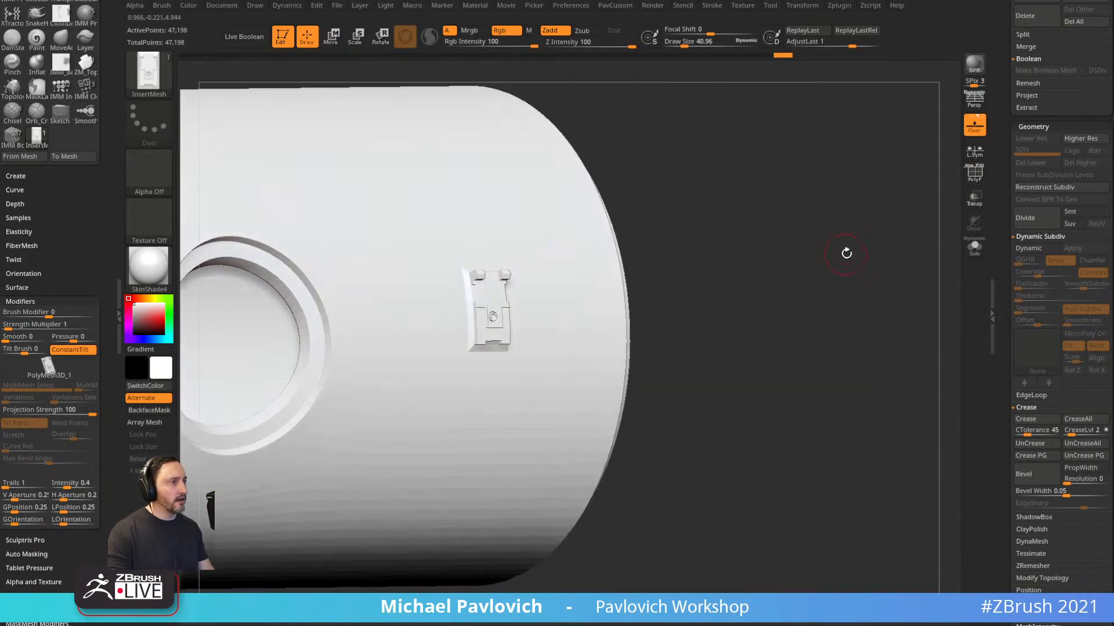
{"action": "key", "text": "d"}
{"action": "key", "text": "3"}
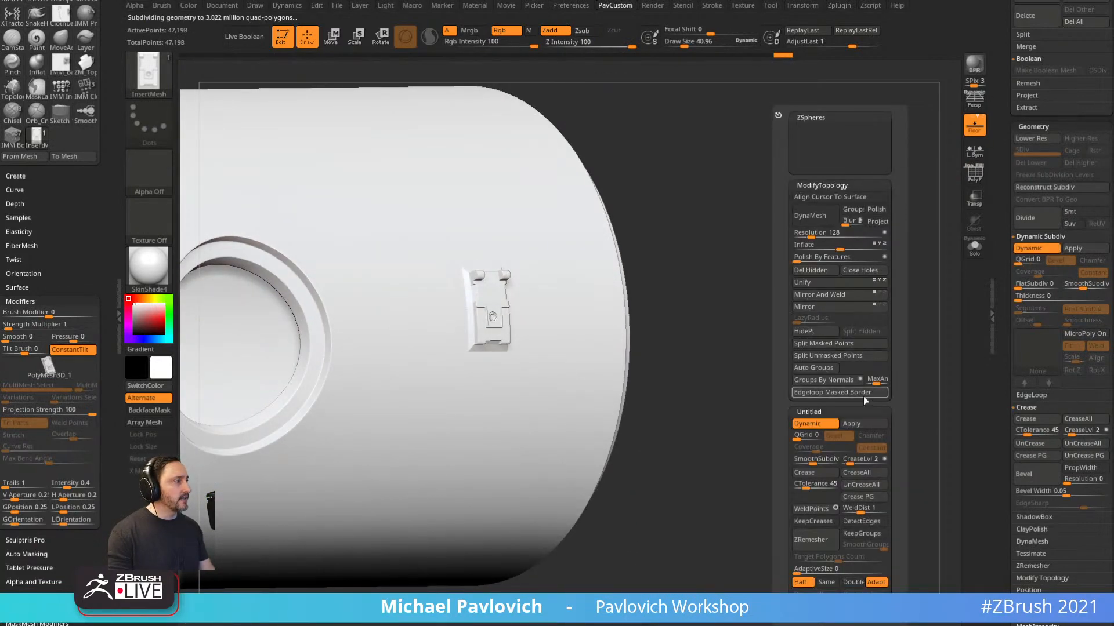
{"action": "key", "text": "shift+d"}
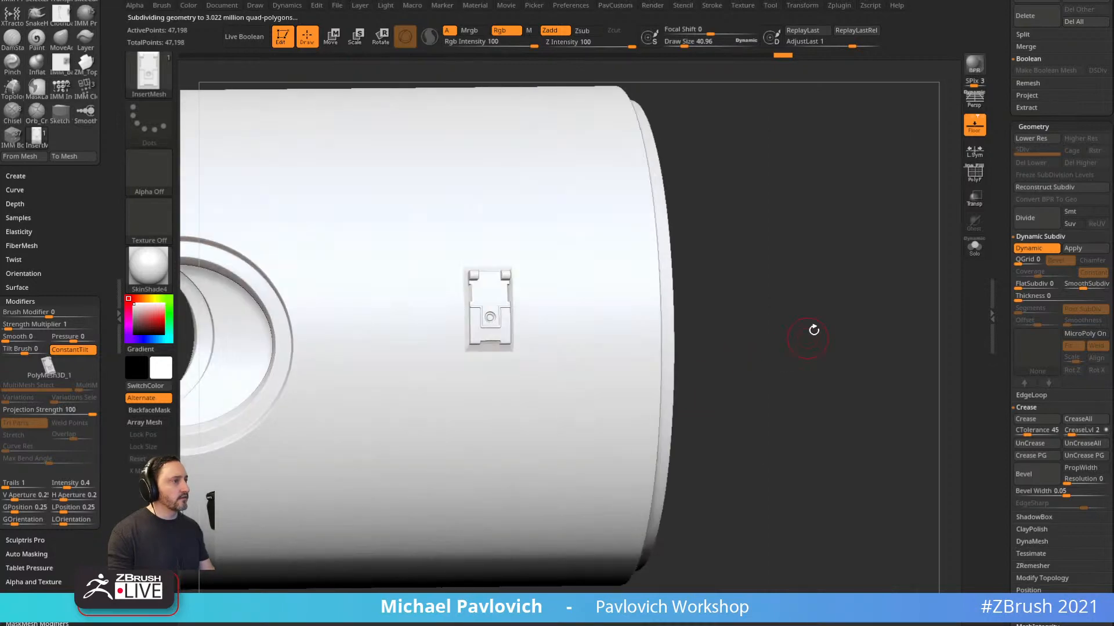
{"action": "key", "text": "shift+f"}
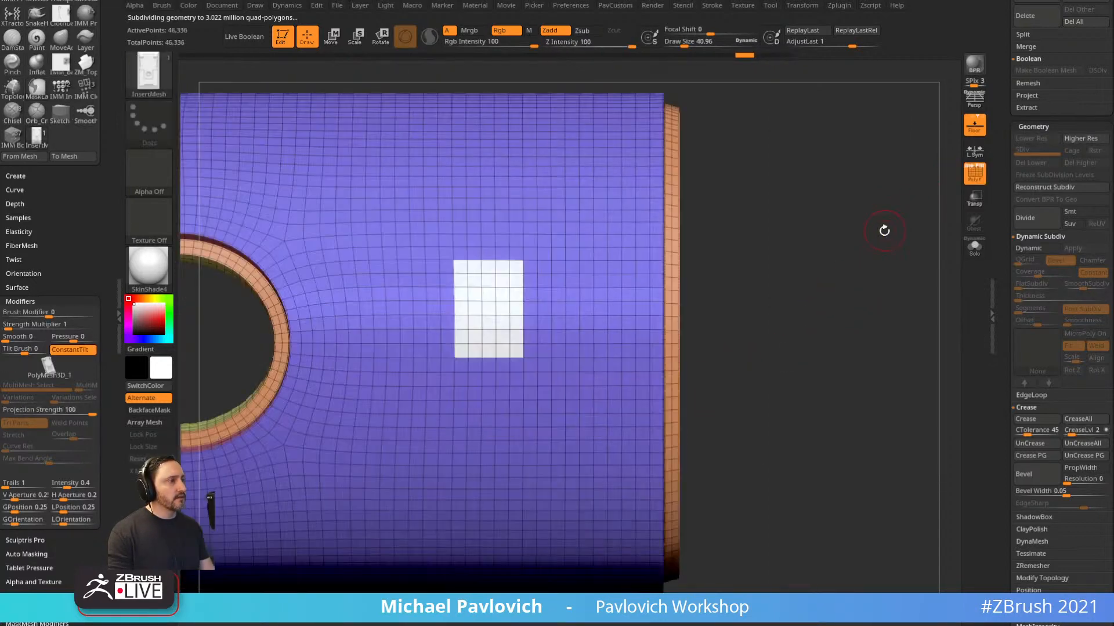
Insert the latch recessed below the cylinder's surface at the marked patch with the InsertMesh brush and bridge its border.
{"action": "key", "text": "b"}
{"action": "key", "text": "z"}
{"action": "key", "text": "m"}
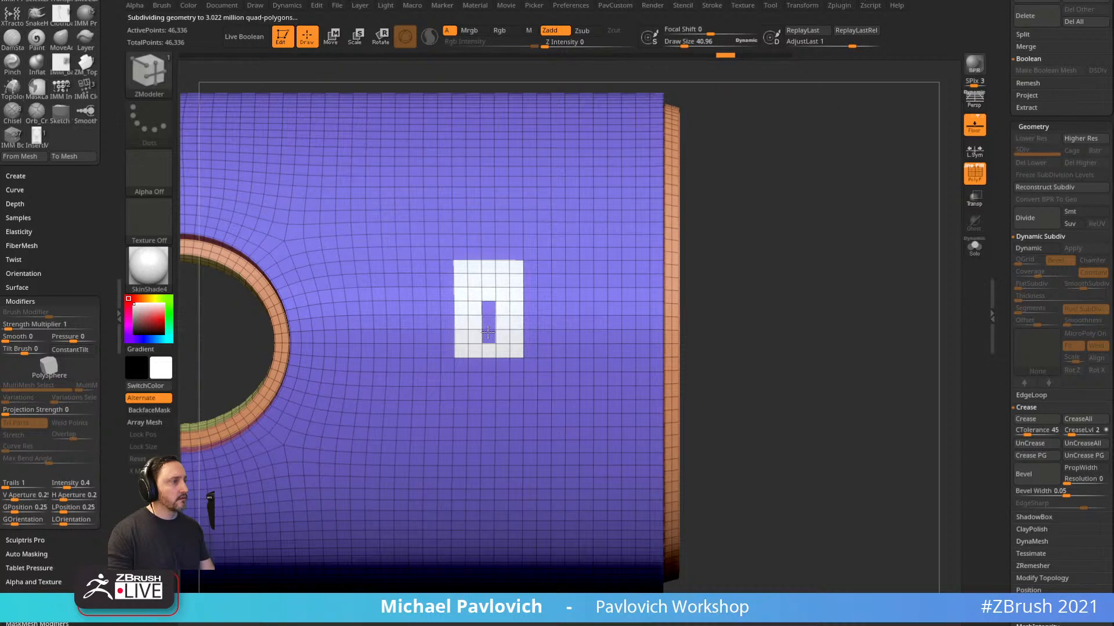
{"action": "key", "text": "b"}
{"action": "key", "text": "i"}
{"action": "key", "text": "m"}
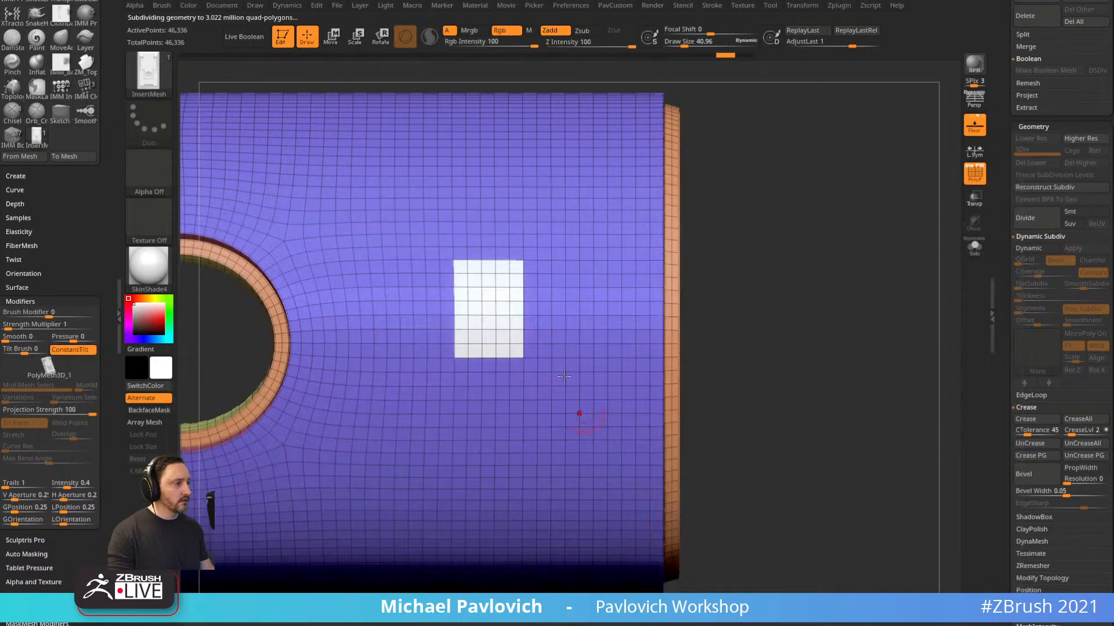
{"action": "left_click_drag", "start_coordinate": [489, 308], "coordinate": [489, 352]}
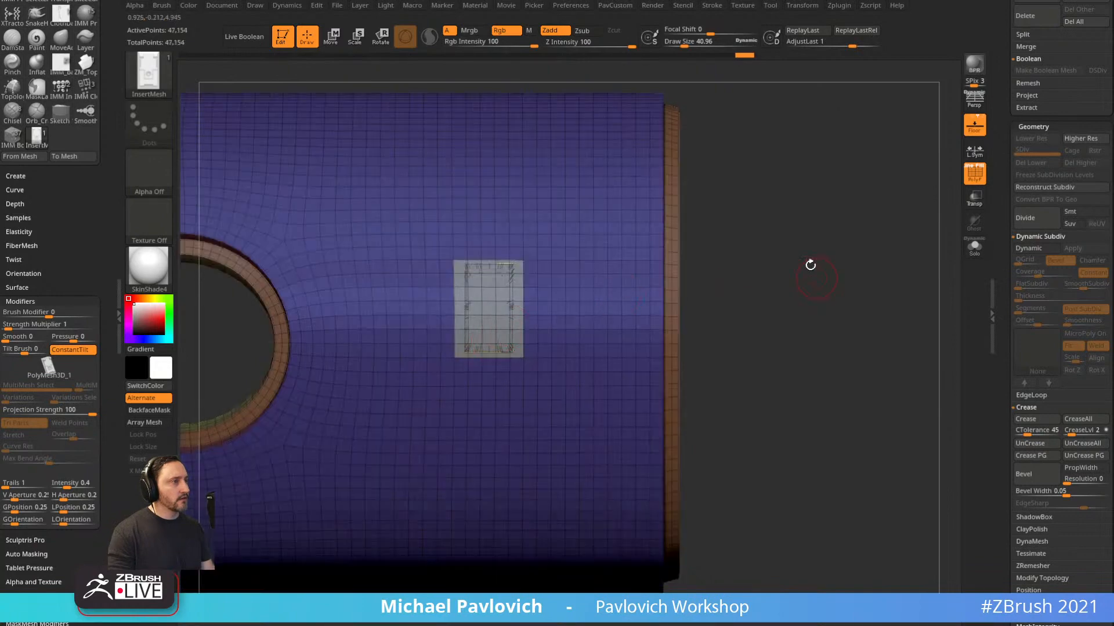
{"action": "left_click", "coordinate": [883, 350], "text": "ctrl"}
Turn on Dynamic Subdivision and hide the wireframe to inspect the recessed latch and the whole cylinder.
{"action": "left_click_drag", "start_coordinate": [826, 293], "coordinate": [895, 301]}
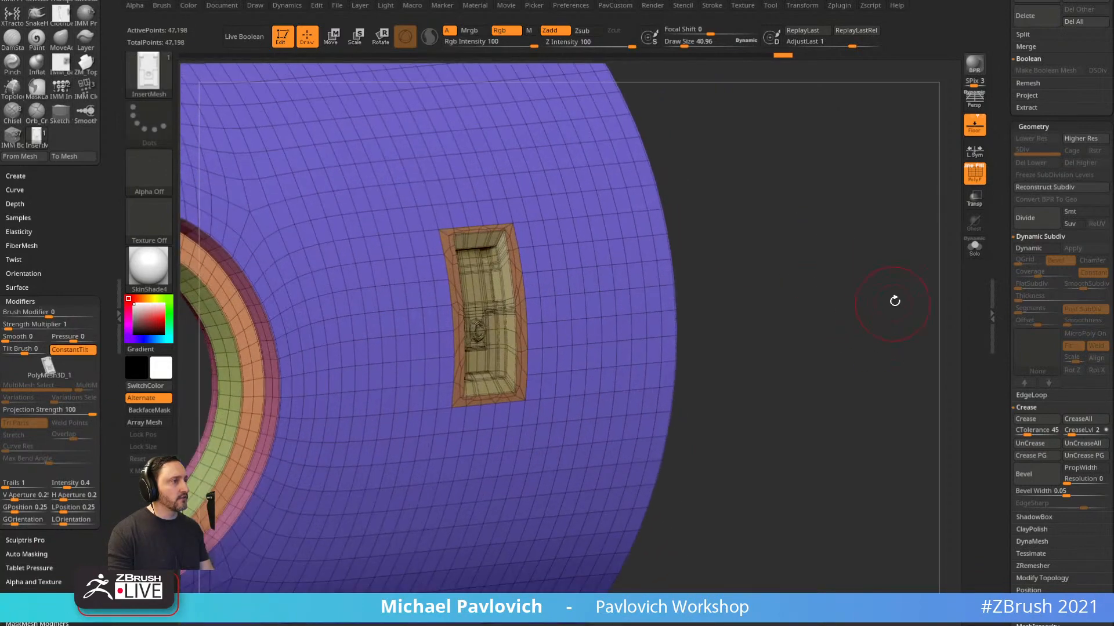
{"action": "key", "text": "d"}
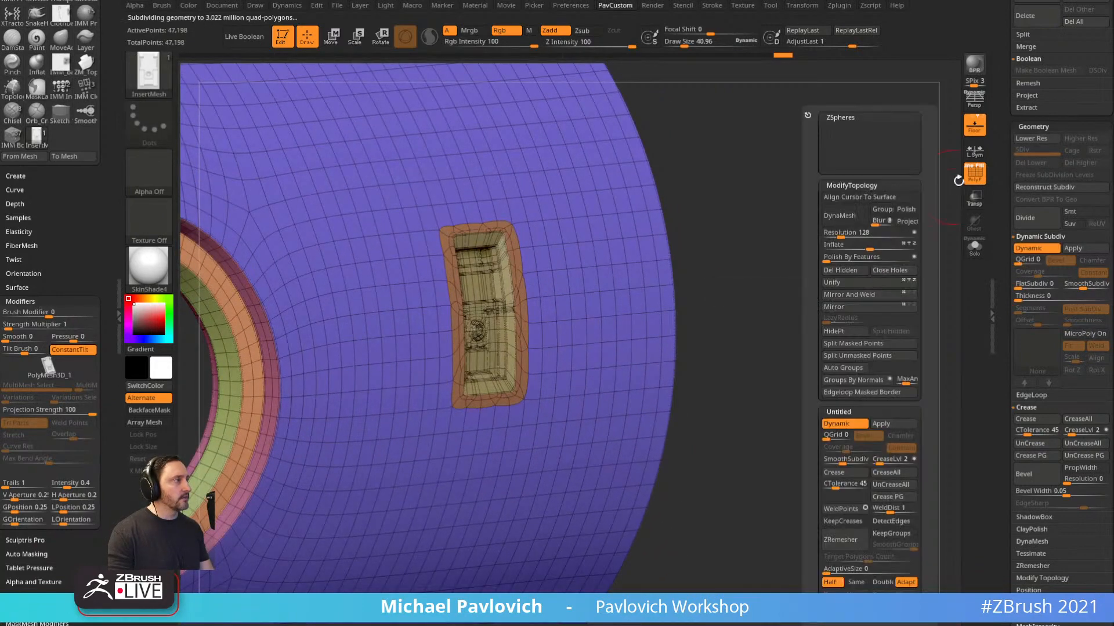
{"action": "left_click", "coordinate": [974, 173]}
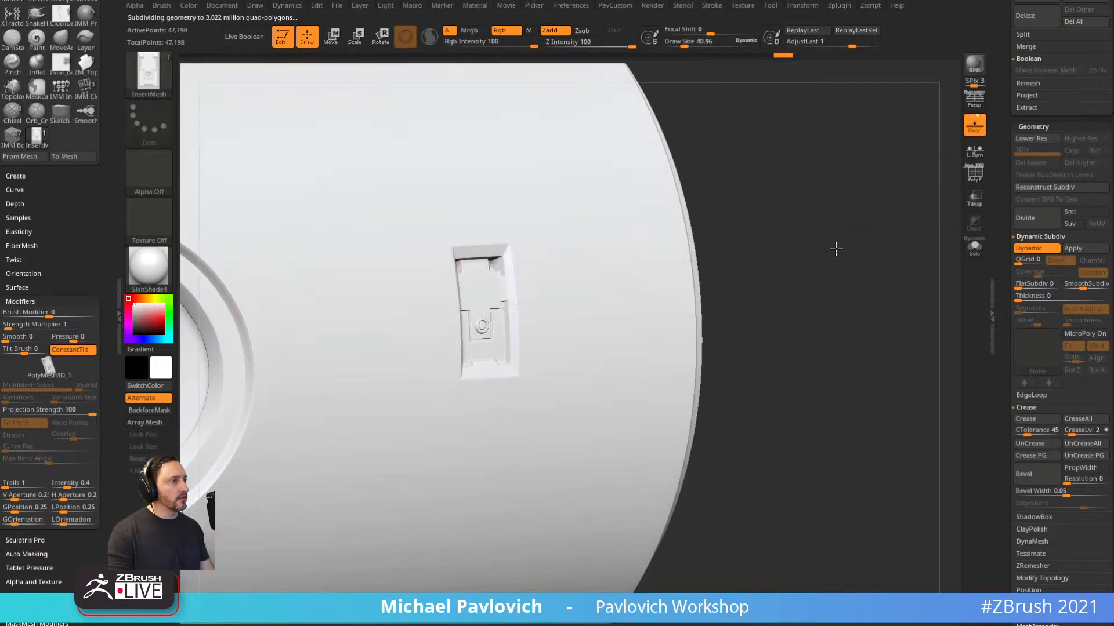
{"action": "left_click_drag", "start_coordinate": [836, 248], "coordinate": [853, 251]}
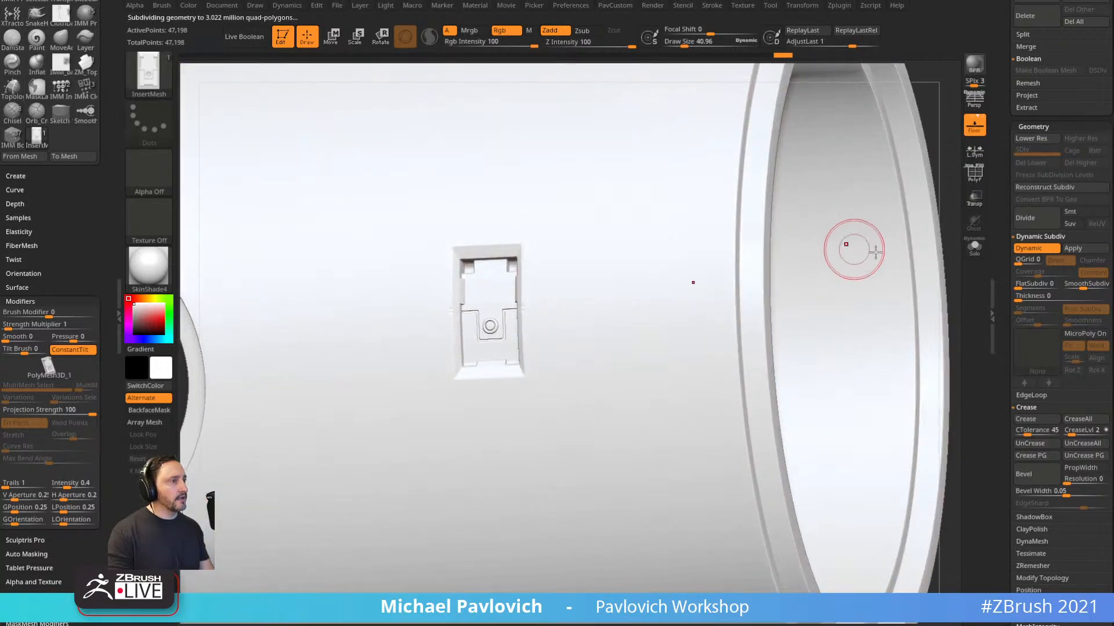
{"action": "left_click_drag", "start_coordinate": [941, 163], "coordinate": [919, 280]}
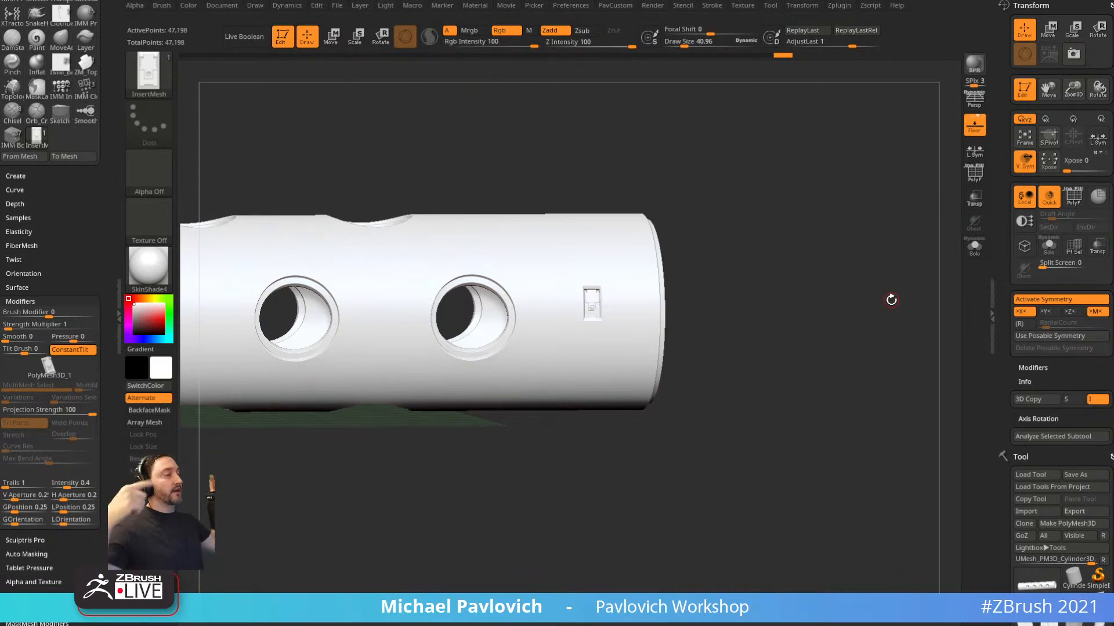
{"action": "left_click_drag", "start_coordinate": [818, 301], "coordinate": [609, 301]}
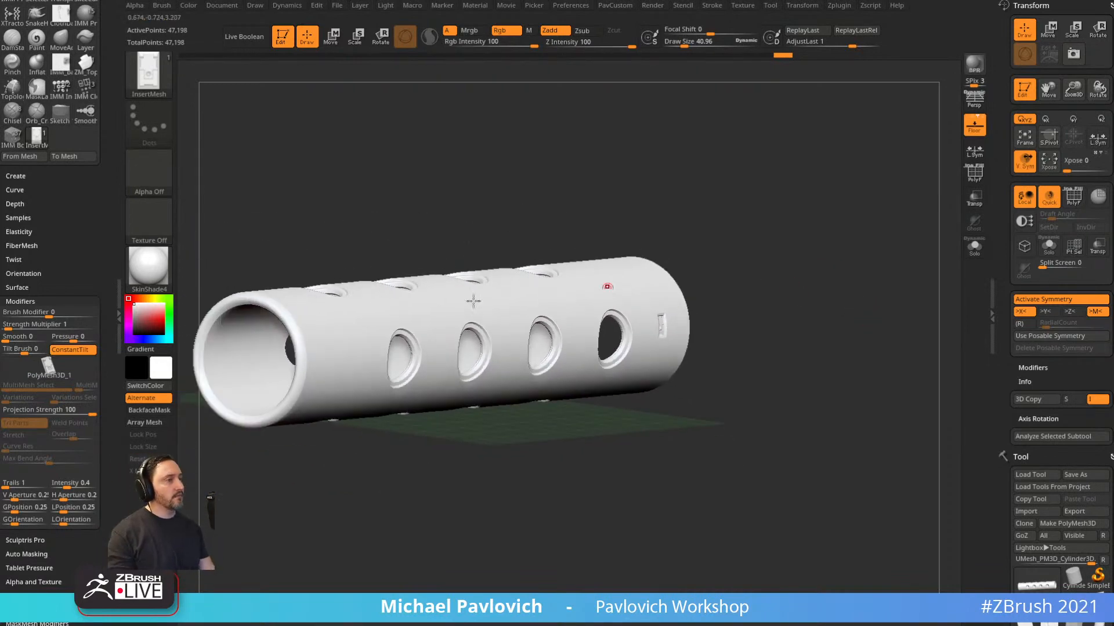
Apply StartupMaterial to the cylinder and select the Standard brush with a draw size of about 121.
{"action": "left_click", "coordinate": [148, 266]}
{"action": "left_click", "coordinate": [212, 280]}
{"action": "mouse_move", "coordinate": [572, 197]}
{"action": "left_mouse_down"}
{"action": "mouse_move", "coordinate": [778, 261]}
{"action": "mouse_move", "coordinate": [851, 241]}
{"action": "left_mouse_up"}
{"action": "key", "text": "b"}
{"action": "key", "text": "s"}
{"action": "key", "text": "t"}
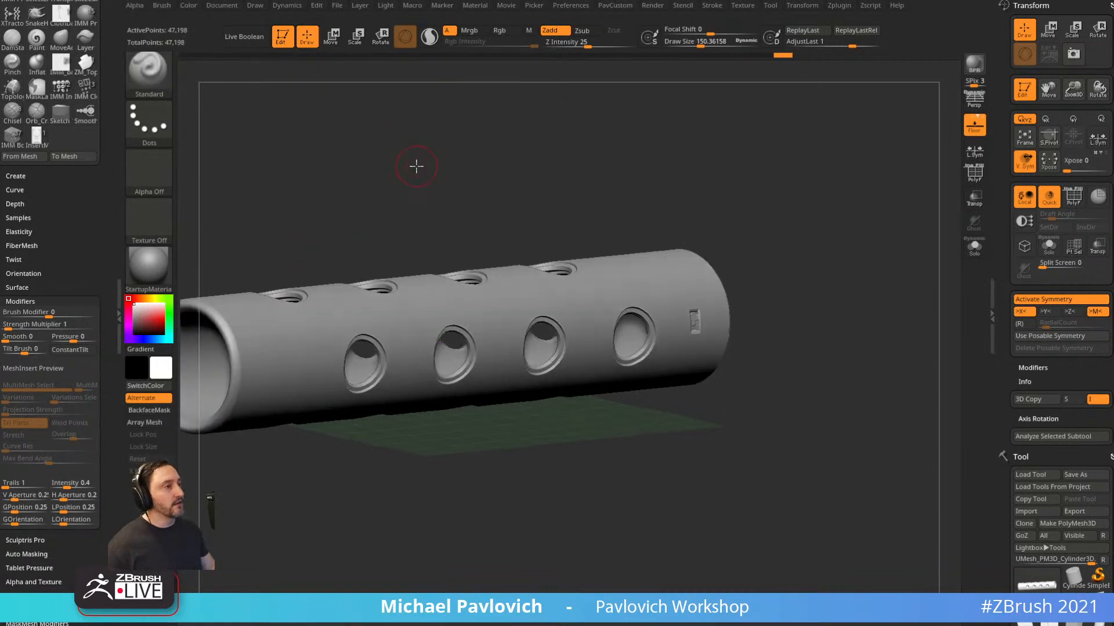
{"action": "left_click_drag", "start_coordinate": [406, 167], "coordinate": [414, 167]}
{"action": "key", "text": "s"}
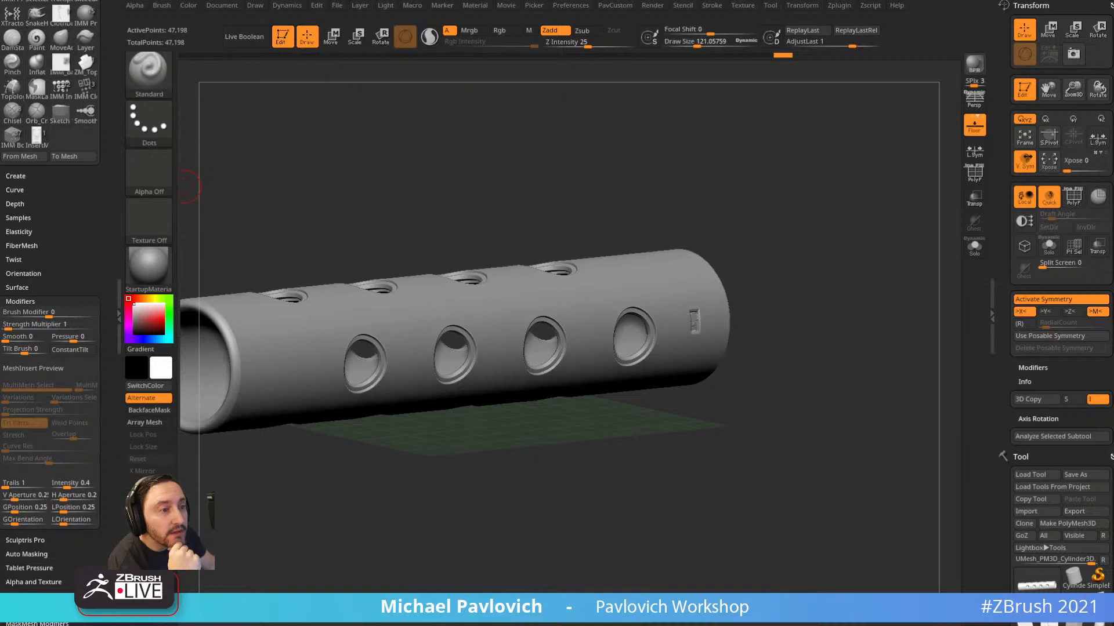
{"action": "left_click_drag", "start_coordinate": [621, 182], "coordinate": [676, 184]}
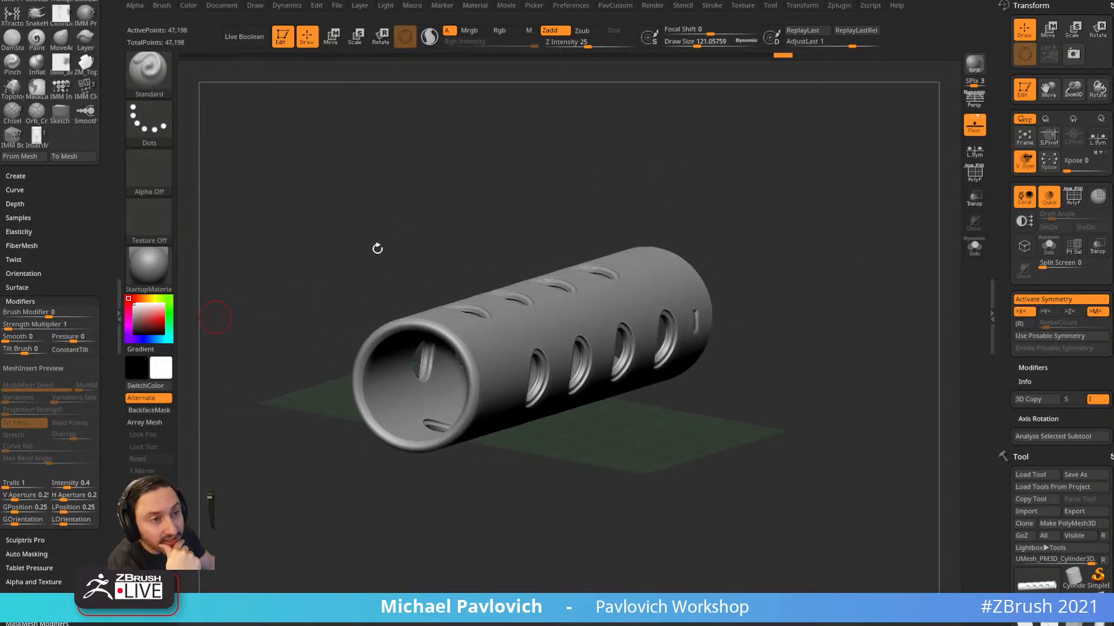
{"action": "key", "text": "space"}
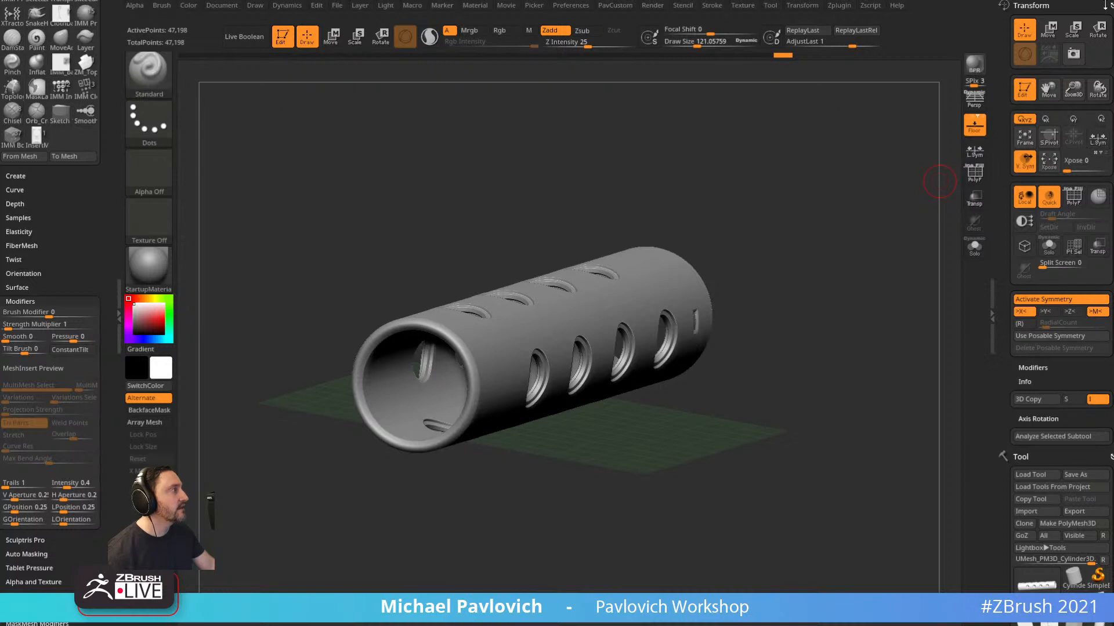
Clear the docked palettes from the side tray and dock the Tool palette there.
{"action": "left_click", "coordinate": [1109, 5]}
{"action": "left_click", "coordinate": [1110, 5]}
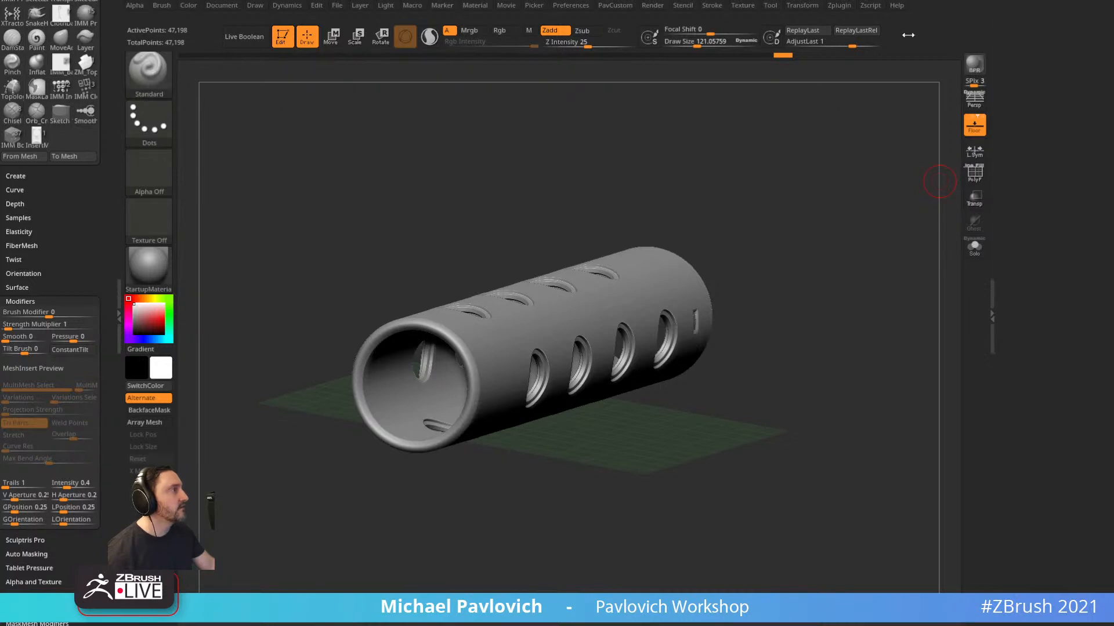
{"action": "left_click", "coordinate": [769, 5]}
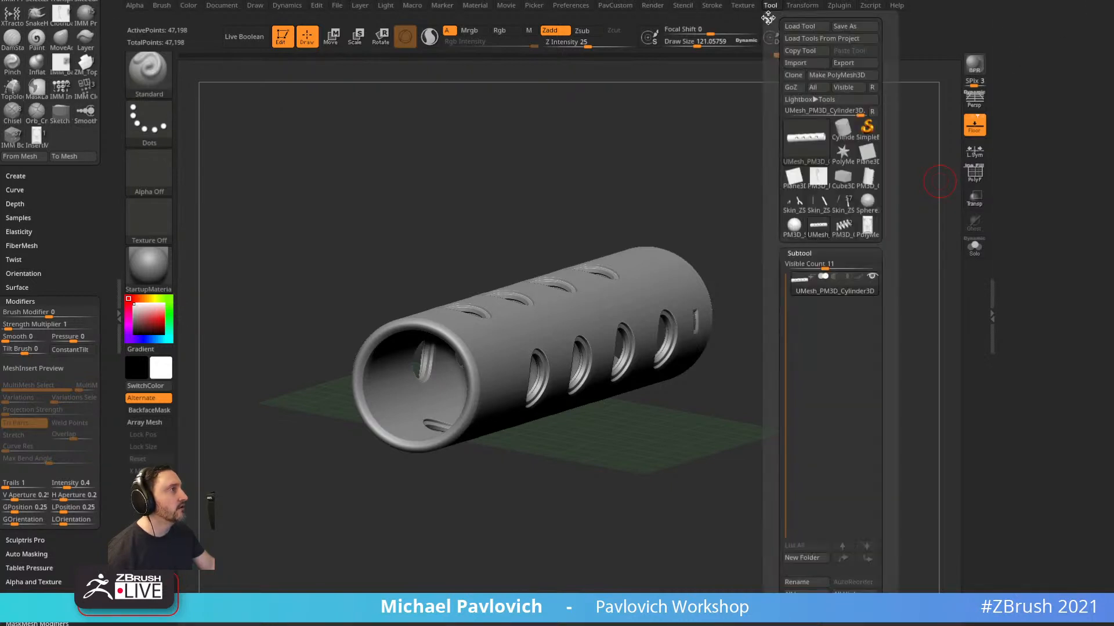
{"action": "left_click", "coordinate": [766, 6]}
Leave the cylinder's edit mode by switching to SimpleBrush, then select the ZSphere tool and open the custom ZSpheres settings.
{"action": "left_click", "coordinate": [1097, 125]}
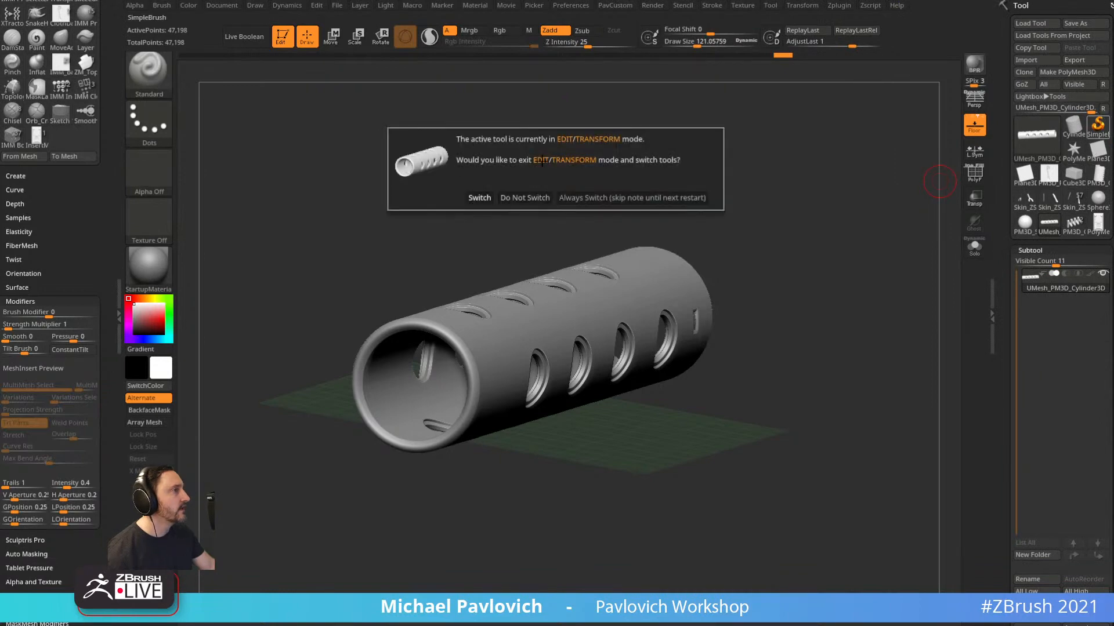
{"action": "left_click", "coordinate": [480, 197]}
{"action": "left_click", "coordinate": [1037, 138]}
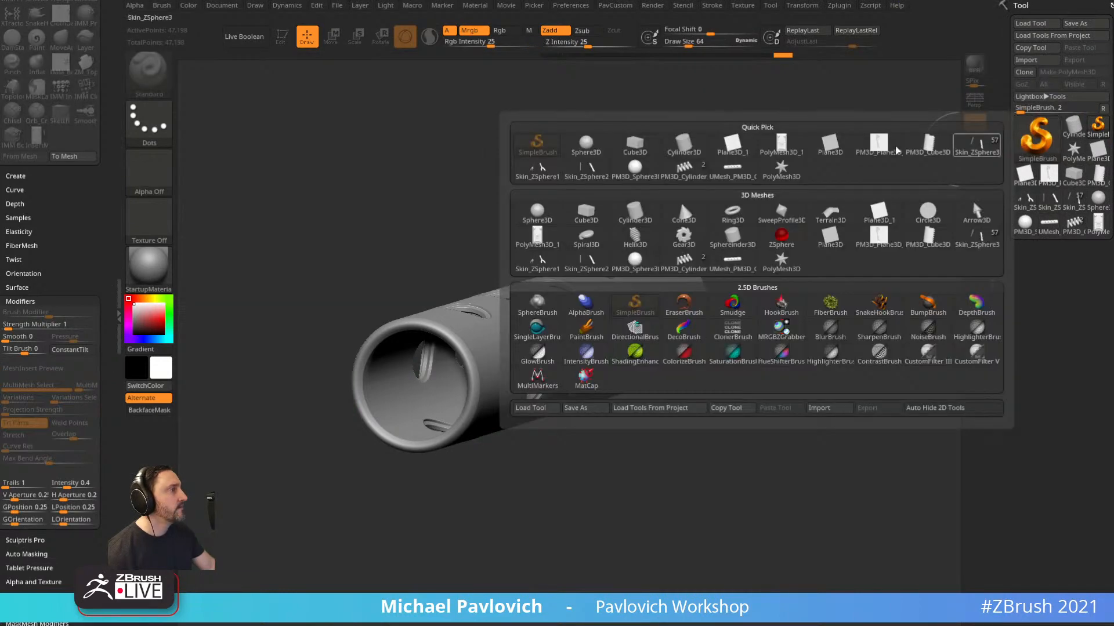
{"action": "left_click", "coordinate": [781, 229]}
{"action": "key", "text": "2"}
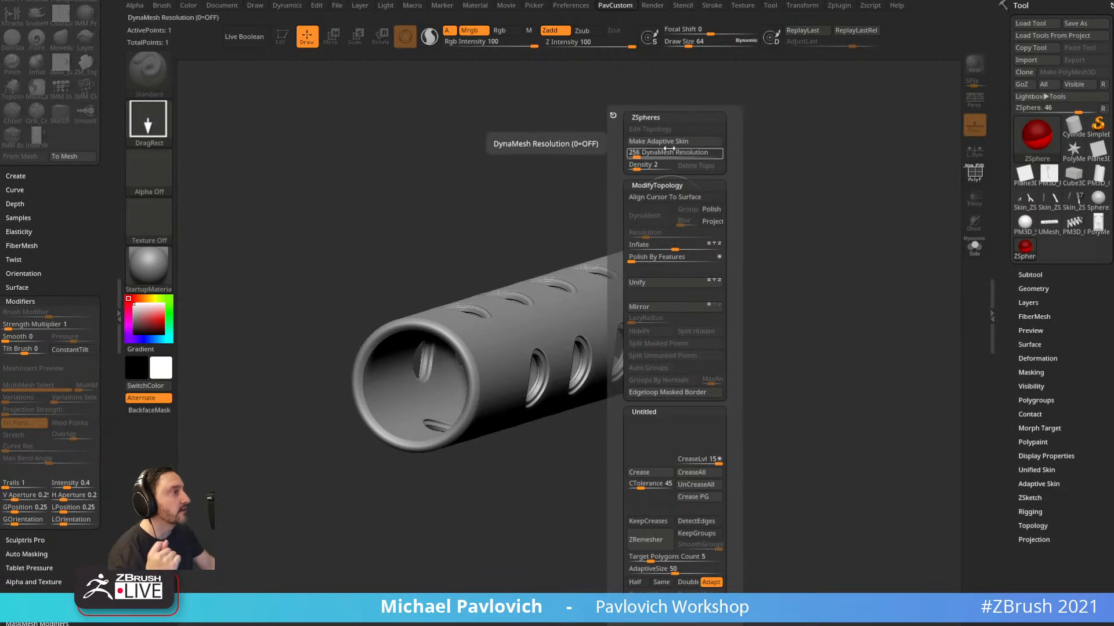
Collapse and re-expand the ZSpheres section of the custom ZBrush settings menu, then dismiss the menu.
{"action": "left_click", "coordinate": [677, 116]}
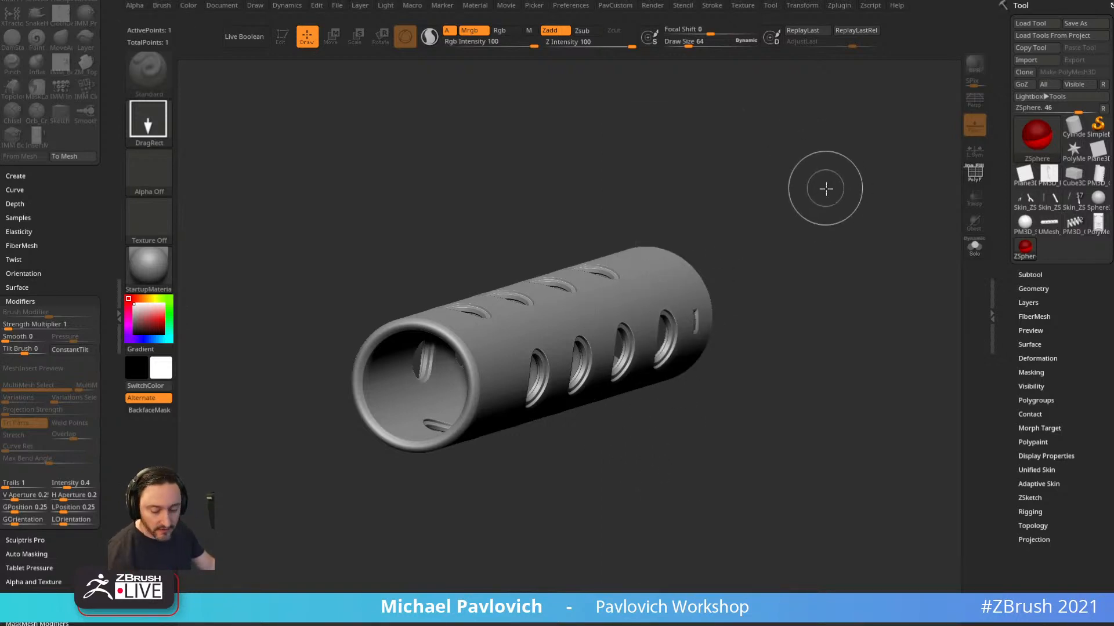
{"action": "key", "text": "2"}
{"action": "key", "text": "2"}
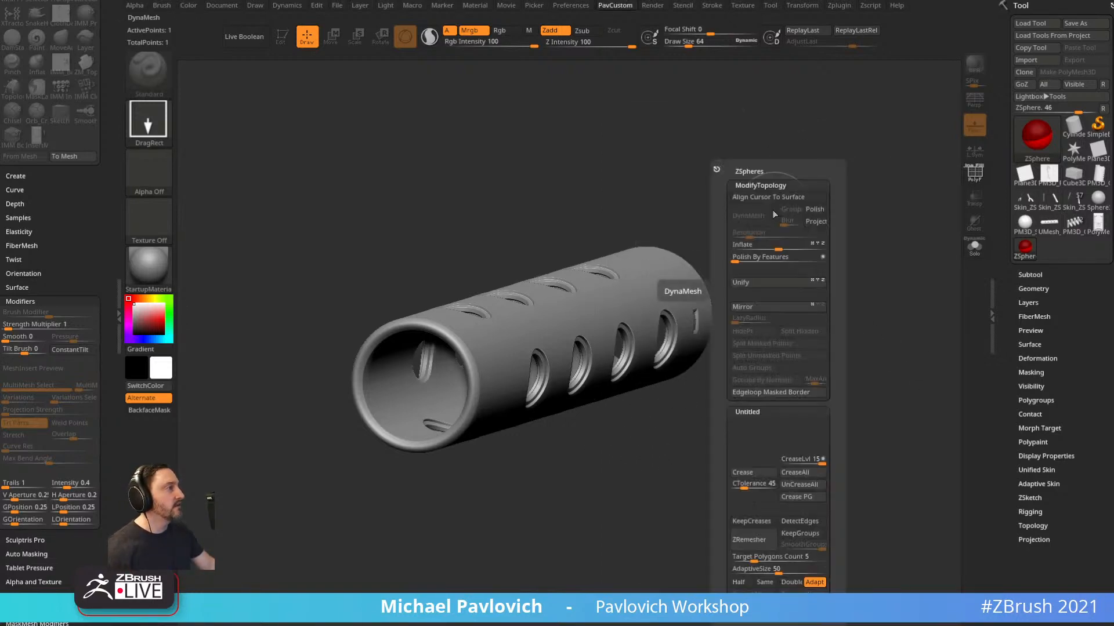
{"action": "left_click", "coordinate": [748, 171]}
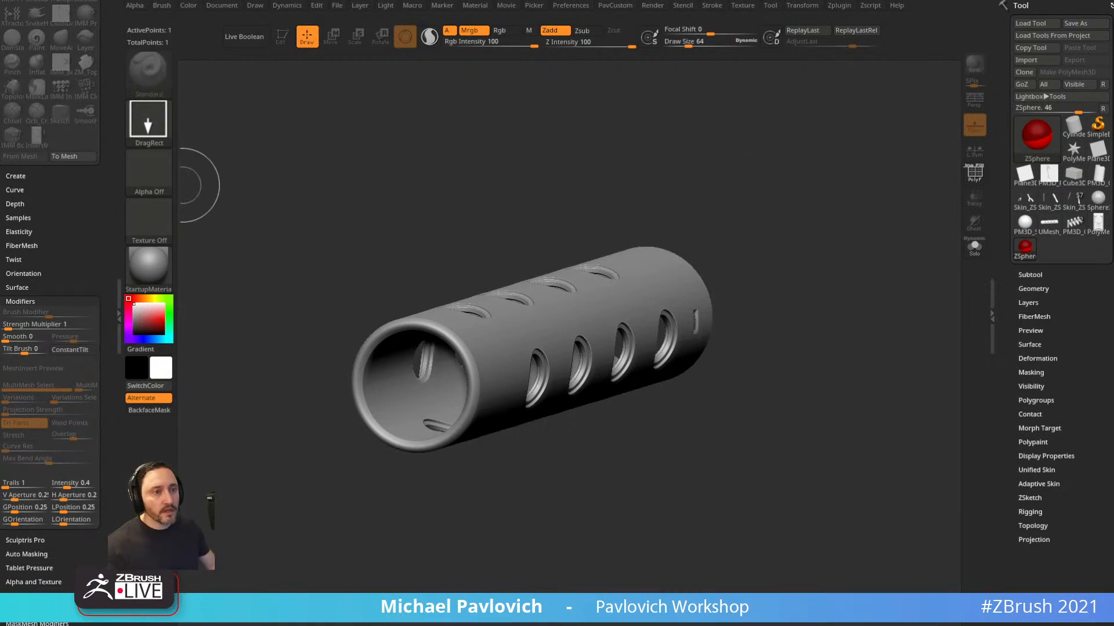
Switch to the browser's Intro to ZBrush playlist, bring forward the Gumroad store page and look through its product list for the Intro To ZBrush files.
{"action": "left_click_drag", "start_coordinate": [0, 33], "coordinate": [492, 0]}
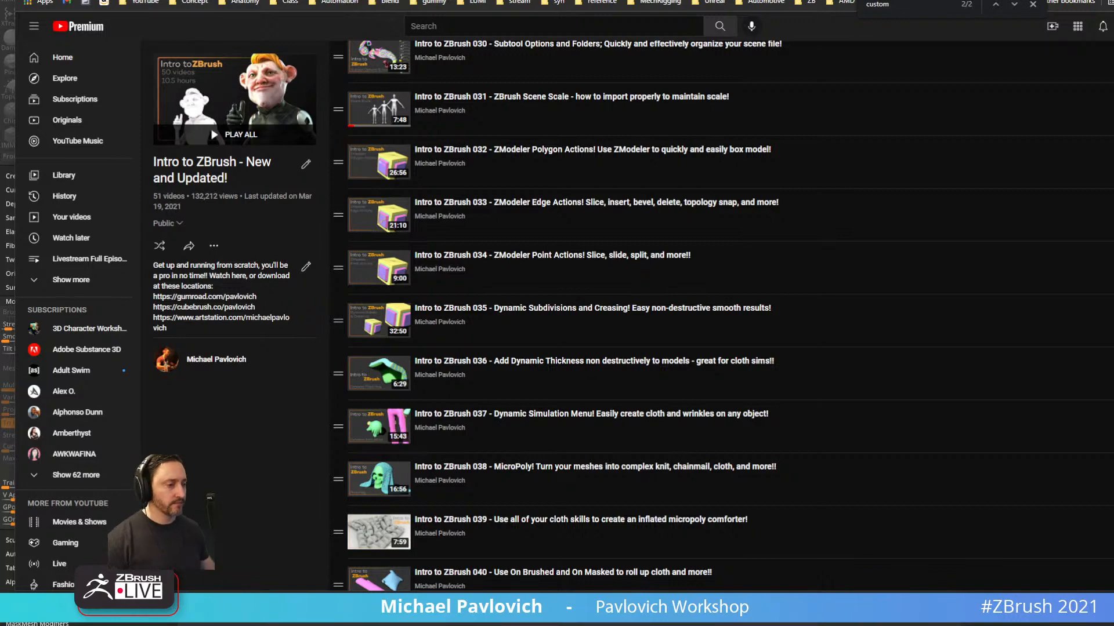
{"action": "left_click_drag", "start_coordinate": [1102, 1], "coordinate": [344, 3]}
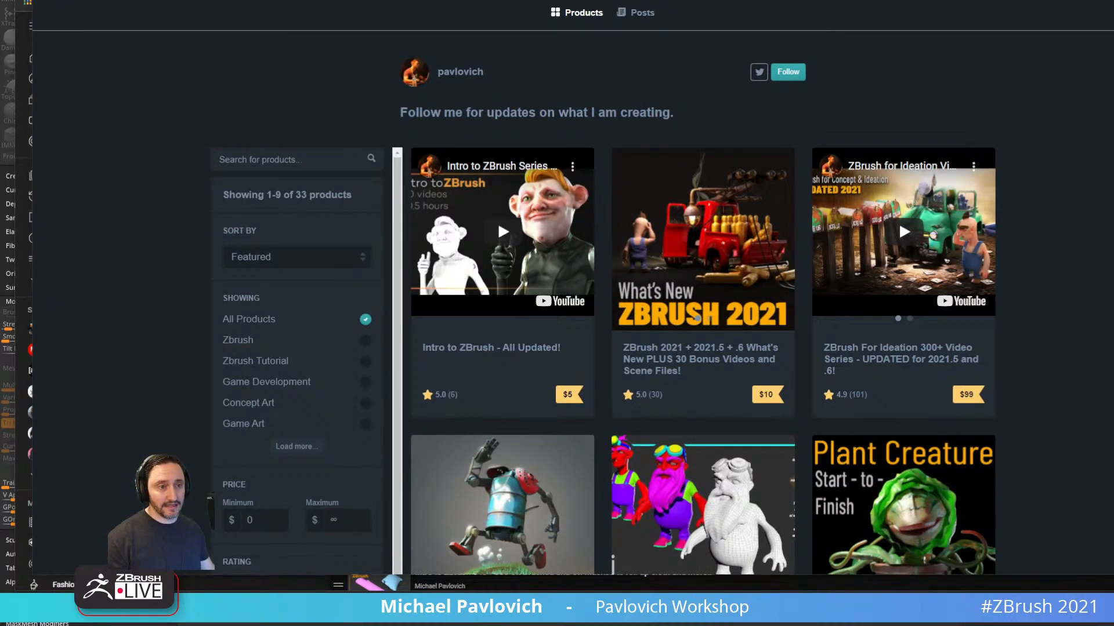
{"action": "scroll", "coordinate": [498, 221], "scroll_direction": "down", "scroll_amount": 10}
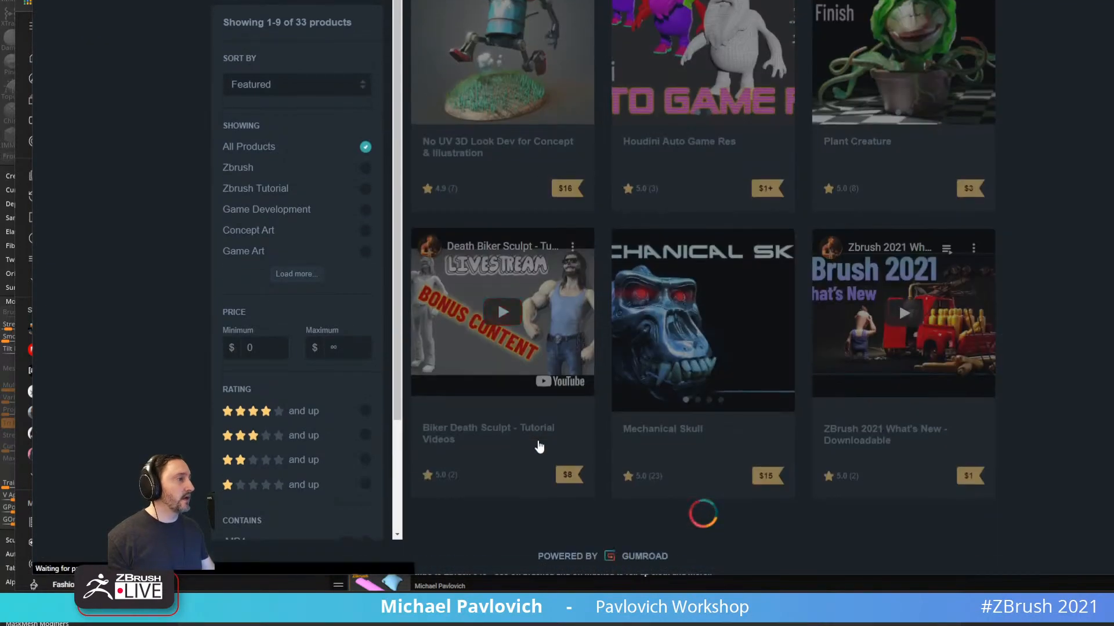
{"action": "scroll", "coordinate": [552, 438], "scroll_direction": "down", "scroll_amount": 10}
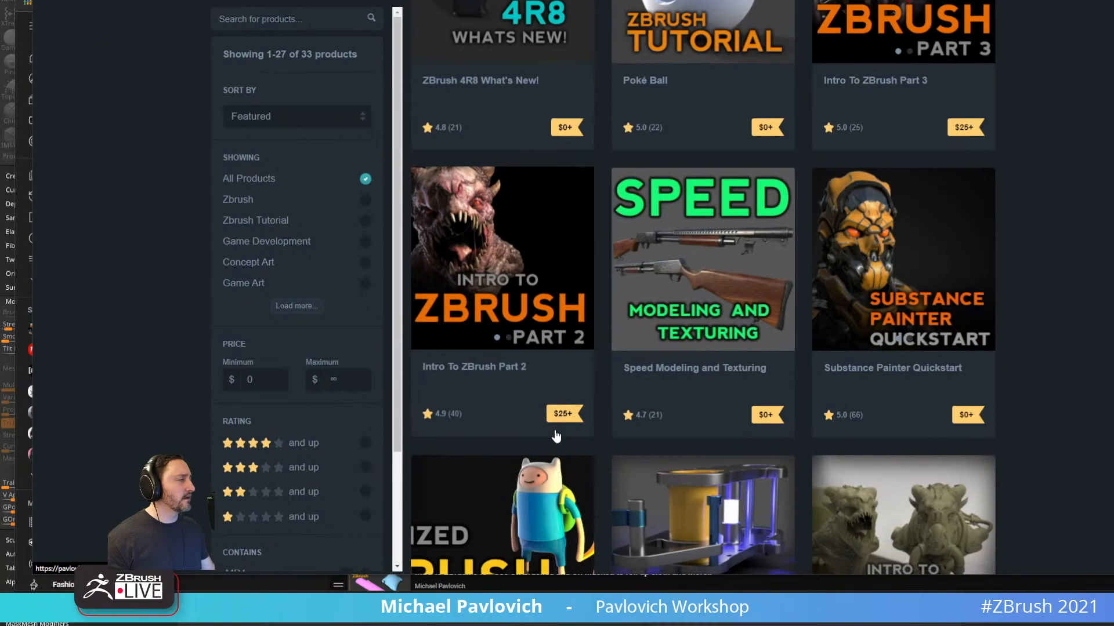
{"action": "scroll", "coordinate": [556, 435], "scroll_direction": "down", "scroll_amount": 12}
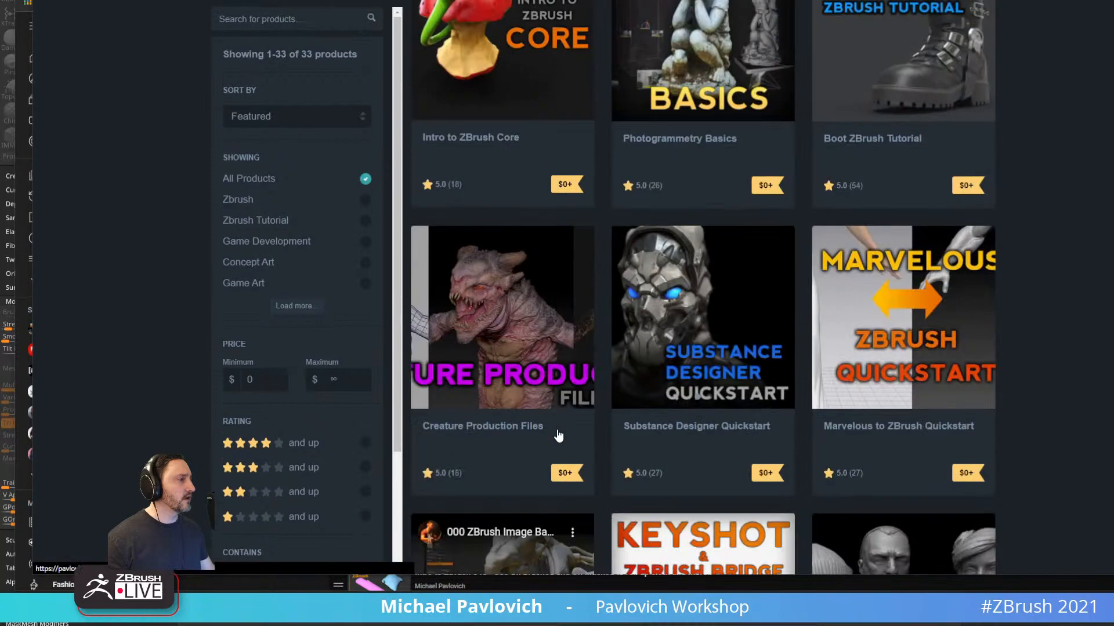
{"action": "scroll", "coordinate": [558, 436], "scroll_direction": "down", "scroll_amount": 3}
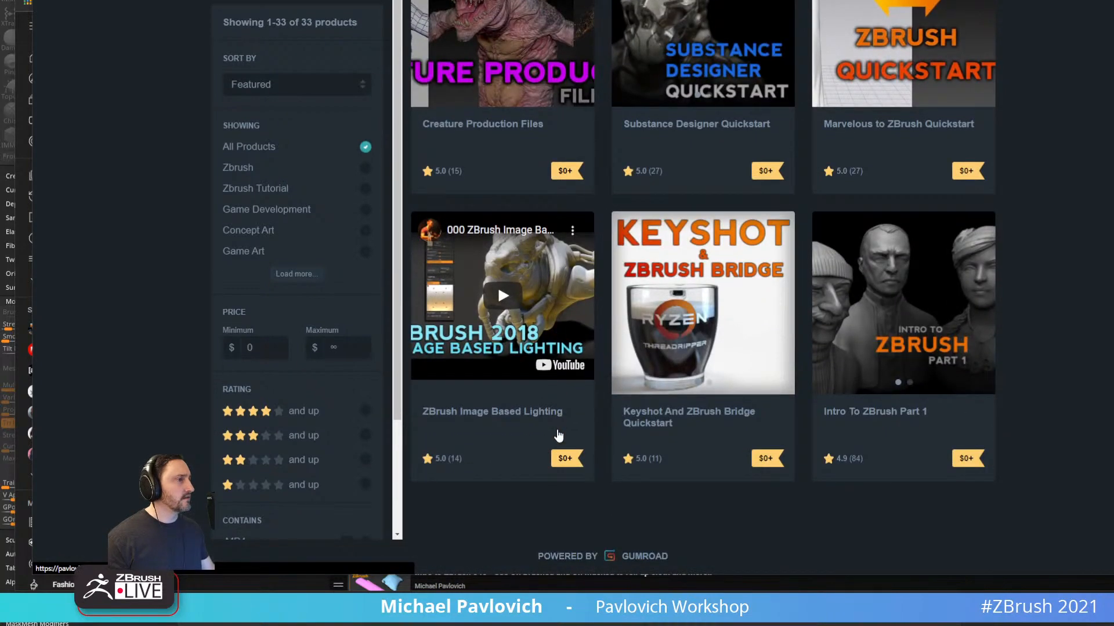
{"action": "scroll", "coordinate": [642, 456], "scroll_direction": "up", "scroll_amount": 5}
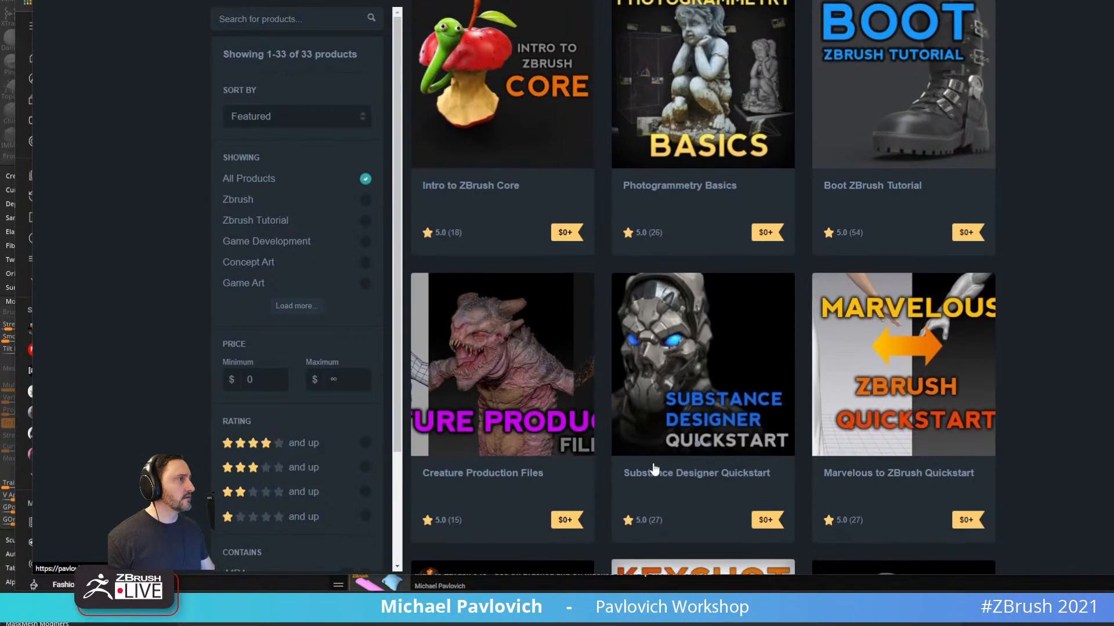
{"action": "scroll", "coordinate": [654, 469], "scroll_direction": "up", "scroll_amount": 6}
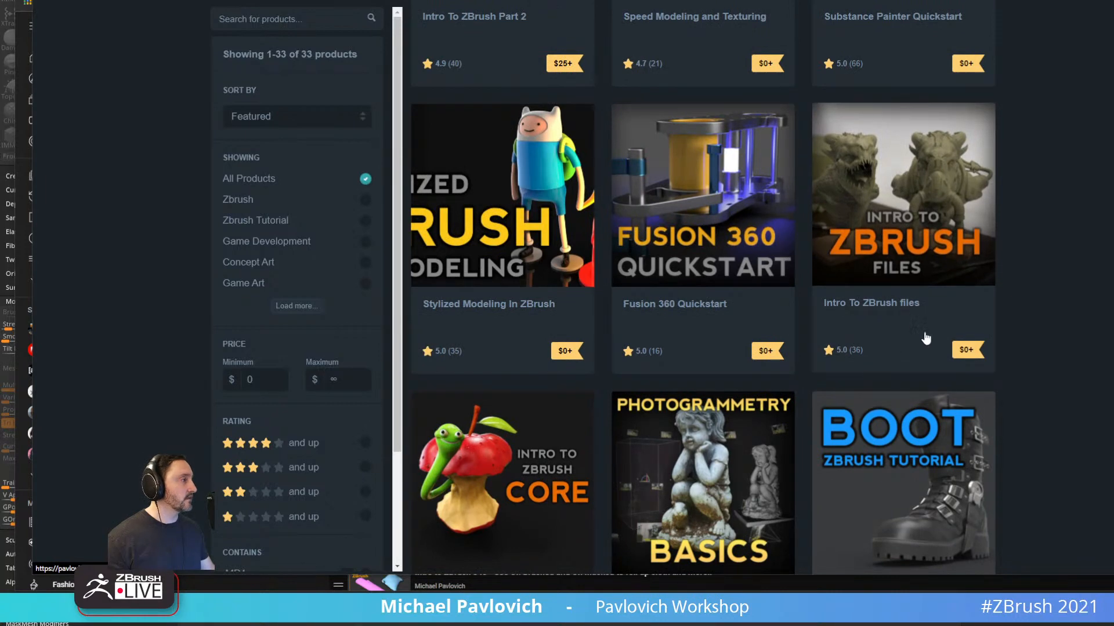
Open the Intro To ZBrush files product page and highlight "ZStartup folder" in its description.
{"action": "left_click", "coordinate": [869, 302]}
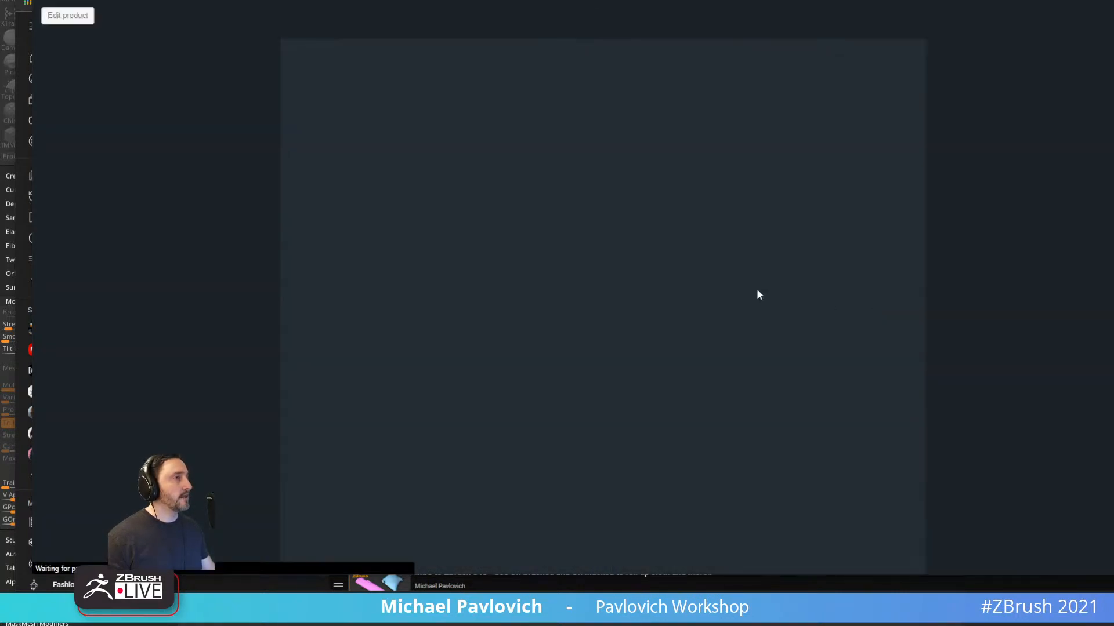
{"action": "scroll", "coordinate": [354, 243], "scroll_direction": "down", "scroll_amount": 5}
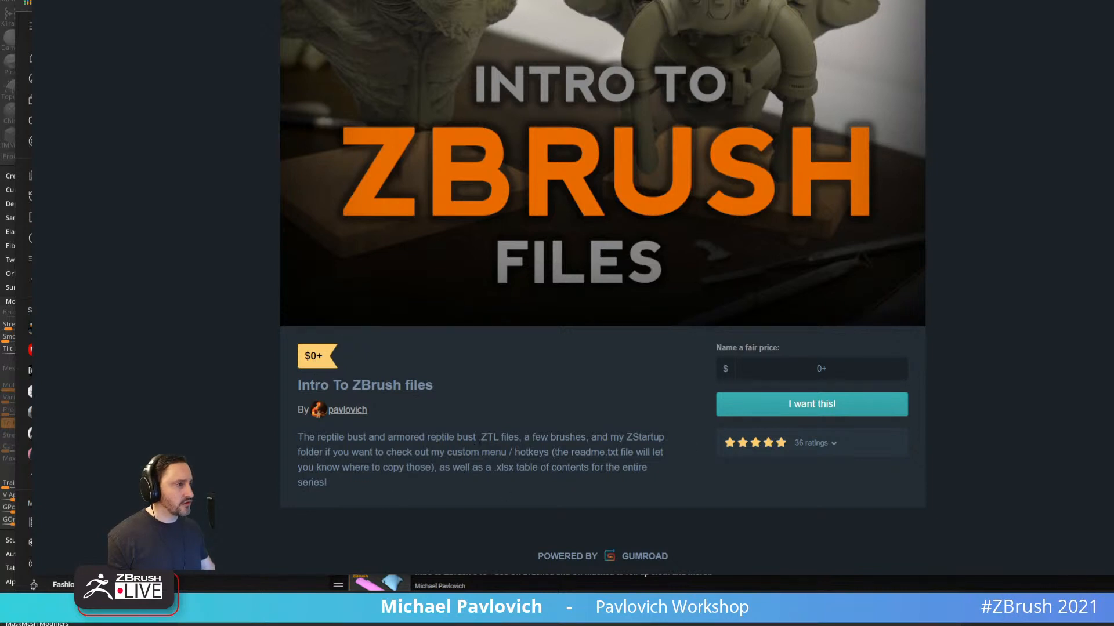
{"action": "left_click_drag", "start_coordinate": [626, 438], "coordinate": [323, 454]}
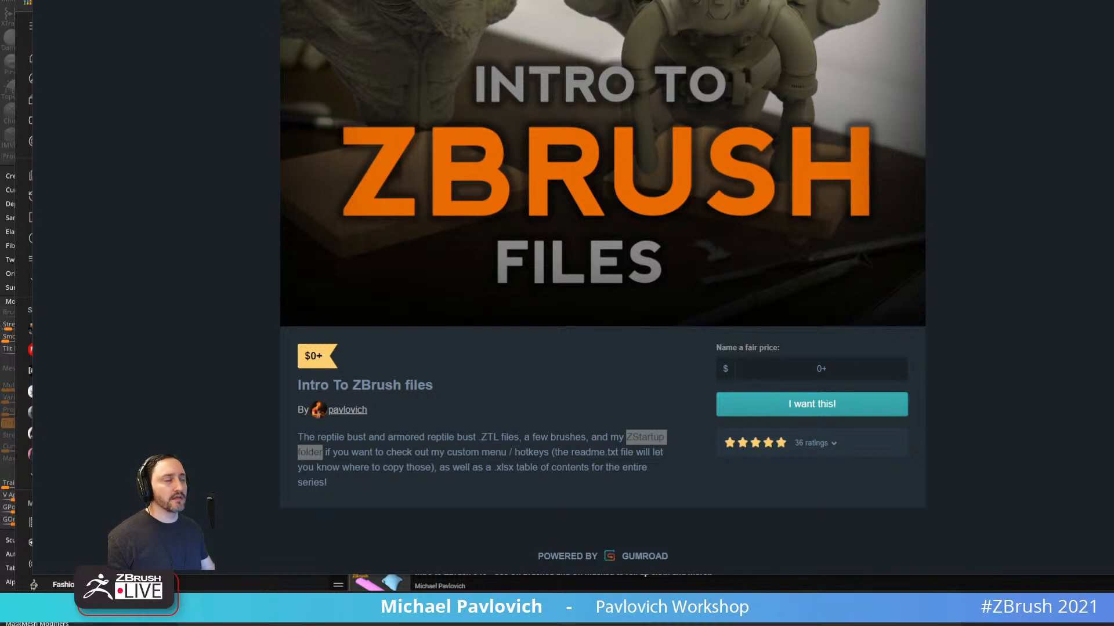
Open a File Explorer window and navigate to the ZStartup folder inside ZBrushData2021.
{"action": "key", "text": "super+e"}
{"action": "left_click_drag", "start_coordinate": [351, 182], "coordinate": [295, 26]}
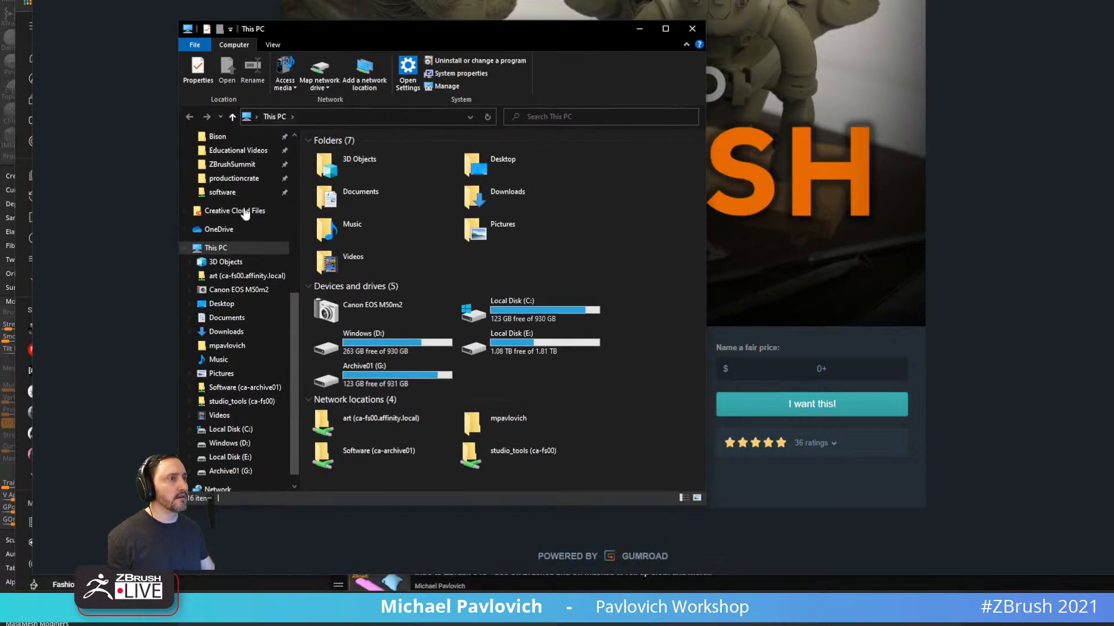
{"action": "scroll", "coordinate": [234, 244], "scroll_direction": "up", "scroll_amount": 6}
{"action": "scroll", "coordinate": [237, 249], "scroll_direction": "up", "scroll_amount": 2}
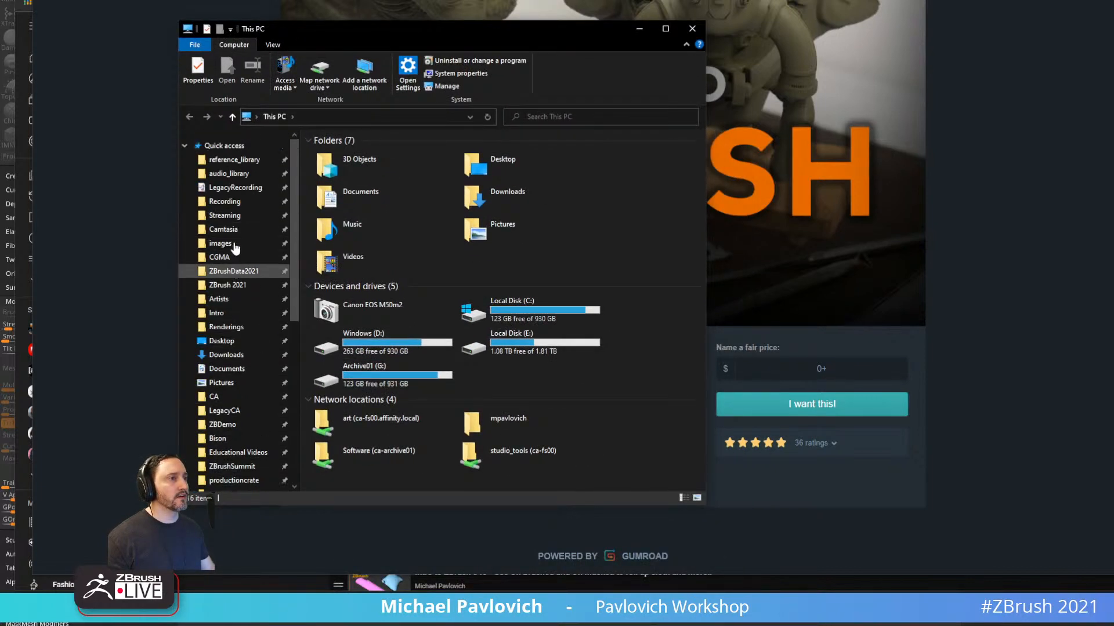
{"action": "left_click", "coordinate": [232, 271]}
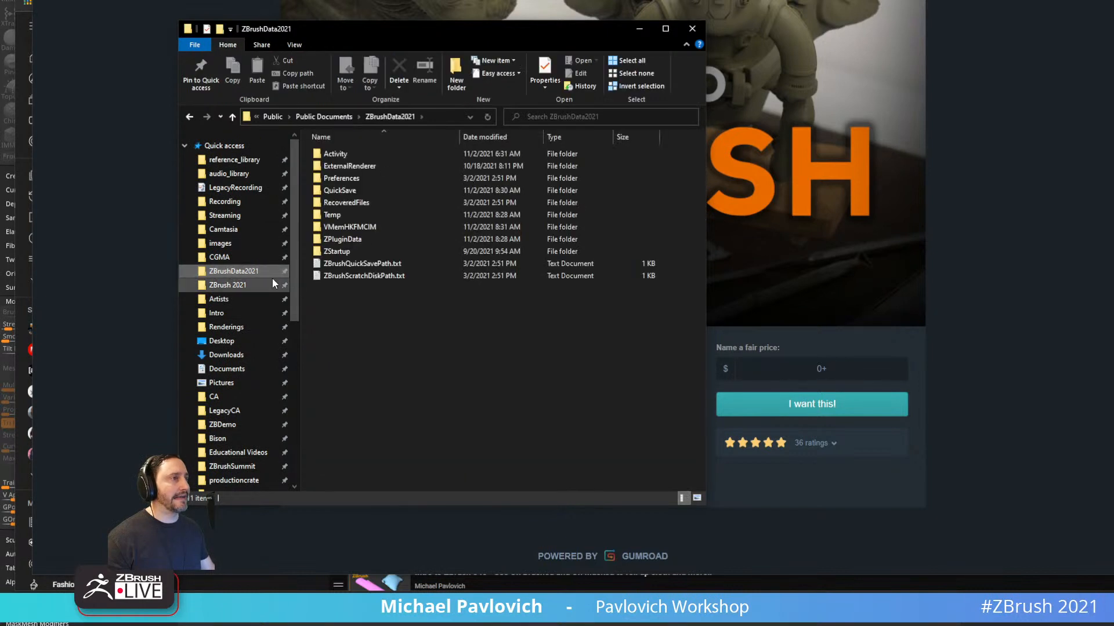
{"action": "double_click", "coordinate": [367, 250]}
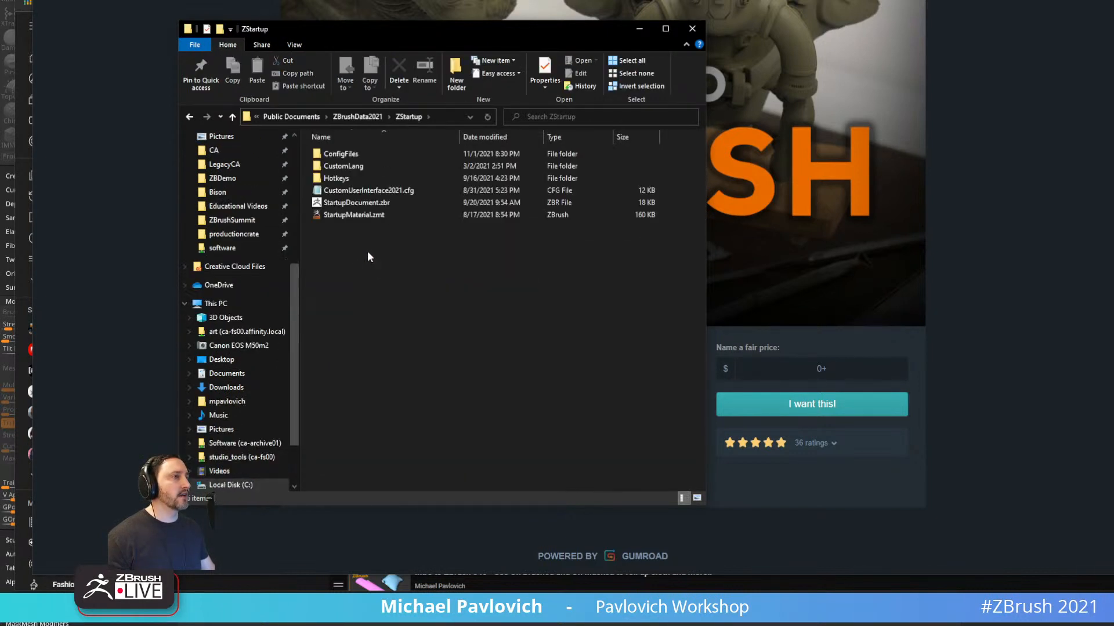
Open StartupHotkeys.txt from the Hotkeys folder, review the brush hotkey assignments and close the file.
{"action": "double_click", "coordinate": [378, 182]}
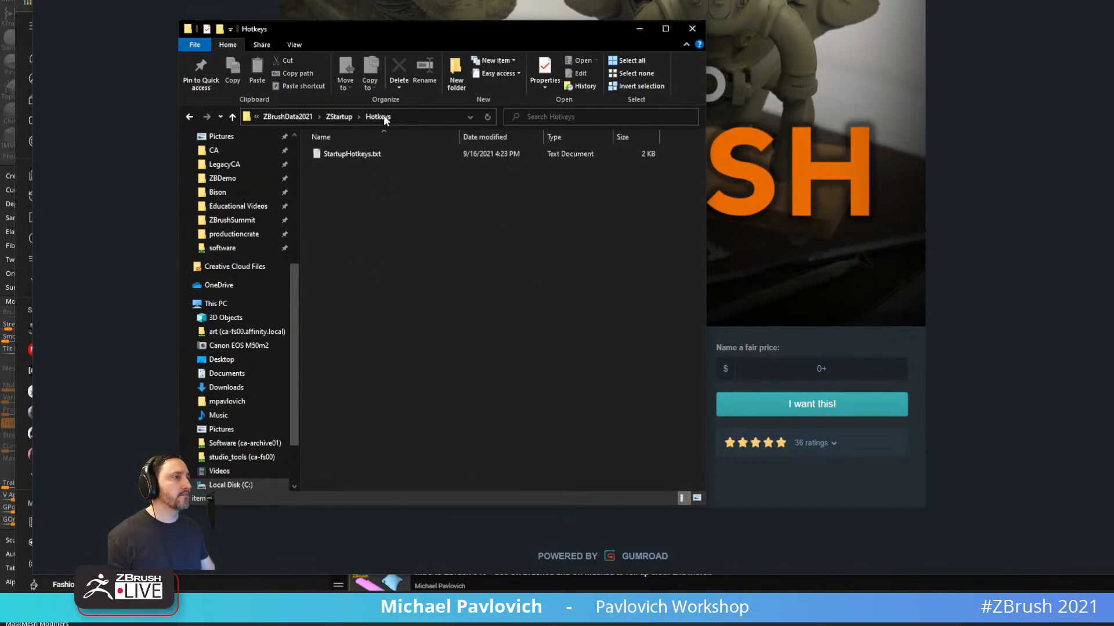
{"action": "double_click", "coordinate": [348, 154]}
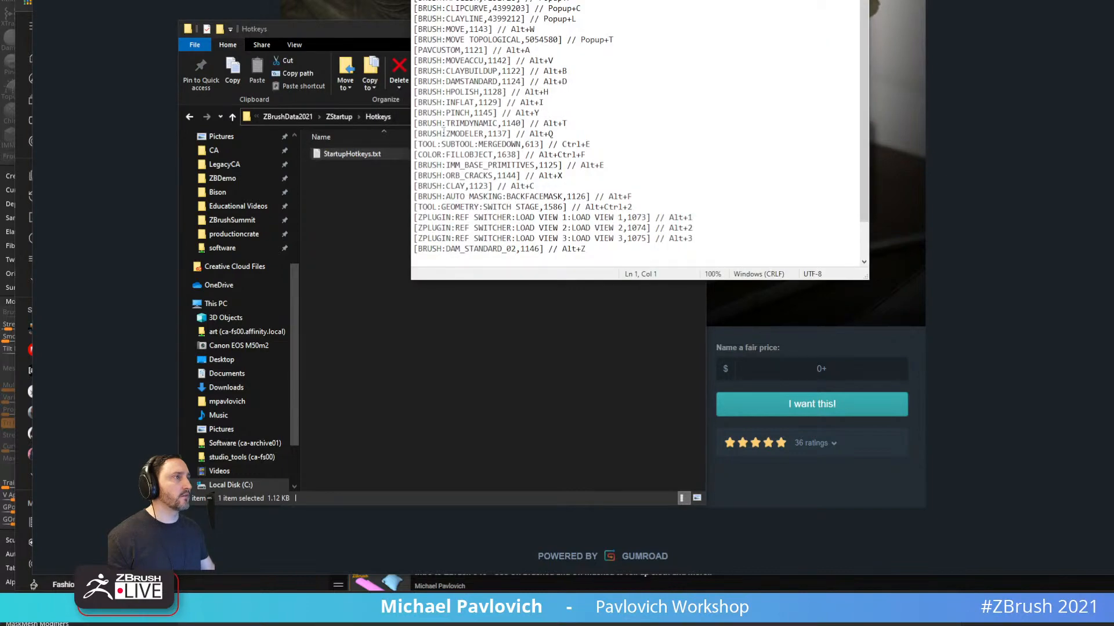
{"action": "scroll", "coordinate": [701, 164], "scroll_direction": "down", "scroll_amount": 2}
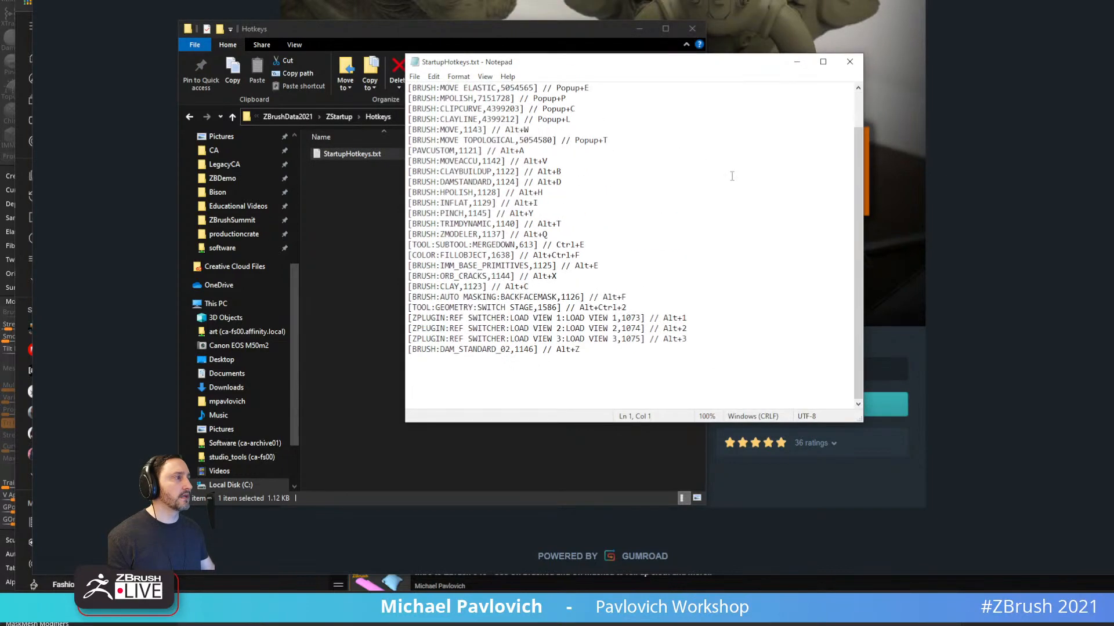
{"action": "scroll", "coordinate": [732, 175], "scroll_direction": "up", "scroll_amount": 2}
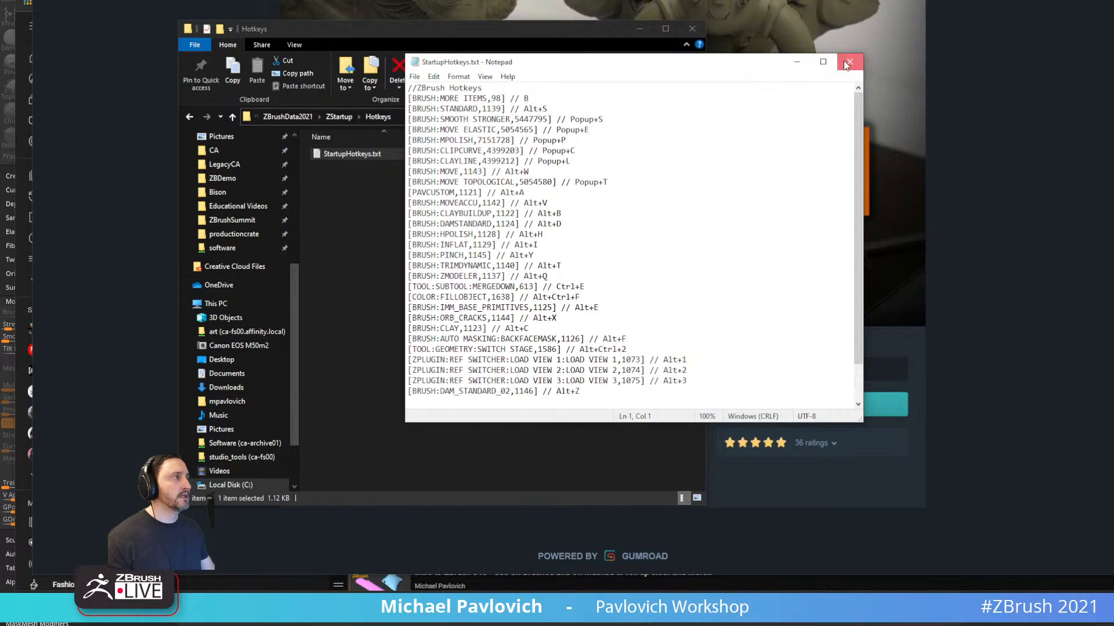
{"action": "left_click", "coordinate": [847, 61]}
Return to ZStartup, point out CustomUserInterface2021.cfg, StartupDocument.zbr and StartupMaterial.zmt, and close File Explorer.
{"action": "left_click", "coordinate": [339, 116]}
{"action": "left_click", "coordinate": [397, 191]}
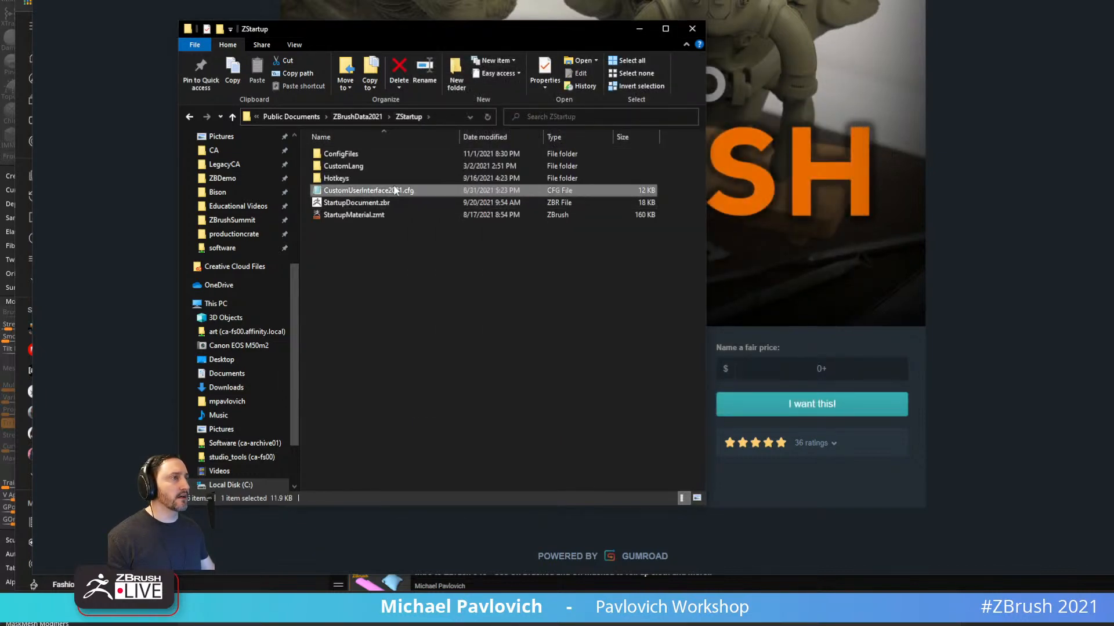
{"action": "left_click", "coordinate": [400, 201], "text": "ctrl"}
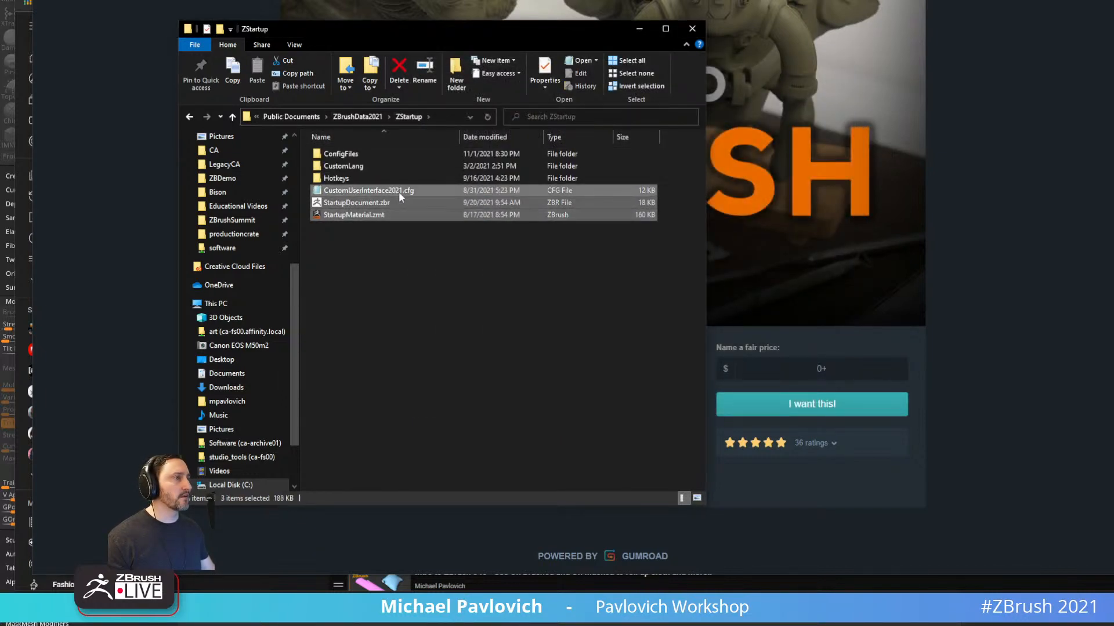
{"action": "left_click", "coordinate": [398, 191]}
{"action": "left_click", "coordinate": [442, 255]}
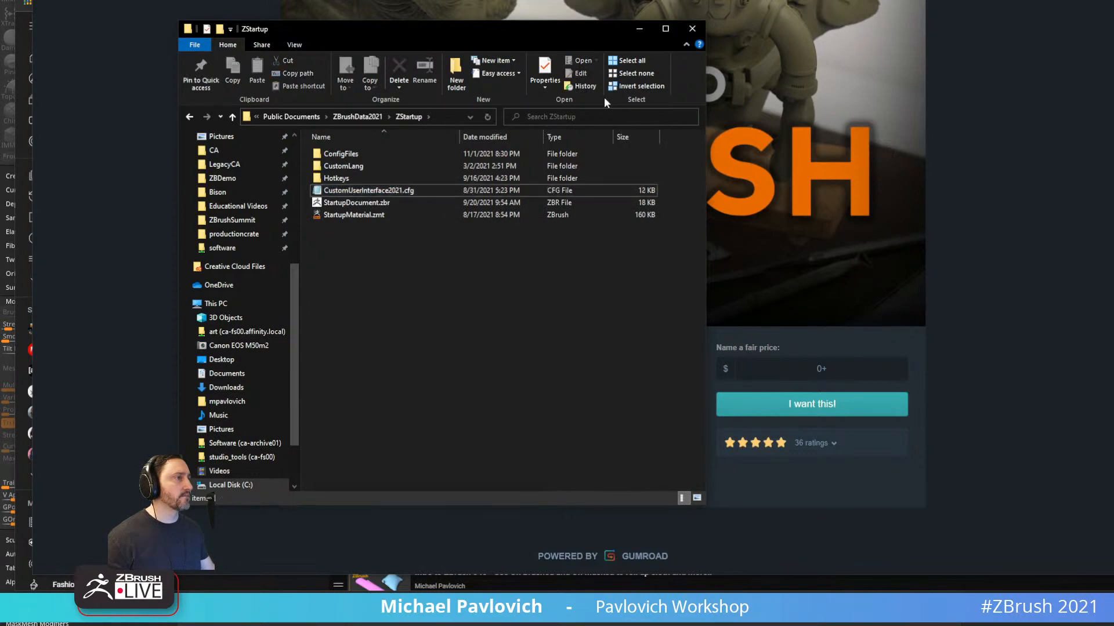
{"action": "left_click", "coordinate": [693, 29]}
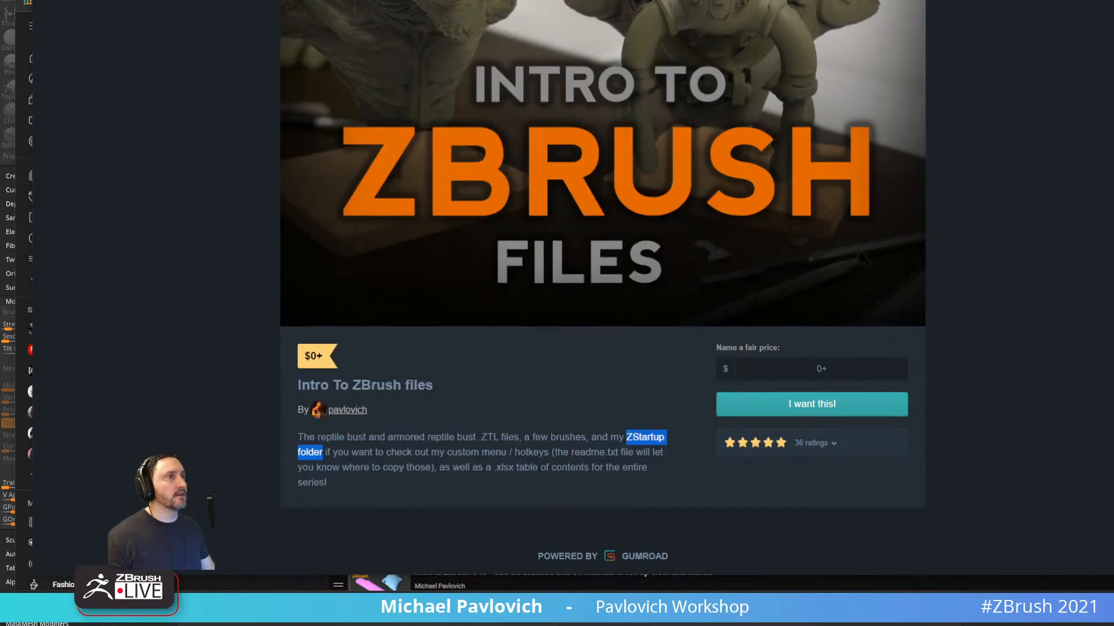
Close the Gumroad page, go back from the YouTube playlist to the channel's home page and bring its web address into view.
{"action": "key", "text": "ctrl+w"}
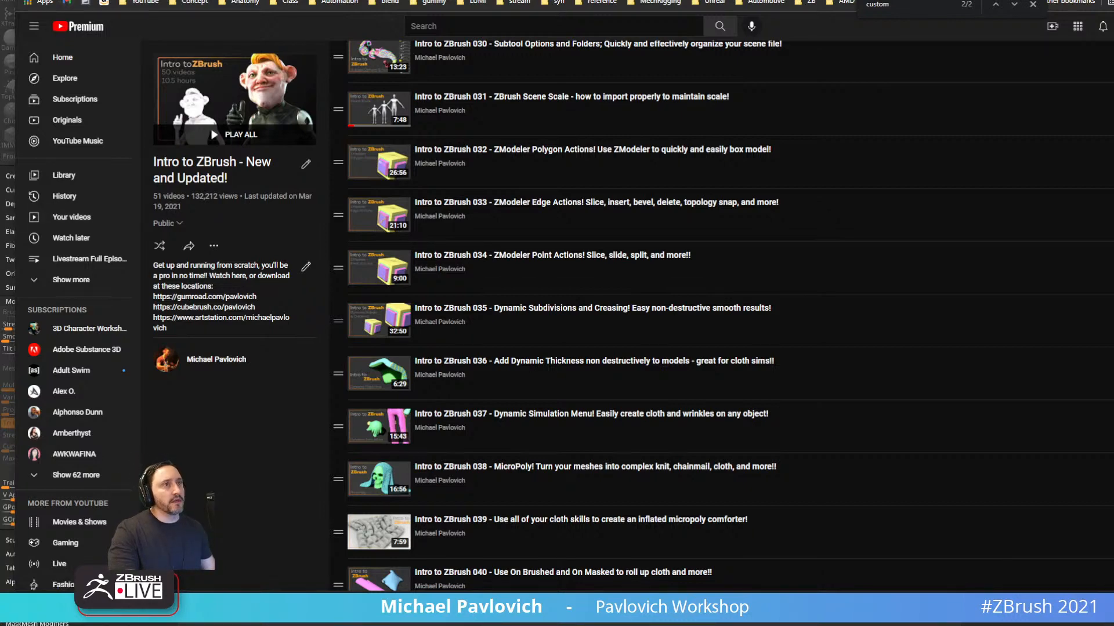
{"action": "key", "text": "alt+Left"}
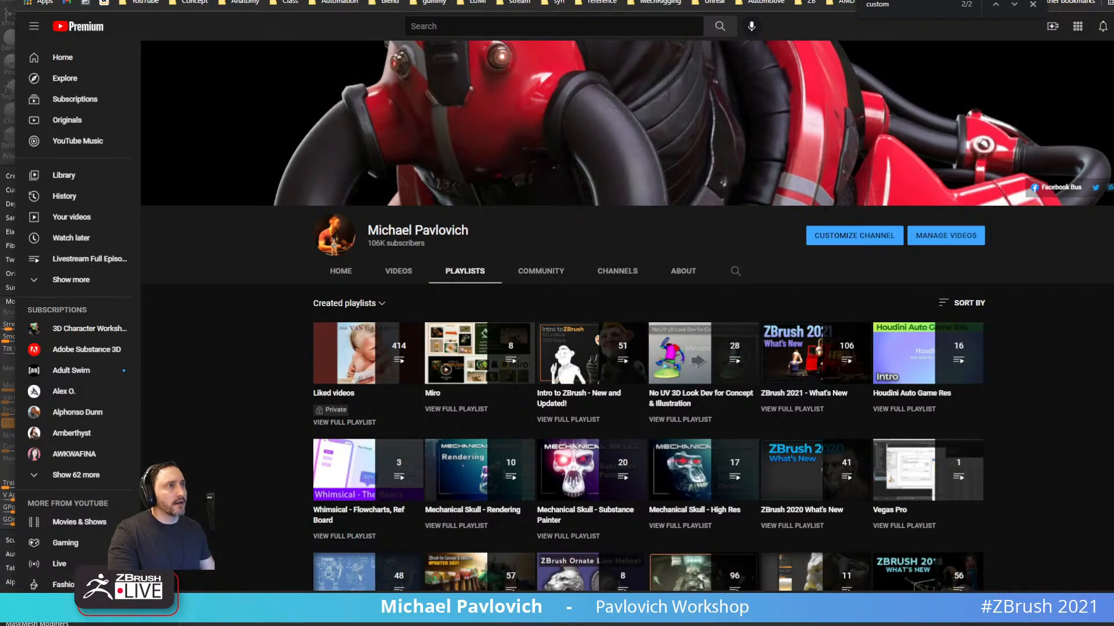
{"action": "left_click", "coordinate": [339, 271]}
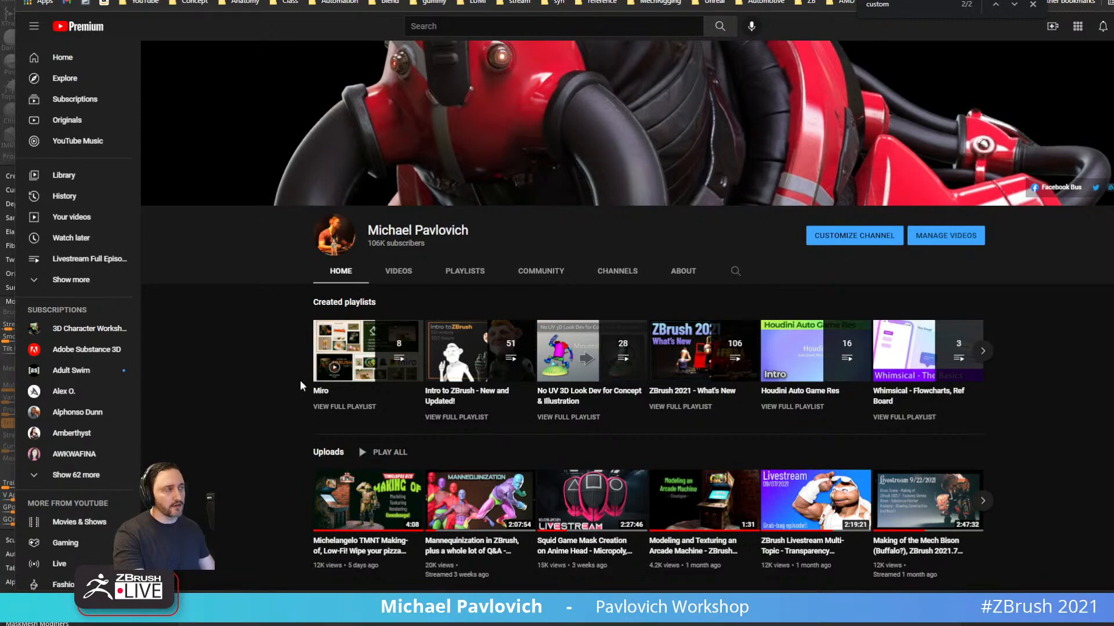
{"action": "left_click_drag", "start_coordinate": [708, 0], "coordinate": [665, 6]}
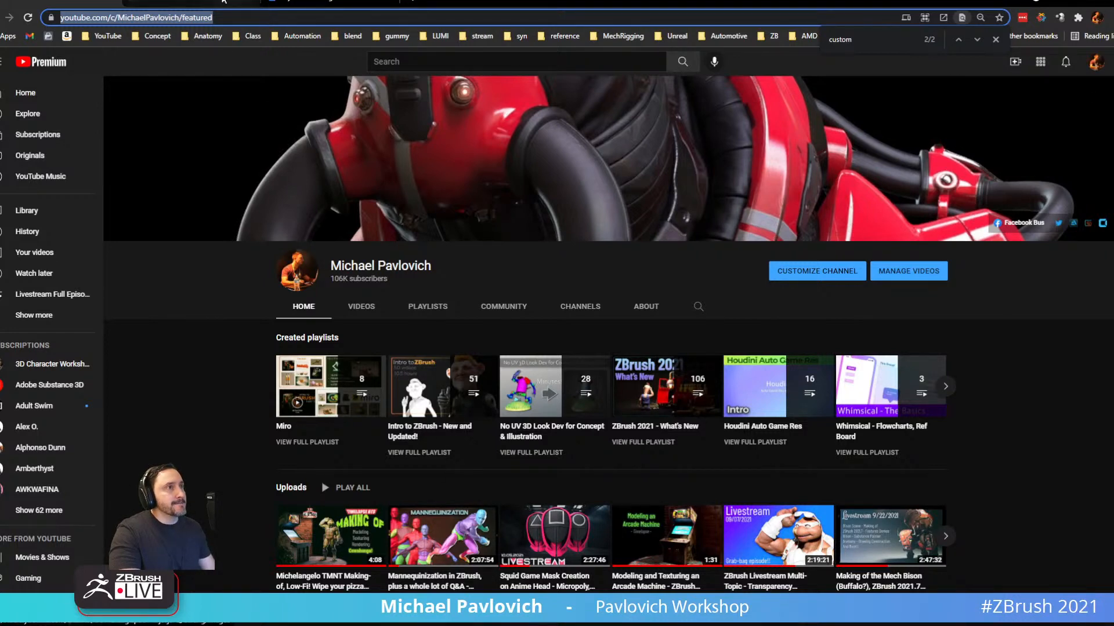
Switch to the ArtStation profile, view its portfolio, open the turtle character artwork and return to the portfolio.
{"action": "left_click", "coordinate": [232, 4]}
{"action": "scroll", "coordinate": [268, 248], "scroll_direction": "down", "scroll_amount": 4}
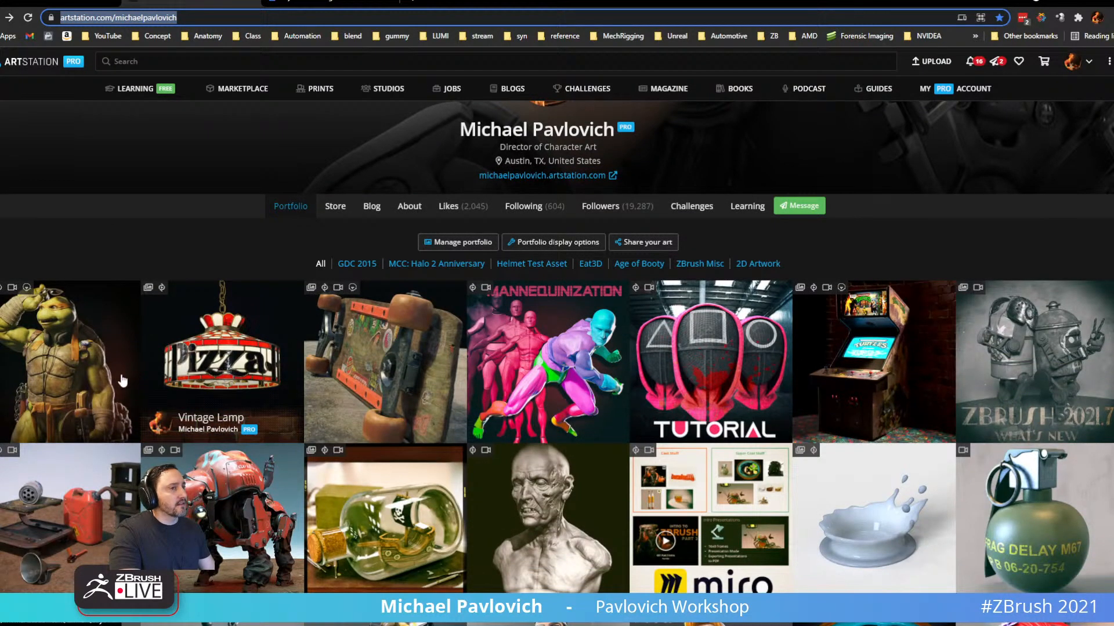
{"action": "left_click", "coordinate": [62, 355]}
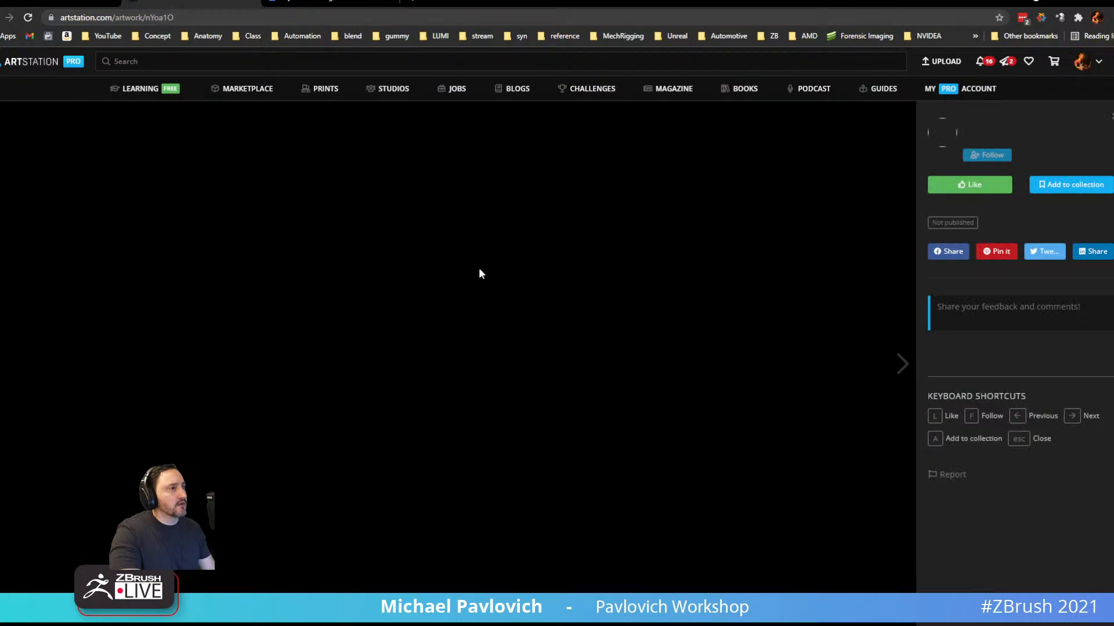
{"action": "key", "text": "alt+Left"}
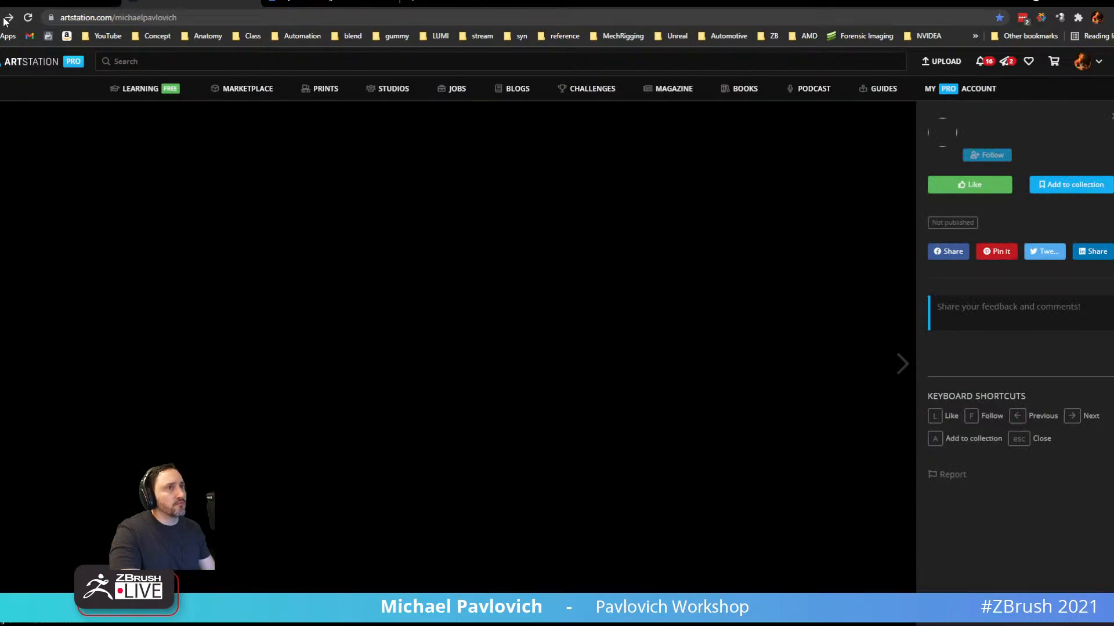
{"action": "left_click", "coordinate": [199, 22]}
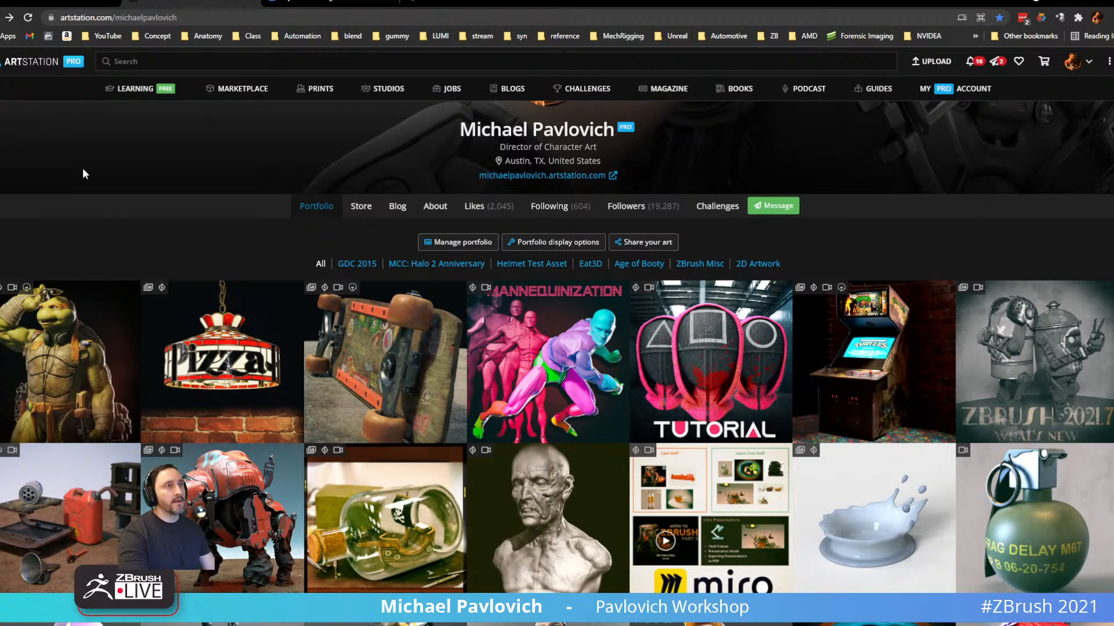
Bring the YouTube channel's home page and the ArtStation profile back into view with their web addresses.
{"action": "left_click", "coordinate": [411, 2]}
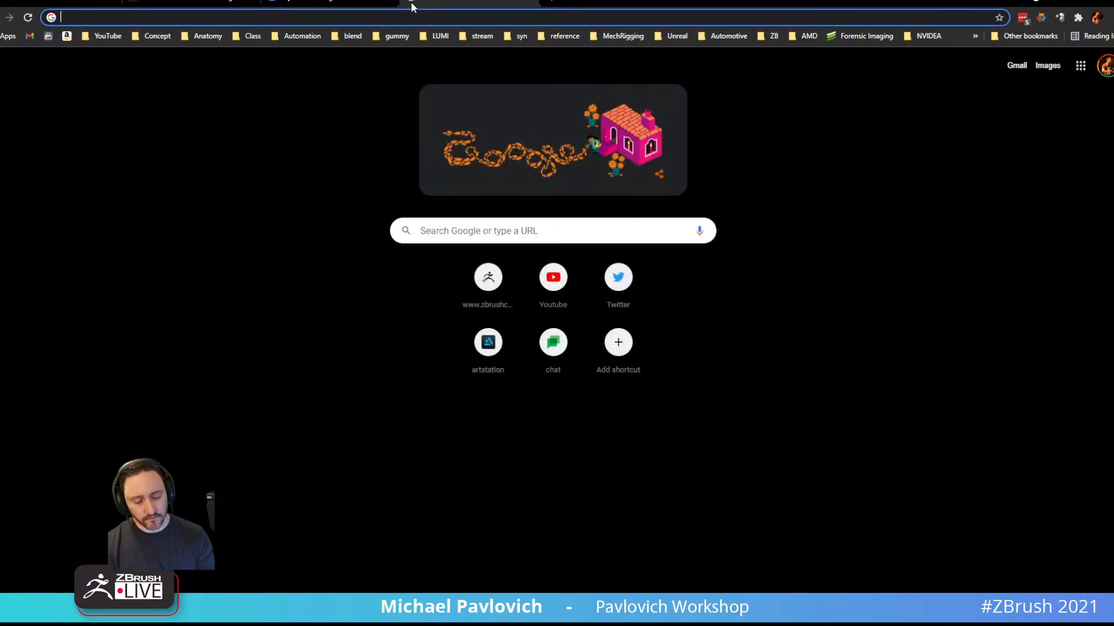
{"action": "left_click", "coordinate": [52, 3]}
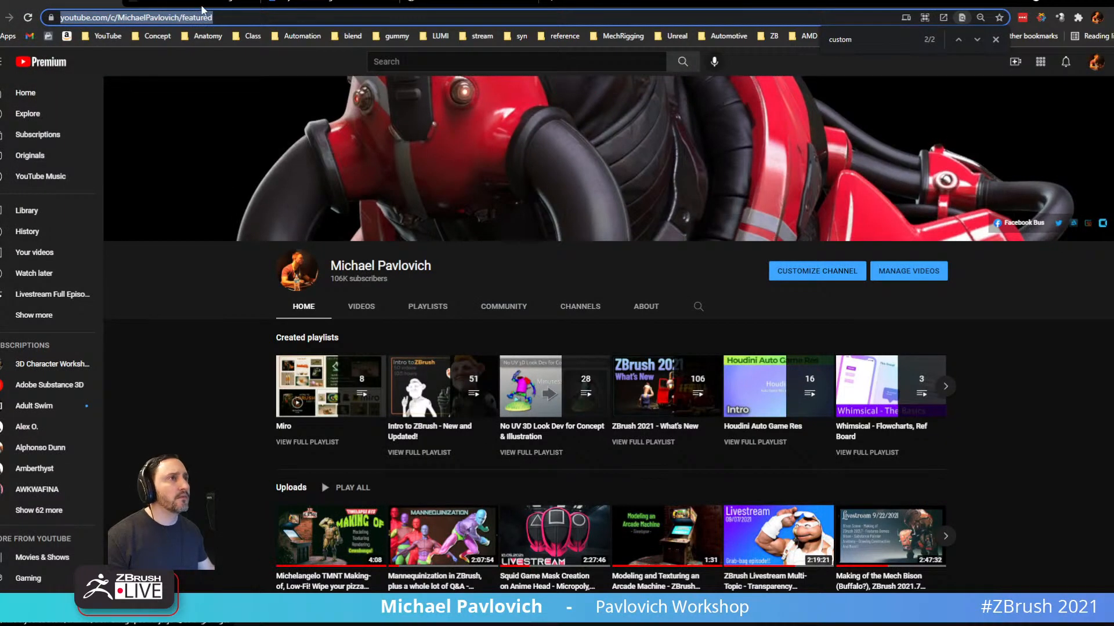
{"action": "key", "text": "ctrl+Tab"}
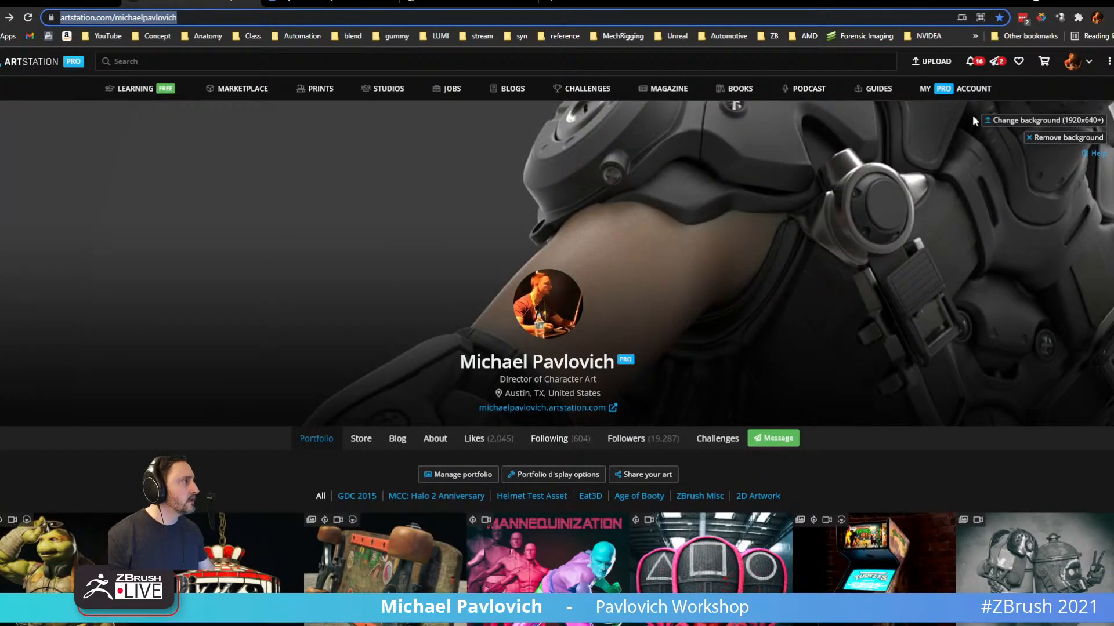
Look up the Twitch channel with a web search for "pavmike twitch", view its page and web address, and switch back to ZBrush.
{"action": "left_click", "coordinate": [435, 3]}
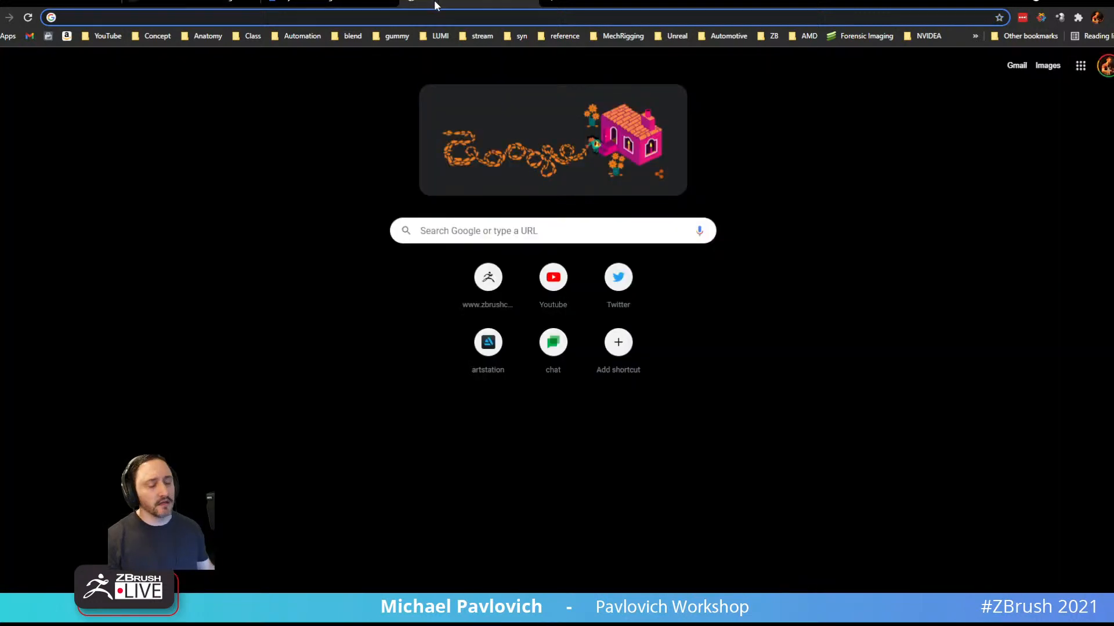
{"action": "type", "text": "pavmike twitch"}
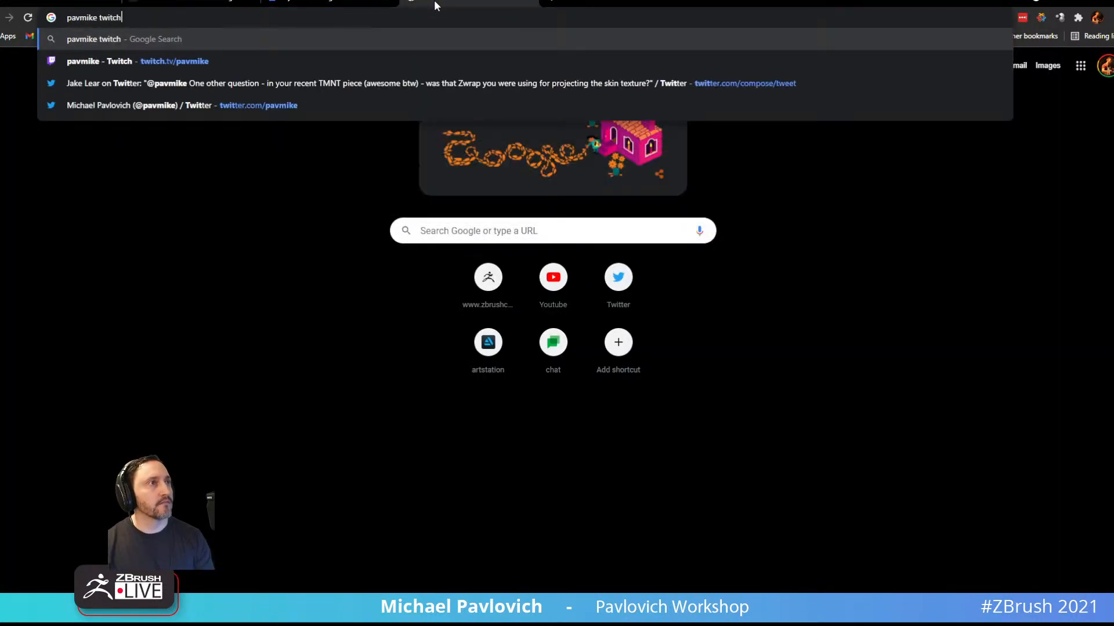
{"action": "key", "text": "Return"}
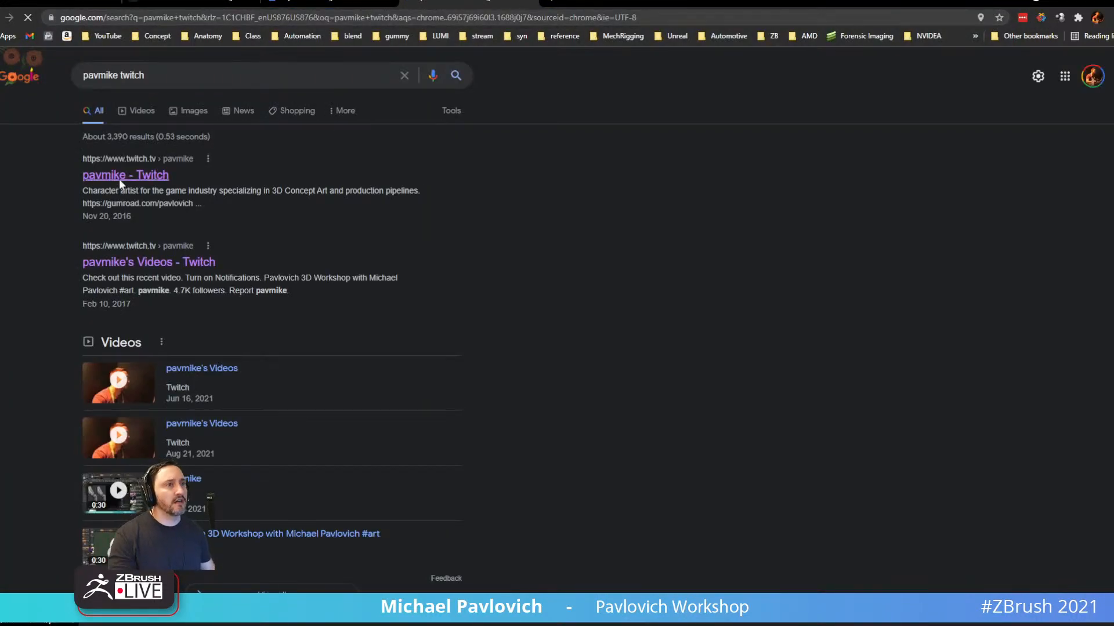
{"action": "left_click", "coordinate": [120, 178]}
{"action": "left_click", "coordinate": [148, 17]}
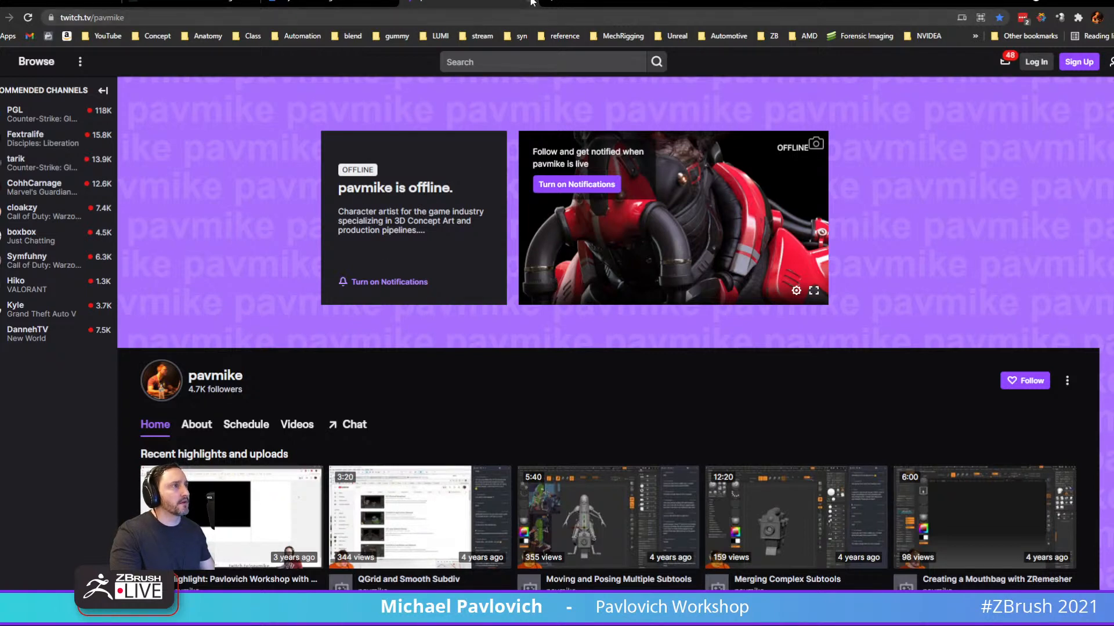
{"action": "key", "text": "ctrl+Tab"}
{"action": "key", "text": "alt+Tab"}
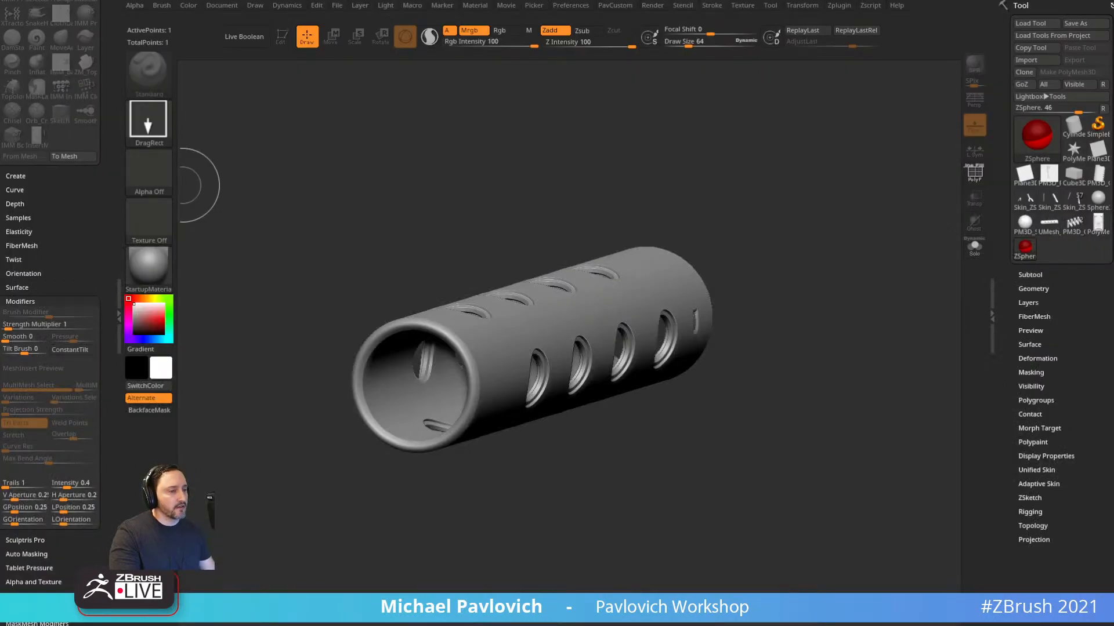